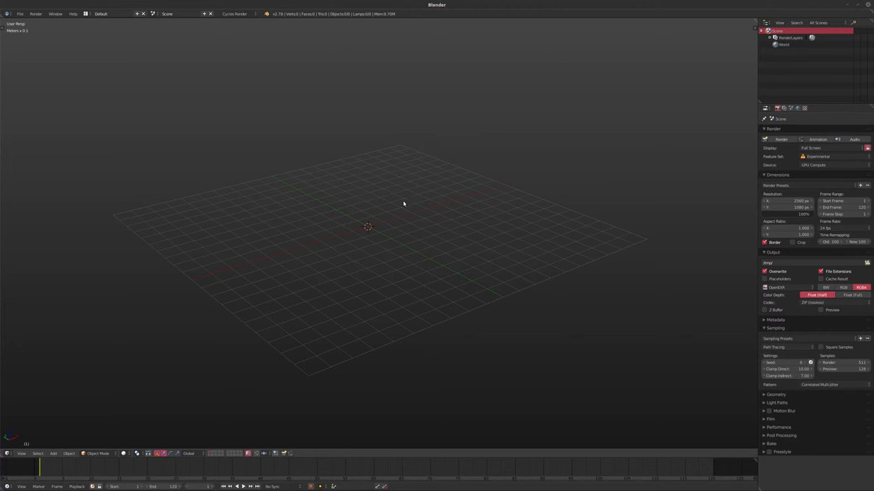
- Add an ico sphere with 1 subdivision at the centre of the scene
{"action": "middle_click_drag", "start_coordinate": [378, 214], "coordinate": [376, 224]}
{"action": "key", "text": "shift+a"}
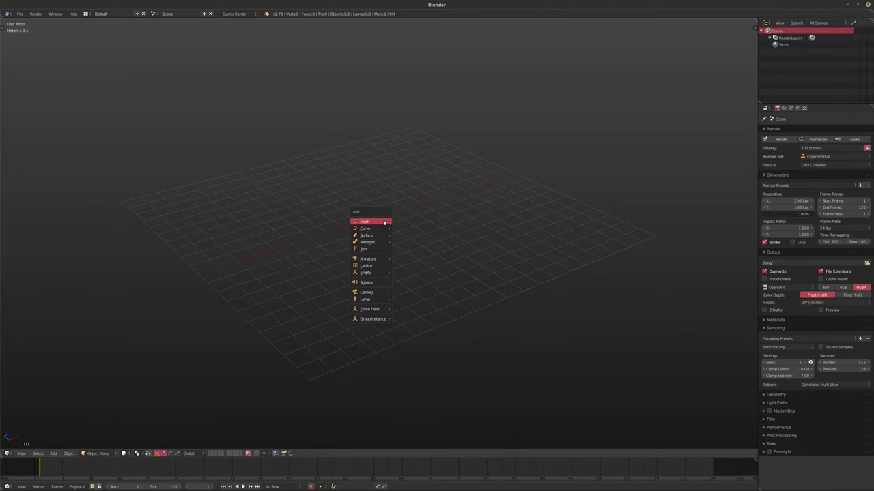
{"action": "mouse_move", "coordinate": [384, 223]}
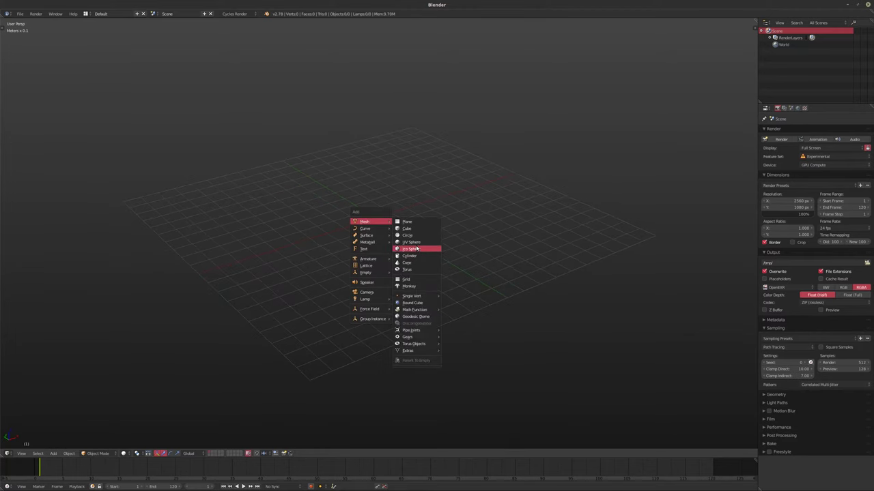
{"action": "left_click", "coordinate": [411, 248]}
{"action": "key", "text": "t"}
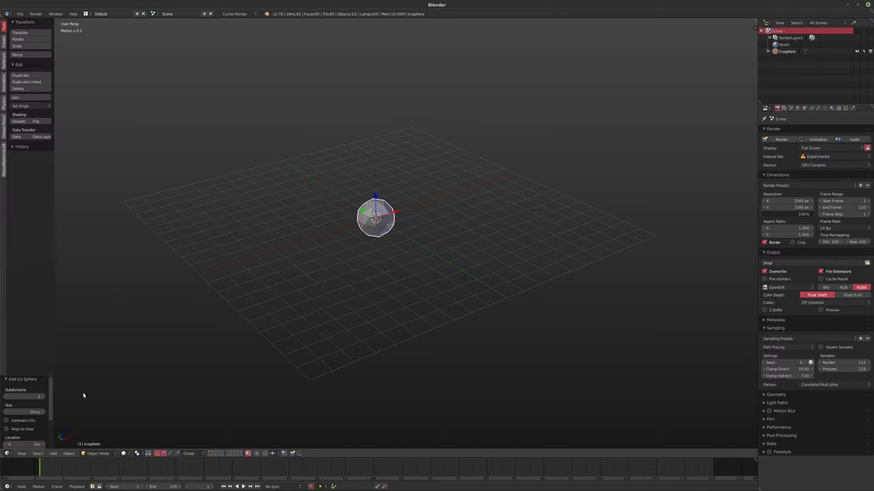
{"action": "left_click", "coordinate": [6, 399]}
- Scale the icosphere's whole mesh up to several times its size in Edit Mode, then return to Object Mode
{"action": "middle_click_drag", "start_coordinate": [320, 348], "coordinate": [334, 382]}
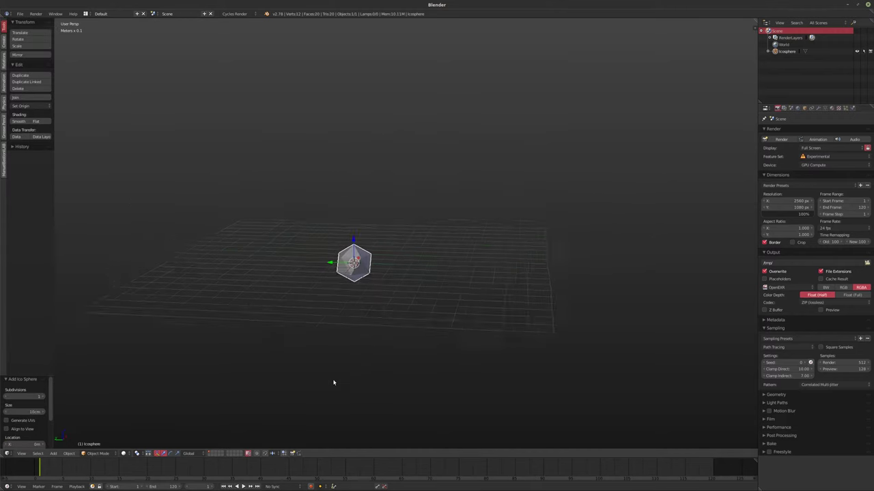
{"action": "scroll", "coordinate": [361, 327], "scroll_direction": "up", "scroll_amount": 3}
{"action": "key", "text": "Tab"}
{"action": "key", "text": "s"}
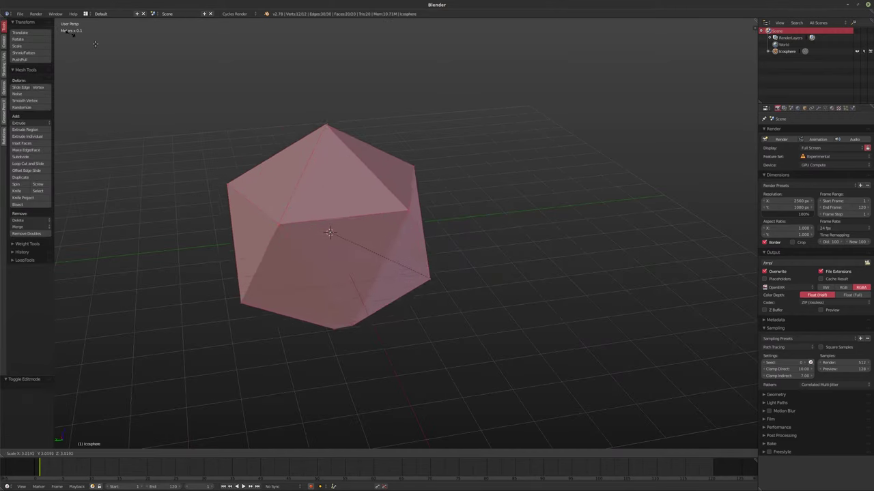
{"action": "left_click", "coordinate": [390, 204]}
{"action": "key", "text": "Tab"}
{"action": "mouse_move", "coordinate": [390, 204]}
{"action": "middle_mouse_down"}
{"action": "mouse_move", "coordinate": [415, 215]}
{"action": "mouse_move", "coordinate": [378, 206]}
{"action": "mouse_move", "coordinate": [364, 219]}
{"action": "middle_mouse_up"}
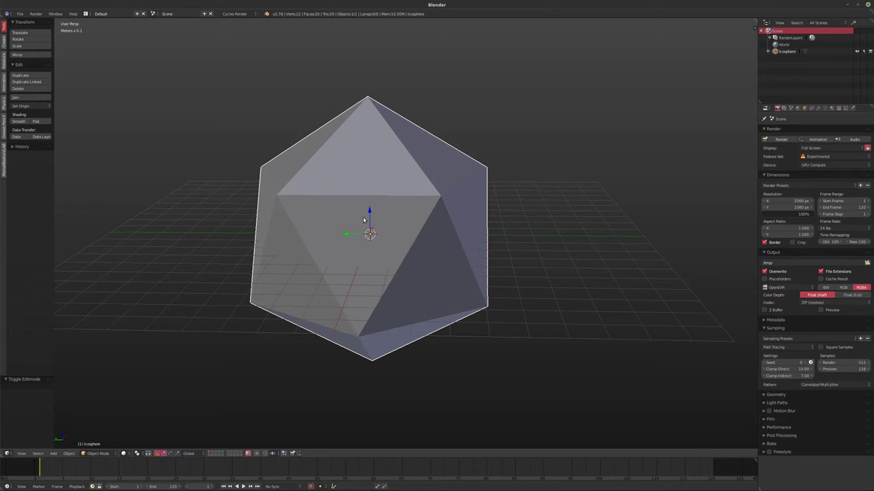
{"action": "mouse_move", "coordinate": [364, 220]}
{"action": "middle_mouse_down"}
{"action": "mouse_move", "coordinate": [383, 205]}
{"action": "mouse_move", "coordinate": [365, 220]}
{"action": "mouse_move", "coordinate": [375, 216]}
{"action": "middle_mouse_up"}
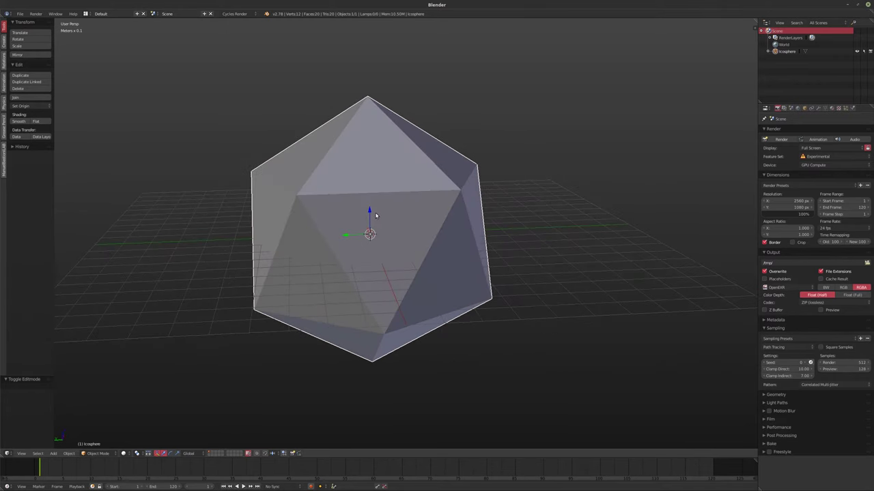
{"action": "middle_click_drag", "start_coordinate": [375, 216], "coordinate": [399, 230]}
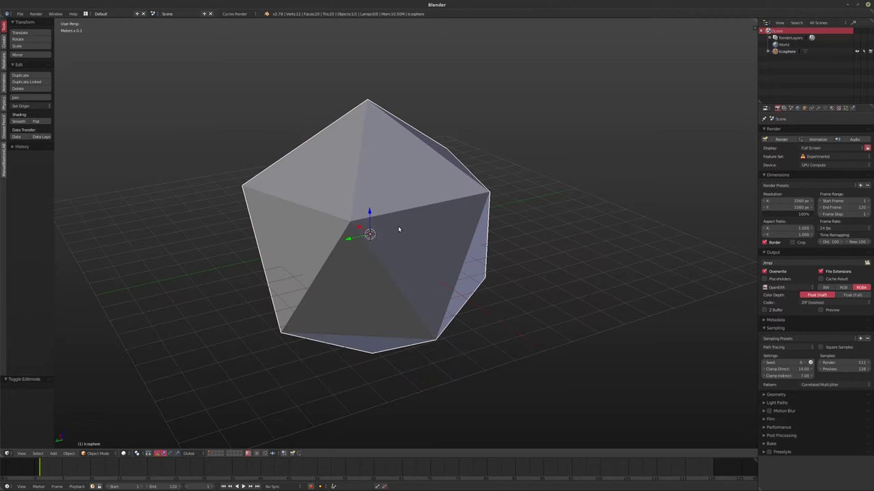
- Duplicate the icosphere in place and hide the original
{"action": "key", "text": "shift+d"}
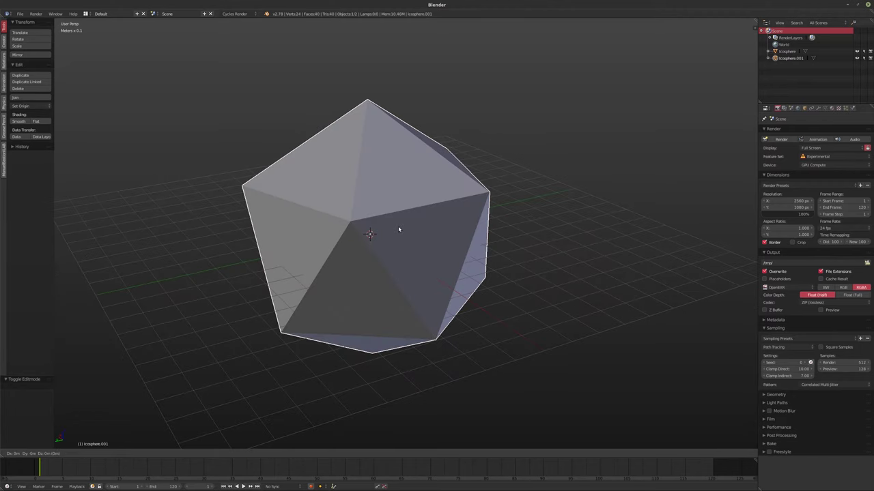
{"action": "right_click", "coordinate": [399, 229]}
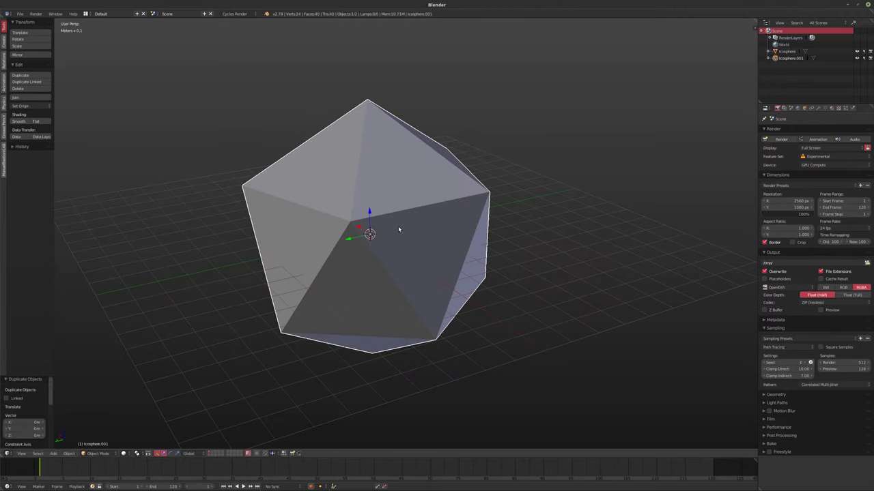
{"action": "middle_click_drag", "start_coordinate": [580, 198], "coordinate": [398, 236]}
{"action": "key", "text": "Tab"}
{"action": "key", "text": "Tab"}
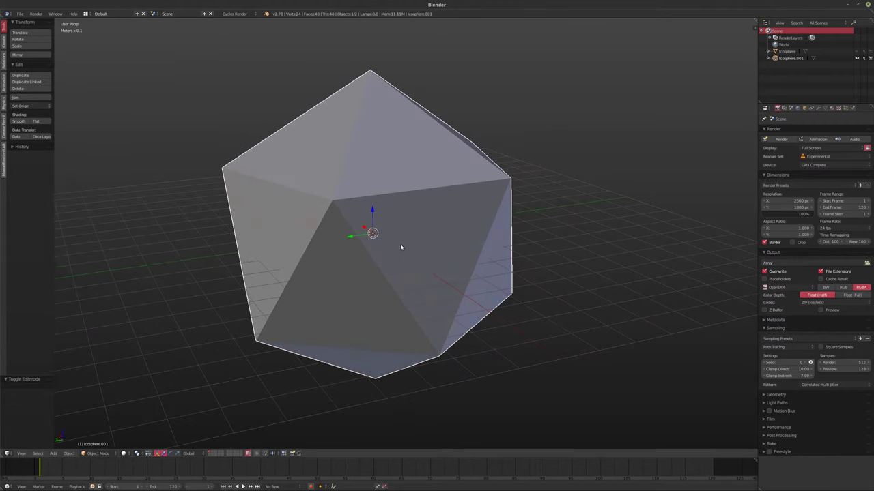
{"action": "left_click", "coordinate": [818, 107]}
{"action": "left_click", "coordinate": [809, 131]}
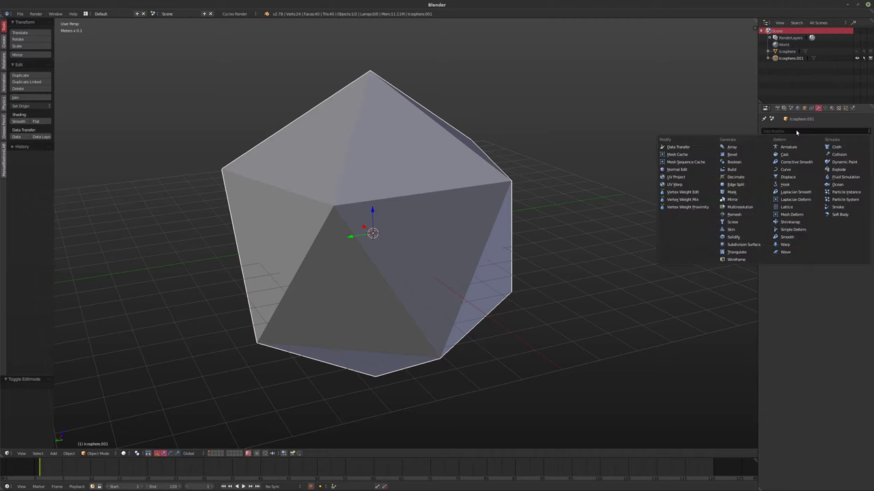
{"action": "left_click", "coordinate": [792, 230]}
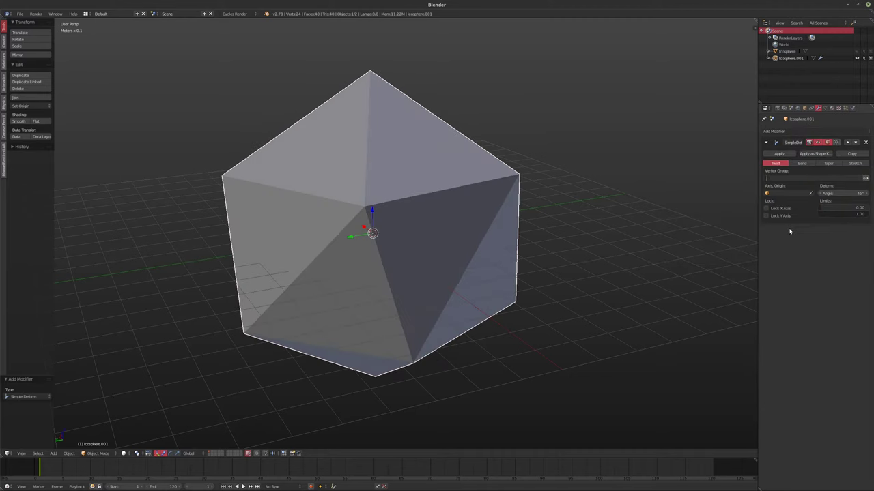
{"action": "left_click", "coordinate": [866, 142]}
- Add a Subdivision Surface modifier to the icosphere copy, using the Simple type with 4 view levels
{"action": "left_click", "coordinate": [808, 130]}
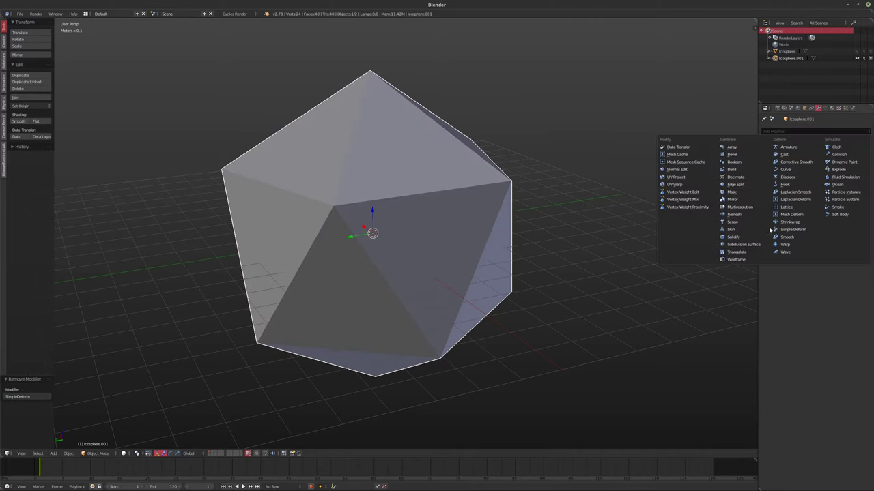
{"action": "left_click", "coordinate": [743, 244]}
{"action": "left_click", "coordinate": [839, 164]}
{"action": "left_click", "coordinate": [788, 178]}
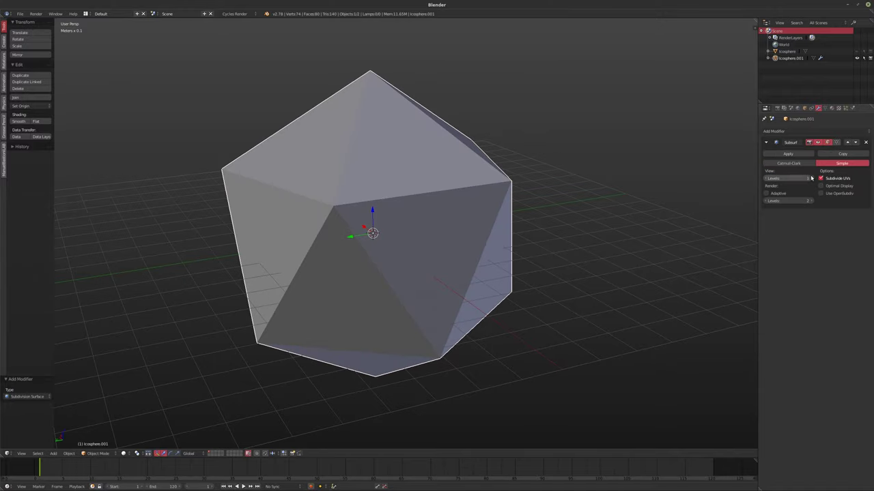
{"action": "type", "text": "4"}
{"action": "key", "text": "Return"}
{"action": "key", "text": "z"}
{"action": "mouse_move", "coordinate": [526, 183]}
{"action": "middle_mouse_down"}
{"action": "mouse_move", "coordinate": [548, 185]}
{"action": "mouse_move", "coordinate": [530, 183]}
{"action": "middle_mouse_up"}
{"action": "key", "text": "z"}
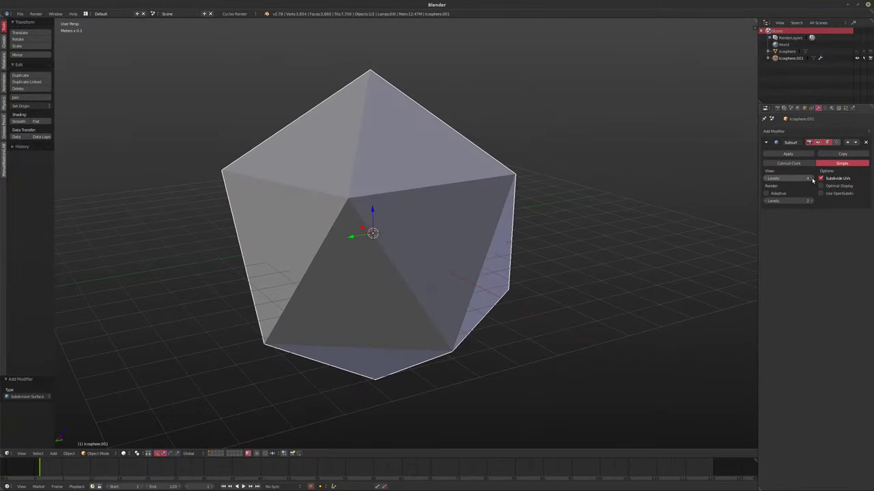
- Raise both the view and render levels of the Subdivision Surface modifier to 6 and check the wireframe
{"action": "double_click", "coordinate": [812, 179]}
{"action": "double_click", "coordinate": [812, 201]}
{"action": "double_click", "coordinate": [812, 201]}
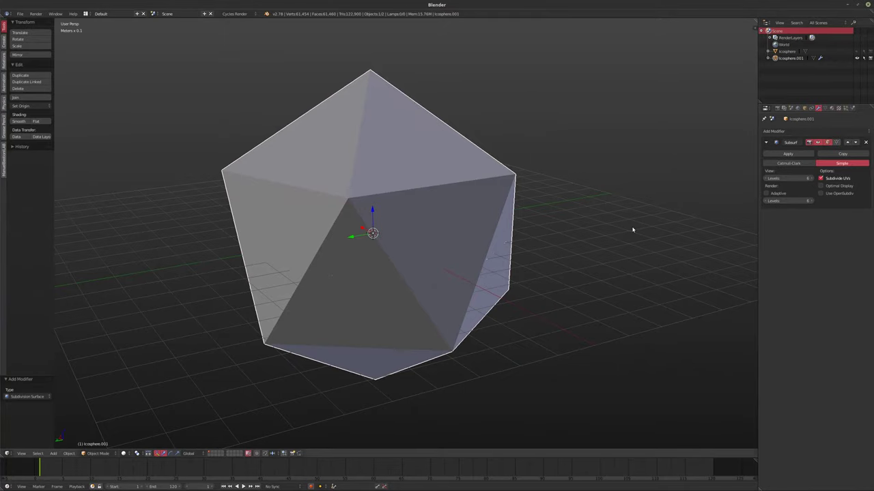
{"action": "key", "text": "z"}
{"action": "mouse_move", "coordinate": [566, 222]}
{"action": "middle_mouse_down"}
{"action": "mouse_move", "coordinate": [526, 235]}
{"action": "mouse_move", "coordinate": [532, 230]}
{"action": "mouse_move", "coordinate": [520, 223]}
{"action": "middle_mouse_up"}
{"action": "key", "text": "z"}
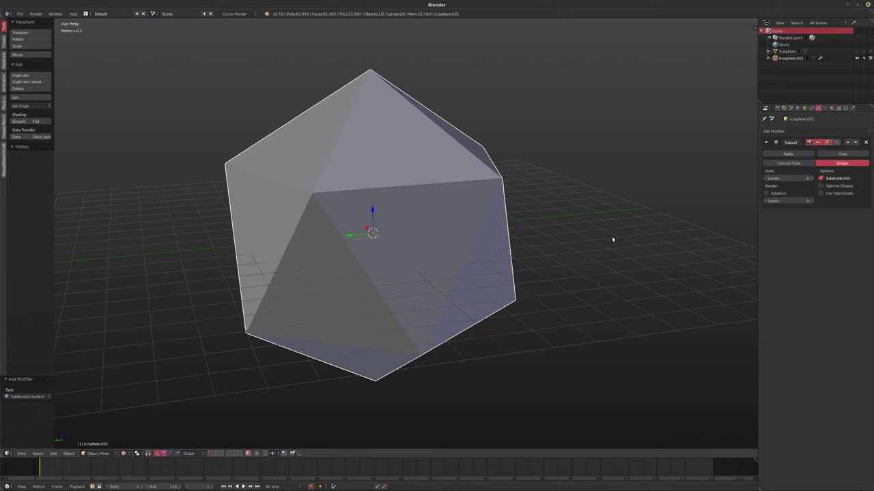
{"action": "left_click", "coordinate": [792, 131]}
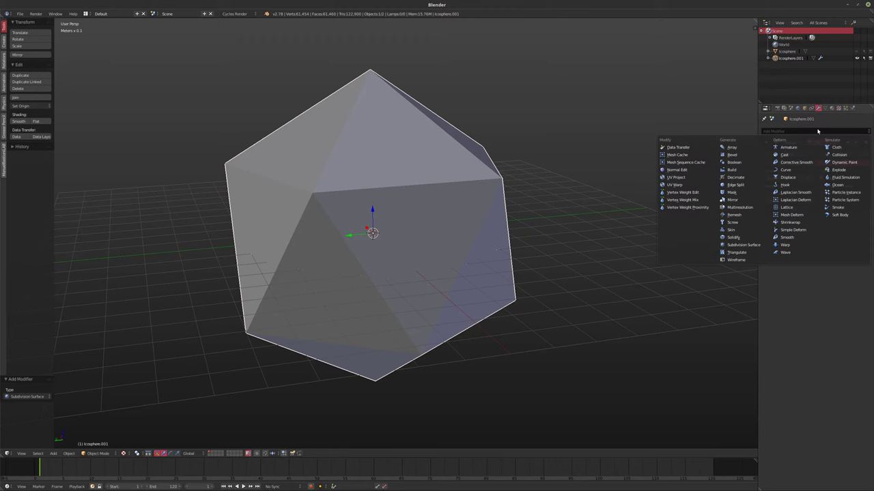
{"action": "left_click", "coordinate": [746, 163]}
{"action": "left_click", "coordinate": [794, 238]}
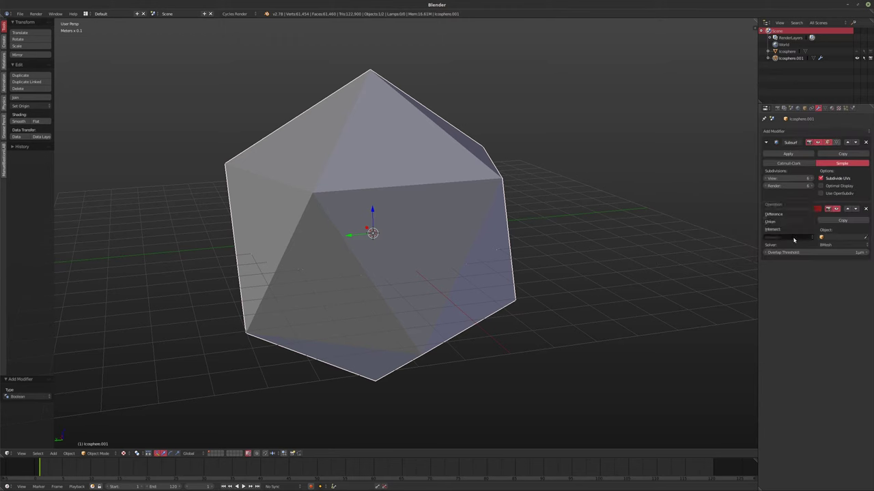
{"action": "left_click", "coordinate": [785, 230]}
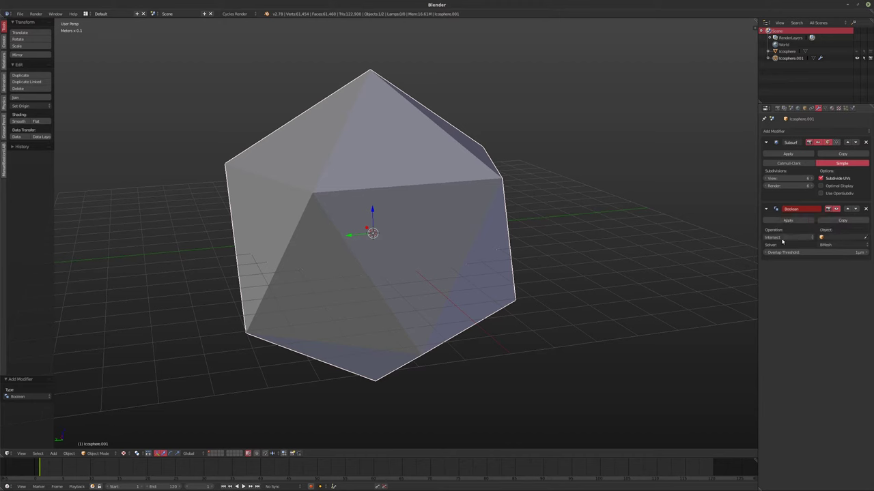
{"action": "left_click", "coordinate": [866, 210]}
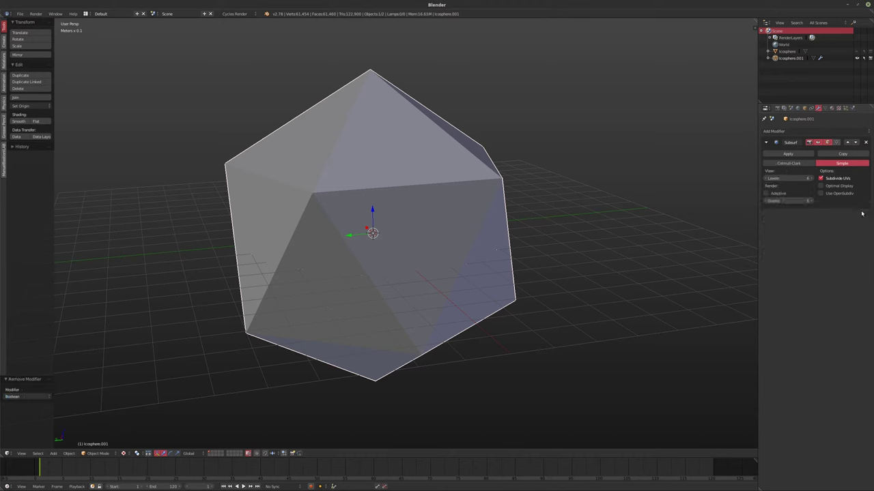
- Add a plane through the icosphere's centre and scale its mesh until it extends beyond the icosphere on all sides
{"action": "key", "text": "shift+a"}
{"action": "mouse_move", "coordinate": [577, 260]}
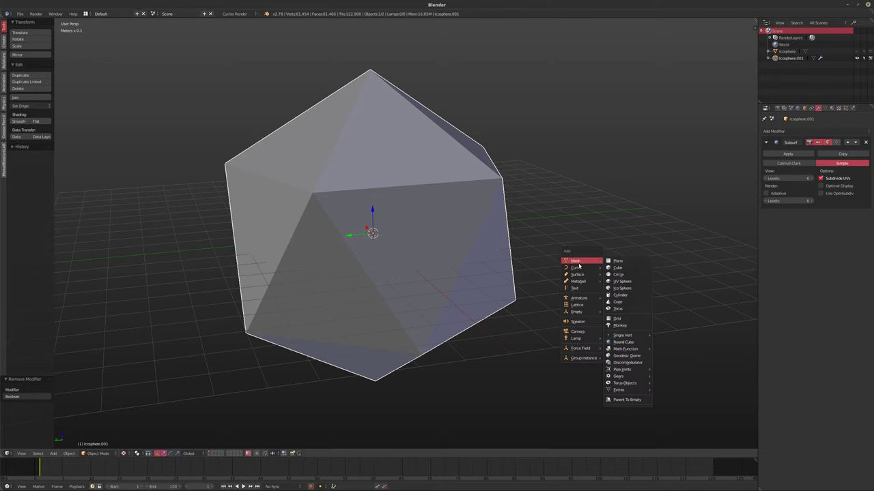
{"action": "left_click", "coordinate": [624, 262]}
{"action": "key", "text": "Tab"}
{"action": "key", "text": "s"}
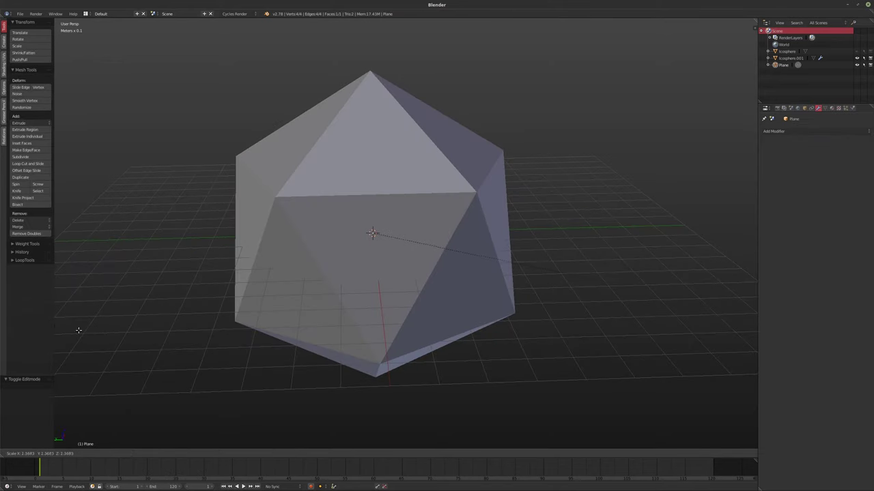
{"action": "left_click", "coordinate": [718, 194]}
- Subdivide the plane's whole mesh with 10 cuts
{"action": "key", "text": "a"}
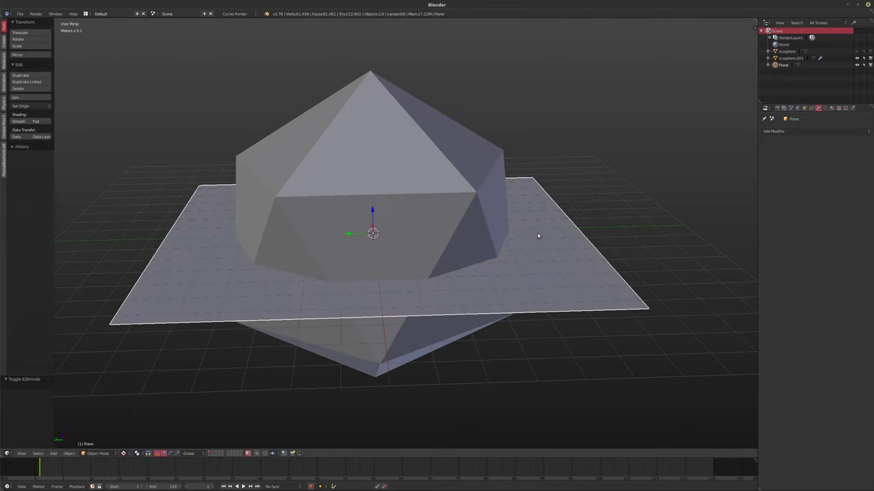
{"action": "key", "text": "a"}
{"action": "key", "text": "w"}
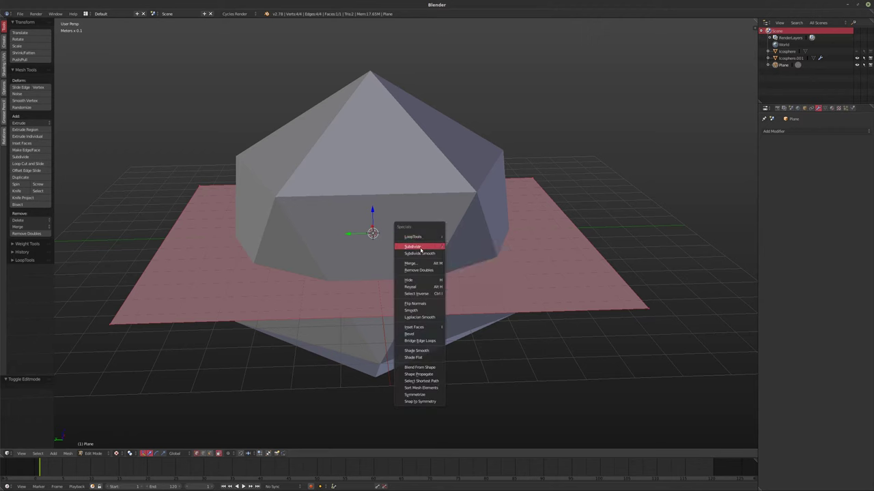
{"action": "left_click", "coordinate": [416, 248]}
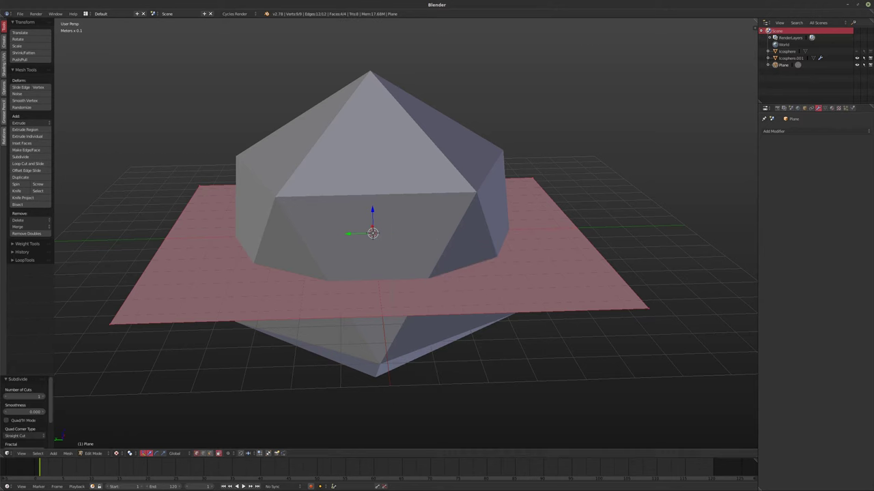
{"action": "left_click", "coordinate": [12, 398]}
{"action": "type", "text": "10"}
{"action": "key", "text": "Return"}
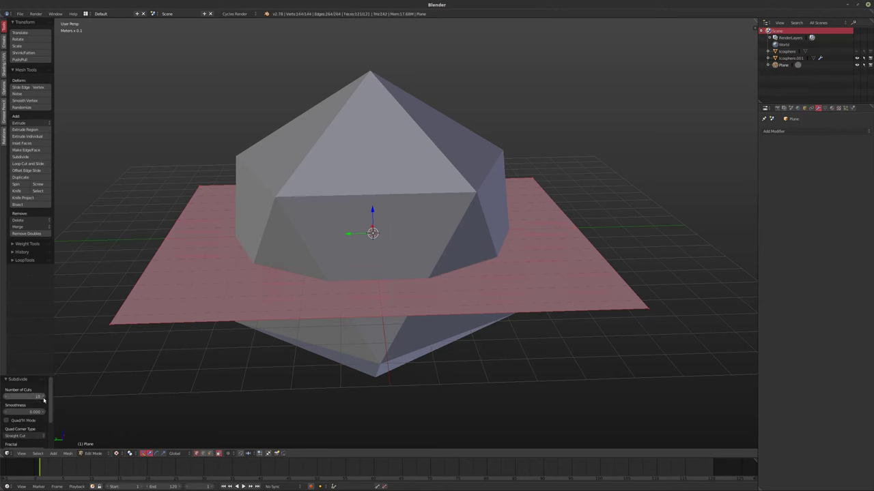
- Raise the plane's number of subdivision cuts through 19 and 23 to 47, and return to Object Mode
{"action": "left_click", "coordinate": [32, 399]}
{"action": "type", "text": "19"}
{"action": "key", "text": "Return"}
{"action": "left_click", "coordinate": [33, 399]}
{"action": "type", "text": "23"}
{"action": "key", "text": "Return"}
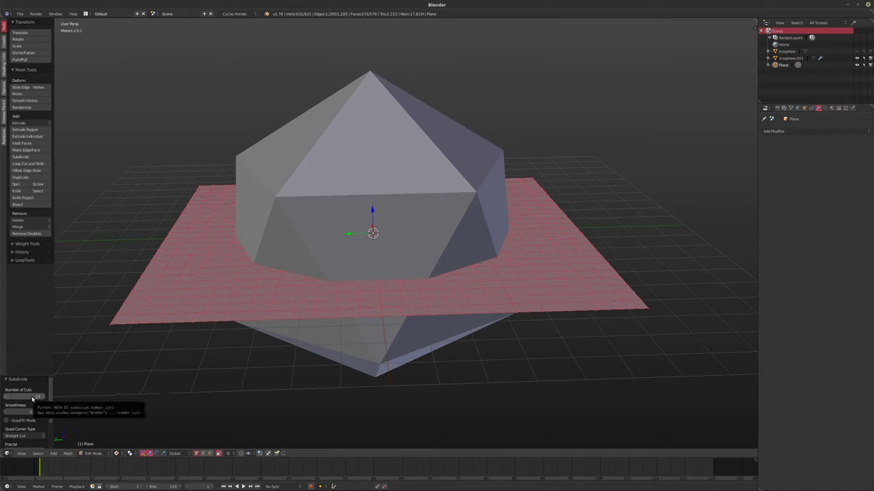
{"action": "left_click", "coordinate": [32, 399]}
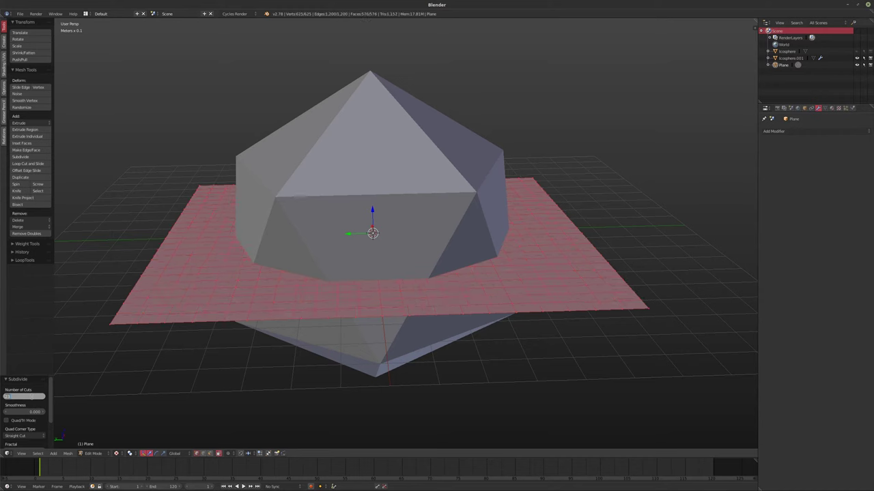
{"action": "type", "text": "47"}
{"action": "key", "text": "Return"}
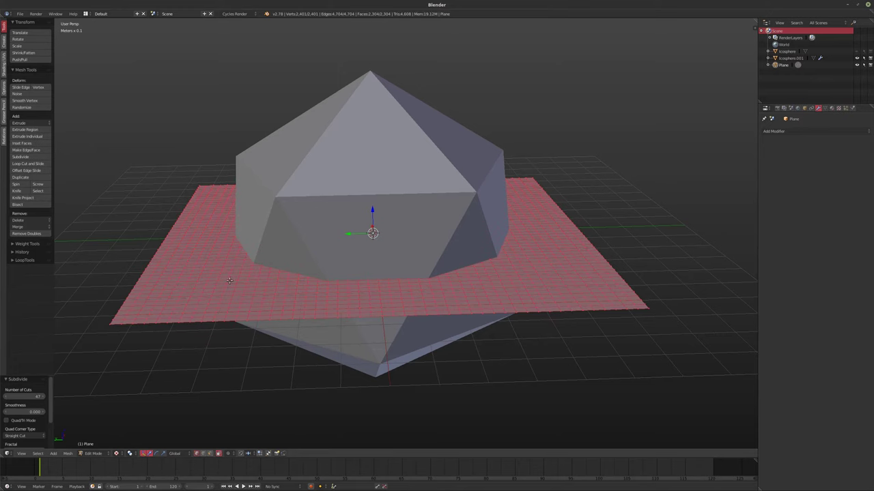
{"action": "middle_click_drag", "start_coordinate": [230, 282], "coordinate": [302, 305]}
{"action": "key", "text": "Tab"}
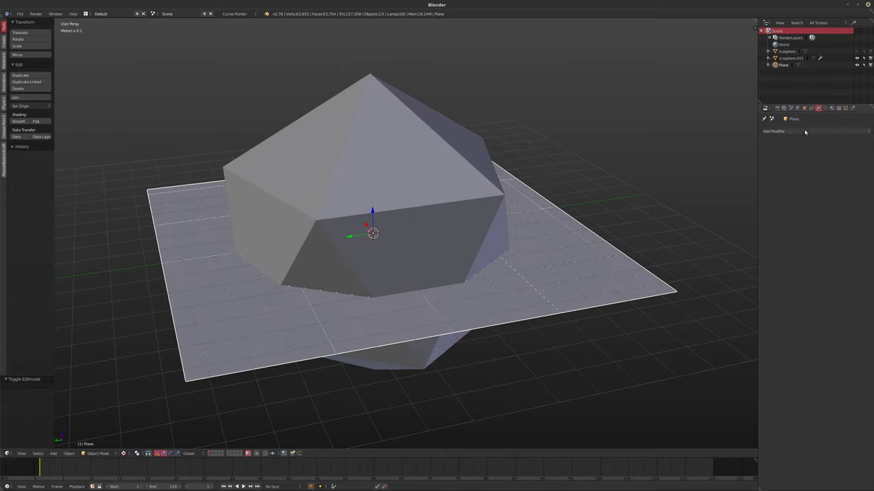
- Add a Displace modifier with a new texture to the plane and open that texture's settings
{"action": "left_click", "coordinate": [778, 131]}
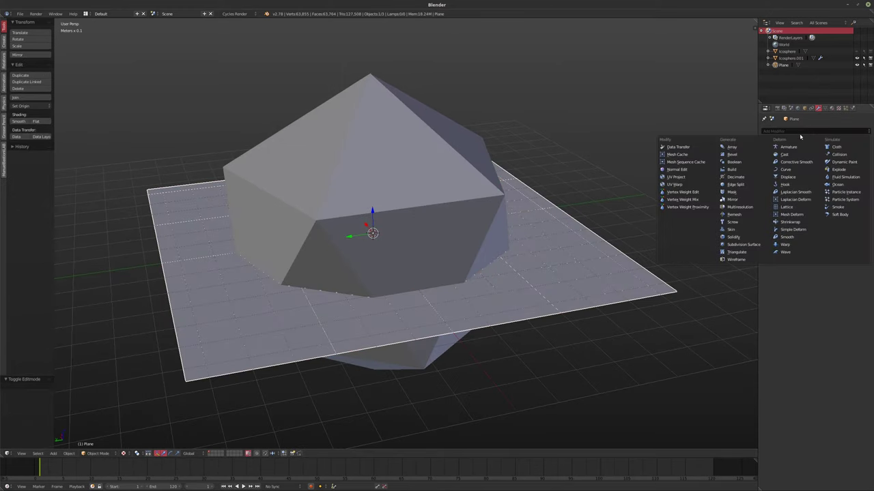
{"action": "left_click", "coordinate": [787, 177]}
{"action": "left_click", "coordinate": [823, 170]}
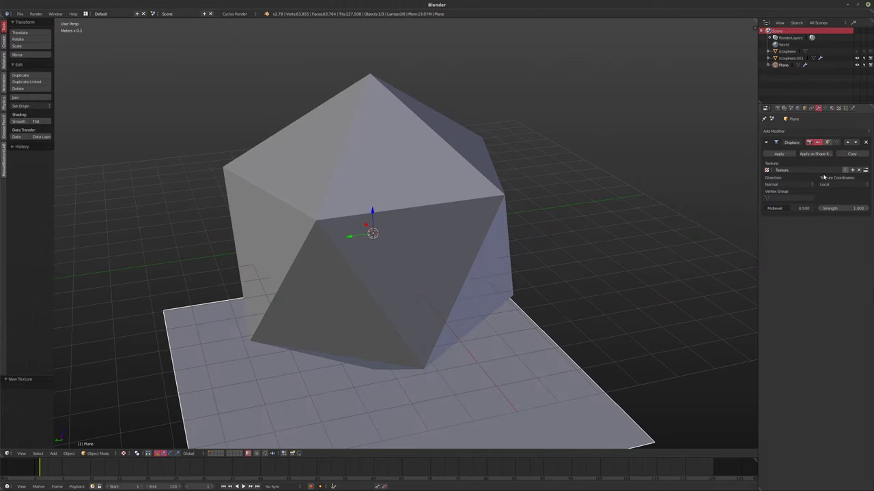
{"action": "left_click", "coordinate": [837, 109]}
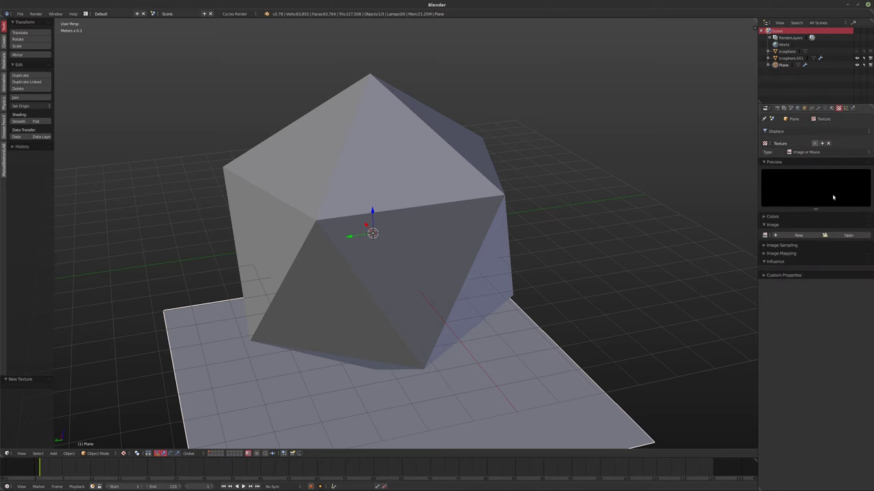
- Set the type of the plane's displacement texture to Clouds
{"action": "left_click", "coordinate": [805, 152]}
{"action": "left_click", "coordinate": [807, 154]}
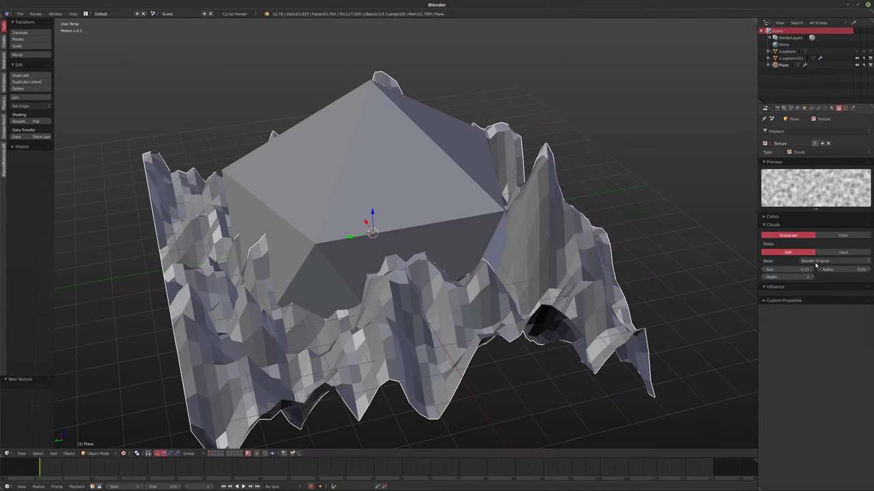
{"action": "middle_click_drag", "start_coordinate": [410, 246], "coordinate": [450, 234]}
{"action": "left_click", "coordinate": [818, 110]}
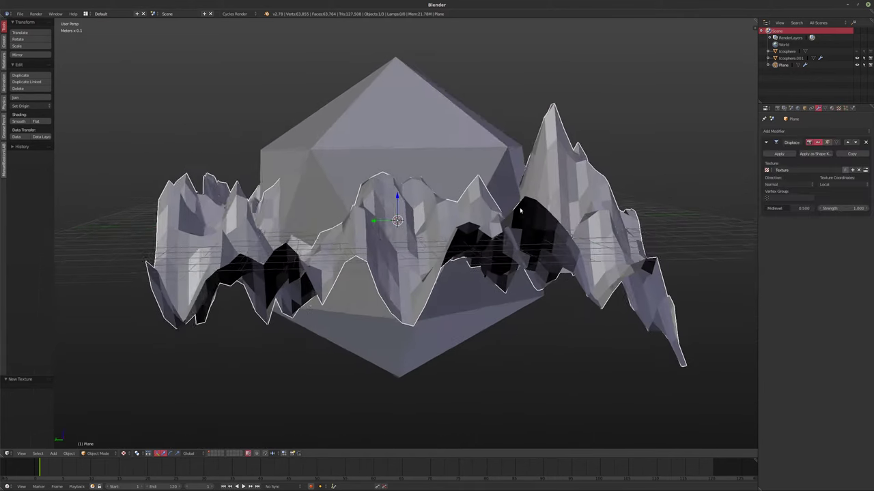
{"action": "left_click", "coordinate": [789, 132]}
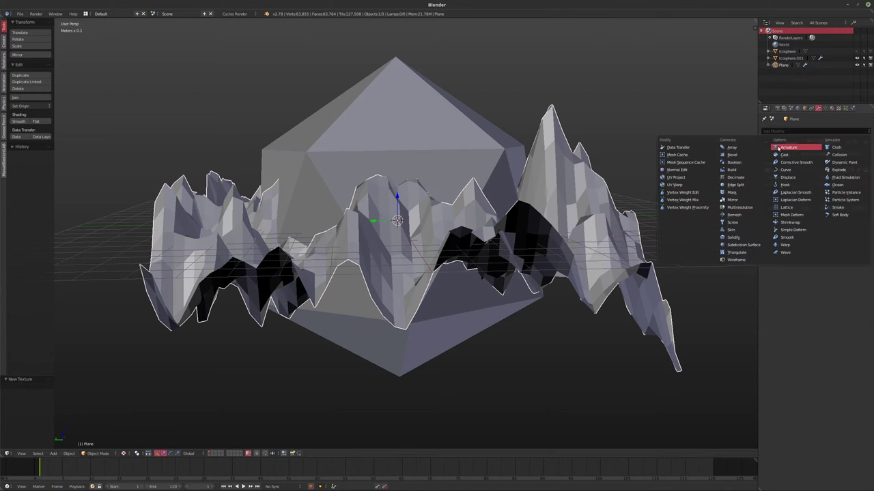
{"action": "left_click", "coordinate": [740, 157]}
{"action": "middle_click_drag", "start_coordinate": [511, 210], "coordinate": [525, 239]}
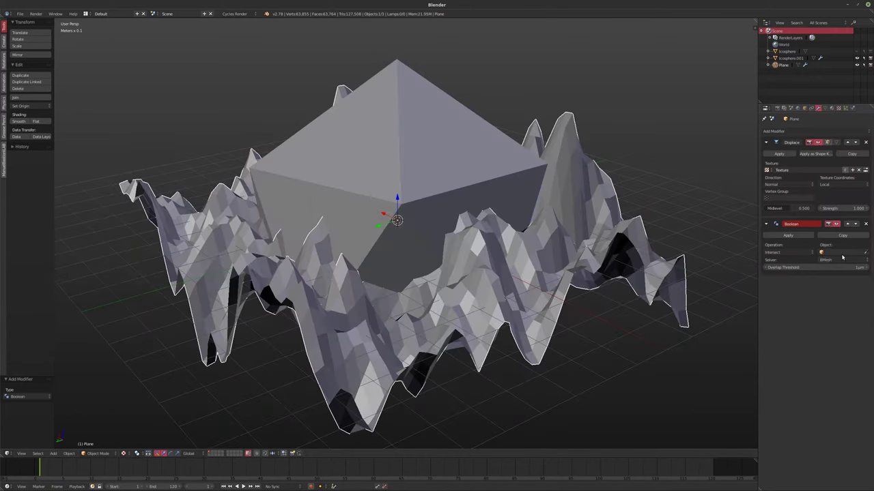
{"action": "left_click", "coordinate": [841, 253]}
{"action": "left_click", "coordinate": [865, 224]}
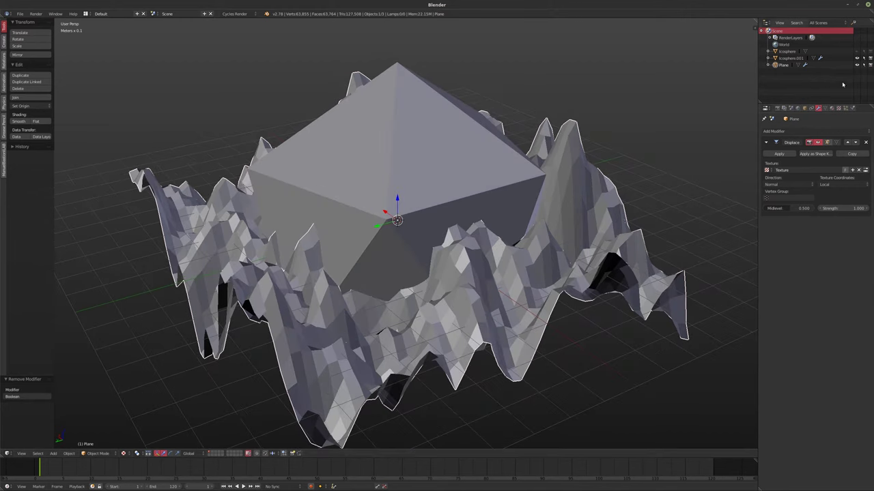
- Set the plane's Clouds texture size to 0.65 and shade the plane smooth
{"action": "left_click", "coordinate": [839, 108]}
{"action": "left_click_drag", "start_coordinate": [784, 271], "coordinate": [818, 272]}
{"action": "middle_click_drag", "start_coordinate": [578, 231], "coordinate": [541, 248]}
{"action": "left_click", "coordinate": [19, 121]}
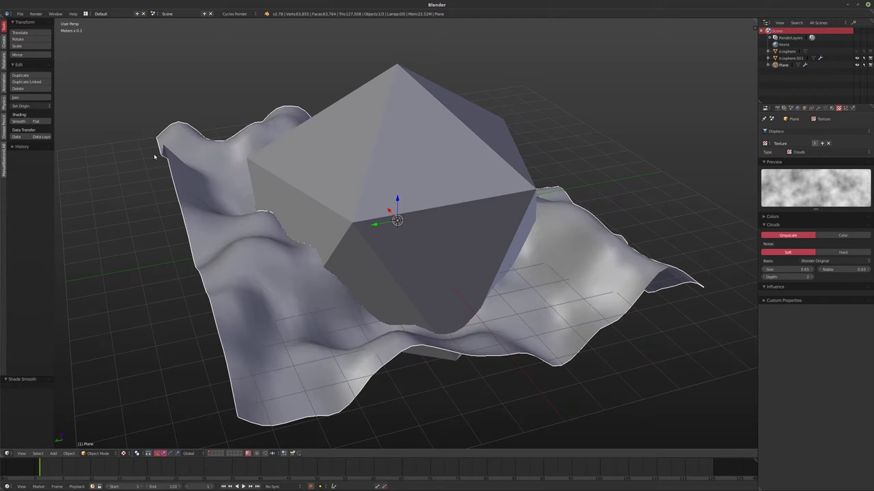
- Add a Boolean modifier with the Intersect operation to the icosphere, using the plane as its object
{"action": "right_click", "coordinate": [409, 248]}
{"action": "middle_click_drag", "start_coordinate": [410, 249], "coordinate": [587, 238]}
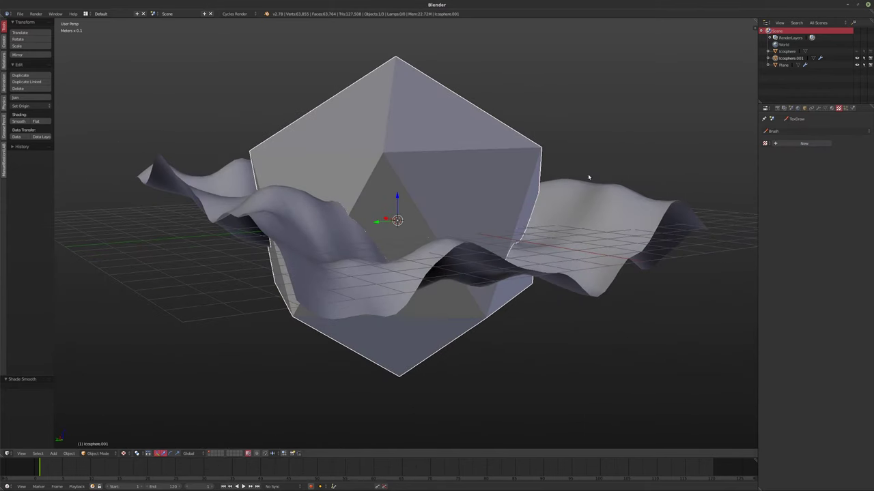
{"action": "left_click", "coordinate": [819, 107]}
{"action": "left_click", "coordinate": [795, 131]}
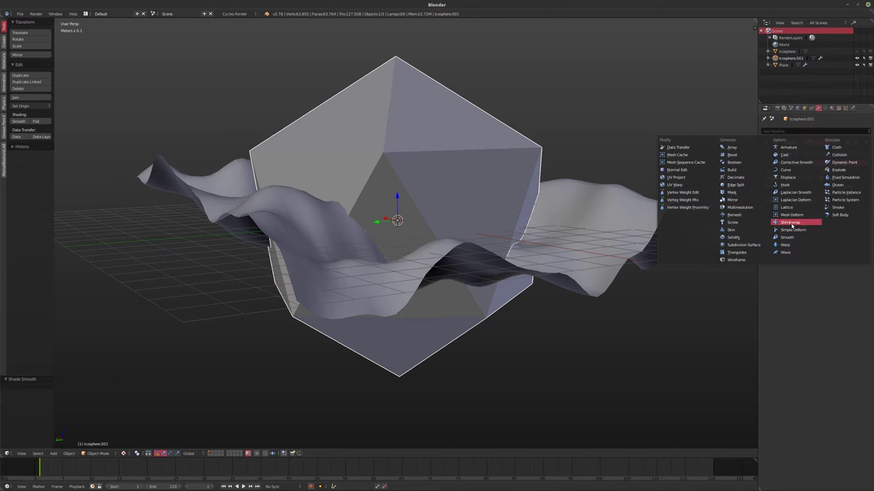
{"action": "left_click", "coordinate": [734, 162]}
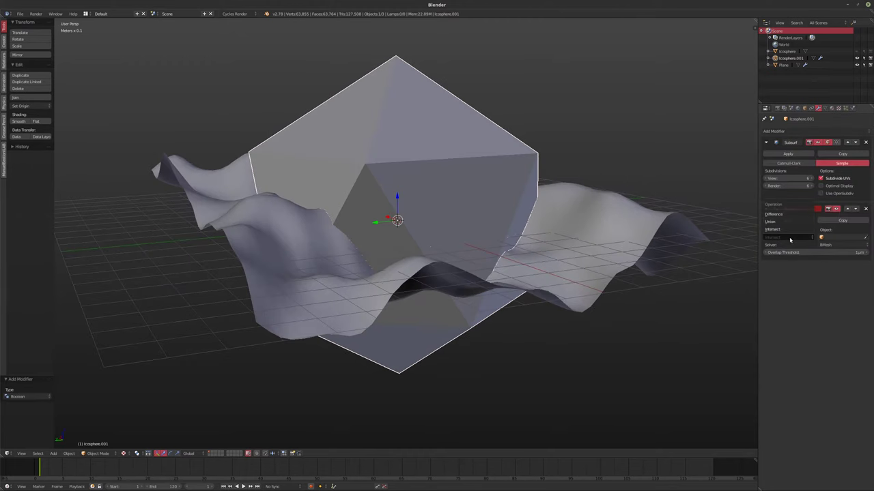
{"action": "left_click", "coordinate": [841, 237]}
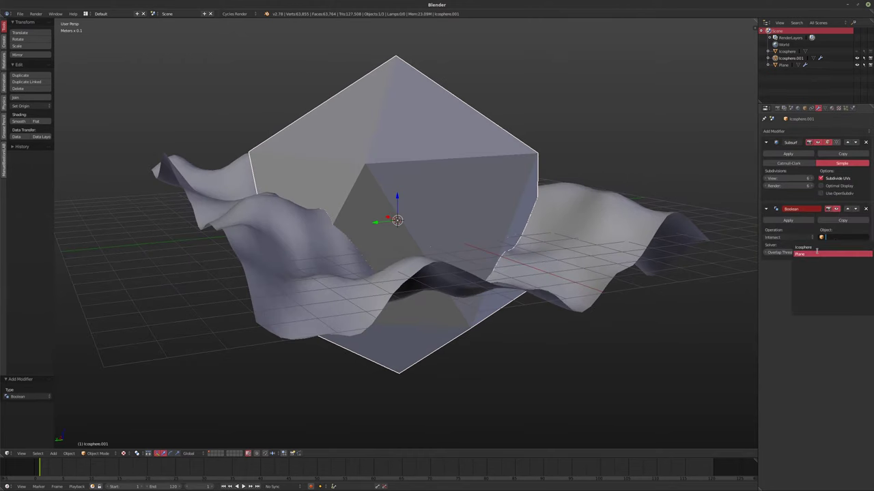
{"action": "key", "text": "Return"}
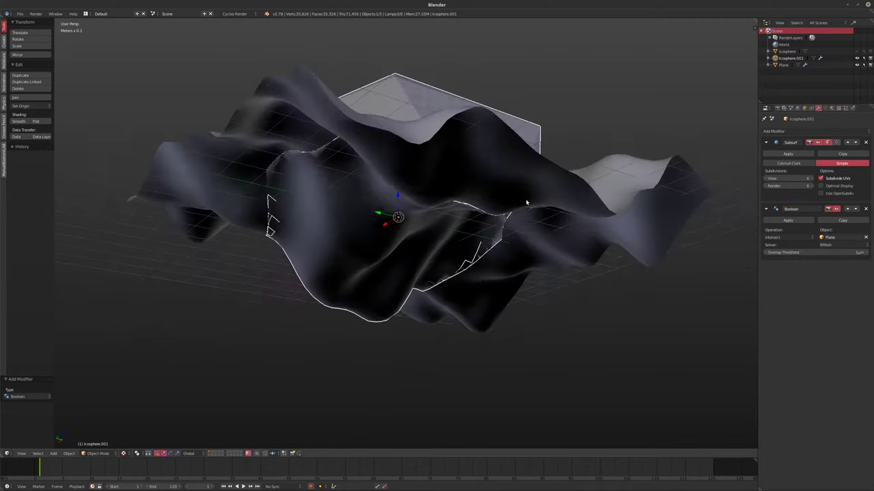
- Try lowering the icosphere by about 2.7 cm along Z relative to the displaced plane
{"action": "middle_click_drag", "start_coordinate": [511, 223], "coordinate": [501, 230]}
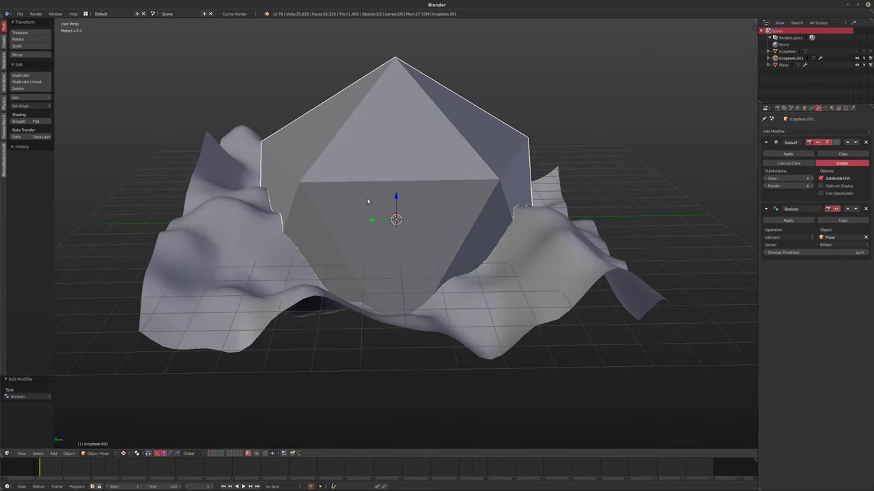
{"action": "mouse_move", "coordinate": [397, 193]}
{"action": "left_mouse_down"}
{"action": "mouse_move", "coordinate": [394, 171]}
{"action": "mouse_move", "coordinate": [392, 201]}
{"action": "left_mouse_up"}
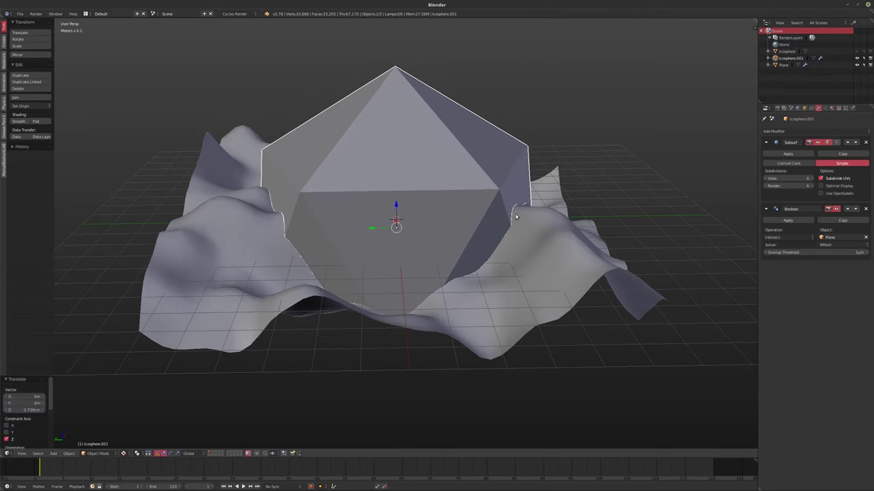
{"action": "middle_click_drag", "start_coordinate": [486, 201], "coordinate": [489, 157]}
- Reselect the icosphere and assign the plane again as the object of its Boolean modifier
{"action": "right_click", "coordinate": [550, 230]}
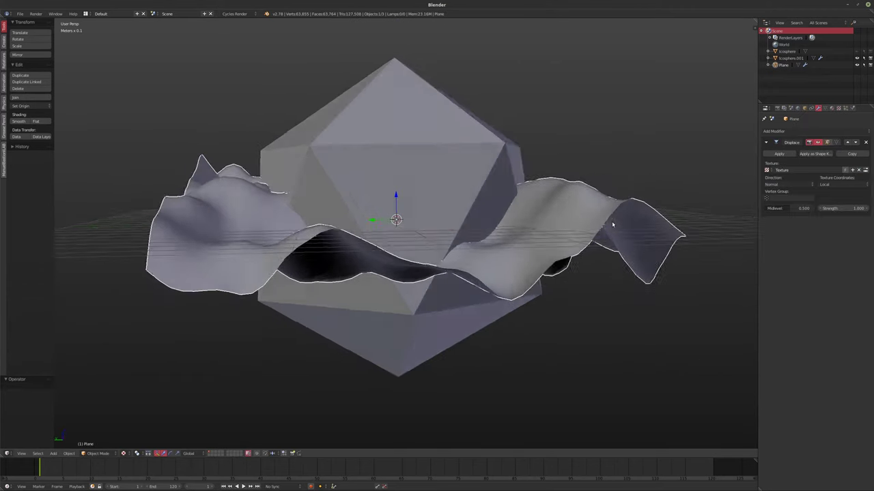
{"action": "middle_click_drag", "start_coordinate": [550, 230], "coordinate": [515, 205]}
{"action": "right_click_drag", "start_coordinate": [505, 198], "coordinate": [504, 199]}
{"action": "middle_click_drag", "start_coordinate": [504, 200], "coordinate": [571, 204]}
{"action": "left_click", "coordinate": [844, 238]}
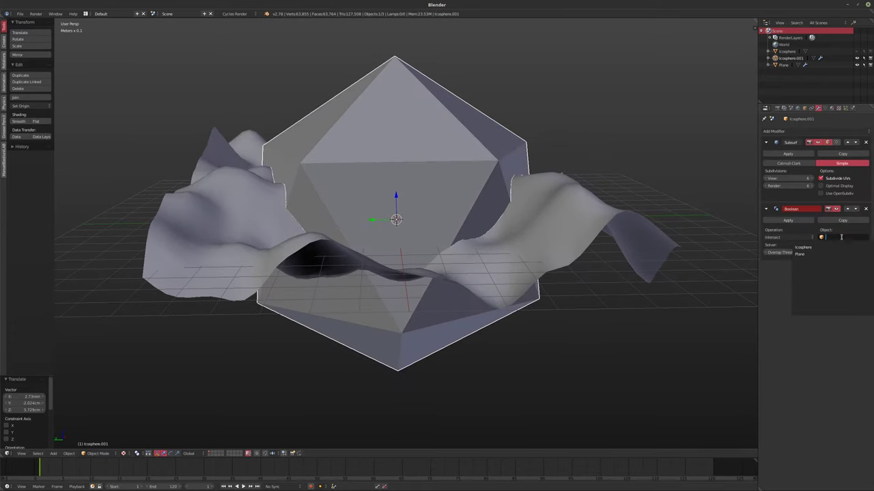
{"action": "left_click", "coordinate": [803, 254]}
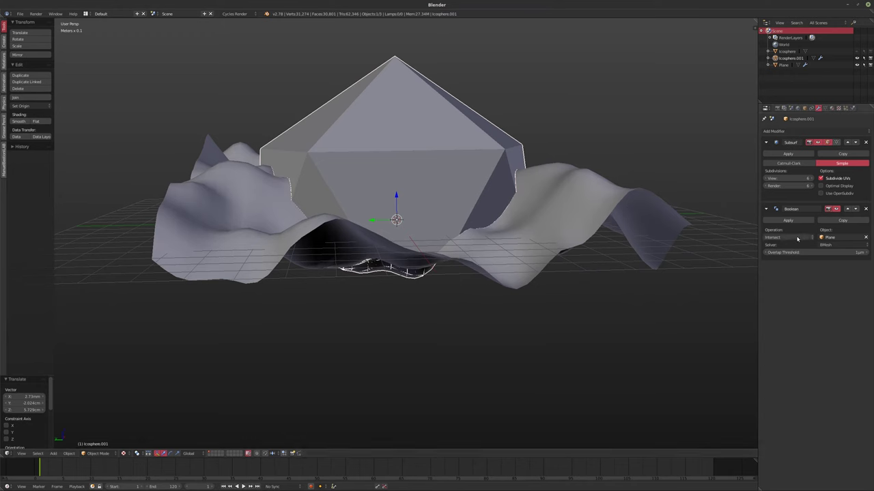
- Try the Difference and Union operations on the icosphere's Boolean modifier and return it to Intersect
{"action": "scroll", "coordinate": [797, 238], "scroll_direction": "down", "scroll_amount": 2, "text": "ctrl"}
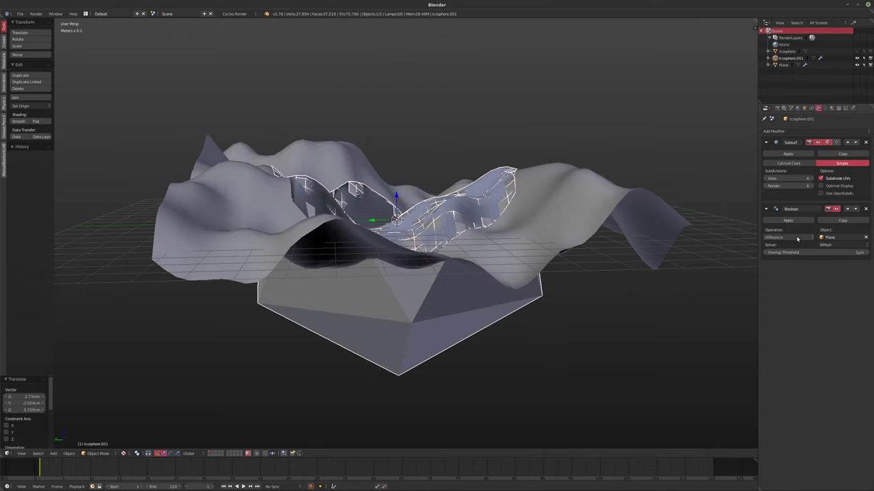
{"action": "scroll", "coordinate": [797, 238], "scroll_direction": "up", "scroll_amount": 1, "text": "ctrl"}
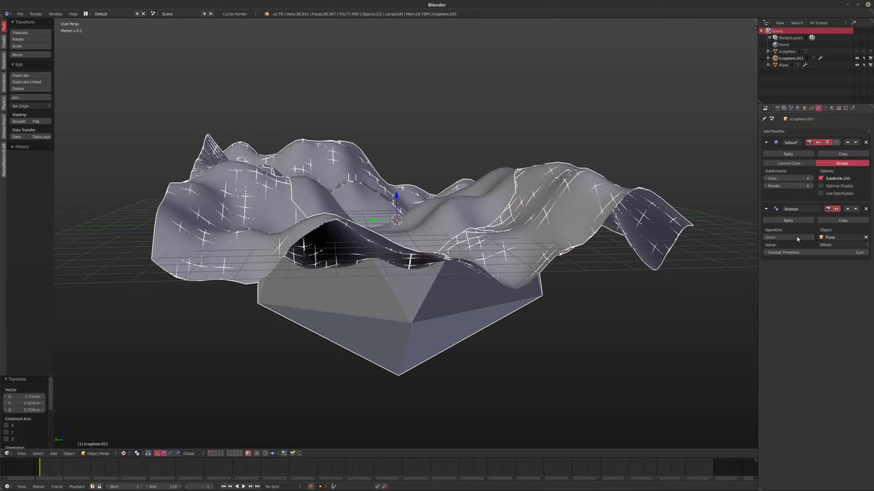
{"action": "scroll", "coordinate": [797, 238], "scroll_direction": "up", "scroll_amount": 1, "text": "ctrl"}
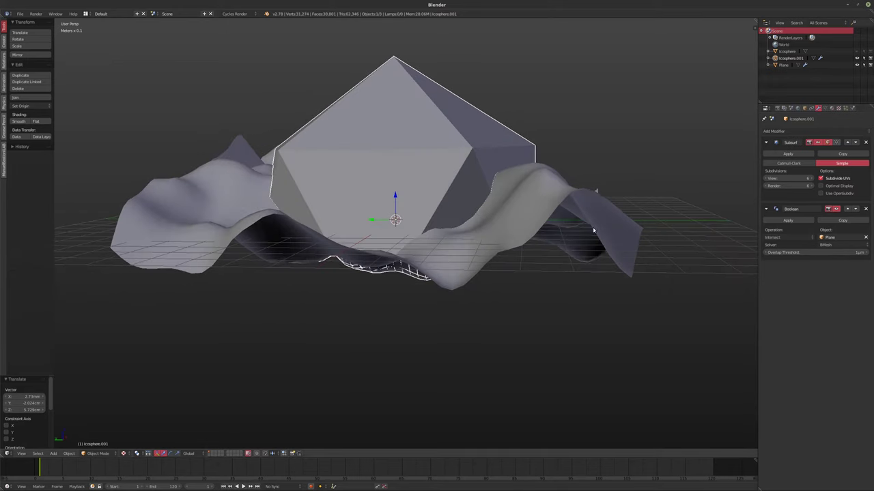
- Rotate the displaced plane by about 46° in the view and try moving it across the icosphere
{"action": "right_click", "coordinate": [633, 227]}
{"action": "key", "text": "r"}
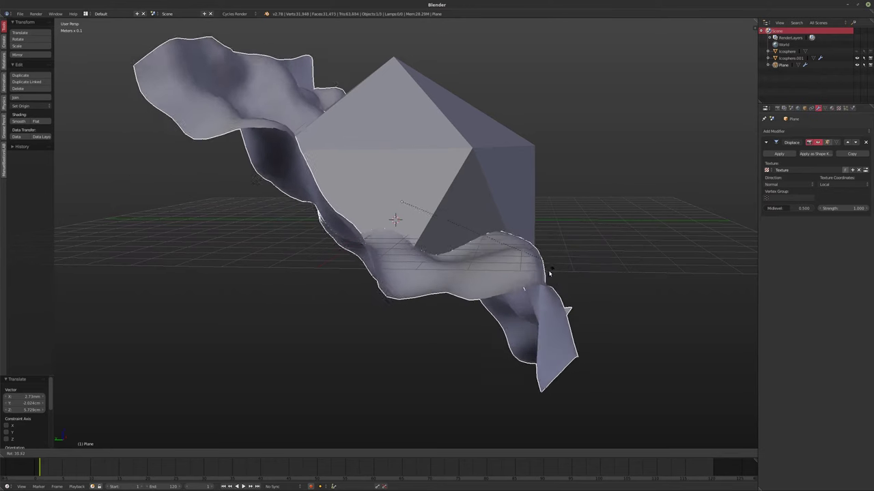
{"action": "left_click", "coordinate": [503, 267]}
{"action": "key", "text": "g"}
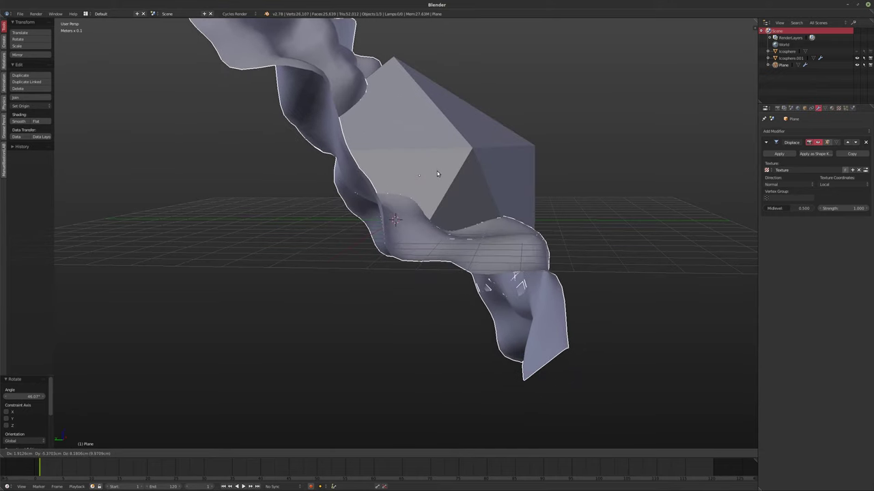
{"action": "left_click", "coordinate": [555, 180]}
{"action": "middle_click_drag", "start_coordinate": [504, 172], "coordinate": [521, 166]}
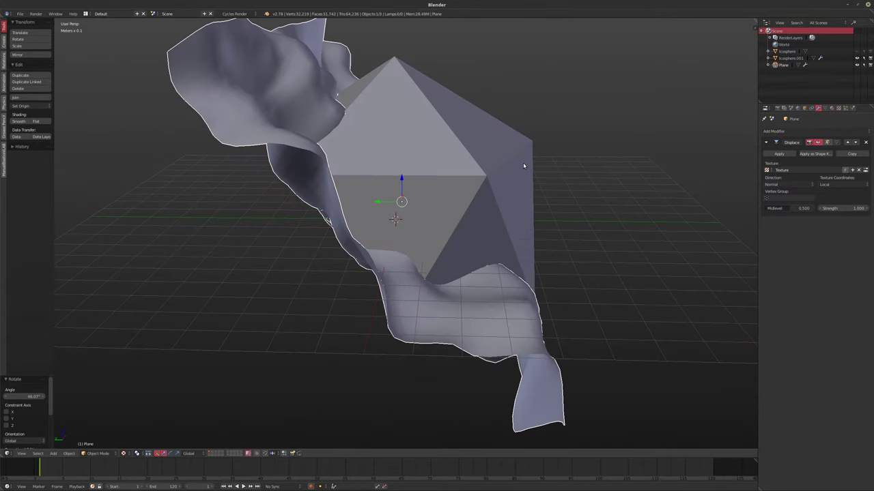
- Rotate the displaced plane back by about 32° to reduce its tilt
{"action": "middle_click_drag", "start_coordinate": [604, 157], "coordinate": [571, 98]}
{"action": "key", "text": "r"}
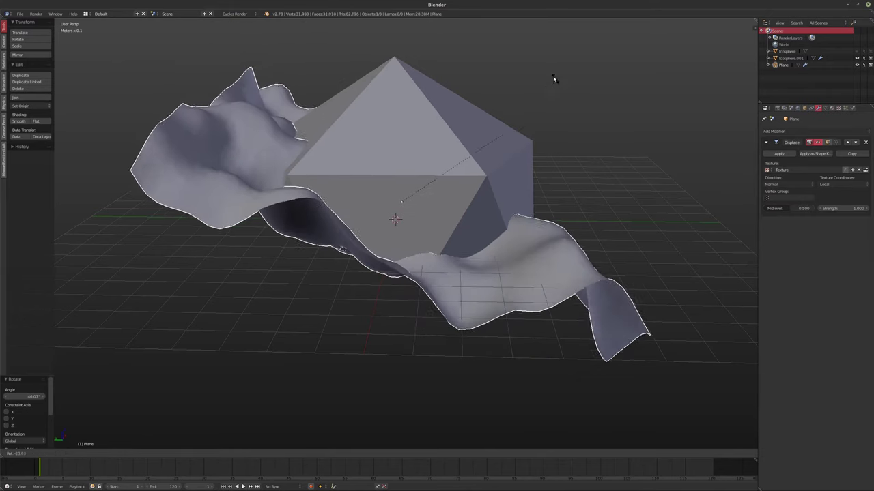
{"action": "left_click", "coordinate": [552, 78]}
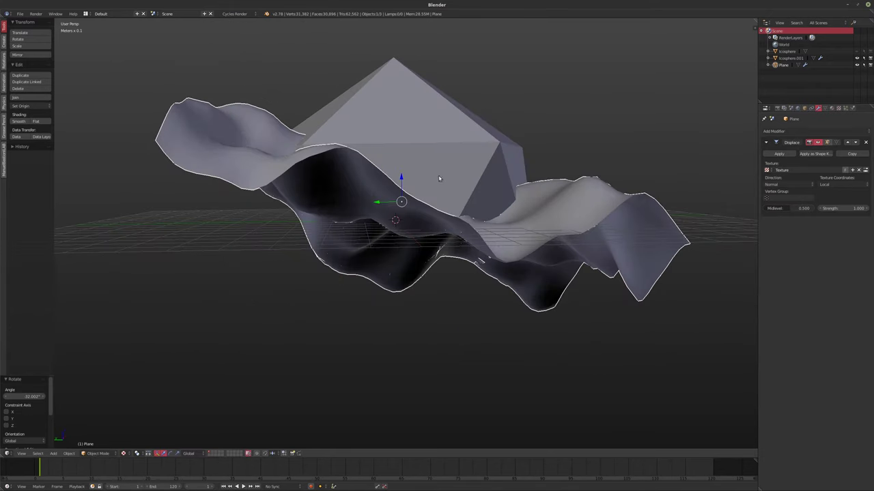
- Raise the displaced plane by about 26.98 cm along Z and lower it again by about 2.475 cm
{"action": "key", "text": "g"}
{"action": "key", "text": "z"}
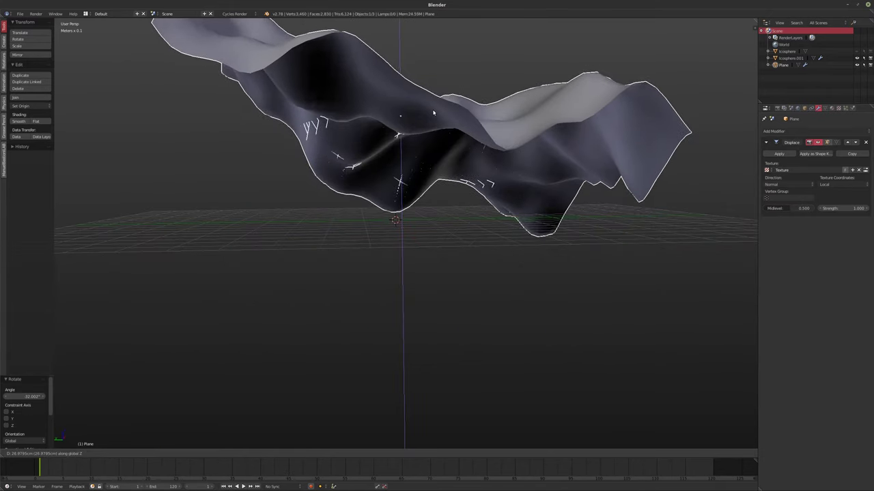
{"action": "left_click", "coordinate": [433, 112]}
{"action": "middle_click_drag", "start_coordinate": [433, 112], "coordinate": [491, 152]}
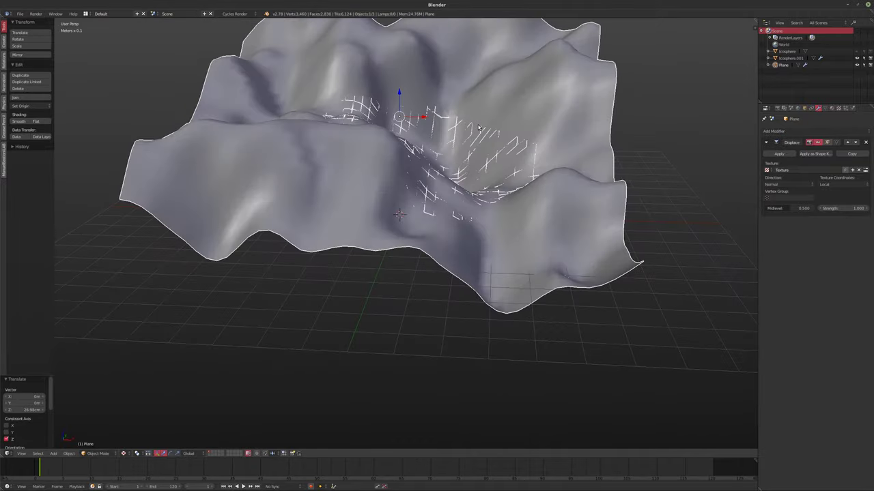
{"action": "key", "text": "g"}
{"action": "key", "text": "z"}
{"action": "left_click", "coordinate": [536, 109]}
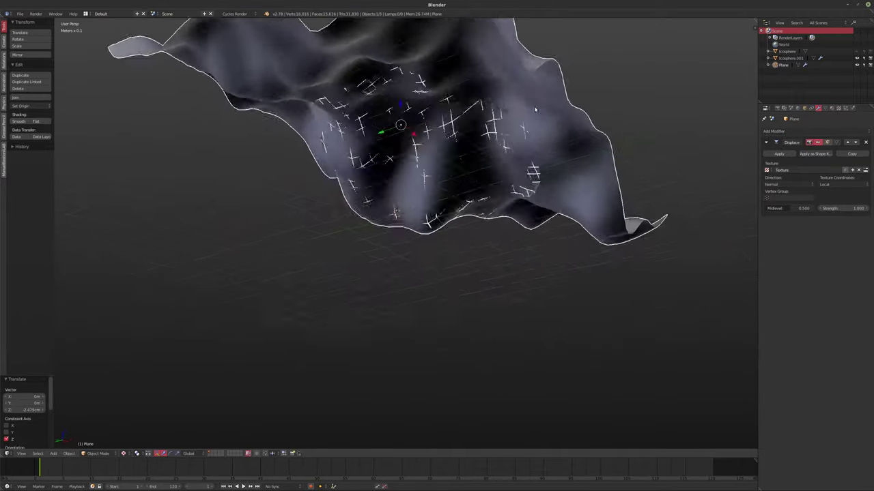
{"action": "middle_click_drag", "start_coordinate": [536, 110], "coordinate": [492, 161]}
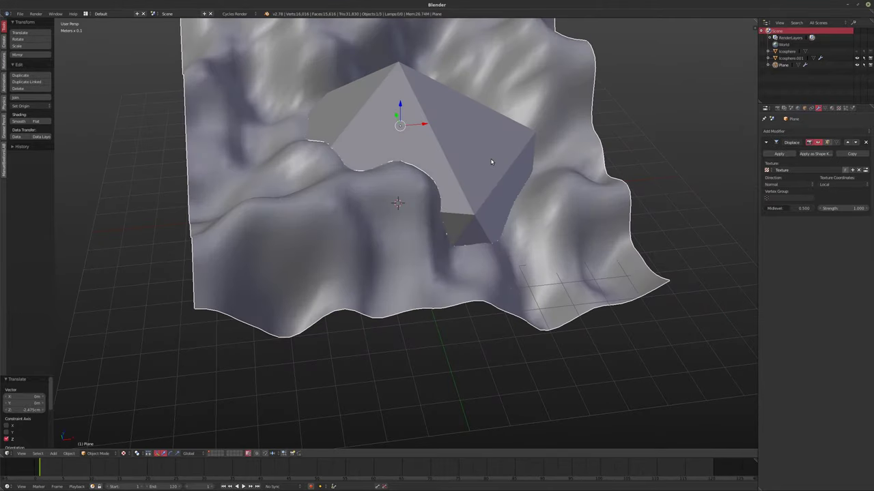
{"action": "key", "text": "shift+d"}
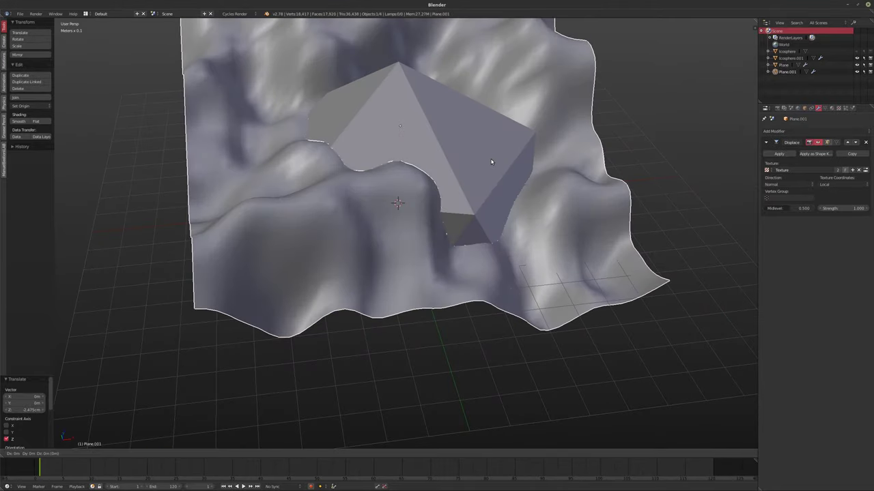
{"action": "right_click", "coordinate": [491, 162]}
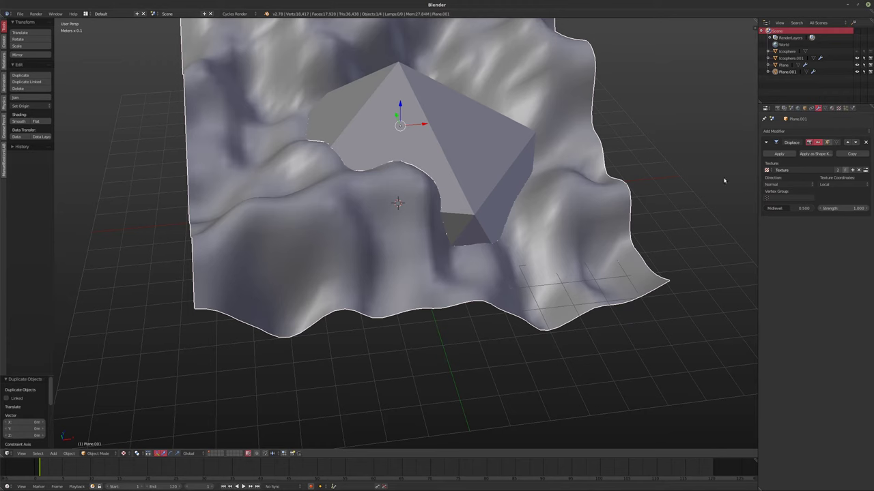
{"action": "key", "text": "x"}
{"action": "left_click", "coordinate": [611, 173]}
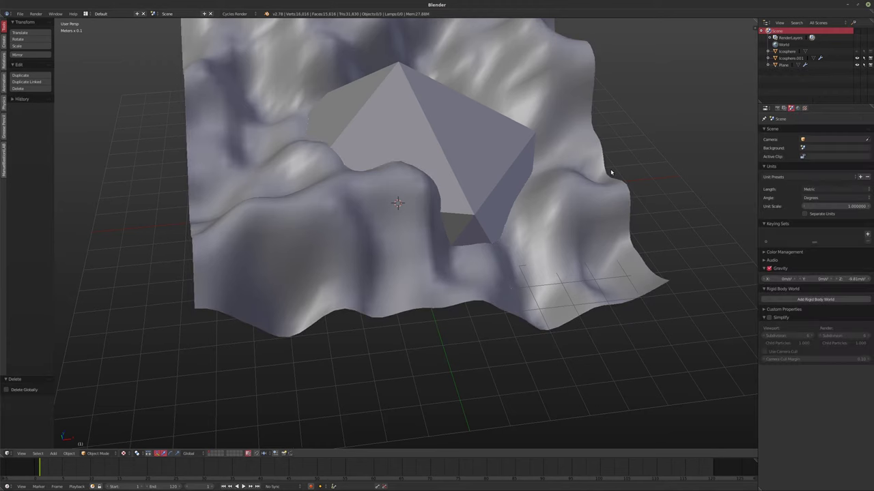
- Duplicate the cut icosphere in place, keeping the copy at the original position
{"action": "right_click", "coordinate": [476, 151]}
{"action": "middle_click_drag", "start_coordinate": [476, 151], "coordinate": [510, 151]}
{"action": "key", "text": "shift+d"}
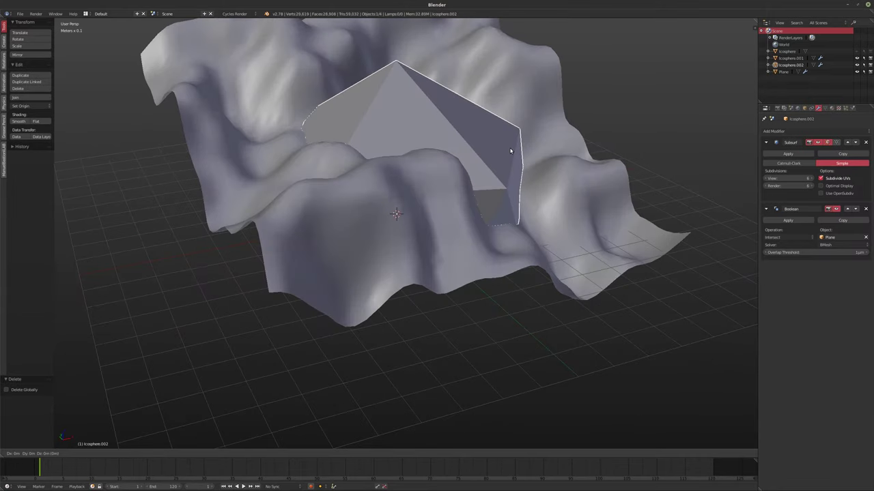
{"action": "right_click", "coordinate": [509, 151]}
{"action": "middle_click_drag", "start_coordinate": [467, 213], "coordinate": [683, 129]}
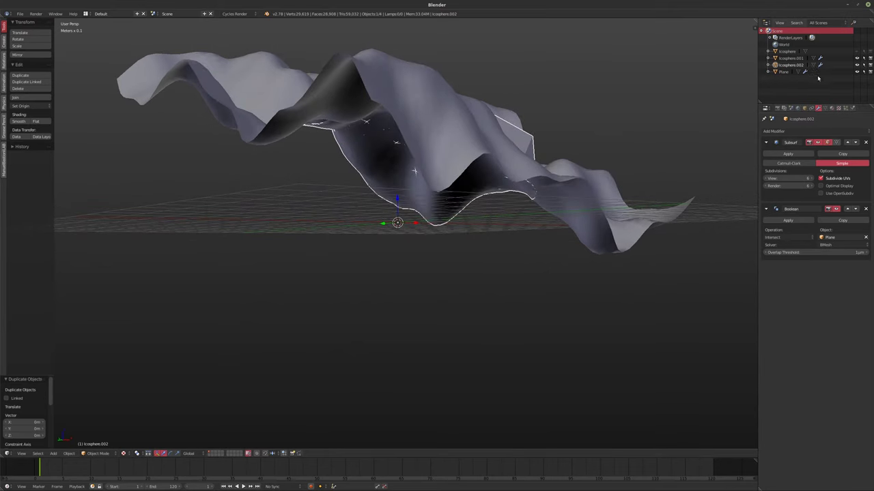
- Try Union for the Boolean modifier on Icosphere.002 and set its operation to Difference
{"action": "left_click", "coordinate": [788, 58]}
{"action": "middle_click_drag", "start_coordinate": [579, 125], "coordinate": [668, 171]}
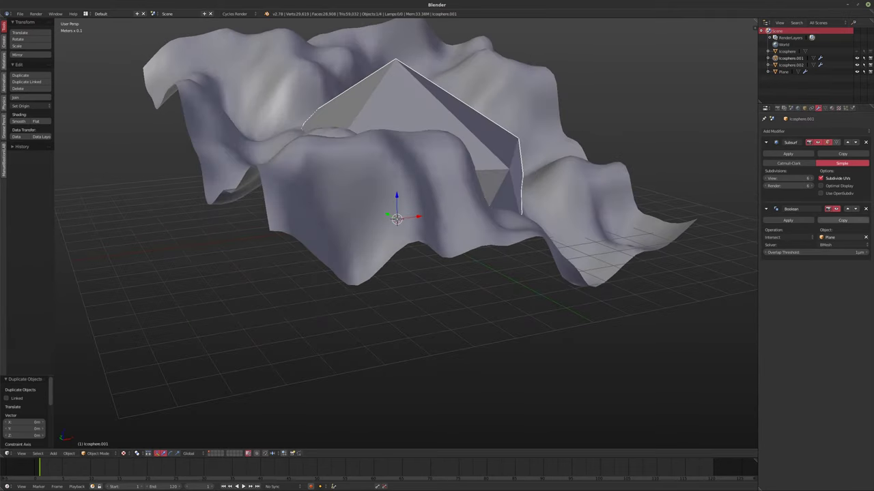
{"action": "left_click", "coordinate": [791, 65]}
{"action": "left_click", "coordinate": [785, 237]}
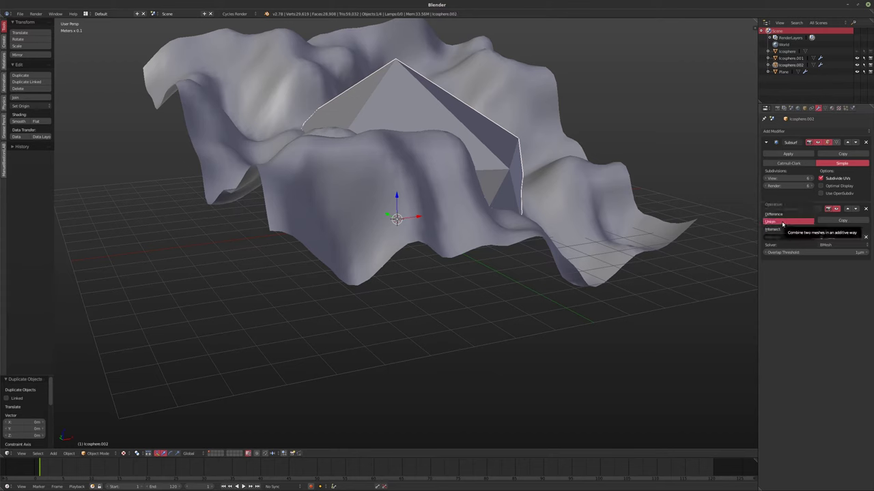
{"action": "left_click", "coordinate": [778, 222]}
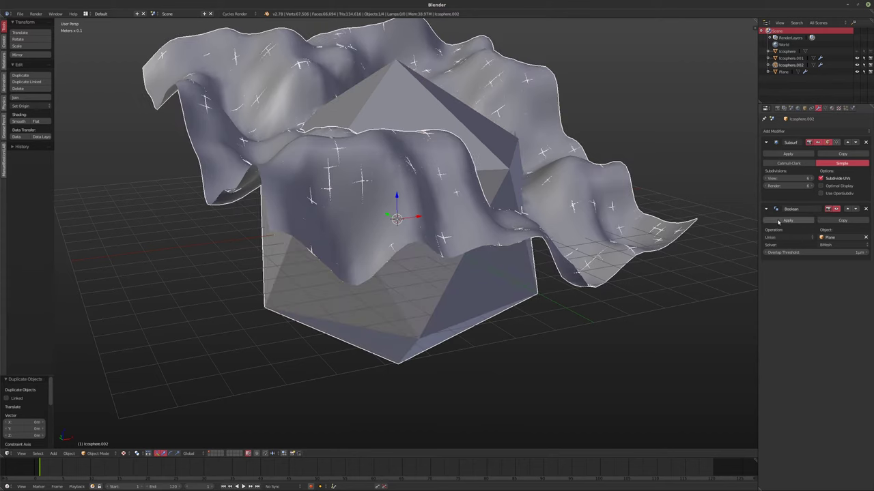
{"action": "scroll", "coordinate": [783, 236], "scroll_direction": "down", "scroll_amount": 2, "text": "ctrl"}
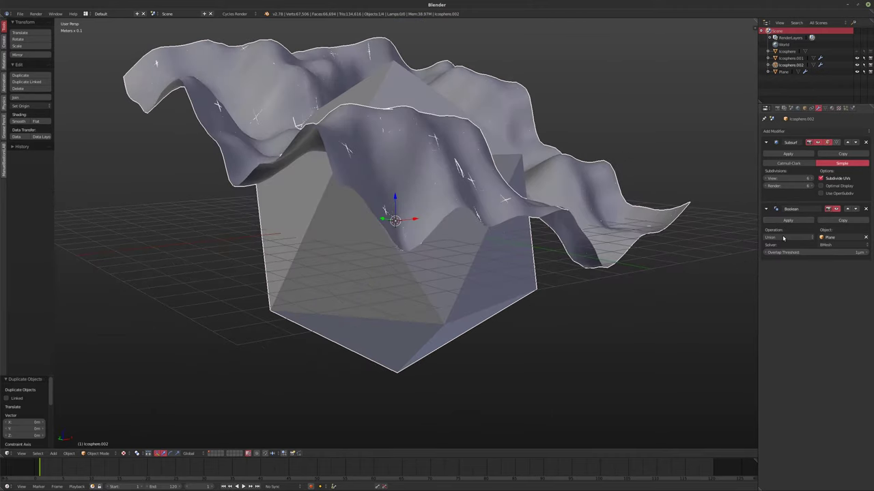
{"action": "middle_click_drag", "start_coordinate": [566, 266], "coordinate": [566, 212]}
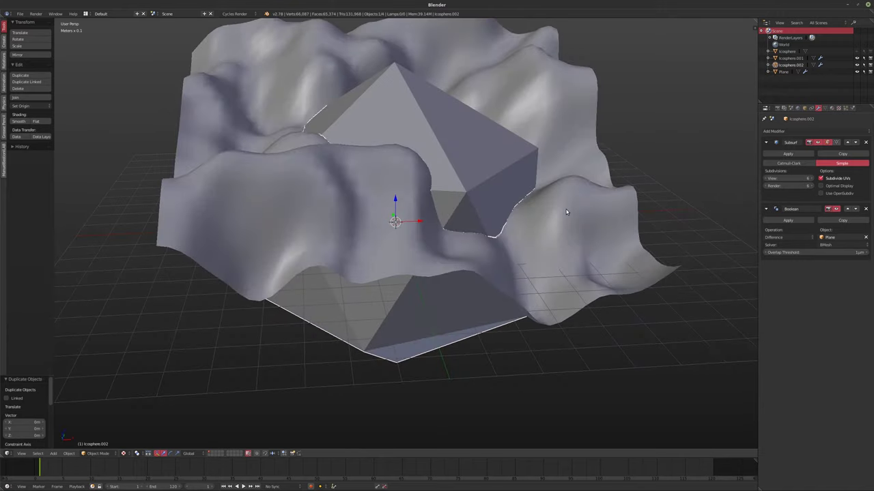
- Apply the Subsurf and Boolean modifiers on Icosphere.001 and open its mesh in Edit Mode
{"action": "left_click", "coordinate": [790, 58]}
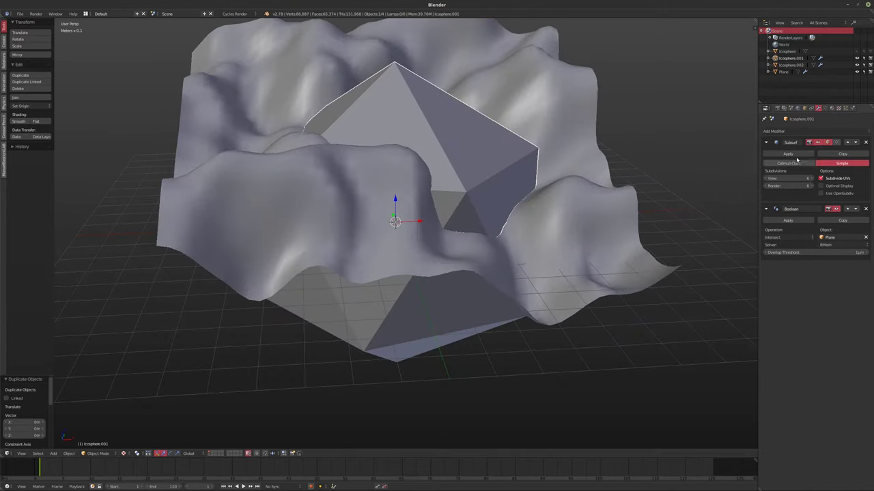
{"action": "left_click", "coordinate": [788, 155]}
{"action": "left_click", "coordinate": [789, 155]}
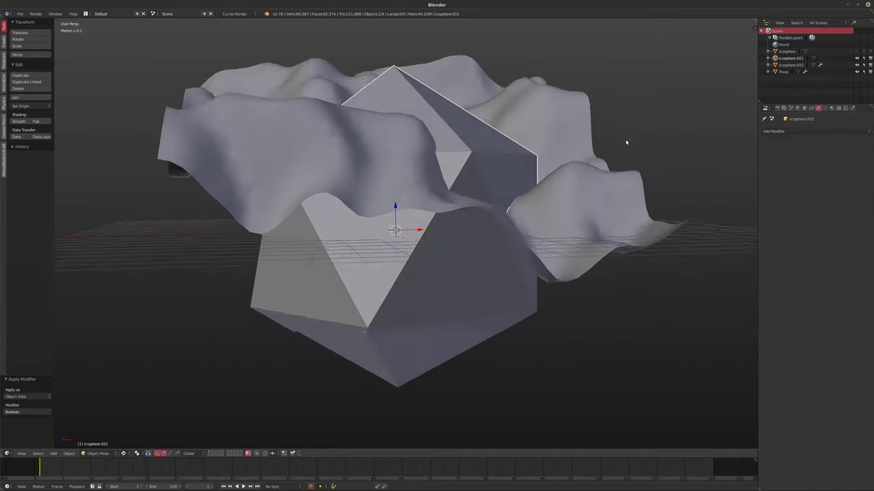
{"action": "key", "text": "Tab"}
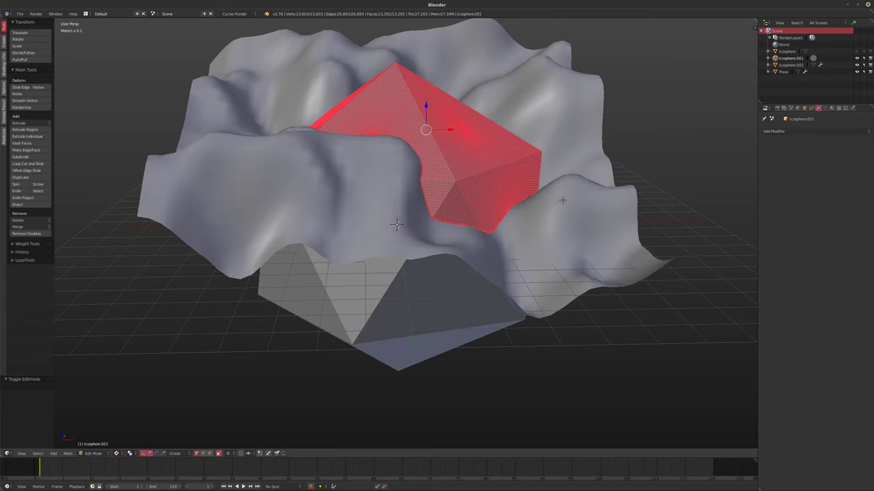
{"action": "middle_click_drag", "start_coordinate": [584, 189], "coordinate": [471, 205]}
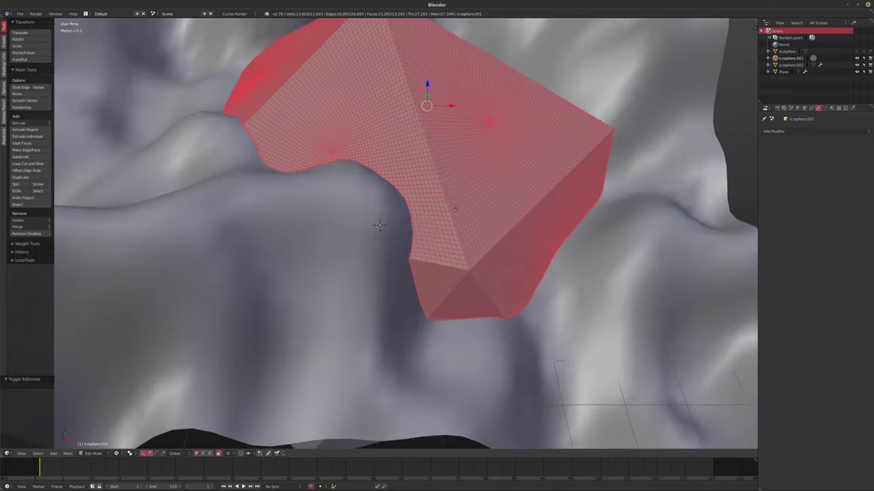
- Hide the displaced plane and isolate the cut upper piece in local view
{"action": "left_click", "coordinate": [857, 72]}
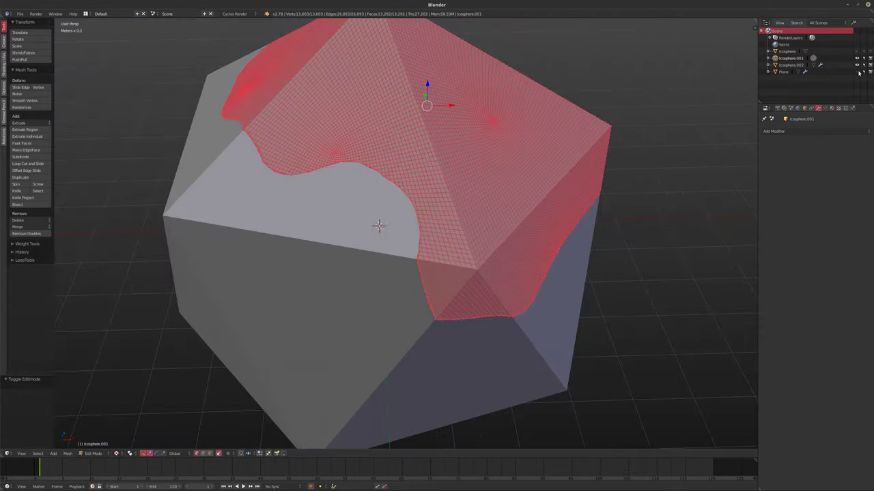
{"action": "middle_click_drag", "start_coordinate": [574, 218], "coordinate": [565, 126]}
{"action": "key", "text": "KP_Divide"}
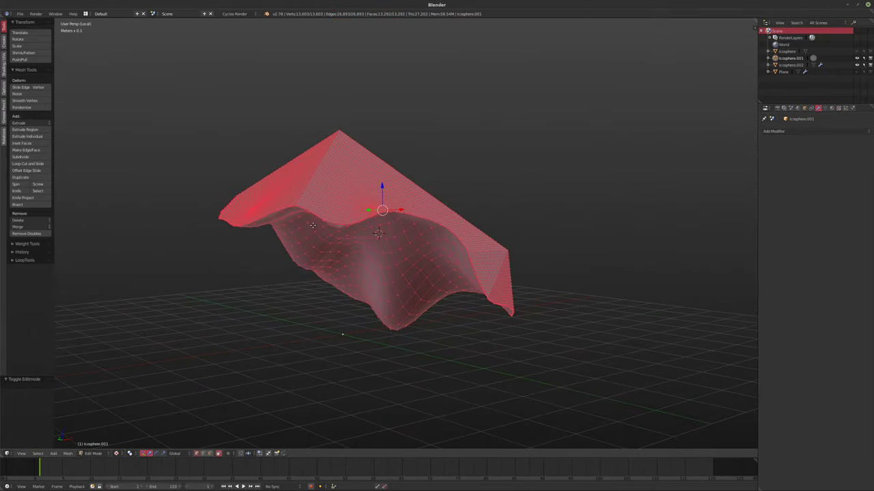
- Select a vertex in the middle of the wavy cut underside and grow the selection six times
{"action": "middle_click_drag", "start_coordinate": [311, 226], "coordinate": [369, 185]}
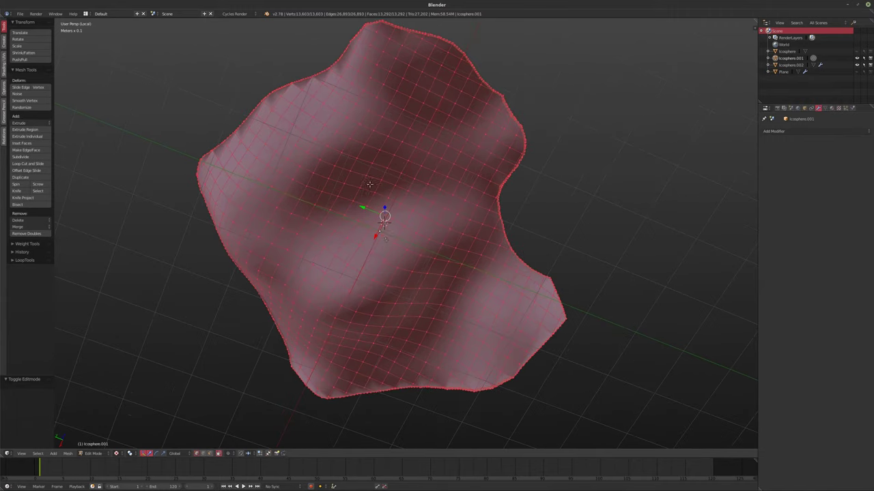
{"action": "right_click", "coordinate": [382, 236]}
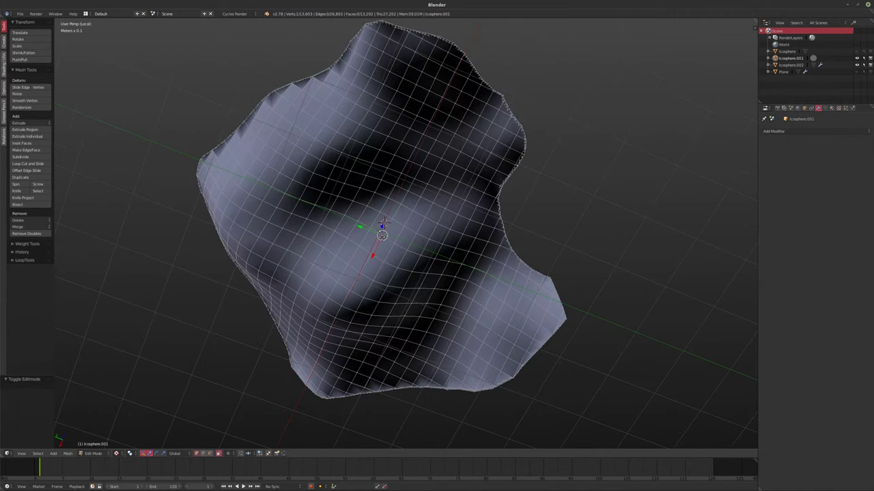
{"action": "key", "text": "ctrl+KP_Add"}
{"action": "key", "text": "ctrl+KP_Add"}
{"action": "key", "text": "ctrl+KP_Add"}
{"action": "key", "text": "ctrl+KP_Add"}
{"action": "key", "text": "ctrl+KP_Add"}
{"action": "key", "text": "ctrl+KP_Add"}
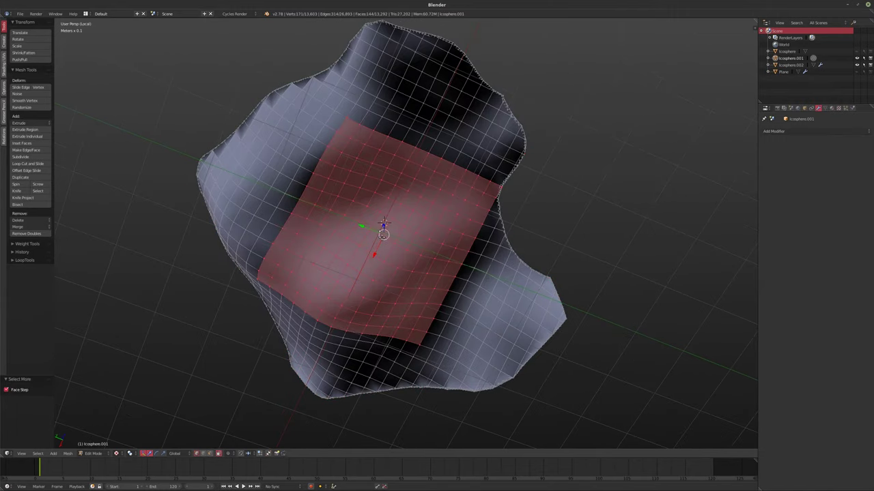
- Switch to face selection and try growing a selection from a single face at the rim of the cut surface
{"action": "middle_click_drag", "start_coordinate": [380, 237], "coordinate": [396, 167]}
{"action": "key", "text": "ctrl+Tab"}
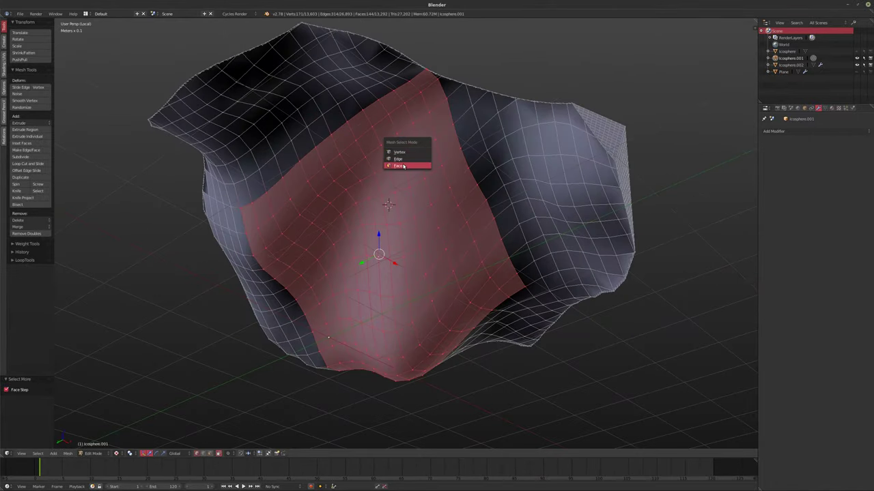
{"action": "left_click", "coordinate": [398, 166]}
{"action": "right_click", "coordinate": [449, 87]}
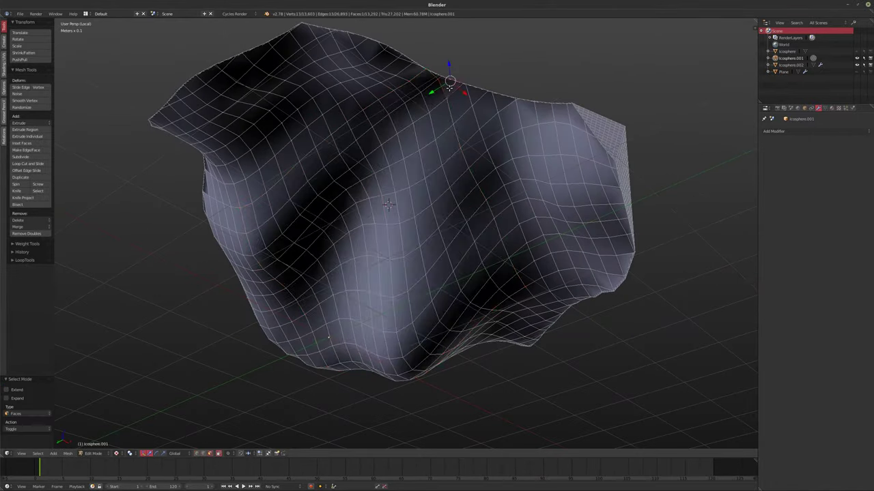
{"action": "middle_click_drag", "start_coordinate": [434, 98], "coordinate": [427, 78]}
{"action": "key", "text": "ctrl+KP_Add"}
{"action": "key", "text": "ctrl+KP_Add"}
{"action": "key", "text": "ctrl+KP_Add"}
{"action": "key", "text": "ctrl+KP_Add"}
{"action": "key", "text": "ctrl+KP_Add"}
{"action": "key", "text": "ctrl+KP_Add"}
{"action": "key", "text": "ctrl+KP_Add"}
{"action": "key", "text": "ctrl+KP_Add"}
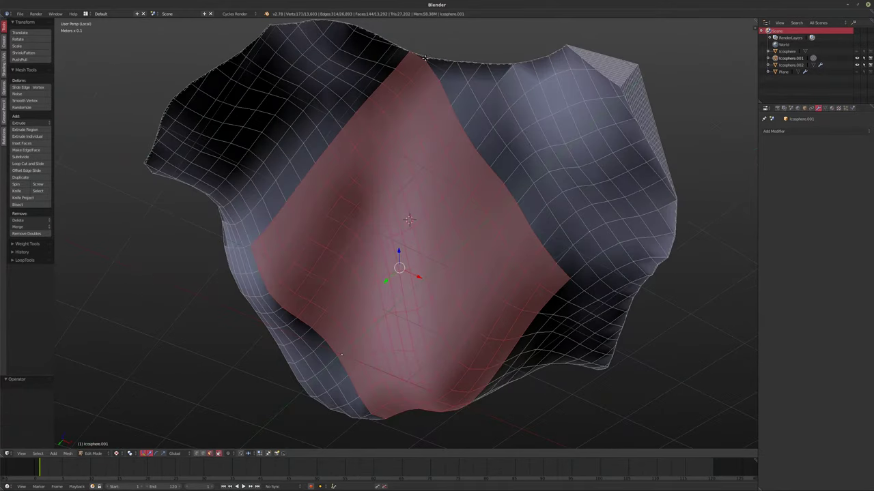
- Add a row of faces to the selection along the edge of the selected block, starting at the rim
{"action": "right_click", "coordinate": [424, 60], "text": "shift"}
{"action": "right_click", "coordinate": [441, 72], "text": "shift"}
{"action": "right_click", "coordinate": [452, 90], "text": "shift"}
{"action": "right_click", "coordinate": [467, 110], "text": "shift"}
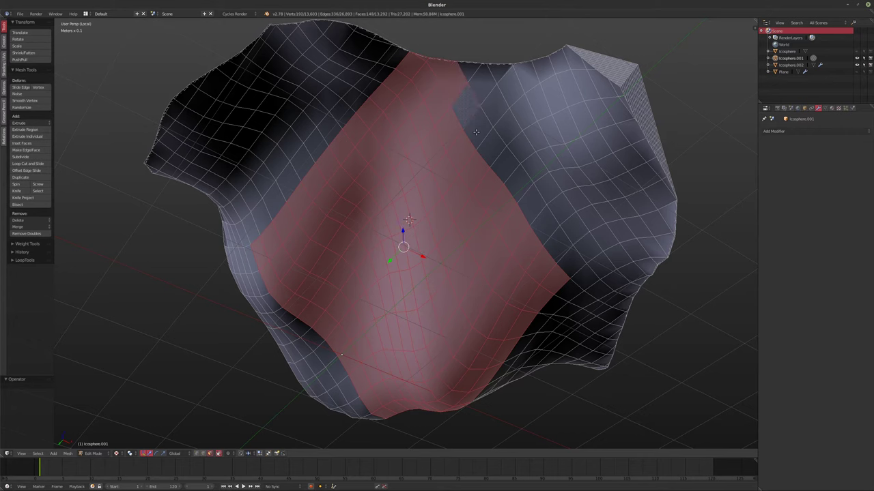
{"action": "right_click", "coordinate": [475, 132], "text": "shift"}
{"action": "right_click", "coordinate": [495, 155], "text": "shift"}
{"action": "right_click", "coordinate": [509, 174], "text": "shift"}
{"action": "right_click", "coordinate": [519, 191], "text": "shift"}
{"action": "right_click", "coordinate": [532, 208], "text": "shift"}
- Extend the face selection in a strip from the block's corner out to the rim of the cut surface
{"action": "middle_click_drag", "start_coordinate": [532, 208], "coordinate": [642, 220]}
{"action": "right_click", "coordinate": [506, 179], "text": "shift"}
{"action": "right_click", "coordinate": [526, 193], "text": "shift"}
{"action": "right_click", "coordinate": [544, 201], "text": "shift"}
{"action": "right_click", "coordinate": [566, 207], "text": "shift"}
{"action": "right_click", "coordinate": [589, 210], "text": "shift"}
{"action": "right_click", "coordinate": [612, 213], "text": "shift"}
{"action": "right_click", "coordinate": [641, 224], "text": "shift"}
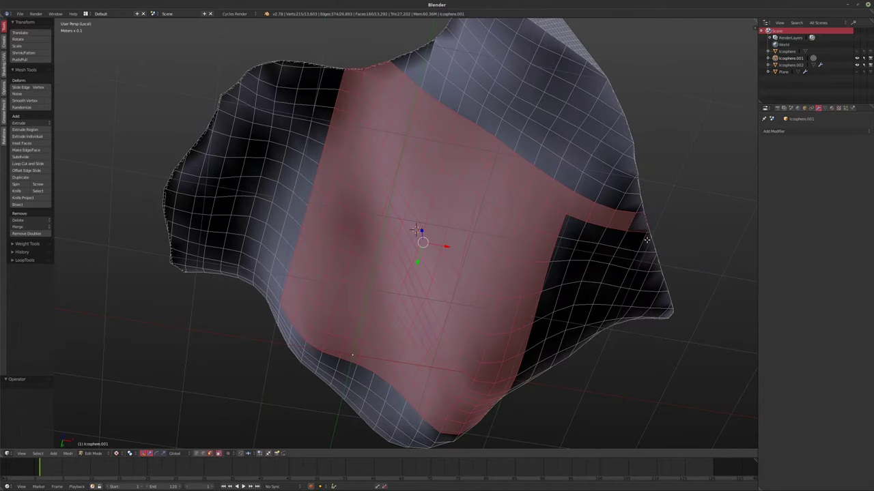
- Add a second strip of faces running from the rim back towards the selected block
{"action": "right_click", "coordinate": [645, 243], "text": "shift"}
{"action": "right_click", "coordinate": [635, 260], "text": "shift"}
{"action": "right_click", "coordinate": [618, 257], "text": "shift"}
{"action": "right_click", "coordinate": [602, 254], "text": "shift"}
{"action": "right_click", "coordinate": [586, 251], "text": "shift"}
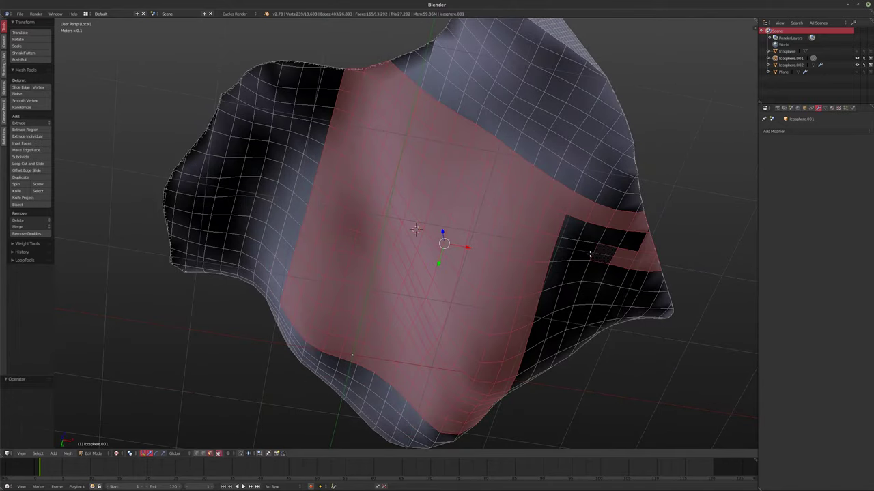
{"action": "right_click", "coordinate": [569, 249], "text": "shift"}
{"action": "right_click", "coordinate": [551, 249], "text": "shift"}
- Add the faces along the short unselected side of the rim, around its sharp corner, to the selection
{"action": "middle_click_drag", "start_coordinate": [546, 290], "coordinate": [319, 89]}
{"action": "right_click", "coordinate": [239, 86], "text": "shift"}
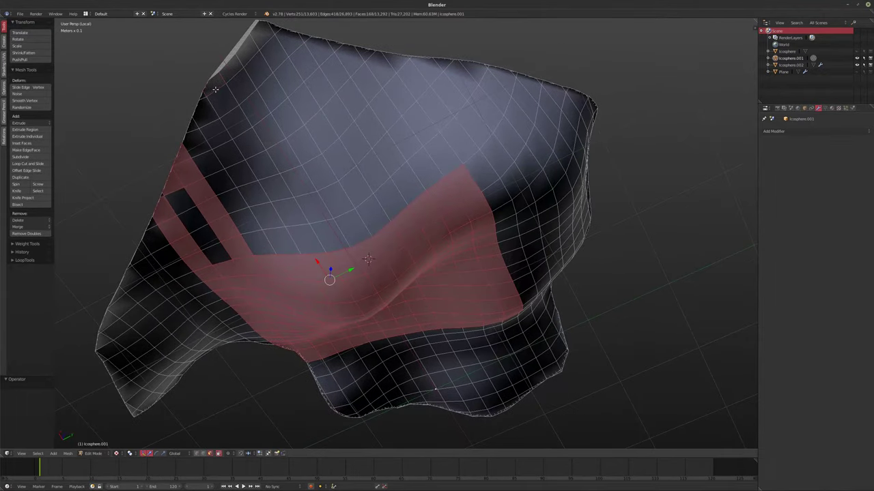
{"action": "right_click", "coordinate": [247, 72], "text": "shift"}
{"action": "right_click", "coordinate": [258, 56], "text": "shift"}
{"action": "right_click", "coordinate": [272, 36], "text": "shift"}
{"action": "right_click", "coordinate": [275, 30], "text": "shift"}
{"action": "right_click", "coordinate": [294, 42], "text": "shift"}
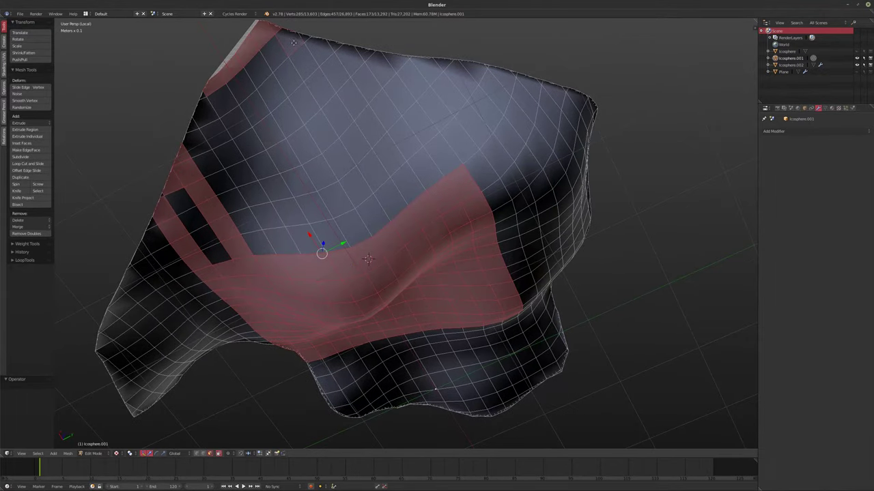
- Continue adding individual faces to the selection along the long side of the rim beyond the corner
{"action": "right_click", "coordinate": [305, 38], "text": "shift"}
{"action": "right_click", "coordinate": [320, 44], "text": "shift"}
{"action": "right_click", "coordinate": [333, 48], "text": "shift"}
{"action": "right_click", "coordinate": [348, 53], "text": "shift"}
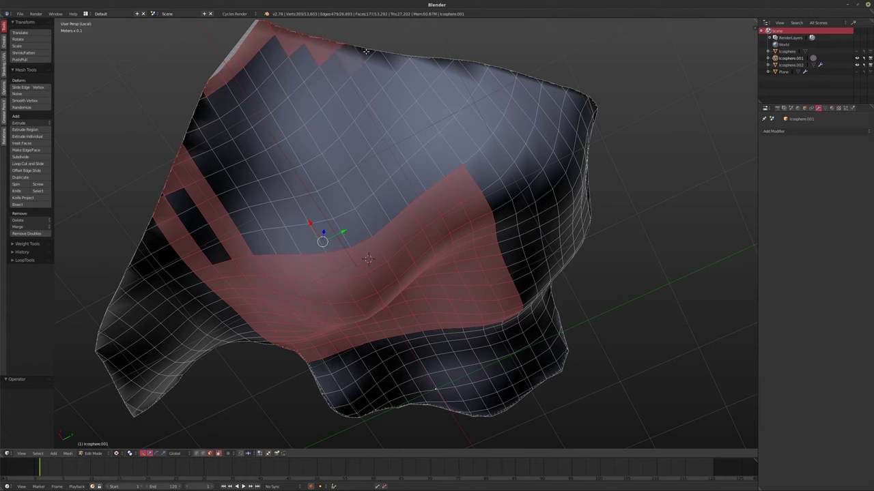
{"action": "right_click", "coordinate": [361, 57], "text": "shift"}
{"action": "right_click", "coordinate": [381, 62], "text": "shift"}
{"action": "right_click", "coordinate": [400, 63], "text": "shift"}
{"action": "right_click", "coordinate": [419, 64], "text": "shift"}
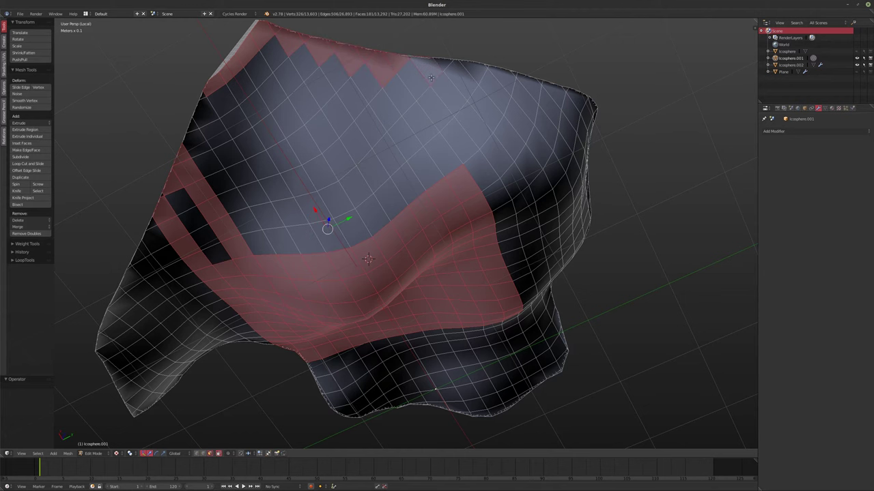
{"action": "right_click", "coordinate": [411, 66], "text": "shift"}
{"action": "middle_click_drag", "start_coordinate": [451, 65], "coordinate": [423, 102]}
{"action": "scroll", "coordinate": [417, 137], "scroll_direction": "down", "scroll_amount": 3}
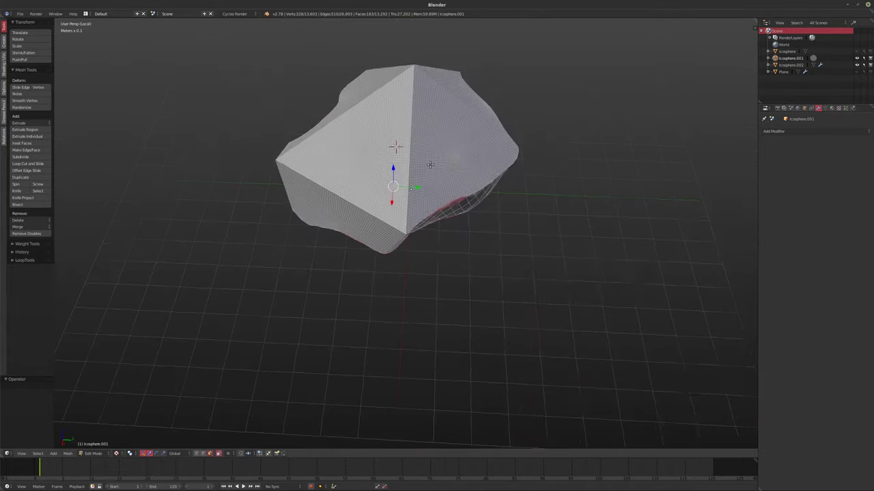
- Remove the Boolean modifier from Icosphere.002 and delete the cut piece Icosphere.001
{"action": "left_click", "coordinate": [787, 66]}
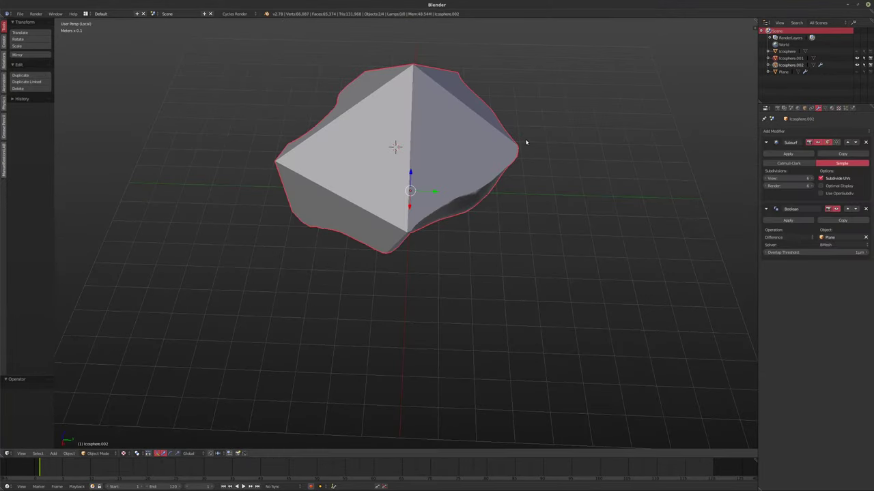
{"action": "left_click", "coordinate": [865, 210]}
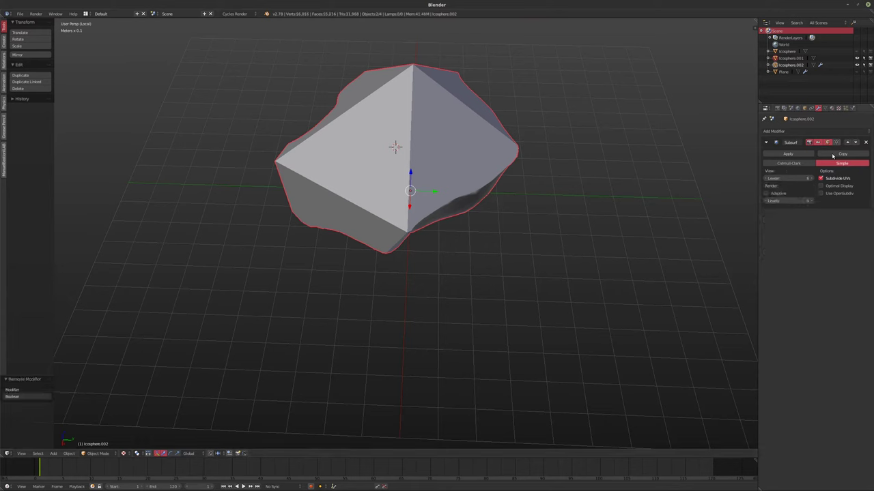
{"action": "key", "text": "x"}
{"action": "left_click", "coordinate": [655, 122]}
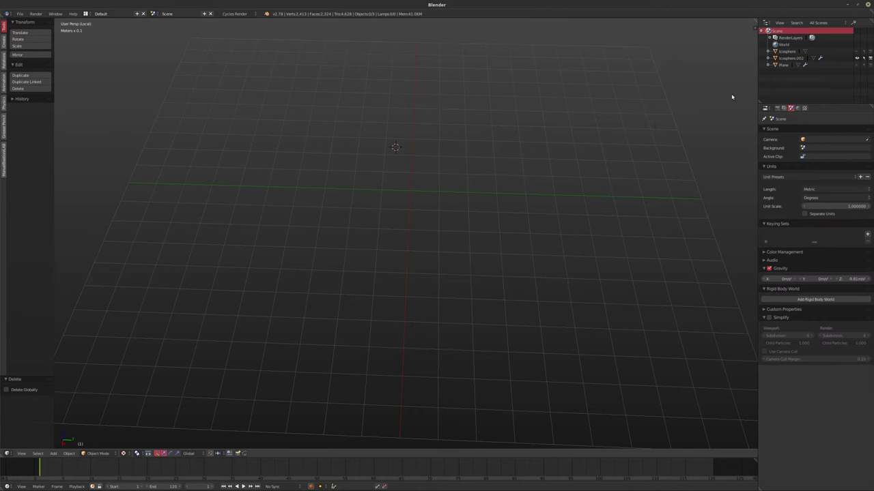
- Select Icosphere.002, show its modifiers and leave local view
{"action": "left_click", "coordinate": [790, 58]}
{"action": "left_click", "coordinate": [818, 108]}
{"action": "middle_click_drag", "start_coordinate": [697, 136], "coordinate": [607, 168]}
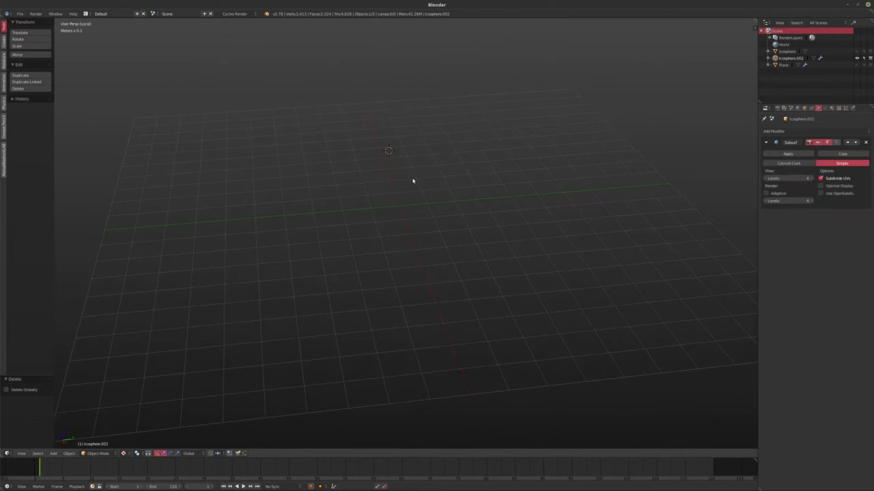
{"action": "scroll", "coordinate": [412, 181], "scroll_direction": "down", "scroll_amount": 3}
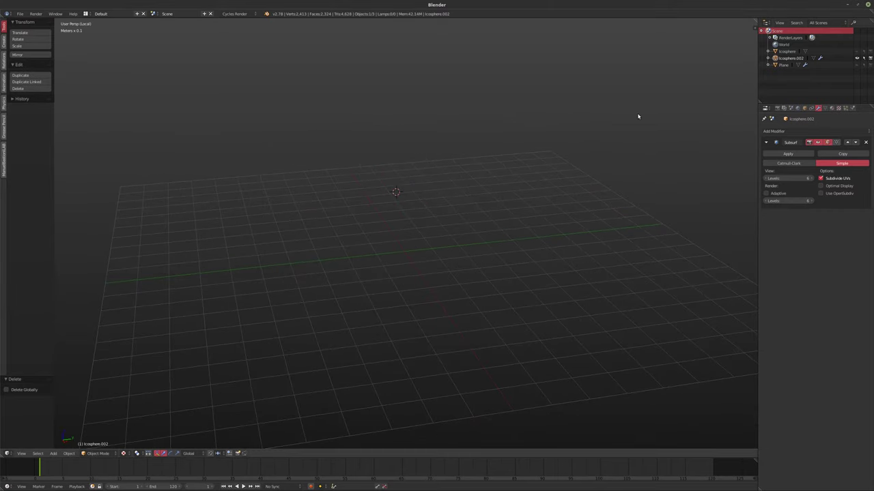
{"action": "key", "text": "KP_Divide"}
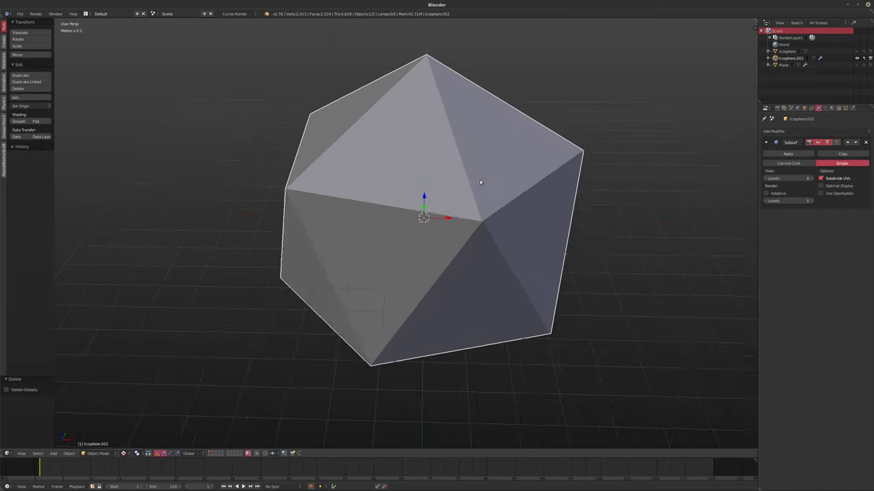
- Set the Subsurf view level of Icosphere.002 to 5 and check its mesh in wireframe and Edit Mode
{"action": "key", "text": "Tab"}
{"action": "key", "text": "Tab"}
{"action": "middle_click_drag", "start_coordinate": [495, 211], "coordinate": [452, 228]}
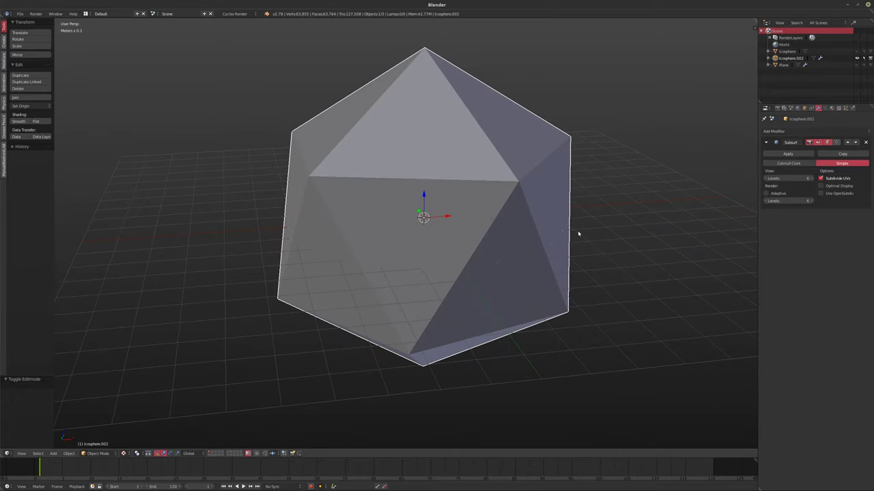
{"action": "key", "text": "z"}
{"action": "left_click", "coordinate": [766, 178]}
{"action": "mouse_move", "coordinate": [560, 249]}
{"action": "middle_mouse_down"}
{"action": "mouse_move", "coordinate": [617, 234]}
{"action": "mouse_move", "coordinate": [597, 243]}
{"action": "middle_mouse_up"}
{"action": "key", "text": "Tab"}
{"action": "key", "text": "z"}
{"action": "mouse_move", "coordinate": [515, 255]}
{"action": "middle_mouse_down"}
{"action": "mouse_move", "coordinate": [539, 252]}
{"action": "mouse_move", "coordinate": [505, 236]}
{"action": "middle_mouse_up"}
{"action": "key", "text": "Tab"}
{"action": "key", "text": "z"}
{"action": "key", "text": "z"}
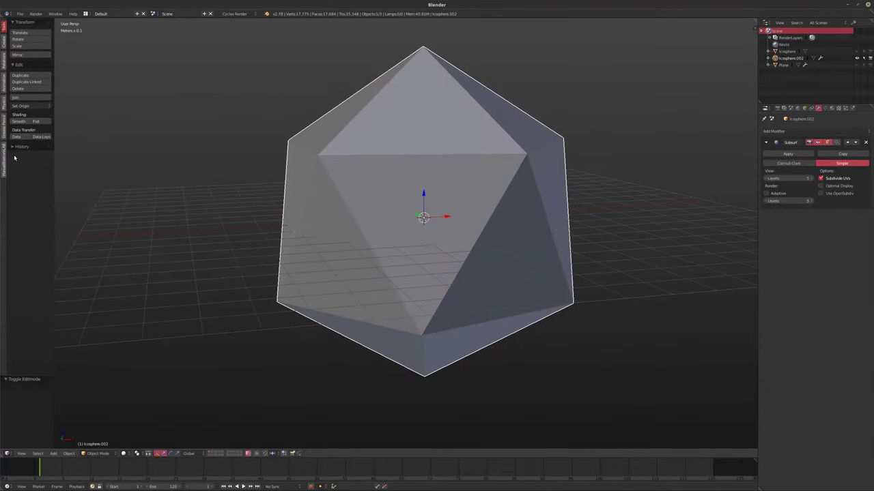
- Find the Object: Cell Fracture add-on by searching "frac", enable it and save the user settings
{"action": "key", "text": "ctrl+alt+u"}
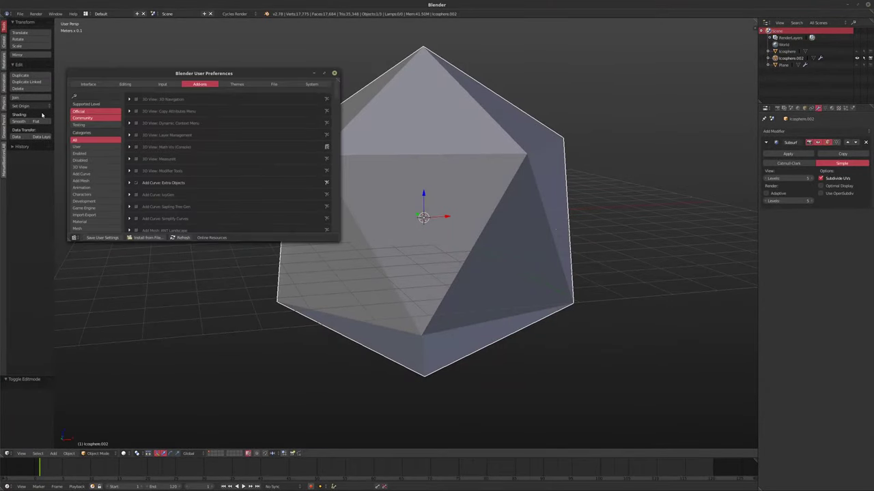
{"action": "left_click", "coordinate": [95, 95]}
{"action": "type", "text": "frac"}
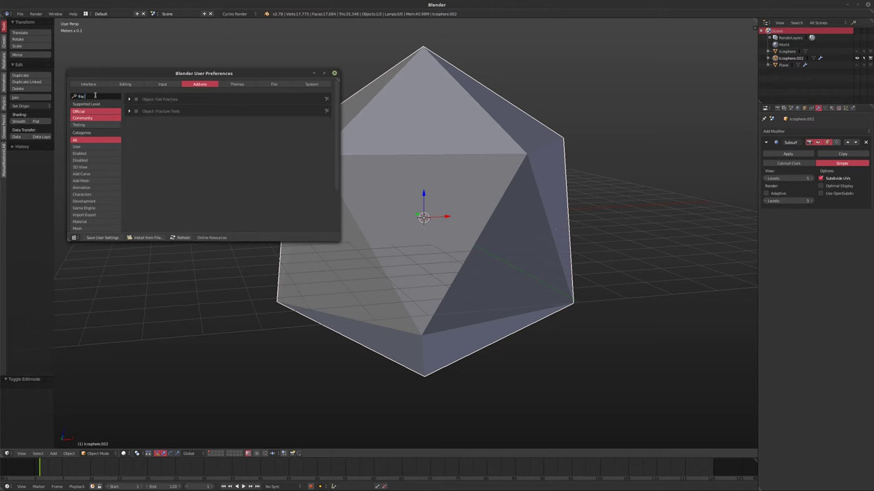
{"action": "key", "text": "Return"}
{"action": "left_click", "coordinate": [135, 99]}
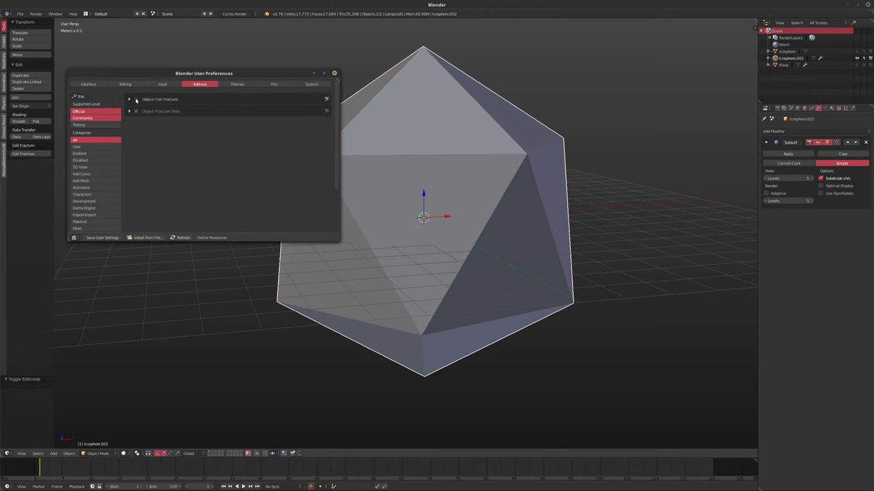
{"action": "left_click", "coordinate": [103, 238]}
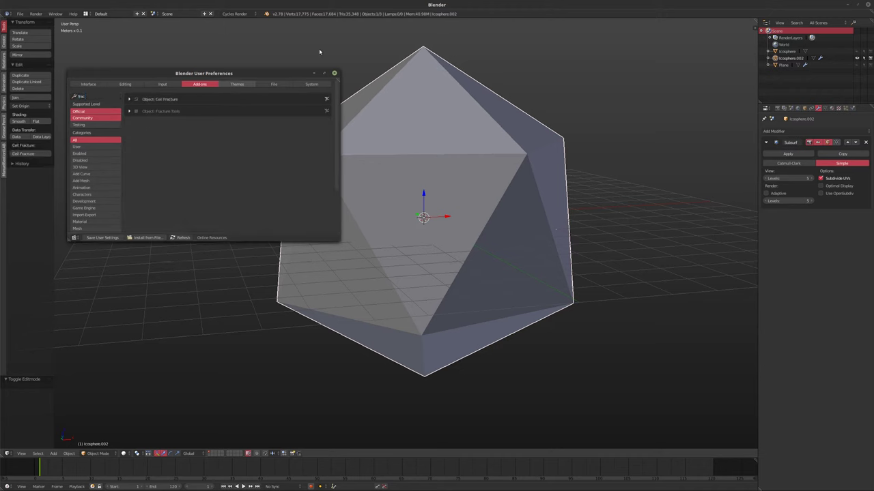
{"action": "left_click", "coordinate": [334, 73]}
- Run Cell Fracture on Icosphere.002 with Recursion set to 2, keeping the Volume mass mode
{"action": "left_click_drag", "start_coordinate": [54, 190], "coordinate": [62, 184]}
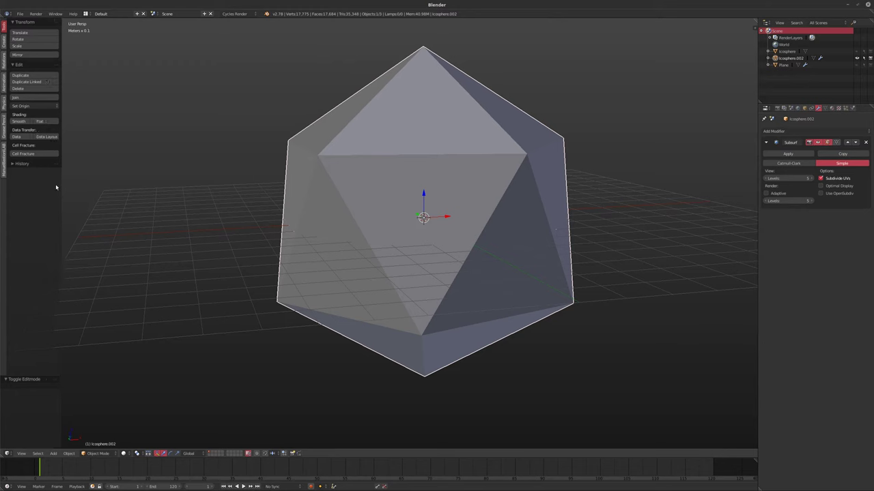
{"action": "left_click", "coordinate": [31, 154]}
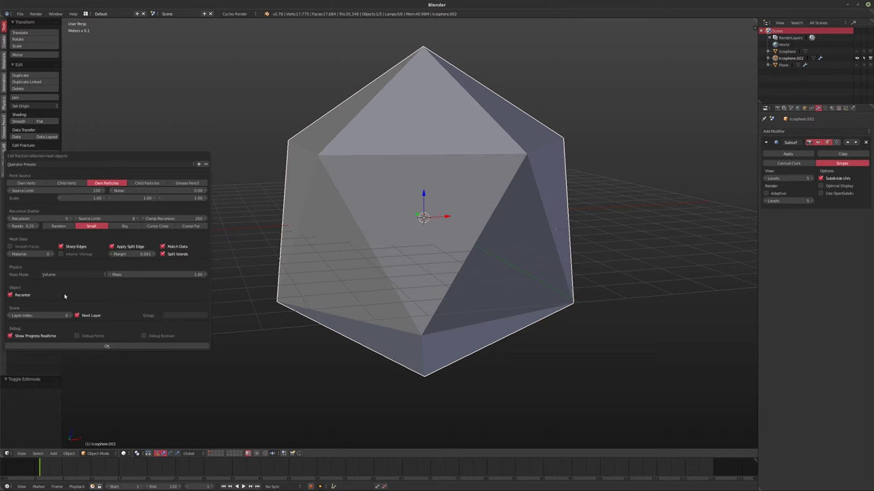
{"action": "left_click", "coordinate": [70, 275]}
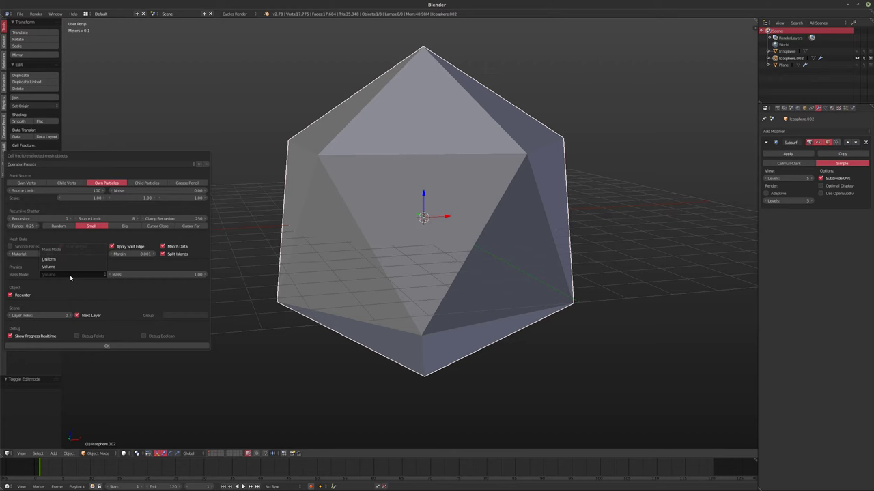
{"action": "left_click", "coordinate": [70, 274]}
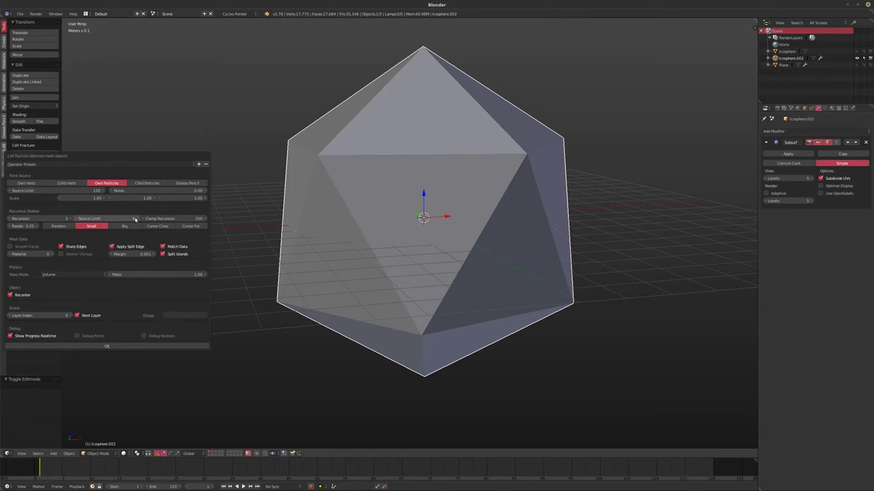
{"action": "left_click", "coordinate": [83, 346]}
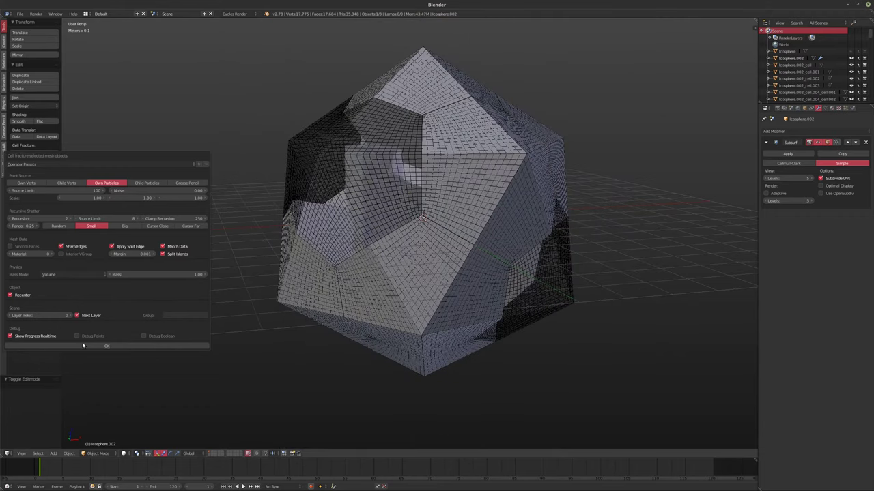
- Show the layer holding the fractured cells, check how they divide the icosphere and delete them all
{"action": "mouse_move", "coordinate": [419, 223]}
{"action": "middle_mouse_down"}
{"action": "mouse_move", "coordinate": [402, 228]}
{"action": "mouse_move", "coordinate": [437, 223]}
{"action": "mouse_move", "coordinate": [478, 196]}
{"action": "mouse_move", "coordinate": [444, 206]}
{"action": "middle_mouse_up"}
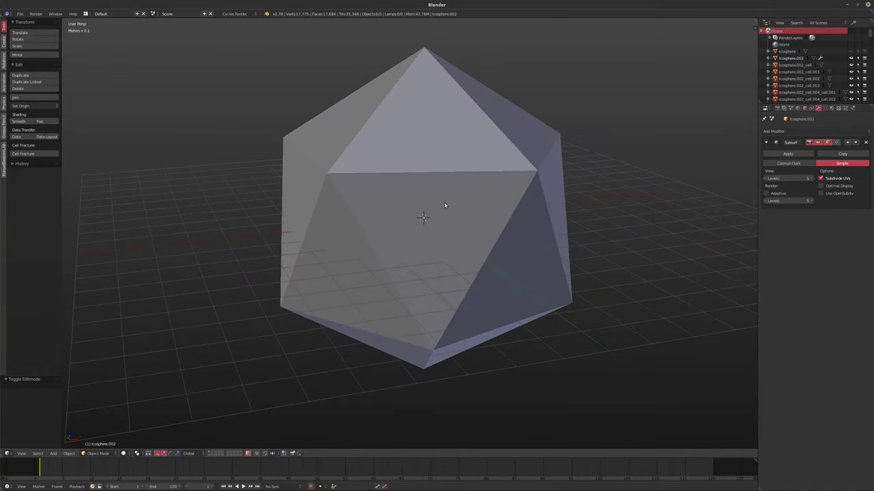
{"action": "key", "text": "a"}
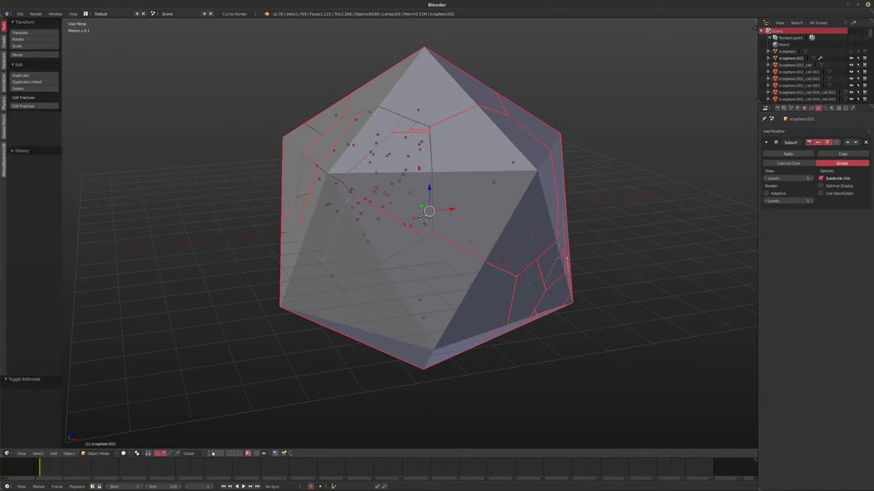
{"action": "middle_click_drag", "start_coordinate": [437, 328], "coordinate": [394, 316]}
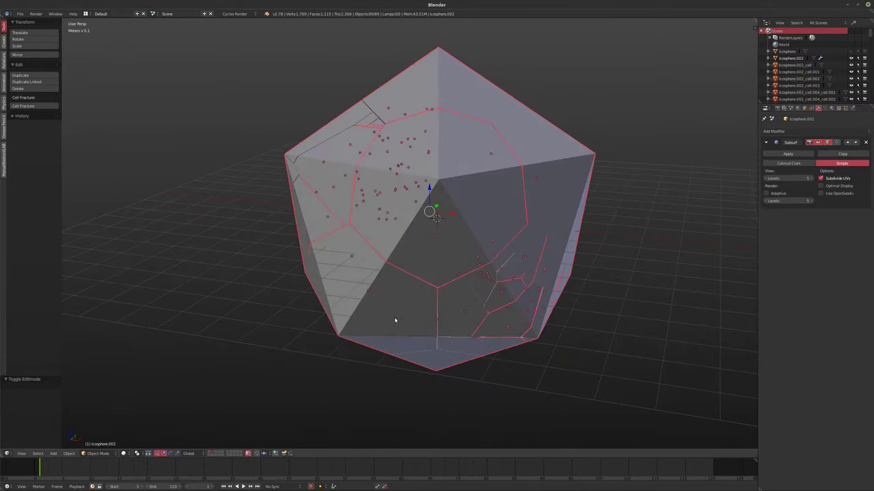
{"action": "key", "text": "a"}
{"action": "key", "text": "a"}
{"action": "key", "text": "x"}
{"action": "left_click", "coordinate": [394, 318]}
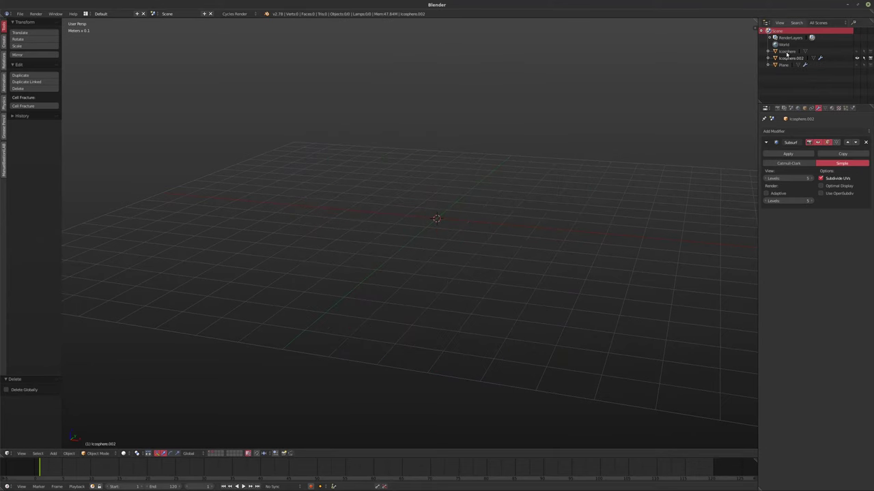
- Return to the layer of Icosphere.002 and run Cell Fracture with recursion chance 1.00, Interior VGroup on, Split Islands and Apply Split Edge off
{"action": "middle_click_drag", "start_coordinate": [756, 73], "coordinate": [513, 189]}
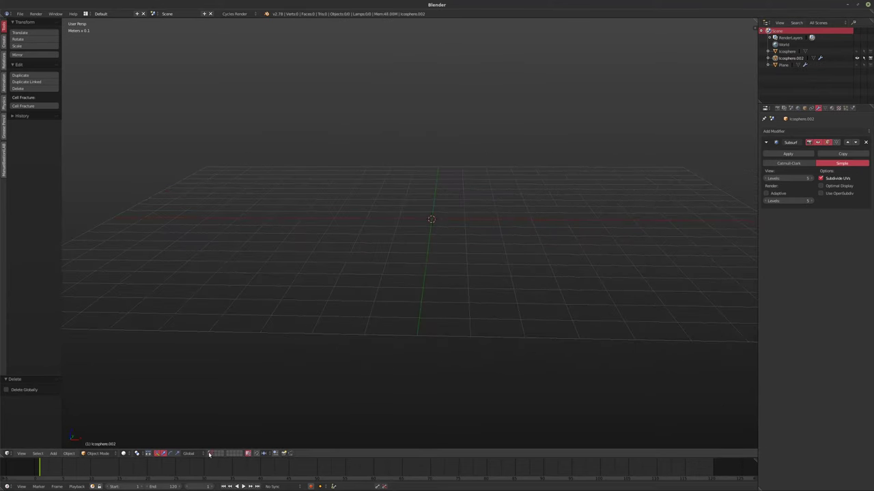
{"action": "key", "text": "alt+h"}
{"action": "middle_click_drag", "start_coordinate": [279, 351], "coordinate": [354, 307]}
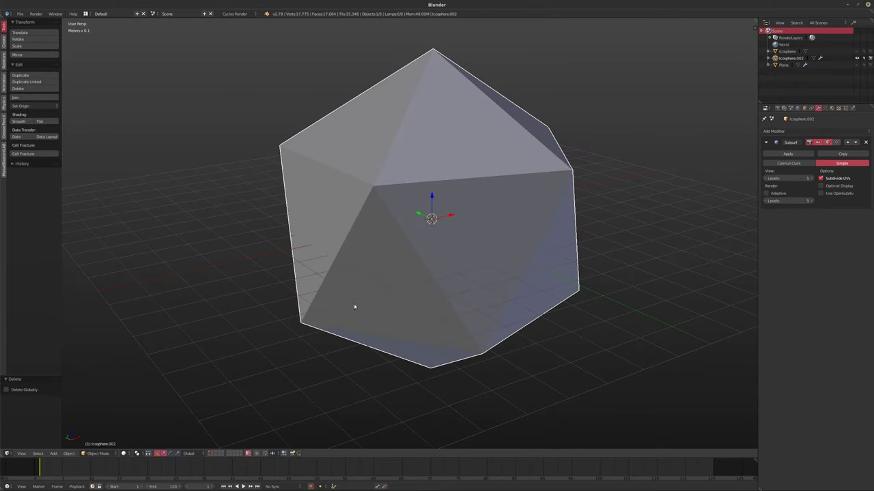
{"action": "left_click", "coordinate": [29, 153]}
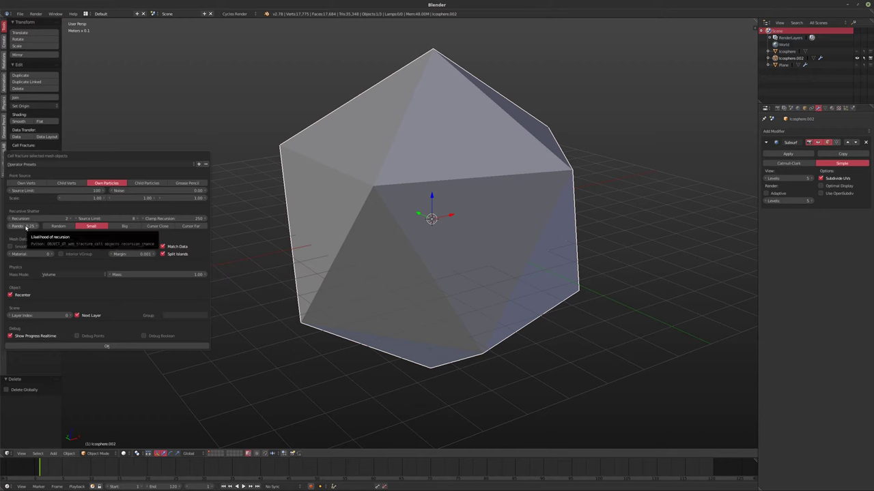
{"action": "left_click_drag", "start_coordinate": [11, 228], "coordinate": [48, 228]}
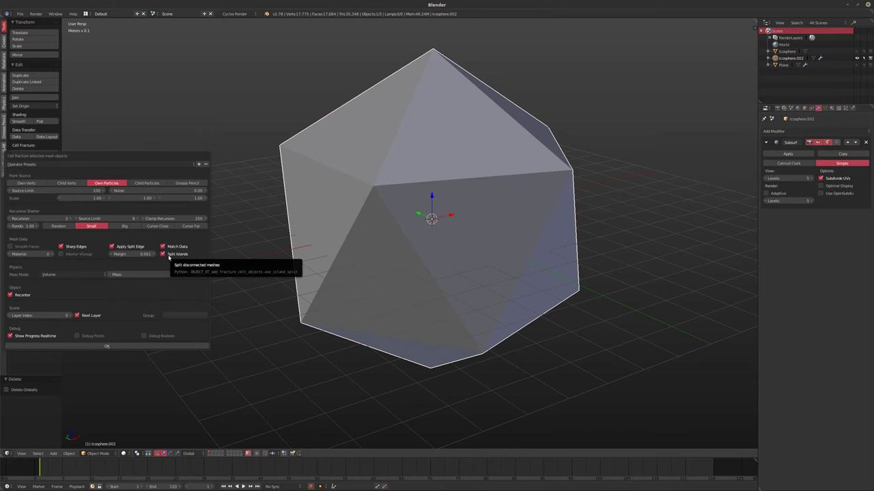
{"action": "left_click", "coordinate": [61, 254]}
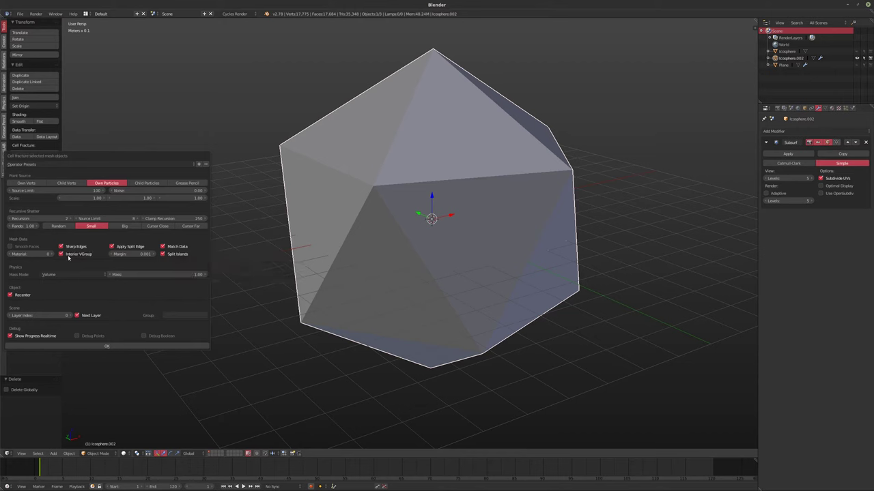
{"action": "left_click", "coordinate": [162, 254]}
{"action": "left_click", "coordinate": [112, 247]}
{"action": "left_click", "coordinate": [99, 346]}
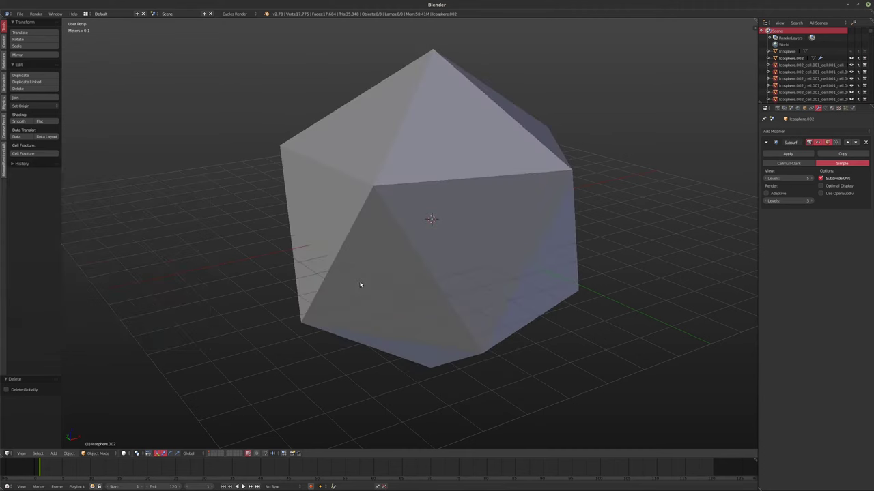
- Show the fractured cells on the next layer and examine the cracks between them up close
{"action": "middle_click_drag", "start_coordinate": [381, 275], "coordinate": [425, 274]}
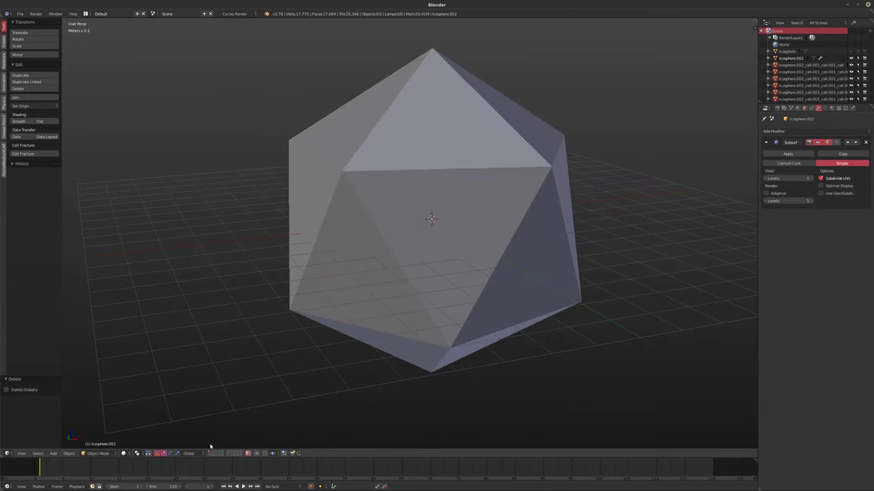
{"action": "key", "text": "a"}
{"action": "middle_click_drag", "start_coordinate": [451, 218], "coordinate": [539, 195]}
{"action": "scroll", "coordinate": [503, 189], "scroll_direction": "up", "scroll_amount": 8}
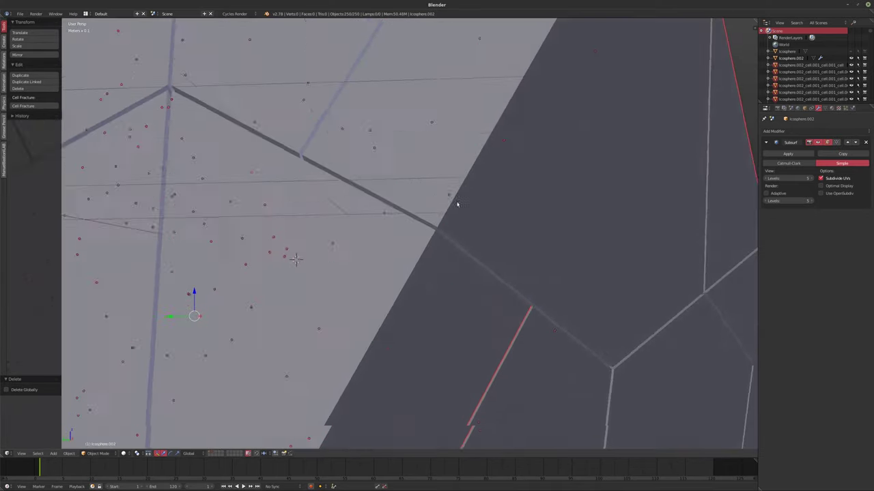
{"action": "scroll", "coordinate": [461, 208], "scroll_direction": "down", "scroll_amount": 8}
{"action": "scroll", "coordinate": [396, 244], "scroll_direction": "up", "scroll_amount": 2}
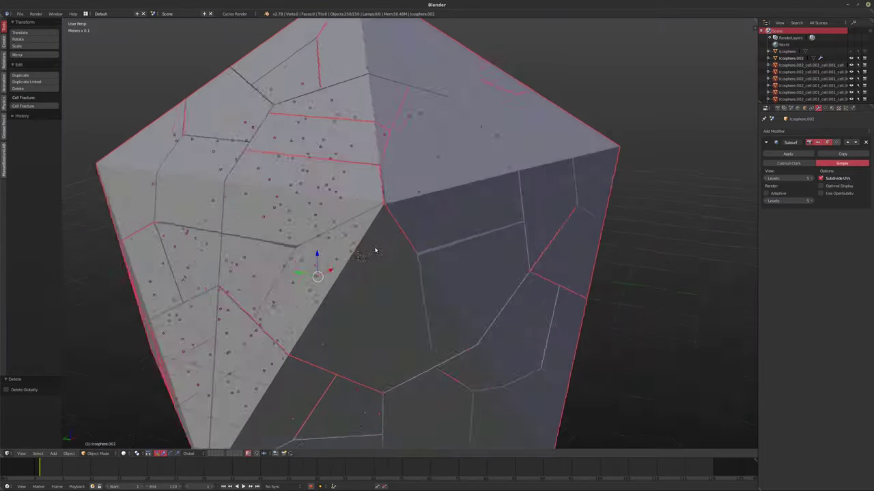
{"action": "middle_click_drag", "start_coordinate": [375, 251], "coordinate": [410, 203]}
{"action": "scroll", "coordinate": [403, 187], "scroll_direction": "down", "scroll_amount": 3}
- Delete all the fractured cells and switch back to the layer containing Icosphere.002
{"action": "key", "text": "x"}
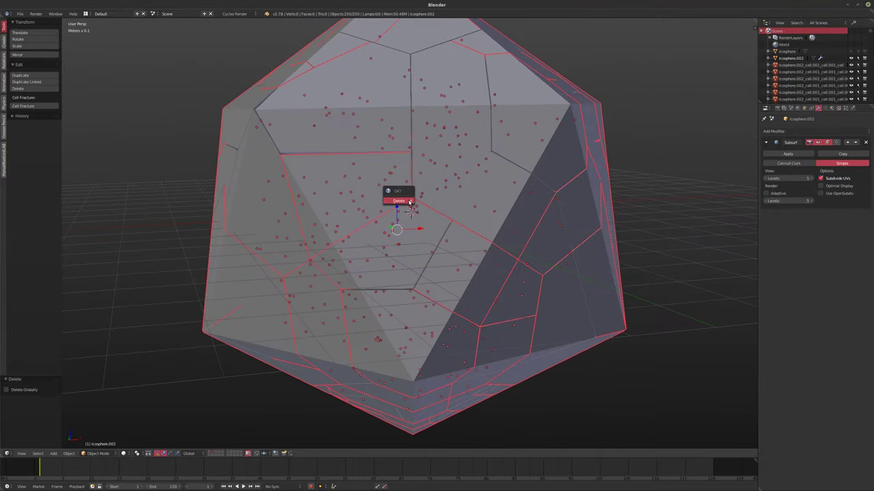
{"action": "left_click", "coordinate": [409, 203]}
{"action": "left_click", "coordinate": [34, 106]}
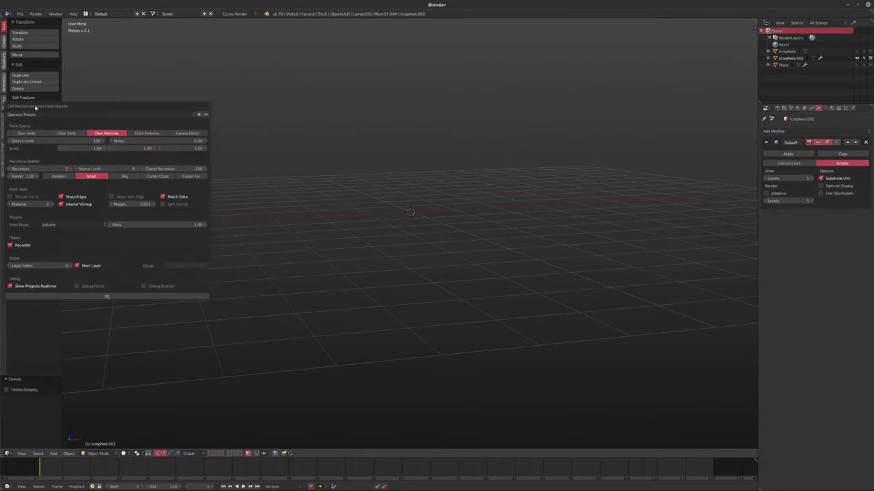
{"action": "double_click", "coordinate": [792, 58]}
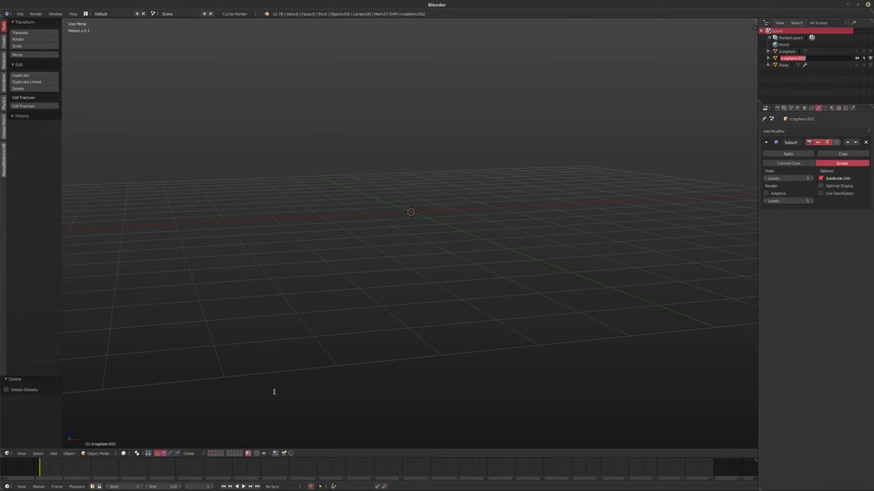
{"action": "left_click", "coordinate": [210, 453]}
{"action": "middle_click_drag", "start_coordinate": [697, 145], "coordinate": [507, 161]}
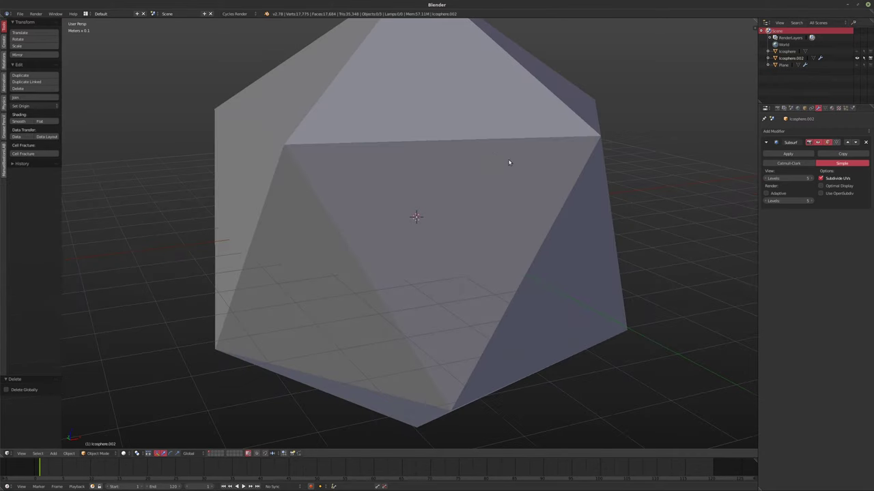
- Select Icosphere.002 and run Cell Fracture with Margin 0.00 and Apply Split Edge enabled
{"action": "right_click", "coordinate": [323, 211]}
{"action": "middle_click_drag", "start_coordinate": [324, 211], "coordinate": [335, 208]}
{"action": "left_click", "coordinate": [16, 153]}
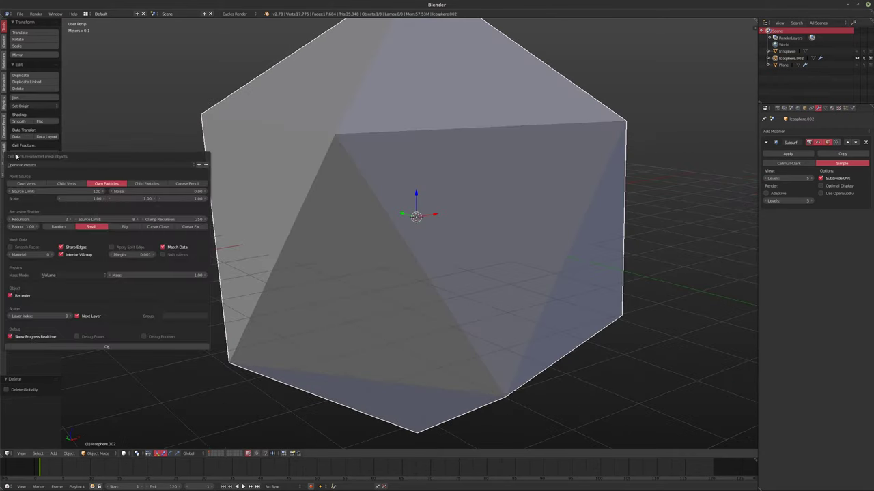
{"action": "left_click", "coordinate": [132, 257]}
{"action": "left_click_drag", "start_coordinate": [132, 257], "coordinate": [114, 256]}
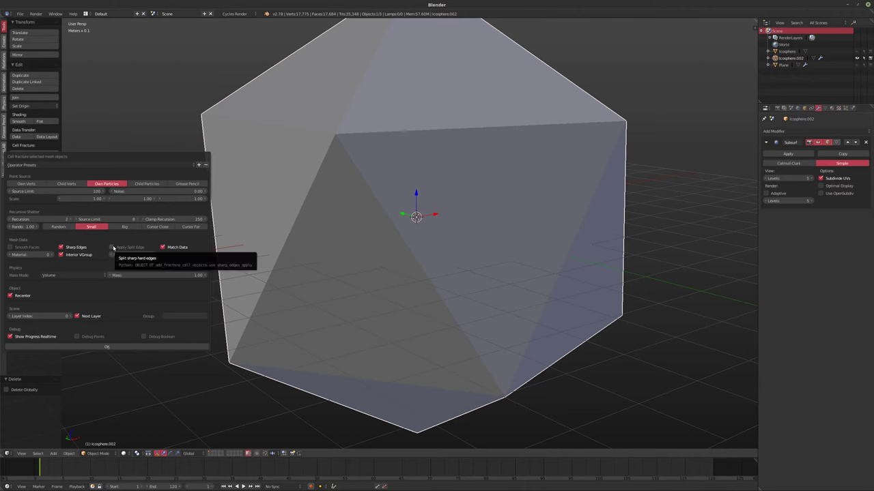
{"action": "left_click", "coordinate": [112, 248]}
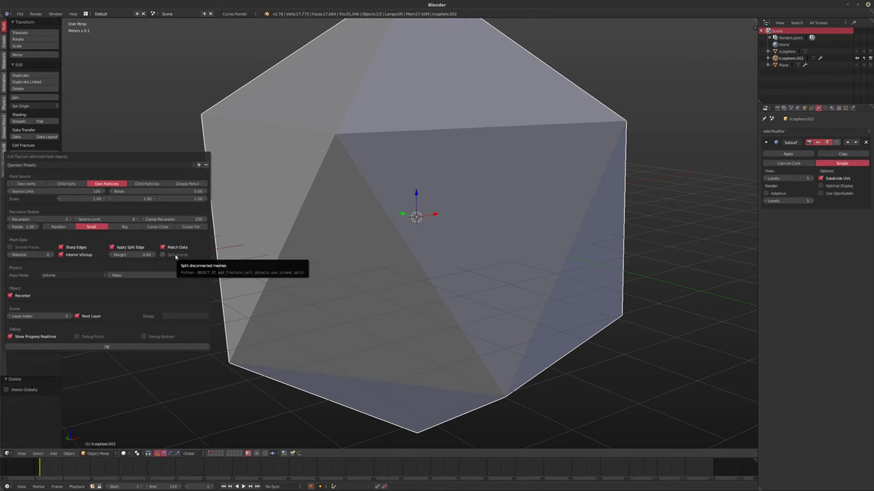
{"action": "left_click", "coordinate": [121, 347]}
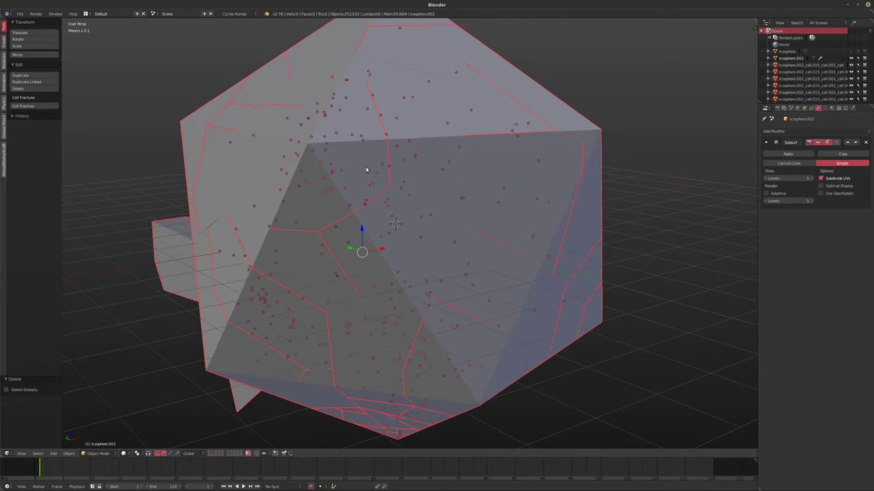
- Try pulling one protruding cell away from the fractured icosphere to inspect it, and undo the move and selection
{"action": "middle_click_drag", "start_coordinate": [366, 169], "coordinate": [231, 268]}
{"action": "right_click", "coordinate": [256, 256]}
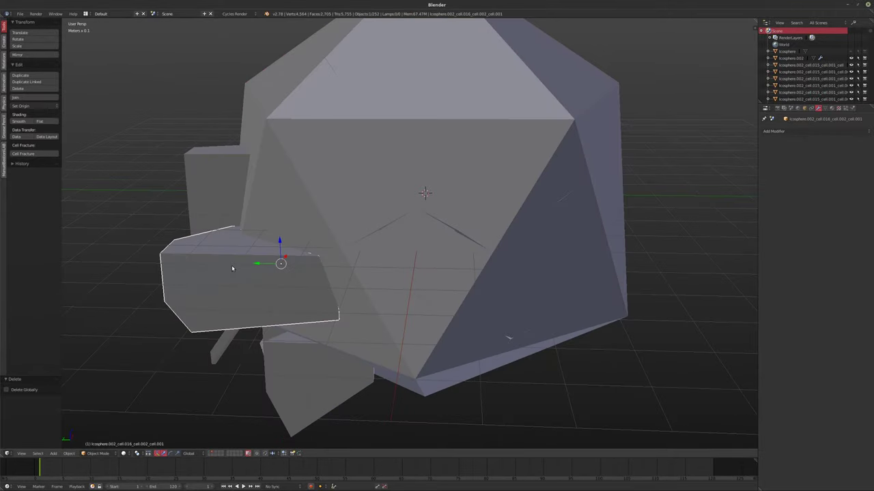
{"action": "key", "text": "g"}
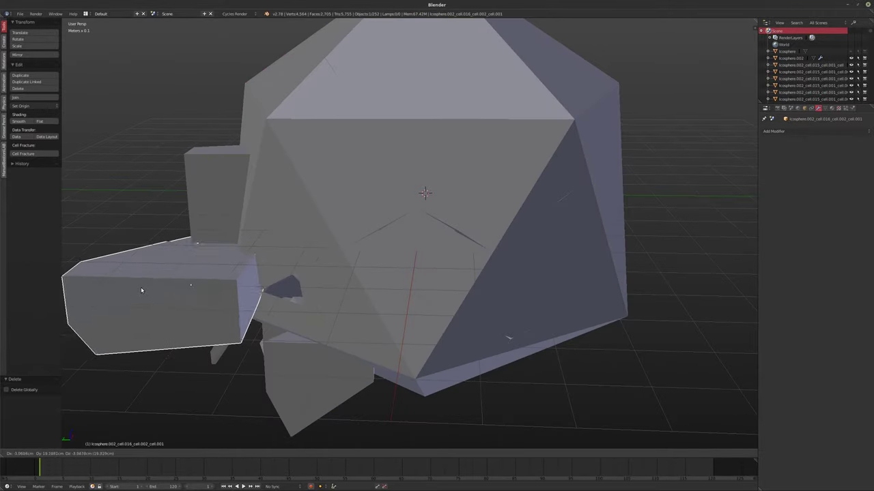
{"action": "left_click", "coordinate": [109, 305]}
{"action": "middle_click_drag", "start_coordinate": [108, 304], "coordinate": [297, 280]}
{"action": "key", "text": "ctrl+z"}
{"action": "key", "text": "ctrl+z"}
- Delete the complete set of fractured cells and bring the original icosphere's layer back into view
{"action": "key", "text": "x"}
{"action": "left_click", "coordinate": [298, 280]}
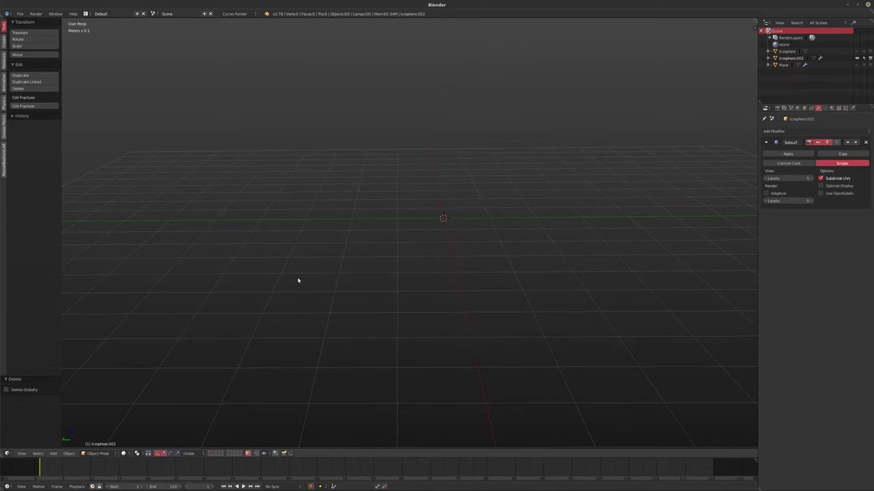
{"action": "left_click", "coordinate": [212, 453]}
{"action": "middle_click_drag", "start_coordinate": [409, 327], "coordinate": [449, 182]}
{"action": "scroll", "coordinate": [338, 351], "scroll_direction": "down", "scroll_amount": 3}
- Run Cell Fracture on Icosphere.002 with Smooth Faces enabled and Material 1, and show the layer holding the cells
{"action": "right_click", "coordinate": [371, 228]}
{"action": "left_click", "coordinate": [33, 153]}
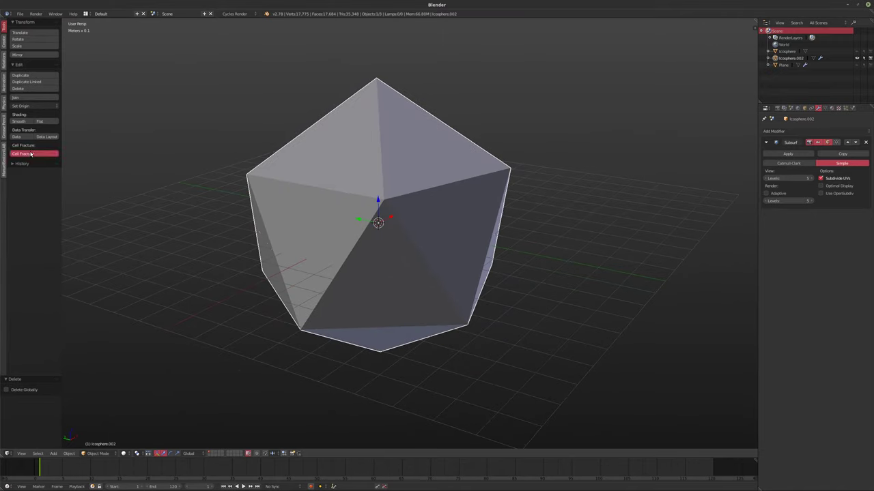
{"action": "left_click", "coordinate": [65, 217]}
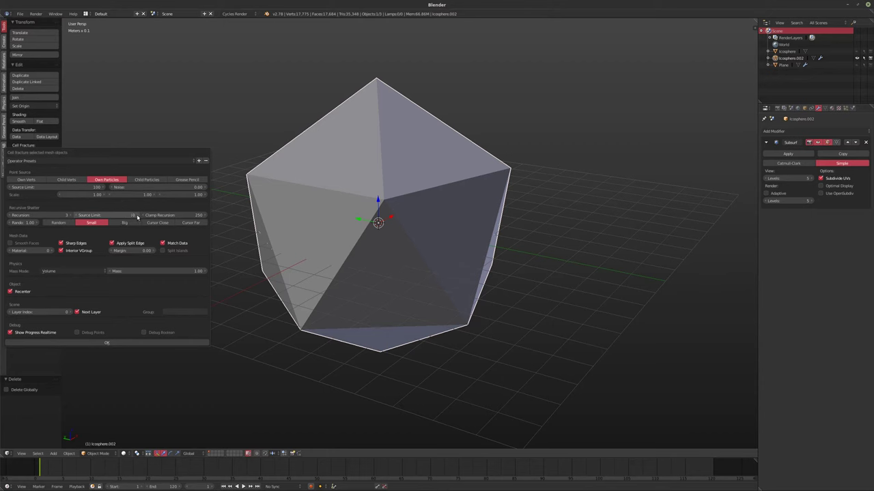
{"action": "left_click", "coordinate": [30, 243]}
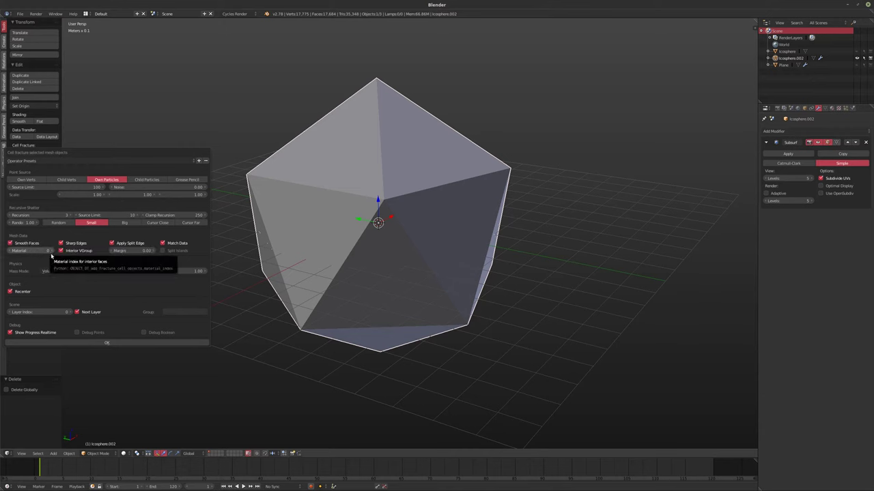
{"action": "left_click", "coordinate": [52, 251]}
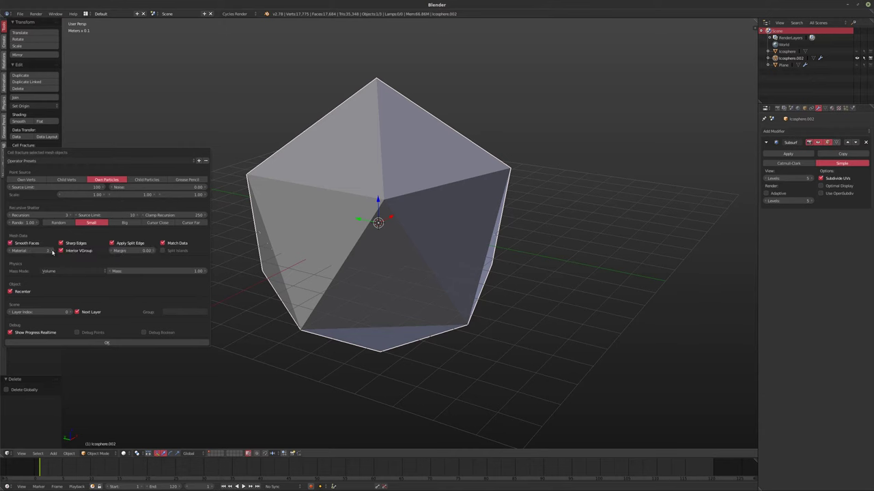
{"action": "left_click", "coordinate": [94, 342]}
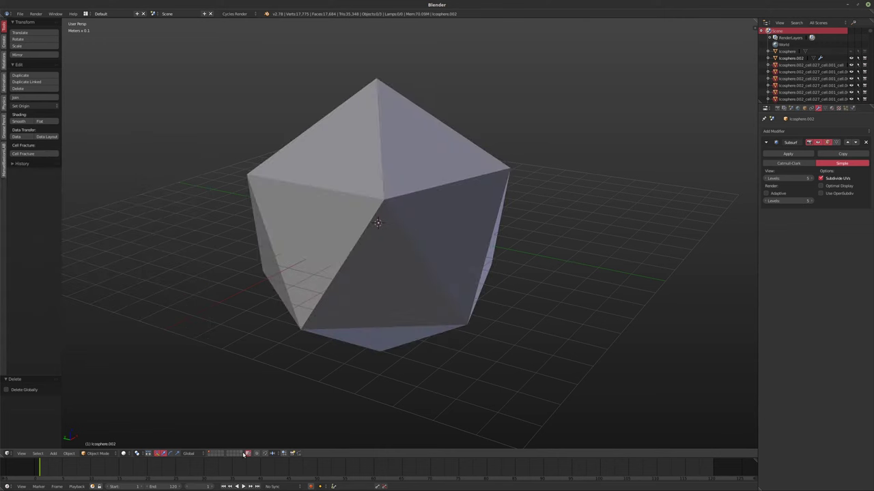
{"action": "left_click", "coordinate": [217, 456]}
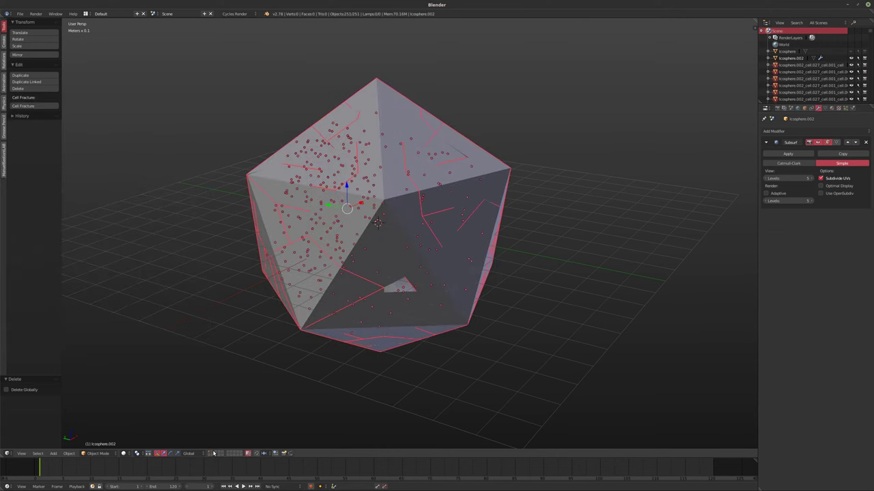
- Inspect the fractured cells from several sides, delete all of them and return to the layer with the original icosphere
{"action": "middle_click_drag", "start_coordinate": [421, 311], "coordinate": [447, 291]}
{"action": "scroll", "coordinate": [352, 306], "scroll_direction": "up", "scroll_amount": 8}
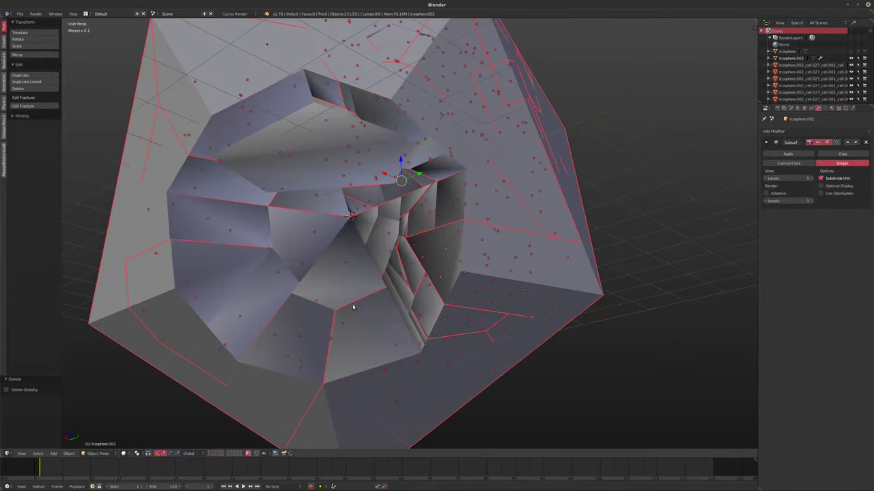
{"action": "scroll", "coordinate": [392, 333], "scroll_direction": "down", "scroll_amount": 4}
{"action": "middle_click_drag", "start_coordinate": [391, 333], "coordinate": [336, 335]}
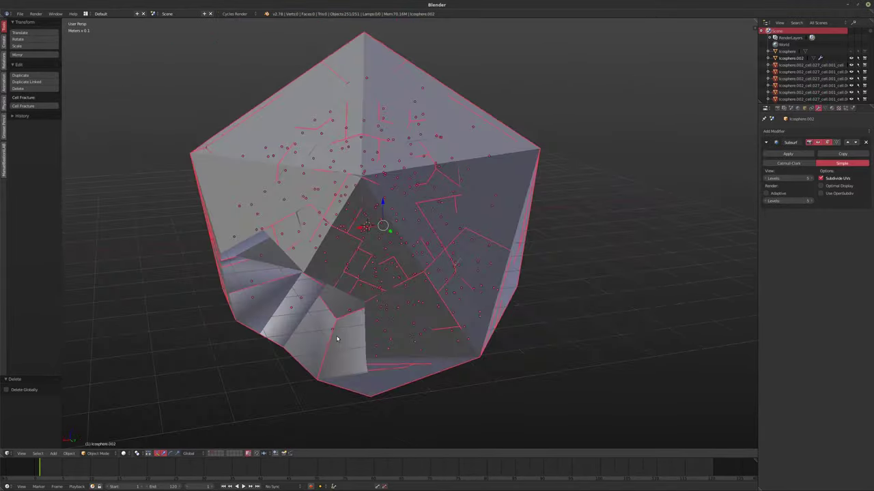
{"action": "key", "text": "x"}
{"action": "left_click", "coordinate": [331, 337]}
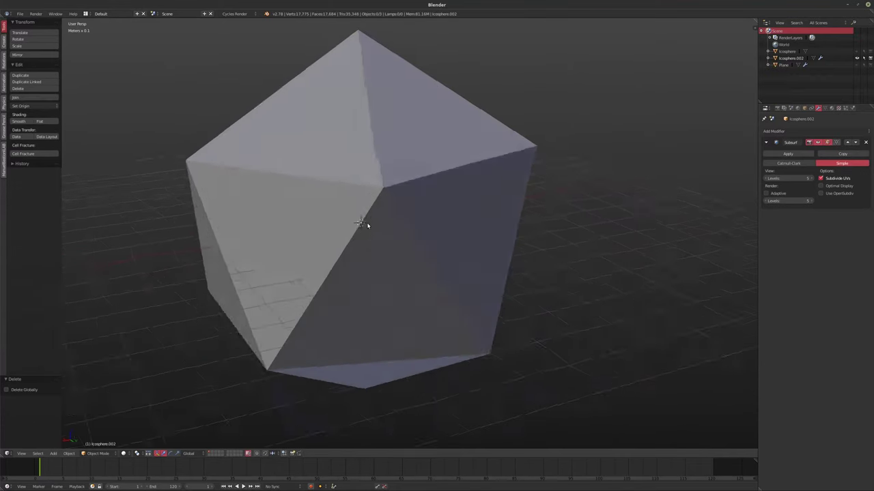
- Run Cell Fracture on Icosphere.002 with Recursion 1, a recursive Source Limit of 20 and Random cell selection
{"action": "right_click", "coordinate": [244, 209]}
{"action": "middle_click_drag", "start_coordinate": [244, 209], "coordinate": [88, 171]}
{"action": "left_click", "coordinate": [26, 154]}
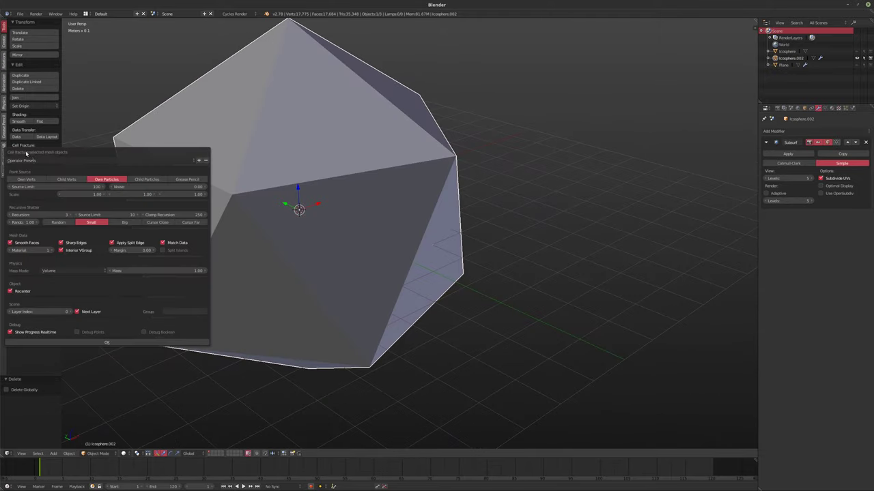
{"action": "left_click", "coordinate": [9, 216]}
{"action": "left_click_drag", "start_coordinate": [136, 216], "coordinate": [136, 216]}
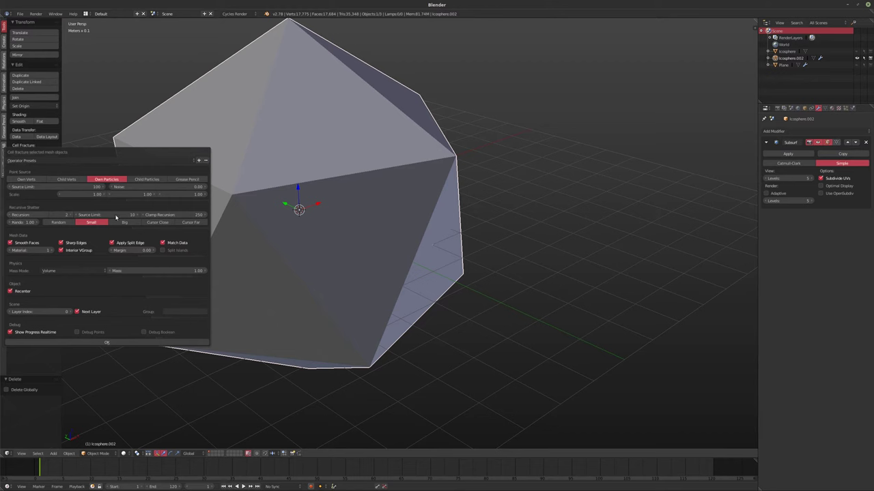
{"action": "left_click", "coordinate": [10, 215]}
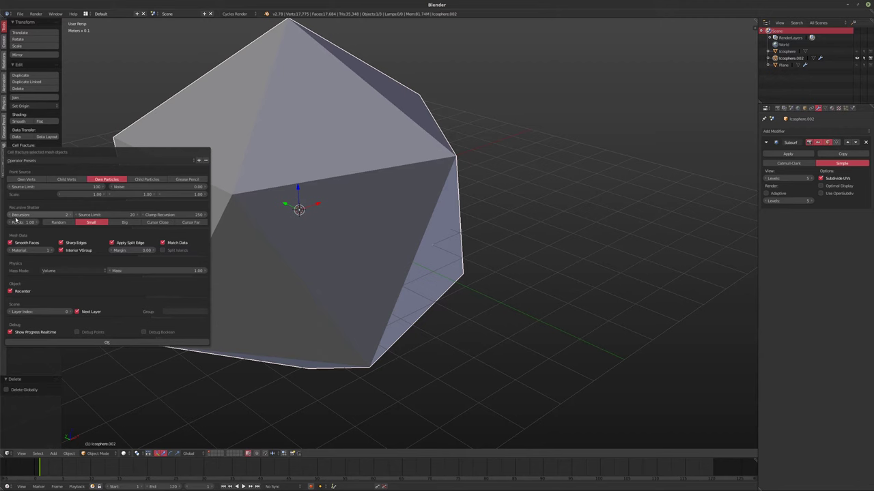
{"action": "left_click", "coordinate": [64, 223]}
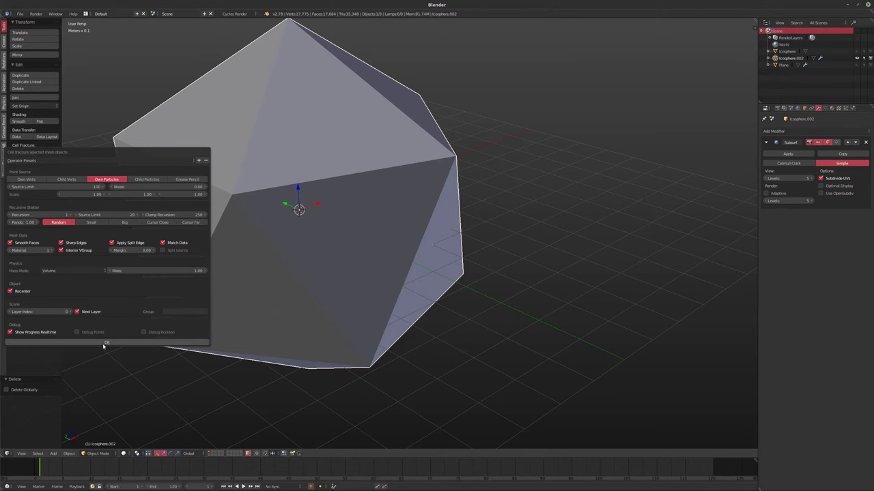
{"action": "left_click", "coordinate": [107, 343]}
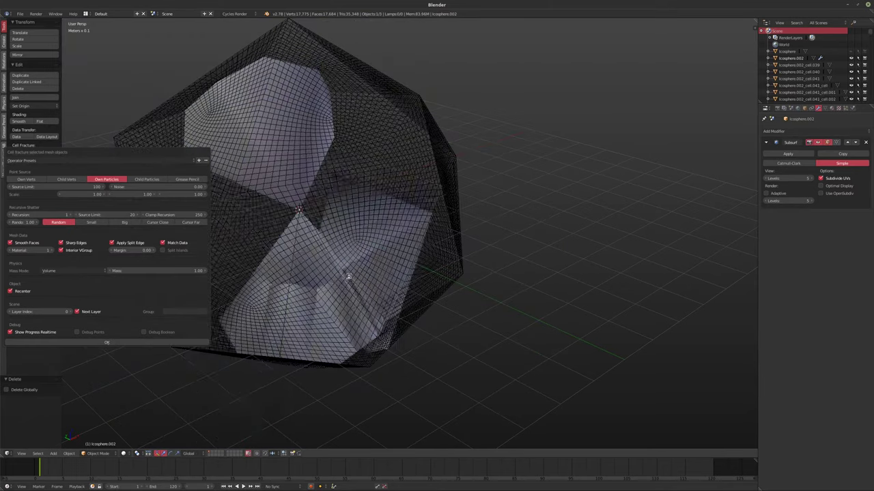
- Inspect the new cells on their layer, delete them all and bring back Icosphere.002 as the selected object
{"action": "left_click", "coordinate": [213, 456]}
{"action": "middle_click_drag", "start_coordinate": [334, 284], "coordinate": [457, 243]}
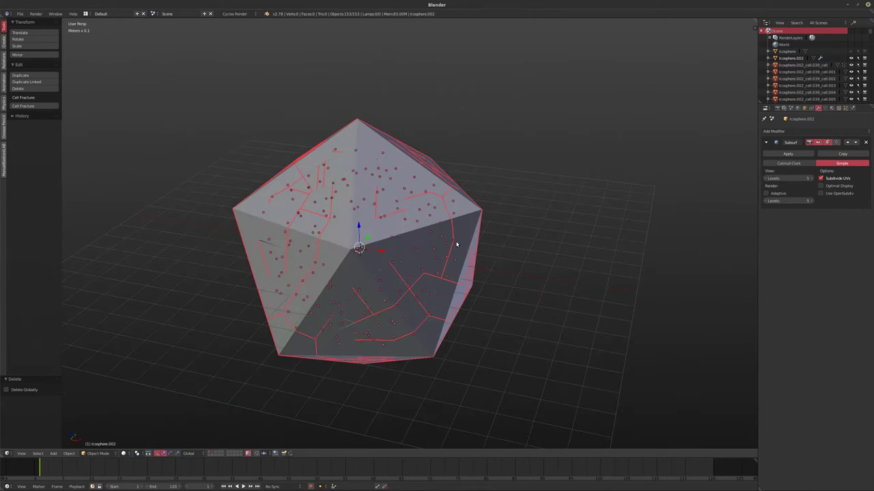
{"action": "key", "text": "x"}
{"action": "left_click", "coordinate": [457, 243]}
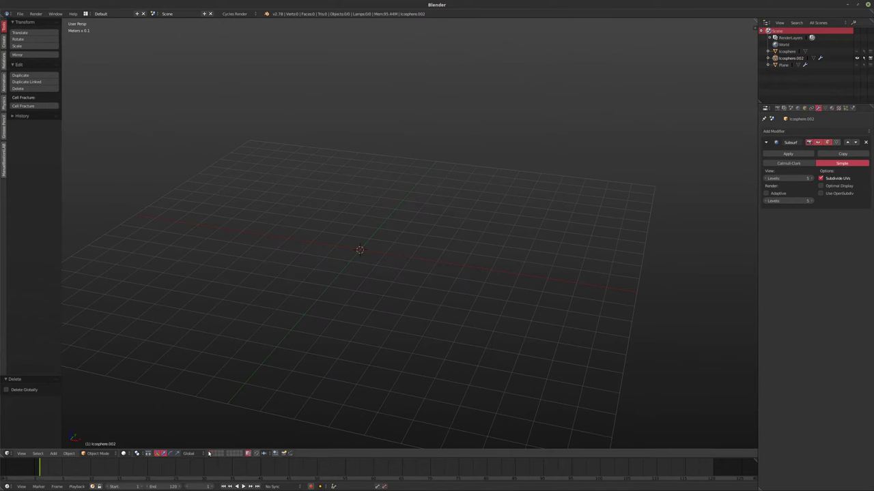
{"action": "key", "text": "alt+h"}
{"action": "middle_click_drag", "start_coordinate": [404, 235], "coordinate": [407, 204]}
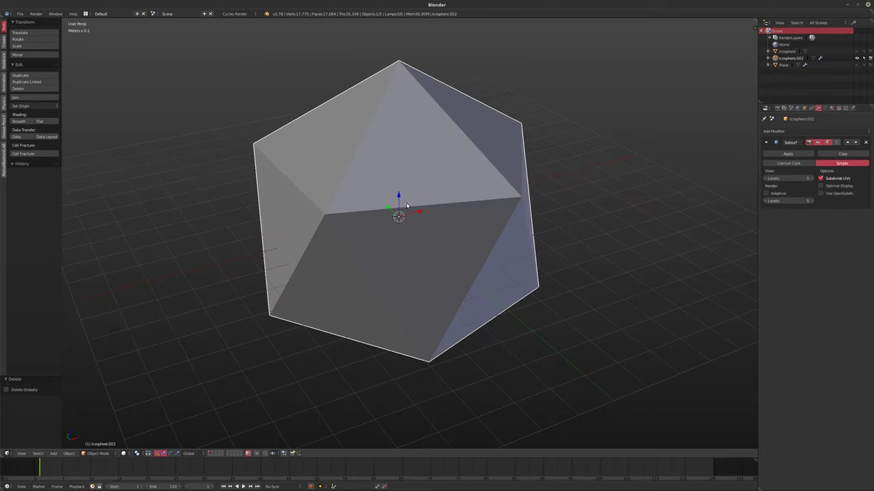
- Run Cell Fracture on Icosphere.002 with Noise 1.00 and Smooth Faces disabled
{"action": "left_click", "coordinate": [47, 154]}
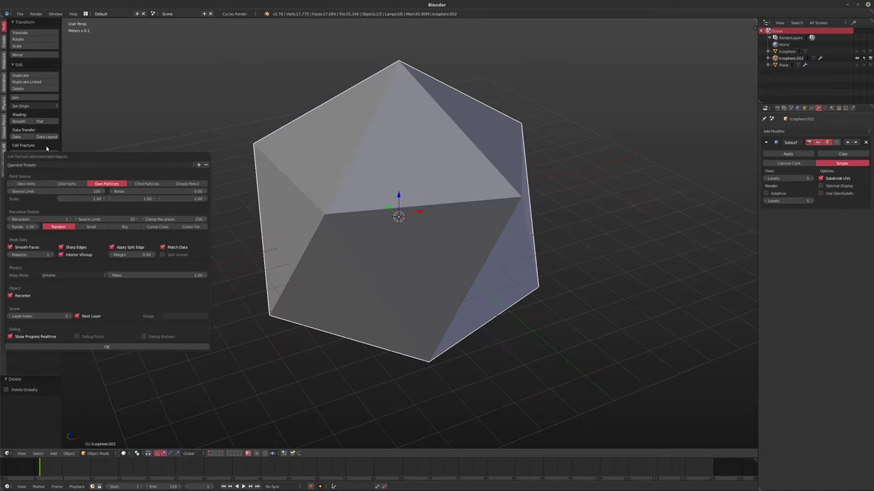
{"action": "left_click", "coordinate": [32, 152]}
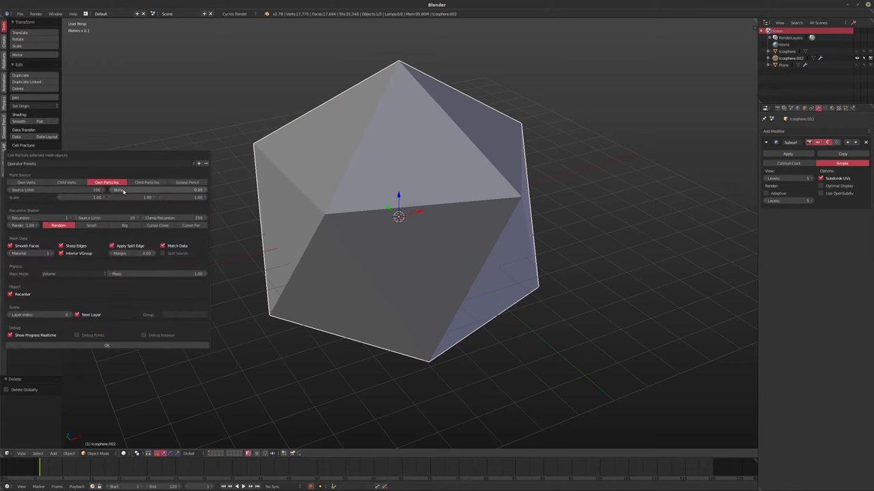
{"action": "mouse_move", "coordinate": [116, 189]}
{"action": "left_mouse_down"}
{"action": "mouse_move", "coordinate": [130, 190]}
{"action": "mouse_move", "coordinate": [116, 190]}
{"action": "left_mouse_up"}
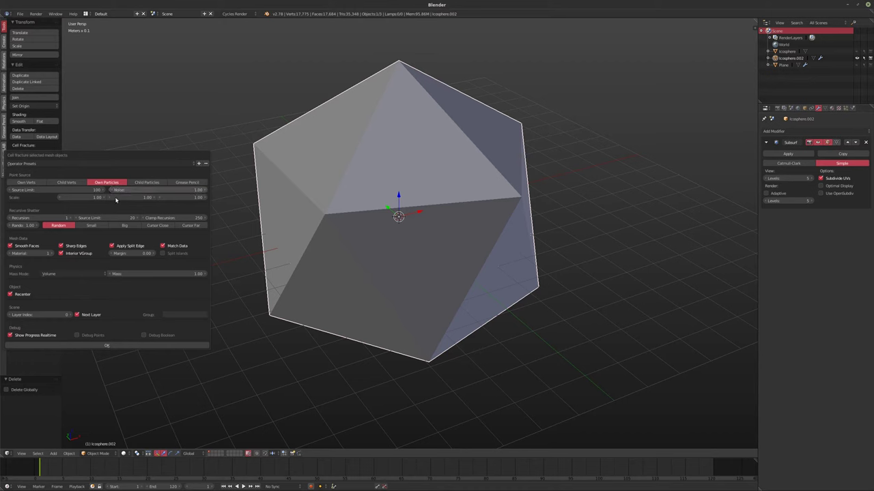
{"action": "left_click", "coordinate": [68, 275]}
{"action": "left_click", "coordinate": [49, 266]}
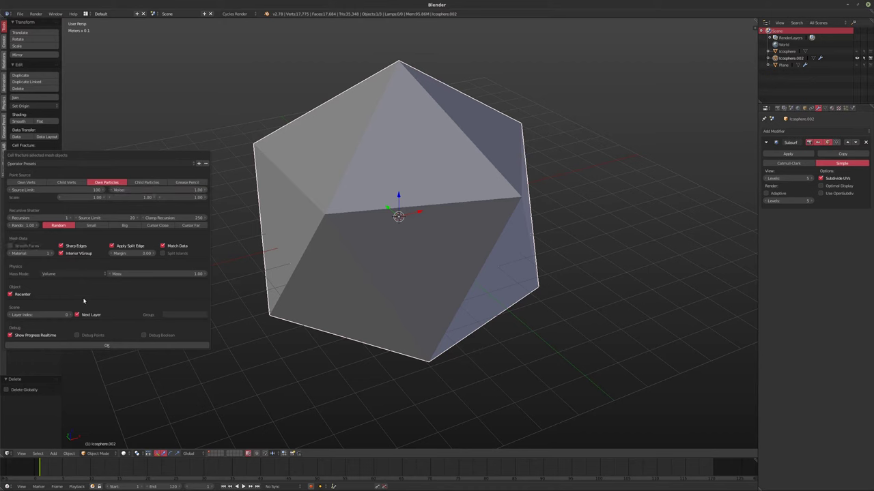
{"action": "left_click", "coordinate": [78, 348]}
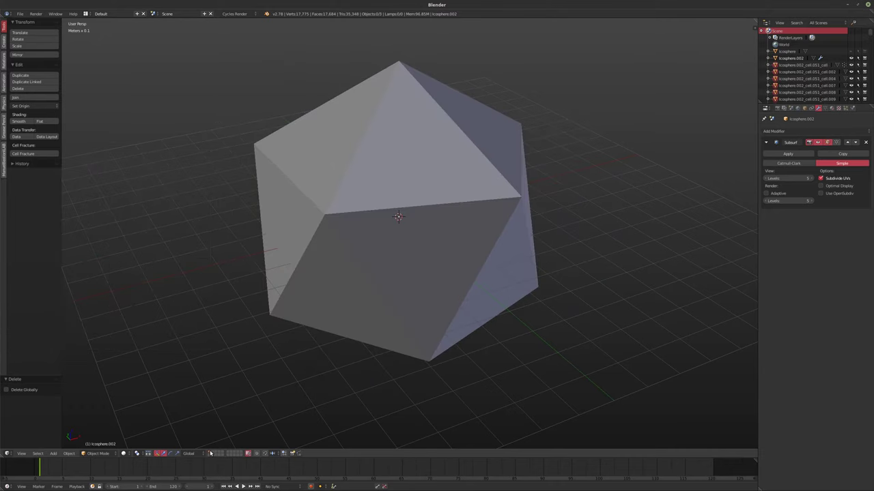
- Show the layer with the fractured cells and display the mesh data of one upper cell
{"action": "middle_click_drag", "start_coordinate": [273, 425], "coordinate": [398, 259]}
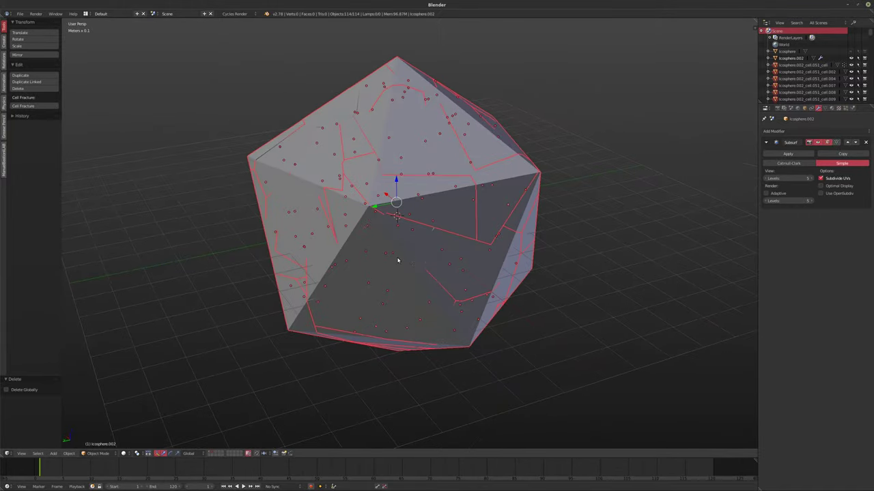
{"action": "left_click", "coordinate": [824, 108]}
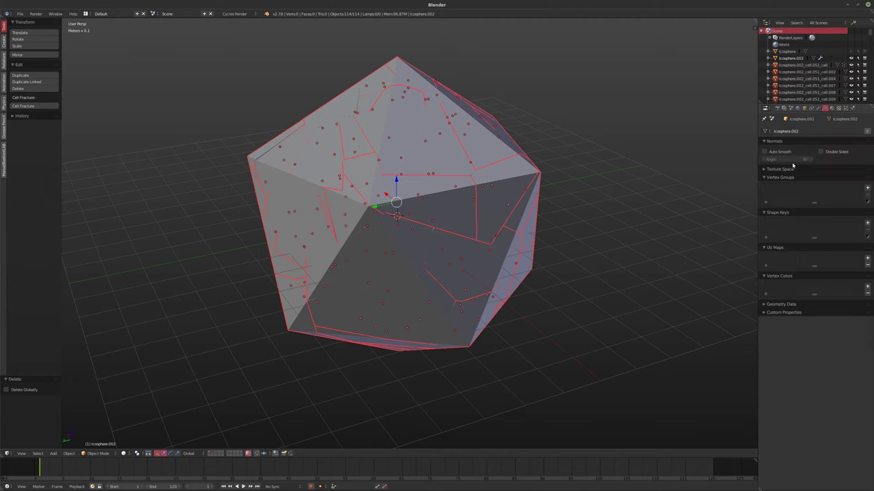
{"action": "middle_click_drag", "start_coordinate": [423, 185], "coordinate": [441, 174]}
{"action": "right_click", "coordinate": [441, 173]}
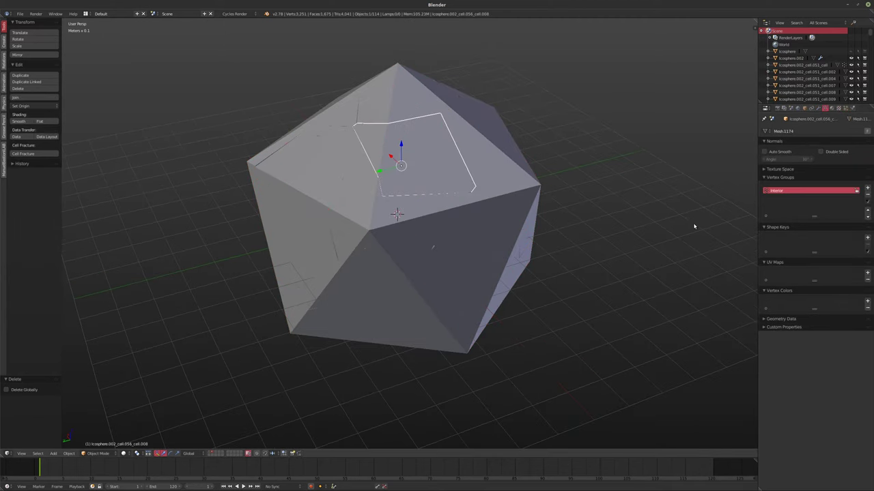
- Select all the fractured cells and join them into a single object
{"action": "middle_click_drag", "start_coordinate": [694, 226], "coordinate": [547, 233]}
{"action": "key", "text": "a"}
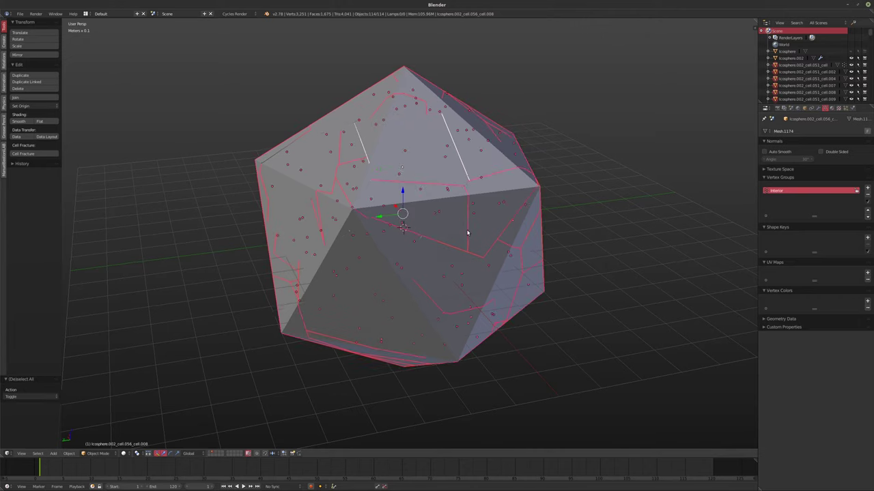
{"action": "middle_click_drag", "start_coordinate": [466, 232], "coordinate": [467, 242]}
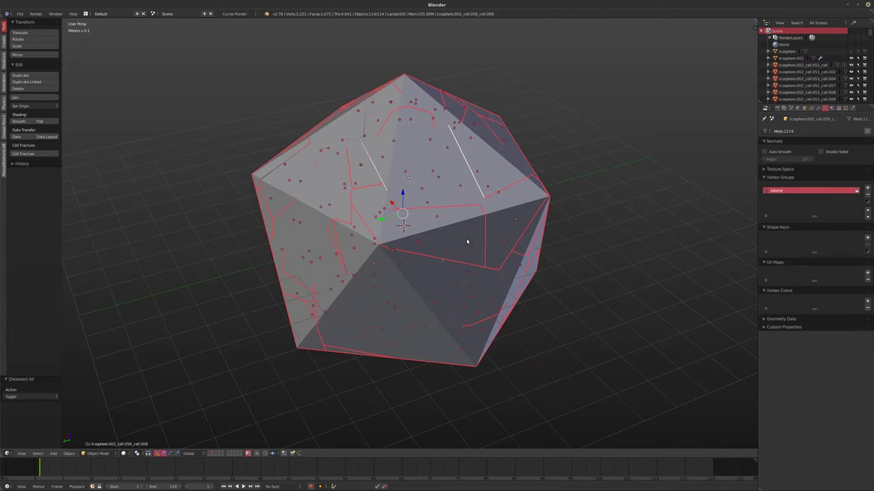
{"action": "key", "text": "ctrl+j"}
{"action": "middle_click_drag", "start_coordinate": [466, 239], "coordinate": [730, 198]}
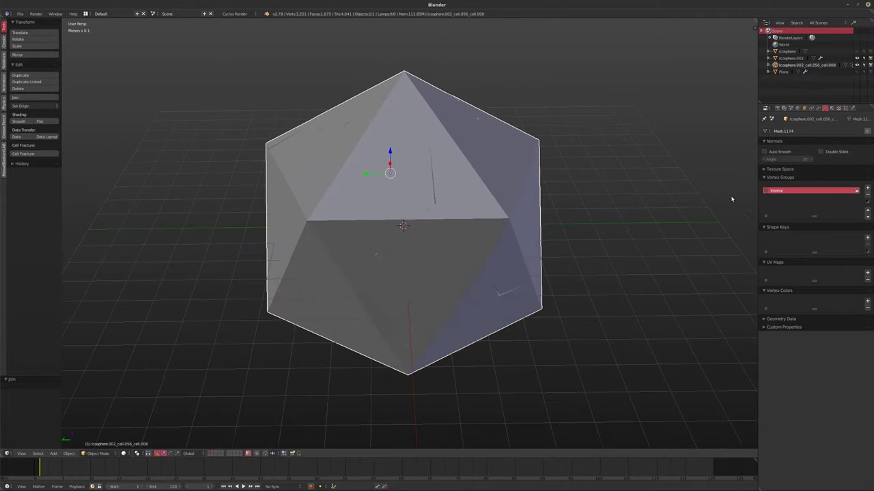
- Enter Edit Mode on the joined object and select the geometry assigned to its Interior vertex group
{"action": "left_click", "coordinate": [867, 188]}
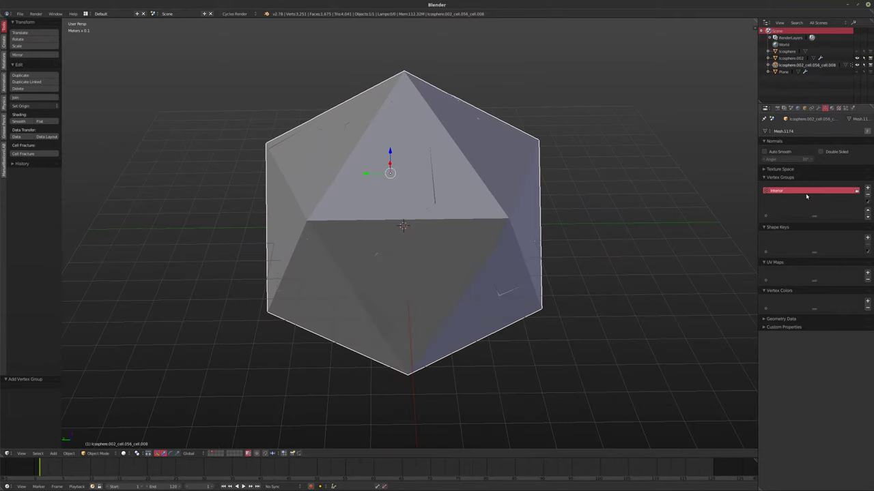
{"action": "middle_click_drag", "start_coordinate": [744, 205], "coordinate": [682, 218]}
{"action": "key", "text": "Tab"}
{"action": "left_click", "coordinate": [829, 226]}
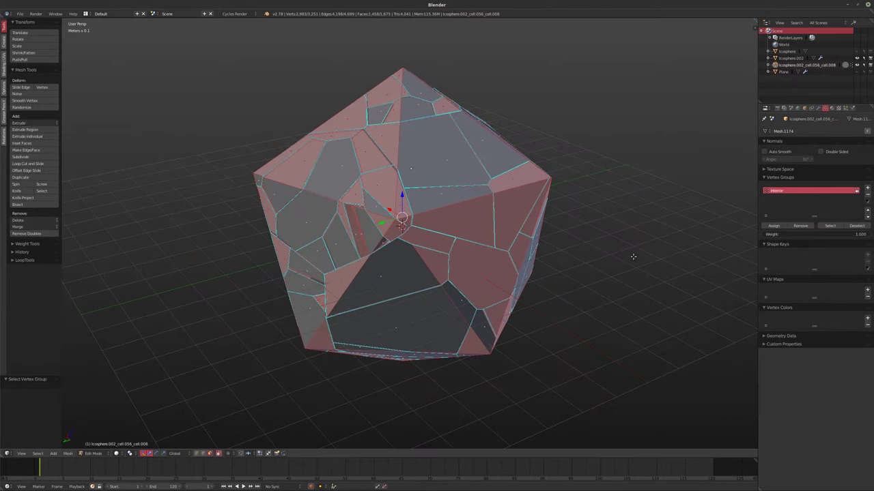
{"action": "middle_click_drag", "start_coordinate": [614, 245], "coordinate": [577, 239]}
{"action": "scroll", "coordinate": [546, 236], "scroll_direction": "up", "scroll_amount": 2}
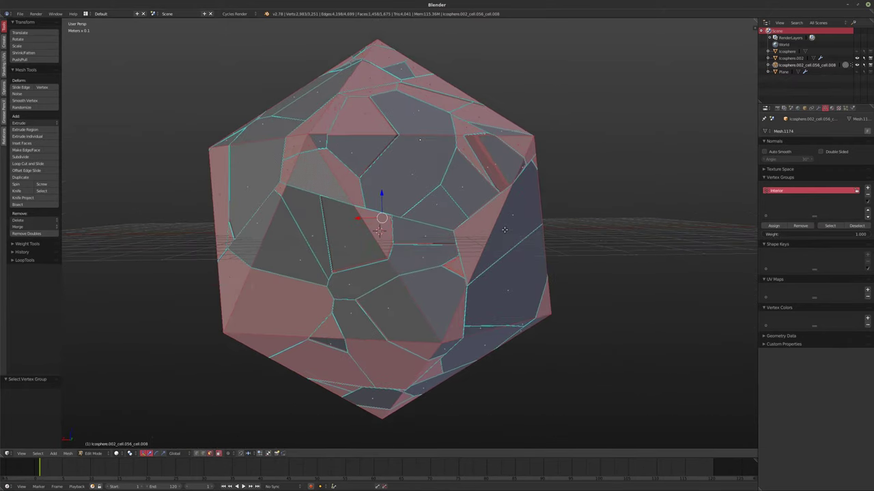
- Try deleting the vertices of the selected interior geometry, and undo the deletion
{"action": "key", "text": "x"}
{"action": "left_click", "coordinate": [505, 232]}
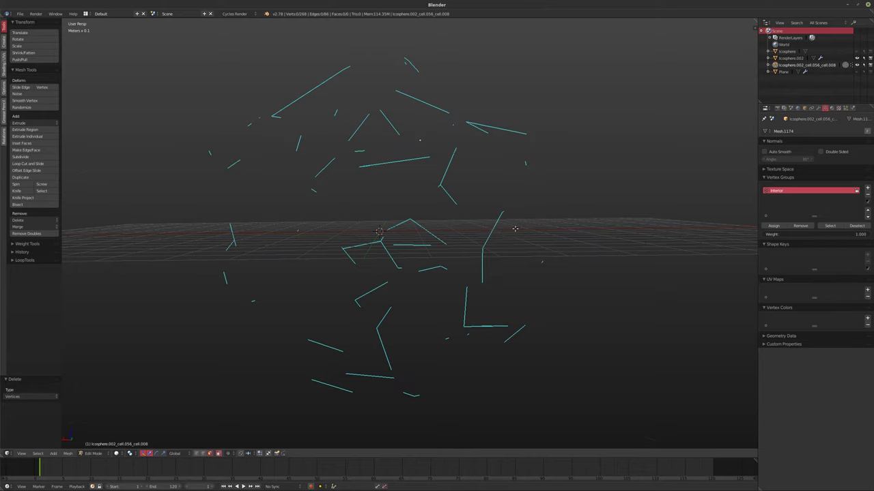
{"action": "middle_click_drag", "start_coordinate": [517, 229], "coordinate": [489, 247]}
{"action": "key", "text": "ctrl+z"}
- Delete the selected interior faces of the joined mesh and return to Object Mode
{"action": "key", "text": "x"}
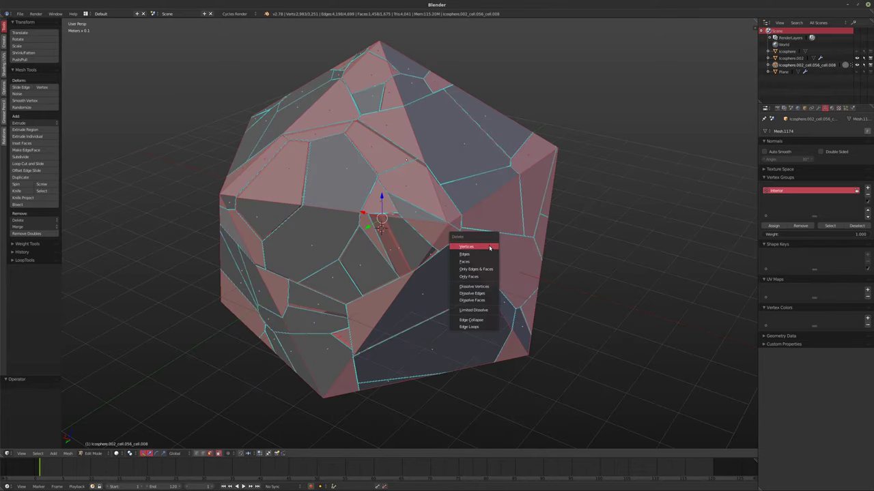
{"action": "left_click", "coordinate": [483, 258]}
{"action": "middle_click_drag", "start_coordinate": [483, 257], "coordinate": [574, 231]}
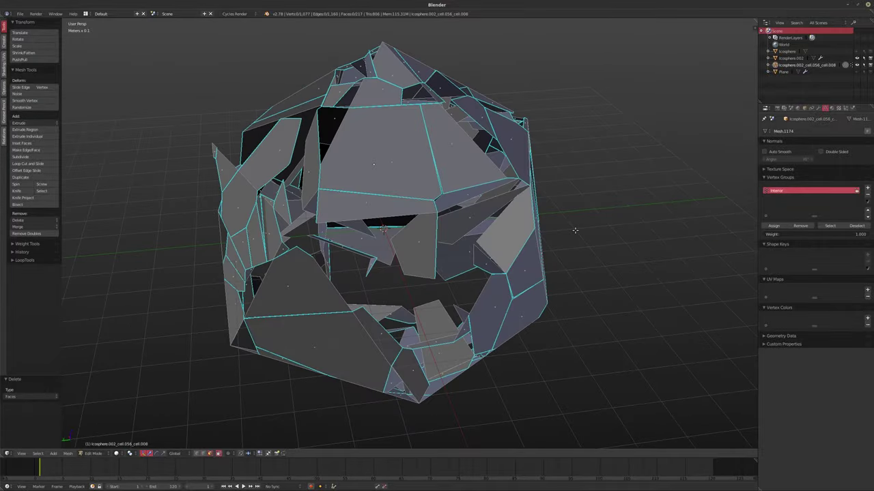
{"action": "key", "text": "Tab"}
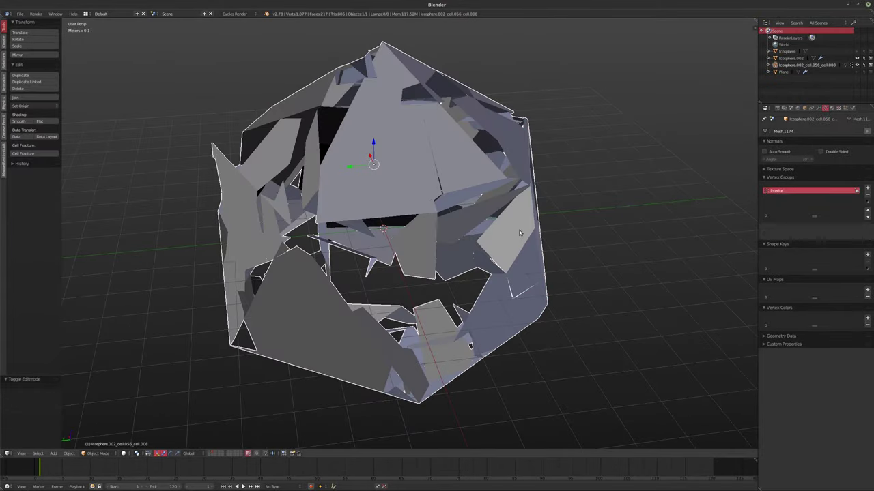
- Delete the joined fracture mesh and go back to the layer holding the source icosphere
{"action": "key", "text": "x"}
{"action": "left_click", "coordinate": [511, 231]}
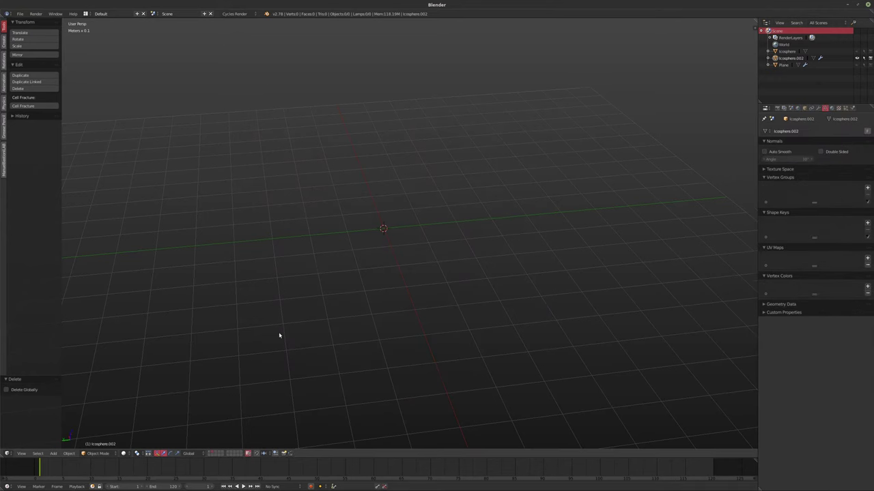
{"action": "mouse_move", "coordinate": [279, 336]}
{"action": "middle_mouse_down"}
{"action": "mouse_move", "coordinate": [377, 330]}
{"action": "mouse_move", "coordinate": [260, 336]}
{"action": "mouse_move", "coordinate": [288, 328]}
{"action": "middle_mouse_up"}
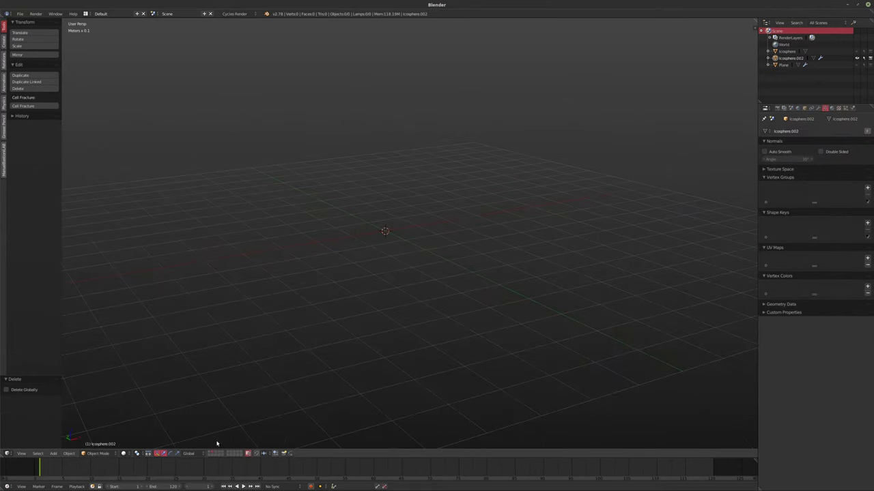
{"action": "key", "text": "alt+h"}
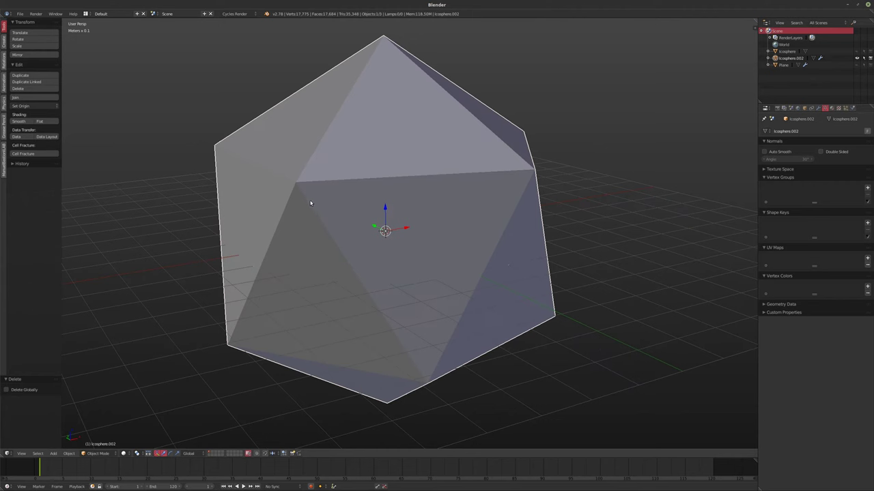
- Run Cell Fracture on the icosphere with a random recursion chance of 0.00 and a recursive source limit of 256
{"action": "left_click", "coordinate": [37, 154]}
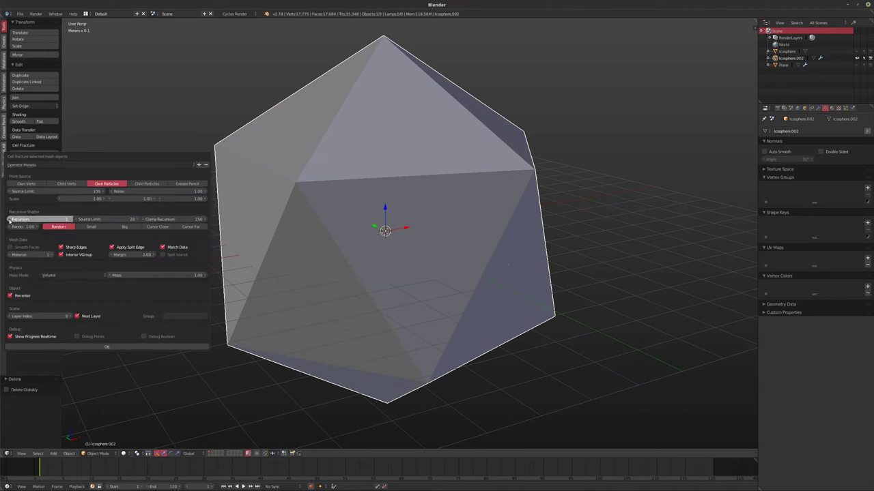
{"action": "left_click", "coordinate": [71, 227]}
{"action": "left_click_drag", "start_coordinate": [34, 231], "coordinate": [28, 232]}
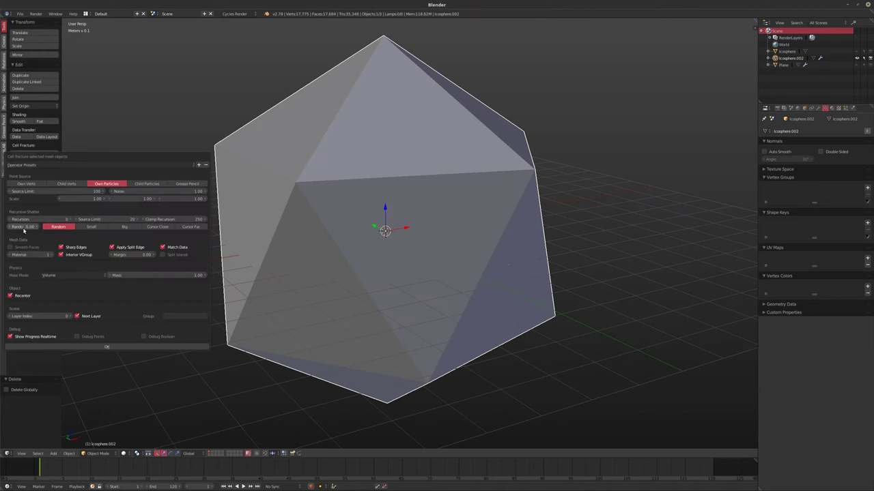
{"action": "left_click", "coordinate": [96, 219]}
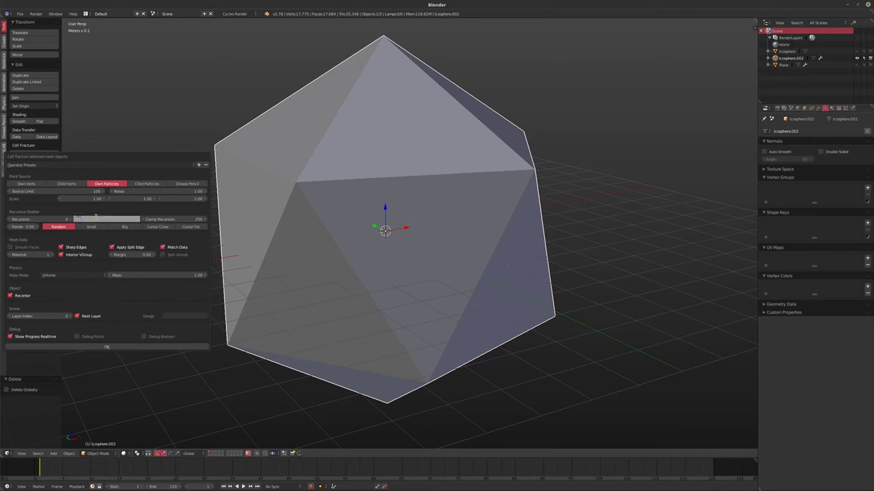
{"action": "type", "text": "258"}
{"action": "key", "text": "Return"}
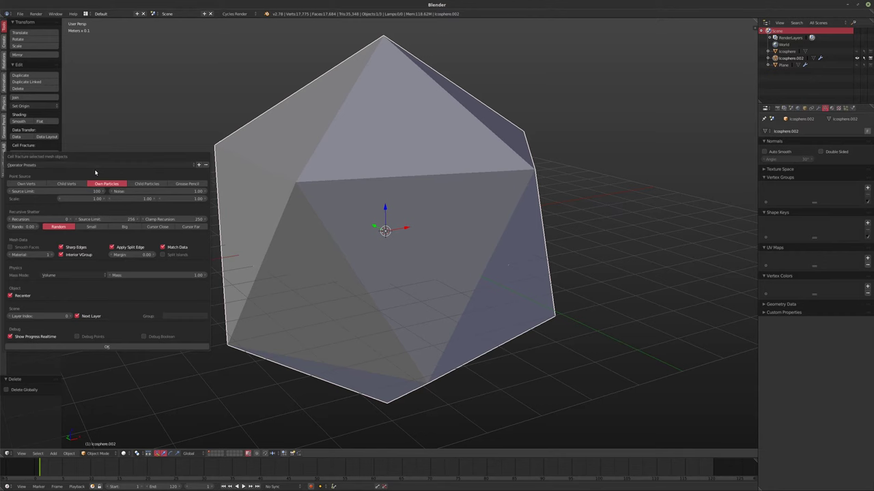
{"action": "left_click", "coordinate": [99, 346]}
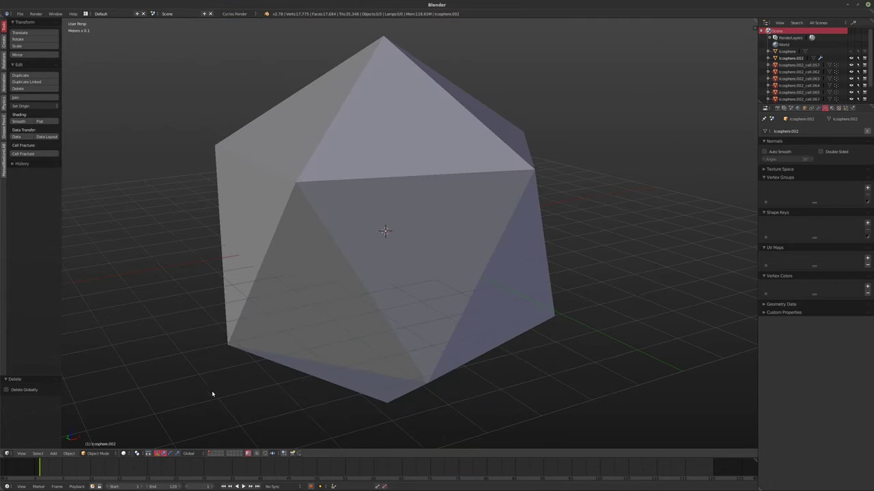
- Inspect the fractured cells on their layer, delete them all and return to the source icosphere's layer
{"action": "left_click", "coordinate": [213, 453]}
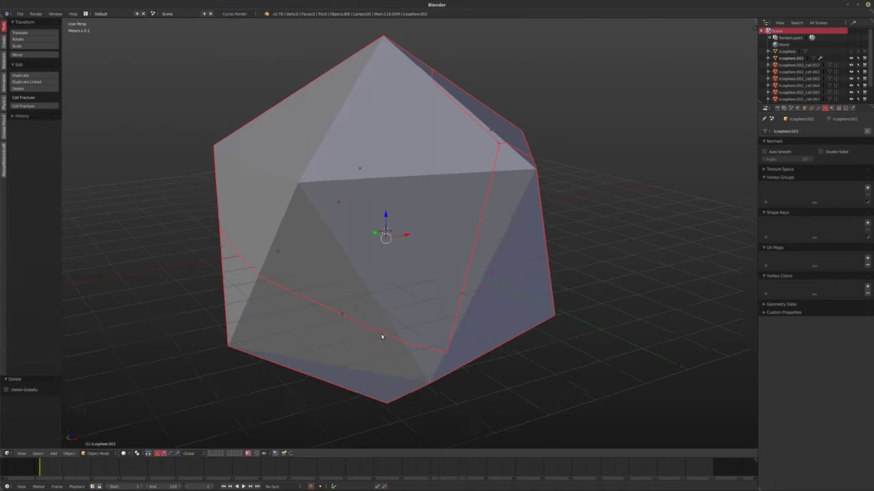
{"action": "middle_click_drag", "start_coordinate": [380, 335], "coordinate": [428, 339]}
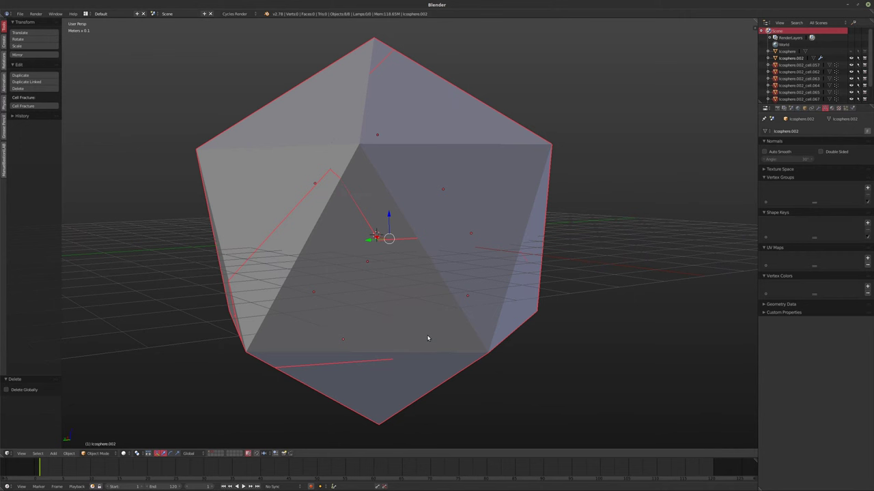
{"action": "left_click", "coordinate": [830, 108]}
{"action": "middle_click_drag", "start_coordinate": [490, 205], "coordinate": [423, 266]}
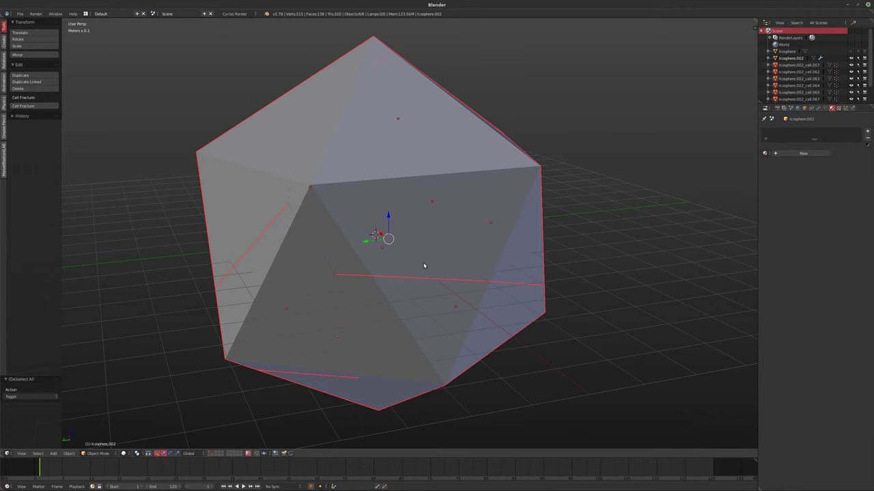
{"action": "key", "text": "Delete"}
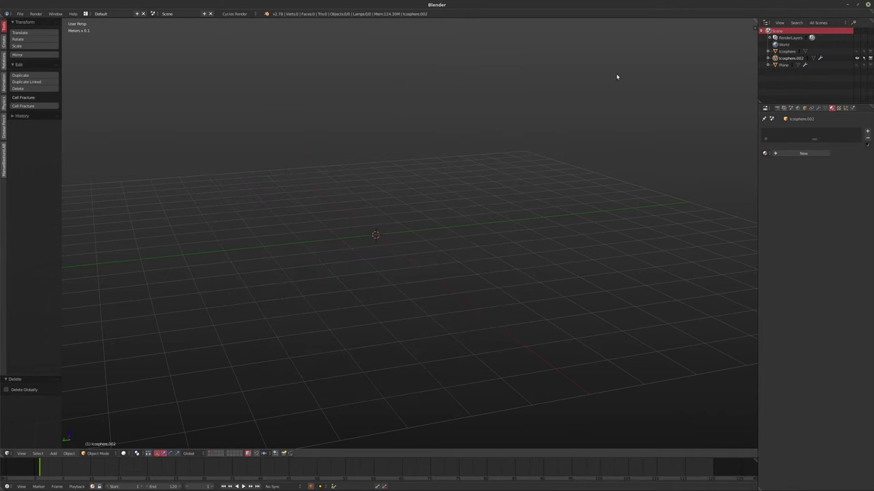
{"action": "key", "text": "alt+h"}
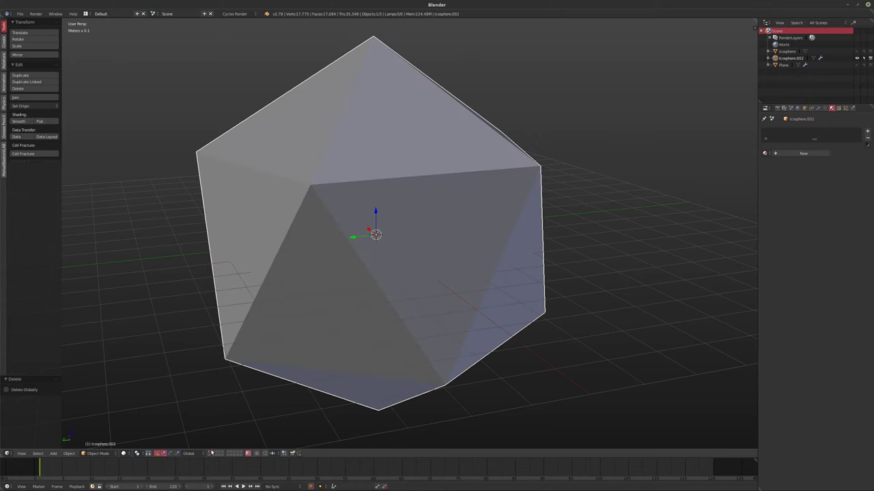
{"action": "middle_click_drag", "start_coordinate": [444, 244], "coordinate": [299, 244]}
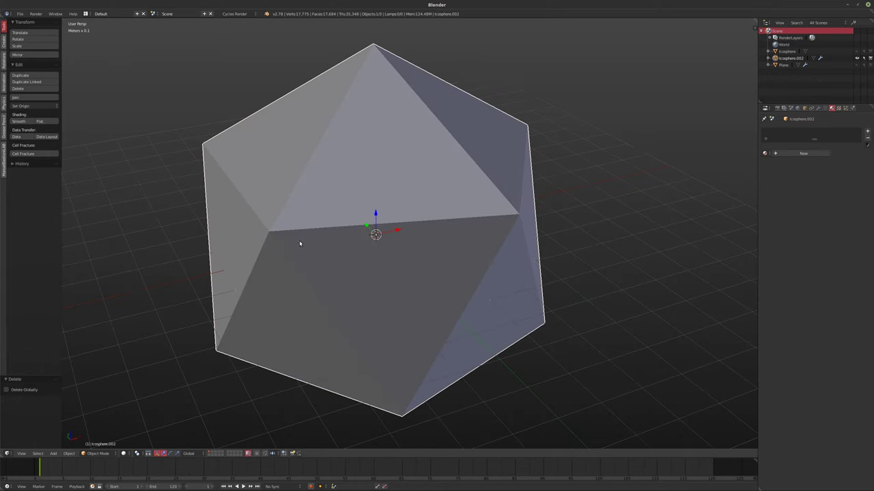
- Run Cell Fracture on the icosphere with recursion set to Small and a recursive source limit of 0
{"action": "left_click", "coordinate": [24, 152]}
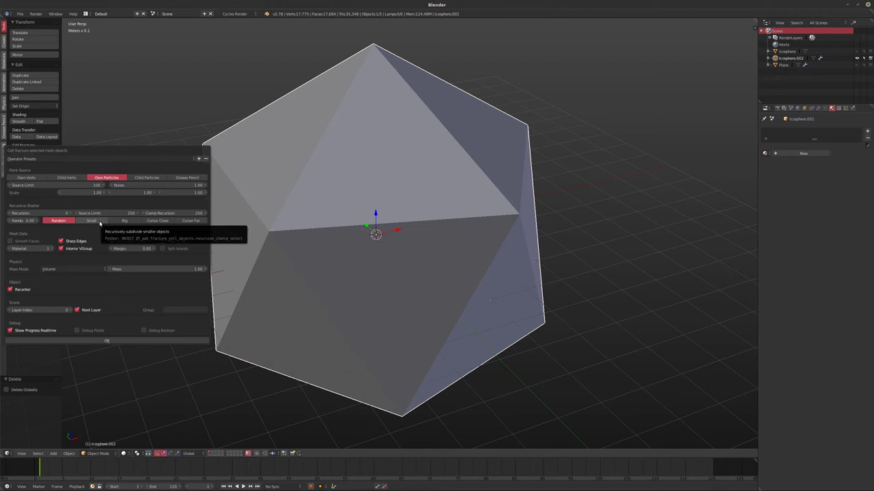
{"action": "left_click", "coordinate": [99, 222]}
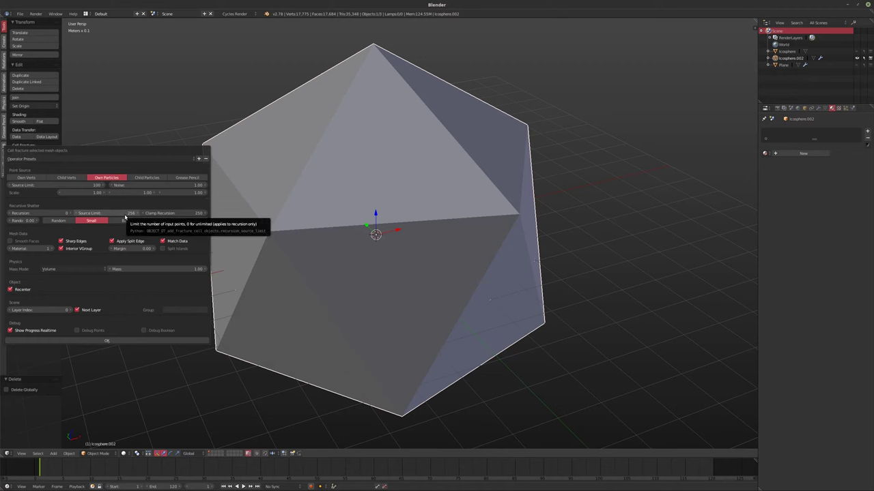
{"action": "left_click", "coordinate": [125, 214]}
{"action": "left_click_drag", "start_coordinate": [125, 213], "coordinate": [71, 217]}
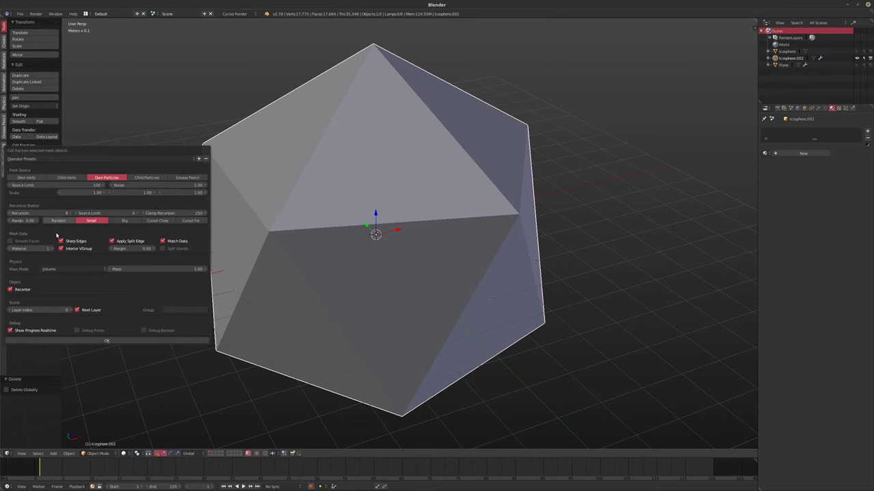
{"action": "left_click", "coordinate": [117, 341]}
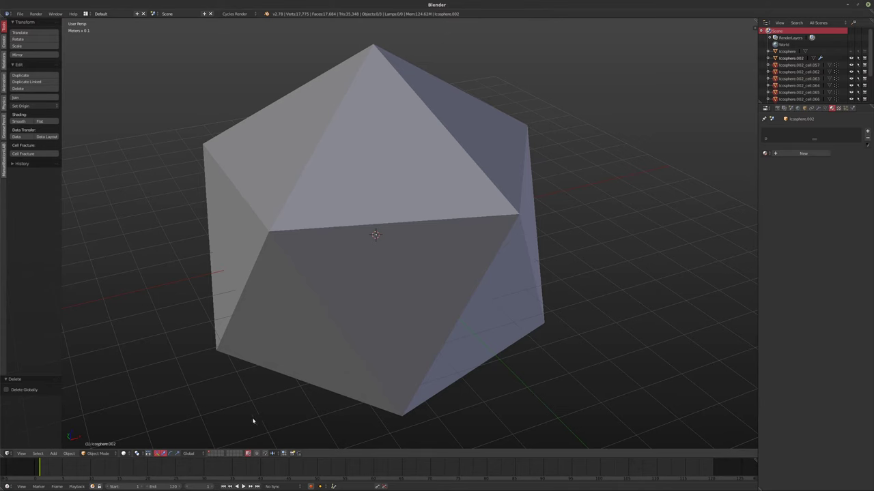
- Show the layer with the new cells, delete all of them and display the source icosphere again
{"action": "left_click", "coordinate": [213, 453]}
{"action": "middle_click_drag", "start_coordinate": [382, 321], "coordinate": [419, 316]}
{"action": "key", "text": "a"}
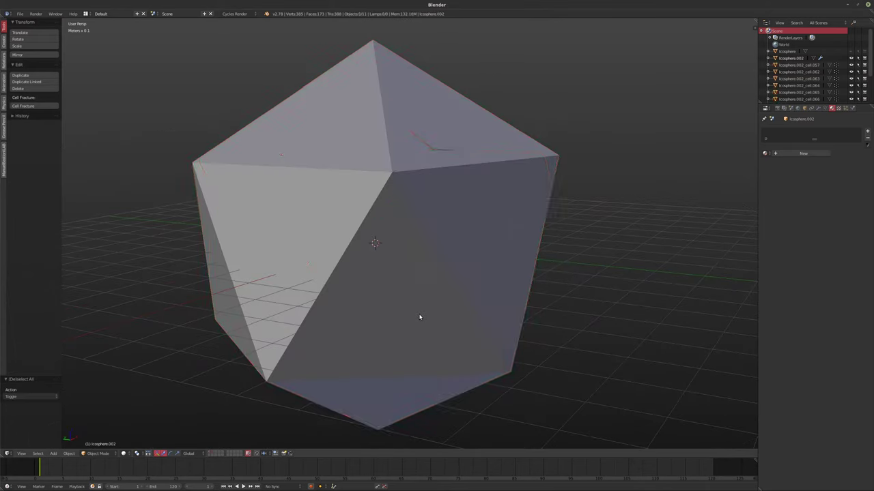
{"action": "key", "text": "a"}
{"action": "key", "text": "x"}
{"action": "left_click", "coordinate": [420, 318]}
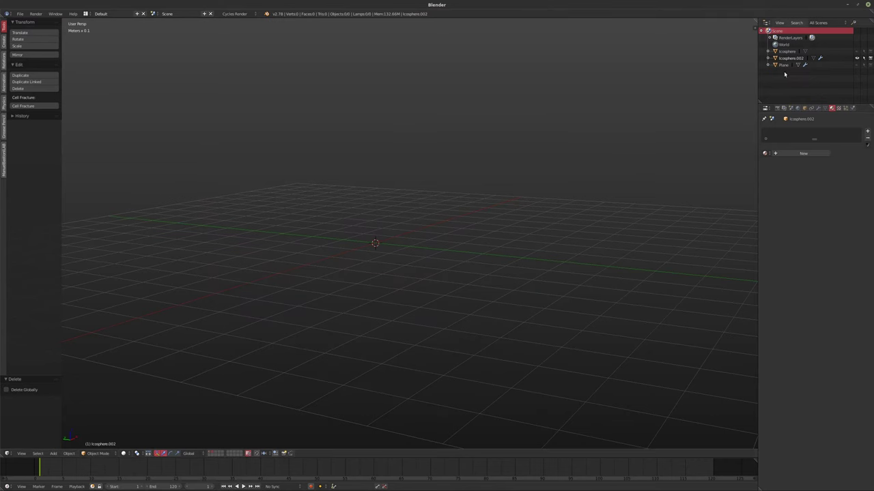
{"action": "left_click", "coordinate": [209, 453]}
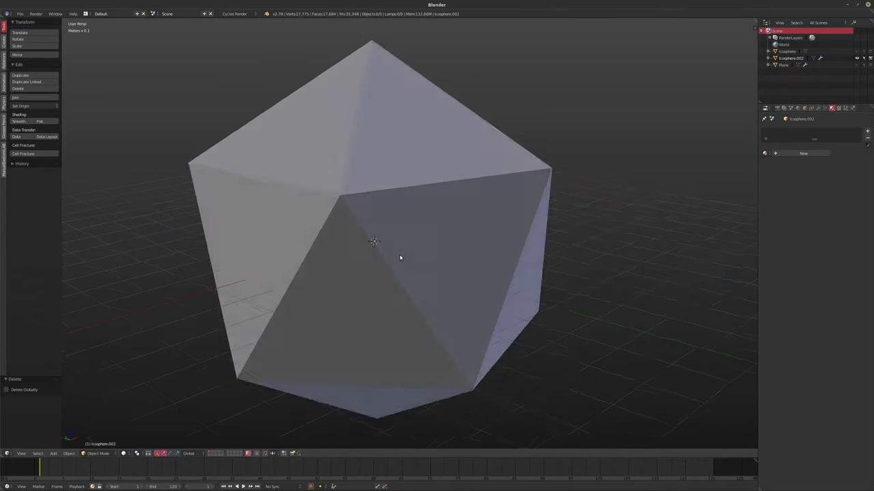
- Select the icosphere and run Cell Fracture with a recursive source limit of 4 and Clamp Recursion of 512
{"action": "right_click", "coordinate": [400, 257]}
{"action": "left_click", "coordinate": [23, 153]}
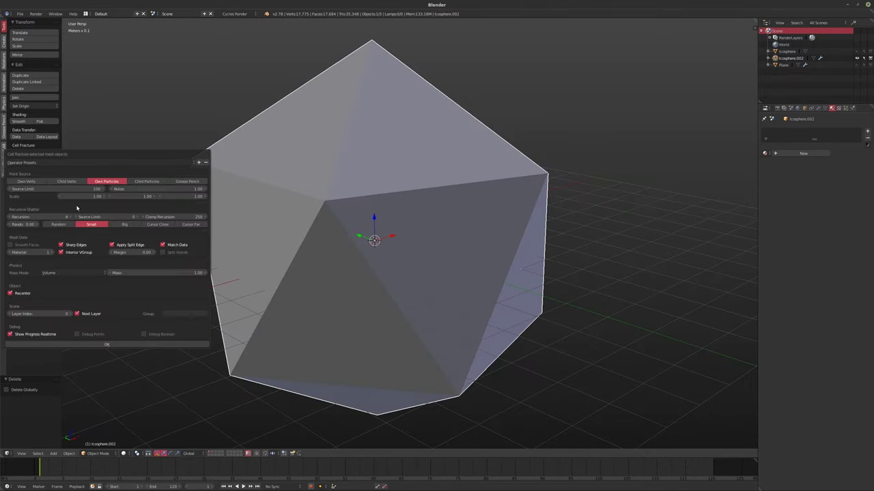
{"action": "left_click", "coordinate": [138, 217]}
{"action": "type", "text": "8"}
{"action": "key", "text": "Return"}
{"action": "left_click", "coordinate": [136, 217]}
{"action": "type", "text": "4"}
{"action": "key", "text": "Return"}
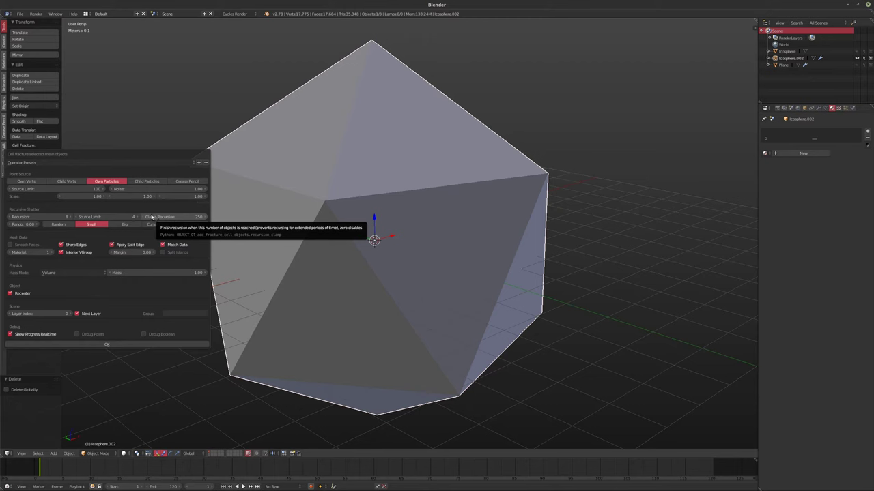
{"action": "left_click", "coordinate": [168, 217]}
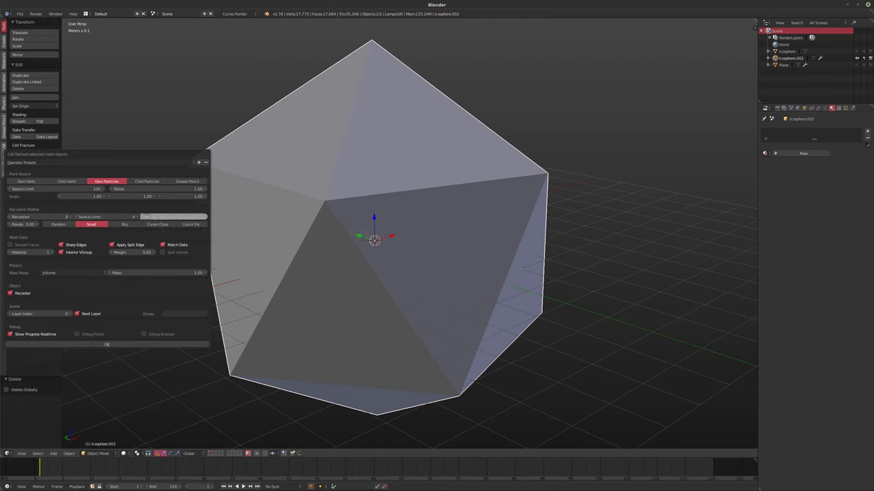
{"action": "type", "text": "512"}
{"action": "key", "text": "Return"}
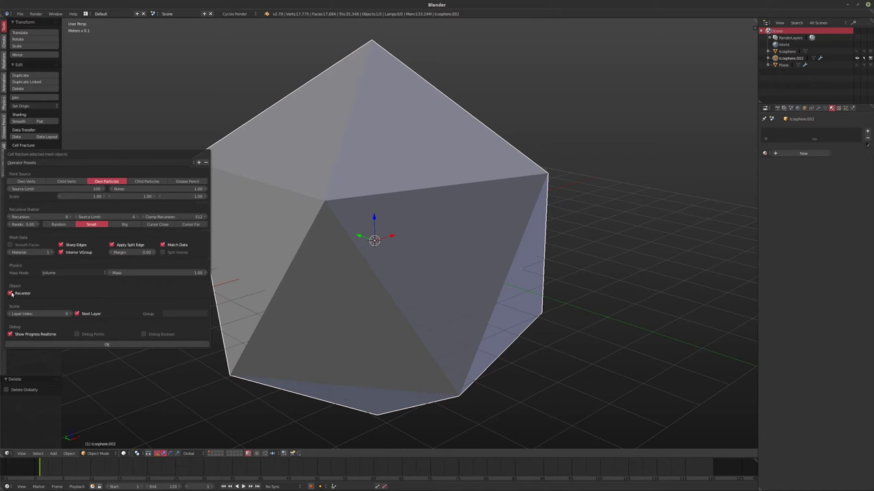
{"action": "left_click", "coordinate": [100, 345]}
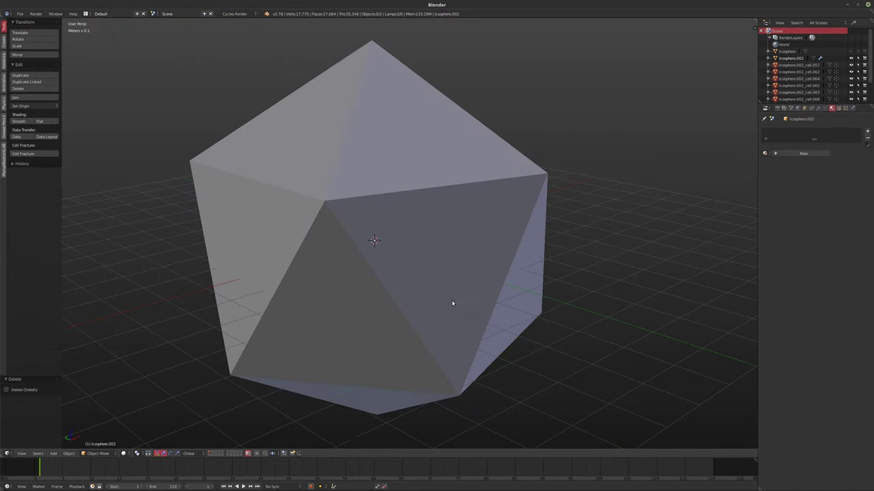
- Check the cells from this fracture, delete them all and switch back to the source icosphere
{"action": "key", "text": "h"}
{"action": "key", "text": "a"}
{"action": "middle_click_drag", "start_coordinate": [364, 364], "coordinate": [427, 305]}
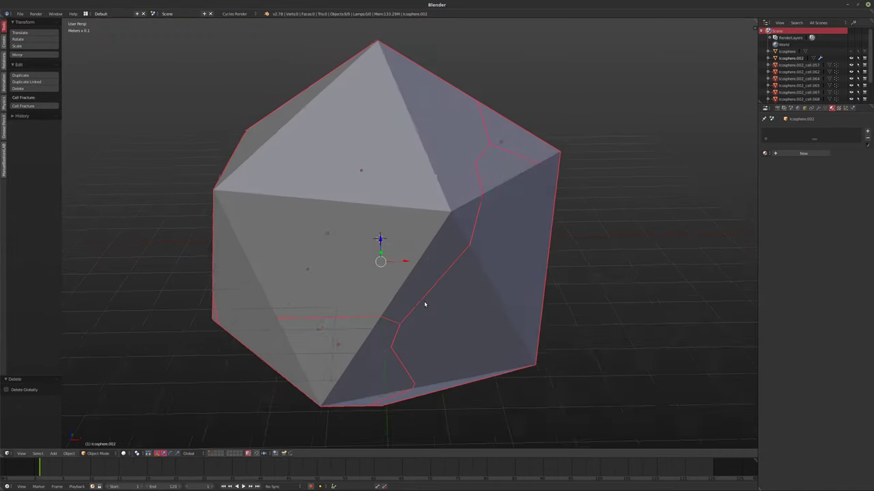
{"action": "key", "text": "a"}
{"action": "key", "text": "a"}
{"action": "key", "text": "x"}
{"action": "left_click", "coordinate": [415, 303]}
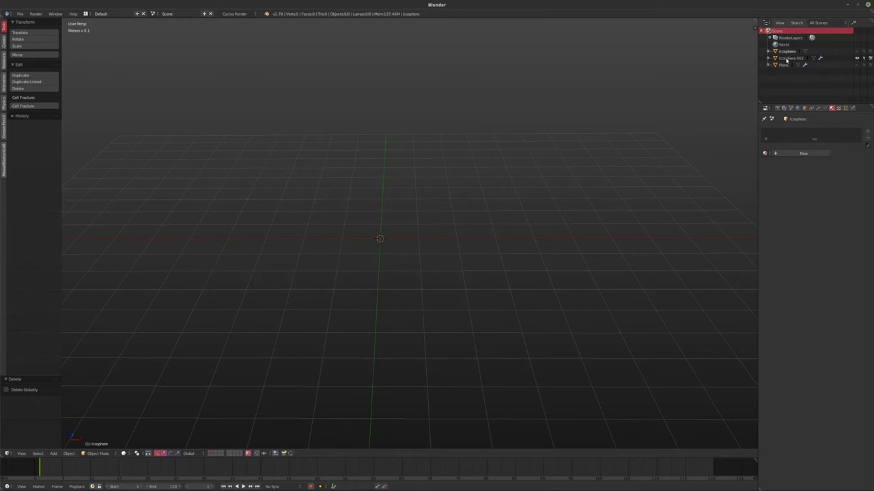
{"action": "left_click", "coordinate": [211, 453]}
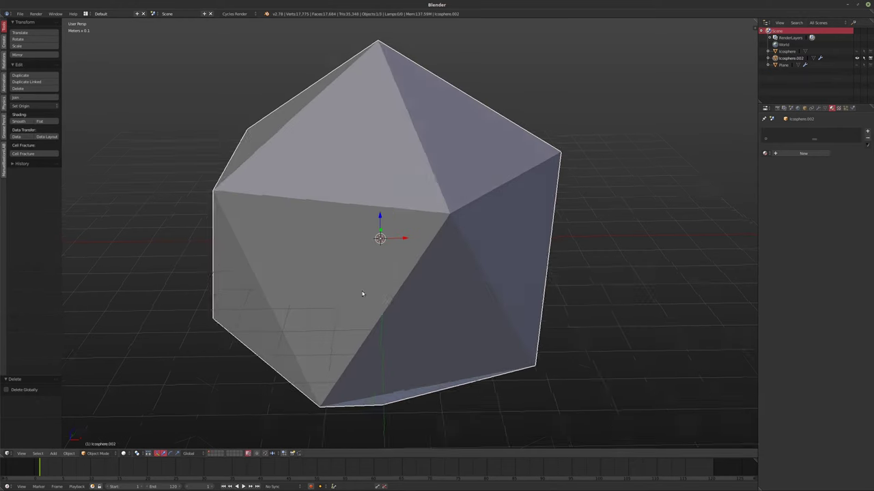
- Run Cell Fracture on the icosphere with a random recursion chance of 1.00 and a recursive source limit of 3
{"action": "left_click", "coordinate": [27, 154]}
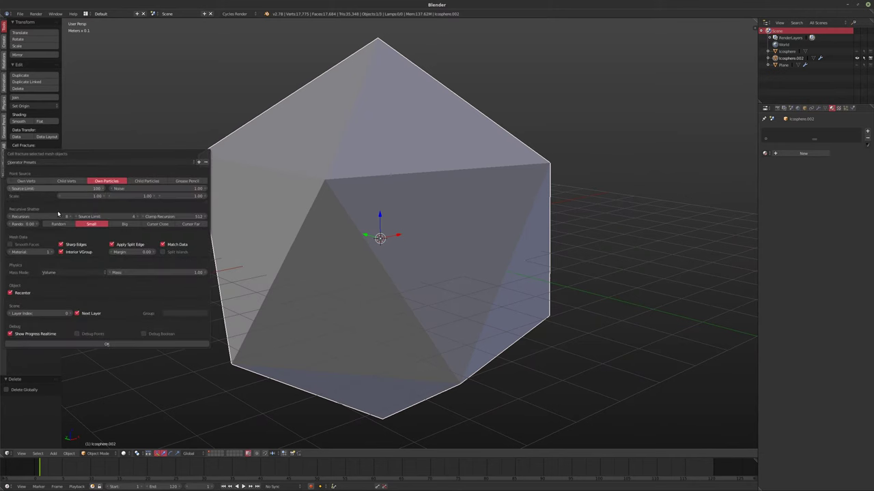
{"action": "left_click", "coordinate": [41, 217]}
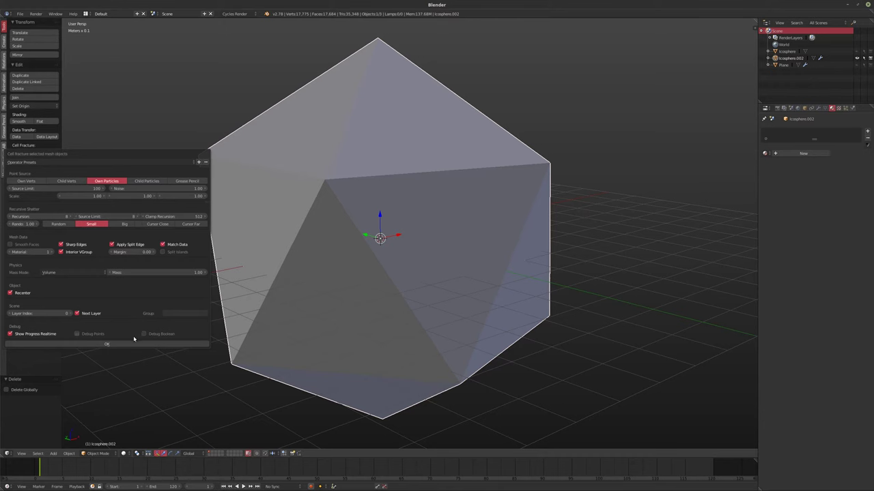
{"action": "left_click", "coordinate": [111, 344]}
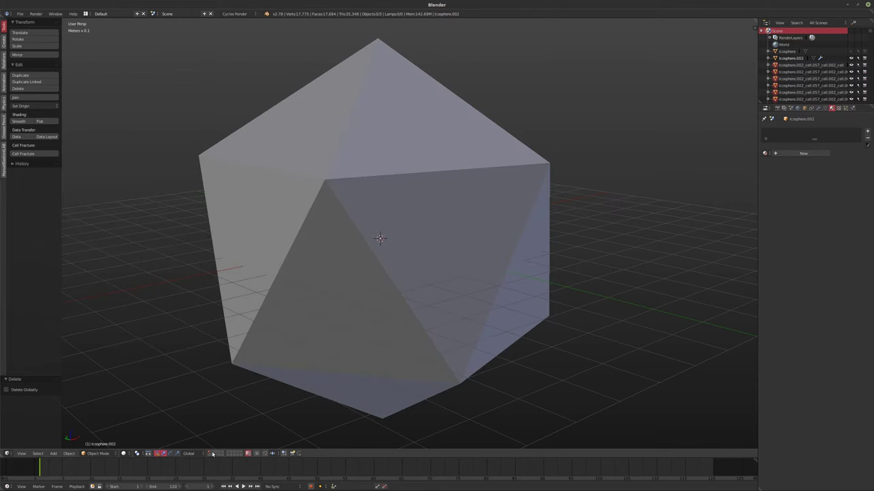
- Move one of the cells protruding beneath the fractured icosphere about 12.91 cm down along Z and switch to wireframe display
{"action": "middle_click_drag", "start_coordinate": [327, 313], "coordinate": [476, 456]}
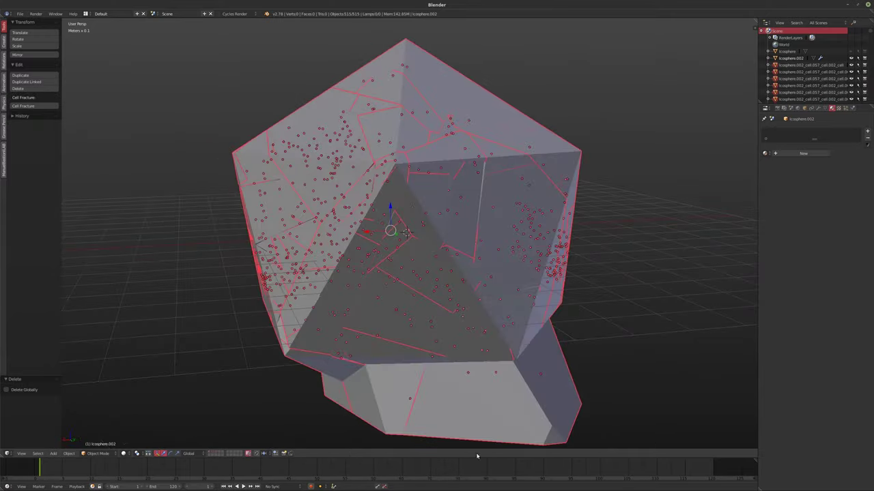
{"action": "right_click", "coordinate": [491, 410]}
{"action": "middle_click_drag", "start_coordinate": [491, 410], "coordinate": [456, 300]}
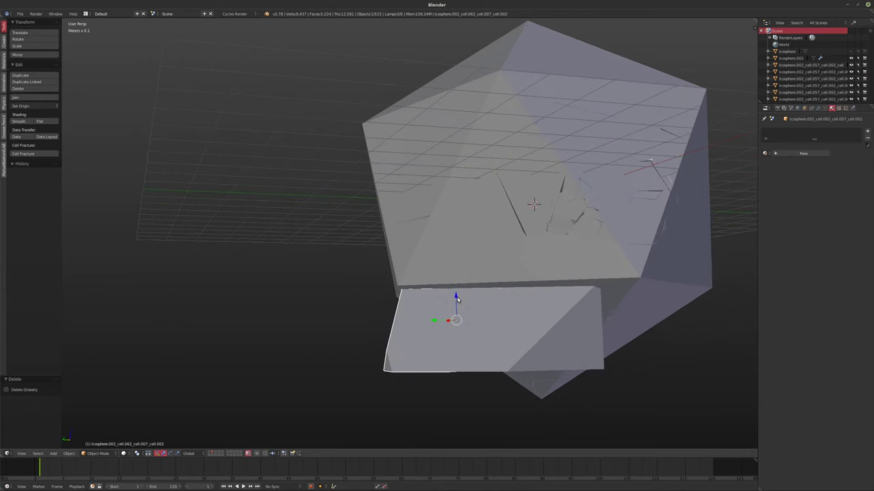
{"action": "left_click_drag", "start_coordinate": [457, 299], "coordinate": [440, 365]}
{"action": "key", "text": "z"}
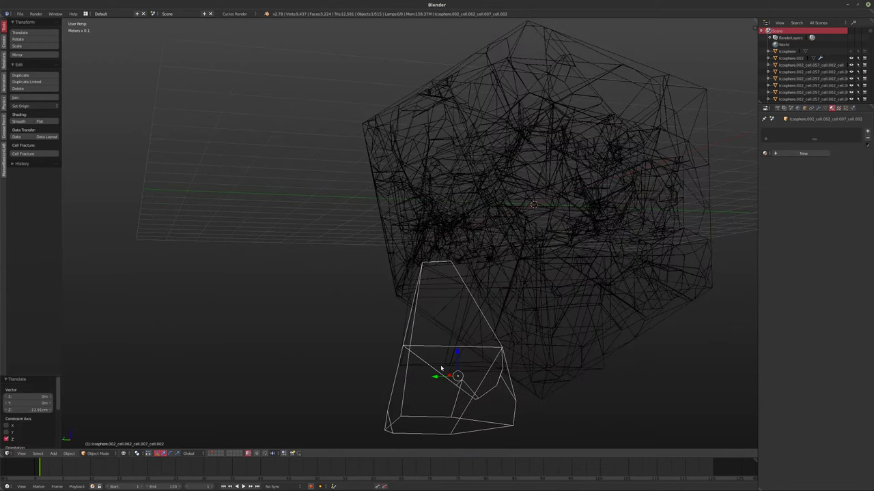
- Return to solid display, open the cell protruding beneath the icosphere for mesh editing and delete a group of its side faces
{"action": "key", "text": "z"}
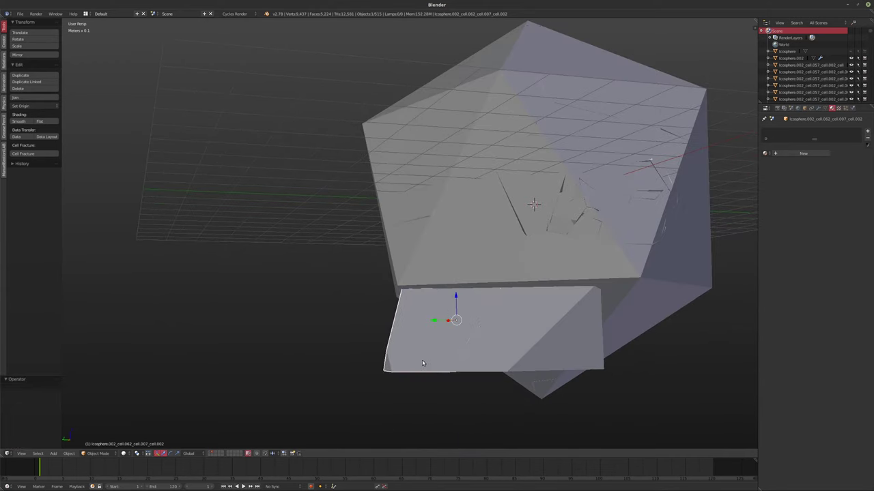
{"action": "middle_click_drag", "start_coordinate": [444, 369], "coordinate": [506, 366]}
{"action": "key", "text": "Tab"}
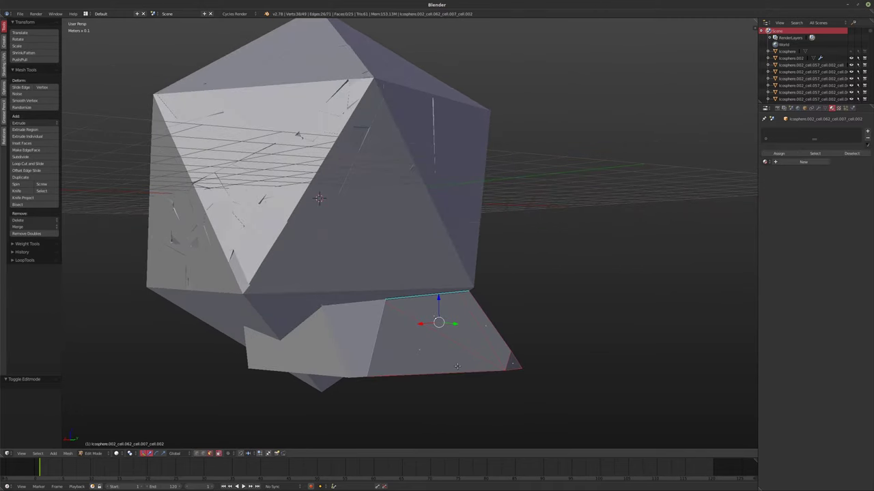
{"action": "right_click", "coordinate": [505, 355]}
{"action": "right_click", "coordinate": [512, 337], "text": "shift"}
{"action": "middle_click_drag", "start_coordinate": [511, 338], "coordinate": [433, 329]}
{"action": "right_click", "coordinate": [506, 333], "text": "shift"}
{"action": "right_click", "coordinate": [506, 332], "text": "shift"}
{"action": "right_click", "coordinate": [506, 332], "text": "shift"}
{"action": "key", "text": "x"}
{"action": "left_click", "coordinate": [507, 343]}
- Delete two more faces of the protruding cell to expose its inside and leave mesh editing
{"action": "scroll", "coordinate": [437, 300], "scroll_direction": "up", "scroll_amount": 4}
{"action": "right_click", "coordinate": [436, 281]}
{"action": "right_click", "coordinate": [533, 301], "text": "shift"}
{"action": "key", "text": "x"}
{"action": "left_click", "coordinate": [575, 329]}
{"action": "scroll", "coordinate": [512, 315], "scroll_direction": "down", "scroll_amount": 10}
{"action": "key", "text": "a"}
{"action": "key", "text": "Tab"}
- Delete all the fracture cells and bring back the source Icosphere.002 as the active object on its layer
{"action": "key", "text": "a"}
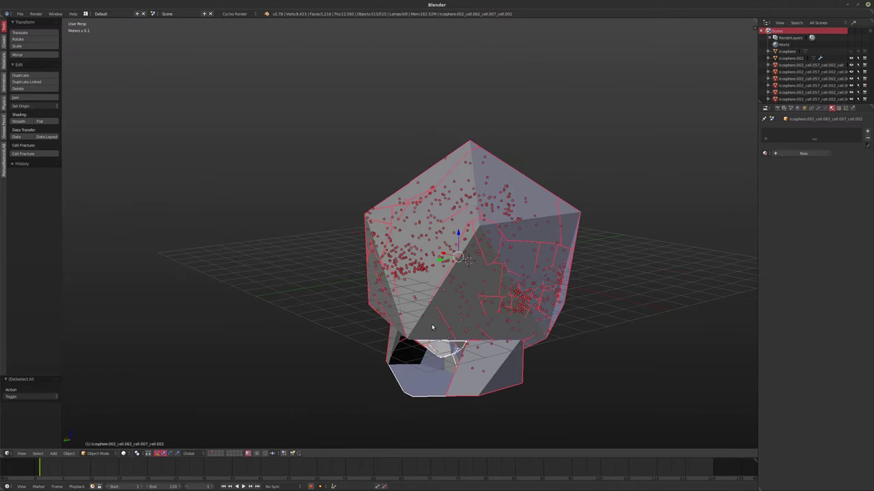
{"action": "key", "text": "x"}
{"action": "left_click", "coordinate": [418, 322]}
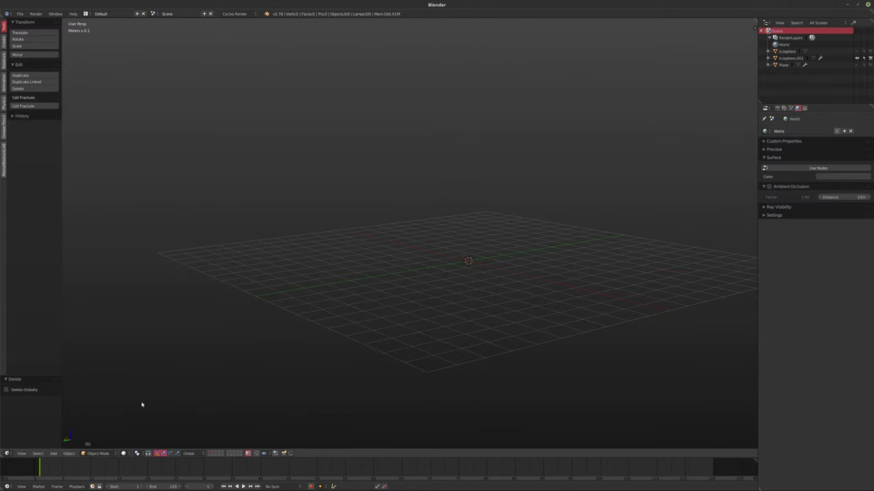
{"action": "left_click", "coordinate": [787, 59]}
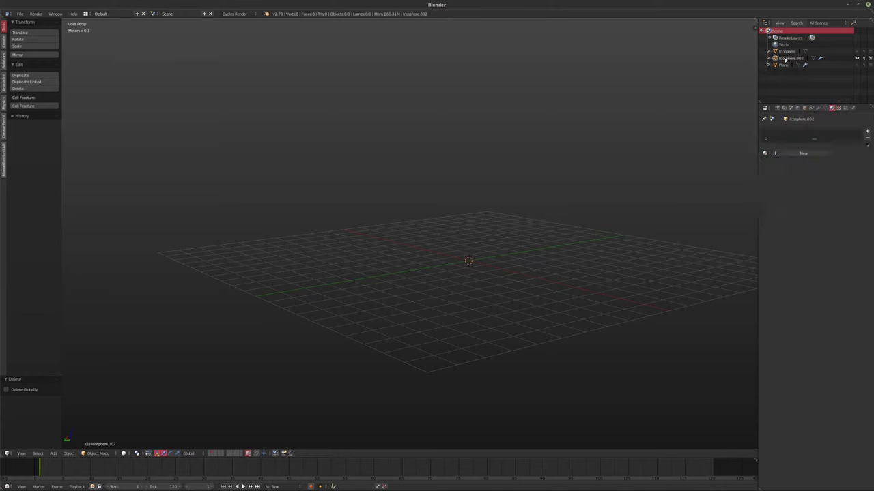
{"action": "left_click", "coordinate": [208, 452]}
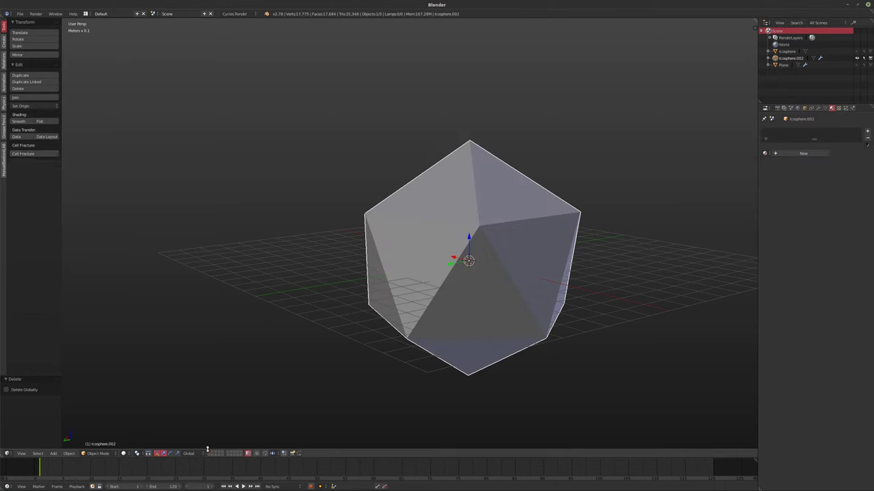
- Run Cell Fracture on the icosphere with a point source limit of 128 and the Volume mass mode
{"action": "left_click", "coordinate": [21, 153]}
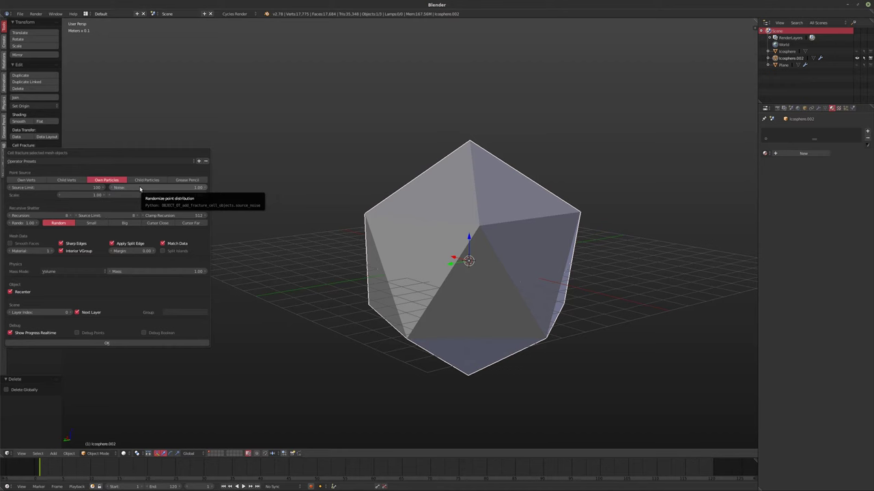
{"action": "left_click", "coordinate": [76, 187]}
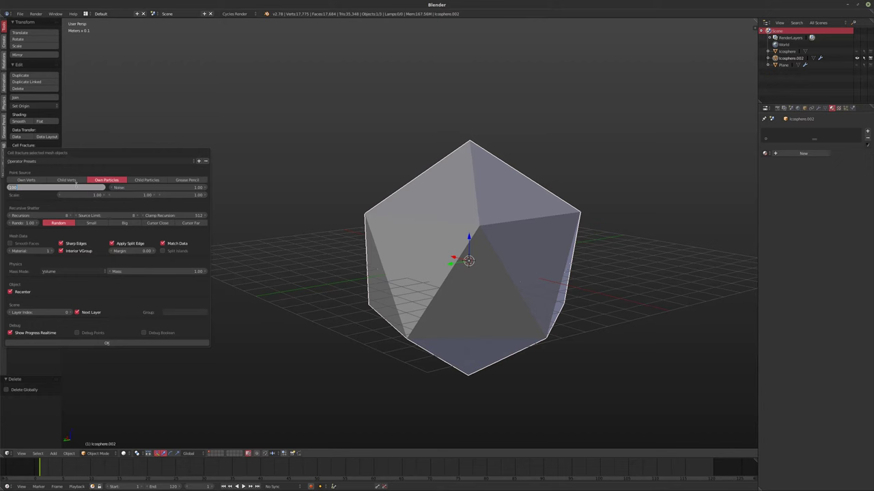
{"action": "type", "text": "128"}
{"action": "key", "text": "Return"}
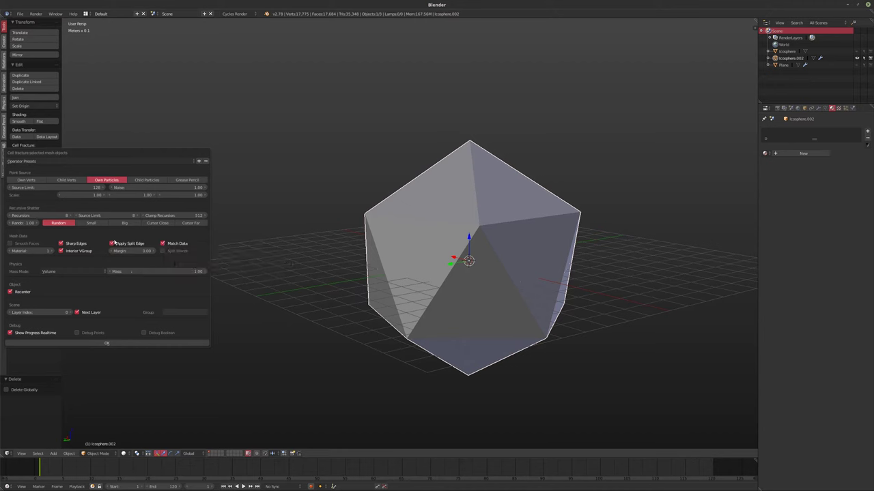
{"action": "left_click", "coordinate": [68, 272]}
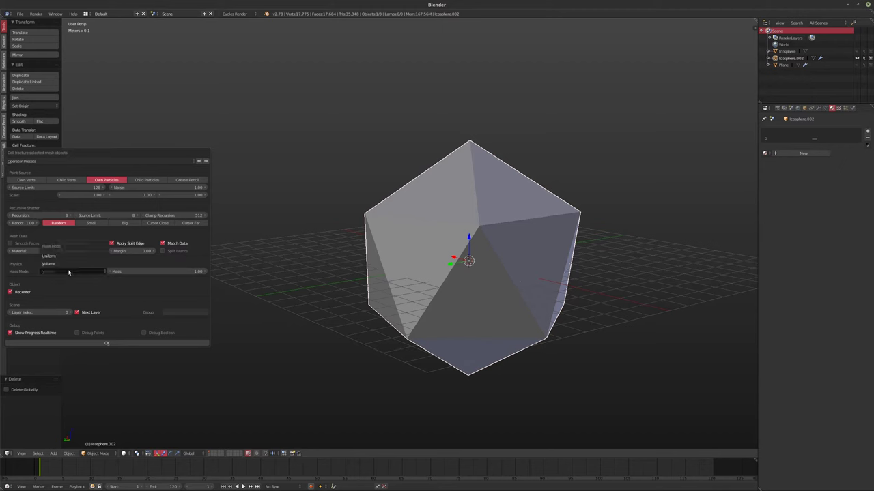
{"action": "left_click", "coordinate": [54, 264]}
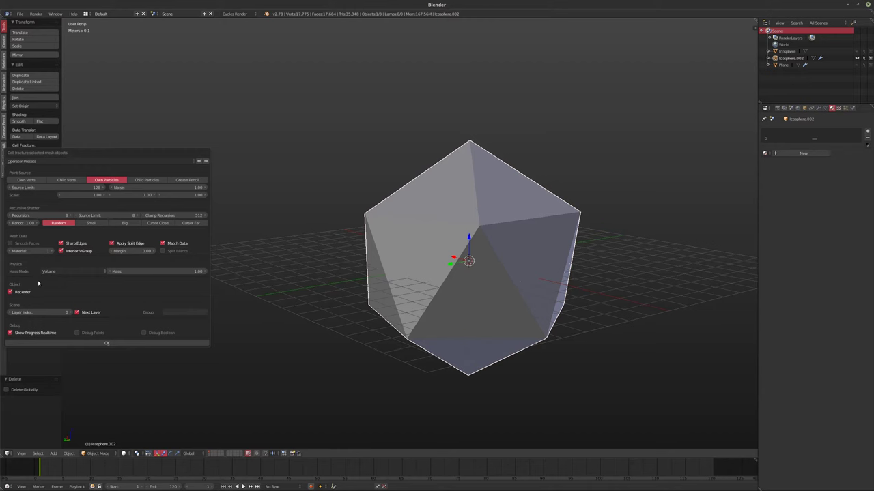
{"action": "left_click", "coordinate": [73, 161]}
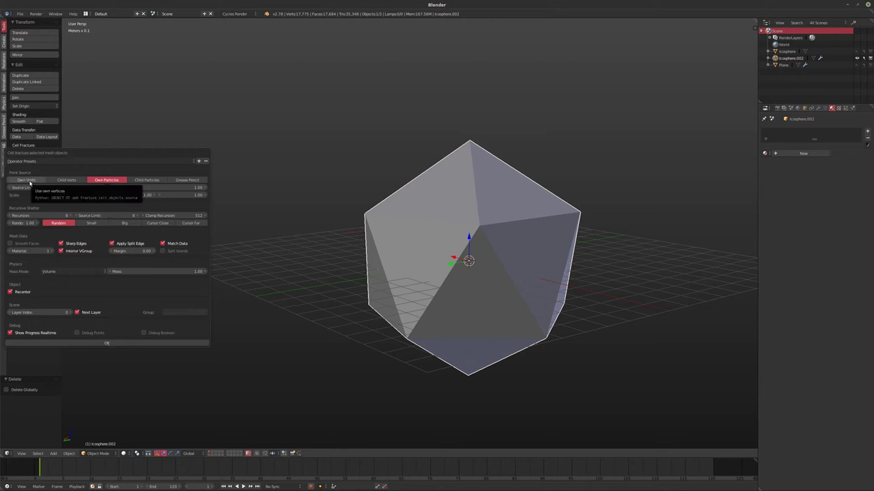
{"action": "left_click", "coordinate": [100, 342]}
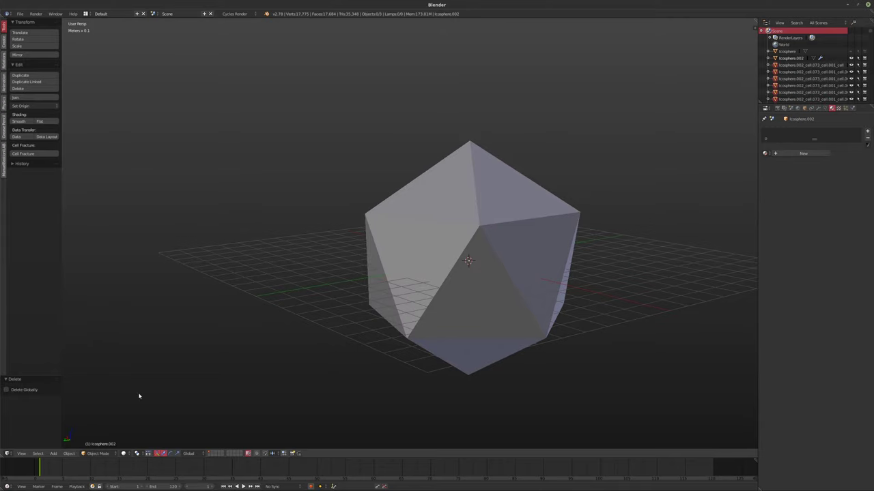
- Show the layer with the new cells, select a protruding cell and open it for mesh editing in wireframe display
{"action": "left_click", "coordinate": [213, 454]}
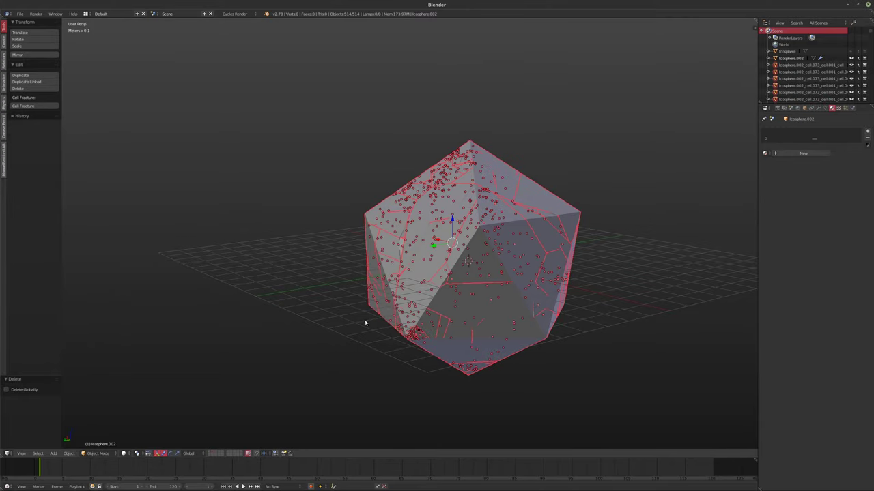
{"action": "mouse_move", "coordinate": [365, 323]}
{"action": "middle_mouse_down"}
{"action": "mouse_move", "coordinate": [531, 316]}
{"action": "mouse_move", "coordinate": [544, 332]}
{"action": "mouse_move", "coordinate": [581, 333]}
{"action": "mouse_move", "coordinate": [546, 321]}
{"action": "mouse_move", "coordinate": [480, 341]}
{"action": "mouse_move", "coordinate": [444, 327]}
{"action": "mouse_move", "coordinate": [446, 318]}
{"action": "mouse_move", "coordinate": [501, 310]}
{"action": "mouse_move", "coordinate": [477, 292]}
{"action": "mouse_move", "coordinate": [505, 300]}
{"action": "mouse_move", "coordinate": [496, 306]}
{"action": "mouse_move", "coordinate": [499, 323]}
{"action": "mouse_move", "coordinate": [478, 321]}
{"action": "mouse_move", "coordinate": [468, 306]}
{"action": "mouse_move", "coordinate": [481, 307]}
{"action": "mouse_move", "coordinate": [474, 322]}
{"action": "mouse_move", "coordinate": [488, 306]}
{"action": "mouse_move", "coordinate": [516, 302]}
{"action": "middle_mouse_up"}
{"action": "scroll", "coordinate": [546, 321], "scroll_direction": "up", "scroll_amount": 3}
{"action": "right_click", "coordinate": [513, 300]}
{"action": "key", "text": "z"}
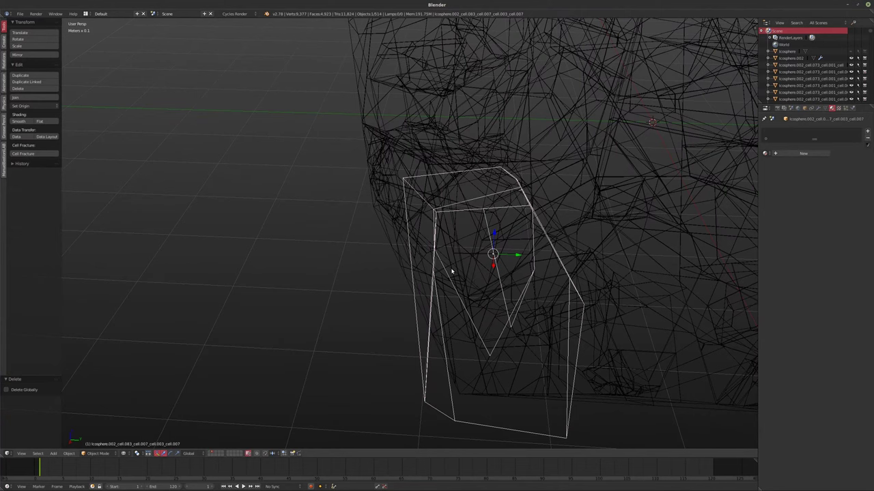
{"action": "key", "text": "ctrl+Tab"}
{"action": "key", "text": "ctrl+Tab"}
{"action": "key", "text": "Tab"}
- Change the mesh selection mode to edges and on to faces for picking the protruding cell's outer faces
{"action": "scroll", "coordinate": [494, 287], "scroll_direction": "up", "scroll_amount": 6}
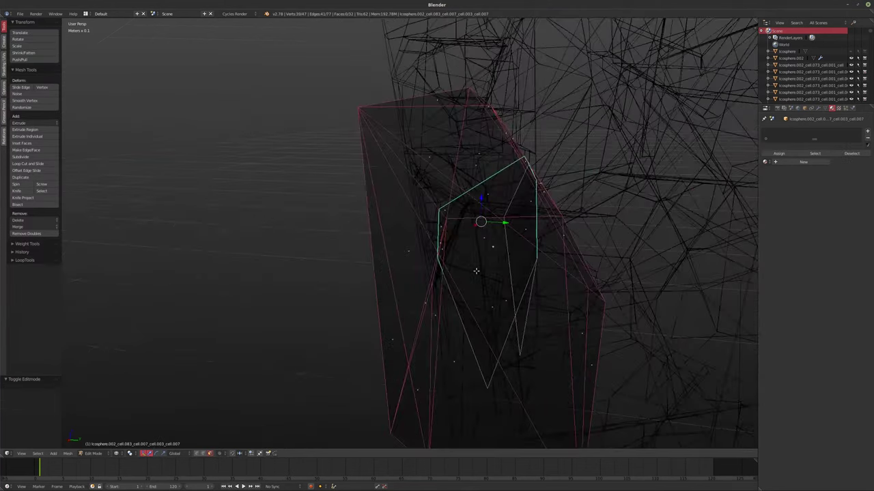
{"action": "middle_click_drag", "start_coordinate": [469, 291], "coordinate": [456, 294]}
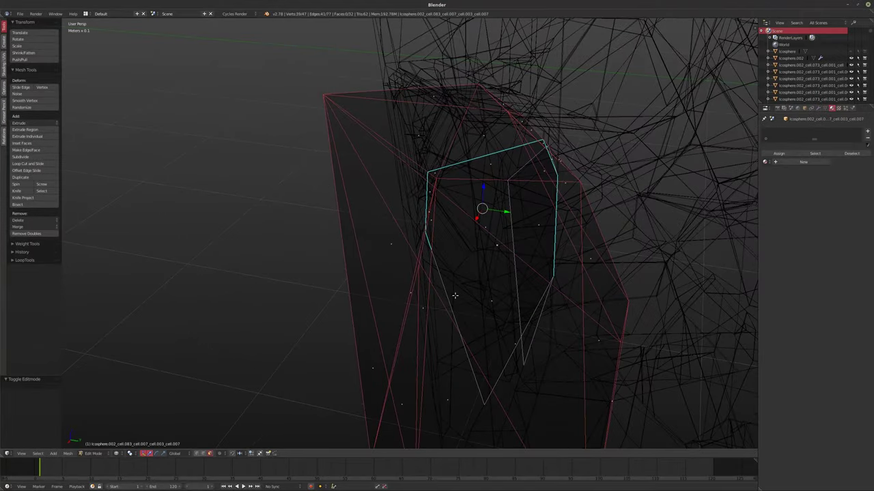
{"action": "key", "text": "ctrl+Tab"}
{"action": "left_click", "coordinate": [445, 287]}
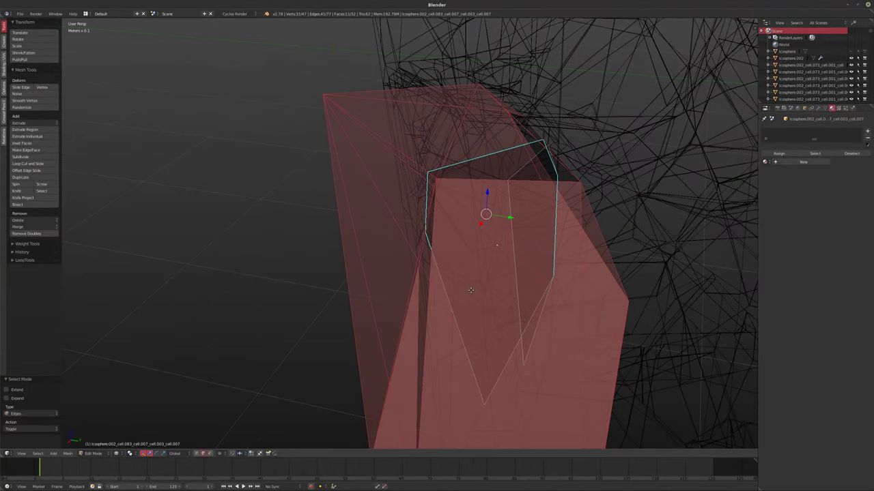
{"action": "middle_click_drag", "start_coordinate": [470, 290], "coordinate": [539, 296]}
{"action": "right_click", "coordinate": [494, 307]}
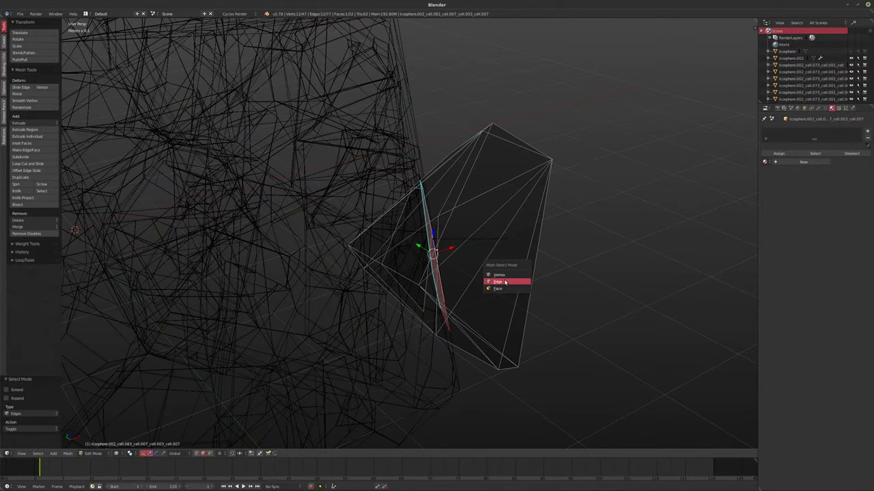
{"action": "middle_click_drag", "start_coordinate": [485, 263], "coordinate": [530, 279]}
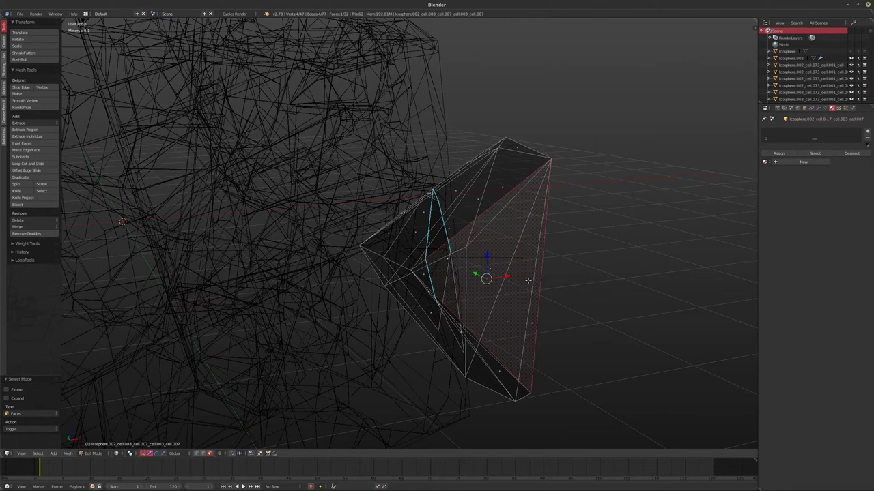
- Delete the long triangular faces on the outer side of the protruding cell one by one
{"action": "right_click", "coordinate": [492, 265]}
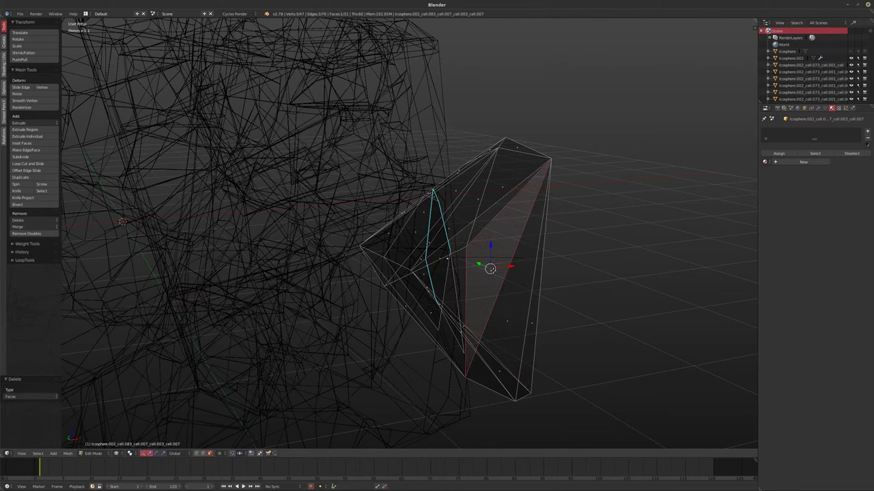
{"action": "key", "text": "x"}
{"action": "left_click", "coordinate": [501, 271]}
{"action": "middle_click_drag", "start_coordinate": [514, 287], "coordinate": [490, 305]}
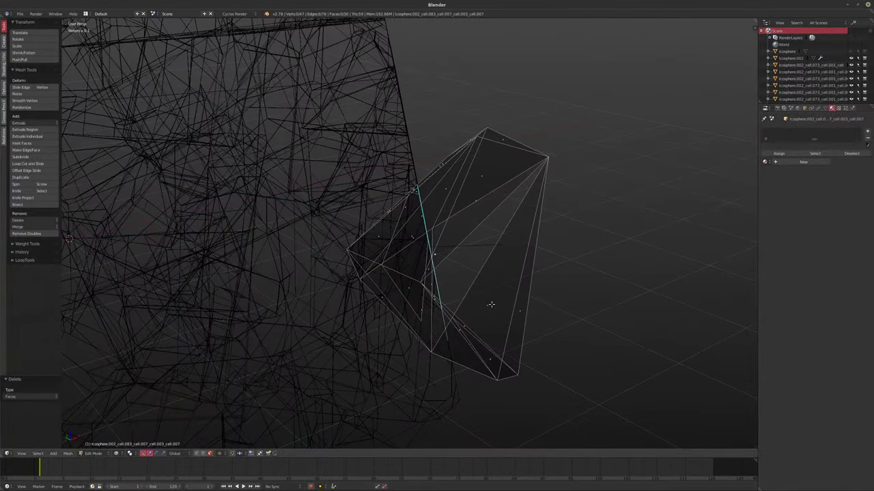
{"action": "right_click", "coordinate": [489, 305]}
{"action": "key", "text": "x"}
{"action": "left_click", "coordinate": [490, 304]}
{"action": "right_click", "coordinate": [517, 310]}
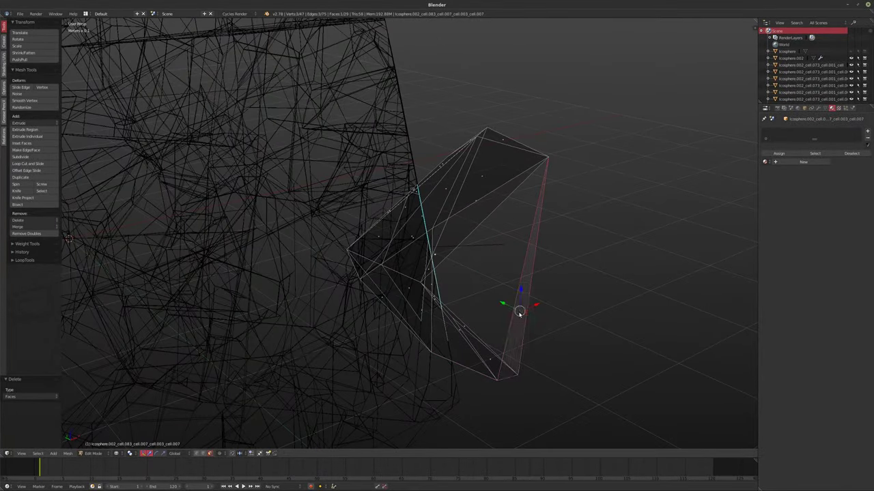
{"action": "key", "text": "x"}
{"action": "left_click", "coordinate": [518, 312]}
- Delete the two large triangular faces at the upper end of the protruding cell
{"action": "right_click", "coordinate": [478, 179]}
{"action": "key", "text": "x"}
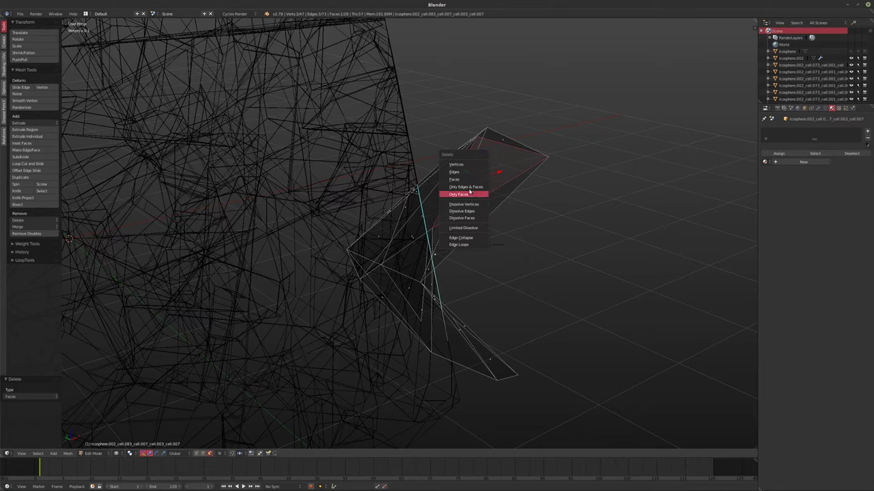
{"action": "left_click", "coordinate": [478, 180]}
{"action": "right_click", "coordinate": [473, 198]}
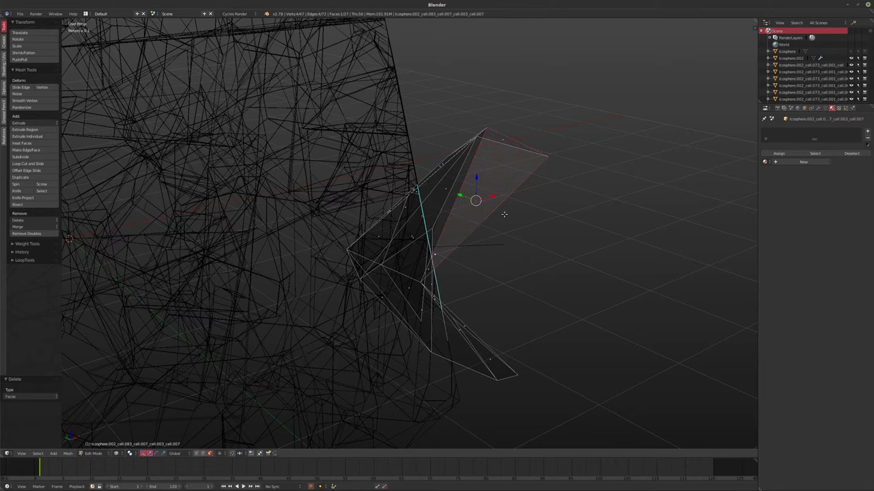
{"action": "key", "text": "x"}
{"action": "left_click", "coordinate": [468, 199]}
{"action": "middle_click_drag", "start_coordinate": [536, 228], "coordinate": [468, 200]}
{"action": "scroll", "coordinate": [460, 207], "scroll_direction": "down", "scroll_amount": 5}
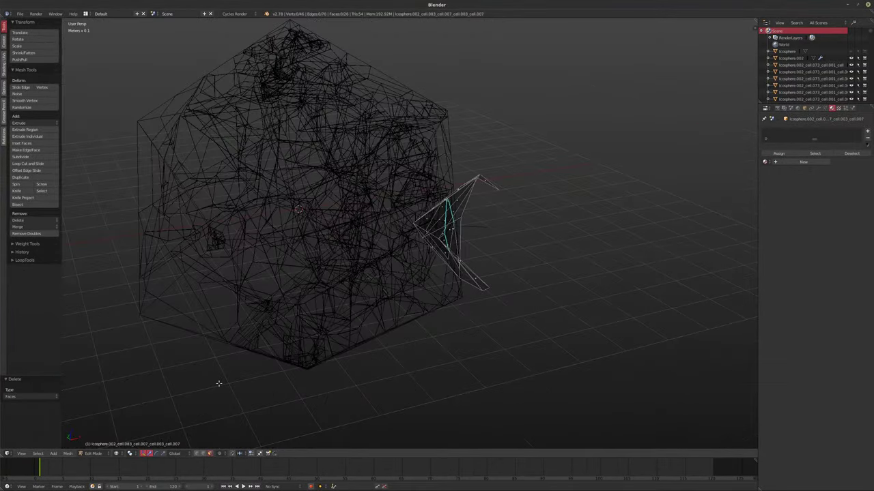
- Leave mesh editing, return to solid display and enable Wire and Draw All Edges for the opened cell
{"action": "key", "text": "Tab"}
{"action": "mouse_move", "coordinate": [214, 403]}
{"action": "middle_mouse_down"}
{"action": "mouse_move", "coordinate": [398, 343]}
{"action": "mouse_move", "coordinate": [396, 298]}
{"action": "mouse_move", "coordinate": [420, 335]}
{"action": "mouse_move", "coordinate": [431, 331]}
{"action": "mouse_move", "coordinate": [384, 328]}
{"action": "mouse_move", "coordinate": [572, 271]}
{"action": "middle_mouse_up"}
{"action": "key", "text": "z"}
{"action": "left_click", "coordinate": [804, 109]}
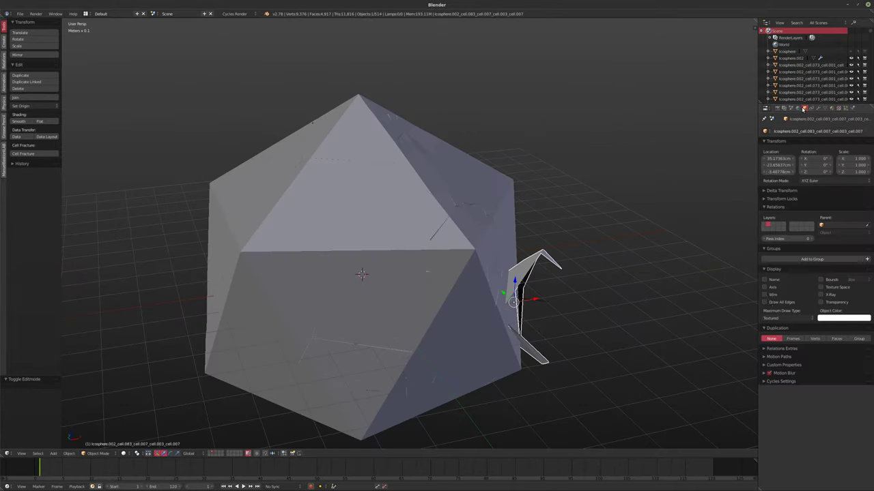
{"action": "left_click", "coordinate": [766, 295]}
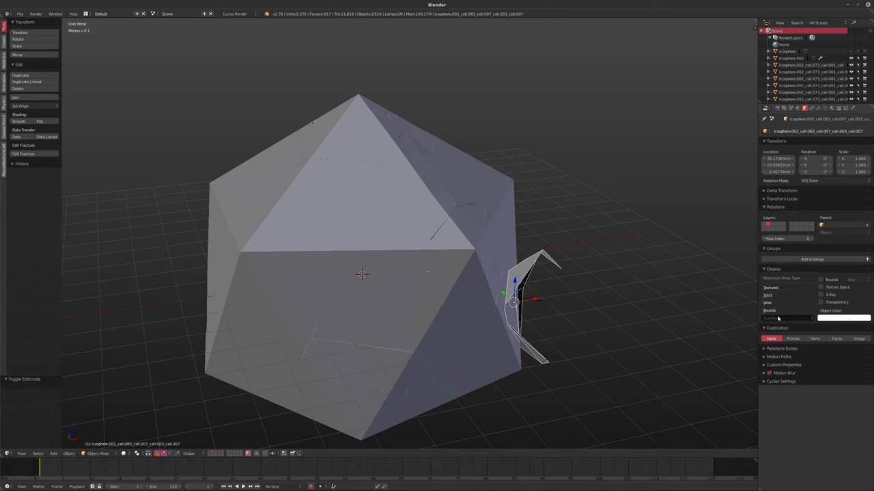
{"action": "left_click", "coordinate": [782, 305]}
- Select all the cells, toggle Draw All Edges off and on again, and deselect everything to check the edge display
{"action": "middle_click_drag", "start_coordinate": [648, 300], "coordinate": [539, 296]}
{"action": "key", "text": "a"}
{"action": "key", "text": "a"}
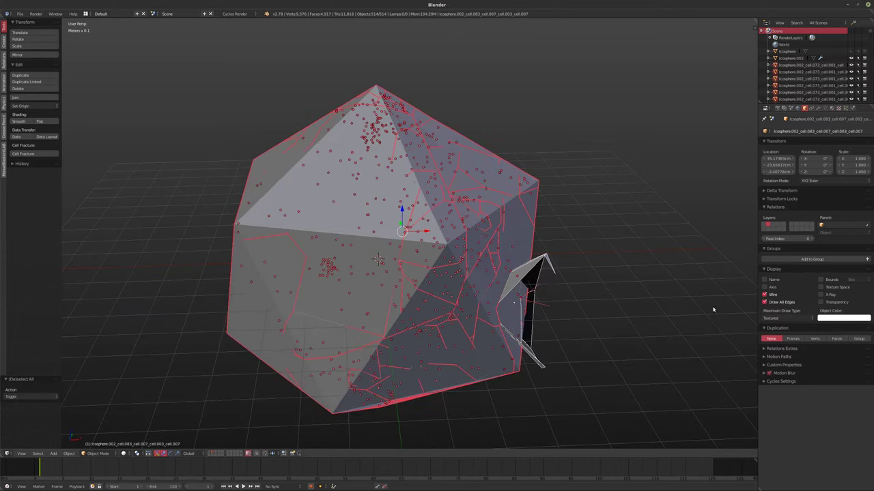
{"action": "left_click", "coordinate": [765, 302]}
{"action": "left_click", "coordinate": [765, 303]}
{"action": "middle_click_drag", "start_coordinate": [655, 300], "coordinate": [441, 254]}
{"action": "key", "text": "a"}
{"action": "scroll", "coordinate": [623, 281], "scroll_direction": "up", "scroll_amount": 5}
{"action": "scroll", "coordinate": [471, 250], "scroll_direction": "down", "scroll_amount": 6}
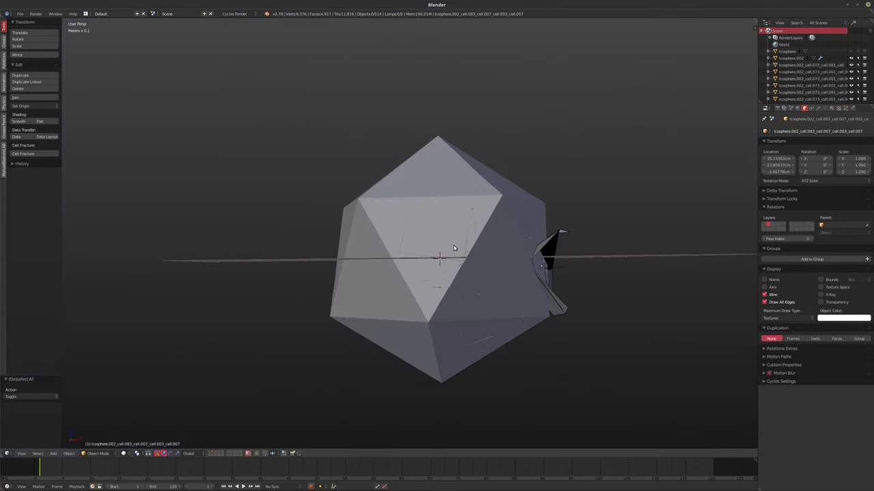
- Delete all the cells of this fracture and switch back to the layer with the source icosphere
{"action": "key", "text": "a"}
{"action": "key", "text": "x"}
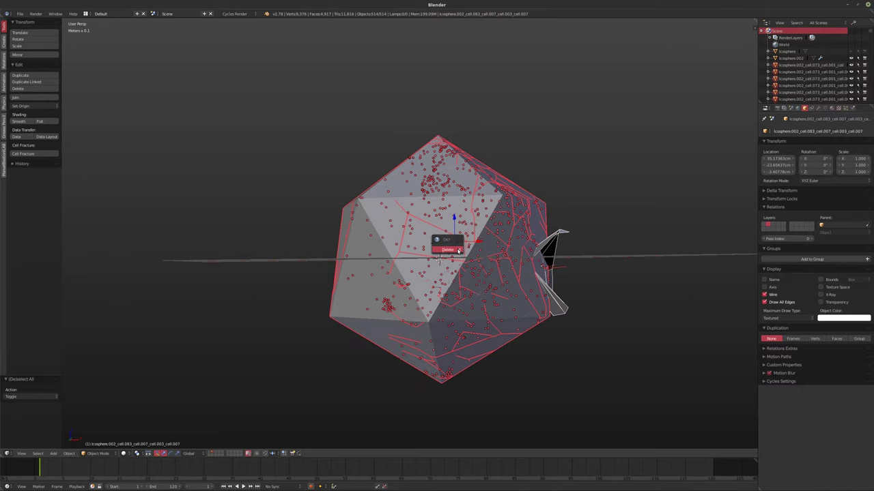
{"action": "left_click", "coordinate": [448, 250]}
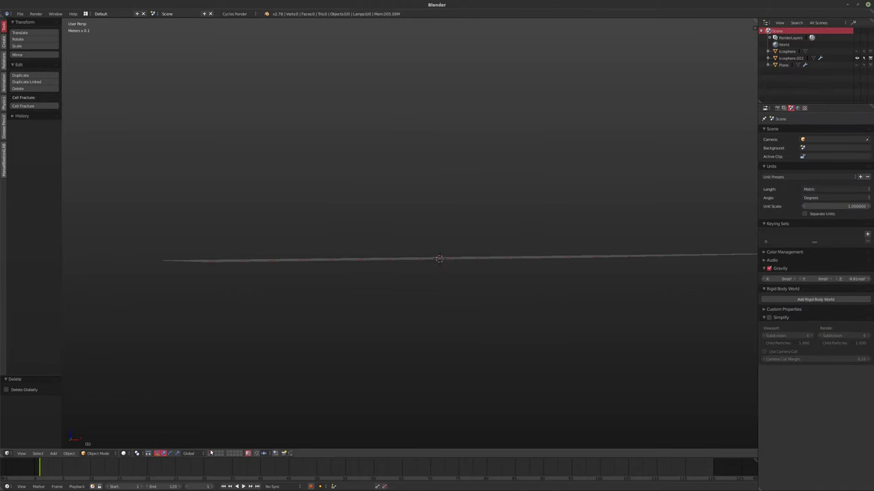
{"action": "key", "text": "ctrl+z"}
{"action": "middle_click_drag", "start_coordinate": [382, 355], "coordinate": [464, 301]}
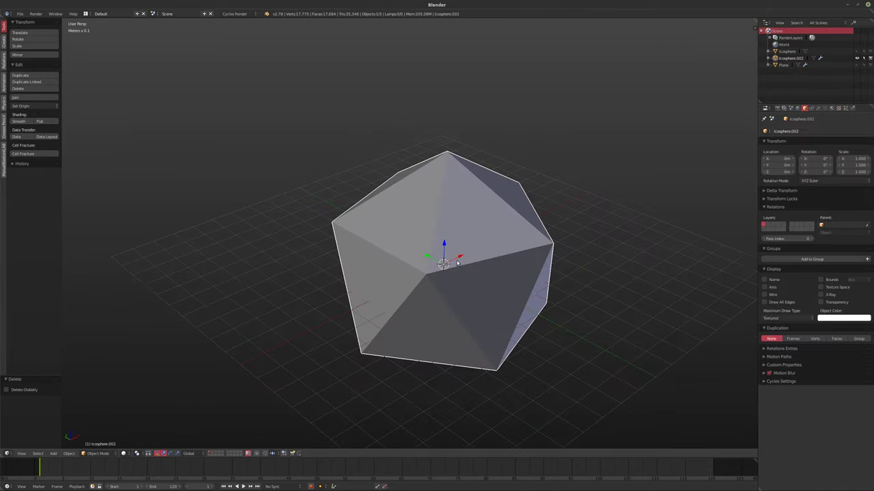
- Apply the Simple Subsurf modifier to the source icosphere
{"action": "left_click", "coordinate": [818, 108]}
{"action": "middle_click_drag", "start_coordinate": [532, 198], "coordinate": [565, 178]}
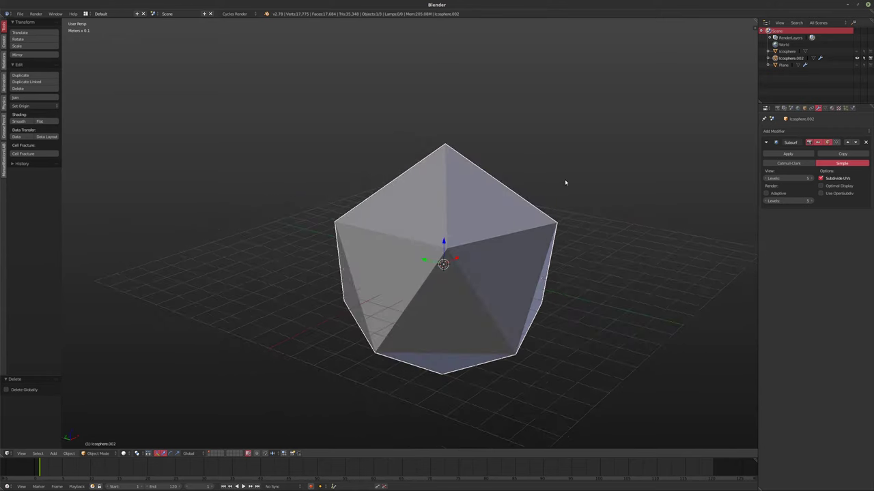
{"action": "left_click", "coordinate": [786, 155]}
{"action": "middle_click_drag", "start_coordinate": [540, 217], "coordinate": [215, 222]}
- Run Cell Fracture on the applied icosphere with Own Particles, Source Limit 128 and Noise 1.00, and show the layer with the cells
{"action": "left_click", "coordinate": [30, 155]}
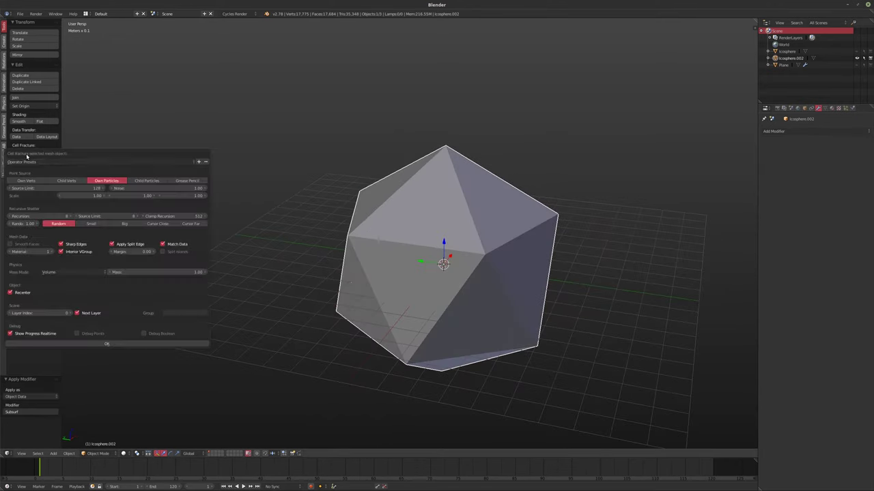
{"action": "left_click", "coordinate": [72, 344]}
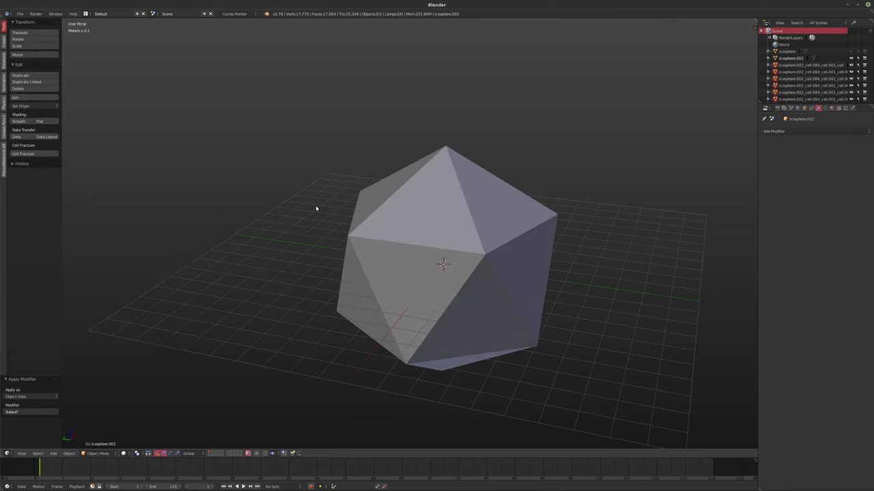
{"action": "left_click", "coordinate": [213, 454]}
{"action": "middle_click_drag", "start_coordinate": [409, 328], "coordinate": [455, 271]}
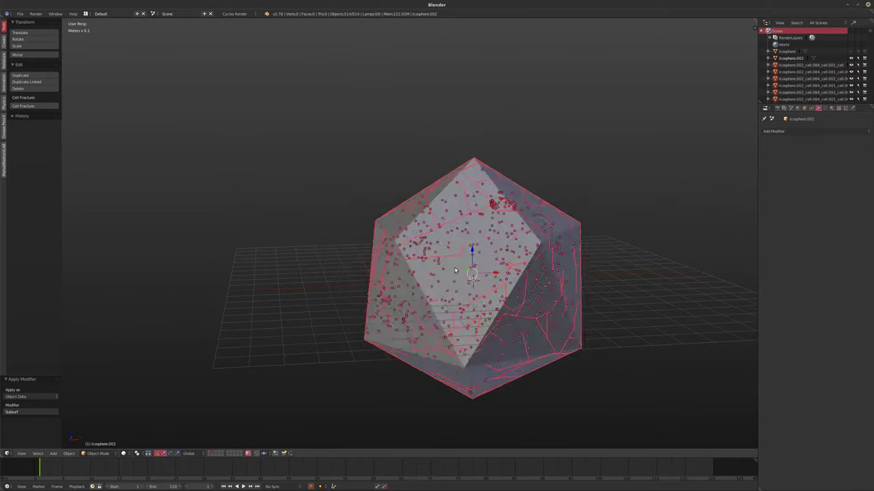
- Inspect the fractured cells in wireframe and solid display, selecting the cell at the icosphere's top vertex and checking its object display settings
{"action": "key", "text": "z"}
{"action": "scroll", "coordinate": [455, 271], "scroll_direction": "up", "scroll_amount": 3}
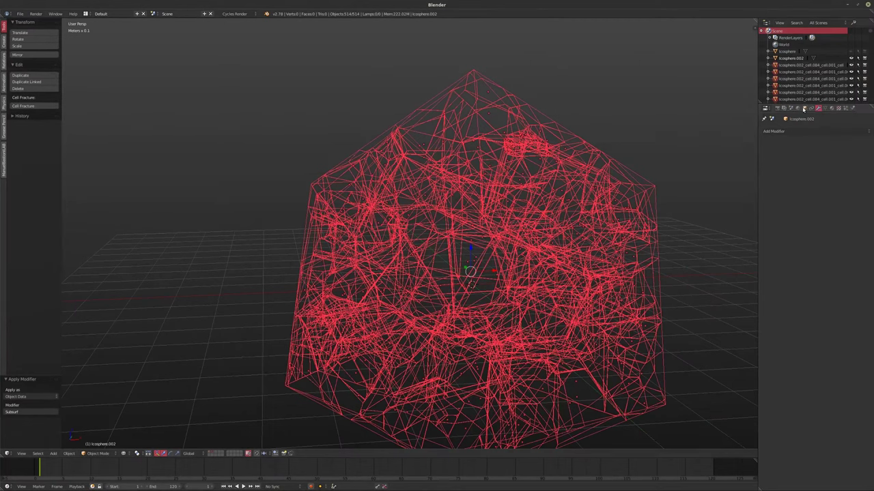
{"action": "left_click", "coordinate": [803, 109]}
{"action": "right_click", "coordinate": [487, 95]}
{"action": "middle_click_drag", "start_coordinate": [487, 95], "coordinate": [503, 227]}
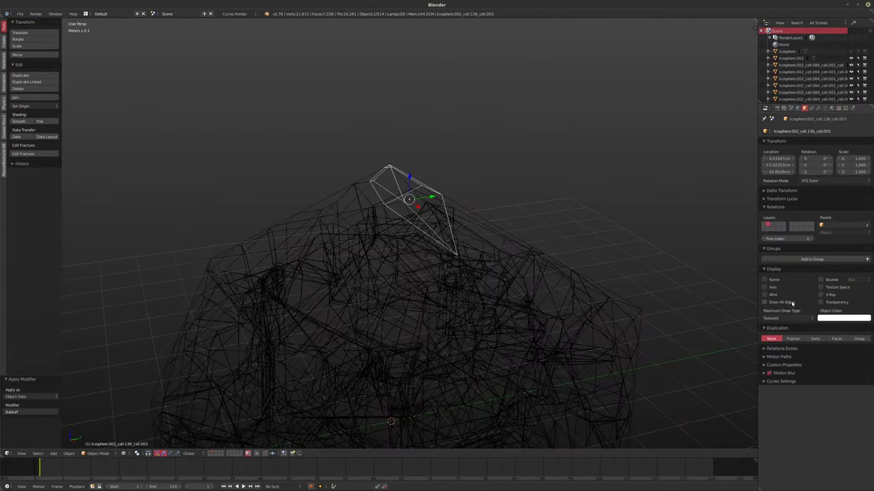
{"action": "key", "text": "shift+z"}
{"action": "mouse_move", "coordinate": [533, 255]}
{"action": "middle_mouse_down"}
{"action": "mouse_move", "coordinate": [503, 269]}
{"action": "mouse_move", "coordinate": [539, 269]}
{"action": "mouse_move", "coordinate": [511, 255]}
{"action": "middle_mouse_up"}
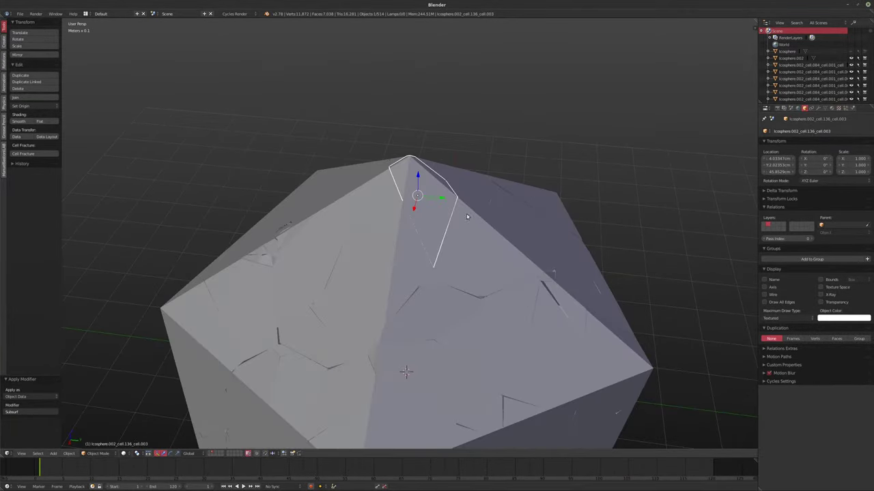
{"action": "middle_click_drag", "start_coordinate": [467, 217], "coordinate": [572, 212]}
{"action": "scroll", "coordinate": [420, 225], "scroll_direction": "up", "scroll_amount": 3}
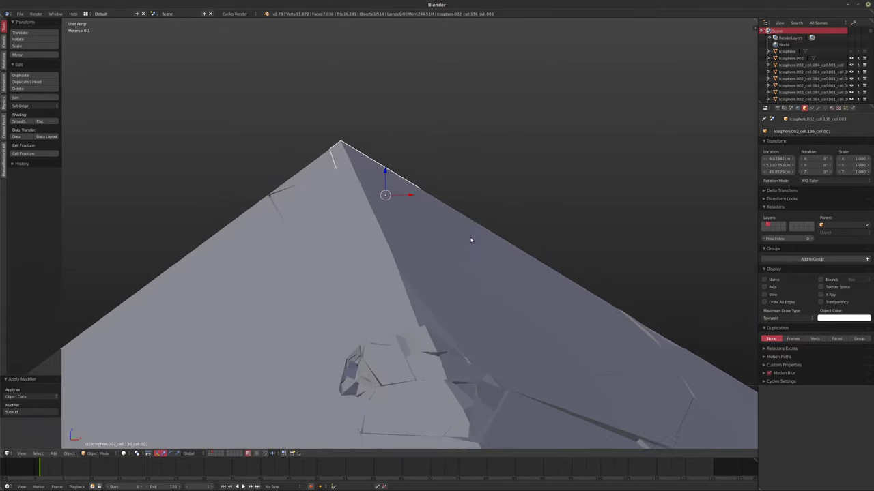
{"action": "scroll", "coordinate": [431, 247], "scroll_direction": "down", "scroll_amount": 5}
{"action": "middle_click_drag", "start_coordinate": [431, 247], "coordinate": [504, 218]}
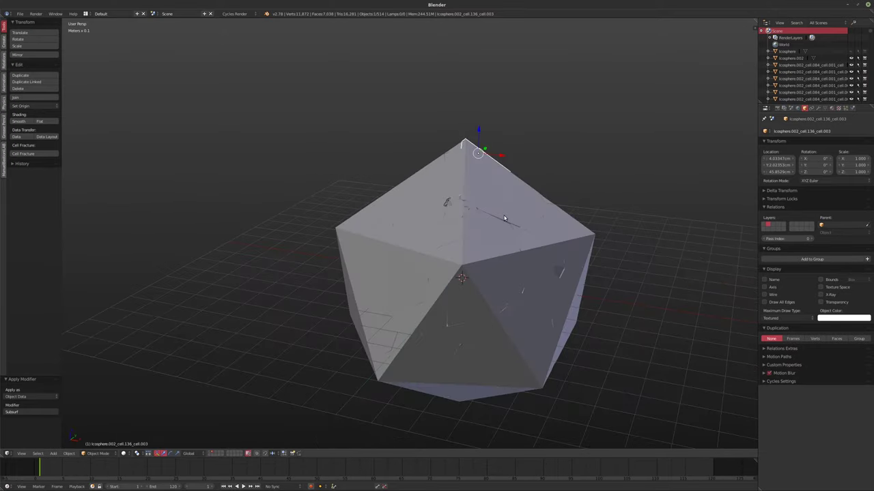
- Delete all the fracture cells, select Icosphere.002 and switch back to its layer
{"action": "key", "text": "a"}
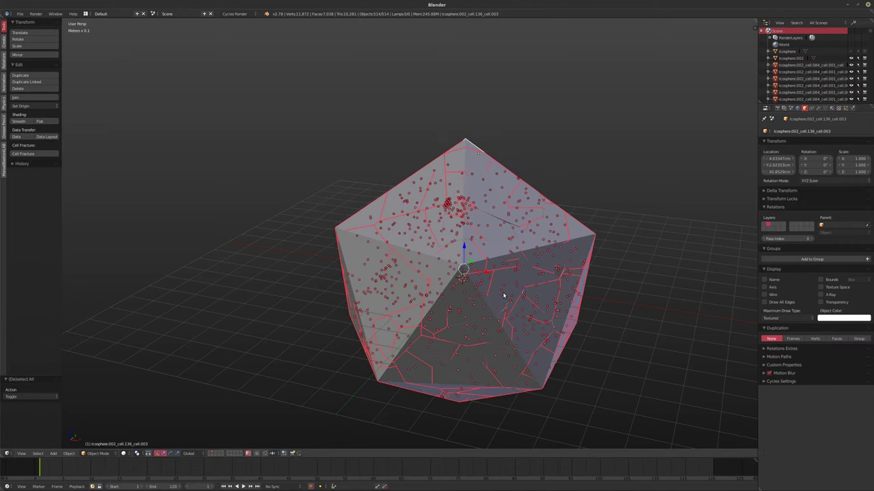
{"action": "key", "text": "x"}
{"action": "left_click", "coordinate": [504, 295]}
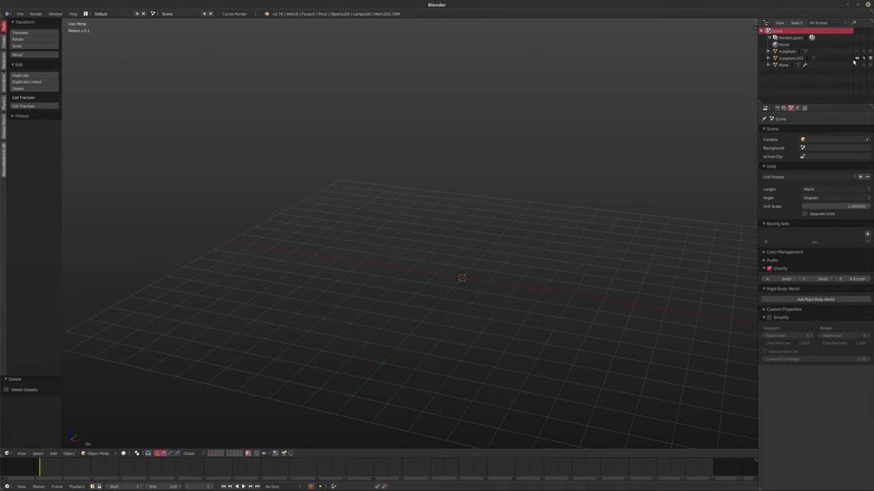
{"action": "left_click", "coordinate": [792, 59]}
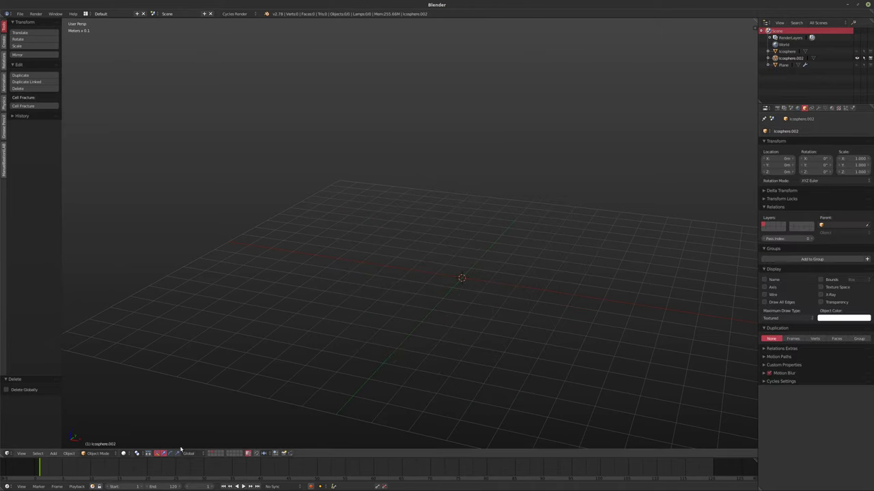
{"action": "left_click", "coordinate": [210, 454]}
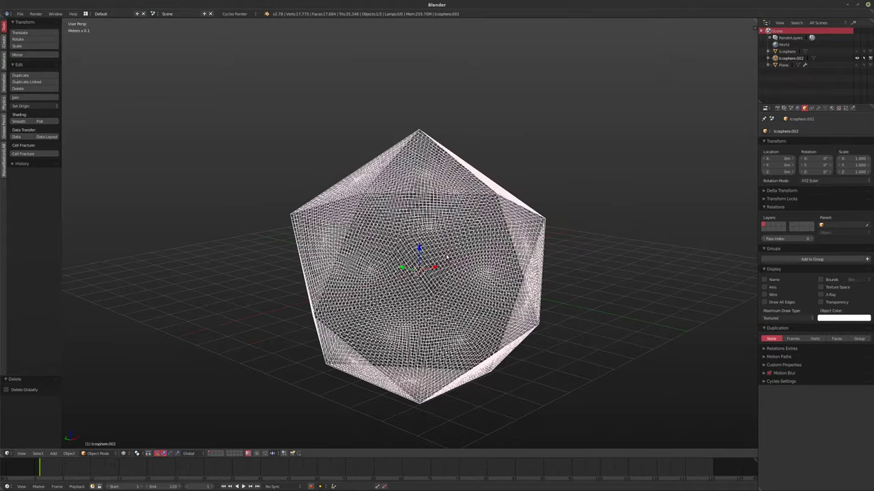
- Check that the icosphere has no modifiers, rerun Cell Fracture with Own Particles and Source Limit 128, and show the layer with the new cells
{"action": "key", "text": "KP_8"}
{"action": "key", "text": "KP_8"}
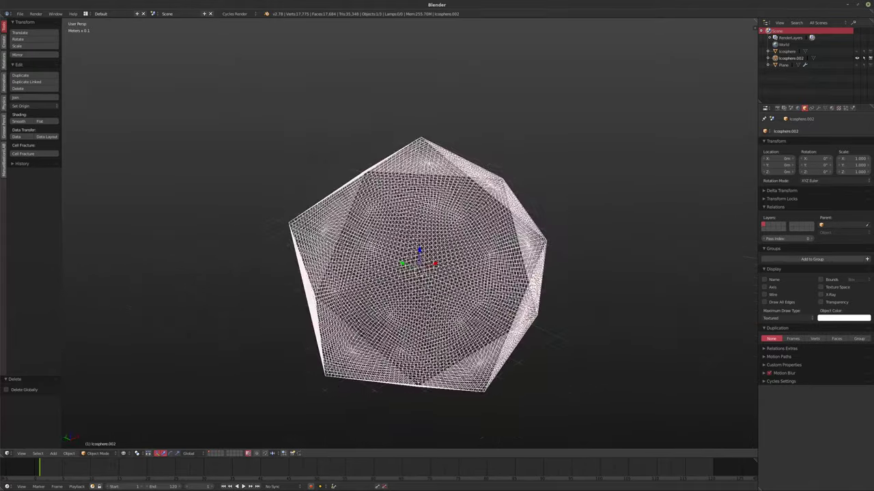
{"action": "left_click", "coordinate": [21, 154]}
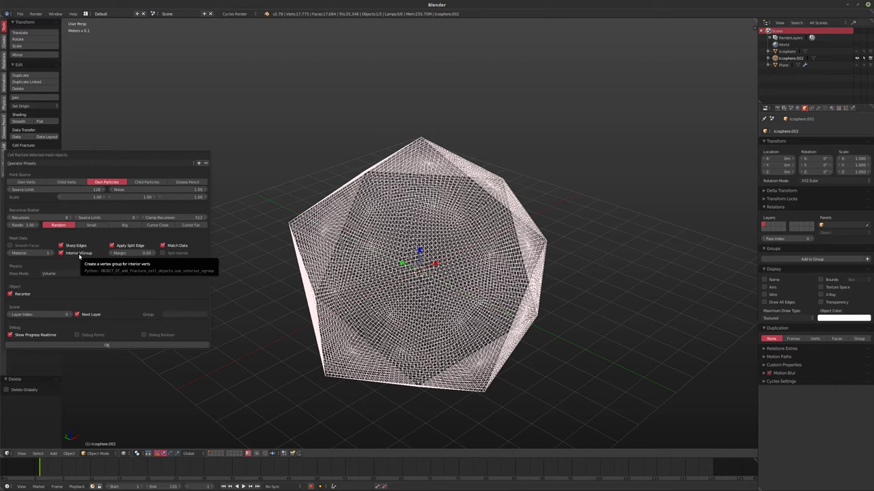
{"action": "left_click", "coordinate": [819, 108]}
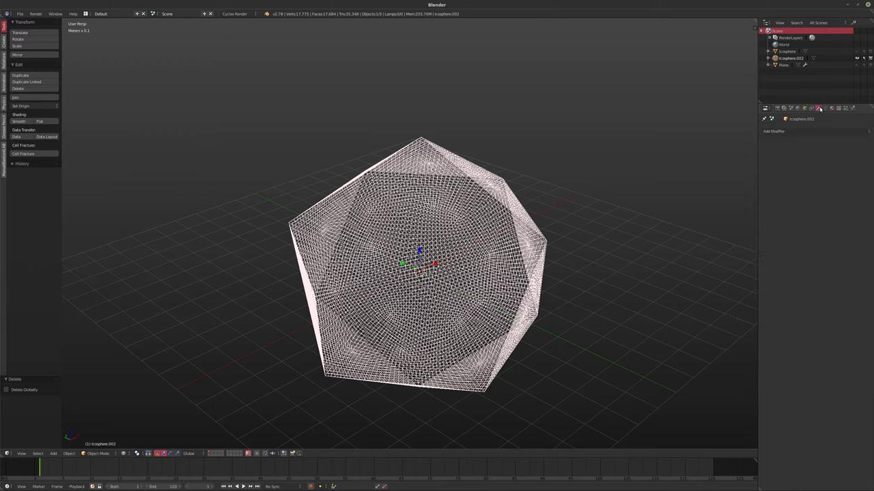
{"action": "left_click", "coordinate": [10, 154]}
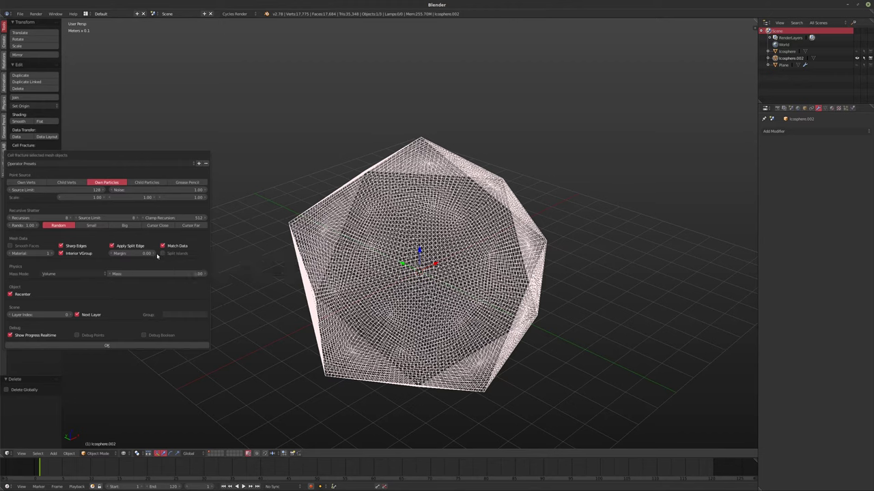
{"action": "left_click", "coordinate": [109, 347]}
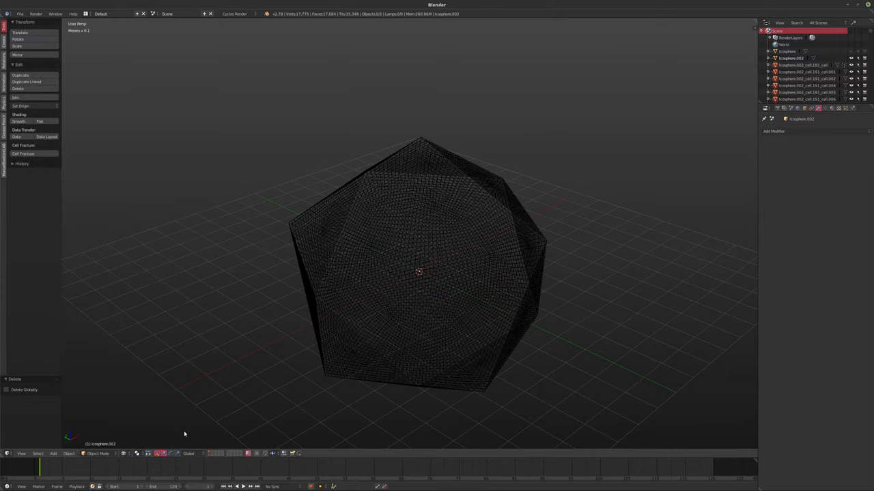
{"action": "left_click", "coordinate": [211, 455]}
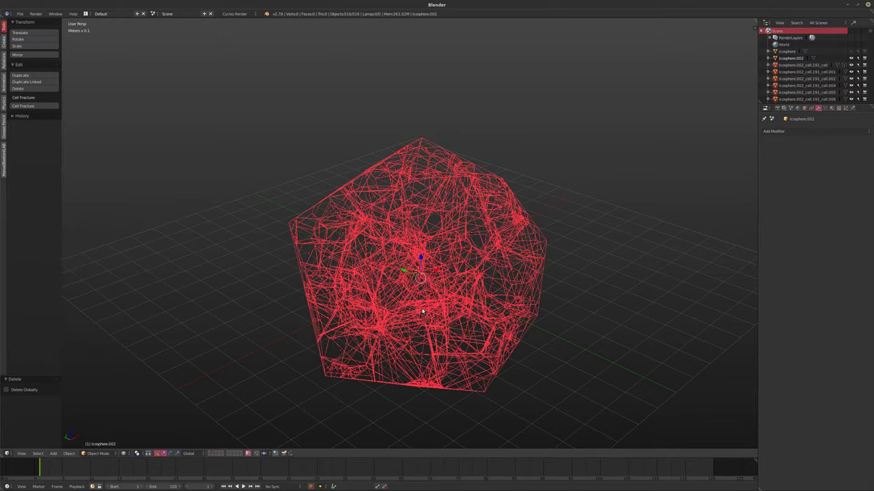
- Look over the new cells in wireframe, delete them all and return to the source icosphere's layer
{"action": "scroll", "coordinate": [322, 301], "scroll_direction": "up", "scroll_amount": 3}
{"action": "scroll", "coordinate": [421, 289], "scroll_direction": "down", "scroll_amount": 3}
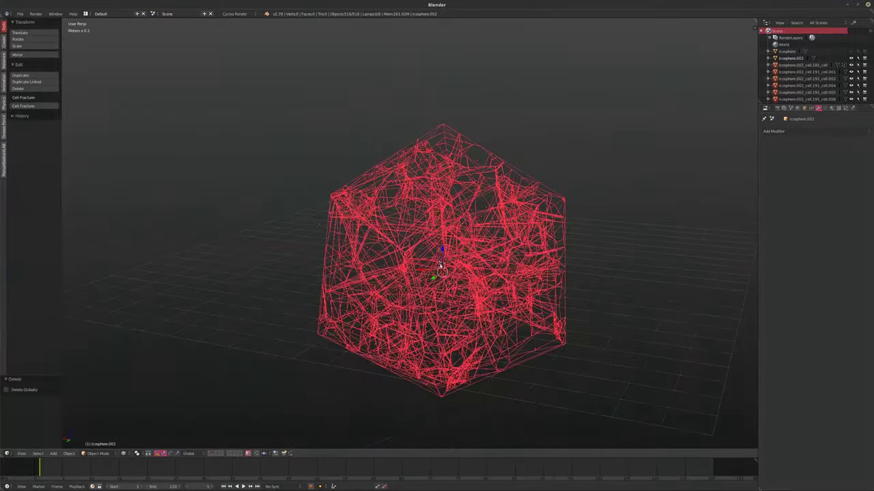
{"action": "middle_click_drag", "start_coordinate": [422, 288], "coordinate": [400, 282]}
{"action": "key", "text": "a"}
{"action": "key", "text": "x"}
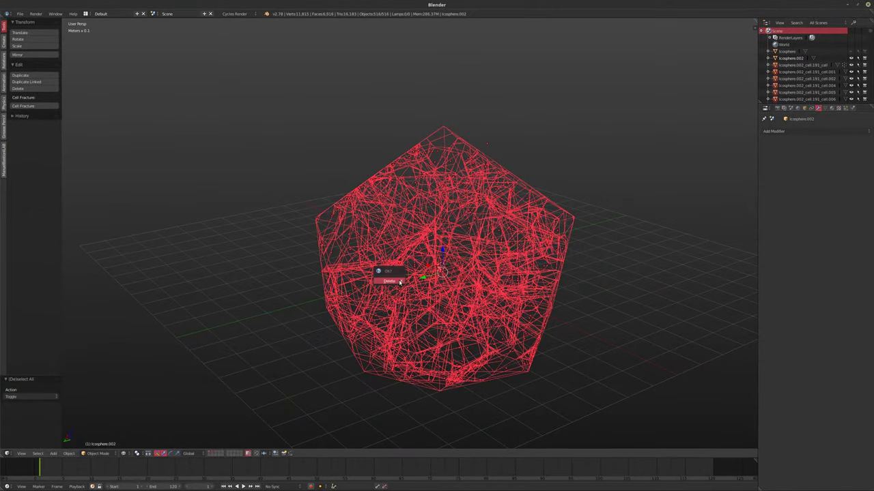
{"action": "left_click", "coordinate": [400, 283]}
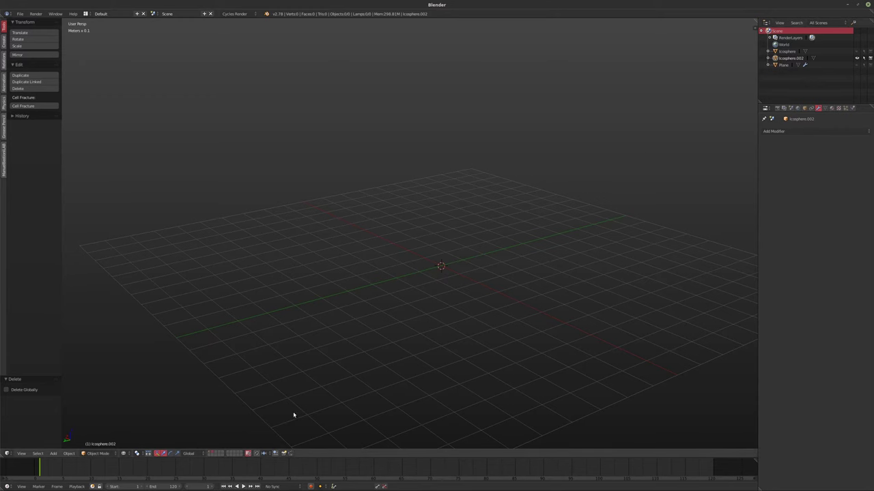
{"action": "left_click", "coordinate": [212, 454]}
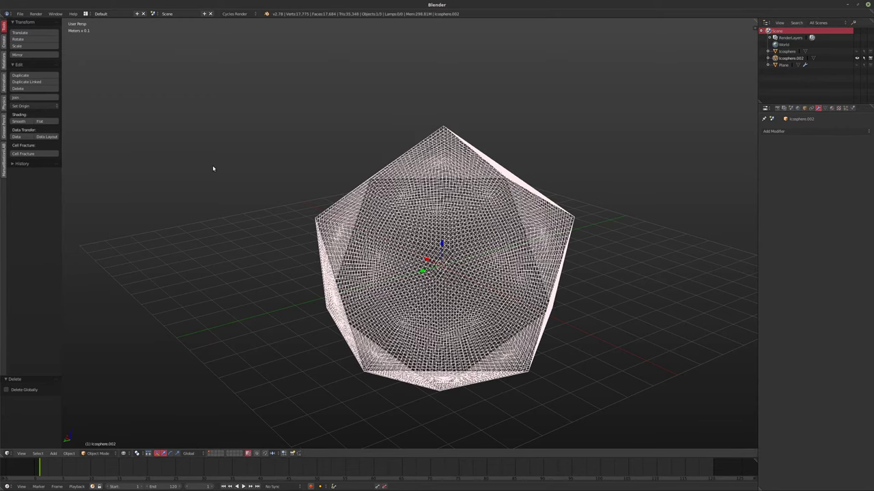
- Read the Fracture Tools add-on's description and location in the User Preferences, and close the preferences
{"action": "key", "text": "ctrl+alt+u"}
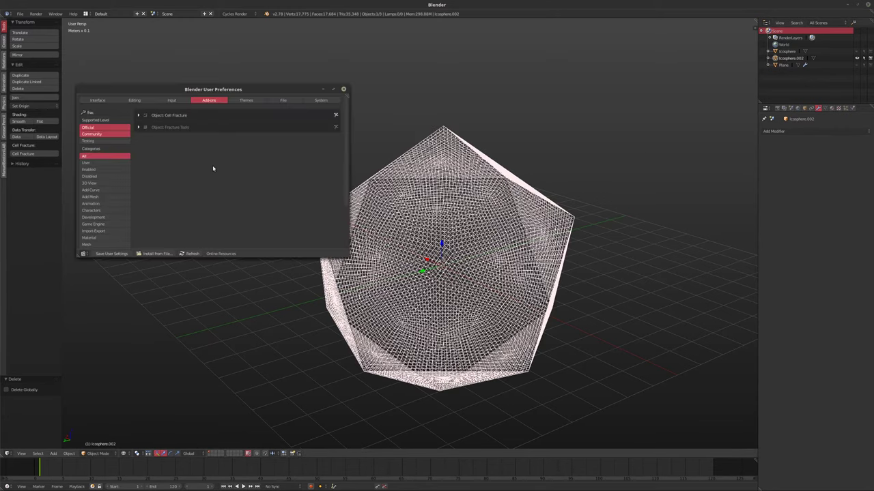
{"action": "left_click", "coordinate": [138, 128]}
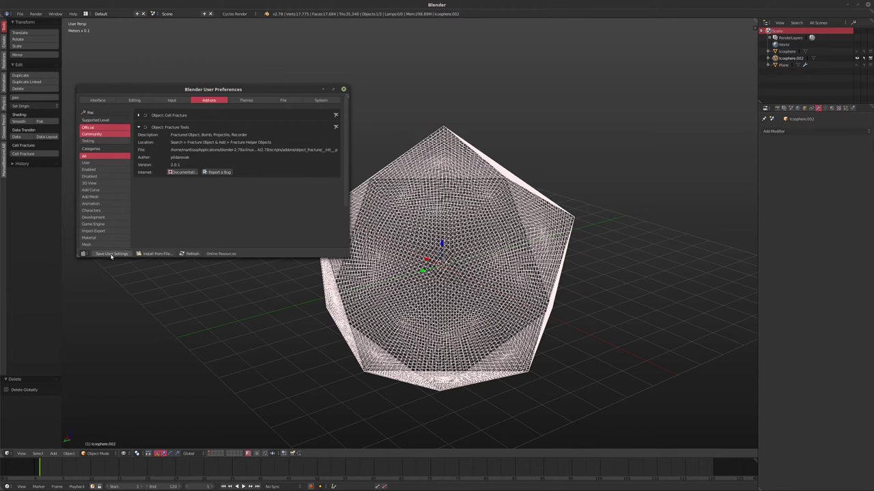
{"action": "left_click", "coordinate": [344, 88]}
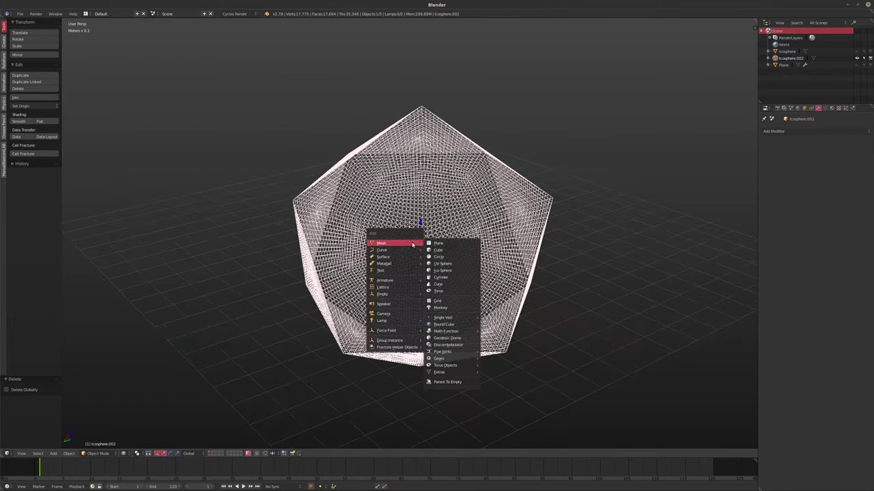
- Return to solid display and add a Bomb fracture helper object at the icosphere's centre
{"action": "key", "text": "z"}
{"action": "key", "text": "shift+a"}
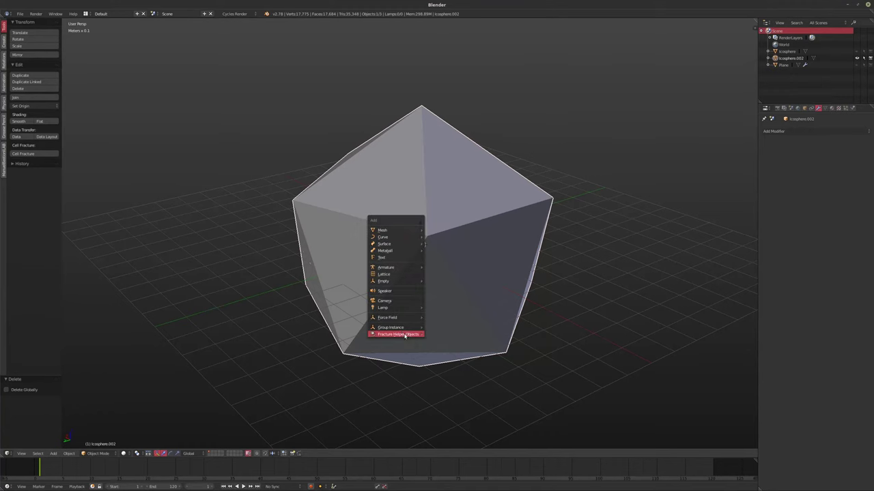
{"action": "mouse_move", "coordinate": [414, 334]}
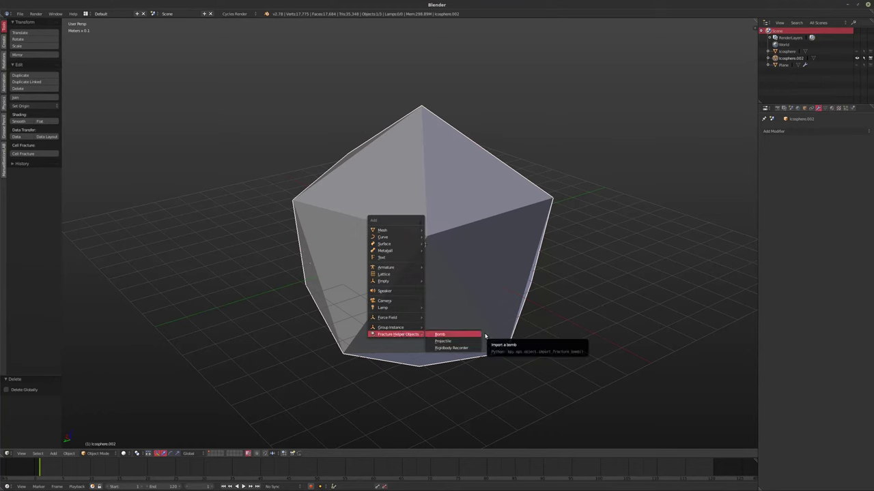
{"action": "left_click", "coordinate": [467, 336]}
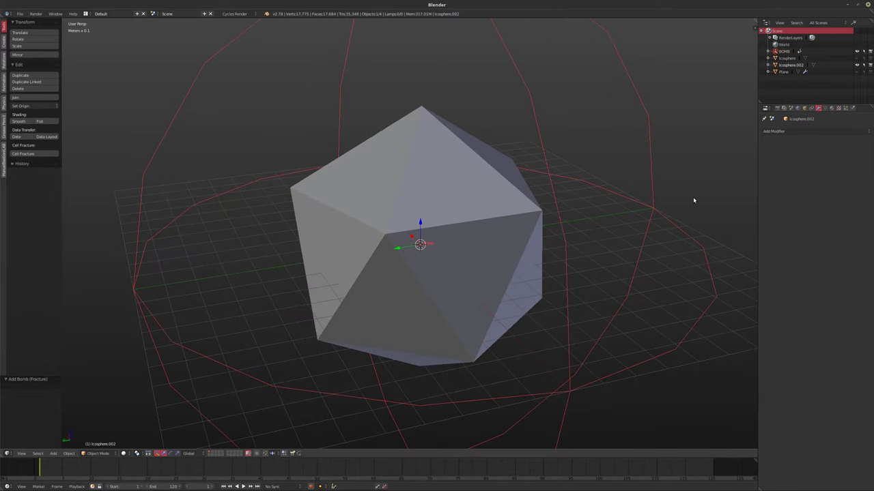
- Play the animation briefly to test the bomb, select the icosphere and look through the other fracture helper objects
{"action": "key", "text": "alt+a"}
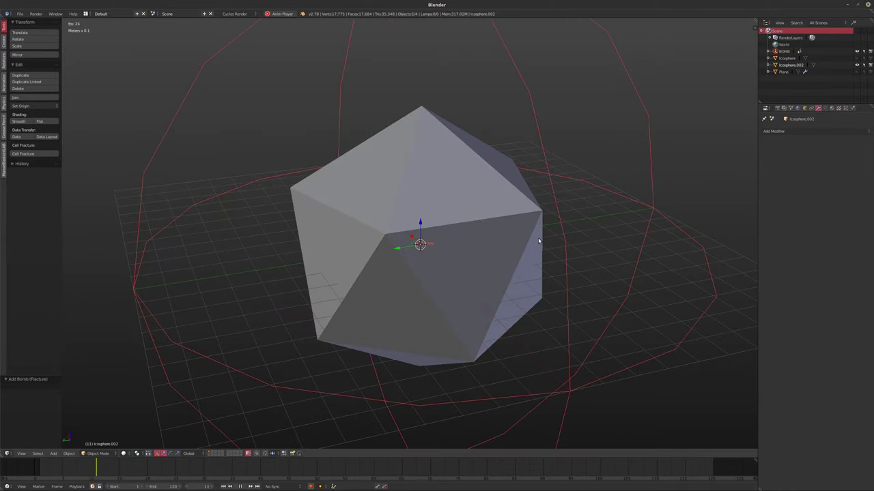
{"action": "key", "text": "alt+a"}
{"action": "right_click", "coordinate": [503, 238]}
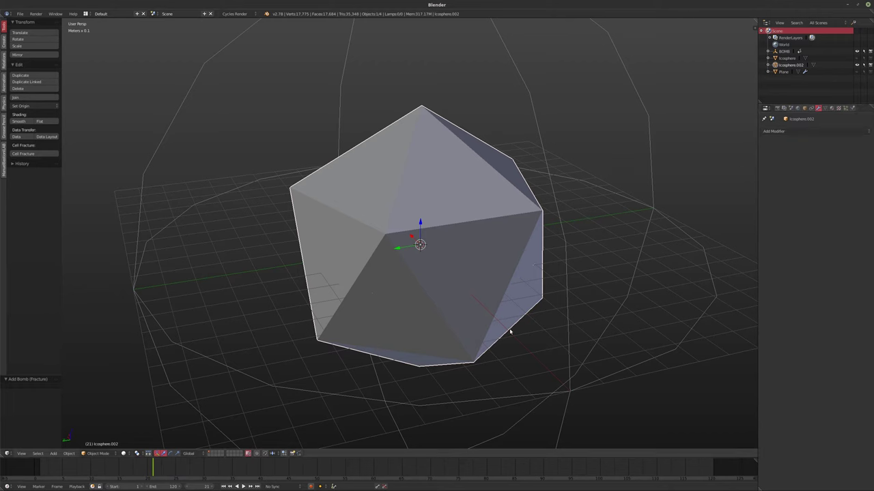
{"action": "key", "text": "shift+a"}
{"action": "mouse_move", "coordinate": [496, 288]}
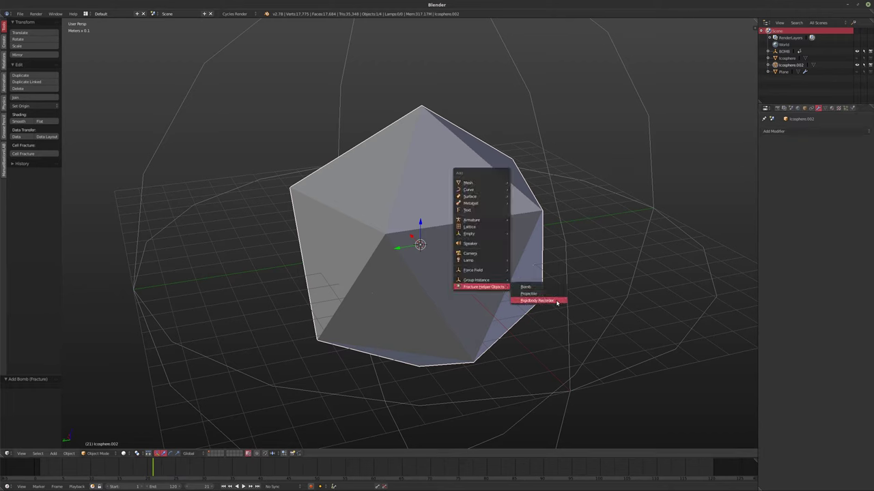
- Select the bomb helper and examine its texture, physics and empty display properties
{"action": "mouse_move", "coordinate": [552, 208]}
{"action": "middle_mouse_down"}
{"action": "mouse_move", "coordinate": [527, 222]}
{"action": "mouse_move", "coordinate": [450, 138]}
{"action": "middle_mouse_up"}
{"action": "right_click", "coordinate": [427, 98]}
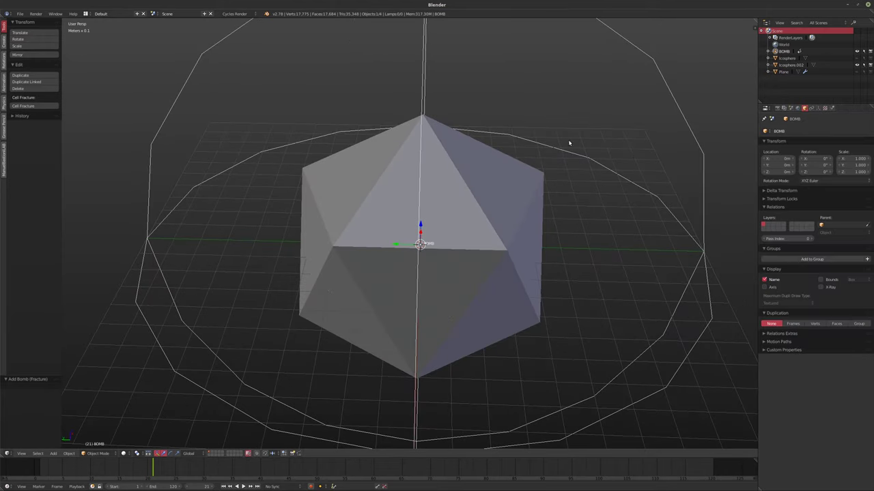
{"action": "middle_click_drag", "start_coordinate": [597, 173], "coordinate": [683, 144]}
{"action": "left_click", "coordinate": [823, 109]}
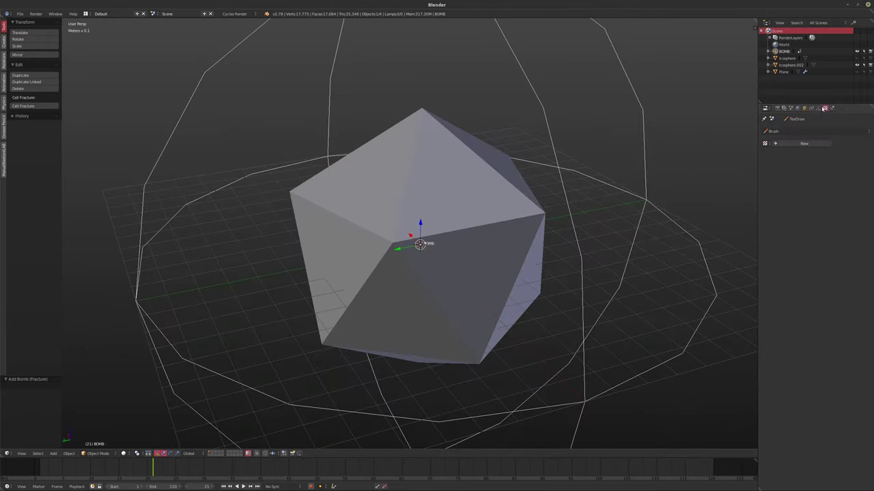
{"action": "left_click", "coordinate": [818, 109]}
{"action": "left_click", "coordinate": [831, 109]}
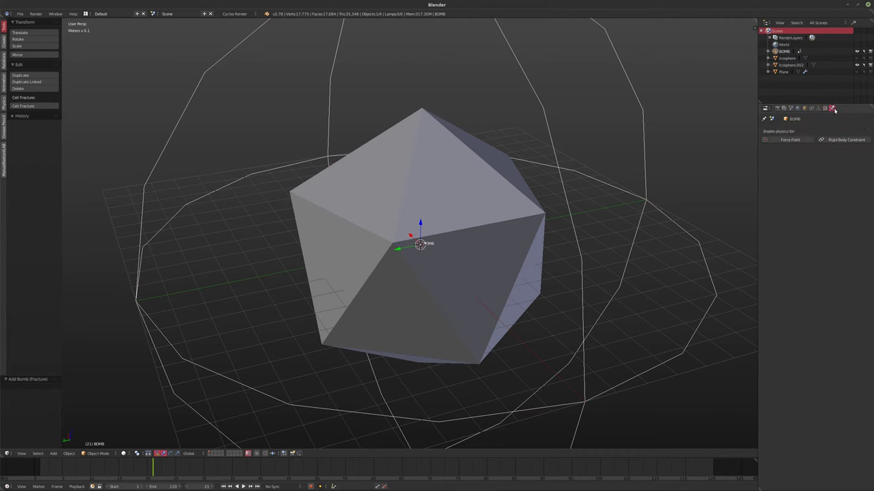
{"action": "left_click", "coordinate": [818, 109]}
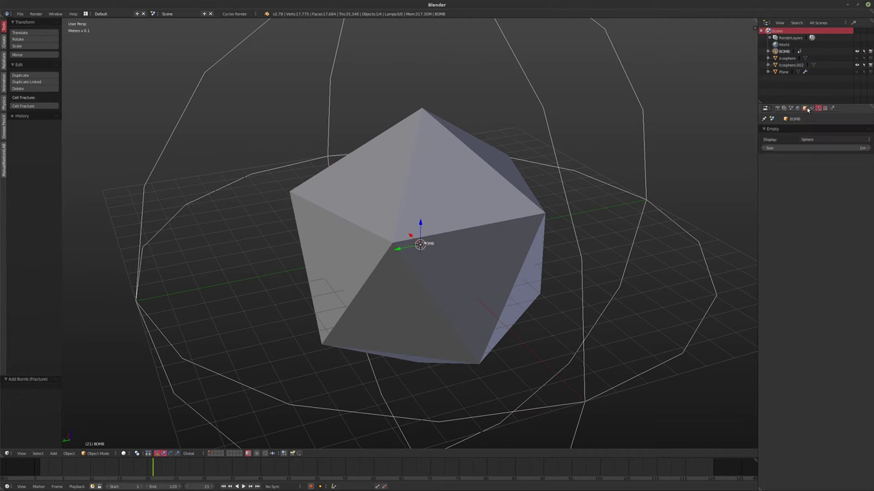
- Check the bomb helper's object properties and delete the helper from the scene
{"action": "left_click", "coordinate": [805, 108]}
{"action": "middle_click_drag", "start_coordinate": [474, 227], "coordinate": [452, 225]}
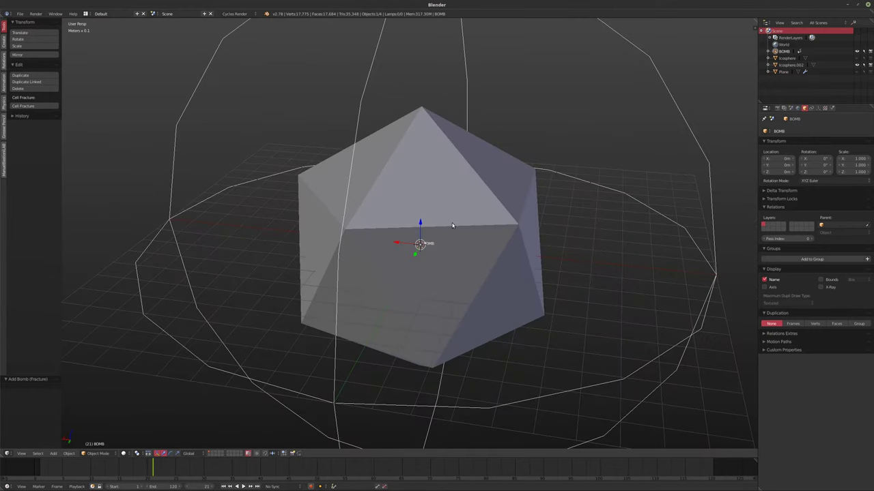
{"action": "key", "text": "Delete"}
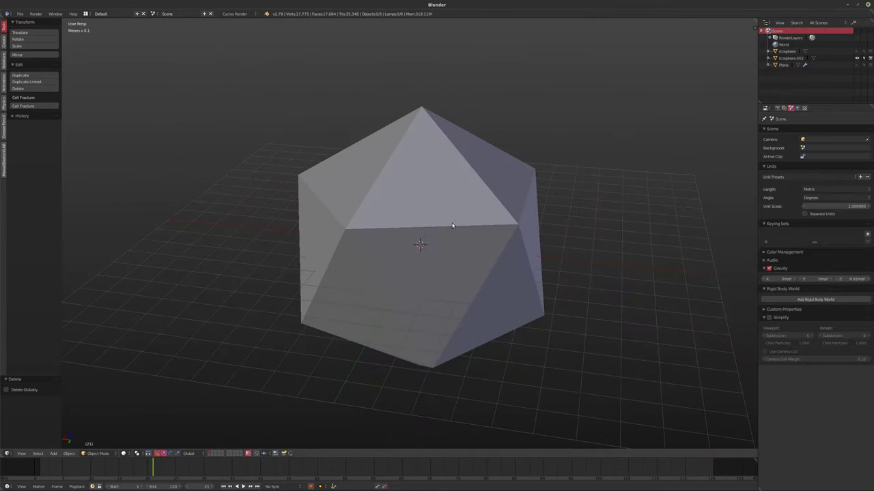
- Inspect the icosphere's mesh density in wireframe from several angles and return to solid display
{"action": "middle_click_drag", "start_coordinate": [430, 208], "coordinate": [411, 214]}
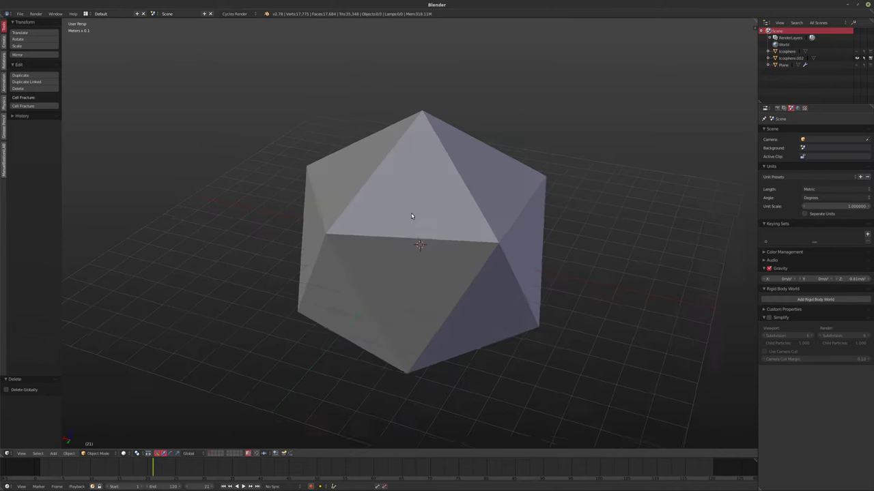
{"action": "middle_click_drag", "start_coordinate": [487, 226], "coordinate": [512, 227]}
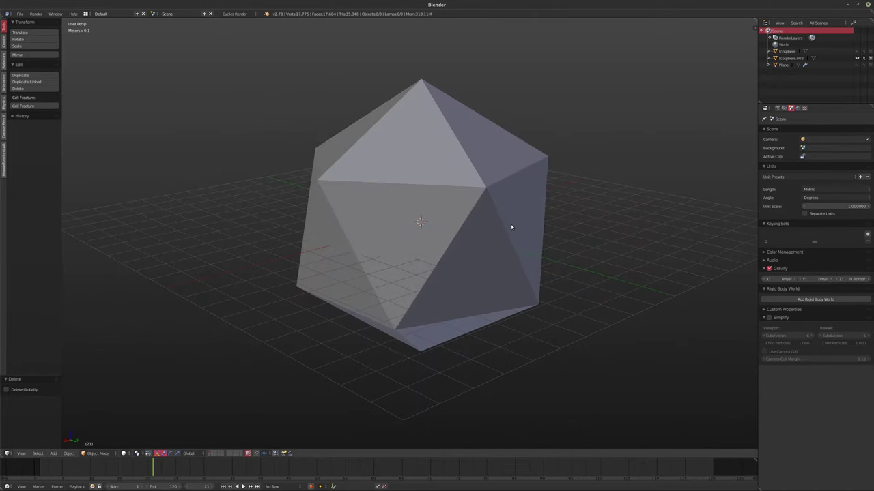
{"action": "key", "text": "z"}
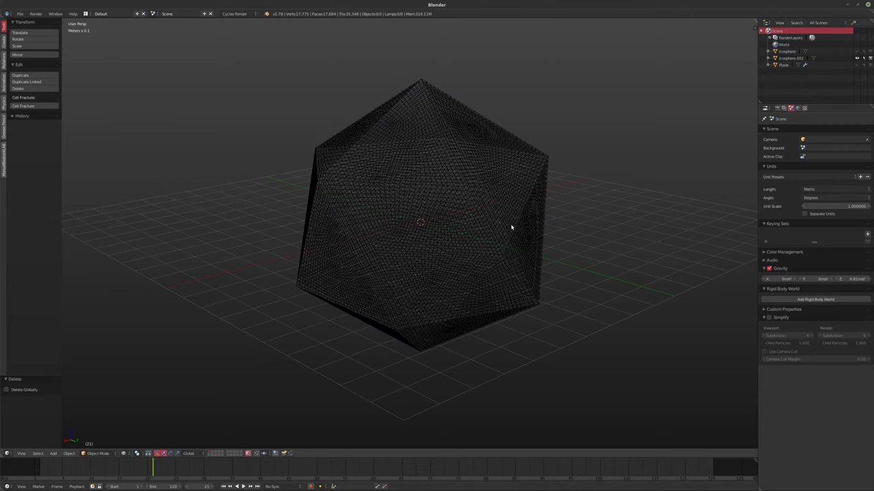
{"action": "key", "text": "z"}
{"action": "middle_click_drag", "start_coordinate": [510, 225], "coordinate": [505, 235]}
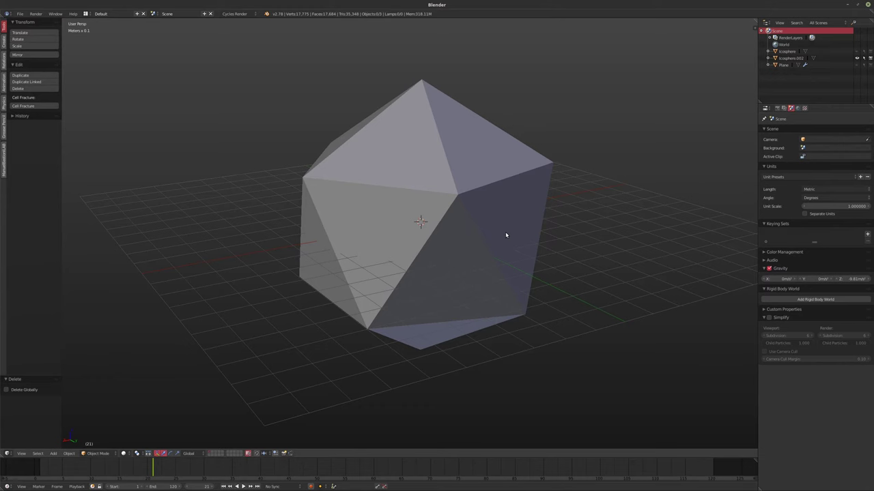
{"action": "key", "text": "KP_6"}
{"action": "key", "text": "KP_6"}
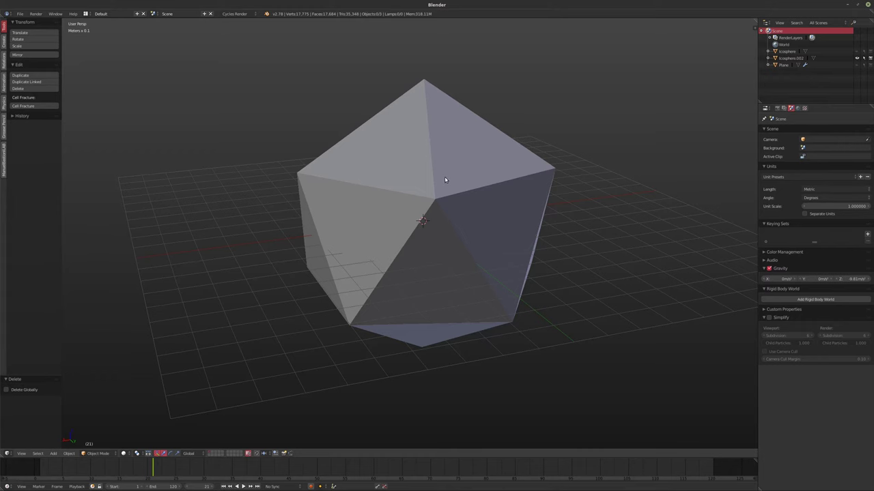
- Add a Subdivision Surface modifier of the Simple type to the icosphere
{"action": "middle_click_drag", "start_coordinate": [445, 180], "coordinate": [477, 193]}
{"action": "right_click", "coordinate": [428, 191]}
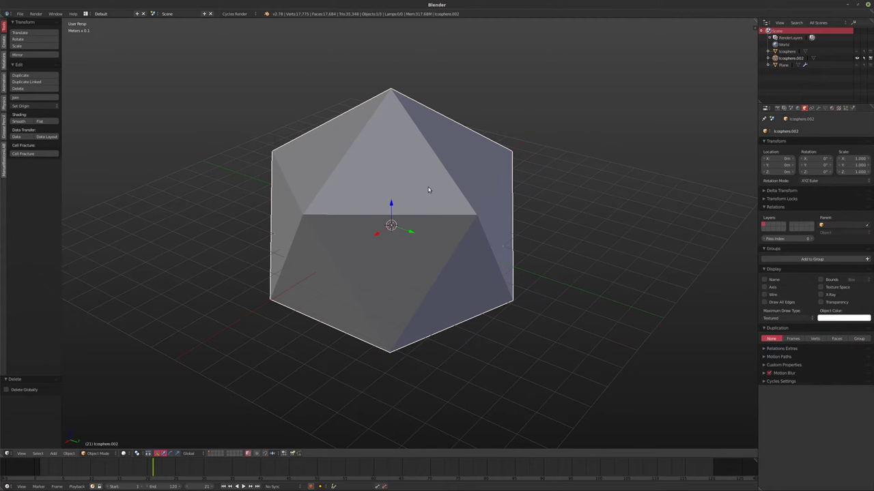
{"action": "left_click", "coordinate": [818, 108]}
{"action": "left_click", "coordinate": [767, 132]}
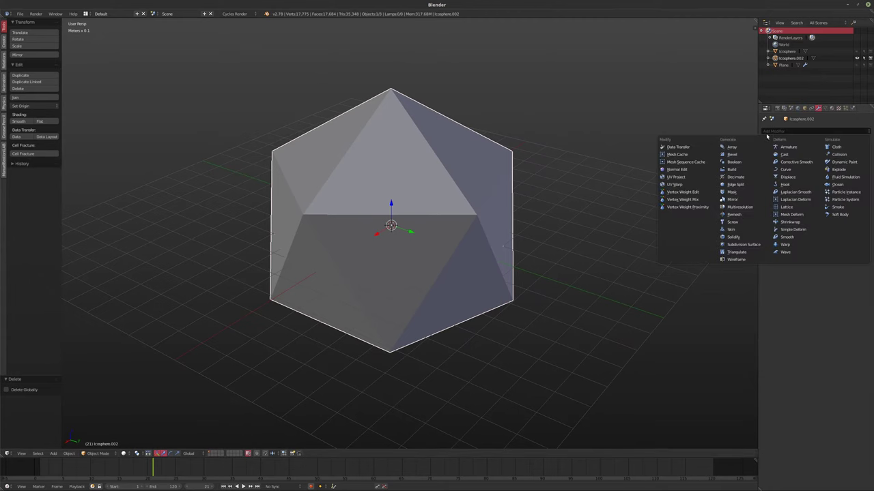
{"action": "left_click", "coordinate": [746, 244]}
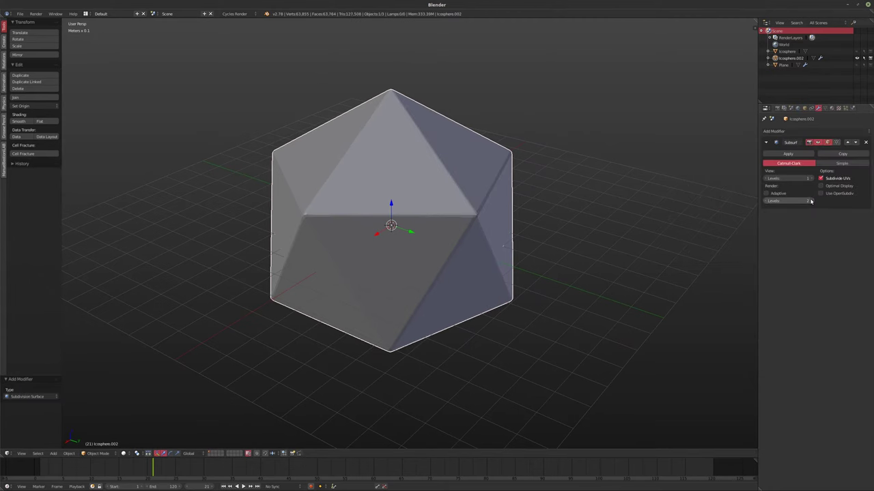
{"action": "left_click", "coordinate": [766, 202]}
{"action": "left_click", "coordinate": [843, 163]}
- Set the Subdivision Surface modifier's view and render levels to 2 and apply it to the icosphere
{"action": "middle_click_drag", "start_coordinate": [601, 219], "coordinate": [476, 193]}
{"action": "scroll", "coordinate": [505, 236], "scroll_direction": "up", "scroll_amount": 2}
{"action": "scroll", "coordinate": [460, 209], "scroll_direction": "down", "scroll_amount": 2}
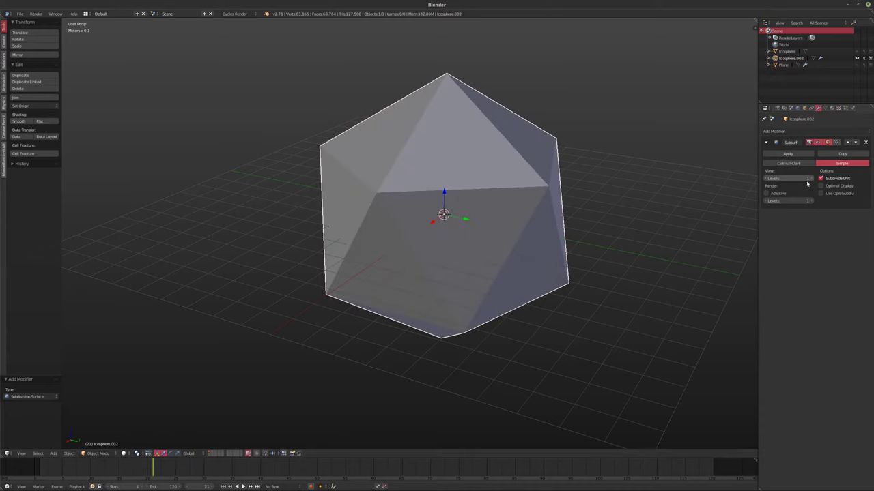
{"action": "left_click", "coordinate": [808, 179]}
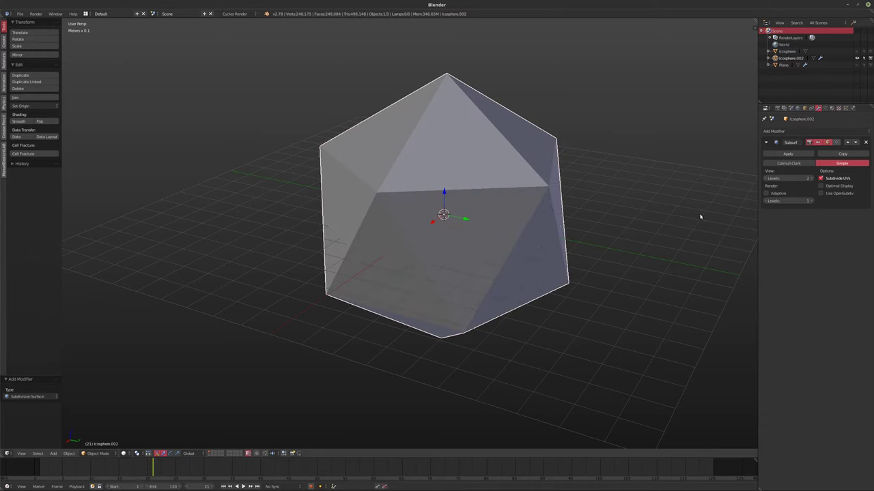
{"action": "middle_click_drag", "start_coordinate": [579, 238], "coordinate": [506, 236]}
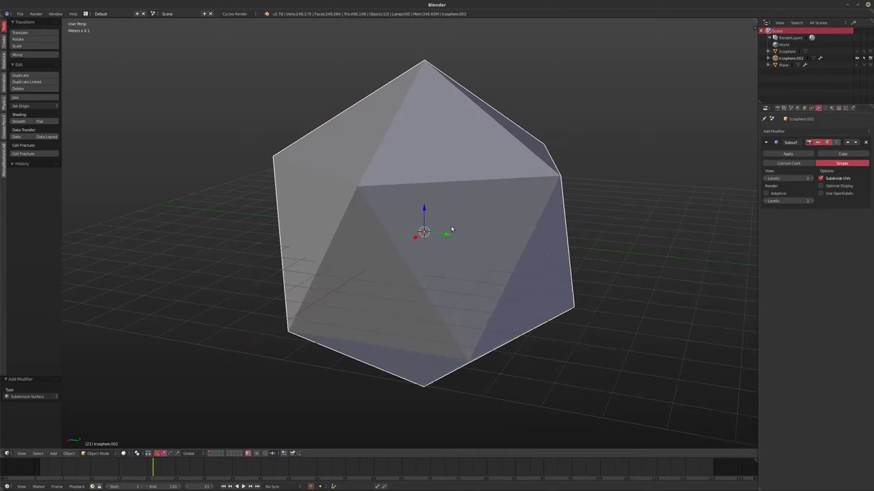
{"action": "left_click", "coordinate": [788, 154]}
- Enter Edit Mode on the icosphere, clear the selection, and select a single face in face select mode
{"action": "key", "text": "Tab"}
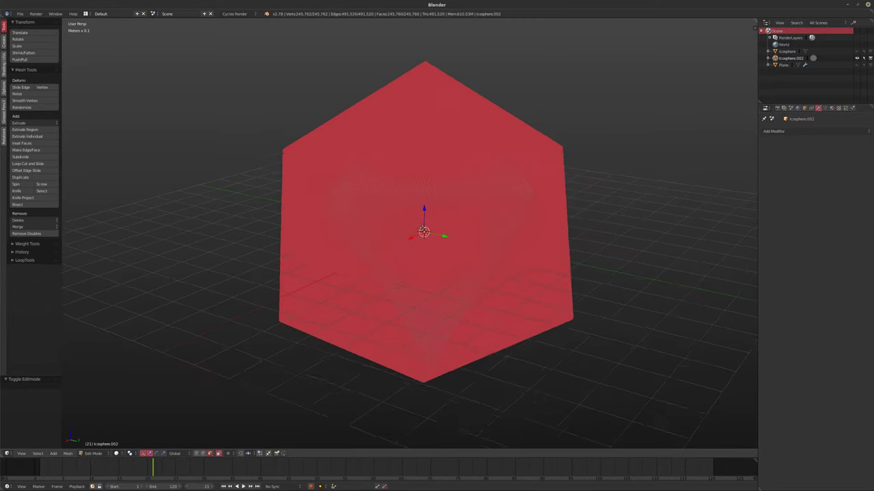
{"action": "key", "text": "a"}
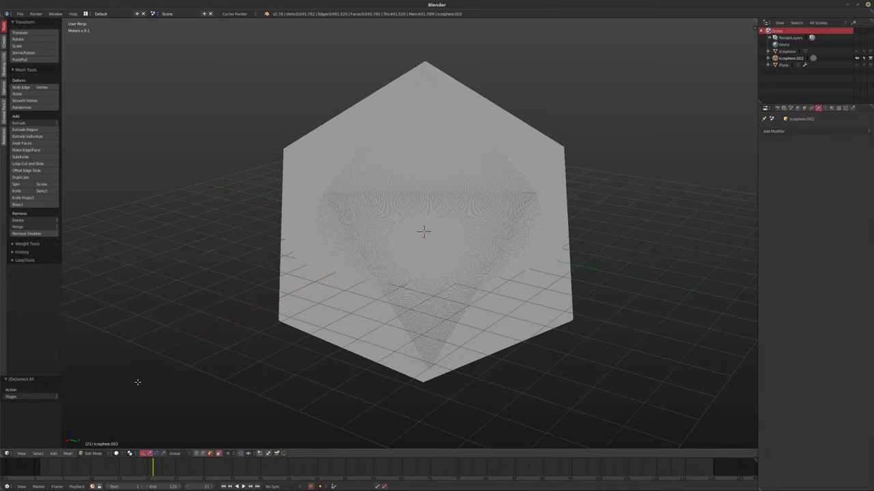
{"action": "key", "text": "ctrl+Tab"}
{"action": "left_click", "coordinate": [384, 286]}
{"action": "right_click", "coordinate": [426, 245]}
{"action": "middle_click_drag", "start_coordinate": [351, 296], "coordinate": [267, 351]}
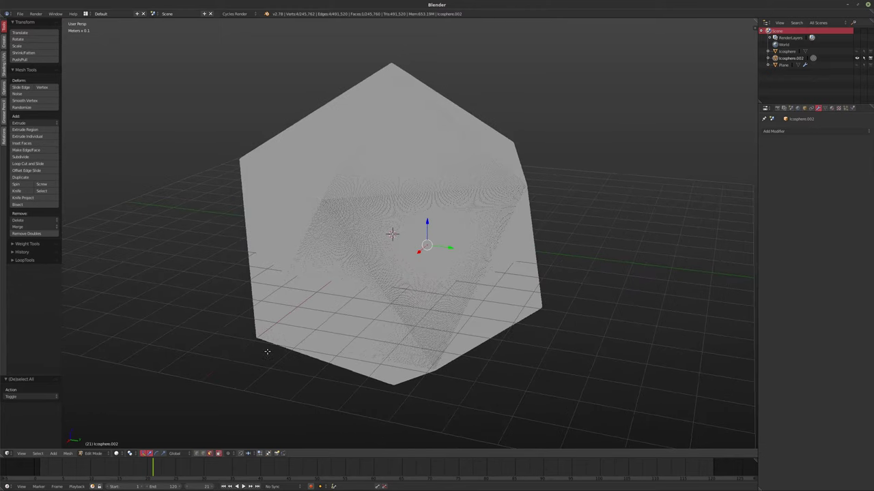
- Make a random face selection on the icosphere with the percentage reduced to 5.195%
{"action": "left_click", "coordinate": [68, 454]}
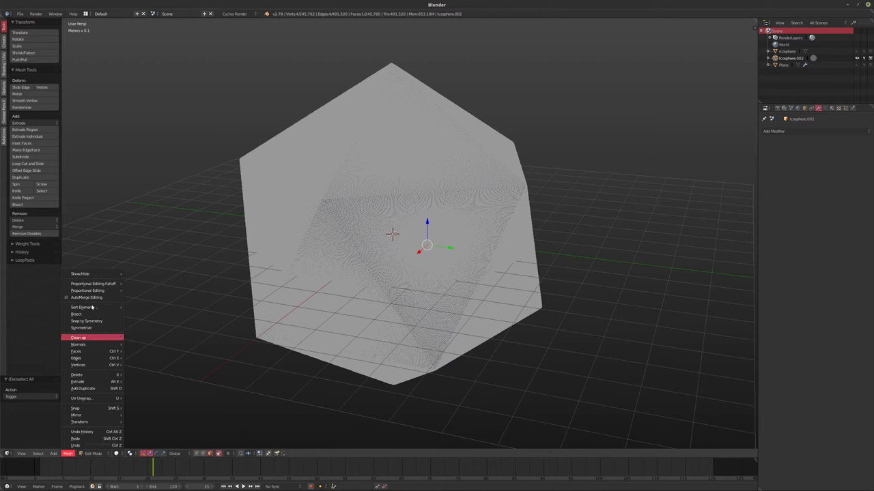
{"action": "mouse_move", "coordinate": [93, 307]}
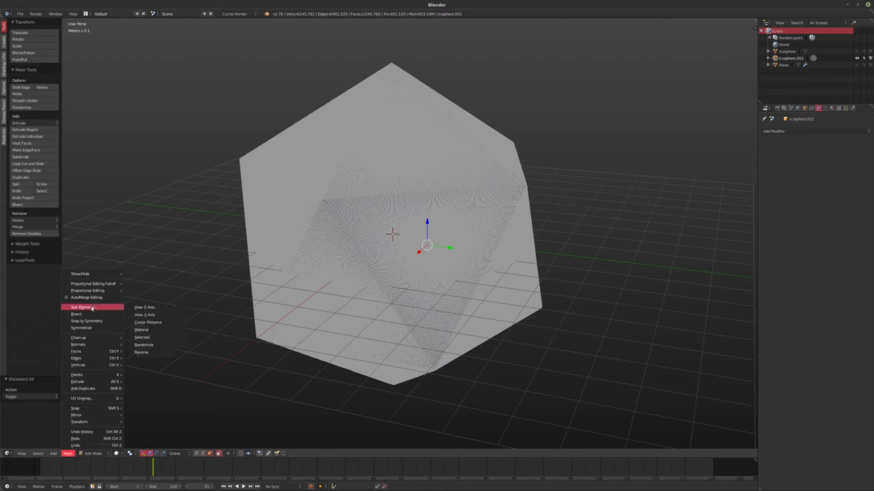
{"action": "mouse_move", "coordinate": [39, 454]}
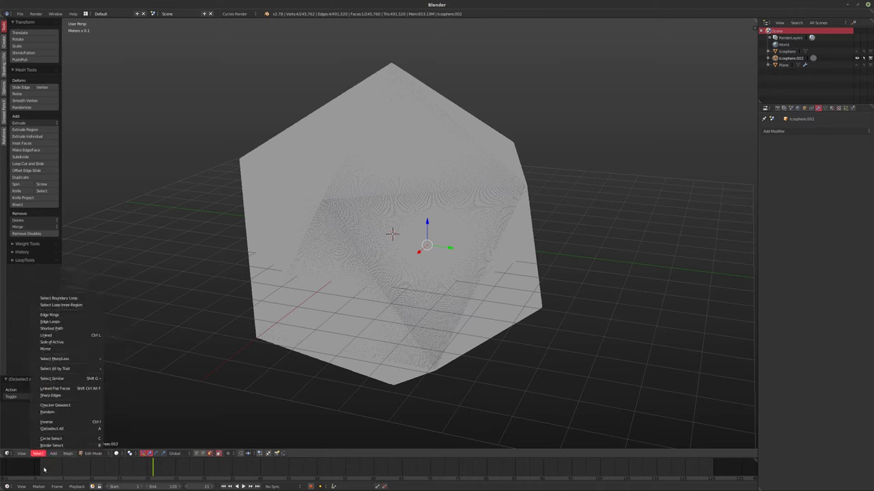
{"action": "left_click", "coordinate": [57, 412]}
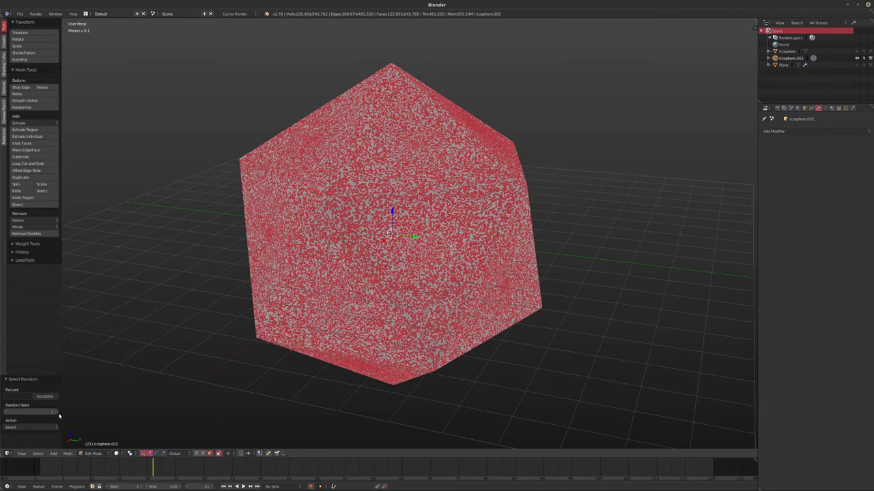
{"action": "left_click", "coordinate": [28, 398]}
{"action": "left_click_drag", "start_coordinate": [28, 398], "coordinate": [15, 398]}
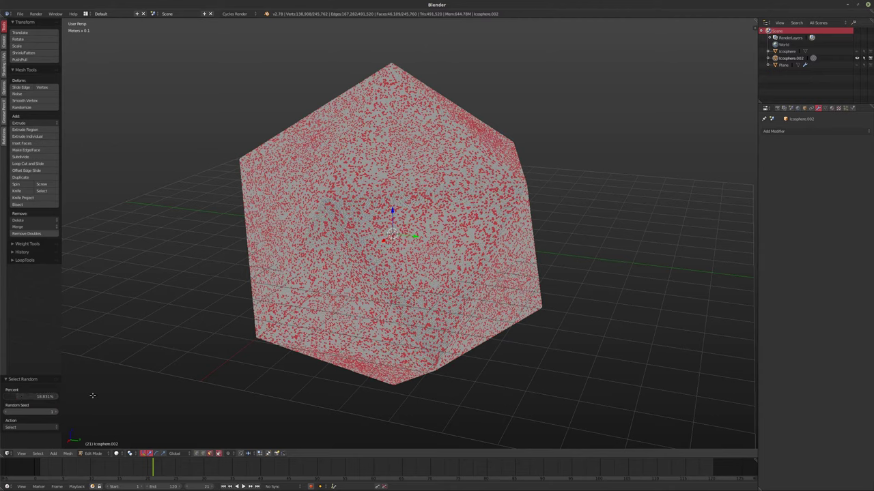
{"action": "left_click_drag", "start_coordinate": [15, 398], "coordinate": [9, 398]}
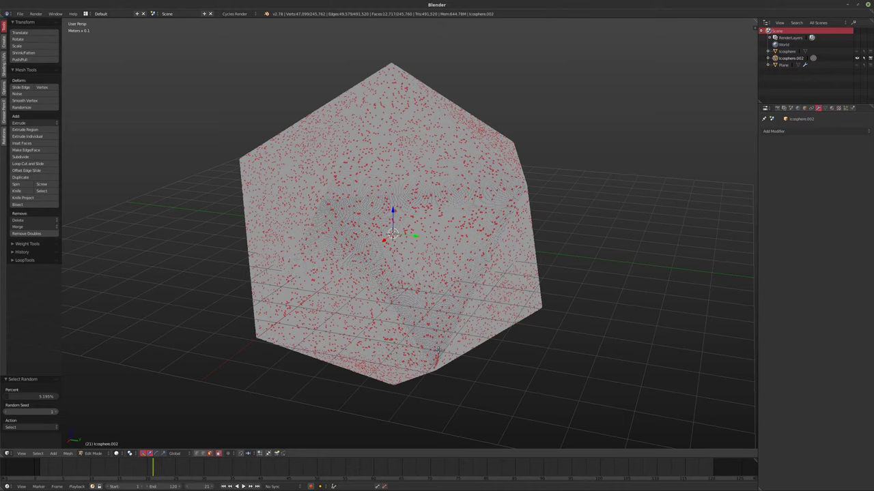
- Try to turn the random selection into irregular patches by repeatedly growing and shrinking it, and deselect everything
{"action": "key", "text": "ctrl+KP_Add"}
{"action": "key", "text": "ctrl+KP_Add"}
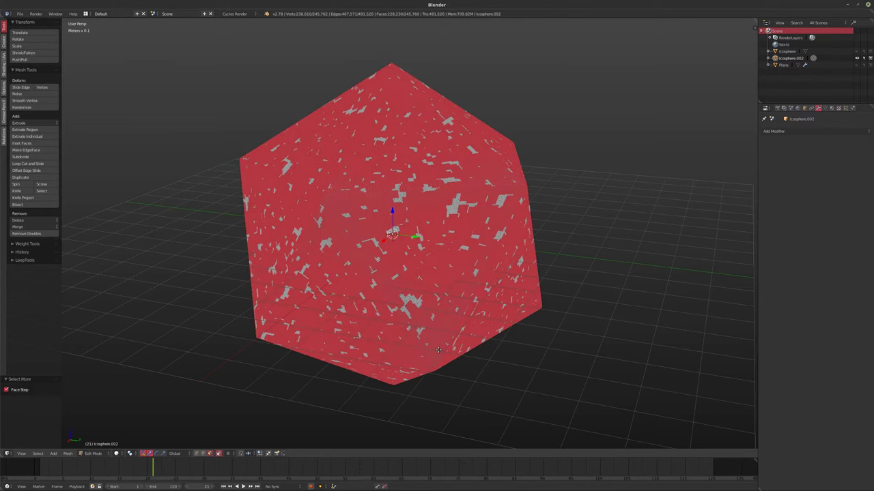
{"action": "key", "text": "ctrl+KP_Subtract"}
{"action": "key", "text": "ctrl+KP_Subtract"}
{"action": "key", "text": "ctrl+KP_Subtract"}
{"action": "key", "text": "ctrl+KP_Subtract"}
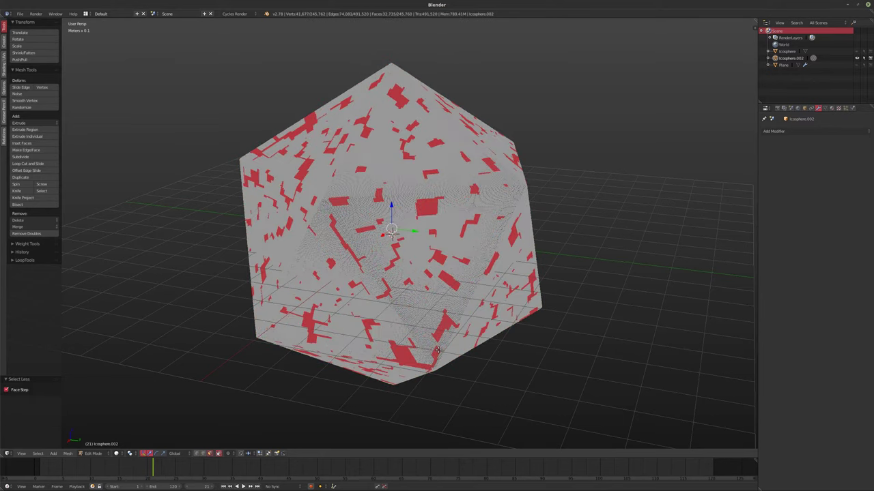
{"action": "key", "text": "a"}
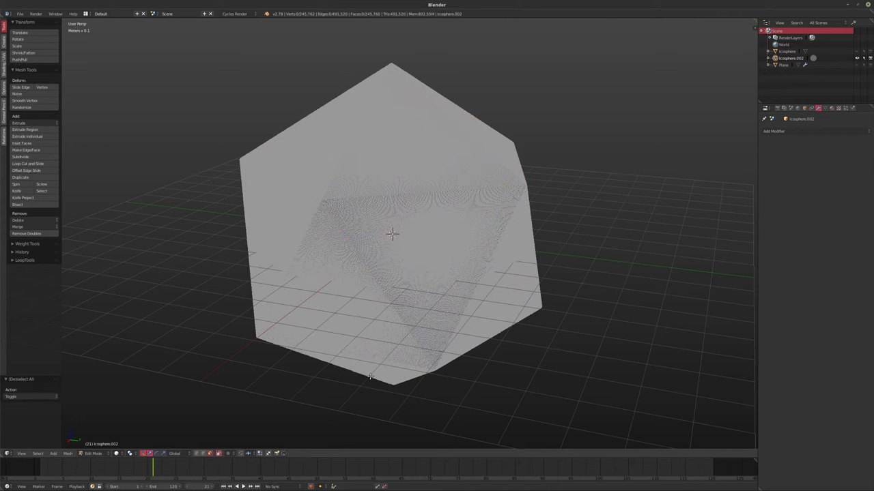
- Select a much sparser random set of the icosphere's faces at 0.260%
{"action": "middle_click_drag", "start_coordinate": [376, 279], "coordinate": [353, 271]}
{"action": "right_click", "coordinate": [353, 271]}
{"action": "mouse_move", "coordinate": [348, 325]}
{"action": "middle_mouse_down"}
{"action": "mouse_move", "coordinate": [351, 335]}
{"action": "mouse_move", "coordinate": [334, 329]}
{"action": "middle_mouse_up"}
{"action": "left_click", "coordinate": [37, 453]}
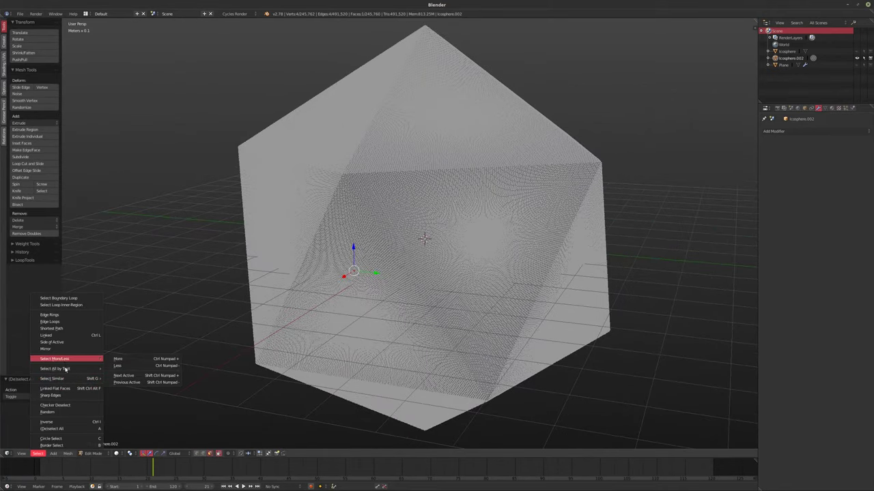
{"action": "left_click", "coordinate": [64, 412]}
{"action": "left_click", "coordinate": [25, 396]}
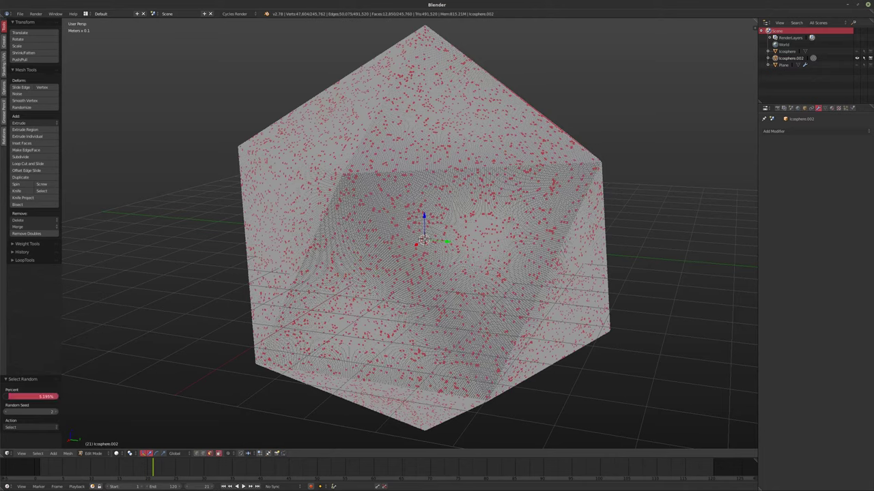
{"action": "left_click_drag", "start_coordinate": [24, 396], "coordinate": [195, 381]}
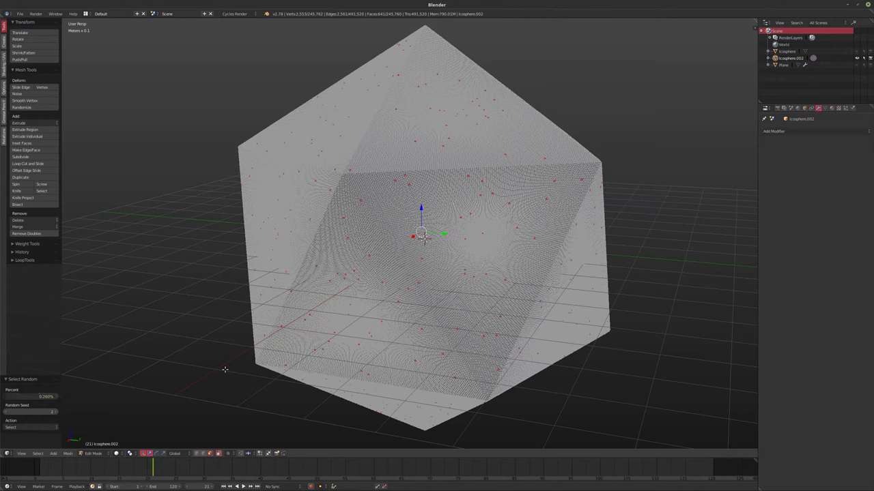
- Grow the sparse random face selection into small patches, with Face Step turned off
{"action": "key", "text": "ctrl+KP_Add"}
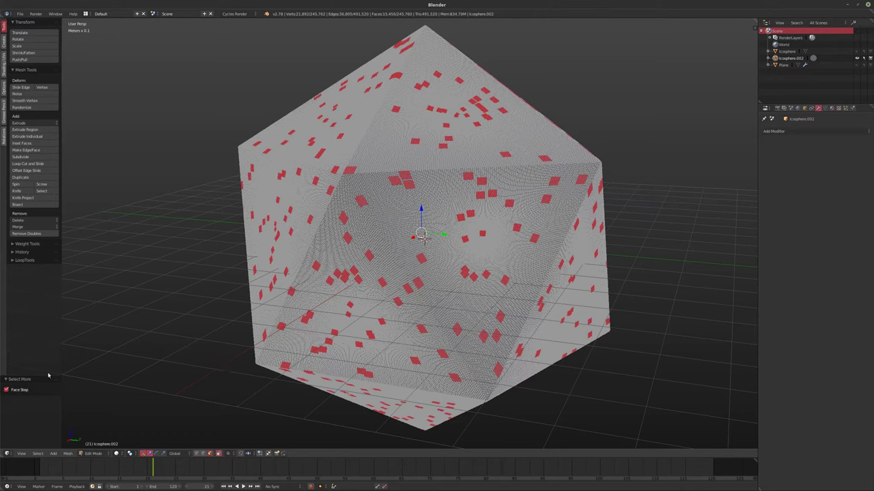
{"action": "left_click", "coordinate": [7, 391]}
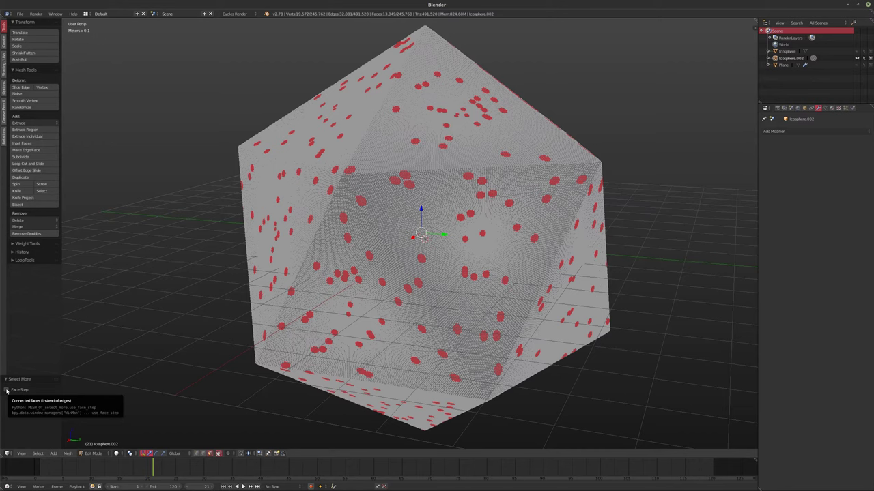
{"action": "left_click", "coordinate": [7, 390]}
{"action": "left_click", "coordinate": [7, 391]}
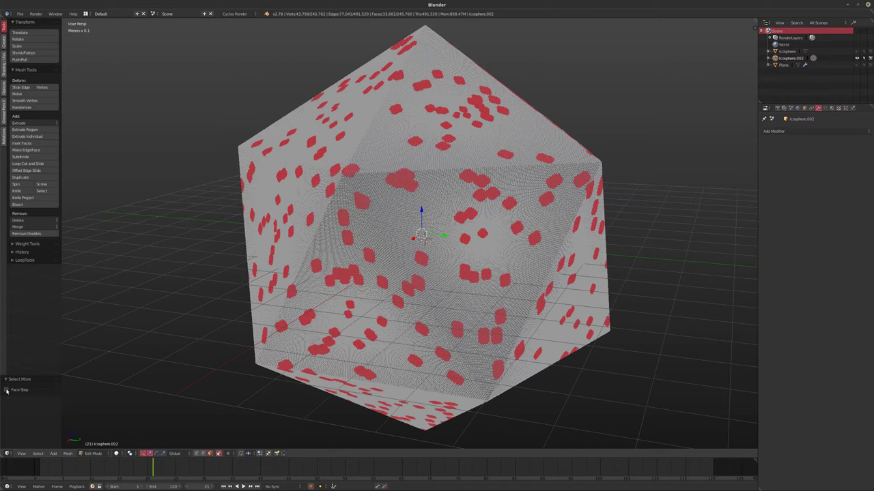
- Grow the patches further until neighbouring ones merge, and shrink the selection with Face Step on
{"action": "middle_click_drag", "start_coordinate": [326, 272], "coordinate": [374, 264]}
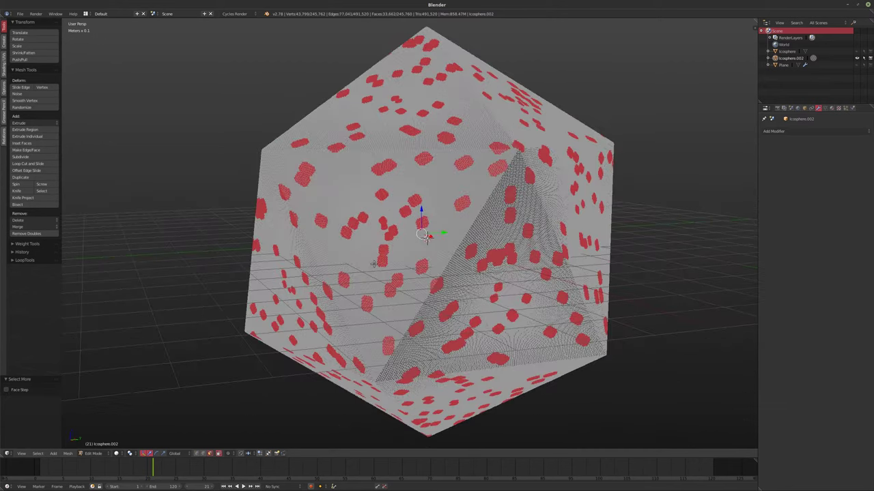
{"action": "key", "text": "ctrl+KP_Add"}
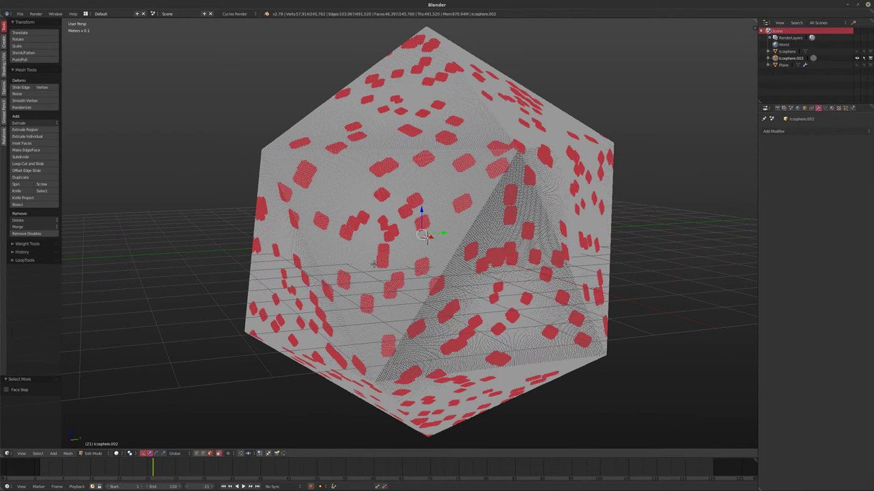
{"action": "key", "text": "ctrl+KP_Add"}
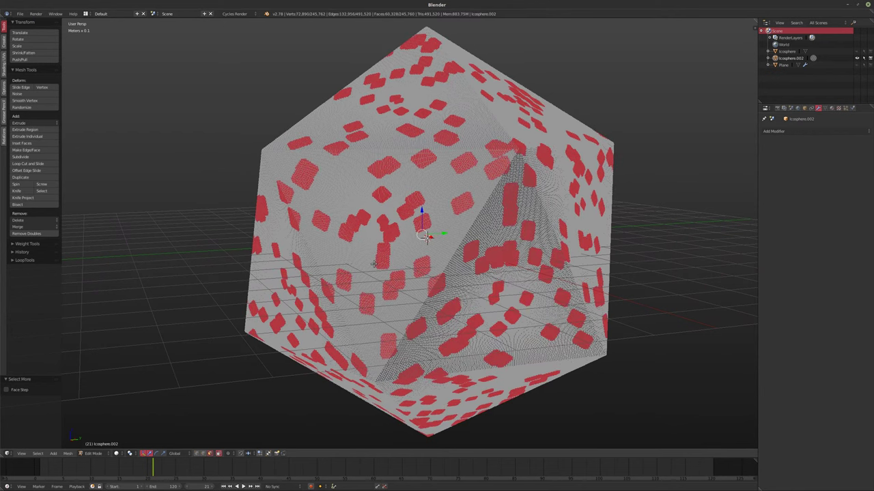
{"action": "middle_click_drag", "start_coordinate": [374, 264], "coordinate": [439, 272]}
{"action": "key", "text": "ctrl+KP_Subtract"}
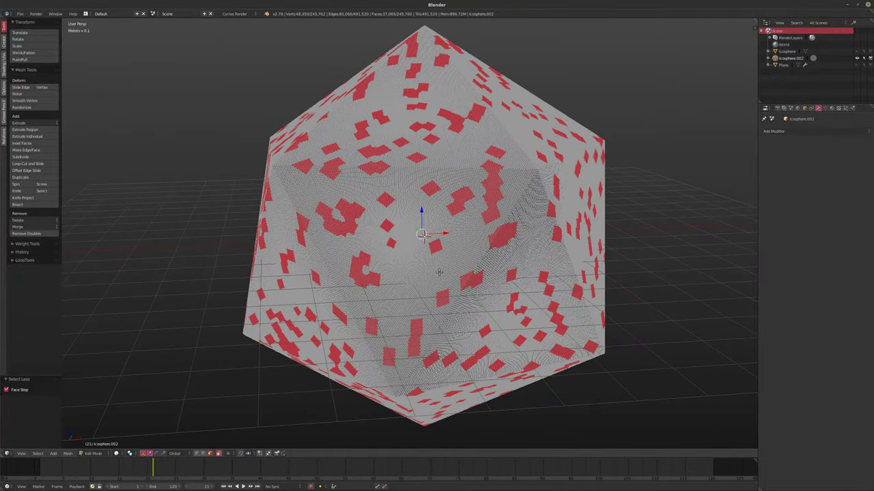
- Shrink the patch selection once more, grow it with Face Step off, and separate the selected faces into a new object
{"action": "key", "text": "ctrl+KP_Subtract"}
{"action": "key", "text": "ctrl+KP_Add"}
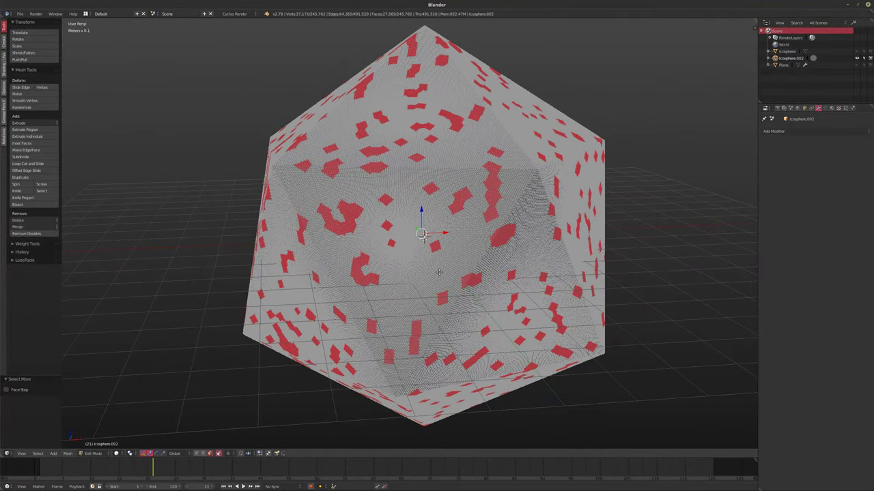
{"action": "middle_click_drag", "start_coordinate": [440, 271], "coordinate": [469, 279]}
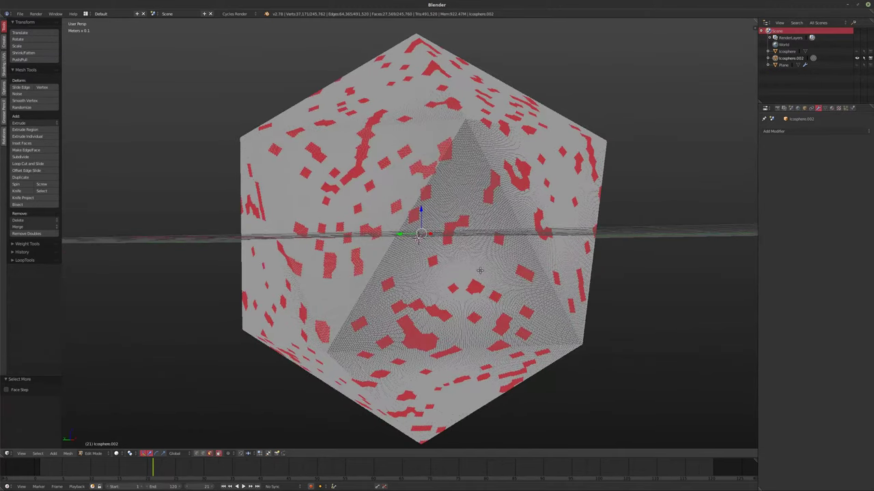
{"action": "key", "text": "p"}
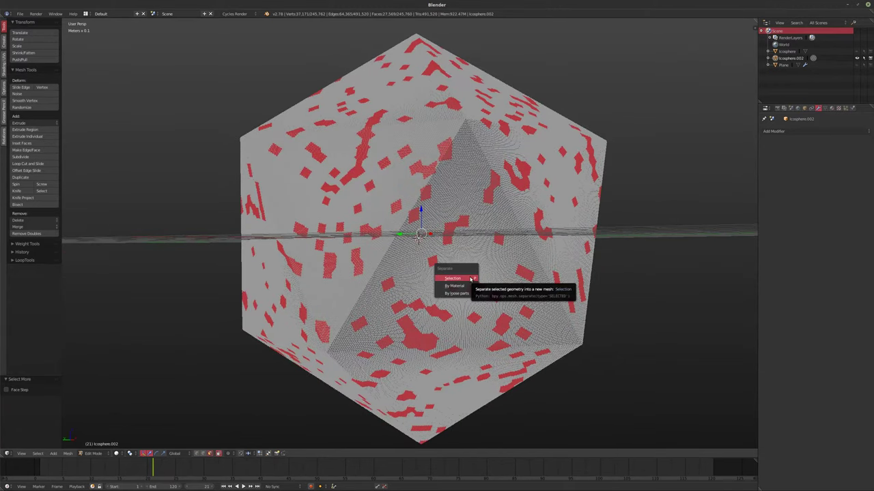
{"action": "left_click", "coordinate": [471, 279]}
- Select a random 0.260% of the remaining icosphere faces and grow them into small patches with Face Step off
{"action": "middle_click_drag", "start_coordinate": [469, 277], "coordinate": [490, 269]}
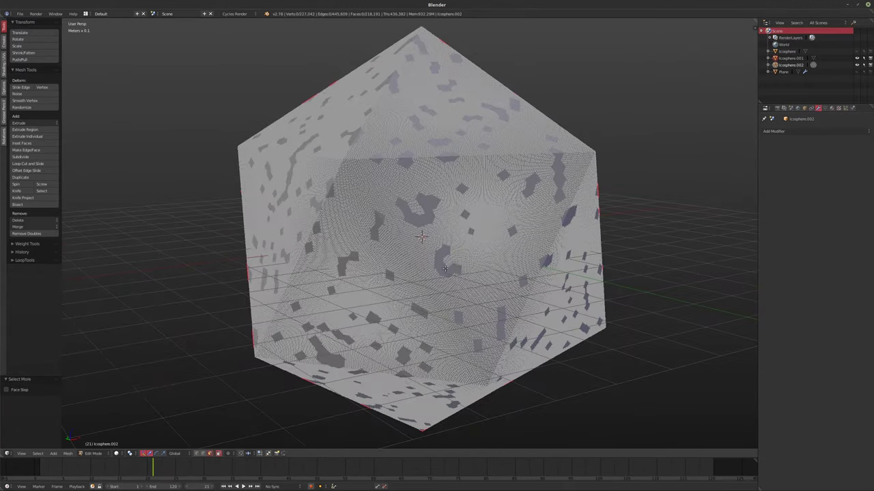
{"action": "left_click", "coordinate": [38, 453]}
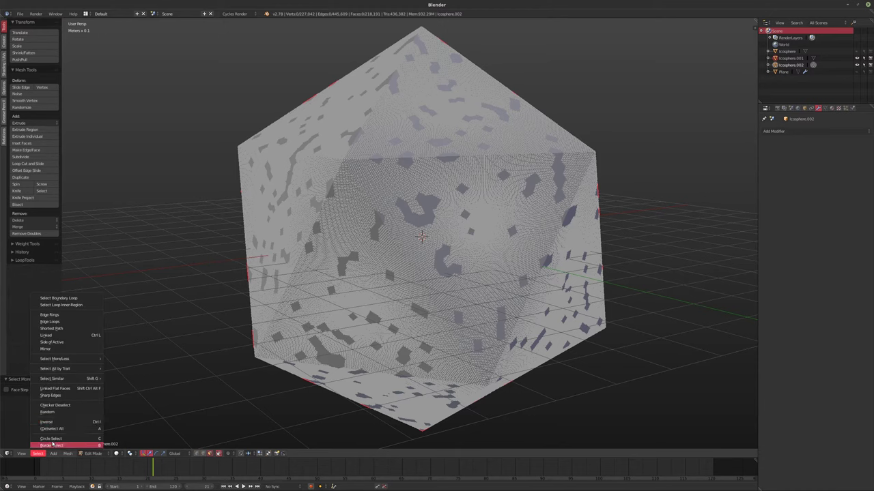
{"action": "middle_click_drag", "start_coordinate": [413, 307], "coordinate": [426, 305]}
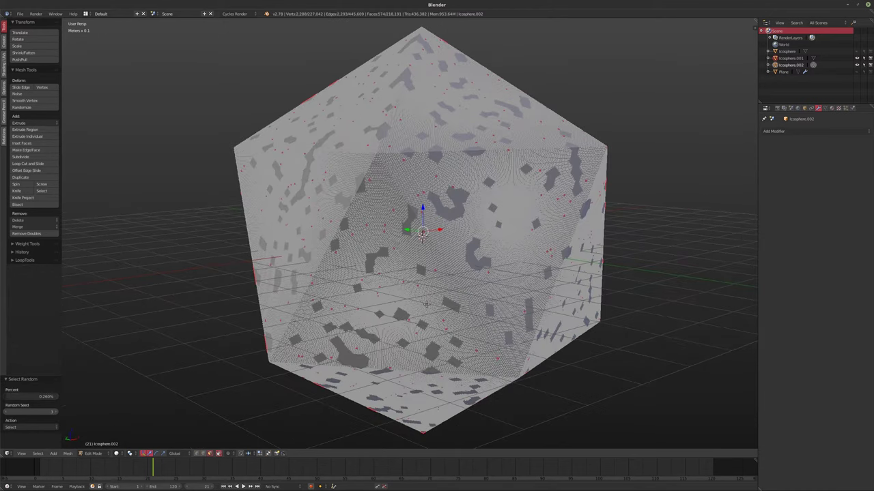
{"action": "key", "text": "ctrl+KP_Add"}
{"action": "key", "text": "ctrl+KP_Add"}
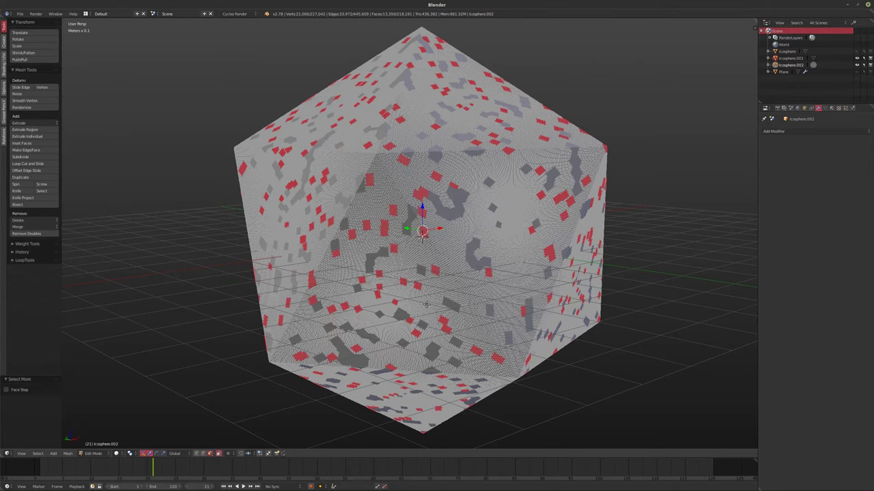
- Turn on Face Step for the growth, grow the patches twice more so neighbours merge, and shrink them once
{"action": "middle_click_drag", "start_coordinate": [343, 275], "coordinate": [362, 287]}
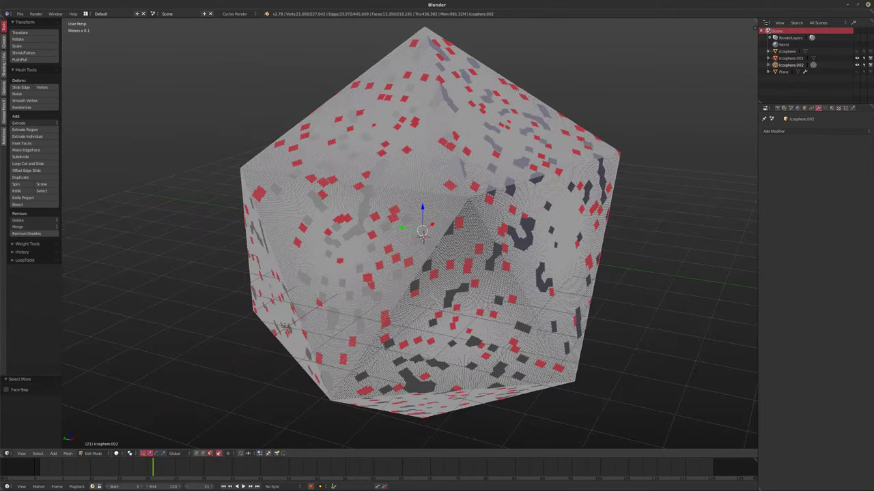
{"action": "left_click", "coordinate": [47, 392]}
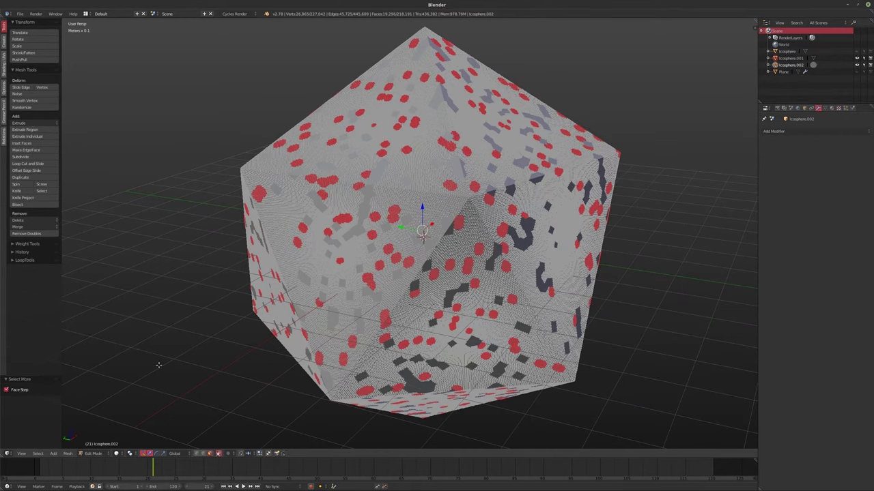
{"action": "middle_click_drag", "start_coordinate": [246, 355], "coordinate": [259, 351]}
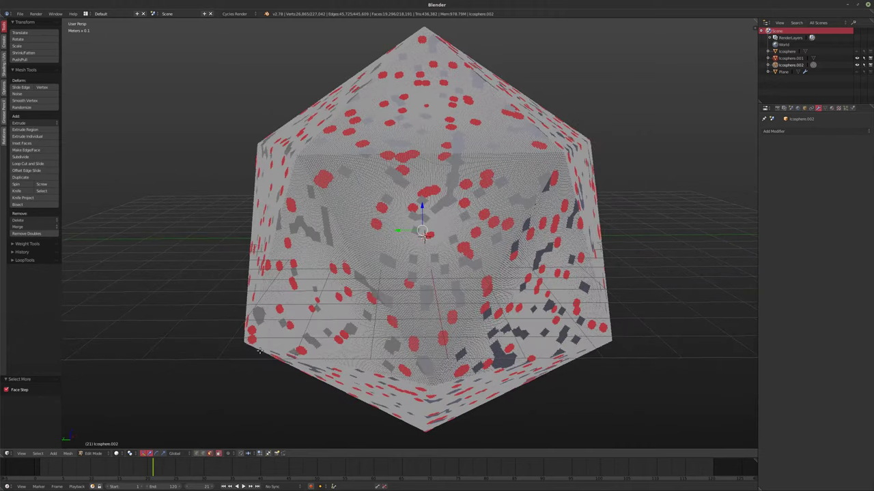
{"action": "key", "text": "ctrl+KP_Add"}
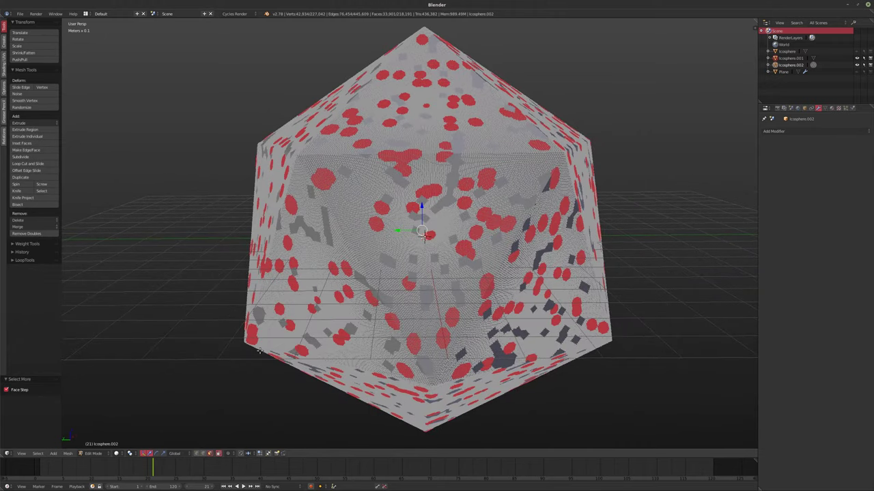
{"action": "key", "text": "ctrl+KP_Add"}
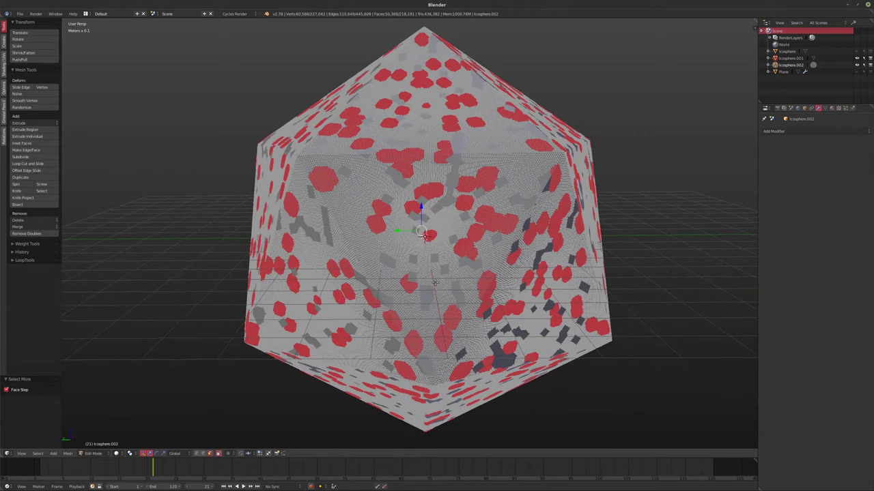
{"action": "middle_click_drag", "start_coordinate": [435, 283], "coordinate": [456, 248]}
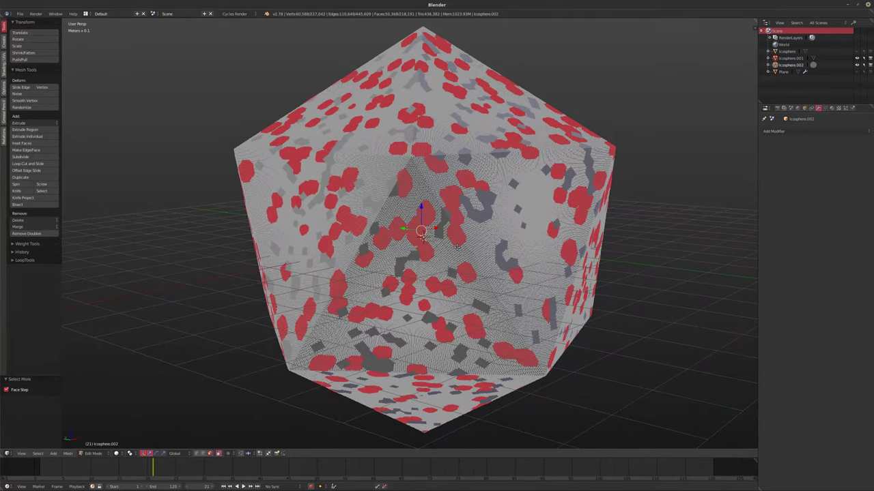
{"action": "key", "text": "ctrl+KP_Subtract"}
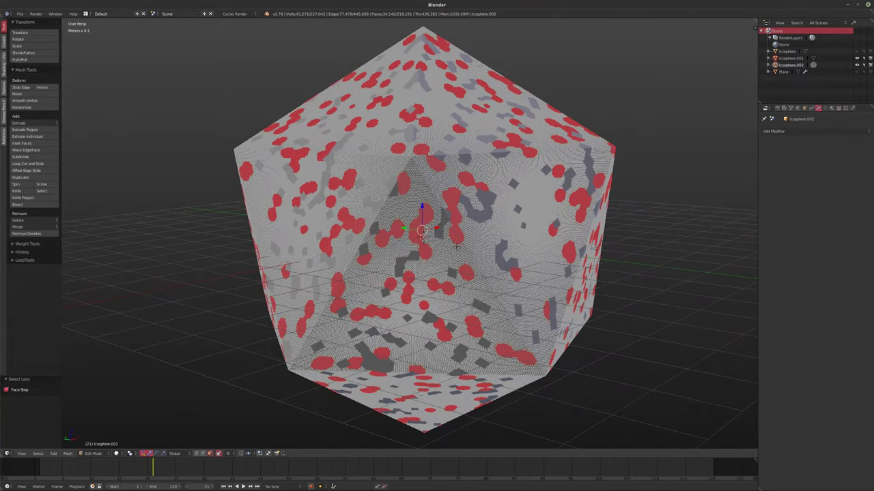
- Separate the rounded, partly merged patches from the icosphere into a new object
{"action": "middle_click_drag", "start_coordinate": [468, 257], "coordinate": [419, 270]}
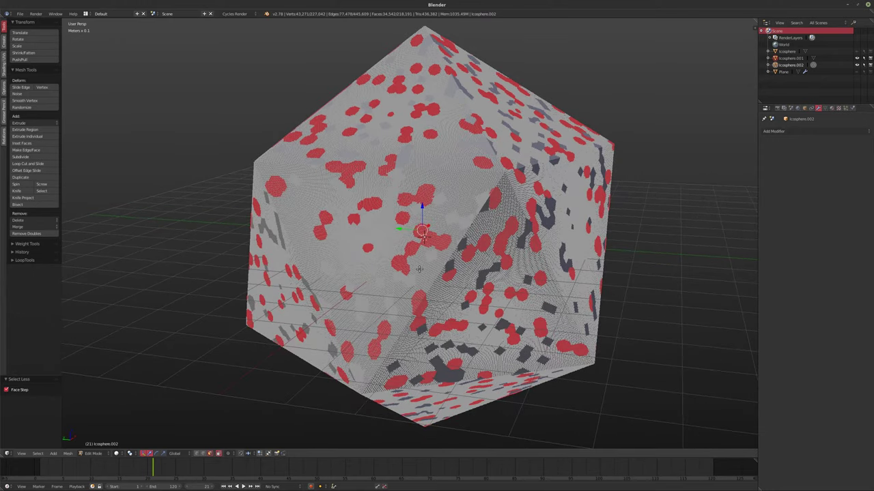
{"action": "key", "text": "p"}
{"action": "left_click", "coordinate": [418, 267]}
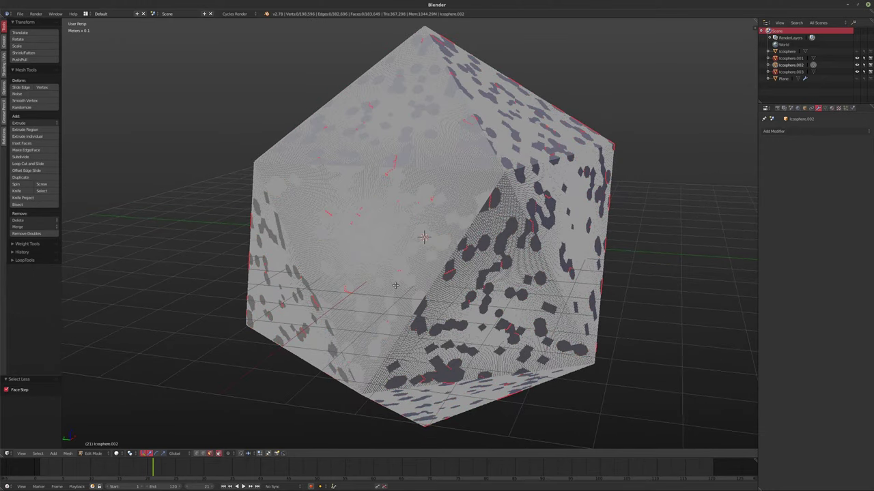
- Re-enter Edit Mode, select another random 0.260% of the remaining faces, and grow them into small patches
{"action": "middle_click_drag", "start_coordinate": [395, 285], "coordinate": [215, 301]}
{"action": "key", "text": "Tab"}
{"action": "key", "text": "Tab"}
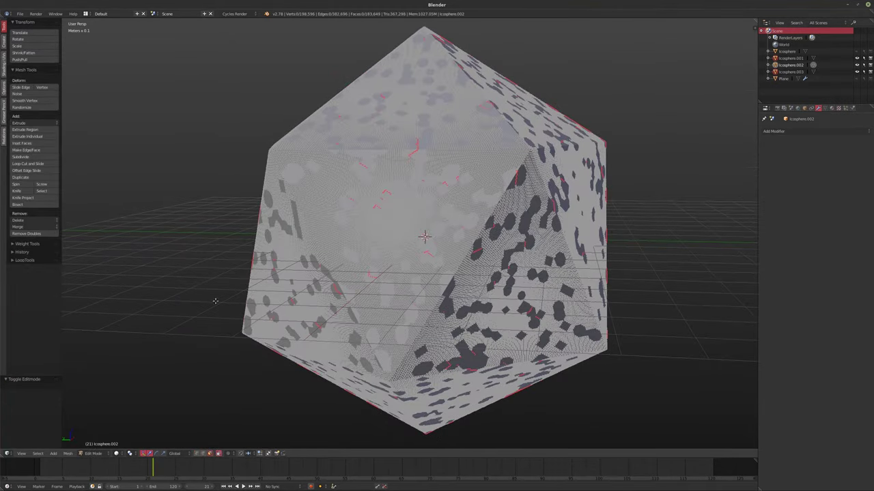
{"action": "left_click", "coordinate": [39, 454]}
{"action": "mouse_move", "coordinate": [53, 454]}
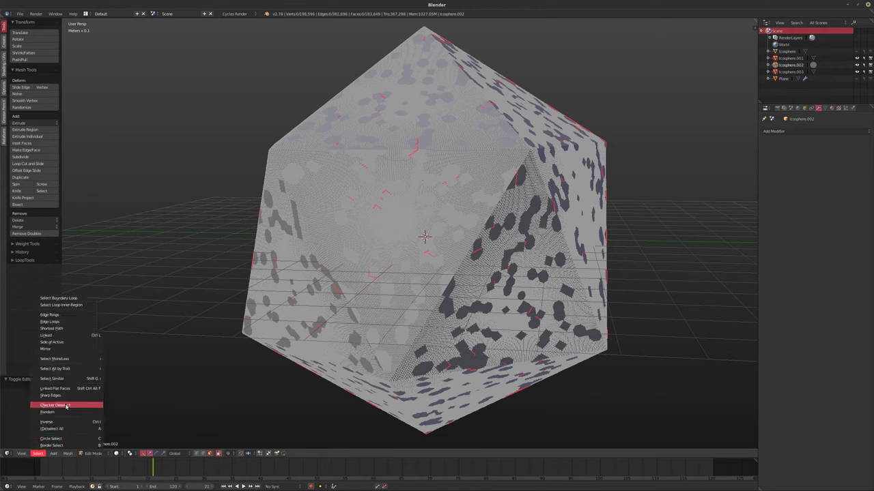
{"action": "left_click", "coordinate": [66, 413]}
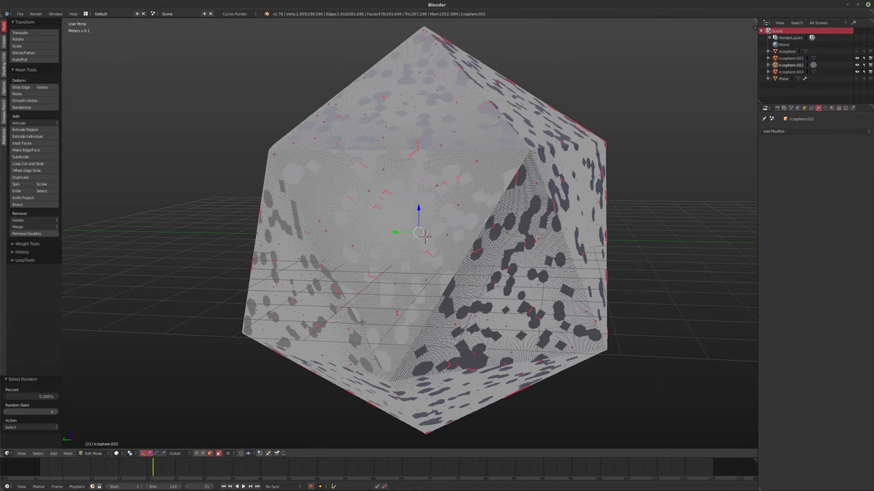
{"action": "middle_click_drag", "start_coordinate": [362, 320], "coordinate": [361, 323]}
{"action": "key", "text": "ctrl+KP_Add"}
{"action": "key", "text": "ctrl+KP_Add"}
{"action": "key", "text": "ctrl+KP_Add"}
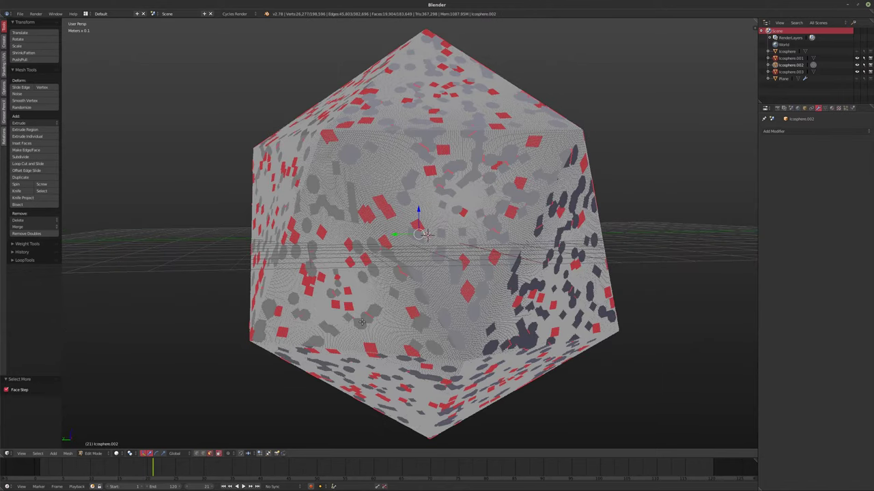
- Shrink the patches with Face Step on, grow them with Face Step off, and separate them into a new object
{"action": "left_click", "coordinate": [7, 390]}
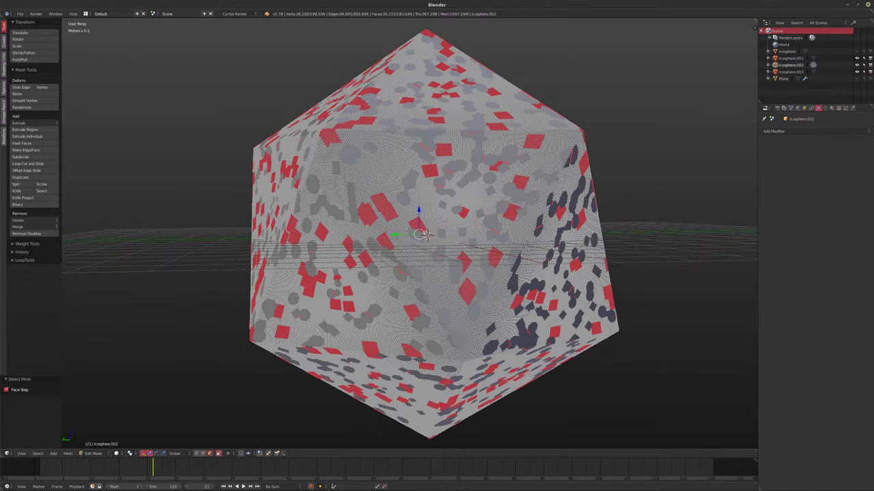
{"action": "key", "text": "ctrl+KP_Subtract"}
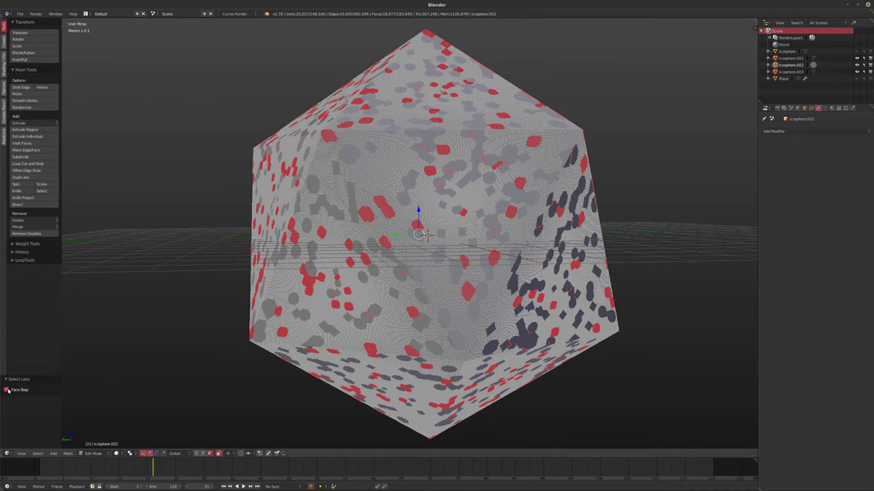
{"action": "key", "text": "ctrl+KP_Add"}
{"action": "middle_click_drag", "start_coordinate": [424, 209], "coordinate": [476, 205]}
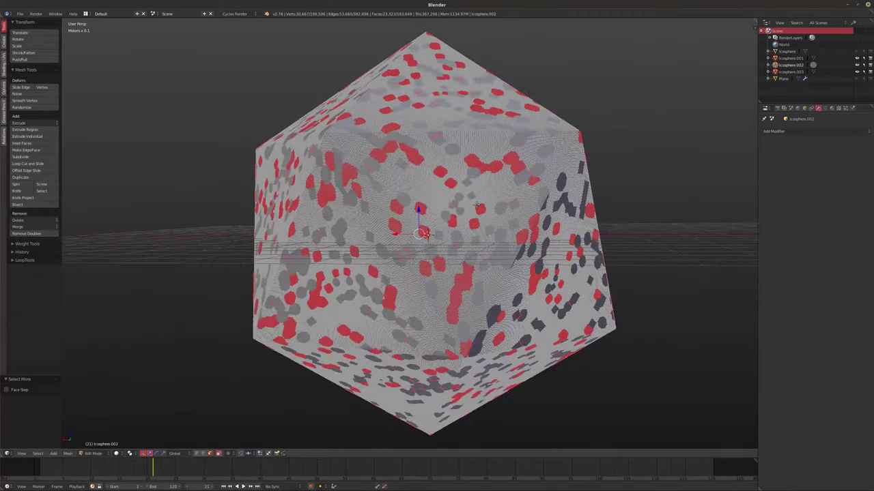
{"action": "key", "text": "p"}
{"action": "left_click", "coordinate": [441, 239]}
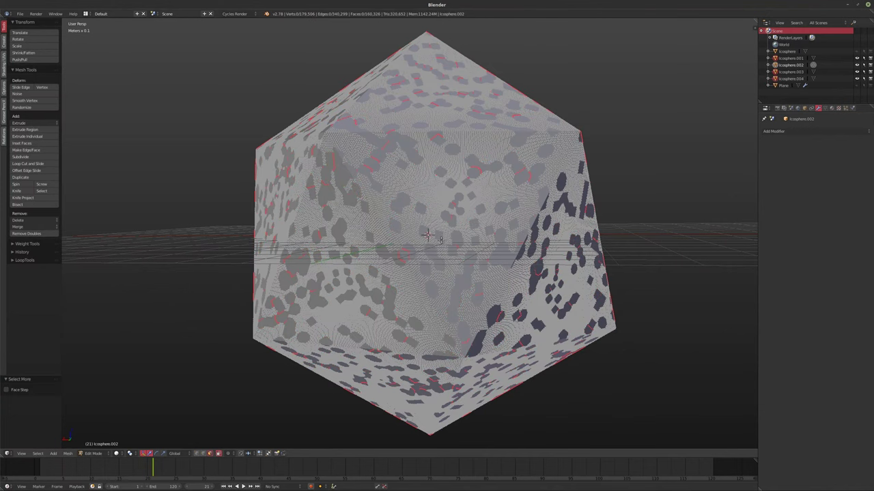
- Deselect everything, select a fresh random 0.260% of the remaining faces, and grow them with Face Step off
{"action": "middle_click_drag", "start_coordinate": [440, 239], "coordinate": [436, 269]}
{"action": "key", "text": "a"}
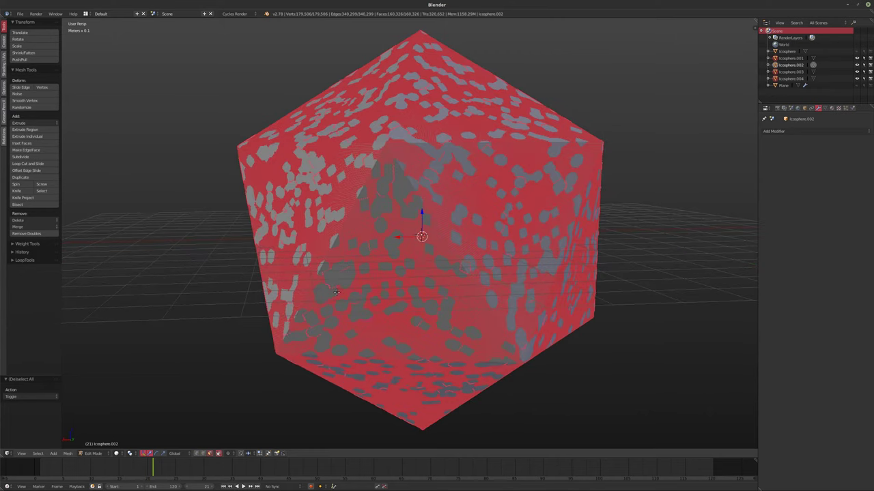
{"action": "key", "text": "a"}
{"action": "left_click", "coordinate": [37, 454]}
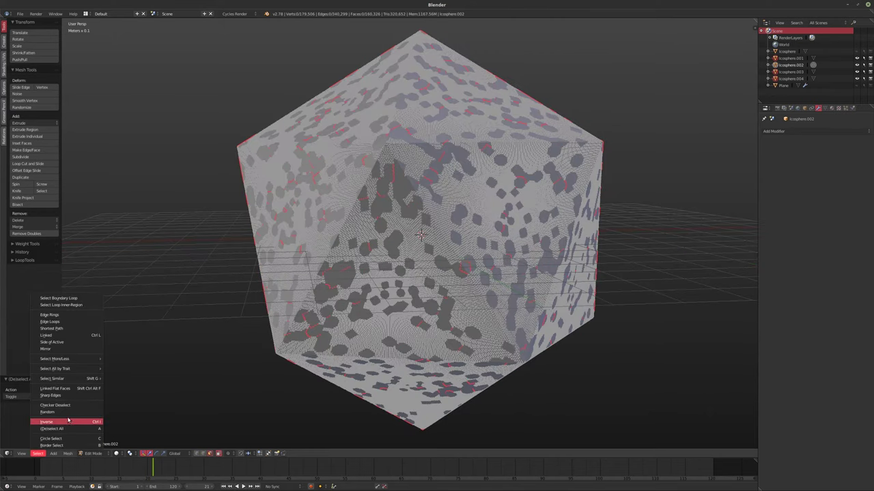
{"action": "left_click", "coordinate": [47, 412]}
{"action": "middle_click_drag", "start_coordinate": [341, 348], "coordinate": [363, 341]}
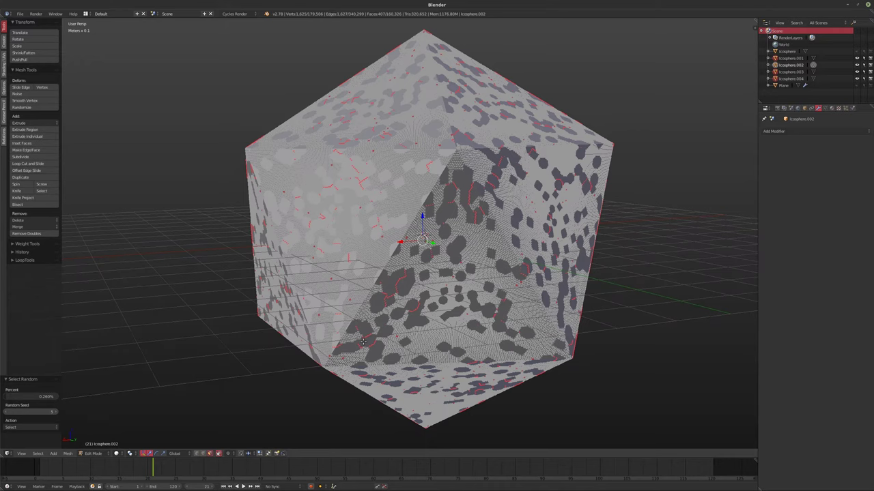
{"action": "key", "text": "ctrl+KP_Add"}
{"action": "key", "text": "ctrl+KP_Add"}
{"action": "key", "text": "ctrl+KP_Add"}
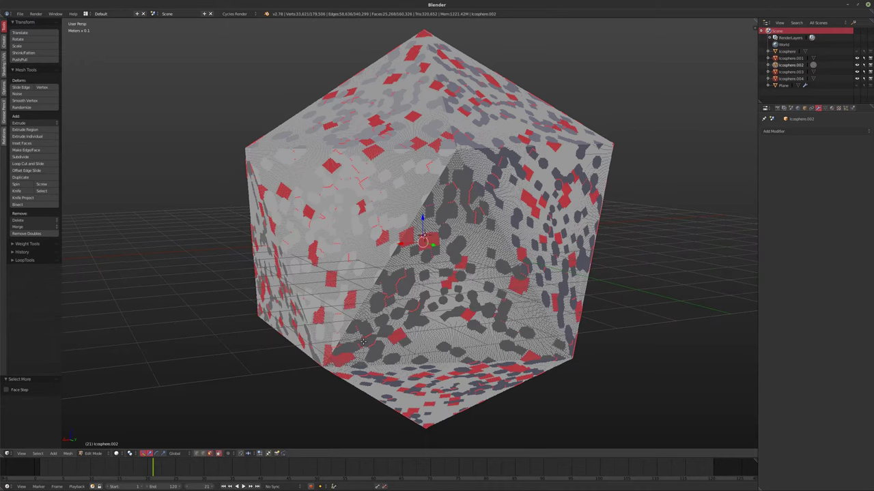
- Turn on Face Step, grow the selection further into large merged patches, and separate them into a new object
{"action": "left_click", "coordinate": [7, 390]}
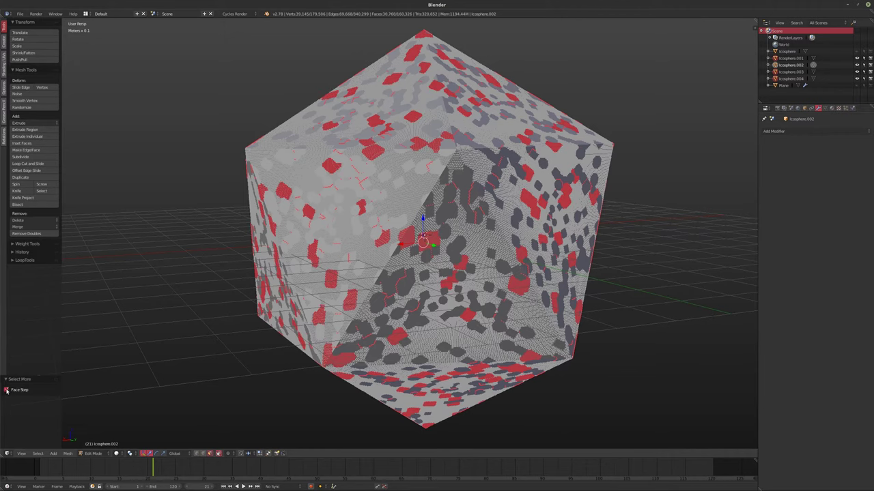
{"action": "key", "text": "ctrl+KP_Add"}
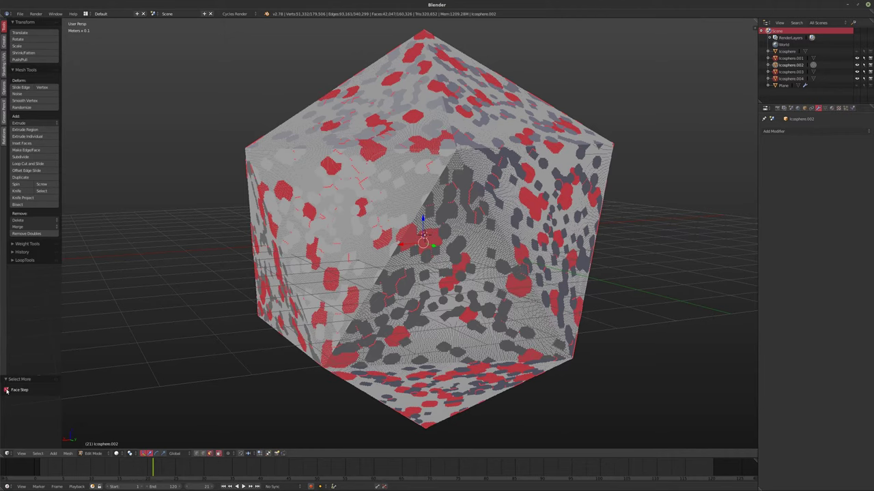
{"action": "key", "text": "ctrl+KP_Add"}
{"action": "middle_click_drag", "start_coordinate": [118, 336], "coordinate": [433, 326]}
{"action": "key", "text": "p"}
{"action": "left_click", "coordinate": [384, 297]}
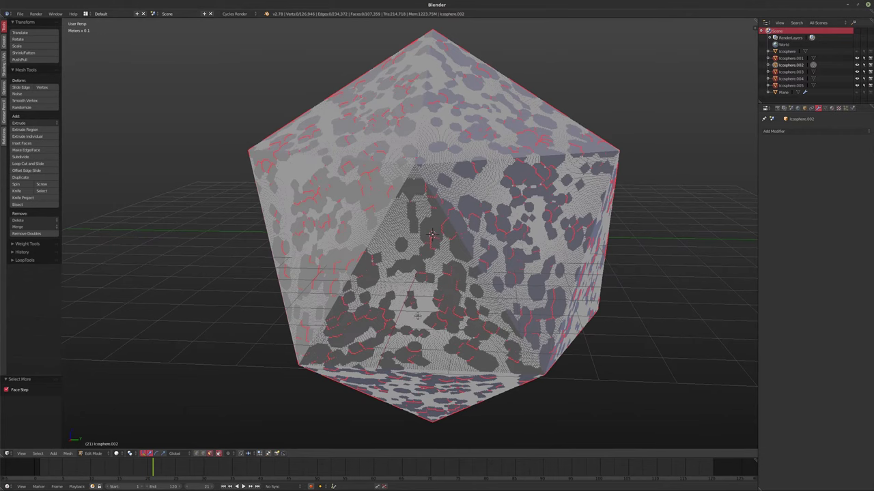
- Select the linked faces of the remaining icosphere shell to check which parts are connected, and deselect everything
{"action": "middle_click_drag", "start_coordinate": [428, 285], "coordinate": [415, 292]}
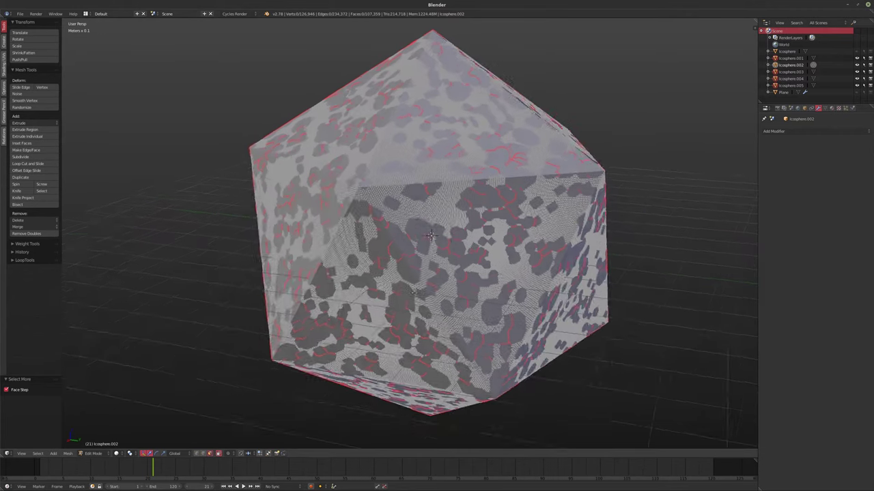
{"action": "key", "text": "l"}
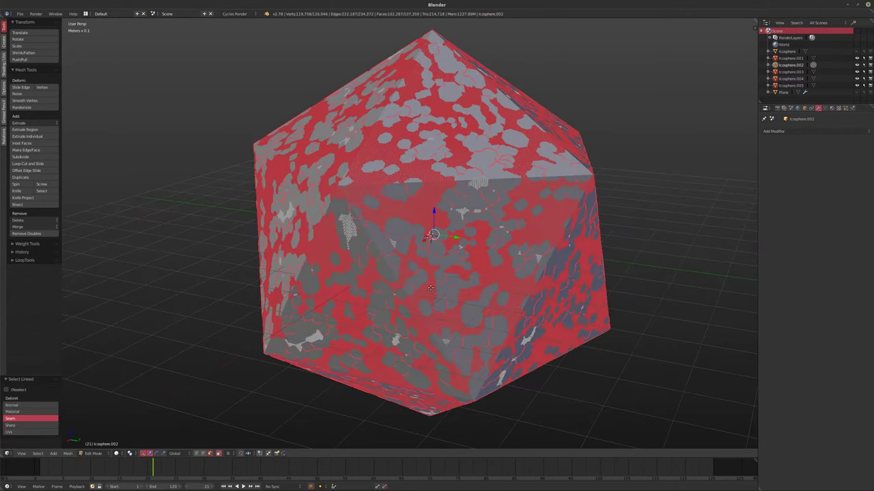
{"action": "middle_click_drag", "start_coordinate": [539, 286], "coordinate": [498, 291]}
{"action": "key", "text": "a"}
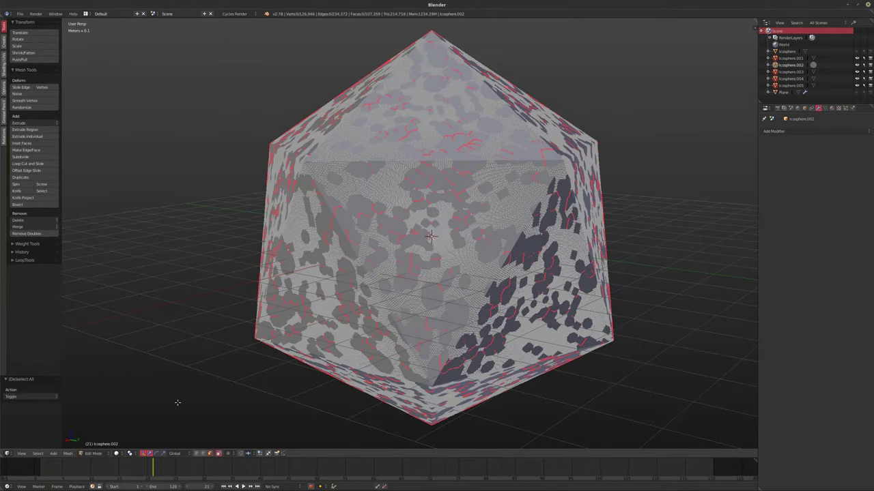
- Select a random 0.260% of the remaining icosphere faces and grow them into patches with Face Step on
{"action": "left_click", "coordinate": [41, 453]}
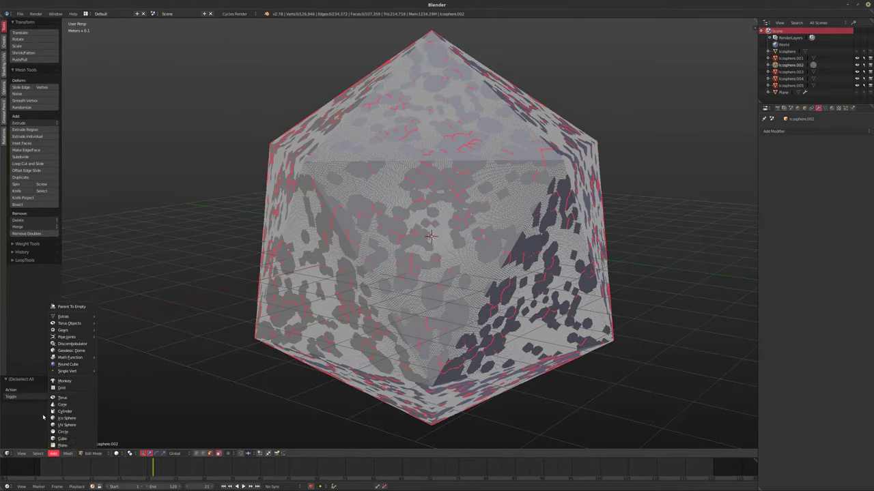
{"action": "left_click", "coordinate": [46, 413]}
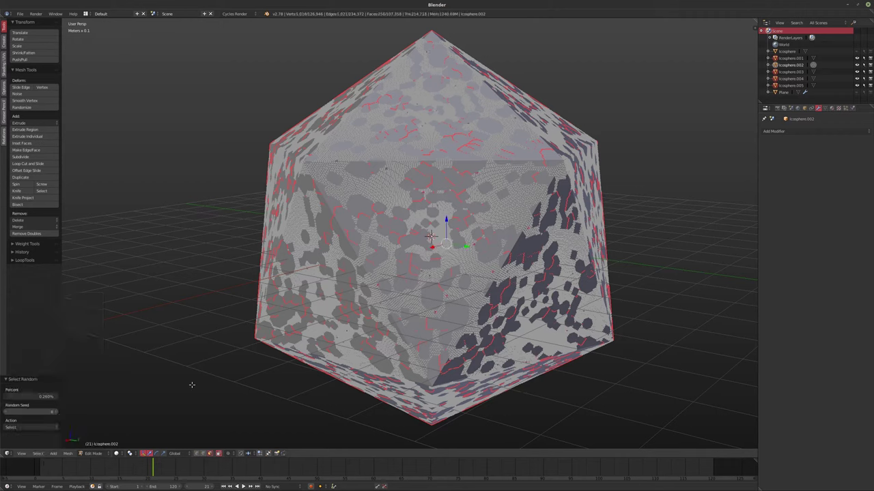
{"action": "key", "text": "ctrl+KP_Add"}
{"action": "key", "text": "ctrl+KP_Add"}
{"action": "key", "text": "ctrl+KP_Add"}
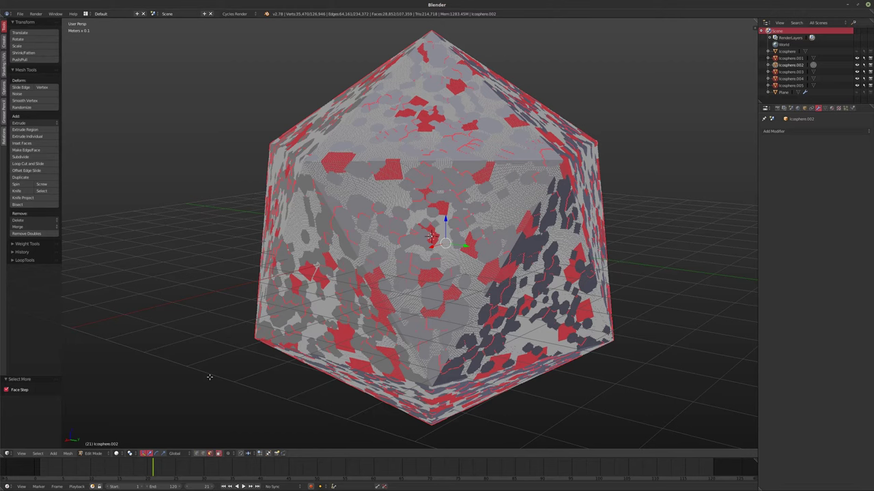
- Grow the face patches once more with Face Step on and separate them into a new object
{"action": "key", "text": "ctrl+KP_Add"}
{"action": "key", "text": "p"}
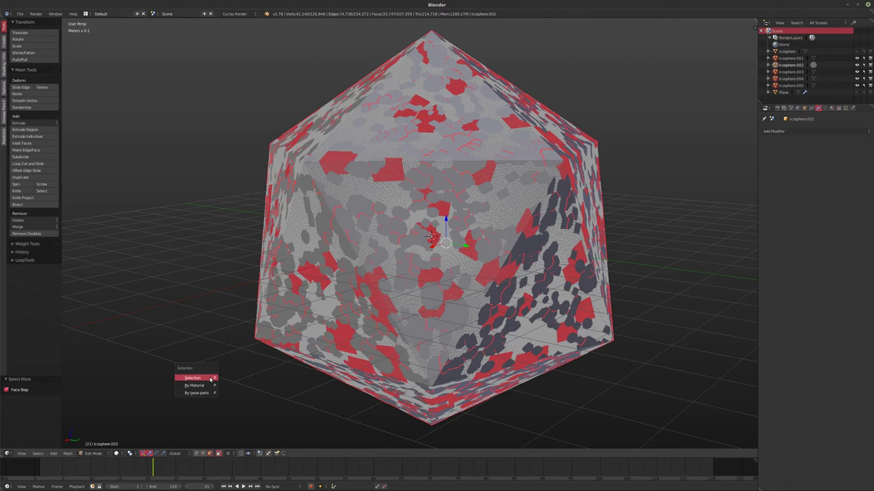
{"action": "key", "text": "Return"}
{"action": "middle_click_drag", "start_coordinate": [252, 364], "coordinate": [428, 285]}
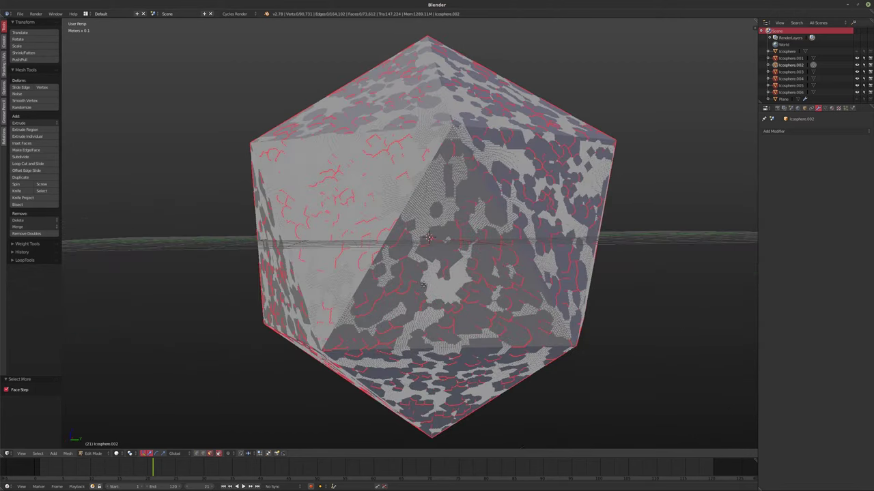
- Deselect everything, select a fresh random 0.260% of the remaining faces, and grow them with Face Step on
{"action": "middle_click_drag", "start_coordinate": [423, 209], "coordinate": [411, 257]}
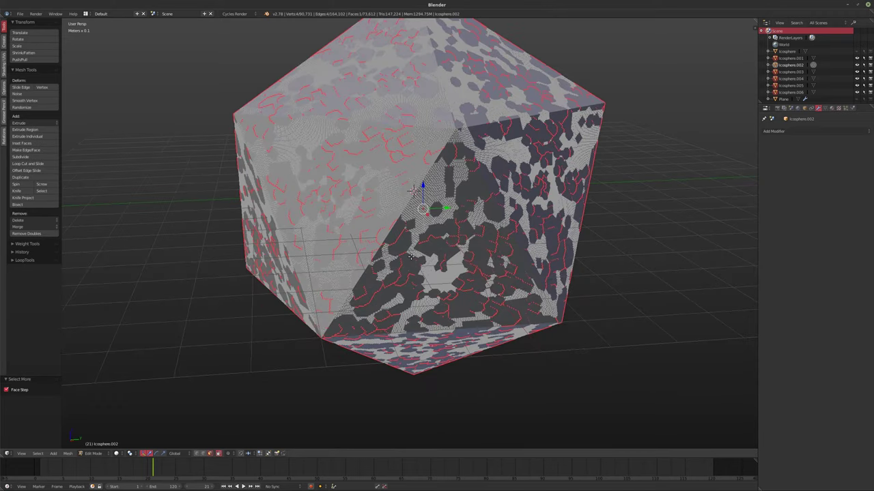
{"action": "key", "text": "a"}
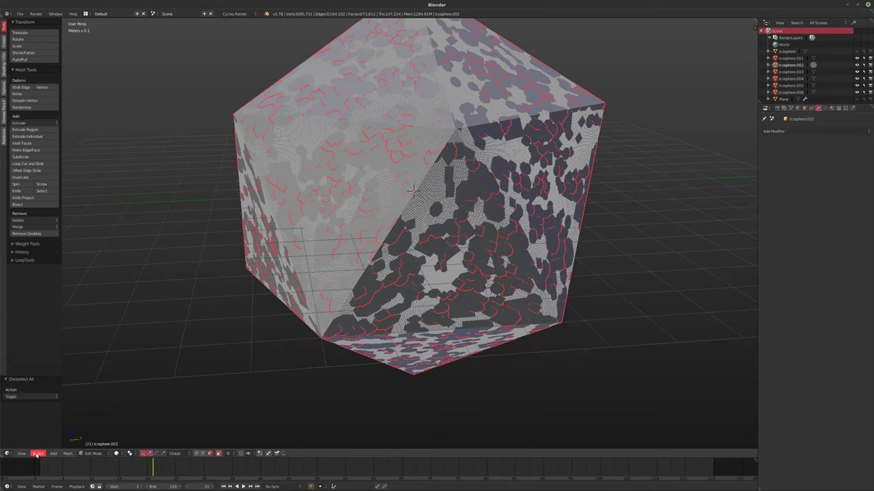
{"action": "left_click", "coordinate": [38, 453]}
{"action": "left_click", "coordinate": [63, 413]}
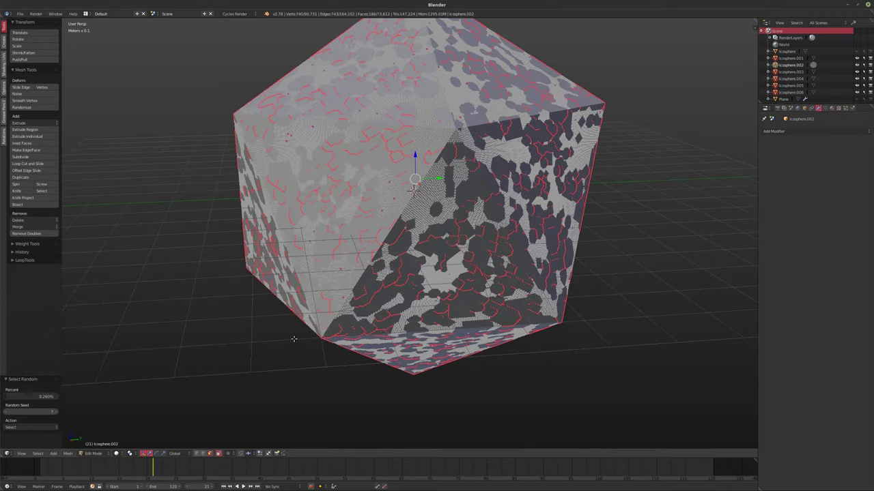
{"action": "key", "text": "ctrl+KP_Add"}
{"action": "key", "text": "ctrl+KP_Add"}
{"action": "key", "text": "ctrl+KP_Add"}
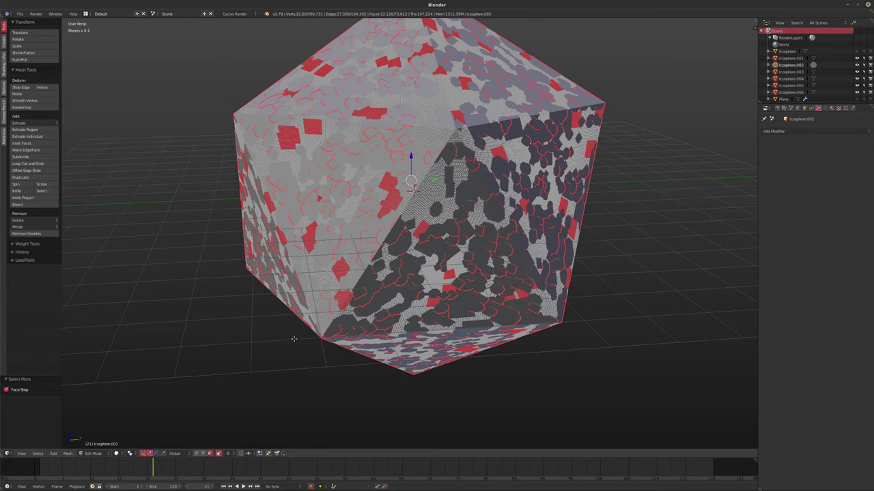
- Turn off Face Step, grow the patches further into rounded shapes, and separate them into a new object
{"action": "left_click", "coordinate": [51, 391]}
{"action": "middle_click_drag", "start_coordinate": [319, 275], "coordinate": [369, 268]}
{"action": "key", "text": "ctrl+KP_Add"}
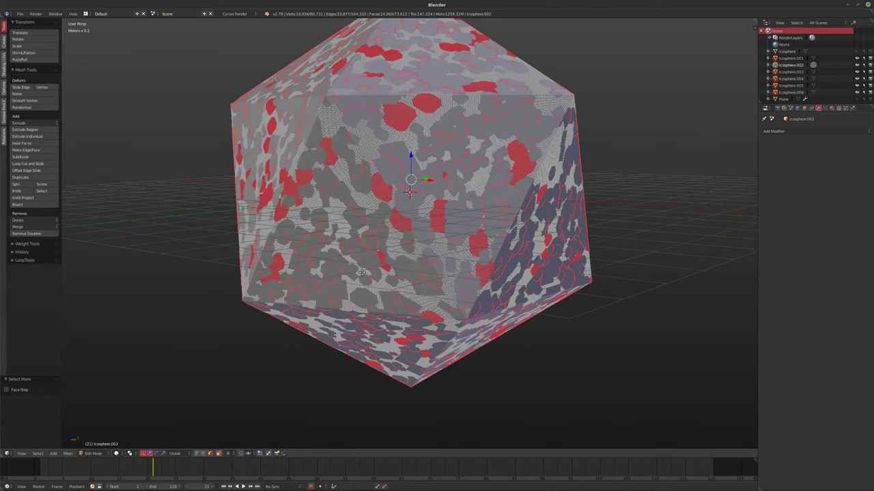
{"action": "key", "text": "ctrl+KP_Add"}
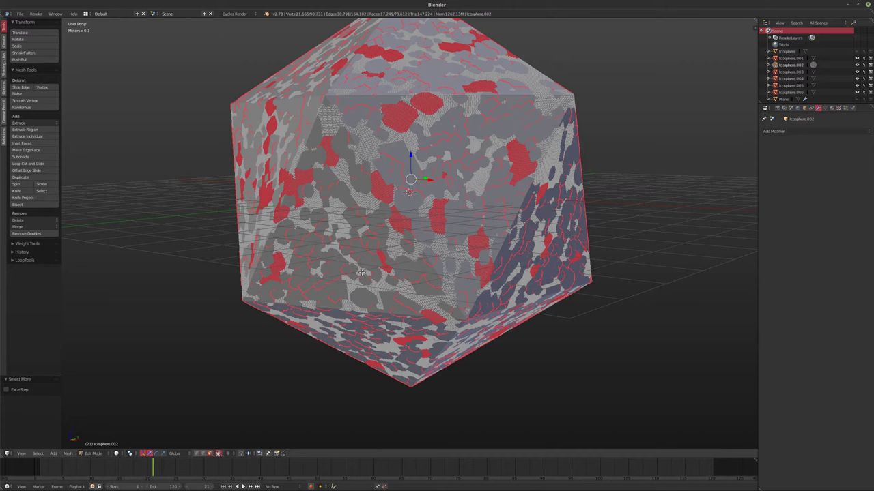
{"action": "key", "text": "p"}
{"action": "left_click", "coordinate": [348, 269]}
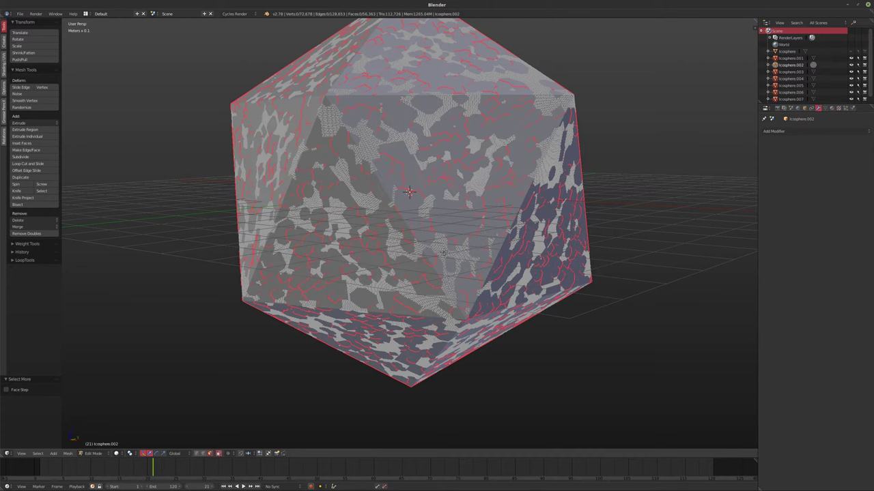
- Select another random 0.260% of the remaining icosphere faces and grow them with Face Step off
{"action": "middle_click_drag", "start_coordinate": [375, 260], "coordinate": [431, 260]}
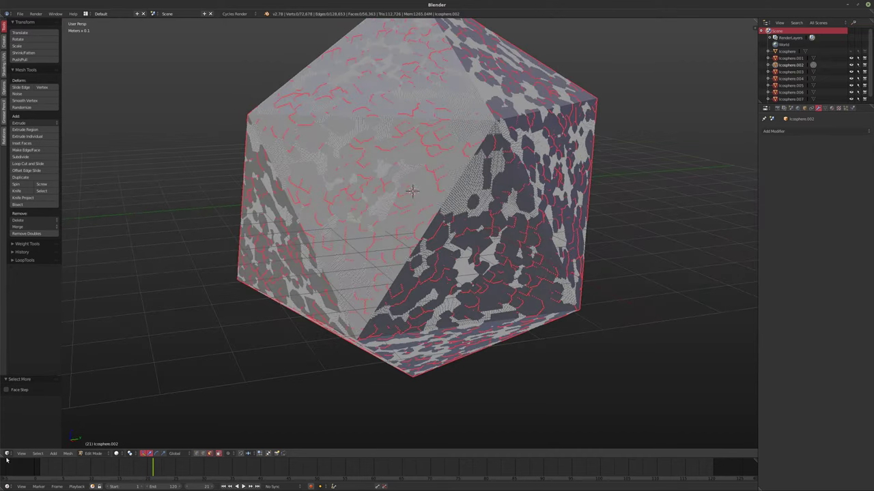
{"action": "left_click", "coordinate": [38, 454]}
{"action": "left_click", "coordinate": [54, 453]}
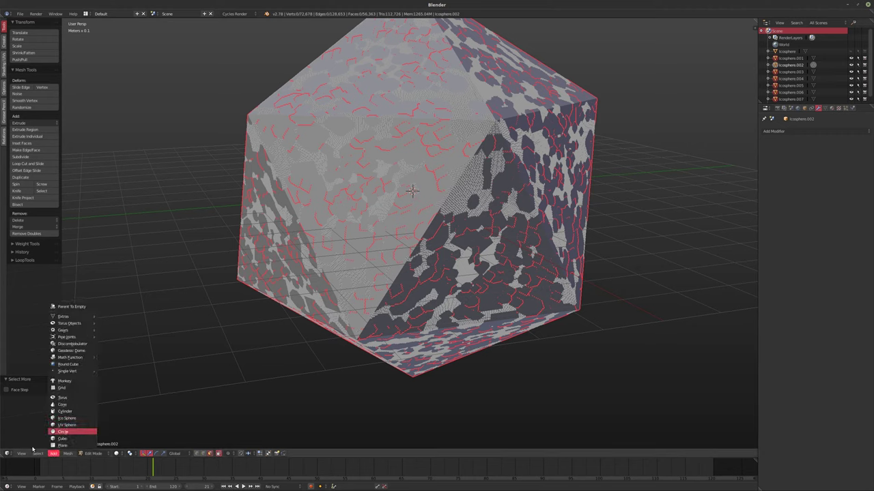
{"action": "mouse_move", "coordinate": [38, 453]}
{"action": "left_click", "coordinate": [58, 412]}
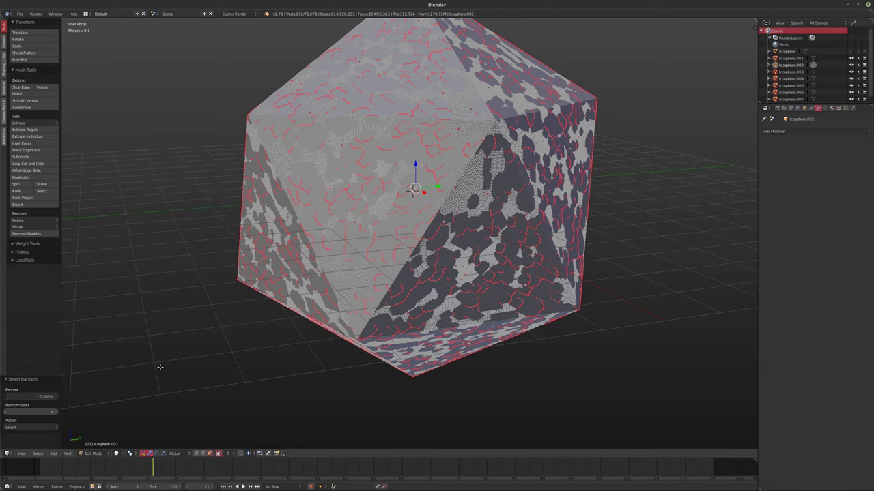
{"action": "key", "text": "ctrl+KP_Add"}
{"action": "key", "text": "ctrl+KP_Add"}
{"action": "key", "text": "ctrl+KP_Add"}
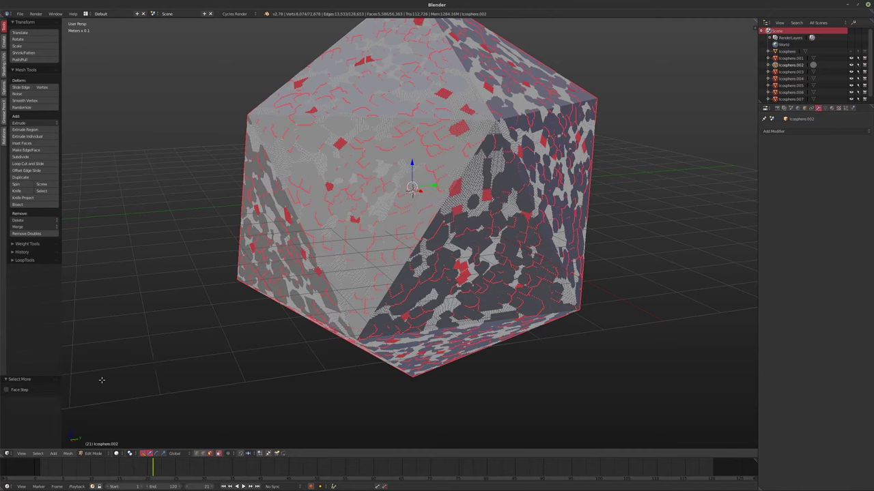
- Turn on Face Step, grow the selection into larger irregular patches, and separate them into a new object
{"action": "key", "text": "ctrl+KP_Add"}
{"action": "key", "text": "ctrl+KP_Add"}
{"action": "key", "text": "ctrl+KP_Add"}
{"action": "key", "text": "ctrl+KP_Add"}
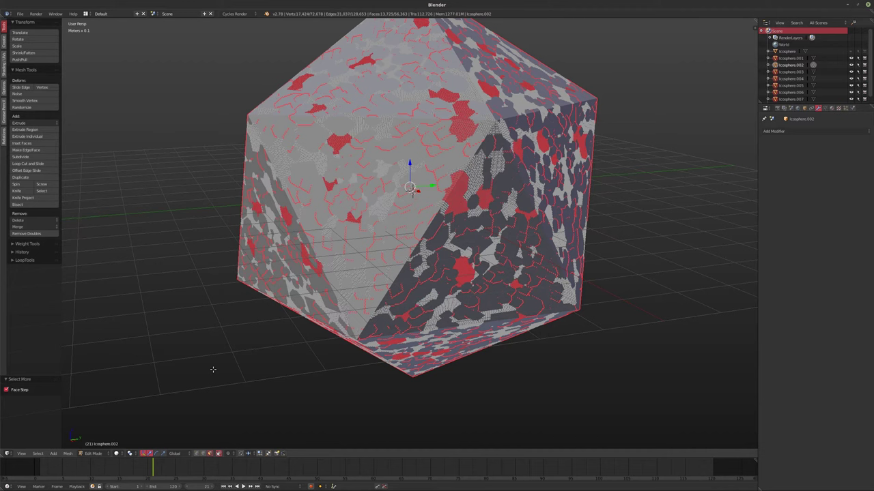
{"action": "middle_click_drag", "start_coordinate": [350, 183], "coordinate": [394, 171]}
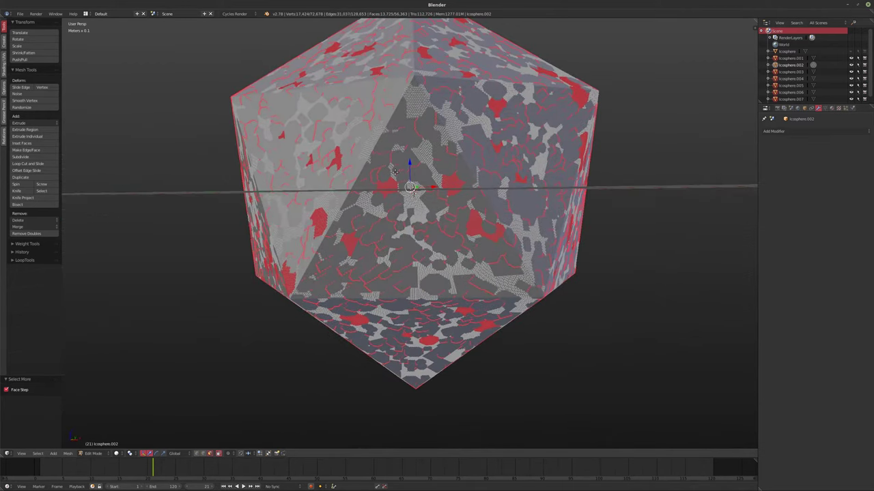
{"action": "key", "text": "ctrl+KP_Add"}
{"action": "key", "text": "x"}
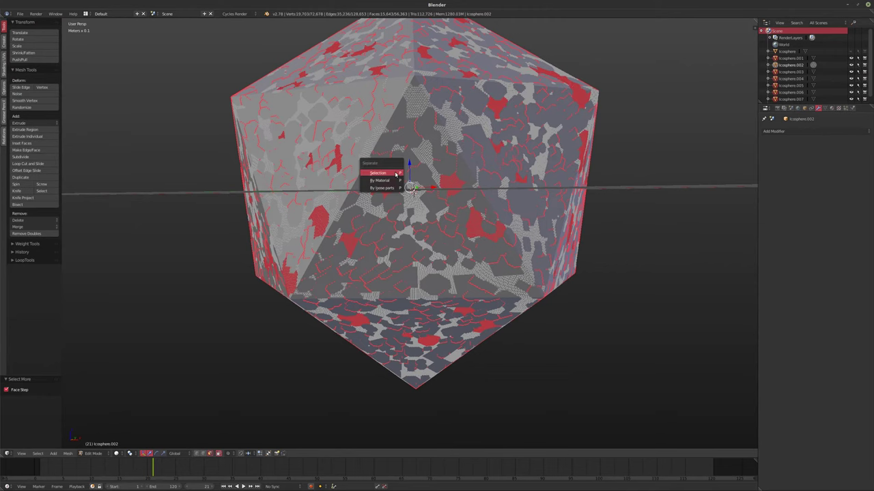
{"action": "left_click", "coordinate": [396, 175]}
{"action": "middle_click_drag", "start_coordinate": [395, 174], "coordinate": [441, 231]}
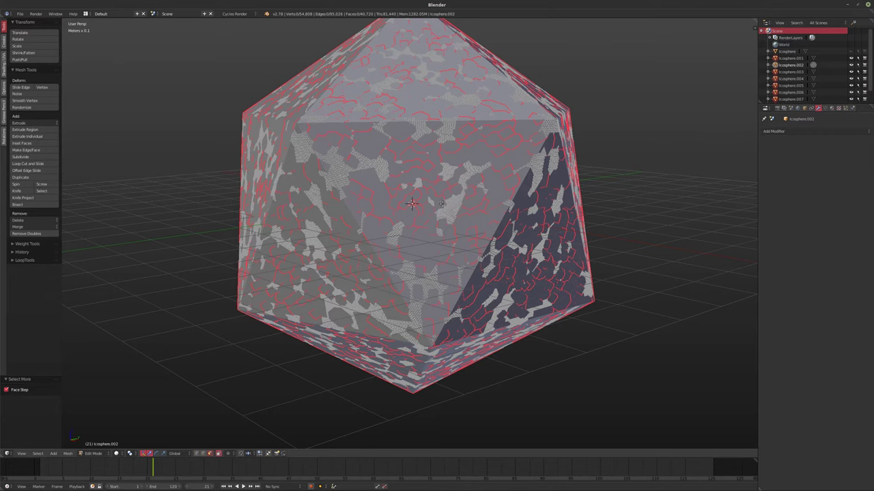
- Select the linked faces of one leftover shell region to check its extent, and deselect everything
{"action": "middle_click_drag", "start_coordinate": [288, 186], "coordinate": [364, 203]}
{"action": "scroll", "coordinate": [358, 206], "scroll_direction": "up", "scroll_amount": 6}
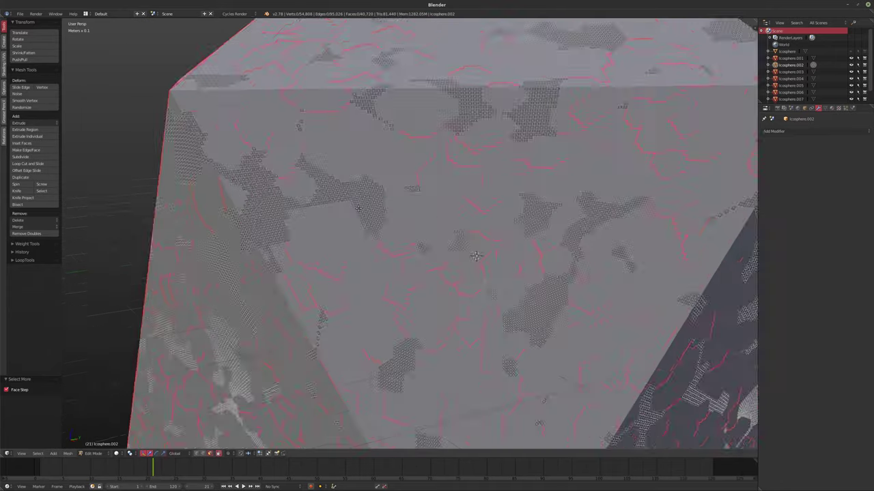
{"action": "key", "text": "l"}
{"action": "scroll", "coordinate": [357, 209], "scroll_direction": "down", "scroll_amount": 6}
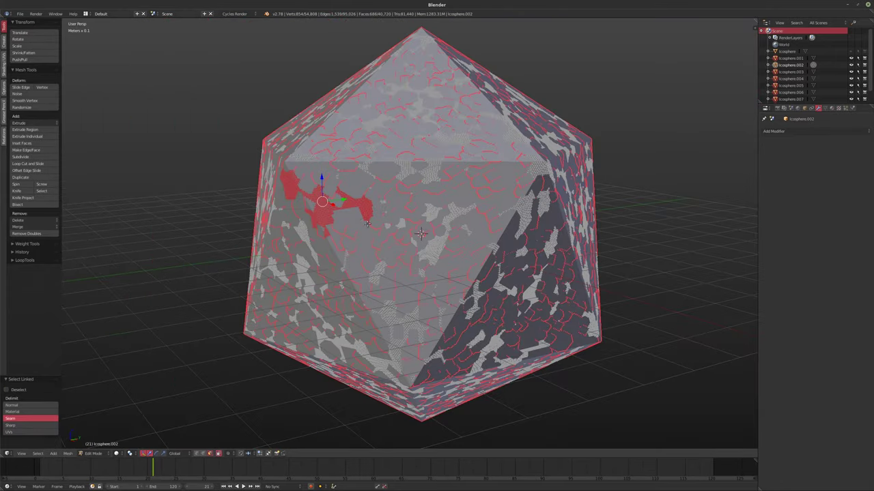
{"action": "mouse_move", "coordinate": [367, 226]}
{"action": "middle_mouse_down"}
{"action": "mouse_move", "coordinate": [344, 227]}
{"action": "mouse_move", "coordinate": [363, 226]}
{"action": "middle_mouse_up"}
{"action": "key", "text": "a"}
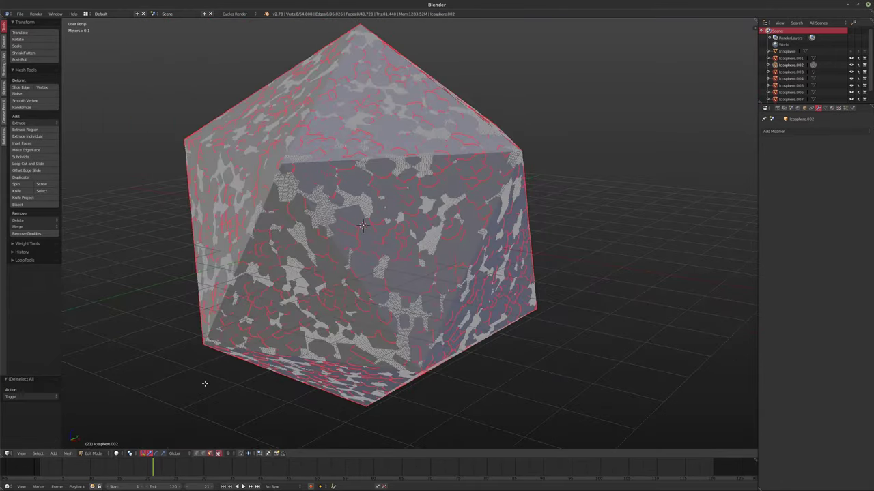
- Select a random 0.260% of the leftover icosphere faces and grow them with Face Step on
{"action": "left_click", "coordinate": [37, 454]}
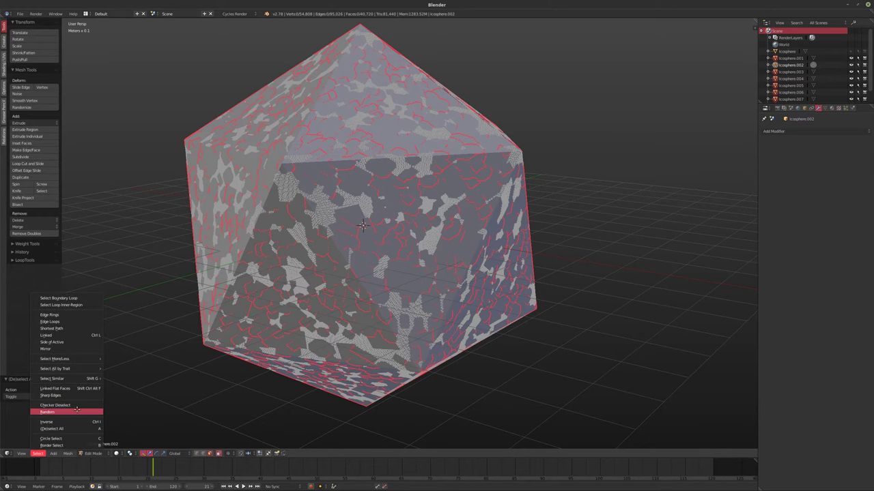
{"action": "left_click", "coordinate": [47, 412]}
{"action": "key", "text": "ctrl+KP_Add"}
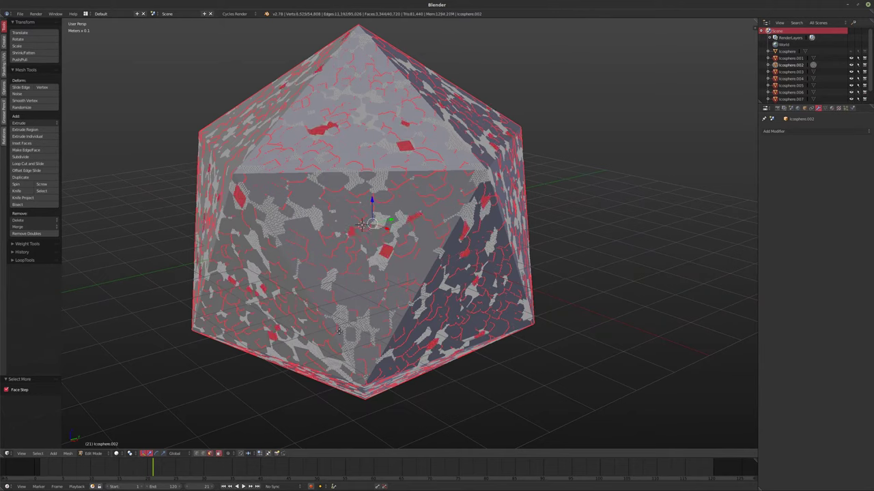
- Turn off Face Step, grow the small patches further, and separate them into a new object
{"action": "left_click", "coordinate": [20, 390]}
{"action": "key", "text": "ctrl+KP_Add"}
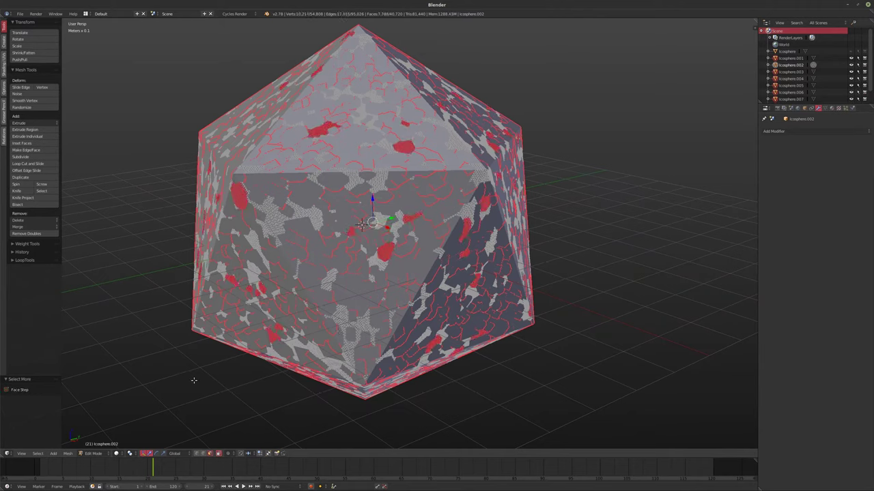
{"action": "middle_click_drag", "start_coordinate": [194, 380], "coordinate": [341, 297]}
{"action": "key", "text": "ctrl+KP_Add"}
{"action": "key", "text": "p"}
{"action": "left_click", "coordinate": [427, 298]}
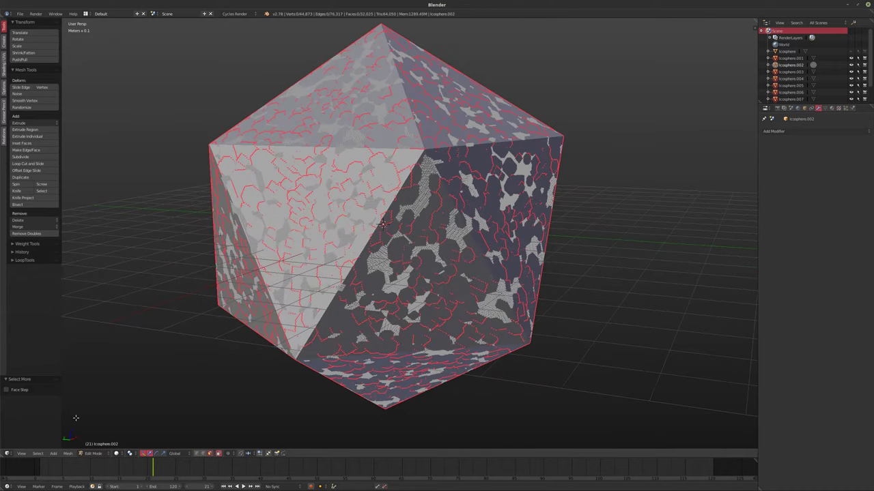
- Select a new random 0.260% of the leftover shell faces and grow them with Face Step off
{"action": "left_click", "coordinate": [37, 453]}
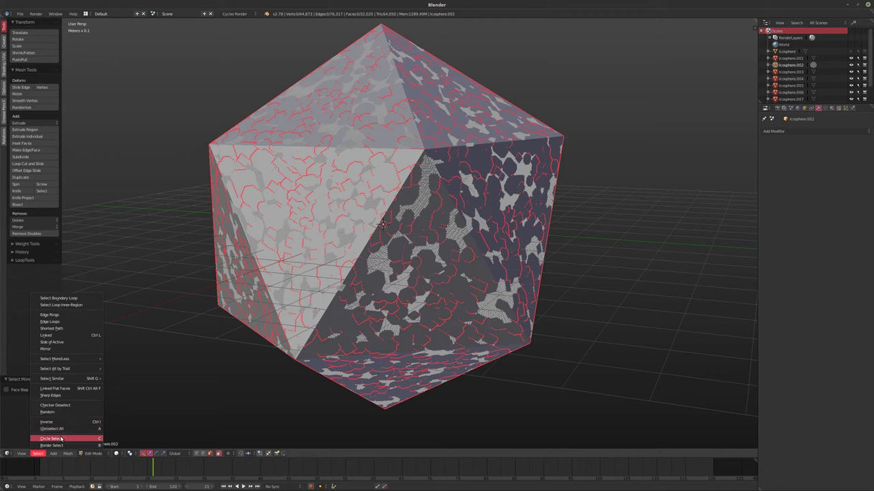
{"action": "left_click", "coordinate": [60, 412]}
{"action": "middle_click_drag", "start_coordinate": [326, 351], "coordinate": [311, 346]}
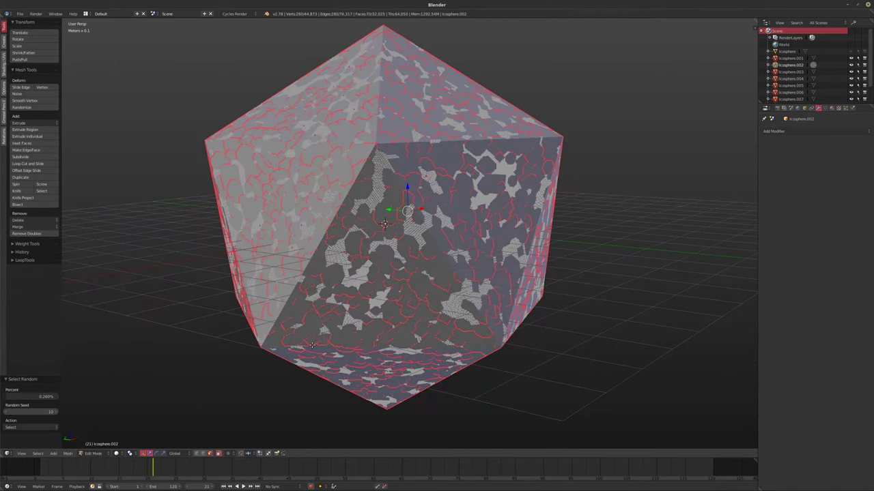
{"action": "key", "text": "ctrl+KP_Add"}
{"action": "key", "text": "ctrl+KP_Add"}
{"action": "key", "text": "ctrl+KP_Add"}
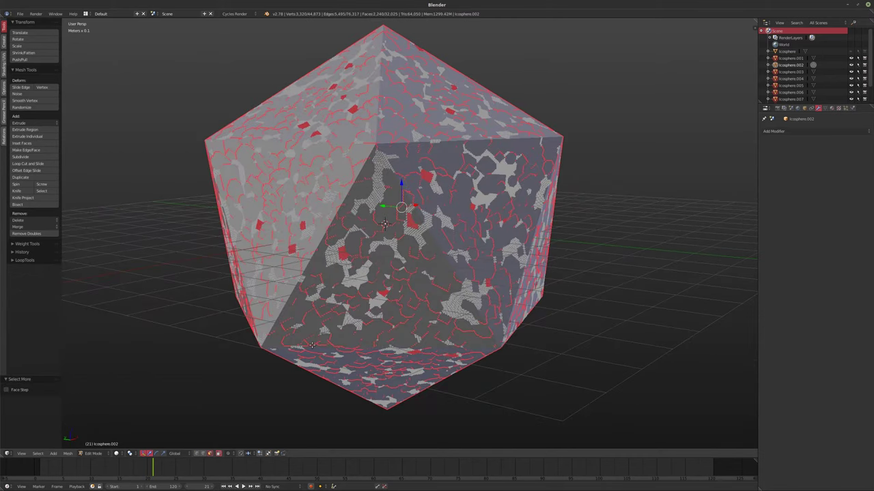
- Turn on Face Step, grow the patches further, and separate them into a new object
{"action": "left_click", "coordinate": [7, 390]}
{"action": "key", "text": "ctrl+KP_Add"}
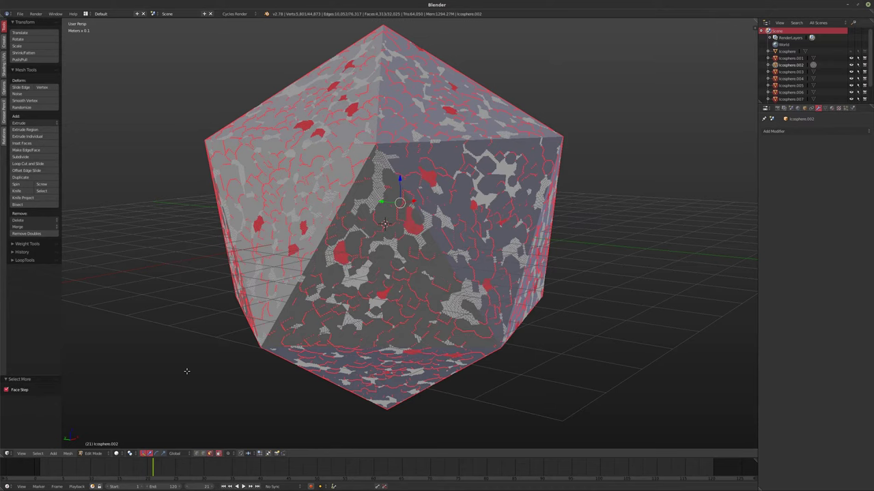
{"action": "key", "text": "ctrl+KP_Add"}
{"action": "middle_click_drag", "start_coordinate": [321, 307], "coordinate": [677, 262]}
{"action": "key", "text": "p"}
{"action": "left_click", "coordinate": [371, 304]}
- Return to Object Mode with everything deselected and unhide the original Icosphere object
{"action": "key", "text": "Tab"}
{"action": "key", "text": "a"}
{"action": "middle_click_drag", "start_coordinate": [585, 264], "coordinate": [816, 92]}
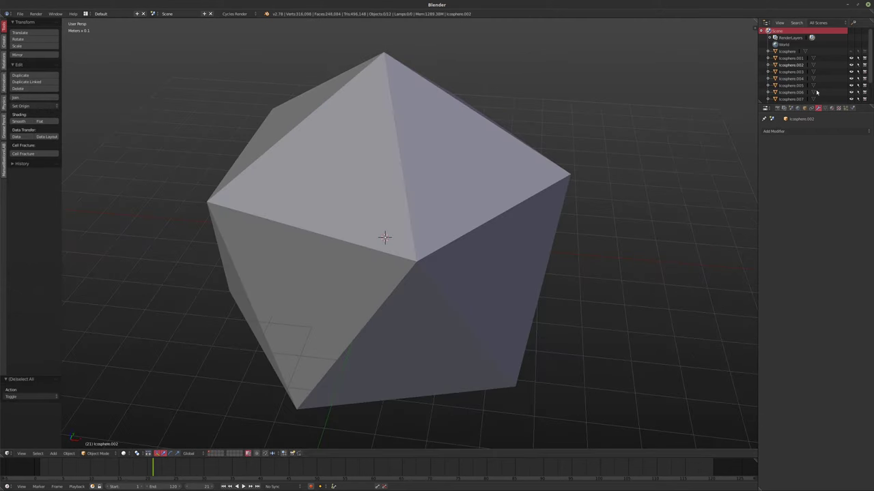
{"action": "left_click", "coordinate": [786, 51]}
{"action": "left_click", "coordinate": [851, 51]}
- Select one of the separated piece objects and examine its patches in wireframe shading, returning to solid shading
{"action": "middle_click_drag", "start_coordinate": [444, 163], "coordinate": [464, 157]}
{"action": "right_click", "coordinate": [463, 156]}
{"action": "key", "text": "z"}
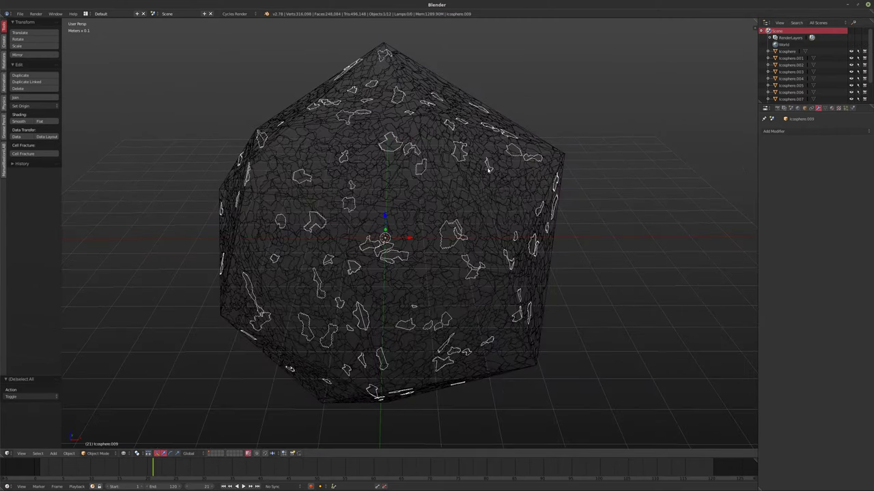
{"action": "key", "text": "z"}
- Select the original Icosphere object and inspect it up close, toggling wireframe shading on and off
{"action": "right_click", "coordinate": [461, 185]}
{"action": "middle_click_drag", "start_coordinate": [460, 185], "coordinate": [367, 179]}
{"action": "scroll", "coordinate": [366, 179], "scroll_direction": "up", "scroll_amount": 3}
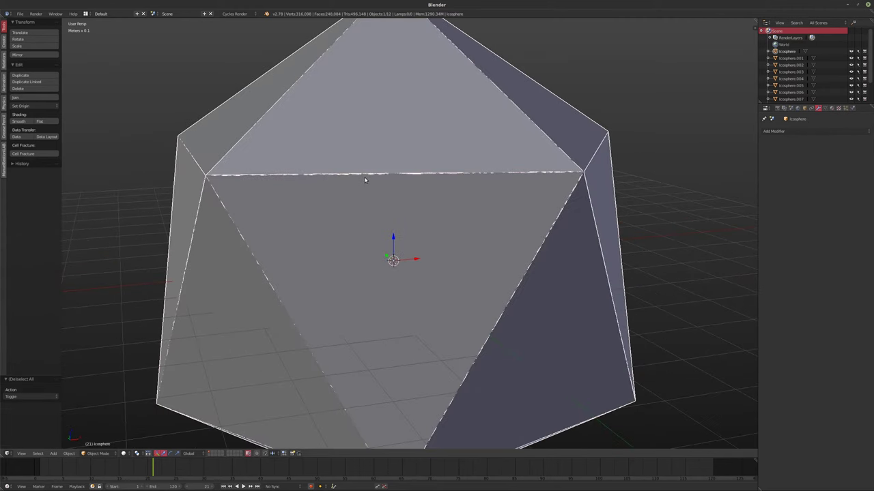
{"action": "key", "text": "z"}
{"action": "key", "text": "z"}
{"action": "scroll", "coordinate": [422, 179], "scroll_direction": "up", "scroll_amount": 6}
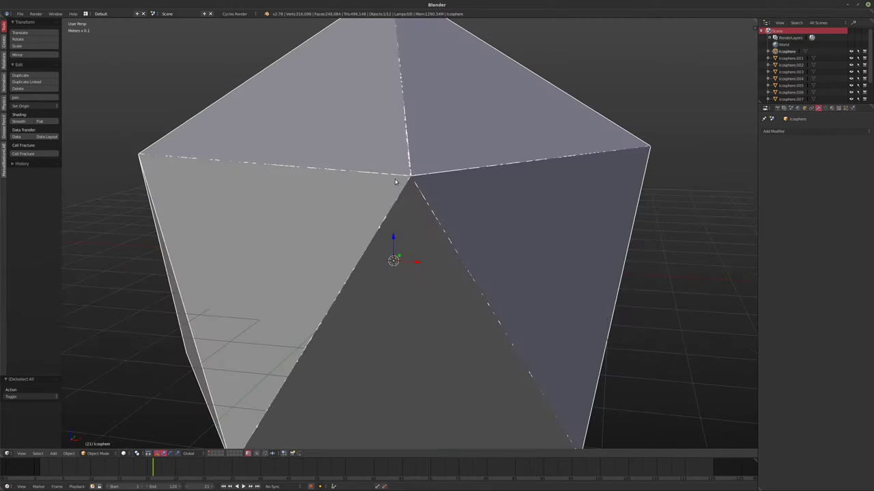
- Hide the original Icosphere object so only the separated surface pieces remain displayed
{"action": "scroll", "coordinate": [380, 175], "scroll_direction": "down", "scroll_amount": 8}
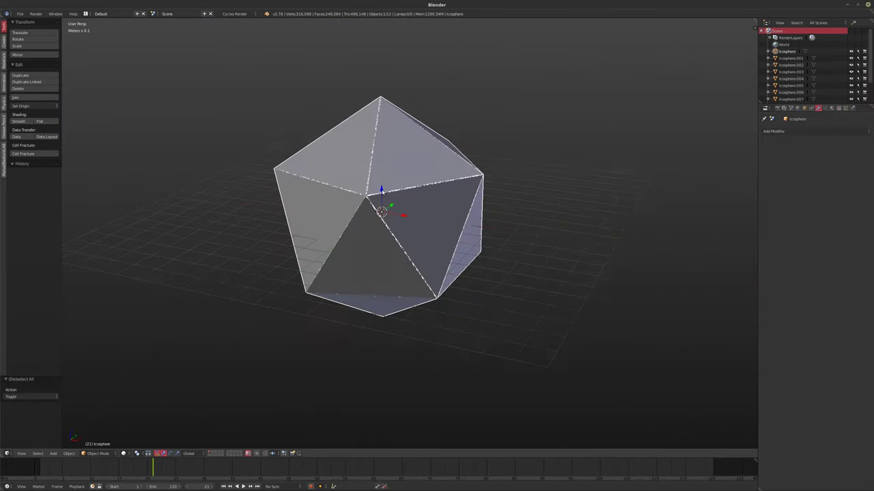
{"action": "middle_click_drag", "start_coordinate": [380, 175], "coordinate": [379, 182]}
{"action": "key", "text": "h"}
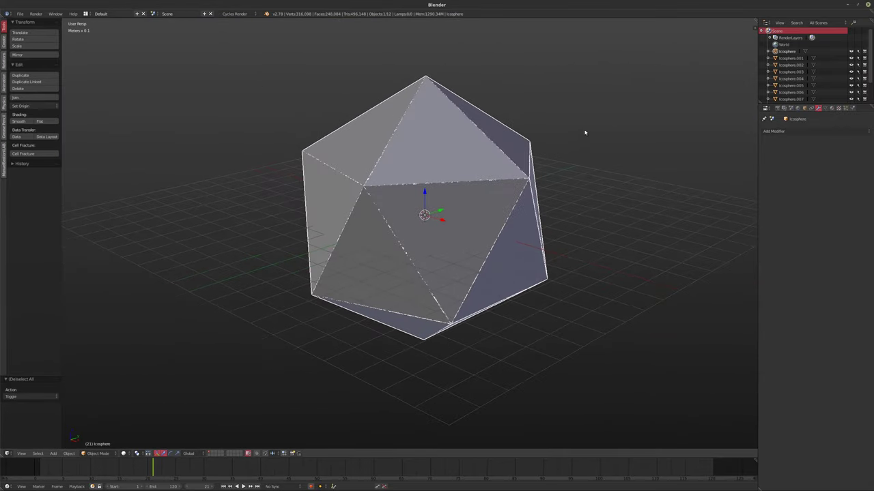
- Make Icosphere.001 the active object, select all the visible separated pieces, and join them into it as a single object
{"action": "key", "text": "a"}
{"action": "left_click", "coordinate": [791, 58]}
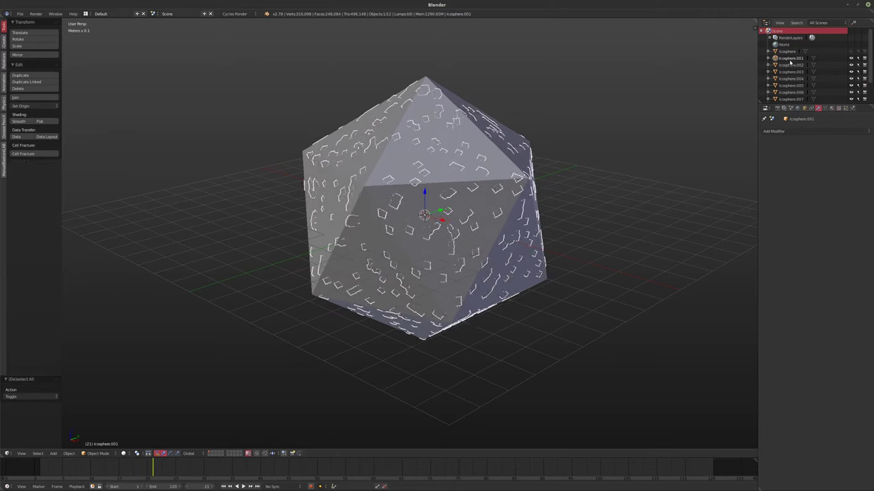
{"action": "key", "text": "KP_Decimal"}
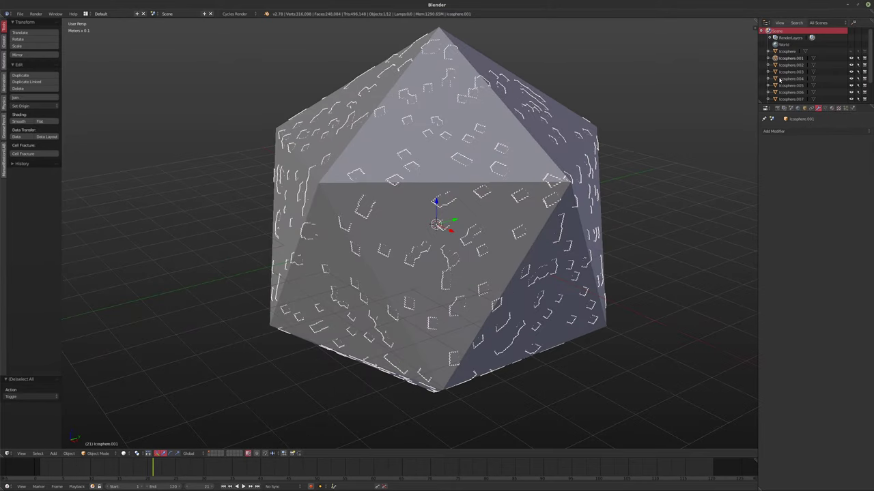
{"action": "scroll", "coordinate": [541, 181], "scroll_direction": "down", "scroll_amount": 3}
{"action": "key", "text": "a"}
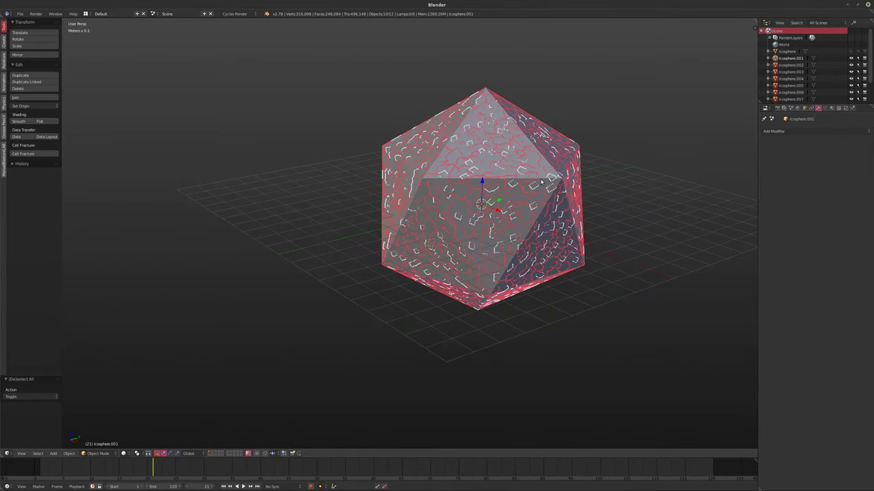
{"action": "key", "text": "ctrl+j"}
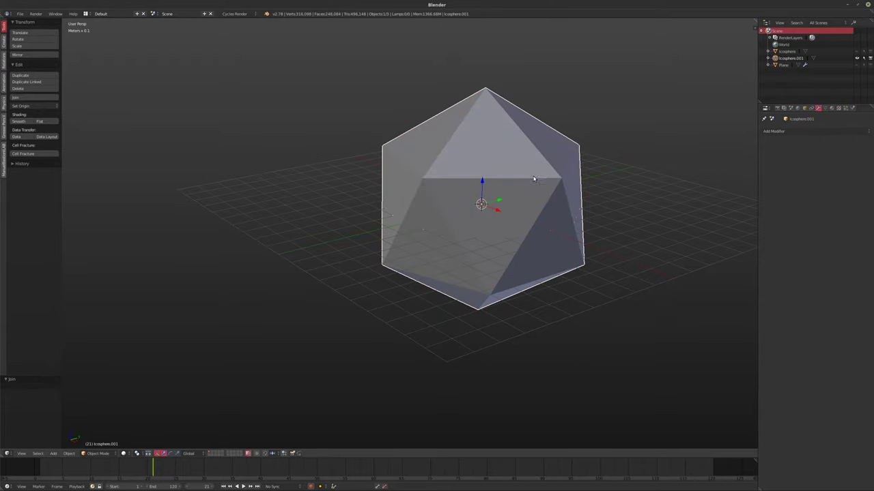
- Examine the fractured icosphere from several angles, comparing its wireframe and solid display
{"action": "middle_click_drag", "start_coordinate": [534, 179], "coordinate": [513, 175]}
{"action": "scroll", "coordinate": [489, 189], "scroll_direction": "up", "scroll_amount": 4}
{"action": "key", "text": "z"}
{"action": "scroll", "coordinate": [505, 195], "scroll_direction": "up", "scroll_amount": 2}
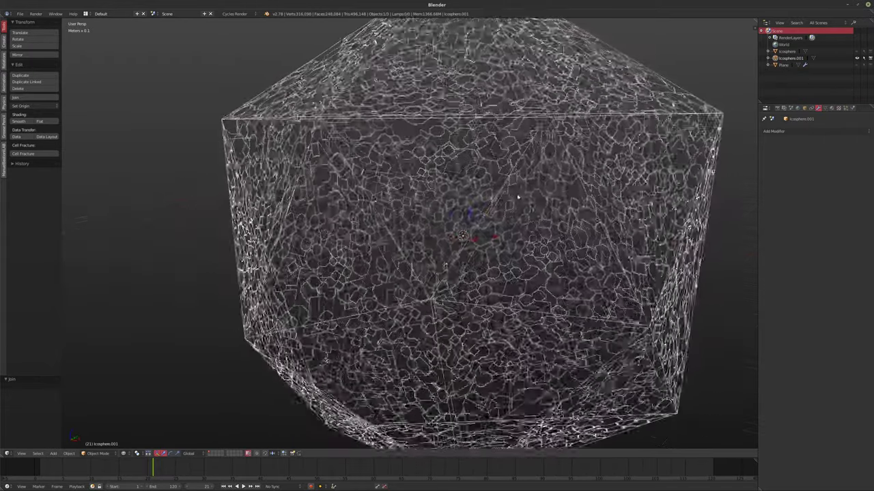
{"action": "scroll", "coordinate": [522, 199], "scroll_direction": "up", "scroll_amount": 4}
{"action": "key", "text": "z"}
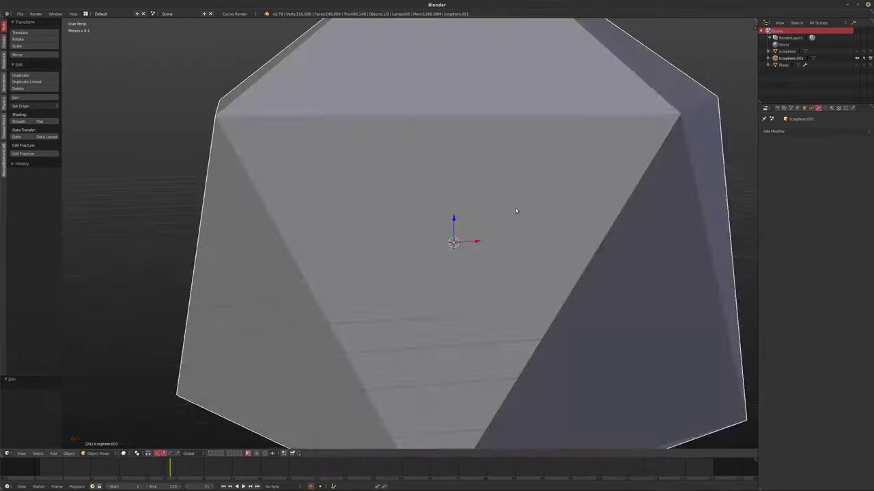
{"action": "scroll", "coordinate": [516, 211], "scroll_direction": "down", "scroll_amount": 4}
{"action": "scroll", "coordinate": [501, 211], "scroll_direction": "up", "scroll_amount": 4}
{"action": "scroll", "coordinate": [501, 213], "scroll_direction": "down", "scroll_amount": 4}
{"action": "middle_click_drag", "start_coordinate": [501, 214], "coordinate": [728, 155]}
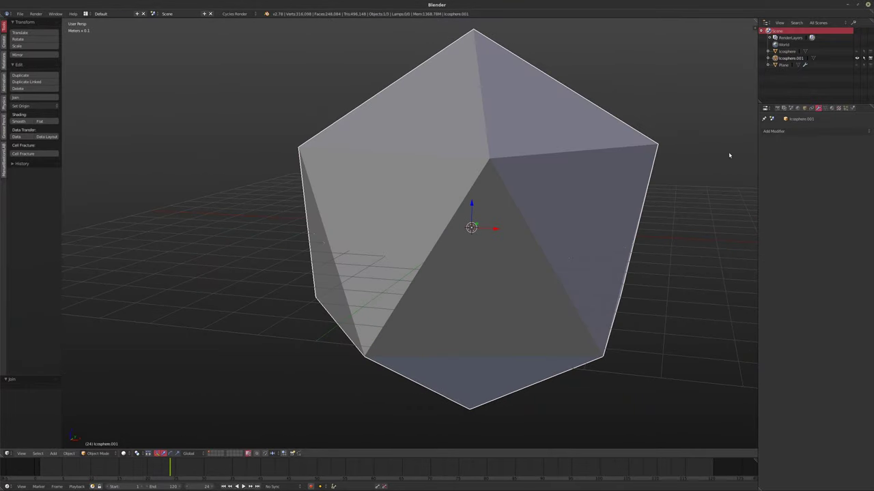
- Add a Displace modifier to the fractured icosphere with midlevel 0.000 and strength 0.190
{"action": "left_click", "coordinate": [782, 130]}
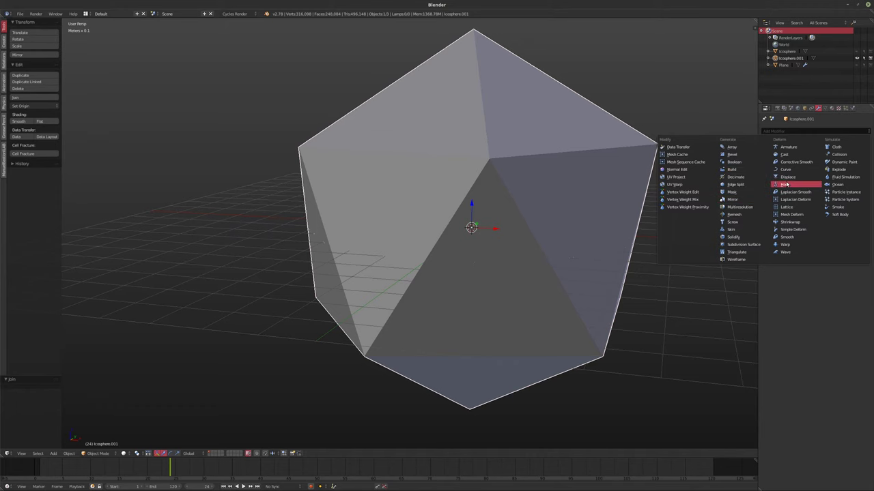
{"action": "left_click", "coordinate": [785, 177]}
{"action": "middle_click_drag", "start_coordinate": [569, 203], "coordinate": [537, 195]}
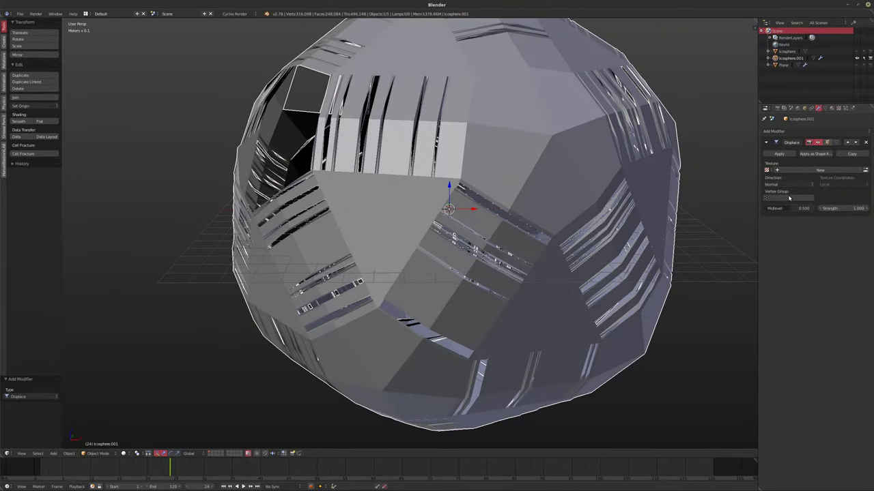
{"action": "left_click_drag", "start_coordinate": [829, 208], "coordinate": [778, 208]}
{"action": "mouse_move", "coordinate": [843, 208]}
{"action": "left_mouse_down"}
{"action": "mouse_move", "coordinate": [825, 208]}
{"action": "mouse_move", "coordinate": [849, 208]}
{"action": "mouse_move", "coordinate": [839, 208]}
{"action": "left_mouse_up"}
- Inspect the displaced icosphere's gaps and edges in wireframe and solid display from different angles
{"action": "key", "text": "z"}
{"action": "mouse_move", "coordinate": [510, 188]}
{"action": "middle_mouse_down"}
{"action": "mouse_move", "coordinate": [543, 199]}
{"action": "mouse_move", "coordinate": [526, 191]}
{"action": "middle_mouse_up"}
{"action": "key", "text": "z"}
{"action": "scroll", "coordinate": [634, 207], "scroll_direction": "up", "scroll_amount": 2}
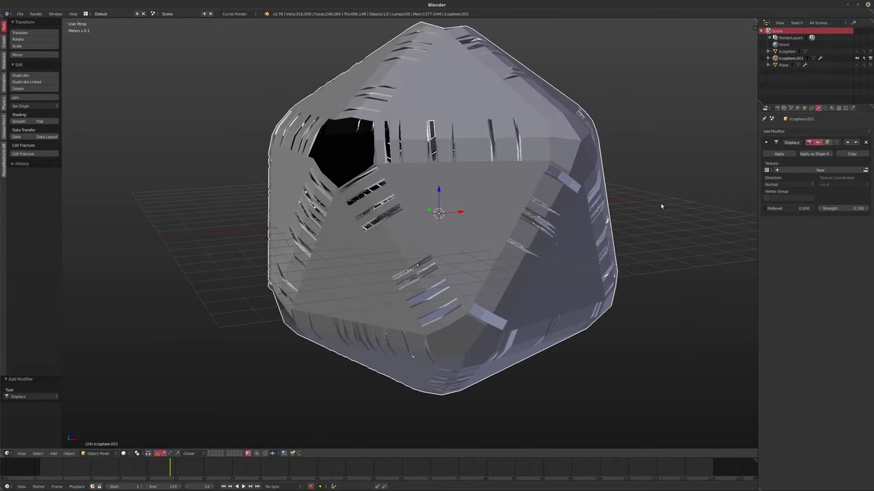
{"action": "middle_click_drag", "start_coordinate": [661, 206], "coordinate": [548, 214]}
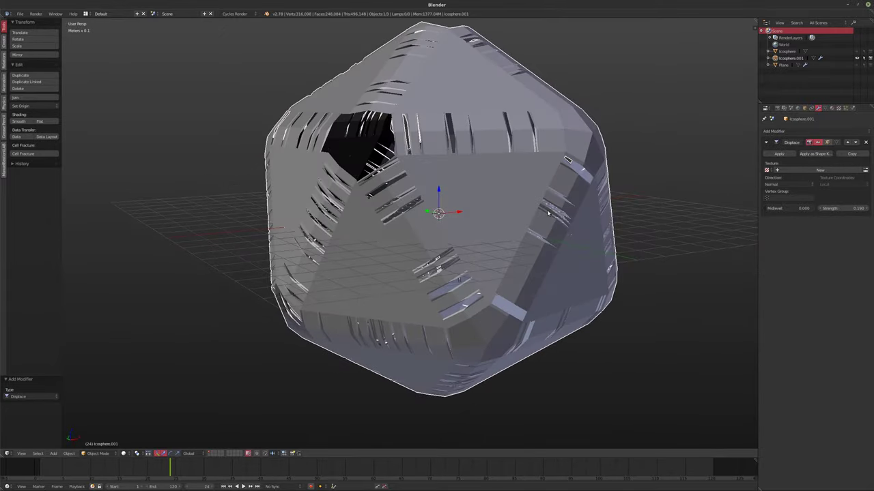
{"action": "middle_click_drag", "start_coordinate": [548, 214], "coordinate": [530, 222]}
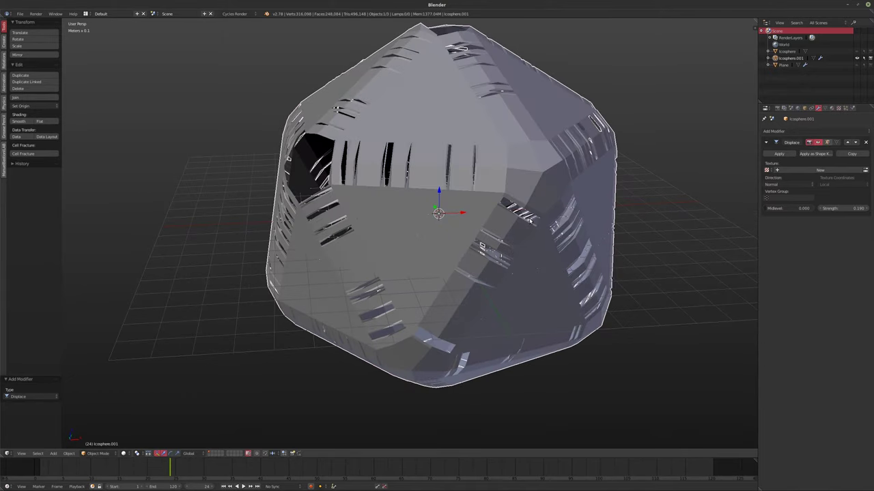
{"action": "middle_click_drag", "start_coordinate": [530, 220], "coordinate": [534, 217]}
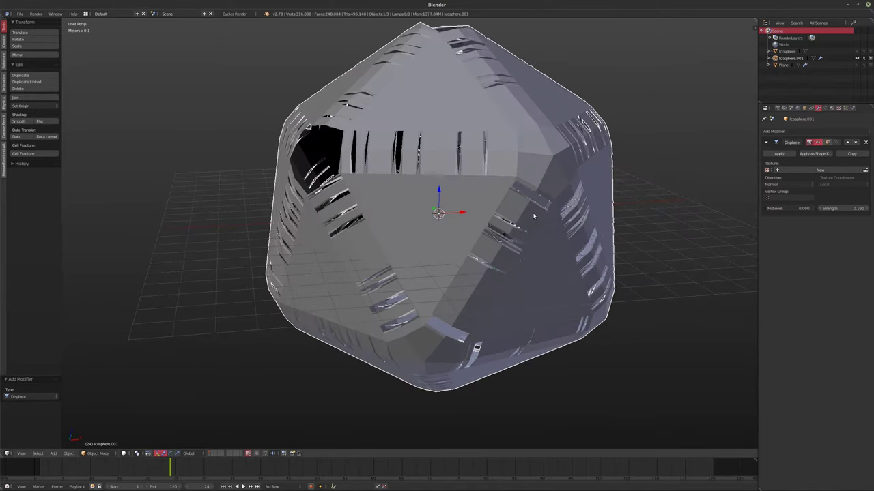
- Make the icosphere a Dynamic Paint canvas and place the Dynamic Paint modifier above Displace in the stack
{"action": "left_click", "coordinate": [851, 108]}
{"action": "left_click", "coordinate": [786, 162]}
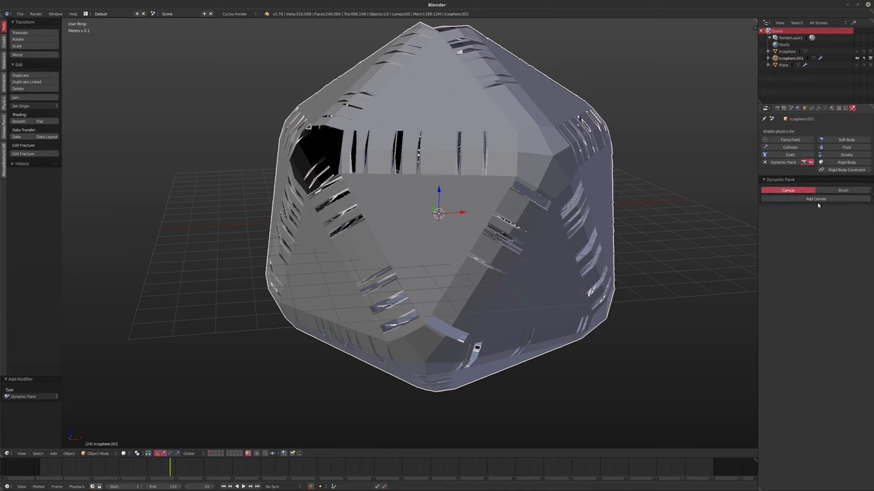
{"action": "left_click", "coordinate": [844, 199]}
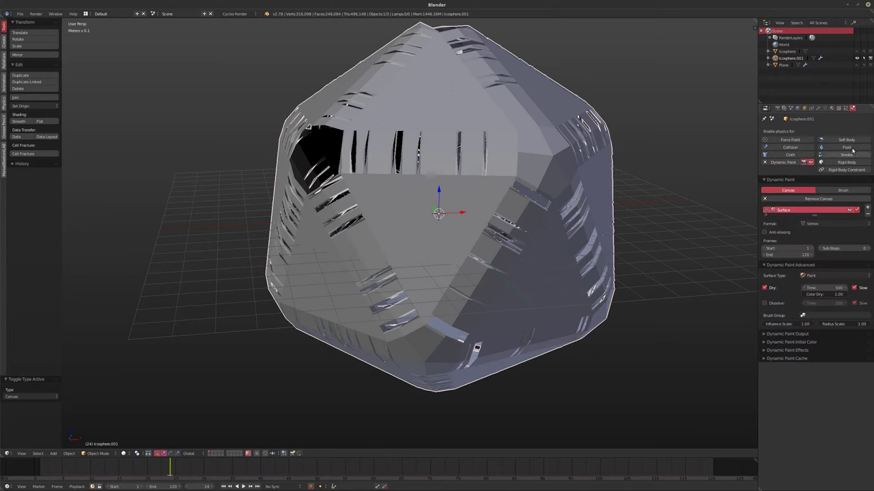
{"action": "left_click", "coordinate": [819, 108]}
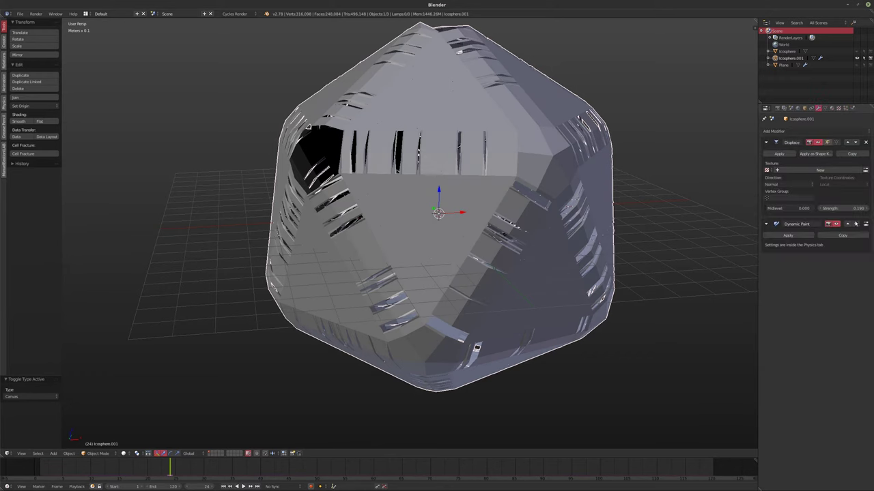
{"action": "left_click", "coordinate": [847, 219]}
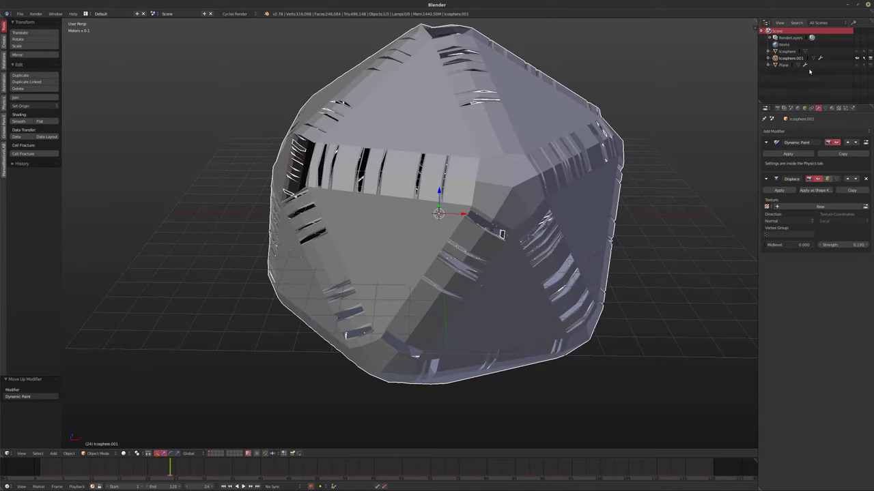
- Create a vertex group named dp_weight on the icosphere's mesh
{"action": "left_click", "coordinate": [825, 108]}
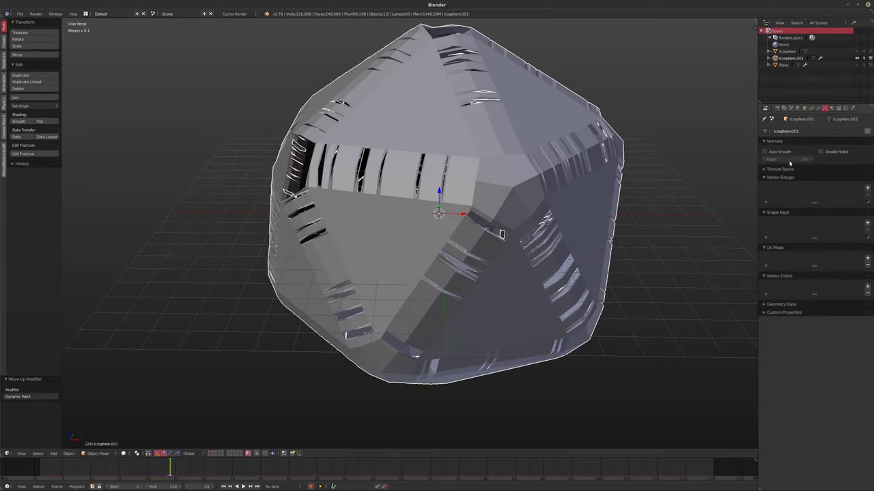
{"action": "left_click", "coordinate": [866, 188]}
{"action": "double_click", "coordinate": [796, 190]}
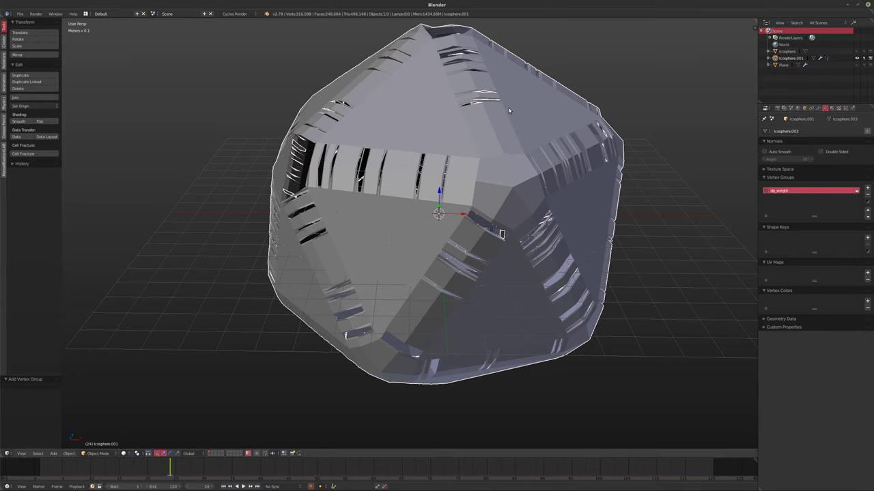
- Add a Round Cube mesh inside the icosphere and scale its geometry to about 0.235 in edit mode
{"action": "middle_click_drag", "start_coordinate": [519, 157], "coordinate": [479, 118]}
{"action": "mouse_move", "coordinate": [469, 160]}
{"action": "middle_mouse_down"}
{"action": "mouse_move", "coordinate": [520, 145]}
{"action": "mouse_move", "coordinate": [491, 176]}
{"action": "mouse_move", "coordinate": [497, 168]}
{"action": "middle_mouse_up"}
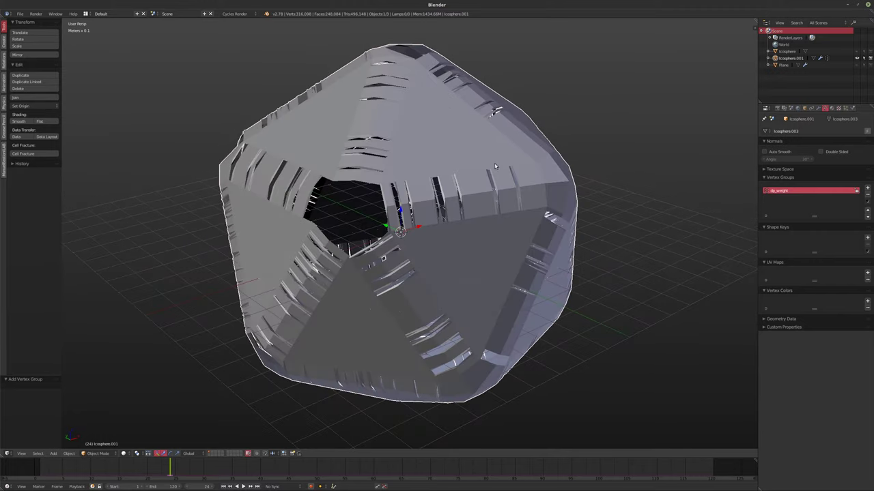
{"action": "key", "text": "z"}
{"action": "key", "text": "z"}
{"action": "middle_click_drag", "start_coordinate": [471, 196], "coordinate": [491, 197]}
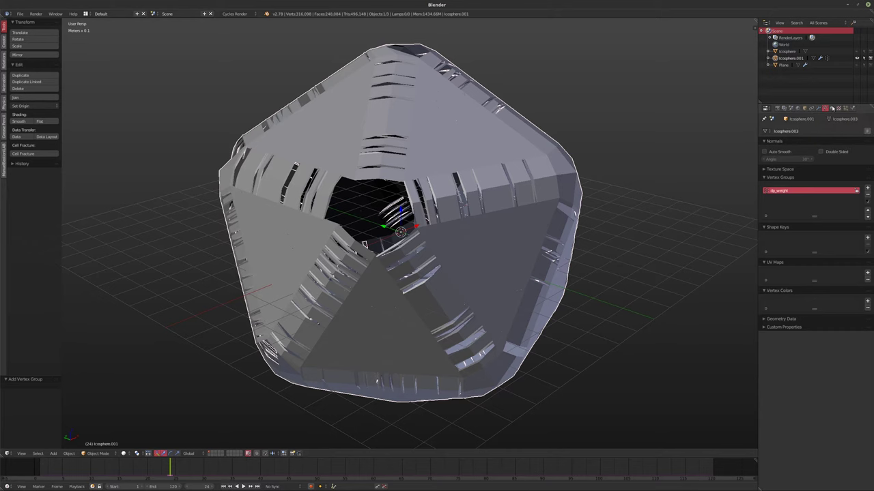
{"action": "middle_click_drag", "start_coordinate": [518, 226], "coordinate": [584, 259]}
{"action": "key", "text": "shift+a"}
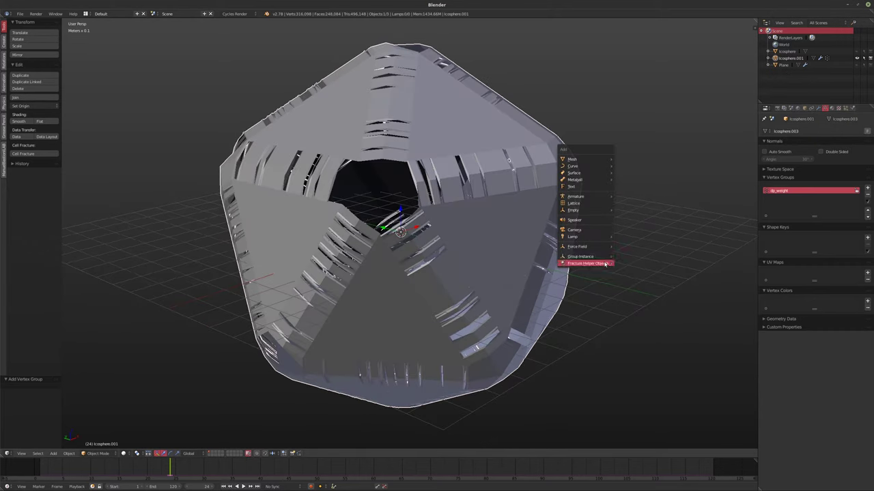
{"action": "mouse_move", "coordinate": [577, 161]}
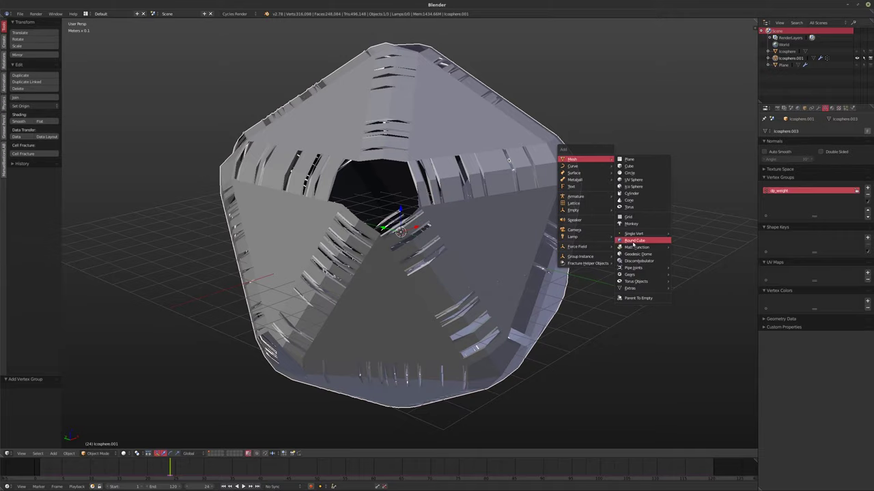
{"action": "left_click", "coordinate": [634, 240]}
{"action": "key", "text": "Tab"}
{"action": "key", "text": "s"}
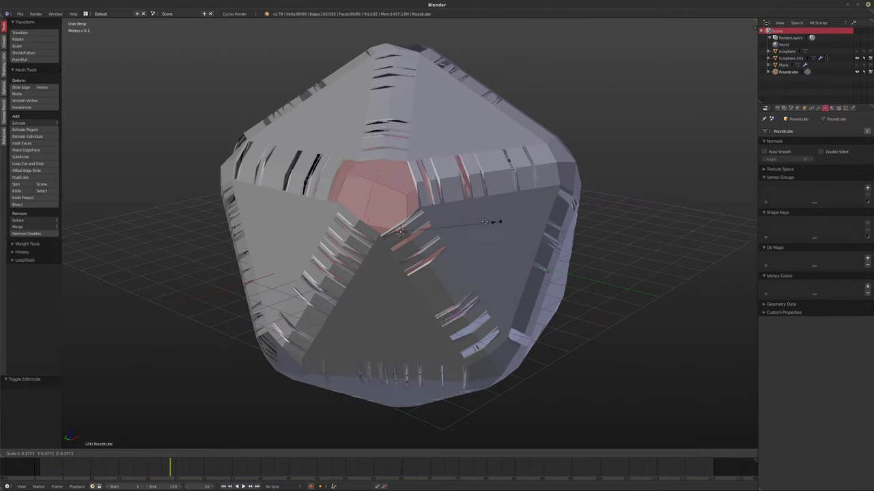
{"action": "left_click", "coordinate": [459, 222]}
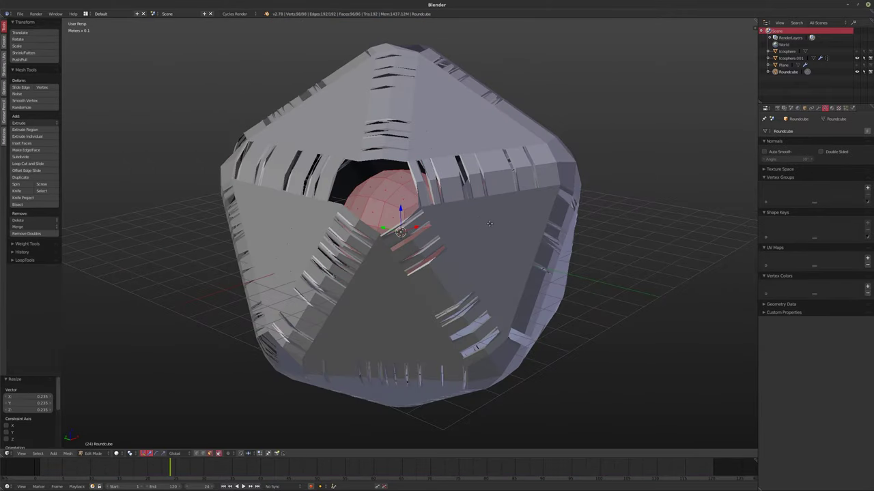
- Move the round cube in object mode out beside the icosphere, about 77 cm in X, -67 cm in Y and 33 cm in Z
{"action": "key", "text": "Tab"}
{"action": "key", "text": "g"}
{"action": "left_click", "coordinate": [713, 140]}
{"action": "middle_click_drag", "start_coordinate": [713, 139], "coordinate": [601, 208]}
- Enable Dynamic Paint on the round cube and add it as a brush
{"action": "left_click", "coordinate": [851, 108]}
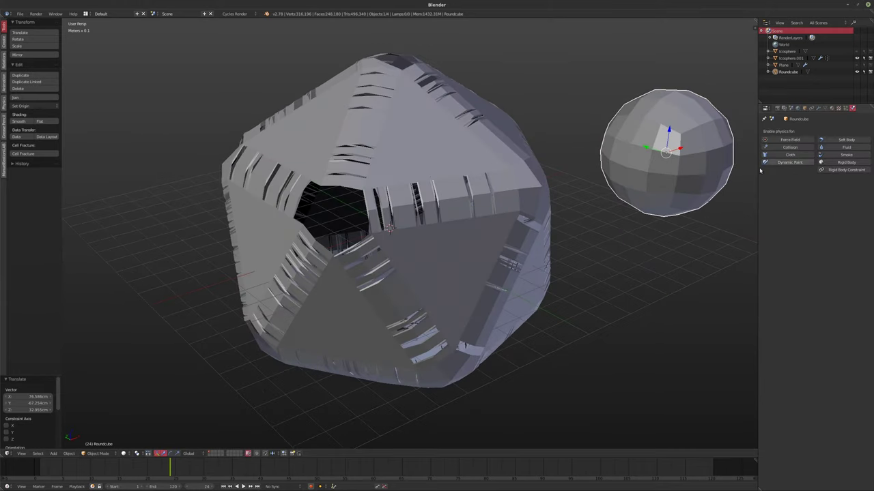
{"action": "left_click", "coordinate": [804, 163]}
{"action": "left_click", "coordinate": [843, 190]}
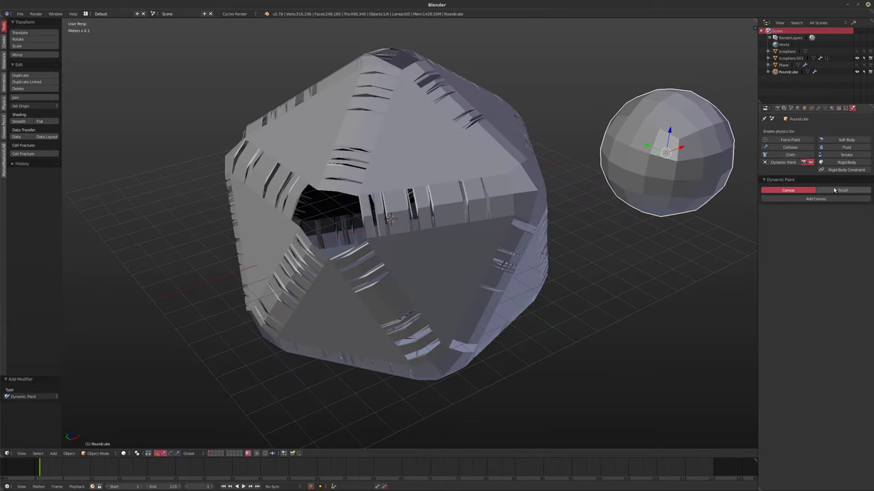
{"action": "left_click", "coordinate": [816, 198]}
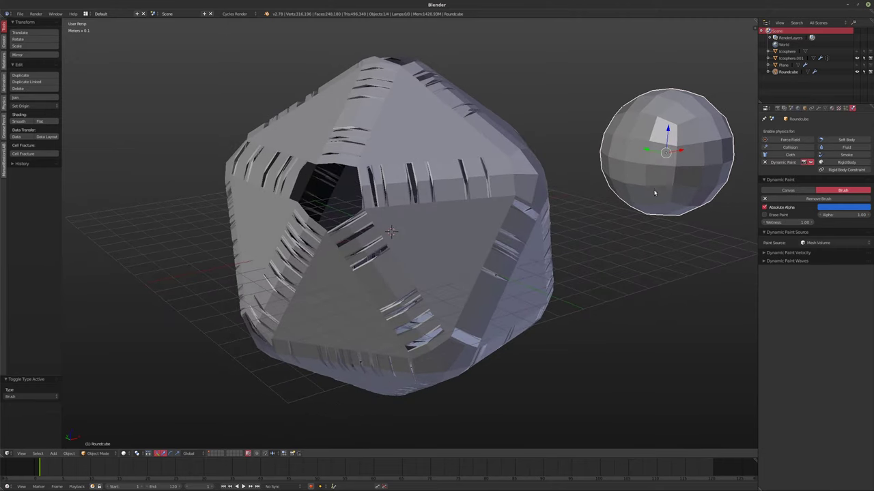
- Move the round cube brush into the icosphere's open corner so that it intersects the surrounding faces
{"action": "middle_click_drag", "start_coordinate": [645, 214], "coordinate": [623, 198]}
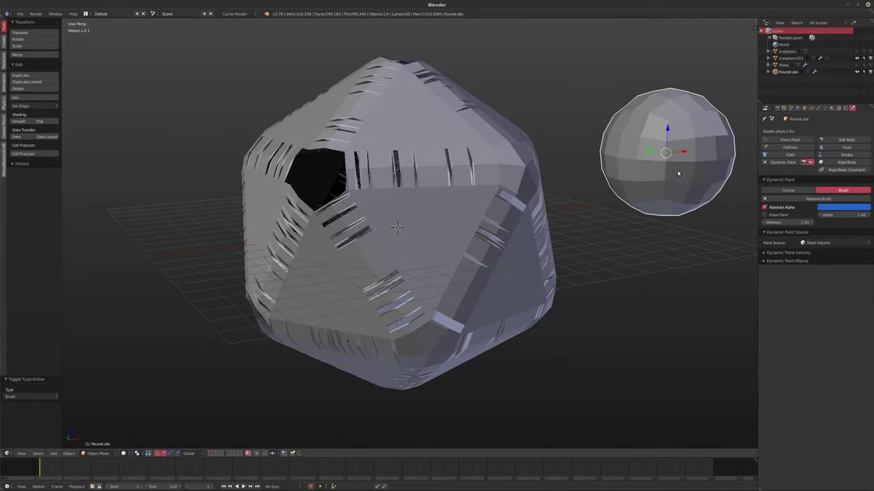
{"action": "key", "text": "g"}
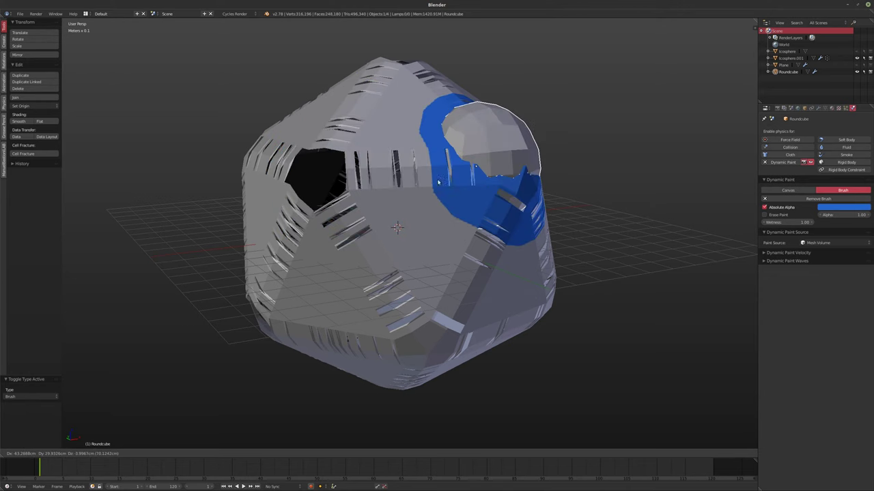
{"action": "left_click", "coordinate": [296, 206]}
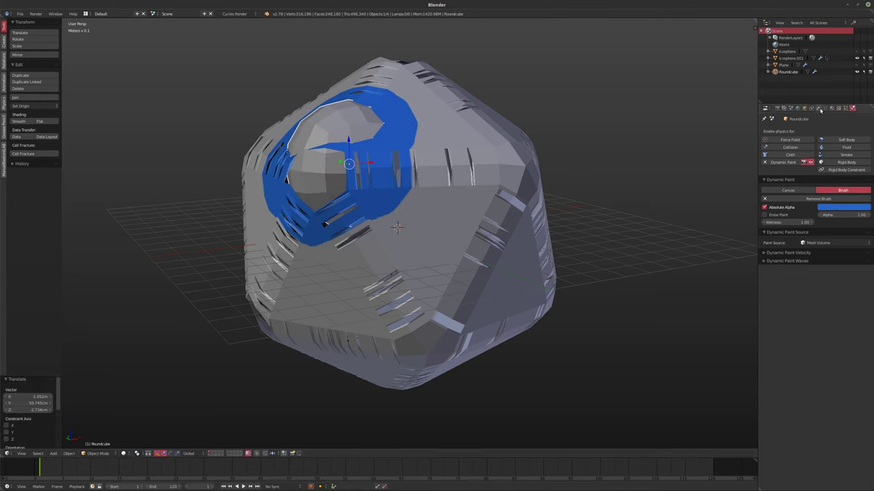
- Set the icosphere's Dynamic Paint canvas surface type to Weight
{"action": "left_click", "coordinate": [785, 58]}
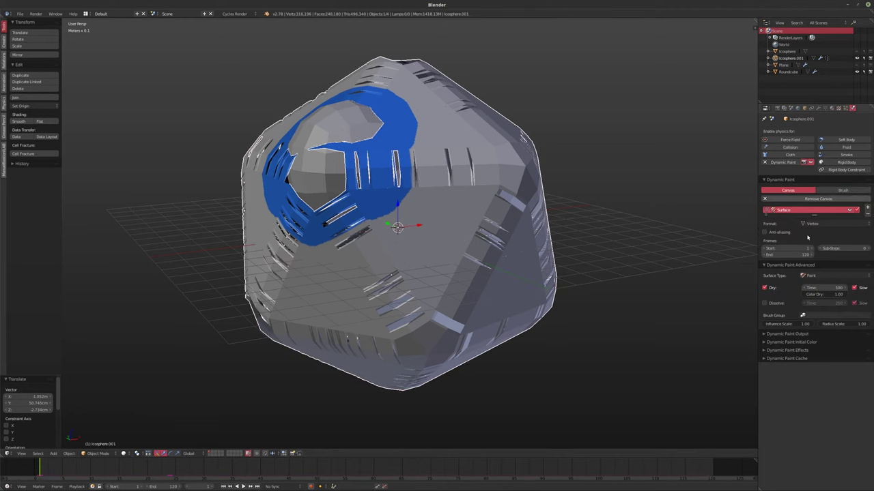
{"action": "left_click", "coordinate": [821, 274]}
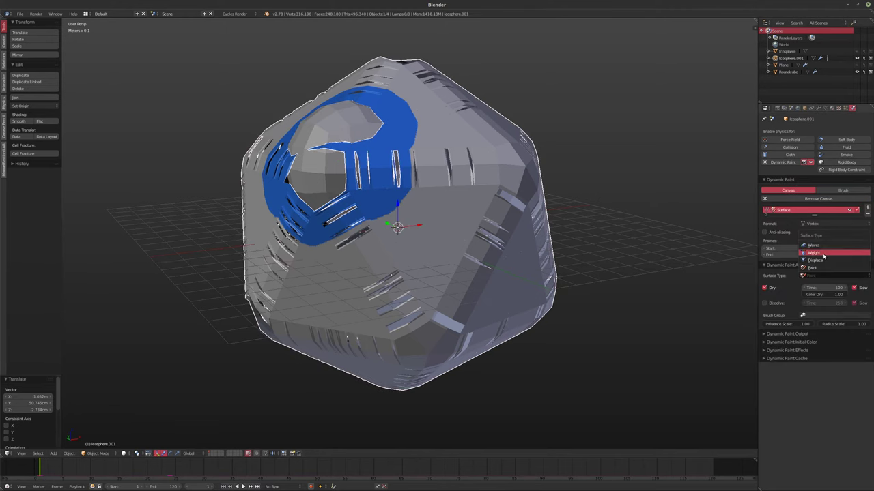
{"action": "left_click", "coordinate": [813, 253]}
{"action": "middle_click_drag", "start_coordinate": [594, 198], "coordinate": [404, 200]}
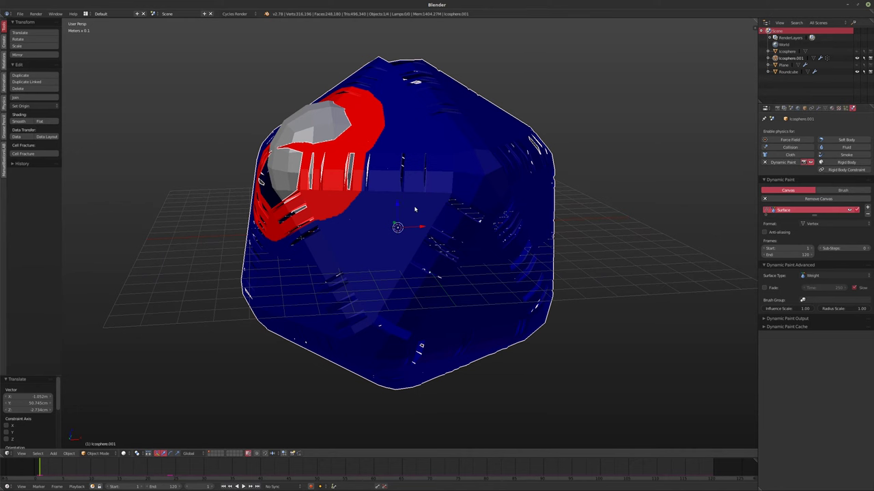
{"action": "key", "text": "alt+a"}
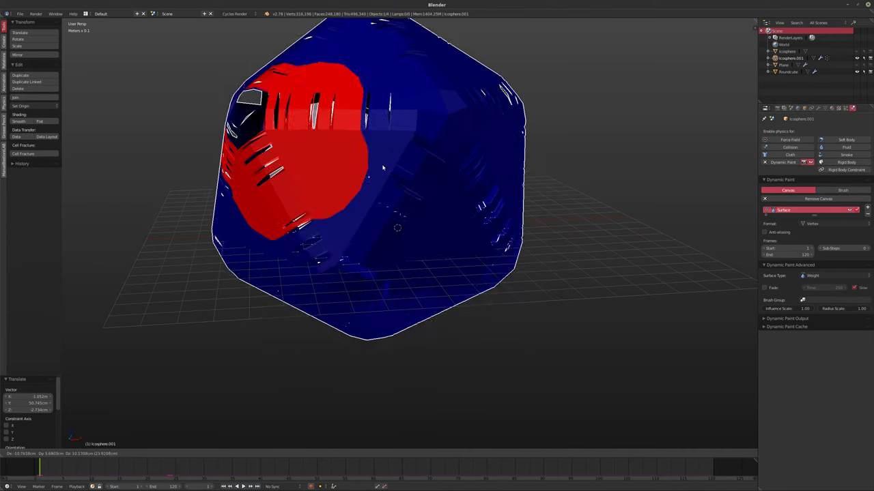
{"action": "key", "text": "Escape"}
{"action": "key", "text": "alt+a"}
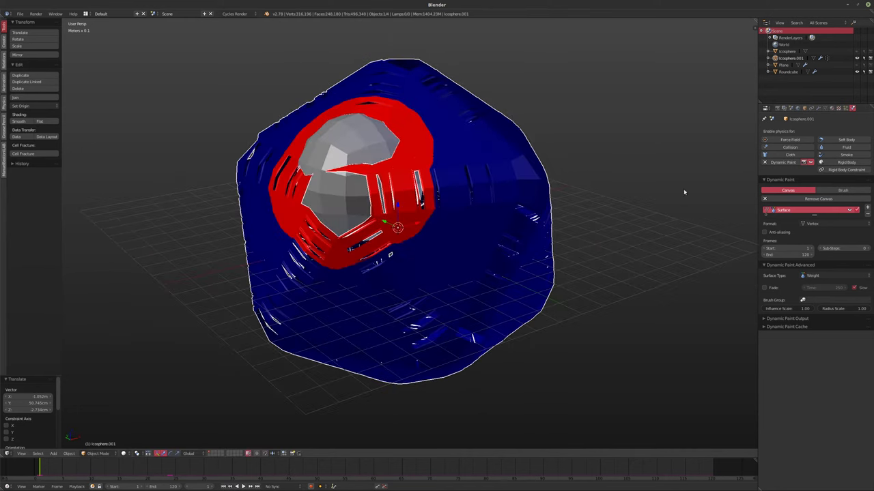
- Assign dp_weight as the icosphere Displace modifier's vertex group and set the displacement direction to X
{"action": "left_click", "coordinate": [819, 108]}
{"action": "left_click", "coordinate": [781, 235]}
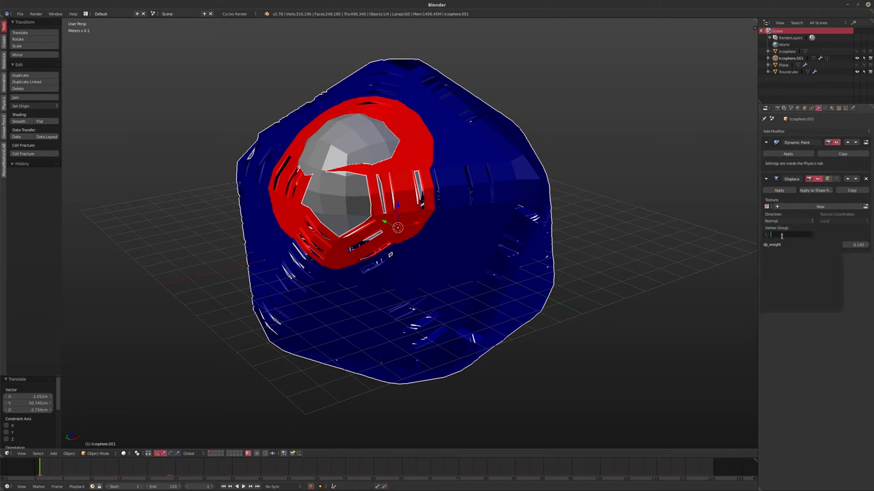
{"action": "left_click", "coordinate": [772, 245]}
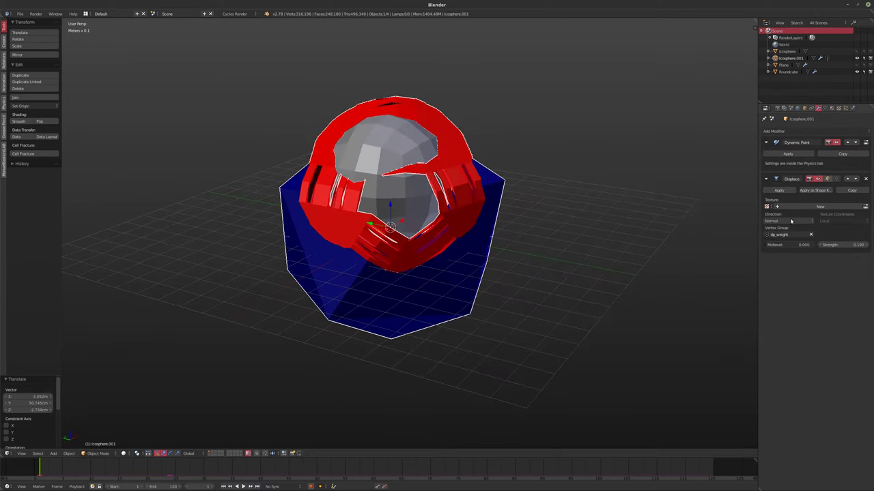
{"action": "scroll", "coordinate": [791, 222], "scroll_direction": "down", "scroll_amount": 1, "text": "ctrl"}
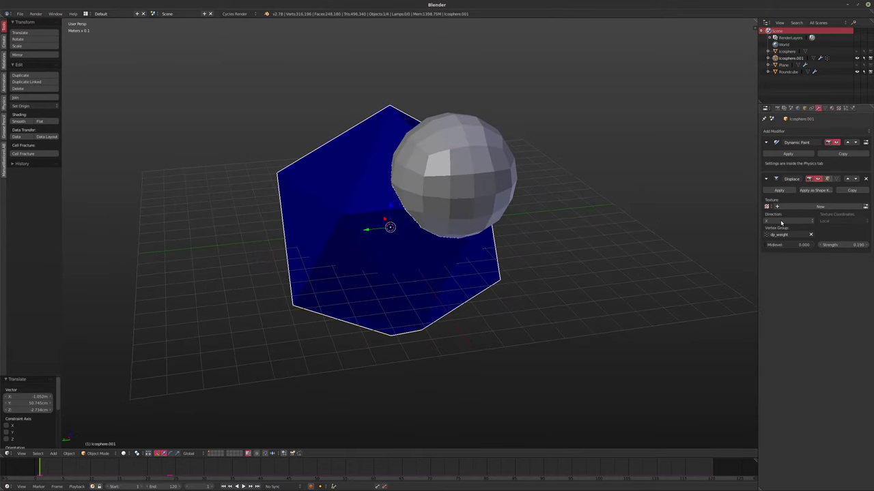
- Set the icosphere's displacement direction to RGB to XYZ and add a new texture to its Displace modifier
{"action": "scroll", "coordinate": [781, 222], "scroll_direction": "down", "scroll_amount": 1, "text": "ctrl"}
{"action": "scroll", "coordinate": [781, 222], "scroll_direction": "down", "scroll_amount": 1, "text": "ctrl"}
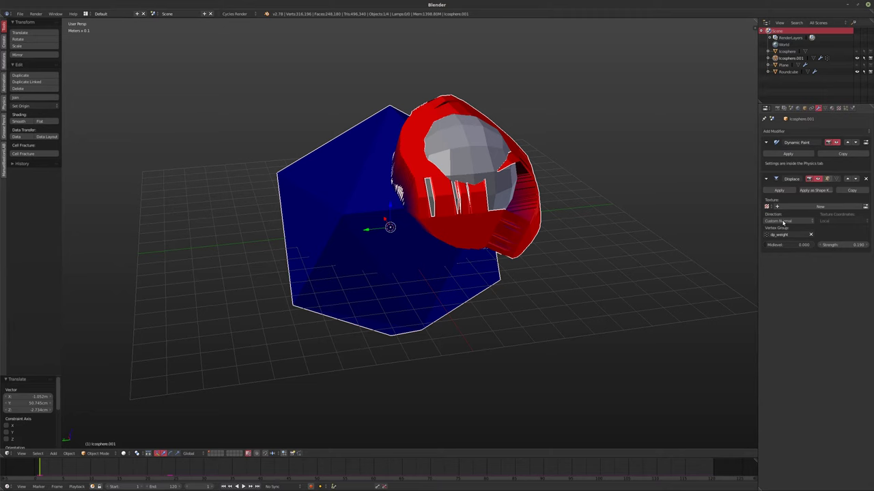
{"action": "scroll", "coordinate": [783, 223], "scroll_direction": "up", "scroll_amount": 1, "text": "ctrl"}
{"action": "left_click", "coordinate": [820, 206]}
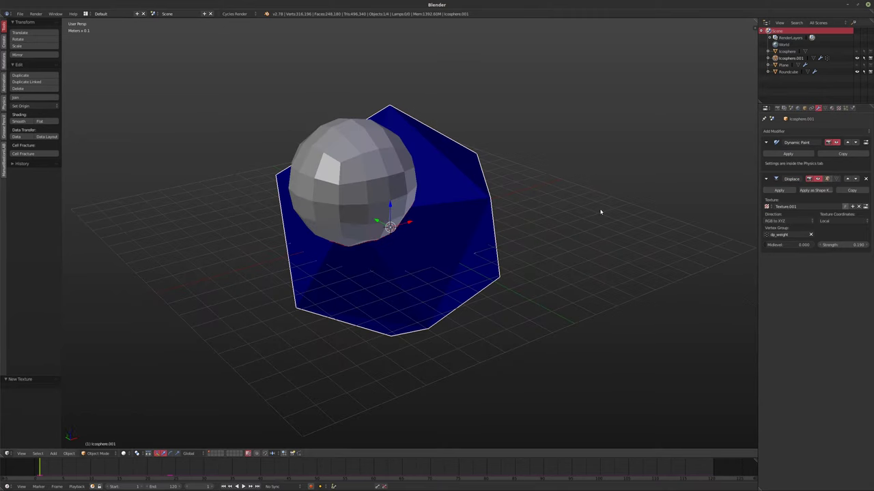
{"action": "middle_click_drag", "start_coordinate": [601, 213], "coordinate": [518, 197]}
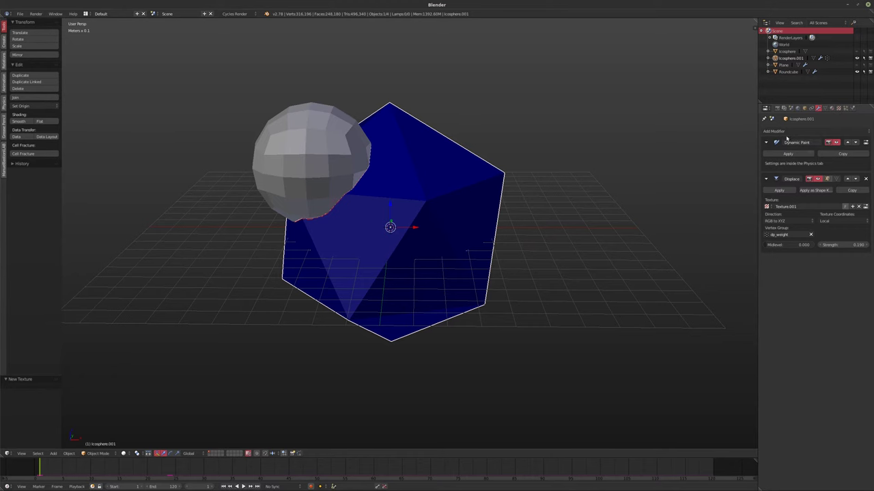
{"action": "mouse_move", "coordinate": [470, 197]}
{"action": "middle_mouse_down"}
{"action": "mouse_move", "coordinate": [480, 209]}
{"action": "mouse_move", "coordinate": [471, 205]}
{"action": "middle_mouse_up"}
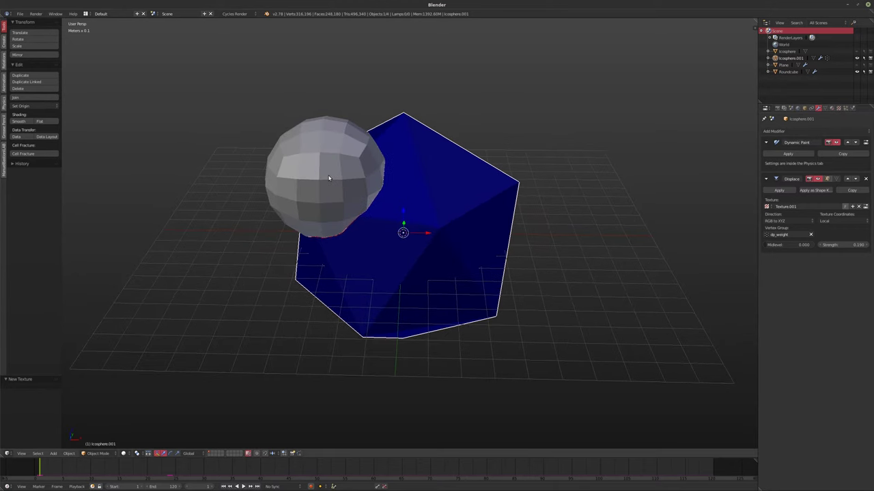
- Set the round cube's maximum draw type to Bounds so the painted area beneath it can be seen
{"action": "left_click", "coordinate": [788, 72]}
{"action": "left_click", "coordinate": [805, 109]}
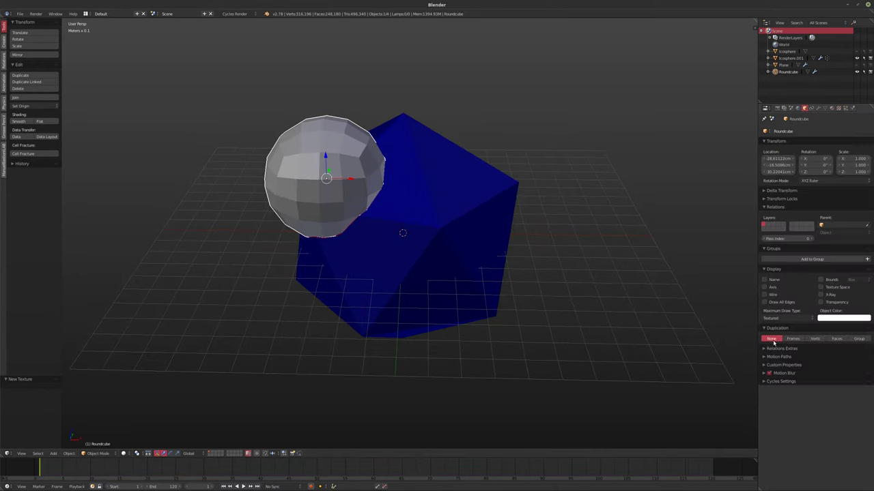
{"action": "left_click", "coordinate": [784, 318]}
{"action": "left_click", "coordinate": [778, 282]}
{"action": "middle_click_drag", "start_coordinate": [482, 252], "coordinate": [381, 207]}
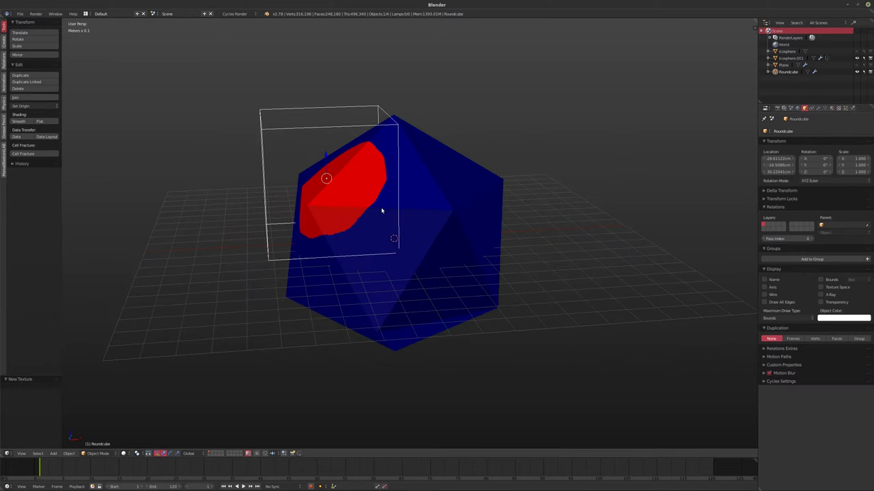
- Change the icosphere's displacement texture type to Clouds and set the noise size to 0.30
{"action": "right_click", "coordinate": [444, 224]}
{"action": "middle_click_drag", "start_coordinate": [444, 224], "coordinate": [509, 237]}
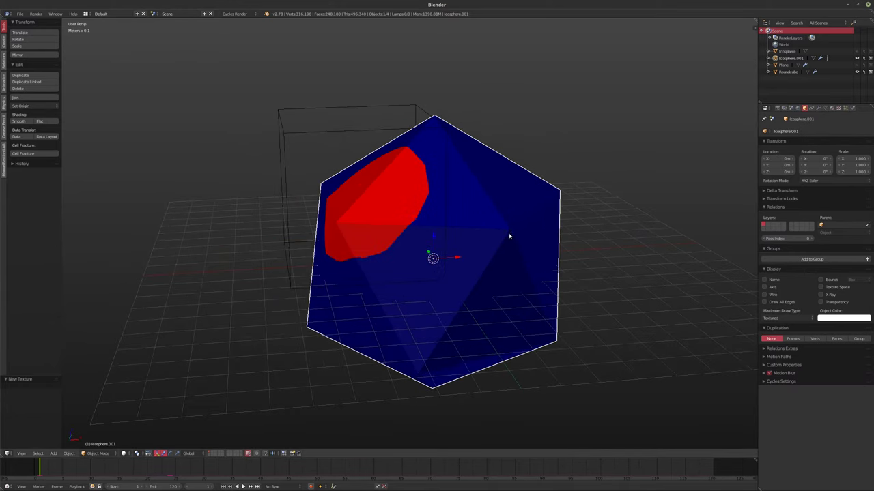
{"action": "left_click", "coordinate": [818, 108]}
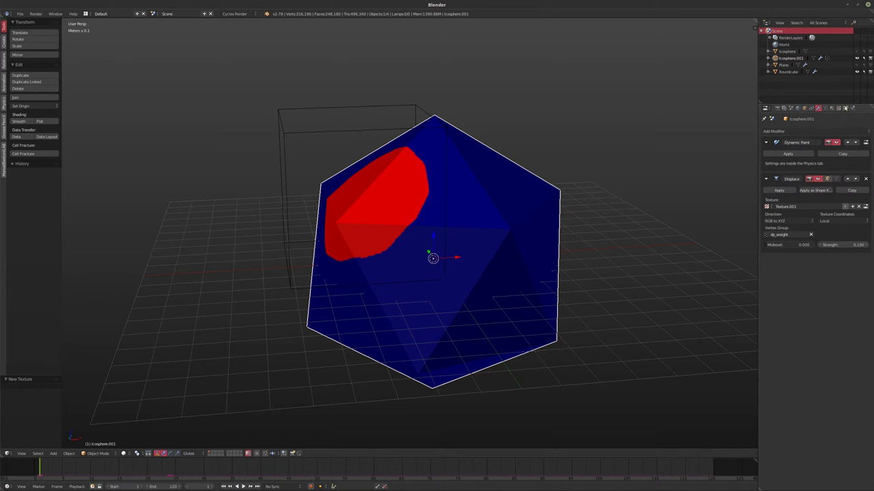
{"action": "left_click", "coordinate": [838, 108]}
{"action": "left_click", "coordinate": [792, 103]}
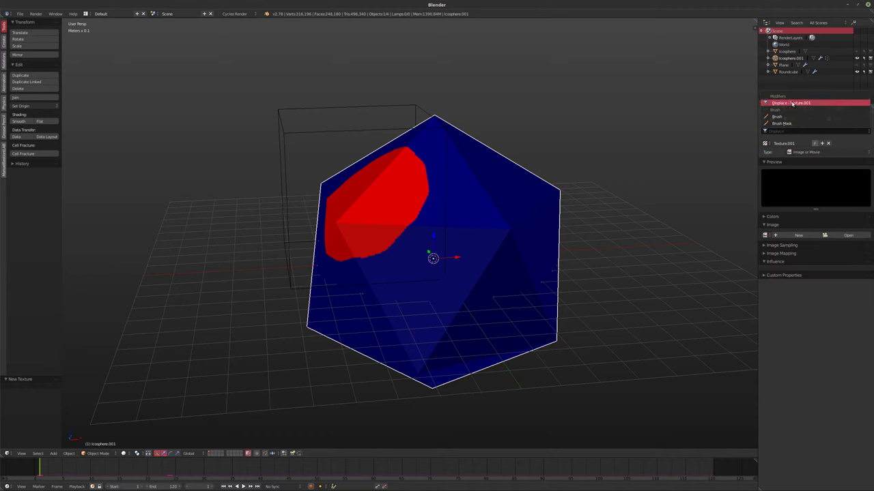
{"action": "left_click", "coordinate": [791, 104]}
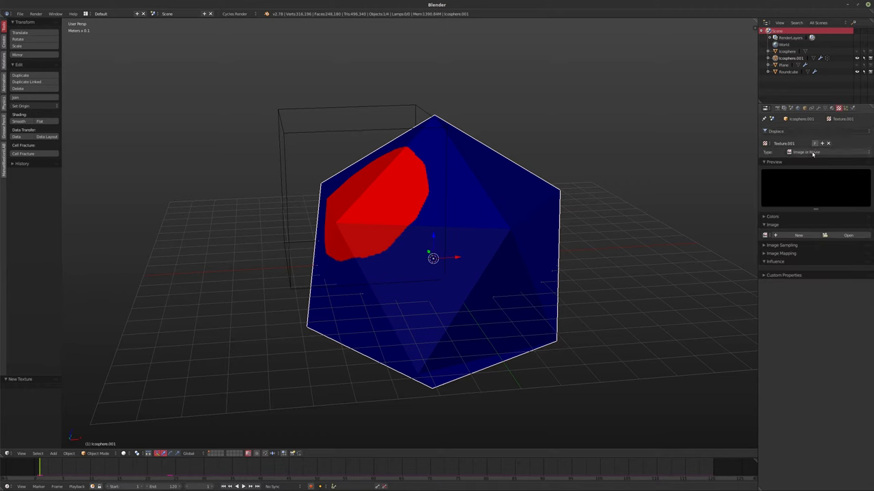
{"action": "scroll", "coordinate": [806, 153], "scroll_direction": "up", "scroll_amount": 2, "text": "ctrl"}
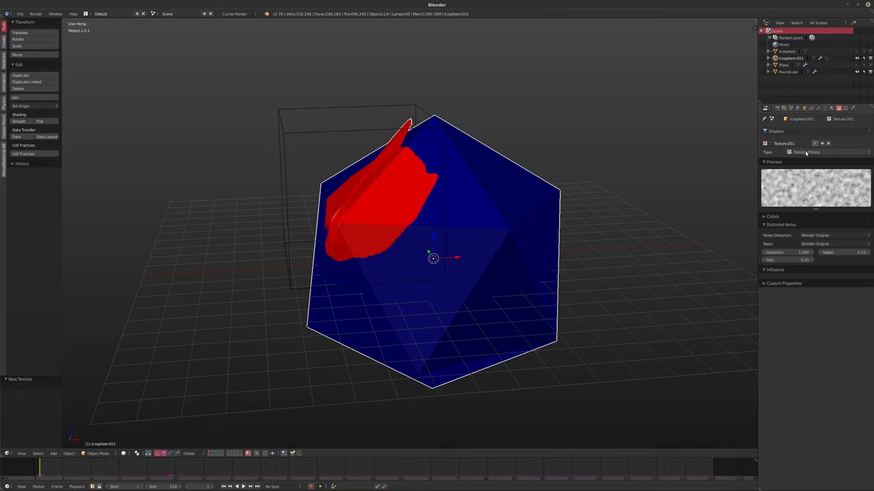
{"action": "scroll", "coordinate": [806, 153], "scroll_direction": "up", "scroll_amount": 1, "text": "ctrl"}
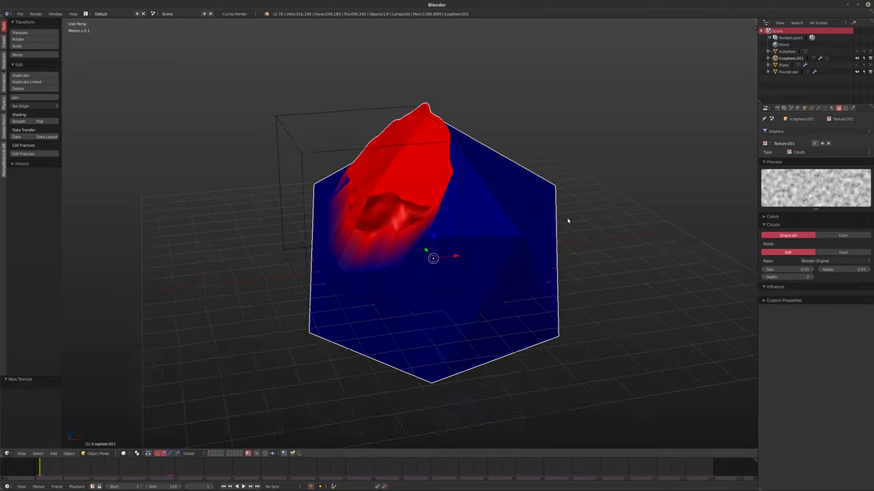
{"action": "left_click_drag", "start_coordinate": [791, 271], "coordinate": [819, 271]}
{"action": "middle_click_drag", "start_coordinate": [451, 213], "coordinate": [806, 152]}
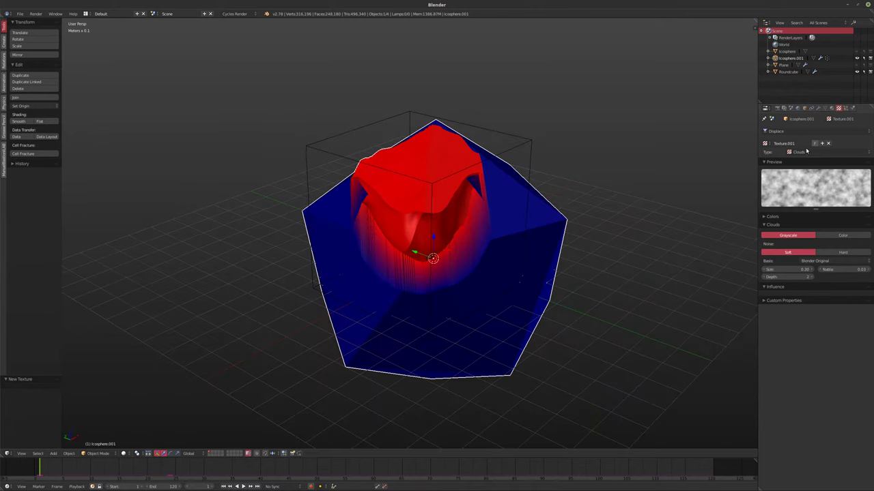
- Try the Custom Normal displacement direction on the icosphere, and remove its Displace modifier
{"action": "left_click", "coordinate": [818, 108]}
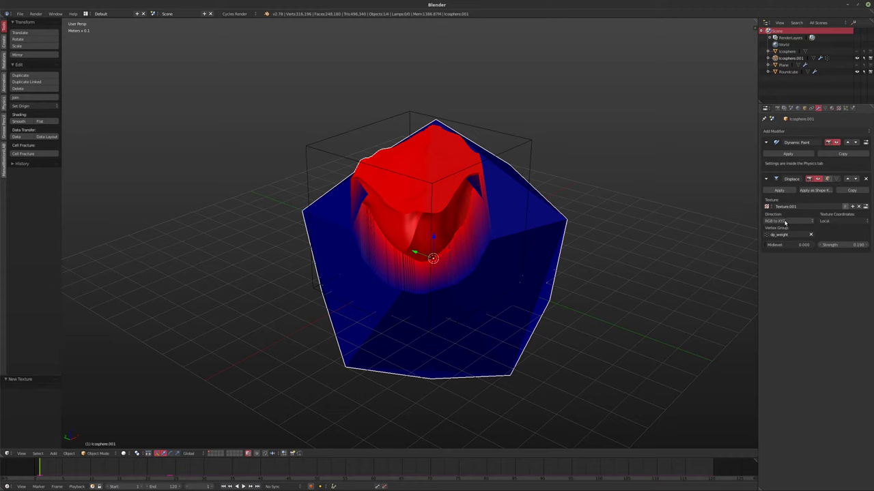
{"action": "scroll", "coordinate": [784, 222], "scroll_direction": "up", "scroll_amount": 1, "text": "ctrl"}
{"action": "middle_click_drag", "start_coordinate": [368, 246], "coordinate": [498, 233]}
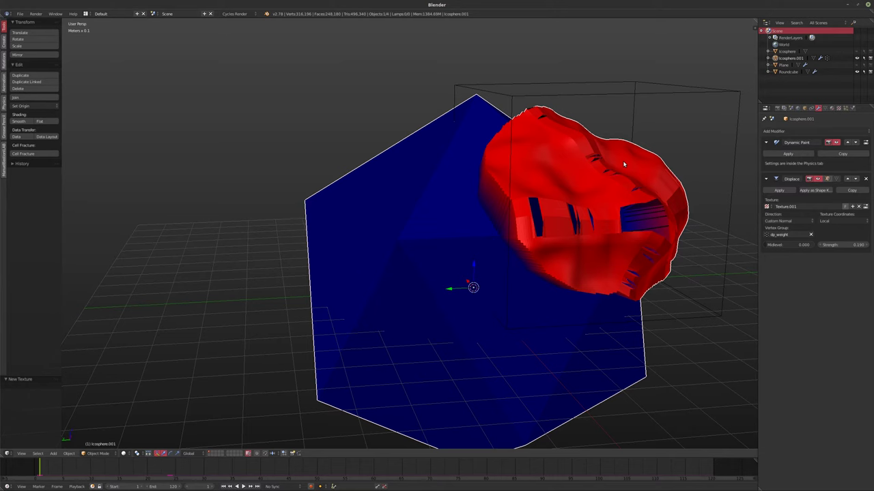
{"action": "mouse_move", "coordinate": [551, 185]}
{"action": "middle_mouse_down"}
{"action": "mouse_move", "coordinate": [576, 189]}
{"action": "mouse_move", "coordinate": [512, 181]}
{"action": "mouse_move", "coordinate": [560, 182]}
{"action": "middle_mouse_up"}
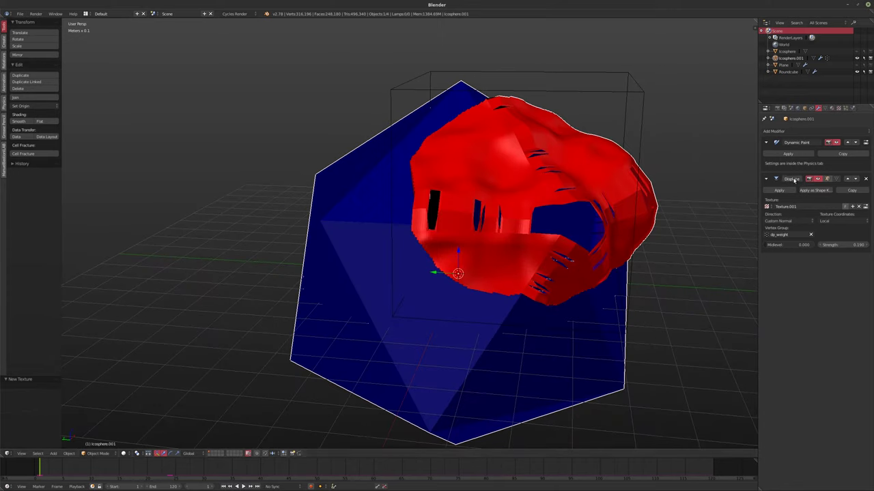
{"action": "scroll", "coordinate": [512, 210], "scroll_direction": "down", "scroll_amount": 3}
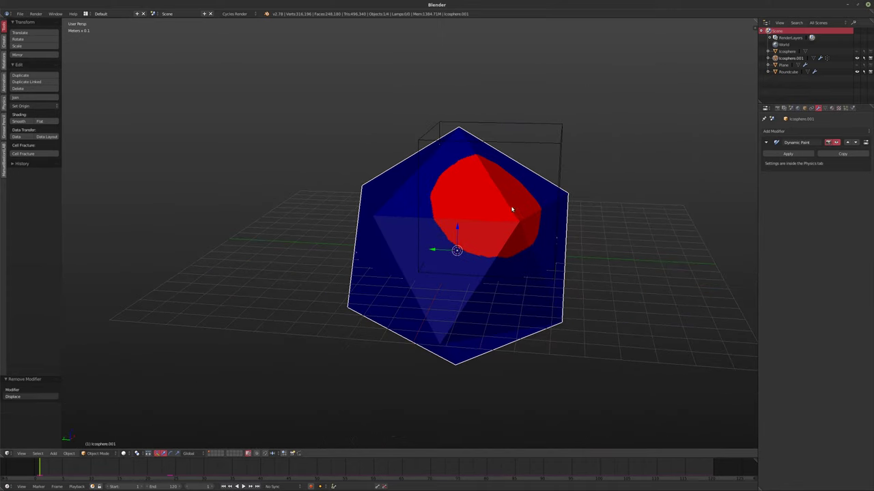
- Scale up the round cube's mesh in Edit Mode until it encloses nearly the whole icosphere
{"action": "right_click", "coordinate": [481, 198]}
{"action": "middle_click_drag", "start_coordinate": [491, 195], "coordinate": [601, 222]}
{"action": "key", "text": "Tab"}
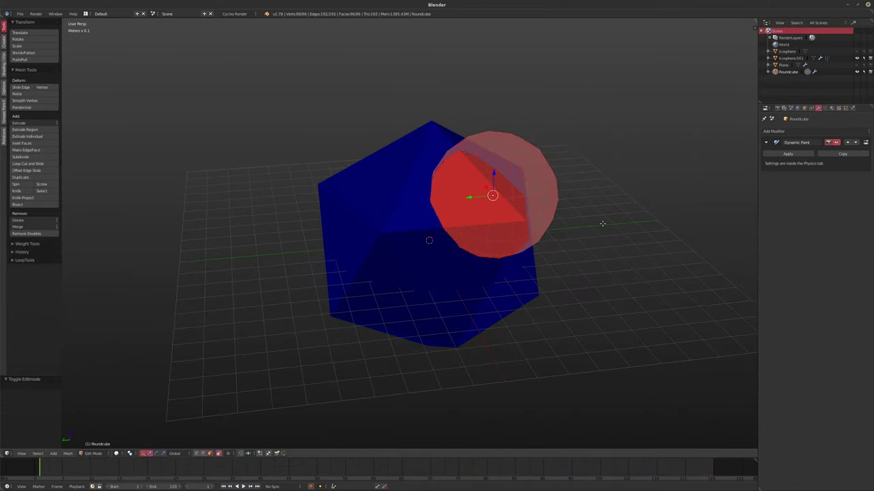
{"action": "key", "text": "s"}
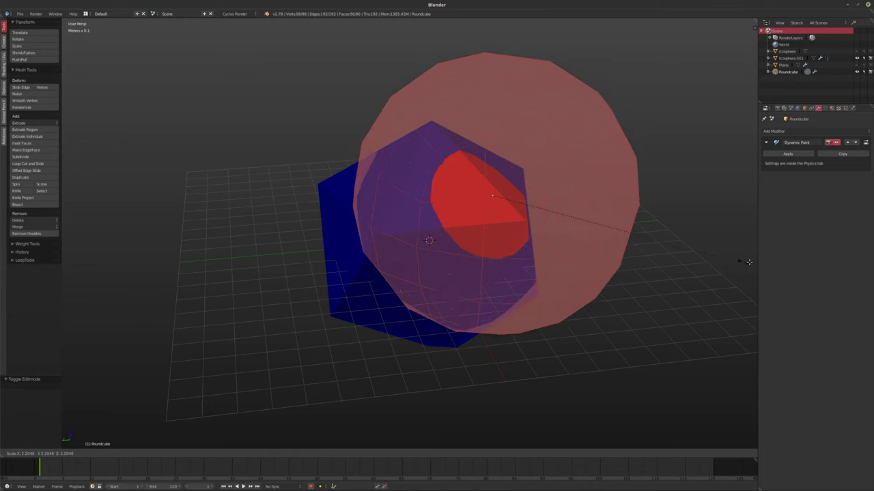
{"action": "left_click", "coordinate": [111, 266]}
{"action": "key", "text": "Tab"}
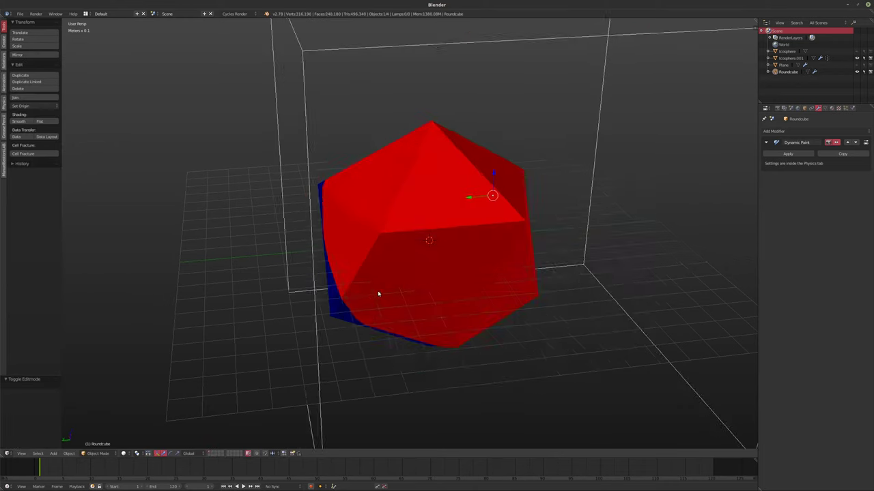
- Clear the round cube's location and raise it about 1.135 m along Z
{"action": "key", "text": "alt+g"}
{"action": "middle_click_drag", "start_coordinate": [368, 282], "coordinate": [450, 255]}
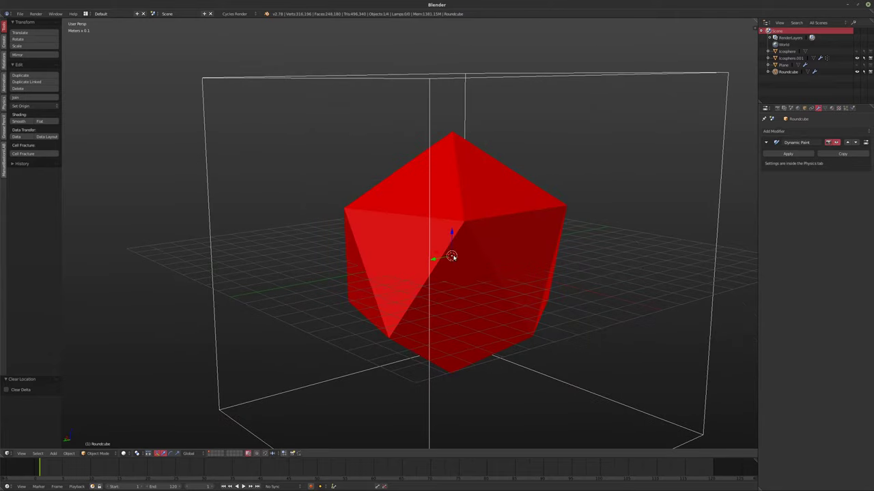
{"action": "key", "text": "g"}
{"action": "key", "text": "z"}
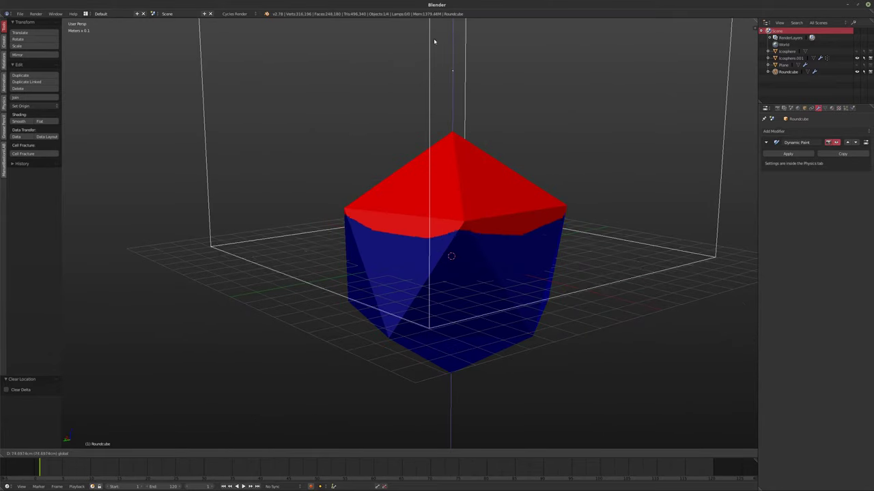
{"action": "left_click", "coordinate": [439, 376]}
- Lower the round cube about 46.8 cm along Z so its brush covers the icosphere's upper half
{"action": "middle_click_drag", "start_coordinate": [530, 224], "coordinate": [459, 247]}
{"action": "key", "text": "g"}
{"action": "key", "text": "z"}
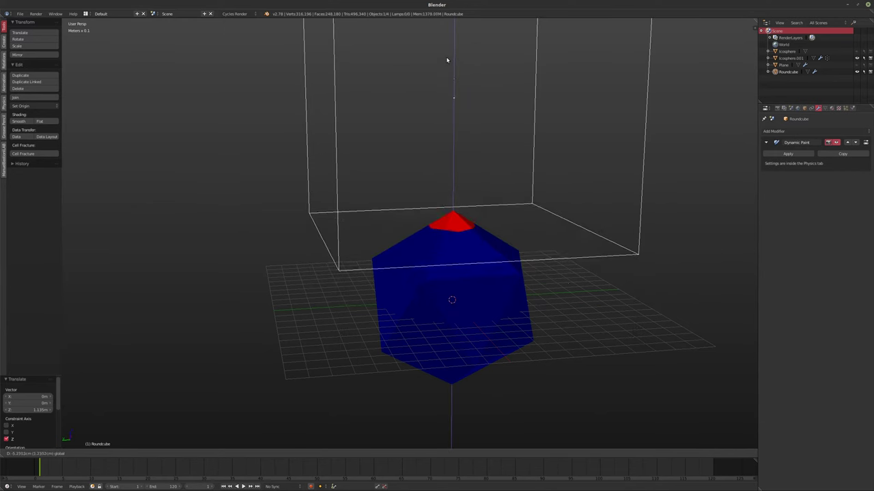
{"action": "left_click", "coordinate": [451, 165]}
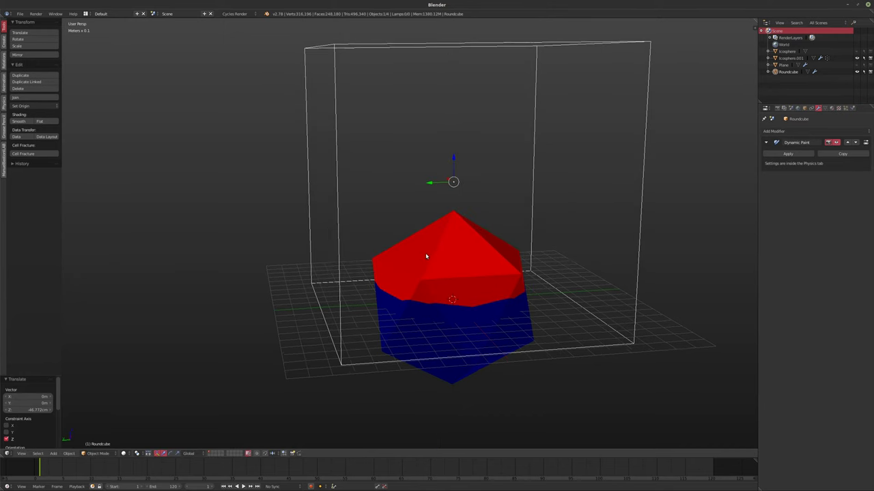
{"action": "middle_click_drag", "start_coordinate": [425, 253], "coordinate": [484, 207]}
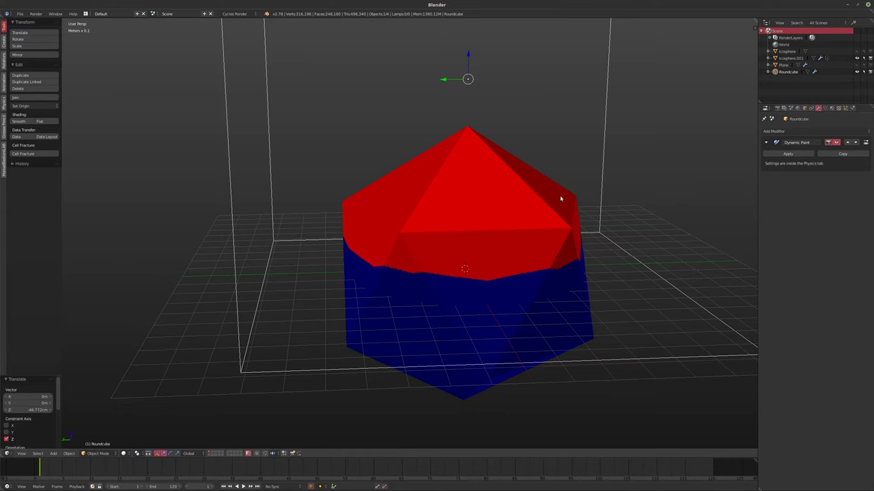
- Enable Cloth physics on the icosphere
{"action": "right_click", "coordinate": [488, 222]}
{"action": "left_click", "coordinate": [852, 108]}
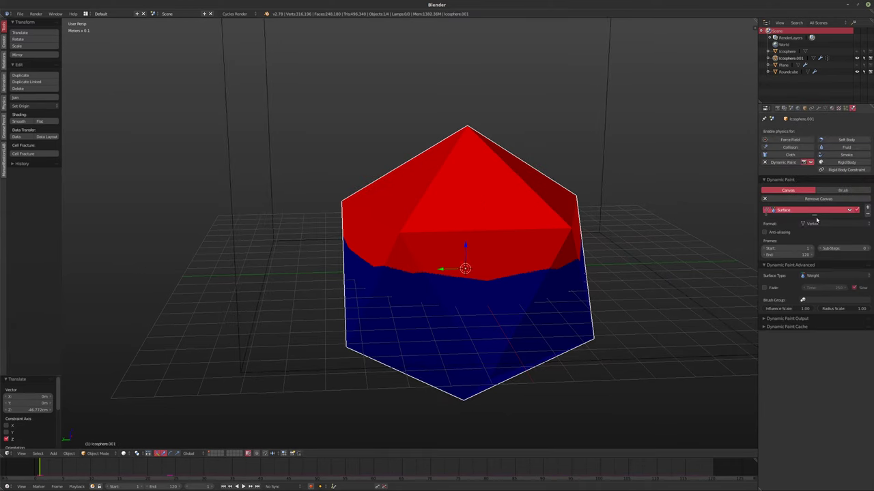
{"action": "left_click", "coordinate": [790, 157]}
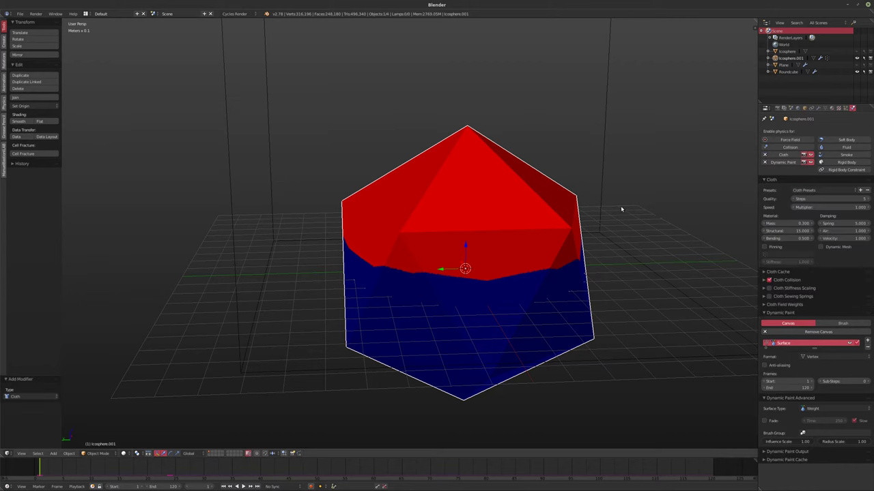
{"action": "key", "text": "KP_4"}
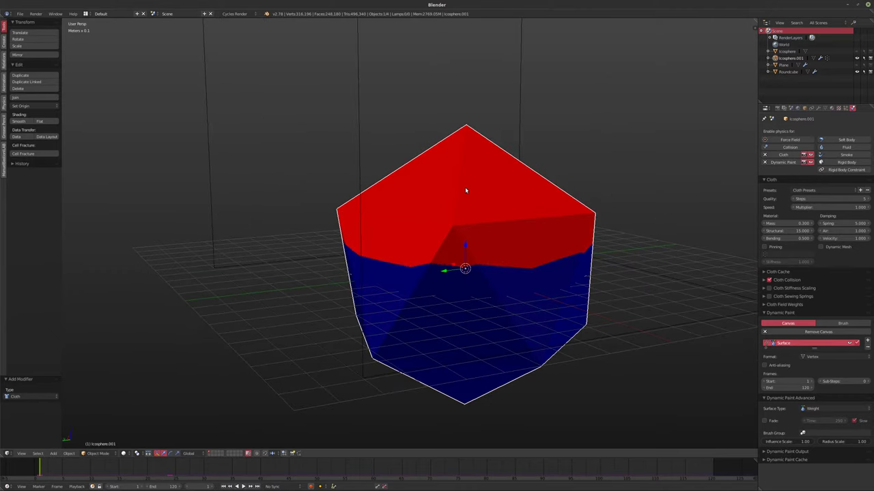
- Try raising the icosphere about 21.4 cm along Z through the brush, and undo the move
{"action": "key", "text": "g"}
{"action": "key", "text": "z"}
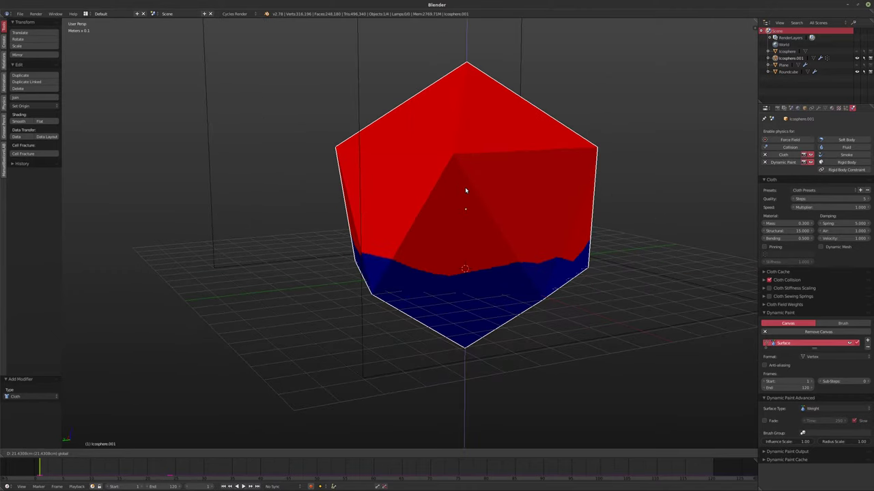
{"action": "left_click", "coordinate": [526, 209]}
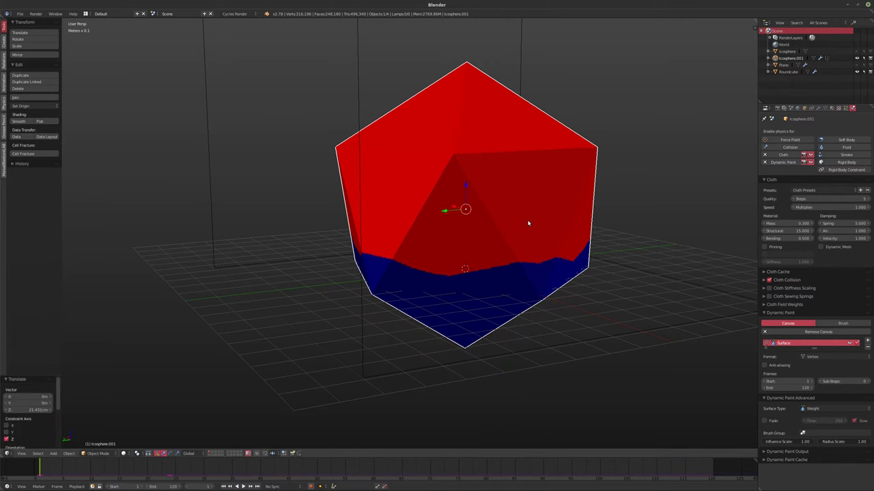
{"action": "key", "text": "ctrl+z"}
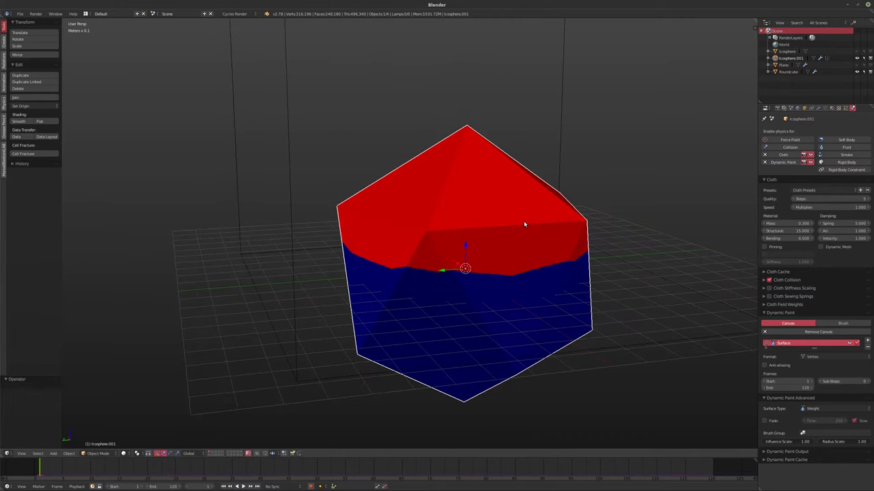
- Turn on Pinning for the icosphere's cloth and assign dp_weight as the pinning vertex group
{"action": "middle_click_drag", "start_coordinate": [529, 226], "coordinate": [505, 228]}
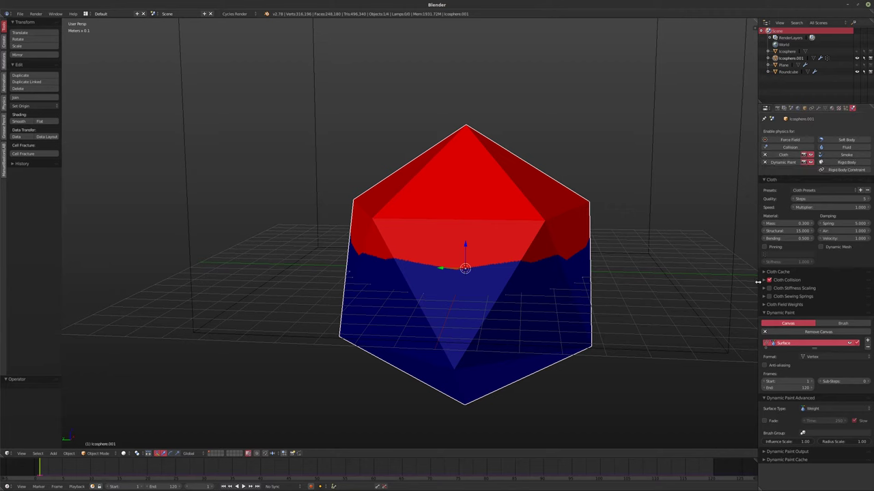
{"action": "left_click", "coordinate": [776, 249]}
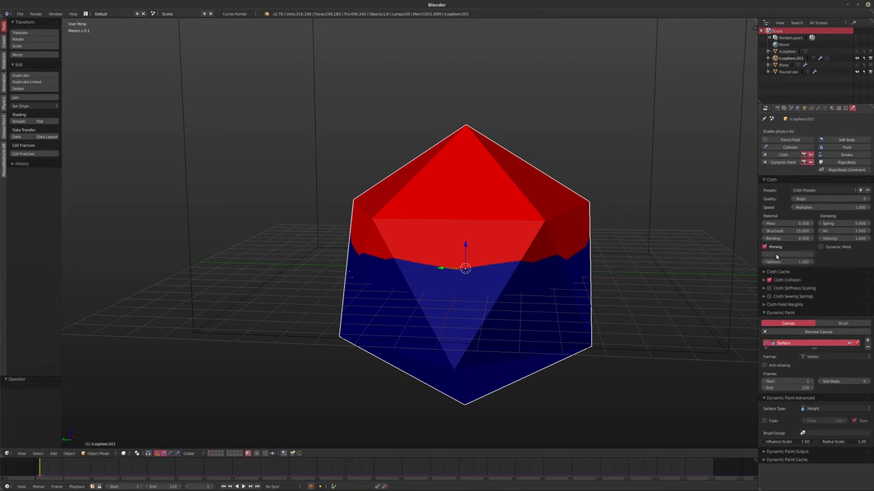
{"action": "left_click", "coordinate": [775, 255]}
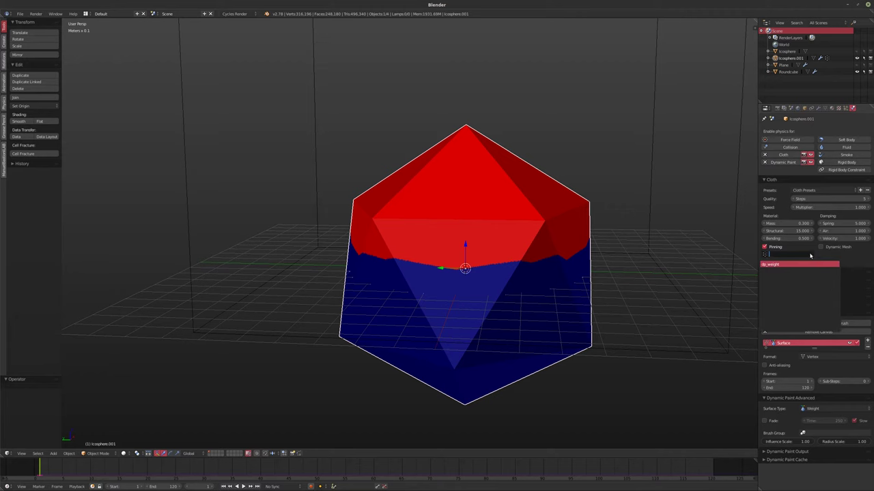
{"action": "key", "text": "Return"}
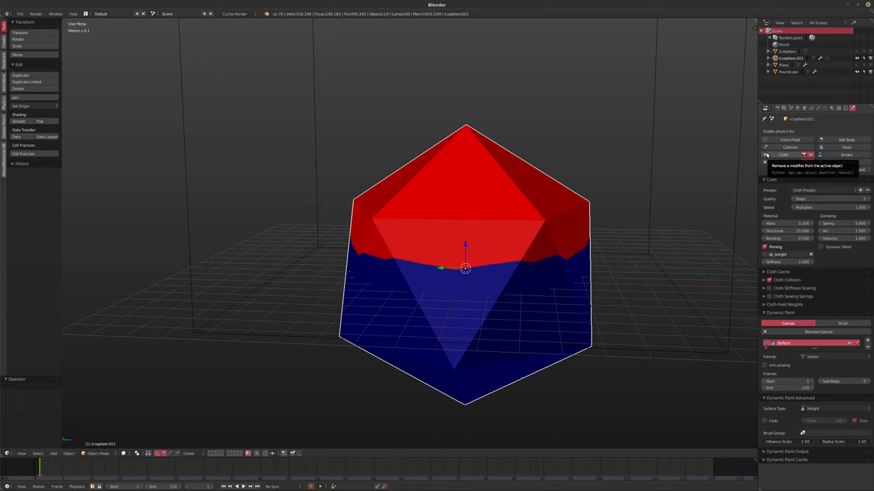
- Add a Vertex Weight Edit modifier to the icosphere and move it above the Cloth modifier
{"action": "left_click", "coordinate": [818, 108]}
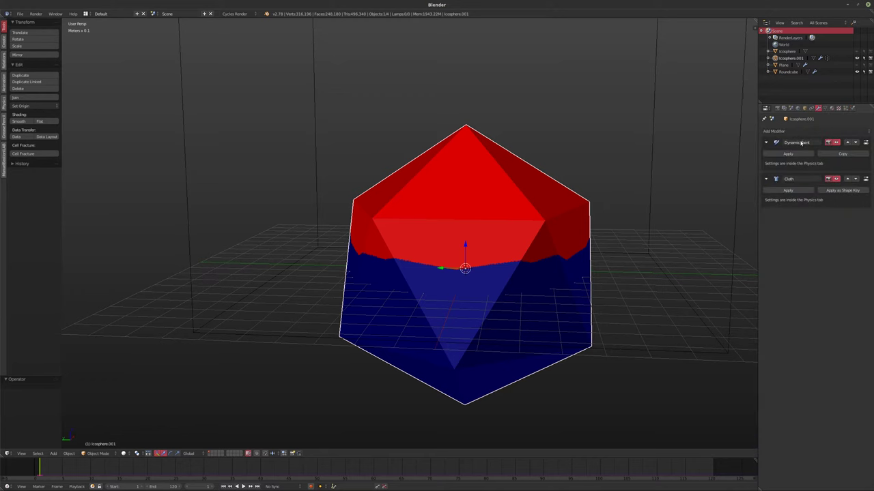
{"action": "left_click", "coordinate": [780, 131]}
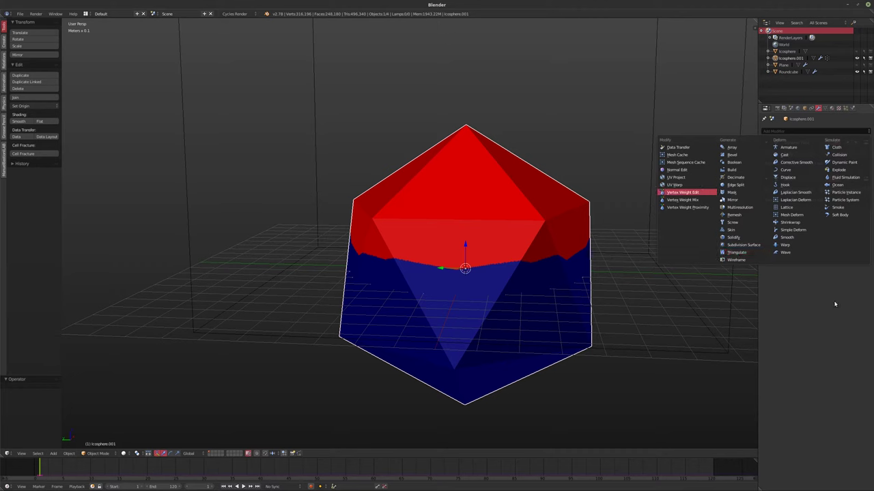
{"action": "key", "text": "Return"}
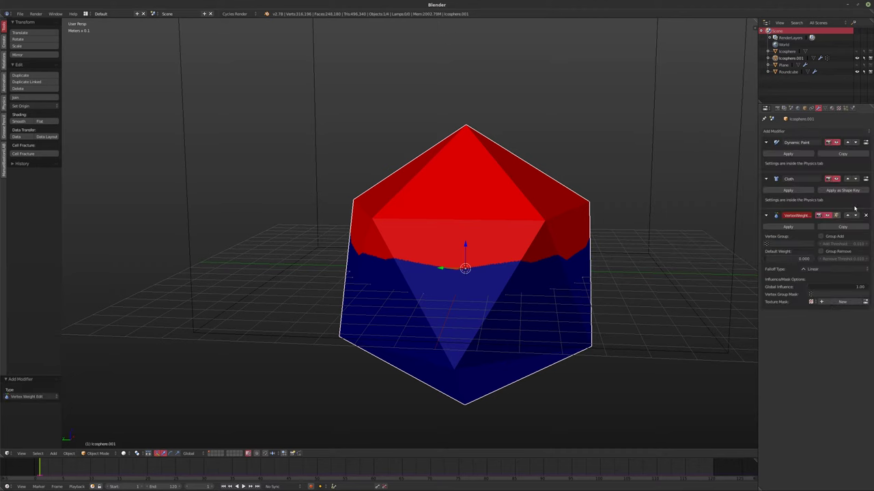
{"action": "left_click", "coordinate": [848, 216]}
{"action": "left_click", "coordinate": [848, 216]}
- Assign dp_weight to the Vertex Weight Edit modifier and invert it with a Custom Curve falloff descending from 1 to 0
{"action": "left_click", "coordinate": [805, 208]}
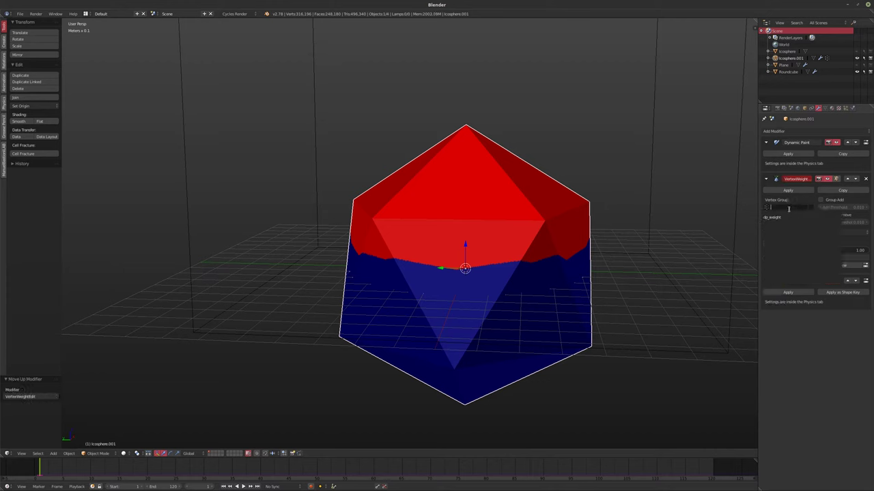
{"action": "left_click", "coordinate": [843, 217]}
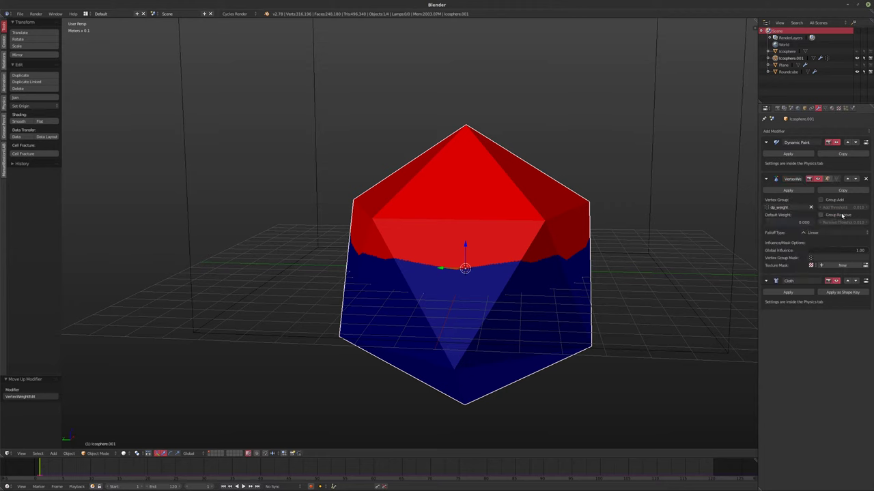
{"action": "left_click", "coordinate": [820, 233]}
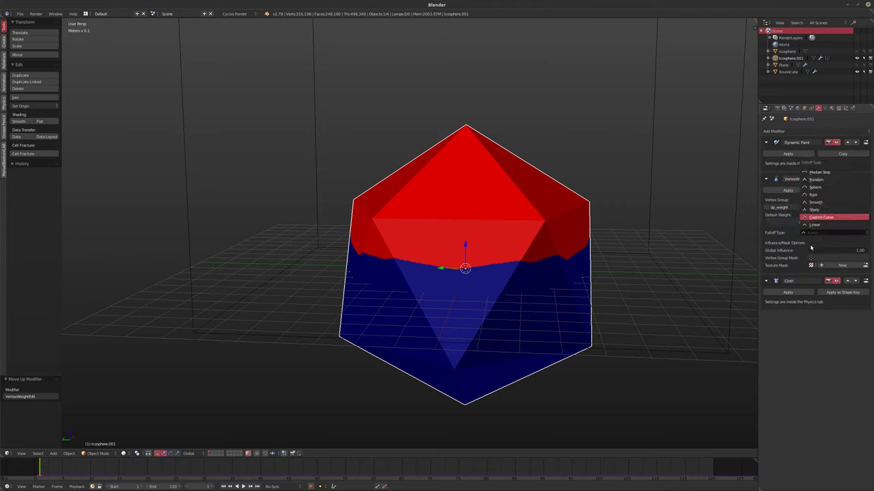
{"action": "left_click", "coordinate": [822, 217]}
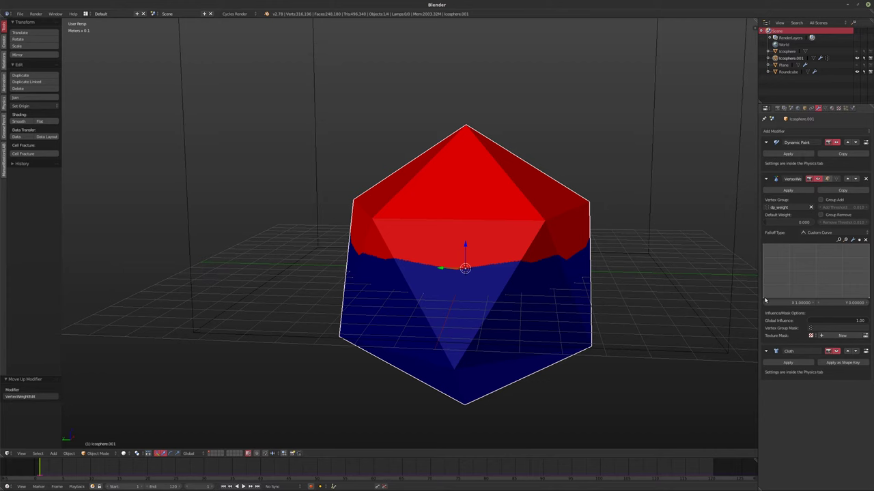
{"action": "left_click_drag", "start_coordinate": [764, 301], "coordinate": [764, 245]}
- Try raising the icosphere about 27.6 cm along Z through the brush, and undo the move
{"action": "middle_click_drag", "start_coordinate": [580, 242], "coordinate": [432, 235]}
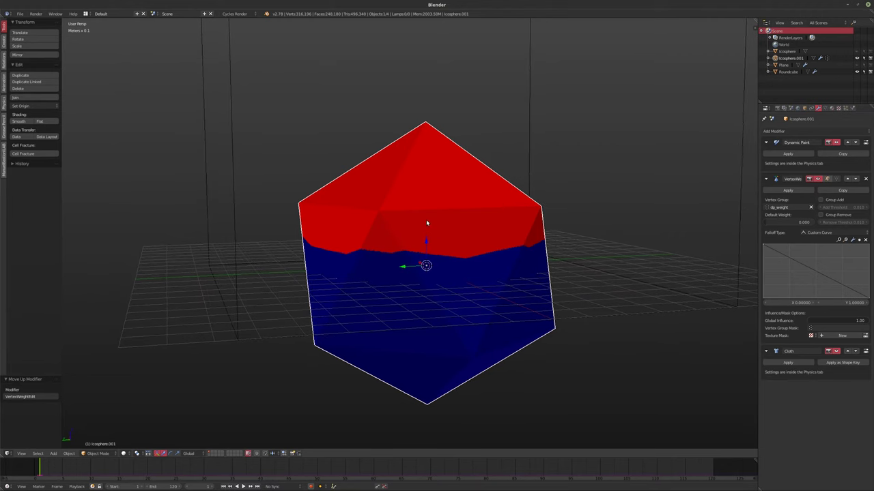
{"action": "key", "text": "g"}
{"action": "key", "text": "z"}
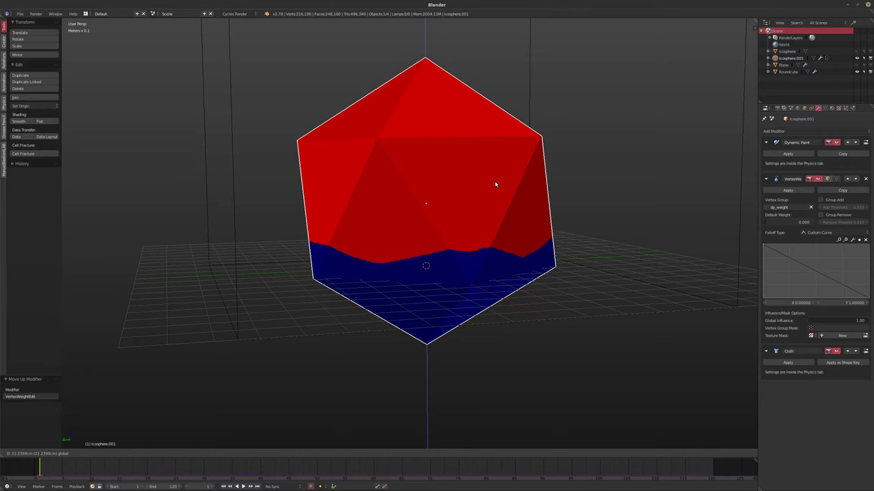
{"action": "left_click", "coordinate": [530, 107]}
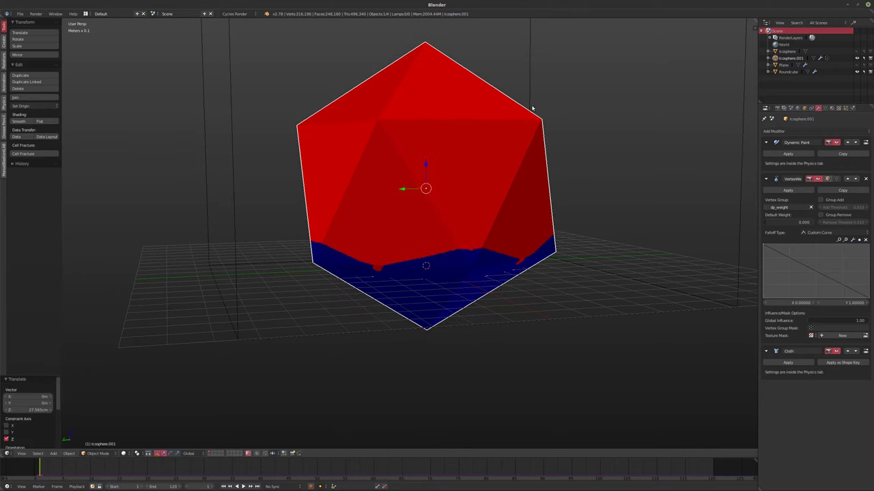
- Raise the round cube about 64.9 cm along Z, clear of the icosphere, and show the icosphere's physics settings
{"action": "right_click", "coordinate": [486, 151]}
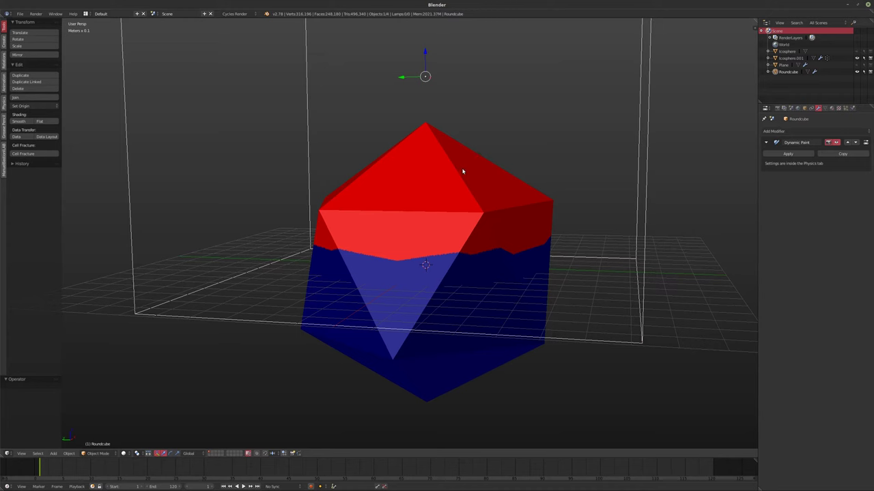
{"action": "key", "text": "g"}
{"action": "key", "text": "z"}
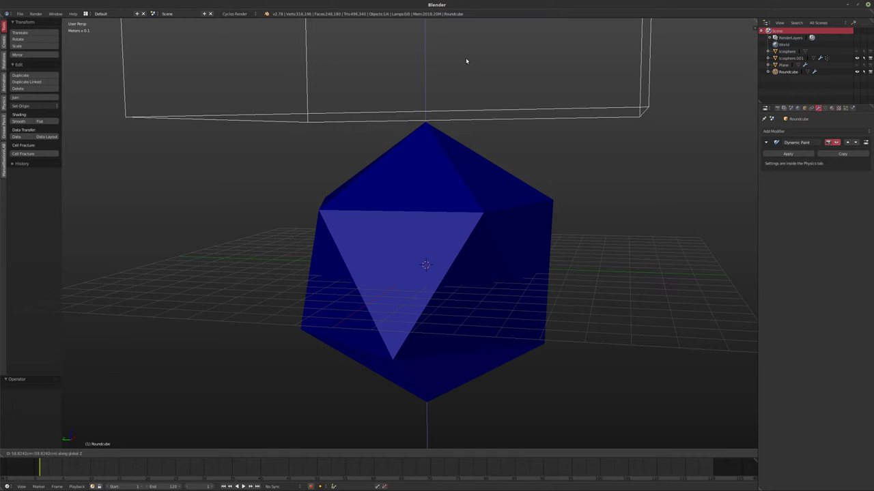
{"action": "left_click", "coordinate": [471, 255]}
{"action": "mouse_move", "coordinate": [471, 256]}
{"action": "middle_mouse_down"}
{"action": "mouse_move", "coordinate": [503, 244]}
{"action": "mouse_move", "coordinate": [498, 234]}
{"action": "mouse_move", "coordinate": [479, 236]}
{"action": "mouse_move", "coordinate": [435, 252]}
{"action": "mouse_move", "coordinate": [486, 239]}
{"action": "mouse_move", "coordinate": [471, 240]}
{"action": "middle_mouse_up"}
{"action": "right_click", "coordinate": [506, 227]}
{"action": "left_click", "coordinate": [853, 107]}
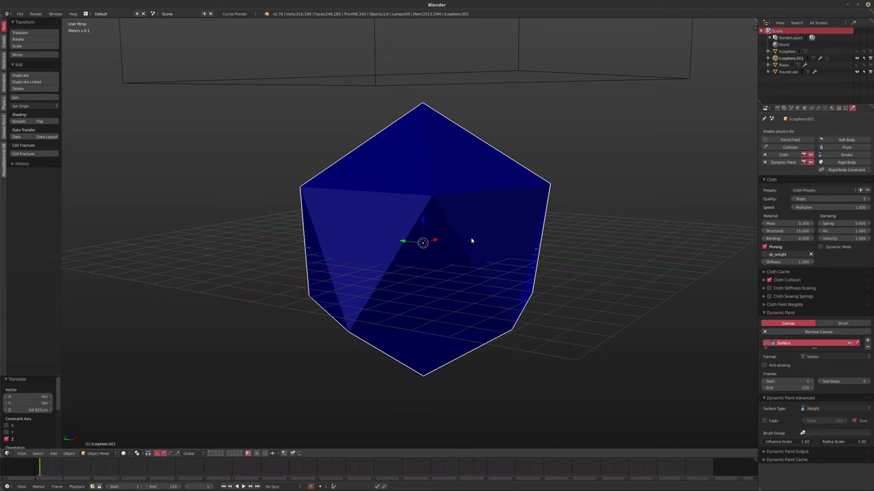
- Start saving the project and create and enter a new folder named Peel_001 inside Projects/Cule/blender
{"action": "key", "text": "ctrl+s"}
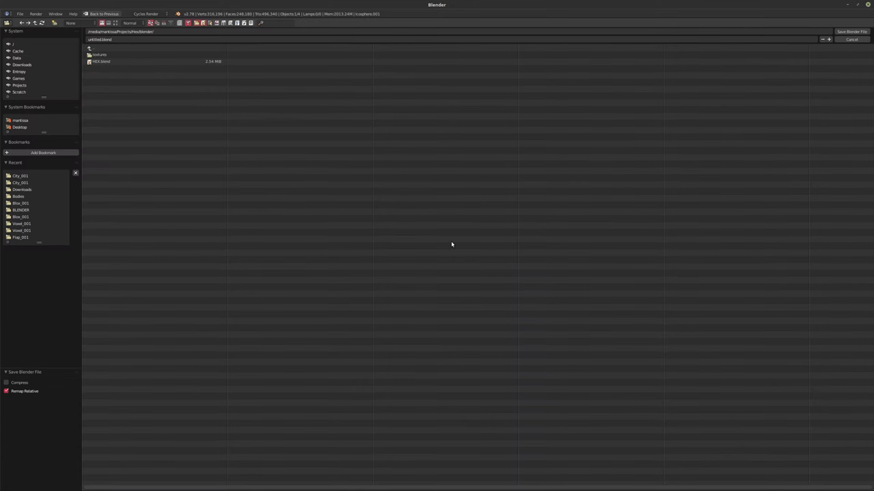
{"action": "left_click", "coordinate": [20, 85]}
{"action": "left_click", "coordinate": [101, 114]}
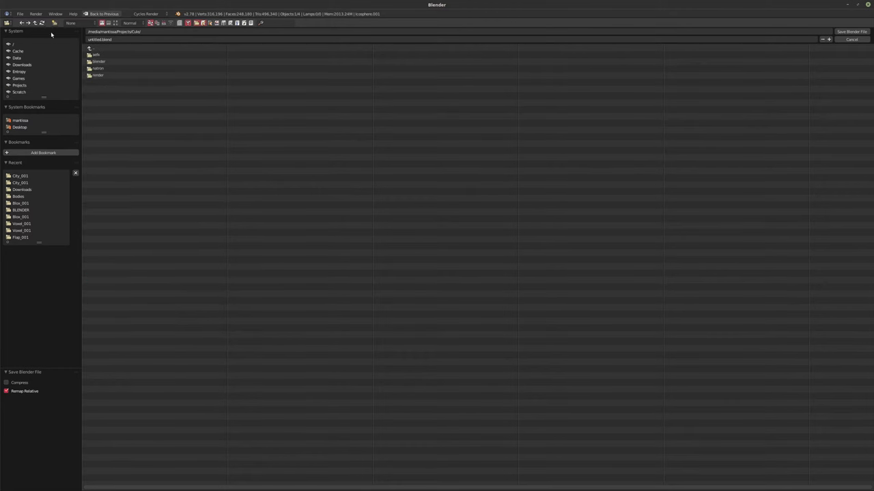
{"action": "left_click", "coordinate": [100, 61]}
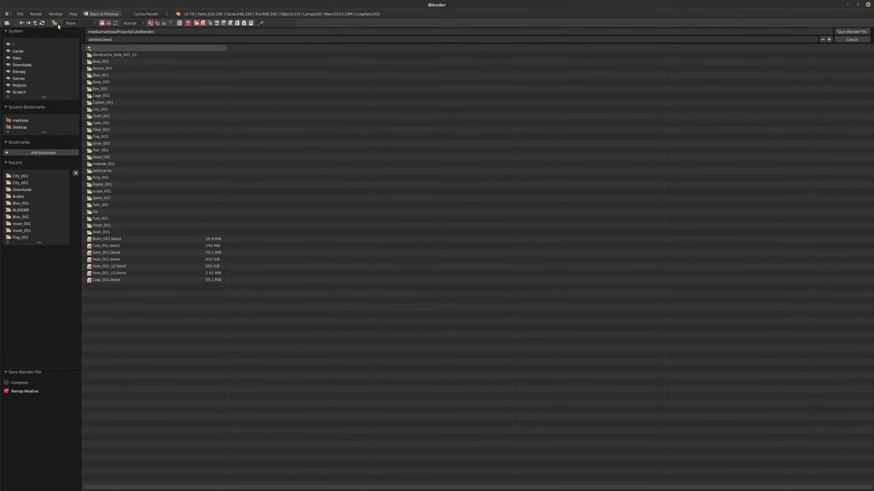
{"action": "left_click", "coordinate": [56, 23]}
{"action": "type", "text": "Pixel_001"}
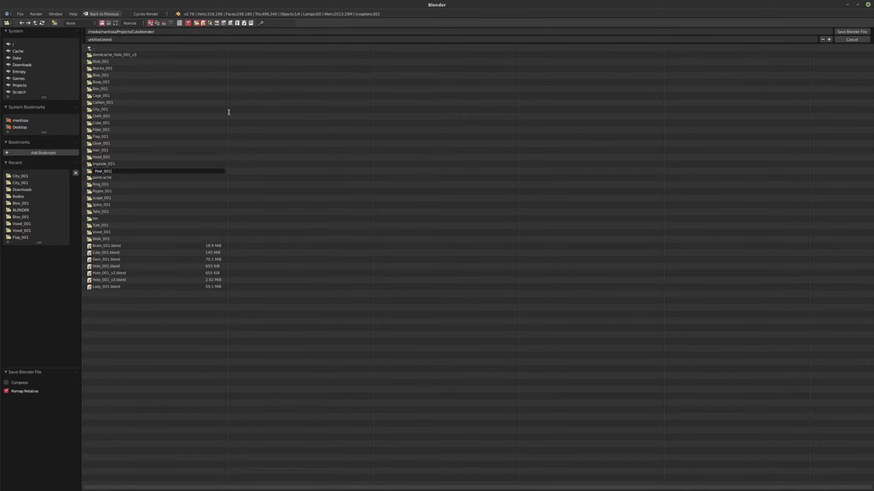
{"action": "key", "text": "Return"}
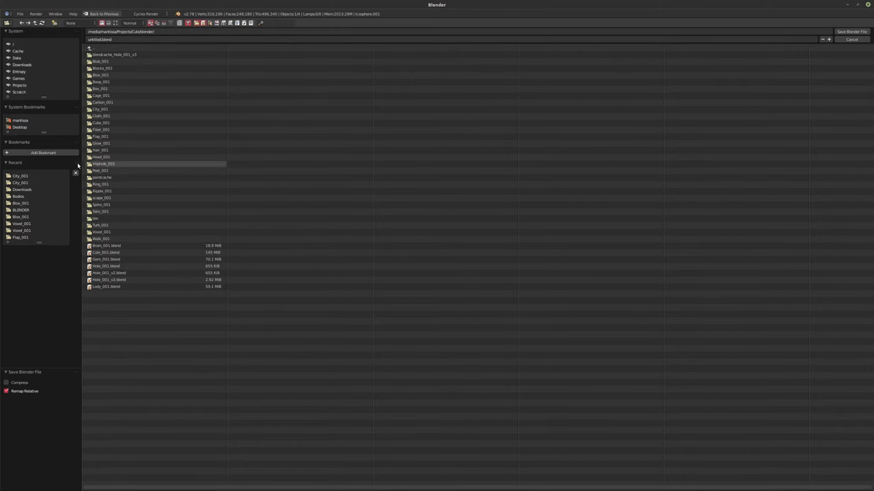
{"action": "left_click", "coordinate": [103, 171]}
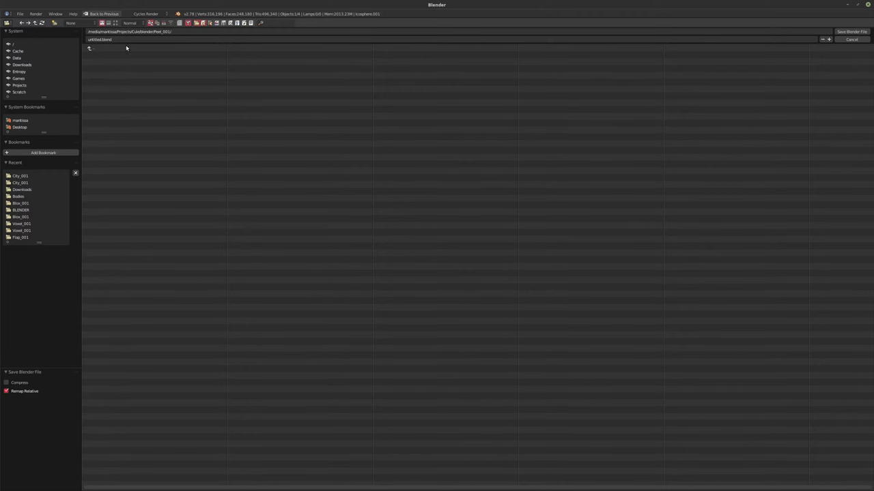
- Save the file as Peel_001.blend in the Peel_001 folder
{"action": "left_click", "coordinate": [106, 40]}
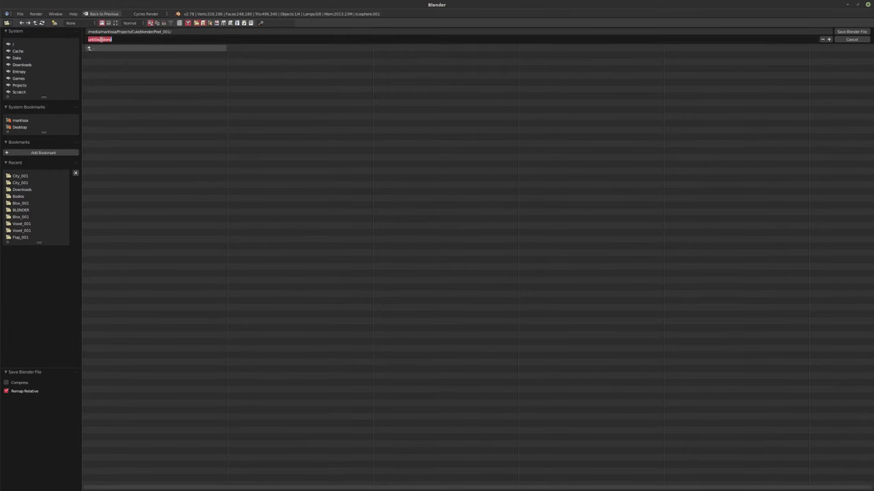
{"action": "type", "text": "Pixel_001"}
{"action": "key", "text": "Return"}
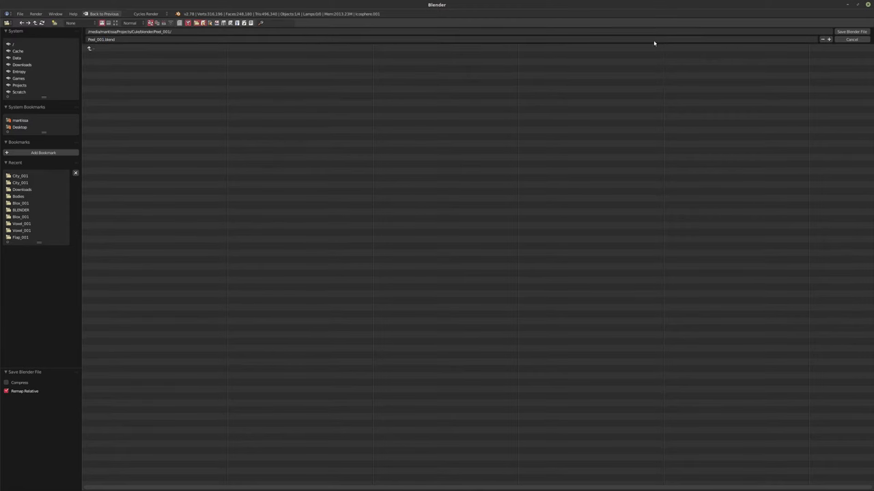
{"action": "left_click", "coordinate": [851, 32]}
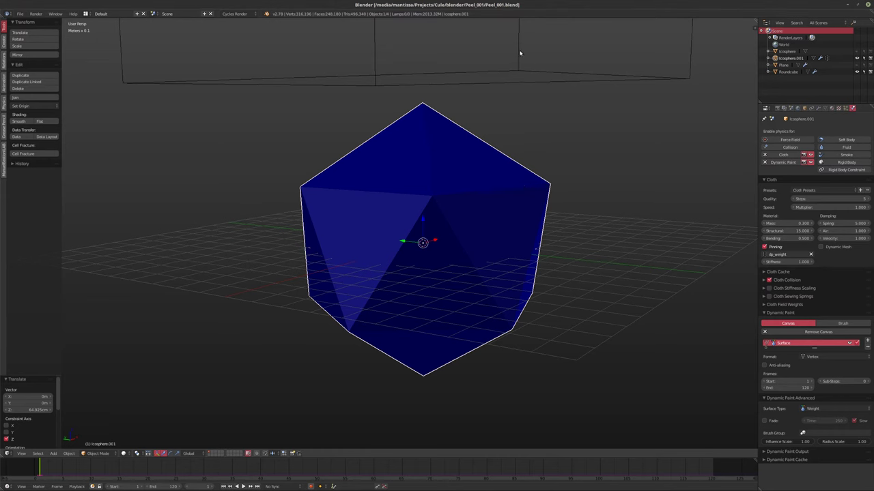
- Insert a Location keyframe for the round cube at frame 1
{"action": "right_click", "coordinate": [524, 74]}
{"action": "middle_click_drag", "start_coordinate": [524, 74], "coordinate": [472, 173]}
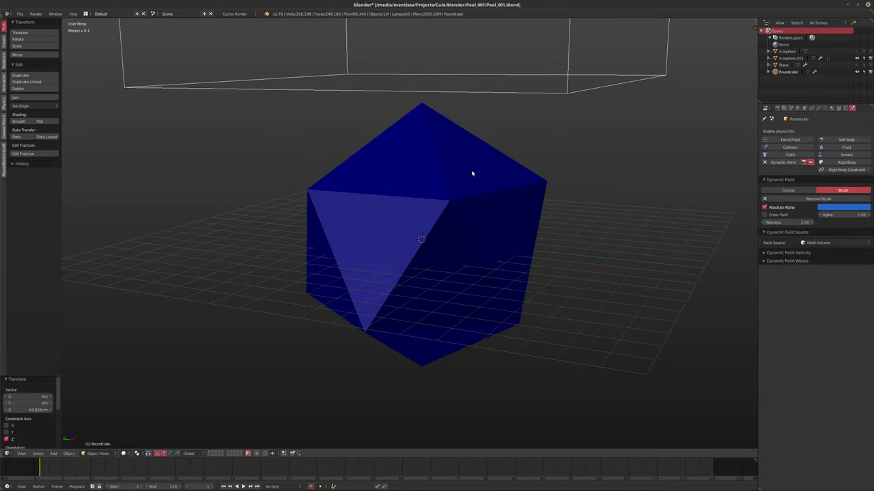
{"action": "key", "text": "i"}
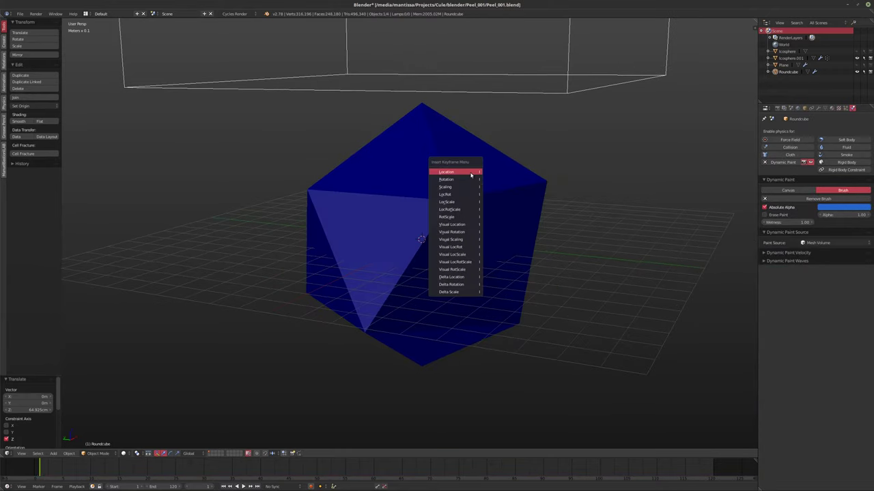
- At frame 24, lower the round cube about 1.22 m along Z so it encloses the icosphere, and keyframe its Location
{"action": "middle_click_drag", "start_coordinate": [508, 221], "coordinate": [494, 178]}
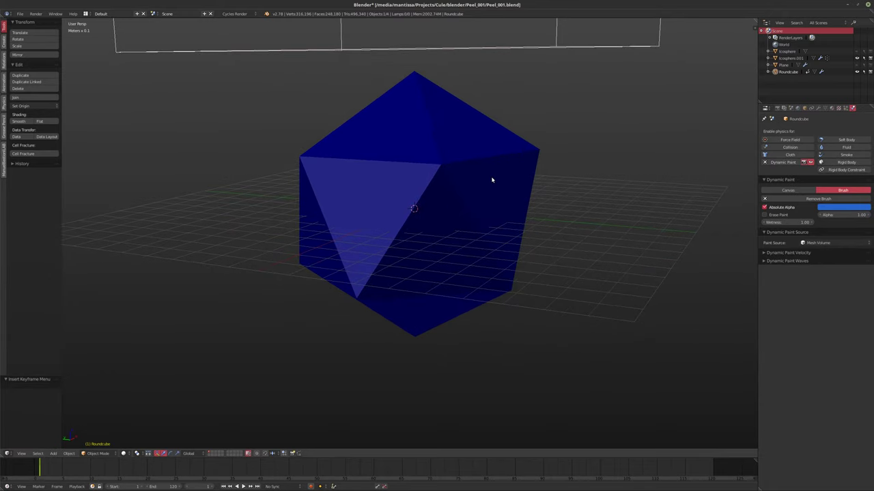
{"action": "middle_click_drag", "start_coordinate": [492, 180], "coordinate": [425, 186]}
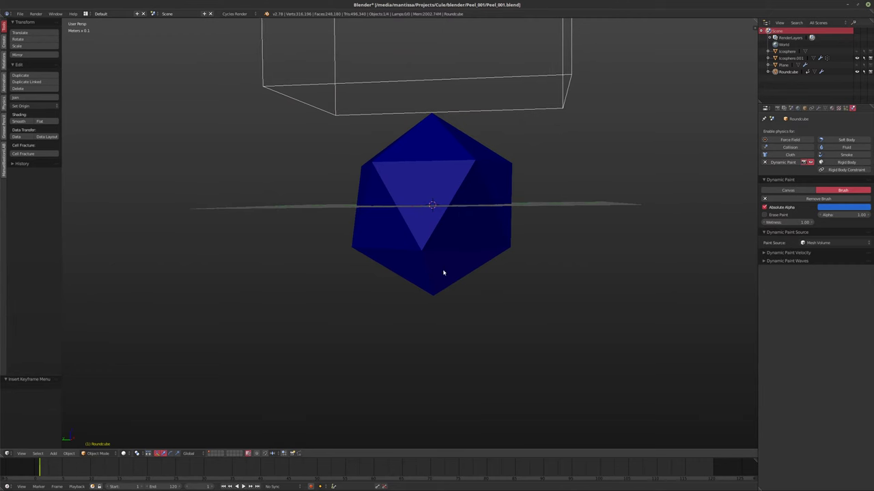
{"action": "middle_click_drag", "start_coordinate": [393, 267], "coordinate": [338, 269]}
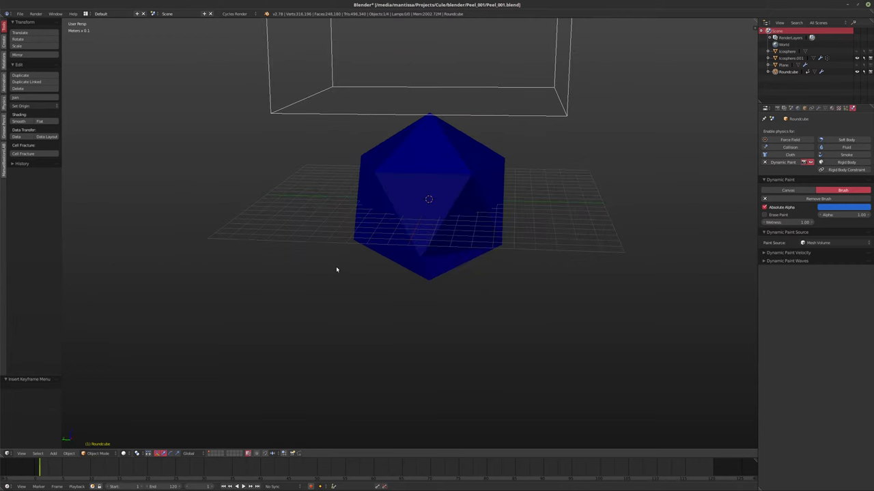
{"action": "left_click", "coordinate": [170, 471]}
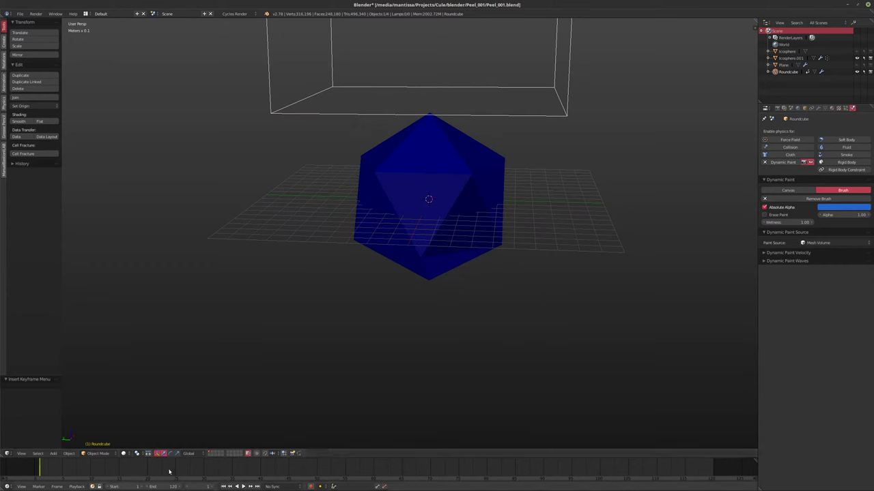
{"action": "middle_click_drag", "start_coordinate": [254, 341], "coordinate": [400, 274]}
{"action": "scroll", "coordinate": [431, 122], "scroll_direction": "down", "scroll_amount": 3}
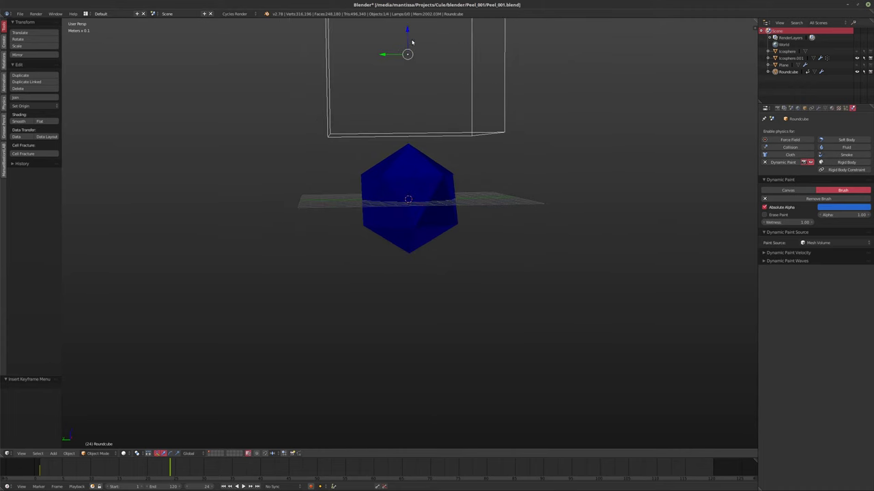
{"action": "key", "text": "g"}
{"action": "key", "text": "z"}
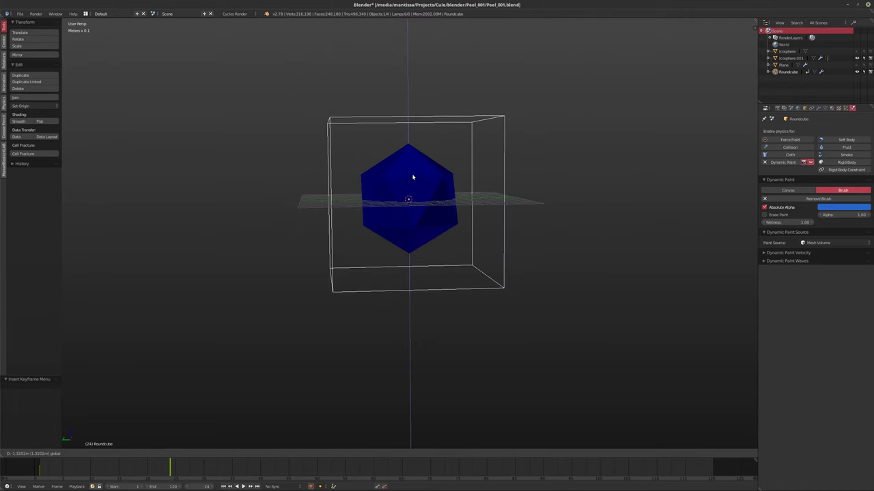
{"action": "left_click", "coordinate": [413, 167]}
{"action": "middle_click_drag", "start_coordinate": [413, 166], "coordinate": [435, 171]}
{"action": "scroll", "coordinate": [435, 171], "scroll_direction": "up", "scroll_amount": 4}
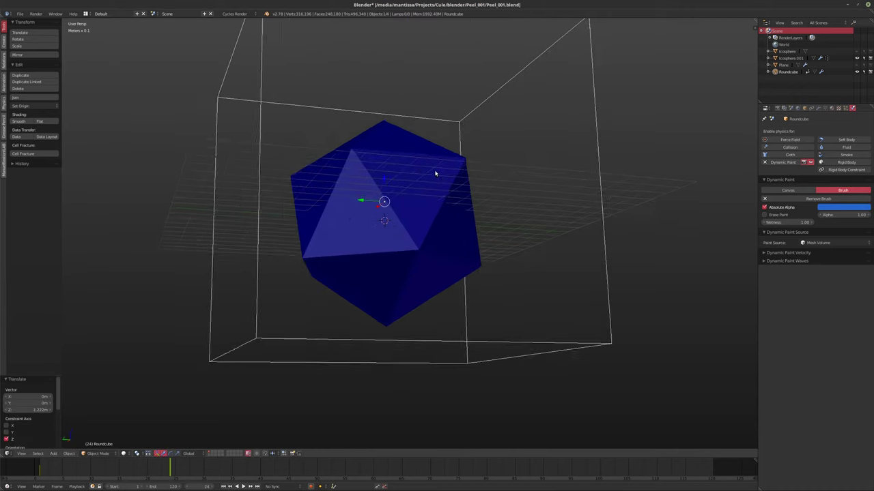
{"action": "key", "text": "i"}
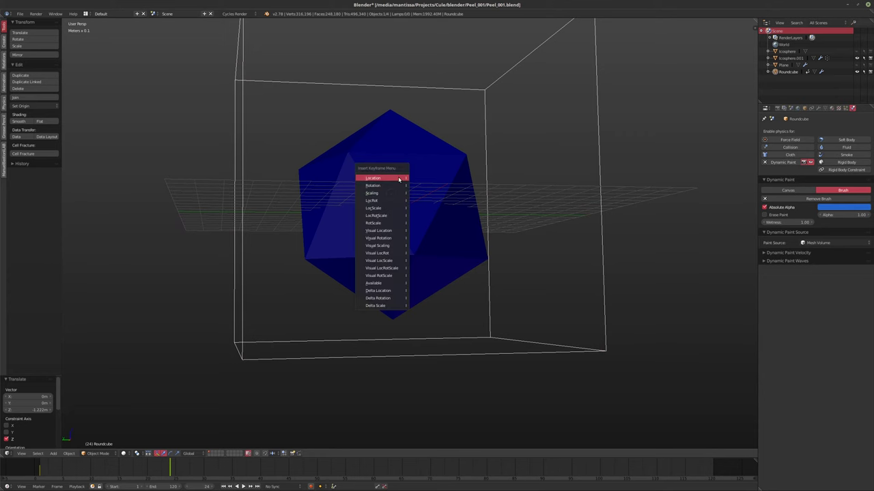
{"action": "left_click", "coordinate": [399, 178]}
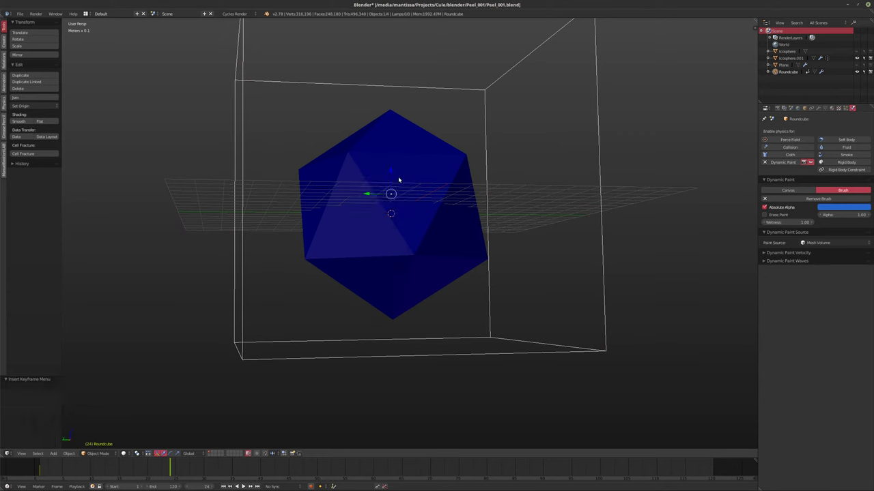
- Preview the first frames of the paint brush animation on the icosphere, starting from frame 1
{"action": "key", "text": "shift+Left"}
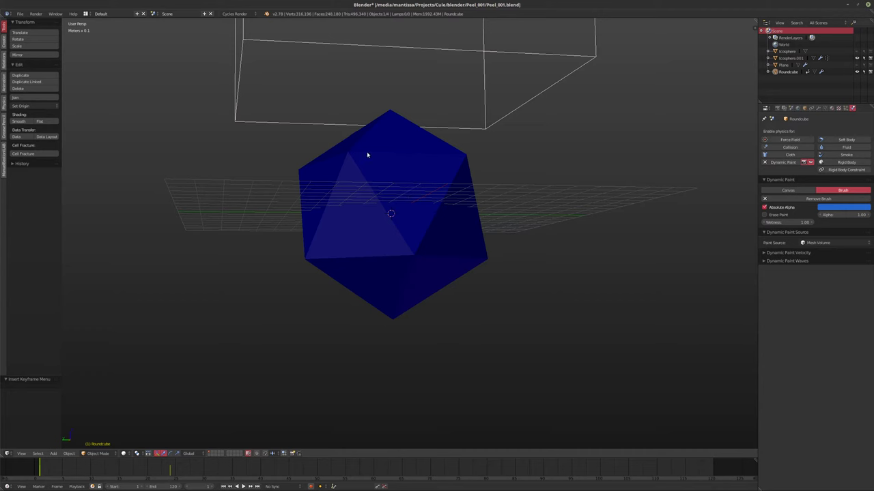
{"action": "key", "text": "Right"}
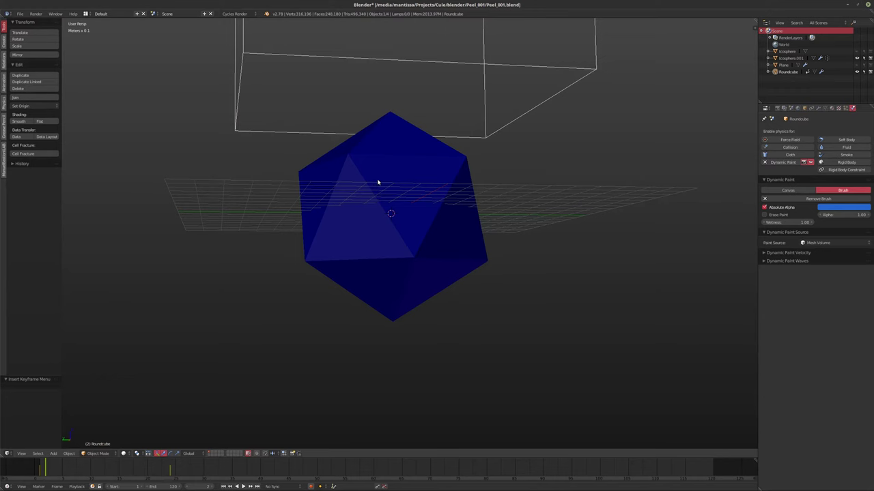
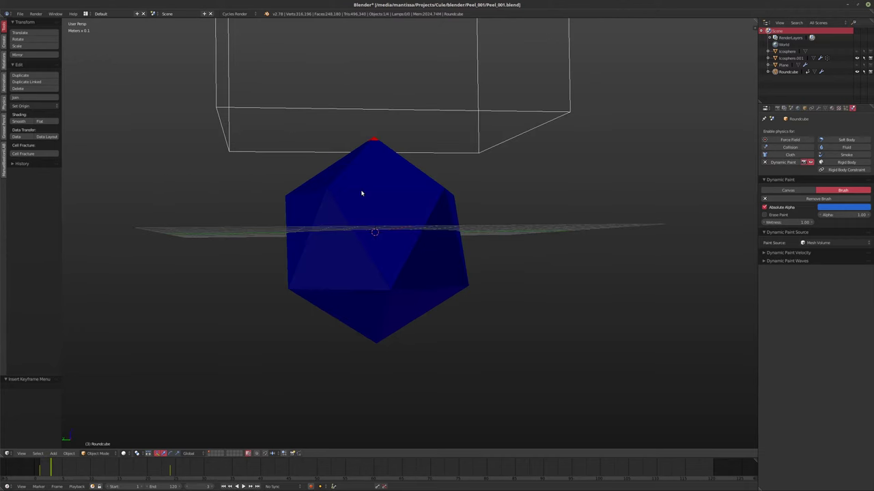
{"action": "key", "text": "Escape"}
{"action": "mouse_move", "coordinate": [351, 201]}
{"action": "middle_mouse_down"}
{"action": "mouse_move", "coordinate": [347, 219]}
{"action": "mouse_move", "coordinate": [343, 191]}
{"action": "mouse_move", "coordinate": [375, 200]}
{"action": "mouse_move", "coordinate": [350, 201]}
{"action": "middle_mouse_up"}
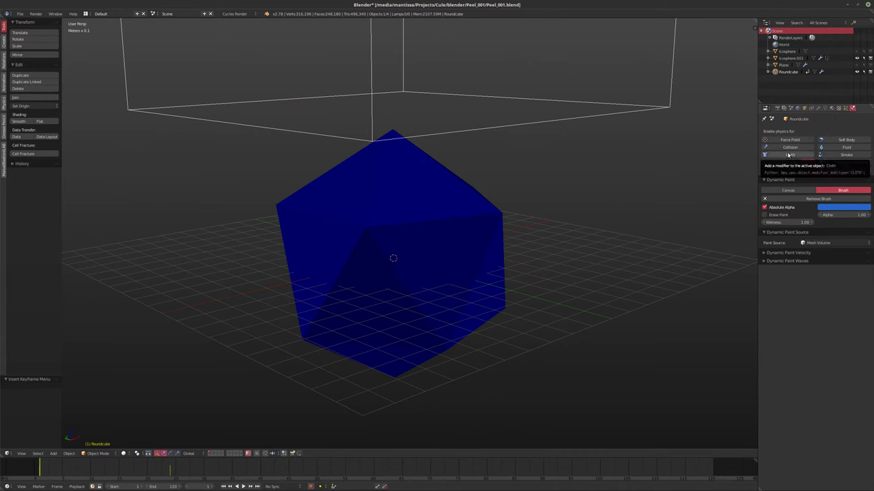
- Set the cloth quality of Icosphere.001 to 3 steps and check its mesh in wireframe
{"action": "left_click", "coordinate": [790, 58]}
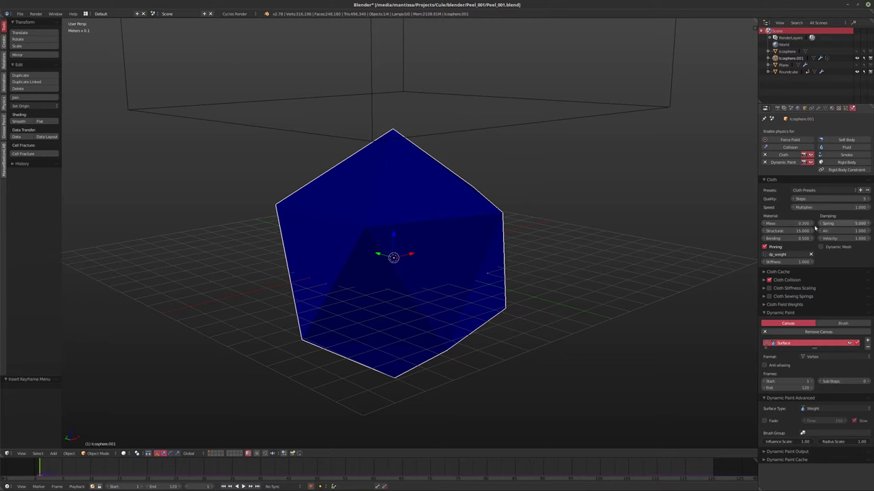
{"action": "left_click", "coordinate": [793, 199]}
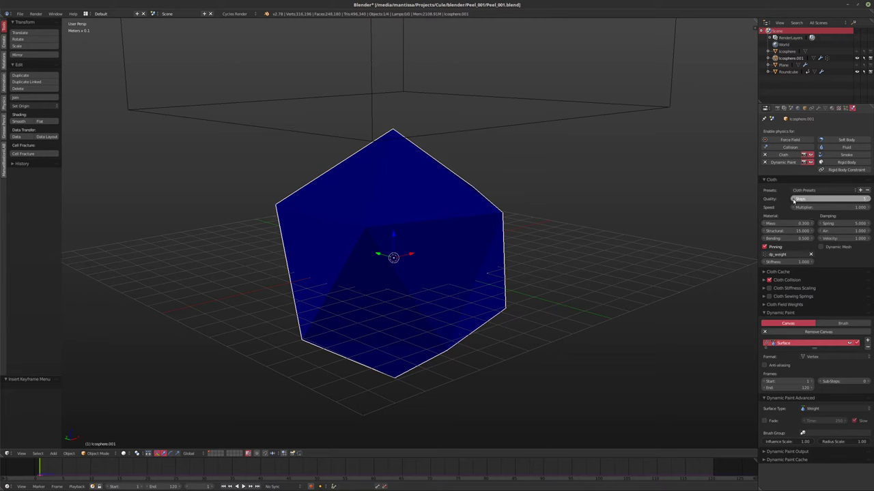
{"action": "left_click", "coordinate": [793, 198]}
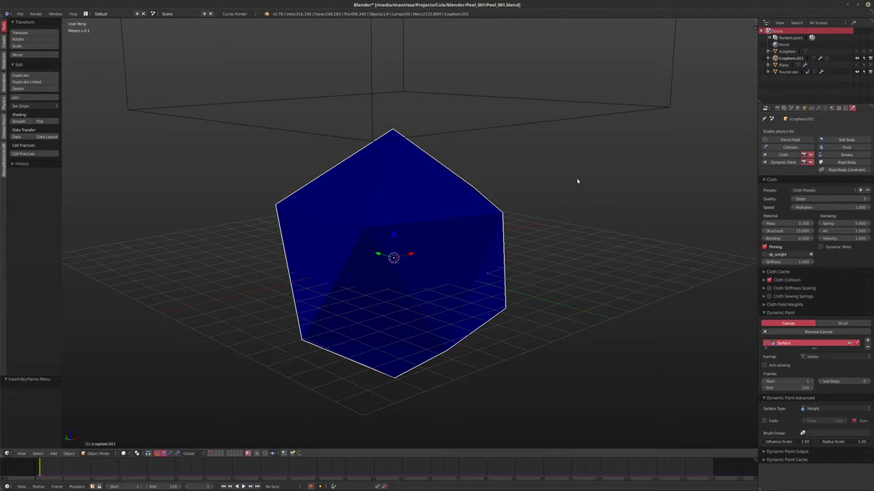
{"action": "key", "text": "z"}
{"action": "scroll", "coordinate": [471, 250], "scroll_direction": "up", "scroll_amount": 4}
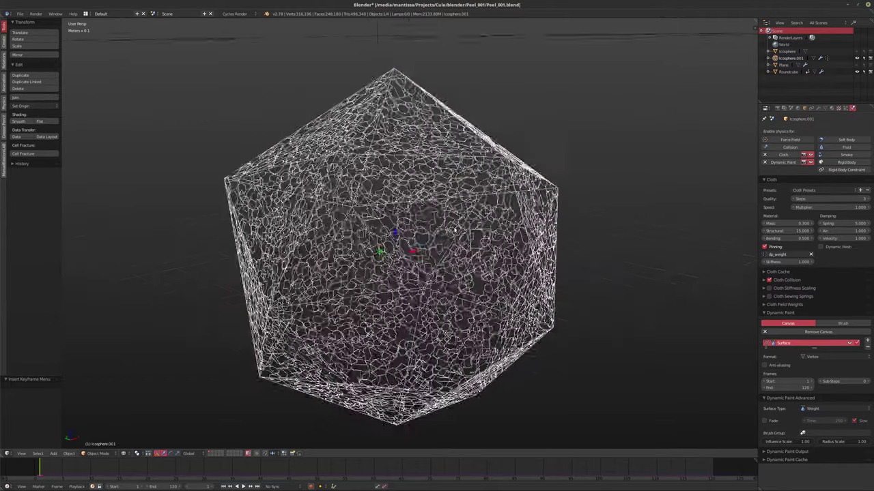
{"action": "key", "text": "z"}
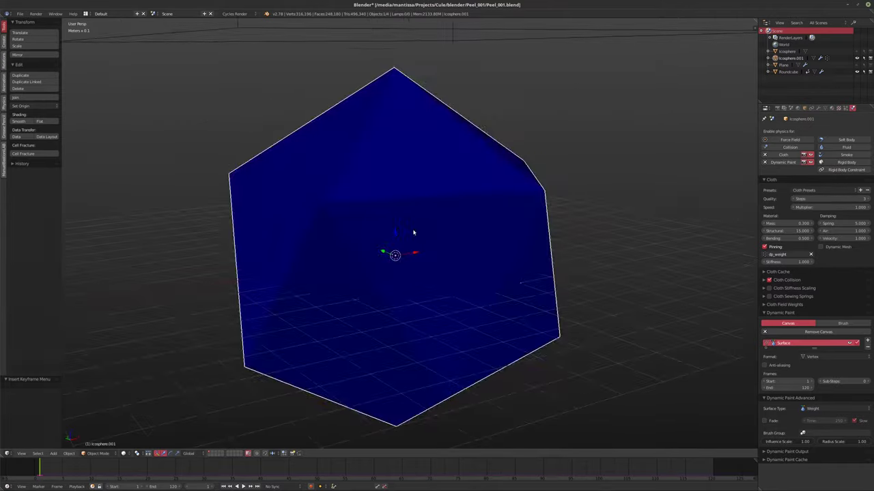
- Bring up the modifiers of Icosphere.001 and save the project over Peel_001.blend
{"action": "left_click", "coordinate": [817, 107]}
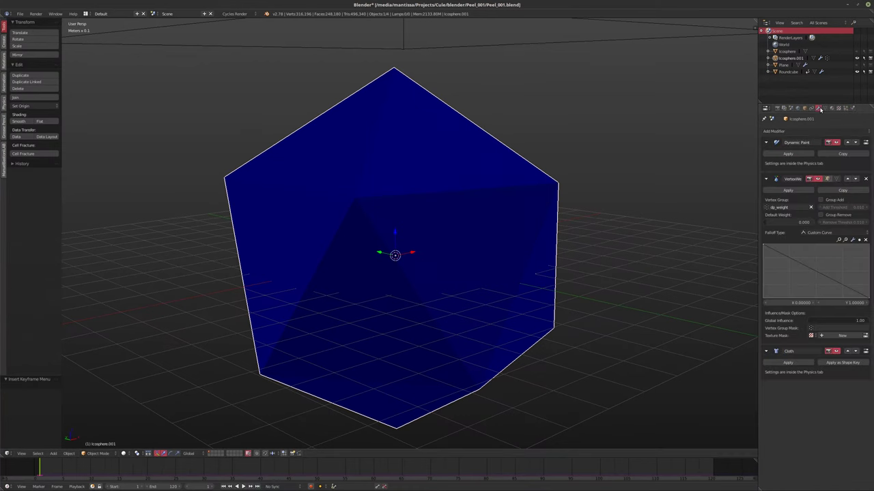
{"action": "key", "text": "ctrl+s"}
{"action": "left_click", "coordinate": [609, 158]}
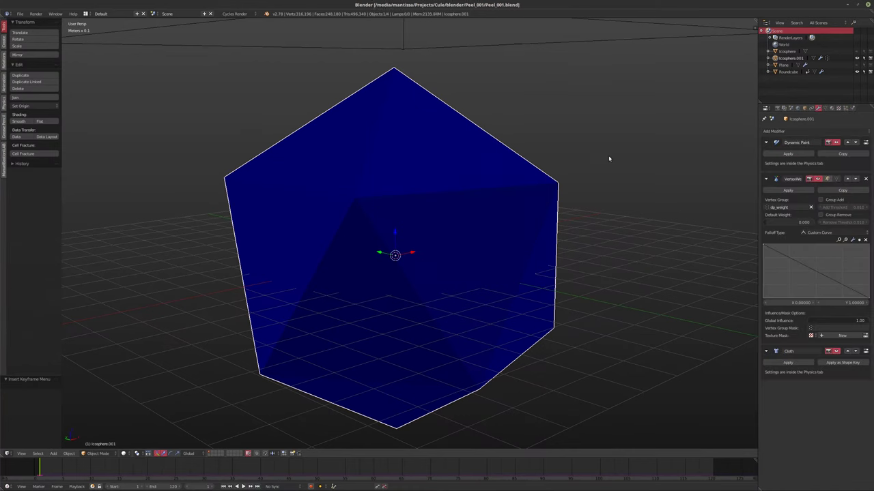
{"action": "left_click", "coordinate": [785, 131]}
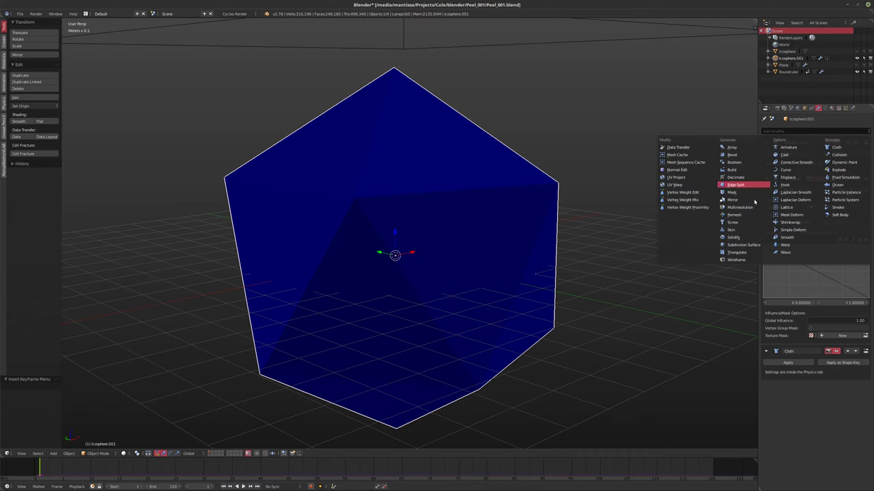
{"action": "left_click", "coordinate": [741, 185]}
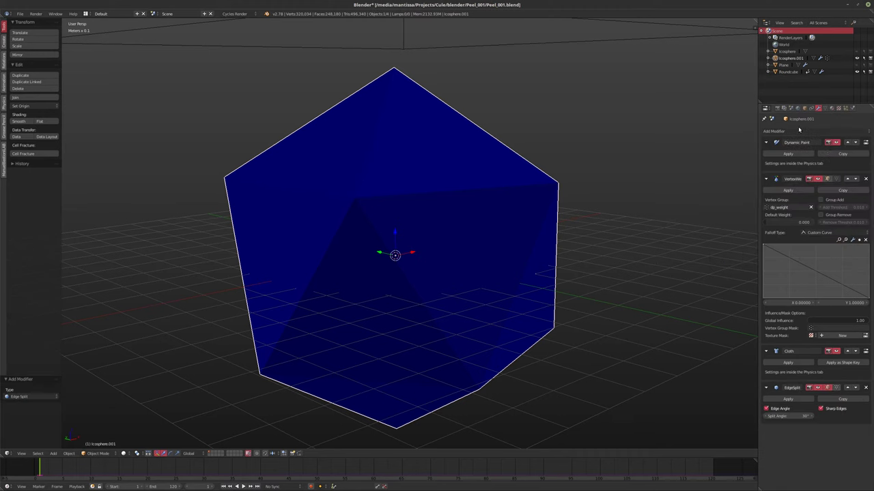
{"action": "left_click", "coordinate": [865, 388]}
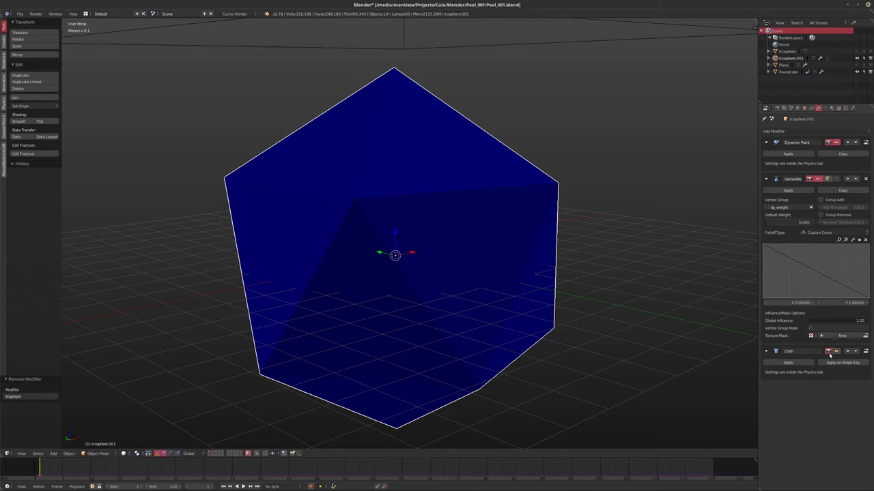
- Disable the Cloth, Vertex Weight Edit and Dynamic Paint modifiers for viewport and render, and collapse all three
{"action": "left_click", "coordinate": [767, 352]}
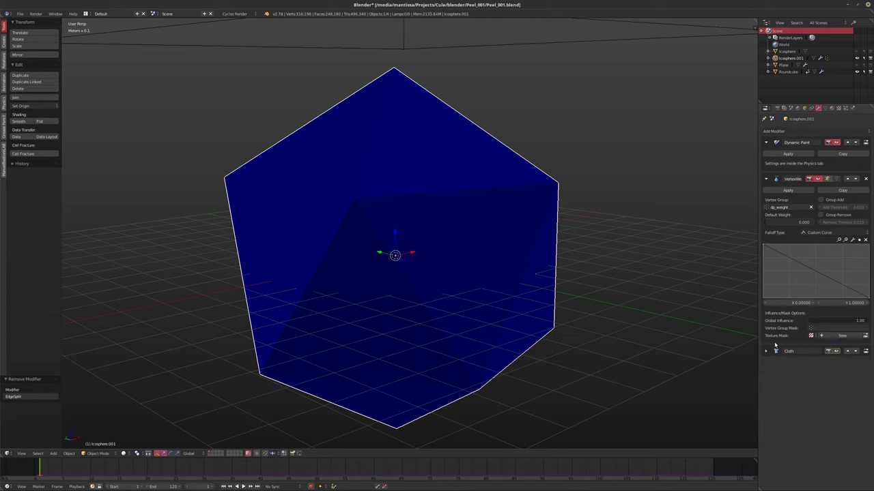
{"action": "left_click", "coordinate": [834, 143]}
{"action": "left_click", "coordinate": [766, 179]}
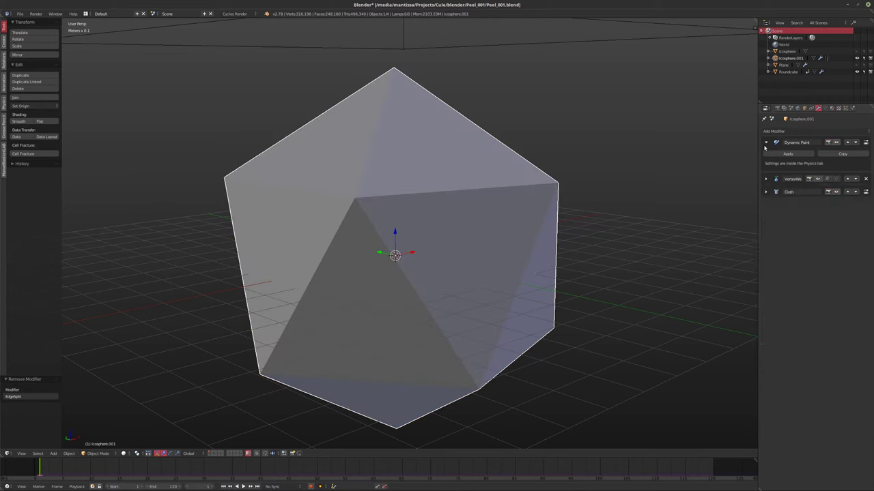
{"action": "left_click", "coordinate": [766, 142]}
- Add a Decimate modifier to Icosphere.001 and move it above Dynamic Paint in the stack
{"action": "left_click", "coordinate": [773, 131]}
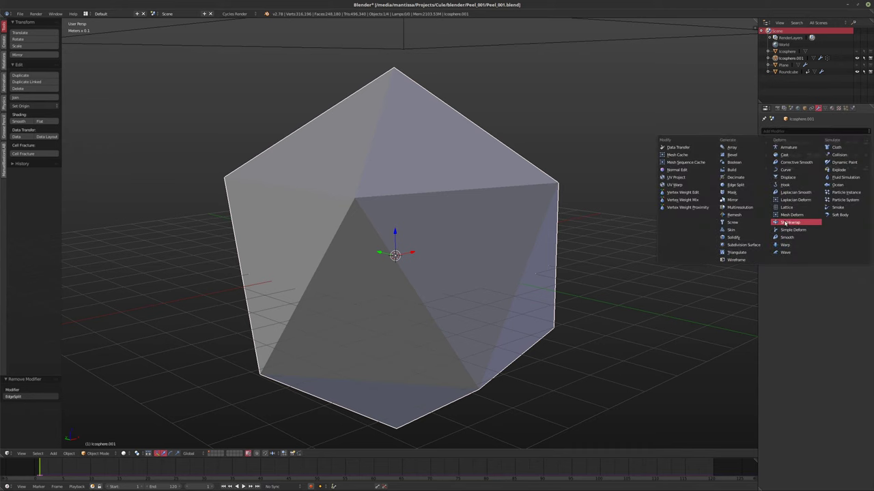
{"action": "left_click", "coordinate": [735, 177]}
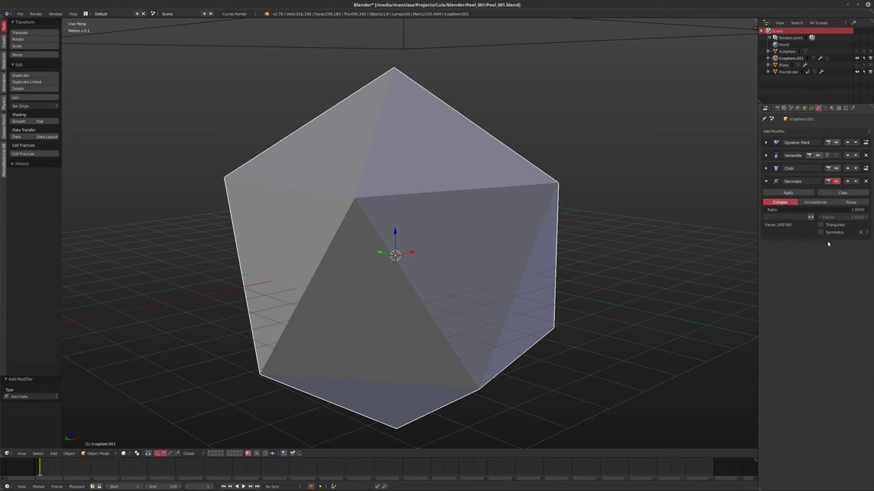
{"action": "left_click", "coordinate": [846, 181]}
{"action": "left_click", "coordinate": [846, 168]}
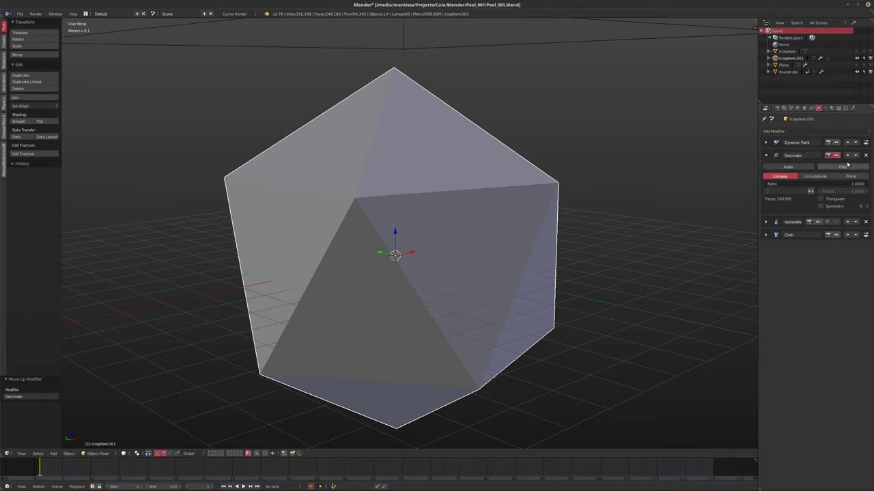
{"action": "left_click", "coordinate": [846, 155]}
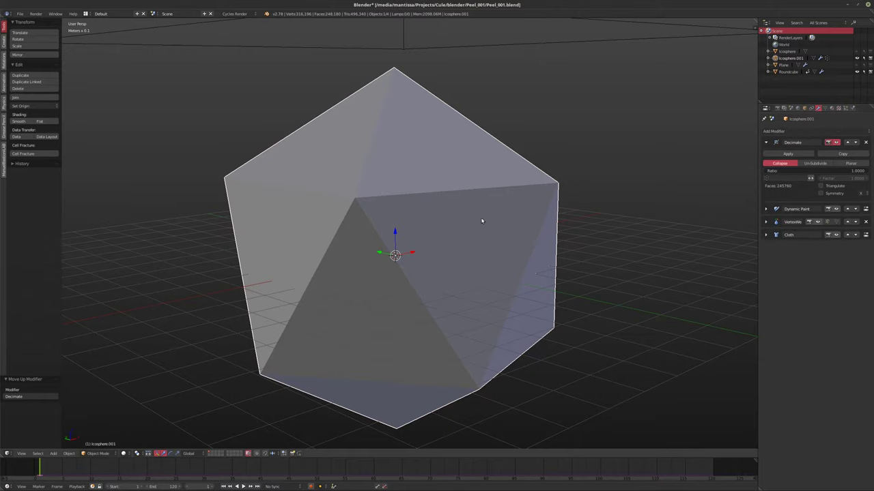
- Show Icosphere.001 in wireframe with Draw All Edges enabled to reveal its full mesh density
{"action": "mouse_move", "coordinate": [482, 220]}
{"action": "middle_mouse_down"}
{"action": "mouse_move", "coordinate": [488, 207]}
{"action": "mouse_move", "coordinate": [485, 226]}
{"action": "middle_mouse_up"}
{"action": "key", "text": "z"}
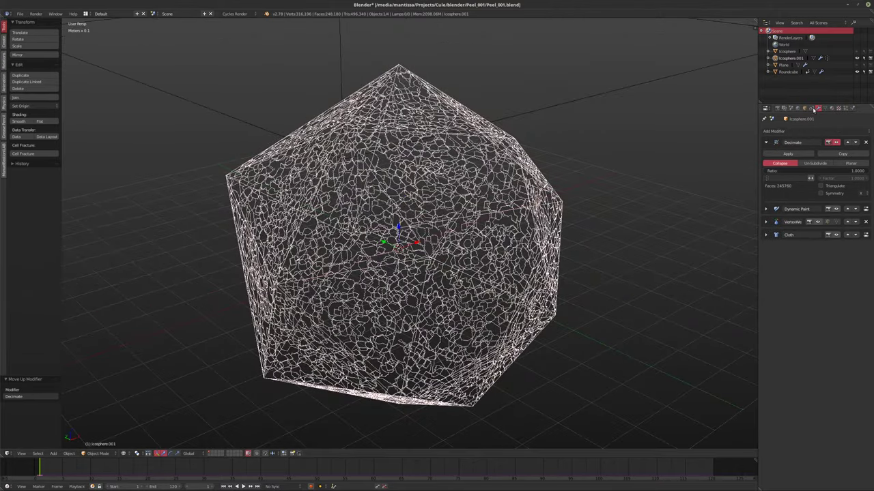
{"action": "left_click", "coordinate": [804, 108]}
{"action": "left_click", "coordinate": [765, 302]}
{"action": "middle_click_drag", "start_coordinate": [542, 302], "coordinate": [548, 287]}
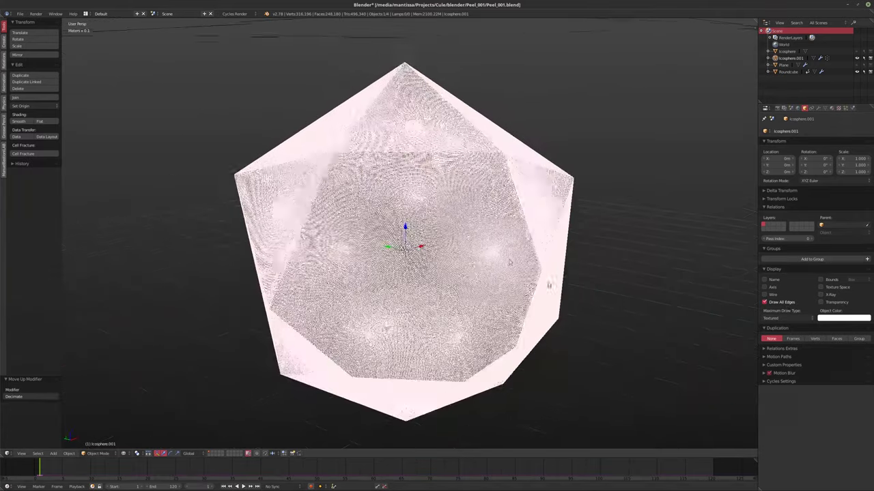
{"action": "scroll", "coordinate": [548, 286], "scroll_direction": "up", "scroll_amount": 2}
- Try the Decimate modifier in Un-Subdivide mode with 2 iterations, and remove it from the icosphere
{"action": "left_click", "coordinate": [818, 108]}
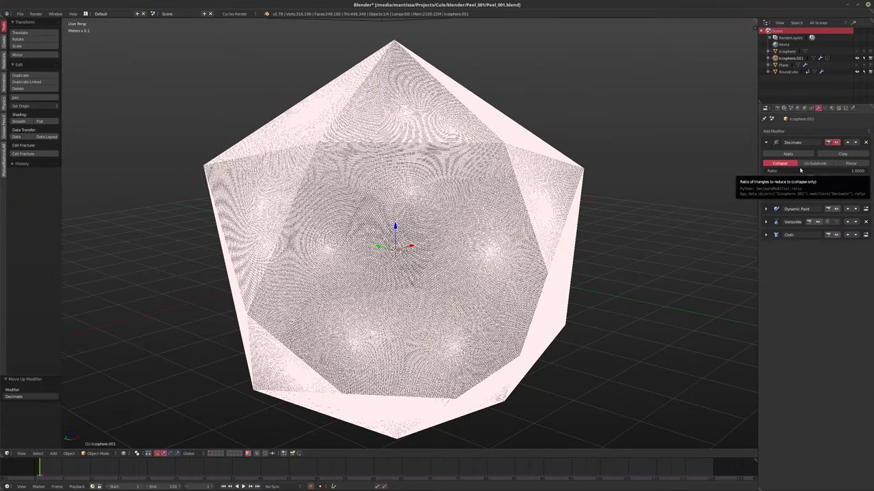
{"action": "left_click", "coordinate": [815, 164]}
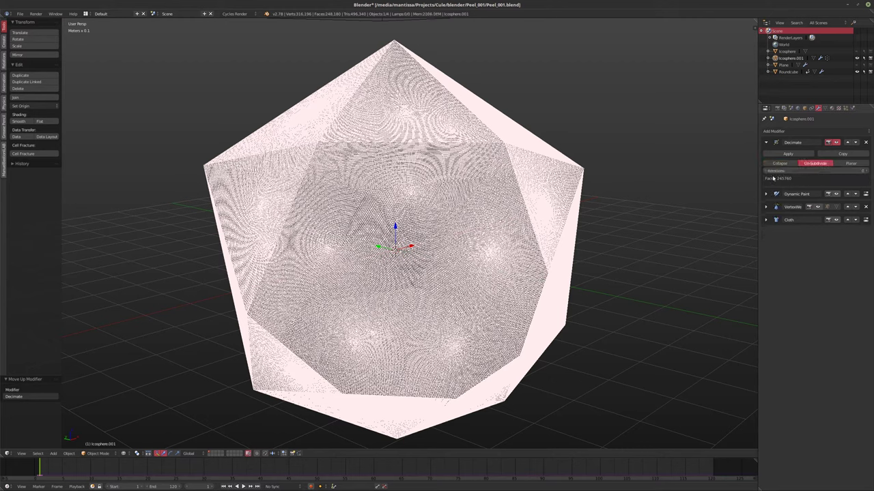
{"action": "left_click", "coordinate": [865, 171]}
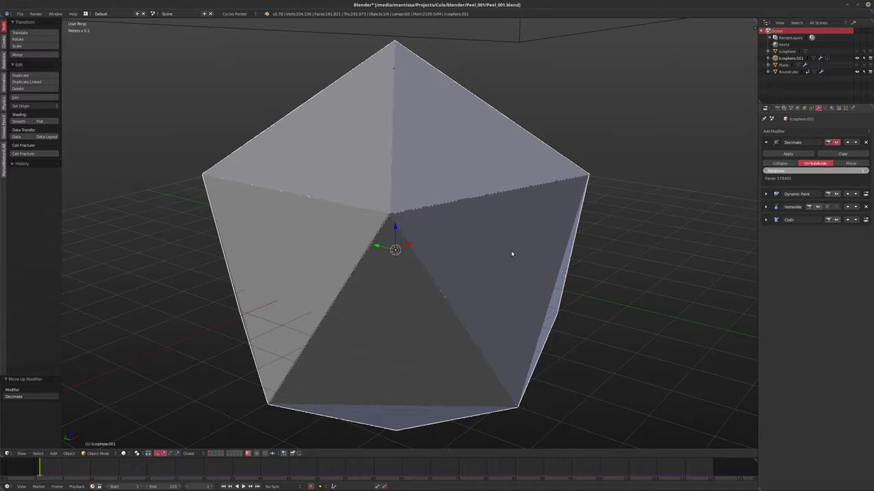
{"action": "key", "text": "Return"}
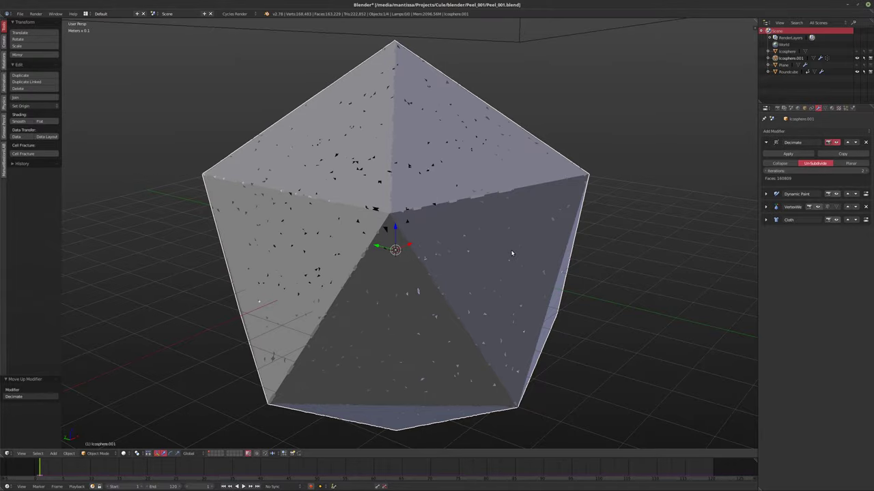
{"action": "scroll", "coordinate": [511, 252], "scroll_direction": "up", "scroll_amount": 4}
{"action": "middle_click_drag", "start_coordinate": [512, 253], "coordinate": [471, 232]}
{"action": "key", "text": "ctrl+x"}
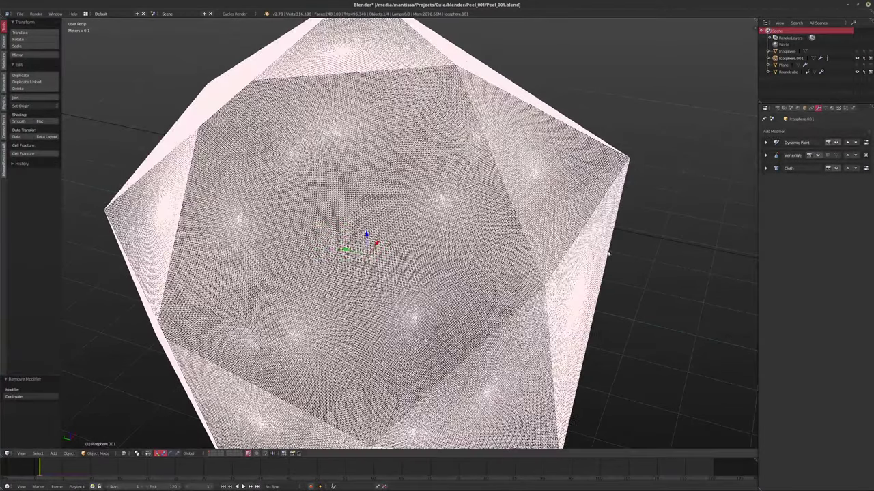
{"action": "scroll", "coordinate": [460, 252], "scroll_direction": "down", "scroll_amount": 5}
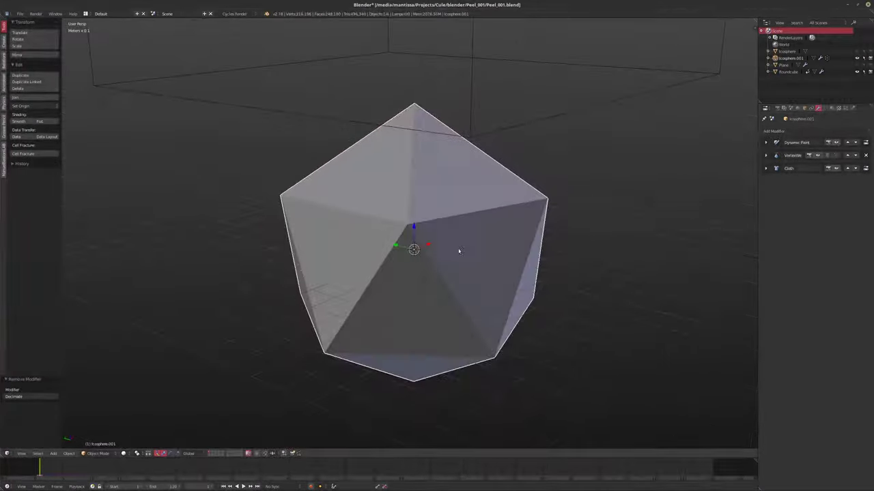
- Add a new Collapse-type Decimate modifier at the top of the icosphere's stack and set its ratio to 0.5
{"action": "left_click", "coordinate": [793, 131]}
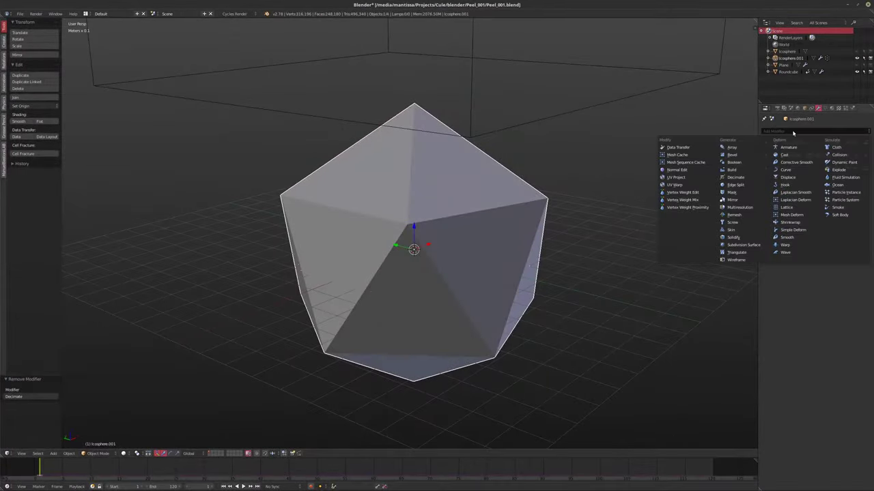
{"action": "left_click", "coordinate": [732, 176]}
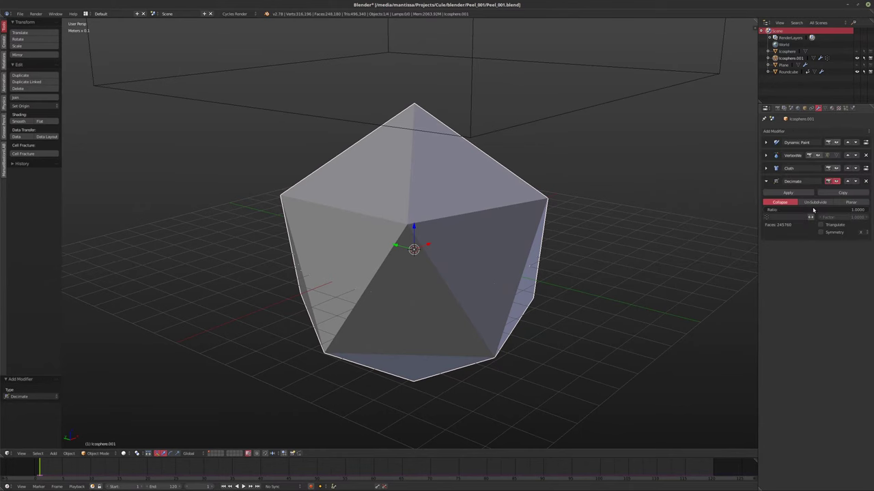
{"action": "left_click", "coordinate": [848, 181]}
{"action": "left_click", "coordinate": [848, 168]}
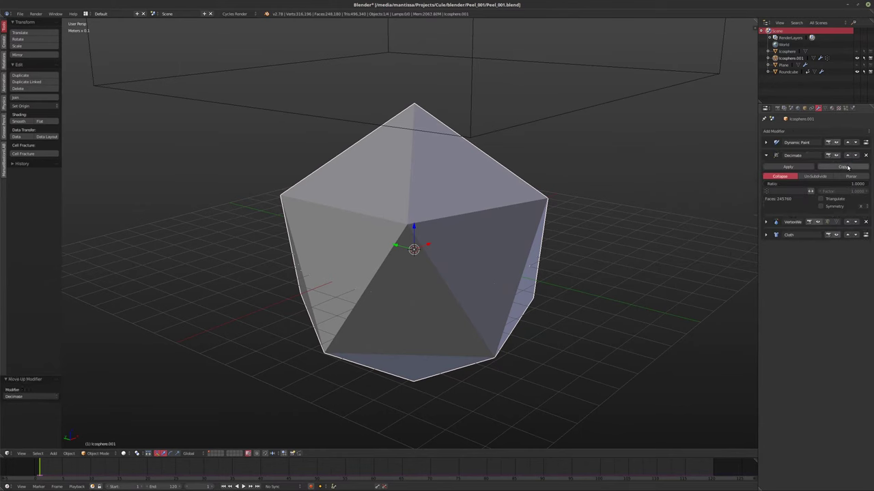
{"action": "left_click", "coordinate": [847, 156]}
{"action": "left_click", "coordinate": [781, 172]}
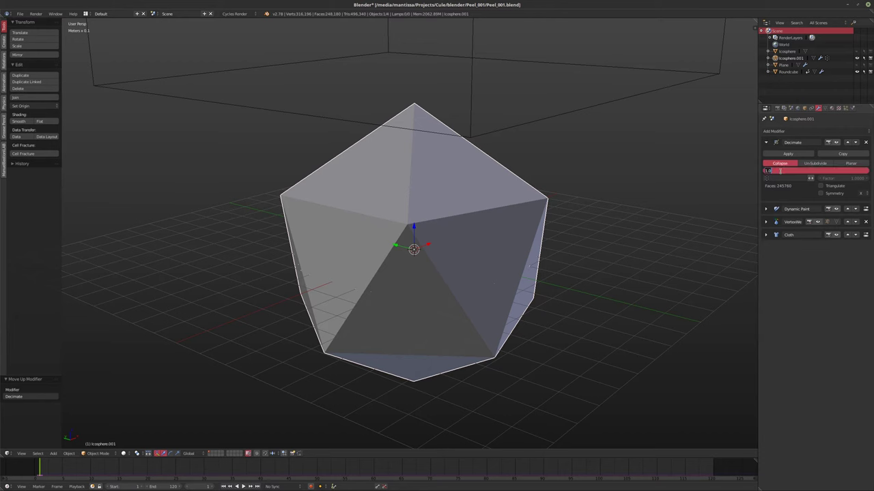
{"action": "type", "text": "0.5"}
{"action": "key", "text": "Return"}
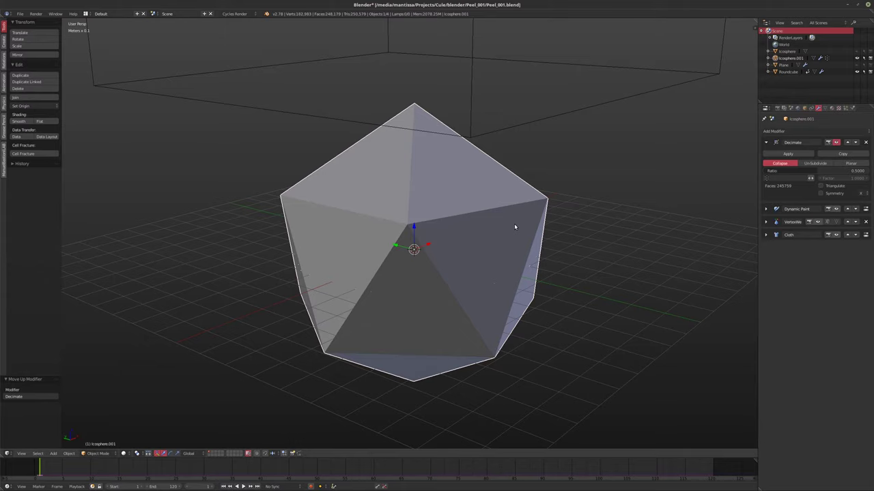
- Enable the Decimate modifier for rendering and inspect the icosphere's surface up close
{"action": "scroll", "coordinate": [519, 218], "scroll_direction": "up", "scroll_amount": 4}
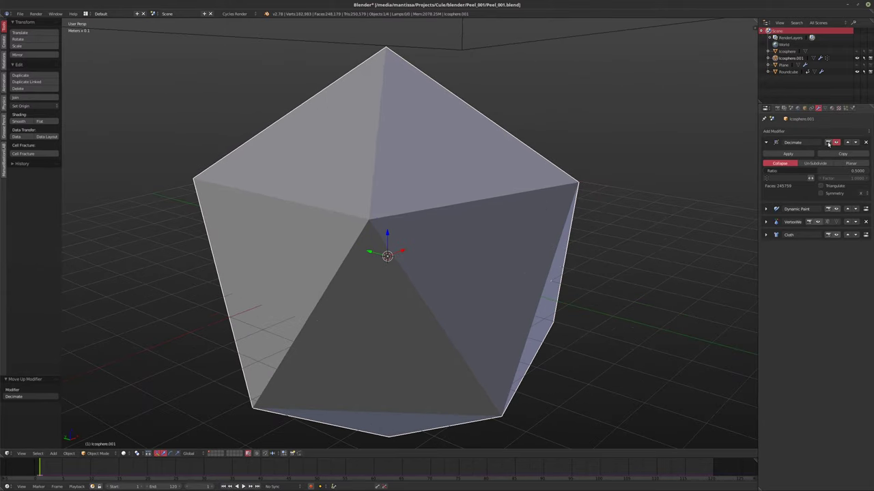
{"action": "middle_click_drag", "start_coordinate": [515, 227], "coordinate": [413, 229]}
{"action": "scroll", "coordinate": [414, 229], "scroll_direction": "up", "scroll_amount": 5}
{"action": "scroll", "coordinate": [521, 228], "scroll_direction": "down", "scroll_amount": 10}
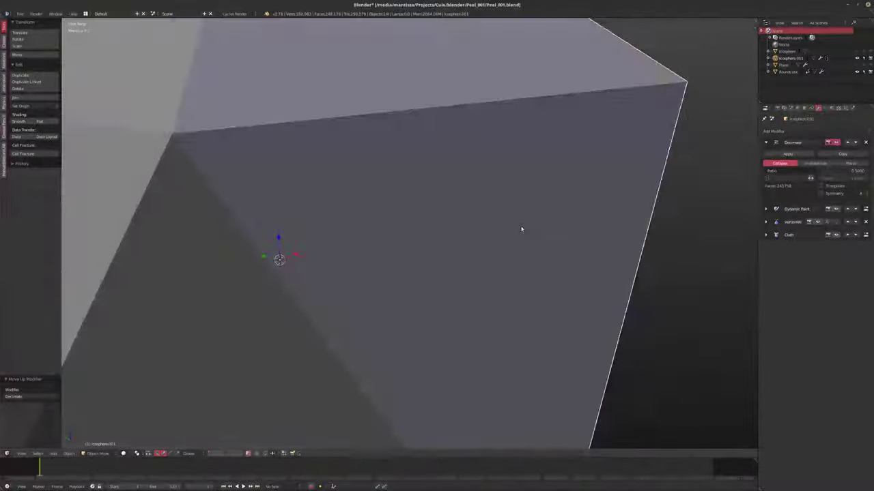
- Try a Decimate ratio of 0.1 on Icosphere.001 and inspect the surface
{"action": "left_click", "coordinate": [824, 171]}
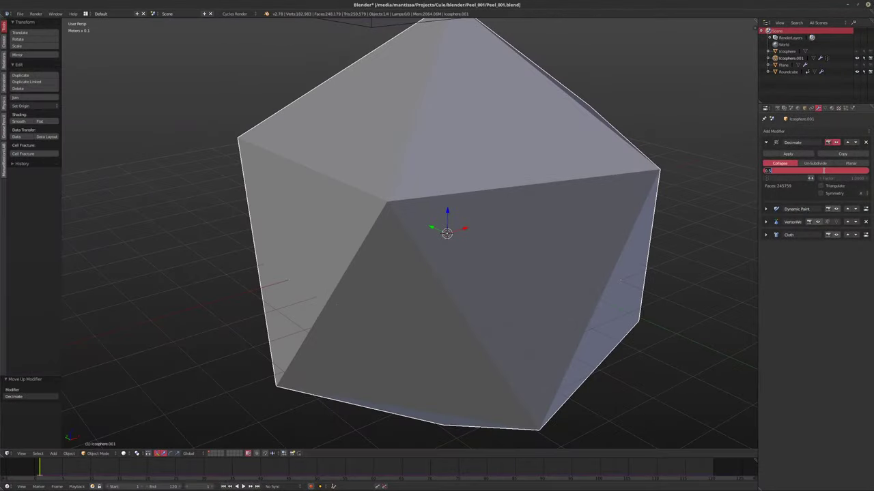
{"action": "type", "text": "1"}
{"action": "key", "text": "Return"}
{"action": "middle_click_drag", "start_coordinate": [441, 191], "coordinate": [539, 198]}
- Set the Decimate ratio to 0.2 and inspect the reduced icosphere, switching briefly to Edit Mode and back
{"action": "left_click", "coordinate": [816, 172]}
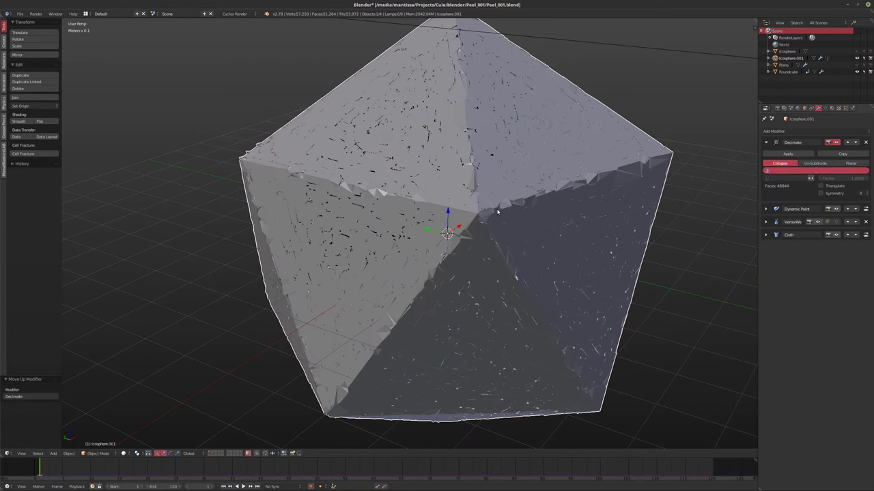
{"action": "key", "text": "Return"}
{"action": "middle_click_drag", "start_coordinate": [494, 211], "coordinate": [548, 192]}
{"action": "key", "text": "Tab"}
{"action": "scroll", "coordinate": [527, 218], "scroll_direction": "up", "scroll_amount": 5}
{"action": "key", "text": "Tab"}
{"action": "scroll", "coordinate": [531, 222], "scroll_direction": "down", "scroll_amount": 5}
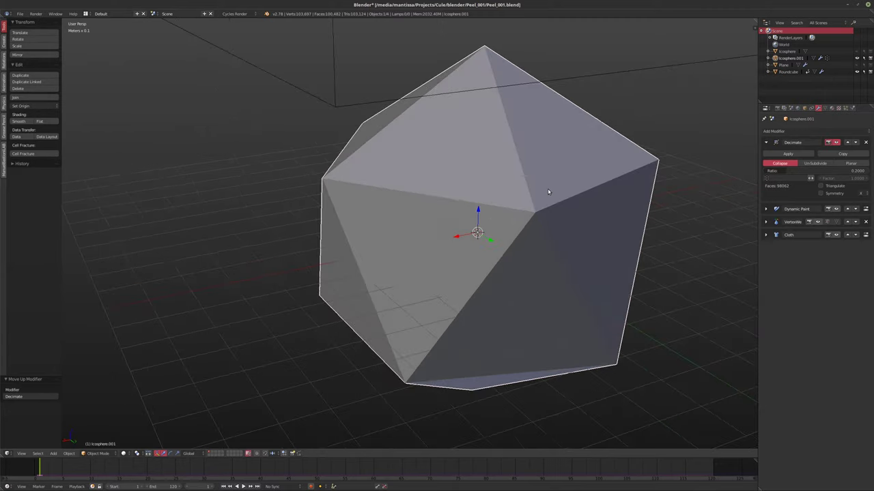
- Duplicate Icosphere.001 in place with its Dynamic Paint modifier enabled, and hide the original
{"action": "left_click", "coordinate": [766, 142]}
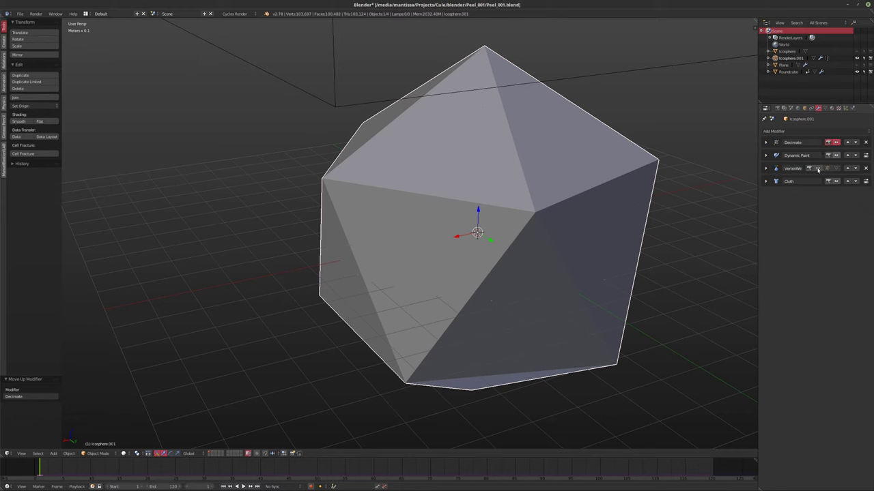
{"action": "left_click", "coordinate": [812, 169]}
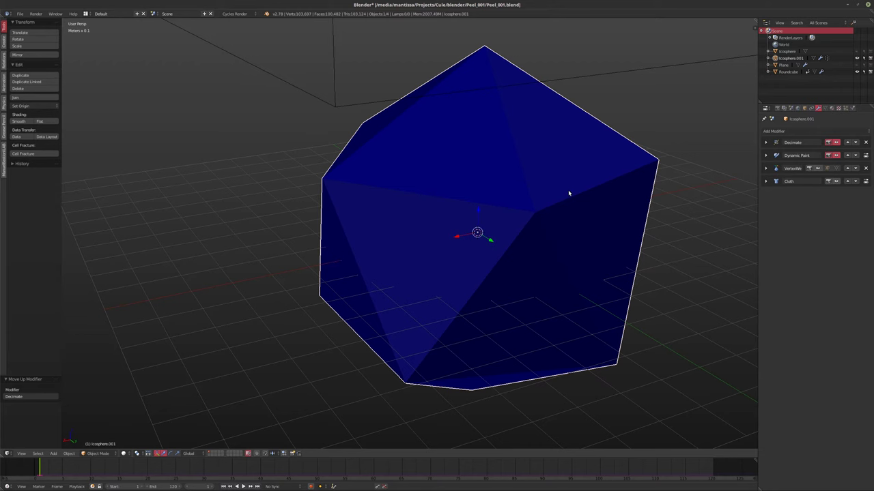
{"action": "key", "text": "shift+d"}
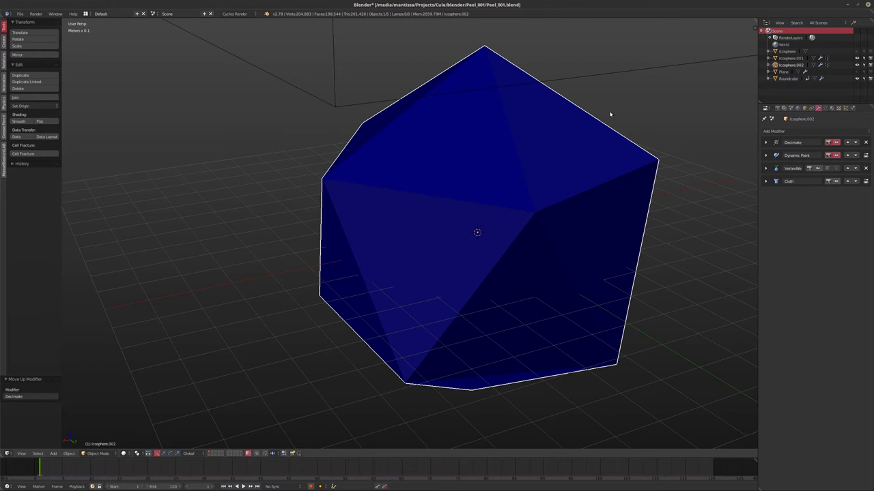
{"action": "key", "text": "g"}
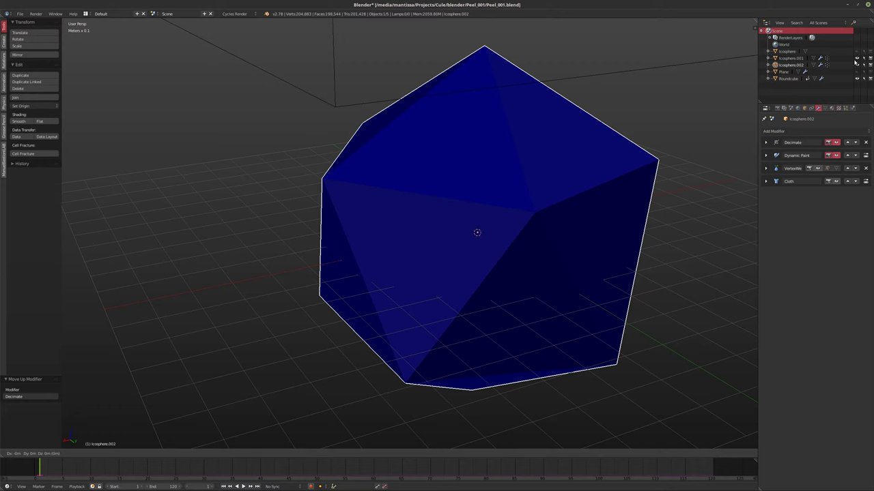
{"action": "right_click", "coordinate": [862, 61]}
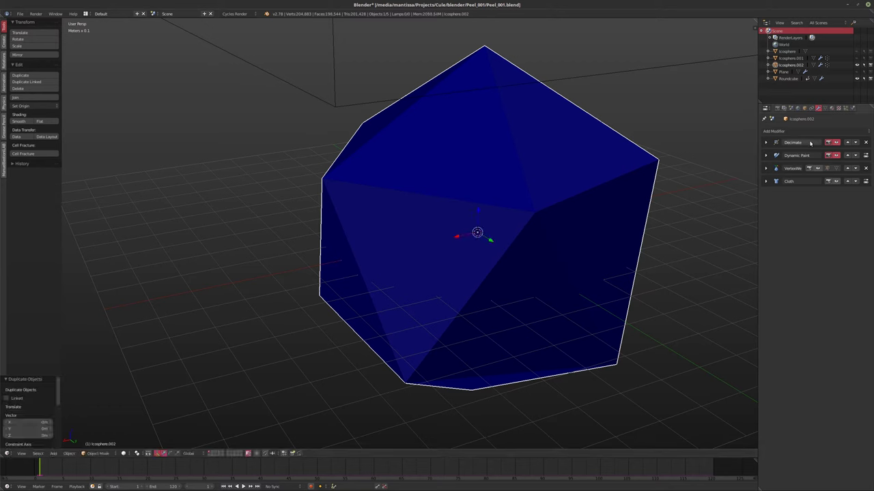
- Apply the Decimate modifier on Icosphere.002 and enable its Vertex Weight and Cloth modifiers for viewport and render
{"action": "left_click", "coordinate": [766, 141]}
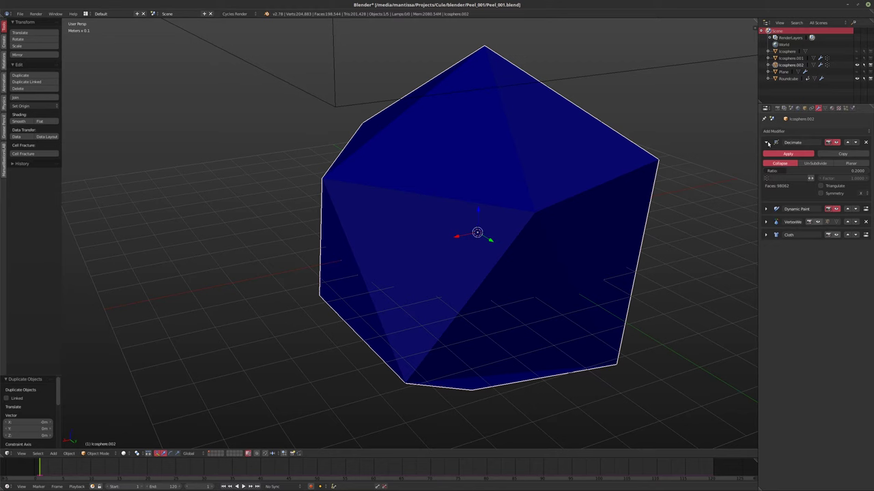
{"action": "key", "text": "ctrl+a"}
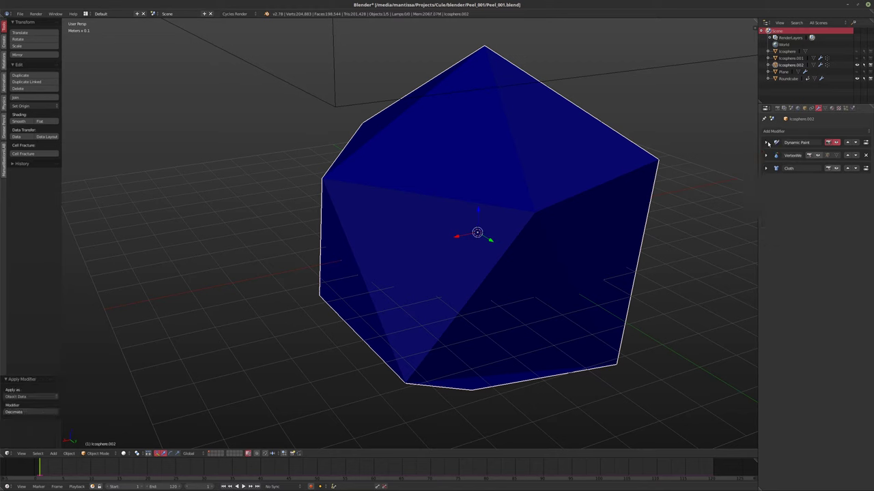
{"action": "left_click", "coordinate": [809, 156]}
{"action": "left_click", "coordinate": [834, 169]}
{"action": "scroll", "coordinate": [529, 110], "scroll_direction": "down", "scroll_amount": 4}
{"action": "middle_click_drag", "start_coordinate": [529, 110], "coordinate": [423, 76]}
{"action": "right_click", "coordinate": [426, 87]}
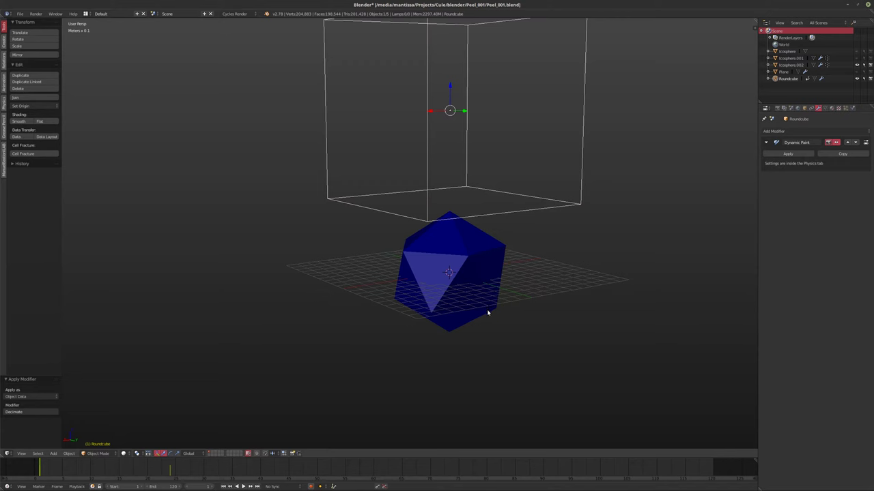
{"action": "key", "text": "g"}
{"action": "key", "text": "z"}
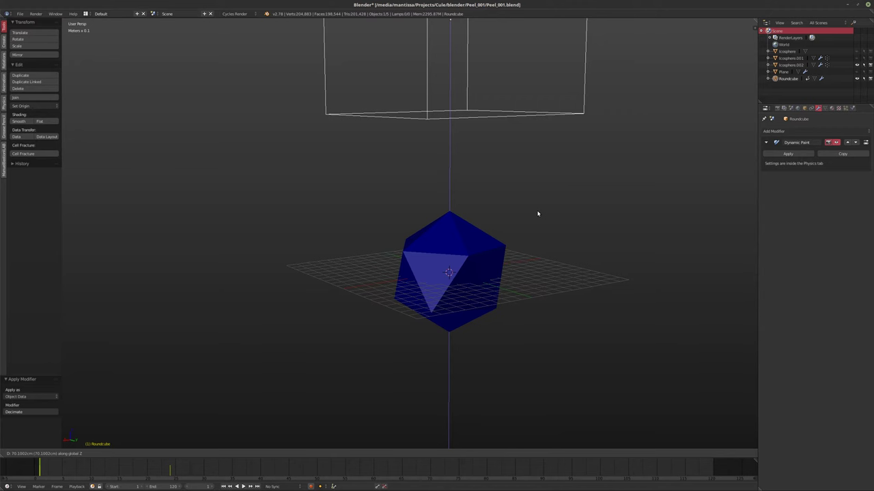
{"action": "right_click", "coordinate": [562, 247]}
- Step through the first four frames to check the brush painting the icosphere's tip, and return to frame 1
{"action": "middle_click_drag", "start_coordinate": [509, 273], "coordinate": [480, 261]}
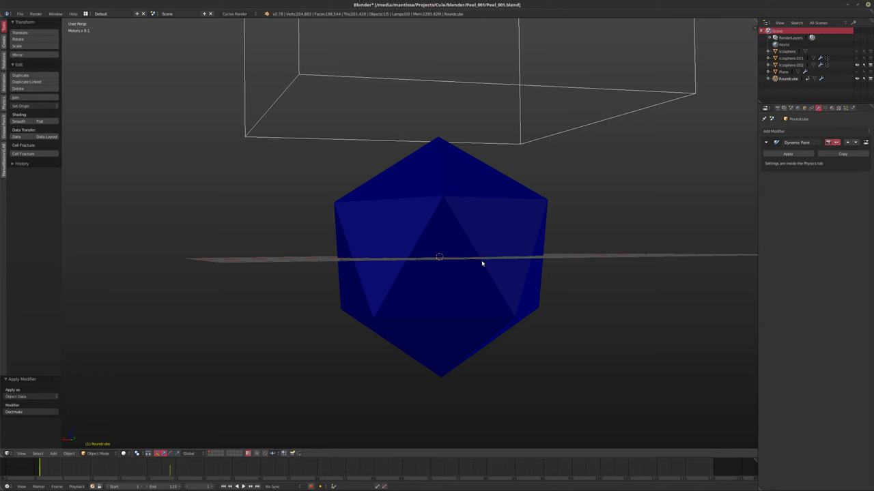
{"action": "key", "text": "Right"}
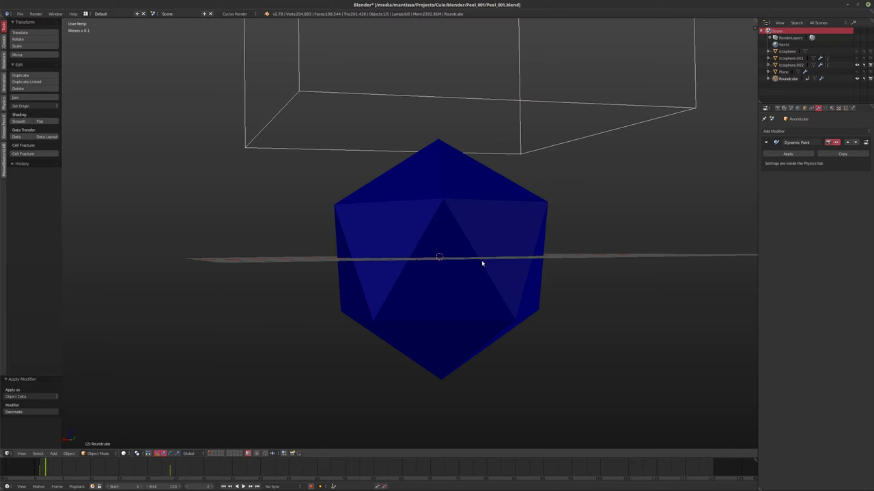
{"action": "key", "text": "Right"}
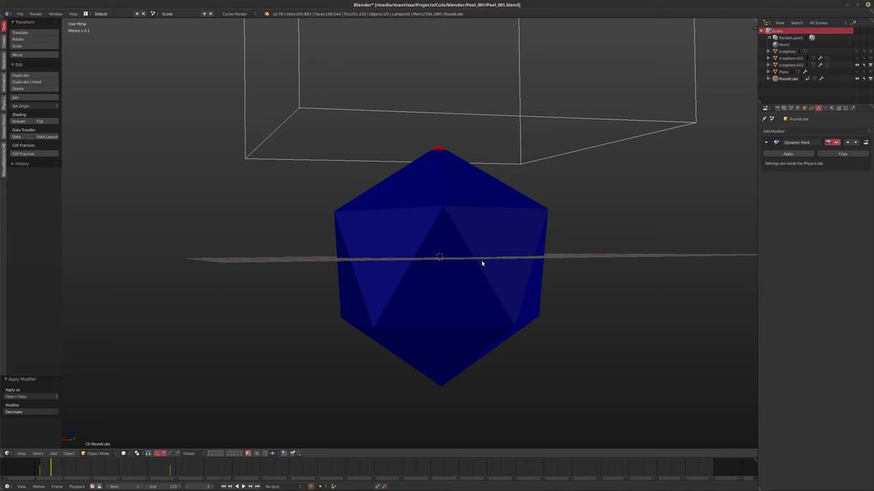
{"action": "key", "text": "Right"}
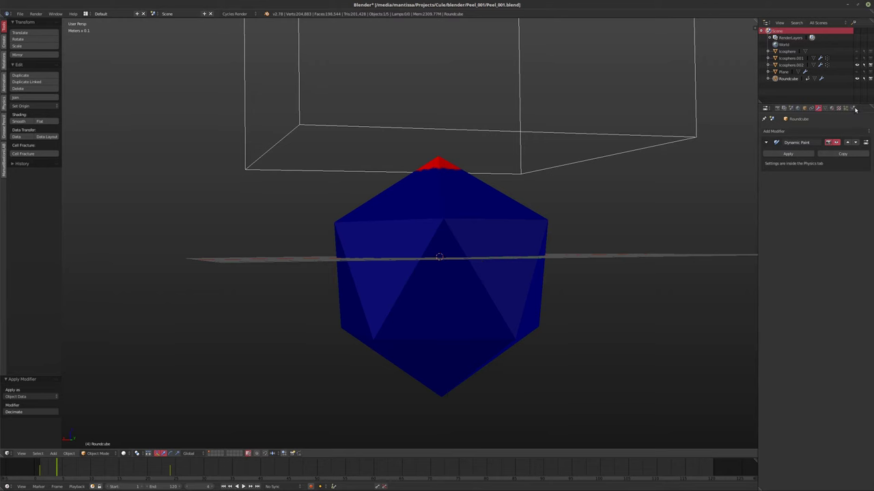
{"action": "key", "text": "shift+Left"}
- Enable Dynamic Mesh in the Cloth physics settings of Icosphere.002
{"action": "left_click", "coordinate": [853, 107]}
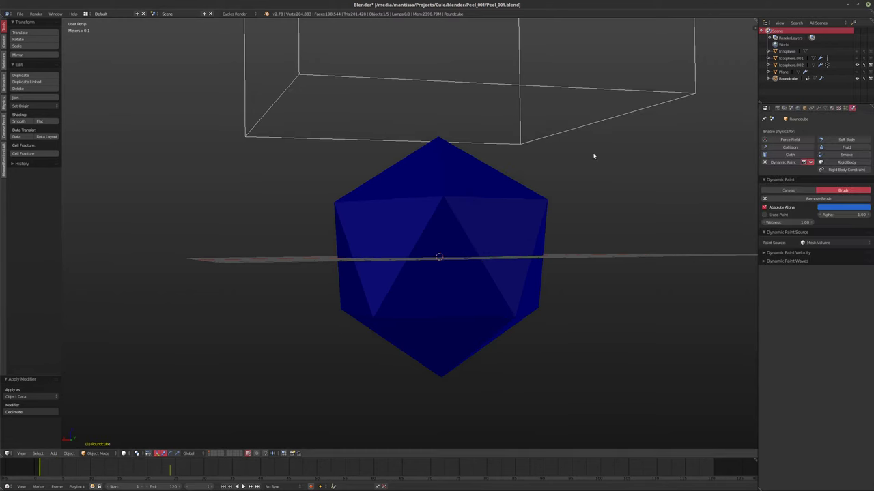
{"action": "left_click", "coordinate": [790, 65]}
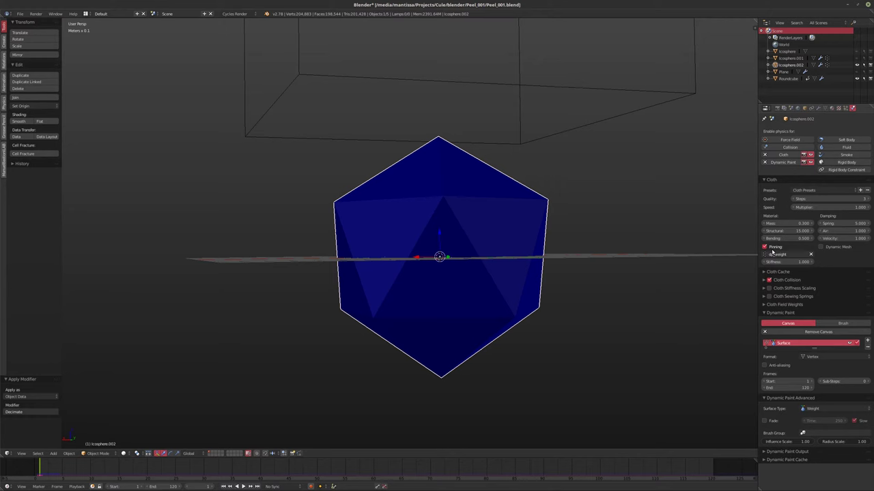
{"action": "left_click", "coordinate": [826, 247]}
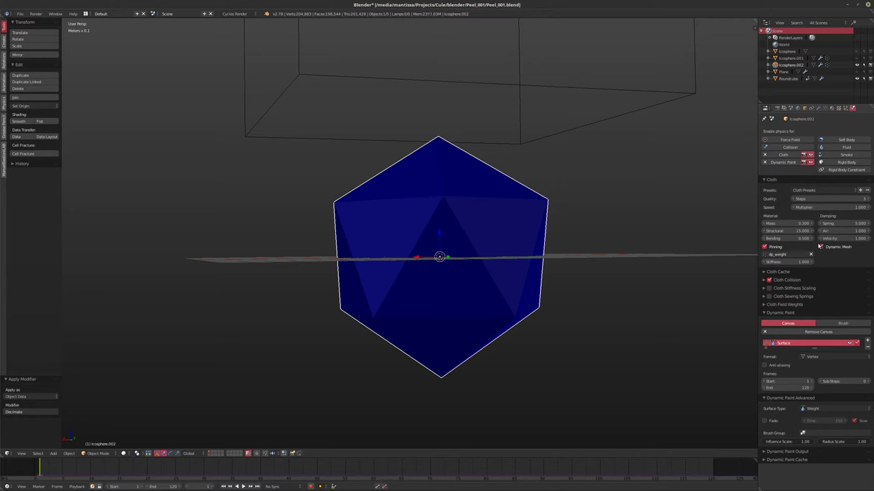
- Enable Group Add on the Vertex Weight modifier of Icosphere.002
{"action": "left_click", "coordinate": [818, 109]}
{"action": "left_click", "coordinate": [765, 158]}
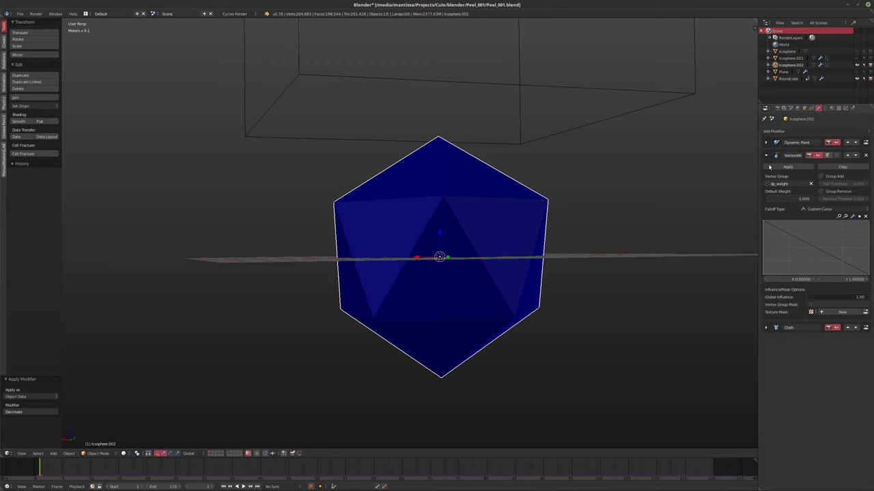
{"action": "left_click", "coordinate": [822, 177]}
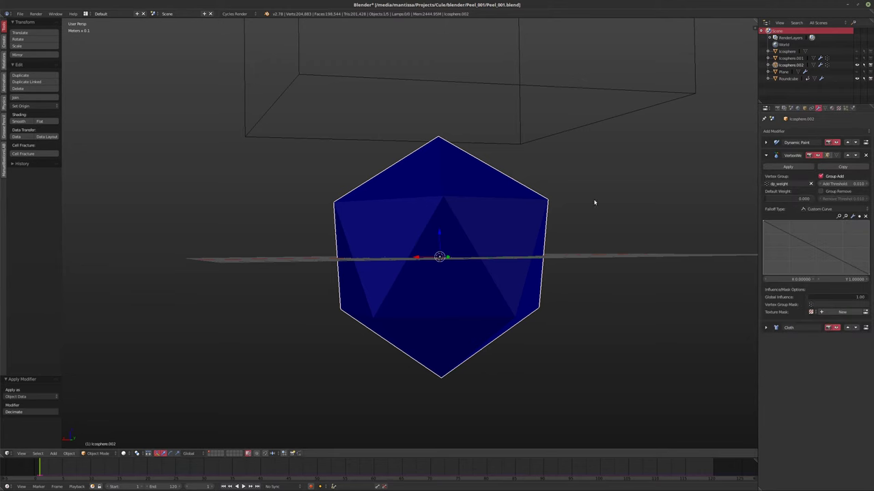
- Play the first few frames of the animation to check the painted cloth, and return to frame 1
{"action": "middle_click_drag", "start_coordinate": [594, 200], "coordinate": [505, 211]}
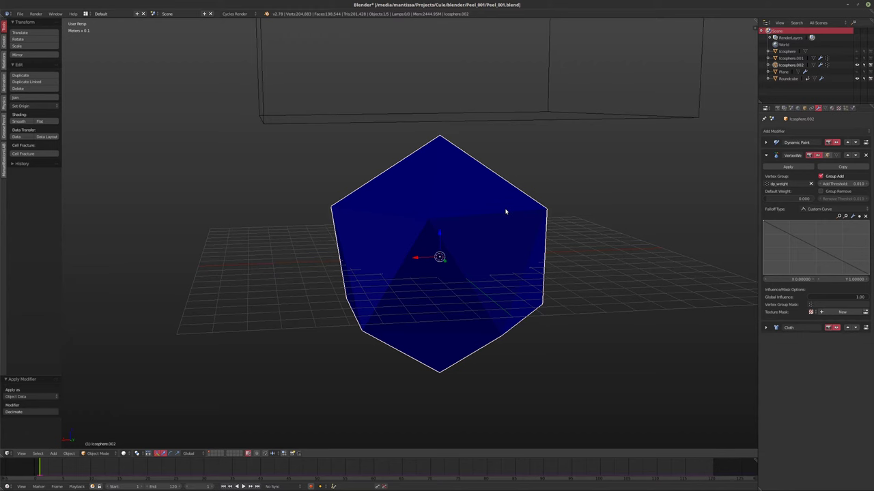
{"action": "key", "text": "alt+a"}
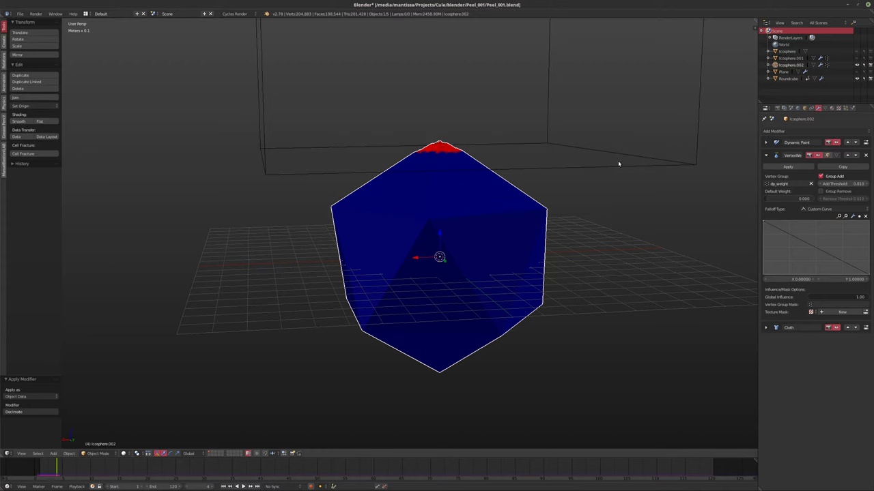
{"action": "key", "text": "Escape"}
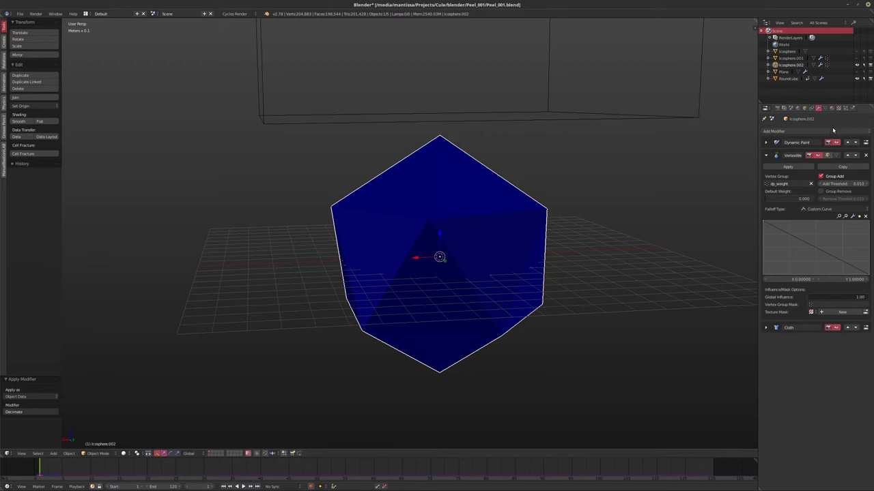
{"action": "middle_click_drag", "start_coordinate": [537, 207], "coordinate": [599, 197]}
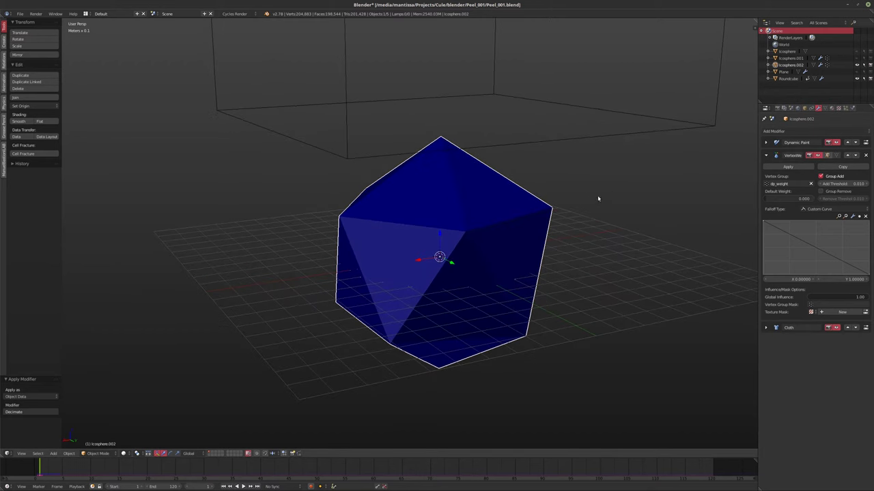
- Collapse the Vertex Weight modifier's settings and turn off Gravity for the scene
{"action": "left_click", "coordinate": [765, 155]}
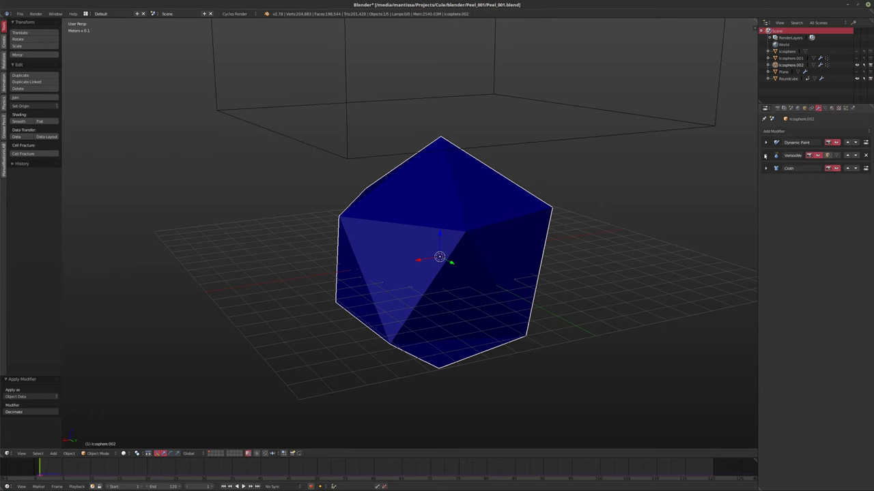
{"action": "middle_click_drag", "start_coordinate": [577, 209], "coordinate": [657, 148]}
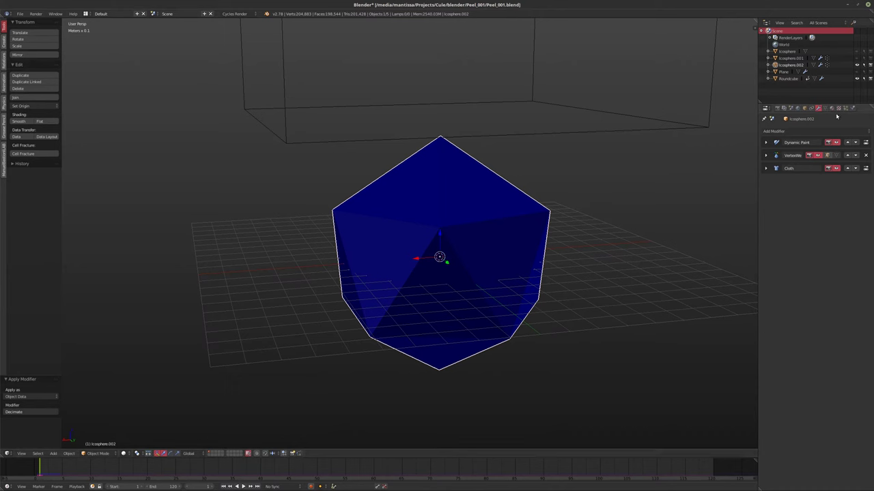
{"action": "left_click", "coordinate": [785, 109]}
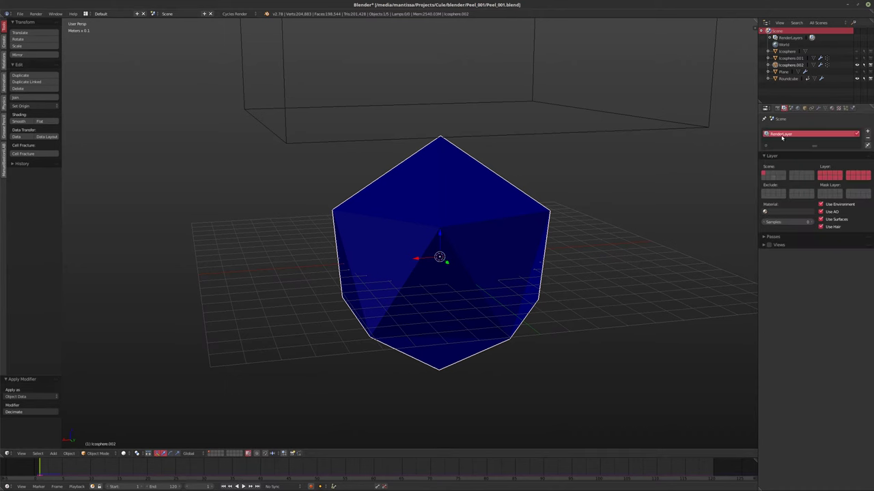
{"action": "key", "text": "ctrl+Tab"}
{"action": "left_click", "coordinate": [769, 268]}
{"action": "left_click", "coordinate": [764, 269]}
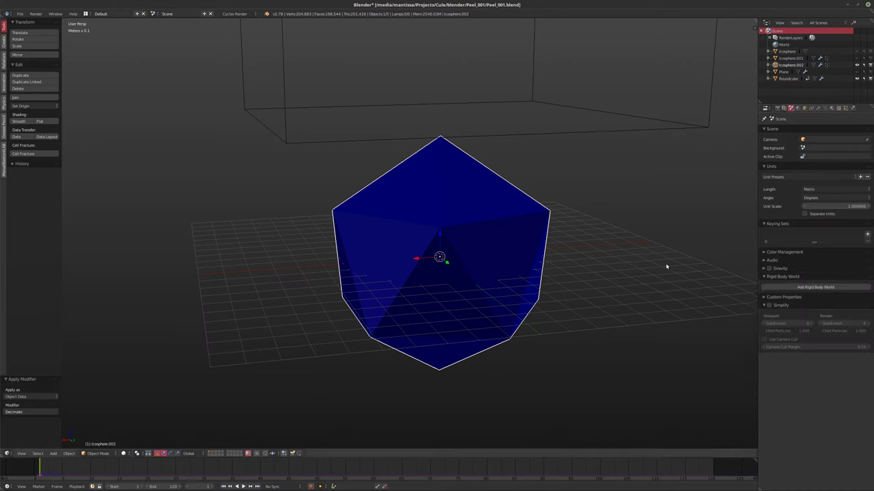
- Add a Turbulence force field at the centre of the icosphere
{"action": "middle_click_drag", "start_coordinate": [485, 259], "coordinate": [489, 260]}
{"action": "key", "text": "shift+a"}
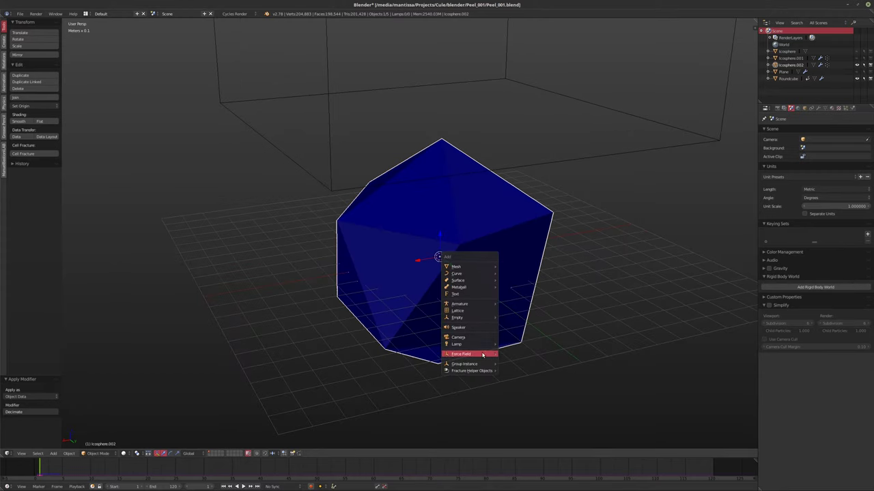
{"action": "mouse_move", "coordinate": [486, 355]}
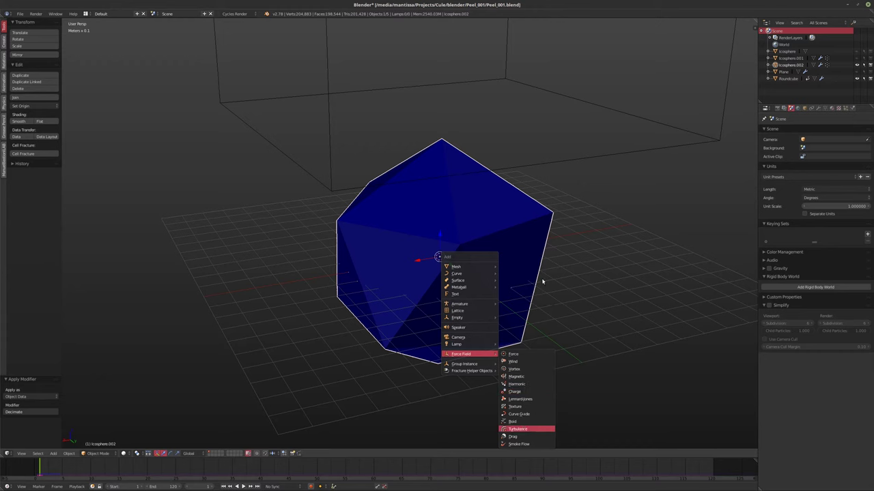
{"action": "key", "text": "Return"}
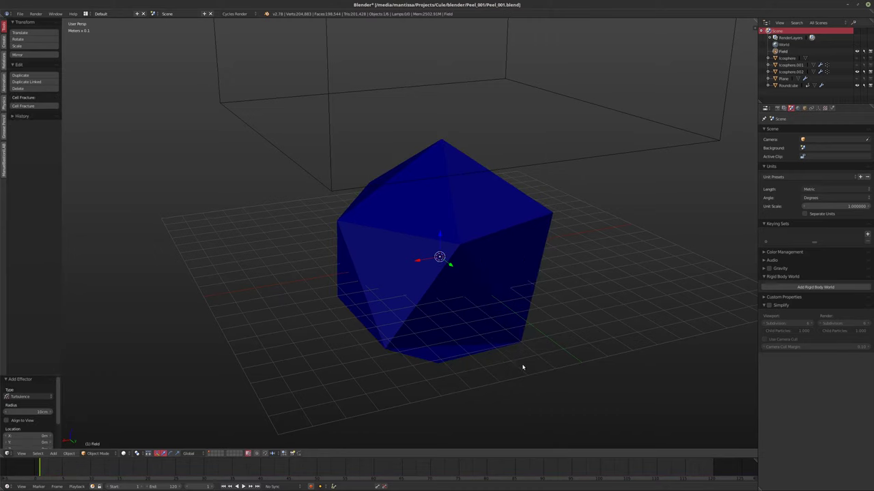
{"action": "middle_click_drag", "start_coordinate": [518, 328], "coordinate": [484, 314]}
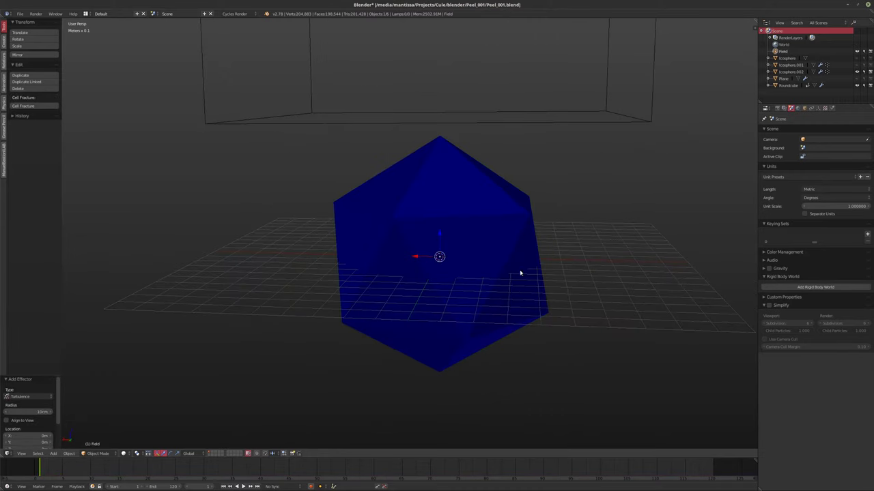
- Add a Force-type force field at the centre of the icosphere and show its physics settings
{"action": "middle_click_drag", "start_coordinate": [520, 273], "coordinate": [518, 277]}
{"action": "key", "text": "shift+a"}
{"action": "mouse_move", "coordinate": [526, 271]}
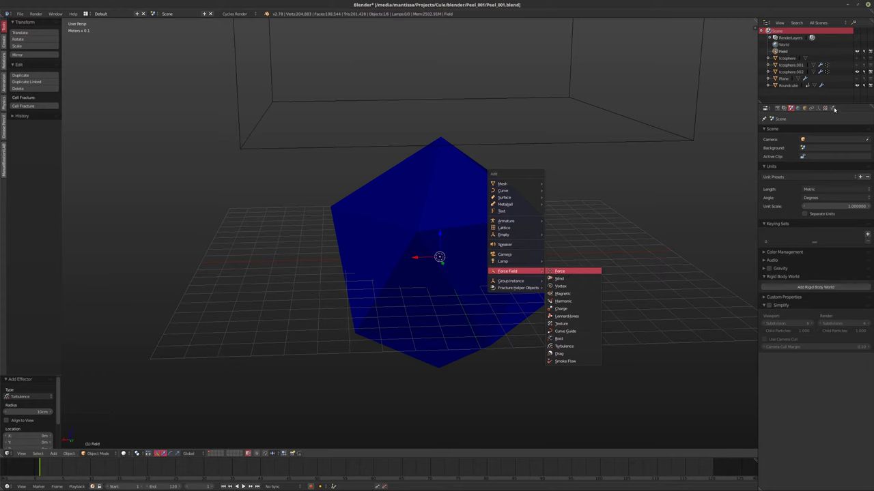
{"action": "key", "text": "Return"}
{"action": "left_click", "coordinate": [831, 108]}
- Play the first frames to inspect how the painted cloth reacts to the force field, and return to frame 1
{"action": "middle_click_drag", "start_coordinate": [634, 217], "coordinate": [499, 236]}
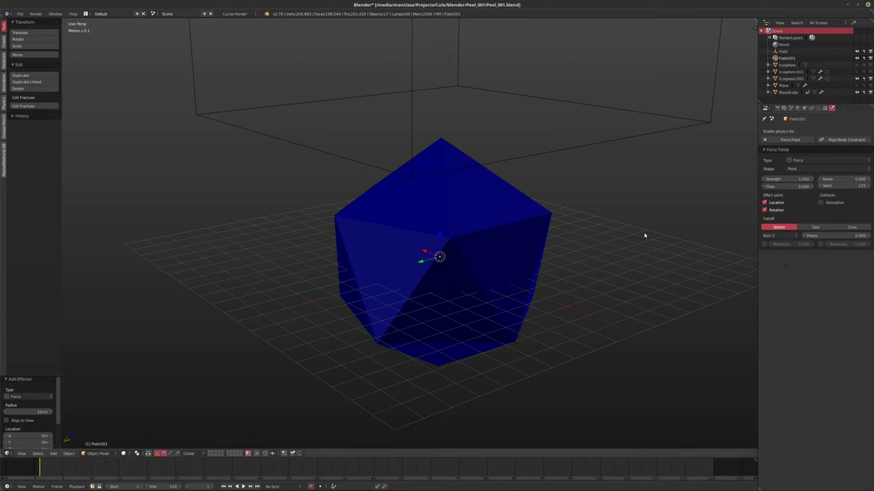
{"action": "key", "text": "alt+a"}
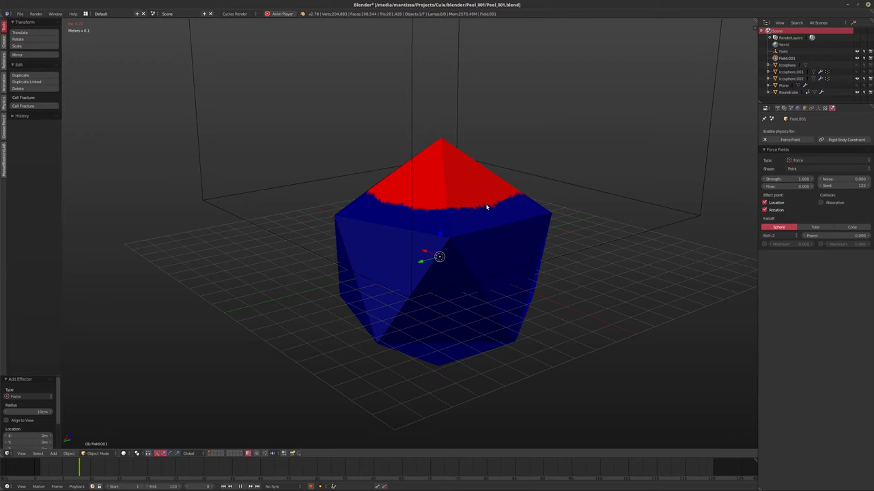
{"action": "key", "text": "alt+a"}
{"action": "middle_click_drag", "start_coordinate": [486, 207], "coordinate": [455, 214]}
{"action": "scroll", "coordinate": [429, 206], "scroll_direction": "up", "scroll_amount": 4}
{"action": "scroll", "coordinate": [429, 206], "scroll_direction": "up", "scroll_amount": 3}
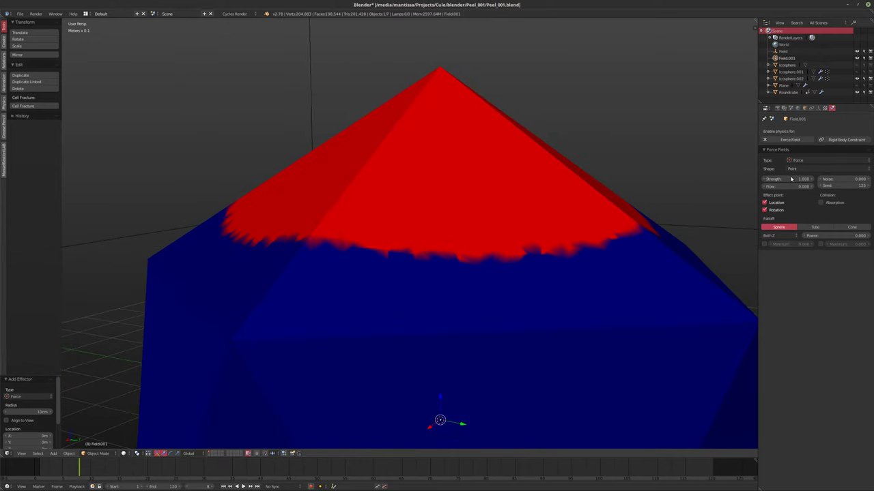
{"action": "key", "text": "shift+Left"}
- Set the new force field's Strength to 15 and Flow to 1
{"action": "left_click", "coordinate": [790, 178]}
{"action": "type", "text": "15"}
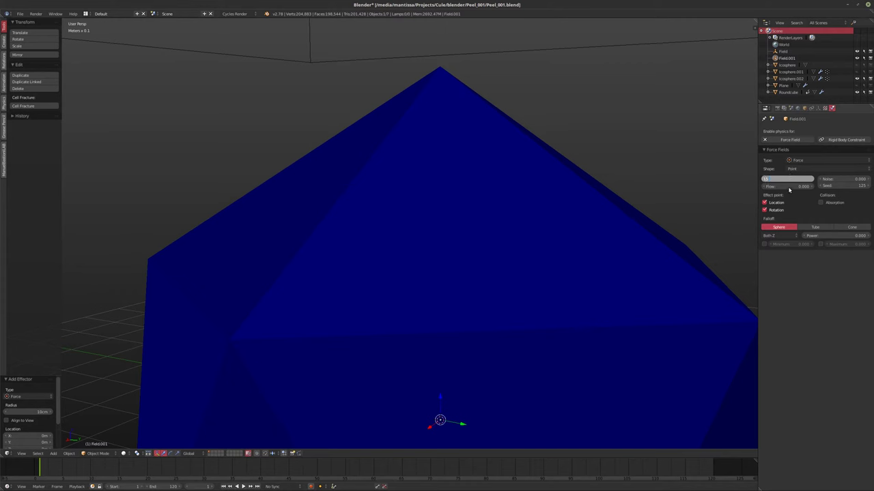
{"action": "key", "text": "Return"}
{"action": "left_click", "coordinate": [789, 186]}
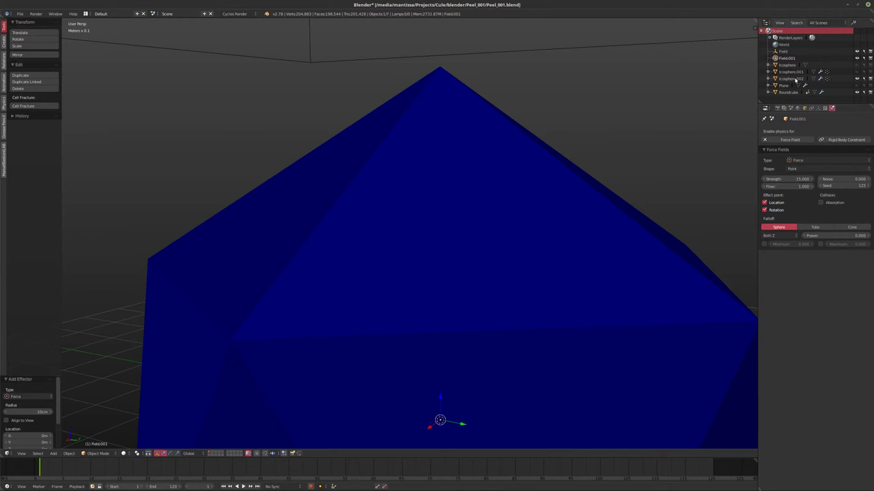
- Try to bake the Dynamic Paint cache of Icosphere.002, cancel the bake, and free the baked frames
{"action": "left_click", "coordinate": [794, 78]}
{"action": "key", "text": "KP_Decimal"}
{"action": "scroll", "coordinate": [379, 192], "scroll_direction": "down", "scroll_amount": 3}
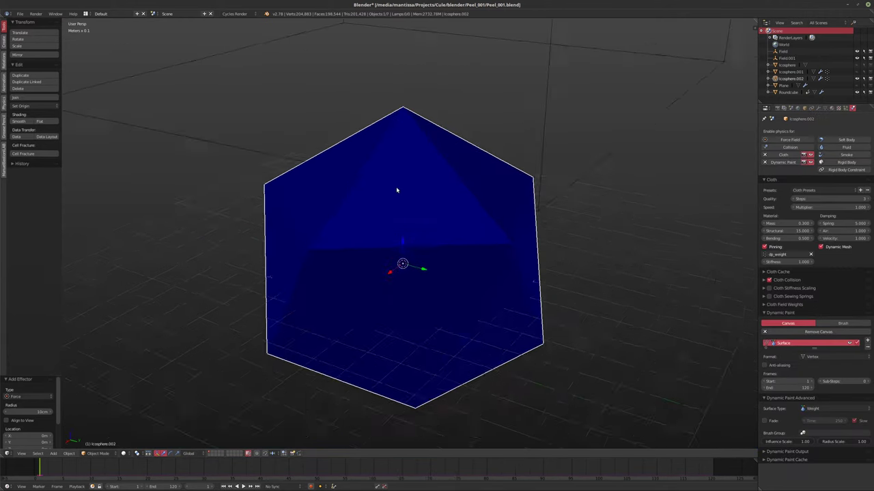
{"action": "middle_click_drag", "start_coordinate": [396, 189], "coordinate": [450, 187]}
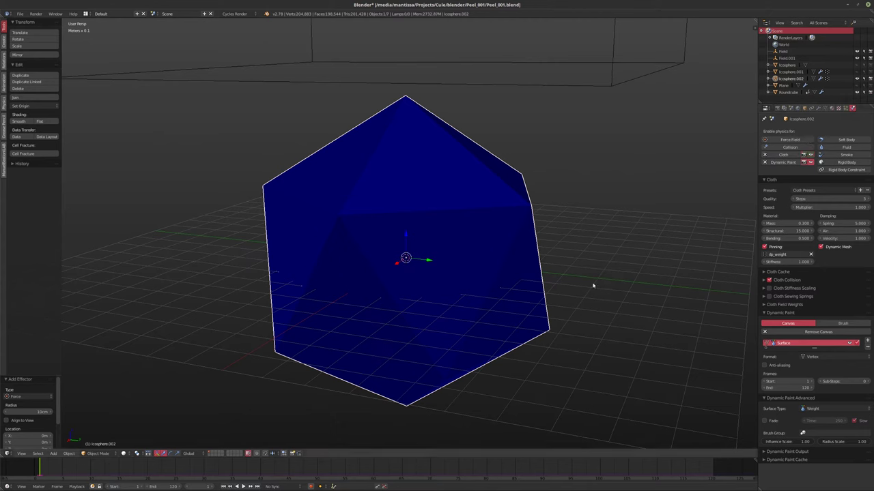
{"action": "middle_click_drag", "start_coordinate": [592, 286], "coordinate": [641, 370]}
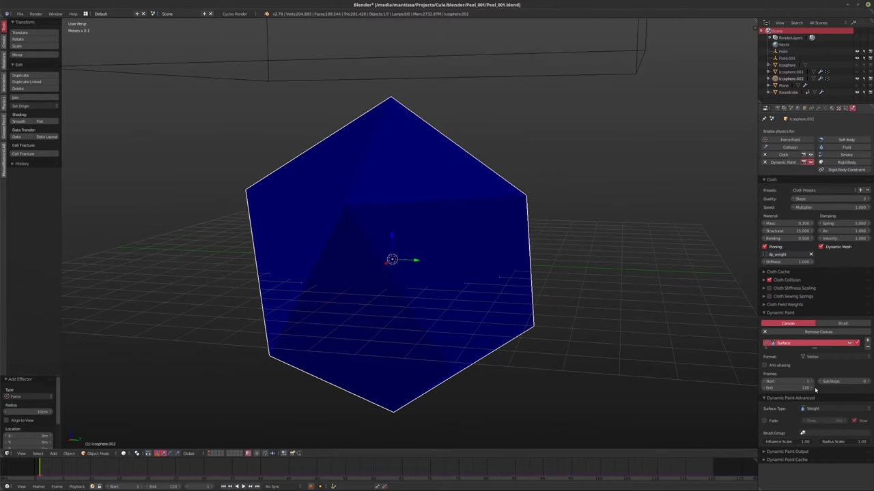
{"action": "left_click", "coordinate": [766, 452]}
{"action": "left_click", "coordinate": [780, 471]}
{"action": "scroll", "coordinate": [780, 460], "scroll_direction": "down", "scroll_amount": 3}
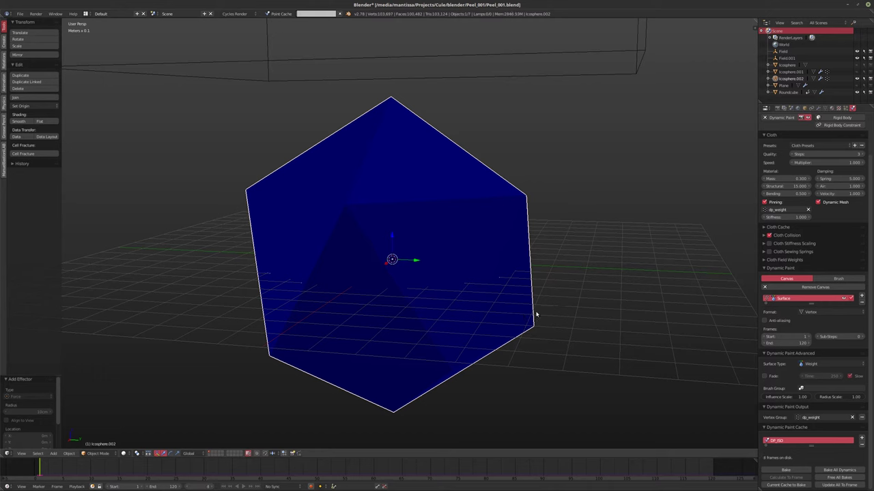
{"action": "left_click", "coordinate": [339, 13]}
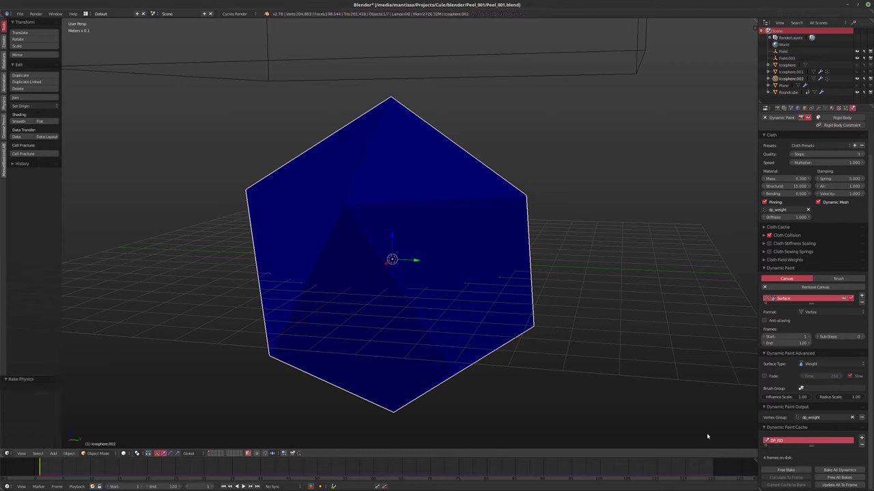
{"action": "left_click", "coordinate": [786, 470]}
{"action": "scroll", "coordinate": [773, 171], "scroll_direction": "up", "scroll_amount": 3}
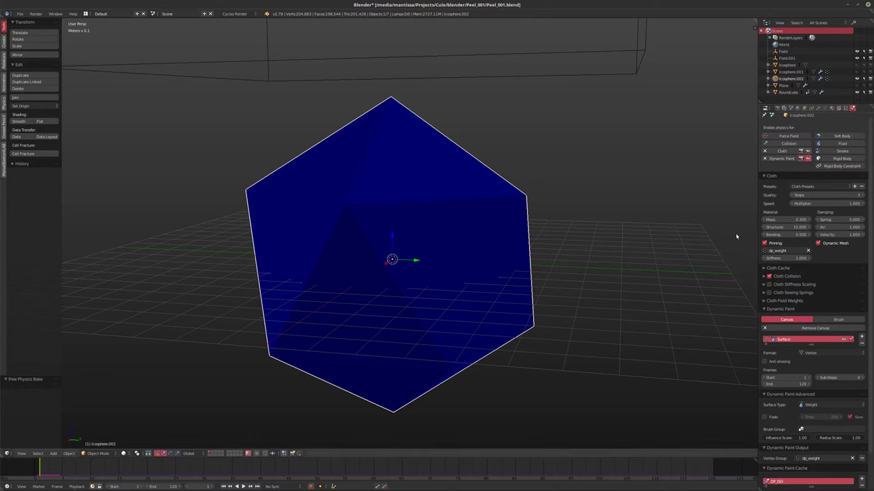
{"action": "left_click", "coordinate": [818, 108]}
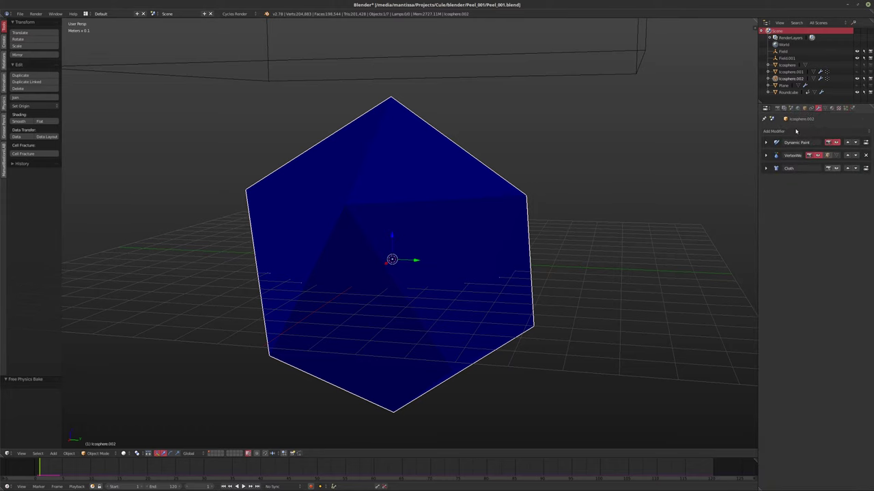
{"action": "key", "text": "alt+a"}
{"action": "middle_click_drag", "start_coordinate": [598, 195], "coordinate": [721, 132]}
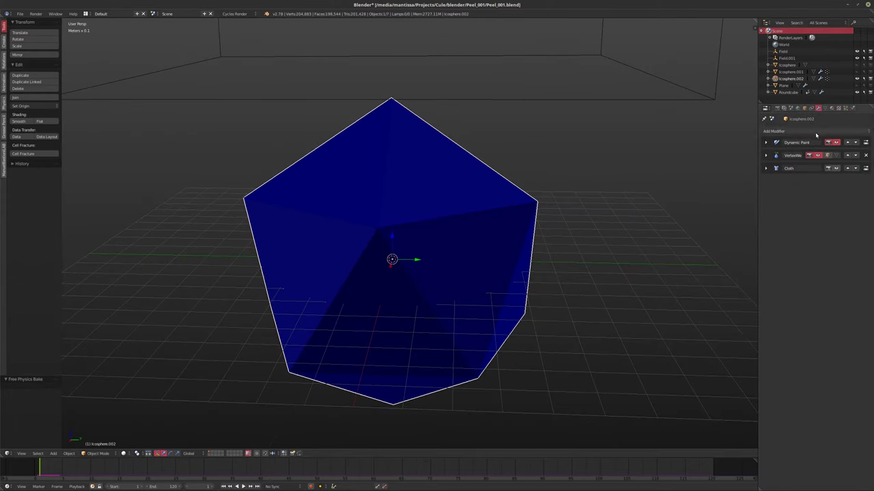
{"action": "left_click", "coordinate": [852, 108]}
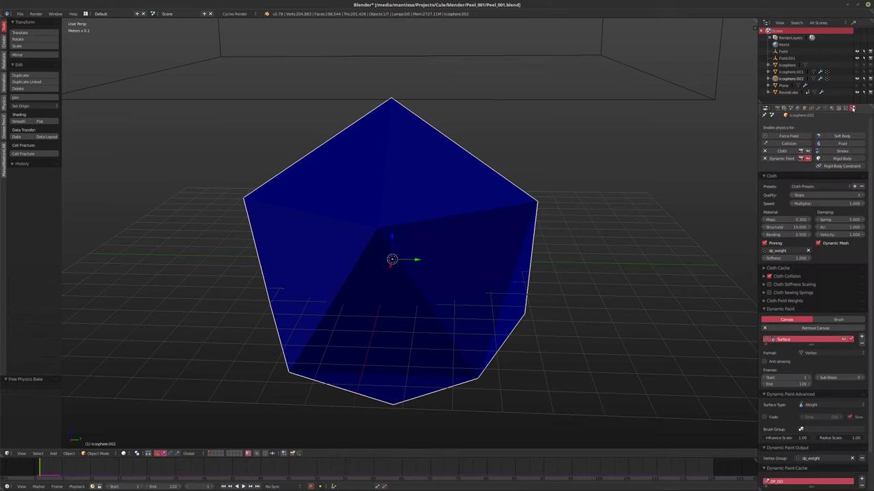
- Set the Strength of the Force field Field.001 to 25 and its Noise to 0.5
{"action": "left_click", "coordinate": [786, 58]}
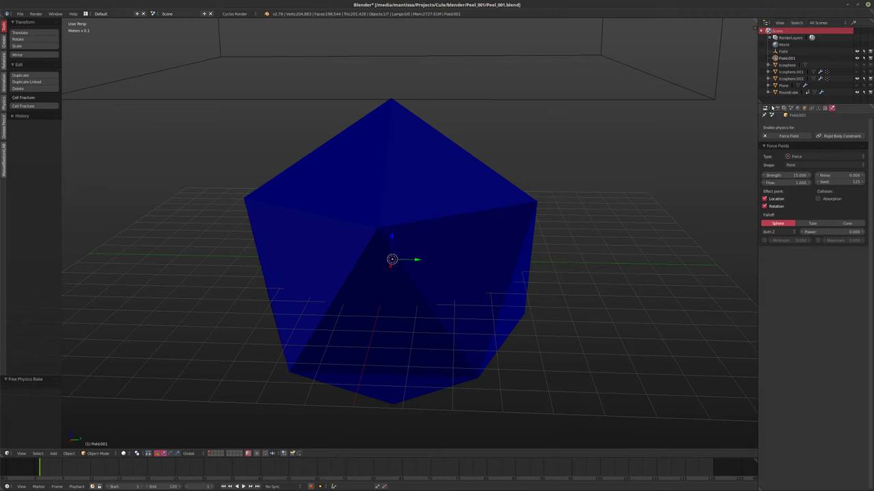
{"action": "left_click", "coordinate": [783, 175]}
{"action": "type", "text": "25"}
{"action": "left_click", "coordinate": [838, 175]}
{"action": "left_click", "coordinate": [838, 175]}
{"action": "type", "text": "1"}
{"action": "key", "text": "Return"}
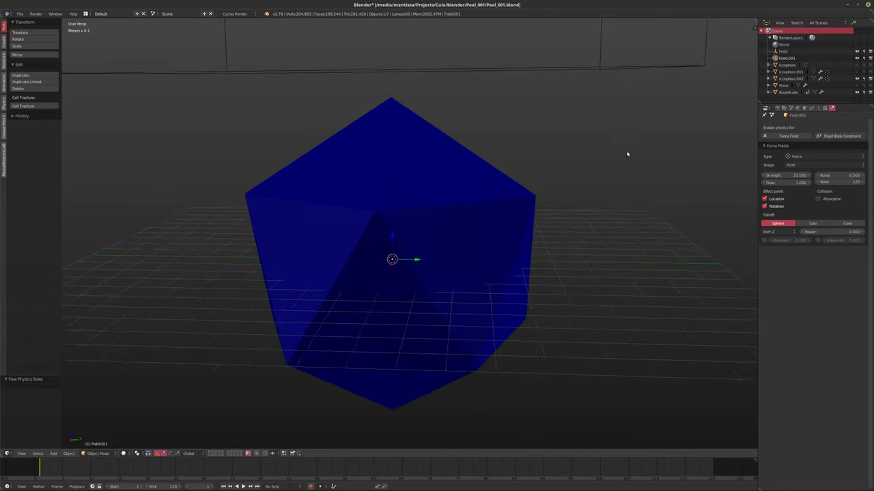
- Set the Turbulence field's Strength to 10, Size to 0.1 and Flow to 0.5
{"action": "left_click", "coordinate": [783, 51]}
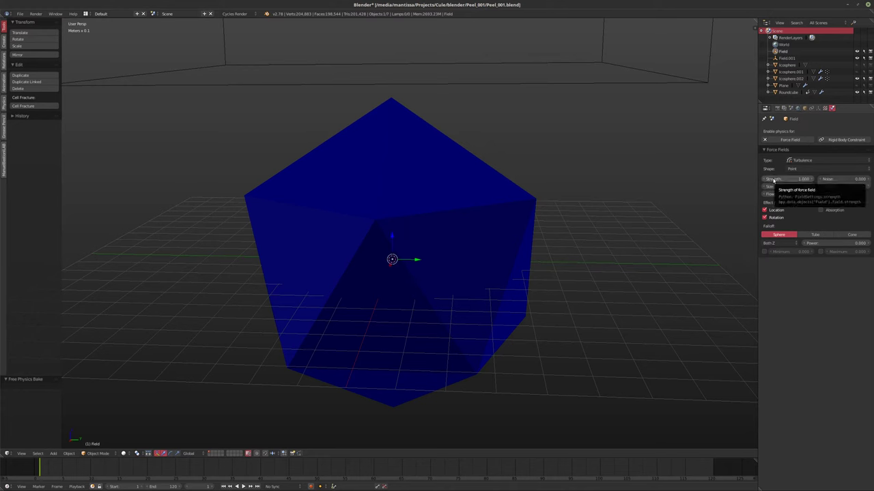
{"action": "left_click", "coordinate": [776, 179]}
{"action": "type", "text": "10"}
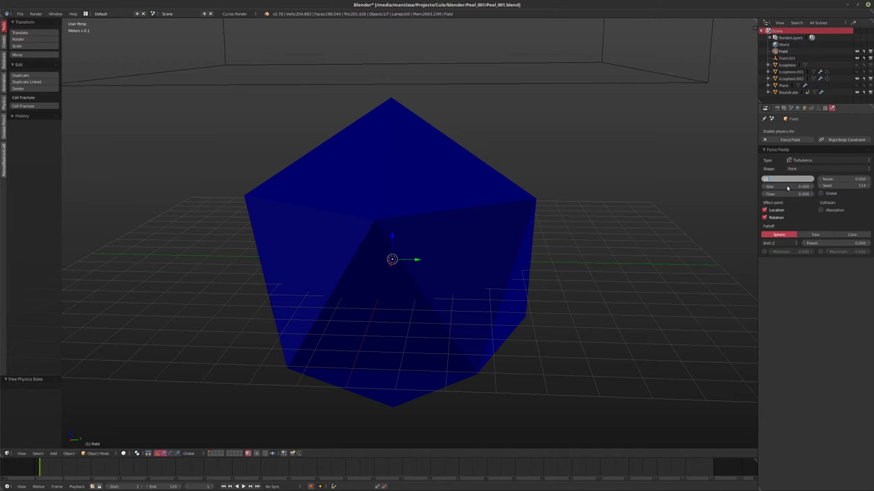
{"action": "key", "text": "Tab"}
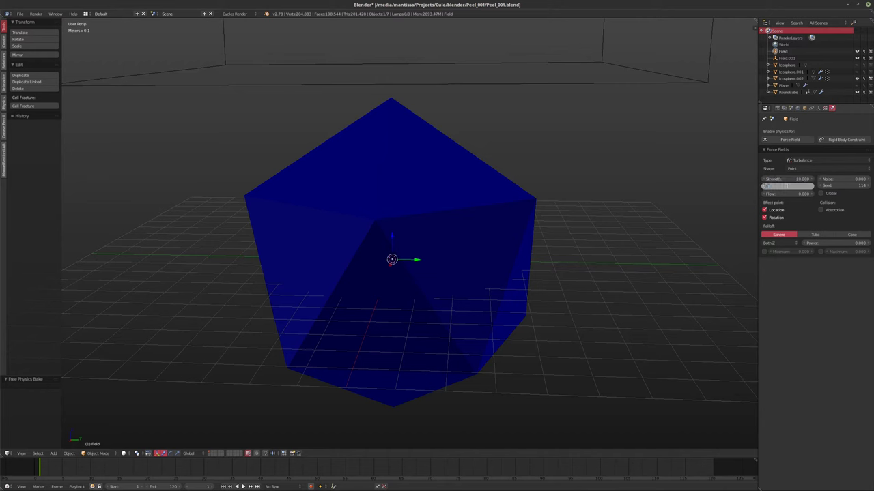
{"action": "key", "text": "Return"}
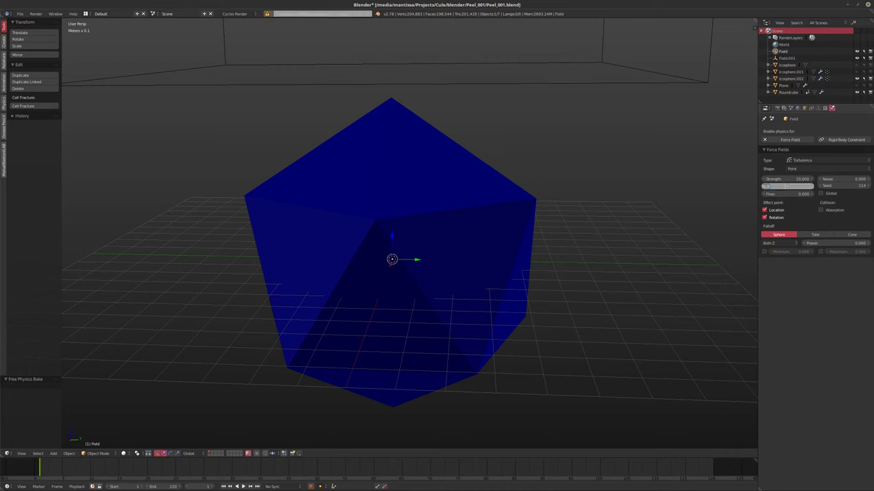
{"action": "type", "text": "1"}
{"action": "key", "text": "Return"}
{"action": "left_click", "coordinate": [782, 194]}
{"action": "type", "text": "1"}
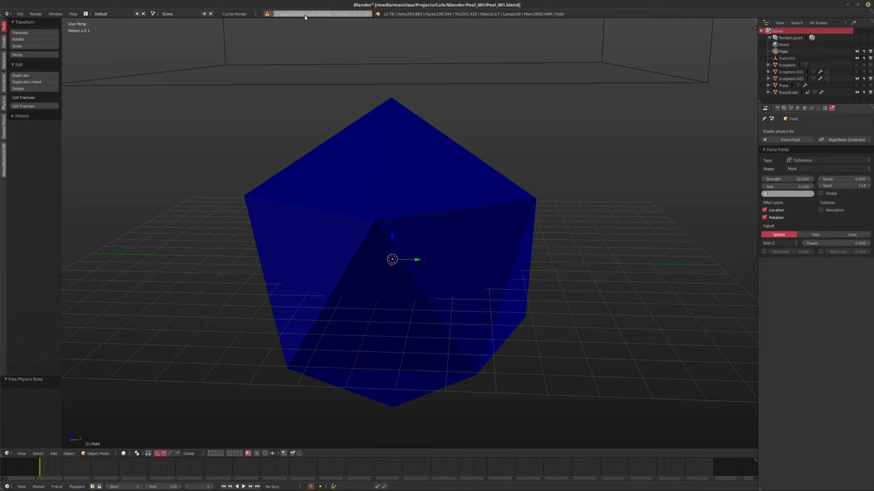
{"action": "middle_click_drag", "start_coordinate": [351, 75], "coordinate": [449, 154]}
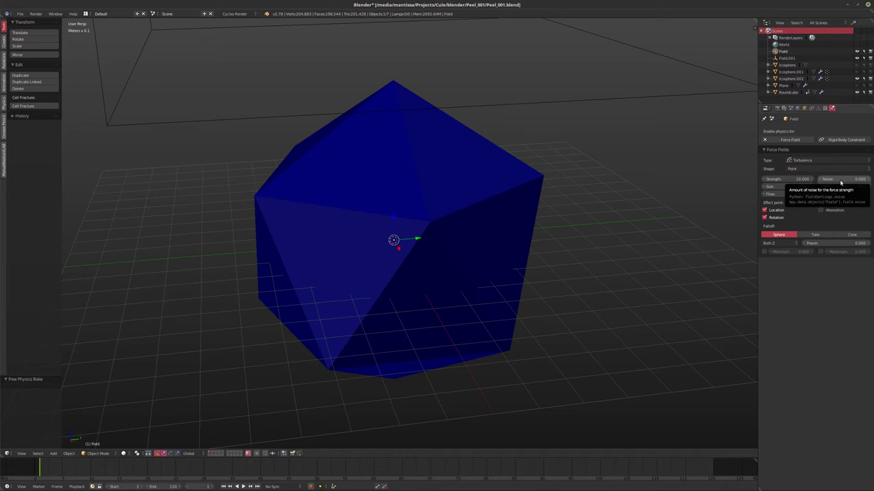
- Add a Drag force field at the icosphere's centre and set its Linear and Quadratic values to 2
{"action": "middle_click_drag", "start_coordinate": [546, 177], "coordinate": [494, 199]}
{"action": "key", "text": "shift+a"}
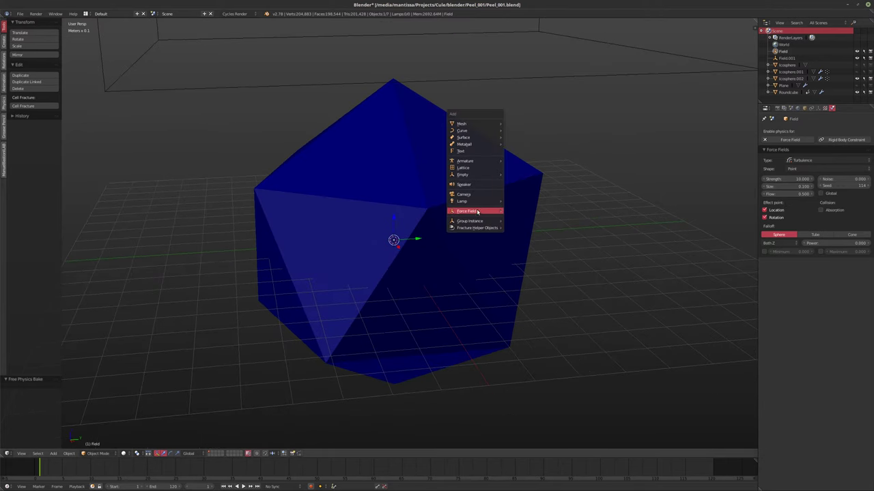
{"action": "mouse_move", "coordinate": [477, 212]}
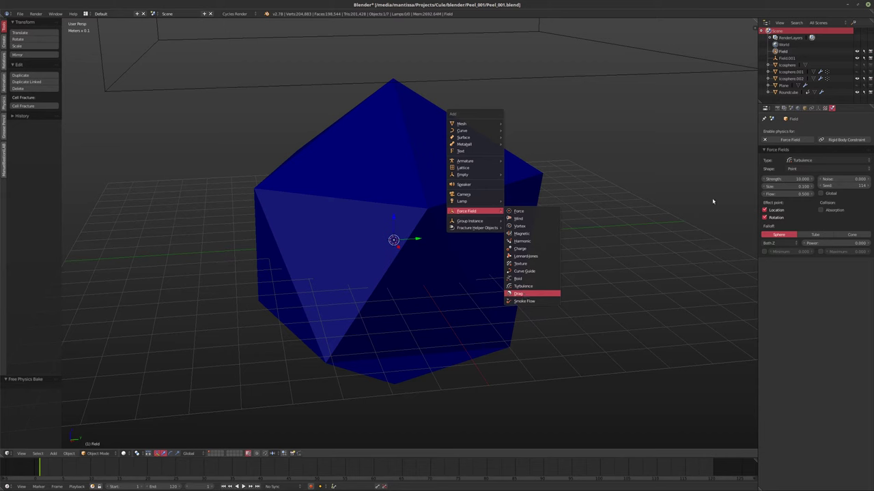
{"action": "key", "text": "Return"}
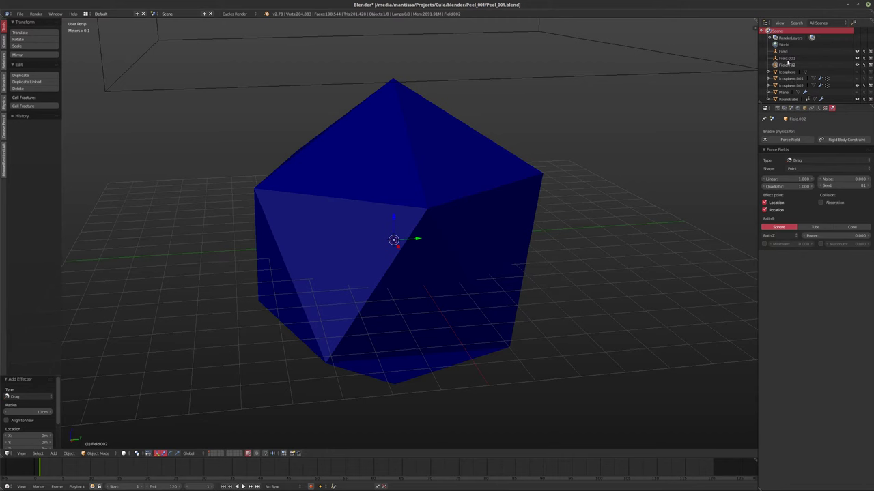
{"action": "left_click", "coordinate": [785, 178]}
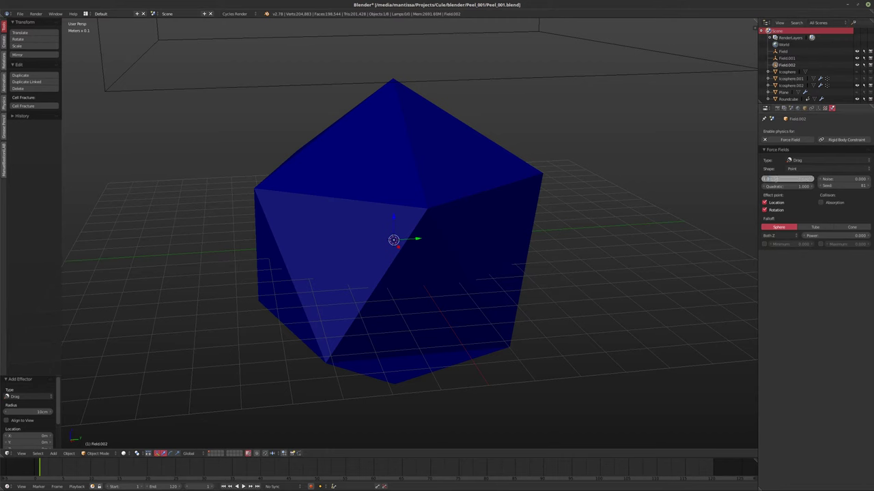
{"action": "type", "text": "5"}
{"action": "key", "text": "Tab"}
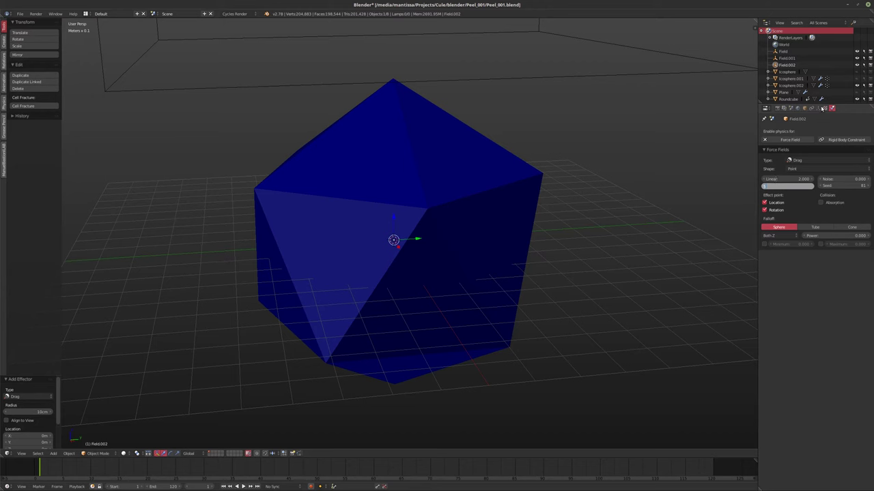
{"action": "key", "text": "Return"}
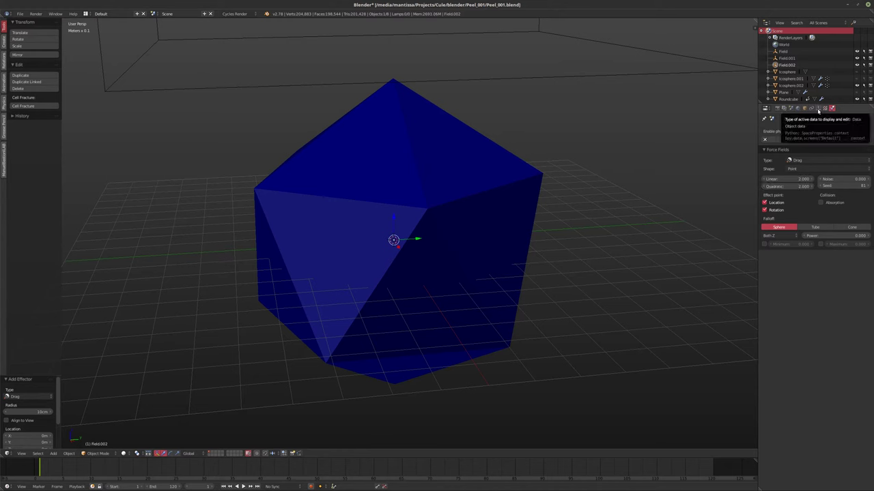
- Change the Dynamic Paint brush source of Roundcube to Mesh Volume + Proximity
{"action": "left_click", "coordinate": [792, 85]}
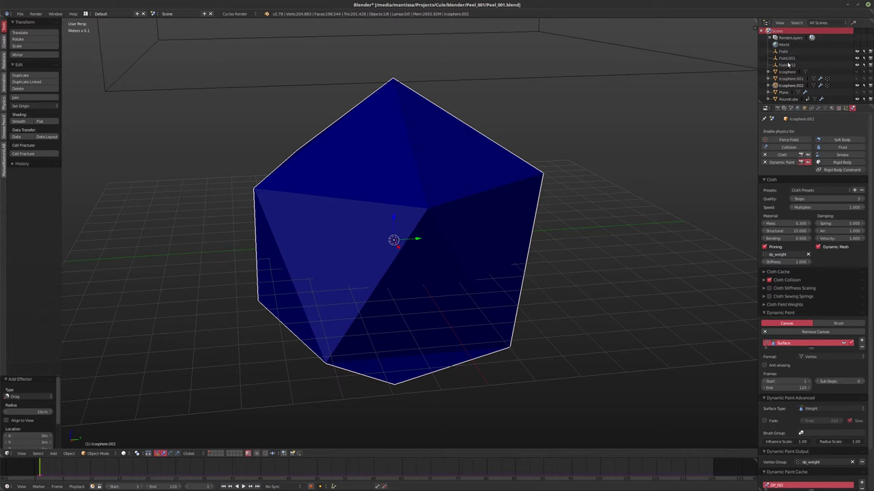
{"action": "left_click", "coordinate": [787, 99]}
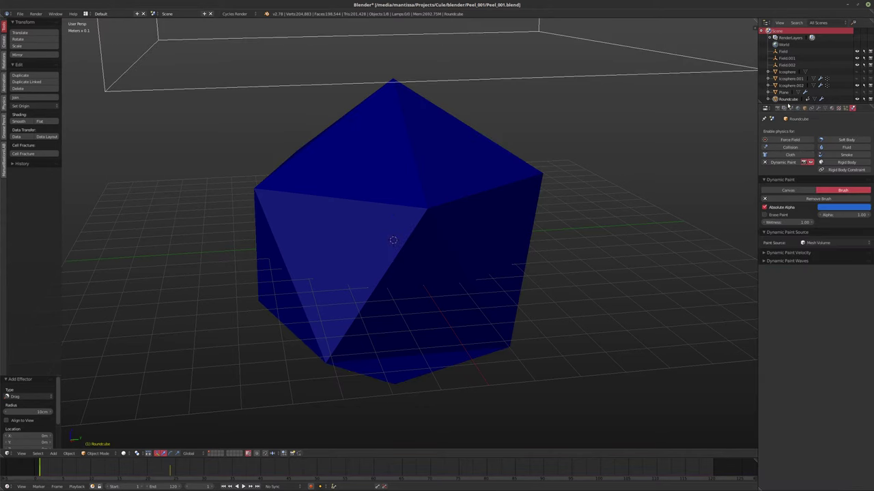
{"action": "left_click", "coordinate": [821, 243]}
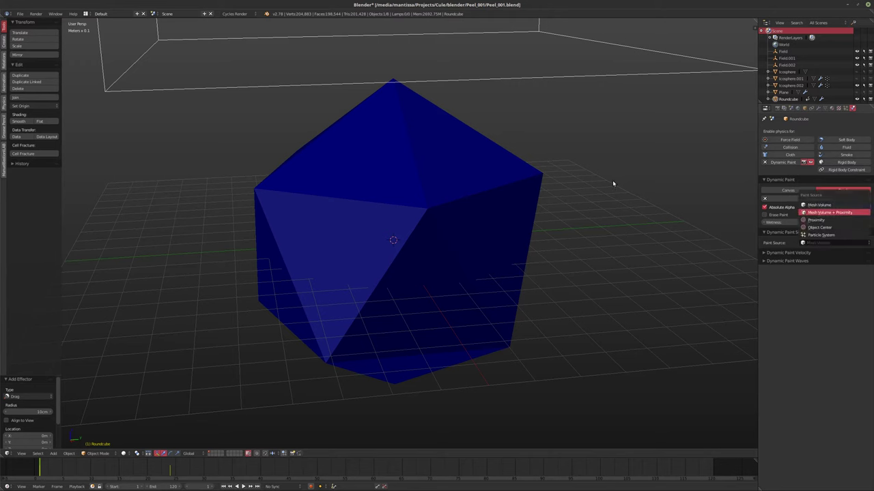
{"action": "key", "text": "Return"}
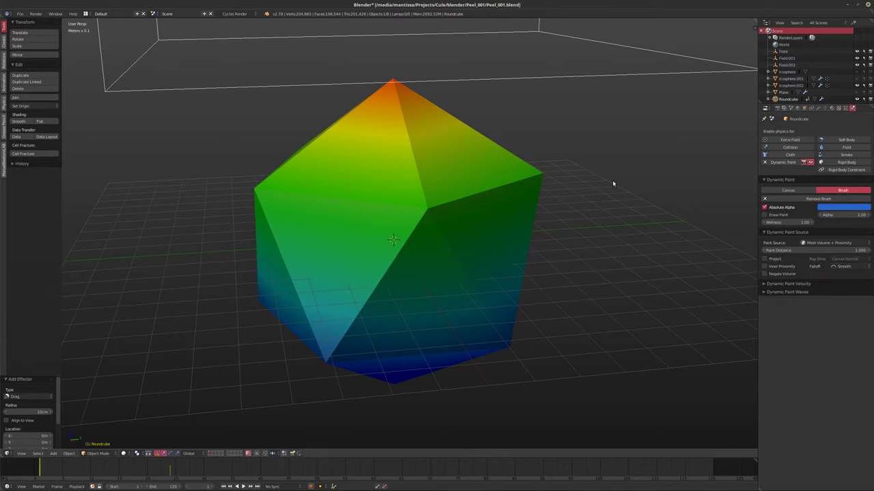
- Move the Roundcube brush up along Z by about 30 cm, clear of the icosphere
{"action": "scroll", "coordinate": [444, 201], "scroll_direction": "down", "scroll_amount": 3}
{"action": "mouse_move", "coordinate": [432, 211]}
{"action": "middle_mouse_down"}
{"action": "mouse_move", "coordinate": [447, 182]}
{"action": "mouse_move", "coordinate": [442, 208]}
{"action": "middle_mouse_up"}
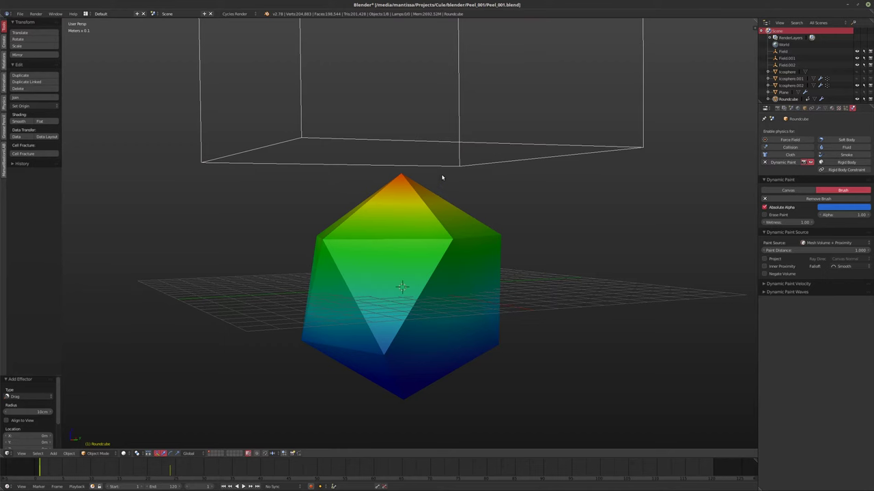
{"action": "key", "text": "g"}
{"action": "key", "text": "z"}
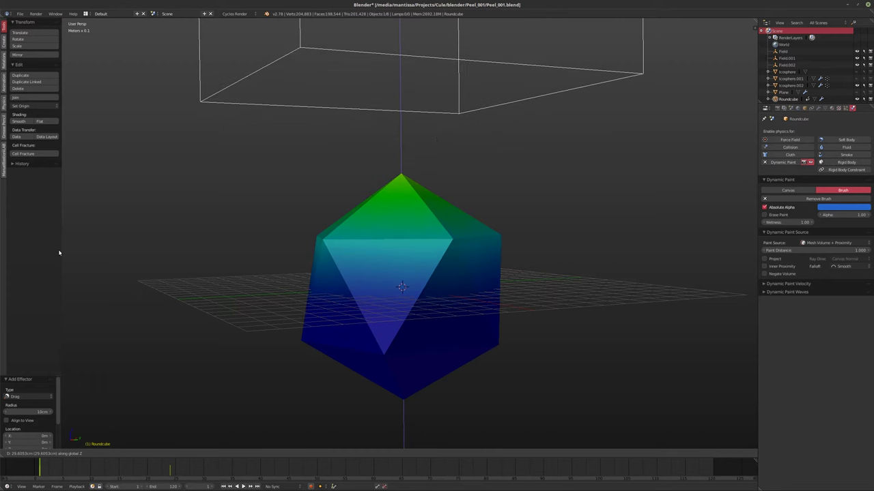
{"action": "left_click", "coordinate": [429, 234]}
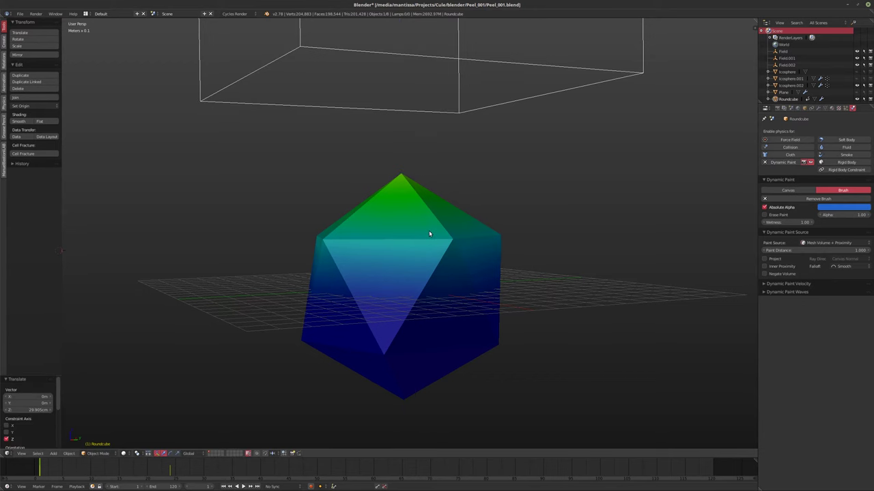
- Set the Roundcube brush's Paint Distance to 0.25 and save the file over Peel_001.blend
{"action": "middle_click_drag", "start_coordinate": [434, 225], "coordinate": [616, 225]}
{"action": "left_click", "coordinate": [815, 250]}
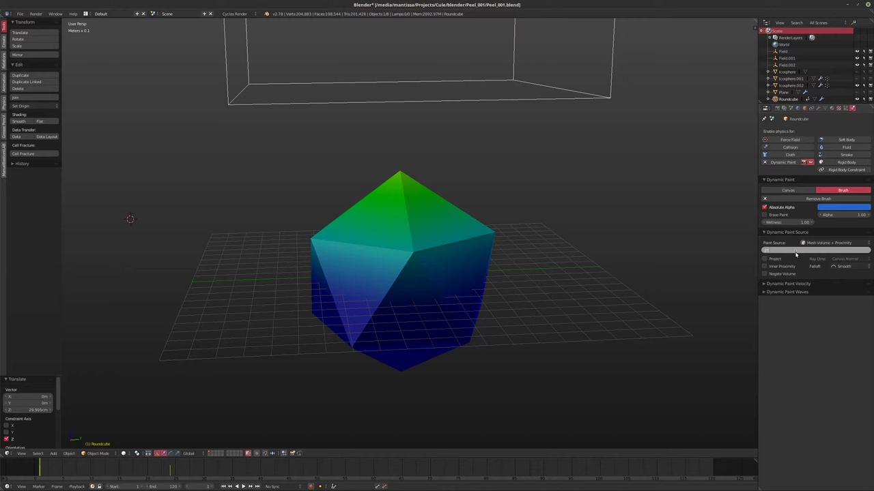
{"action": "key", "text": "Return"}
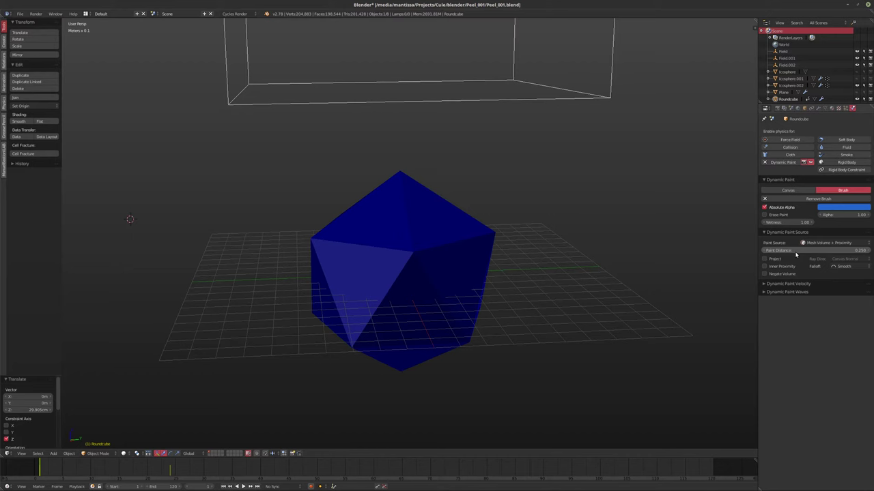
{"action": "key", "text": "ctrl+s"}
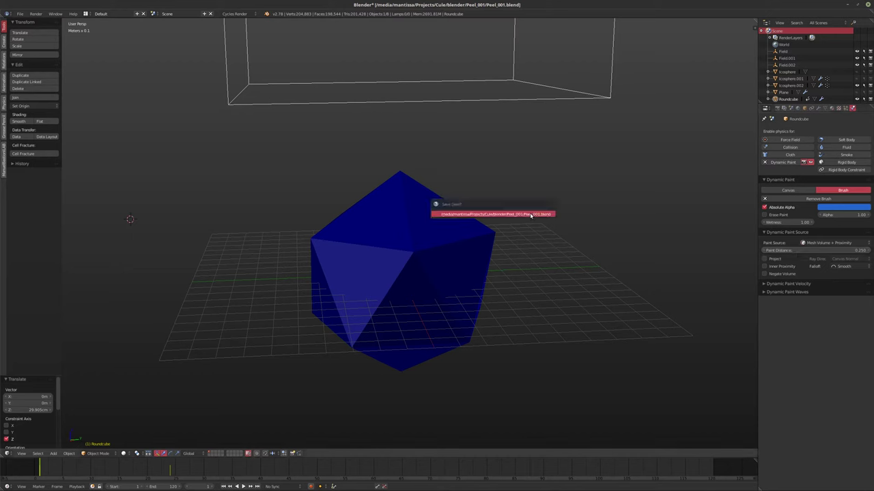
{"action": "left_click", "coordinate": [531, 214]}
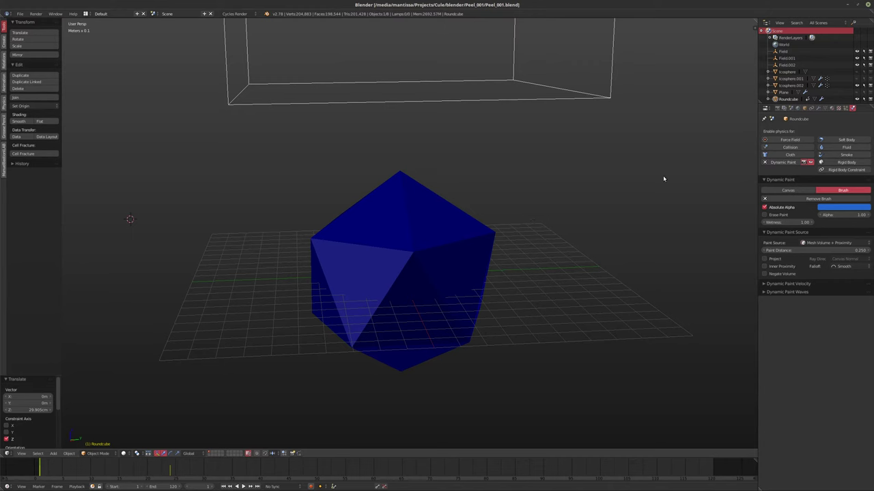
- Select Icosphere.001 and play the animation to check its cloth and weight painting, stopping at about frame 14
{"action": "left_click", "coordinate": [804, 79]}
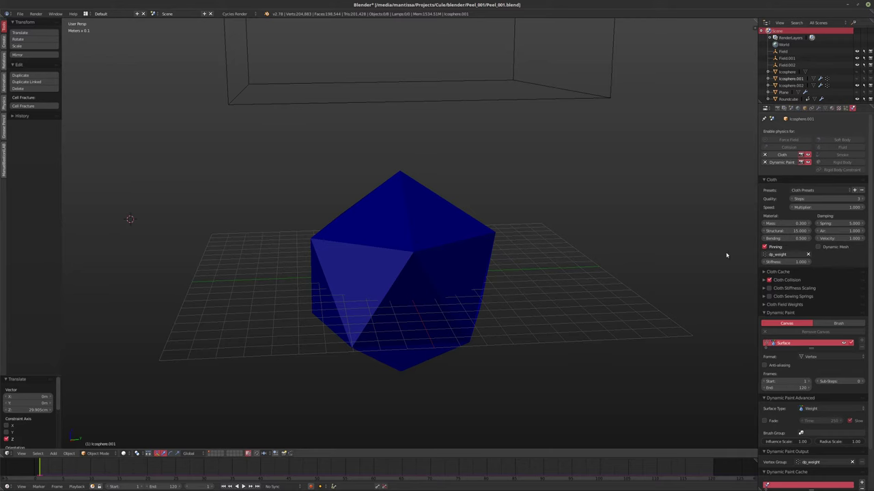
{"action": "middle_click_drag", "start_coordinate": [725, 255], "coordinate": [446, 273]}
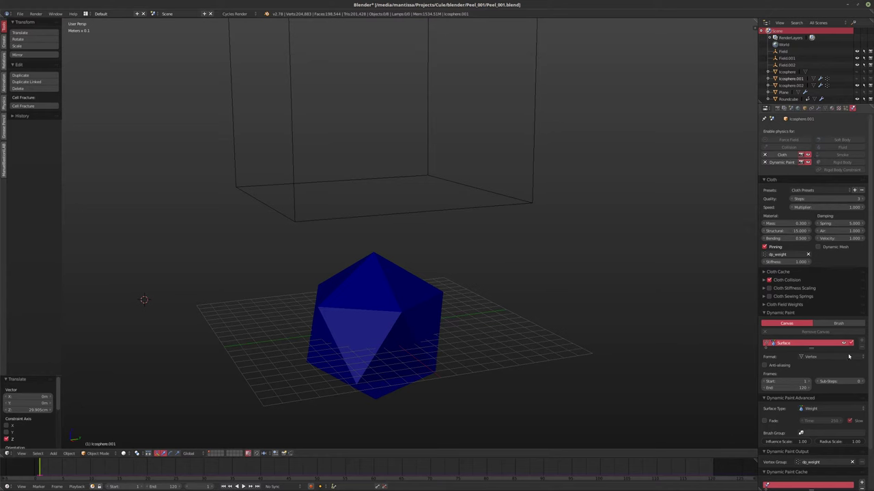
{"action": "scroll", "coordinate": [819, 357], "scroll_direction": "down", "scroll_amount": 2}
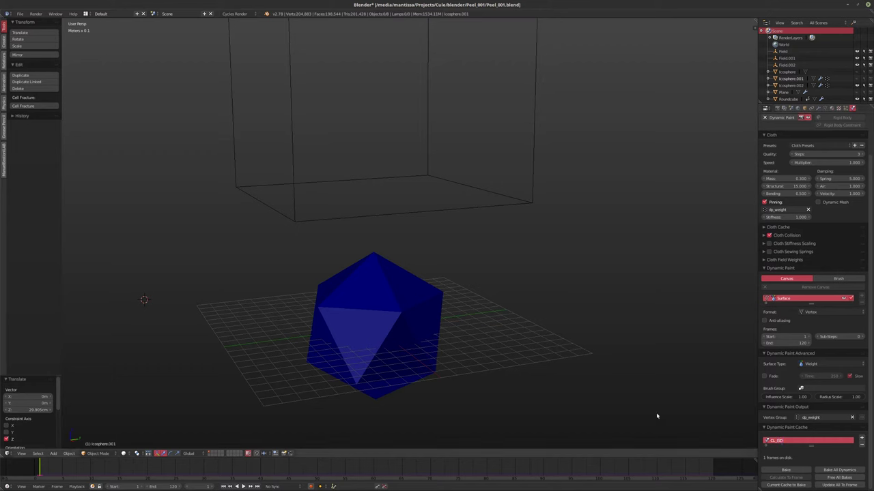
{"action": "middle_click_drag", "start_coordinate": [551, 374], "coordinate": [396, 294]}
{"action": "key", "text": "alt+a"}
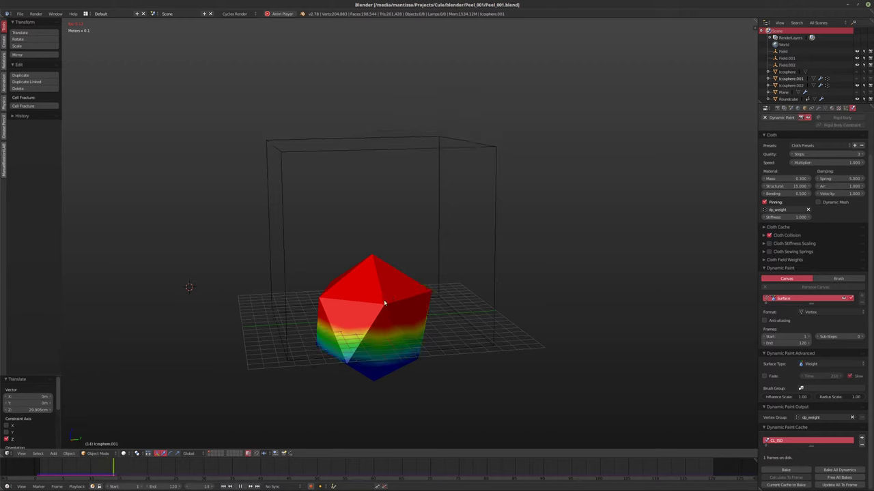
{"action": "left_click", "coordinate": [277, 13]}
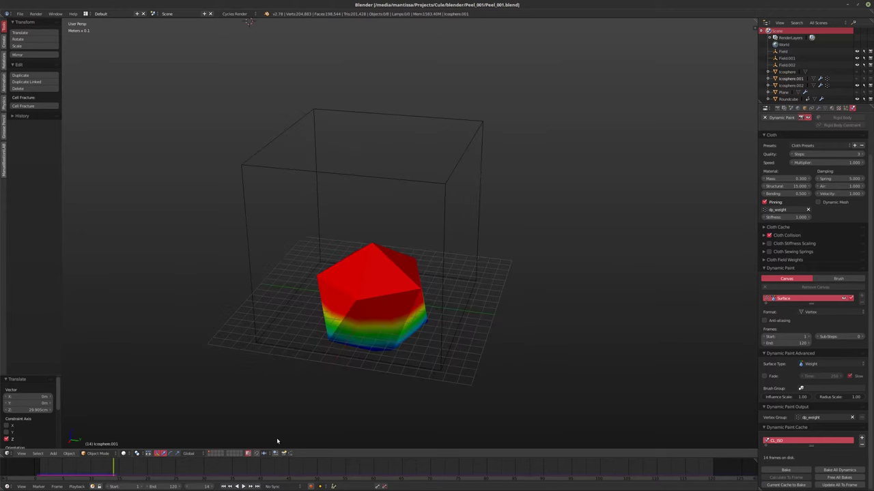
- Return to the first frame and enable Dynamic Mesh in Icosphere.001's cloth pinning settings
{"action": "mouse_move", "coordinate": [346, 273]}
{"action": "middle_mouse_down"}
{"action": "mouse_move", "coordinate": [401, 249]}
{"action": "mouse_move", "coordinate": [453, 277]}
{"action": "middle_mouse_up"}
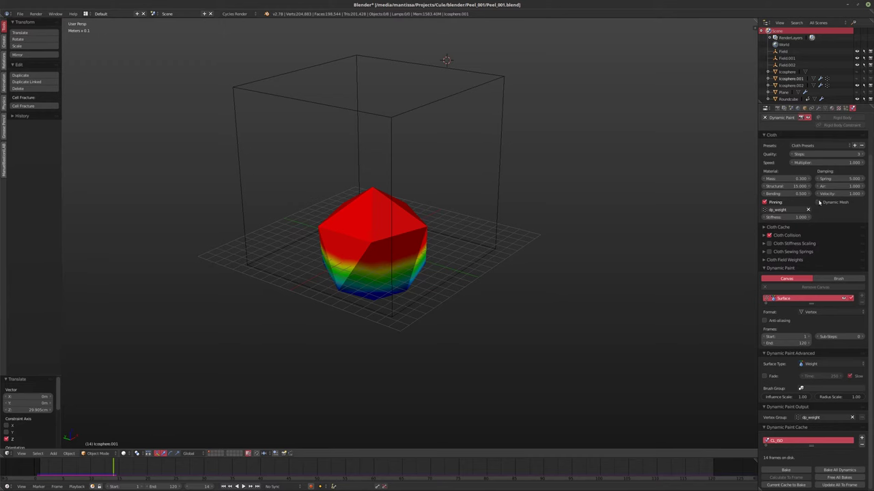
{"action": "key", "text": "shift+Left"}
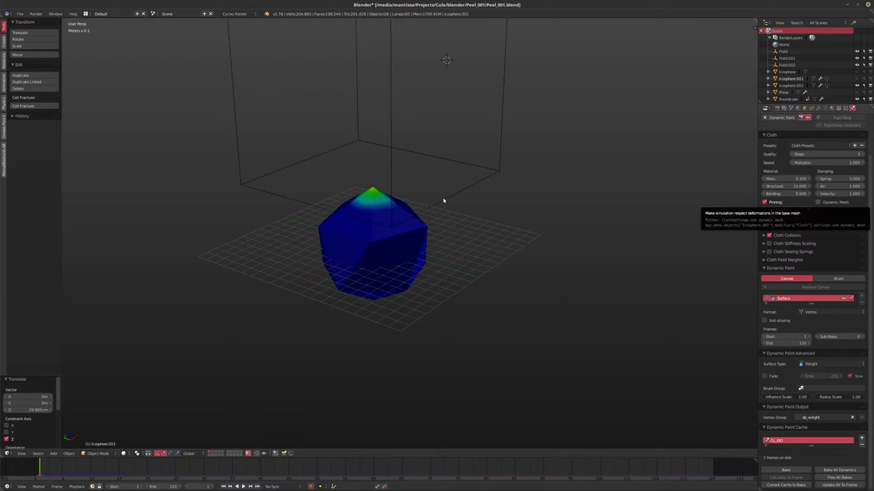
{"action": "left_click", "coordinate": [818, 202]}
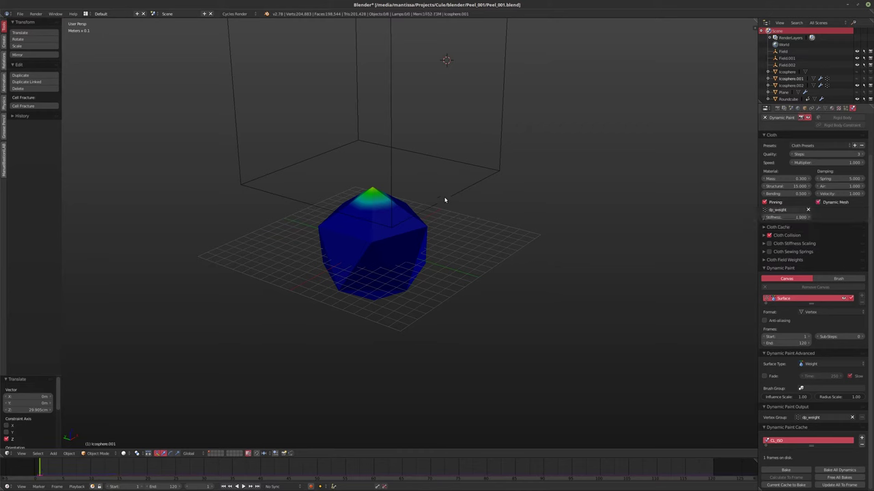
- Move Roundcube up 0.15 (15 cm) along Z and insert a Location keyframe on frame 1
{"action": "right_click", "coordinate": [444, 200]}
{"action": "mouse_move", "coordinate": [448, 214]}
{"action": "middle_mouse_down"}
{"action": "mouse_move", "coordinate": [435, 230]}
{"action": "mouse_move", "coordinate": [447, 220]}
{"action": "mouse_move", "coordinate": [467, 246]}
{"action": "middle_mouse_up"}
{"action": "scroll", "coordinate": [393, 239], "scroll_direction": "up", "scroll_amount": 2}
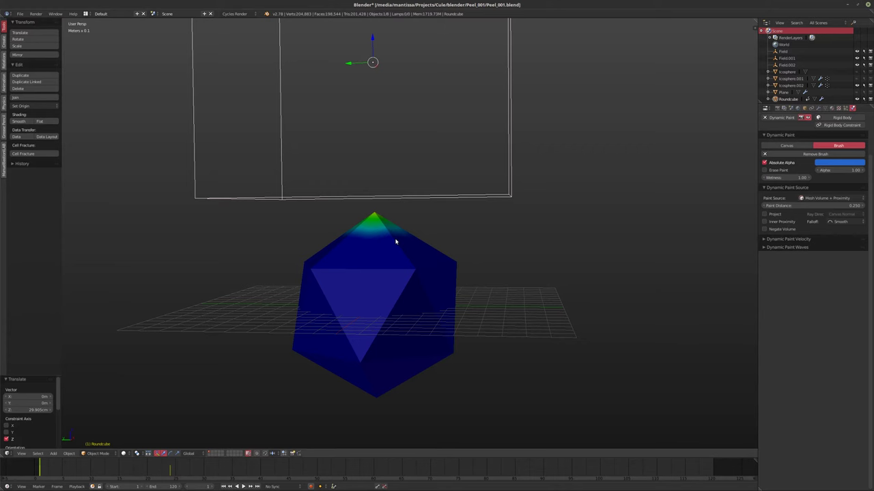
{"action": "type", "text": "gz0.15| = 15cm (15cm) along global Z"}
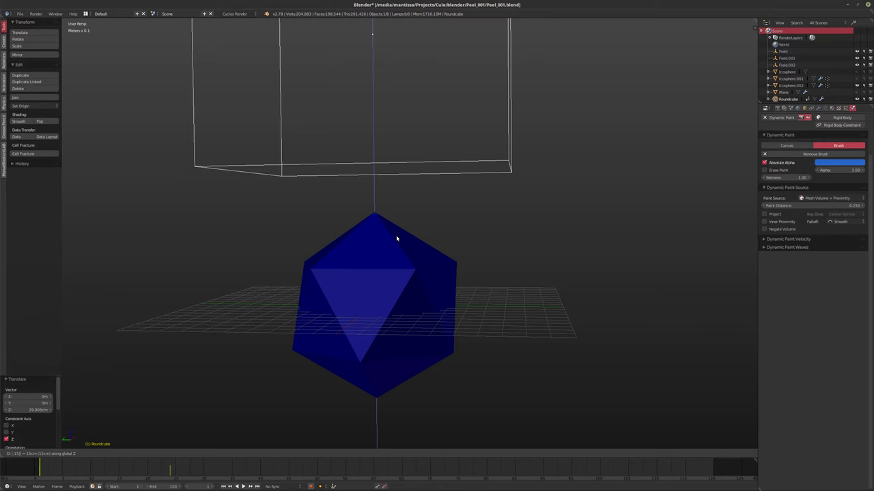
{"action": "key", "text": "Return"}
{"action": "key", "text": "i"}
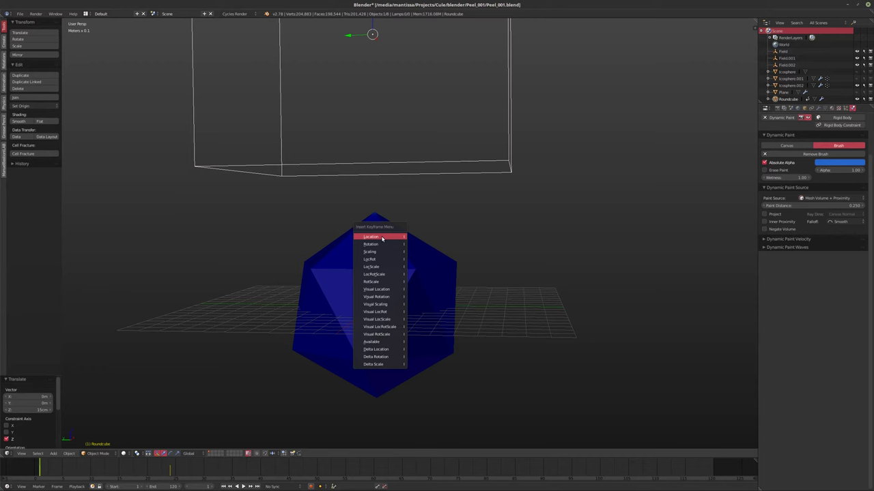
{"action": "left_click", "coordinate": [382, 237]}
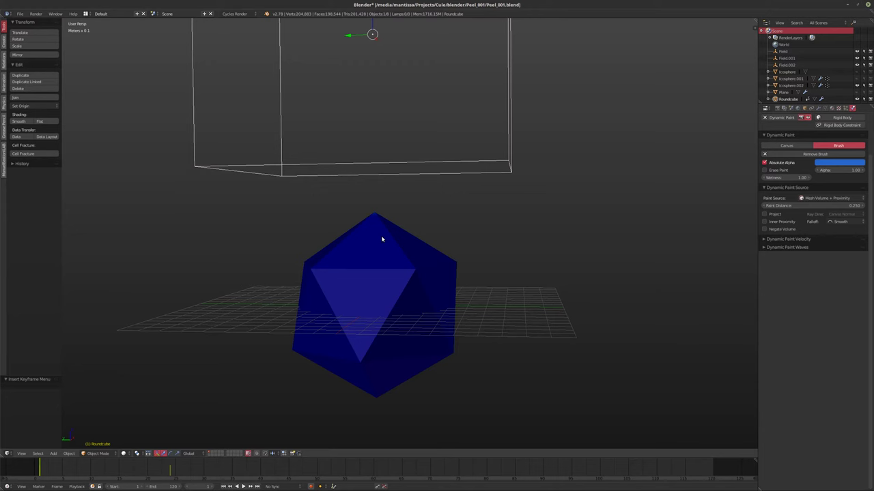
- Play the animation to about frame 15 with the rekeyed brush and inspect the icosphere's simulation
{"action": "middle_click_drag", "start_coordinate": [382, 222], "coordinate": [251, 343]}
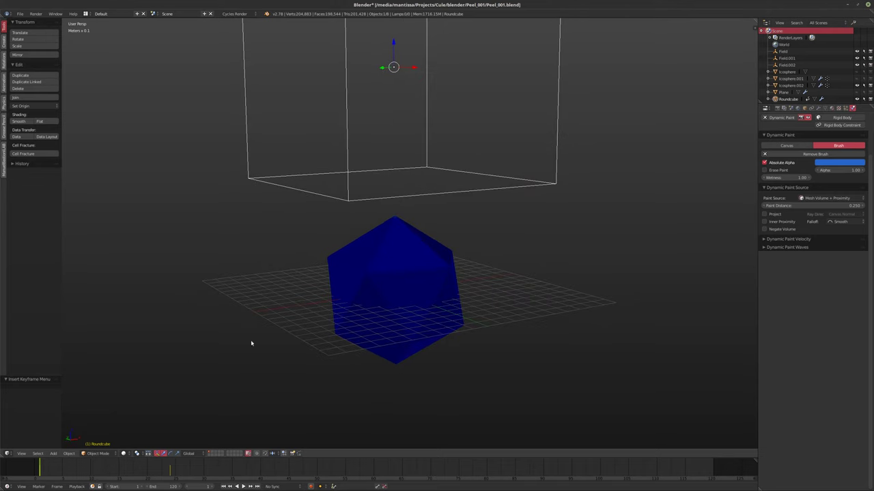
{"action": "key", "text": "alt+a"}
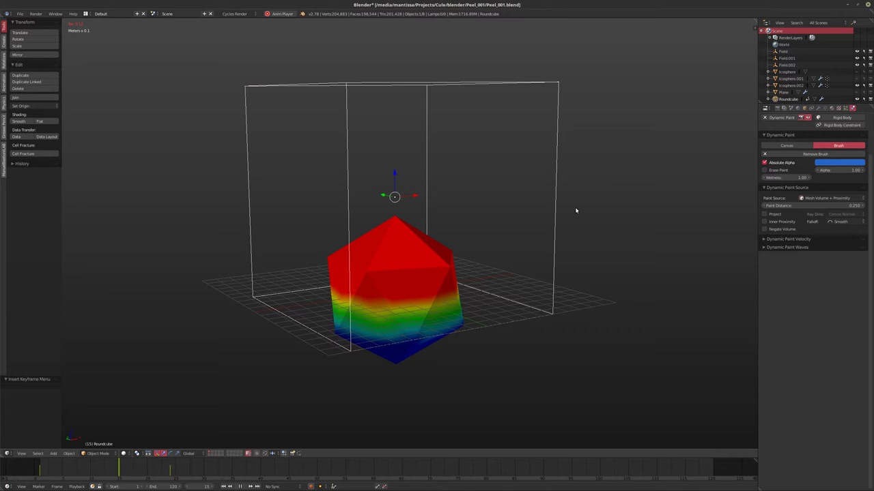
{"action": "key", "text": "alt+a"}
{"action": "middle_click_drag", "start_coordinate": [576, 210], "coordinate": [575, 211]}
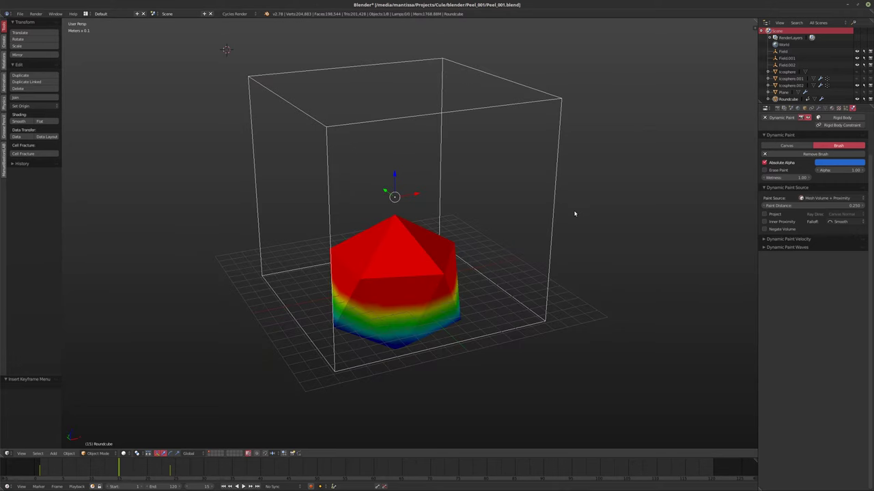
- From the first frame, change Roundcube's Paint Source to Mesh Volume and delete the Drag field Field.002
{"action": "key", "text": "shift+Left"}
{"action": "left_click", "coordinate": [826, 199]}
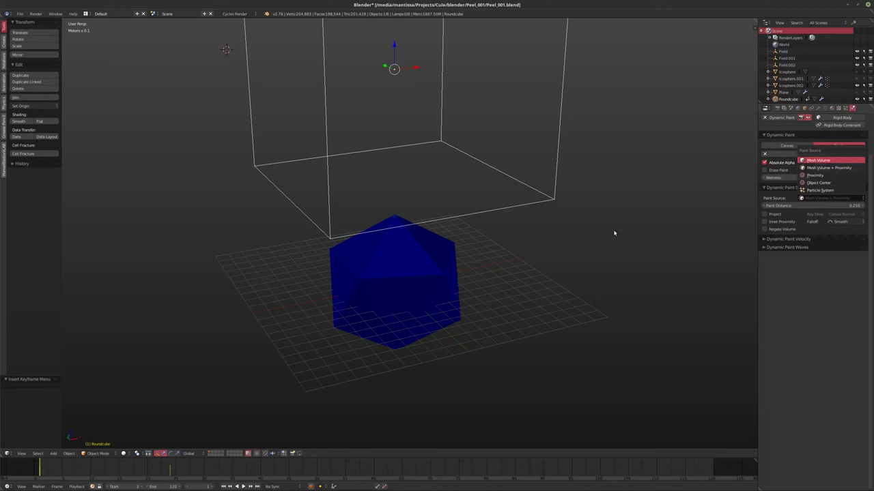
{"action": "left_click", "coordinate": [787, 65]}
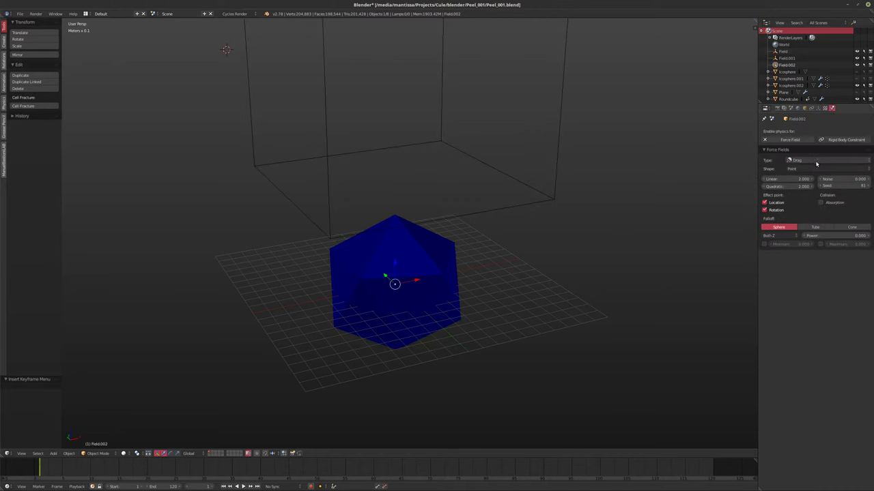
{"action": "left_click", "coordinate": [575, 214]}
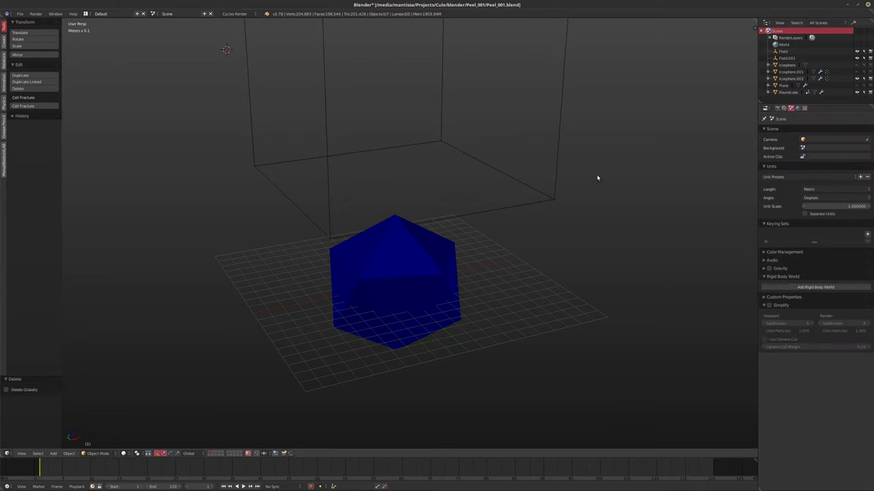
- Play the simulation without the Drag field to about frame 11, stop it and return to the first frame
{"action": "key", "text": "alt+a"}
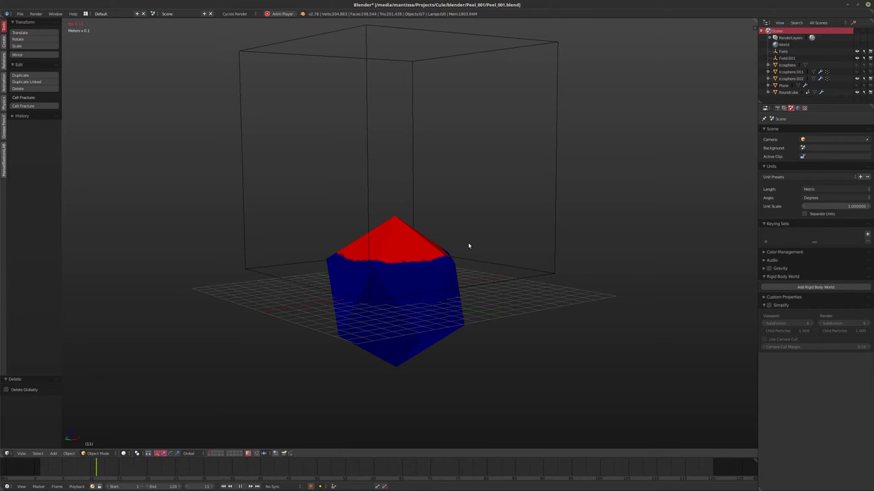
{"action": "key", "text": "alt+a"}
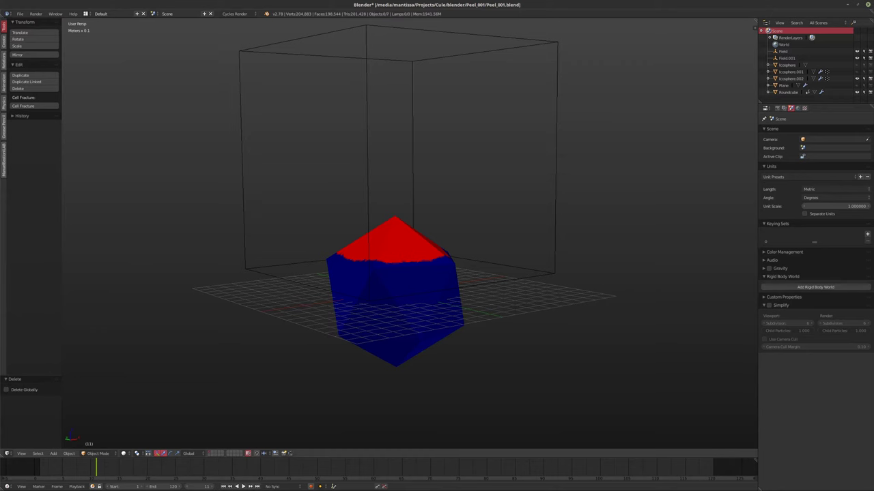
{"action": "key", "text": "shift+Left"}
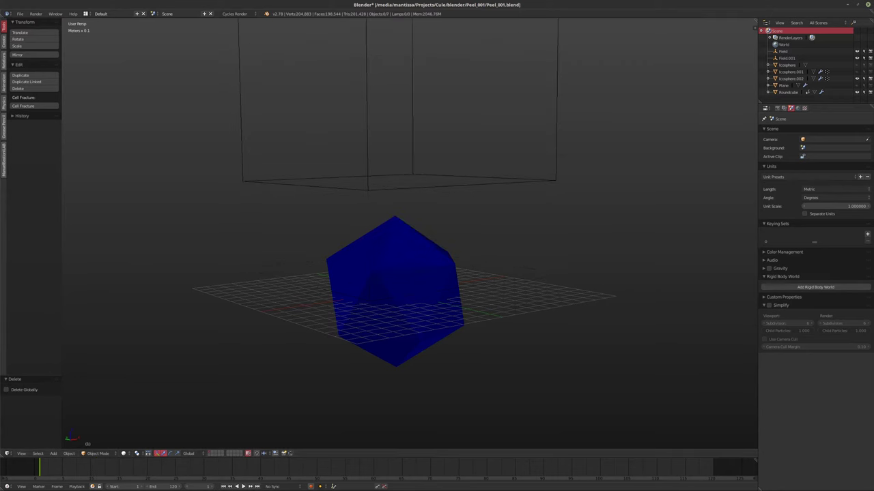
- Set the Strength of the Force field Field.001 to 1000
{"action": "middle_click_drag", "start_coordinate": [481, 222], "coordinate": [444, 213]}
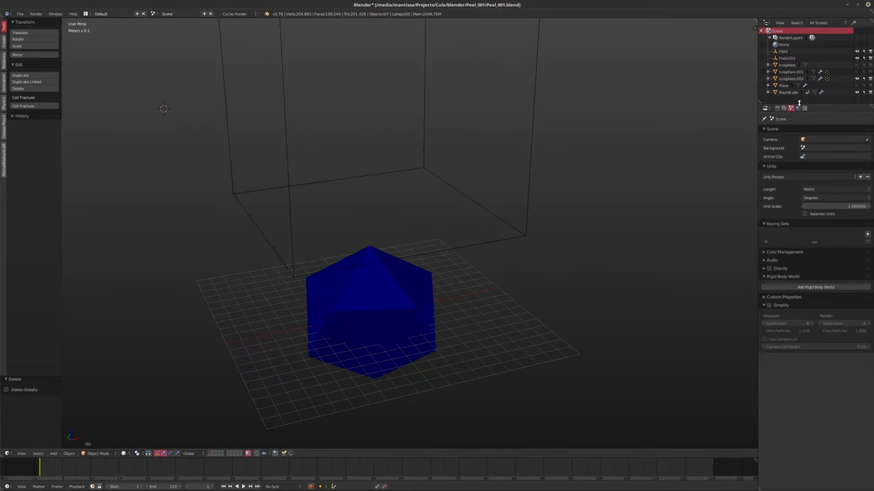
{"action": "left_click", "coordinate": [785, 58]}
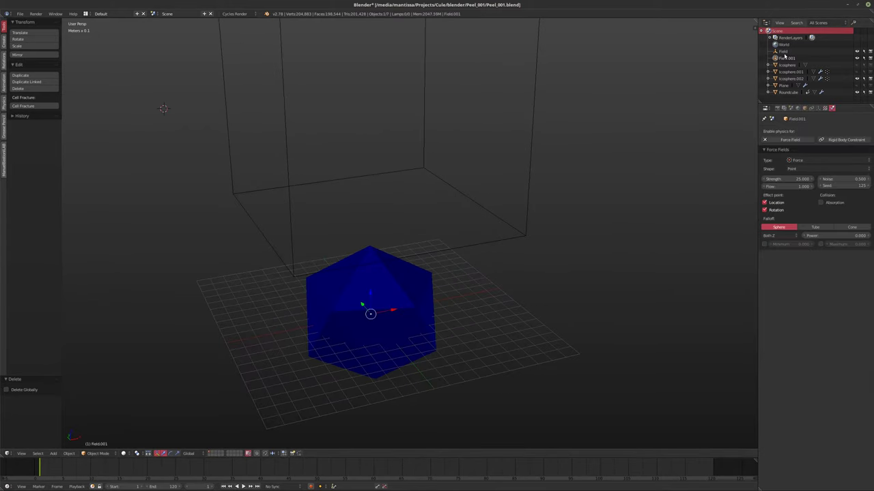
{"action": "left_click", "coordinate": [785, 179]}
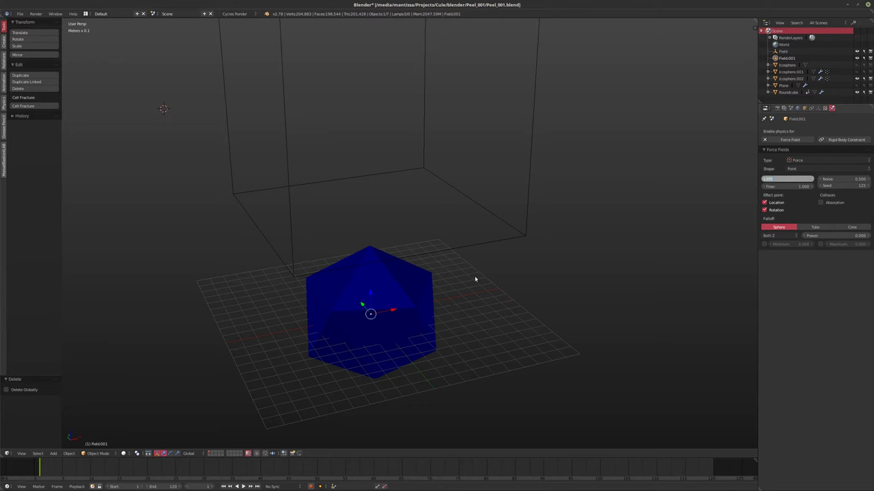
{"action": "key", "text": "Return"}
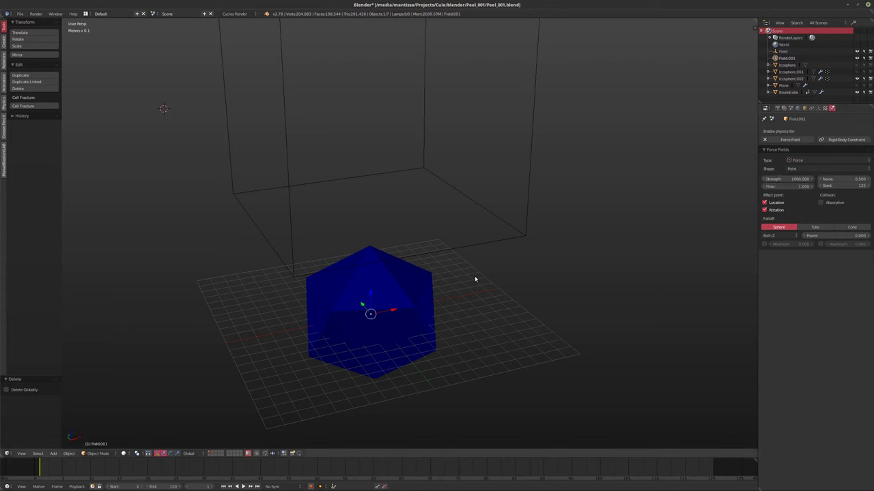
- Play the simulation with the stronger Force field, inspect the icosphere's painted top up close, and return to the first frame
{"action": "key", "text": "alt+a"}
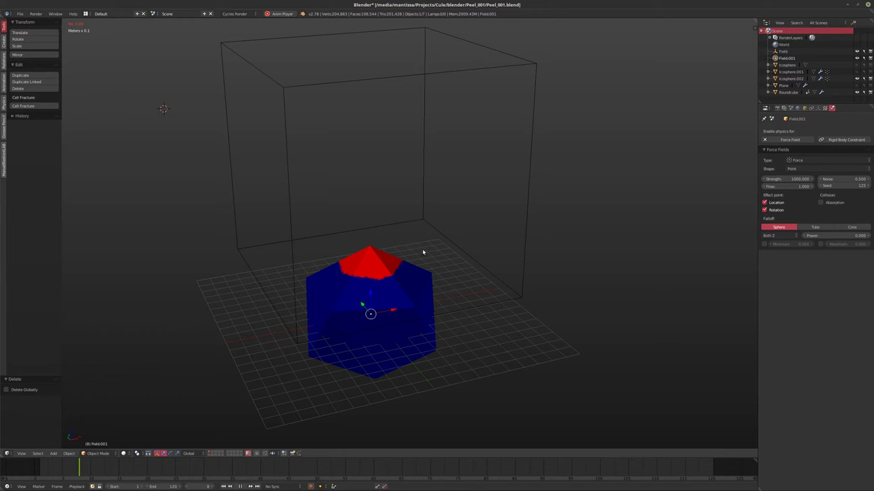
{"action": "left_click", "coordinate": [285, 15]}
{"action": "middle_click_drag", "start_coordinate": [321, 136], "coordinate": [353, 245]}
{"action": "scroll", "coordinate": [353, 248], "scroll_direction": "up", "scroll_amount": 3}
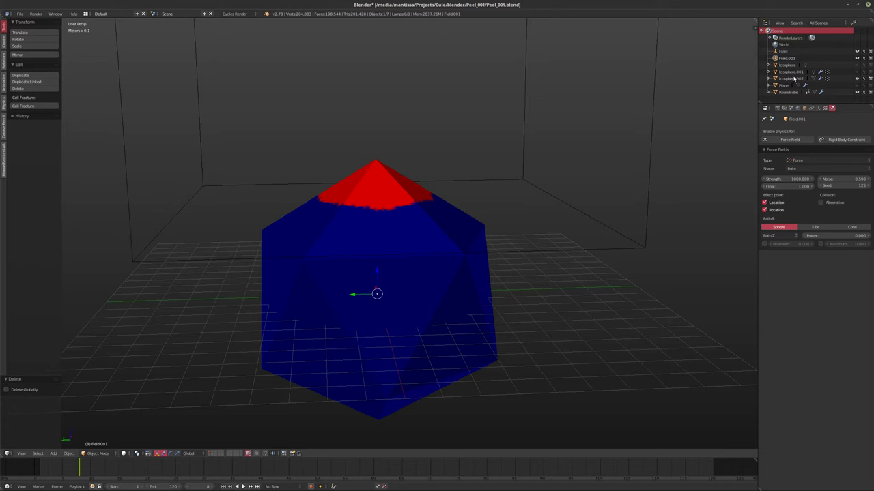
{"action": "key", "text": "shift+Left"}
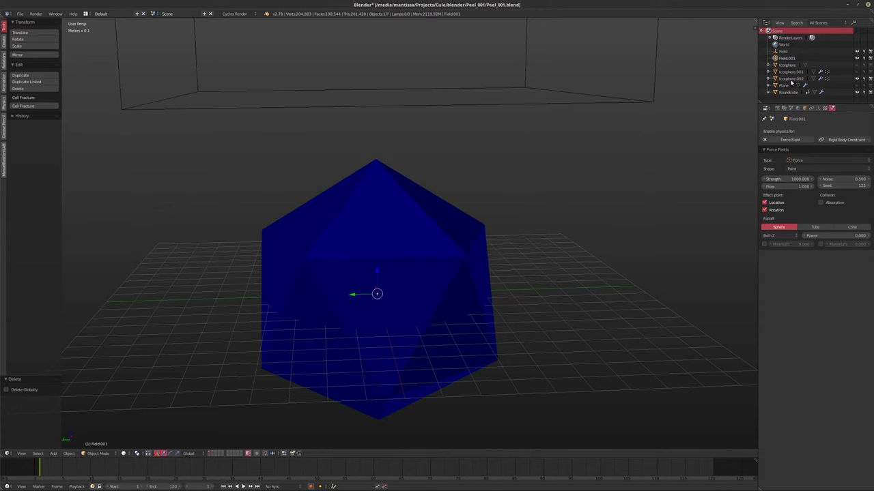
- Compare the Cloth and Dynamic Paint settings of Icosphere.001 and Icosphere.002
{"action": "left_click", "coordinate": [791, 78]}
{"action": "middle_click_drag", "start_coordinate": [643, 166], "coordinate": [511, 205]}
{"action": "left_click", "coordinate": [790, 72]}
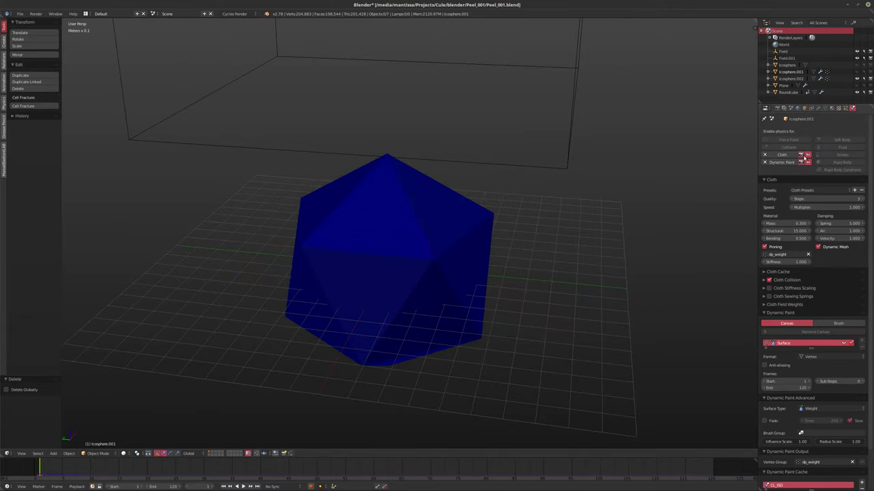
{"action": "left_click", "coordinate": [797, 80]}
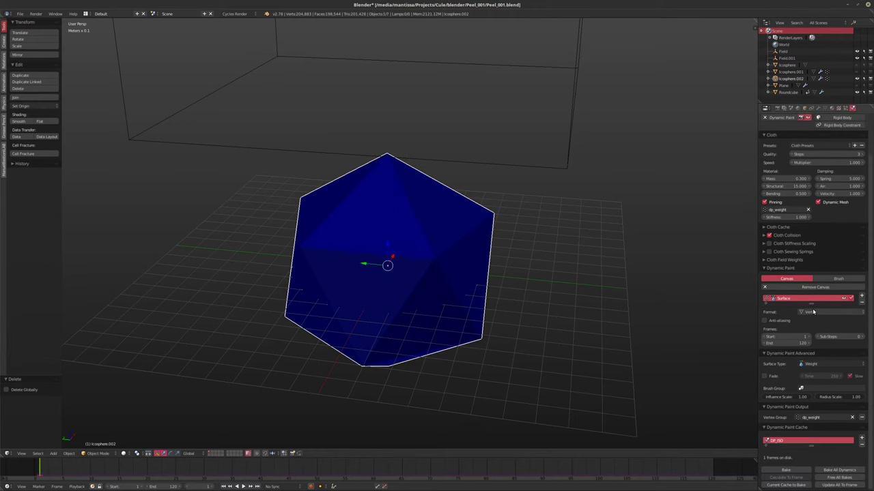
{"action": "left_click", "coordinate": [790, 72]}
{"action": "scroll", "coordinate": [793, 284], "scroll_direction": "down", "scroll_amount": 2}
{"action": "scroll", "coordinate": [793, 284], "scroll_direction": "up", "scroll_amount": 2}
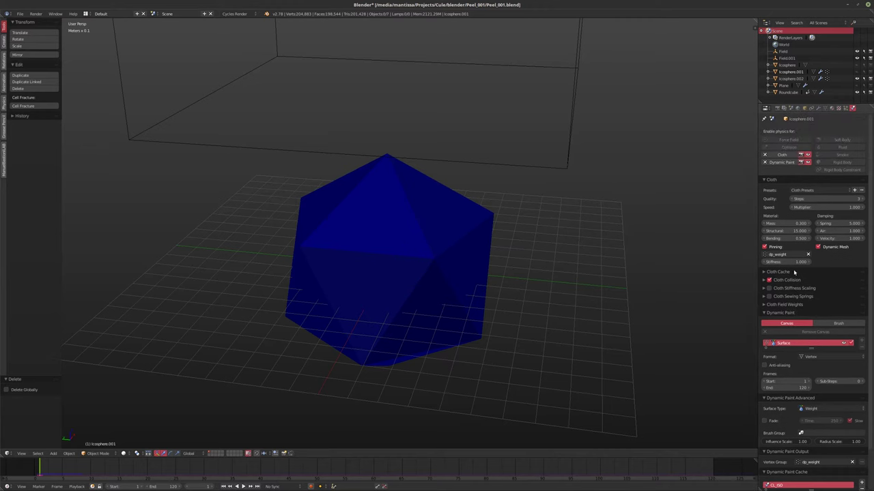
- Name Icosphere.002's cloth cache CLOTH_ISO
{"action": "left_click", "coordinate": [790, 79]}
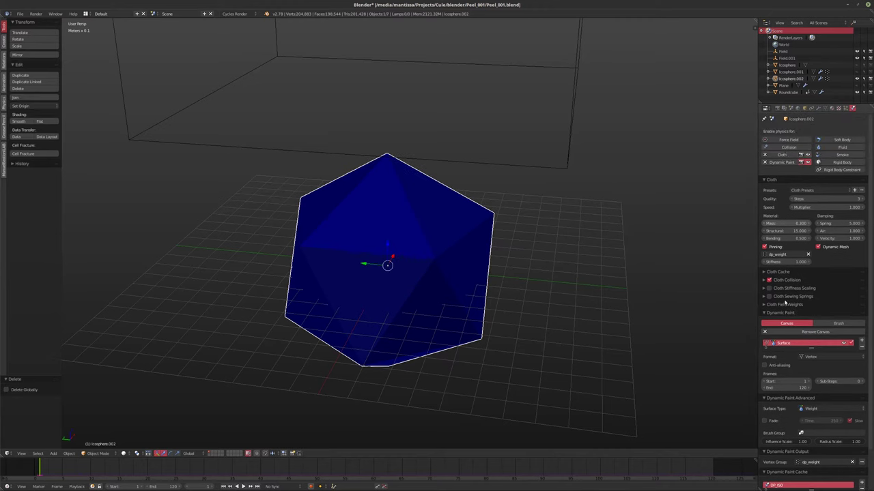
{"action": "left_click", "coordinate": [763, 271]}
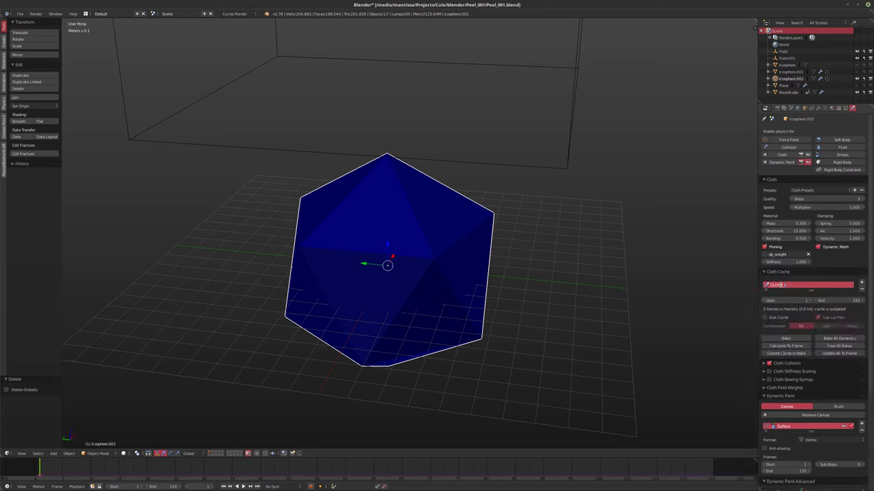
- Remove Cloth and Dynamic Paint from Icosphere.001, and remove Cloth from Icosphere.002
{"action": "left_click", "coordinate": [788, 74]}
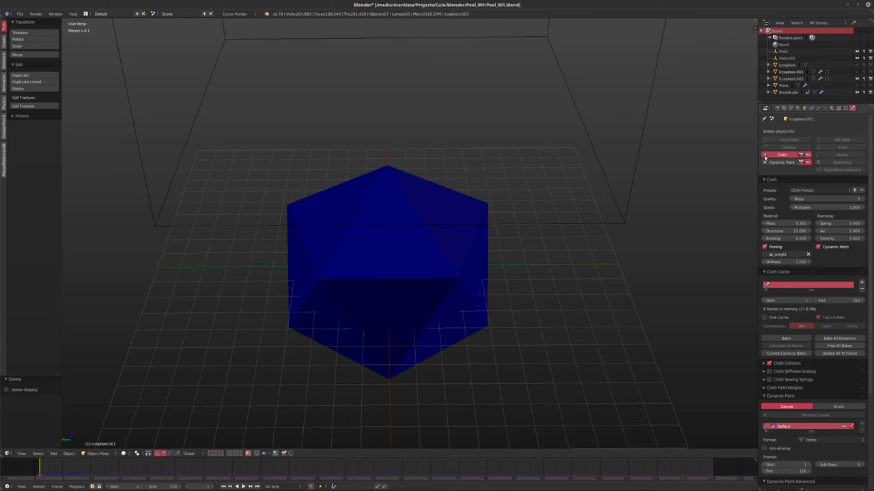
{"action": "left_click", "coordinate": [764, 155]}
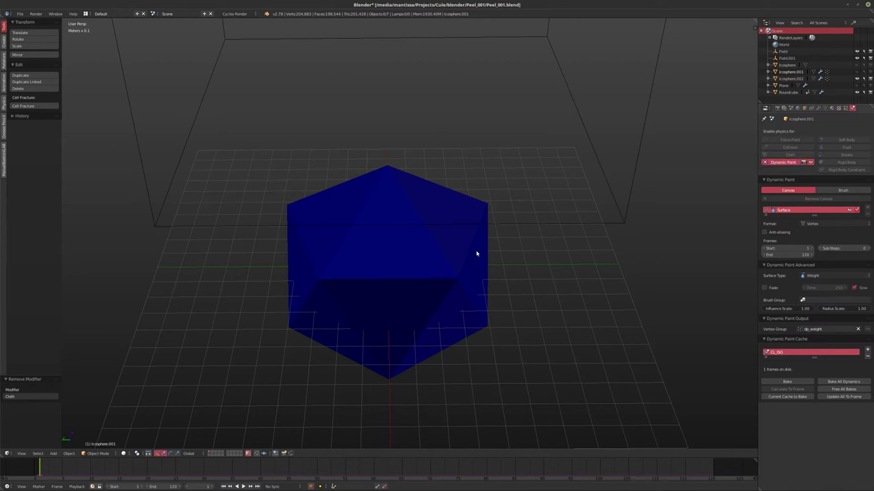
{"action": "mouse_move", "coordinate": [396, 249]}
{"action": "middle_mouse_down"}
{"action": "mouse_move", "coordinate": [430, 256]}
{"action": "mouse_move", "coordinate": [416, 263]}
{"action": "middle_mouse_up"}
{"action": "right_click", "coordinate": [410, 273]}
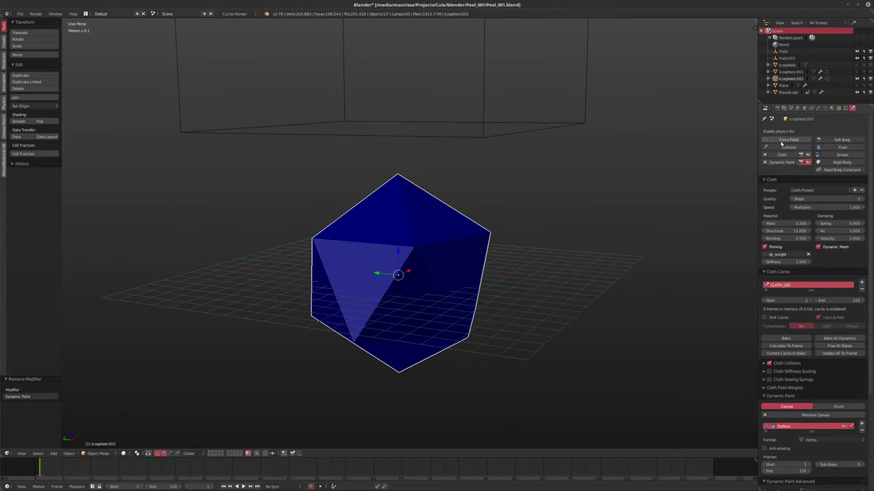
{"action": "left_click", "coordinate": [776, 157]}
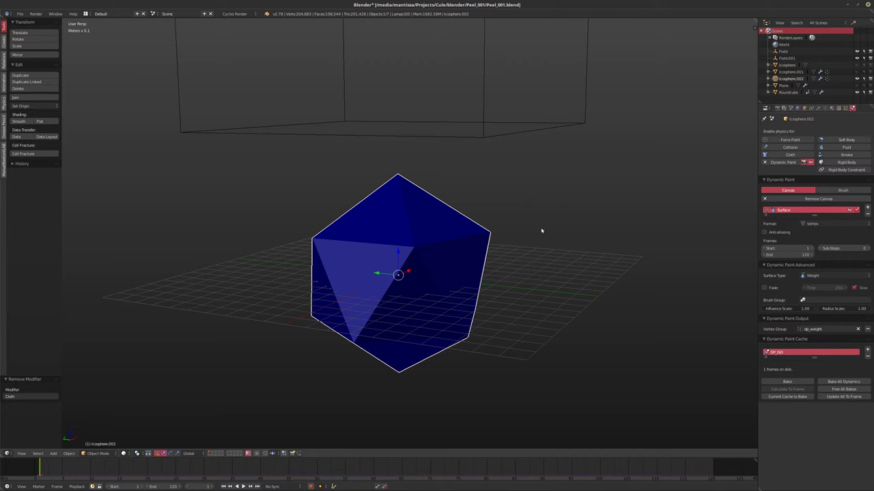
- Bake Icosphere.002's Dynamic Paint cache, play the animation briefly and return to the first frame
{"action": "left_click", "coordinate": [787, 381]}
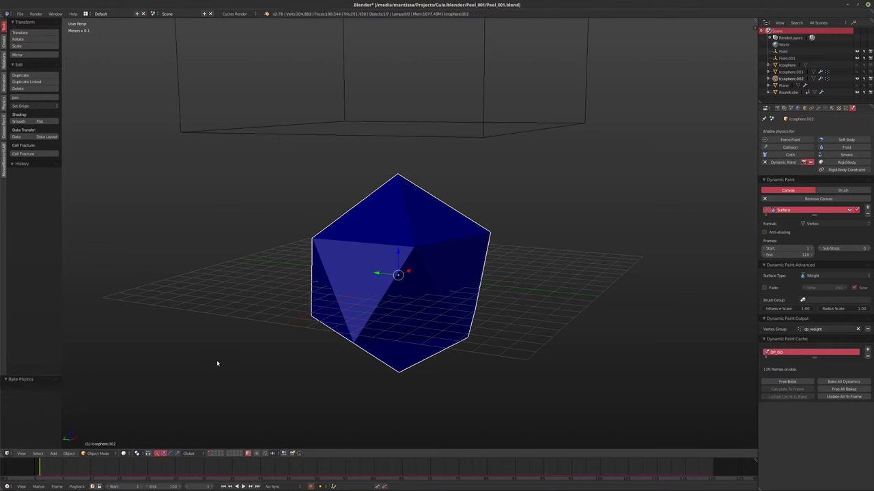
{"action": "key", "text": "alt+a"}
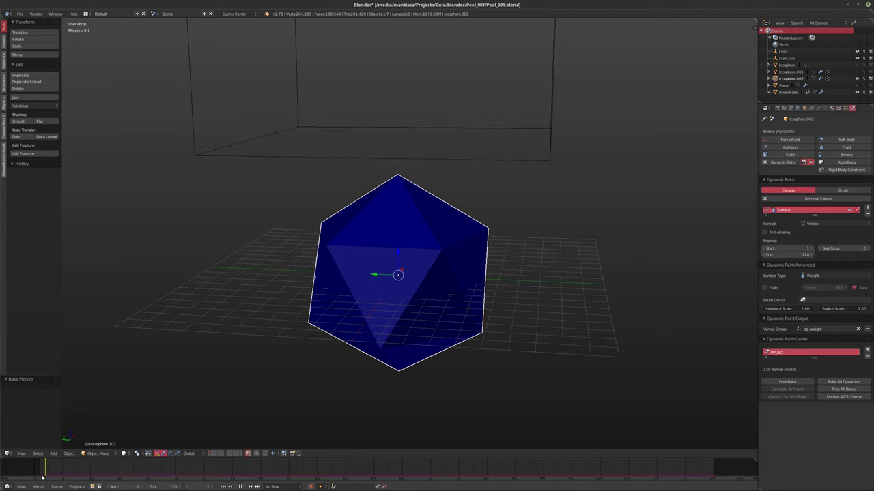
{"action": "key", "text": "alt+a"}
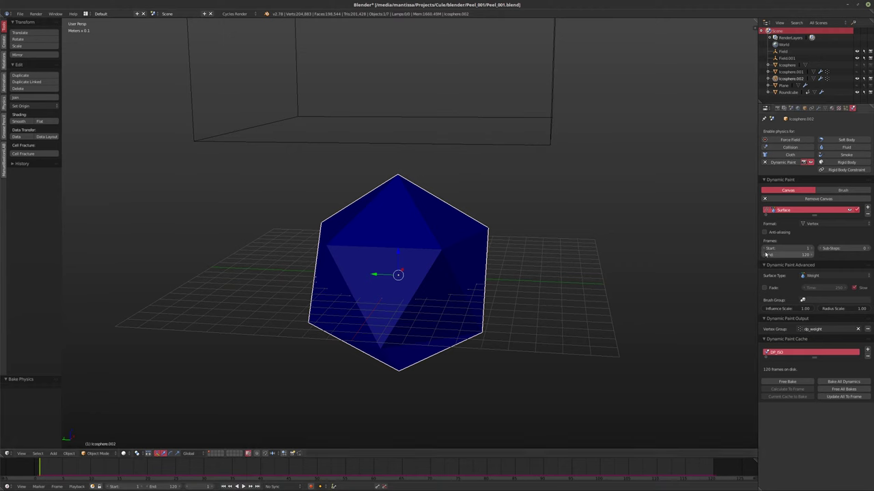
- Free Icosphere.002's Dynamic Paint bake and set the canvas Sub-Steps to 2
{"action": "left_click", "coordinate": [868, 250]}
{"action": "left_click", "coordinate": [792, 380]}
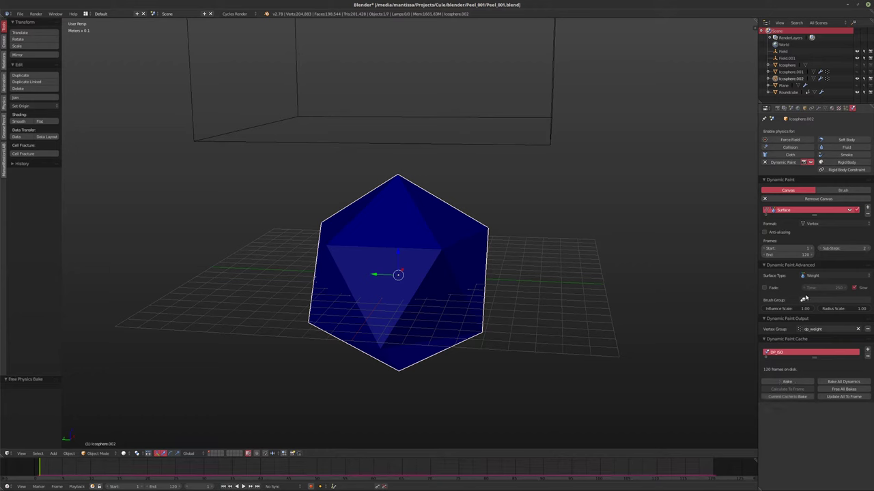
- Rename the Roundcube object as DP.Brush
{"action": "left_click", "coordinate": [789, 93]}
{"action": "double_click", "coordinate": [790, 92]}
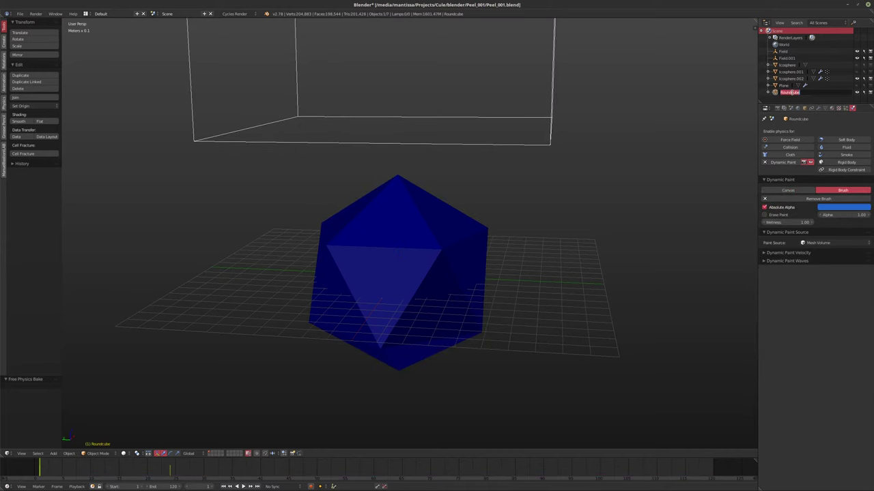
{"action": "type", "text": "DP.Brush"}
{"action": "key", "text": "Return"}
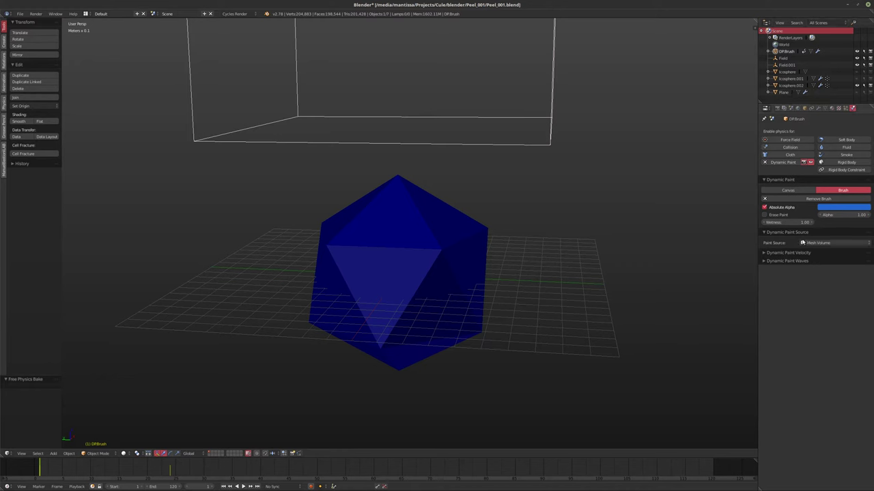
- Change the brush's Paint Source to Mesh Volume + Proximity with a Paint Distance of 0.150
{"action": "left_click", "coordinate": [804, 244]}
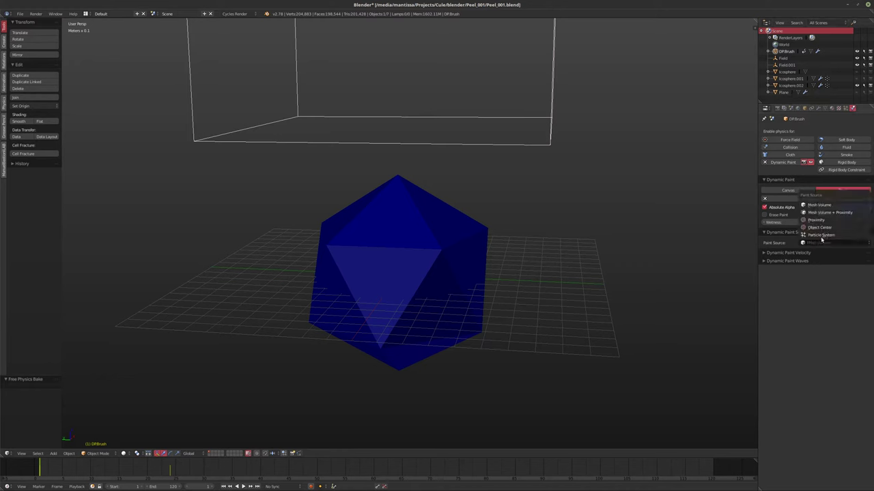
{"action": "left_click", "coordinate": [819, 216]}
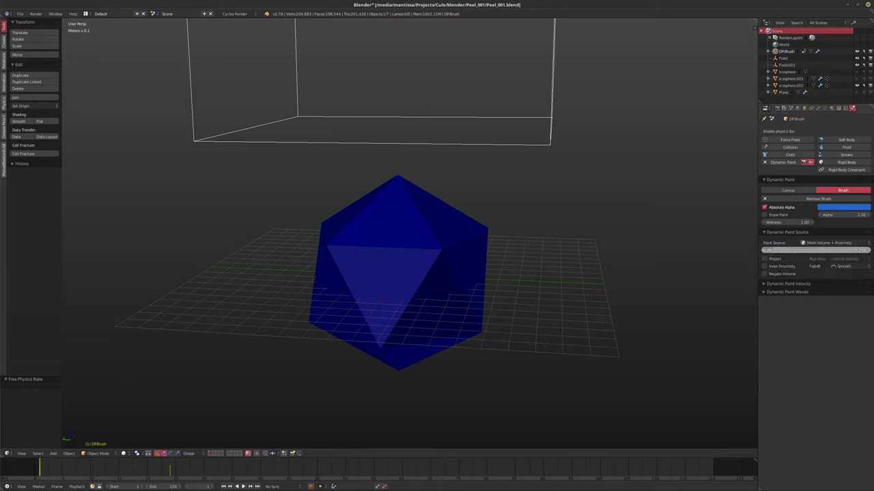
{"action": "mouse_move", "coordinate": [587, 175]}
{"action": "middle_mouse_down"}
{"action": "mouse_move", "coordinate": [507, 235]}
{"action": "mouse_move", "coordinate": [478, 236]}
{"action": "mouse_move", "coordinate": [591, 223]}
{"action": "middle_mouse_up"}
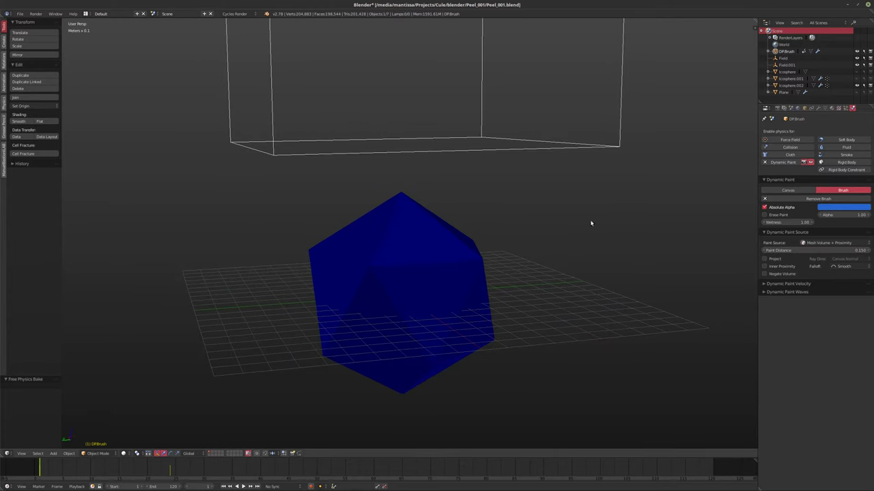
- Bake Icosphere.002's Dynamic Paint cache with the new brush settings, scrub through the painted frames and return to the first frame
{"action": "left_click", "coordinate": [790, 85]}
{"action": "left_click", "coordinate": [787, 381]}
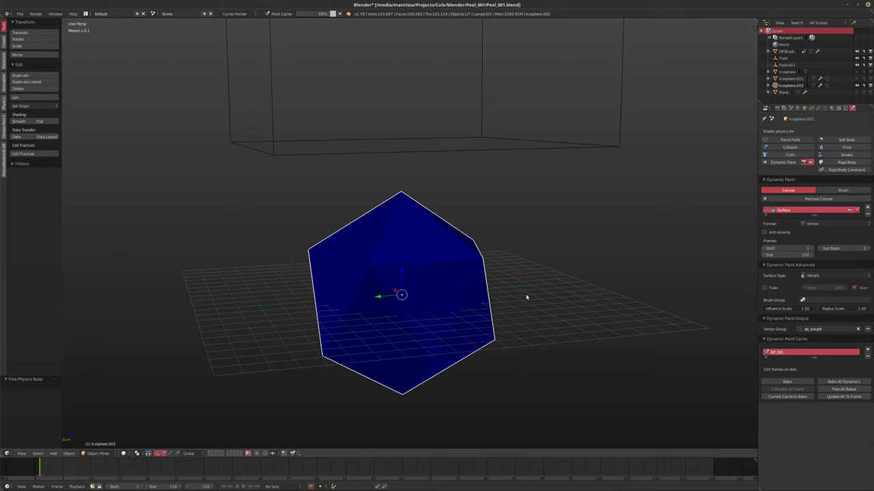
{"action": "key", "text": "alt+a"}
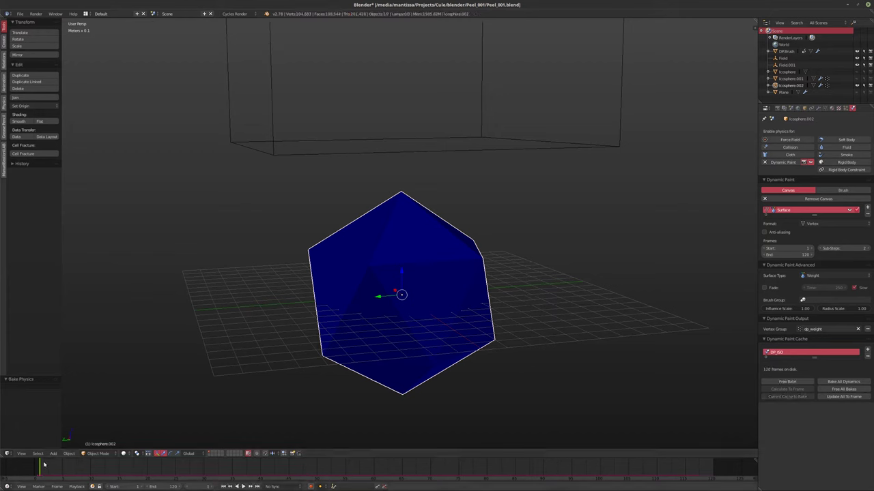
{"action": "mouse_move", "coordinate": [235, 469]}
{"action": "left_mouse_down"}
{"action": "mouse_move", "coordinate": [369, 468]}
{"action": "mouse_move", "coordinate": [62, 468]}
{"action": "mouse_move", "coordinate": [92, 467]}
{"action": "left_mouse_up"}
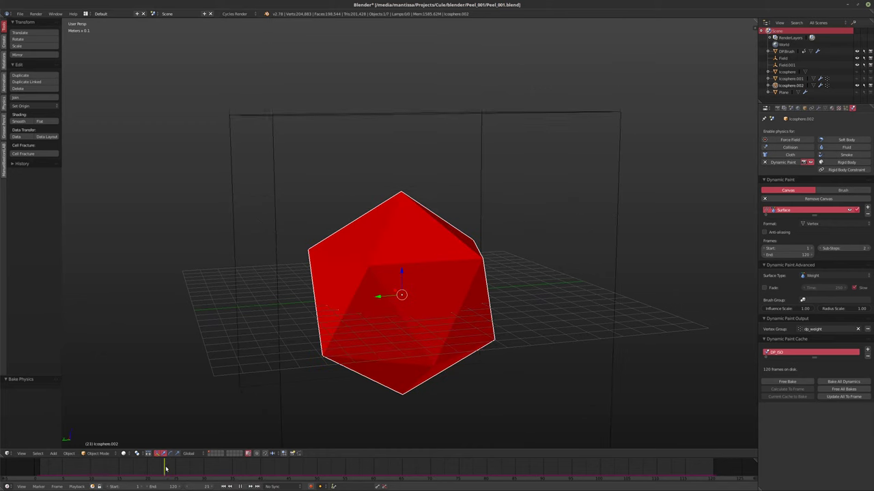
{"action": "middle_click_drag", "start_coordinate": [375, 293], "coordinate": [568, 264]}
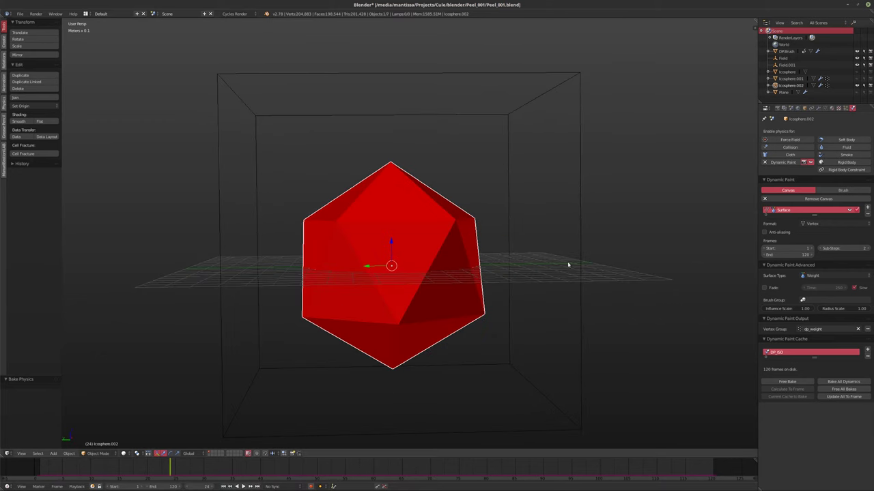
{"action": "key", "text": "shift+Left"}
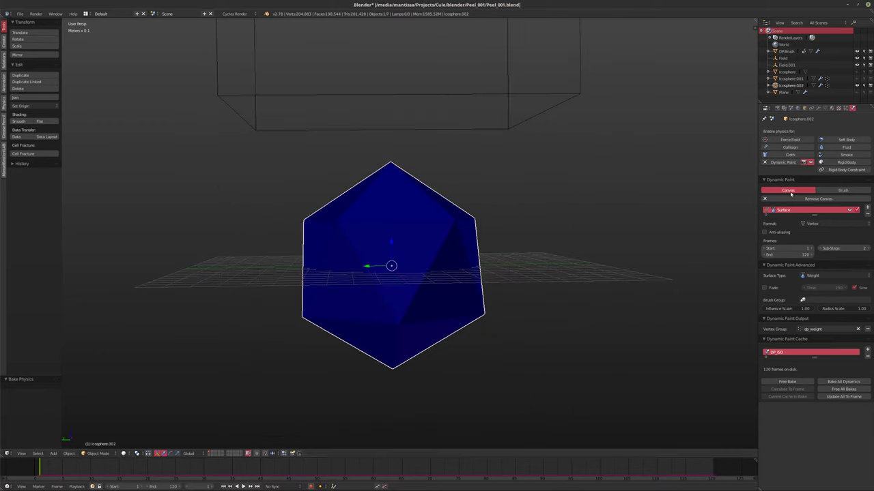
- Add Cloth physics to Icosphere.002 and enable Pinning with the dp_weight vertex group
{"action": "left_click", "coordinate": [786, 157]}
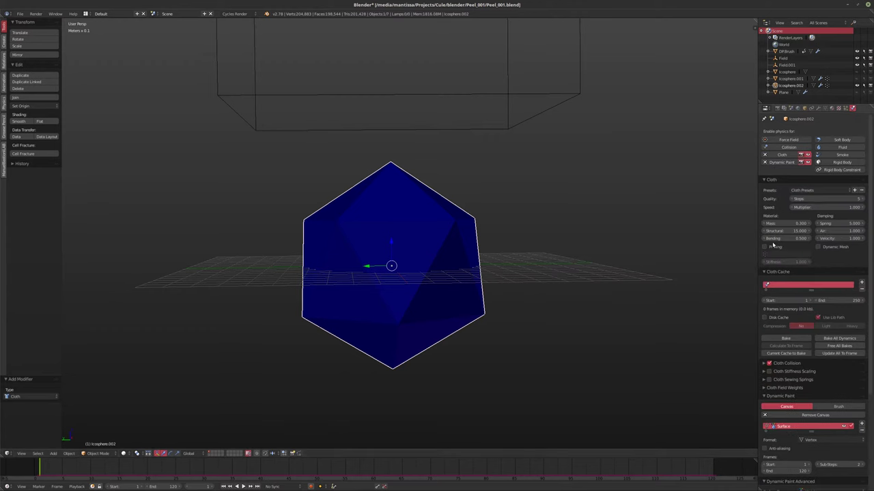
{"action": "left_click", "coordinate": [764, 247]}
{"action": "left_click", "coordinate": [782, 254]}
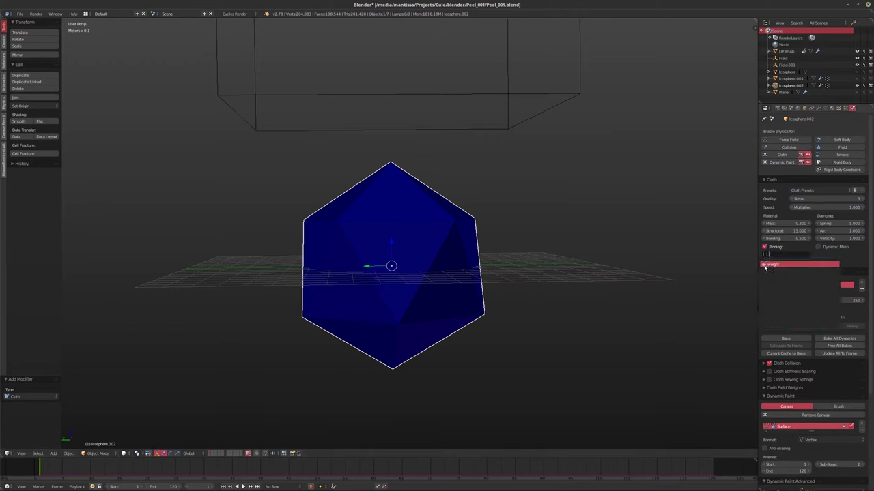
{"action": "left_click", "coordinate": [765, 267]}
- Check Icosphere.002's modifier order and its vertex weight edit settings, and return to the physics settings
{"action": "left_click", "coordinate": [818, 107]}
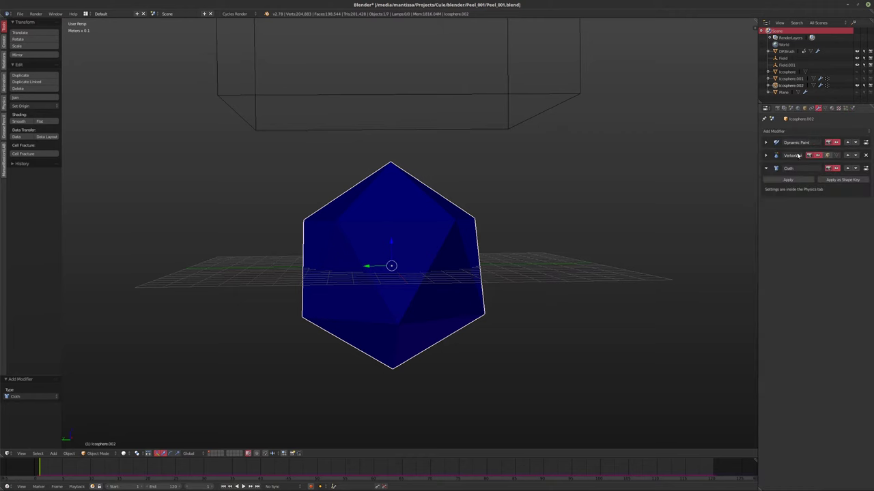
{"action": "left_click", "coordinate": [766, 155]}
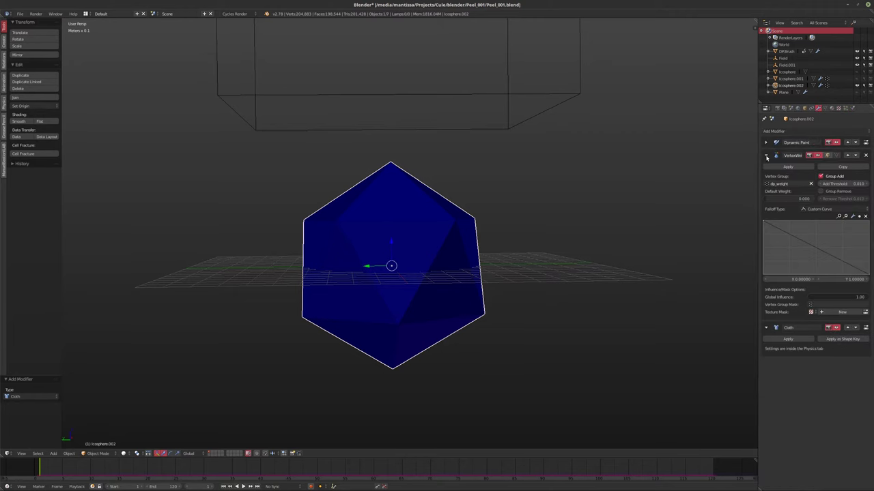
{"action": "left_click", "coordinate": [766, 156]}
{"action": "left_click", "coordinate": [852, 107]}
- Play the cloth simulation to about frame 34, stop it and inspect the deformed icosphere from several angles
{"action": "middle_click_drag", "start_coordinate": [445, 237], "coordinate": [414, 230], "text": "shift"}
{"action": "key", "text": "alt+a"}
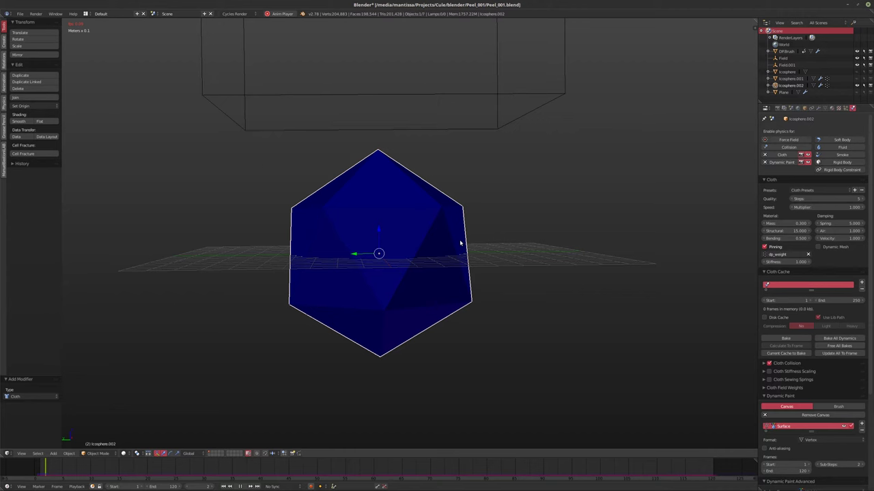
{"action": "middle_click_drag", "start_coordinate": [460, 242], "coordinate": [460, 243]}
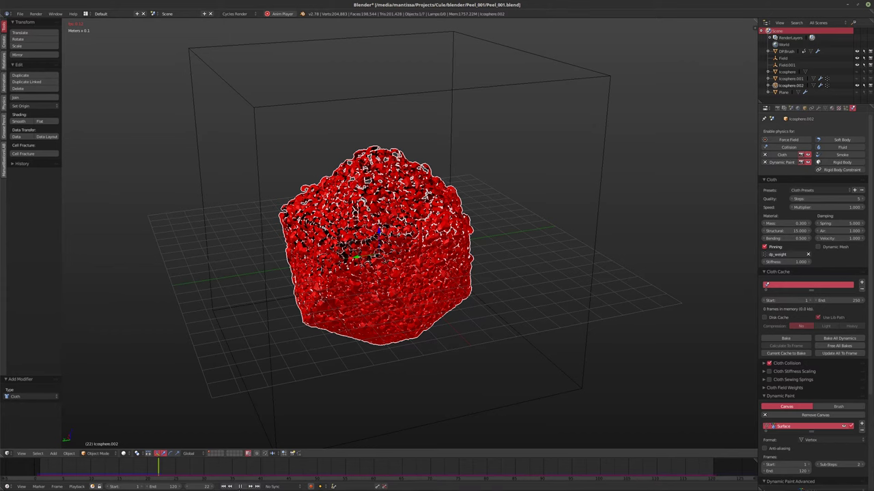
{"action": "mouse_move", "coordinate": [39, 487]}
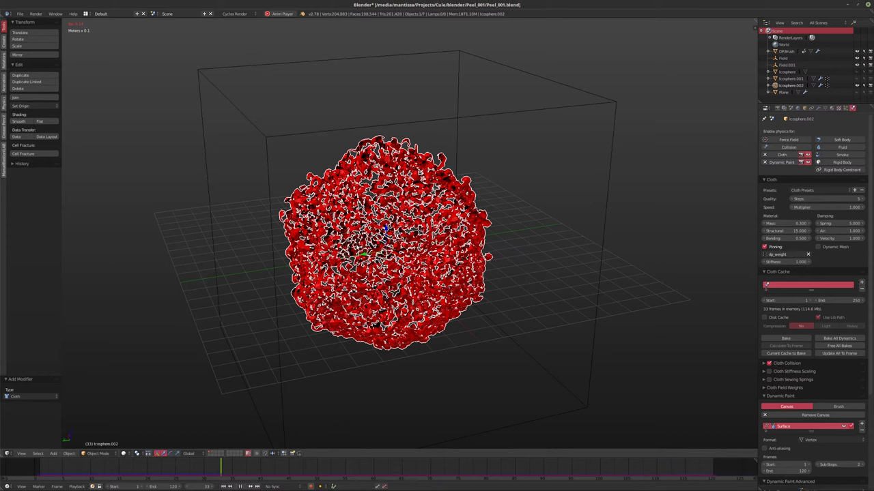
{"action": "left_click", "coordinate": [266, 13]}
{"action": "middle_click_drag", "start_coordinate": [383, 245], "coordinate": [382, 204]}
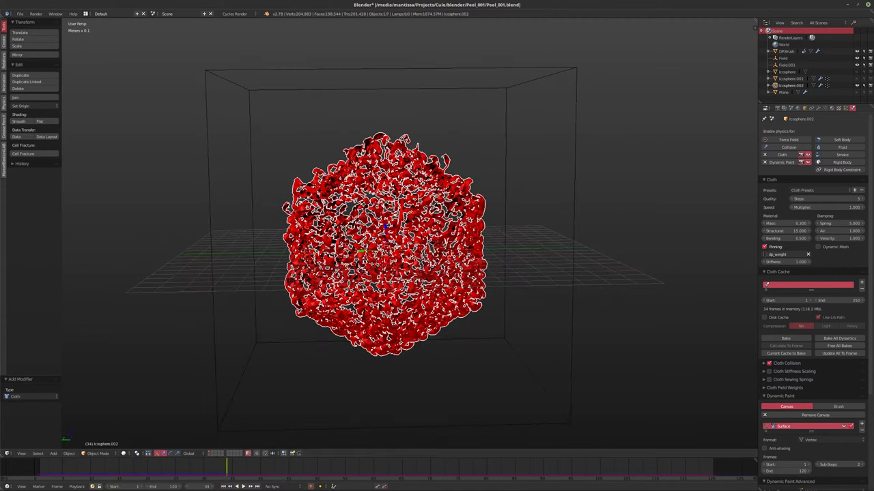
{"action": "middle_click_drag", "start_coordinate": [329, 131], "coordinate": [288, 174]}
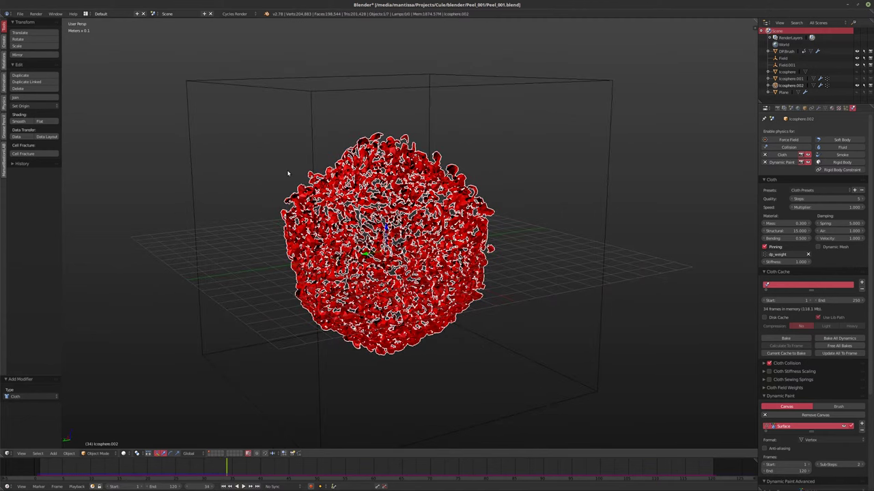
- Replay the cached simulation from the first frame to about frame 25 and inspect the peeling surface up close
{"action": "key", "text": "shift+Left"}
{"action": "key", "text": "alt+a"}
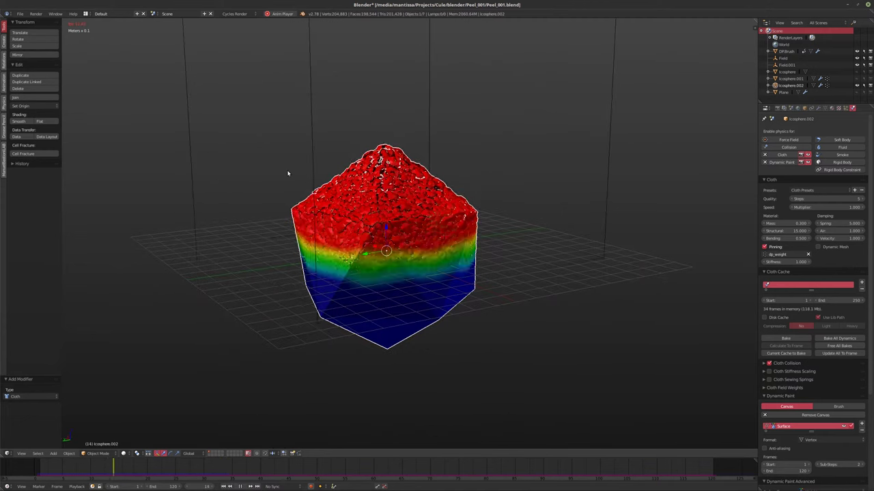
{"action": "key", "text": "alt+a"}
{"action": "middle_click_drag", "start_coordinate": [286, 173], "coordinate": [486, 192]}
{"action": "scroll", "coordinate": [473, 205], "scroll_direction": "up", "scroll_amount": 4}
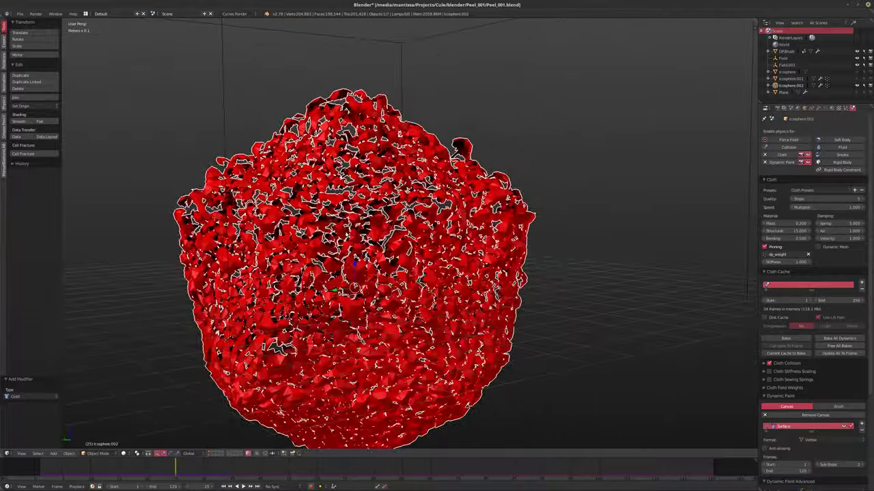
- Play the cached cloth simulation once more from the first frame to about frame 23, and rewind it to the start
{"action": "key", "text": "shift+Left"}
{"action": "key", "text": "alt+a"}
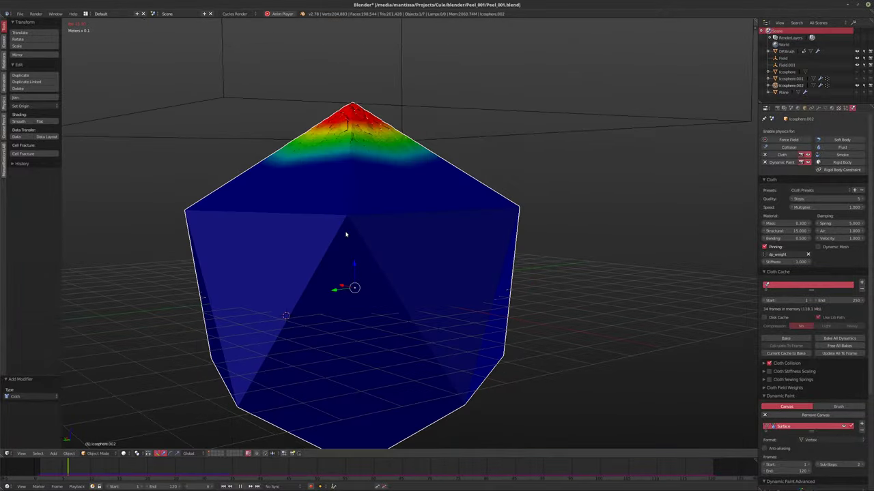
{"action": "key", "text": "alt+a"}
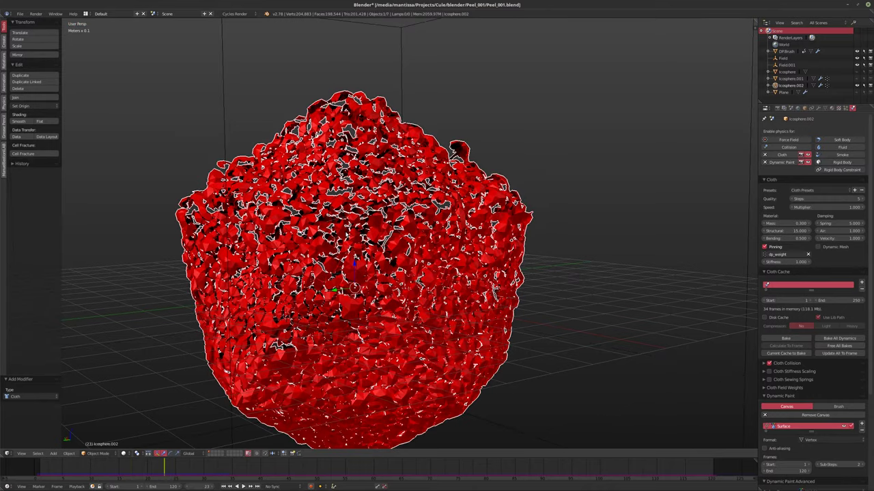
{"action": "key", "text": "shift+Left"}
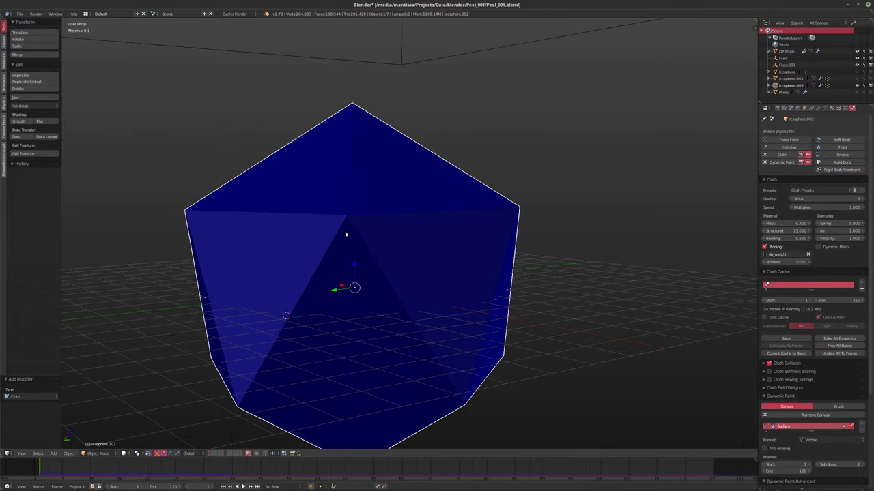
- Remove the Cloth and Dynamic Paint physics from Icosphere.002 and hide the object in the viewport
{"action": "scroll", "coordinate": [529, 181], "scroll_direction": "down", "scroll_amount": 4}
{"action": "middle_click_drag", "start_coordinate": [530, 181], "coordinate": [355, 230]}
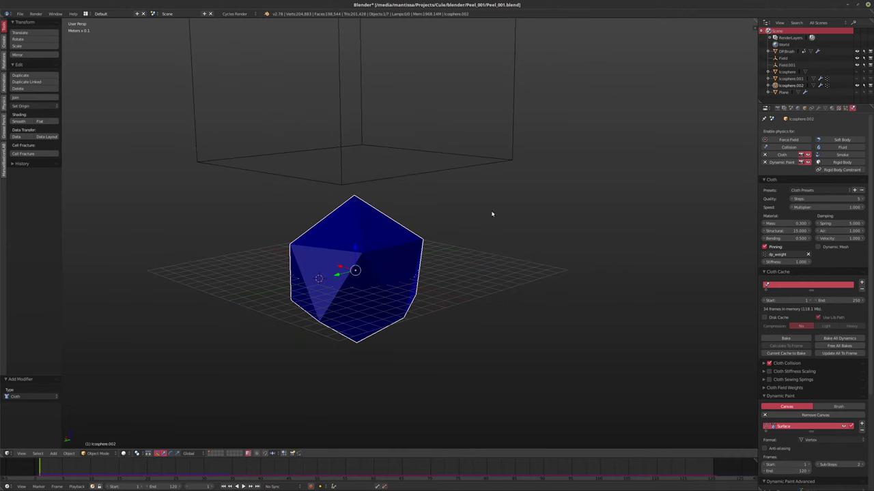
{"action": "middle_click_drag", "start_coordinate": [491, 214], "coordinate": [688, 186]}
{"action": "left_click", "coordinate": [764, 154]}
{"action": "left_click", "coordinate": [764, 162]}
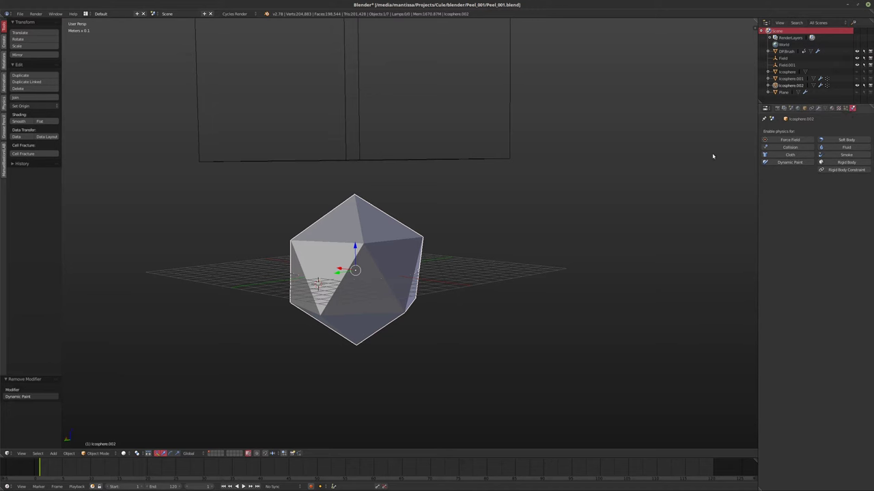
{"action": "left_click", "coordinate": [856, 85]}
- Check the modifiers on Icosphere.001, and unhide and select the original Icosphere
{"action": "left_click", "coordinate": [792, 79]}
{"action": "left_click", "coordinate": [818, 108]}
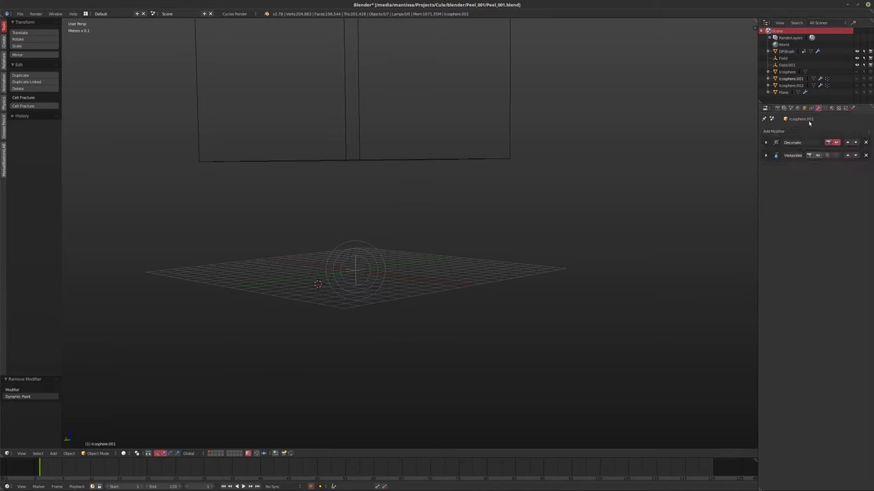
{"action": "middle_click_drag", "start_coordinate": [471, 200], "coordinate": [469, 210]}
{"action": "left_click", "coordinate": [857, 71]}
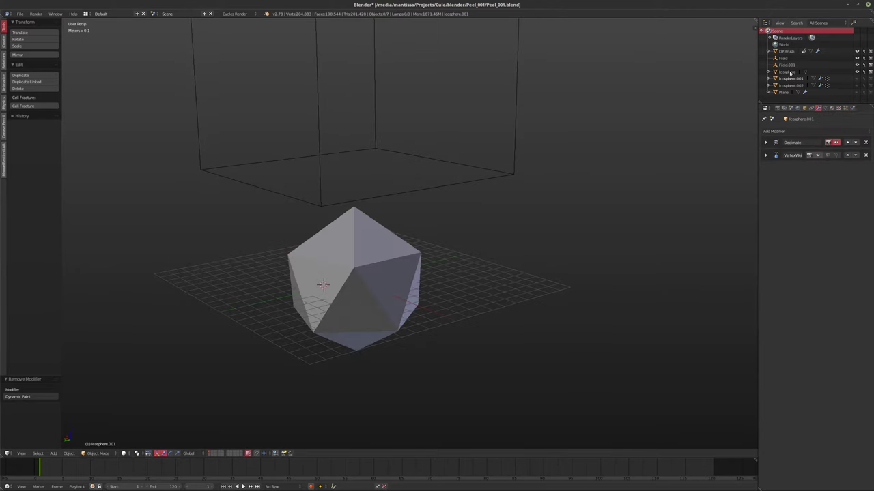
{"action": "left_click", "coordinate": [787, 72]}
- Inspect the original Icosphere's topology in wireframe and solid shading, and look through the available modifiers
{"action": "middle_click_drag", "start_coordinate": [341, 174], "coordinate": [361, 177]}
{"action": "scroll", "coordinate": [349, 199], "scroll_direction": "up", "scroll_amount": 3}
{"action": "key", "text": "KP_Decimal"}
{"action": "key", "text": "z"}
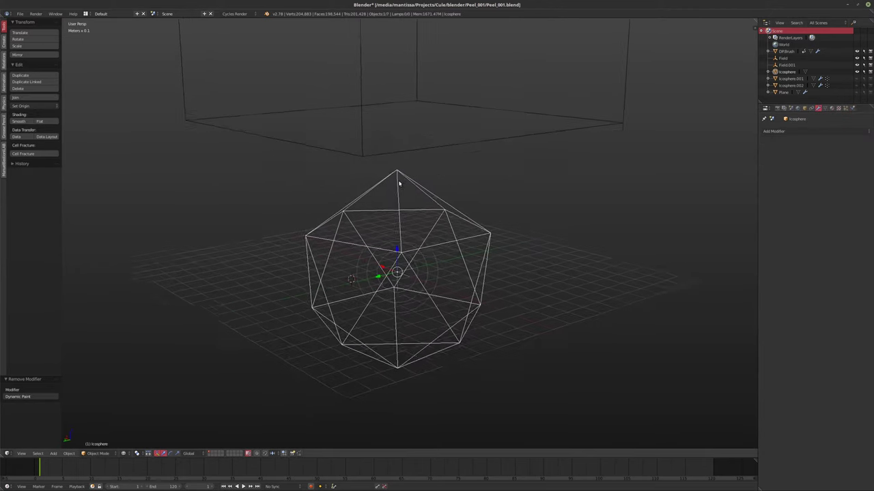
{"action": "key", "text": "z"}
{"action": "left_click", "coordinate": [800, 129]}
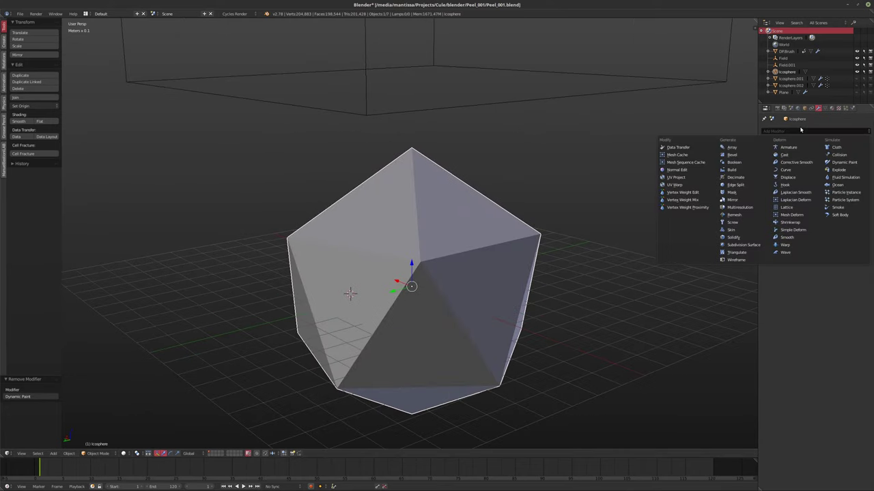
{"action": "middle_click_drag", "start_coordinate": [546, 287], "coordinate": [488, 244]}
- Subdivide all faces of the Icosphere in Edit Mode with 15 cuts
{"action": "key", "text": "Tab"}
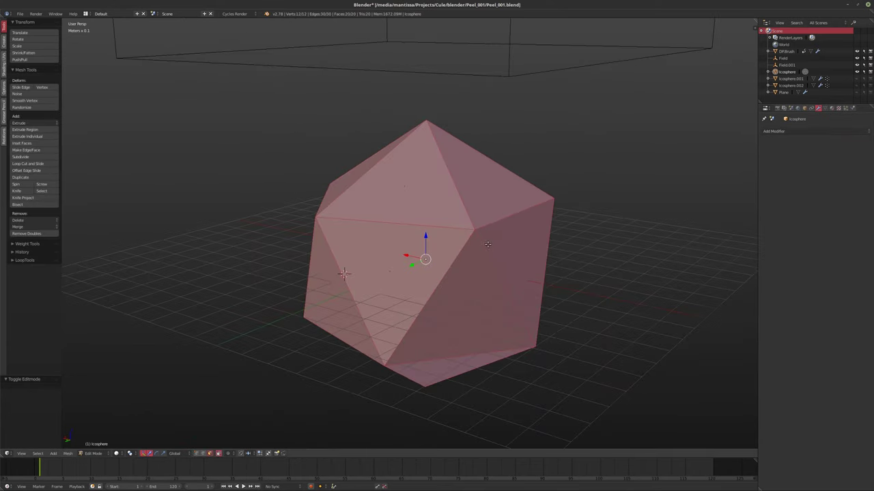
{"action": "key", "text": "w"}
{"action": "left_click", "coordinate": [477, 244]}
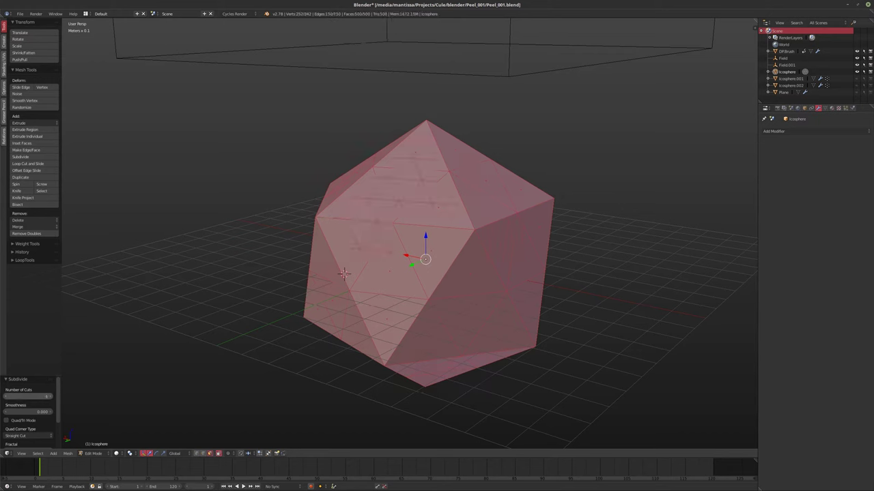
{"action": "left_click_drag", "start_coordinate": [34, 396], "coordinate": [51, 398]}
{"action": "left_click", "coordinate": [35, 398]}
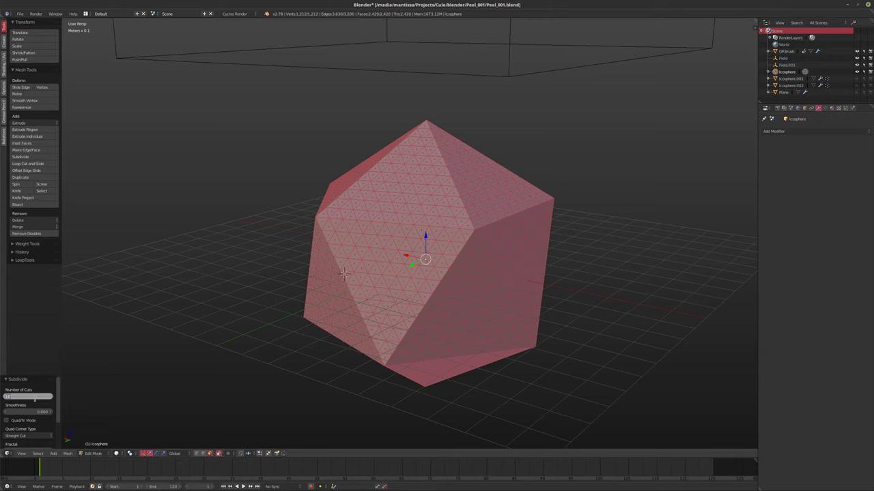
{"action": "type", "text": "15"}
{"action": "key", "text": "Return"}
- Try 31 and 23 cuts for the Icosphere's subdivision
{"action": "left_click", "coordinate": [35, 401]}
{"action": "type", "text": "31"}
{"action": "key", "text": "Return"}
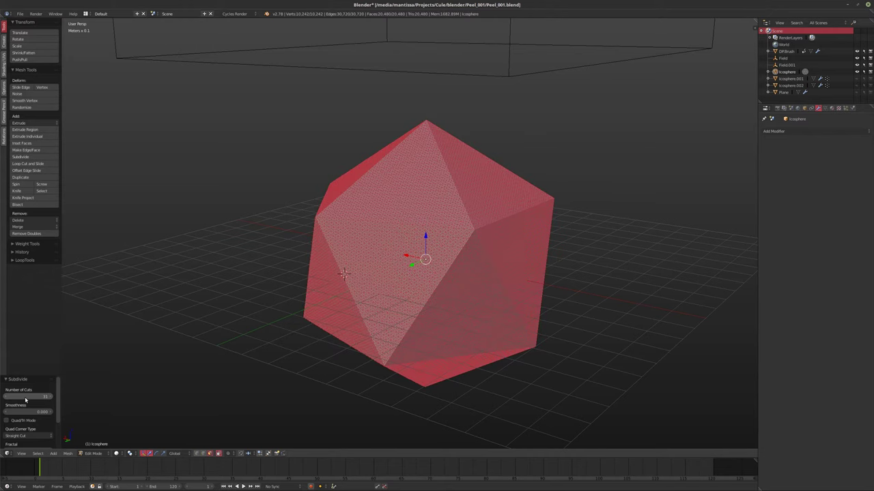
{"action": "left_click", "coordinate": [25, 397]}
{"action": "type", "text": "11"}
{"action": "key", "text": "Return"}
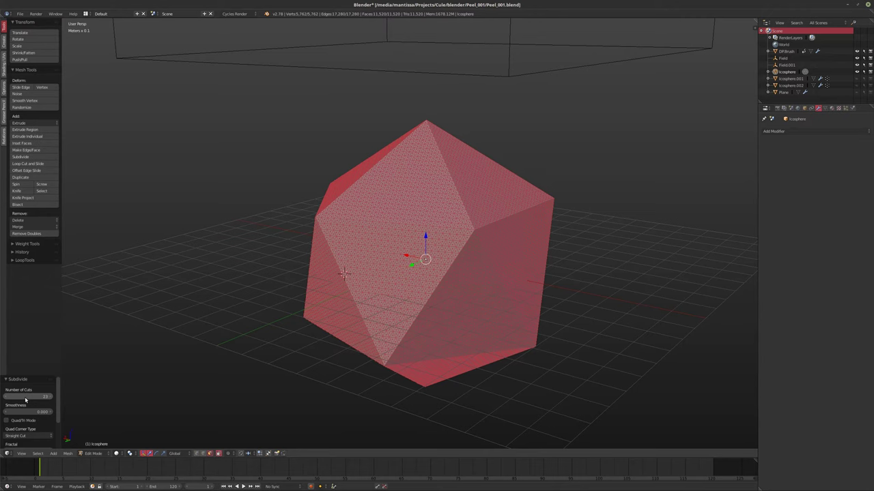
- Set the Icosphere's subdivision to 16 cuts and return to Object Mode
{"action": "left_click", "coordinate": [25, 399]}
{"action": "type", "text": "16"}
{"action": "key", "text": "Return"}
{"action": "middle_click_drag", "start_coordinate": [443, 294], "coordinate": [400, 296]}
{"action": "key", "text": "Tab"}
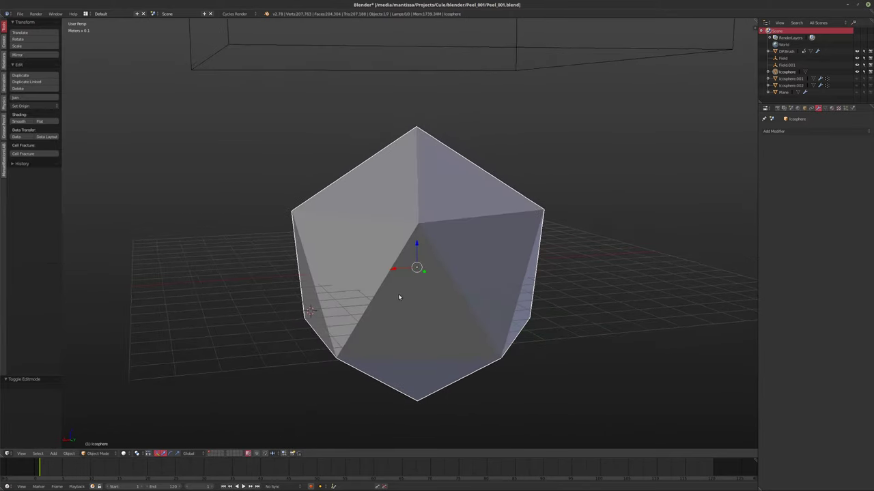
- Try Knife Project on the Icosphere's mesh without a cutting object selected, and return to Object Mode
{"action": "middle_click_drag", "start_coordinate": [353, 282], "coordinate": [369, 289]}
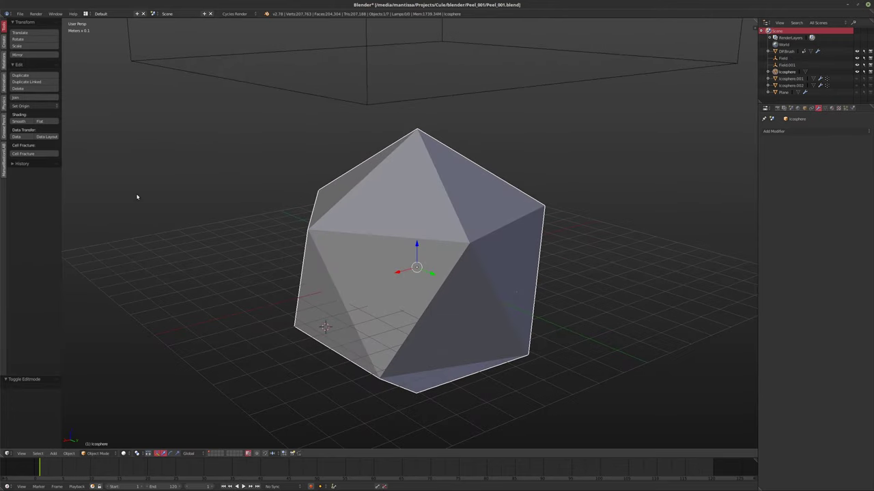
{"action": "left_click", "coordinate": [38, 155]}
{"action": "middle_click_drag", "start_coordinate": [211, 177], "coordinate": [460, 196]}
{"action": "key", "text": "Tab"}
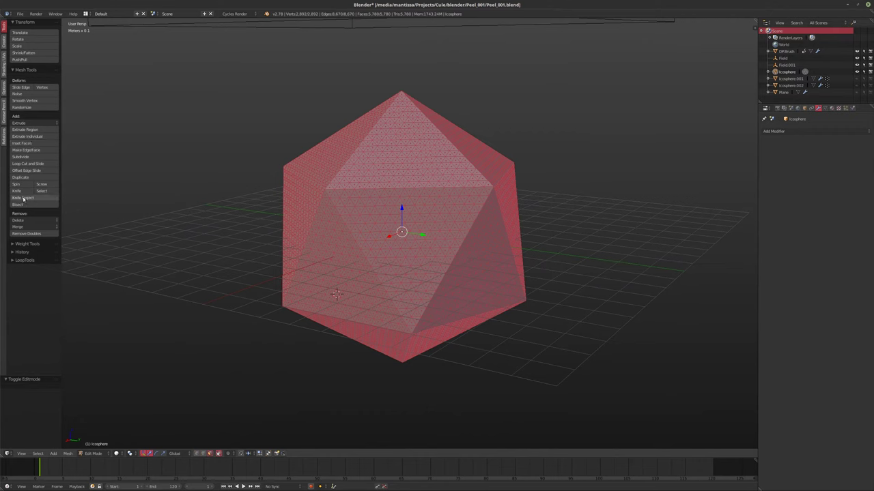
{"action": "left_click", "coordinate": [23, 199]}
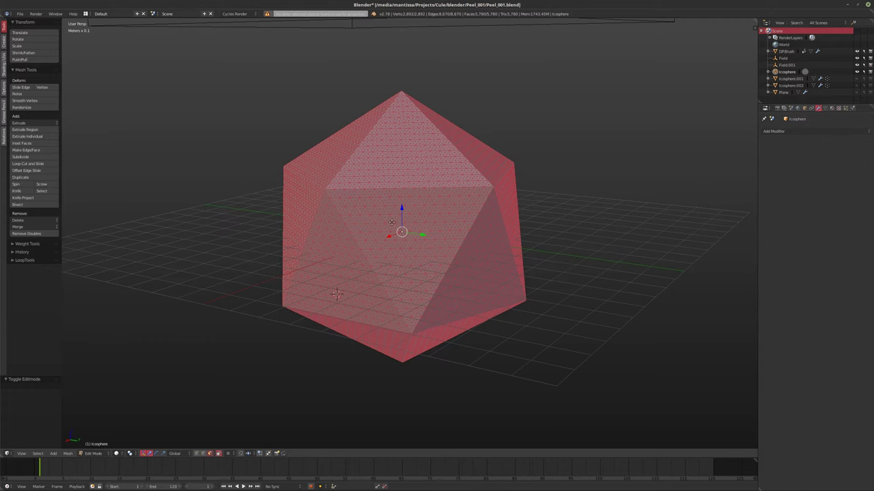
{"action": "key", "text": "Tab"}
- Unhide the displaced Plane and select it together with the Icosphere, keeping the Icosphere active
{"action": "left_click", "coordinate": [870, 93]}
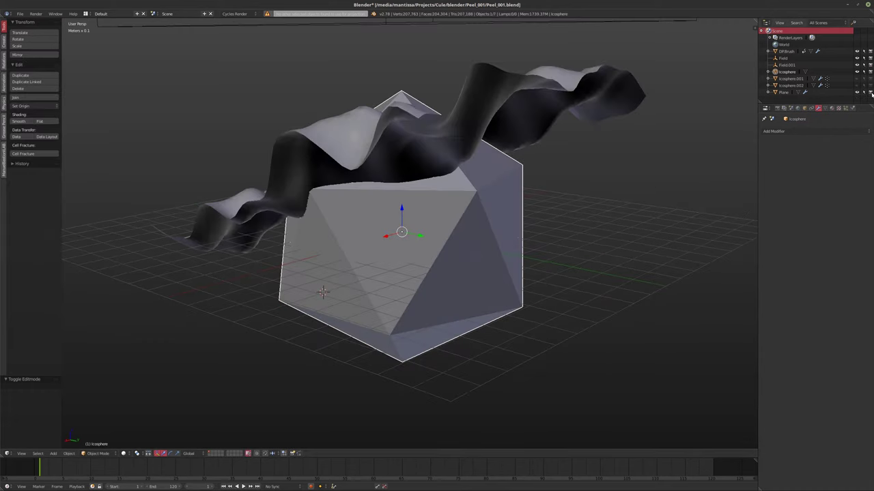
{"action": "right_click", "coordinate": [502, 217]}
{"action": "middle_click_drag", "start_coordinate": [439, 220], "coordinate": [504, 180]}
{"action": "right_click", "coordinate": [481, 188]}
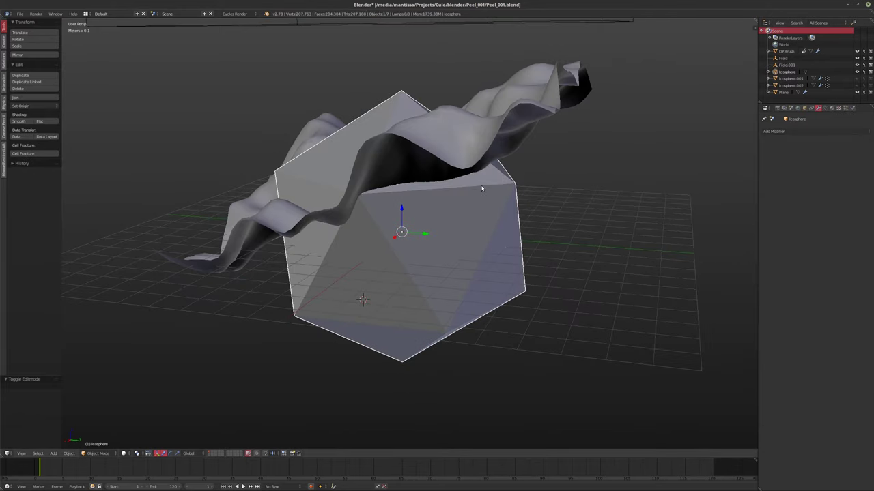
{"action": "right_click", "coordinate": [543, 101], "text": "shift"}
{"action": "right_click", "coordinate": [470, 249], "text": "shift"}
- Knife-project the displaced Plane's outline onto the Icosphere's mesh from the current view, and return to Object Mode
{"action": "key", "text": "Tab"}
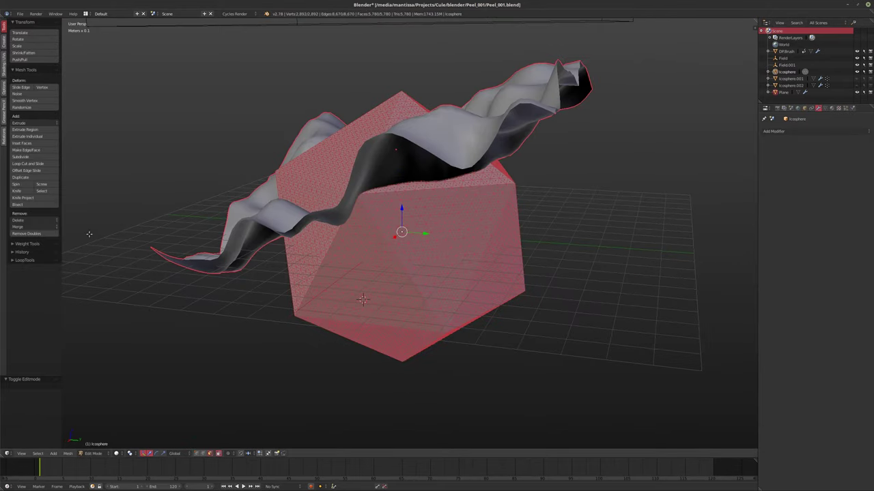
{"action": "left_click", "coordinate": [26, 198]}
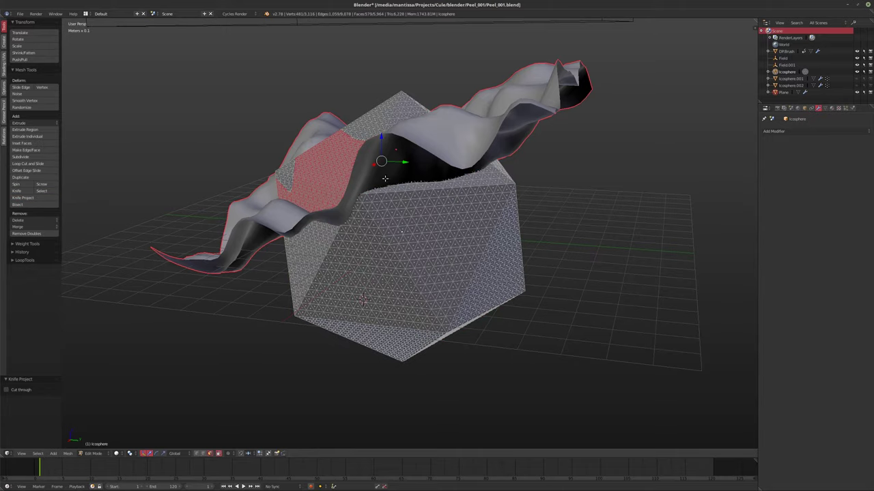
{"action": "mouse_move", "coordinate": [385, 178]}
{"action": "middle_mouse_down"}
{"action": "mouse_move", "coordinate": [448, 198]}
{"action": "mouse_move", "coordinate": [415, 191]}
{"action": "middle_mouse_up"}
{"action": "key", "text": "Tab"}
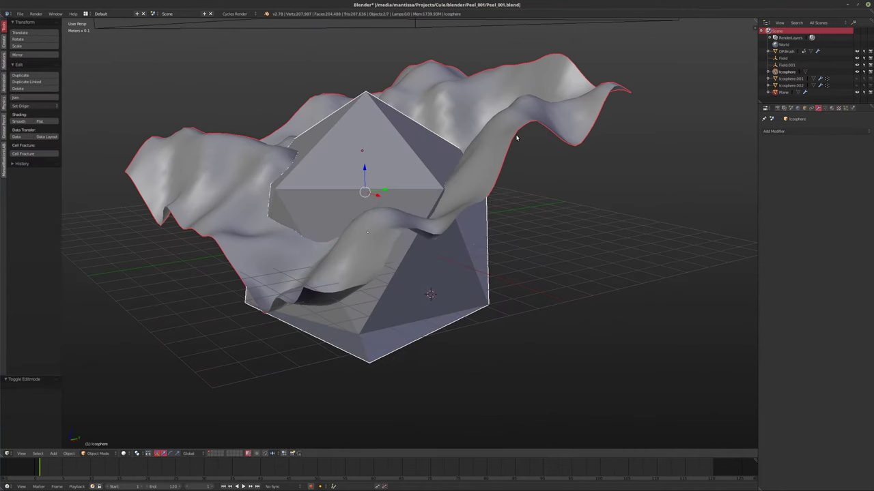
- Examine the Plane and the cut Icosphere from above, and reopen the Icosphere's mesh in Edit Mode
{"action": "right_click", "coordinate": [517, 137]}
{"action": "middle_click_drag", "start_coordinate": [533, 126], "coordinate": [440, 180]}
{"action": "key", "text": "Tab"}
{"action": "key", "text": "Tab"}
{"action": "right_click", "coordinate": [410, 197]}
{"action": "key", "text": "Tab"}
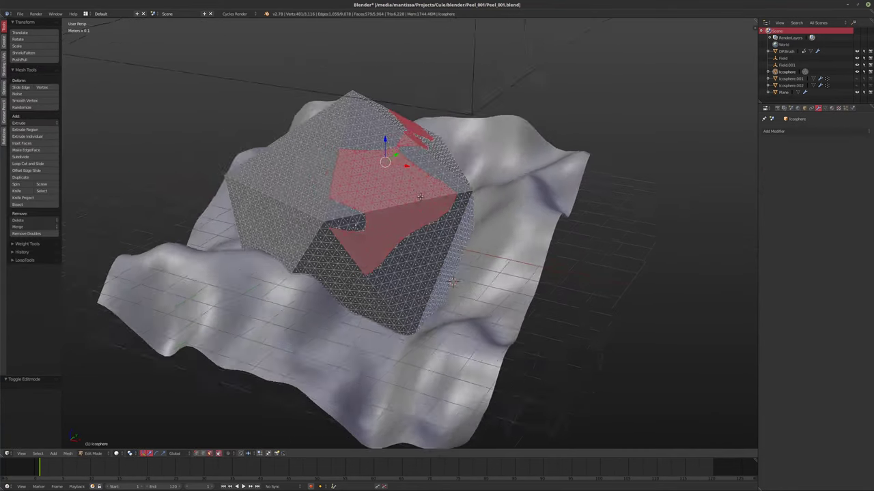
- Select one face near the Icosphere's projected cut, extend the selection to linked faces delimited by seam, and inspect it up close
{"action": "scroll", "coordinate": [386, 194], "scroll_direction": "up", "scroll_amount": 5}
{"action": "right_click", "coordinate": [500, 328]}
{"action": "middle_click_drag", "start_coordinate": [384, 228], "coordinate": [430, 215]}
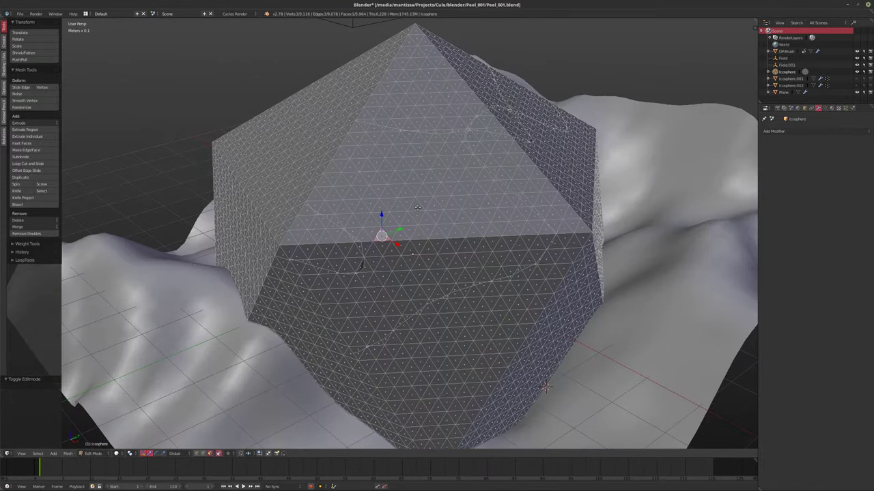
{"action": "key", "text": "ctrl+l"}
{"action": "mouse_move", "coordinate": [417, 208]}
{"action": "middle_mouse_down"}
{"action": "mouse_move", "coordinate": [503, 209]}
{"action": "mouse_move", "coordinate": [414, 204]}
{"action": "middle_mouse_up"}
{"action": "scroll", "coordinate": [414, 204], "scroll_direction": "up", "scroll_amount": 5}
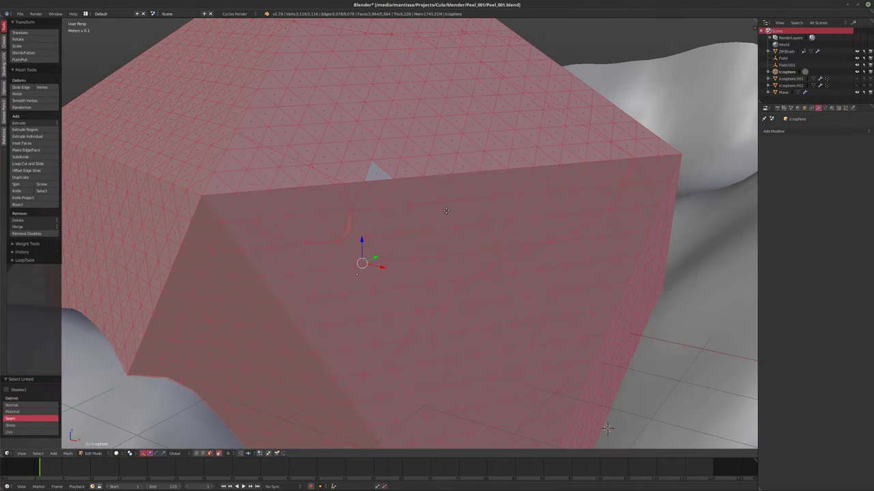
- Undo the linked selection and the Knife Project cut on the Icosphere
{"action": "key", "text": "ctrl+z"}
{"action": "key", "text": "ctrl+z"}
{"action": "key", "text": "ctrl+shift+z"}
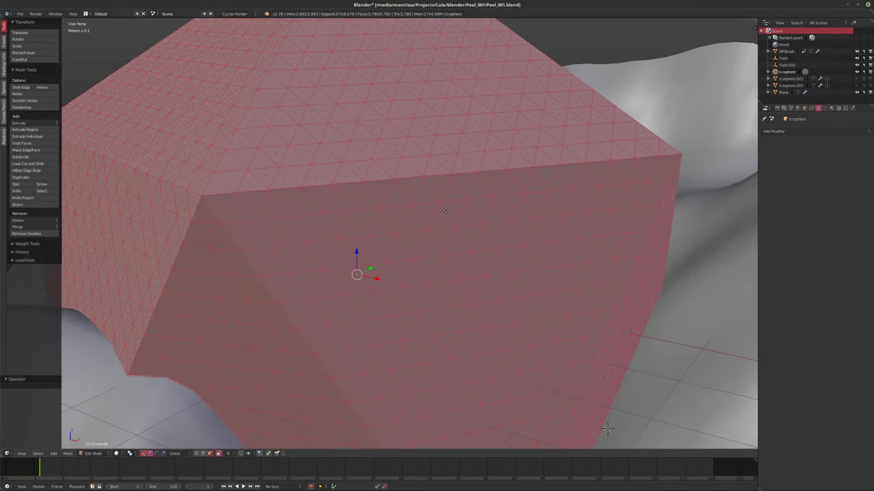
{"action": "scroll", "coordinate": [426, 202], "scroll_direction": "down", "scroll_amount": 8}
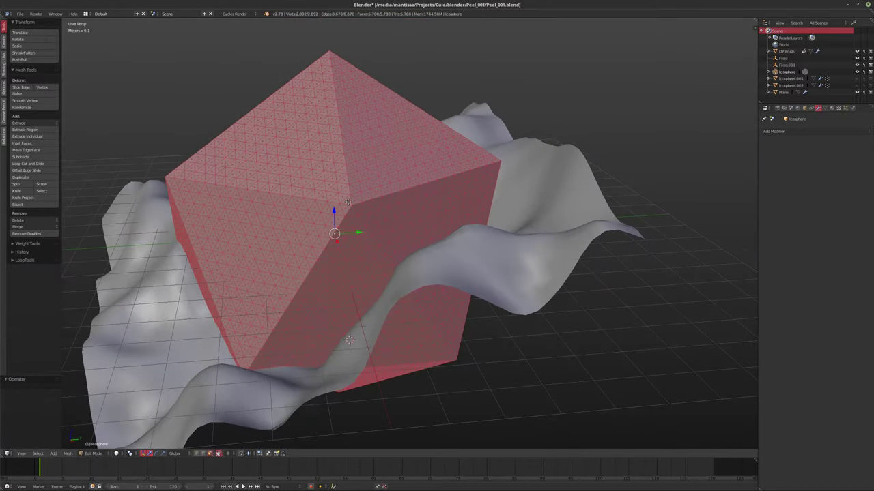
- Rotate the Plane by about 36° in Object Mode and move it about 1 m along Y, beside the Icosphere
{"action": "middle_click_drag", "start_coordinate": [349, 204], "coordinate": [386, 204]}
{"action": "key", "text": "Tab"}
{"action": "right_click", "coordinate": [468, 219]}
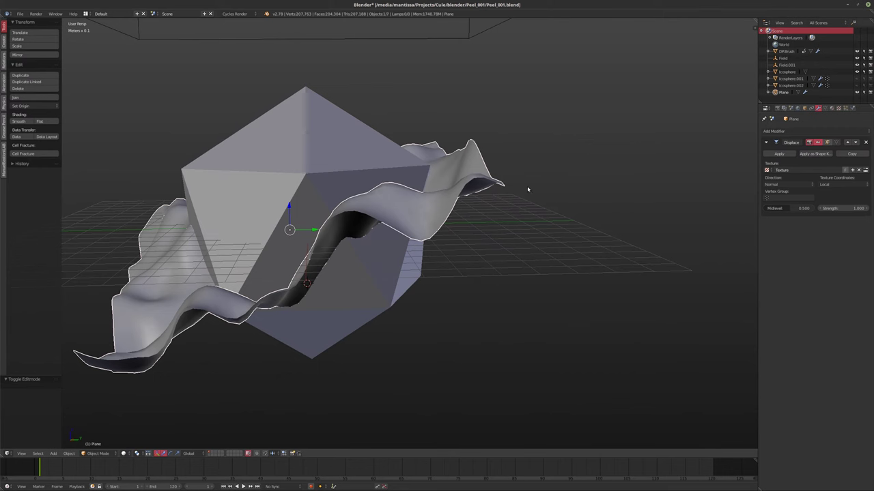
{"action": "key", "text": "r"}
{"action": "left_click", "coordinate": [383, 193]}
{"action": "key", "text": "g"}
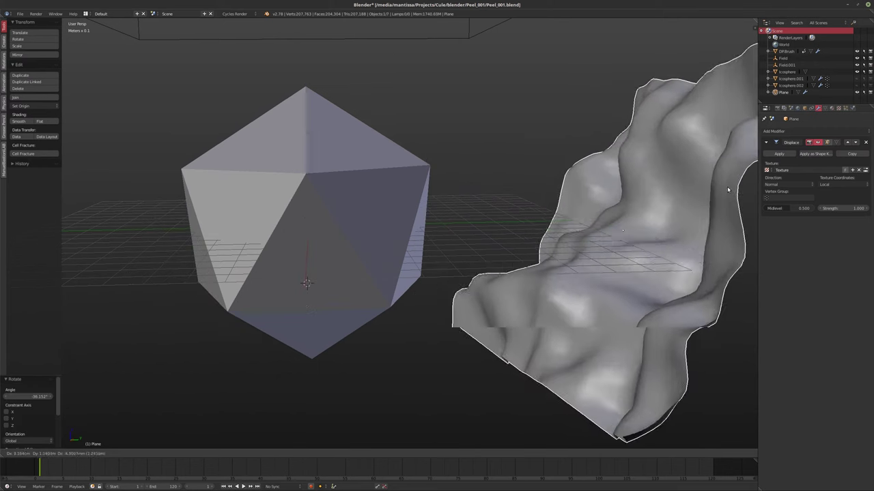
{"action": "left_click", "coordinate": [327, 242]}
- Select the relocated Plane plus the Icosphere as the active object, and enter Edit Mode on the Icosphere
{"action": "right_click", "coordinate": [327, 242]}
{"action": "middle_click_drag", "start_coordinate": [327, 243], "coordinate": [612, 243]}
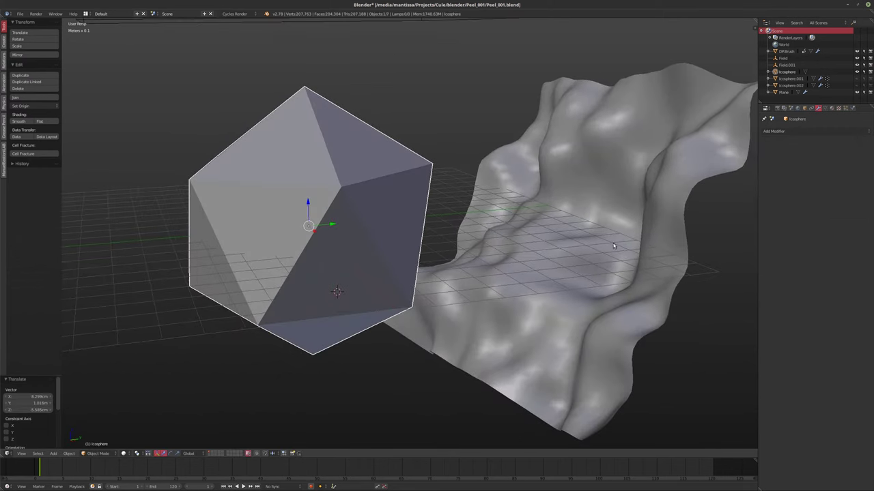
{"action": "right_click", "coordinate": [613, 243]}
{"action": "right_click", "coordinate": [342, 239], "text": "shift"}
{"action": "middle_click_drag", "start_coordinate": [342, 239], "coordinate": [385, 253]}
{"action": "key", "text": "Tab"}
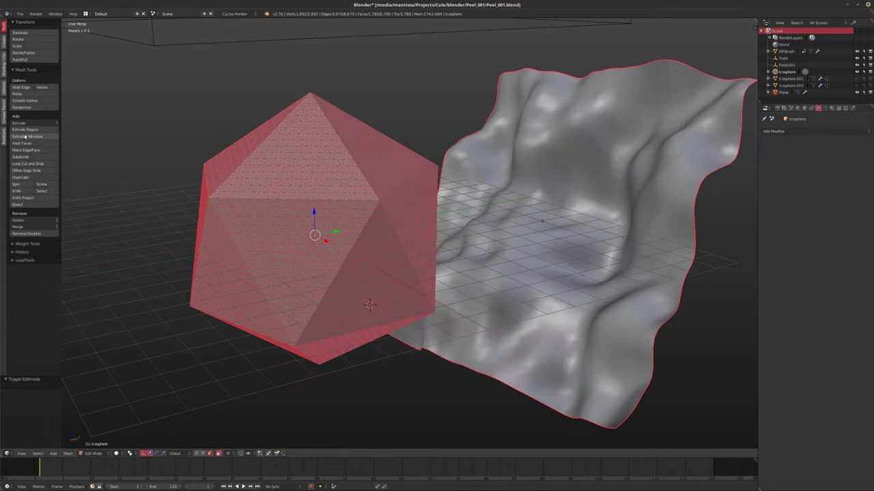
- Try projecting the relocated Plane's outline onto the Icosphere with Knife Project, and undo the cut
{"action": "left_click", "coordinate": [23, 198]}
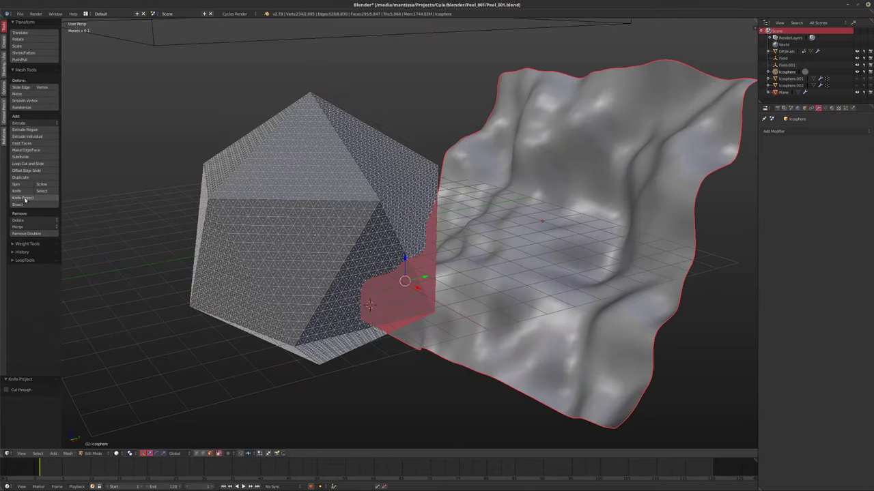
{"action": "middle_click_drag", "start_coordinate": [474, 225], "coordinate": [396, 238]}
{"action": "key", "text": "ctrl+z"}
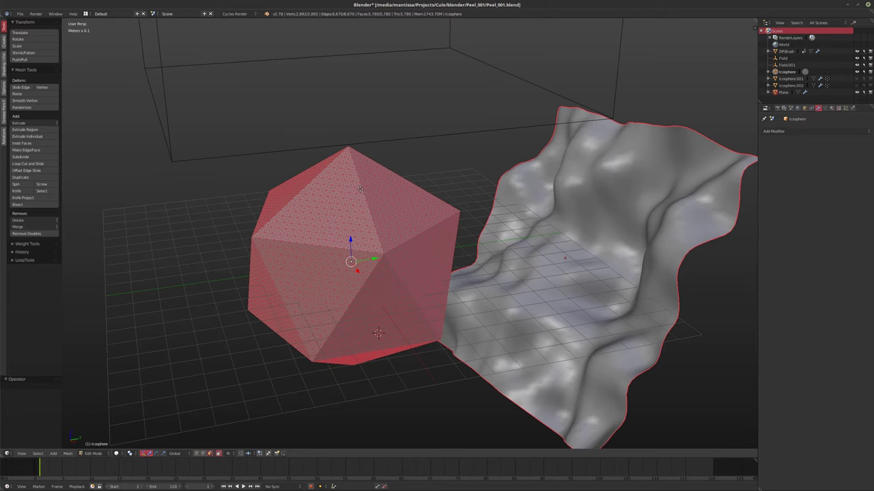
{"action": "middle_click_drag", "start_coordinate": [357, 217], "coordinate": [328, 221]}
{"action": "scroll", "coordinate": [329, 221], "scroll_direction": "up", "scroll_amount": 3}
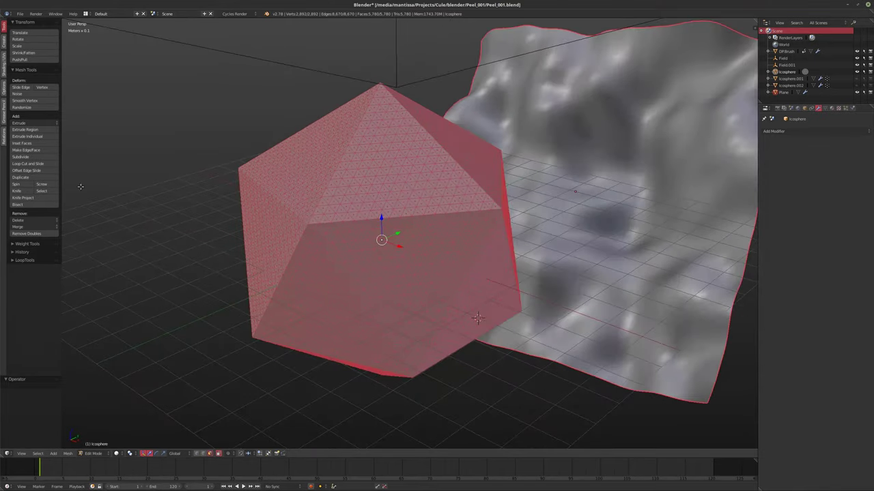
- Leave Edit Mode on the Icosphere and return to Object Mode
{"action": "left_click", "coordinate": [19, 243]}
{"action": "left_click", "coordinate": [19, 244]}
{"action": "middle_click_drag", "start_coordinate": [359, 210], "coordinate": [396, 229]}
{"action": "key", "text": "Tab"}
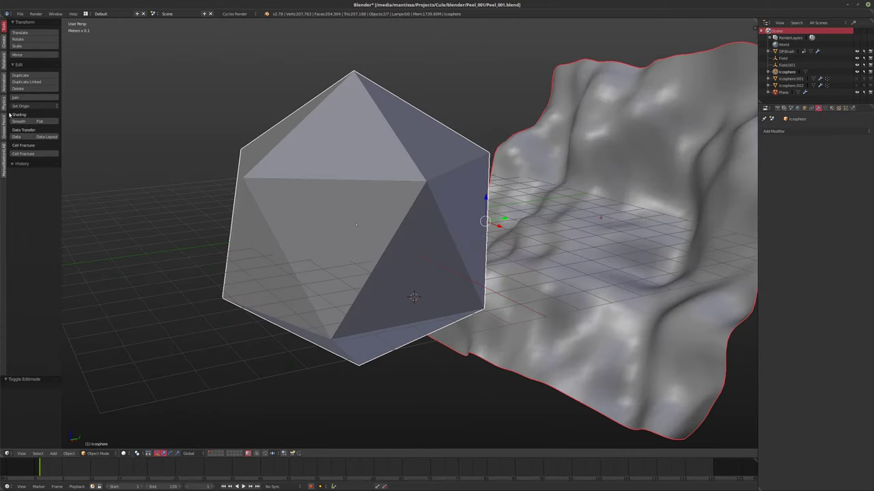
- Select only the Icosphere and run Cell Fracture on it with Own Particles as point source, source limit 128 and noise 1.00
{"action": "left_click", "coordinate": [4, 103]}
{"action": "middle_click_drag", "start_coordinate": [323, 137], "coordinate": [340, 137]}
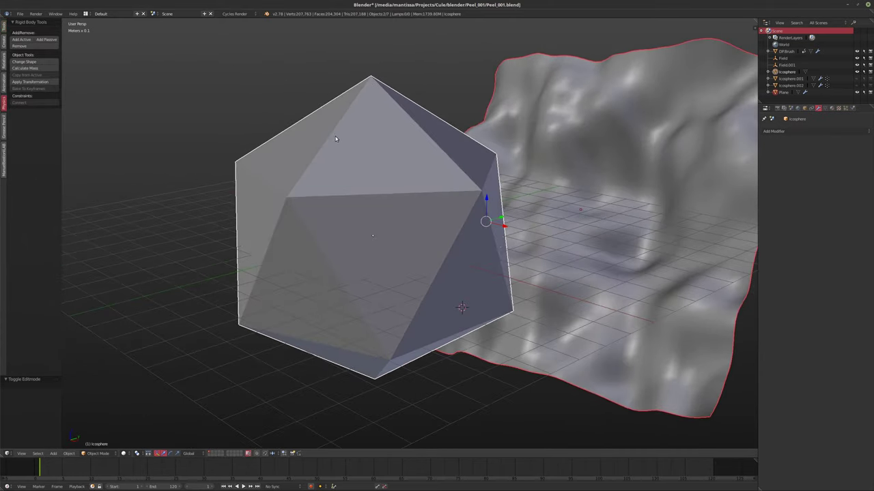
{"action": "left_click", "coordinate": [3, 82]}
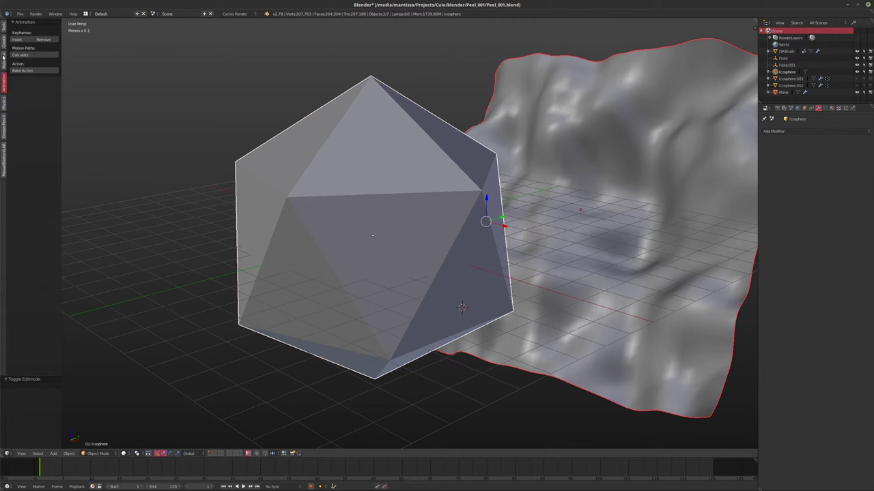
{"action": "left_click", "coordinate": [3, 26]}
{"action": "middle_click_drag", "start_coordinate": [273, 151], "coordinate": [315, 185]}
{"action": "left_click", "coordinate": [18, 152]}
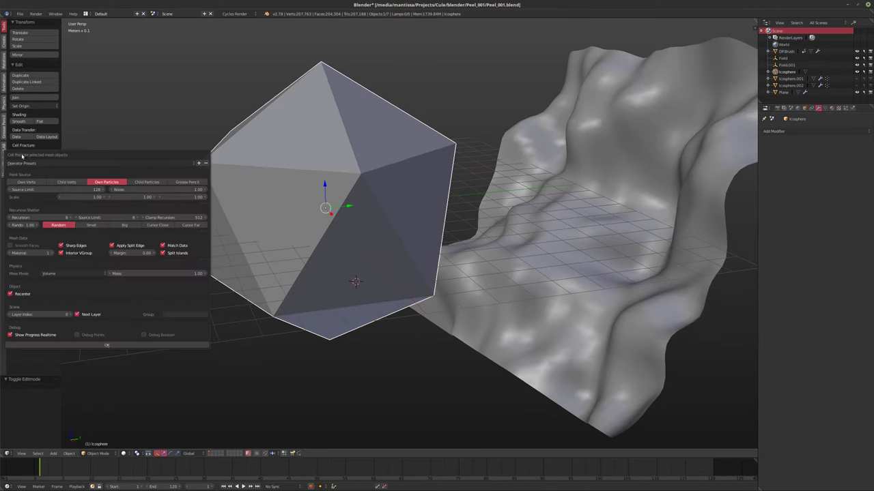
{"action": "left_click", "coordinate": [89, 346]}
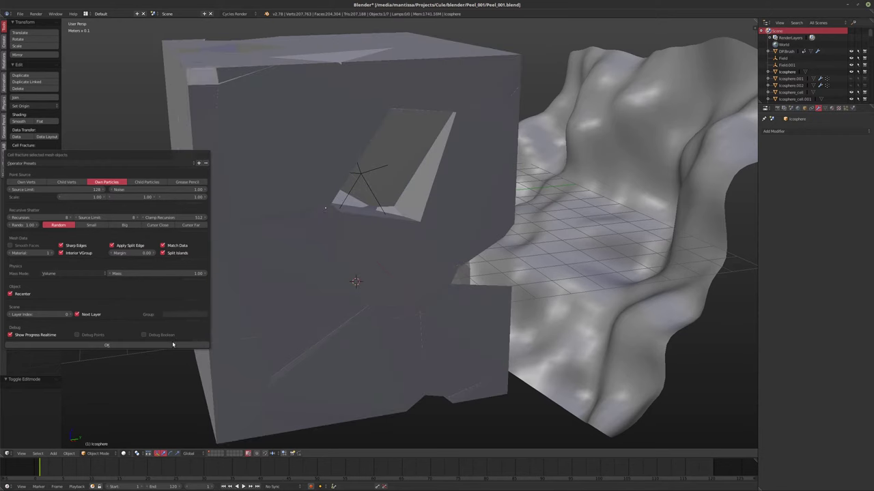
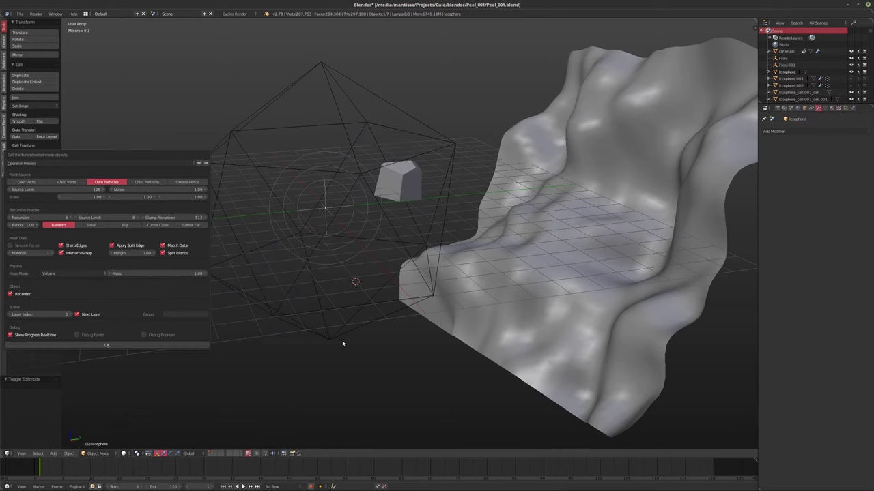
- Inspect the fractured cells on their separate layer, delete them all and switch back to the first layer
{"action": "key", "text": "ctrl+z"}
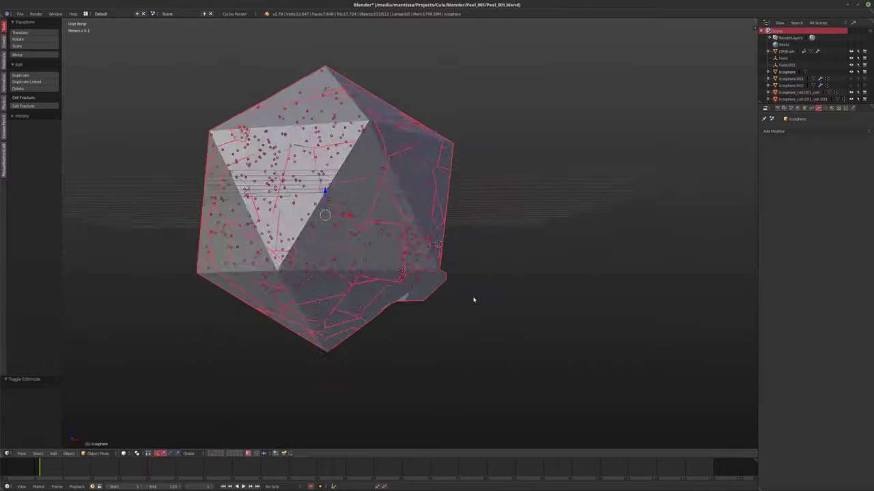
{"action": "scroll", "coordinate": [325, 249], "scroll_direction": "up", "scroll_amount": 4}
{"action": "mouse_move", "coordinate": [325, 249]}
{"action": "middle_mouse_down"}
{"action": "mouse_move", "coordinate": [509, 237]}
{"action": "mouse_move", "coordinate": [335, 248]}
{"action": "middle_mouse_up"}
{"action": "key", "text": "a"}
{"action": "key", "text": "a"}
{"action": "key", "text": "x"}
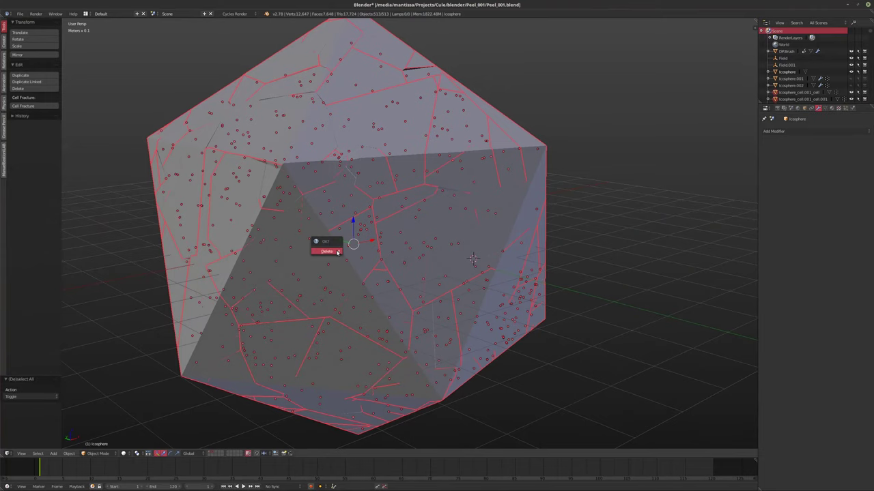
{"action": "left_click", "coordinate": [328, 252]}
{"action": "left_click", "coordinate": [211, 454]}
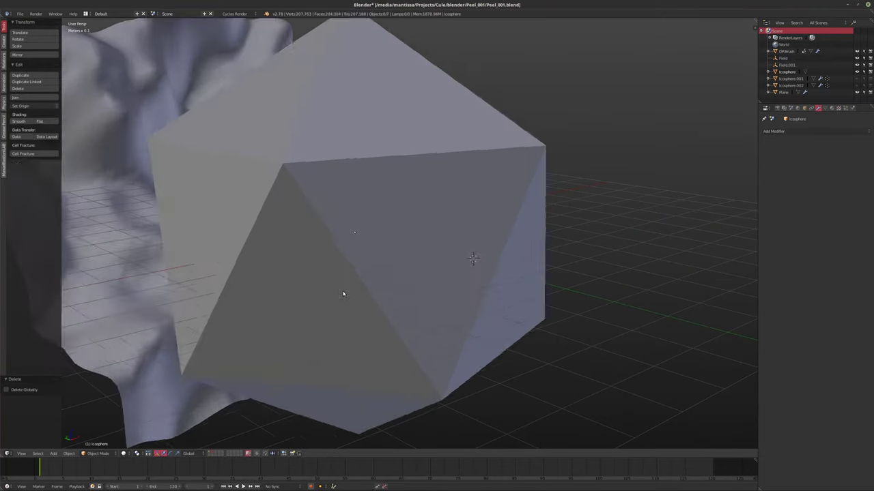
- Reselect the Icosphere and review the Cell Fracture settings for it
{"action": "right_click", "coordinate": [326, 297]}
{"action": "middle_click_drag", "start_coordinate": [326, 297], "coordinate": [100, 244]}
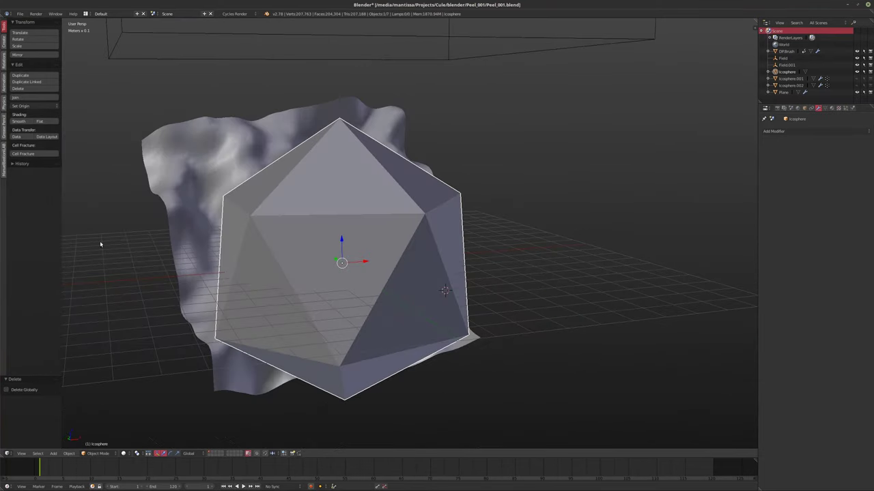
{"action": "left_click", "coordinate": [27, 156]}
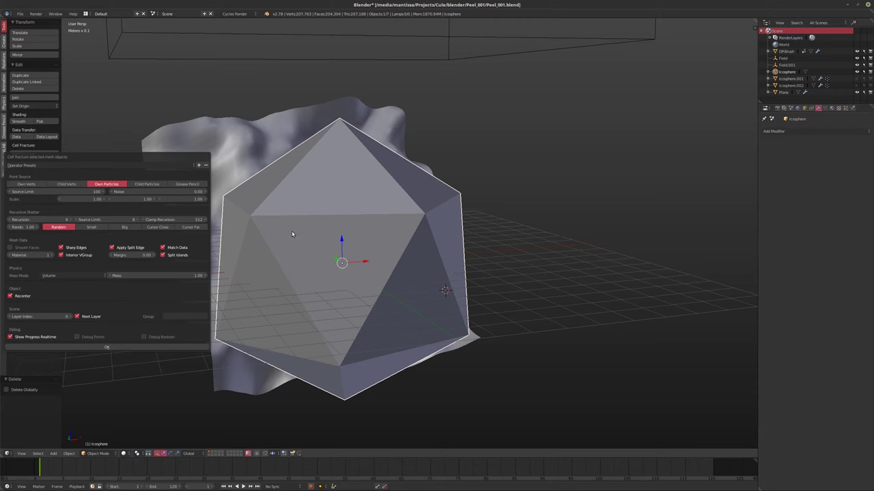
{"action": "middle_click_drag", "start_coordinate": [278, 231], "coordinate": [311, 227]}
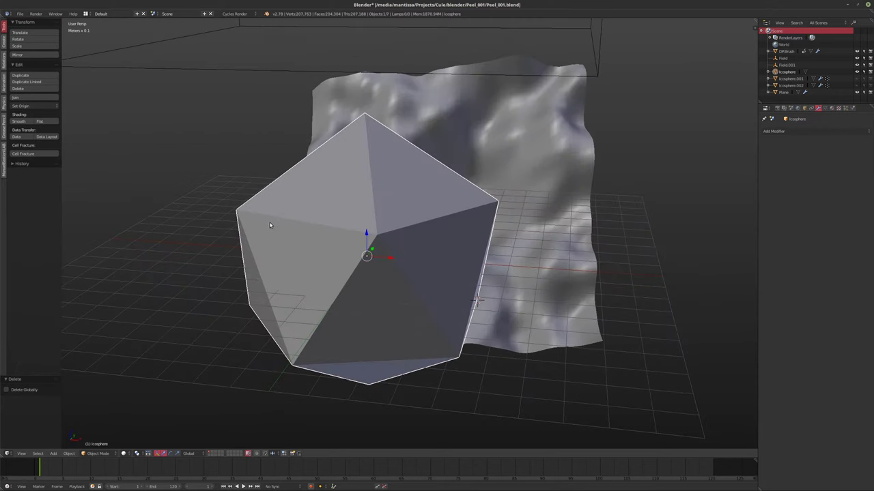
- Save Peel_001.blend, quit and restart Blender, and reopen the recent file Peel_001.blend
{"action": "key", "text": "ctrl+s"}
{"action": "left_click", "coordinate": [309, 224]}
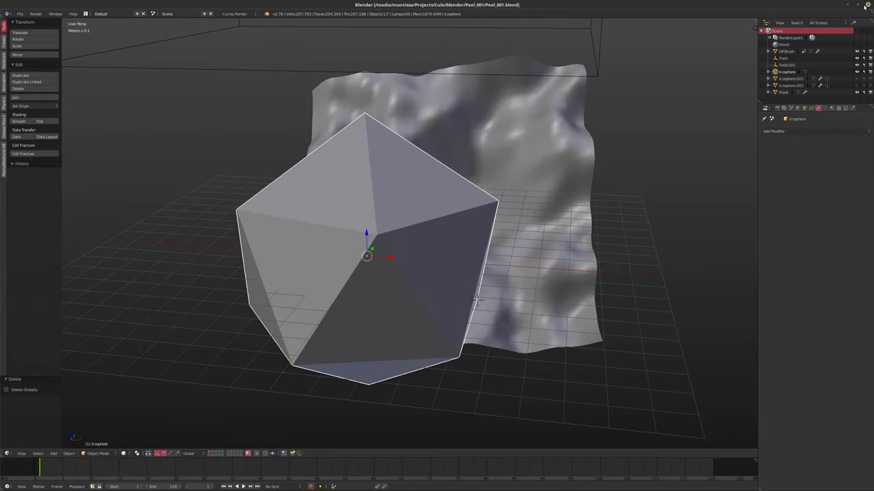
{"action": "key", "text": "alt+F4"}
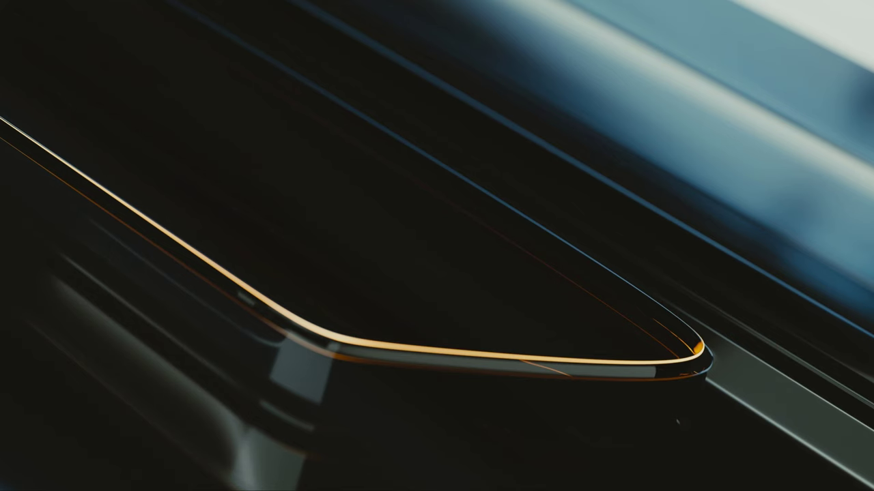
{"action": "left_click", "coordinate": [60, 487]}
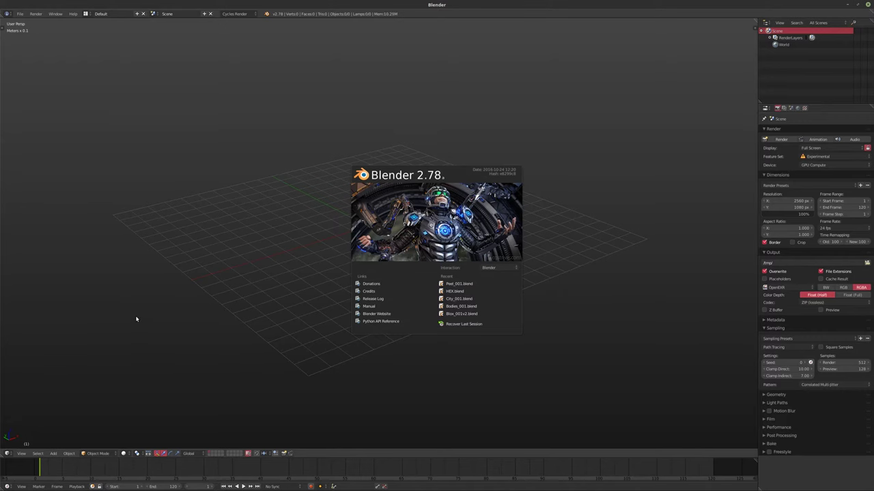
{"action": "left_click", "coordinate": [444, 284]}
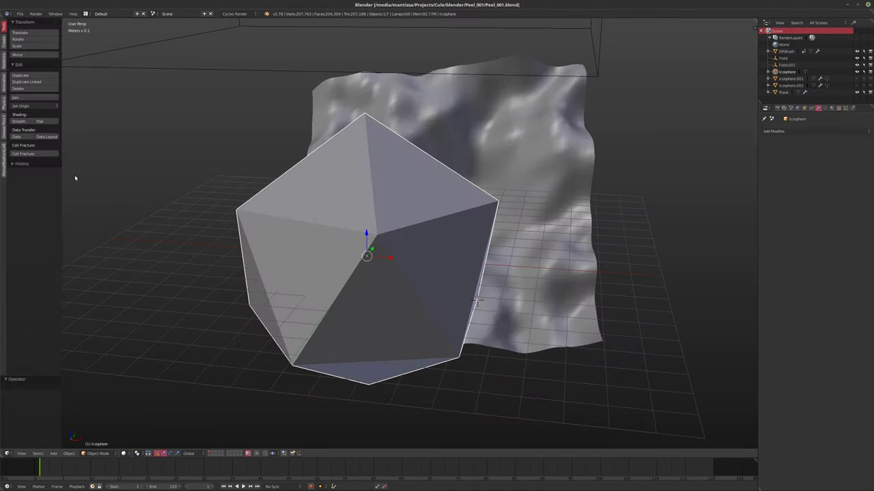
- Fracture the Icosphere with Cell Fracture at source limit 100 and noise 0.00, and inspect the cells on the second layer
{"action": "left_click", "coordinate": [26, 153]}
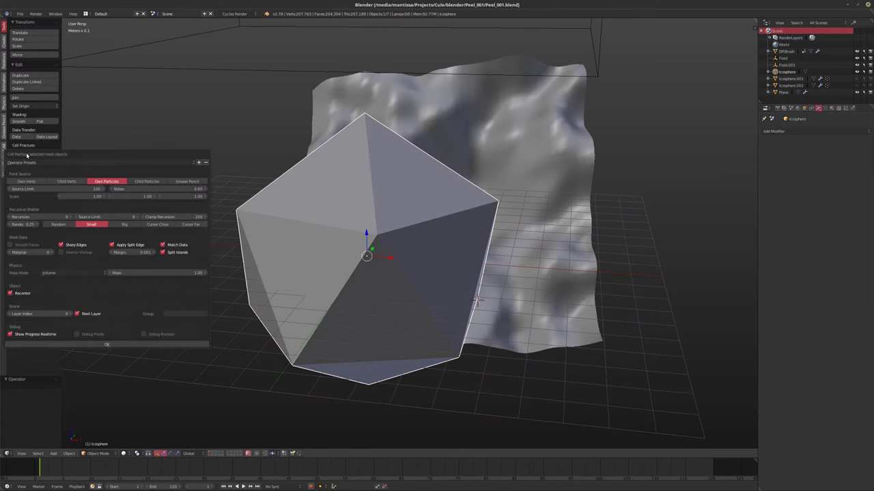
{"action": "left_click", "coordinate": [121, 347]}
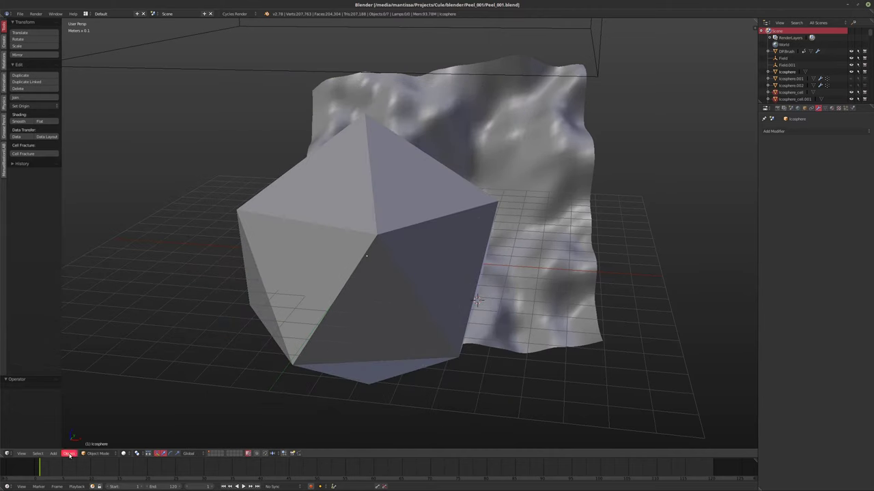
{"action": "left_click", "coordinate": [212, 453]}
{"action": "right_click", "coordinate": [396, 286]}
{"action": "scroll", "coordinate": [396, 287], "scroll_direction": "up", "scroll_amount": 2}
{"action": "middle_click_drag", "start_coordinate": [366, 292], "coordinate": [465, 287]}
{"action": "scroll", "coordinate": [462, 289], "scroll_direction": "down", "scroll_amount": 2}
- Delete all the fracture cells on the second layer and switch back to the first layer
{"action": "key", "text": "a"}
{"action": "key", "text": "a"}
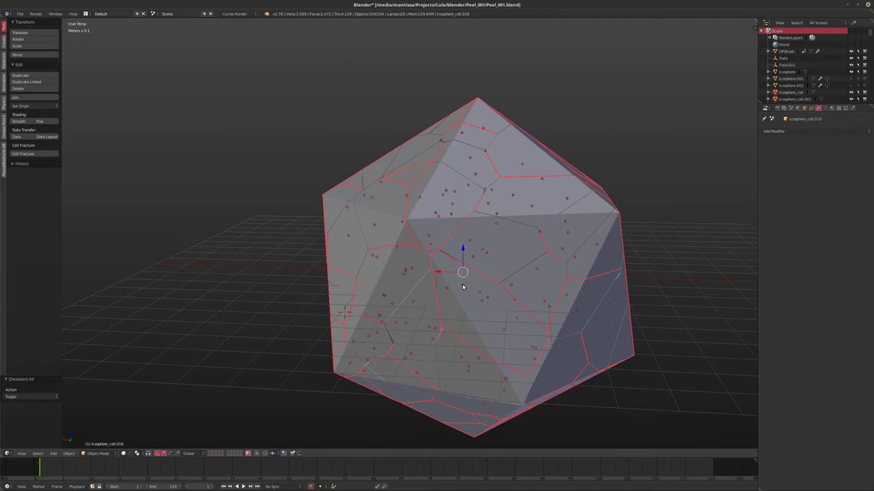
{"action": "key", "text": "Delete"}
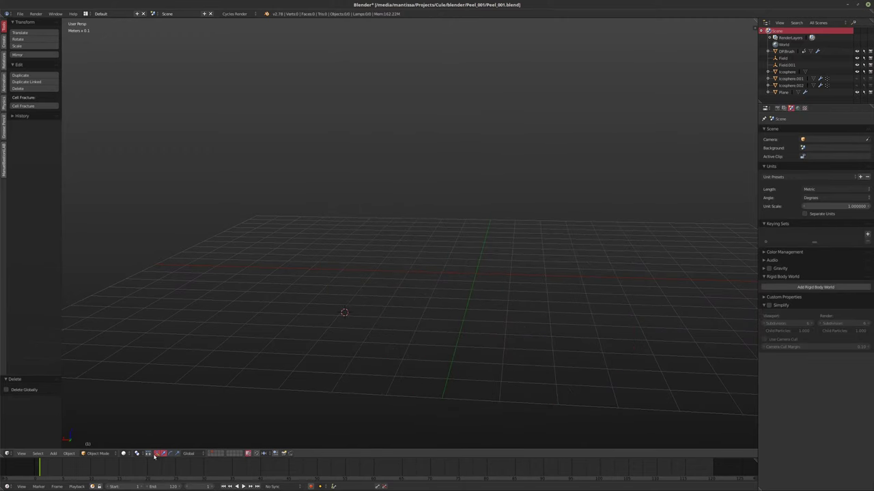
{"action": "left_click", "coordinate": [210, 454]}
- Select the Icosphere, centre the view on it and check its mesh density in Edit Mode
{"action": "scroll", "coordinate": [359, 328], "scroll_direction": "up", "scroll_amount": 3}
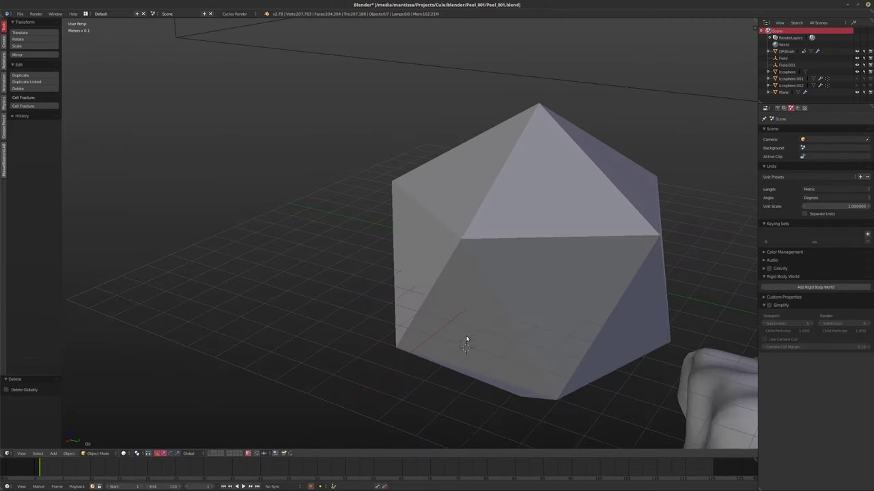
{"action": "right_click", "coordinate": [503, 239]}
{"action": "key", "text": "KP_Decimal"}
{"action": "middle_click_drag", "start_coordinate": [270, 295], "coordinate": [382, 321]}
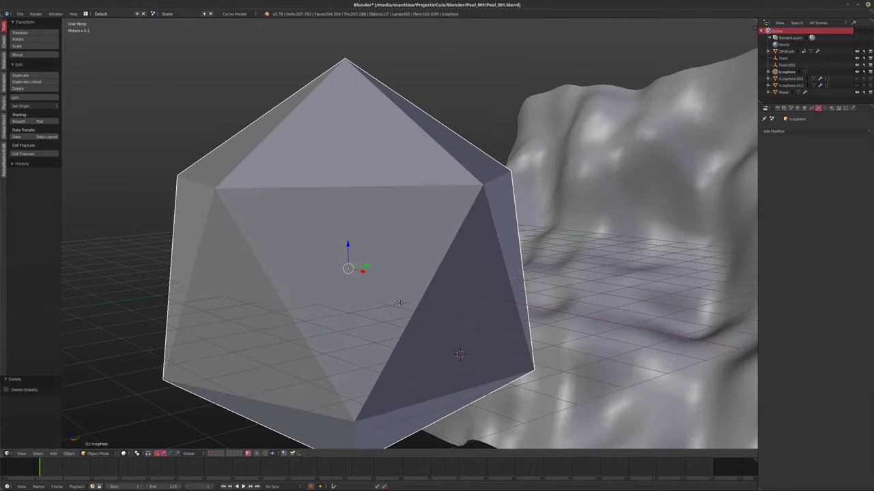
{"action": "key", "text": "Tab"}
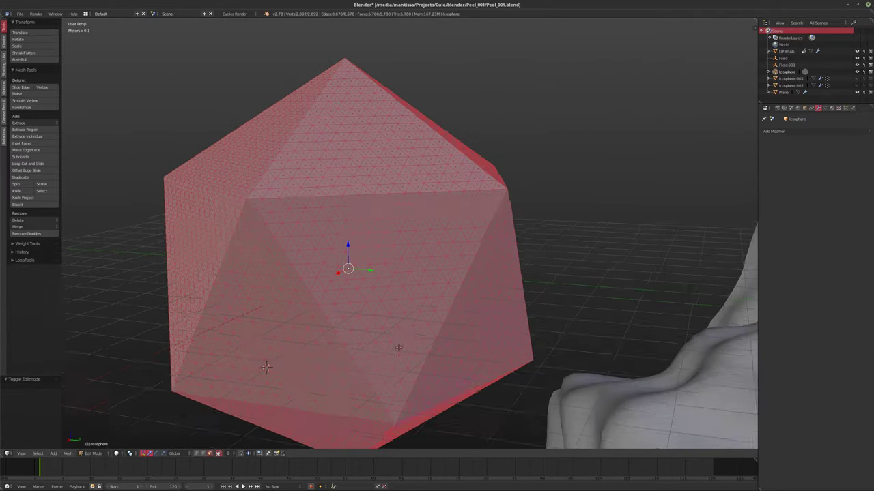
{"action": "key", "text": "Tab"}
{"action": "middle_click_drag", "start_coordinate": [343, 320], "coordinate": [62, 201]}
{"action": "left_click", "coordinate": [32, 155]}
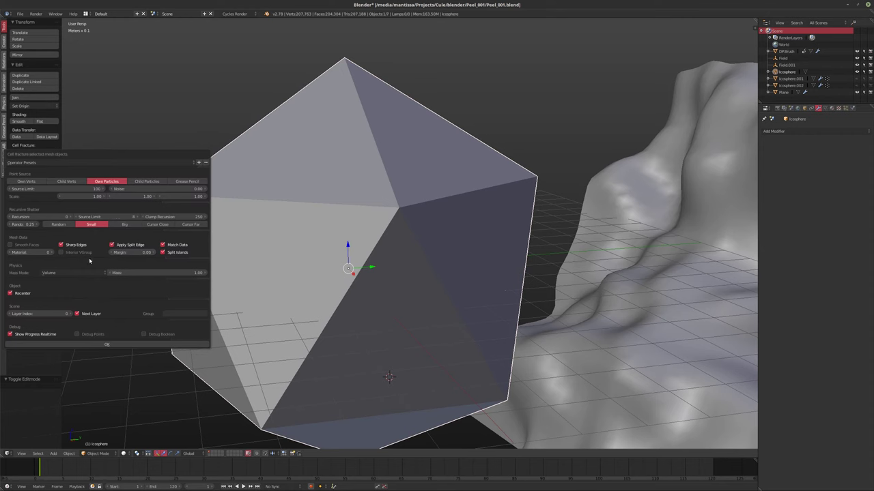
{"action": "left_click", "coordinate": [50, 254]}
{"action": "left_click", "coordinate": [81, 192]}
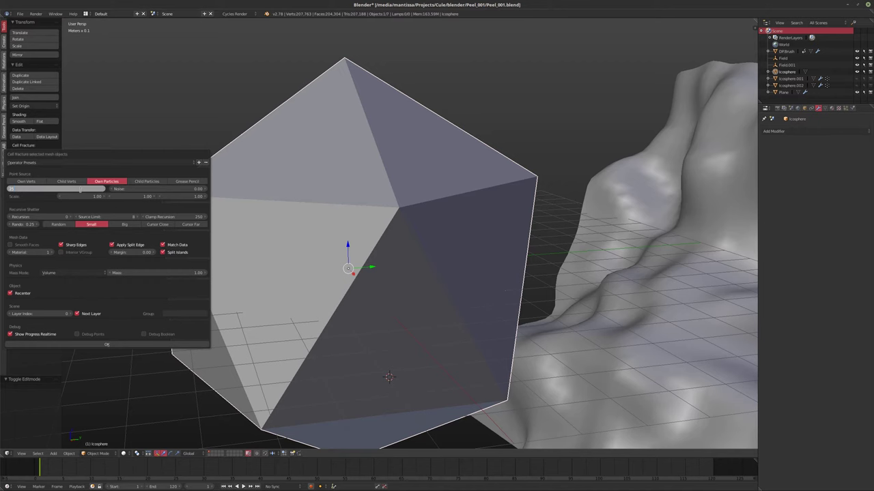
{"action": "scroll", "coordinate": [348, 167], "scroll_direction": "down", "scroll_amount": 2}
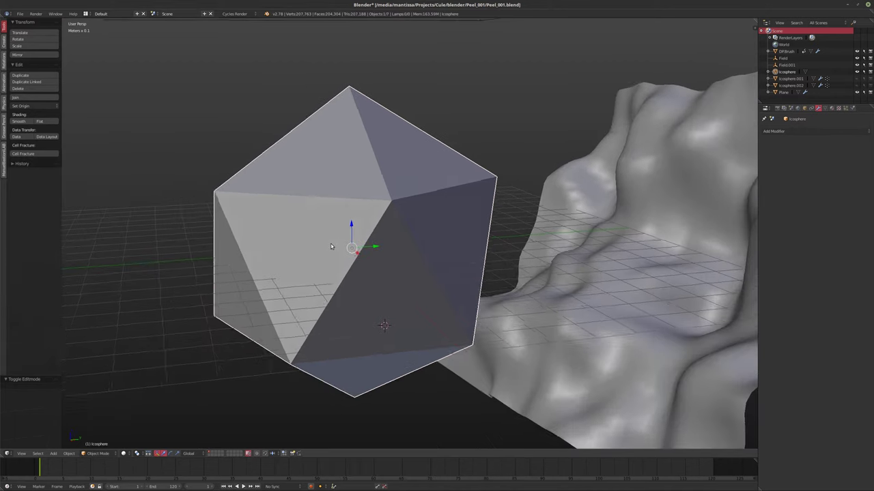
- Run Cell Fracture on the Icosphere with Own Particles as point source, source limit 100 and noise 0.5
{"action": "middle_click_drag", "start_coordinate": [331, 246], "coordinate": [195, 282]}
{"action": "left_click", "coordinate": [34, 154]}
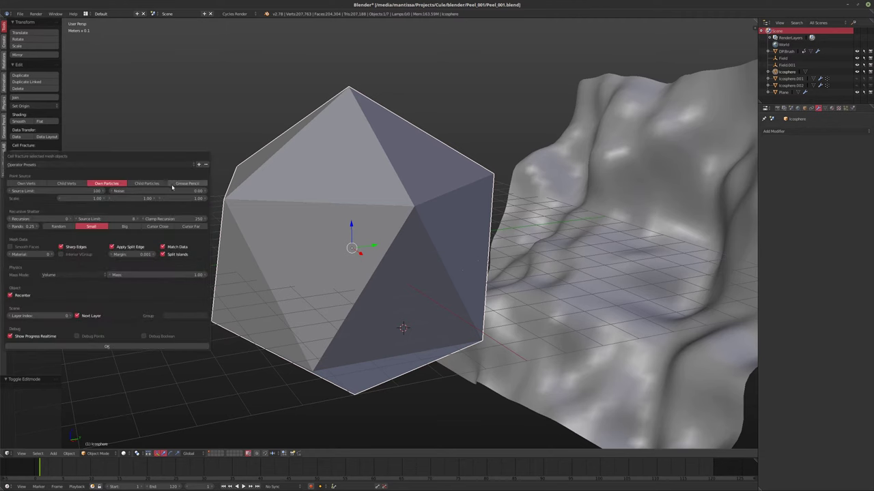
{"action": "left_click", "coordinate": [165, 191]}
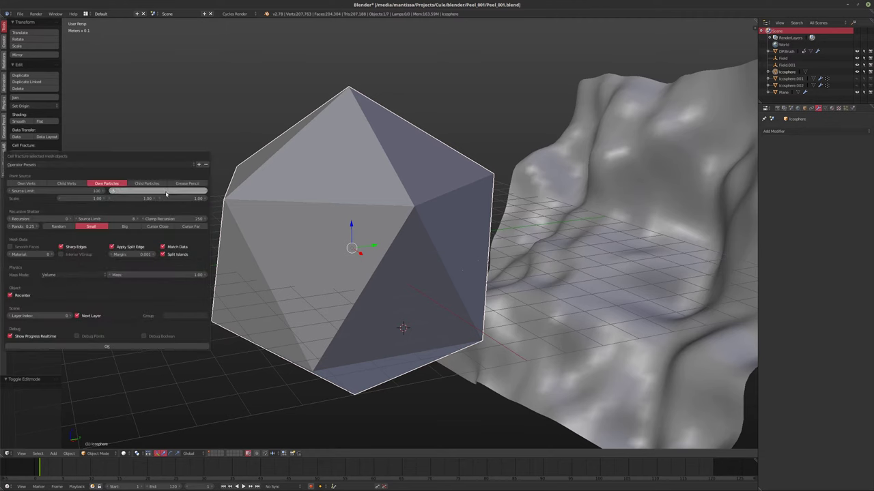
{"action": "type", "text": "0.5"}
{"action": "key", "text": "Return"}
{"action": "left_click", "coordinate": [106, 347]}
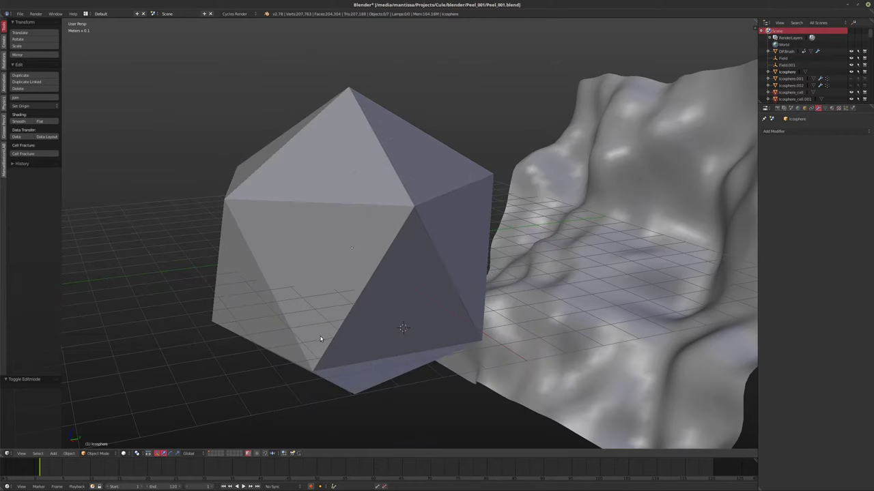
- Examine the gaps between the new cells on the second layer, delete all cells and return to the first layer
{"action": "left_click", "coordinate": [212, 453]}
{"action": "scroll", "coordinate": [354, 228], "scroll_direction": "up", "scroll_amount": 5}
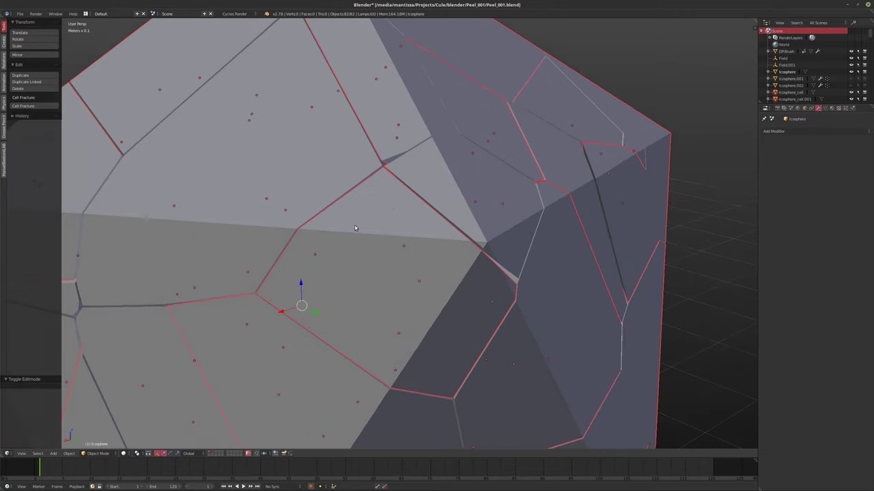
{"action": "middle_click_drag", "start_coordinate": [355, 228], "coordinate": [426, 243]}
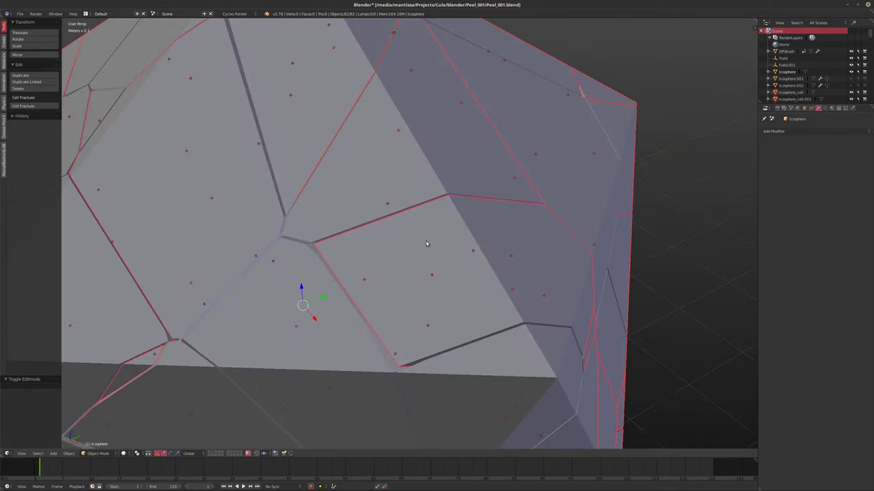
{"action": "key", "text": "x"}
{"action": "left_click", "coordinate": [329, 298]}
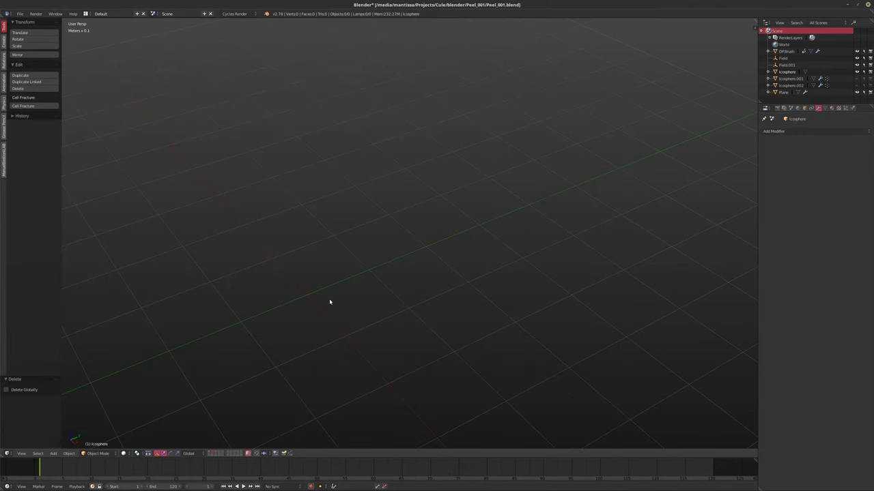
{"action": "left_click", "coordinate": [210, 453]}
{"action": "left_click", "coordinate": [24, 153]}
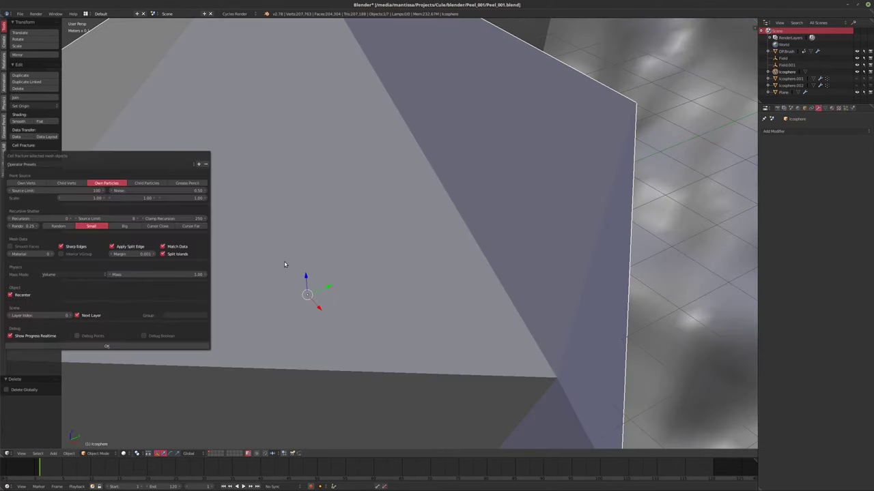
{"action": "left_click_drag", "start_coordinate": [140, 255], "coordinate": [140, 258]}
{"action": "key", "text": "Return"}
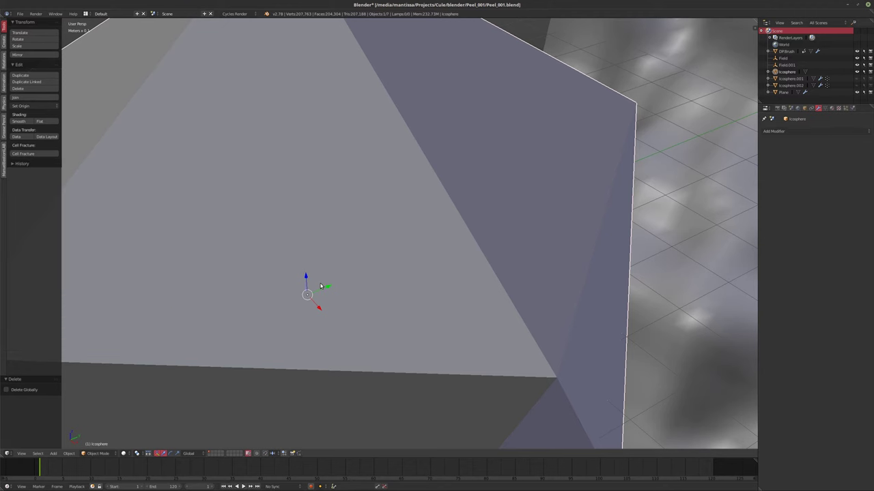
{"action": "scroll", "coordinate": [320, 286], "scroll_direction": "down", "scroll_amount": 3}
{"action": "scroll", "coordinate": [320, 283], "scroll_direction": "down", "scroll_amount": 3}
{"action": "middle_click_drag", "start_coordinate": [367, 293], "coordinate": [286, 273]}
{"action": "scroll", "coordinate": [287, 273], "scroll_direction": "up", "scroll_amount": 2}
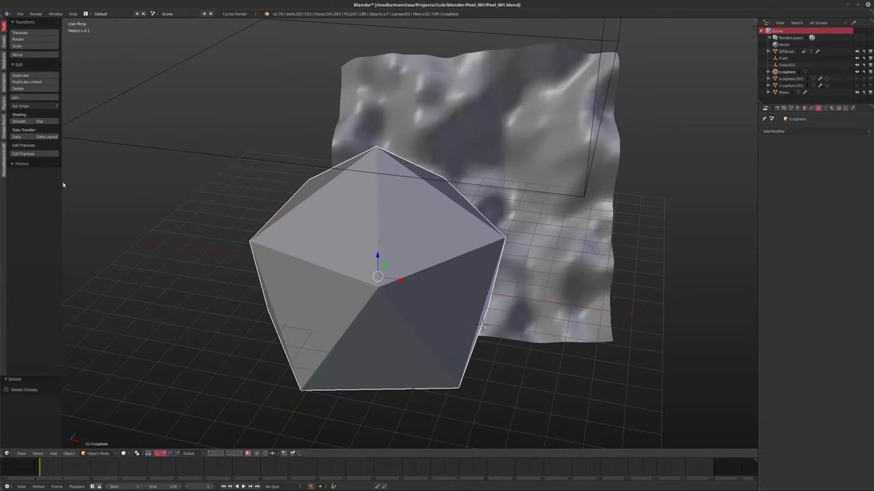
- Run Cell Fracture on the Icosphere with Own Particles as point source and a source limit of 256
{"action": "left_click", "coordinate": [32, 154]}
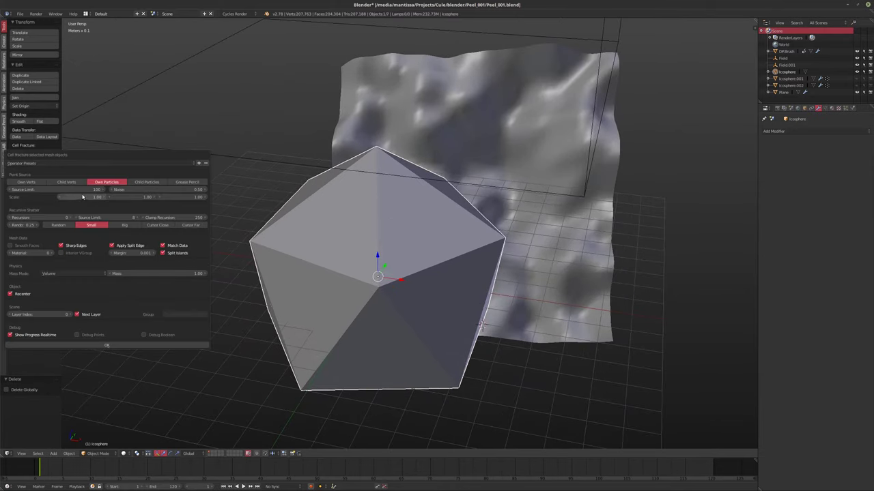
{"action": "left_click", "coordinate": [48, 191]}
{"action": "type", "text": "25"}
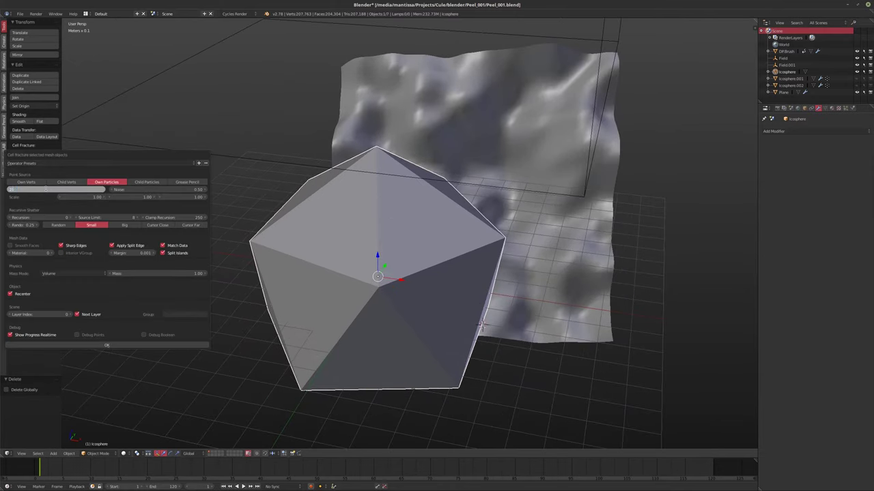
{"action": "type", "text": "6"}
{"action": "key", "text": "Tab"}
{"action": "type", "text": "8"}
{"action": "key", "text": "Return"}
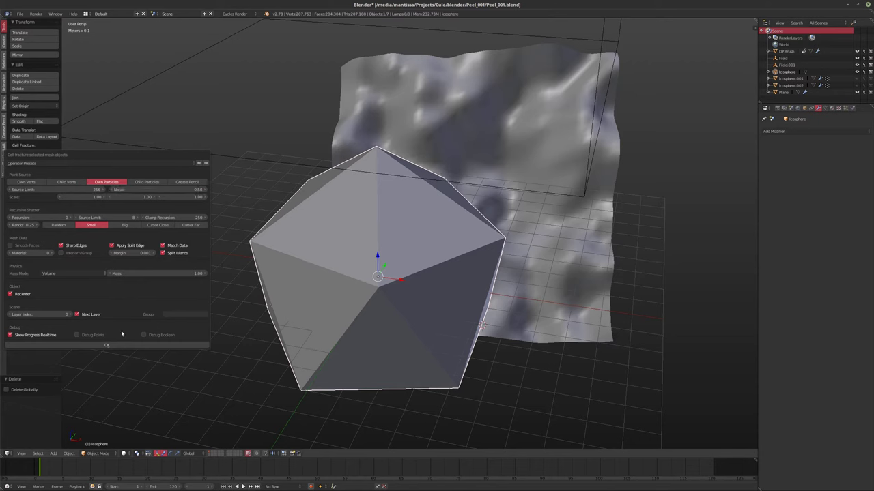
{"action": "left_click", "coordinate": [95, 346]}
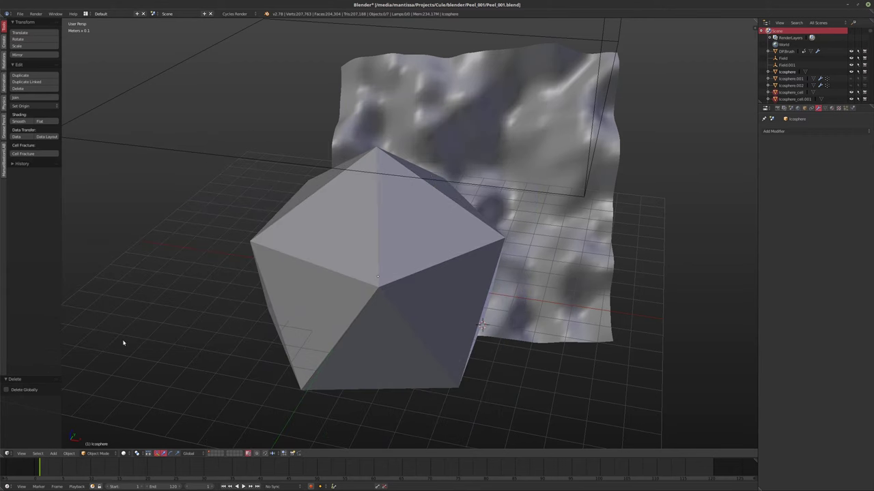
- Examine the new cells on the second layer from several angles, delete them all and return to the first layer
{"action": "left_click", "coordinate": [213, 454]}
{"action": "middle_click_drag", "start_coordinate": [383, 241], "coordinate": [394, 267]}
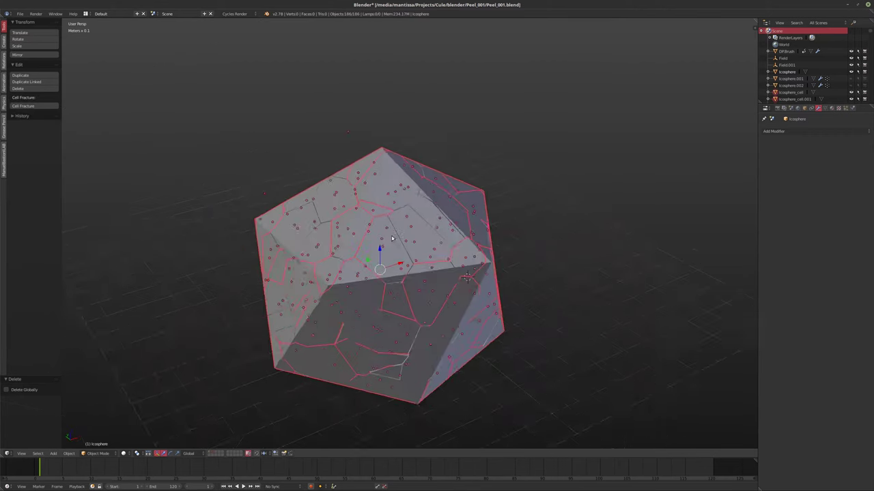
{"action": "scroll", "coordinate": [403, 263], "scroll_direction": "up", "scroll_amount": 8}
{"action": "scroll", "coordinate": [416, 253], "scroll_direction": "down", "scroll_amount": 8}
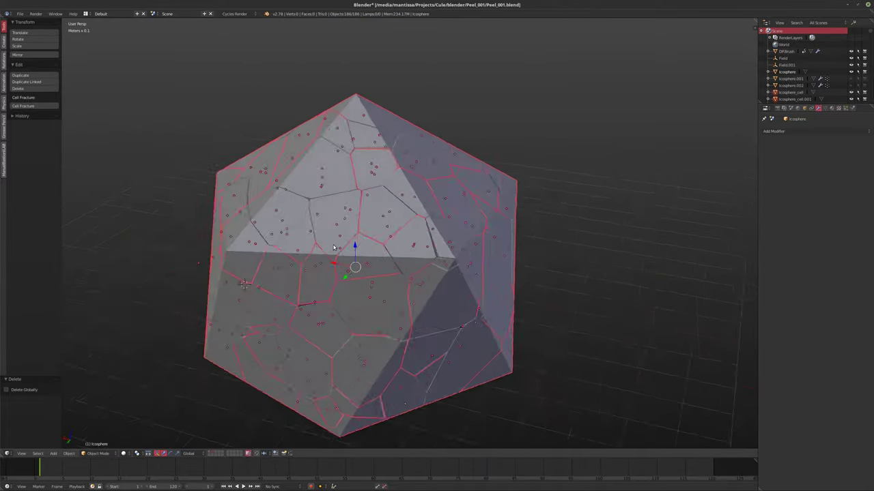
{"action": "middle_click_drag", "start_coordinate": [365, 249], "coordinate": [335, 234]}
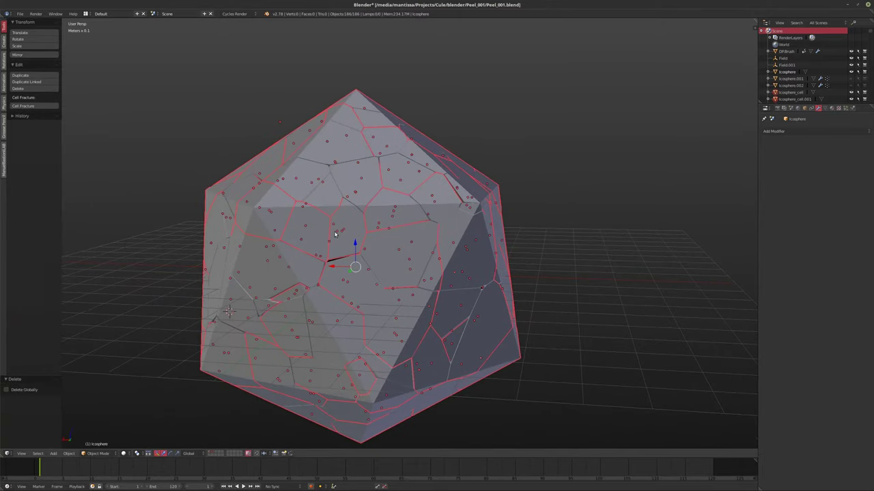
{"action": "key", "text": "x"}
{"action": "left_click", "coordinate": [335, 234]}
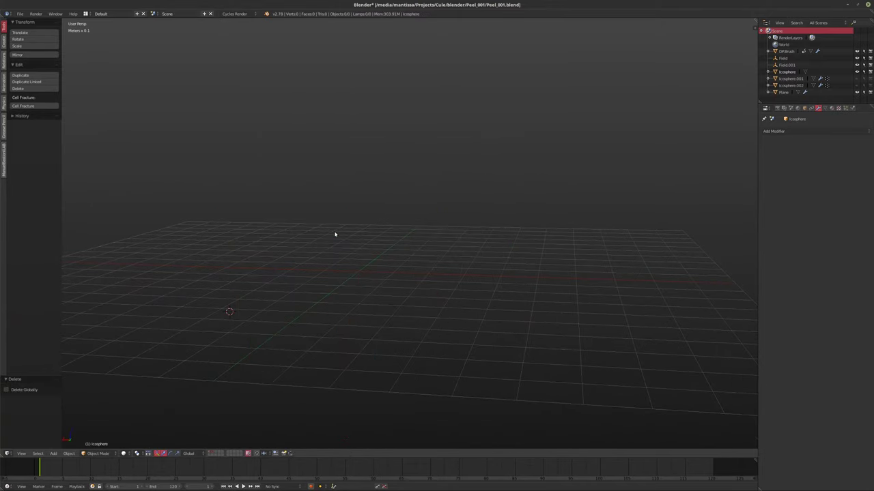
{"action": "left_click", "coordinate": [209, 450]}
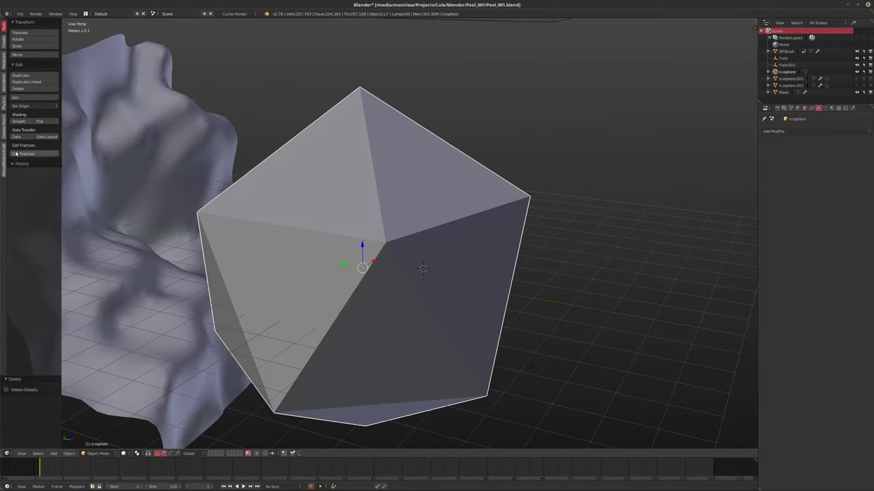
- Run Cell Fracture on the Icosphere with source limit 256, material index 1 and margin 0
{"action": "left_click", "coordinate": [21, 153]}
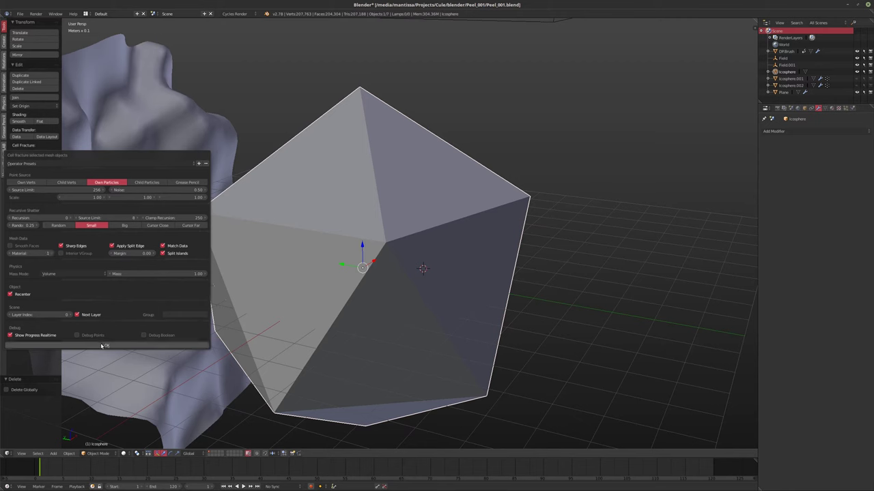
{"action": "left_click", "coordinate": [101, 346]}
{"action": "left_click", "coordinate": [98, 346]}
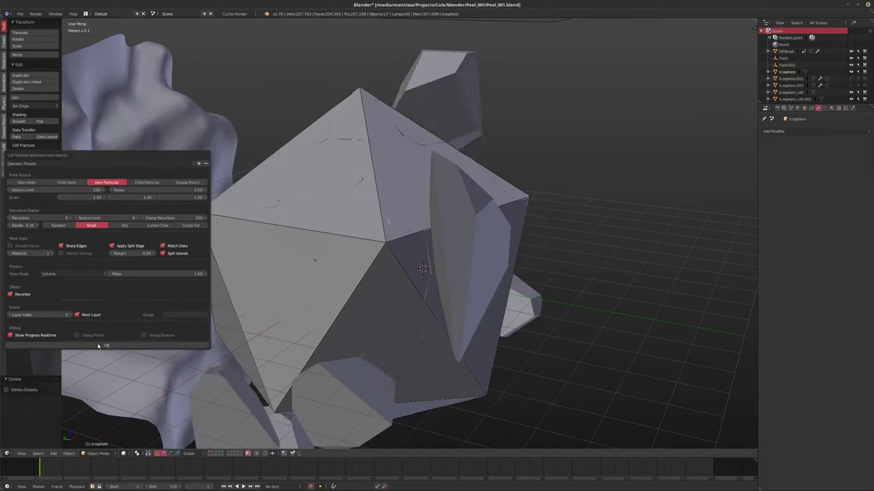
- Check the zero-margin cells on the second layer, delete them all and switch back to the first layer
{"action": "key", "text": "2"}
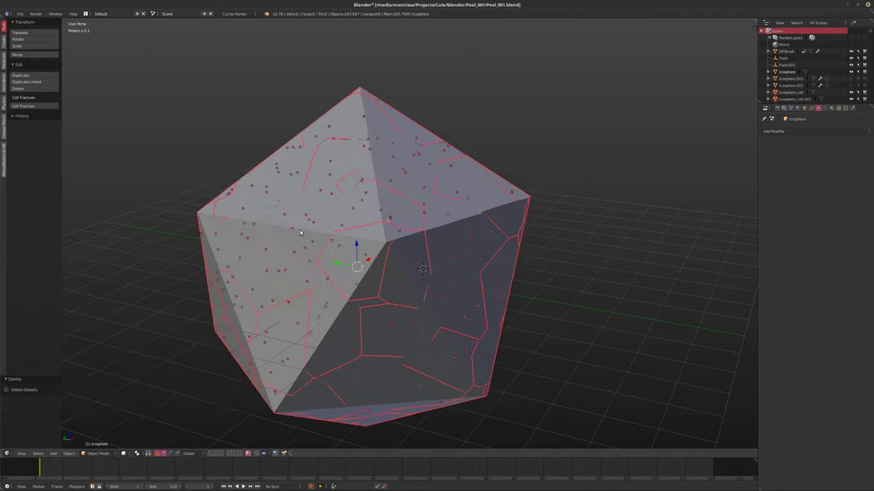
{"action": "mouse_move", "coordinate": [303, 225]}
{"action": "middle_mouse_down"}
{"action": "mouse_move", "coordinate": [393, 238]}
{"action": "mouse_move", "coordinate": [404, 250]}
{"action": "mouse_move", "coordinate": [433, 225]}
{"action": "mouse_move", "coordinate": [355, 263]}
{"action": "mouse_move", "coordinate": [321, 250]}
{"action": "middle_mouse_up"}
{"action": "scroll", "coordinate": [318, 247], "scroll_direction": "down", "scroll_amount": 3}
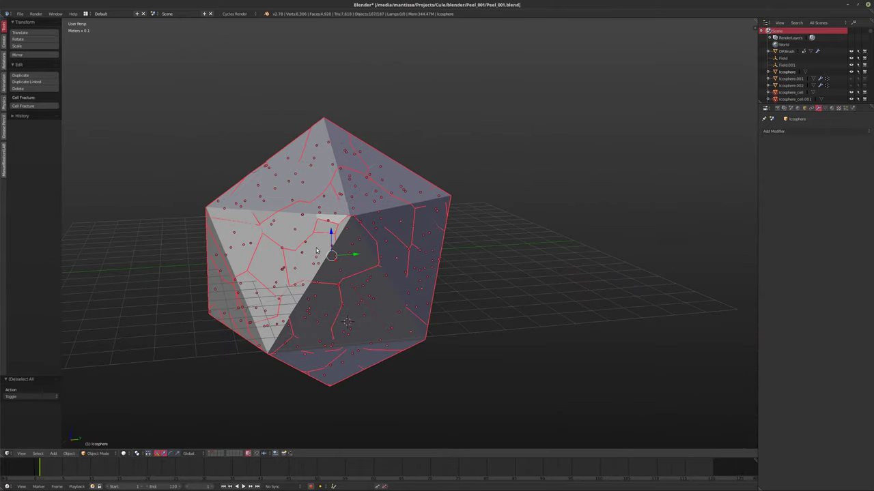
{"action": "key", "text": "x"}
{"action": "left_click", "coordinate": [316, 251]}
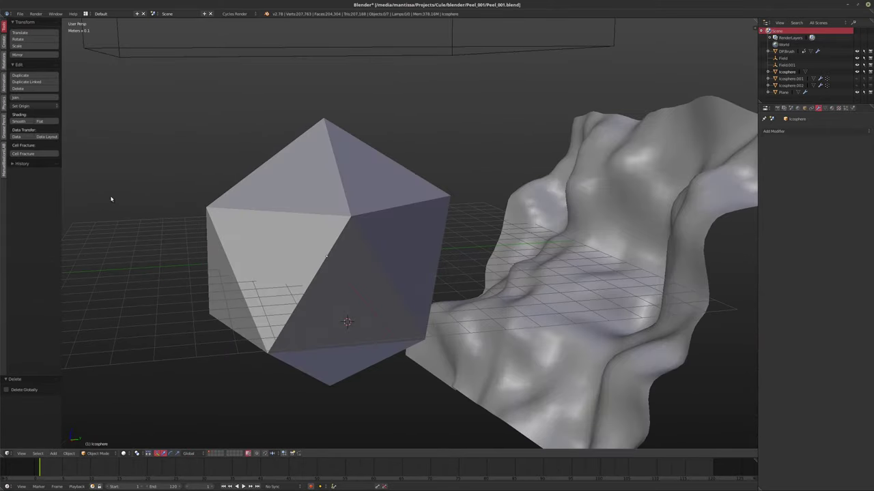
- Select the Icosphere and run Cell Fracture with source limit 128 and noise 0.10
{"action": "middle_click_drag", "start_coordinate": [265, 224], "coordinate": [234, 224]}
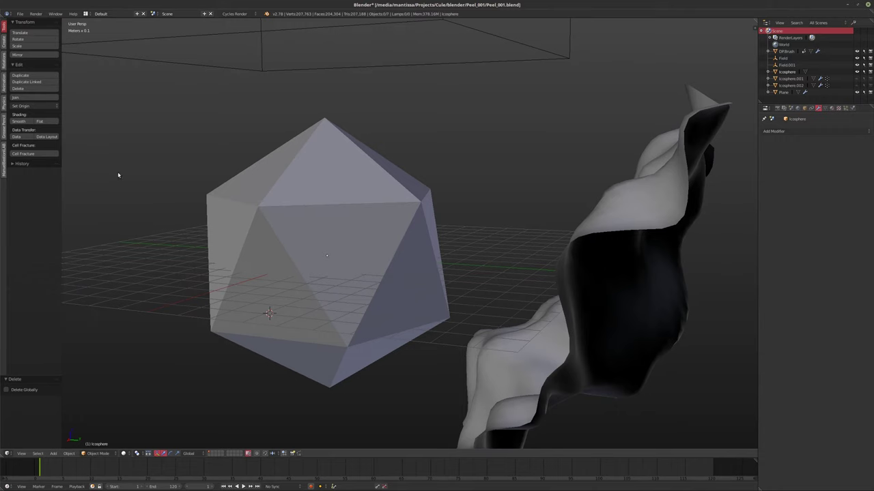
{"action": "right_click", "coordinate": [273, 248]}
{"action": "middle_click_drag", "start_coordinate": [273, 248], "coordinate": [259, 242]}
{"action": "left_click", "coordinate": [22, 153]}
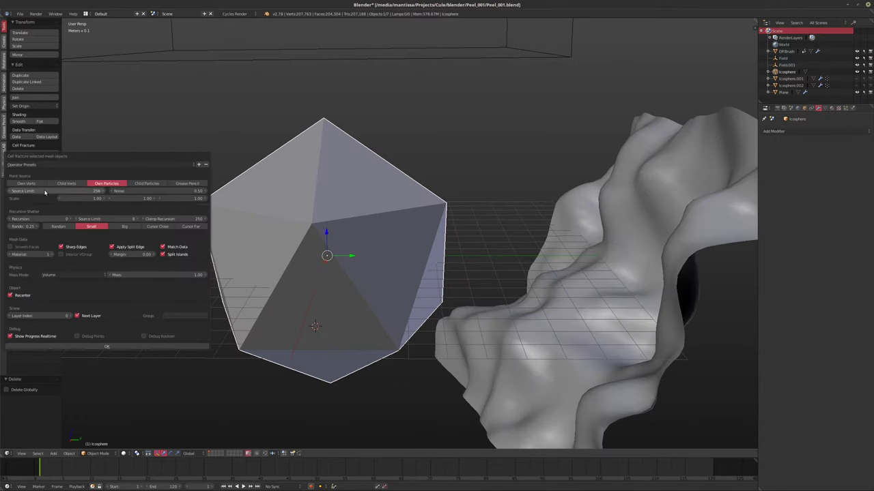
{"action": "left_click", "coordinate": [46, 191]}
{"action": "key", "text": "Return"}
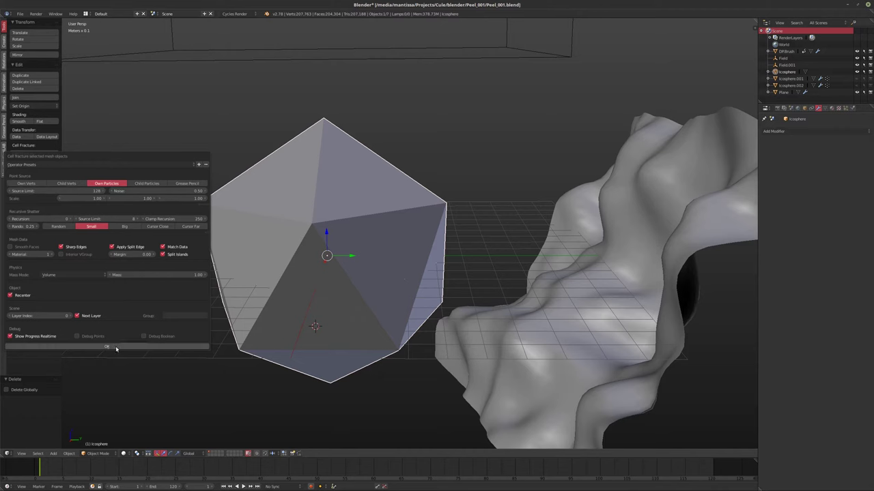
{"action": "left_click_drag", "start_coordinate": [198, 191], "coordinate": [174, 198]}
{"action": "left_click", "coordinate": [129, 349]}
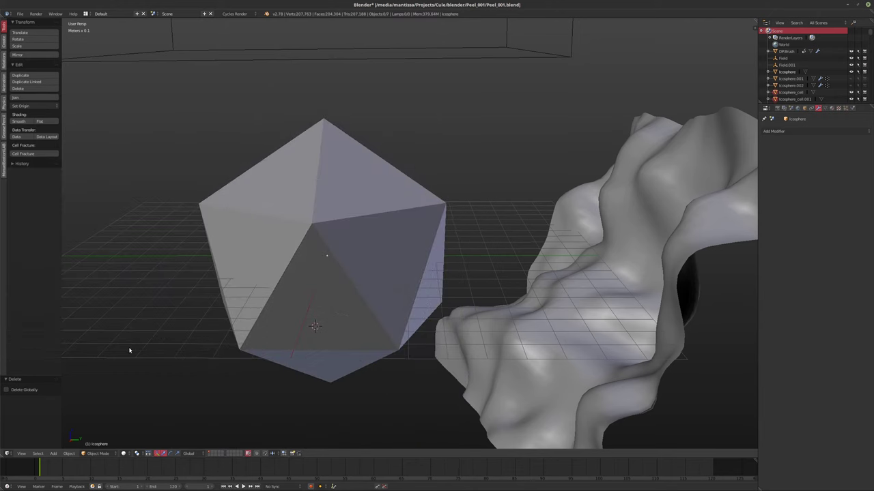
- Inspect the reduced-noise cells up close on the second layer, delete them all and show the first layer again
{"action": "left_click", "coordinate": [212, 453]}
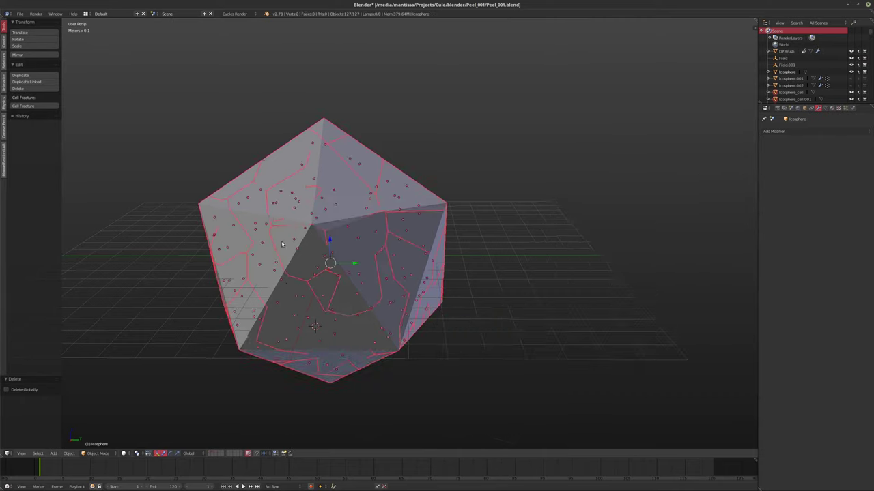
{"action": "middle_click_drag", "start_coordinate": [332, 260], "coordinate": [362, 256]}
{"action": "scroll", "coordinate": [362, 256], "scroll_direction": "up", "scroll_amount": 8}
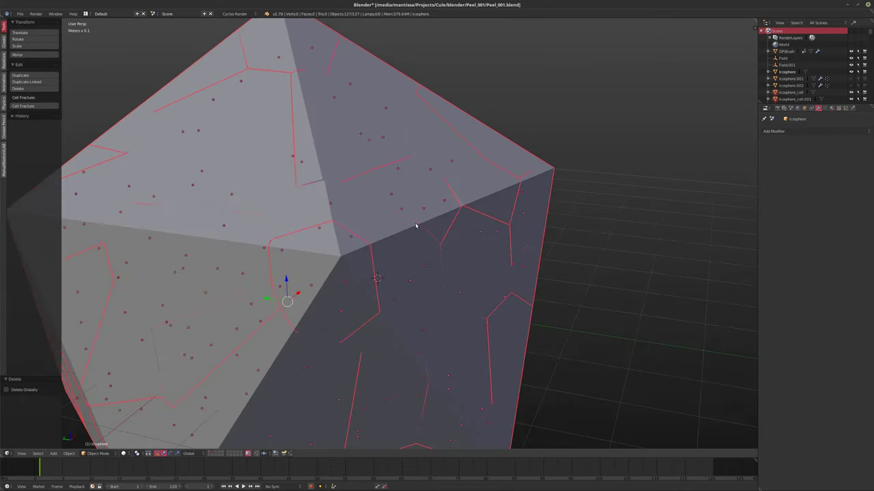
{"action": "scroll", "coordinate": [314, 234], "scroll_direction": "down", "scroll_amount": 6}
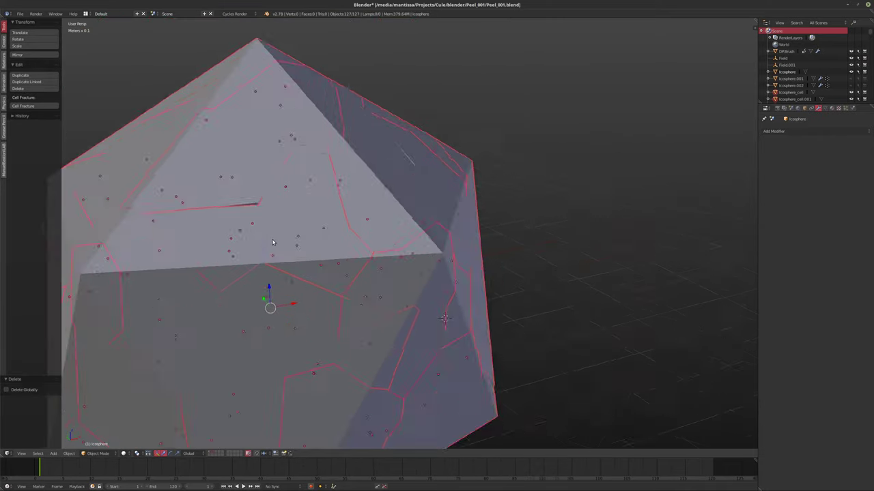
{"action": "middle_click_drag", "start_coordinate": [326, 241], "coordinate": [531, 218]}
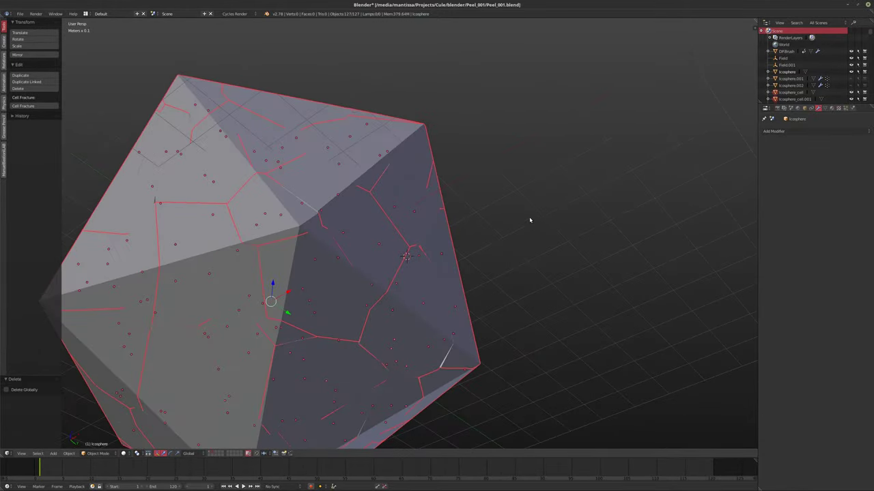
{"action": "key", "text": "a"}
{"action": "middle_click_drag", "start_coordinate": [446, 193], "coordinate": [377, 201]}
{"action": "scroll", "coordinate": [361, 203], "scroll_direction": "down", "scroll_amount": 4}
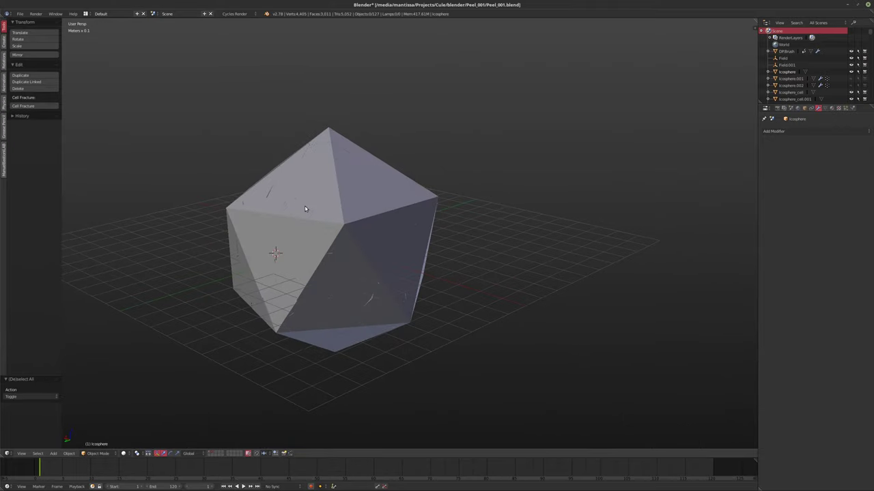
{"action": "key", "text": "a"}
{"action": "key", "text": "Delete"}
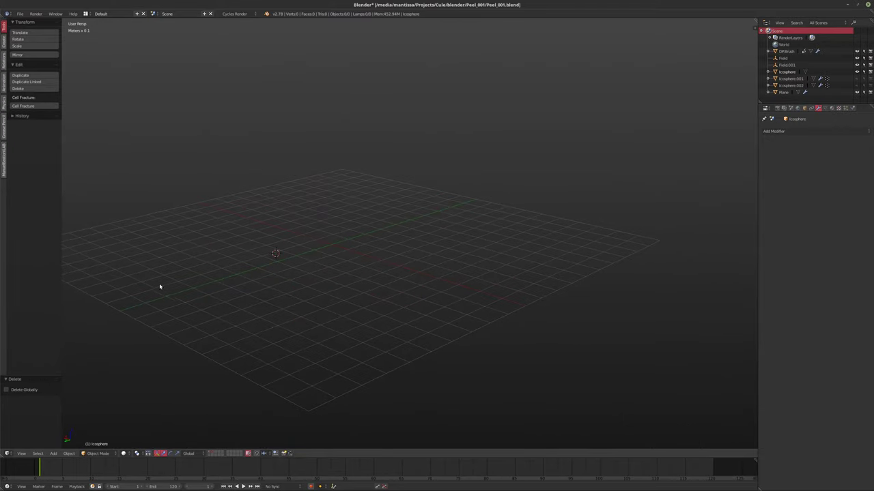
{"action": "key", "text": "ctrl+z"}
- Select the Icosphere and rerun Cell Fracture with source limit 128 and noise 0
{"action": "right_click", "coordinate": [333, 228]}
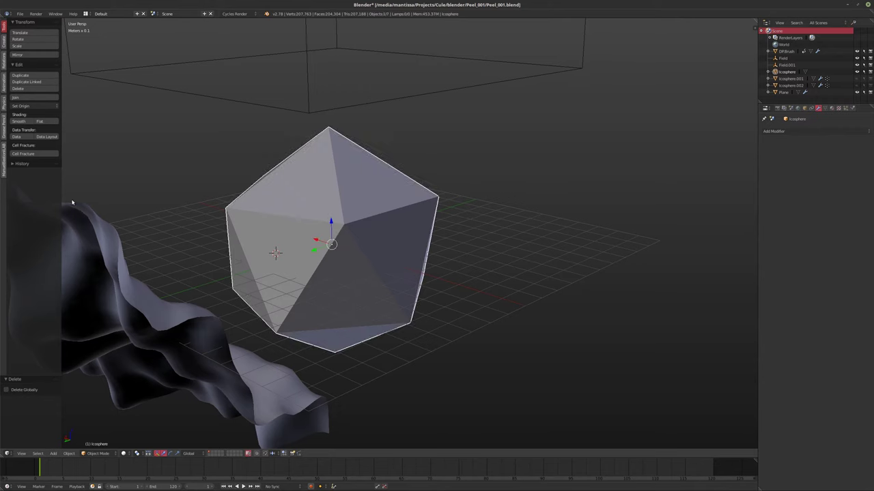
{"action": "key", "text": "Tab"}
{"action": "key", "text": "Tab"}
{"action": "left_click", "coordinate": [27, 153]}
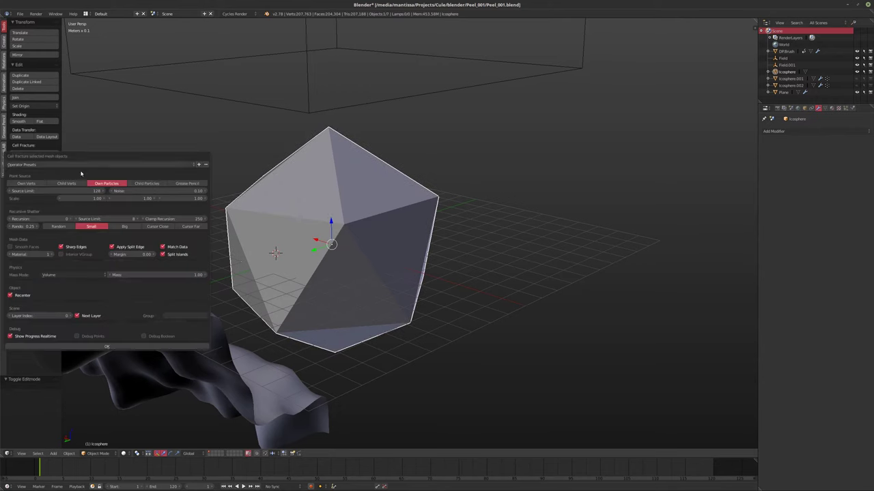
{"action": "left_click", "coordinate": [107, 347]}
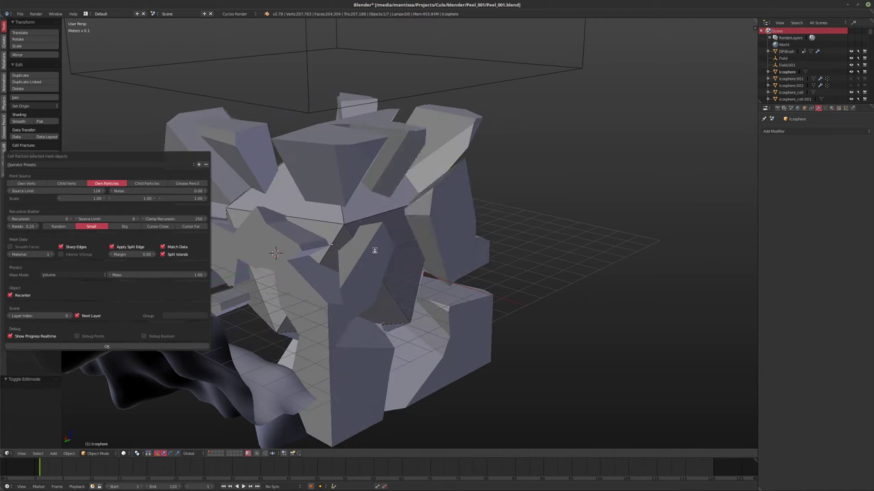
- Inspect the zero-noise cells on the second layer and join them all into one object
{"action": "left_click", "coordinate": [216, 452]}
{"action": "key", "text": "a"}
{"action": "mouse_move", "coordinate": [328, 211]}
{"action": "middle_mouse_down"}
{"action": "mouse_move", "coordinate": [409, 257]}
{"action": "mouse_move", "coordinate": [415, 295]}
{"action": "middle_mouse_up"}
{"action": "scroll", "coordinate": [415, 296], "scroll_direction": "up", "scroll_amount": 3}
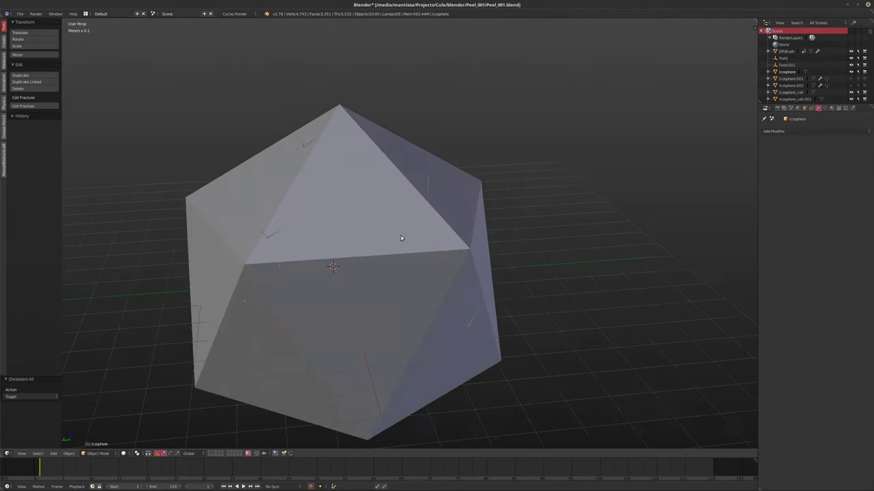
{"action": "middle_click_drag", "start_coordinate": [400, 235], "coordinate": [377, 237]}
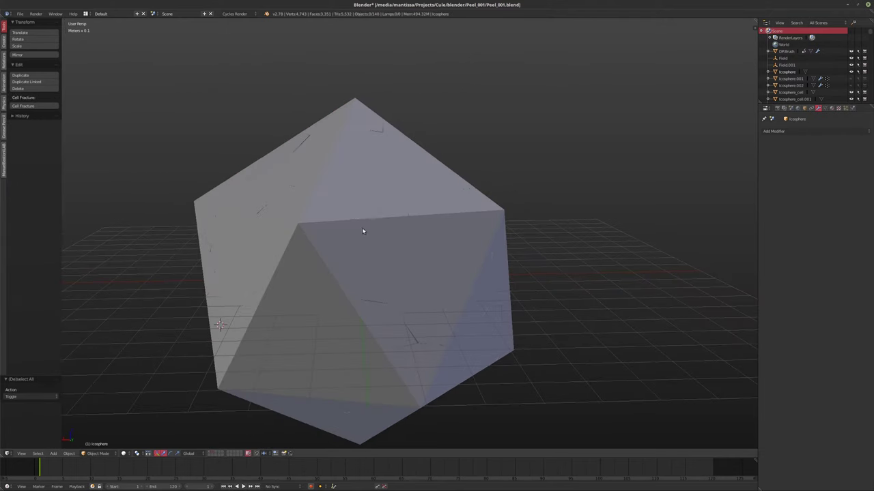
{"action": "key", "text": "a"}
{"action": "key", "text": "ctrl+j"}
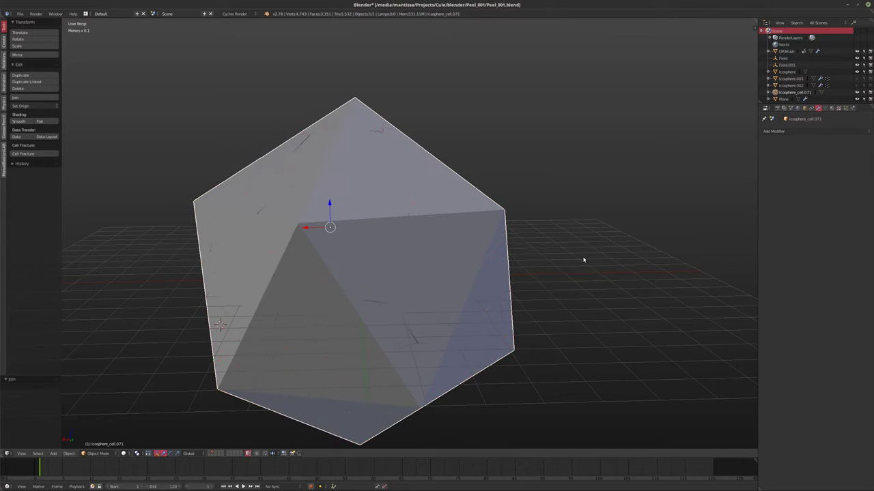
- Examine the joined object's mesh data and material slots, and its cell boundaries in Edit Mode
{"action": "middle_click_drag", "start_coordinate": [583, 257], "coordinate": [599, 208]}
{"action": "middle_click_drag", "start_coordinate": [502, 214], "coordinate": [437, 177]}
{"action": "left_click", "coordinate": [824, 108]}
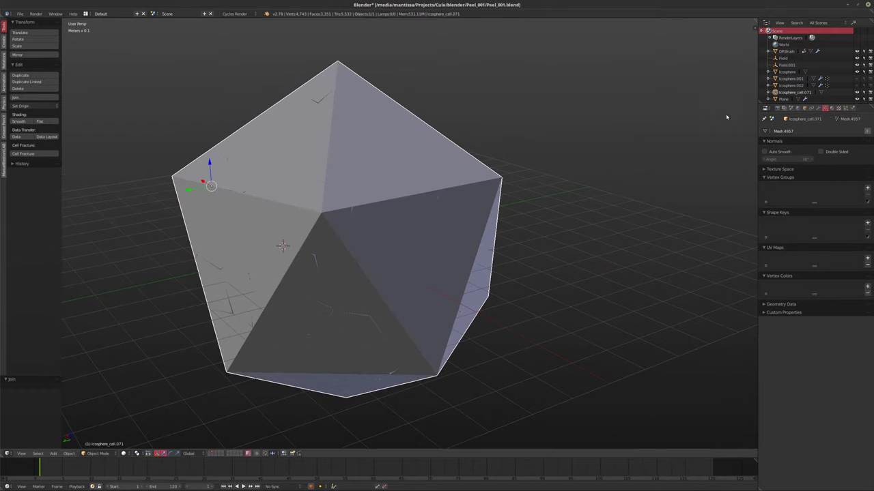
{"action": "left_click", "coordinate": [831, 107]}
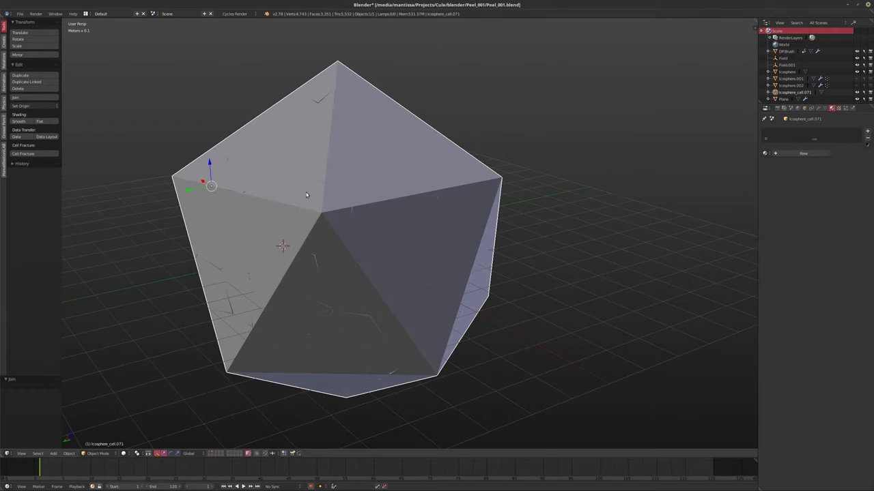
{"action": "key", "text": "Tab"}
{"action": "key", "text": "Tab"}
{"action": "key", "text": "Tab"}
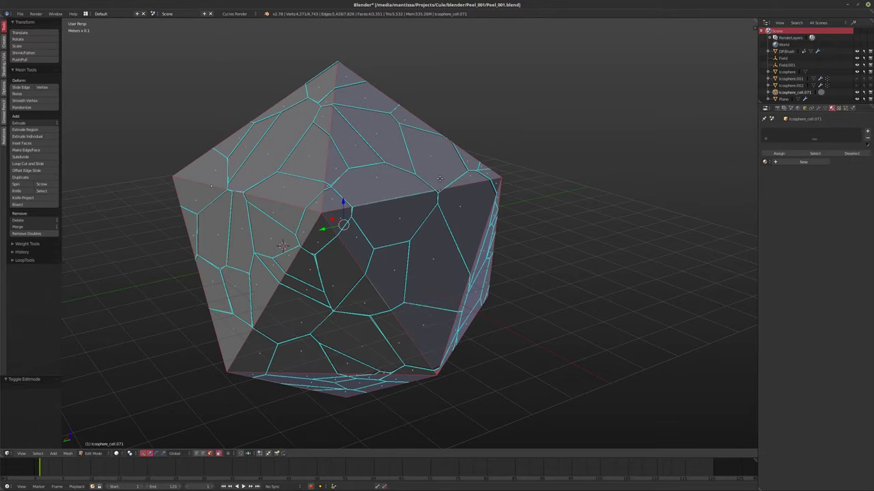
{"action": "middle_click_drag", "start_coordinate": [444, 179], "coordinate": [504, 183]}
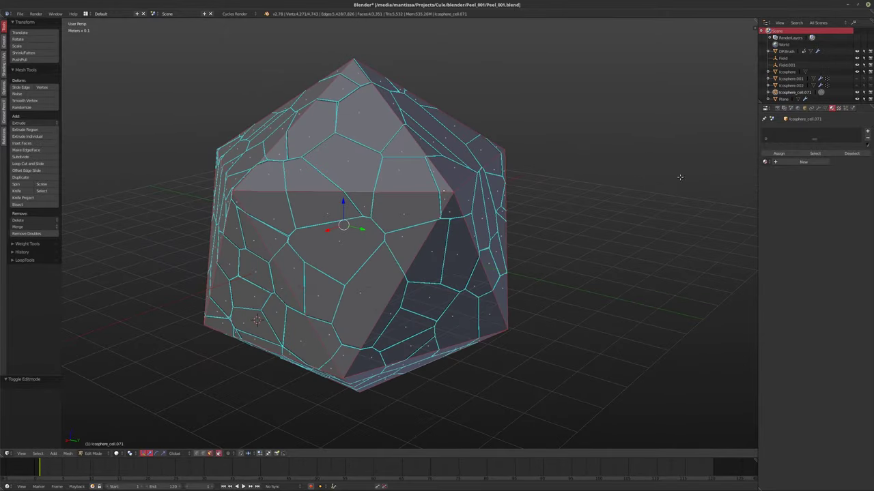
{"action": "key", "text": "Tab"}
- Delete the joined cell object and return to the first layer
{"action": "key", "text": "x"}
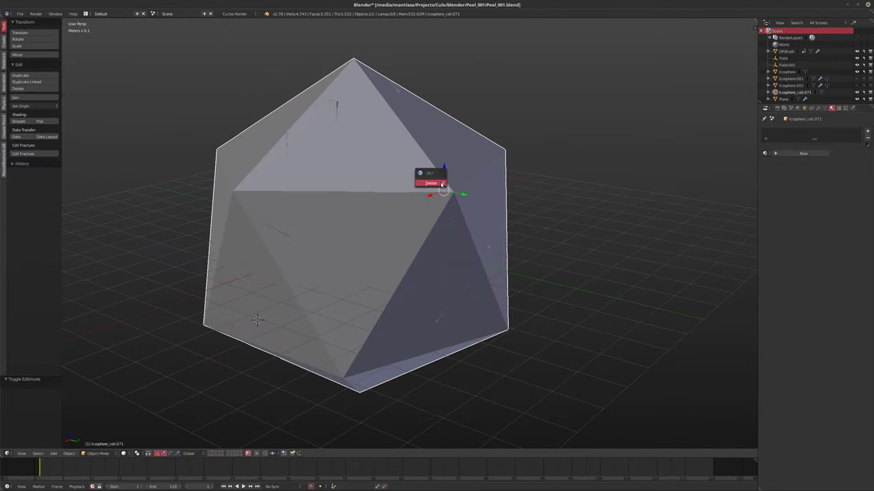
{"action": "left_click", "coordinate": [440, 184]}
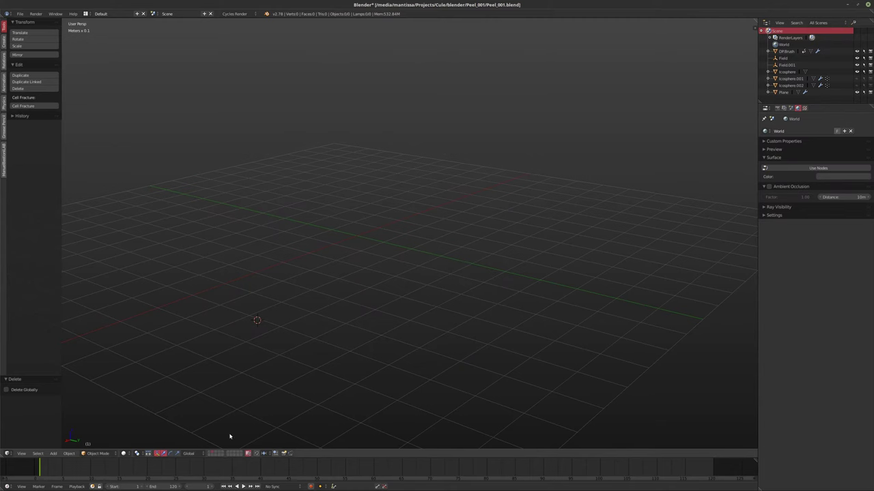
{"action": "left_click", "coordinate": [210, 451]}
- Select the Icosphere and set up Cell Fracture with source limit 100 and Sharp Edges disabled
{"action": "right_click", "coordinate": [320, 253]}
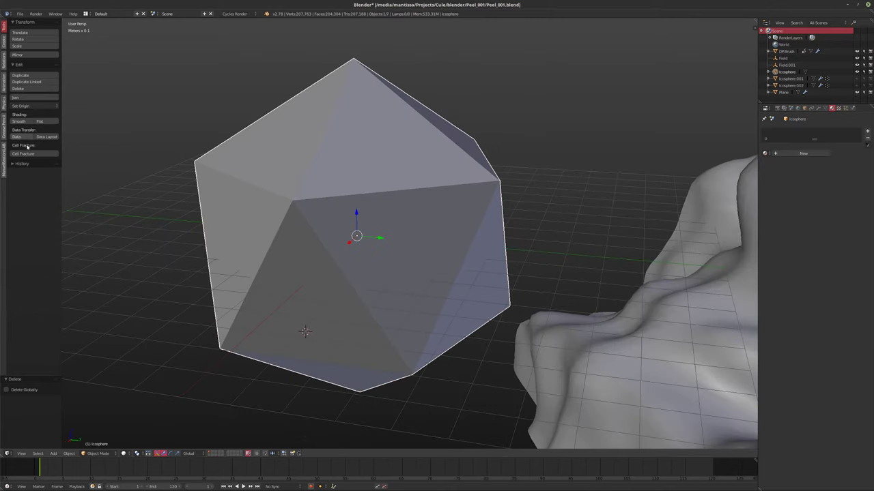
{"action": "left_click", "coordinate": [27, 153]}
{"action": "left_click", "coordinate": [44, 189]}
{"action": "type", "text": "1"}
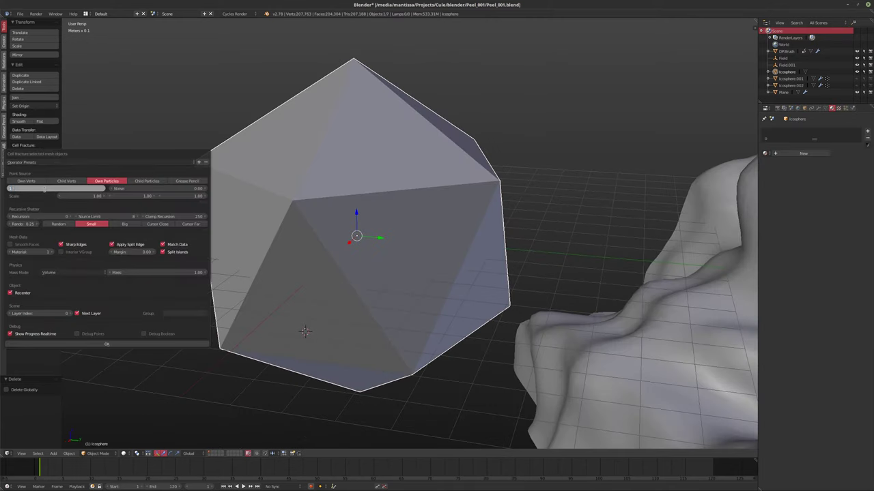
{"action": "type", "text": "00"}
{"action": "key", "text": "Return"}
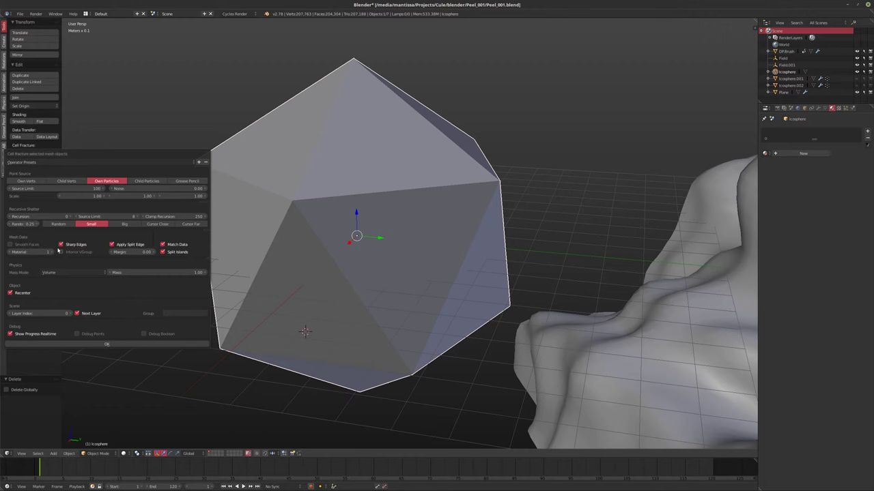
{"action": "left_click", "coordinate": [60, 244]}
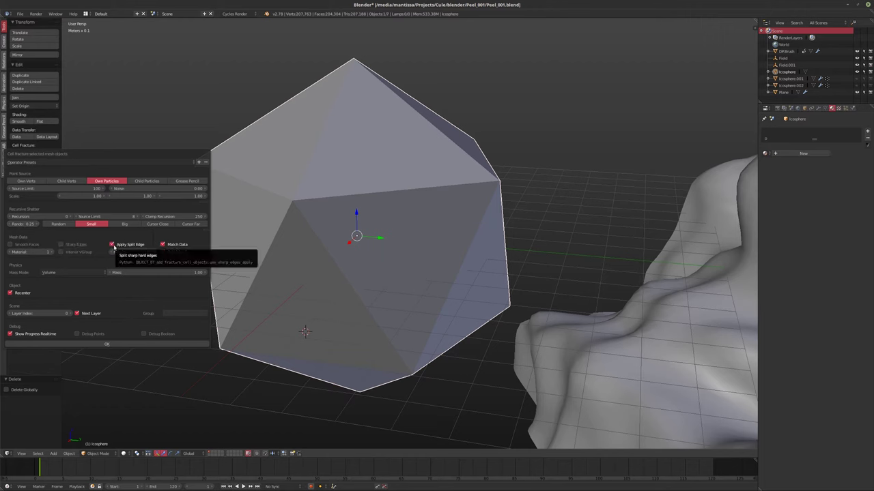
- Run Cell Fracture on the icosphere with Own Particles as the point source and Apply Split Edge enabled
{"action": "left_click", "coordinate": [112, 245]}
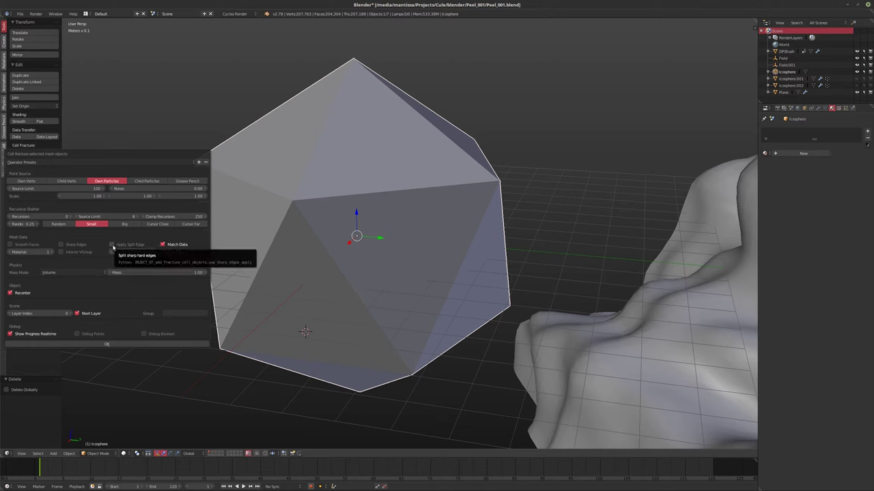
{"action": "left_click", "coordinate": [112, 245]}
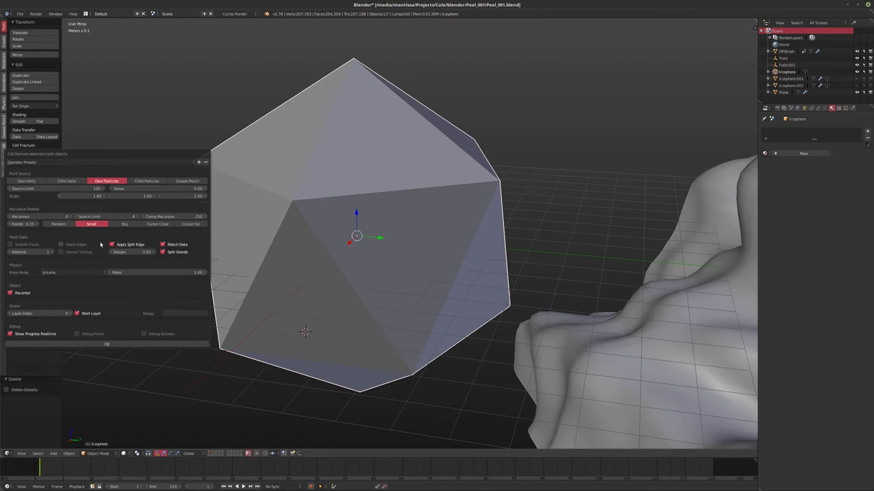
{"action": "left_click", "coordinate": [60, 274]}
{"action": "left_click", "coordinate": [49, 257]}
{"action": "left_click", "coordinate": [52, 274]}
{"action": "left_click", "coordinate": [54, 264]}
{"action": "left_click", "coordinate": [108, 343]}
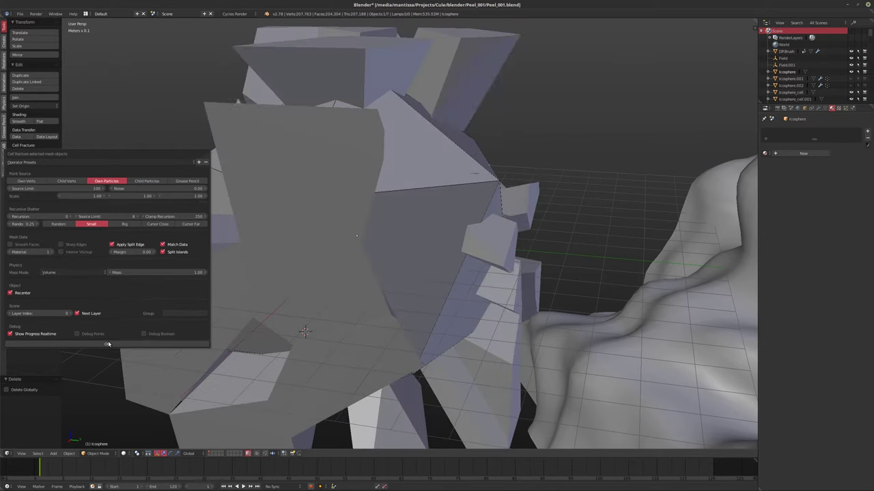
- Show the layer holding the fractured cells, deselect everything and examine the cracks in solid and wireframe shading
{"action": "left_click", "coordinate": [211, 453]}
{"action": "mouse_move", "coordinate": [373, 253]}
{"action": "middle_mouse_down"}
{"action": "mouse_move", "coordinate": [308, 258]}
{"action": "mouse_move", "coordinate": [439, 254]}
{"action": "mouse_move", "coordinate": [447, 234]}
{"action": "mouse_move", "coordinate": [469, 239]}
{"action": "mouse_move", "coordinate": [474, 205]}
{"action": "mouse_move", "coordinate": [488, 189]}
{"action": "mouse_move", "coordinate": [504, 197]}
{"action": "mouse_move", "coordinate": [514, 238]}
{"action": "middle_mouse_up"}
{"action": "key", "text": "a"}
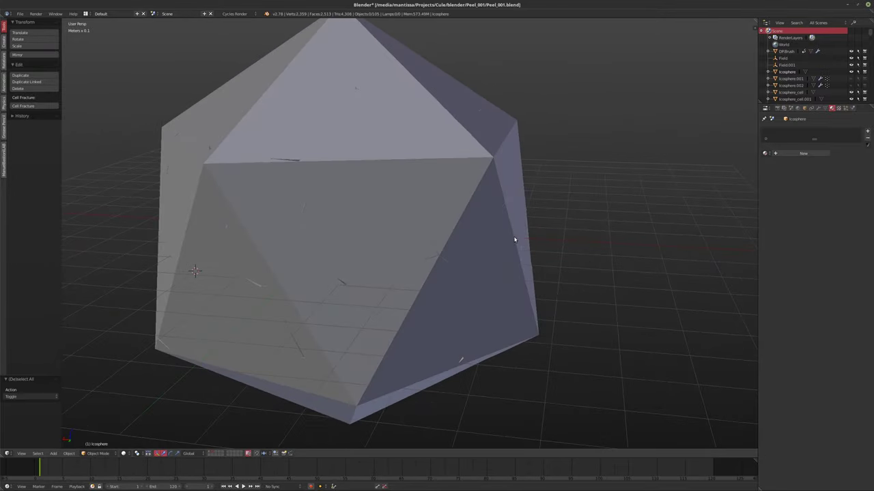
{"action": "key", "text": "z"}
{"action": "scroll", "coordinate": [333, 230], "scroll_direction": "up", "scroll_amount": 6}
{"action": "key", "text": "z"}
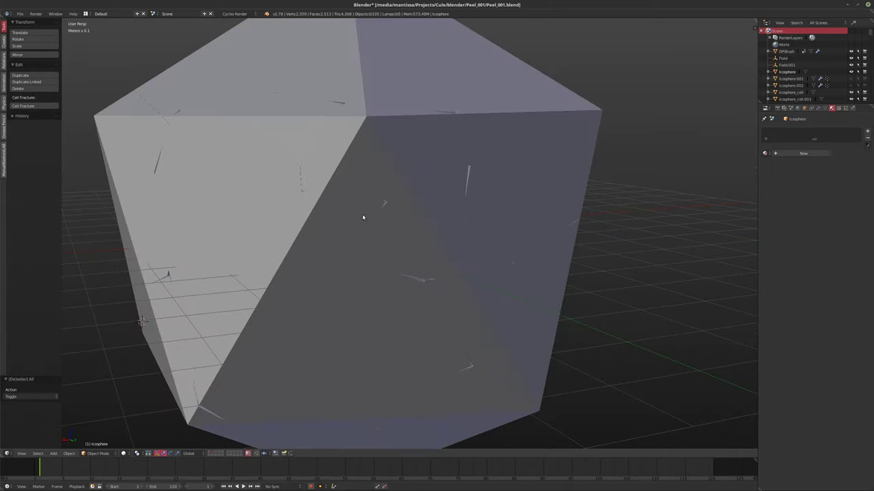
{"action": "scroll", "coordinate": [376, 216], "scroll_direction": "down", "scroll_amount": 5}
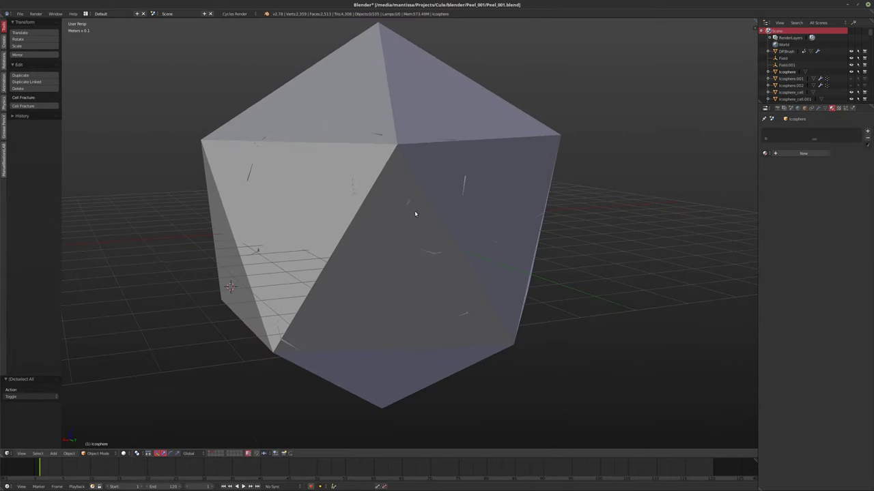
- Inspect one fractured cell's mesh in Edit Mode by selecting its linked geometry and trying to move it
{"action": "right_click", "coordinate": [461, 197]}
{"action": "key", "text": "Tab"}
{"action": "middle_click_drag", "start_coordinate": [464, 199], "coordinate": [422, 180]}
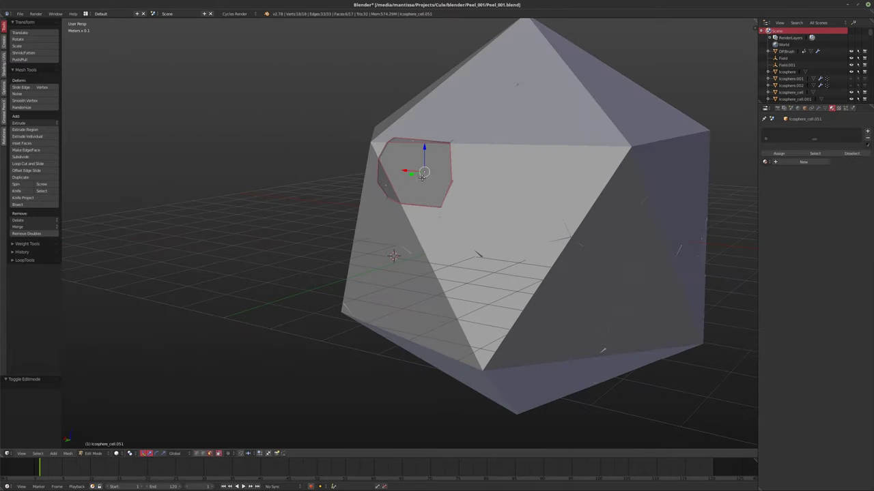
{"action": "key", "text": "a"}
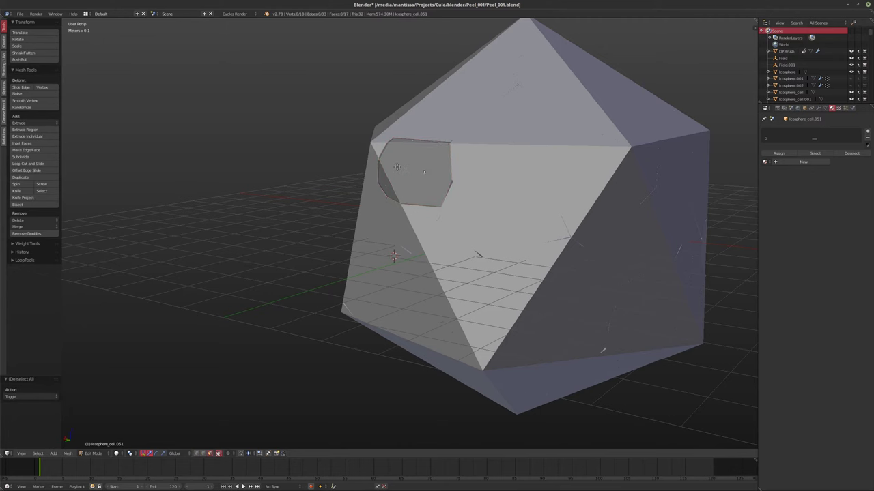
{"action": "key", "text": "l"}
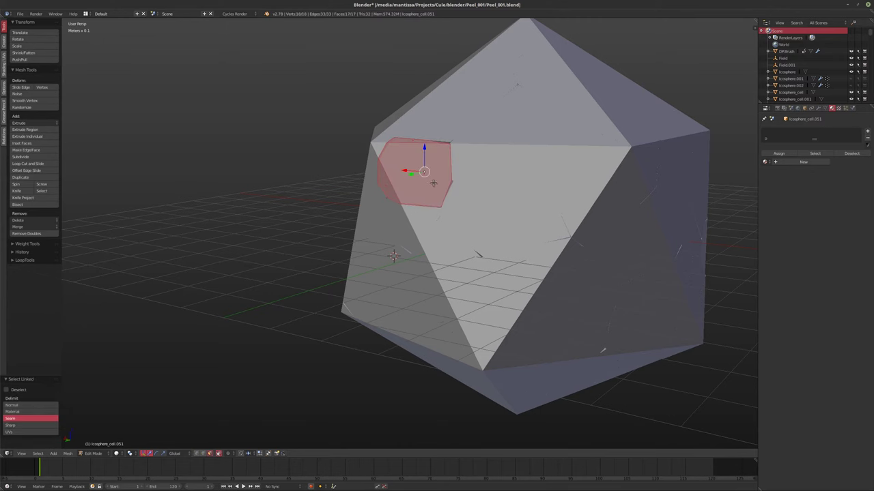
{"action": "middle_click_drag", "start_coordinate": [443, 187], "coordinate": [451, 212]}
{"action": "key", "text": "g"}
{"action": "key", "text": "Escape"}
{"action": "key", "text": "Tab"}
{"action": "key", "text": "KP_2"}
{"action": "key", "text": "KP_2"}
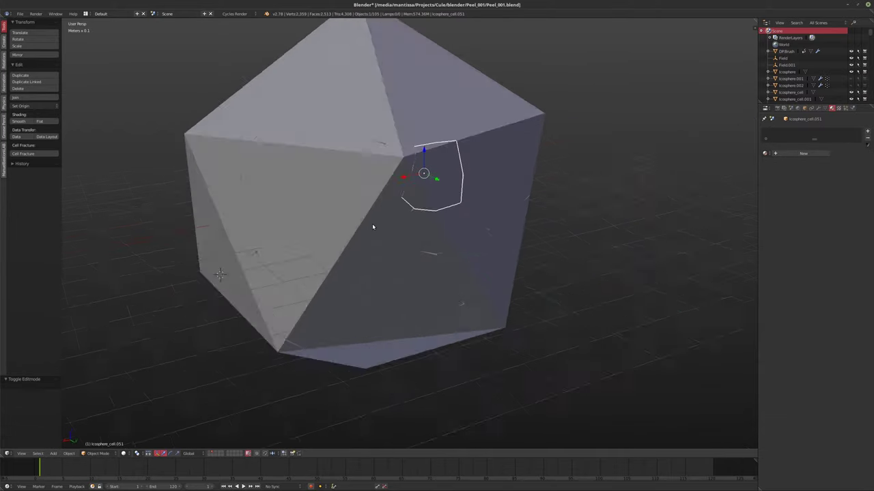
{"action": "key", "text": "KP_2"}
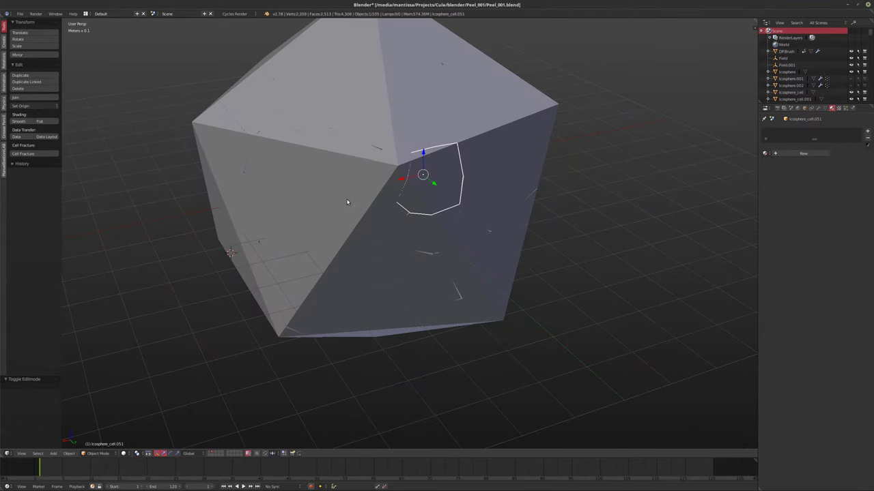
{"action": "key", "text": "KP_8"}
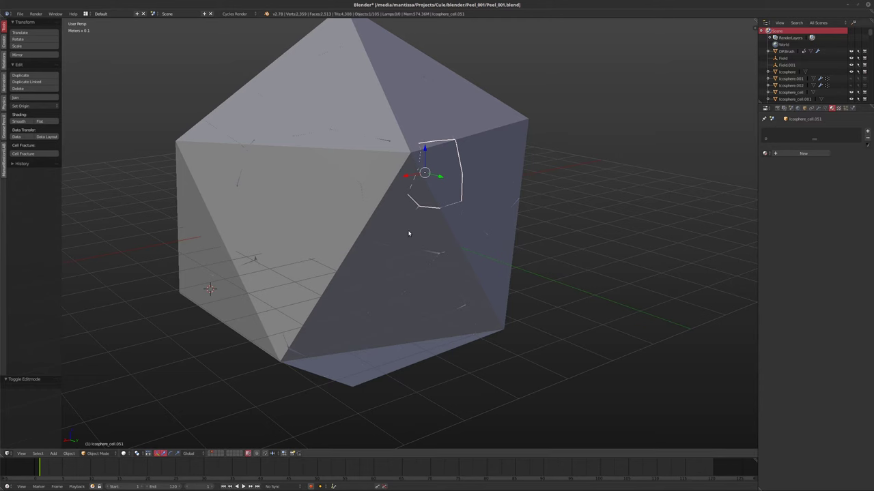
- Delete all the fractured cells and hide the wavy plane beside the original icosphere
{"action": "mouse_move", "coordinate": [409, 234]}
{"action": "middle_mouse_down"}
{"action": "mouse_move", "coordinate": [444, 249]}
{"action": "mouse_move", "coordinate": [512, 257]}
{"action": "mouse_move", "coordinate": [440, 254]}
{"action": "mouse_move", "coordinate": [445, 246]}
{"action": "mouse_move", "coordinate": [427, 291]}
{"action": "mouse_move", "coordinate": [454, 301]}
{"action": "mouse_move", "coordinate": [474, 269]}
{"action": "middle_mouse_up"}
{"action": "key", "text": "a"}
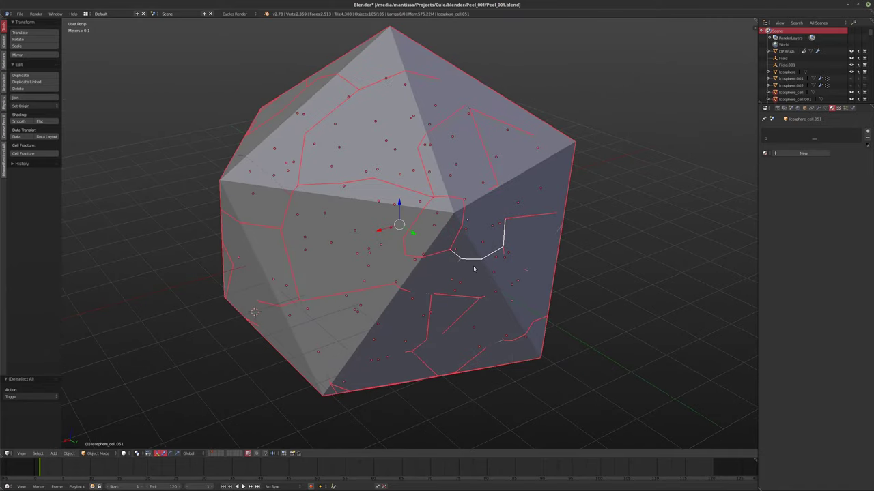
{"action": "key", "text": "x"}
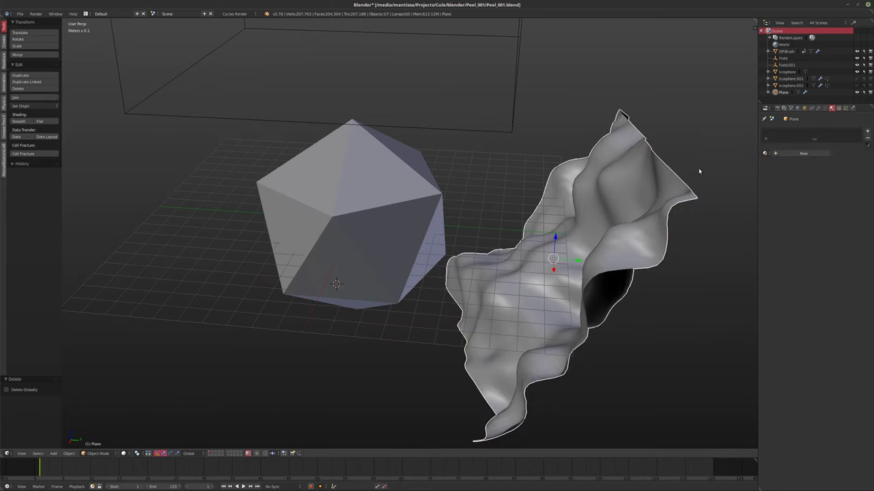
{"action": "key", "text": "Delete"}
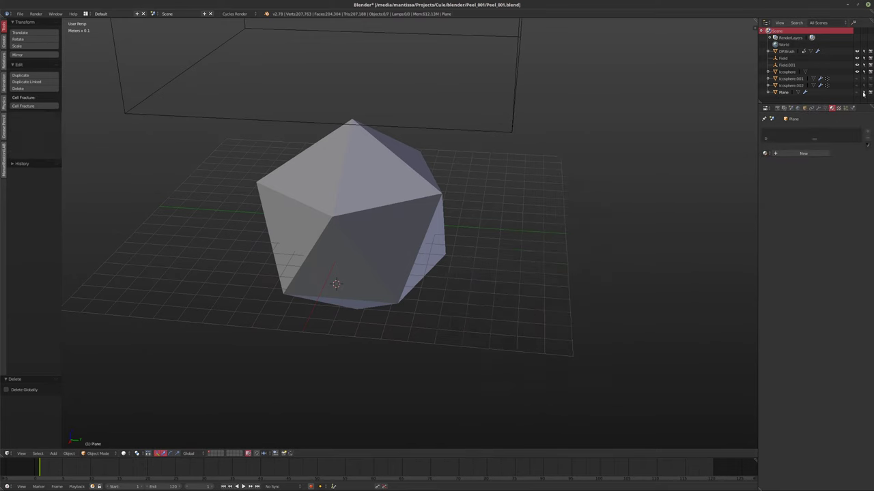
- Add a mesh circle and clear its location so it sits at the world origin
{"action": "mouse_move", "coordinate": [699, 171]}
{"action": "middle_mouse_down"}
{"action": "mouse_move", "coordinate": [511, 205]}
{"action": "mouse_move", "coordinate": [497, 230]}
{"action": "middle_mouse_up"}
{"action": "key", "text": "shift+a"}
{"action": "mouse_move", "coordinate": [499, 243]}
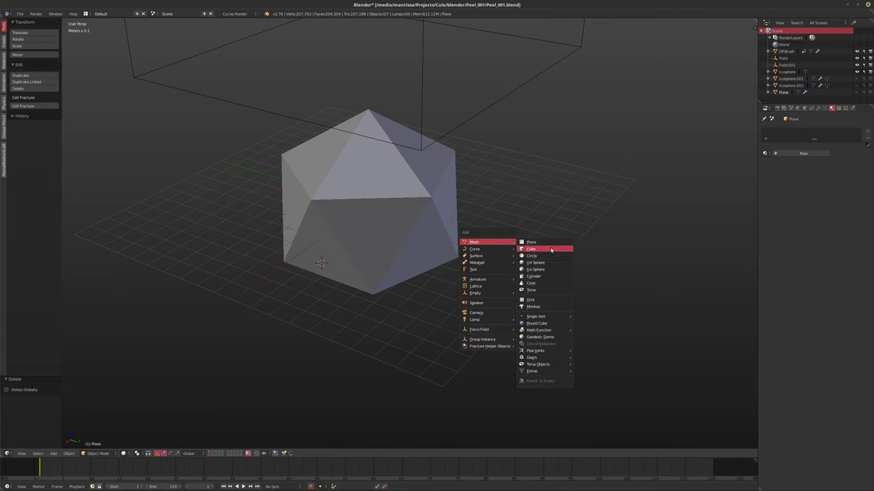
{"action": "left_click", "coordinate": [532, 256]}
{"action": "middle_click_drag", "start_coordinate": [458, 244], "coordinate": [451, 251]}
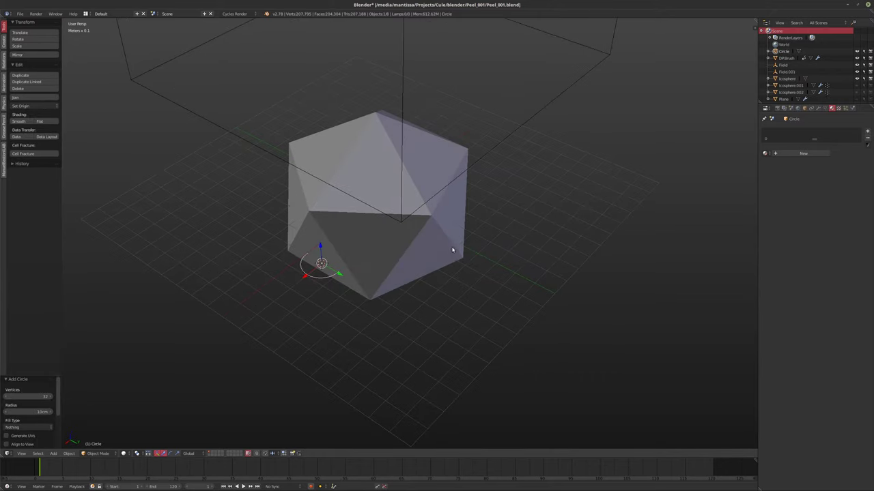
{"action": "key", "text": "alt+g"}
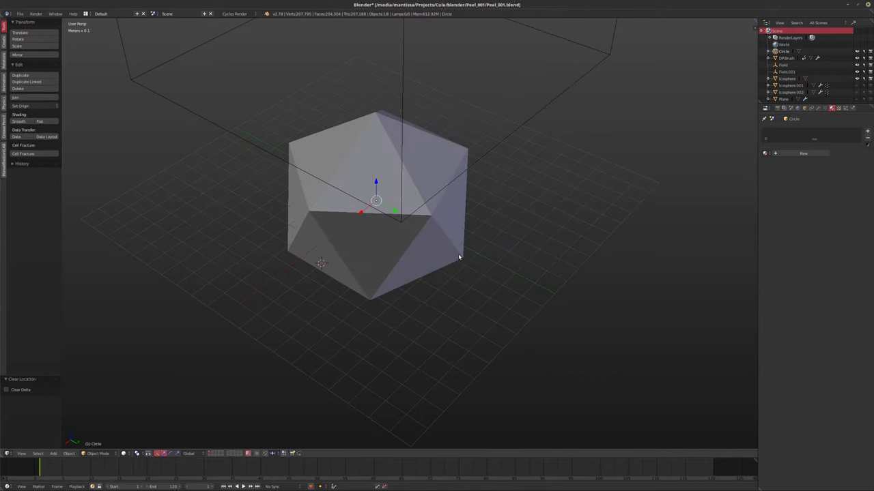
- Move the circle about 1.02 m along Y, beyond the icosphere, and rotate it 90° about X
{"action": "key", "text": "g"}
{"action": "key", "text": "x"}
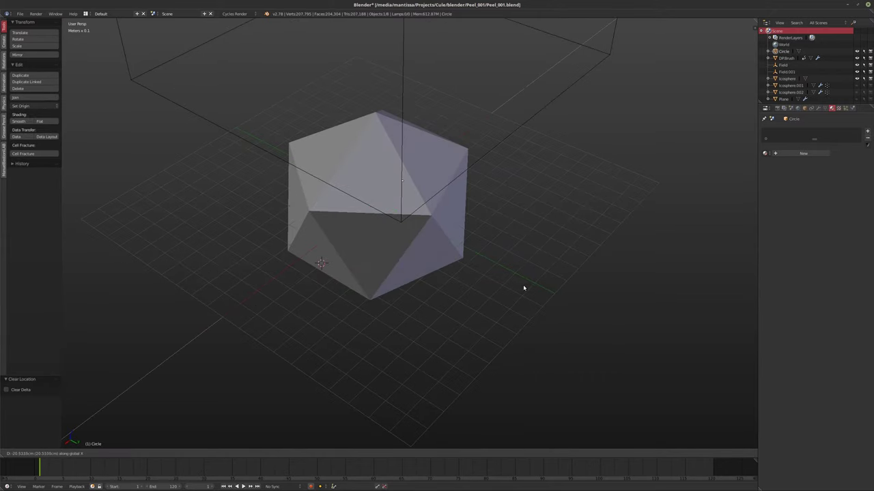
{"action": "key", "text": "y"}
{"action": "left_click", "coordinate": [646, 308]}
{"action": "middle_click_drag", "start_coordinate": [646, 308], "coordinate": [630, 295]}
{"action": "key", "text": "r"}
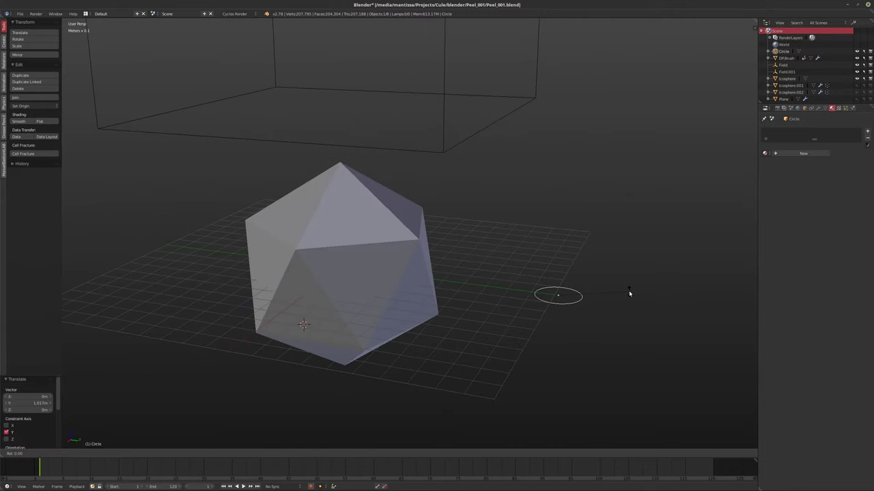
{"action": "key", "text": "x"}
{"action": "key", "text": "9"}
{"action": "key", "text": "0"}
{"action": "key", "text": "Return"}
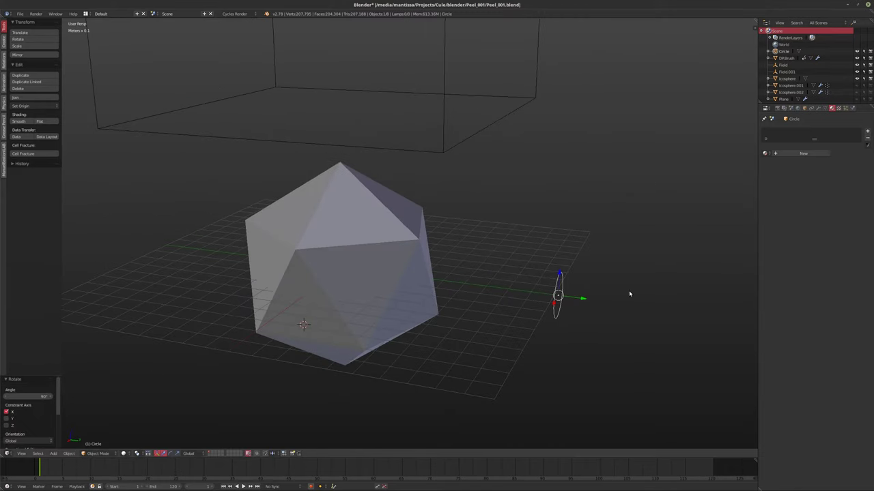
- Add a Displace modifier to the circle and give it a new texture
{"action": "left_click", "coordinate": [818, 108]}
{"action": "left_click", "coordinate": [812, 131]}
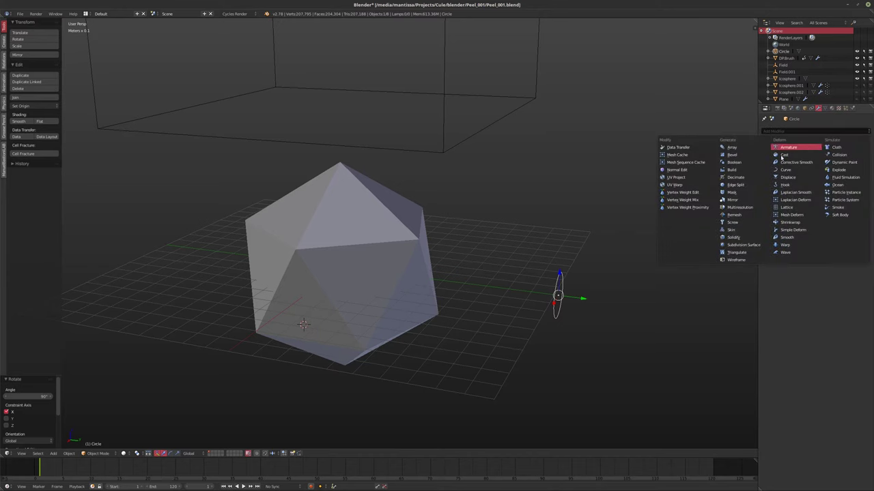
{"action": "left_click", "coordinate": [807, 177]}
{"action": "middle_click_drag", "start_coordinate": [437, 260], "coordinate": [483, 250]}
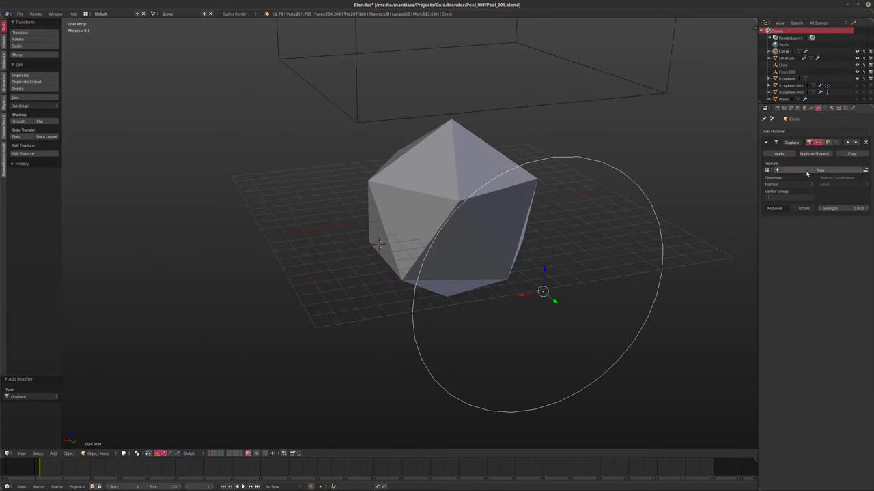
{"action": "left_click", "coordinate": [820, 170]}
- Select the Displace modifier's texture for editing and set its type to Clouds
{"action": "left_click", "coordinate": [838, 108]}
{"action": "left_click", "coordinate": [794, 132]}
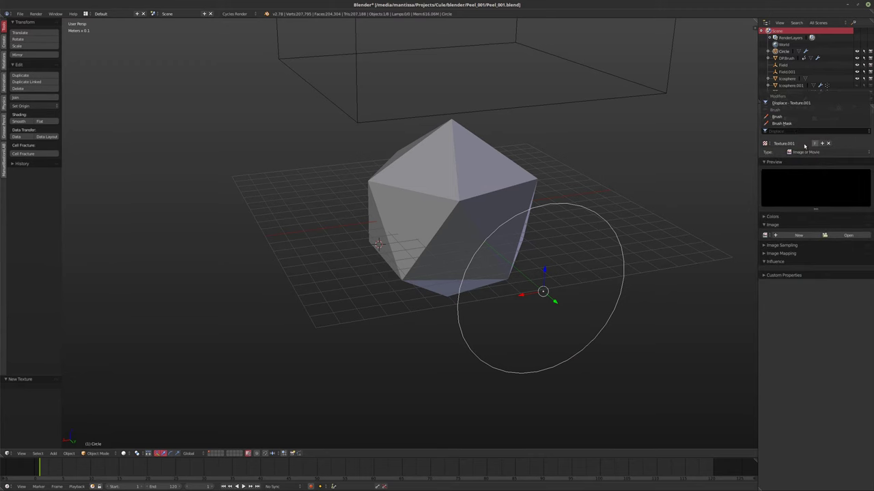
{"action": "left_click", "coordinate": [792, 103]}
{"action": "scroll", "coordinate": [808, 152], "scroll_direction": "up", "scroll_amount": 2, "text": "ctrl"}
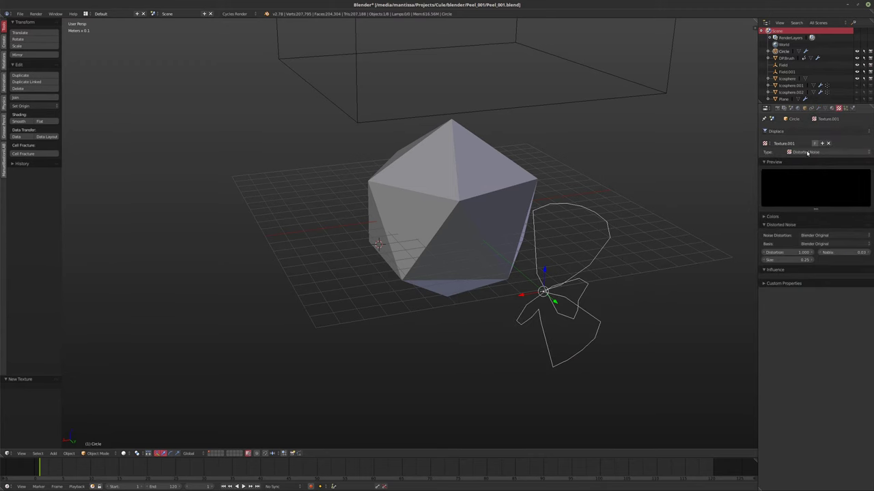
{"action": "scroll", "coordinate": [808, 152], "scroll_direction": "up", "scroll_amount": 3, "text": "ctrl"}
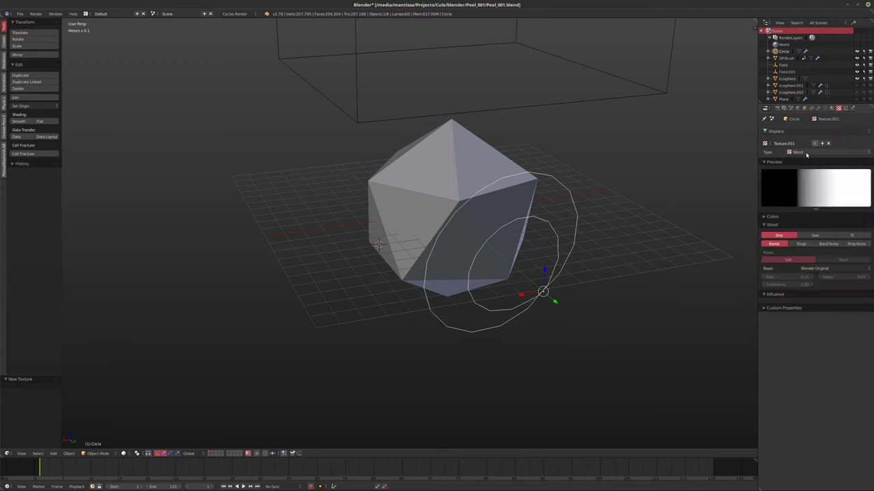
{"action": "scroll", "coordinate": [806, 155], "scroll_direction": "up", "scroll_amount": 5, "text": "ctrl"}
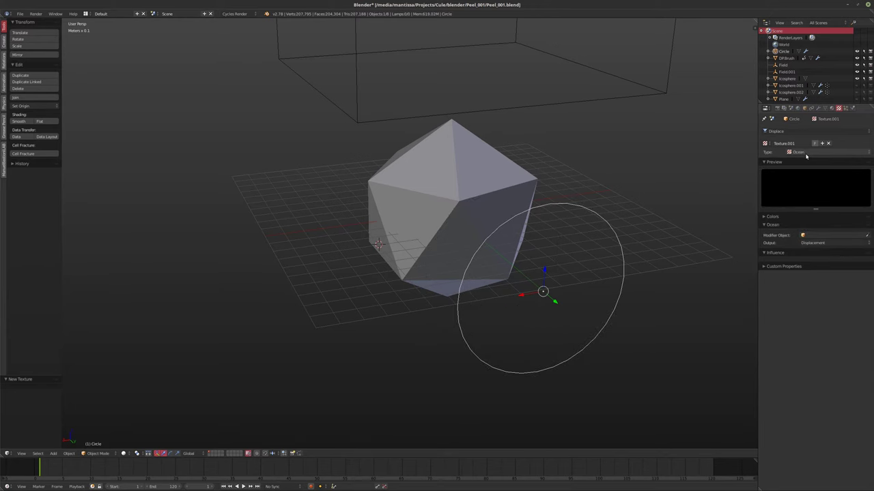
{"action": "scroll", "coordinate": [806, 156], "scroll_direction": "up", "scroll_amount": 7, "text": "ctrl"}
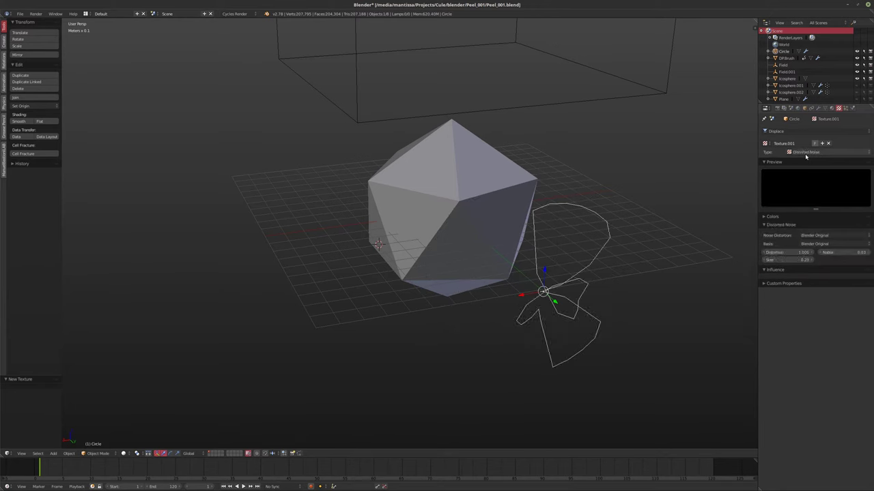
{"action": "scroll", "coordinate": [806, 157], "scroll_direction": "up", "scroll_amount": 1, "text": "ctrl"}
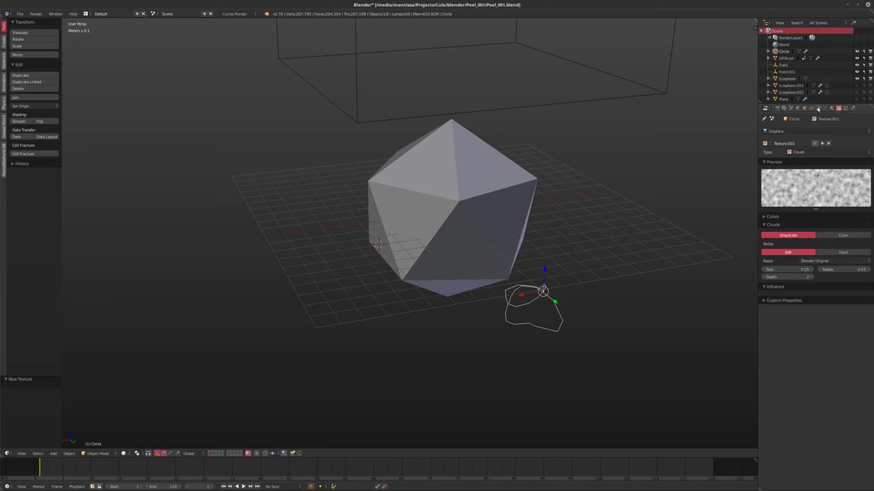
- Set the circle's Displace modifier to midlevel 0 and strength 0.26
{"action": "left_click", "coordinate": [819, 108]}
{"action": "left_click_drag", "start_coordinate": [790, 208], "coordinate": [764, 208]}
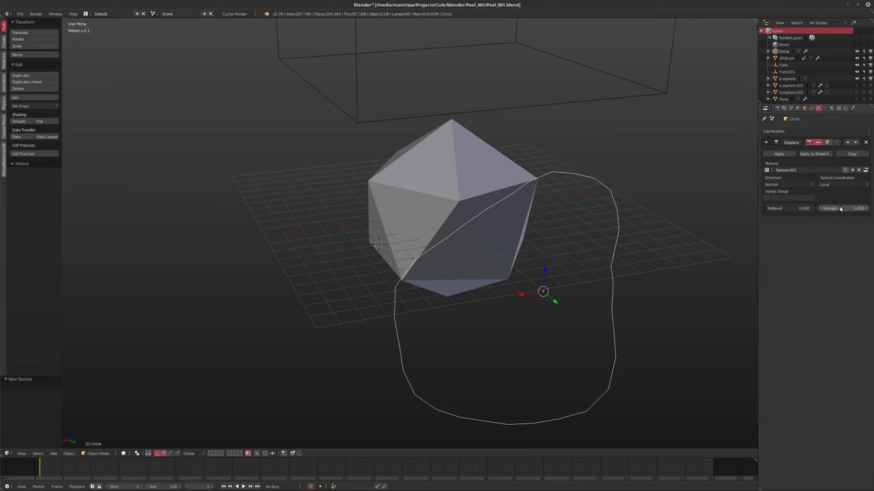
{"action": "left_click_drag", "start_coordinate": [840, 209], "coordinate": [809, 209]}
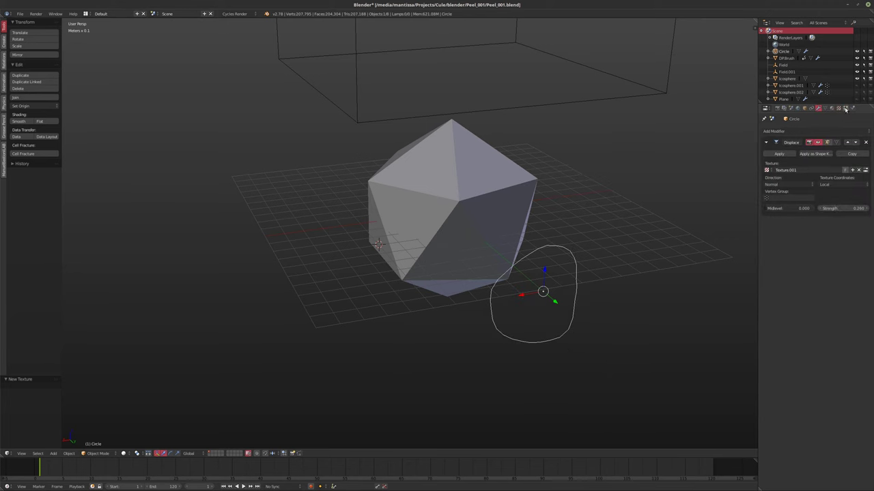
- Reduce the noise size of the circle's Clouds texture to 0.12
{"action": "left_click", "coordinate": [845, 109]}
{"action": "left_click", "coordinate": [838, 109]}
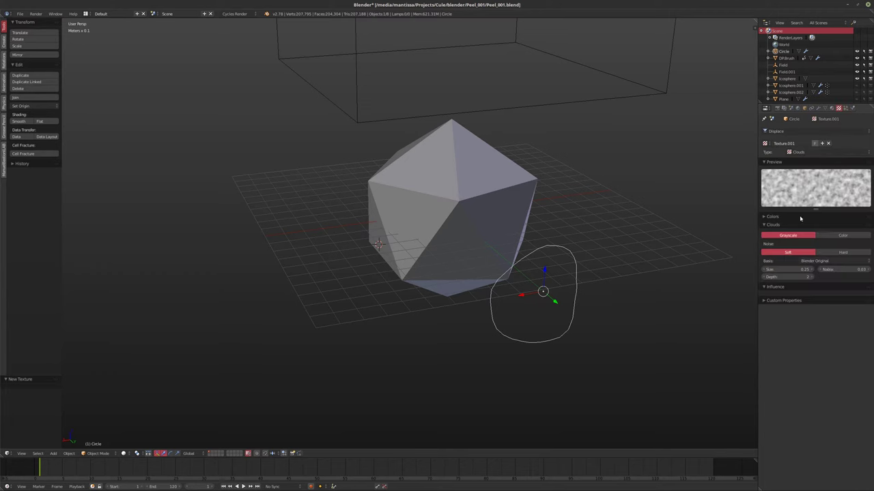
{"action": "left_click_drag", "start_coordinate": [787, 269], "coordinate": [759, 269]}
{"action": "mouse_move", "coordinate": [614, 259]}
{"action": "middle_mouse_down"}
{"action": "mouse_move", "coordinate": [396, 209]}
{"action": "mouse_move", "coordinate": [468, 192]}
{"action": "middle_mouse_up"}
- Try to cut the displaced circle's outline into the icosphere's mesh with Knife Project
{"action": "right_click", "coordinate": [444, 215]}
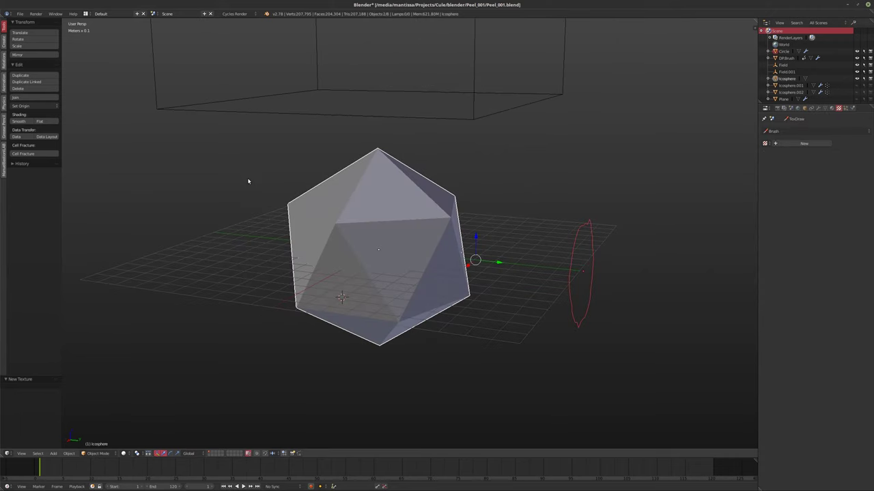
{"action": "key", "text": "Tab"}
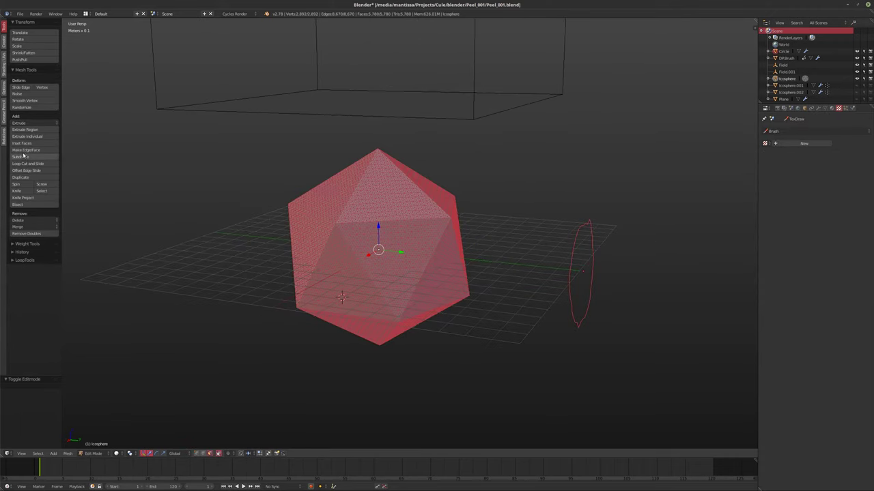
{"action": "left_click", "coordinate": [26, 198]}
{"action": "mouse_move", "coordinate": [492, 248]}
{"action": "middle_mouse_down"}
{"action": "mouse_move", "coordinate": [511, 237]}
{"action": "mouse_move", "coordinate": [507, 204]}
{"action": "mouse_move", "coordinate": [156, 317]}
{"action": "mouse_move", "coordinate": [410, 273]}
{"action": "mouse_move", "coordinate": [499, 270]}
{"action": "mouse_move", "coordinate": [399, 260]}
{"action": "mouse_move", "coordinate": [522, 264]}
{"action": "mouse_move", "coordinate": [490, 261]}
{"action": "middle_mouse_up"}
{"action": "scroll", "coordinate": [478, 218], "scroll_direction": "up", "scroll_amount": 5}
{"action": "scroll", "coordinate": [155, 317], "scroll_direction": "down", "scroll_amount": 5}
{"action": "scroll", "coordinate": [498, 269], "scroll_direction": "down", "scroll_amount": 3}
{"action": "key", "text": "a"}
{"action": "scroll", "coordinate": [444, 266], "scroll_direction": "down", "scroll_amount": 2}
{"action": "key", "text": "Tab"}
- Move the displaced circle along Y toward the icosphere, place it off the upper side, and rotate it about -48°
{"action": "right_click", "coordinate": [513, 260]}
{"action": "key", "text": "g"}
{"action": "key", "text": "y"}
{"action": "left_click", "coordinate": [478, 269]}
{"action": "key", "text": "g"}
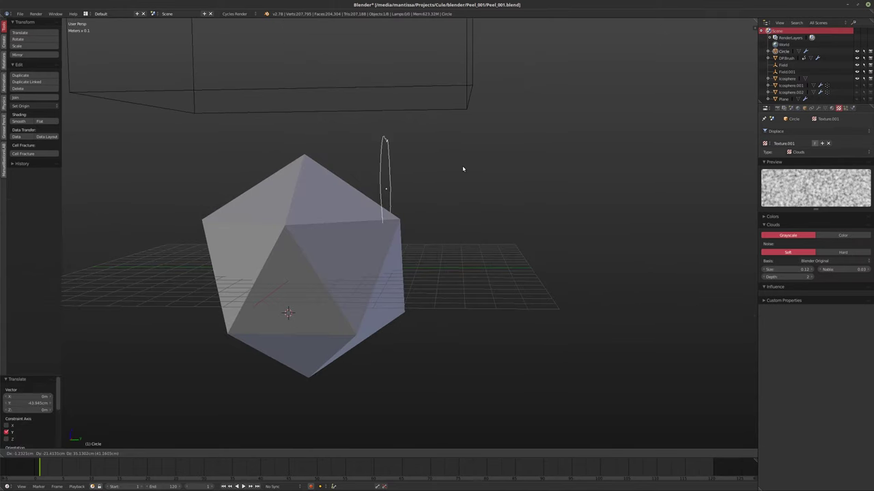
{"action": "left_click", "coordinate": [505, 176]}
{"action": "key", "text": "r"}
{"action": "left_click", "coordinate": [485, 195]}
{"action": "middle_click_drag", "start_coordinate": [485, 195], "coordinate": [386, 292]}
- Cut the circle's outline into the icosphere's upper faces with Knife Project
{"action": "right_click", "coordinate": [416, 276]}
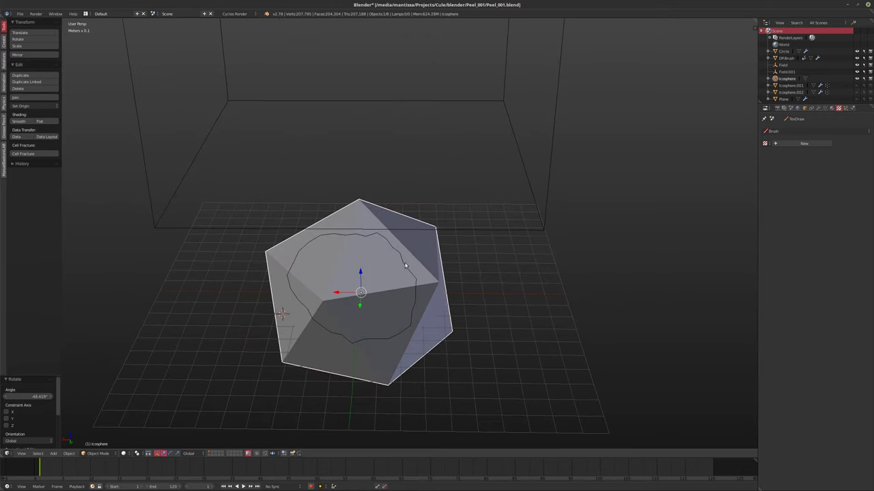
{"action": "key", "text": "Tab"}
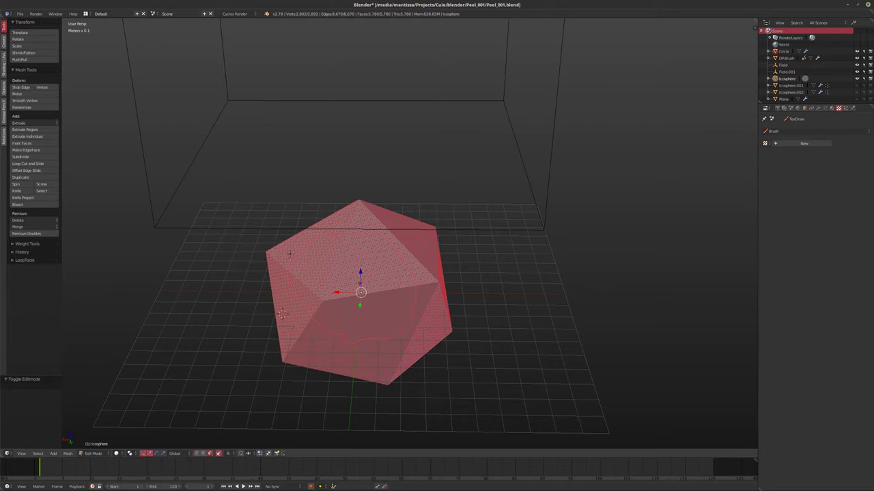
{"action": "left_click", "coordinate": [30, 198]}
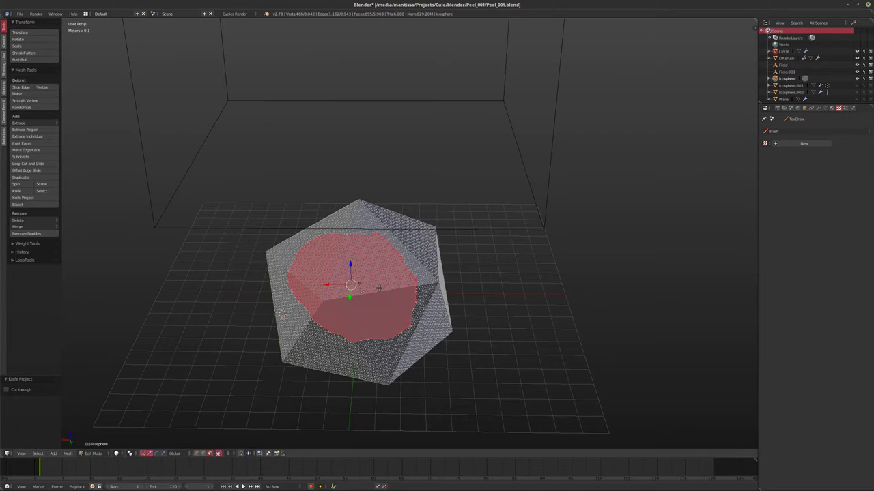
- Separate the selected cut-out region from the icosphere as its own object and return to Object Mode
{"action": "middle_click_drag", "start_coordinate": [379, 288], "coordinate": [413, 254]}
{"action": "scroll", "coordinate": [368, 263], "scroll_direction": "up", "scroll_amount": 2}
{"action": "key", "text": "l"}
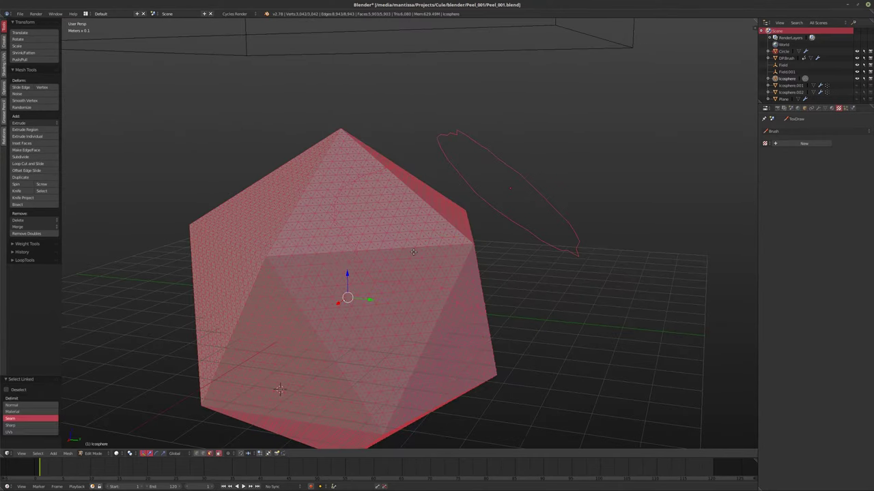
{"action": "key", "text": "ctrl+z"}
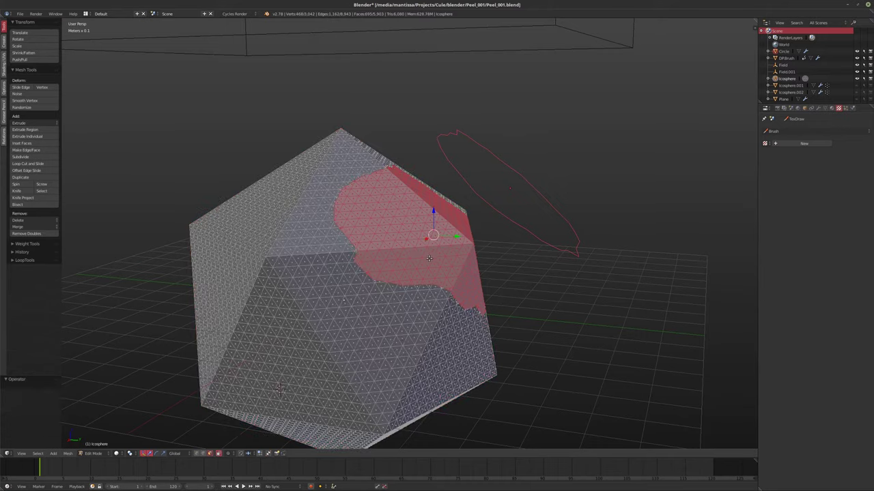
{"action": "middle_click_drag", "start_coordinate": [416, 254], "coordinate": [419, 264]}
{"action": "key", "text": "p"}
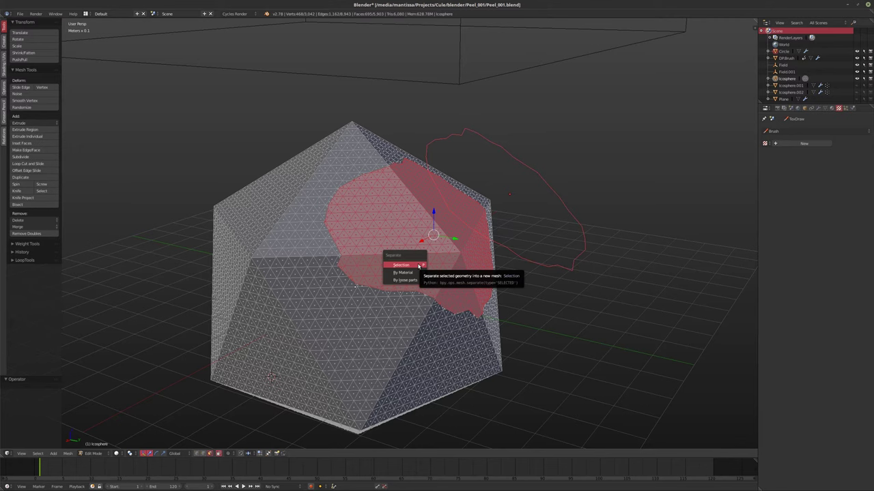
{"action": "left_click", "coordinate": [402, 265]}
{"action": "middle_click_drag", "start_coordinate": [418, 266], "coordinate": [466, 266]}
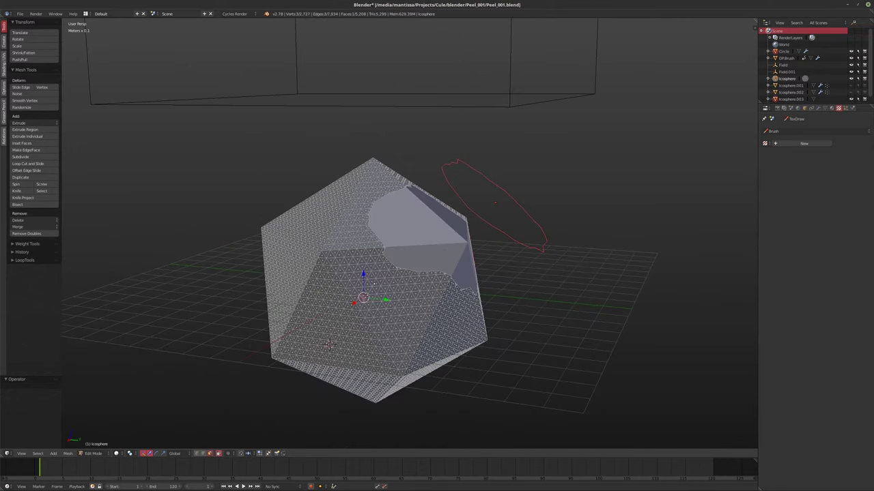
{"action": "middle_click_drag", "start_coordinate": [365, 296], "coordinate": [395, 305]}
{"action": "key", "text": "Tab"}
- Move the circle above the icosphere's top and rotate it about 104°
{"action": "right_click", "coordinate": [384, 302]}
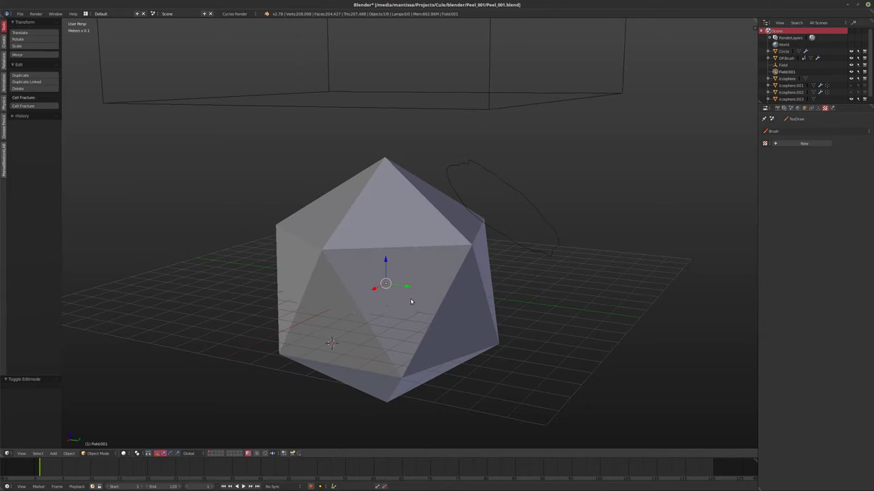
{"action": "right_click", "coordinate": [525, 246]}
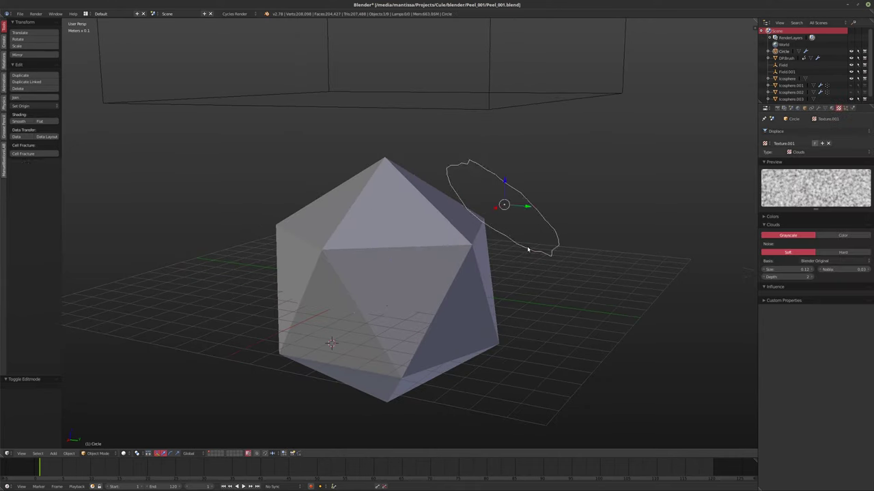
{"action": "middle_click_drag", "start_coordinate": [525, 247], "coordinate": [511, 274]}
{"action": "key", "text": "g"}
{"action": "left_click", "coordinate": [379, 97]}
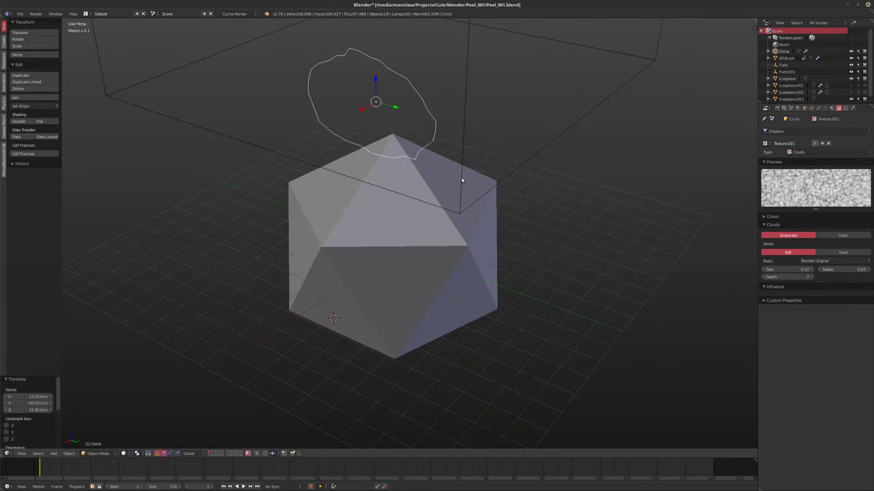
{"action": "middle_click_drag", "start_coordinate": [462, 179], "coordinate": [472, 171]}
{"action": "key", "text": "r"}
{"action": "left_click", "coordinate": [277, 150]}
- Project the circle's outline from above as a knife cut into the remaining icosphere mesh
{"action": "middle_click_drag", "start_coordinate": [277, 150], "coordinate": [434, 252]}
{"action": "right_click", "coordinate": [435, 243]}
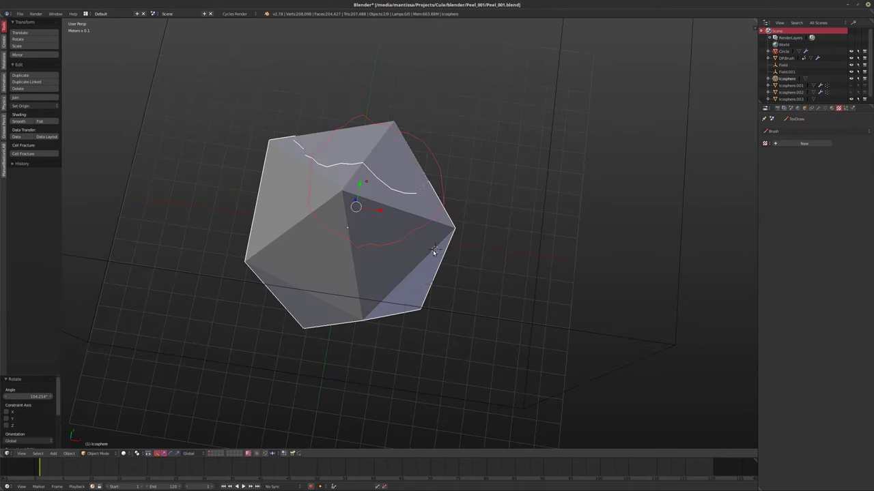
{"action": "key", "text": "Tab"}
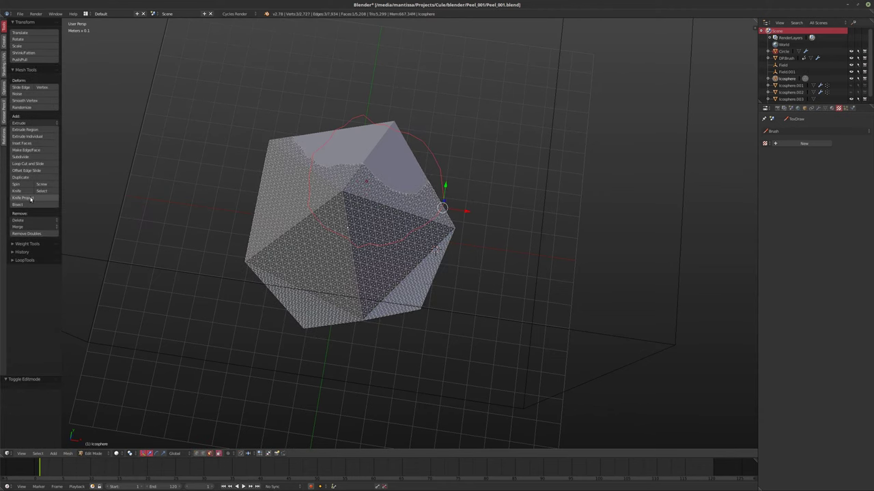
{"action": "left_click", "coordinate": [30, 199]}
- Separate the second cut region into its own object and leave the icosphere's mesh editing
{"action": "middle_click_drag", "start_coordinate": [259, 205], "coordinate": [338, 209]}
{"action": "key", "text": "p"}
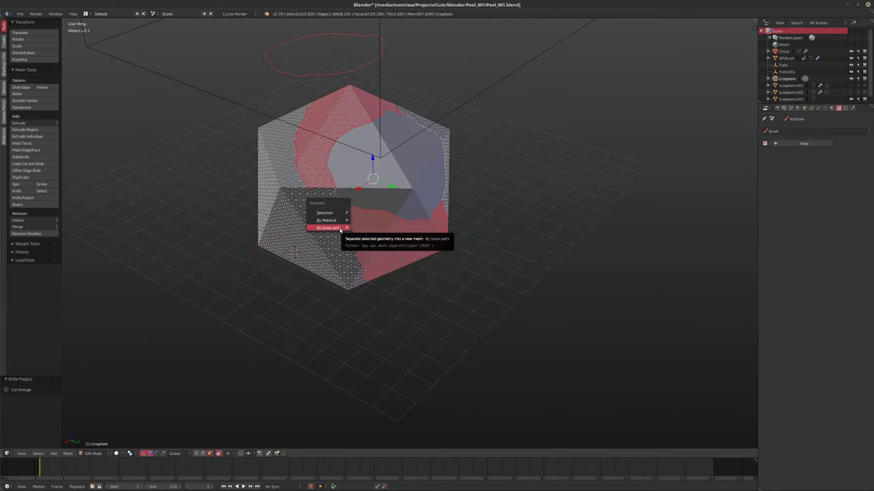
{"action": "left_click", "coordinate": [340, 230]}
{"action": "middle_click_drag", "start_coordinate": [378, 233], "coordinate": [478, 246]}
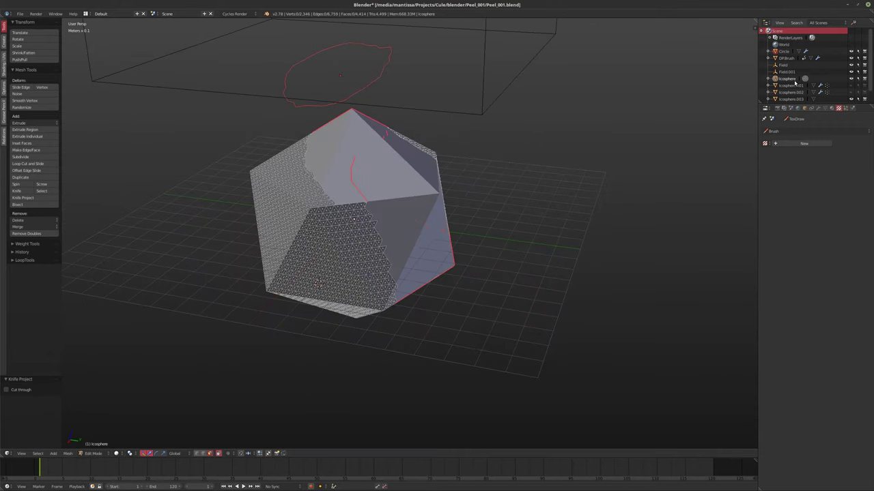
{"action": "key", "text": "Tab"}
- Select the circle and all the icosphere pieces and move them to the second layer
{"action": "middle_click_drag", "start_coordinate": [494, 161], "coordinate": [430, 161]}
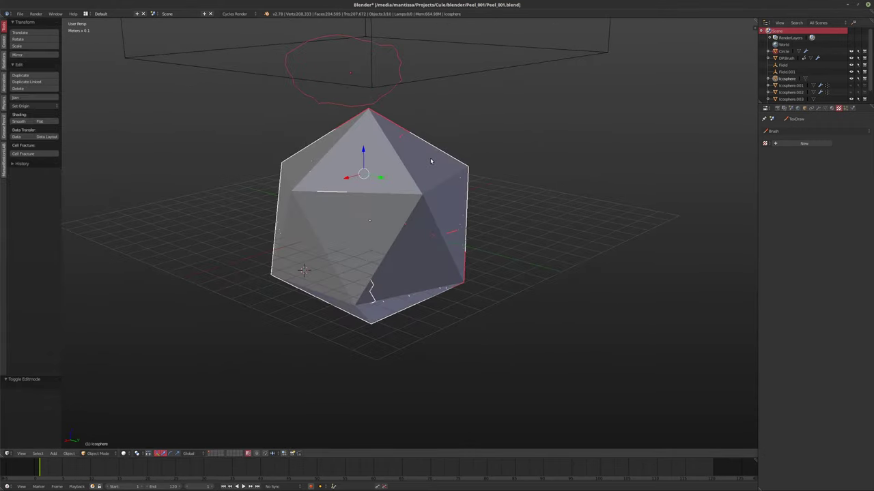
{"action": "right_click", "coordinate": [420, 196], "text": "shift"}
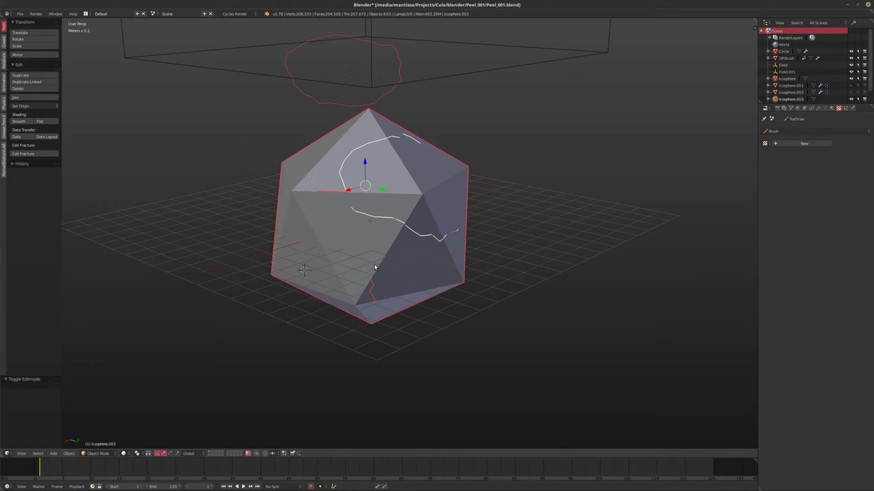
{"action": "right_click", "coordinate": [375, 267], "text": "shift"}
{"action": "middle_click_drag", "start_coordinate": [375, 267], "coordinate": [328, 245]}
{"action": "key", "text": "Escape"}
{"action": "key", "text": "m"}
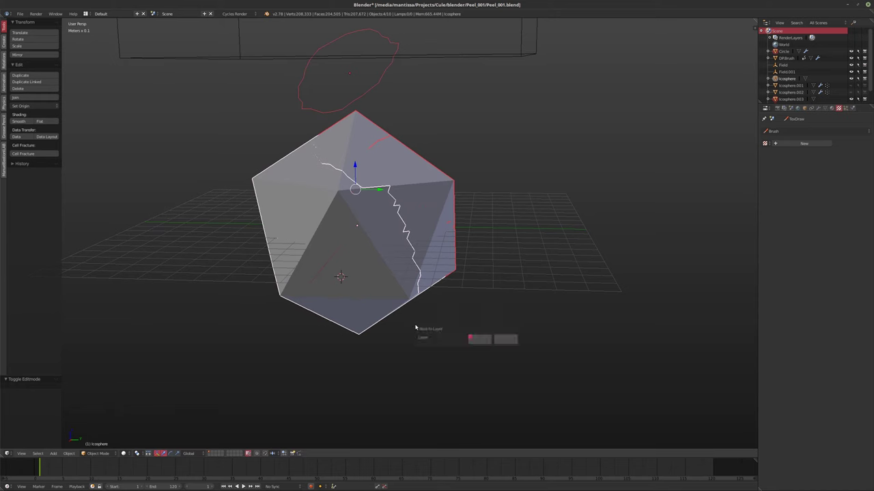
{"action": "left_click", "coordinate": [477, 339]}
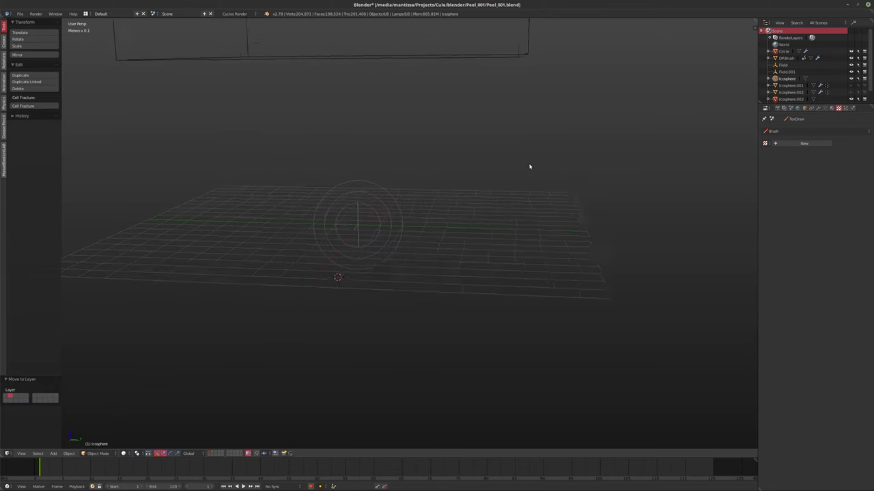
- Limit the Outliner to Visible Layers and show only the second layer
{"action": "middle_click_drag", "start_coordinate": [530, 166], "coordinate": [532, 205]}
{"action": "left_click", "coordinate": [828, 23]}
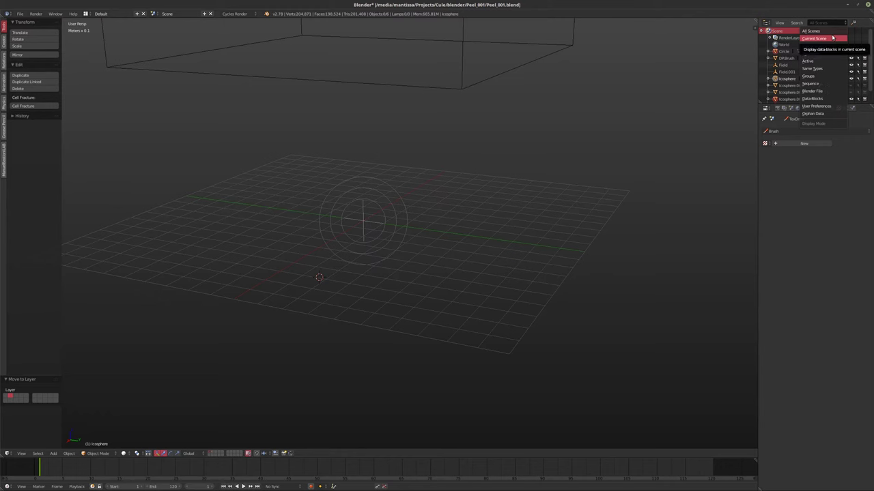
{"action": "left_click", "coordinate": [833, 45]}
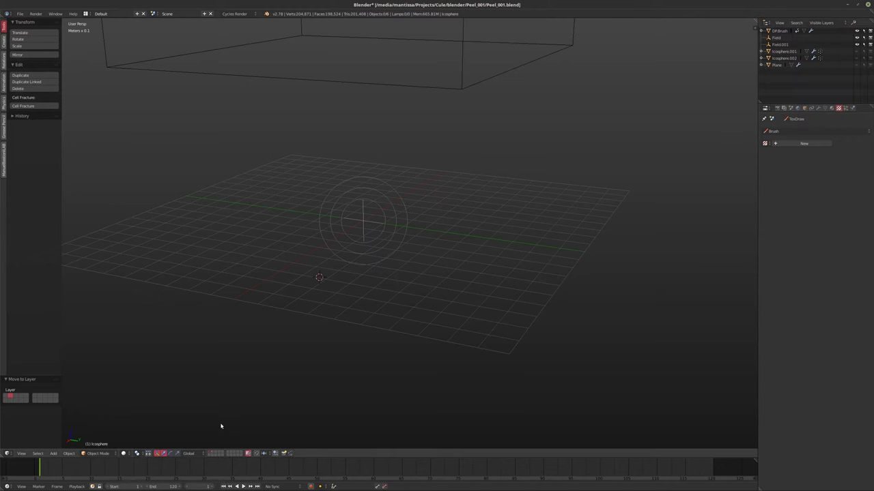
{"action": "left_click", "coordinate": [214, 454]}
- Split the second cut-out piece into separate objects by loose parts
{"action": "middle_click_drag", "start_coordinate": [437, 245], "coordinate": [345, 171]}
{"action": "right_click", "coordinate": [425, 222]}
{"action": "key", "text": "Tab"}
{"action": "key", "text": "a"}
{"action": "middle_click_drag", "start_coordinate": [480, 276], "coordinate": [473, 220]}
{"action": "key", "text": "p"}
{"action": "left_click", "coordinate": [444, 292]}
{"action": "key", "text": "Tab"}
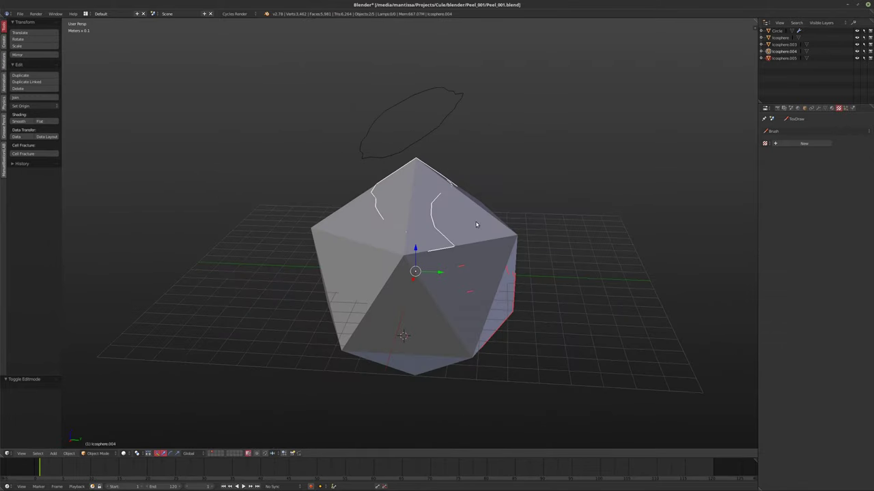
- Move the circle down to the icosphere's lower side and rotate it to face the uncut faces there
{"action": "right_click", "coordinate": [510, 254]}
{"action": "middle_click_drag", "start_coordinate": [511, 254], "coordinate": [417, 265]}
{"action": "right_click", "coordinate": [432, 269]}
{"action": "right_click", "coordinate": [385, 97]}
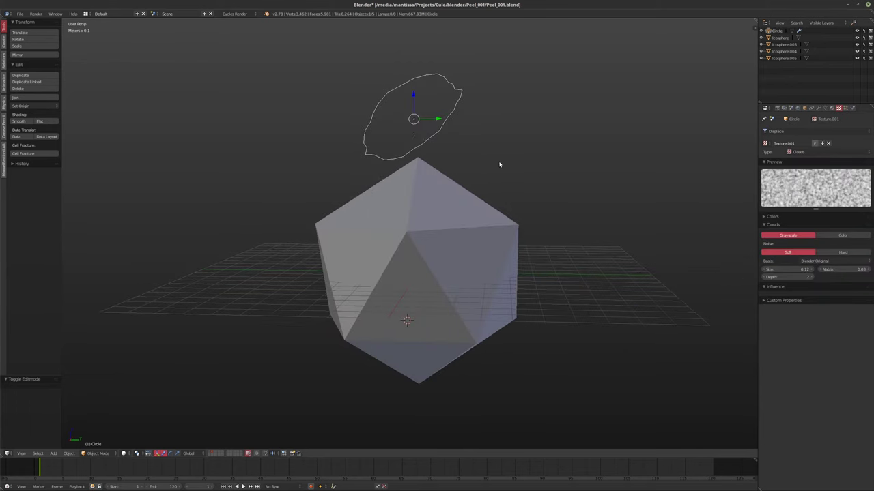
{"action": "middle_click_drag", "start_coordinate": [499, 164], "coordinate": [479, 112]}
{"action": "key", "text": "g"}
{"action": "left_click", "coordinate": [450, 337]}
{"action": "middle_click_drag", "start_coordinate": [450, 336], "coordinate": [406, 316]}
{"action": "key", "text": "r"}
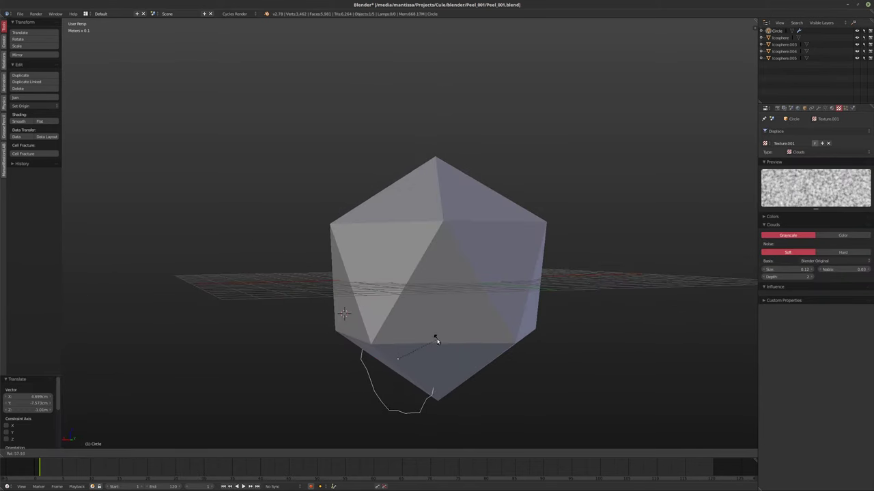
{"action": "left_click", "coordinate": [347, 308]}
{"action": "key", "text": "g"}
{"action": "left_click", "coordinate": [362, 312]}
- Cut the circle's outline into the lower faces of the main icosphere piece with Knife Project
{"action": "mouse_move", "coordinate": [363, 312]}
{"action": "middle_mouse_down"}
{"action": "mouse_move", "coordinate": [468, 308]}
{"action": "mouse_move", "coordinate": [370, 289]}
{"action": "mouse_move", "coordinate": [318, 293]}
{"action": "mouse_move", "coordinate": [332, 287]}
{"action": "mouse_move", "coordinate": [315, 299]}
{"action": "middle_mouse_up"}
{"action": "right_click", "coordinate": [318, 293]}
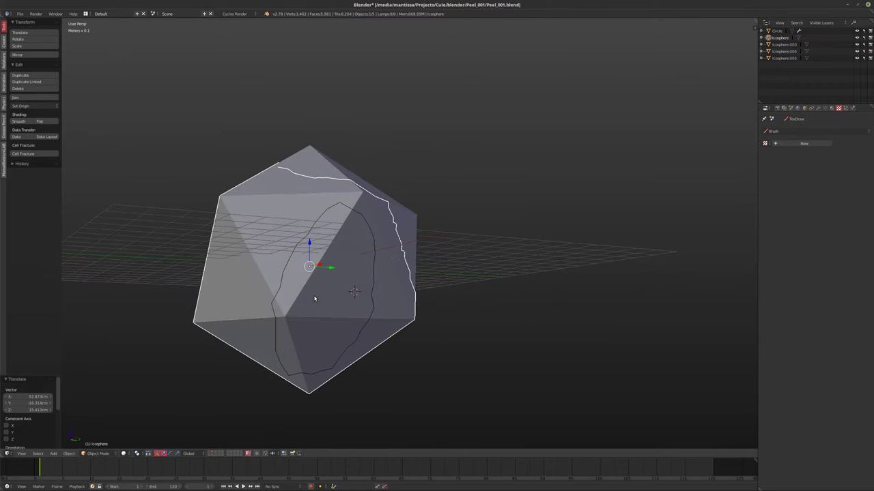
{"action": "right_click", "coordinate": [352, 295], "text": "shift"}
{"action": "key", "text": "Tab"}
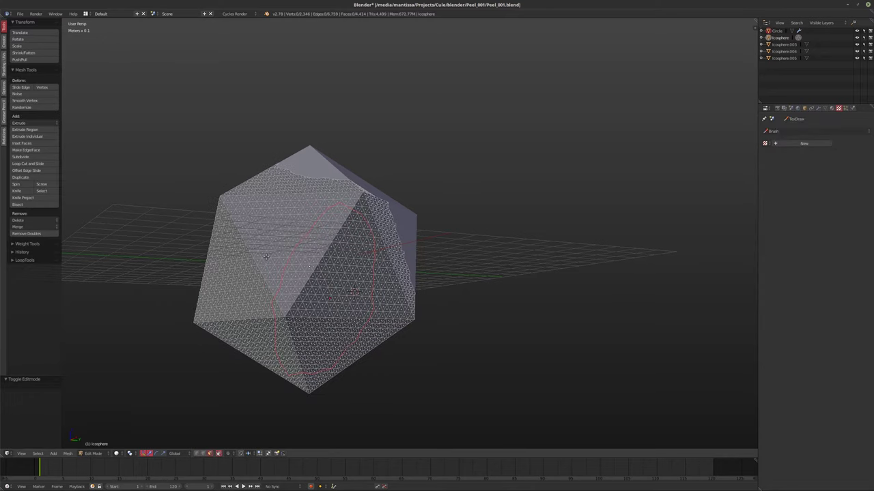
{"action": "left_click", "coordinate": [34, 198]}
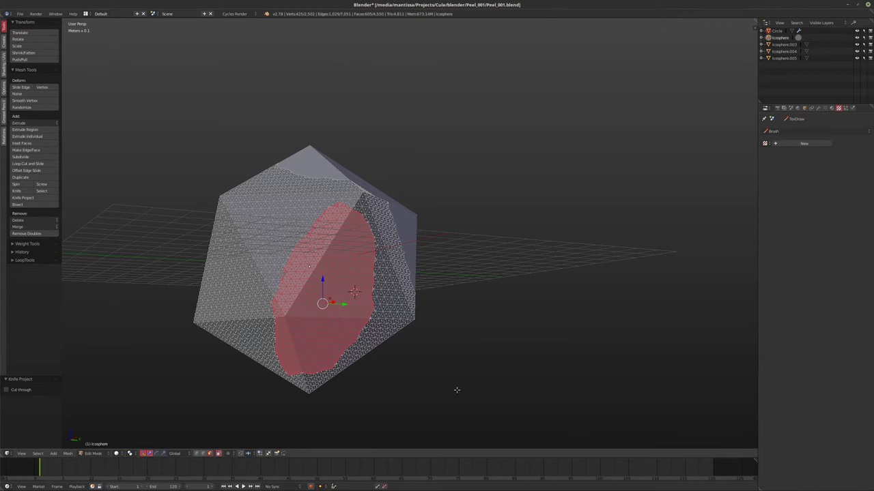
- Select the oval region just cut from the lower faces and separate it into its own object
{"action": "middle_click_drag", "start_coordinate": [482, 333], "coordinate": [450, 350]}
{"action": "right_click", "coordinate": [353, 244]}
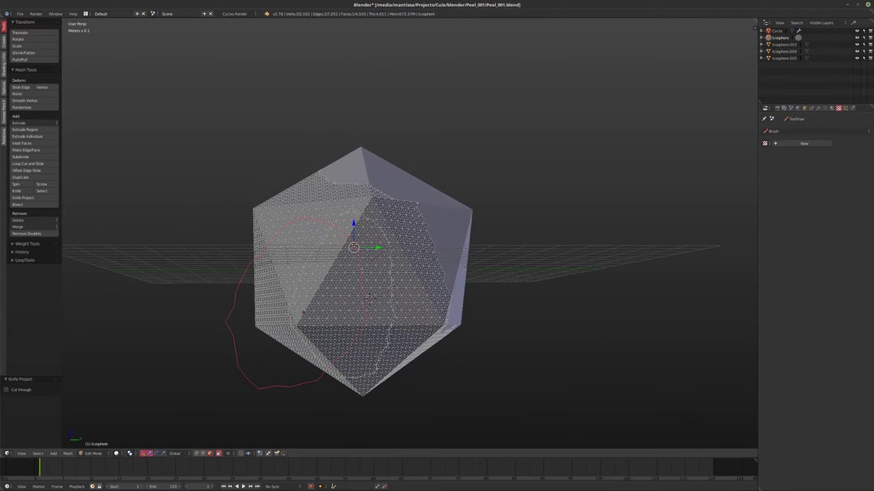
{"action": "key", "text": "l"}
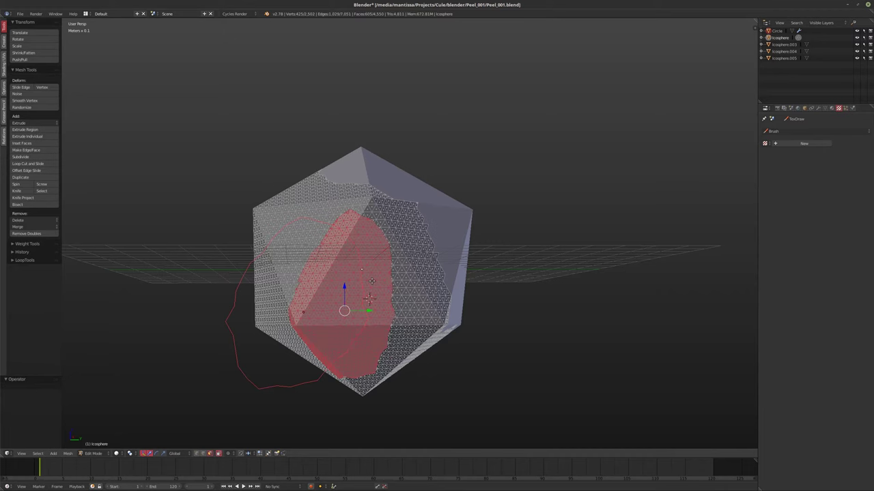
{"action": "key", "text": "p"}
{"action": "left_click", "coordinate": [359, 285]}
{"action": "middle_click_drag", "start_coordinate": [360, 286], "coordinate": [351, 301]}
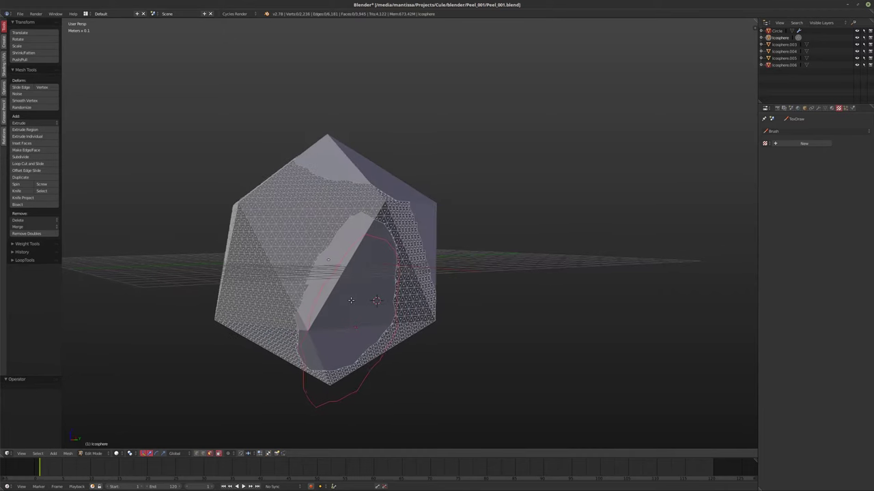
{"action": "key", "text": "Tab"}
- Move the circle across to the neighbouring faces beside the lower cut-out and rotate it about 96°
{"action": "right_click", "coordinate": [396, 253]}
{"action": "middle_click_drag", "start_coordinate": [396, 252], "coordinate": [412, 292]}
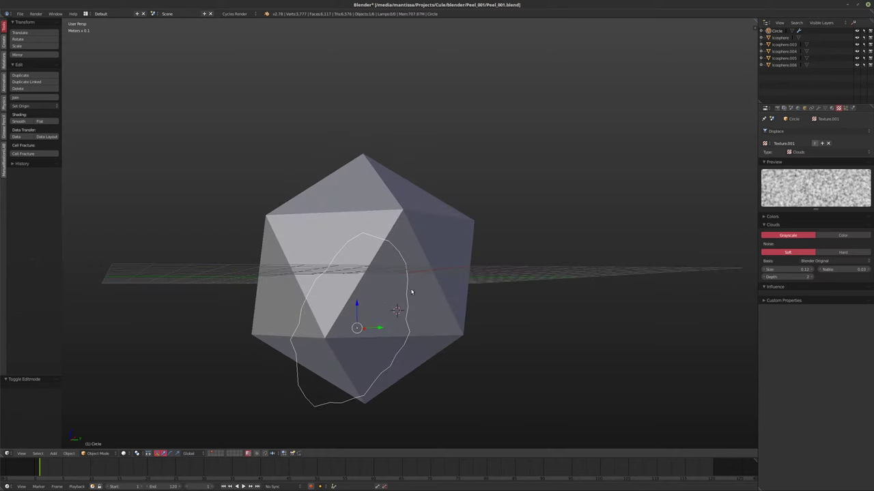
{"action": "key", "text": "g"}
{"action": "left_click", "coordinate": [454, 265]}
{"action": "middle_click_drag", "start_coordinate": [455, 265], "coordinate": [517, 300]}
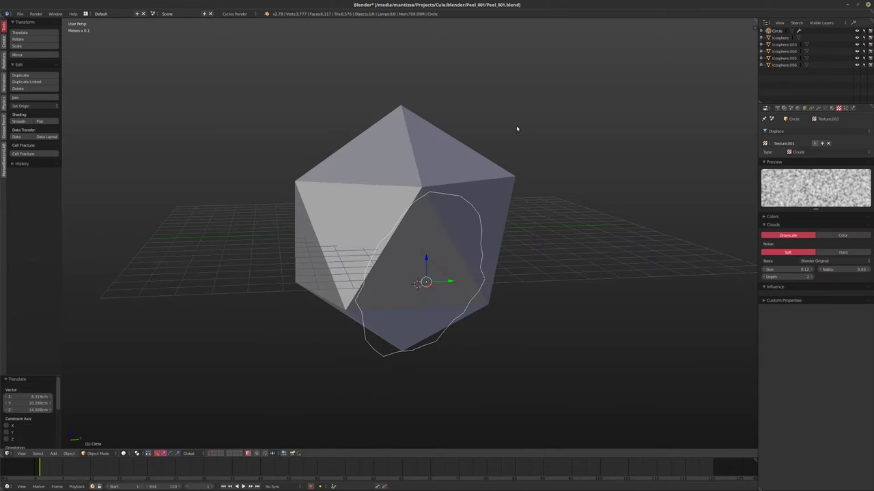
{"action": "key", "text": "r"}
{"action": "left_click", "coordinate": [587, 382]}
- Knife-project the circle's outline into the main icosphere piece and separate the cut region into its own object
{"action": "middle_click_drag", "start_coordinate": [587, 382], "coordinate": [412, 273]}
{"action": "right_click", "coordinate": [412, 273]}
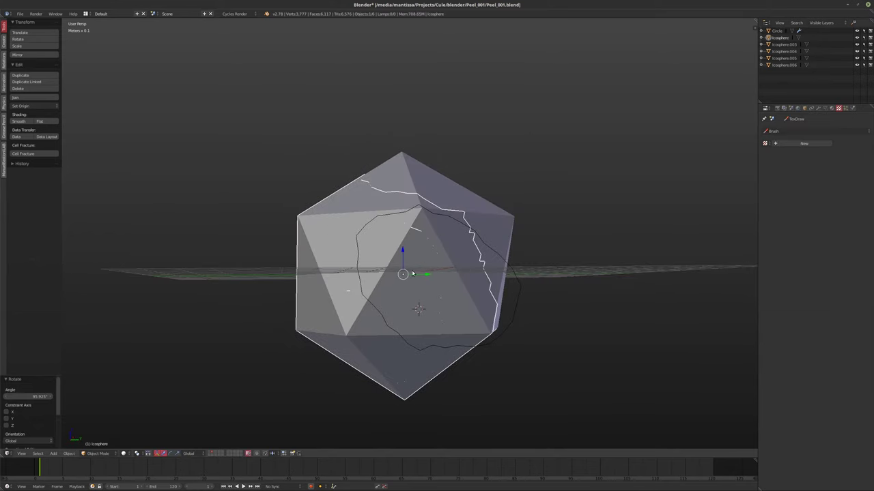
{"action": "right_click", "coordinate": [435, 247]}
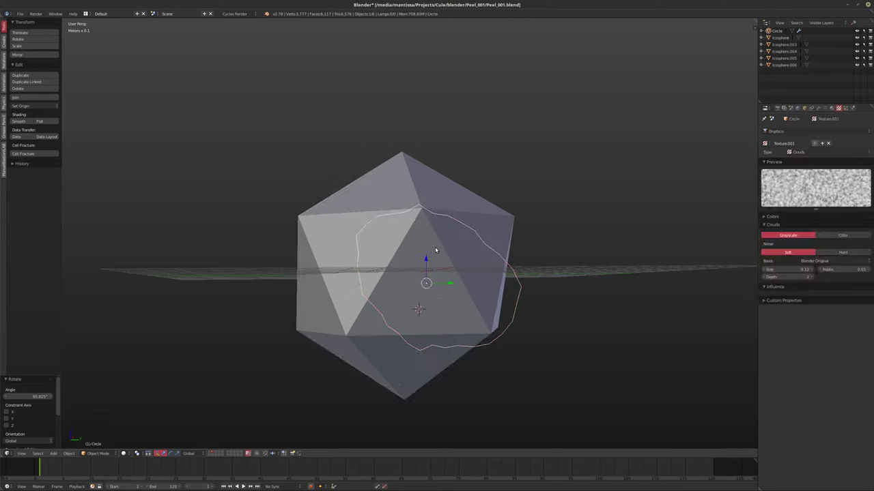
{"action": "right_click", "coordinate": [434, 247]}
{"action": "key", "text": "Tab"}
{"action": "middle_click_drag", "start_coordinate": [435, 246], "coordinate": [462, 262]}
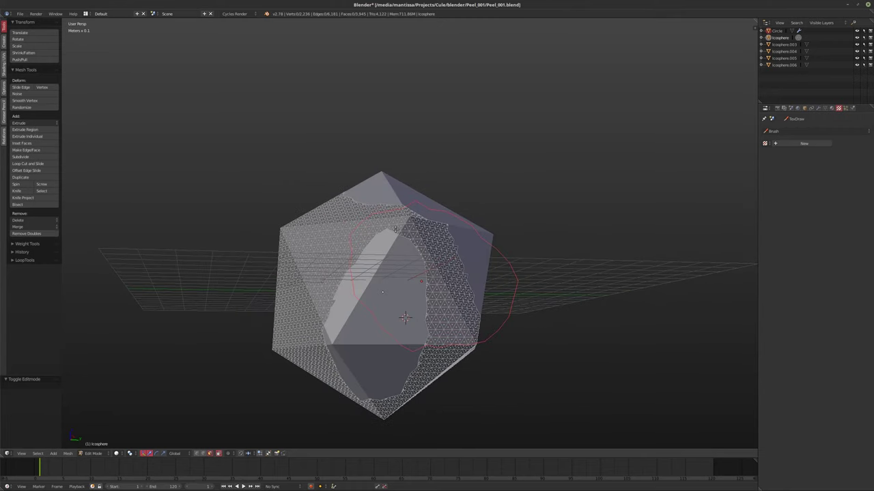
{"action": "left_click", "coordinate": [28, 200]}
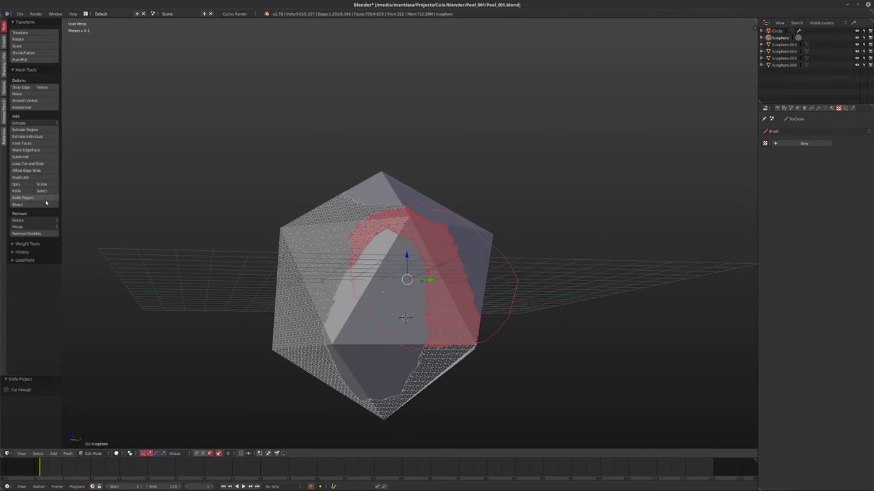
{"action": "middle_click_drag", "start_coordinate": [450, 223], "coordinate": [460, 227]}
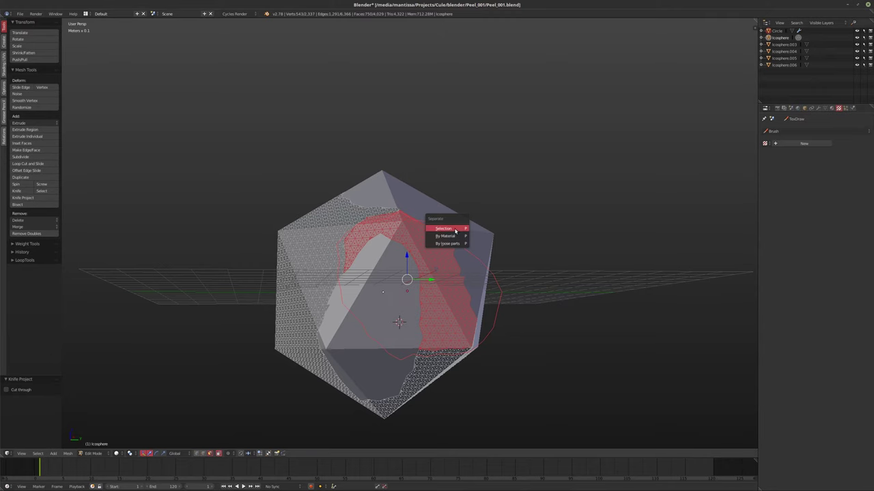
- Project the circle's outline onto the remaining main piece again from another angle and separate the selected faces into their own object
{"action": "middle_click_drag", "start_coordinate": [417, 240], "coordinate": [383, 228]}
{"action": "left_click", "coordinate": [31, 199]}
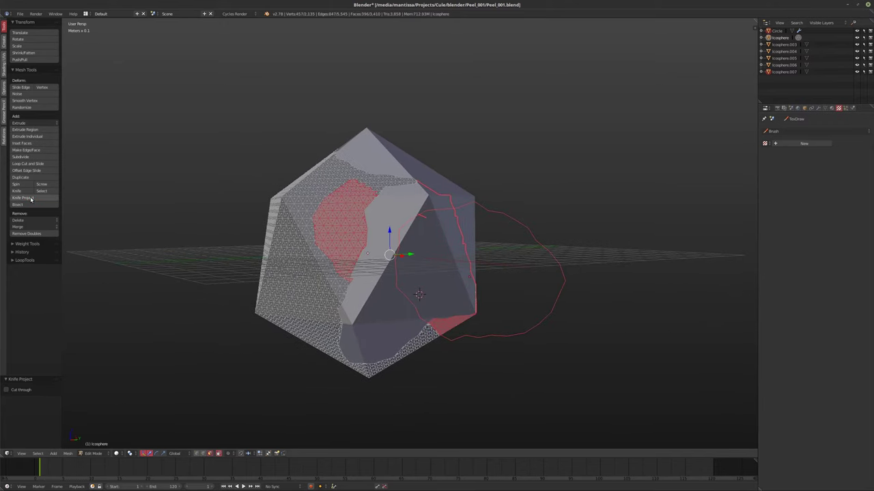
{"action": "middle_click_drag", "start_coordinate": [293, 267], "coordinate": [311, 287]}
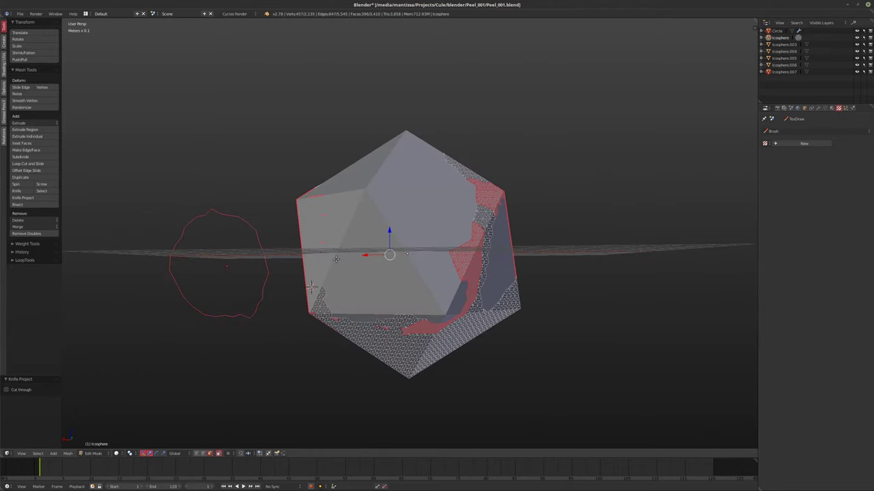
{"action": "key", "text": "p"}
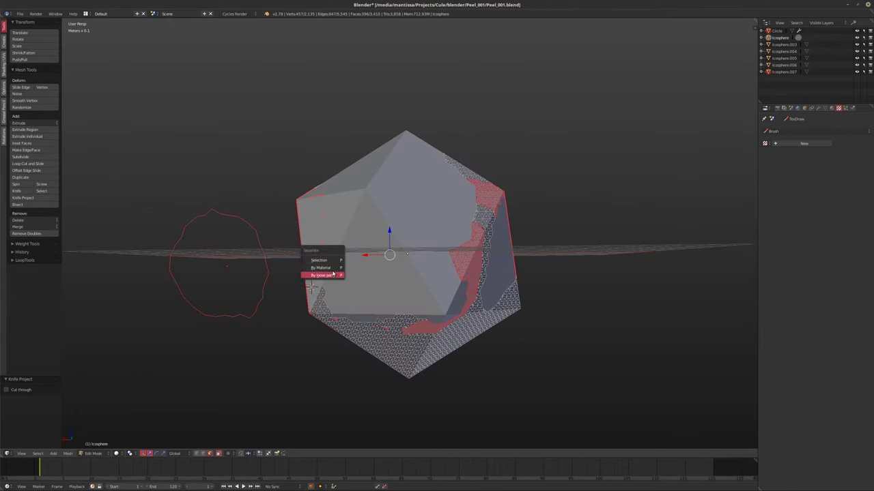
{"action": "left_click", "coordinate": [327, 261]}
{"action": "middle_click_drag", "start_coordinate": [327, 259], "coordinate": [386, 255]}
{"action": "key", "text": "Tab"}
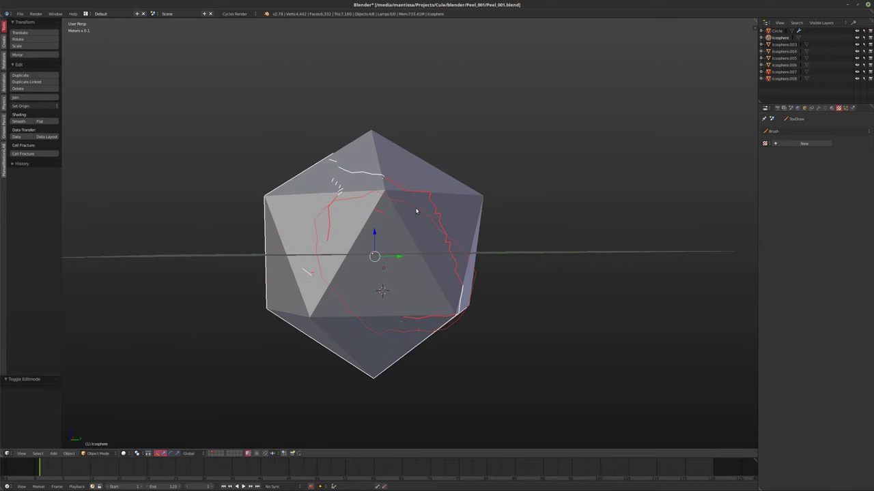
- Select the circle and move it over to the adjacent icosphere faces beside the latest cuts
{"action": "right_click", "coordinate": [416, 211]}
{"action": "middle_click_drag", "start_coordinate": [416, 211], "coordinate": [377, 230]}
{"action": "key", "text": "g"}
{"action": "left_click", "coordinate": [353, 235]}
{"action": "key", "text": "g"}
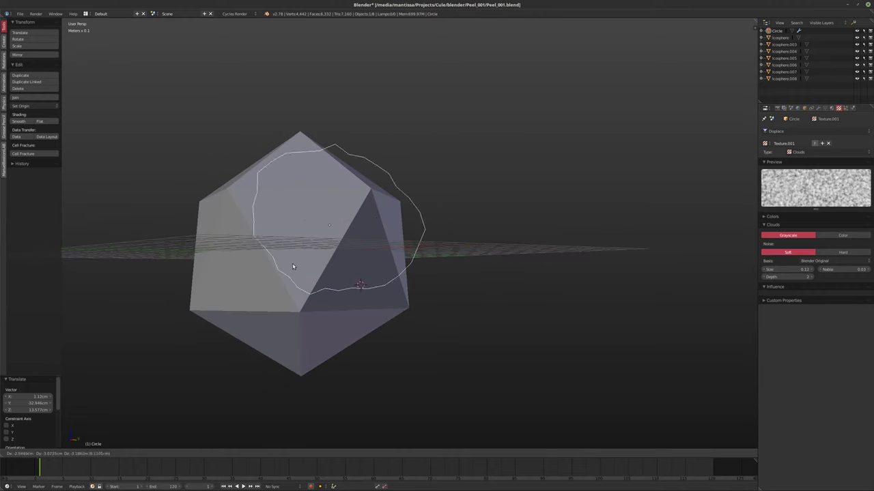
{"action": "left_click", "coordinate": [261, 263]}
- Examine the extents of the separated icosphere pieces by selecting them in turn and checking them in wireframe view
{"action": "right_click", "coordinate": [283, 260]}
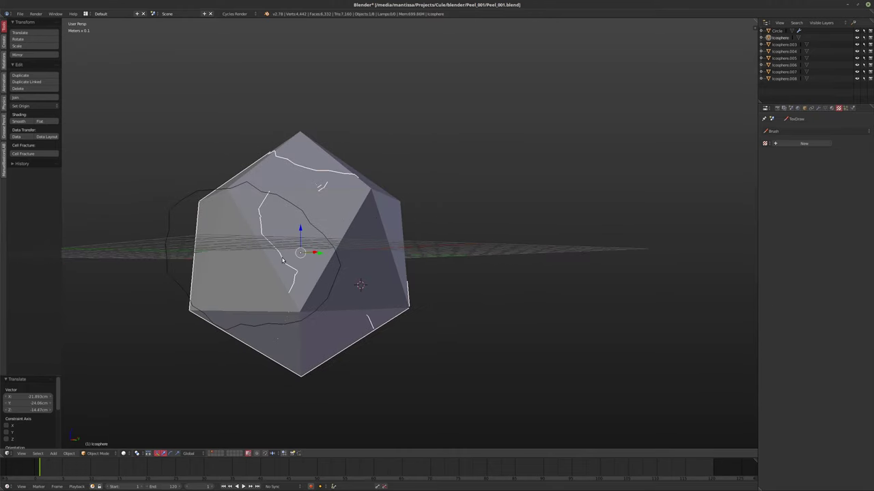
{"action": "middle_click_drag", "start_coordinate": [283, 260], "coordinate": [292, 268]}
{"action": "right_click", "coordinate": [323, 234]}
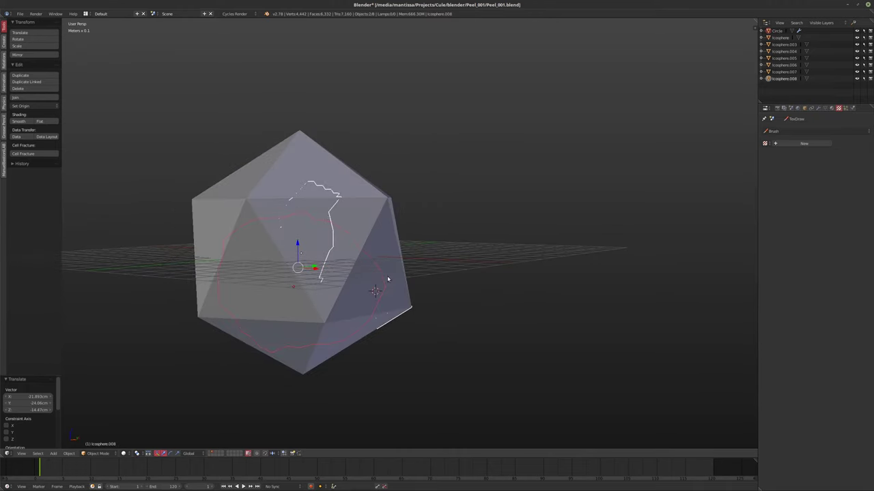
{"action": "middle_click_drag", "start_coordinate": [389, 279], "coordinate": [365, 271]}
{"action": "right_click", "coordinate": [328, 261]}
{"action": "right_click", "coordinate": [369, 250]}
{"action": "key", "text": "z"}
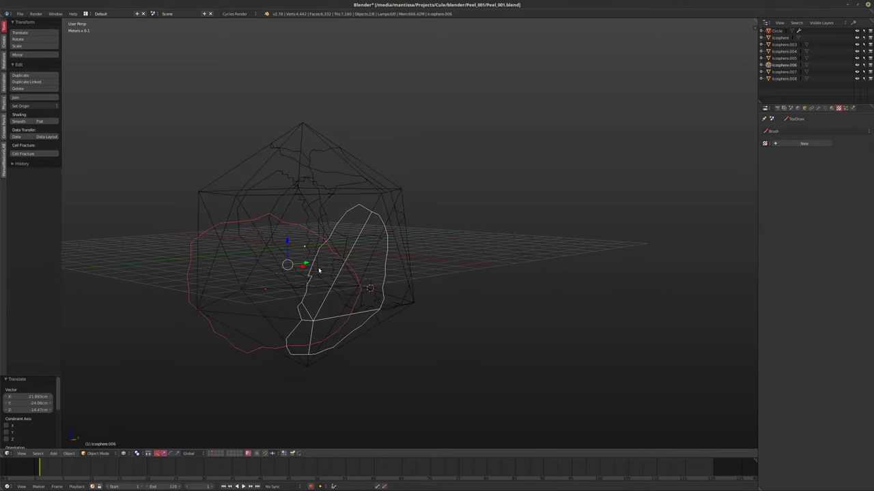
{"action": "key", "text": "z"}
- Select all objects and turn on the Wire display for the active icosphere piece
{"action": "key", "text": "a"}
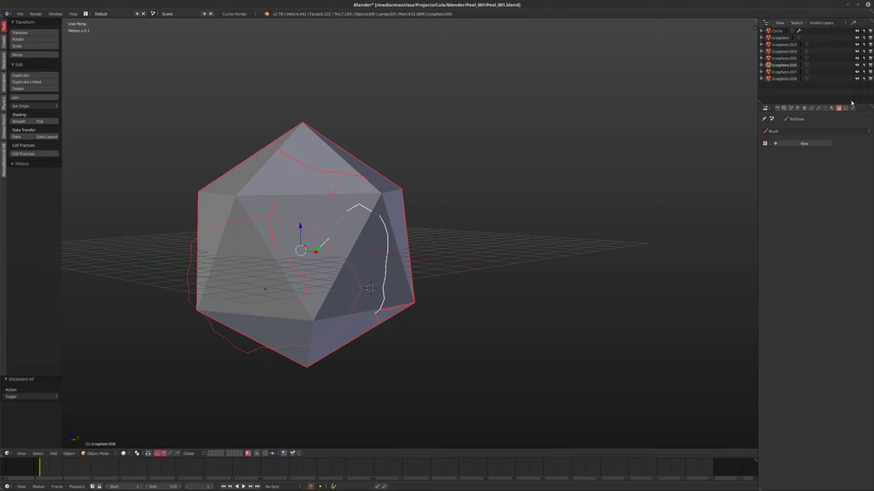
{"action": "left_click", "coordinate": [805, 109]}
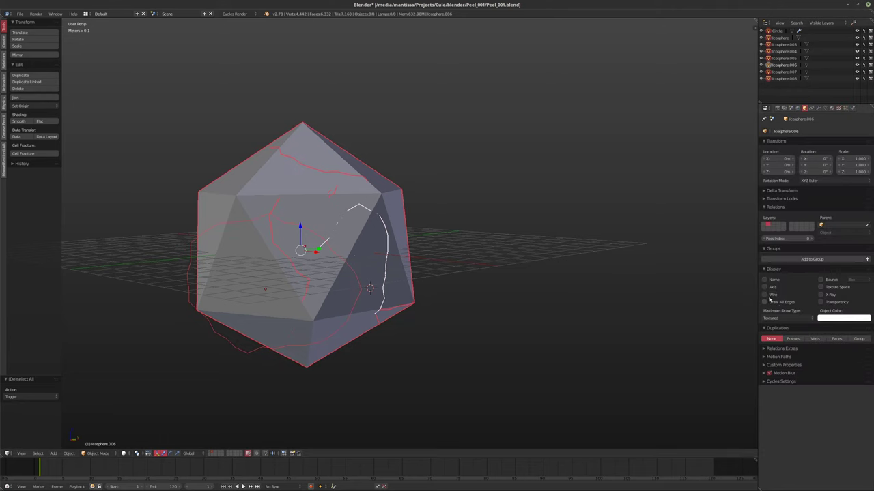
{"action": "left_click", "coordinate": [765, 295]}
{"action": "middle_click_drag", "start_coordinate": [619, 267], "coordinate": [529, 257]}
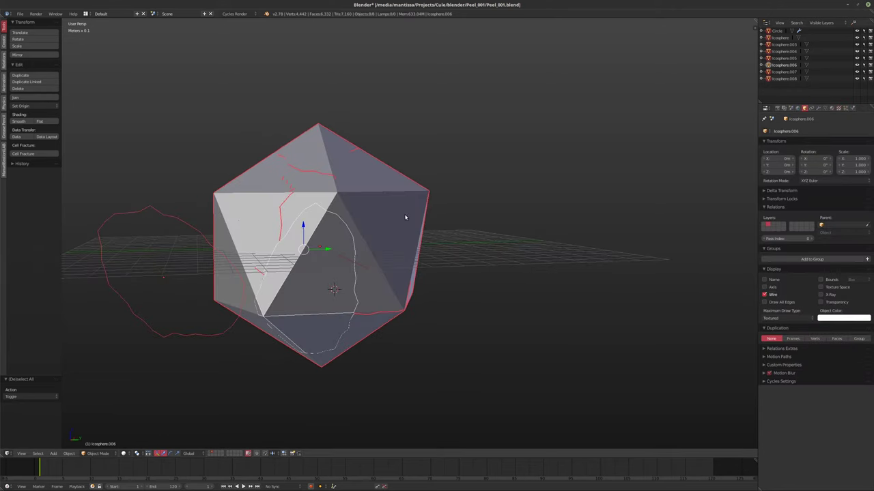
- Select all the icosphere pieces without the circle and join them into one object
{"action": "middle_click_drag", "start_coordinate": [405, 217], "coordinate": [356, 230]}
{"action": "right_click", "coordinate": [317, 228]}
{"action": "middle_click_drag", "start_coordinate": [421, 241], "coordinate": [443, 246]}
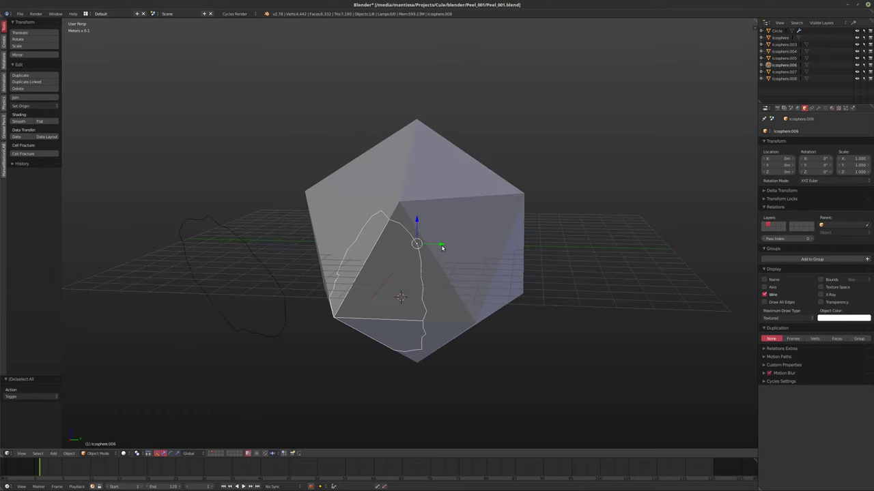
{"action": "right_click", "coordinate": [423, 250]}
{"action": "right_click", "coordinate": [262, 269]}
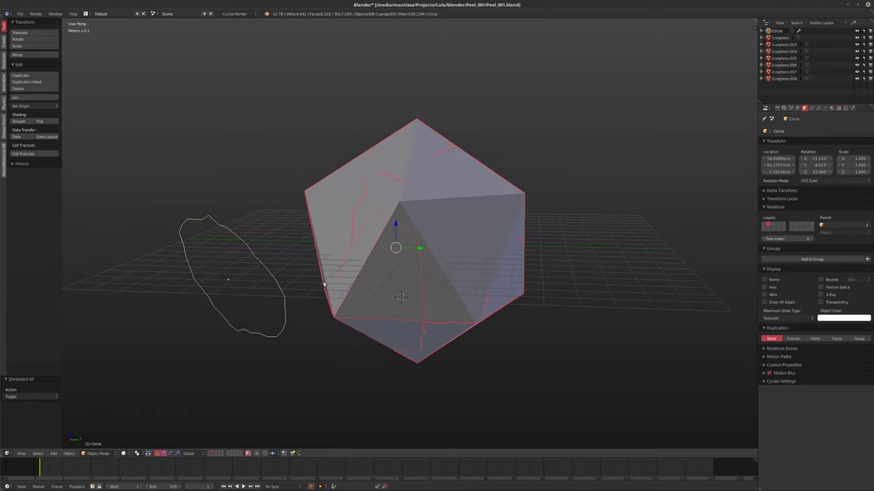
{"action": "right_click", "coordinate": [307, 286]}
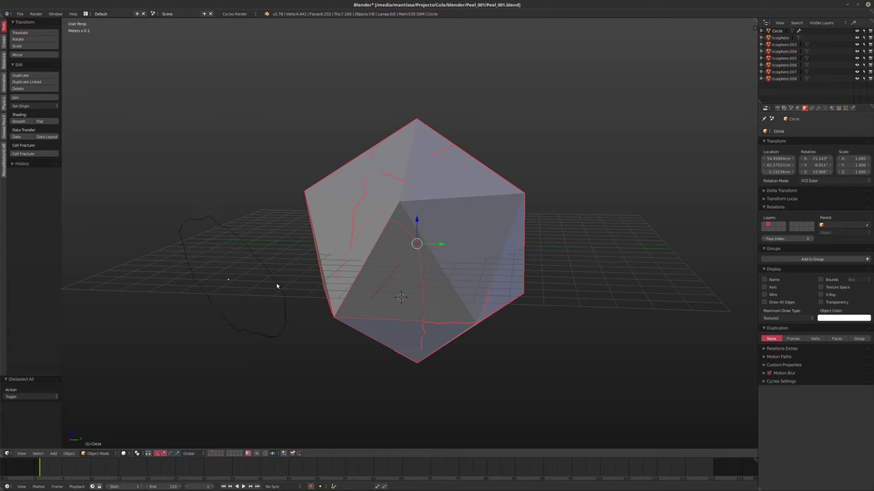
{"action": "right_click", "coordinate": [394, 287]}
{"action": "middle_click_drag", "start_coordinate": [536, 264], "coordinate": [516, 267]}
{"action": "key", "text": "ctrl+j"}
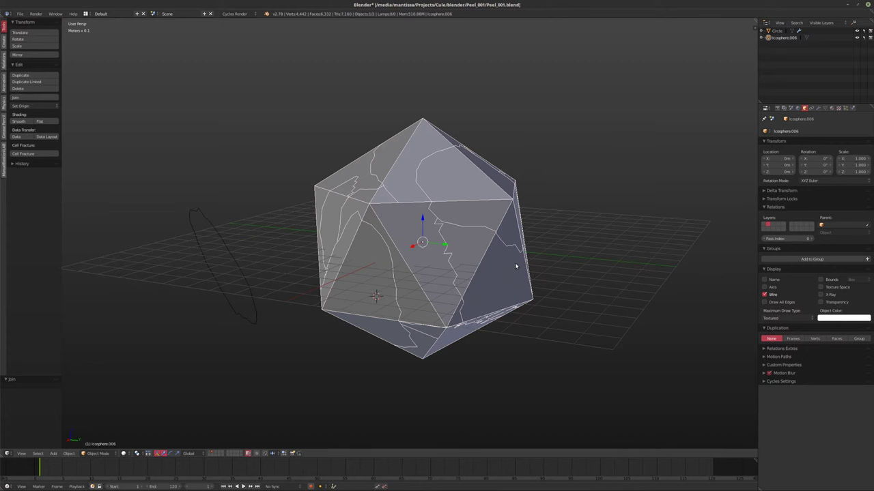
- Turn on Draw All Edges for the joined icosphere to inspect its mesh, and turn it off again
{"action": "left_click", "coordinate": [765, 302]}
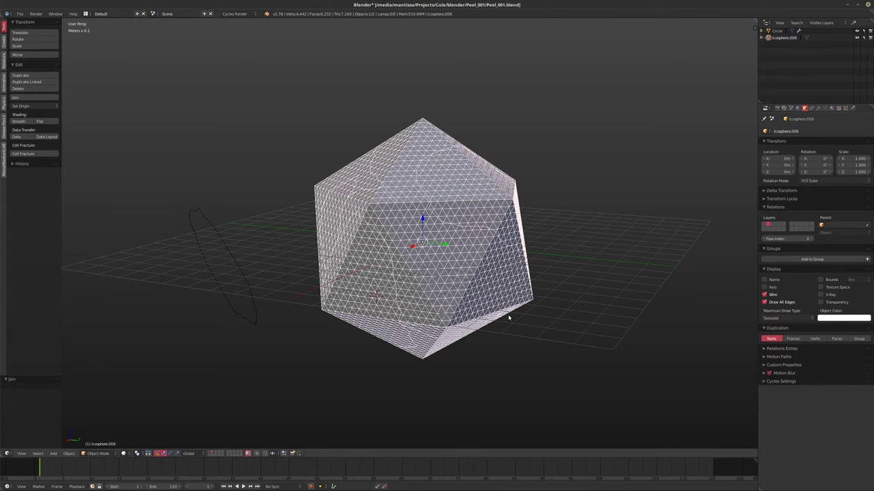
{"action": "left_click", "coordinate": [765, 302]}
{"action": "mouse_move", "coordinate": [539, 307]}
{"action": "middle_mouse_down"}
{"action": "mouse_move", "coordinate": [563, 332]}
{"action": "mouse_move", "coordinate": [578, 317]}
{"action": "mouse_move", "coordinate": [564, 322]}
{"action": "mouse_move", "coordinate": [463, 282]}
{"action": "mouse_move", "coordinate": [483, 256]}
{"action": "mouse_move", "coordinate": [538, 290]}
{"action": "mouse_move", "coordinate": [439, 313]}
{"action": "mouse_move", "coordinate": [508, 303]}
{"action": "mouse_move", "coordinate": [506, 318]}
{"action": "middle_mouse_up"}
- Knife-project the circle's outline into the joined icosphere and separate the mesh by loose parts
{"action": "key", "text": "Tab"}
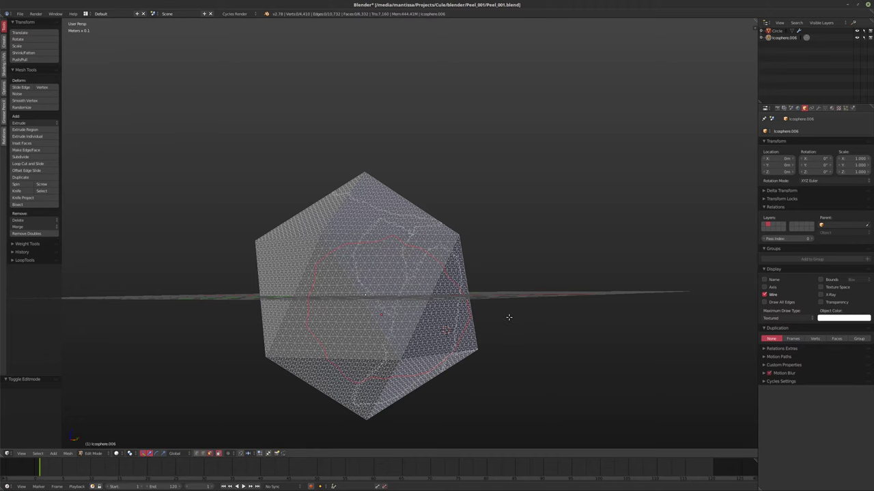
{"action": "left_click", "coordinate": [24, 198]}
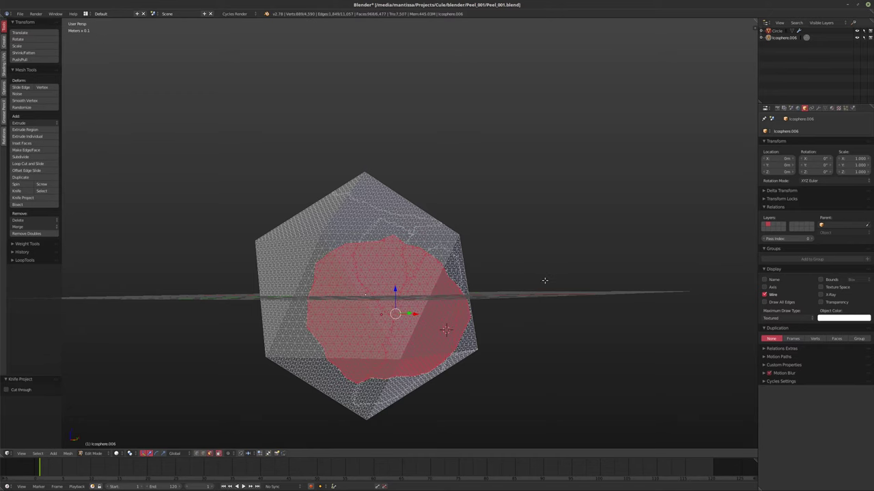
{"action": "key", "text": "p"}
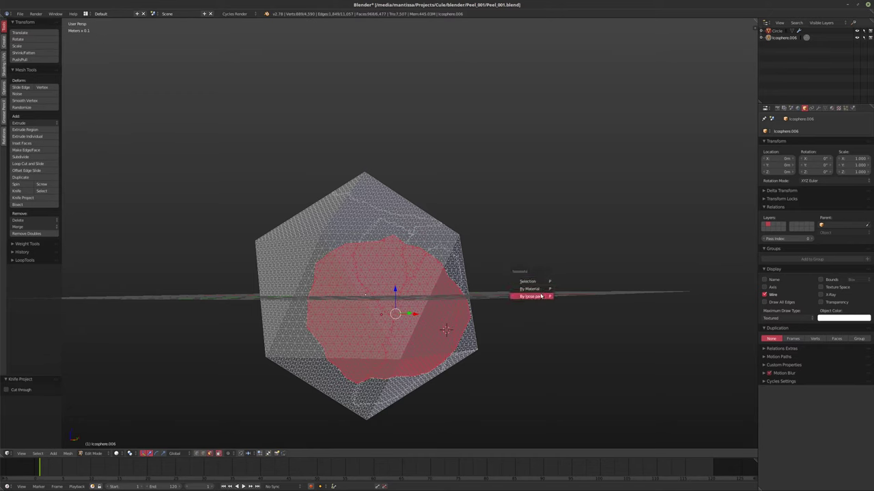
{"action": "left_click", "coordinate": [530, 294]}
{"action": "middle_click_drag", "start_coordinate": [530, 294], "coordinate": [447, 276]}
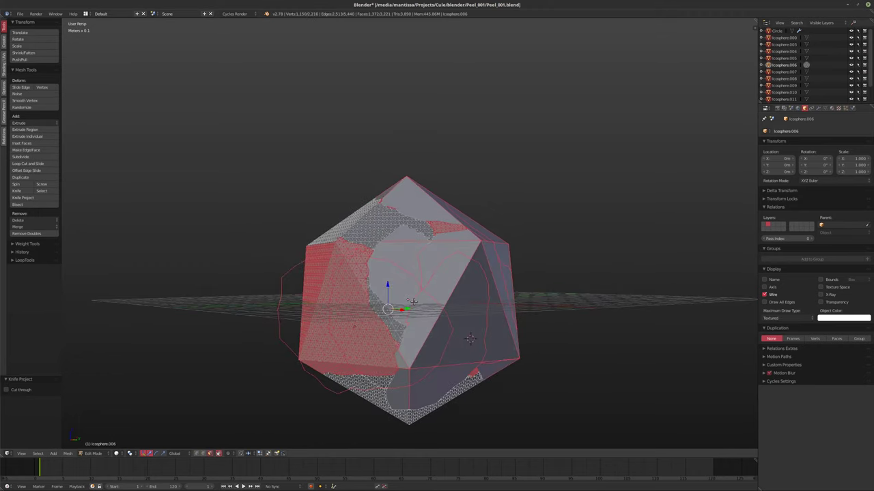
- Separate the parts still left in the edited icosphere piece into their own objects and return to Object Mode
{"action": "key", "text": "x"}
{"action": "left_click", "coordinate": [406, 303]}
{"action": "middle_click_drag", "start_coordinate": [389, 303], "coordinate": [330, 296]}
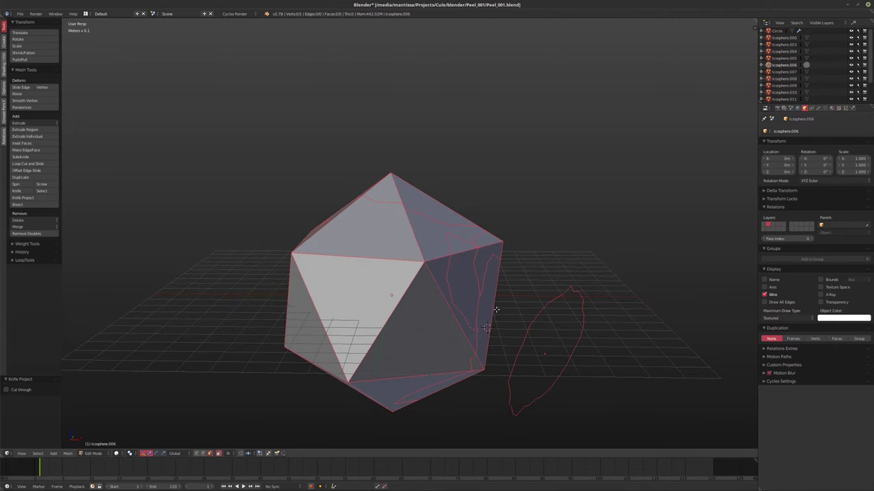
{"action": "key", "text": "Tab"}
{"action": "middle_click_drag", "start_coordinate": [498, 280], "coordinate": [491, 279]}
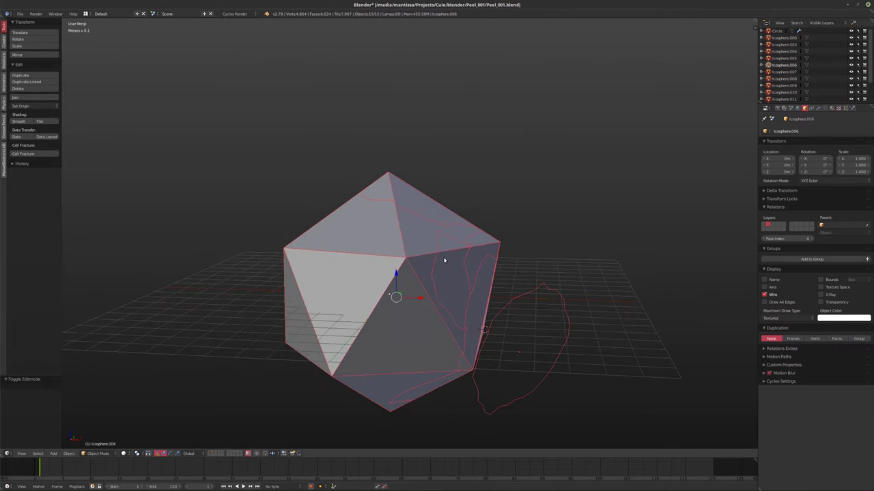
- Select every icosphere part, leave out the circle, and rejoin the parts into the large uncut piece
{"action": "middle_click_drag", "start_coordinate": [444, 260], "coordinate": [416, 246]}
{"action": "key", "text": "a"}
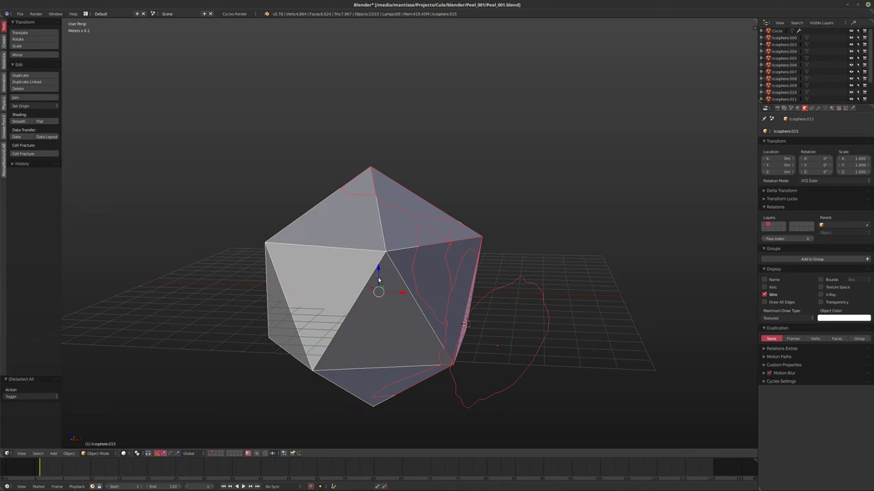
{"action": "key", "text": "ctrl+l"}
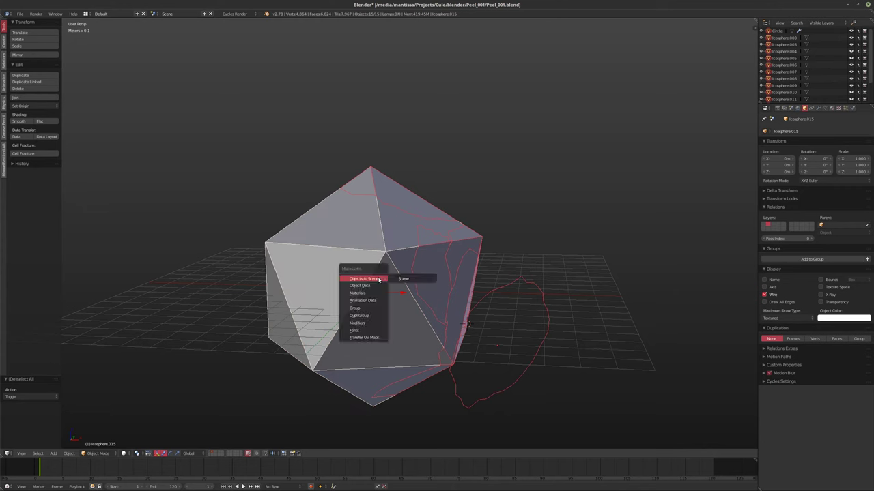
{"action": "right_click", "coordinate": [486, 293], "text": "shift"}
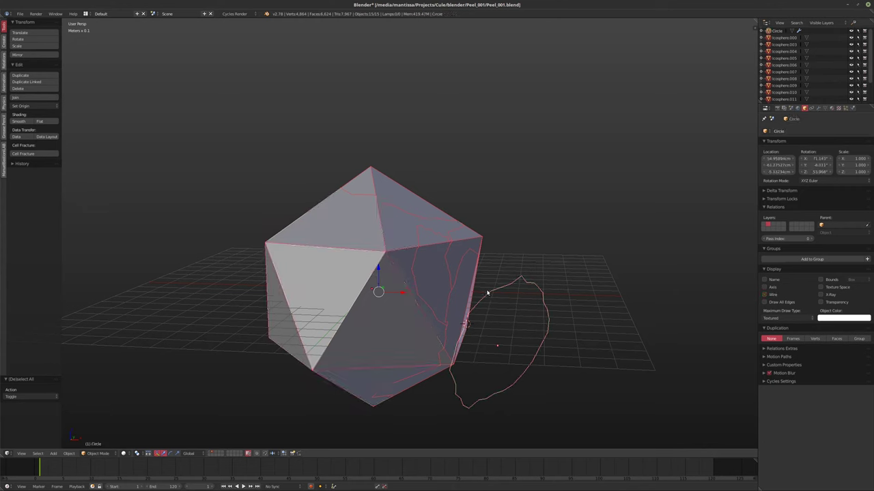
{"action": "key", "text": "Delete"}
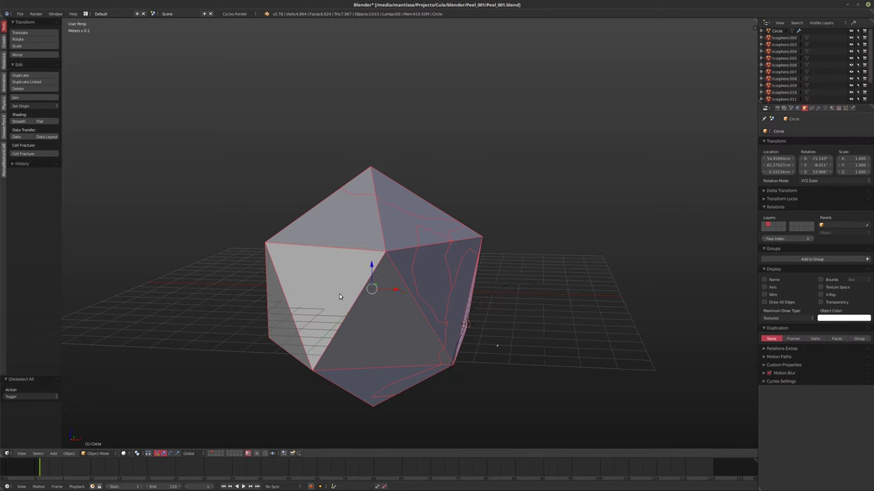
{"action": "right_click", "coordinate": [371, 290]}
{"action": "key", "text": "ctrl+j"}
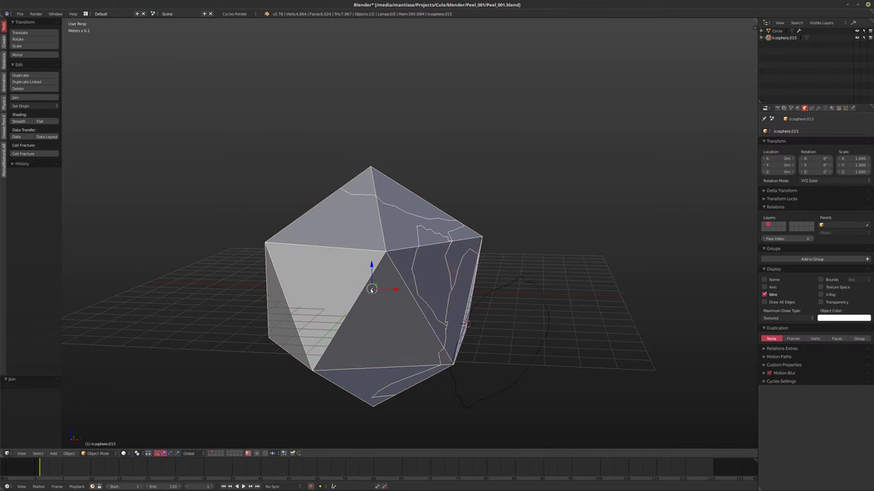
- Move the circle around to the uncut side of the icosphere and rotate it to face the faces there
{"action": "middle_click_drag", "start_coordinate": [434, 319], "coordinate": [572, 302]}
{"action": "right_click", "coordinate": [570, 277]}
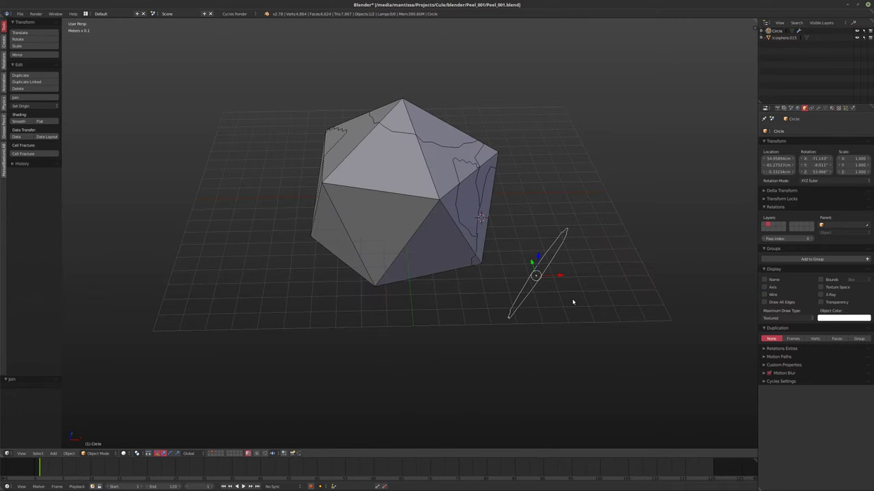
{"action": "key", "text": "g"}
{"action": "left_click", "coordinate": [340, 340]}
{"action": "key", "text": "r"}
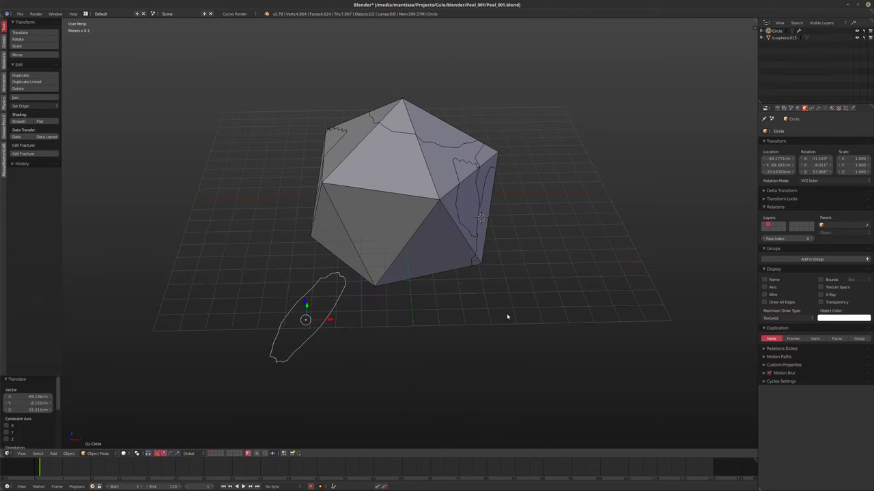
{"action": "left_click", "coordinate": [324, 405]}
{"action": "middle_click_drag", "start_coordinate": [325, 403], "coordinate": [392, 218]}
{"action": "key", "text": "r"}
{"action": "left_click", "coordinate": [482, 357]}
{"action": "middle_click_drag", "start_coordinate": [482, 357], "coordinate": [321, 318]}
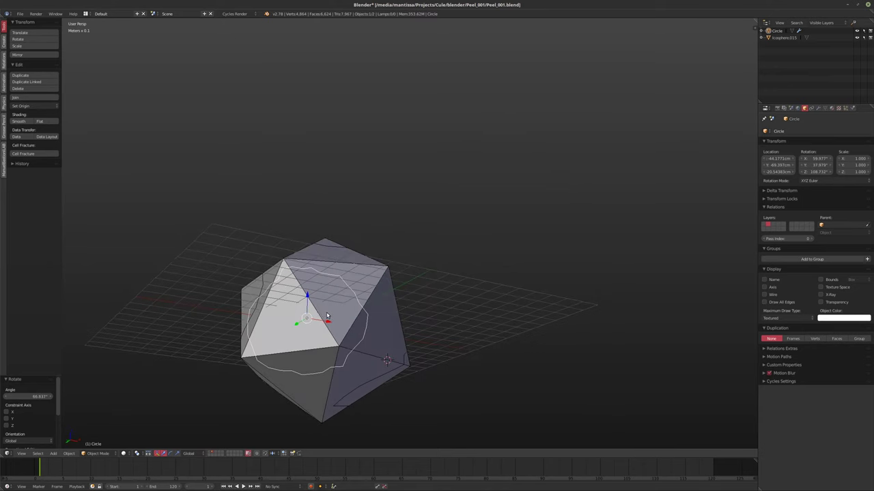
- Knife-project the circle's outline into the uncut side of the joined icosphere
{"action": "right_click", "coordinate": [383, 333]}
{"action": "right_click", "coordinate": [366, 316]}
{"action": "right_click", "coordinate": [400, 324], "text": "shift"}
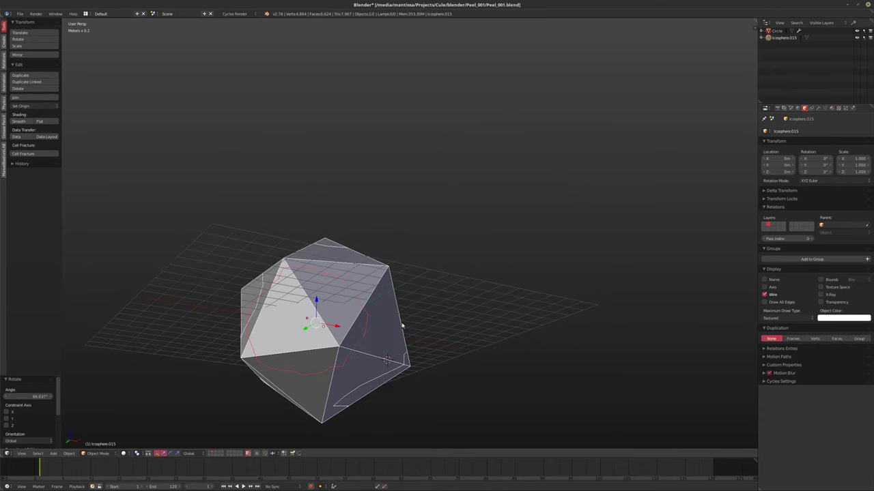
{"action": "mouse_move", "coordinate": [400, 323]}
{"action": "middle_mouse_down"}
{"action": "mouse_move", "coordinate": [392, 337]}
{"action": "mouse_move", "coordinate": [405, 334]}
{"action": "middle_mouse_up"}
{"action": "key", "text": "Tab"}
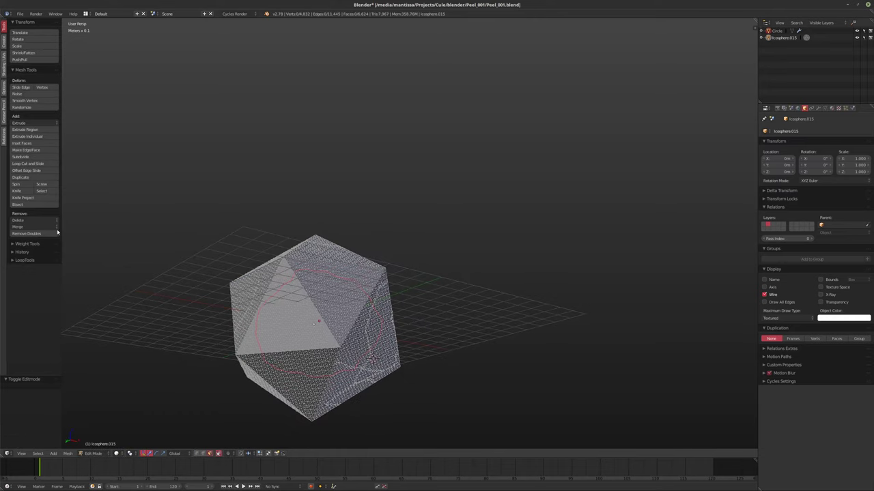
{"action": "left_click", "coordinate": [28, 199]}
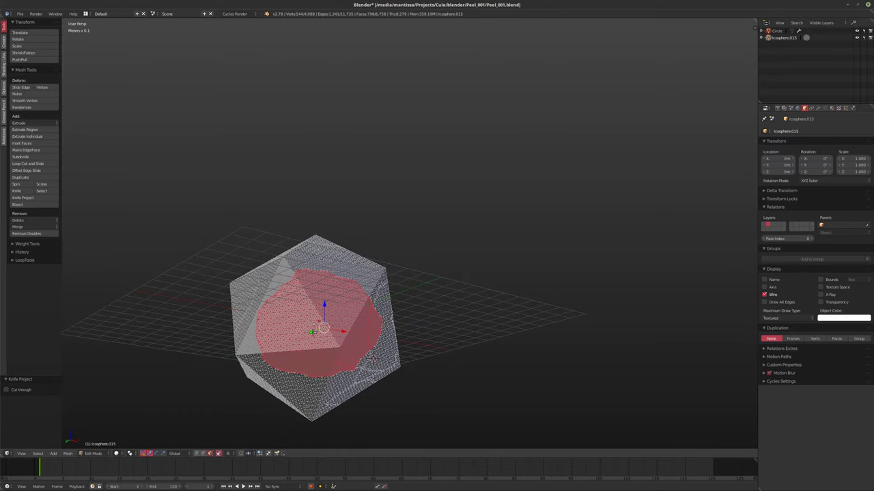
- Try separating the freshly cut icosphere mesh into loose parts, and undo the separation
{"action": "key", "text": "p"}
{"action": "left_click", "coordinate": [334, 347]}
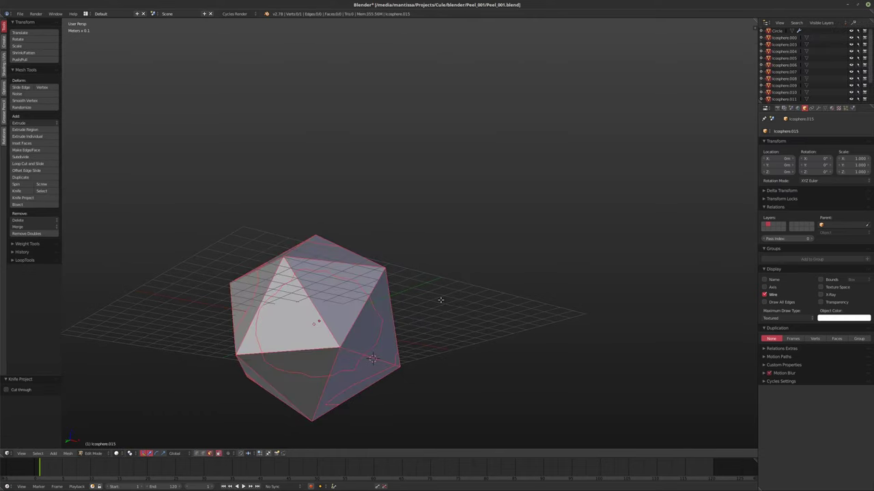
{"action": "middle_click_drag", "start_coordinate": [440, 300], "coordinate": [206, 340]}
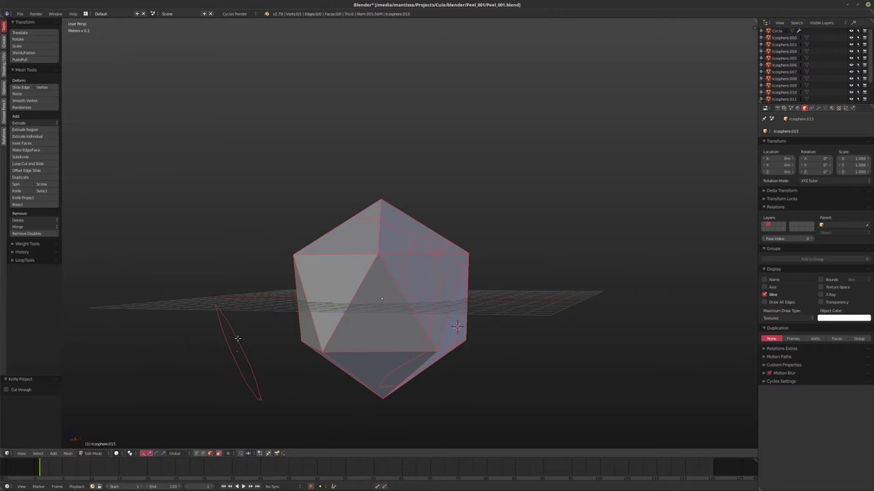
{"action": "key", "text": "ctrl+z"}
- Separate the knife-cut icosphere mesh into individual objects and return to Object Mode
{"action": "middle_click_drag", "start_coordinate": [271, 341], "coordinate": [304, 348]}
{"action": "scroll", "coordinate": [345, 256], "scroll_direction": "up", "scroll_amount": 5}
{"action": "scroll", "coordinate": [331, 293], "scroll_direction": "down", "scroll_amount": 3}
{"action": "key", "text": "p"}
{"action": "left_click", "coordinate": [336, 280]}
{"action": "key", "text": "Tab"}
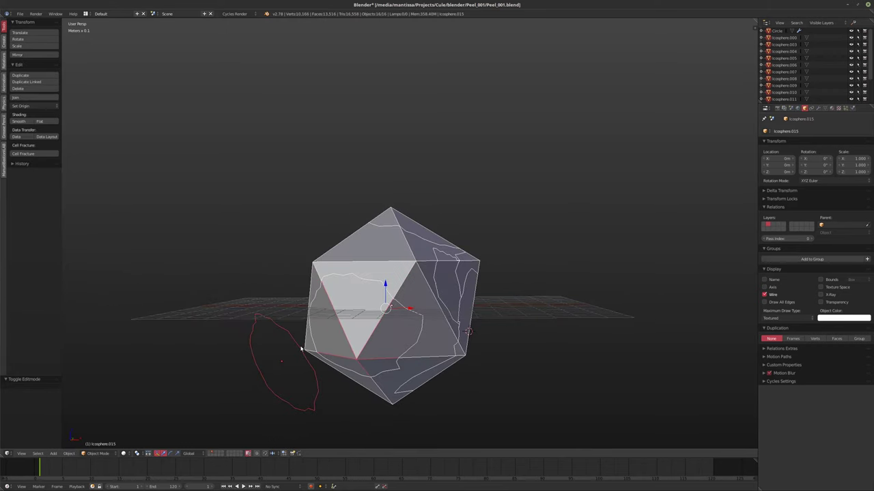
- Move the circle to the upper part of the icosphere and rotate it toward the faces there
{"action": "right_click", "coordinate": [297, 348]}
{"action": "key", "text": "g"}
{"action": "left_click", "coordinate": [437, 218]}
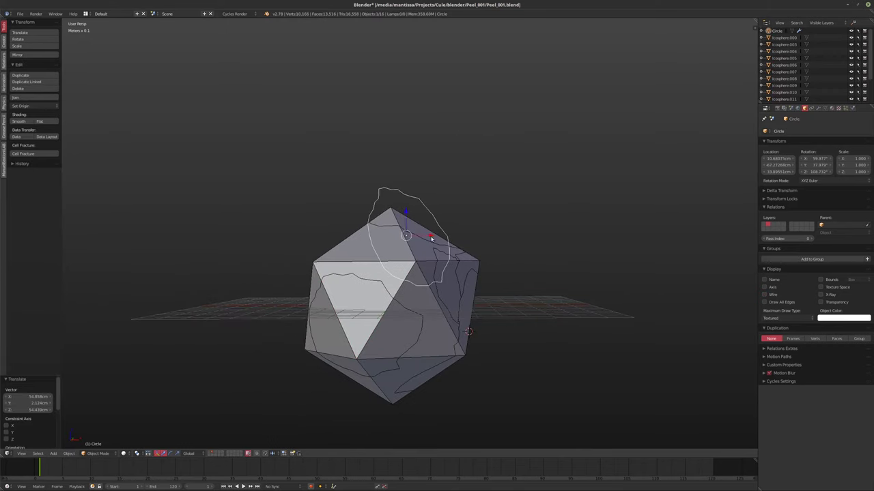
{"action": "mouse_move", "coordinate": [437, 218]}
{"action": "middle_mouse_down"}
{"action": "mouse_move", "coordinate": [464, 303]}
{"action": "mouse_move", "coordinate": [409, 310]}
{"action": "middle_mouse_up"}
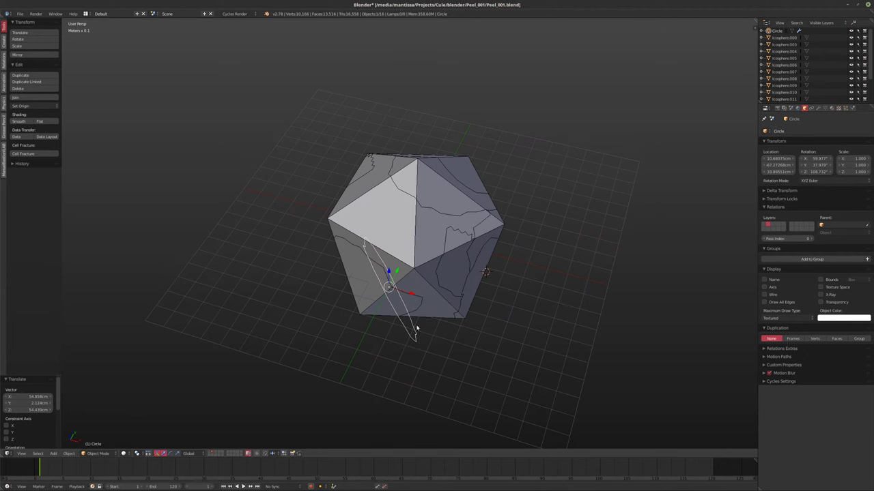
{"action": "key", "text": "r"}
{"action": "left_click", "coordinate": [503, 238]}
- Rotate the circle again to face the icosphere's upper faces and move it over the uncut area
{"action": "middle_click_drag", "start_coordinate": [357, 316], "coordinate": [502, 247]}
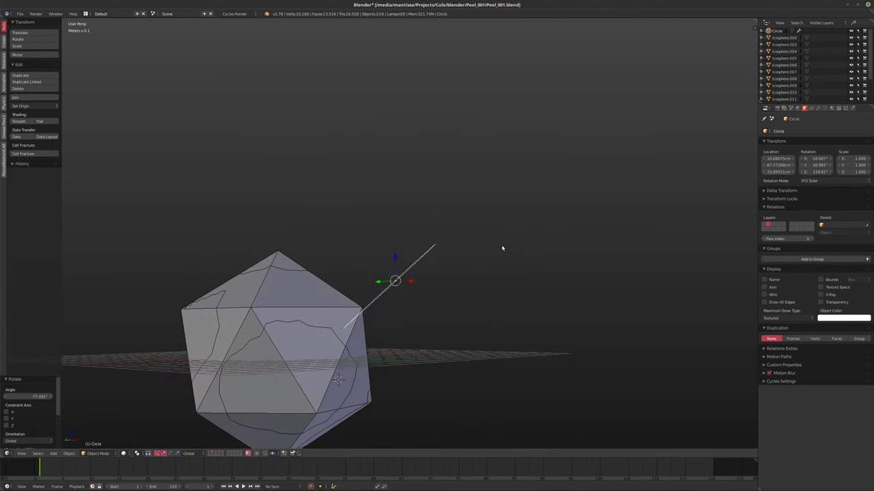
{"action": "key", "text": "r"}
{"action": "left_click", "coordinate": [301, 135]}
{"action": "middle_click_drag", "start_coordinate": [301, 135], "coordinate": [413, 337]}
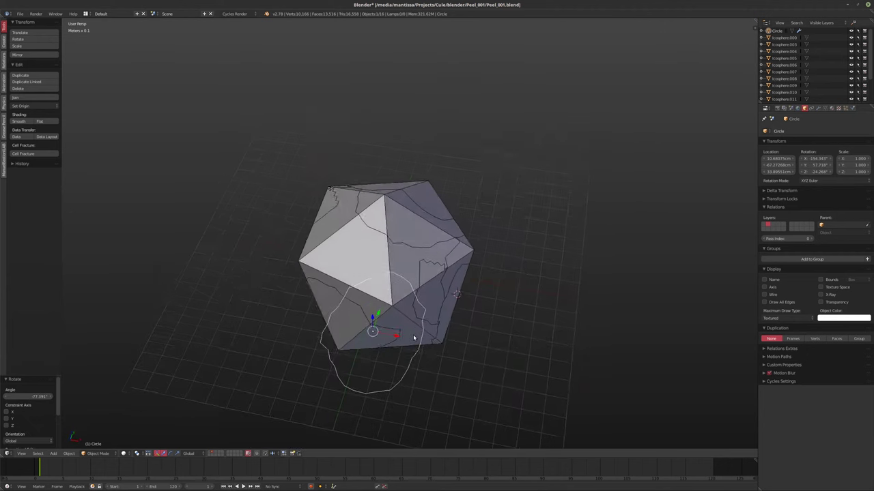
{"action": "key", "text": "g"}
{"action": "left_click", "coordinate": [408, 305]}
{"action": "middle_click_drag", "start_coordinate": [408, 305], "coordinate": [399, 301]}
- Knife-project the circle into the large upper icosphere piece, separate the cut-out region as its own object, and return to Object Mode
{"action": "right_click", "coordinate": [397, 292], "text": "shift"}
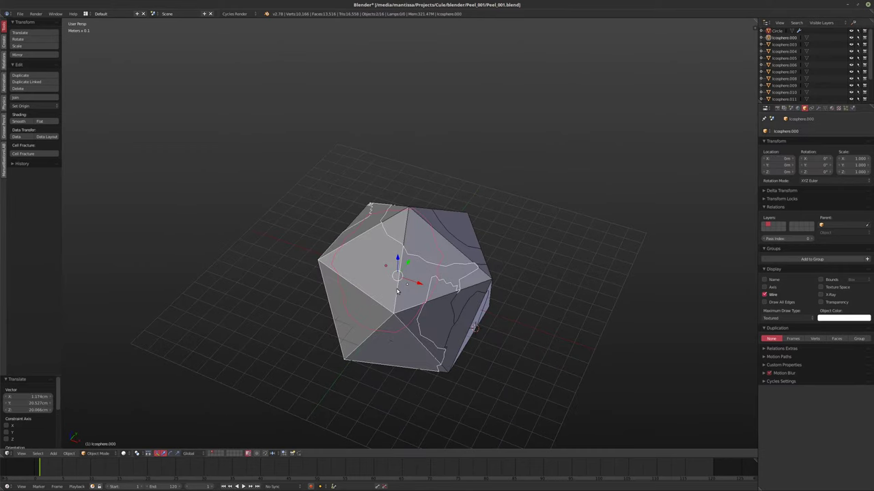
{"action": "key", "text": "Tab"}
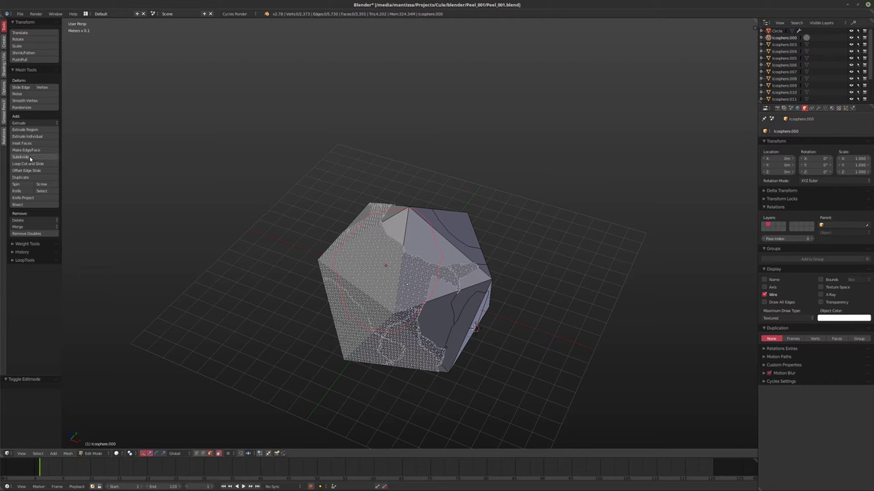
{"action": "left_click", "coordinate": [37, 200]}
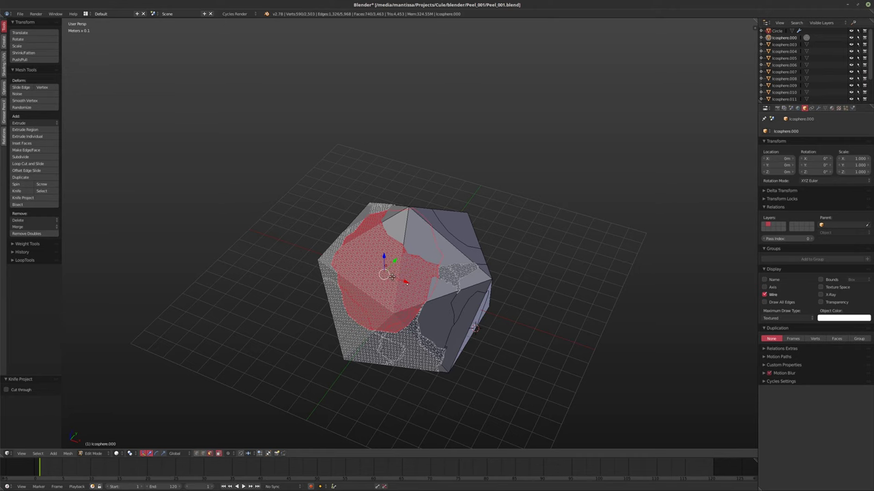
{"action": "key", "text": "p"}
{"action": "left_click", "coordinate": [390, 276]}
{"action": "middle_click_drag", "start_coordinate": [390, 276], "coordinate": [318, 284]}
{"action": "key", "text": "Tab"}
- Select every icosphere part except the circle and join them into the large uncut piece
{"action": "right_click", "coordinate": [413, 280]}
{"action": "key", "text": "a"}
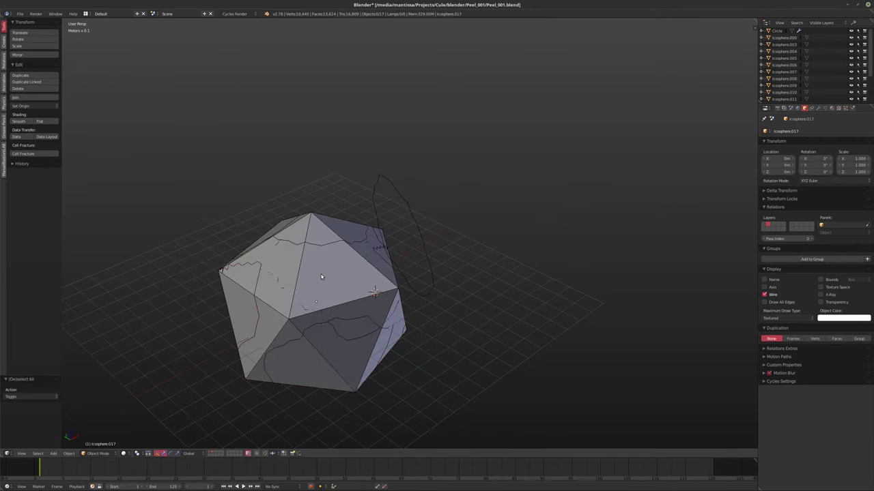
{"action": "key", "text": "a"}
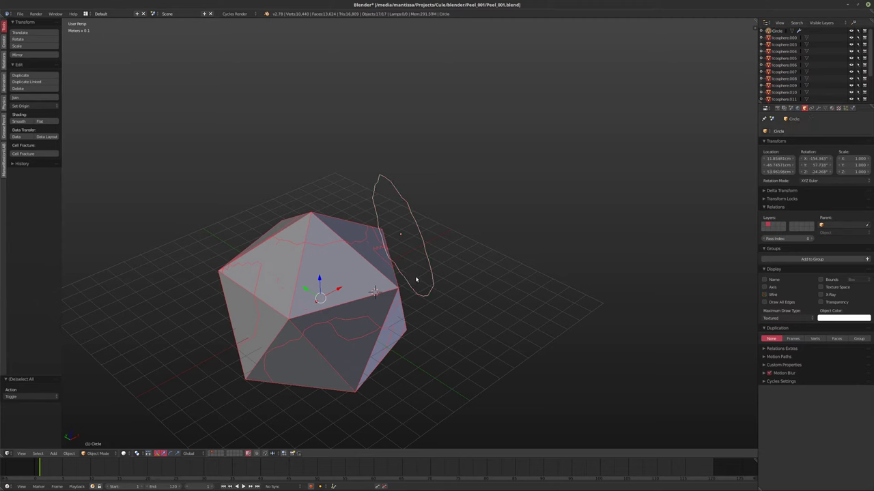
{"action": "right_click", "coordinate": [397, 287]}
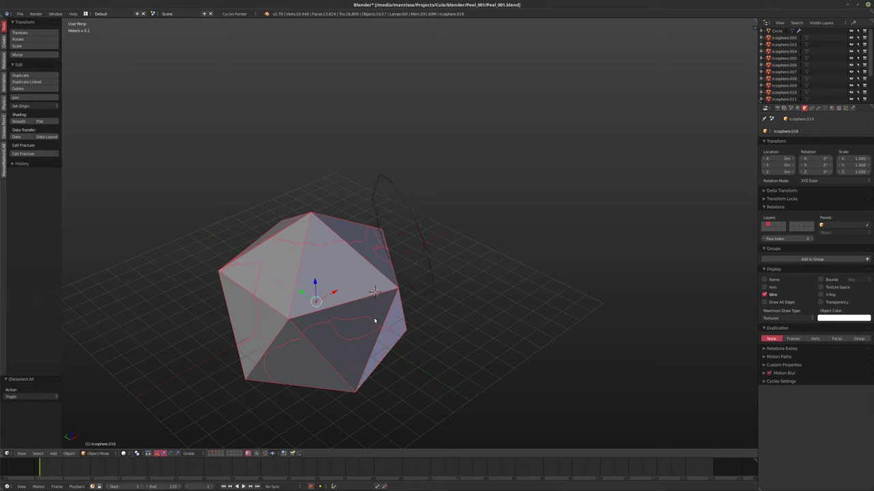
{"action": "middle_click_drag", "start_coordinate": [374, 320], "coordinate": [312, 320]}
{"action": "middle_click_drag", "start_coordinate": [366, 322], "coordinate": [388, 313]}
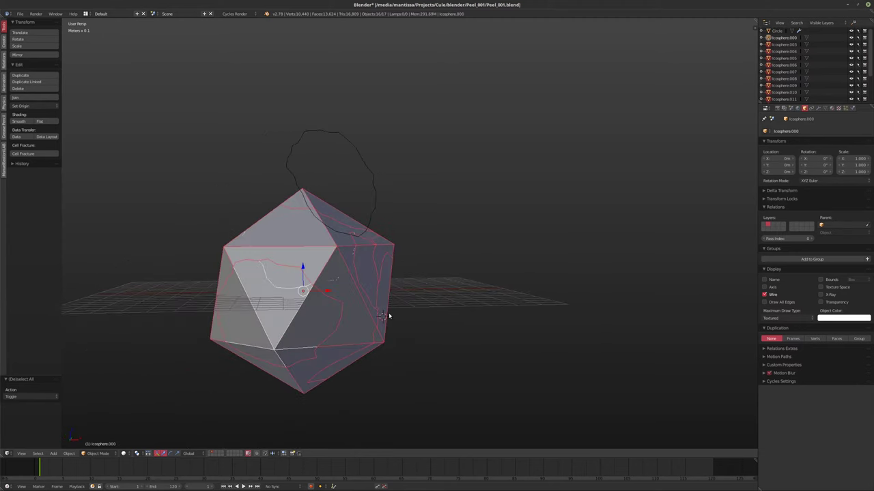
{"action": "key", "text": "ctrl+l"}
{"action": "key", "text": "ctrl+j"}
- Move the circle to the underside of the joined icosphere
{"action": "mouse_move", "coordinate": [470, 251]}
{"action": "middle_mouse_down"}
{"action": "mouse_move", "coordinate": [347, 249]}
{"action": "mouse_move", "coordinate": [363, 272]}
{"action": "mouse_move", "coordinate": [328, 269]}
{"action": "mouse_move", "coordinate": [368, 253]}
{"action": "mouse_move", "coordinate": [357, 279]}
{"action": "mouse_move", "coordinate": [366, 276]}
{"action": "mouse_move", "coordinate": [364, 253]}
{"action": "mouse_move", "coordinate": [360, 278]}
{"action": "mouse_move", "coordinate": [378, 230]}
{"action": "mouse_move", "coordinate": [464, 273]}
{"action": "mouse_move", "coordinate": [425, 240]}
{"action": "middle_mouse_up"}
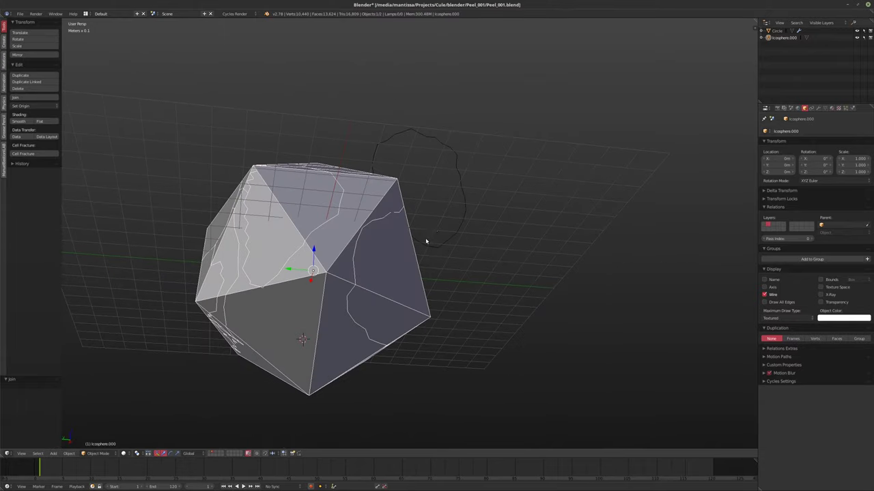
{"action": "right_click", "coordinate": [457, 165]}
{"action": "middle_click_drag", "start_coordinate": [457, 165], "coordinate": [452, 293]}
{"action": "key", "text": "g"}
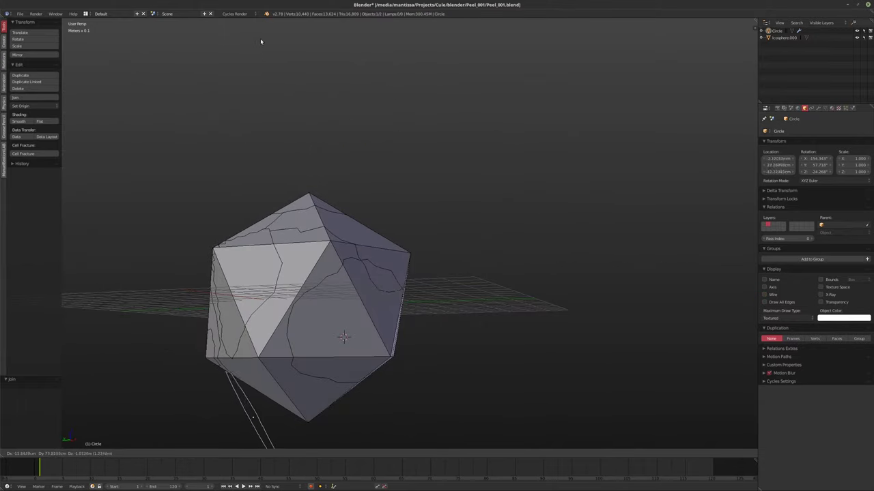
{"action": "left_click", "coordinate": [299, 78]}
{"action": "middle_click_drag", "start_coordinate": [299, 78], "coordinate": [306, 211]}
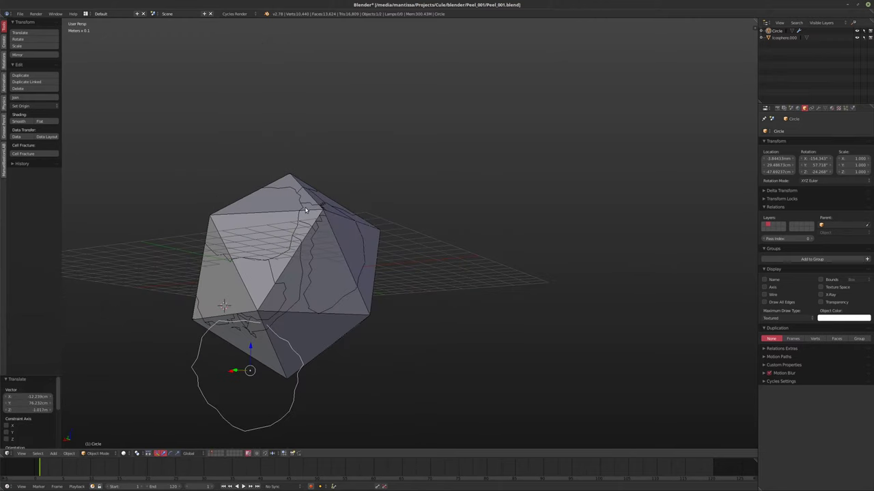
- Set the circle's Displace midlevel to 0.238, increase its strength, and reduce the Clouds texture size to 0.05
{"action": "left_click", "coordinate": [818, 107]}
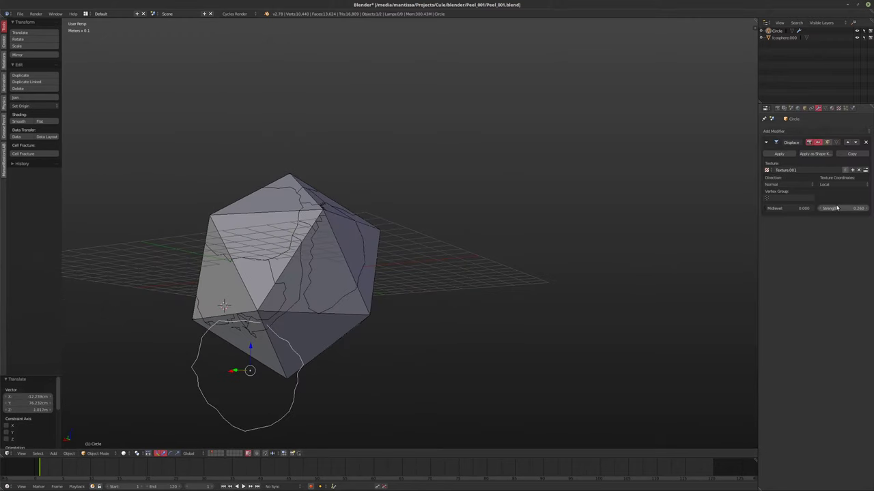
{"action": "left_click_drag", "start_coordinate": [795, 211], "coordinate": [776, 209]}
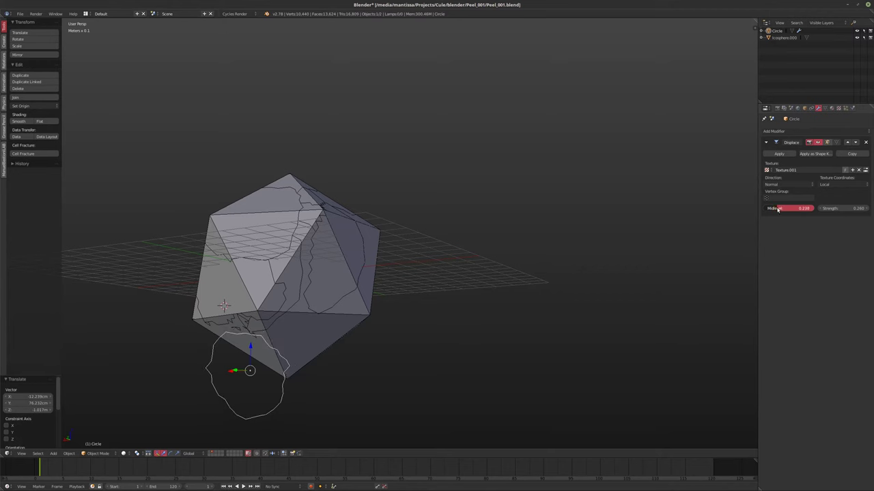
{"action": "left_click_drag", "start_coordinate": [847, 209], "coordinate": [866, 209]}
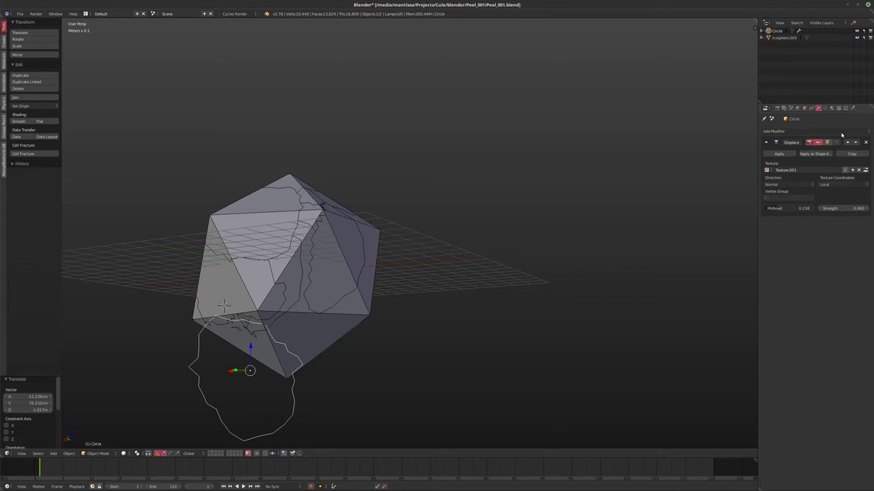
{"action": "left_click", "coordinate": [837, 108]}
{"action": "left_click_drag", "start_coordinate": [785, 269], "coordinate": [764, 269]}
- Move and rotate the jagged circle so it faces the icosphere's uncut lower faces
{"action": "middle_click_drag", "start_coordinate": [300, 267], "coordinate": [258, 252]}
{"action": "key", "text": "g"}
{"action": "left_click", "coordinate": [213, 298]}
{"action": "middle_click_drag", "start_coordinate": [214, 298], "coordinate": [266, 230]}
{"action": "key", "text": "r"}
{"action": "left_click", "coordinate": [318, 302]}
{"action": "key", "text": "g"}
{"action": "left_click", "coordinate": [252, 357]}
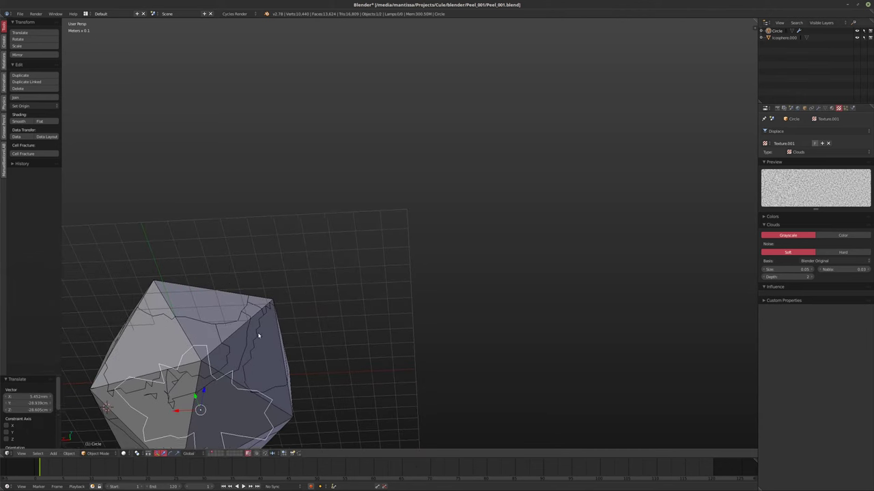
{"action": "middle_click_drag", "start_coordinate": [253, 357], "coordinate": [258, 324]}
- Try to knife-project the jagged circle into the icosphere's lower faces, undo the cuts, and return to Object Mode
{"action": "right_click", "coordinate": [262, 338]}
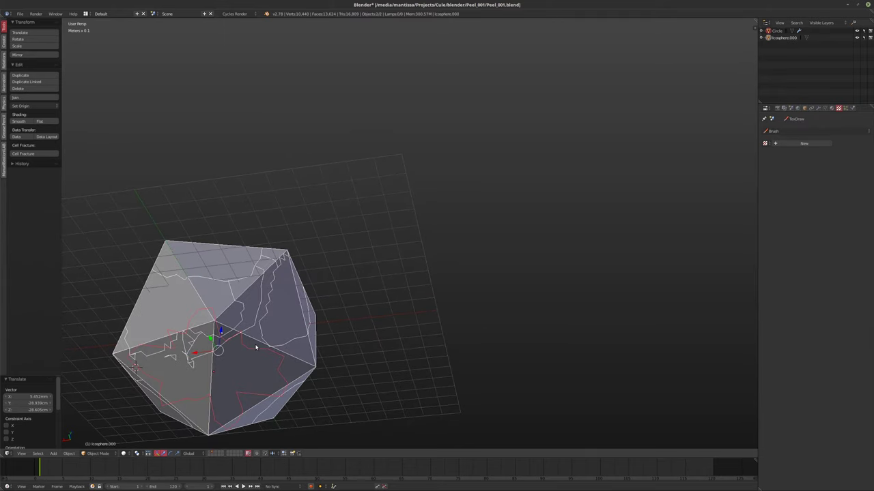
{"action": "key", "text": "Tab"}
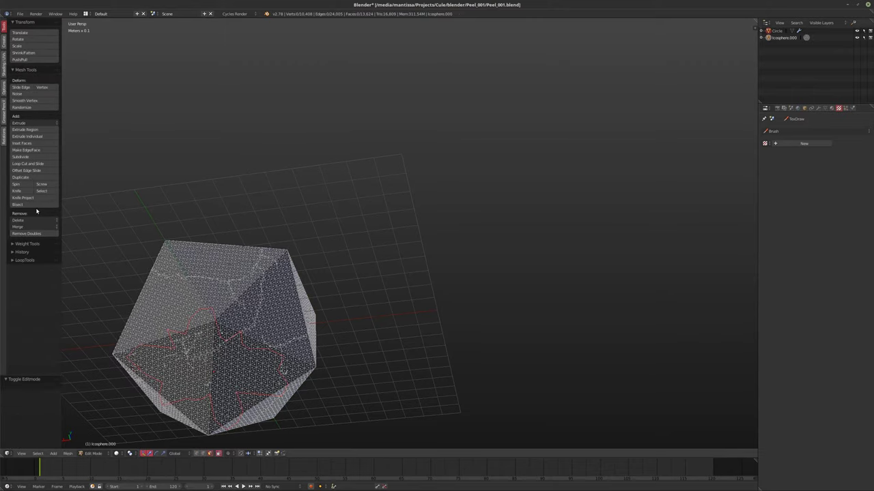
{"action": "middle_click_drag", "start_coordinate": [205, 321], "coordinate": [112, 365]}
{"action": "key", "text": "ctrl+z"}
{"action": "left_click", "coordinate": [22, 198]}
{"action": "key", "text": "ctrl+z"}
{"action": "left_click", "coordinate": [52, 198]}
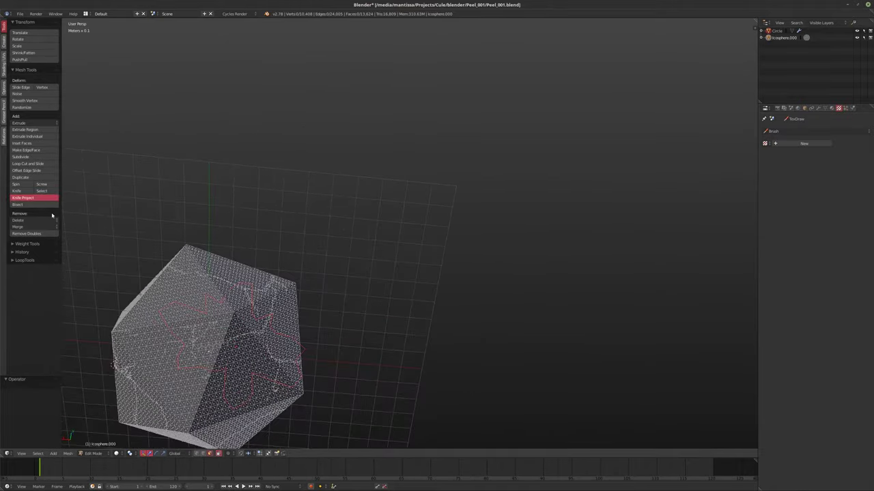
{"action": "middle_click_drag", "start_coordinate": [363, 316], "coordinate": [309, 352]}
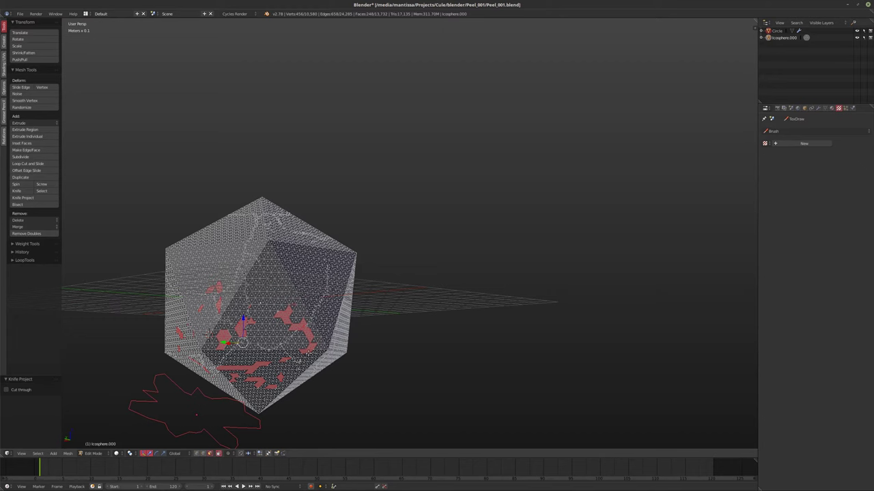
{"action": "key", "text": "a"}
{"action": "middle_click_drag", "start_coordinate": [308, 352], "coordinate": [373, 251]}
{"action": "key", "text": "Tab"}
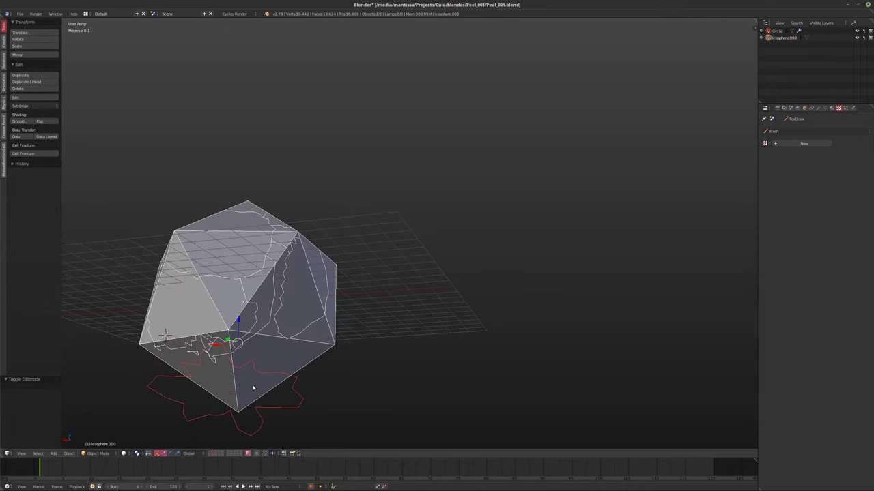
- Set the circle's Clouds texture size to 0.21 and move the smoother outline over the lower faces
{"action": "right_click", "coordinate": [271, 376]}
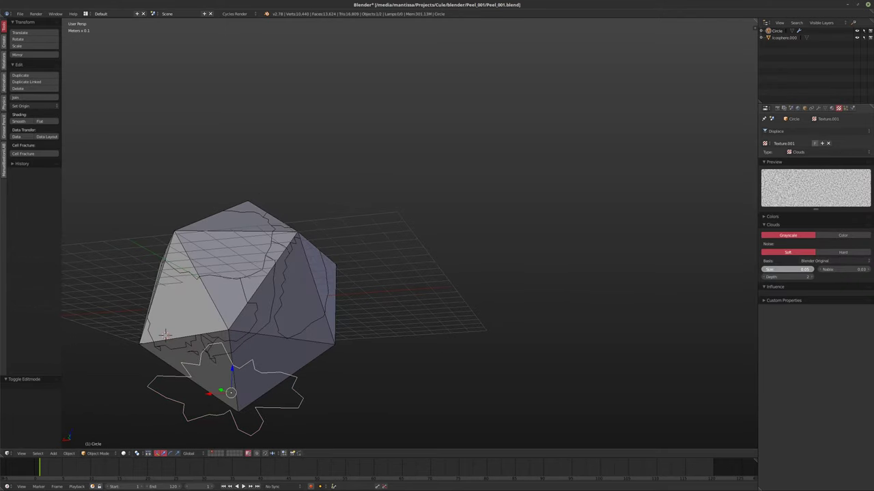
{"action": "left_click_drag", "start_coordinate": [787, 269], "coordinate": [804, 270]}
{"action": "middle_click_drag", "start_coordinate": [364, 343], "coordinate": [305, 307]}
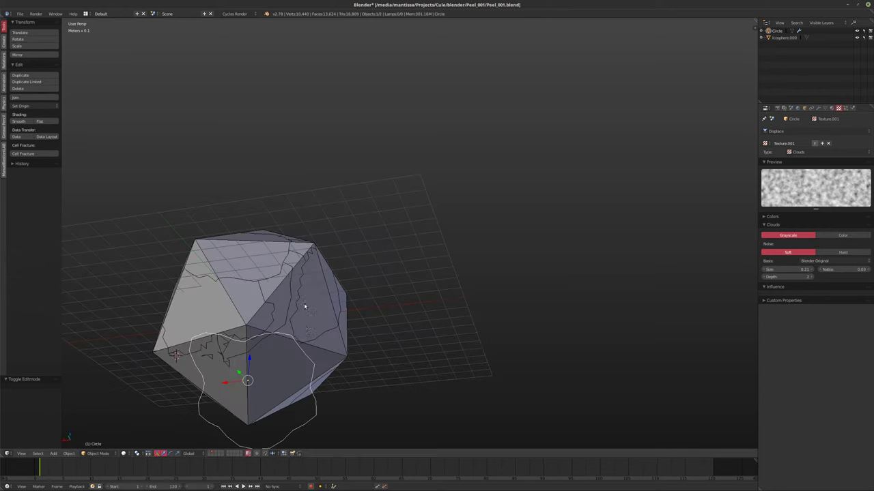
{"action": "key", "text": "g"}
{"action": "left_click", "coordinate": [259, 317]}
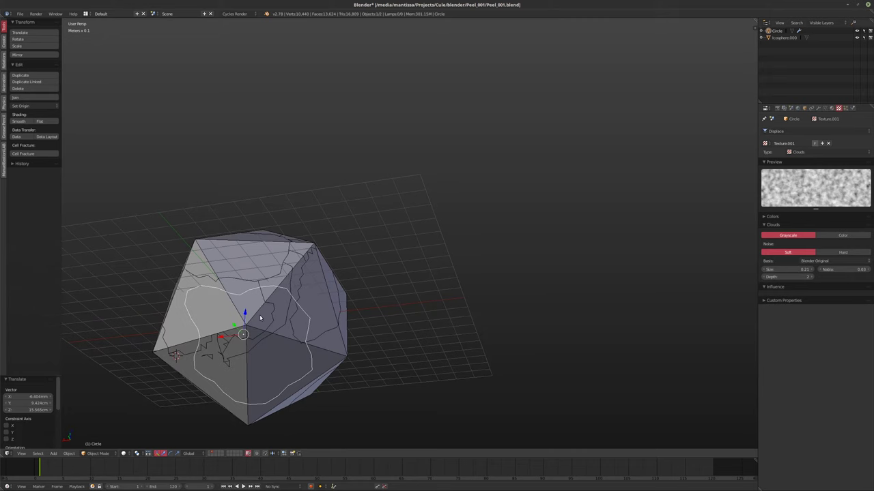
{"action": "right_click", "coordinate": [268, 355]}
{"action": "mouse_move", "coordinate": [268, 356]}
{"action": "middle_mouse_down"}
{"action": "mouse_move", "coordinate": [302, 365]}
{"action": "mouse_move", "coordinate": [292, 372]}
{"action": "middle_mouse_up"}
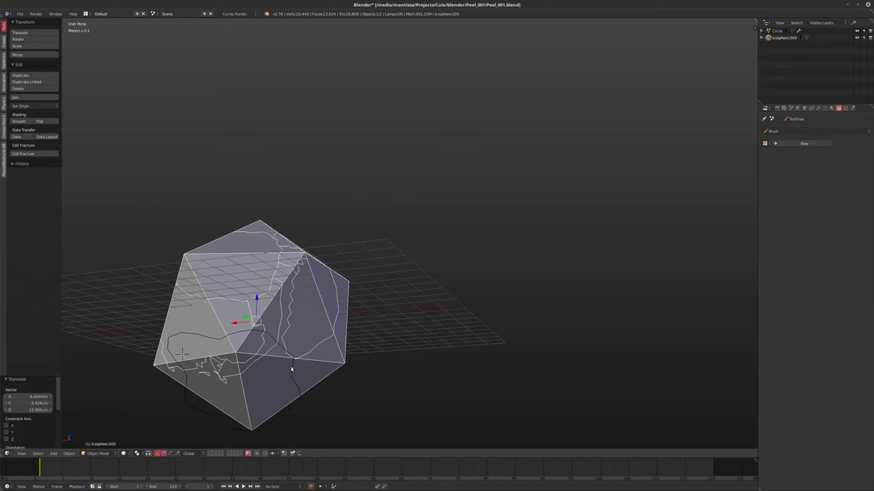
{"action": "right_click", "coordinate": [291, 369]}
{"action": "key", "text": "Tab"}
{"action": "middle_click_drag", "start_coordinate": [350, 371], "coordinate": [322, 369]}
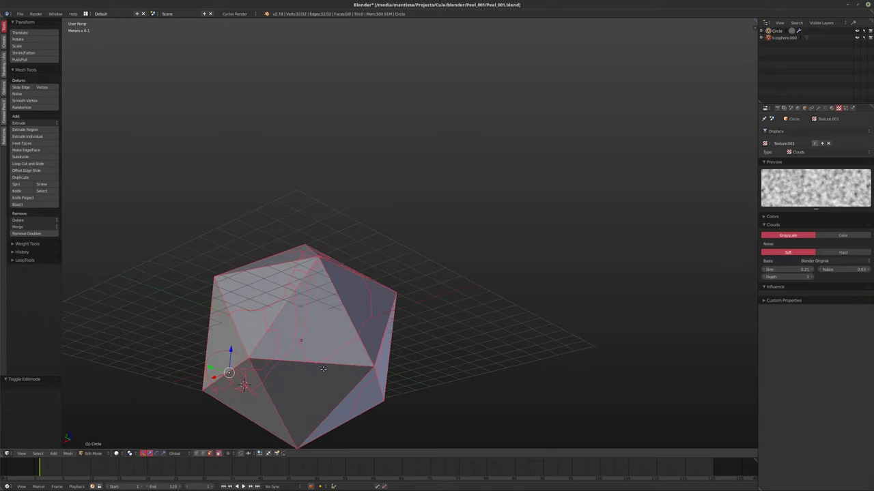
{"action": "key", "text": "Tab"}
{"action": "right_click", "coordinate": [291, 376]}
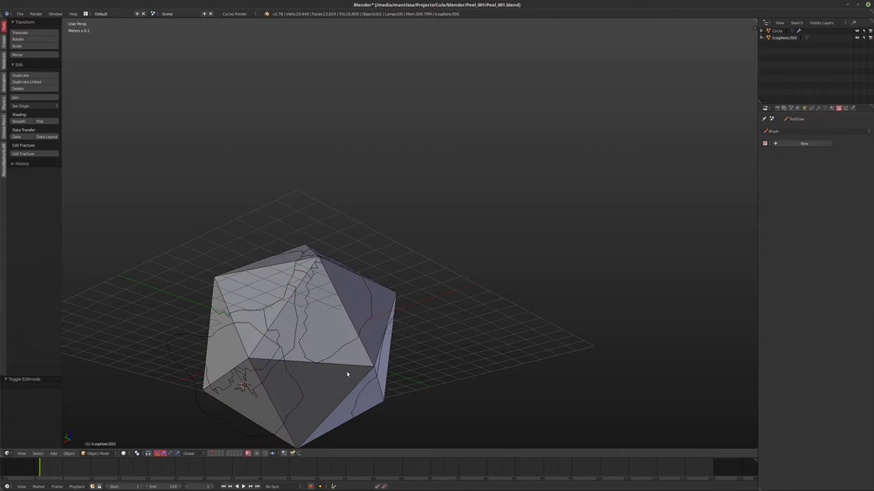
- Knife-project the smooth circle outline into the icosphere's lower faces and separate the mesh into its loose parts
{"action": "key", "text": "Tab"}
{"action": "key", "text": "Tab"}
{"action": "right_click", "coordinate": [286, 370]}
{"action": "right_click", "coordinate": [322, 373]}
{"action": "key", "text": "Tab"}
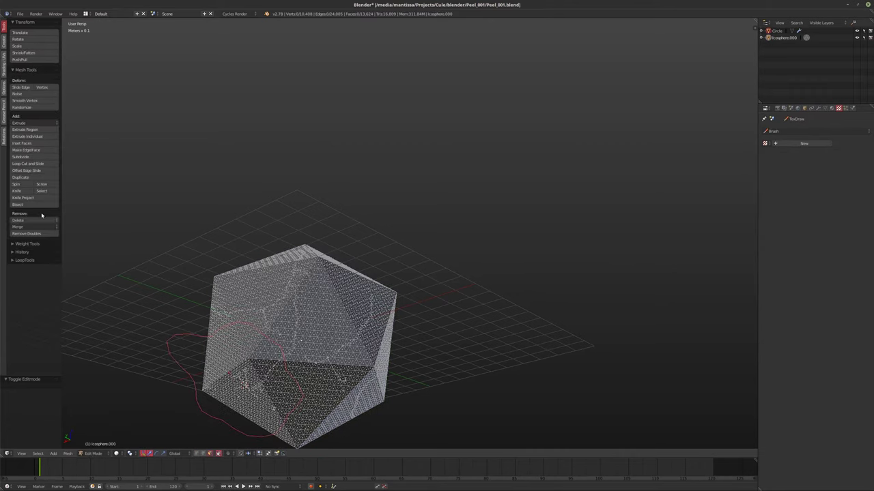
{"action": "middle_click_drag", "start_coordinate": [291, 271], "coordinate": [409, 273]}
{"action": "left_click", "coordinate": [24, 198]}
{"action": "key", "text": "p"}
{"action": "left_click", "coordinate": [281, 311]}
{"action": "key", "text": "Tab"}
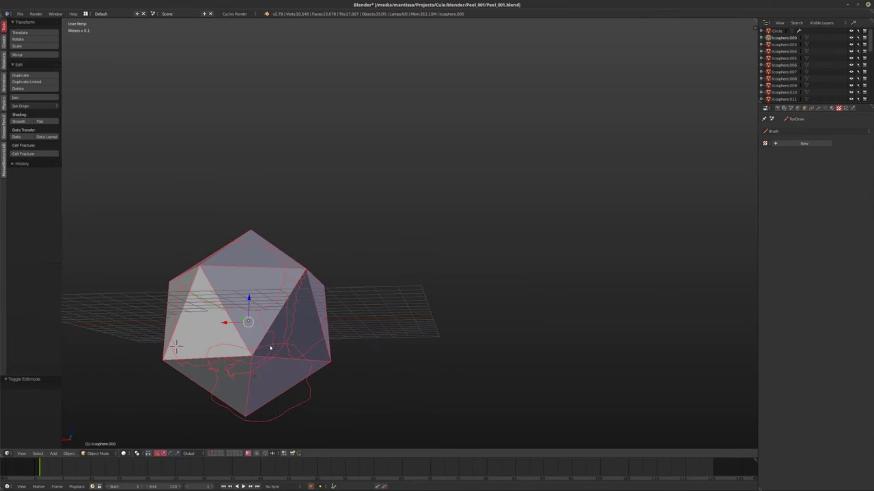
- Move the circle up beside the icosphere and rotate it about 71° to face the upright side faces
{"action": "right_click", "coordinate": [283, 352]}
{"action": "middle_click_drag", "start_coordinate": [283, 353], "coordinate": [327, 392]}
{"action": "key", "text": "g"}
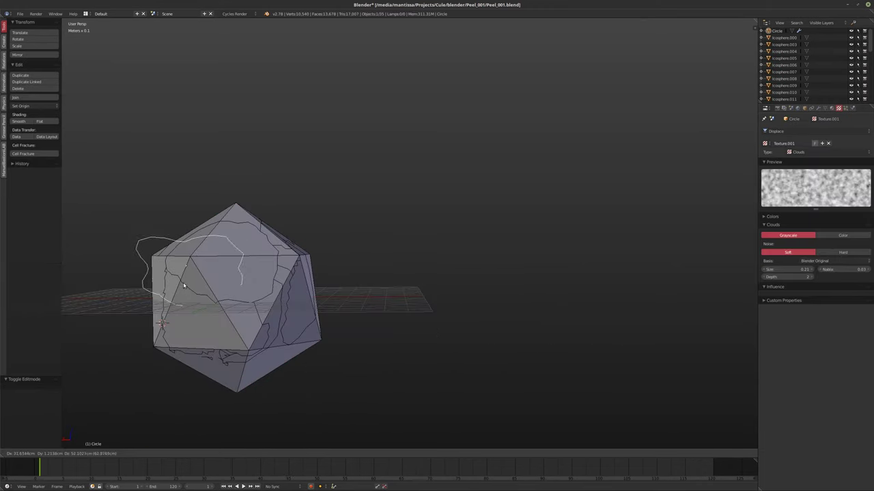
{"action": "left_click", "coordinate": [271, 309]}
{"action": "middle_click_drag", "start_coordinate": [271, 309], "coordinate": [427, 286]}
{"action": "key", "text": "r"}
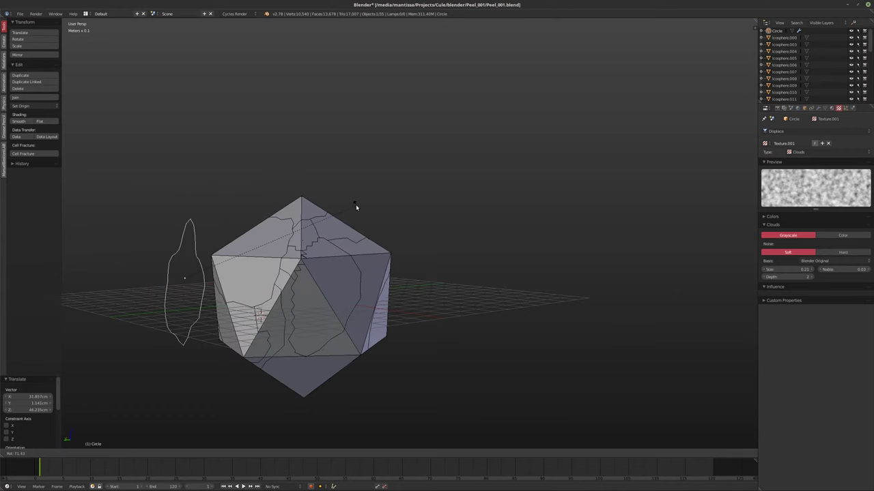
{"action": "left_click", "coordinate": [355, 205]}
{"action": "mouse_move", "coordinate": [355, 205]}
{"action": "middle_mouse_down"}
{"action": "mouse_move", "coordinate": [326, 309]}
{"action": "mouse_move", "coordinate": [232, 281]}
{"action": "mouse_move", "coordinate": [214, 309]}
{"action": "middle_mouse_up"}
- Select everything in the scene and try to join the separated icosphere pieces into one object
{"action": "right_click", "coordinate": [230, 279]}
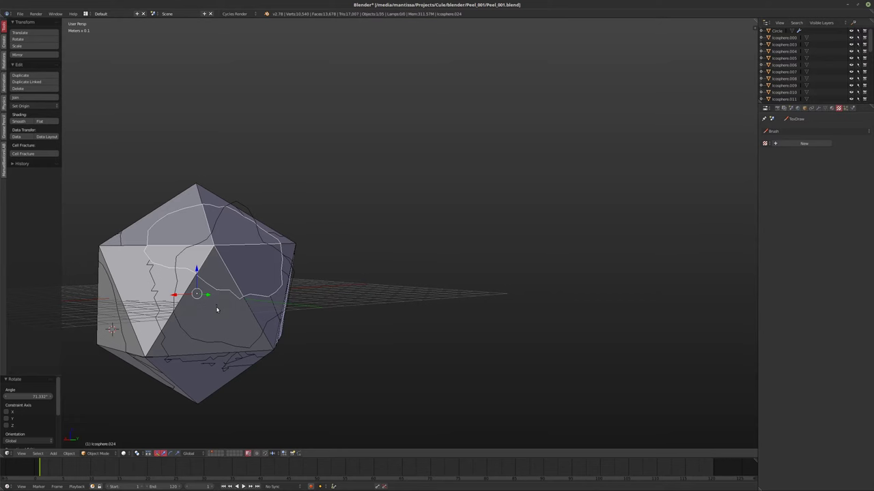
{"action": "key", "text": "a"}
{"action": "key", "text": "a"}
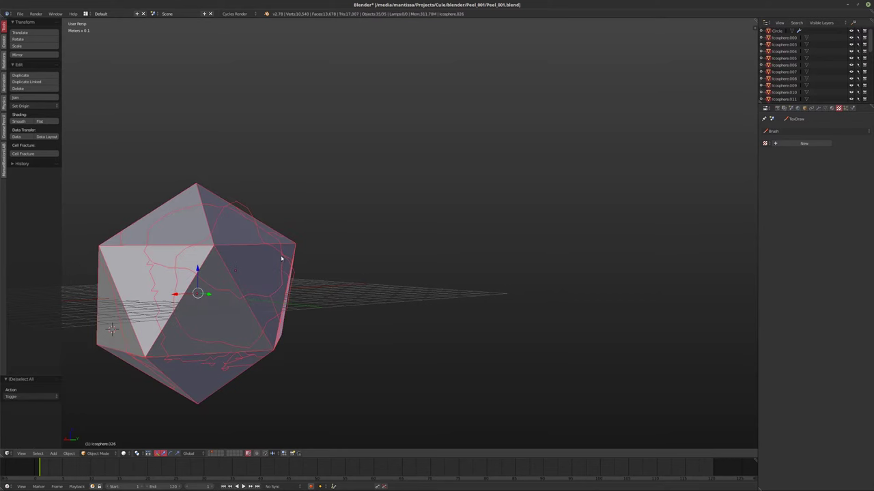
{"action": "right_click", "coordinate": [284, 258], "text": "shift"}
{"action": "right_click", "coordinate": [282, 257], "text": "shift"}
{"action": "right_click", "coordinate": [226, 285], "text": "shift"}
{"action": "key", "text": "ctrl+j"}
{"action": "middle_click_drag", "start_coordinate": [262, 305], "coordinate": [280, 316]}
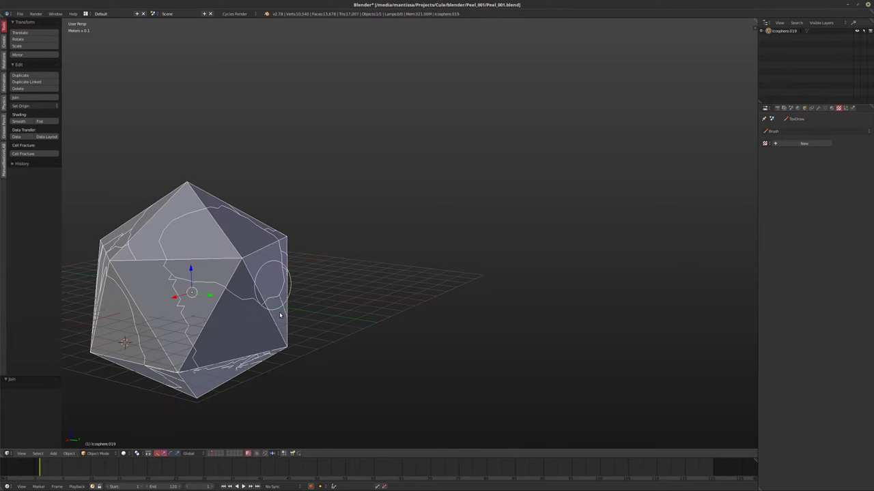
- Undo the join that included the circle and join only the icosphere pieces
{"action": "key", "text": "ctrl+z"}
{"action": "key", "text": "ctrl+z"}
{"action": "key", "text": "ctrl+z"}
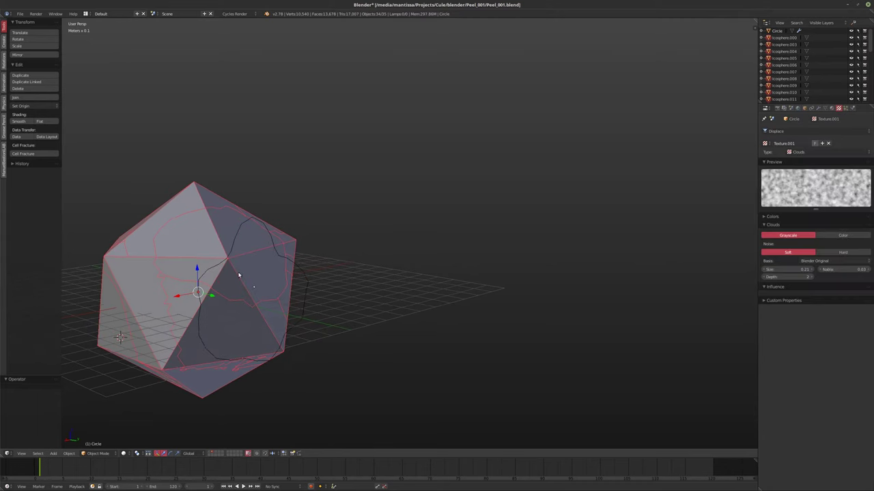
{"action": "key", "text": "ctrl+shift+z"}
{"action": "key", "text": "ctrl+shift+z"}
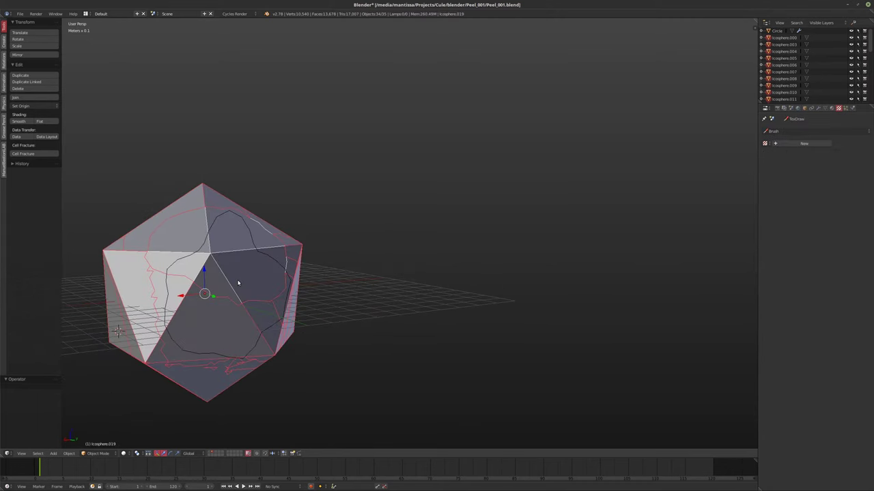
{"action": "key", "text": "ctrl+j"}
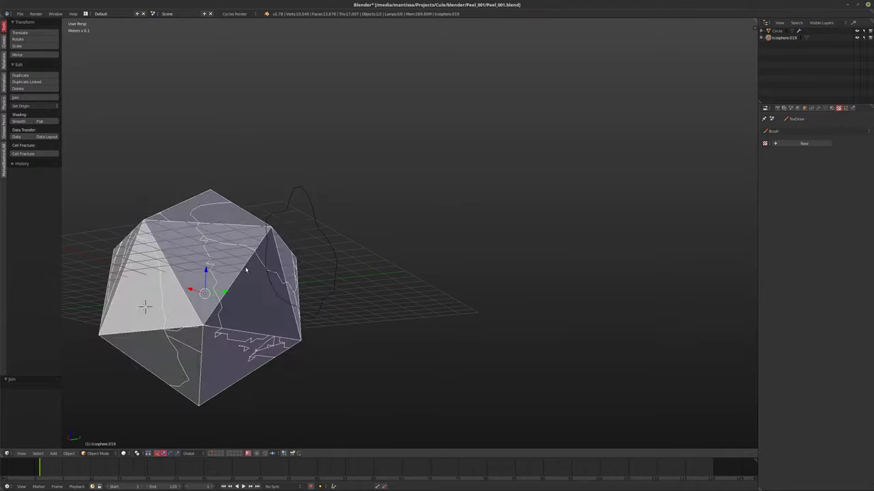
- Knife-project the repositioned circle onto the icosphere's side faces and separate the mesh into its loose parts again
{"action": "key", "text": "z"}
{"action": "mouse_move", "coordinate": [187, 305]}
{"action": "middle_mouse_down"}
{"action": "mouse_move", "coordinate": [218, 301]}
{"action": "mouse_move", "coordinate": [187, 305]}
{"action": "mouse_move", "coordinate": [195, 295]}
{"action": "mouse_move", "coordinate": [273, 287]}
{"action": "mouse_move", "coordinate": [195, 296]}
{"action": "mouse_move", "coordinate": [202, 304]}
{"action": "middle_mouse_up"}
{"action": "key", "text": "z"}
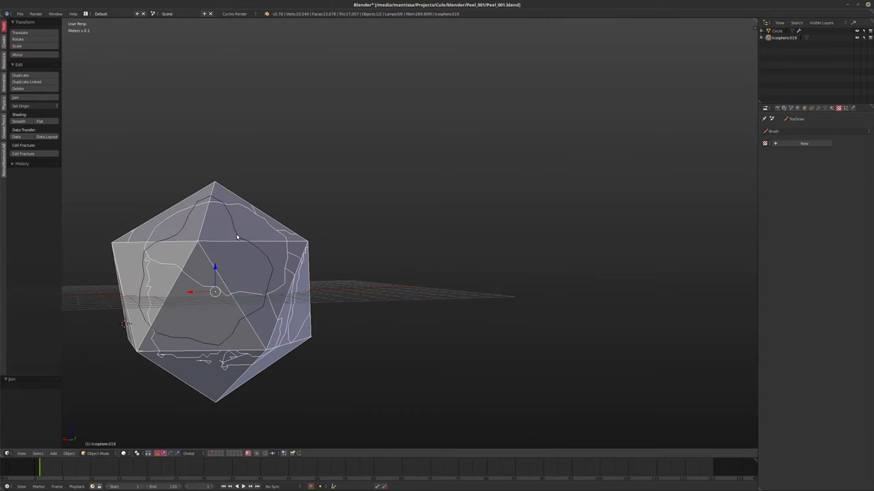
{"action": "right_click", "coordinate": [236, 237]}
{"action": "right_click", "coordinate": [278, 255]}
{"action": "key", "text": "Tab"}
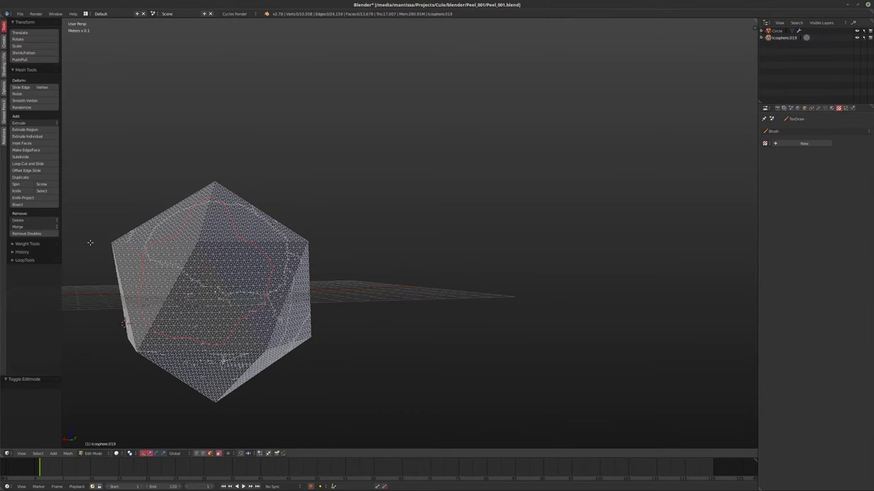
{"action": "left_click", "coordinate": [23, 198]}
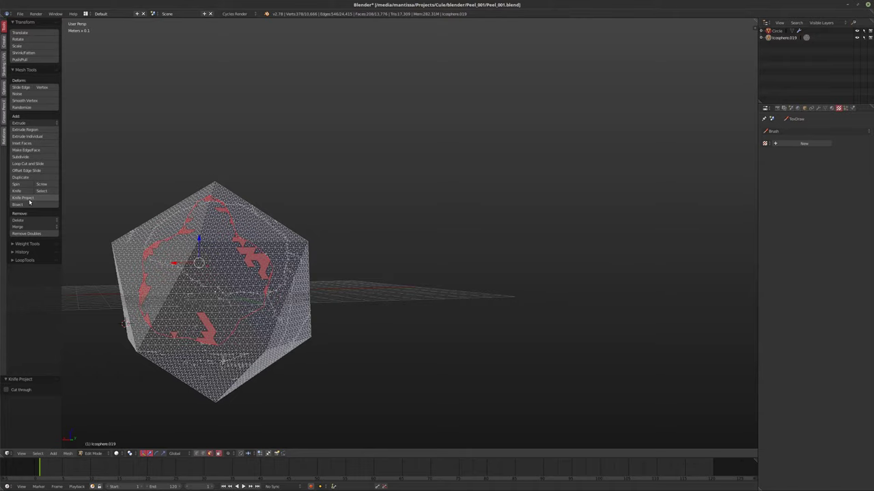
{"action": "mouse_move", "coordinate": [321, 273]}
{"action": "middle_mouse_down"}
{"action": "mouse_move", "coordinate": [318, 293]}
{"action": "mouse_move", "coordinate": [327, 286]}
{"action": "mouse_move", "coordinate": [319, 266]}
{"action": "mouse_move", "coordinate": [267, 287]}
{"action": "mouse_move", "coordinate": [304, 276]}
{"action": "middle_mouse_up"}
{"action": "key", "text": "p"}
{"action": "left_click", "coordinate": [260, 289]}
- Return to Object Mode, leave the circle out of the selection, and join all icosphere pieces into one object
{"action": "key", "text": "a"}
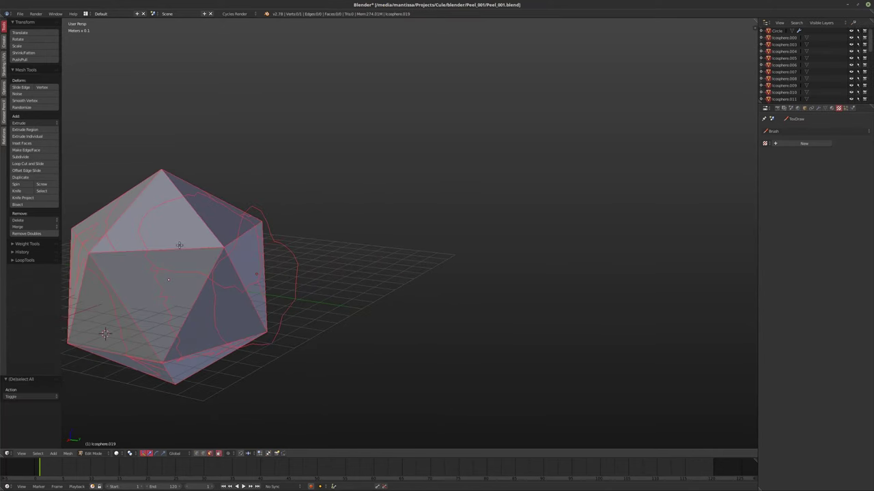
{"action": "key", "text": "Tab"}
{"action": "key", "text": "Tab"}
{"action": "key", "text": "Tab"}
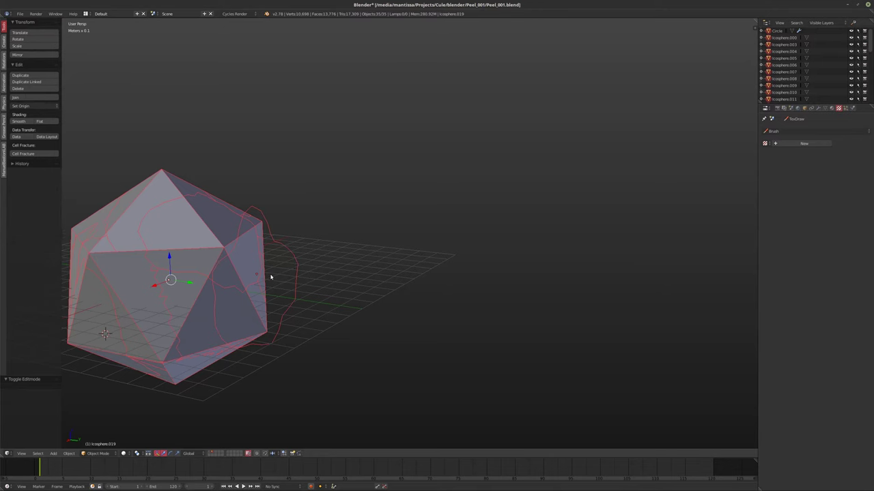
{"action": "key", "text": "a"}
{"action": "key", "text": "a"}
{"action": "right_click", "coordinate": [283, 252], "text": "shift"}
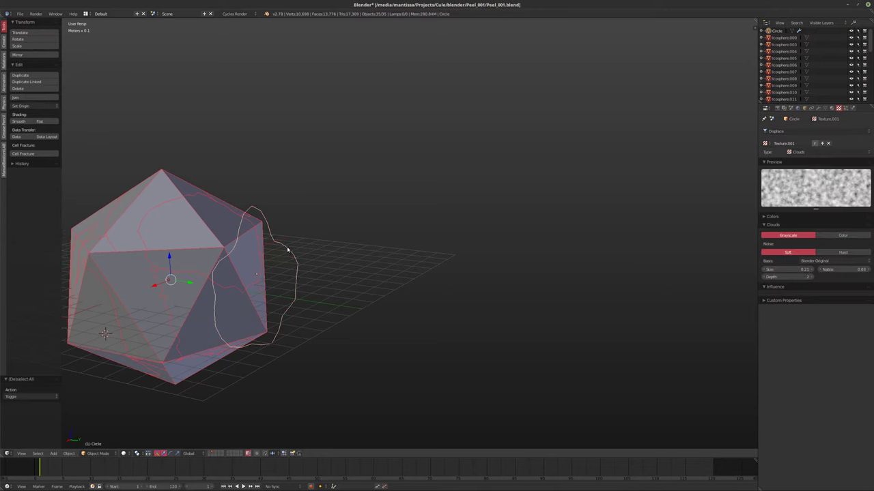
{"action": "right_click", "coordinate": [288, 248], "text": "shift"}
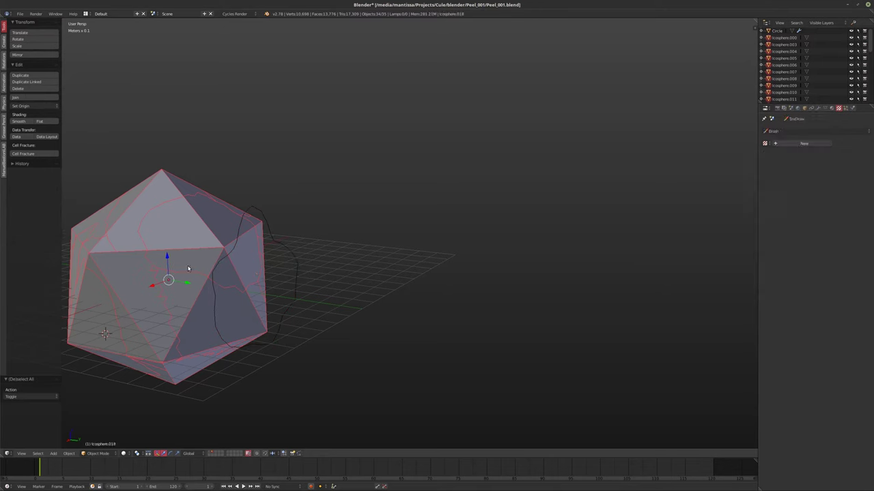
{"action": "right_click", "coordinate": [189, 268], "text": "shift"}
{"action": "middle_click_drag", "start_coordinate": [153, 312], "coordinate": [303, 277]}
{"action": "key", "text": "ctrl+j"}
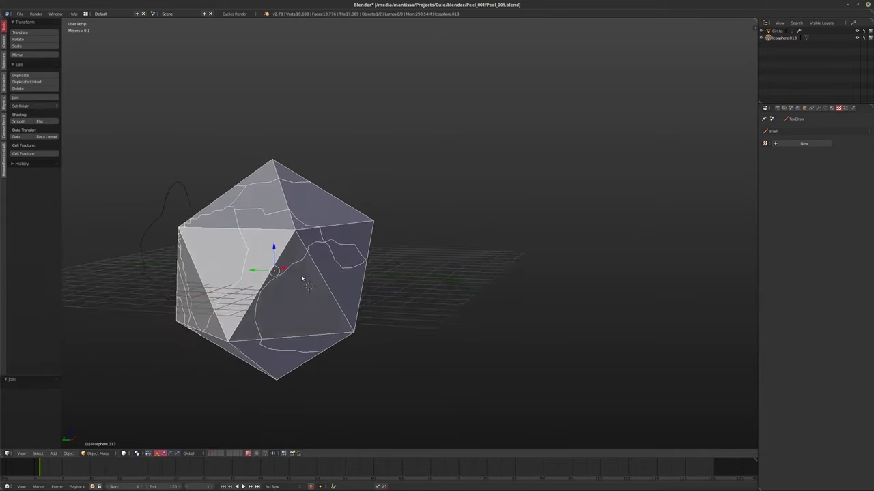
- In Edit Mode, select several linked regions of the joined icosphere, delimited by seam
{"action": "key", "text": "Tab"}
{"action": "key", "text": "l"}
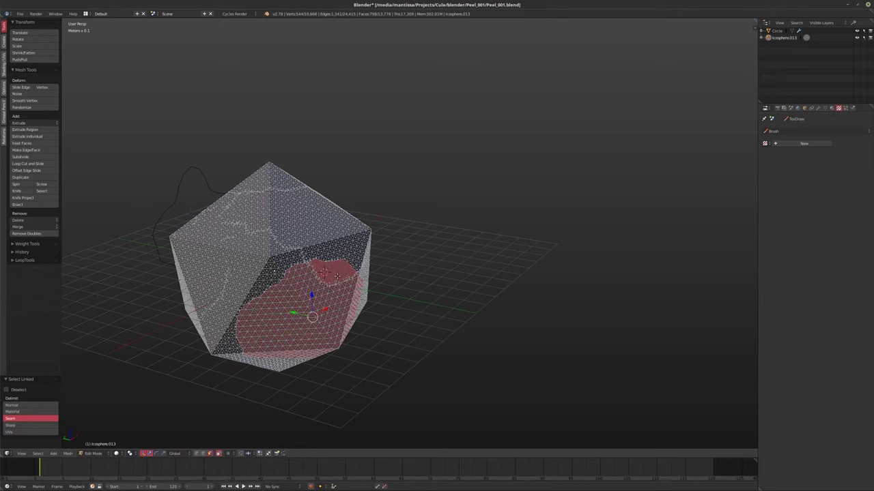
{"action": "right_click", "coordinate": [332, 248]}
{"action": "key", "text": "l"}
{"action": "key", "text": "l"}
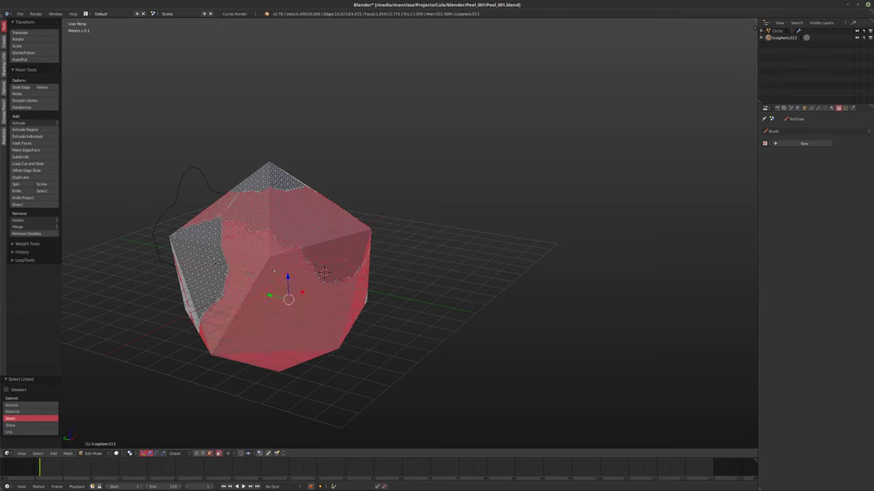
{"action": "key", "text": "l"}
{"action": "key", "text": "l"}
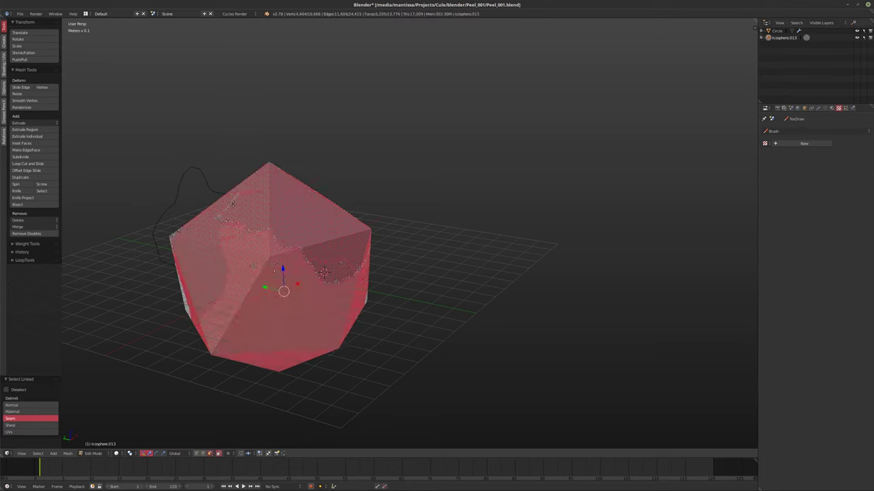
{"action": "middle_click_drag", "start_coordinate": [378, 278], "coordinate": [274, 279]}
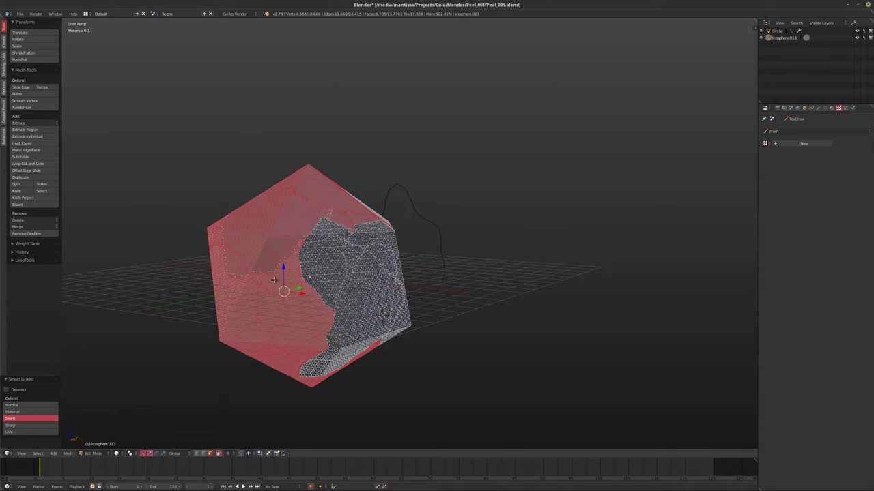
- Try to pull the selected peel regions away from the rest of the icosphere, and undo the move
{"action": "key", "text": "Tab"}
{"action": "middle_click_drag", "start_coordinate": [324, 264], "coordinate": [270, 275]}
{"action": "key", "text": "Tab"}
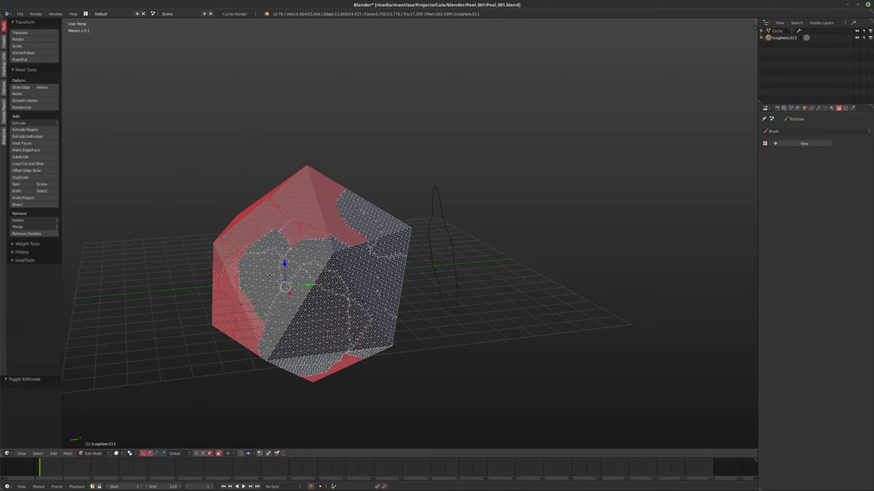
{"action": "key", "text": "g"}
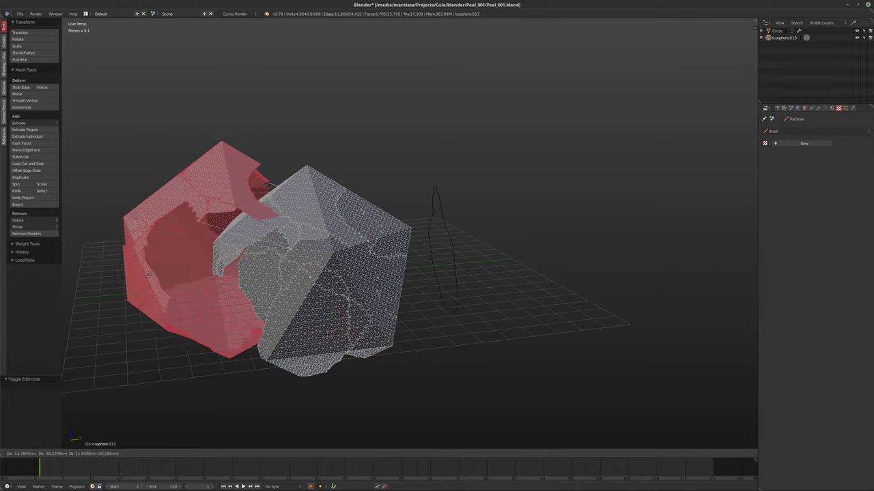
{"action": "left_click", "coordinate": [157, 270]}
{"action": "middle_click_drag", "start_coordinate": [157, 269], "coordinate": [278, 282]}
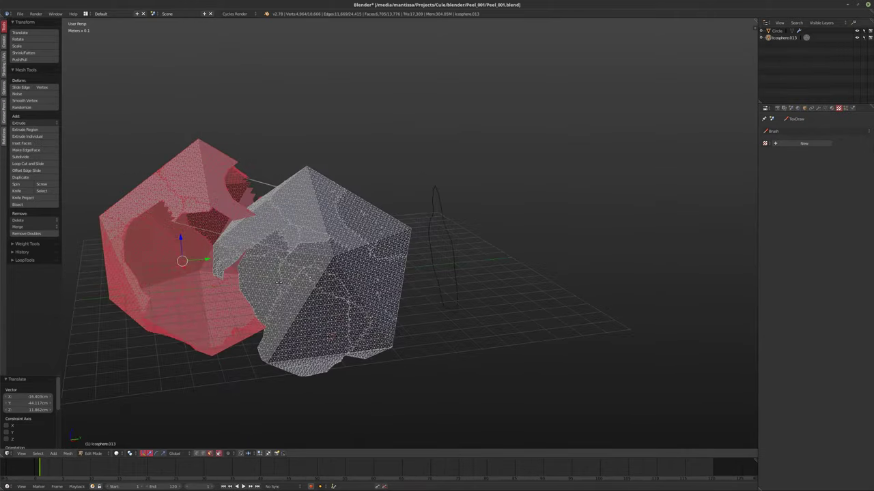
{"action": "key", "text": "ctrl+z"}
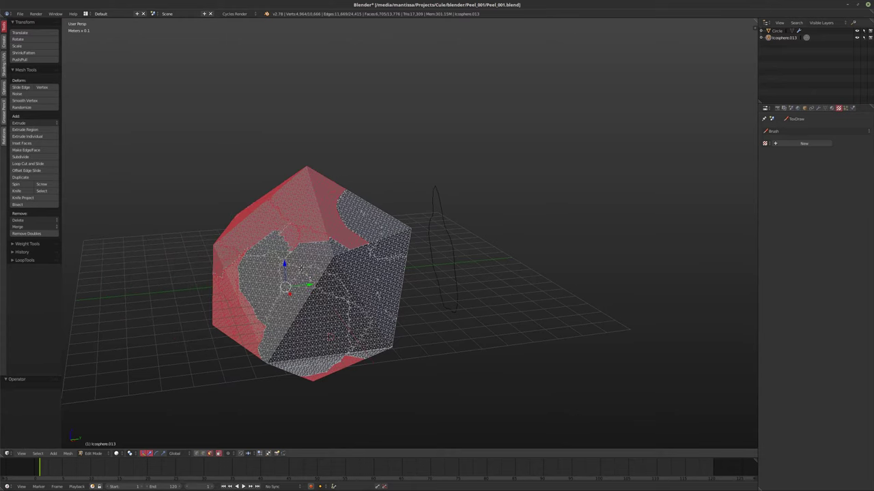
- Revert through the undo history to the state before the smooth circle's first cut, when its texture size was 0.21
{"action": "middle_click_drag", "start_coordinate": [340, 270], "coordinate": [359, 273]}
{"action": "key", "text": "Tab"}
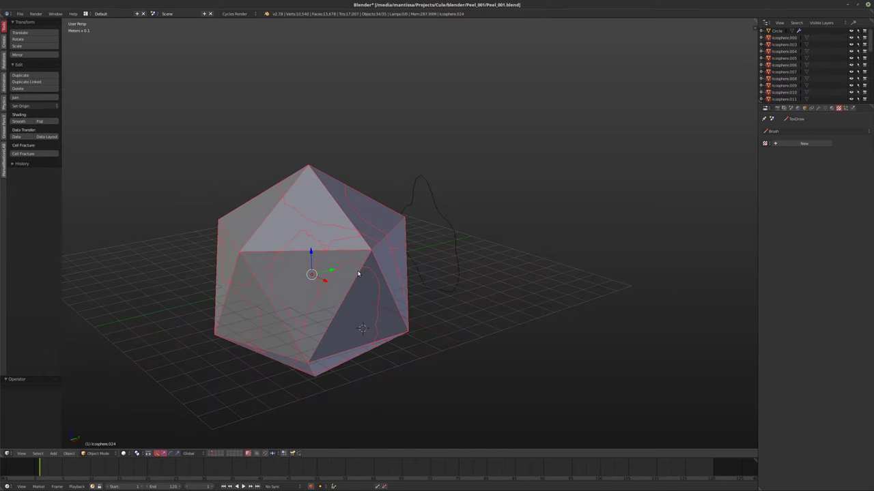
{"action": "key", "text": "ctrl+z"}
{"action": "key", "text": "ctrl+alt+z"}
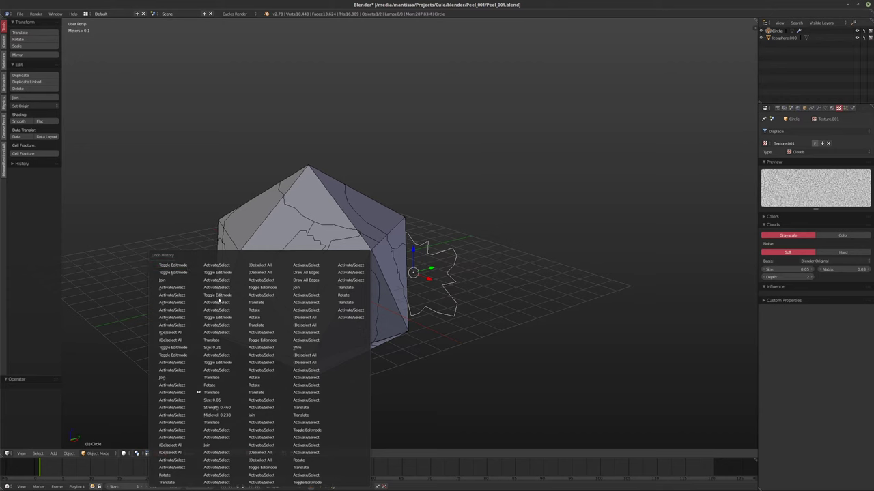
{"action": "left_click", "coordinate": [217, 326]}
{"action": "middle_click_drag", "start_coordinate": [364, 330], "coordinate": [318, 323]}
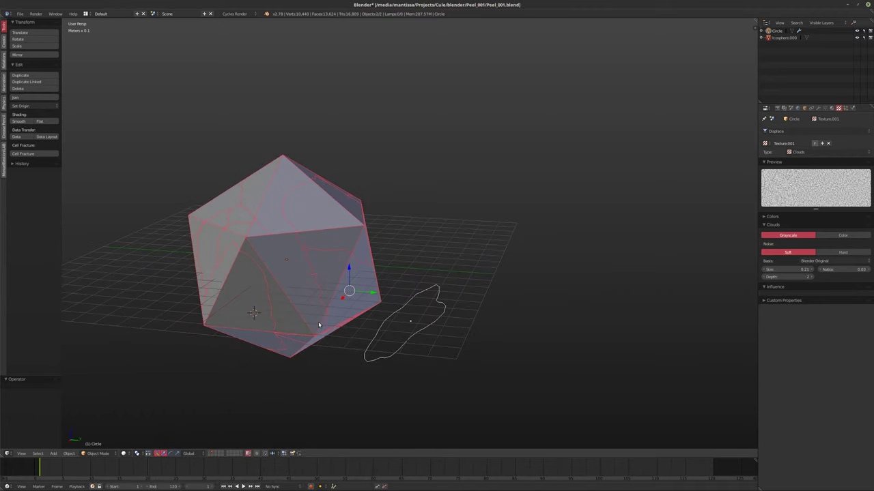
{"action": "key", "text": "a"}
{"action": "key", "text": "a"}
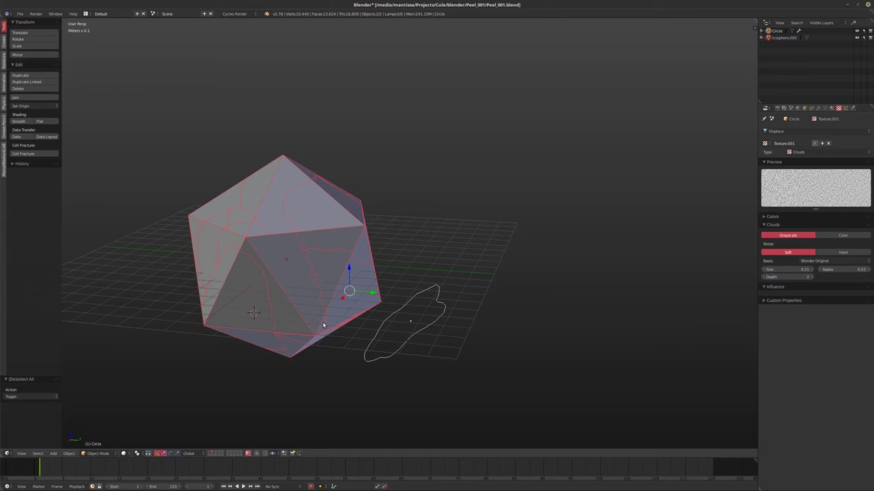
{"action": "key", "text": "ctrl+alt+z"}
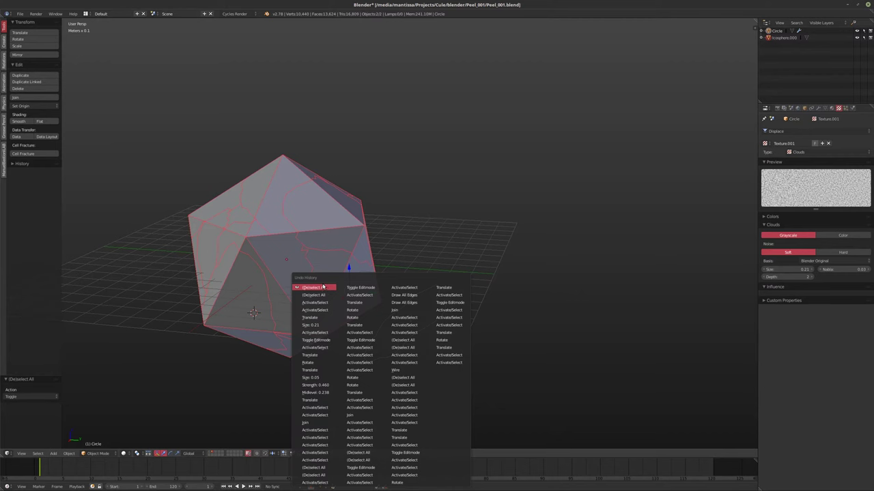
{"action": "left_click", "coordinate": [314, 294]}
- Open the joined icosphere in Edit Mode and select one face at the tangled cut near its bottom corner
{"action": "mouse_move", "coordinate": [314, 294]}
{"action": "middle_mouse_down"}
{"action": "mouse_move", "coordinate": [292, 286]}
{"action": "mouse_move", "coordinate": [293, 273]}
{"action": "mouse_move", "coordinate": [297, 294]}
{"action": "middle_mouse_up"}
{"action": "key", "text": "Tab"}
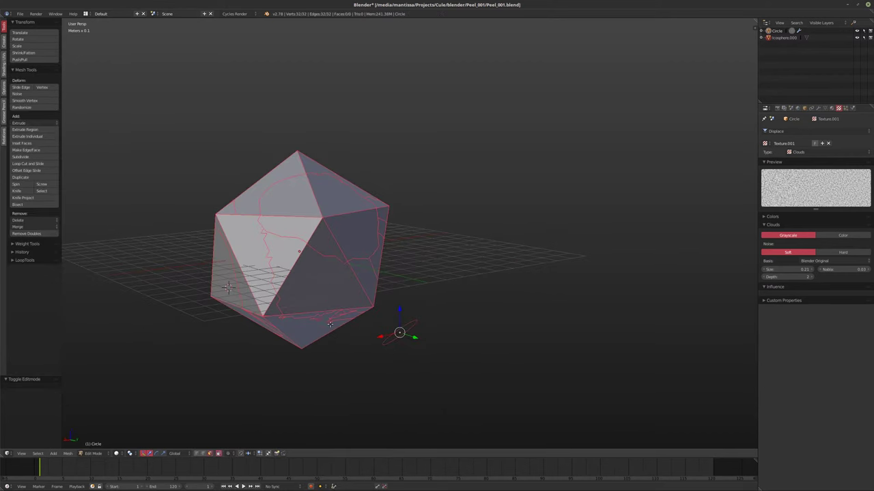
{"action": "key", "text": "Tab"}
{"action": "right_click", "coordinate": [314, 299]}
{"action": "key", "text": "Tab"}
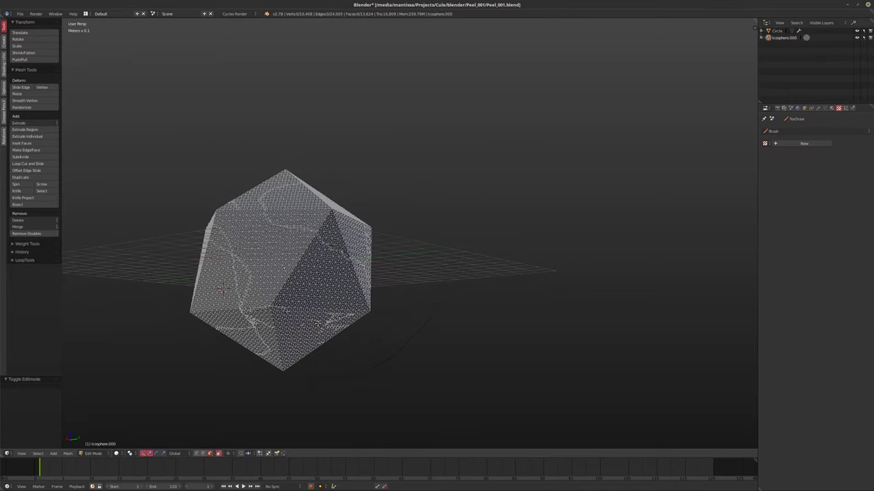
{"action": "middle_click_drag", "start_coordinate": [317, 322], "coordinate": [318, 303]}
{"action": "right_click", "coordinate": [336, 318]}
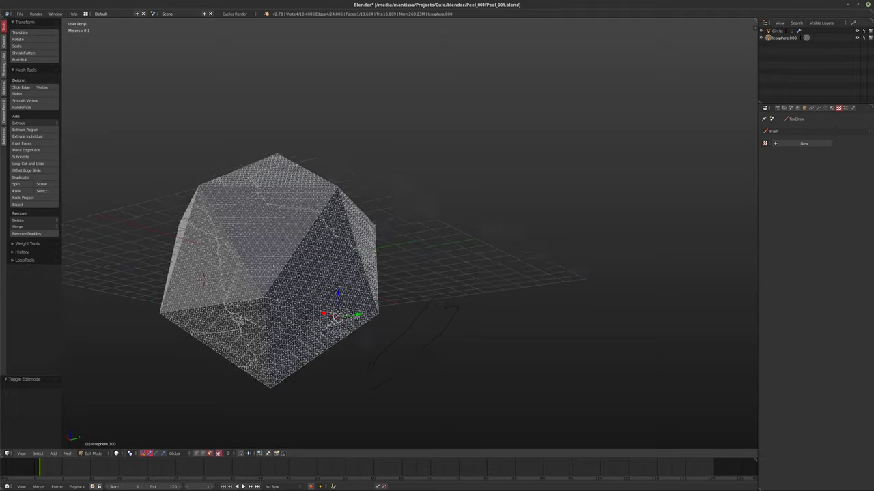
- Try to move the selected face away from the tangled cut, and undo the move
{"action": "key", "text": "KP_Decimal"}
{"action": "middle_click_drag", "start_coordinate": [337, 314], "coordinate": [355, 301]}
{"action": "key", "text": "g"}
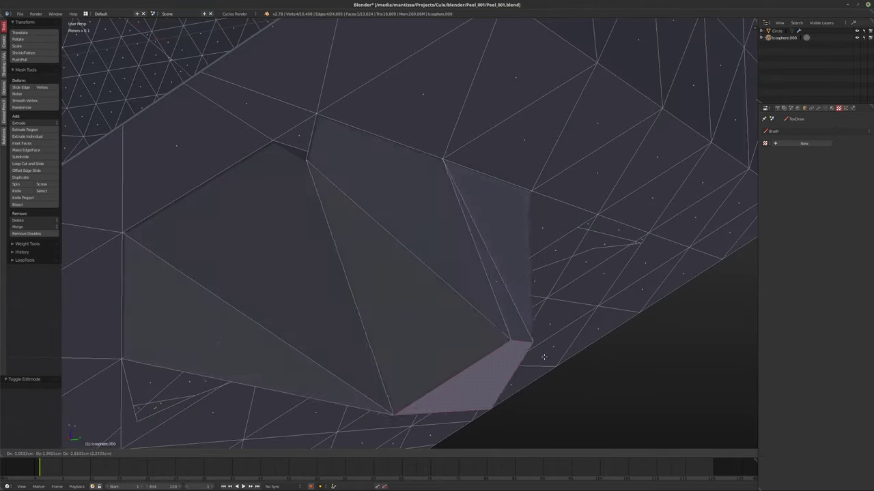
{"action": "left_click", "coordinate": [284, 148]}
{"action": "middle_click_drag", "start_coordinate": [285, 148], "coordinate": [316, 203]}
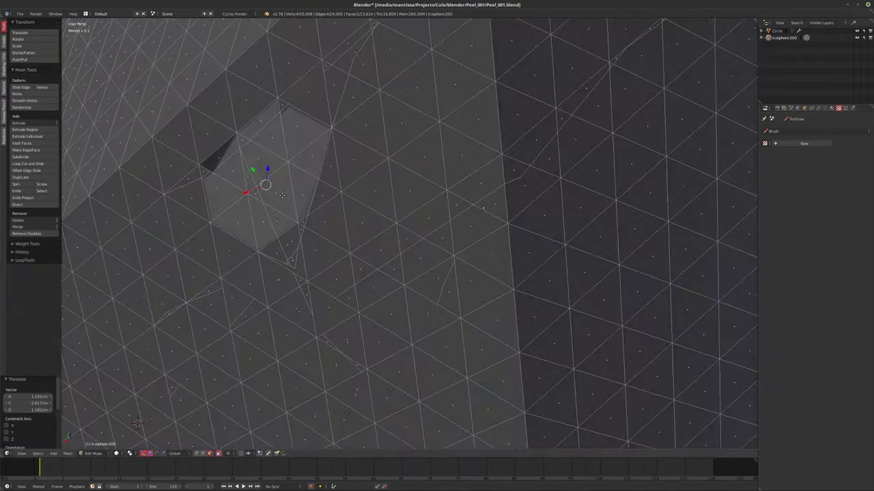
{"action": "scroll", "coordinate": [316, 203], "scroll_direction": "down", "scroll_amount": 10}
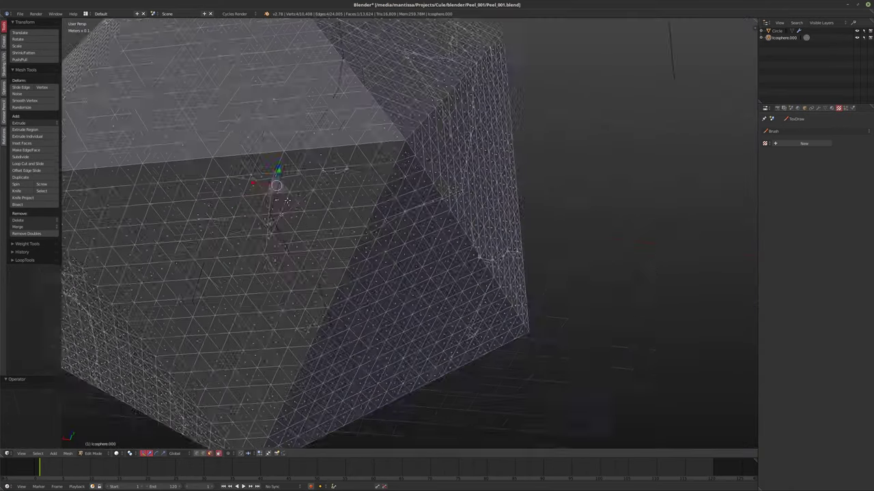
- Return to Object Mode and switch to the empty second layer
{"action": "middle_click_drag", "start_coordinate": [284, 211], "coordinate": [168, 179]}
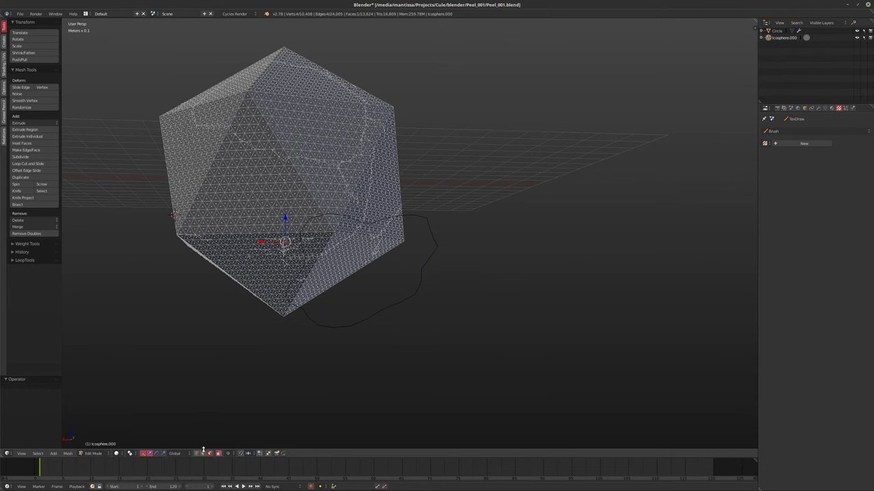
{"action": "middle_click_drag", "start_coordinate": [321, 273], "coordinate": [581, 235]}
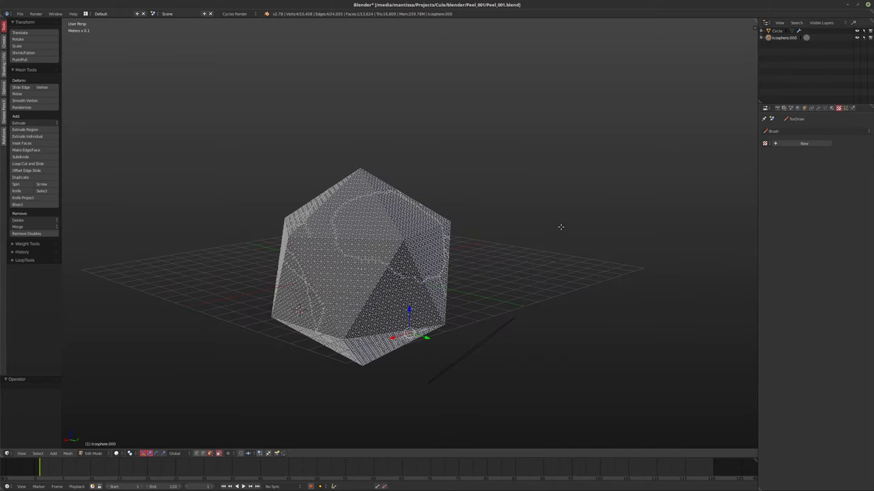
{"action": "key", "text": "Tab"}
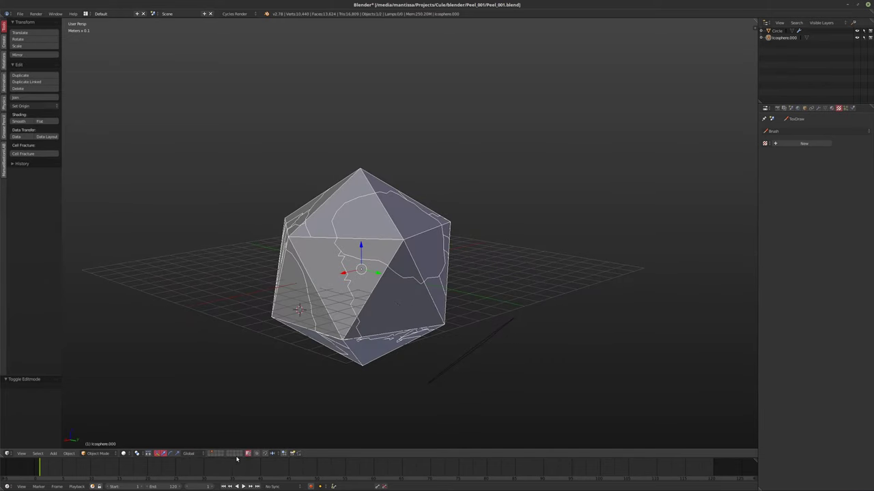
{"action": "middle_click_drag", "start_coordinate": [364, 362], "coordinate": [267, 447]}
{"action": "left_click", "coordinate": [215, 454]}
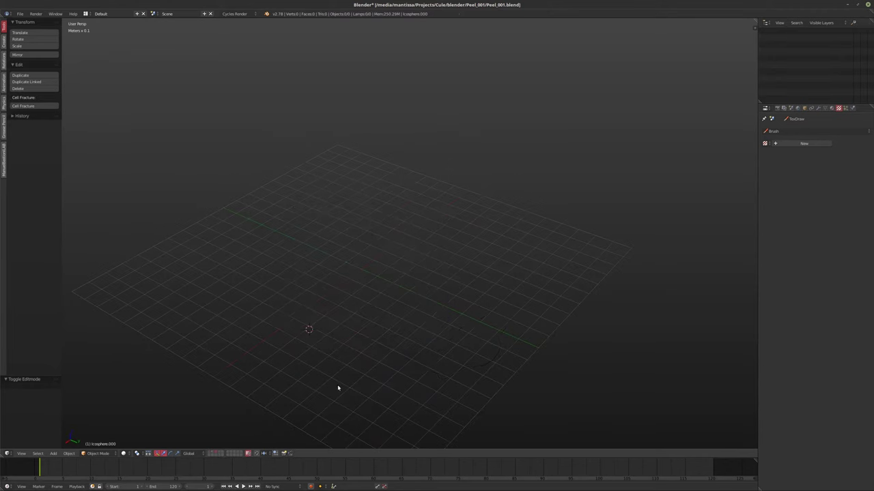
- Add an ico sphere at the scene centre with 1 subdivision and a size of 40 cm
{"action": "left_click", "coordinate": [352, 288]}
{"action": "key", "text": "shift+a"}
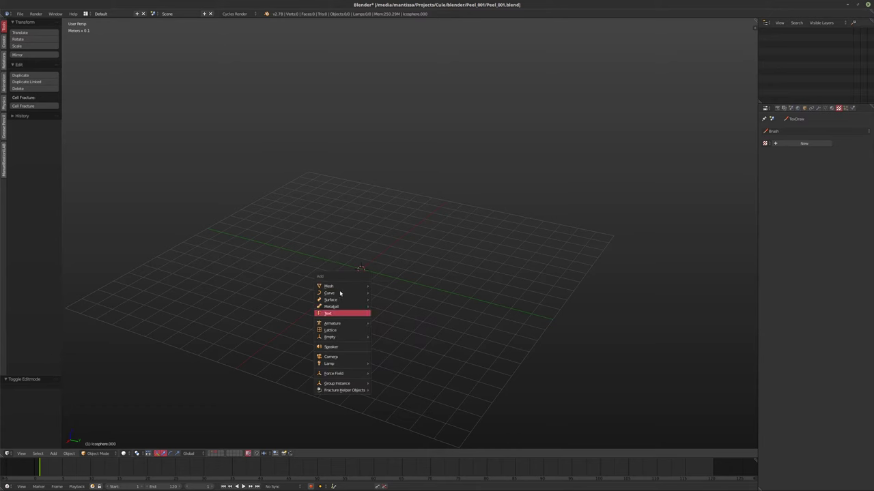
{"action": "mouse_move", "coordinate": [331, 286]}
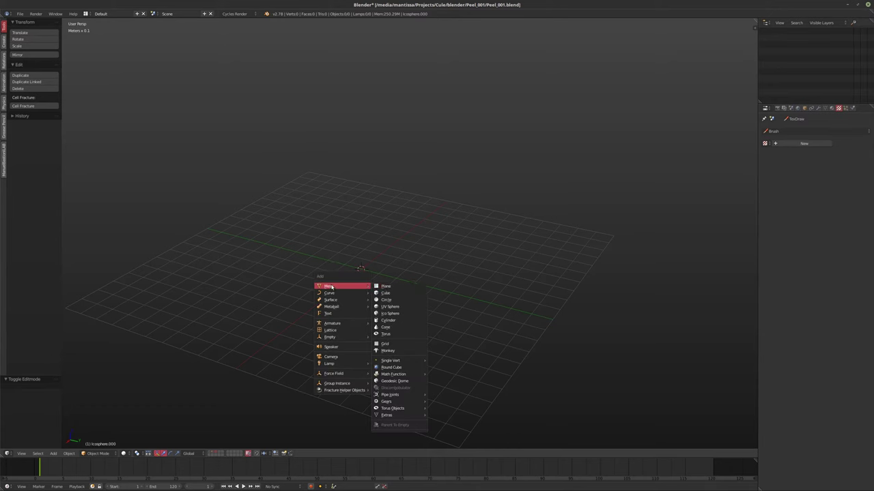
{"action": "left_click", "coordinate": [396, 313]}
{"action": "left_click", "coordinate": [7, 396]}
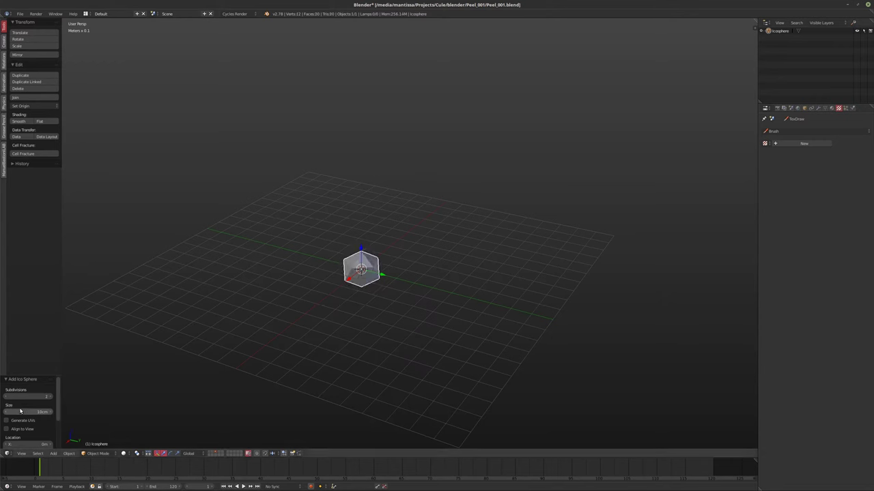
{"action": "mouse_move", "coordinate": [30, 412]}
{"action": "left_mouse_down"}
{"action": "mouse_move", "coordinate": [43, 412]}
{"action": "mouse_move", "coordinate": [35, 414]}
{"action": "left_mouse_up"}
{"action": "left_click", "coordinate": [35, 414]}
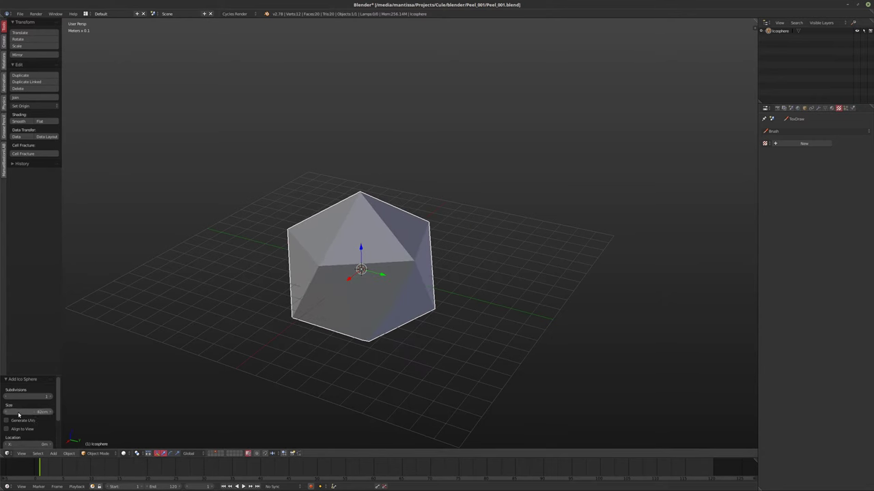
{"action": "type", "text": "0.6"}
{"action": "key", "text": "Return"}
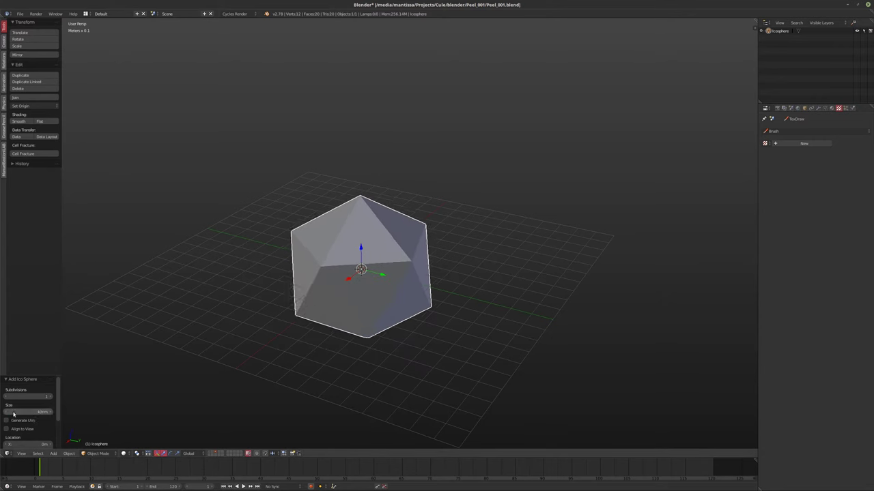
- Enter Edit Mode on the new icosphere and subdivide all of its faces
{"action": "middle_click_drag", "start_coordinate": [273, 314], "coordinate": [356, 331]}
{"action": "scroll", "coordinate": [310, 319], "scroll_direction": "up", "scroll_amount": 2}
{"action": "key", "text": "Tab"}
{"action": "key", "text": "Tab"}
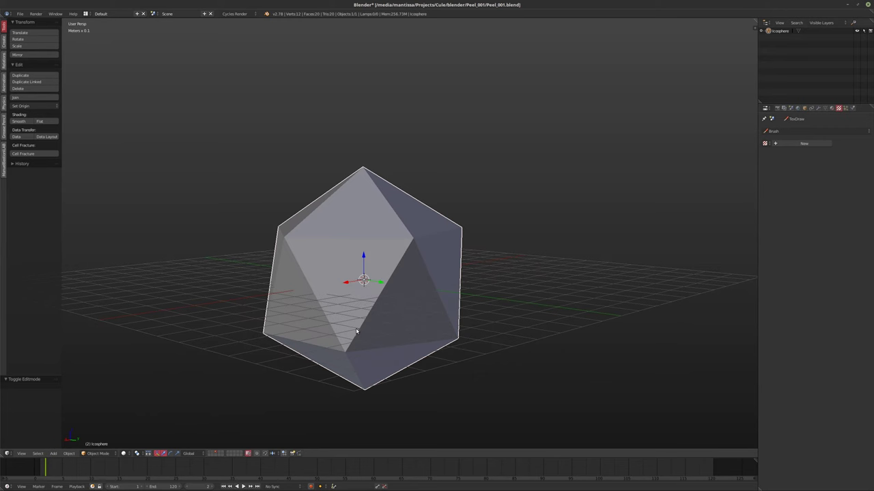
{"action": "key", "text": "Tab"}
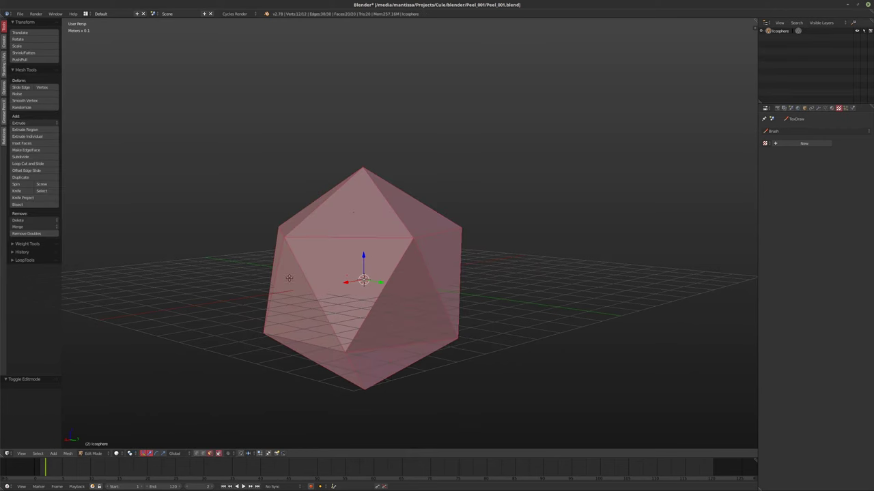
{"action": "key", "text": "a"}
{"action": "key", "text": "a"}
{"action": "key", "text": "w"}
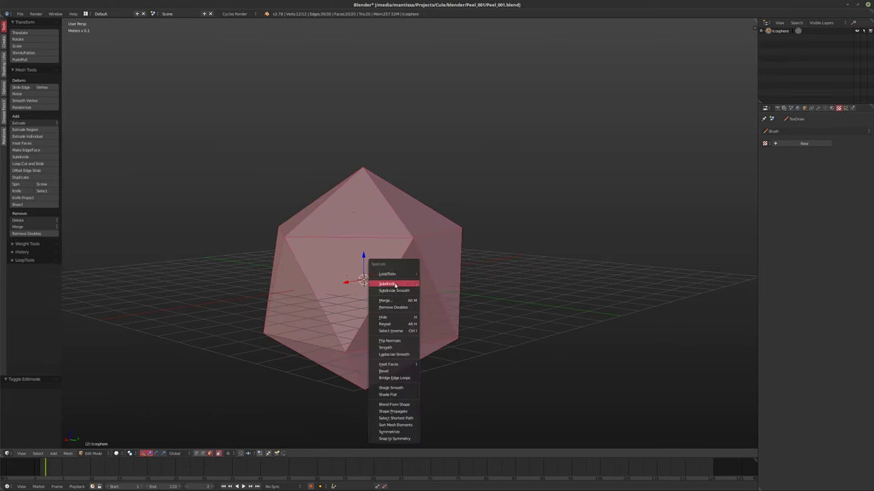
{"action": "left_click", "coordinate": [391, 284]}
- Try 23 cuts for the subdivision, and settle on 15 cuts
{"action": "scroll", "coordinate": [43, 395], "scroll_direction": "up", "scroll_amount": 6, "text": "ctrl"}
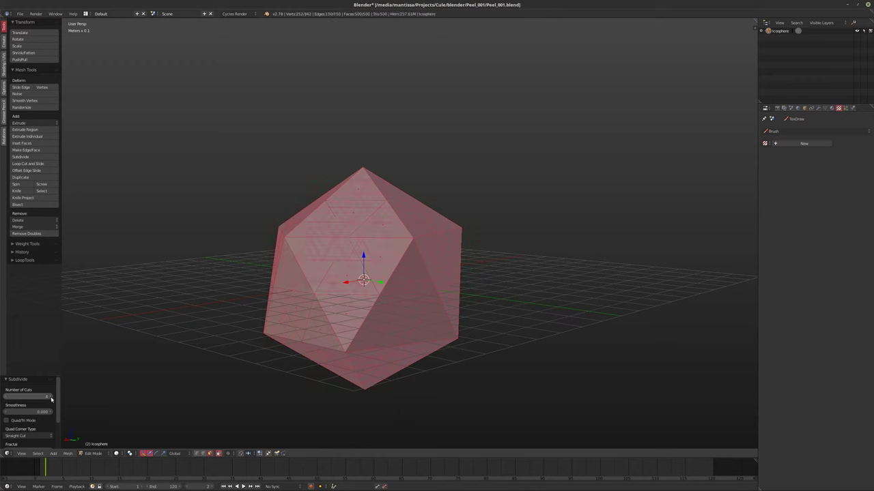
{"action": "left_click", "coordinate": [33, 396]}
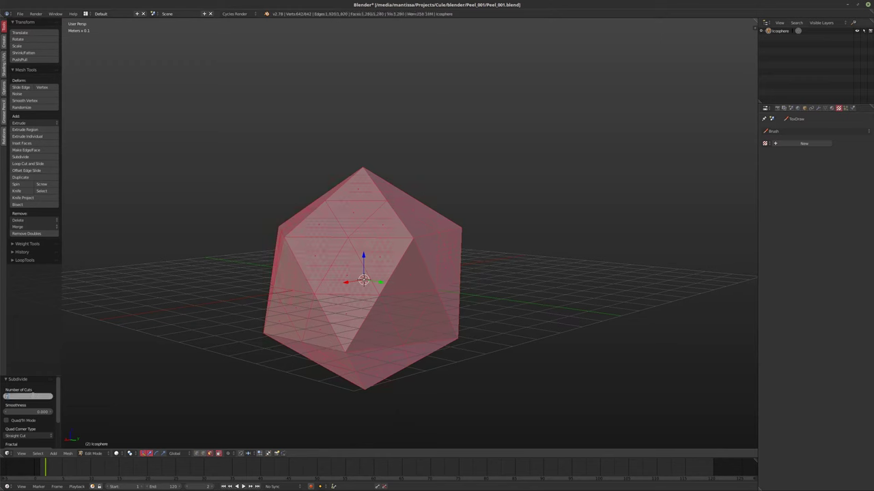
{"action": "type", "text": "23"}
{"action": "key", "text": "Return"}
{"action": "left_click", "coordinate": [33, 397]}
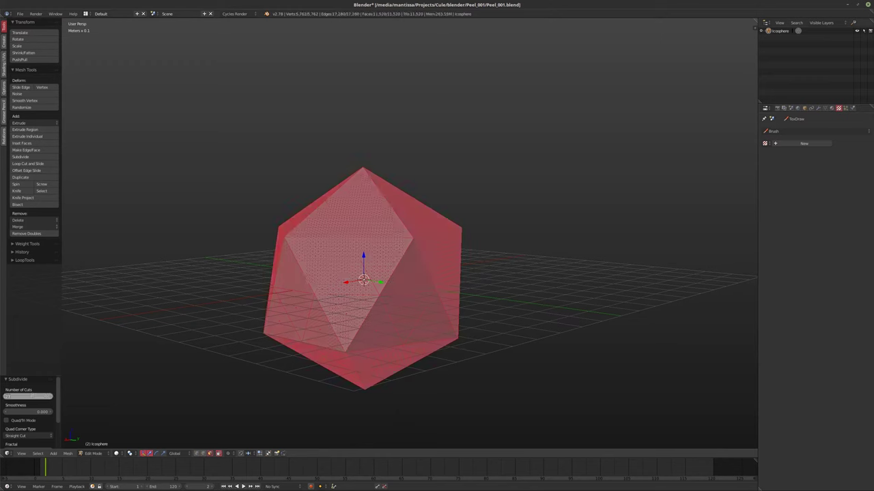
{"action": "type", "text": "15"}
{"action": "key", "text": "Return"}
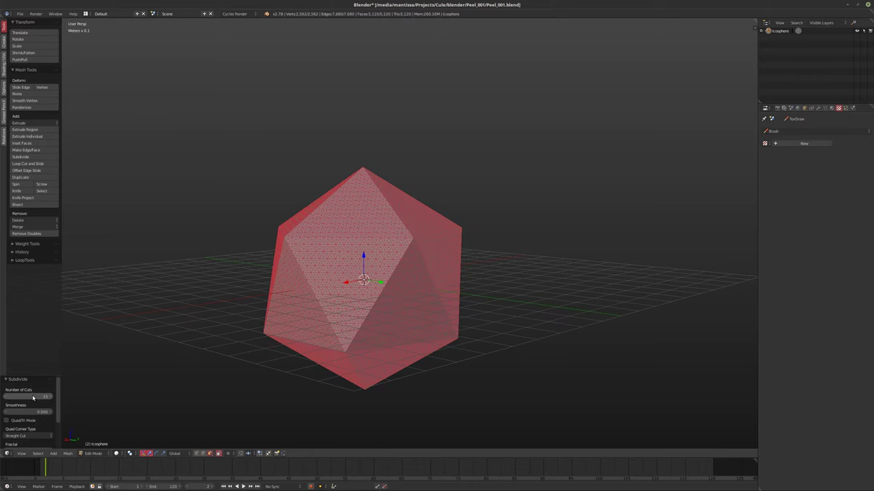
- Try the subdivision's Quad/Tri Mode, the Inner Vert corner type and the Fractal value on the icosphere
{"action": "key", "text": "KP_6"}
{"action": "key", "text": "KP_6"}
{"action": "key", "text": "KP_6"}
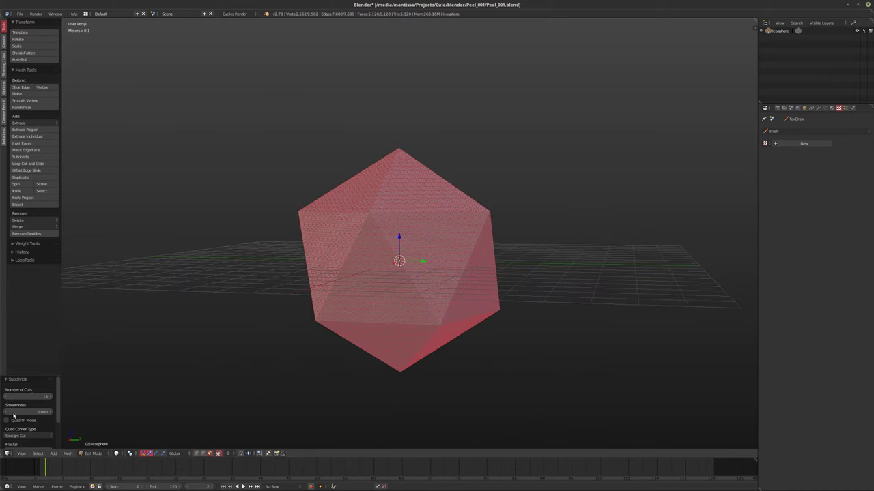
{"action": "left_click", "coordinate": [7, 420]}
{"action": "left_click", "coordinate": [7, 420]}
{"action": "scroll", "coordinate": [27, 424], "scroll_direction": "down", "scroll_amount": 3}
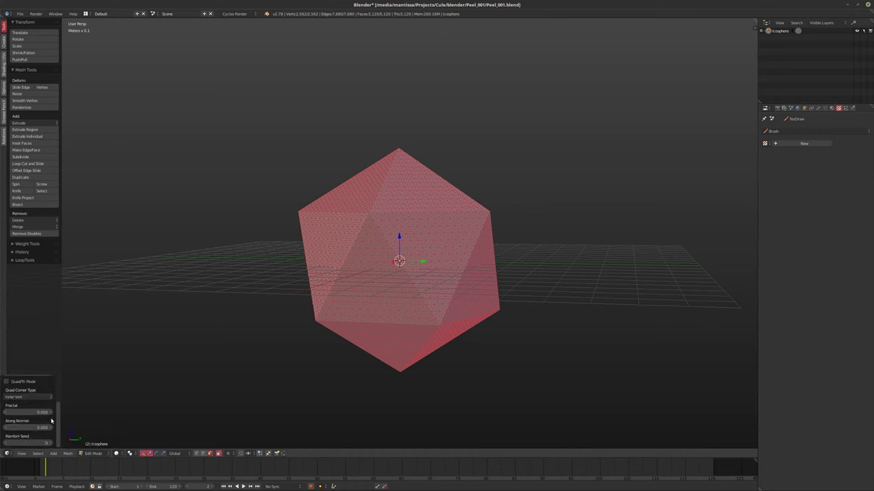
{"action": "mouse_move", "coordinate": [28, 412]}
{"action": "left_mouse_down"}
{"action": "mouse_move", "coordinate": [65, 412]}
{"action": "mouse_move", "coordinate": [24, 412]}
{"action": "left_mouse_up"}
{"action": "middle_click_drag", "start_coordinate": [418, 294], "coordinate": [382, 316]}
{"action": "scroll", "coordinate": [411, 327], "scroll_direction": "up", "scroll_amount": 2}
{"action": "key", "text": "Tab"}
{"action": "key", "text": "Tab"}
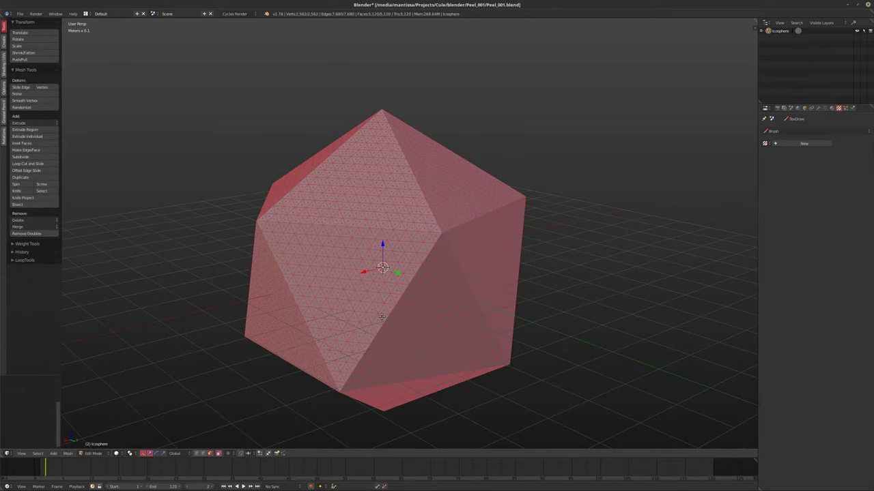
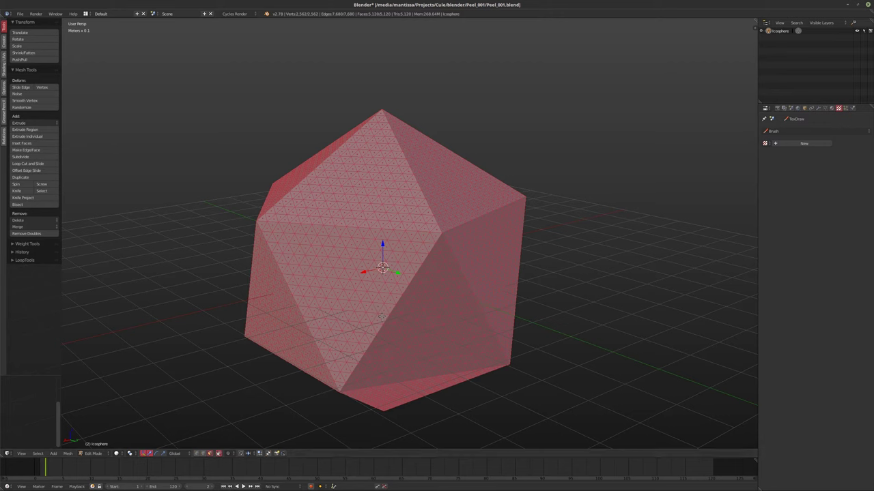
- Bisect the icosphere with a slanted straight cut across its upper part, ending at the upper right corner
{"action": "middle_click_drag", "start_coordinate": [304, 231], "coordinate": [331, 266]}
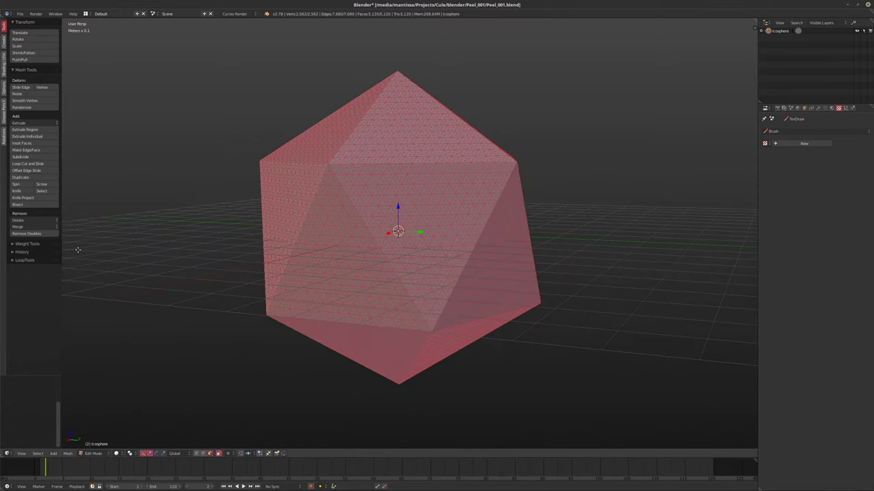
{"action": "left_click", "coordinate": [20, 204]}
{"action": "left_click_drag", "start_coordinate": [276, 78], "coordinate": [565, 175]}
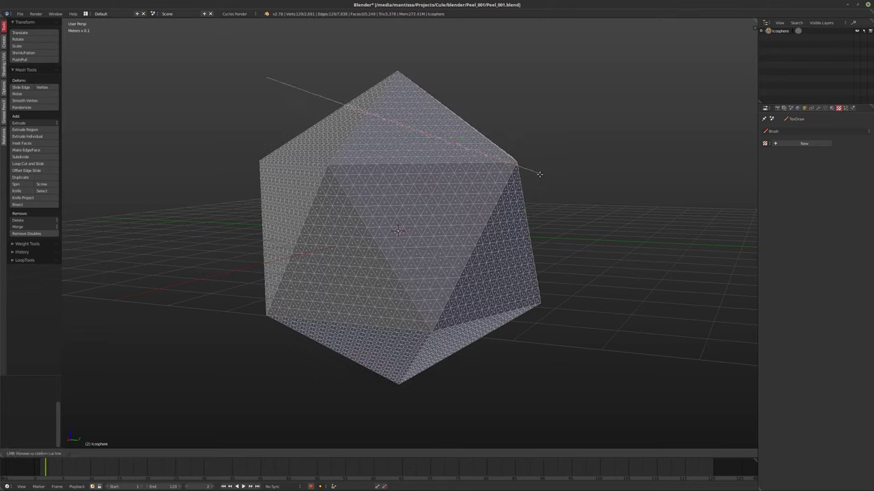
{"action": "left_click", "coordinate": [163, 227]}
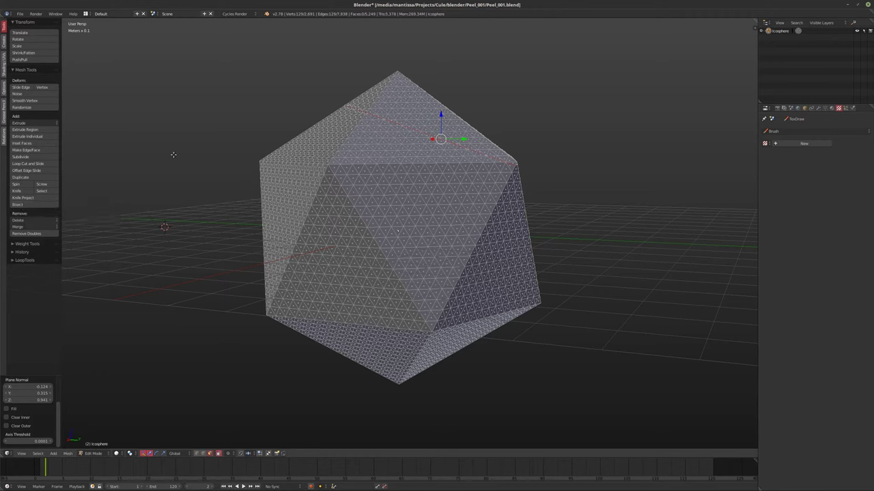
- Open the user preferences' Input settings, enlarge the window, and look through the keymap categories
{"action": "key", "text": "ctrl+alt+u"}
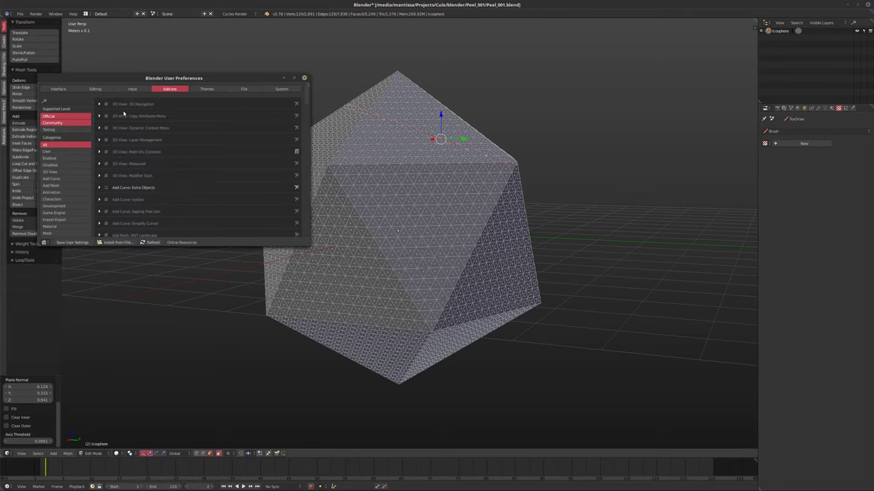
{"action": "left_click", "coordinate": [95, 89]}
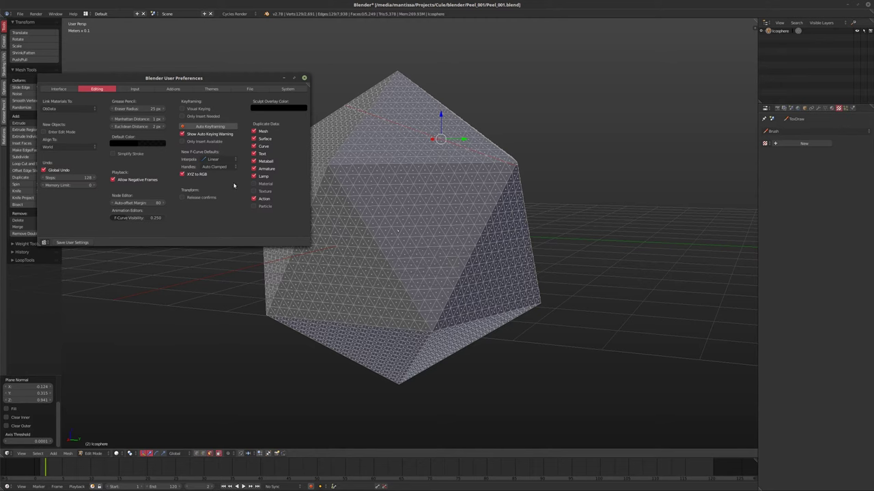
{"action": "left_click", "coordinate": [134, 89]}
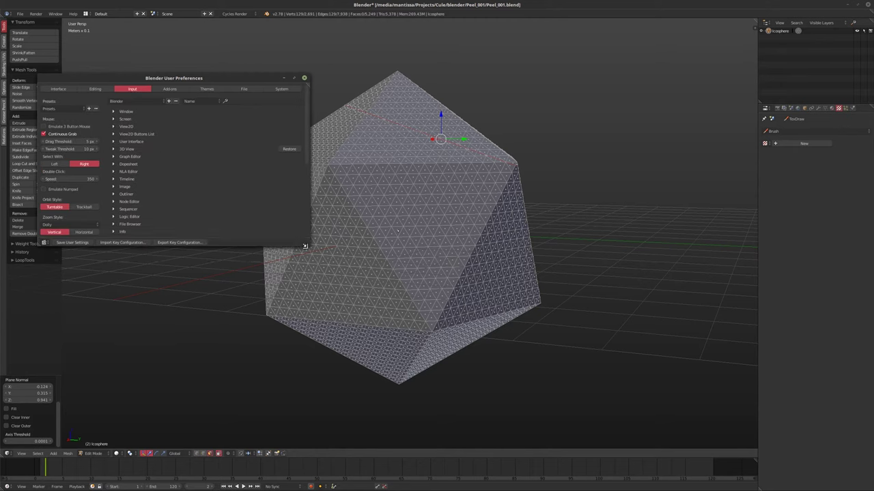
{"action": "left_click_drag", "start_coordinate": [310, 247], "coordinate": [493, 372]}
{"action": "left_click", "coordinate": [159, 142]}
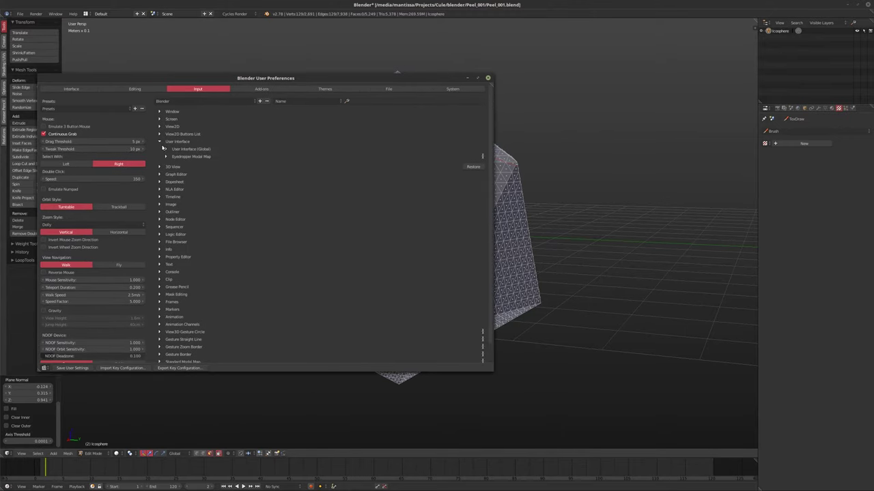
{"action": "left_click", "coordinate": [159, 142]}
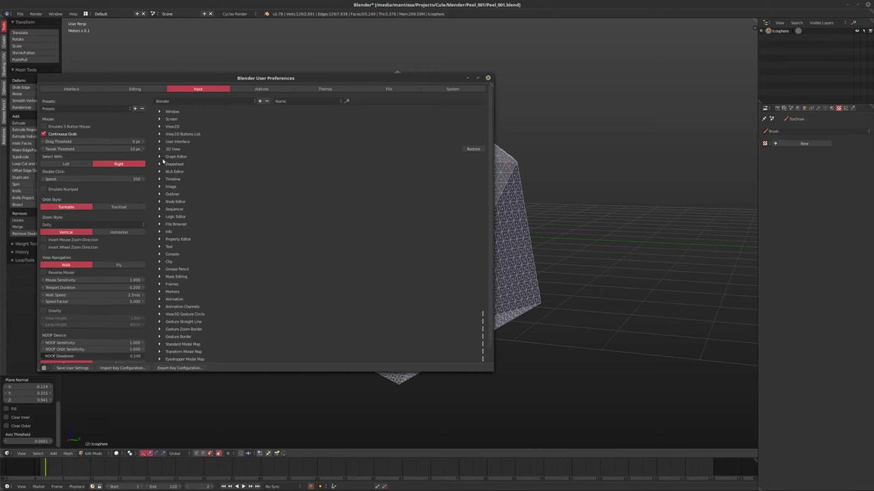
{"action": "scroll", "coordinate": [190, 237], "scroll_direction": "down", "scroll_amount": 1}
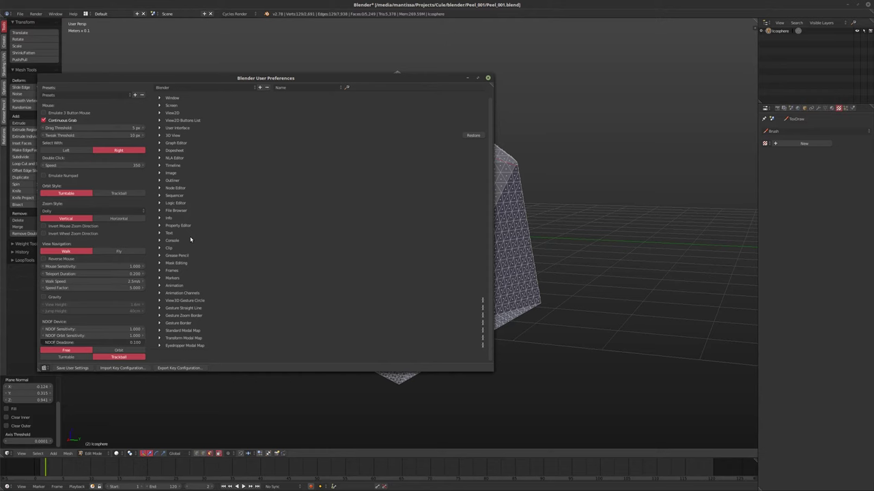
{"action": "scroll", "coordinate": [181, 285], "scroll_direction": "up", "scroll_amount": 1}
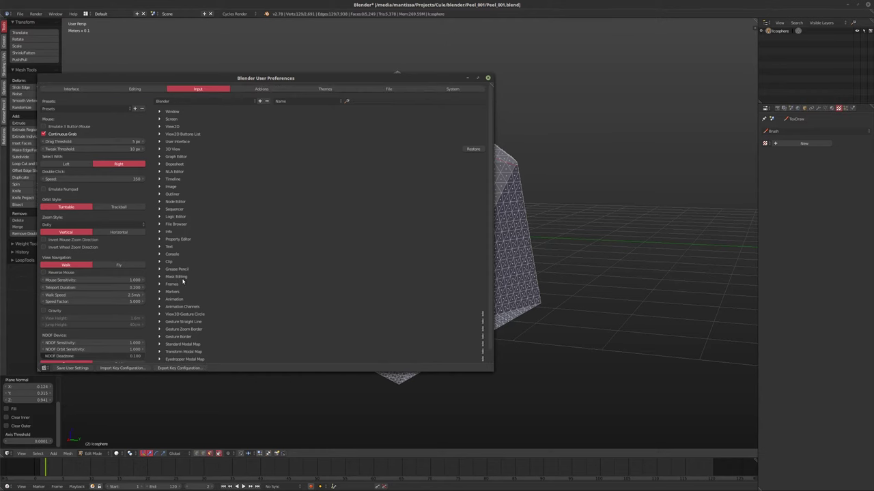
- Search the keymap for "bisect" by name and by key binding, clear the search, and close the preferences
{"action": "left_click", "coordinate": [411, 100]}
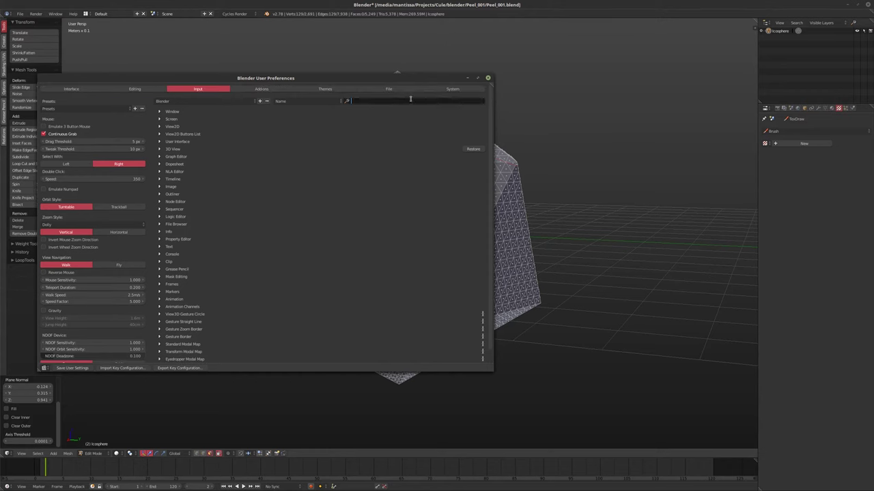
{"action": "type", "text": "bri"}
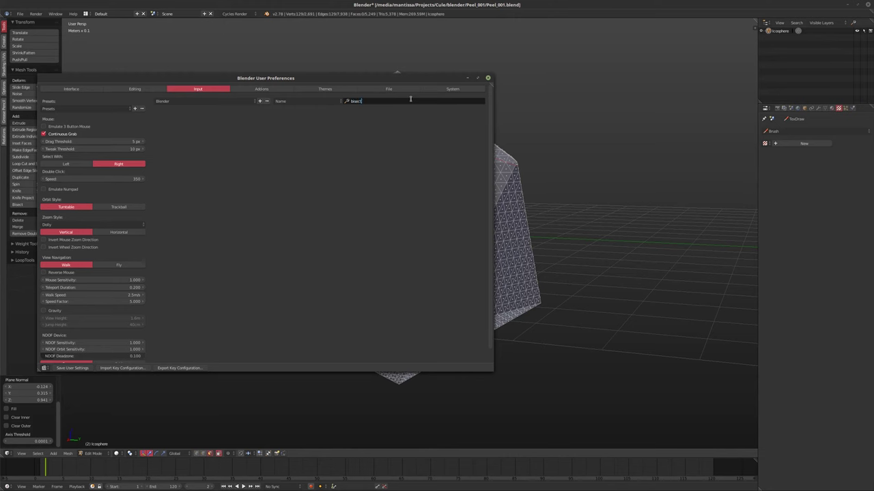
{"action": "left_click", "coordinate": [303, 102]}
{"action": "left_click", "coordinate": [304, 102]}
{"action": "left_click", "coordinate": [311, 113]}
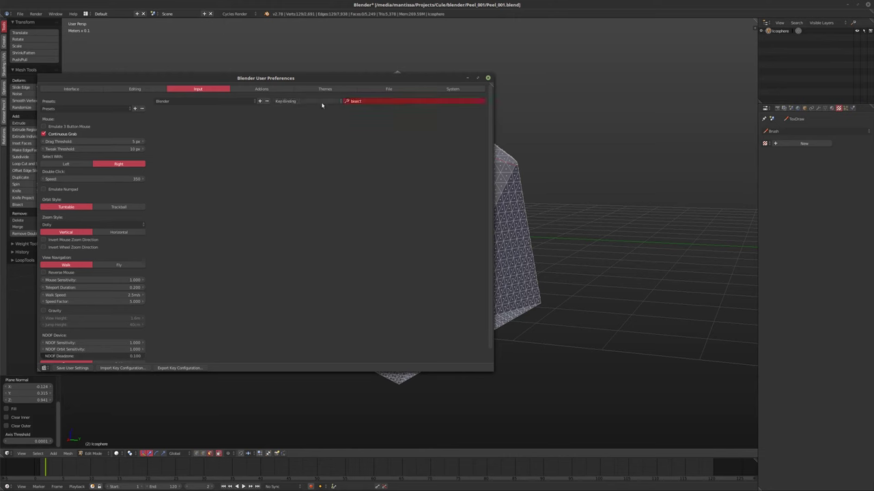
{"action": "left_click", "coordinate": [319, 102]}
{"action": "left_click", "coordinate": [306, 113]}
{"action": "left_click", "coordinate": [344, 102]}
{"action": "key", "text": "BackSpace"}
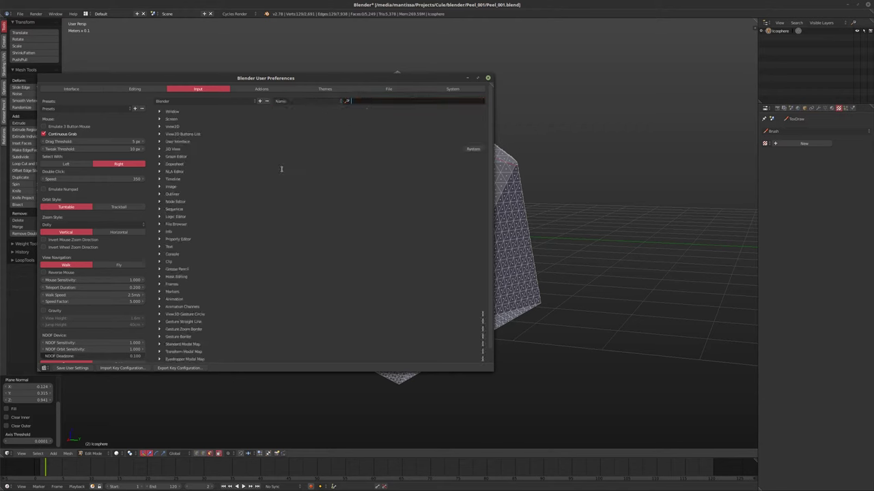
{"action": "left_click", "coordinate": [166, 246]}
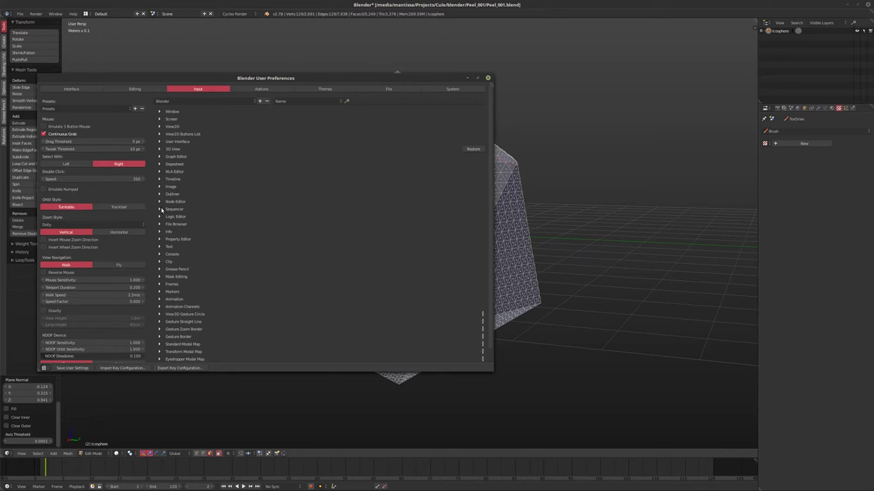
{"action": "scroll", "coordinate": [167, 265], "scroll_direction": "down", "scroll_amount": 1}
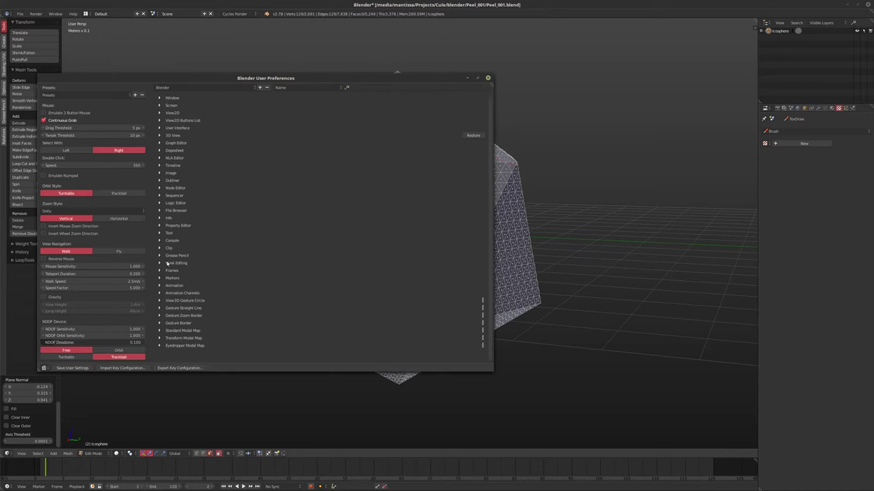
{"action": "left_click", "coordinate": [488, 77]}
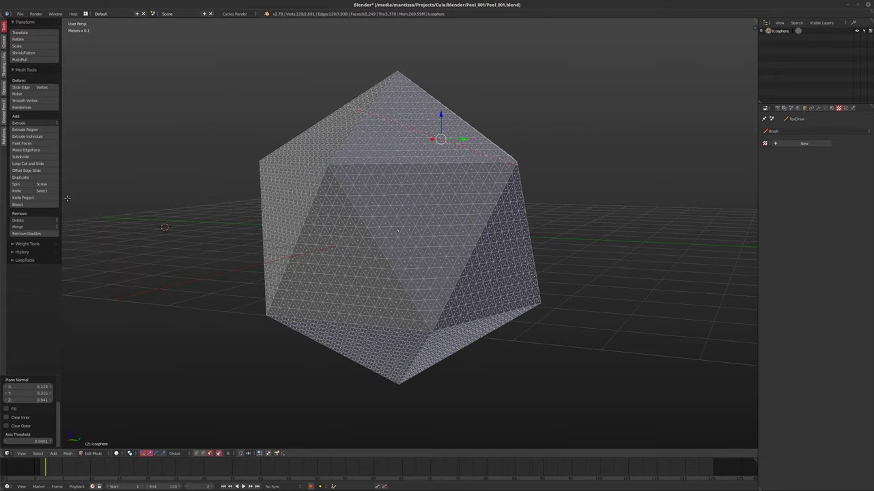
- Try to bisect the icosphere with a nearly horizontal cut while only the previous cut line is selected
{"action": "left_click", "coordinate": [20, 206]}
{"action": "left_click_drag", "start_coordinate": [103, 247], "coordinate": [201, 249]}
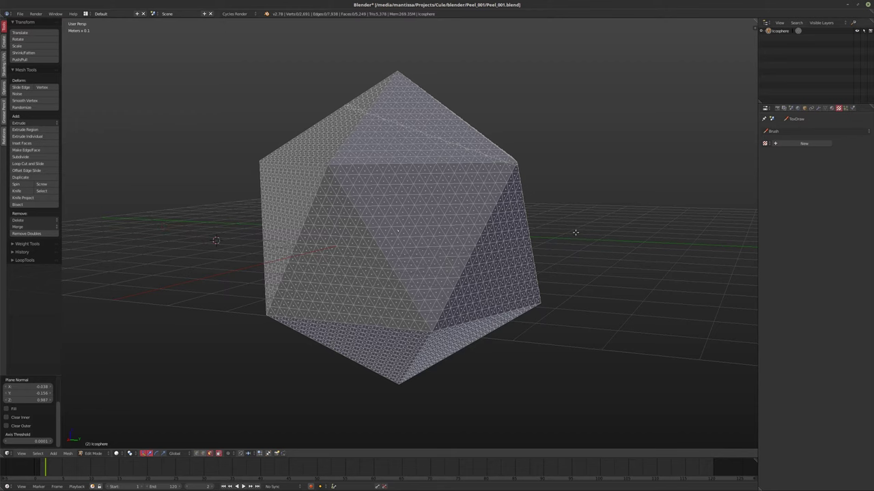
{"action": "left_click", "coordinate": [26, 233]}
{"action": "left_click", "coordinate": [186, 267]}
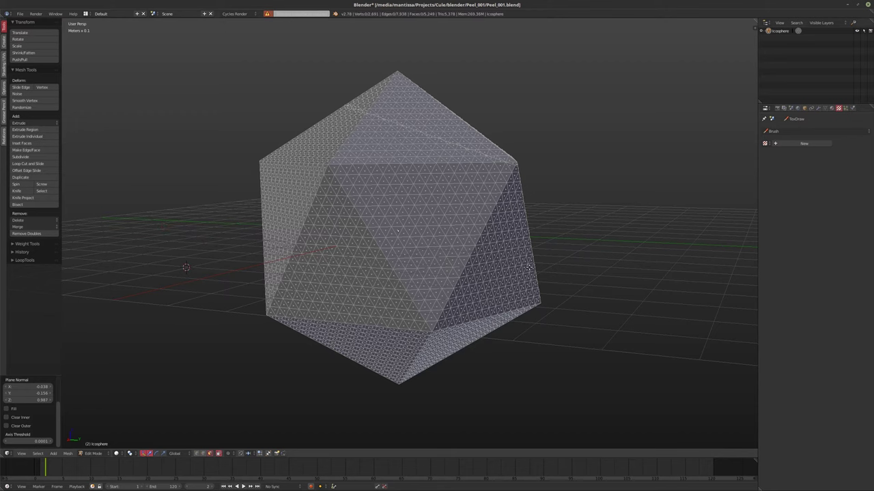
- Select the whole icosphere and bisect it with a gently slanted cut across its lower half, descending to the right
{"action": "middle_click_drag", "start_coordinate": [427, 235], "coordinate": [361, 254]}
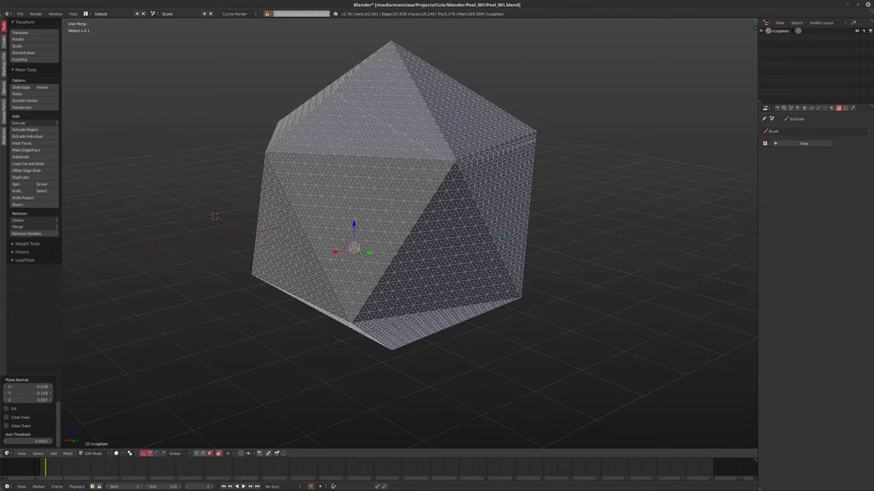
{"action": "key", "text": "l"}
{"action": "key", "text": "a"}
{"action": "key", "text": "a"}
{"action": "mouse_move", "coordinate": [412, 264]}
{"action": "middle_mouse_down"}
{"action": "mouse_move", "coordinate": [307, 236]}
{"action": "mouse_move", "coordinate": [198, 220]}
{"action": "middle_mouse_up"}
{"action": "left_click", "coordinate": [17, 205]}
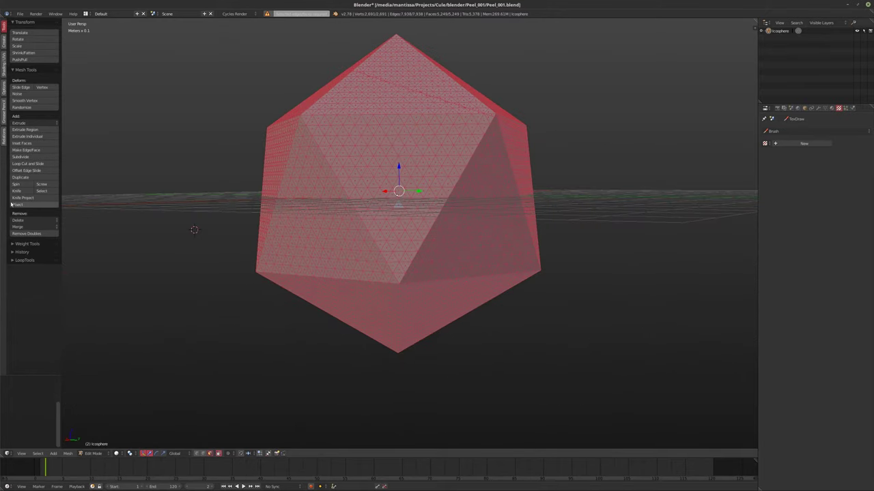
{"action": "left_click_drag", "start_coordinate": [192, 220], "coordinate": [341, 235]}
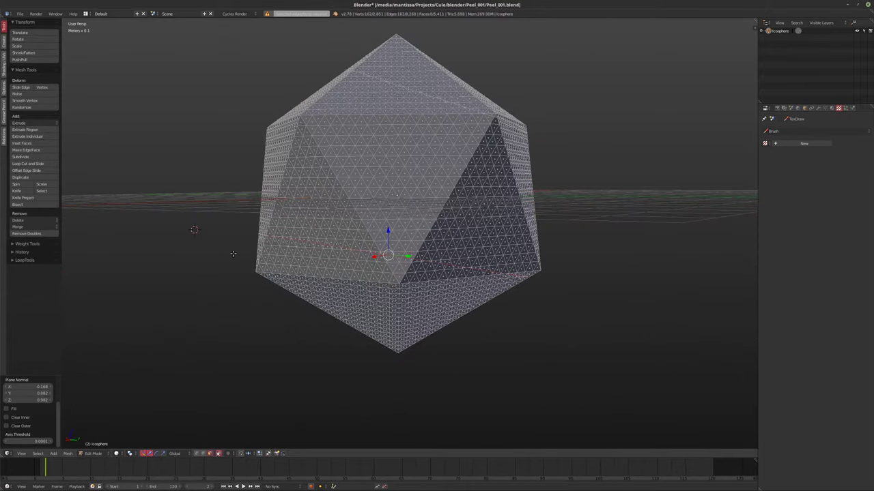
- Bisect the fully selected icosphere with a nearly horizontal cut through its middle and a steep diagonal from upper left to lower right
{"action": "key", "text": "a"}
{"action": "key", "text": "a"}
{"action": "left_click", "coordinate": [17, 205]}
{"action": "left_click_drag", "start_coordinate": [101, 206], "coordinate": [585, 182]}
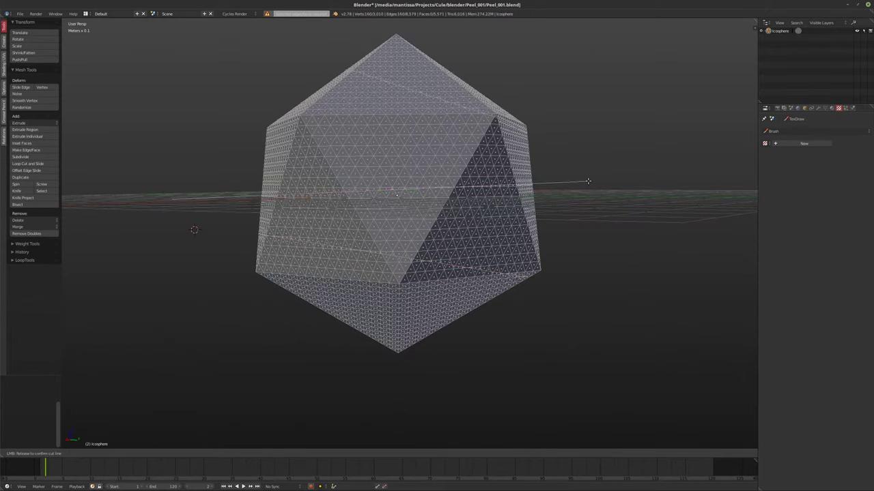
{"action": "key", "text": "a"}
{"action": "key", "text": "a"}
{"action": "left_click", "coordinate": [17, 204]}
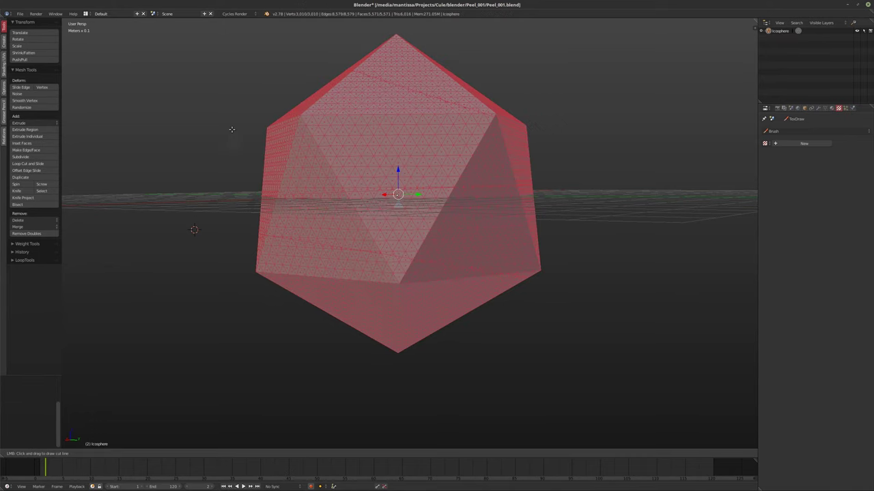
{"action": "left_click_drag", "start_coordinate": [241, 93], "coordinate": [503, 415]}
- Reselect the whole icosphere and bisect it just above the middle with a cut rising slightly to the right
{"action": "key", "text": "a"}
{"action": "key", "text": "a"}
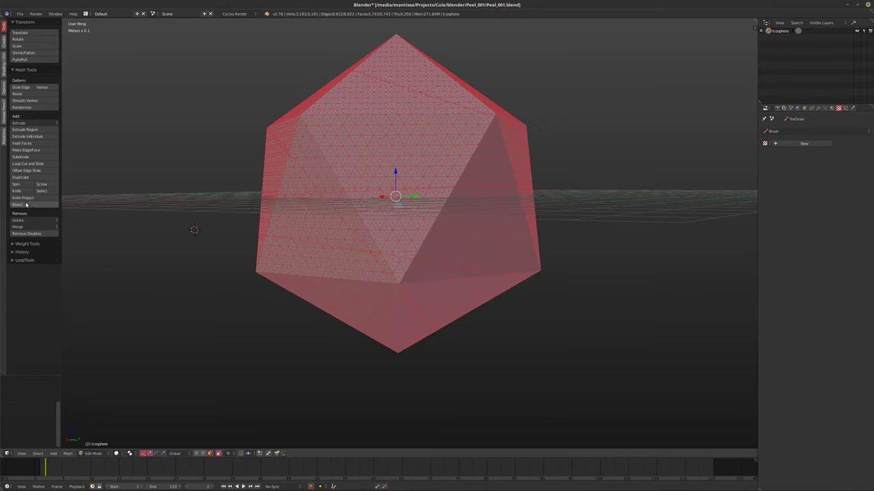
{"action": "left_click", "coordinate": [17, 205]}
{"action": "left_click_drag", "start_coordinate": [185, 187], "coordinate": [604, 151]}
- Reselect the whole icosphere and bisect it with a steep cut from just beside the top vertex down through the lower right
{"action": "key", "text": "a"}
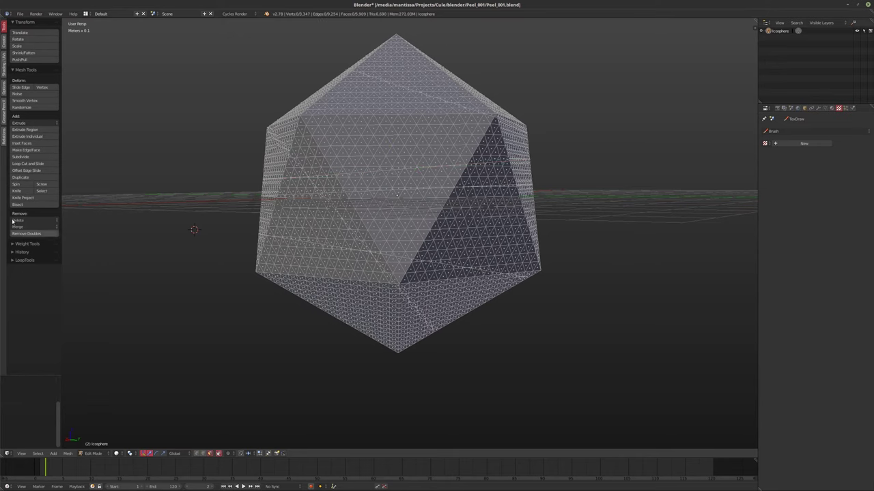
{"action": "key", "text": "a"}
{"action": "key", "text": "a"}
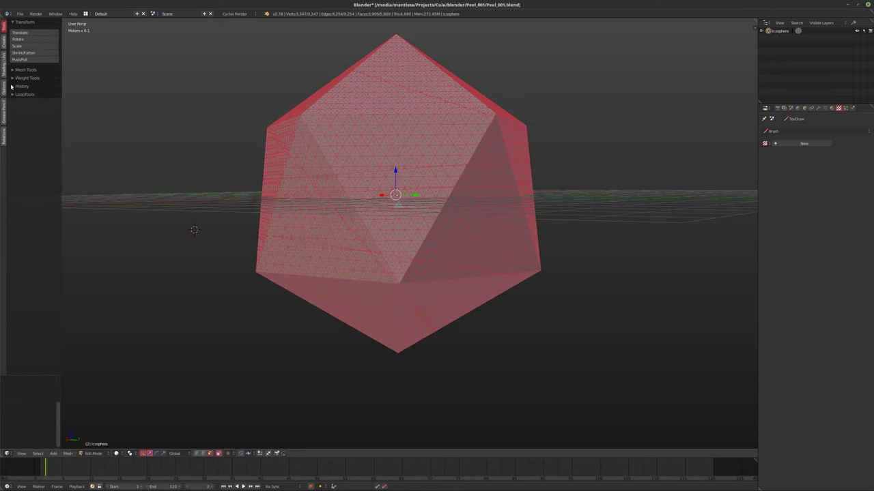
{"action": "left_click", "coordinate": [11, 94]}
{"action": "left_click", "coordinate": [11, 94]}
{"action": "left_click", "coordinate": [15, 70]}
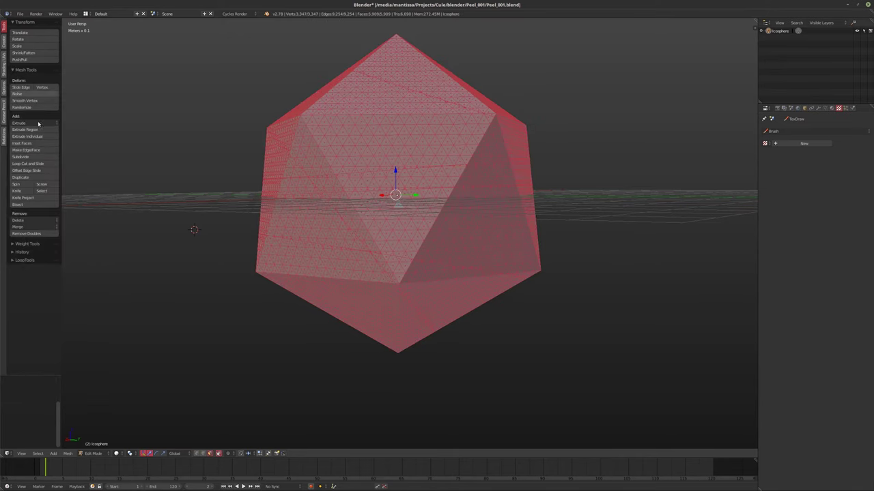
{"action": "left_click", "coordinate": [19, 204]}
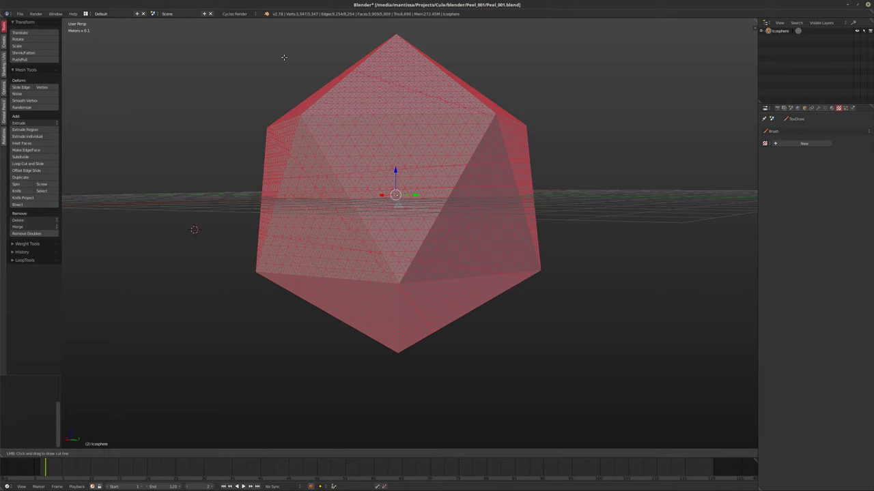
{"action": "left_click_drag", "start_coordinate": [342, 33], "coordinate": [458, 380]}
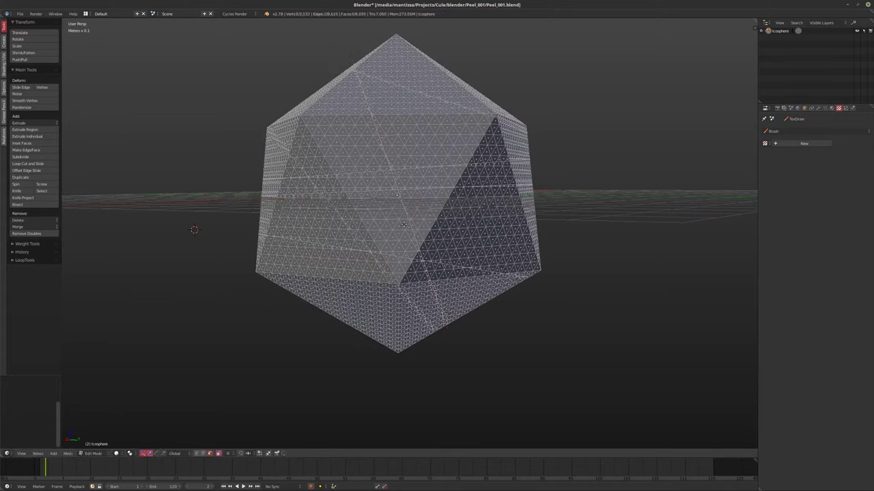
- Bisect the whole icosphere with a diagonal cut from its upper right corner to its lower left
{"action": "key", "text": "a"}
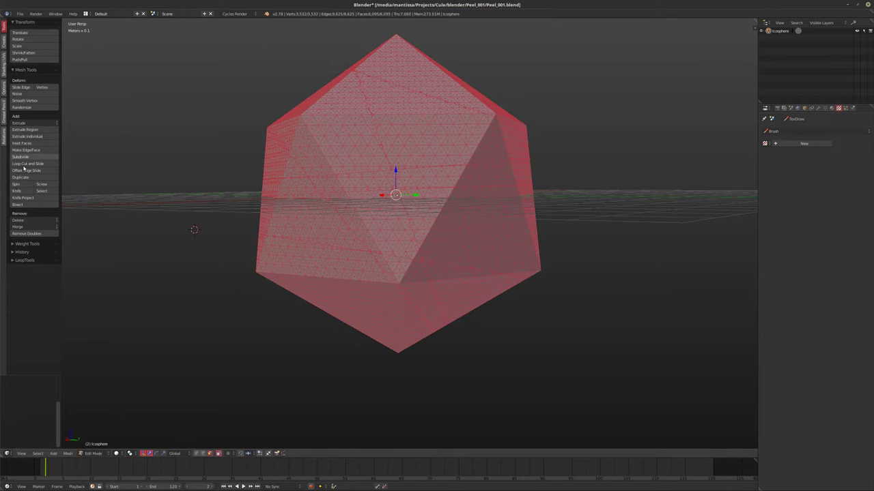
{"action": "left_click", "coordinate": [21, 204]}
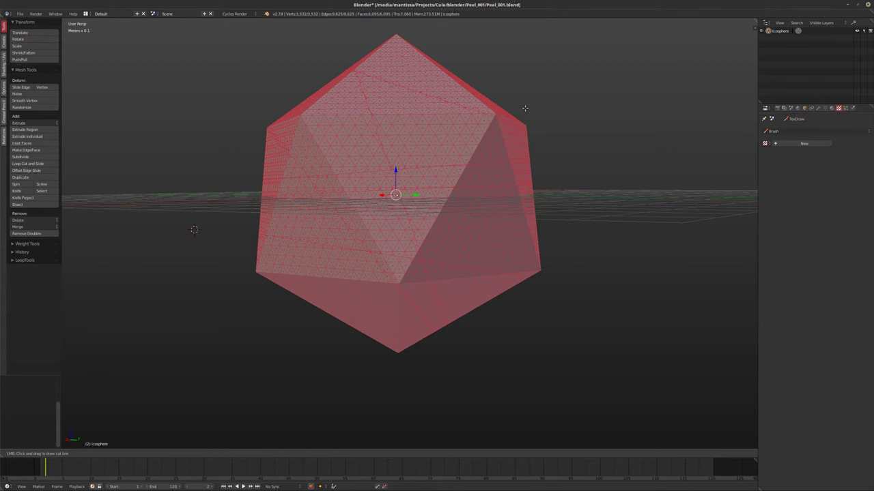
{"action": "left_click_drag", "start_coordinate": [524, 108], "coordinate": [191, 307]}
- Select the whole icosphere and bisect it with a slanted cut descending to the right, passing below the upper right corner
{"action": "middle_click_drag", "start_coordinate": [407, 321], "coordinate": [479, 139]}
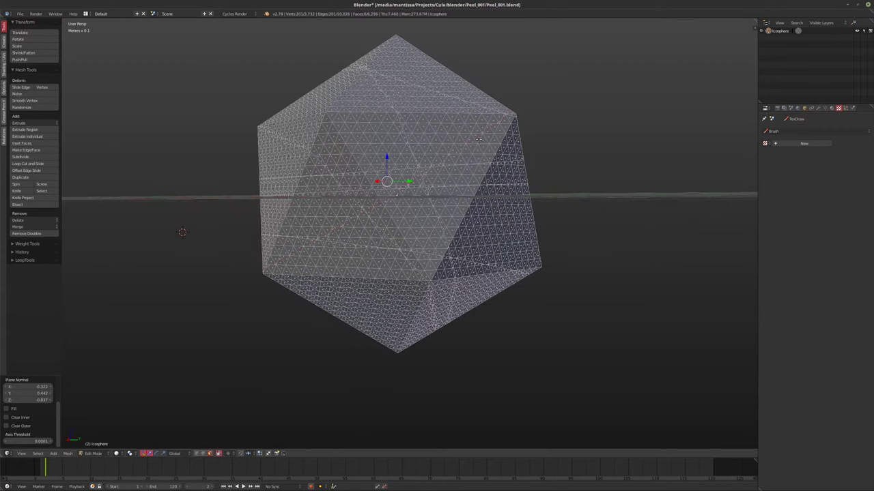
{"action": "scroll", "coordinate": [478, 139], "scroll_direction": "up", "scroll_amount": 6}
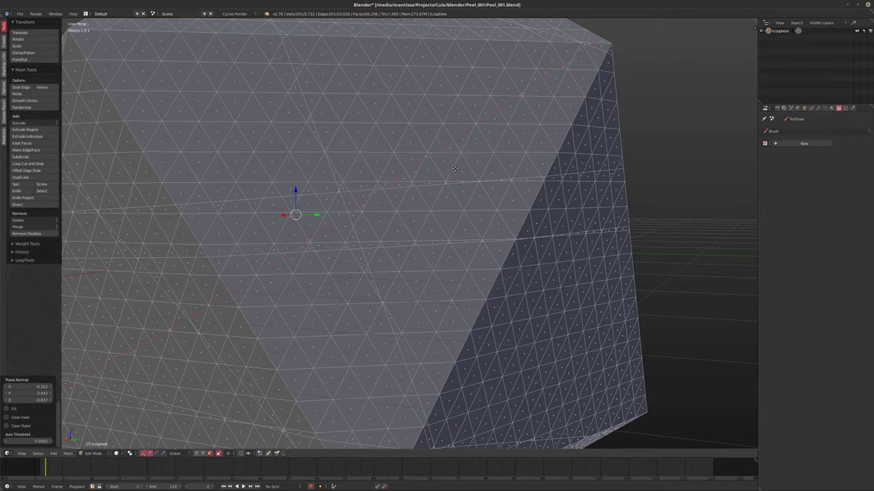
{"action": "key", "text": "a"}
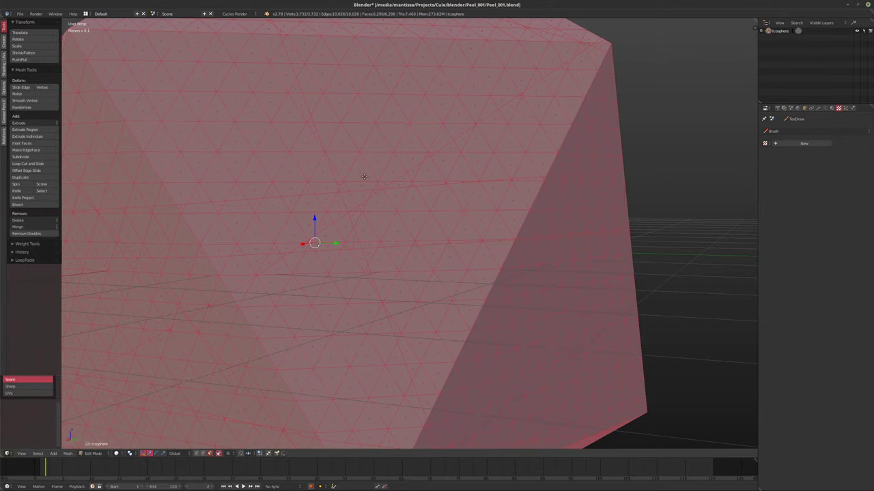
{"action": "middle_click_drag", "start_coordinate": [456, 169], "coordinate": [310, 201]}
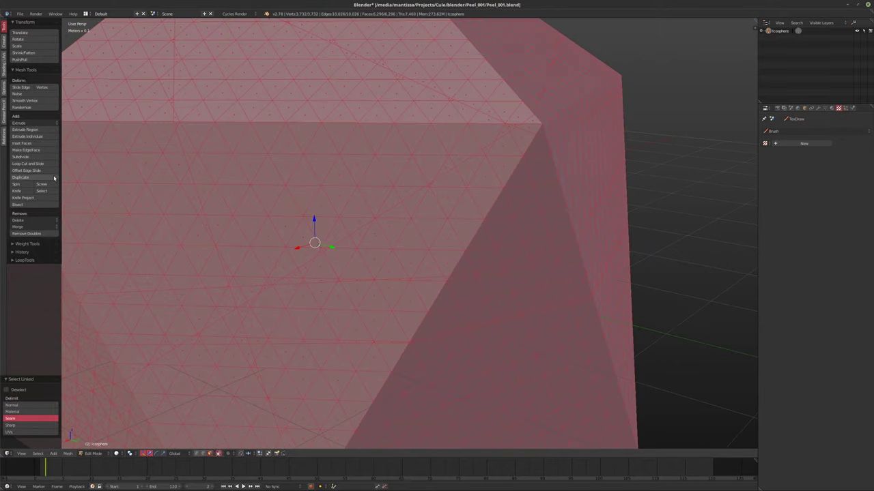
{"action": "left_click", "coordinate": [17, 204]}
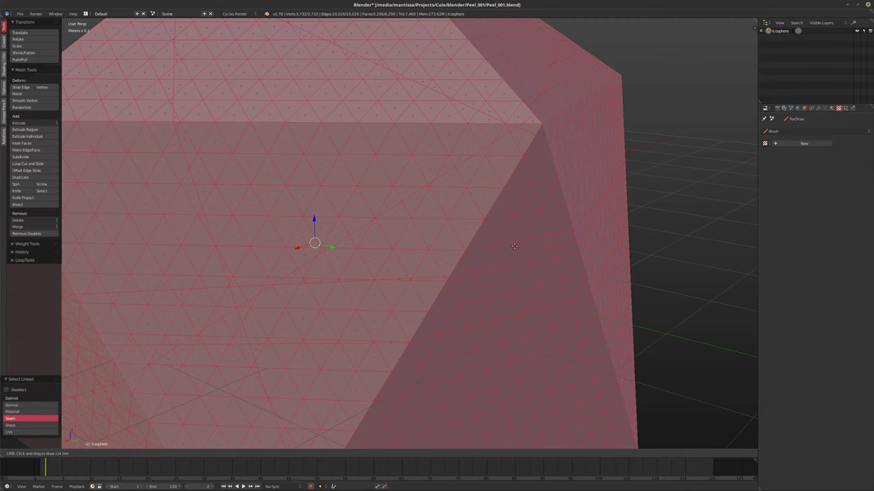
{"action": "left_click_drag", "start_coordinate": [680, 260], "coordinate": [319, 151]}
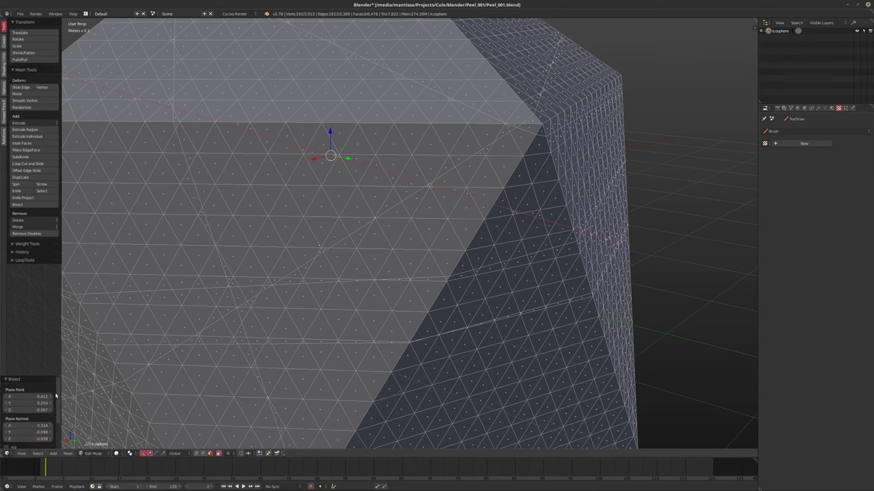
- Try clearing the inner side of the last bisect, restore it and fill the cut instead
{"action": "scroll", "coordinate": [58, 412], "scroll_direction": "down", "scroll_amount": 2}
{"action": "scroll", "coordinate": [57, 412], "scroll_direction": "down", "scroll_amount": 2}
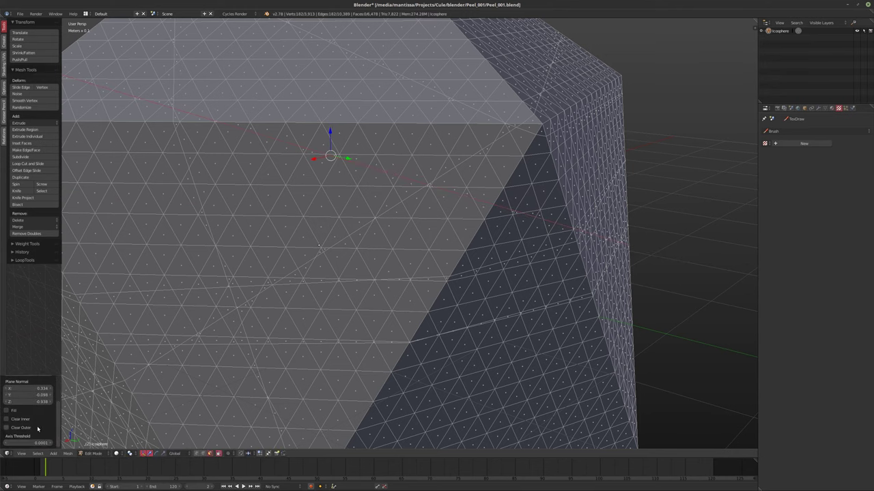
{"action": "left_click", "coordinate": [7, 419]}
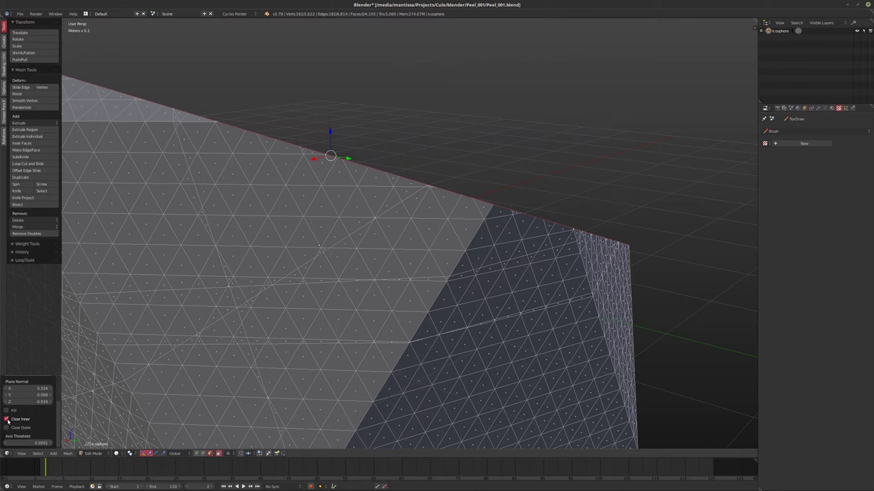
{"action": "left_click", "coordinate": [7, 419]}
{"action": "left_click", "coordinate": [7, 411]}
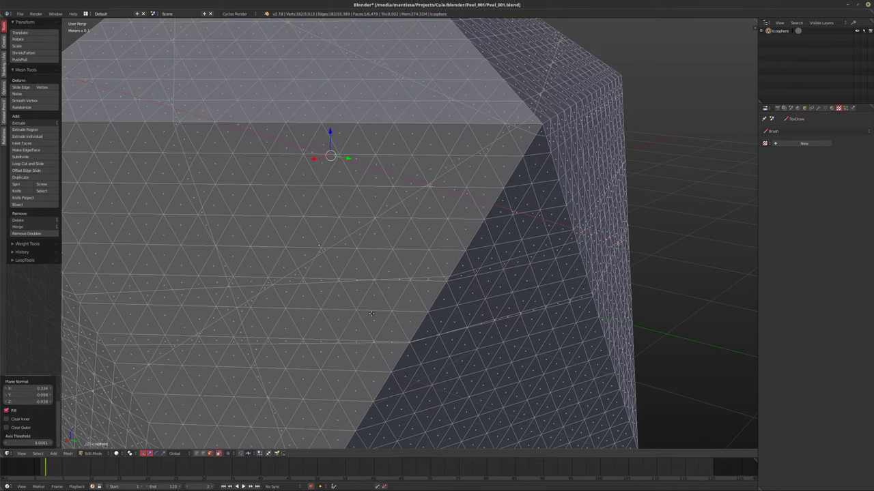
- Test whether the filled cut separates the icosphere by selecting the geometry linked to the cut
{"action": "scroll", "coordinate": [371, 313], "scroll_direction": "up", "scroll_amount": 6}
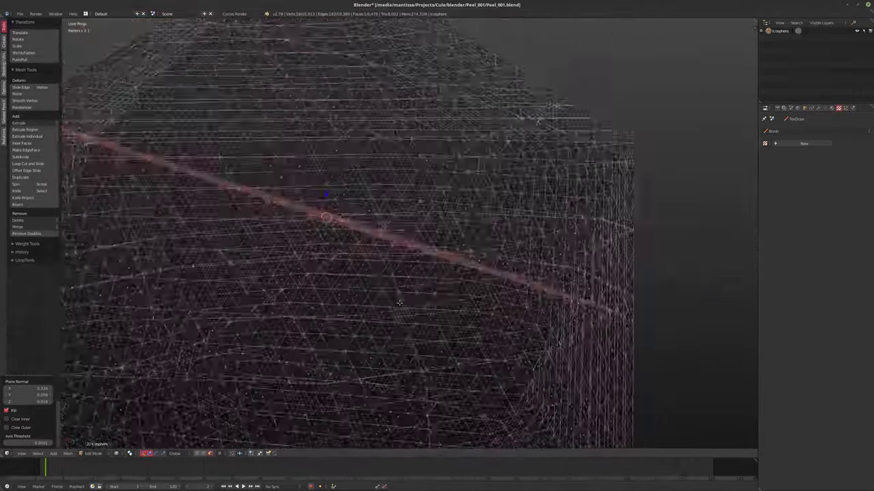
{"action": "middle_click_drag", "start_coordinate": [400, 302], "coordinate": [425, 256]}
{"action": "middle_click_drag", "start_coordinate": [178, 294], "coordinate": [159, 289]}
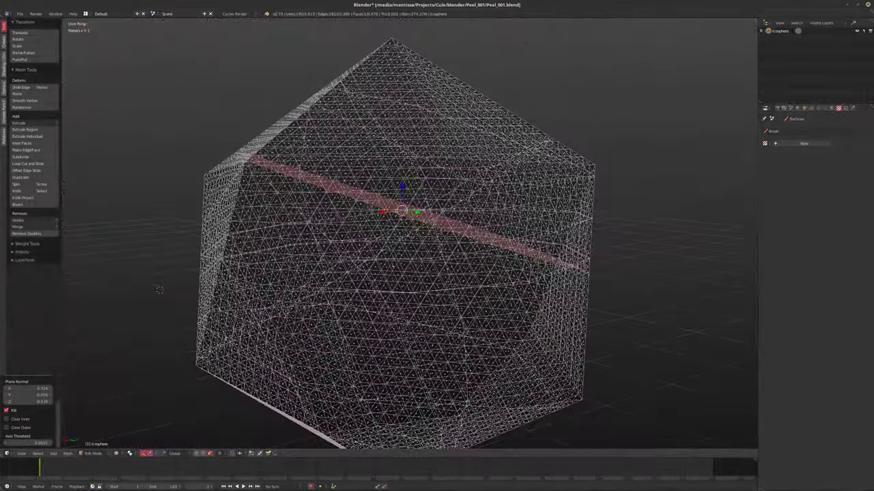
{"action": "middle_click_drag", "start_coordinate": [87, 404], "coordinate": [469, 162]}
{"action": "key", "text": "ctrl+l"}
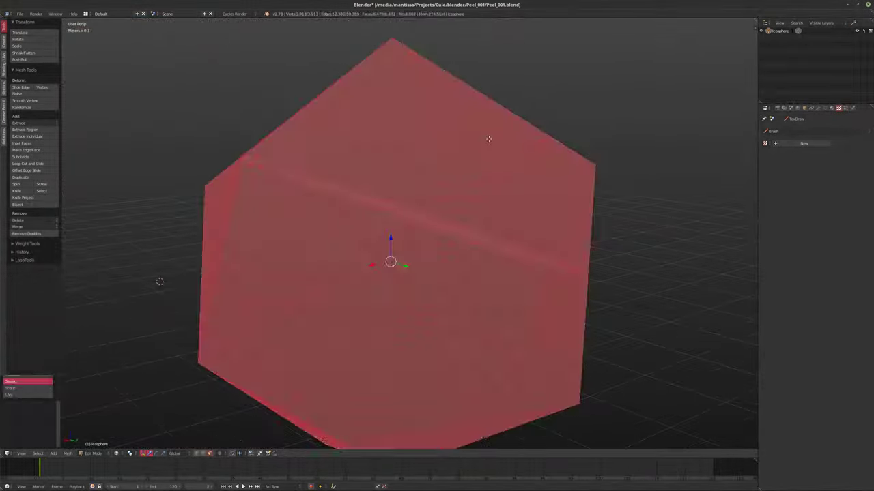
{"action": "key", "text": "a"}
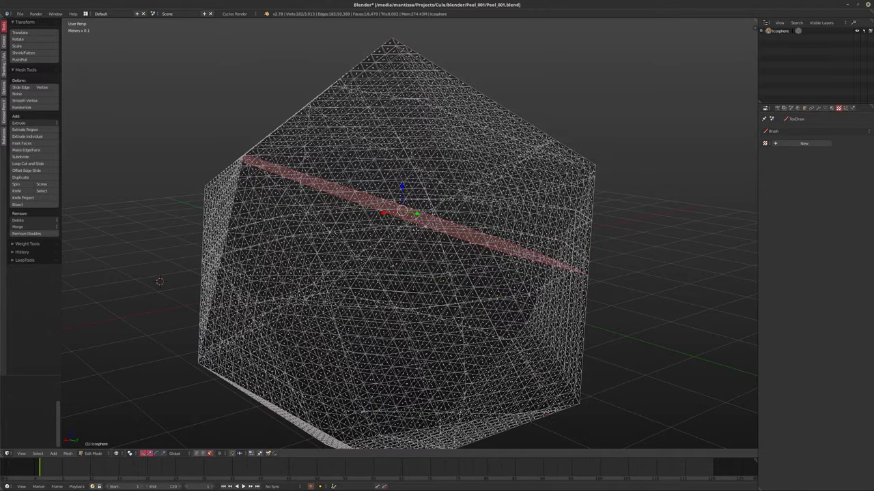
{"action": "key", "text": "a"}
- Undo the linked selection and the last slanted bisect of the icosphere
{"action": "key", "text": "ctrl+z"}
{"action": "key", "text": "ctrl+z"}
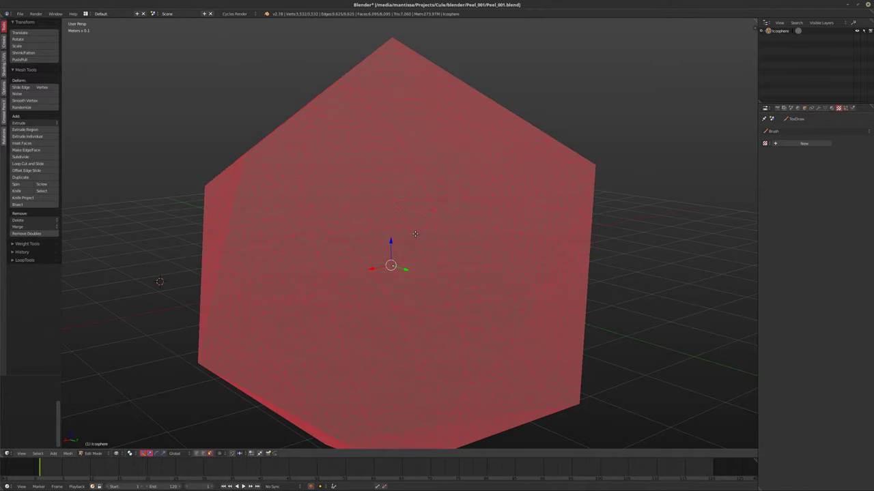
{"action": "key", "text": "ctrl+z"}
{"action": "middle_click_drag", "start_coordinate": [412, 237], "coordinate": [430, 236]}
{"action": "scroll", "coordinate": [432, 236], "scroll_direction": "down", "scroll_amount": 4}
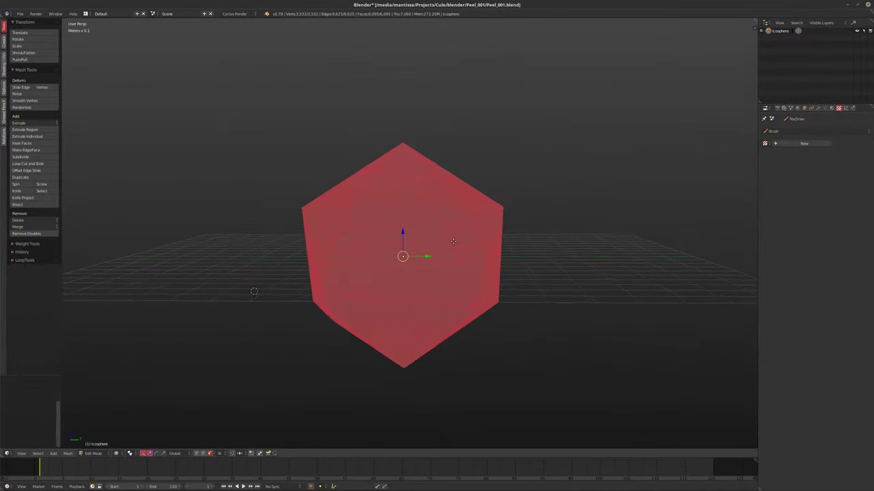
- Examine the subdivided icosphere in object and edit mode and show its physics options
{"action": "key", "text": "a"}
{"action": "key", "text": "a"}
{"action": "middle_click_drag", "start_coordinate": [423, 236], "coordinate": [458, 234]}
{"action": "key", "text": "a"}
{"action": "key", "text": "Tab"}
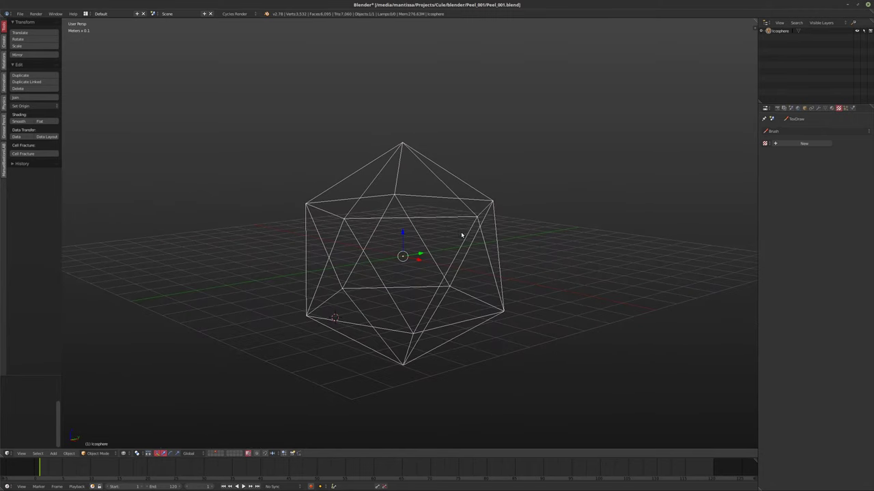
{"action": "middle_click_drag", "start_coordinate": [460, 228], "coordinate": [478, 219]}
{"action": "key", "text": "Tab"}
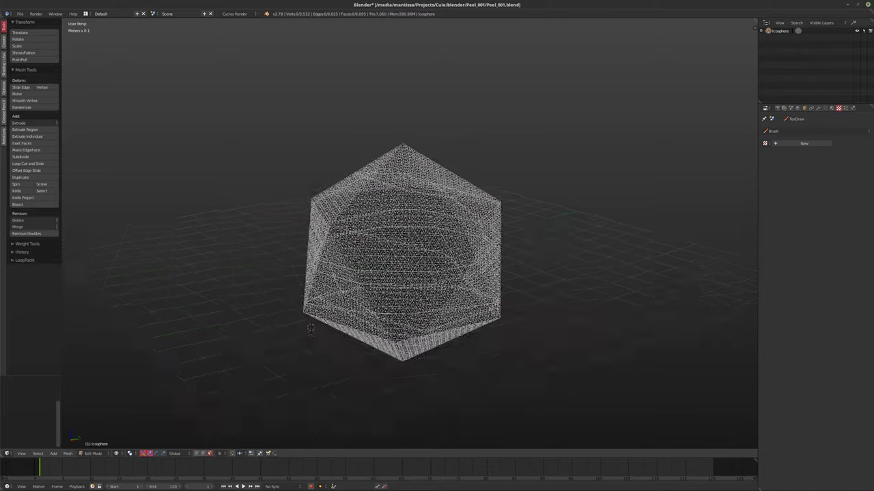
{"action": "left_click", "coordinate": [852, 107]}
{"action": "middle_click_drag", "start_coordinate": [533, 205], "coordinate": [480, 216]}
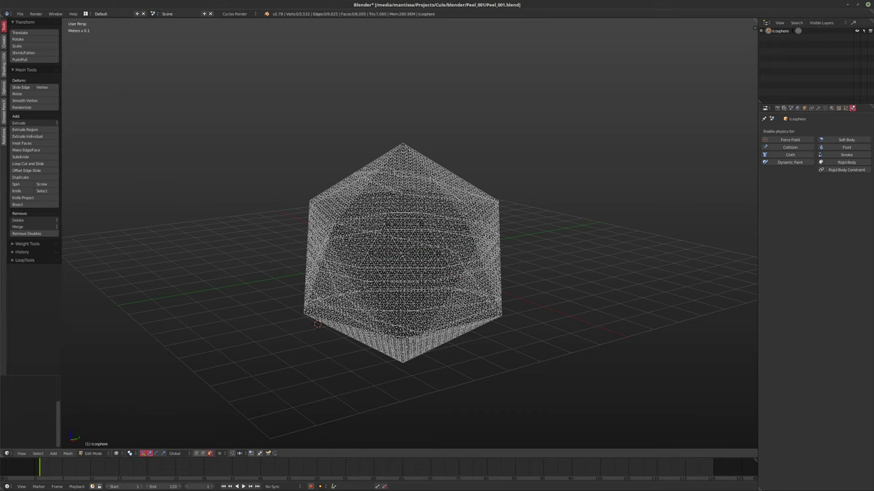
- Return to object mode, deselect the subdivided icosphere and hide it from the scene
{"action": "key", "text": "Tab"}
{"action": "middle_click_drag", "start_coordinate": [510, 228], "coordinate": [460, 226]}
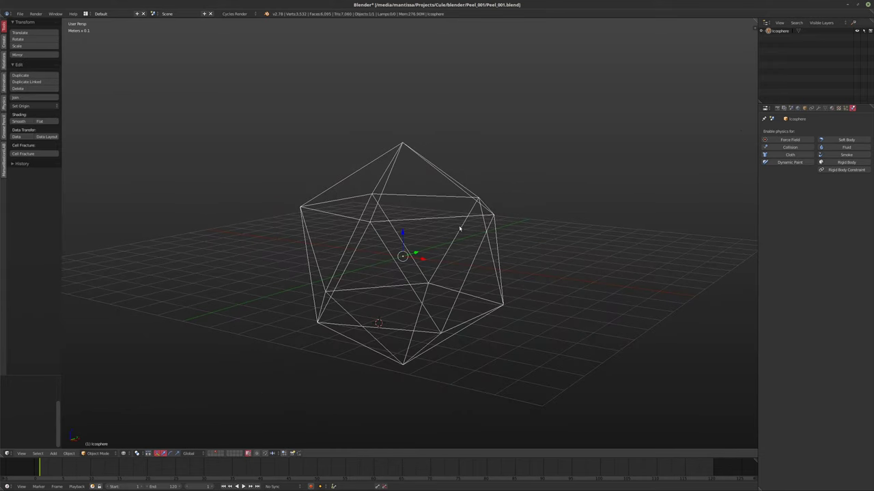
{"action": "left_click", "coordinate": [803, 59]}
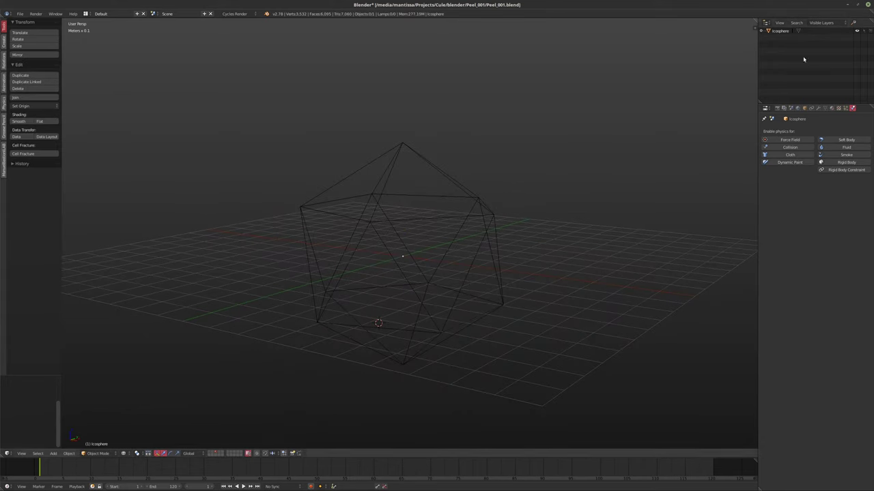
{"action": "key", "text": "Delete"}
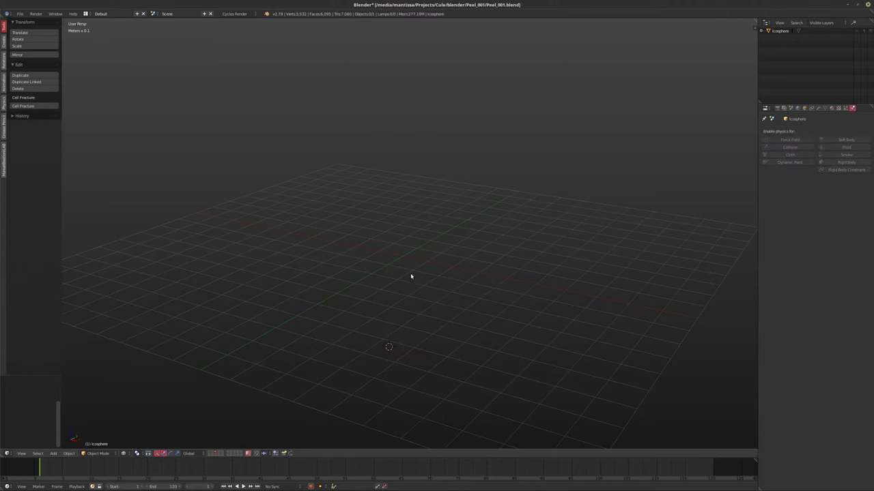
- Recentre the 3D cursor, add a new ico sphere in solid shading and enter its edit mode
{"action": "key", "text": "shift+c"}
{"action": "key", "text": "shift+a"}
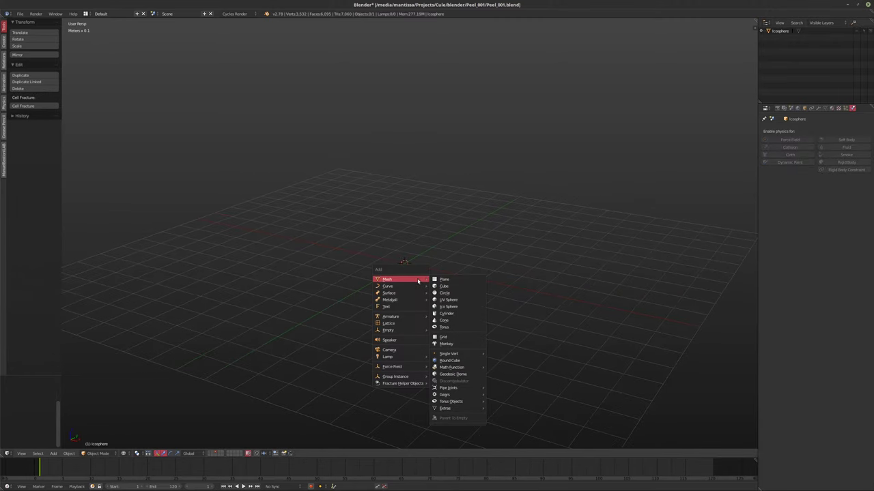
{"action": "mouse_move", "coordinate": [414, 331]}
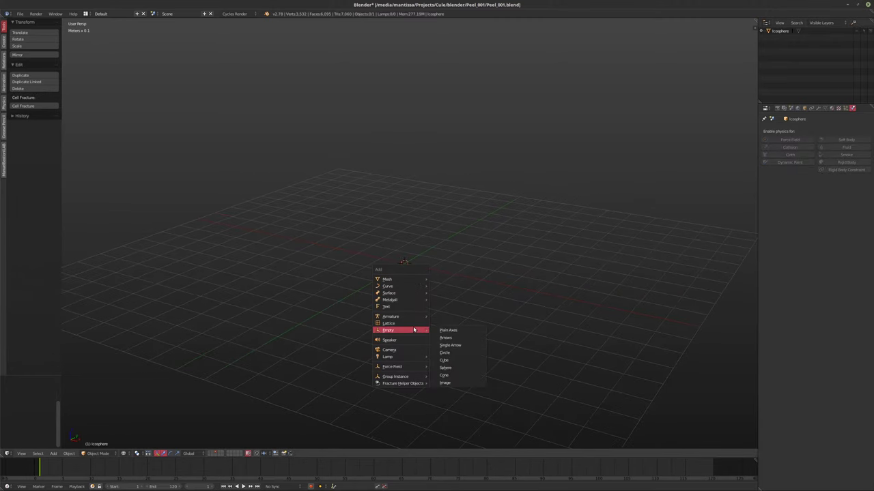
{"action": "mouse_move", "coordinate": [410, 279]}
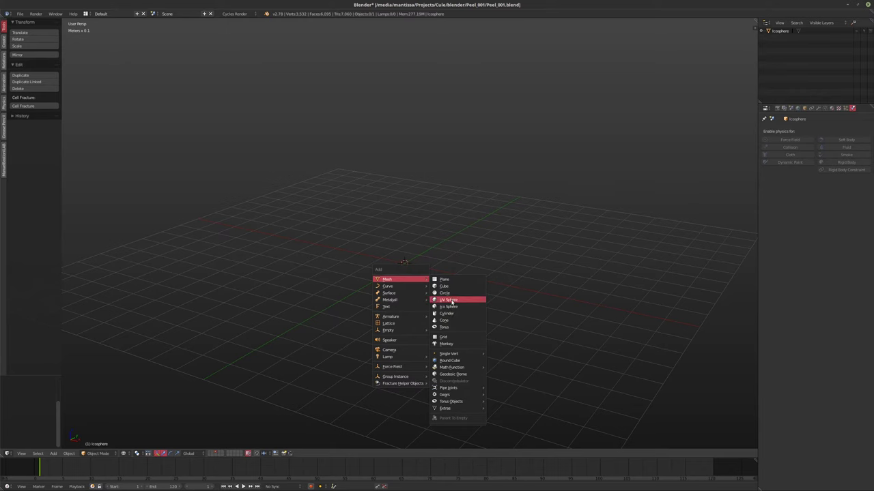
{"action": "left_click", "coordinate": [447, 306]}
{"action": "mouse_move", "coordinate": [519, 275]}
{"action": "middle_mouse_down"}
{"action": "mouse_move", "coordinate": [474, 259]}
{"action": "mouse_move", "coordinate": [462, 285]}
{"action": "mouse_move", "coordinate": [451, 287]}
{"action": "middle_mouse_up"}
{"action": "key", "text": "z"}
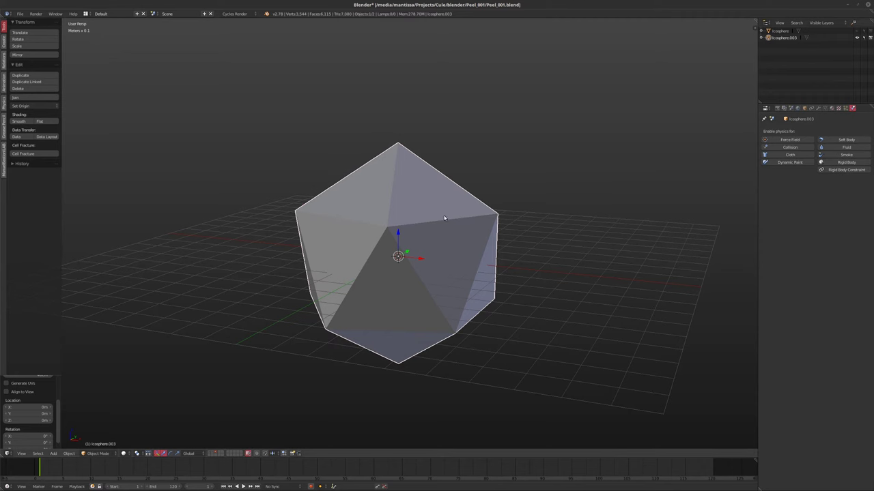
{"action": "middle_click_drag", "start_coordinate": [444, 219], "coordinate": [414, 260]}
{"action": "key", "text": "Tab"}
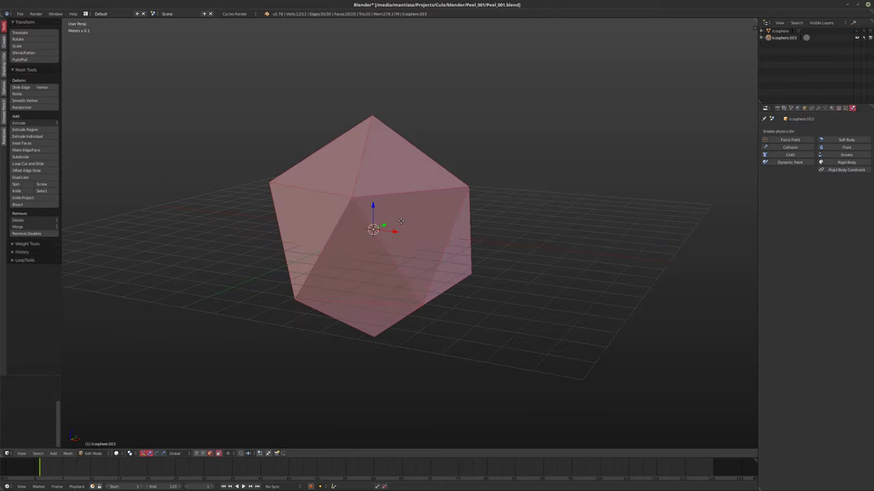
- Try bisecting the whole new icosphere with two filled cuts, one descending to the right and one nearly level below the middle
{"action": "left_click", "coordinate": [17, 205]}
{"action": "left_click_drag", "start_coordinate": [251, 112], "coordinate": [498, 282]}
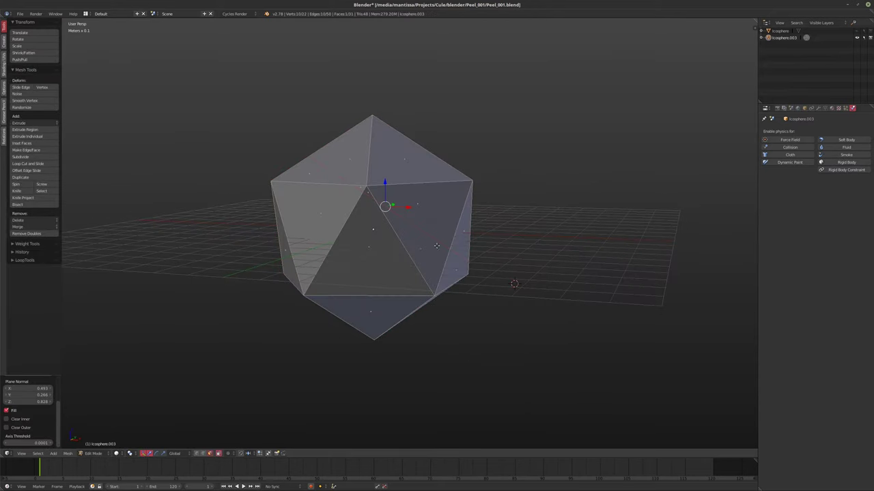
{"action": "key", "text": "a"}
{"action": "left_click", "coordinate": [17, 205]}
{"action": "left_click_drag", "start_coordinate": [182, 275], "coordinate": [525, 259]}
- Try two crossing diagonal bisects on the whole icosphere, one descending and one rising steeply to the right
{"action": "key", "text": "a"}
{"action": "left_click", "coordinate": [29, 203]}
{"action": "left_click_drag", "start_coordinate": [218, 146], "coordinate": [516, 375]}
{"action": "key", "text": "a"}
{"action": "left_click", "coordinate": [54, 206]}
{"action": "left_click_drag", "start_coordinate": [243, 335], "coordinate": [503, 82]}
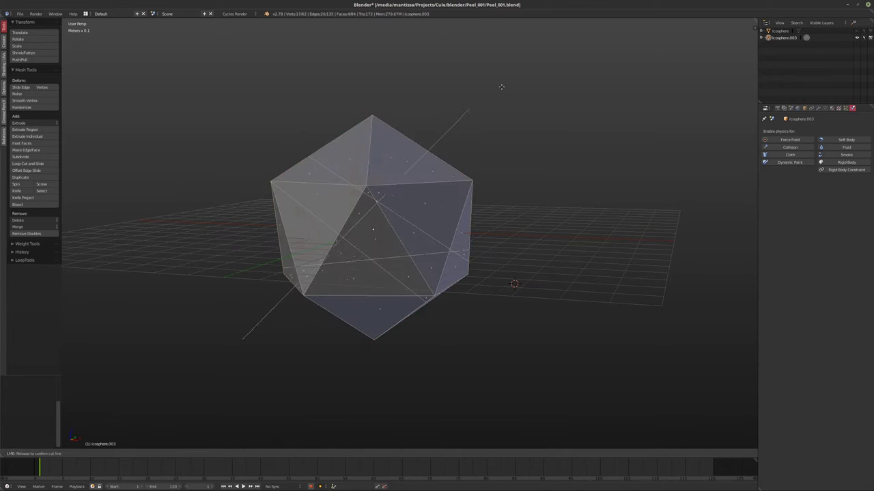
- Try two more bisects of the whole icosphere, one descending across the upper right and one rising from the lower left
{"action": "key", "text": "a"}
{"action": "left_click", "coordinate": [27, 205]}
{"action": "left_click_drag", "start_coordinate": [294, 88], "coordinate": [542, 249]}
{"action": "key", "text": "a"}
{"action": "key", "text": "a"}
{"action": "key", "text": "a"}
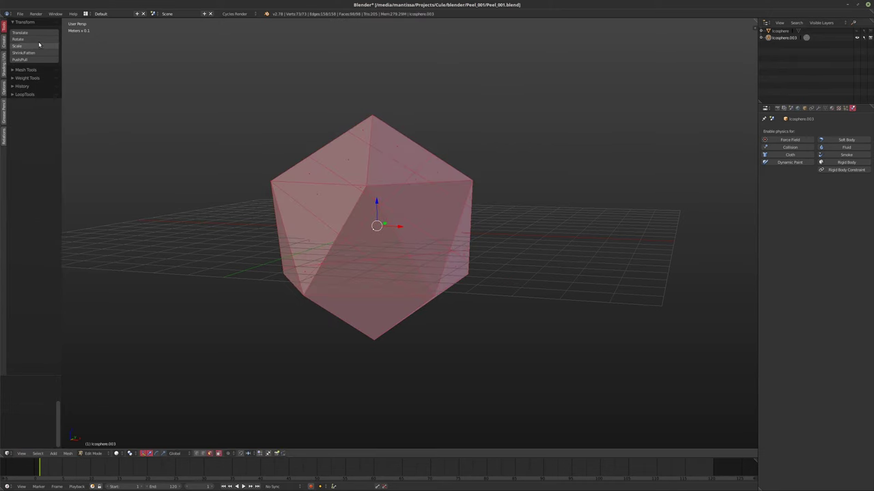
{"action": "left_click", "coordinate": [26, 70]}
{"action": "left_click", "coordinate": [28, 205]}
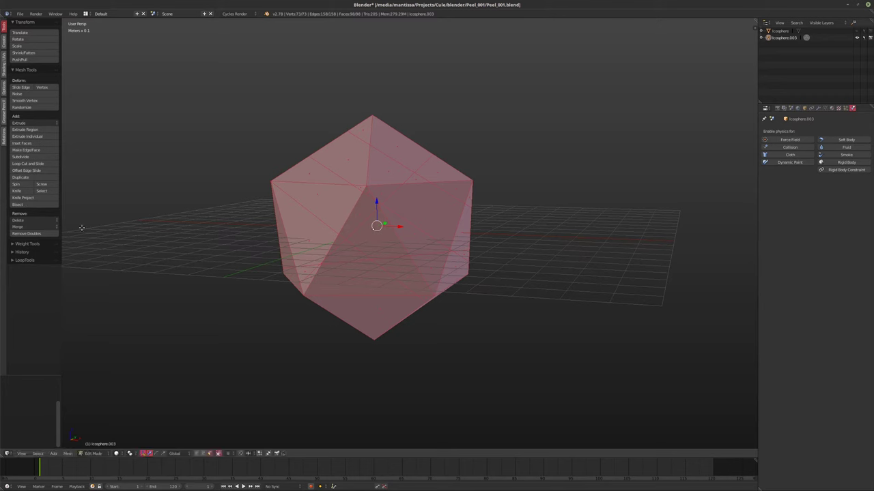
{"action": "left_click_drag", "start_coordinate": [251, 353], "coordinate": [494, 165]}
- Try two filled bisects descending to the right across another side of the icosphere, selecting the whole mesh for each
{"action": "mouse_move", "coordinate": [493, 165]}
{"action": "middle_mouse_down"}
{"action": "mouse_move", "coordinate": [430, 235]}
{"action": "mouse_move", "coordinate": [379, 236]}
{"action": "middle_mouse_up"}
{"action": "key", "text": "a"}
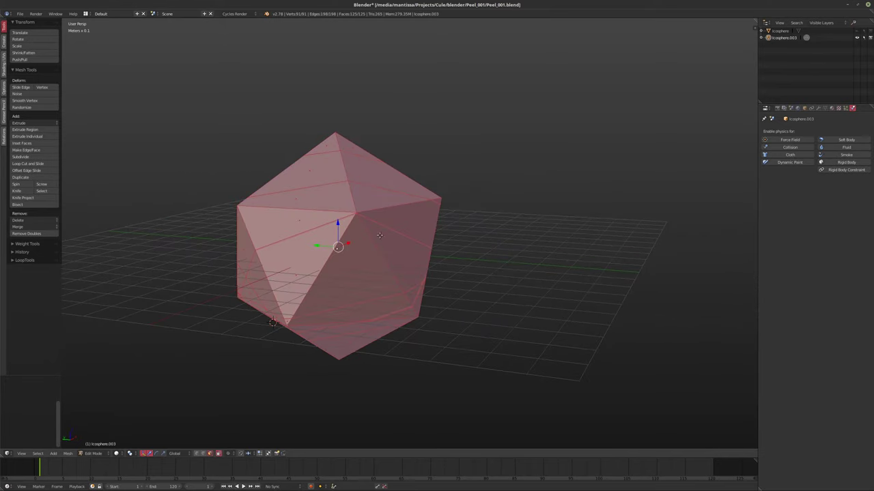
{"action": "left_click", "coordinate": [28, 205]}
{"action": "left_click_drag", "start_coordinate": [193, 160], "coordinate": [449, 380]}
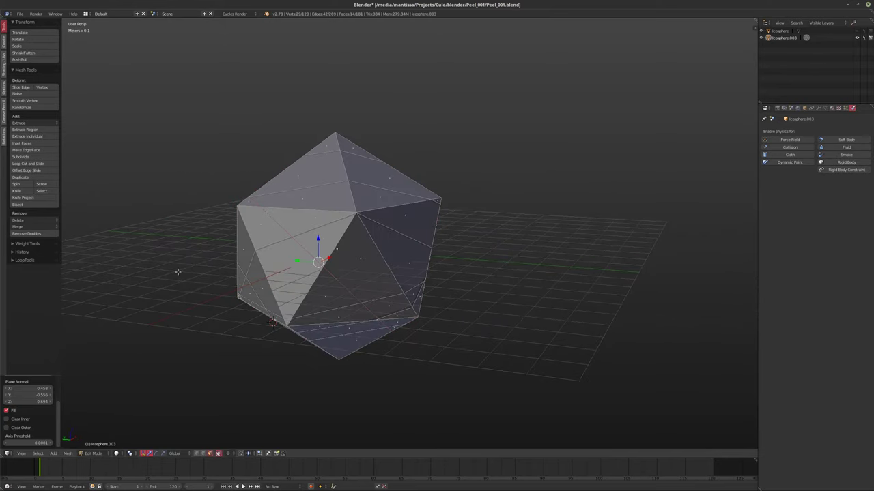
{"action": "key", "text": "a"}
{"action": "left_click", "coordinate": [272, 131]}
{"action": "left_click", "coordinate": [28, 205]}
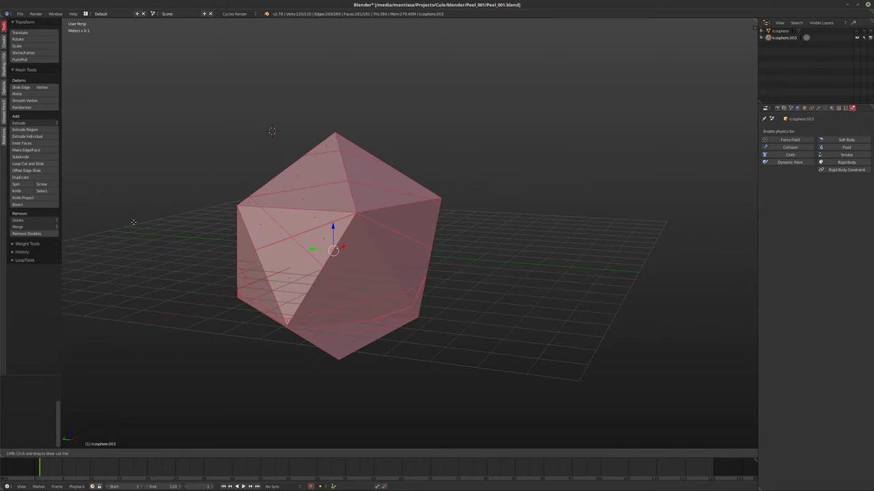
{"action": "left_click_drag", "start_coordinate": [332, 162], "coordinate": [512, 307]}
{"action": "middle_click_drag", "start_coordinate": [512, 307], "coordinate": [68, 398]}
{"action": "middle_click_drag", "start_coordinate": [443, 289], "coordinate": [408, 294]}
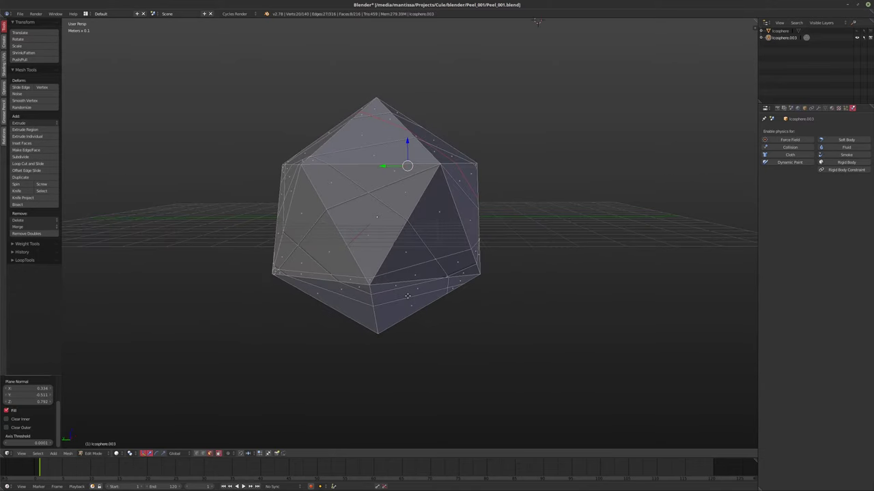
- Undo all the filled bisects to restore the uncut new icosphere
{"action": "key", "text": "w"}
{"action": "key", "text": "Escape"}
{"action": "key", "text": "ctrl+z"}
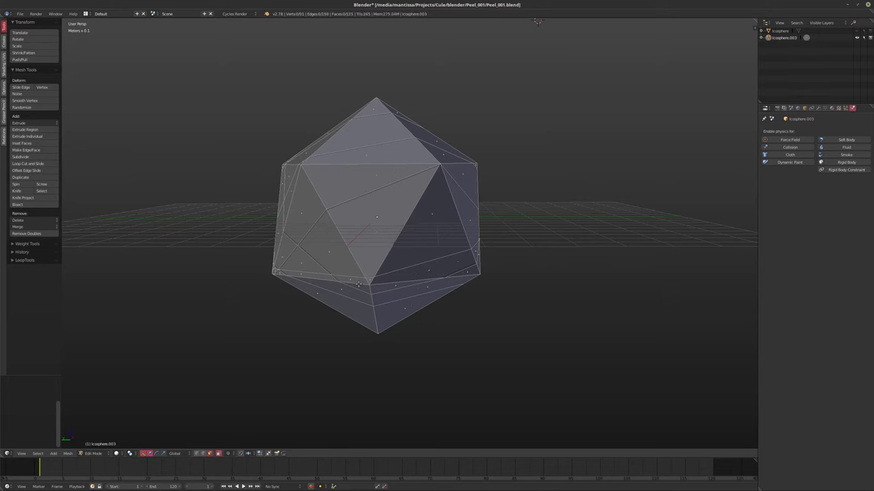
{"action": "key", "text": "ctrl+z"}
{"action": "key", "text": "ctrl+z"}
{"action": "key", "text": "ctrl+z"}
{"action": "key", "text": "ctrl+z"}
{"action": "key", "text": "ctrl+z"}
{"action": "key", "text": "ctrl+z"}
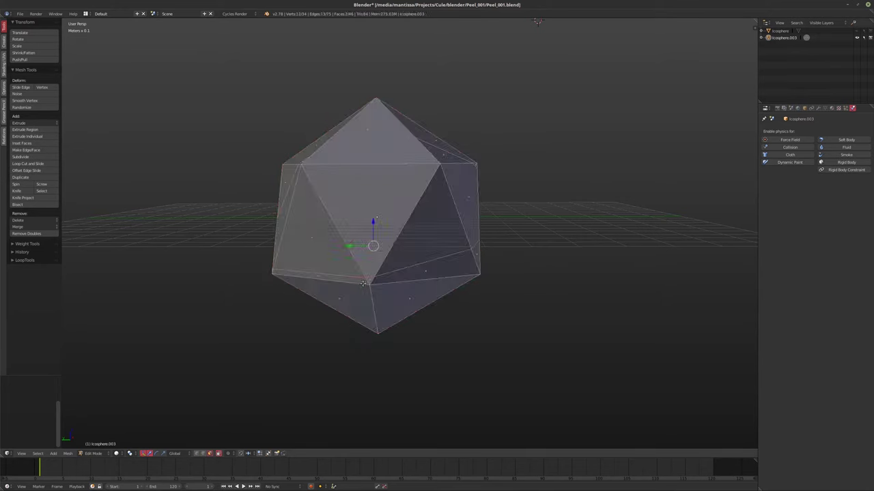
{"action": "key", "text": "ctrl+z"}
{"action": "key", "text": "ctrl+z"}
{"action": "key", "text": "ctrl+z"}
{"action": "key", "text": "ctrl+z"}
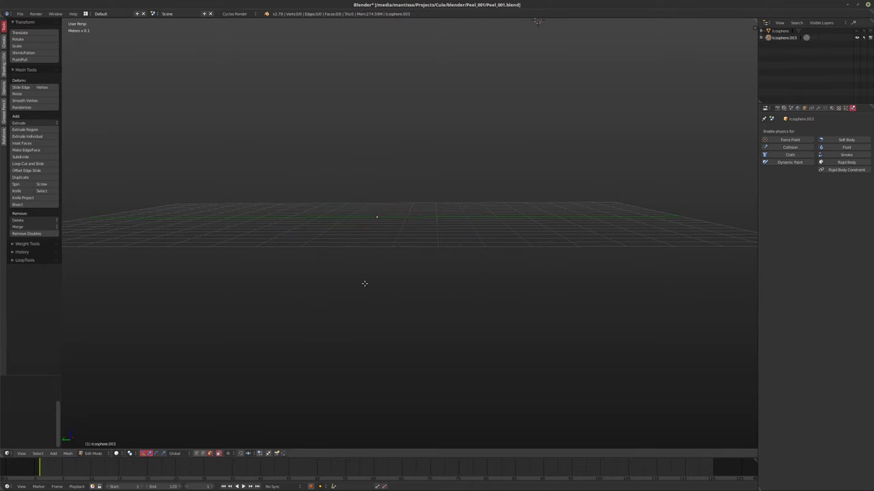
{"action": "key", "text": "ctrl+shift+z"}
- Bisect the whole icosphere with an unfilled cut rising to the right, passing just below its center
{"action": "middle_click_drag", "start_coordinate": [364, 283], "coordinate": [4, 202]}
{"action": "middle_click_drag", "start_coordinate": [103, 273], "coordinate": [116, 252]}
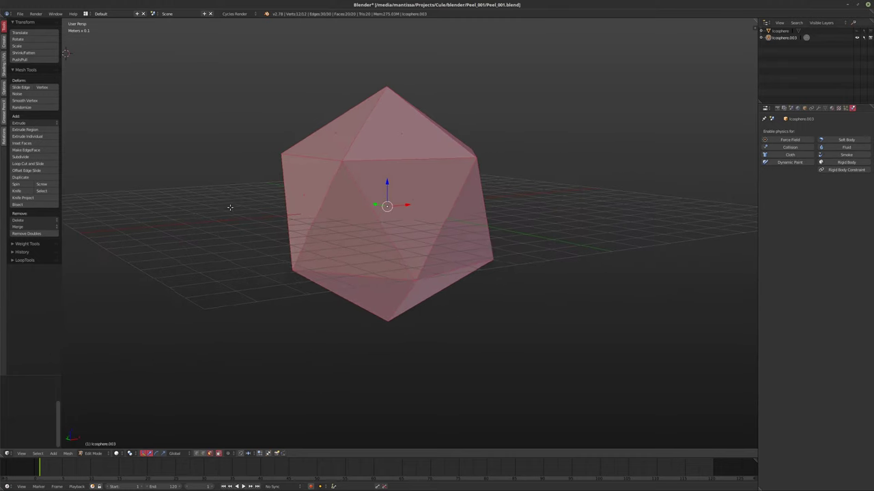
{"action": "left_click", "coordinate": [18, 205]}
{"action": "left_click_drag", "start_coordinate": [180, 337], "coordinate": [553, 145]}
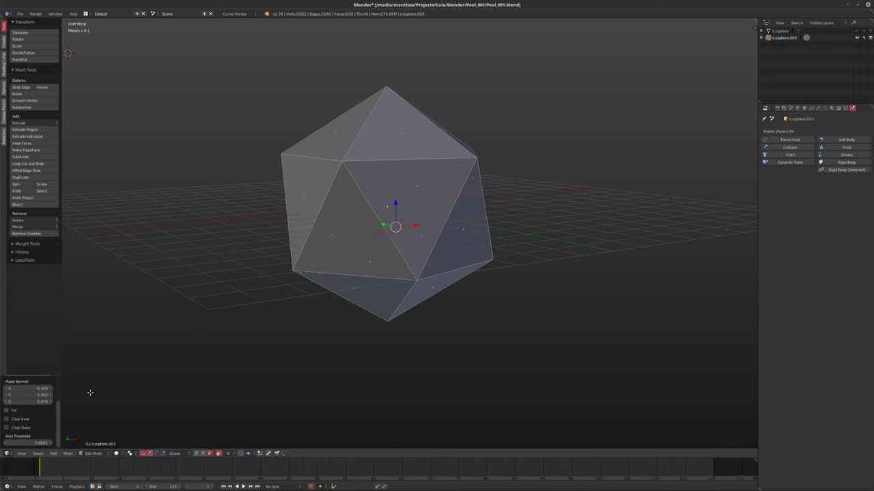
- From another side, bisect the whole icosphere with a cut descending from the upper left and one descending from the upper right
{"action": "middle_click_drag", "start_coordinate": [89, 392], "coordinate": [198, 243]}
{"action": "key", "text": "a"}
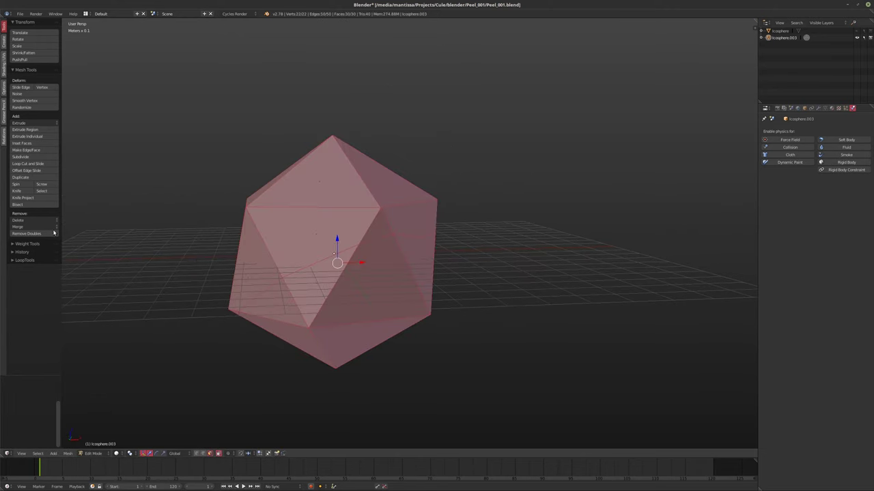
{"action": "left_click", "coordinate": [21, 205]}
{"action": "left_click_drag", "start_coordinate": [199, 152], "coordinate": [127, 206]}
{"action": "key", "text": "a"}
{"action": "left_click", "coordinate": [21, 204]}
{"action": "left_click_drag", "start_coordinate": [499, 109], "coordinate": [175, 260]}
- Bisect the whole icosphere with a cut descending to the right and one rising to the right across its lower half
{"action": "key", "text": "a"}
{"action": "left_click", "coordinate": [21, 205]}
{"action": "left_click_drag", "start_coordinate": [268, 123], "coordinate": [463, 333]}
{"action": "key", "text": "a"}
{"action": "left_click", "coordinate": [21, 205]}
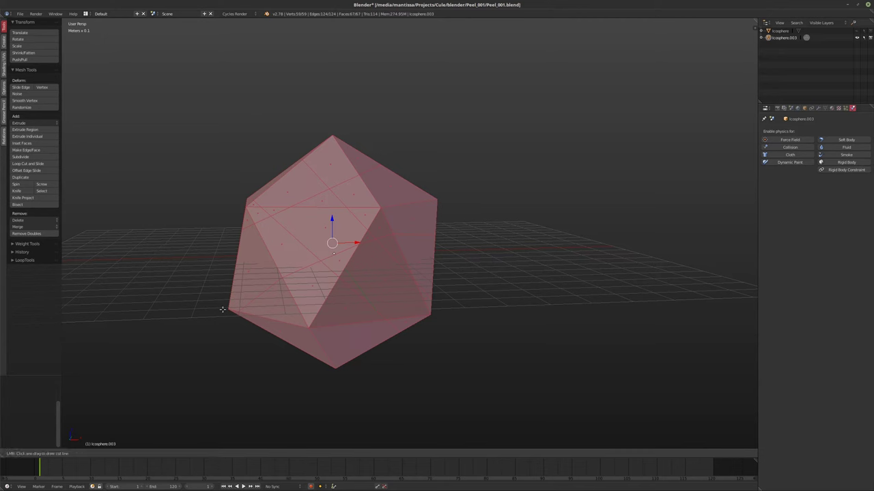
{"action": "left_click_drag", "start_coordinate": [211, 380], "coordinate": [467, 253]}
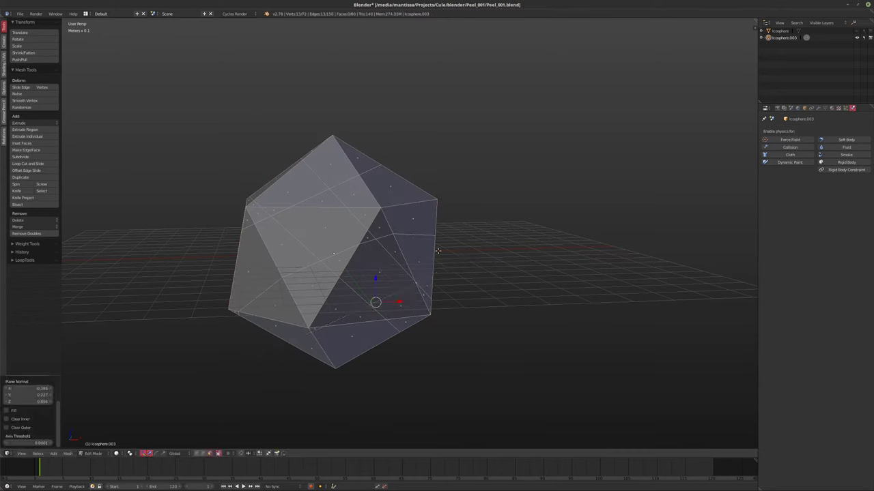
- Bisect the whole icosphere with an unfilled, nearly horizontal cut through its center
{"action": "key", "text": "a"}
{"action": "left_click", "coordinate": [26, 70]}
{"action": "left_click", "coordinate": [18, 95]}
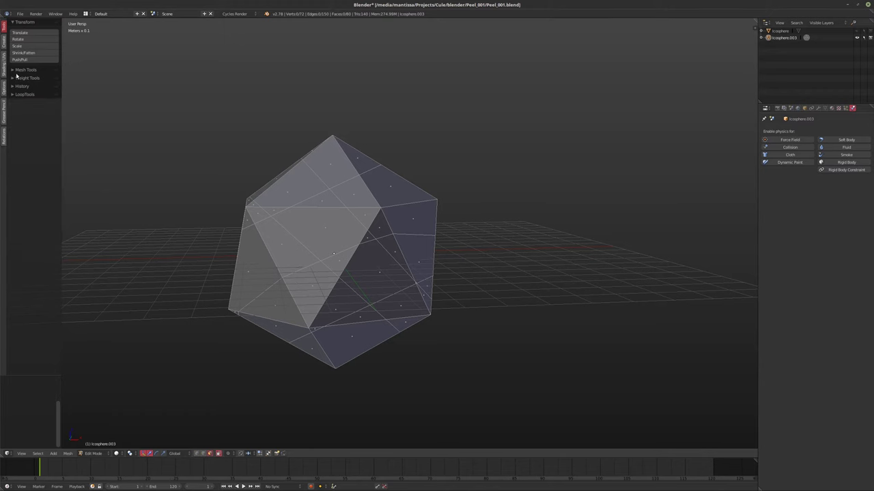
{"action": "left_click", "coordinate": [21, 70]}
{"action": "key", "text": "a"}
{"action": "left_click", "coordinate": [21, 205]}
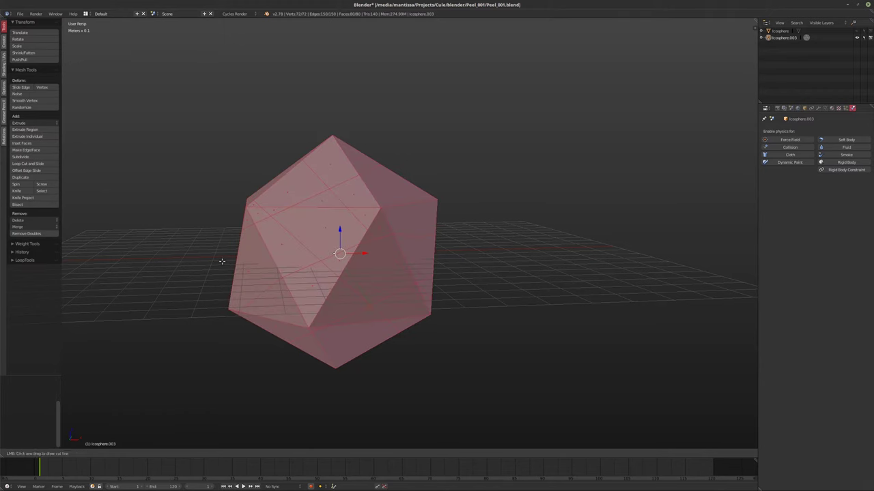
{"action": "left_click_drag", "start_coordinate": [184, 268], "coordinate": [542, 254]}
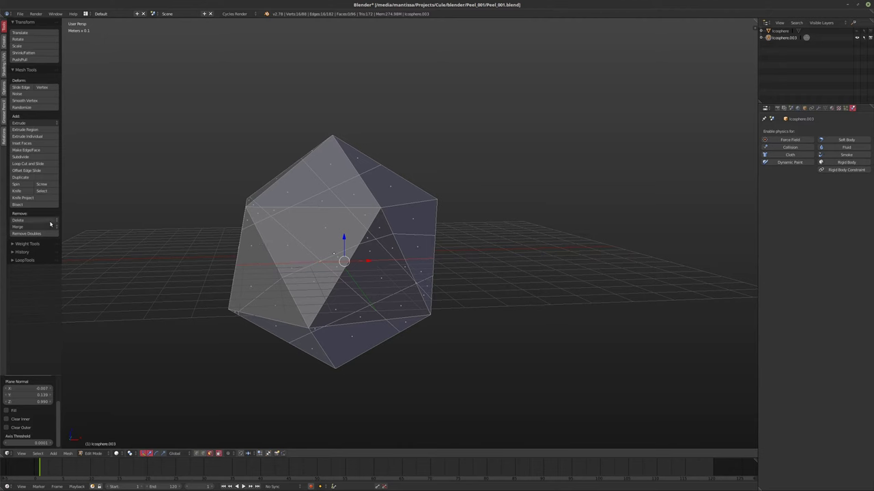
- Bisect the whole icosphere with a nearly vertical cut running from above its top vertex down past the base
{"action": "key", "text": "a"}
{"action": "key", "text": "a"}
{"action": "left_click", "coordinate": [29, 206]}
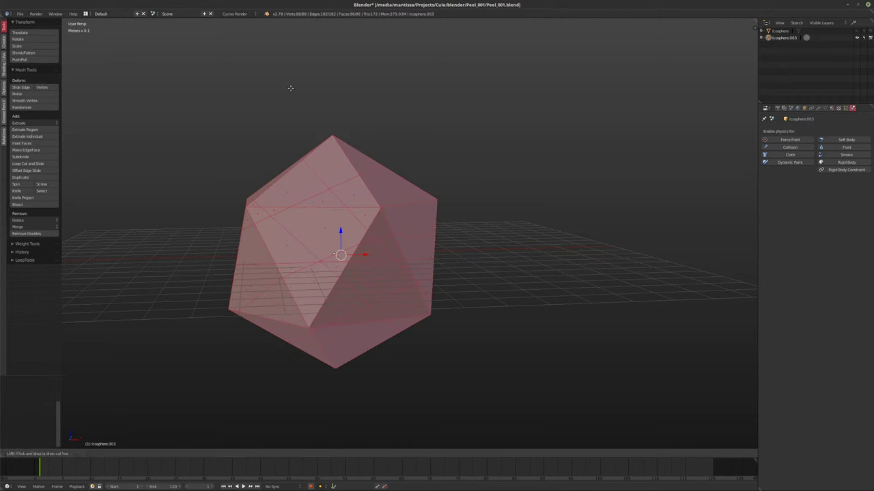
{"action": "left_click_drag", "start_coordinate": [335, 88], "coordinate": [364, 414]}
- From another side, bisect the whole icosphere with a steep cut running from the upper right to the lower left
{"action": "middle_click_drag", "start_coordinate": [493, 329], "coordinate": [437, 327]}
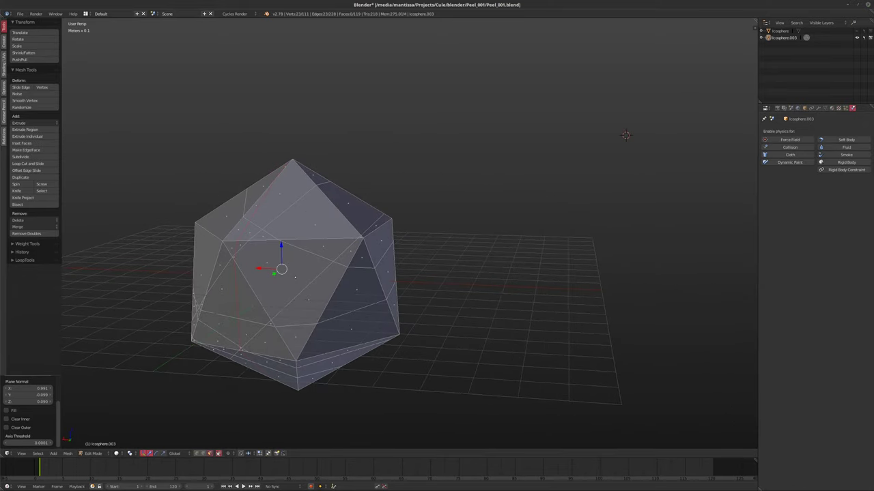
{"action": "middle_click_drag", "start_coordinate": [628, 277], "coordinate": [582, 254]}
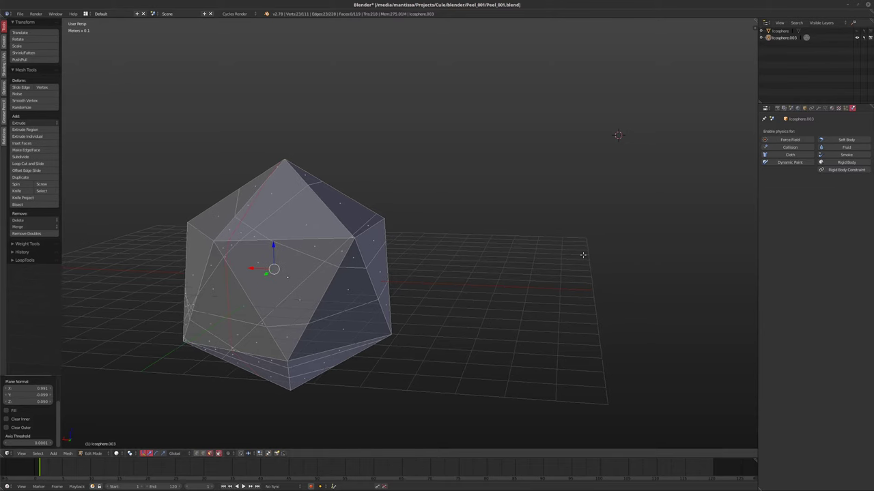
{"action": "middle_click_drag", "start_coordinate": [326, 281], "coordinate": [342, 276], "text": "shift"}
{"action": "key", "text": "a"}
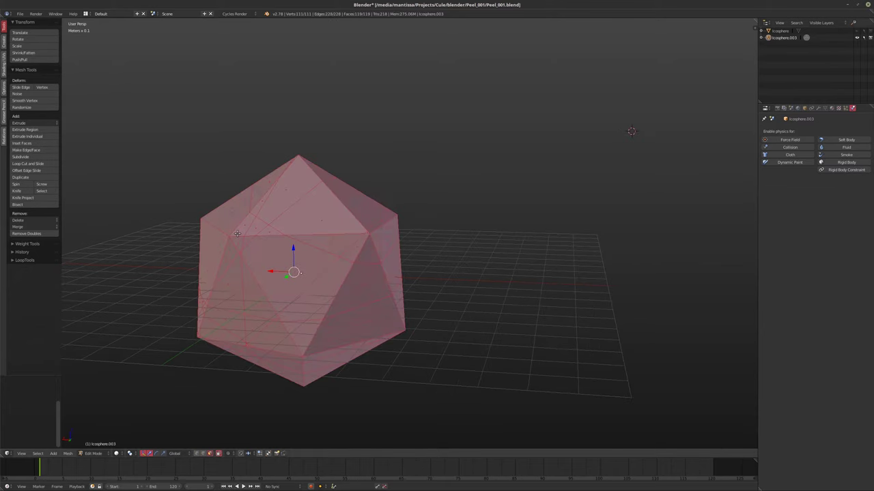
{"action": "left_click", "coordinate": [17, 204]}
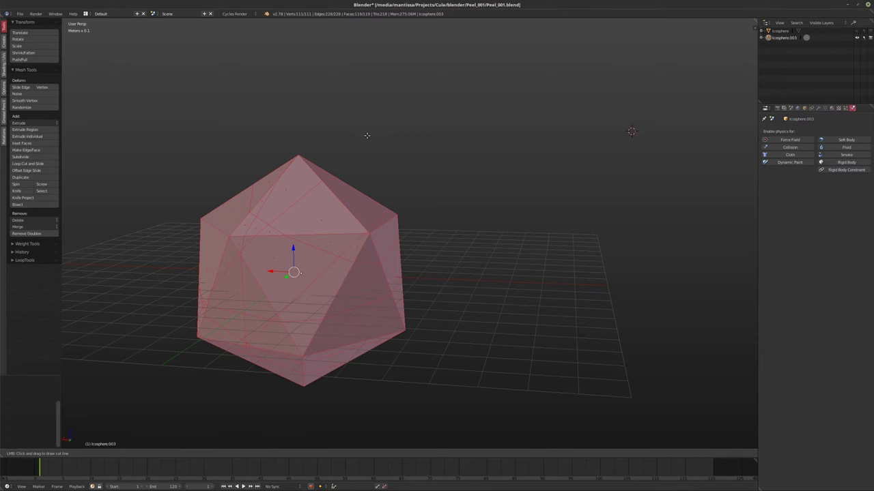
{"action": "left_click_drag", "start_coordinate": [366, 135], "coordinate": [241, 409]}
- From a lower viewpoint on a different side, bisect the whole icosphere with a steep cut descending to the right
{"action": "middle_click_drag", "start_coordinate": [284, 403], "coordinate": [317, 361]}
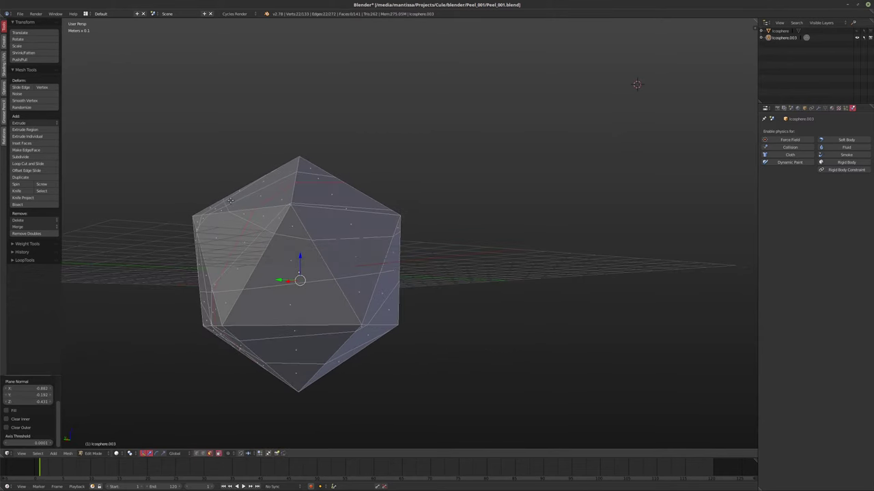
{"action": "key", "text": "a"}
{"action": "left_click", "coordinate": [19, 204]}
{"action": "key", "text": "a"}
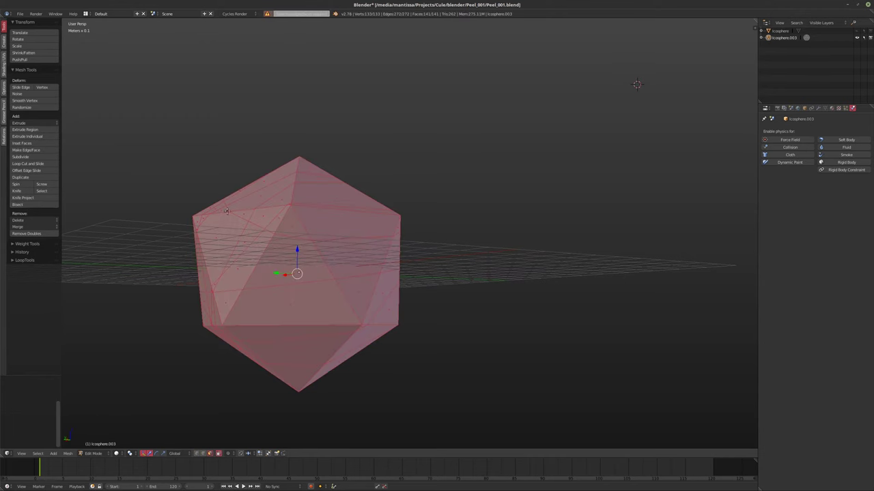
{"action": "left_click", "coordinate": [20, 204]}
{"action": "left_click_drag", "start_coordinate": [233, 136], "coordinate": [321, 401]}
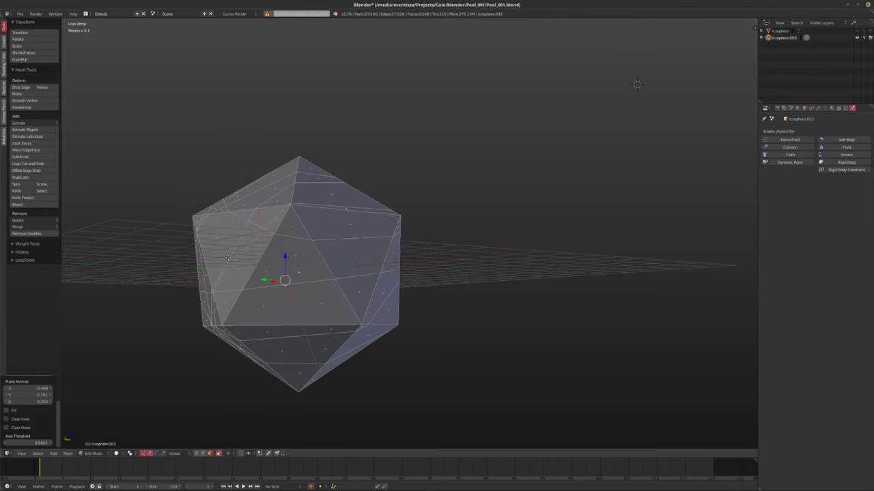
- Bisect the whole icosphere with two diagonal cuts between its lower left and upper right, one on each side of the center
{"action": "key", "text": "a"}
{"action": "key", "text": "a"}
{"action": "left_click", "coordinate": [29, 206]}
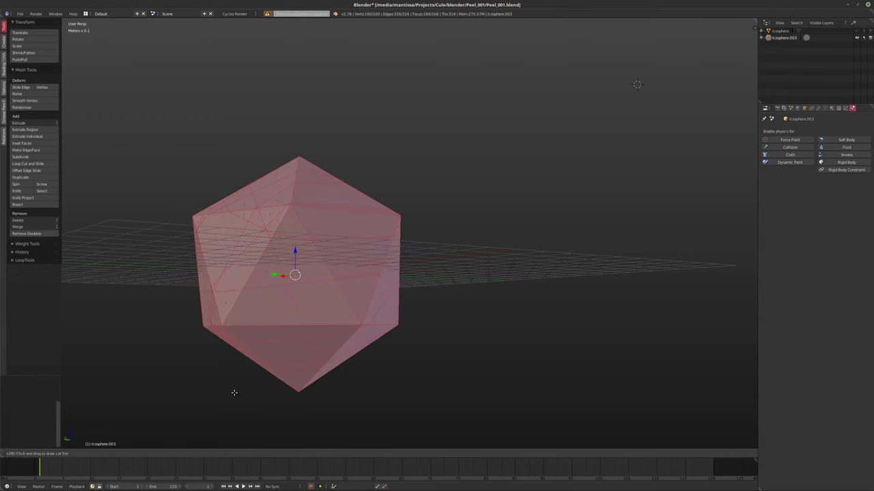
{"action": "left_click_drag", "start_coordinate": [233, 392], "coordinate": [390, 179]}
{"action": "key", "text": "a"}
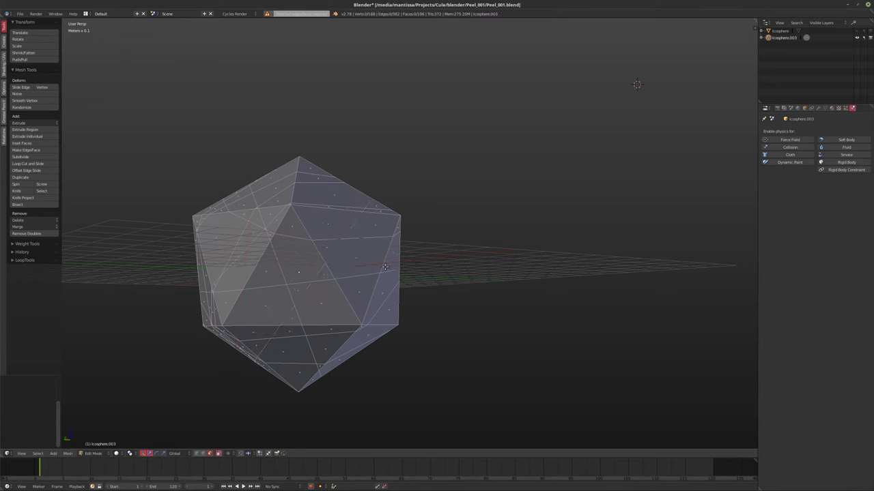
{"action": "key", "text": "a"}
{"action": "left_click", "coordinate": [19, 204]}
{"action": "left_click_drag", "start_coordinate": [371, 142], "coordinate": [196, 332]}
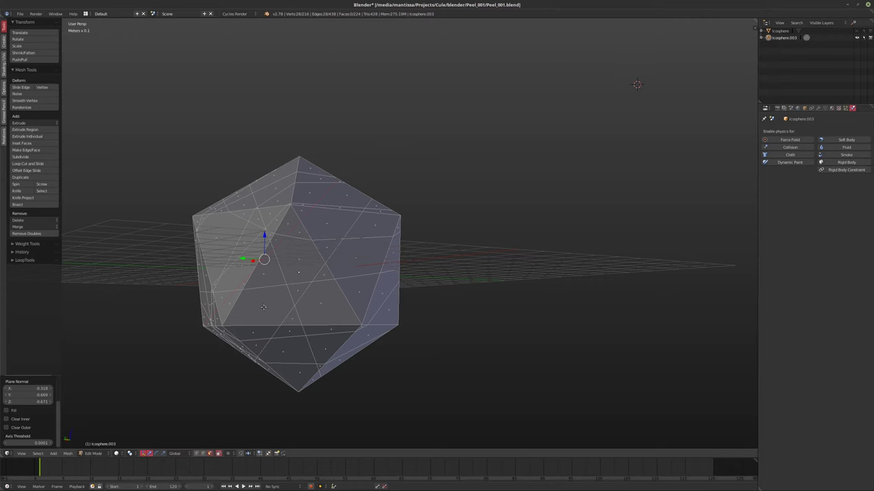
- From a new side, bisect the whole icosphere with a cut descending to the right and a shallow one rising to the right
{"action": "middle_click_drag", "start_coordinate": [262, 307], "coordinate": [279, 259]}
{"action": "key", "text": "a"}
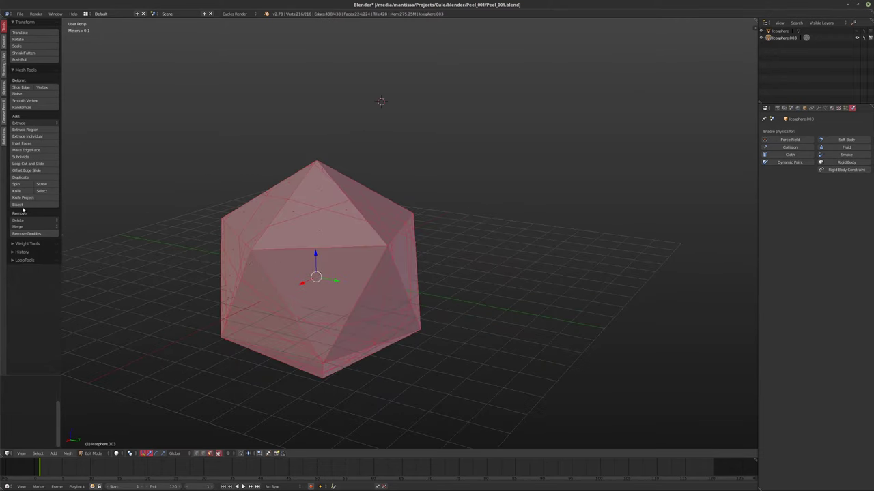
{"action": "left_click", "coordinate": [17, 204]}
{"action": "left_click_drag", "start_coordinate": [234, 144], "coordinate": [364, 367]}
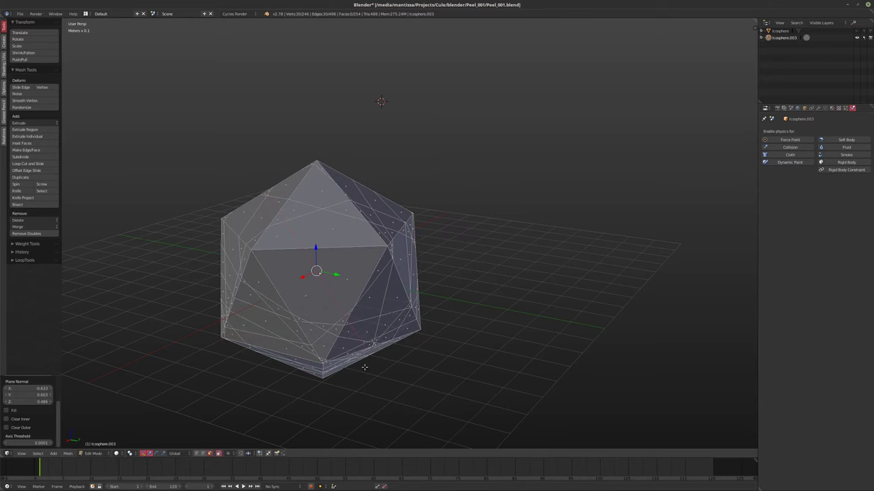
{"action": "key", "text": "ctrl+z"}
{"action": "key", "text": "a"}
{"action": "left_click", "coordinate": [17, 205]}
{"action": "left_click_drag", "start_coordinate": [145, 328], "coordinate": [521, 216]}
- Bisect the whole mesh with another cut descending to the right and another shallow one rising to the right above the center
{"action": "key", "text": "ctrl+z"}
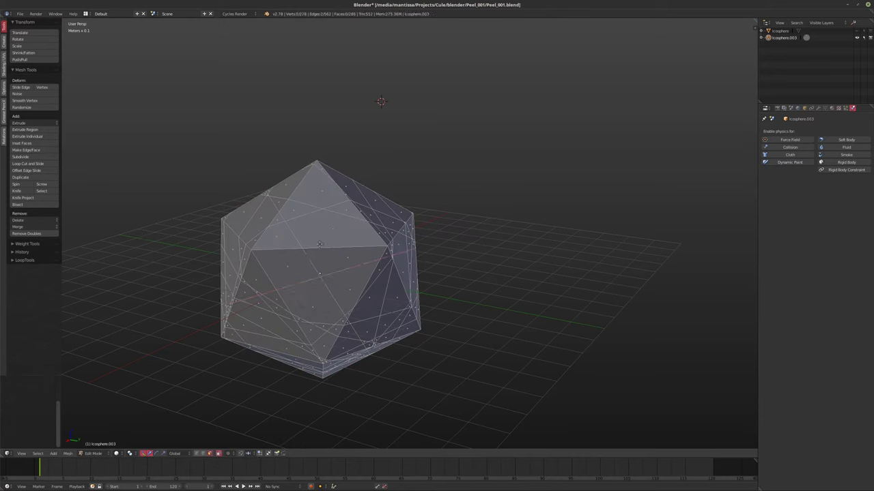
{"action": "key", "text": "a"}
{"action": "left_click", "coordinate": [17, 204]}
{"action": "left_click_drag", "start_coordinate": [254, 141], "coordinate": [410, 345]}
{"action": "key", "text": "ctrl+z"}
{"action": "key", "text": "a"}
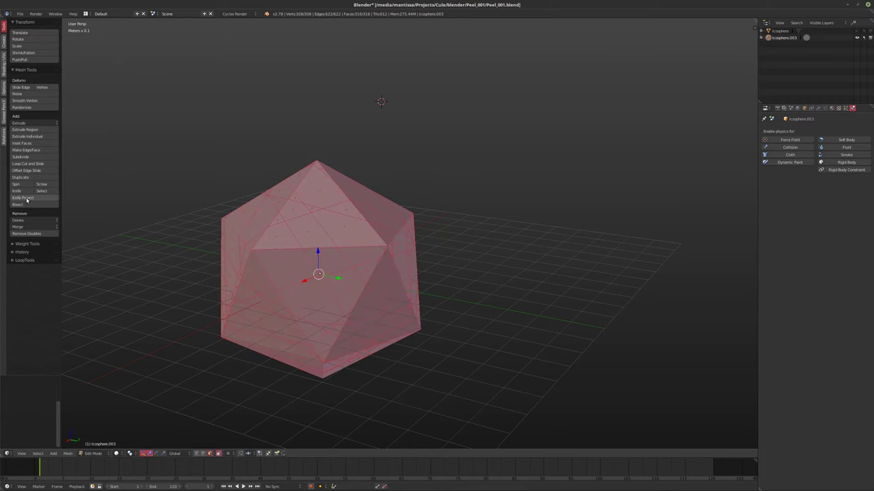
{"action": "left_click", "coordinate": [24, 197]}
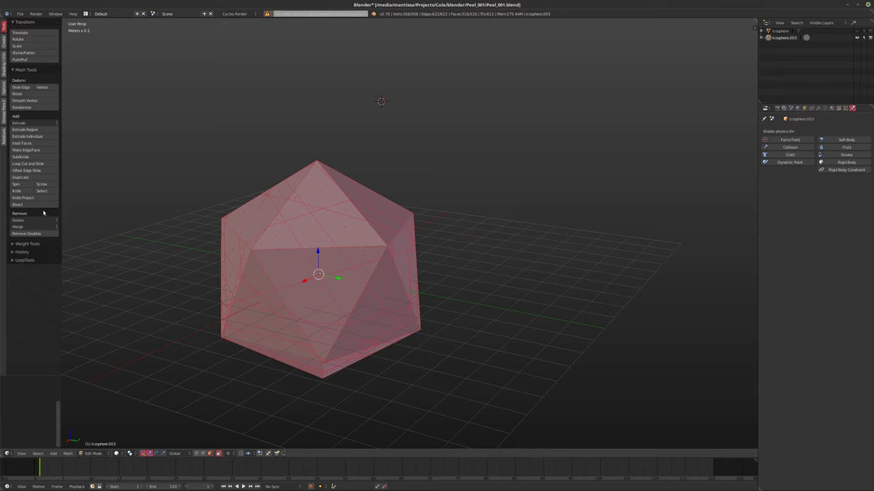
{"action": "left_click", "coordinate": [27, 204]}
{"action": "left_click_drag", "start_coordinate": [191, 295], "coordinate": [455, 208]}
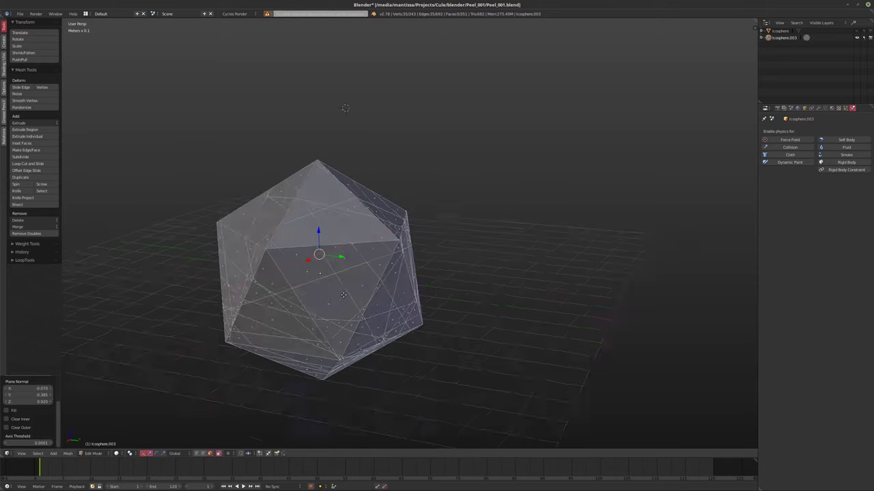
- Facing a further side, bisect the whole icosphere with a cut descending to the right and a steep one descending to the left
{"action": "mouse_move", "coordinate": [343, 295]}
{"action": "middle_mouse_down"}
{"action": "mouse_move", "coordinate": [484, 301]}
{"action": "mouse_move", "coordinate": [462, 308]}
{"action": "mouse_move", "coordinate": [334, 285]}
{"action": "middle_mouse_up"}
{"action": "key", "text": "a"}
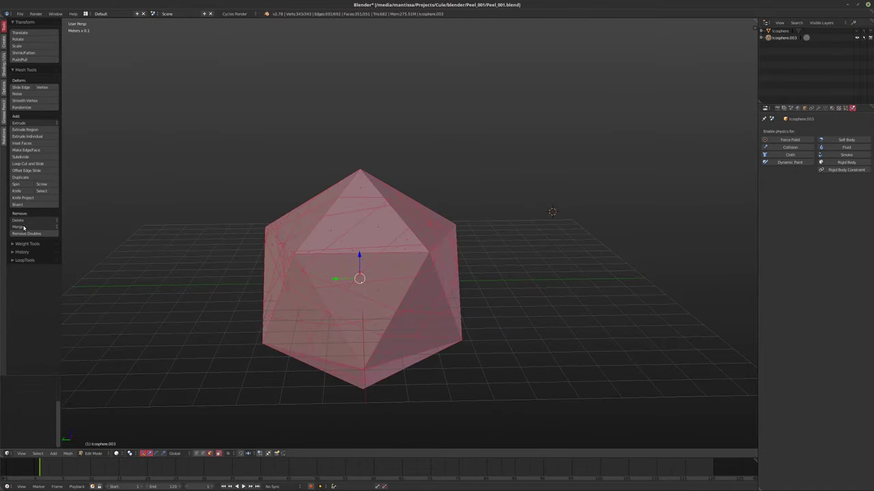
{"action": "left_click", "coordinate": [17, 205]}
{"action": "left_click_drag", "start_coordinate": [259, 171], "coordinate": [423, 262]}
{"action": "left_click_drag", "start_coordinate": [423, 312], "coordinate": [423, 312]}
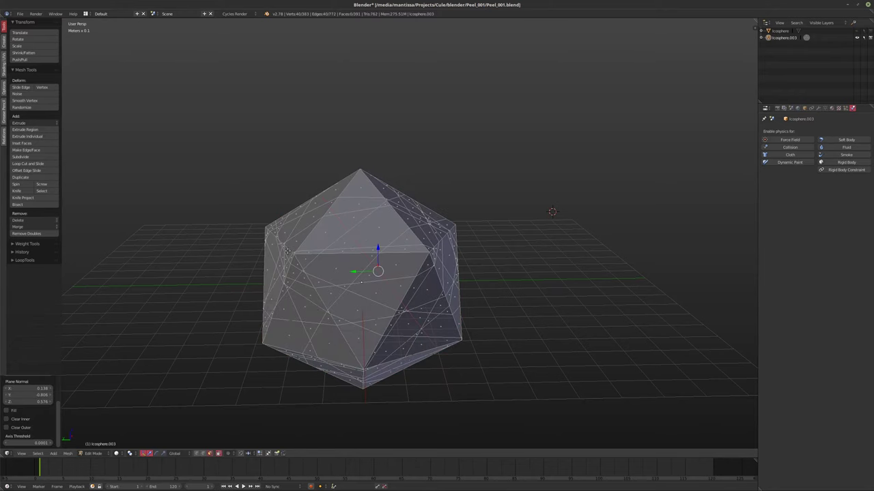
{"action": "key", "text": "a"}
{"action": "left_click", "coordinate": [19, 205]}
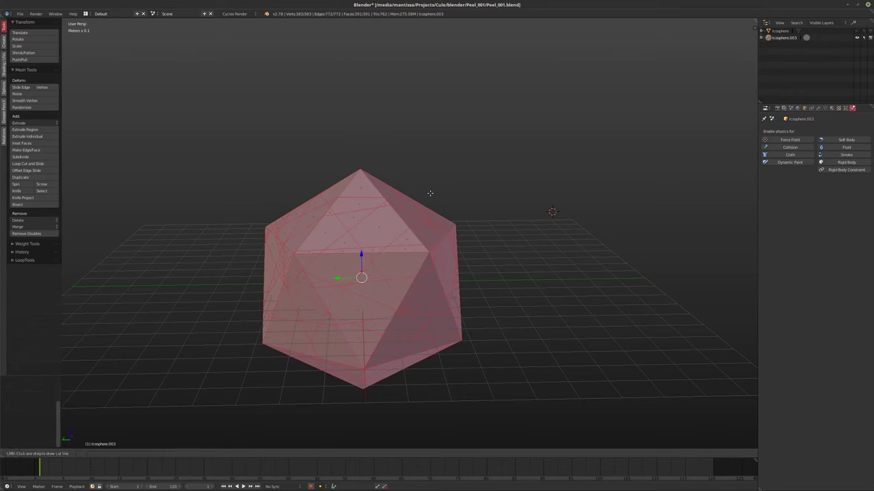
{"action": "left_click_drag", "start_coordinate": [401, 157], "coordinate": [335, 336]}
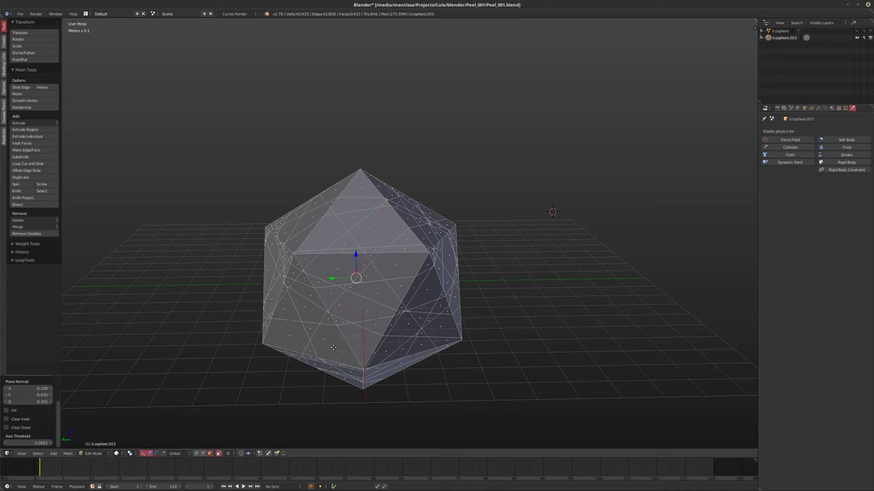
- Bisect the whole icosphere with a steep cut from the upper left to the lower right, just left of its center
{"action": "key", "text": "a"}
{"action": "key", "text": "a"}
{"action": "left_click", "coordinate": [23, 205]}
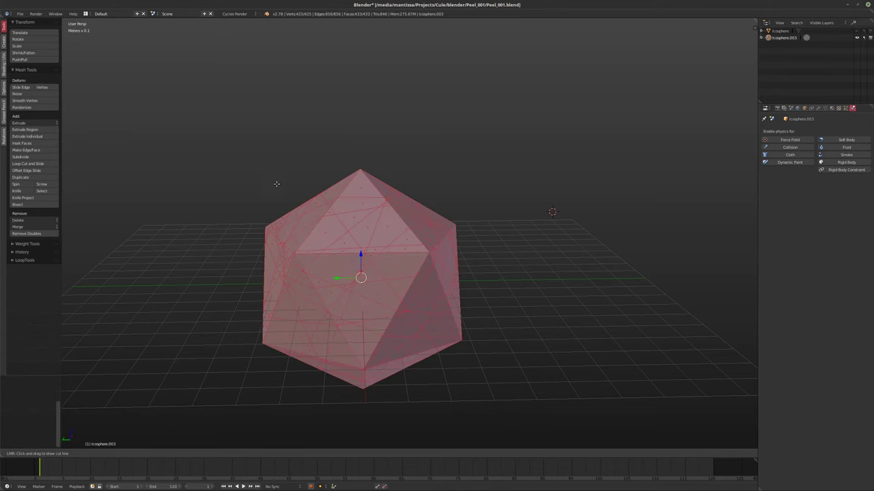
{"action": "left_click_drag", "start_coordinate": [286, 156], "coordinate": [423, 414]}
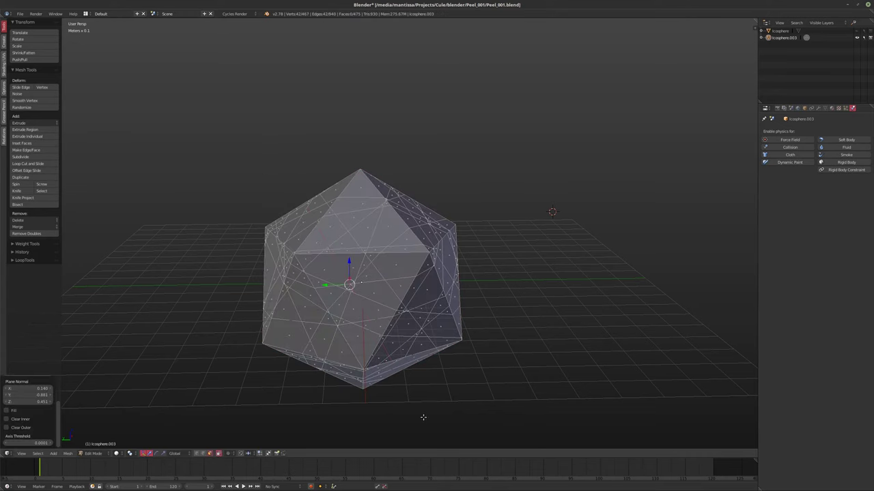
- Turn to an adjacent side and bisect the whole icosphere with an unfilled diagonal cut from upper left to lower right
{"action": "middle_click_drag", "start_coordinate": [423, 415], "coordinate": [392, 320]}
{"action": "key", "text": "a"}
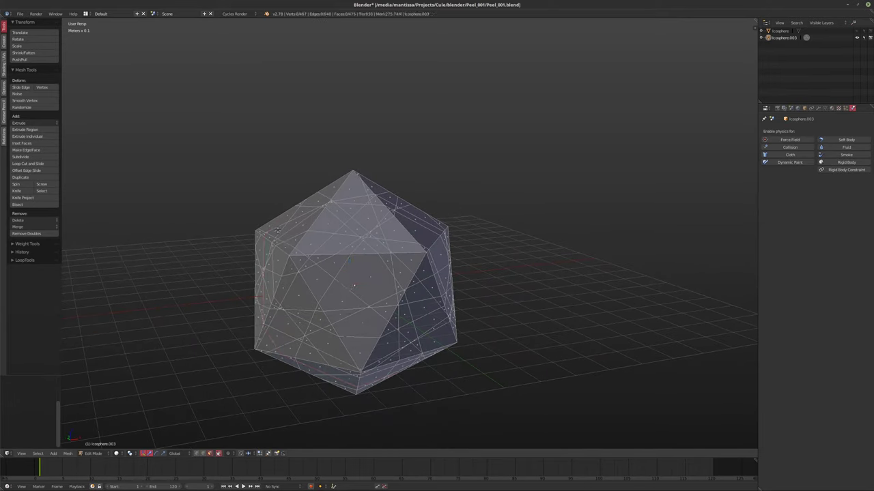
{"action": "key", "text": "a"}
{"action": "left_click", "coordinate": [19, 204]}
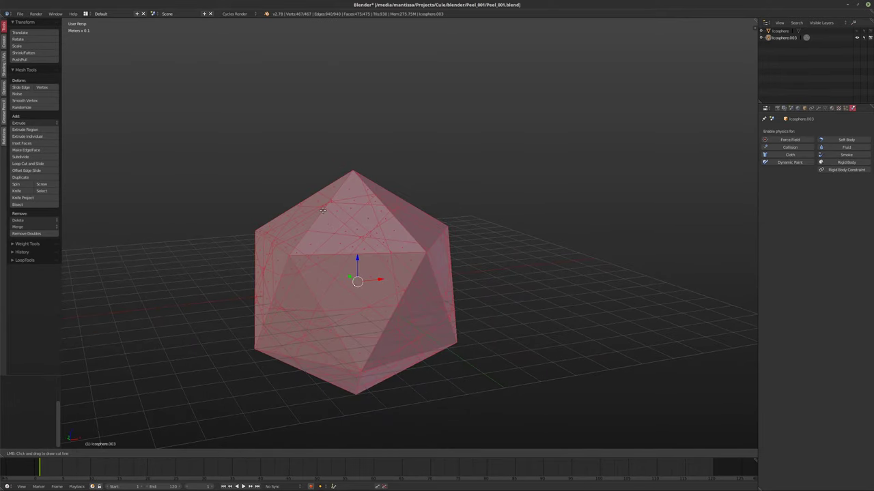
{"action": "left_click_drag", "start_coordinate": [288, 166], "coordinate": [445, 400]}
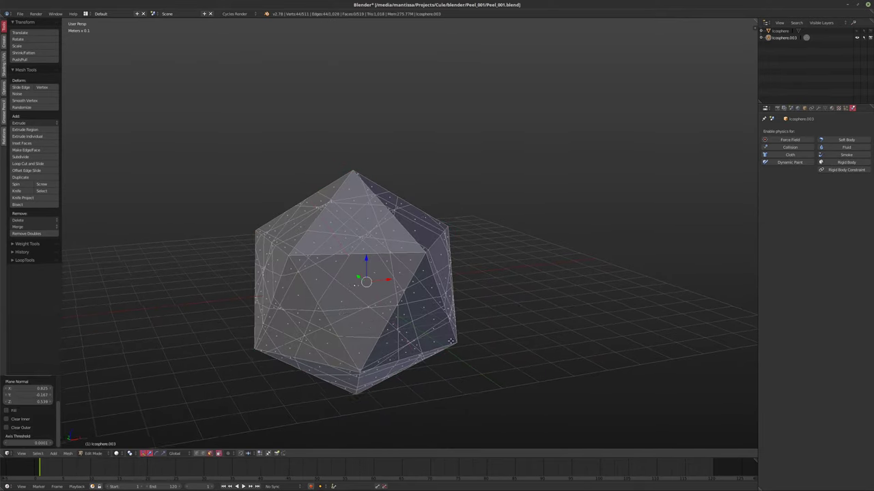
- Bisect the whole icosphere once from yet another side, leaving the cut unfilled
{"action": "middle_click_drag", "start_coordinate": [445, 400], "coordinate": [404, 235]}
{"action": "key", "text": "a"}
{"action": "key", "text": "a"}
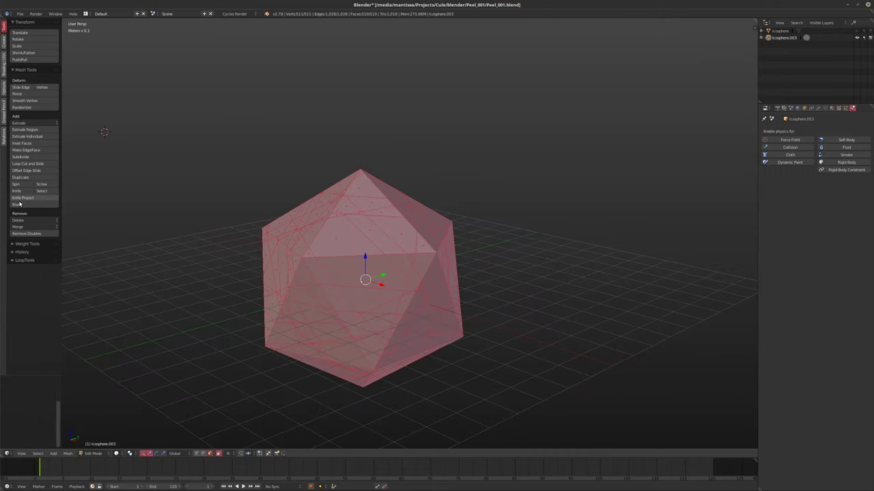
{"action": "key", "text": "ctrl+shift+z"}
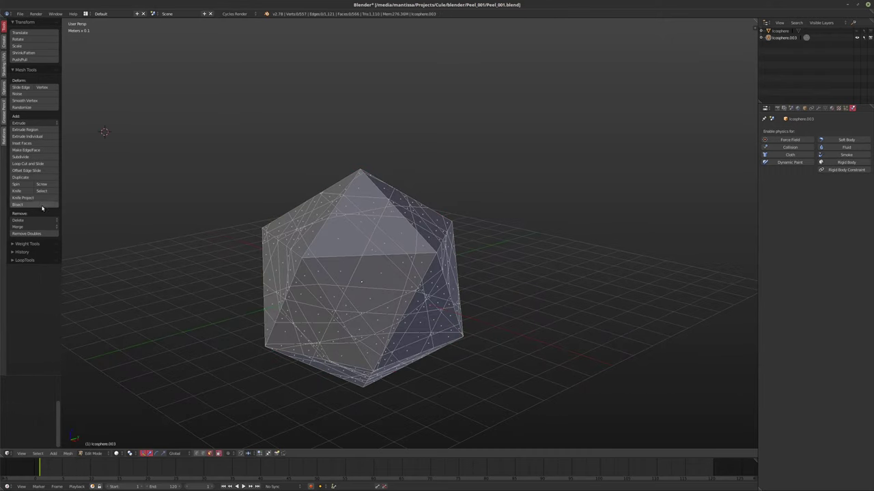
- Bisect the whole icosphere with two crossing diagonals, one descending to the left and one descending to the right, and clear the selection
{"action": "key", "text": "a"}
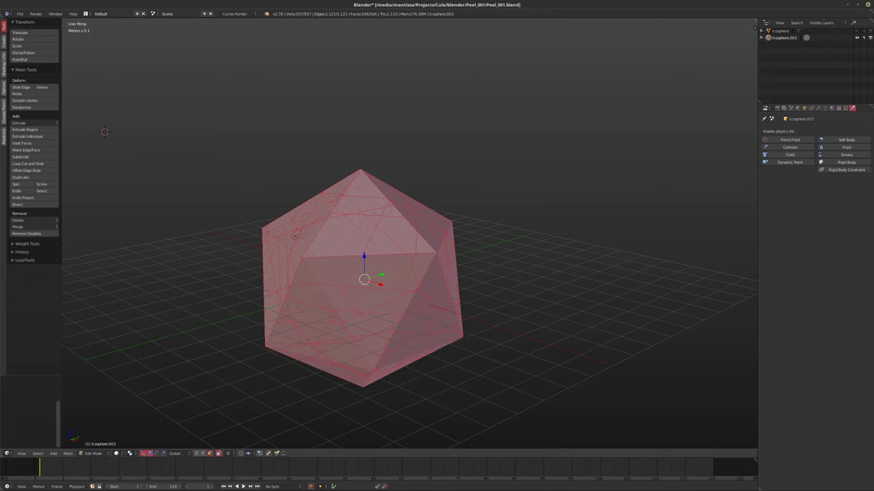
{"action": "left_click", "coordinate": [37, 205]}
{"action": "left_click_drag", "start_coordinate": [408, 148], "coordinate": [227, 404]}
{"action": "key", "text": "a"}
{"action": "left_click", "coordinate": [18, 205]}
{"action": "left_click_drag", "start_coordinate": [273, 144], "coordinate": [466, 380]}
{"action": "middle_click_drag", "start_coordinate": [478, 382], "coordinate": [349, 290]}
{"action": "key", "text": "a"}
{"action": "key", "text": "a"}
{"action": "key", "text": "a"}
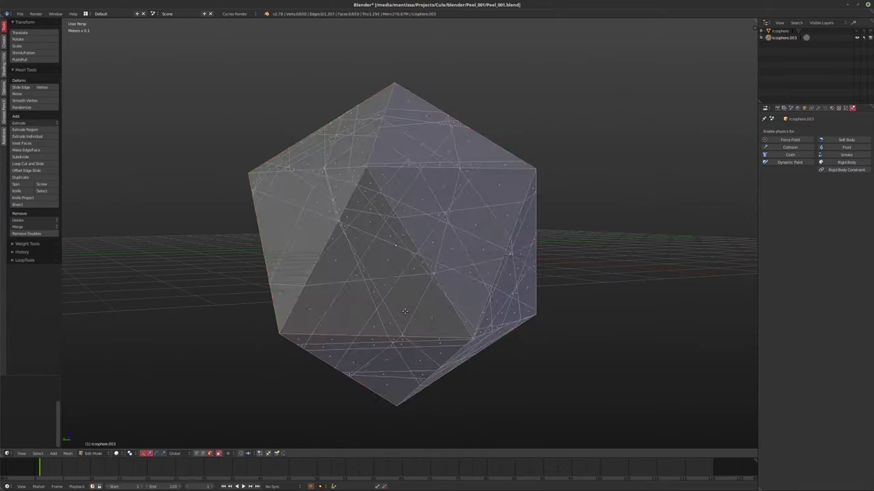
- Bisect the whole icosphere with a shallow cut descending to the right and a nearly vertical cut left of center
{"action": "key", "text": "a"}
{"action": "middle_click_drag", "start_coordinate": [392, 314], "coordinate": [404, 313]}
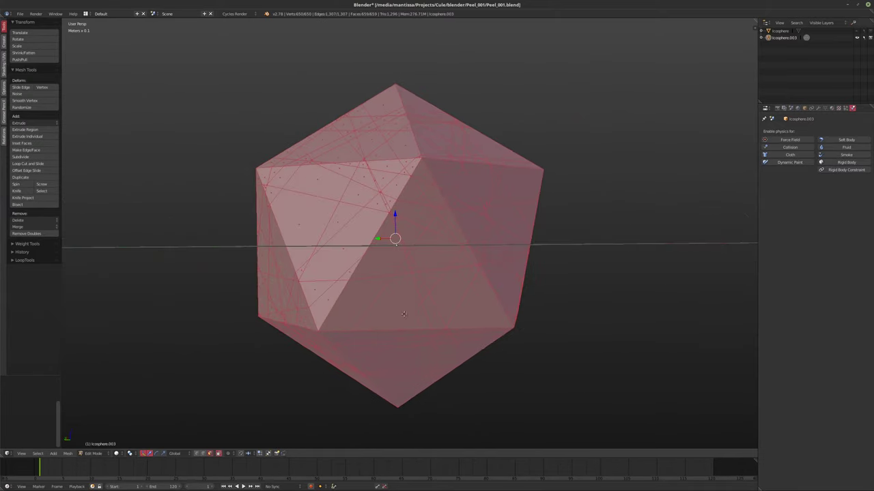
{"action": "left_click", "coordinate": [18, 204]}
{"action": "left_click_drag", "start_coordinate": [203, 228], "coordinate": [670, 328]}
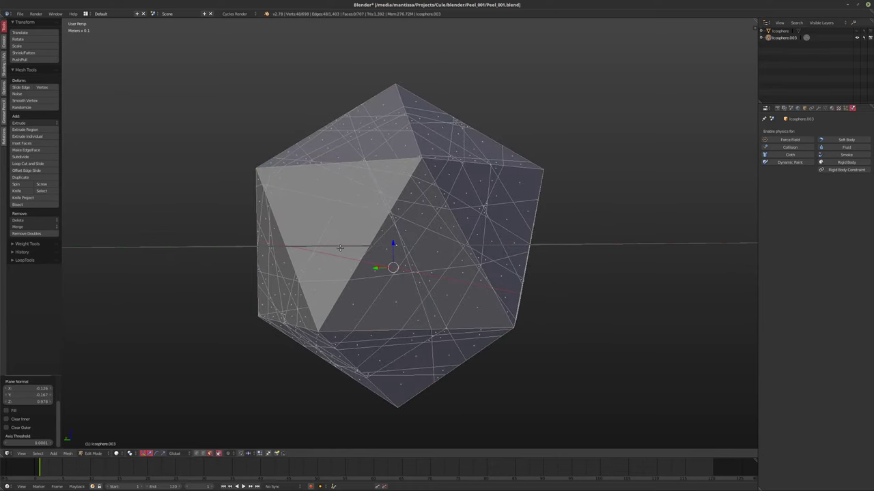
{"action": "key", "text": "a"}
{"action": "key", "text": "a"}
{"action": "left_click", "coordinate": [17, 204]}
{"action": "left_click_drag", "start_coordinate": [287, 104], "coordinate": [321, 432]}
- Bisect the whole icosphere with a nearly horizontal, unfilled cut just below its center
{"action": "key", "text": "a"}
{"action": "key", "text": "a"}
{"action": "left_click", "coordinate": [34, 205]}
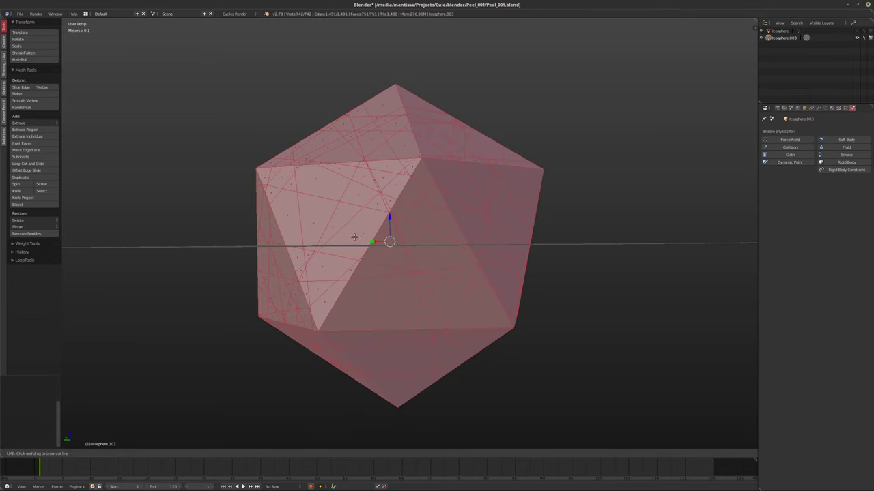
{"action": "left_click_drag", "start_coordinate": [591, 310], "coordinate": [179, 287]}
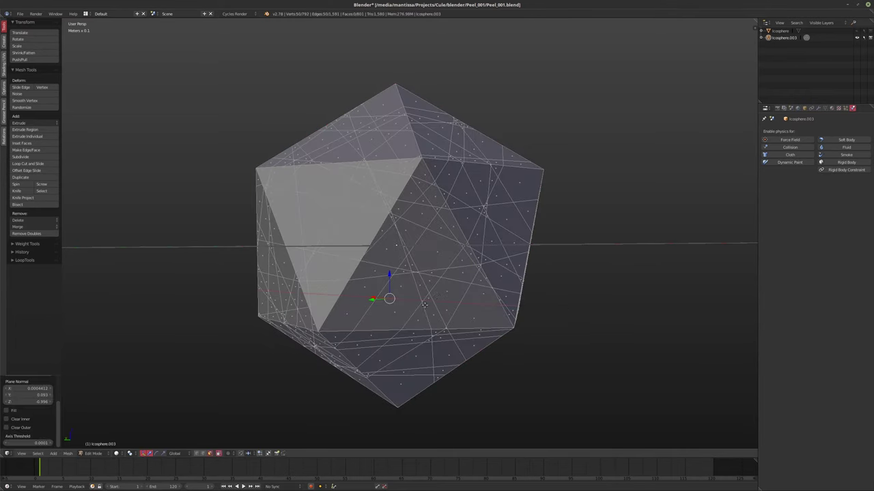
- From a higher angle, bisect the whole icosphere with one diagonal descending to the right and one steep diagonal across its upper left
{"action": "middle_click_drag", "start_coordinate": [425, 306], "coordinate": [238, 140]}
{"action": "key", "text": "a"}
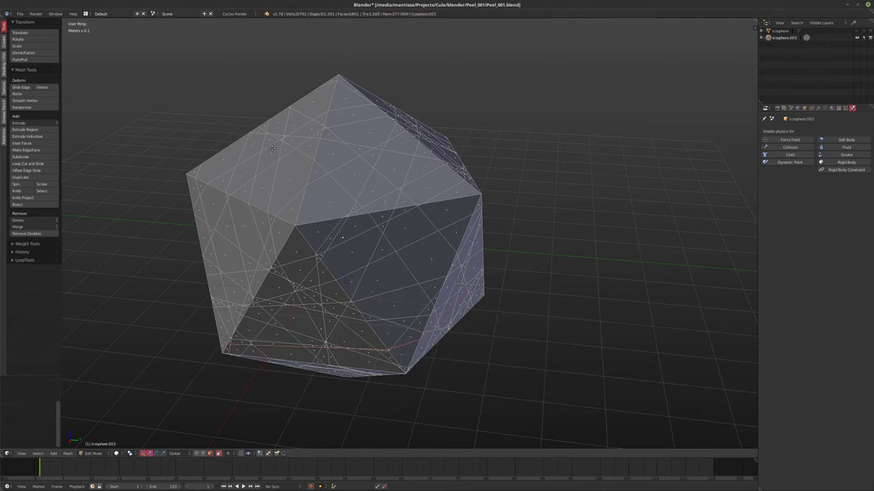
{"action": "key", "text": "a"}
{"action": "left_click", "coordinate": [21, 192]}
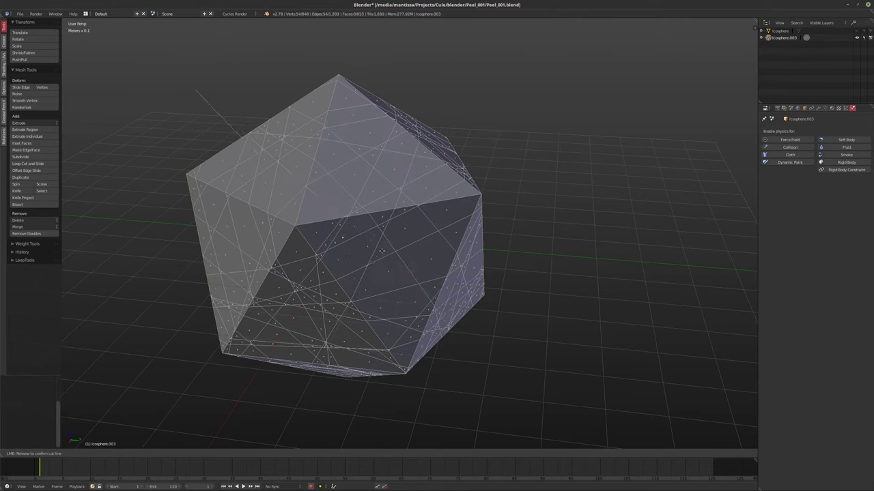
{"action": "left_click_drag", "start_coordinate": [196, 90], "coordinate": [469, 375]}
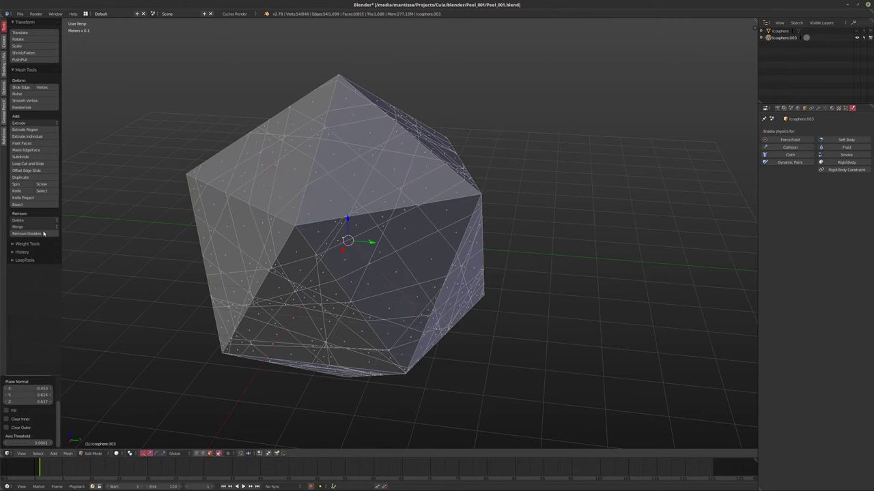
{"action": "left_click", "coordinate": [18, 204]}
{"action": "key", "text": "Escape"}
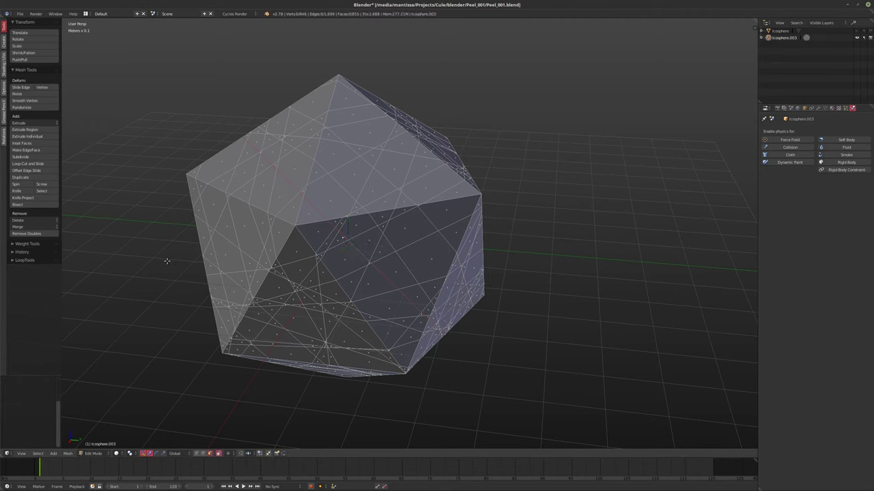
{"action": "key", "text": "a"}
{"action": "mouse_move", "coordinate": [130, 316]}
{"action": "left_mouse_down"}
{"action": "mouse_move", "coordinate": [445, 140]}
{"action": "mouse_move", "coordinate": [356, 68]}
{"action": "mouse_move", "coordinate": [359, 47]}
{"action": "left_mouse_up"}
- Turn to a lower side view and bisect the whole icosphere with a gentle cut rising to the right above center
{"action": "middle_click_drag", "start_coordinate": [361, 171], "coordinate": [327, 298]}
{"action": "key", "text": "a"}
{"action": "left_click", "coordinate": [26, 204]}
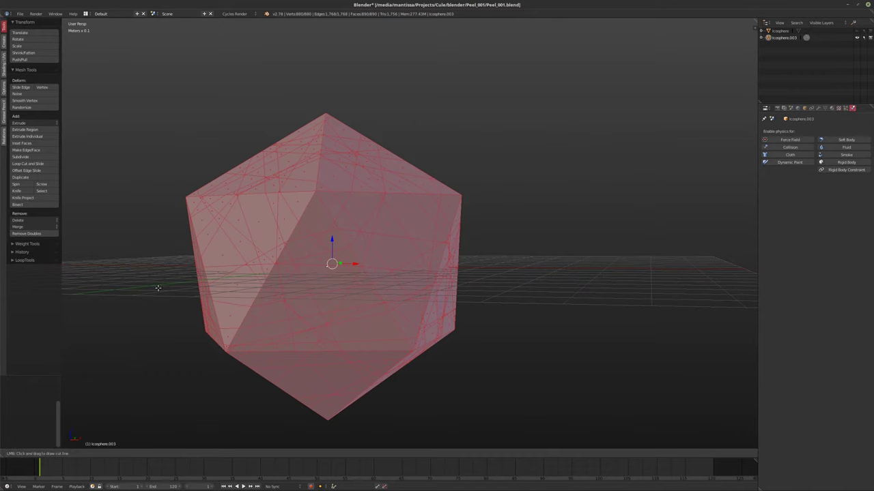
{"action": "left_click_drag", "start_coordinate": [136, 280], "coordinate": [477, 158]}
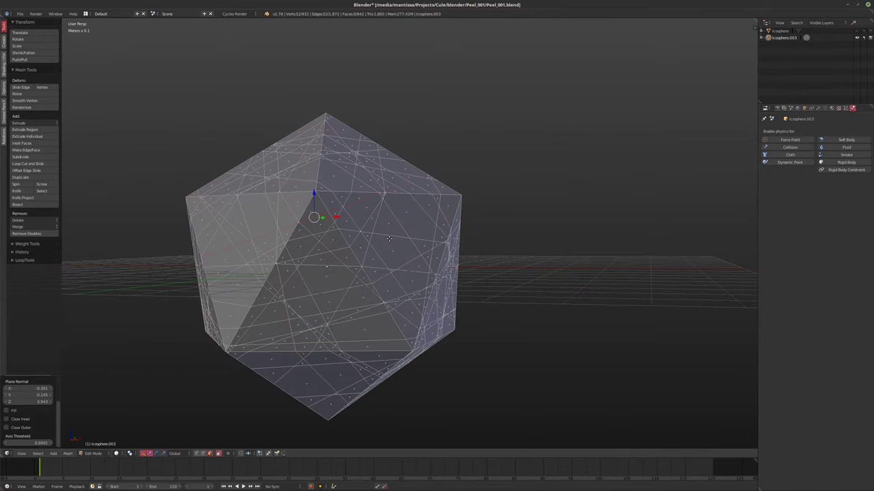
- Turn to another side and bisect the whole icosphere with a nearly vertical cut through its middle
{"action": "middle_click_drag", "start_coordinate": [477, 159], "coordinate": [423, 47]}
{"action": "middle_click_drag", "start_coordinate": [368, 289], "coordinate": [356, 275]}
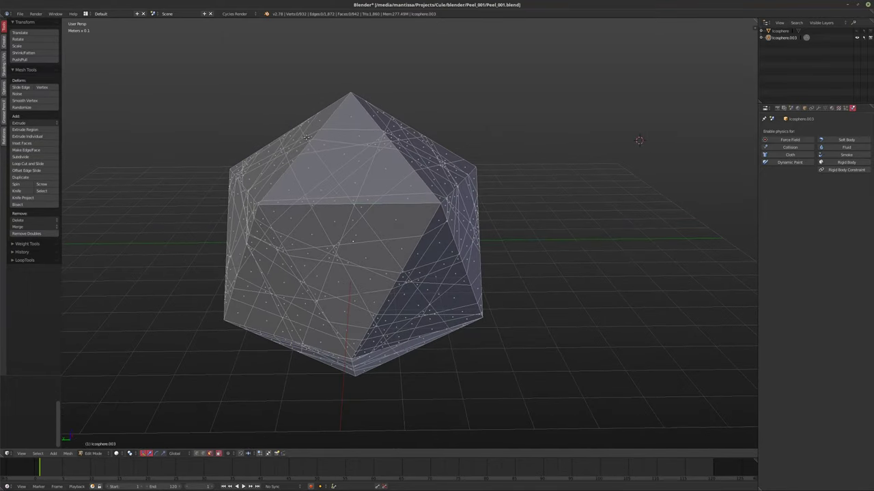
{"action": "key", "text": "a"}
{"action": "key", "text": "a"}
{"action": "left_click", "coordinate": [25, 70]}
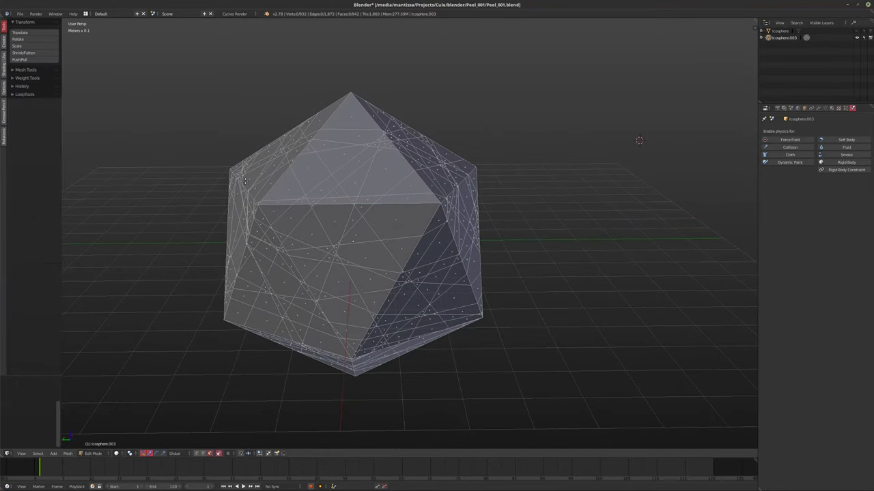
{"action": "left_click", "coordinate": [15, 71]}
{"action": "key", "text": "a"}
{"action": "left_click", "coordinate": [31, 204]}
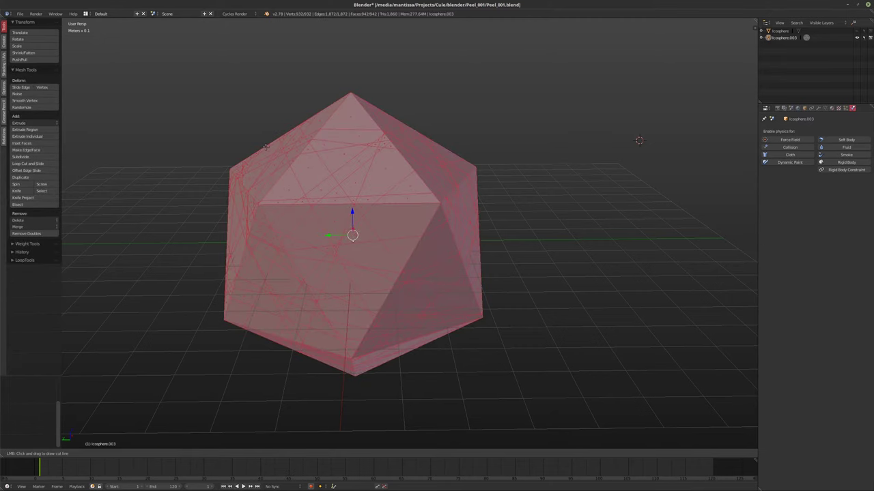
{"action": "mouse_move", "coordinate": [328, 70]}
{"action": "left_mouse_down"}
{"action": "mouse_move", "coordinate": [392, 348]}
{"action": "mouse_move", "coordinate": [386, 413]}
{"action": "mouse_move", "coordinate": [377, 424]}
{"action": "left_mouse_up"}
- Rotate slightly around the icosphere and bisect the whole mesh with a vertical cut right of center
{"action": "middle_click_drag", "start_coordinate": [342, 368], "coordinate": [395, 346]}
{"action": "key", "text": "a"}
{"action": "key", "text": "a"}
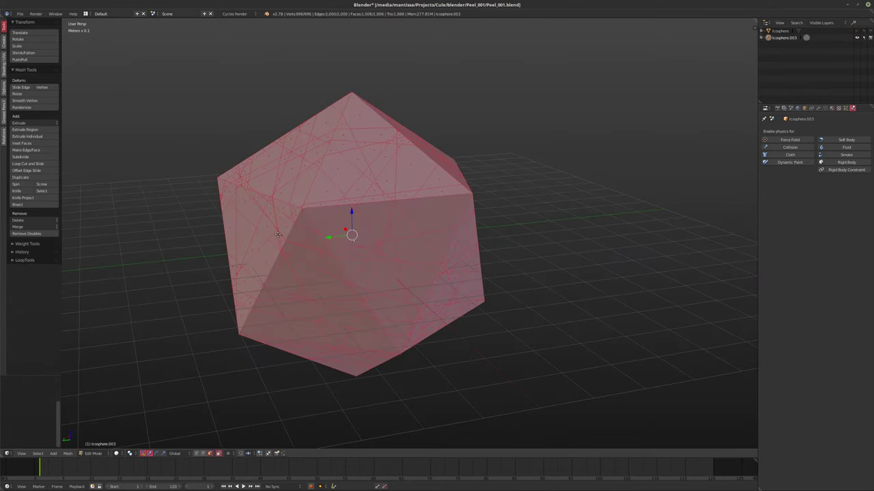
{"action": "left_click", "coordinate": [18, 205]}
{"action": "left_click_drag", "start_coordinate": [429, 99], "coordinate": [437, 423]}
- Add an Edge Split modifier to the icosphere and set its split angle to 0°
{"action": "middle_click_drag", "start_coordinate": [480, 369], "coordinate": [478, 273]}
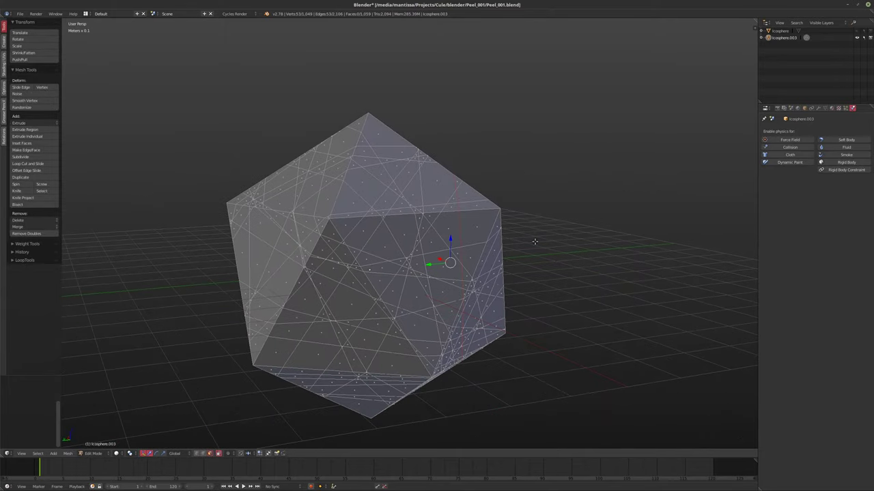
{"action": "left_click", "coordinate": [819, 108]}
{"action": "left_click", "coordinate": [794, 132]}
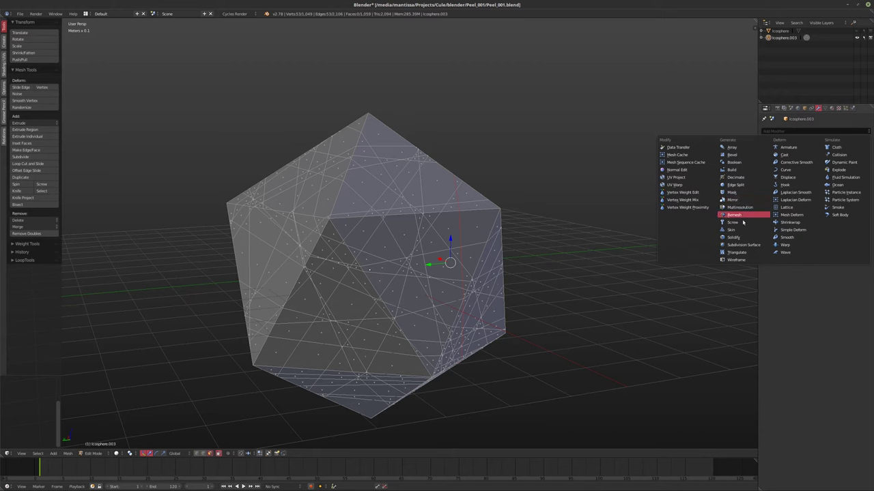
{"action": "left_click", "coordinate": [737, 185]}
{"action": "middle_click_drag", "start_coordinate": [595, 250], "coordinate": [440, 280]}
{"action": "middle_click_drag", "start_coordinate": [393, 305], "coordinate": [406, 303]}
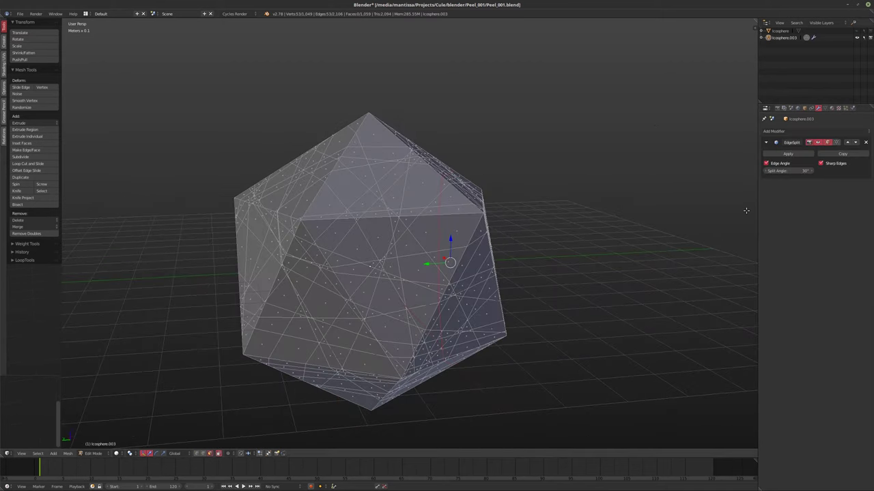
{"action": "left_click_drag", "start_coordinate": [792, 171], "coordinate": [767, 170]}
{"action": "middle_click_drag", "start_coordinate": [674, 192], "coordinate": [502, 223]}
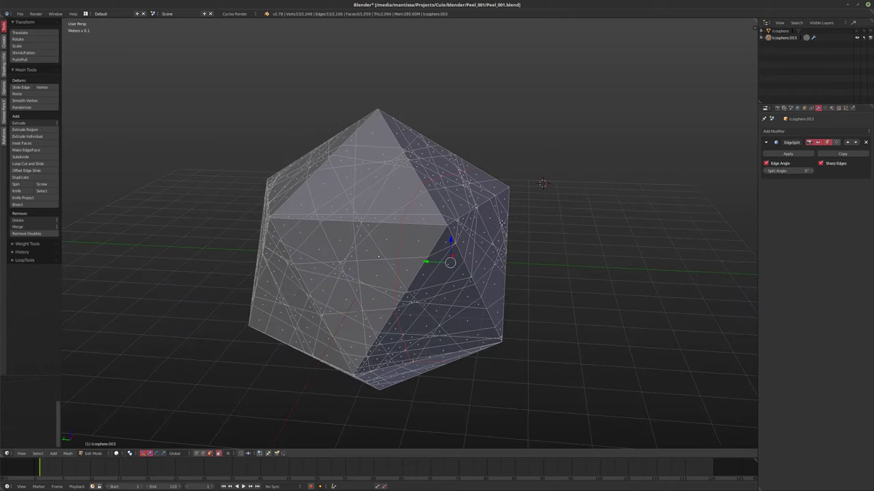
- Switch the icosphere to object mode and add a Displace modifier after the Edge Split modifier
{"action": "key", "text": "Tab"}
{"action": "middle_click_drag", "start_coordinate": [448, 245], "coordinate": [519, 225]}
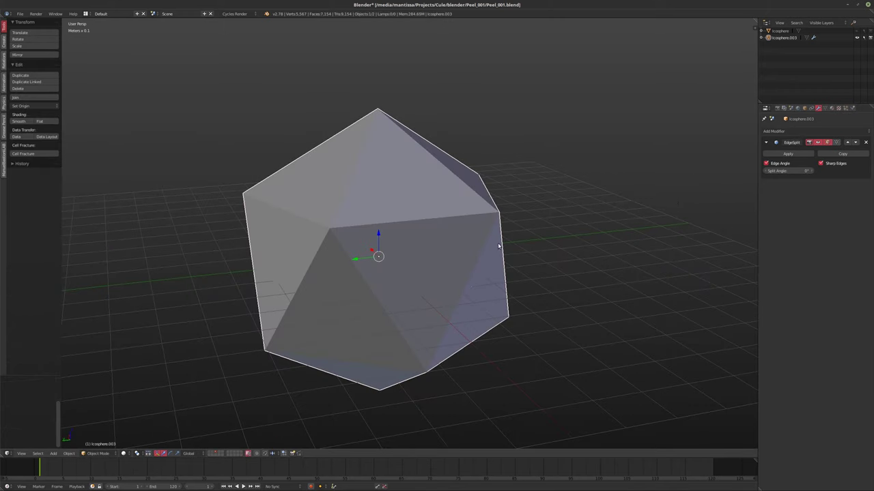
{"action": "left_click", "coordinate": [785, 131]}
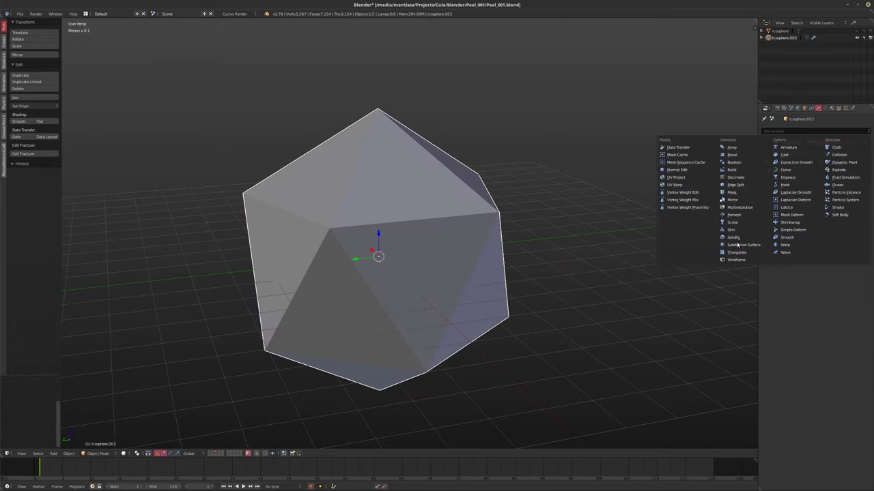
{"action": "left_click", "coordinate": [791, 176]}
{"action": "scroll", "coordinate": [544, 214], "scroll_direction": "down", "scroll_amount": 6}
{"action": "middle_click_drag", "start_coordinate": [559, 205], "coordinate": [594, 207]}
{"action": "scroll", "coordinate": [604, 199], "scroll_direction": "up", "scroll_amount": 3}
- Try toggling the Edge Split modifier's Edge Angle option and set its split angle to 0° to test how the pieces separate
{"action": "left_click", "coordinate": [766, 163]}
{"action": "left_click", "coordinate": [766, 164]}
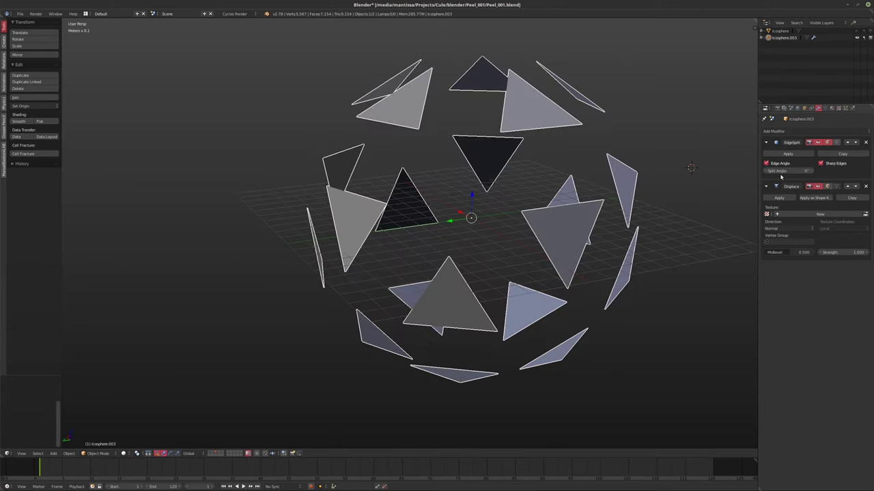
{"action": "left_click_drag", "start_coordinate": [784, 171], "coordinate": [698, 204]}
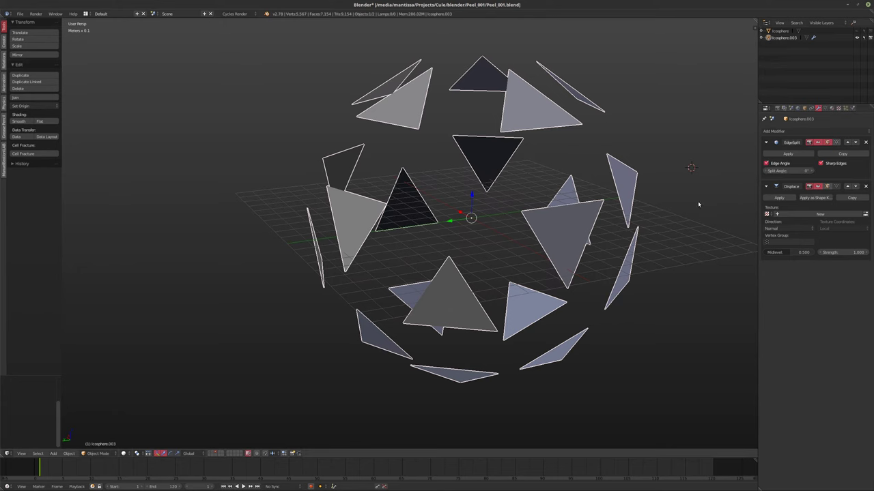
{"action": "middle_click_drag", "start_coordinate": [649, 206], "coordinate": [558, 215]}
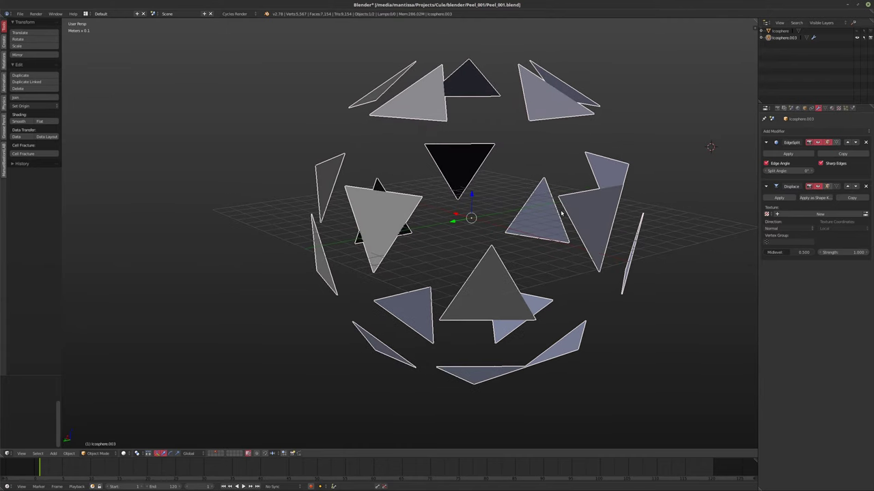
{"action": "middle_click_drag", "start_coordinate": [561, 213], "coordinate": [555, 220]}
- Return to edit mode and remove the Edge Split modifier from the icosphere
{"action": "key", "text": "Tab"}
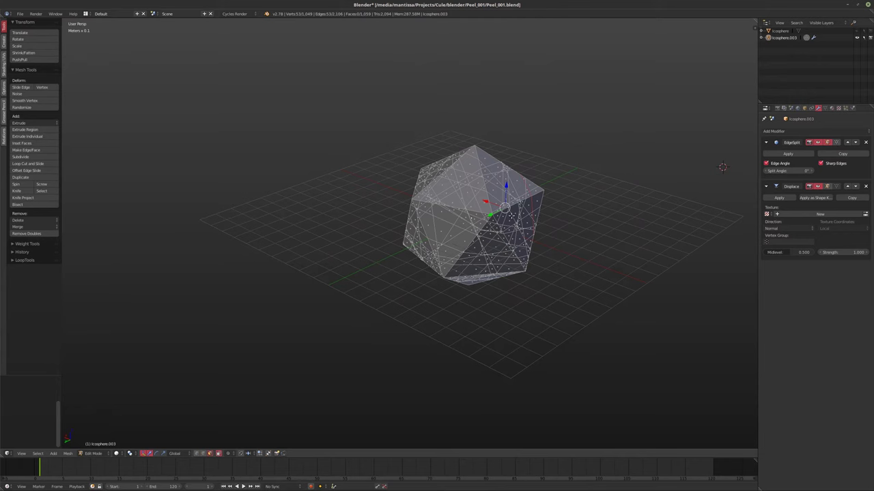
{"action": "scroll", "coordinate": [511, 216], "scroll_direction": "up", "scroll_amount": 6}
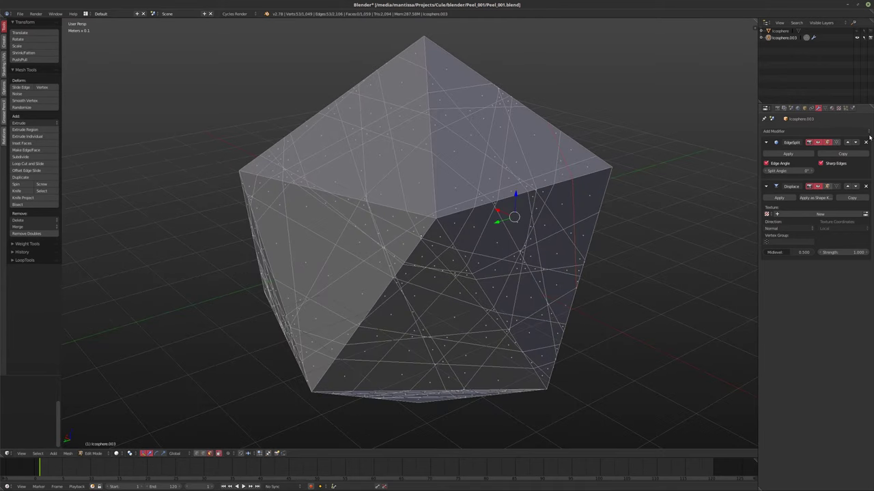
{"action": "left_click", "coordinate": [867, 143]}
{"action": "middle_click_drag", "start_coordinate": [519, 287], "coordinate": [471, 276]}
{"action": "scroll", "coordinate": [471, 277], "scroll_direction": "down", "scroll_amount": 2}
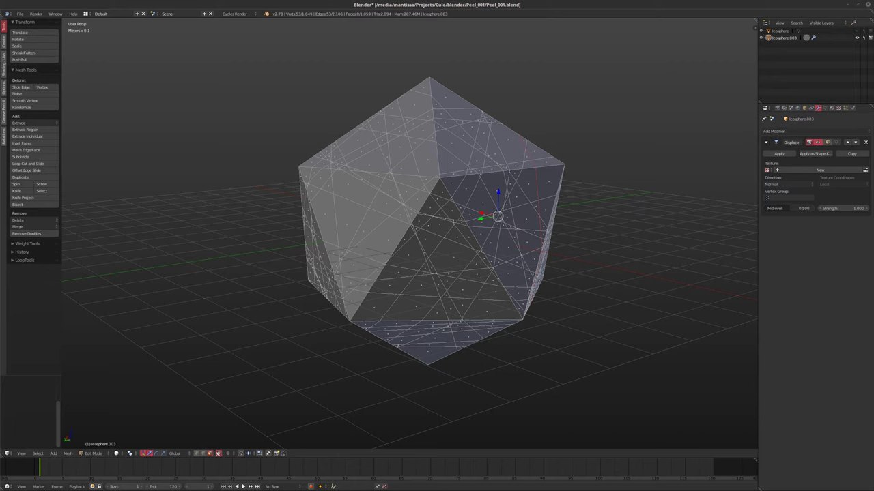
- Select the whole icosphere mesh and separate all its faces with the Edge Split mesh command
{"action": "middle_click_drag", "start_coordinate": [382, 205], "coordinate": [329, 219]}
{"action": "key", "text": "a"}
{"action": "key", "text": "a"}
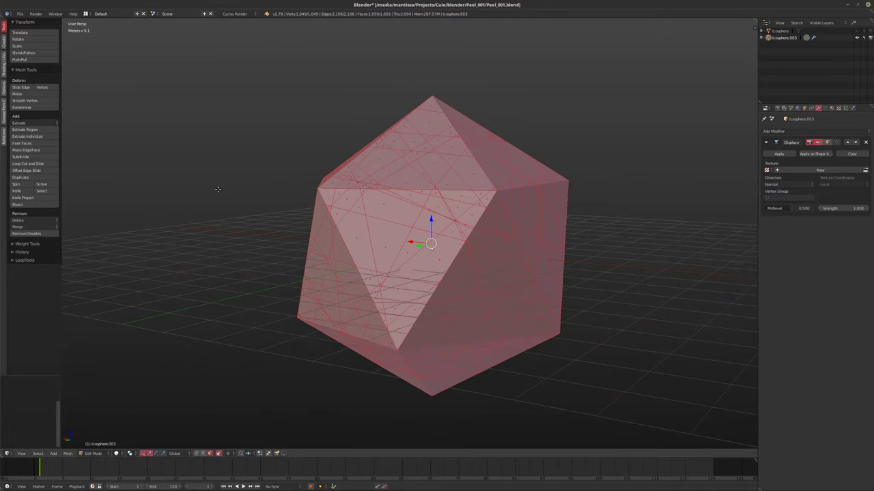
{"action": "key", "text": "space"}
{"action": "type", "text": "edge"}
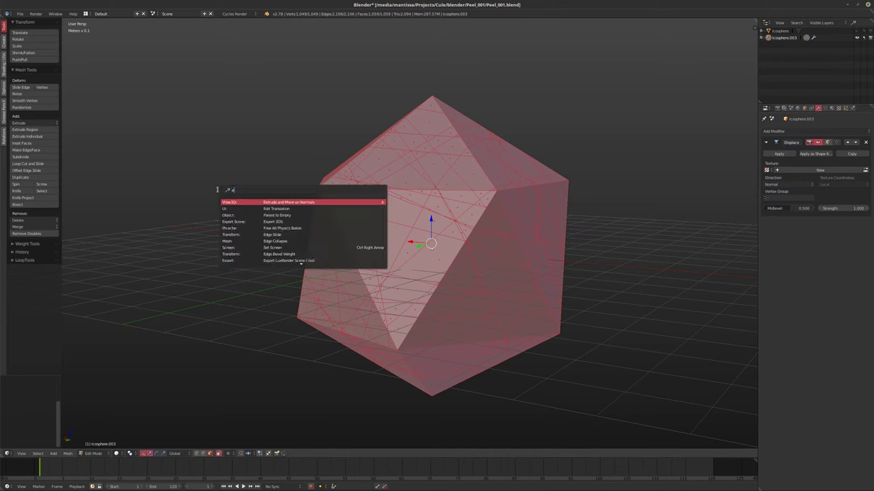
{"action": "key", "text": "Down"}
{"action": "key", "text": "Down"}
{"action": "key", "text": "Down"}
{"action": "key", "text": "Down"}
{"action": "key", "text": "Down"}
{"action": "key", "text": "Down"}
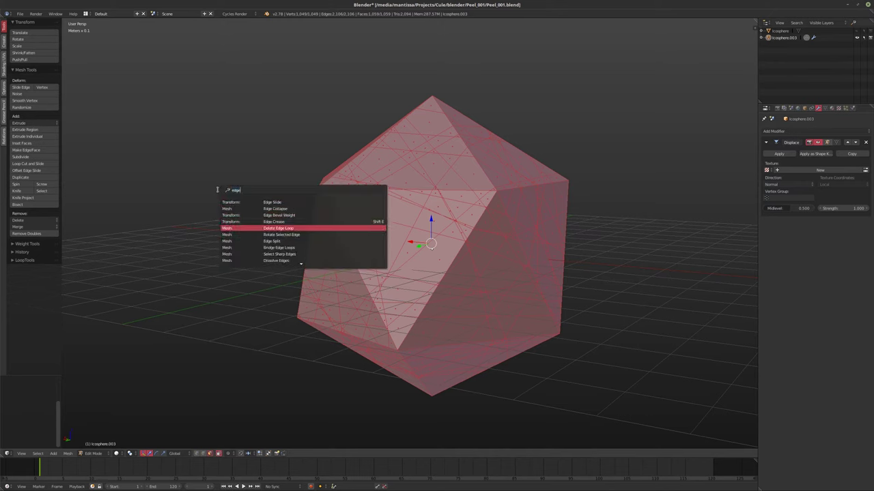
{"action": "key", "text": "Return"}
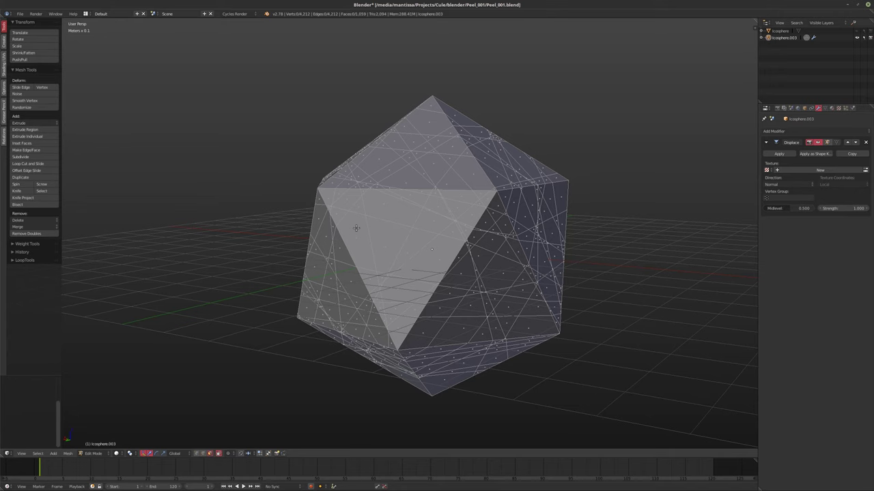
{"action": "key", "text": "a"}
- In object mode, give the icosphere's Displace modifier a new texture and set its midlevel to 0
{"action": "middle_click_drag", "start_coordinate": [451, 269], "coordinate": [487, 288]}
{"action": "key", "text": "Tab"}
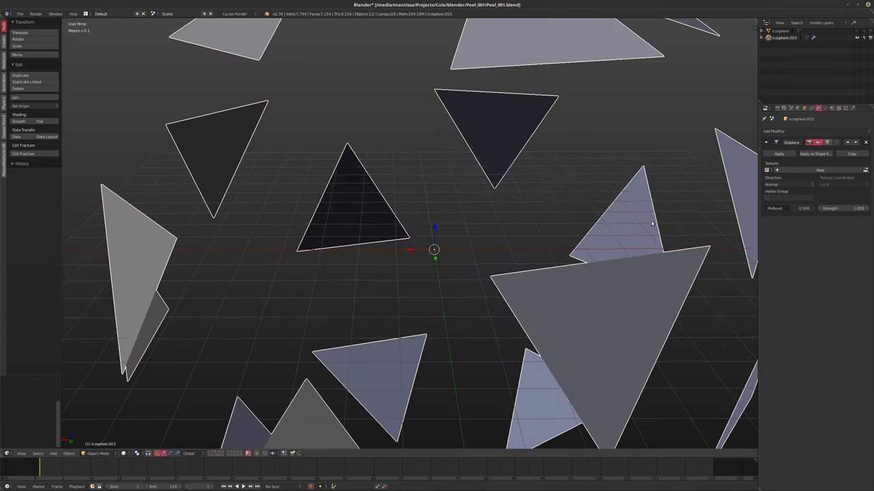
{"action": "scroll", "coordinate": [455, 227], "scroll_direction": "down", "scroll_amount": 4}
{"action": "middle_click_drag", "start_coordinate": [461, 220], "coordinate": [599, 229]}
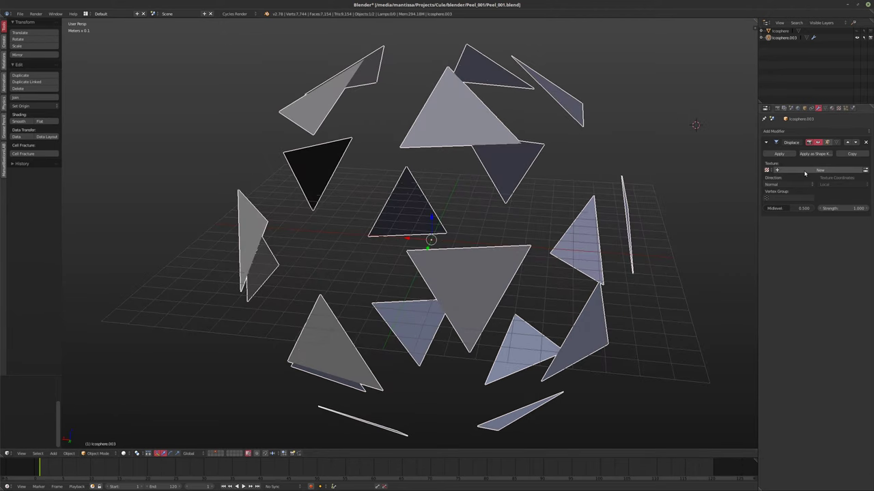
{"action": "left_click", "coordinate": [812, 170]}
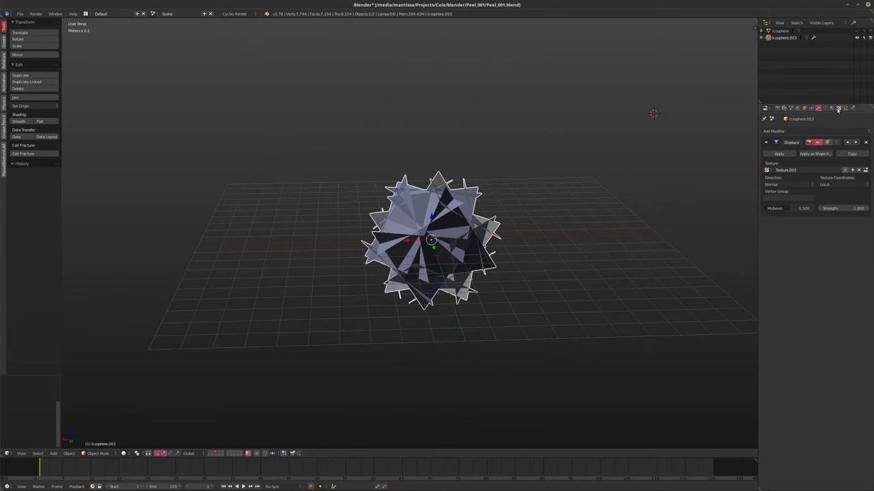
{"action": "left_click", "coordinate": [804, 209]}
{"action": "type", "text": "0"}
{"action": "key", "text": "Return"}
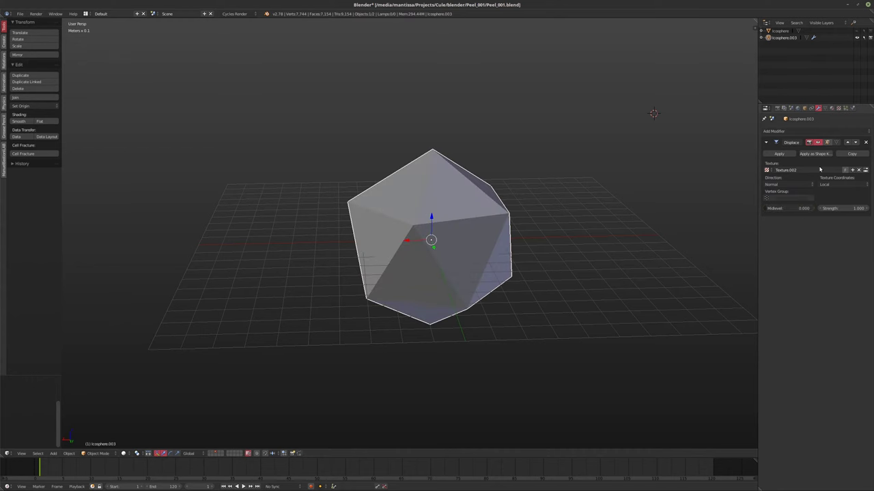
- Change the displacement texture's type to Clouds and inspect how the icosphere pieces spread apart
{"action": "left_click", "coordinate": [838, 108]}
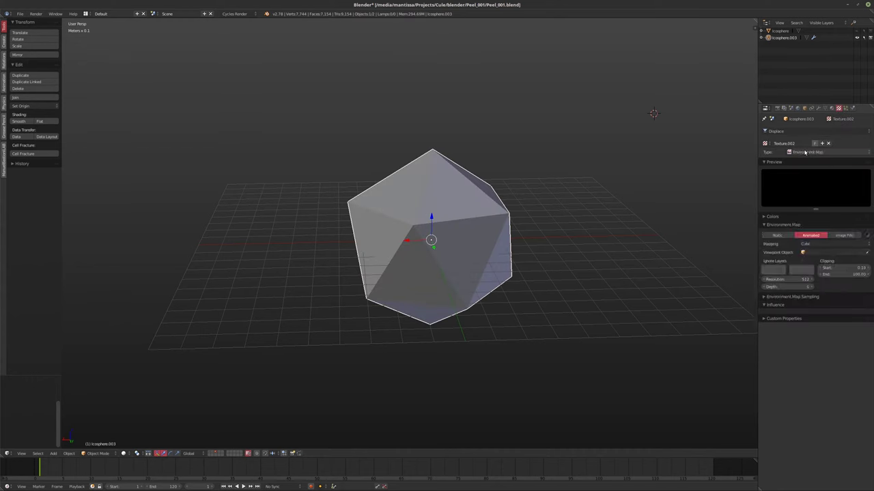
{"action": "left_click", "coordinate": [805, 153]}
{"action": "left_click", "coordinate": [805, 140]}
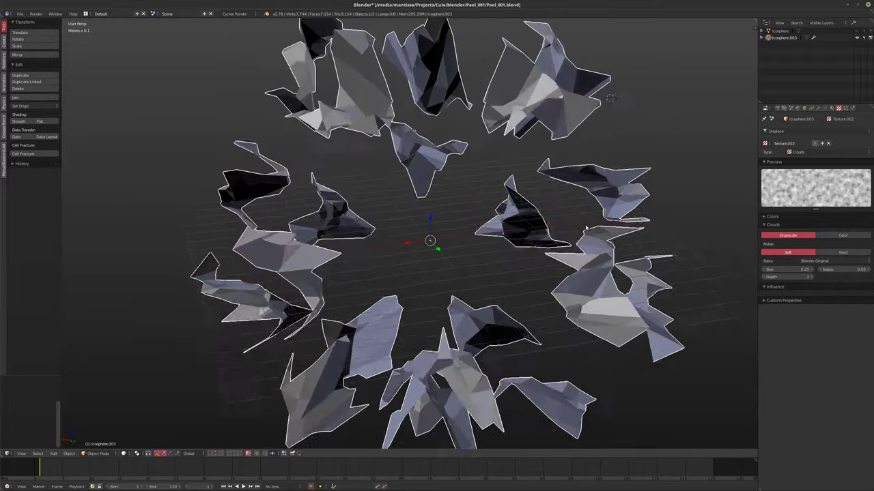
{"action": "middle_click_drag", "start_coordinate": [586, 228], "coordinate": [599, 227]}
{"action": "middle_click_drag", "start_coordinate": [639, 197], "coordinate": [560, 109]}
- In edit mode, run the Edge Split mesh command again on the whole selected icosphere
{"action": "key", "text": "Tab"}
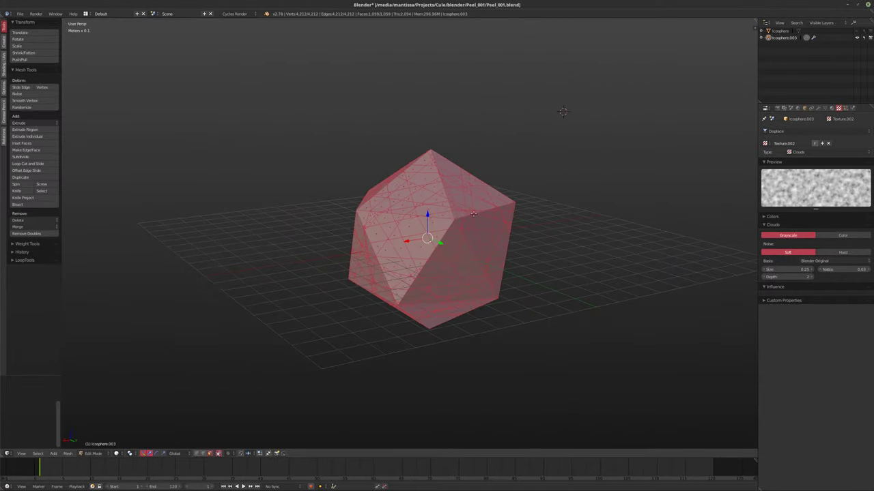
{"action": "scroll", "coordinate": [628, 59], "scroll_direction": "up", "scroll_amount": 2}
{"action": "key", "text": "space"}
{"action": "type", "text": "Edge Split"}
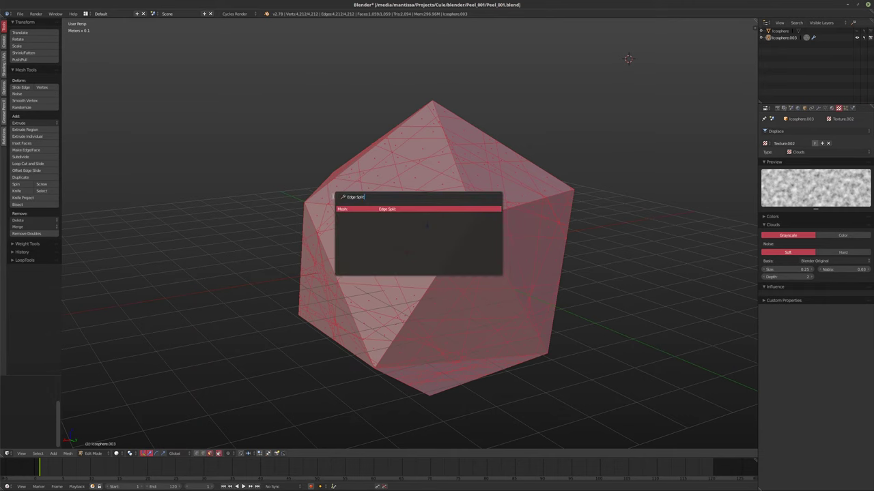
{"action": "key", "text": "Return"}
{"action": "middle_click_drag", "start_coordinate": [325, 198], "coordinate": [273, 212]}
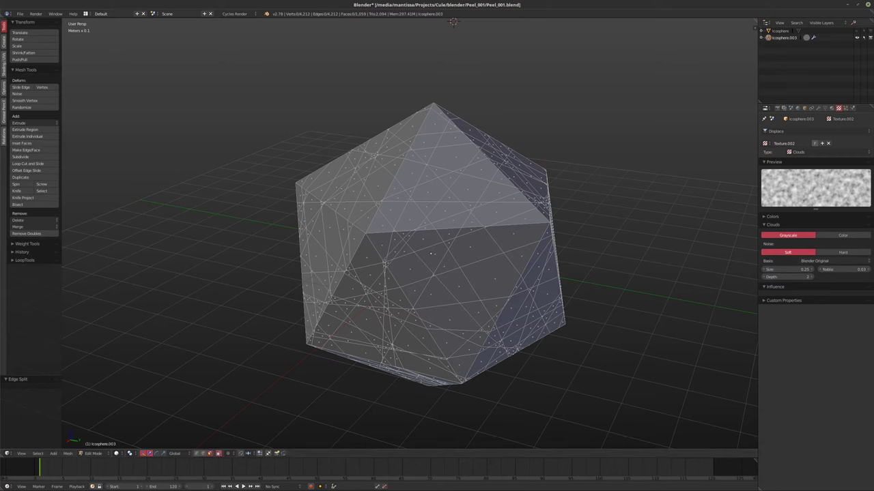
{"action": "middle_click_drag", "start_coordinate": [432, 254], "coordinate": [358, 259]}
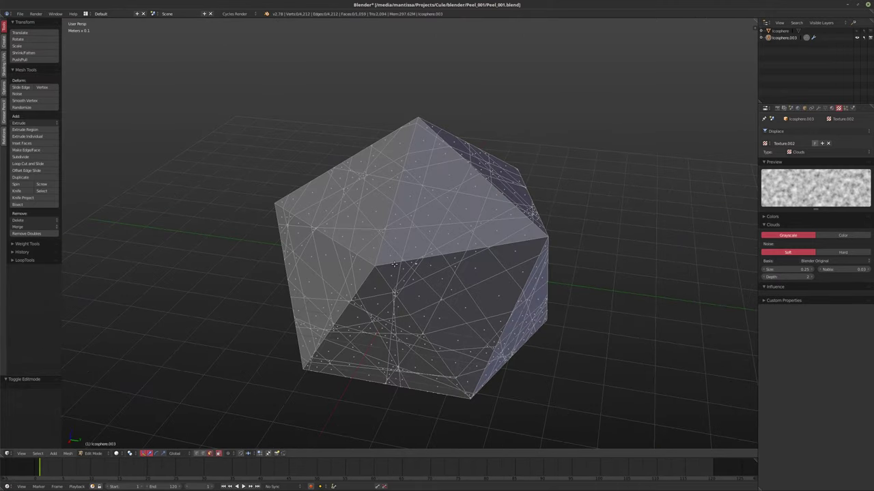
- Separate the entire icosphere mesh by loose parts and return to object mode
{"action": "key", "text": "a"}
{"action": "key", "text": "p"}
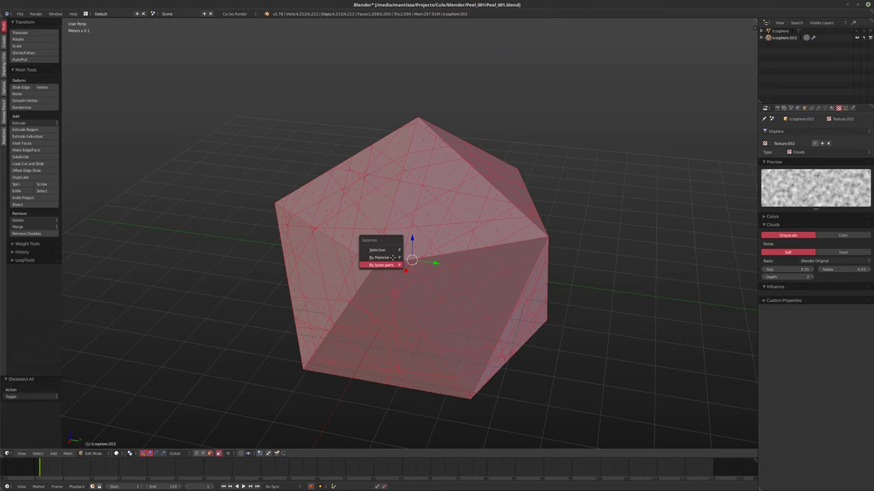
{"action": "key", "text": "Return"}
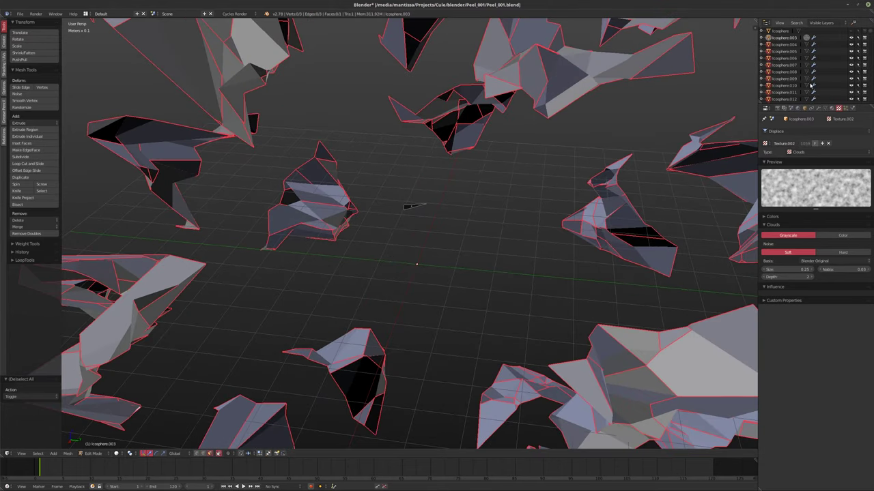
{"action": "scroll", "coordinate": [792, 85], "scroll_direction": "up", "scroll_amount": 2}
{"action": "left_click", "coordinate": [785, 39]}
{"action": "key", "text": "a"}
{"action": "key", "text": "a"}
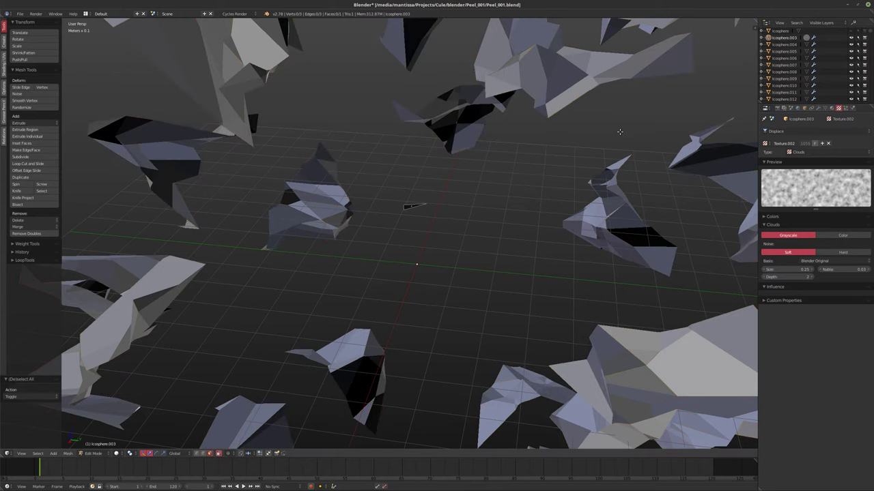
{"action": "key", "text": "a"}
{"action": "scroll", "coordinate": [620, 132], "scroll_direction": "down", "scroll_amount": 6}
{"action": "key", "text": "Tab"}
{"action": "middle_click_drag", "start_coordinate": [513, 137], "coordinate": [538, 147]}
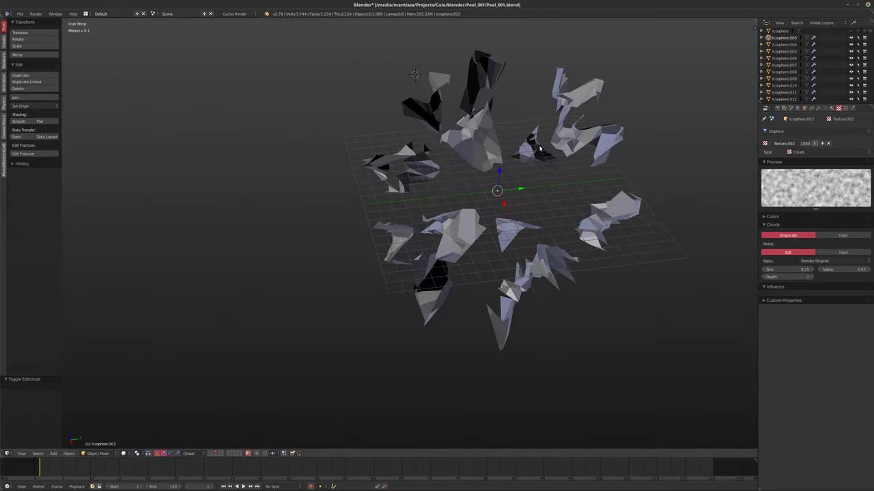
- Join all the separated pieces into one object and remove its Displace modifier
{"action": "key", "text": "a"}
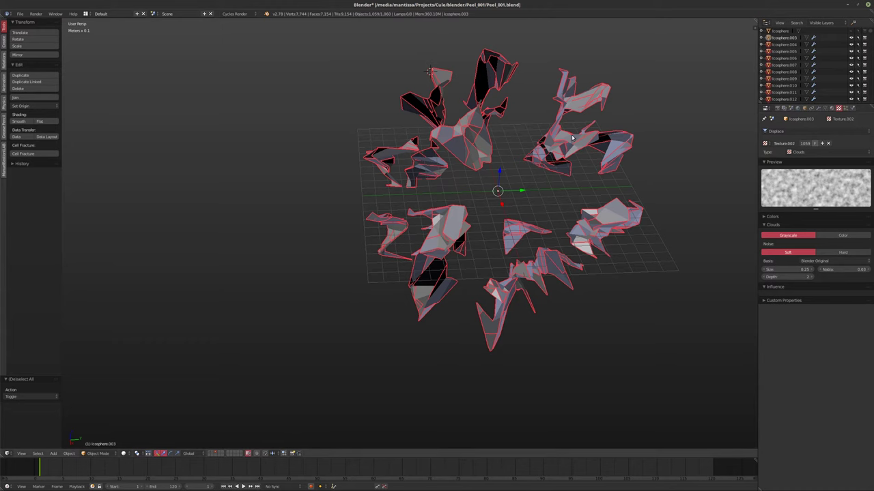
{"action": "key", "text": "ctrl+j"}
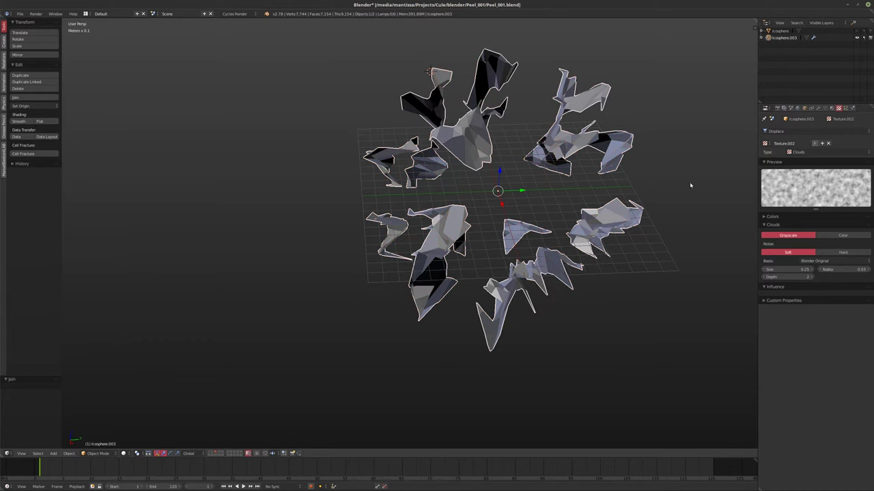
{"action": "left_click", "coordinate": [818, 108]}
{"action": "left_click", "coordinate": [864, 142]}
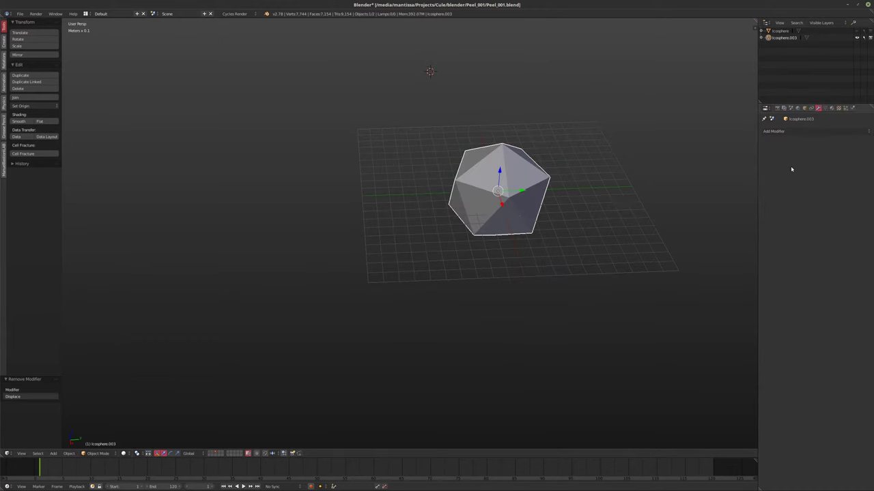
{"action": "scroll", "coordinate": [532, 174], "scroll_direction": "up", "scroll_amount": 5}
{"action": "key", "text": "z"}
{"action": "key", "text": "z"}
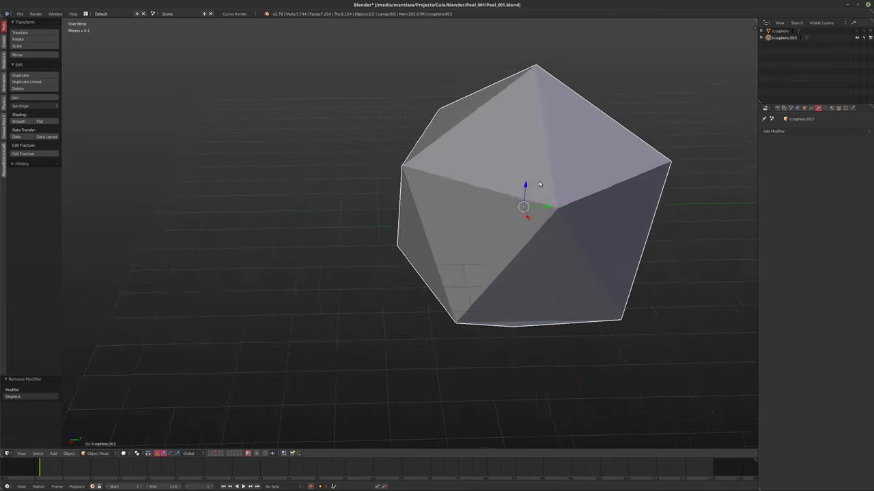
{"action": "middle_click_drag", "start_coordinate": [519, 193], "coordinate": [491, 205]}
- Enable Cloth physics on the joined icosphere with its default settings
{"action": "left_click", "coordinate": [852, 108]}
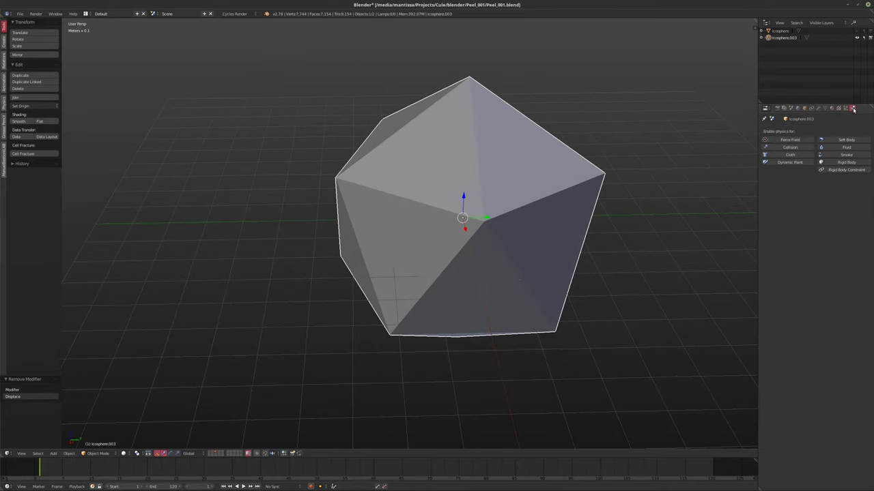
{"action": "middle_click_drag", "start_coordinate": [724, 160], "coordinate": [692, 156]}
{"action": "left_click", "coordinate": [795, 158]}
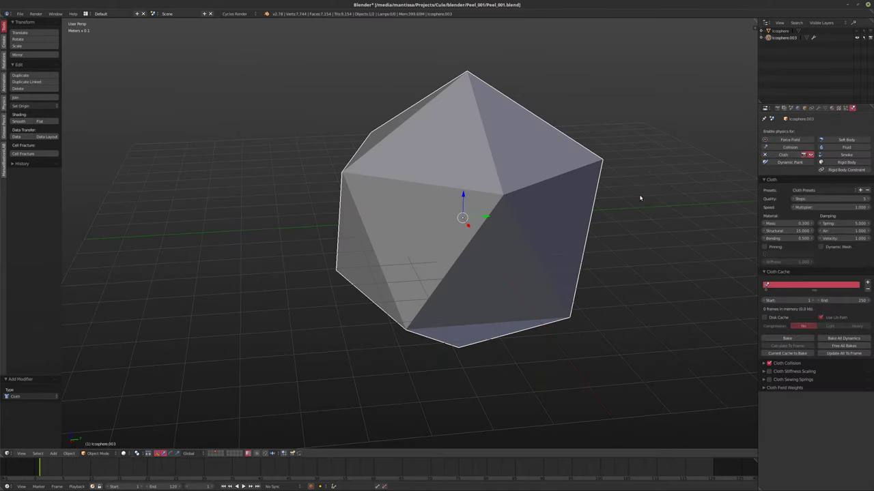
{"action": "scroll", "coordinate": [640, 195], "scroll_direction": "down", "scroll_amount": 3}
{"action": "middle_click_drag", "start_coordinate": [640, 195], "coordinate": [523, 201]}
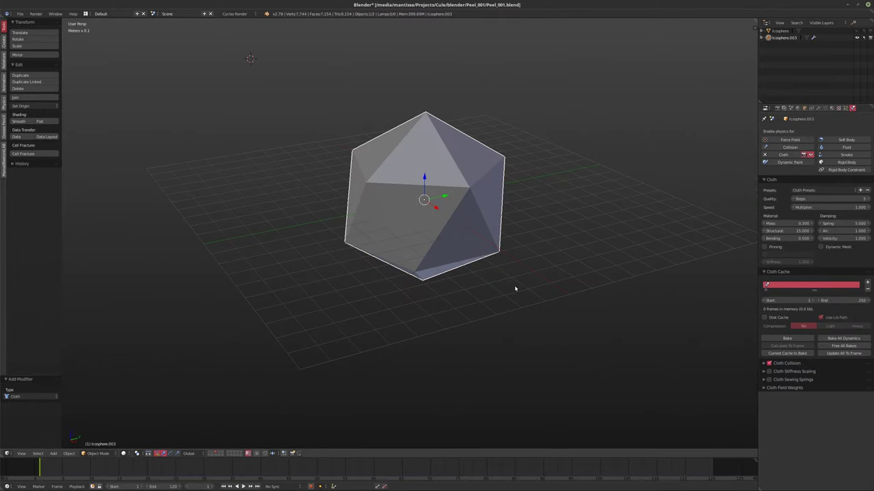
- Play the cloth animation on the isolated icosphere, stop it and return to frame 1
{"action": "key", "text": "alt+a"}
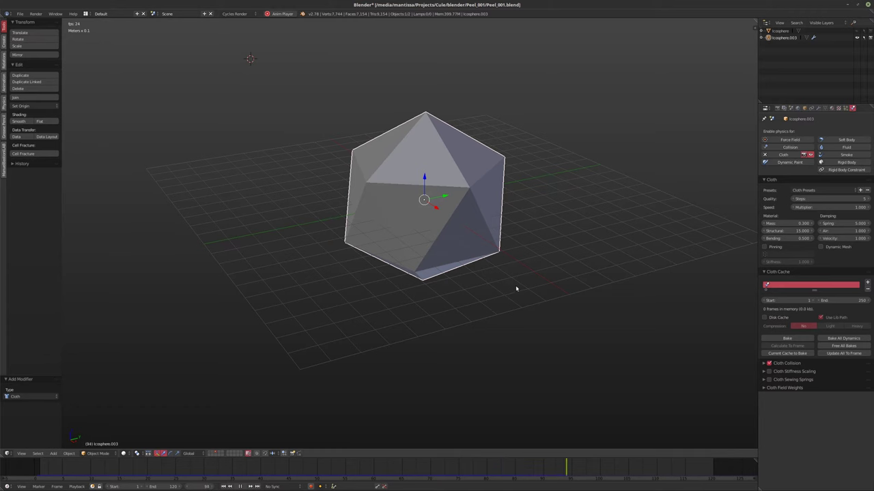
{"action": "key", "text": "alt+a"}
{"action": "key", "text": "shift+Left"}
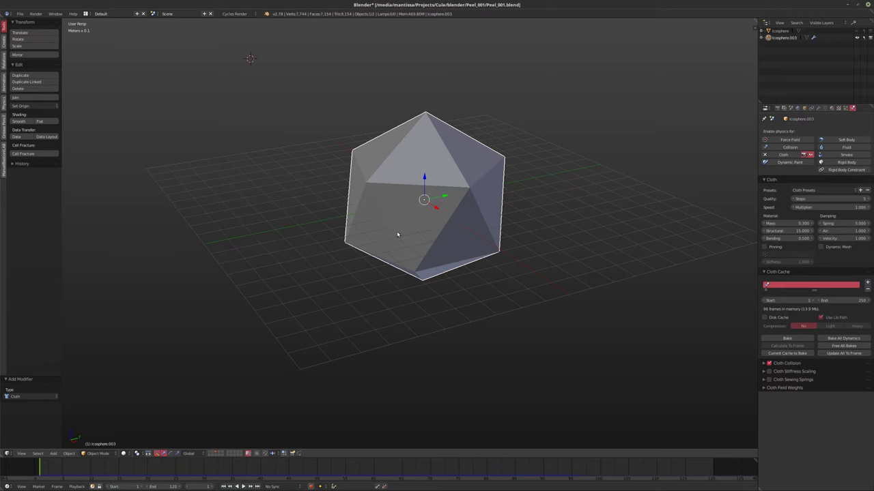
{"action": "mouse_move", "coordinate": [397, 230]}
{"action": "middle_mouse_down"}
{"action": "mouse_move", "coordinate": [389, 254]}
{"action": "mouse_move", "coordinate": [403, 246]}
{"action": "middle_mouse_up"}
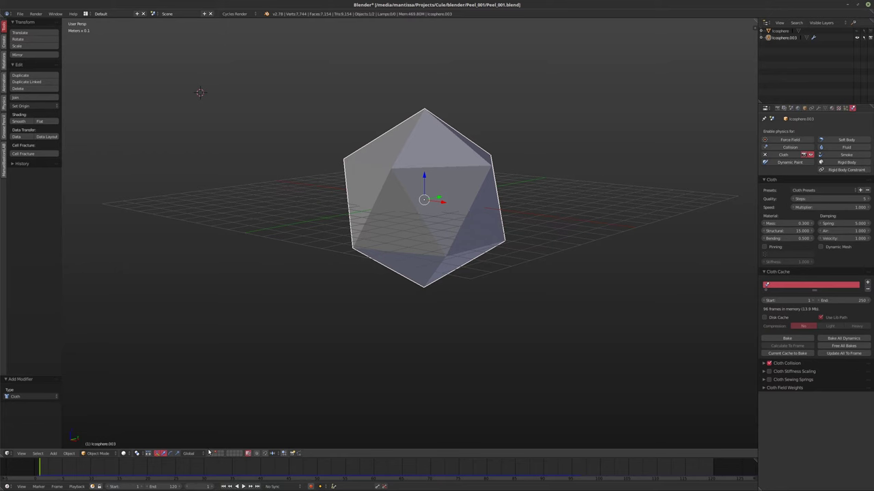
- Leave local view to show the whole scene and briefly test the animation playback
{"action": "key", "text": "KP_Divide"}
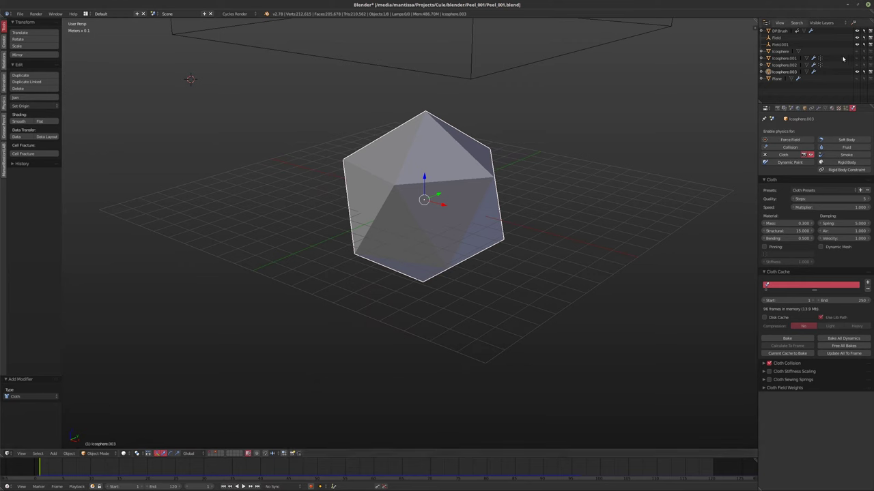
{"action": "key", "text": "alt+a"}
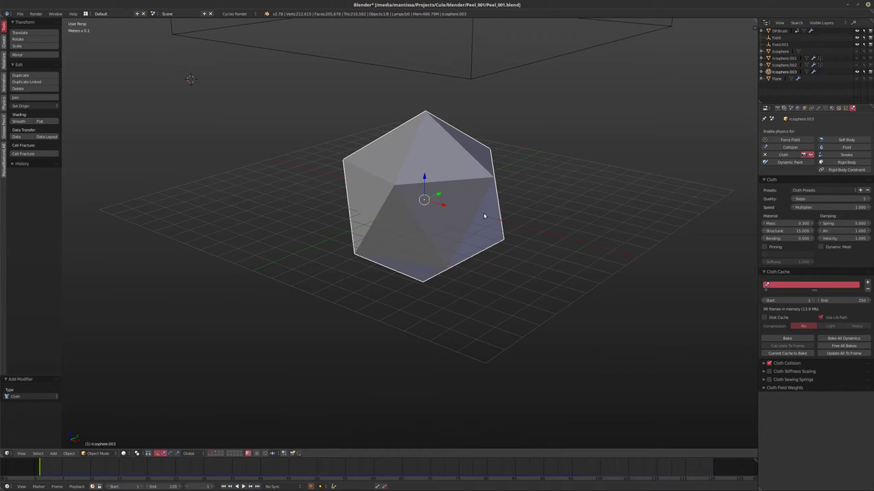
{"action": "key", "text": "Escape"}
{"action": "middle_click_drag", "start_coordinate": [555, 208], "coordinate": [426, 202]}
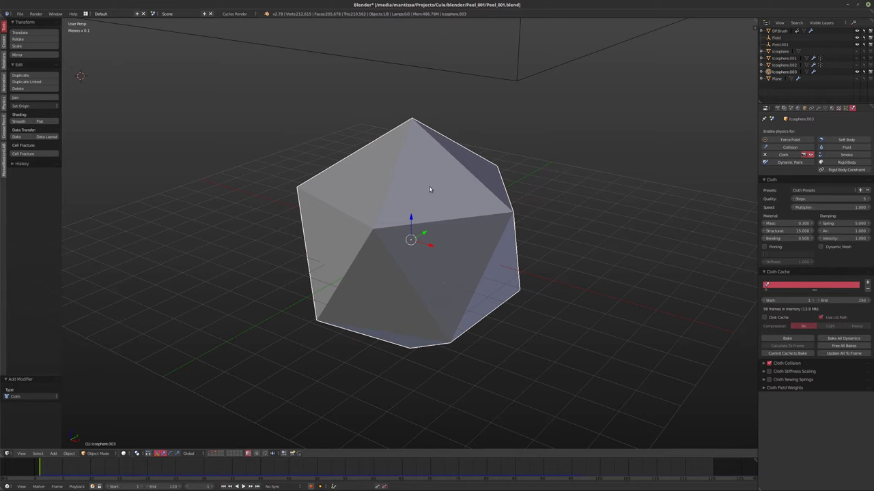
{"action": "middle_click_drag", "start_coordinate": [429, 189], "coordinate": [408, 186]}
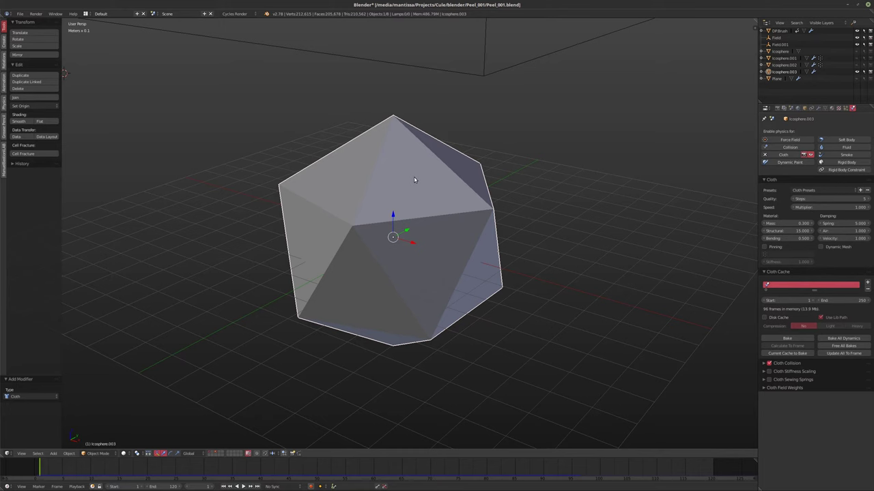
{"action": "middle_click_drag", "start_coordinate": [413, 180], "coordinate": [460, 198]}
- In edit mode, select a small face along a ridge of the icosphere and try moving it to test whether it is detached
{"action": "key", "text": "Tab"}
{"action": "scroll", "coordinate": [439, 197], "scroll_direction": "up", "scroll_amount": 8}
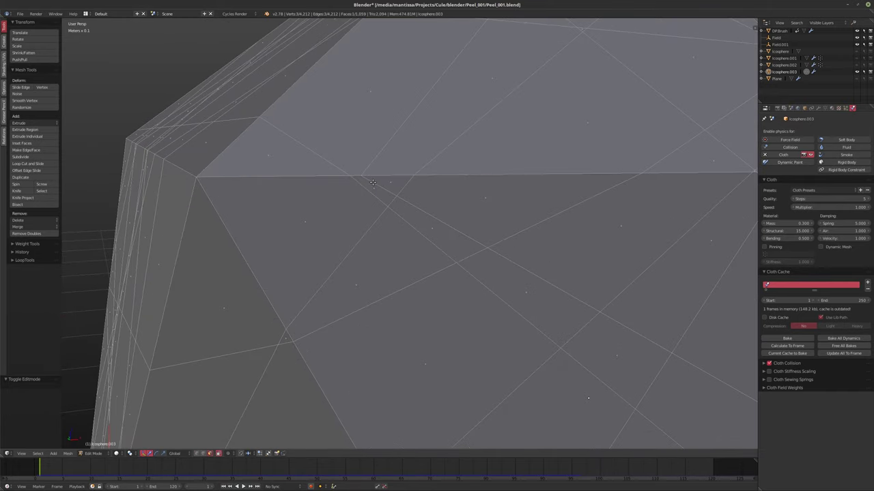
{"action": "key", "text": "Tab"}
{"action": "key", "text": "Tab"}
{"action": "right_click", "coordinate": [374, 187]}
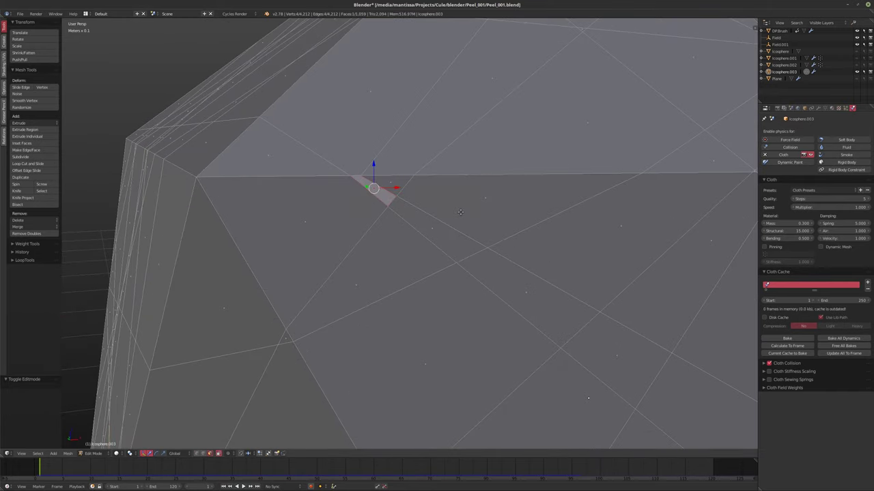
{"action": "middle_click_drag", "start_coordinate": [373, 187], "coordinate": [485, 203]}
{"action": "key", "text": "g"}
{"action": "right_click", "coordinate": [381, 211]}
{"action": "scroll", "coordinate": [486, 203], "scroll_direction": "down", "scroll_amount": 8}
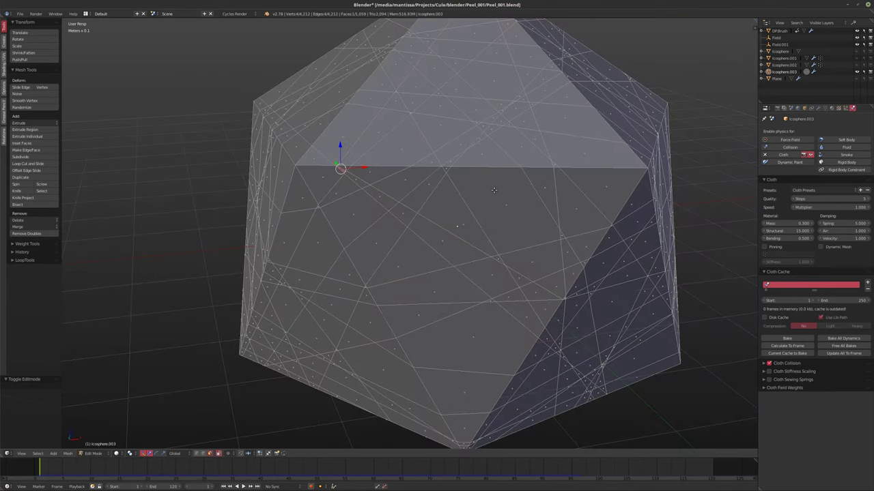
- Set the cloth cache's end frame to 120 and name the cache CL_ISO
{"action": "middle_click_drag", "start_coordinate": [436, 187], "coordinate": [446, 194]}
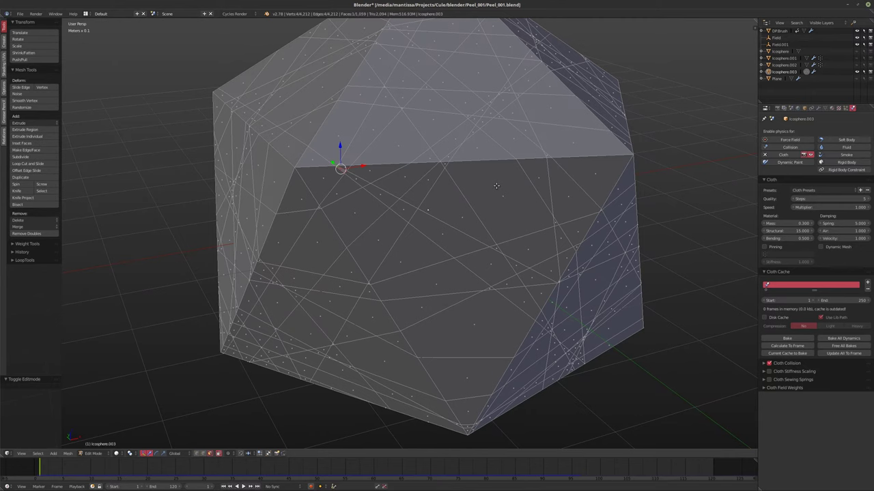
{"action": "scroll", "coordinate": [496, 186], "scroll_direction": "down", "scroll_amount": 3}
{"action": "left_click", "coordinate": [831, 301]}
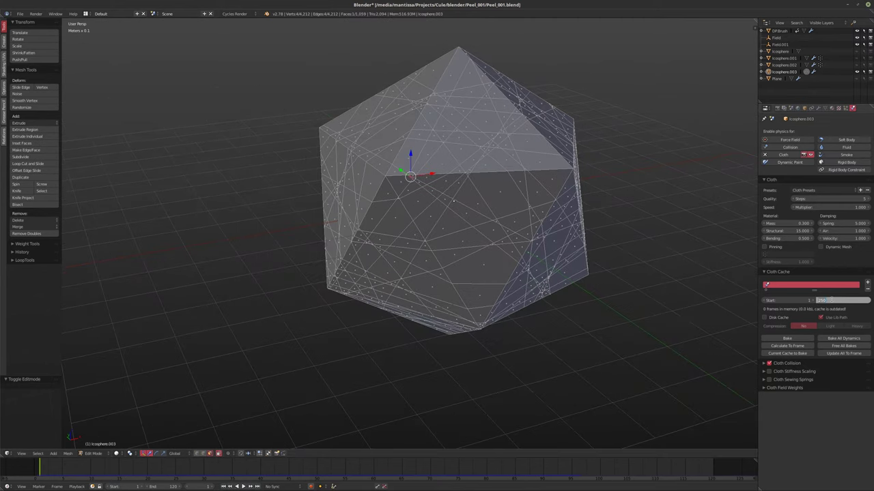
{"action": "type", "text": "120"}
{"action": "key", "text": "Return"}
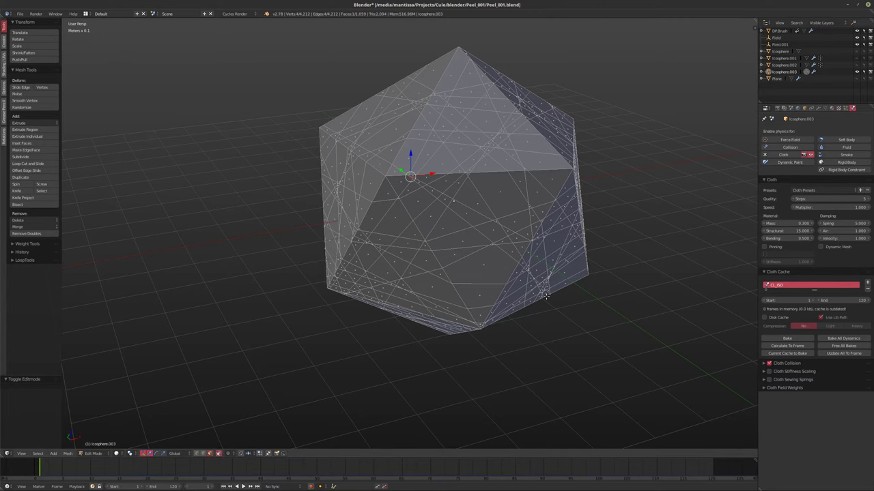
- Play the cloth simulation with the other scene objects shown, stop it and return to frame 1
{"action": "middle_click_drag", "start_coordinate": [546, 296], "coordinate": [525, 232]}
{"action": "scroll", "coordinate": [526, 232], "scroll_direction": "down", "scroll_amount": 3}
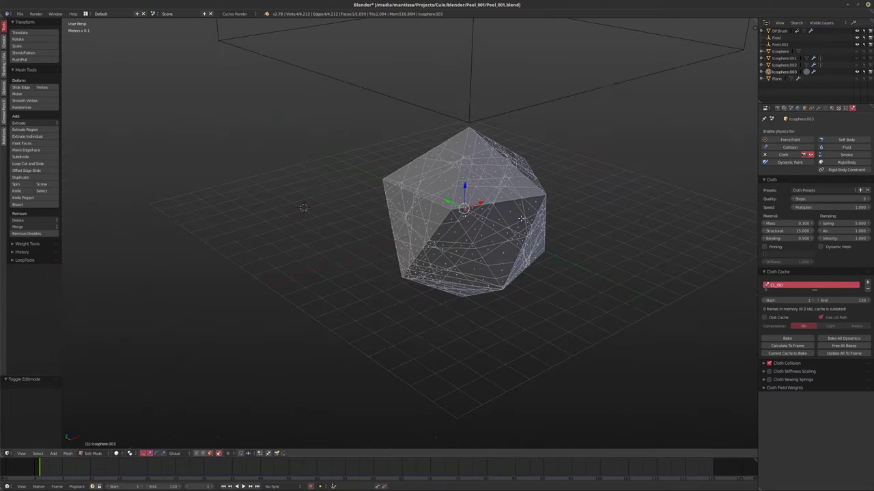
{"action": "key", "text": "alt+a"}
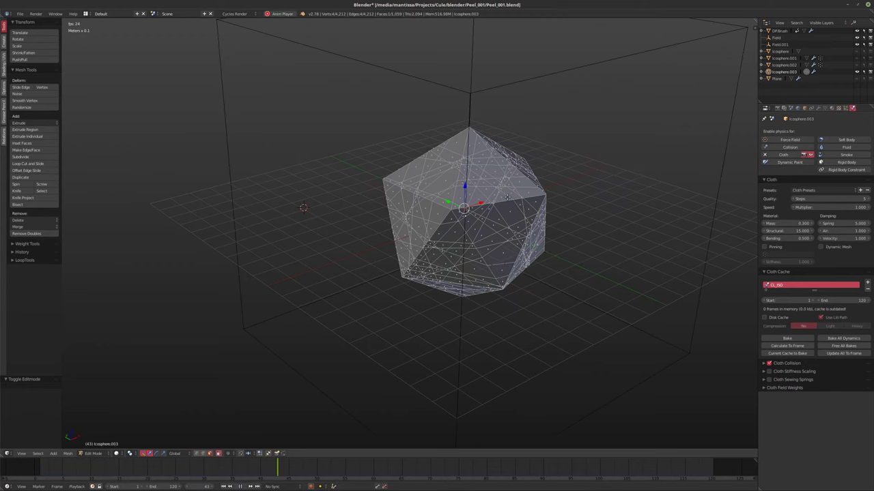
{"action": "key", "text": "alt+a"}
{"action": "key", "text": "shift+Left"}
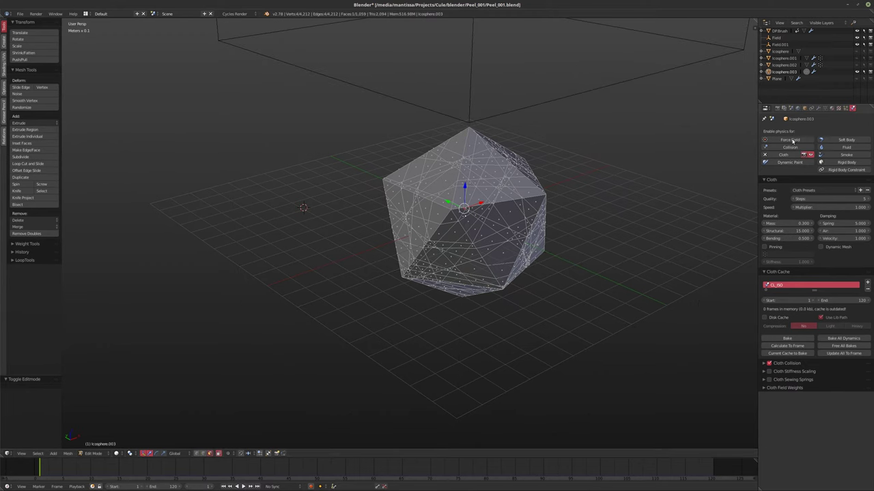
- Remove the Cloth physics from the icosphere
{"action": "left_click", "coordinate": [765, 154]}
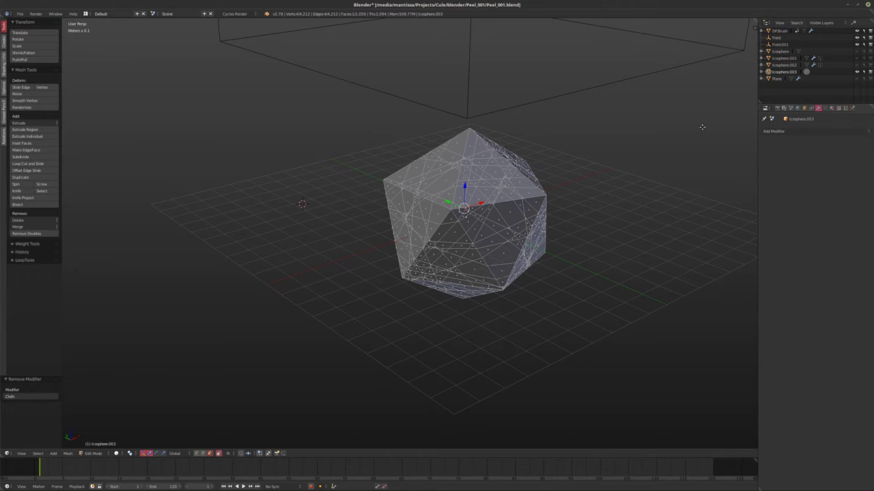
{"action": "middle_click_drag", "start_coordinate": [481, 287], "coordinate": [474, 215]}
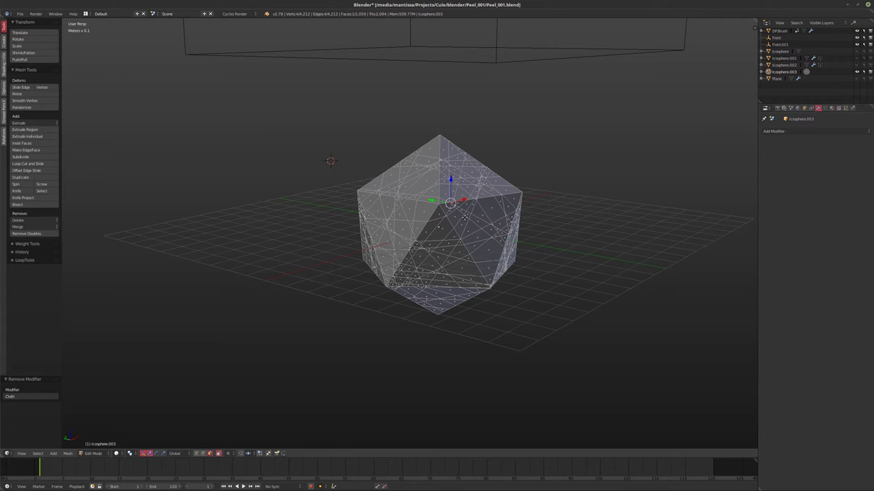
- Add a Subdivision Surface modifier to the icosphere with a view level of 2
{"action": "middle_click_drag", "start_coordinate": [459, 216], "coordinate": [456, 213]}
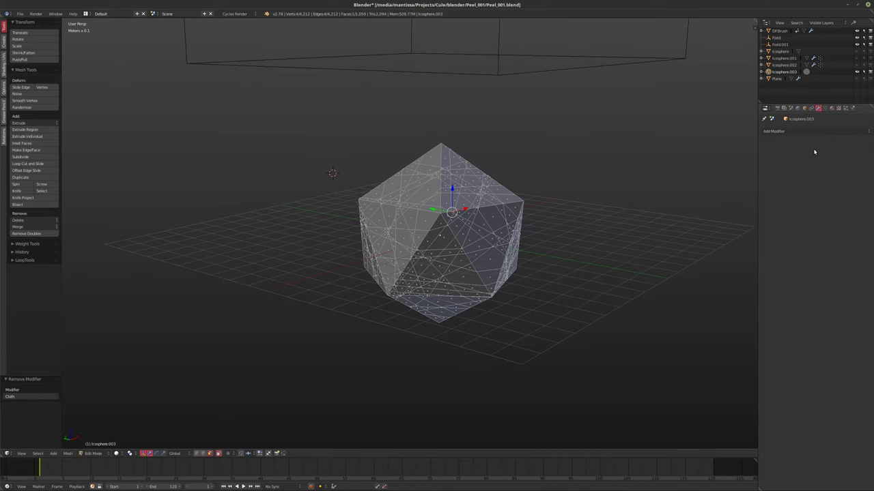
{"action": "left_click", "coordinate": [810, 129]}
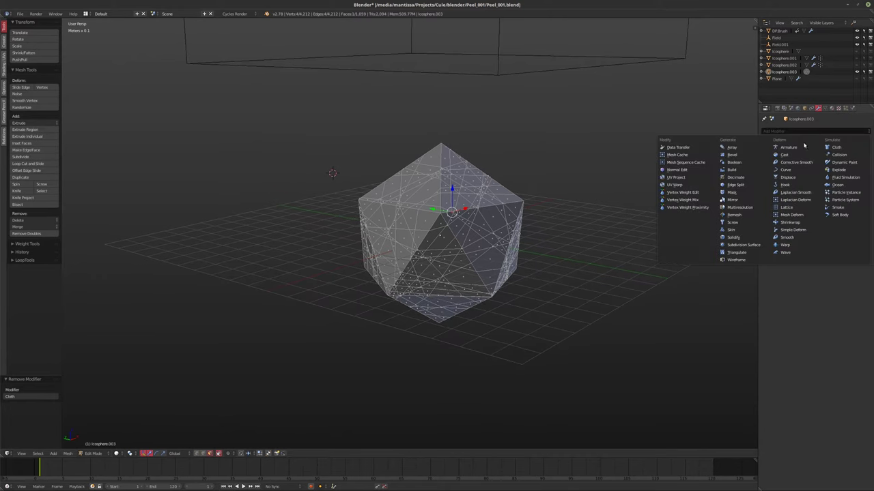
{"action": "left_click", "coordinate": [739, 246]}
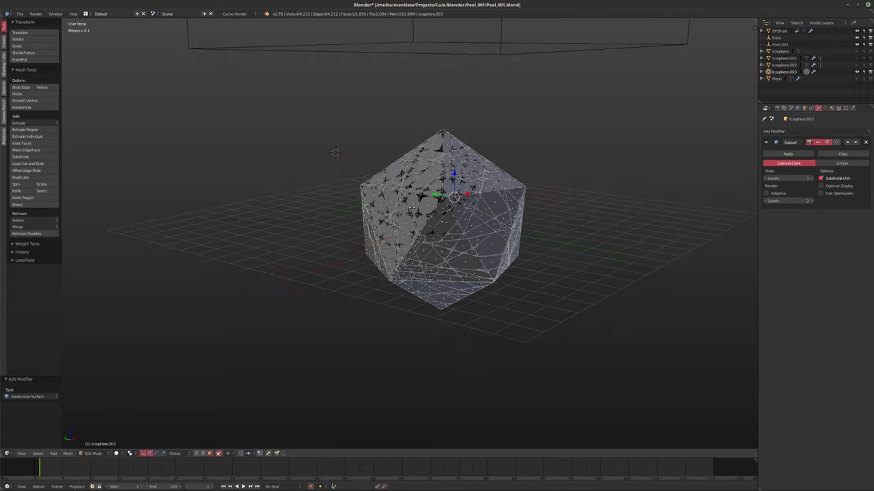
{"action": "scroll", "coordinate": [439, 209], "scroll_direction": "up", "scroll_amount": 4}
{"action": "key", "text": "ctrl+2"}
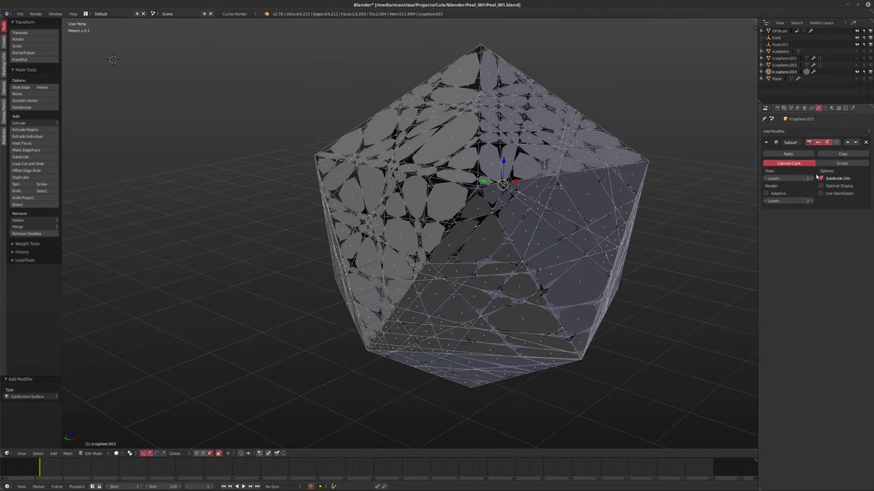
- Switch the subdivision type to Simple, check the mesh in wireframe shading, and return to solid shading in object mode
{"action": "key", "text": "z"}
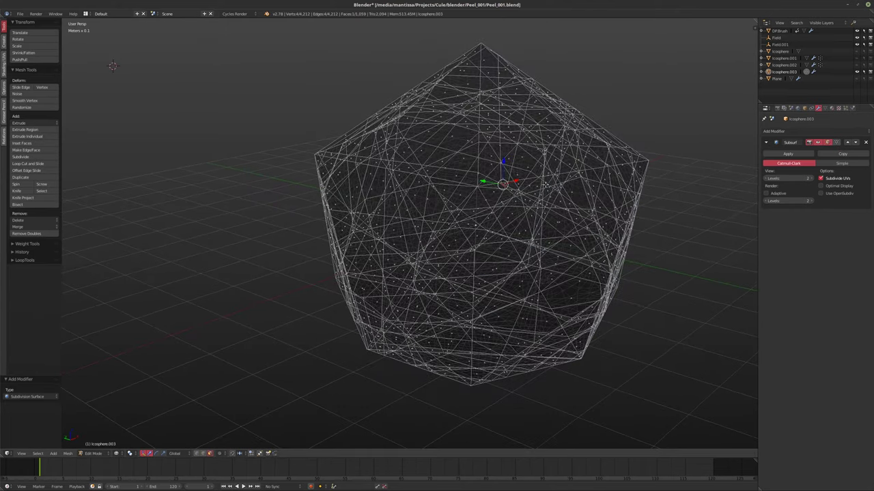
{"action": "left_click", "coordinate": [842, 164]}
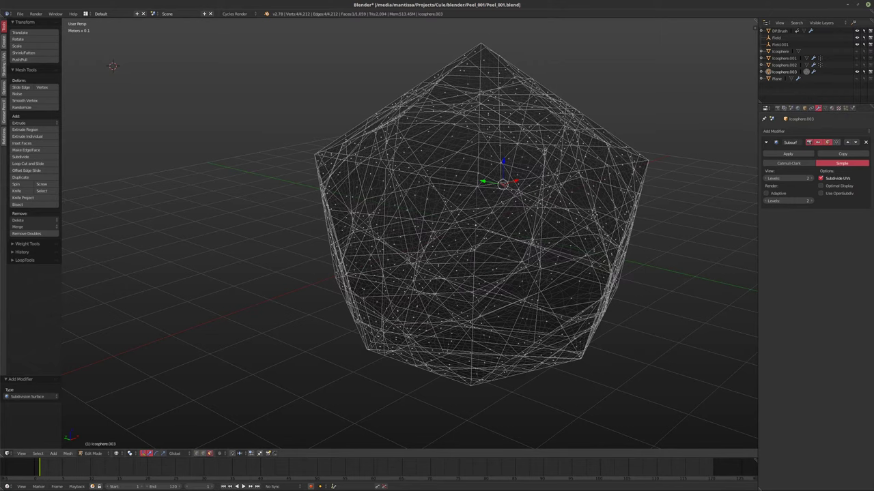
{"action": "middle_click_drag", "start_coordinate": [595, 214], "coordinate": [587, 211]}
{"action": "key", "text": "z"}
{"action": "key", "text": "Tab"}
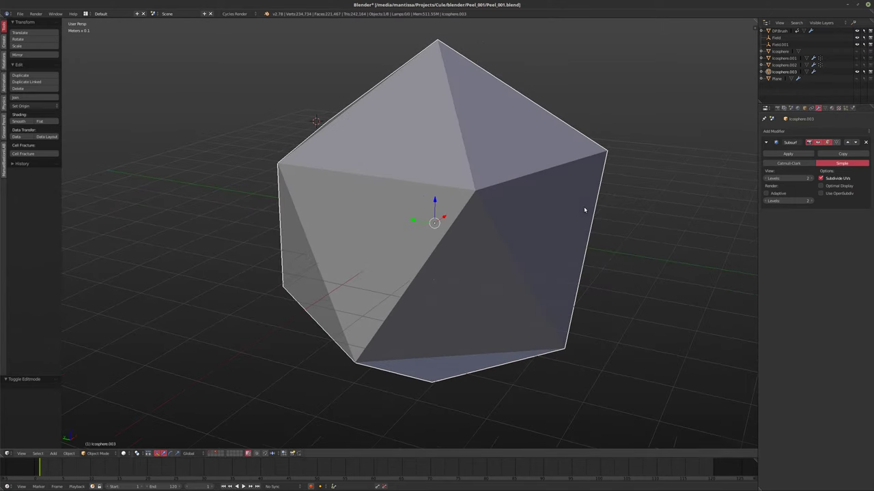
- Turn on the Wire display for the icosphere and inspect the subdivided topology up close and from several sides
{"action": "left_click", "coordinate": [803, 108]}
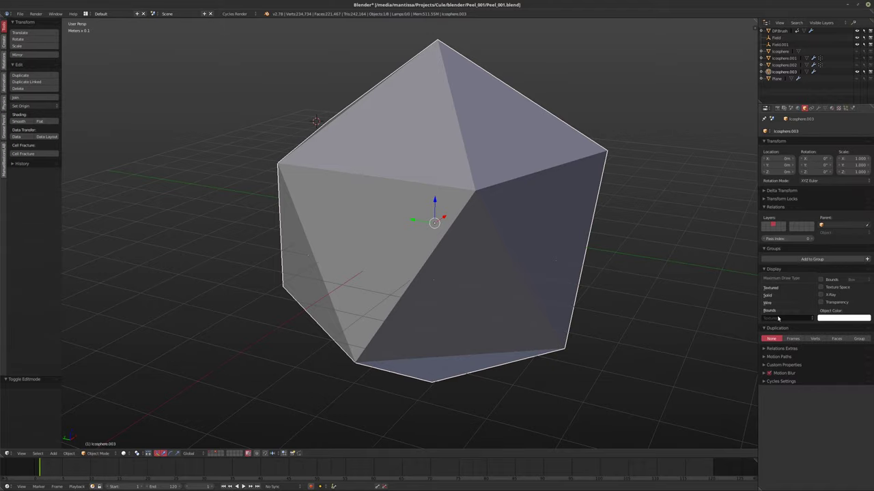
{"action": "left_click", "coordinate": [764, 294]}
{"action": "middle_click_drag", "start_coordinate": [493, 252], "coordinate": [323, 193]}
{"action": "scroll", "coordinate": [435, 178], "scroll_direction": "up", "scroll_amount": 3}
{"action": "scroll", "coordinate": [459, 199], "scroll_direction": "up", "scroll_amount": 3}
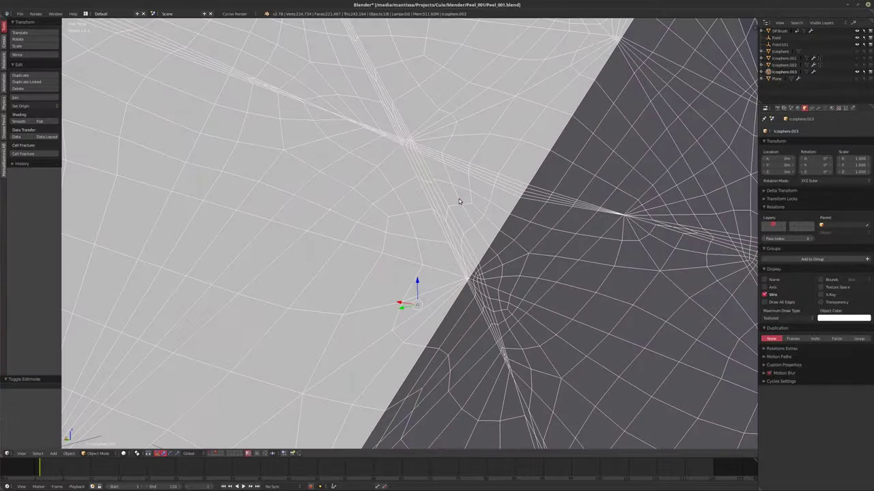
{"action": "scroll", "coordinate": [459, 199], "scroll_direction": "down", "scroll_amount": 5}
{"action": "middle_click_drag", "start_coordinate": [461, 195], "coordinate": [499, 217]}
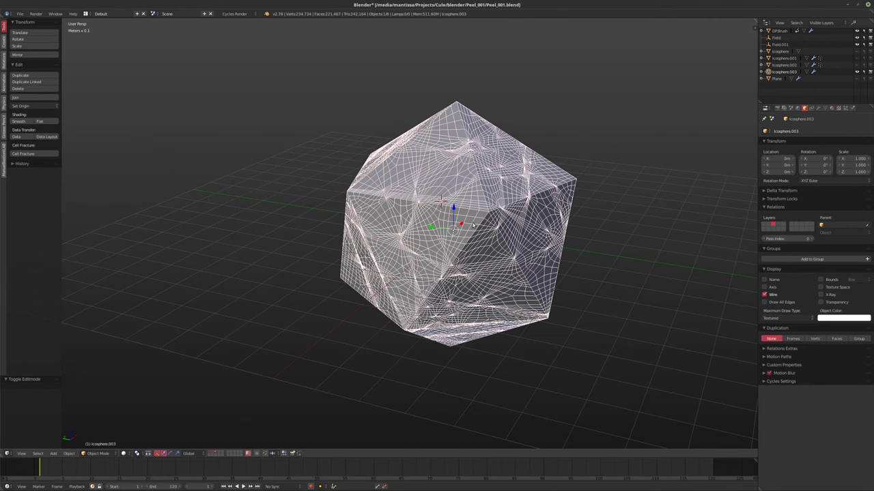
{"action": "middle_click_drag", "start_coordinate": [473, 226], "coordinate": [501, 226]}
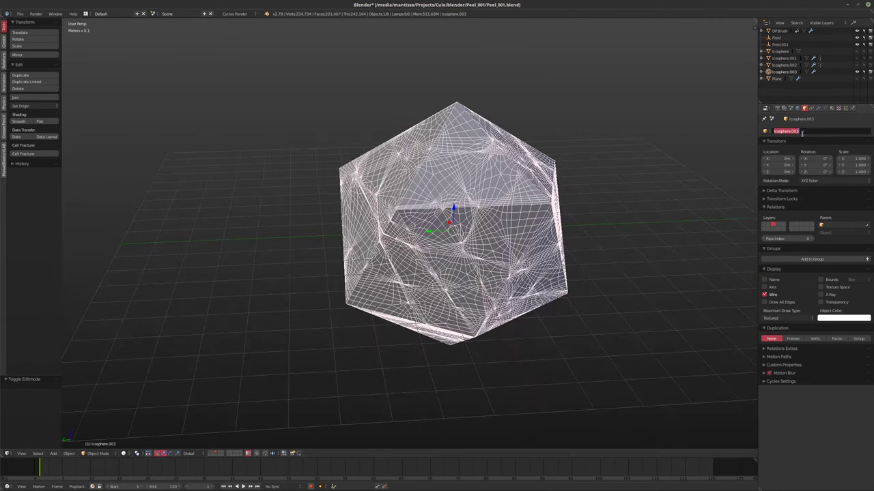
- Add a Smooth modifier below the icosphere's Subdivision Surface modifier
{"action": "left_click", "coordinate": [818, 108]}
{"action": "left_click", "coordinate": [796, 131]}
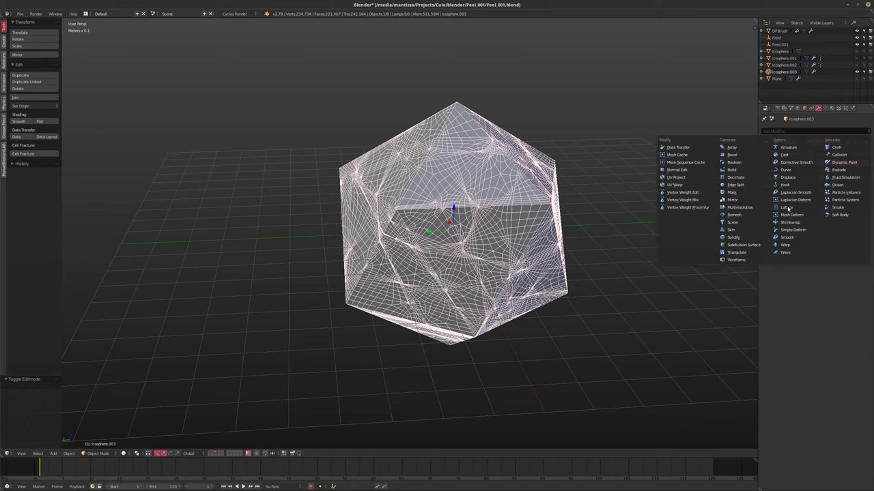
{"action": "left_click", "coordinate": [787, 237]}
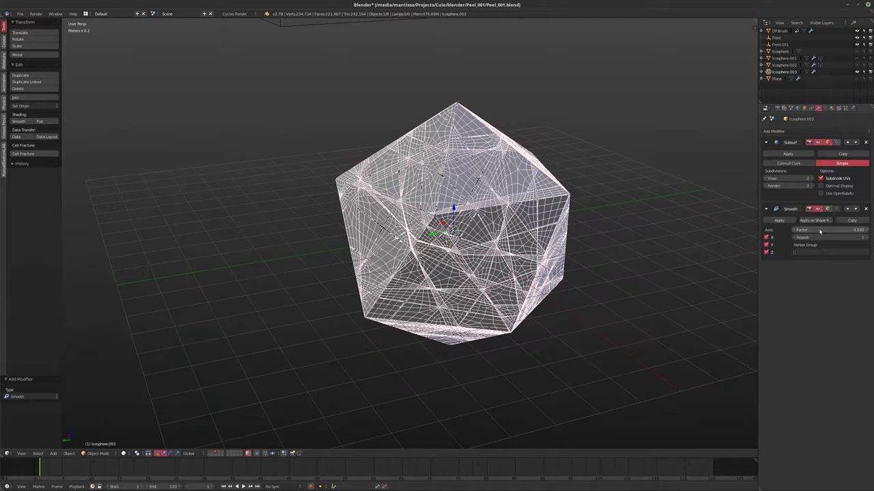
- Test higher repeat counts on the Smooth modifier to shrink the split pieces, and set Repeat back to 0
{"action": "left_click_drag", "start_coordinate": [829, 236], "coordinate": [856, 237]}
{"action": "middle_click_drag", "start_coordinate": [601, 205], "coordinate": [573, 220]}
{"action": "left_click_drag", "start_coordinate": [829, 237], "coordinate": [850, 236]}
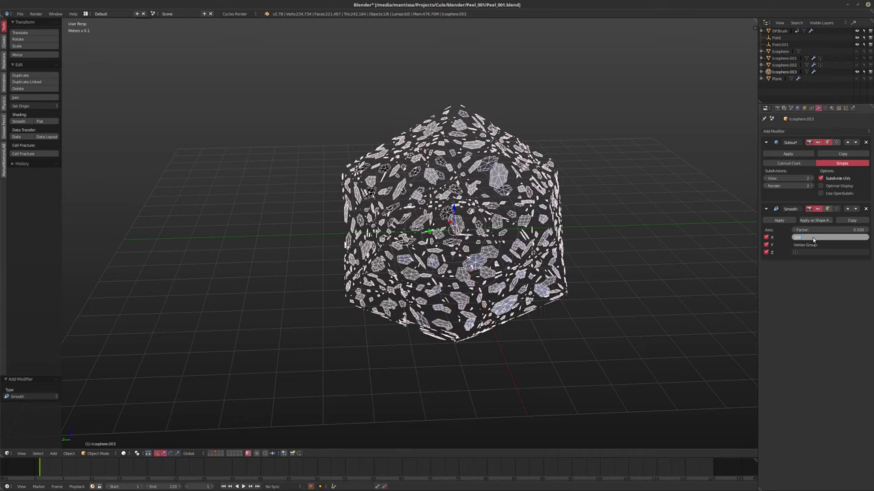
{"action": "type", "text": "0"}
{"action": "key", "text": "Return"}
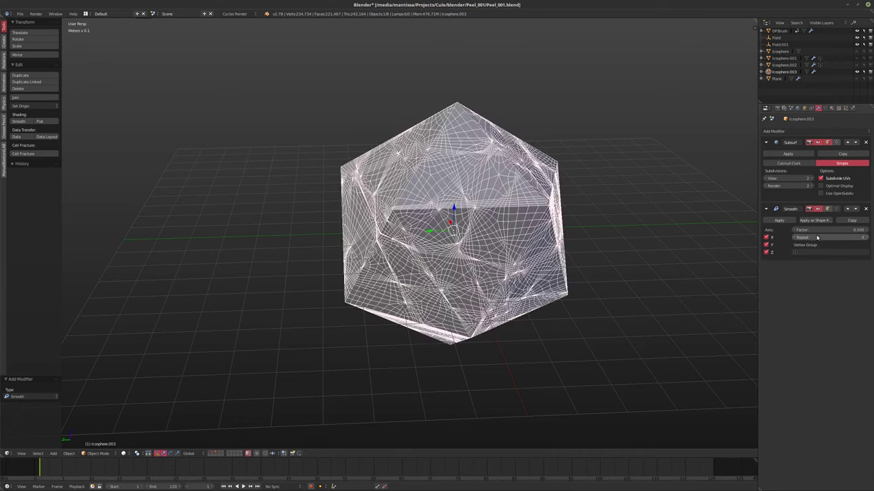
- Enable Cloth physics on Icosphere.003 and play back its simulation
{"action": "left_click", "coordinate": [766, 210]}
{"action": "middle_click_drag", "start_coordinate": [646, 236], "coordinate": [503, 238]}
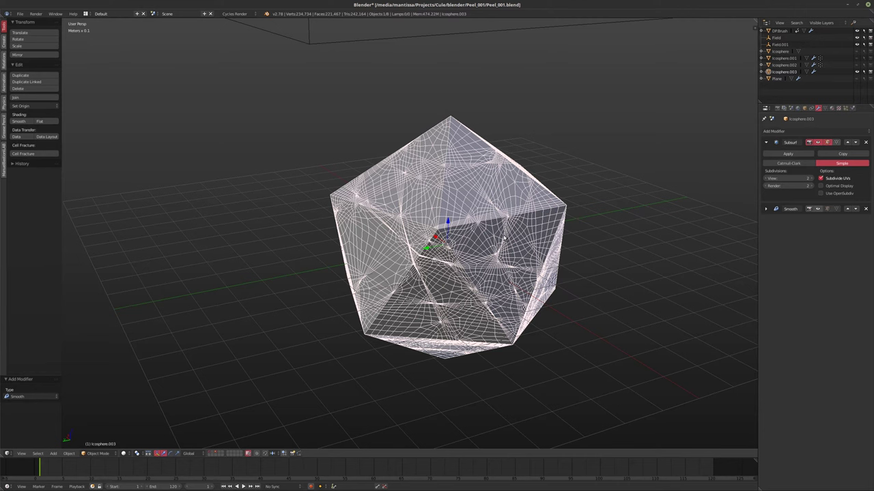
{"action": "left_click", "coordinate": [852, 107]}
{"action": "left_click", "coordinate": [790, 155]}
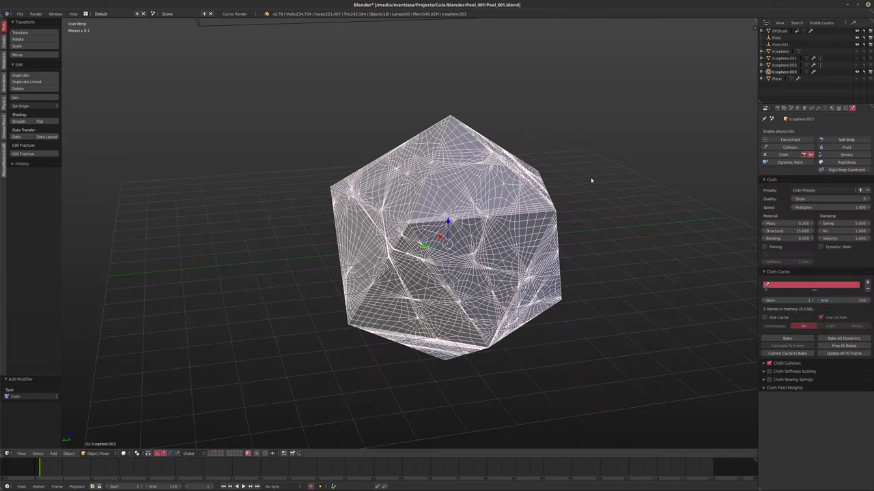
{"action": "key", "text": "alt+a"}
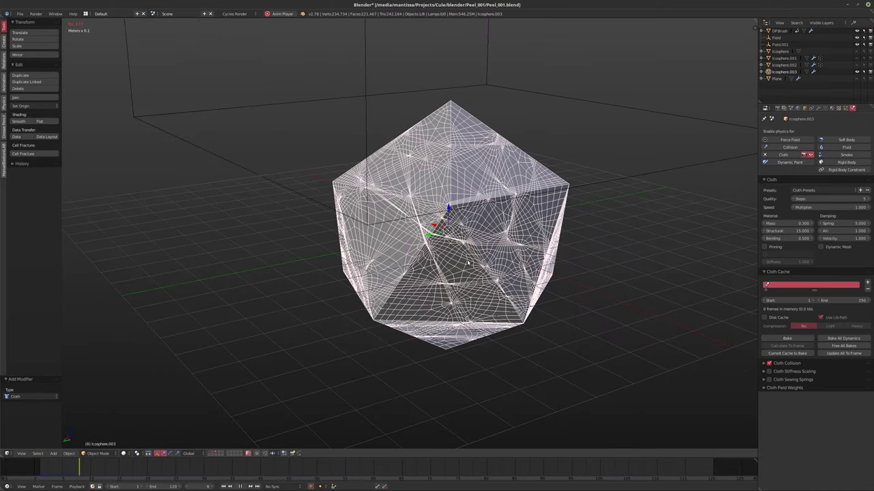
{"action": "key", "text": "Escape"}
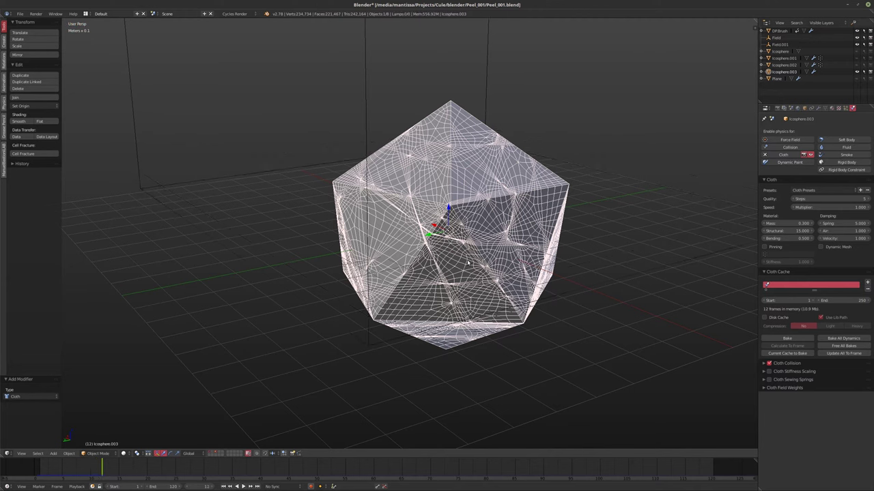
- Check the force field settings of Field.001 and Field
{"action": "left_click", "coordinate": [779, 44]}
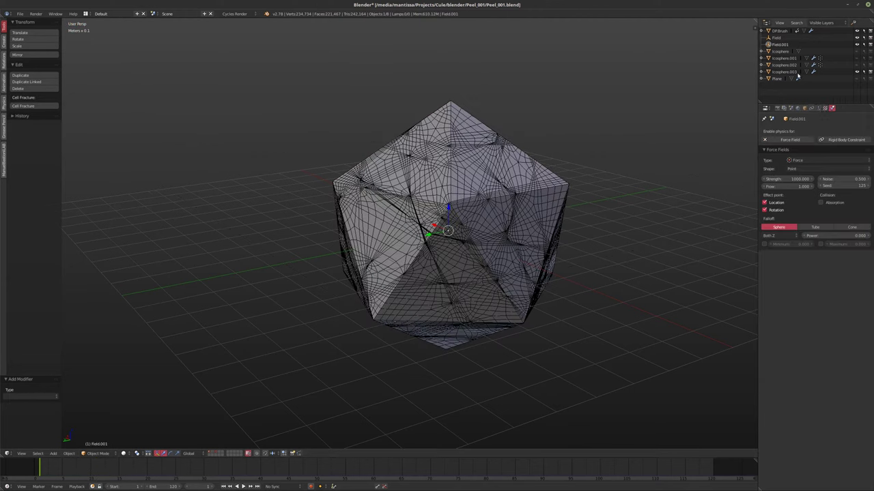
{"action": "middle_click_drag", "start_coordinate": [535, 185], "coordinate": [481, 194]}
{"action": "scroll", "coordinate": [489, 188], "scroll_direction": "up", "scroll_amount": 2}
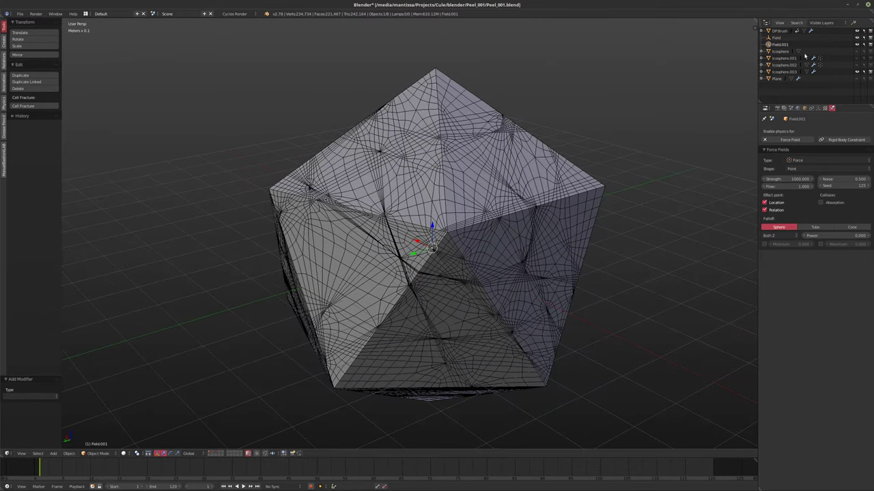
{"action": "left_click", "coordinate": [777, 38]}
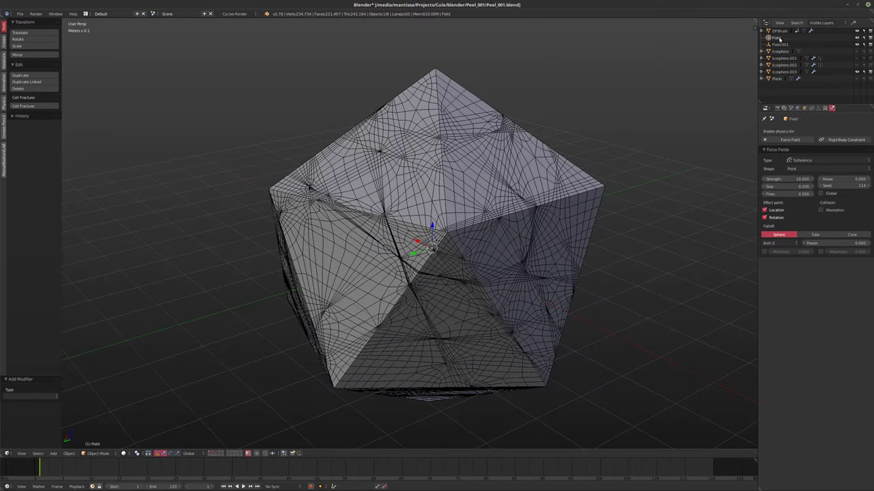
- Try the simulation with scene gravity turned on, and undo the gravity change
{"action": "left_click", "coordinate": [791, 108]}
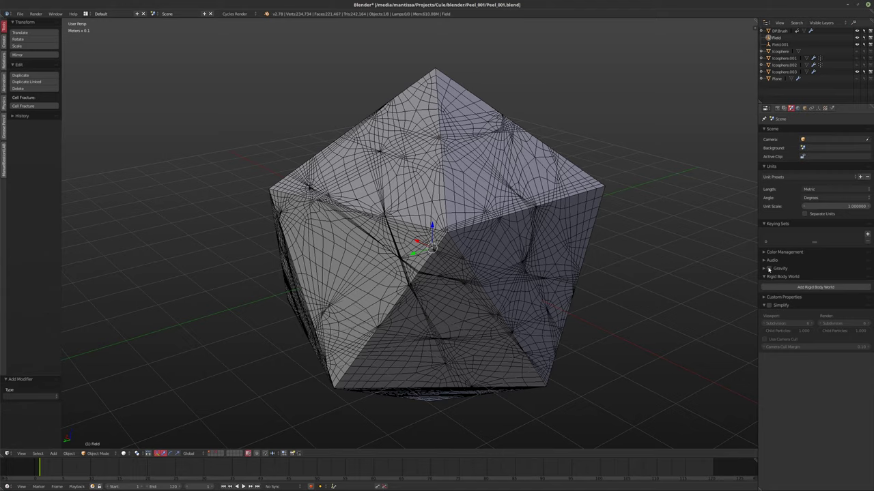
{"action": "scroll", "coordinate": [448, 254], "scroll_direction": "down", "scroll_amount": 3}
{"action": "key", "text": "alt+a"}
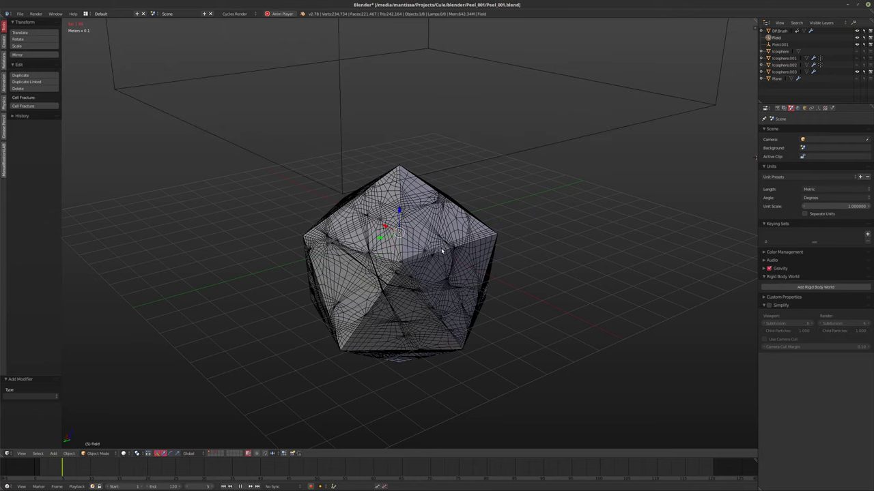
{"action": "key", "text": "alt+a"}
{"action": "key", "text": "shift+Left"}
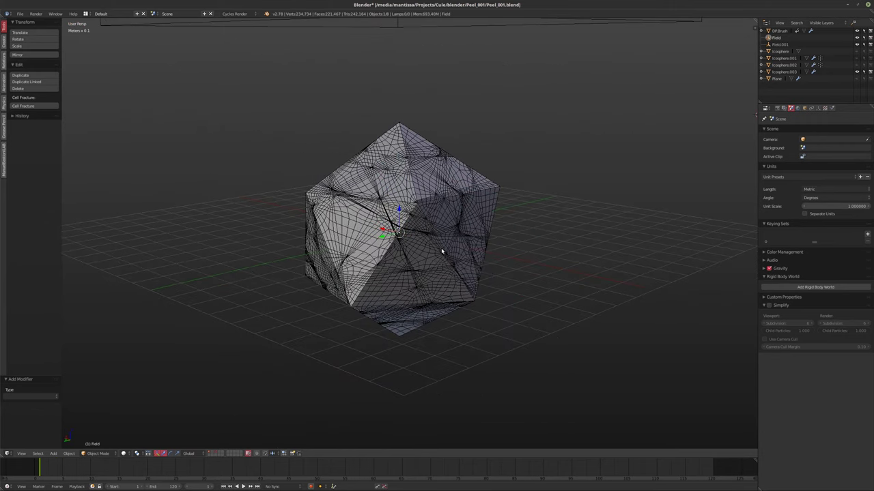
{"action": "key", "text": "ctrl+z"}
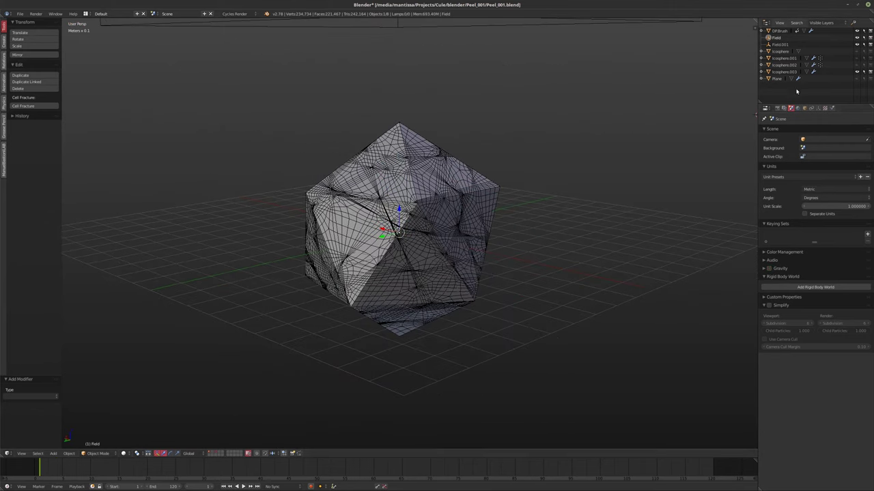
{"action": "key", "text": "ctrl+z"}
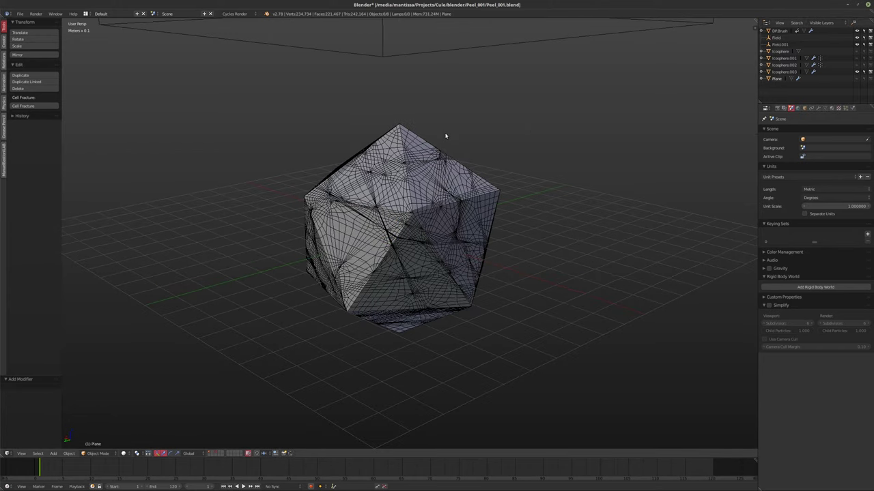
- Save the current file and save a new version of it as Peel_001_v02.blend
{"action": "key", "text": "Return"}
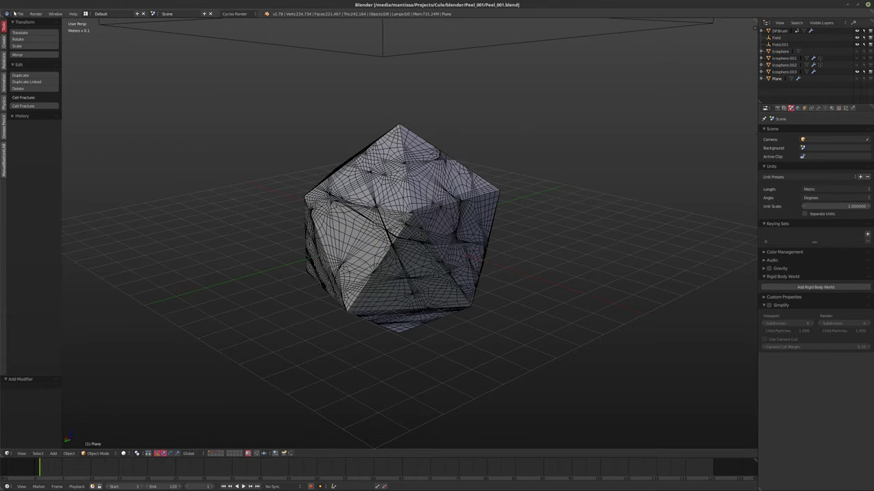
{"action": "left_click", "coordinate": [20, 14]}
{"action": "left_click", "coordinate": [32, 72]}
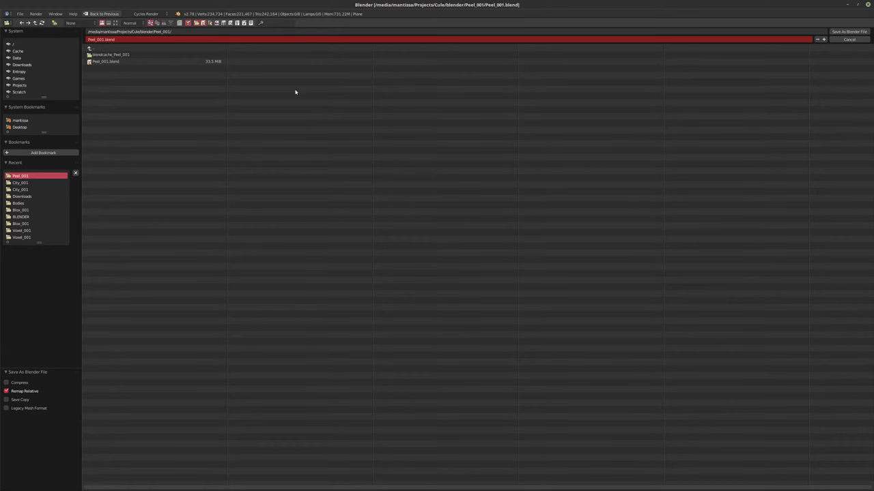
{"action": "left_click", "coordinate": [101, 39]}
{"action": "left_click", "coordinate": [105, 39]}
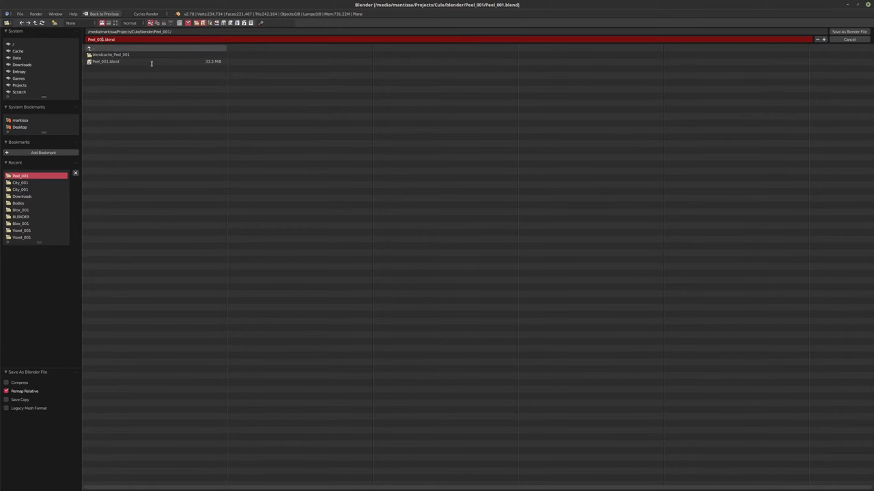
{"action": "type", "text": "_v02"}
{"action": "key", "text": "Return"}
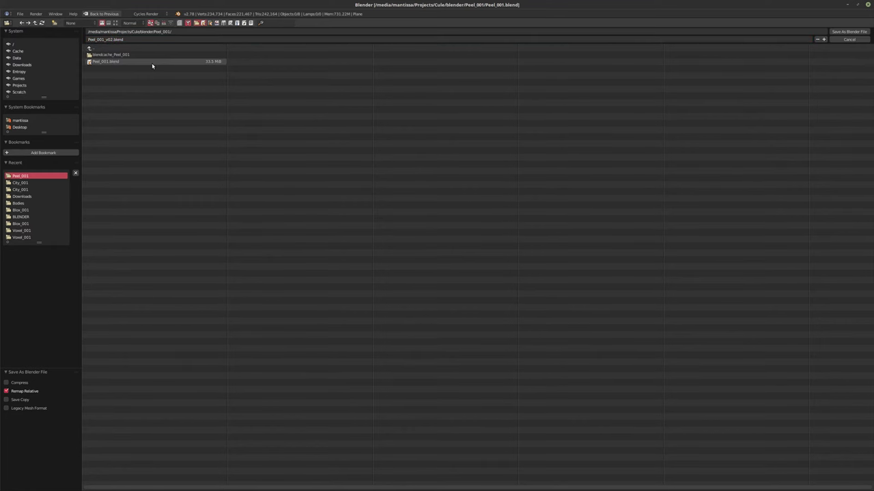
{"action": "left_click", "coordinate": [848, 32]}
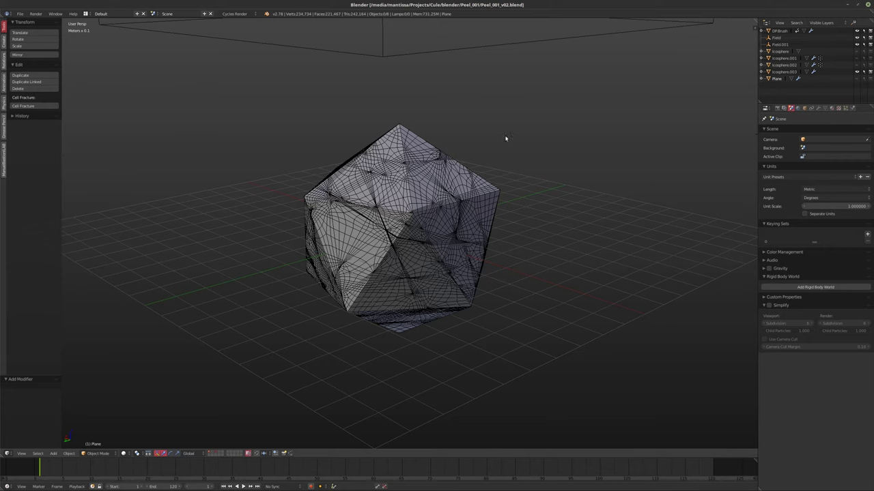
- Delete the Icosphere.001, Icosphere.002 and Plane objects from the scene
{"action": "middle_click_drag", "start_coordinate": [505, 138], "coordinate": [837, 50]}
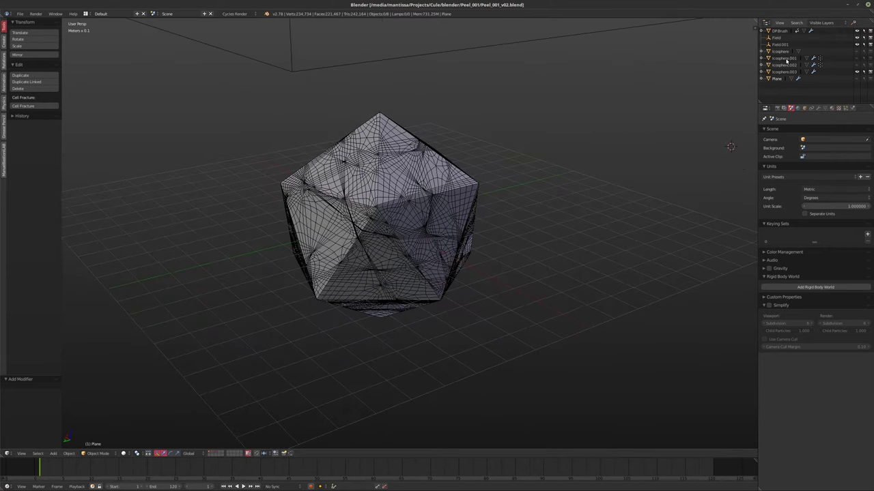
{"action": "left_click", "coordinate": [784, 59]}
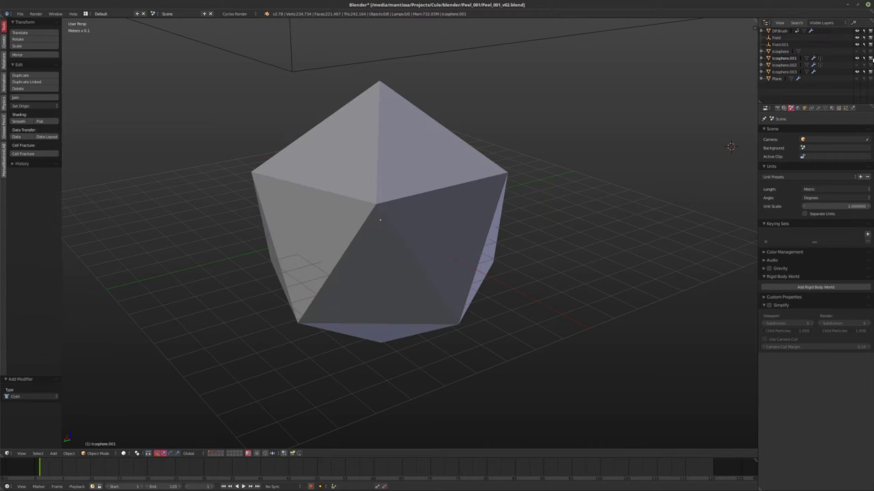
{"action": "left_click", "coordinate": [786, 59]}
{"action": "key", "text": "Delete"}
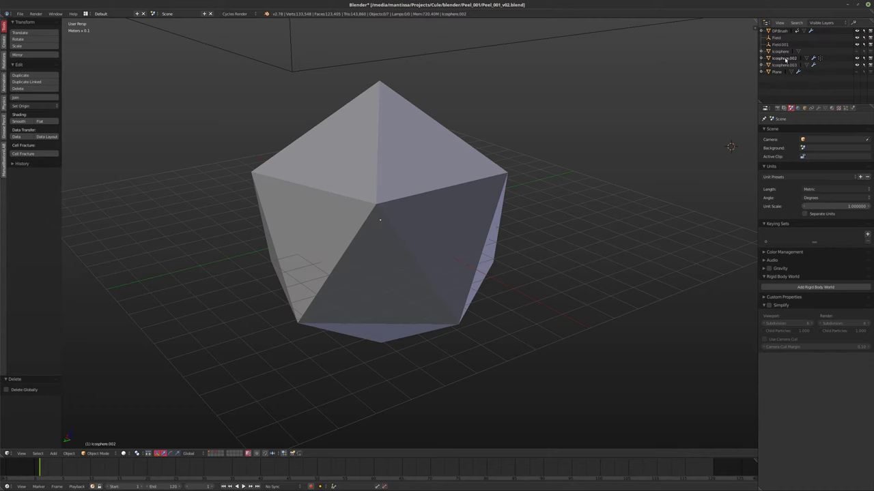
{"action": "right_click", "coordinate": [507, 179]}
{"action": "key", "text": "x"}
{"action": "left_click", "coordinate": [510, 184]}
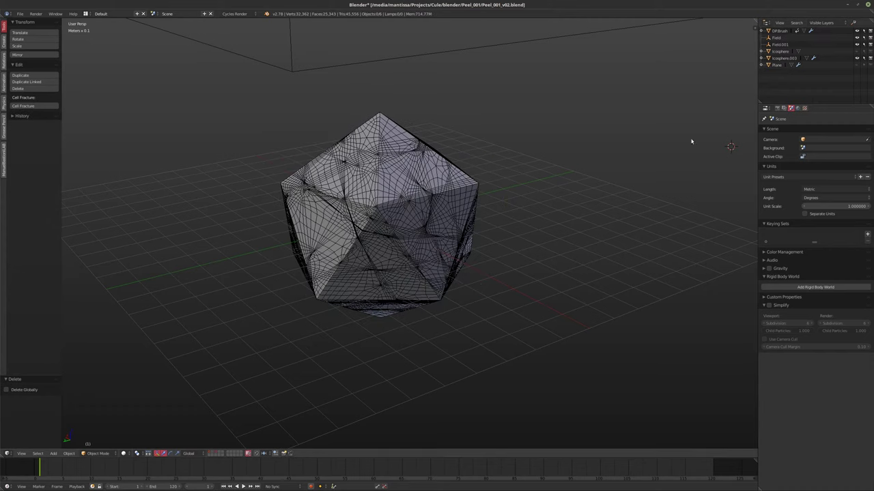
{"action": "left_click", "coordinate": [778, 65]}
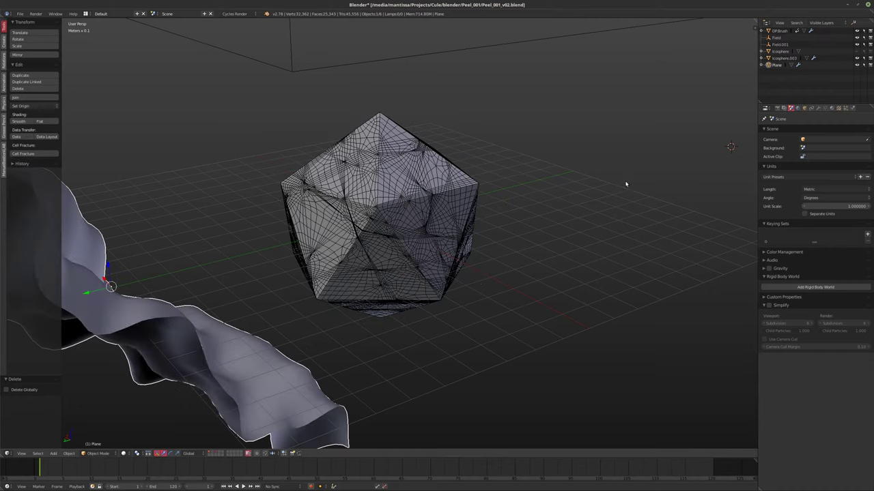
{"action": "key", "text": "Delete"}
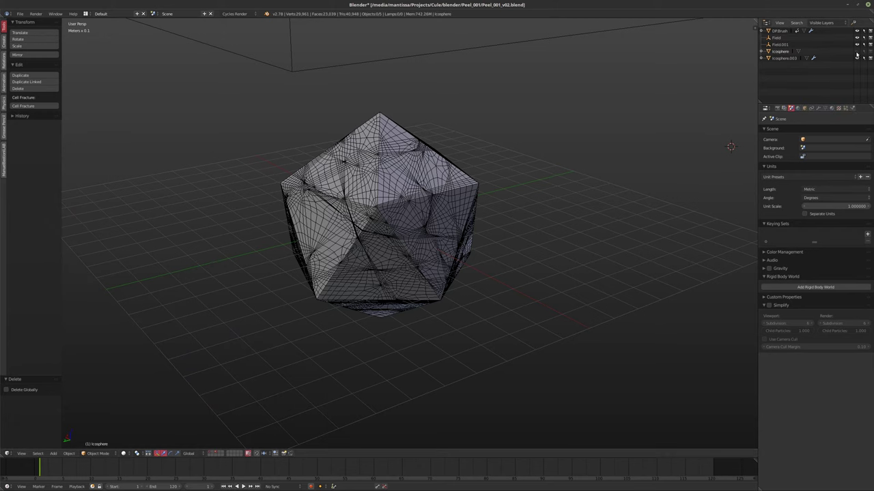
- Unhide the original Icosphere to check its mesh away from the wrinkled one, and delete it
{"action": "left_click", "coordinate": [777, 52]}
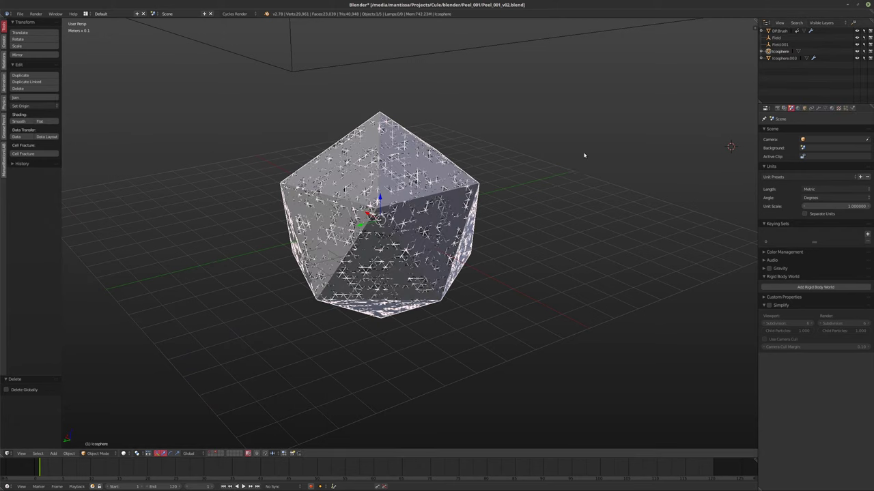
{"action": "middle_click_drag", "start_coordinate": [581, 154], "coordinate": [563, 167]}
{"action": "key", "text": "z"}
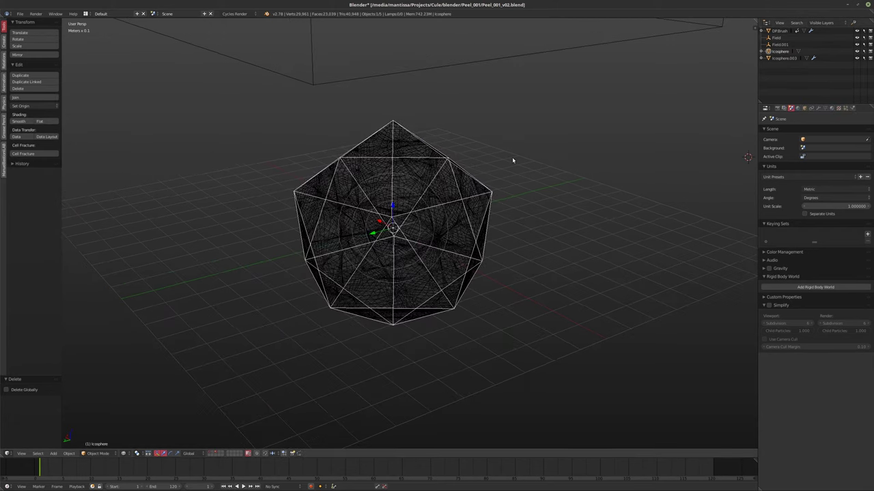
{"action": "key", "text": "z"}
{"action": "middle_click_drag", "start_coordinate": [476, 180], "coordinate": [490, 178]}
{"action": "key", "text": "Tab"}
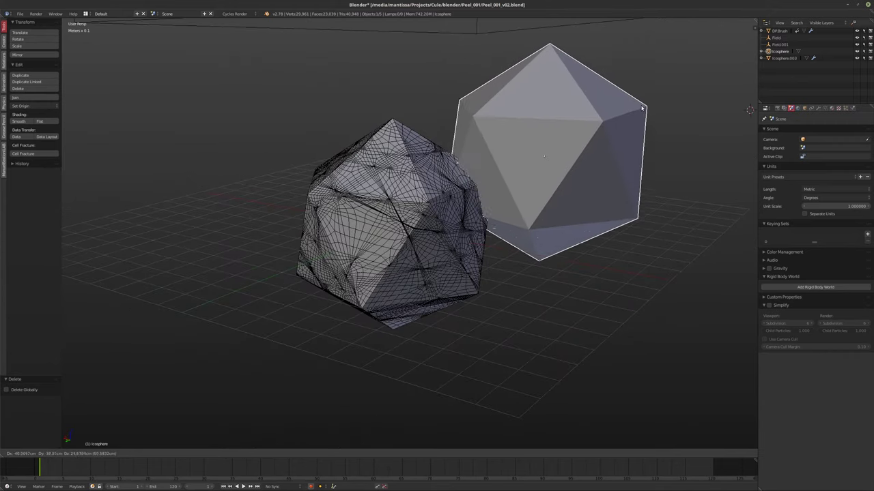
{"action": "middle_click_drag", "start_coordinate": [749, 111], "coordinate": [614, 144]}
{"action": "scroll", "coordinate": [581, 157], "scroll_direction": "up", "scroll_amount": 3}
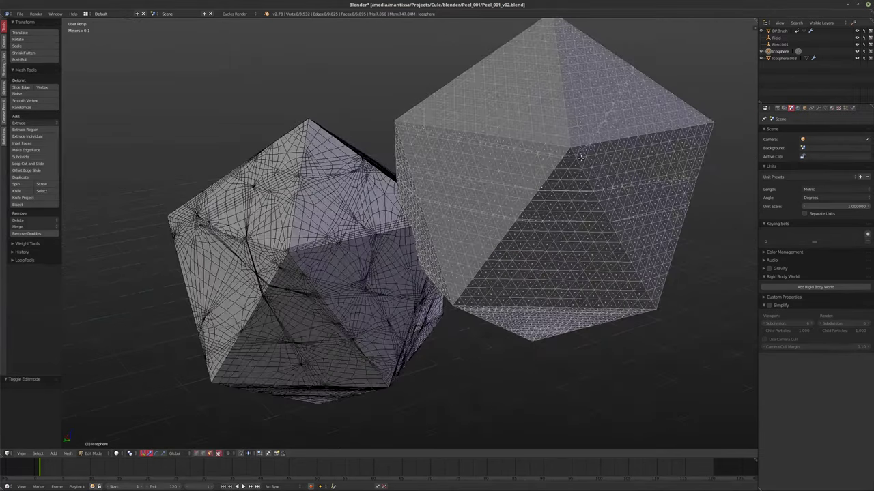
{"action": "key", "text": "Tab"}
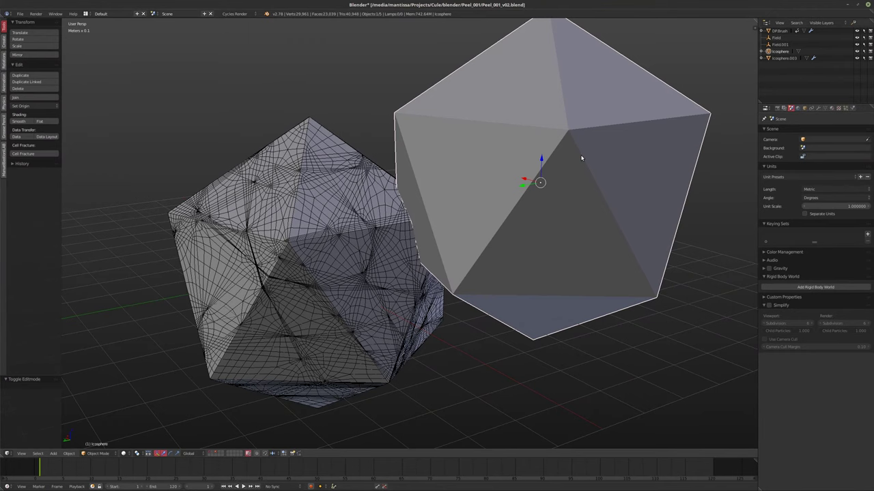
{"action": "key", "text": "x"}
{"action": "left_click", "coordinate": [579, 157]}
- Add a new ico sphere mesh and reset its location to the world origin
{"action": "middle_click_drag", "start_coordinate": [579, 157], "coordinate": [443, 212]}
{"action": "scroll", "coordinate": [442, 211], "scroll_direction": "down", "scroll_amount": 2}
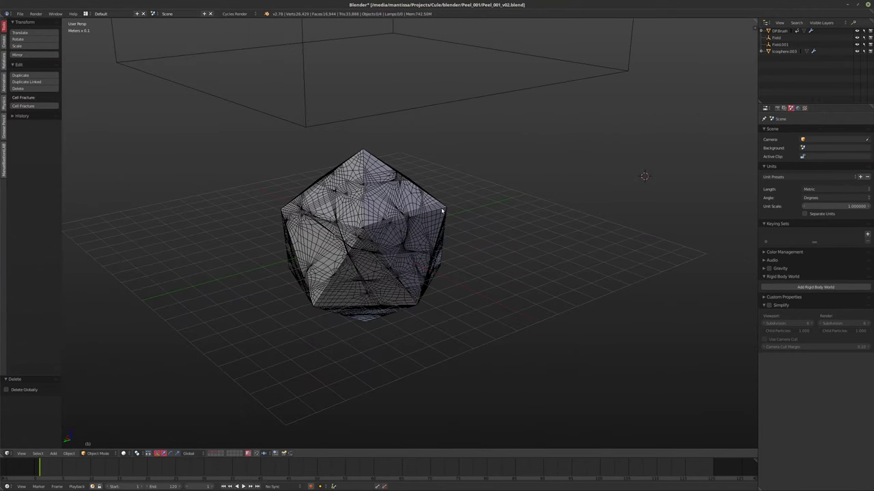
{"action": "key", "text": "shift+a"}
{"action": "mouse_move", "coordinate": [365, 279]}
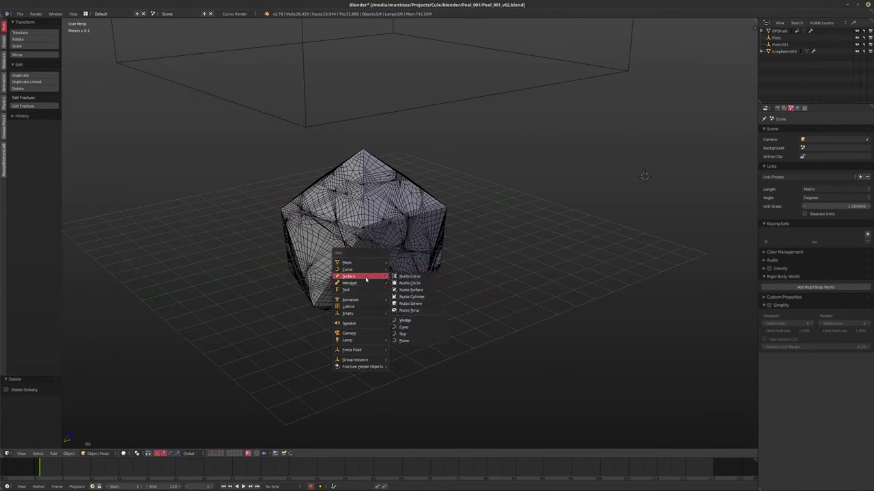
{"action": "mouse_move", "coordinate": [348, 263]}
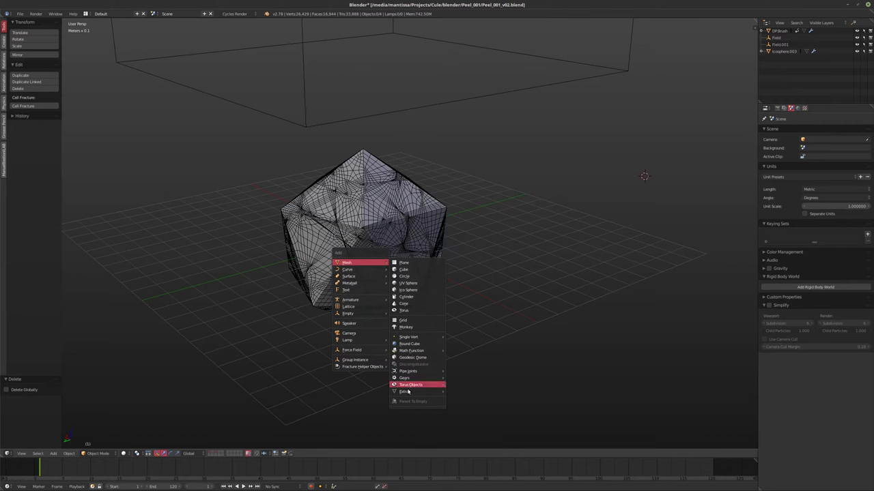
{"action": "left_click", "coordinate": [419, 290]}
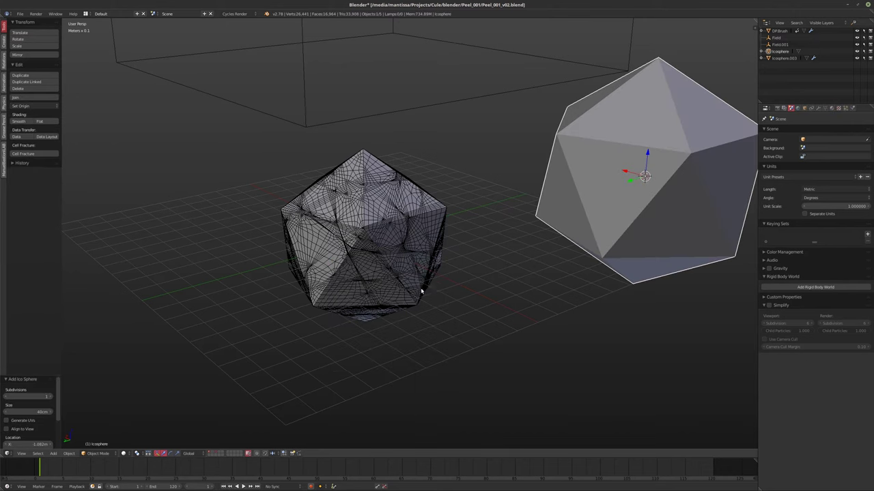
{"action": "middle_click_drag", "start_coordinate": [421, 292], "coordinate": [457, 271]}
{"action": "key", "text": "alt+g"}
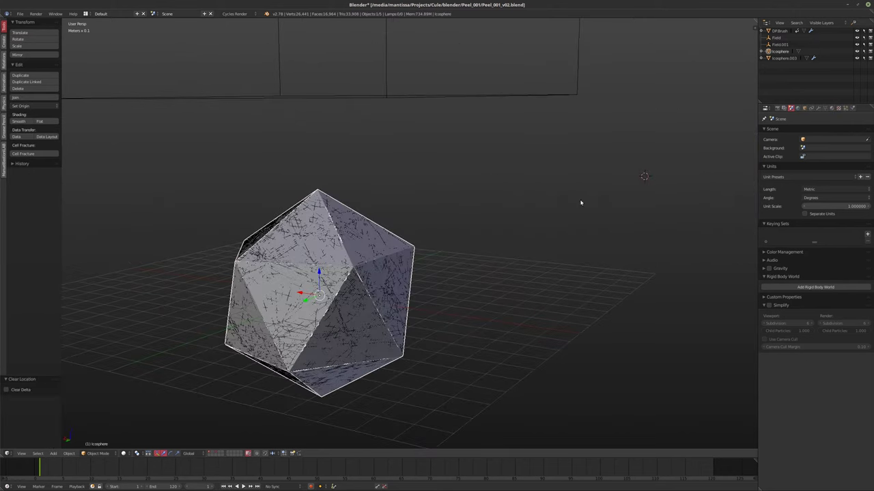
- Rename the new ico sphere to MESH.Base
{"action": "double_click", "coordinate": [781, 51]}
{"action": "type", "text": "M"}
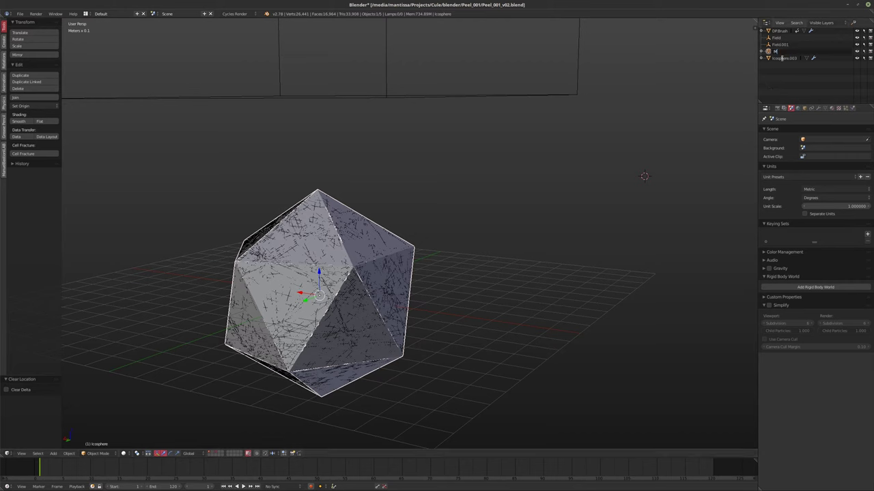
{"action": "type", "text": "ESH.Base"}
{"action": "key", "text": "Return"}
- Rename the wrinkled Icosphere.003 object to MESH.Peel
{"action": "left_click", "coordinate": [781, 51]}
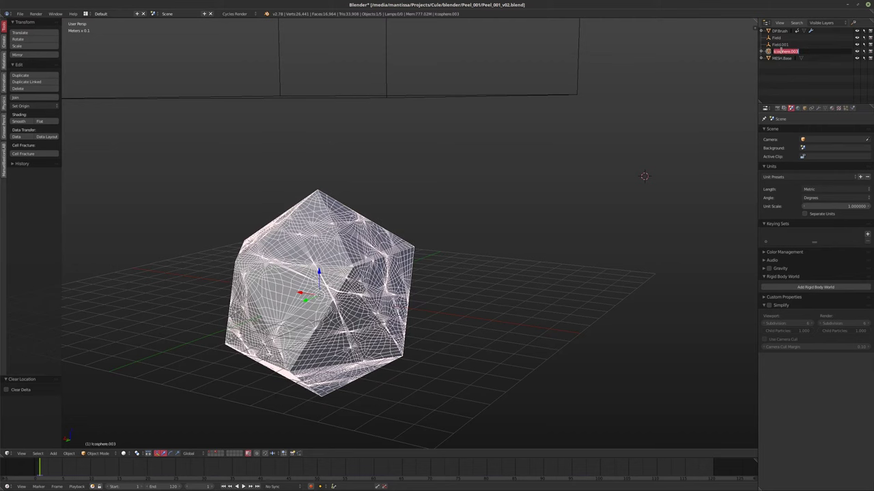
{"action": "type", "text": "MESH.Peel"}
{"action": "key", "text": "Return"}
{"action": "middle_click_drag", "start_coordinate": [614, 157], "coordinate": [416, 218]}
{"action": "scroll", "coordinate": [416, 217], "scroll_direction": "up", "scroll_amount": 2}
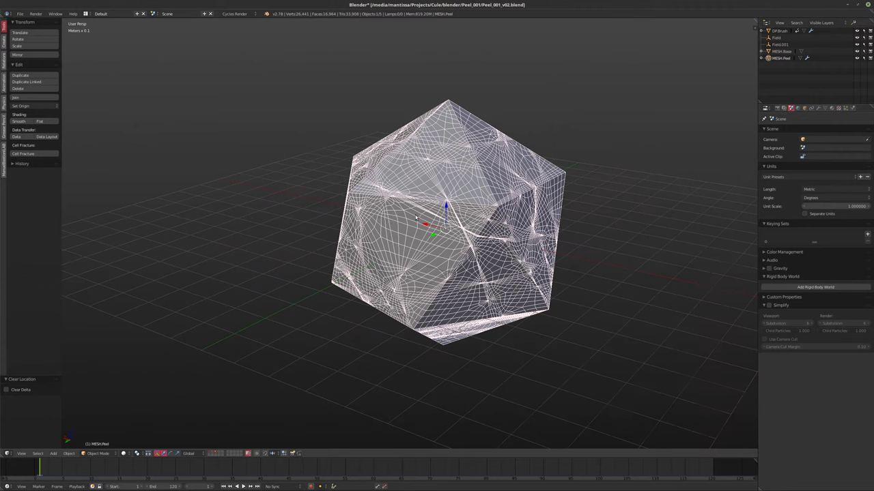
- Add a Remesh modifier to MESH.Peel and move it above the Smooth modifier in the stack
{"action": "left_click", "coordinate": [817, 108]}
{"action": "left_click", "coordinate": [790, 132]}
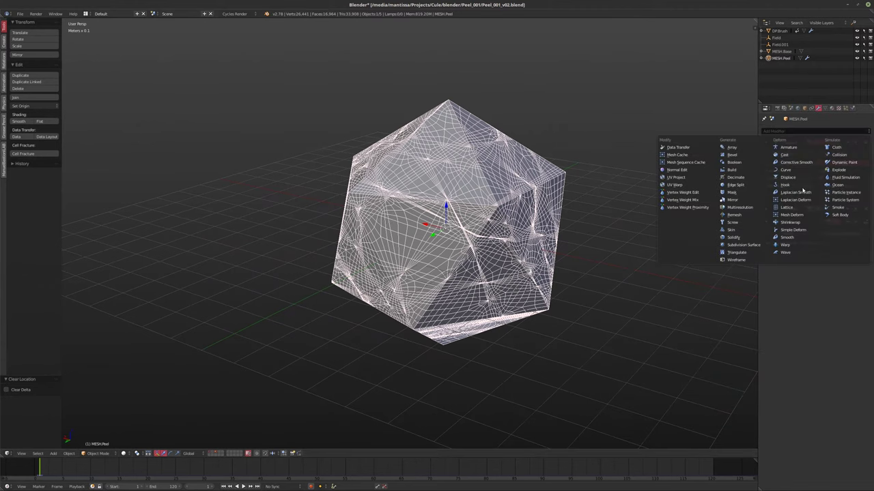
{"action": "left_click", "coordinate": [733, 214]}
{"action": "scroll", "coordinate": [451, 222], "scroll_direction": "up", "scroll_amount": 3}
{"action": "middle_click_drag", "start_coordinate": [441, 219], "coordinate": [625, 234]}
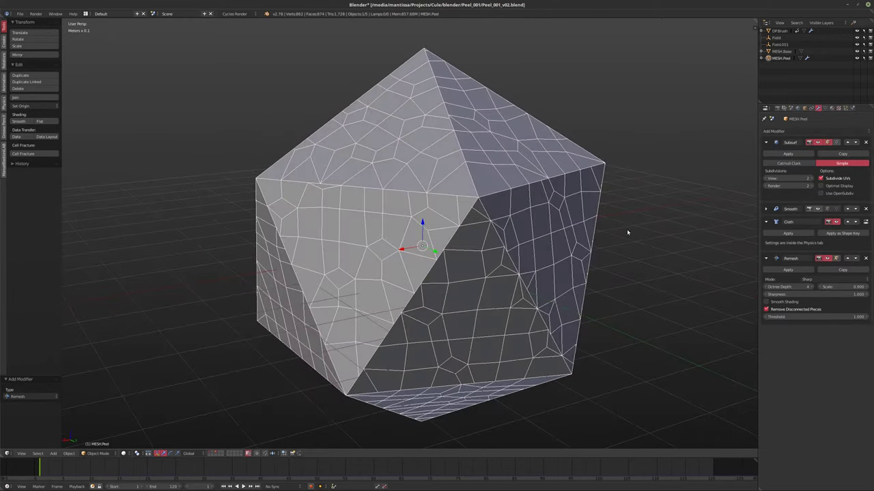
{"action": "left_click", "coordinate": [847, 258]}
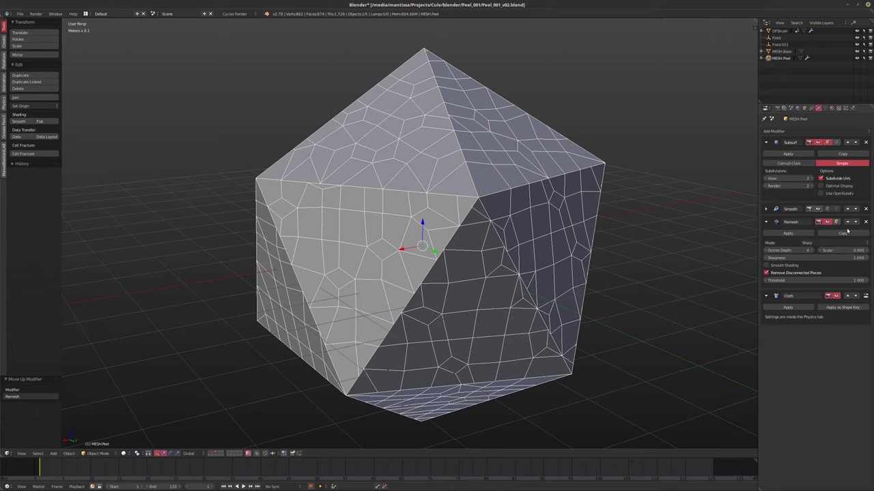
{"action": "left_click", "coordinate": [847, 221]}
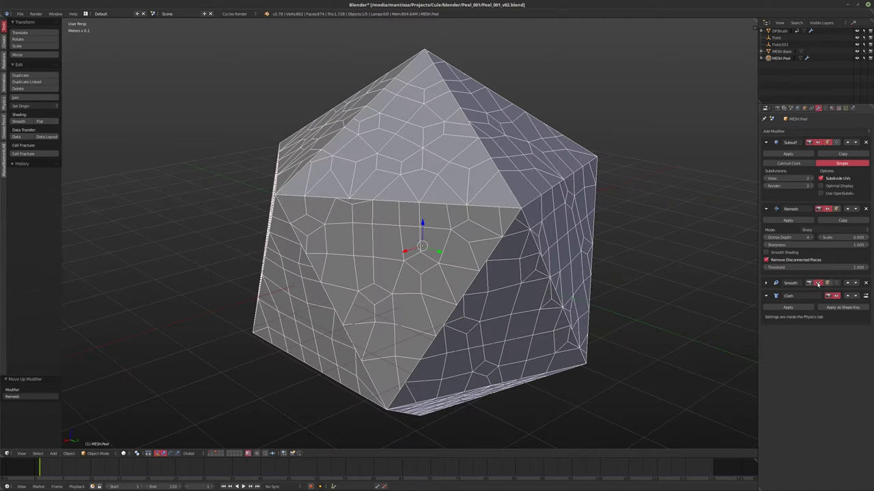
- Set the Smooth modifier's repeat count to 15 and check the smoothed mesh in wireframe
{"action": "left_click", "coordinate": [766, 282]}
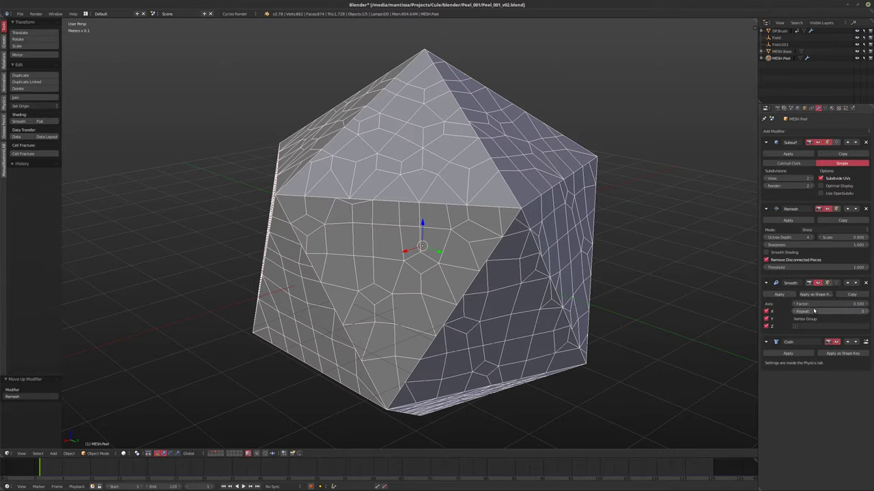
{"action": "left_click_drag", "start_coordinate": [829, 311], "coordinate": [853, 312]}
{"action": "key", "text": "z"}
{"action": "middle_click_drag", "start_coordinate": [476, 275], "coordinate": [675, 235]}
- Try the Remesh modifier without Remove Disconnected Pieces and in Smooth mode, hide the Smooth modifier's effect, and return Remesh to Sharp
{"action": "left_click", "coordinate": [766, 260]}
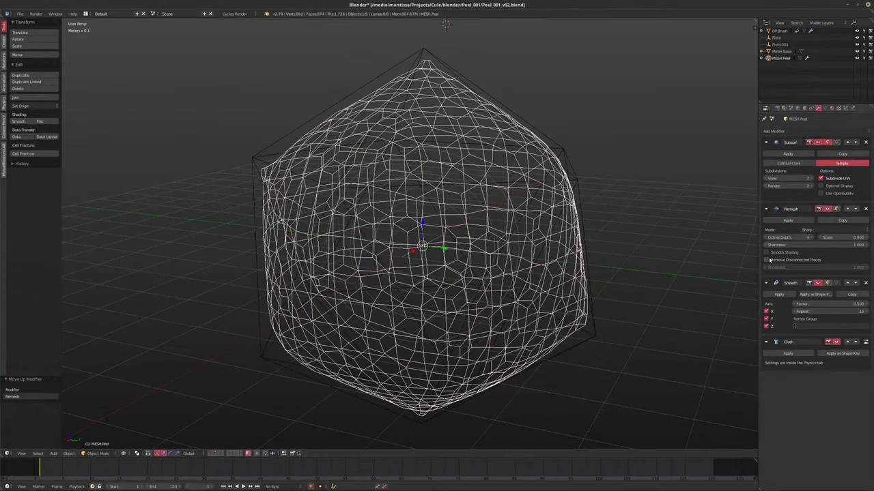
{"action": "left_click", "coordinate": [767, 260]}
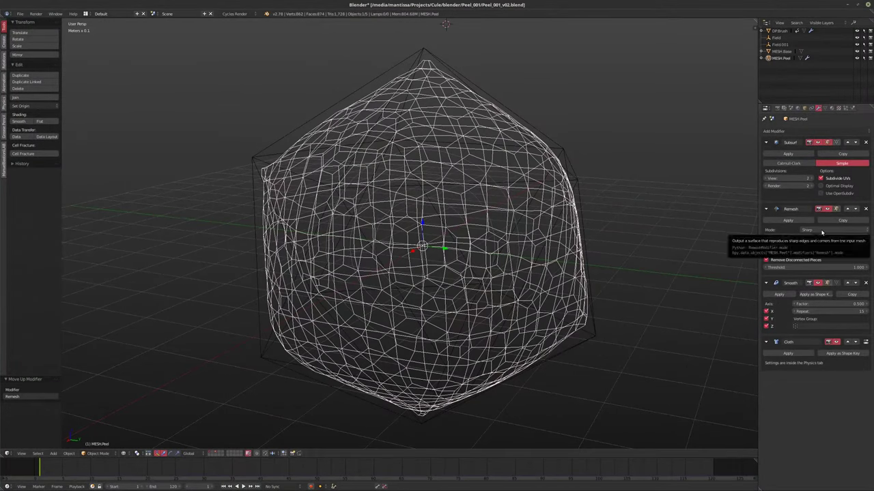
{"action": "scroll", "coordinate": [821, 232], "scroll_direction": "up", "scroll_amount": 1, "text": "ctrl"}
{"action": "scroll", "coordinate": [822, 232], "scroll_direction": "up", "scroll_amount": 1, "text": "ctrl"}
{"action": "scroll", "coordinate": [822, 232], "scroll_direction": "down", "scroll_amount": 1, "text": "ctrl"}
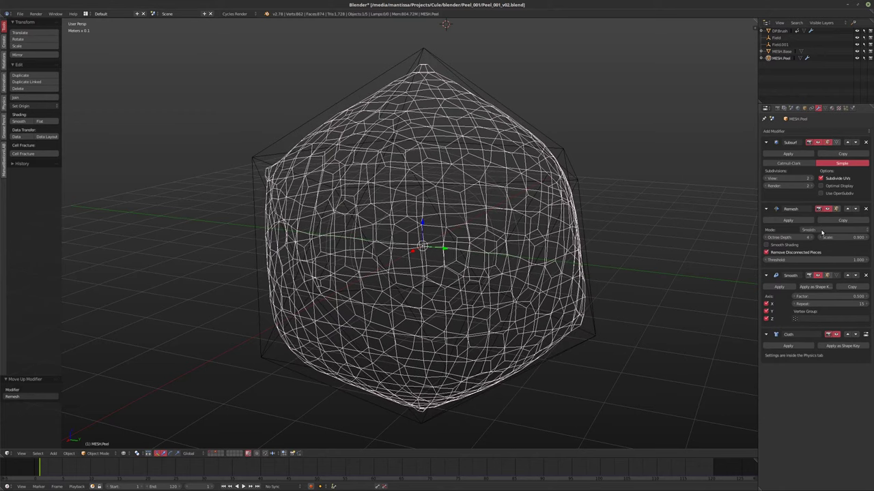
{"action": "left_click", "coordinate": [821, 276]}
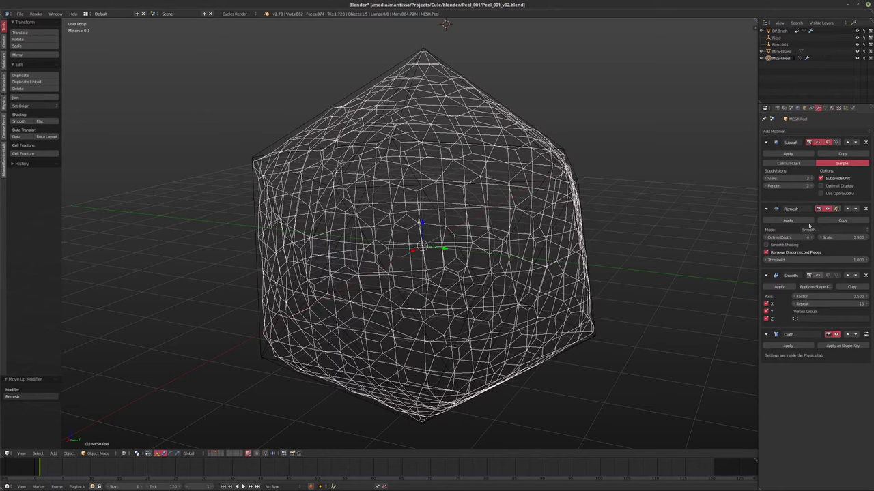
{"action": "scroll", "coordinate": [810, 232], "scroll_direction": "down", "scroll_amount": 1, "text": "ctrl"}
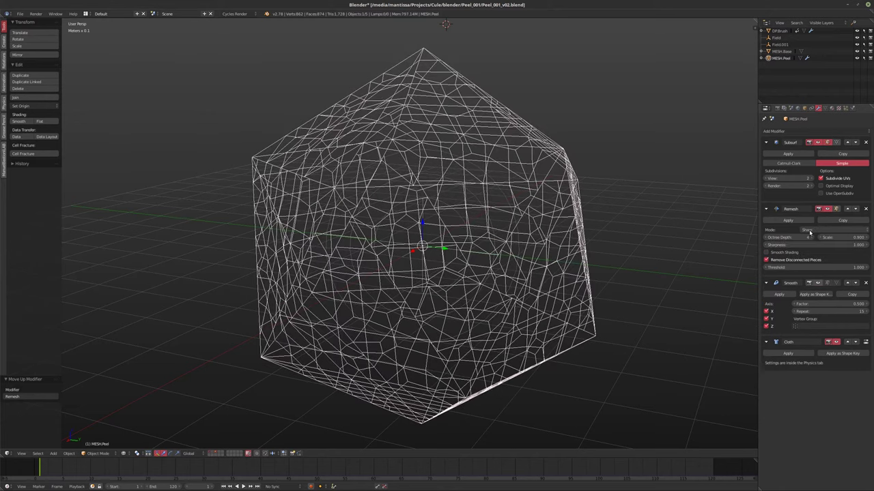
- Return to solid shading and raise the Remesh modifier's octree depth to 6
{"action": "key", "text": "Tab"}
{"action": "scroll", "coordinate": [466, 229], "scroll_direction": "down", "scroll_amount": 3}
{"action": "key", "text": "Tab"}
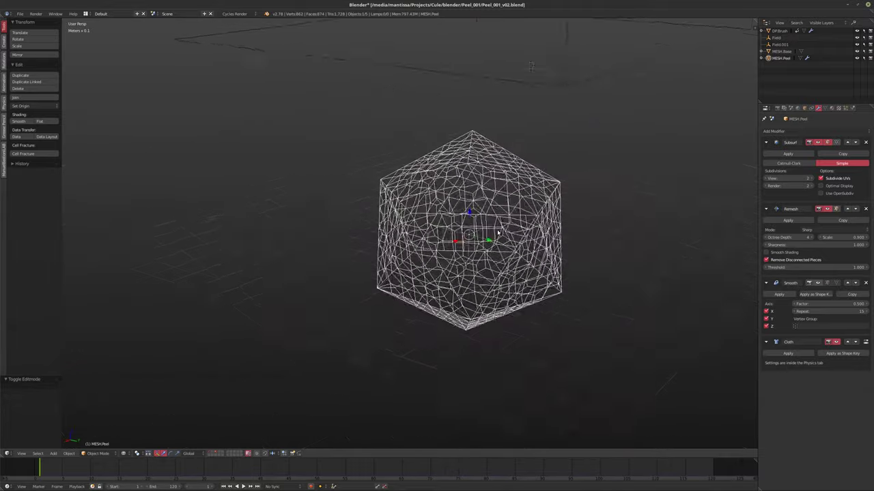
{"action": "key", "text": "z"}
{"action": "scroll", "coordinate": [503, 232], "scroll_direction": "up", "scroll_amount": 3}
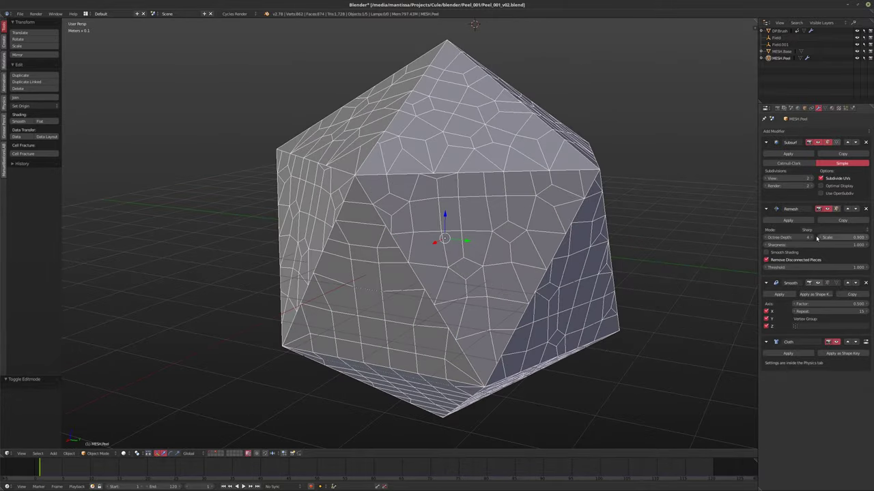
{"action": "left_click", "coordinate": [811, 238]}
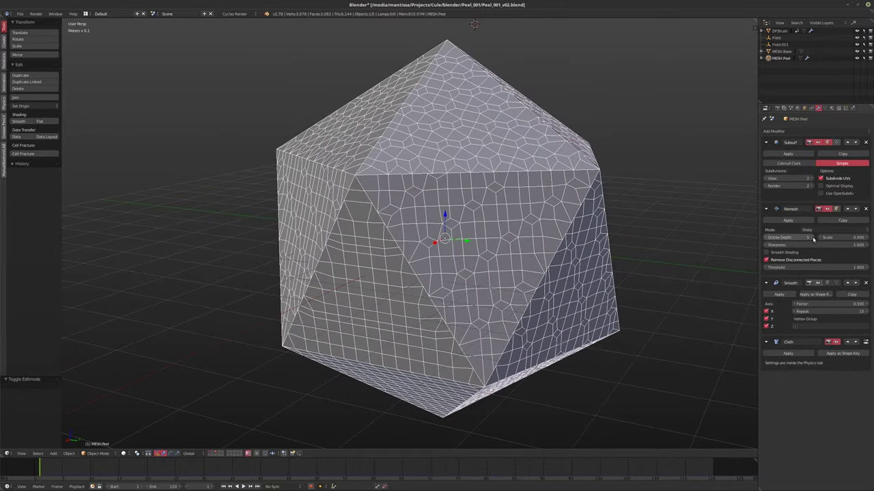
{"action": "left_click", "coordinate": [811, 237]}
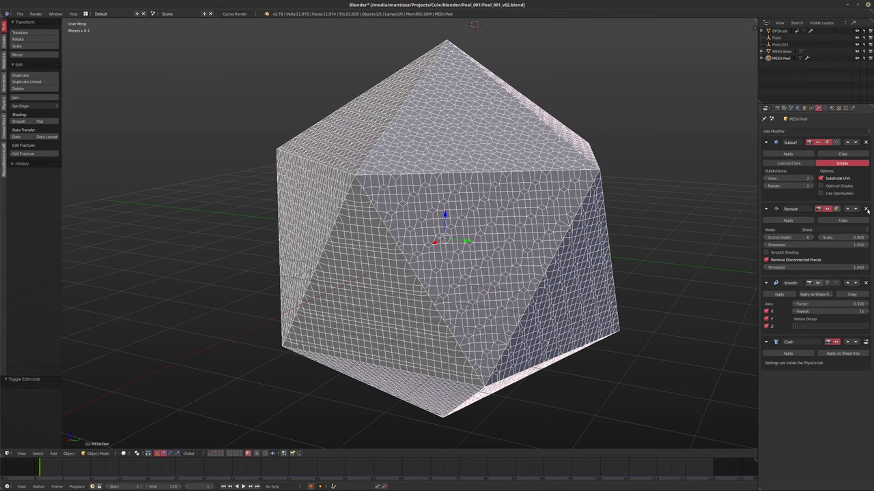
- Remove the Remesh modifier from MESH.Peel and inspect the original wrinkled topology up close
{"action": "left_click", "coordinate": [866, 209]}
{"action": "scroll", "coordinate": [428, 225], "scroll_direction": "down", "scroll_amount": 3}
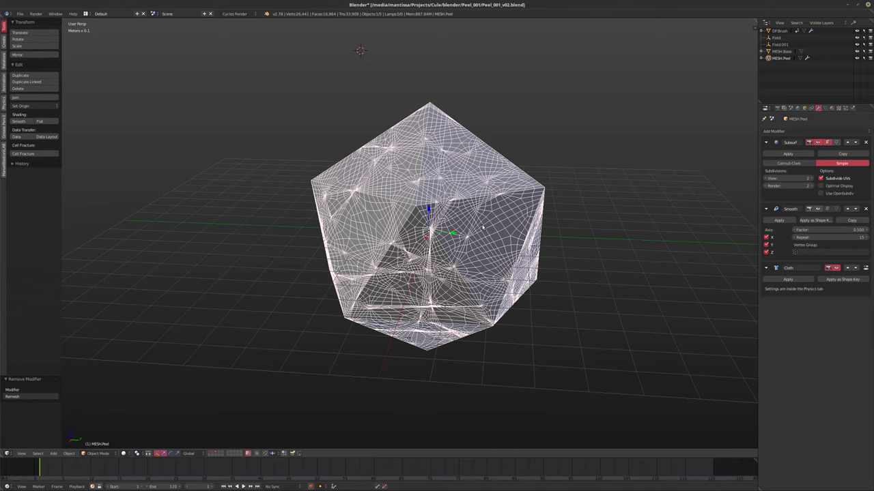
{"action": "scroll", "coordinate": [450, 235], "scroll_direction": "up", "scroll_amount": 3}
{"action": "scroll", "coordinate": [450, 237], "scroll_direction": "up", "scroll_amount": 10}
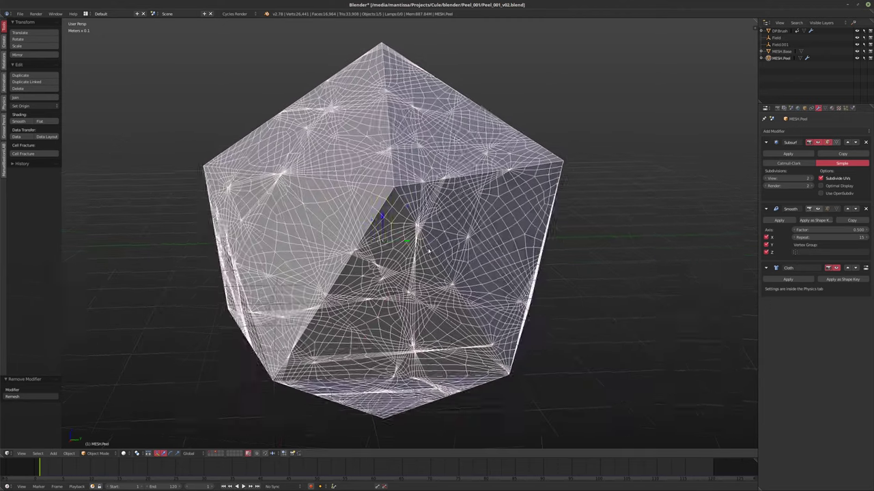
{"action": "scroll", "coordinate": [444, 200], "scroll_direction": "up", "scroll_amount": 6}
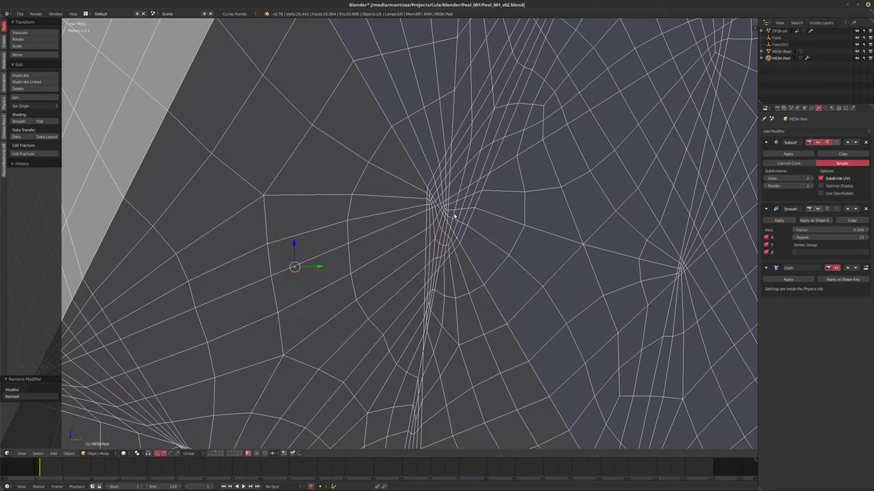
{"action": "scroll", "coordinate": [471, 224], "scroll_direction": "down", "scroll_amount": 15}
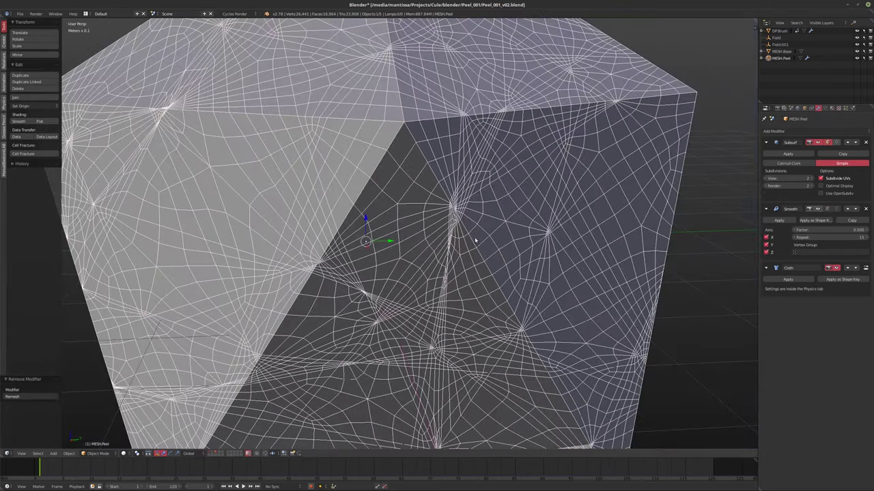
{"action": "scroll", "coordinate": [485, 252], "scroll_direction": "down", "scroll_amount": 2}
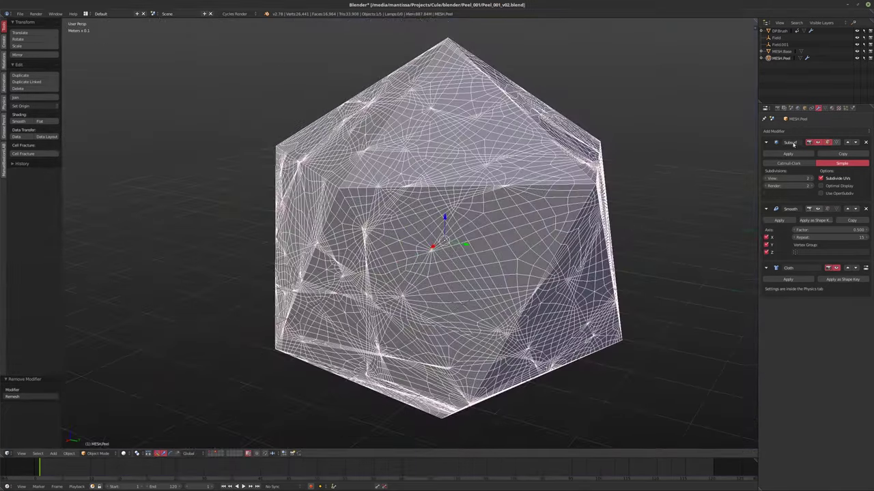
- Show the physics settings of MESH.Peel, preview its cloth simulation briefly, and return to the first frame
{"action": "left_click", "coordinate": [852, 108]}
{"action": "scroll", "coordinate": [452, 235], "scroll_direction": "down", "scroll_amount": 3}
{"action": "key", "text": "alt+a"}
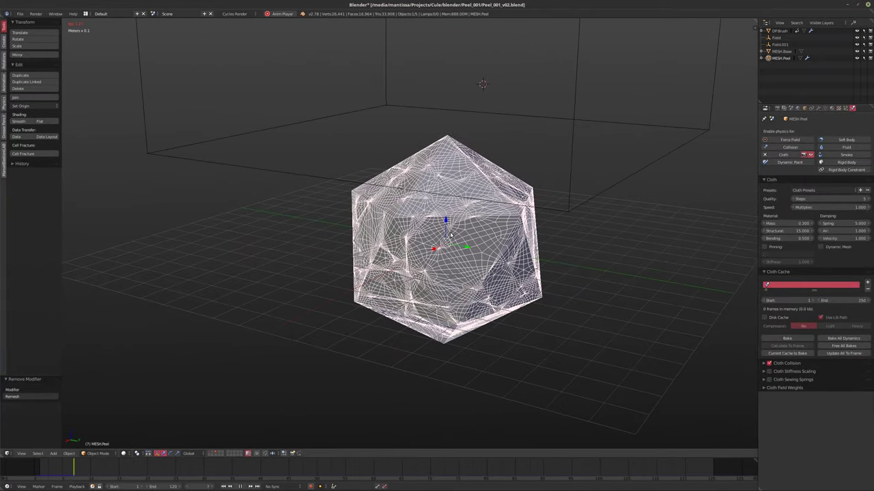
{"action": "key", "text": "alt+a"}
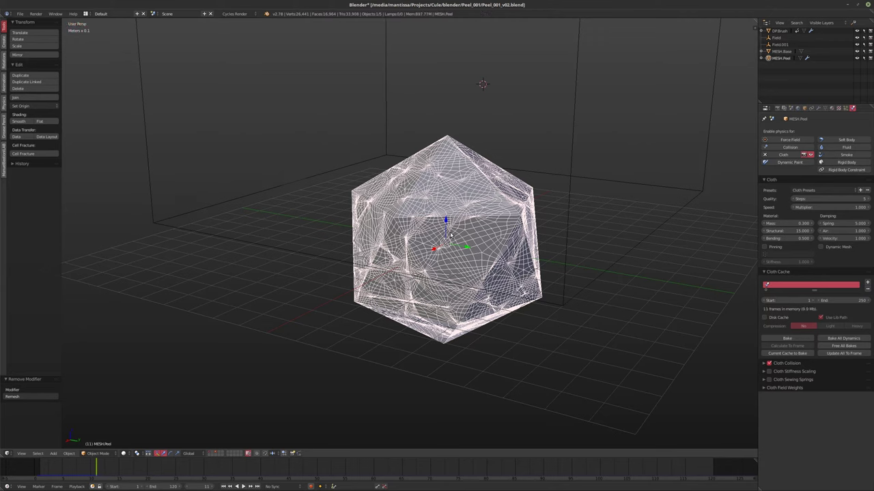
{"action": "key", "text": "shift+Left"}
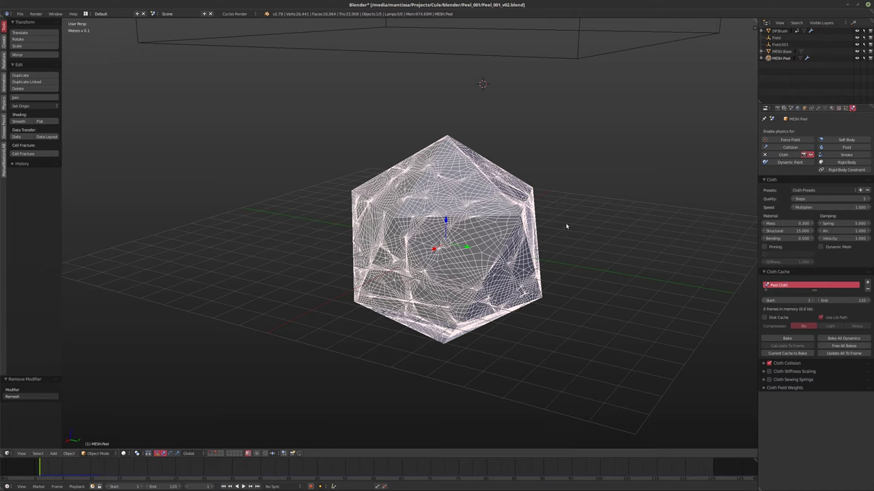
- Enable disk caching for the Peel.Cloth cache and test the cloth simulation by playing the animation
{"action": "middle_click_drag", "start_coordinate": [669, 321], "coordinate": [519, 246], "text": "shift"}
{"action": "left_click", "coordinate": [791, 318]}
{"action": "key", "text": "alt+a"}
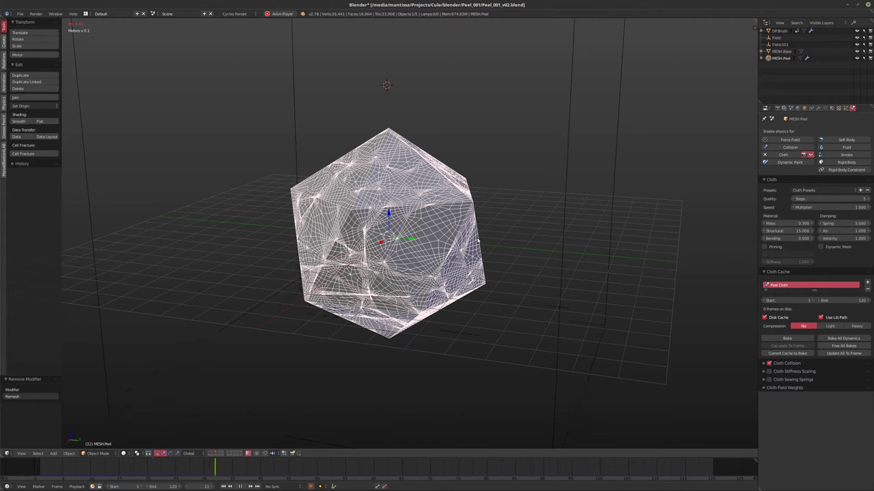
{"action": "middle_click_drag", "start_coordinate": [453, 244], "coordinate": [453, 243]}
{"action": "key", "text": "Escape"}
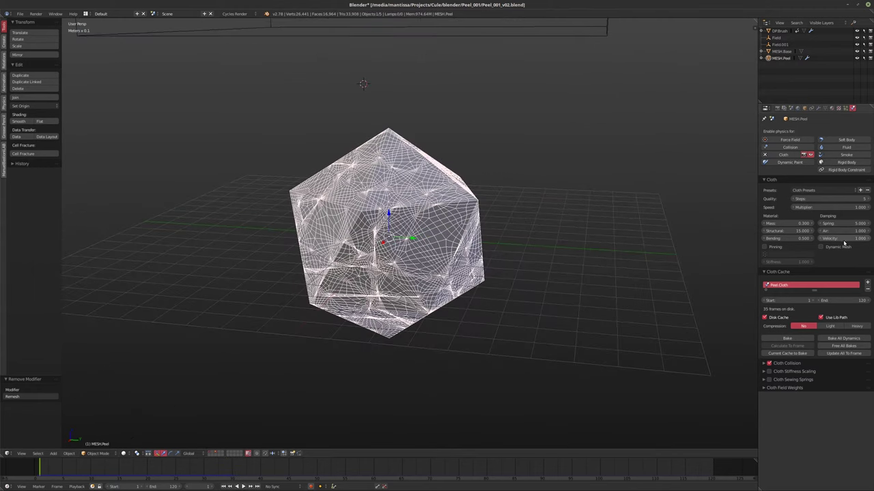
- Enable Dynamic Mesh for the MESH.Peel cloth and test it with a short playback
{"action": "left_click", "coordinate": [821, 247]}
{"action": "middle_click_drag", "start_coordinate": [570, 240], "coordinate": [591, 241]}
{"action": "key", "text": "alt+a"}
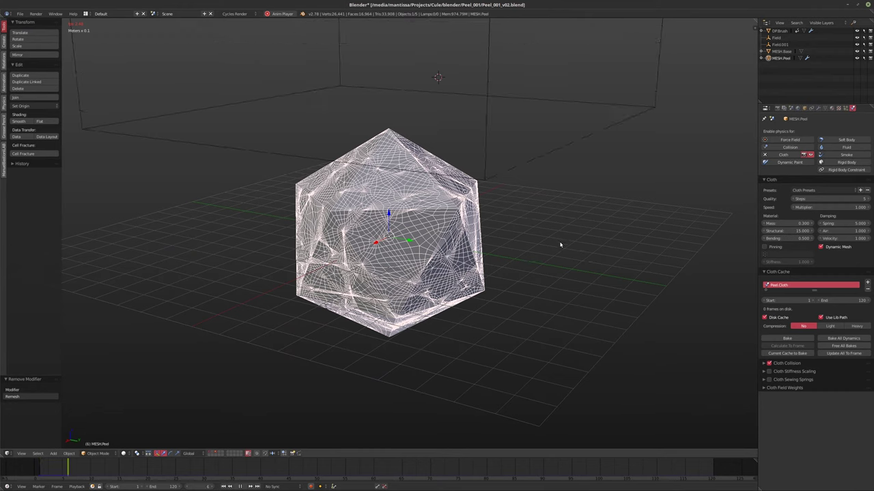
{"action": "key", "text": "Escape"}
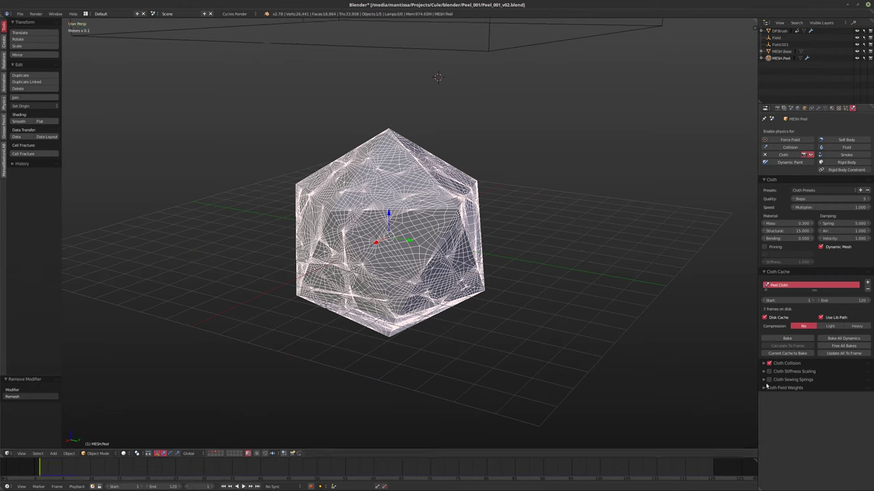
- Review the cloth's field weights, stiffness scaling and sewing spring settings
{"action": "left_click", "coordinate": [766, 388]}
{"action": "left_click", "coordinate": [826, 398]}
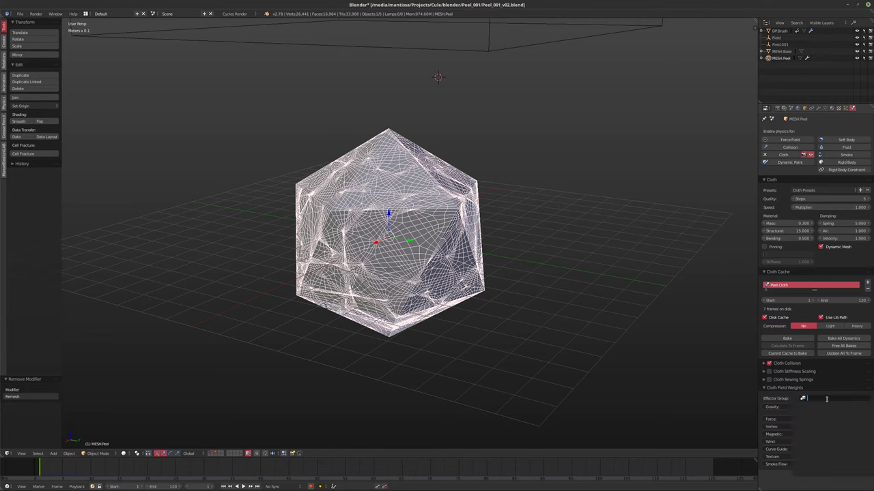
{"action": "left_click", "coordinate": [785, 400]}
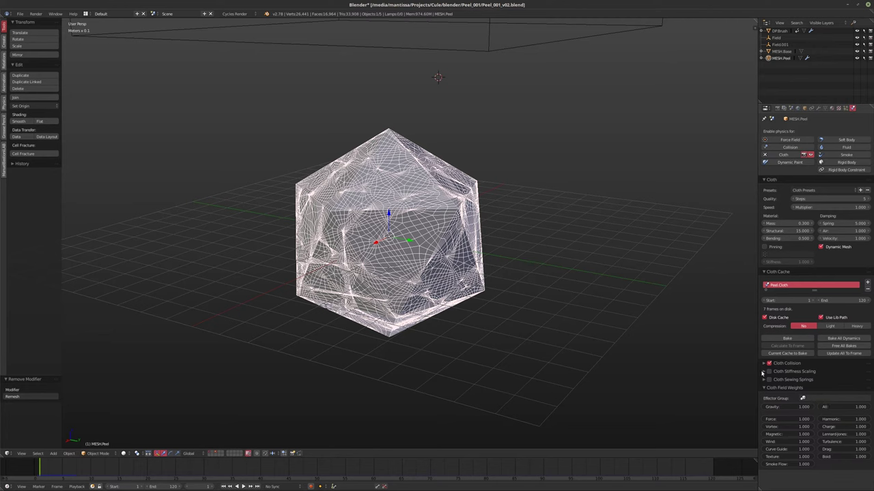
{"action": "left_click", "coordinate": [763, 372]}
{"action": "left_click", "coordinate": [763, 372]}
{"action": "left_click", "coordinate": [762, 379]}
{"action": "left_click", "coordinate": [763, 380]}
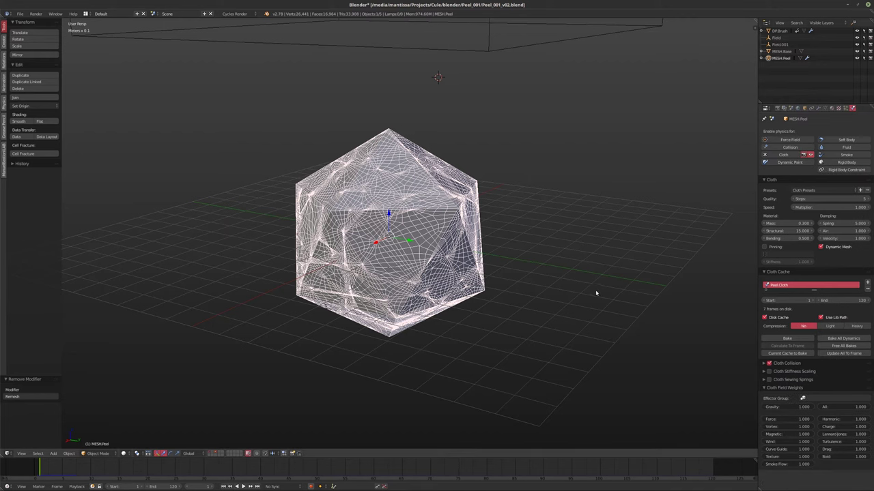
- Bake the Peel.Cloth simulation and play back the baked result
{"action": "middle_click_drag", "start_coordinate": [542, 293], "coordinate": [513, 291]}
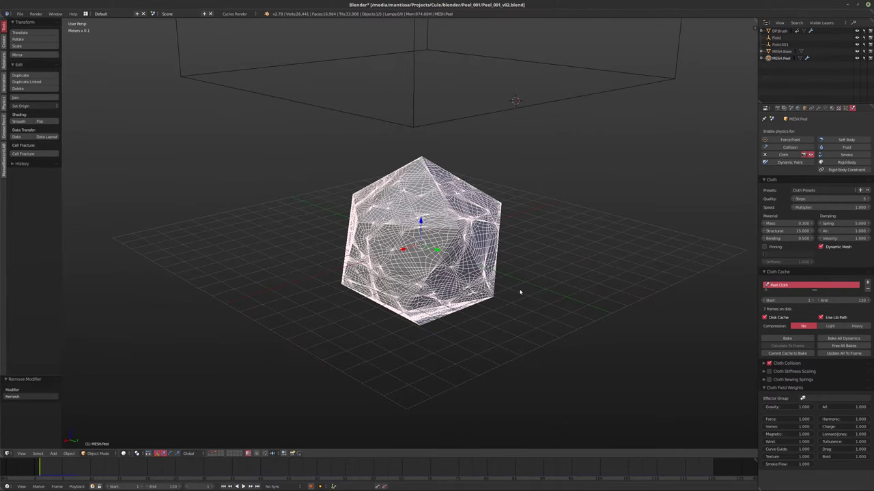
{"action": "left_click", "coordinate": [787, 338]}
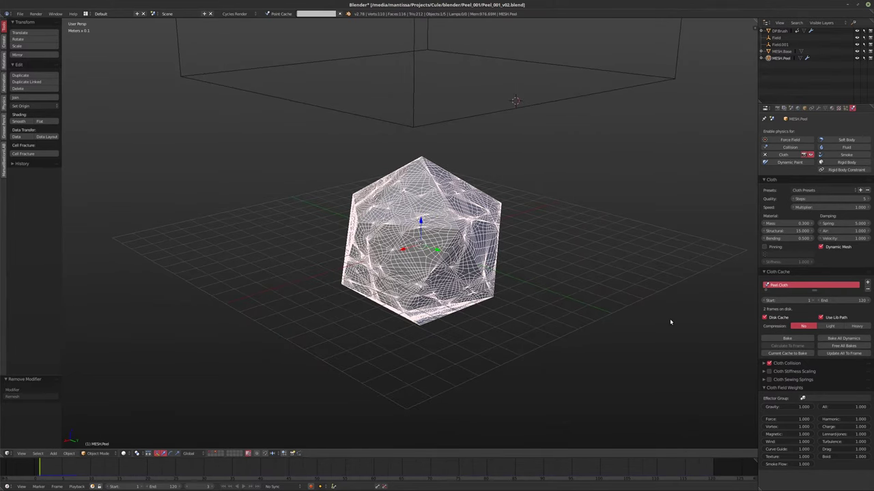
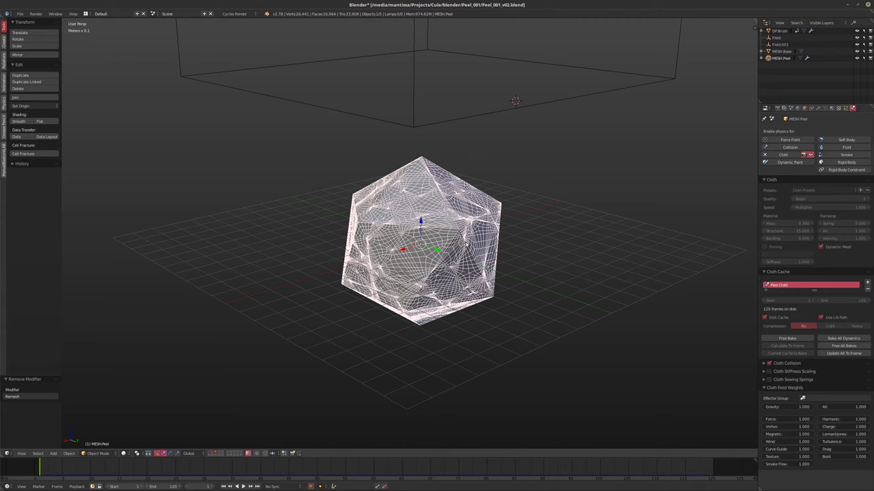
{"action": "key", "text": "alt+a"}
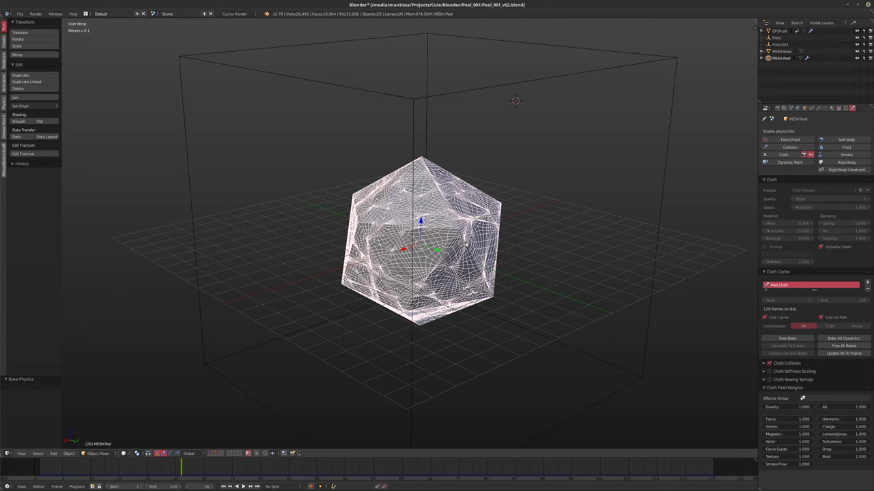
- Stop the playback, free the Peel.Cloth bake and enable pinning for the cloth
{"action": "key", "text": "Escape"}
{"action": "middle_click_drag", "start_coordinate": [498, 291], "coordinate": [698, 230]}
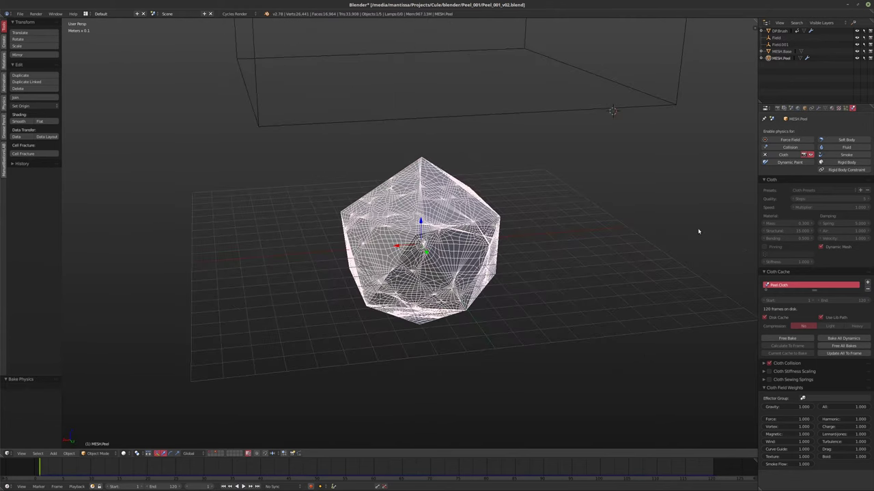
{"action": "left_click", "coordinate": [790, 339]}
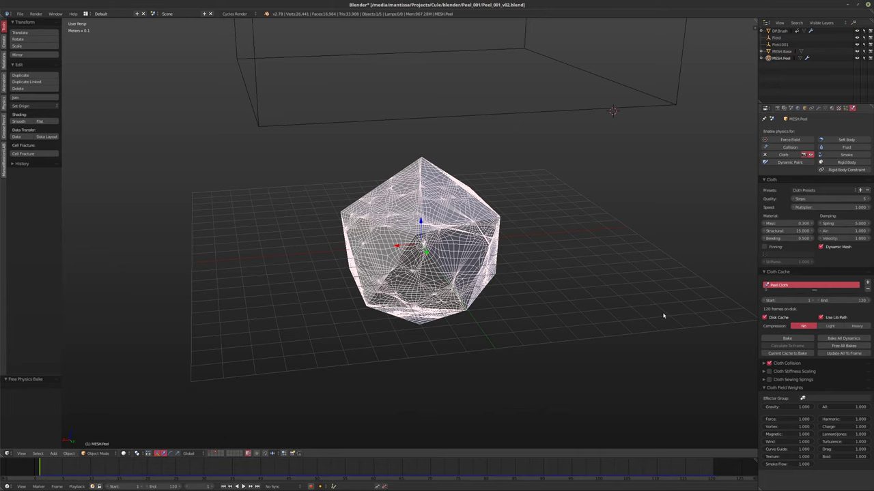
{"action": "middle_click_drag", "start_coordinate": [662, 316], "coordinate": [649, 263]}
{"action": "left_click", "coordinate": [764, 246]}
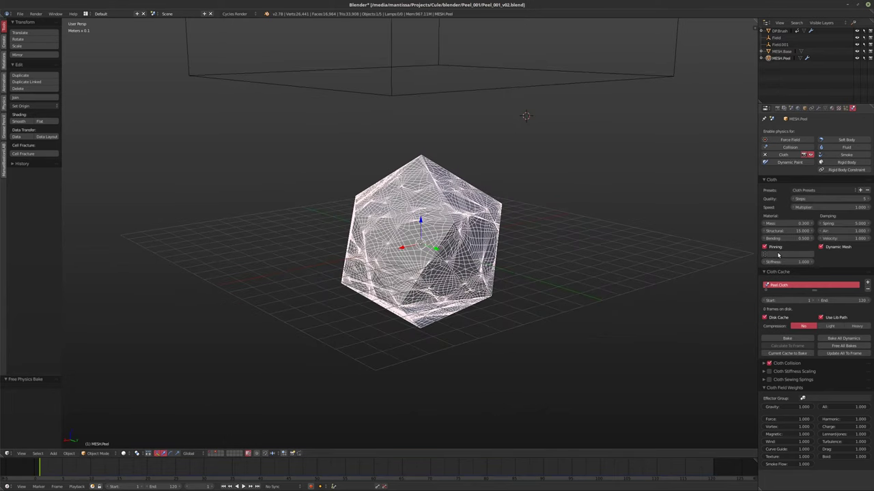
{"action": "left_click", "coordinate": [786, 253]}
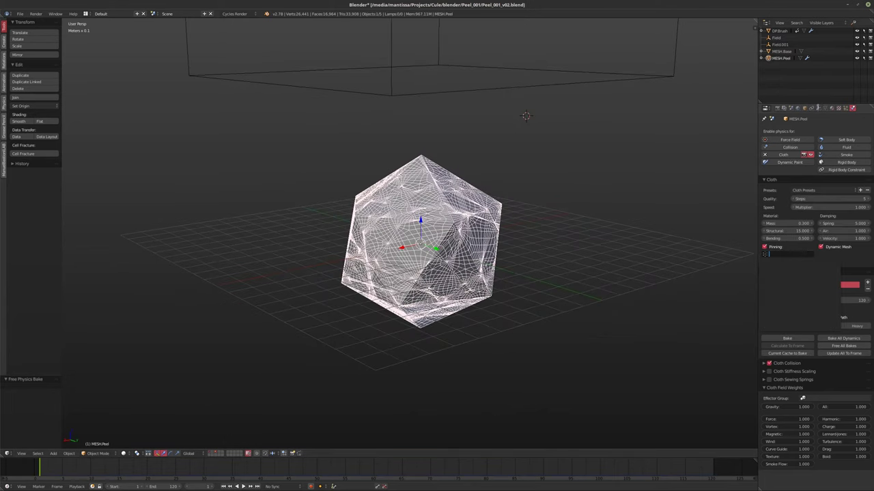
- Add a Dynamic Paint modifier to MESH.Peel and order the stack as Subsurf, Dynamic Paint, Cloth, Smooth
{"action": "left_click", "coordinate": [819, 107]}
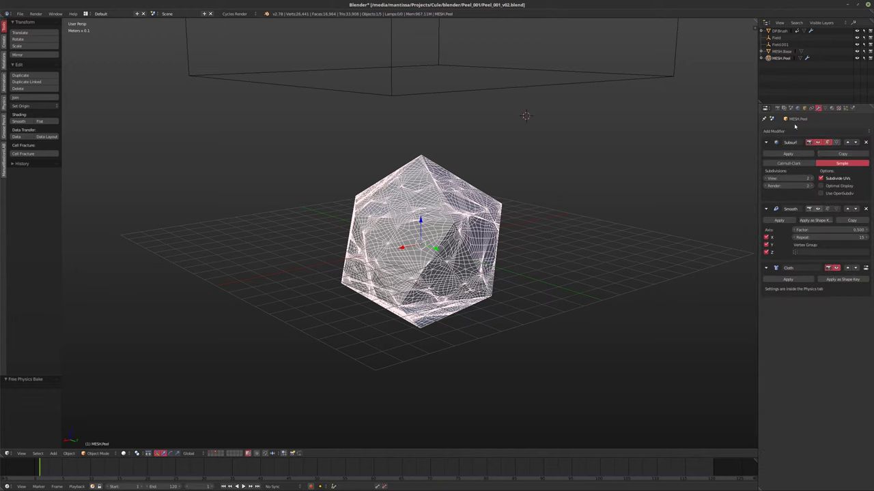
{"action": "left_click", "coordinate": [795, 129]}
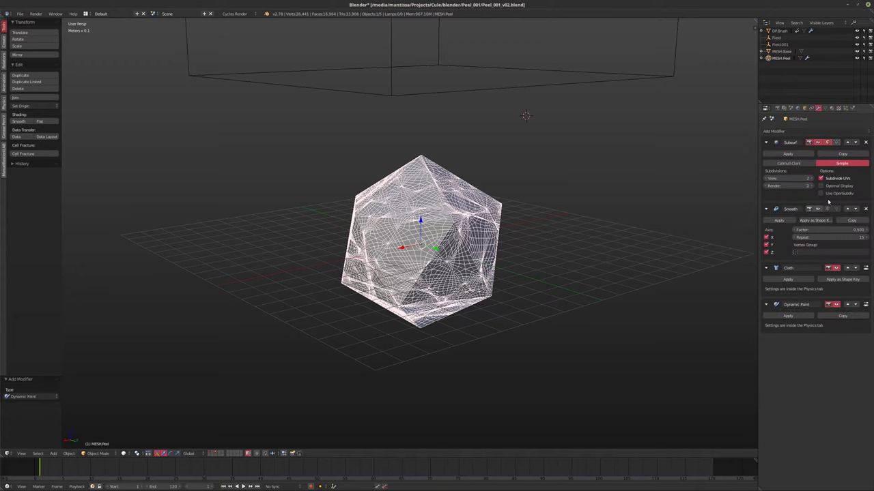
{"action": "left_click", "coordinate": [844, 162]}
{"action": "left_click", "coordinate": [847, 305]}
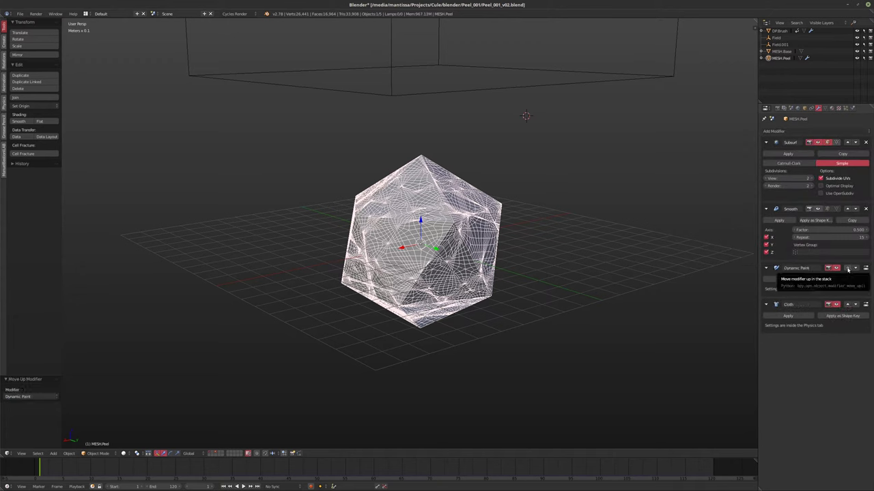
{"action": "left_click", "coordinate": [855, 209]}
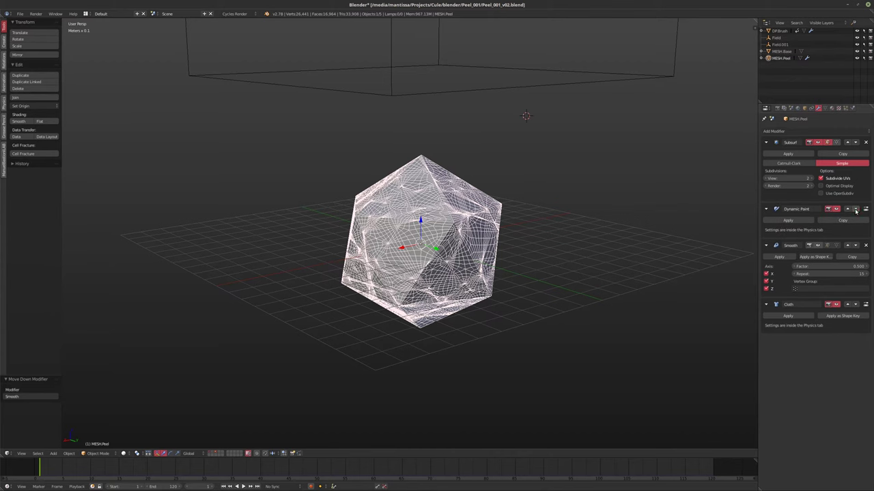
{"action": "left_click", "coordinate": [855, 245]}
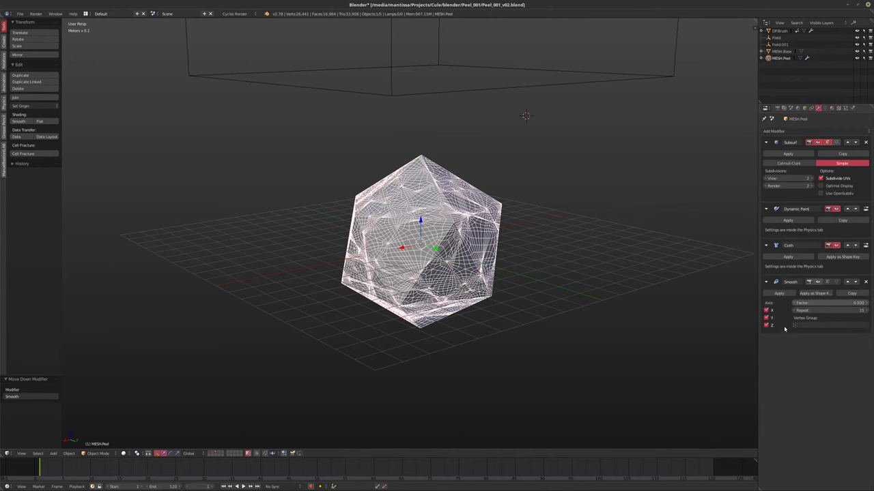
- Check the Smooth modifier's vertex group choices and the peel's cloth and Dynamic Paint physics settings
{"action": "middle_click_drag", "start_coordinate": [710, 259], "coordinate": [567, 260]}
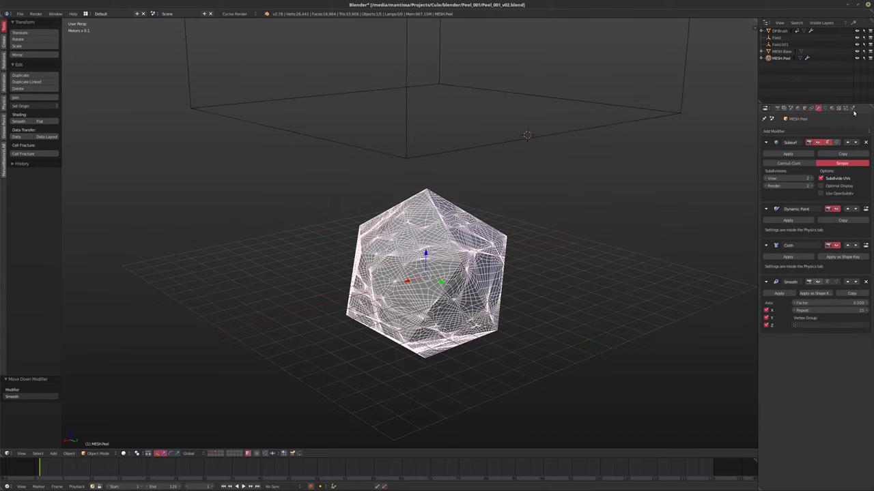
{"action": "left_click", "coordinate": [852, 108]}
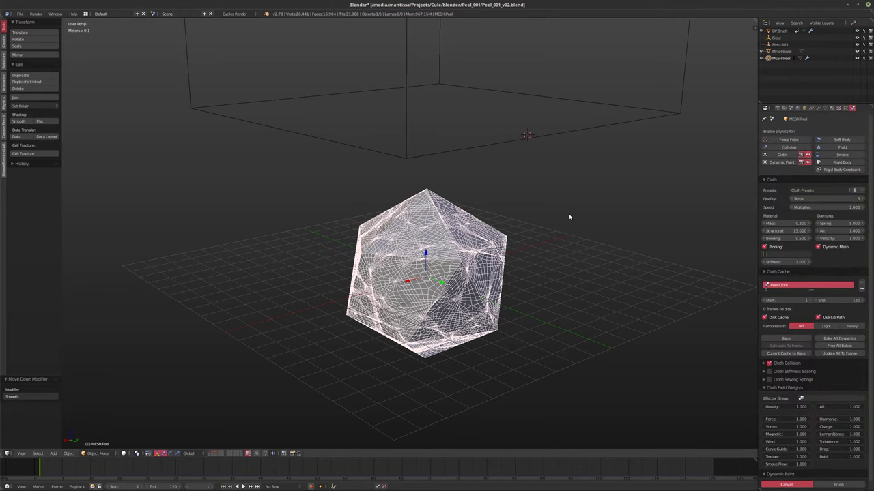
{"action": "middle_click_drag", "start_coordinate": [572, 226], "coordinate": [566, 259]}
{"action": "left_click", "coordinate": [818, 107]}
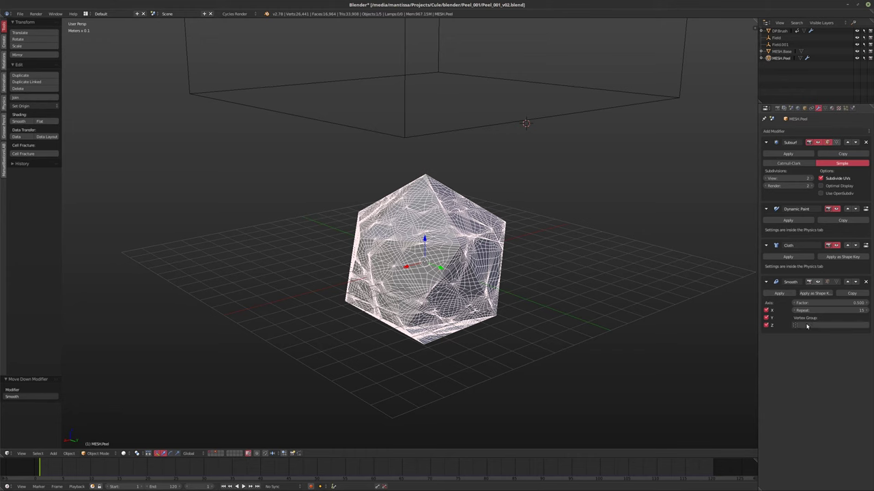
{"action": "left_click", "coordinate": [806, 325]}
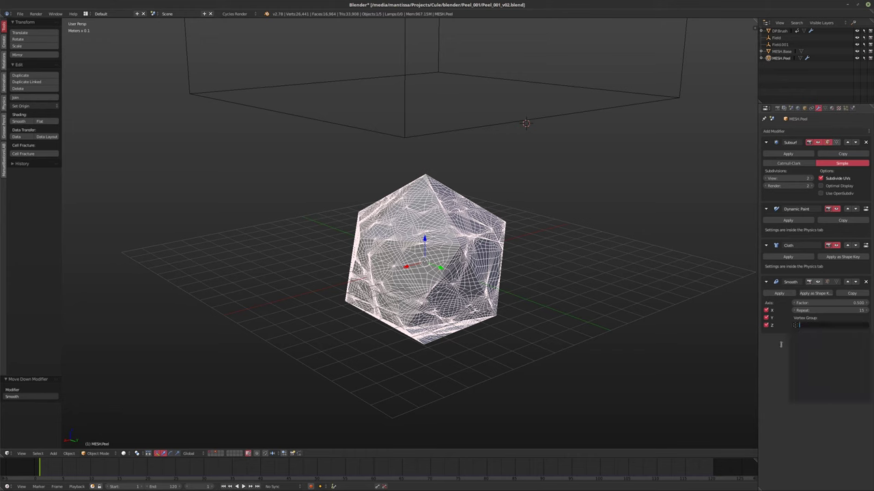
{"action": "left_click", "coordinate": [781, 346]}
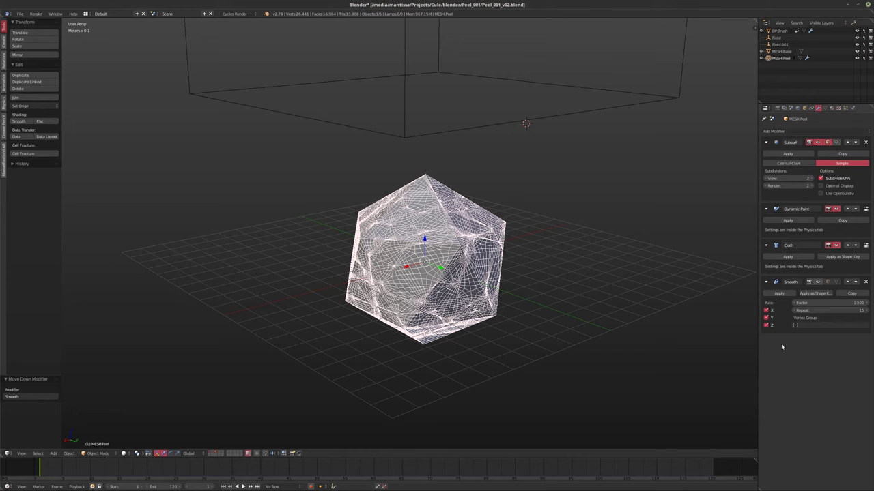
{"action": "left_click", "coordinate": [853, 109]}
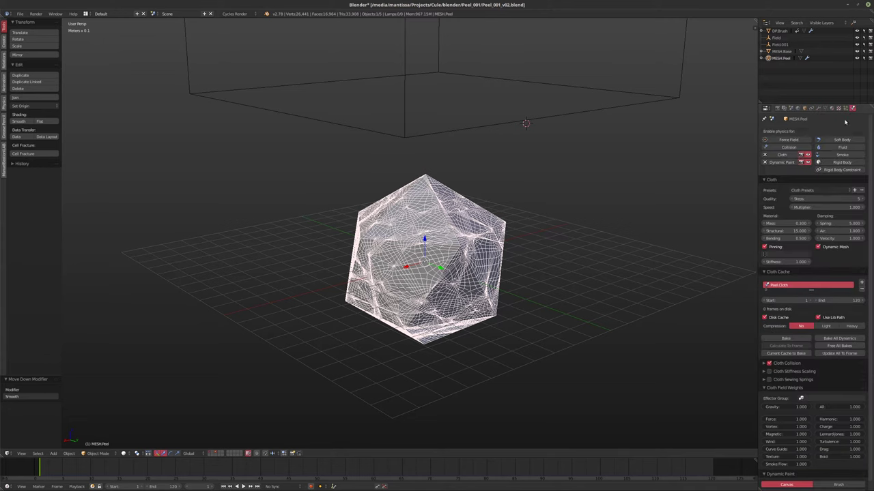
{"action": "middle_click_drag", "start_coordinate": [461, 220], "coordinate": [406, 262]}
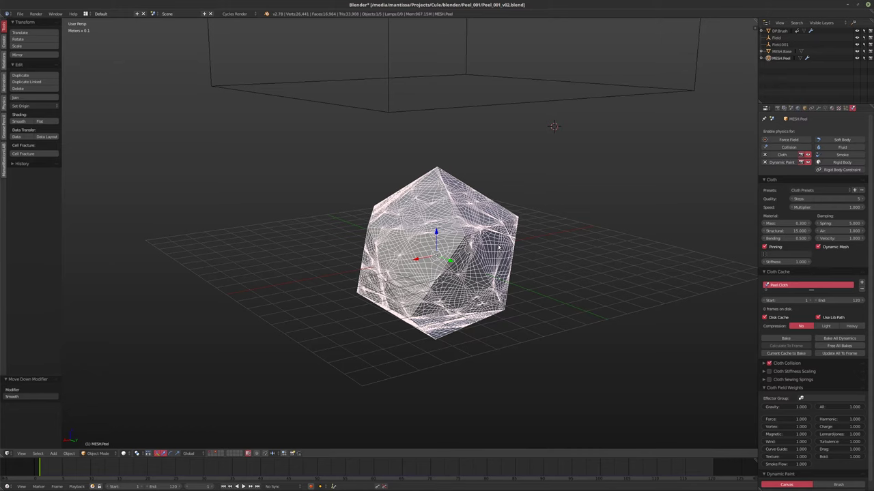
{"action": "middle_click_drag", "start_coordinate": [499, 248], "coordinate": [464, 266]}
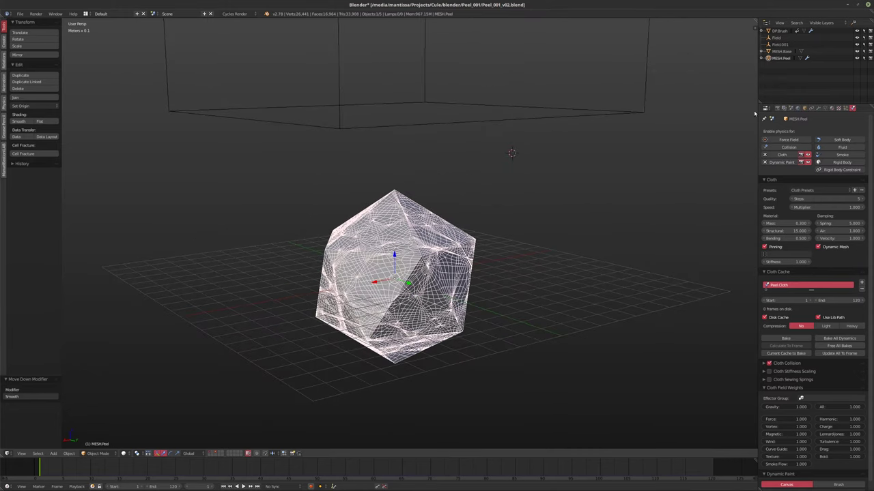
- Delete the Field and Field.001 force field objects from the scene
{"action": "left_click", "coordinate": [776, 38]}
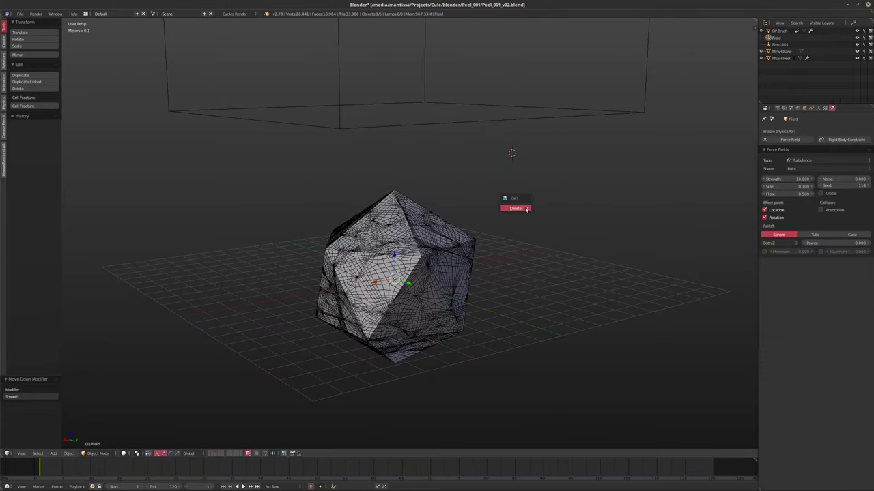
{"action": "left_click", "coordinate": [516, 208]}
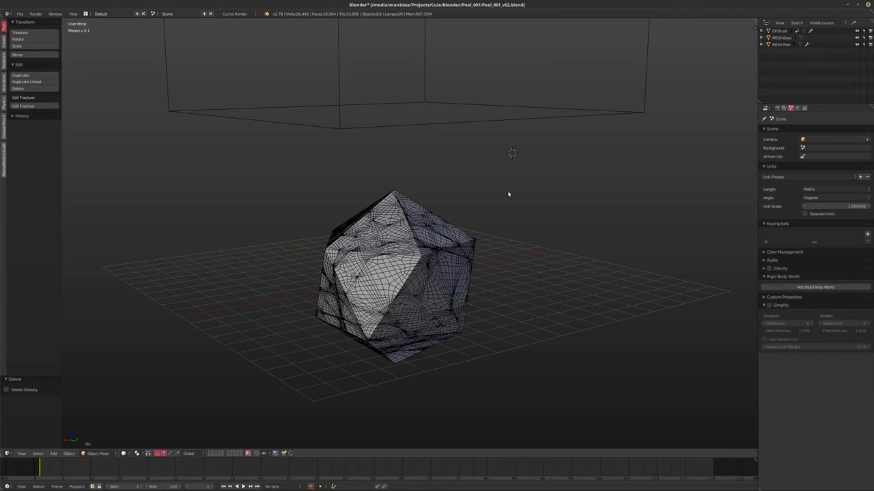
{"action": "middle_click_drag", "start_coordinate": [508, 194], "coordinate": [493, 215]}
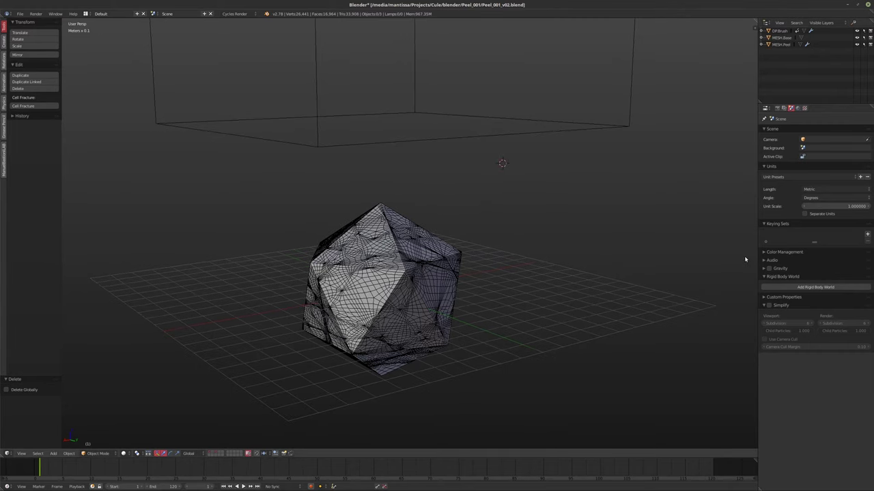
- Enable gravity for the scene and test its effect on the peel with a short playback
{"action": "left_click", "coordinate": [763, 269]}
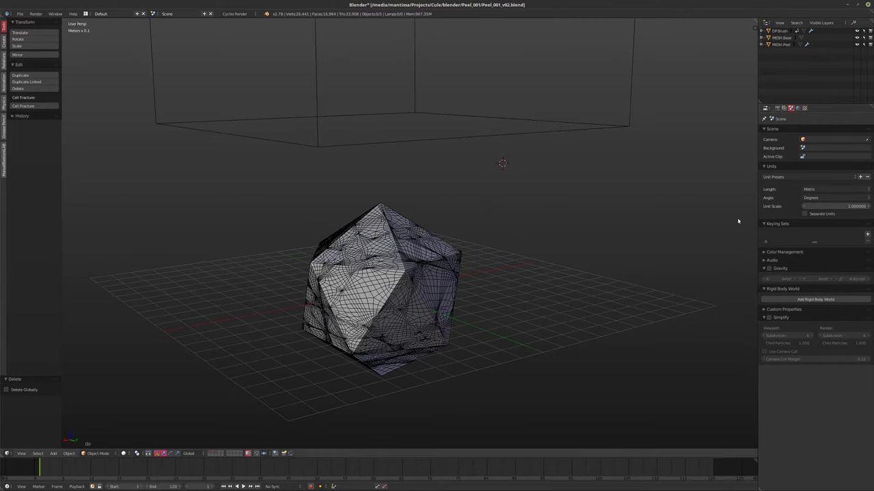
{"action": "middle_click_drag", "start_coordinate": [738, 221], "coordinate": [608, 198]}
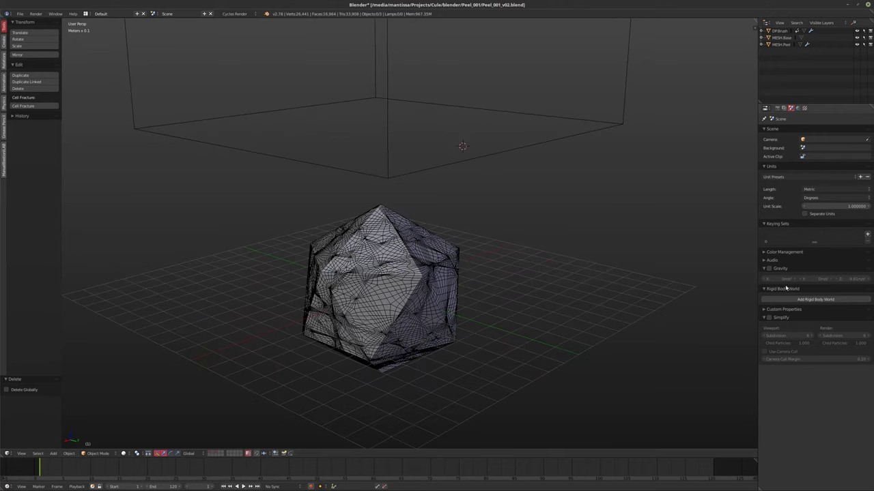
{"action": "left_click", "coordinate": [768, 268]}
{"action": "key", "text": "alt+a"}
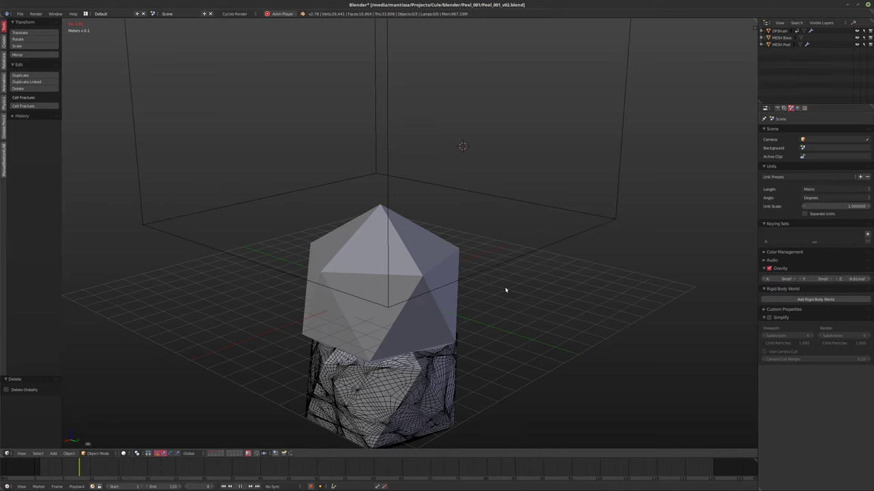
{"action": "key", "text": "Escape"}
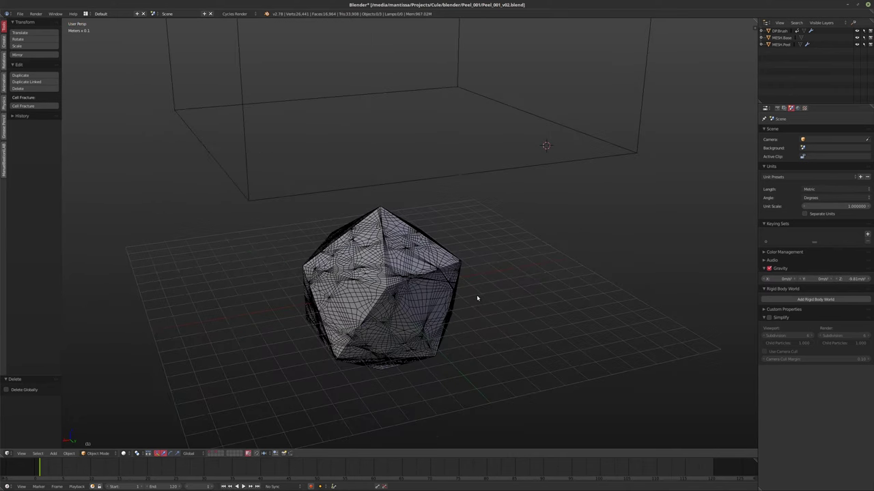
- Add a Force type force field and clear its location to place it at the origin inside the peel
{"action": "middle_click_drag", "start_coordinate": [477, 298], "coordinate": [458, 335]}
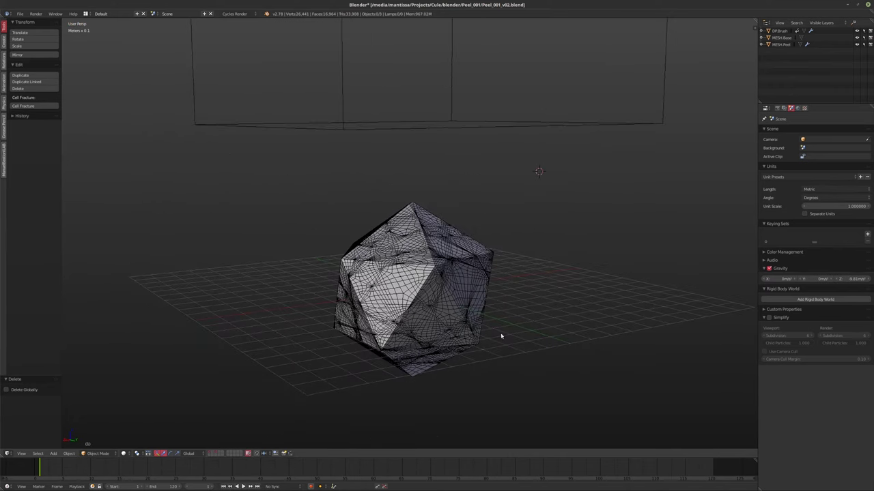
{"action": "key", "text": "shift+a"}
{"action": "mouse_move", "coordinate": [485, 420]}
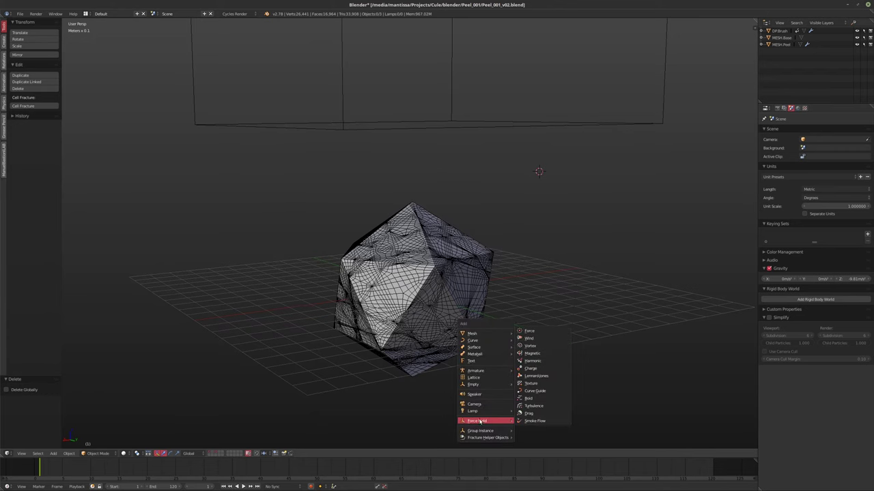
{"action": "left_click", "coordinate": [529, 331]}
{"action": "middle_click_drag", "start_coordinate": [505, 339], "coordinate": [513, 350]}
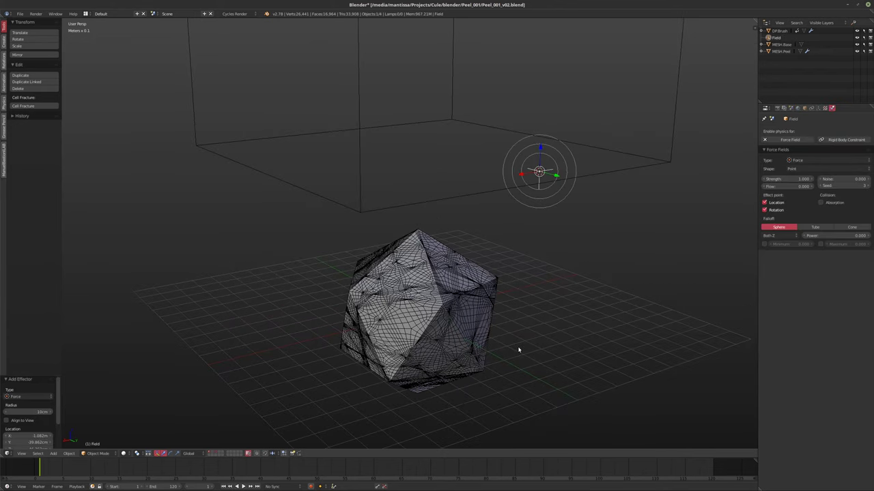
{"action": "key", "text": "alt+g"}
{"action": "key", "text": "KP_Decimal"}
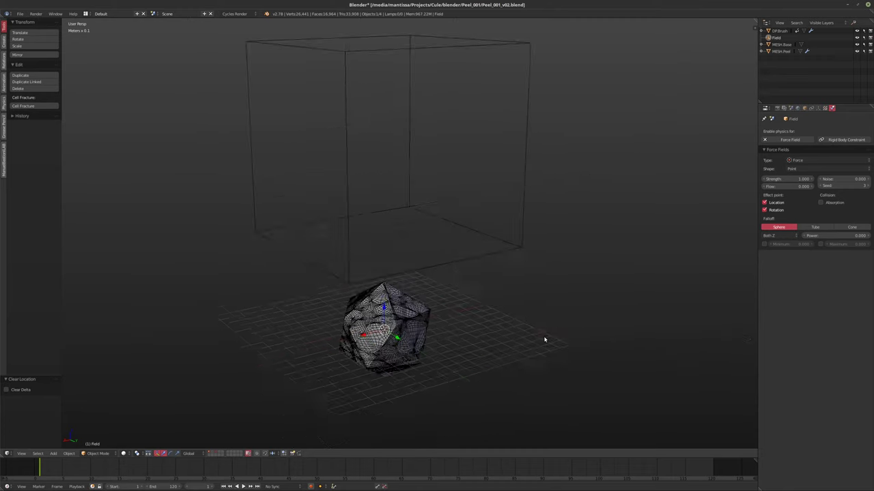
{"action": "scroll", "coordinate": [544, 339], "scroll_direction": "up", "scroll_amount": 5}
{"action": "middle_click_drag", "start_coordinate": [425, 348], "coordinate": [438, 344]}
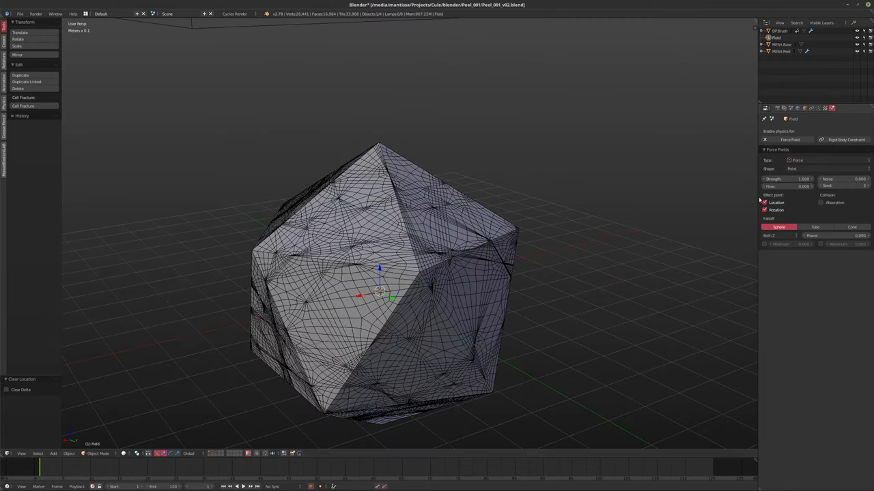
- Set the force field's strength to 1000 and test the simulation with two short playbacks
{"action": "left_click", "coordinate": [778, 179]}
{"action": "type", "text": "1000"}
{"action": "key", "text": "Return"}
{"action": "key", "text": "alt+a"}
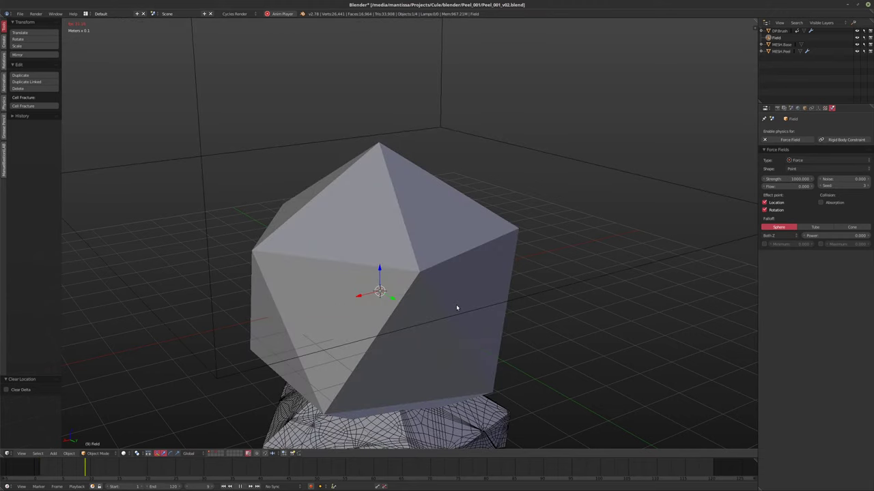
{"action": "key", "text": "Escape"}
{"action": "scroll", "coordinate": [418, 278], "scroll_direction": "down", "scroll_amount": 3}
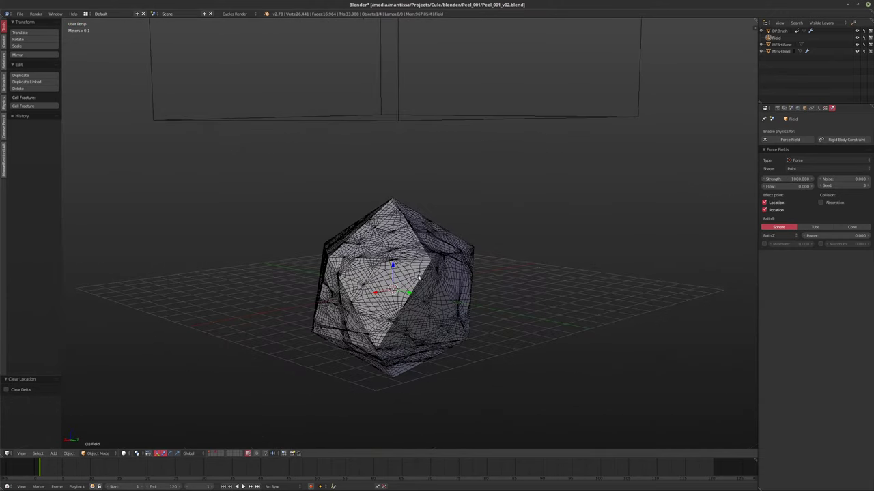
{"action": "key", "text": "alt+a"}
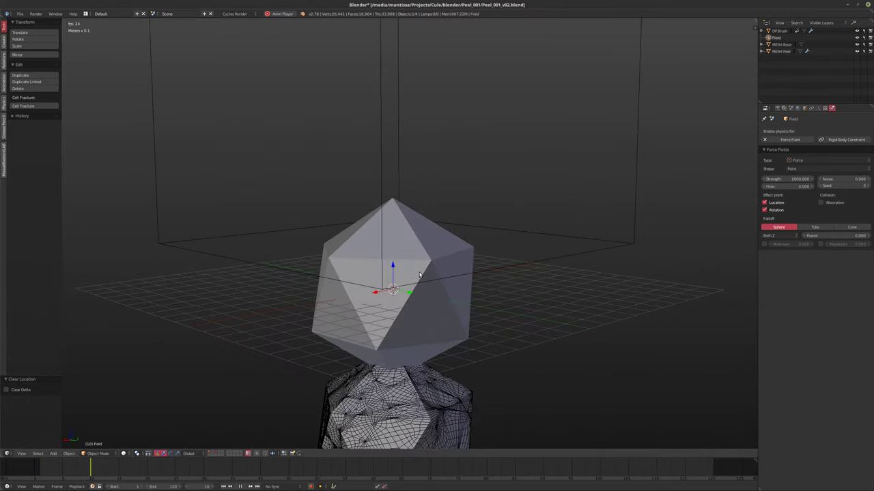
{"action": "key", "text": "Escape"}
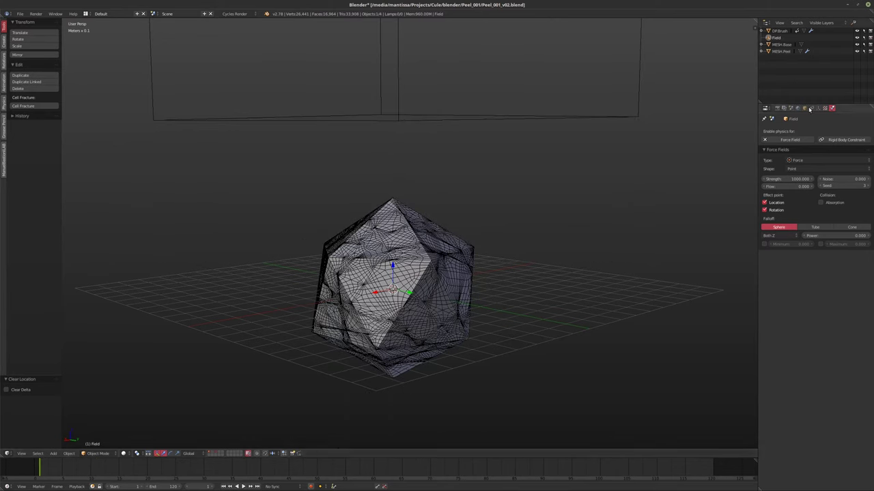
- Add a Dynamic Paint canvas to MESH.Peel and set its surface type to Weight
{"action": "left_click", "coordinate": [780, 51]}
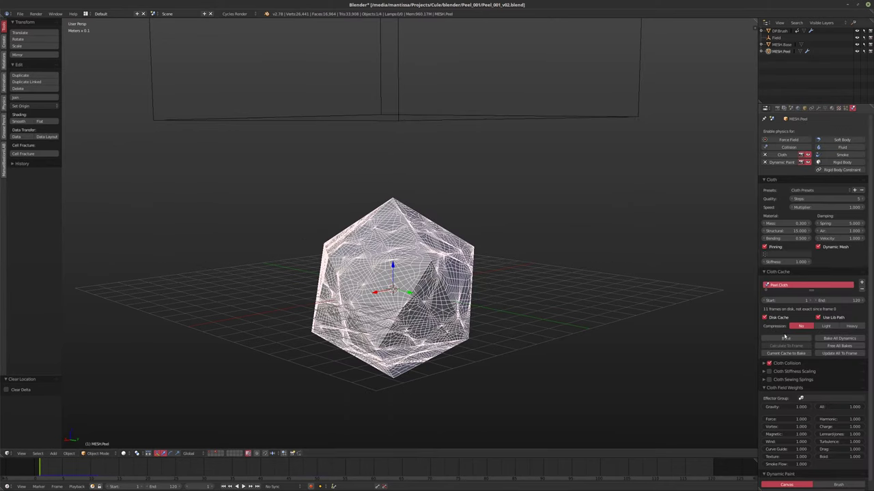
{"action": "scroll", "coordinate": [800, 377], "scroll_direction": "down", "scroll_amount": 1}
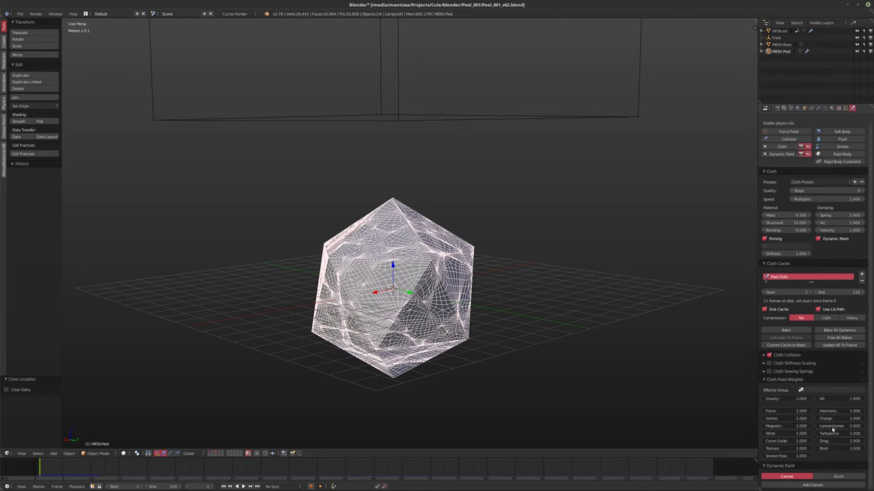
{"action": "left_click", "coordinate": [797, 482]}
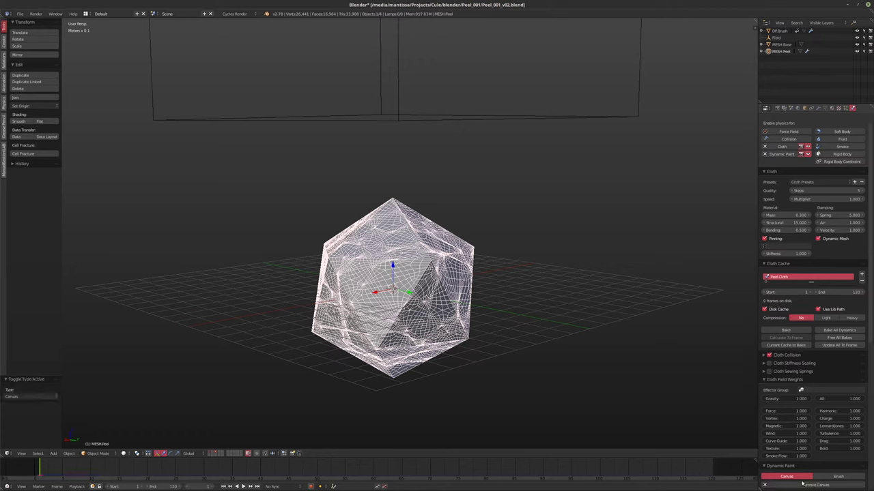
{"action": "scroll", "coordinate": [831, 447], "scroll_direction": "down", "scroll_amount": 5}
{"action": "scroll", "coordinate": [831, 448], "scroll_direction": "down", "scroll_amount": 2}
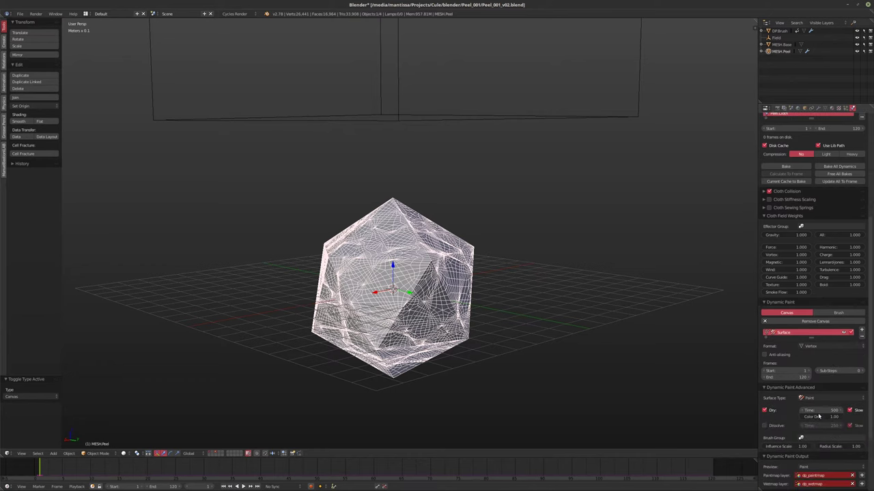
{"action": "scroll", "coordinate": [817, 417], "scroll_direction": "down", "scroll_amount": 2}
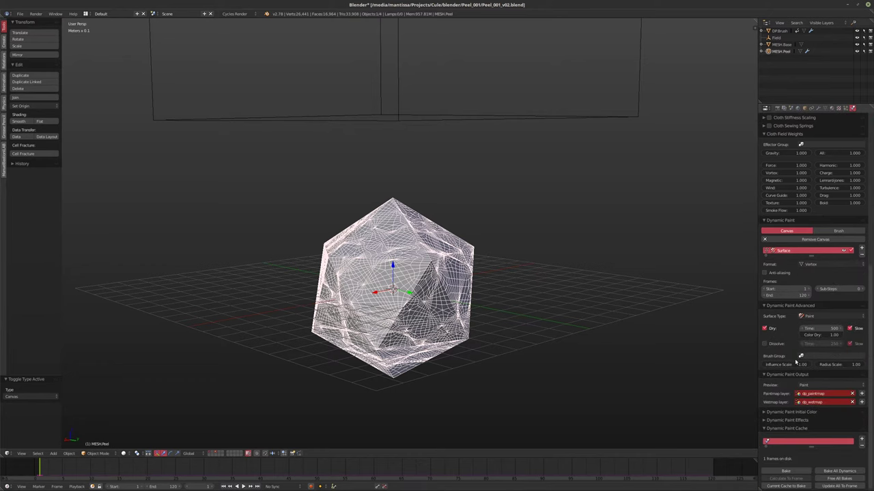
{"action": "left_click", "coordinate": [809, 316]}
{"action": "left_click", "coordinate": [816, 297]}
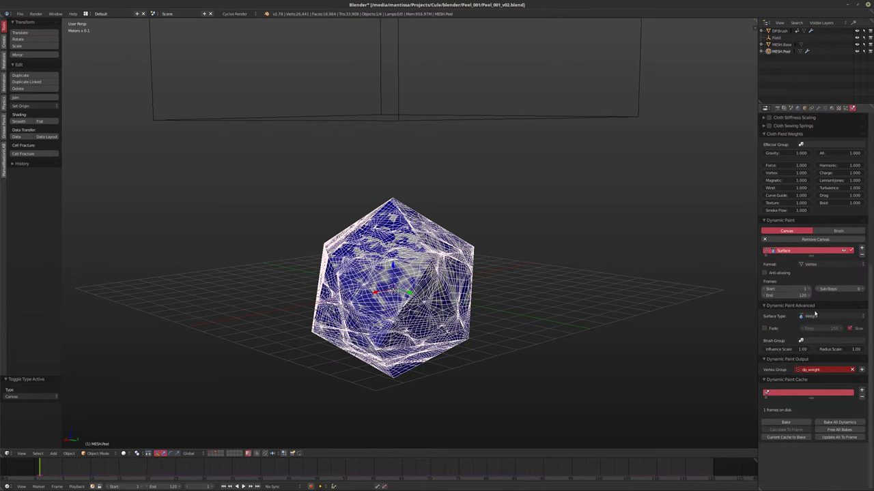
{"action": "middle_click_drag", "start_coordinate": [501, 297], "coordinate": [491, 294]}
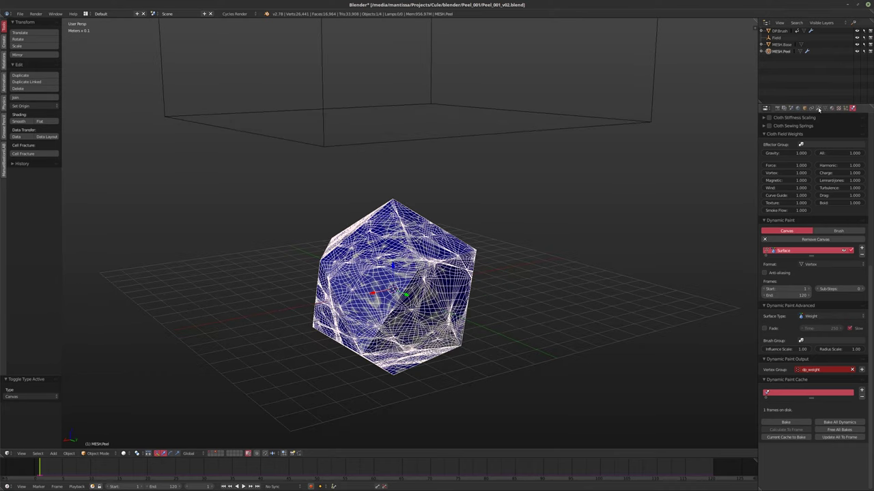
- Add a Vertex Weight Edit modifier to the peel and place it between Subsurf and Dynamic Paint in the stack
{"action": "left_click", "coordinate": [818, 108]}
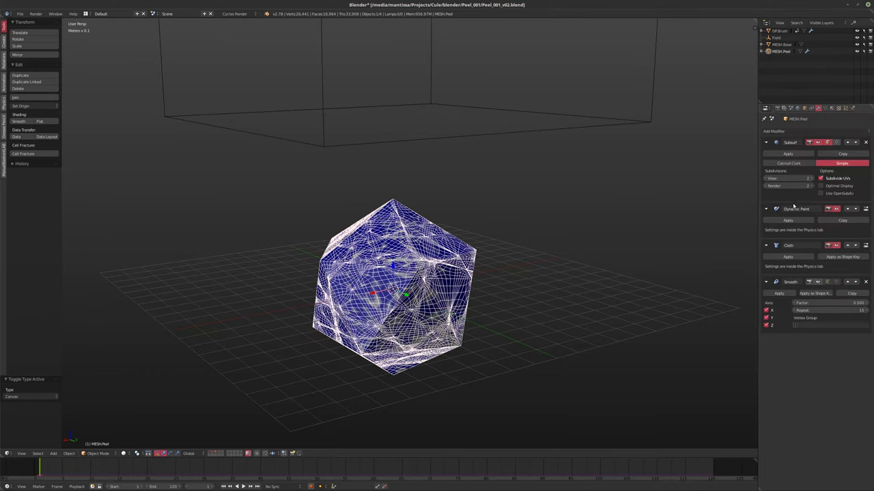
{"action": "left_click", "coordinate": [798, 132]}
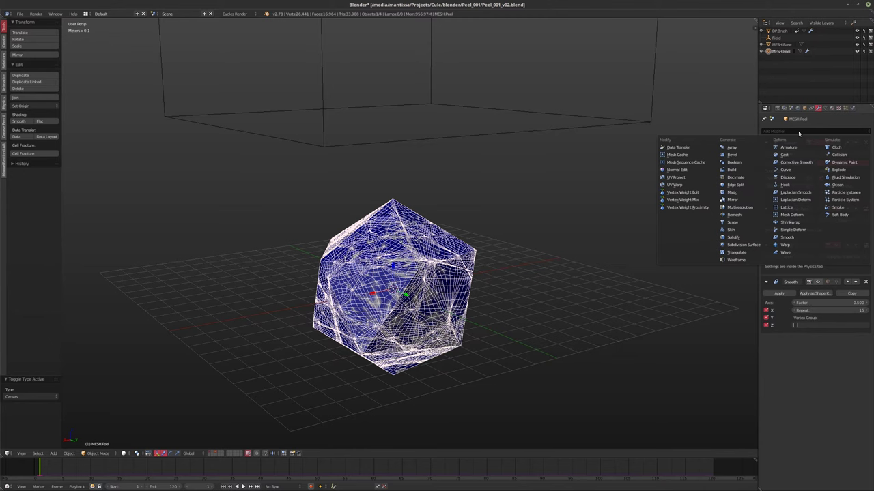
{"action": "left_click", "coordinate": [682, 193]}
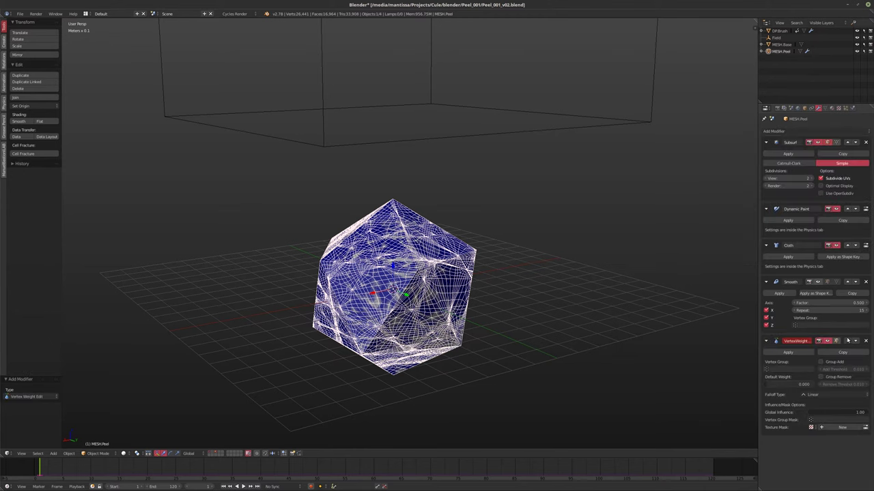
{"action": "left_click", "coordinate": [847, 340]}
{"action": "left_click", "coordinate": [847, 282]}
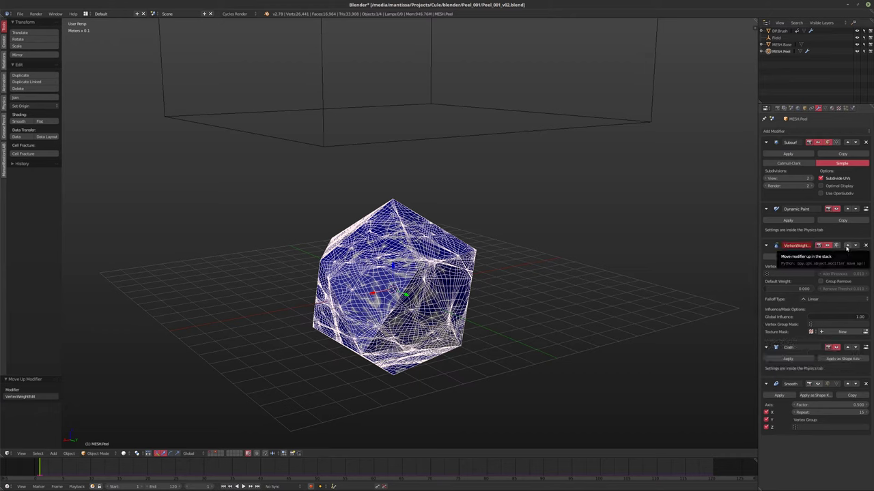
{"action": "left_click", "coordinate": [847, 248]}
{"action": "mouse_move", "coordinate": [702, 211]}
{"action": "middle_mouse_down"}
{"action": "mouse_move", "coordinate": [591, 238]}
{"action": "mouse_move", "coordinate": [703, 239]}
{"action": "middle_mouse_up"}
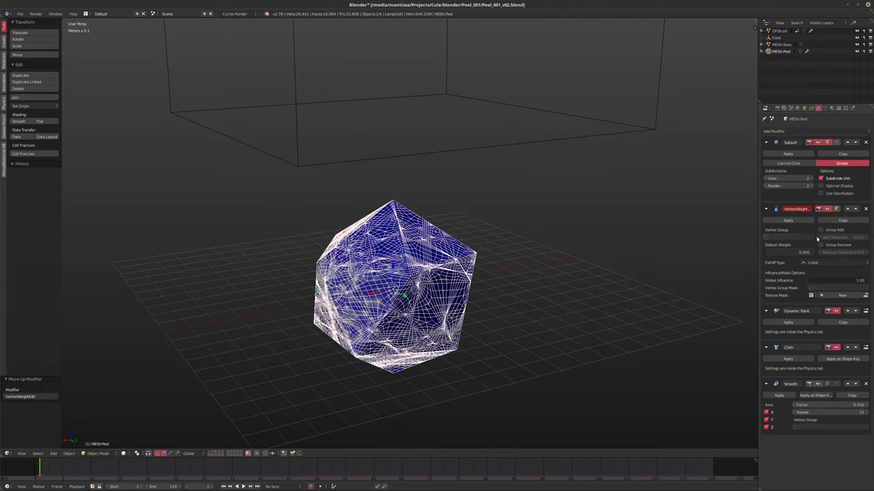
- Create a vertex group on the peel mesh and name it dp_weight to match the Dynamic Paint output
{"action": "left_click", "coordinate": [788, 238]}
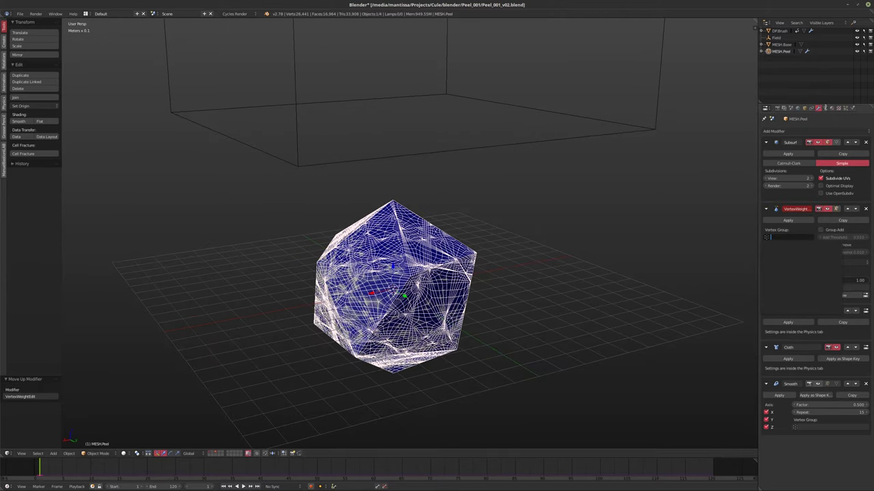
{"action": "left_click", "coordinate": [824, 108]}
{"action": "left_click", "coordinate": [866, 187]}
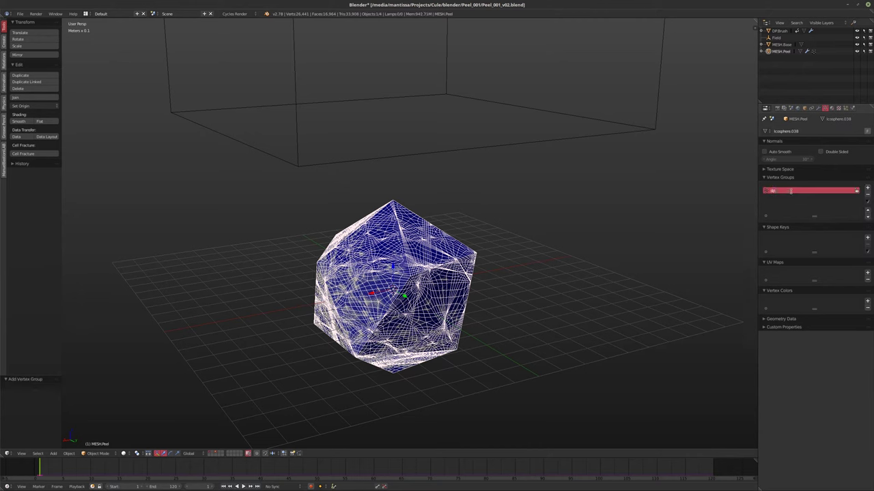
{"action": "left_click", "coordinate": [791, 191]}
{"action": "type", "text": "sp_Weight"}
{"action": "key", "text": "Return"}
{"action": "double_click", "coordinate": [782, 192]}
{"action": "type", "text": "dp_weight"}
{"action": "key", "text": "Return"}
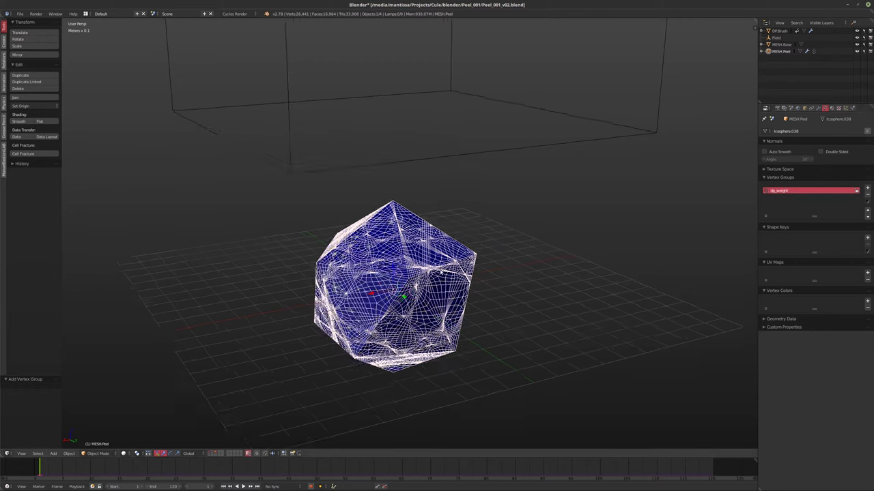
- Check the canvas output settings and test the peel simulation with a short playback
{"action": "left_click", "coordinate": [851, 108]}
{"action": "middle_click_drag", "start_coordinate": [704, 180], "coordinate": [535, 239]}
{"action": "key", "text": "alt+a"}
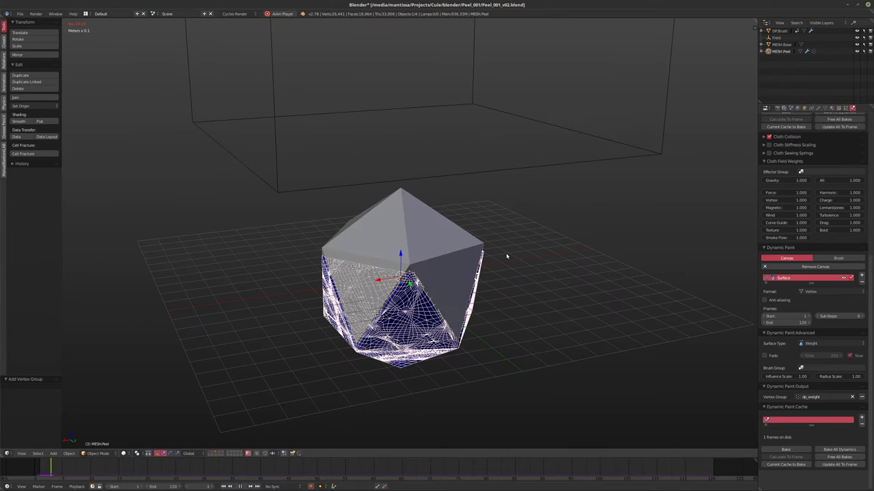
{"action": "key", "text": "Escape"}
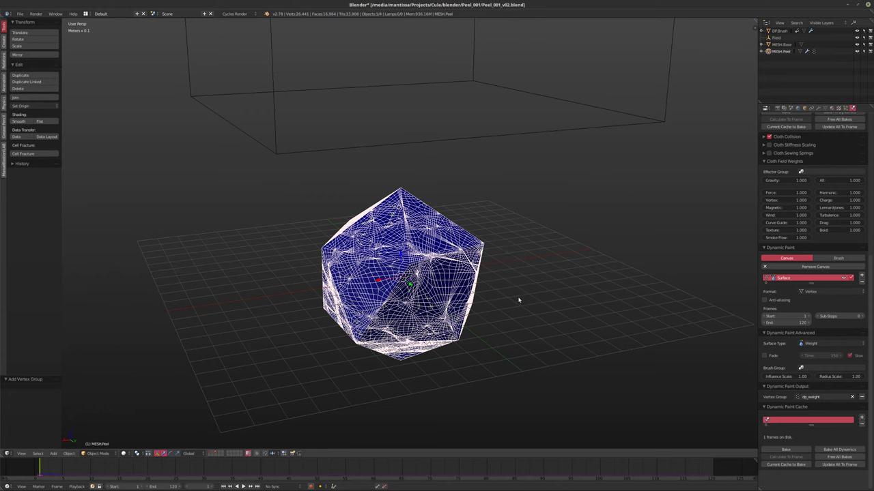
{"action": "middle_click_drag", "start_coordinate": [519, 300], "coordinate": [532, 273]}
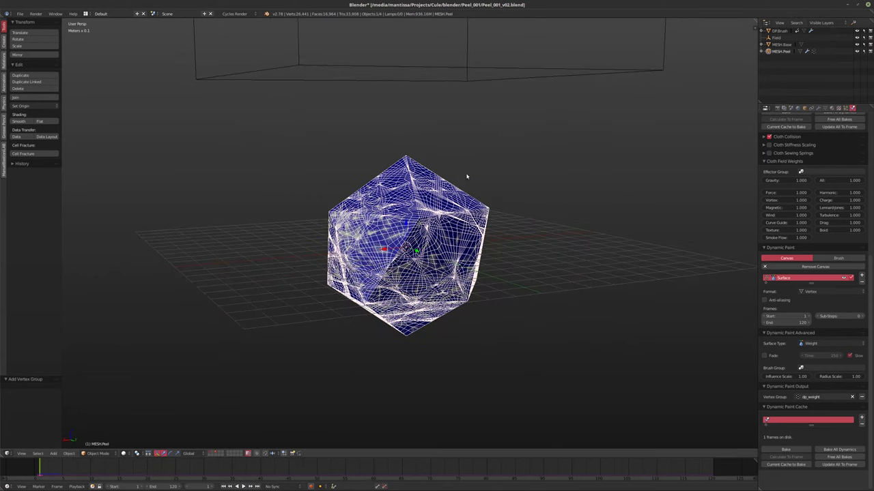
{"action": "mouse_move", "coordinate": [466, 176]}
{"action": "middle_mouse_down"}
{"action": "mouse_move", "coordinate": [478, 181]}
{"action": "mouse_move", "coordinate": [464, 167]}
{"action": "middle_mouse_up"}
{"action": "scroll", "coordinate": [464, 167], "scroll_direction": "down", "scroll_amount": 3}
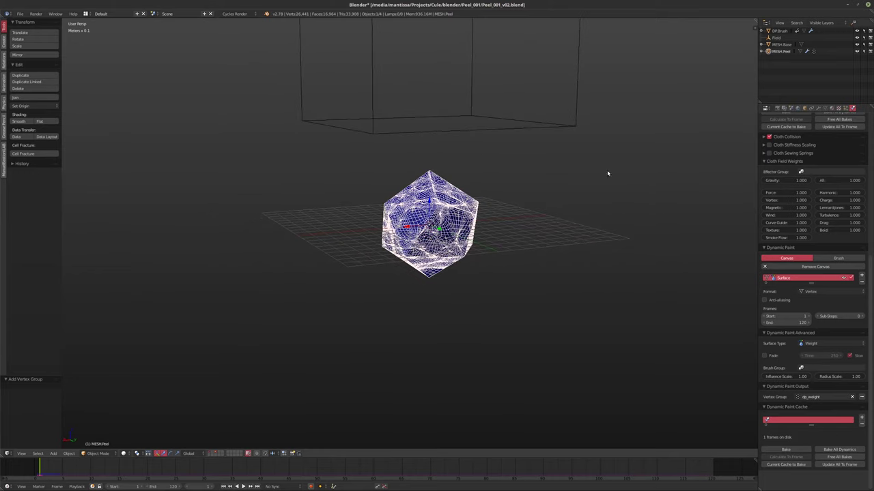
- Assign the dp_weight vertex group to the peel cloth's pinning
{"action": "scroll", "coordinate": [815, 177], "scroll_direction": "up", "scroll_amount": 2}
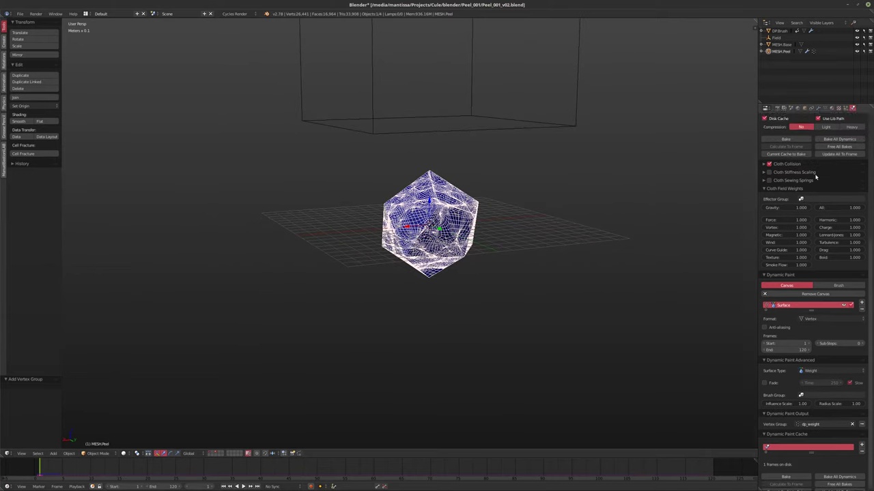
{"action": "scroll", "coordinate": [812, 177], "scroll_direction": "up", "scroll_amount": 5}
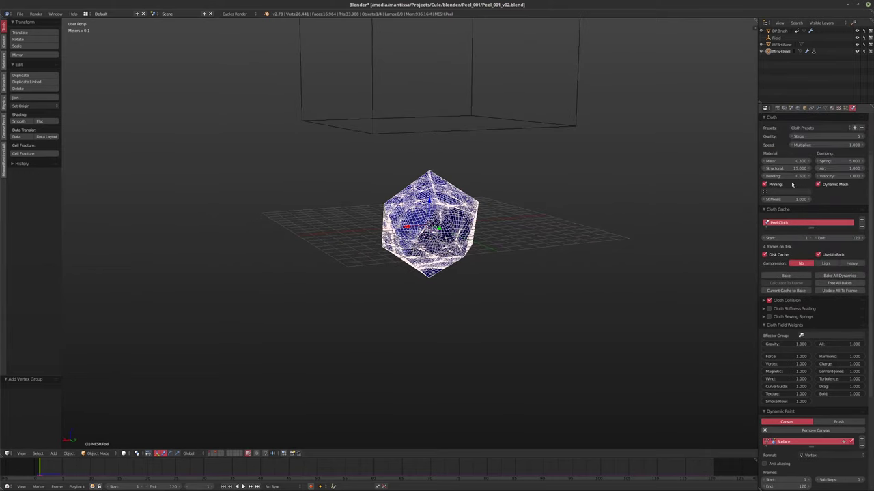
{"action": "left_click", "coordinate": [785, 192]}
{"action": "left_click", "coordinate": [785, 204]}
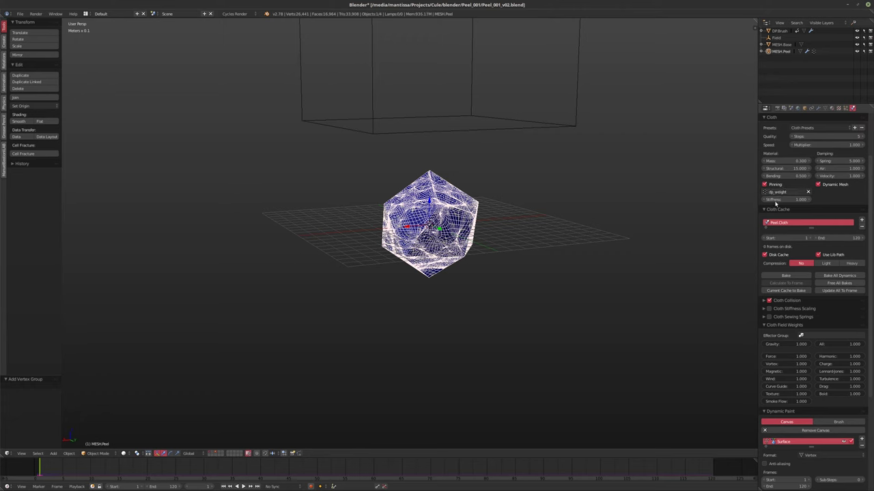
- Set the Vertex Weight Edit falloff to Custom Curve and invert the curve so it descends from 1 to 0
{"action": "left_click", "coordinate": [818, 108]}
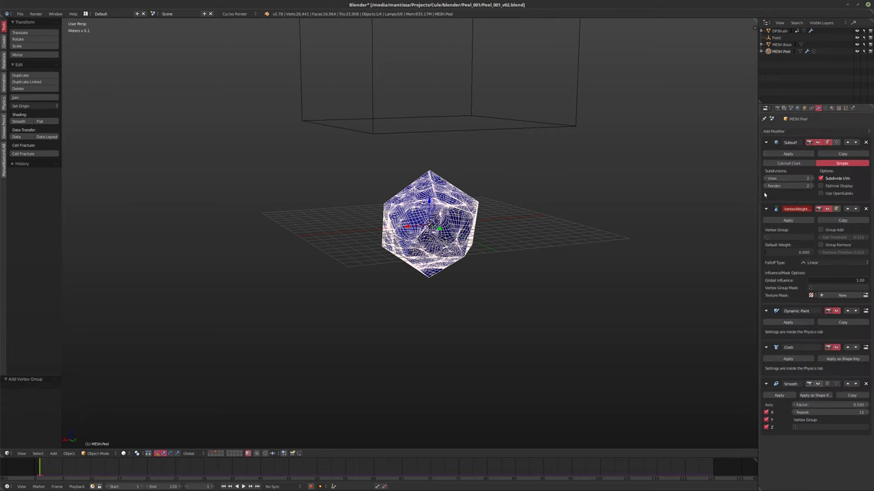
{"action": "left_click", "coordinate": [816, 263]}
{"action": "left_click", "coordinate": [824, 249]}
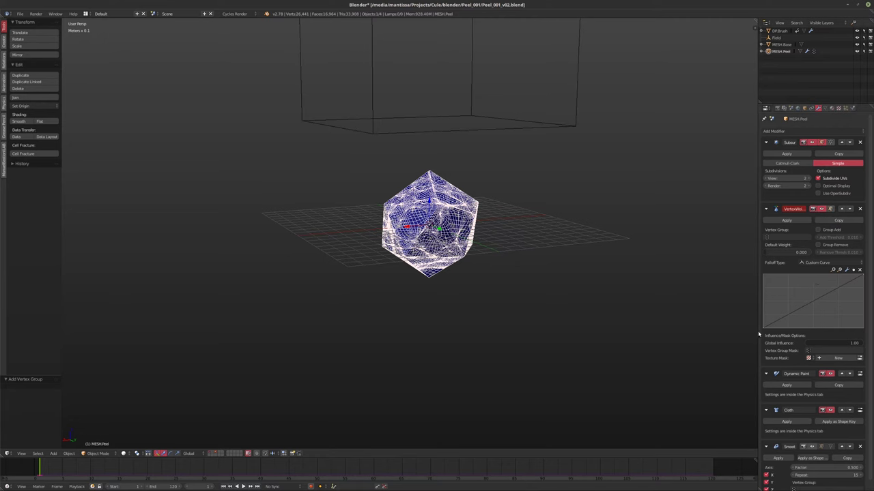
{"action": "left_click", "coordinate": [816, 280]}
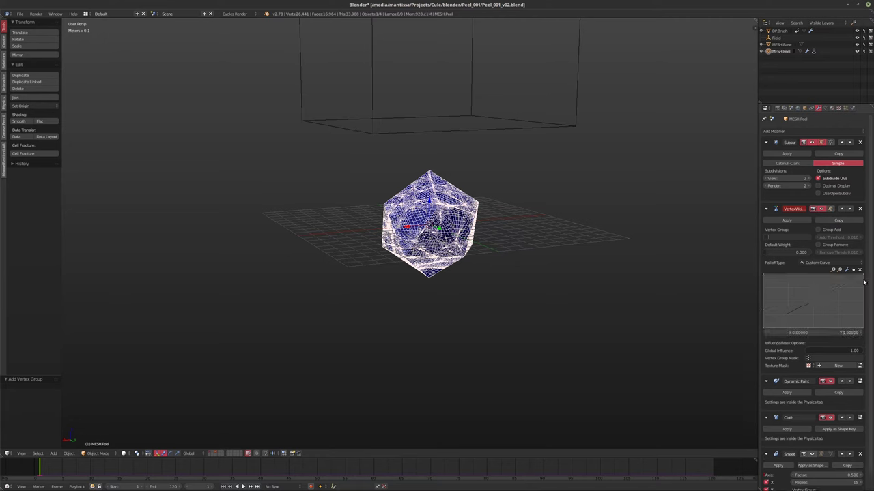
{"action": "left_click_drag", "start_coordinate": [861, 280], "coordinate": [839, 300]}
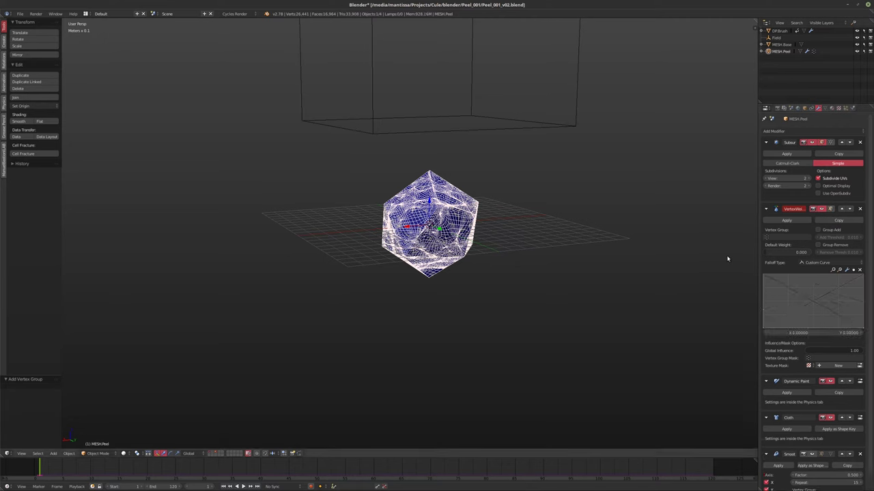
- Enable Group Add on the weight edit modifier, assign dp_weight as its vertex group, and test with a short playback
{"action": "left_click", "coordinate": [818, 230]}
{"action": "left_click", "coordinate": [785, 237]}
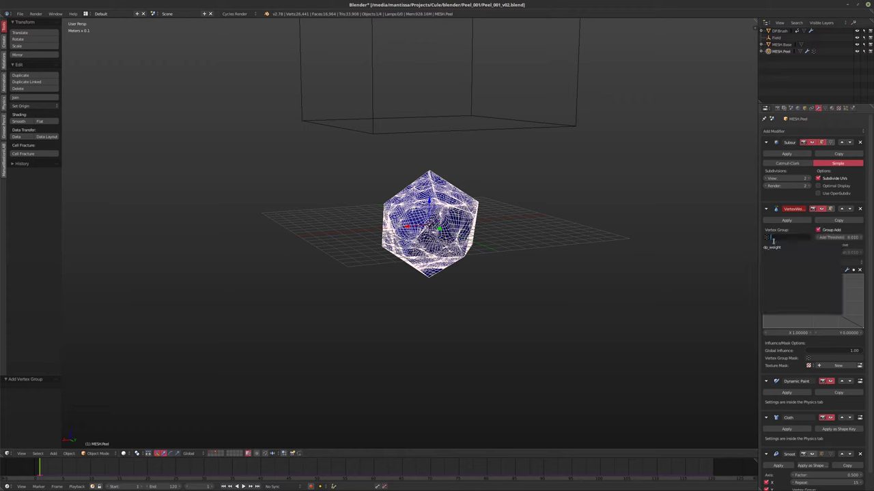
{"action": "left_click", "coordinate": [792, 246]}
{"action": "key", "text": "alt+a"}
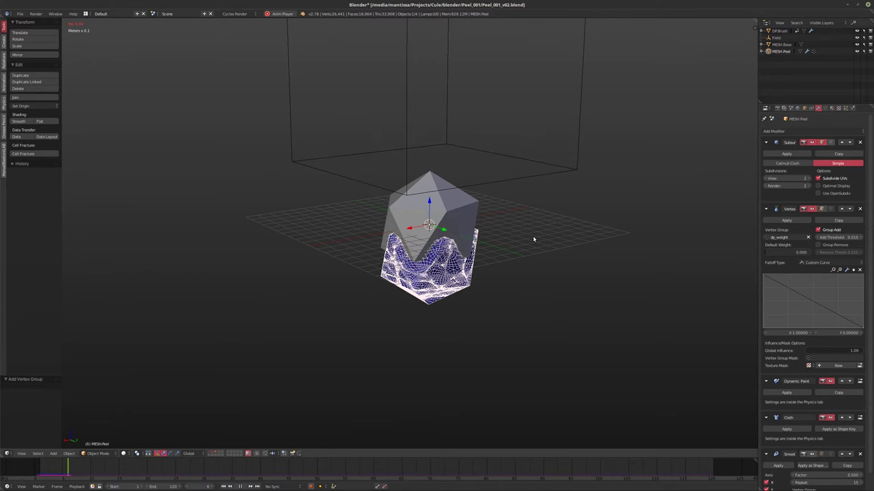
{"action": "key", "text": "Escape"}
{"action": "middle_click_drag", "start_coordinate": [533, 239], "coordinate": [502, 262]}
{"action": "scroll", "coordinate": [501, 262], "scroll_direction": "up", "scroll_amount": 2}
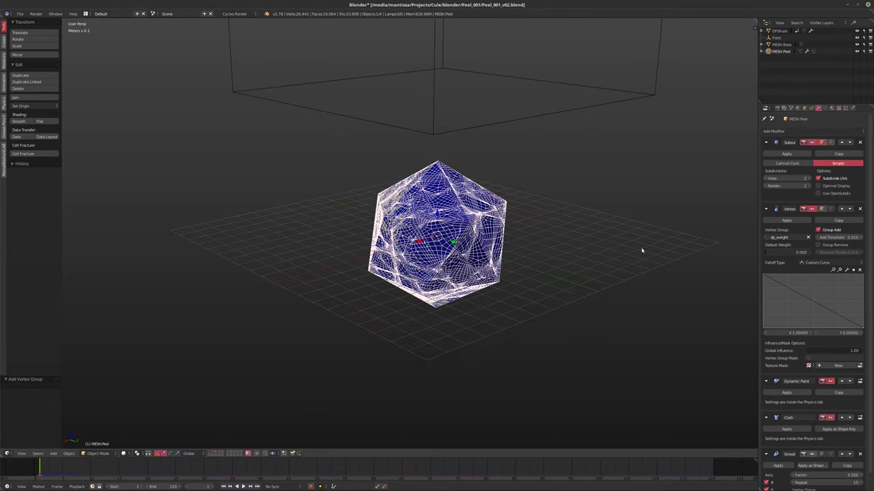
- Disable gravity for the scene, test the simulation with a playback, and return to the first frame
{"action": "left_click", "coordinate": [777, 109]}
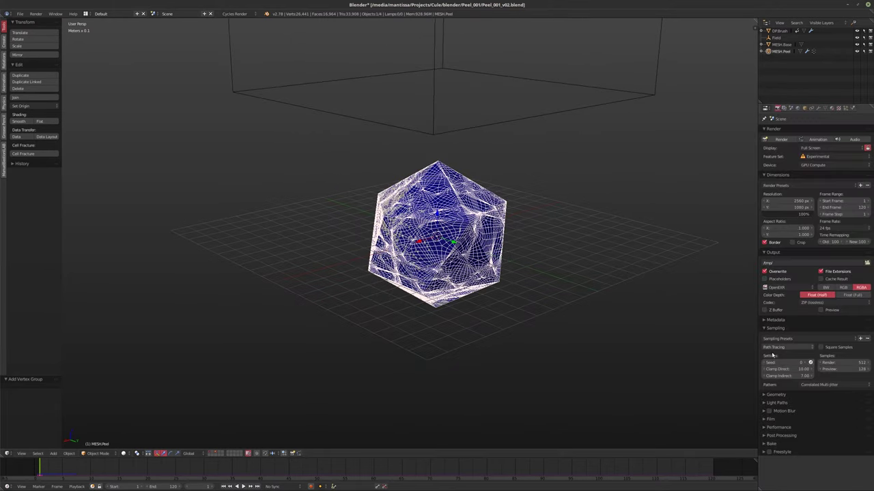
{"action": "left_click", "coordinate": [791, 108]}
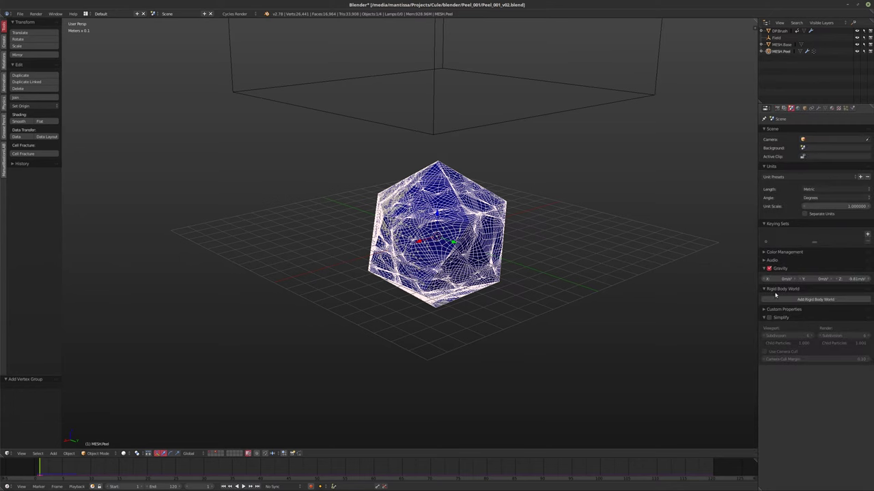
{"action": "left_click", "coordinate": [769, 269]}
{"action": "key", "text": "alt+a"}
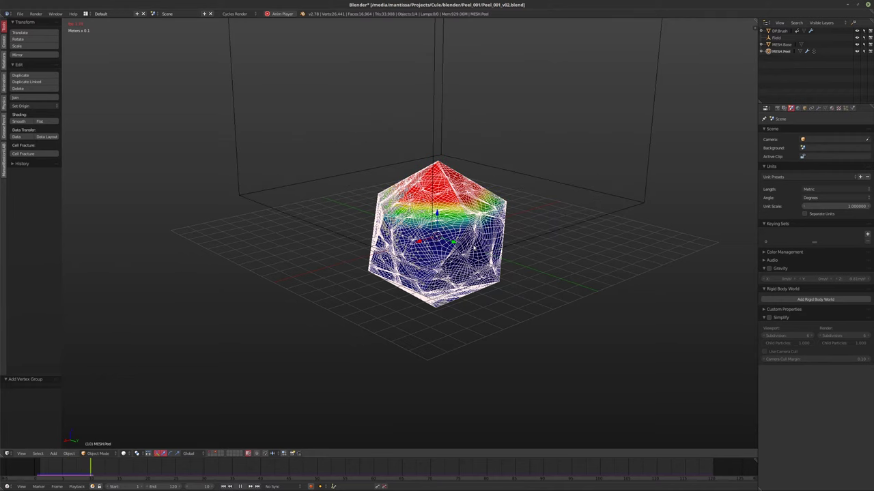
{"action": "key", "text": "space"}
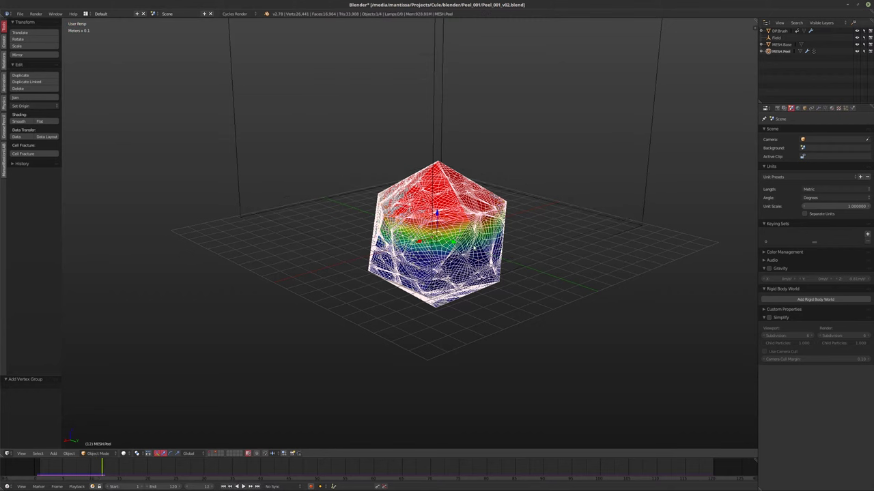
{"action": "key", "text": "shift+Left"}
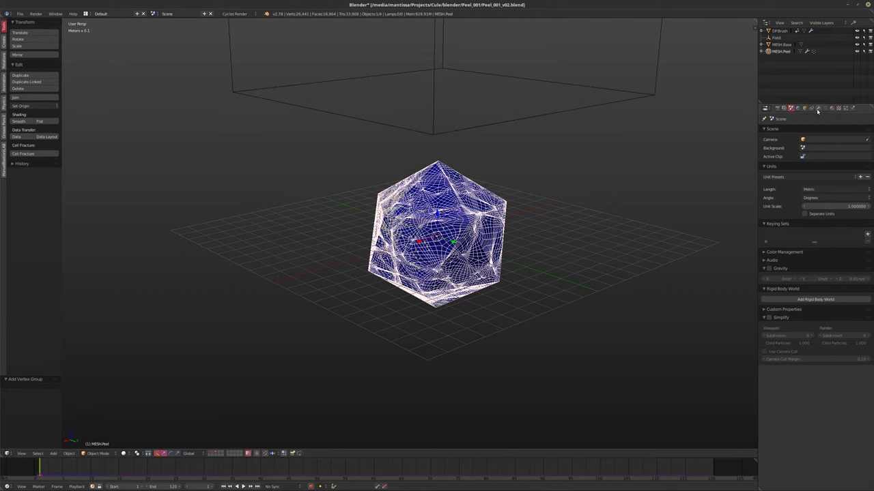
{"action": "left_click", "coordinate": [818, 108]}
{"action": "middle_click_drag", "start_coordinate": [509, 310], "coordinate": [473, 299]}
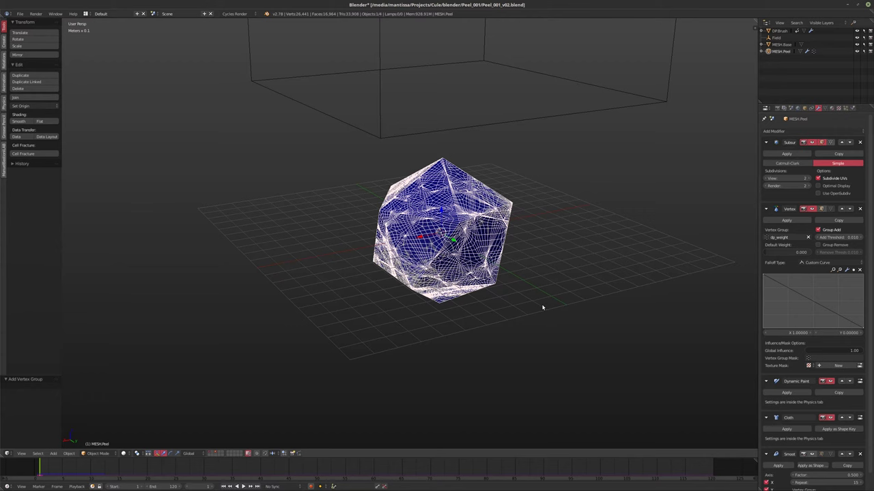
- Bake the peel mesh's Dynamic Paint cache for frames 1 to 120
{"action": "mouse_move", "coordinate": [484, 300]}
{"action": "middle_mouse_down"}
{"action": "mouse_move", "coordinate": [479, 308]}
{"action": "mouse_move", "coordinate": [486, 304]}
{"action": "middle_mouse_up"}
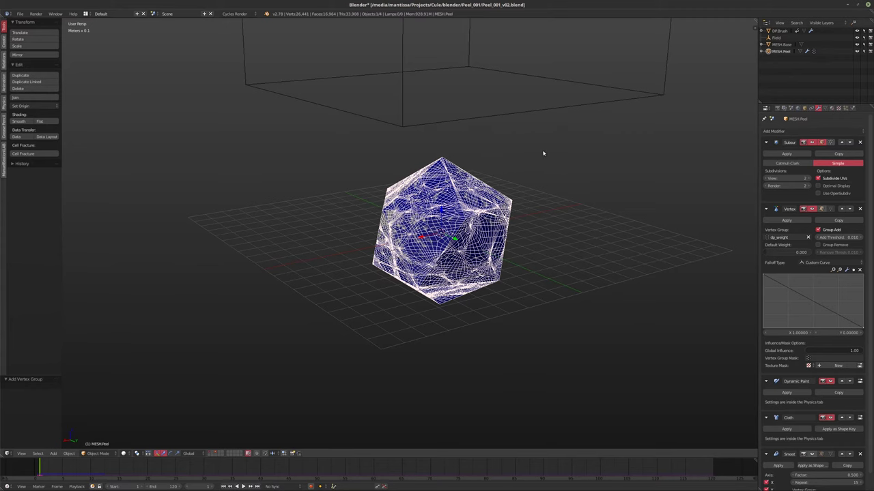
{"action": "left_click", "coordinate": [851, 108]}
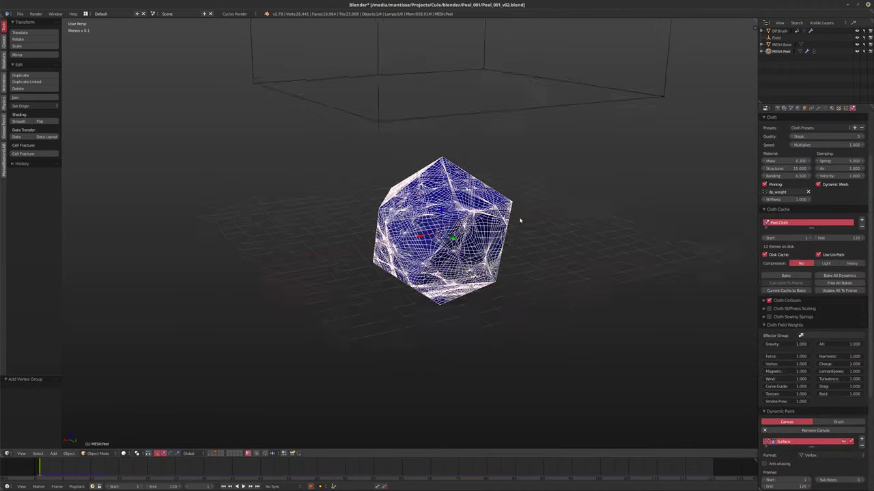
{"action": "middle_click_drag", "start_coordinate": [519, 220], "coordinate": [560, 219]}
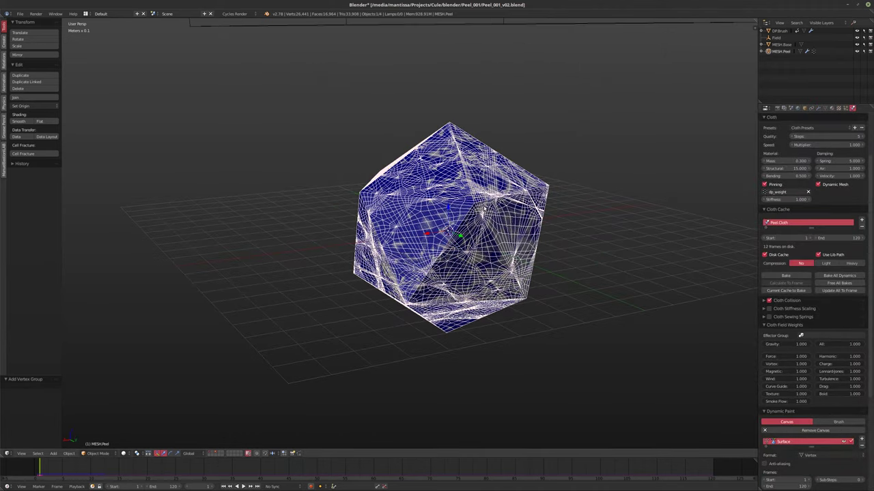
{"action": "middle_click_drag", "start_coordinate": [471, 229], "coordinate": [464, 232]}
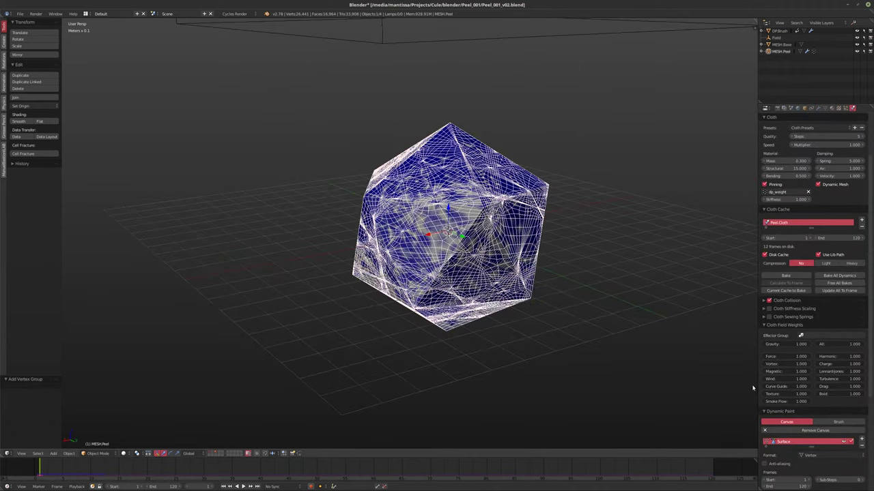
{"action": "scroll", "coordinate": [785, 410], "scroll_direction": "down", "scroll_amount": 3}
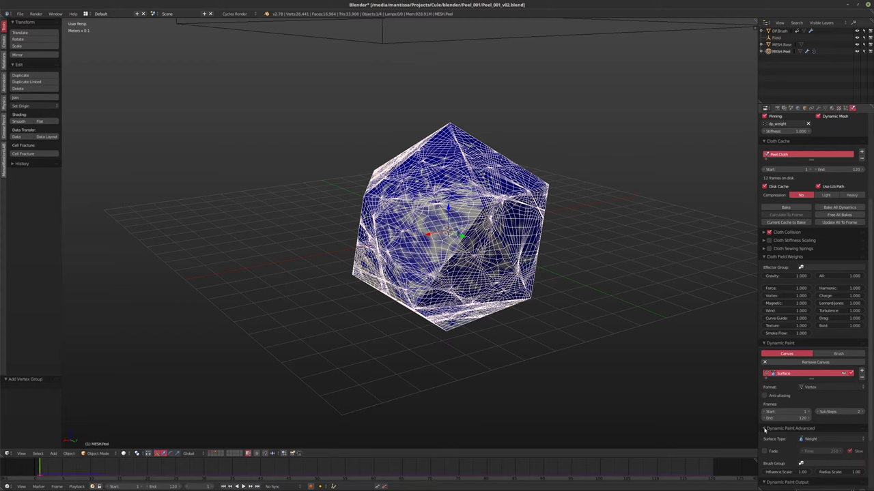
{"action": "middle_click_drag", "start_coordinate": [539, 376], "coordinate": [426, 316]}
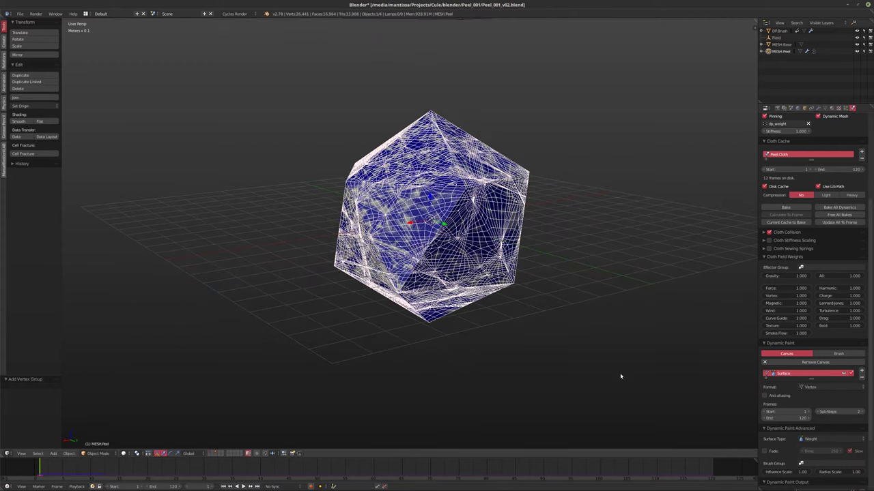
{"action": "scroll", "coordinate": [785, 423], "scroll_direction": "down", "scroll_amount": 3}
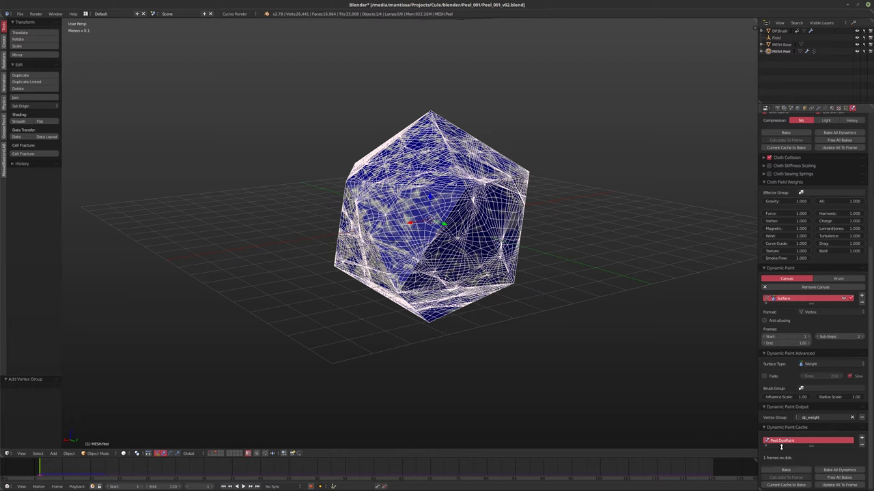
{"action": "left_click", "coordinate": [784, 471]}
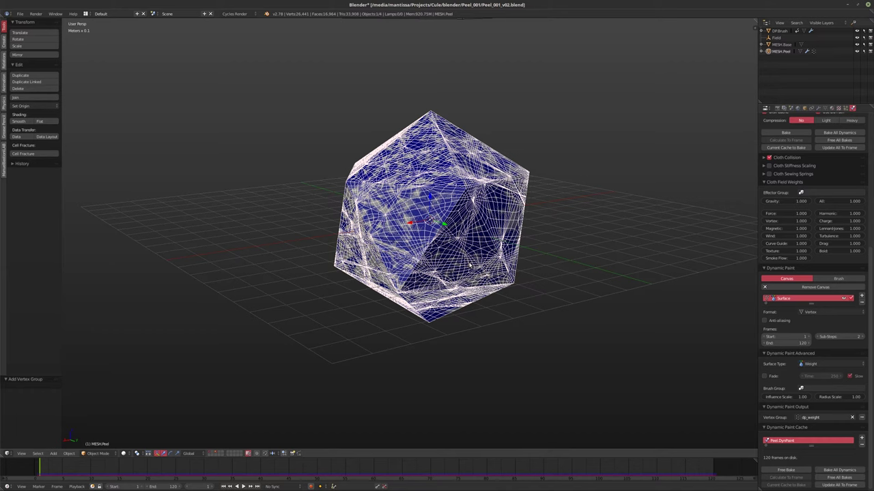
- Play back the baked weight paint on the peel mesh, return to the first frame, and examine the mesh from another side
{"action": "key", "text": "alt+a"}
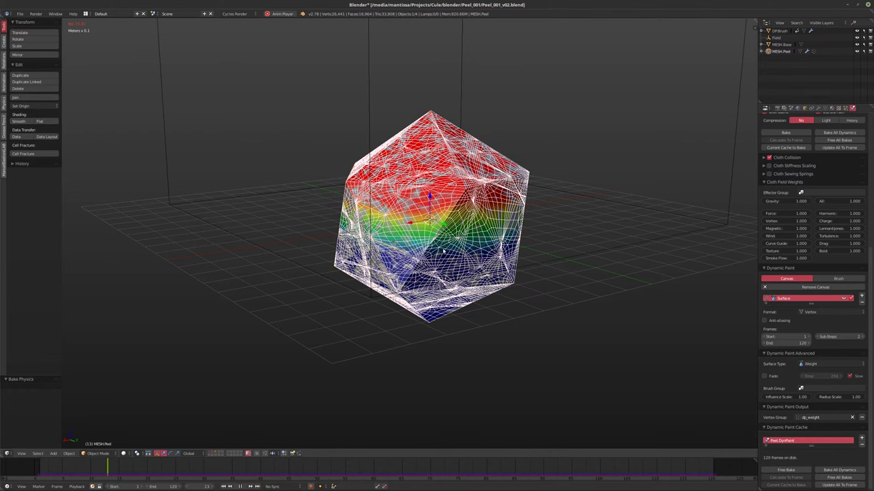
{"action": "key", "text": "alt+a"}
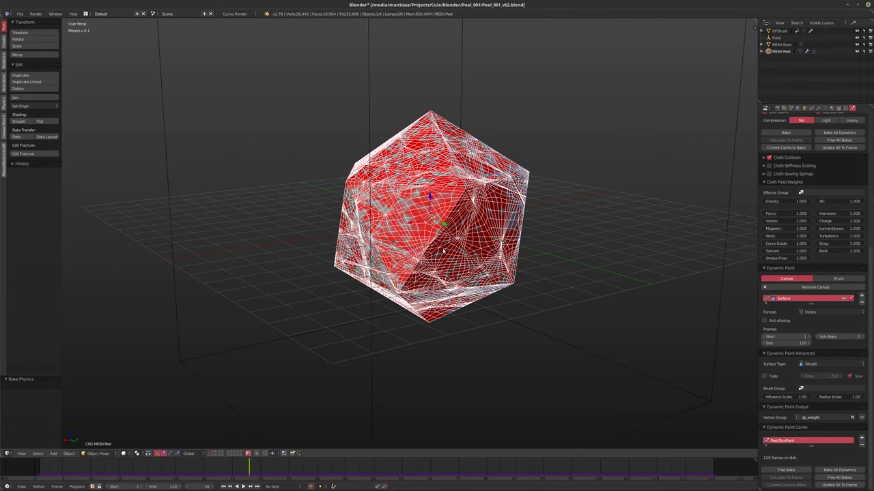
{"action": "key", "text": "shift+Left"}
{"action": "middle_click_drag", "start_coordinate": [442, 253], "coordinate": [490, 211]}
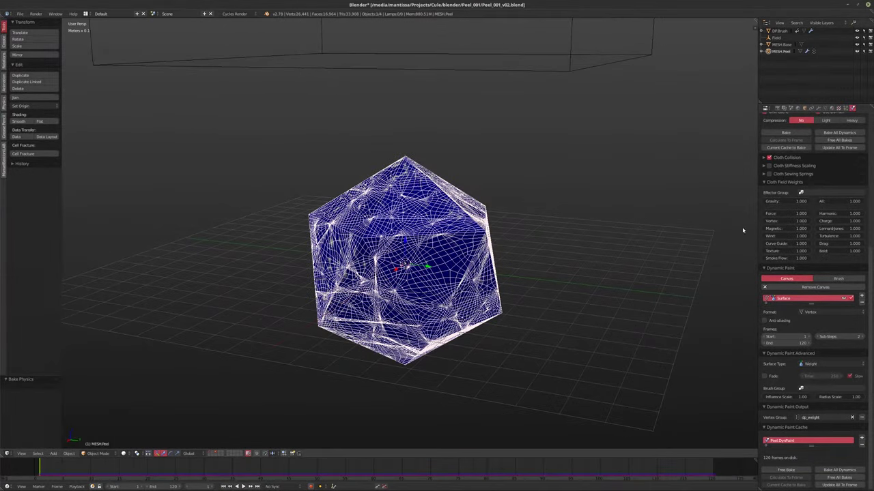
- Set the Force weight in the peel's cloth field weights to 100 and test it with a short playback
{"action": "left_click", "coordinate": [785, 214]}
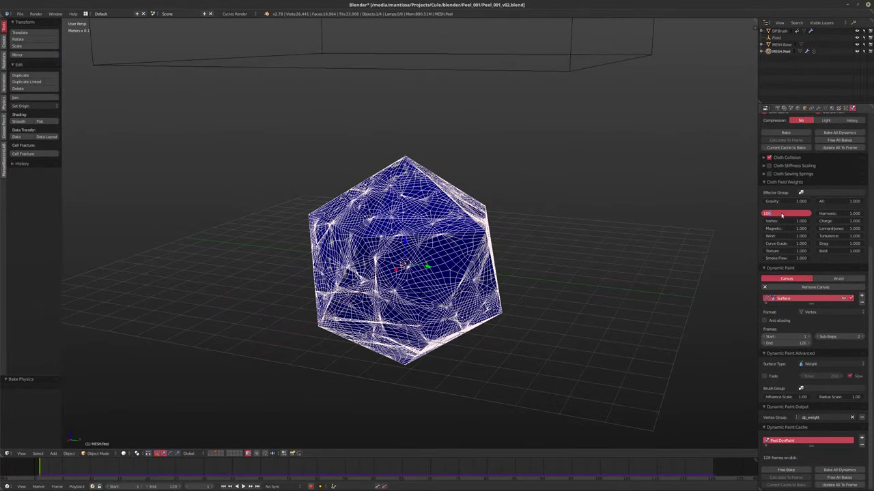
{"action": "key", "text": "Return"}
{"action": "key", "text": "alt+a"}
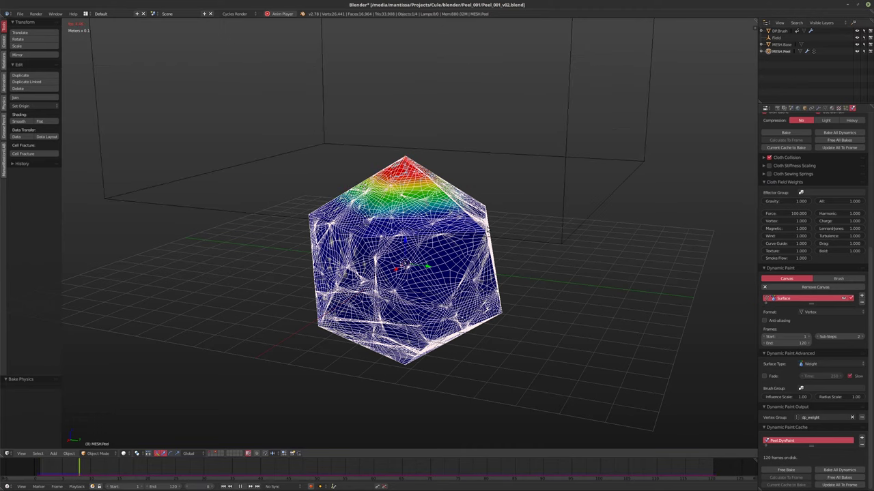
{"action": "key", "text": "Escape"}
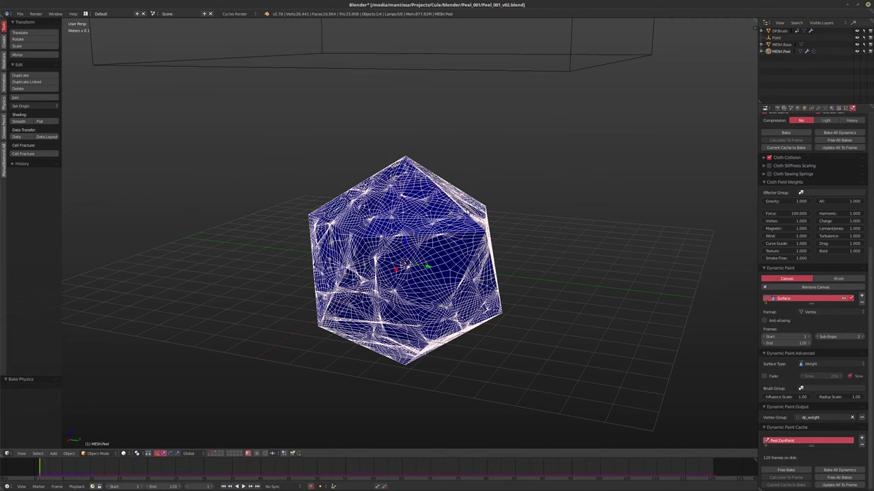
- Delete the existing force field object from the scene
{"action": "middle_click_drag", "start_coordinate": [468, 212], "coordinate": [449, 205]}
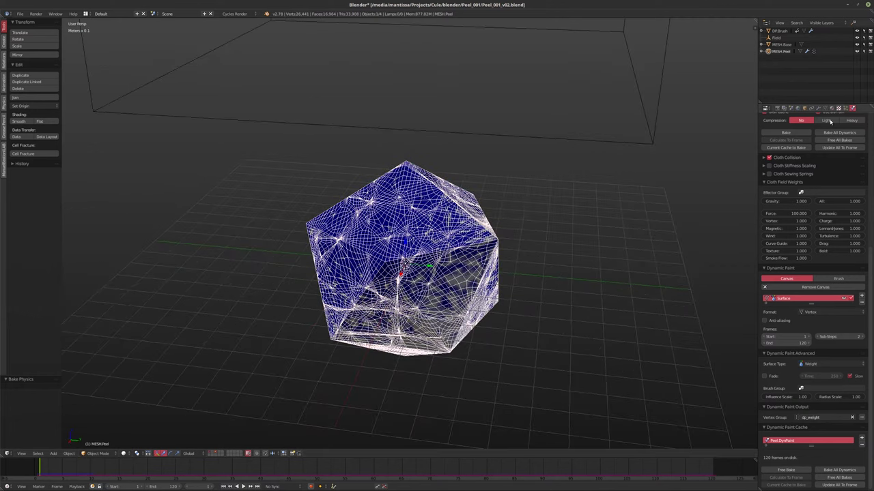
{"action": "left_click", "coordinate": [778, 39]}
{"action": "middle_click_drag", "start_coordinate": [508, 183], "coordinate": [516, 186]}
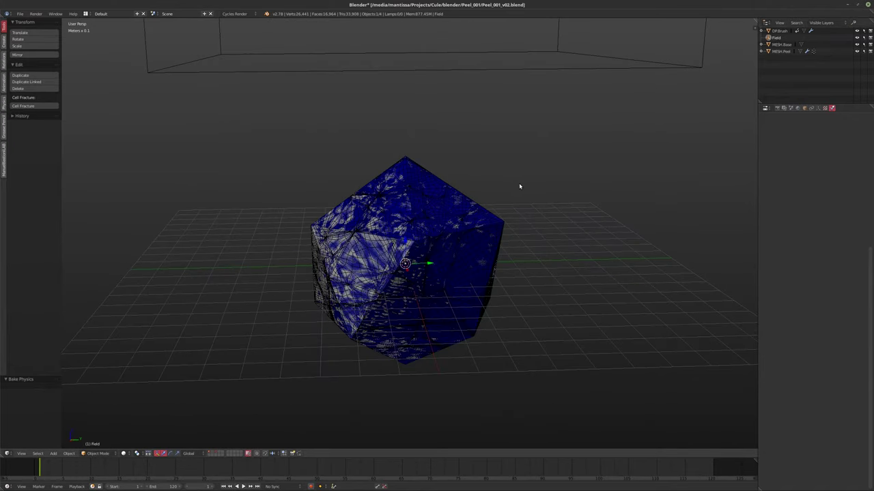
{"action": "key", "text": "x"}
{"action": "left_click", "coordinate": [519, 184]}
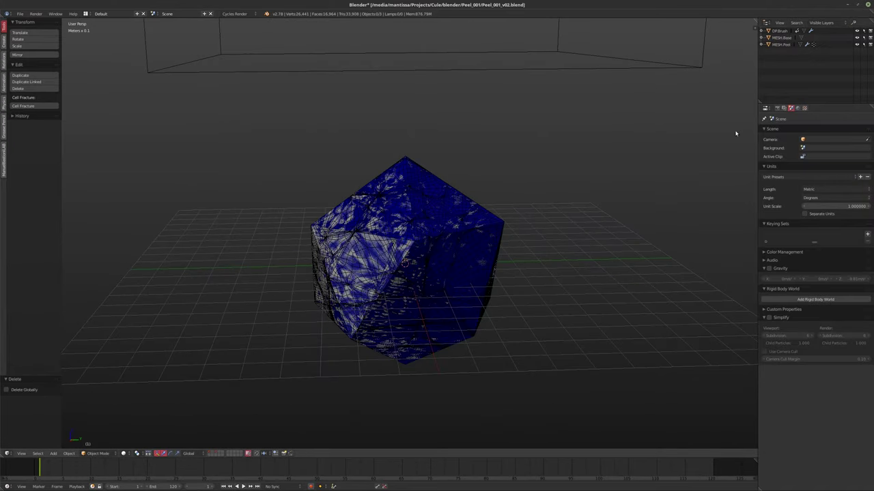
- Add a Turbulence force field at the centre of the peel mesh with a strength of 1000
{"action": "key", "text": "shift+a"}
{"action": "mouse_move", "coordinate": [493, 288]}
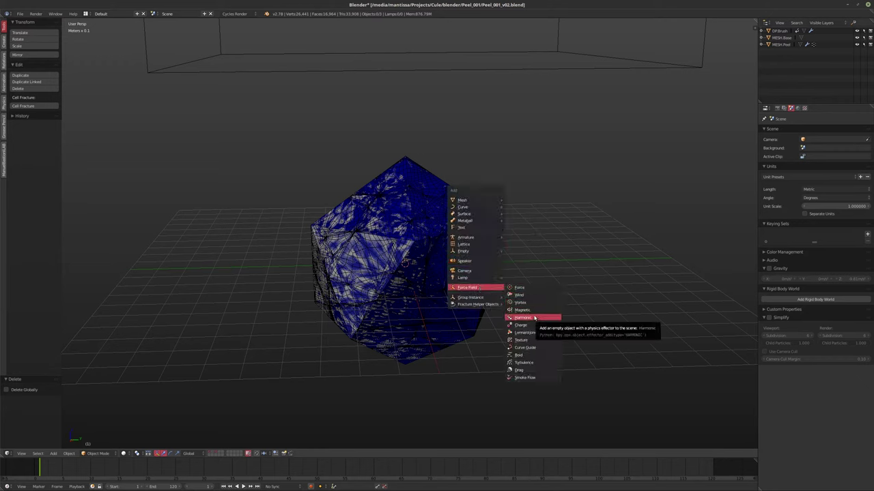
{"action": "left_click", "coordinate": [536, 366]}
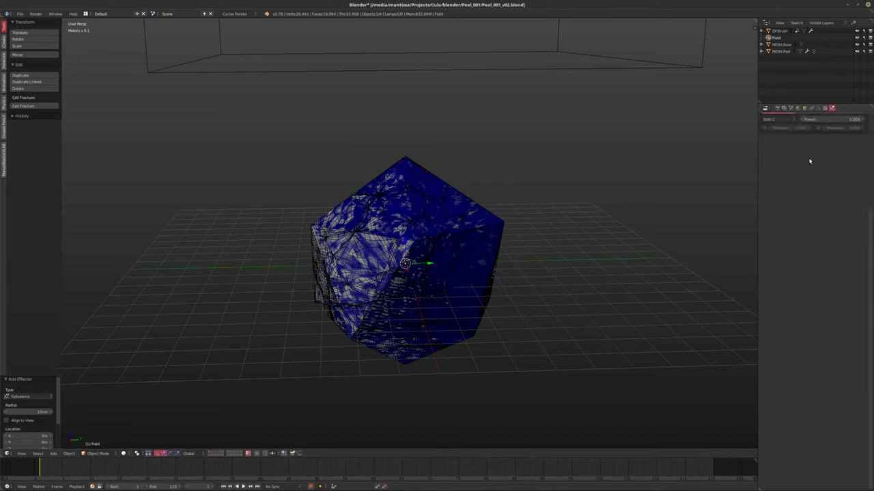
{"action": "left_click", "coordinate": [782, 177]}
{"action": "type", "text": "1"}
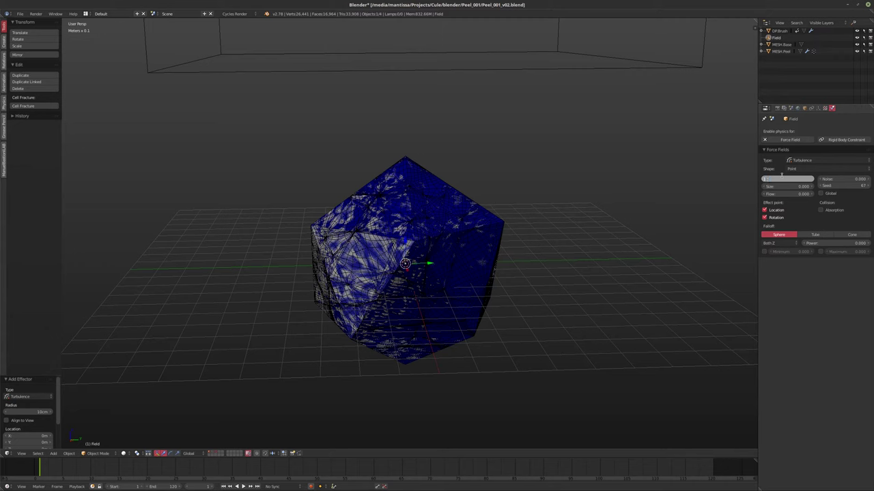
{"action": "type", "text": "000"}
{"action": "key", "text": "Return"}
- Test the turbulence with a short playback and set the field's size to 0.25
{"action": "key", "text": "alt+a"}
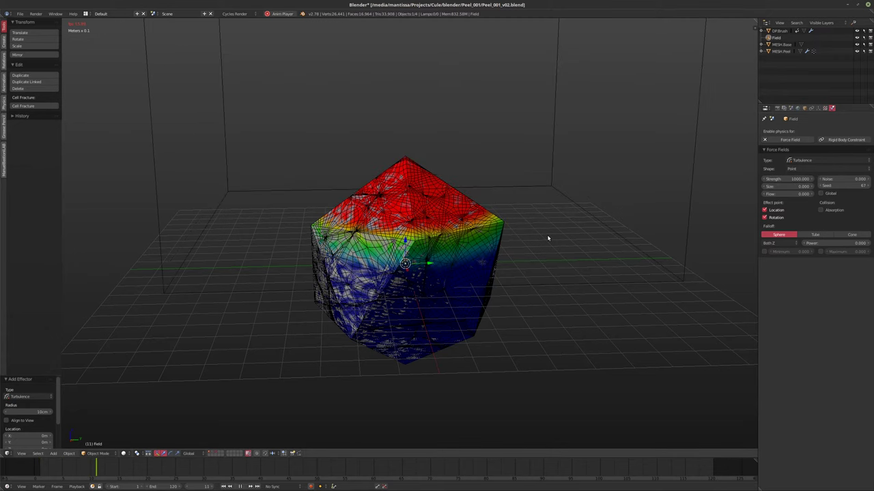
{"action": "key", "text": "Escape"}
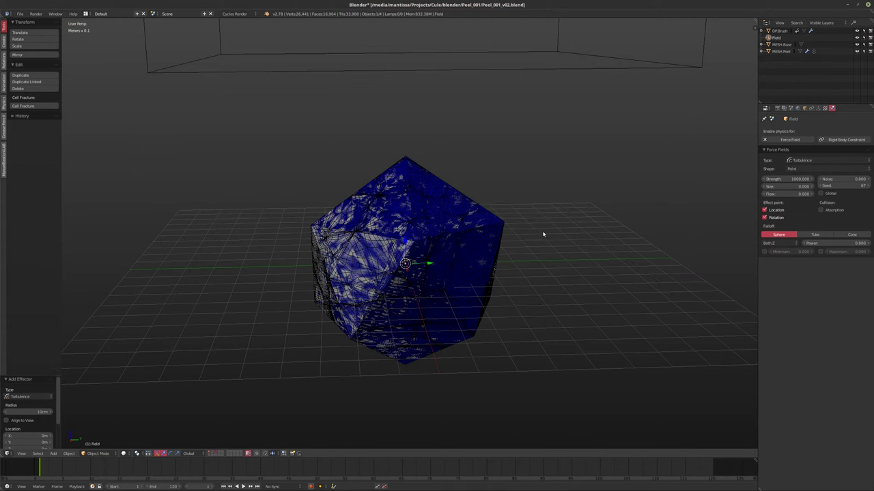
{"action": "middle_click_drag", "start_coordinate": [570, 259], "coordinate": [529, 267]}
{"action": "left_click_drag", "start_coordinate": [784, 187], "coordinate": [791, 191]}
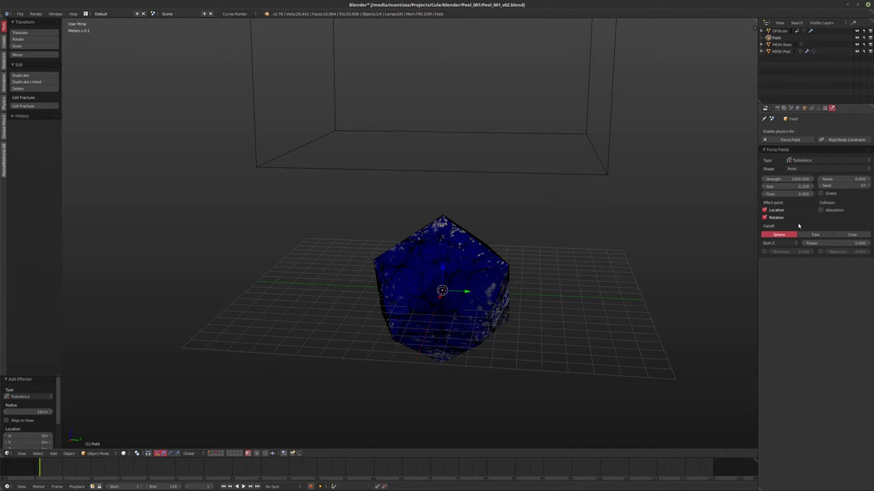
- Raise the peel mesh's cloth quality to 6 steps and test the simulation with a short playback
{"action": "left_click", "coordinate": [782, 52]}
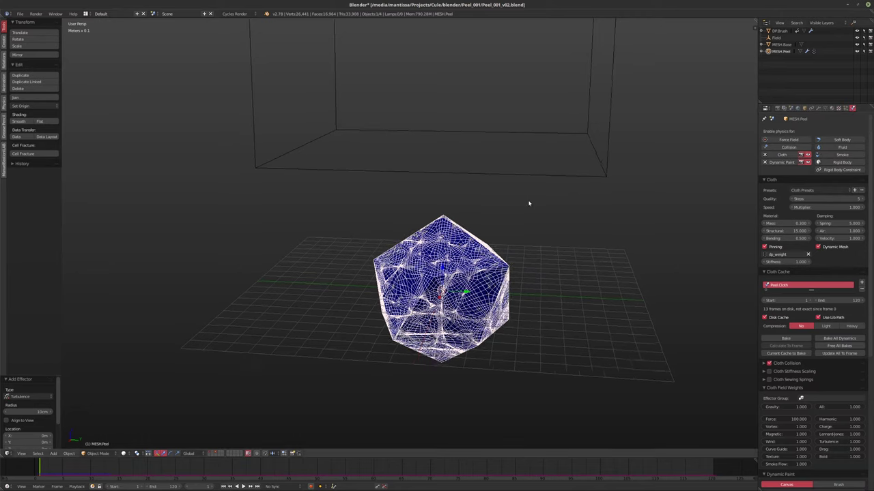
{"action": "middle_click_drag", "start_coordinate": [526, 201], "coordinate": [498, 158]}
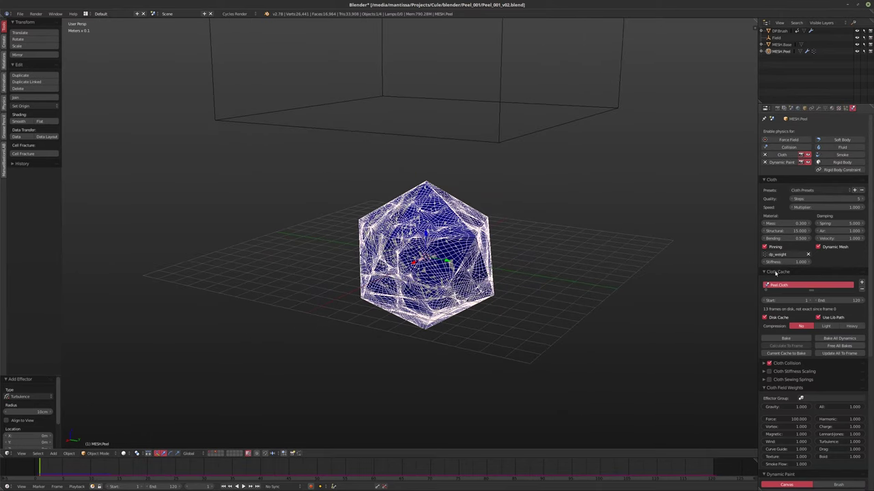
{"action": "left_click", "coordinate": [785, 338]}
{"action": "middle_click_drag", "start_coordinate": [608, 293], "coordinate": [592, 296]}
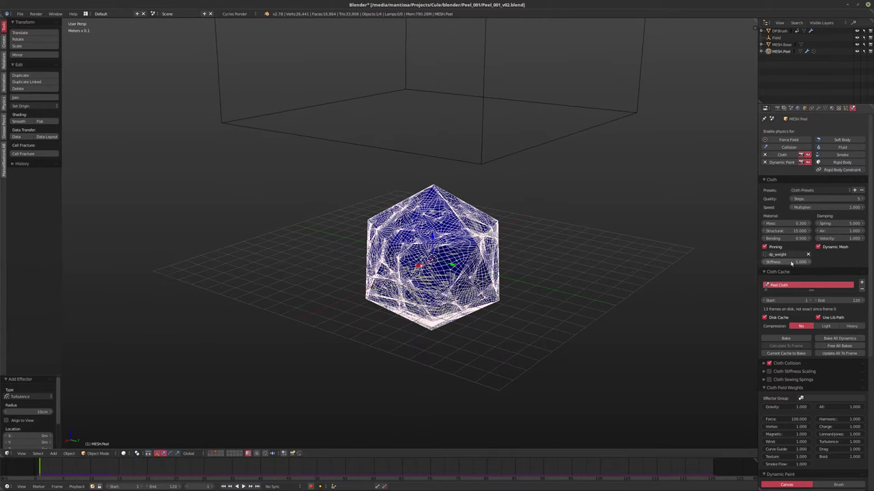
{"action": "left_click", "coordinate": [818, 248]}
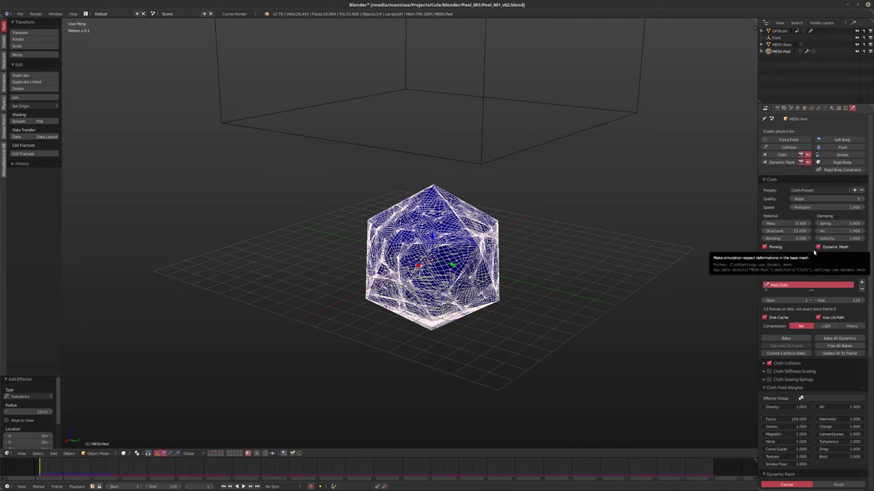
{"action": "left_click", "coordinate": [858, 199]}
{"action": "key", "text": "alt+a"}
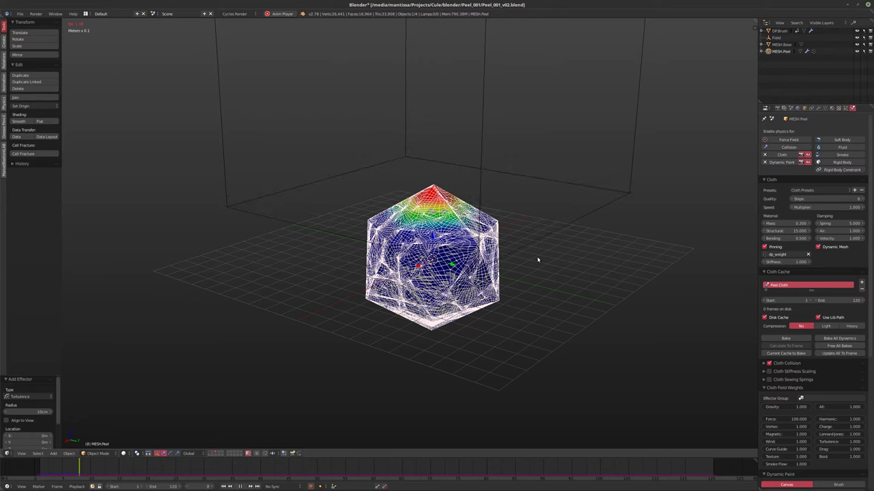
{"action": "key", "text": "Escape"}
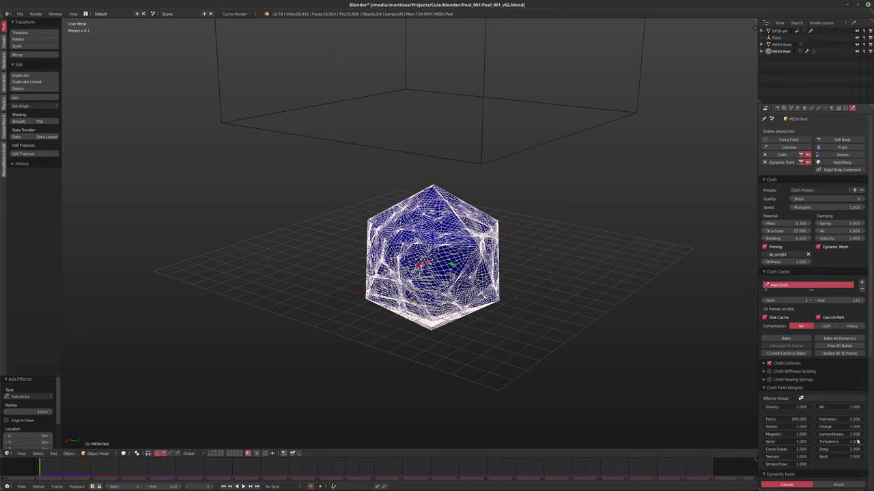
- Set the Turbulence weight in the peel's cloth field weights to 200 and test it with a short playback
{"action": "left_click", "coordinate": [839, 441]}
{"action": "type", "text": "200"}
{"action": "key", "text": "Return"}
{"action": "key", "text": "alt+a"}
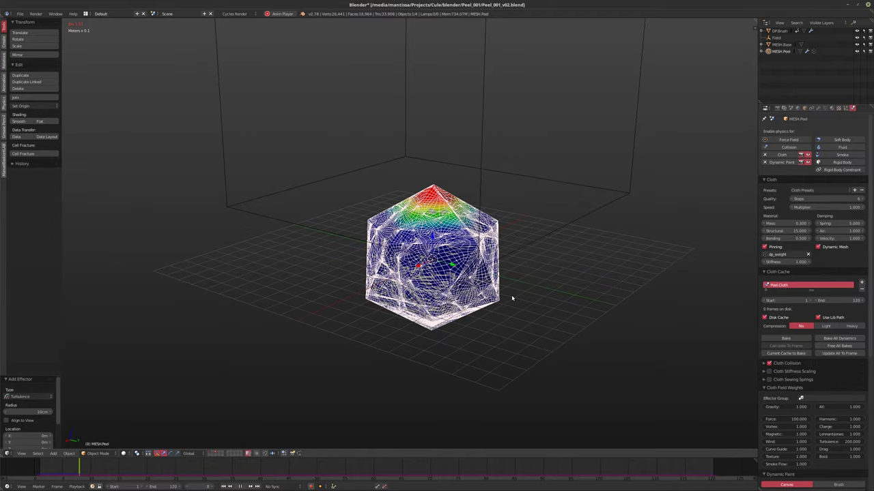
{"action": "key", "text": "Escape"}
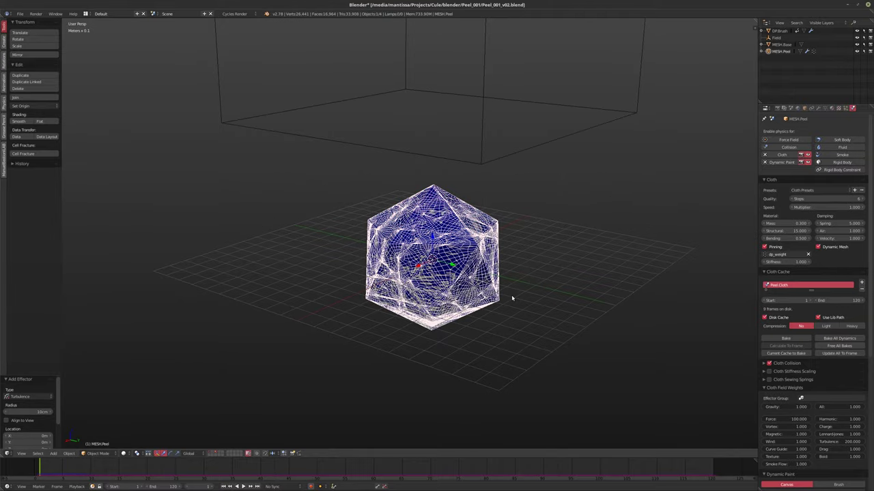
- Hide the base mesh and examine the peel mesh's wireframe up close
{"action": "middle_click_drag", "start_coordinate": [511, 280], "coordinate": [475, 269]}
{"action": "scroll", "coordinate": [471, 261], "scroll_direction": "up", "scroll_amount": 5}
{"action": "scroll", "coordinate": [464, 262], "scroll_direction": "down", "scroll_amount": 5}
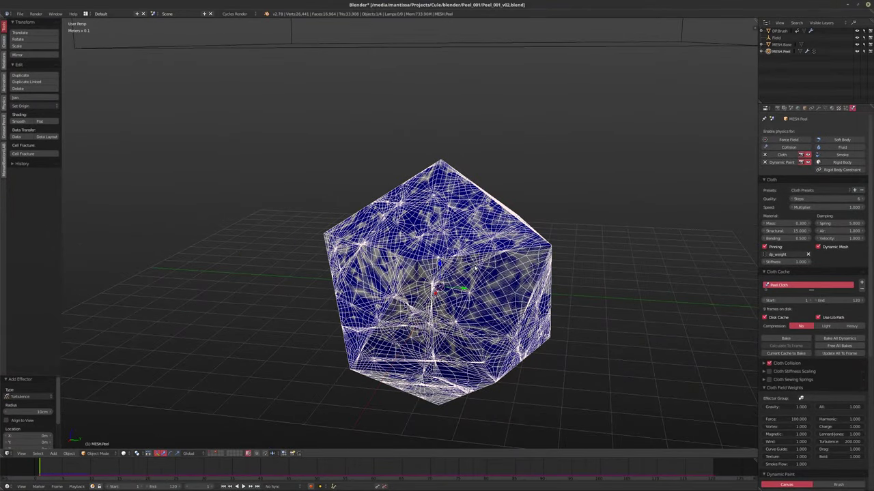
{"action": "middle_click_drag", "start_coordinate": [476, 269], "coordinate": [486, 273]}
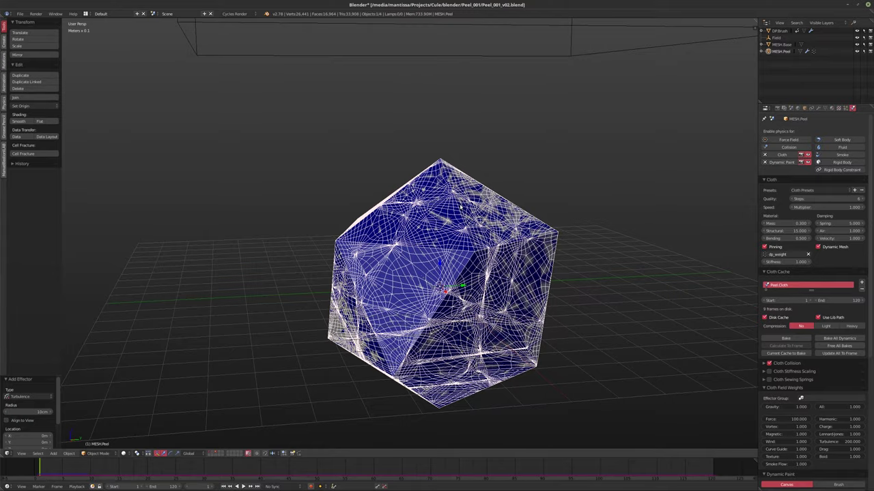
{"action": "middle_click_drag", "start_coordinate": [550, 141], "coordinate": [409, 179]}
{"action": "left_click", "coordinate": [856, 45]}
{"action": "middle_click_drag", "start_coordinate": [491, 123], "coordinate": [544, 153]}
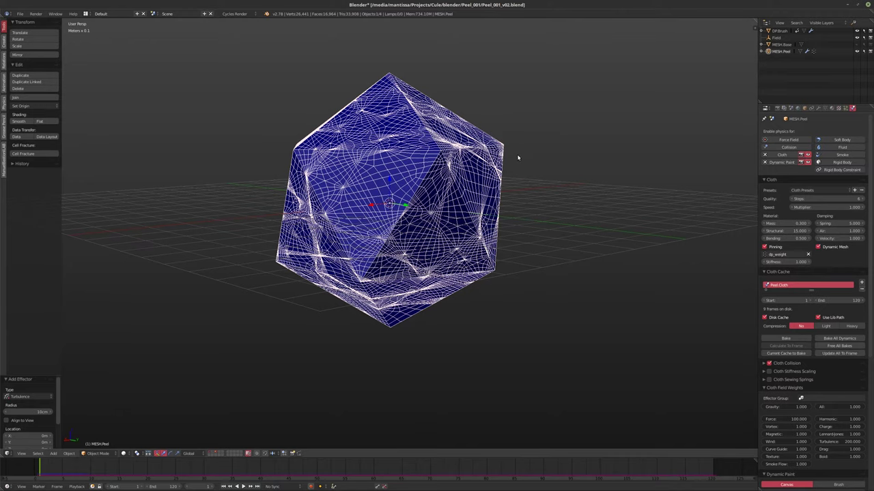
{"action": "middle_click_drag", "start_coordinate": [515, 160], "coordinate": [512, 145]}
{"action": "scroll", "coordinate": [411, 171], "scroll_direction": "up", "scroll_amount": 6}
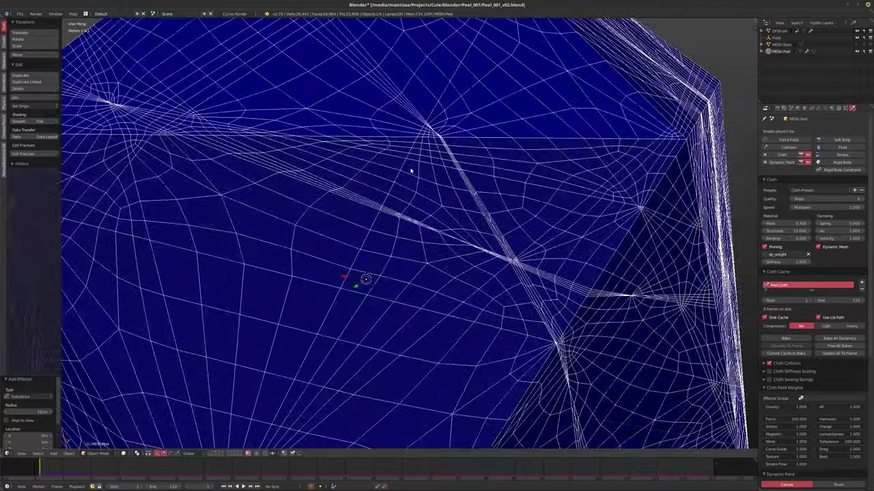
- Set the Force and Turbulence weights in the peel's cloth field weights back to 1
{"action": "scroll", "coordinate": [411, 172], "scroll_direction": "down", "scroll_amount": 2}
{"action": "scroll", "coordinate": [412, 171], "scroll_direction": "down", "scroll_amount": 10}
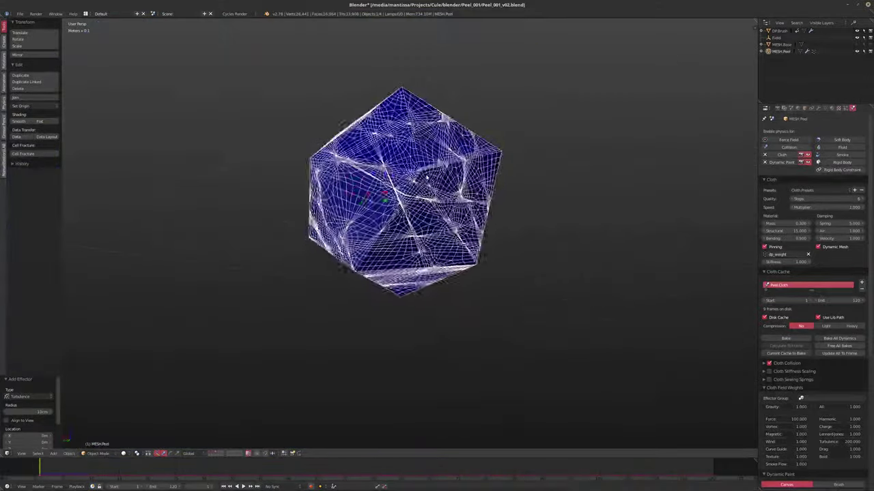
{"action": "middle_click_drag", "start_coordinate": [426, 177], "coordinate": [355, 185]}
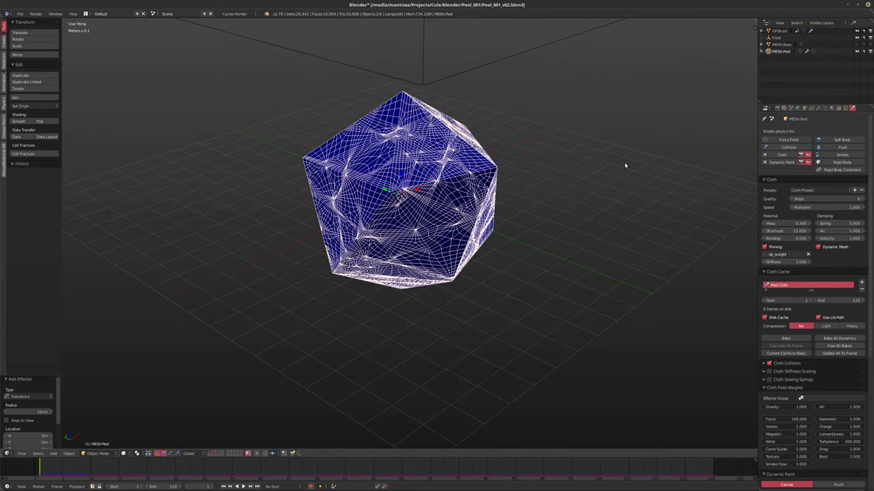
{"action": "middle_click_drag", "start_coordinate": [537, 182], "coordinate": [565, 179]}
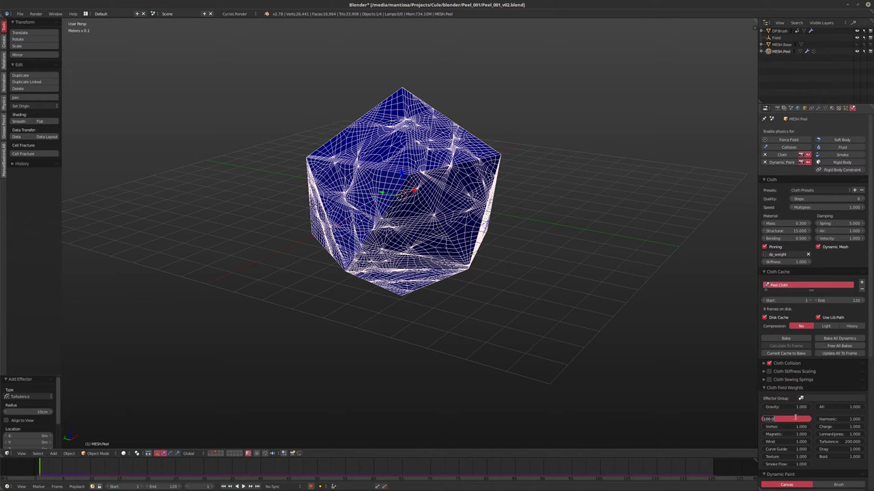
{"action": "left_click", "coordinate": [834, 433]}
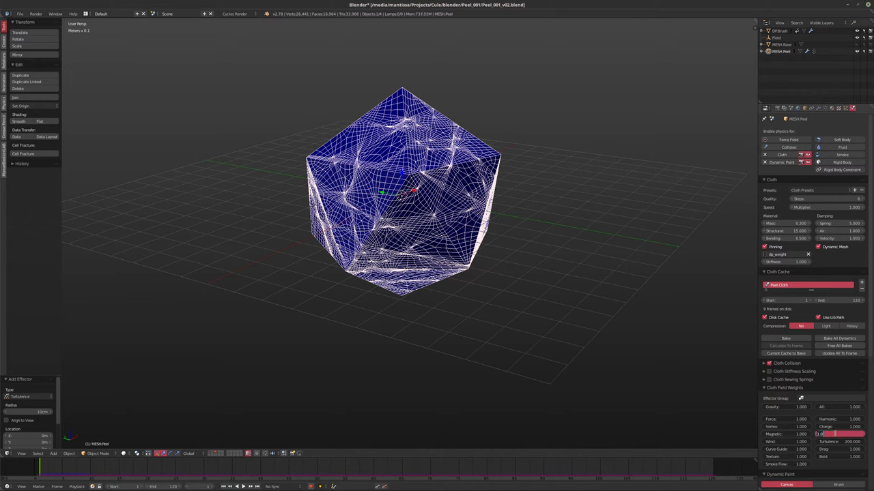
{"action": "key", "text": "Return"}
{"action": "scroll", "coordinate": [835, 435], "scroll_direction": "down", "scroll_amount": 5}
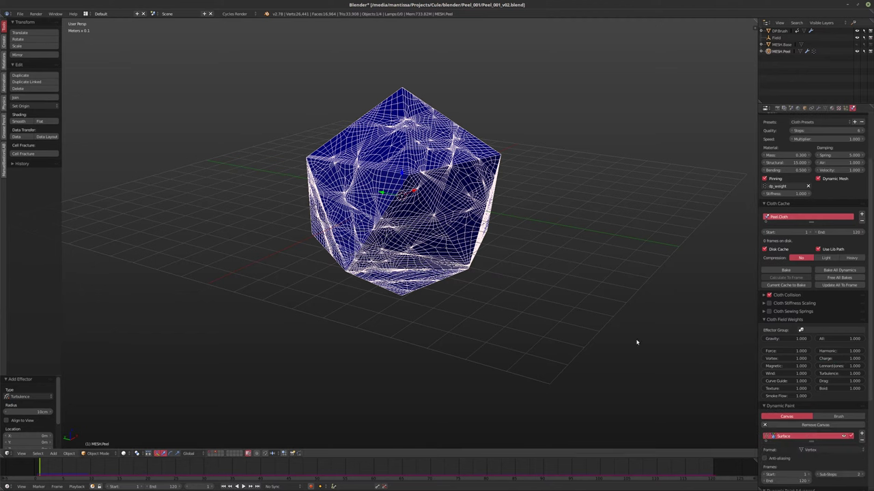
- Collapse the peel's Dynamic Paint, Dynamic Paint Advanced, Dynamic Paint Output and Dynamic Paint Cache settings
{"action": "scroll", "coordinate": [796, 384], "scroll_direction": "down", "scroll_amount": 5}
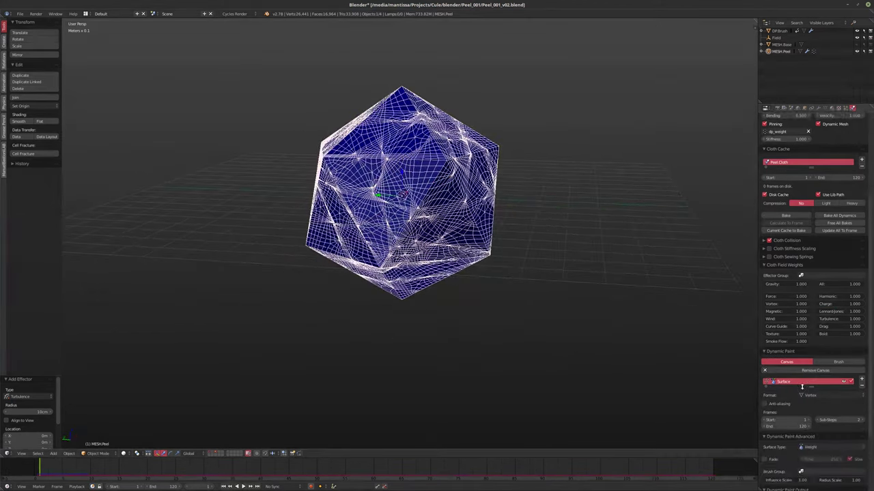
{"action": "scroll", "coordinate": [795, 385], "scroll_direction": "down", "scroll_amount": 4}
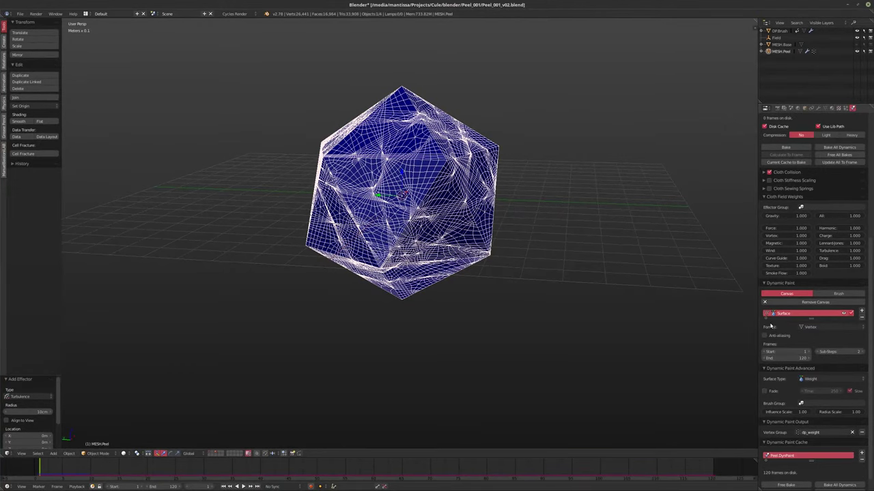
{"action": "left_click", "coordinate": [763, 284]}
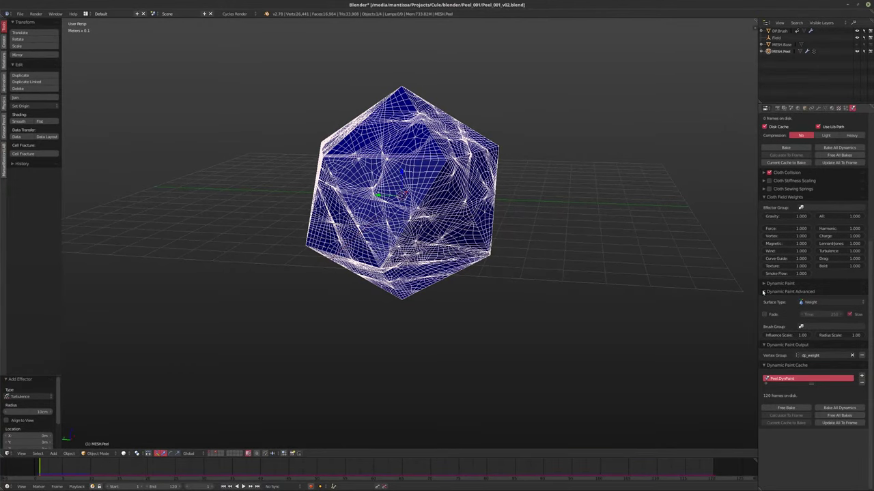
{"action": "left_click", "coordinate": [763, 292]}
{"action": "left_click", "coordinate": [764, 300]}
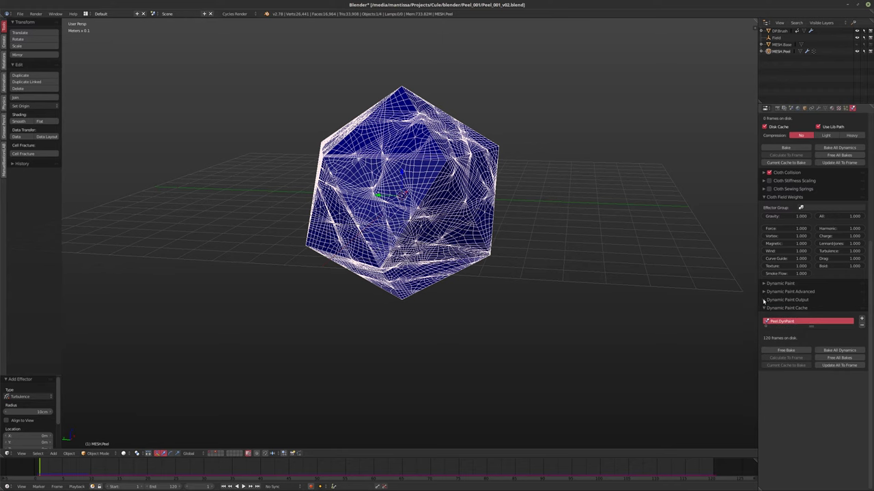
{"action": "left_click", "coordinate": [764, 309]}
{"action": "mouse_move", "coordinate": [555, 284]}
{"action": "middle_mouse_down"}
{"action": "mouse_move", "coordinate": [574, 321]}
{"action": "mouse_move", "coordinate": [555, 290]}
{"action": "middle_mouse_up"}
{"action": "scroll", "coordinate": [824, 205], "scroll_direction": "up", "scroll_amount": 7}
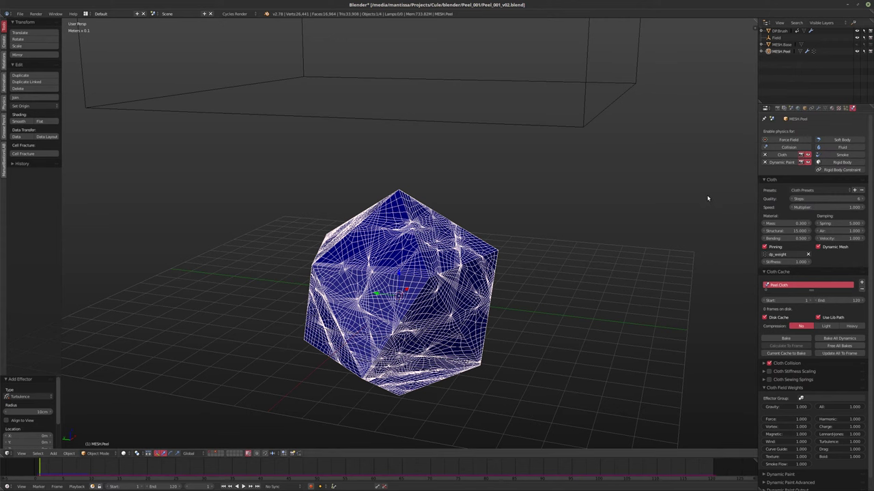
- Save the project over its existing file and close Blender
{"action": "middle_click_drag", "start_coordinate": [501, 219], "coordinate": [412, 214]}
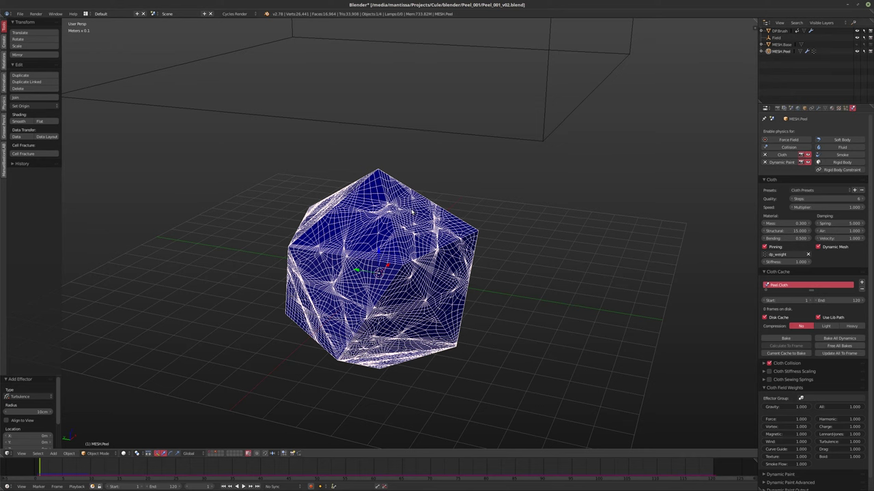
{"action": "middle_click_drag", "start_coordinate": [412, 214], "coordinate": [423, 214]}
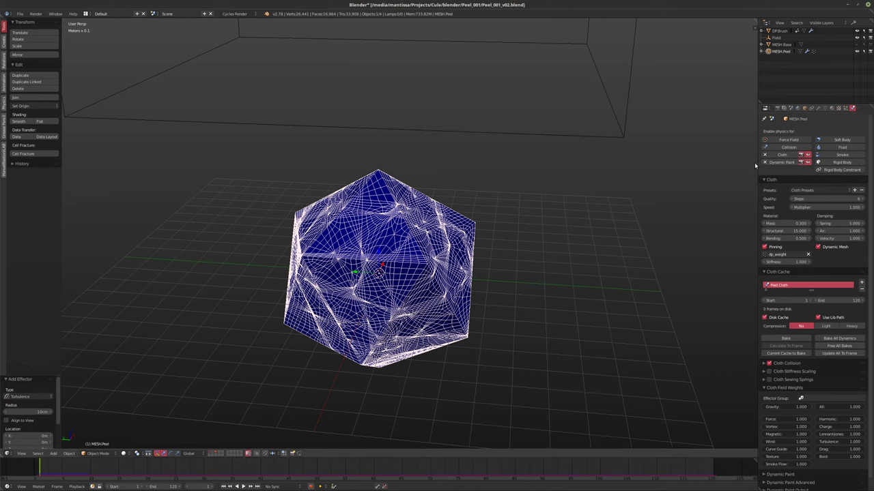
{"action": "key", "text": "ctrl+s"}
{"action": "left_click", "coordinate": [634, 165]}
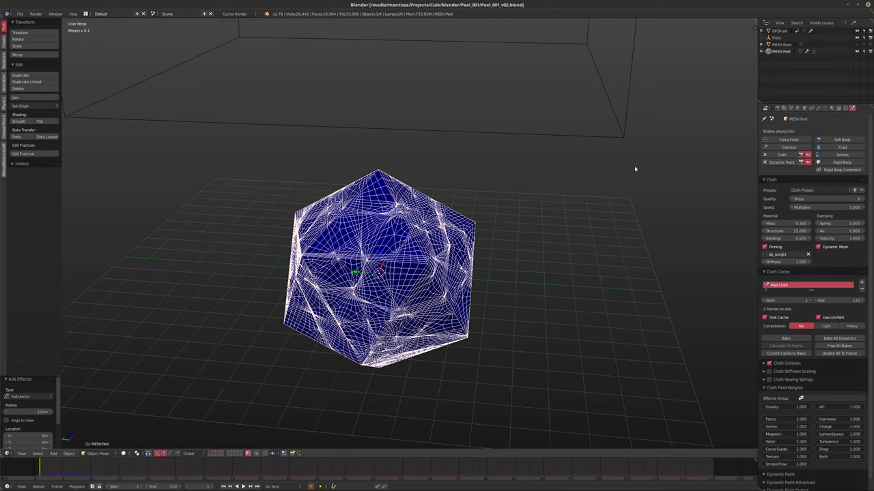
{"action": "left_click", "coordinate": [866, 7]}
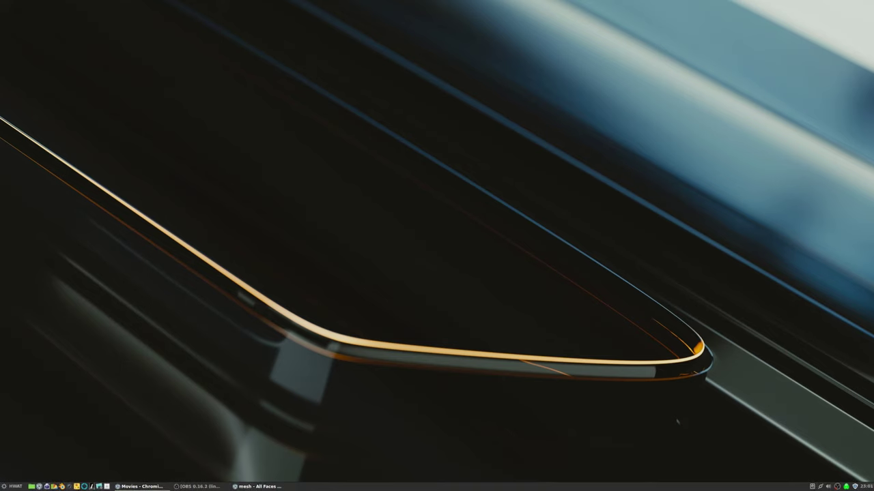
- Reopen Peel_001_v02.blend in a fresh Blender session and test the cloth simulation with a short playback
{"action": "left_click", "coordinate": [62, 486]}
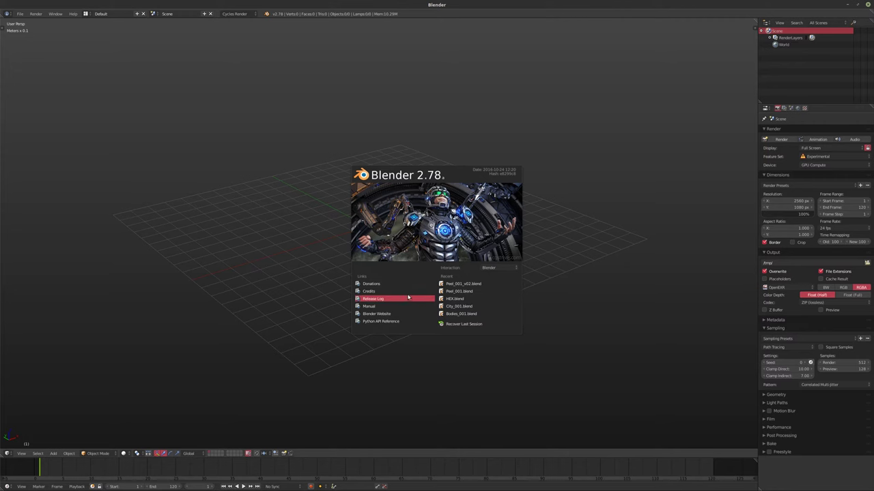
{"action": "left_click", "coordinate": [461, 289]}
{"action": "middle_click_drag", "start_coordinate": [461, 290], "coordinate": [464, 292]}
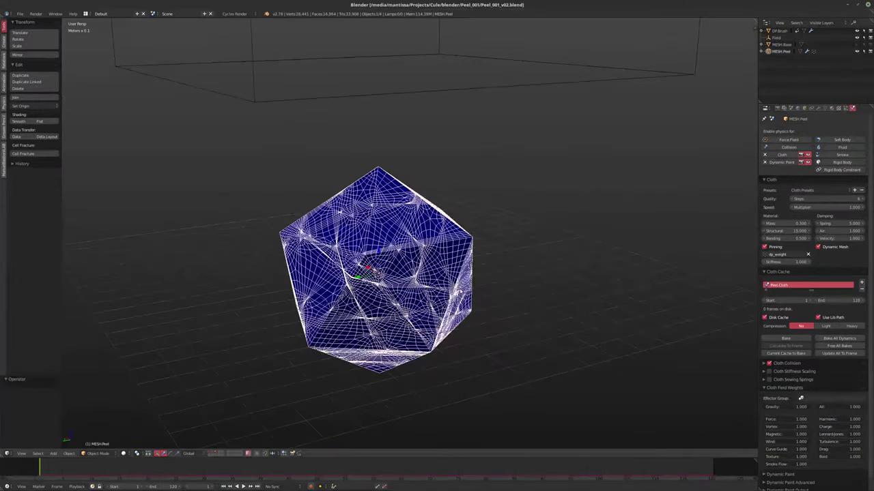
{"action": "key", "text": "alt+a"}
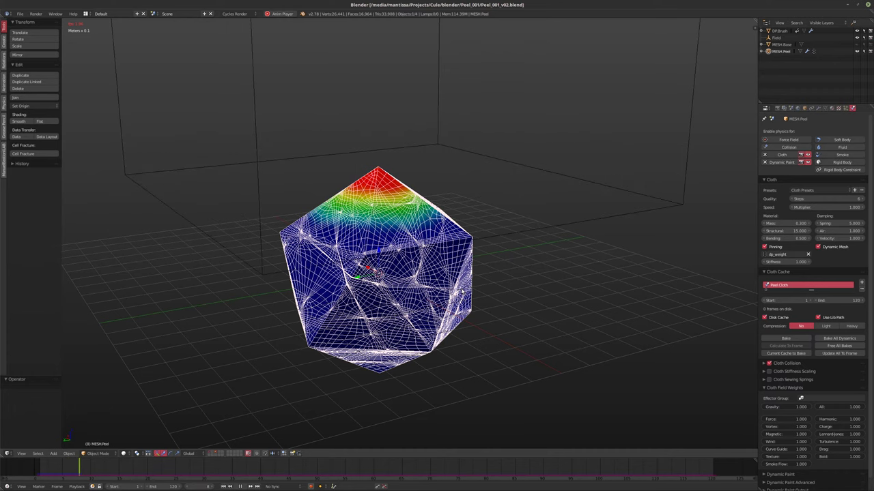
{"action": "key", "text": "Escape"}
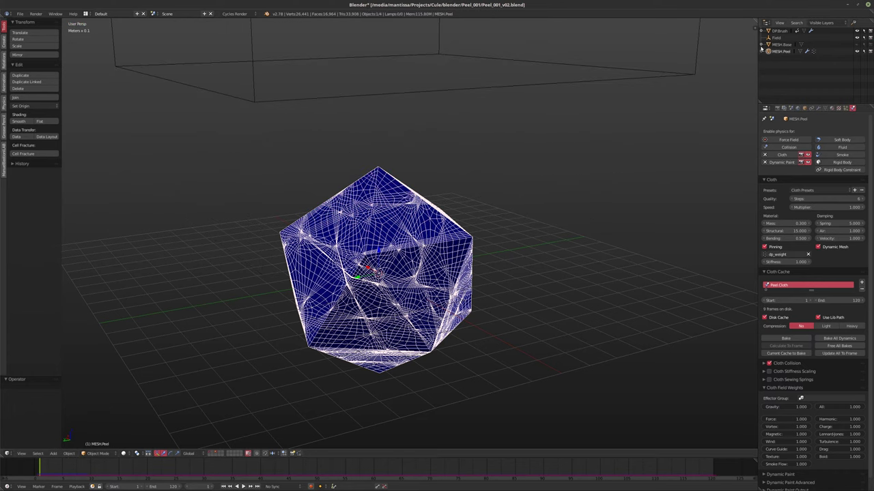
- Rename the turbulence force field object as FRC.Turb
{"action": "left_click", "coordinate": [775, 38]}
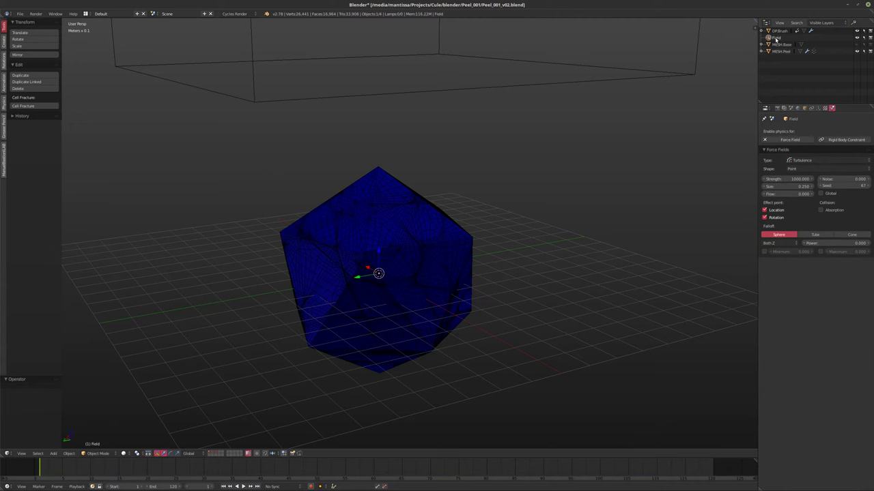
{"action": "double_click", "coordinate": [776, 38]}
{"action": "type", "text": "FRC_T"}
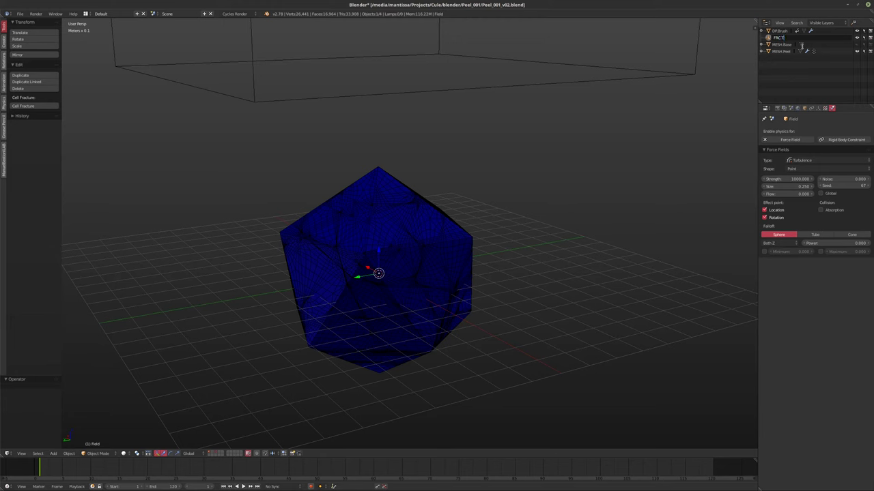
{"action": "type", "text": "C.Turb"}
{"action": "key", "text": "Return"}
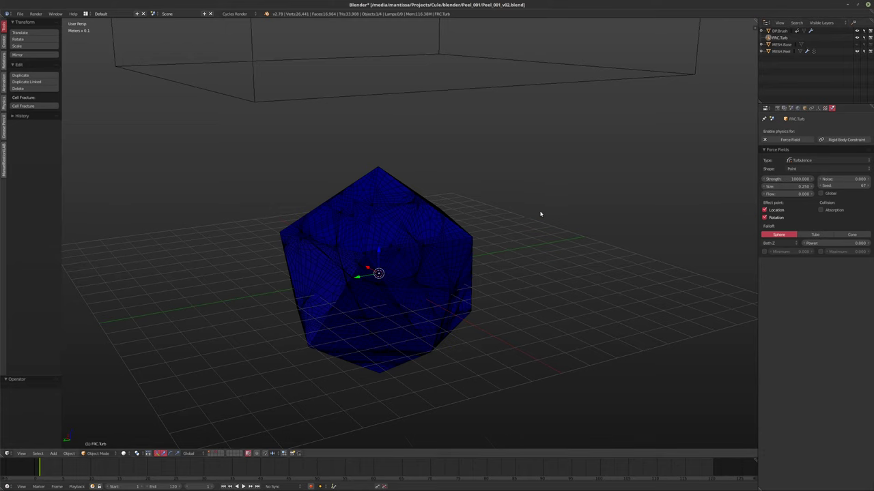
- Set the turbulence field's flow to 1 and test the simulation with a short playback
{"action": "middle_click_drag", "start_coordinate": [540, 212], "coordinate": [817, 193]}
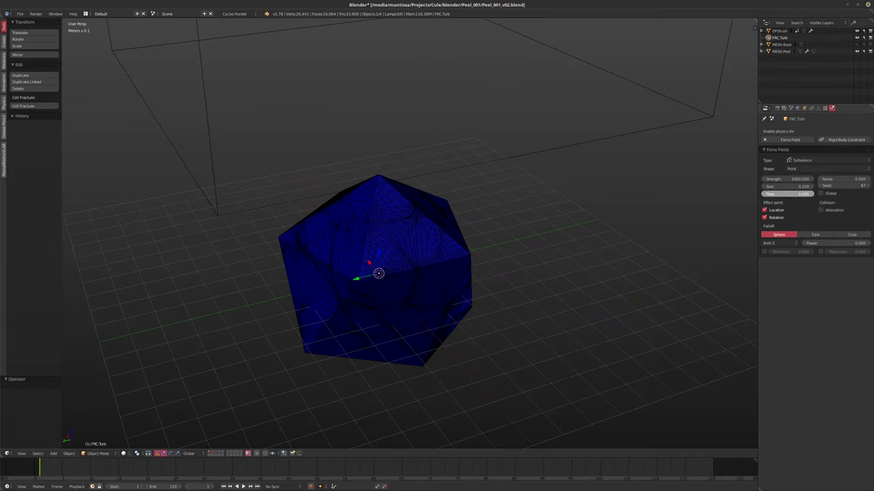
{"action": "left_click", "coordinate": [792, 195]}
{"action": "type", "text": "1"}
{"action": "key", "text": "Return"}
{"action": "key", "text": "alt+a"}
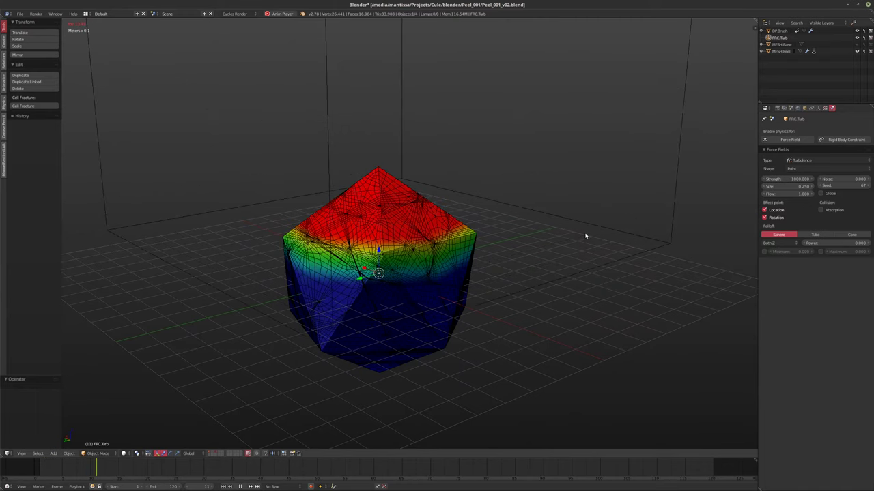
{"action": "key", "text": "Escape"}
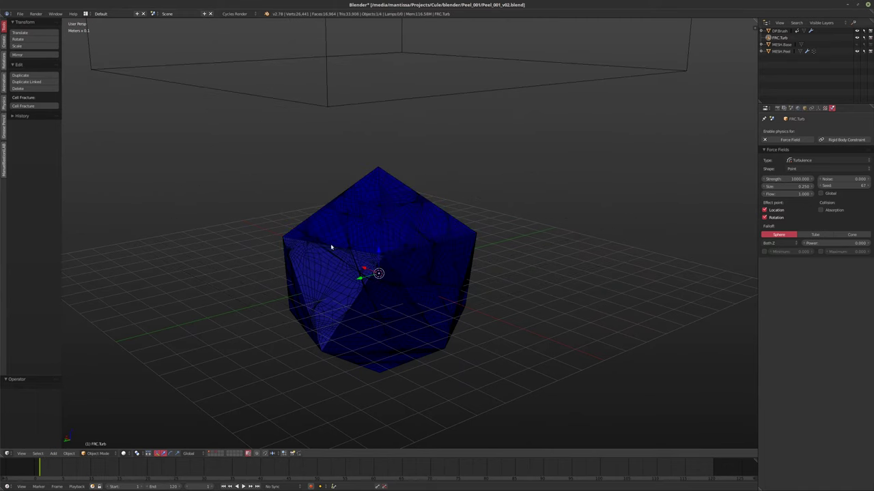
- Open the peel mesh in Edit Mode and examine its edges and faces up close in wireframe
{"action": "middle_click_drag", "start_coordinate": [331, 247], "coordinate": [382, 249]}
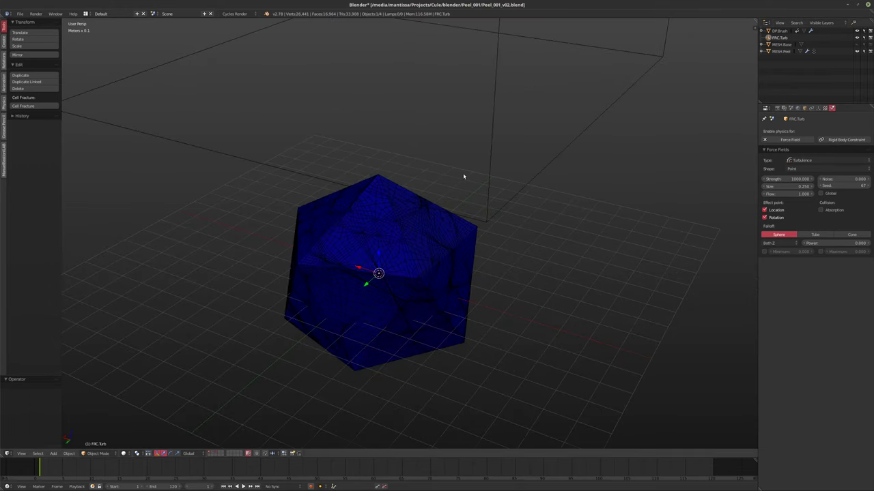
{"action": "middle_click_drag", "start_coordinate": [464, 176], "coordinate": [372, 272]}
{"action": "right_click", "coordinate": [372, 272]}
{"action": "scroll", "coordinate": [399, 246], "scroll_direction": "up", "scroll_amount": 3}
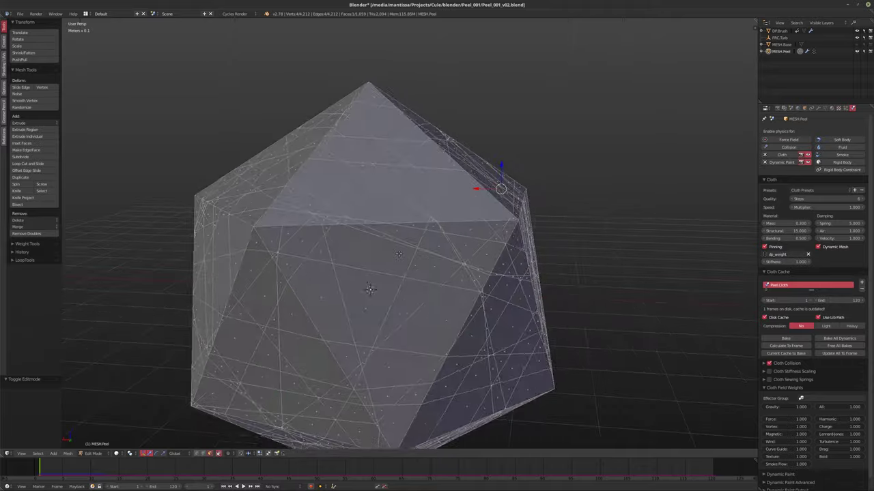
{"action": "key", "text": "Tab"}
{"action": "scroll", "coordinate": [402, 256], "scroll_direction": "up", "scroll_amount": 8}
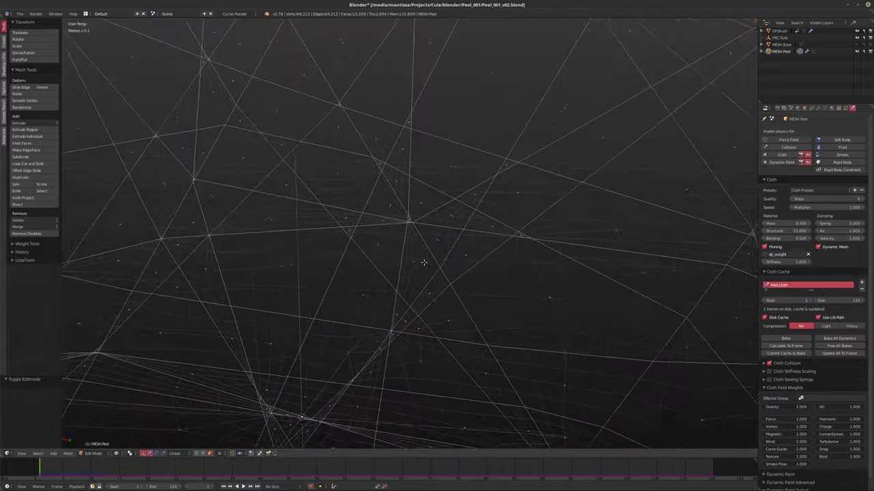
{"action": "middle_click_drag", "start_coordinate": [413, 262], "coordinate": [412, 273]}
{"action": "scroll", "coordinate": [412, 273], "scroll_direction": "down", "scroll_amount": 12}
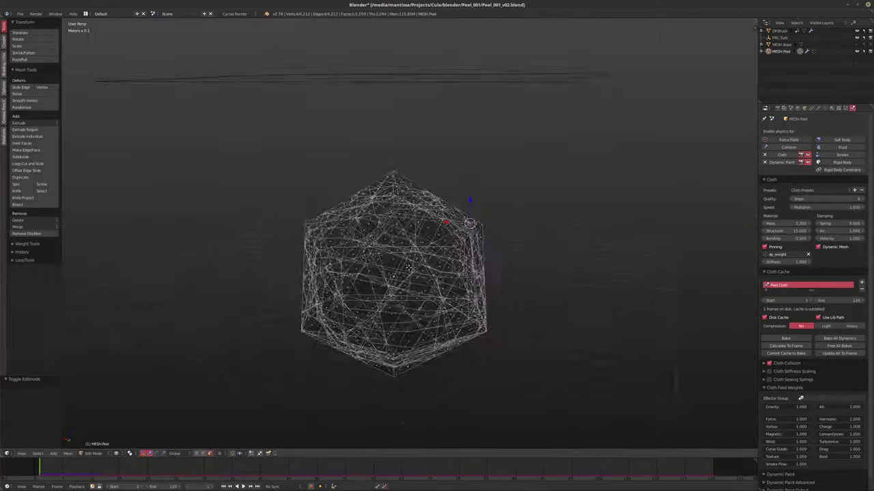
{"action": "scroll", "coordinate": [409, 271], "scroll_direction": "up", "scroll_amount": 4}
- Try to shrink/fatten all of the peel mesh's geometry along its normals
{"action": "key", "text": "a"}
{"action": "key", "text": "a"}
{"action": "key", "text": "a"}
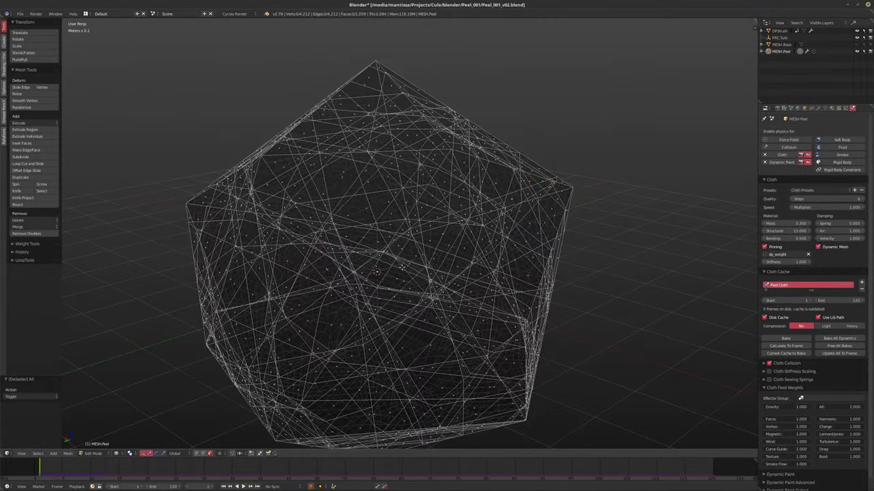
{"action": "middle_click_drag", "start_coordinate": [400, 276], "coordinate": [470, 276]}
{"action": "key", "text": "alt+s"}
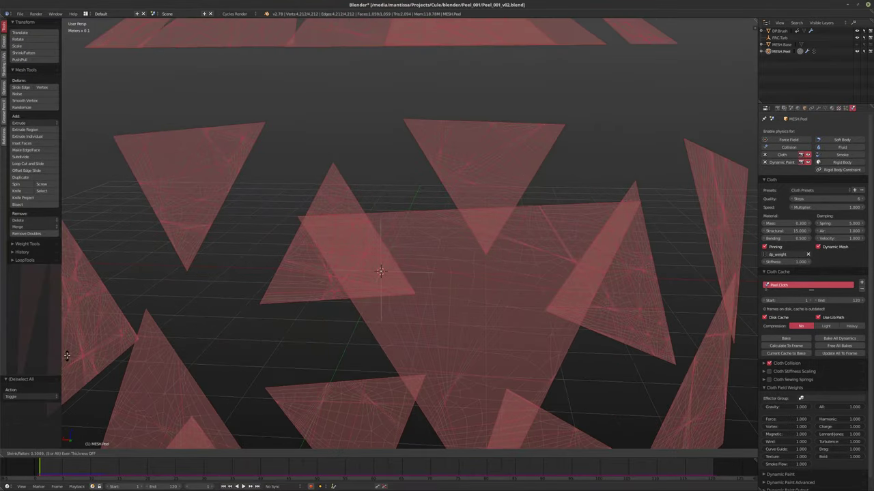
{"action": "key", "text": "Escape"}
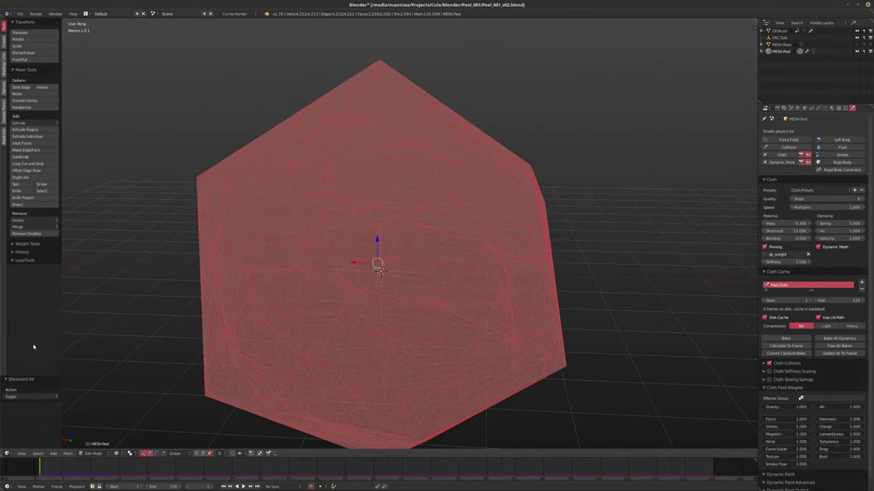
- Deselect the peel's geometry, inspect its lower corner and return to Object Mode
{"action": "key", "text": "a"}
{"action": "mouse_move", "coordinate": [273, 321]}
{"action": "middle_mouse_down"}
{"action": "mouse_move", "coordinate": [310, 317]}
{"action": "mouse_move", "coordinate": [254, 319]}
{"action": "mouse_move", "coordinate": [353, 325]}
{"action": "mouse_move", "coordinate": [277, 325]}
{"action": "middle_mouse_up"}
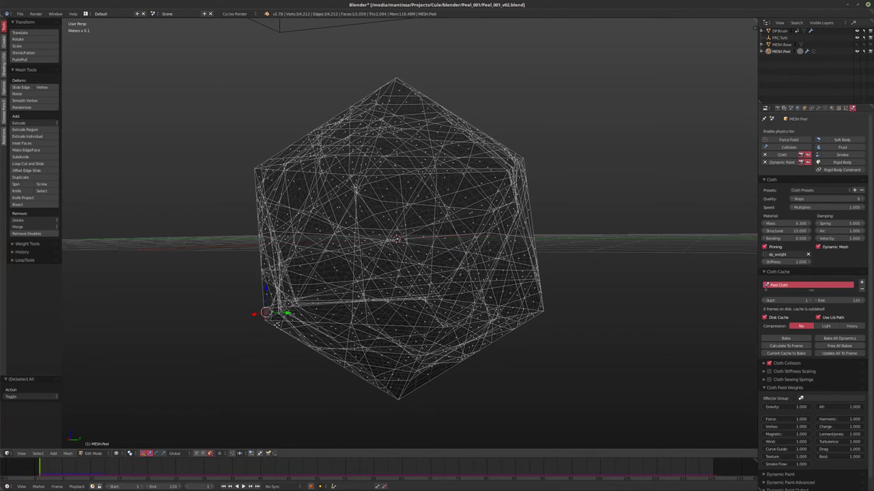
{"action": "middle_click_drag", "start_coordinate": [277, 325], "coordinate": [538, 316]}
{"action": "key", "text": "Tab"}
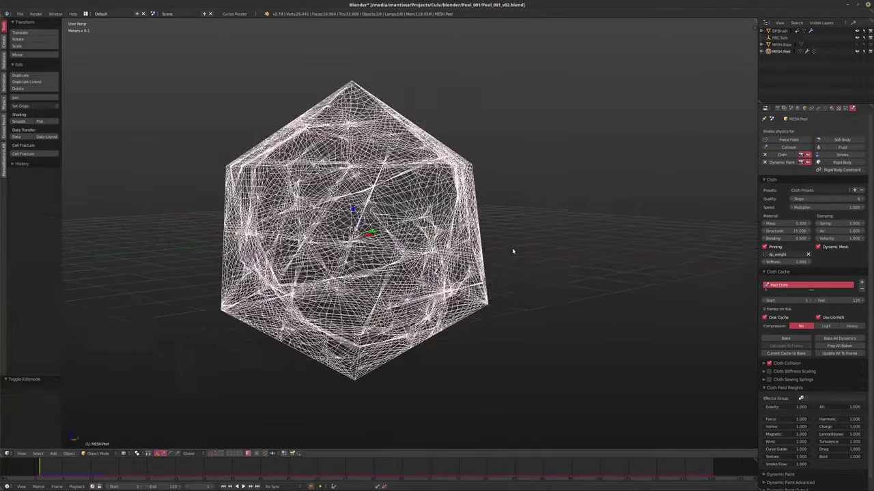
- Turn off the peel cloth's Dynamic Mesh, set its pinning stiffness to 0.1 and test with a short playback
{"action": "middle_click_drag", "start_coordinate": [513, 252], "coordinate": [479, 260]}
{"action": "key", "text": "z"}
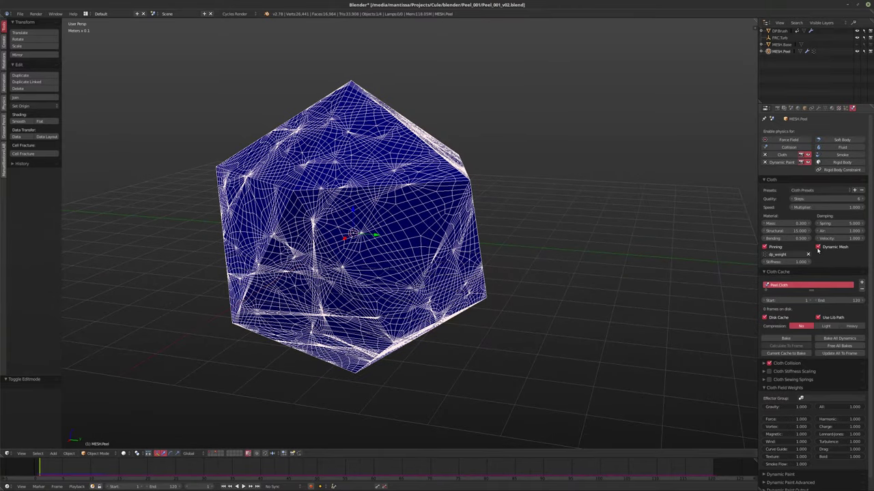
{"action": "left_click", "coordinate": [782, 262]}
{"action": "type", "text": "0.1"}
{"action": "key", "text": "Return"}
{"action": "key", "text": "alt+a"}
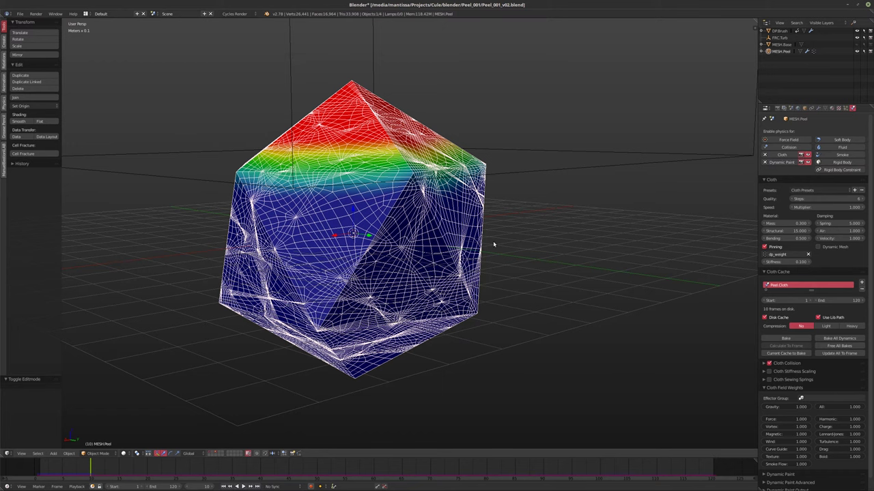
- Apply the Silk preset to the peel's cloth, test it with a short playback and return to the first frame
{"action": "key", "text": "Escape"}
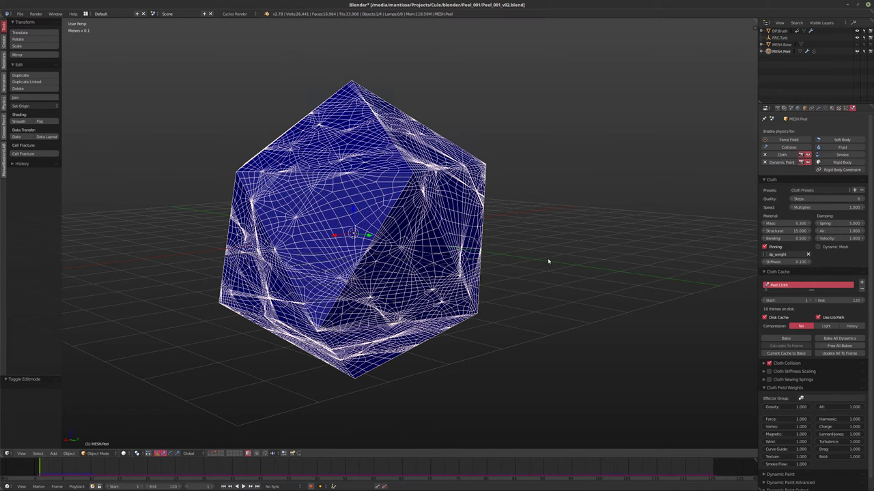
{"action": "mouse_move", "coordinate": [547, 261]}
{"action": "middle_mouse_down"}
{"action": "mouse_move", "coordinate": [512, 267]}
{"action": "mouse_move", "coordinate": [577, 267]}
{"action": "mouse_move", "coordinate": [555, 268]}
{"action": "middle_mouse_up"}
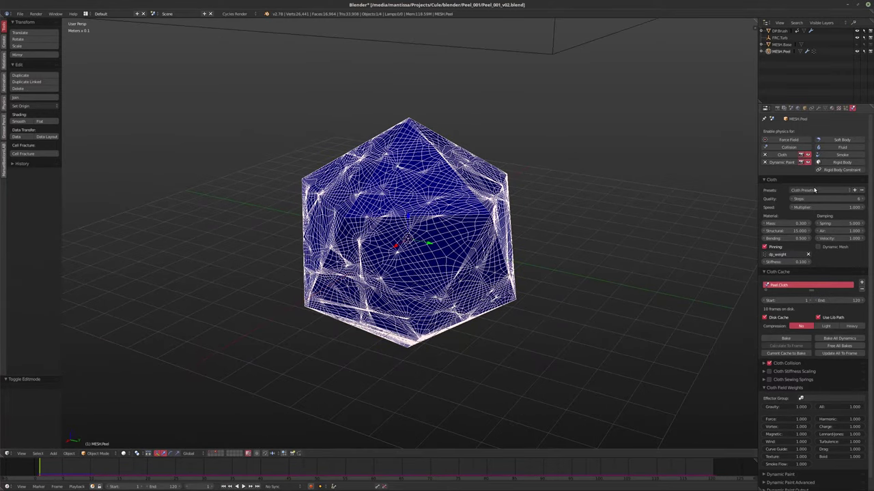
{"action": "left_click", "coordinate": [818, 190]}
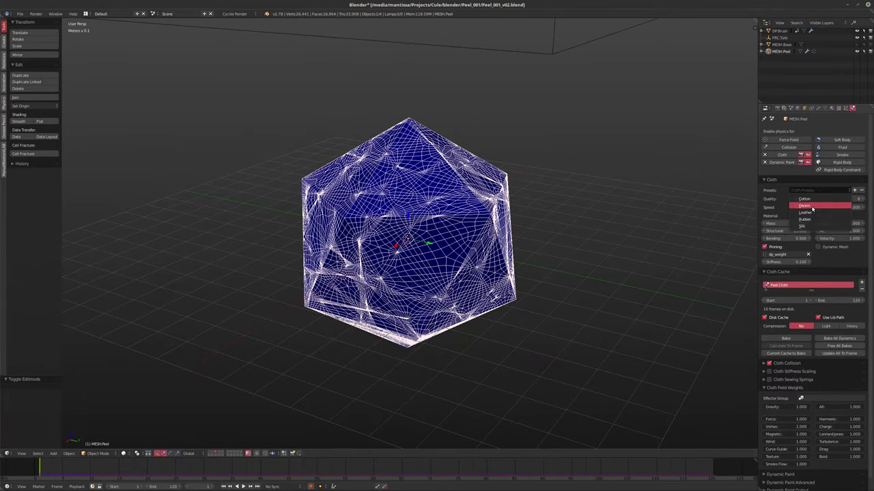
{"action": "left_click", "coordinate": [809, 227]}
{"action": "key", "text": "alt+a"}
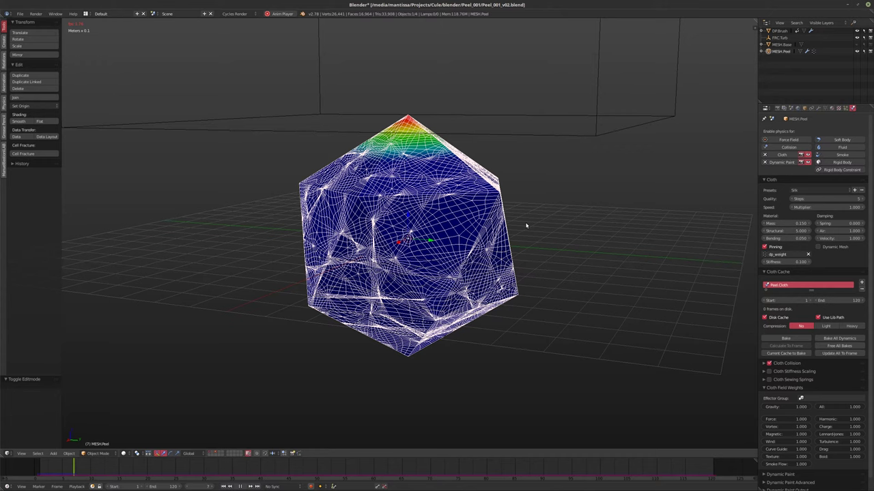
{"action": "key", "text": "alt+a"}
{"action": "key", "text": "shift+Left"}
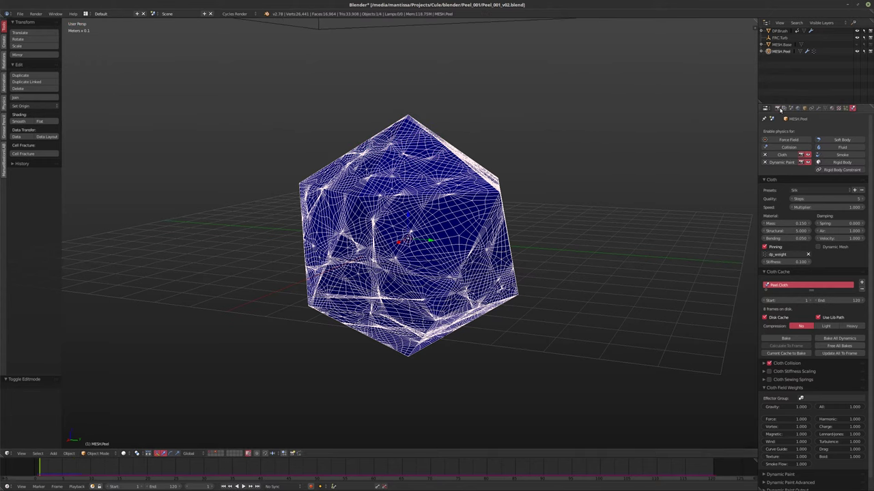
- Enable the scene's gravity, test the peel's cloth with a short playback and return to the first frame
{"action": "left_click", "coordinate": [778, 108]}
{"action": "left_click", "coordinate": [784, 108]}
{"action": "left_click", "coordinate": [791, 109]}
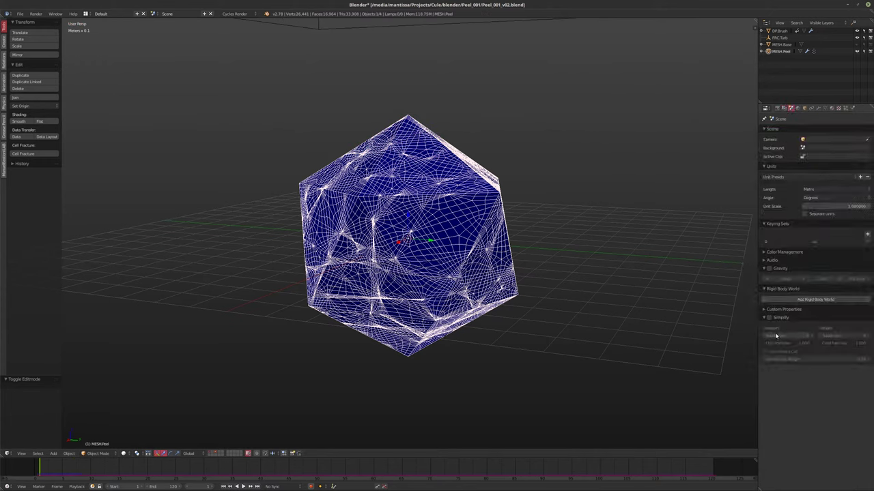
{"action": "left_click", "coordinate": [769, 268]}
{"action": "key", "text": "alt+a"}
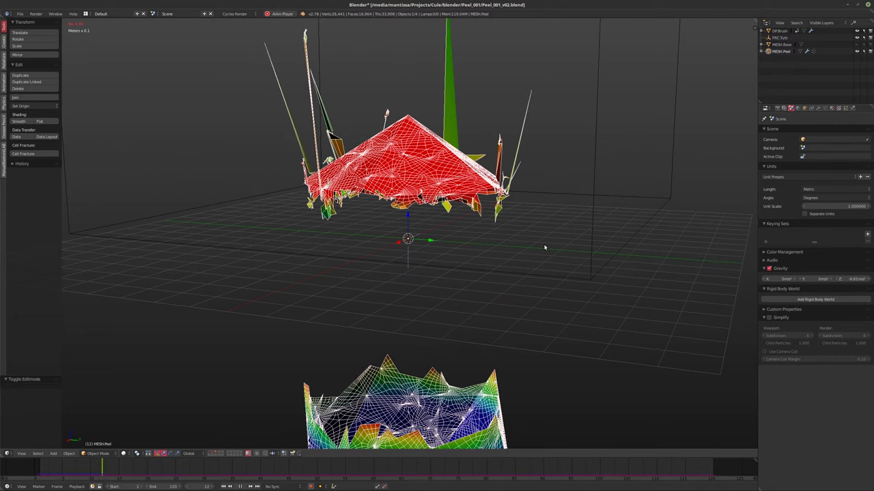
{"action": "key", "text": "alt+a"}
{"action": "key", "text": "shift+Left"}
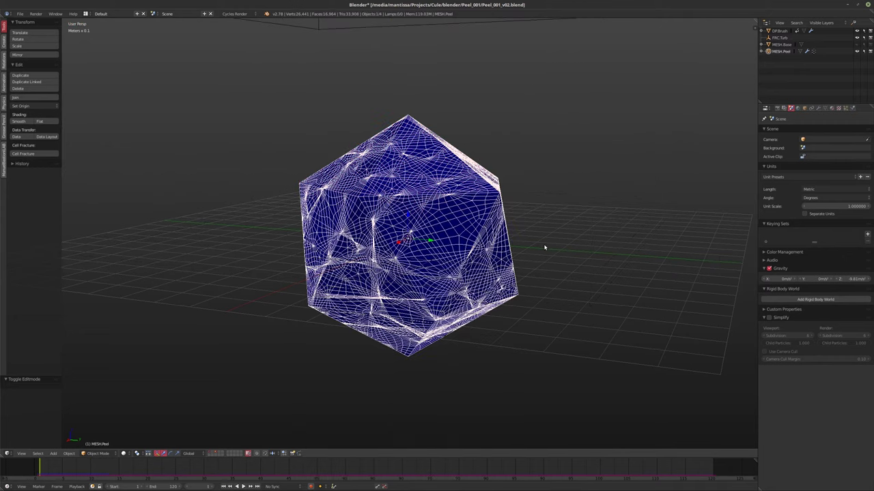
- Reorder the peel's modifiers so Vertex Weight Edit comes after Dynamic Paint and before Cloth, and test with a short playback
{"action": "left_click", "coordinate": [852, 109]}
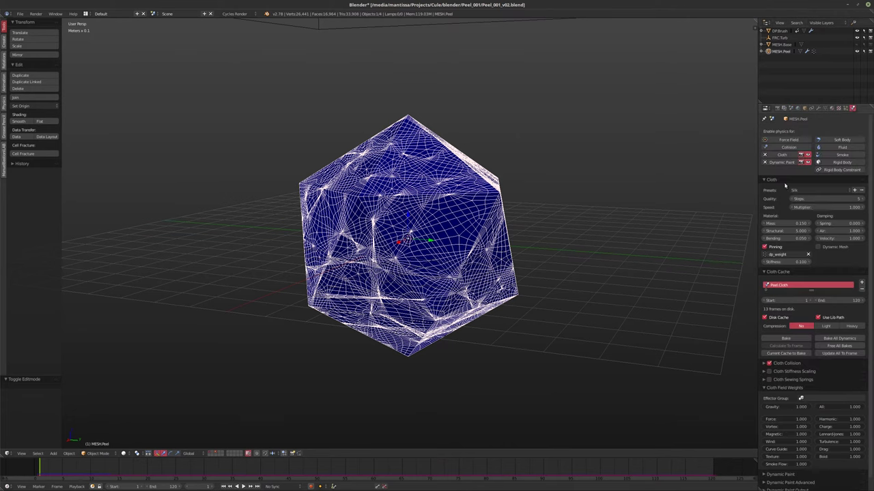
{"action": "left_click", "coordinate": [818, 108]}
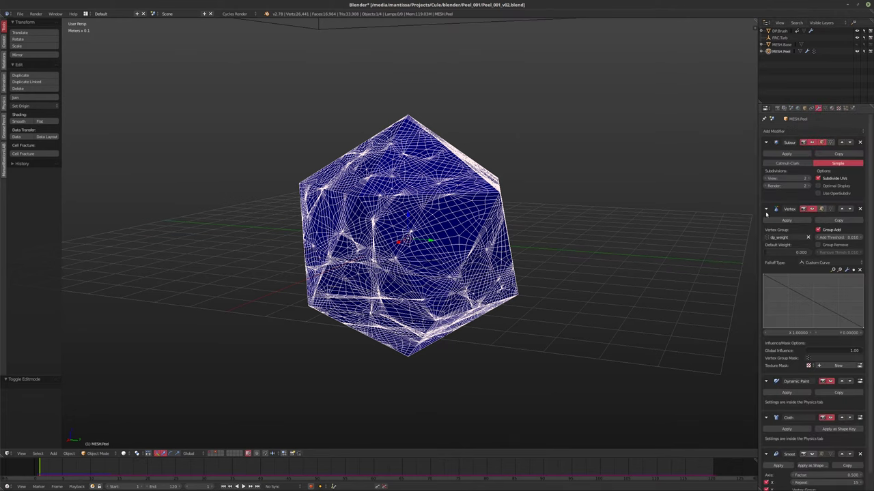
{"action": "left_click", "coordinate": [766, 211]}
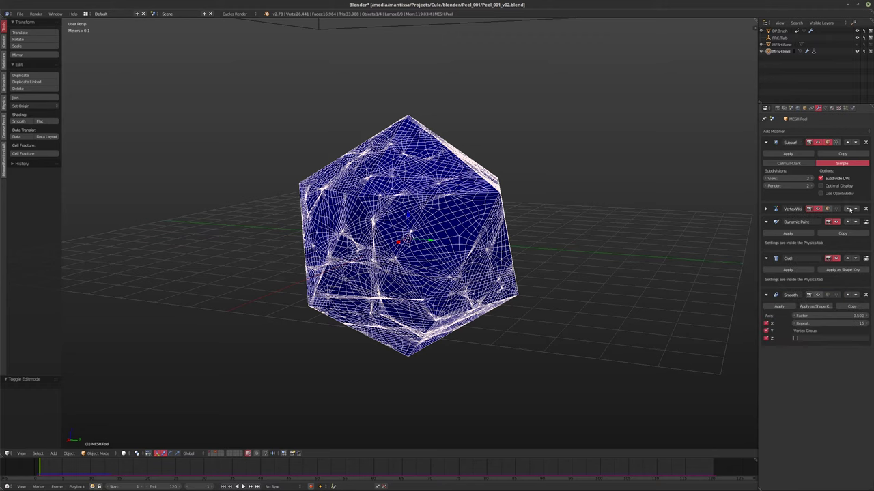
{"action": "left_click", "coordinate": [856, 210]}
{"action": "left_click", "coordinate": [766, 245]}
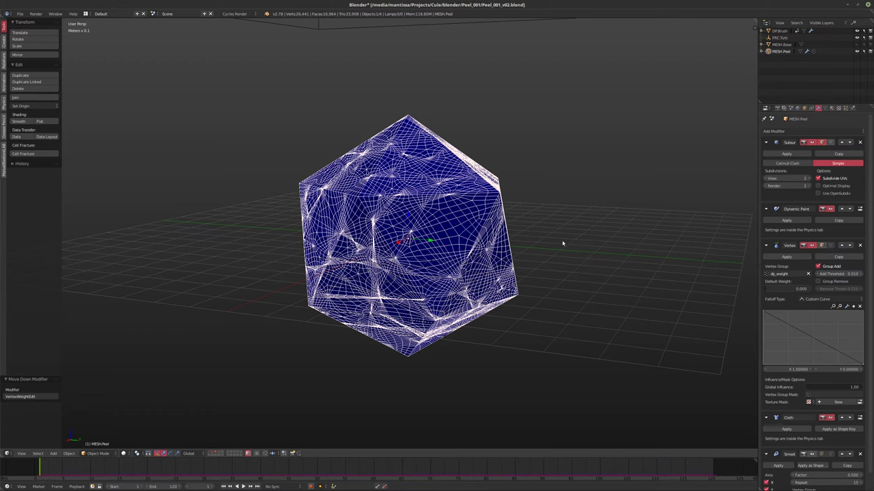
{"action": "key", "text": "alt+a"}
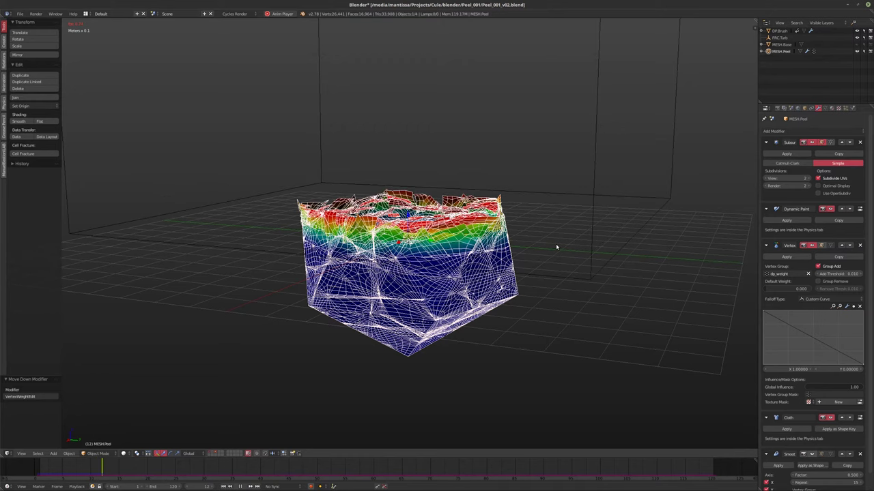
{"action": "key", "text": "Escape"}
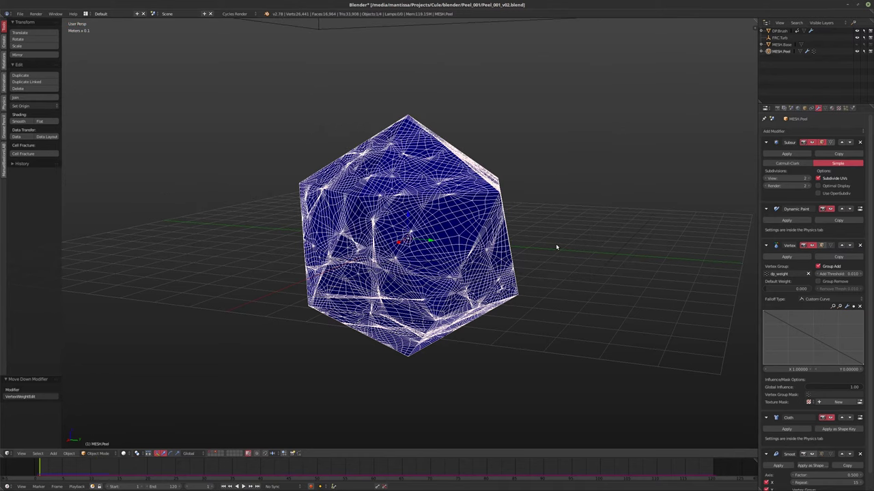
- Set the FRC.Turb turbulence field's strength to 100, size to 0.1 and noise to 0.1
{"action": "middle_click_drag", "start_coordinate": [536, 234], "coordinate": [711, 165]}
{"action": "left_click", "coordinate": [780, 38]}
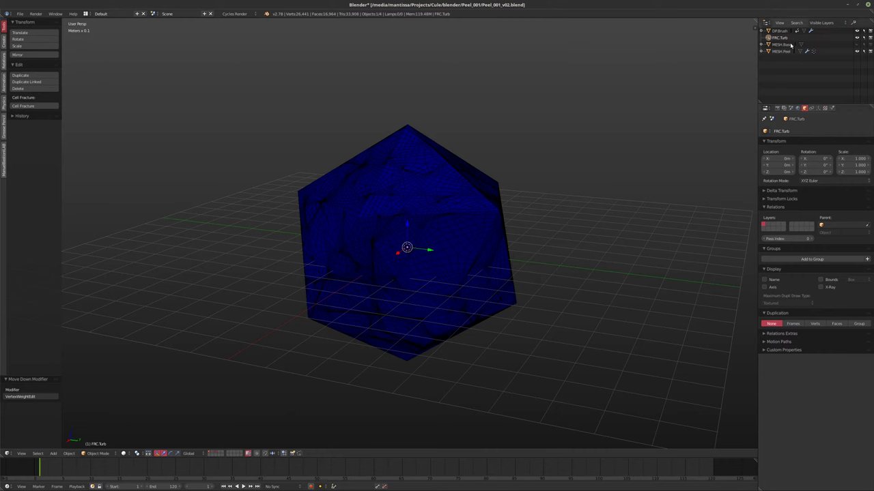
{"action": "left_click", "coordinate": [830, 108]}
{"action": "left_click", "coordinate": [778, 178]}
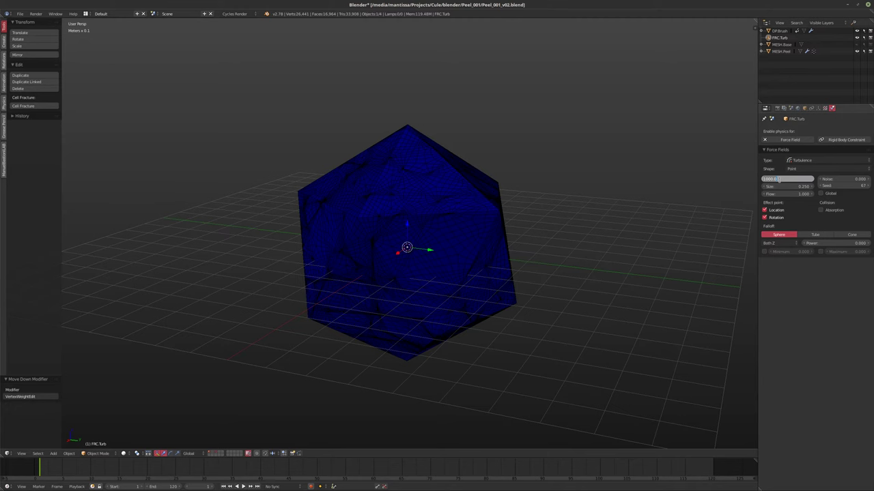
{"action": "type", "text": "100"}
{"action": "key", "text": "Return"}
{"action": "left_click", "coordinate": [788, 185]}
{"action": "type", "text": "0.1"}
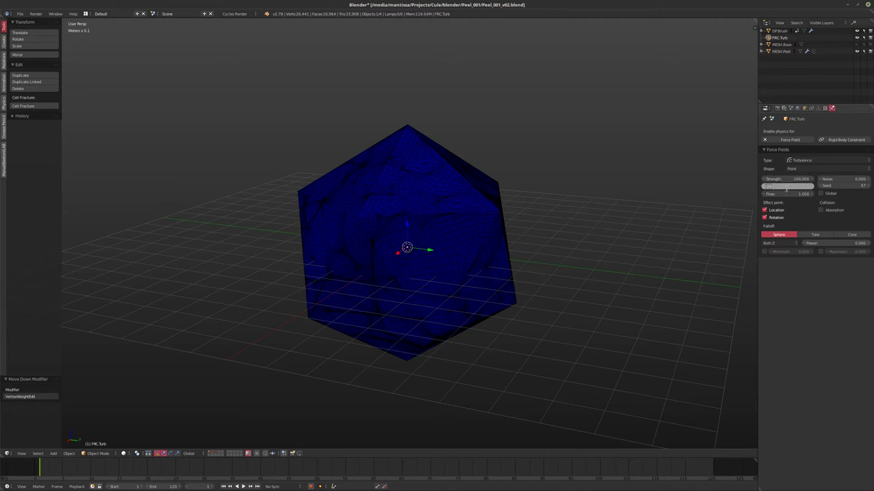
{"action": "key", "text": "Return"}
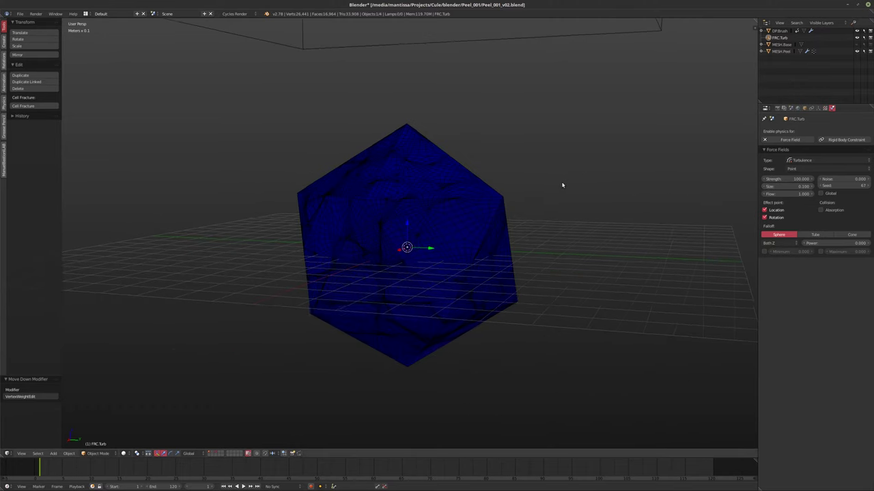
{"action": "left_click", "coordinate": [835, 178]}
{"action": "type", "text": "0.1"}
{"action": "key", "text": "Return"}
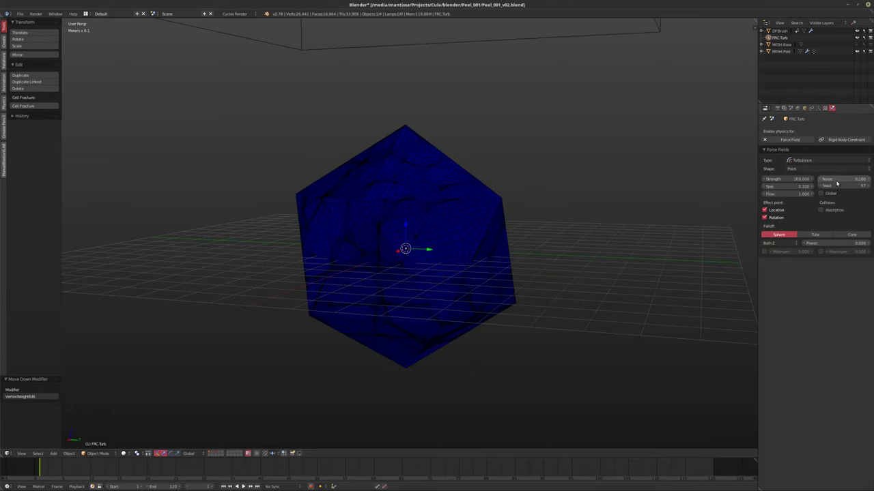
- Add a Force type force field at the centre of the peel and rename it FRC.Push
{"action": "middle_click_drag", "start_coordinate": [512, 242], "coordinate": [436, 260]}
{"action": "key", "text": "shift+a"}
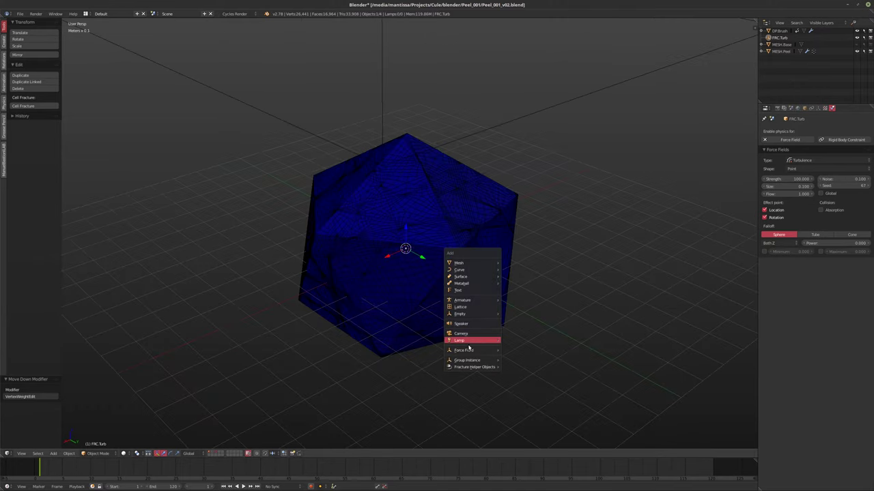
{"action": "mouse_move", "coordinate": [468, 350]}
{"action": "left_click", "coordinate": [533, 352]}
{"action": "middle_click_drag", "start_coordinate": [533, 353], "coordinate": [471, 296]}
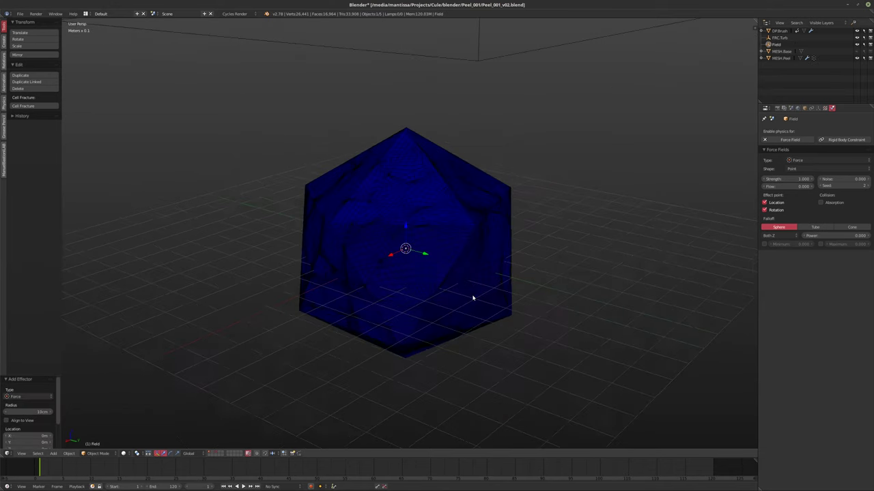
{"action": "double_click", "coordinate": [776, 44]}
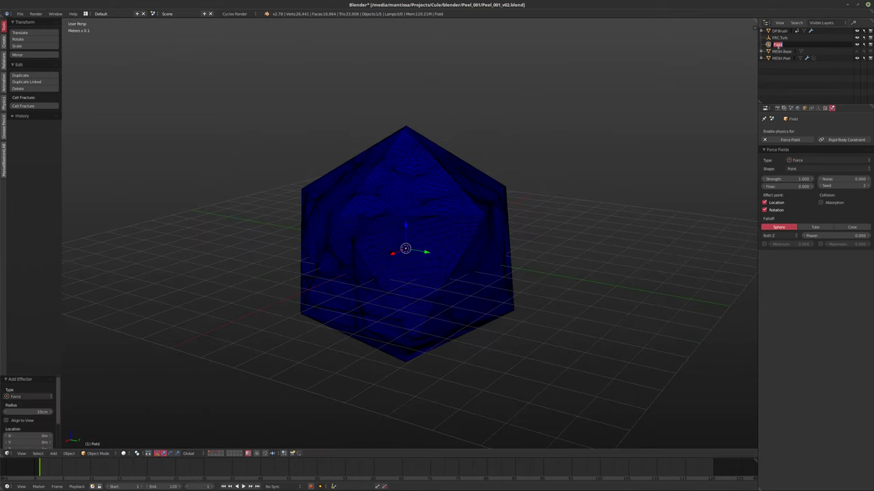
{"action": "type", "text": "F"}
{"action": "type", "text": "RC.Boo"}
{"action": "type", "text": "ush"}
{"action": "key", "text": "Return"}
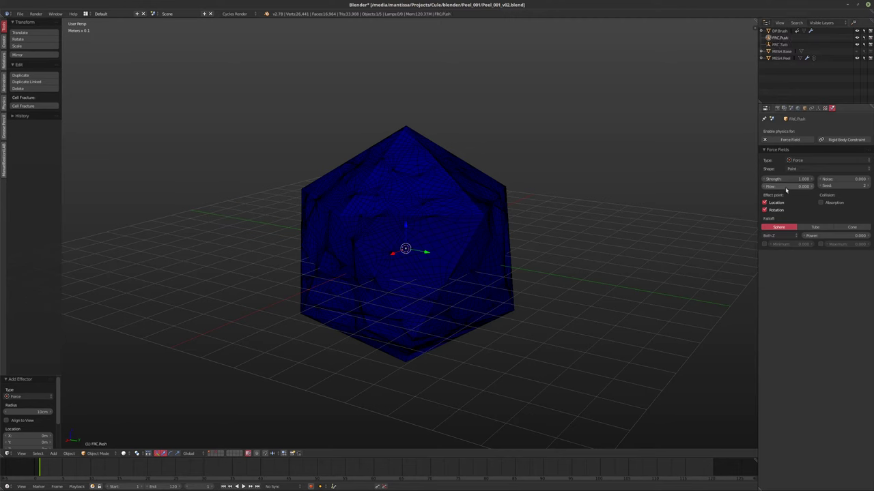
- Set the FRC.Push field's strength to 100 and test the simulation with a short playback
{"action": "left_click", "coordinate": [792, 179]}
{"action": "type", "text": "100"}
{"action": "key", "text": "Return"}
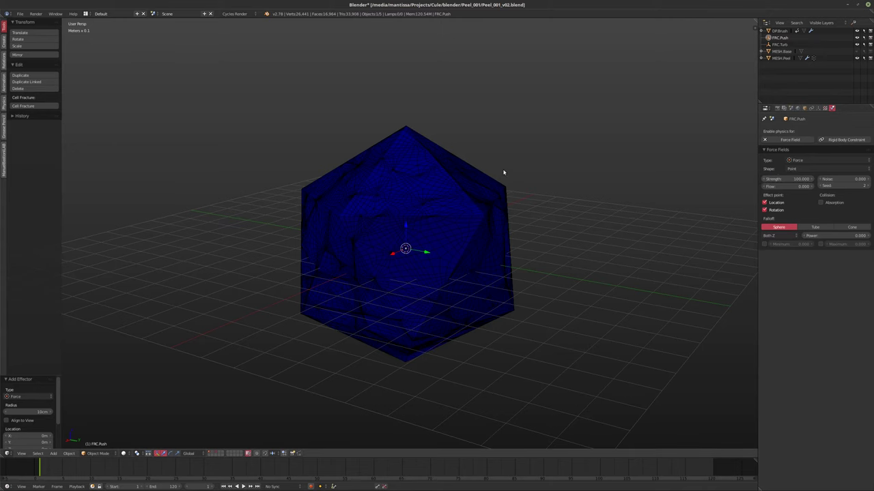
{"action": "key", "text": "alt+a"}
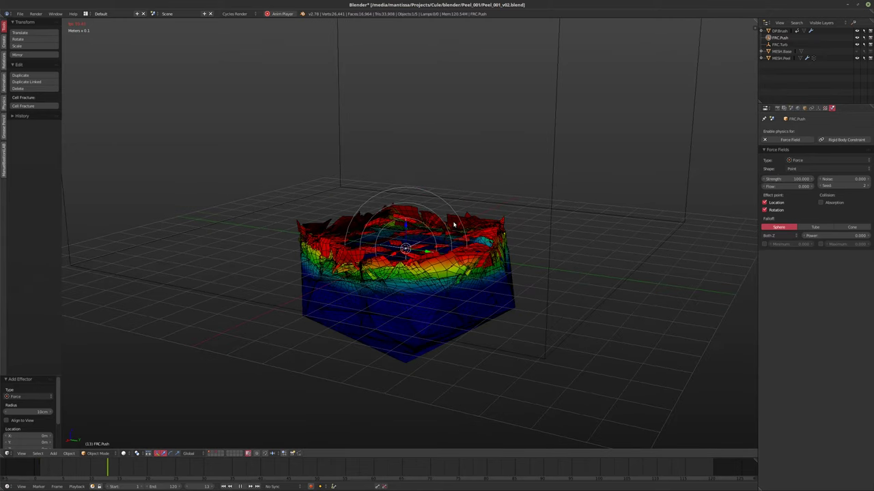
{"action": "key", "text": "Escape"}
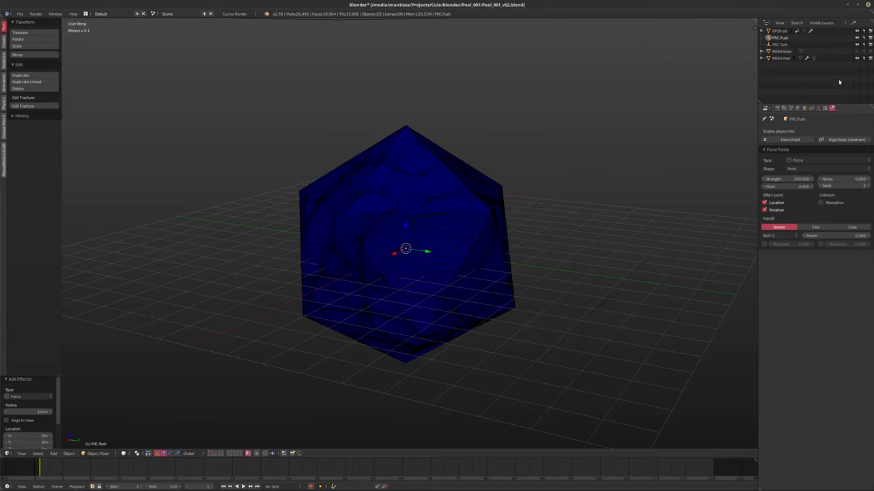
- Select the peel mesh, raise its cloth quality to 6 steps and test with a short playback
{"action": "left_click", "coordinate": [780, 58]}
{"action": "key", "text": "alt+a"}
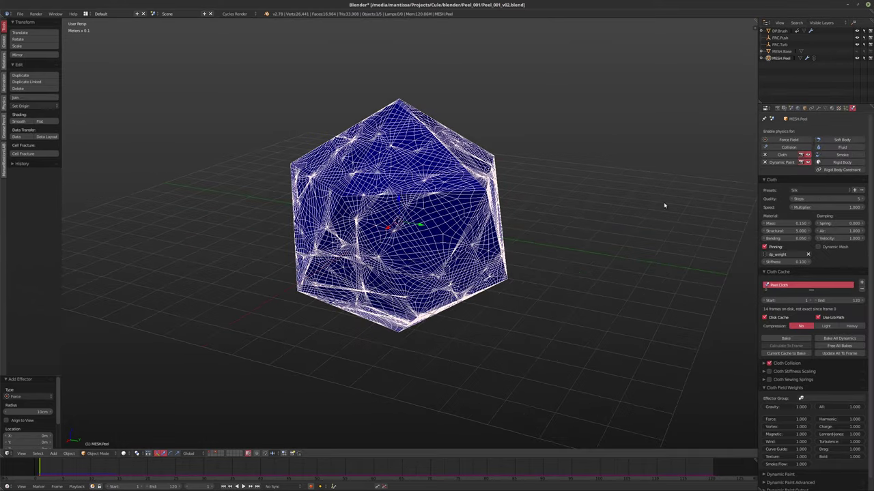
{"action": "left_click", "coordinate": [859, 198]}
{"action": "key", "text": "alt+a"}
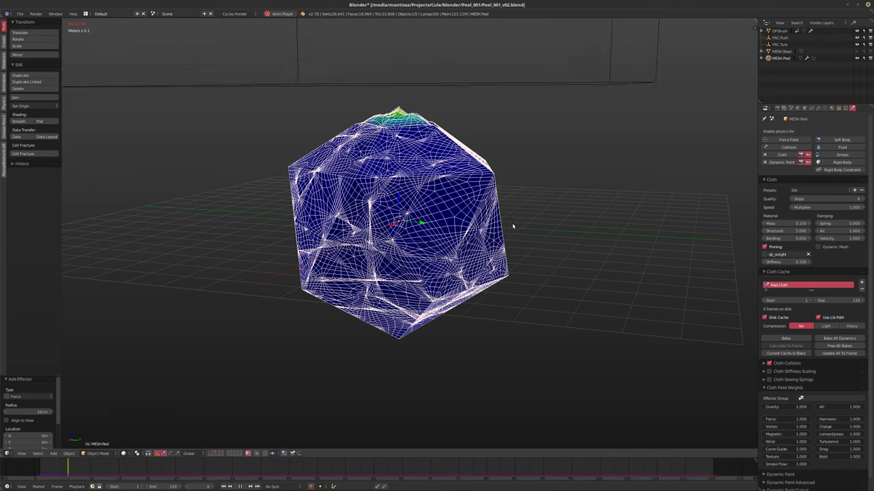
{"action": "key", "text": "Escape"}
- Disable the scene's gravity and play the peel simulation again to test it
{"action": "left_click", "coordinate": [777, 108]}
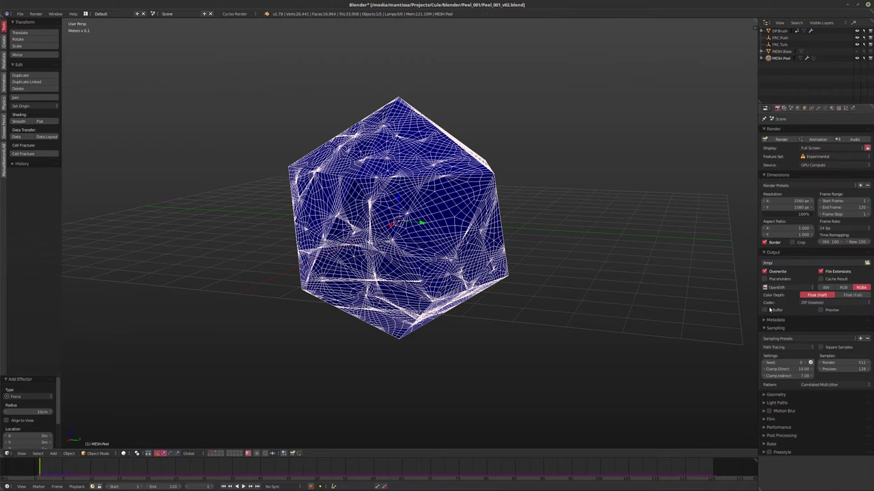
{"action": "left_click", "coordinate": [792, 108]}
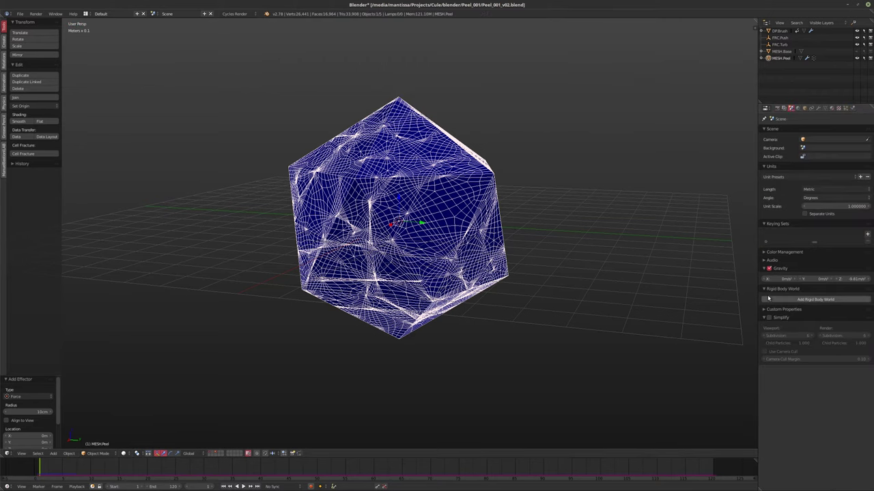
{"action": "left_click", "coordinate": [769, 268]}
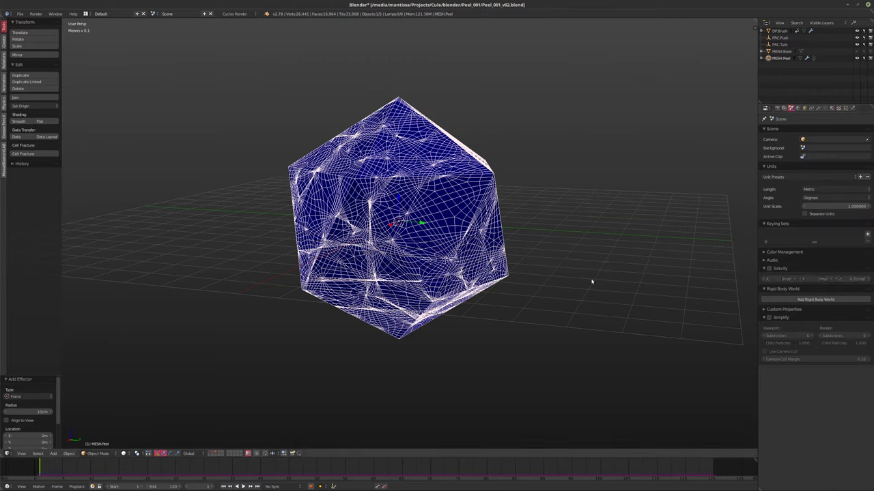
{"action": "key", "text": "alt+a"}
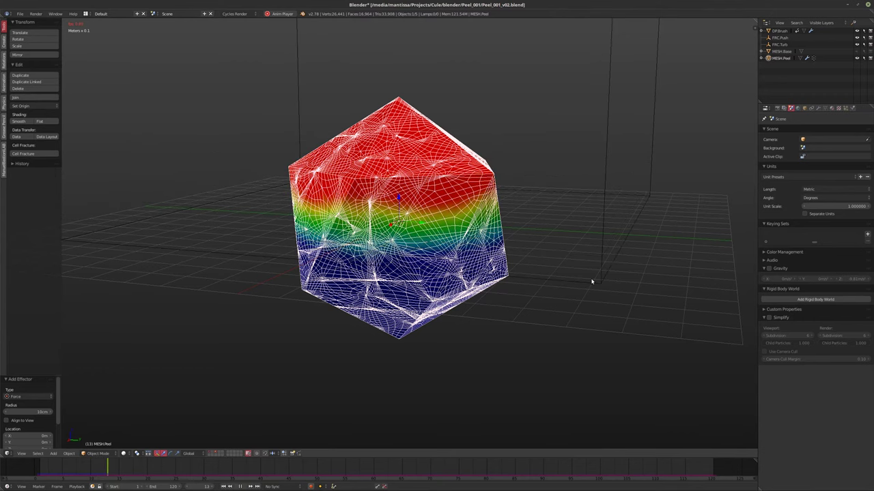
{"action": "key", "text": "Escape"}
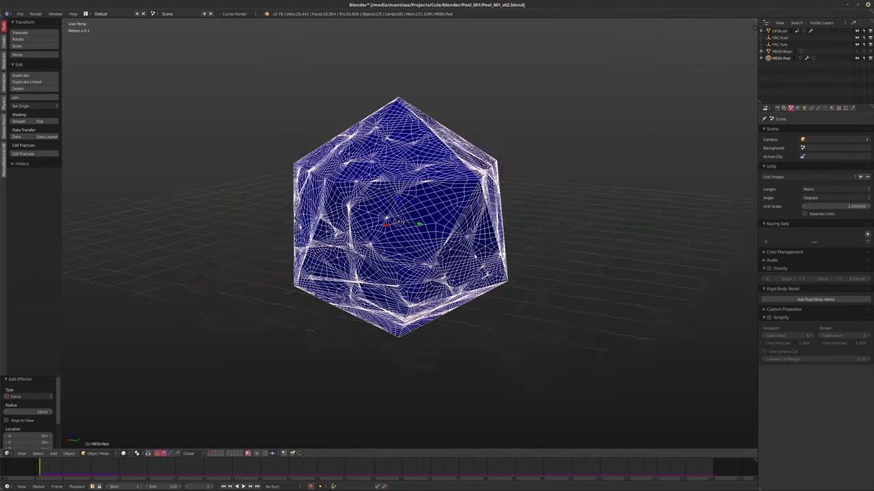
- Show the peel mesh's modifier stack and collapse its Subsurf, Dynamic Paint, Vertex Weight Edit and Cloth modifiers
{"action": "left_click", "coordinate": [818, 108]}
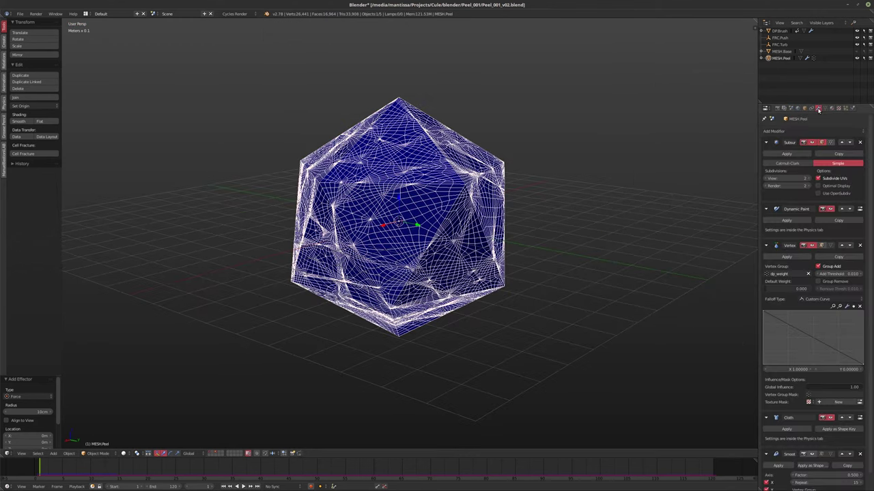
{"action": "left_click", "coordinate": [765, 142]}
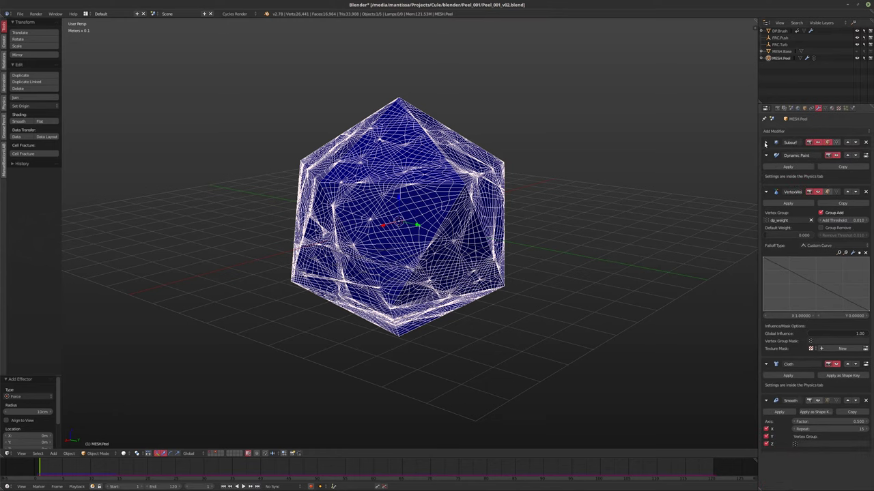
{"action": "left_click", "coordinate": [765, 155]}
{"action": "left_click", "coordinate": [765, 168]}
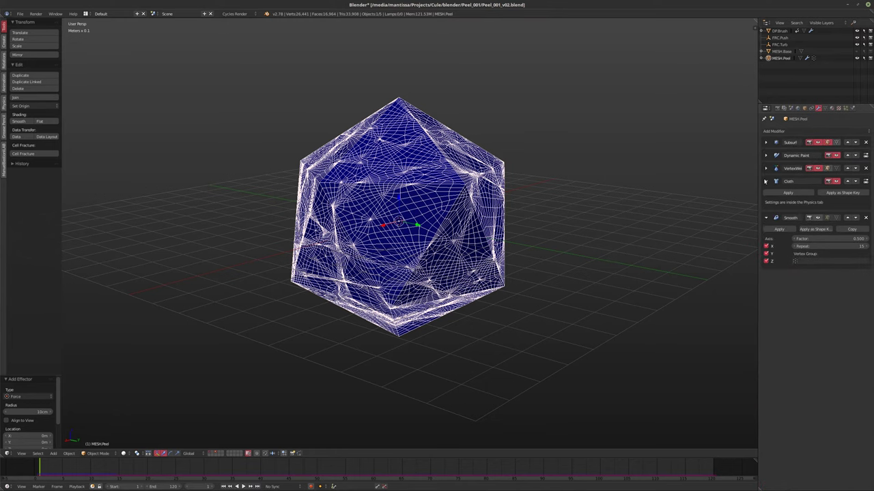
{"action": "left_click", "coordinate": [765, 181]}
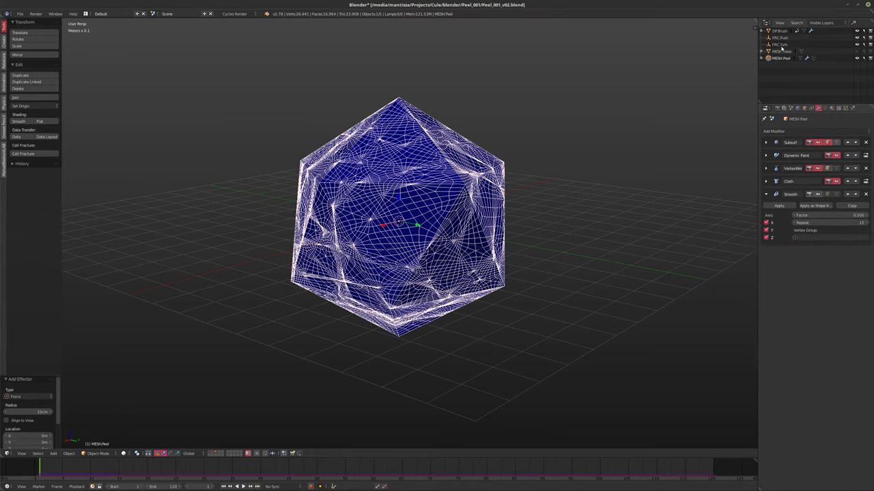
- Check the FRC.Turb field's physics settings, and set the FRC.Push field's strength to 2000 and noise to 0.5
{"action": "left_click", "coordinate": [781, 45]}
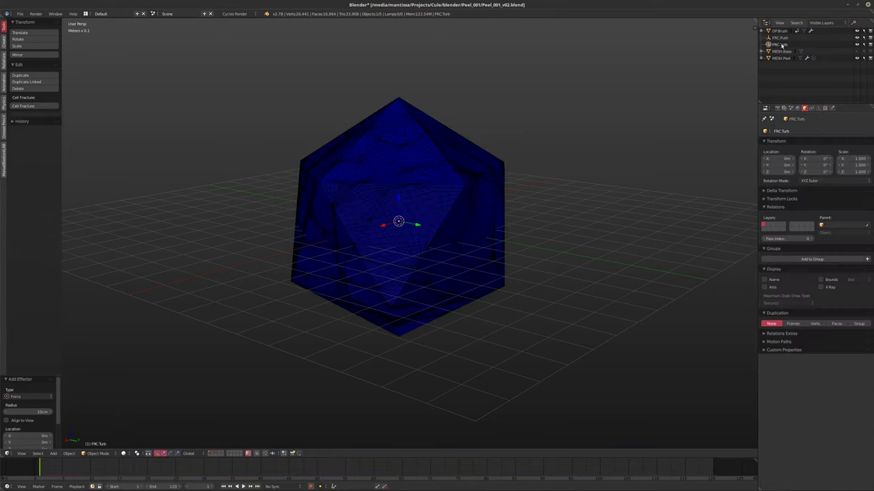
{"action": "left_click", "coordinate": [832, 108]}
{"action": "middle_click_drag", "start_coordinate": [530, 162], "coordinate": [535, 173]}
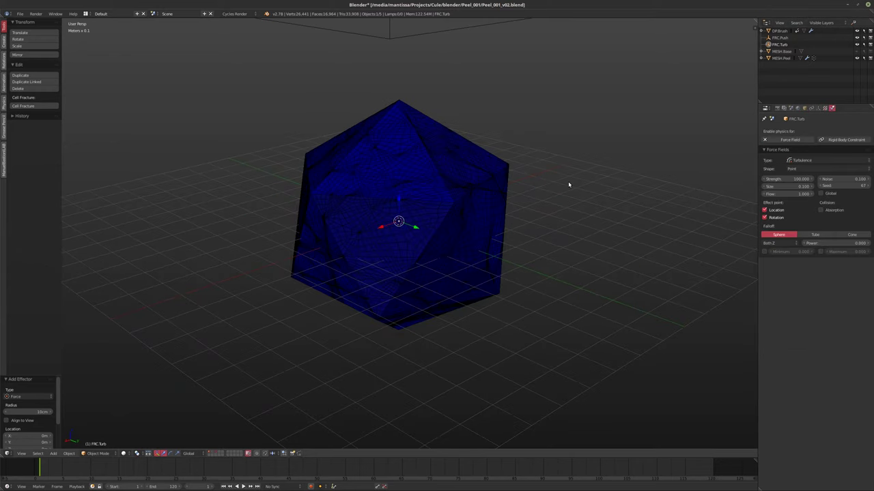
{"action": "left_click", "coordinate": [778, 38]}
{"action": "left_click", "coordinate": [786, 179]}
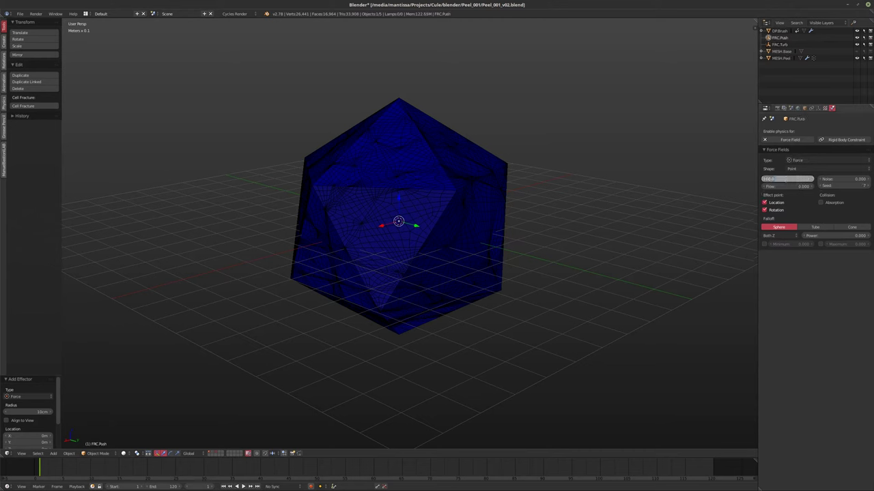
{"action": "type", "text": "2000"}
{"action": "left_click", "coordinate": [824, 177]}
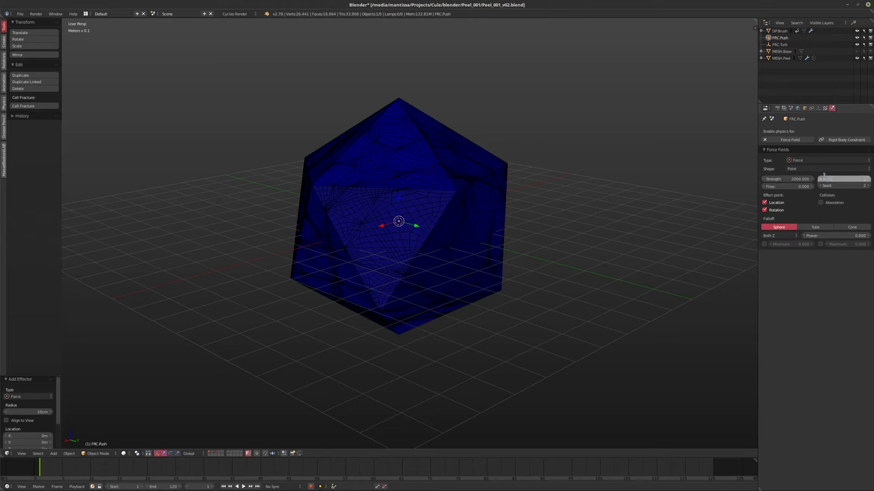
{"action": "key", "text": "Tab"}
{"action": "key", "text": "Tab"}
{"action": "key", "text": "Tab"}
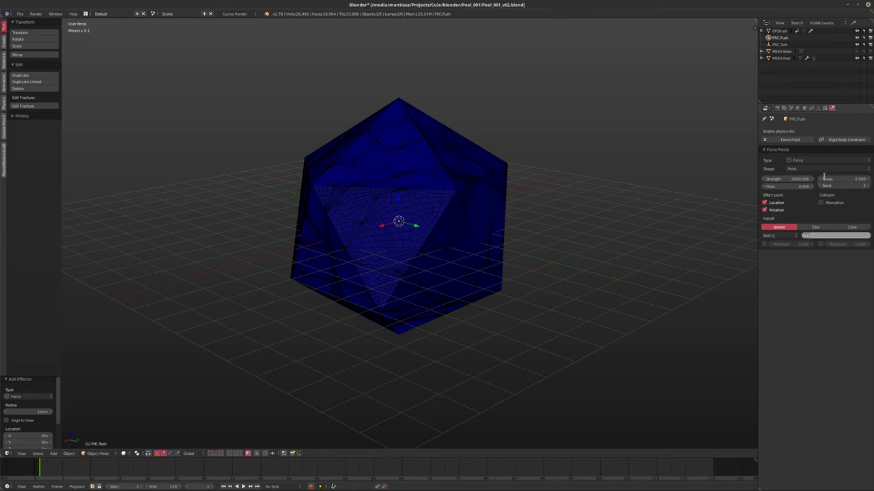
- Set the FRC.Push field's flow to 1 and test the simulation with a short playback
{"action": "left_click", "coordinate": [811, 186]}
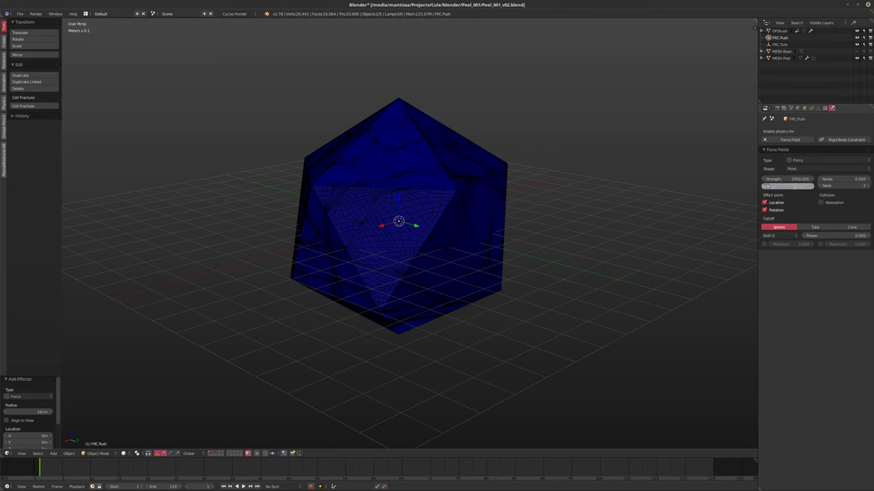
{"action": "type", "text": "1"}
{"action": "key", "text": "Return"}
{"action": "key", "text": "alt+a"}
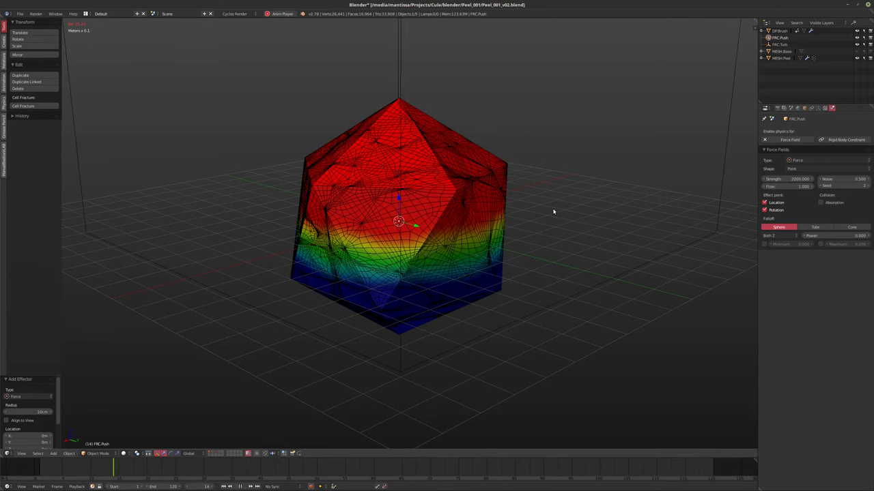
{"action": "key", "text": "Escape"}
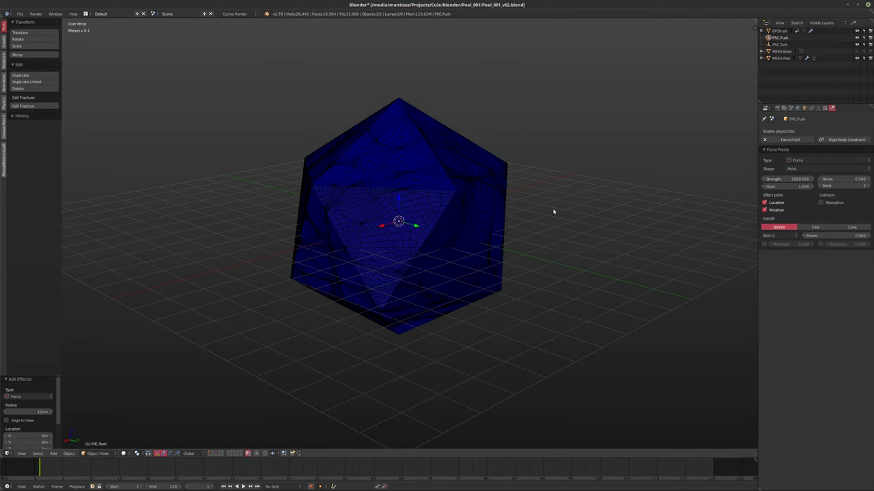
- Set the peel mesh's cloth quality to 5 steps, play the simulation, inspect the mesh from several angles and return to the first frame
{"action": "left_click", "coordinate": [780, 58]}
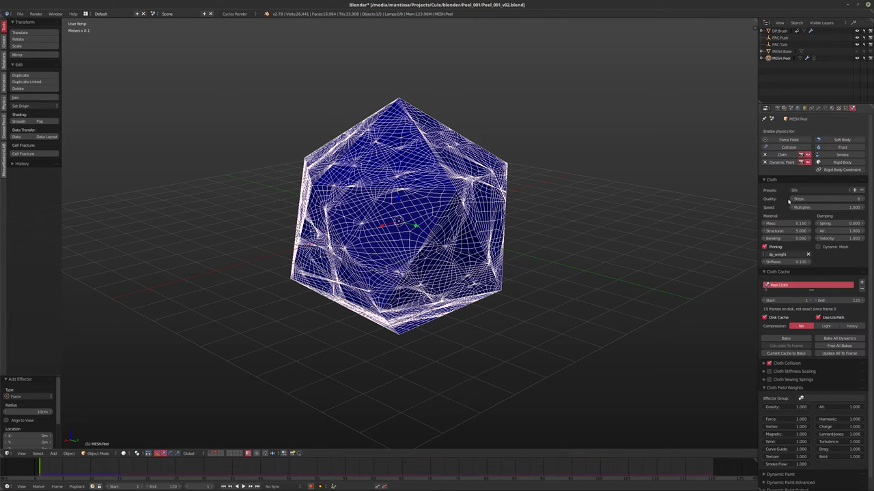
{"action": "key", "text": "alt+a"}
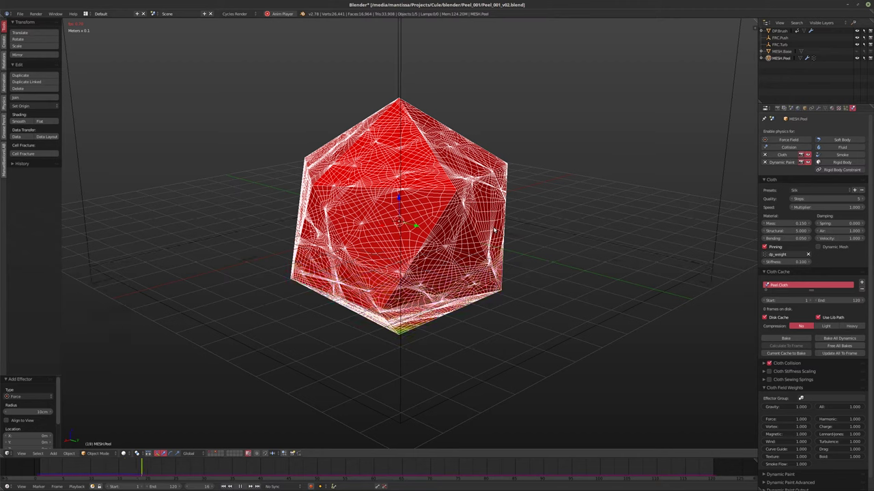
{"action": "key", "text": "alt+a"}
{"action": "middle_click_drag", "start_coordinate": [486, 239], "coordinate": [552, 222]}
{"action": "middle_click_drag", "start_coordinate": [470, 232], "coordinate": [427, 248]}
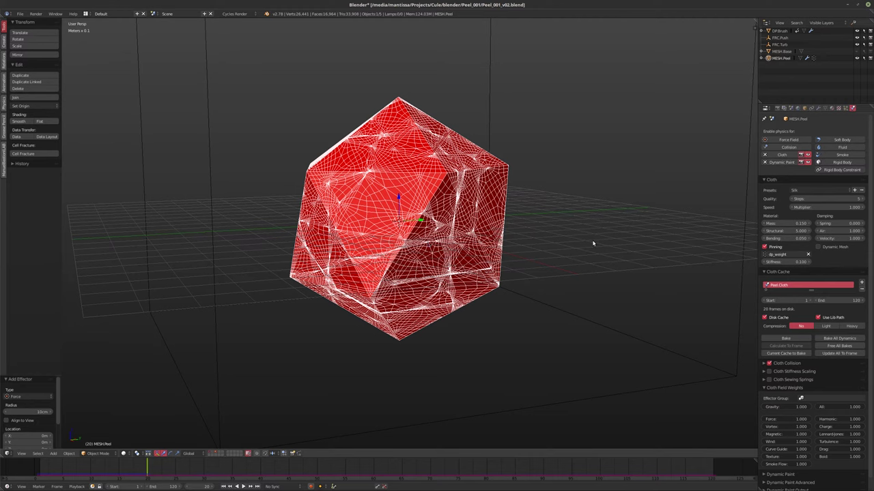
{"action": "key", "text": "shift+Left"}
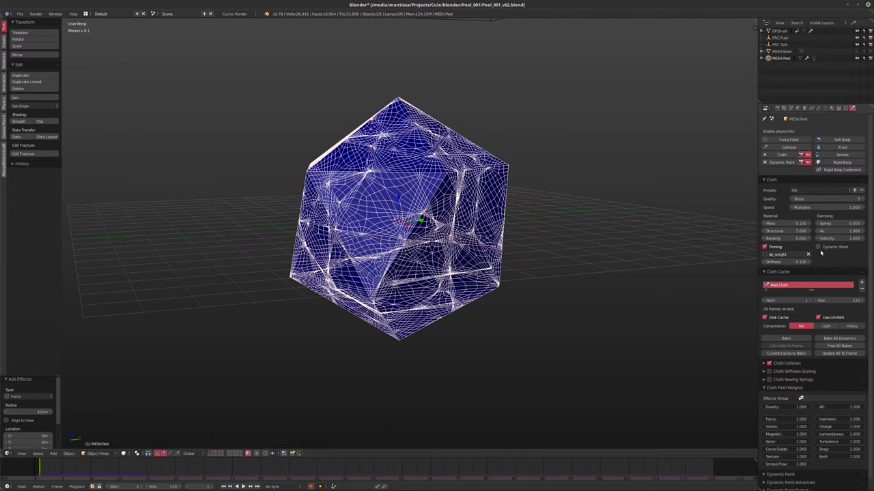
- Enable Dynamic Mesh for the peel's cloth, set its quality to 6 steps and test with a short playback
{"action": "left_click", "coordinate": [817, 246]}
{"action": "left_click", "coordinate": [862, 198]}
{"action": "key", "text": "alt+a"}
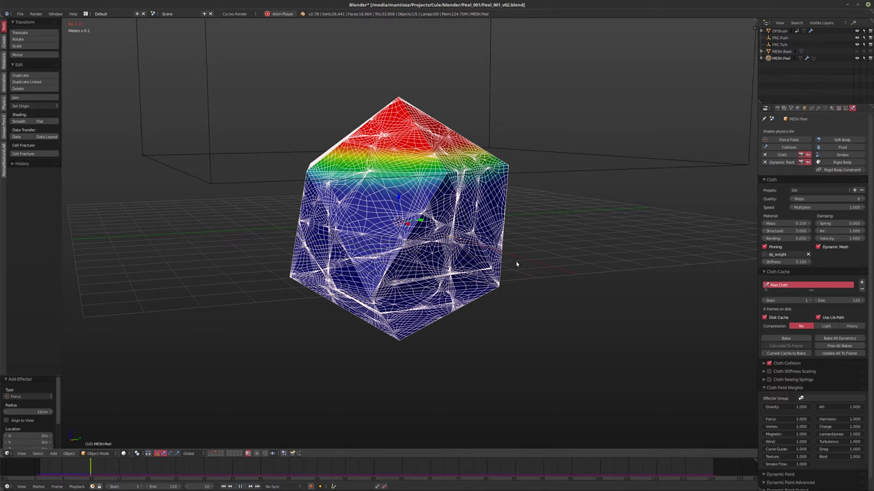
{"action": "key", "text": "Escape"}
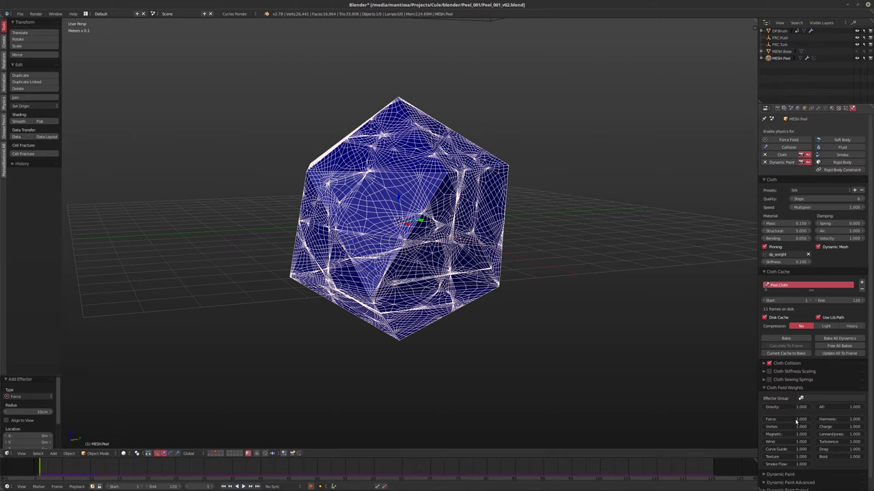
- Set the Force weight in the peel's cloth field weights to 100 and play the simulation again
{"action": "left_click", "coordinate": [786, 418]}
{"action": "type", "text": "100"}
{"action": "key", "text": "Return"}
{"action": "key", "text": "alt+a"}
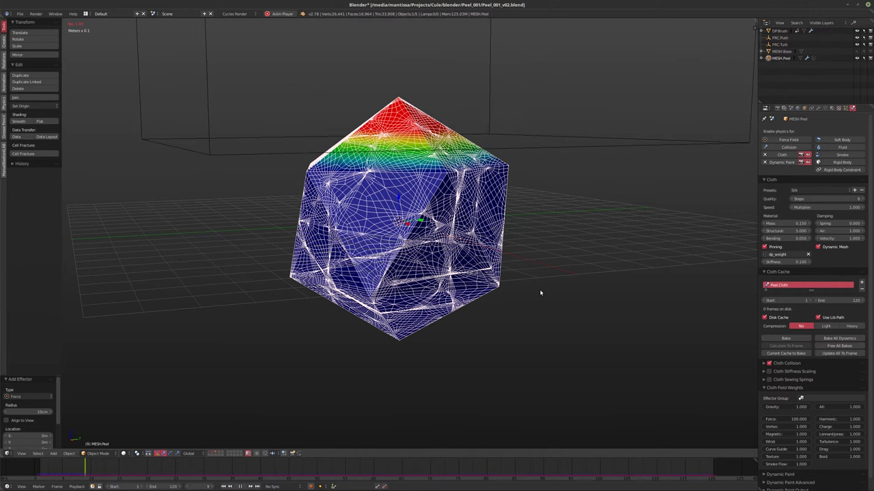
- Review the peel mesh's Vertex Weight Edit modifier settings and remove that modifier from the stack
{"action": "left_click", "coordinate": [818, 108]}
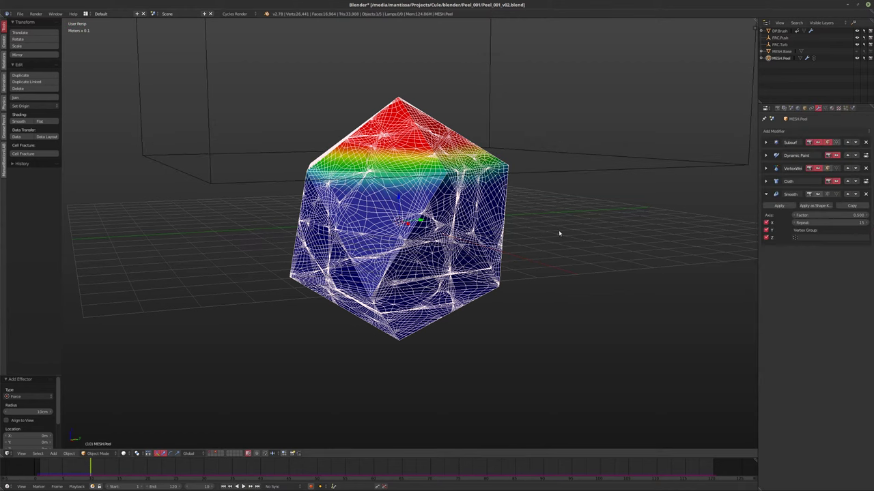
{"action": "middle_click_drag", "start_coordinate": [560, 234], "coordinate": [536, 250]}
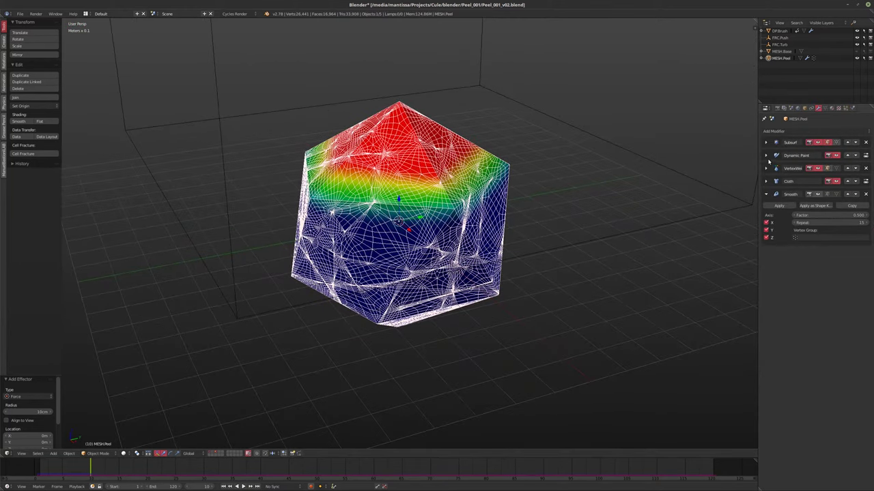
{"action": "left_click", "coordinate": [766, 168]}
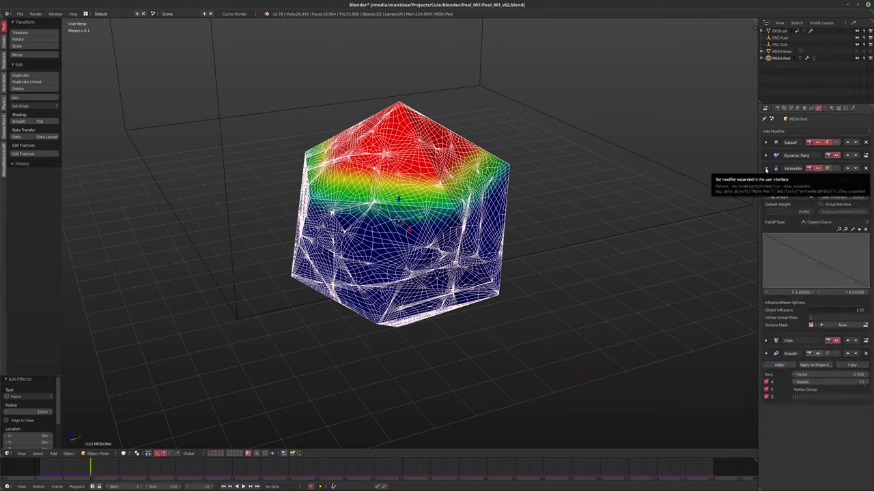
{"action": "left_click", "coordinate": [766, 168]}
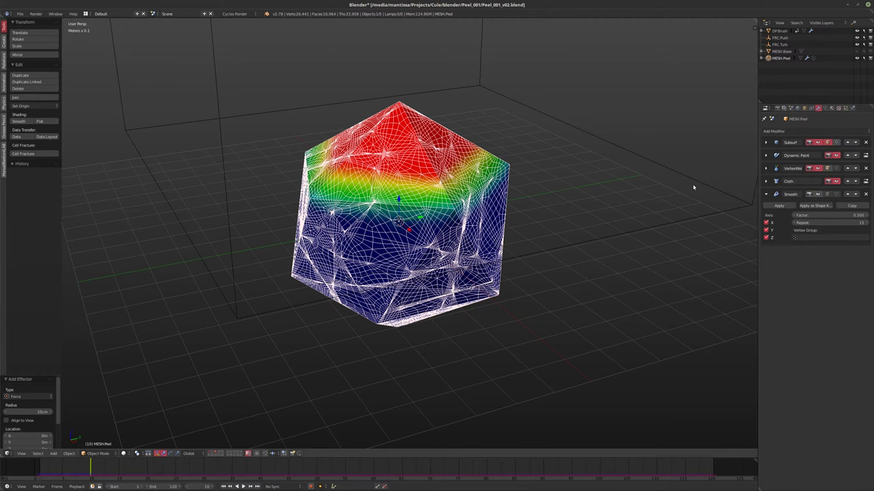
{"action": "left_click", "coordinate": [865, 168]}
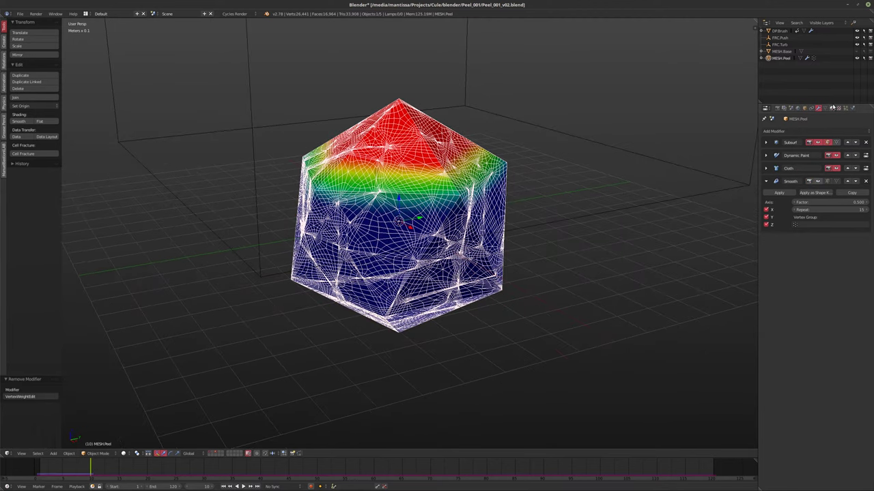
{"action": "middle_click_drag", "start_coordinate": [544, 175], "coordinate": [487, 114]}
- Select the Dynamic Paint brush object, switch the timeline to an enlarged Dope Sheet and expand the brush's location channels
{"action": "right_click", "coordinate": [402, 269]}
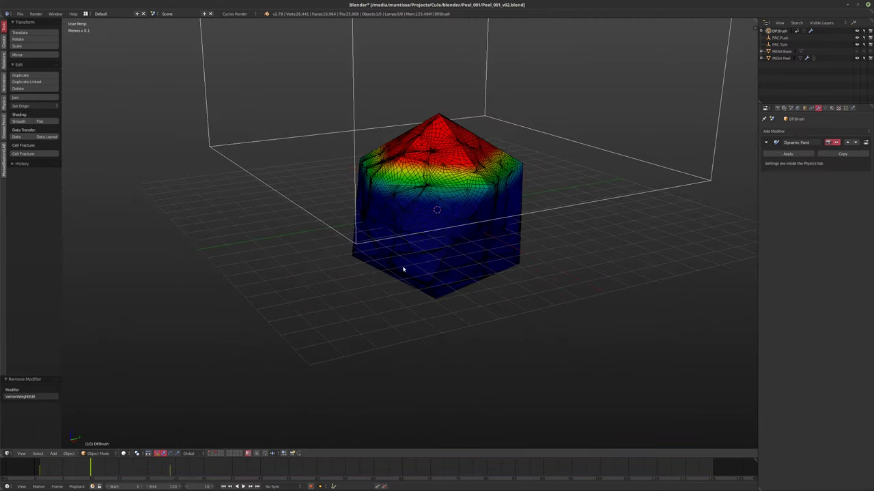
{"action": "left_click", "coordinate": [6, 486]}
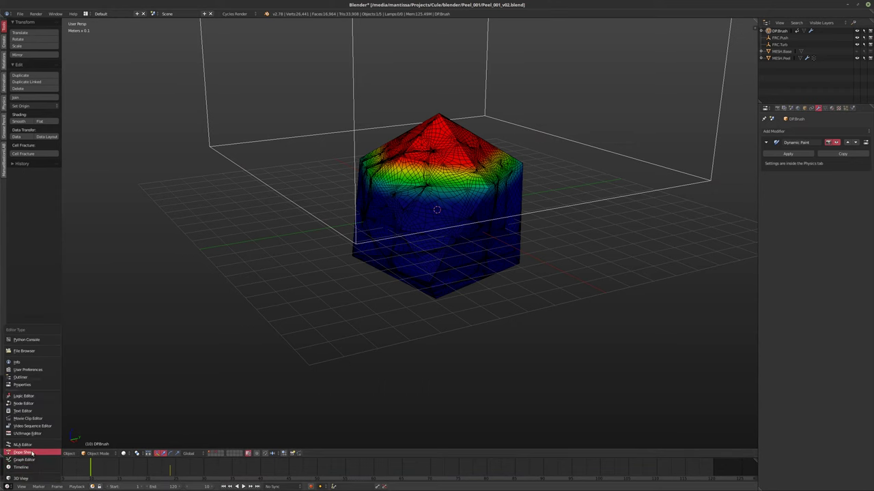
{"action": "left_click", "coordinate": [21, 456]}
{"action": "left_click_drag", "start_coordinate": [290, 458], "coordinate": [205, 366]}
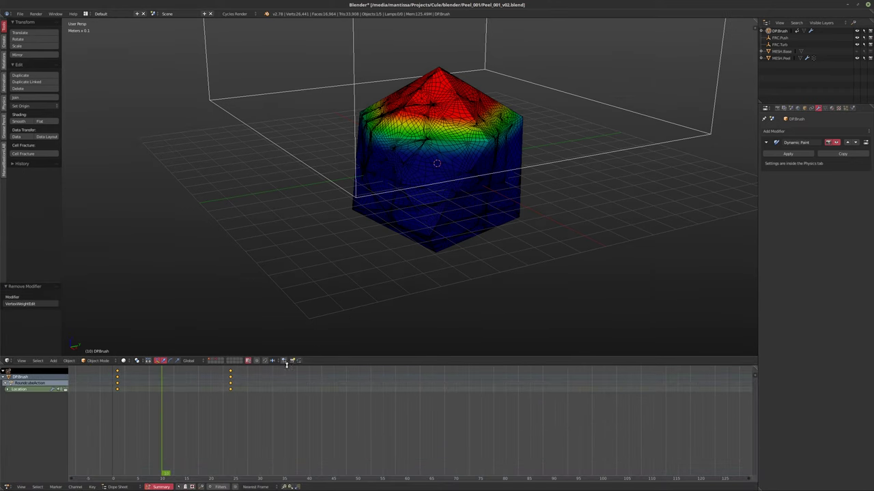
{"action": "left_click", "coordinate": [7, 389]}
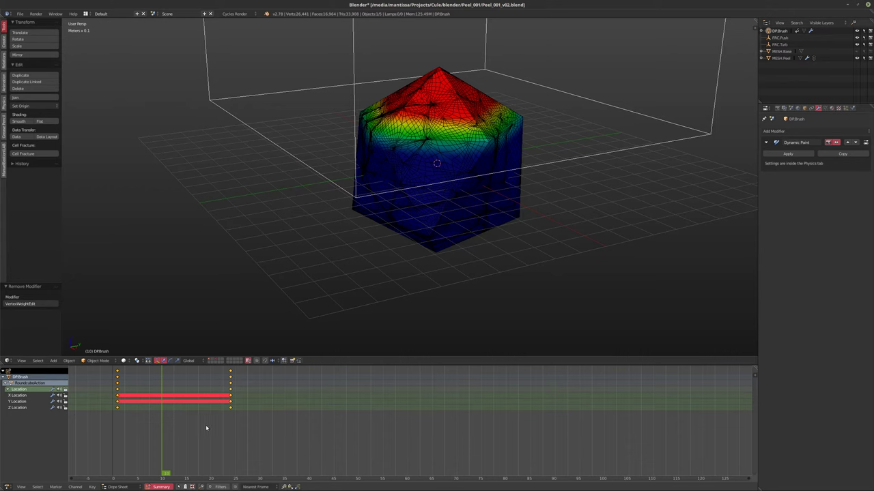
- Delete keyframes from the Dynamic Paint brush's X and Y location channels in the Dope Sheet
{"action": "left_click", "coordinate": [118, 407]}
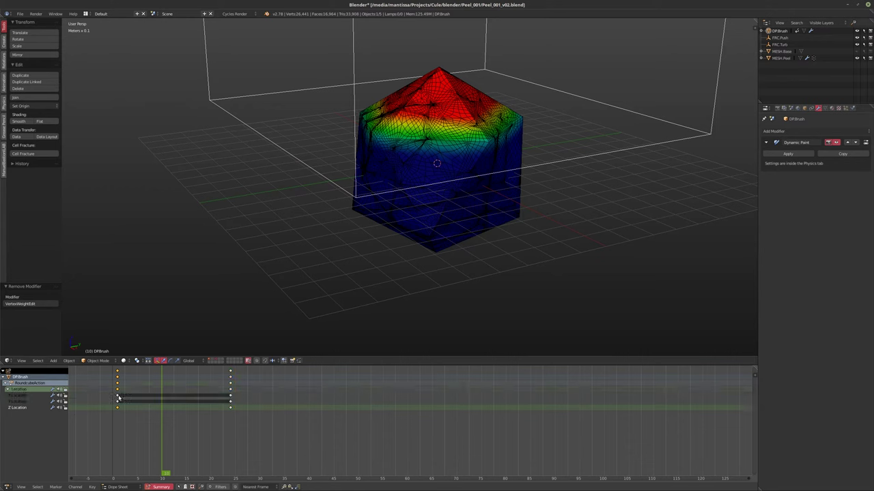
{"action": "left_click", "coordinate": [118, 395]}
{"action": "left_click", "coordinate": [230, 402], "text": "shift"}
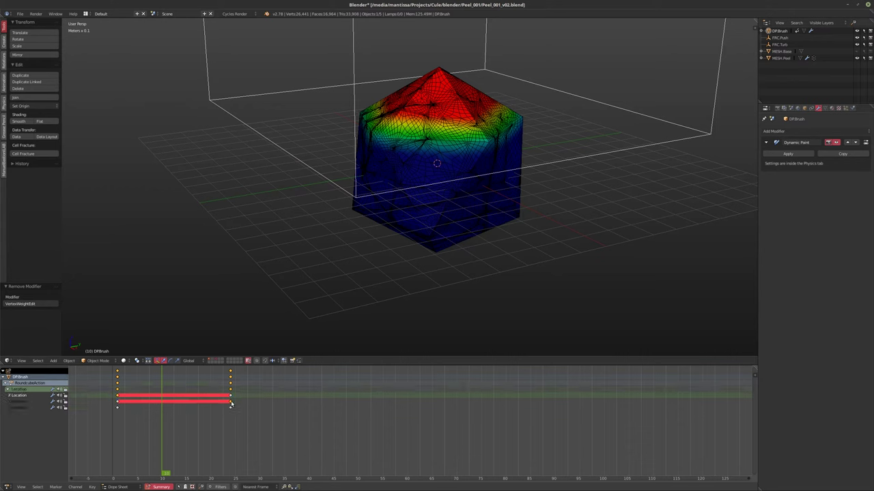
{"action": "key", "text": "x"}
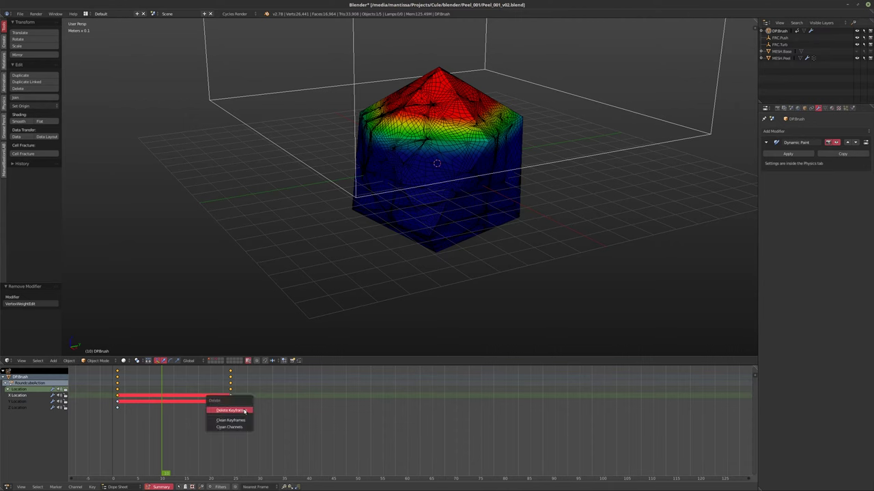
{"action": "left_click", "coordinate": [244, 411]}
{"action": "left_click", "coordinate": [118, 402]}
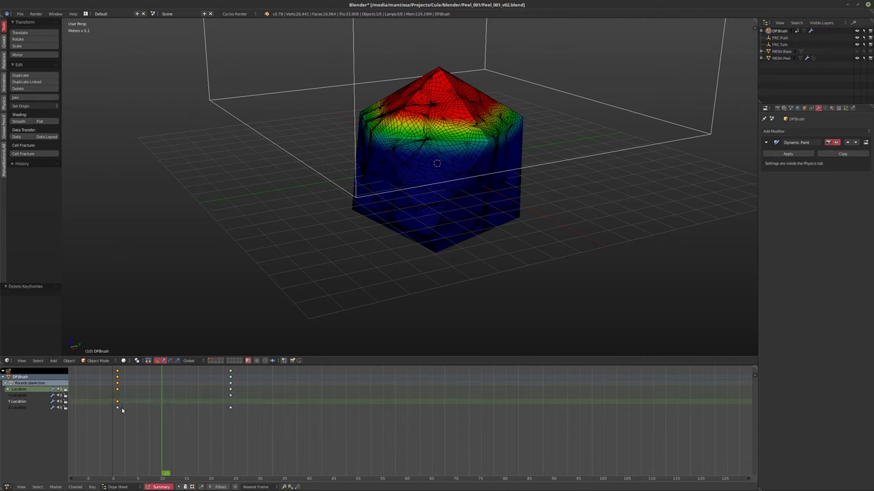
{"action": "key", "text": "x"}
{"action": "left_click", "coordinate": [108, 409]}
- Delete the brush's remaining Y Location and X Location keyframes in the Dope Sheet, keeping only the Z Location channel
{"action": "left_click", "coordinate": [117, 402]}
{"action": "left_click", "coordinate": [230, 402], "text": "shift"}
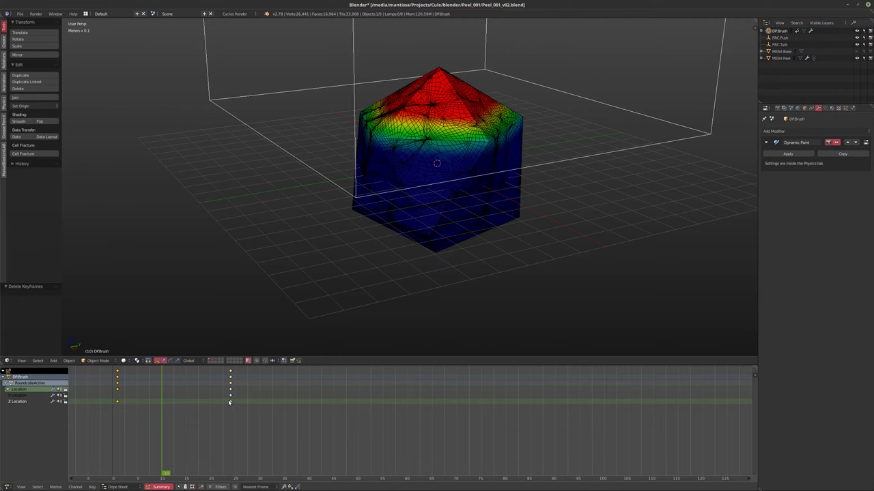
{"action": "left_click", "coordinate": [91, 486]}
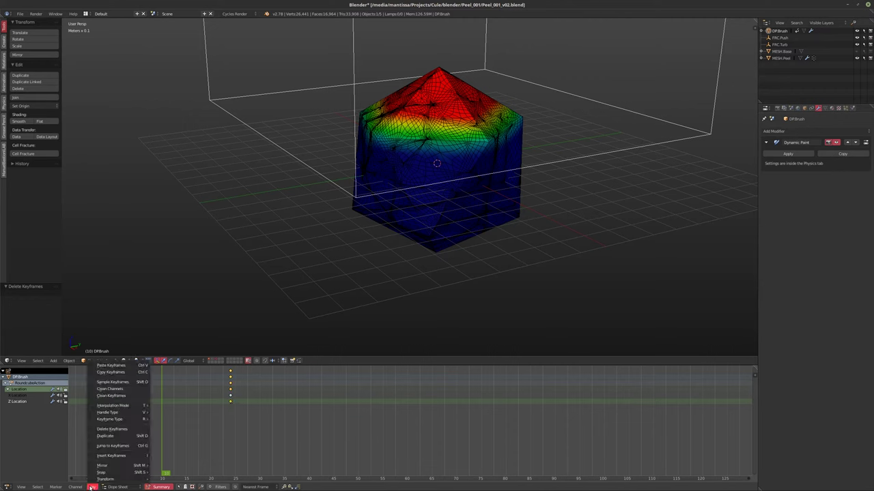
{"action": "left_click", "coordinate": [176, 439]}
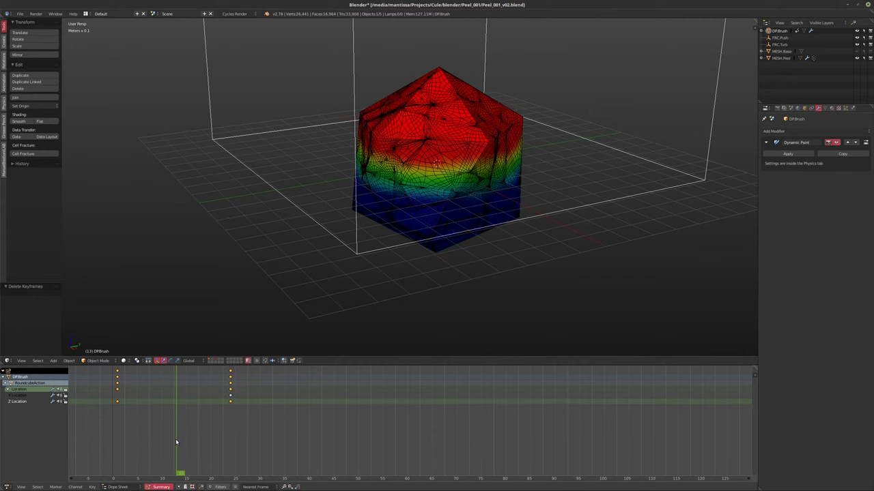
{"action": "key", "text": "Left"}
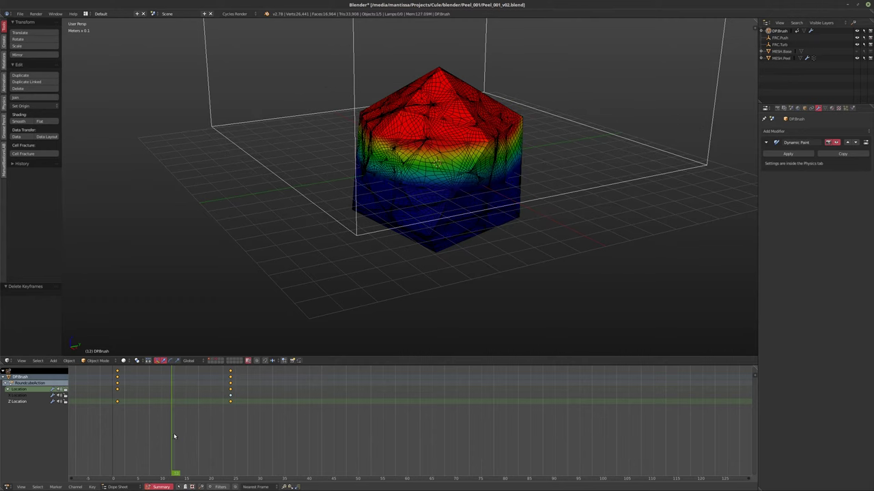
{"action": "left_click", "coordinate": [231, 397]}
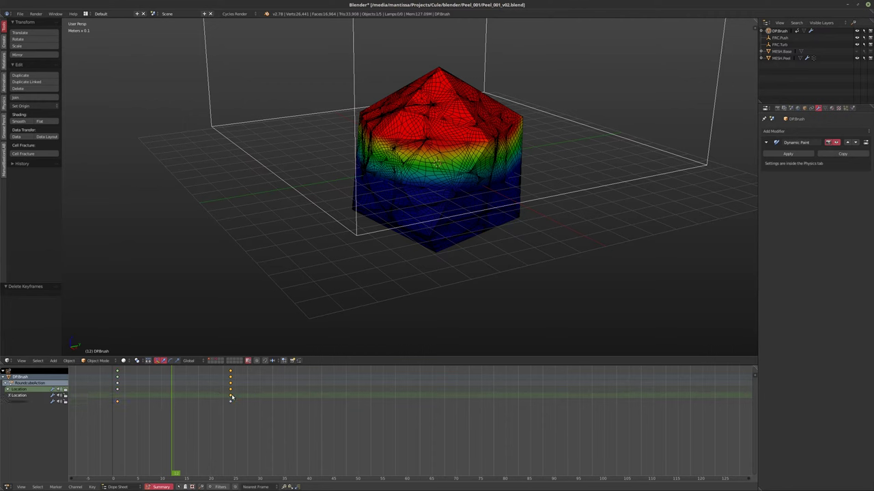
{"action": "key", "text": "x"}
{"action": "left_click", "coordinate": [232, 397]}
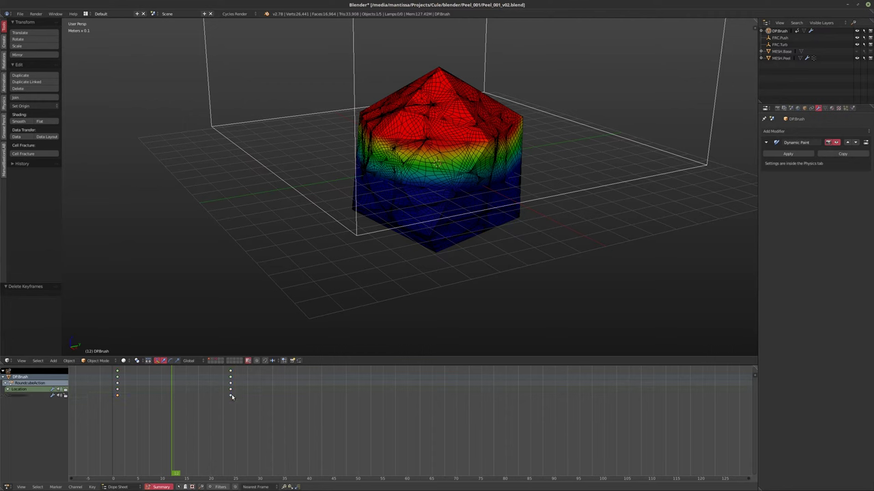
- Mirror the brush's Z Location keyframes by times over the current frame, frame 12
{"action": "left_click", "coordinate": [231, 398]}
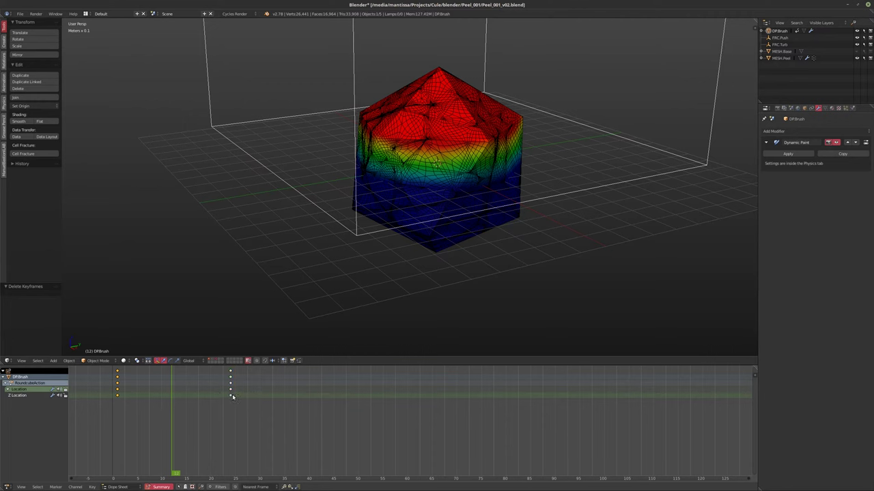
{"action": "left_click", "coordinate": [92, 487]}
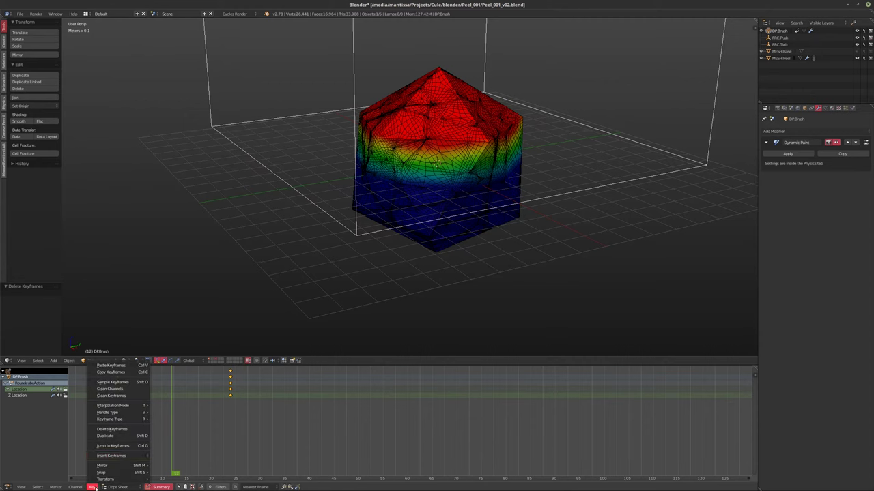
{"action": "mouse_move", "coordinate": [128, 467]}
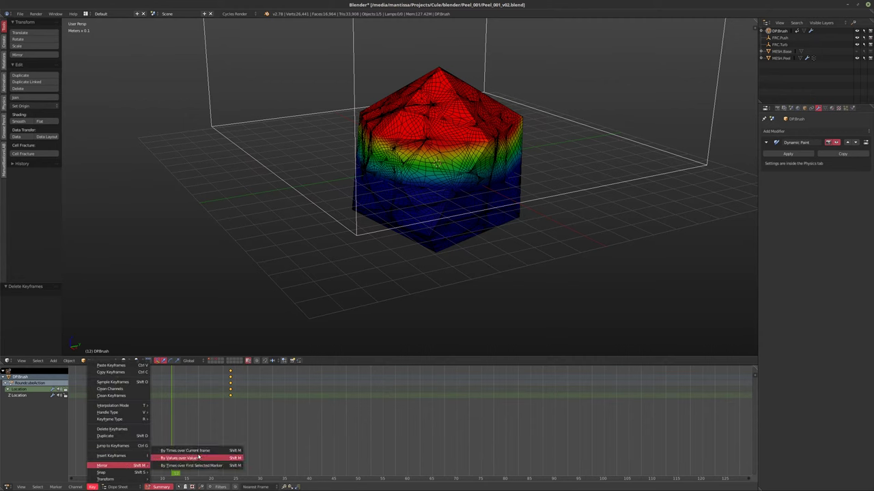
{"action": "left_click", "coordinate": [196, 451]}
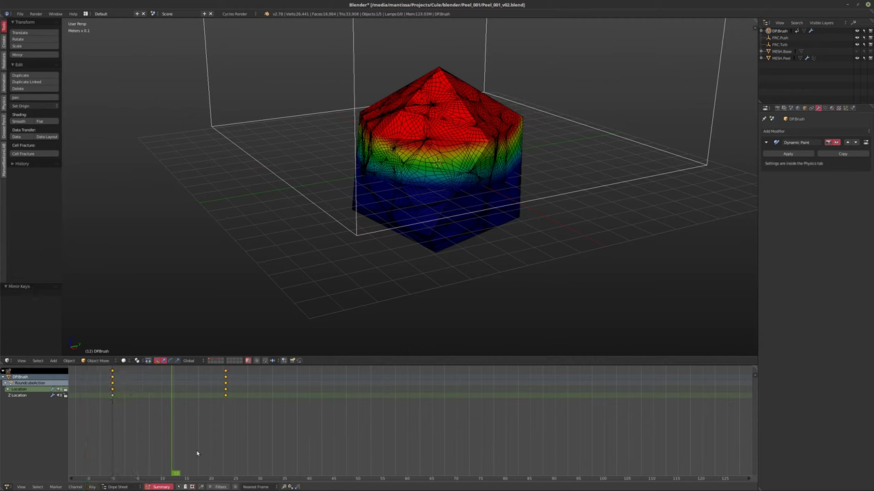
- Shift the mirrored Z Location keyframes one frame later so they sit at frames 1 and 24
{"action": "left_click", "coordinate": [226, 399]}
{"action": "key", "text": "Right"}
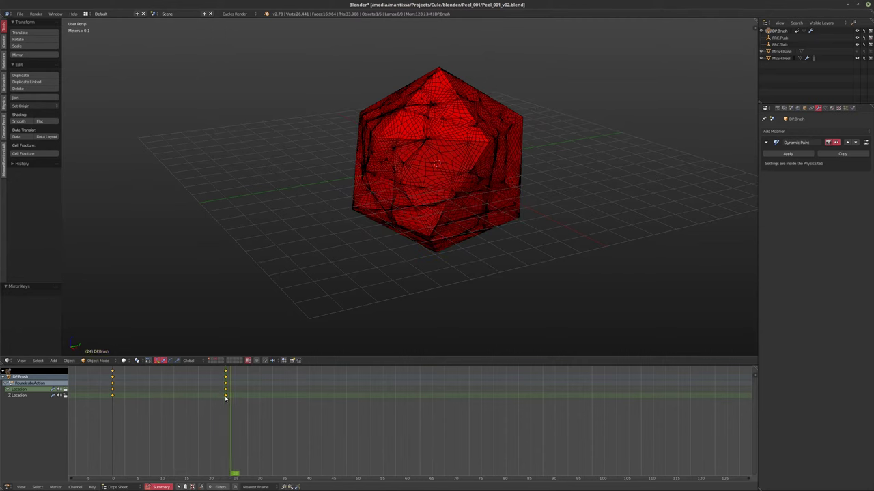
{"action": "key", "text": "g"}
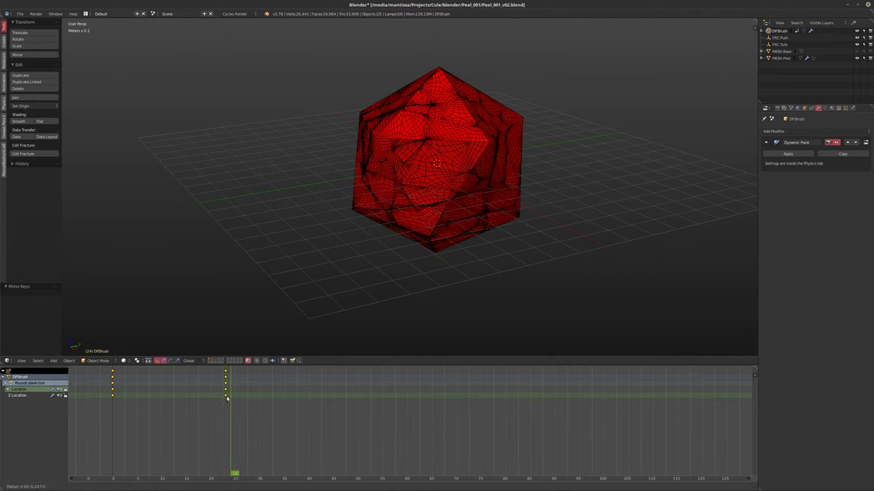
{"action": "left_click", "coordinate": [232, 400]}
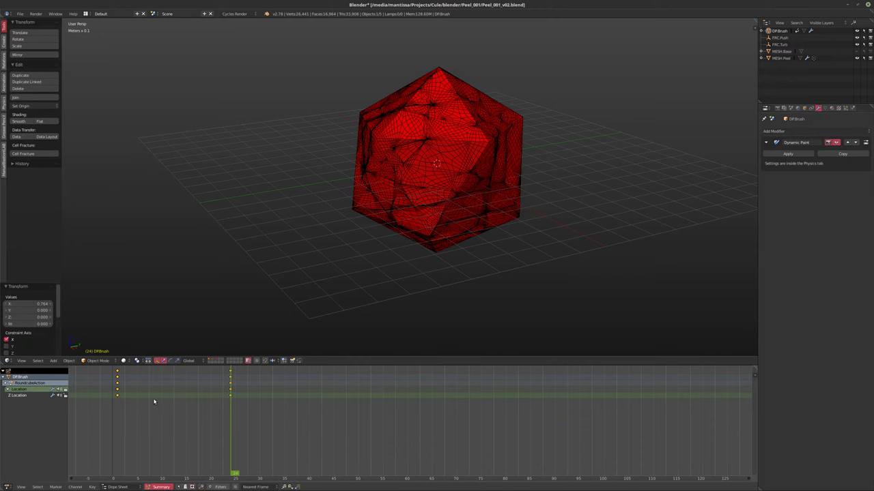
- Return to frame 1 and play the brush animation to check its direction of travel
{"action": "left_click", "coordinate": [118, 397]}
{"action": "middle_click_drag", "start_coordinate": [301, 294], "coordinate": [401, 245]}
{"action": "key", "text": "alt+a"}
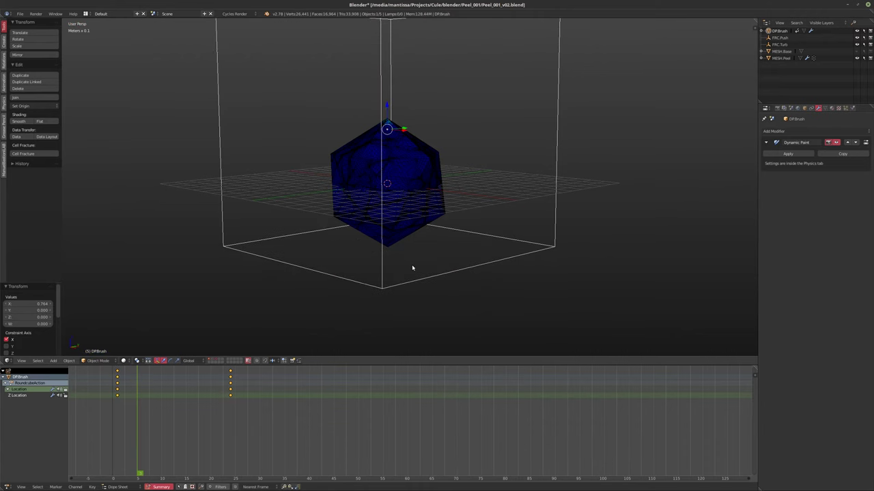
{"action": "key", "text": "Escape"}
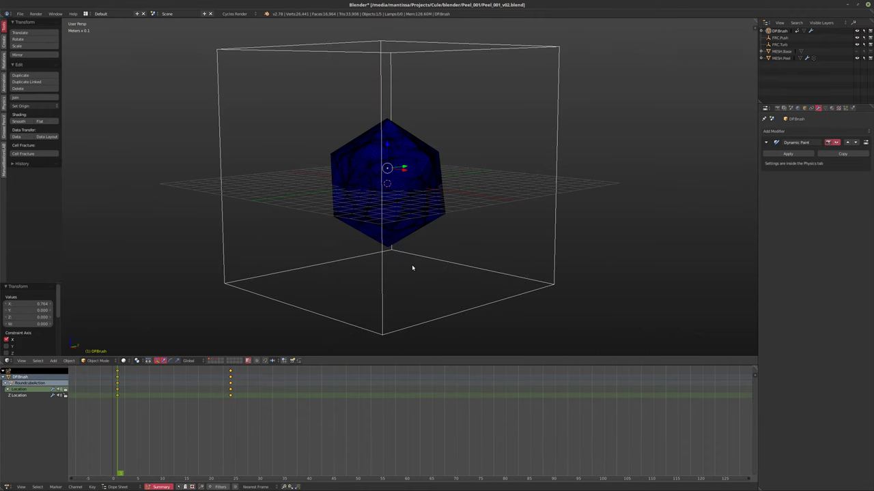
- Try moving the brush along Z at the last frame, 120, without a keyframe, and replay the animation from the start
{"action": "key", "text": "shift+Right"}
{"action": "scroll", "coordinate": [371, 179], "scroll_direction": "down", "scroll_amount": 3}
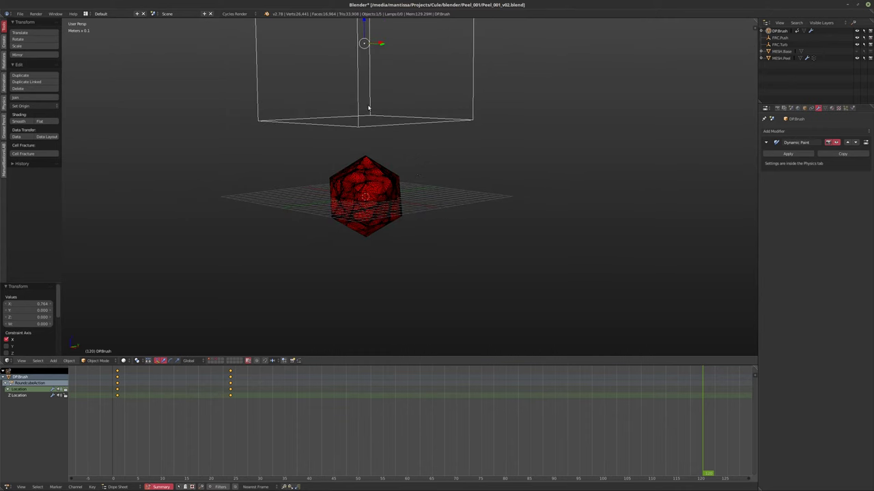
{"action": "key", "text": "g"}
{"action": "key", "text": "y"}
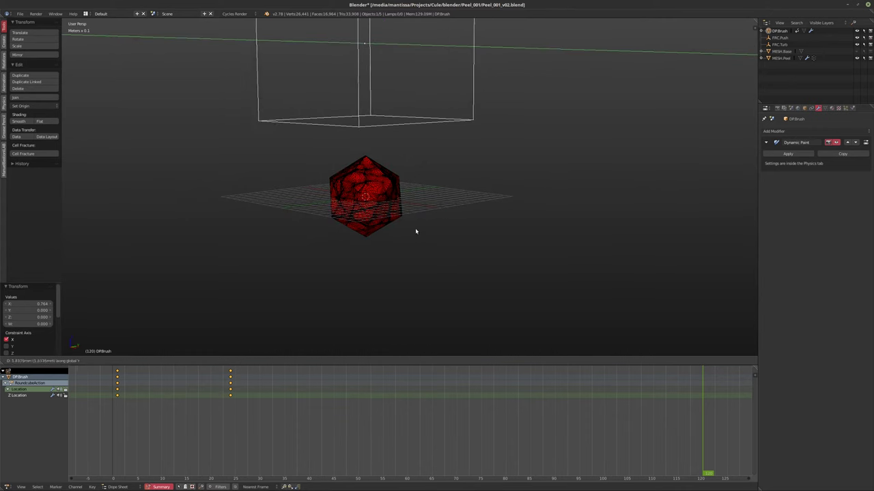
{"action": "key", "text": "z"}
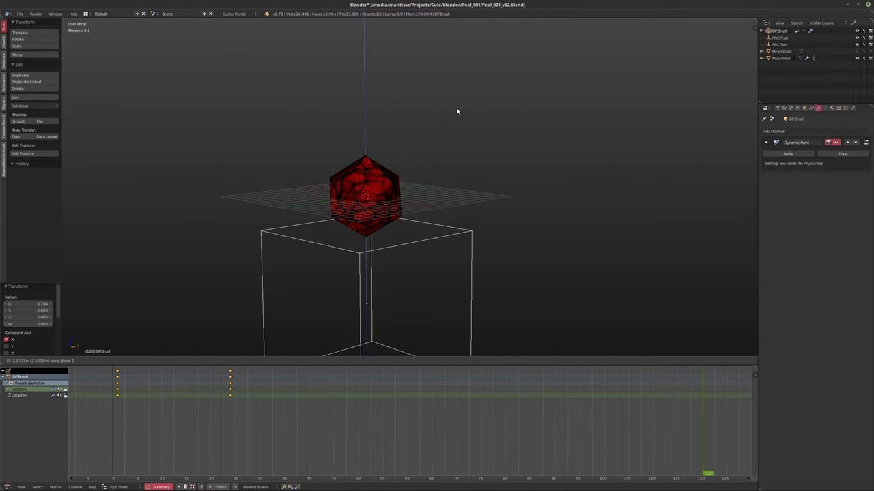
{"action": "left_click", "coordinate": [458, 117]}
{"action": "middle_click_drag", "start_coordinate": [458, 117], "coordinate": [448, 176]}
{"action": "key", "text": "shift+Left"}
{"action": "key", "text": "alt+a"}
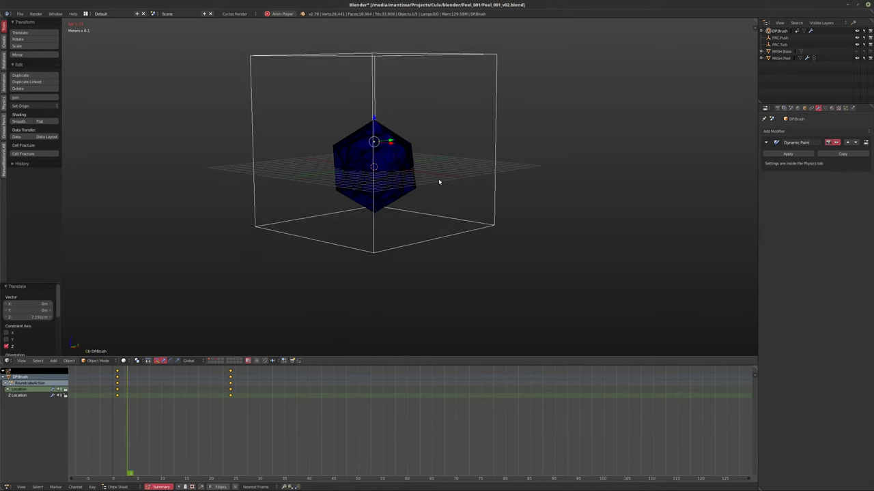
{"action": "key", "text": "Escape"}
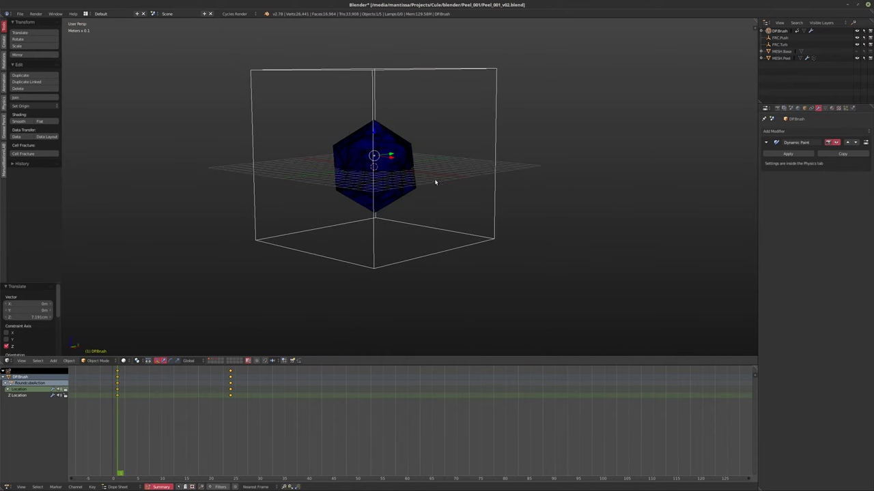
- At frame 24, move the brush about 2.73 m down along Z below the peel and insert a location keyframe
{"action": "scroll", "coordinate": [436, 183], "scroll_direction": "down", "scroll_amount": 3}
{"action": "middle_click_drag", "start_coordinate": [435, 183], "coordinate": [394, 177]}
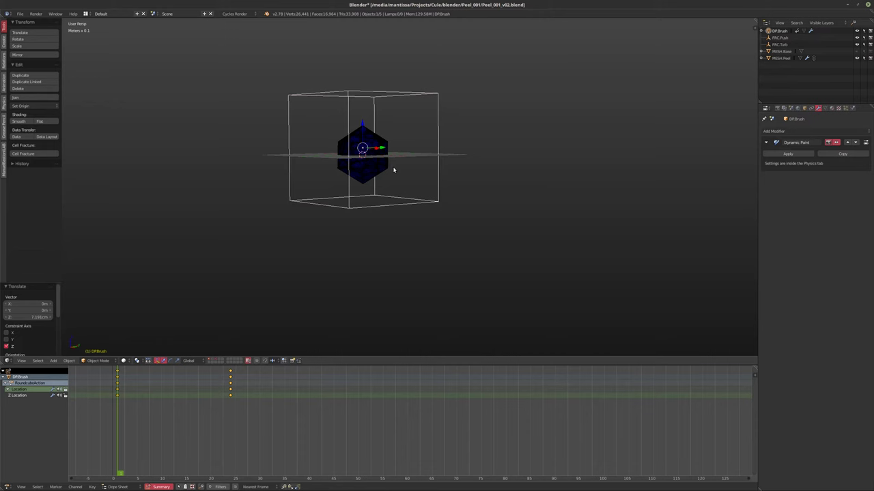
{"action": "left_click", "coordinate": [233, 379]}
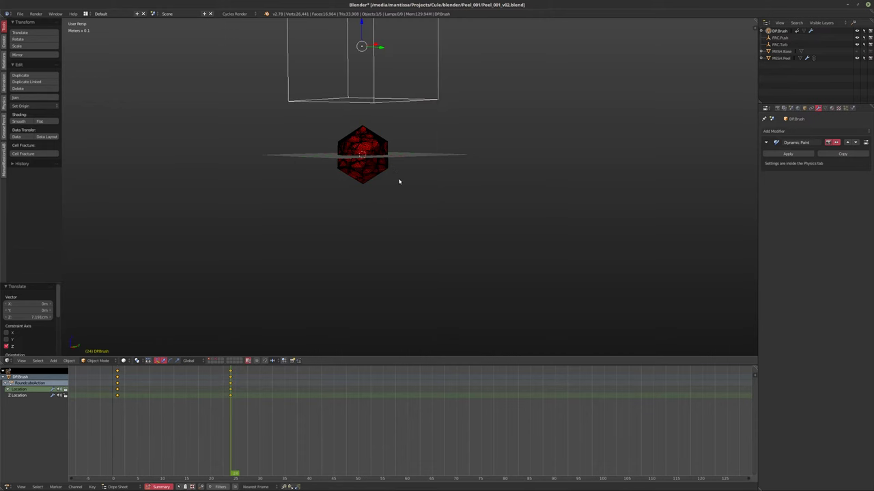
{"action": "key", "text": "g"}
{"action": "key", "text": "z"}
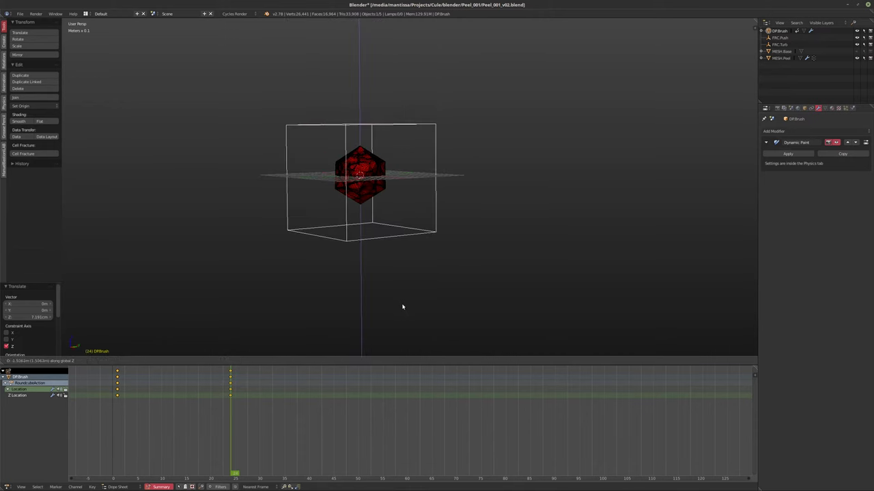
{"action": "left_click", "coordinate": [414, 64]}
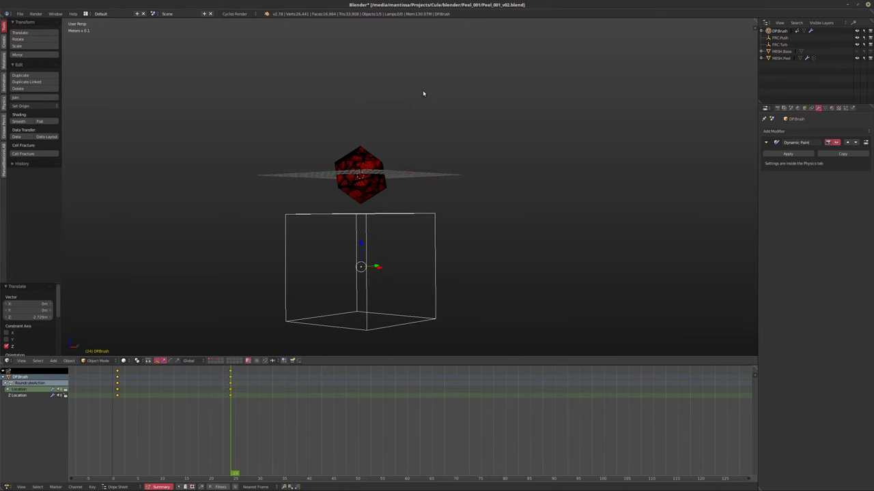
{"action": "key", "text": "i"}
{"action": "left_click", "coordinate": [434, 131]}
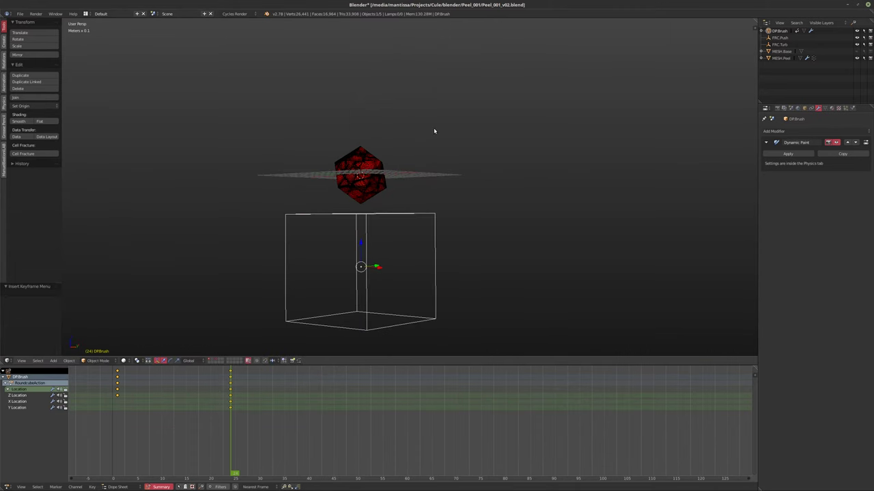
- Return to frame 1 and delete the X and Y Location keyframes at frame 24
{"action": "key", "text": "shift+Left"}
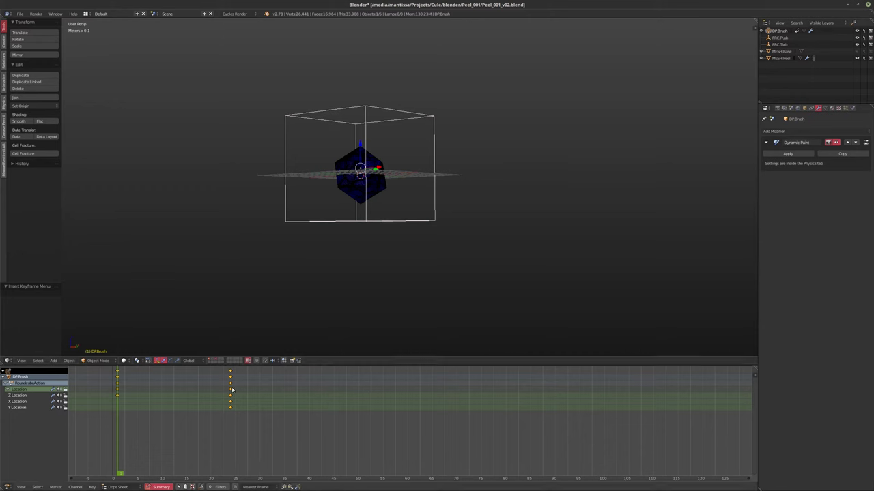
{"action": "left_click", "coordinate": [230, 403]}
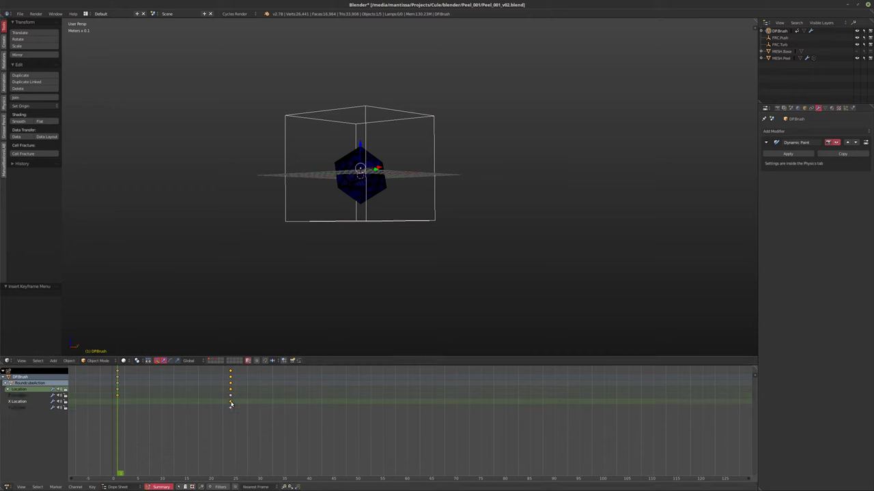
{"action": "key", "text": "x"}
{"action": "left_click", "coordinate": [231, 403]}
{"action": "key", "text": "x"}
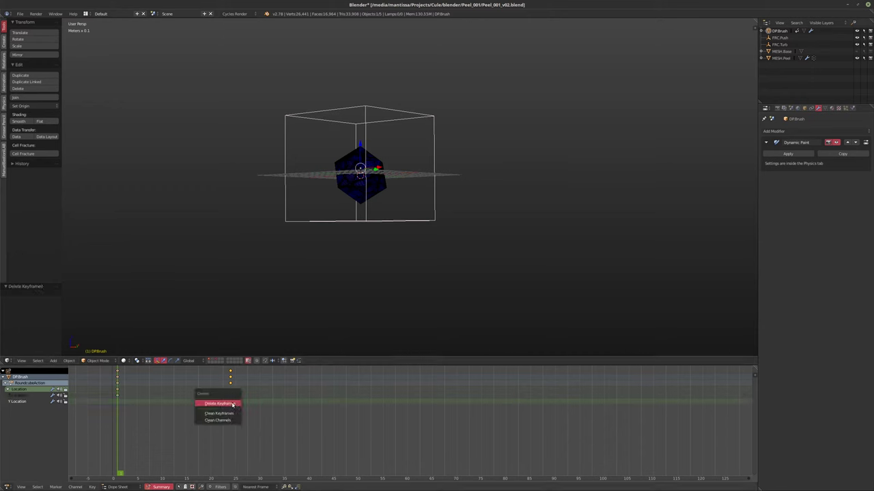
{"action": "left_click", "coordinate": [232, 404]}
- Play the animation from frame 1 to check how the downward-moving brush changes the peel's weights, and stop playback
{"action": "middle_click_drag", "start_coordinate": [310, 164], "coordinate": [349, 212]}
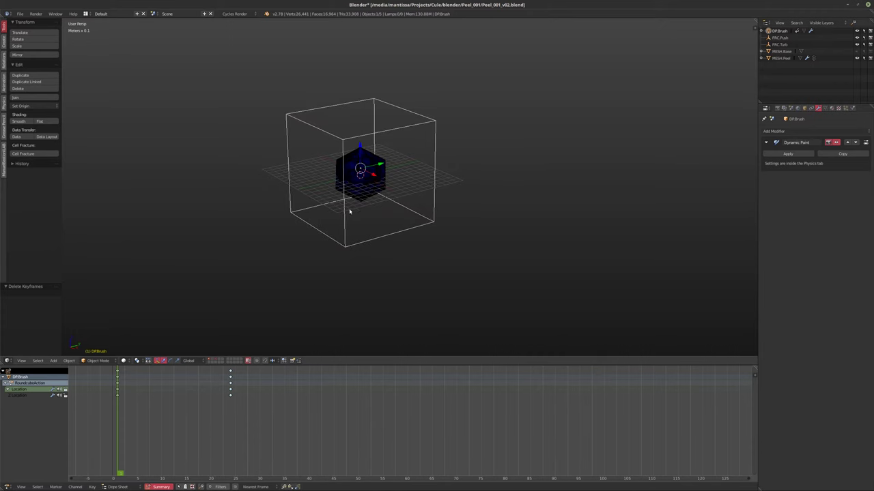
{"action": "key", "text": "alt+a"}
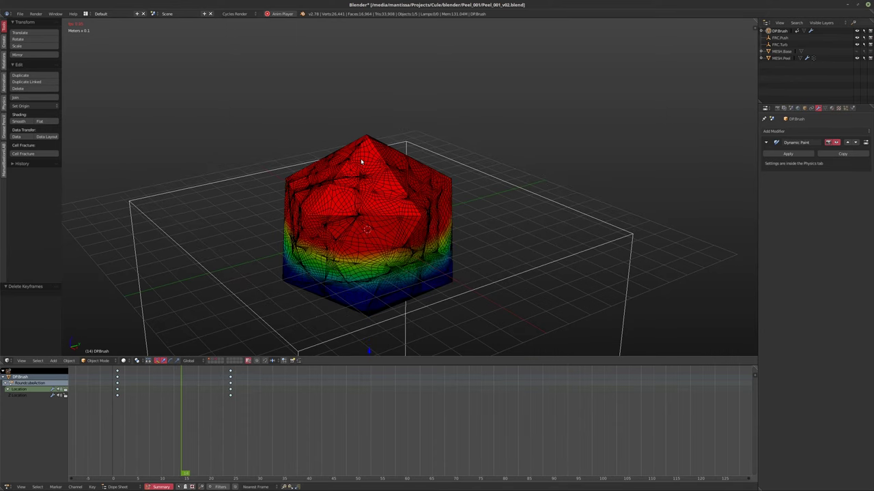
{"action": "key", "text": "Escape"}
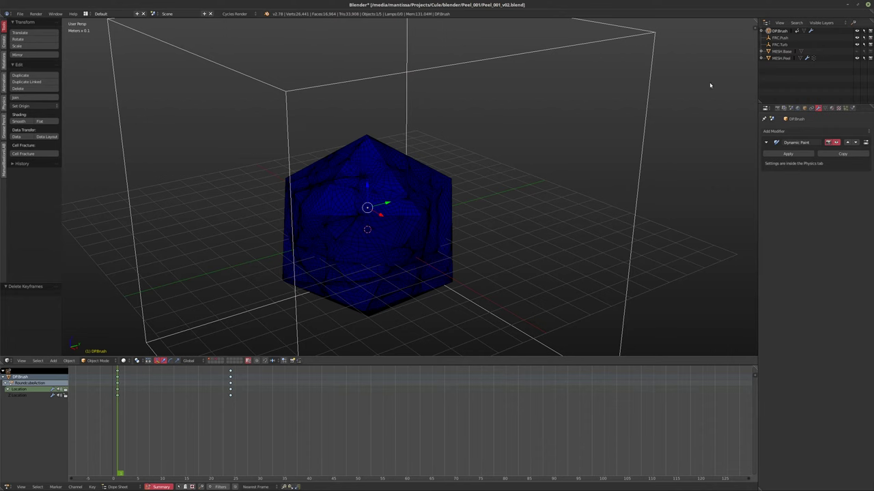
- Show the brush's physics properties and expand its Dynamic Paint settings
{"action": "left_click", "coordinate": [851, 108]}
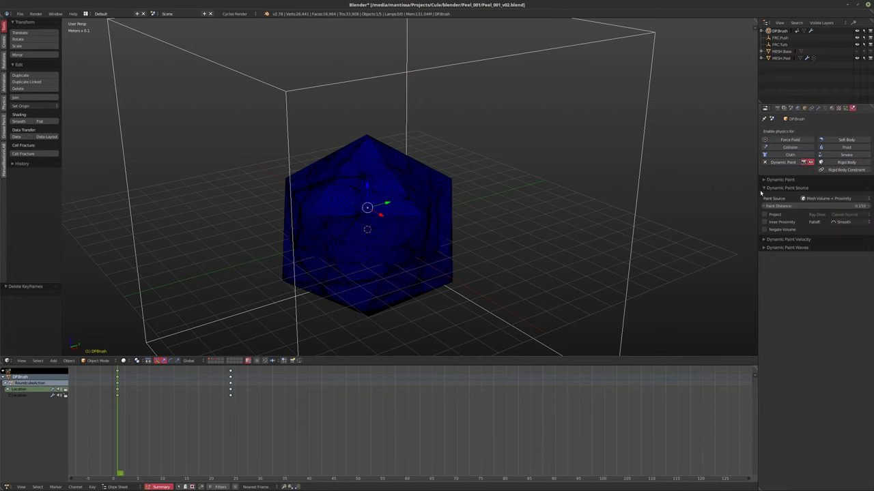
{"action": "left_click", "coordinate": [764, 180]}
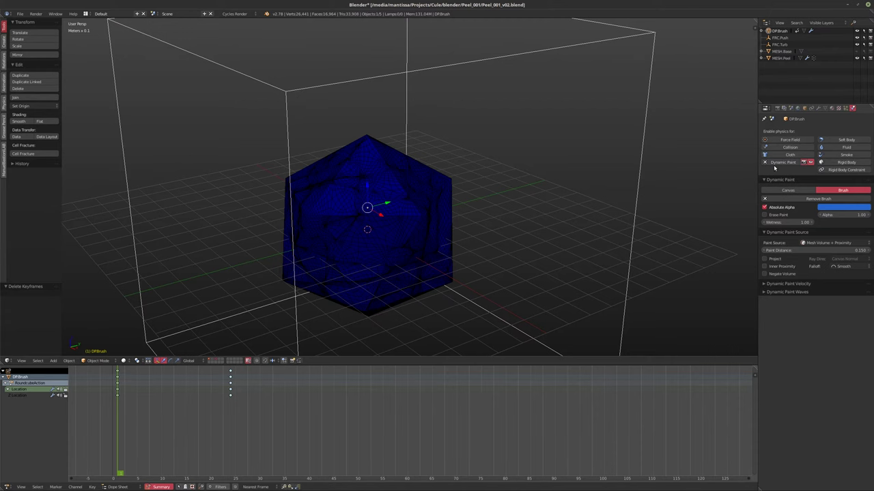
- Free MESH.Peel's Dynamic Paint bake and replay the animation from frame 1 to check the peel's weights
{"action": "left_click", "coordinate": [780, 58]}
{"action": "scroll", "coordinate": [474, 152], "scroll_direction": "down", "scroll_amount": 3}
{"action": "middle_click_drag", "start_coordinate": [474, 153], "coordinate": [474, 165]}
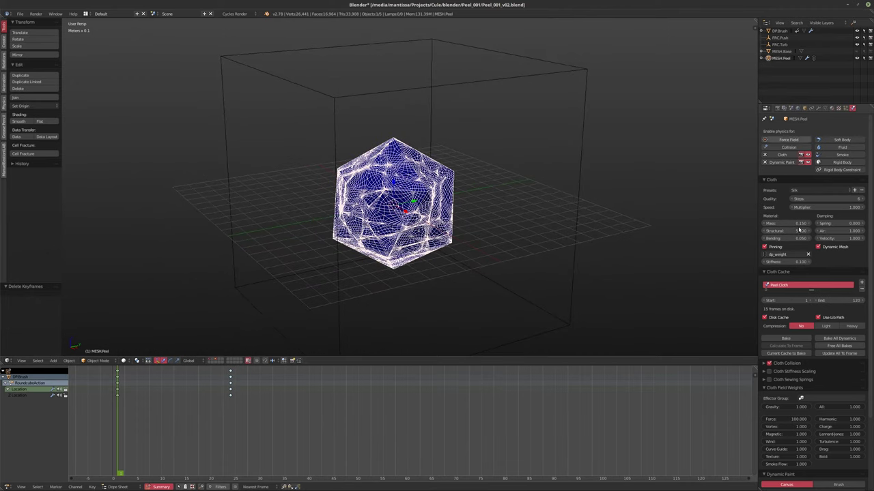
{"action": "scroll", "coordinate": [770, 391], "scroll_direction": "down", "scroll_amount": 5}
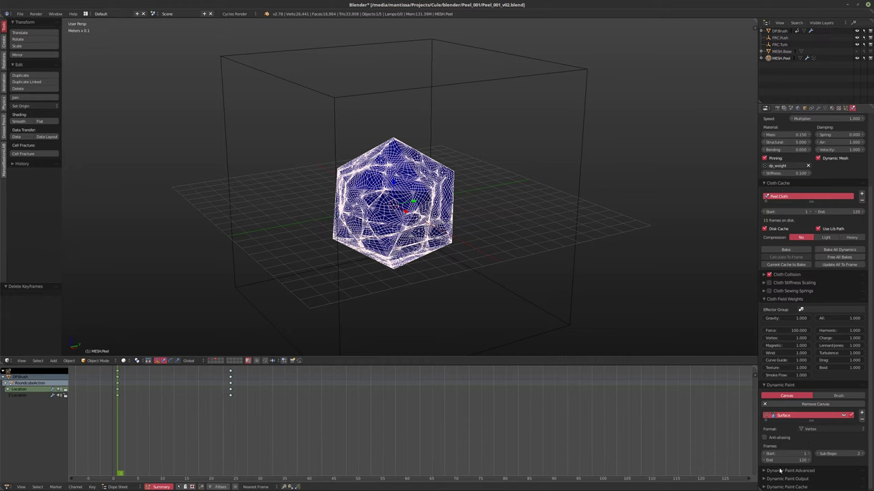
{"action": "scroll", "coordinate": [769, 483], "scroll_direction": "down", "scroll_amount": 1}
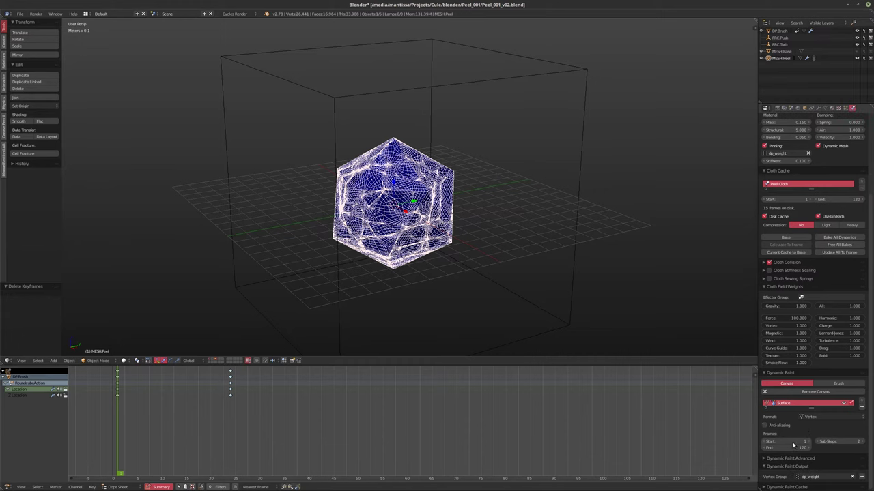
{"action": "left_click", "coordinate": [766, 467]}
{"action": "left_click", "coordinate": [766, 477]}
{"action": "scroll", "coordinate": [767, 476], "scroll_direction": "down", "scroll_amount": 3}
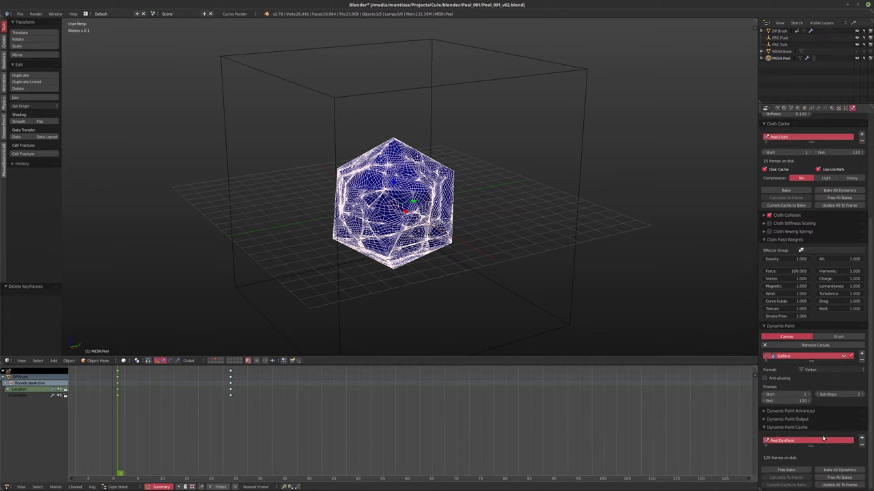
{"action": "left_click", "coordinate": [783, 471]}
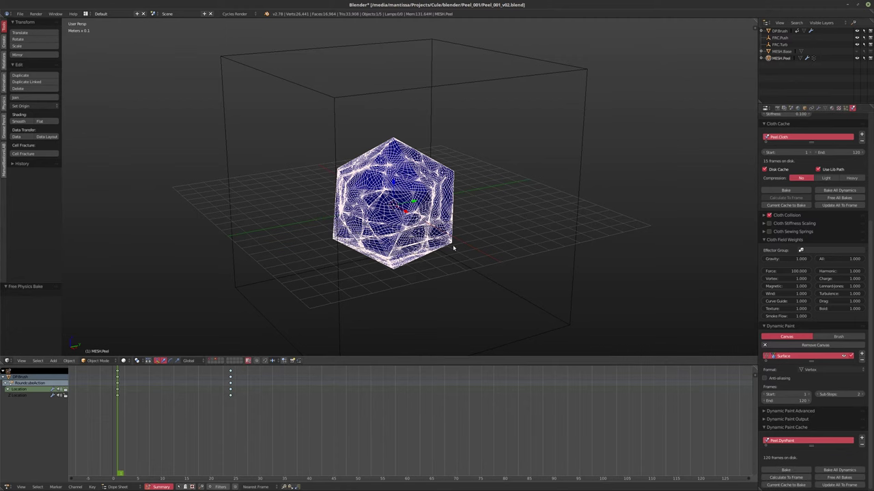
{"action": "key", "text": "alt+a"}
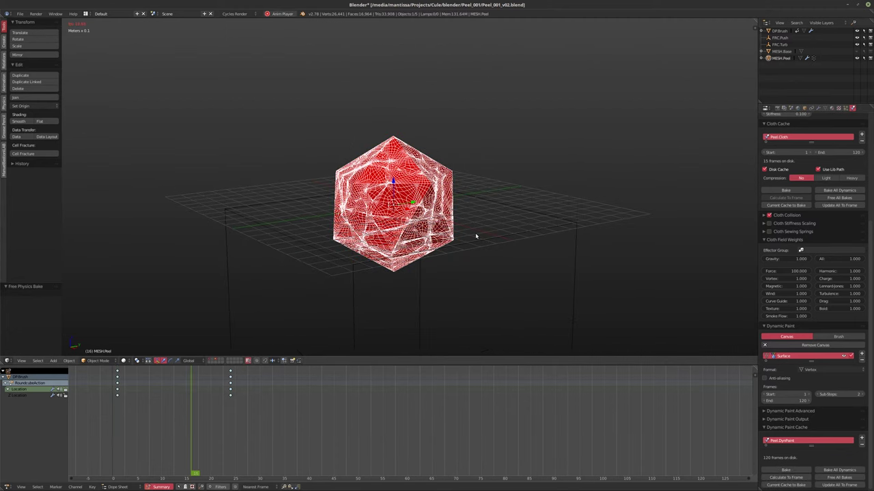
{"action": "key", "text": "Escape"}
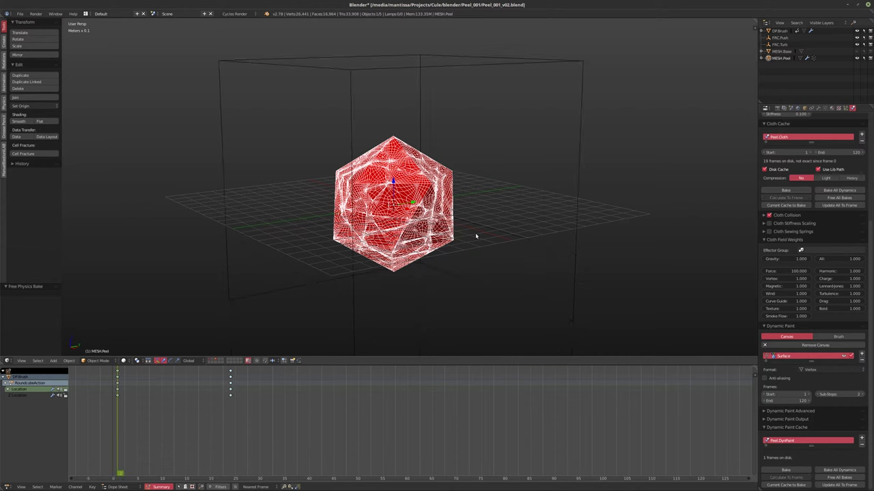
- Set the peel's cloth quality to 7 steps, replay the animation and return to frame 1
{"action": "scroll", "coordinate": [819, 205], "scroll_direction": "up", "scroll_amount": 5}
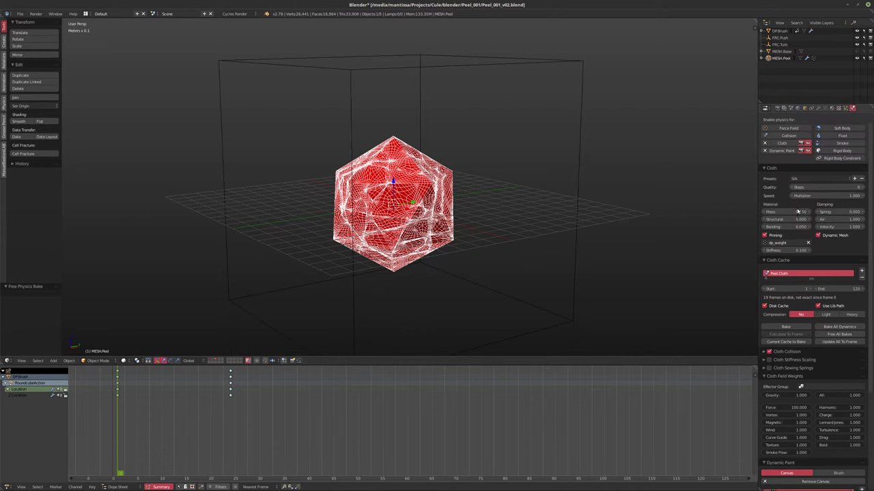
{"action": "left_click", "coordinate": [861, 187]}
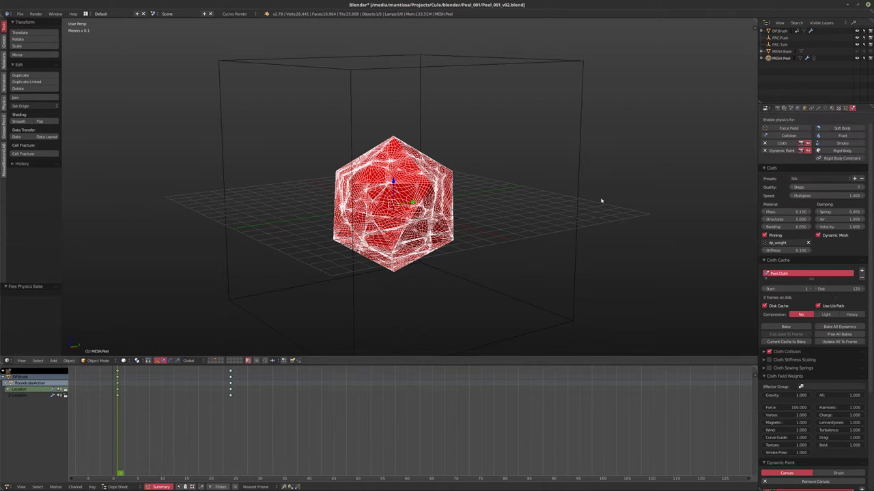
{"action": "key", "text": "alt+a"}
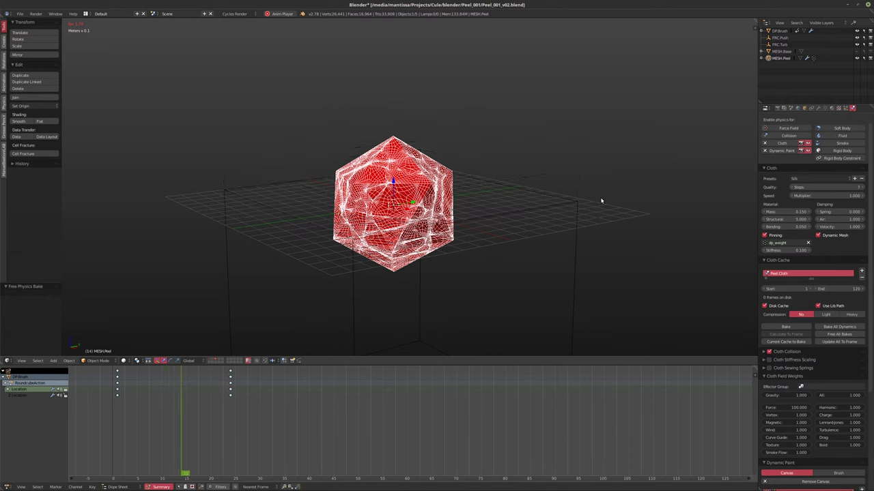
{"action": "key", "text": "alt+a"}
{"action": "key", "text": "shift+Left"}
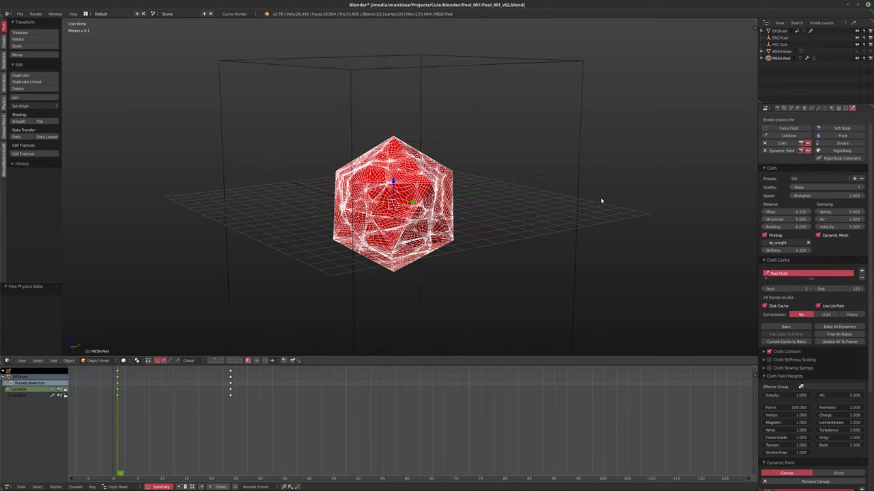
- Look over the peel's cloth and Dynamic Paint cache settings and set the cloth quality to 5 steps
{"action": "scroll", "coordinate": [441, 191], "scroll_direction": "down", "scroll_amount": 2}
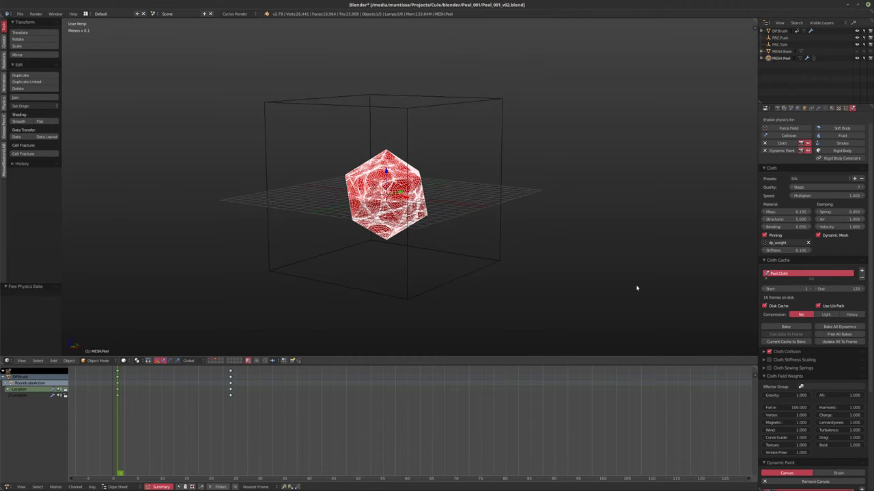
{"action": "scroll", "coordinate": [800, 361], "scroll_direction": "down", "scroll_amount": 5}
{"action": "scroll", "coordinate": [800, 361], "scroll_direction": "down", "scroll_amount": 3}
{"action": "scroll", "coordinate": [800, 362], "scroll_direction": "down", "scroll_amount": 1}
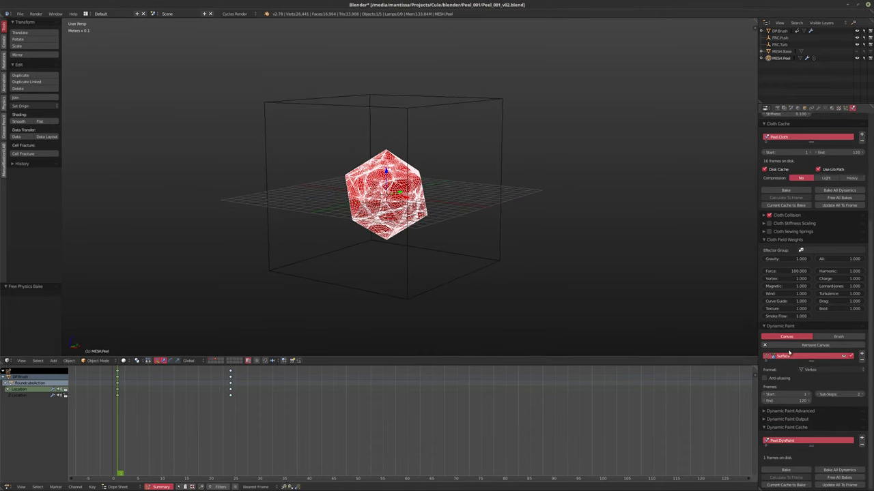
{"action": "mouse_move", "coordinate": [437, 248]}
{"action": "middle_mouse_down"}
{"action": "mouse_move", "coordinate": [400, 250]}
{"action": "mouse_move", "coordinate": [423, 255]}
{"action": "middle_mouse_up"}
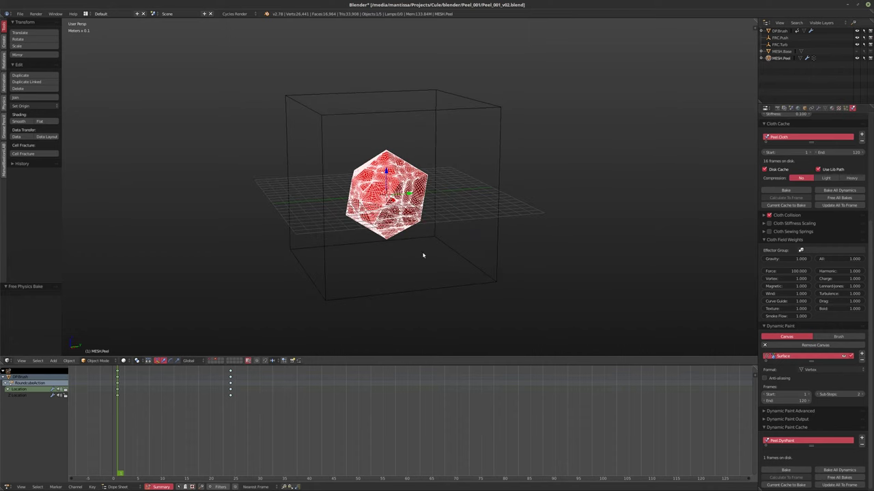
{"action": "scroll", "coordinate": [811, 263], "scroll_direction": "up", "scroll_amount": 10}
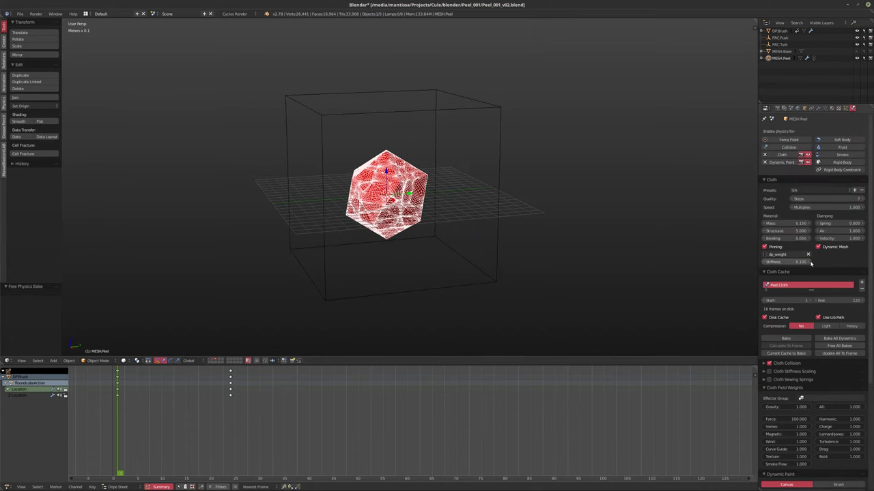
{"action": "left_click_drag", "start_coordinate": [826, 198], "coordinate": [816, 199]}
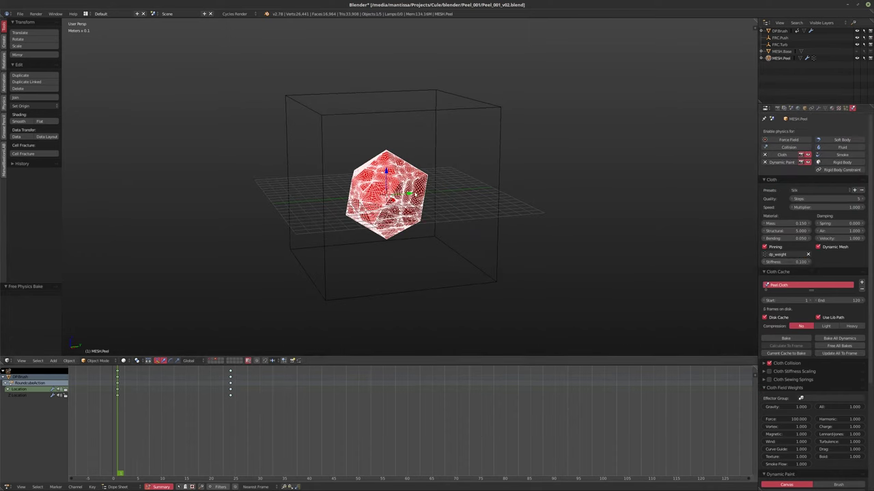
{"action": "middle_click_drag", "start_coordinate": [423, 123], "coordinate": [450, 129]}
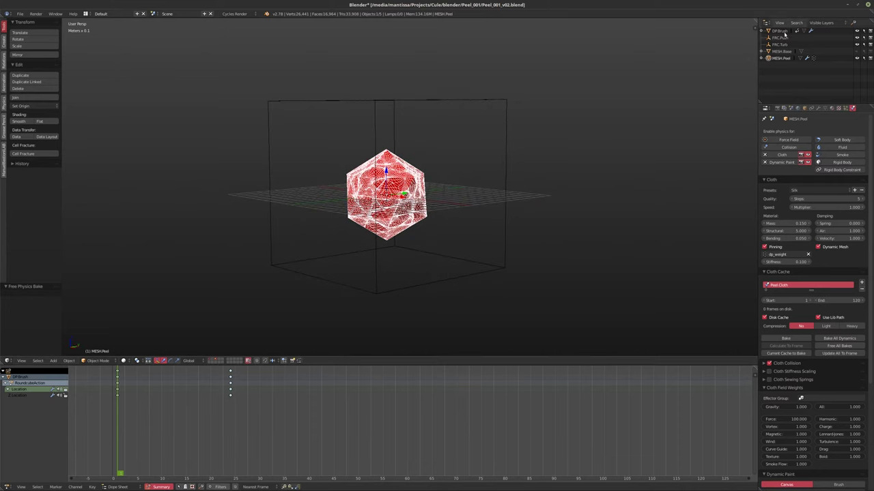
- Test the brush's effect on the peel by moving it up along Z, cancel the move, and replay the animation
{"action": "left_click", "coordinate": [785, 32]}
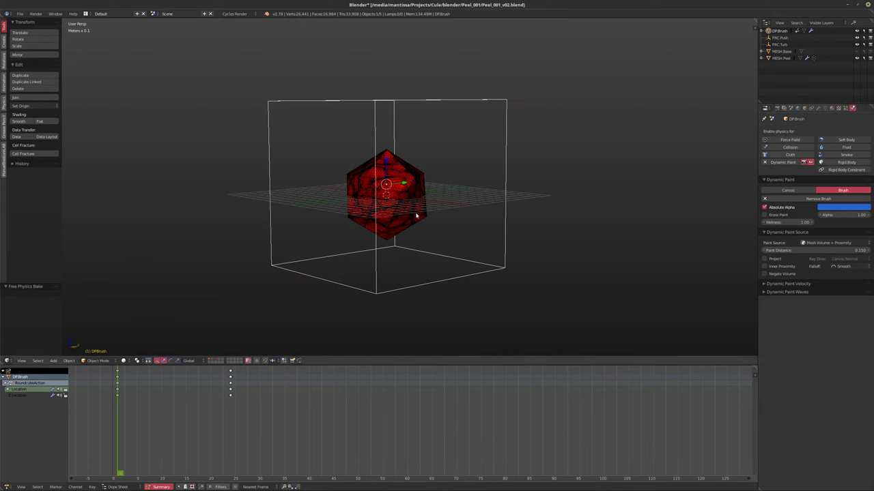
{"action": "key", "text": "g"}
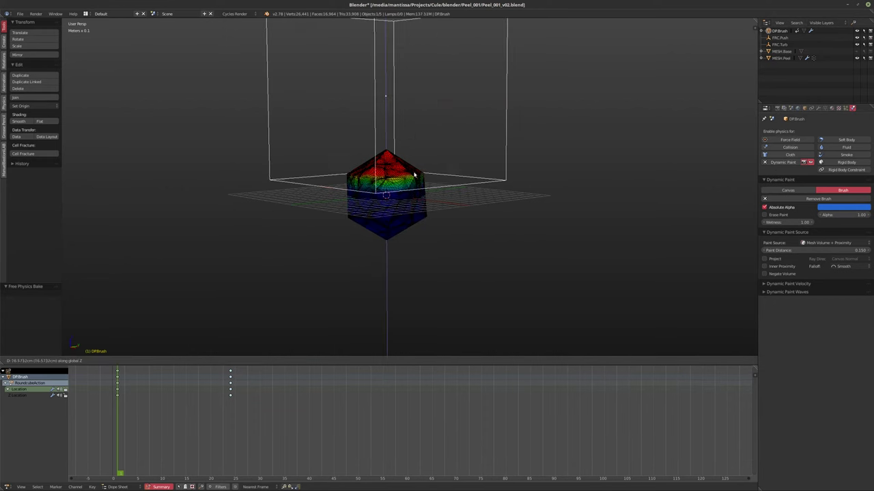
{"action": "right_click", "coordinate": [415, 197]}
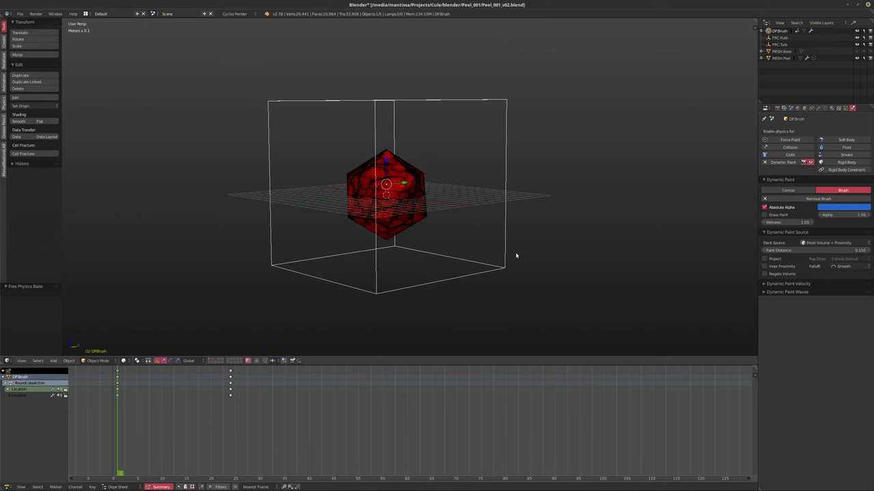
{"action": "key", "text": "alt+a"}
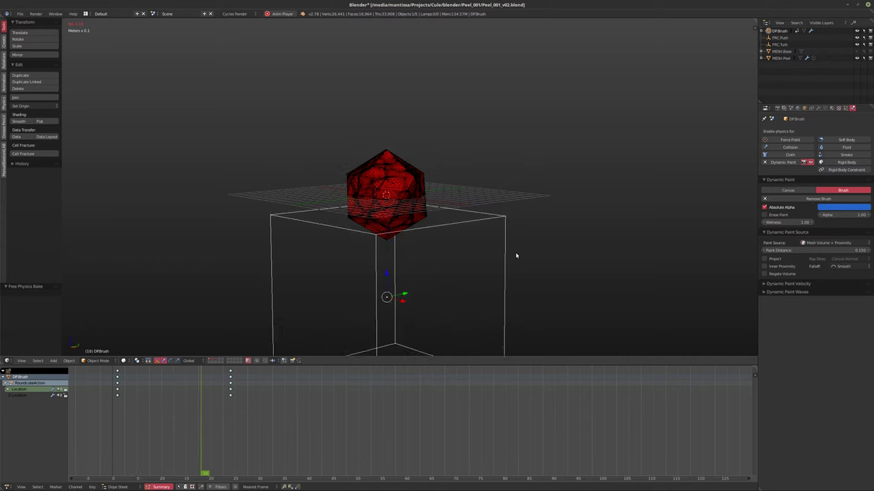
{"action": "key", "text": "Escape"}
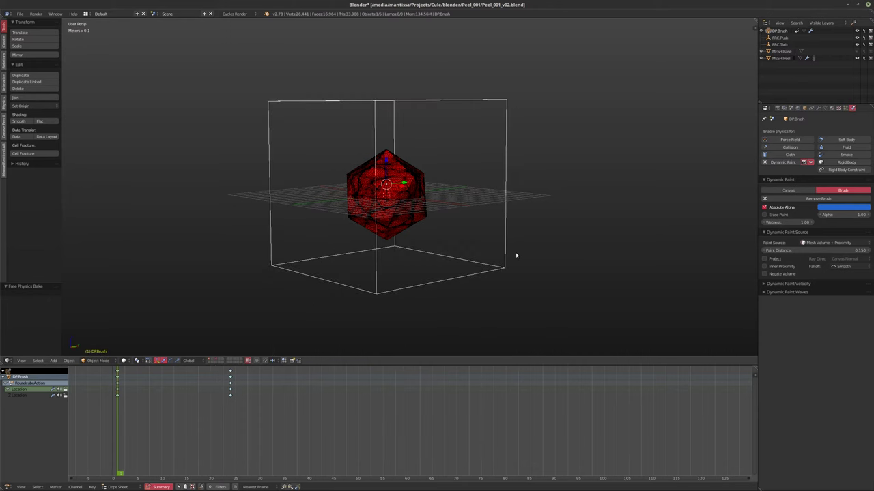
{"action": "mouse_move", "coordinate": [384, 250]}
{"action": "middle_mouse_down"}
{"action": "mouse_move", "coordinate": [405, 264]}
{"action": "mouse_move", "coordinate": [381, 259]}
{"action": "middle_mouse_up"}
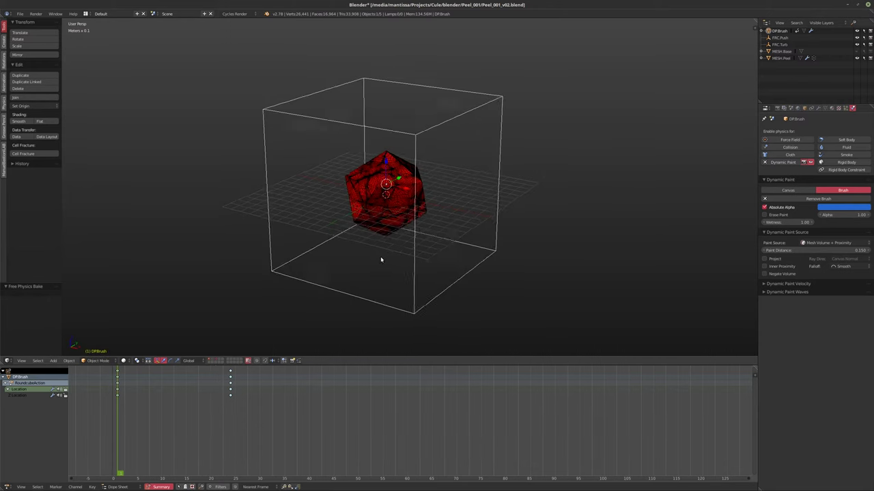
{"action": "left_click", "coordinate": [765, 179]}
{"action": "left_click", "coordinate": [765, 180]}
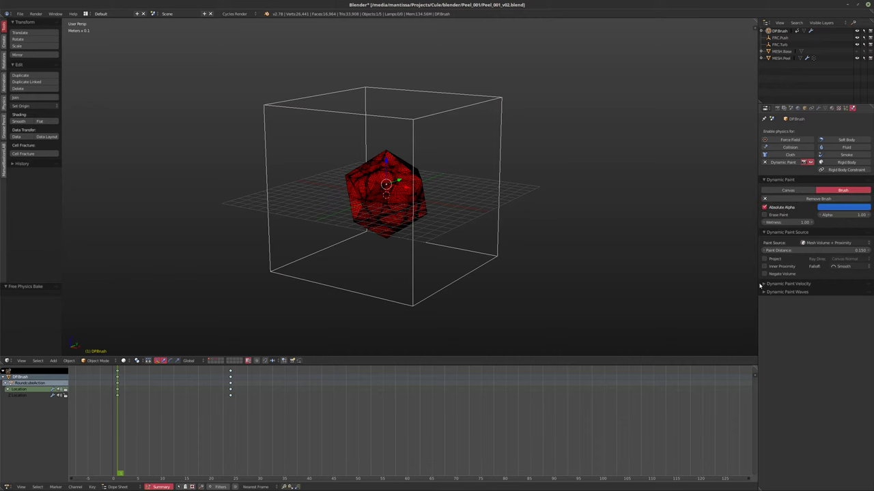
- Try baking all dynamics with MESH.Peel selected, interrupt the bake partway, and free all bakes
{"action": "left_click", "coordinate": [779, 51]}
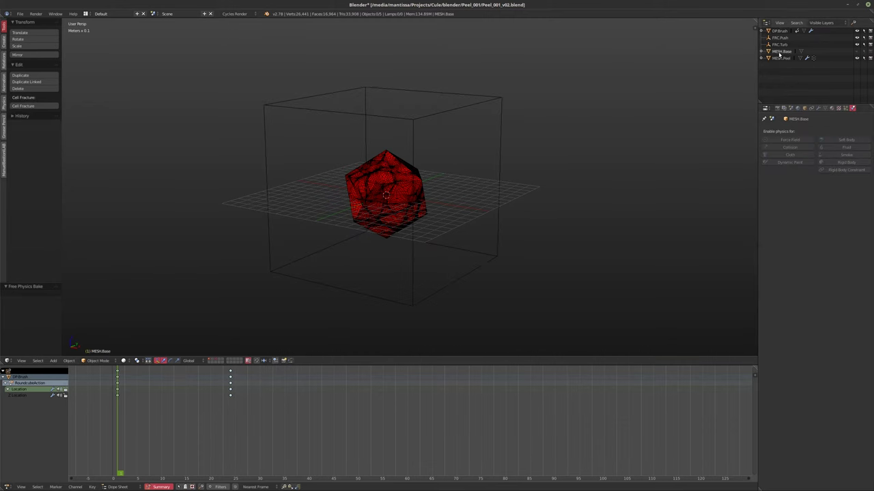
{"action": "left_click", "coordinate": [781, 58]}
{"action": "scroll", "coordinate": [813, 278], "scroll_direction": "down", "scroll_amount": 3}
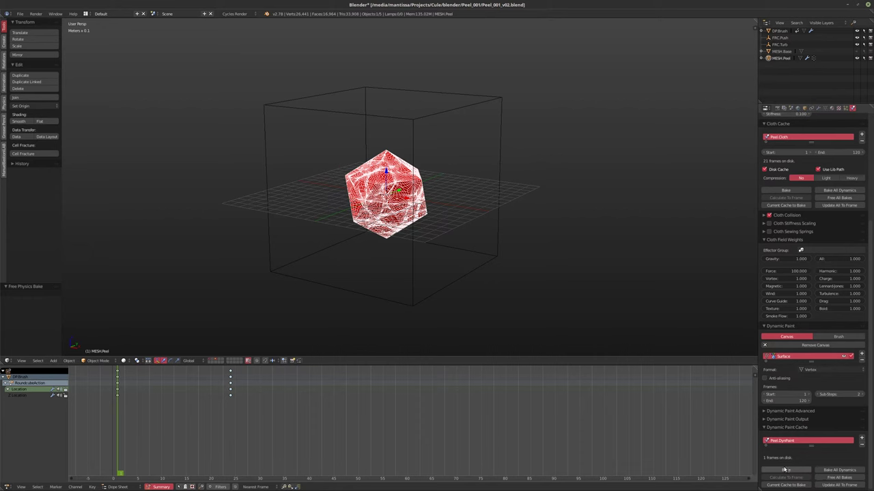
{"action": "left_click", "coordinate": [835, 471]}
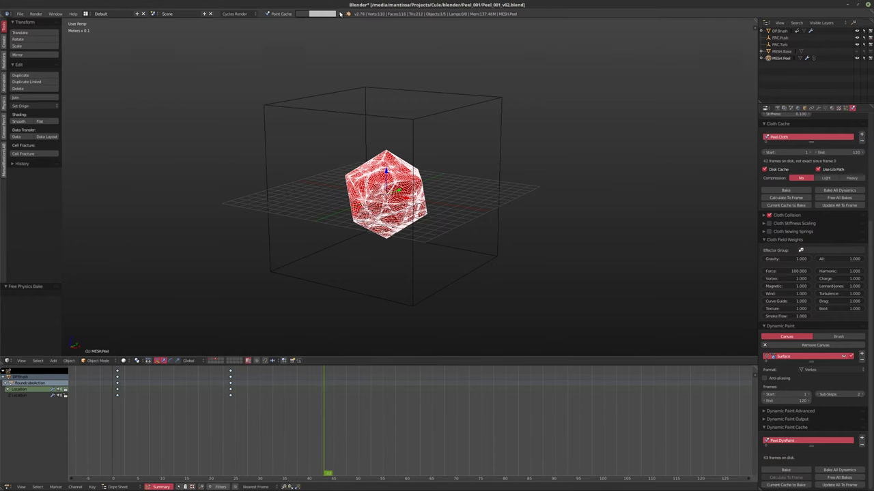
{"action": "key", "text": "Escape"}
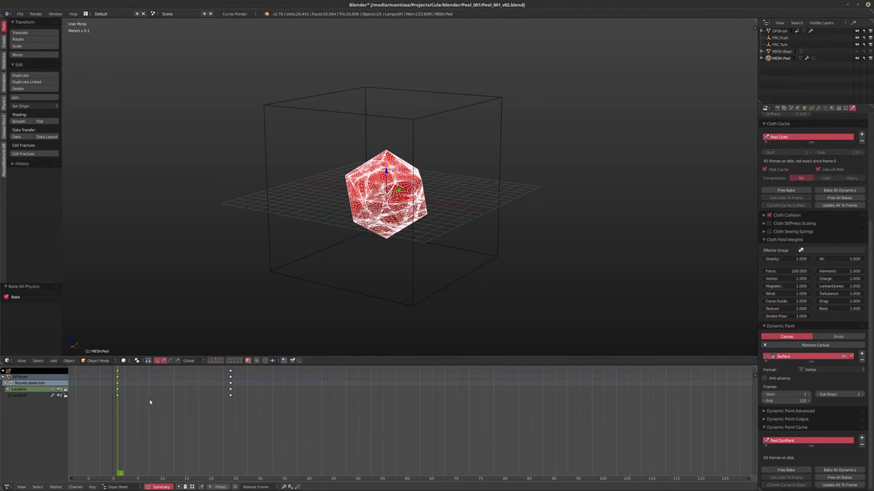
{"action": "left_click_drag", "start_coordinate": [161, 421], "coordinate": [117, 422]}
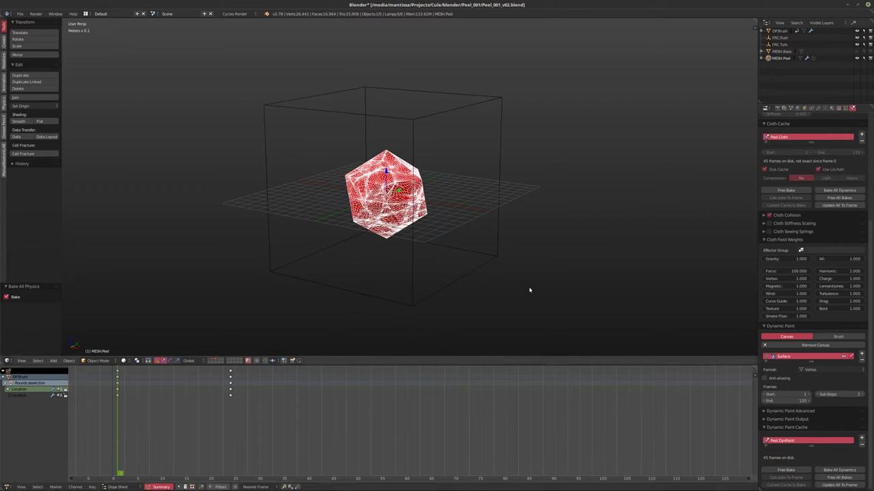
{"action": "left_click", "coordinate": [839, 477]}
- Relaunch Blender, reopen Peel_001_v02.blend and play the animation from frame 1 to recheck the peel's weights
{"action": "middle_click_drag", "start_coordinate": [413, 205], "coordinate": [443, 201]}
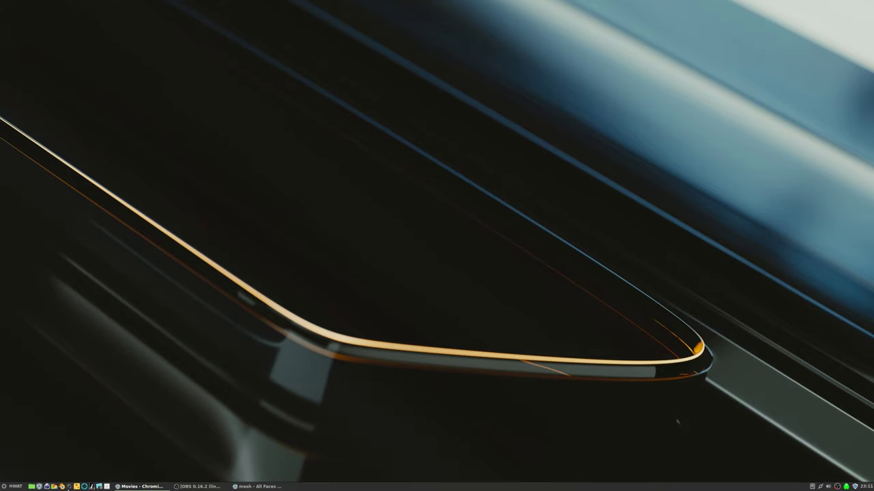
{"action": "left_click", "coordinate": [61, 487]}
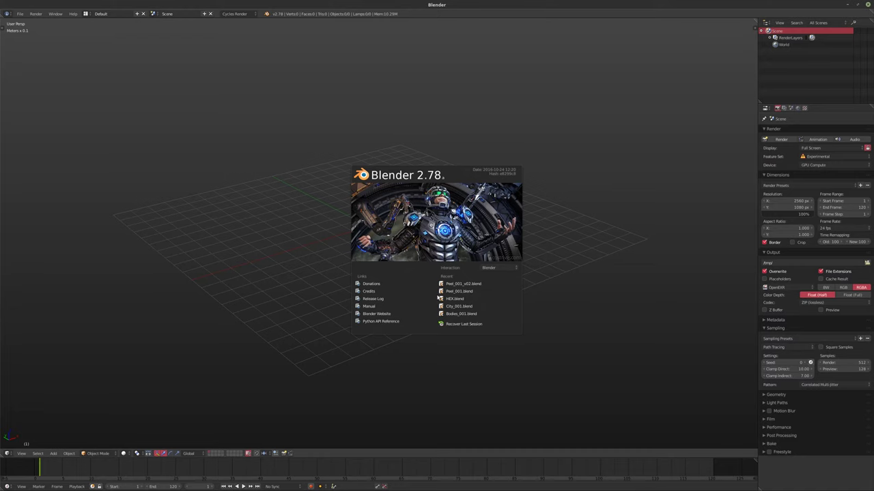
{"action": "left_click", "coordinate": [456, 286]}
{"action": "key", "text": "alt+a"}
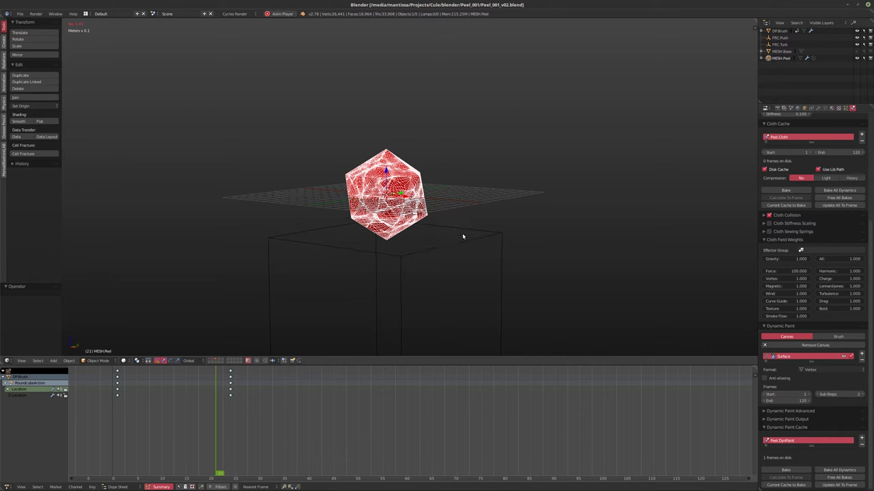
{"action": "key", "text": "alt+a"}
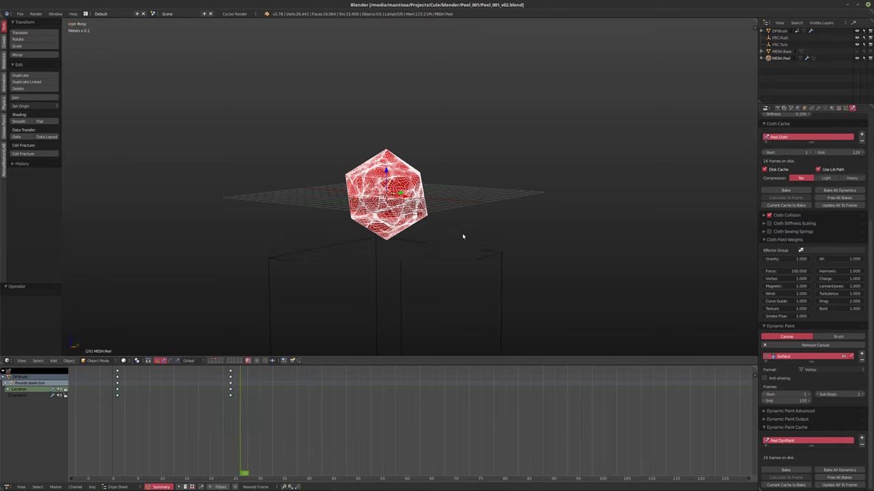
- Inspect the peel from several angles and check its modifier stack, including the Dynamic Paint and Cloth entries
{"action": "middle_click_drag", "start_coordinate": [439, 224], "coordinate": [649, 156]}
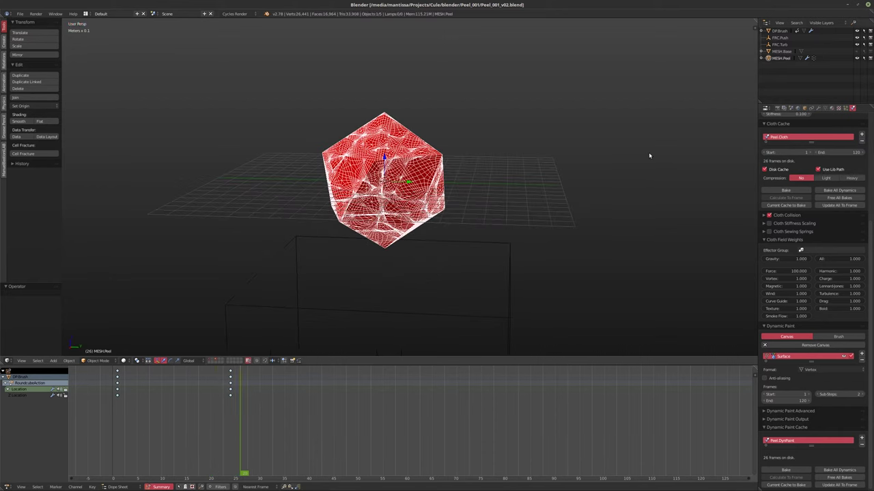
{"action": "middle_click_drag", "start_coordinate": [621, 127], "coordinate": [540, 139]}
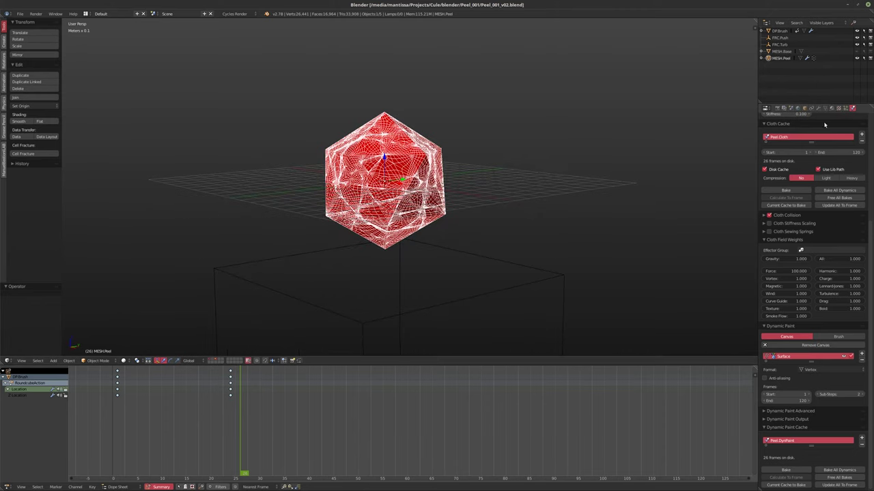
{"action": "left_click", "coordinate": [831, 110]}
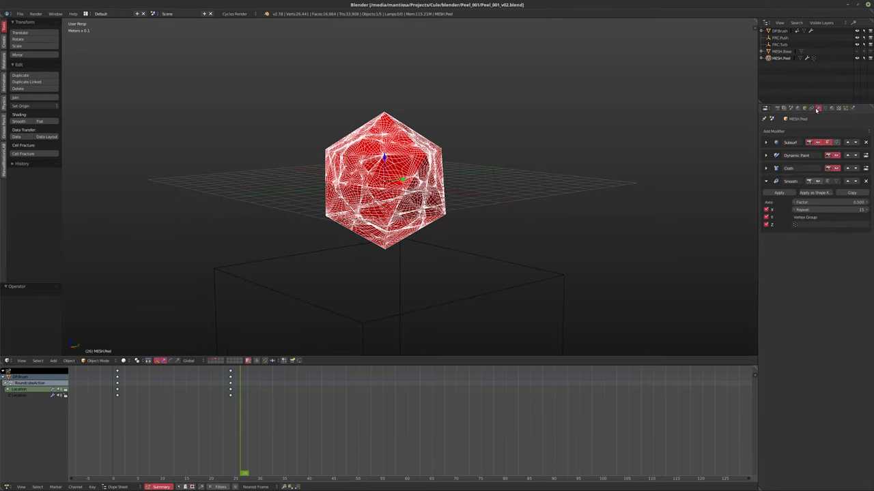
{"action": "left_click", "coordinate": [766, 168]}
{"action": "left_click", "coordinate": [766, 165]}
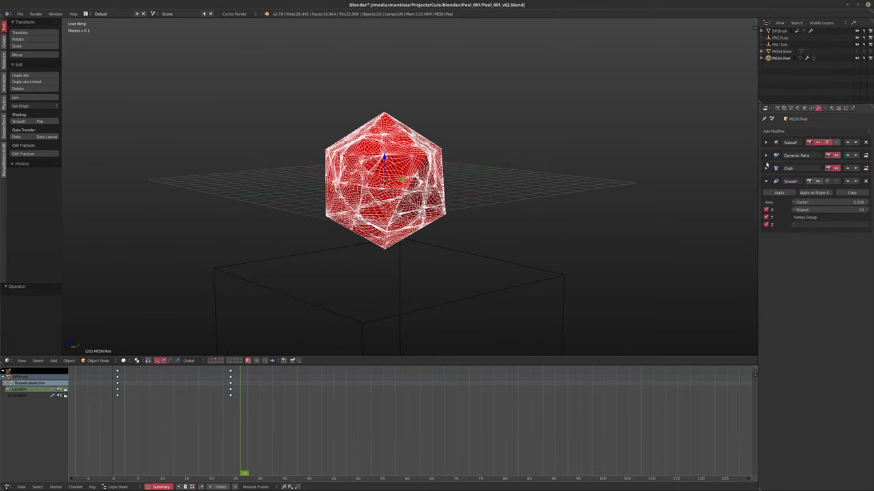
{"action": "left_click", "coordinate": [766, 168]}
{"action": "left_click", "coordinate": [852, 108]}
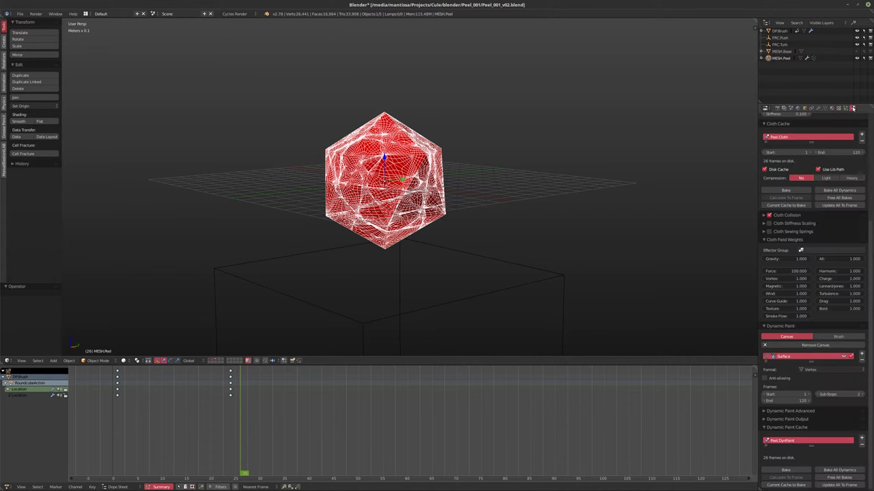
- Turn off Dynamic Mesh in the peel's cloth settings and play the animation from frame 1
{"action": "scroll", "coordinate": [782, 231], "scroll_direction": "up", "scroll_amount": 5}
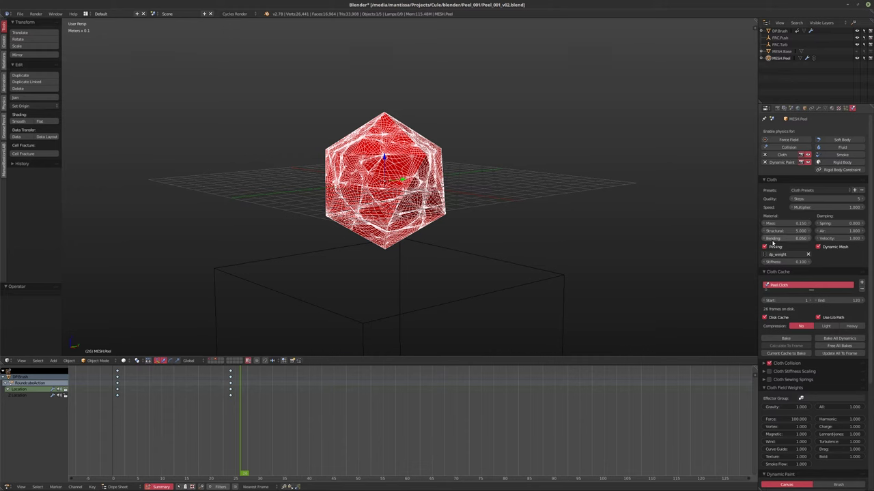
{"action": "left_click", "coordinate": [818, 246]}
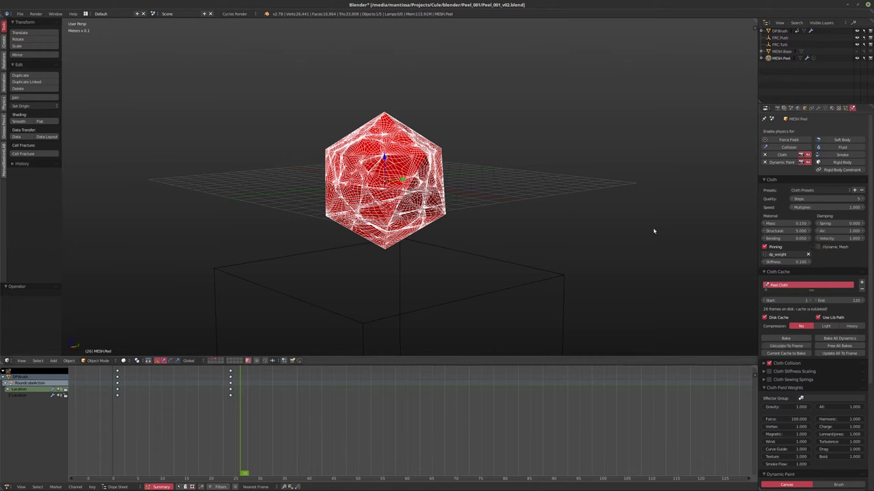
{"action": "key", "text": "shift+Left"}
{"action": "key", "text": "alt+a"}
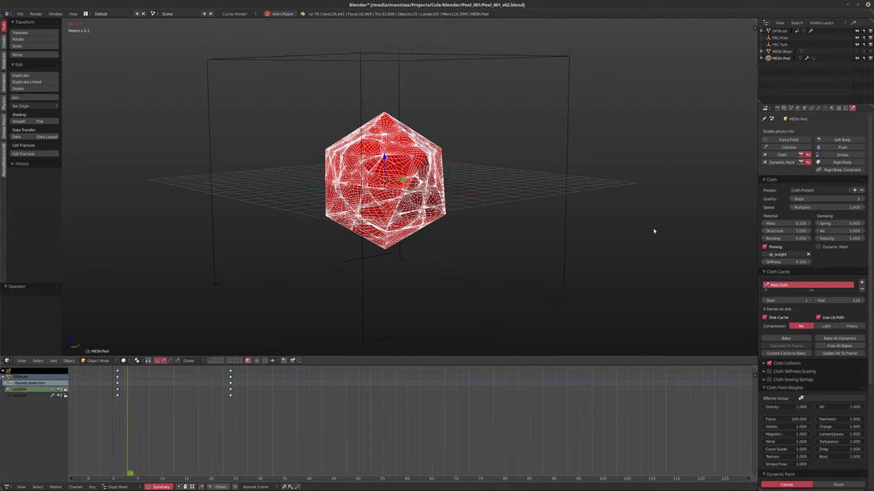
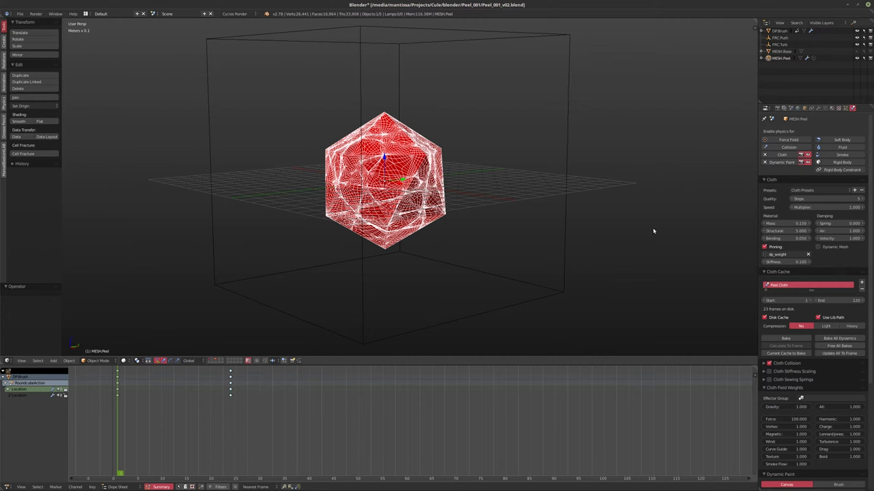
- Set the peel's cloth quality to 6 steps, scrub the timeline to test it, and return to frame 1
{"action": "middle_click_drag", "start_coordinate": [489, 246], "coordinate": [594, 232]}
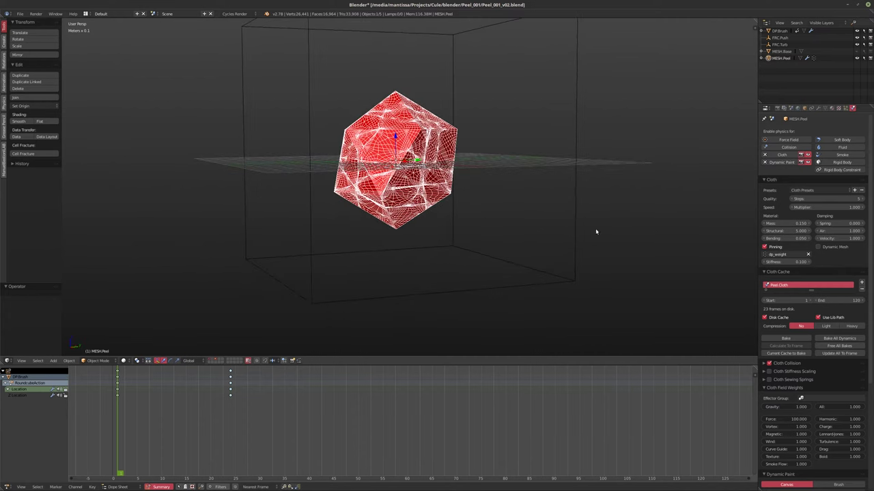
{"action": "left_click", "coordinate": [862, 199]}
{"action": "middle_click_drag", "start_coordinate": [407, 244], "coordinate": [464, 231]}
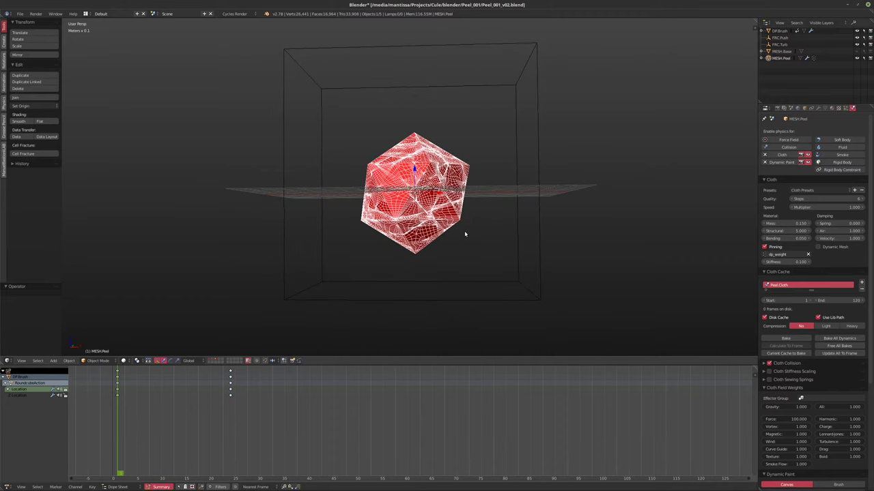
{"action": "left_click_drag", "start_coordinate": [122, 416], "coordinate": [181, 418]}
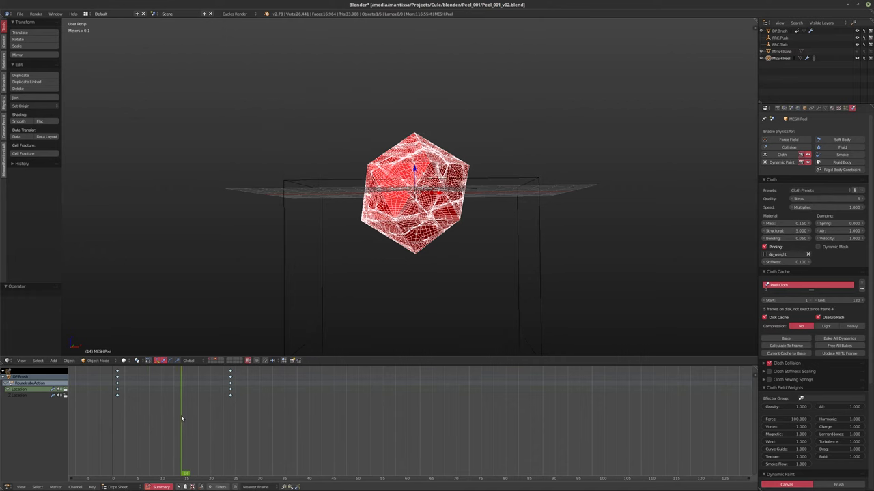
{"action": "key", "text": "shift+Left"}
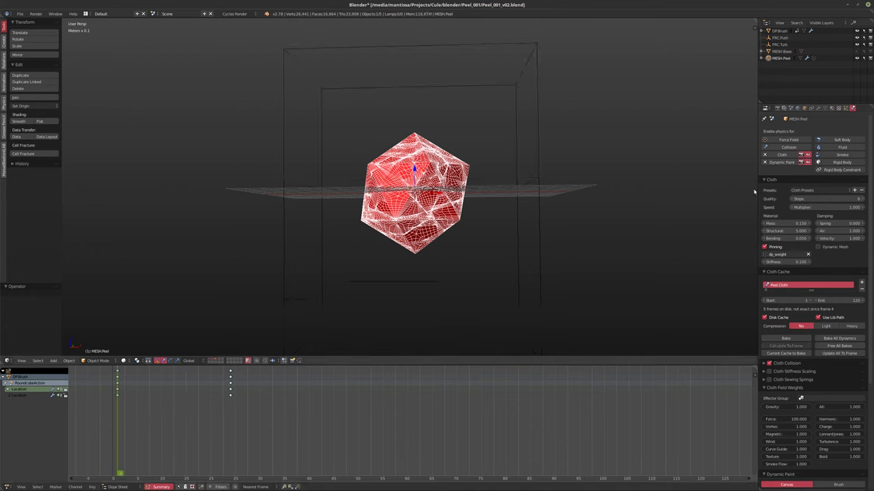
- Remove the cloth physics from MESH.Peel and play the animation to test Dynamic Paint alone
{"action": "left_click", "coordinate": [765, 154]}
{"action": "key", "text": "alt+a"}
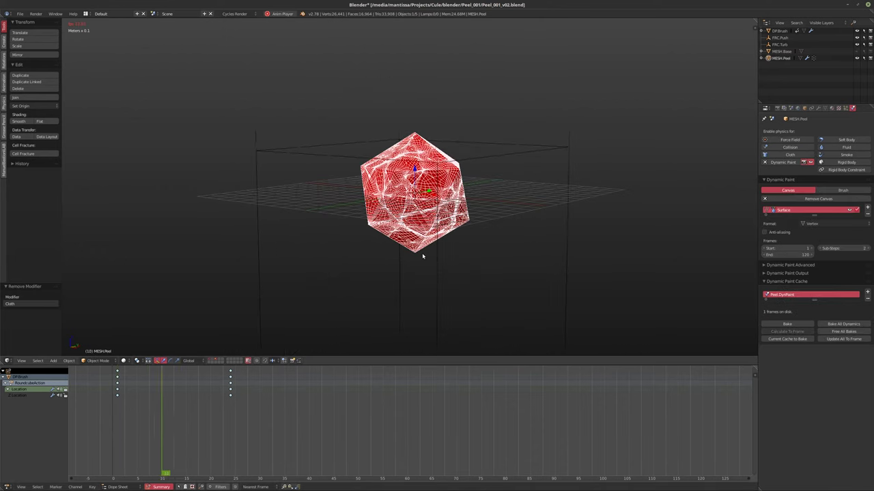
{"action": "key", "text": "Escape"}
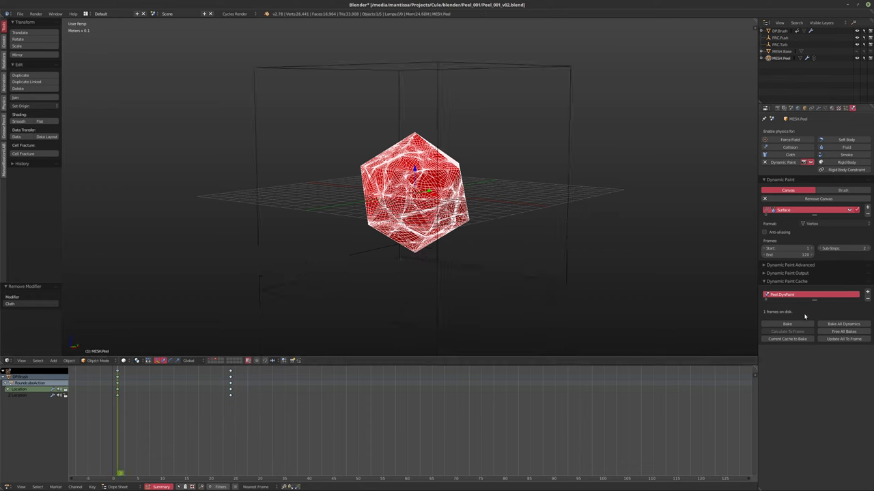
- Examine the peel's advanced Dynamic Paint settings, surface type, output vertex group and the mesh's vertex groups
{"action": "left_click", "coordinate": [765, 266]}
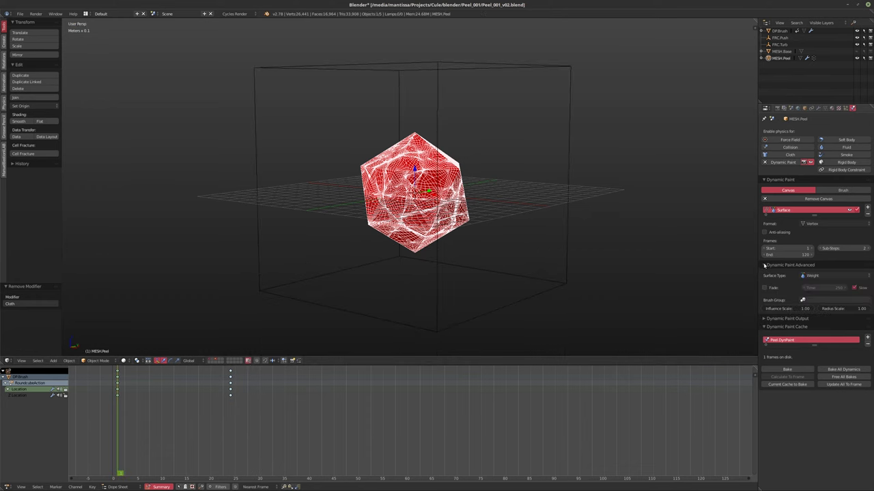
{"action": "left_click", "coordinate": [763, 319]}
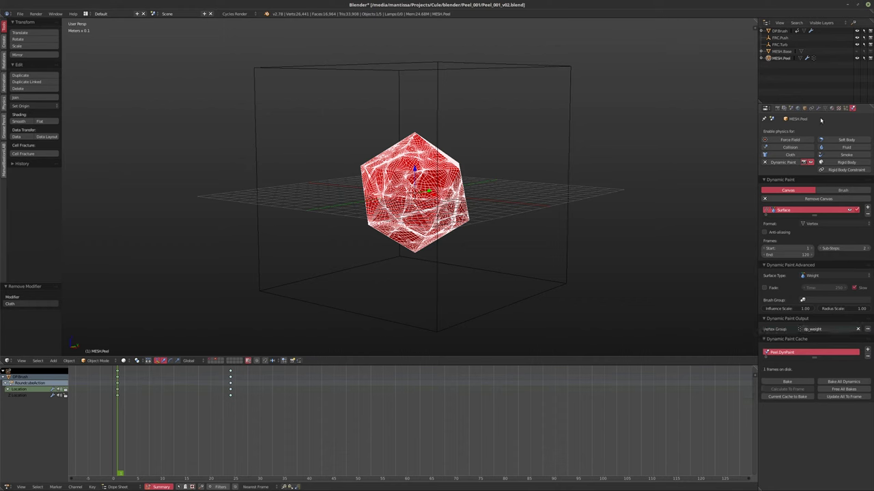
{"action": "left_click", "coordinate": [824, 109]}
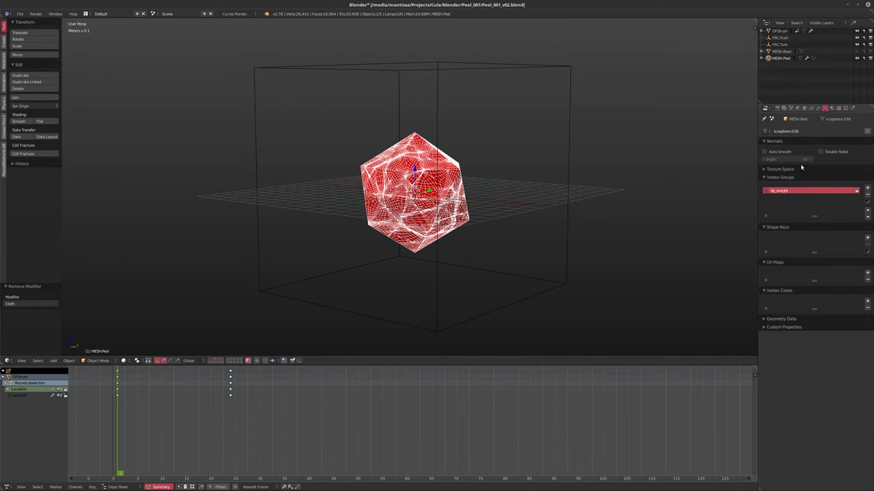
{"action": "left_click", "coordinate": [852, 109]}
{"action": "mouse_move", "coordinate": [618, 228]}
{"action": "middle_mouse_down"}
{"action": "mouse_move", "coordinate": [542, 226]}
{"action": "mouse_move", "coordinate": [581, 214]}
{"action": "mouse_move", "coordinate": [559, 210]}
{"action": "mouse_move", "coordinate": [612, 224]}
{"action": "mouse_move", "coordinate": [526, 224]}
{"action": "mouse_move", "coordinate": [657, 218]}
{"action": "mouse_move", "coordinate": [501, 227]}
{"action": "middle_mouse_up"}
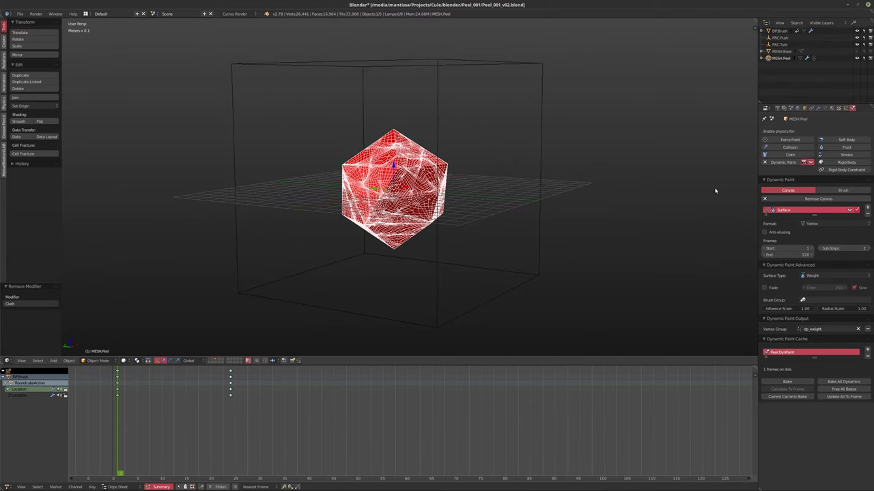
{"action": "middle_click_drag", "start_coordinate": [625, 166], "coordinate": [612, 166]}
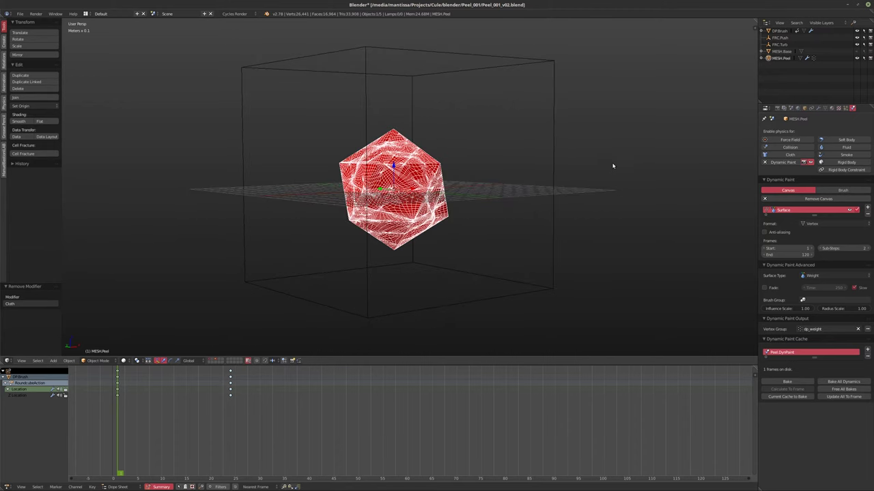
{"action": "left_click", "coordinate": [820, 277]}
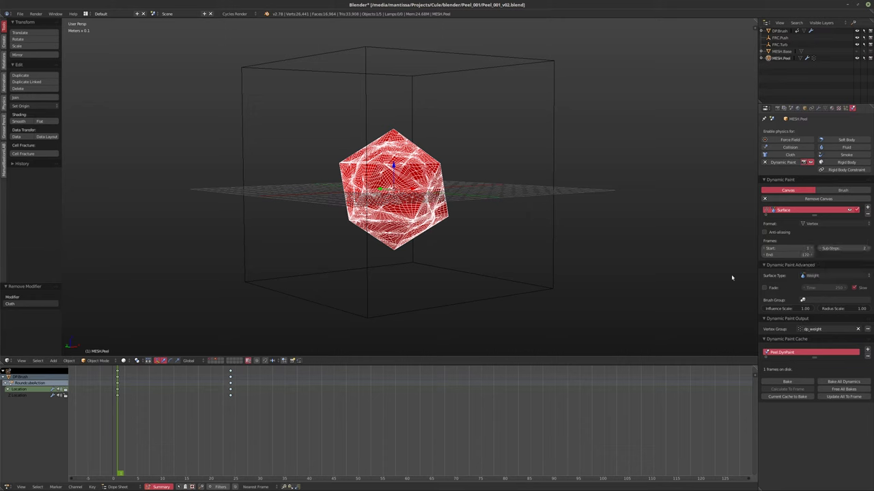
{"action": "middle_click_drag", "start_coordinate": [731, 277], "coordinate": [538, 238]}
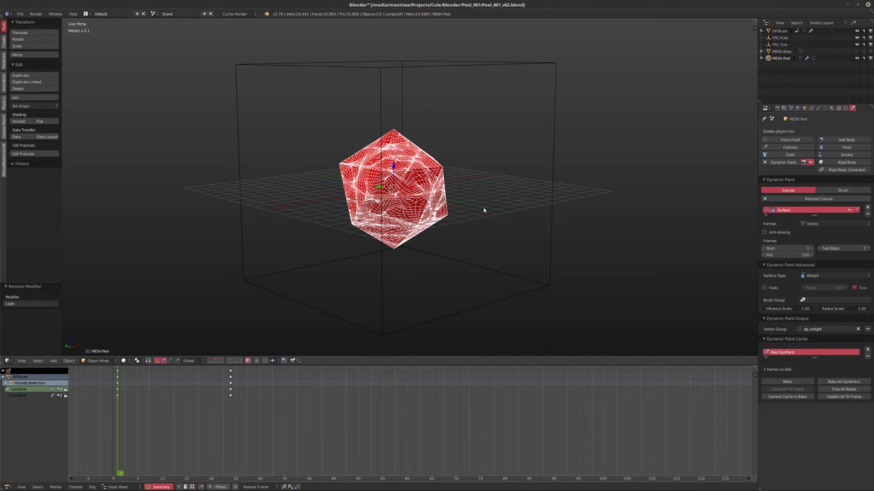
- Save Peel_001_v02.blend and reload the start-up file to begin an empty scene
{"action": "left_click", "coordinate": [20, 13]}
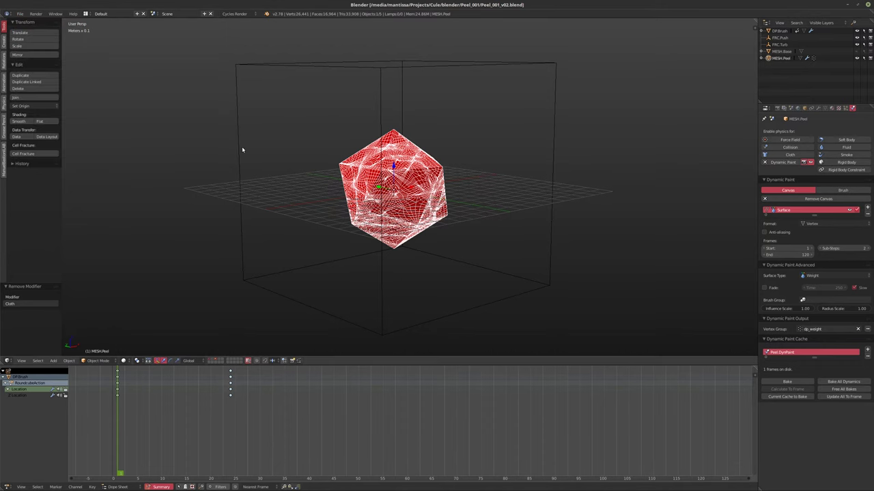
{"action": "left_click", "coordinate": [20, 14]}
{"action": "left_click", "coordinate": [30, 22]}
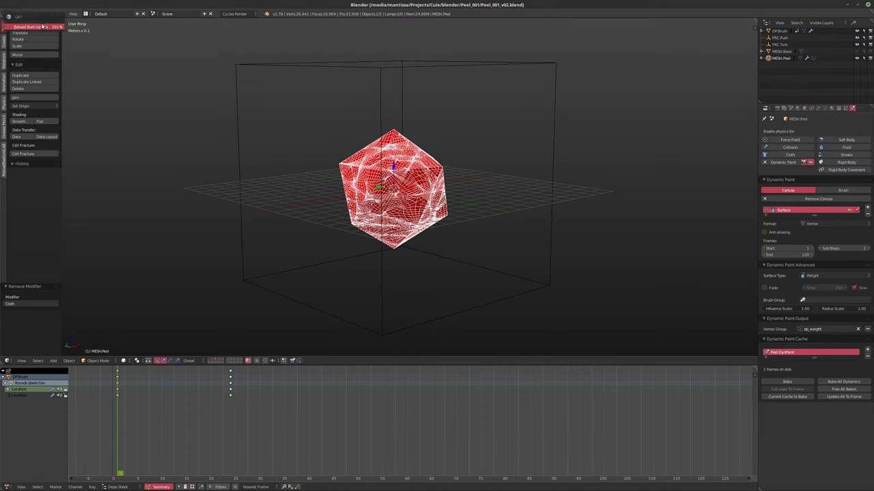
{"action": "left_click", "coordinate": [43, 26]}
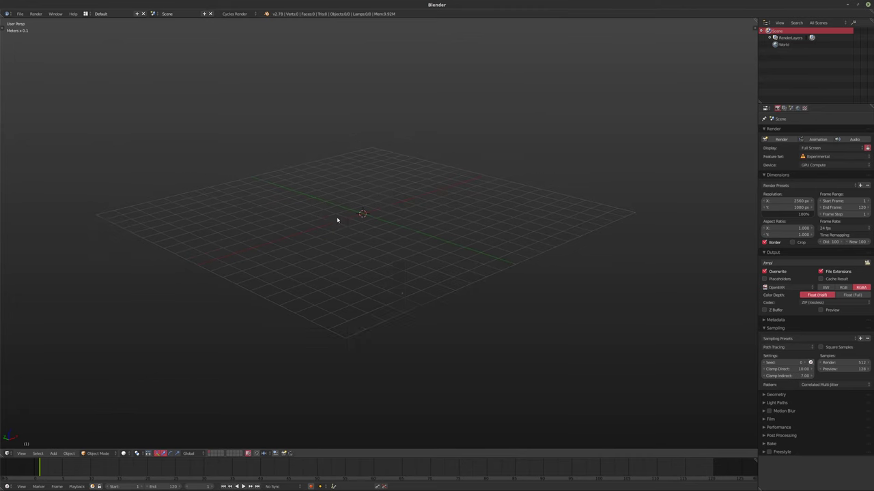
- Add an ico sphere with 1 subdivision and a size of 50 cm at the scene's origin
{"action": "key", "text": "shift+a"}
{"action": "mouse_move", "coordinate": [337, 219]}
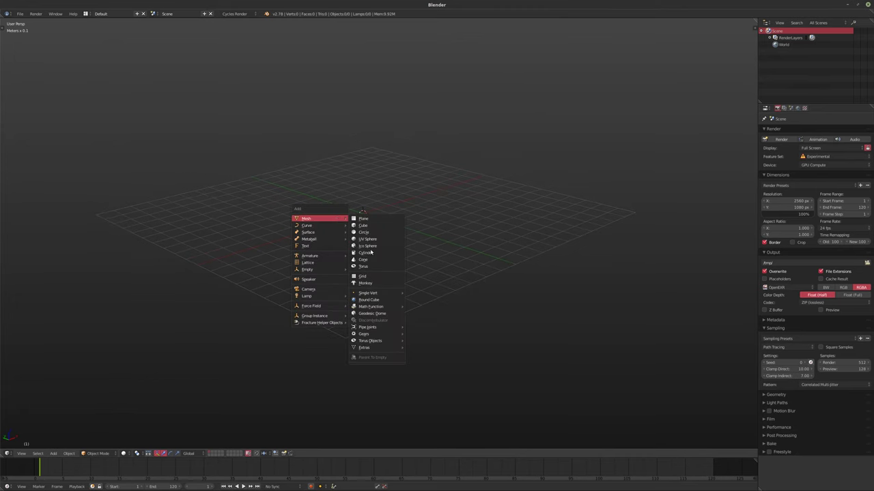
{"action": "left_click", "coordinate": [368, 246]}
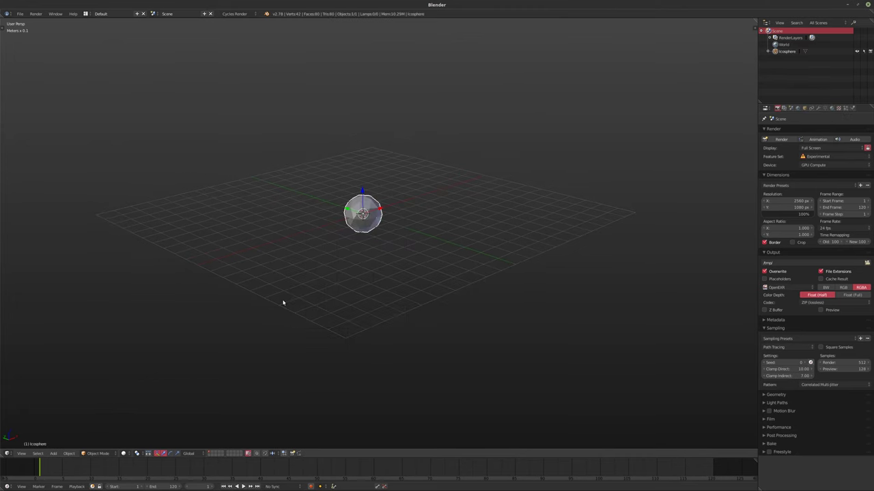
{"action": "key", "text": "t"}
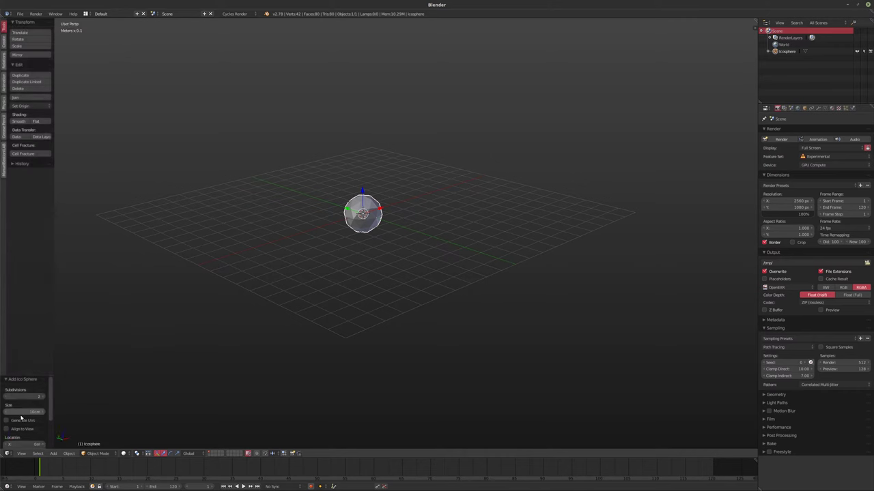
{"action": "left_click", "coordinate": [7, 398]}
{"action": "scroll", "coordinate": [14, 402], "scroll_direction": "down", "scroll_amount": 2}
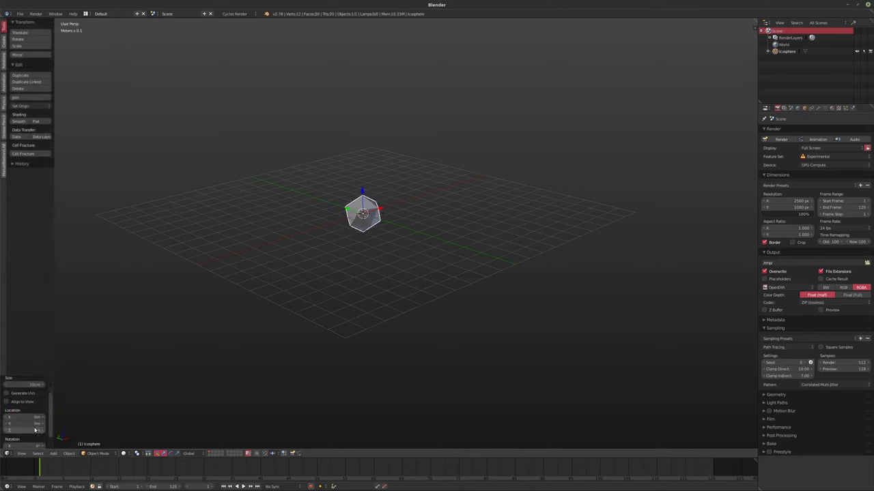
{"action": "left_click", "coordinate": [25, 385]}
{"action": "type", "text": "50"}
{"action": "key", "text": "Return"}
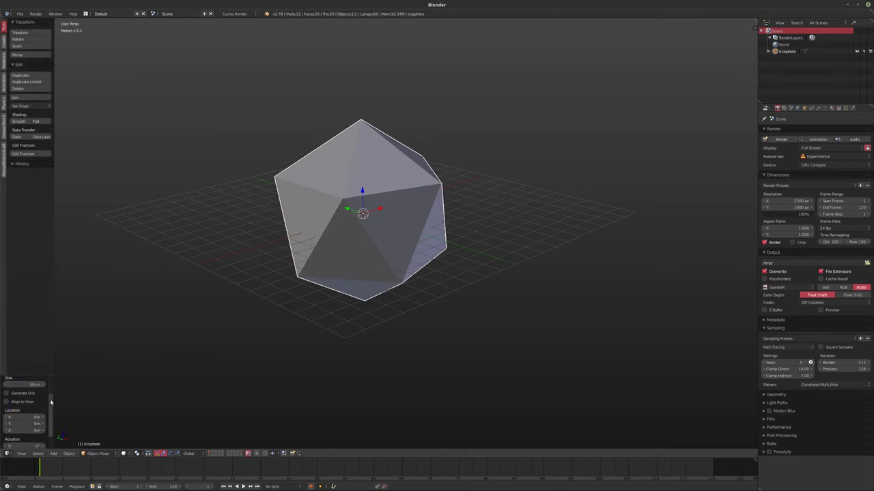
{"action": "key", "text": "KP_Decimal"}
{"action": "scroll", "coordinate": [351, 243], "scroll_direction": "up", "scroll_amount": 2}
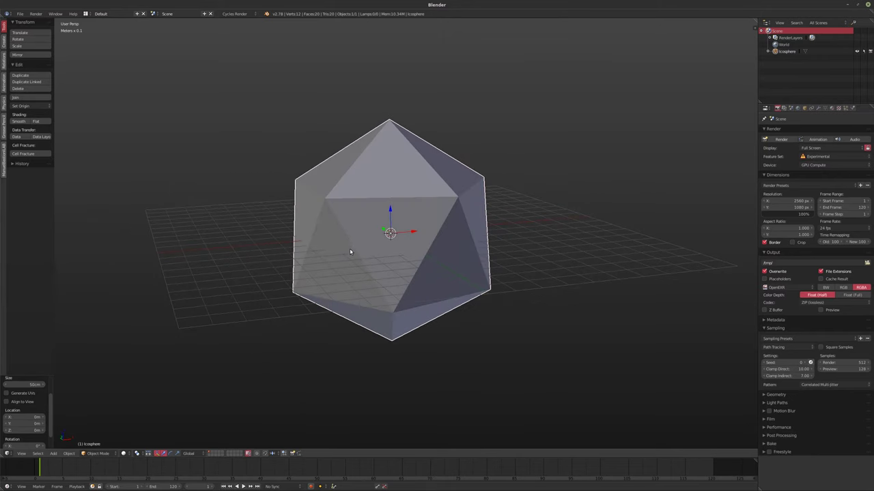
{"action": "mouse_move", "coordinate": [349, 251]}
{"action": "middle_mouse_down"}
{"action": "mouse_move", "coordinate": [361, 249]}
{"action": "mouse_move", "coordinate": [350, 251]}
{"action": "middle_mouse_up"}
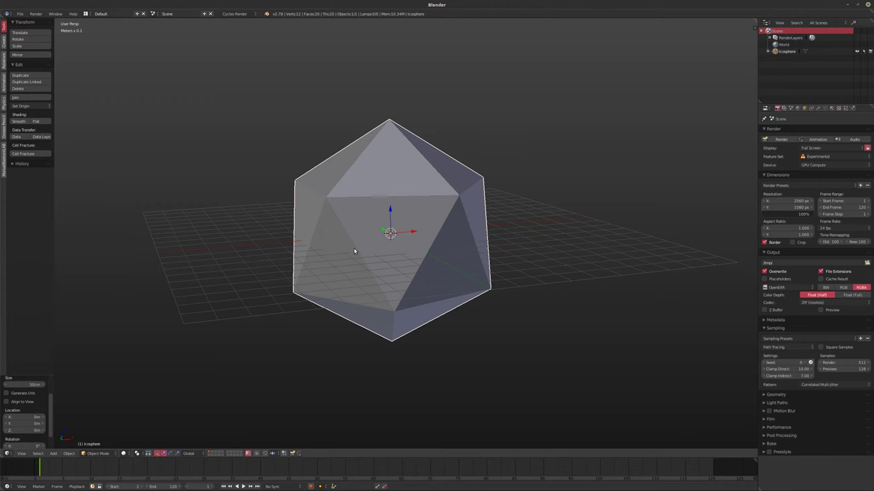
{"action": "middle_click_drag", "start_coordinate": [355, 251], "coordinate": [357, 253], "text": "shift"}
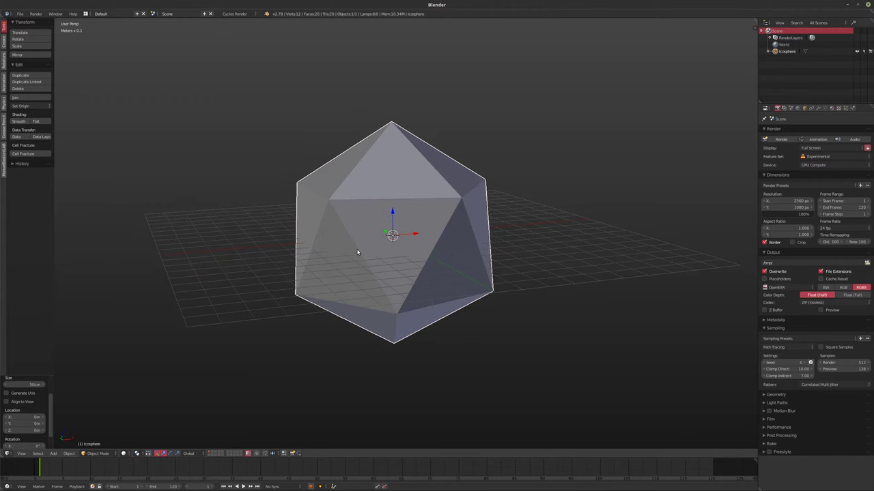
{"action": "scroll", "coordinate": [357, 252], "scroll_direction": "down", "scroll_amount": 5}
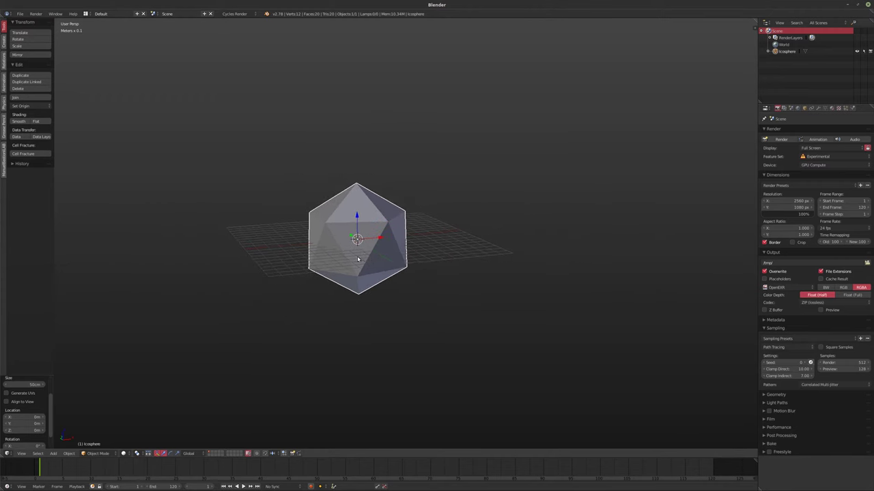
{"action": "middle_click_drag", "start_coordinate": [380, 259], "coordinate": [398, 259]}
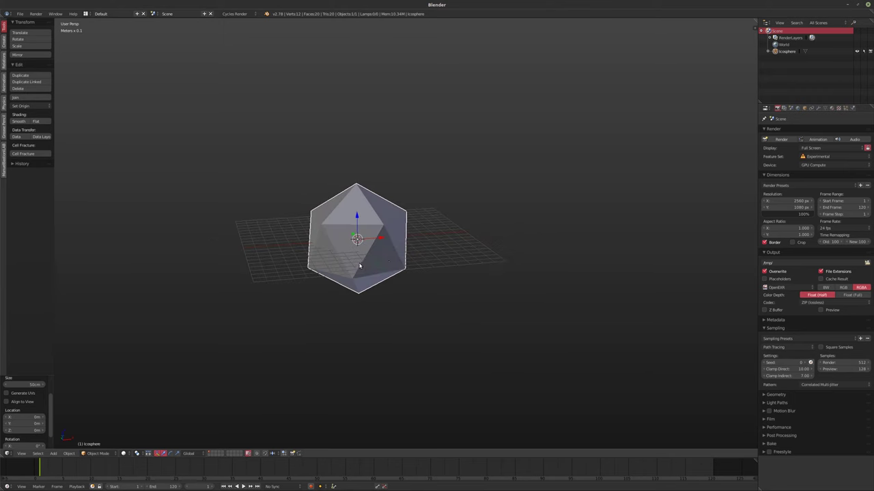
- Add a Round Cube mesh at the scene's origin, around the ico sphere
{"action": "key", "text": "Tab"}
{"action": "key", "text": "Tab"}
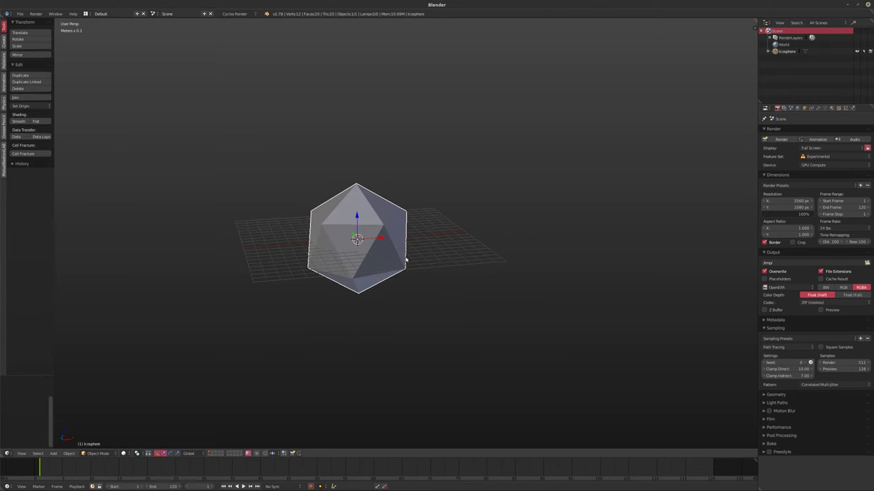
{"action": "key", "text": "shift+a"}
{"action": "mouse_move", "coordinate": [406, 259]}
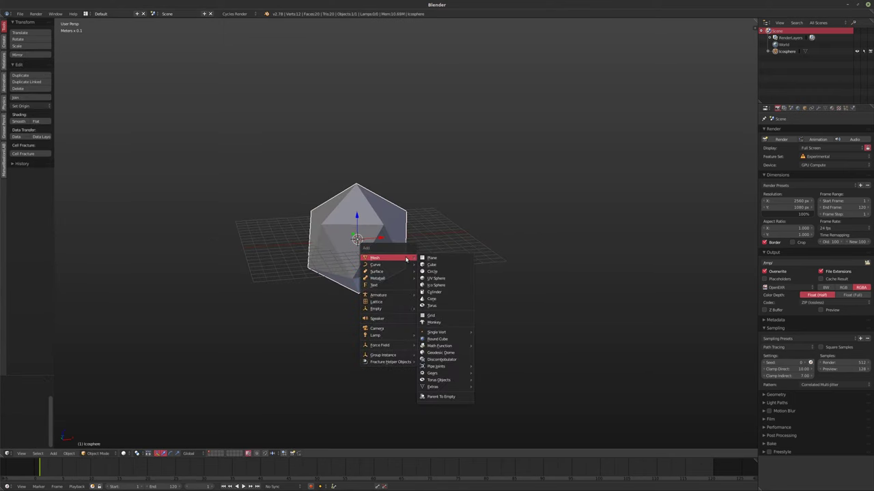
{"action": "left_click", "coordinate": [450, 340]}
{"action": "mouse_move", "coordinate": [428, 311]}
{"action": "middle_mouse_down"}
{"action": "mouse_move", "coordinate": [443, 313]}
{"action": "mouse_move", "coordinate": [417, 294]}
{"action": "mouse_move", "coordinate": [443, 287]}
{"action": "middle_mouse_up"}
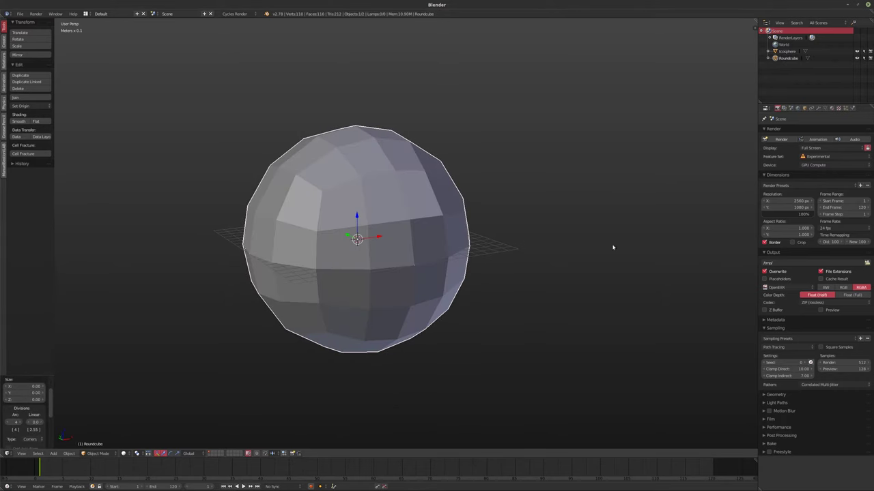
- Rename the round cube object to DP.Paint
{"action": "double_click", "coordinate": [787, 59]}
{"action": "type", "text": "Di"}
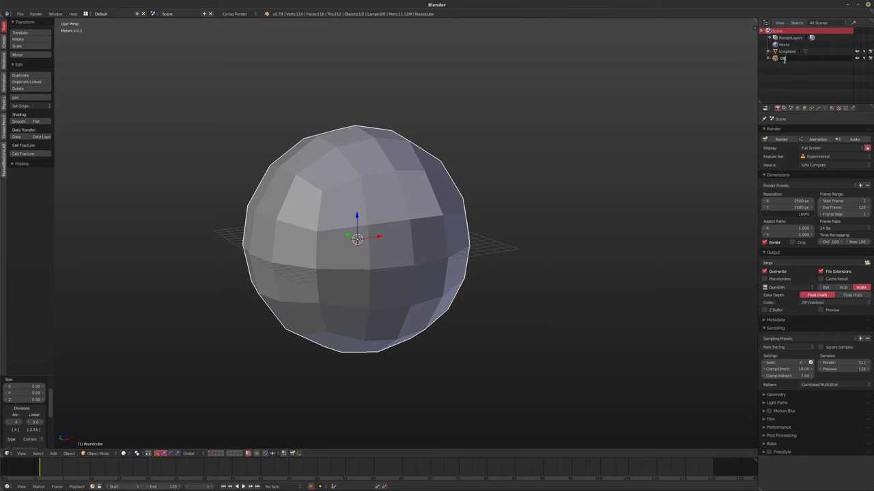
{"action": "type", "text": "Paint"}
{"action": "key", "text": "Return"}
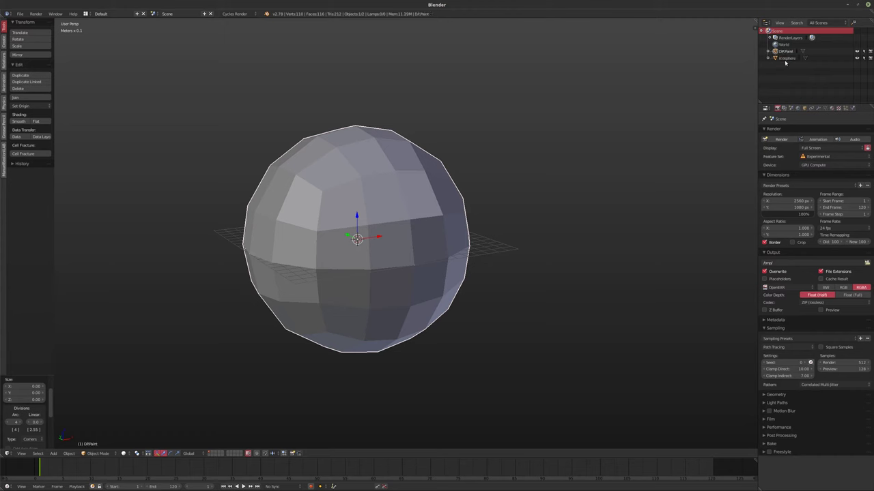
- Enable Dynamic Paint physics on DP.Paint and add it as a brush
{"action": "left_click", "coordinate": [853, 108]}
{"action": "left_click", "coordinate": [784, 161]}
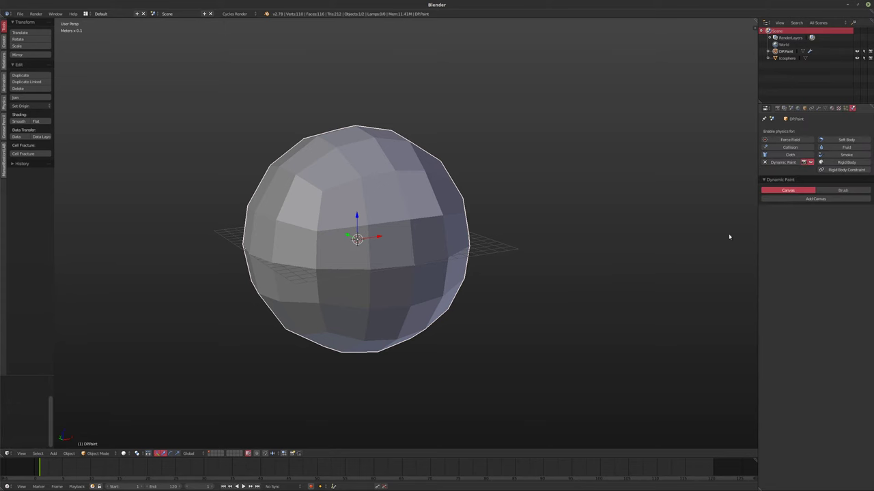
{"action": "left_click", "coordinate": [843, 190]}
{"action": "left_click", "coordinate": [822, 199]}
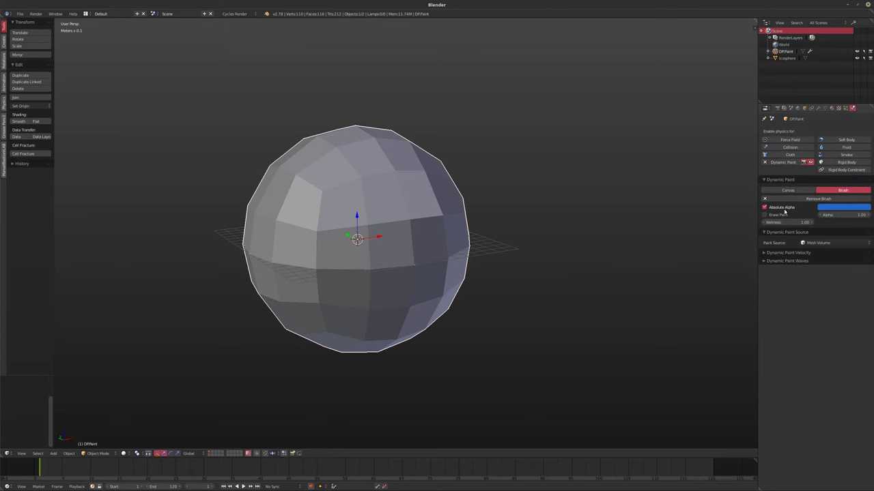
- Set the brush's paint source to Mesh Volume + Proximity
{"action": "middle_click_drag", "start_coordinate": [574, 240], "coordinate": [549, 245]}
{"action": "left_click", "coordinate": [817, 242]}
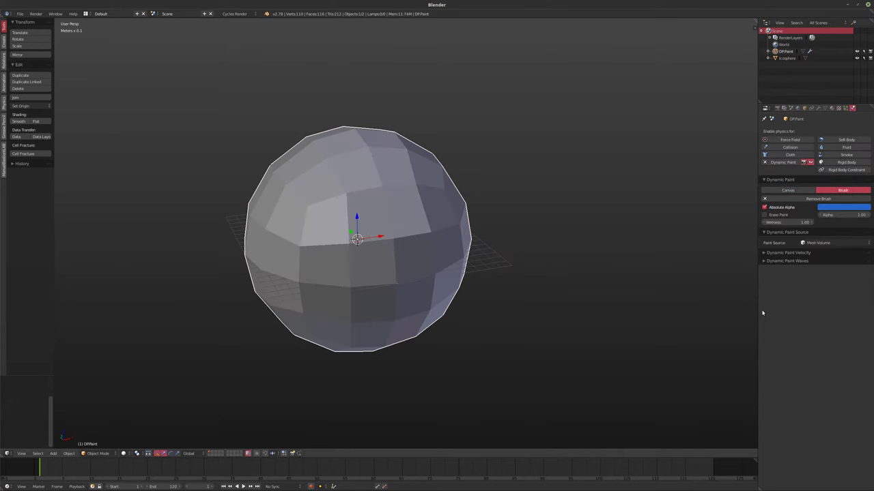
{"action": "left_click", "coordinate": [834, 242]}
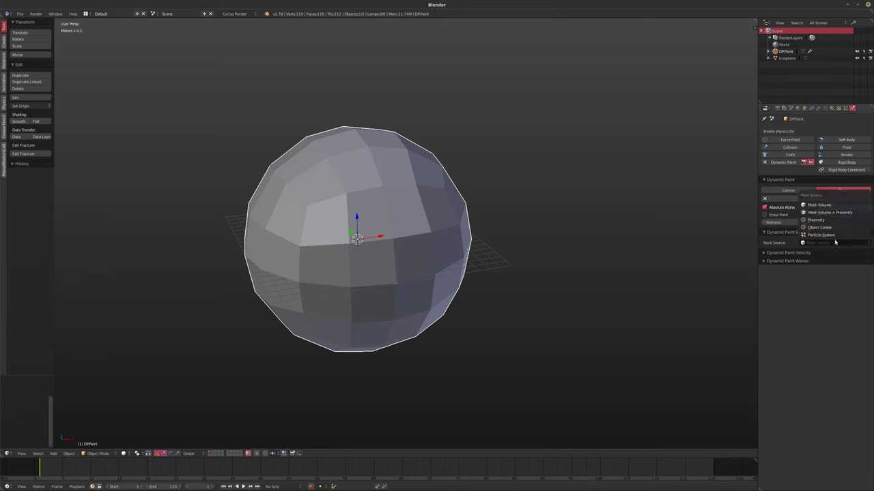
{"action": "left_click", "coordinate": [828, 212]}
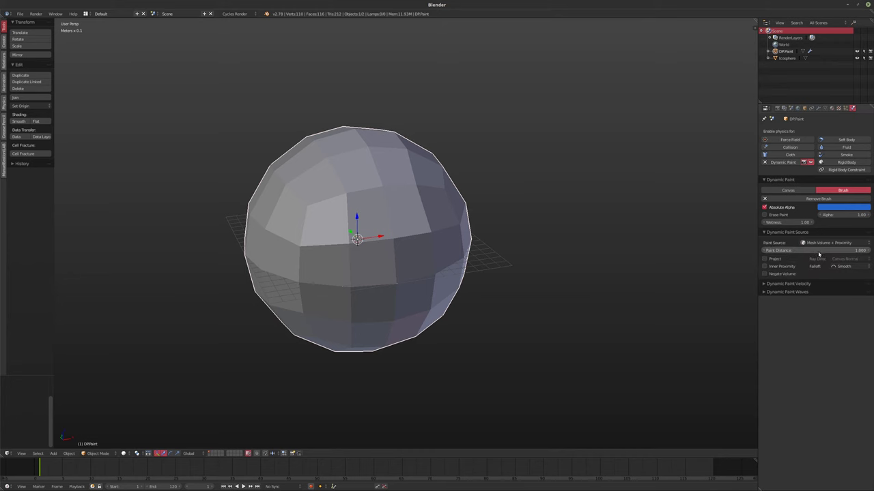
- Set the Dynamic Paint brush's paint distance to 0.150
{"action": "left_click", "coordinate": [819, 250]}
{"action": "type", "text": "0.1"}
{"action": "key", "text": "Return"}
{"action": "left_click", "coordinate": [818, 251]}
{"action": "type", "text": "5"}
{"action": "key", "text": "Return"}
{"action": "middle_click_drag", "start_coordinate": [427, 229], "coordinate": [395, 223]}
{"action": "scroll", "coordinate": [395, 223], "scroll_direction": "up", "scroll_amount": 2}
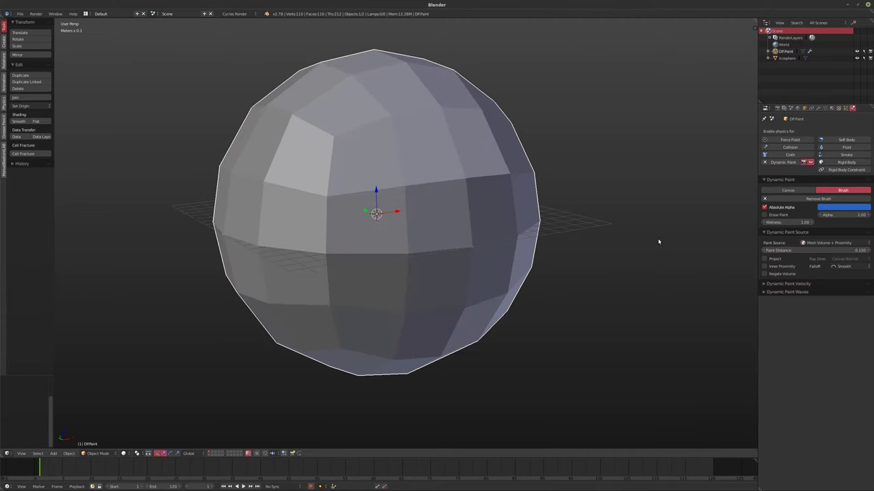
{"action": "middle_click_drag", "start_coordinate": [534, 245], "coordinate": [546, 258]}
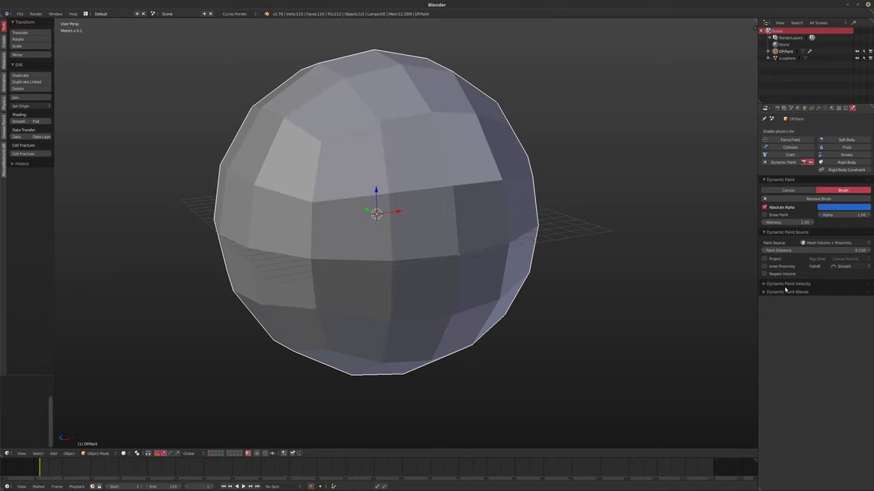
- Set the DP.Paint sphere's maximum draw type to Wire
{"action": "left_click", "coordinate": [804, 108]}
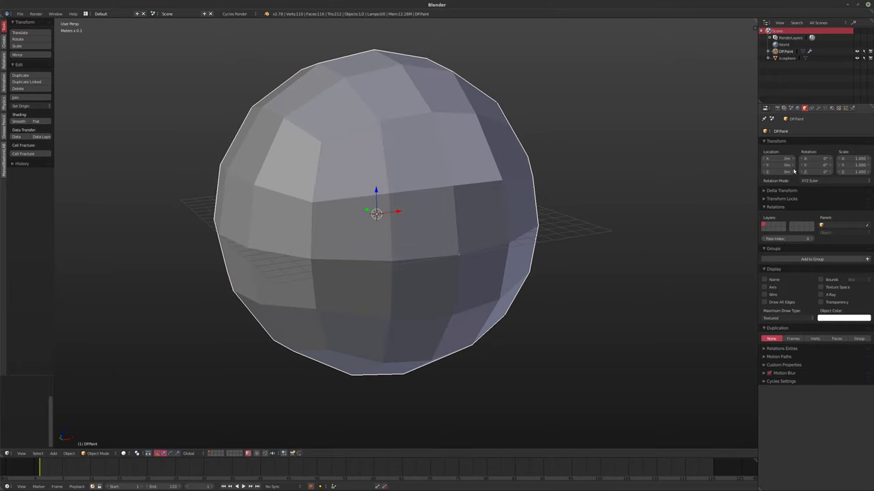
{"action": "left_click", "coordinate": [785, 318]}
{"action": "left_click", "coordinate": [785, 299]}
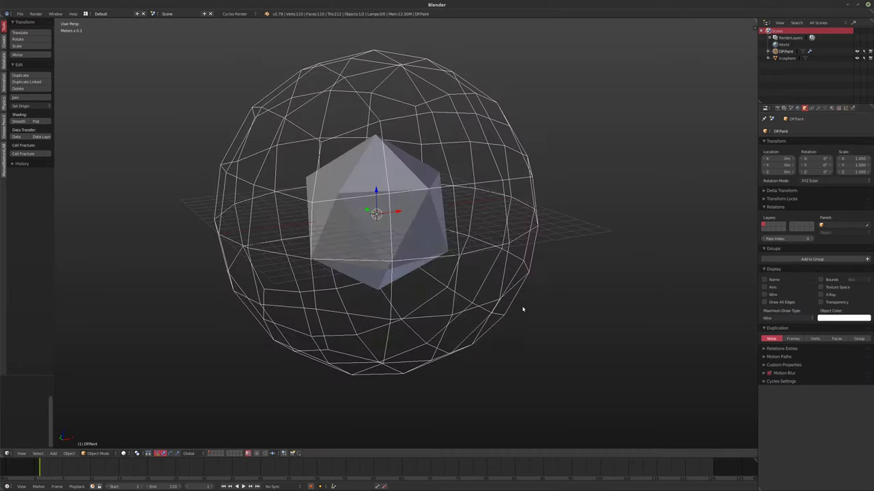
- Enable Dynamic Paint on the icosphere inside the wire sphere and add a canvas to it
{"action": "mouse_move", "coordinate": [523, 307]}
{"action": "middle_mouse_down"}
{"action": "mouse_move", "coordinate": [489, 321]}
{"action": "mouse_move", "coordinate": [453, 261]}
{"action": "middle_mouse_up"}
{"action": "right_click", "coordinate": [454, 261]}
{"action": "right_click", "coordinate": [459, 265]}
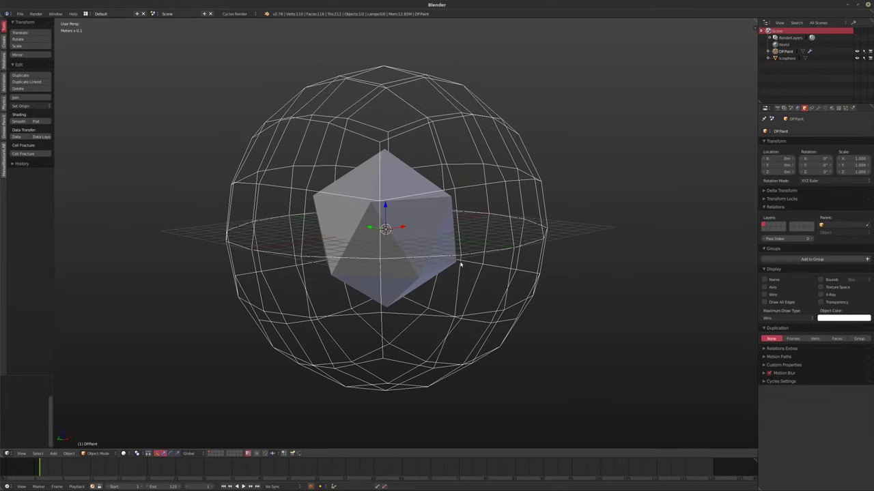
{"action": "right_click", "coordinate": [382, 207]}
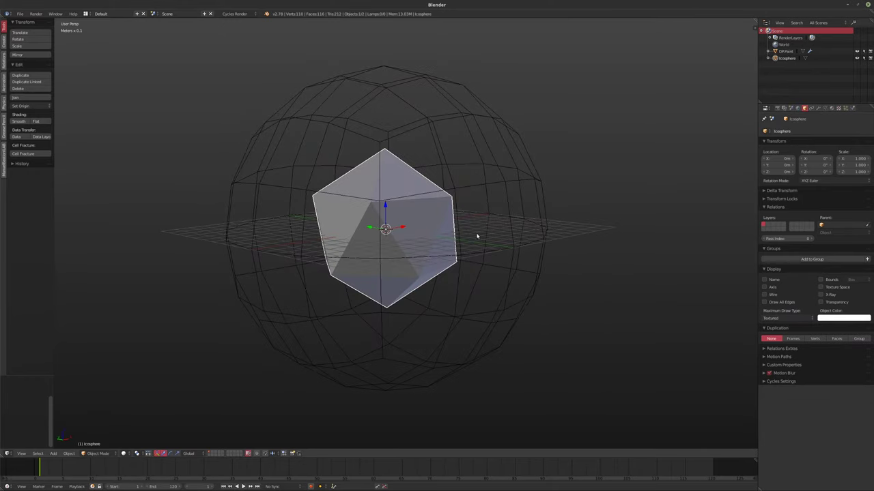
{"action": "left_click", "coordinate": [852, 108]}
{"action": "left_click", "coordinate": [792, 162]}
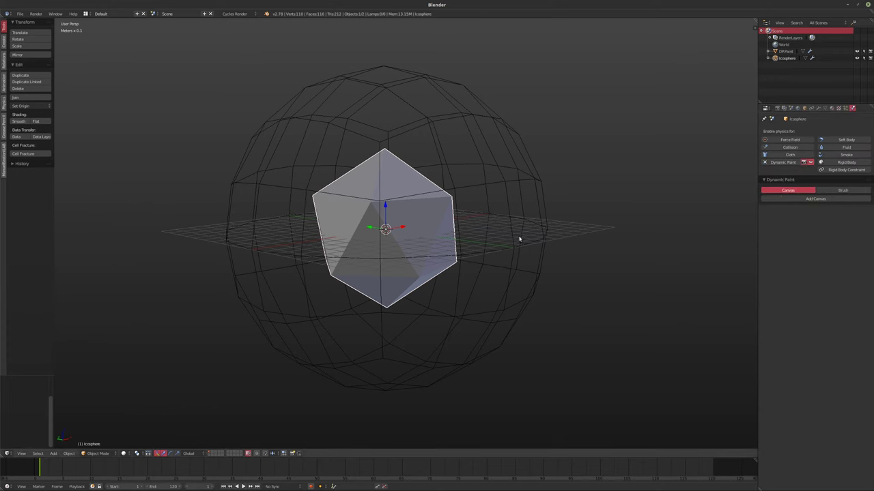
{"action": "left_click", "coordinate": [812, 198]}
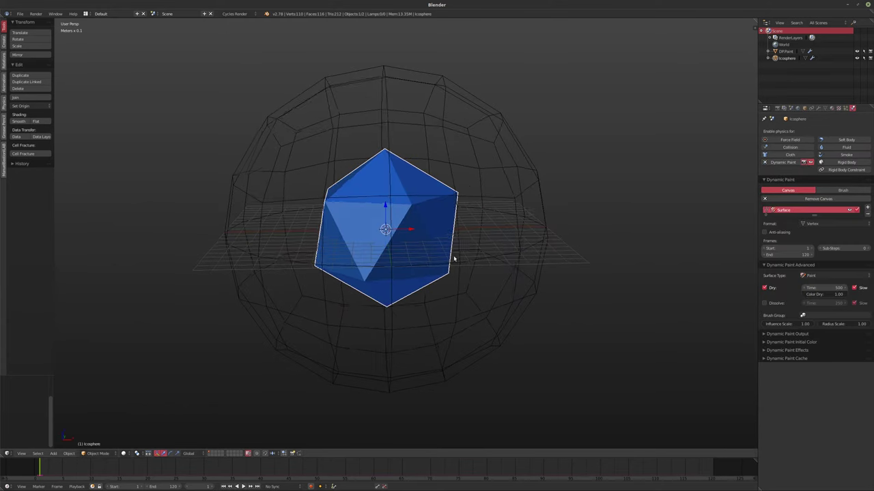
- Test the paint effect by moving the DP.Paint sphere along the Z axis and back around the icosphere
{"action": "middle_click_drag", "start_coordinate": [455, 255], "coordinate": [479, 253]}
{"action": "right_click", "coordinate": [458, 186]}
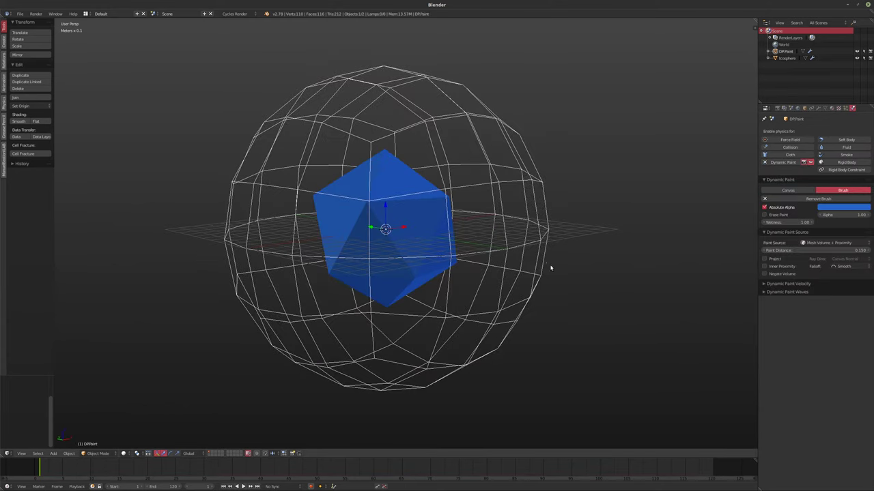
{"action": "key", "text": "g"}
{"action": "key", "text": "z"}
{"action": "left_click", "coordinate": [470, 218]}
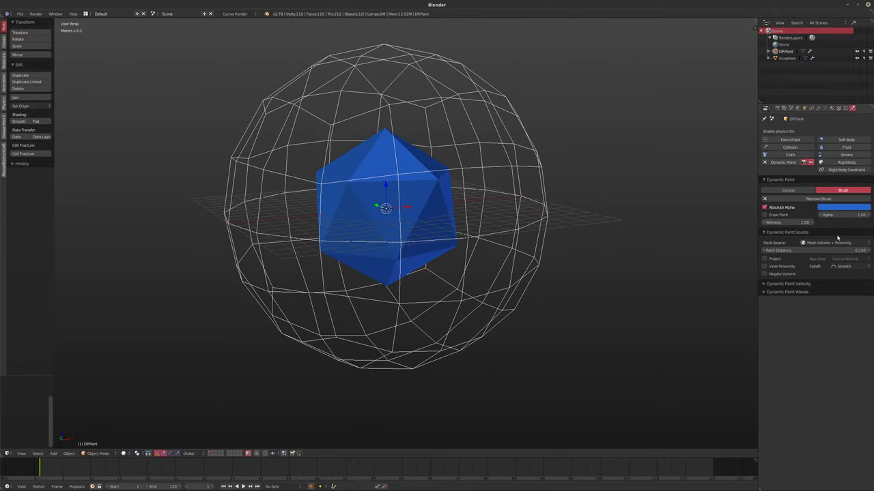
- Rename the Icosphere object as MESH.Peel
{"action": "left_click", "coordinate": [787, 59]}
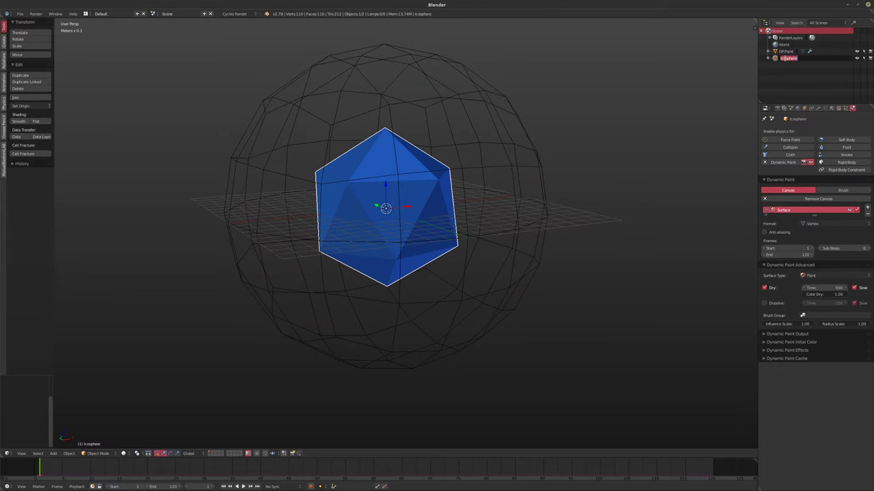
{"action": "type", "text": "MESH.Peel"}
{"action": "key", "text": "Return"}
- Keep the canvas surface format at Vertex and set its surface type to Weight
{"action": "left_click", "coordinate": [819, 223]}
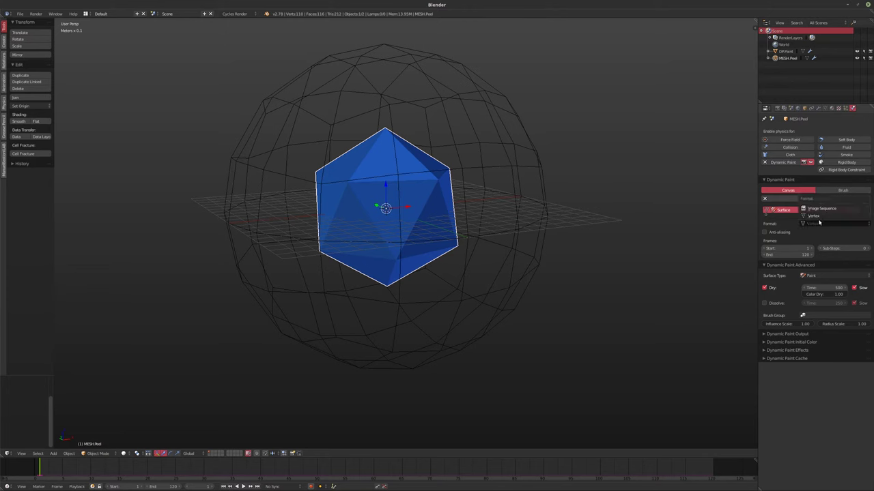
{"action": "left_click", "coordinate": [816, 216]}
{"action": "left_click", "coordinate": [819, 275]}
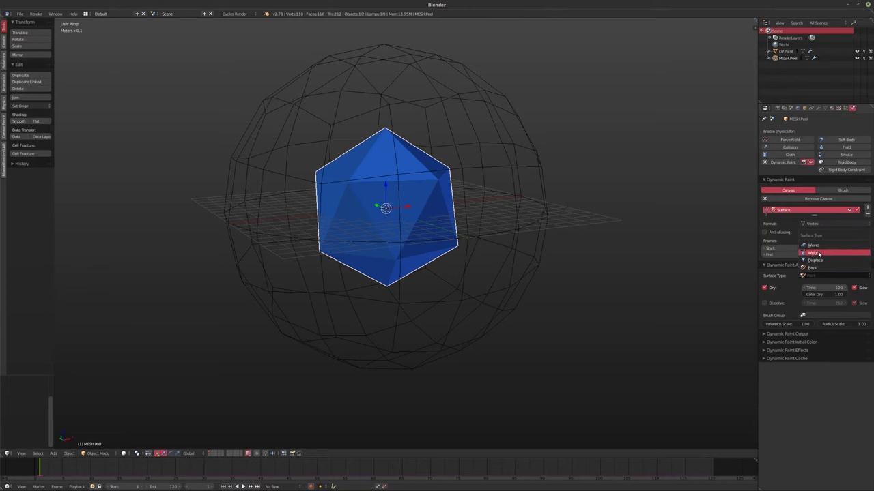
{"action": "left_click", "coordinate": [818, 253]}
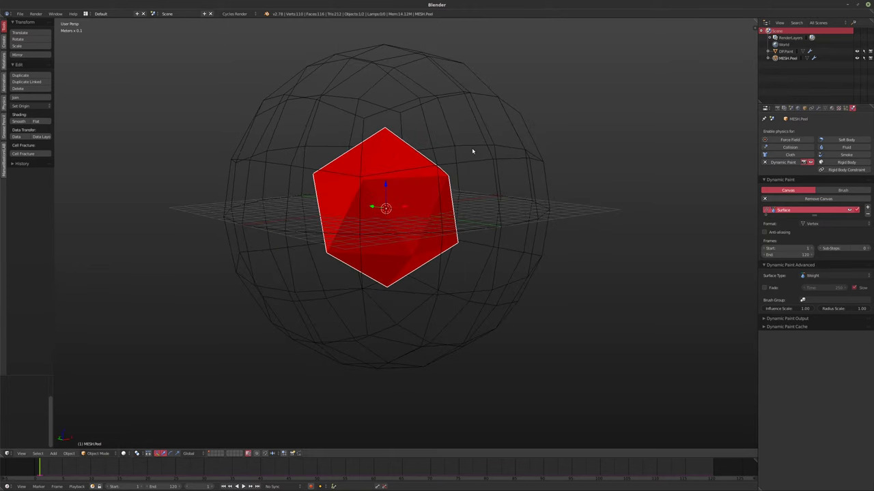
- Test the weight painting by moving the DP.Paint sphere away from MESH.Peel and back to its starting place
{"action": "right_click", "coordinate": [493, 244]}
{"action": "key", "text": "g"}
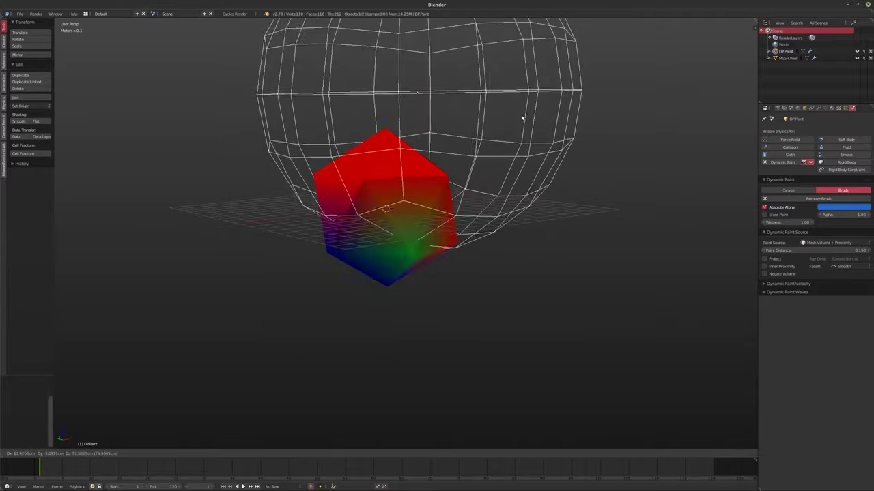
{"action": "left_click", "coordinate": [491, 258]}
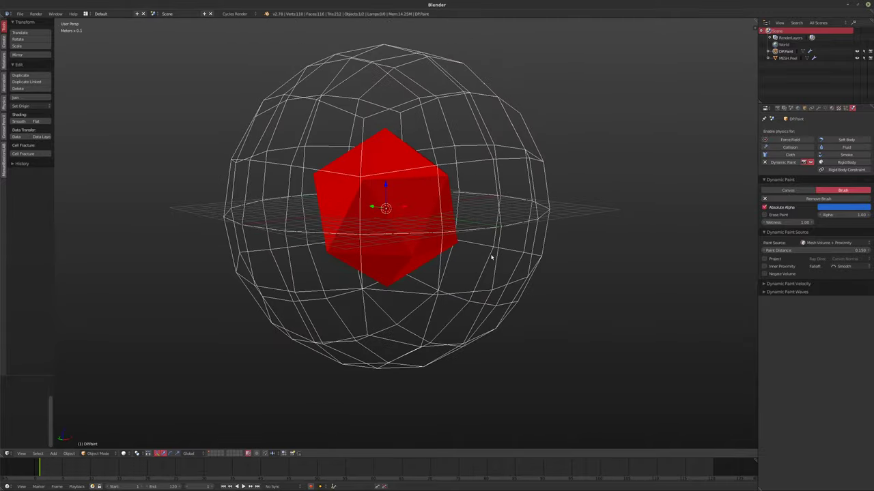
{"action": "middle_click_drag", "start_coordinate": [491, 257], "coordinate": [414, 239]}
{"action": "scroll", "coordinate": [412, 230], "scroll_direction": "up", "scroll_amount": 3}
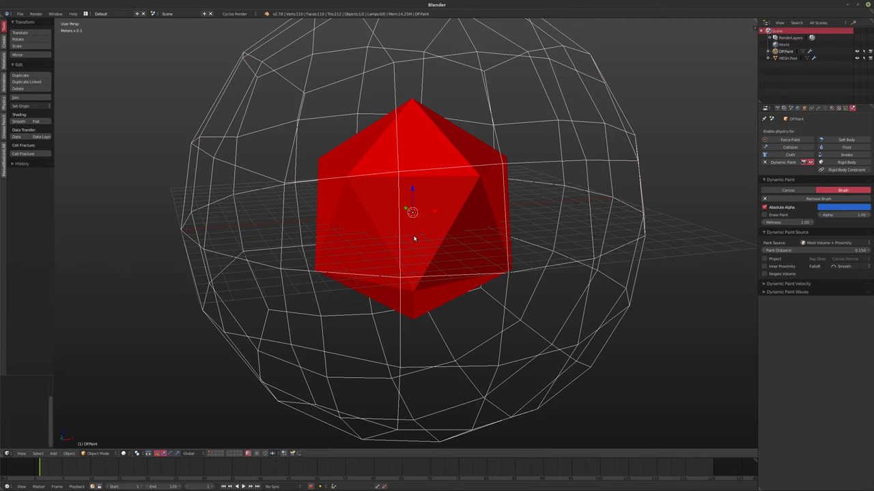
{"action": "middle_click_drag", "start_coordinate": [410, 238], "coordinate": [425, 241]}
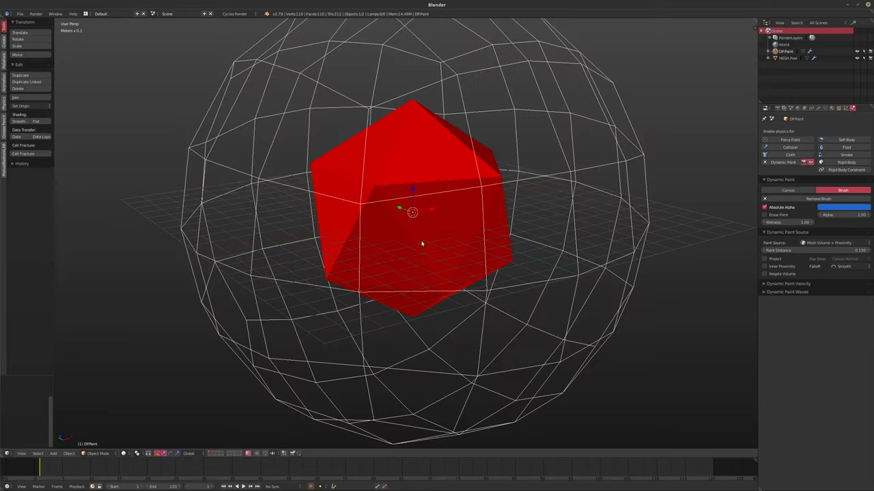
- Subdivide the whole MESH.Peel mesh with 15 cuts and return to Object Mode
{"action": "right_click", "coordinate": [413, 196]}
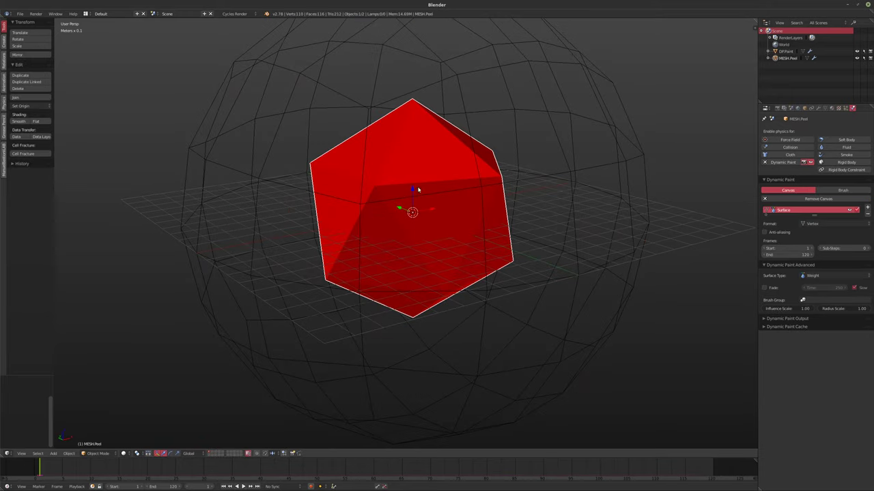
{"action": "key", "text": "Tab"}
{"action": "middle_click_drag", "start_coordinate": [430, 214], "coordinate": [435, 234]}
{"action": "key", "text": "w"}
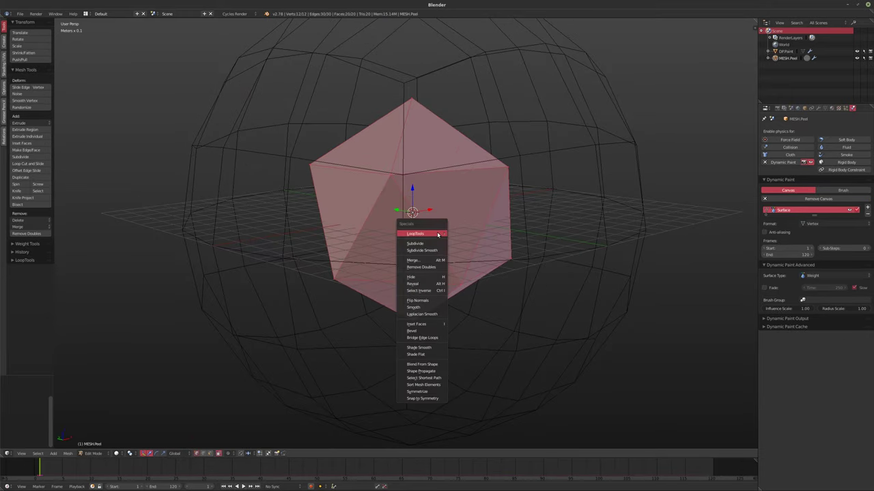
{"action": "left_click", "coordinate": [406, 249]}
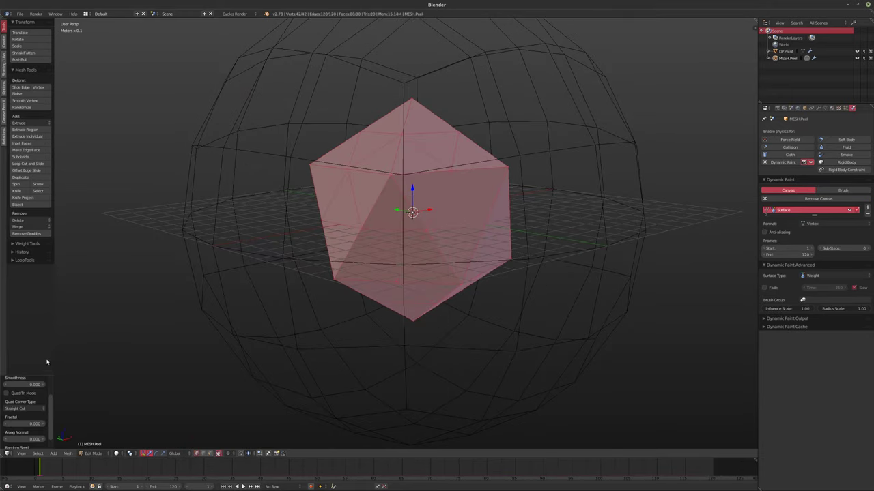
{"action": "scroll", "coordinate": [27, 409], "scroll_direction": "up", "scroll_amount": 2}
{"action": "mouse_move", "coordinate": [30, 397]}
{"action": "left_mouse_down"}
{"action": "mouse_move", "coordinate": [45, 399]}
{"action": "mouse_move", "coordinate": [24, 397]}
{"action": "left_mouse_up"}
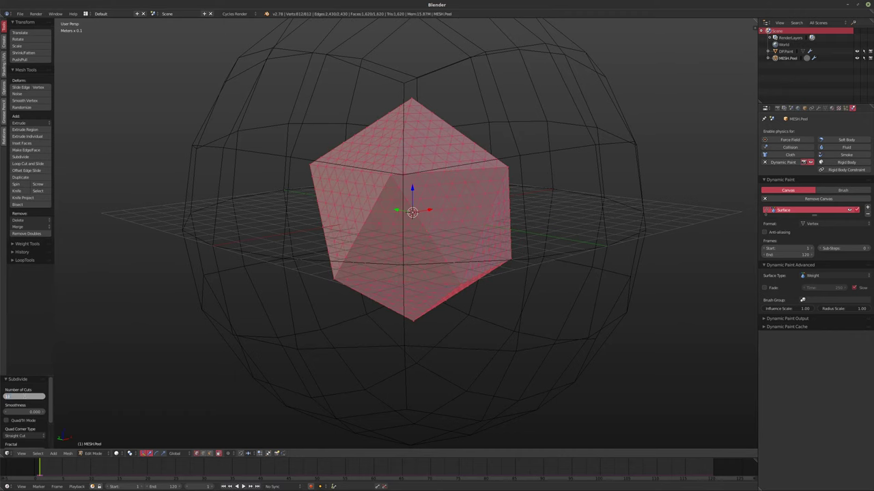
{"action": "type", "text": "15"}
{"action": "key", "text": "Return"}
{"action": "middle_click_drag", "start_coordinate": [364, 215], "coordinate": [550, 249]}
{"action": "key", "text": "Tab"}
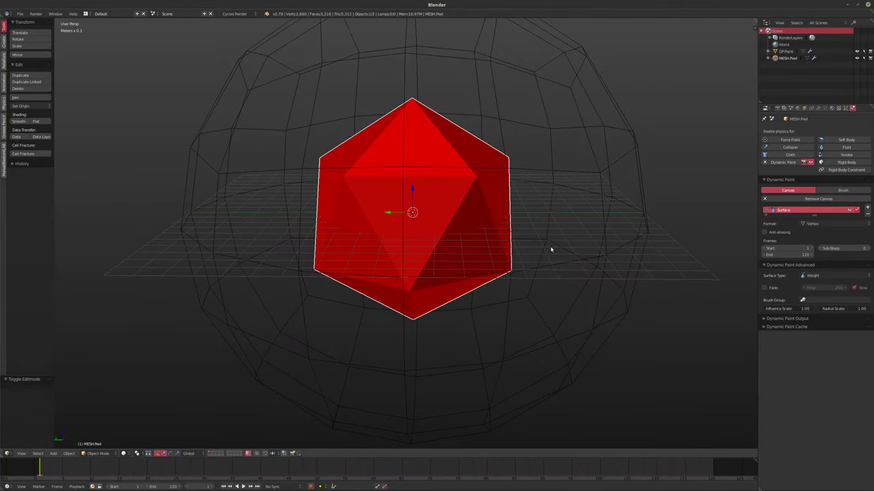
- Select the entire MESH.Peel mesh in Edit Mode and apply Edge Split to it
{"action": "key", "text": "Tab"}
{"action": "key", "text": "a"}
{"action": "key", "text": "a"}
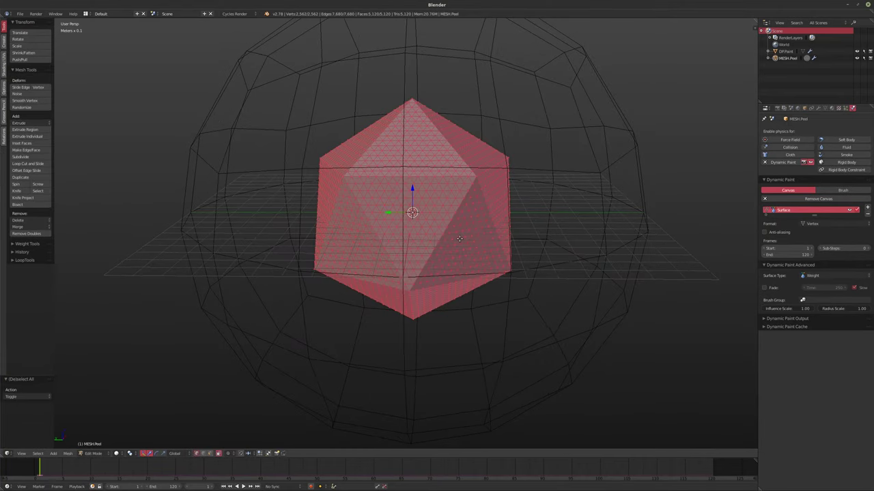
{"action": "key", "text": "space"}
{"action": "type", "text": "ed"}
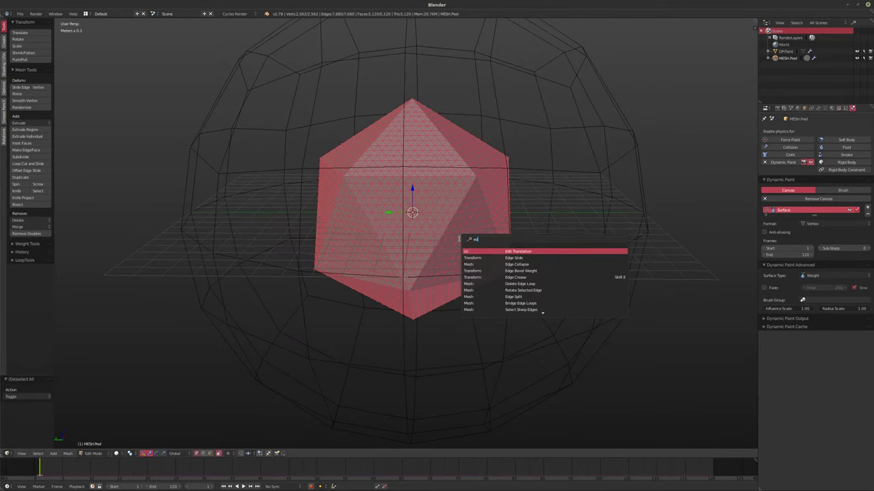
{"action": "key", "text": "Down"}
{"action": "key", "text": "Down"}
{"action": "key", "text": "Down"}
{"action": "key", "text": "Down"}
{"action": "key", "text": "Down"}
{"action": "key", "text": "Down"}
{"action": "key", "text": "Down"}
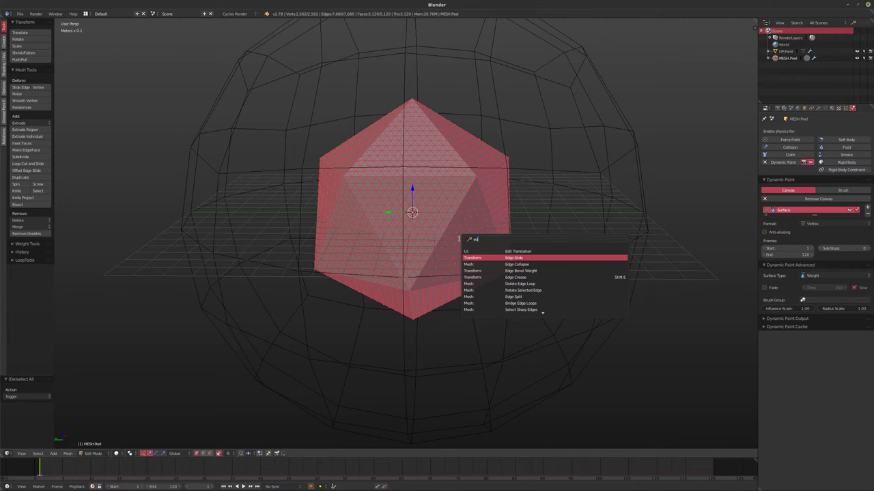
{"action": "key", "text": "Return"}
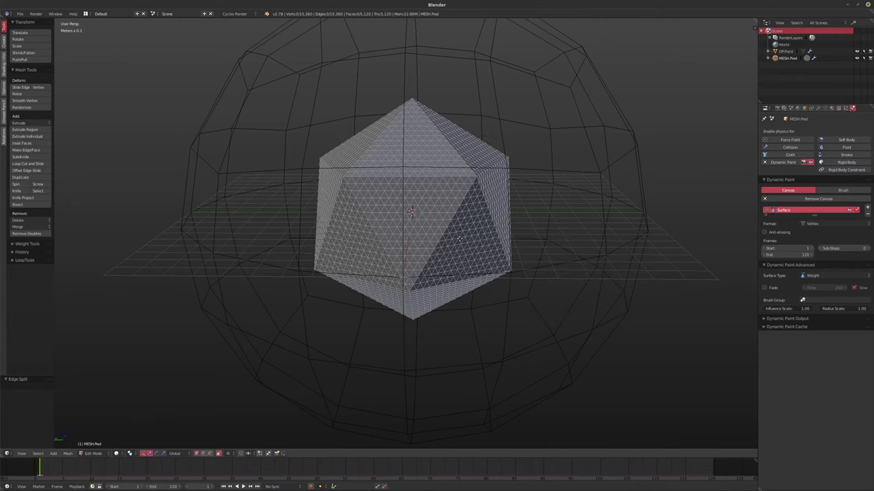
- Try moving a single triangle of the split mesh in face selection mode, then cancel and leave Edit Mode
{"action": "mouse_move", "coordinate": [438, 194]}
{"action": "middle_mouse_down"}
{"action": "mouse_move", "coordinate": [425, 176]}
{"action": "mouse_move", "coordinate": [424, 186]}
{"action": "mouse_move", "coordinate": [446, 191]}
{"action": "mouse_move", "coordinate": [452, 174]}
{"action": "mouse_move", "coordinate": [447, 193]}
{"action": "middle_mouse_up"}
{"action": "key", "text": "ctrl+space"}
{"action": "key", "text": "ctrl+Tab"}
{"action": "left_click", "coordinate": [440, 197]}
{"action": "key", "text": "ctrl+space"}
{"action": "key", "text": "ctrl+space"}
{"action": "scroll", "coordinate": [443, 176], "scroll_direction": "up", "scroll_amount": 8}
{"action": "key", "text": "g"}
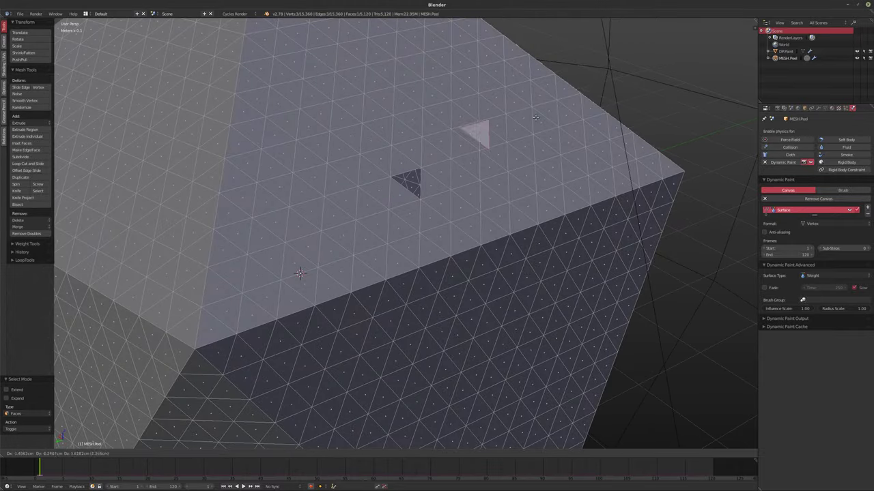
{"action": "right_click", "coordinate": [553, 111]}
{"action": "scroll", "coordinate": [443, 205], "scroll_direction": "down", "scroll_amount": 8}
{"action": "mouse_move", "coordinate": [444, 205]}
{"action": "middle_mouse_down"}
{"action": "mouse_move", "coordinate": [429, 182]}
{"action": "mouse_move", "coordinate": [424, 210]}
{"action": "mouse_move", "coordinate": [430, 198]}
{"action": "middle_mouse_up"}
{"action": "key", "text": "Tab"}
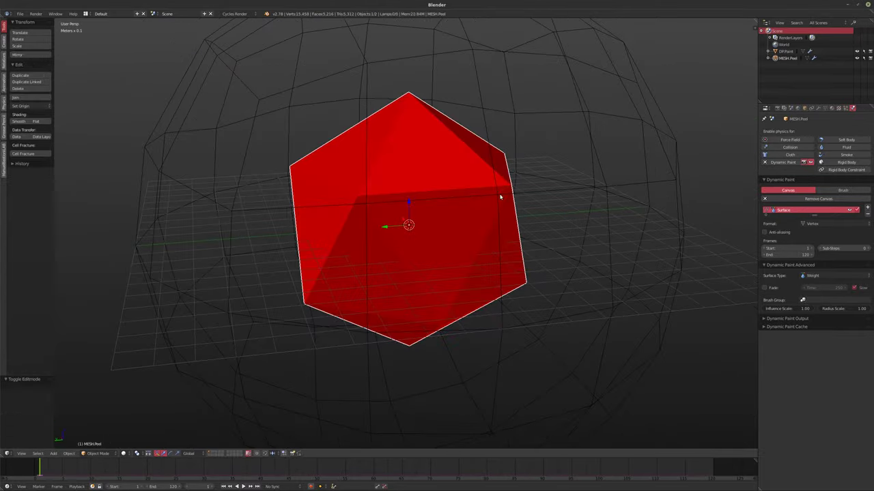
- Insert a keyframe for the DP.Paint sphere at frame 1
{"action": "right_click", "coordinate": [530, 216]}
{"action": "scroll", "coordinate": [505, 216], "scroll_direction": "down", "scroll_amount": 3}
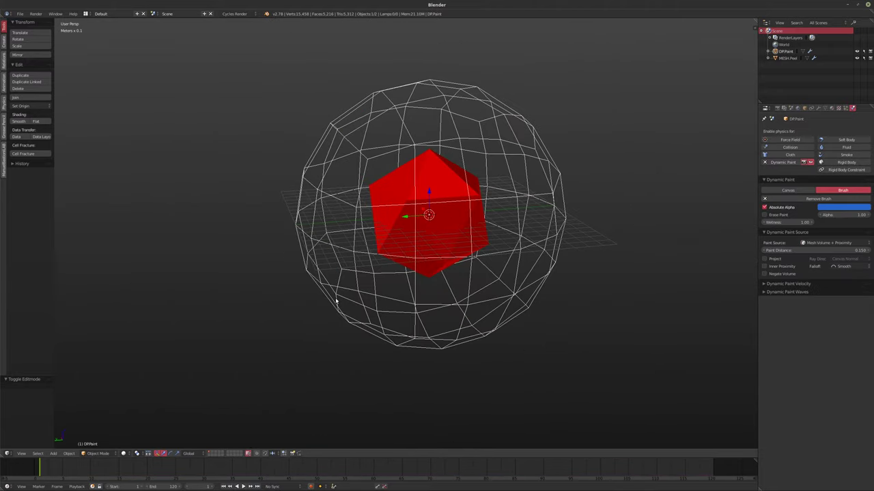
{"action": "key", "text": "i"}
{"action": "left_click", "coordinate": [504, 200]}
- Raise the DP.Paint sphere about 44 cm along the Z axis and insert another keyframe
{"action": "middle_click_drag", "start_coordinate": [340, 336], "coordinate": [394, 330]}
{"action": "key", "text": "g"}
{"action": "key", "text": "z"}
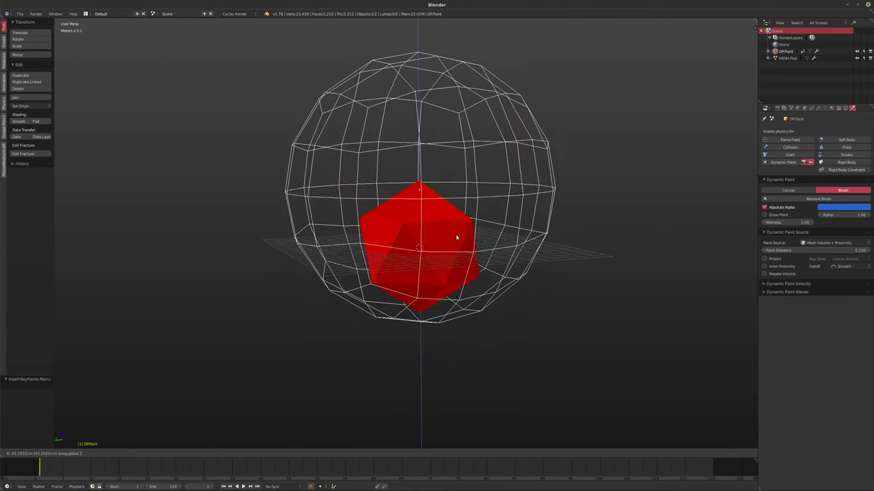
{"action": "left_click", "coordinate": [455, 236]}
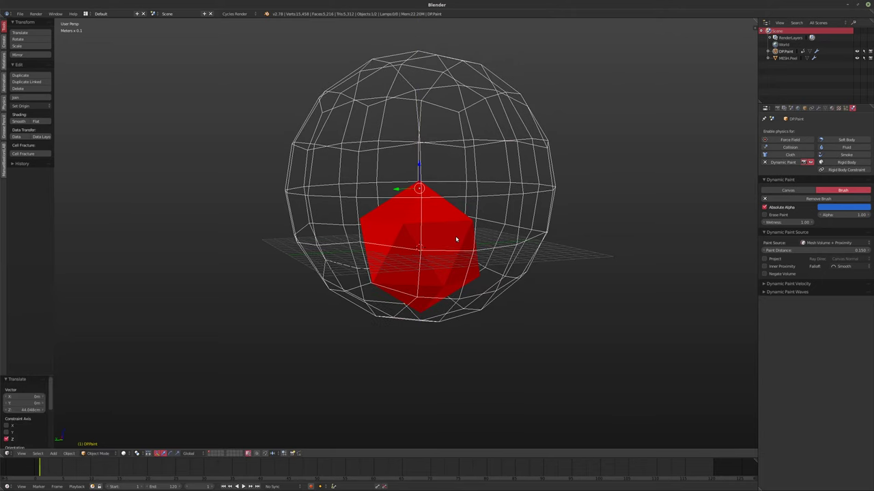
{"action": "key", "text": "i"}
{"action": "left_click", "coordinate": [448, 278]}
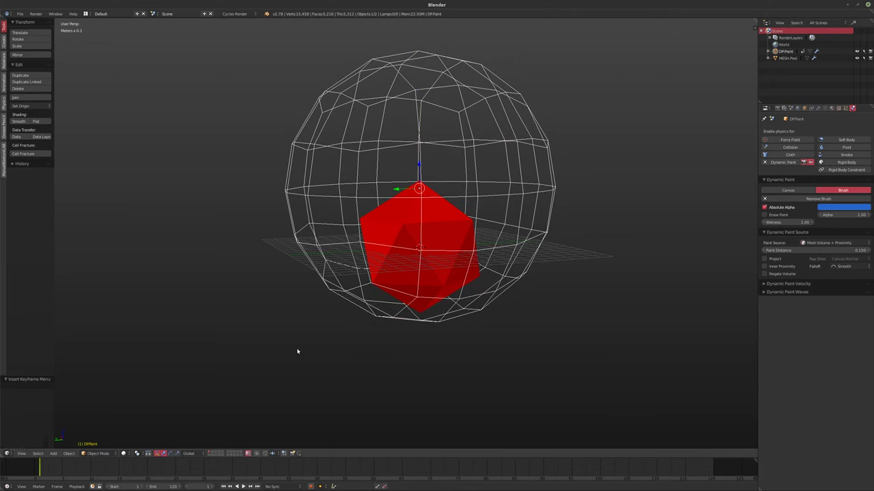
- Play the animation briefly, stop it and set the current frame to 24
{"action": "key", "text": "KP_2"}
{"action": "key", "text": "alt+a"}
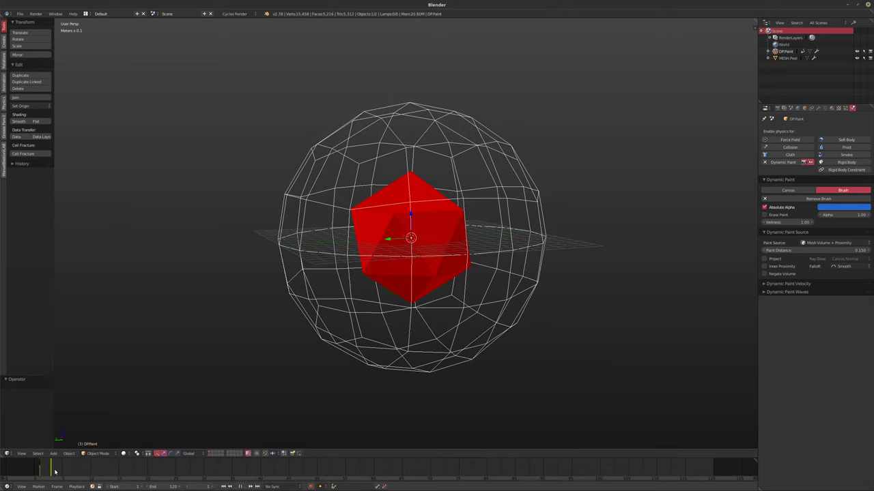
{"action": "left_click_drag", "start_coordinate": [55, 471], "coordinate": [172, 478]}
{"action": "key", "text": "alt+a"}
{"action": "middle_click_drag", "start_coordinate": [412, 354], "coordinate": [402, 366], "text": "shift"}
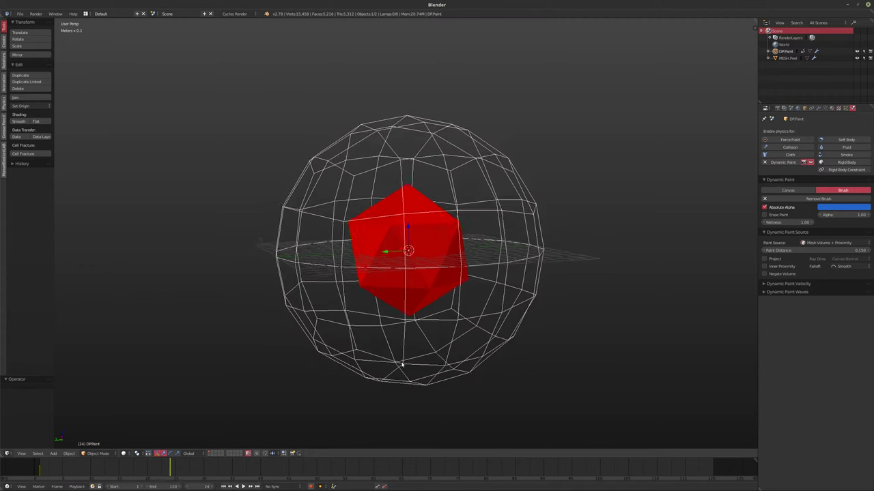
- Raise the DP.Paint sphere about 1.68 m along the Z axis at frame 24 and insert a keyframe
{"action": "key", "text": "g"}
{"action": "key", "text": "z"}
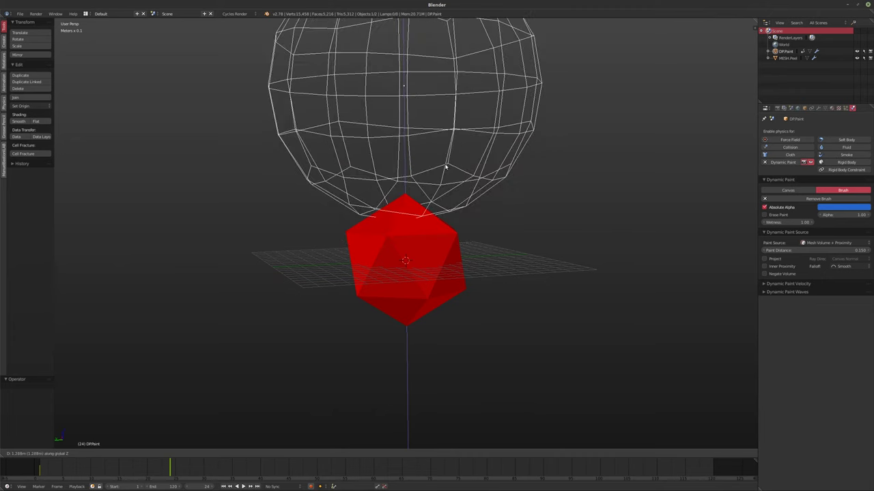
{"action": "left_click", "coordinate": [407, 113]}
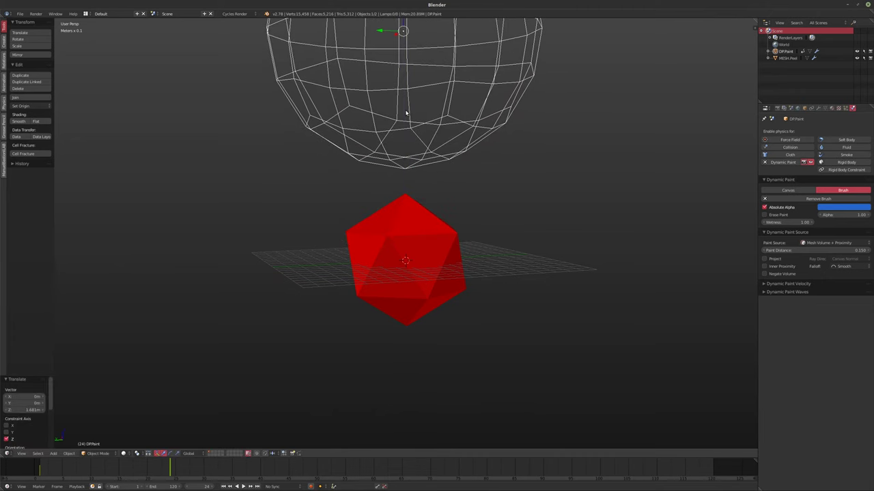
{"action": "key", "text": "i"}
{"action": "left_click", "coordinate": [444, 198]}
- Play the DP.Paint sphere's animation to check its upward motion, then return to frame 1
{"action": "key", "text": "alt+a"}
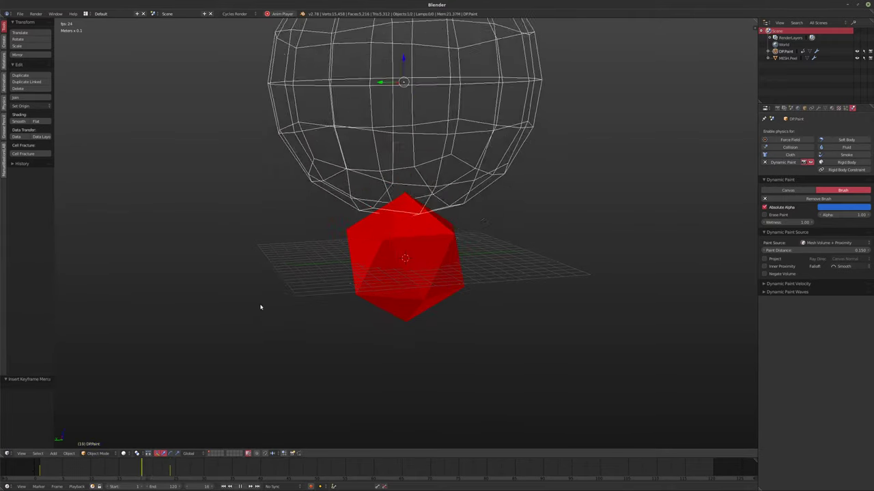
{"action": "key", "text": "Escape"}
{"action": "middle_click_drag", "start_coordinate": [258, 311], "coordinate": [581, 253]}
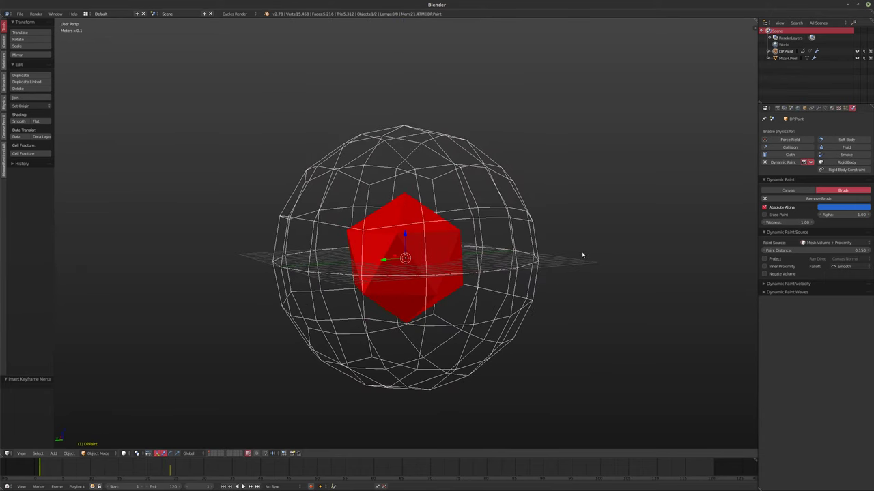
- Look over the Dynamic Paint Velocity and Waves settings of the DP.Paint brush
{"action": "left_click", "coordinate": [764, 284]}
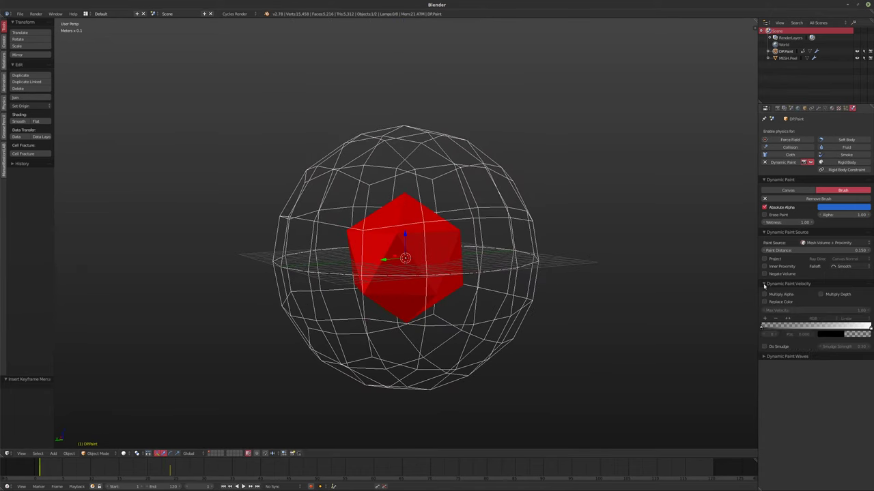
{"action": "left_click", "coordinate": [763, 357]}
{"action": "left_click", "coordinate": [764, 357]}
{"action": "mouse_move", "coordinate": [655, 198]}
{"action": "middle_mouse_down"}
{"action": "mouse_move", "coordinate": [616, 193]}
{"action": "mouse_move", "coordinate": [542, 215]}
{"action": "mouse_move", "coordinate": [519, 205]}
{"action": "mouse_move", "coordinate": [529, 199]}
{"action": "middle_mouse_up"}
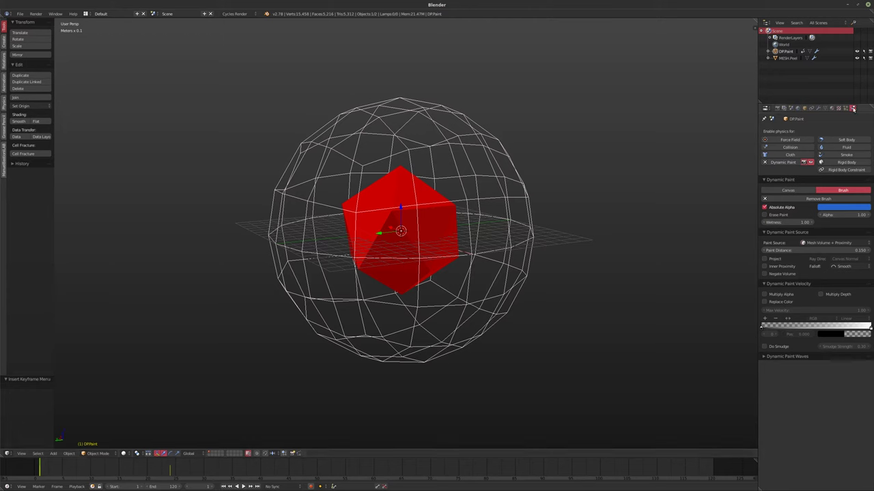
- Enable Fade on MESH.Peel's weight canvas with time 1 and Slow off, and test it by playing the animation
{"action": "left_click", "coordinate": [788, 58]}
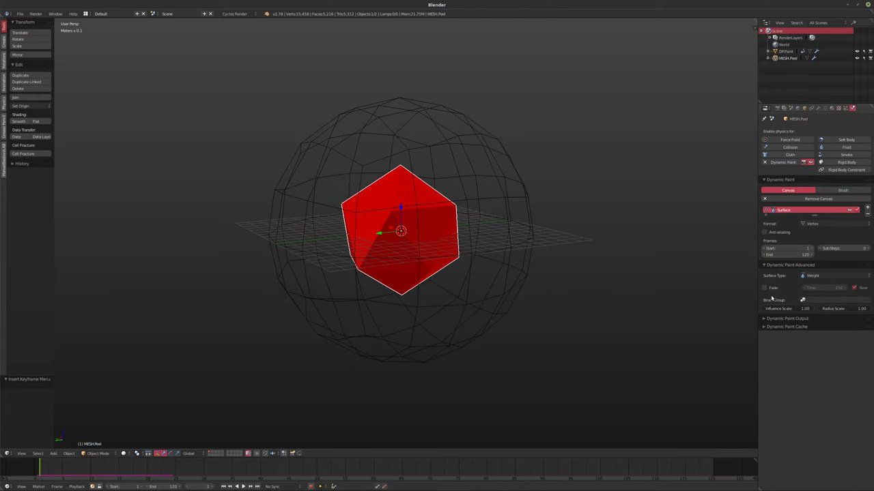
{"action": "left_click", "coordinate": [764, 287]}
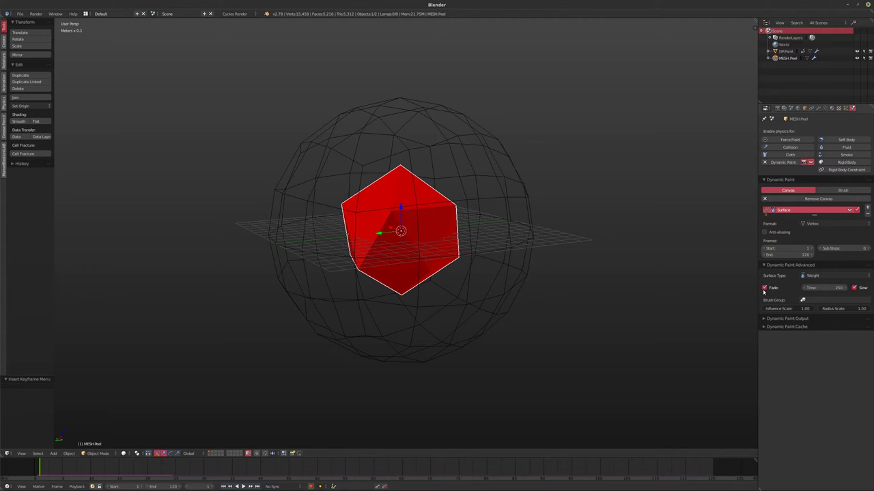
{"action": "left_click", "coordinate": [853, 288]}
{"action": "key", "text": "alt+a"}
{"action": "key", "text": "alt+a"}
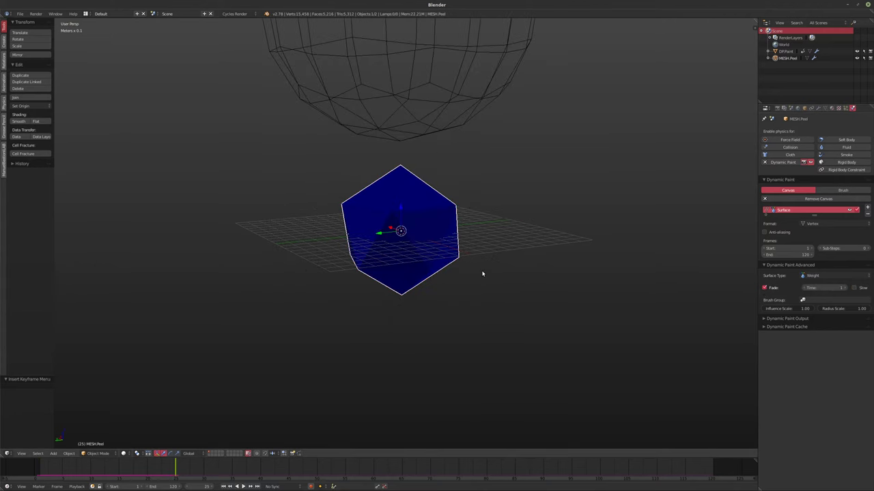
{"action": "key", "text": "shift+Left"}
- Open the recent file Peel_001_v02.blend
{"action": "left_click", "coordinate": [20, 14]}
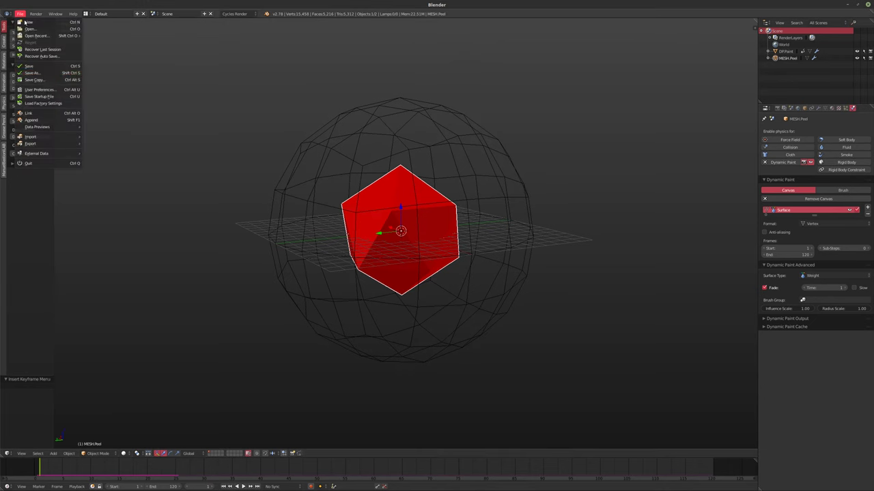
{"action": "mouse_move", "coordinate": [50, 129]}
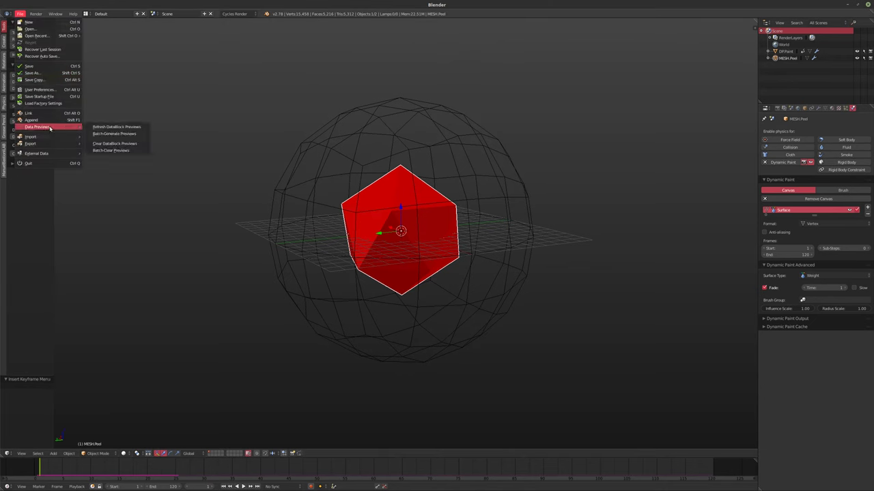
{"action": "mouse_move", "coordinate": [32, 36]}
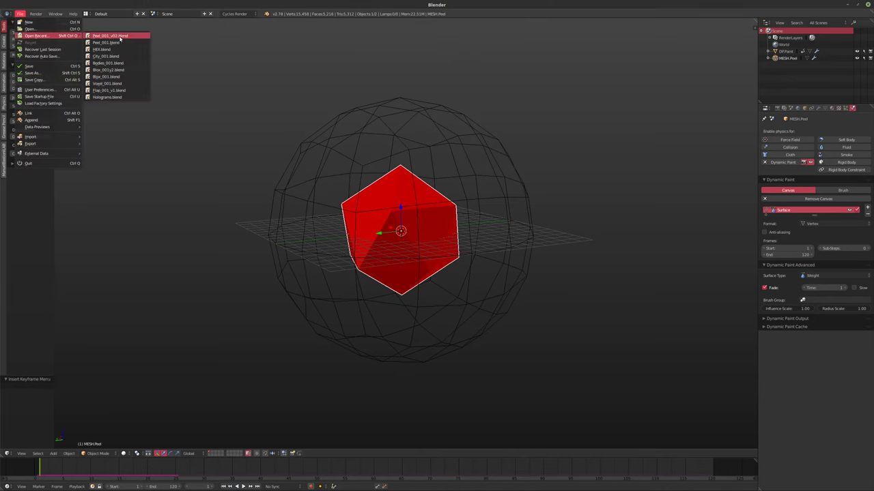
{"action": "left_click", "coordinate": [120, 37]}
{"action": "middle_click_drag", "start_coordinate": [425, 179], "coordinate": [640, 227]}
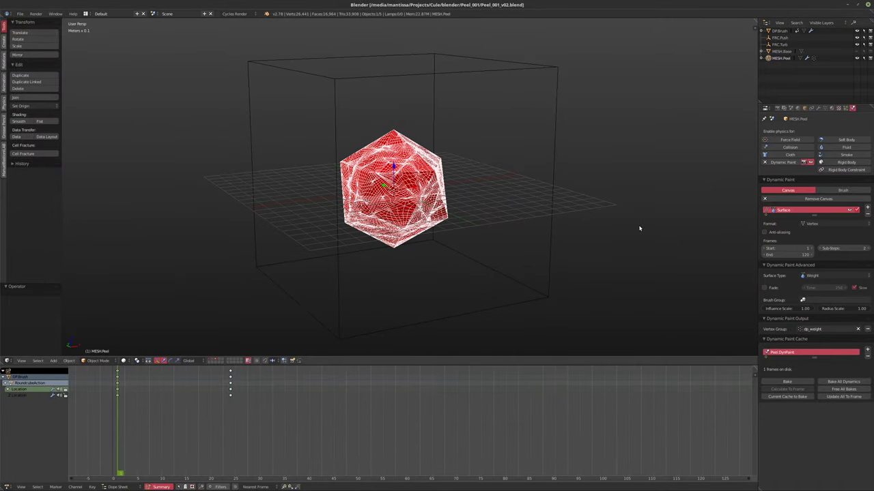
- Enable Fade with time 1 on MESH.Peel's weight canvas and test it by playing the animation
{"action": "left_click", "coordinate": [764, 288]}
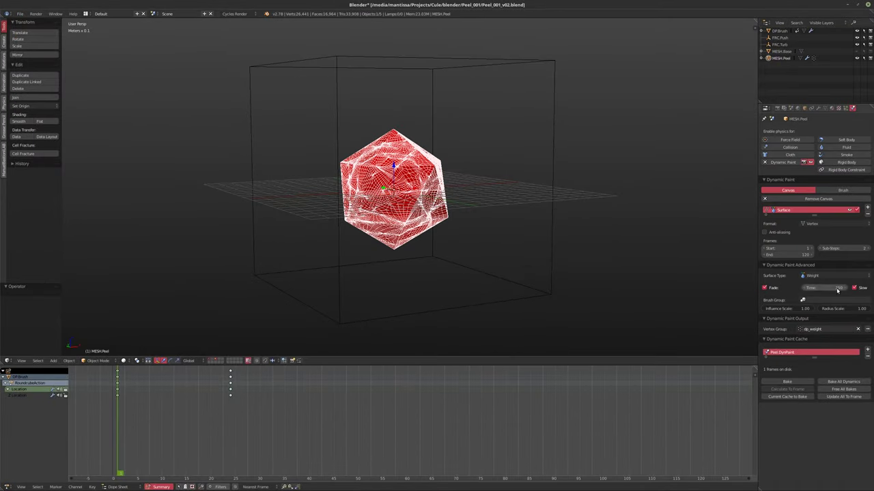
{"action": "key", "text": "alt+a"}
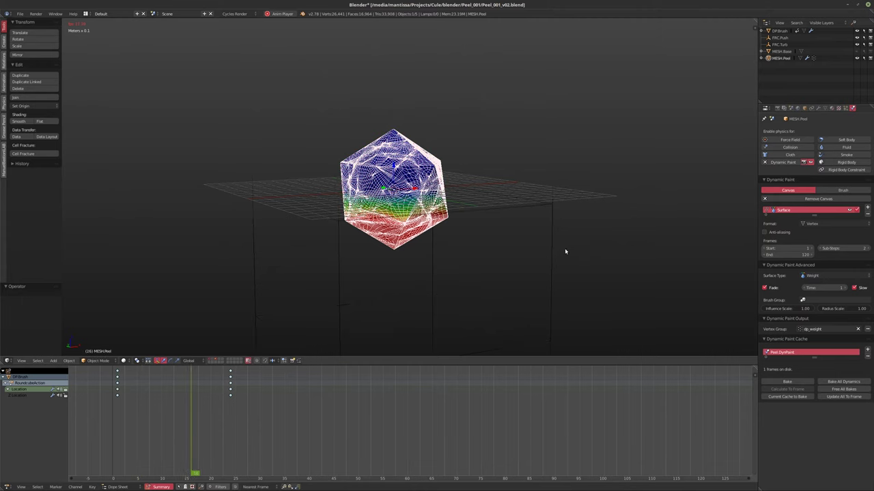
{"action": "key", "text": "Escape"}
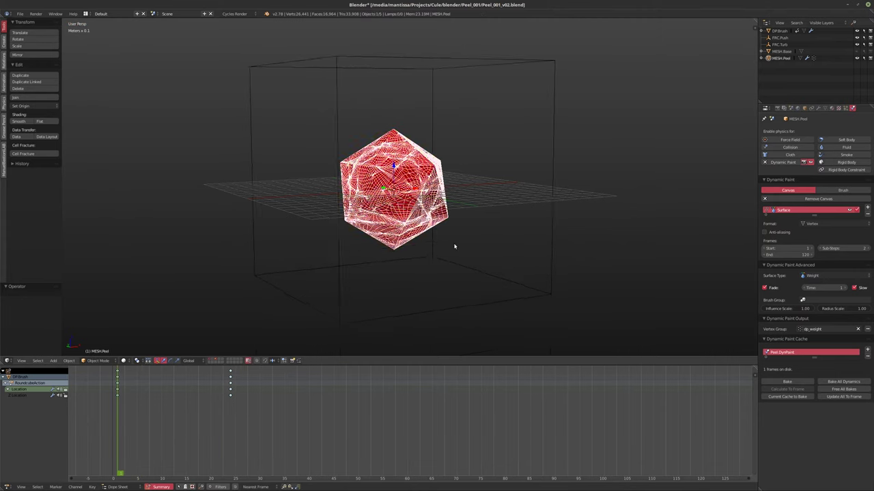
- Add Cloth physics to MESH.Peel with Pinning set to the dp_weight vertex group and Dynamic Mesh enabled
{"action": "left_click", "coordinate": [787, 155]}
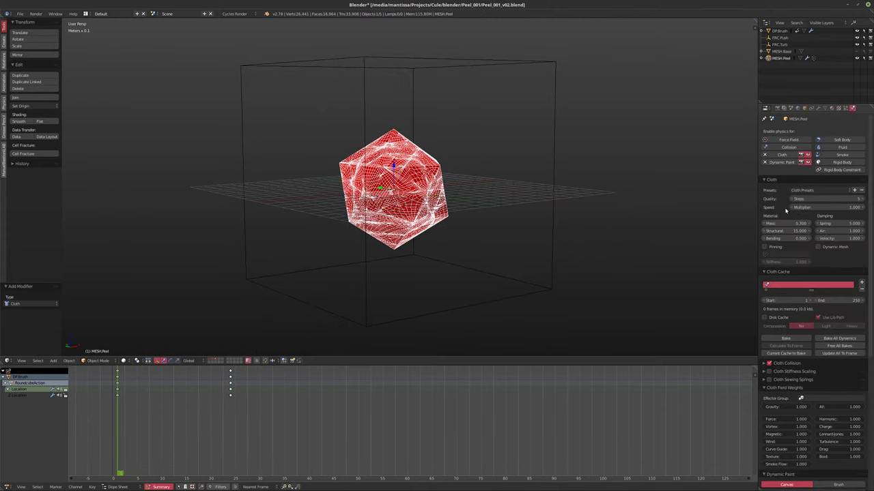
{"action": "left_click", "coordinate": [775, 247]}
{"action": "left_click", "coordinate": [769, 254]}
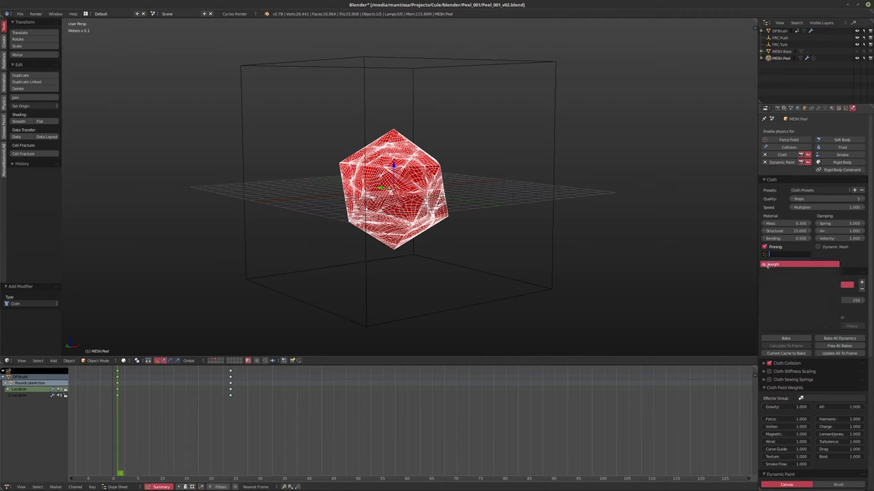
{"action": "left_click", "coordinate": [767, 265]}
{"action": "left_click", "coordinate": [819, 246]}
- Play the cloth simulation on MESH.Peel, examine the mesh up close and return to frame 1
{"action": "key", "text": "alt+a"}
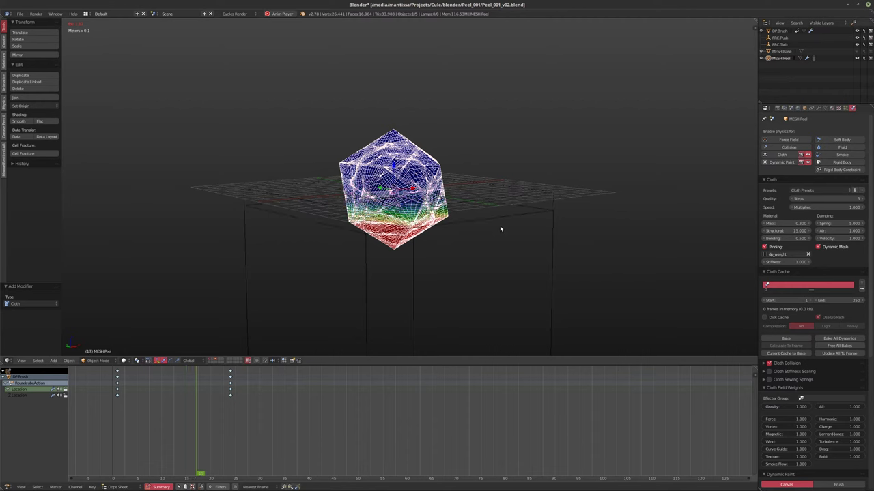
{"action": "mouse_move", "coordinate": [431, 217]}
{"action": "middle_mouse_down"}
{"action": "mouse_move", "coordinate": [464, 226]}
{"action": "mouse_move", "coordinate": [532, 217]}
{"action": "mouse_move", "coordinate": [419, 220]}
{"action": "middle_mouse_up"}
{"action": "scroll", "coordinate": [464, 225], "scroll_direction": "up", "scroll_amount": 3}
{"action": "key", "text": "alt+a"}
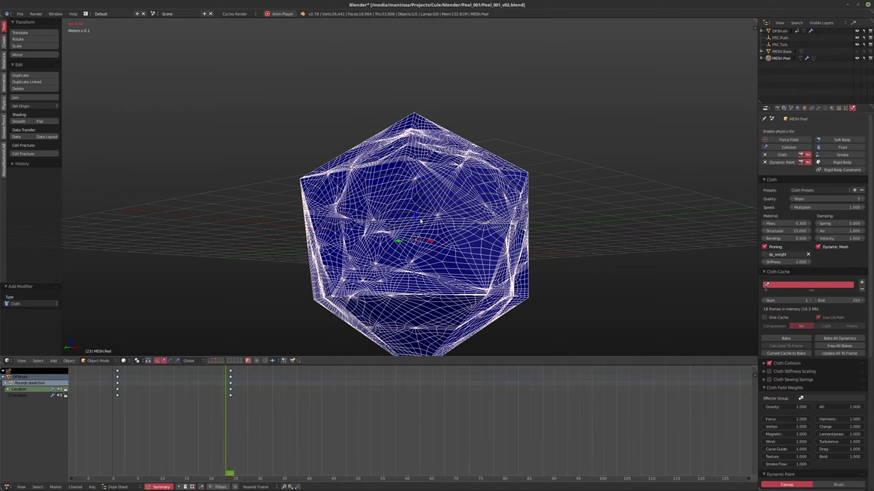
{"action": "middle_click_drag", "start_coordinate": [435, 239], "coordinate": [475, 213]}
{"action": "key", "text": "shift+Left"}
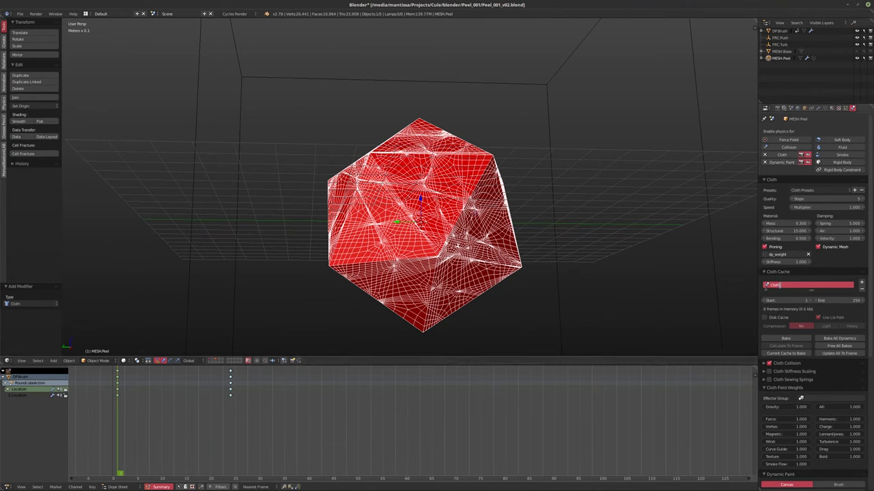
- Name the cloth cache Cloth, set its end frame to 120 and enable Disk Cache
{"action": "middle_click_drag", "start_coordinate": [546, 258], "coordinate": [526, 232]}
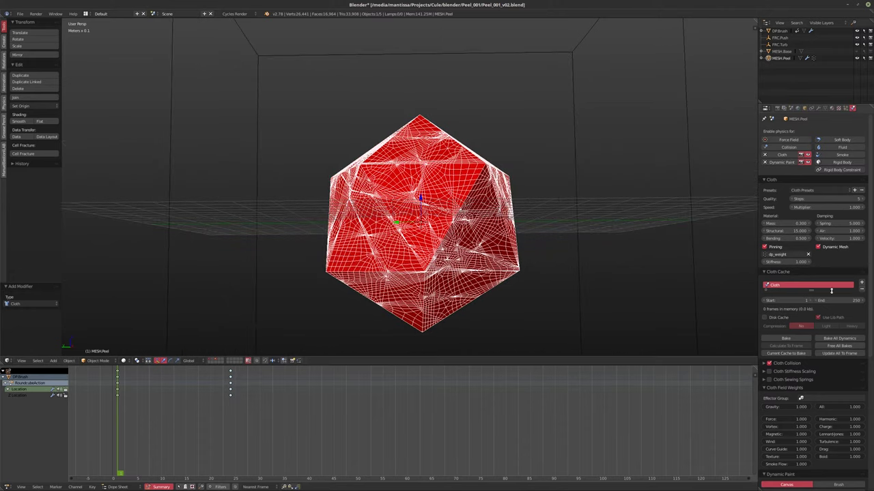
{"action": "type", "text": "120"}
{"action": "key", "text": "Return"}
{"action": "left_click", "coordinate": [766, 317]}
{"action": "middle_click_drag", "start_coordinate": [546, 246], "coordinate": [510, 227]}
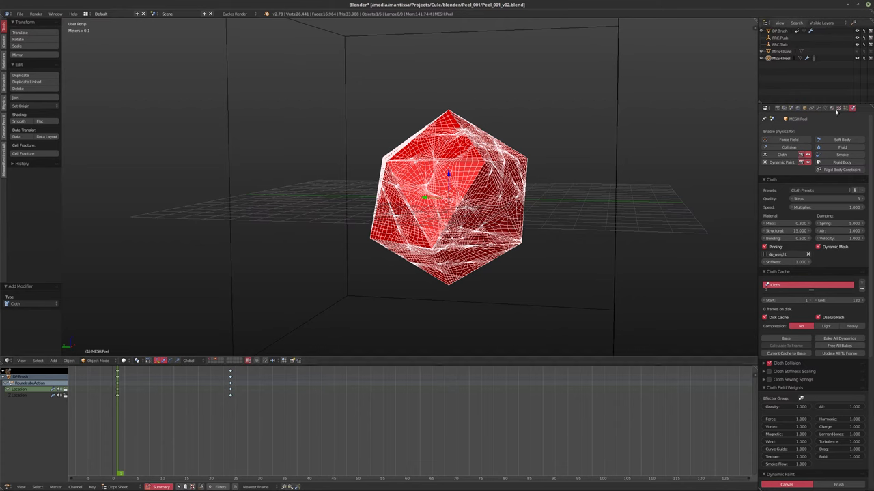
- Set the cloth's All field weight to 200 and test it by playing the simulation
{"action": "left_click", "coordinate": [849, 408]}
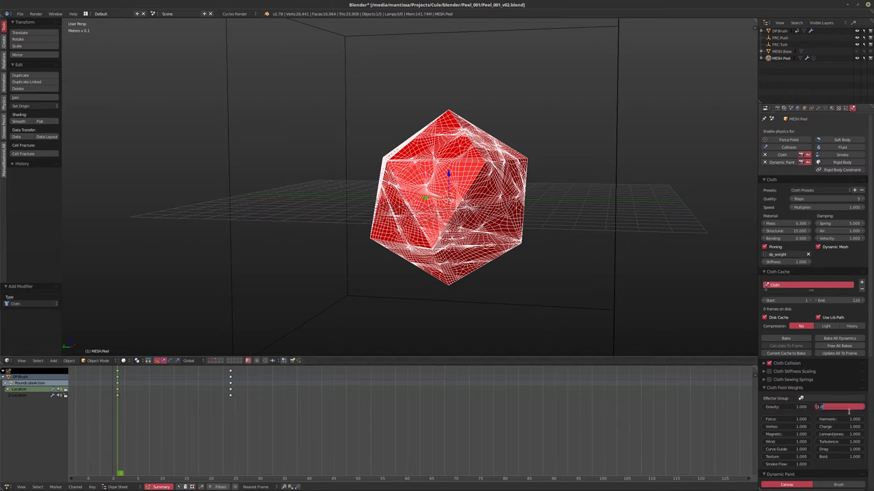
{"action": "type", "text": "100"}
{"action": "key", "text": "Return"}
{"action": "key", "text": "alt+a"}
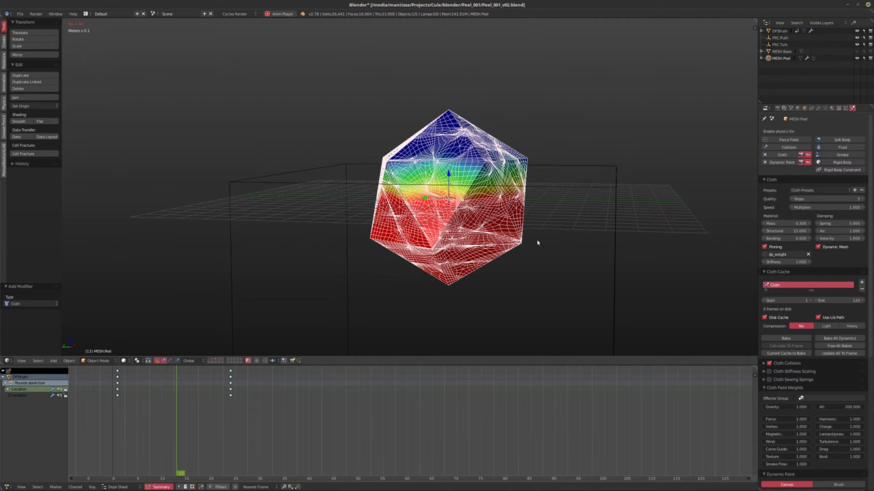
{"action": "key", "text": "Escape"}
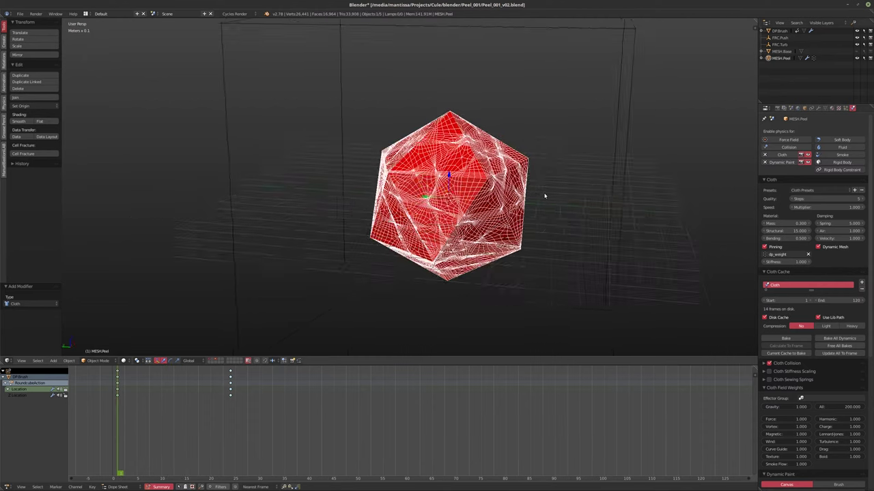
- Set the strength of the FRC.Turb turbulence force field to 10000
{"action": "left_click", "coordinate": [780, 45]}
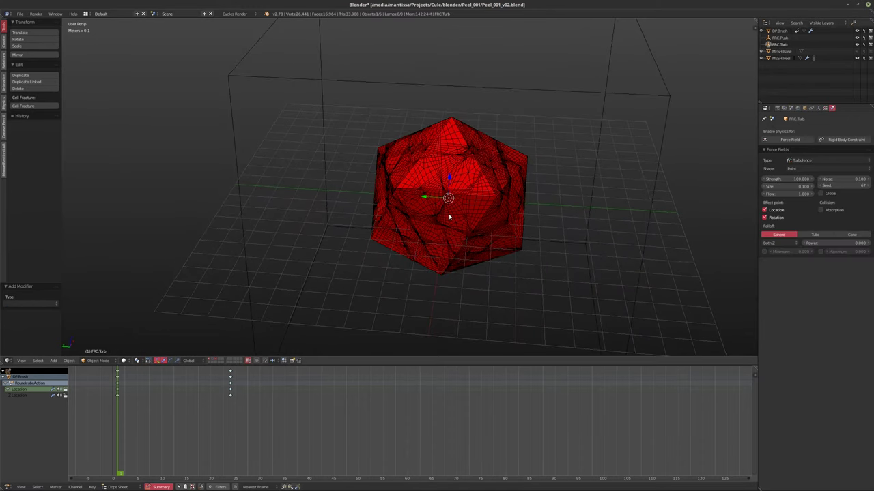
{"action": "middle_click_drag", "start_coordinate": [449, 215], "coordinate": [476, 208]}
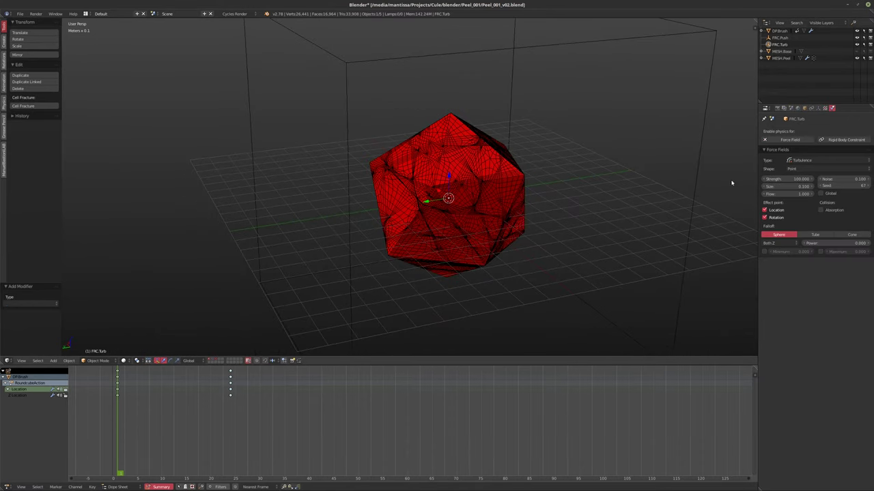
{"action": "left_click", "coordinate": [794, 179]}
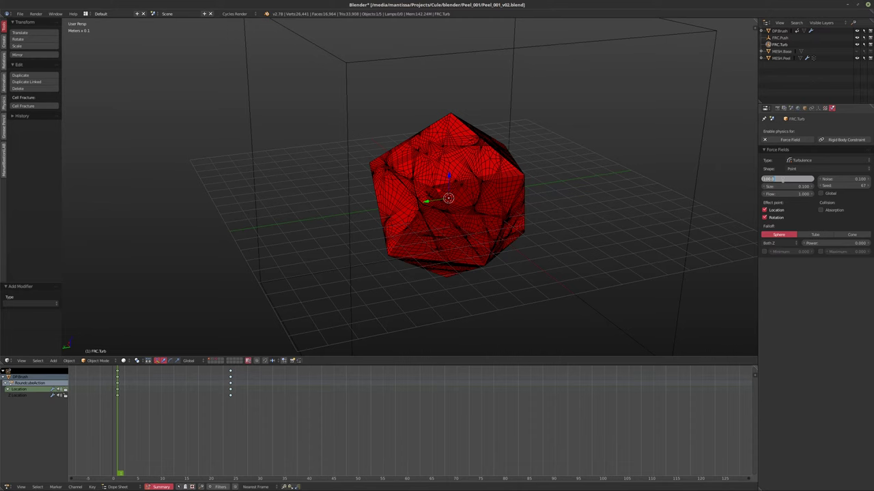
{"action": "type", "text": "10000"}
{"action": "key", "text": "Return"}
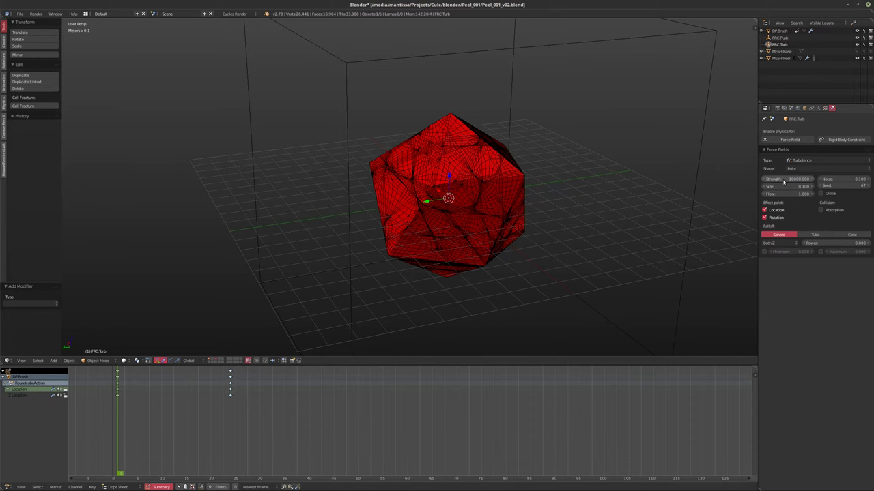
- Delete the FRC.Turb force field object
{"action": "middle_click_drag", "start_coordinate": [559, 202], "coordinate": [532, 203]}
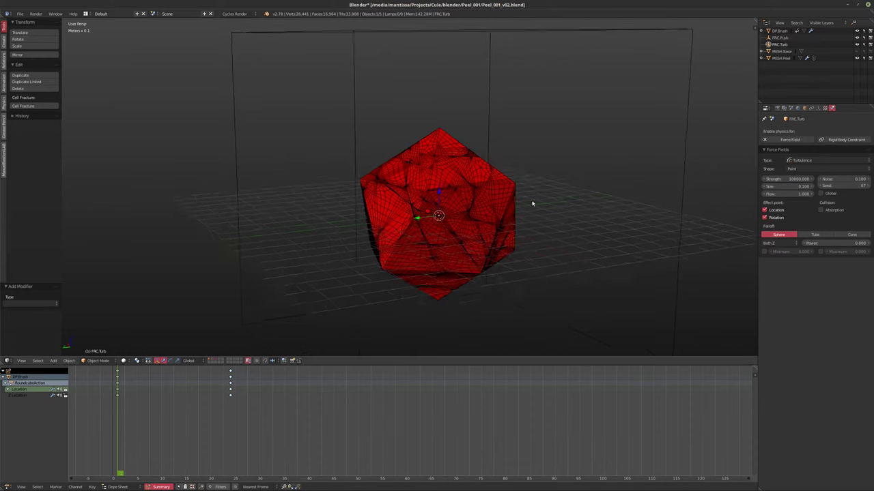
{"action": "key", "text": "x"}
{"action": "left_click", "coordinate": [521, 145]}
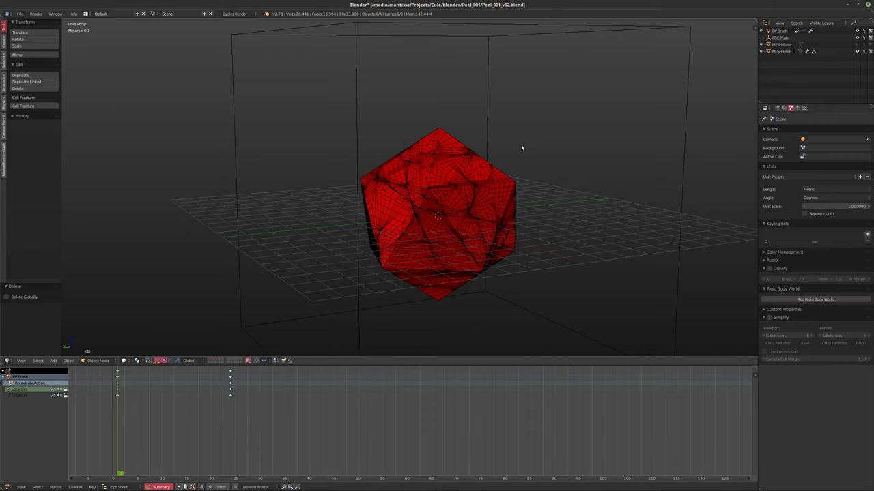
- Review the FRC.Push force field's settings and play the simulation to check its effect on the cloth
{"action": "left_click", "coordinate": [778, 39]}
{"action": "middle_click_drag", "start_coordinate": [578, 161], "coordinate": [553, 164]}
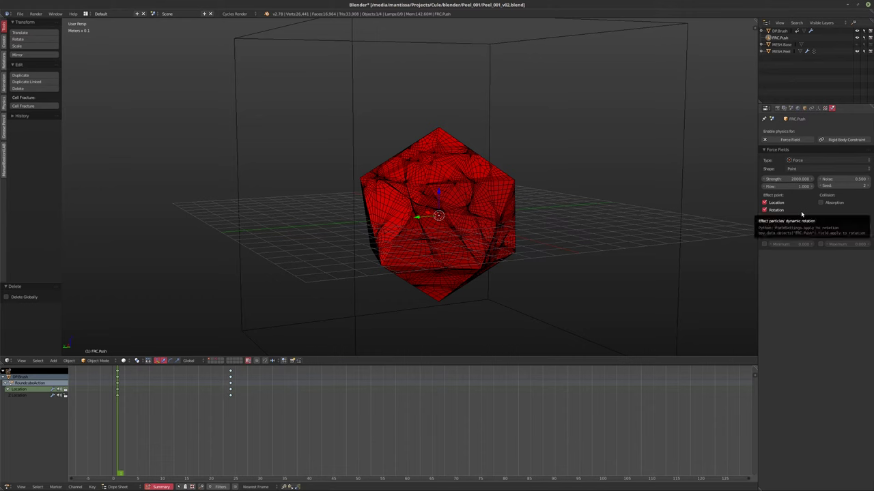
{"action": "key", "text": "alt+a"}
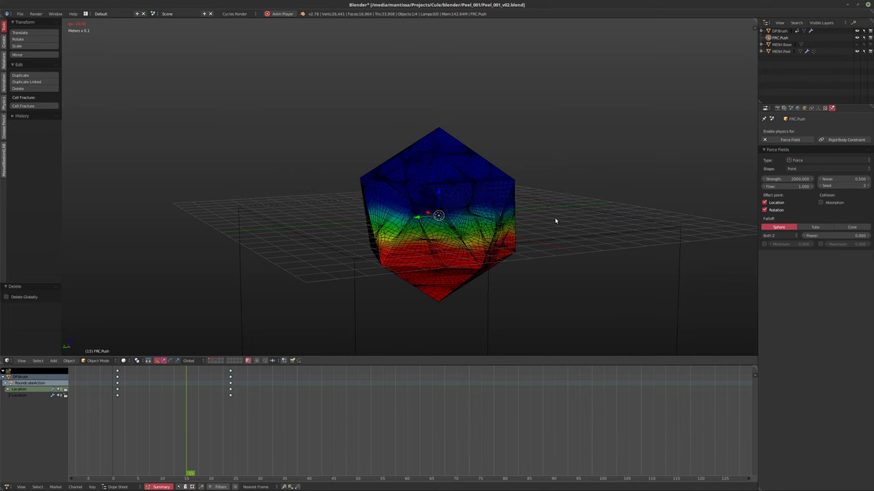
{"action": "key", "text": "Escape"}
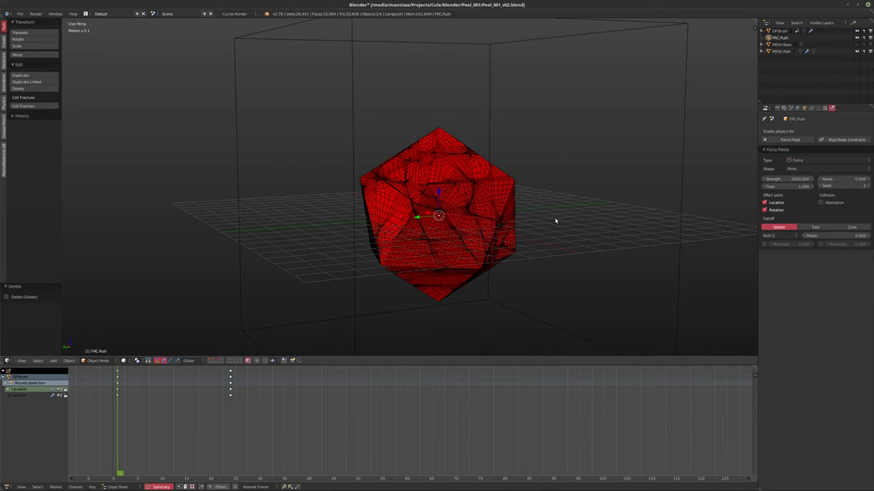
- Change the FRC.Push force field's type to Wind and play the simulation to check its effect
{"action": "middle_click_drag", "start_coordinate": [556, 221], "coordinate": [478, 211]}
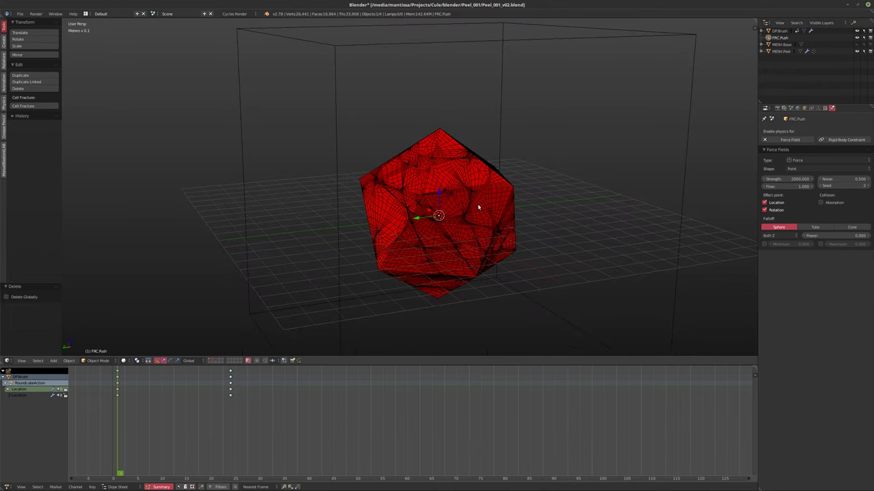
{"action": "left_click", "coordinate": [812, 160]}
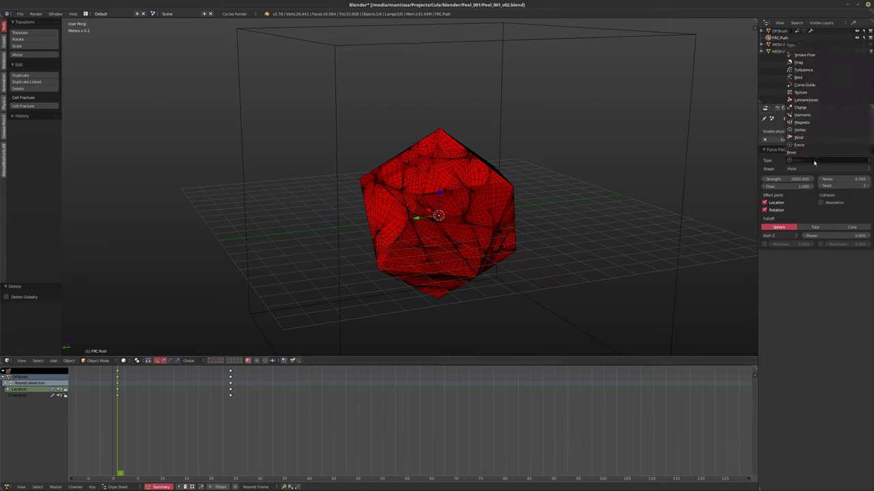
{"action": "left_click", "coordinate": [797, 138]}
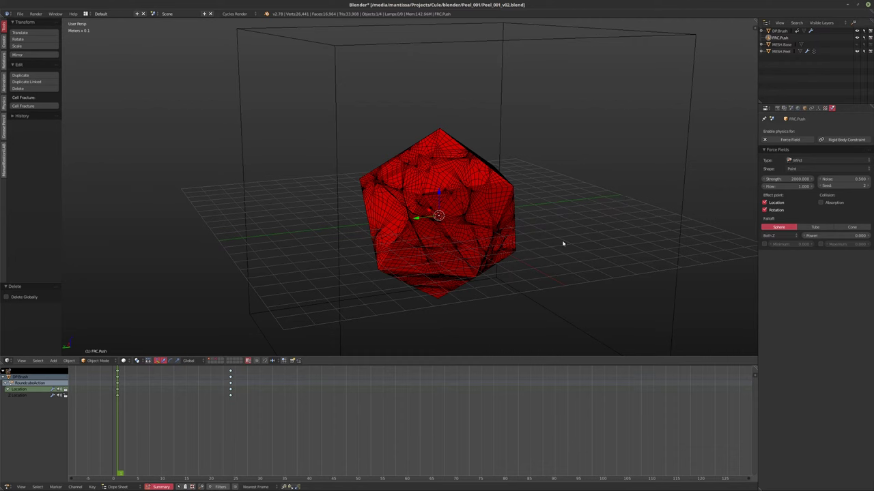
{"action": "key", "text": "alt+a"}
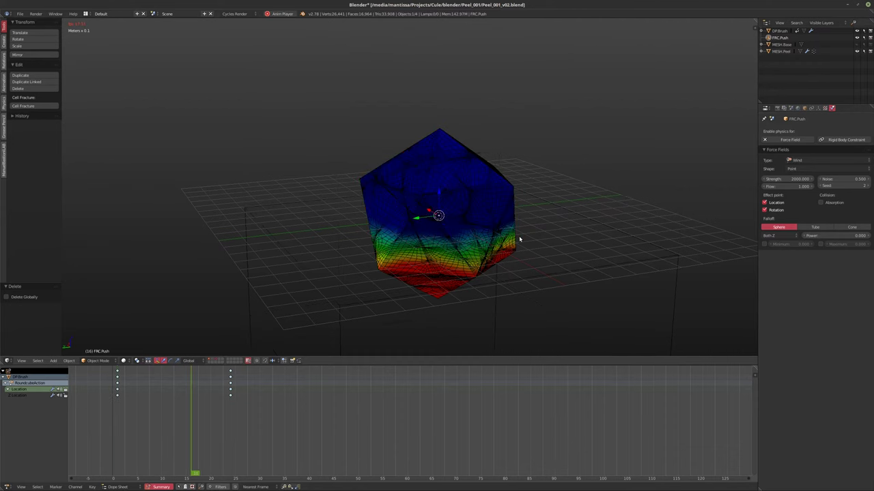
{"action": "key", "text": "Escape"}
{"action": "middle_click_drag", "start_coordinate": [500, 222], "coordinate": [623, 175]}
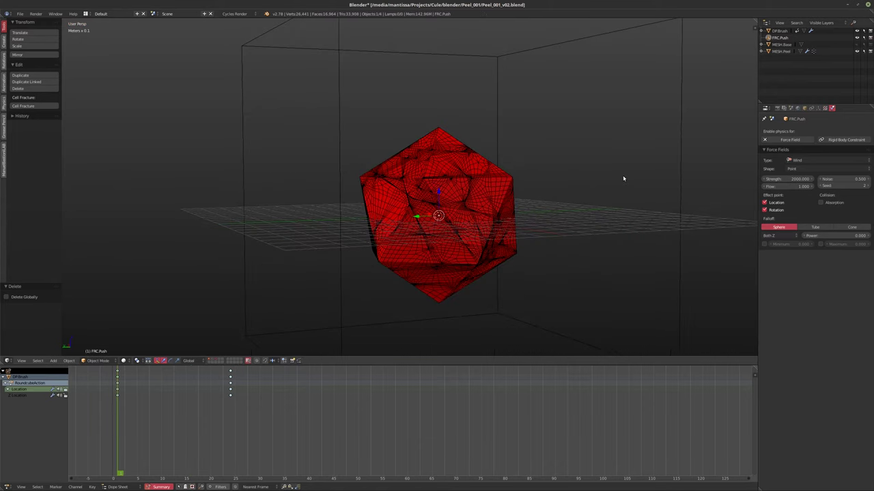
- Set the DP.Brush object's Dynamic Paint source to Mesh Volume and play the animation
{"action": "left_click", "coordinate": [778, 30]}
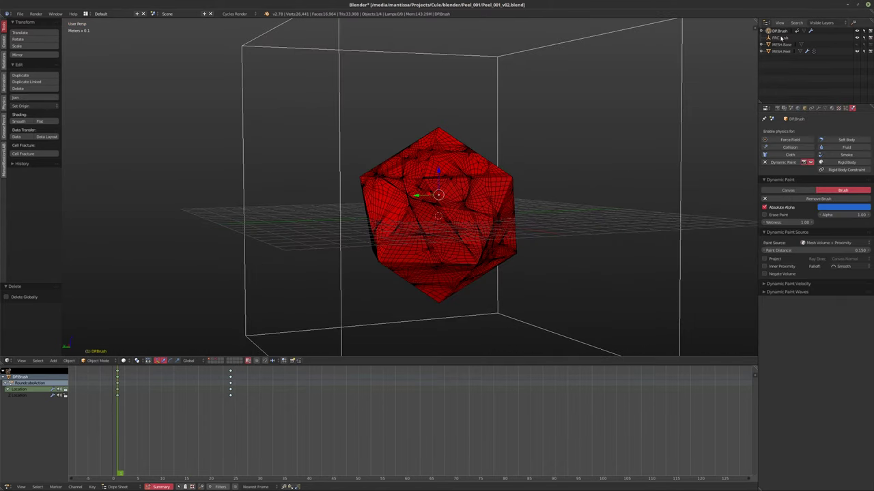
{"action": "left_click", "coordinate": [829, 243]}
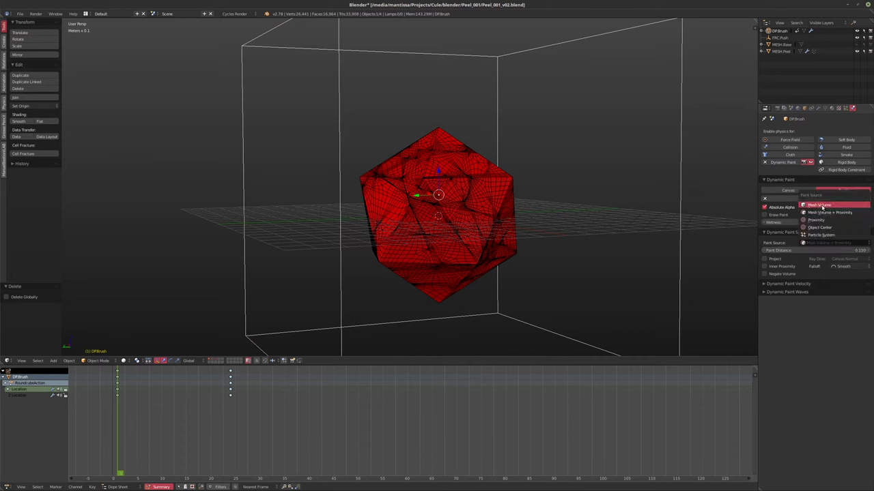
{"action": "left_click", "coordinate": [822, 205]}
{"action": "key", "text": "alt+a"}
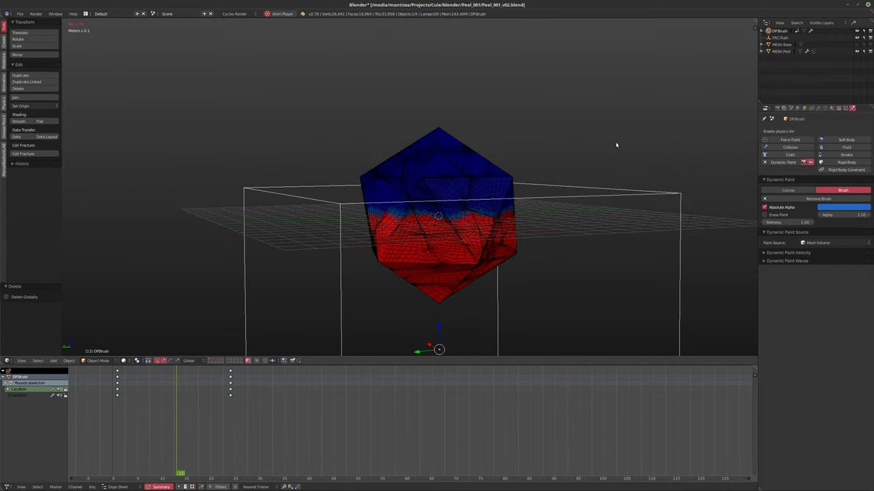
- Review MESH.Peel's vertex groups and turn off Dynamic Mesh in its cloth settings
{"action": "left_click", "coordinate": [780, 51]}
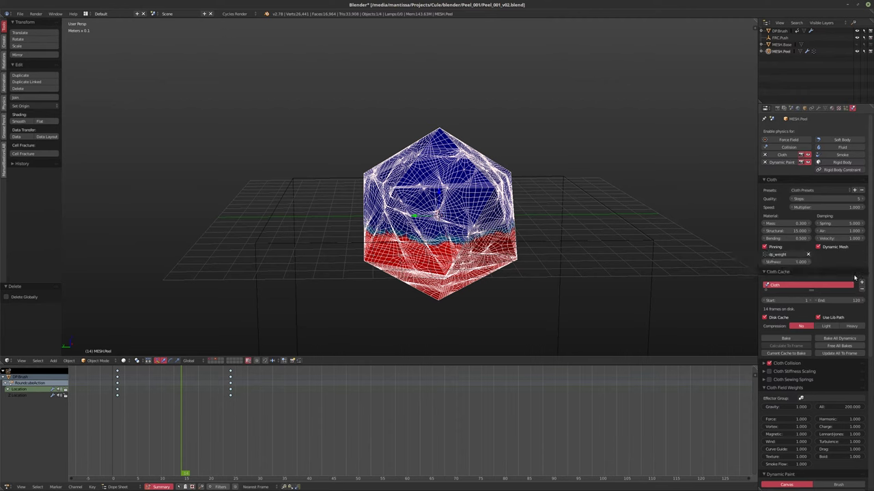
{"action": "left_click", "coordinate": [824, 108]}
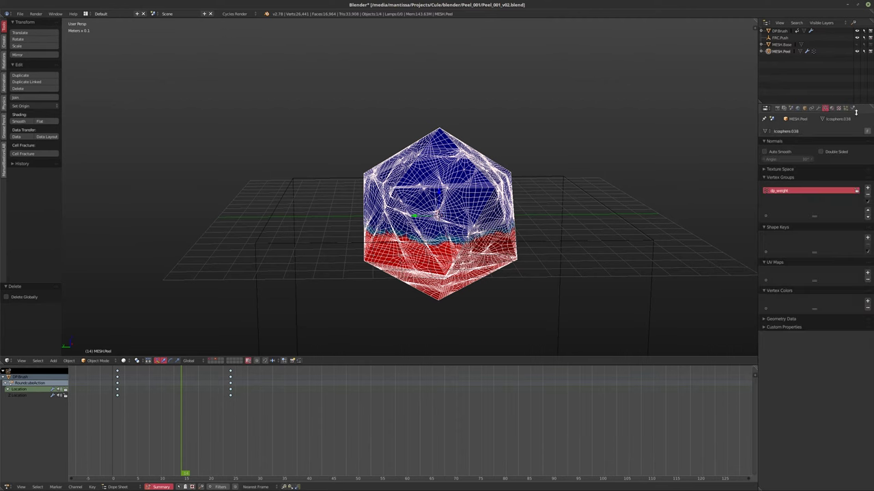
{"action": "left_click", "coordinate": [852, 108]}
{"action": "middle_click_drag", "start_coordinate": [532, 245], "coordinate": [474, 210]}
{"action": "key", "text": "shift+Left"}
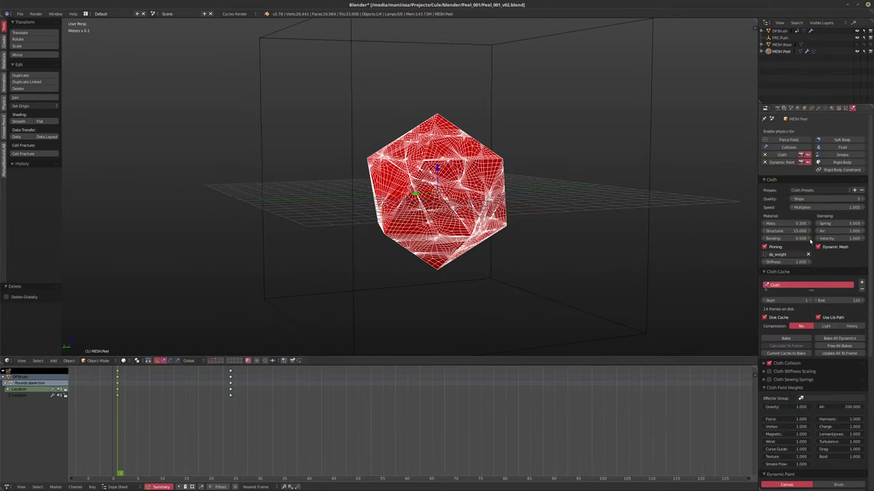
{"action": "left_click", "coordinate": [817, 246]}
- Bake MESH.Peel's Dynamic Paint cache and play the animation to test it
{"action": "scroll", "coordinate": [823, 278], "scroll_direction": "down", "scroll_amount": 2}
{"action": "scroll", "coordinate": [823, 278], "scroll_direction": "down", "scroll_amount": 5}
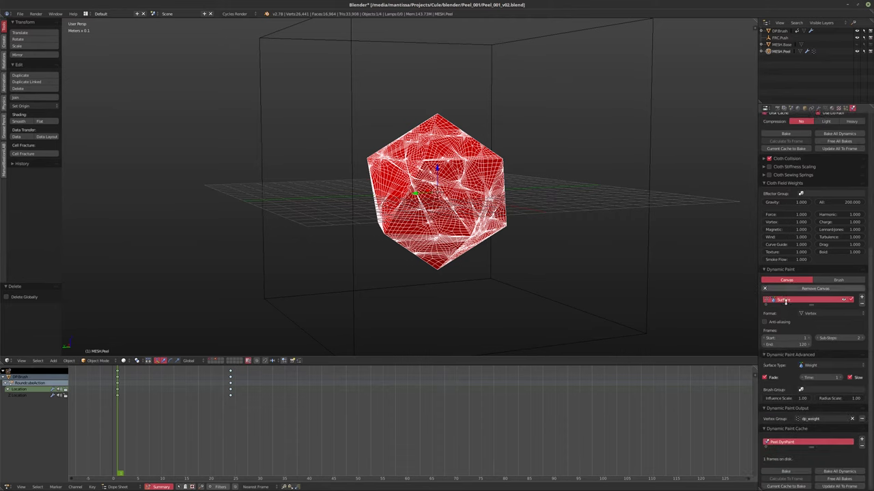
{"action": "left_click", "coordinate": [785, 471]}
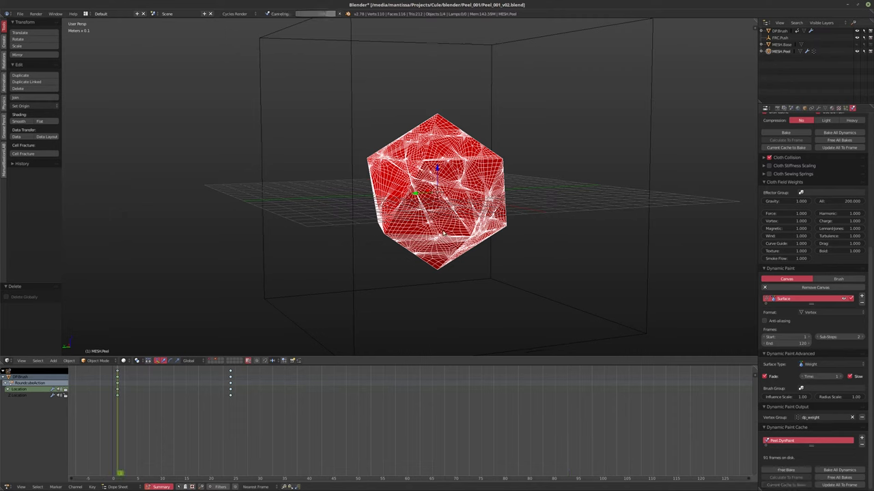
{"action": "key", "text": "alt+a"}
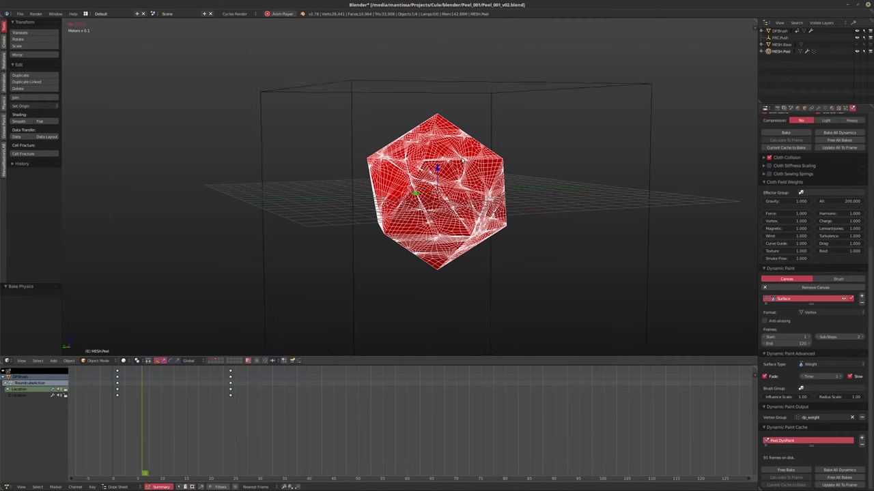
{"action": "key", "text": "Escape"}
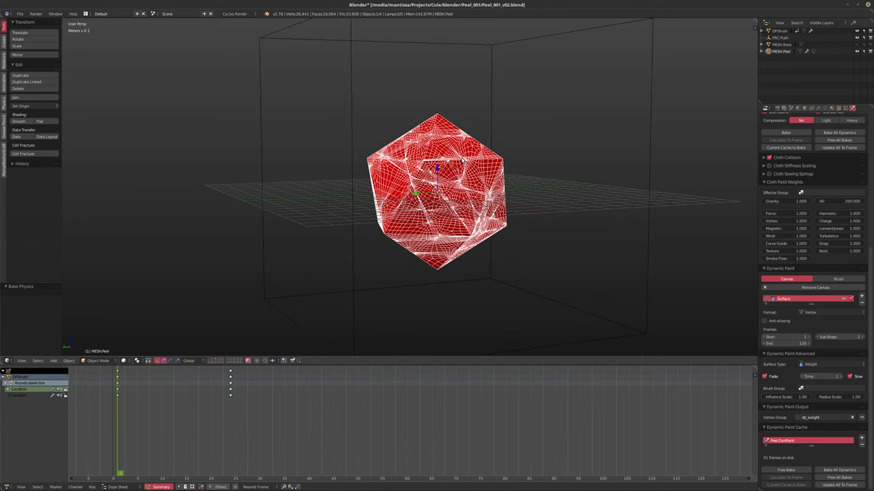
- Set the cloth field weights of MESH.Peel to 1 for All and 0 for Gravity
{"action": "left_click", "coordinate": [834, 201]}
{"action": "type", "text": "200.0"}
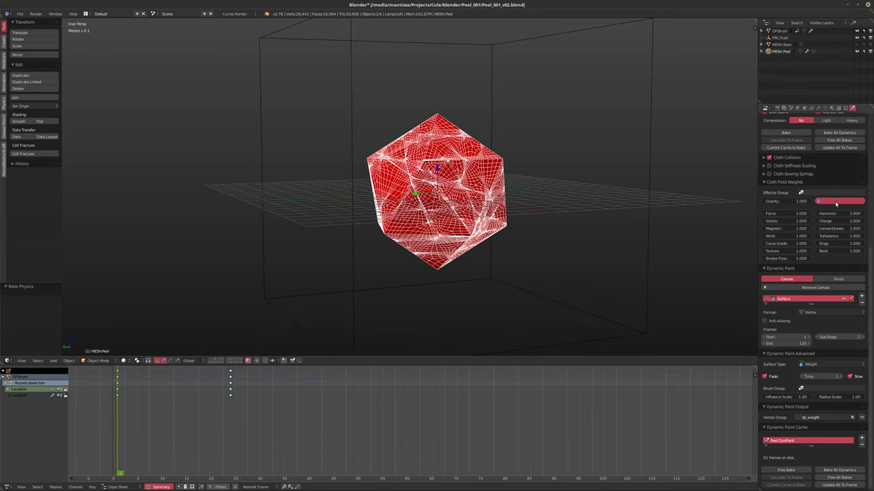
{"action": "key", "text": "Escape"}
{"action": "left_click", "coordinate": [791, 202]}
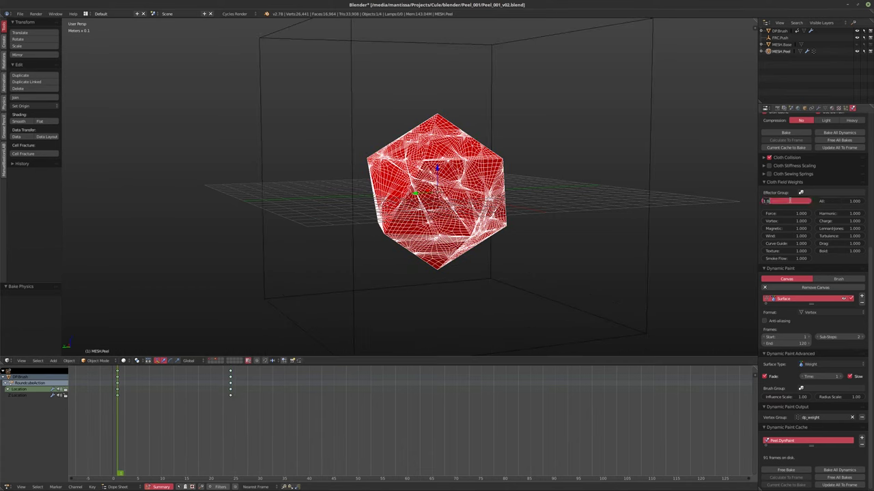
{"action": "type", "text": "0"}
{"action": "key", "text": "Return"}
- Enable gravity in the scene settings and play the simulation
{"action": "left_click", "coordinate": [790, 107]}
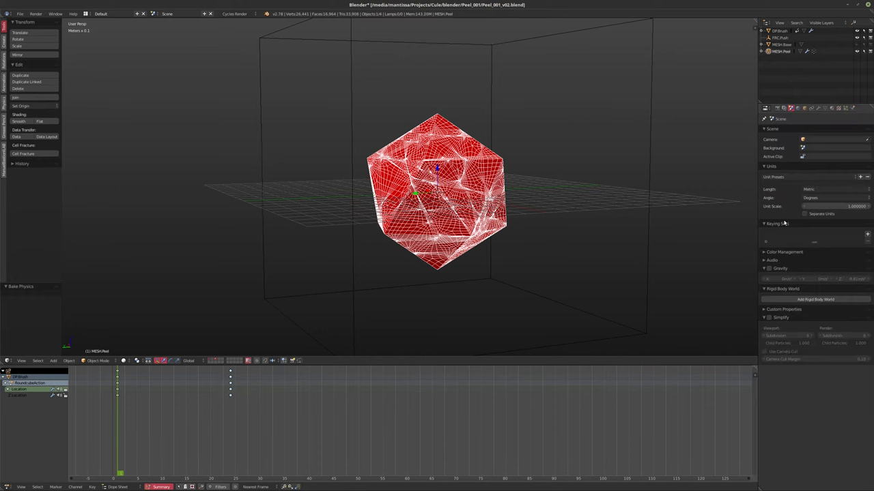
{"action": "key", "text": "alt+a"}
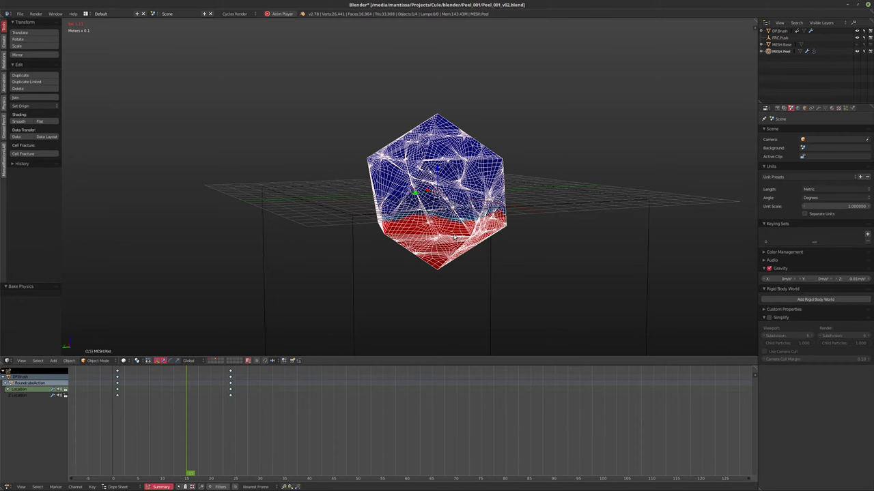
{"action": "middle_click_drag", "start_coordinate": [449, 234], "coordinate": [454, 198]}
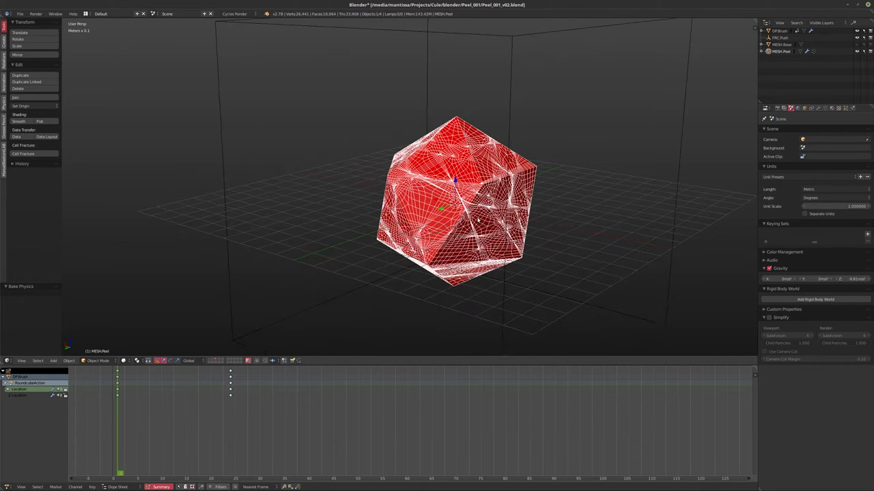
- Set the cloth's Gravity field weight to 1 and its quality steps to 6, testing with playback
{"action": "left_click", "coordinate": [852, 108]}
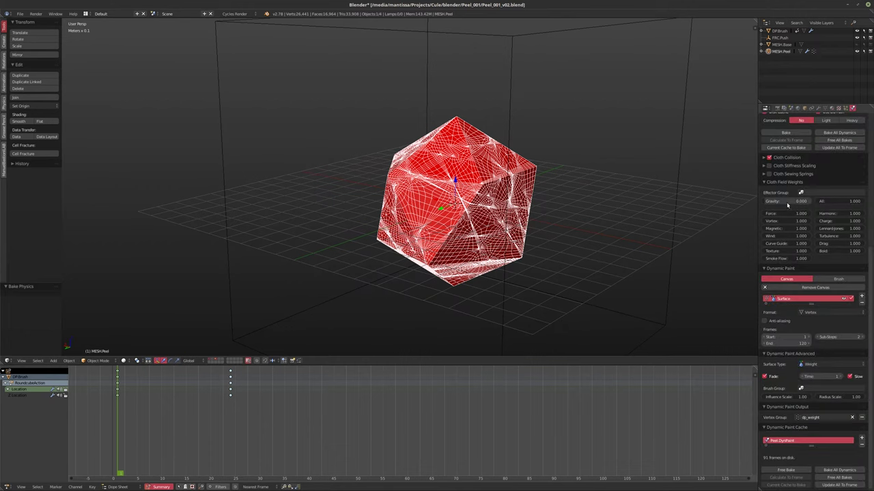
{"action": "scroll", "coordinate": [818, 149], "scroll_direction": "up", "scroll_amount": 8}
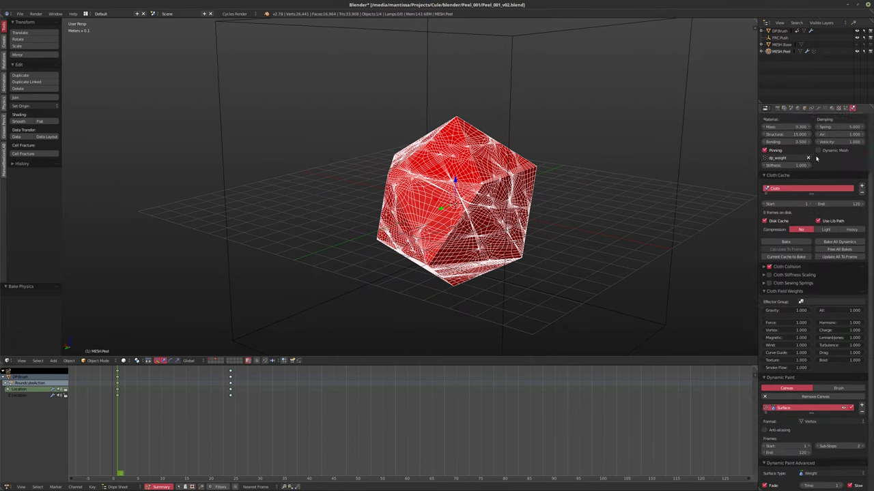
{"action": "left_click", "coordinate": [862, 198]}
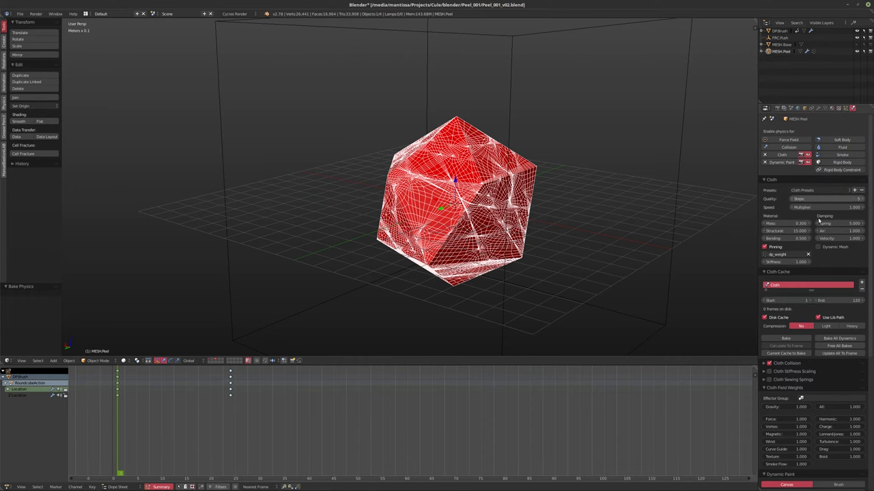
{"action": "key", "text": "alt+a"}
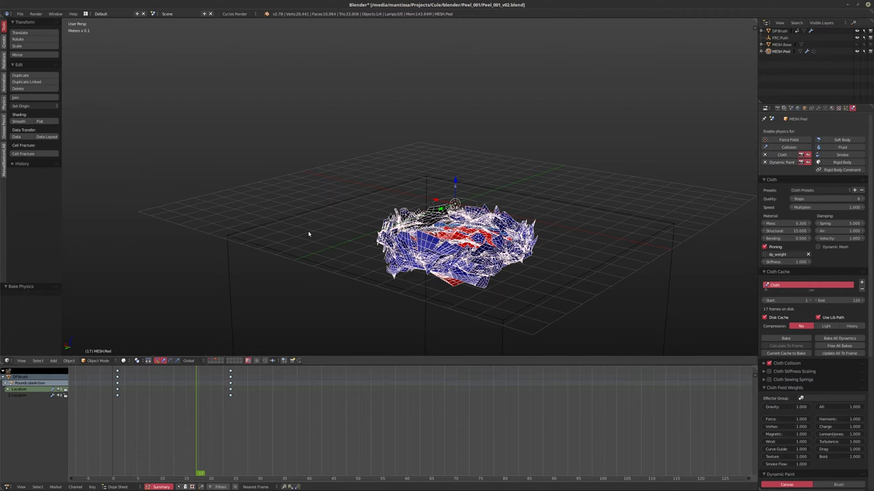
- Set the cloth's mass to 0.01 and replay the simulation from the first frame
{"action": "key", "text": "shift+Left"}
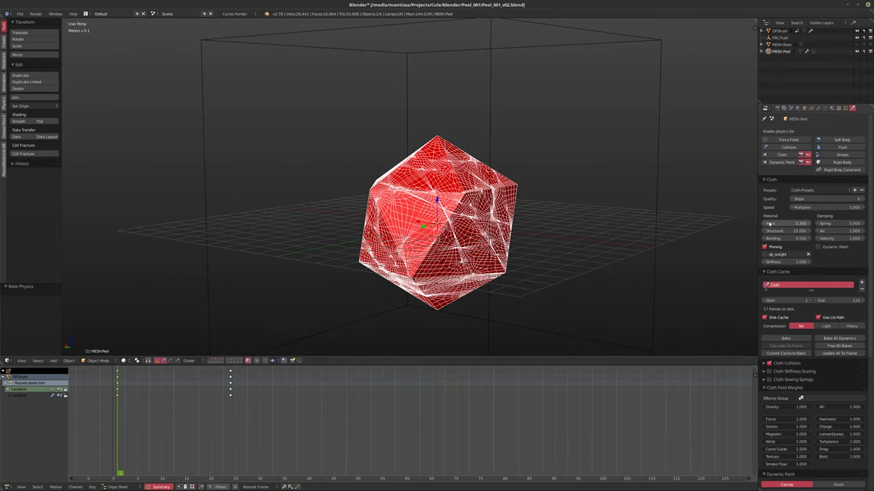
{"action": "key", "text": "Return"}
{"action": "key", "text": "alt+a"}
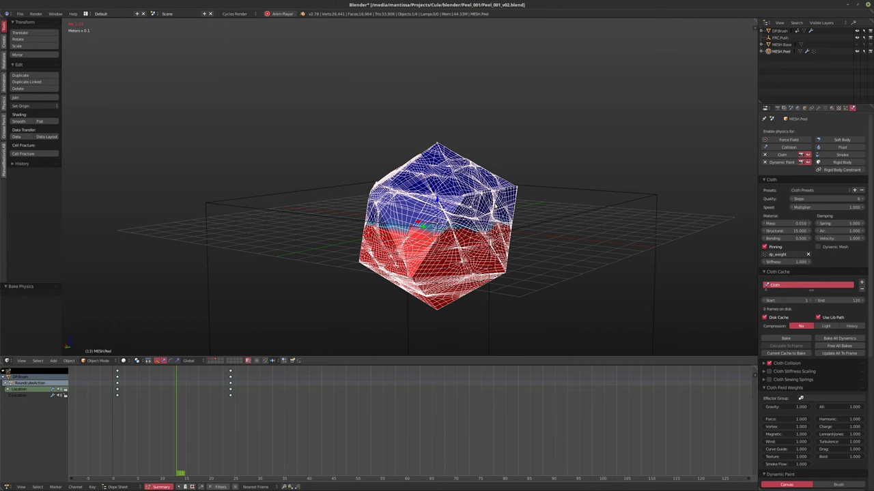
{"action": "key", "text": "Escape"}
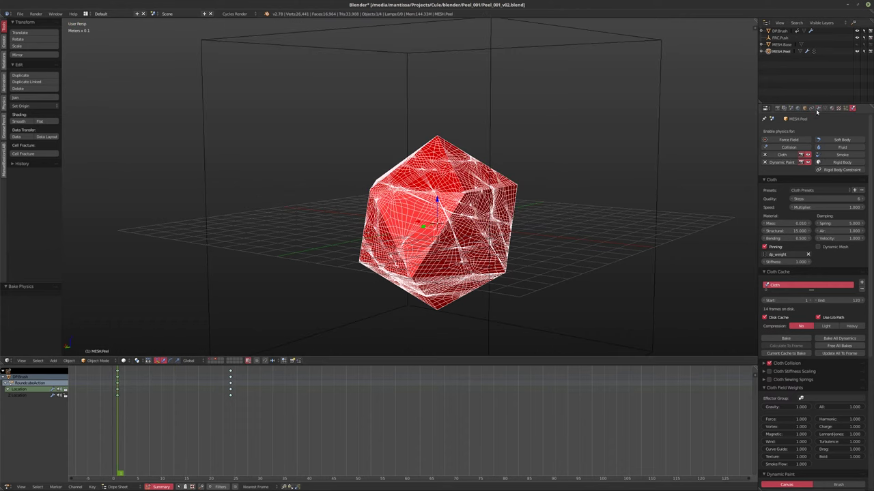
- Move MESH.Peel's Smooth modifier below Cloth and add a Triangulate modifier, placing it above Dynamic Paint in the stack
{"action": "left_click", "coordinate": [818, 108]}
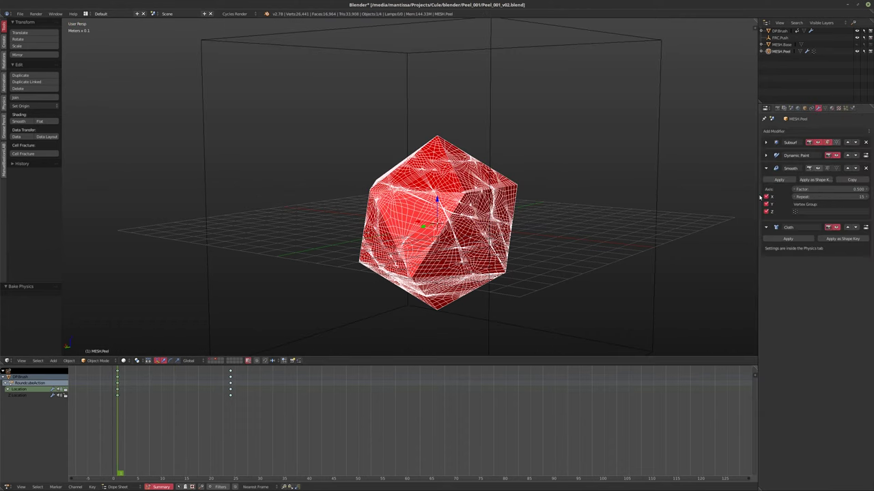
{"action": "left_click", "coordinate": [855, 168]}
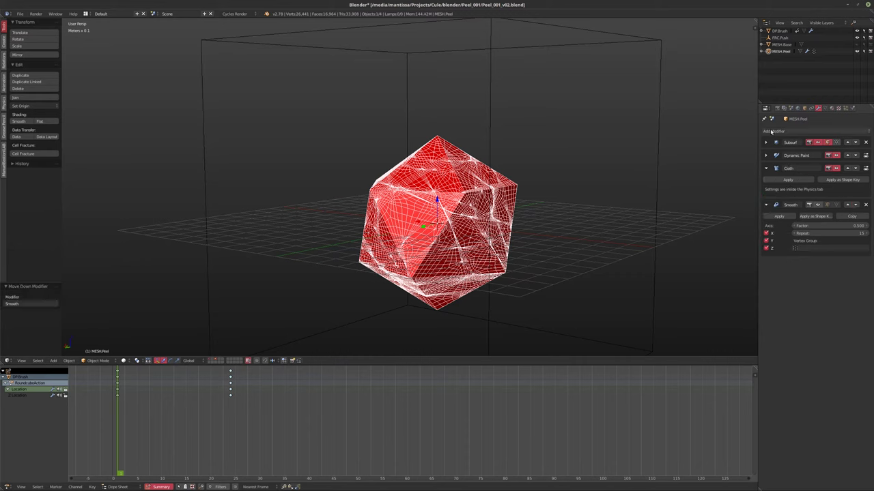
{"action": "left_click", "coordinate": [776, 131]}
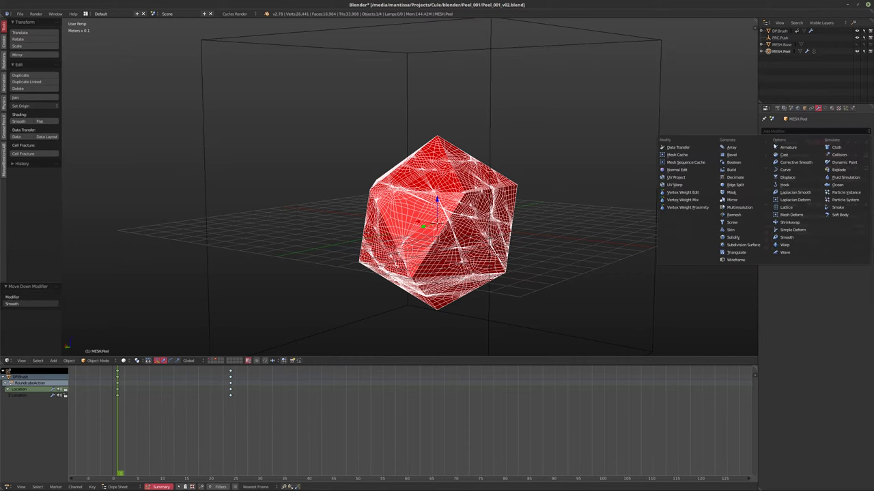
{"action": "left_click", "coordinate": [741, 249]}
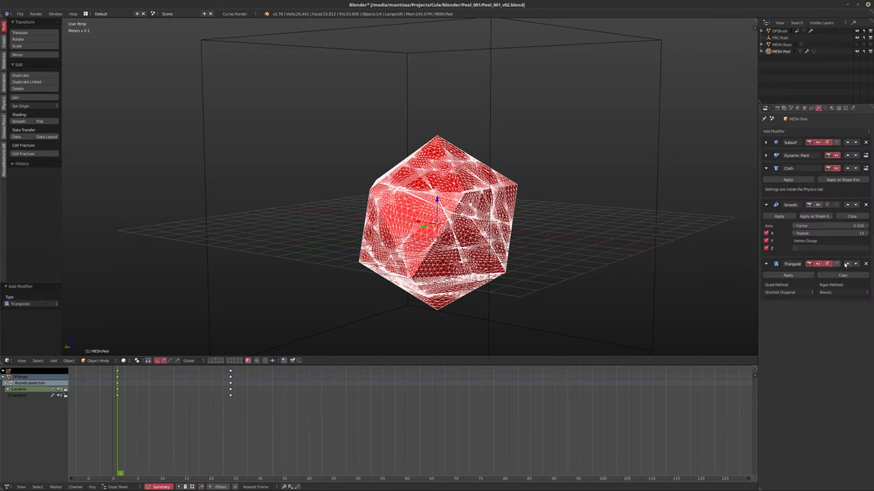
{"action": "left_click", "coordinate": [846, 264]}
{"action": "left_click", "coordinate": [847, 205]}
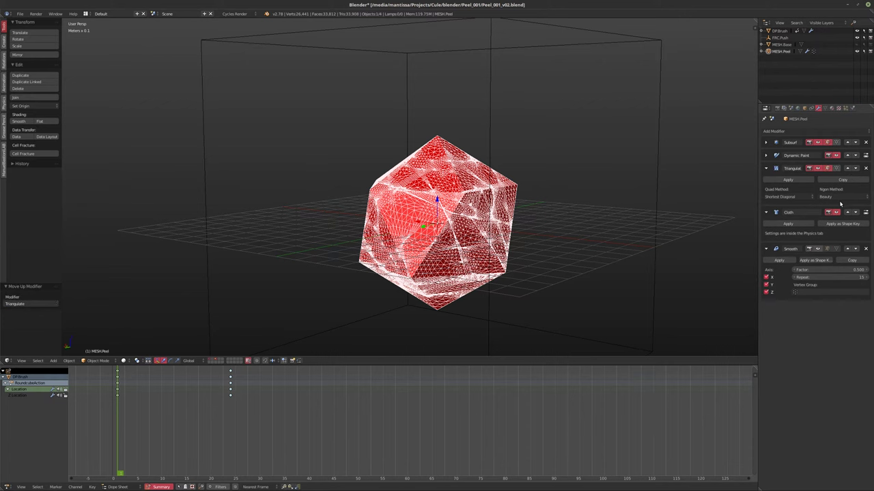
{"action": "left_click", "coordinate": [847, 168]}
{"action": "mouse_move", "coordinate": [477, 205]}
{"action": "middle_mouse_down"}
{"action": "mouse_move", "coordinate": [453, 172]}
{"action": "mouse_move", "coordinate": [587, 179]}
{"action": "middle_mouse_up"}
- Free all physics bakes and rename the cloth cache to Cloth.Peel, testing with playback
{"action": "left_click", "coordinate": [852, 108]}
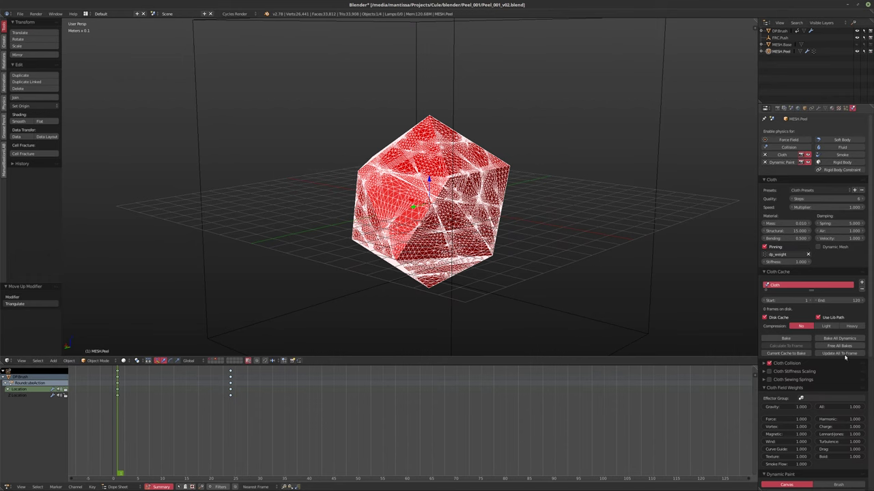
{"action": "left_click", "coordinate": [840, 346]}
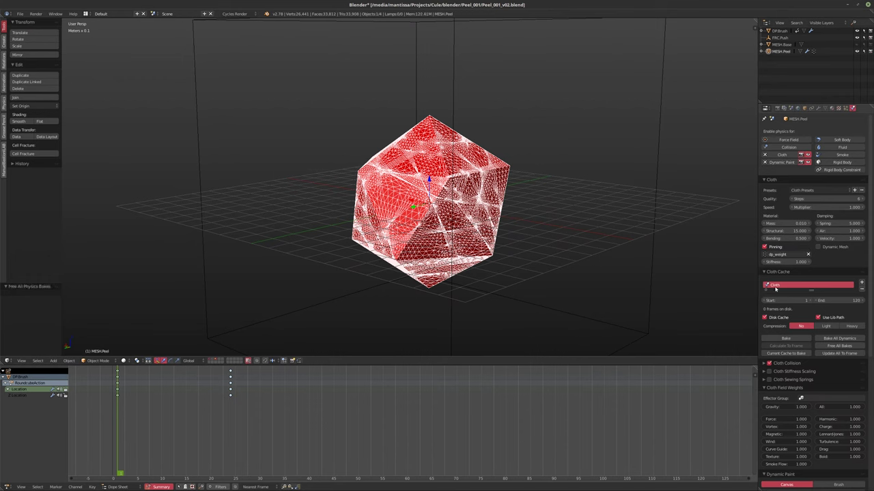
{"action": "double_click", "coordinate": [775, 286]}
{"action": "type", "text": "Cl"}
{"action": "key", "text": "alt+a"}
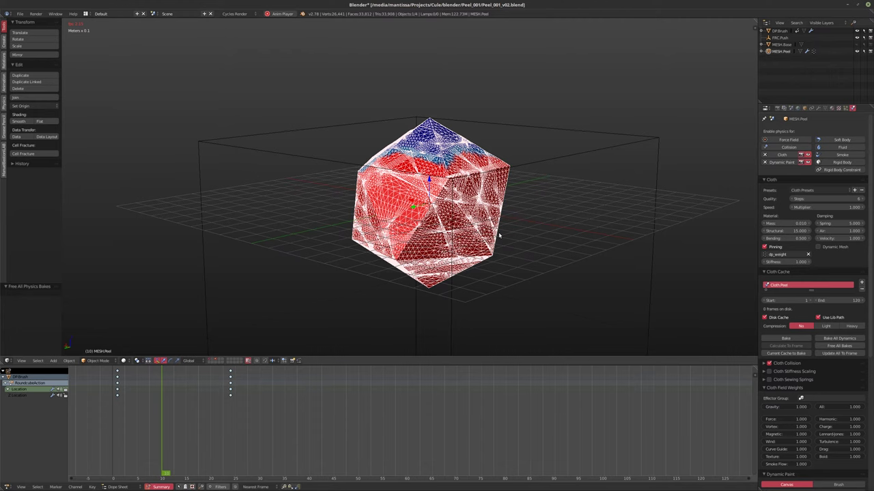
- Stop playback, then reset FRC.Push's wind flow and noise to 0 and its seed to 1
{"action": "key", "text": "Escape"}
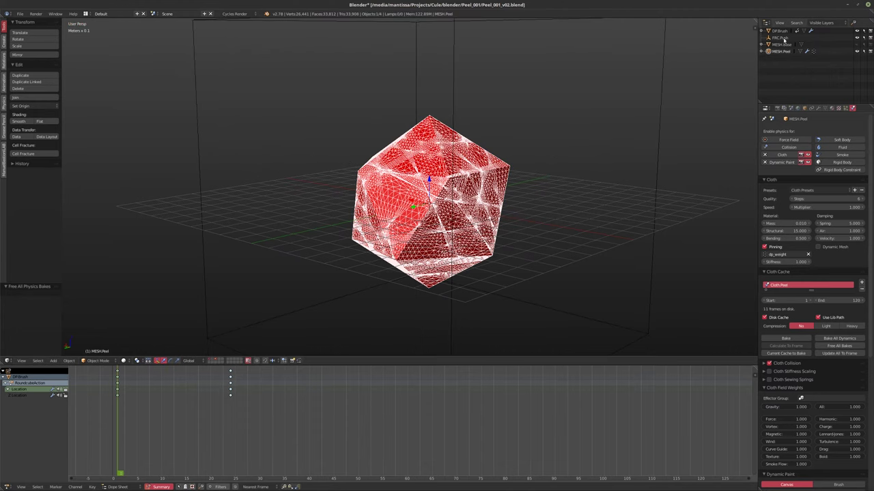
{"action": "left_click", "coordinate": [782, 39]}
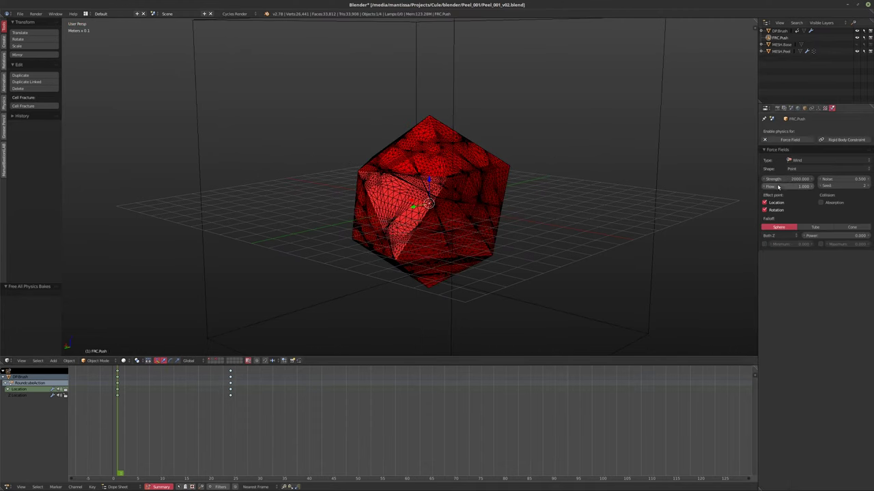
{"action": "key", "text": "BackSpace"}
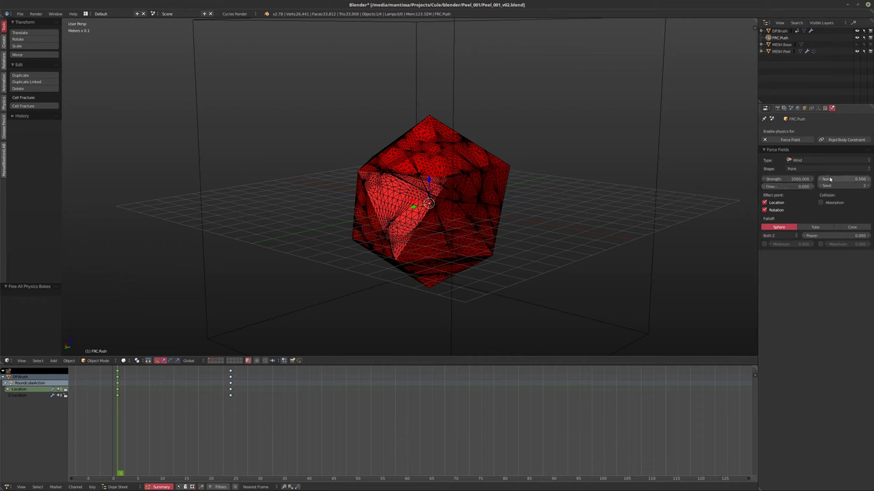
{"action": "key", "text": "BackSpace"}
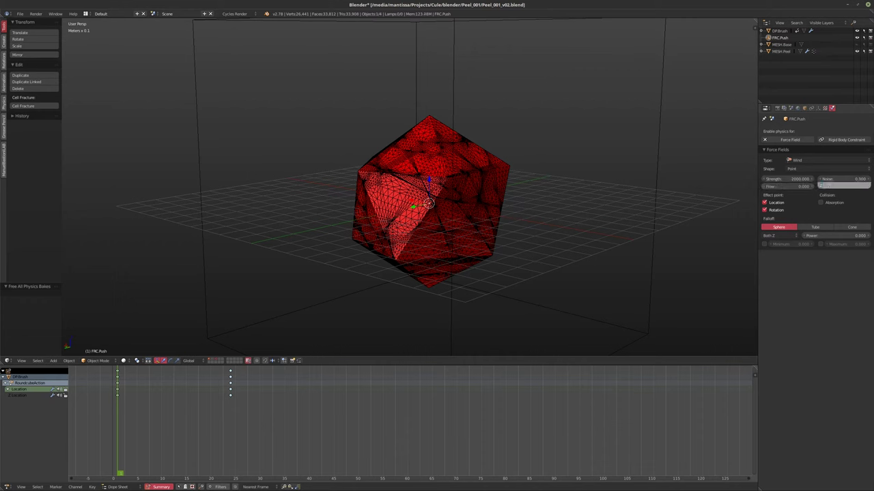
{"action": "key", "text": "BackSpace"}
- Set FRC.Push's wind strength to 1000 and test it with playback, returning to the first frame
{"action": "left_click", "coordinate": [779, 179]}
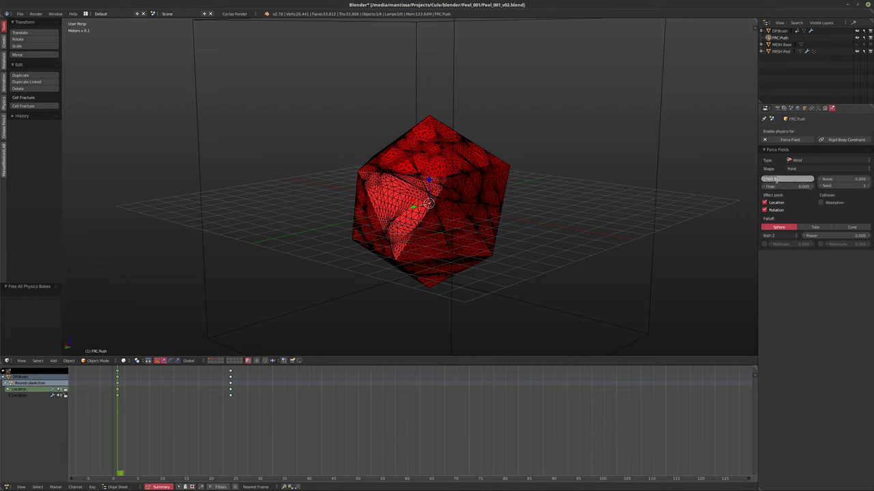
{"action": "type", "text": "1000"}
{"action": "key", "text": "Return"}
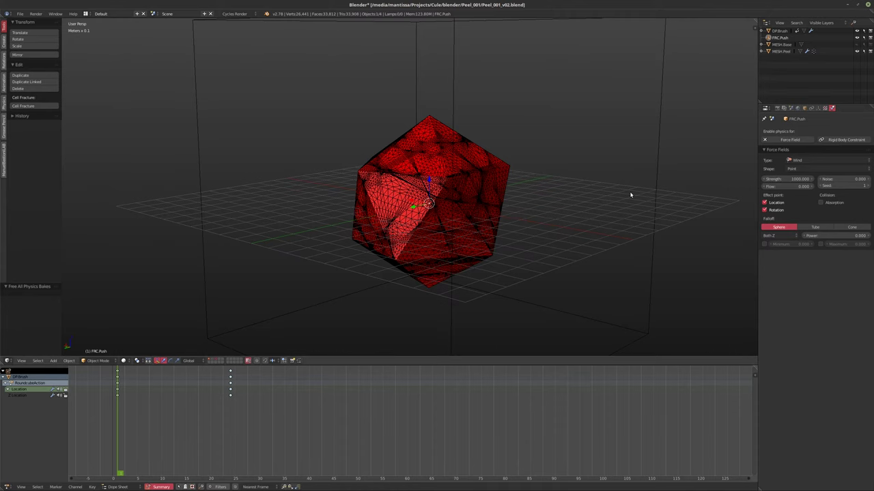
{"action": "key", "text": "alt+a"}
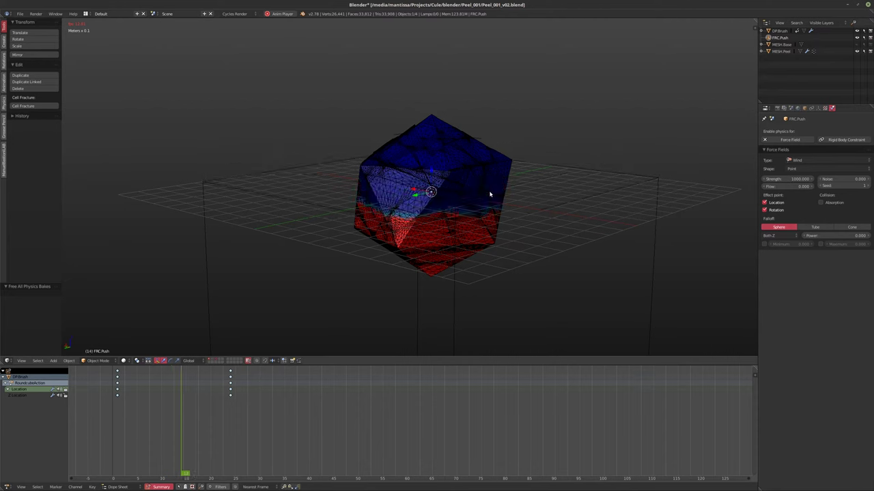
{"action": "key", "text": "alt+a"}
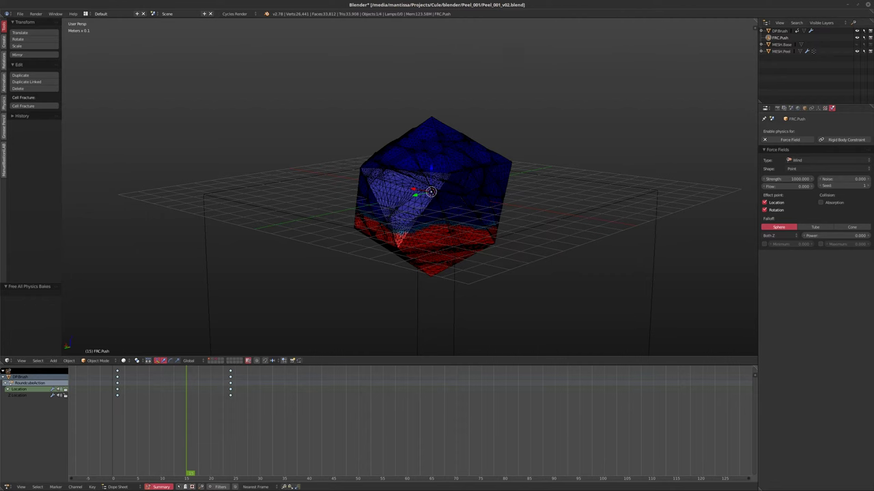
{"action": "key", "text": "alt+a"}
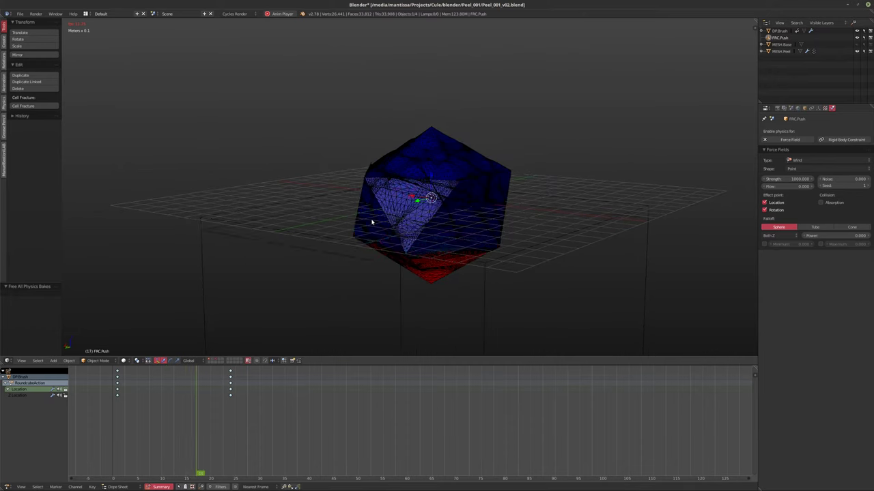
{"action": "left_click", "coordinate": [283, 14]}
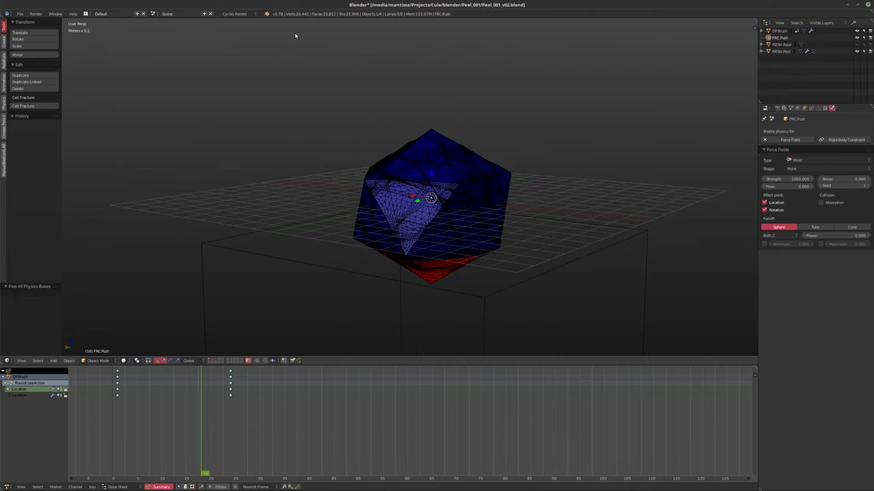
{"action": "key", "text": "shift+Left"}
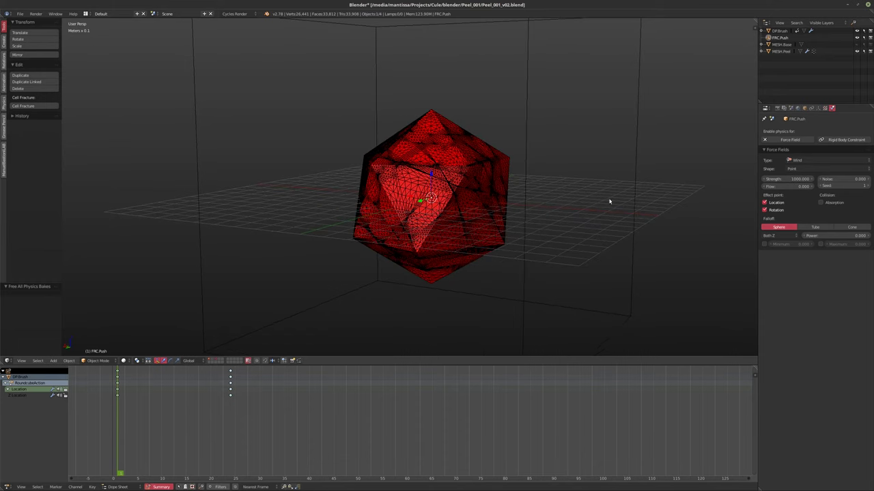
- Set FRC.Push's wind strength to 100000 and test the simulation with playback
{"action": "left_click", "coordinate": [792, 178]}
{"action": "left_click", "coordinate": [789, 176]}
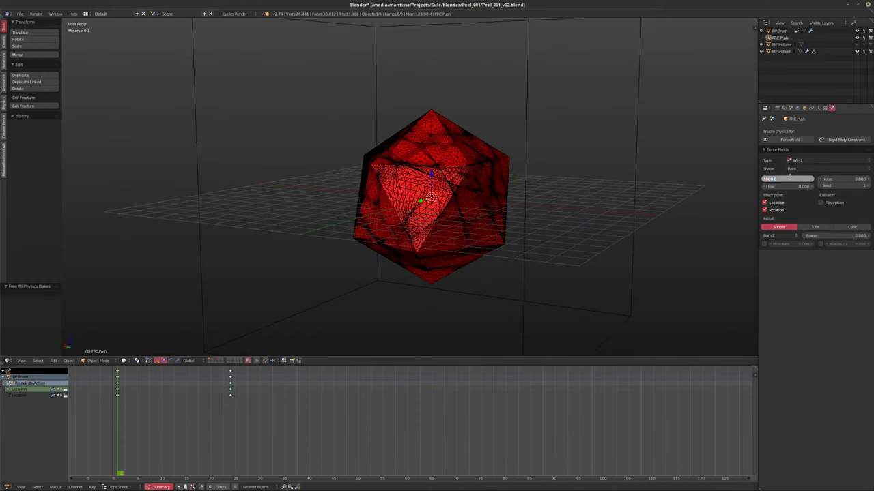
{"action": "key", "text": "Return"}
{"action": "key", "text": "alt+a"}
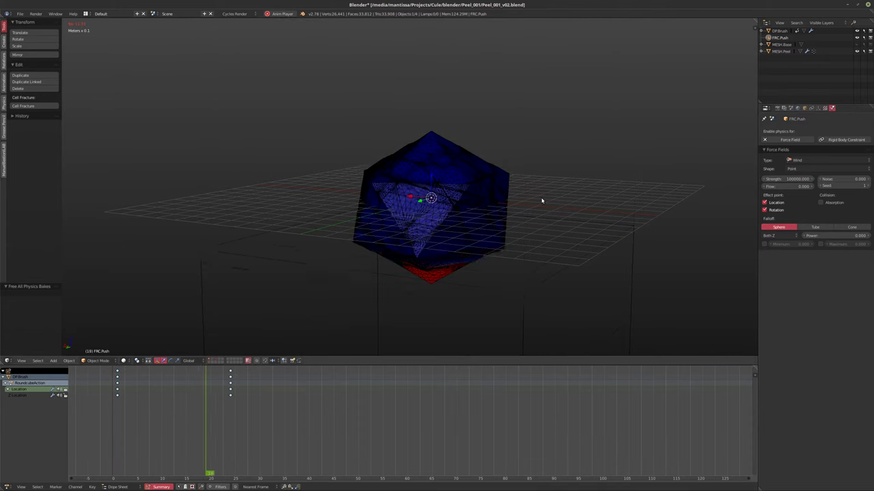
{"action": "key", "text": "Escape"}
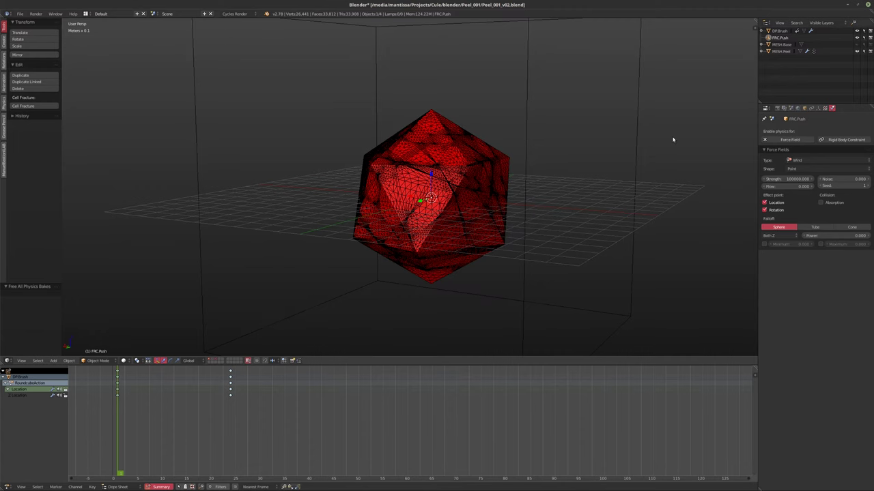
- Set MESH.Peel's cloth quality steps to 5 and replay the simulation, returning to the first frame
{"action": "left_click", "coordinate": [781, 51]}
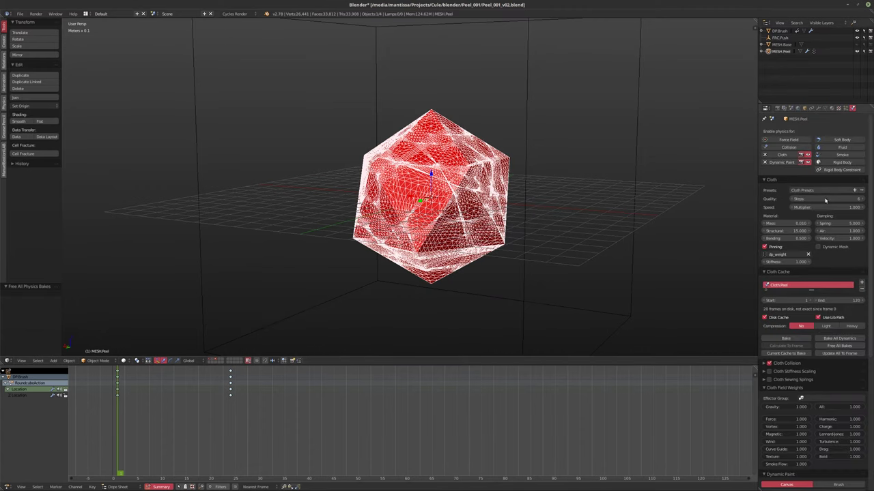
{"action": "left_click", "coordinate": [793, 199]}
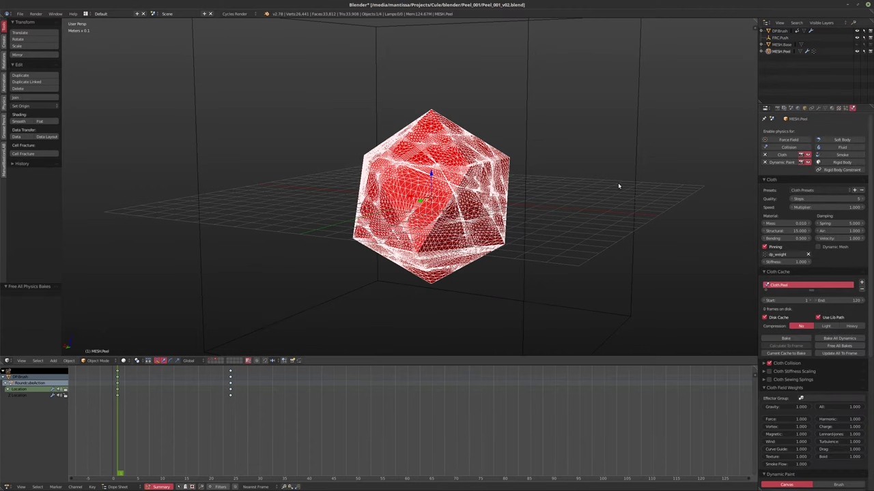
{"action": "key", "text": "alt+a"}
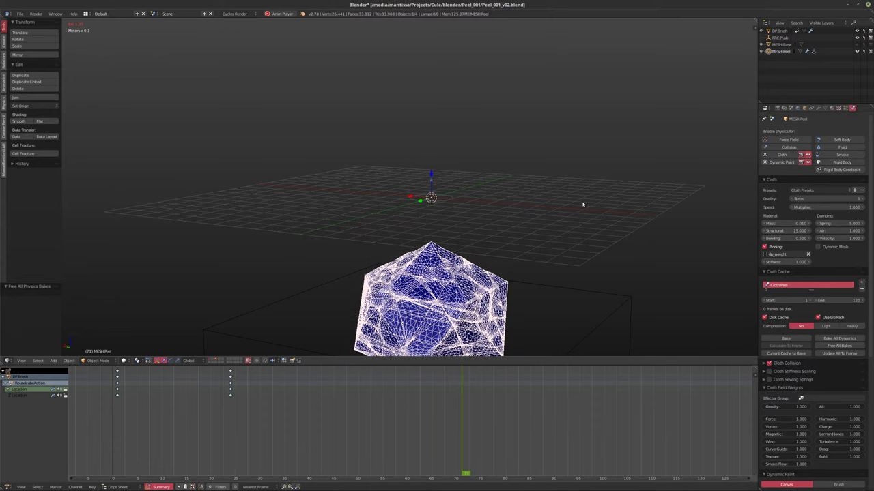
{"action": "key", "text": "alt+a"}
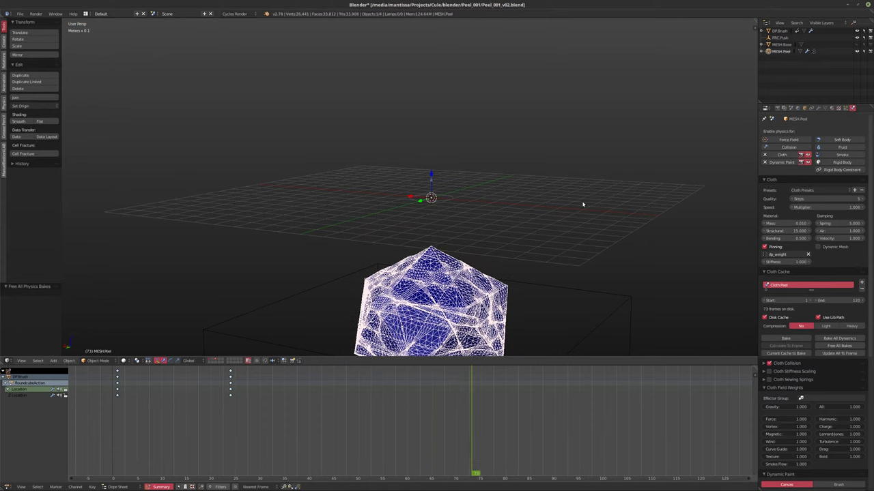
{"action": "key", "text": "shift+Left"}
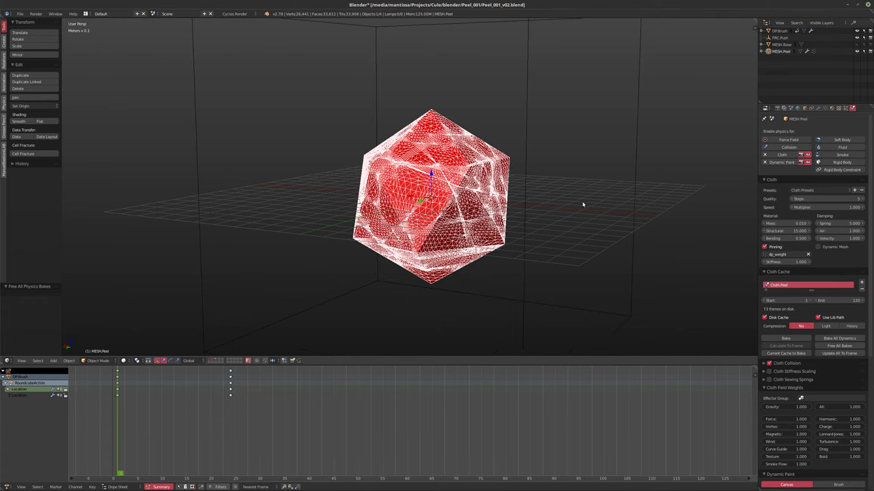
- Change FRC.Push's force field type from Wind to Force and test it with playback
{"action": "middle_click_drag", "start_coordinate": [583, 204], "coordinate": [262, 204]}
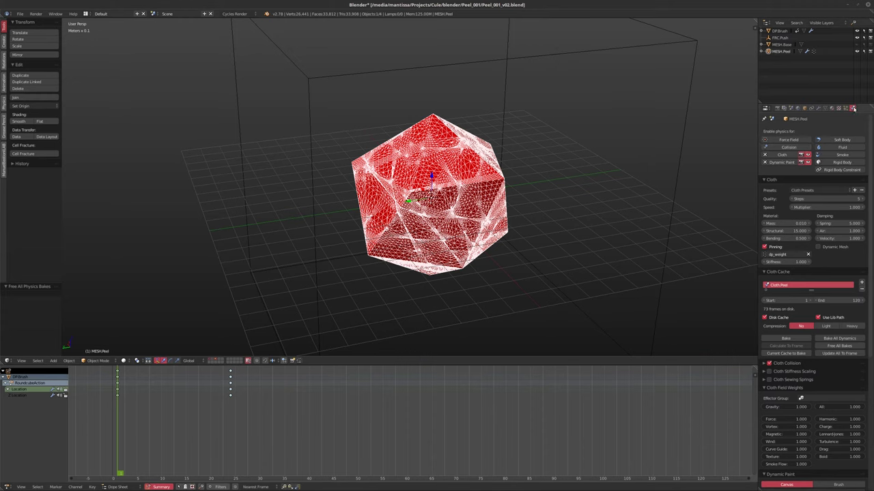
{"action": "left_click", "coordinate": [778, 37]}
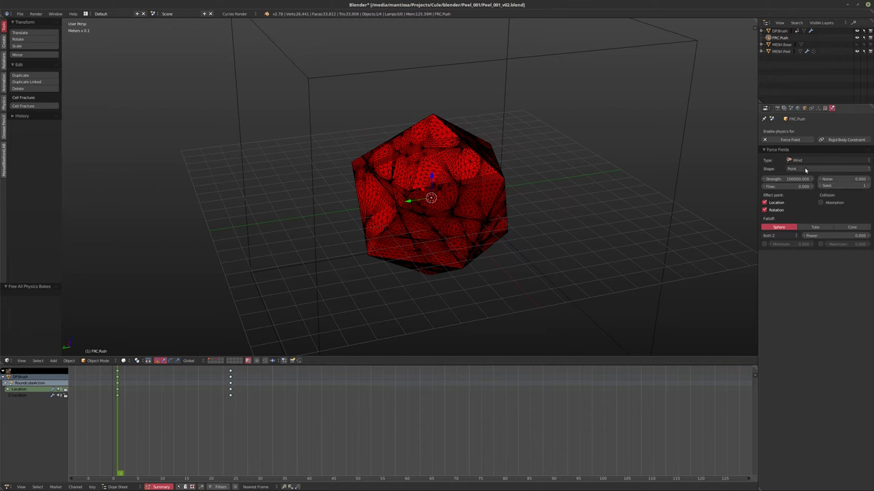
{"action": "left_click", "coordinate": [805, 170]}
{"action": "left_click", "coordinate": [804, 162]}
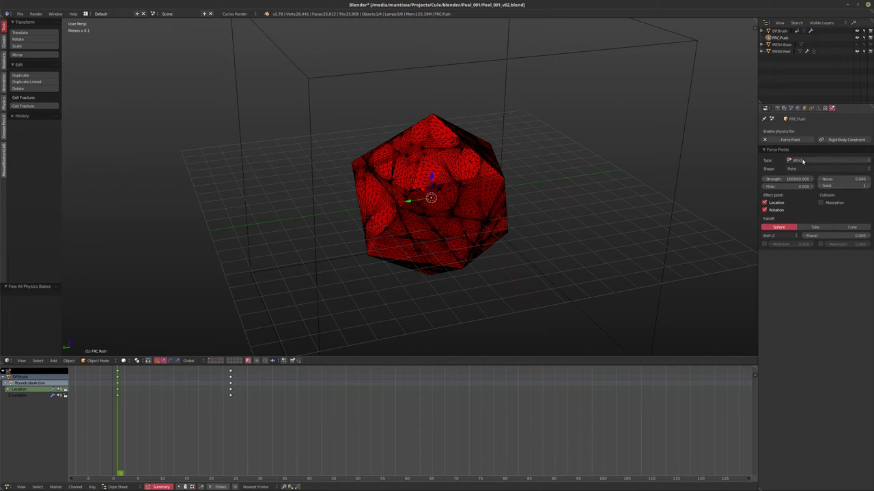
{"action": "left_click", "coordinate": [803, 161]}
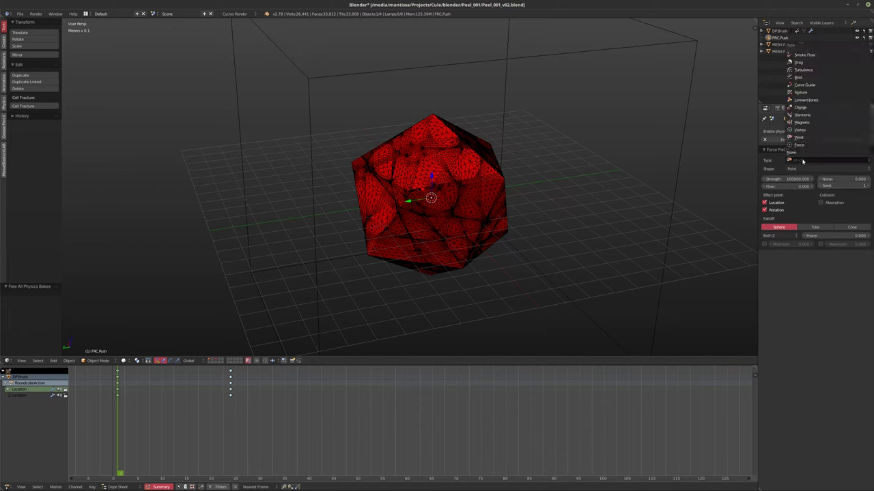
{"action": "left_click", "coordinate": [798, 145]}
{"action": "key", "text": "alt+a"}
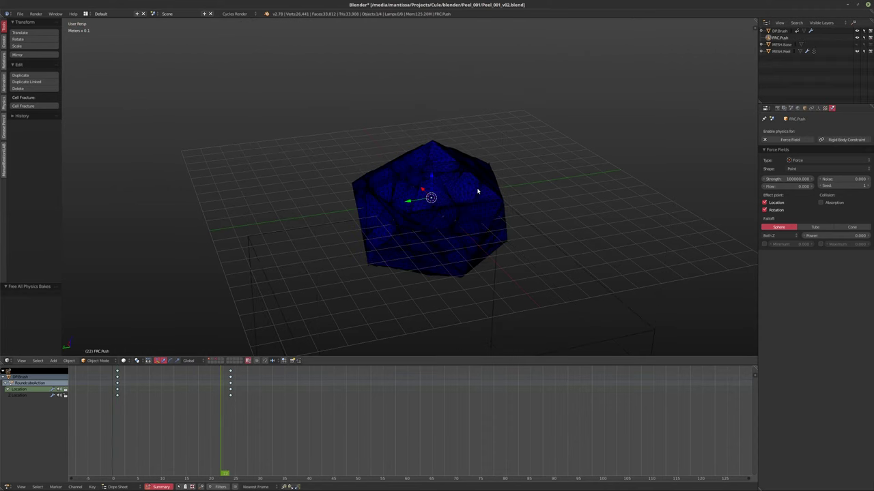
{"action": "key", "text": "Escape"}
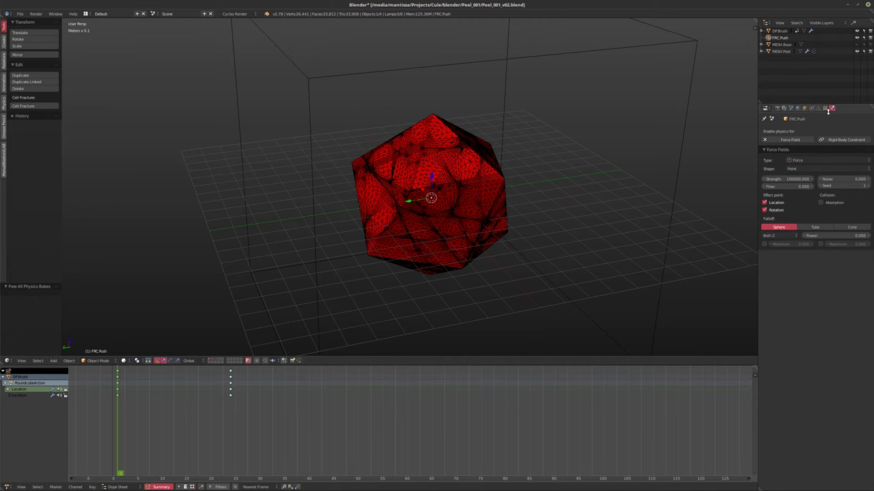
- Set MESH.Peel's cloth quality steps to 6 and replay the simulation from the first frame
{"action": "left_click", "coordinate": [782, 45]}
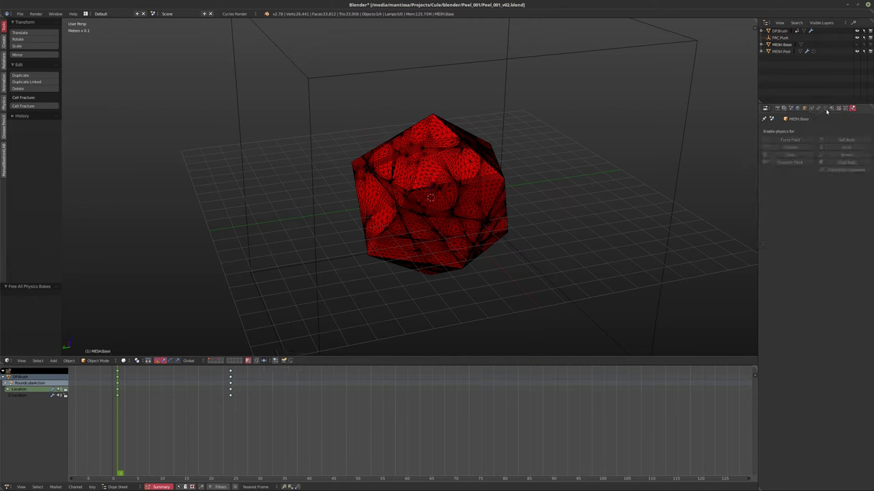
{"action": "left_click", "coordinate": [780, 52]}
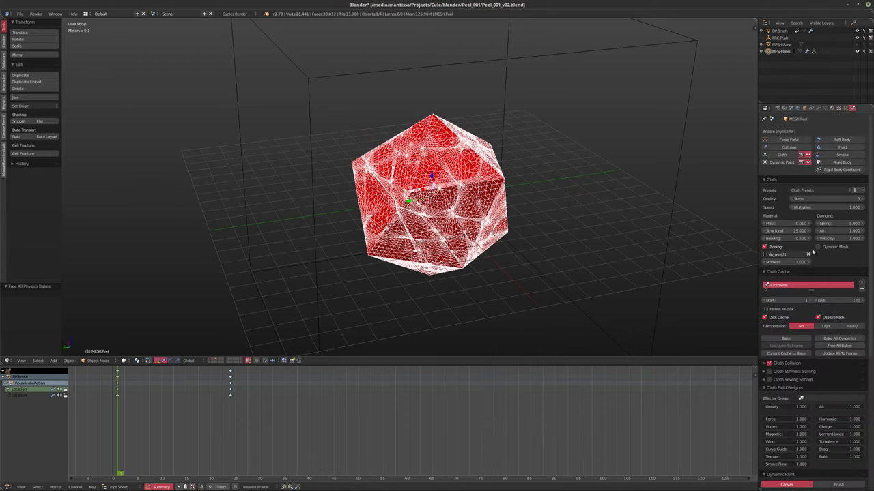
{"action": "scroll", "coordinate": [826, 254], "scroll_direction": "down", "scroll_amount": 2}
{"action": "left_click", "coordinate": [862, 158]}
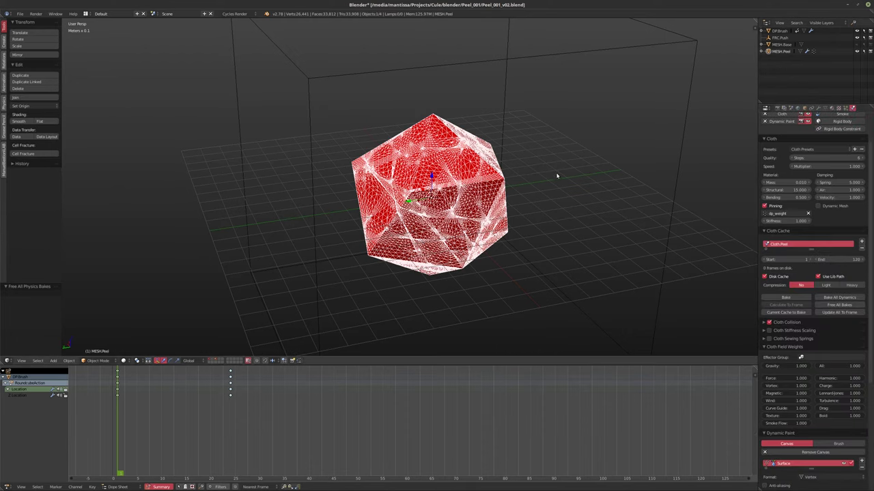
{"action": "key", "text": "alt+a"}
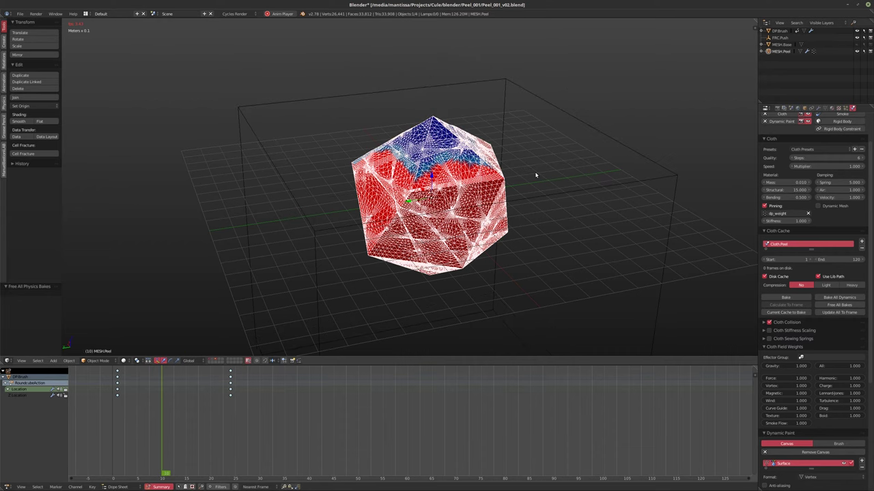
{"action": "key", "text": "Escape"}
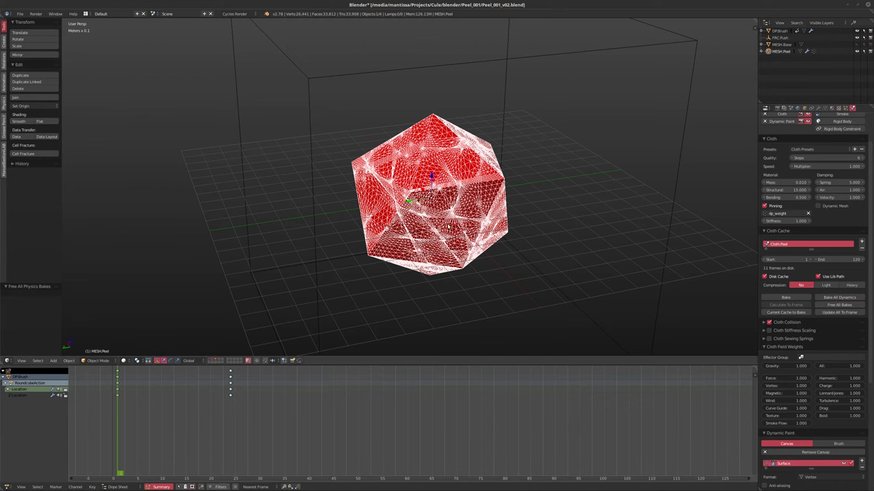
- Set the cloth's mass to 0.001 and test the simulation with playback
{"action": "middle_click_drag", "start_coordinate": [580, 273], "coordinate": [826, 145]}
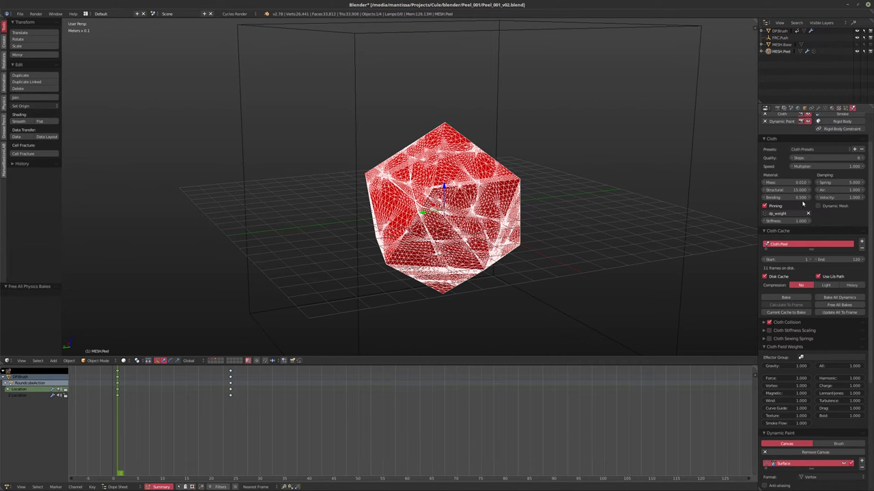
{"action": "left_click", "coordinate": [778, 181]}
{"action": "type", "text": "0.003"}
{"action": "key", "text": "Return"}
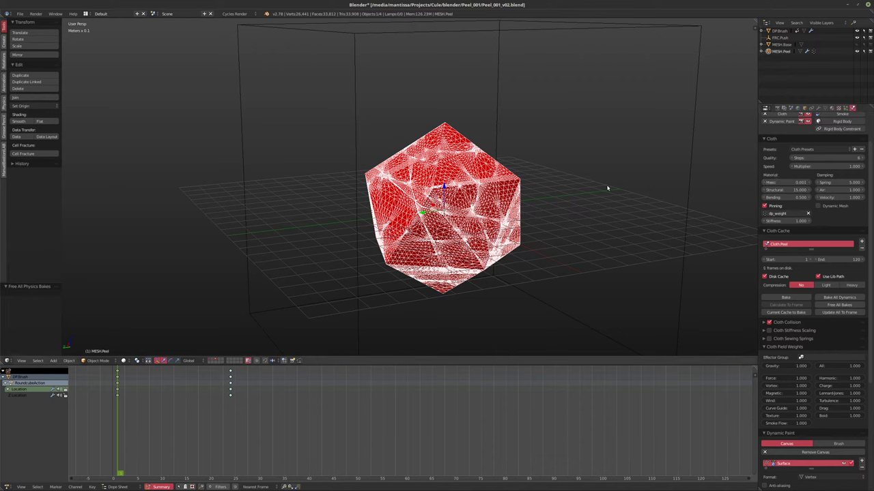
{"action": "key", "text": "alt+a"}
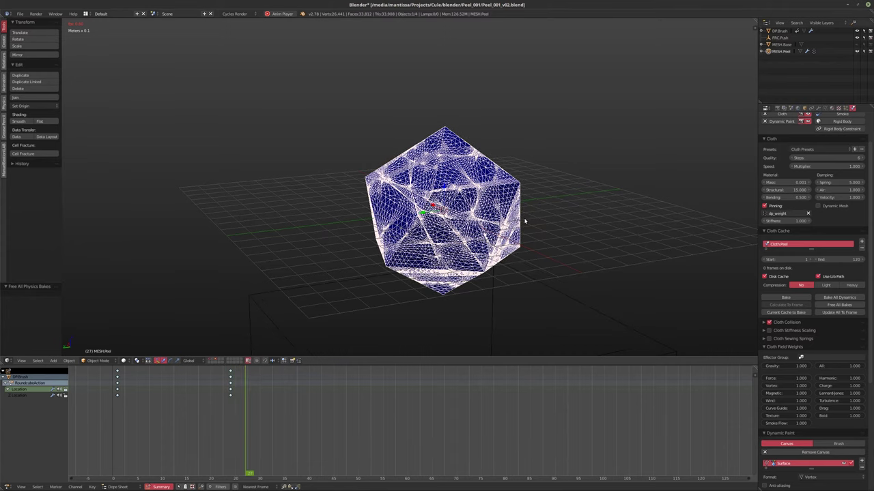
{"action": "key", "text": "Escape"}
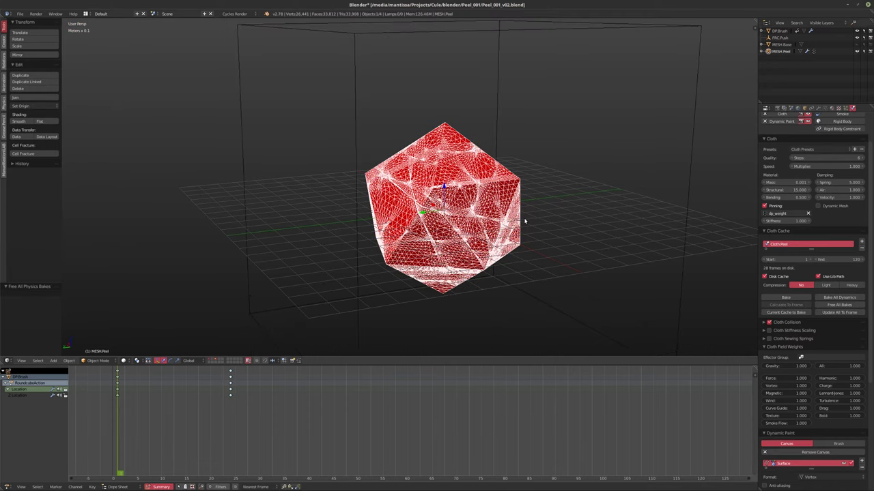
- Set the gravity weight in MESH.Peel's cloth field weights to 0
{"action": "left_click", "coordinate": [789, 370]}
{"action": "type", "text": "0"}
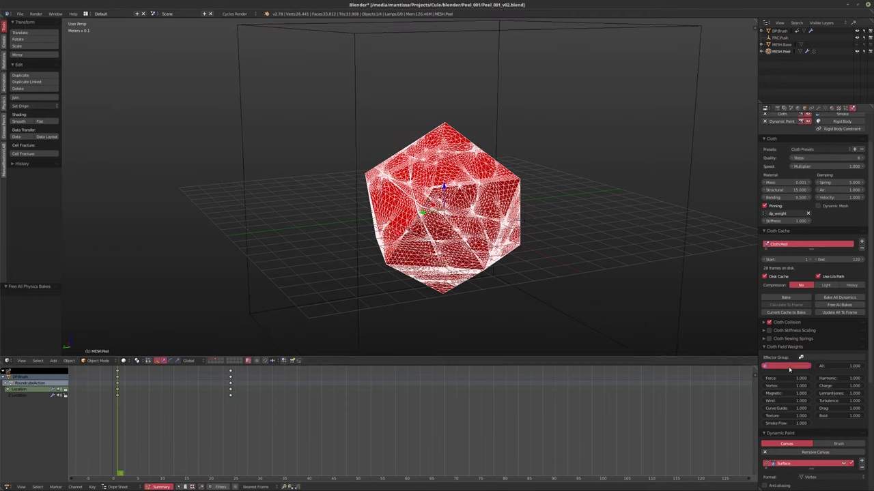
{"action": "key", "text": "Return"}
- Change FRC.Push's force field type to Wind with the Point shape
{"action": "left_click", "coordinate": [779, 37]}
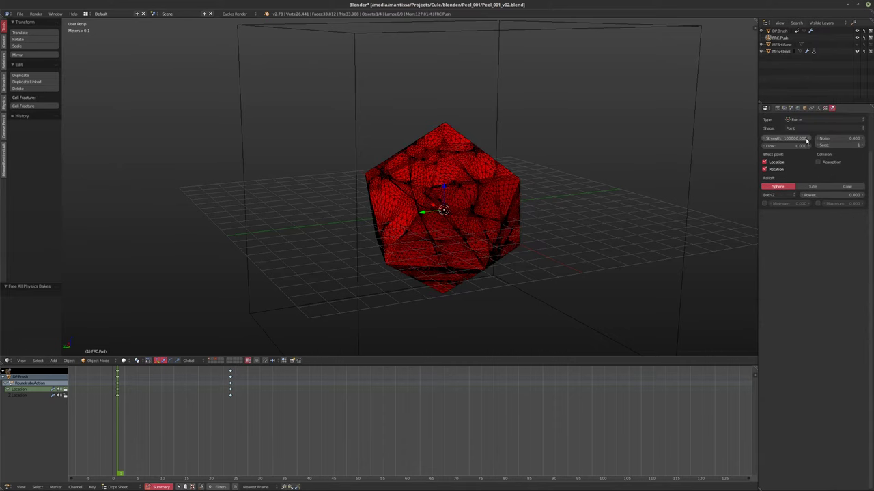
{"action": "scroll", "coordinate": [806, 139], "scroll_direction": "up", "scroll_amount": 2}
{"action": "left_click", "coordinate": [805, 161]}
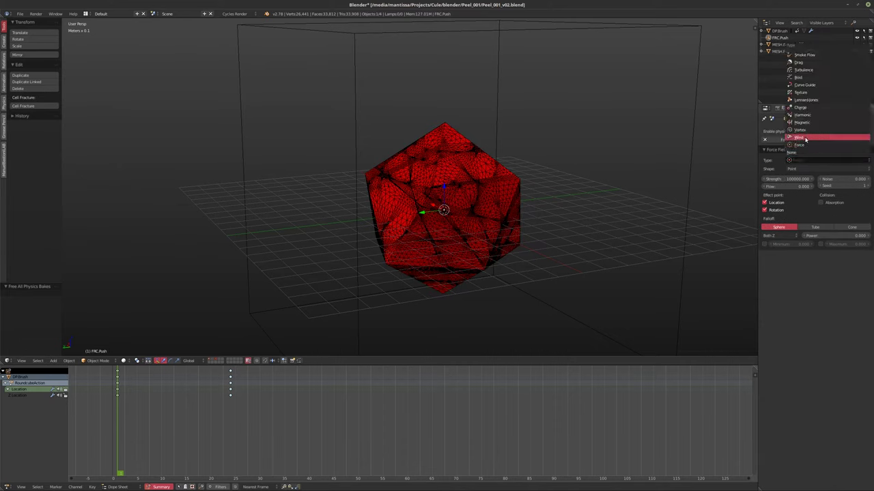
{"action": "left_click", "coordinate": [798, 145]}
{"action": "left_click", "coordinate": [816, 169]}
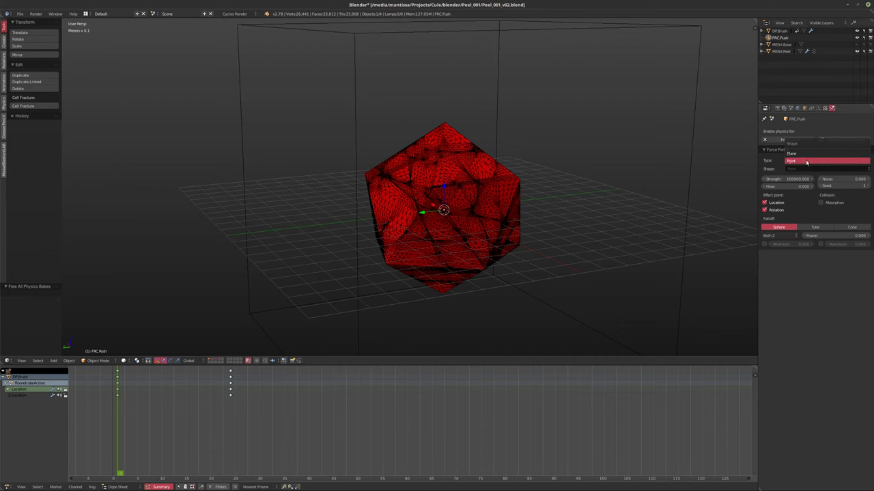
{"action": "left_click", "coordinate": [791, 161]}
{"action": "scroll", "coordinate": [540, 207], "scroll_direction": "up", "scroll_amount": 2}
{"action": "middle_click_drag", "start_coordinate": [494, 196], "coordinate": [569, 193]}
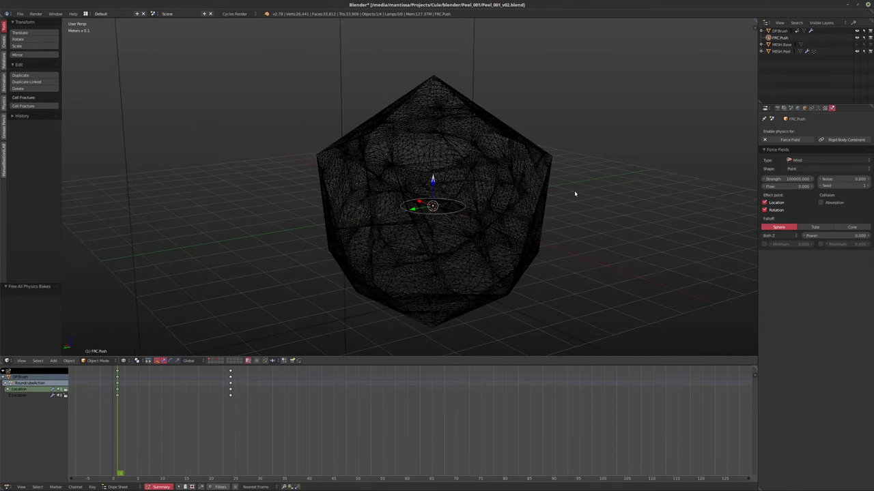
- Set FRC.Push's strength to 1000 and flow to 10, and test the simulation with playback
{"action": "left_click", "coordinate": [787, 179]}
{"action": "type", "text": "1000"}
{"action": "key", "text": "Return"}
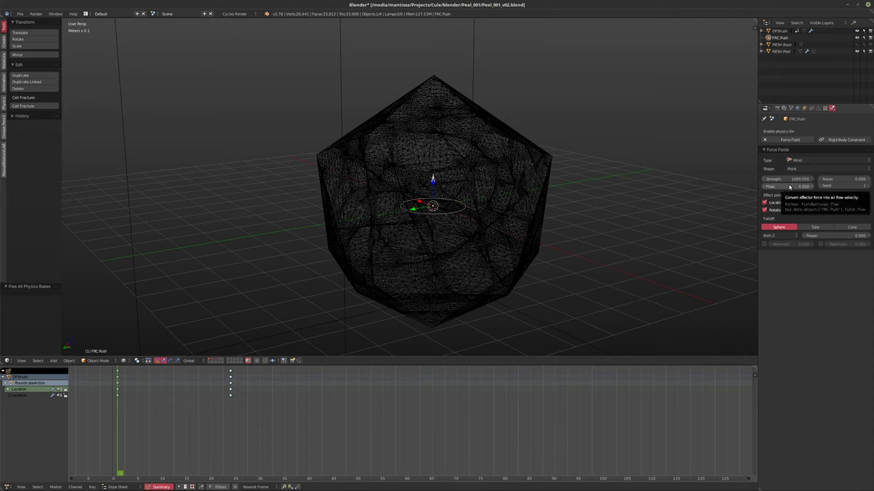
{"action": "left_click", "coordinate": [788, 186]}
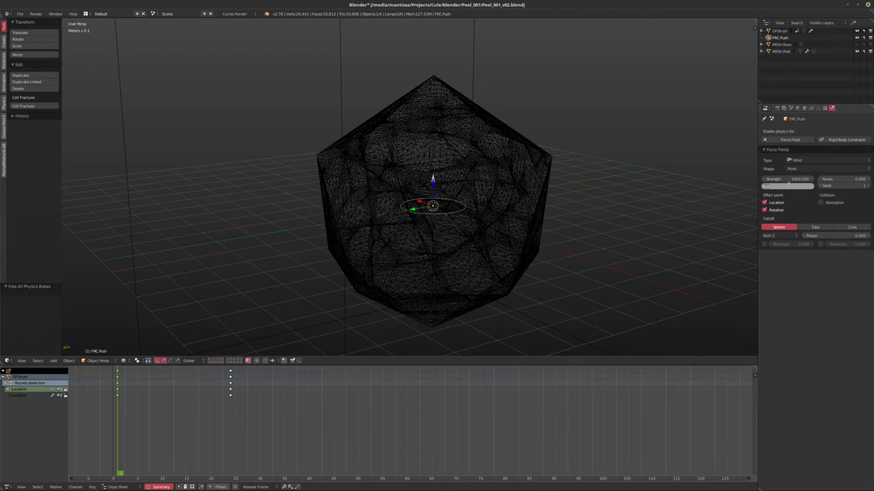
{"action": "type", "text": "10"}
{"action": "key", "text": "Return"}
{"action": "key", "text": "alt+a"}
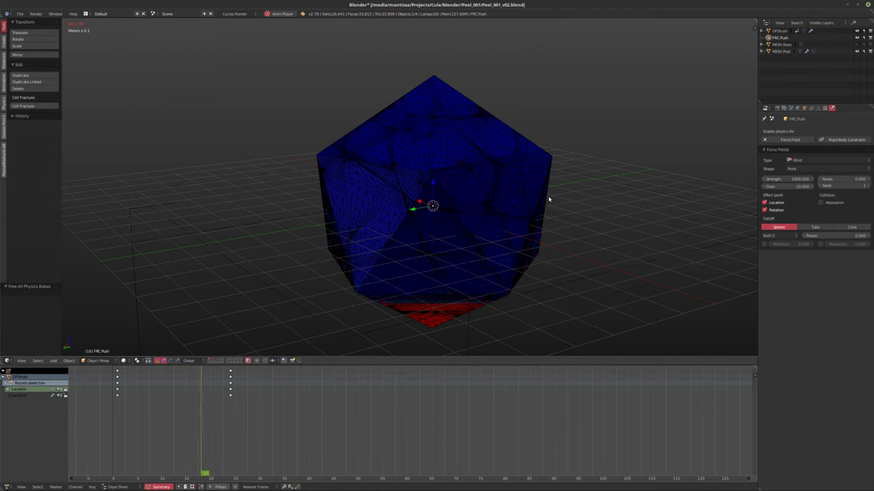
{"action": "key", "text": "Escape"}
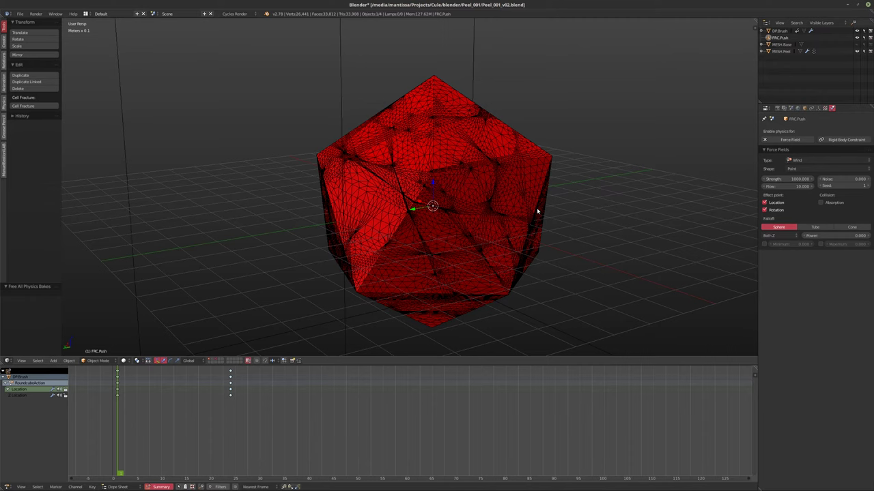
- Duplicate MESH.Peel in place, leaving the copy at the original location
{"action": "middle_click_drag", "start_coordinate": [537, 211], "coordinate": [472, 211]}
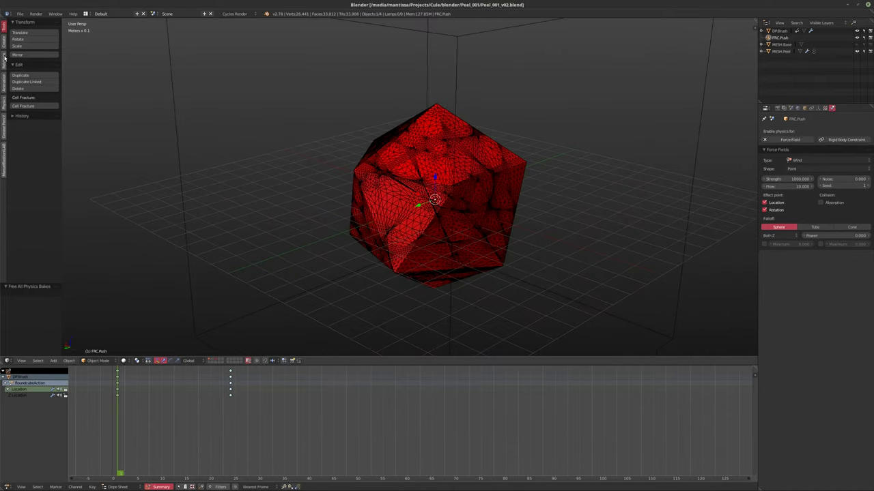
{"action": "left_click", "coordinate": [797, 108]}
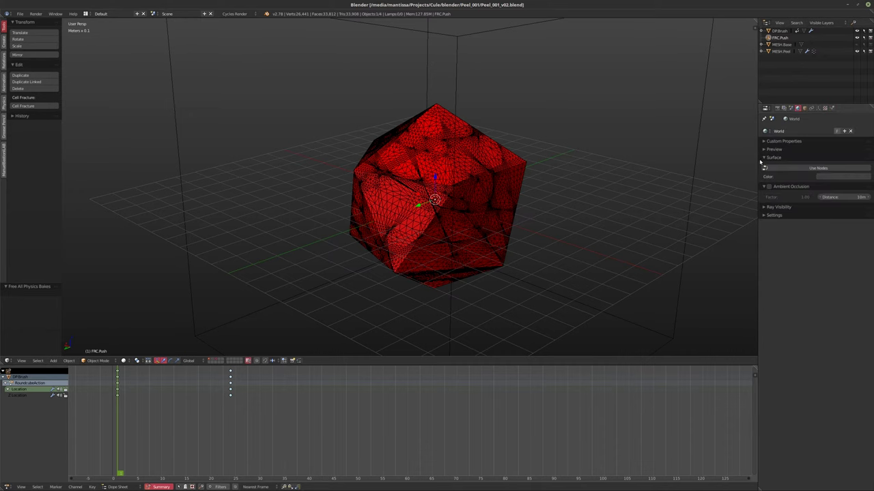
{"action": "left_click", "coordinate": [781, 51]}
{"action": "left_click", "coordinate": [818, 108]}
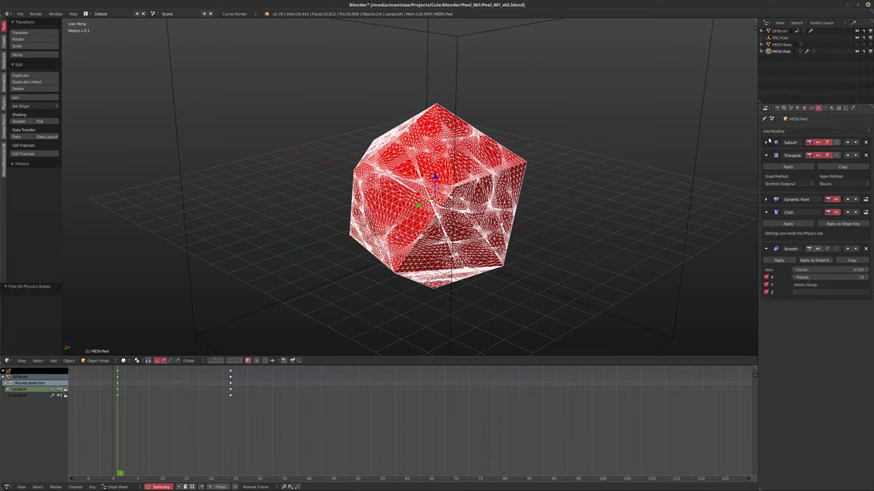
{"action": "left_click", "coordinate": [765, 142]}
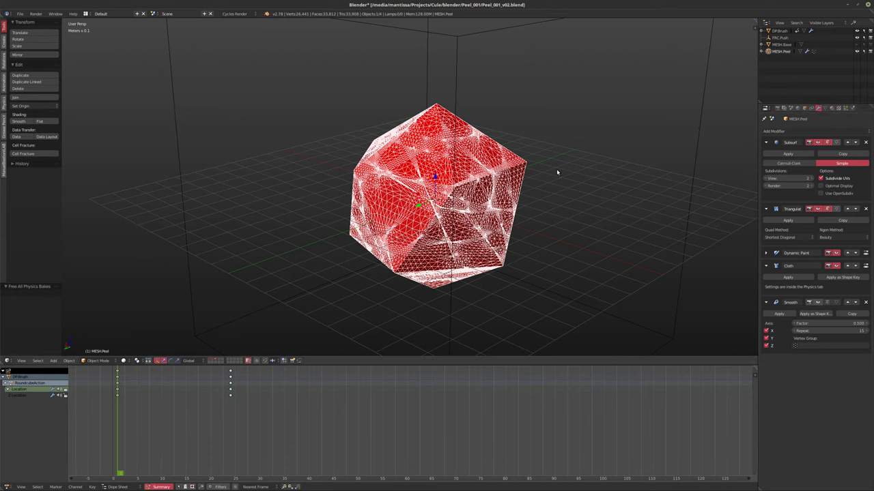
{"action": "key", "text": "shift+d"}
{"action": "key", "text": "Escape"}
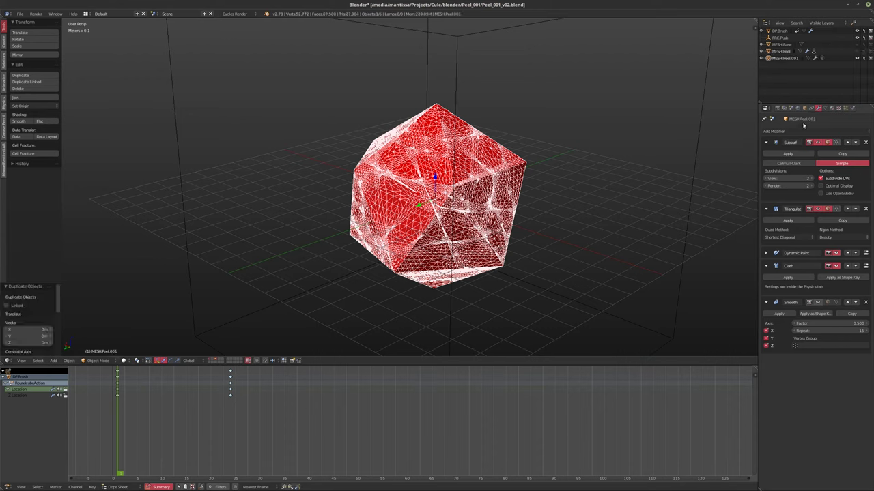
- Apply the Subsurf and Triangulate modifiers on the duplicated mesh MESH.Peel.001
{"action": "left_click", "coordinate": [778, 154]}
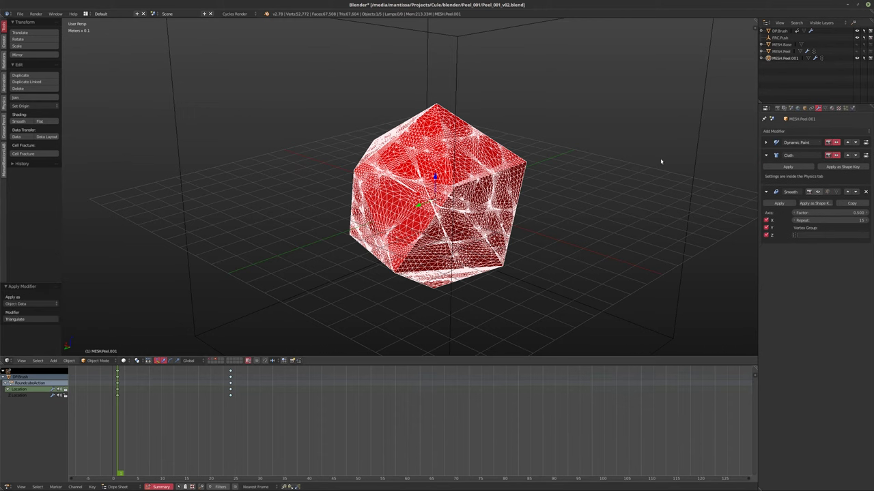
{"action": "middle_click_drag", "start_coordinate": [614, 167], "coordinate": [675, 162]}
{"action": "left_click", "coordinate": [765, 143]}
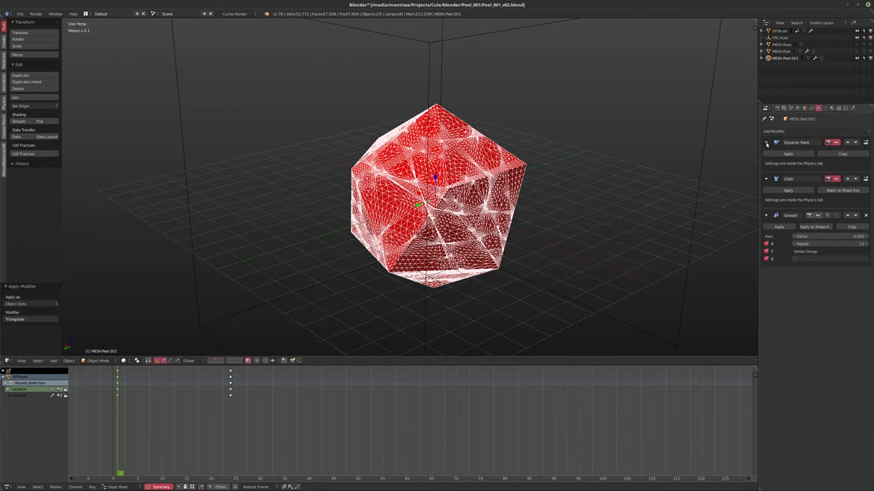
- Test MESH.Peel.001's cloth simulation with playback and examine its mesh from several angles
{"action": "left_click", "coordinate": [852, 107]}
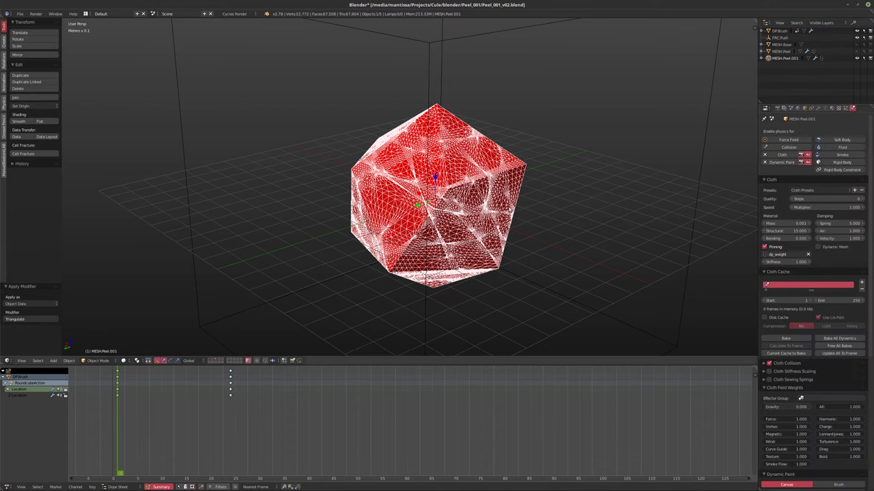
{"action": "key", "text": "alt+a"}
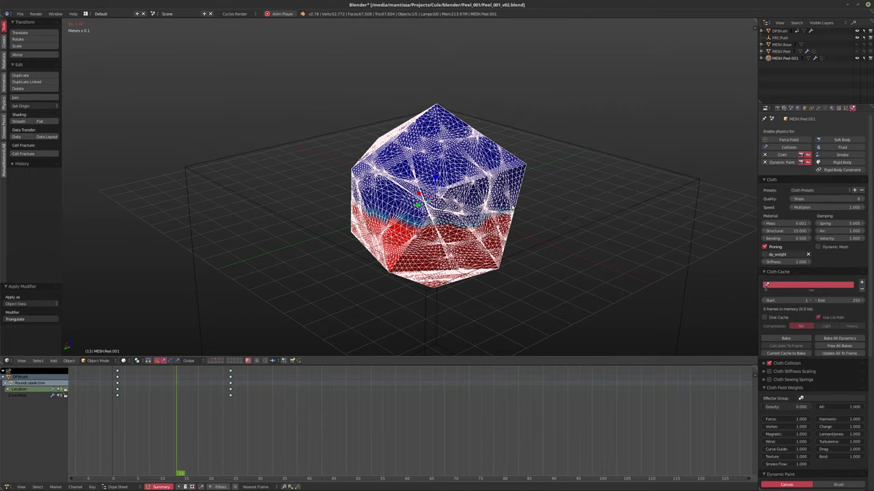
{"action": "key", "text": "Escape"}
{"action": "key", "text": "KP_2"}
{"action": "key", "text": "KP_4"}
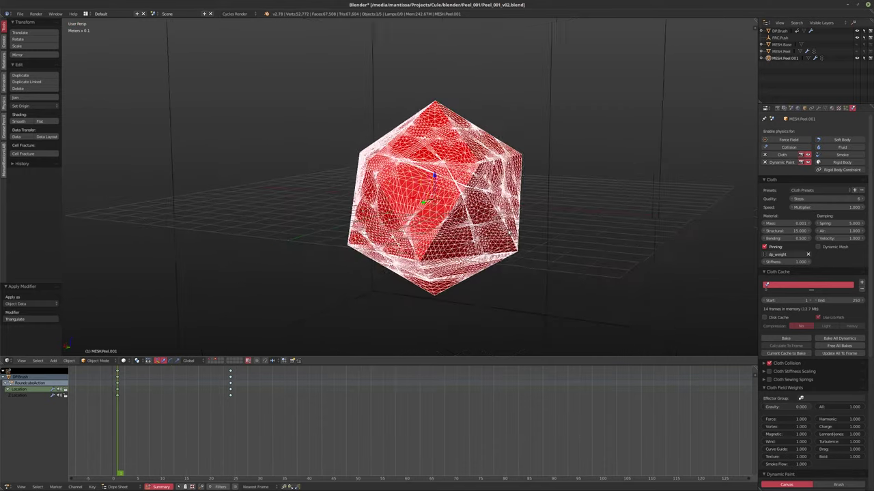
{"action": "middle_click_drag", "start_coordinate": [526, 226], "coordinate": [486, 243]}
{"action": "scroll", "coordinate": [452, 180], "scroll_direction": "up", "scroll_amount": 3}
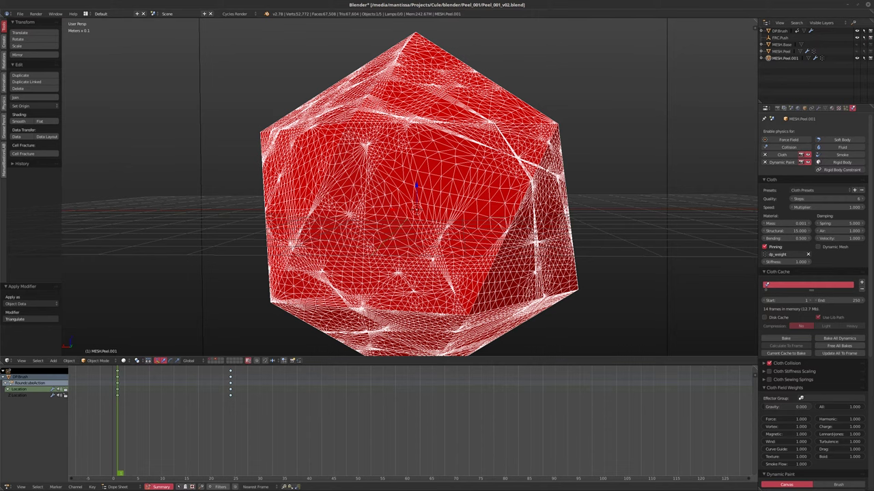
{"action": "middle_click_drag", "start_coordinate": [409, 205], "coordinate": [576, 199]}
{"action": "scroll", "coordinate": [505, 205], "scroll_direction": "down", "scroll_amount": 4}
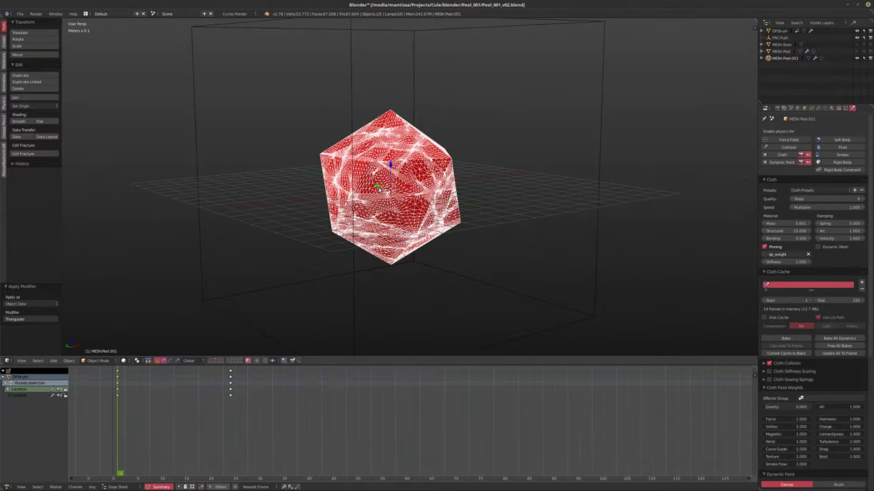
{"action": "scroll", "coordinate": [725, 289], "scroll_direction": "down", "scroll_amount": 3}
{"action": "middle_click_drag", "start_coordinate": [550, 245], "coordinate": [532, 268]}
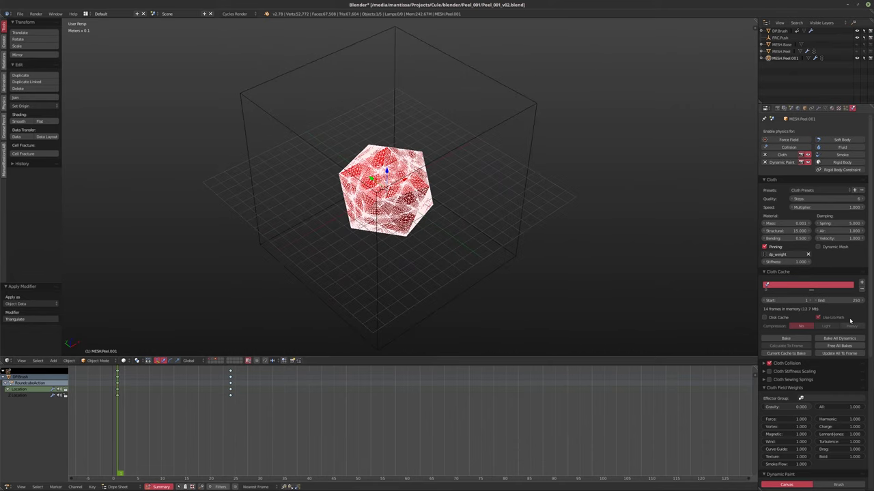
- Set MESH.Peel.001's cloth cache end frame to 120 and save over Peel_001_v02.blend
{"action": "left_click", "coordinate": [837, 302]}
{"action": "type", "text": "120"}
{"action": "key", "text": "Return"}
{"action": "mouse_move", "coordinate": [548, 209]}
{"action": "middle_mouse_down"}
{"action": "mouse_move", "coordinate": [552, 197]}
{"action": "mouse_move", "coordinate": [576, 192]}
{"action": "mouse_move", "coordinate": [546, 192]}
{"action": "middle_mouse_up"}
{"action": "key", "text": "ctrl+s"}
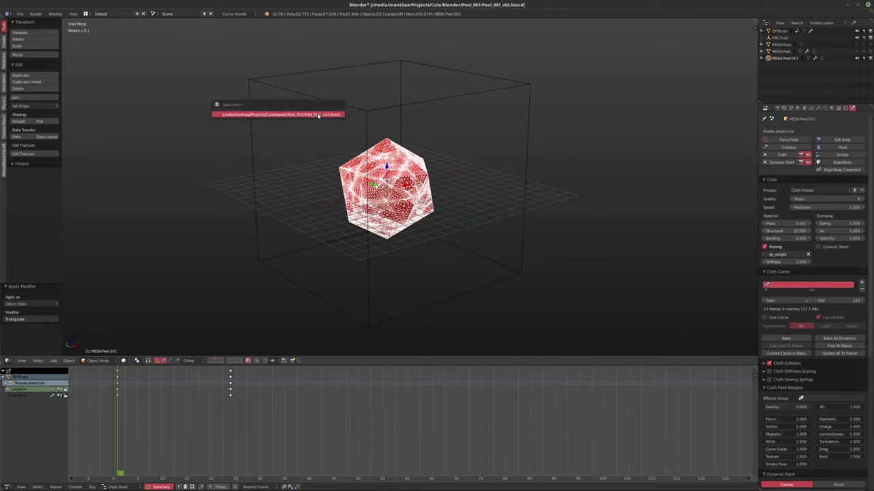
{"action": "left_click", "coordinate": [318, 116]}
- Open the recent file Peel_001.blend and play back its animation from the first frame
{"action": "left_click", "coordinate": [20, 14]}
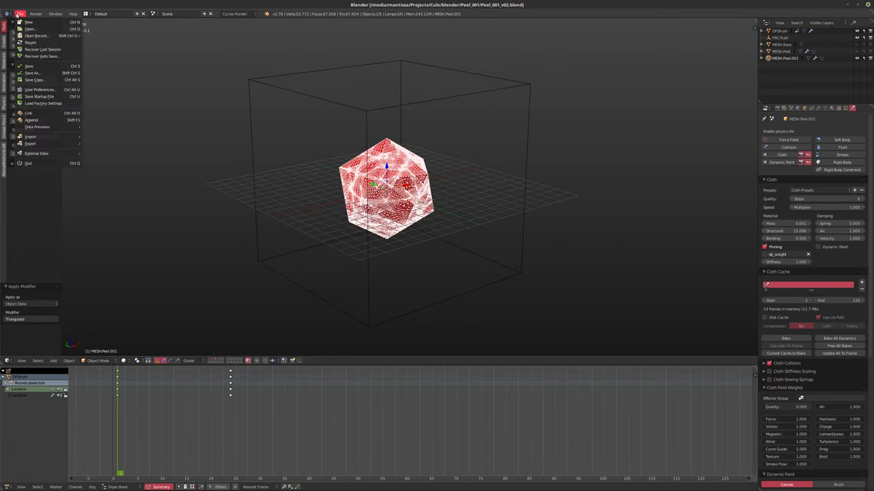
{"action": "mouse_move", "coordinate": [37, 35]}
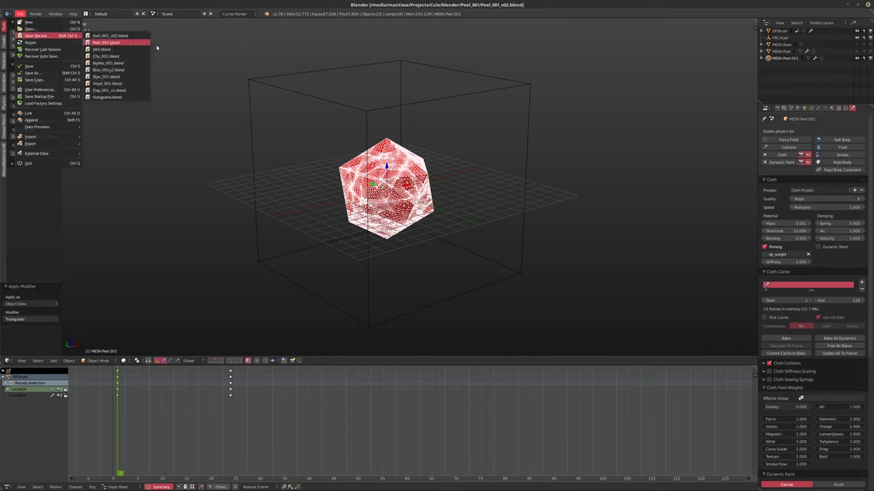
{"action": "left_click", "coordinate": [109, 43]}
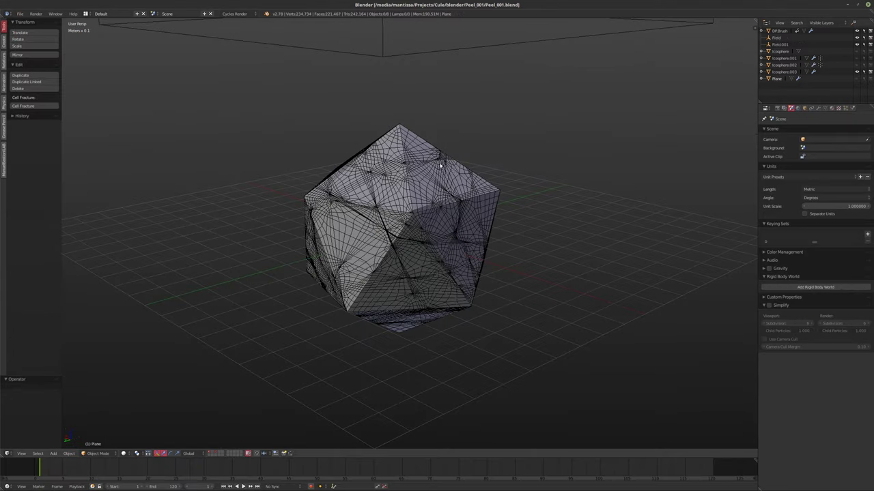
{"action": "key", "text": "alt+a"}
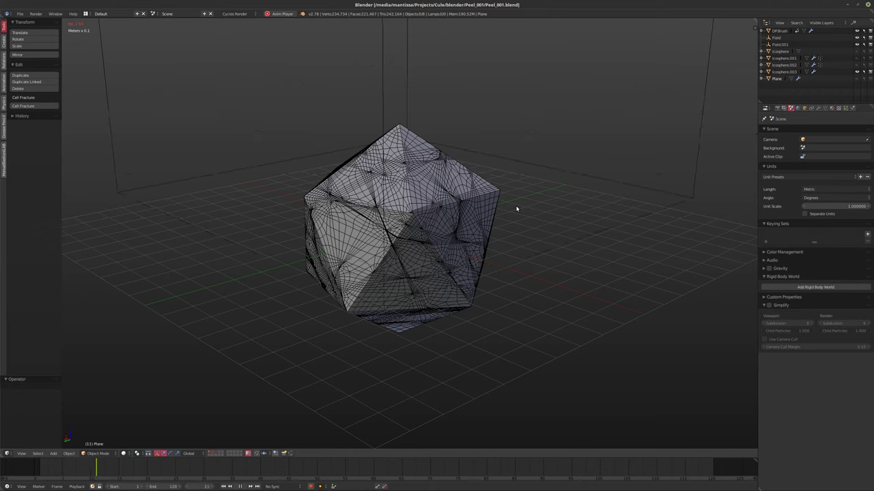
{"action": "key", "text": "alt+a"}
{"action": "key", "text": "shift+Left"}
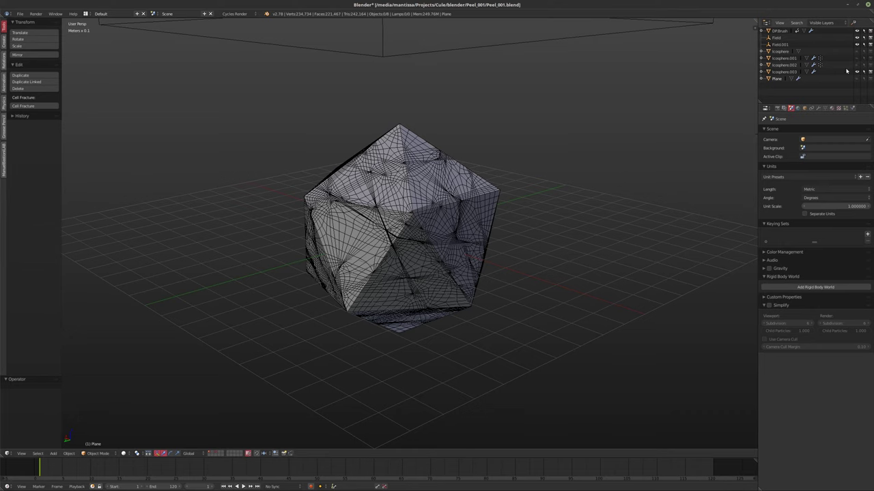
{"action": "key", "text": "alt+a"}
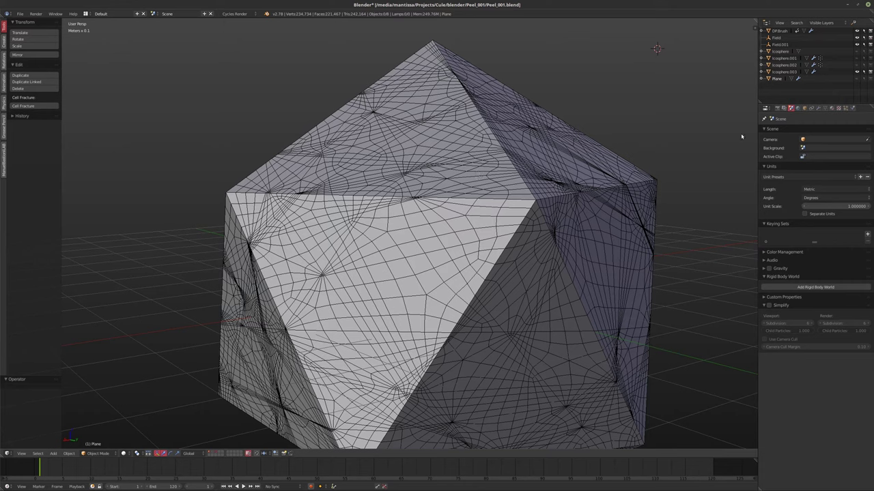
- Examine the physics settings of the Icosphere objects in Peel_001.blend
{"action": "left_click", "coordinate": [784, 65]}
{"action": "left_click", "coordinate": [852, 109]}
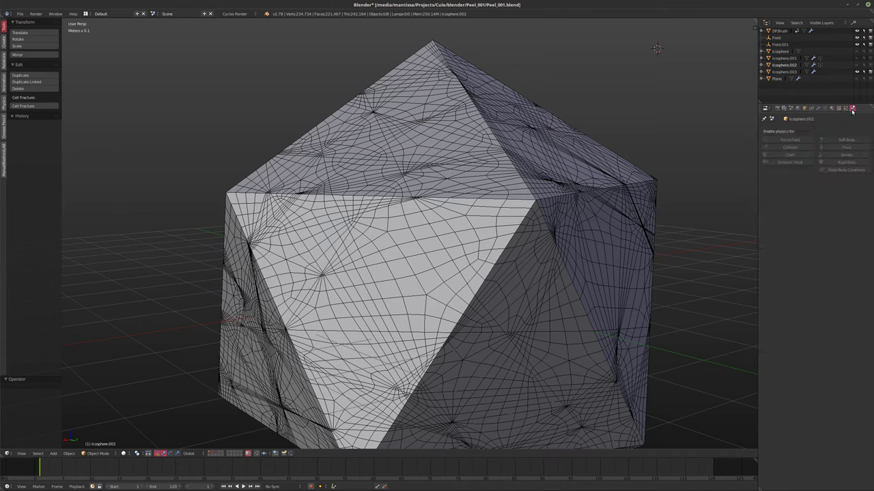
{"action": "left_click", "coordinate": [783, 58]}
{"action": "left_click", "coordinate": [782, 52]}
{"action": "left_click", "coordinate": [783, 65]}
{"action": "left_click", "coordinate": [782, 72]}
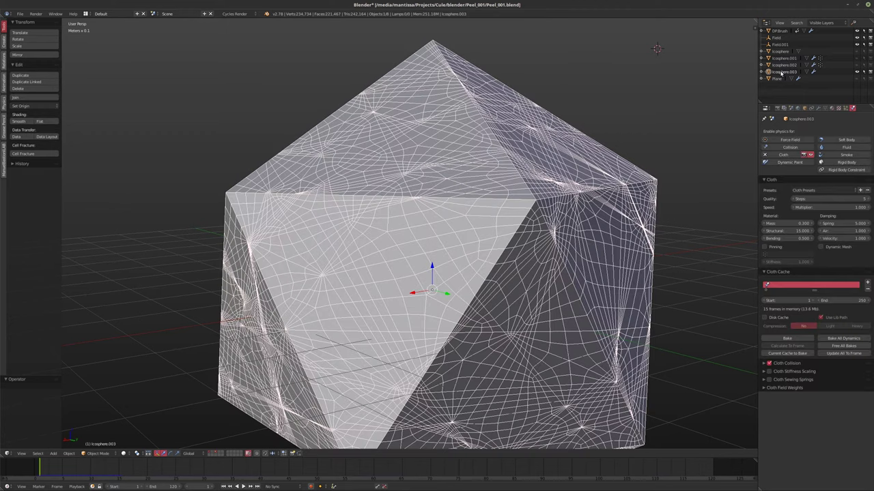
- Start a new blank file from the startup settings
{"action": "left_click", "coordinate": [21, 14]}
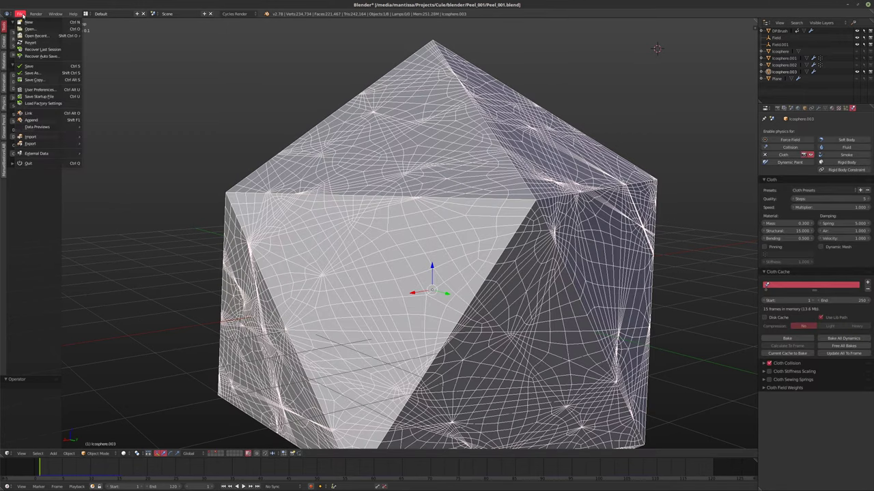
{"action": "left_click", "coordinate": [29, 22]}
{"action": "left_click", "coordinate": [32, 27]}
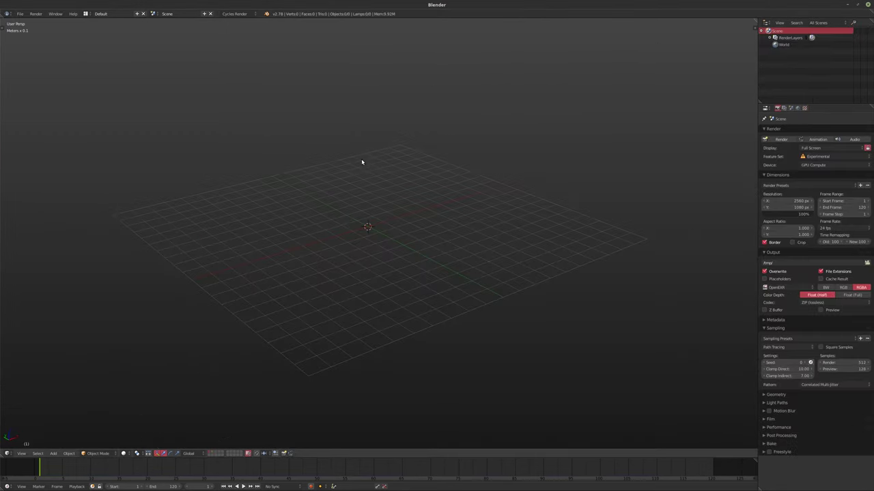
- Add a plane at the origin and scale it up to cover the whole grid floor
{"action": "key", "text": "shift+a"}
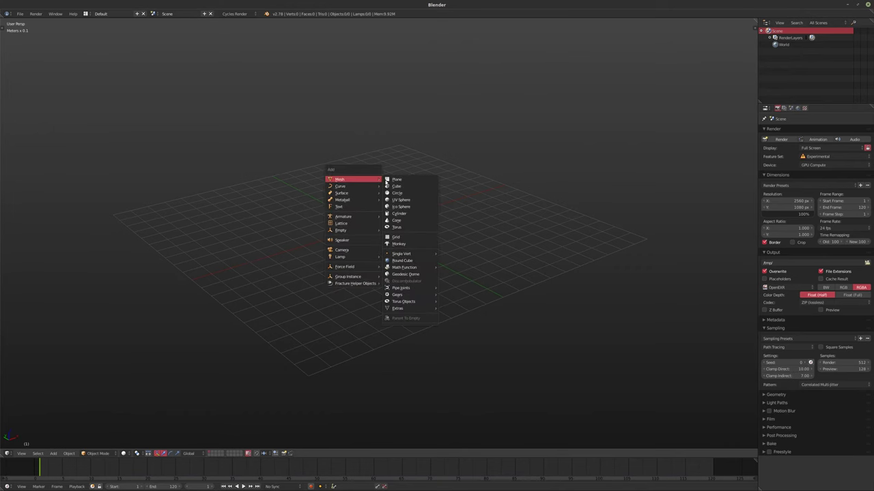
{"action": "left_click", "coordinate": [387, 180]}
{"action": "key", "text": "s"}
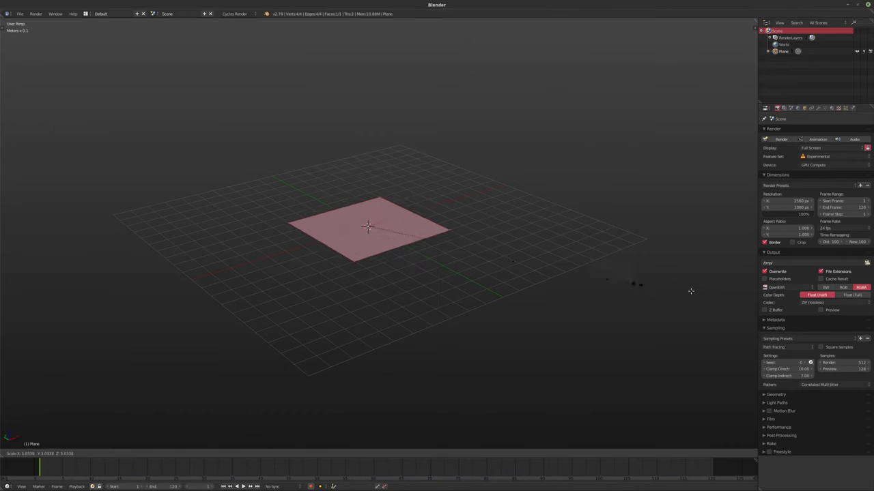
{"action": "left_click", "coordinate": [464, 371]}
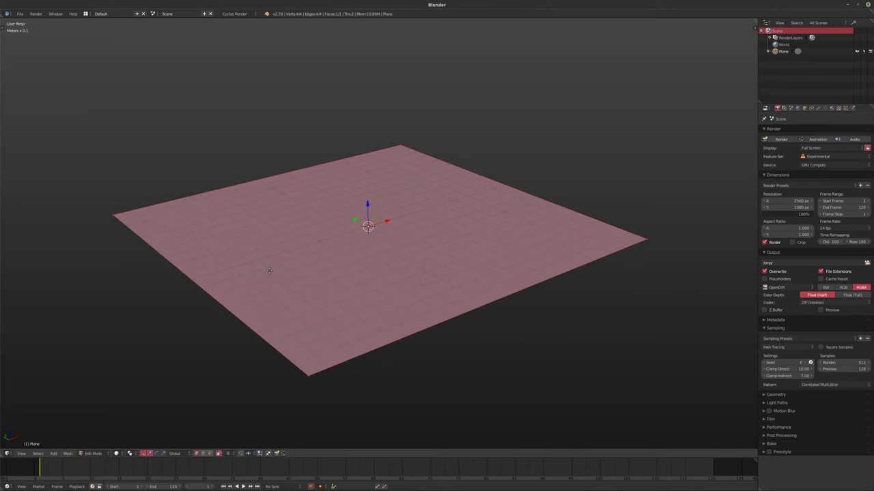
- Subdivide the plane's single face into an even grid of 1,024 faces
{"action": "middle_click_drag", "start_coordinate": [269, 271], "coordinate": [298, 298]}
{"action": "key", "text": "w"}
{"action": "key", "text": "w"}
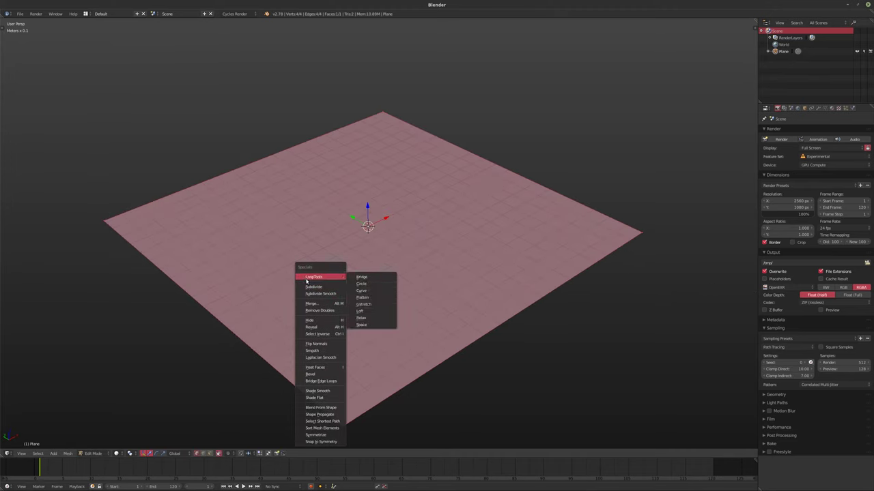
{"action": "left_click", "coordinate": [311, 287]}
{"action": "key", "text": "t"}
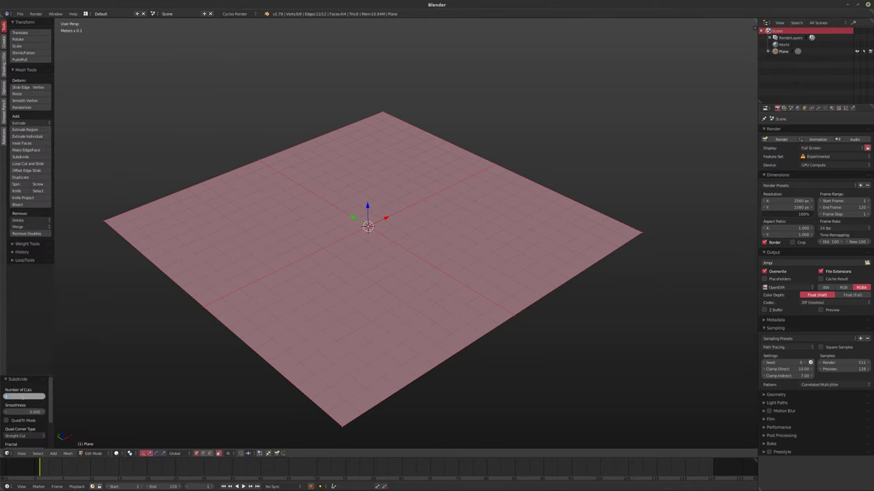
{"action": "left_click_drag", "start_coordinate": [23, 397], "coordinate": [33, 400]}
{"action": "middle_click_drag", "start_coordinate": [382, 286], "coordinate": [394, 277]}
{"action": "key", "text": "Tab"}
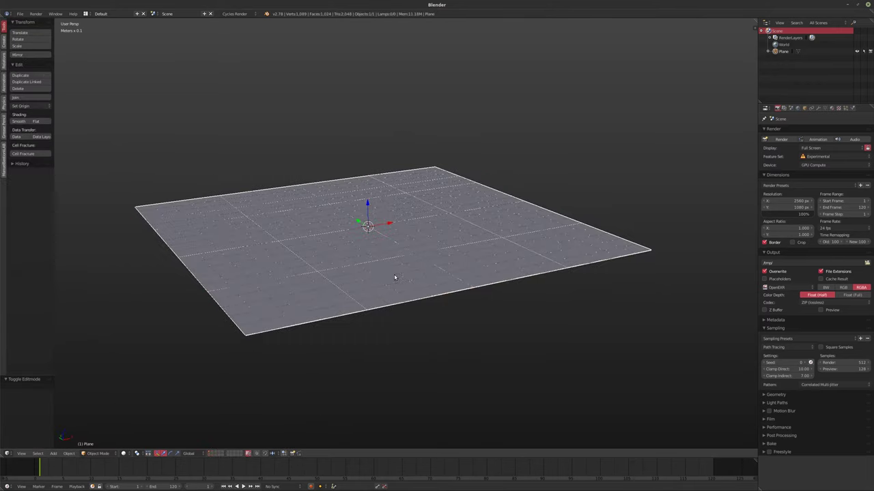
- Subdivide the whole plane mesh again with 2 cuts and return to Object Mode
{"action": "key", "text": "Tab"}
{"action": "key", "text": "w"}
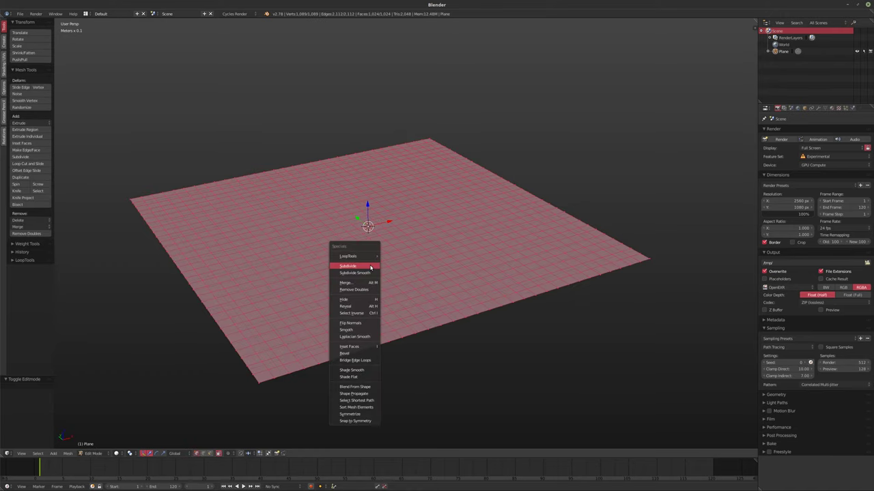
{"action": "left_click", "coordinate": [370, 267]}
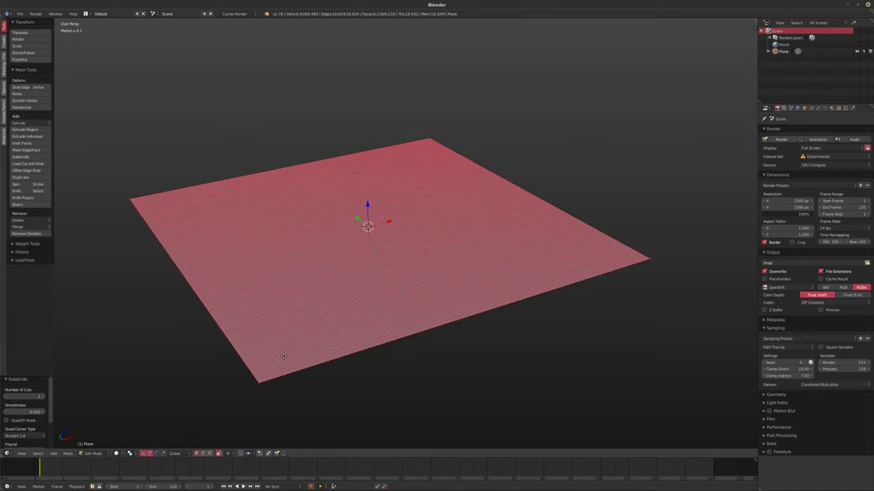
{"action": "key", "text": "Tab"}
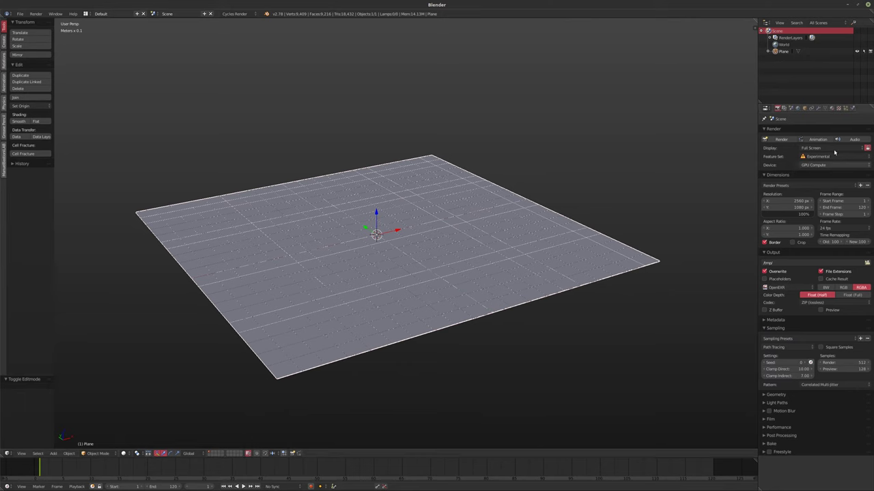
- Add a force field of type Force at the centre of the plane
{"action": "left_click", "coordinate": [852, 108]}
{"action": "mouse_move", "coordinate": [445, 228]}
{"action": "middle_mouse_down"}
{"action": "mouse_move", "coordinate": [427, 237]}
{"action": "mouse_move", "coordinate": [429, 229]}
{"action": "middle_mouse_up"}
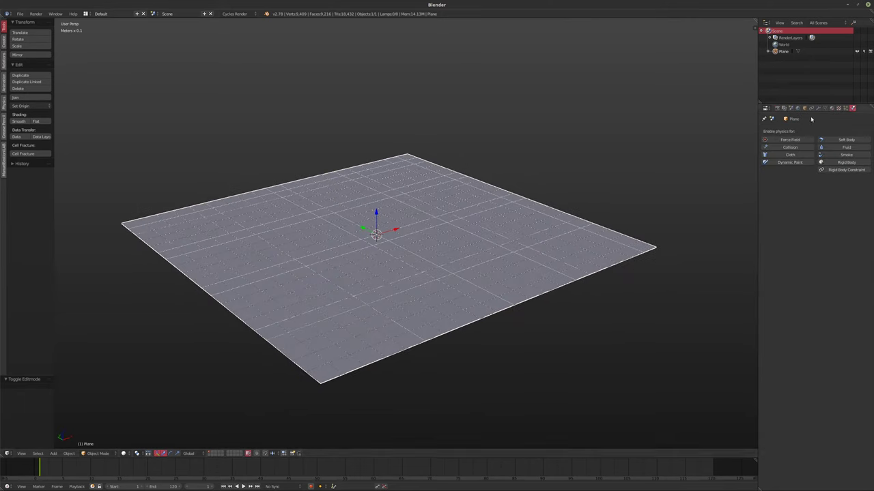
{"action": "key", "text": "shift+a"}
{"action": "mouse_move", "coordinate": [408, 314]}
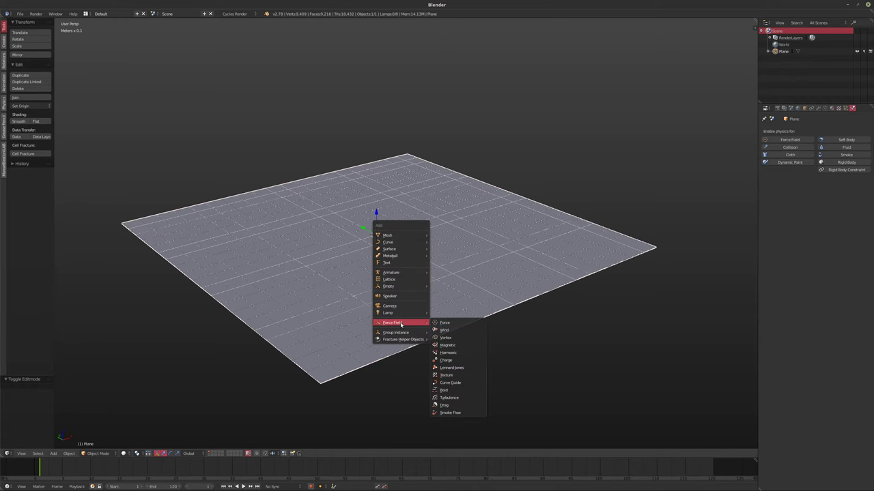
{"action": "left_click", "coordinate": [467, 324]}
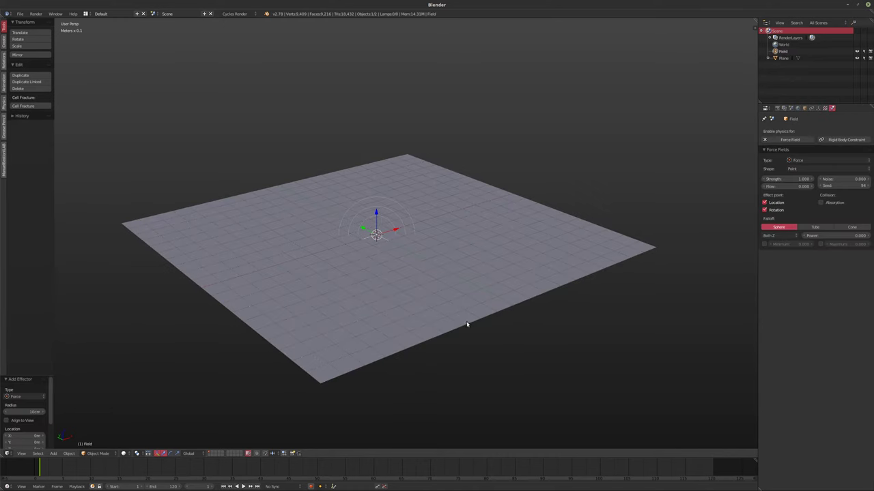
{"action": "middle_click_drag", "start_coordinate": [467, 324], "coordinate": [429, 296]}
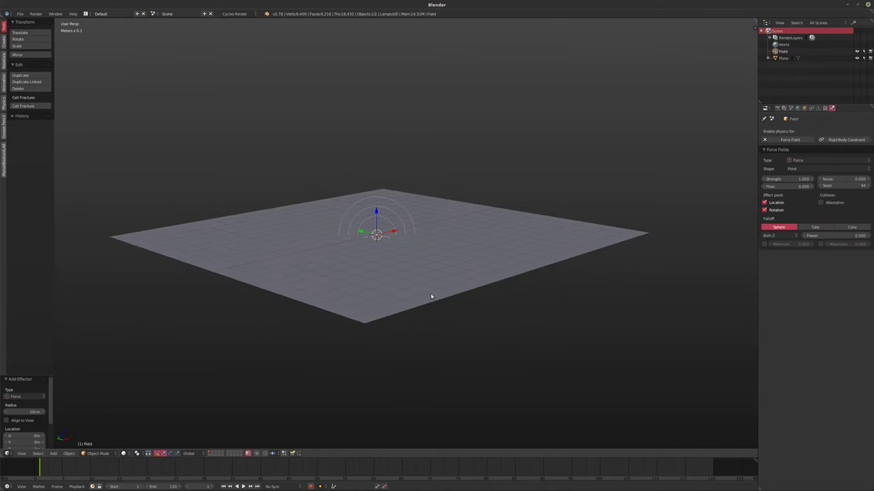
- Enable Cloth physics on the plane, briefly play the simulation and return to the first frame
{"action": "right_click", "coordinate": [585, 239]}
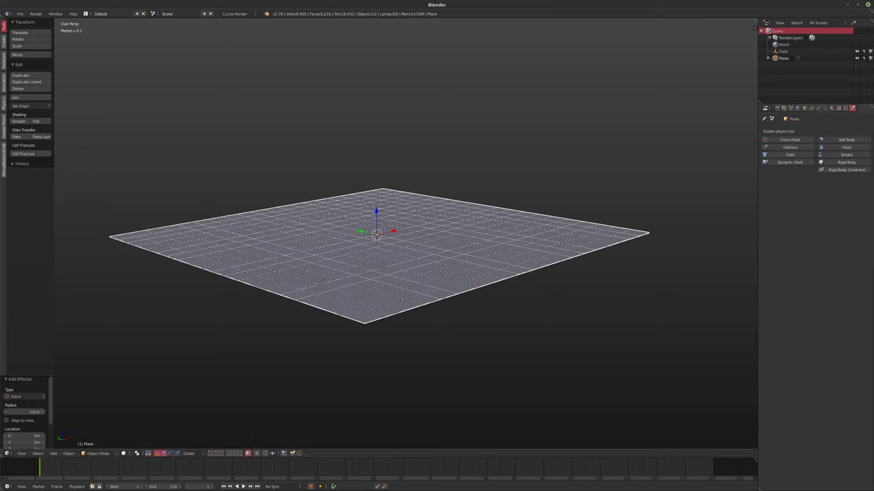
{"action": "left_click", "coordinate": [790, 158]}
{"action": "key", "text": "alt+a"}
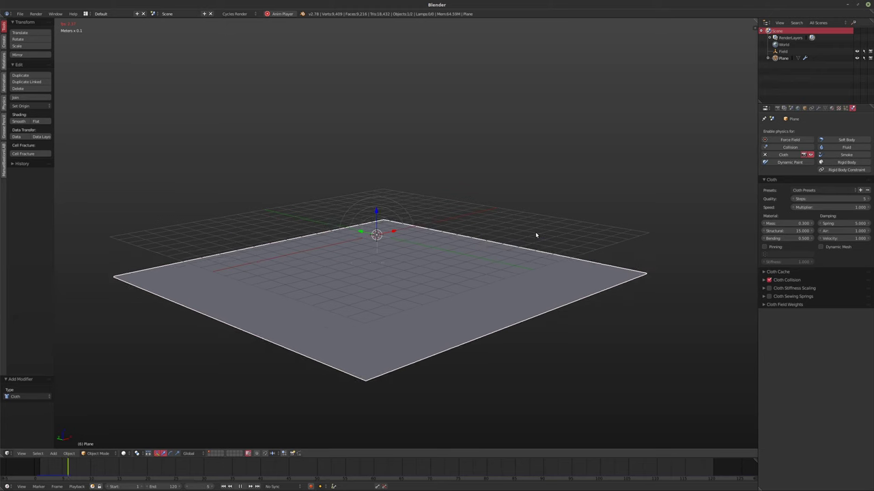
{"action": "key", "text": "alt+a"}
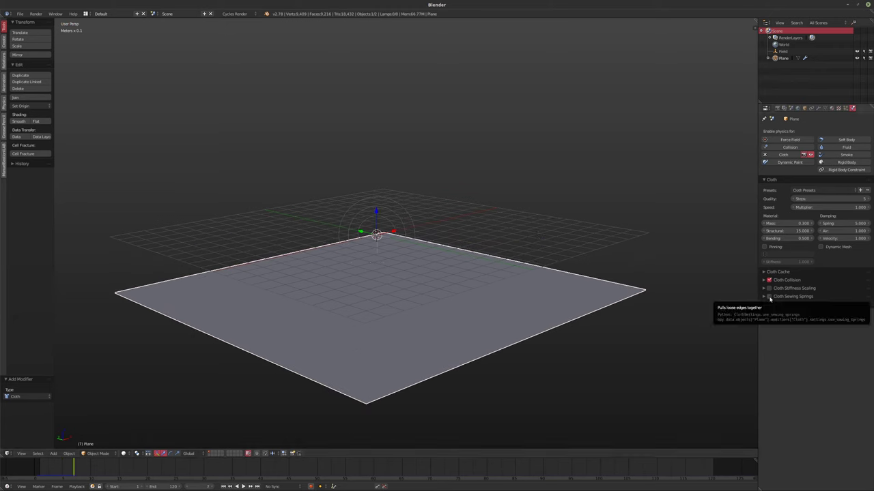
{"action": "key", "text": "shift+Left"}
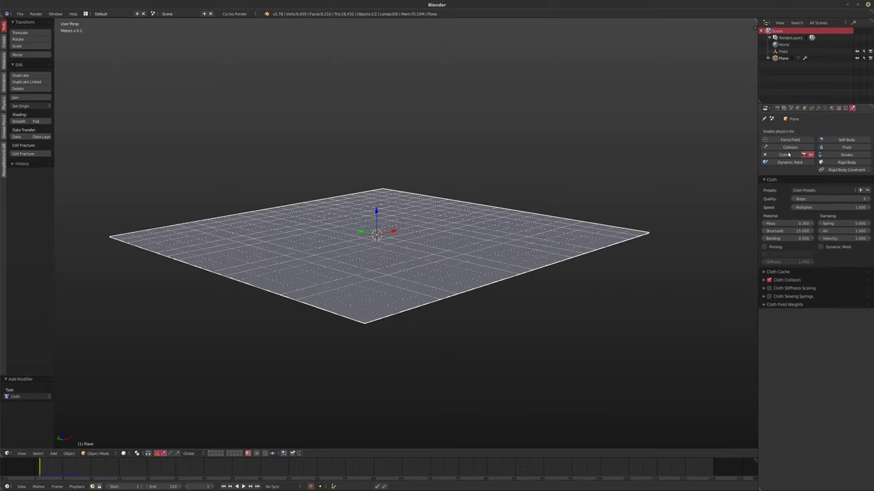
- Set the force field's strength to 1000, test the cloth simulation and return to the first frame
{"action": "left_click", "coordinate": [776, 108]}
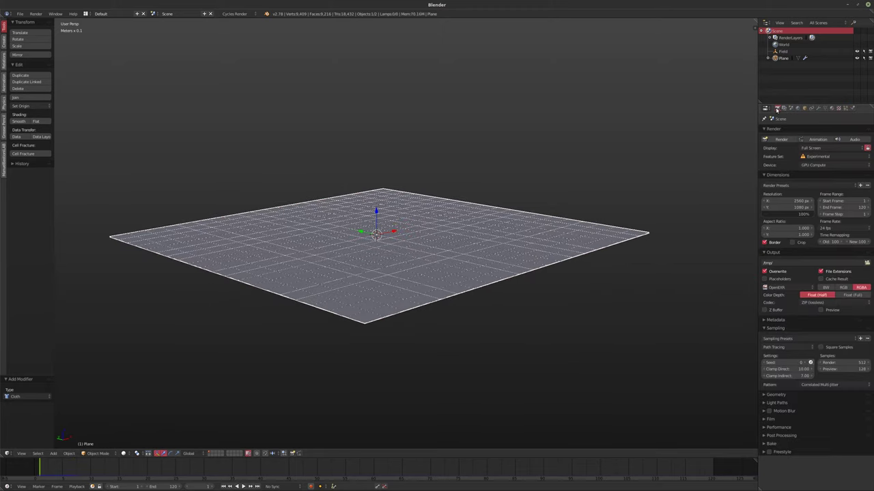
{"action": "left_click", "coordinate": [852, 107]}
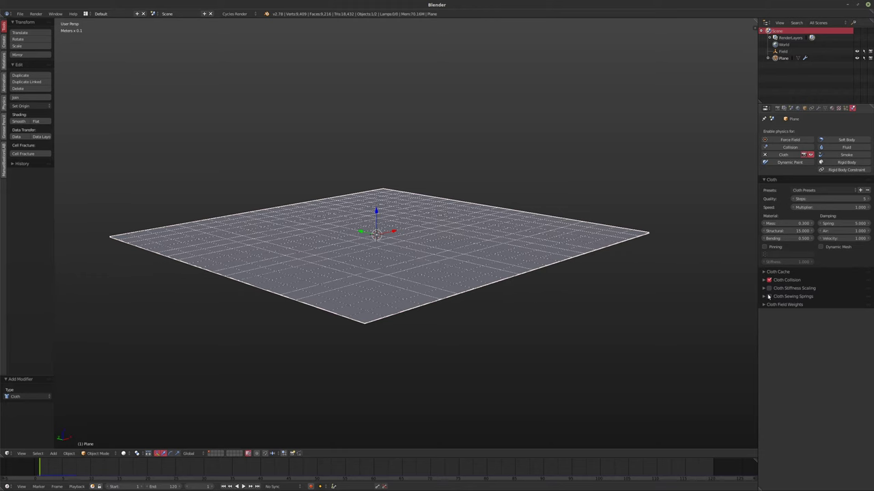
{"action": "left_click", "coordinate": [783, 51]}
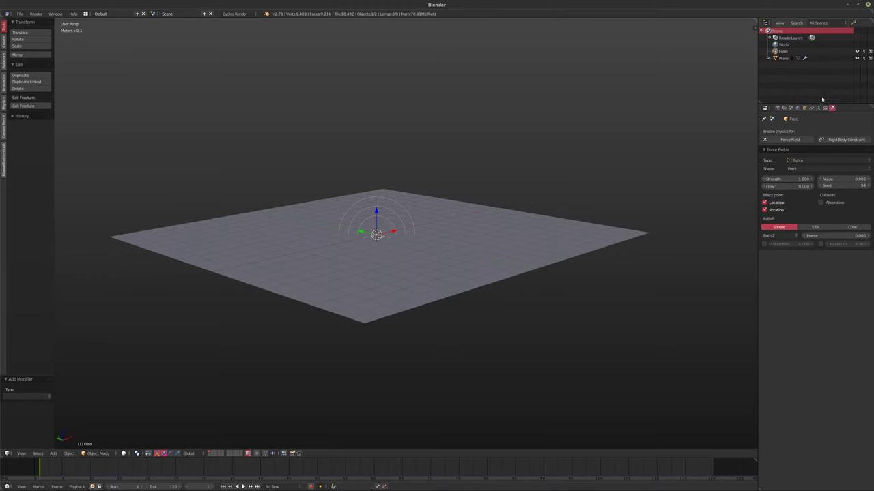
{"action": "left_click", "coordinate": [782, 179]}
{"action": "type", "text": "1000"}
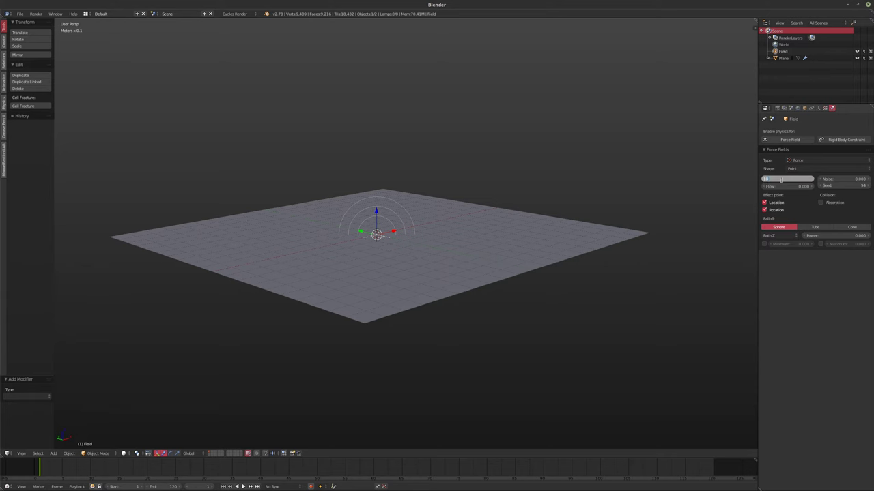
{"action": "key", "text": "Return"}
{"action": "key", "text": "alt+a"}
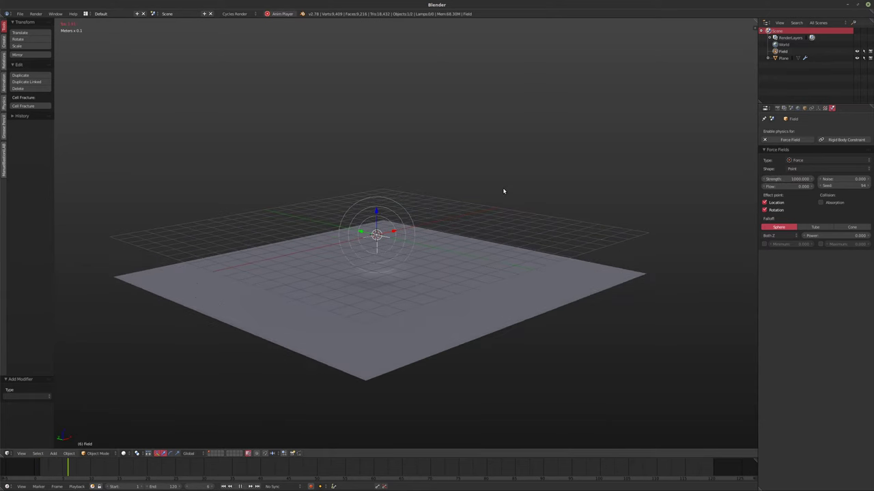
{"action": "key", "text": "alt+a"}
{"action": "key", "text": "shift+Left"}
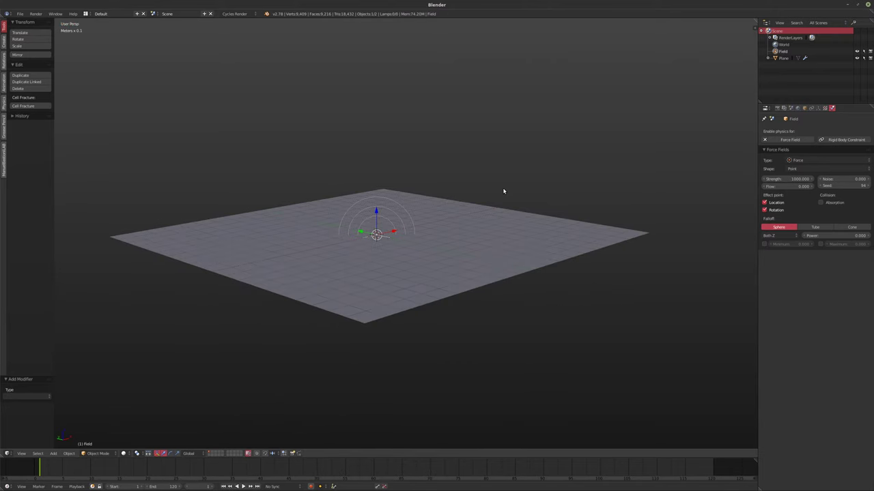
- Turn off the scene's gravity, test the cloth simulation around the force field and return to the first frame
{"action": "left_click", "coordinate": [784, 108]}
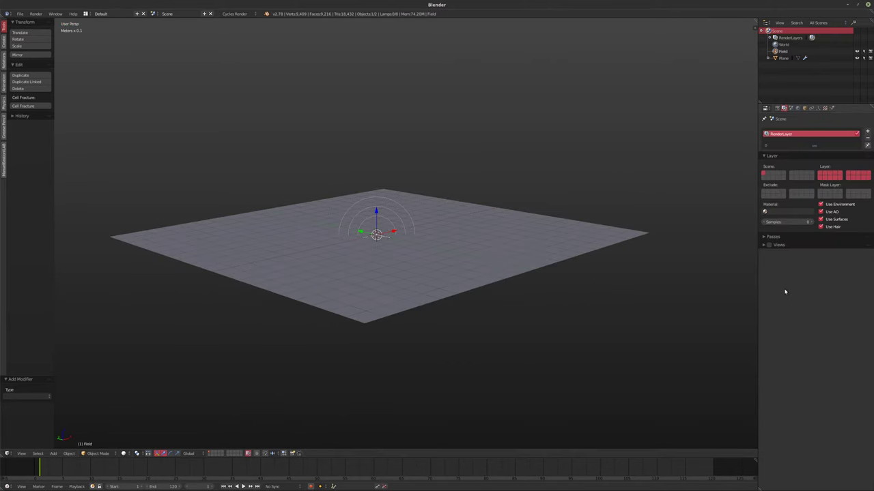
{"action": "left_click", "coordinate": [776, 109]}
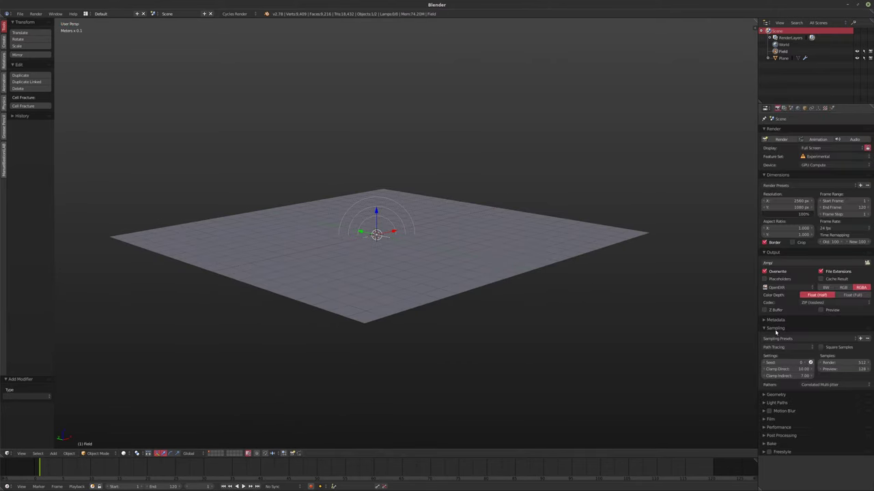
{"action": "left_click", "coordinate": [791, 108]}
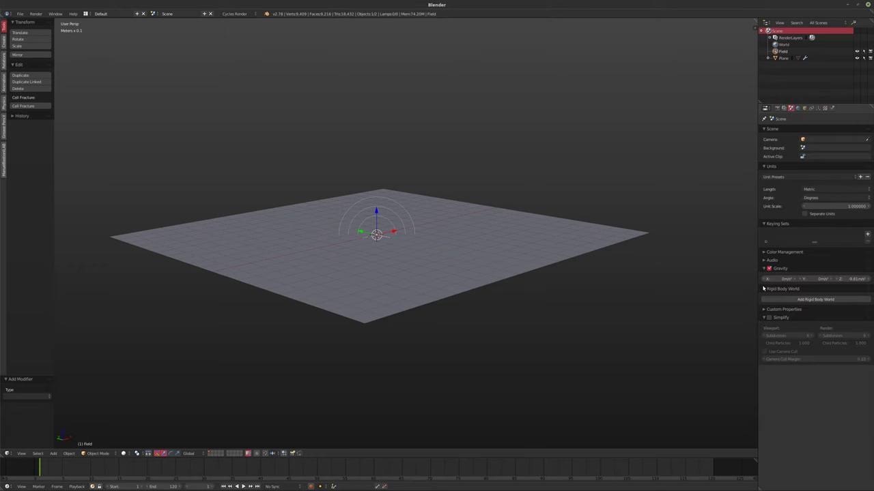
{"action": "left_click", "coordinate": [769, 269]}
{"action": "key", "text": "alt+a"}
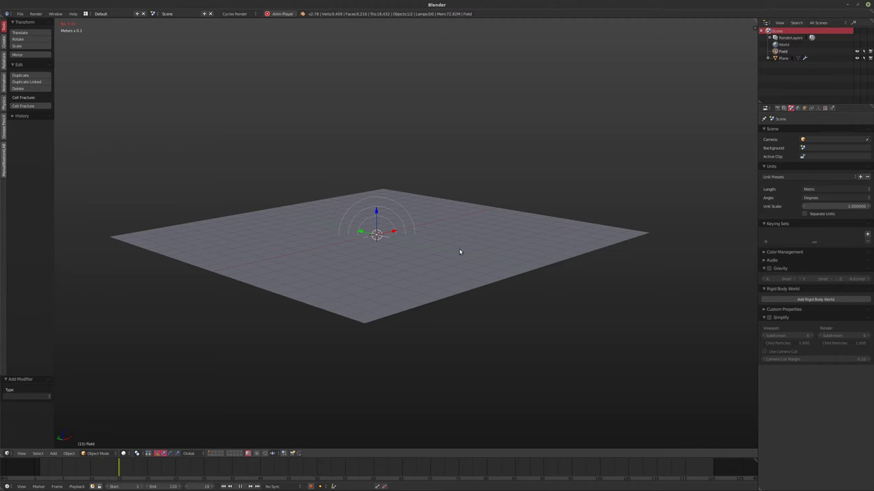
{"action": "key", "text": "alt+a"}
{"action": "middle_click_drag", "start_coordinate": [439, 255], "coordinate": [392, 204]}
{"action": "scroll", "coordinate": [363, 237], "scroll_direction": "up", "scroll_amount": 5}
{"action": "key", "text": "shift+Left"}
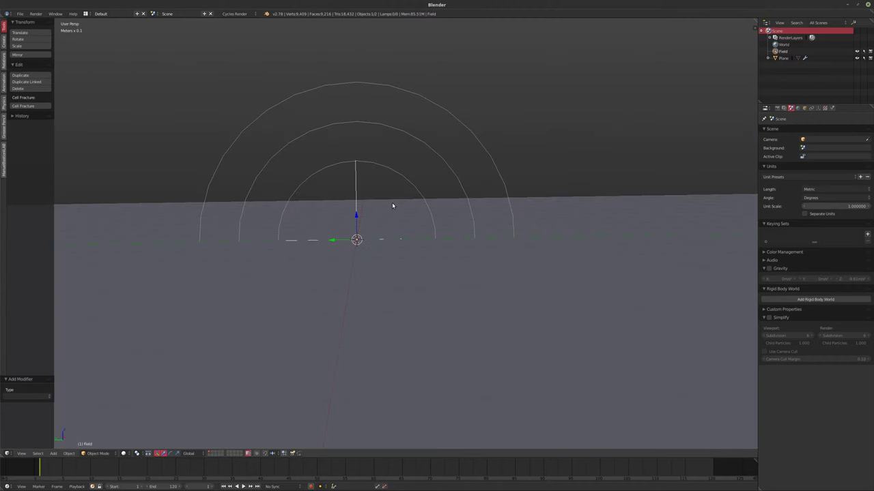
- Turn the scene's gravity back on with its Z value set to 0, and play the simulation briefly
{"action": "left_click", "coordinate": [768, 268]}
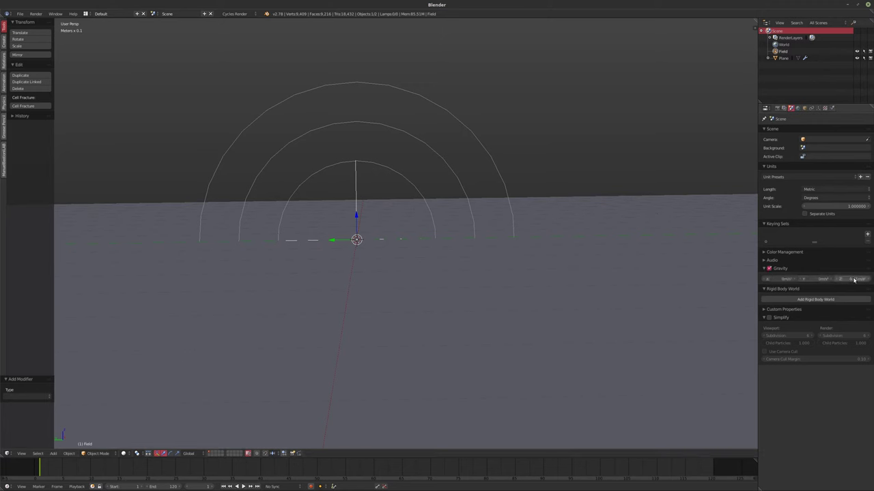
{"action": "key", "text": "alt+a"}
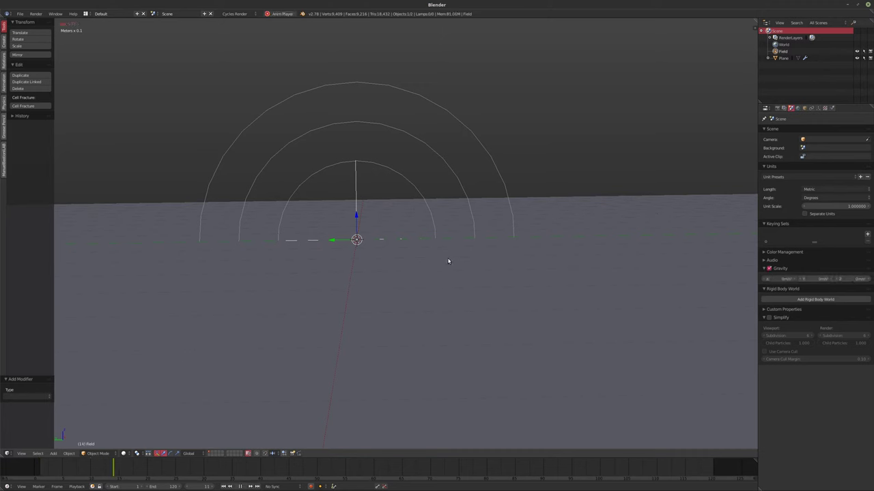
{"action": "key", "text": "alt+a"}
- Move the force field straight down along Z by about 2.67 cm, below the plane
{"action": "middle_click_drag", "start_coordinate": [427, 264], "coordinate": [382, 266]}
{"action": "key", "text": "g"}
{"action": "key", "text": "z"}
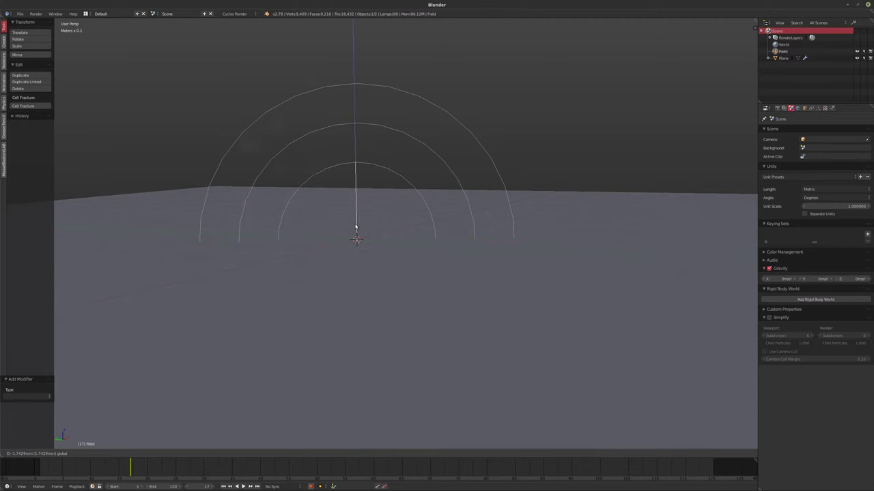
{"action": "left_click", "coordinate": [482, 273]}
- Play the cloth simulation from the first frame and examine how the force field deforms the whole plane
{"action": "key", "text": "alt+a"}
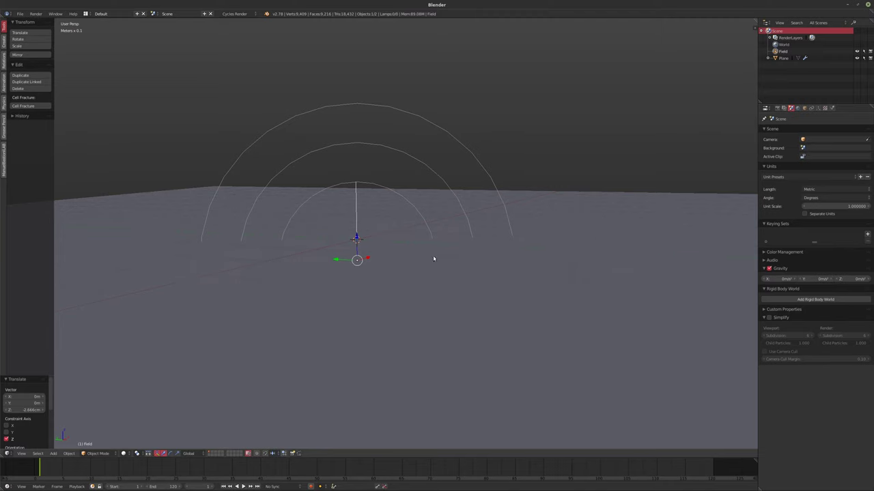
{"action": "scroll", "coordinate": [431, 256], "scroll_direction": "down", "scroll_amount": 3}
{"action": "middle_click_drag", "start_coordinate": [432, 255], "coordinate": [377, 275]}
{"action": "key", "text": "alt+a"}
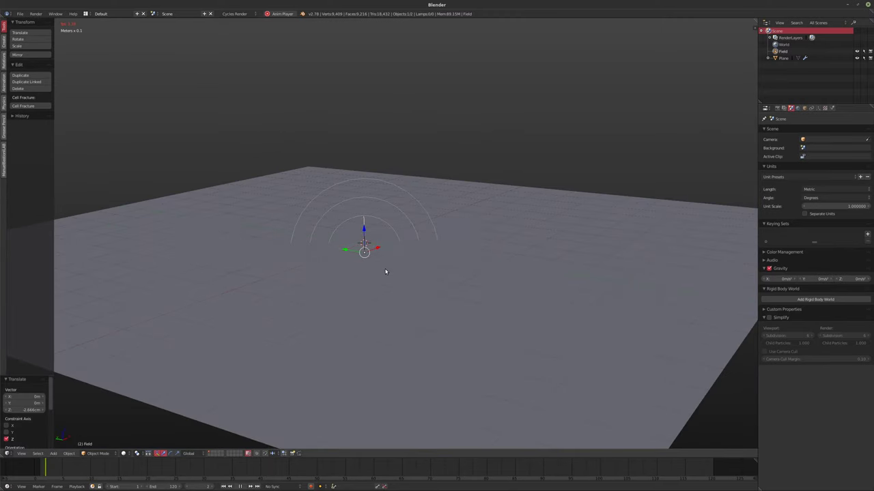
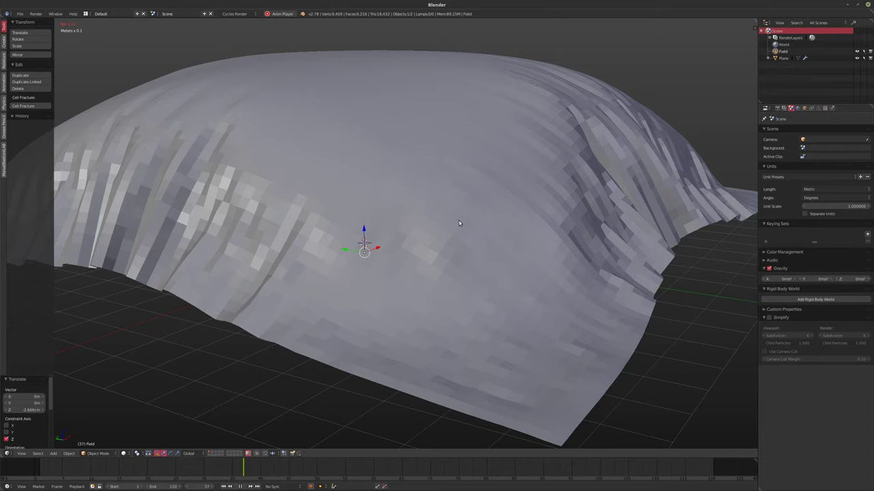
{"action": "scroll", "coordinate": [459, 221], "scroll_direction": "down", "scroll_amount": 5}
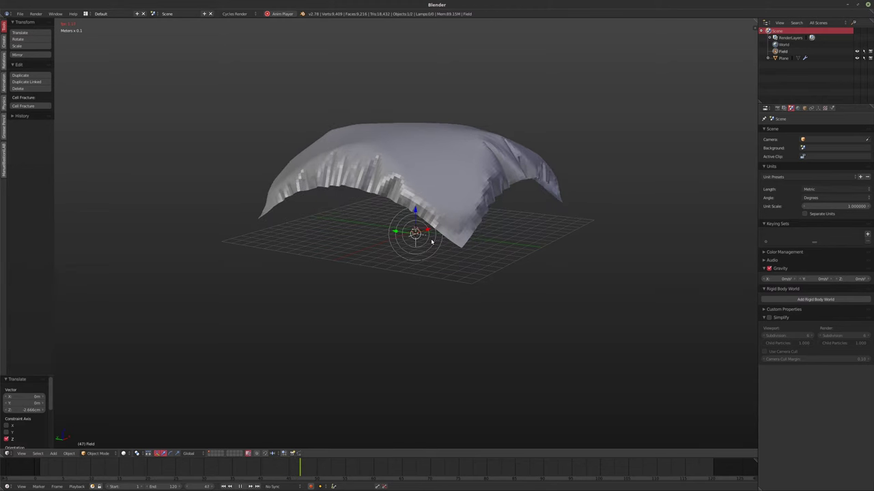
- Stop the cloth simulation and return to the first frame
{"action": "key", "text": "shift+Left"}
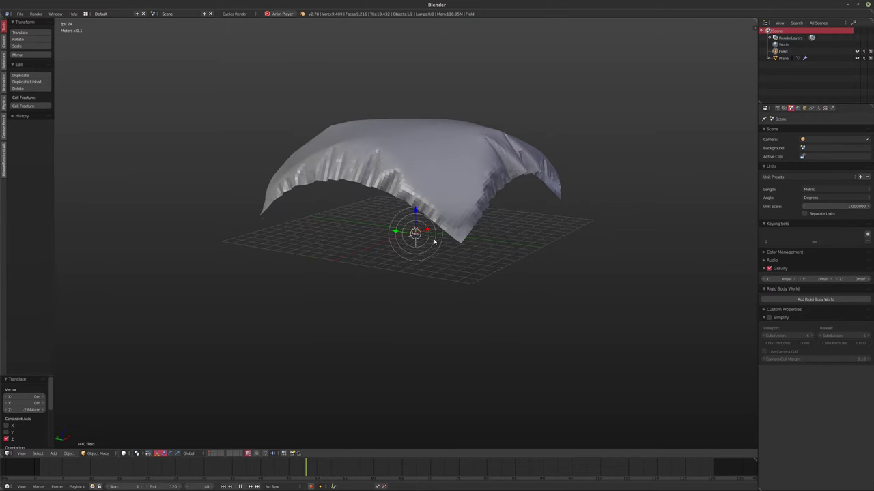
{"action": "key", "text": "Escape"}
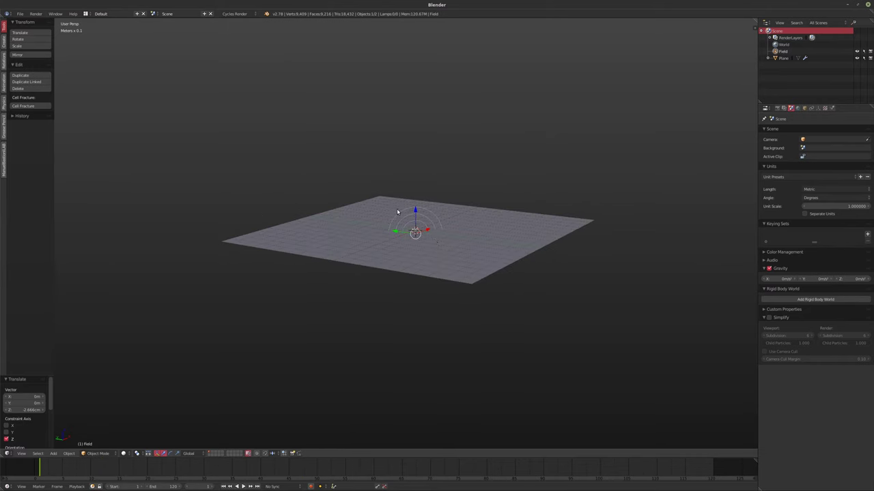
{"action": "middle_click_drag", "start_coordinate": [397, 211], "coordinate": [458, 238]}
{"action": "scroll", "coordinate": [458, 238], "scroll_direction": "up", "scroll_amount": 3}
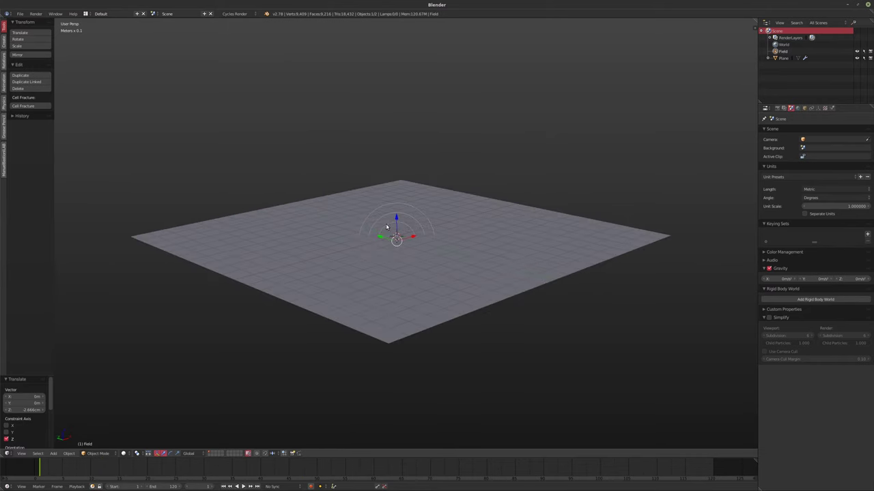
{"action": "key", "text": "x"}
{"action": "left_click", "coordinate": [491, 210]}
{"action": "key", "text": "shift+a"}
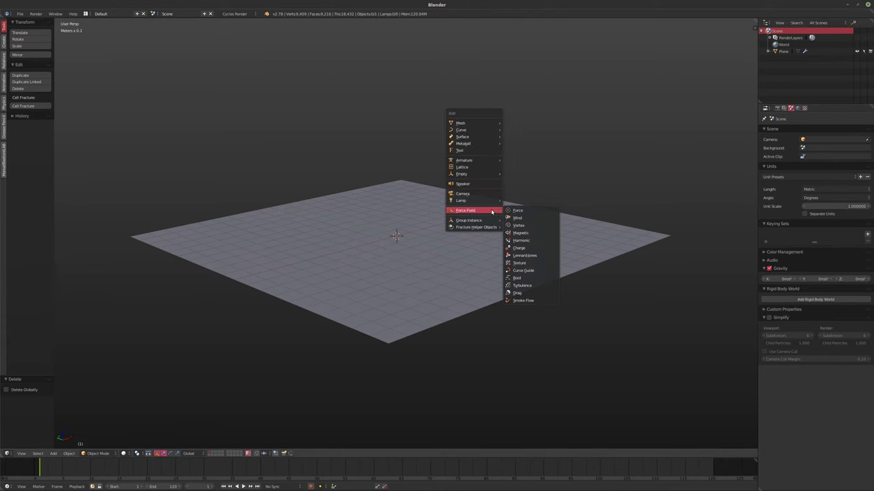
{"action": "key", "text": "ctrl+z"}
- Delete the cloth plane and clear the force field's location so it sits at the origin
{"action": "right_click", "coordinate": [446, 260]}
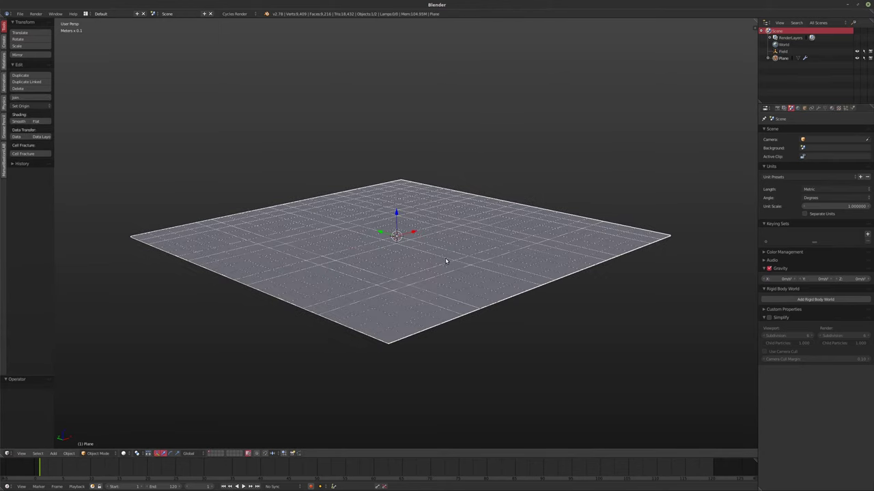
{"action": "key", "text": "x"}
{"action": "left_click", "coordinate": [442, 259]}
{"action": "key", "text": "shift+a"}
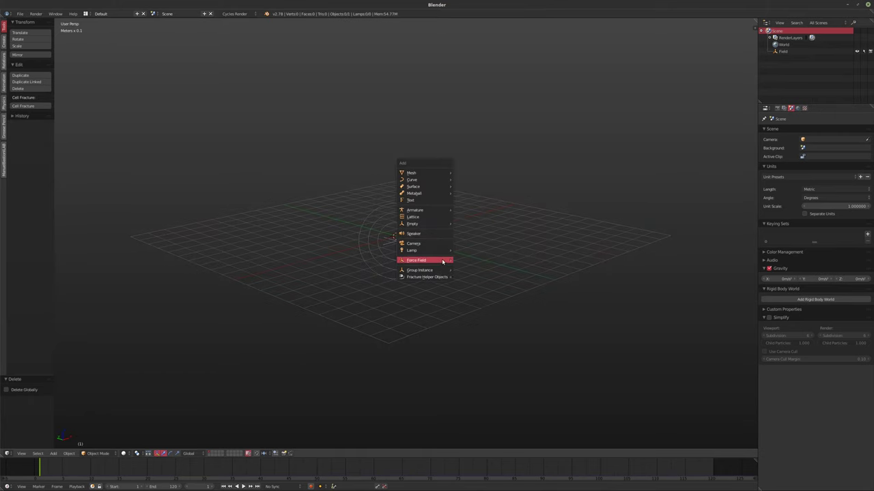
{"action": "key", "text": "Escape"}
{"action": "right_click", "coordinate": [389, 225]}
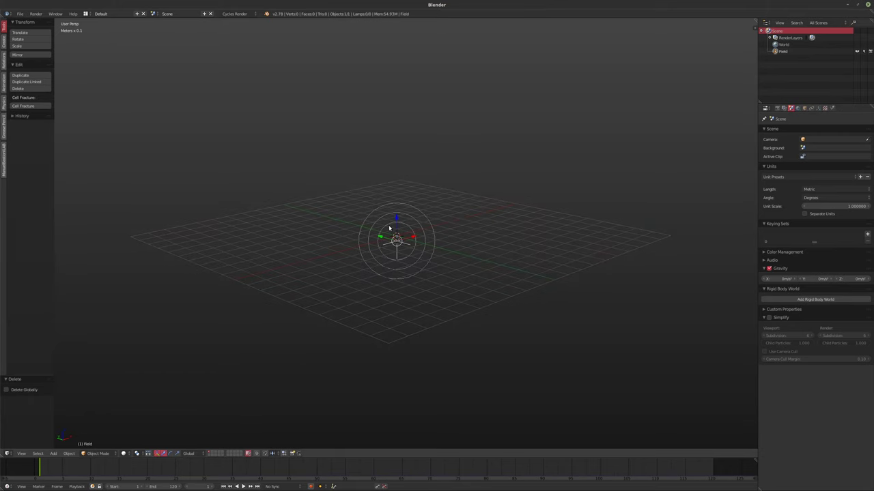
{"action": "key", "text": "alt+g"}
- Add a round cube at the origin and raise its arc divisions for a denser mesh
{"action": "key", "text": "shift+a"}
{"action": "mouse_move", "coordinate": [427, 154]}
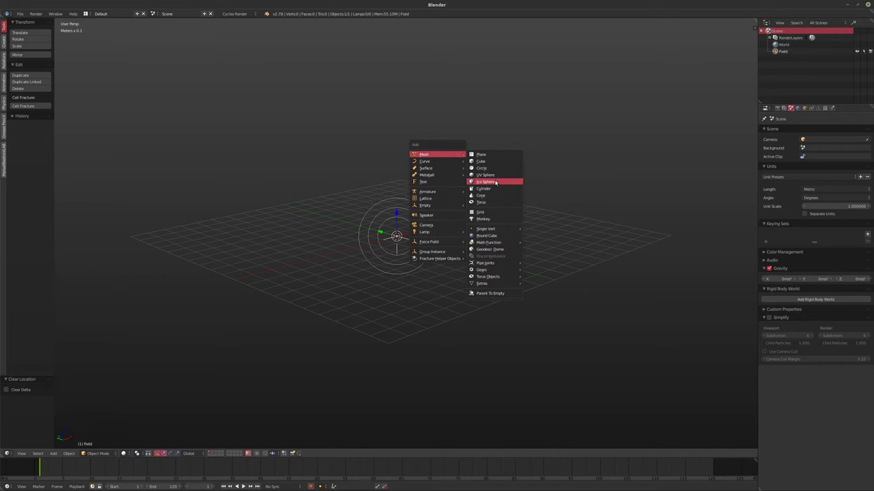
{"action": "left_click", "coordinate": [489, 236]}
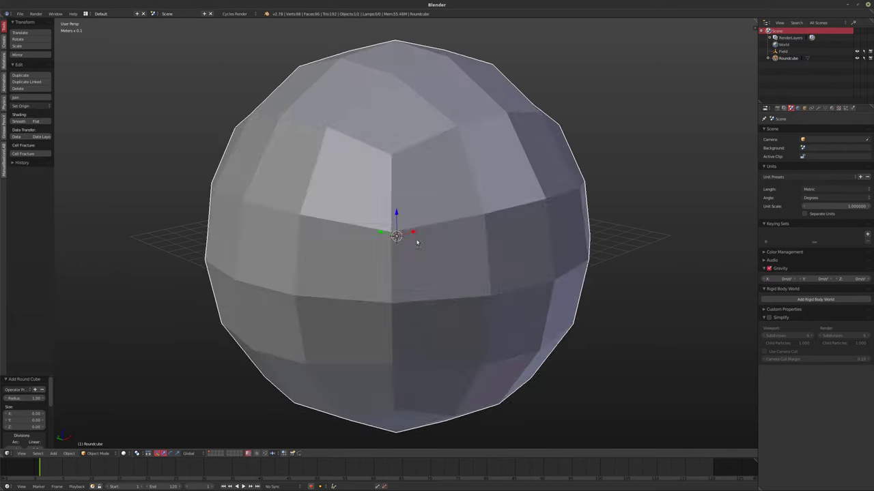
{"action": "scroll", "coordinate": [38, 401], "scroll_direction": "down", "scroll_amount": 4}
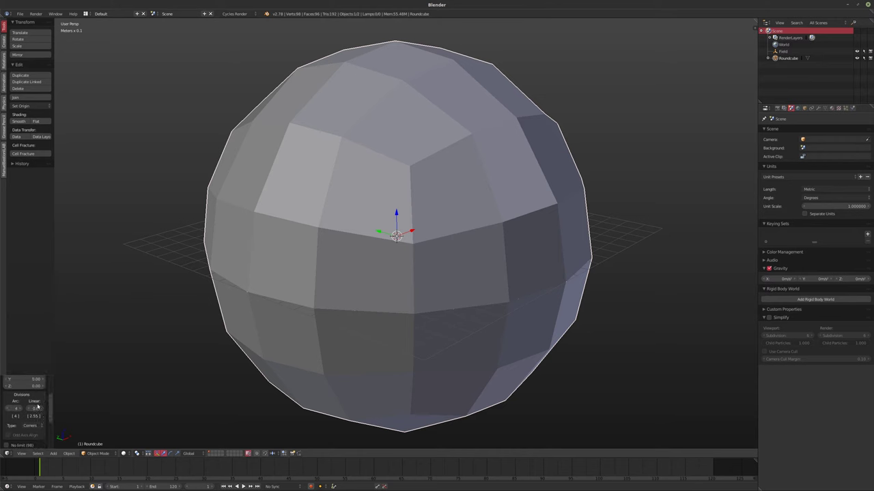
{"action": "left_click", "coordinate": [22, 396]}
{"action": "left_click_drag", "start_coordinate": [21, 396], "coordinate": [48, 396]}
- Select the horizontal edge loop around the middle of the round cube in Edit Mode
{"action": "key", "text": "Tab"}
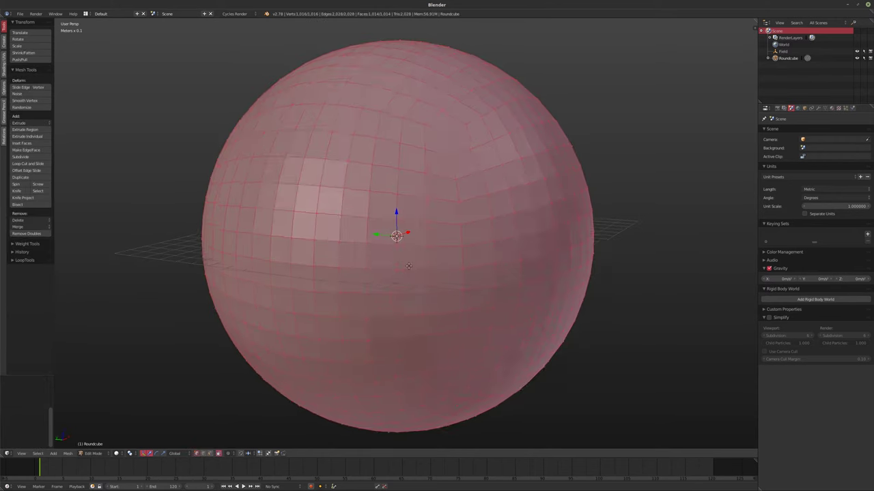
{"action": "right_click", "coordinate": [374, 265], "text": "alt"}
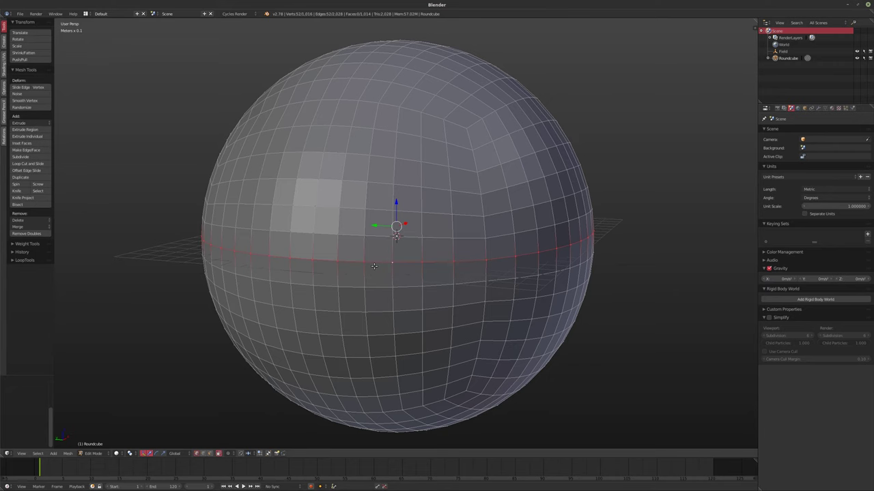
{"action": "key", "text": "Tab"}
{"action": "key", "text": "Tab"}
{"action": "key", "text": "space"}
{"action": "type", "text": "edge slide"}
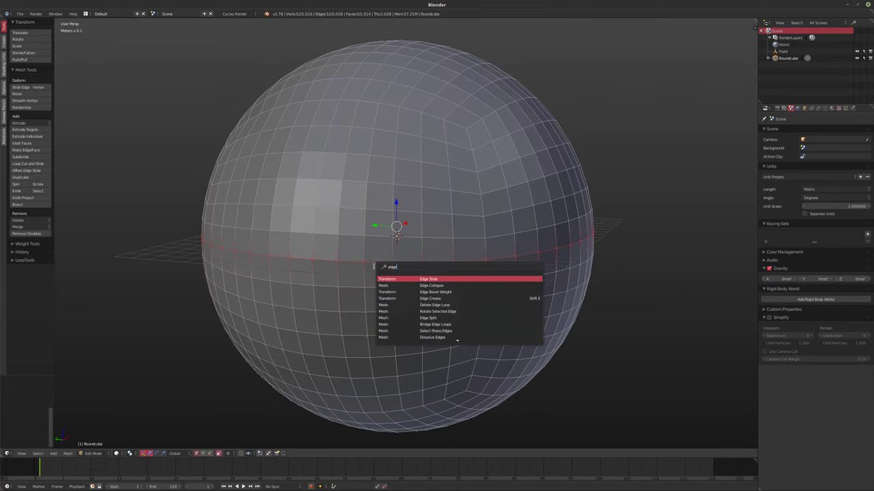
{"action": "key", "text": "Return"}
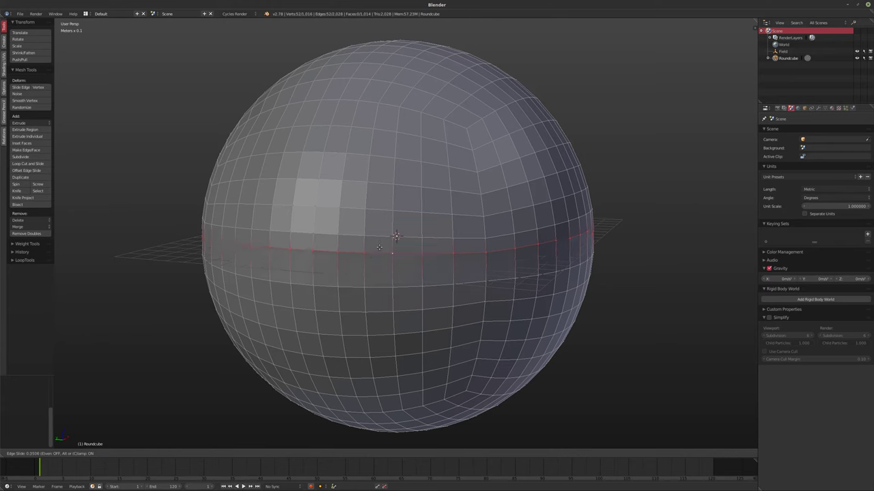
{"action": "right_click", "coordinate": [367, 263]}
- Separate the round cube into two halves along the selected edge loop with Edge Split
{"action": "key", "text": "space"}
{"action": "type", "text": "edge spl"}
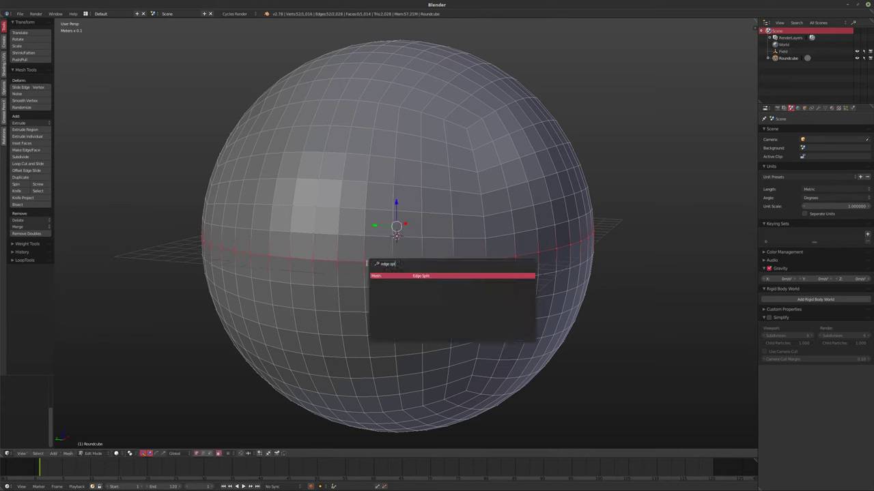
{"action": "key", "text": "Return"}
{"action": "key", "text": "a"}
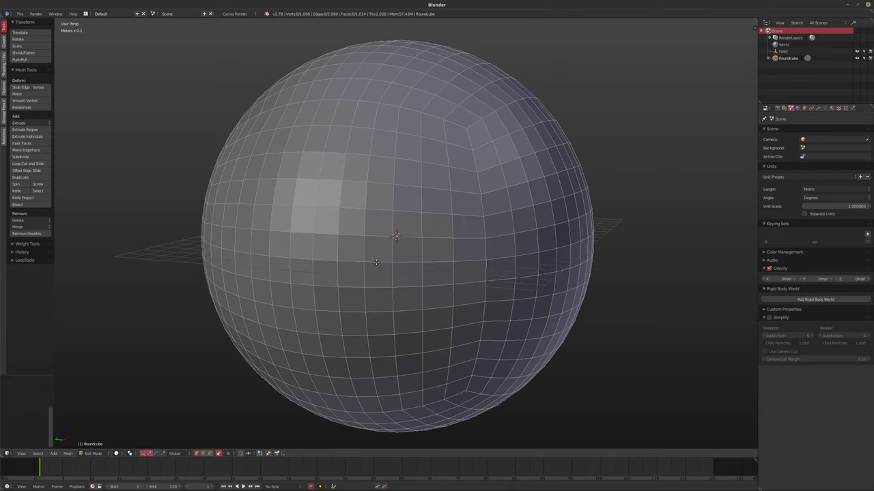
- Enable cloth physics on the round cube
{"action": "scroll", "coordinate": [369, 223], "scroll_direction": "down", "scroll_amount": 3}
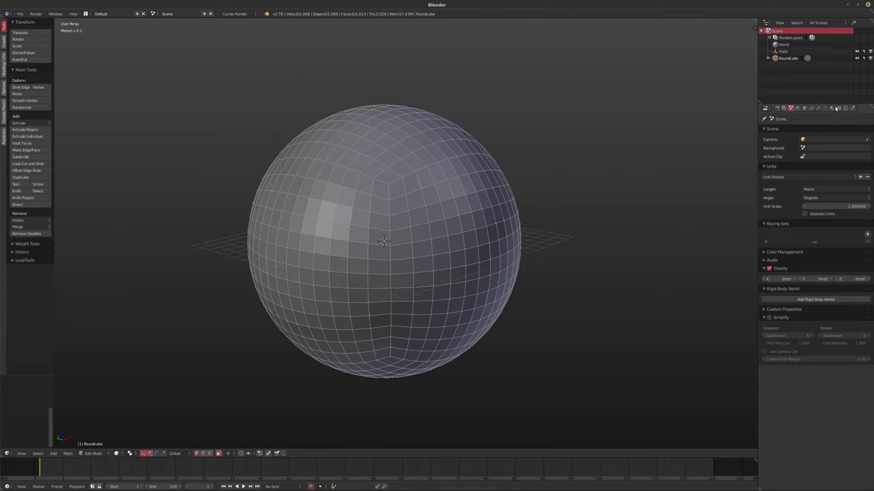
{"action": "left_click", "coordinate": [852, 108]}
{"action": "left_click", "coordinate": [808, 155]}
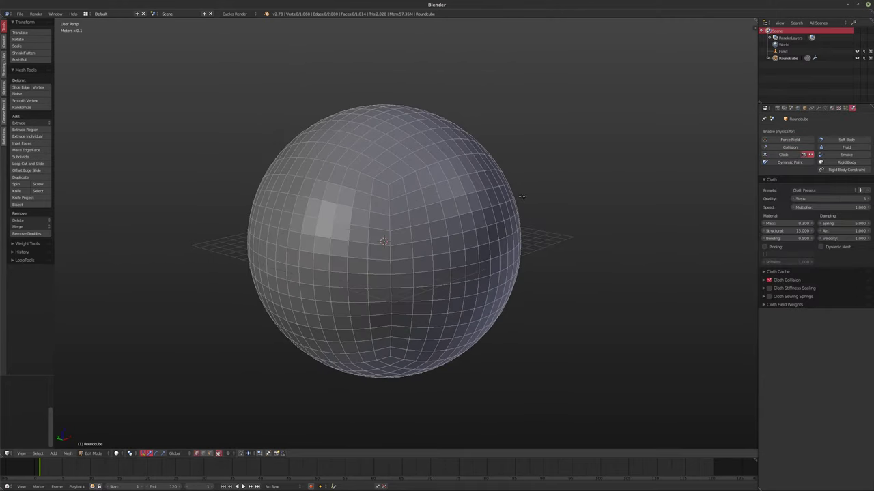
- Play the cloth simulation in Object Mode to examine how the halves separate, and return to the first frame
{"action": "key", "text": "alt+a"}
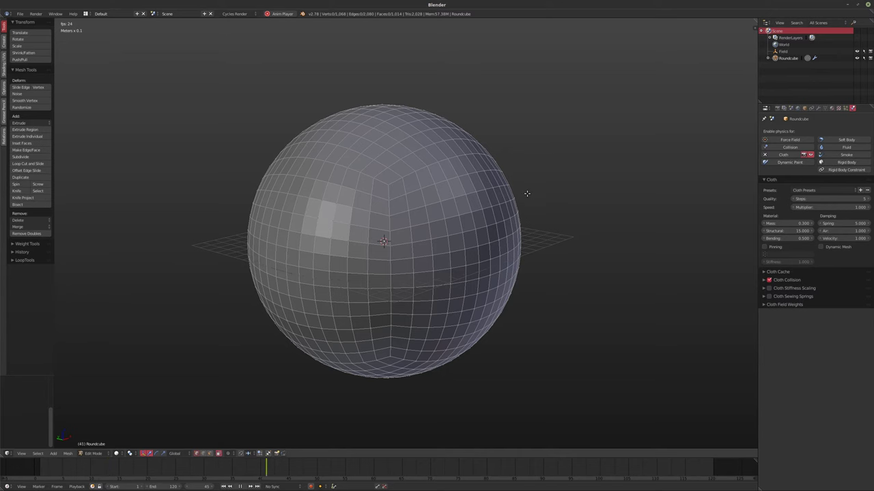
{"action": "key", "text": "alt+a"}
{"action": "key", "text": "shift+Left"}
{"action": "key", "text": "Tab"}
{"action": "key", "text": "alt+a"}
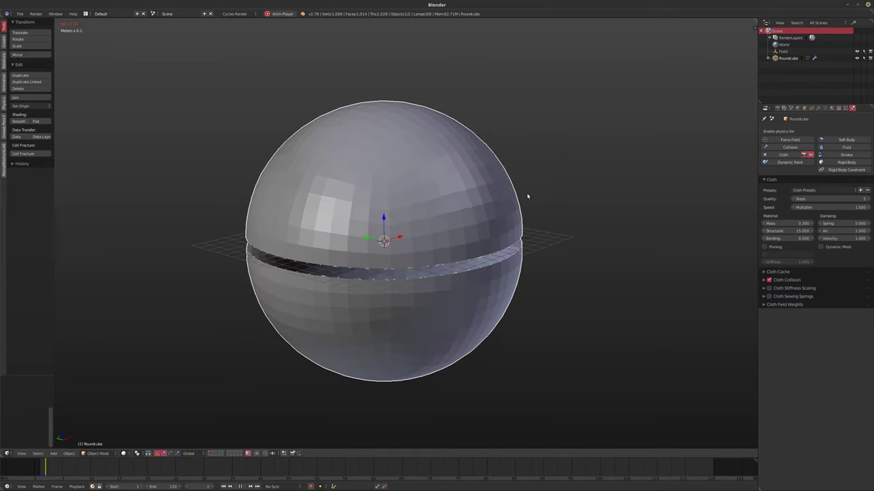
{"action": "key", "text": "alt+a"}
{"action": "key", "text": "shift+Left"}
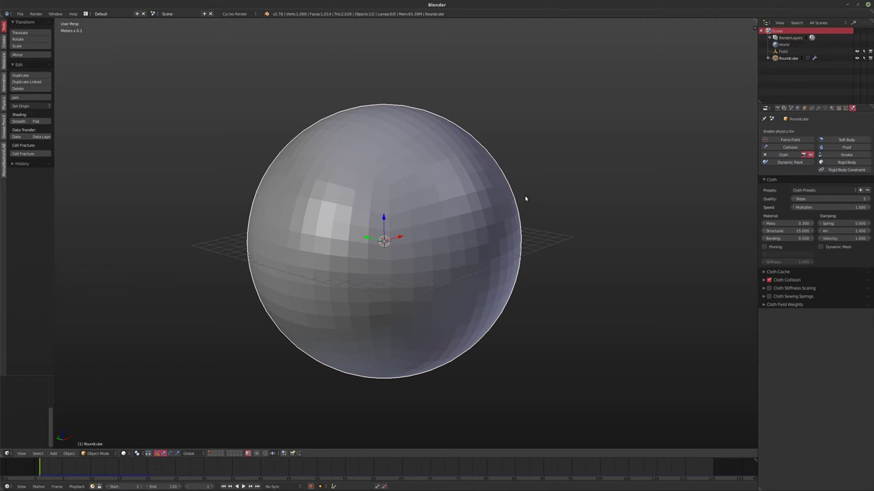
- Delete the split round cube from the scene
{"action": "key", "text": "x"}
{"action": "left_click", "coordinate": [524, 199]}
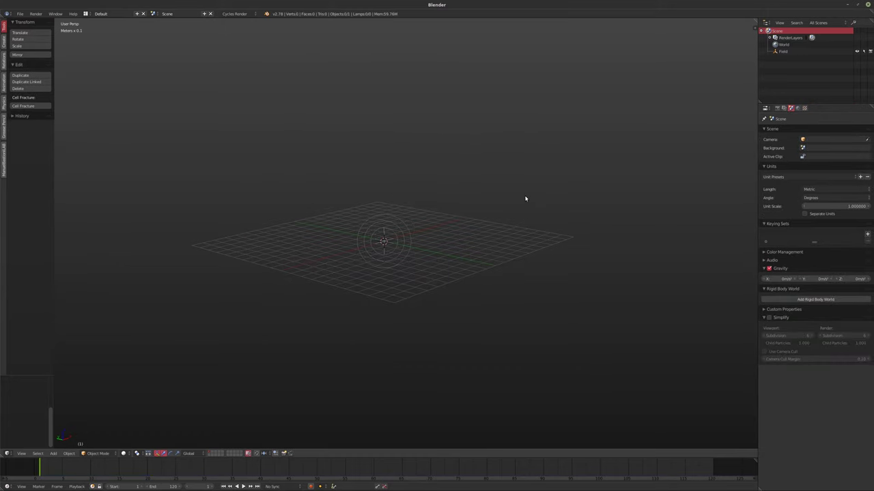
{"action": "scroll", "coordinate": [385, 248], "scroll_direction": "up", "scroll_amount": 3}
{"action": "key", "text": "shift+a"}
{"action": "mouse_move", "coordinate": [385, 244]}
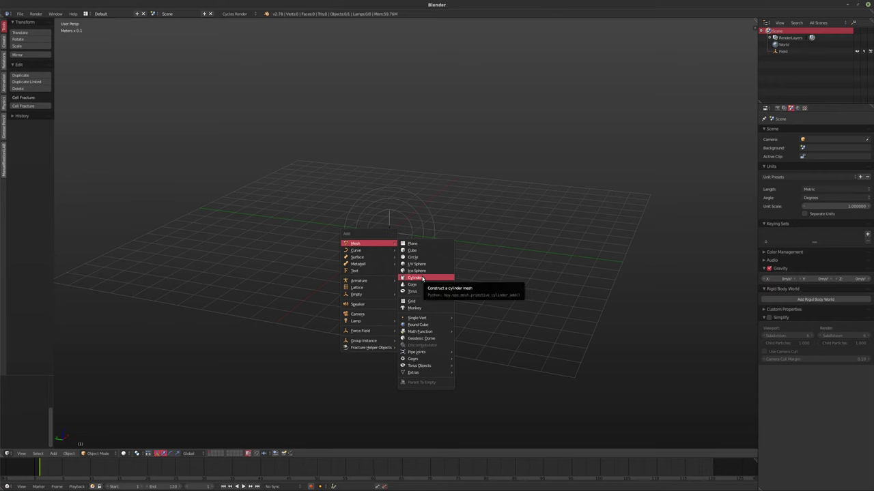
{"action": "left_click", "coordinate": [418, 268]}
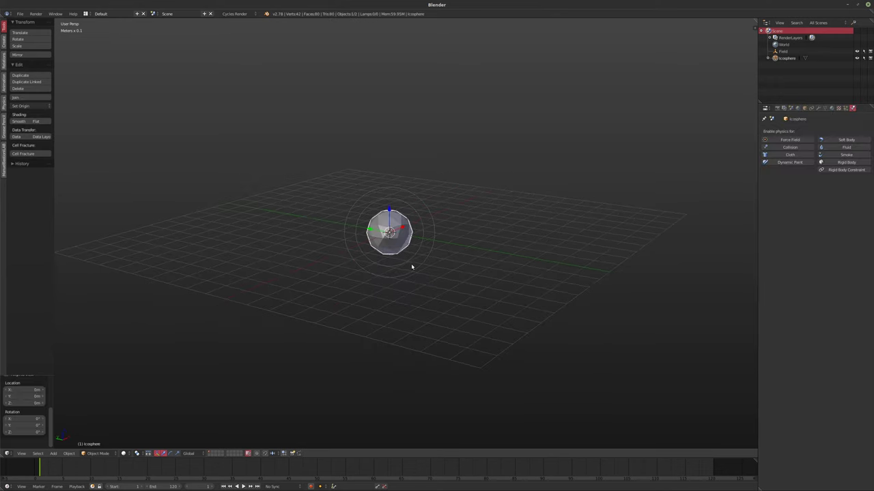
{"action": "key", "text": "Tab"}
{"action": "key", "text": "x"}
{"action": "left_click", "coordinate": [411, 264]}
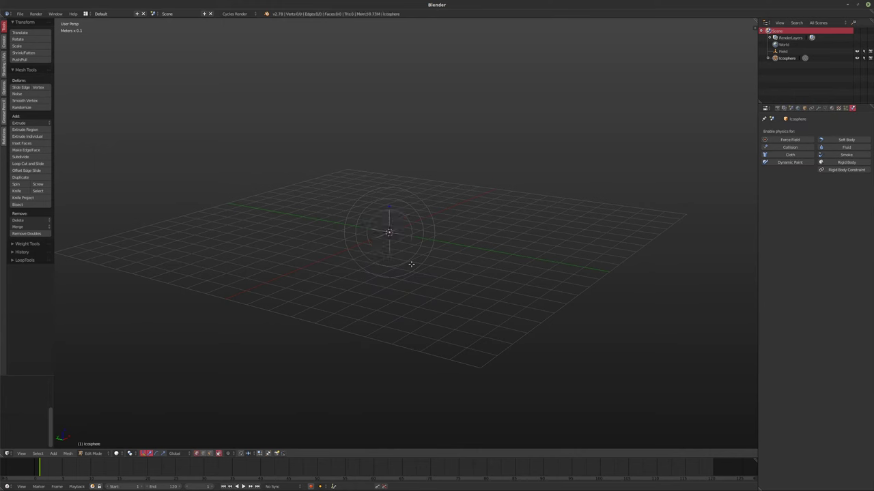
{"action": "key", "text": "Tab"}
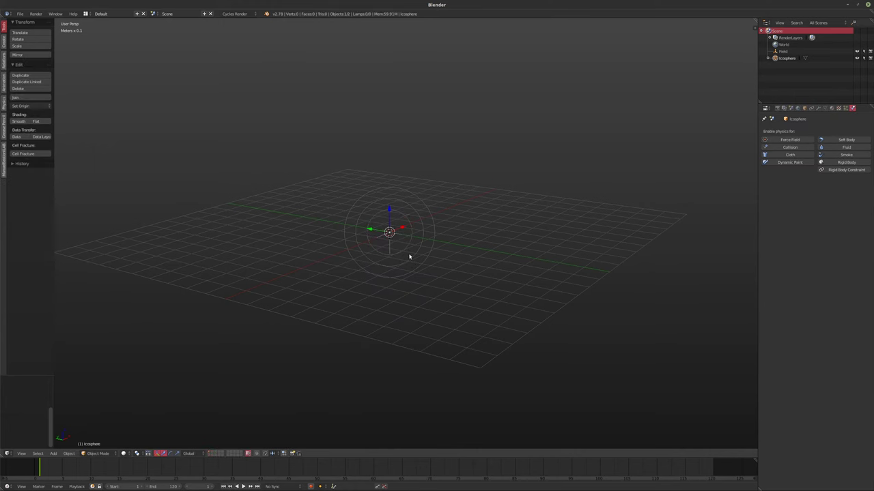
{"action": "key", "text": "shift+a"}
{"action": "key", "text": "Delete"}
- Add an icosphere at the origin and lower its subdivisions by one level
{"action": "key", "text": "shift+a"}
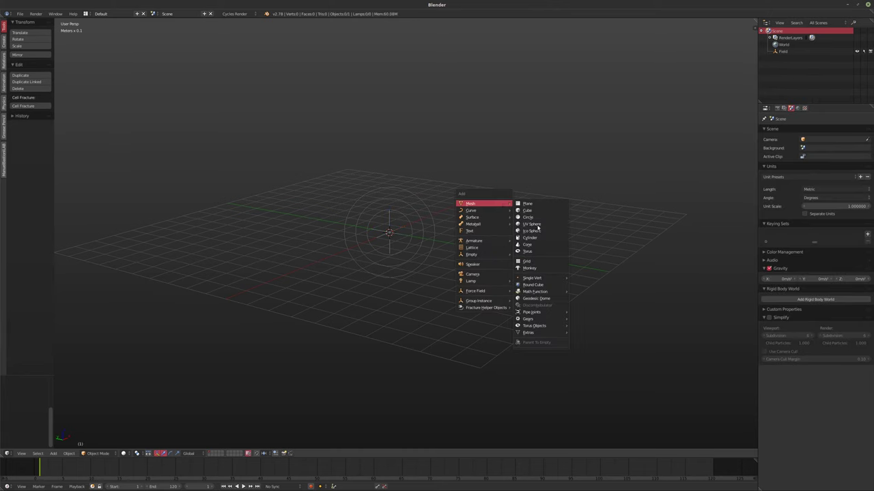
{"action": "left_click", "coordinate": [531, 230]}
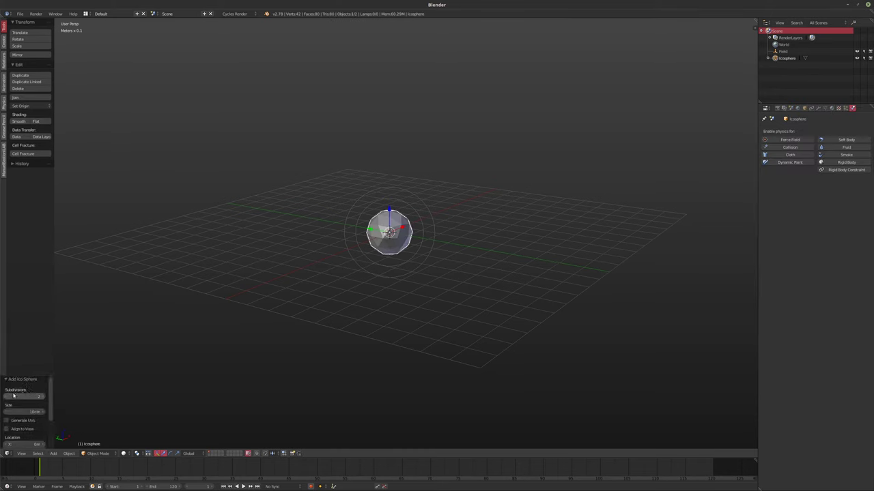
{"action": "left_click", "coordinate": [7, 397]}
{"action": "middle_click_drag", "start_coordinate": [341, 307], "coordinate": [376, 296]}
- Scale the icosphere's whole mesh by a factor of 5 in Edit Mode and return to Object Mode
{"action": "key", "text": "Tab"}
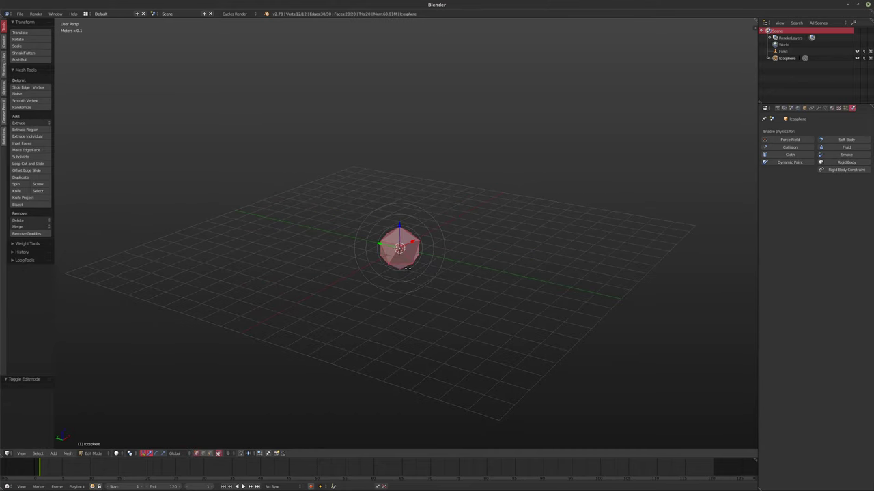
{"action": "key", "text": "s"}
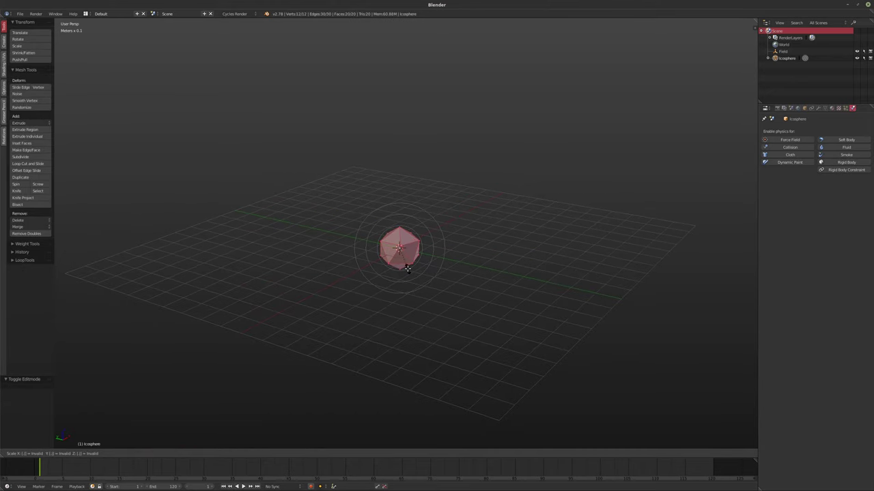
{"action": "key", "text": "Escape"}
{"action": "key", "text": "KP_5"}
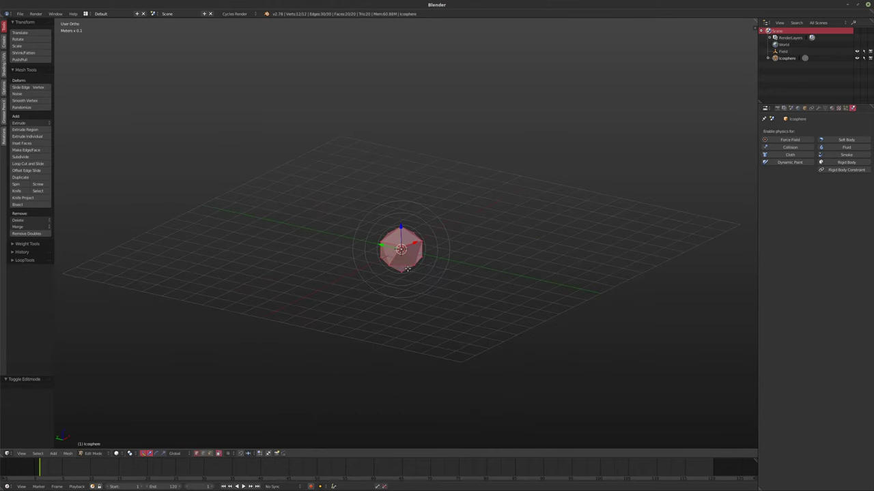
{"action": "key", "text": "KP_5"}
{"action": "type", "text": "s5"}
{"action": "key", "text": "Return"}
{"action": "key", "text": "Tab"}
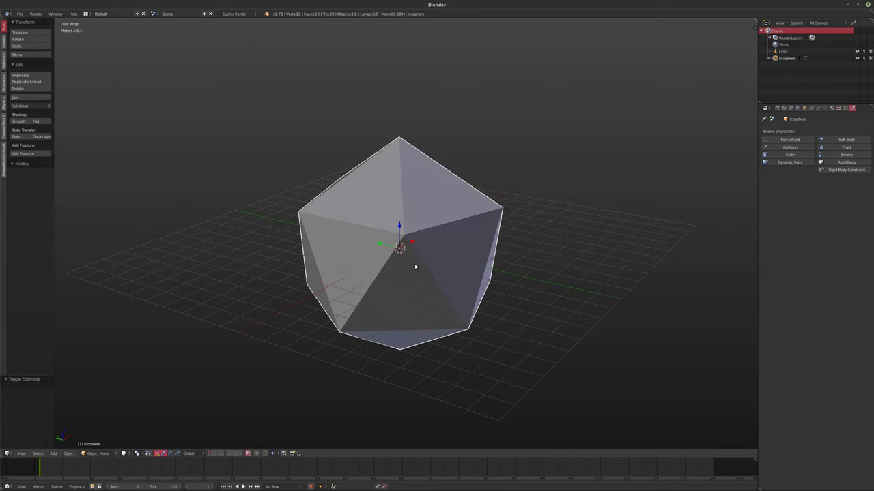
- Select all of the icosphere's geometry in Edit Mode and detach its faces from each other with Edge Split
{"action": "middle_click_drag", "start_coordinate": [415, 263], "coordinate": [660, 234]}
{"action": "key", "text": "Left"}
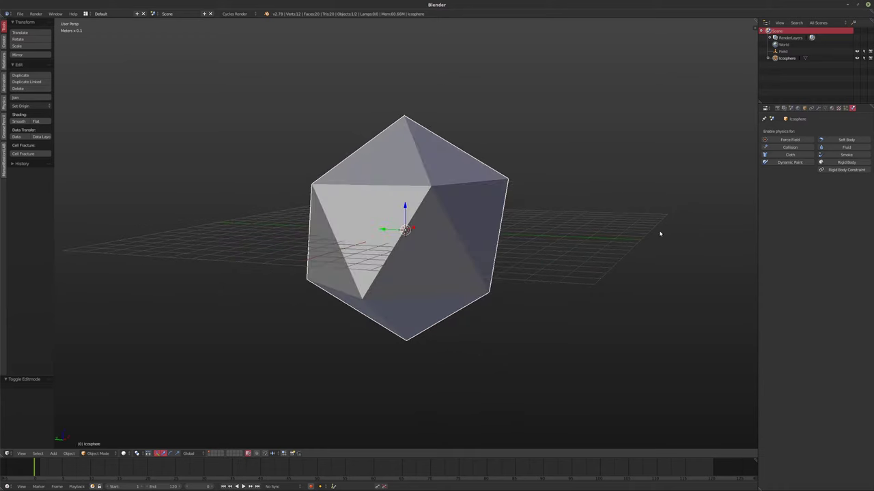
{"action": "key", "text": "Tab"}
{"action": "key", "text": "a"}
{"action": "key", "text": "a"}
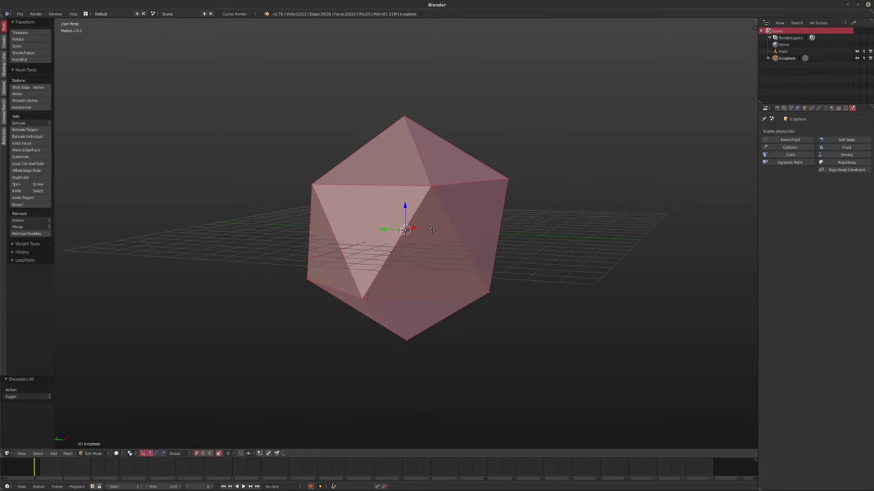
{"action": "key", "text": "space"}
{"action": "type", "text": "Edge Split"}
{"action": "key", "text": "Return"}
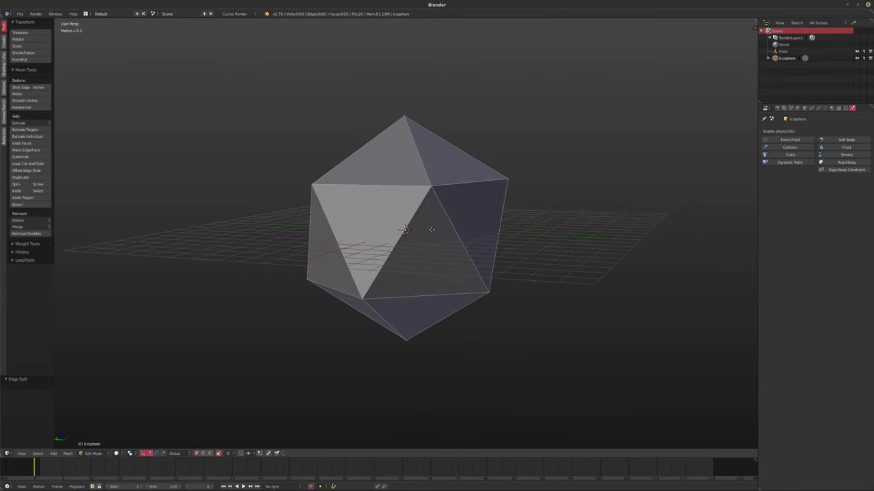
- Add cloth physics to the icosphere, leave Edit Mode and play the simulation briefly
{"action": "left_click", "coordinate": [789, 155]}
{"action": "key", "text": "alt+a"}
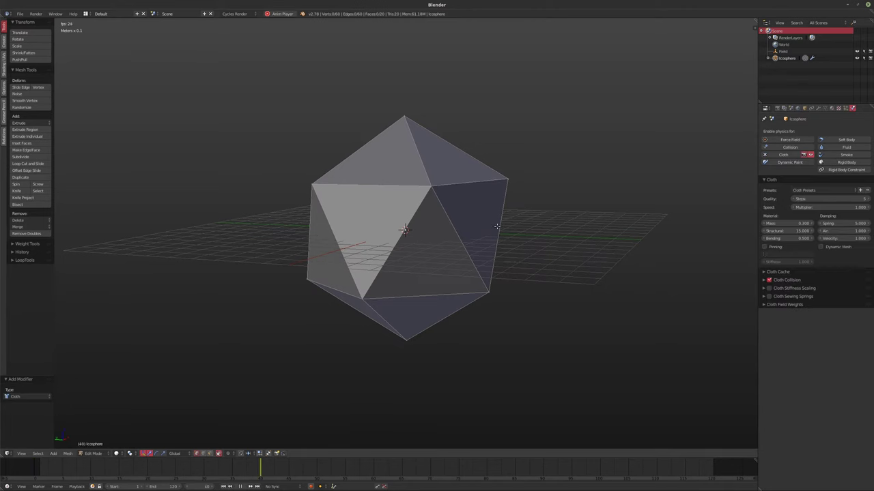
{"action": "key", "text": "Tab"}
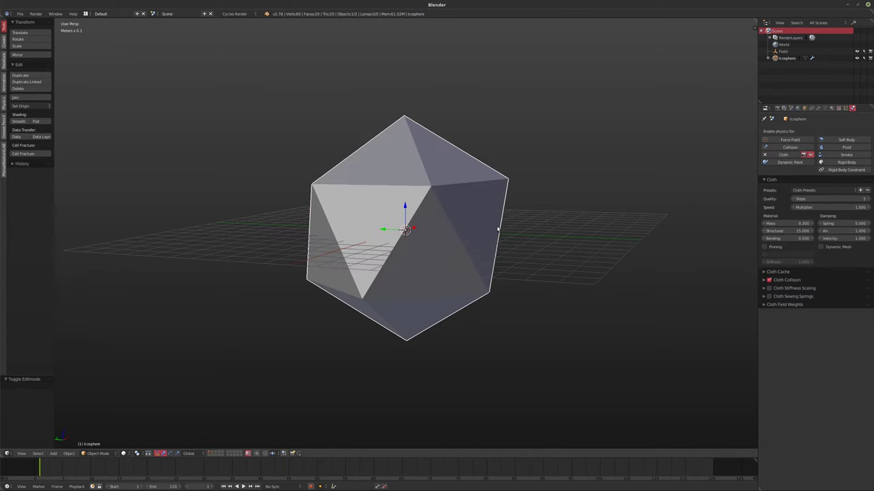
{"action": "key", "text": "Escape"}
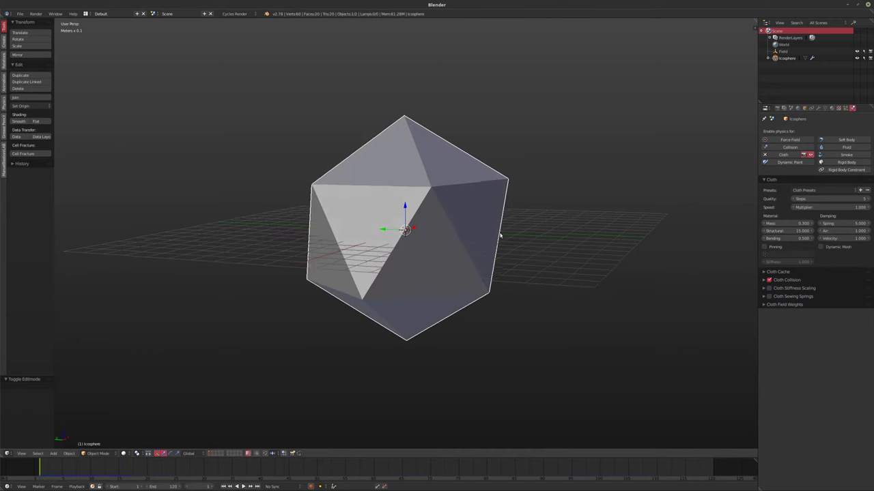
- Select the icosphere's whole mesh in Edit Mode and subdivide it with 15 cuts
{"action": "key", "text": "Tab"}
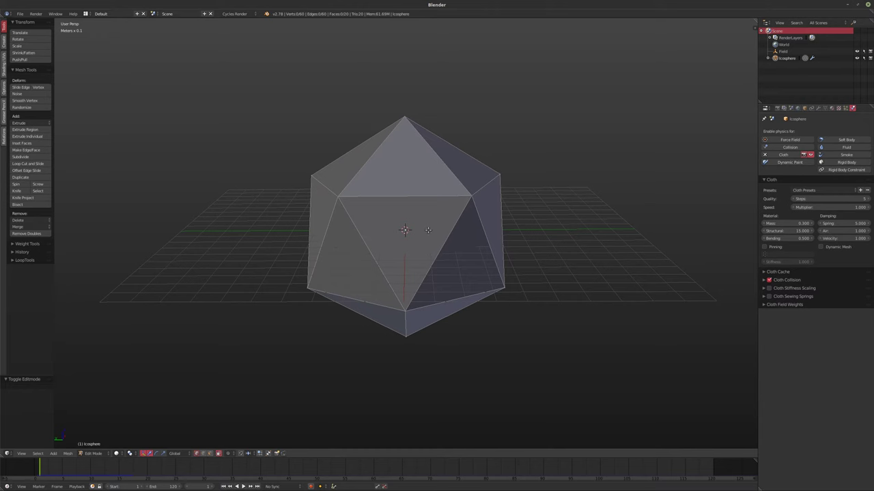
{"action": "key", "text": "a"}
{"action": "key", "text": "w"}
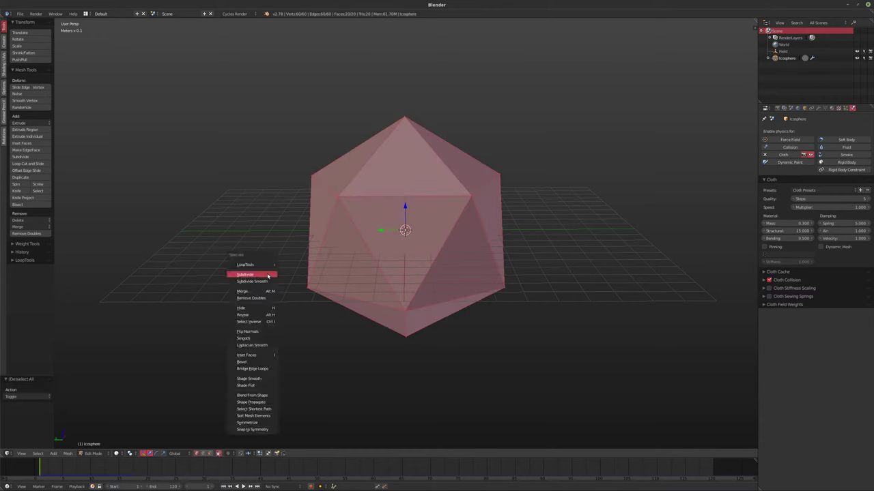
{"action": "left_click", "coordinate": [267, 274]}
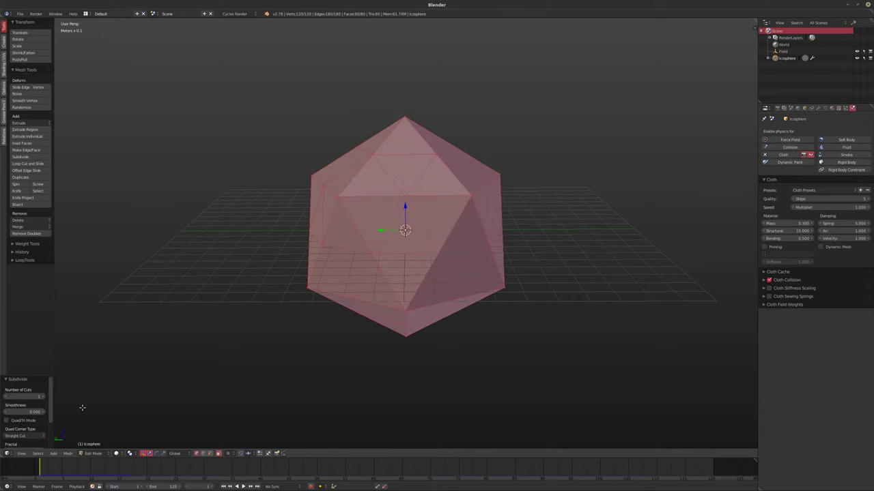
{"action": "left_click", "coordinate": [32, 396]}
{"action": "type", "text": "15"}
{"action": "key", "text": "Return"}
- Detach all the subdivided faces with Edge Split and play the cloth simulation in Object Mode
{"action": "key", "text": "space"}
{"action": "type", "text": "ed"}
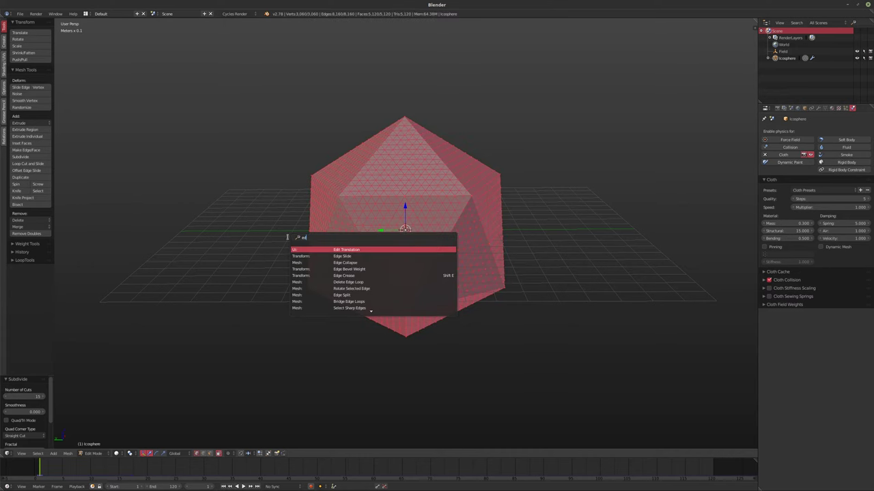
{"action": "key", "text": "Down"}
{"action": "key", "text": "Down"}
{"action": "key", "text": "Down"}
{"action": "key", "text": "Down"}
{"action": "key", "text": "Down"}
{"action": "key", "text": "Down"}
{"action": "key", "text": "Down"}
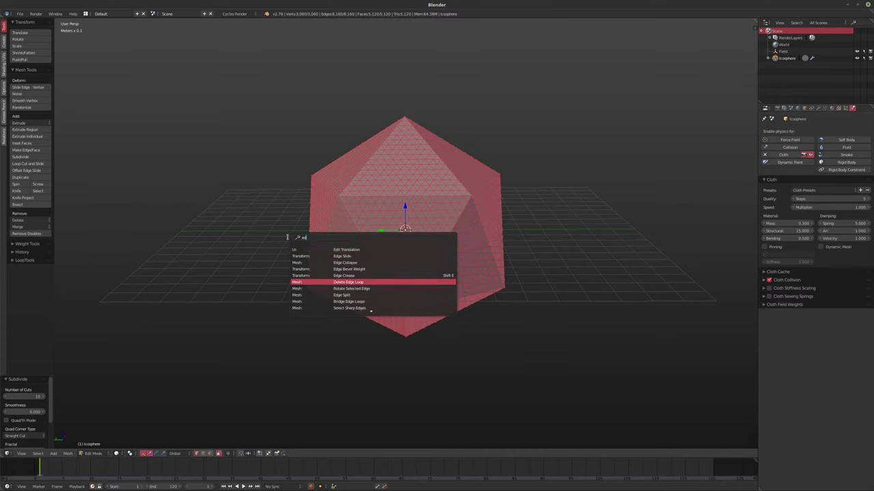
{"action": "key", "text": "Return"}
{"action": "key", "text": "Tab"}
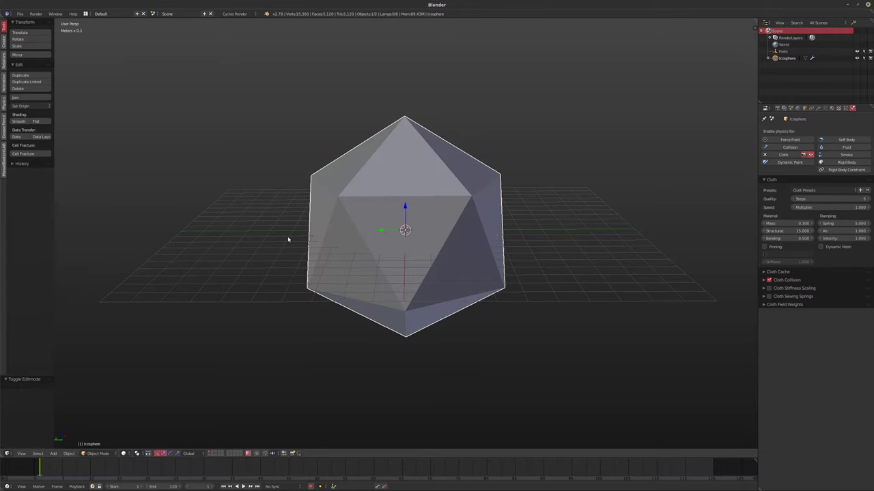
{"action": "key", "text": "alt+a"}
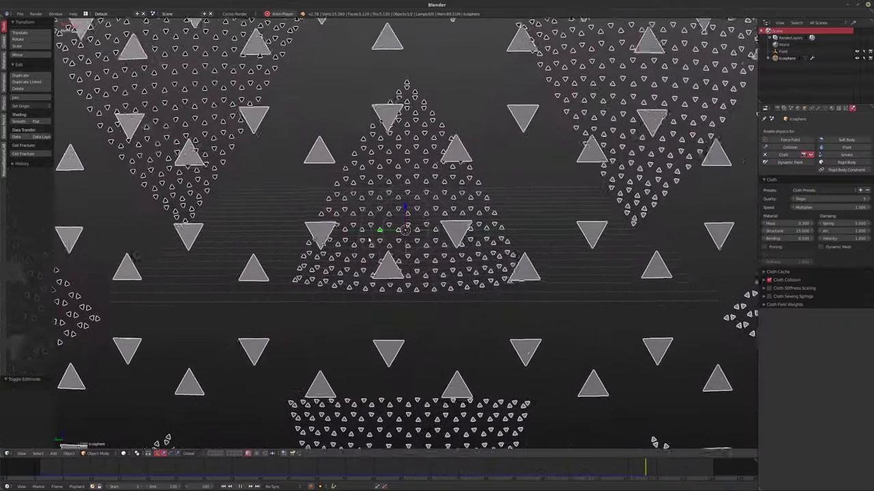
{"action": "key", "text": "alt+a"}
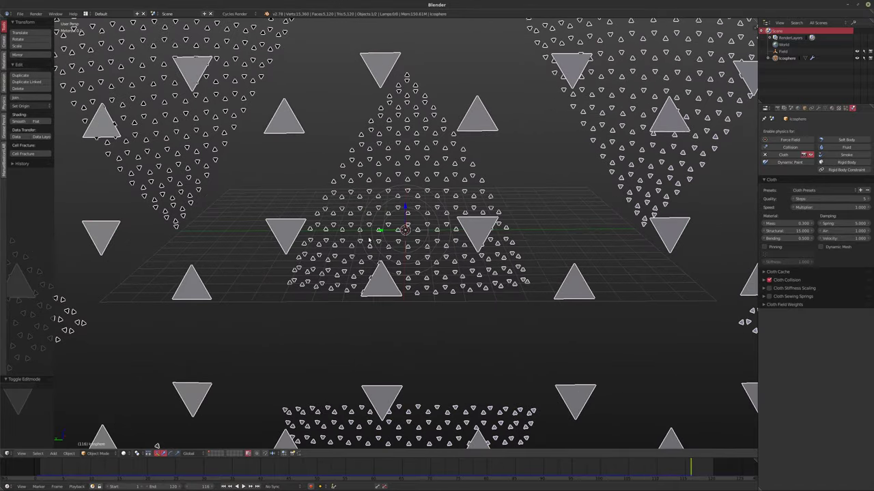
- Revert through the undo history to the newly added icosphere and scale its whole mesh by a factor of 5 in Edit Mode
{"action": "key", "text": "ctrl+alt+z"}
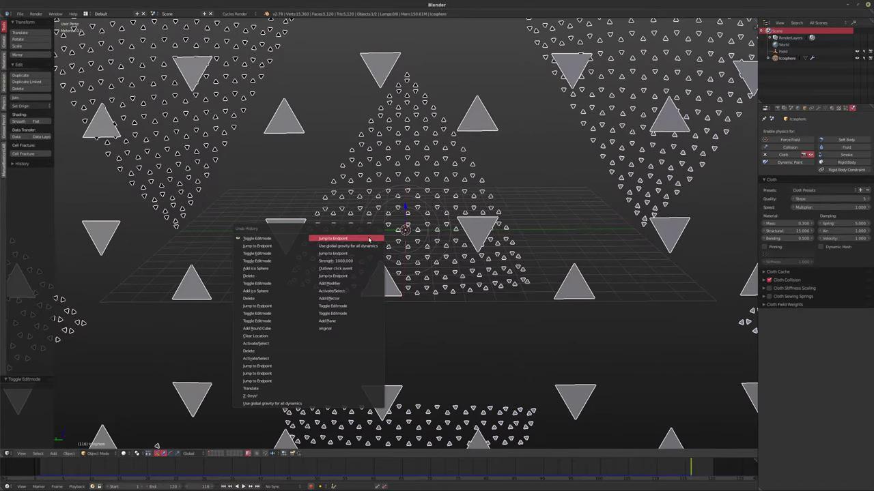
{"action": "left_click", "coordinate": [269, 268]}
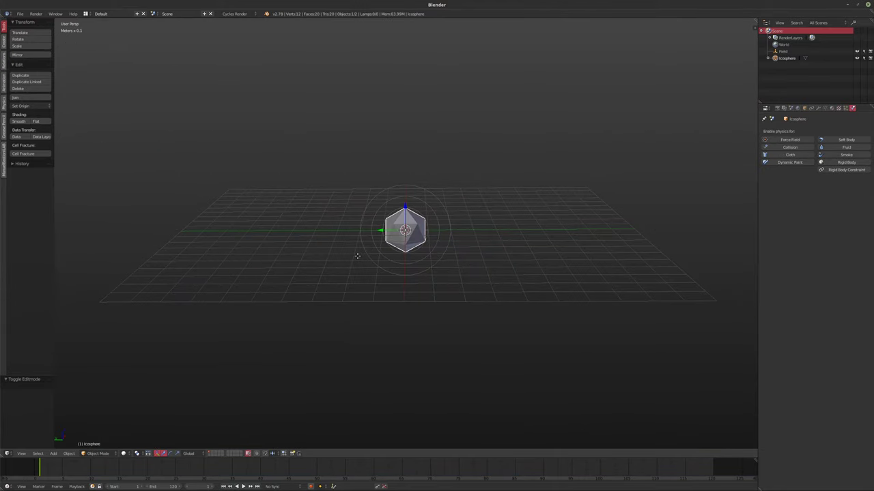
{"action": "key", "text": "Tab"}
{"action": "type", "text": "s.5"}
{"action": "key", "text": "Return"}
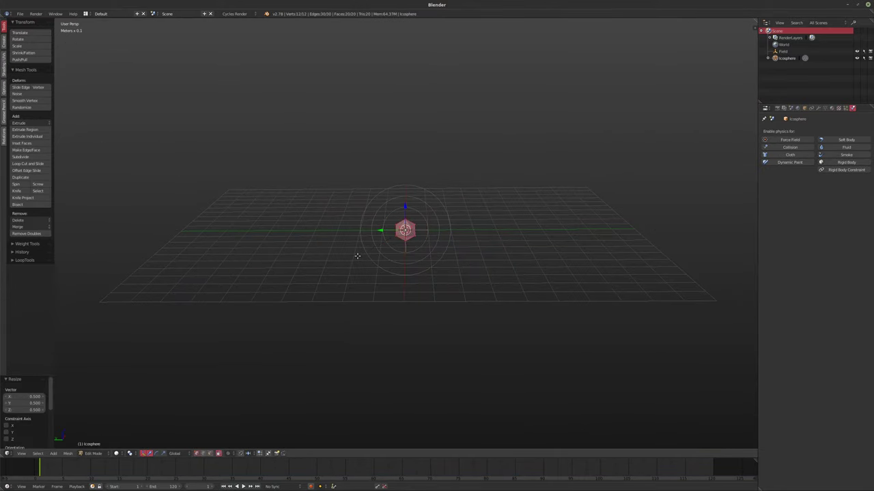
{"action": "key", "text": "ctrl+z"}
{"action": "key", "text": "Tab"}
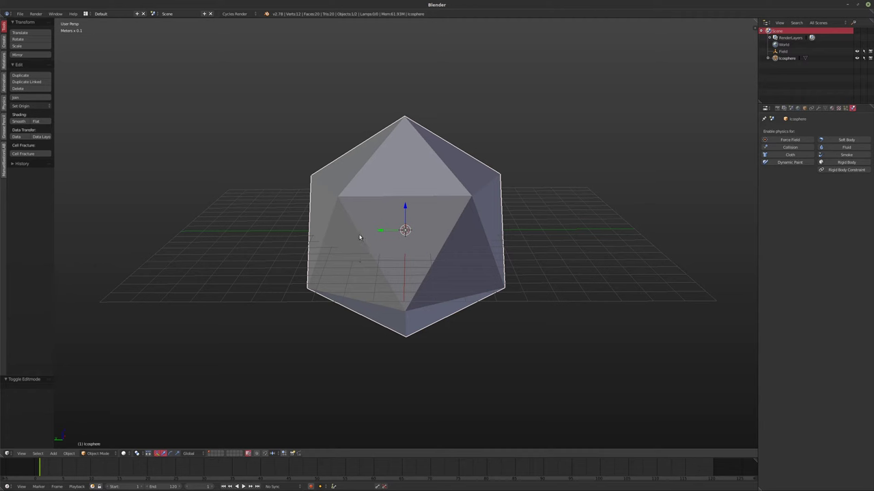
- Bisect the fully selected icosphere mesh twice, once sloping down across its upper part and once rising gently across its middle
{"action": "middle_click_drag", "start_coordinate": [443, 241], "coordinate": [373, 266]}
{"action": "middle_click_drag", "start_coordinate": [420, 260], "coordinate": [433, 261]}
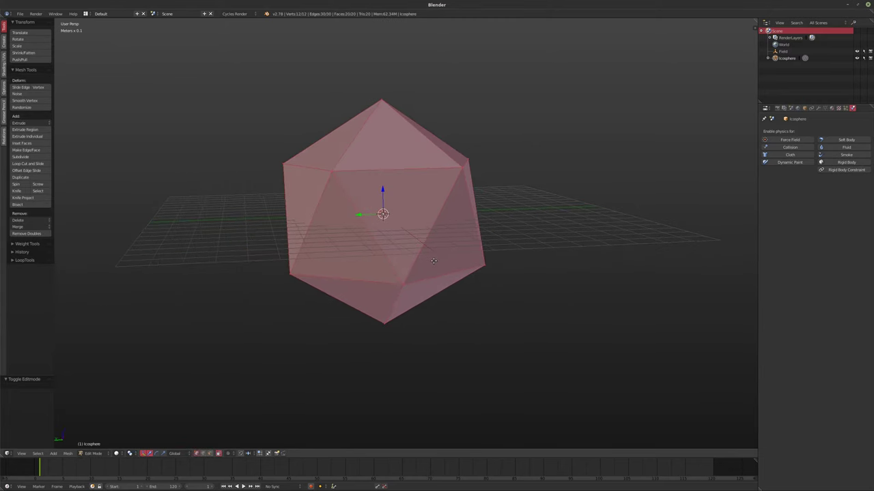
{"action": "left_click", "coordinate": [21, 206]}
{"action": "left_click_drag", "start_coordinate": [268, 172], "coordinate": [546, 210]}
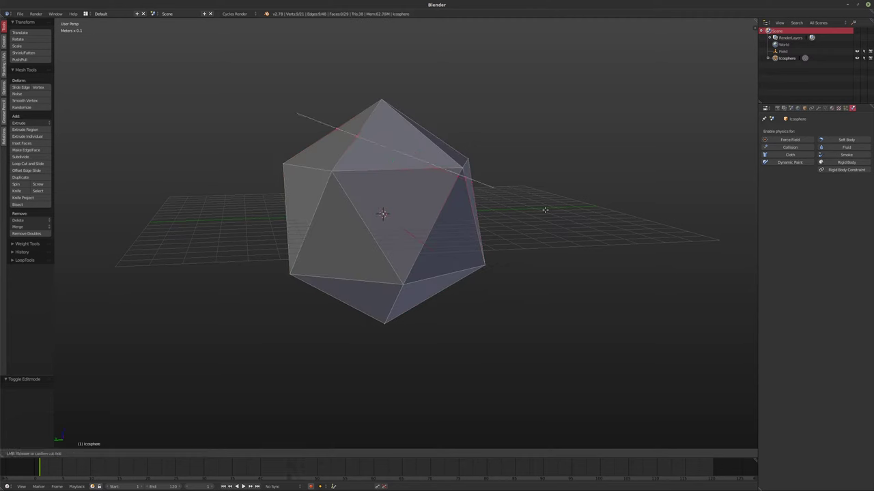
{"action": "key", "text": "a"}
{"action": "key", "text": "a"}
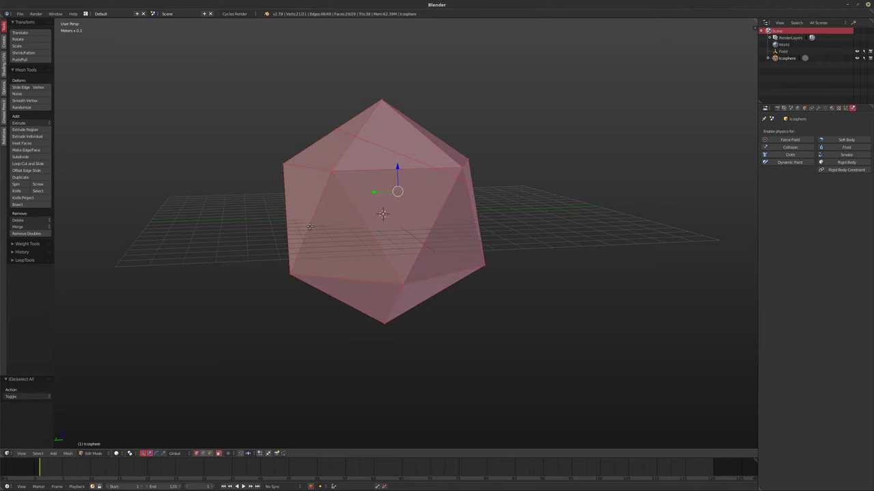
{"action": "left_click", "coordinate": [21, 204]}
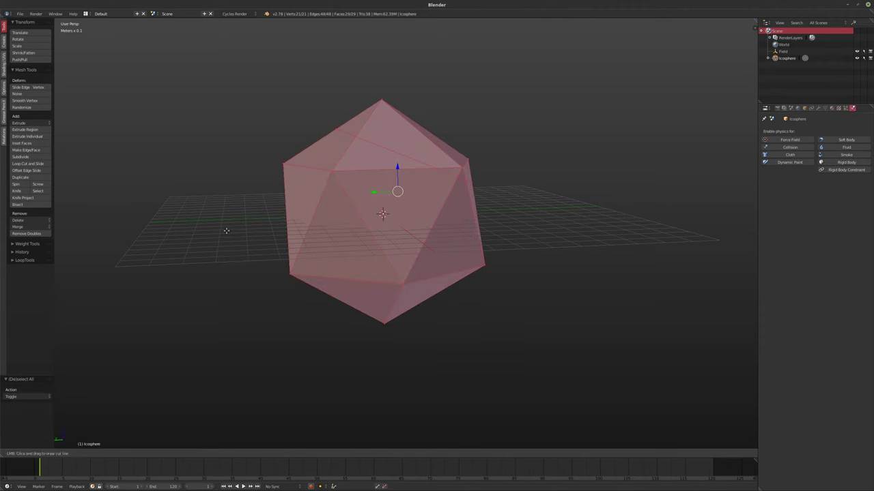
{"action": "left_click_drag", "start_coordinate": [226, 228], "coordinate": [617, 149]}
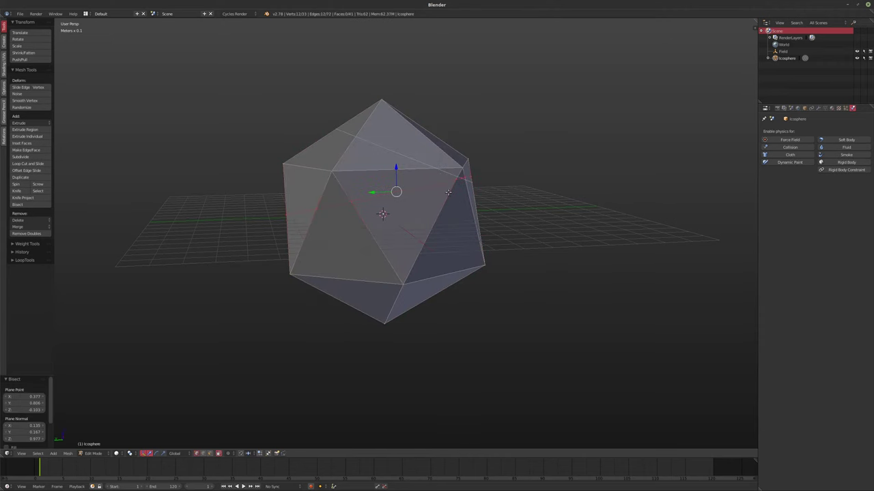
- Reselect the whole mesh for each cut and bisect it along a steep falling diagonal and a gently rising line near the base
{"action": "key", "text": "a"}
{"action": "key", "text": "a"}
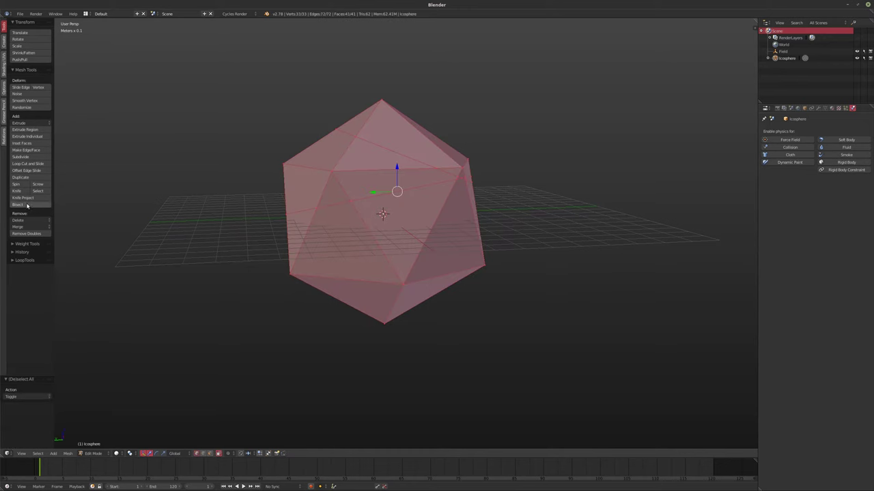
{"action": "left_click", "coordinate": [21, 204]}
{"action": "left_click_drag", "start_coordinate": [328, 157], "coordinate": [530, 326]}
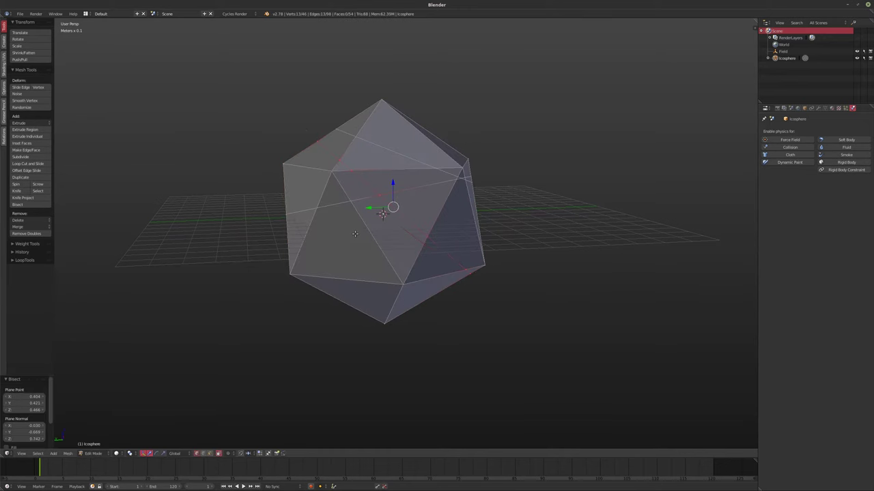
{"action": "key", "text": "a"}
{"action": "key", "text": "a"}
{"action": "left_click", "coordinate": [18, 205]}
{"action": "left_click_drag", "start_coordinate": [156, 318], "coordinate": [533, 245]}
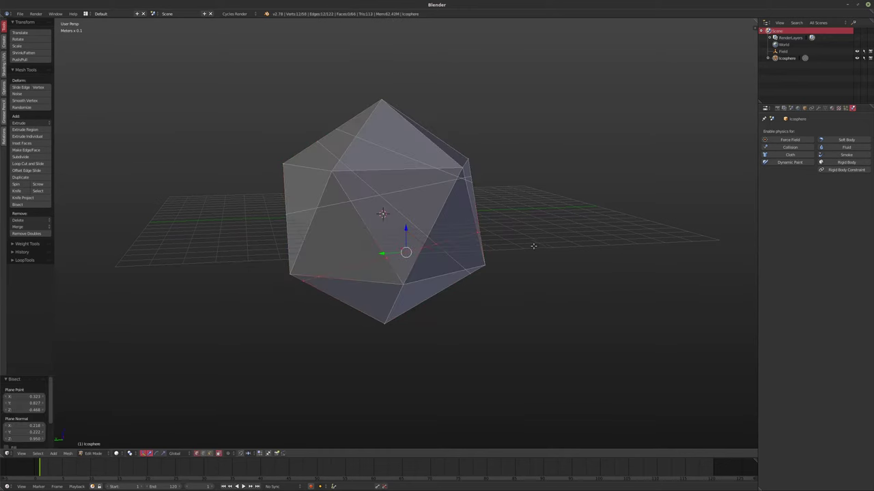
- Bisect the whole mesh along a nearly horizontal line below the centre and a steep diagonal from upper right to lower left
{"action": "key", "text": "a"}
{"action": "key", "text": "a"}
{"action": "left_click", "coordinate": [17, 204]}
{"action": "left_click_drag", "start_coordinate": [156, 258], "coordinate": [543, 230]}
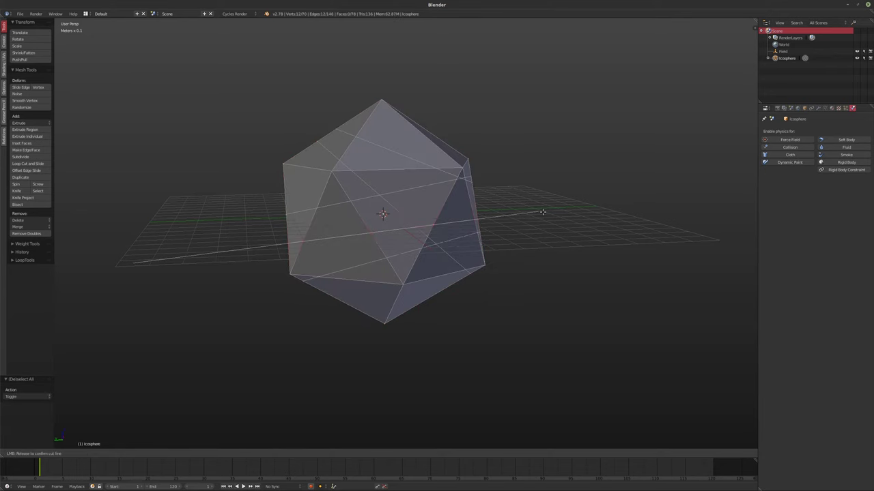
{"action": "key", "text": "a"}
{"action": "key", "text": "a"}
{"action": "left_click", "coordinate": [17, 204]}
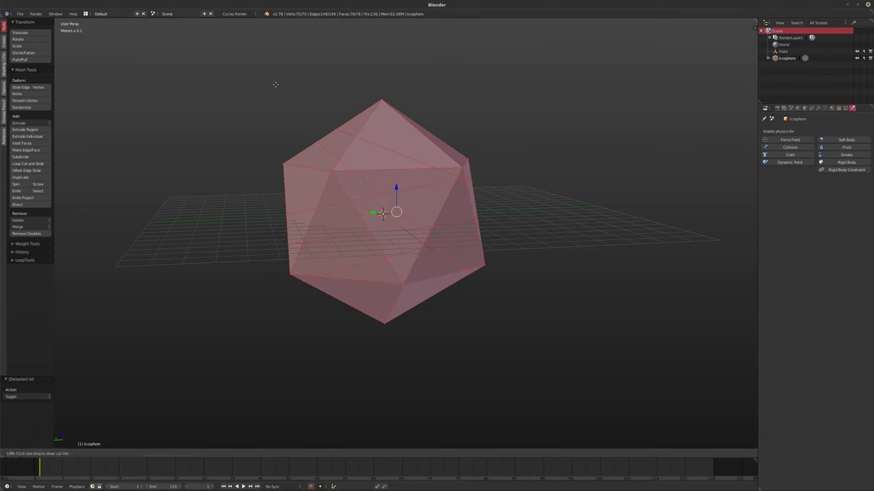
{"action": "left_click_drag", "start_coordinate": [464, 105], "coordinate": [303, 355]}
- Bisect the whole mesh along another falling diagonal and a steep line from the lower right edge up to the apex
{"action": "key", "text": "a"}
{"action": "key", "text": "a"}
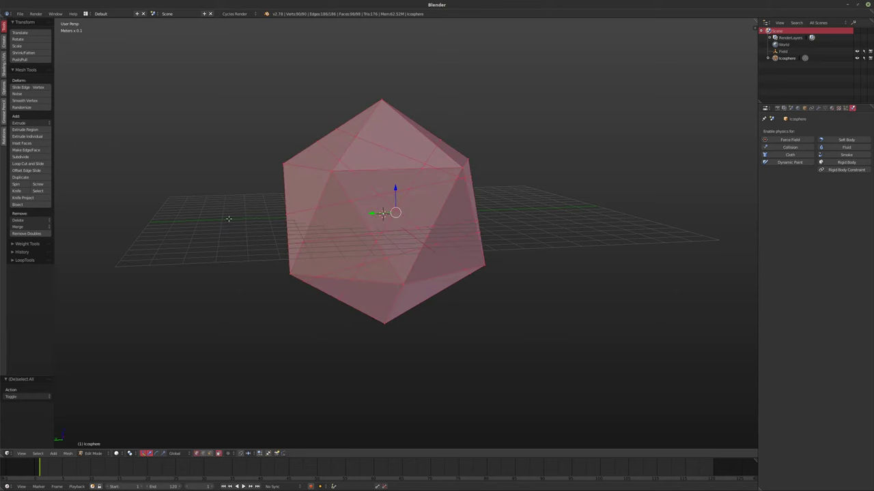
{"action": "left_click", "coordinate": [17, 204]}
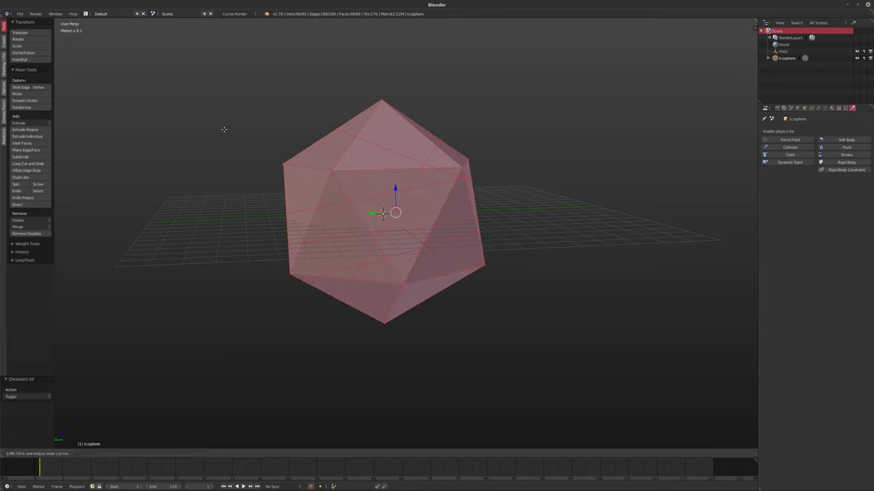
{"action": "left_click_drag", "start_coordinate": [229, 138], "coordinate": [473, 349]}
{"action": "key", "text": "a"}
{"action": "key", "text": "a"}
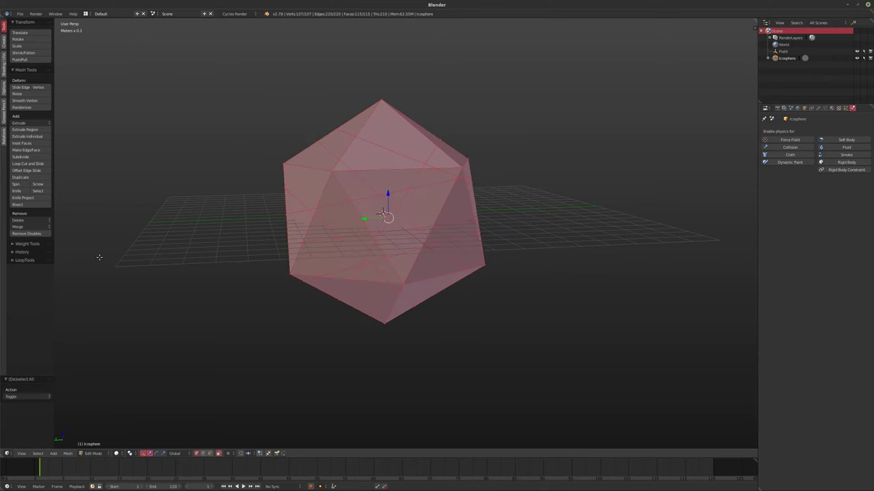
{"action": "left_click", "coordinate": [18, 204]}
{"action": "left_click_drag", "start_coordinate": [475, 341], "coordinate": [380, 102]}
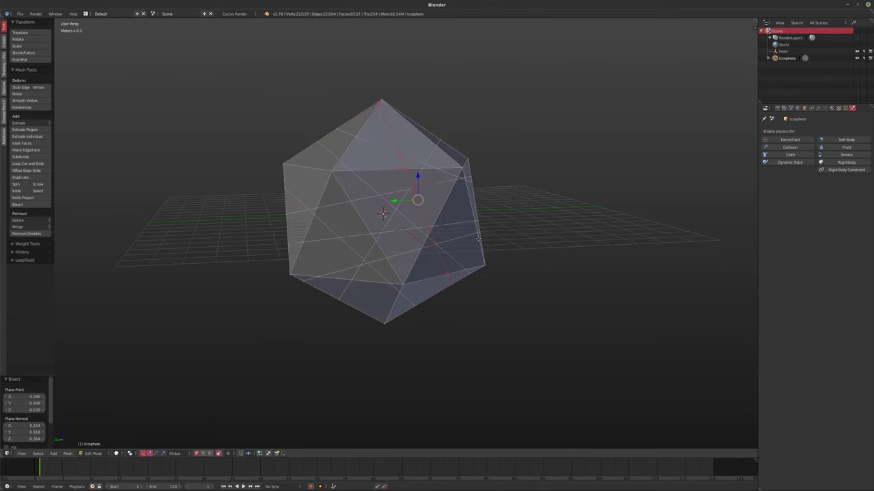
- Turn to another side of the icosphere, select the whole mesh and cut it along a near-vertical line left of its centre
{"action": "middle_click_drag", "start_coordinate": [478, 239], "coordinate": [271, 251]}
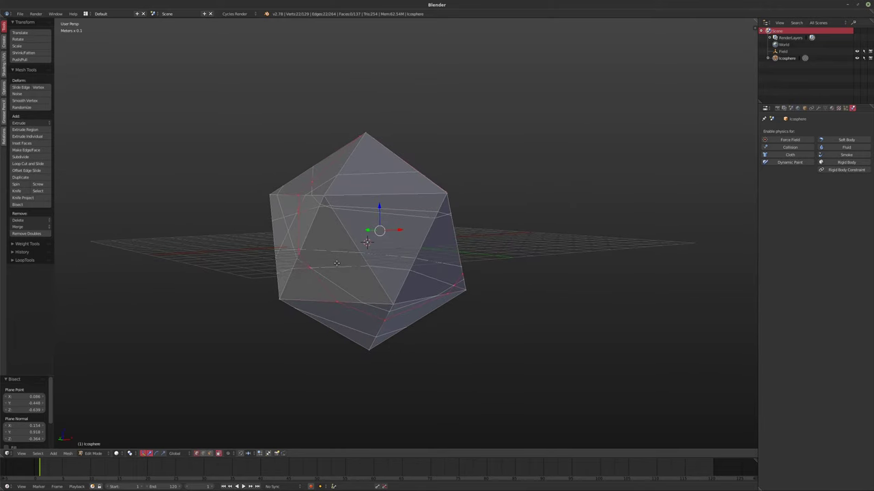
{"action": "key", "text": "a"}
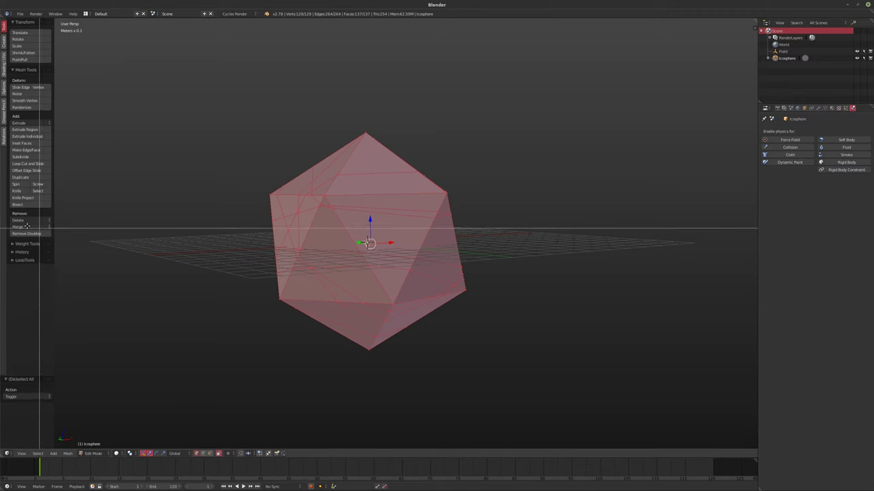
{"action": "key", "text": "k"}
{"action": "left_click_drag", "start_coordinate": [307, 353], "coordinate": [338, 123]}
{"action": "key", "text": "Return"}
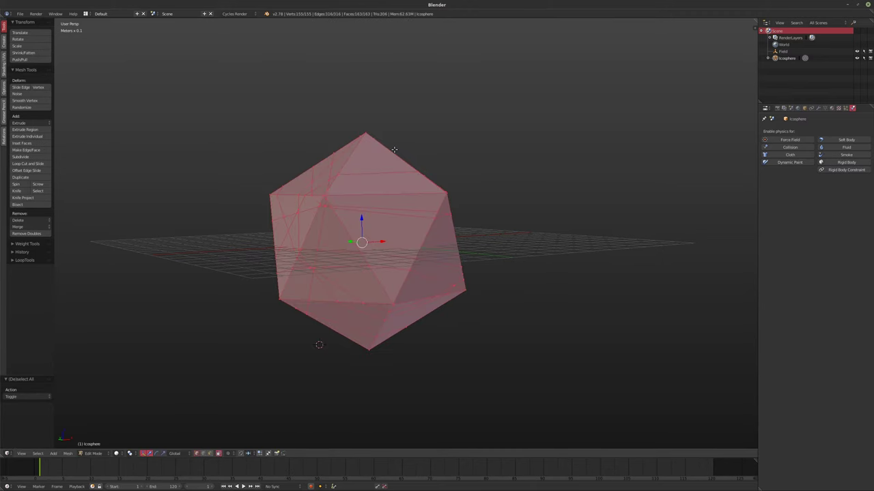
- Bisect the whole mesh with two crossing steep diagonals through this side, one leaning each way, and clear the selection
{"action": "left_click", "coordinate": [47, 205]}
{"action": "left_click_drag", "start_coordinate": [407, 110], "coordinate": [324, 322]}
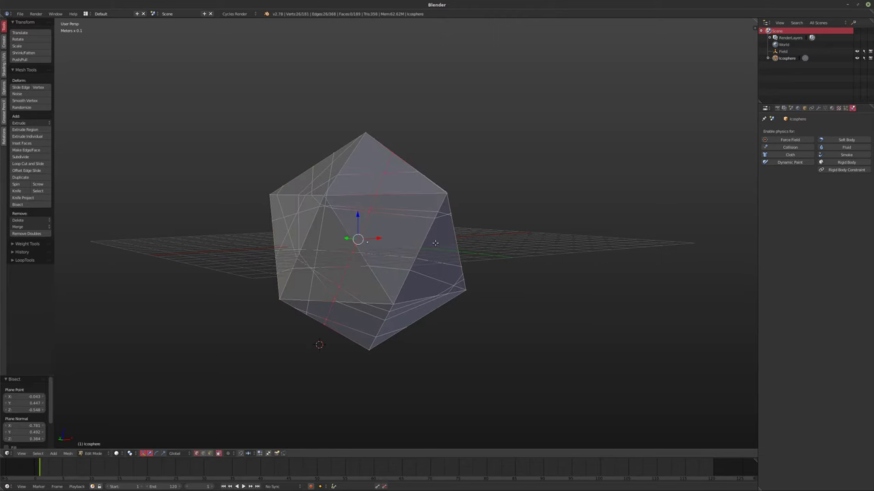
{"action": "key", "text": "a"}
{"action": "left_click", "coordinate": [19, 205]}
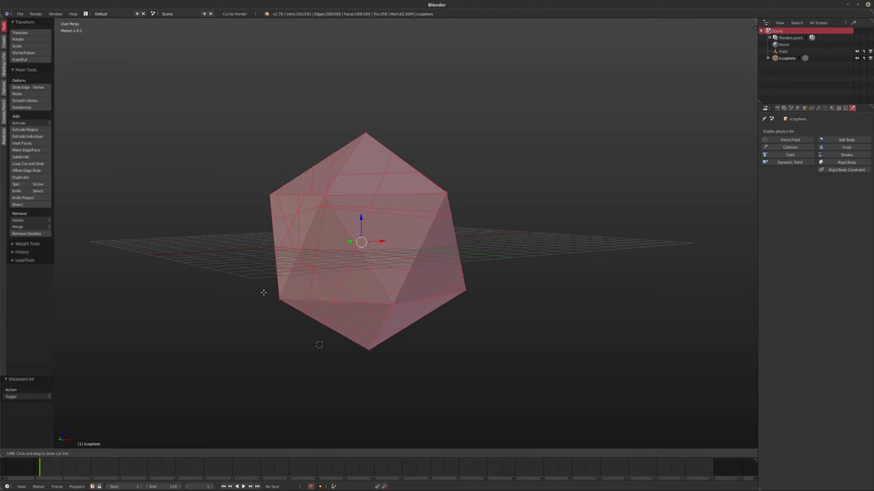
{"action": "left_click_drag", "start_coordinate": [427, 315], "coordinate": [467, 396]}
{"action": "key", "text": "a"}
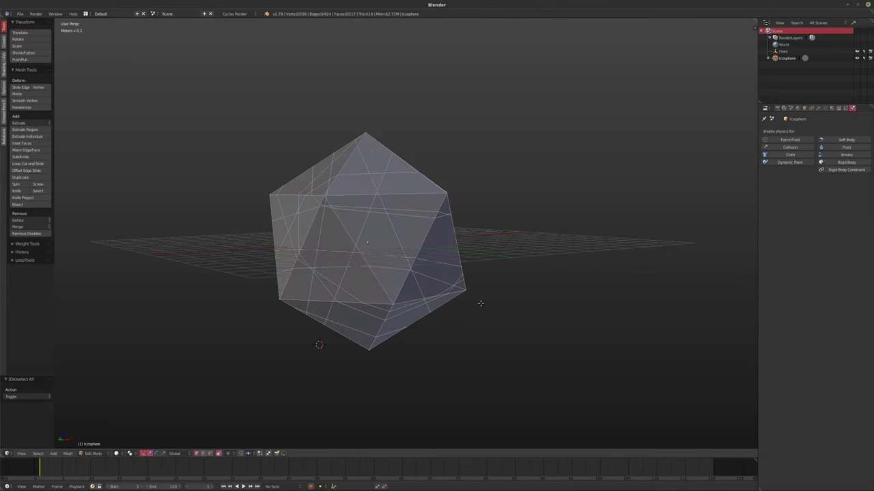
- Bisect the whole mesh along a steep line from beyond the lower right edge up past the apex's right side
{"action": "left_click", "coordinate": [19, 205]}
{"action": "left_click_drag", "start_coordinate": [471, 321], "coordinate": [383, 105]}
{"action": "middle_click_drag", "start_coordinate": [475, 211], "coordinate": [353, 305]}
- Select the whole mesh and apply Edge Split so every face becomes a separate piece
{"action": "key", "text": "Tab"}
{"action": "key", "text": "Tab"}
{"action": "key", "text": "a"}
{"action": "key", "text": "a"}
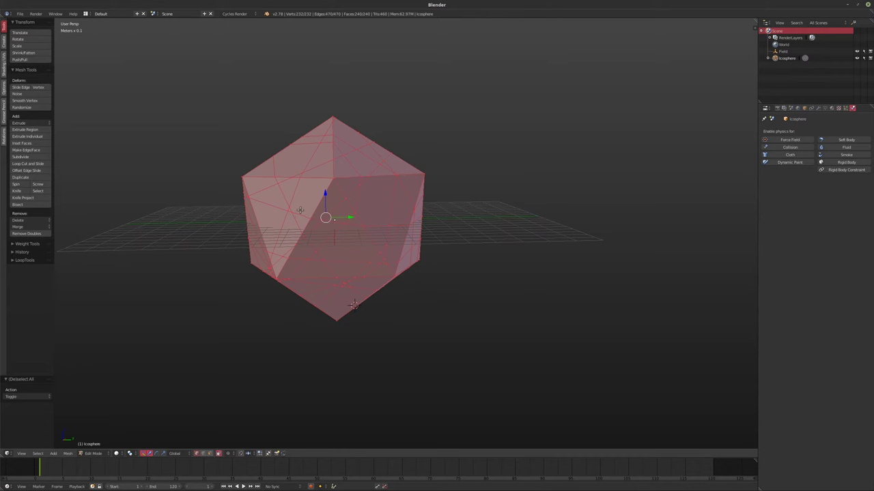
{"action": "key", "text": "space"}
{"action": "key", "text": "Return"}
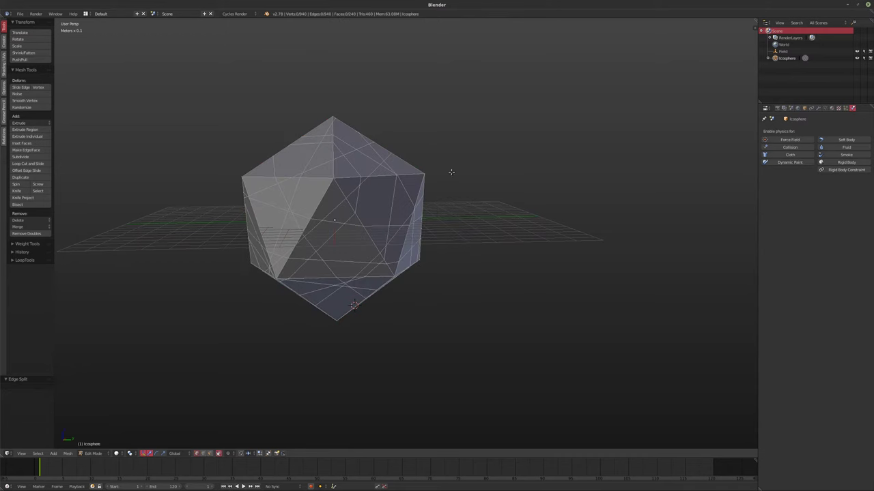
- Enable Cloth physics on the split icosphere in Object Mode and play the simulation
{"action": "middle_click_drag", "start_coordinate": [453, 172], "coordinate": [492, 205]}
{"action": "key", "text": "Tab"}
{"action": "left_click", "coordinate": [785, 155]}
{"action": "key", "text": "alt+a"}
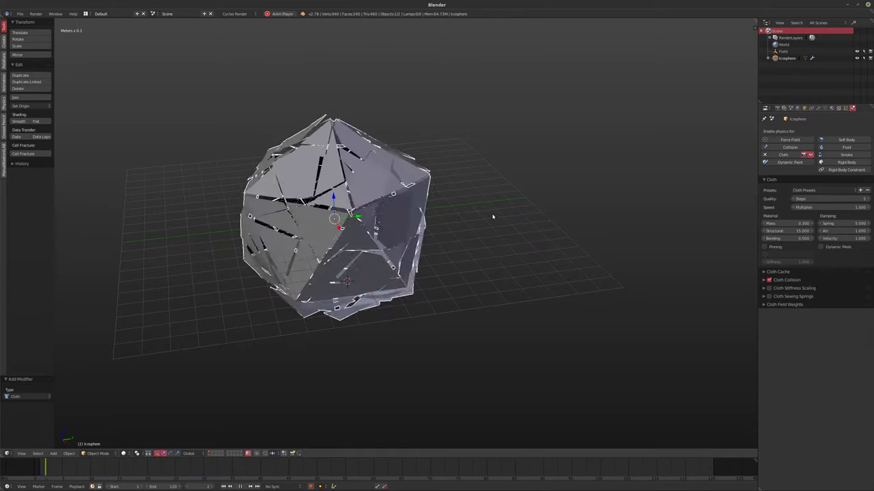
{"action": "key", "text": "alt+a"}
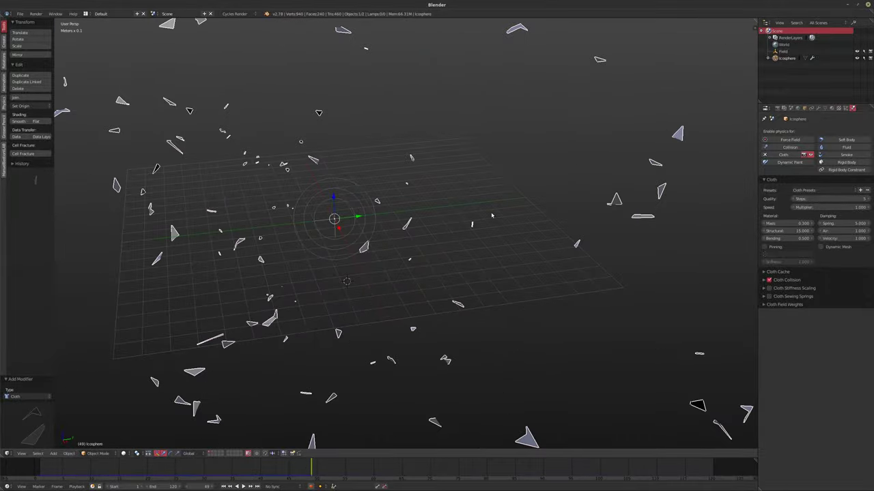
- Rewind and replay the cloth shatter simulation several times, watching the pieces from different angles
{"action": "key", "text": "shift+Left"}
{"action": "key", "text": "alt+a"}
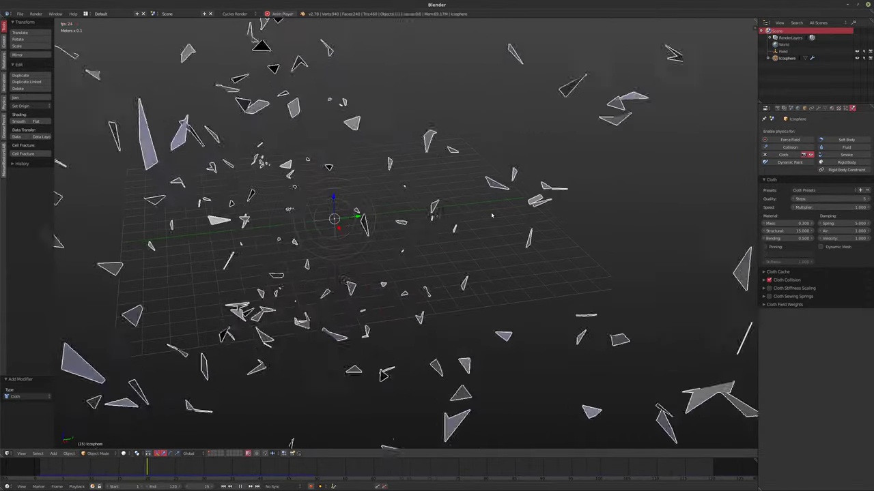
{"action": "key", "text": "shift+Left"}
{"action": "key", "text": "KP_1"}
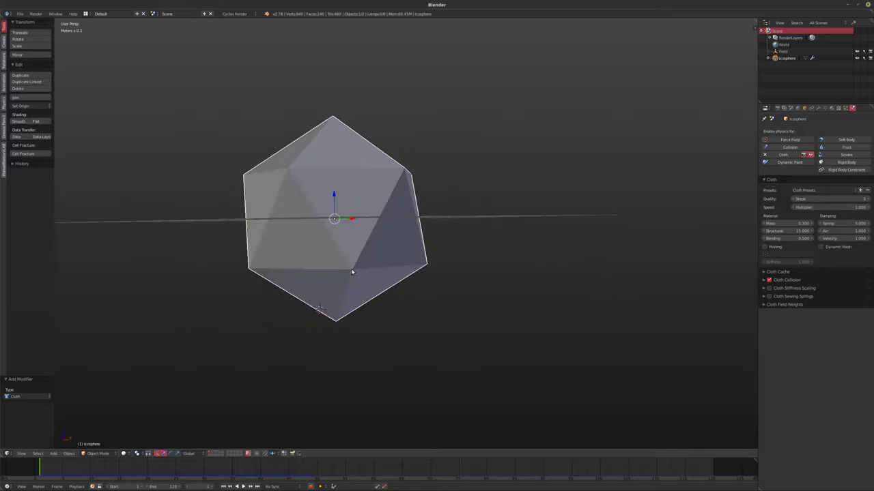
{"action": "key", "text": "alt+a"}
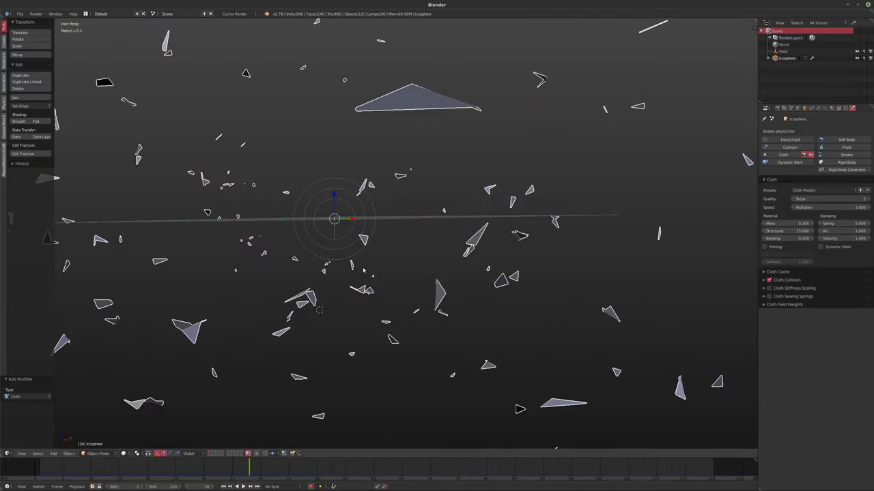
{"action": "key", "text": "alt+a"}
{"action": "key", "text": "shift+Left"}
{"action": "middle_click_drag", "start_coordinate": [363, 271], "coordinate": [428, 294]}
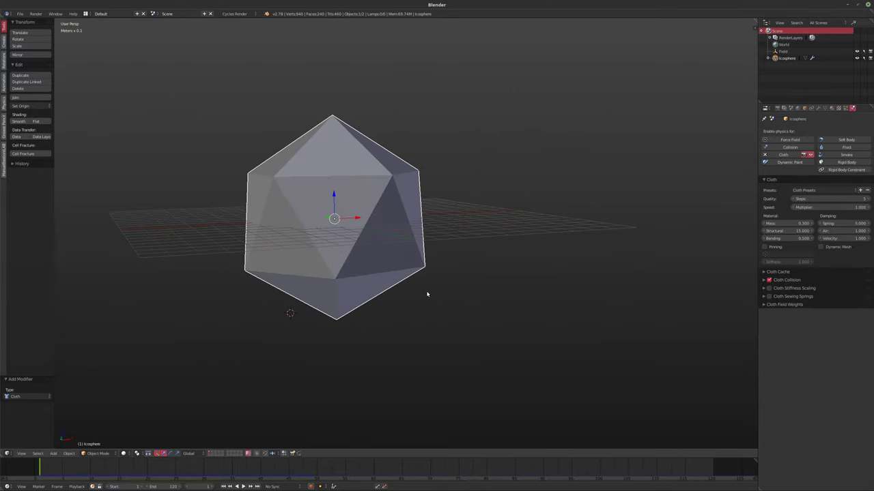
{"action": "key", "text": "alt+a"}
{"action": "key", "text": "alt+a"}
{"action": "key", "text": "shift+Left"}
- Add a Subdivision Surface modifier above Cloth, using Simple subdivision with 2 view subdivisions
{"action": "left_click", "coordinate": [818, 108]}
{"action": "left_click", "coordinate": [811, 133]}
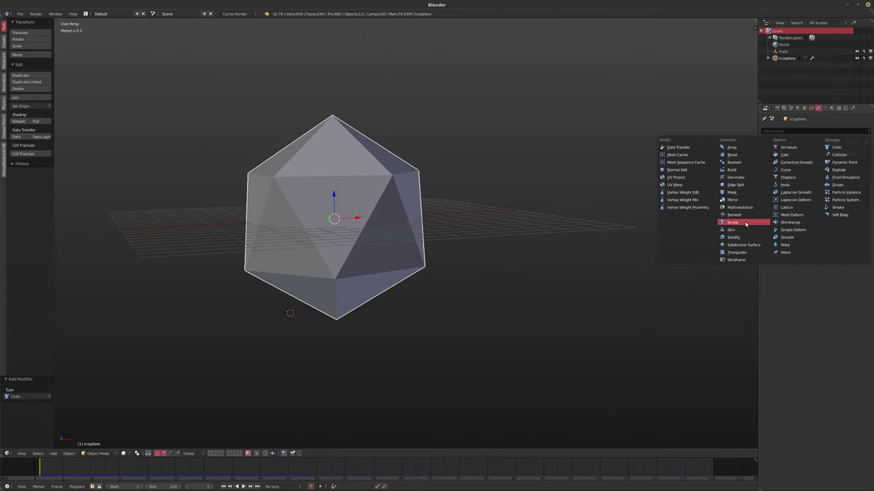
{"action": "left_click", "coordinate": [744, 244]}
{"action": "left_click", "coordinate": [847, 180]}
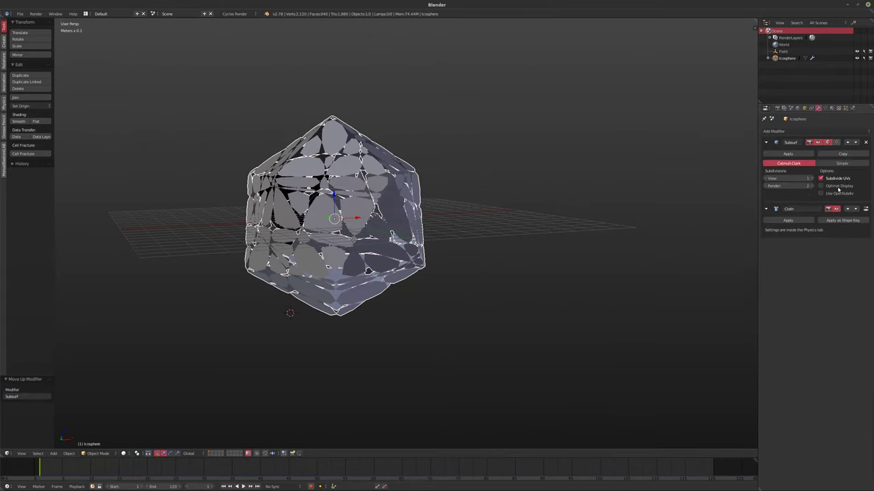
{"action": "left_click", "coordinate": [843, 163]}
- Play the simulation with the subdivided shards, watch them bend and fly apart, and return to the start
{"action": "key", "text": "alt+a"}
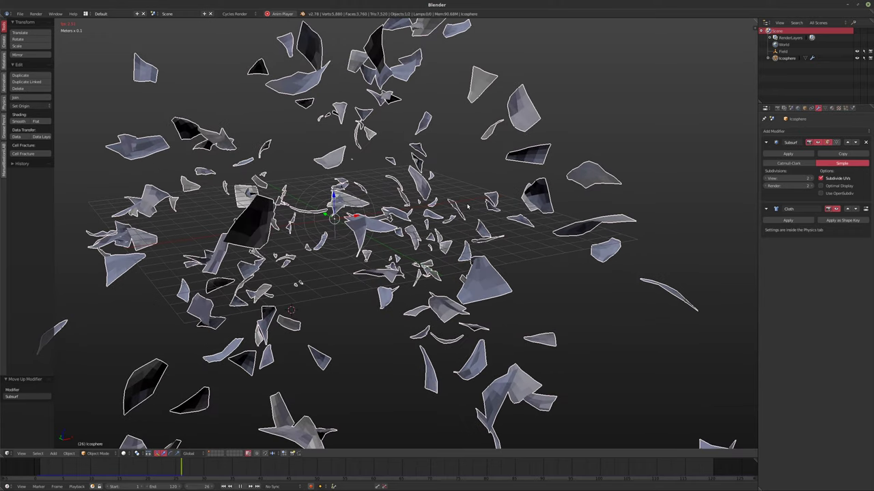
{"action": "key", "text": "Escape"}
{"action": "middle_click_drag", "start_coordinate": [439, 208], "coordinate": [486, 199]}
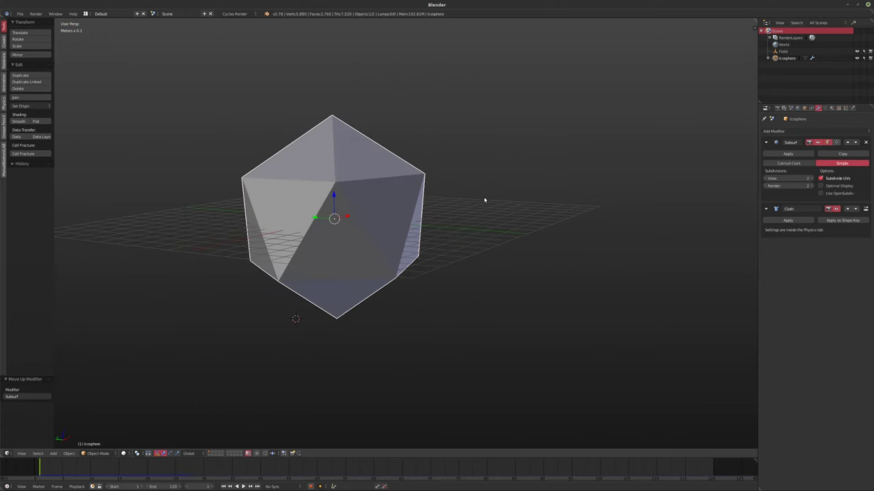
- Enable Dynamic Paint physics on the icosphere and add it as a canvas
{"action": "left_click", "coordinate": [776, 131]}
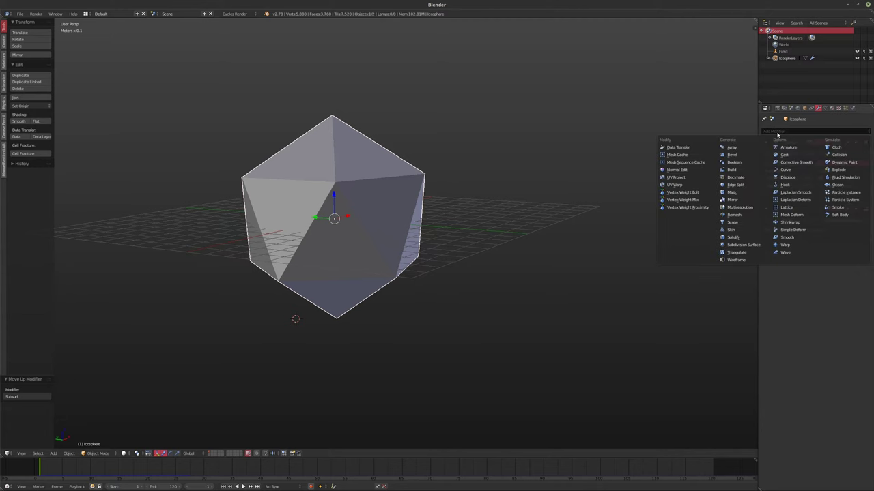
{"action": "left_click", "coordinate": [787, 237]}
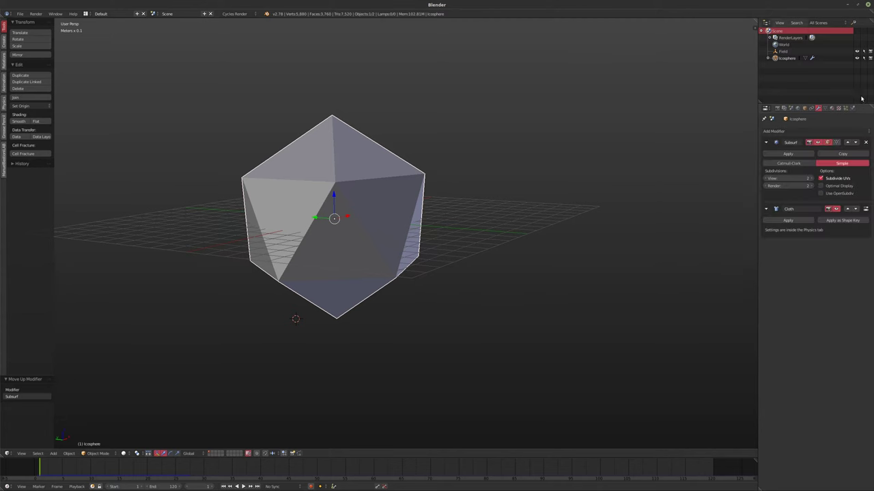
{"action": "left_click", "coordinate": [853, 107]}
{"action": "left_click", "coordinate": [788, 162]}
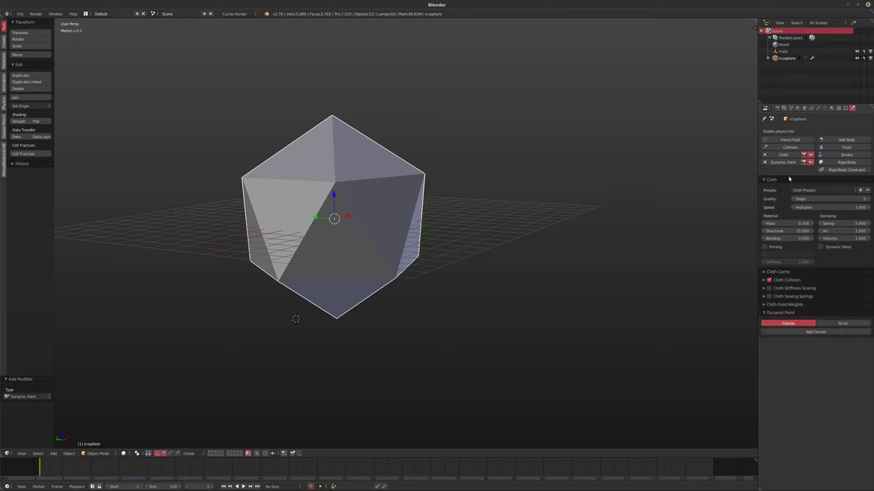
{"action": "left_click", "coordinate": [816, 332]}
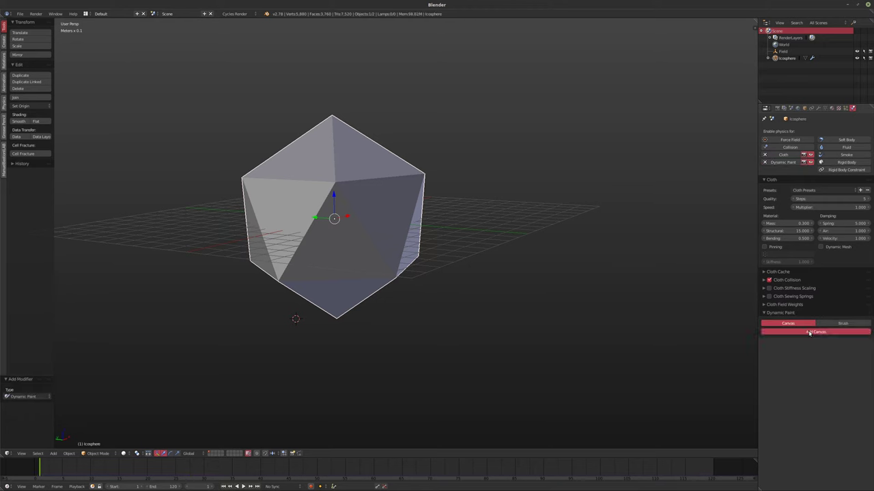
- Move the Dynamic Paint modifier above Cloth in the stack and play the simulation to check it
{"action": "left_click", "coordinate": [819, 108]}
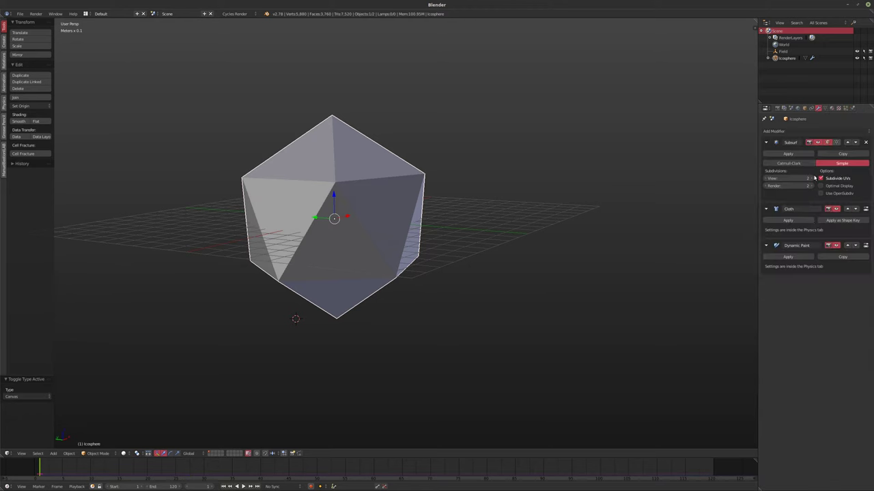
{"action": "left_click", "coordinate": [847, 246]}
{"action": "key", "text": "alt+a"}
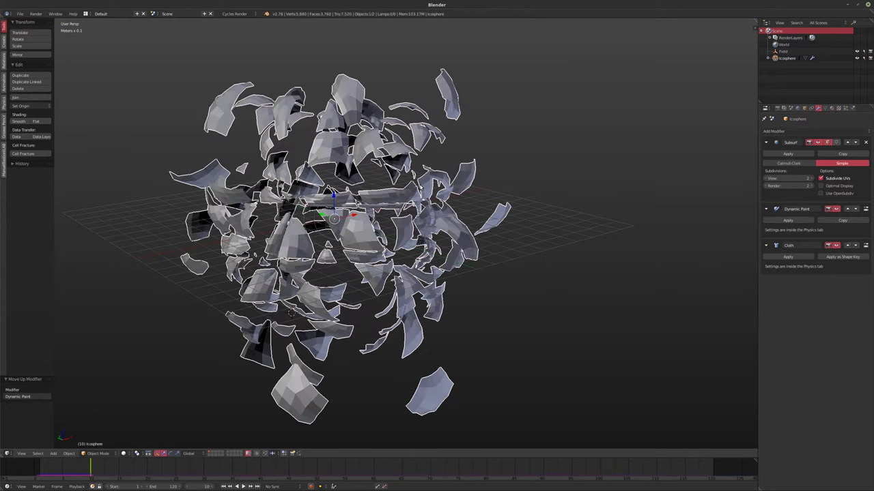
{"action": "key", "text": "Escape"}
- Return to Edit Mode and bisect the whole mesh along a steep line falling from upper left to lower right
{"action": "key", "text": "Tab"}
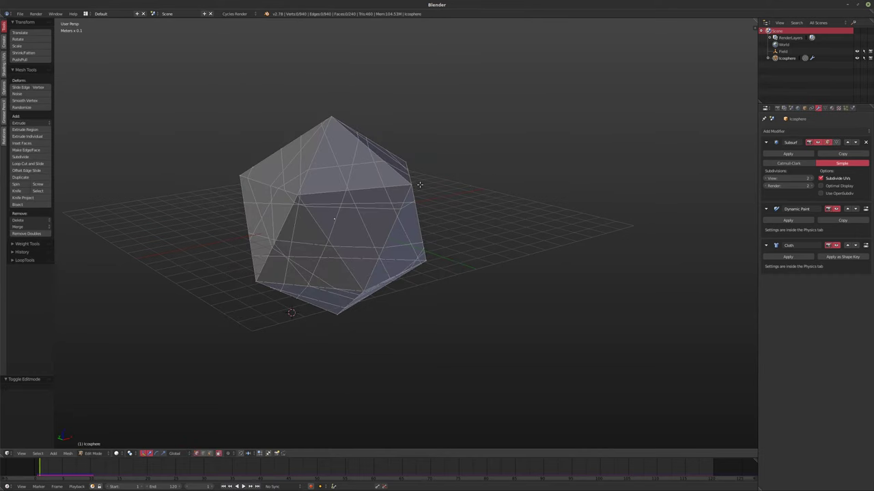
{"action": "key", "text": "a"}
{"action": "key", "text": "a"}
{"action": "key", "text": "a"}
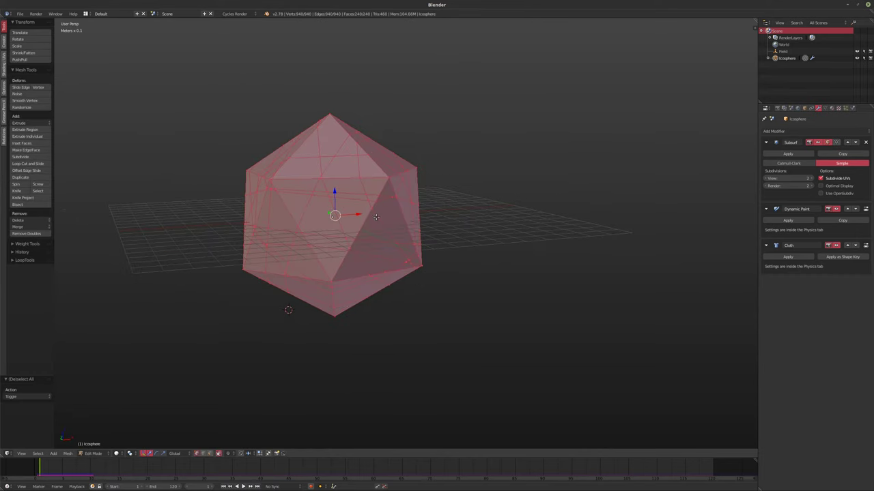
{"action": "left_click", "coordinate": [42, 205]}
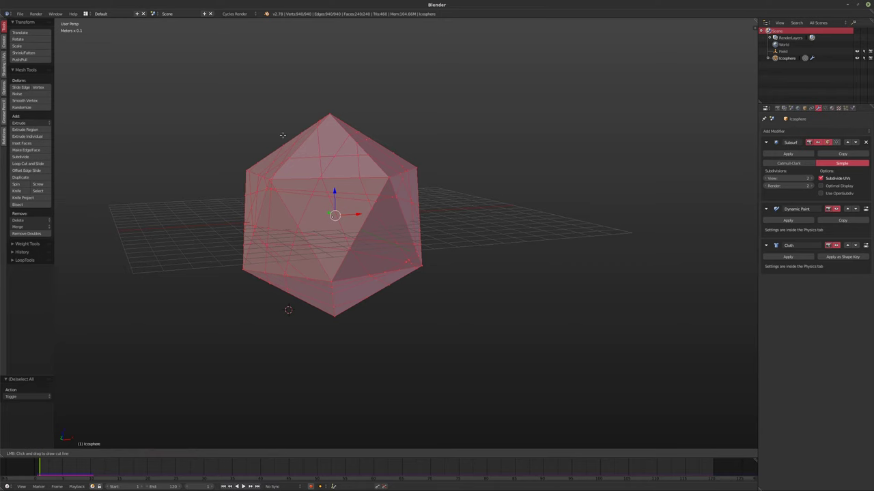
{"action": "left_click_drag", "start_coordinate": [301, 176], "coordinate": [369, 349]}
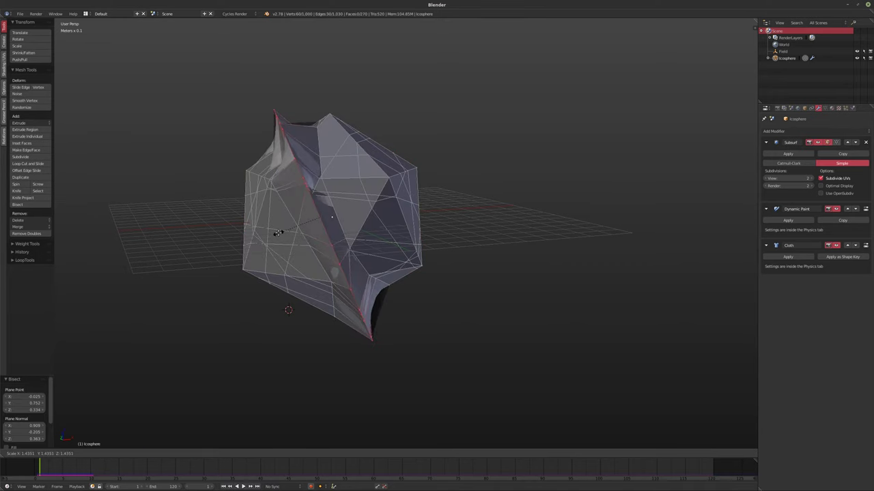
- Bisect the whole mesh along a nearly horizontal line through its middle, turn to another side and reselect everything
{"action": "key", "text": "a"}
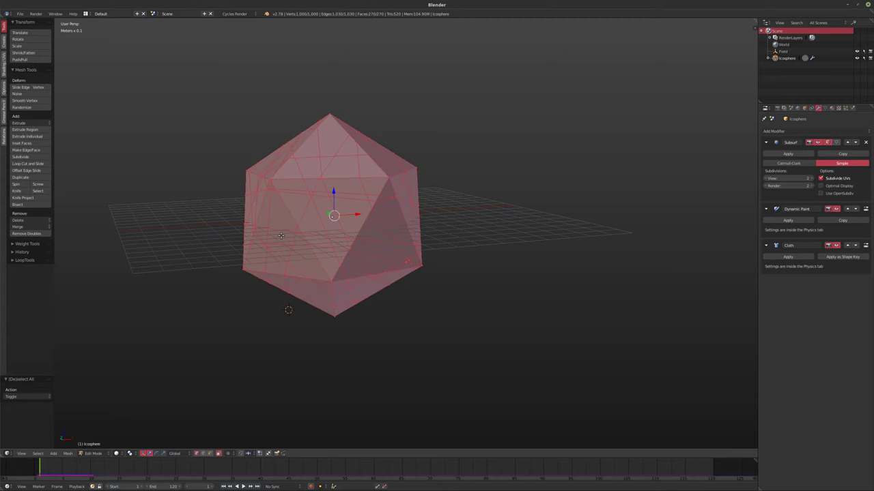
{"action": "left_click", "coordinate": [21, 204]}
{"action": "left_click_drag", "start_coordinate": [185, 233], "coordinate": [480, 213]}
{"action": "middle_click_drag", "start_coordinate": [480, 213], "coordinate": [371, 226]}
{"action": "key", "text": "a"}
{"action": "key", "text": "a"}
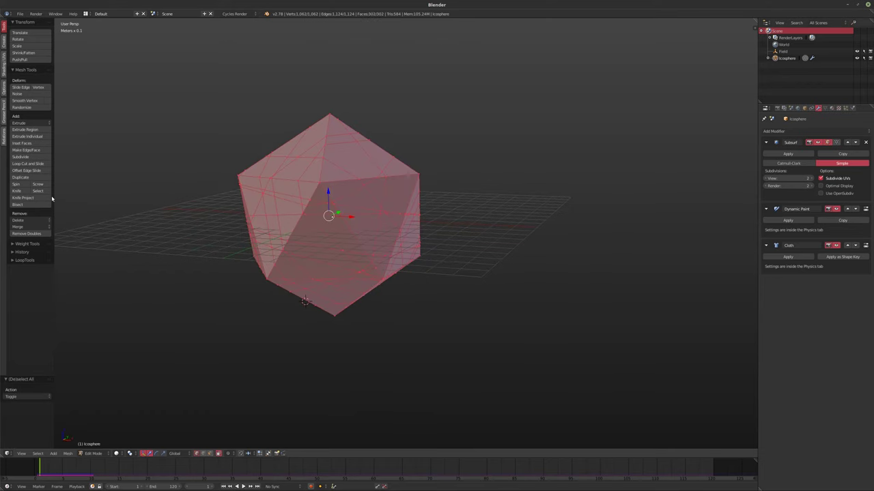
- Bisect the whole mesh along a steep line from upper right to lower left and select everything again
{"action": "left_click", "coordinate": [28, 205]}
{"action": "left_click_drag", "start_coordinate": [375, 110], "coordinate": [314, 366]}
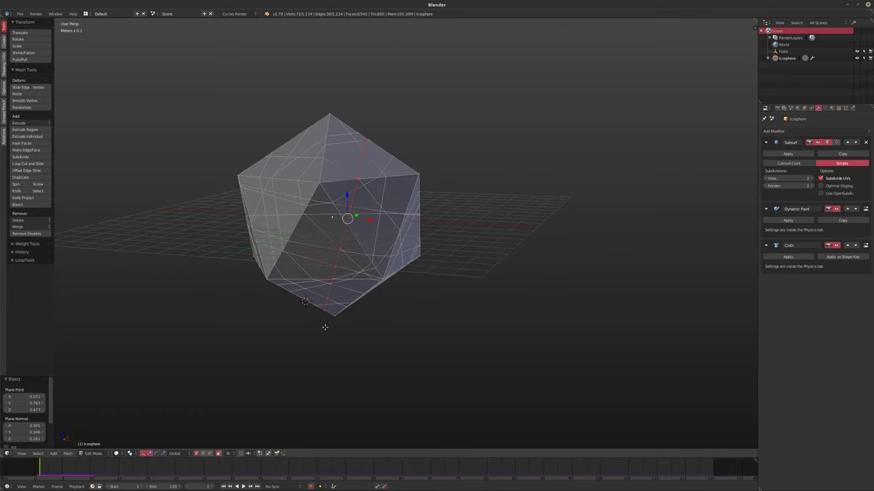
{"action": "key", "text": "Tab"}
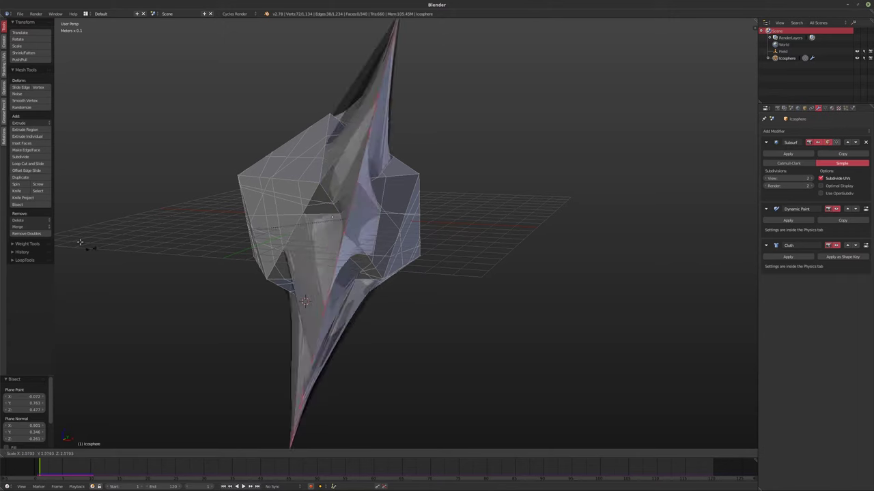
{"action": "key", "text": "Tab"}
{"action": "key", "text": "a"}
{"action": "key", "text": "a"}
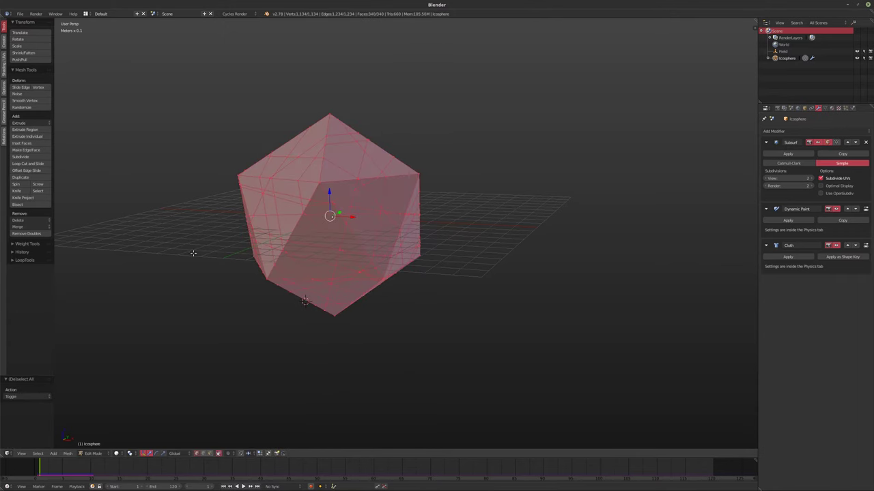
- Make further bisect cuts through the whole mesh from its upper right edge, finishing with the mesh selected
{"action": "left_click", "coordinate": [17, 204]}
{"action": "mouse_move", "coordinate": [397, 119]}
{"action": "left_mouse_down"}
{"action": "mouse_move", "coordinate": [404, 273]}
{"action": "mouse_move", "coordinate": [369, 167]}
{"action": "mouse_move", "coordinate": [393, 123]}
{"action": "left_mouse_up"}
{"action": "key", "text": "a"}
{"action": "key", "text": "a"}
{"action": "left_click", "coordinate": [17, 204]}
{"action": "middle_click_drag", "start_coordinate": [393, 123], "coordinate": [280, 200]}
{"action": "key", "text": "a"}
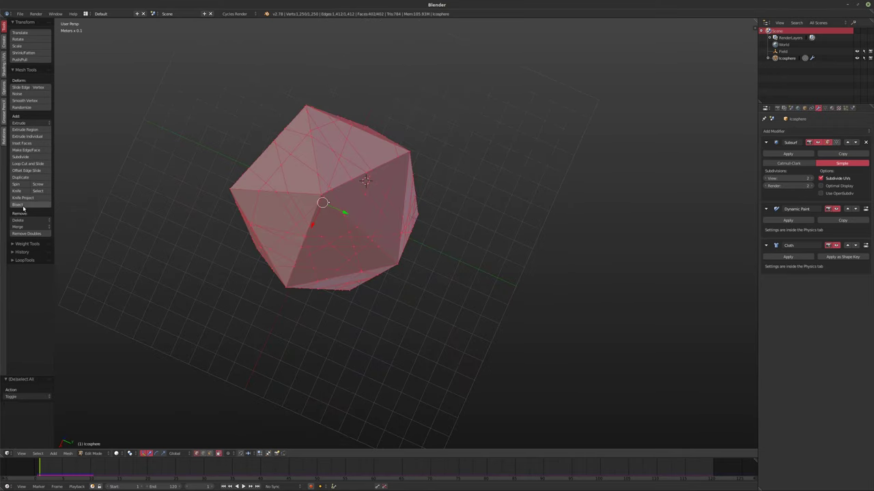
- Undo the last two actions and bisect the whole mesh along a gently rising line across its upper part
{"action": "key", "text": "ctrl+z"}
{"action": "key", "text": "ctrl+z"}
{"action": "key", "text": "a"}
{"action": "left_click", "coordinate": [18, 204]}
{"action": "left_click_drag", "start_coordinate": [231, 166], "coordinate": [465, 140]}
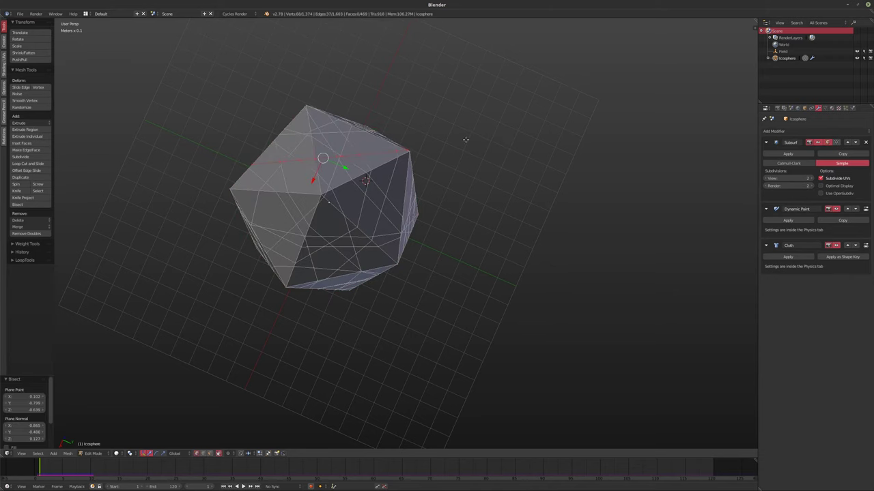
- Bisect the whole mesh along two more gently rising lines, one through the middle and one lower down
{"action": "key", "text": "a"}
{"action": "left_click", "coordinate": [18, 204]}
{"action": "left_click_drag", "start_coordinate": [140, 226], "coordinate": [482, 185]}
{"action": "key", "text": "a"}
{"action": "left_click", "coordinate": [18, 204]}
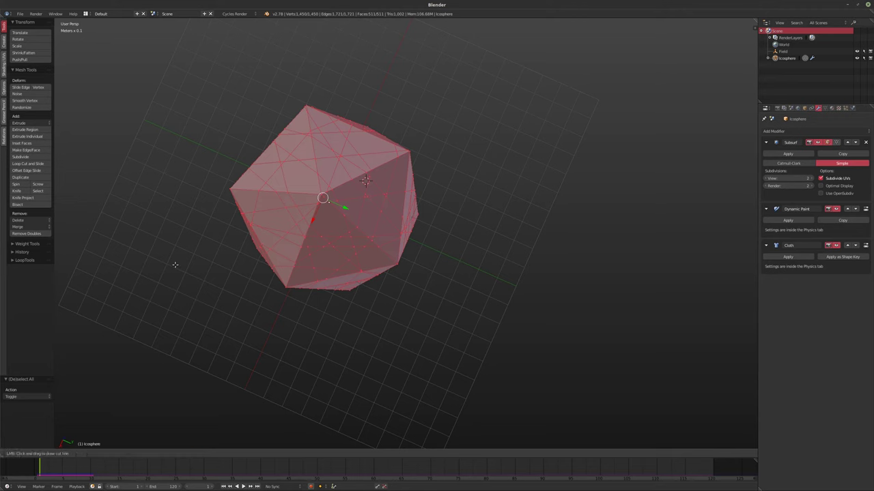
{"action": "left_click_drag", "start_coordinate": [174, 264], "coordinate": [478, 217]}
- Bisect the whole mesh along a steep diagonal from the upper left and a near-vertical line right of its centre
{"action": "key", "text": "a"}
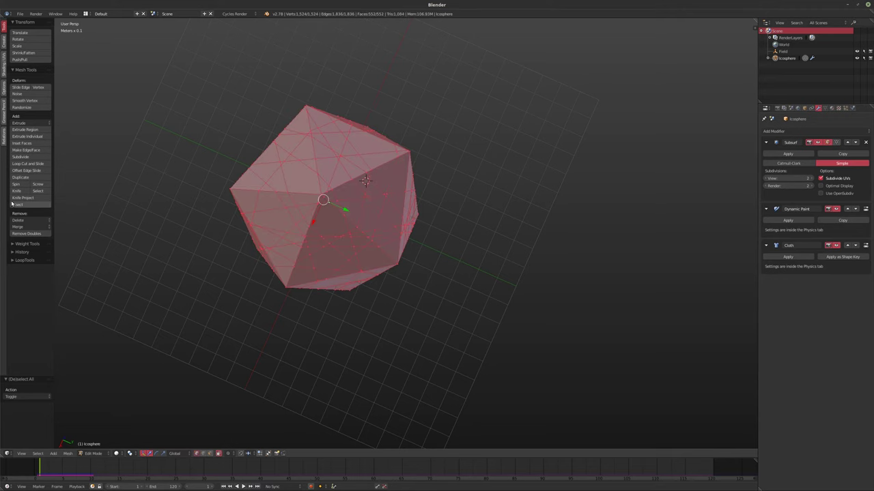
{"action": "left_click", "coordinate": [13, 204]}
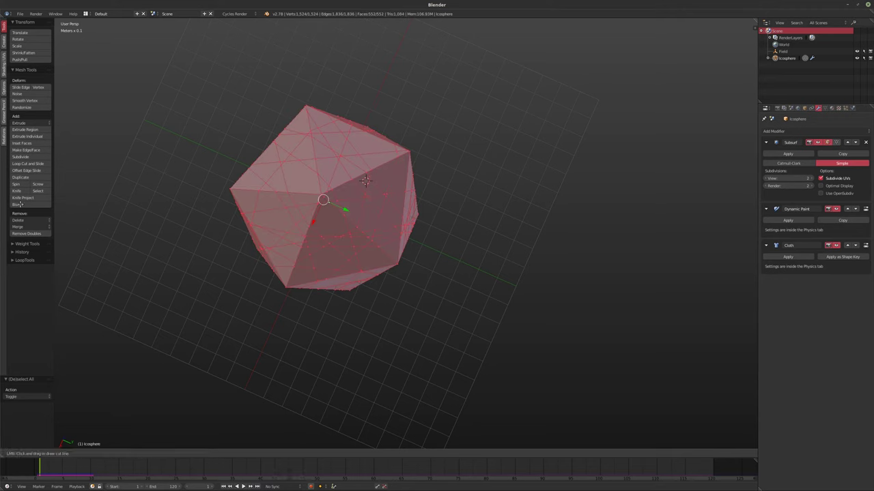
{"action": "left_click_drag", "start_coordinate": [219, 89], "coordinate": [340, 338]}
{"action": "key", "text": "a"}
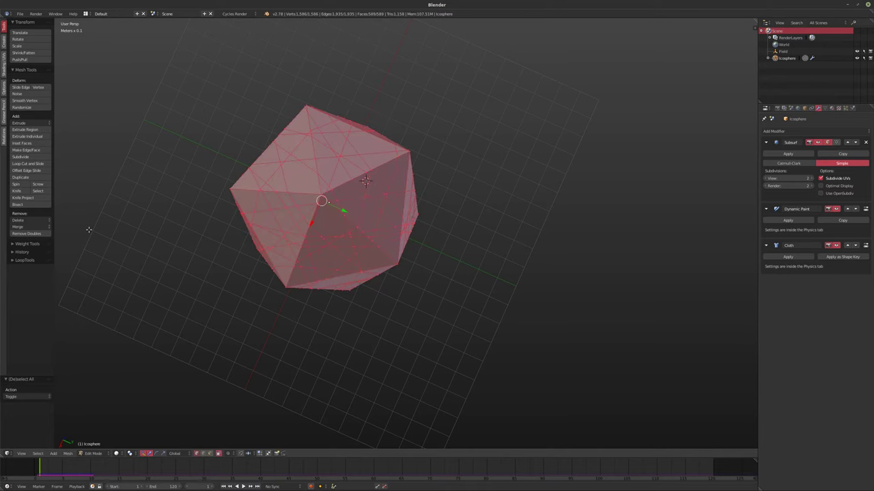
{"action": "left_click", "coordinate": [17, 204]}
{"action": "left_click_drag", "start_coordinate": [354, 101], "coordinate": [352, 363]}
- Bisect the whole mesh along a vertical line near its right edge, clear the selection and return to Object Mode
{"action": "key", "text": "a"}
{"action": "left_click", "coordinate": [17, 204]}
{"action": "left_click_drag", "start_coordinate": [389, 121], "coordinate": [389, 334]}
{"action": "key", "text": "a"}
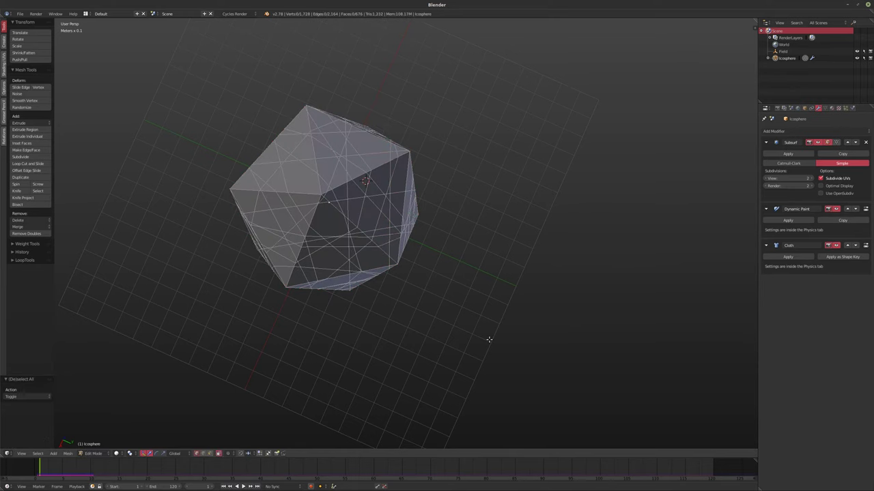
{"action": "middle_click_drag", "start_coordinate": [489, 339], "coordinate": [417, 326]}
{"action": "key", "text": "Tab"}
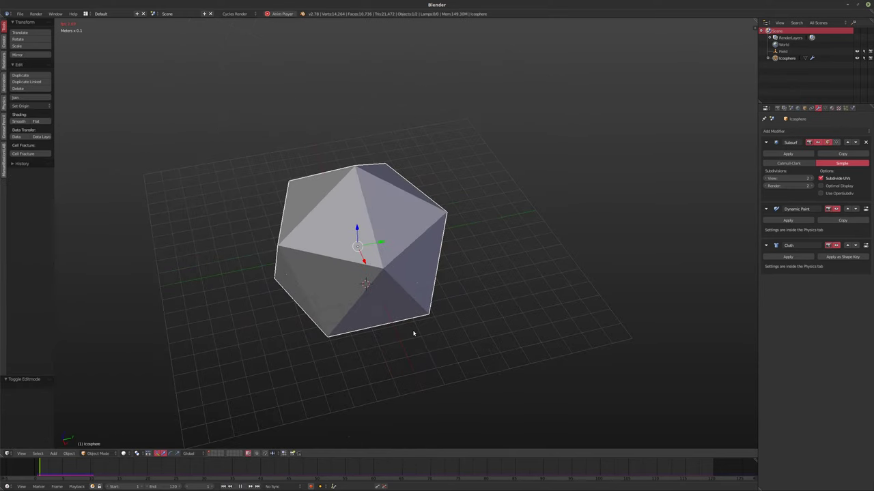
- Play back the cloth simulation of the newly bisected icosphere and stop it
{"action": "key", "text": "alt+a"}
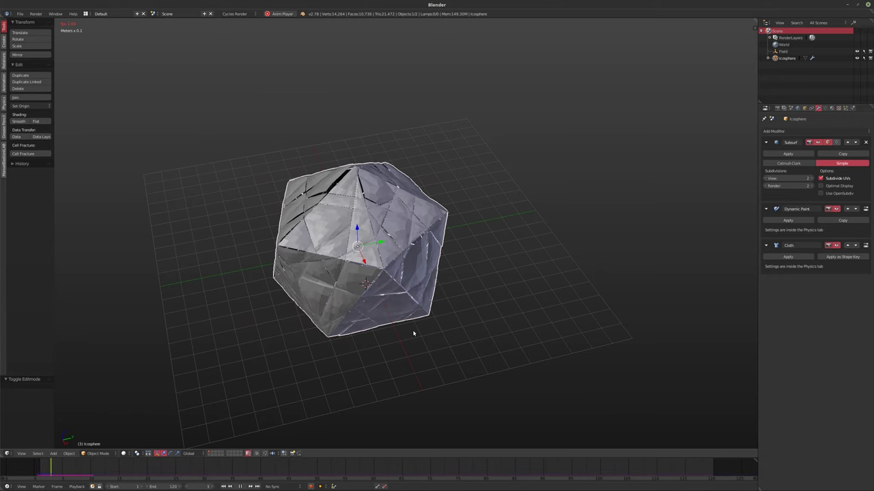
{"action": "key", "text": "Escape"}
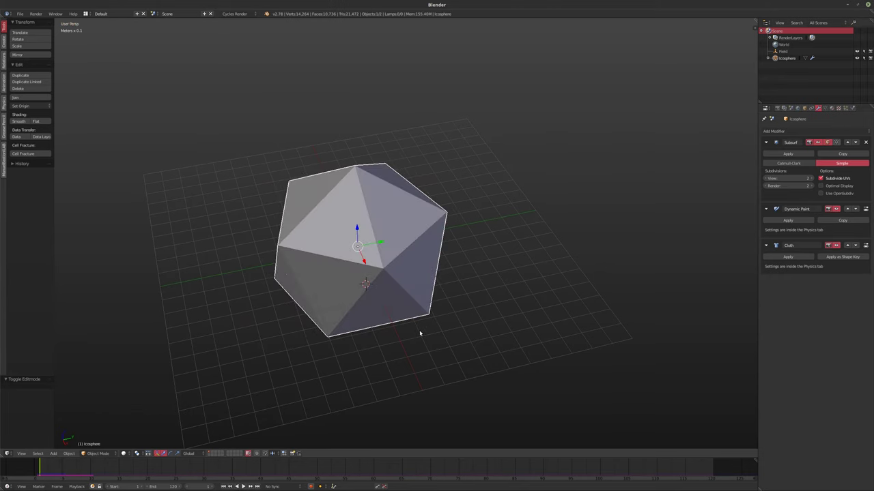
- Enter Edit Mode on the icosphere and select its entire mesh
{"action": "key", "text": "Tab"}
{"action": "key", "text": "a"}
{"action": "key", "text": "a"}
{"action": "key", "text": "a"}
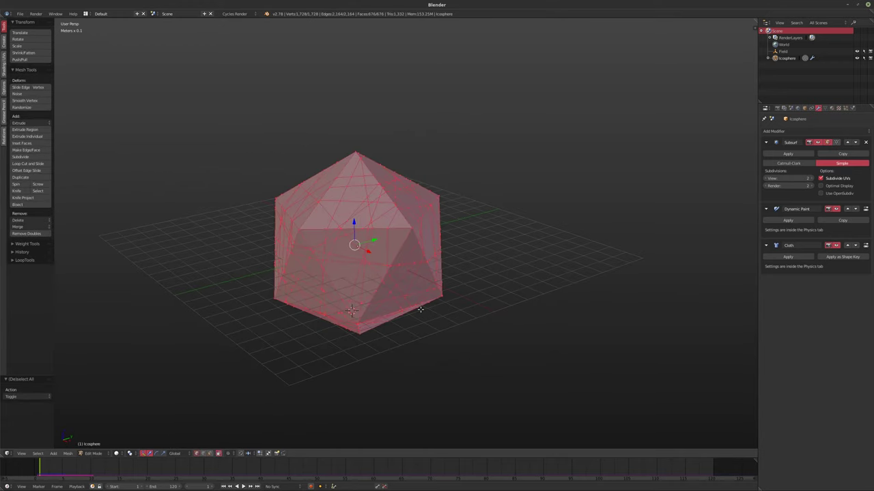
{"action": "key", "text": "e"}
{"action": "key", "text": "Escape"}
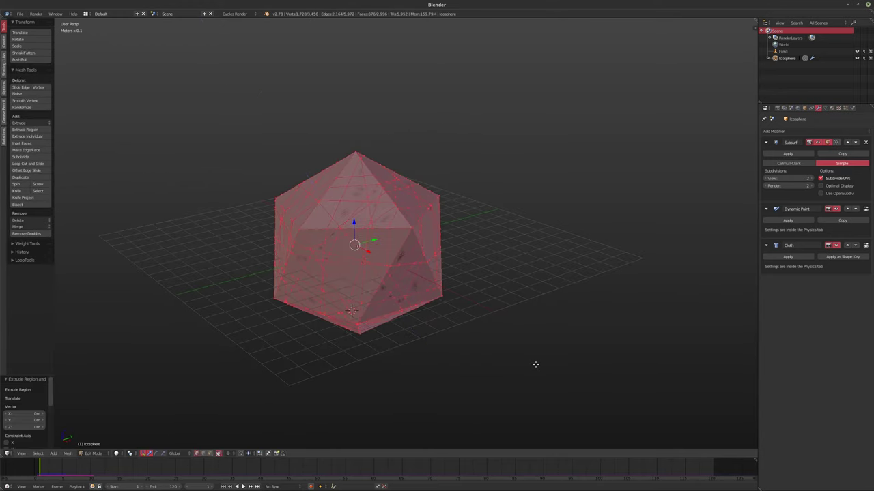
{"action": "key", "text": "ctrl+z"}
- Separate all the selected icosphere faces with Edge Split and return to Object Mode
{"action": "key", "text": "space"}
{"action": "type", "text": "Edge Split"}
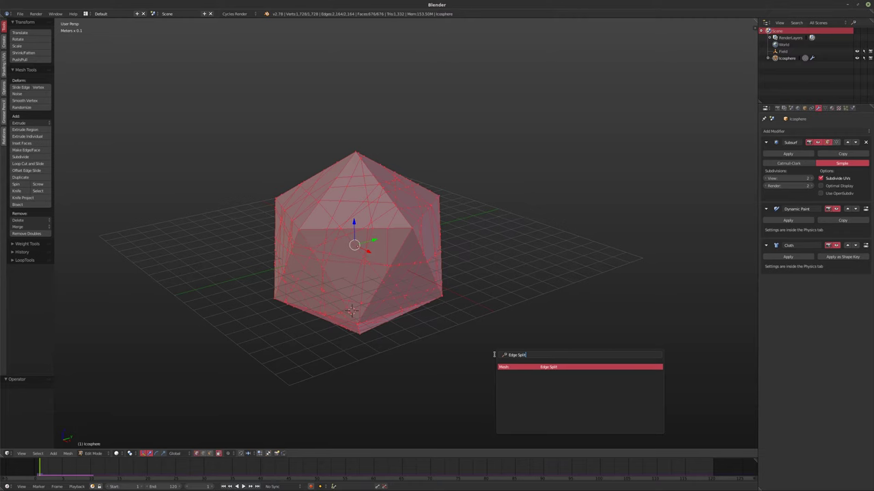
{"action": "key", "text": "Return"}
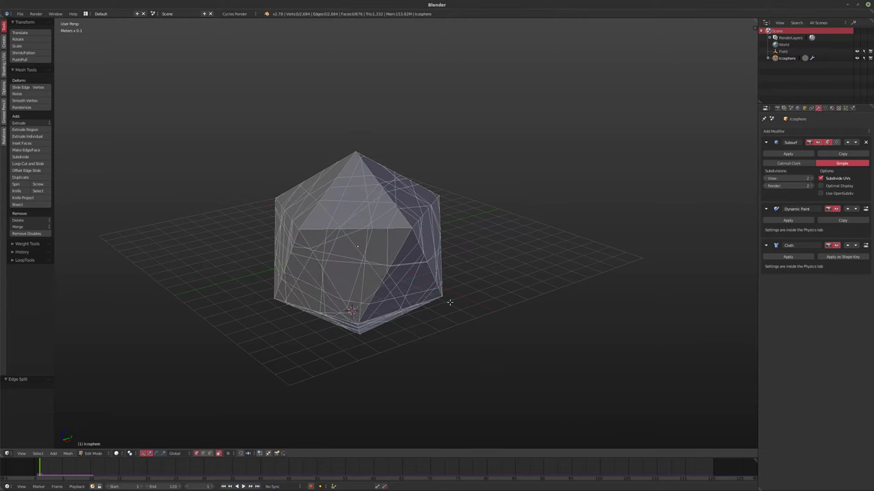
{"action": "key", "text": "Tab"}
- Play the simulation, apply smooth shading to the cloth shards and inspect the explosion from several angles
{"action": "key", "text": "alt+a"}
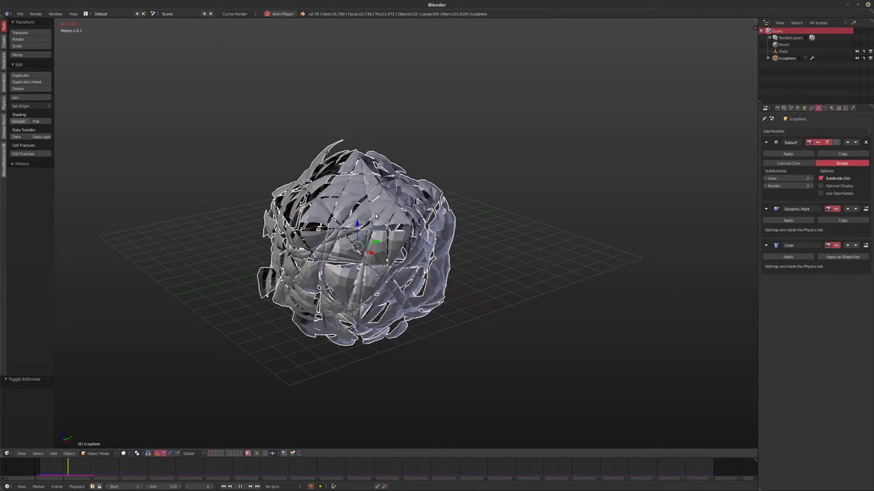
{"action": "left_click", "coordinate": [20, 120]}
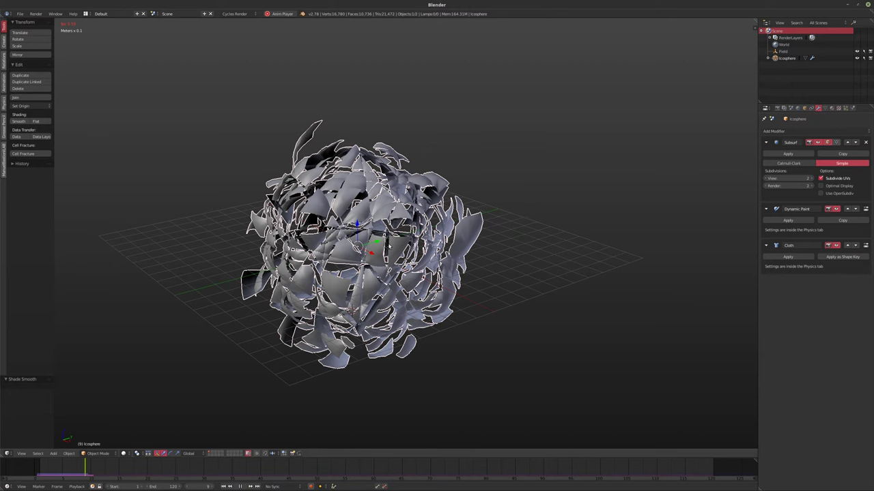
{"action": "middle_click_drag", "start_coordinate": [364, 252], "coordinate": [471, 229]}
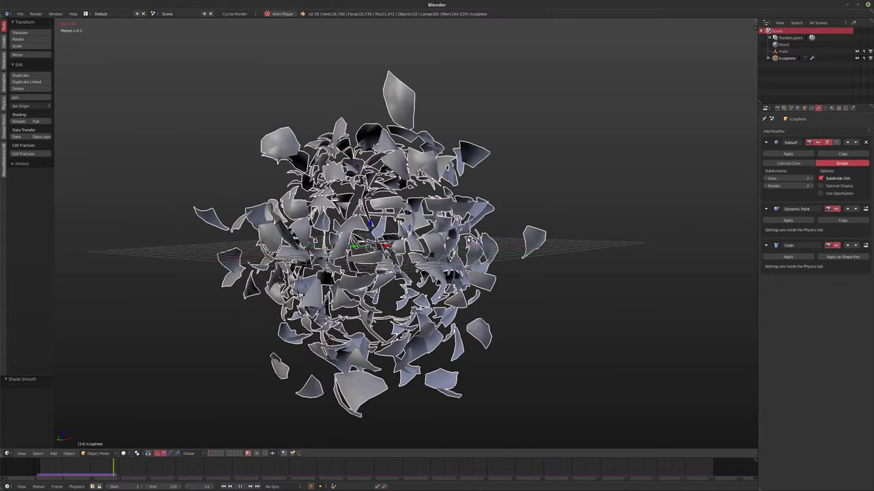
{"action": "middle_click_drag", "start_coordinate": [433, 256], "coordinate": [439, 271]}
- Return to the first frame and add two vertex groups named Cloth and Smooth to the icosphere
{"action": "left_click", "coordinate": [825, 108]}
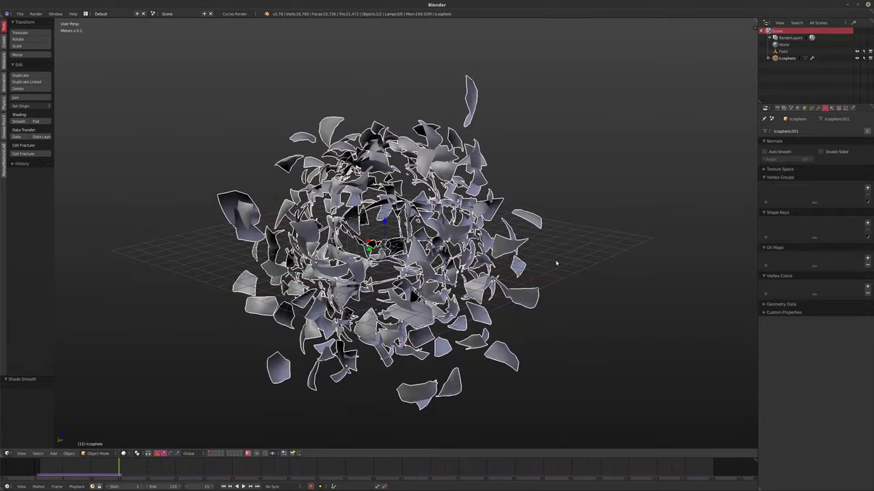
{"action": "key", "text": "shift+Left"}
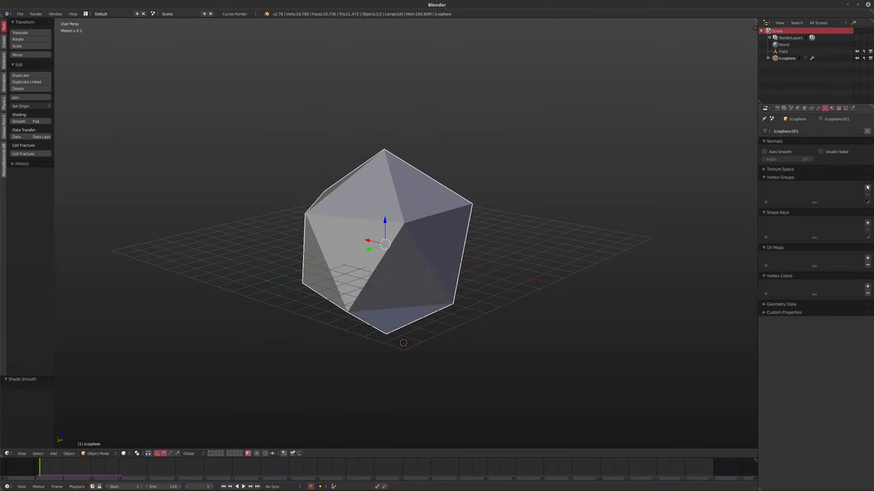
{"action": "left_click", "coordinate": [866, 187]}
{"action": "double_click", "coordinate": [778, 191]}
{"action": "type", "text": "Cu"}
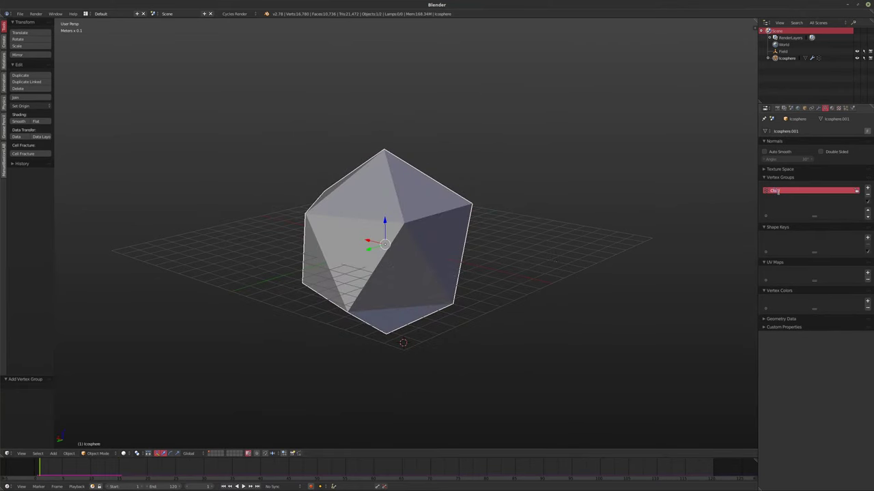
{"action": "left_click", "coordinate": [867, 188]}
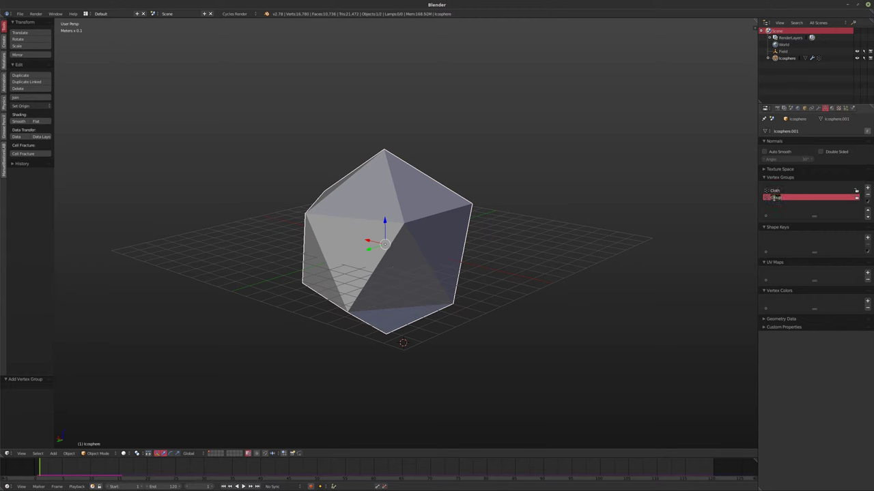
{"action": "double_click", "coordinate": [775, 197]}
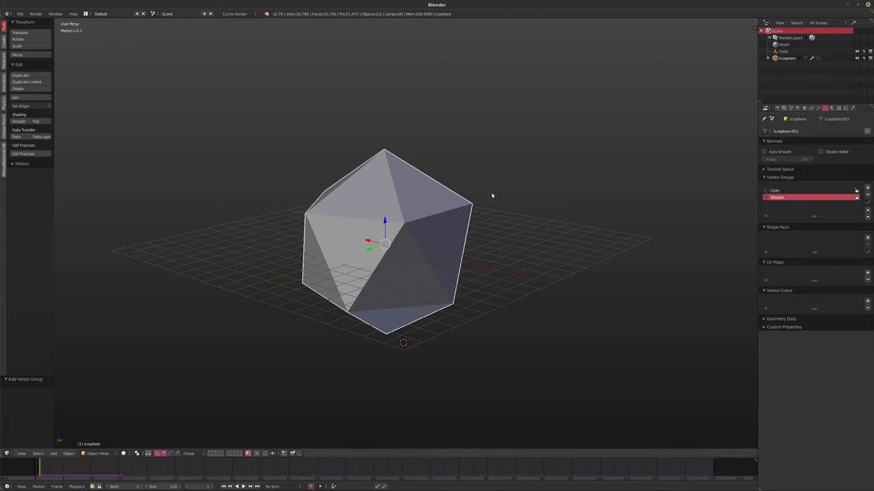
- Set the icosphere's Dynamic Paint surface type to Weight and its output vertex group to Cloth
{"action": "middle_click_drag", "start_coordinate": [492, 195], "coordinate": [477, 204]}
{"action": "left_click", "coordinate": [852, 108]}
{"action": "mouse_move", "coordinate": [410, 246]}
{"action": "middle_mouse_down"}
{"action": "mouse_move", "coordinate": [395, 228]}
{"action": "mouse_move", "coordinate": [409, 249]}
{"action": "mouse_move", "coordinate": [454, 273]}
{"action": "middle_mouse_up"}
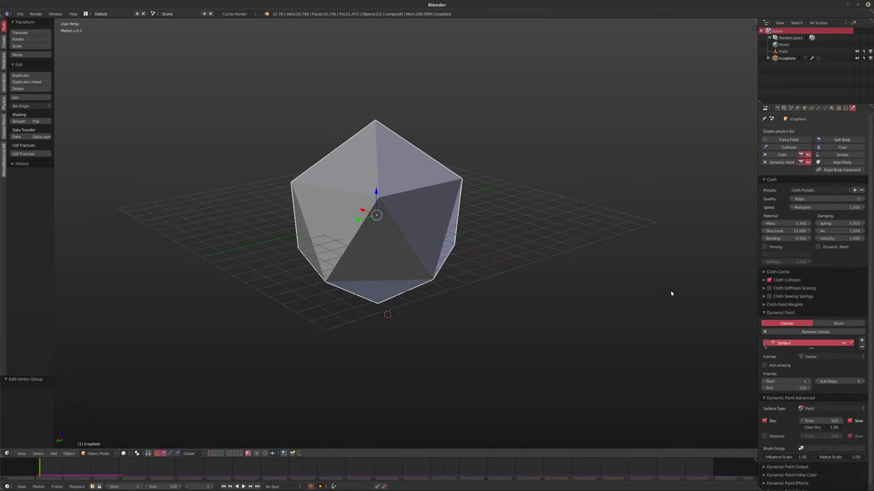
{"action": "scroll", "coordinate": [785, 372], "scroll_direction": "down", "scroll_amount": 1}
{"action": "left_click", "coordinate": [817, 405]}
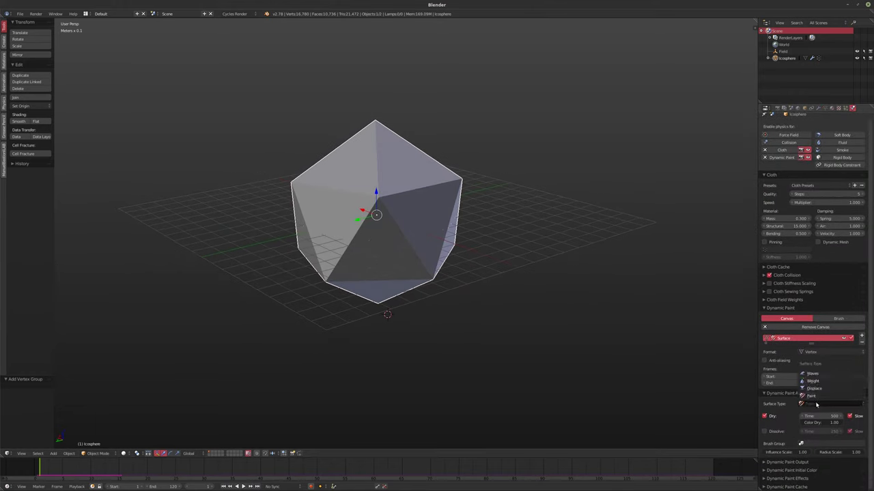
{"action": "left_click", "coordinate": [812, 380]}
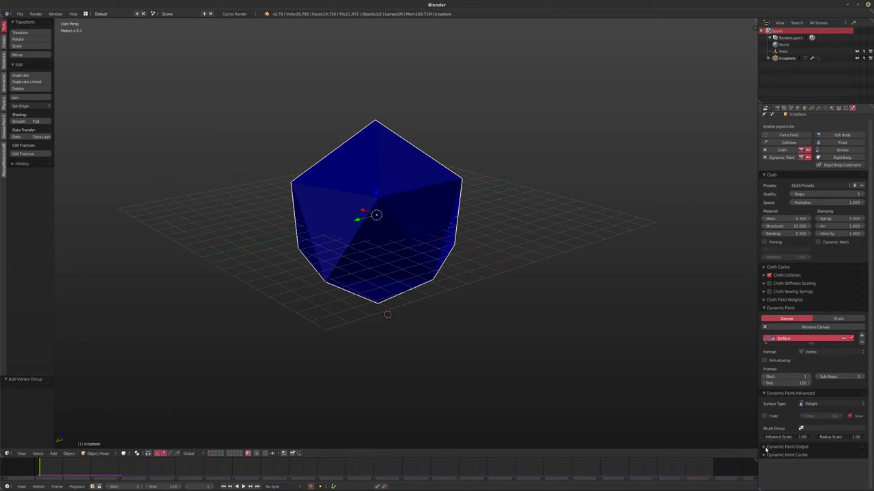
{"action": "left_click", "coordinate": [766, 447]}
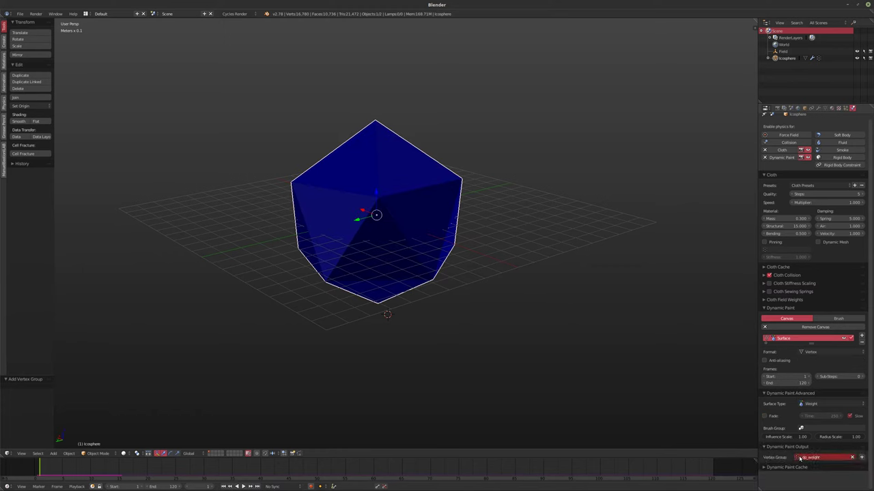
{"action": "left_click", "coordinate": [798, 458]}
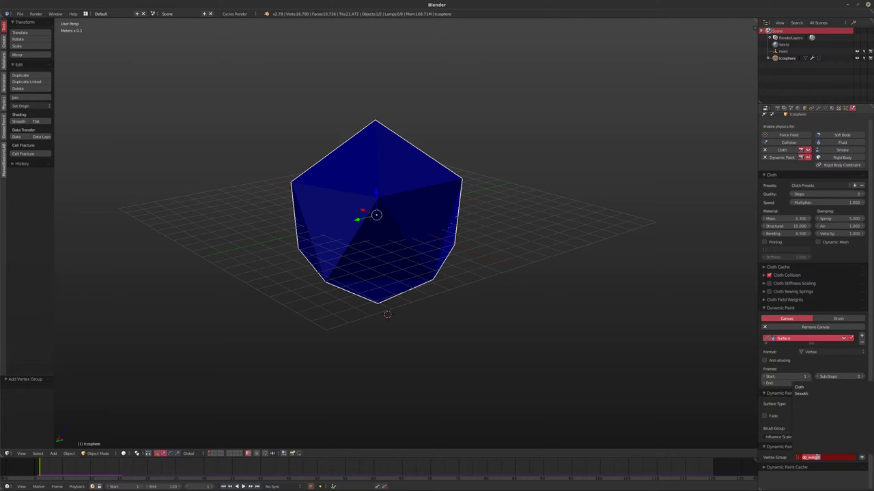
{"action": "left_click", "coordinate": [802, 387]}
- Play back the simulation briefly to check the icosphere with its weight canvas, and stop it
{"action": "middle_click_drag", "start_coordinate": [452, 359], "coordinate": [466, 350]}
{"action": "key", "text": "alt+a"}
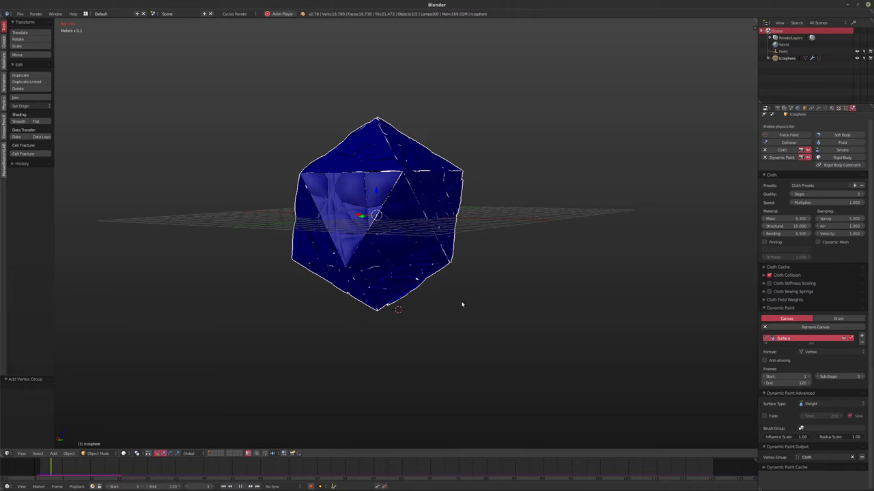
{"action": "key", "text": "Escape"}
{"action": "middle_click_drag", "start_coordinate": [452, 285], "coordinate": [424, 259]}
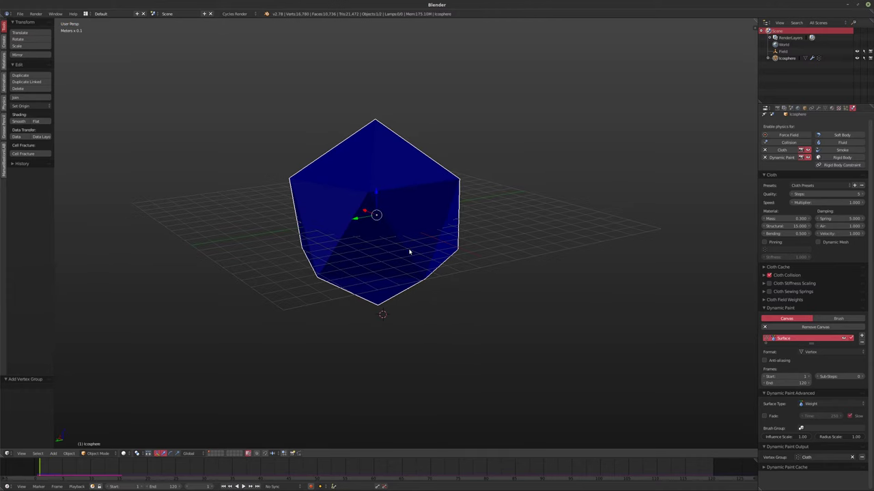
- Save the scene as Peel_Working_001.blend in the Peel_001 folder
{"action": "key", "text": "ctrl+s"}
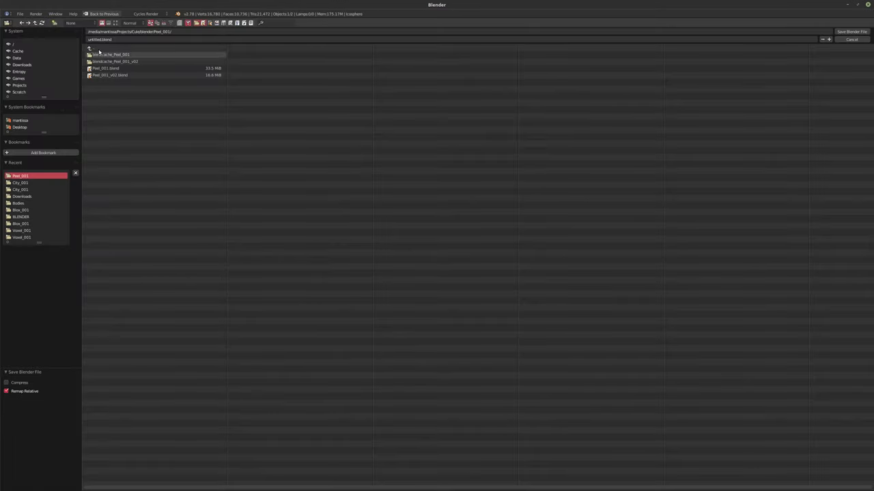
{"action": "type", "text": "Peel"}
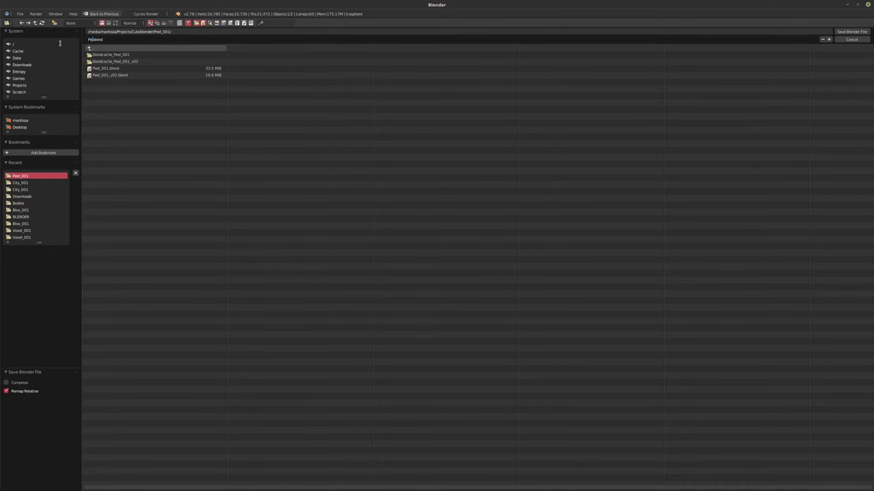
{"action": "type", "text": "_Working_001"}
{"action": "key", "text": "Return"}
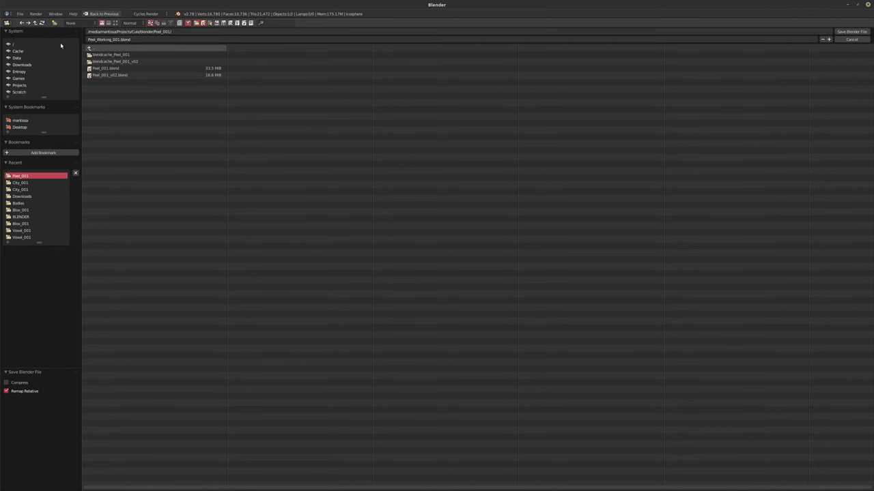
{"action": "left_click", "coordinate": [850, 31]}
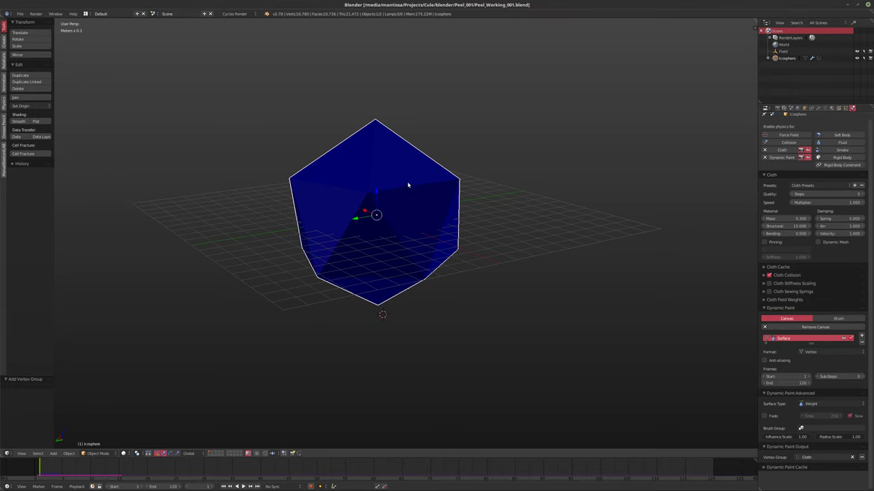
{"action": "middle_click_drag", "start_coordinate": [407, 184], "coordinate": [537, 263]}
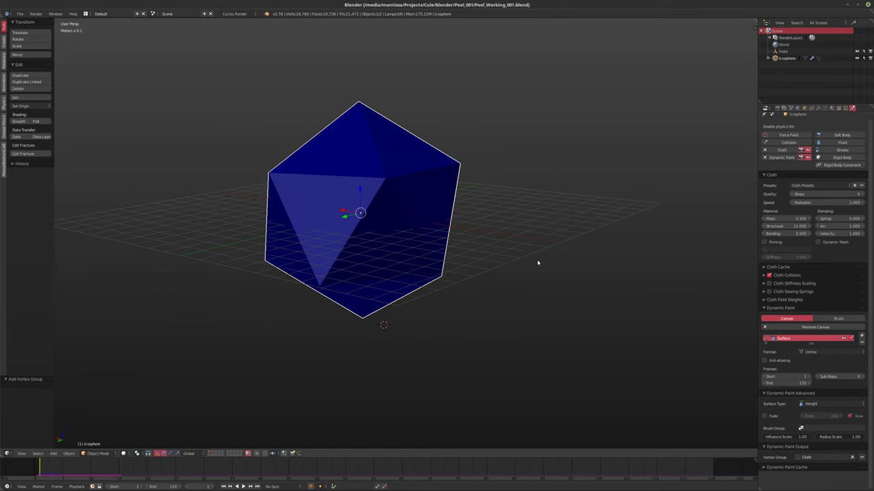
{"action": "left_click", "coordinate": [764, 416]}
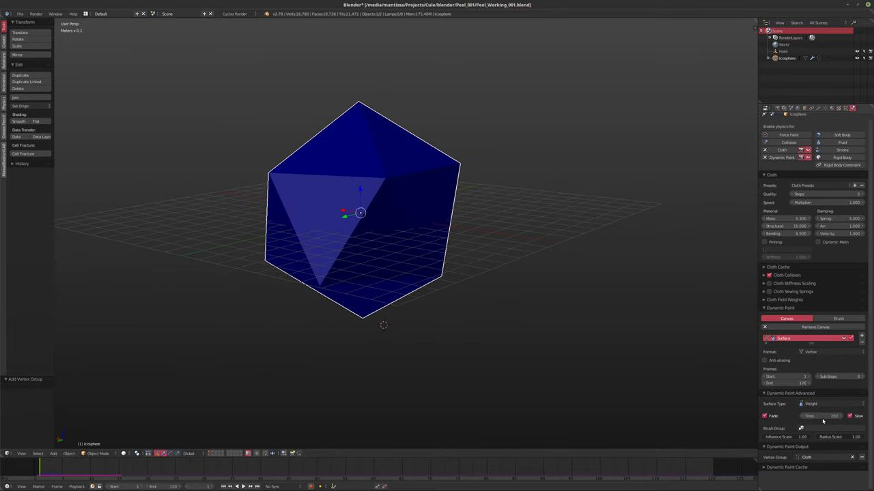
{"action": "left_click", "coordinate": [764, 417]}
- Add a Round Cube mesh around the icosphere and scale its geometry to about 0.9 in Edit Mode
{"action": "middle_click_drag", "start_coordinate": [566, 235], "coordinate": [404, 234]}
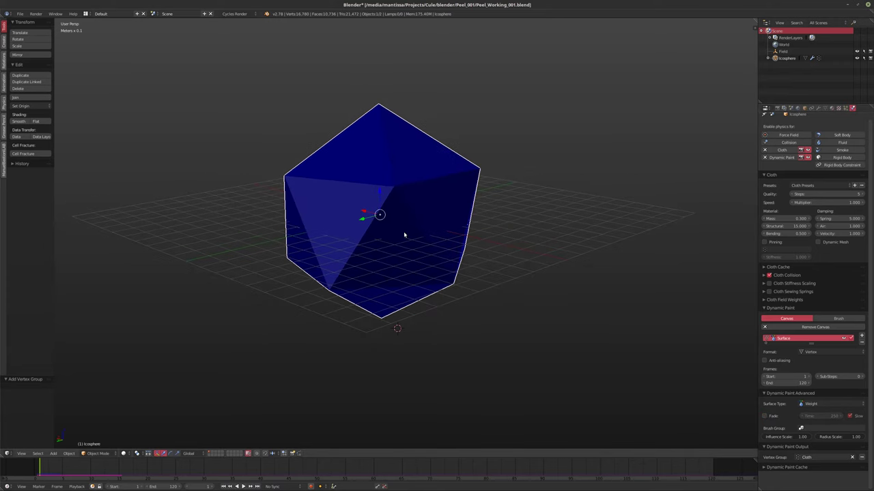
{"action": "key", "text": "shift+a"}
{"action": "mouse_move", "coordinate": [386, 237]}
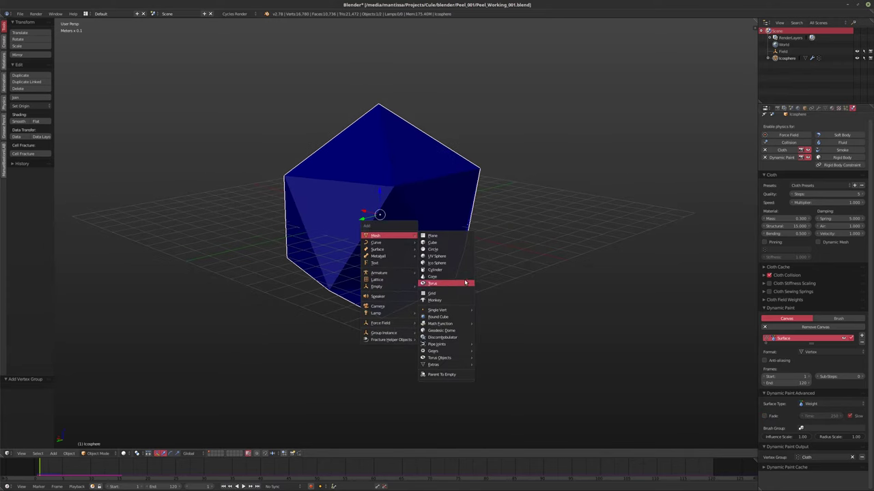
{"action": "left_click", "coordinate": [439, 317]}
{"action": "mouse_move", "coordinate": [443, 312]}
{"action": "middle_mouse_down"}
{"action": "mouse_move", "coordinate": [439, 294]}
{"action": "mouse_move", "coordinate": [453, 299]}
{"action": "middle_mouse_up"}
{"action": "scroll", "coordinate": [456, 290], "scroll_direction": "down", "scroll_amount": 3}
{"action": "key", "text": "Tab"}
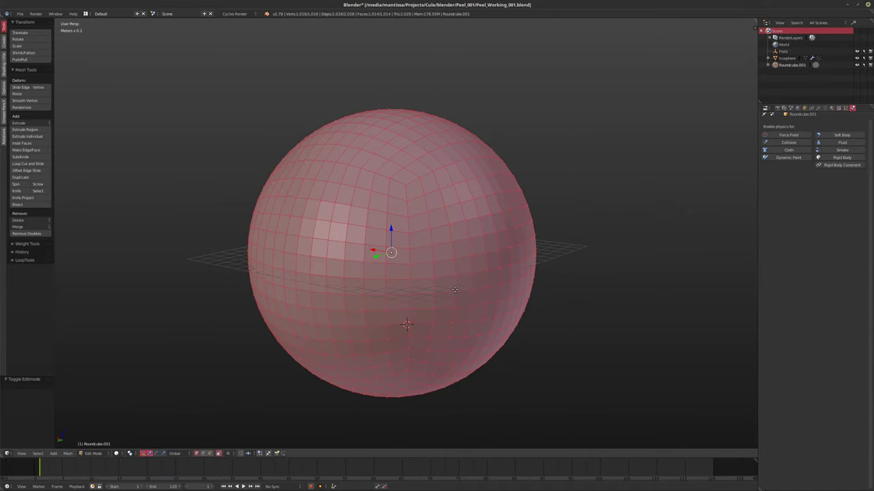
{"action": "key", "text": "s"}
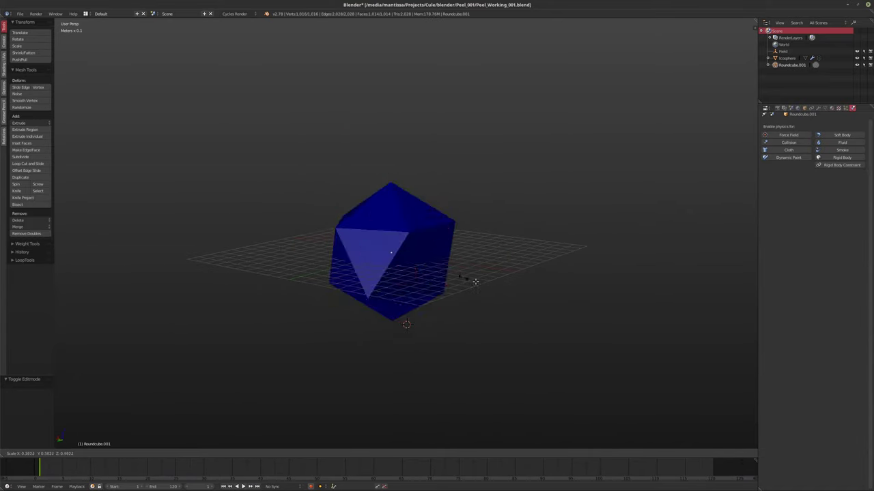
{"action": "left_click", "coordinate": [566, 316]}
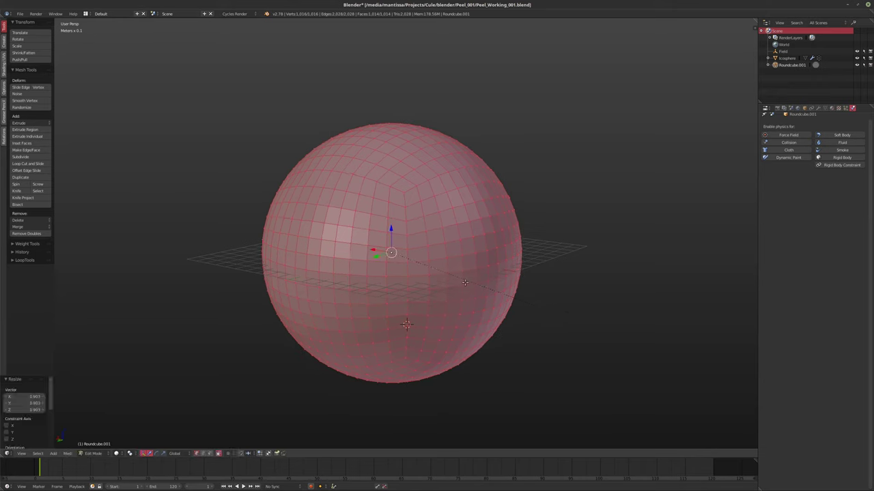
- In Object Mode, raise the round cube about 1.5 m along Z so it sits above the icosphere
{"action": "key", "text": "Tab"}
{"action": "key", "text": "g"}
{"action": "key", "text": "z"}
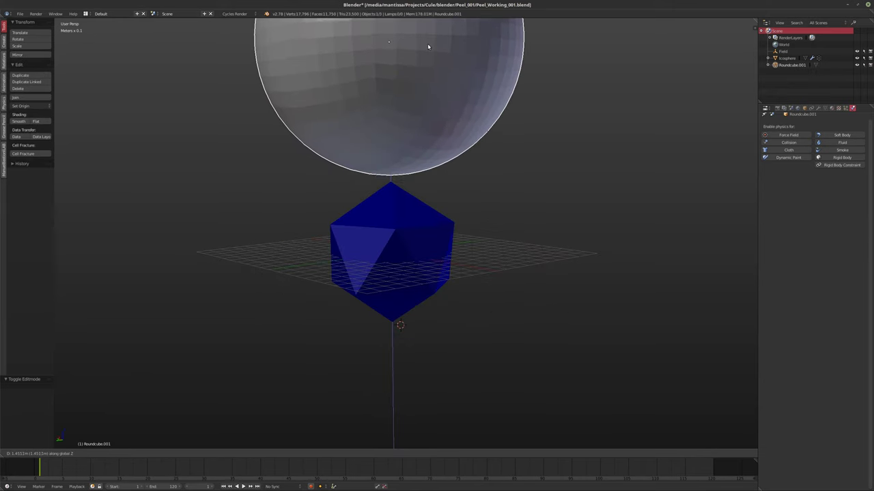
{"action": "left_click", "coordinate": [433, 46]}
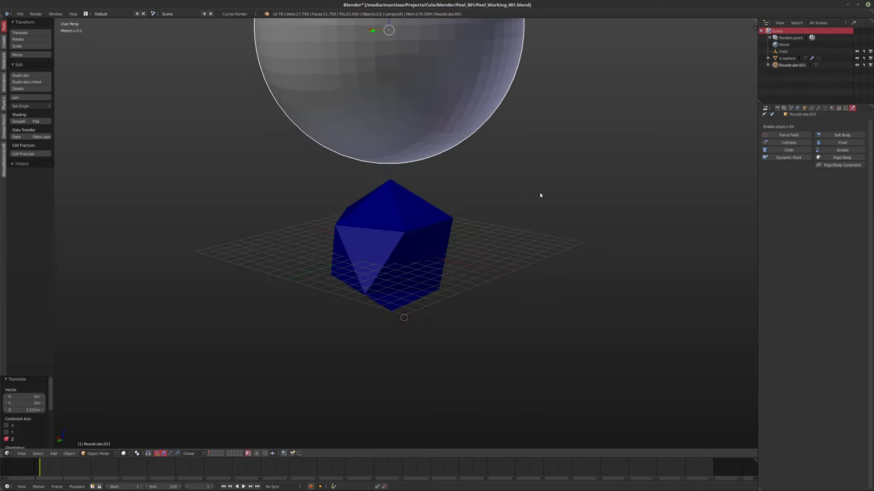
- Enable Dynamic Paint physics on the round cube and add it as a brush
{"action": "left_click", "coordinate": [789, 158]}
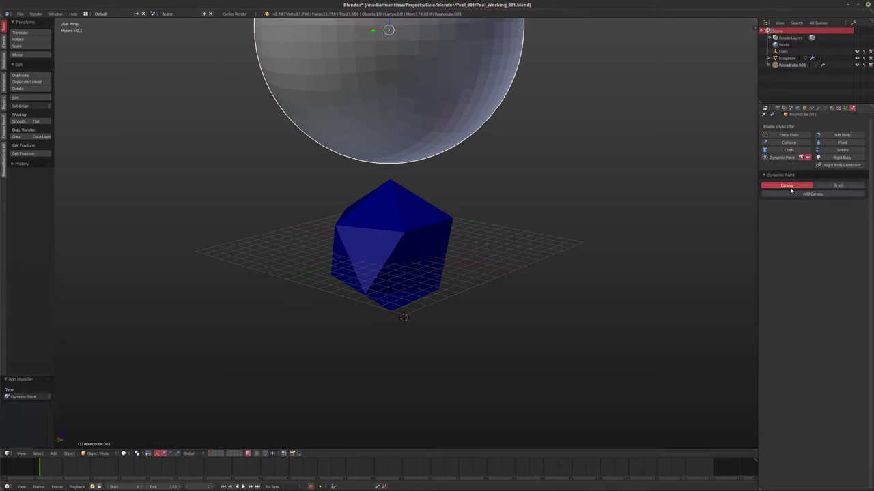
{"action": "left_click", "coordinate": [834, 186]}
{"action": "left_click", "coordinate": [814, 195]}
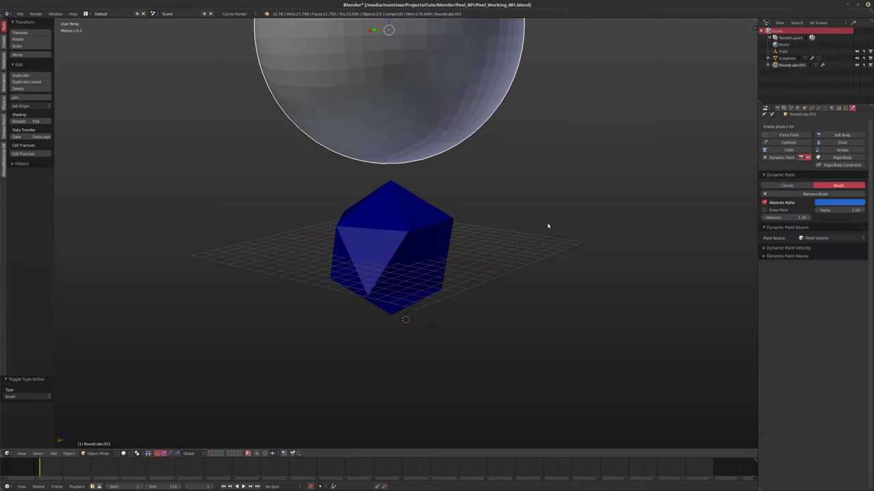
- Set the brush's paint source to Mesh Volume + Proximity with a paint distance of 0.15
{"action": "left_click", "coordinate": [832, 237]}
{"action": "left_click", "coordinate": [827, 211]}
{"action": "left_click", "coordinate": [818, 246]}
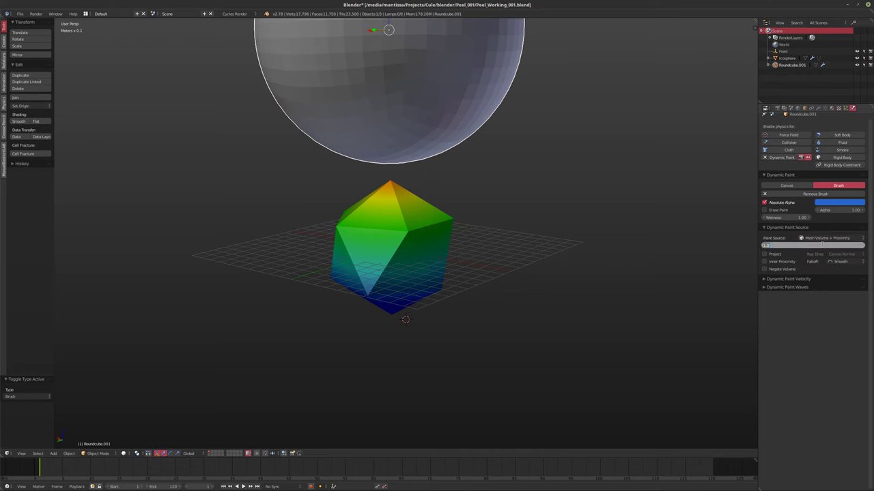
{"action": "type", "text": "0.15"}
{"action": "key", "text": "Return"}
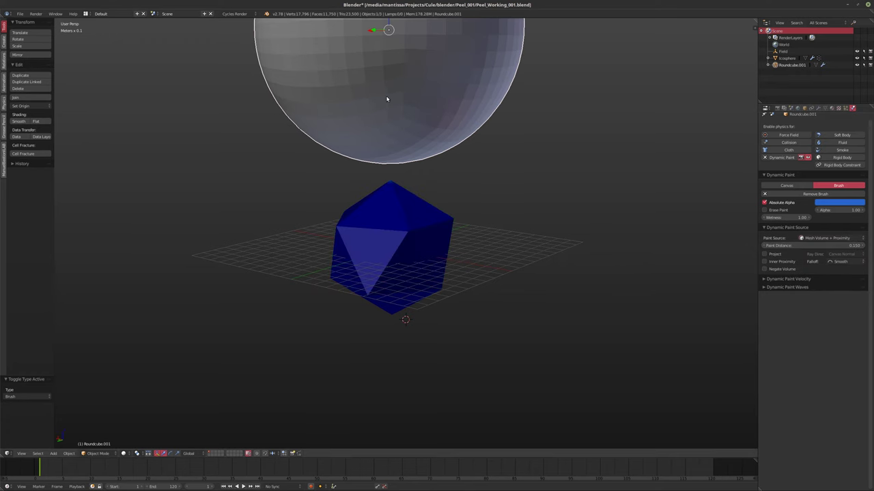
- Raise the round cube about 18.6 cm along Z and insert a Location keyframe at frame 1
{"action": "key", "text": "g"}
{"action": "key", "text": "z"}
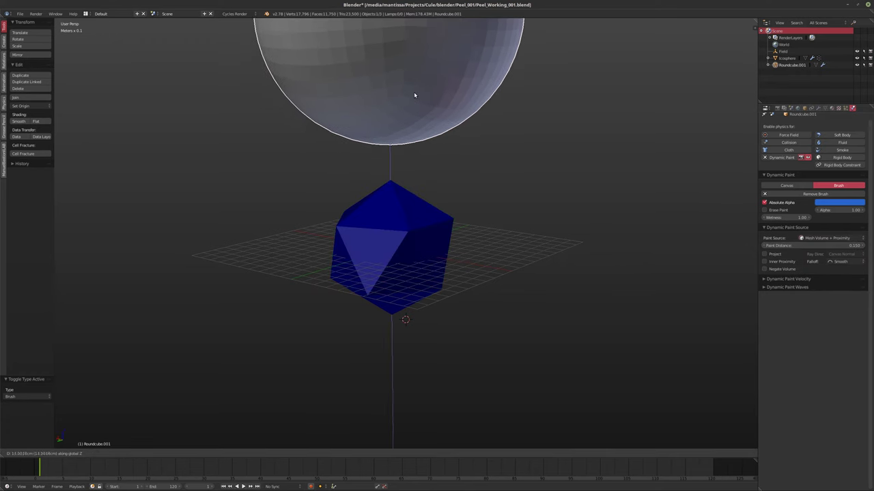
{"action": "left_click", "coordinate": [419, 93]}
{"action": "middle_click_drag", "start_coordinate": [476, 148], "coordinate": [443, 148]}
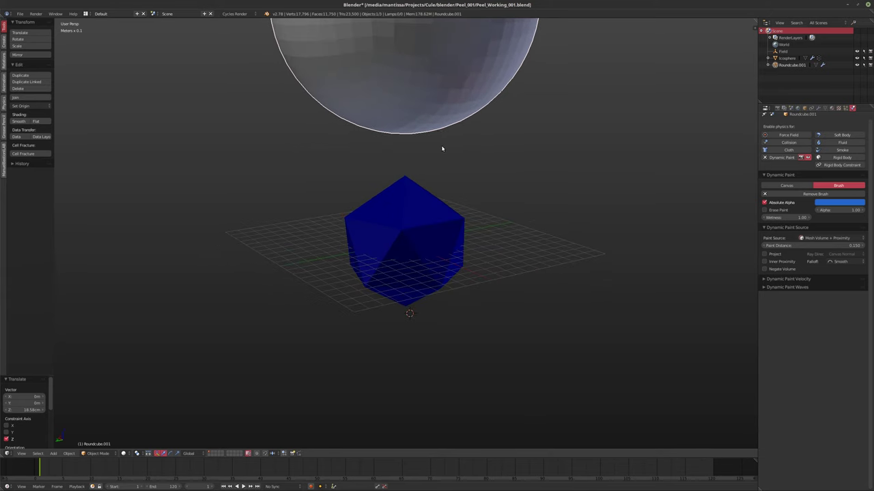
{"action": "key", "text": "i"}
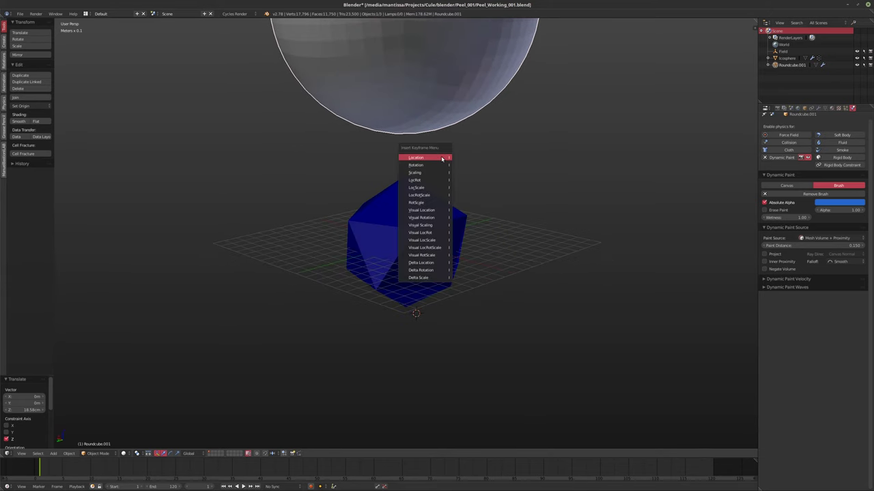
{"action": "left_click", "coordinate": [441, 158]}
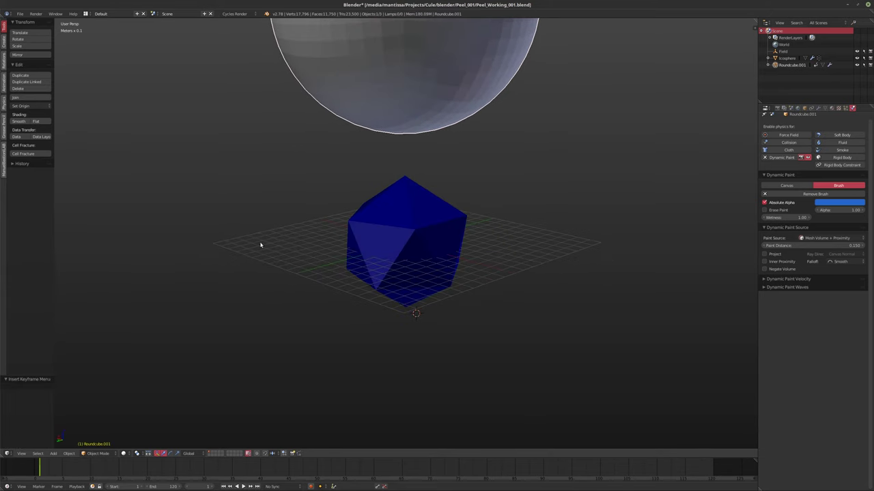
- Go to frame 24 and set the round cube's maximum draw type to Bounds
{"action": "left_click_drag", "start_coordinate": [159, 469], "coordinate": [170, 469]}
{"action": "middle_click_drag", "start_coordinate": [331, 285], "coordinate": [376, 215]}
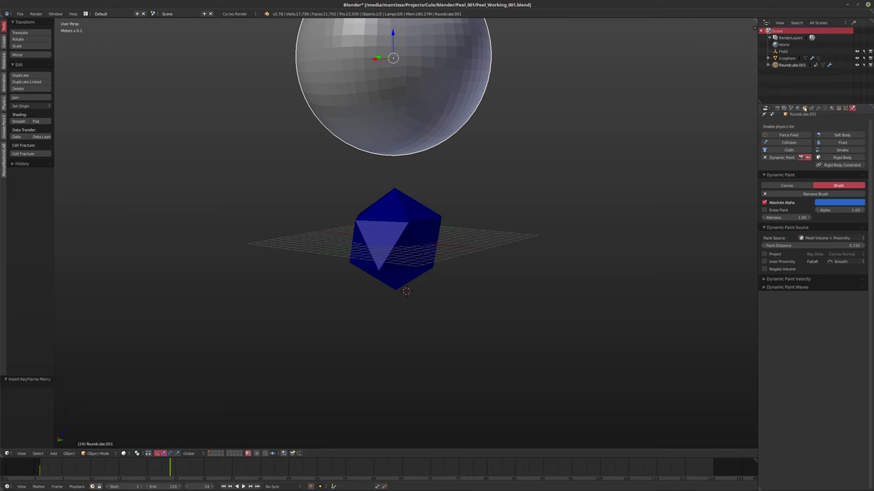
{"action": "left_click", "coordinate": [803, 108]}
{"action": "left_click", "coordinate": [775, 318]}
{"action": "left_click", "coordinate": [771, 299]}
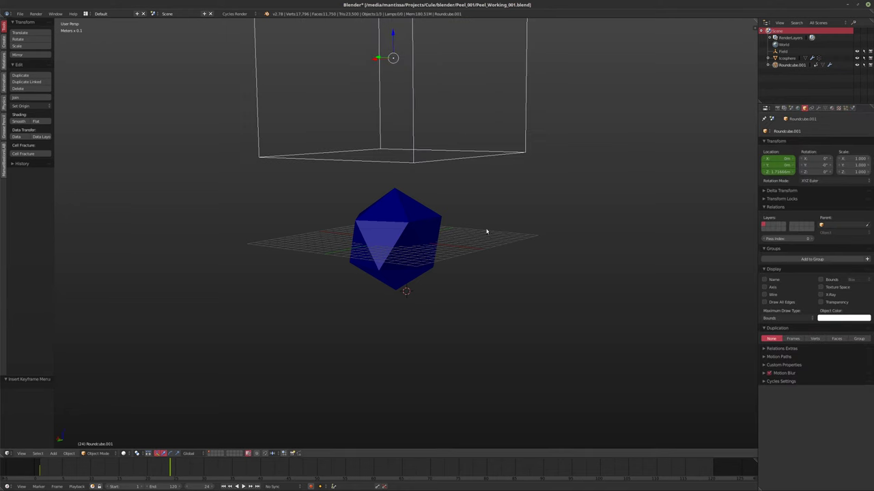
- Lower the round cube along Z to about 14 cm so it encloses the icosphere, and insert a Location keyframe at frame 24
{"action": "key", "text": "g"}
{"action": "key", "text": "z"}
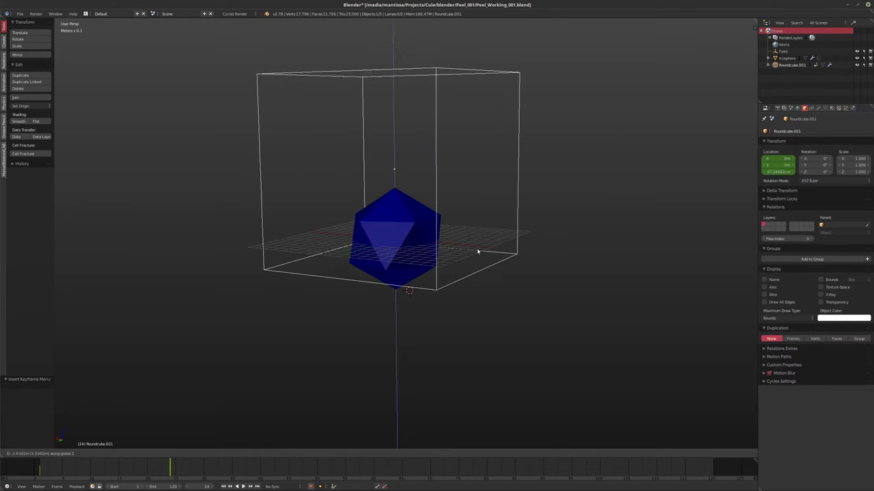
{"action": "left_click", "coordinate": [500, 286]}
{"action": "middle_click_drag", "start_coordinate": [500, 286], "coordinate": [485, 282]}
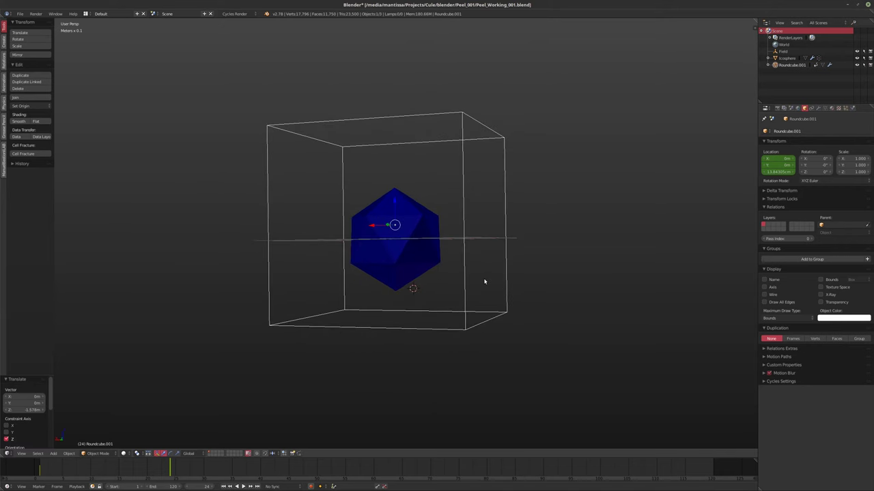
{"action": "key", "text": "g"}
{"action": "key", "text": "z"}
{"action": "left_click", "coordinate": [494, 267]}
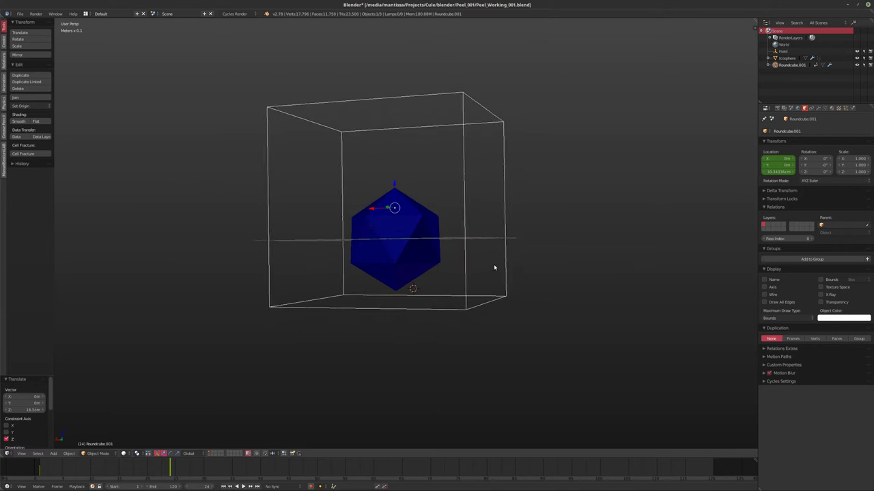
{"action": "middle_click_drag", "start_coordinate": [493, 267], "coordinate": [484, 274]}
{"action": "key", "text": "g"}
{"action": "key", "text": "z"}
{"action": "left_click", "coordinate": [481, 293]}
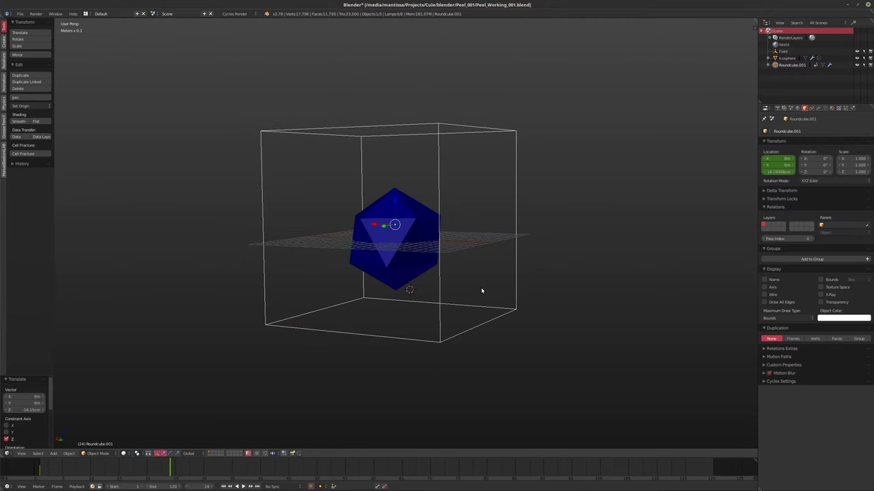
{"action": "key", "text": "i"}
{"action": "left_click", "coordinate": [481, 291]}
- Return to frame 1 and play back the animation to check the brush painting weights onto the icosphere, then stop it
{"action": "key", "text": "shift+Left"}
{"action": "key", "text": "alt+a"}
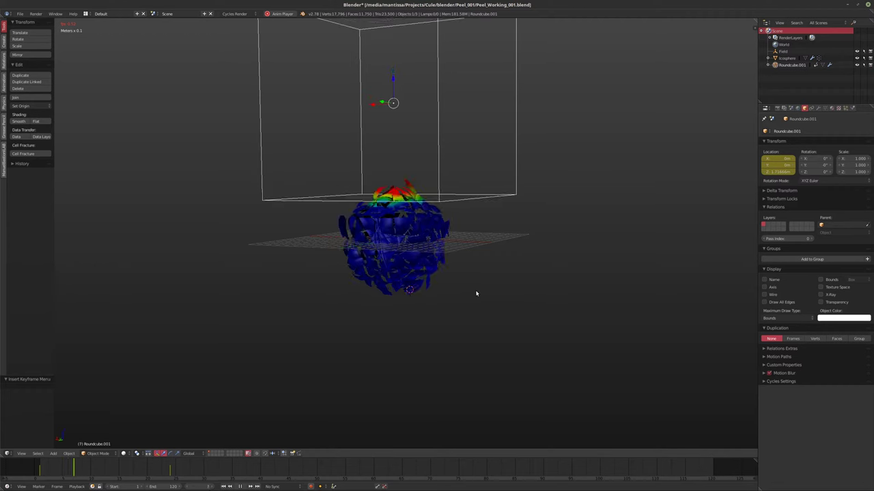
{"action": "key", "text": "Escape"}
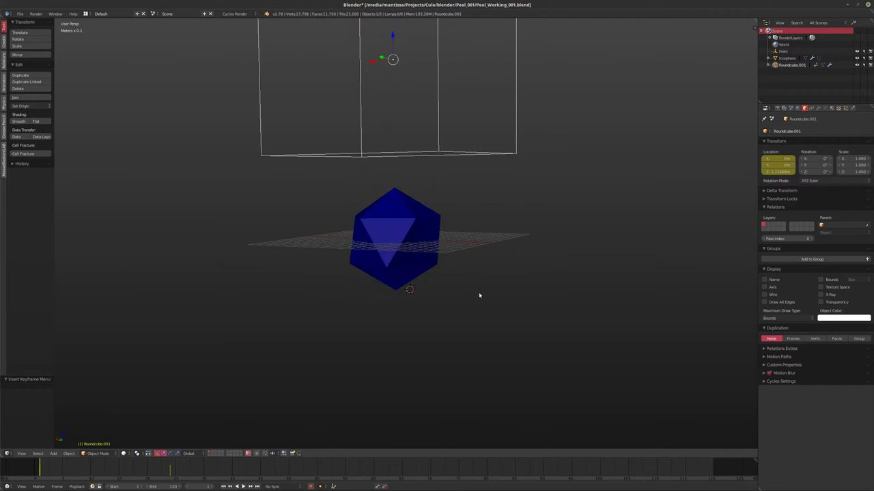
{"action": "mouse_move", "coordinate": [478, 297]}
{"action": "middle_mouse_down"}
{"action": "mouse_move", "coordinate": [415, 214]}
{"action": "mouse_move", "coordinate": [399, 256]}
{"action": "mouse_move", "coordinate": [364, 248]}
{"action": "mouse_move", "coordinate": [361, 264]}
{"action": "mouse_move", "coordinate": [457, 275]}
{"action": "mouse_move", "coordinate": [299, 263]}
{"action": "mouse_move", "coordinate": [390, 263]}
{"action": "mouse_move", "coordinate": [536, 210]}
{"action": "mouse_move", "coordinate": [546, 217]}
{"action": "mouse_move", "coordinate": [521, 216]}
{"action": "mouse_move", "coordinate": [533, 208]}
{"action": "middle_mouse_up"}
{"action": "left_click", "coordinate": [818, 107]}
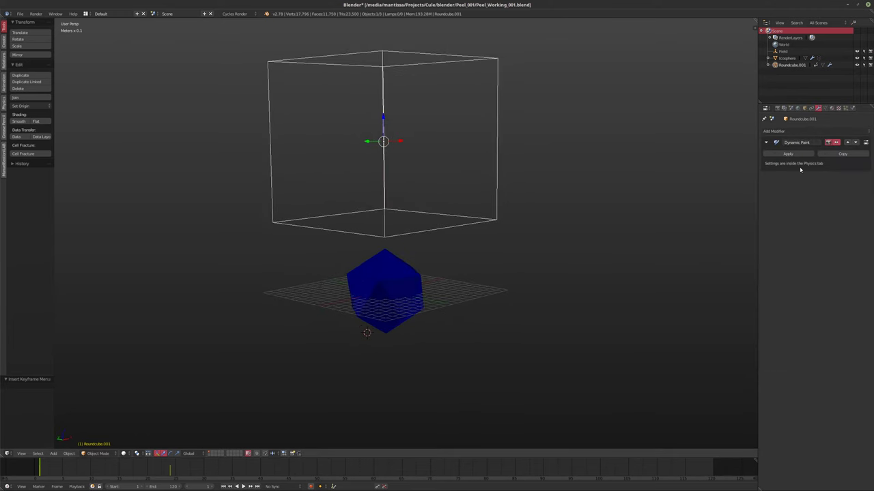
{"action": "left_click", "coordinate": [798, 131]}
{"action": "left_click", "coordinate": [844, 162]}
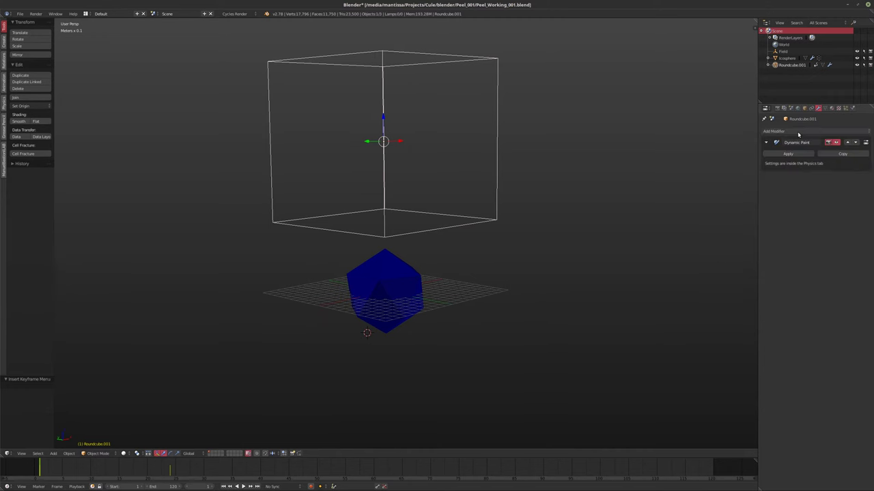
- Set the icosphere's cloth pinning group to Cloth and play back the simulation briefly to check the pinning
{"action": "left_click", "coordinate": [786, 58]}
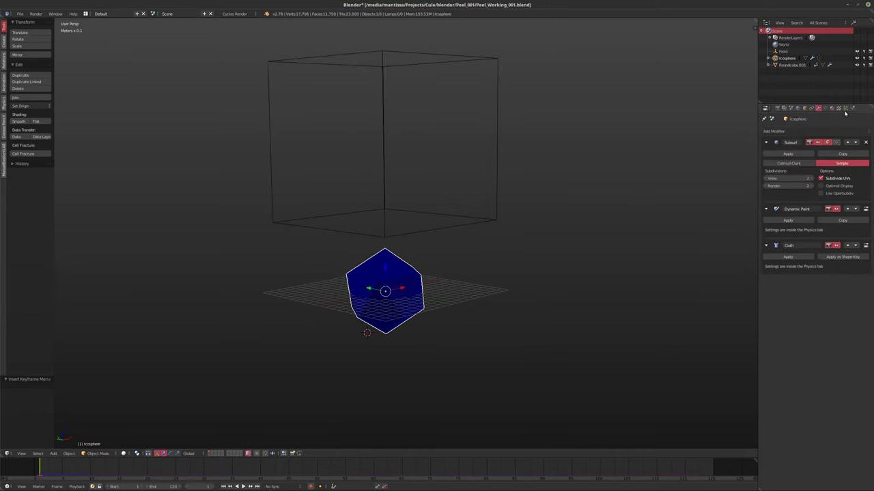
{"action": "mouse_move", "coordinate": [503, 201]}
{"action": "middle_mouse_down"}
{"action": "mouse_move", "coordinate": [495, 178]}
{"action": "mouse_move", "coordinate": [508, 183]}
{"action": "middle_mouse_up"}
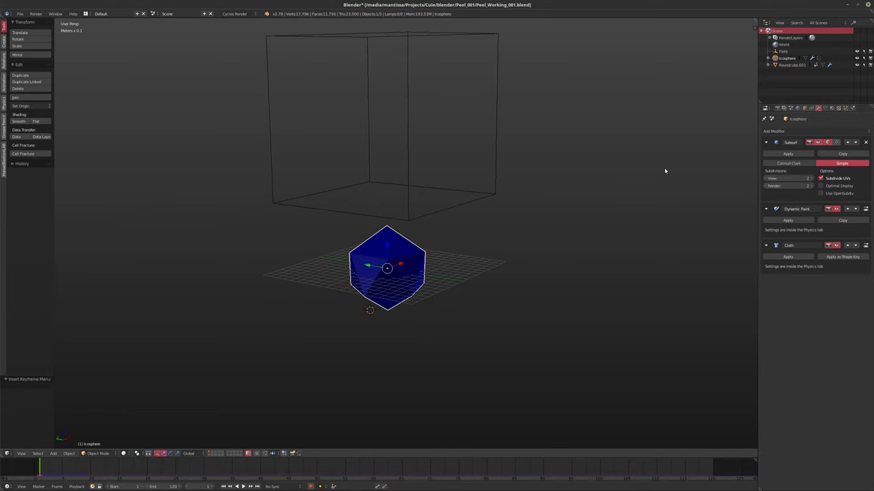
{"action": "left_click", "coordinate": [797, 131]}
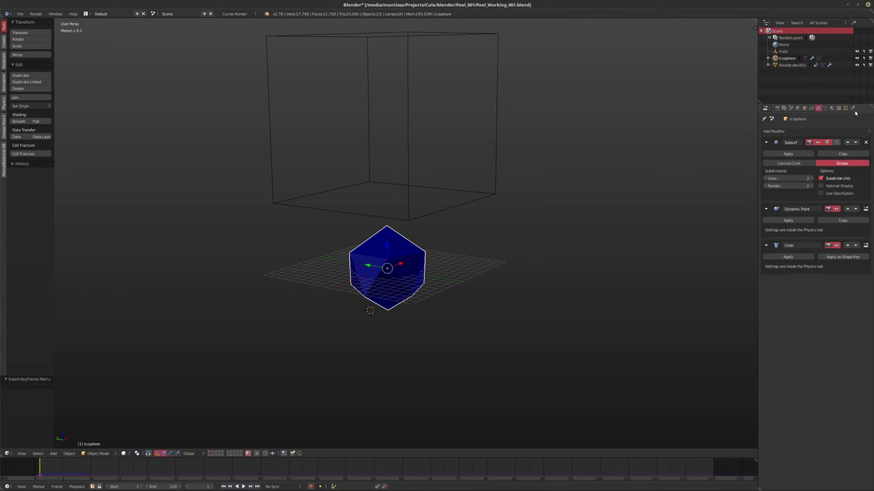
{"action": "left_click", "coordinate": [852, 109]}
{"action": "left_click", "coordinate": [769, 250]}
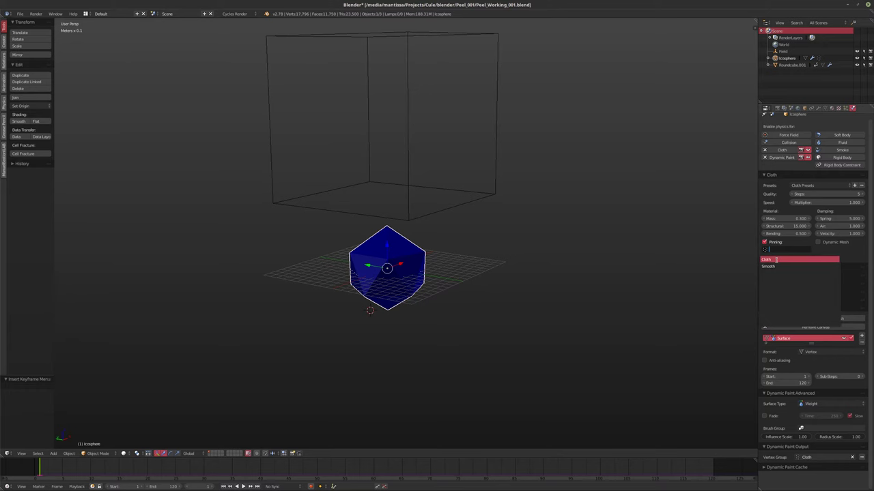
{"action": "left_click", "coordinate": [776, 260]}
{"action": "key", "text": "alt+a"}
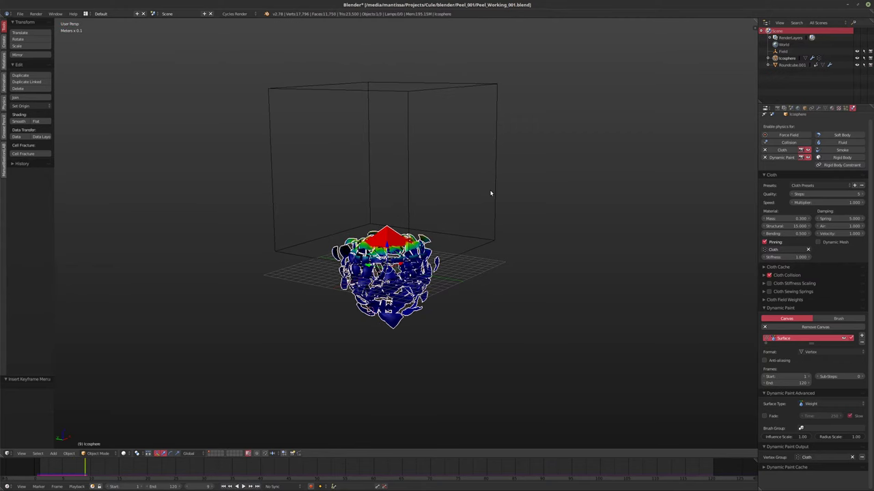
{"action": "key", "text": "Escape"}
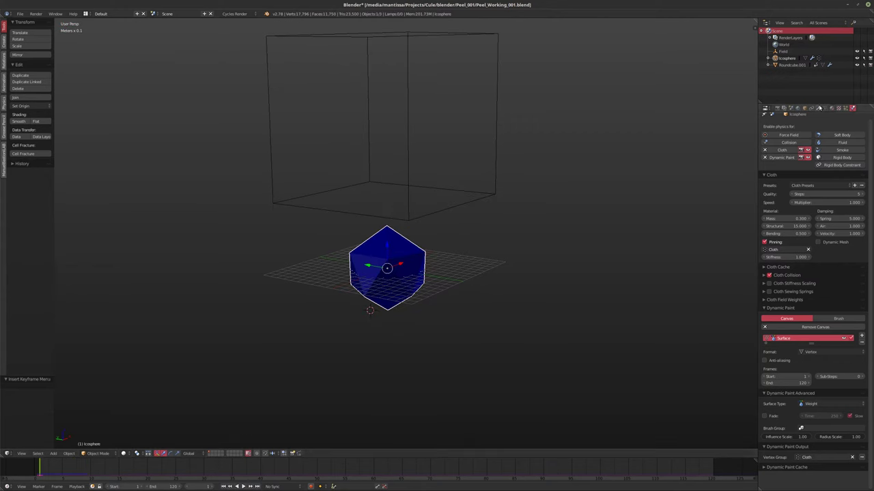
- Add a Vertex Weight Edit modifier to the icosphere and place it between the Dynamic Paint and Cloth modifiers
{"action": "left_click", "coordinate": [818, 108]}
{"action": "left_click", "coordinate": [780, 132]}
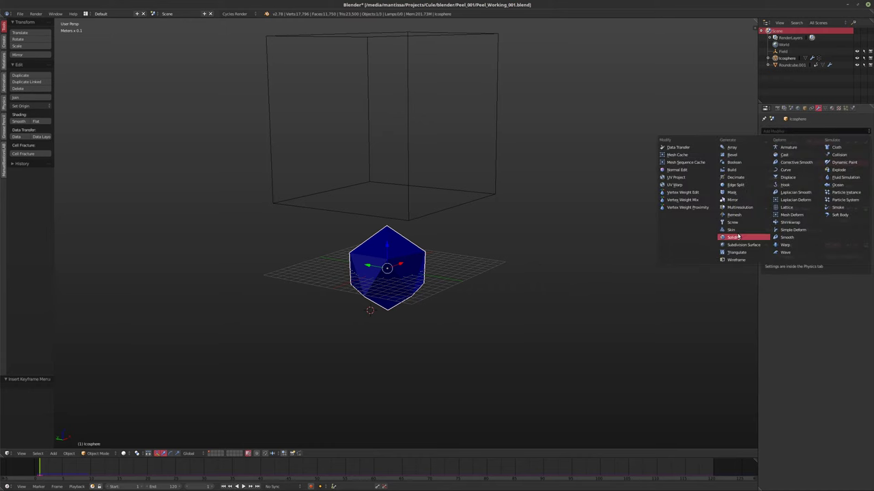
{"action": "left_click", "coordinate": [680, 193]}
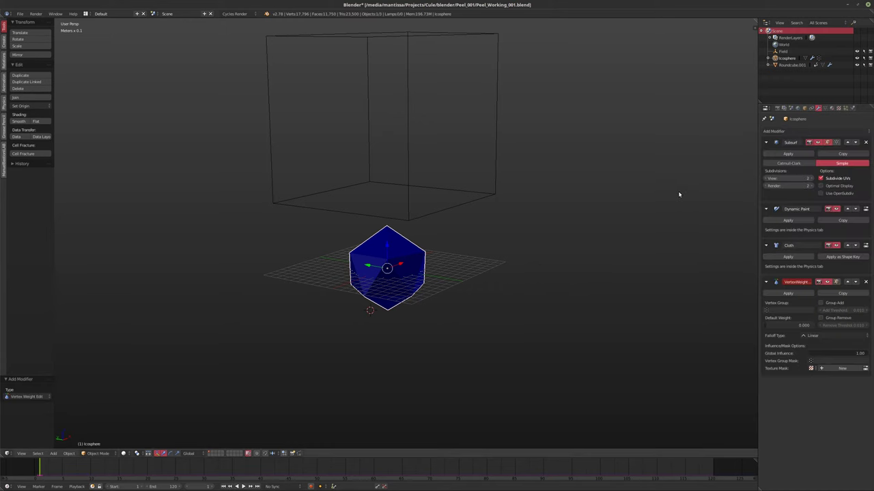
{"action": "left_click", "coordinate": [846, 282]}
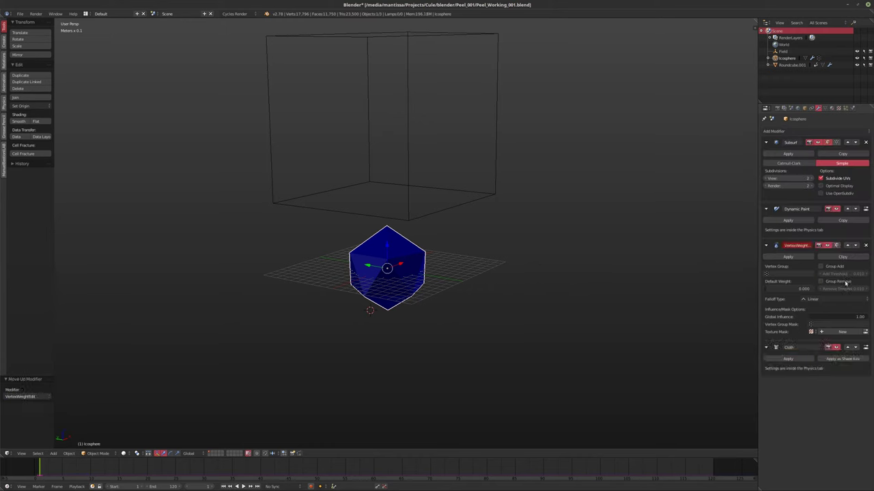
{"action": "left_click", "coordinate": [846, 246]}
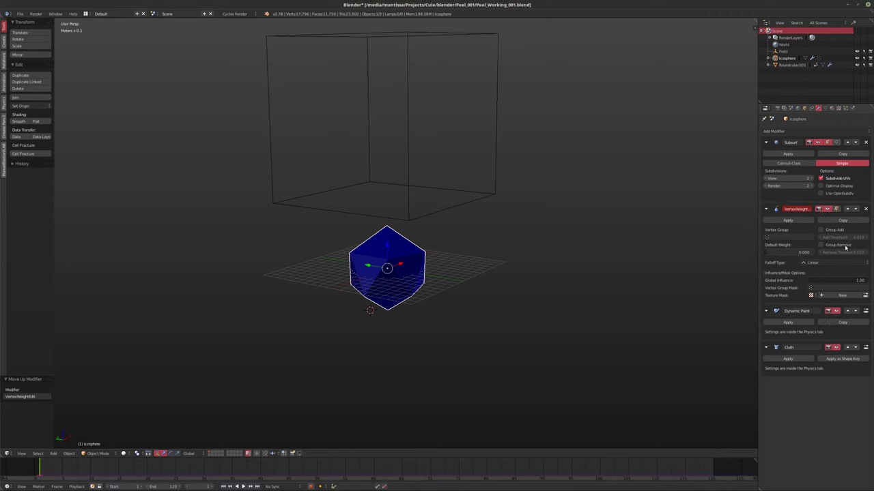
{"action": "left_click", "coordinate": [855, 209]}
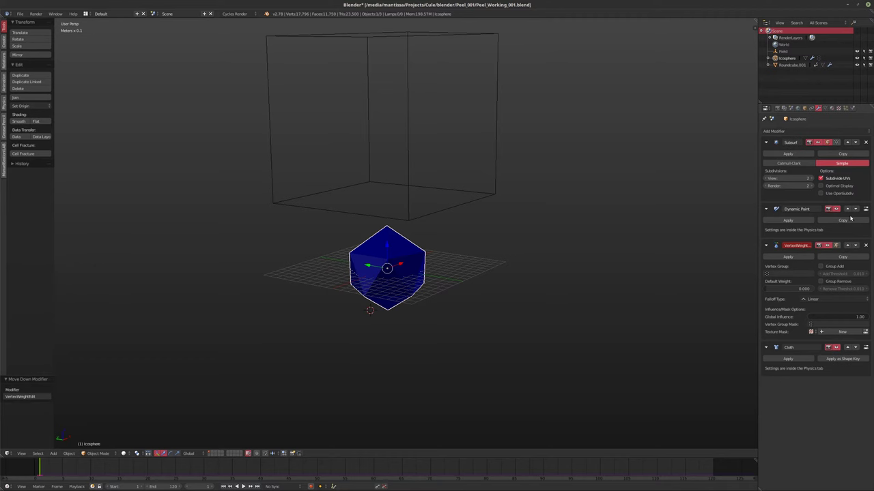
- Assign the Cloth vertex group to the Vertex Weight Edit modifier and enable Group Add
{"action": "left_click", "coordinate": [782, 274]}
{"action": "left_click", "coordinate": [812, 282]}
{"action": "left_click", "coordinate": [821, 266]}
- Set the falloff type to Custom Curve and invert the curve so it falls from 1 to 0
{"action": "left_click", "coordinate": [833, 300]}
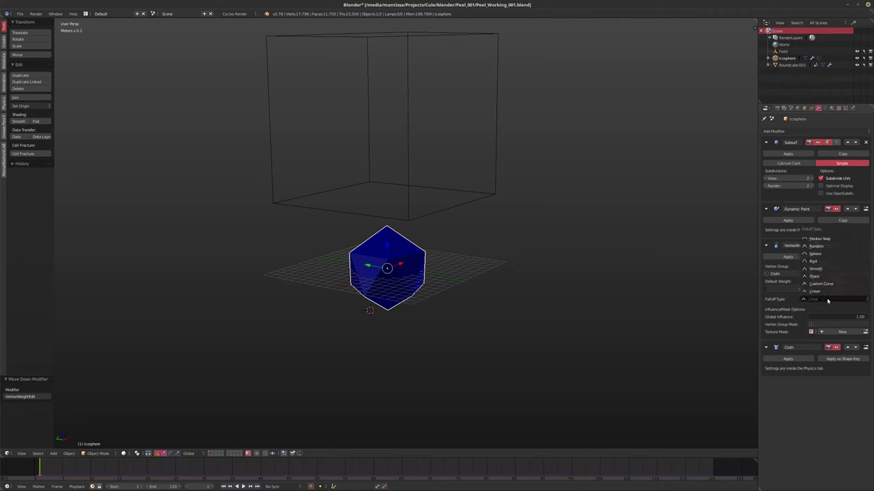
{"action": "left_click", "coordinate": [818, 285]}
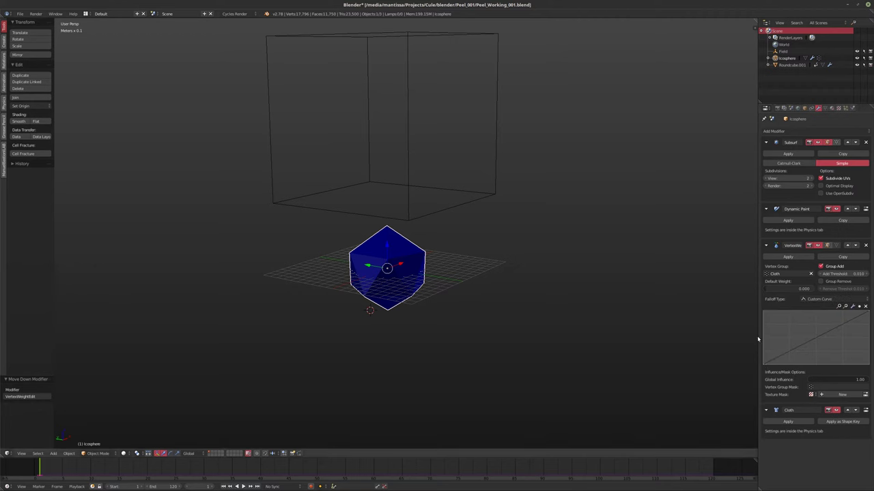
{"action": "left_click_drag", "start_coordinate": [763, 367], "coordinate": [764, 311]}
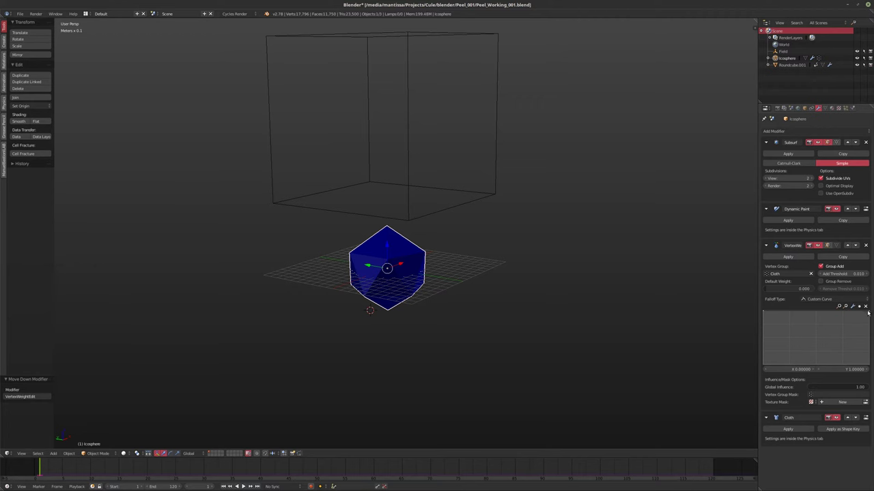
{"action": "left_click_drag", "start_coordinate": [868, 312], "coordinate": [869, 330]}
- Play back the simulation to check how the inverted weights release the cloth shards, and stop it
{"action": "key", "text": "alt+a"}
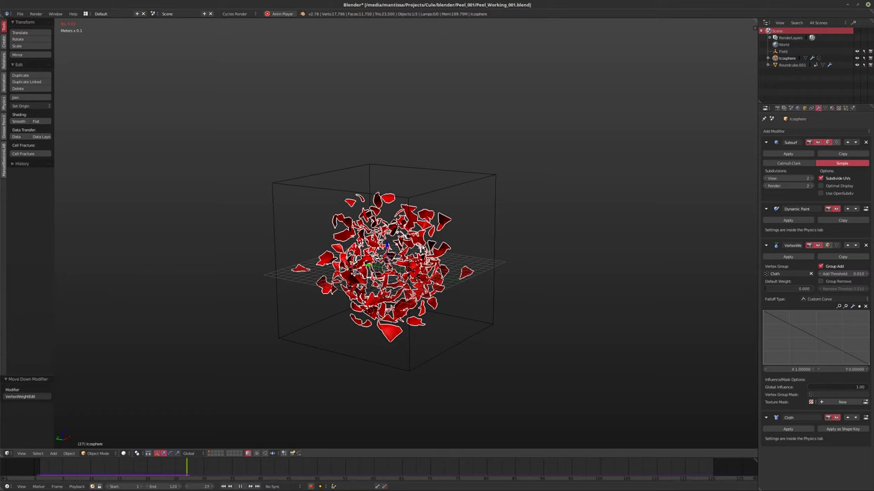
{"action": "key", "text": "Escape"}
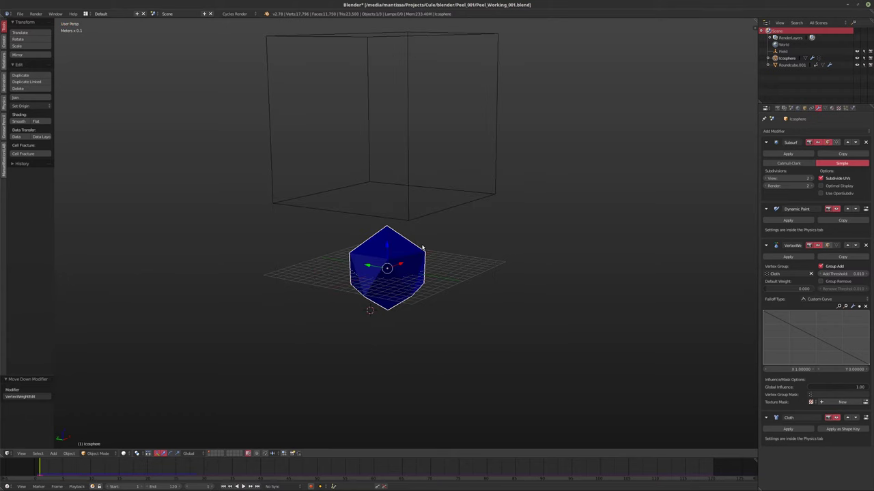
{"action": "middle_click_drag", "start_coordinate": [477, 271], "coordinate": [519, 225]}
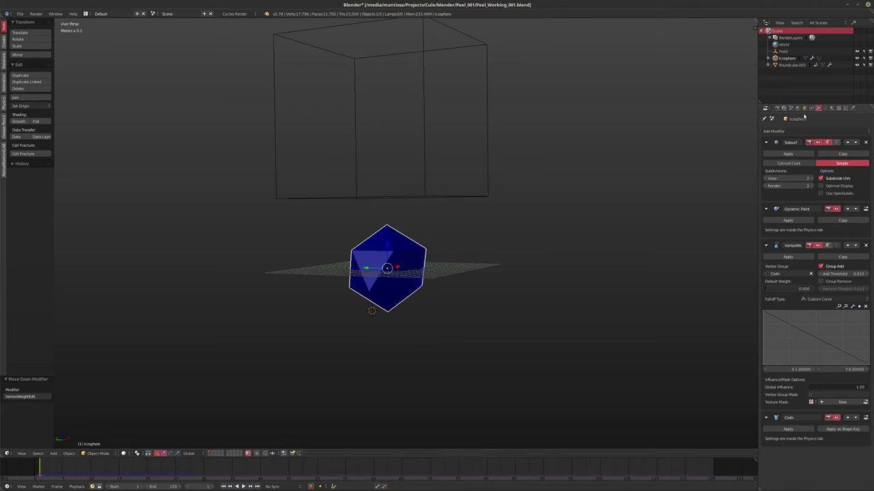
- Select the round cube and open its Dynamic Paint brush settings
{"action": "left_click", "coordinate": [791, 65]}
{"action": "middle_click_drag", "start_coordinate": [458, 126], "coordinate": [471, 163]}
{"action": "left_click", "coordinate": [852, 108]}
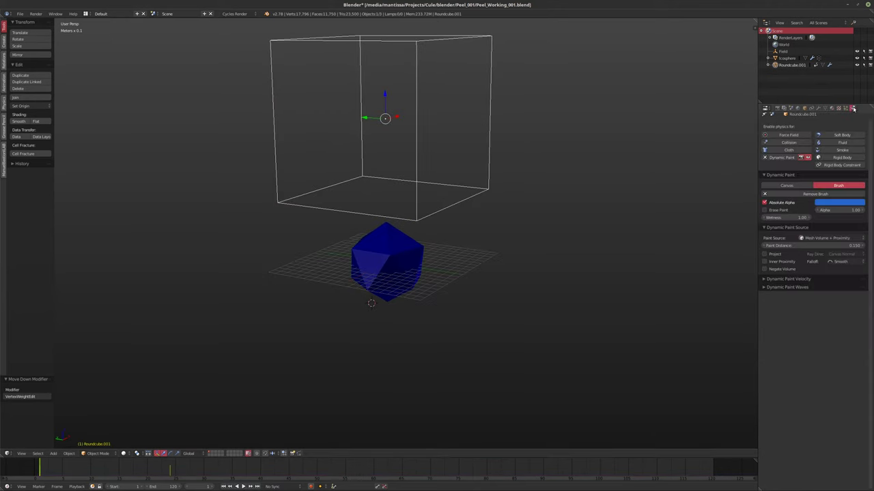
{"action": "mouse_move", "coordinate": [616, 150]}
{"action": "middle_mouse_down"}
{"action": "mouse_move", "coordinate": [556, 192]}
{"action": "mouse_move", "coordinate": [522, 191]}
{"action": "middle_mouse_up"}
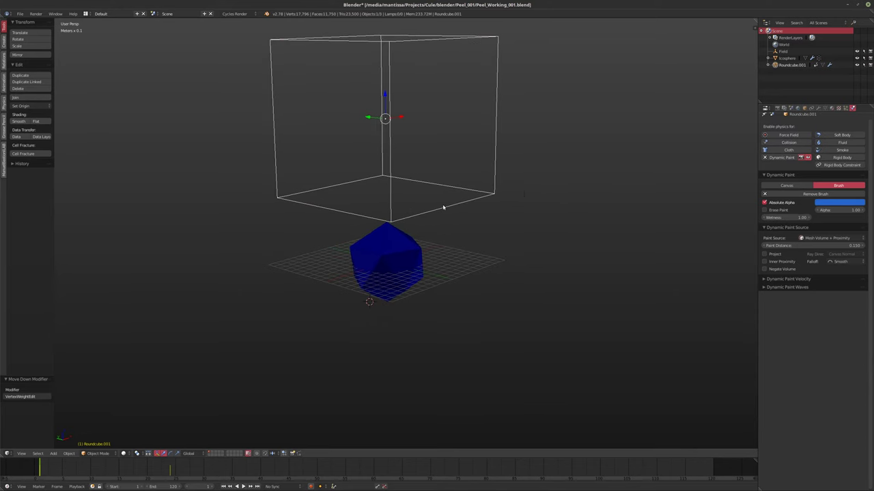
{"action": "key", "text": "shift+d"}
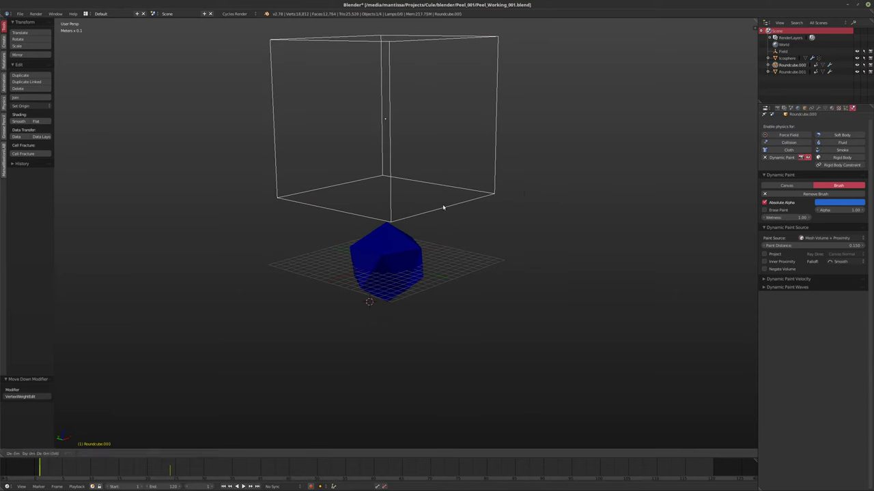
{"action": "right_click", "coordinate": [444, 207]}
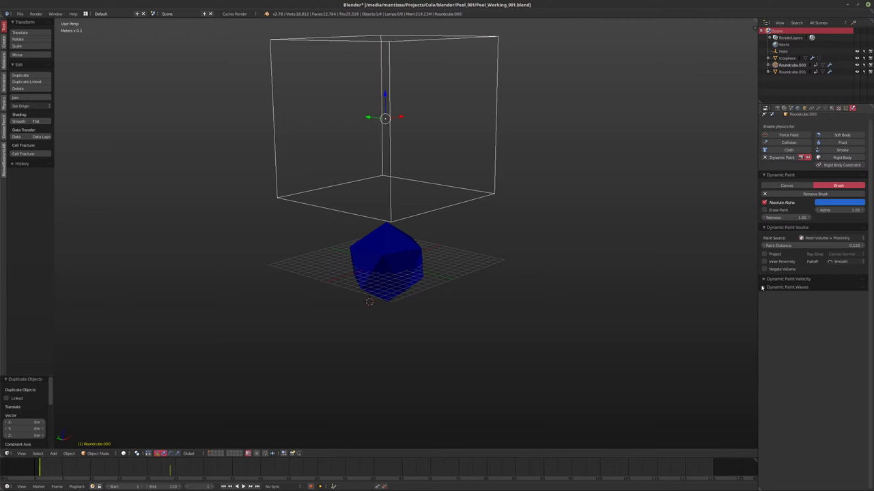
{"action": "left_click", "coordinate": [763, 281]}
{"action": "left_click", "coordinate": [763, 279]}
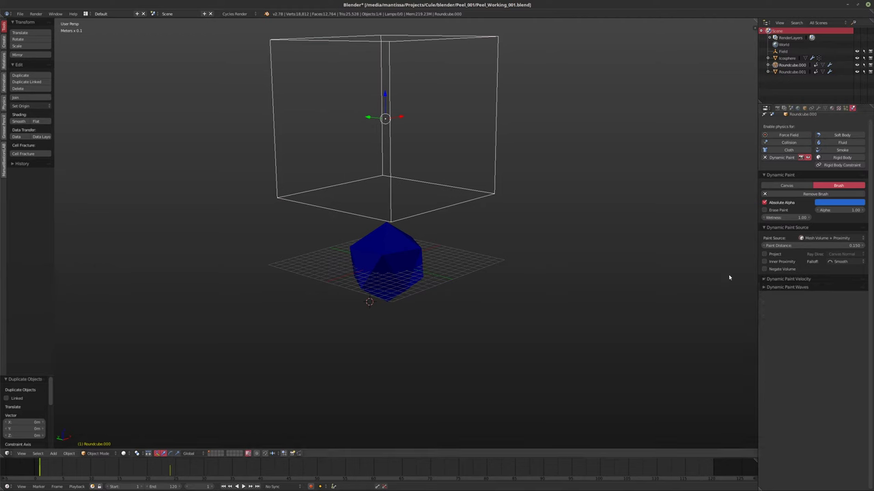
{"action": "middle_click_drag", "start_coordinate": [687, 266], "coordinate": [547, 215]}
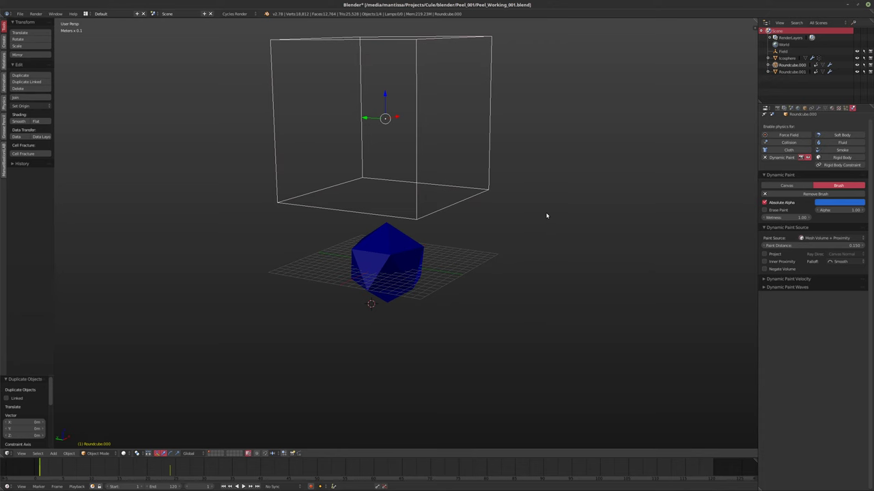
{"action": "key", "text": "x"}
{"action": "left_click", "coordinate": [546, 216]}
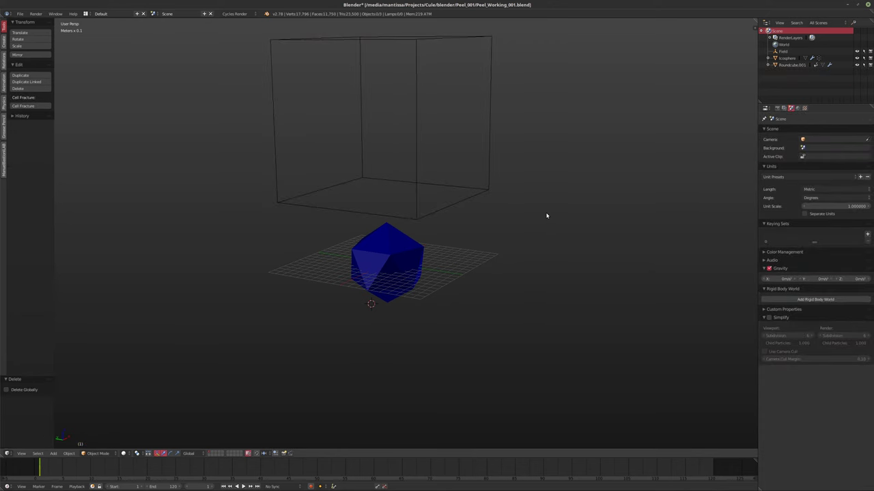
- Examine the Dynamic Paint Velocity and Waves settings of the Roundcube.001 brush
{"action": "right_click", "coordinate": [415, 209]}
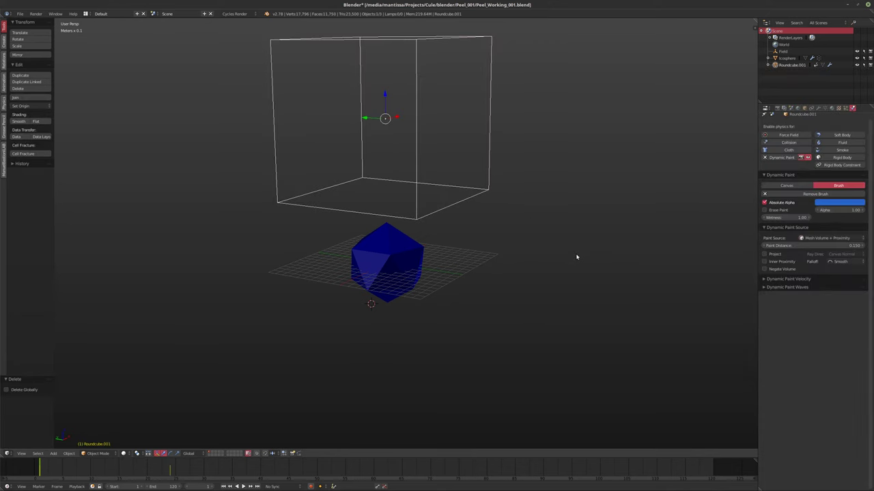
{"action": "left_click", "coordinate": [764, 279]}
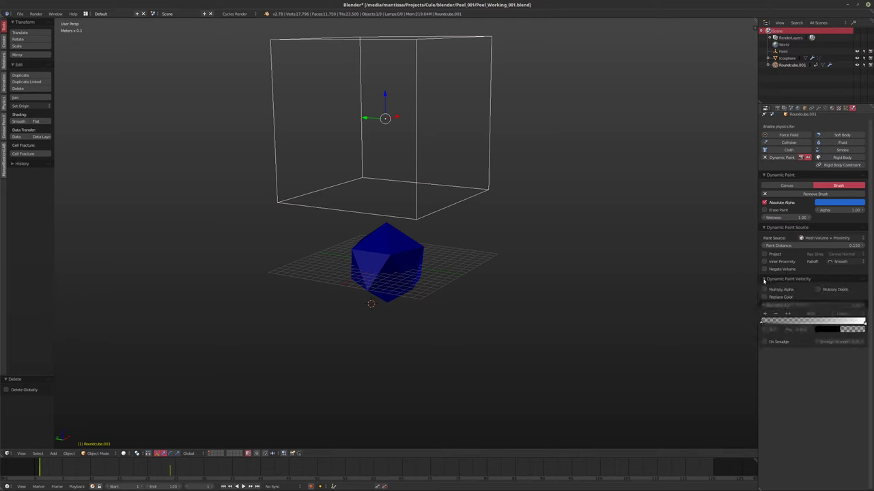
{"action": "left_click", "coordinate": [763, 353]}
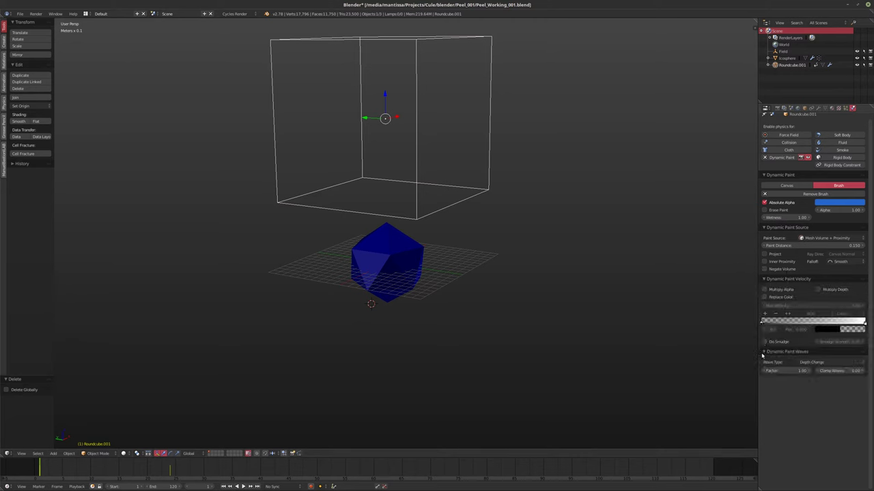
{"action": "left_click", "coordinate": [763, 352]}
{"action": "left_click", "coordinate": [764, 280]}
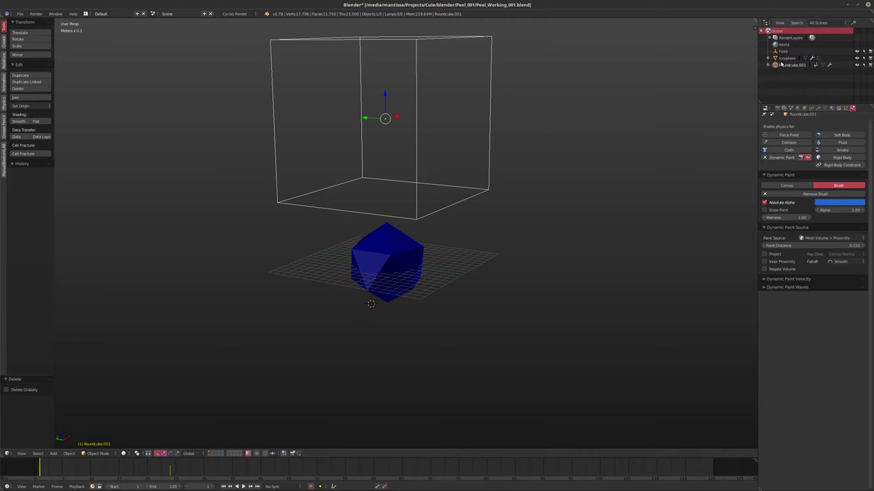
- Add a second Dynamic Paint canvas surface to the icosphere and name the two surfaces Cloth and Smooth
{"action": "left_click", "coordinate": [787, 58]}
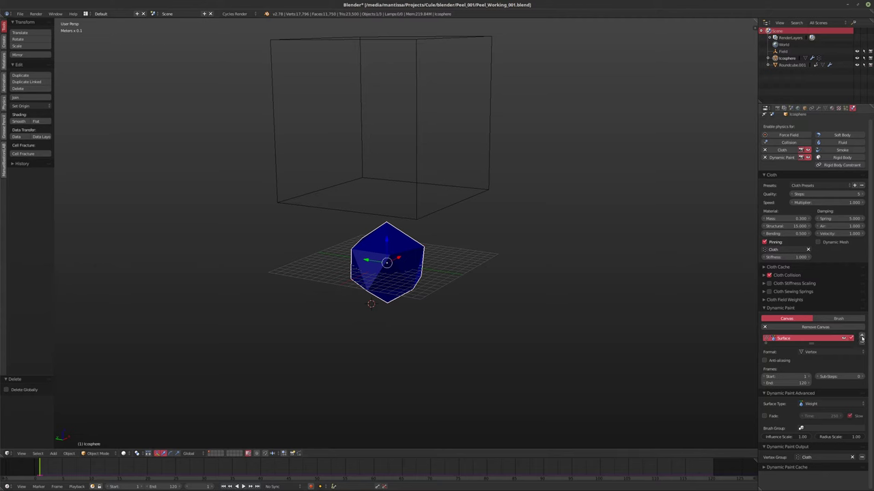
{"action": "left_click", "coordinate": [861, 337]}
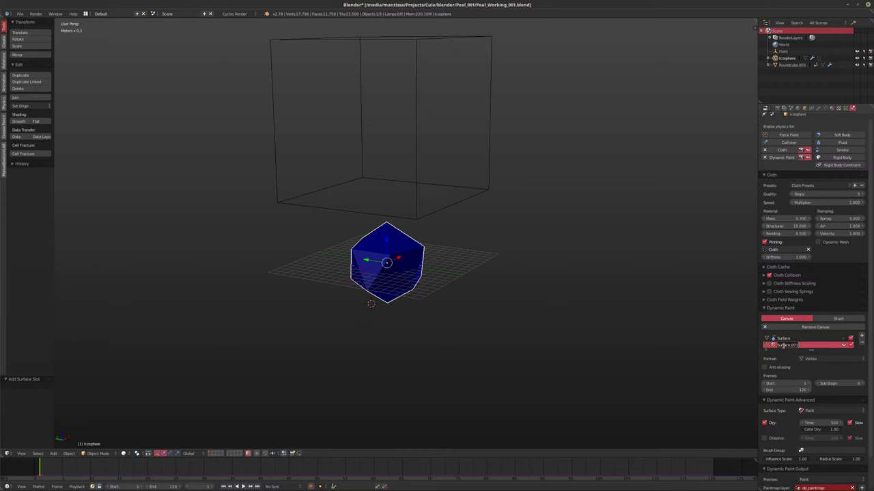
{"action": "double_click", "coordinate": [794, 337]}
{"action": "type", "text": "cloth"}
{"action": "key", "text": "Return"}
{"action": "type", "text": "Smooth"}
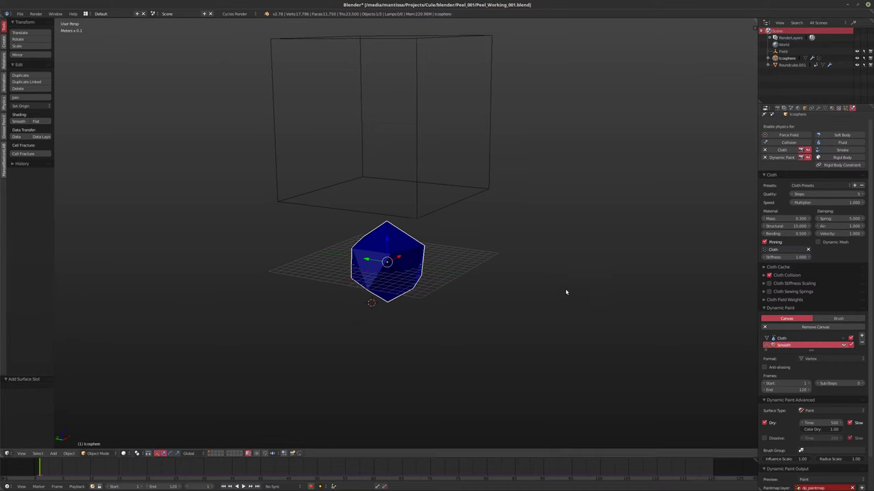
- Set the Smooth surface's type to Weight and its output vertex group to Smooth
{"action": "middle_click_drag", "start_coordinate": [566, 293], "coordinate": [539, 321]}
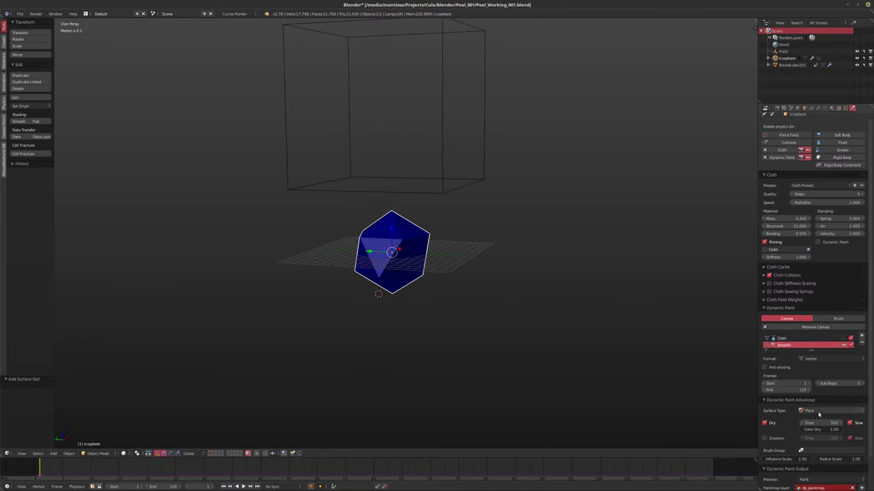
{"action": "left_click", "coordinate": [830, 410]}
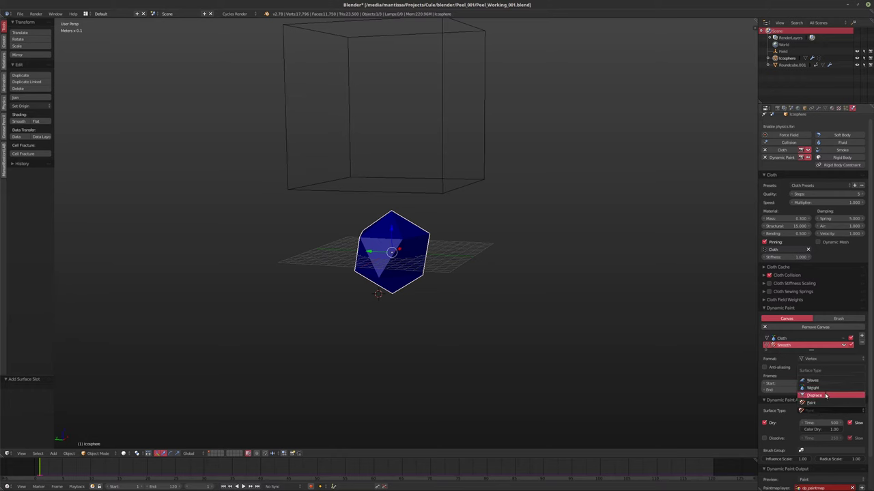
{"action": "left_click", "coordinate": [813, 387]}
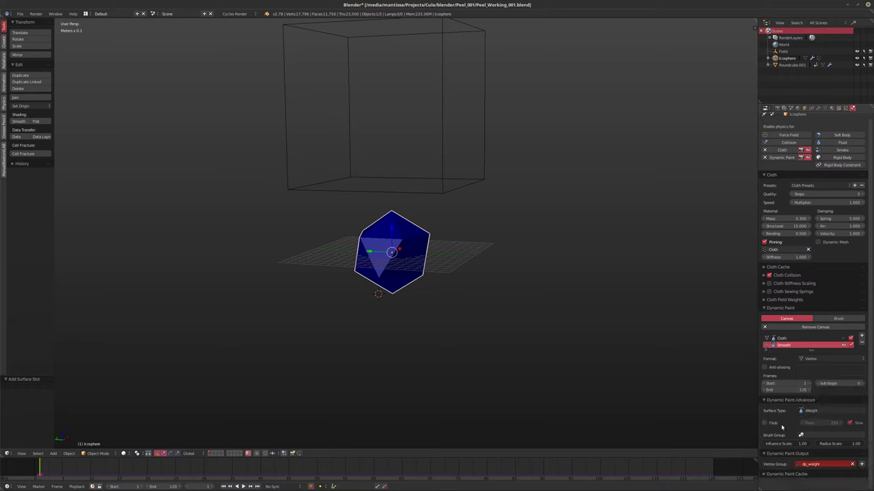
{"action": "left_click", "coordinate": [811, 465]}
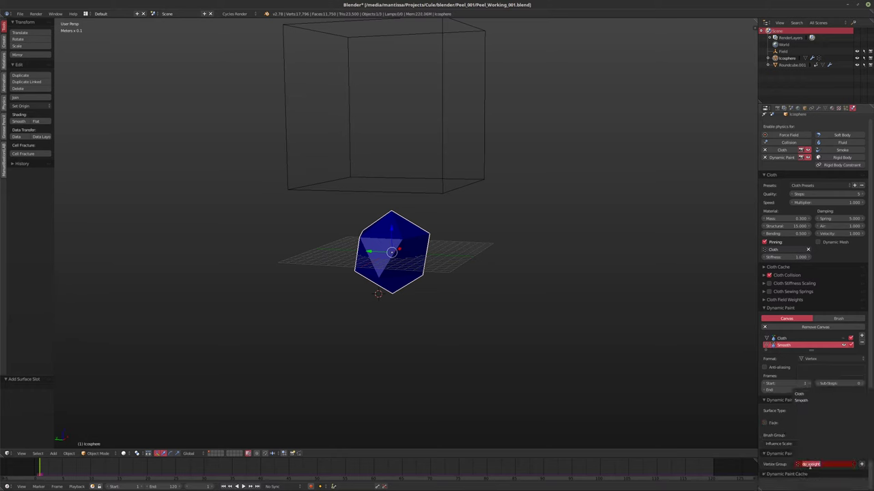
{"action": "left_click", "coordinate": [801, 401]}
- Play back the animation briefly to check the weight painting on the icosphere, and return to the start
{"action": "key", "text": "alt+a"}
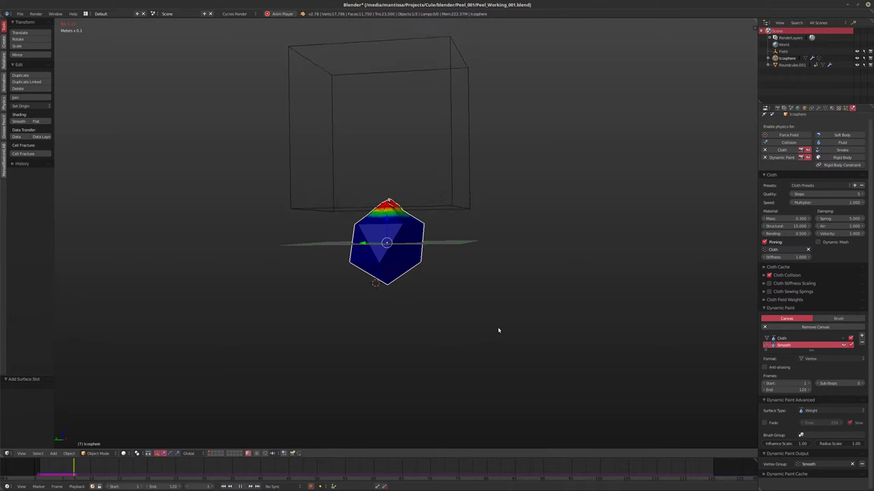
{"action": "key", "text": "Escape"}
{"action": "middle_click_drag", "start_coordinate": [499, 331], "coordinate": [557, 325]}
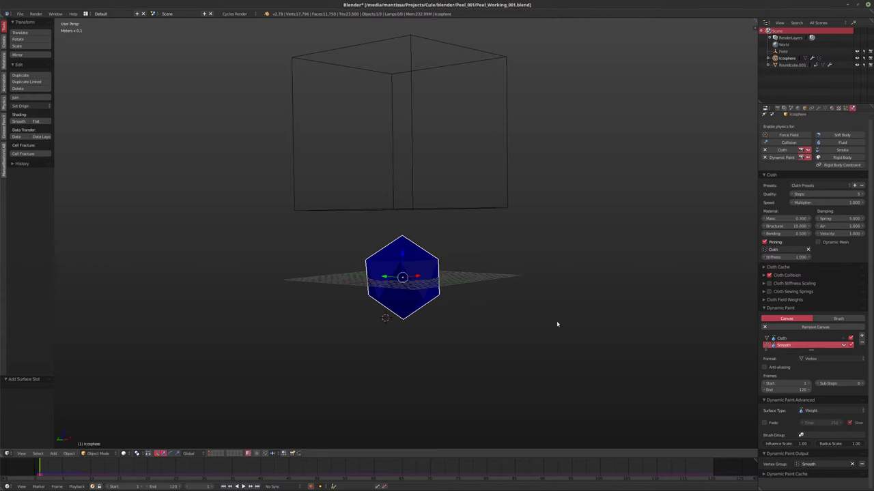
- Name the icosphere's cloth cache Cloth and play back the simulation to check how the pieces break apart
{"action": "left_click", "coordinate": [838, 338]}
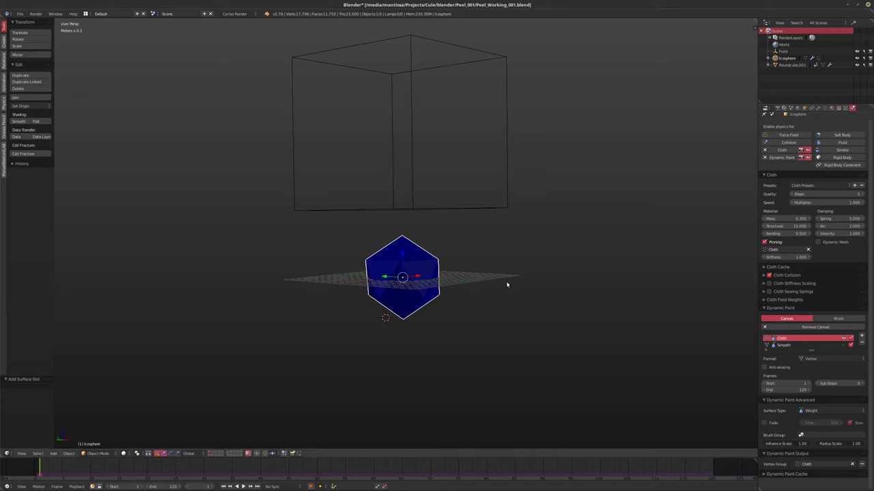
{"action": "left_click", "coordinate": [764, 267]}
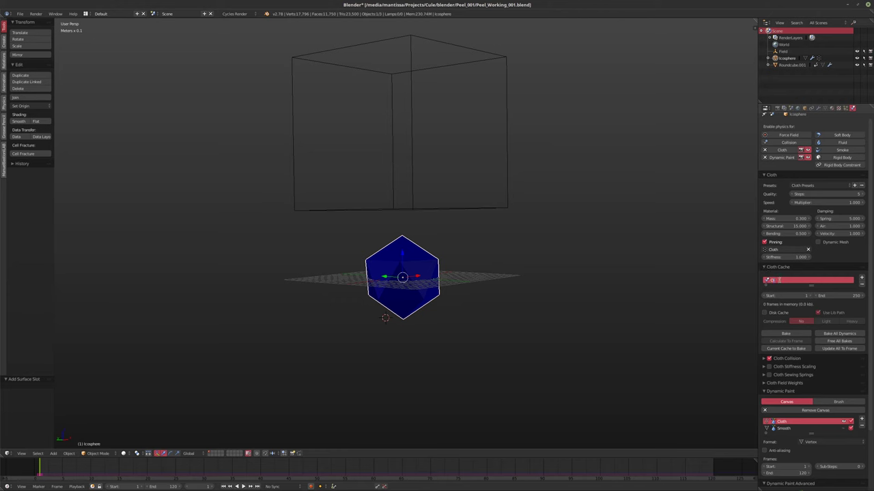
{"action": "key", "text": "alt+a"}
{"action": "scroll", "coordinate": [566, 275], "scroll_direction": "up", "scroll_amount": 2}
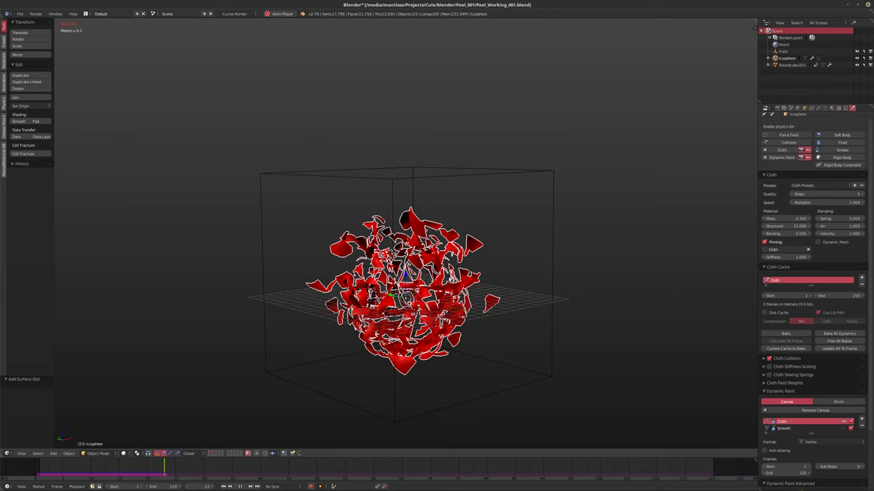
{"action": "key", "text": "alt+a"}
{"action": "key", "text": "alt+a"}
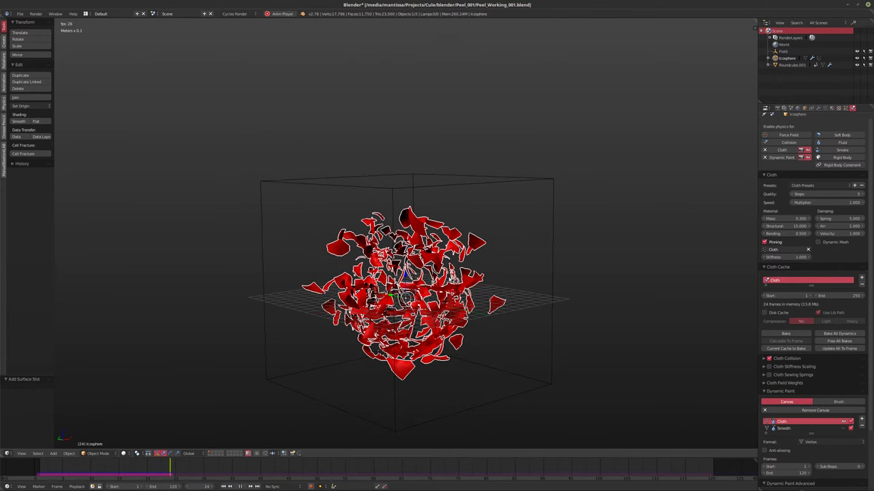
{"action": "key", "text": "Escape"}
{"action": "middle_click_drag", "start_coordinate": [428, 196], "coordinate": [443, 243]}
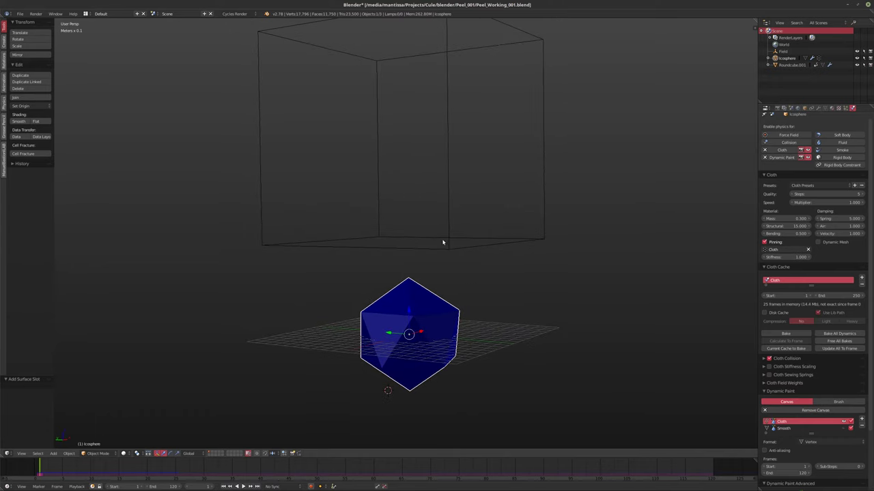
- Set the Field force's strength to 250, noise to 0.1 and flow to 0.5
{"action": "left_click", "coordinate": [783, 51]}
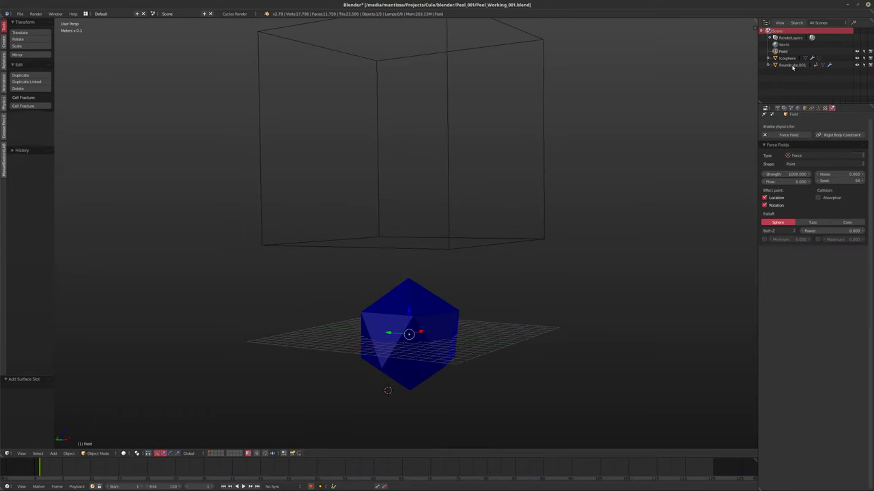
{"action": "left_click", "coordinate": [792, 174]}
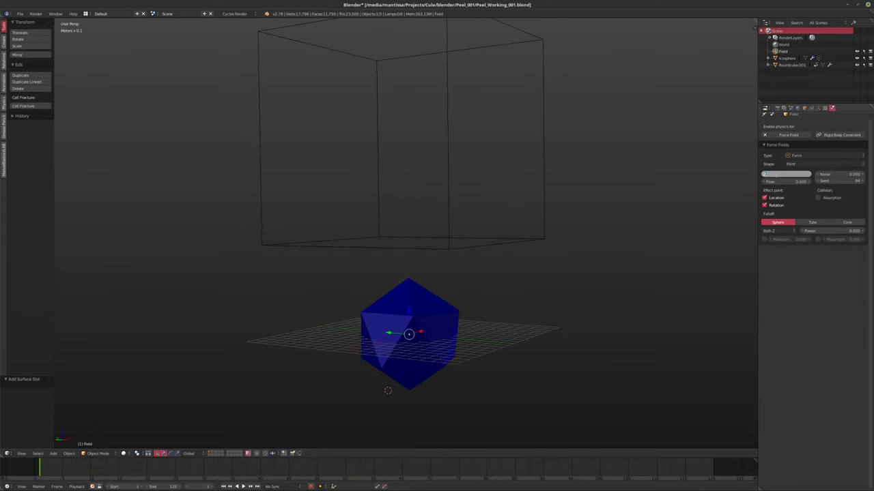
{"action": "type", "text": "250"}
{"action": "left_click", "coordinate": [835, 174]}
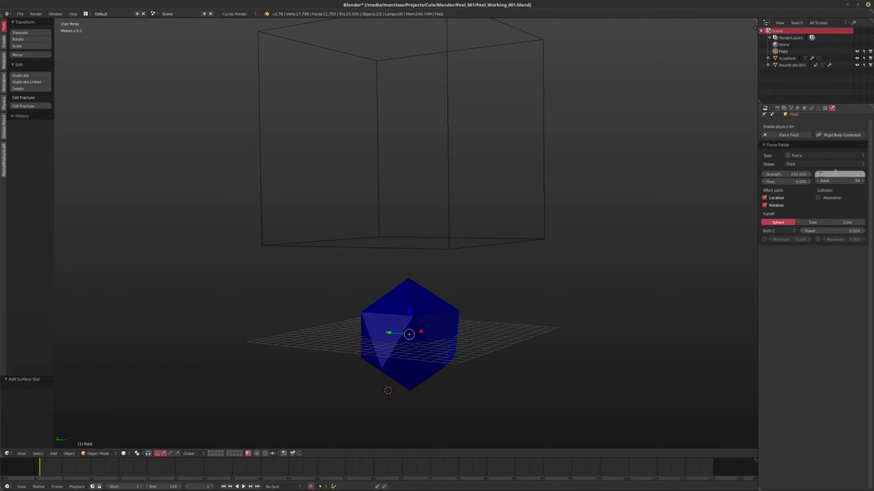
{"action": "type", "text": "0.1"}
{"action": "key", "text": "Return"}
{"action": "left_click", "coordinate": [785, 182]}
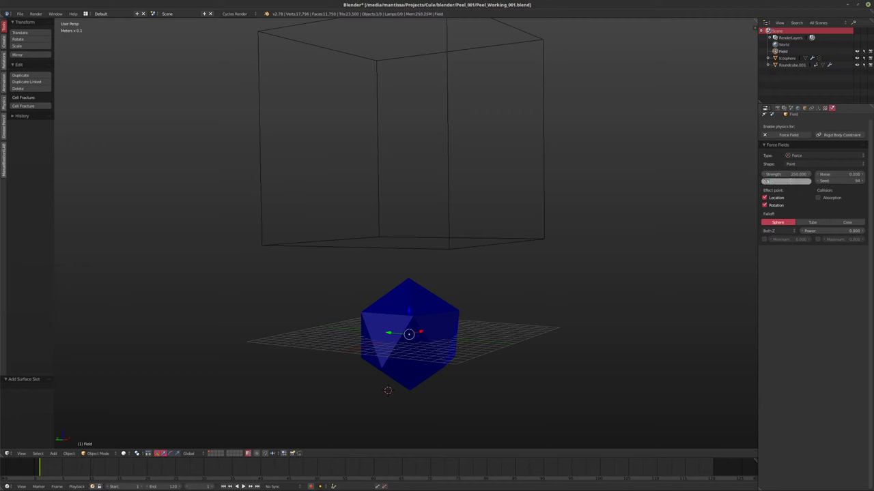
{"action": "type", "text": "0.5"}
{"action": "key", "text": "Return"}
- Play back the cloth simulation to check the effect of the changed force field settings
{"action": "middle_click_drag", "start_coordinate": [571, 212], "coordinate": [568, 216]}
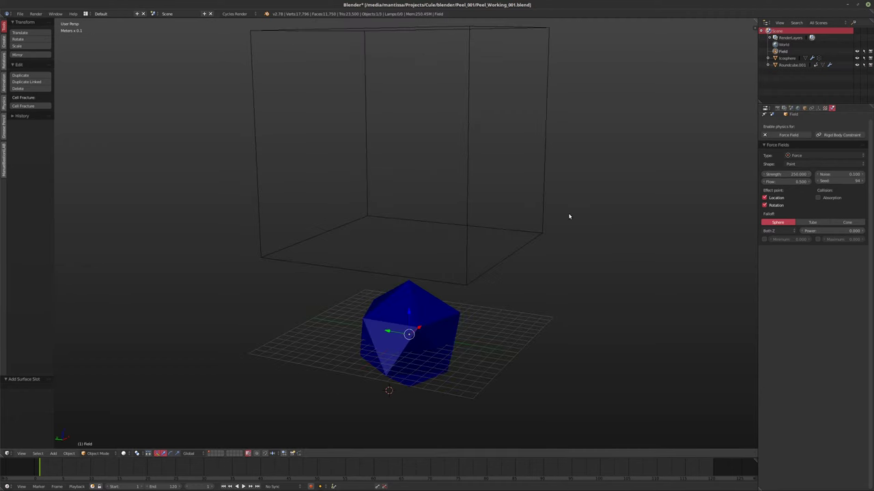
{"action": "key", "text": "alt+a"}
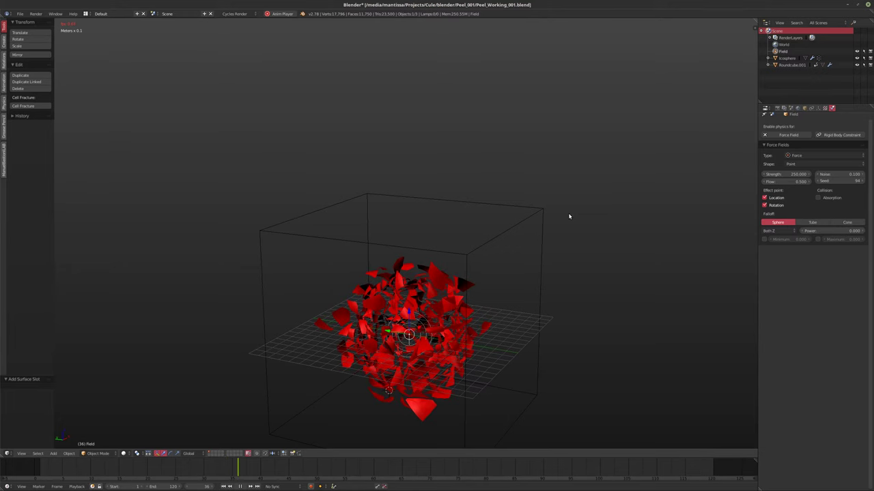
{"action": "key", "text": "Escape"}
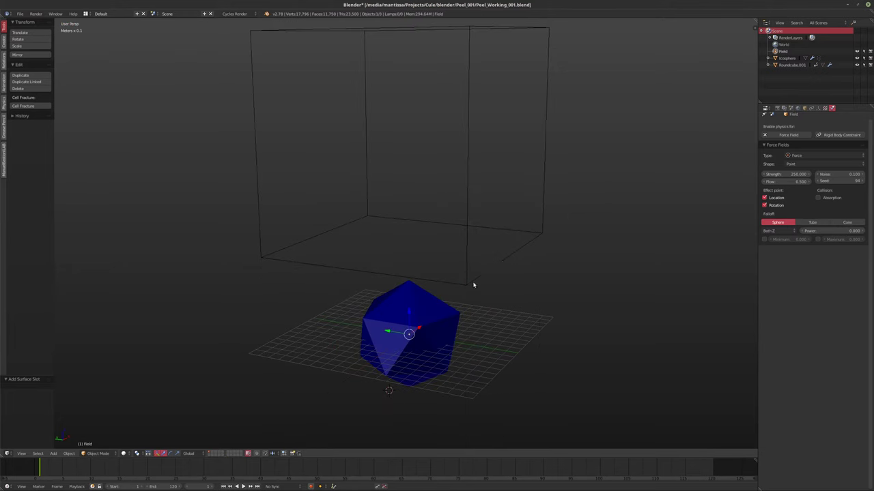
- Remove the Smooth surface from the icosphere's Dynamic Paint canvas
{"action": "middle_click_drag", "start_coordinate": [473, 284], "coordinate": [427, 178]}
{"action": "scroll", "coordinate": [427, 178], "scroll_direction": "up", "scroll_amount": 3}
{"action": "right_click", "coordinate": [417, 219]}
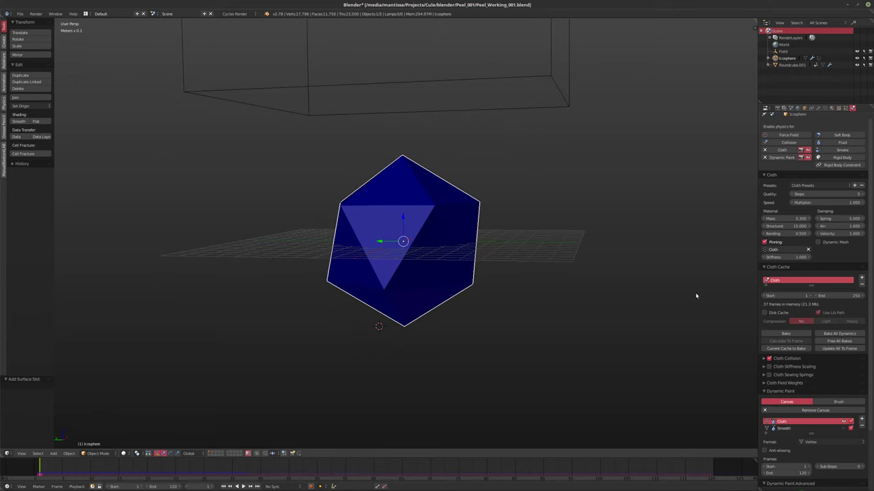
{"action": "right_click", "coordinate": [790, 430]}
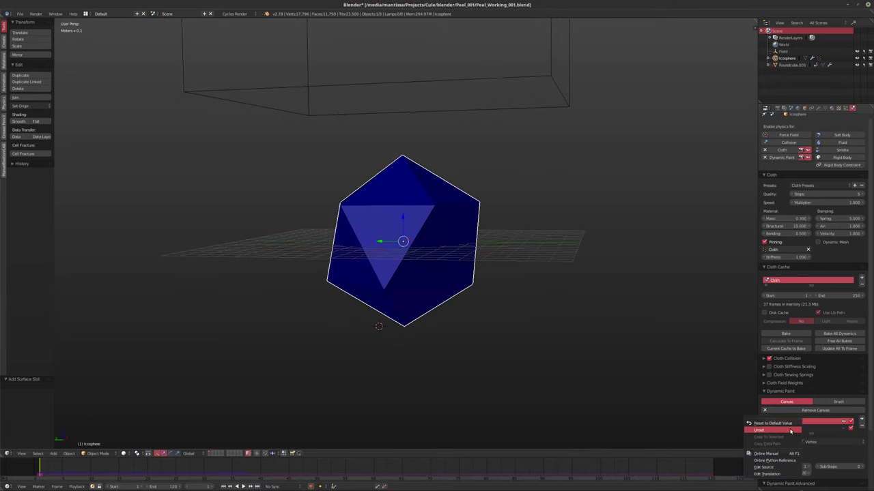
{"action": "left_click", "coordinate": [791, 432]}
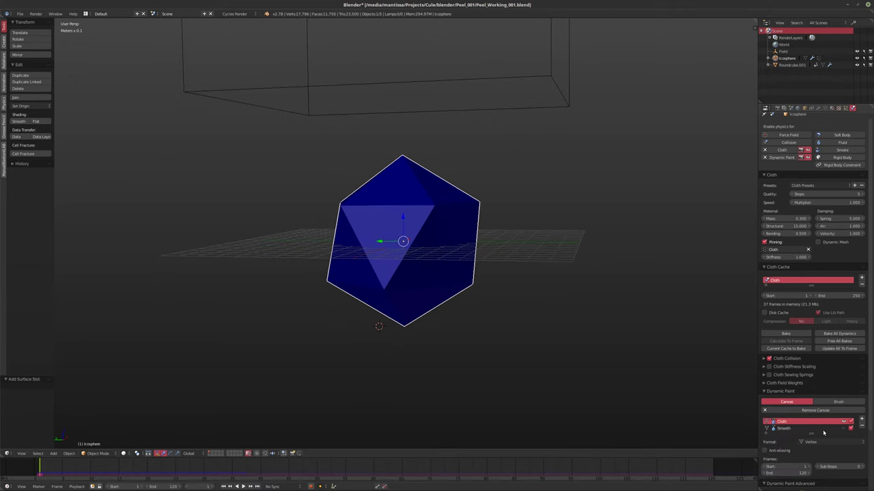
{"action": "left_click", "coordinate": [861, 425]}
- Bisect the entire icosphere mesh with six straight cuts at varied diagonal angles across its faces
{"action": "middle_click_drag", "start_coordinate": [595, 228], "coordinate": [395, 237]}
{"action": "key", "text": "Tab"}
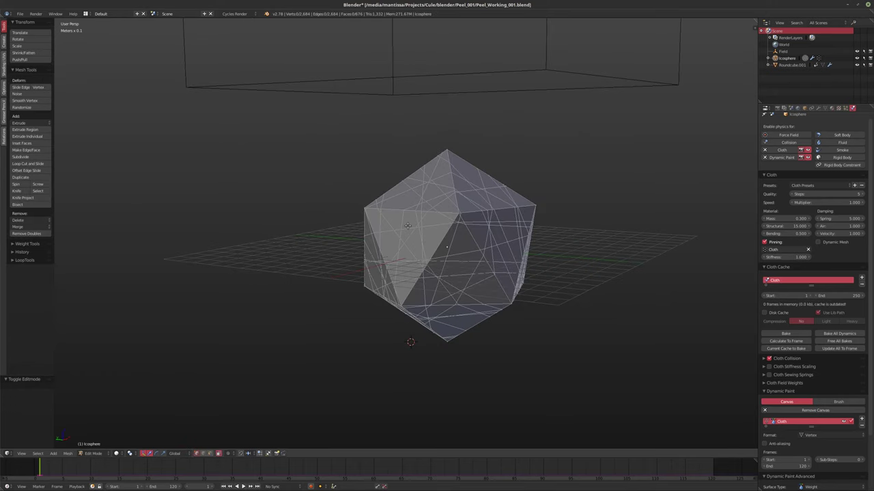
{"action": "key", "text": "a"}
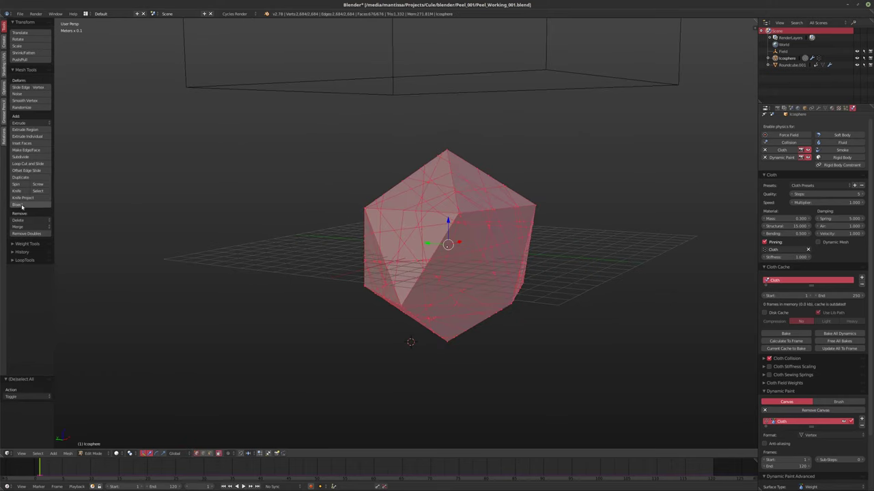
{"action": "left_click", "coordinate": [18, 205]}
{"action": "left_click_drag", "start_coordinate": [342, 192], "coordinate": [563, 321]}
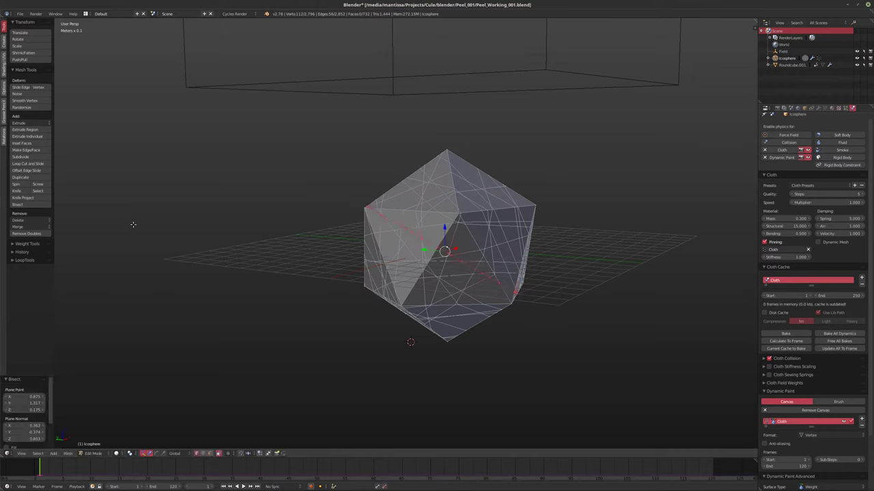
{"action": "key", "text": "a"}
{"action": "key", "text": "a"}
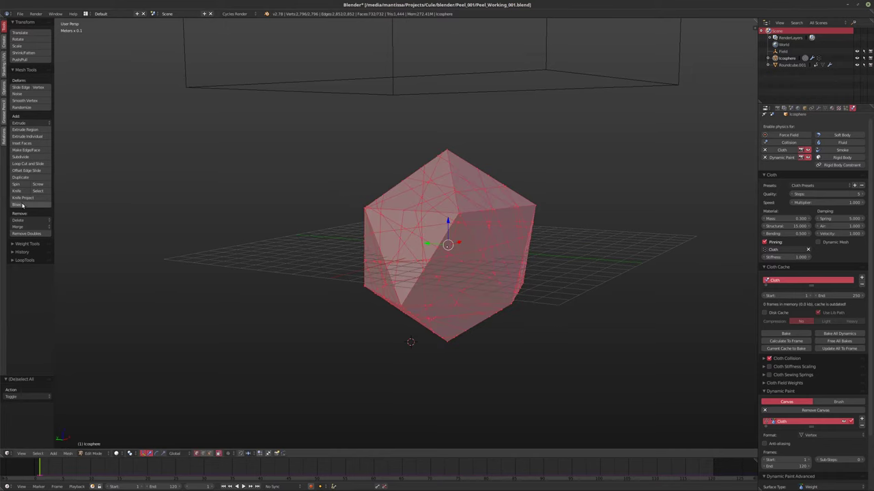
{"action": "left_click", "coordinate": [27, 205]}
{"action": "left_click_drag", "start_coordinate": [231, 320], "coordinate": [575, 292]}
{"action": "key", "text": "a"}
{"action": "key", "text": "a"}
{"action": "left_click", "coordinate": [27, 205]}
{"action": "left_click_drag", "start_coordinate": [370, 151], "coordinate": [613, 297]}
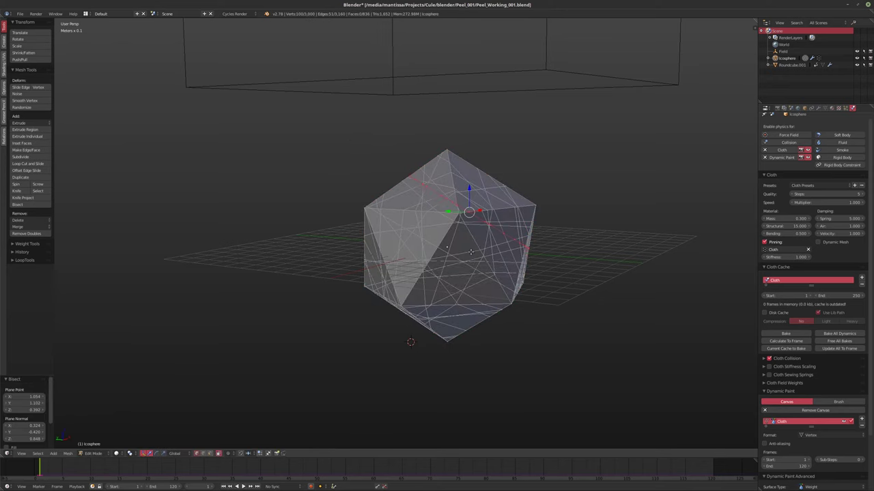
{"action": "key", "text": "a"}
{"action": "key", "text": "a"}
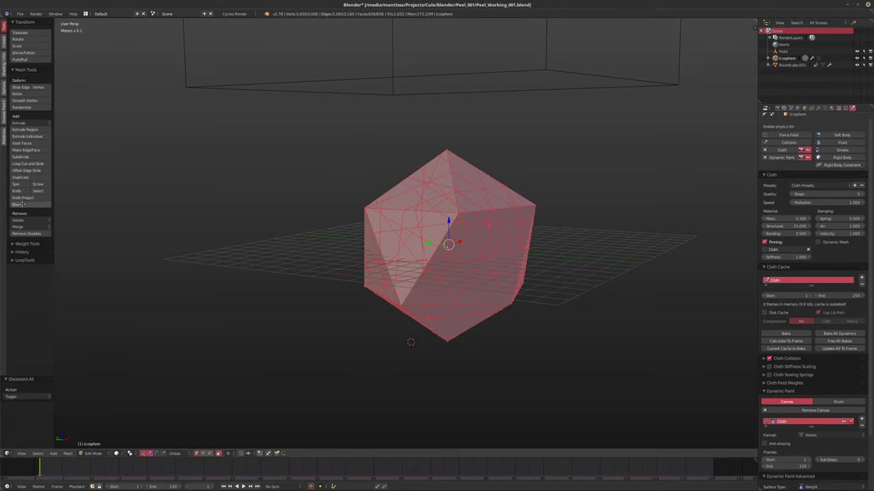
{"action": "left_click", "coordinate": [27, 204]}
{"action": "left_click_drag", "start_coordinate": [377, 167], "coordinate": [503, 336]}
{"action": "key", "text": "a"}
{"action": "key", "text": "a"}
{"action": "left_click", "coordinate": [27, 205]}
{"action": "left_click_drag", "start_coordinate": [497, 161], "coordinate": [419, 357]}
{"action": "key", "text": "a"}
{"action": "key", "text": "a"}
{"action": "left_click", "coordinate": [26, 205]}
{"action": "left_click_drag", "start_coordinate": [513, 359], "coordinate": [275, 220]}
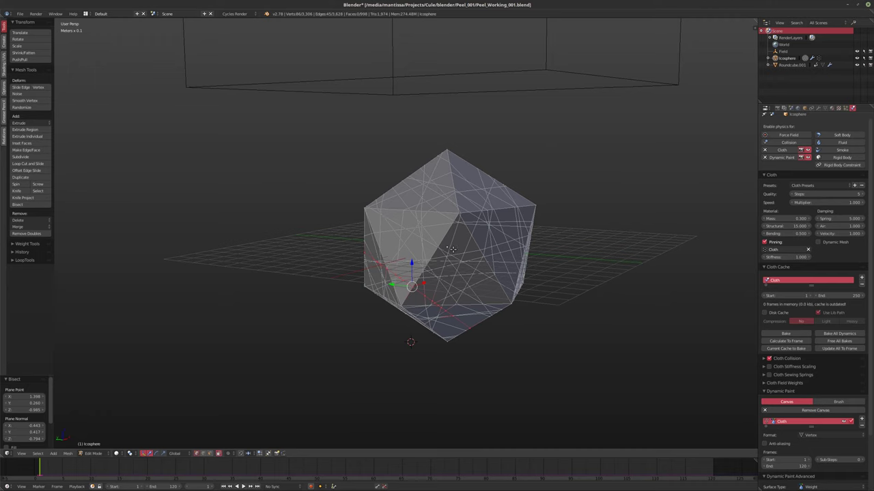
- From another side of the icosphere, bisect the whole mesh with six more cuts in diagonal, steep and horizontal directions
{"action": "middle_click_drag", "start_coordinate": [454, 250], "coordinate": [517, 238]}
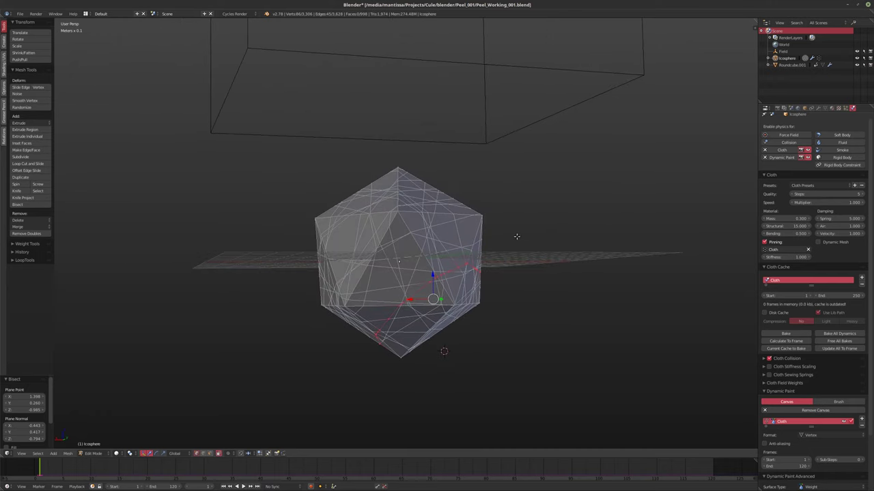
{"action": "key", "text": "a"}
{"action": "key", "text": "a"}
{"action": "left_click", "coordinate": [26, 204]}
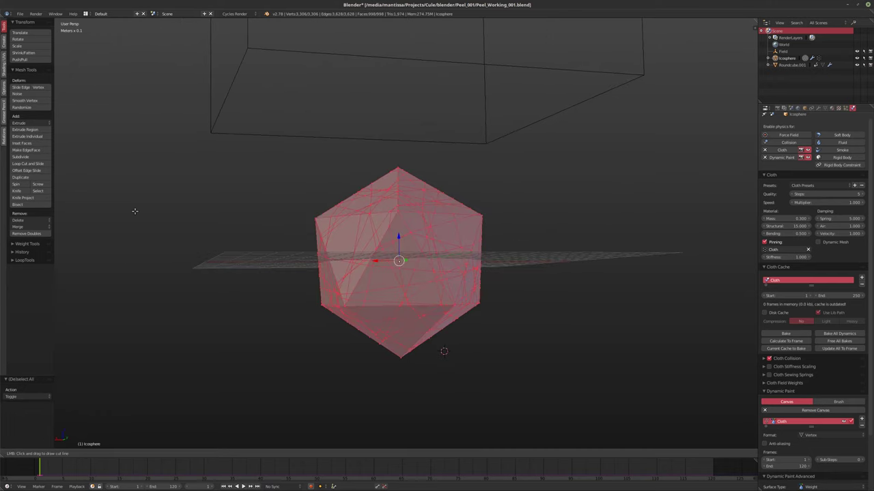
{"action": "left_click_drag", "start_coordinate": [229, 172], "coordinate": [511, 370]}
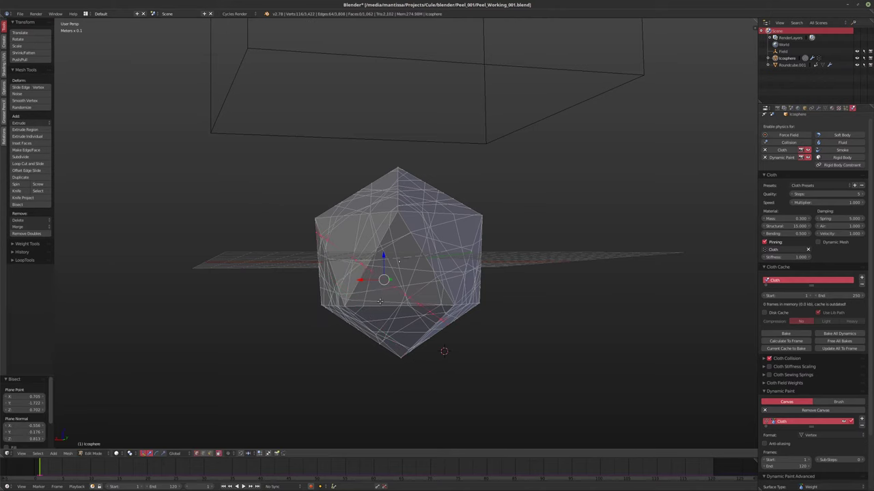
{"action": "key", "text": "a"}
{"action": "key", "text": "a"}
{"action": "left_click", "coordinate": [19, 206]}
{"action": "left_click_drag", "start_coordinate": [326, 169], "coordinate": [405, 410]}
{"action": "key", "text": "a"}
{"action": "key", "text": "a"}
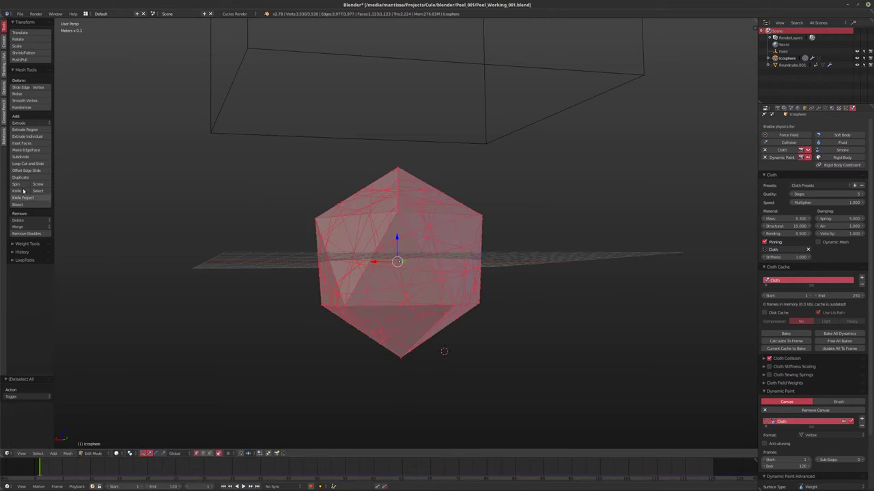
{"action": "left_click", "coordinate": [18, 205]}
{"action": "key", "text": "a"}
{"action": "left_click_drag", "start_coordinate": [472, 306], "coordinate": [503, 397]}
{"action": "key", "text": "a"}
{"action": "left_click", "coordinate": [18, 204]}
{"action": "left_click_drag", "start_coordinate": [522, 232], "coordinate": [154, 230]}
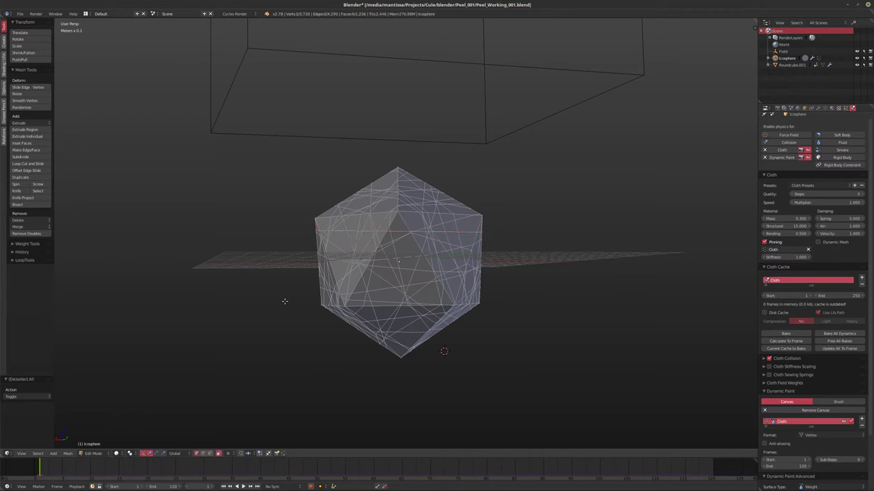
{"action": "key", "text": "a"}
{"action": "left_click", "coordinate": [26, 206]}
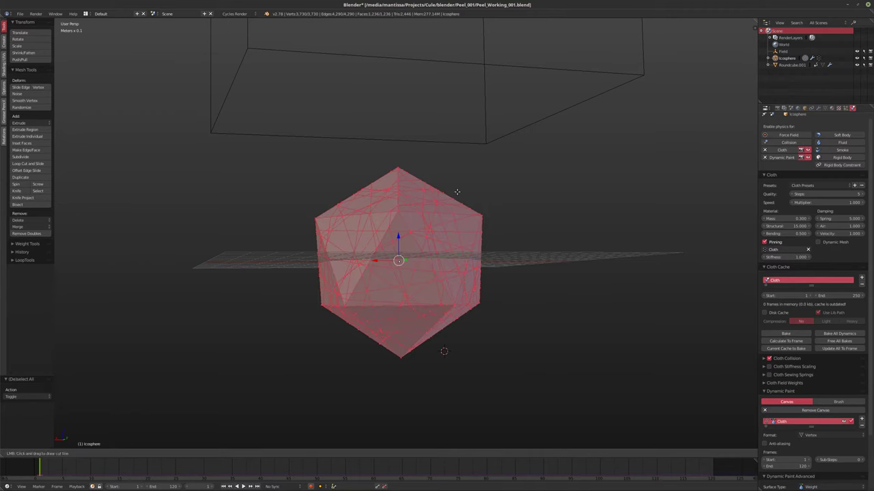
{"action": "left_click_drag", "start_coordinate": [456, 176], "coordinate": [322, 389]}
{"action": "key", "text": "a"}
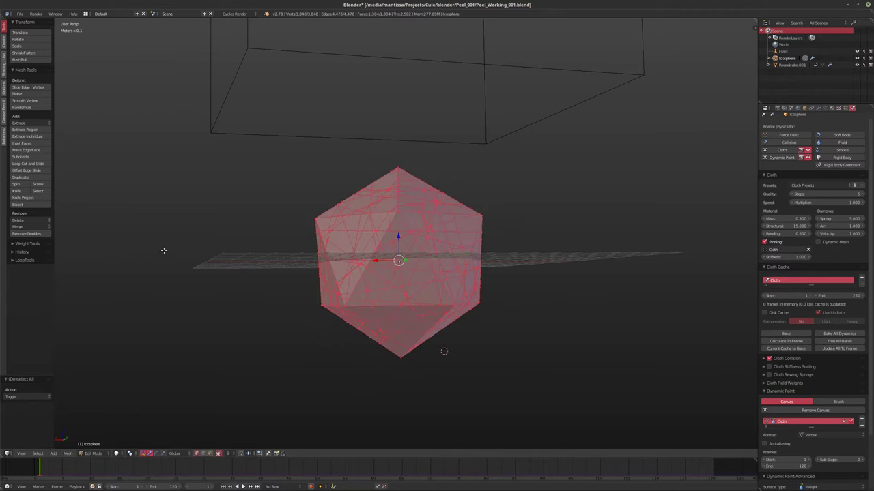
{"action": "left_click", "coordinate": [20, 205]}
{"action": "left_click_drag", "start_coordinate": [466, 378], "coordinate": [289, 222]}
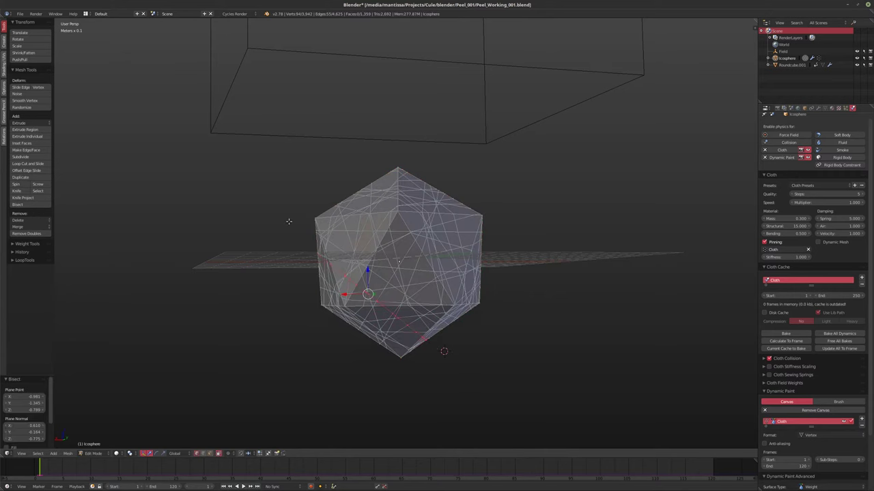
- Viewing the icosphere from above, bisect the whole mesh with several further cuts crossing its top faces
{"action": "key", "text": "a"}
{"action": "mouse_move", "coordinate": [409, 235]}
{"action": "middle_mouse_down"}
{"action": "mouse_move", "coordinate": [403, 256]}
{"action": "mouse_move", "coordinate": [409, 231]}
{"action": "mouse_move", "coordinate": [400, 230]}
{"action": "middle_mouse_up"}
{"action": "left_click", "coordinate": [17, 204]}
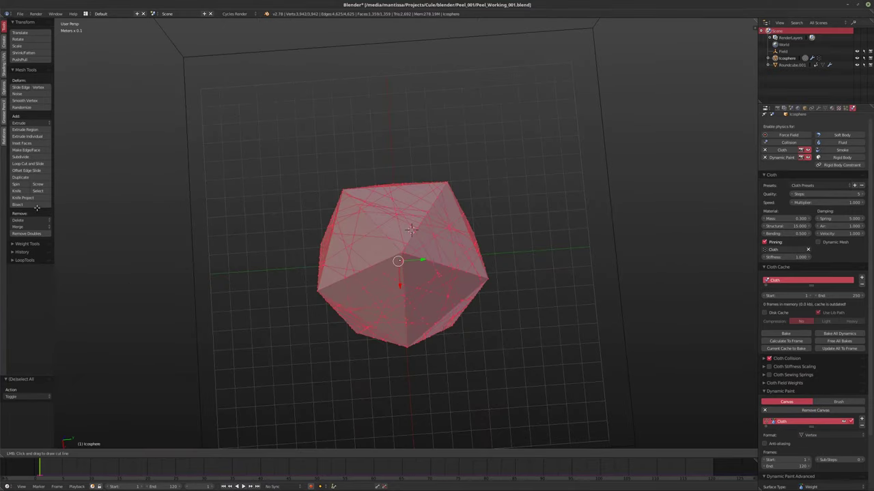
{"action": "left_click_drag", "start_coordinate": [222, 202], "coordinate": [523, 355]}
{"action": "key", "text": "a"}
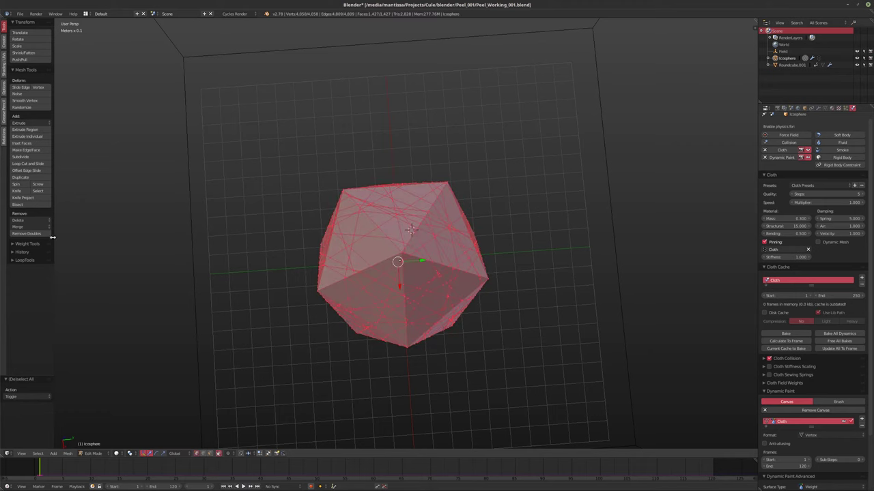
{"action": "key", "text": "a"}
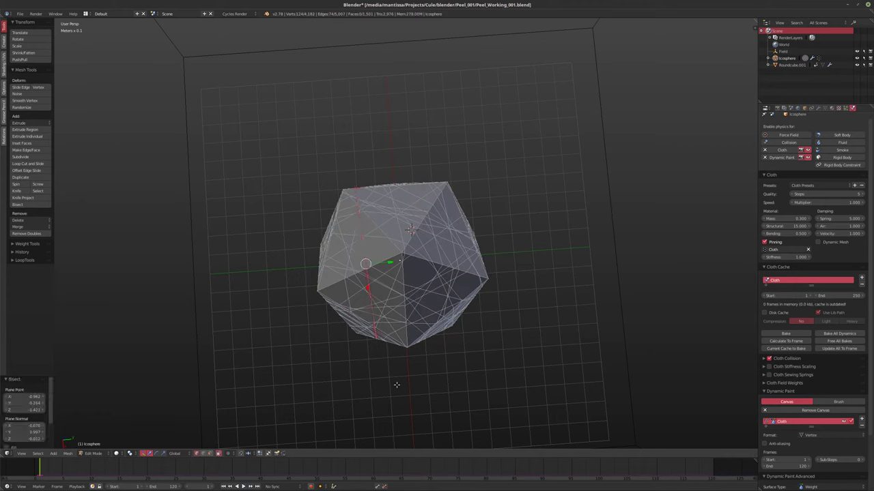
{"action": "key", "text": "a"}
{"action": "left_click", "coordinate": [17, 204]}
{"action": "left_click_drag", "start_coordinate": [377, 180], "coordinate": [498, 380]}
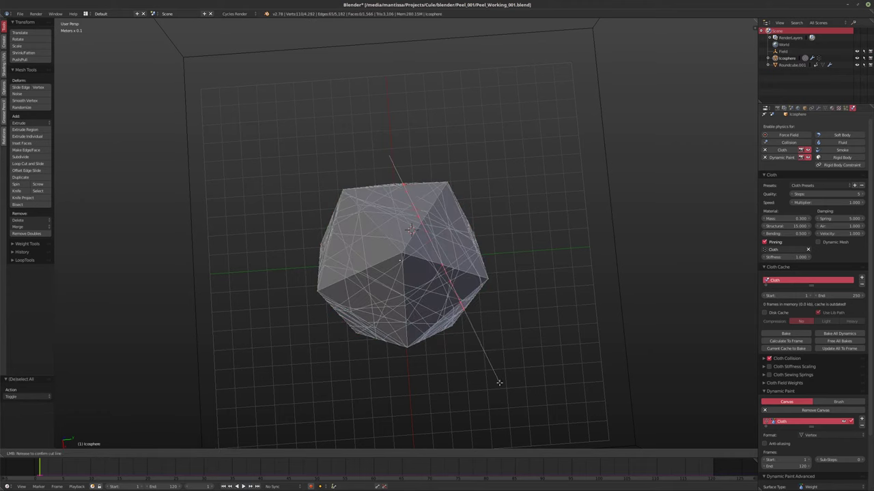
{"action": "key", "text": "a"}
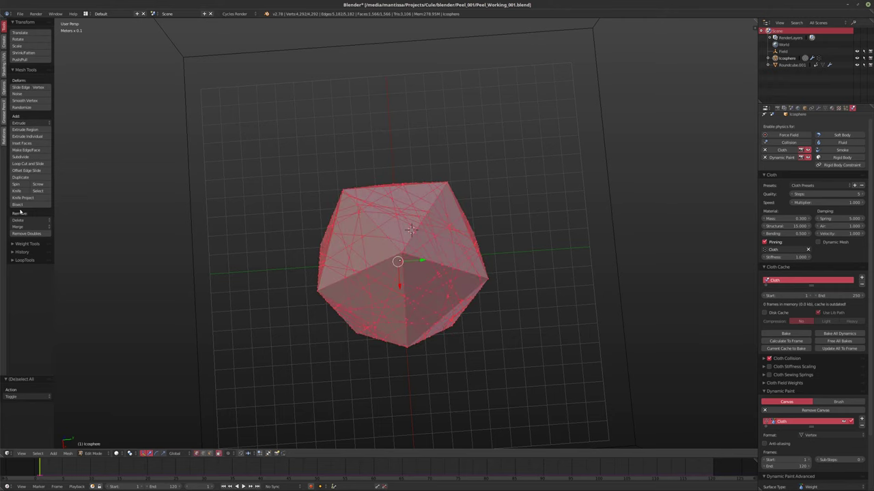
{"action": "left_click", "coordinate": [31, 204]}
{"action": "left_click_drag", "start_coordinate": [522, 213], "coordinate": [303, 345]}
- Return to Object Mode and play back the cloth simulation to check the newly cut icosphere, ending back at the first frame
{"action": "middle_click_drag", "start_coordinate": [302, 344], "coordinate": [444, 312]}
{"action": "key", "text": "Tab"}
{"action": "key", "text": "alt+a"}
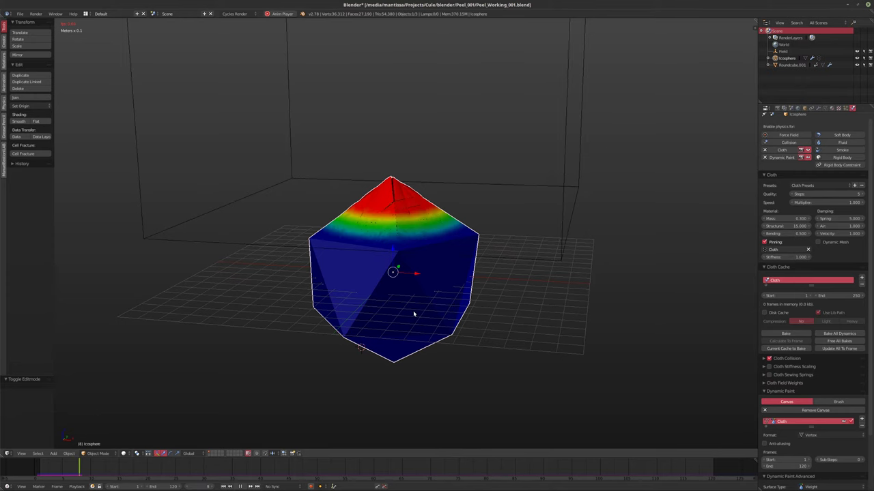
{"action": "key", "text": "KP_8"}
{"action": "key", "text": "shift+Left"}
- Apply Edge Split to all edges of the icosphere mesh so every cut piece is separate
{"action": "key", "text": "Tab"}
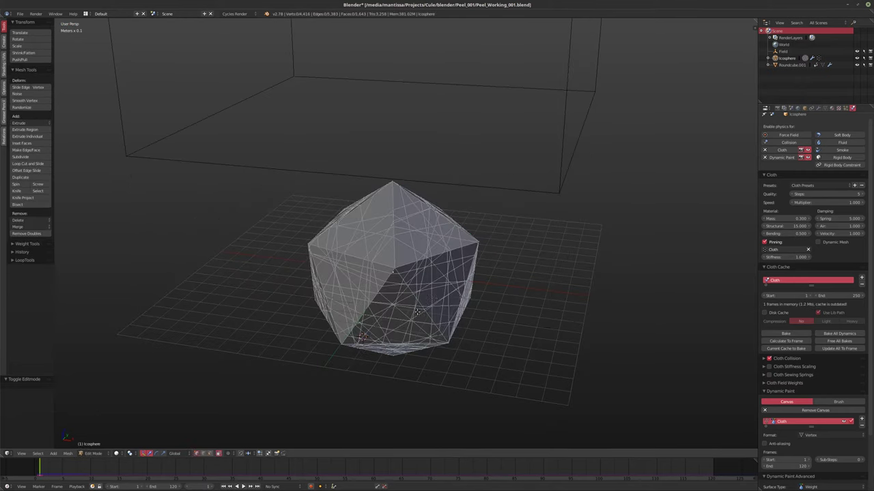
{"action": "key", "text": "a"}
{"action": "key", "text": "a"}
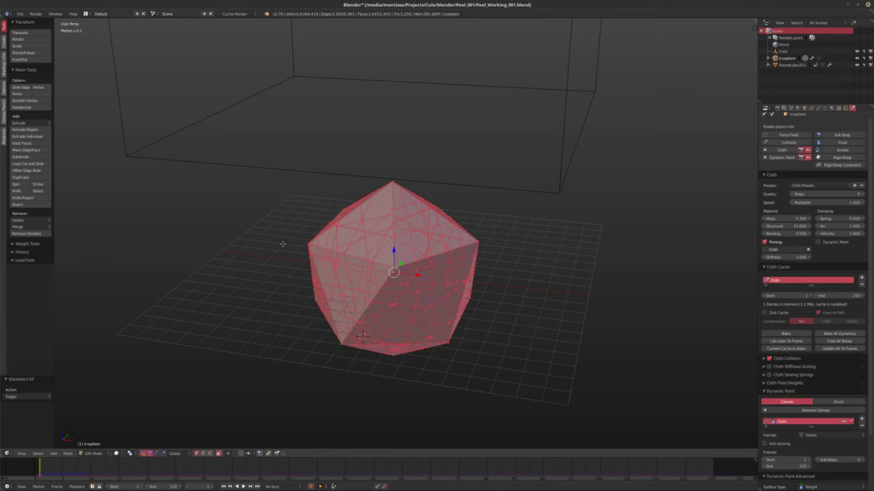
{"action": "key", "text": "space"}
{"action": "type", "text": "edg"}
{"action": "key", "text": "Down"}
{"action": "key", "text": "Down"}
{"action": "key", "text": "Down"}
{"action": "key", "text": "Down"}
{"action": "key", "text": "Down"}
{"action": "key", "text": "Down"}
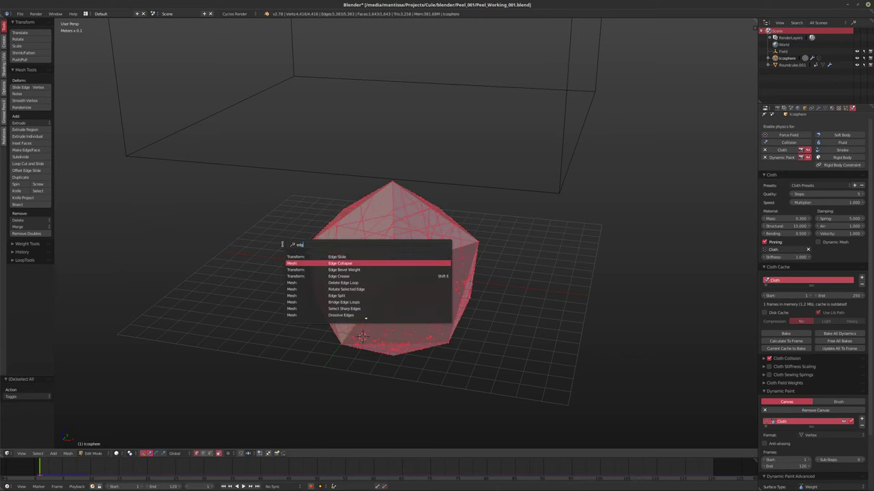
{"action": "key", "text": "Return"}
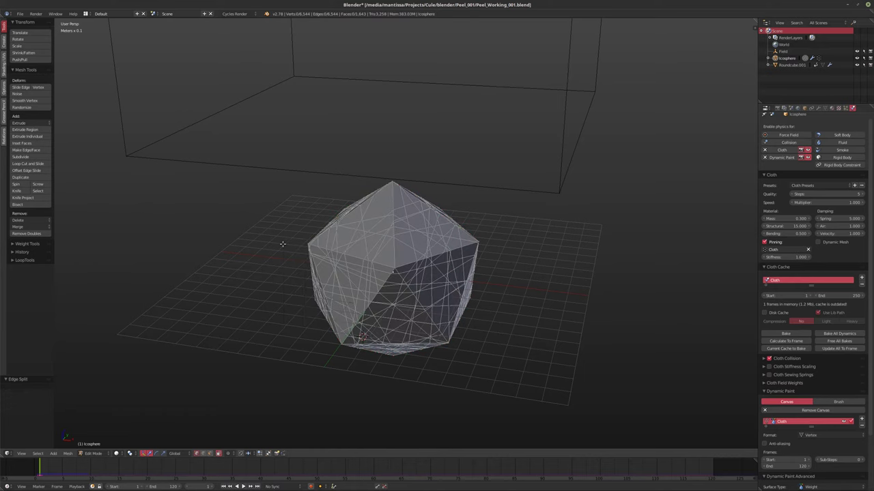
- Play back the cloth simulation in Object Mode to check how the split pieces peel away
{"action": "key", "text": "Tab"}
{"action": "key", "text": "KP_1"}
{"action": "key", "text": "alt+a"}
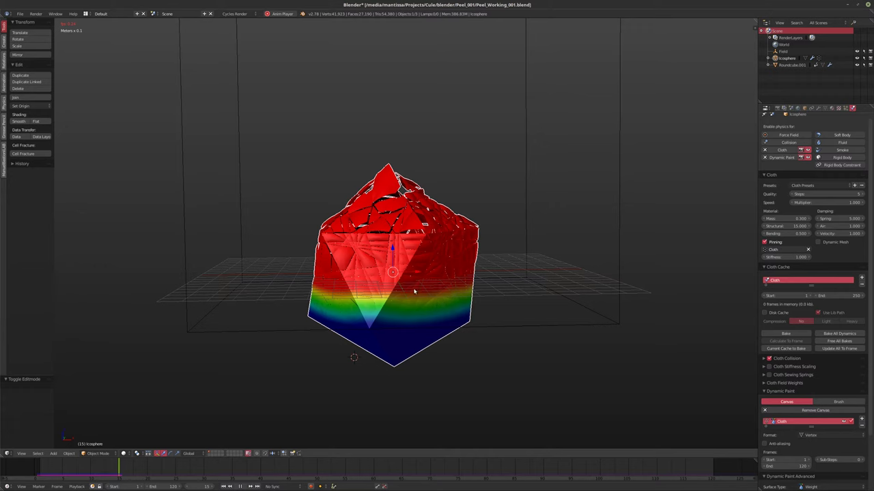
{"action": "middle_click_drag", "start_coordinate": [415, 291], "coordinate": [415, 290]}
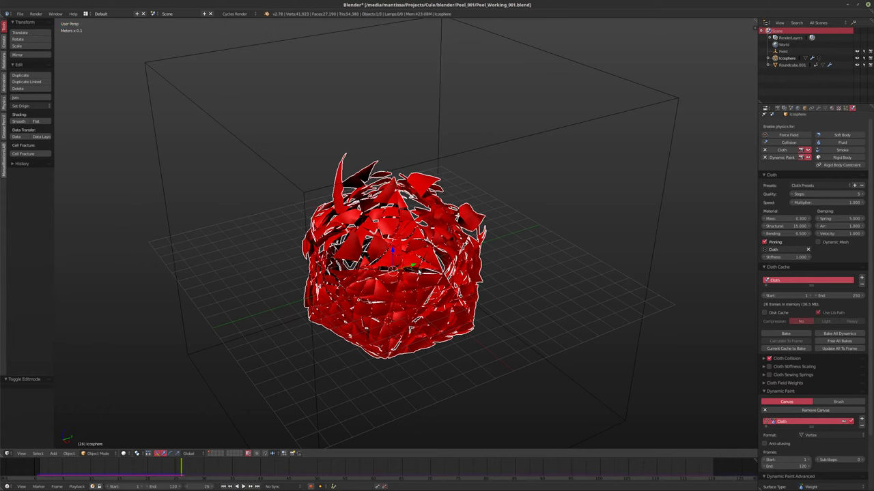
{"action": "key", "text": "Escape"}
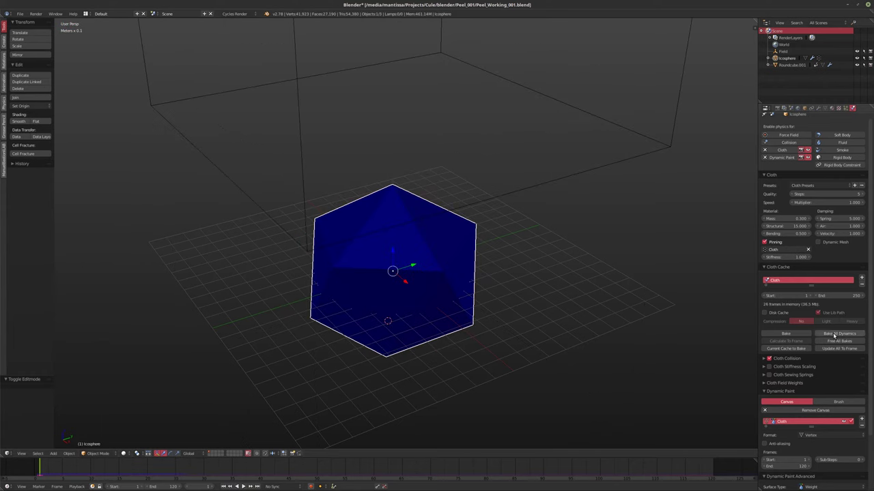
- Bake all dynamics for the scene and play back the baked animation to review how the pieces fly apart
{"action": "left_click", "coordinate": [838, 333]}
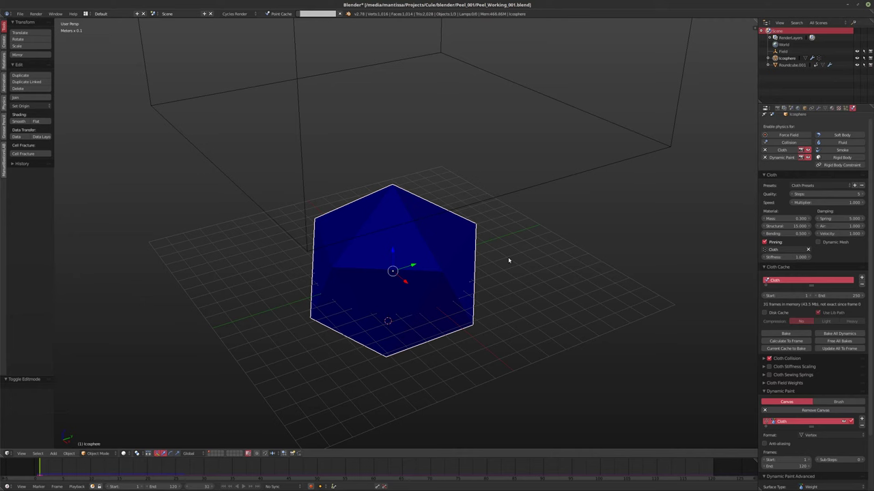
{"action": "key", "text": "Left"}
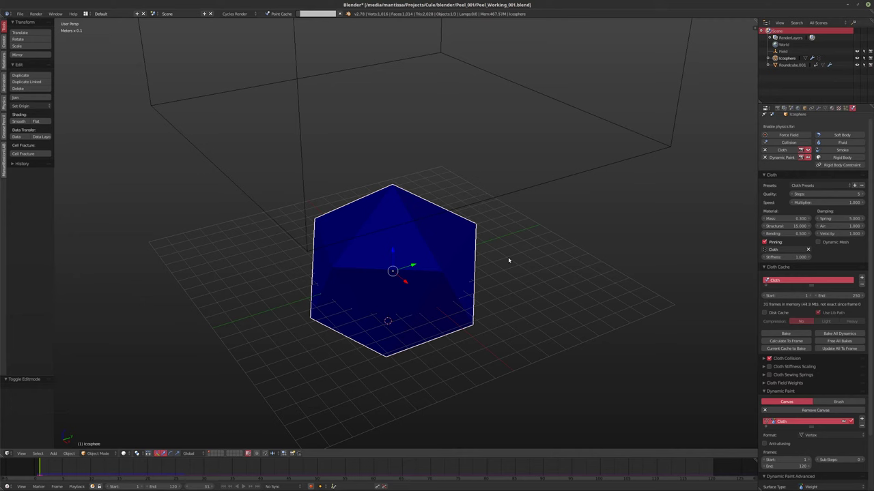
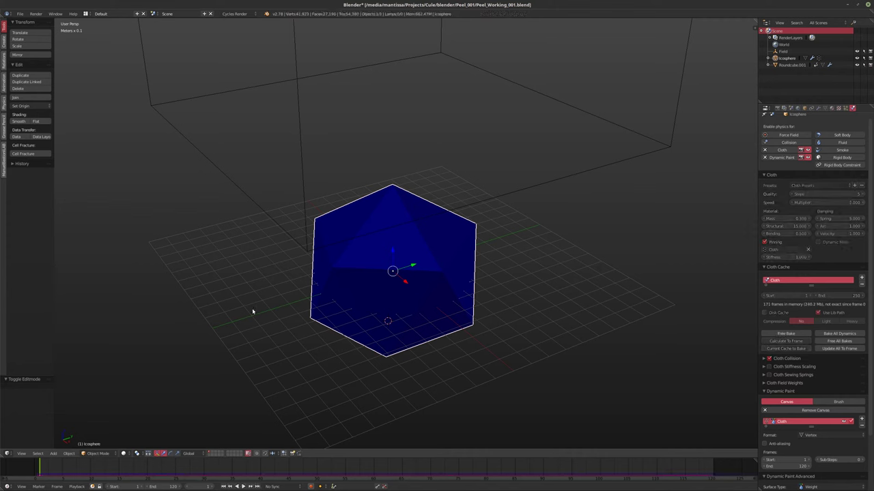
{"action": "key", "text": "alt+a"}
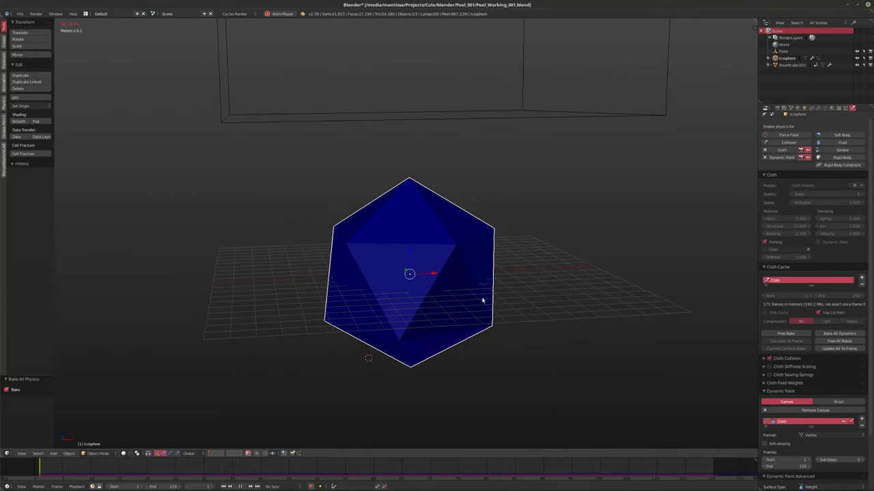
{"action": "key", "text": "alt+a"}
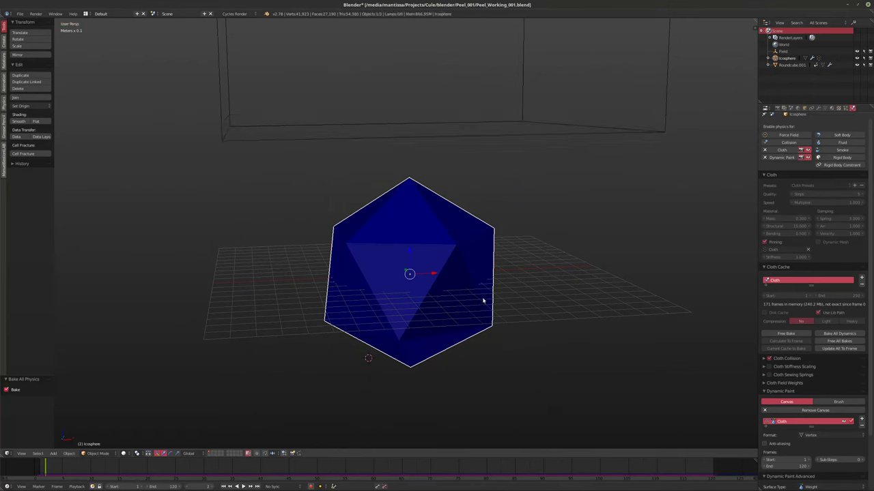
{"action": "key", "text": "alt+a"}
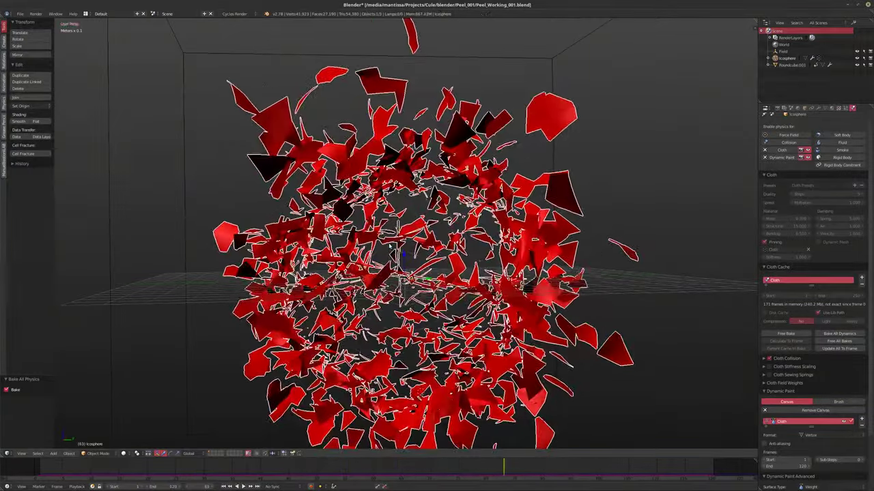
{"action": "key", "text": "Escape"}
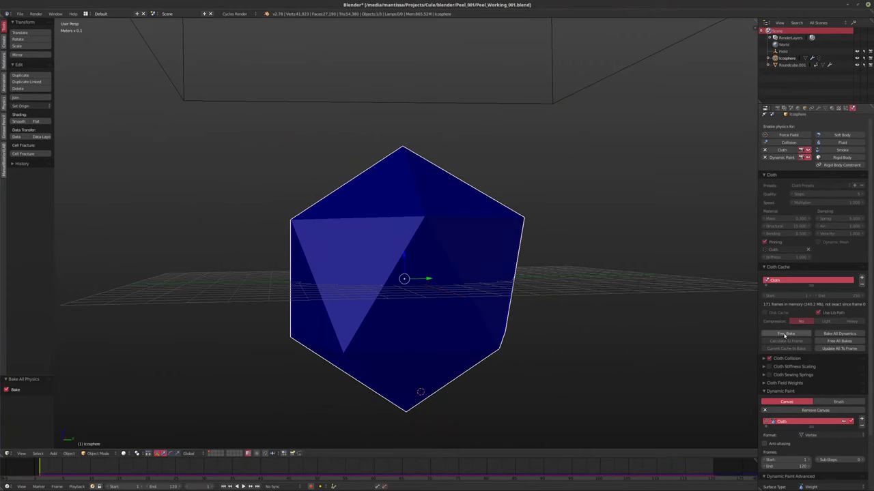
- Free all physics bakes in the scene and set the icosphere's cloth cache end frame to 120
{"action": "left_click", "coordinate": [786, 333]}
{"action": "left_click", "coordinate": [839, 341]}
{"action": "middle_click_drag", "start_coordinate": [480, 273], "coordinate": [587, 276]}
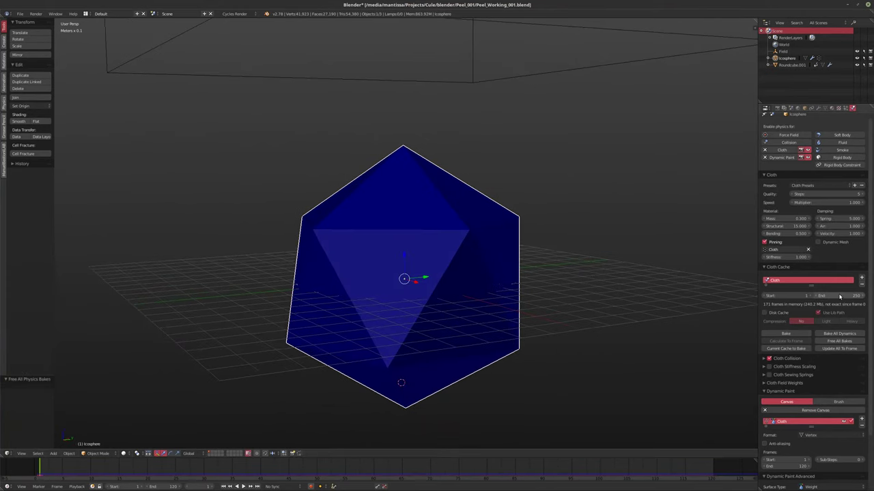
{"action": "double_click", "coordinate": [839, 298]}
{"action": "type", "text": "120"}
{"action": "key", "text": "Return"}
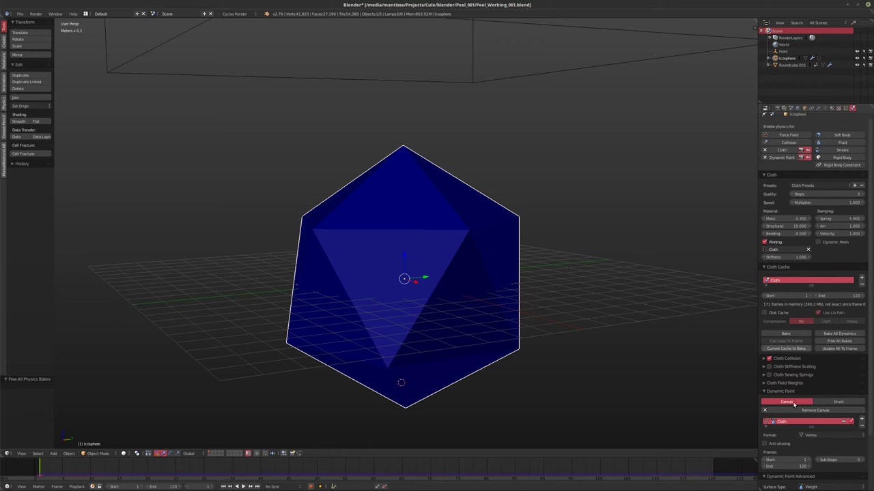
- Check the Roundcube brush and icosphere physics settings, and save the scene over Peel_Working_001.blend
{"action": "left_click", "coordinate": [788, 65]}
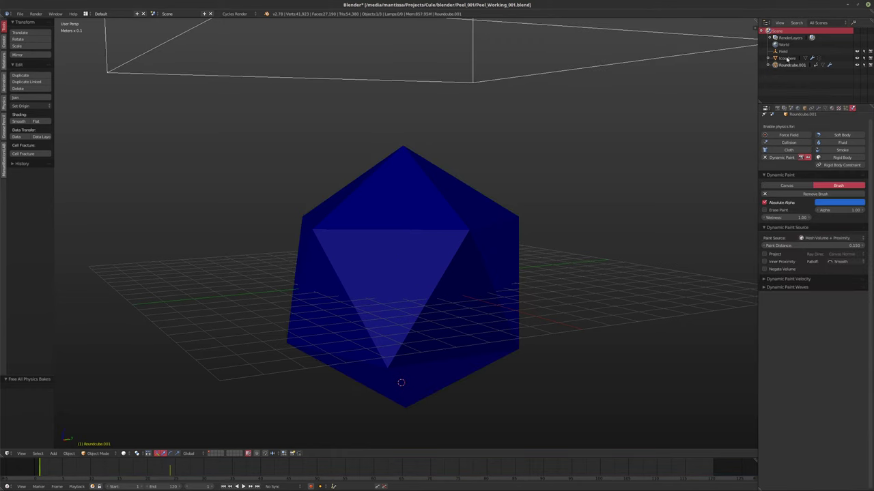
{"action": "left_click", "coordinate": [787, 58]}
{"action": "scroll", "coordinate": [813, 284], "scroll_direction": "down", "scroll_amount": 2}
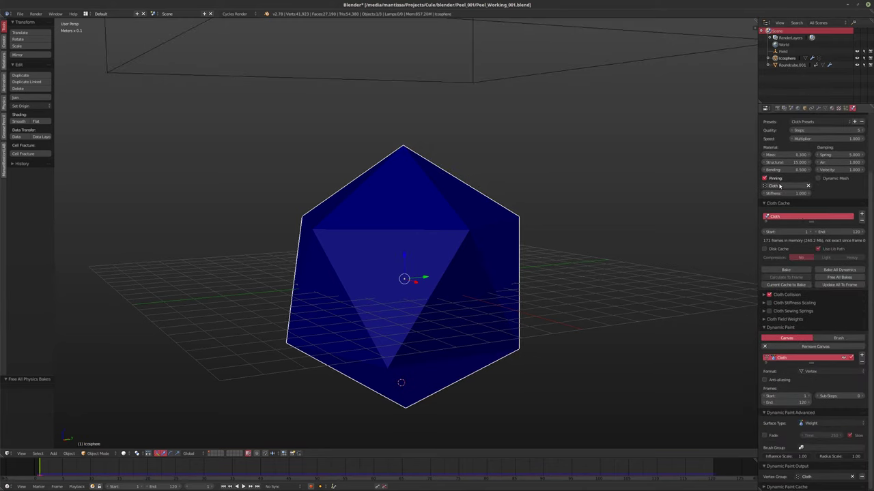
{"action": "scroll", "coordinate": [780, 186], "scroll_direction": "up", "scroll_amount": 1}
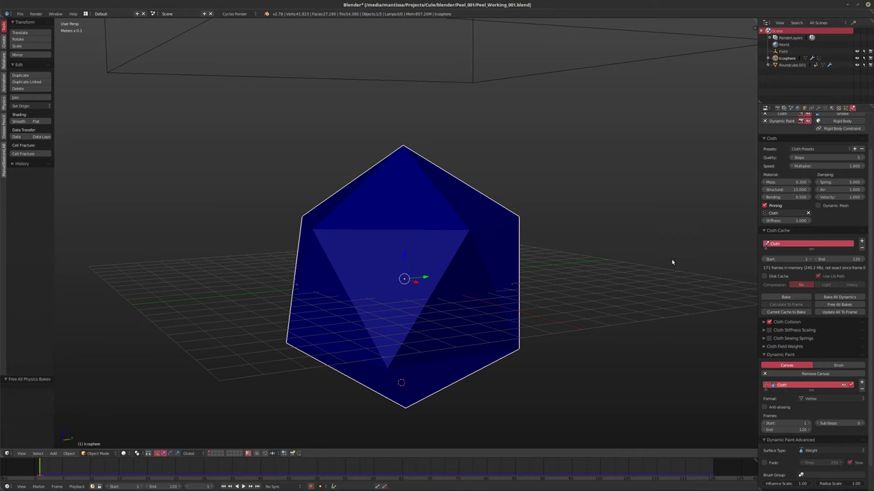
{"action": "scroll", "coordinate": [790, 307], "scroll_direction": "down", "scroll_amount": 1}
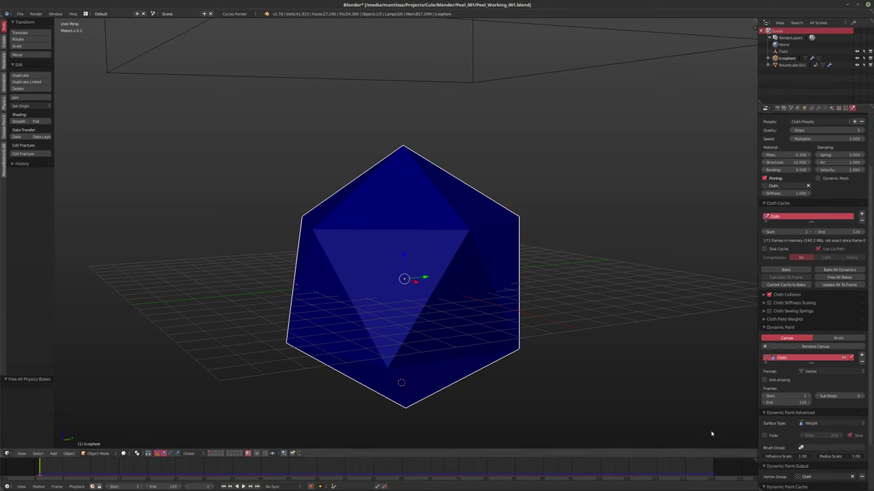
{"action": "scroll", "coordinate": [772, 431], "scroll_direction": "down", "scroll_amount": 2}
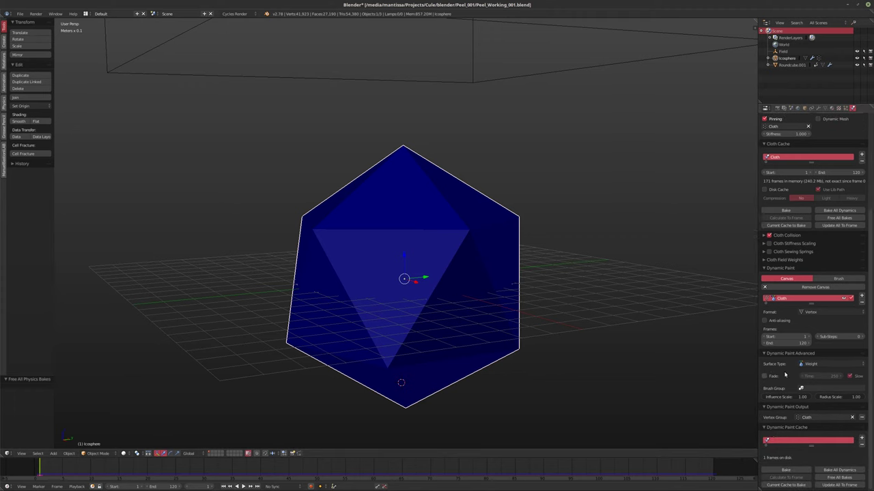
{"action": "scroll", "coordinate": [791, 370], "scroll_direction": "up", "scroll_amount": 4}
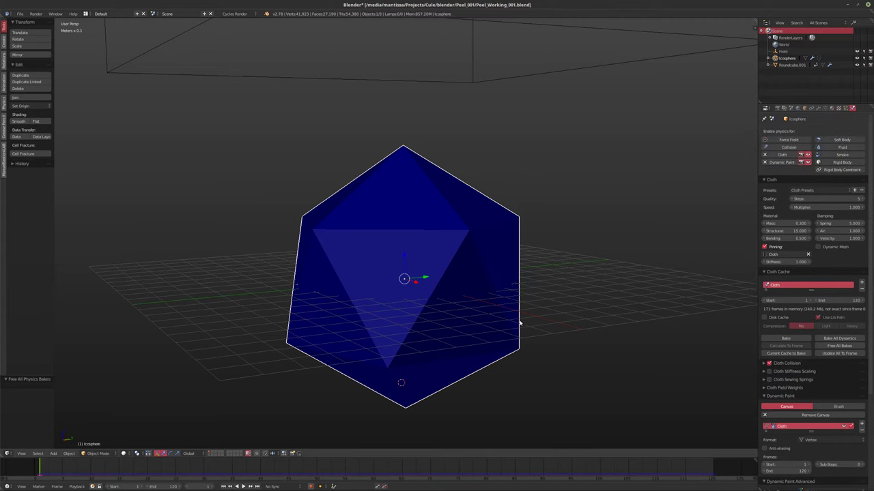
{"action": "key", "text": "ctrl+s"}
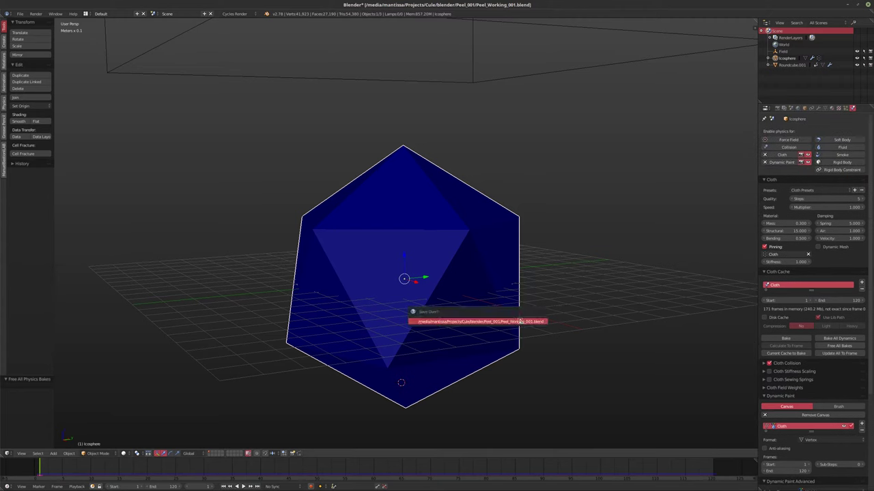
{"action": "key", "text": "Return"}
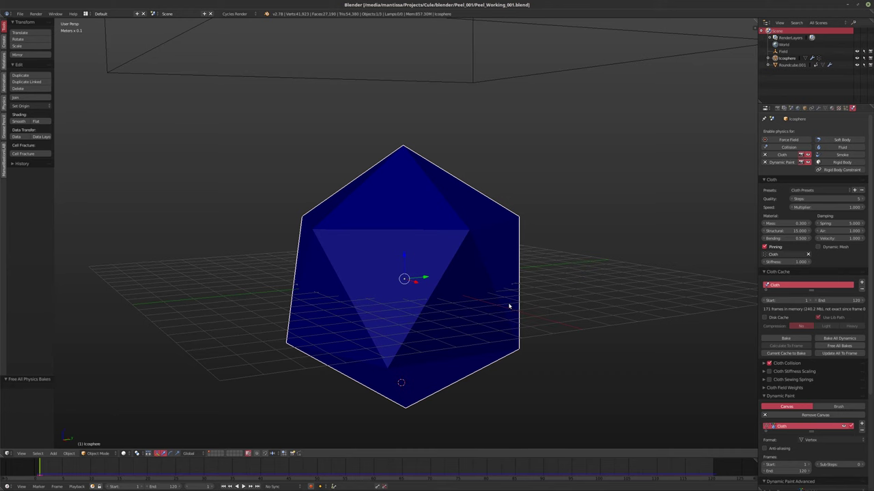
- Set the strength of the existing Force field object to 1000
{"action": "middle_click_drag", "start_coordinate": [387, 268], "coordinate": [402, 285]}
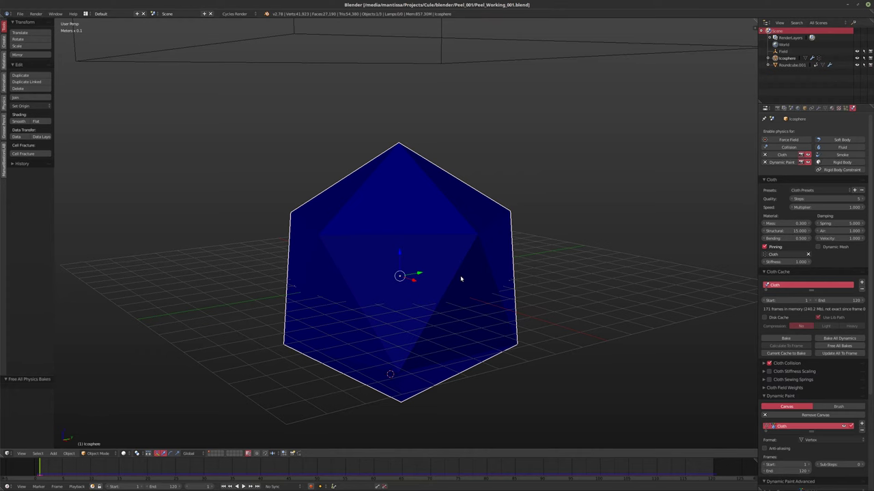
{"action": "middle_click_drag", "start_coordinate": [402, 274], "coordinate": [403, 283]}
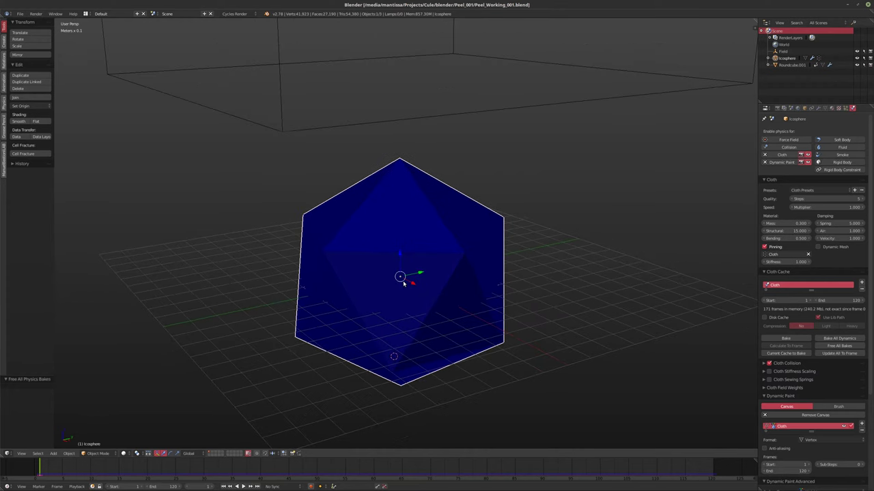
{"action": "left_click", "coordinate": [783, 51]}
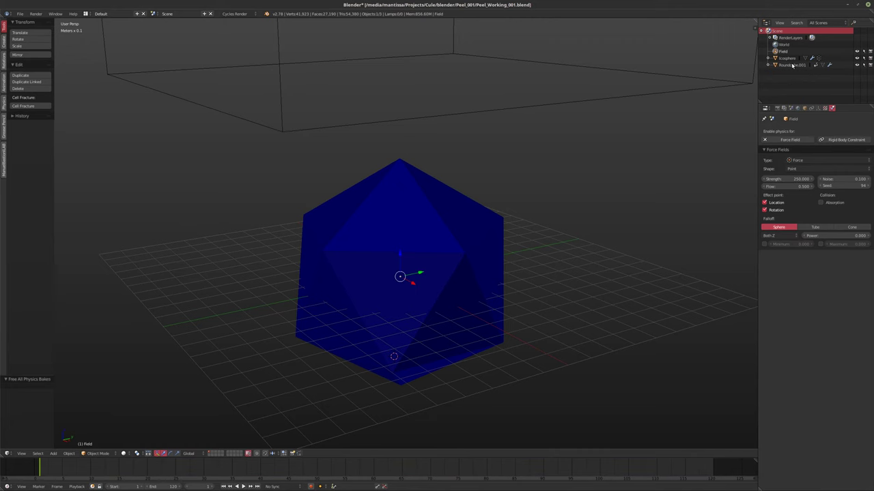
{"action": "left_click", "coordinate": [792, 65]}
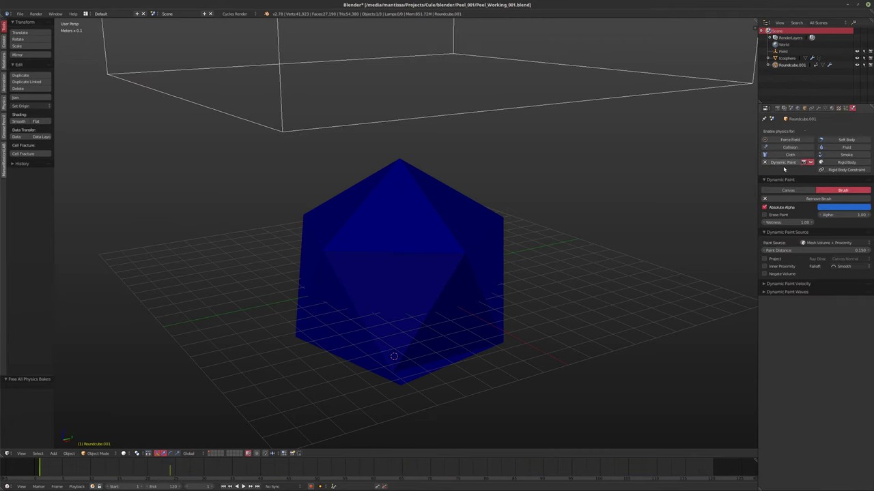
{"action": "left_click", "coordinate": [787, 59]}
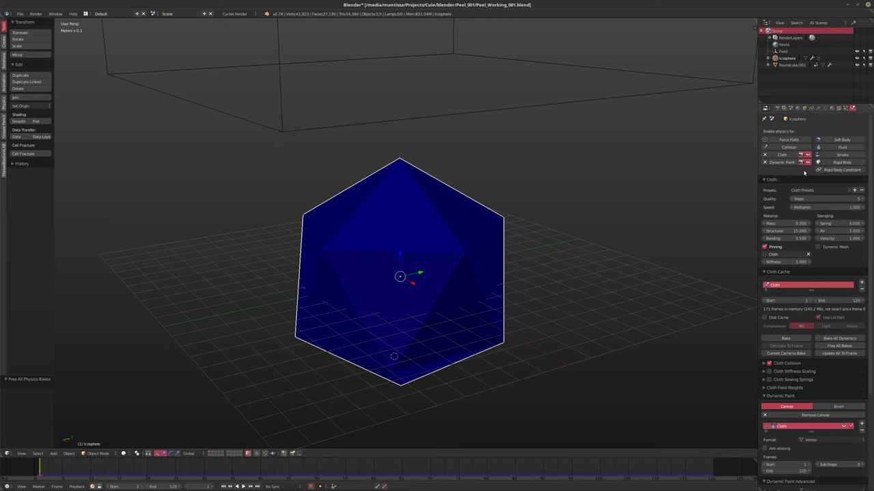
{"action": "left_click", "coordinate": [783, 51]}
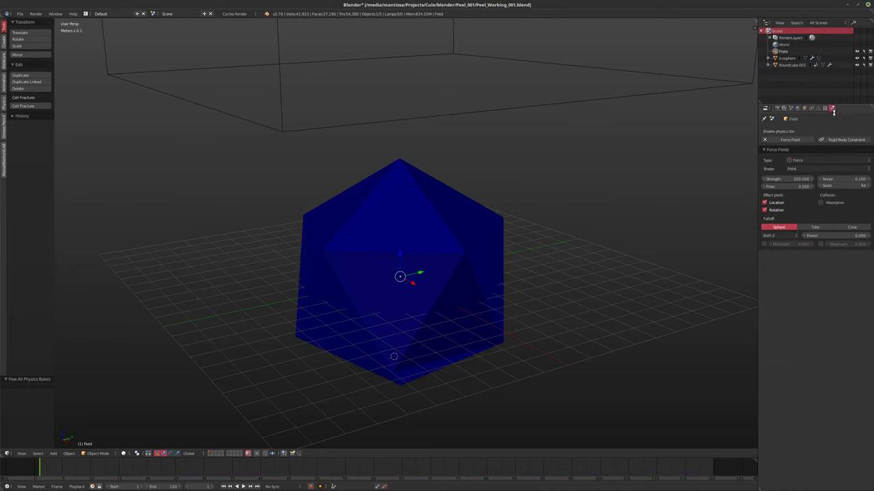
{"action": "left_click", "coordinate": [771, 178]}
{"action": "type", "text": "1500"}
{"action": "key", "text": "Return"}
- Save the scene with the stronger force field, overwriting the existing blend file
{"action": "middle_click_drag", "start_coordinate": [620, 96], "coordinate": [451, 285]}
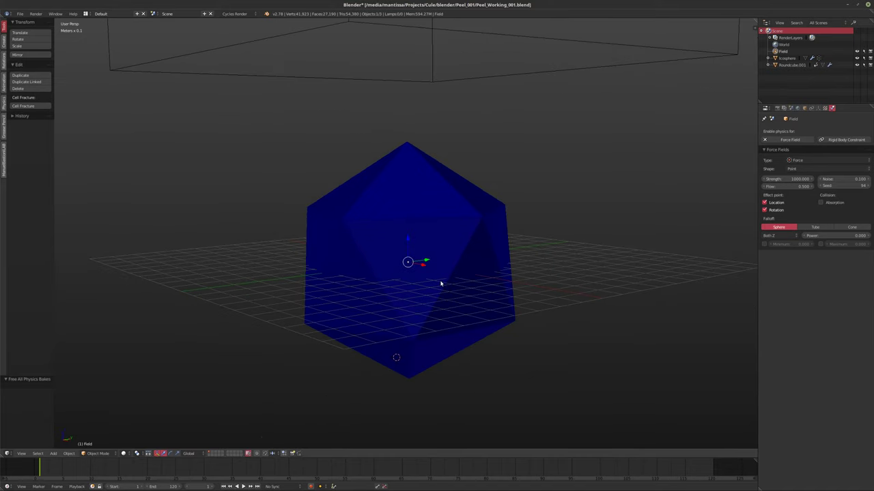
{"action": "key", "text": "shift+a"}
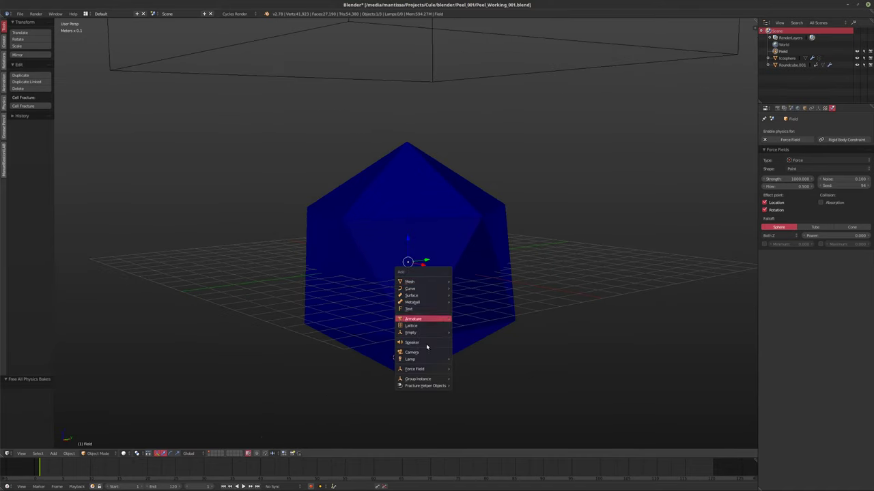
{"action": "key", "text": "ctrl+s"}
{"action": "left_click", "coordinate": [537, 282]}
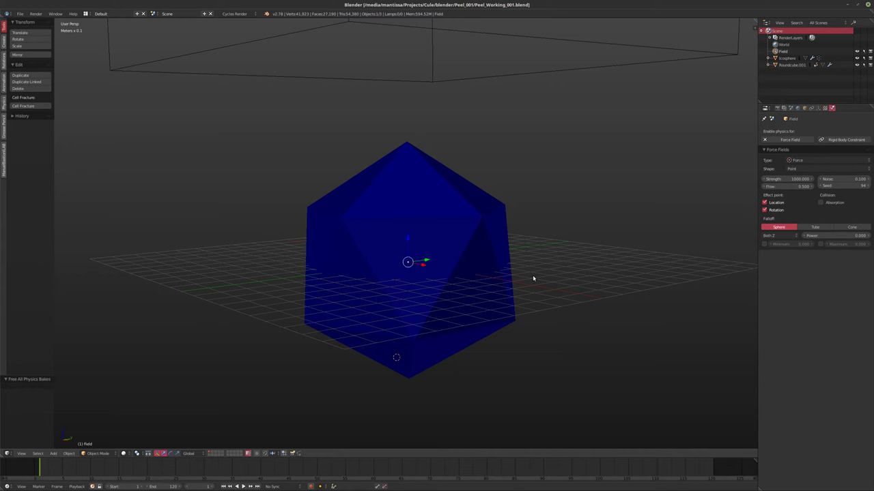
- Add a Drag force field and clear its location so it sits at the world origin
{"action": "key", "text": "shift+a"}
{"action": "mouse_move", "coordinate": [513, 297]}
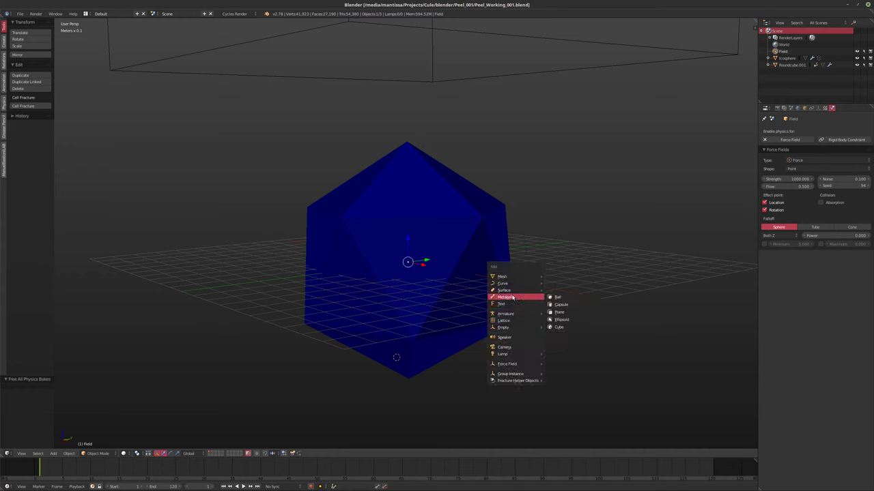
{"action": "mouse_move", "coordinate": [509, 275]}
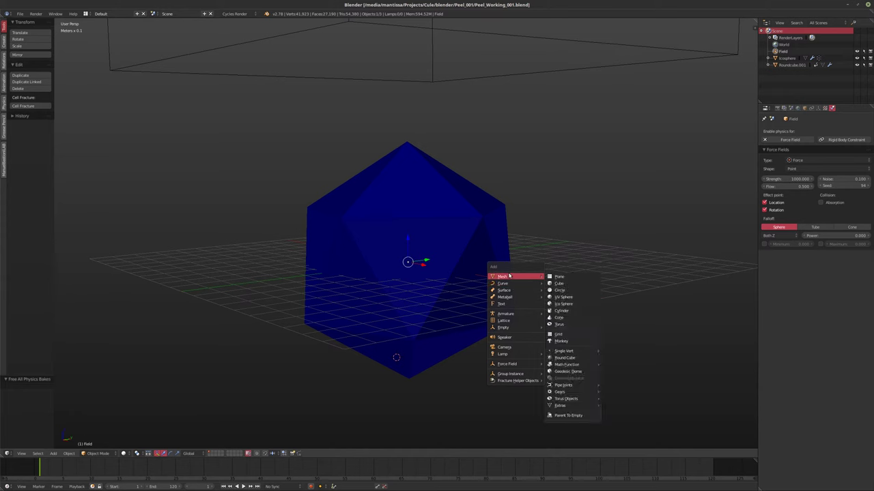
{"action": "mouse_move", "coordinate": [510, 355]}
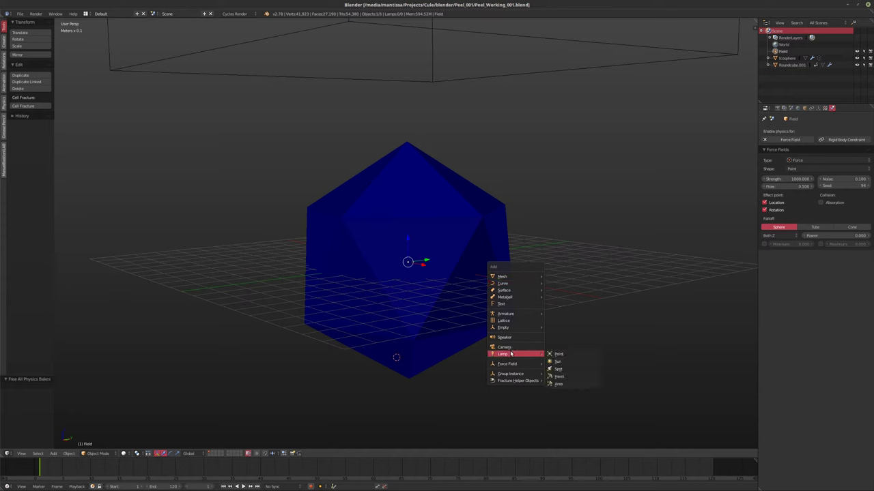
{"action": "mouse_move", "coordinate": [505, 330]}
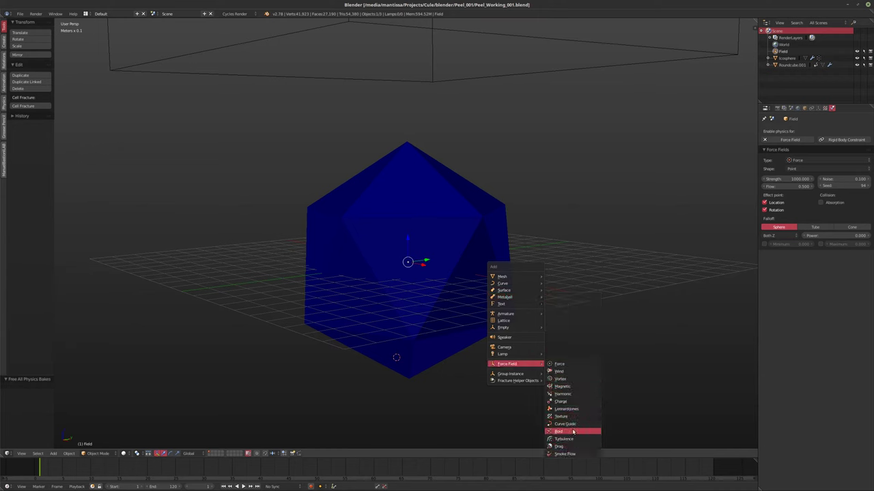
{"action": "left_click", "coordinate": [560, 446]}
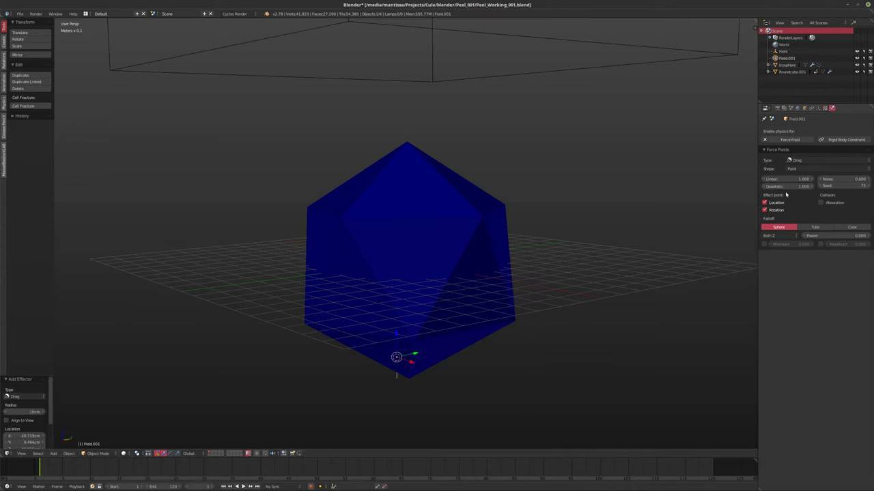
{"action": "key", "text": "alt+g"}
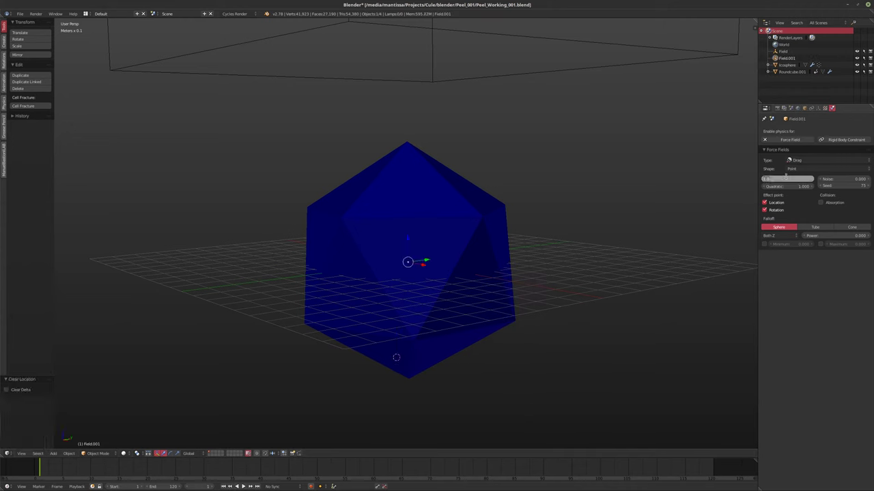
- Set the drag field's linear and quadratic values to 2 and briefly play back the simulation to test it
{"action": "type", "text": "15"}
{"action": "key", "text": "BackSpace"}
{"action": "key", "text": "BackSpace"}
{"action": "type", "text": "2"}
{"action": "key", "text": "Return"}
{"action": "key", "text": "alt+a"}
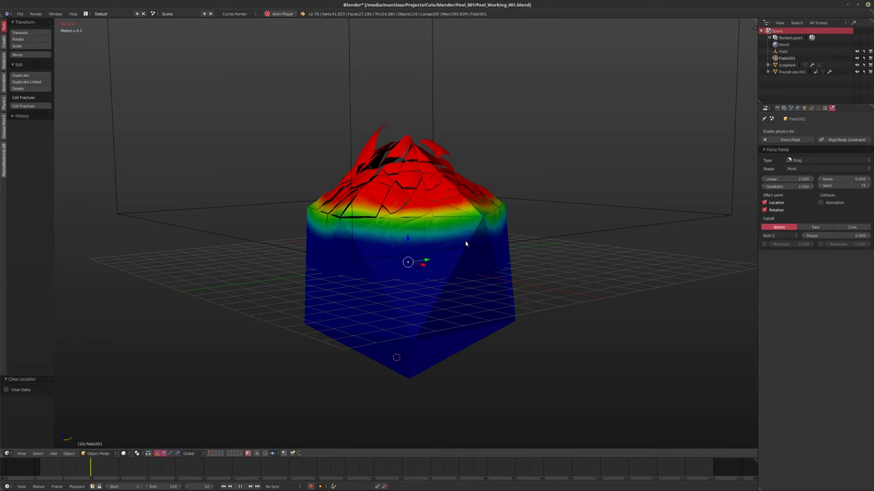
{"action": "key", "text": "Escape"}
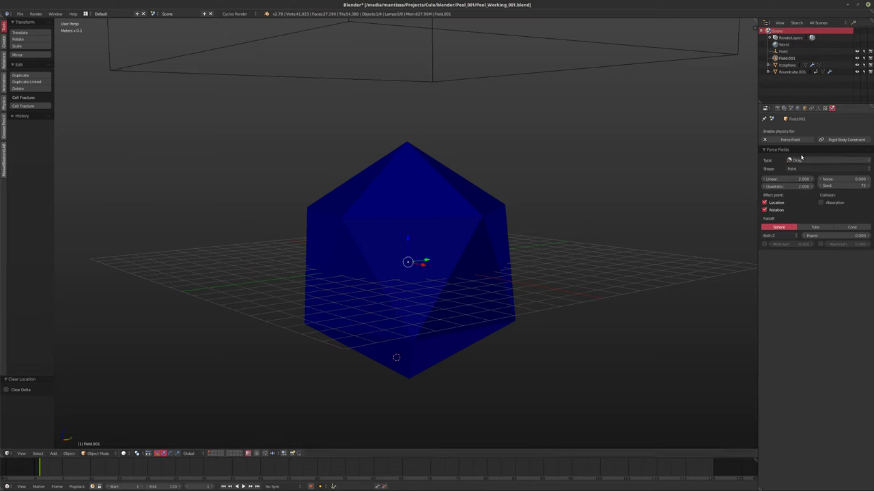
- Examine the brush settings, the icosphere's cloth field weights and the settings of the Force and Drag fields
{"action": "left_click", "coordinate": [792, 71]}
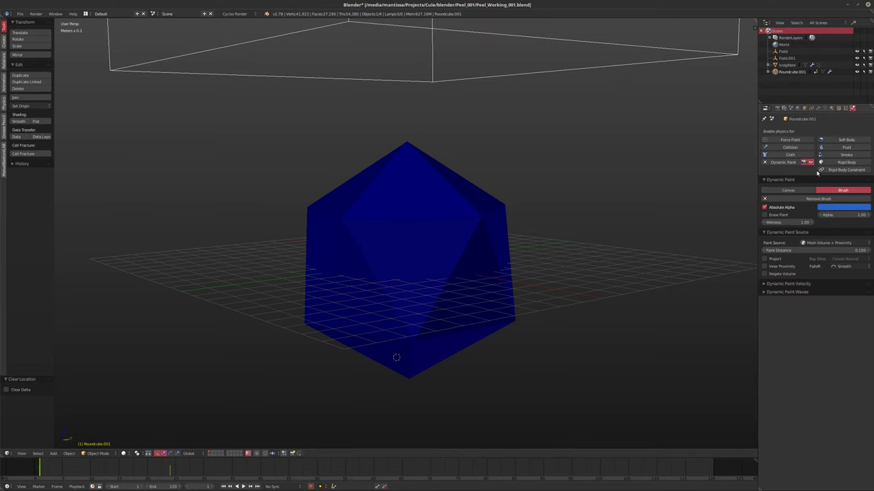
{"action": "left_click", "coordinate": [786, 65]}
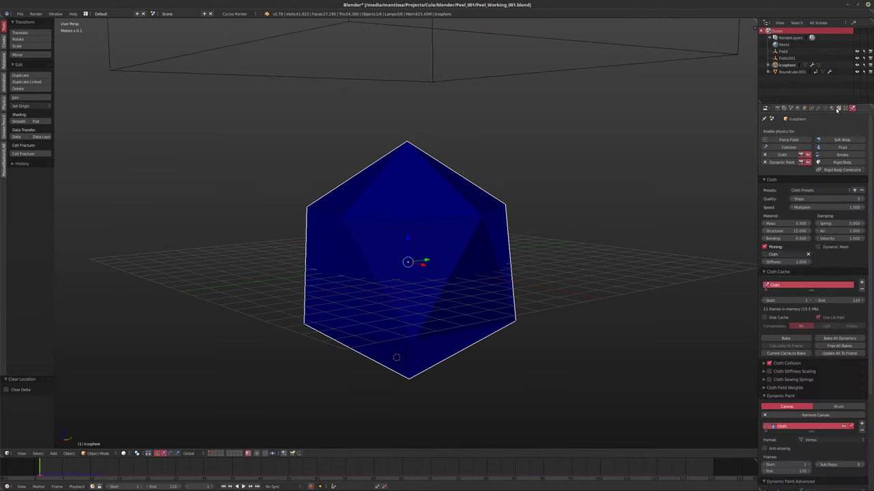
{"action": "scroll", "coordinate": [762, 331], "scroll_direction": "down", "scroll_amount": 2}
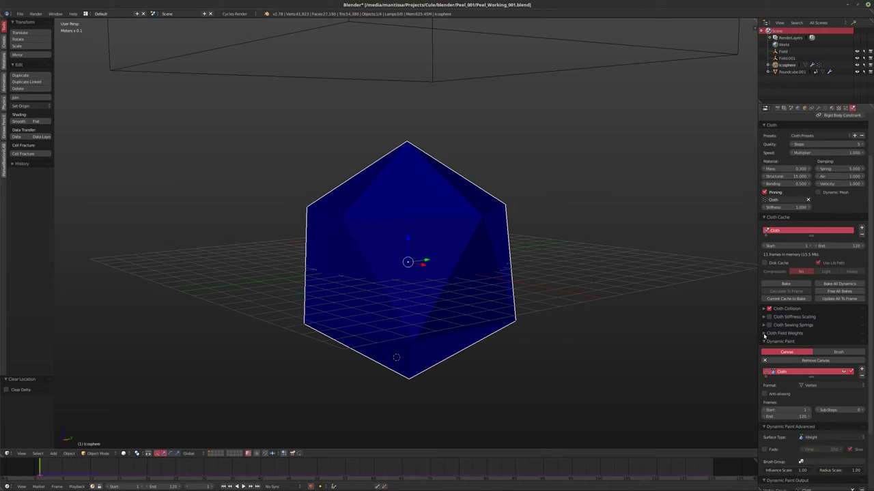
{"action": "left_click", "coordinate": [764, 333]}
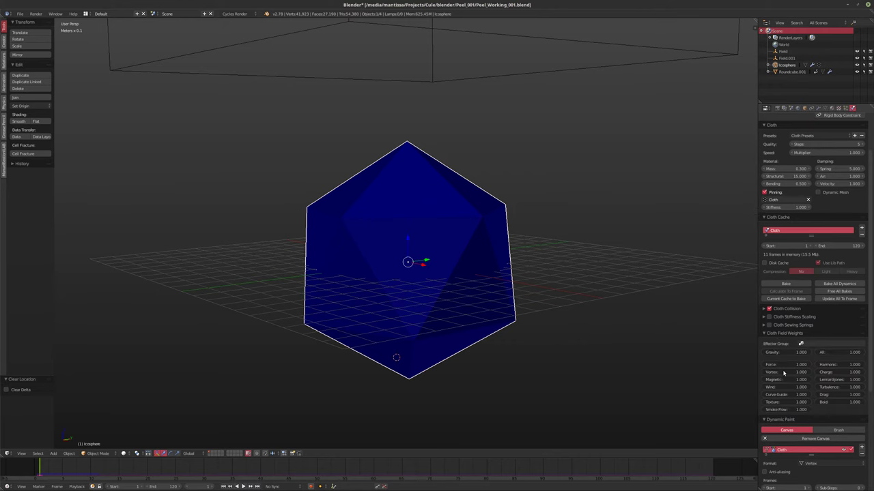
{"action": "middle_click_drag", "start_coordinate": [501, 262], "coordinate": [505, 273]}
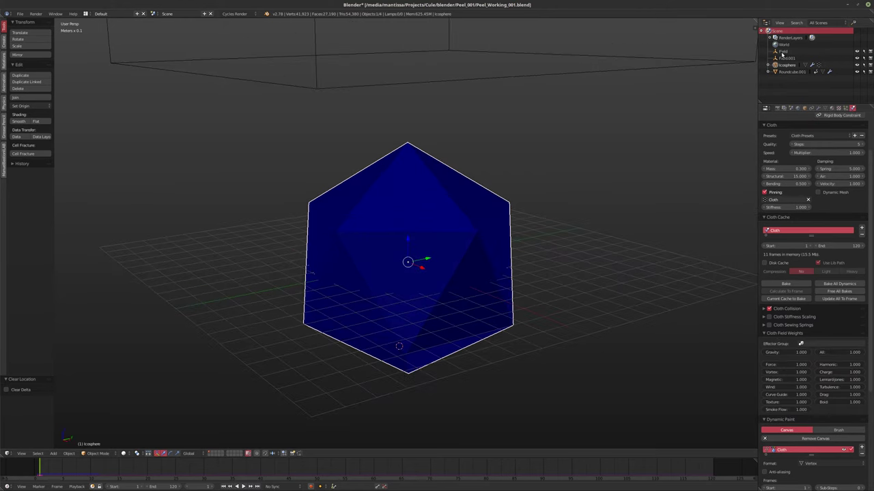
{"action": "left_click", "coordinate": [782, 51]}
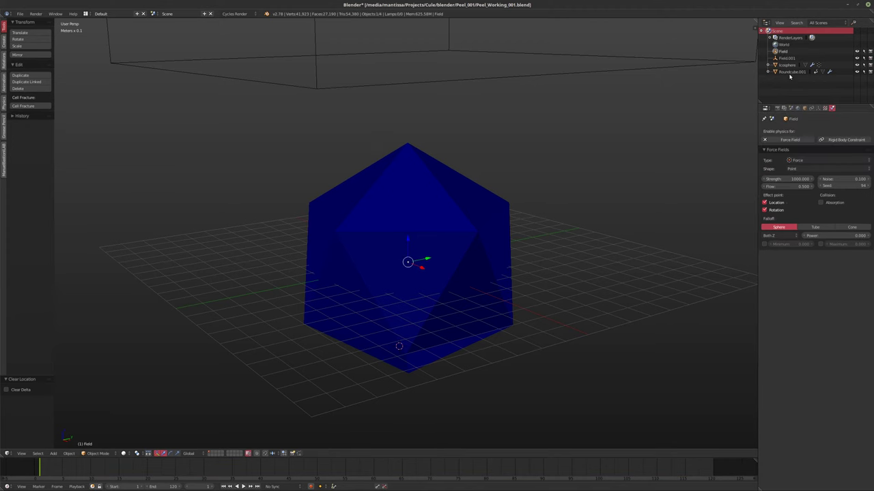
{"action": "left_click", "coordinate": [786, 58]}
{"action": "middle_click_drag", "start_coordinate": [574, 239], "coordinate": [582, 250]}
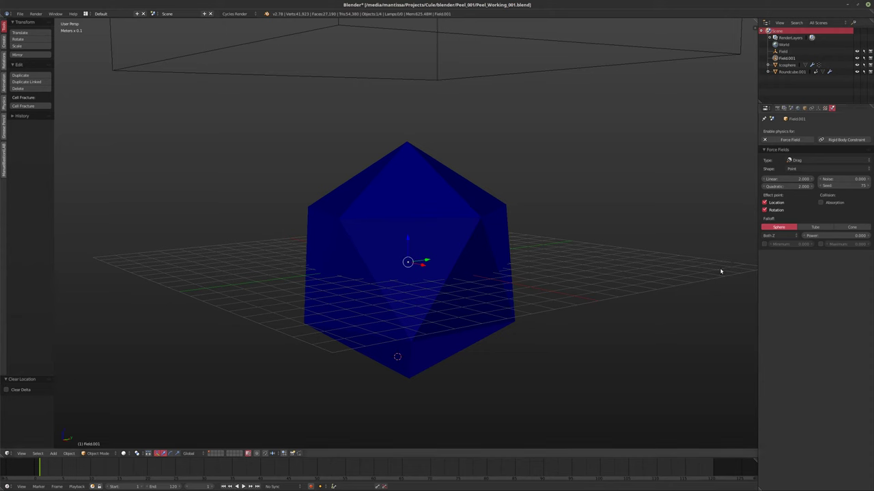
{"action": "key", "text": "XF86AudioRaiseVolume"}
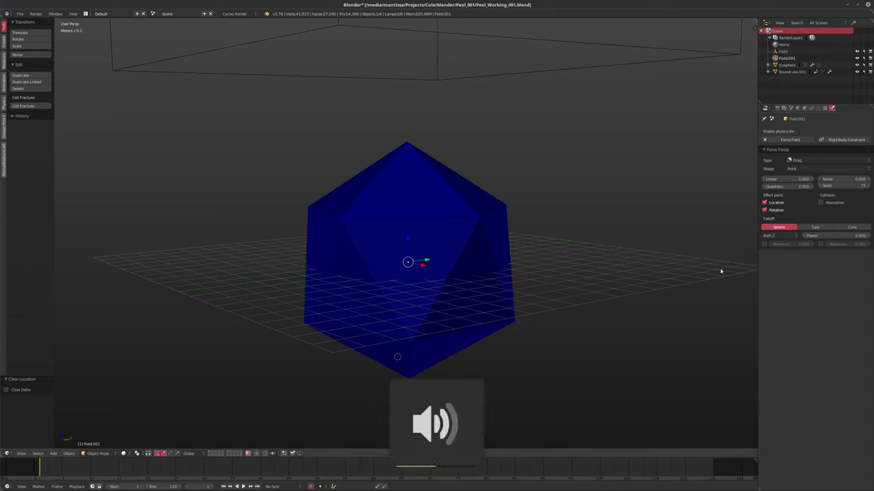
- Set both the Force and Drag weights to 10 in the icosphere's cloth field weights
{"action": "left_click", "coordinate": [791, 72]}
{"action": "middle_click_drag", "start_coordinate": [535, 204], "coordinate": [498, 214]}
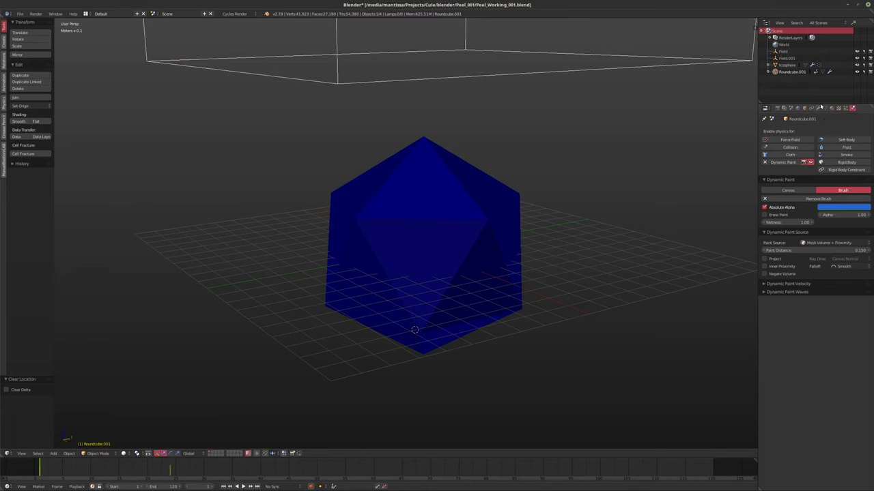
{"action": "left_click", "coordinate": [787, 65]}
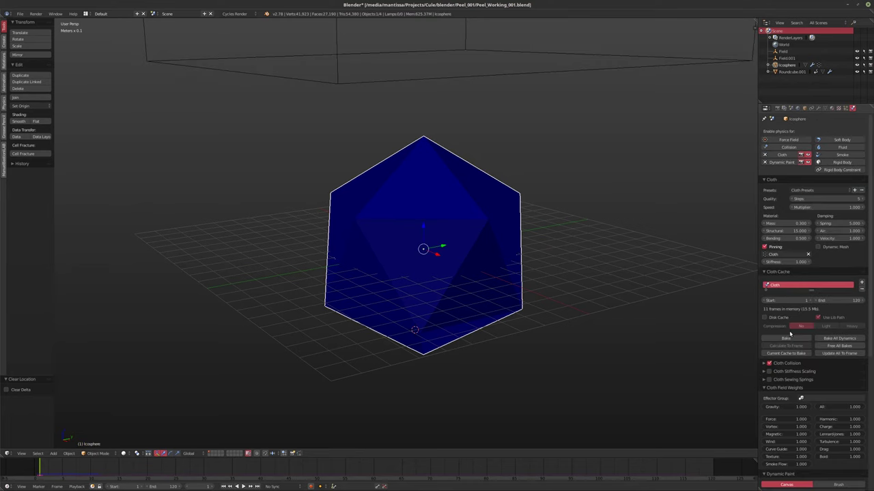
{"action": "left_click", "coordinate": [785, 419]}
{"action": "type", "text": "10"}
{"action": "key", "text": "Return"}
{"action": "left_click", "coordinate": [831, 450]}
{"action": "type", "text": "10"}
{"action": "key", "text": "Return"}
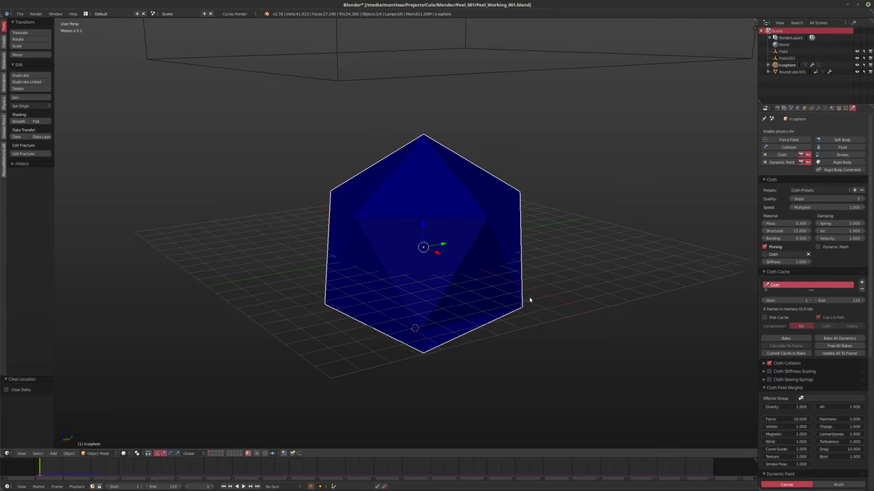
- Play back the simulation to test the icosphere with the raised field weights
{"action": "mouse_move", "coordinate": [529, 299]}
{"action": "middle_mouse_down"}
{"action": "mouse_move", "coordinate": [507, 316]}
{"action": "mouse_move", "coordinate": [523, 302]}
{"action": "middle_mouse_up"}
{"action": "key", "text": "alt+a"}
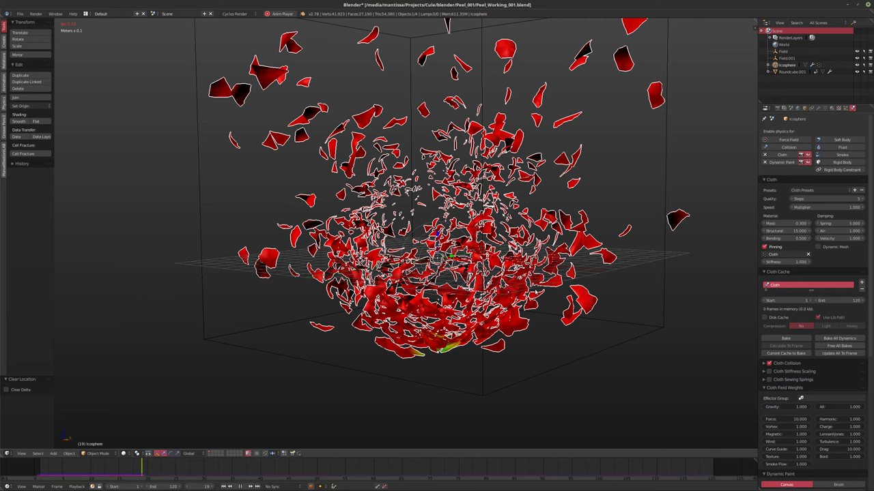
{"action": "key", "text": "Escape"}
{"action": "key", "text": "alt+a"}
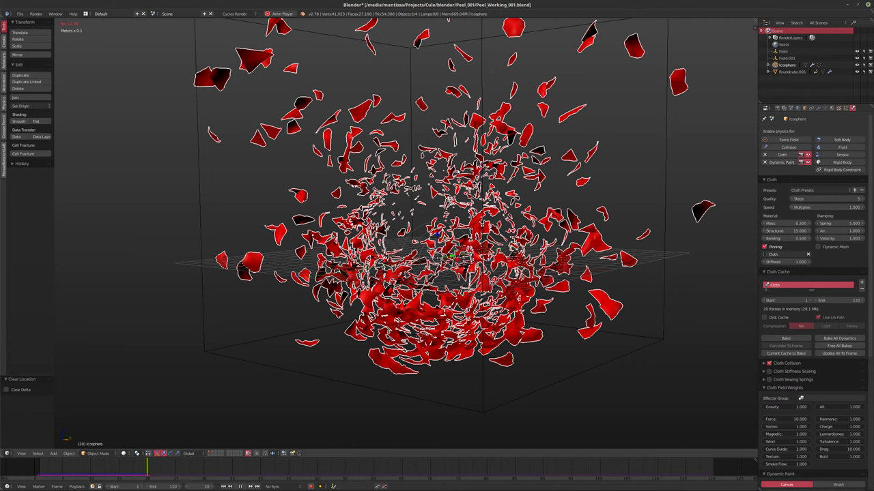
{"action": "key", "text": "Escape"}
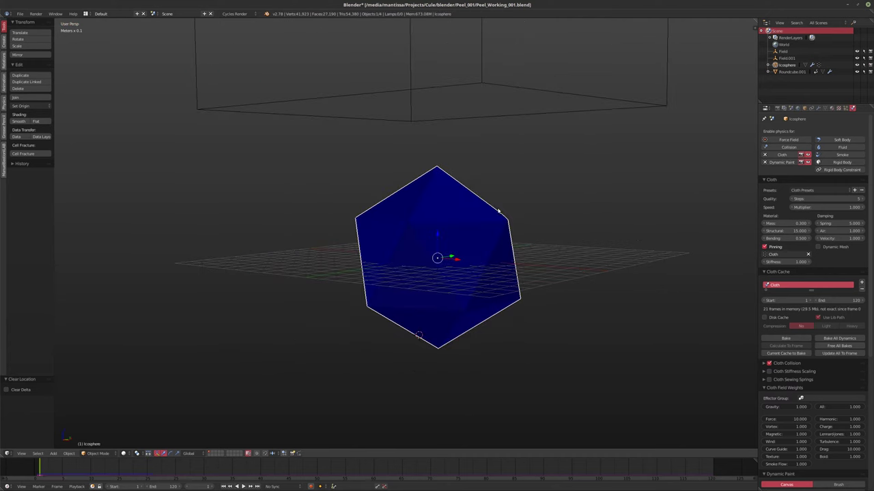
- Set the Force weight to 2 in the icosphere's cloth field weights
{"action": "left_click", "coordinate": [781, 419]}
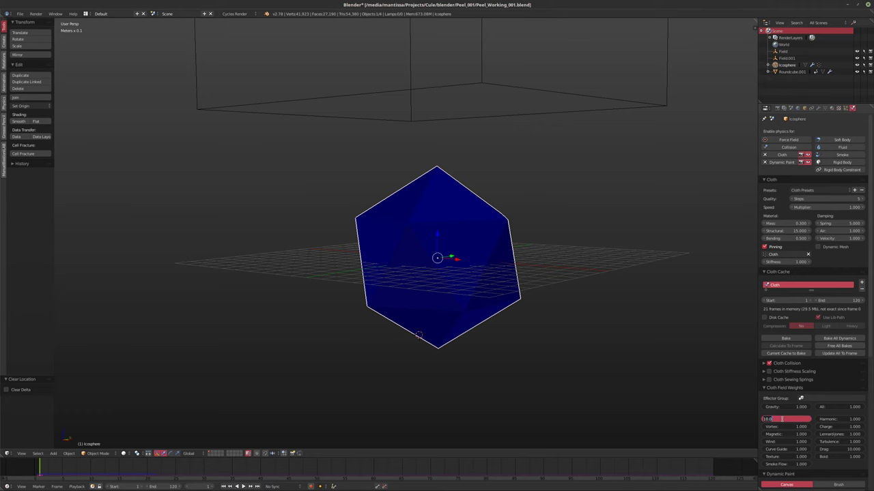
{"action": "type", "text": "2"}
{"action": "key", "text": "Return"}
{"action": "middle_click_drag", "start_coordinate": [539, 304], "coordinate": [447, 340]}
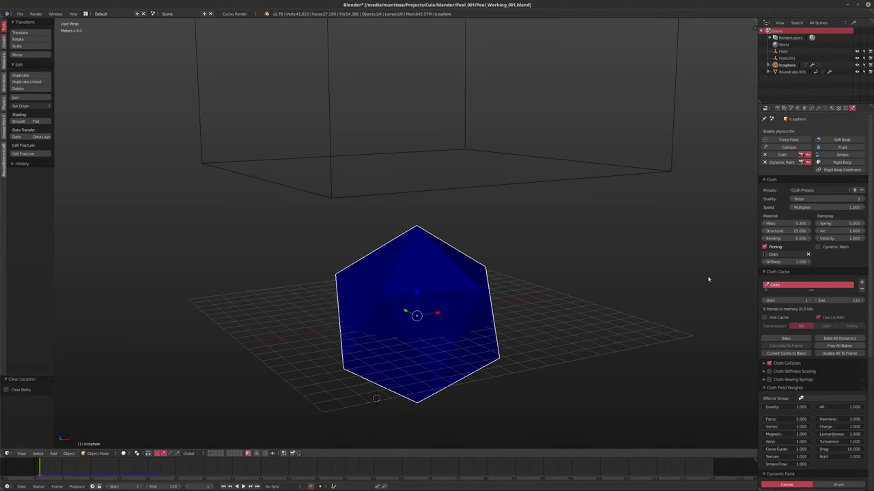
- Set the Drag field's noise to 0.5
{"action": "left_click", "coordinate": [785, 58]}
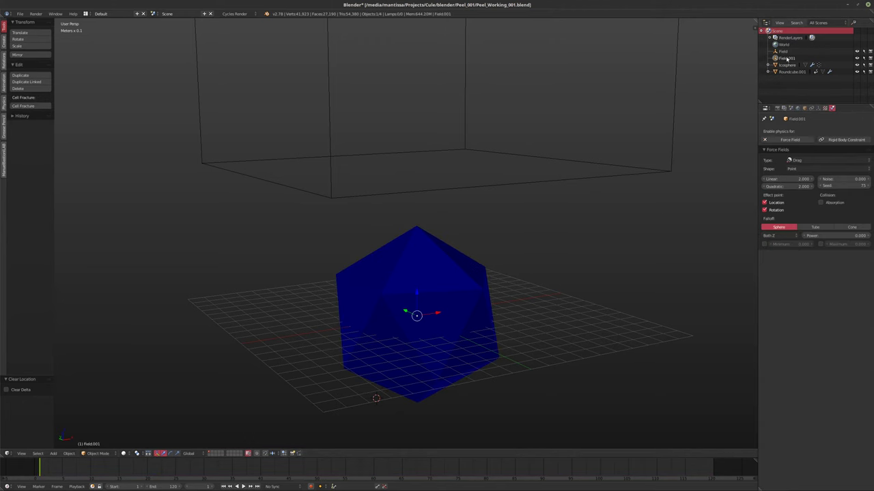
{"action": "left_click", "coordinate": [841, 178]}
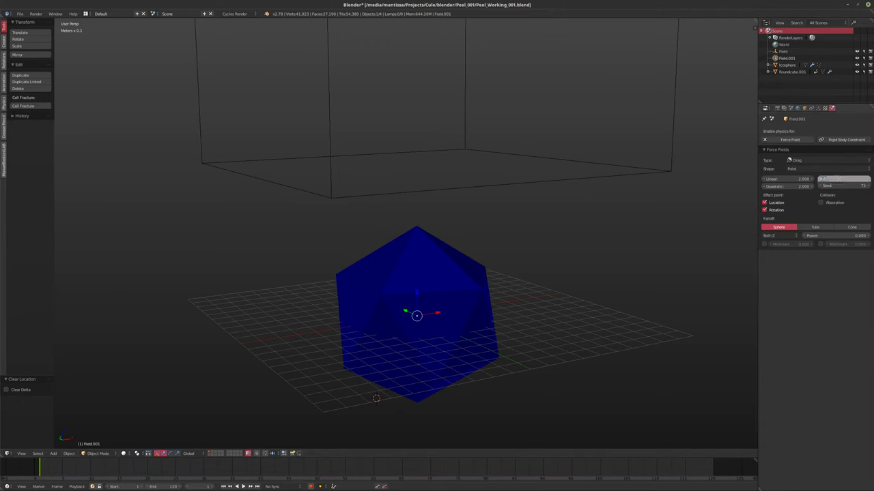
{"action": "type", "text": "0.5"}
{"action": "key", "text": "Return"}
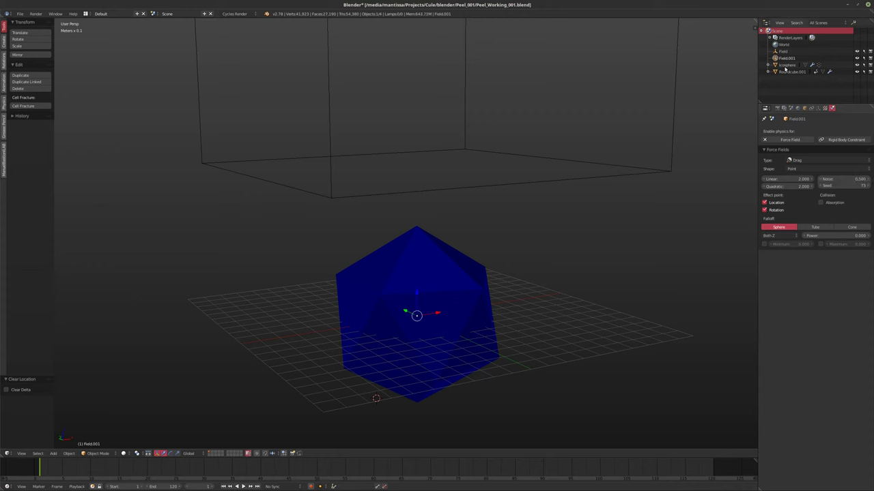
- Set the Force field's noise to 0.5 and its flow to 0.25
{"action": "left_click", "coordinate": [785, 51]}
{"action": "left_click", "coordinate": [840, 178]}
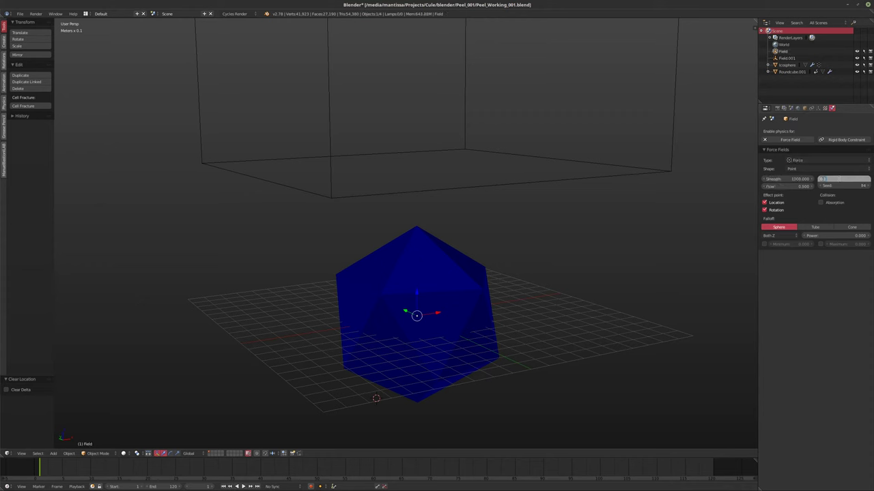
{"action": "key", "text": "Return"}
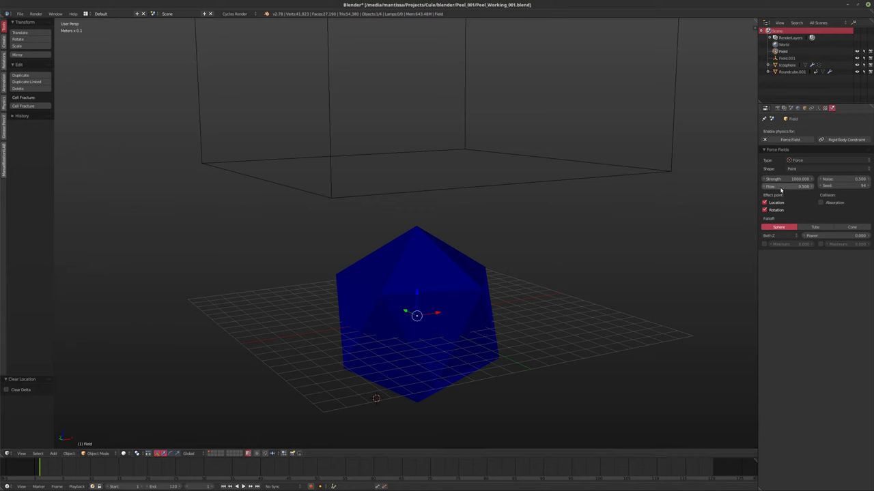
{"action": "left_click", "coordinate": [777, 187]}
{"action": "type", "text": "0.25"}
{"action": "key", "text": "Return"}
{"action": "key", "text": "XF86AudioRaiseVolume"}
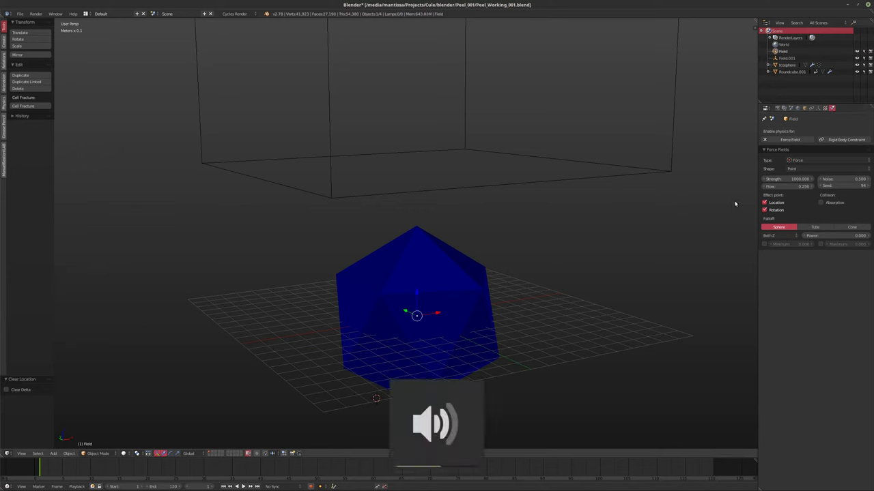
- Save the scene with the adjusted field settings, overwriting the existing blend file
{"action": "middle_click_drag", "start_coordinate": [386, 146], "coordinate": [414, 170]}
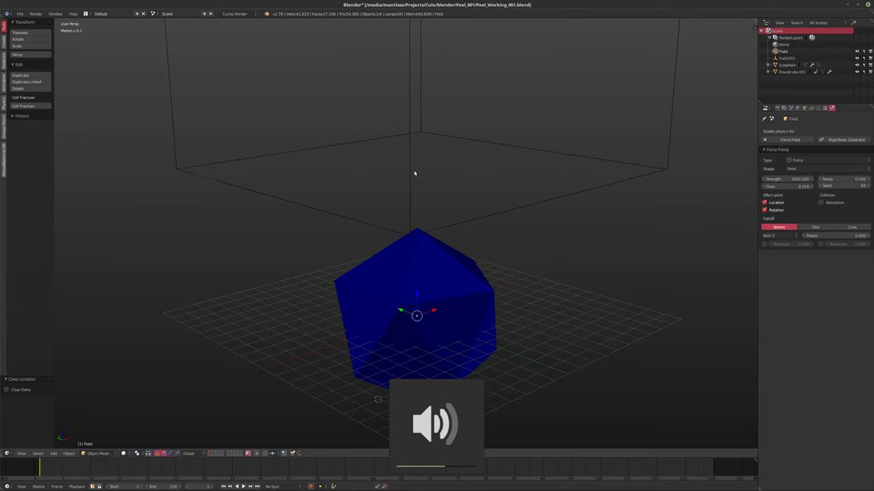
{"action": "key", "text": "ctrl+s"}
{"action": "left_click", "coordinate": [414, 171]}
- Play back the simulation to test the new noise and flow values, and return to the first frame
{"action": "key", "text": "alt+a"}
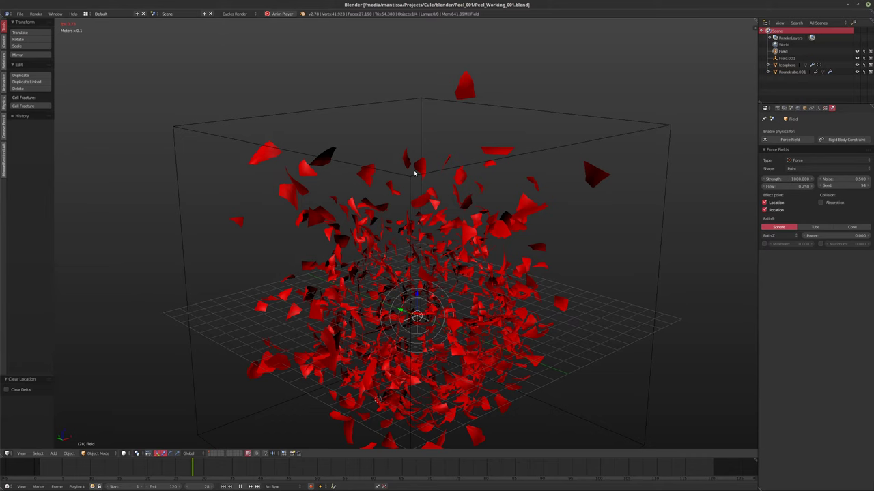
{"action": "key", "text": "alt+a"}
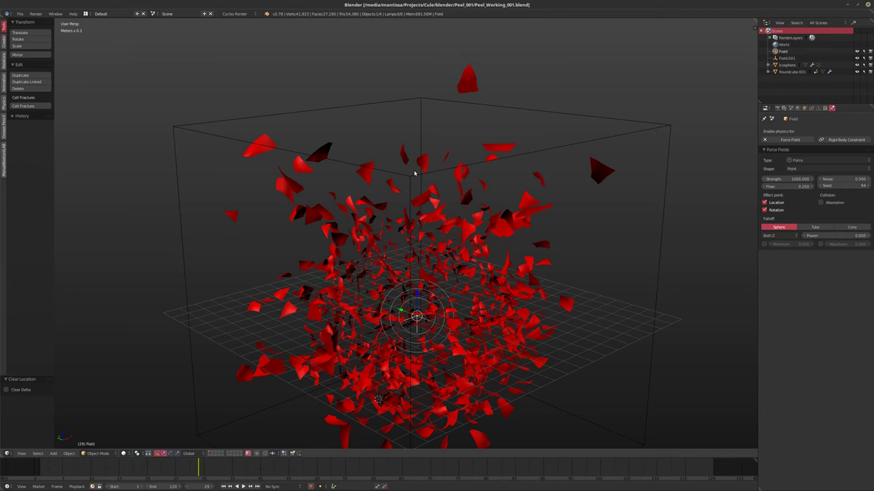
{"action": "key", "text": "shift+Left"}
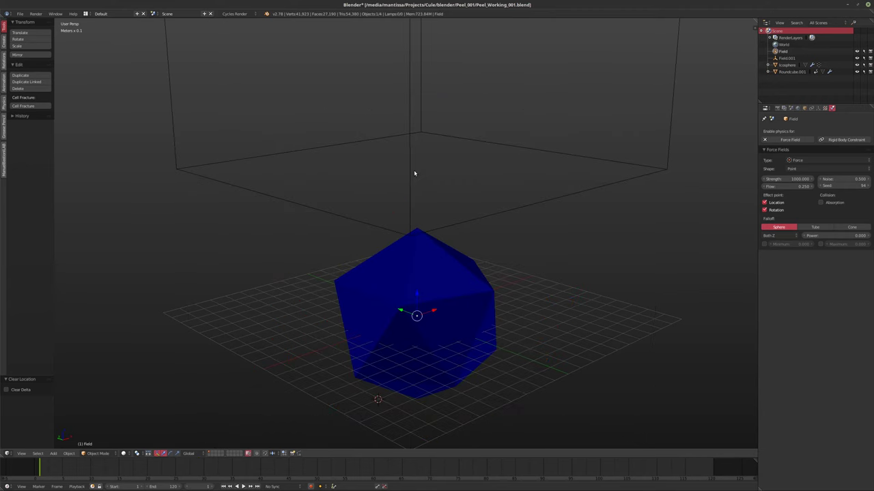
{"action": "middle_click_drag", "start_coordinate": [368, 180], "coordinate": [341, 203]}
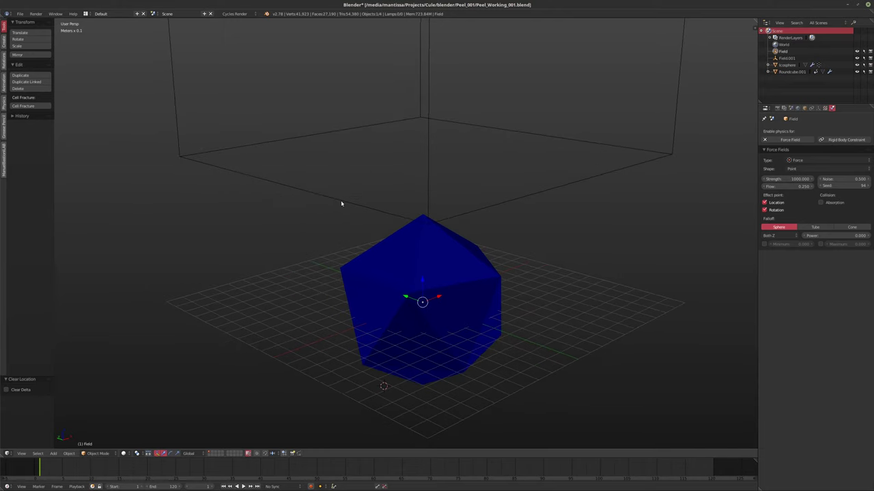
- Try the Force field at a strength of 150 and play back the simulation to test it
{"action": "left_click", "coordinate": [770, 180]}
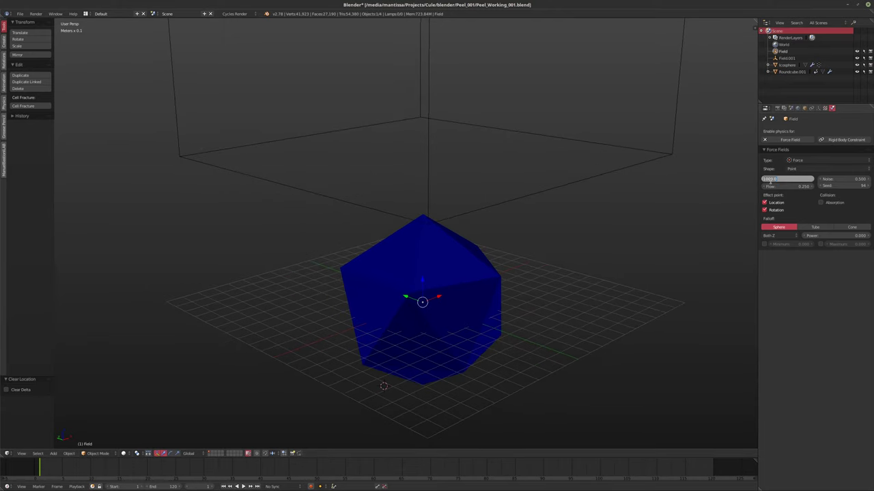
{"action": "type", "text": "250"}
{"action": "key", "text": "Return"}
{"action": "left_click", "coordinate": [771, 179]}
{"action": "type", "text": "150"}
{"action": "key", "text": "Return"}
{"action": "key", "text": "alt+a"}
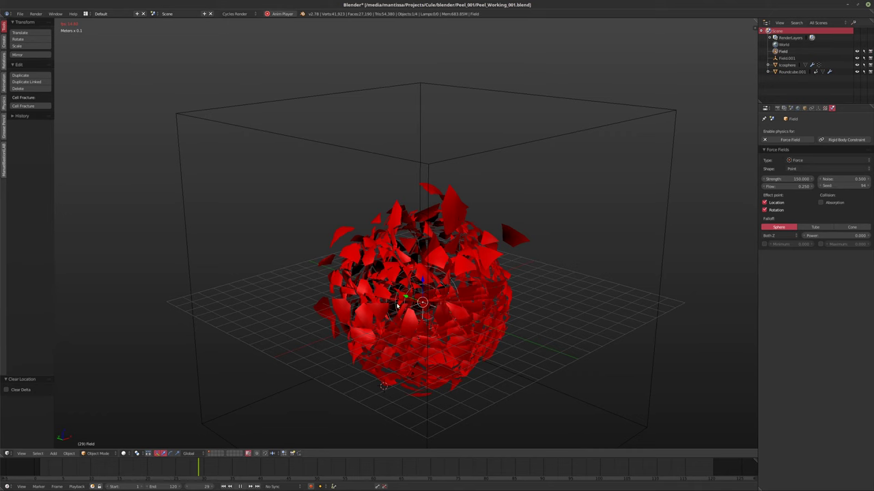
{"action": "key", "text": "Escape"}
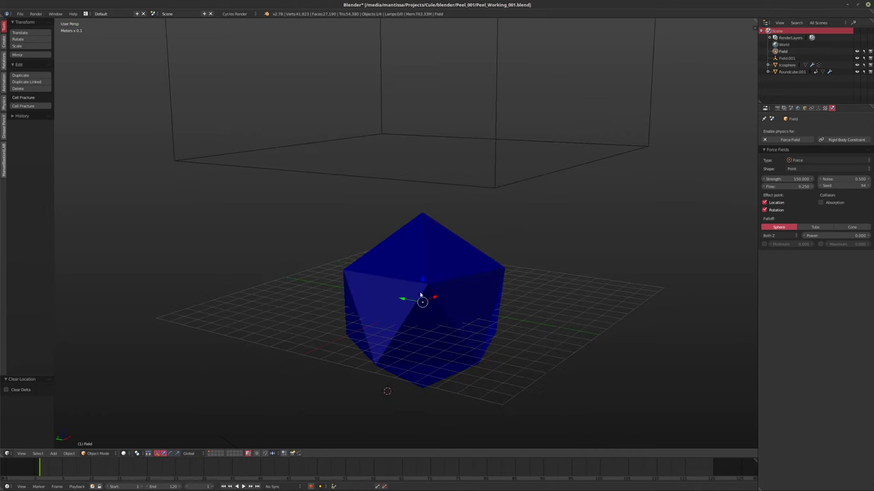
- Set the Force field's strength to 500 and its noise to 10
{"action": "left_click", "coordinate": [785, 179]}
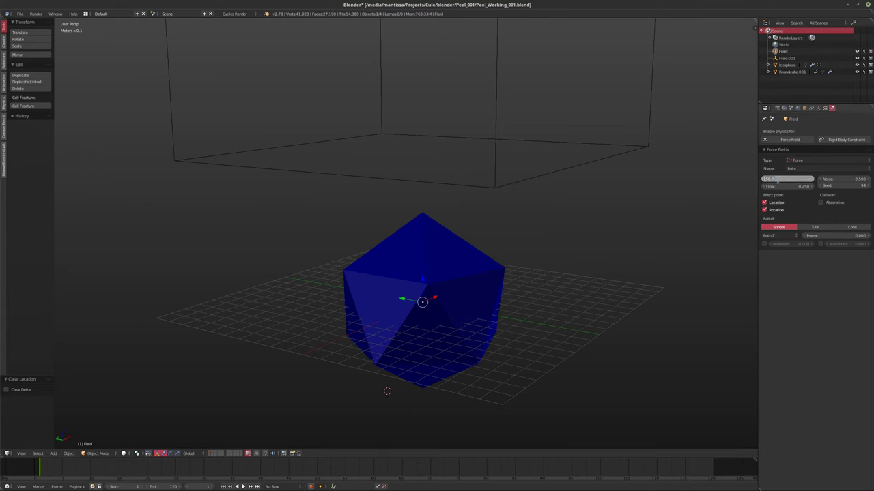
{"action": "type", "text": "500"}
{"action": "key", "text": "Return"}
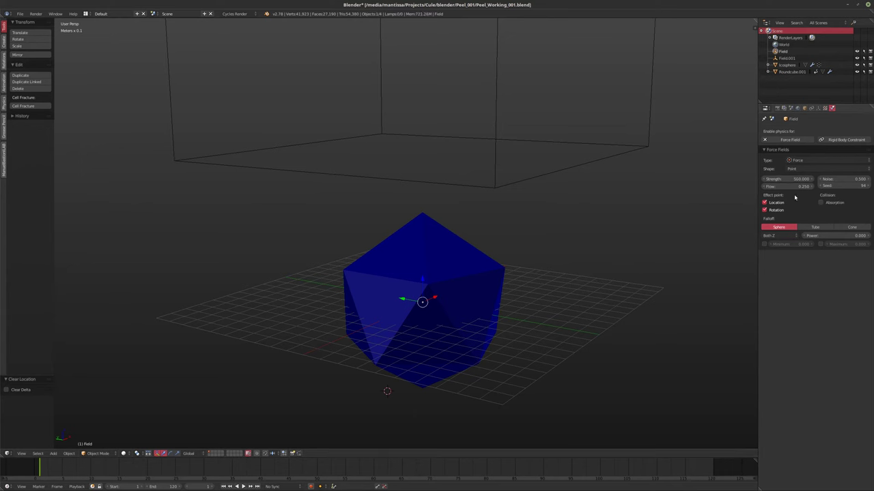
{"action": "left_click", "coordinate": [825, 180]}
{"action": "middle_click_drag", "start_coordinate": [493, 259], "coordinate": [446, 243]}
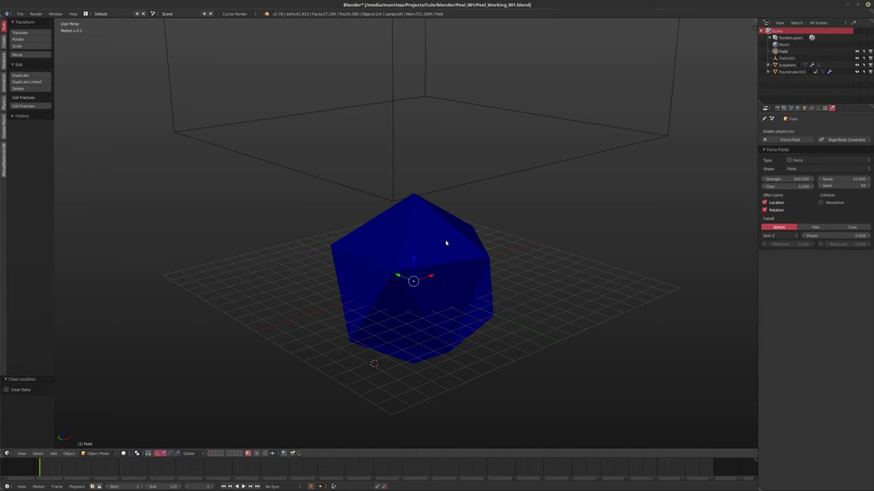
- Play back the simulation with the stronger, noisier Force field, viewing it from different angles, and return to the first frame
{"action": "key", "text": "alt+a"}
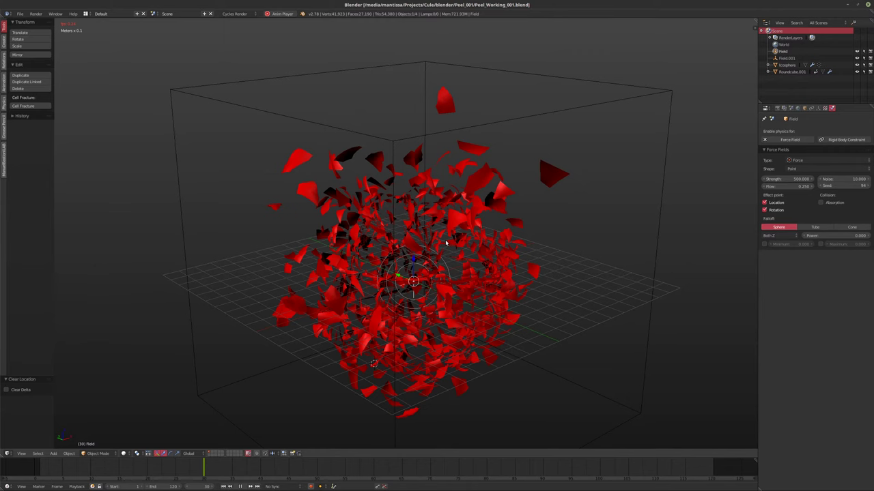
{"action": "key", "text": "shift+Left"}
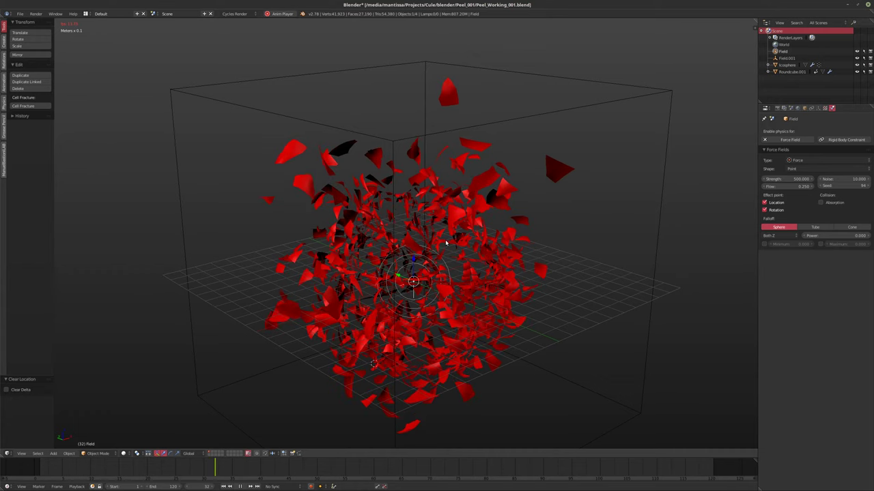
{"action": "key", "text": "shift+Left"}
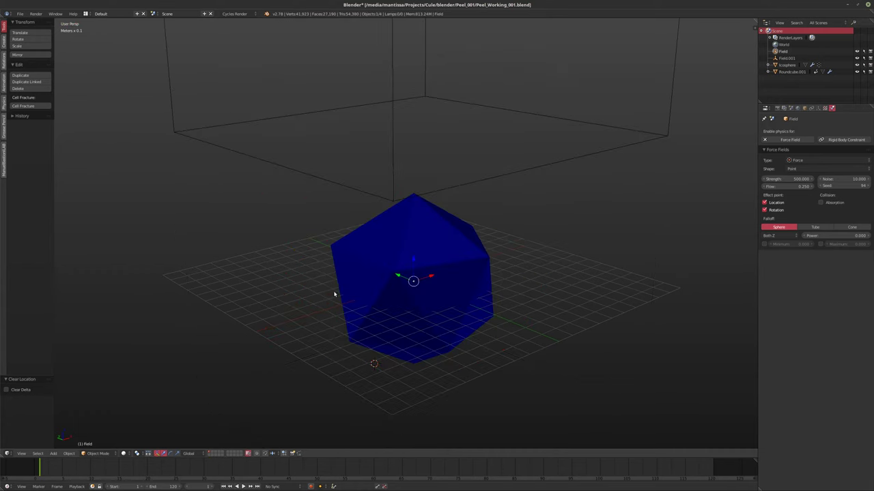
{"action": "middle_click_drag", "start_coordinate": [334, 293], "coordinate": [376, 284]}
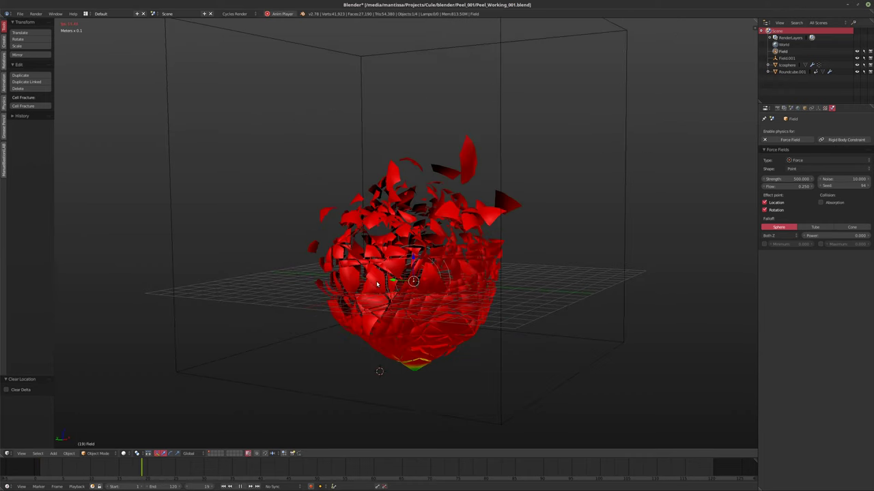
{"action": "key", "text": "alt+a"}
{"action": "key", "text": "shift+Left"}
{"action": "scroll", "coordinate": [377, 283], "scroll_direction": "up", "scroll_amount": 2}
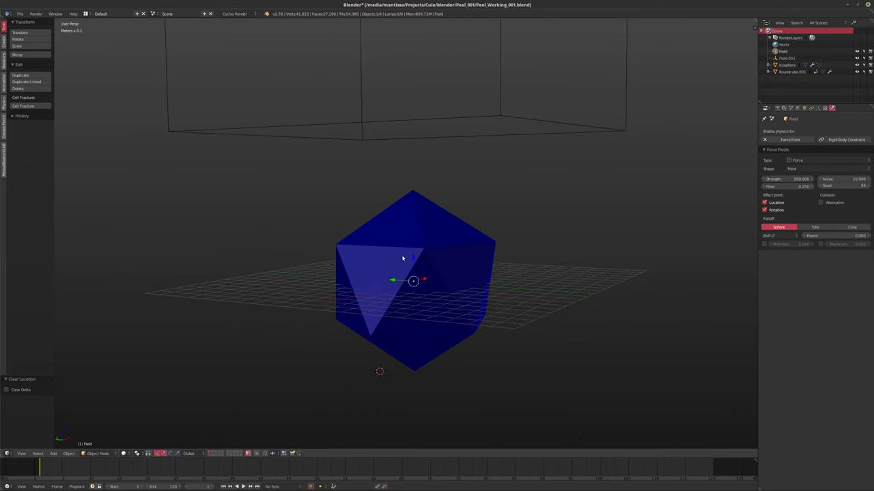
- Add a Vortex force field and clear its location so it sits at the world origin
{"action": "middle_click_drag", "start_coordinate": [378, 284], "coordinate": [414, 263]}
{"action": "key", "text": "shift+a"}
{"action": "mouse_move", "coordinate": [450, 328]}
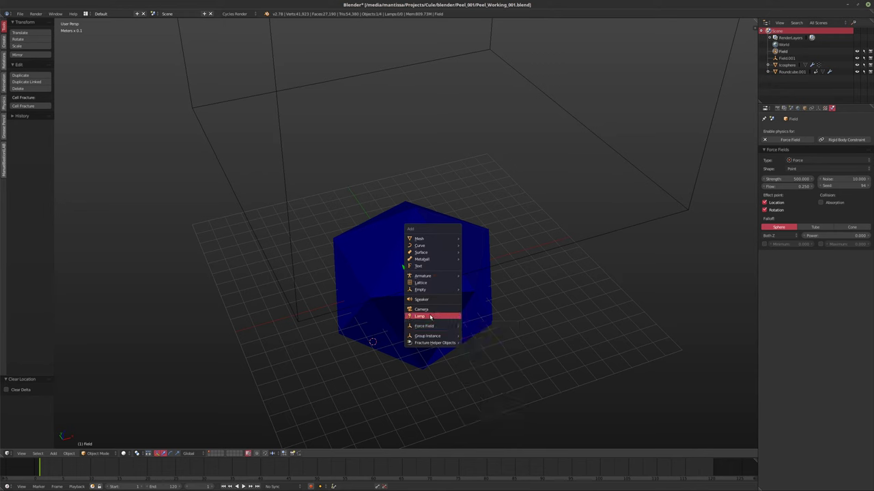
{"action": "mouse_move", "coordinate": [430, 317]}
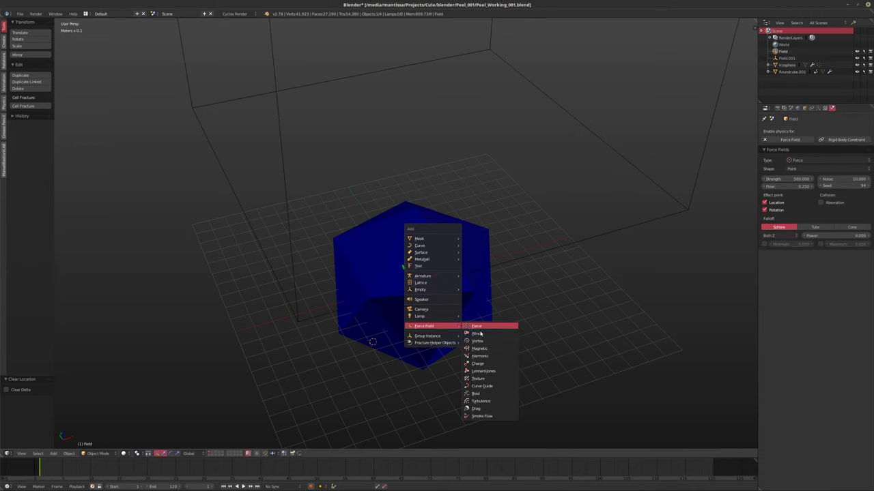
{"action": "left_click", "coordinate": [488, 344]}
{"action": "middle_click_drag", "start_coordinate": [489, 346], "coordinate": [422, 337]}
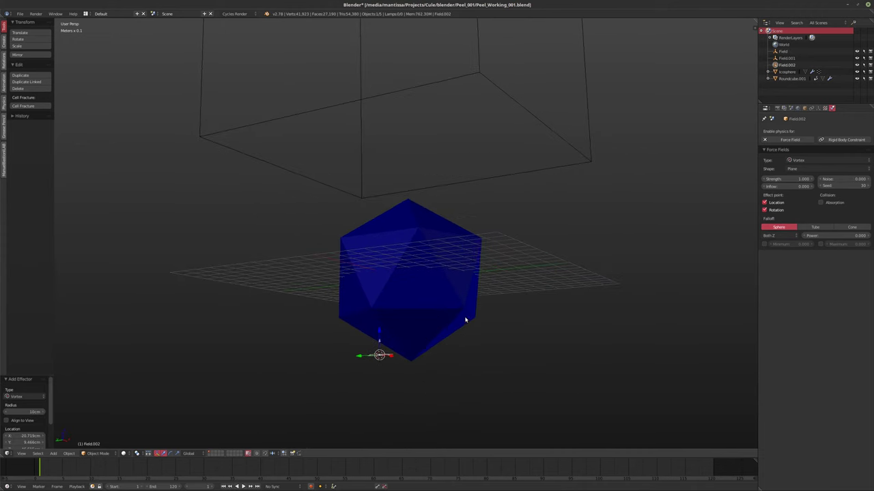
{"action": "key", "text": "alt+g"}
- Try the Vortex field at a strength of 250 in playback, and set its inflow to -10
{"action": "middle_click_drag", "start_coordinate": [465, 319], "coordinate": [748, 162]}
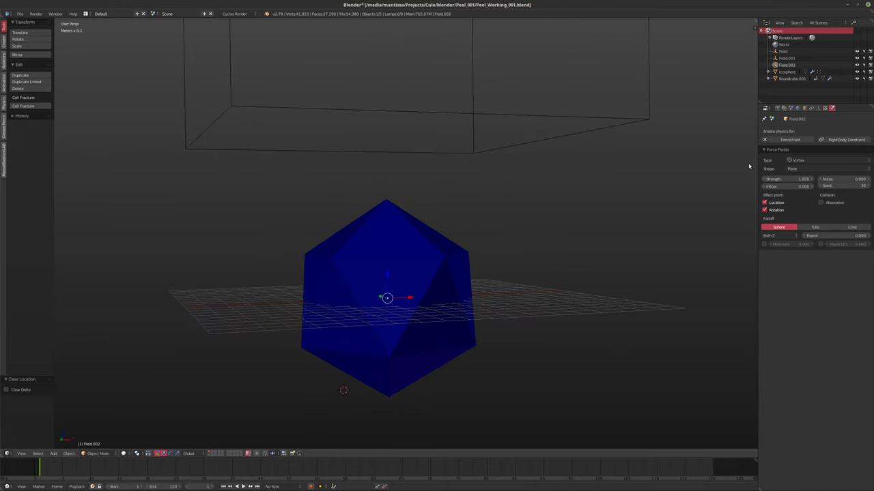
{"action": "left_click", "coordinate": [780, 178]}
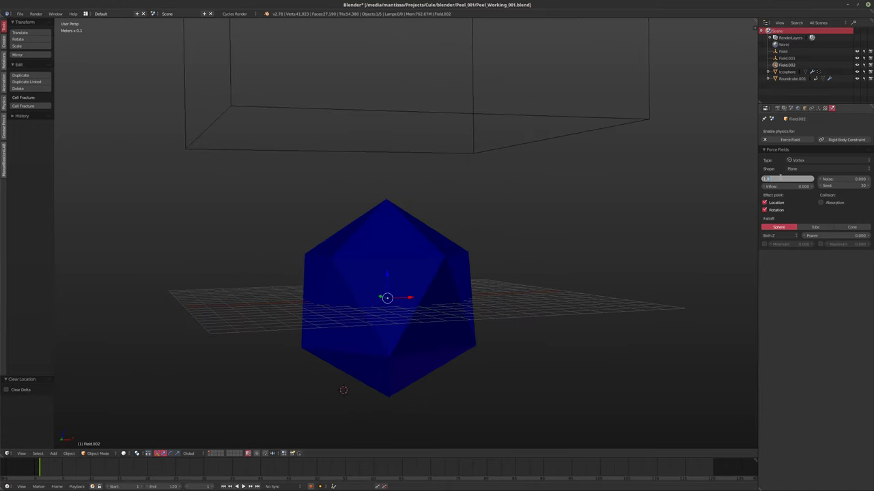
{"action": "type", "text": "250"}
{"action": "key", "text": "Return"}
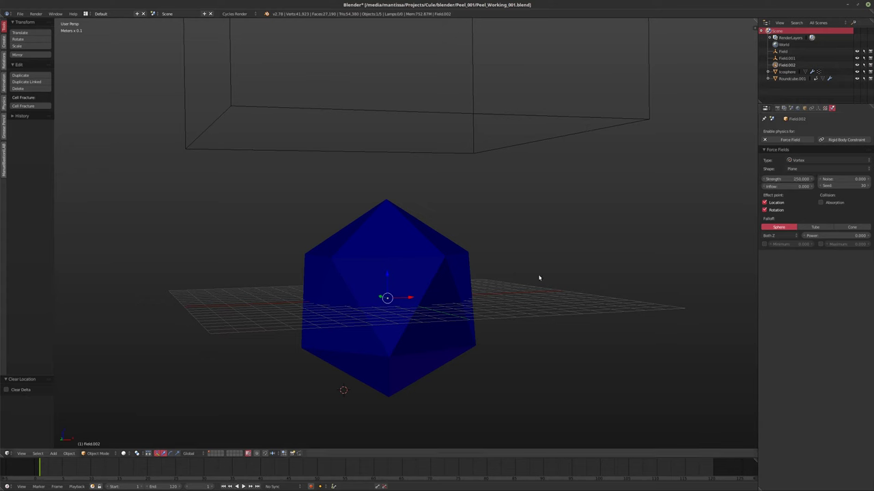
{"action": "key", "text": "alt+a"}
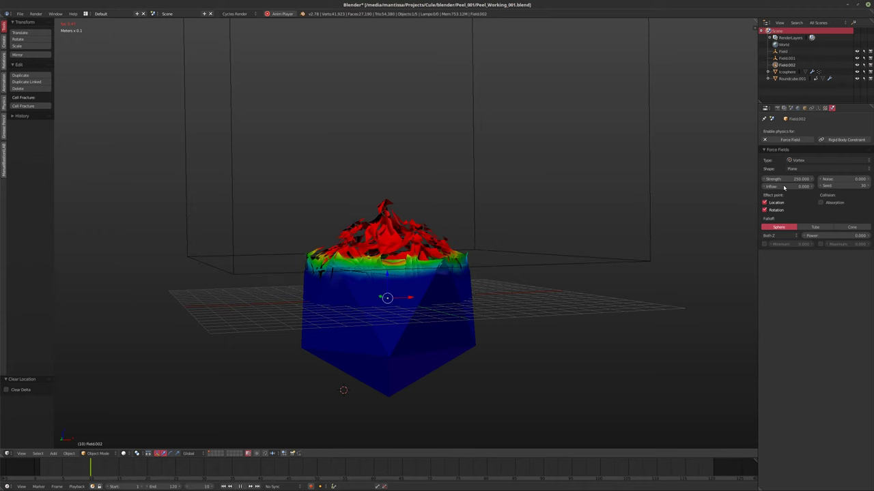
{"action": "key", "text": "Escape"}
{"action": "type", "text": "-10"}
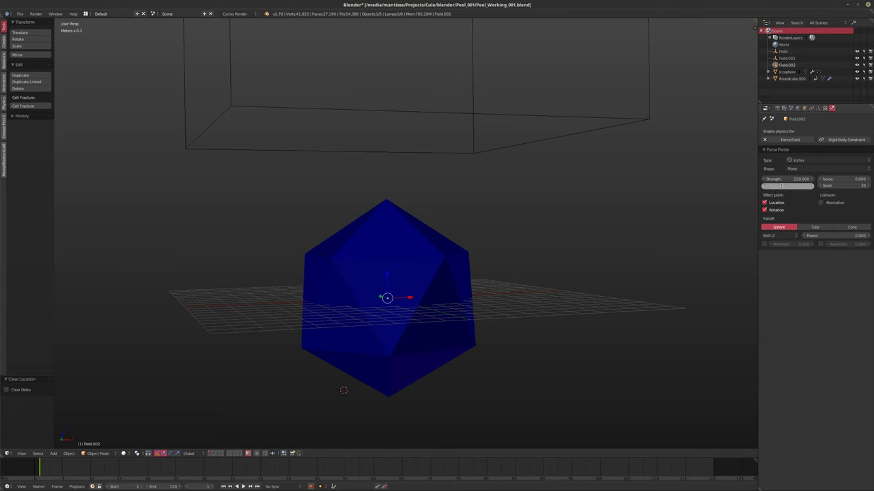
{"action": "key", "text": "Return"}
- Lower the icosphere's cloth quality to 2 steps and play back the simulation to test it
{"action": "left_click", "coordinate": [787, 72]}
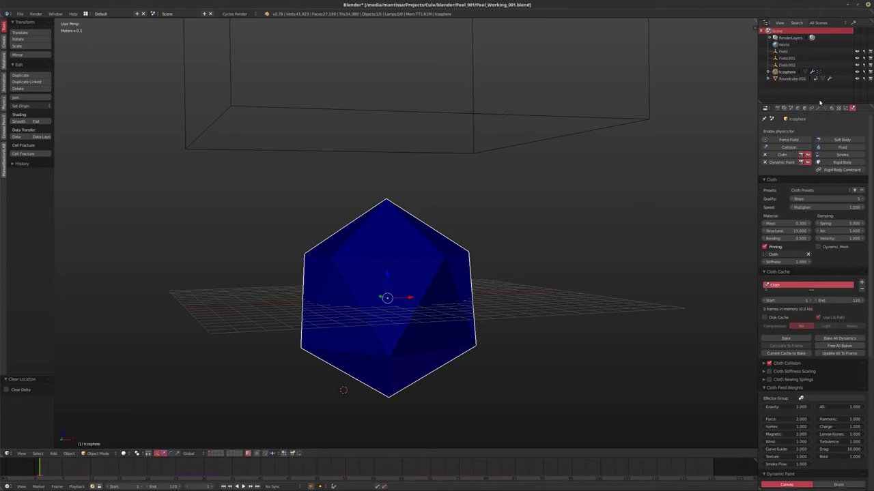
{"action": "left_click", "coordinate": [834, 200]}
{"action": "type", "text": "2"}
{"action": "key", "text": "Return"}
{"action": "key", "text": "alt+a"}
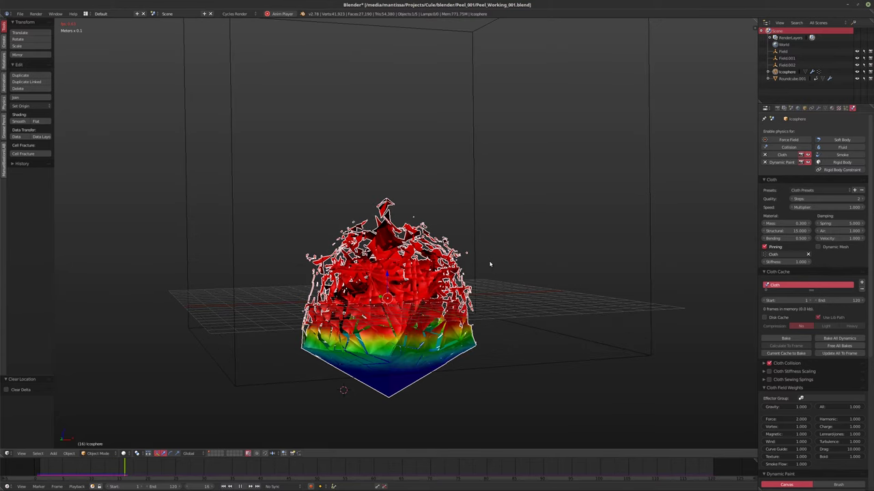
{"action": "key", "text": "Escape"}
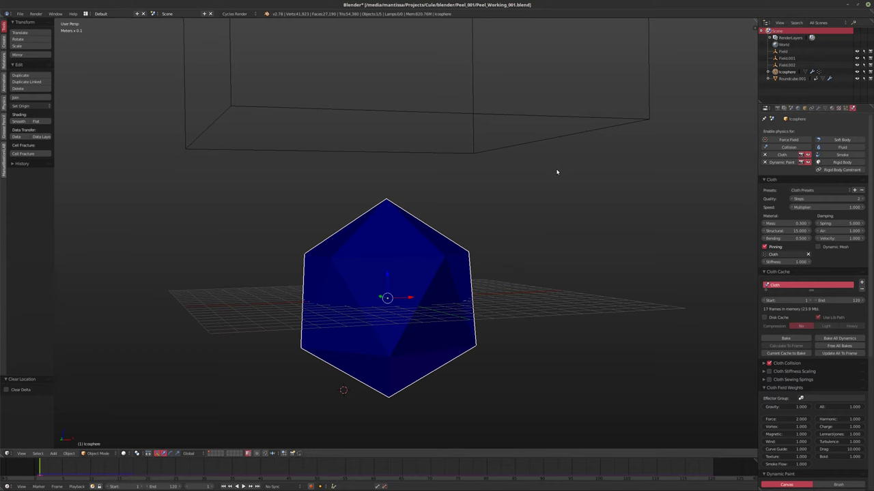
- Examine the icosphere's modifiers and the round cube's Dynamic Paint brush settings
{"action": "middle_click_drag", "start_coordinate": [556, 172], "coordinate": [499, 209]}
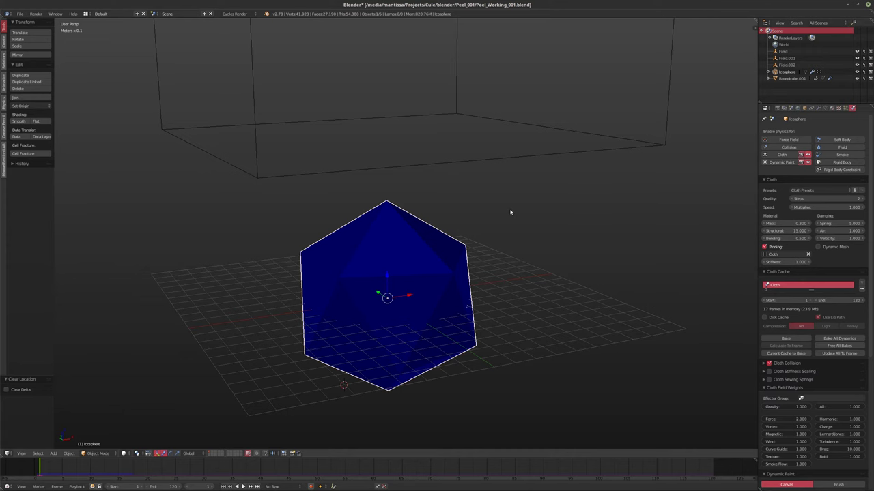
{"action": "middle_click_drag", "start_coordinate": [509, 212], "coordinate": [523, 209]}
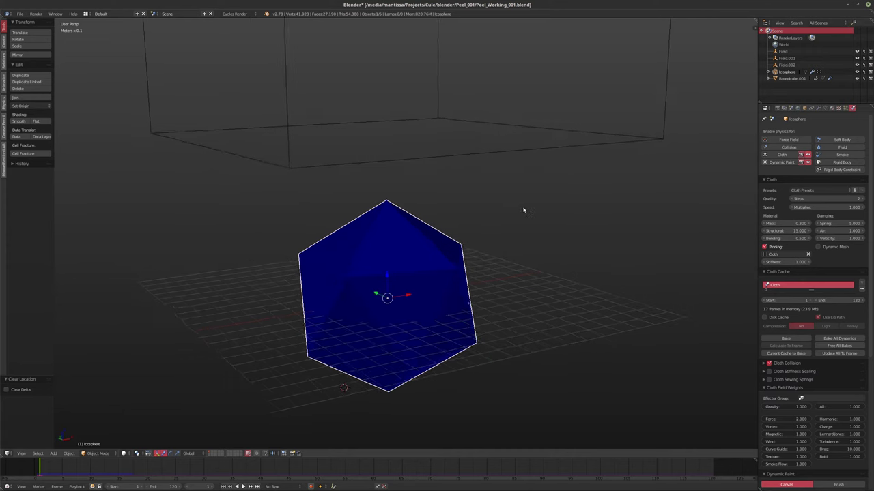
{"action": "left_click", "coordinate": [818, 108]}
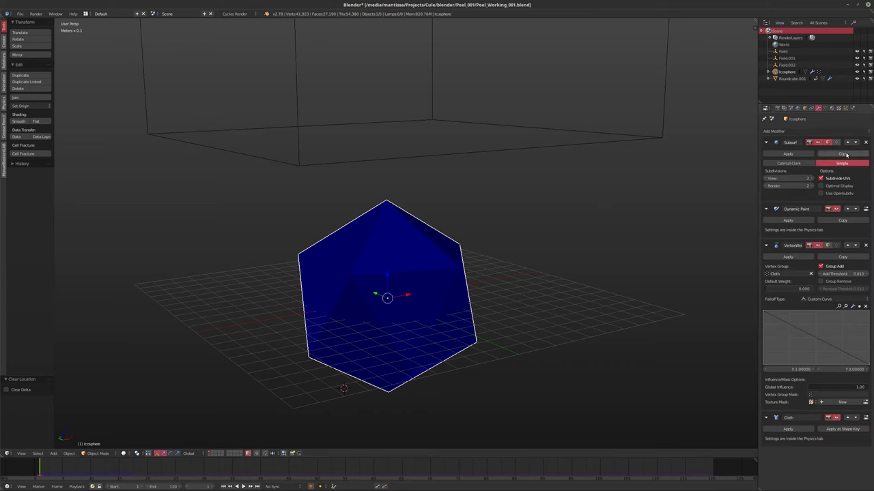
{"action": "left_click", "coordinate": [790, 80]}
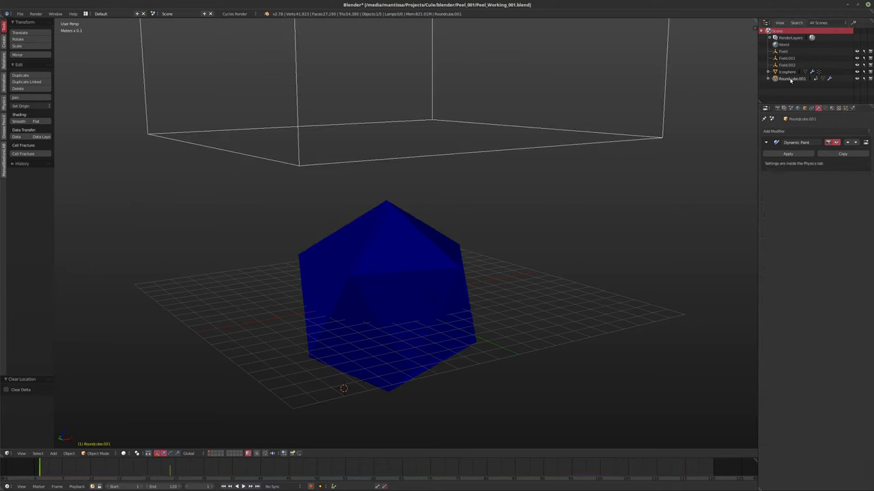
{"action": "left_click", "coordinate": [852, 108]}
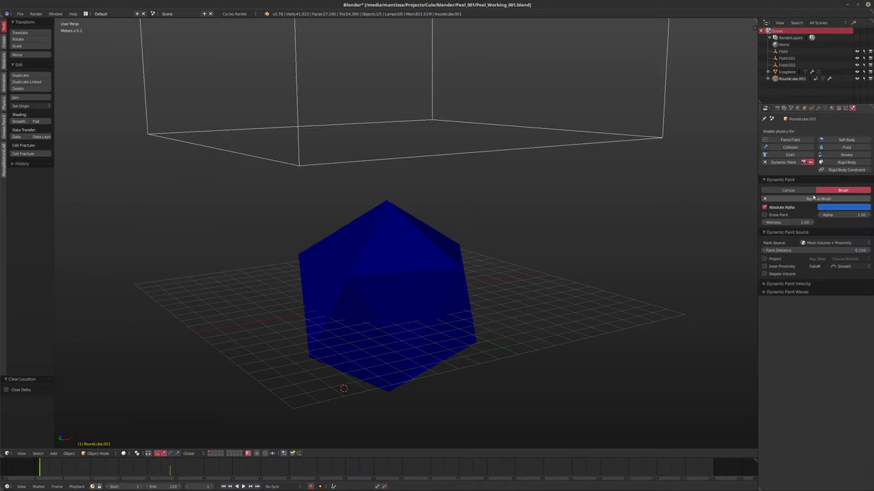
- Set the icosphere's cloth quality to 6 steps
{"action": "left_click", "coordinate": [786, 72]}
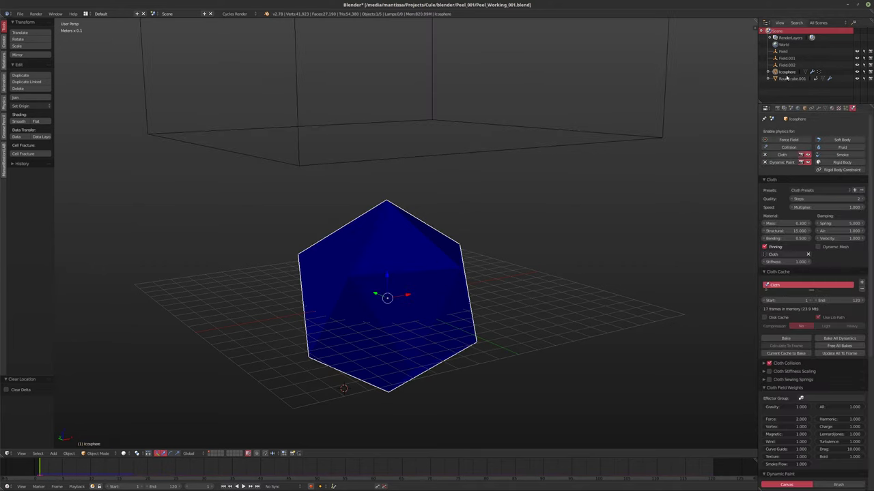
{"action": "left_click", "coordinate": [818, 197]}
{"action": "type", "text": "6"}
{"action": "key", "text": "Return"}
- Set the Vortex field's inflow to 0 and its strength to 25, and save the file
{"action": "left_click", "coordinate": [786, 64]}
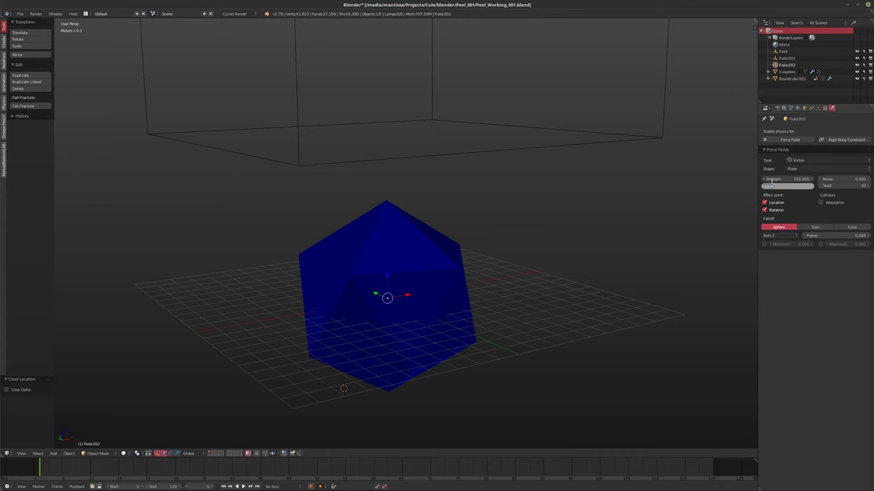
{"action": "key", "text": "Escape"}
{"action": "double_click", "coordinate": [771, 179]}
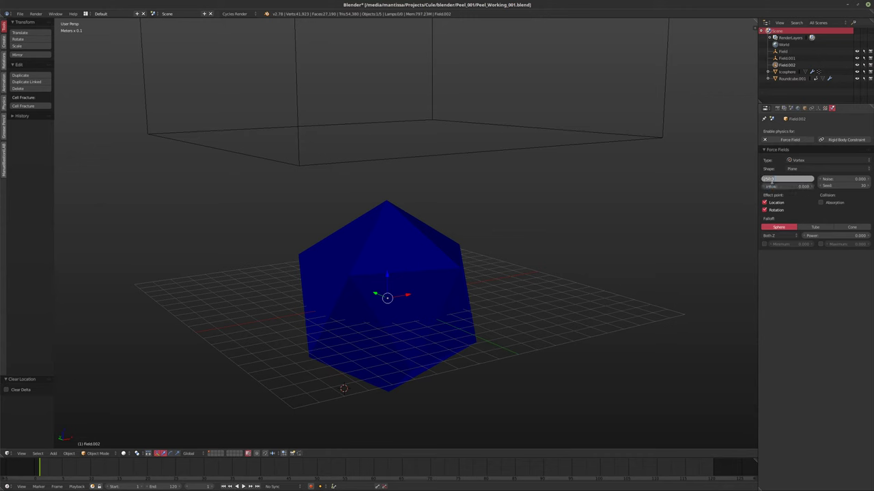
{"action": "type", "text": "25"}
{"action": "key", "text": "Return"}
{"action": "middle_click_drag", "start_coordinate": [427, 172], "coordinate": [425, 183]}
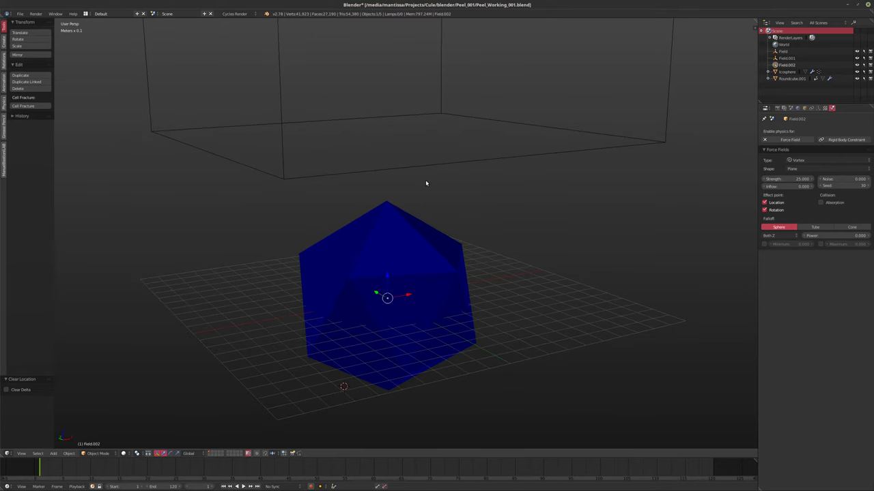
{"action": "key", "text": "ctrl+s"}
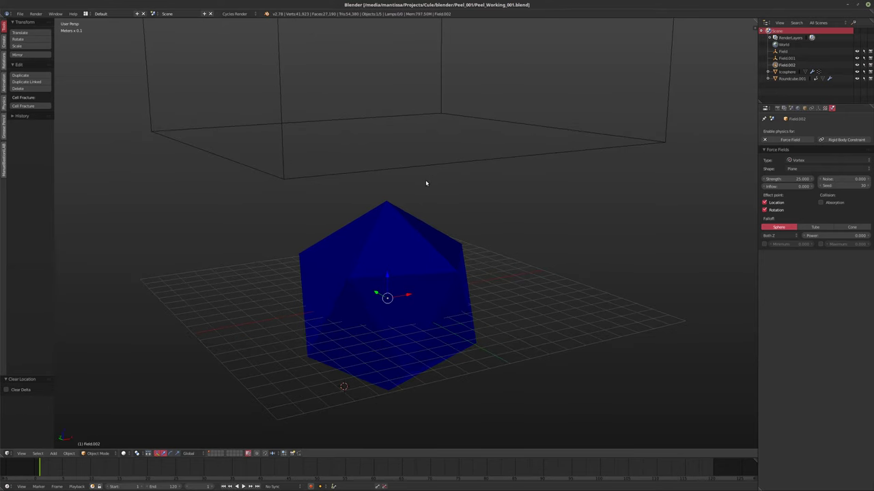
- Play back the simulation with the weaker Vortex field, viewing it from several angles, and replay it from the first frame
{"action": "key", "text": "alt+a"}
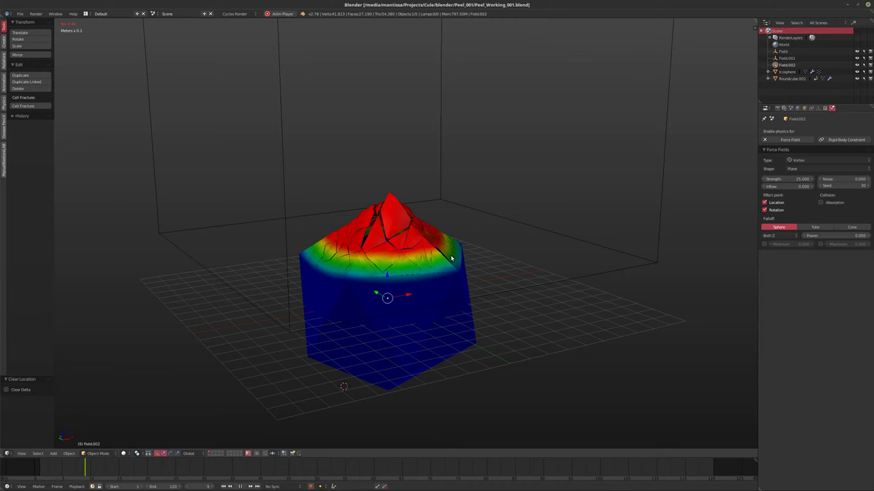
{"action": "middle_click_drag", "start_coordinate": [451, 258], "coordinate": [477, 246]}
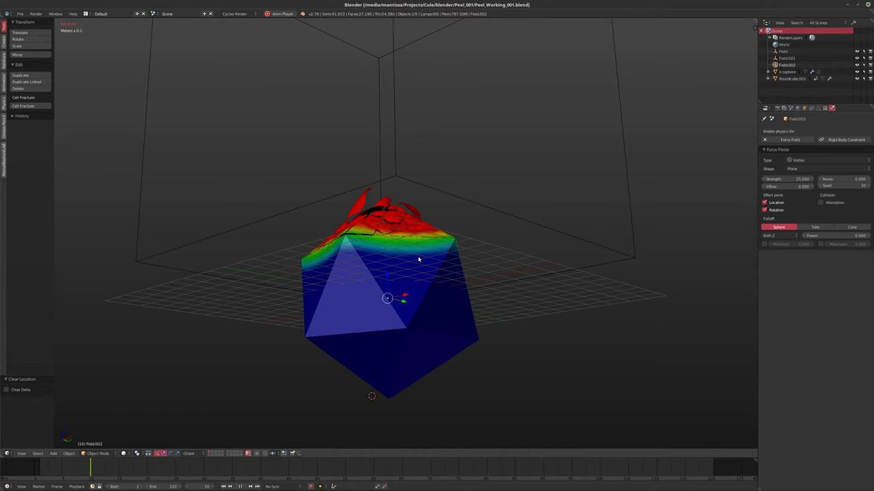
{"action": "key", "text": "Right"}
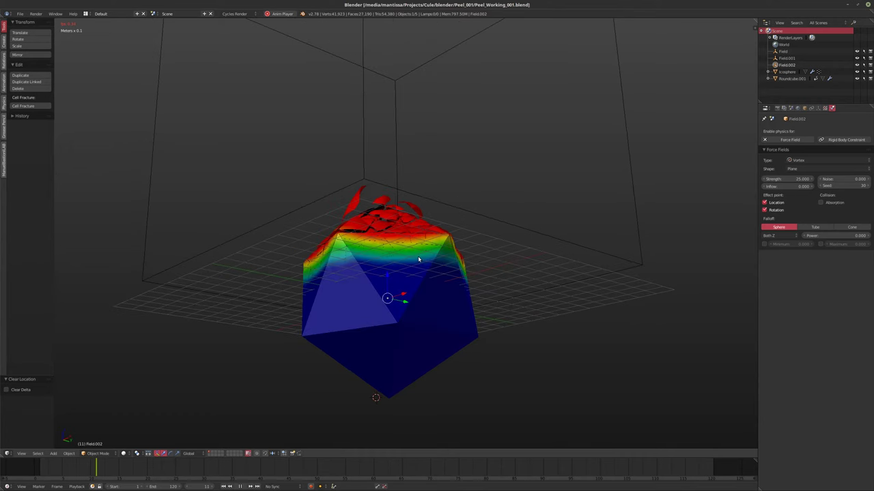
{"action": "key", "text": "Right"}
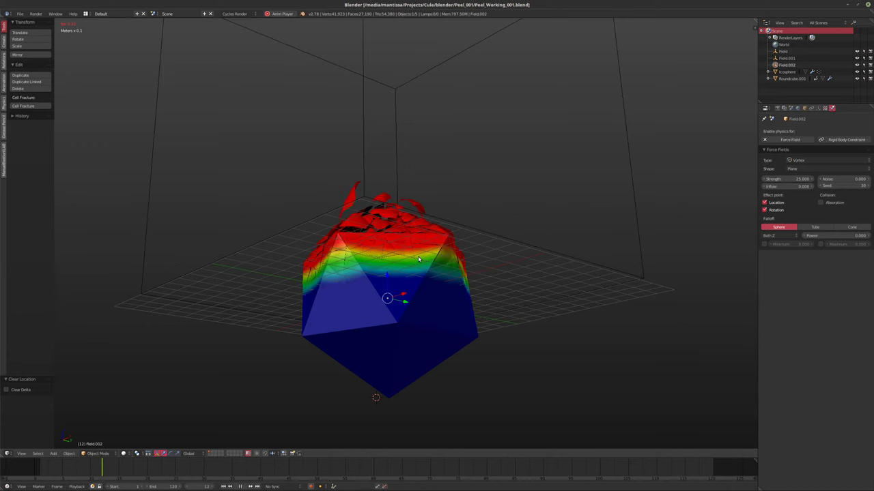
{"action": "key", "text": "Right"}
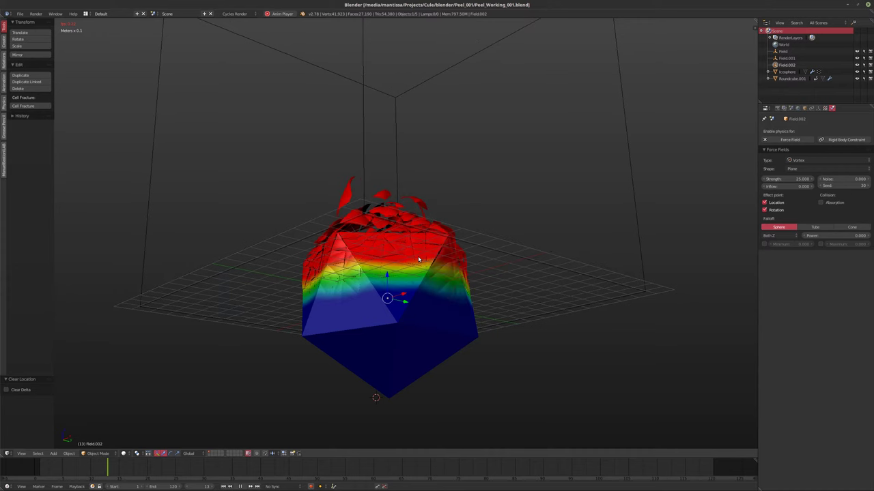
{"action": "key", "text": "Right"}
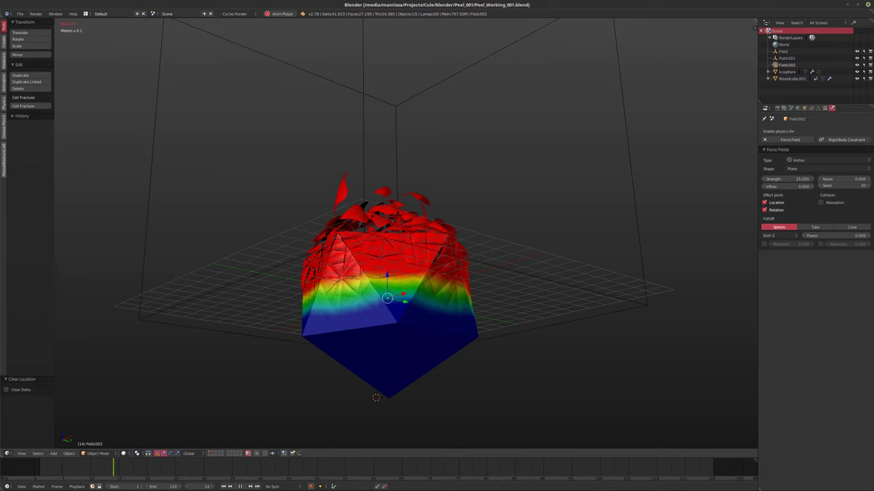
{"action": "key", "text": "Right"}
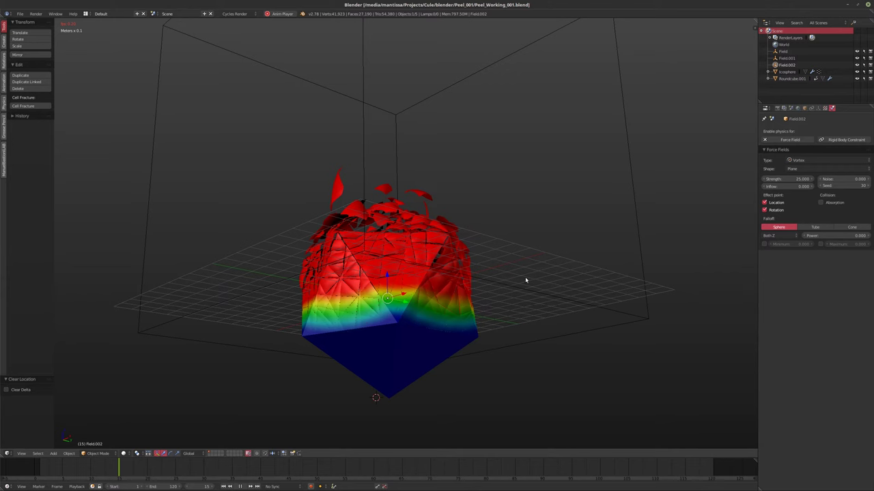
{"action": "key", "text": "Right"}
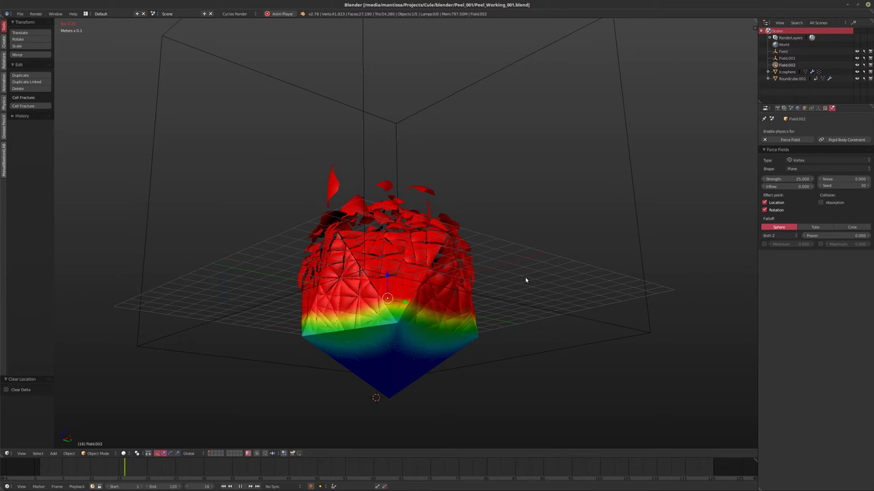
{"action": "key", "text": "Right"}
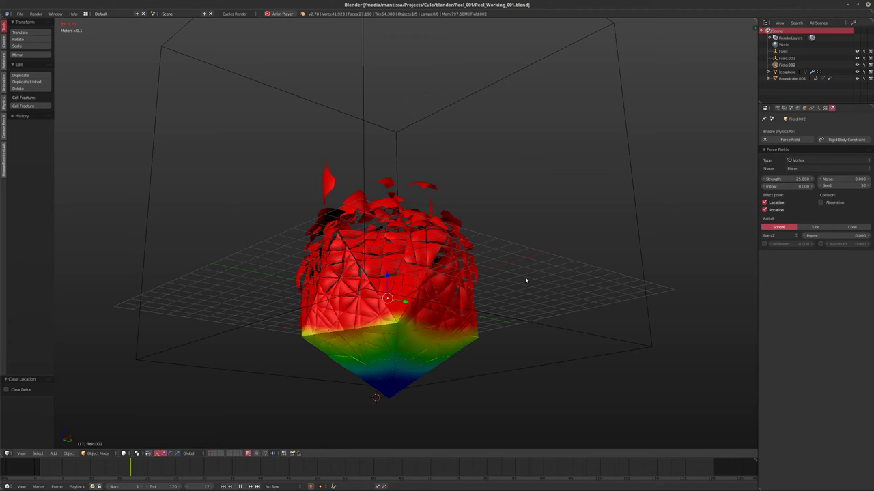
{"action": "key", "text": "Right"}
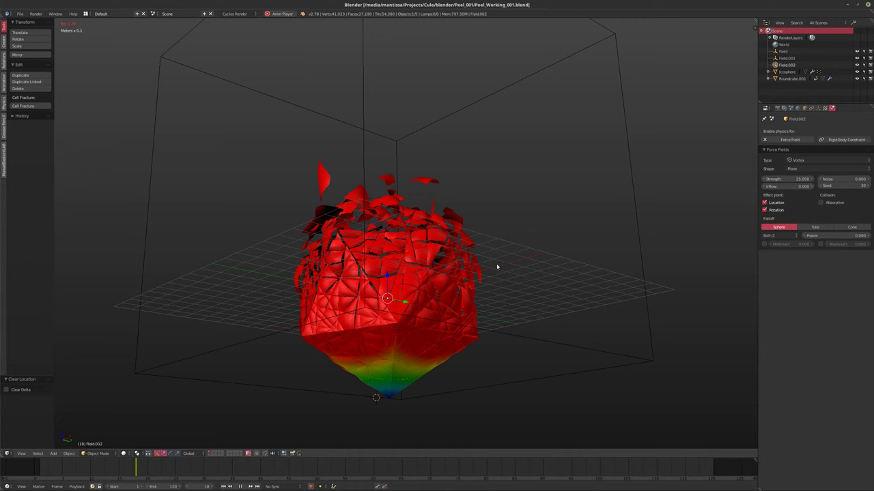
{"action": "key", "text": "Right"}
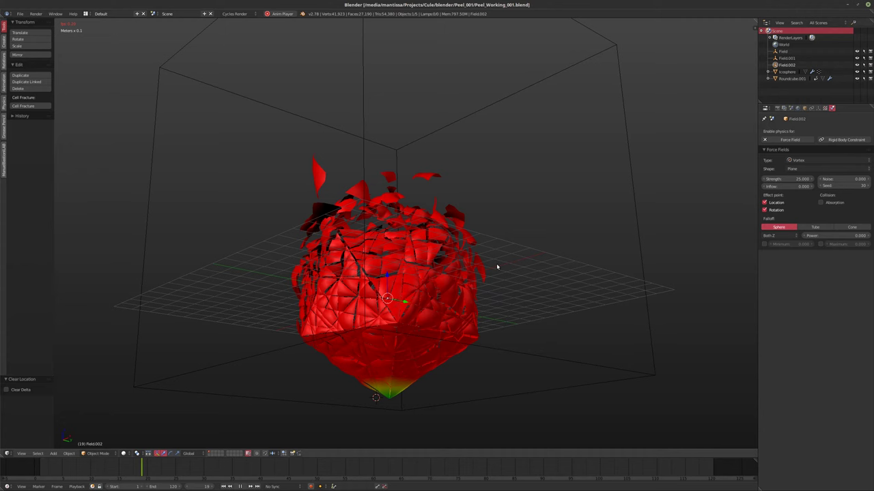
{"action": "key", "text": "Right"}
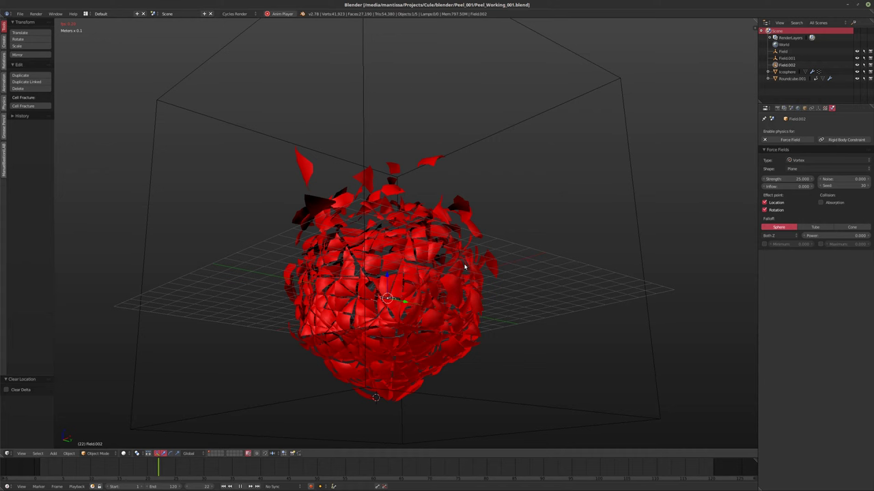
{"action": "middle_click_drag", "start_coordinate": [505, 157], "coordinate": [506, 206]}
{"action": "key", "text": "shift+Left"}
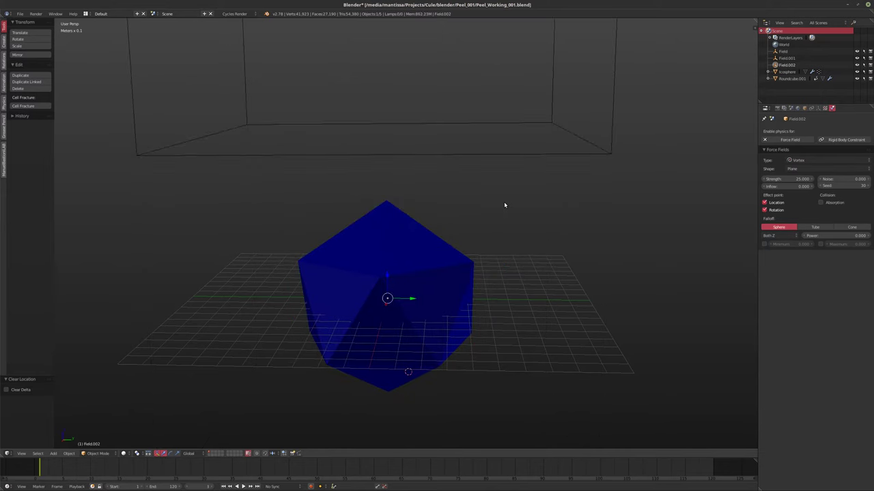
{"action": "key", "text": "alt+a"}
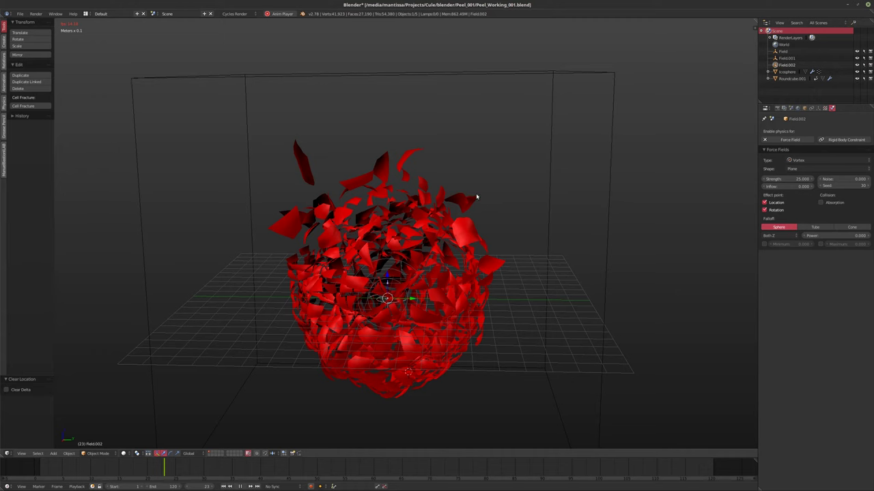
{"action": "key", "text": "Escape"}
- Set the Vortex field's strength to 50
{"action": "middle_click_drag", "start_coordinate": [405, 216], "coordinate": [418, 208]}
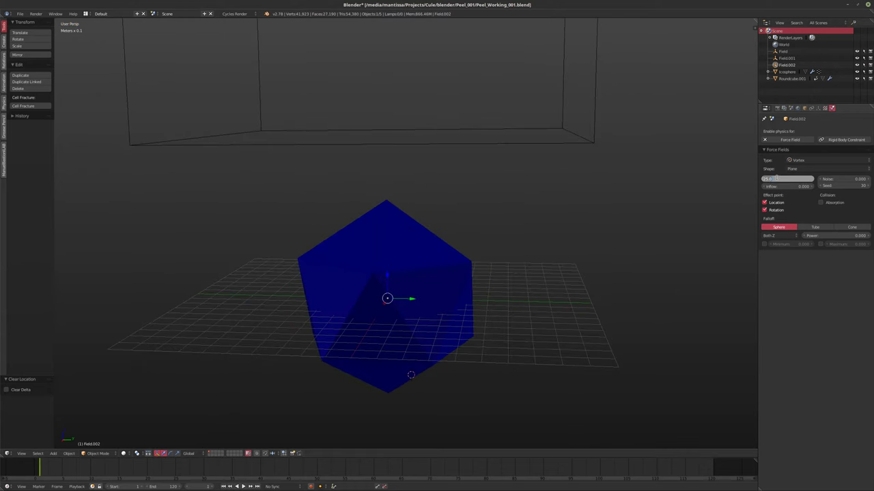
{"action": "type", "text": "50"}
{"action": "key", "text": "Return"}
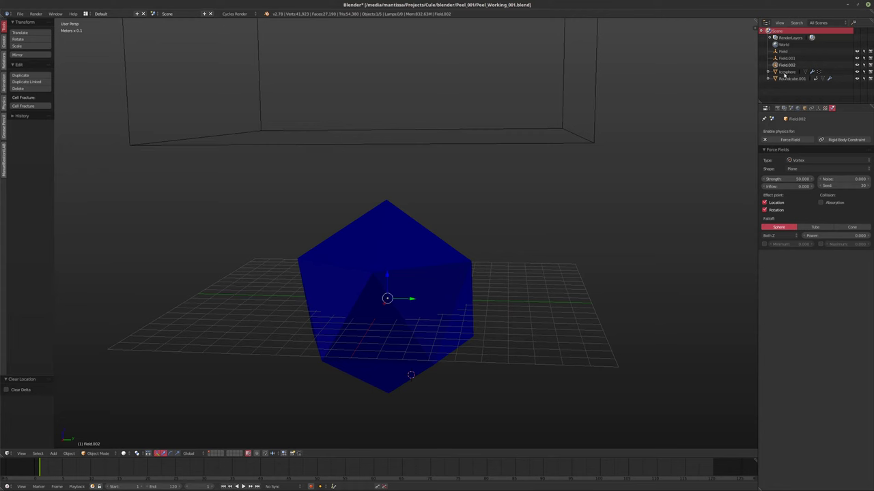
- Play back the simulation with the stronger Vortex field, view it from the front and other angles, and stop it
{"action": "key", "text": "alt+a"}
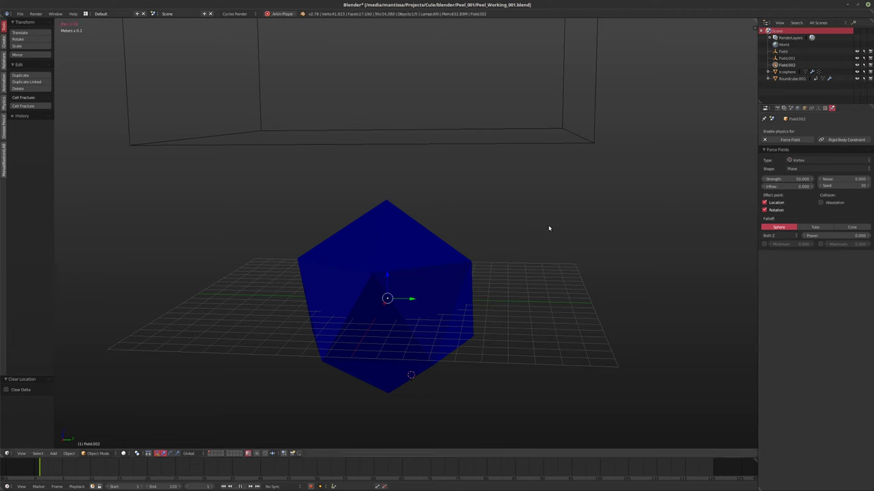
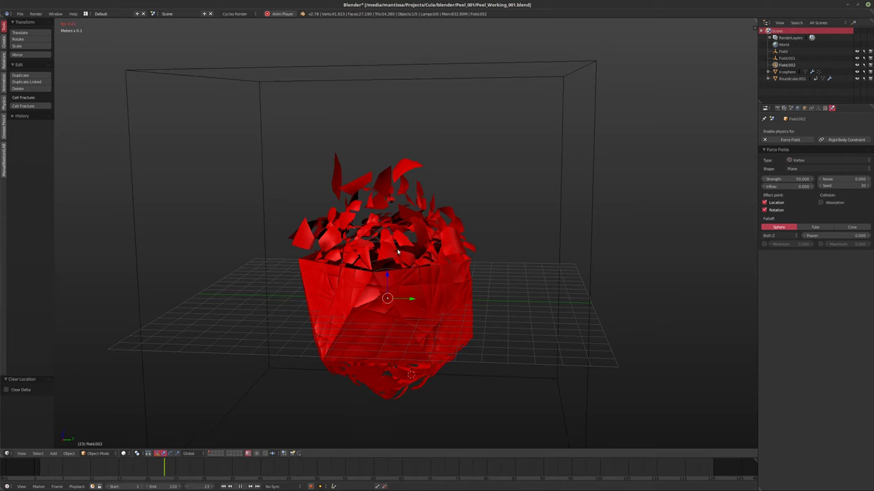
{"action": "key", "text": "KP_1"}
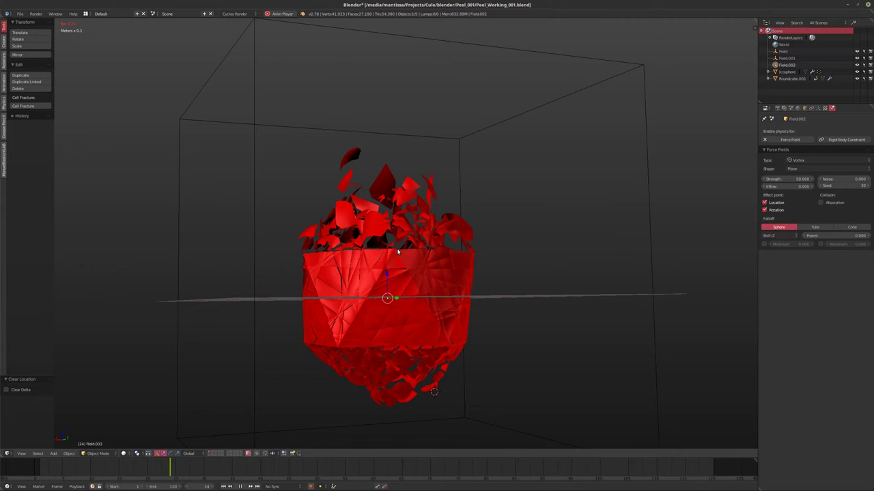
{"action": "key", "text": "KP_2"}
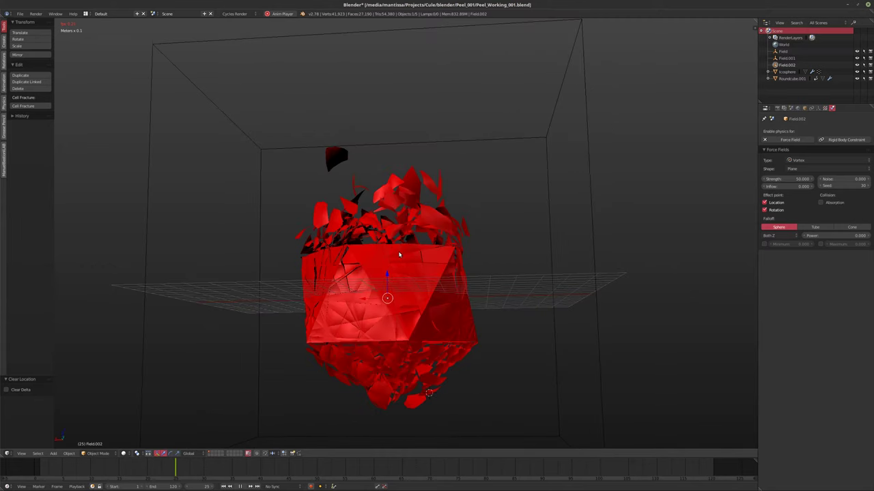
{"action": "key", "text": "Escape"}
{"action": "middle_click_drag", "start_coordinate": [396, 244], "coordinate": [616, 214]}
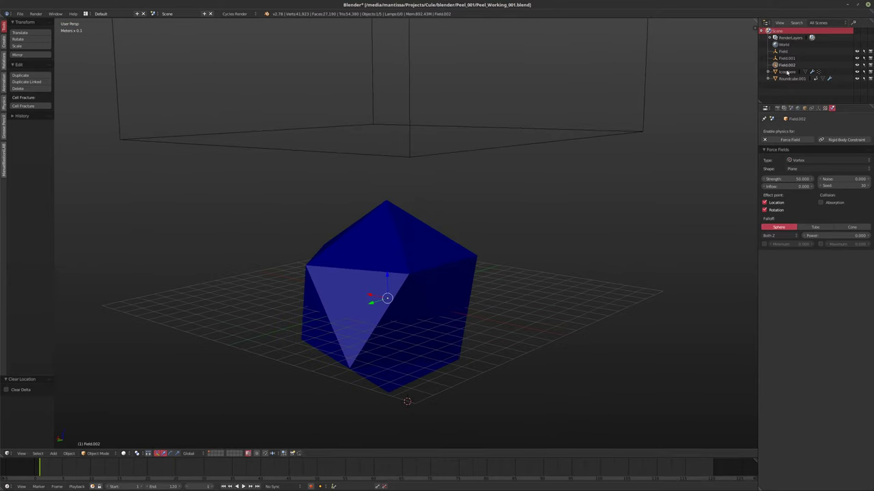
- Replace the Vortex field with a new Turbulence force field and clear its location to the origin
{"action": "key", "text": "Delete"}
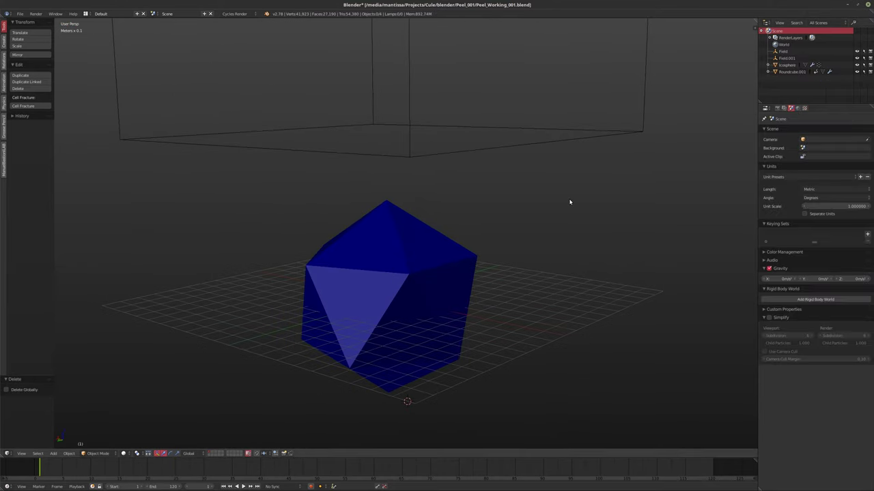
{"action": "key", "text": "shift+a"}
{"action": "mouse_move", "coordinate": [570, 202]}
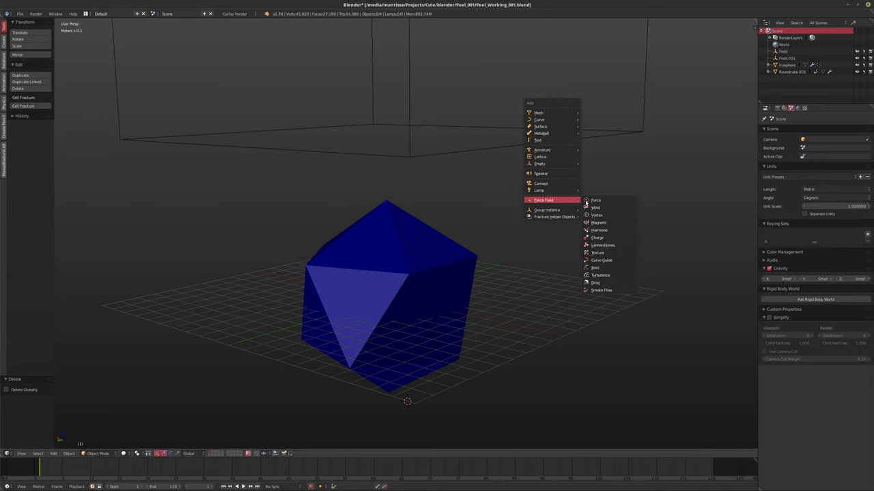
{"action": "left_click", "coordinate": [603, 276]}
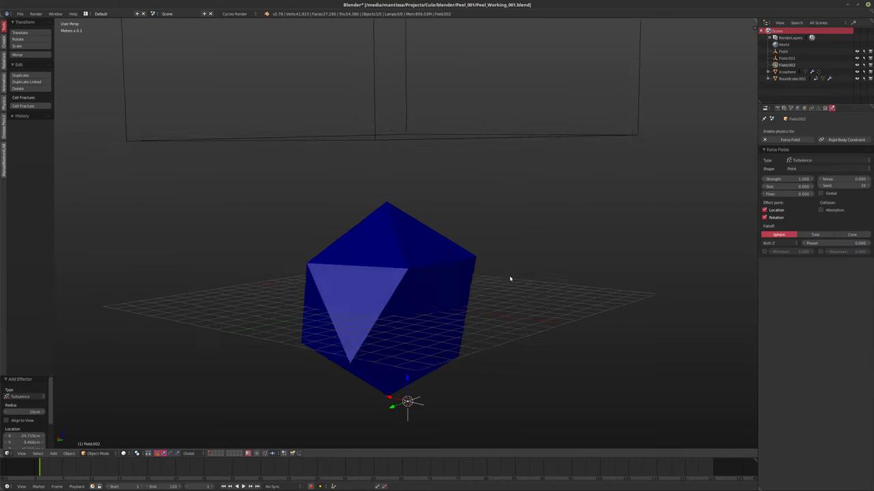
{"action": "key", "text": "alt+g"}
{"action": "middle_click_drag", "start_coordinate": [515, 267], "coordinate": [477, 273]}
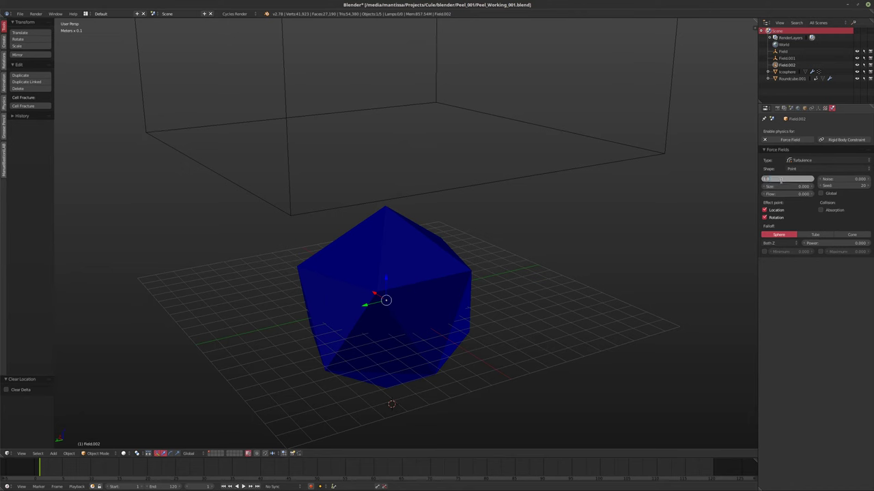
- Set the Turbulence field's strength to 1000 and size to 0.25, and play back the simulation
{"action": "type", "text": "00"}
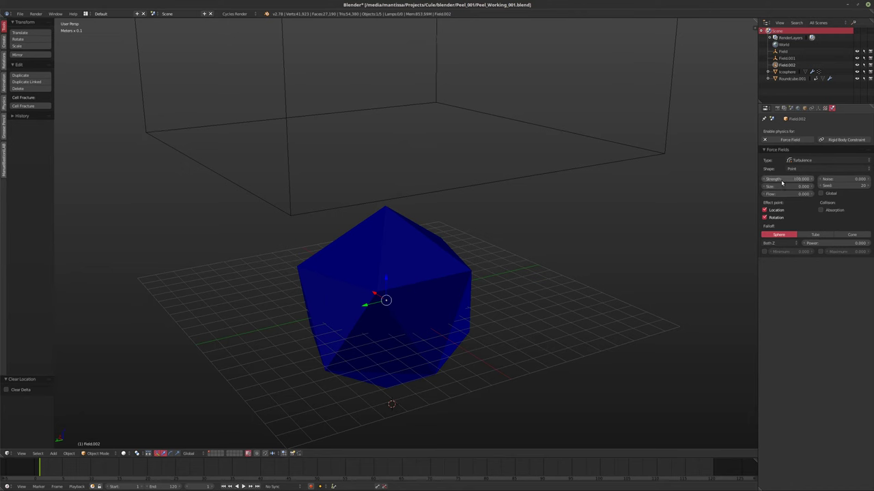
{"action": "type", "text": "0"}
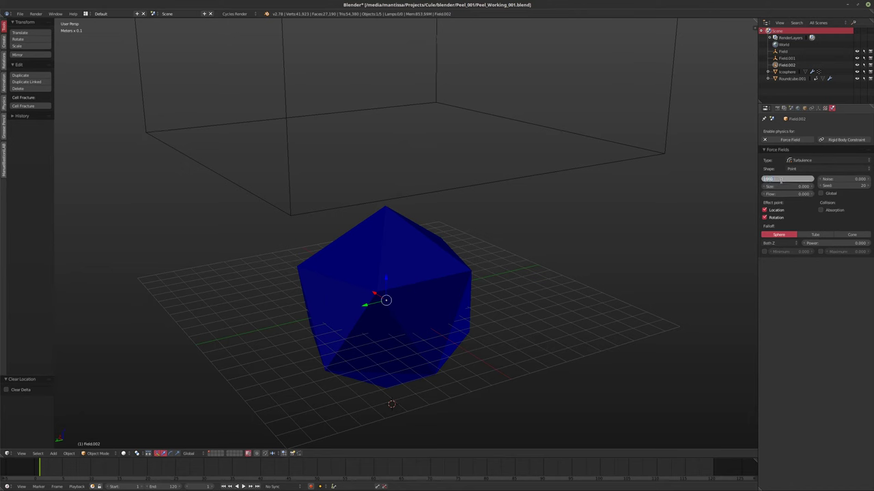
{"action": "key", "text": "Tab"}
{"action": "key", "text": "Return"}
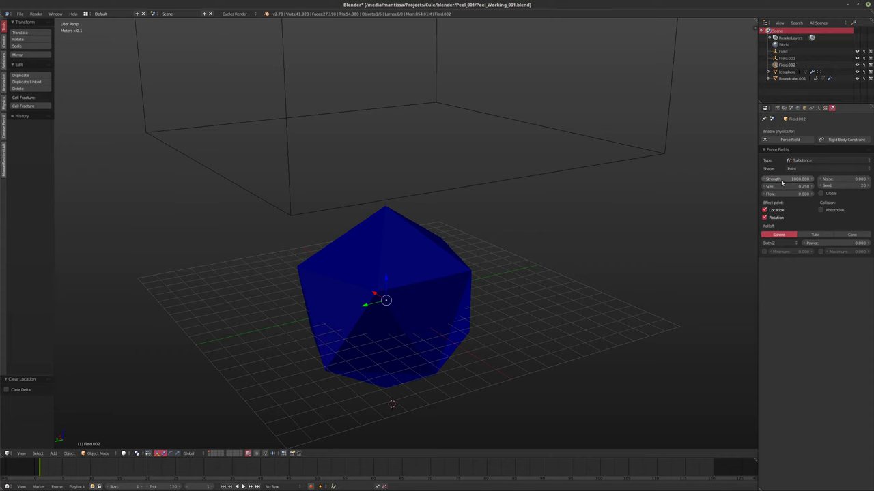
{"action": "middle_click_drag", "start_coordinate": [473, 227], "coordinate": [509, 213]}
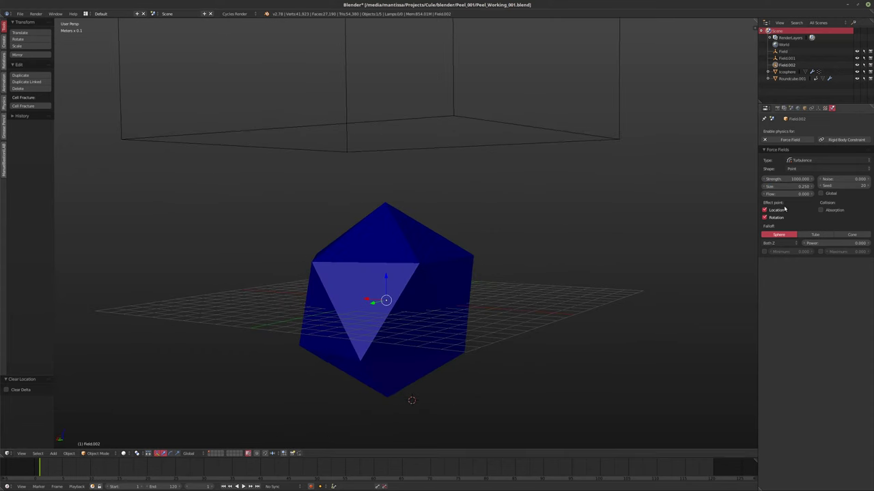
{"action": "key", "text": "alt+a"}
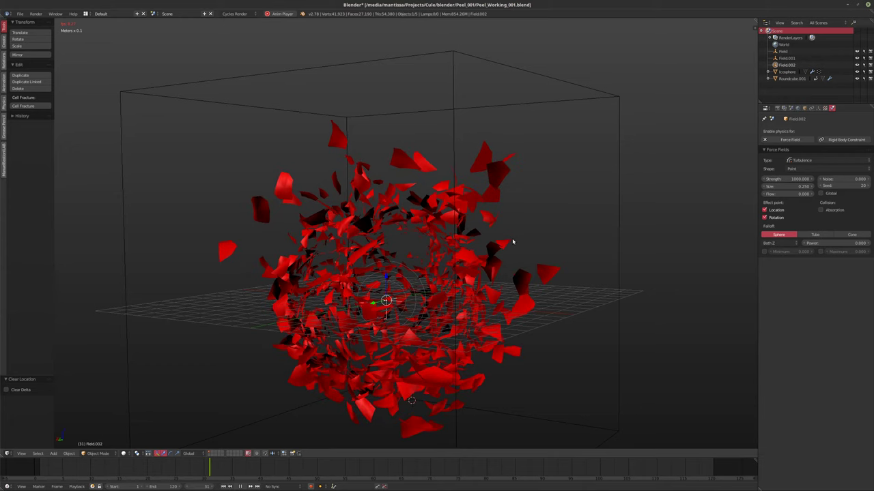
- Switch the computer's wired network connection off and back on
{"action": "mouse_move", "coordinate": [812, 488]}
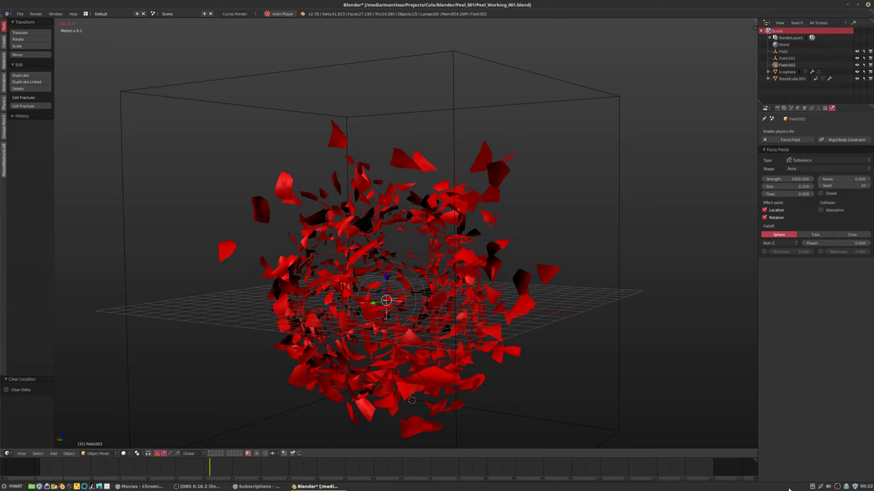
{"action": "left_click", "coordinate": [820, 487]}
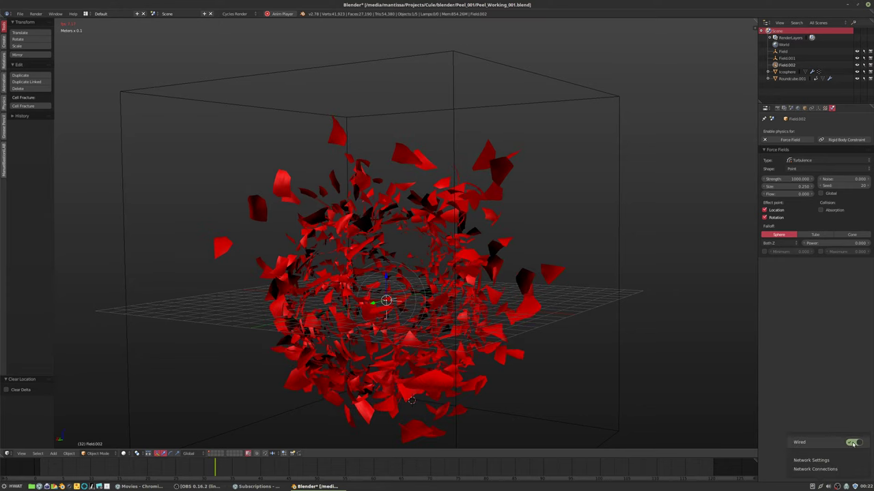
{"action": "left_click", "coordinate": [855, 442]}
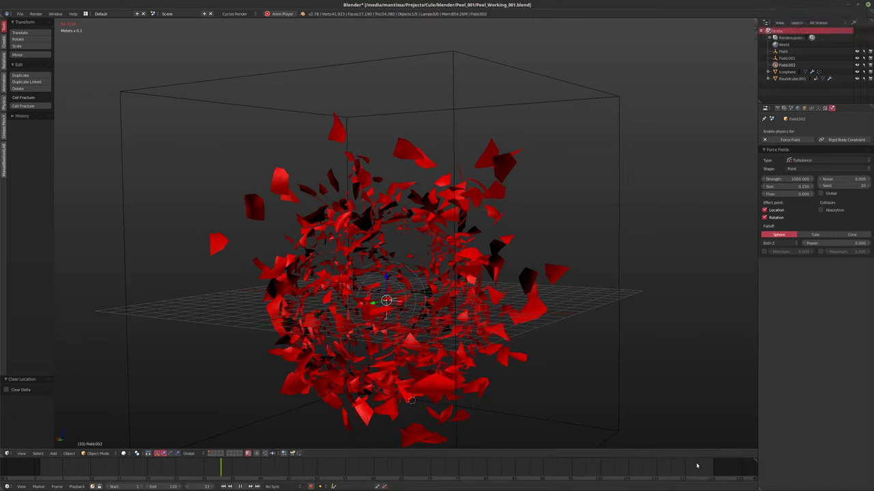
{"action": "left_click", "coordinate": [822, 486]}
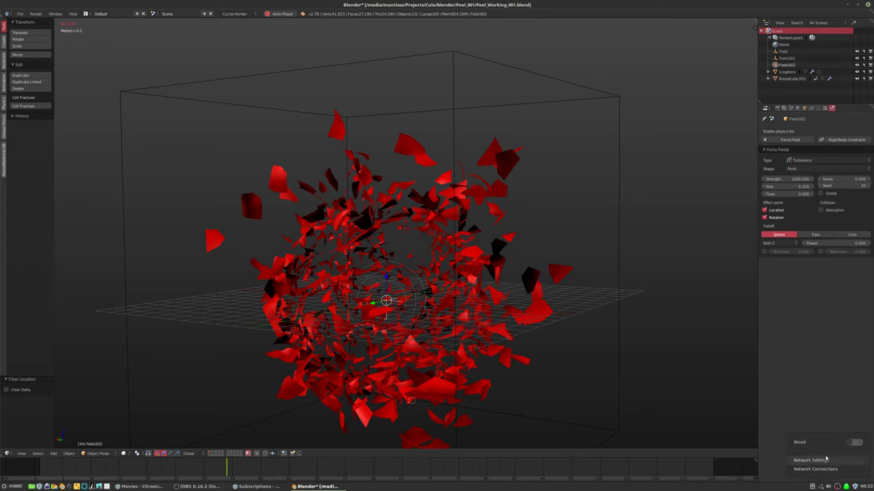
{"action": "left_click", "coordinate": [858, 443]}
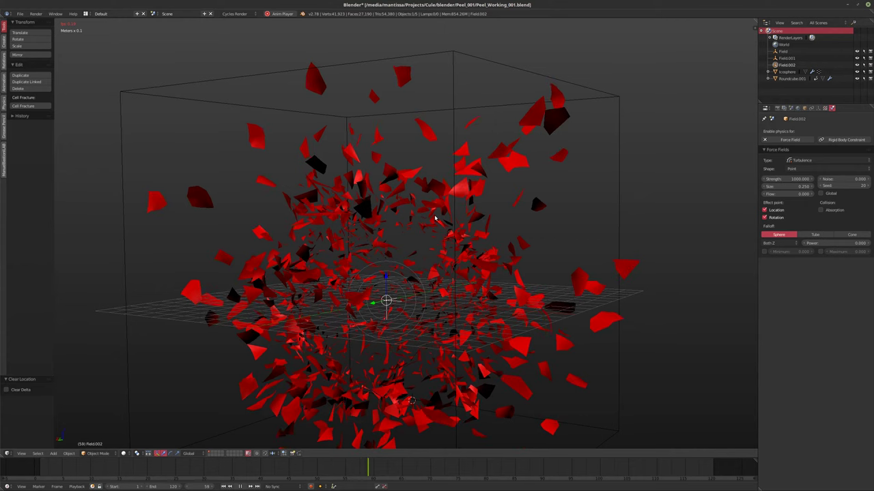
- Replay the Turbulence simulation from the first frame, stop it to view the pieces, and return to the first frame
{"action": "key", "text": "shift+Left"}
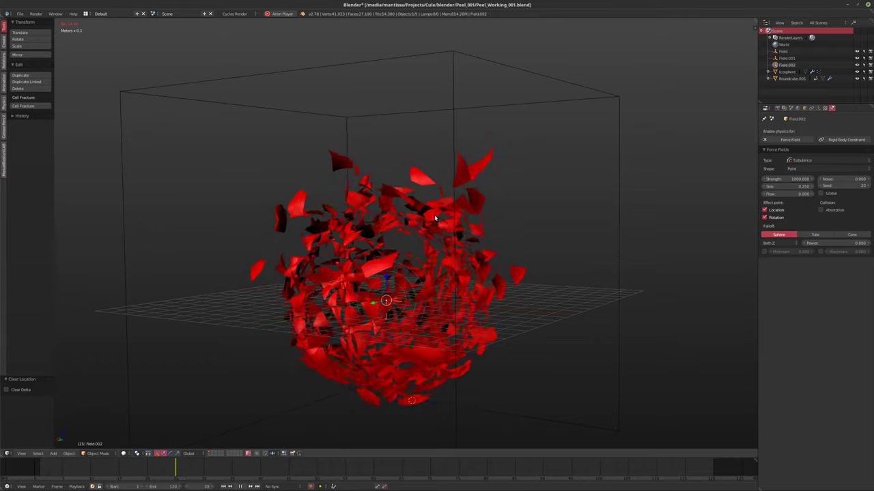
{"action": "key", "text": "alt+a"}
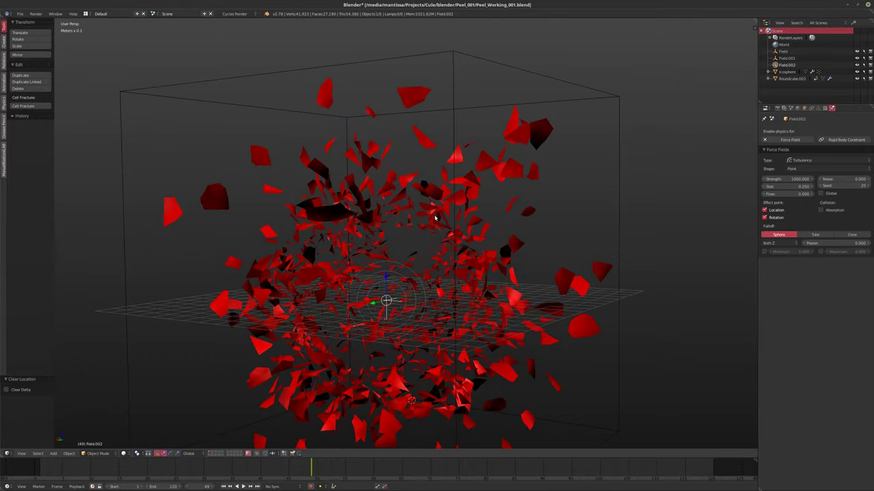
{"action": "middle_click_drag", "start_coordinate": [524, 253], "coordinate": [675, 231]}
{"action": "scroll", "coordinate": [409, 273], "scroll_direction": "up", "scroll_amount": 3}
{"action": "scroll", "coordinate": [471, 276], "scroll_direction": "down", "scroll_amount": 4}
{"action": "key", "text": "shift+Left"}
{"action": "scroll", "coordinate": [614, 205], "scroll_direction": "up", "scroll_amount": 3}
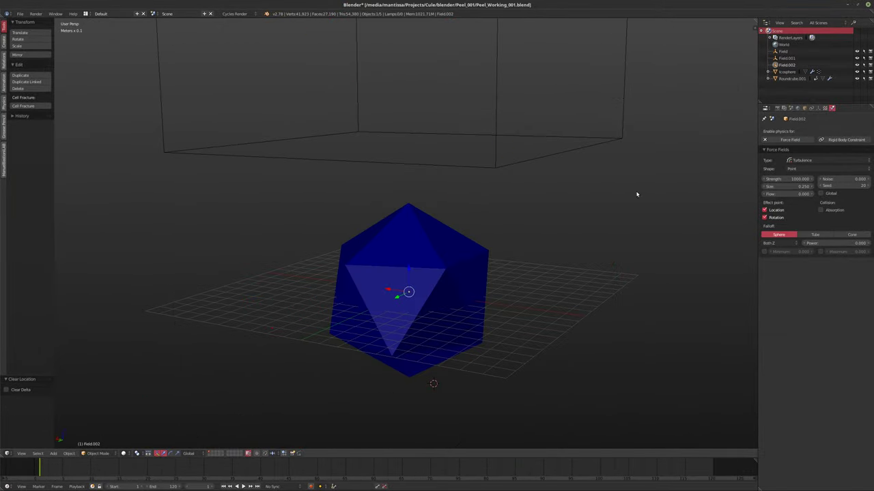
- Free all existing physics bakes from the icosphere's cloth cache and bake all dynamics
{"action": "right_click", "coordinate": [444, 238]}
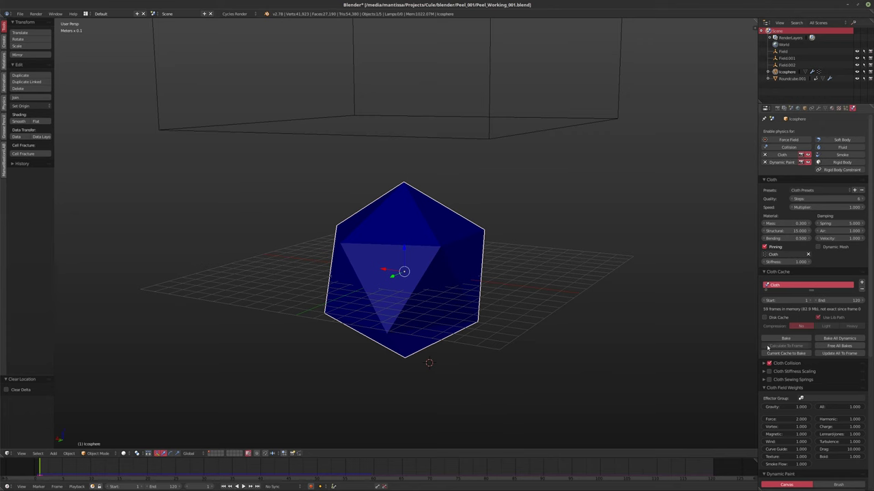
{"action": "left_click", "coordinate": [833, 347]}
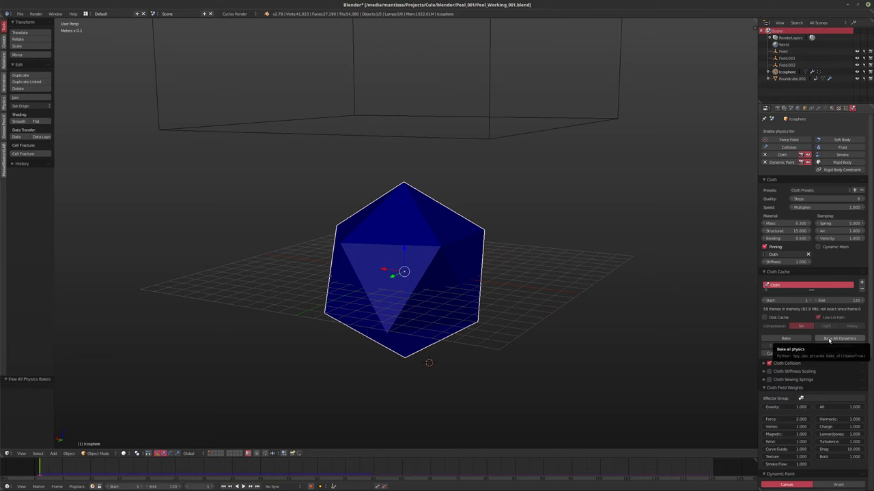
{"action": "left_click", "coordinate": [829, 339]}
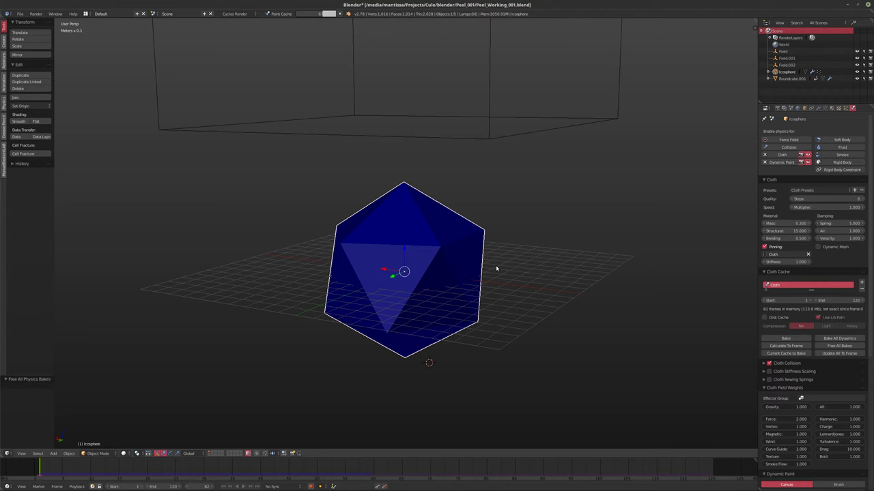
{"action": "key", "text": "XF86AudioRaiseVolume"}
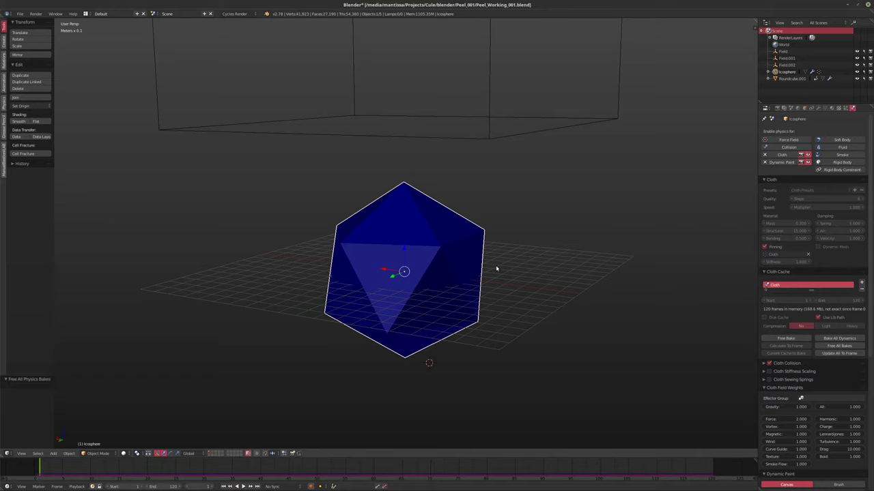
- Play back the baked simulation from several angles and save over Peel_Working_001.blend
{"action": "key", "text": "alt+a"}
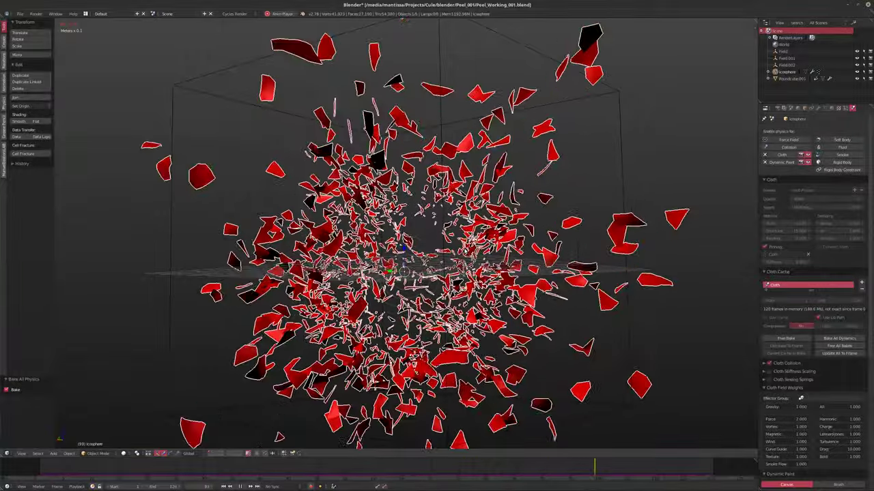
{"action": "middle_click_drag", "start_coordinate": [505, 273], "coordinate": [547, 281]}
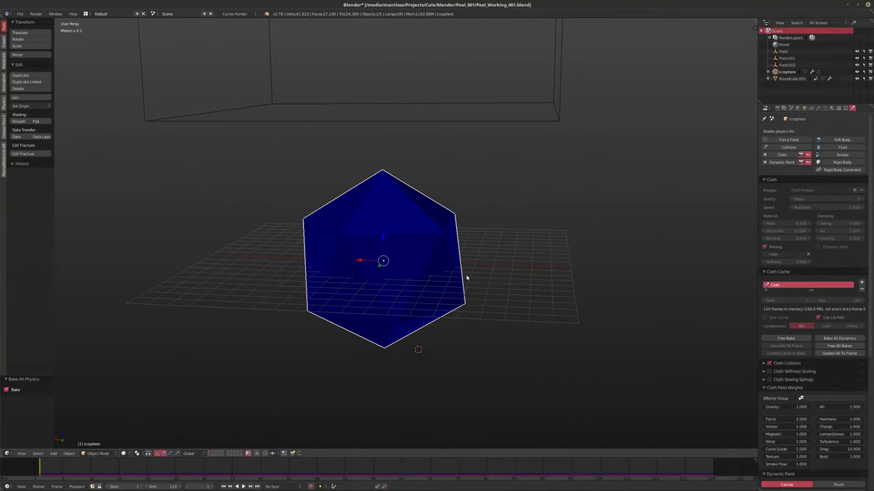
{"action": "middle_click_drag", "start_coordinate": [444, 257], "coordinate": [431, 235]}
{"action": "middle_click_drag", "start_coordinate": [297, 139], "coordinate": [315, 132], "text": "shift"}
{"action": "key", "text": "ctrl+s"}
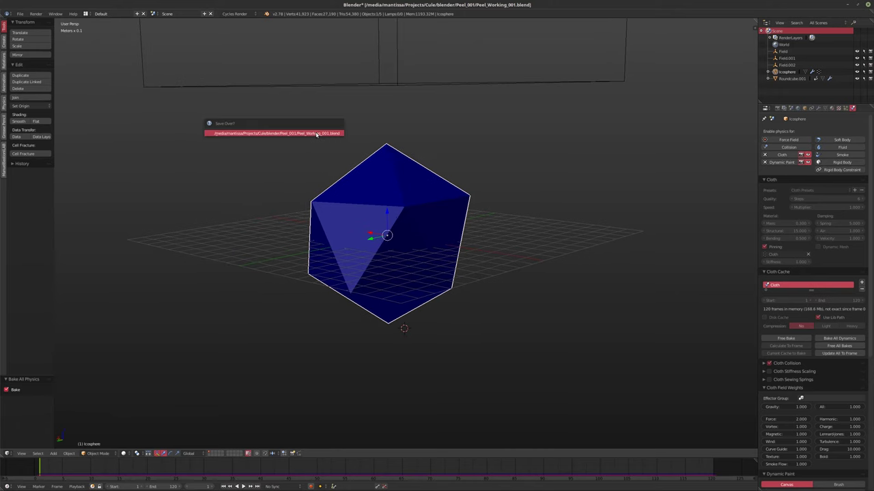
{"action": "left_click", "coordinate": [309, 133]}
- Start a Pointcache (.pc2) export of the icosphere with Convert to Yup turned off and an end frame of 120
{"action": "left_click", "coordinate": [21, 14]}
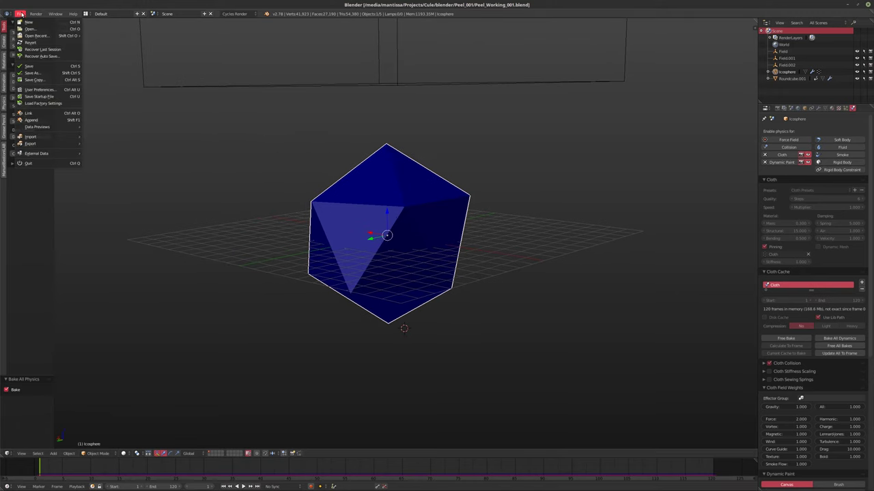
{"action": "mouse_move", "coordinate": [51, 127]}
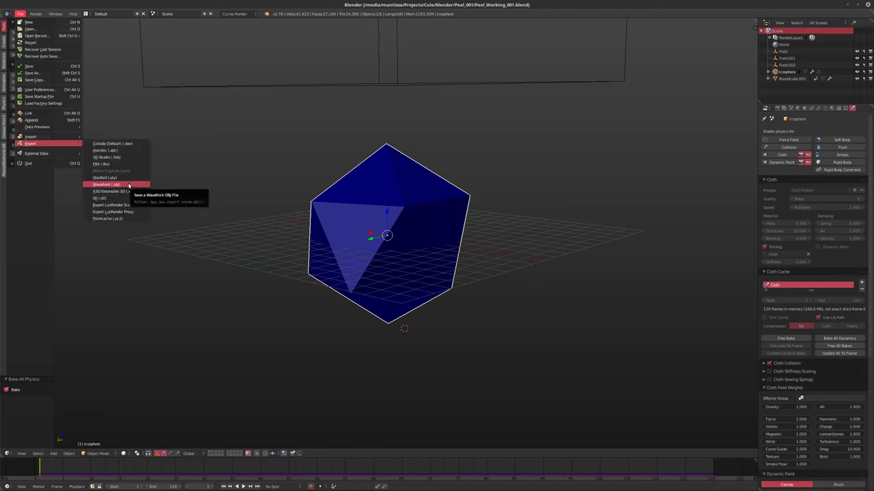
{"action": "left_click", "coordinate": [116, 218]}
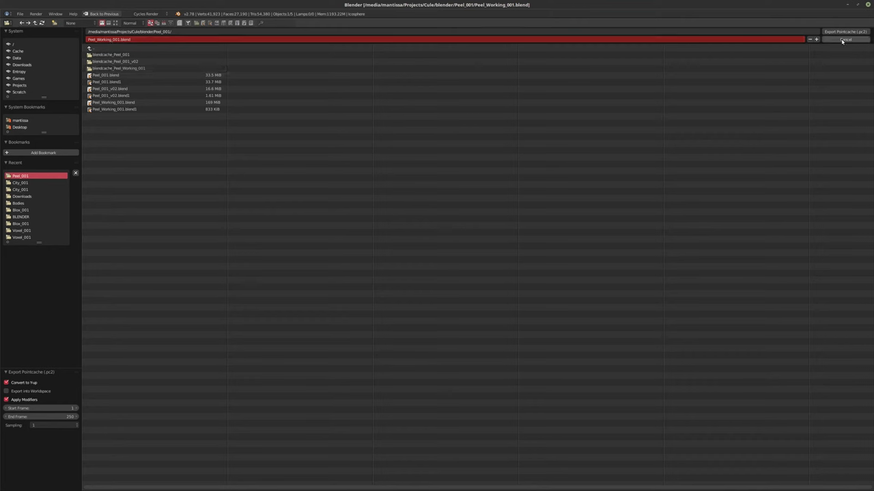
{"action": "left_click", "coordinate": [150, 38]}
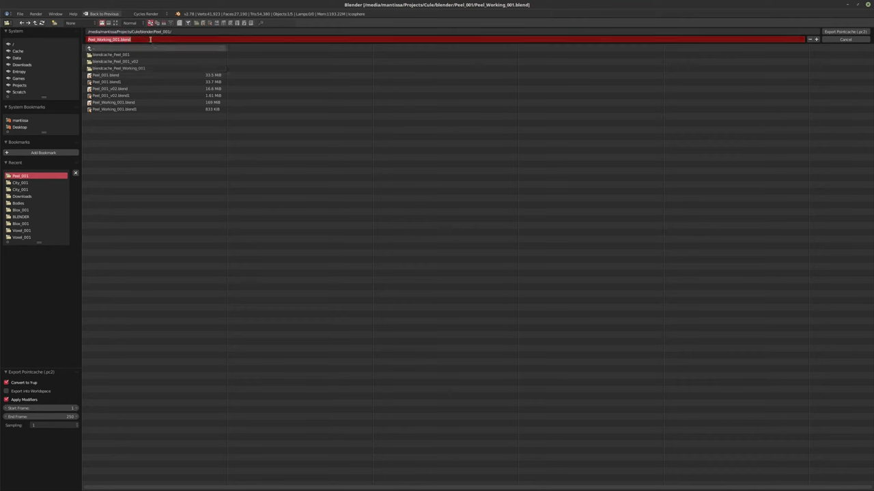
{"action": "left_click", "coordinate": [12, 390]}
{"action": "left_click", "coordinate": [6, 383]}
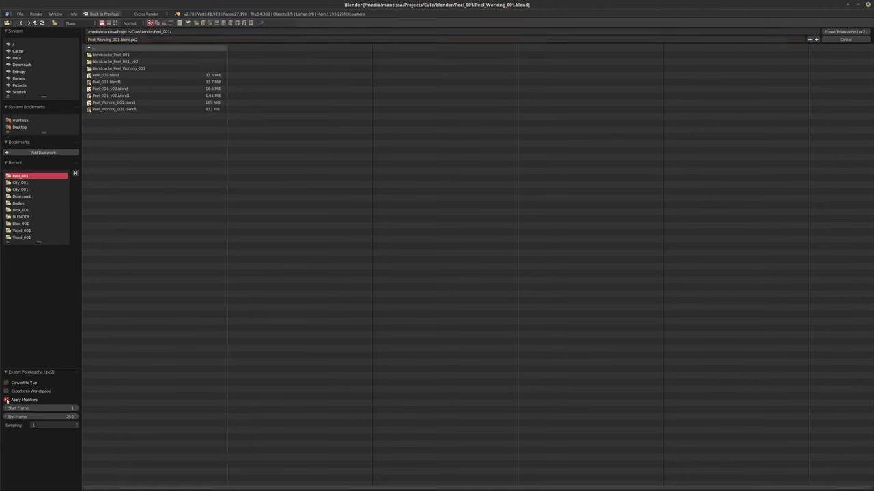
{"action": "left_click", "coordinate": [62, 417]}
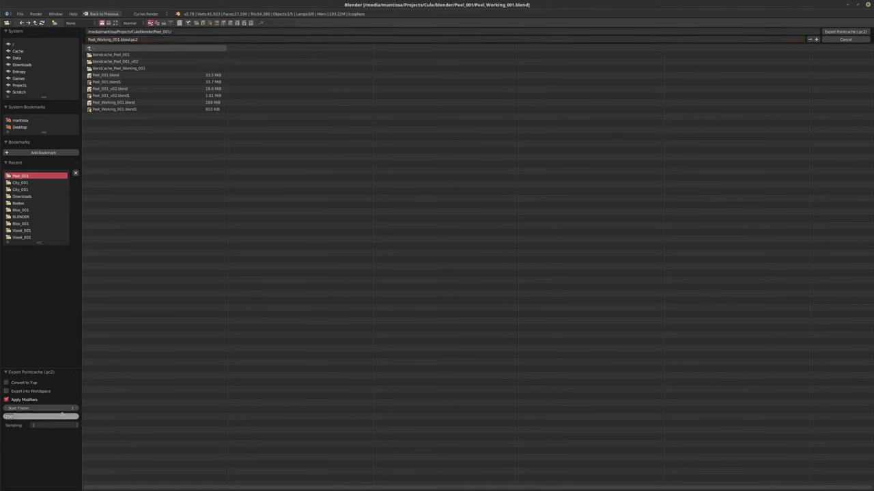
{"action": "type", "text": "120"}
{"action": "key", "text": "Return"}
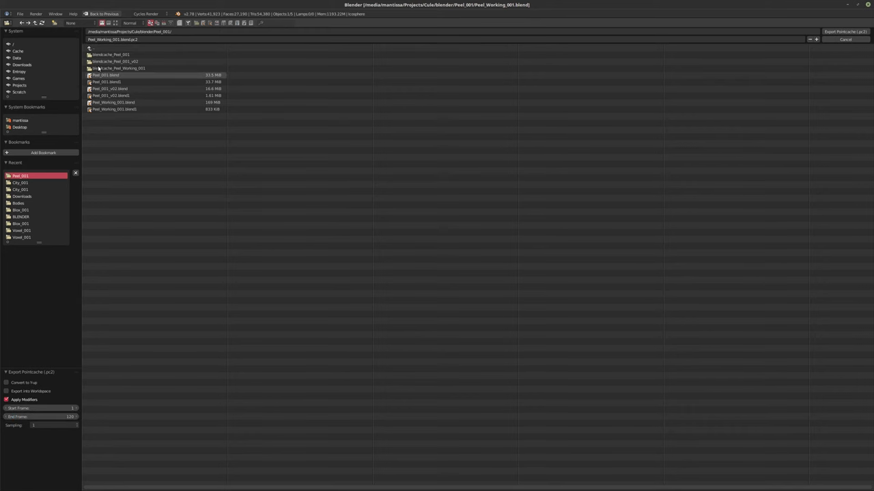
- Create a folder named anim inside Peel_001 and open it as the export location
{"action": "left_click", "coordinate": [130, 39]}
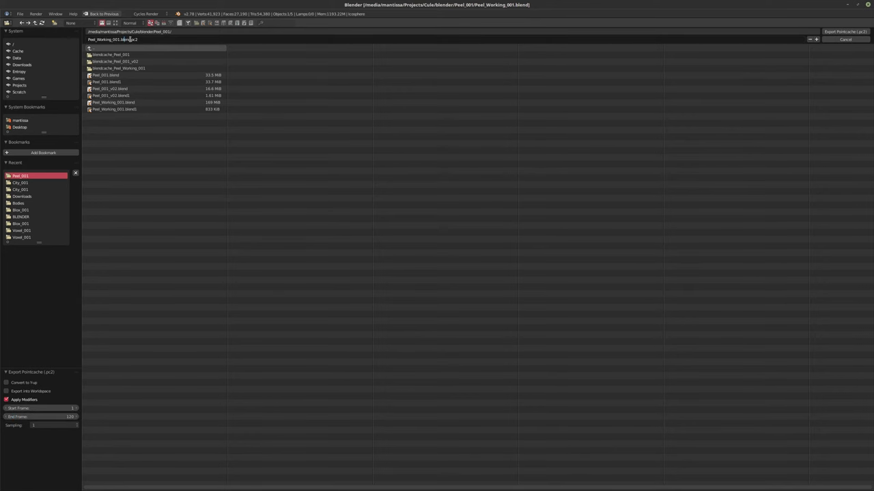
{"action": "left_click_drag", "start_coordinate": [130, 39], "coordinate": [44, 50]}
{"action": "left_click", "coordinate": [54, 22]}
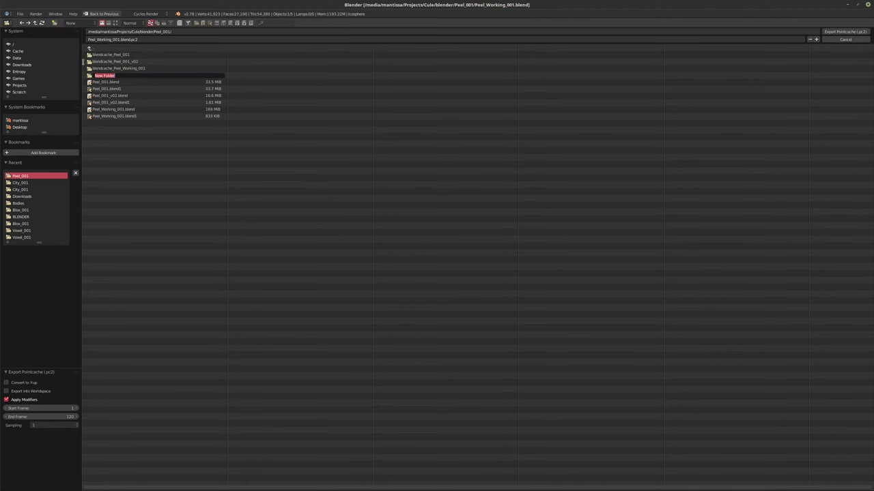
{"action": "key", "text": "Return"}
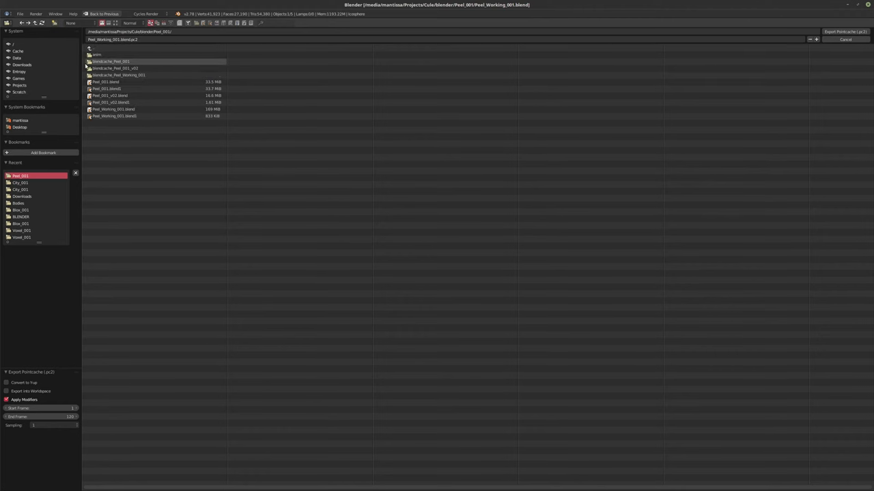
{"action": "double_click", "coordinate": [96, 54]}
- Name the point cache file Peel_ANIM.pc2 and export it
{"action": "left_click", "coordinate": [123, 39]}
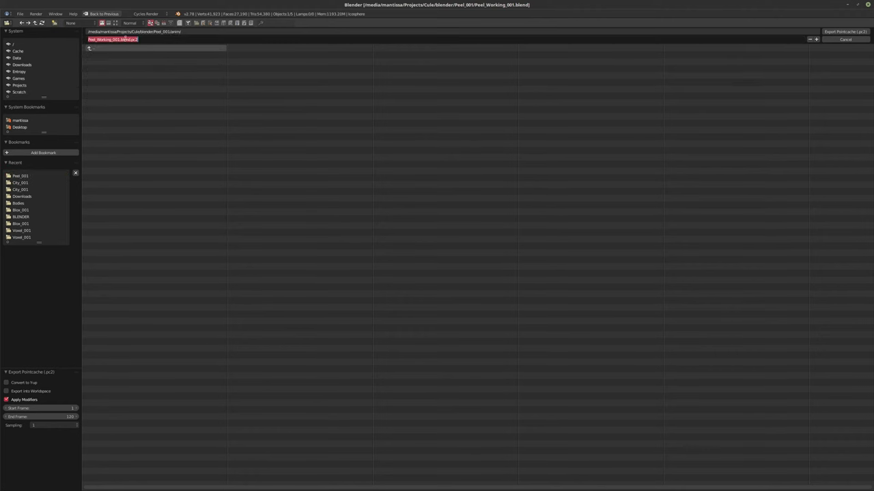
{"action": "left_click_drag", "start_coordinate": [129, 39], "coordinate": [81, 40]}
{"action": "type", "text": "Peel_ANIM"}
{"action": "key", "text": "Return"}
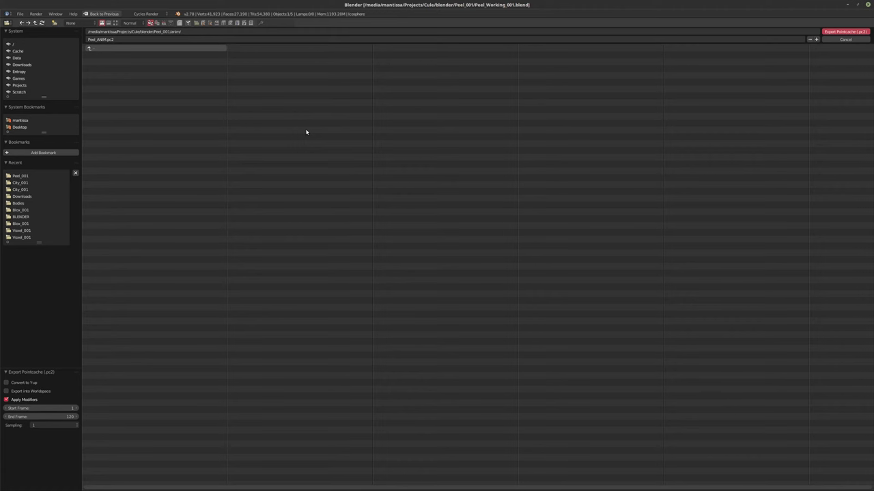
{"action": "key", "text": "Return"}
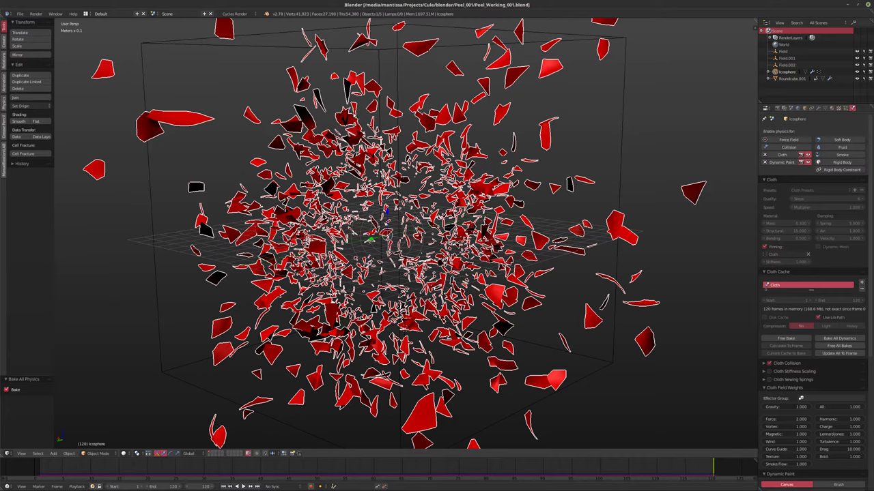
- Start an Alembic export limited to selected objects, with an end frame of 120
{"action": "left_click", "coordinate": [20, 13]}
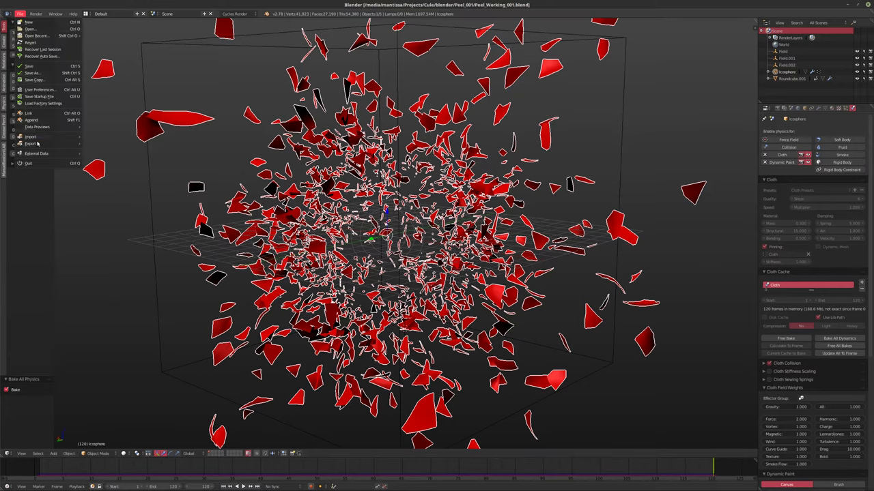
{"action": "mouse_move", "coordinate": [38, 144]}
{"action": "left_click", "coordinate": [104, 150]}
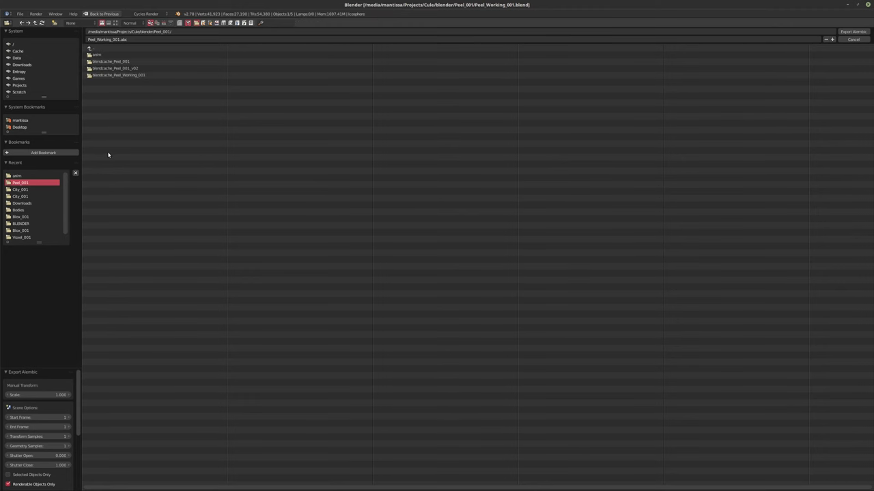
{"action": "scroll", "coordinate": [21, 437], "scroll_direction": "down", "scroll_amount": 3}
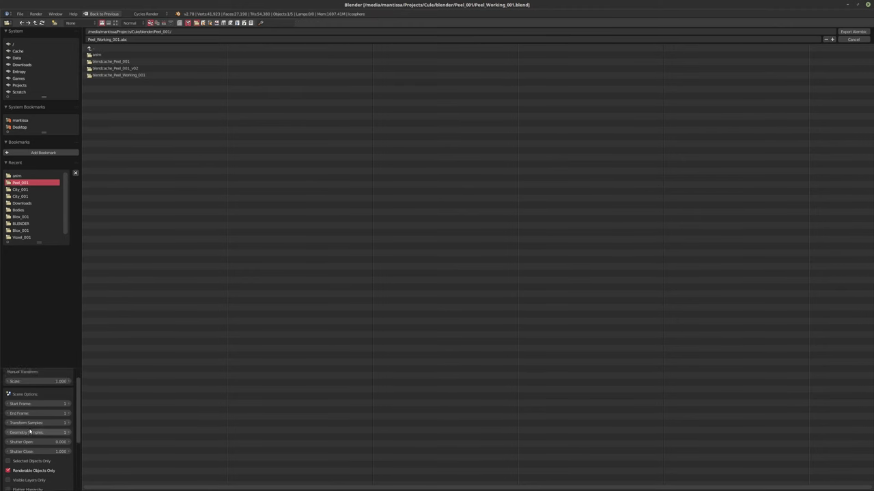
{"action": "left_click", "coordinate": [20, 436]}
{"action": "scroll", "coordinate": [41, 396], "scroll_direction": "up", "scroll_amount": 3}
{"action": "left_click", "coordinate": [33, 428]}
{"action": "type", "text": "120"}
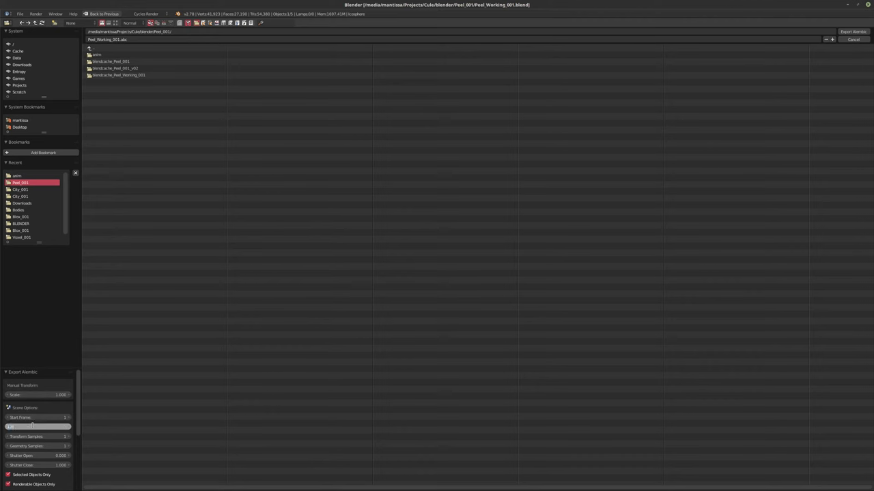
{"action": "key", "text": "Return"}
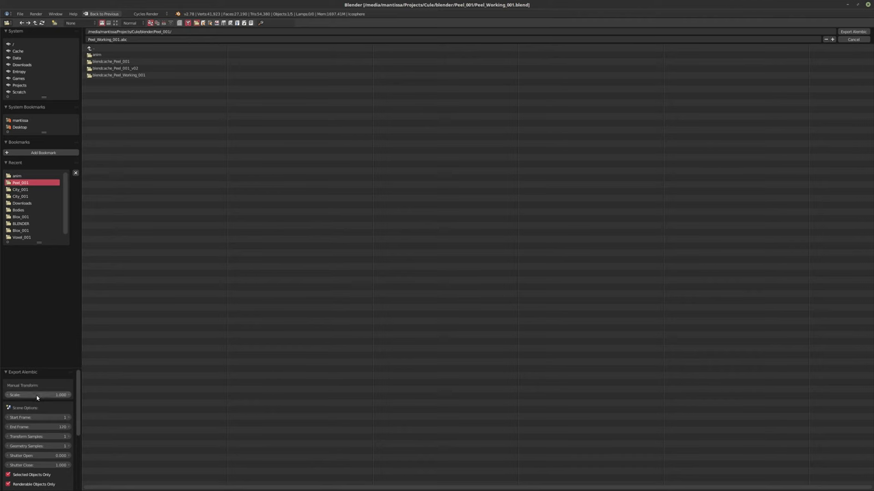
- Name the Alembic file Peel_001.abc in the anim folder, review its object options and export it
{"action": "left_click", "coordinate": [102, 54]}
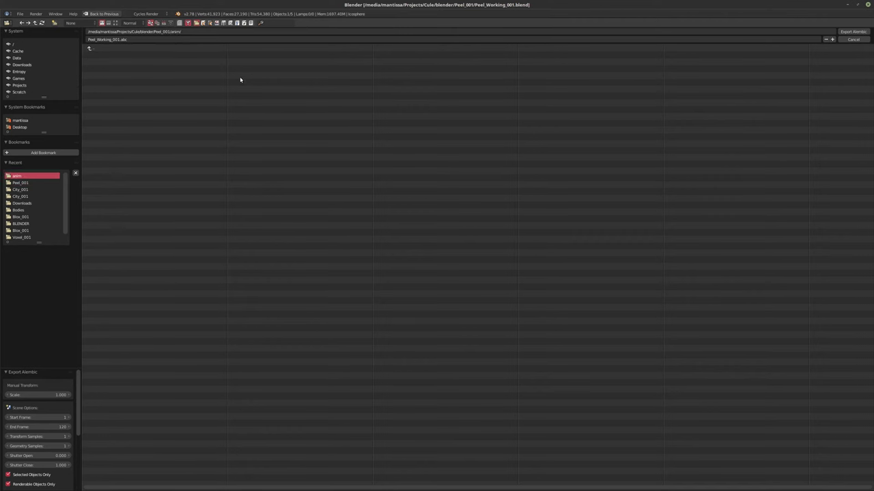
{"action": "left_click", "coordinate": [111, 39]}
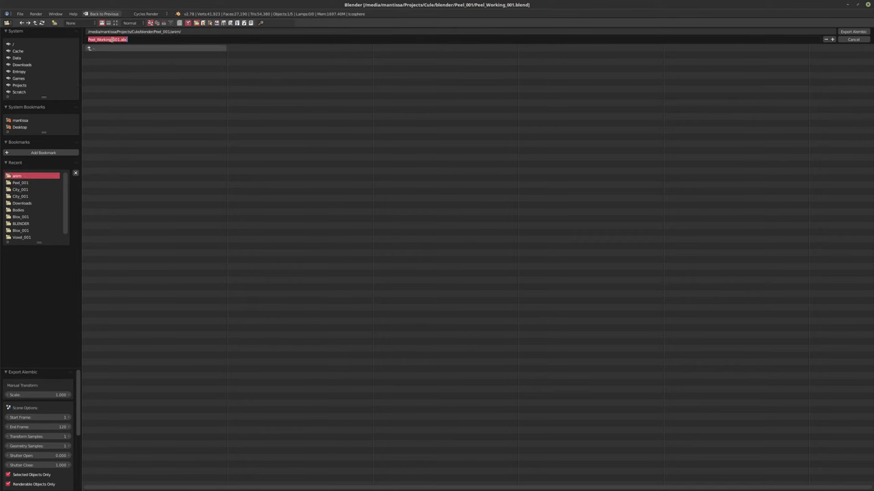
{"action": "mouse_move", "coordinate": [111, 40]}
{"action": "left_mouse_down"}
{"action": "mouse_move", "coordinate": [88, 39]}
{"action": "mouse_move", "coordinate": [98, 39]}
{"action": "left_mouse_up"}
{"action": "key", "text": "BackSpace"}
{"action": "key", "text": "Return"}
{"action": "scroll", "coordinate": [27, 404], "scroll_direction": "down", "scroll_amount": 5}
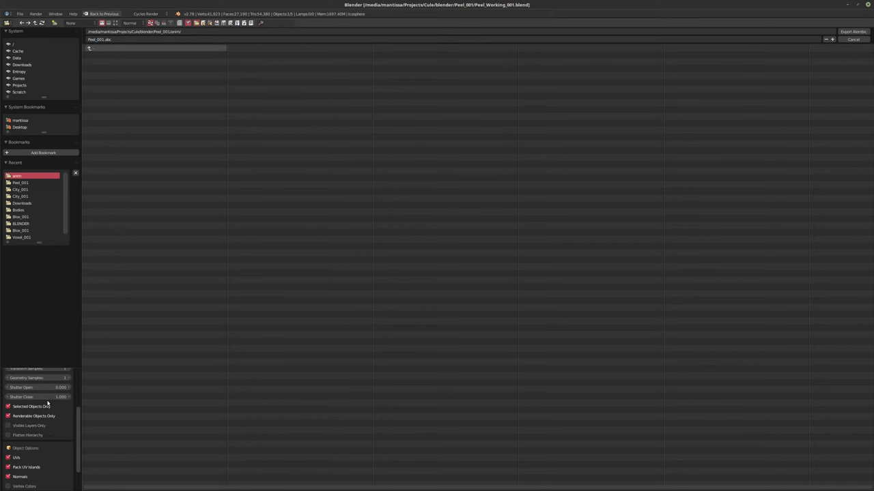
{"action": "scroll", "coordinate": [36, 428], "scroll_direction": "down", "scroll_amount": 2}
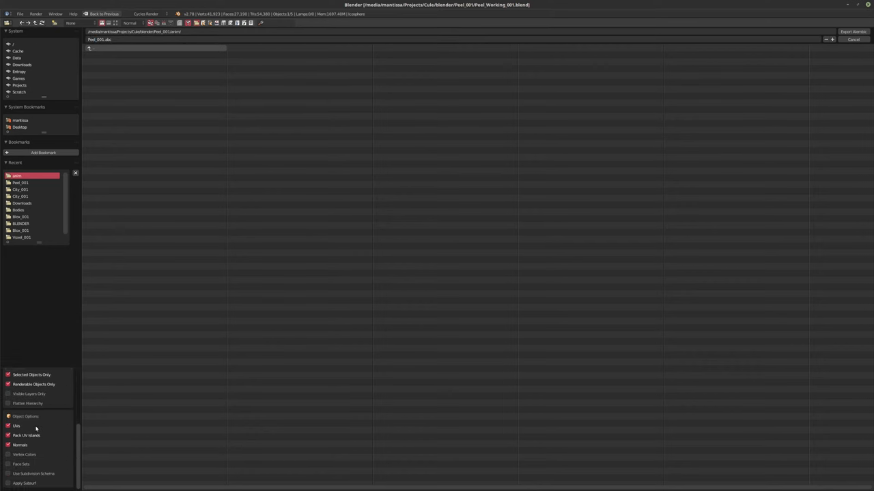
{"action": "scroll", "coordinate": [33, 469], "scroll_direction": "up", "scroll_amount": 7}
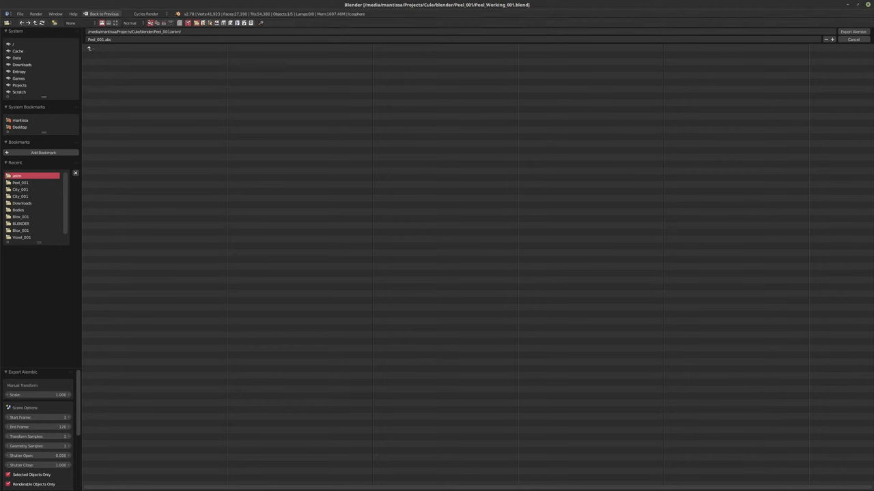
{"action": "left_click", "coordinate": [846, 32]}
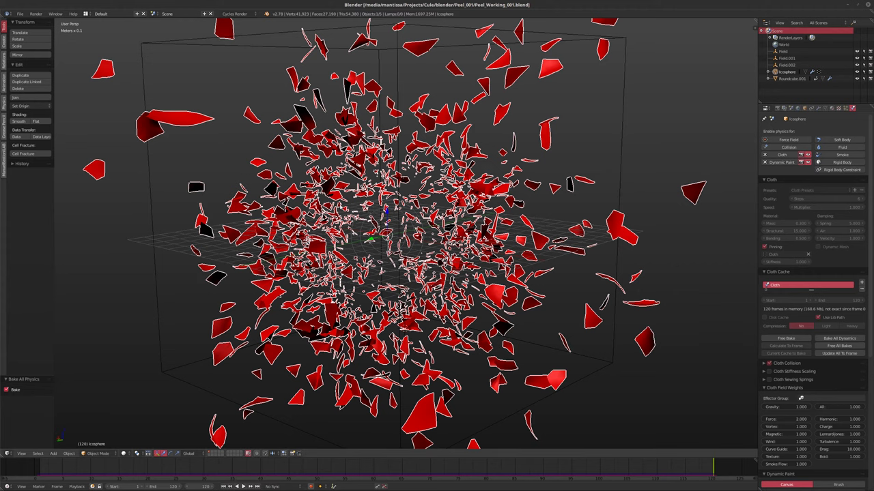
- Start a new scene by reloading the start-up file
{"action": "middle_click_drag", "start_coordinate": [396, 216], "coordinate": [249, 445]}
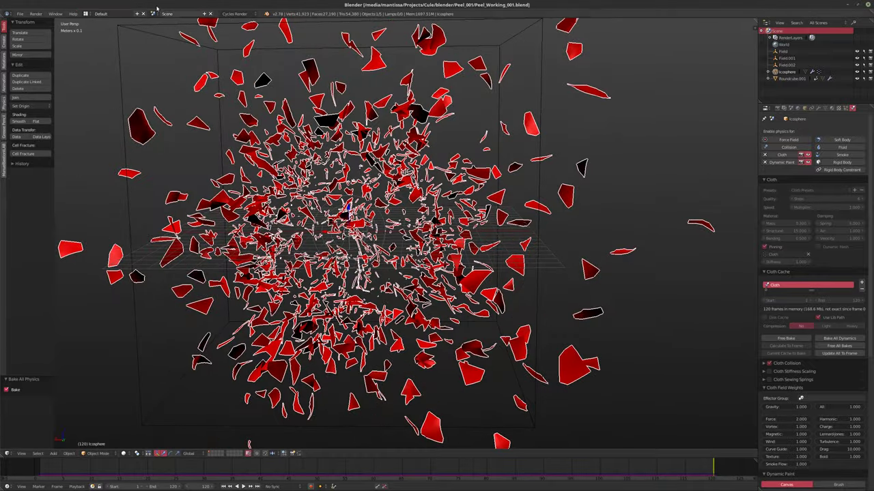
{"action": "left_click", "coordinate": [19, 14]}
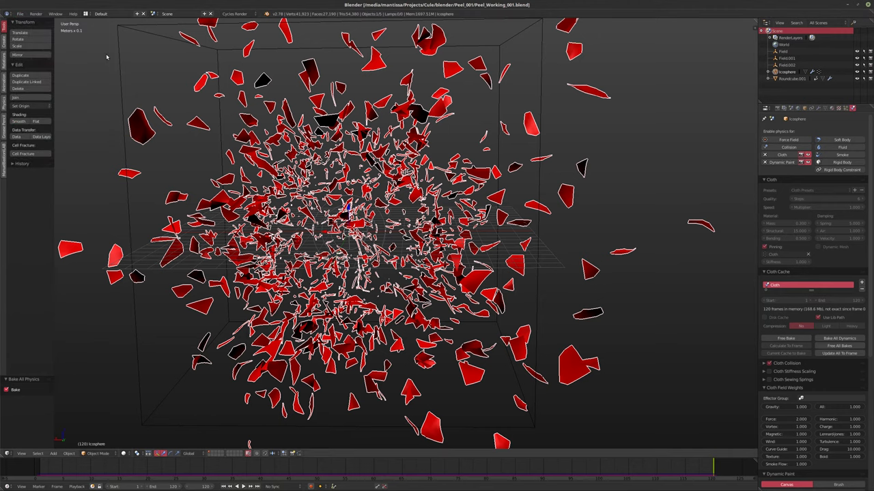
{"action": "left_click", "coordinate": [21, 14]}
{"action": "left_click", "coordinate": [31, 23]}
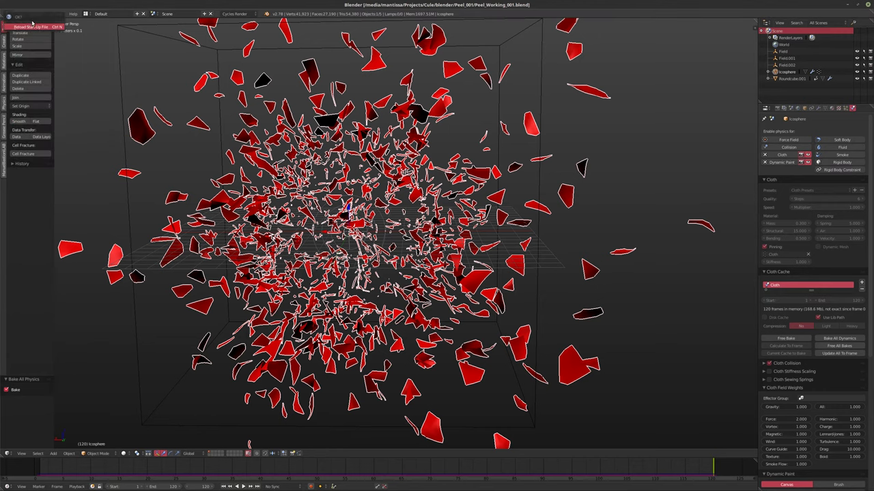
{"action": "left_click", "coordinate": [31, 25]}
{"action": "middle_click_drag", "start_coordinate": [353, 190], "coordinate": [296, 173]}
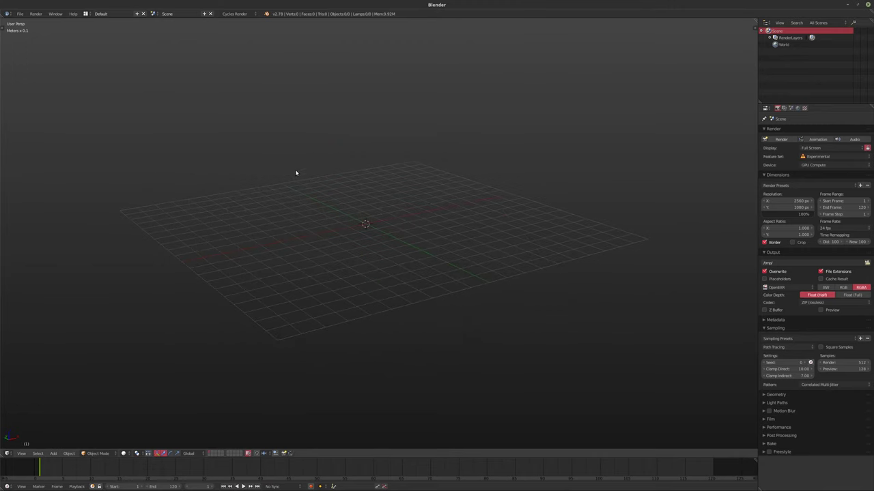
- Import the Alembic file Peel_001.abc from the anim folder and play back its animation up to about frame 40
{"action": "left_click", "coordinate": [20, 14]}
{"action": "mouse_move", "coordinate": [69, 137]}
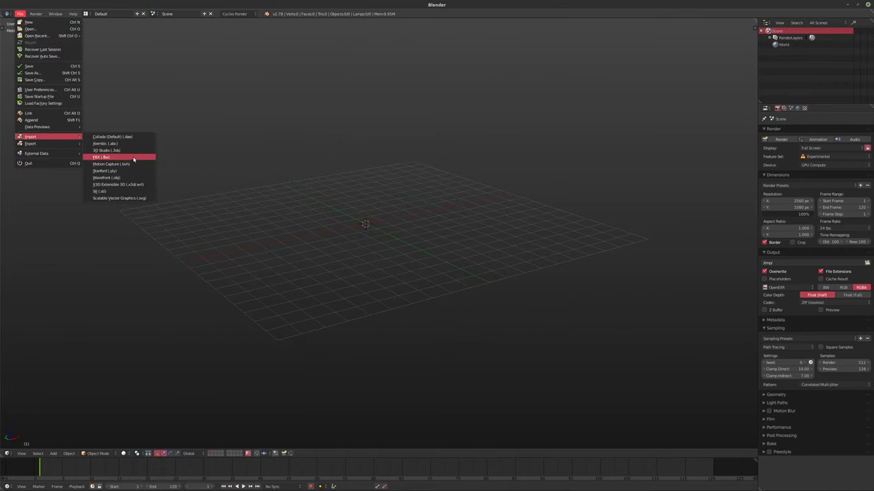
{"action": "left_click", "coordinate": [109, 143]}
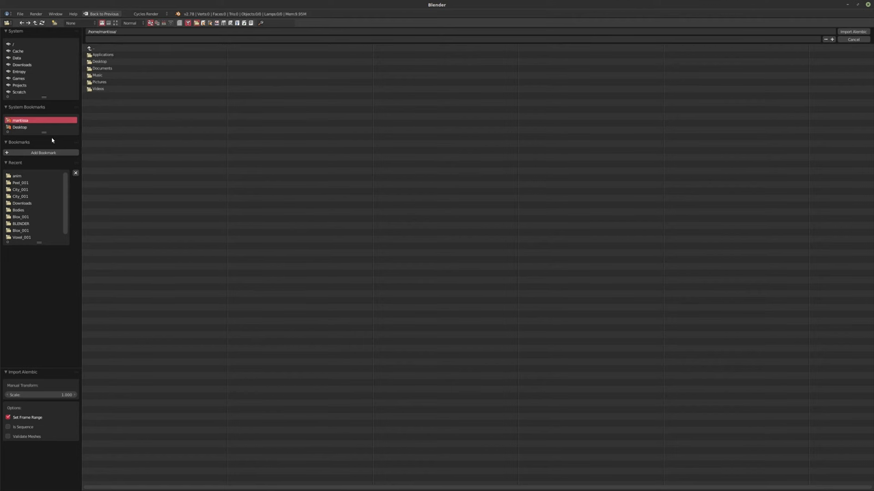
{"action": "left_click", "coordinate": [16, 177]}
{"action": "double_click", "coordinate": [116, 55]}
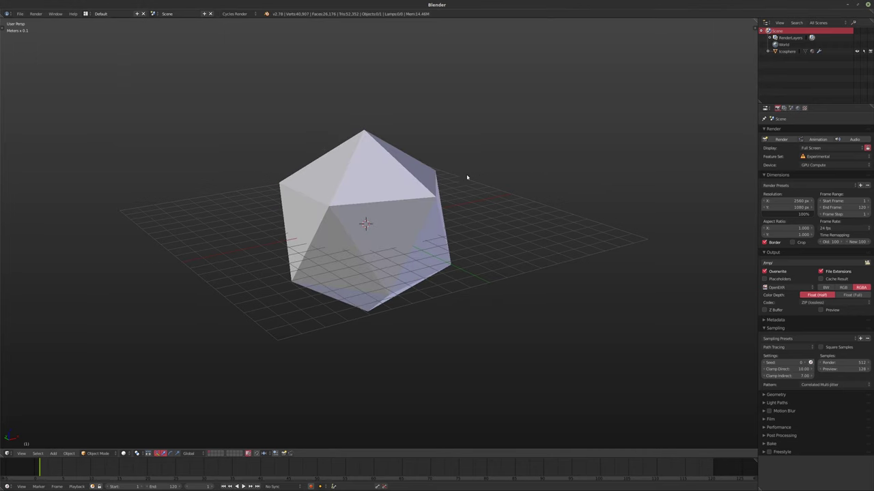
{"action": "key", "text": "alt+a"}
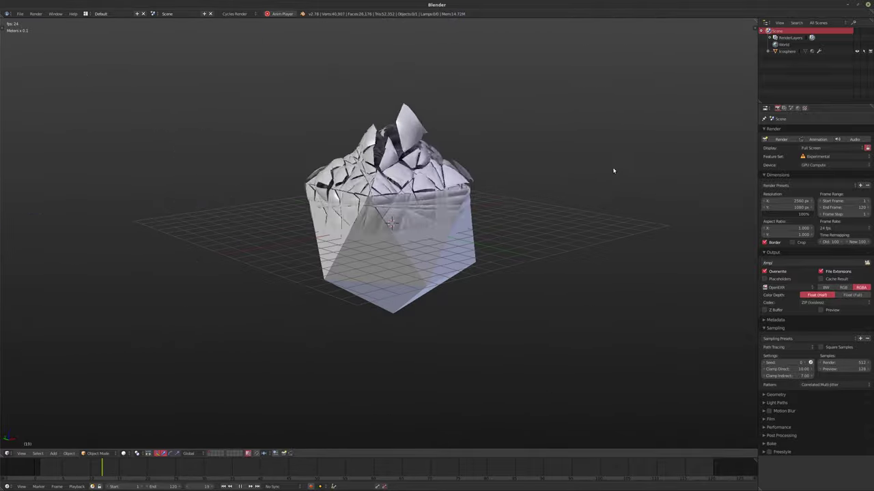
{"action": "key", "text": "alt+a"}
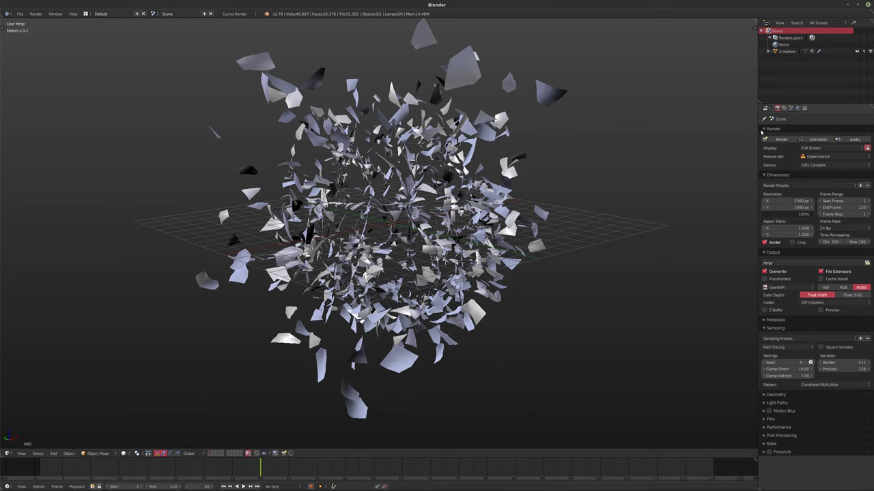
- Add a Smooth modifier to the imported icosphere and set its repeat count to 150
{"action": "right_click", "coordinate": [443, 166]}
{"action": "left_click", "coordinate": [819, 108]}
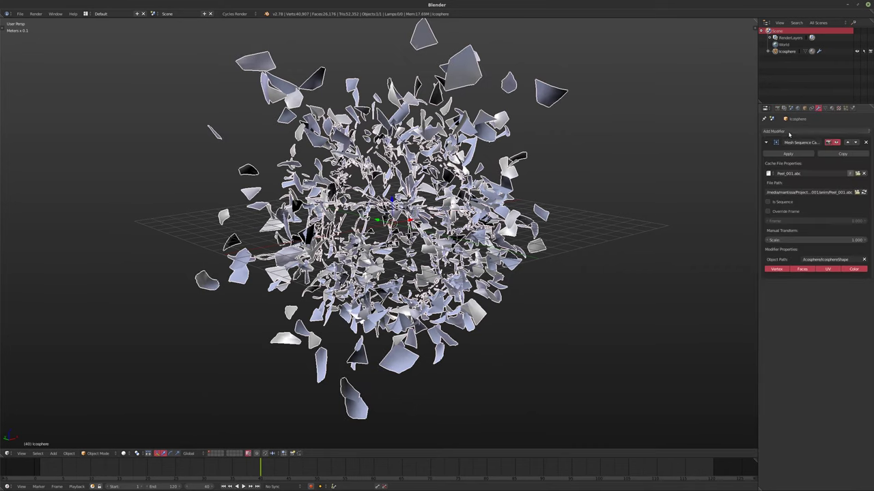
{"action": "left_click", "coordinate": [784, 131]}
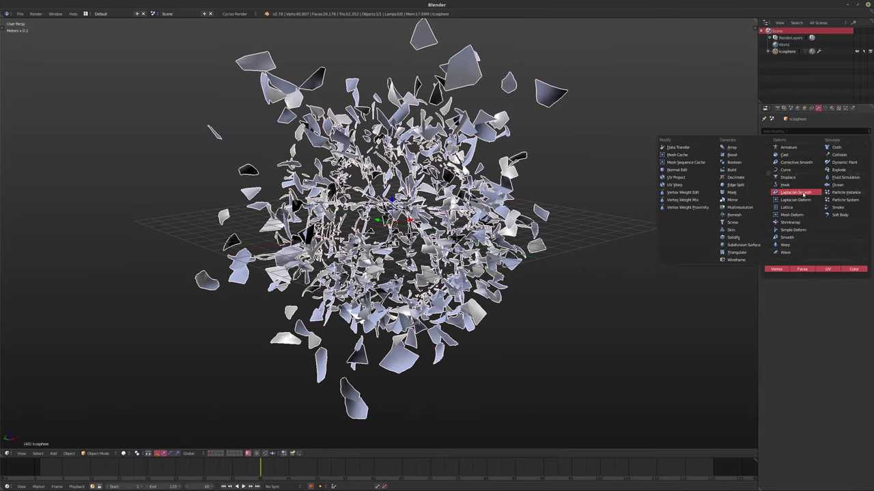
{"action": "left_click", "coordinate": [786, 237]}
{"action": "left_click_drag", "start_coordinate": [819, 315], "coordinate": [854, 315]}
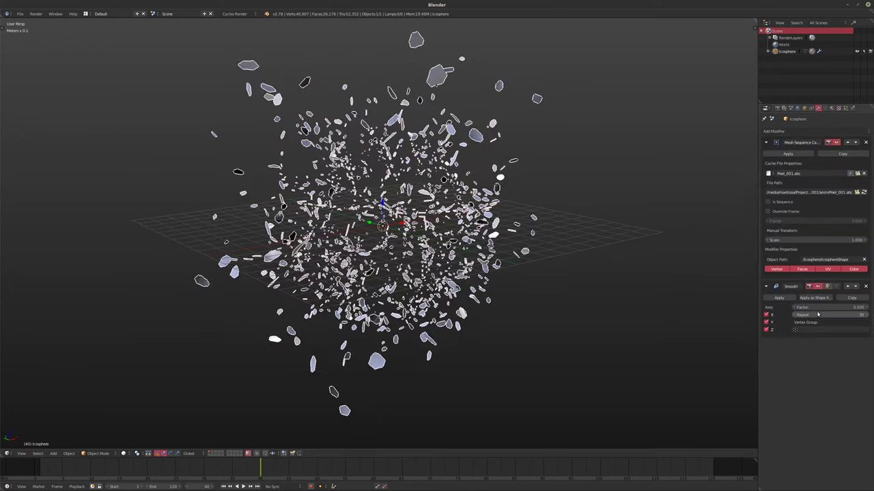
{"action": "key", "text": "Return"}
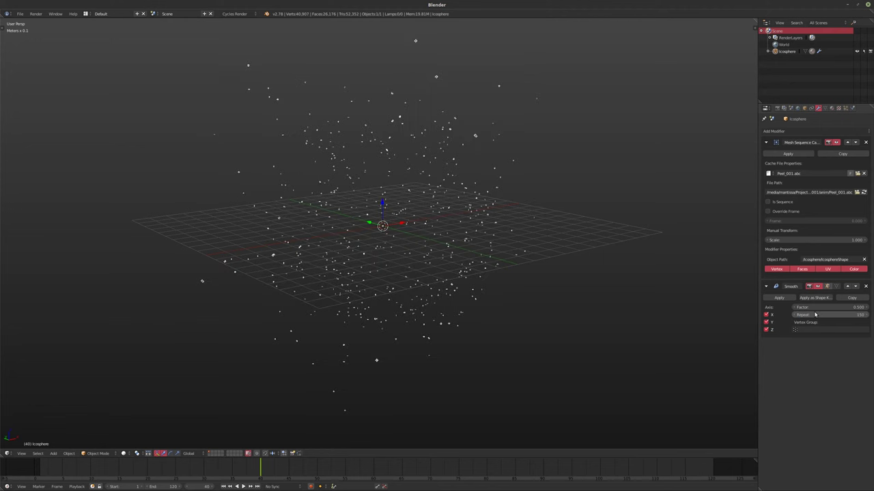
- Play the smoothed fragments from frame 1 at close range to examine how the modifier affects the start of the animation
{"action": "middle_click_drag", "start_coordinate": [410, 225], "coordinate": [366, 269]}
{"action": "scroll", "coordinate": [395, 229], "scroll_direction": "up", "scroll_amount": 5}
{"action": "key", "text": "shift+Left"}
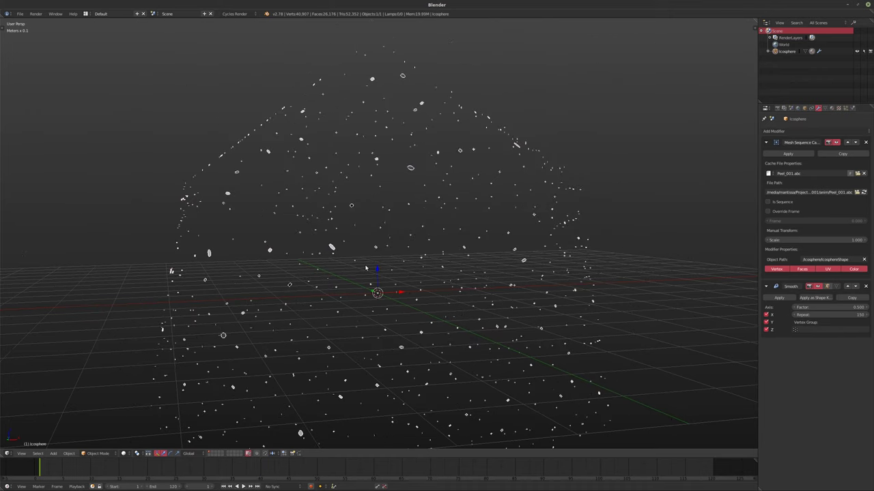
{"action": "key", "text": "alt+a"}
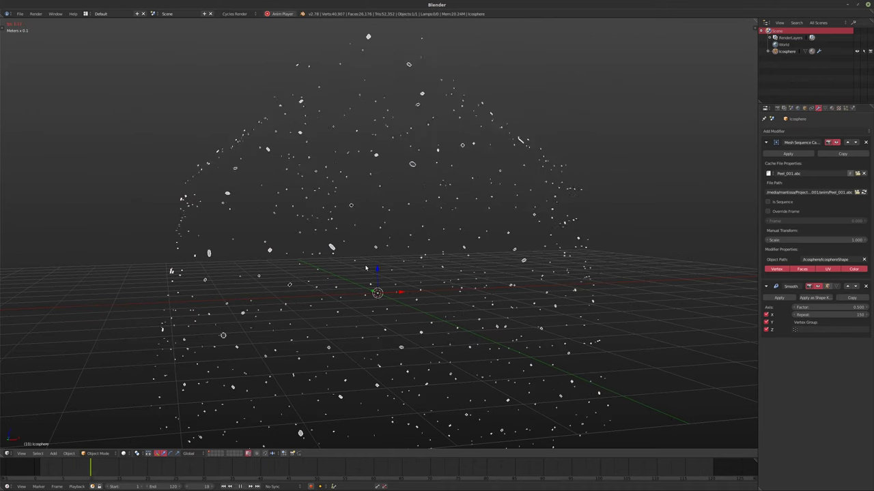
{"action": "key", "text": "Escape"}
- Set the Smooth modifier's repeat count to 0
{"action": "left_click", "coordinate": [798, 315]}
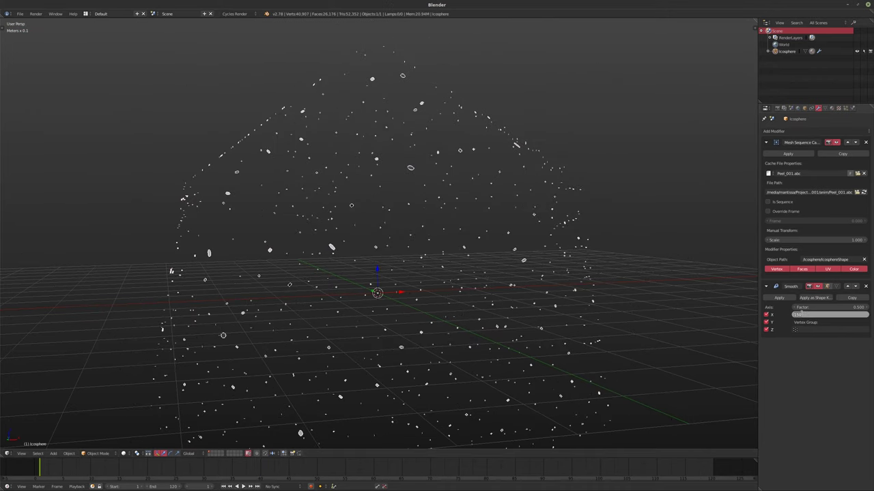
{"action": "type", "text": "0"}
{"action": "key", "text": "Return"}
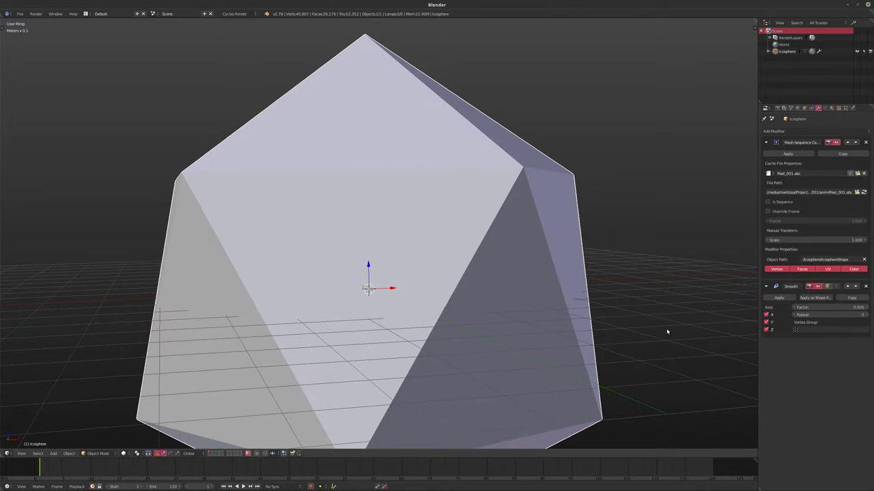
{"action": "mouse_move", "coordinate": [809, 315]}
{"action": "left_mouse_down"}
{"action": "mouse_move", "coordinate": [825, 315]}
{"action": "mouse_move", "coordinate": [802, 315]}
{"action": "left_mouse_up"}
{"action": "scroll", "coordinate": [369, 243], "scroll_direction": "up", "scroll_amount": 3}
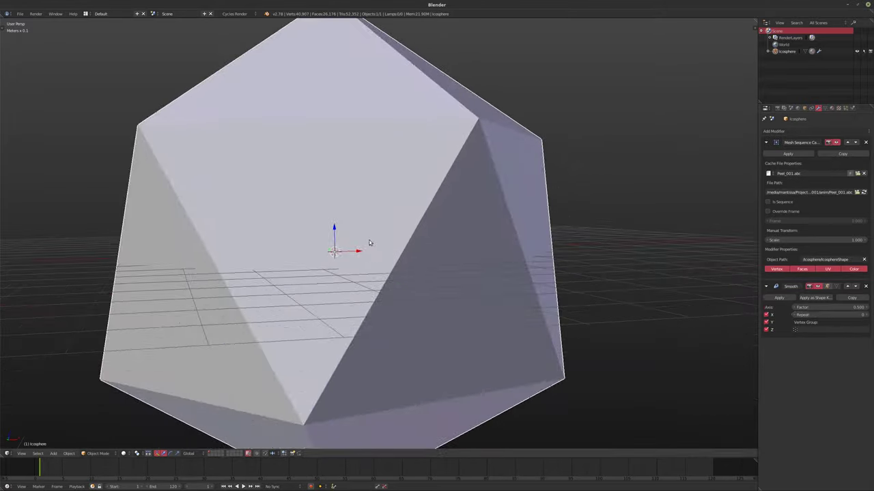
{"action": "scroll", "coordinate": [394, 264], "scroll_direction": "down", "scroll_amount": 3}
{"action": "middle_click_drag", "start_coordinate": [371, 279], "coordinate": [368, 298]}
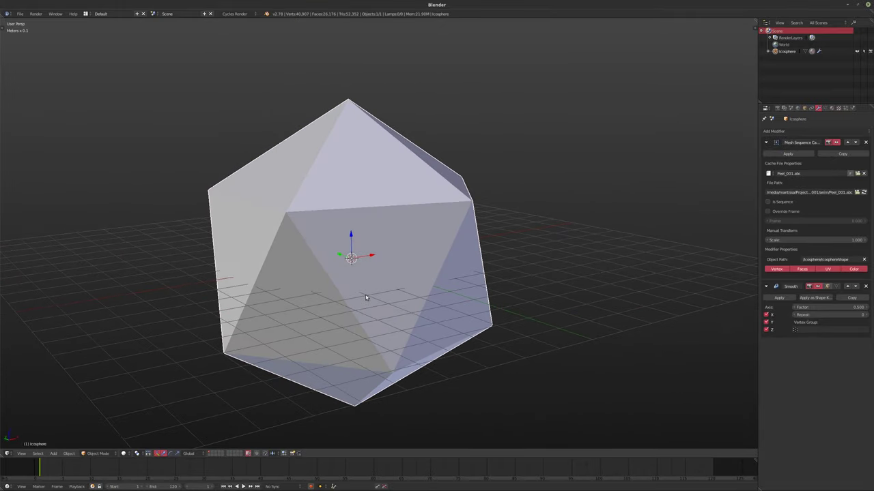
- Make the icosphere a Dynamic Paint canvas and set its surface type to Weight
{"action": "left_click", "coordinate": [852, 107]}
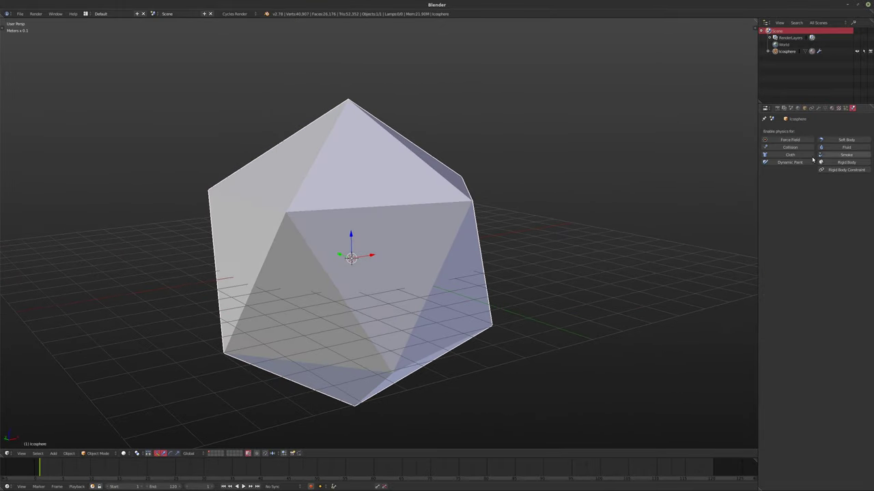
{"action": "left_click", "coordinate": [789, 162]}
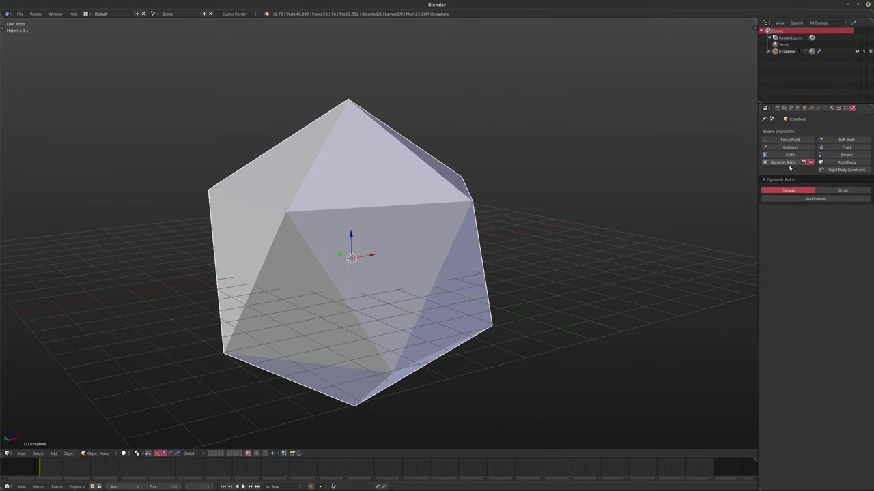
{"action": "left_click", "coordinate": [816, 199]}
{"action": "mouse_move", "coordinate": [519, 258]}
{"action": "middle_mouse_down"}
{"action": "mouse_move", "coordinate": [443, 255]}
{"action": "mouse_move", "coordinate": [518, 280]}
{"action": "middle_mouse_up"}
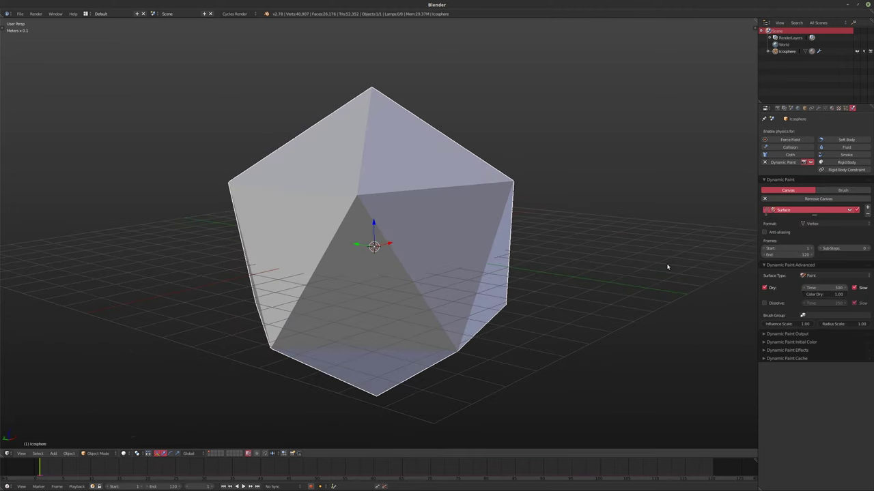
{"action": "middle_click_drag", "start_coordinate": [500, 244], "coordinate": [515, 253]}
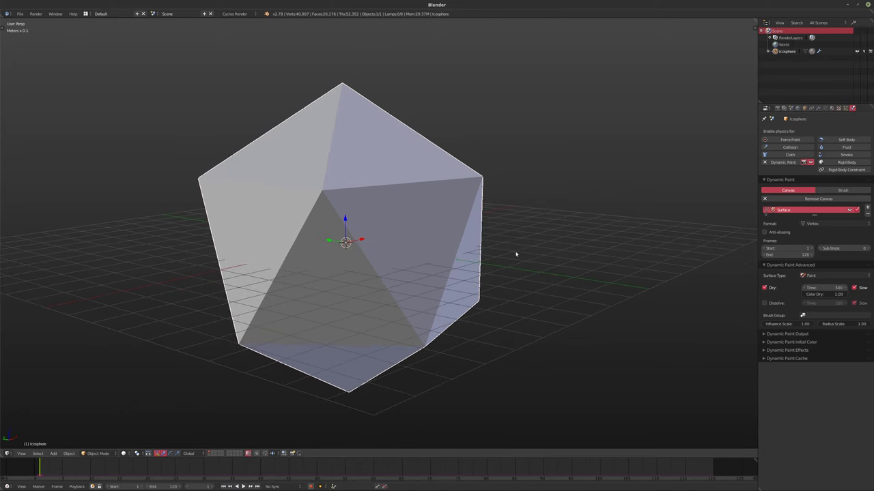
{"action": "left_click", "coordinate": [818, 275]}
{"action": "left_click", "coordinate": [815, 256]}
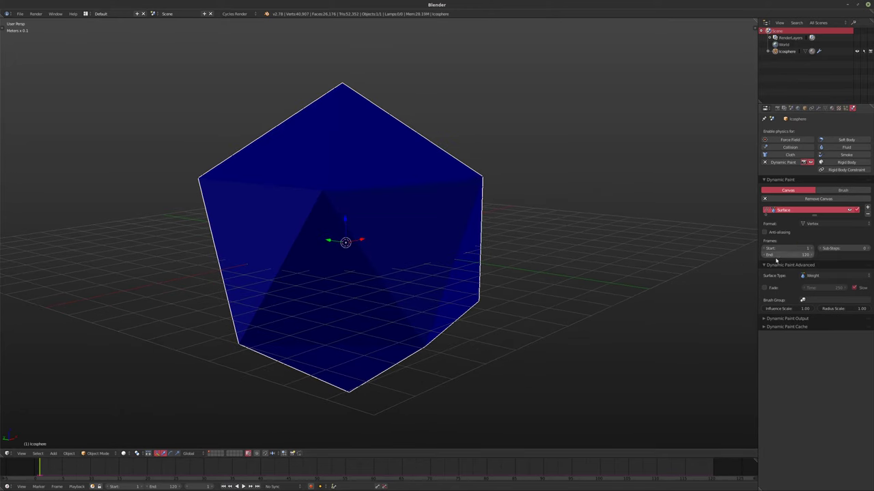
- Add a cube at the origin and scale its geometry by 10 in Edit Mode
{"action": "mouse_move", "coordinate": [477, 248]}
{"action": "middle_mouse_down"}
{"action": "mouse_move", "coordinate": [462, 234]}
{"action": "mouse_move", "coordinate": [472, 244]}
{"action": "middle_mouse_up"}
{"action": "scroll", "coordinate": [473, 247], "scroll_direction": "down", "scroll_amount": 4}
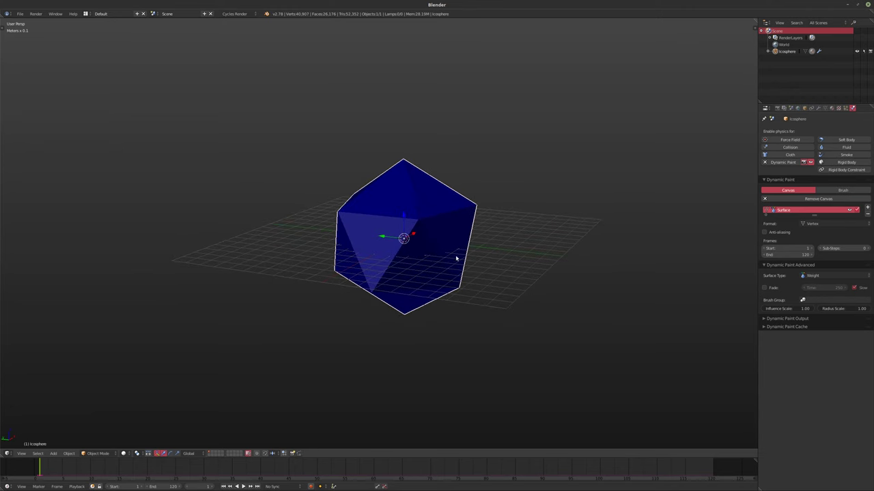
{"action": "key", "text": "shift+a"}
{"action": "mouse_move", "coordinate": [430, 170]}
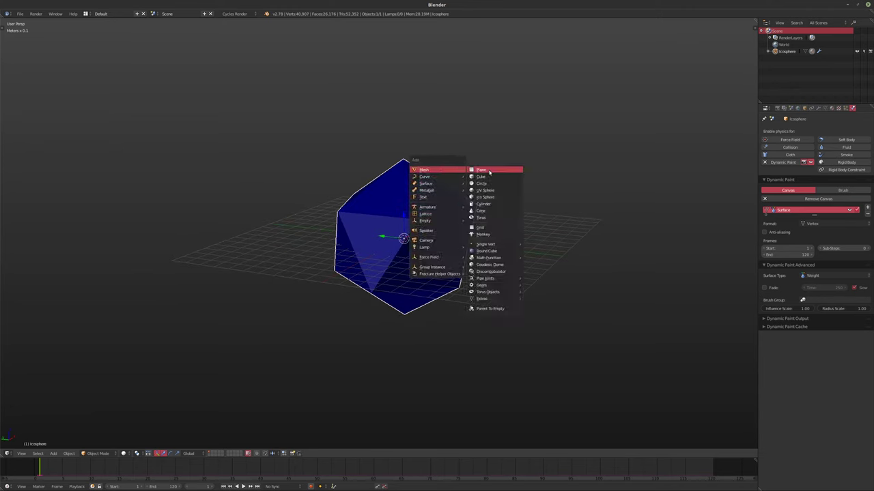
{"action": "left_click", "coordinate": [482, 176]}
{"action": "scroll", "coordinate": [474, 228], "scroll_direction": "down", "scroll_amount": 4}
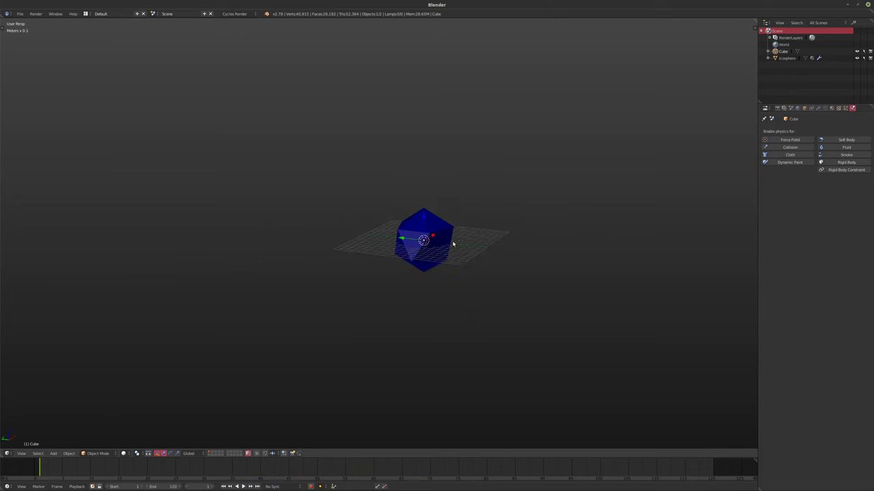
{"action": "key", "text": "Tab"}
{"action": "key", "text": "s"}
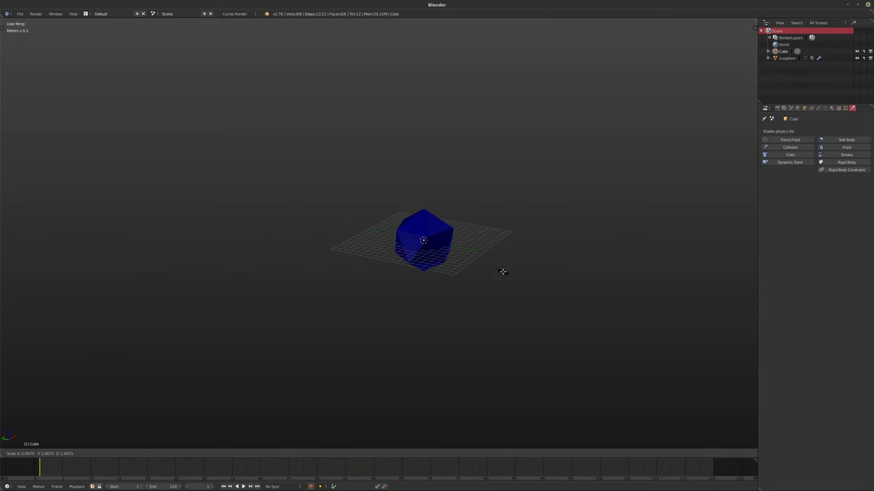
{"action": "type", "text": "10"}
{"action": "key", "text": "Return"}
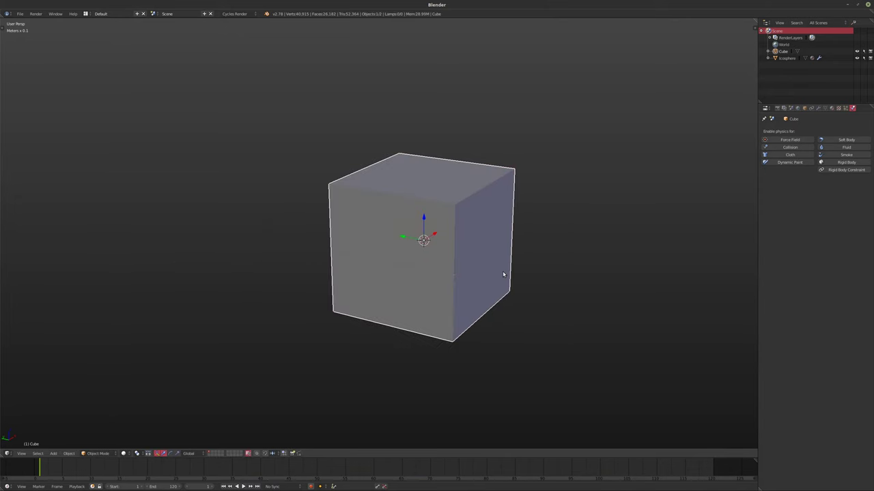
- Display the cube as bounds only and raise it along Z to about 2.6 m, above the icosphere
{"action": "left_click", "coordinate": [804, 108]}
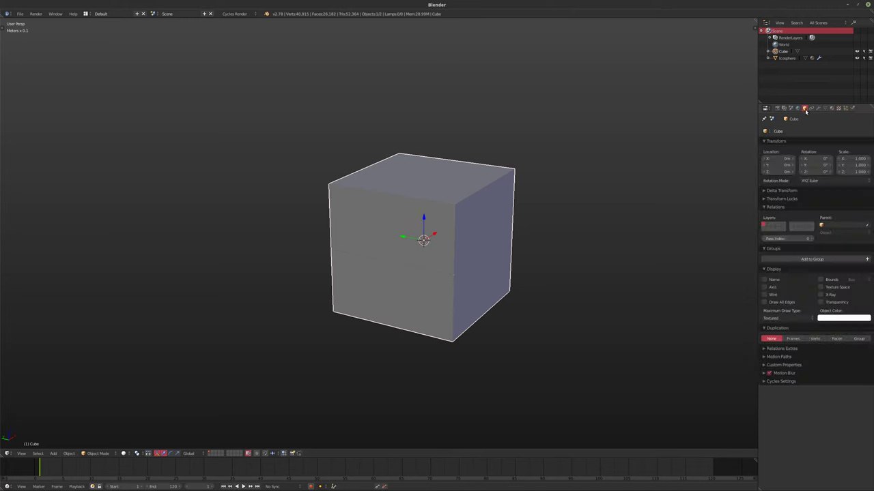
{"action": "left_click", "coordinate": [780, 320]}
{"action": "left_click", "coordinate": [774, 299]}
{"action": "key", "text": "g"}
{"action": "key", "text": "z"}
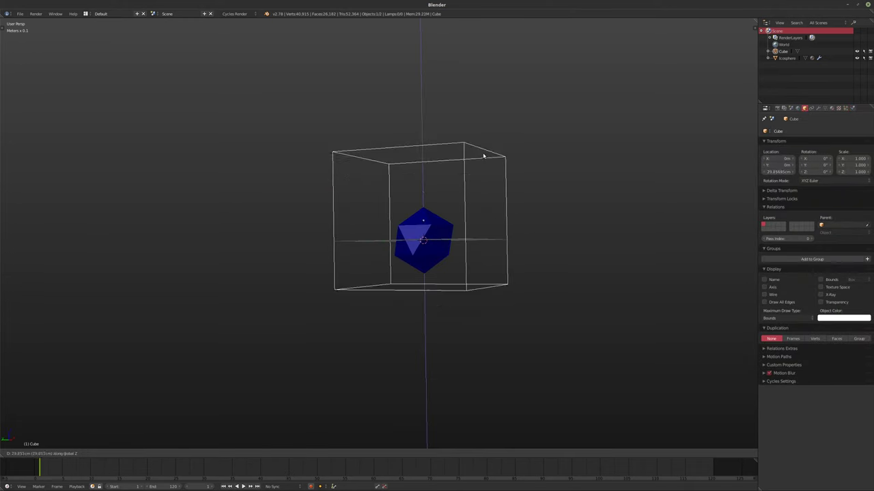
{"action": "left_click", "coordinate": [471, 75]}
- Scale the cube's geometry by 2 in Edit Mode and raise the cube along Z to about 4.3 m
{"action": "middle_click_drag", "start_coordinate": [498, 107], "coordinate": [501, 197]}
{"action": "key", "text": "Tab"}
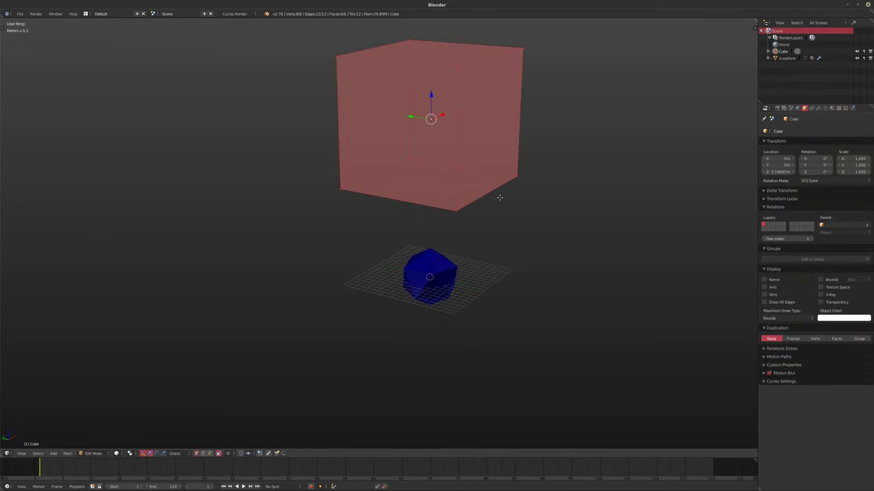
{"action": "type", "text": "s"}
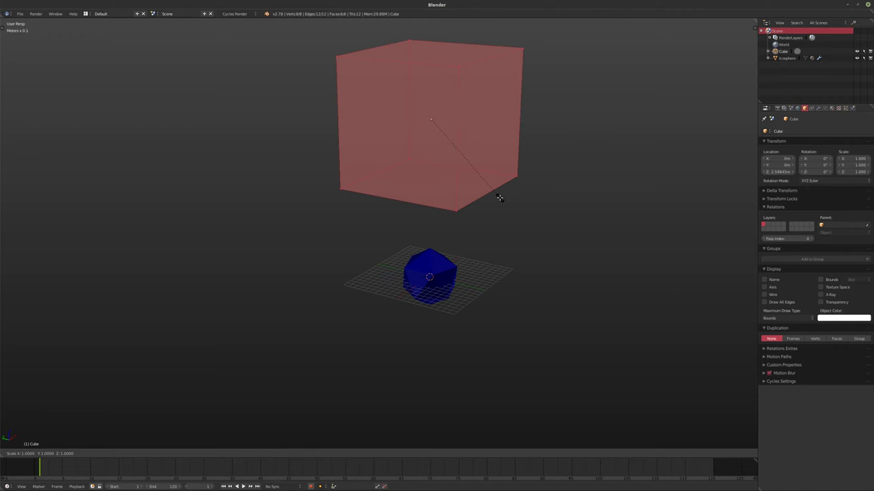
{"action": "type", "text": "2"}
{"action": "key", "text": "Return"}
{"action": "key", "text": "Tab"}
{"action": "key", "text": "g"}
{"action": "key", "text": "z"}
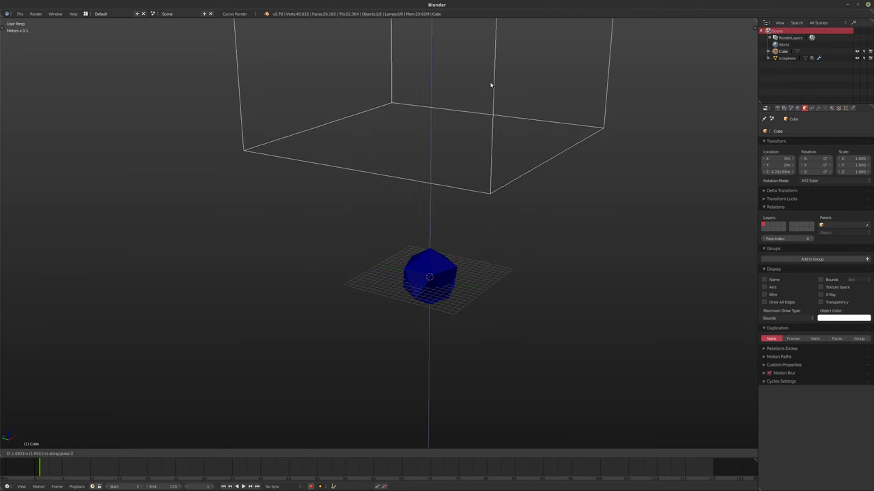
{"action": "left_click", "coordinate": [487, 196]}
- Go to frame 120 and compare the spread of the icosphere fragments with the cube's size in top view
{"action": "mouse_move", "coordinate": [487, 196]}
{"action": "middle_mouse_down"}
{"action": "mouse_move", "coordinate": [458, 206]}
{"action": "mouse_move", "coordinate": [471, 208]}
{"action": "middle_mouse_up"}
{"action": "right_click", "coordinate": [459, 207]}
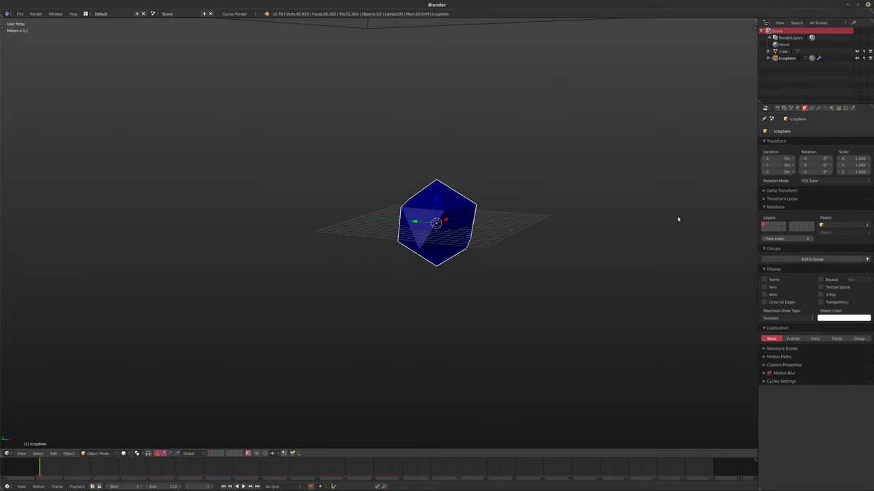
{"action": "left_click", "coordinate": [710, 473]}
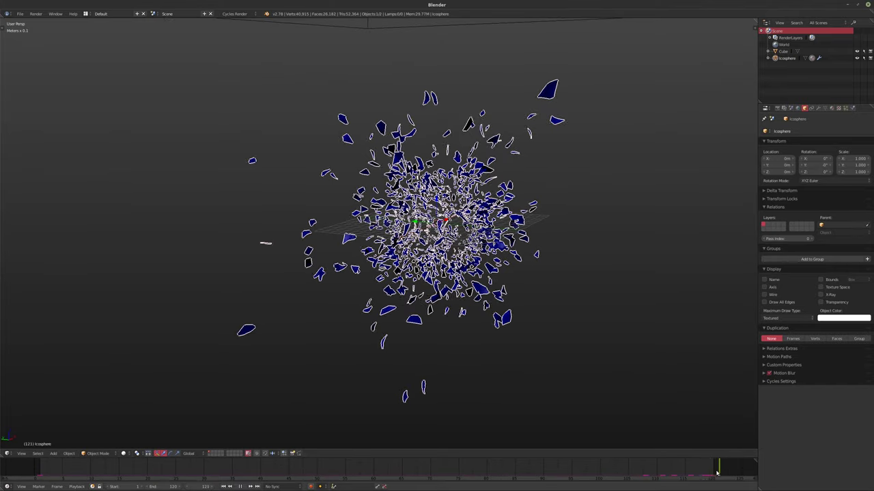
{"action": "left_click", "coordinate": [714, 473]}
{"action": "scroll", "coordinate": [437, 218], "scroll_direction": "down", "scroll_amount": 5}
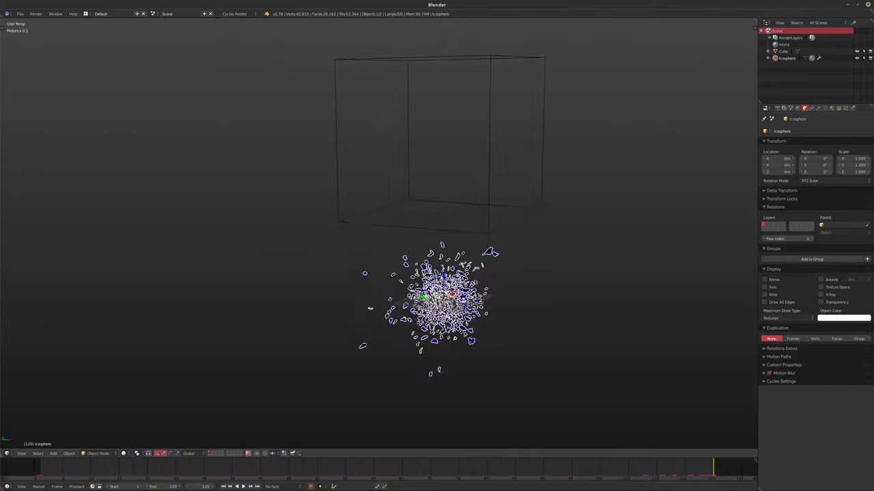
{"action": "mouse_move", "coordinate": [427, 253]}
{"action": "middle_mouse_down"}
{"action": "mouse_move", "coordinate": [443, 252]}
{"action": "mouse_move", "coordinate": [432, 253]}
{"action": "middle_mouse_up"}
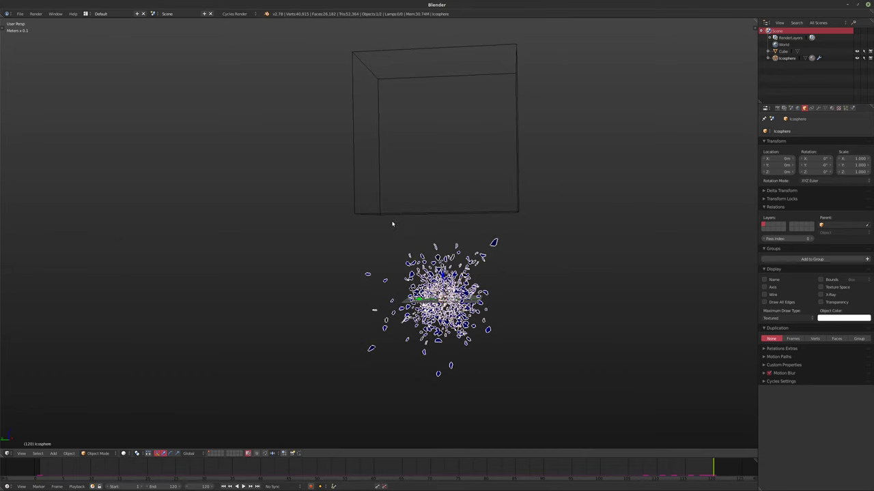
{"action": "middle_click_drag", "start_coordinate": [393, 224], "coordinate": [394, 255]}
{"action": "key", "text": "KP_7"}
{"action": "scroll", "coordinate": [394, 256], "scroll_direction": "up", "scroll_amount": 2}
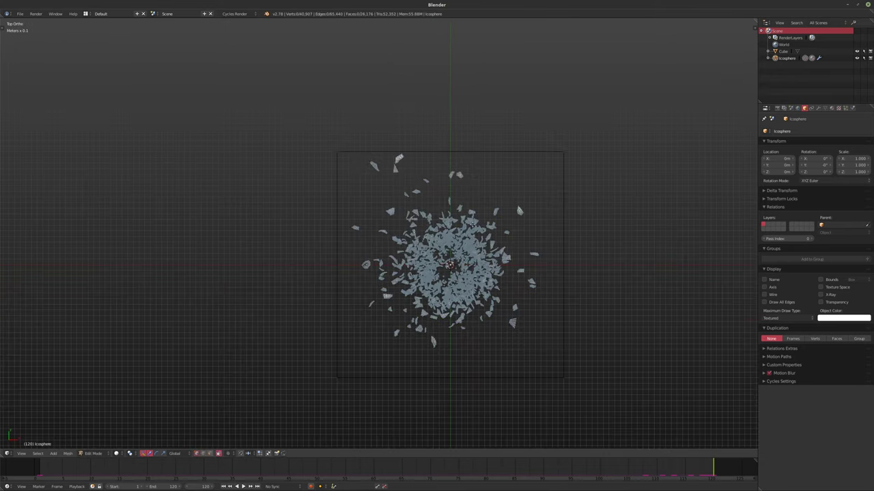
- Scale the cube's geometry up by about 1.25 in Edit Mode so it extends past the outermost fragments
{"action": "right_click", "coordinate": [472, 153]}
{"action": "key", "text": "Tab"}
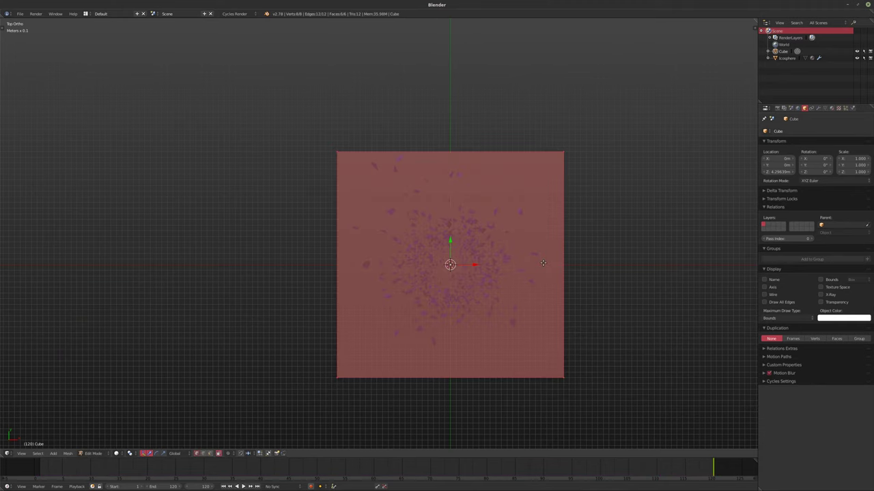
{"action": "key", "text": "s"}
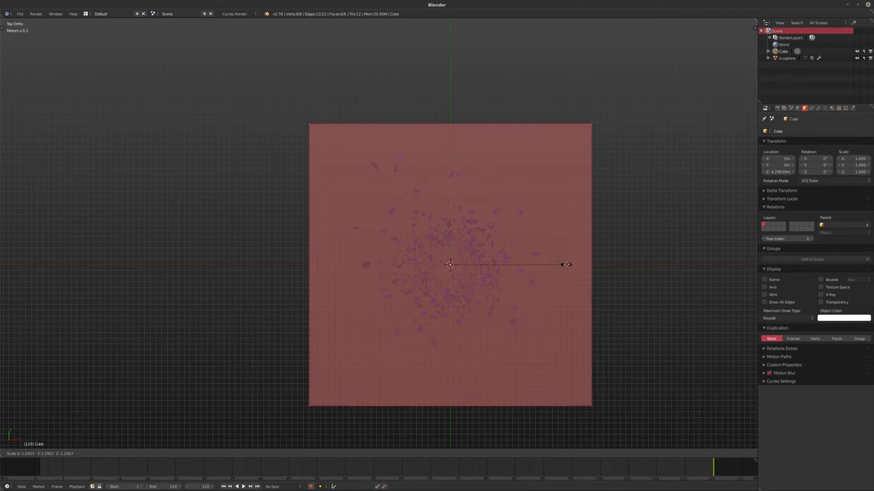
{"action": "left_click", "coordinate": [566, 264]}
{"action": "key", "text": "Tab"}
- Raise the cube along Z to about 4.5 m in front view, clear of the highest fragments
{"action": "key", "text": "KP_1"}
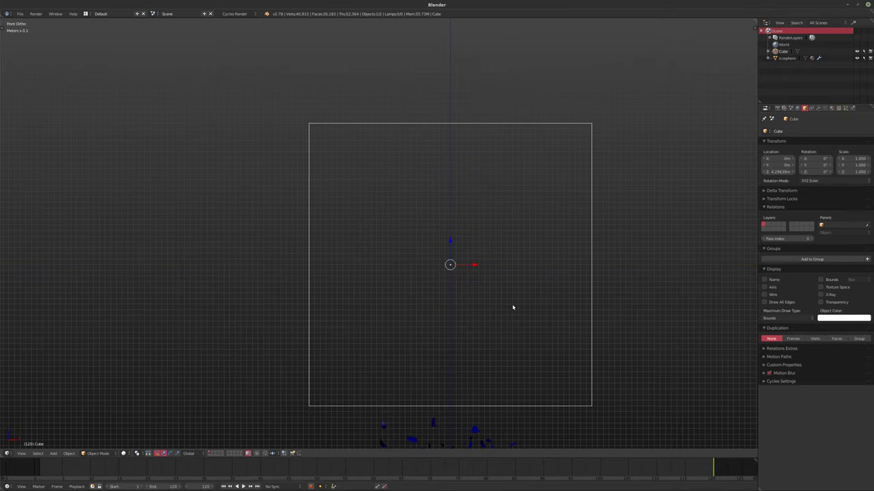
{"action": "middle_click_drag", "start_coordinate": [421, 366], "coordinate": [384, 213], "text": "shift"}
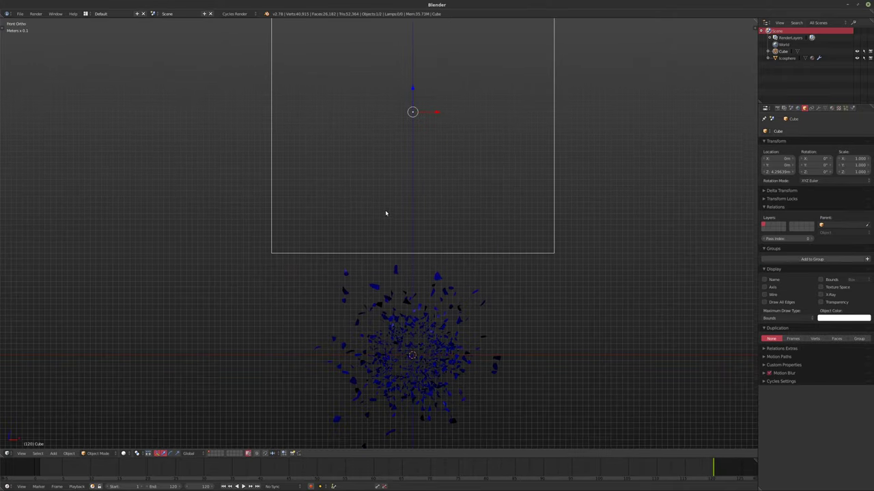
{"action": "key", "text": "g"}
{"action": "key", "text": "z"}
{"action": "left_click", "coordinate": [435, 221]}
{"action": "middle_click_drag", "start_coordinate": [455, 255], "coordinate": [437, 204], "text": "shift"}
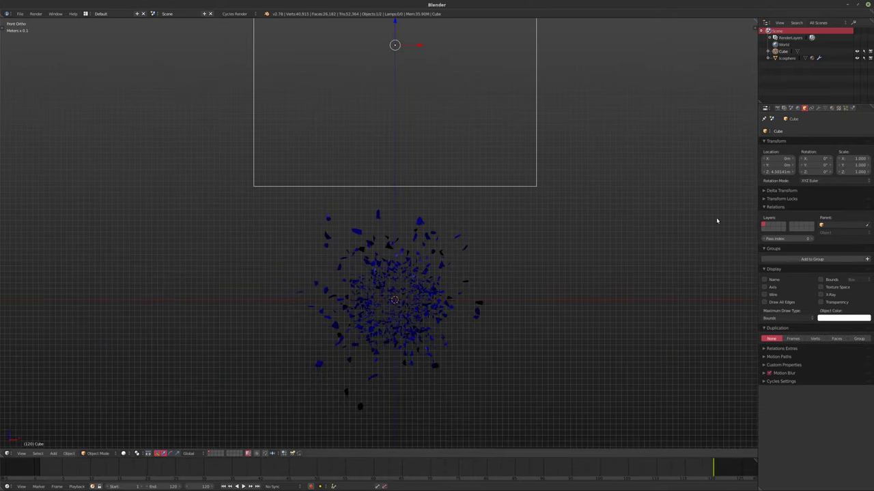
- Make the cube a Dynamic Paint brush and set its paint source to Mesh Volume + Proximity
{"action": "left_click", "coordinate": [852, 108]}
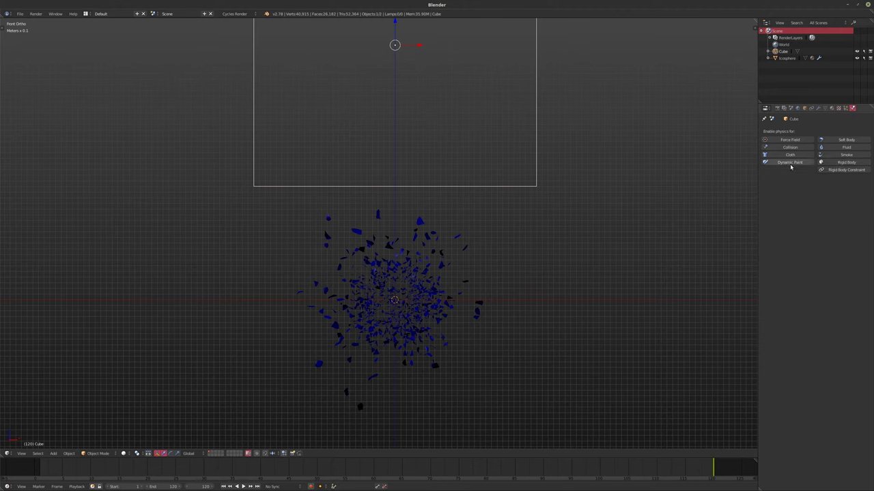
{"action": "left_click", "coordinate": [790, 162]}
{"action": "left_click", "coordinate": [837, 191]}
{"action": "left_click", "coordinate": [809, 199]}
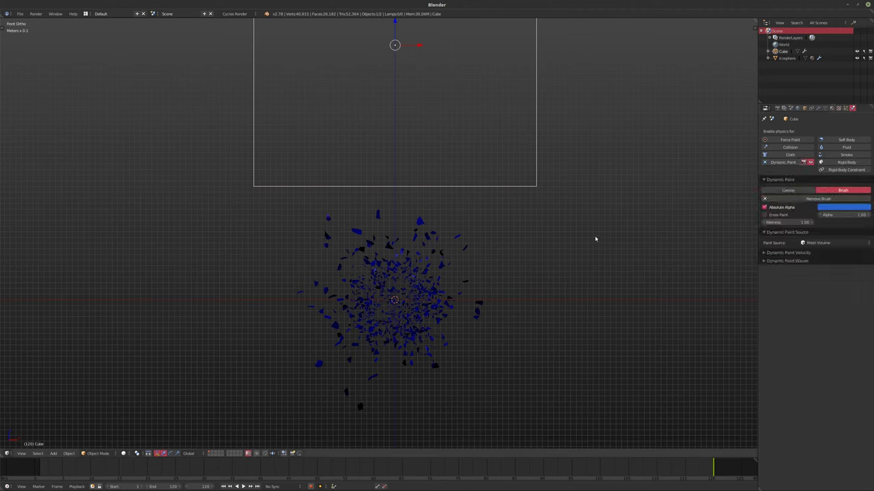
{"action": "left_click", "coordinate": [819, 243]}
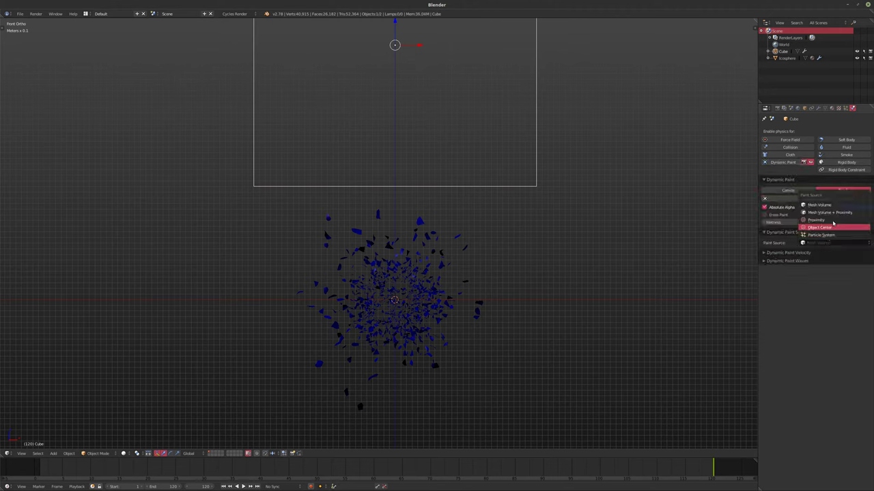
{"action": "left_click", "coordinate": [830, 213]}
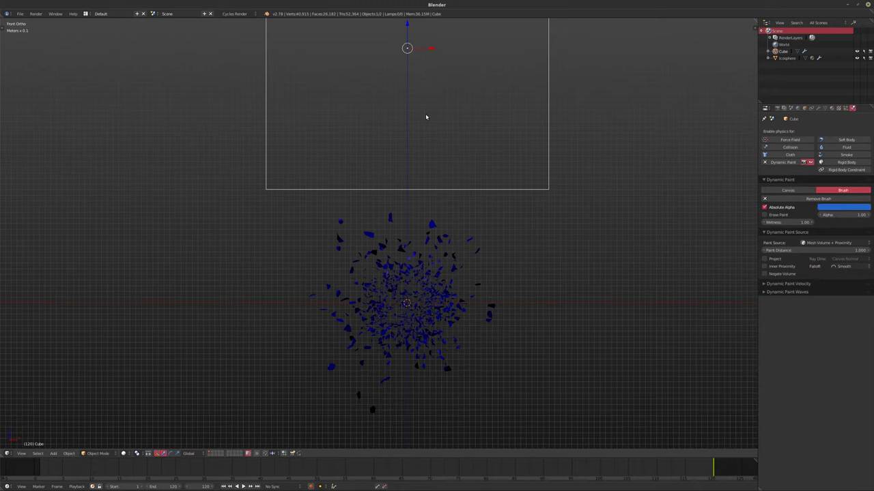
{"action": "key", "text": "g"}
{"action": "key", "text": "z"}
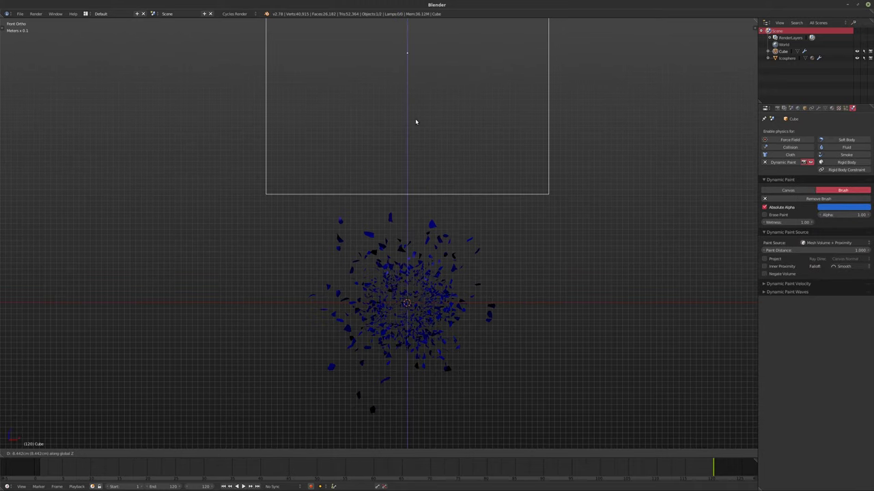
{"action": "left_click", "coordinate": [419, 141]}
- Play the animation from frame 1 to check how the cube's brush affects the fragments
{"action": "key", "text": "shift+Left"}
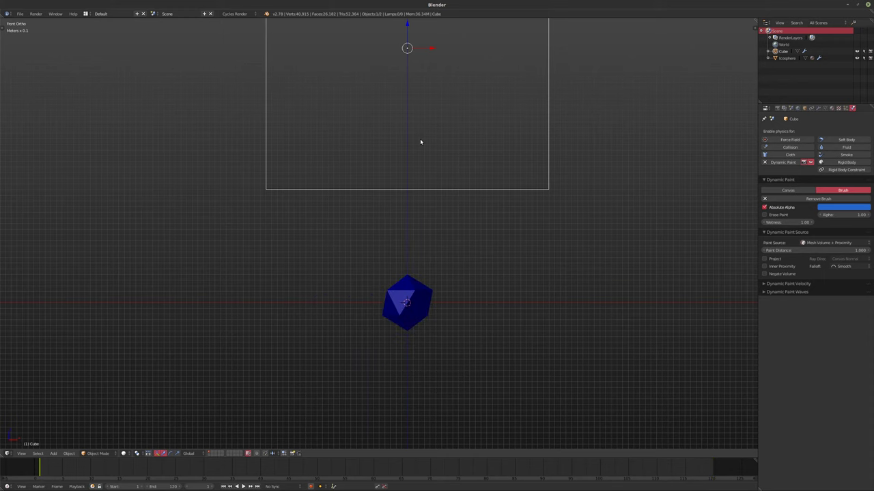
{"action": "key", "text": "alt+a"}
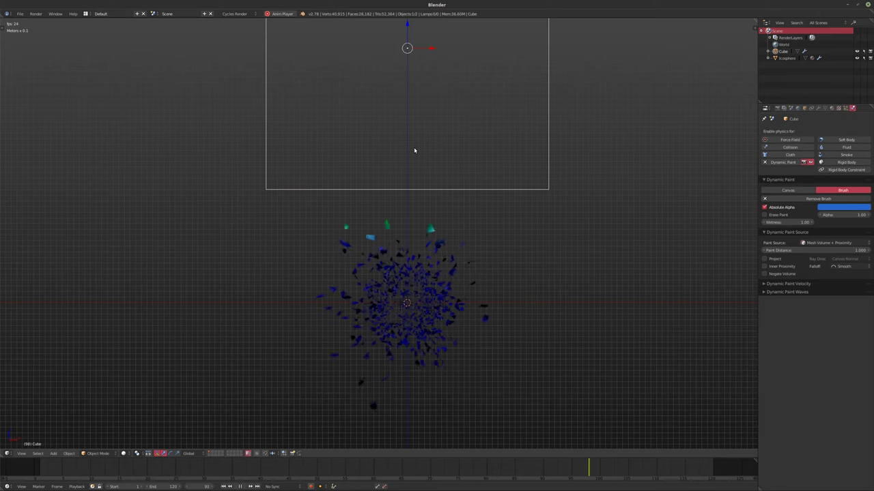
{"action": "key", "text": "Escape"}
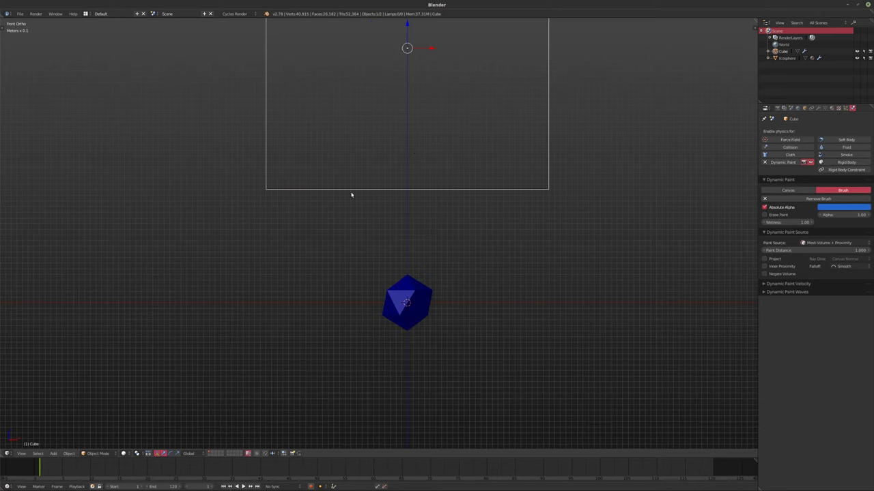
{"action": "key", "text": "alt+a"}
- Raise the cube along Z, further above the spreading fragments, and keyframe its location at frame 70
{"action": "left_click_drag", "start_coordinate": [332, 471], "coordinate": [408, 478]}
{"action": "key", "text": "alt+a"}
{"action": "key", "text": "g"}
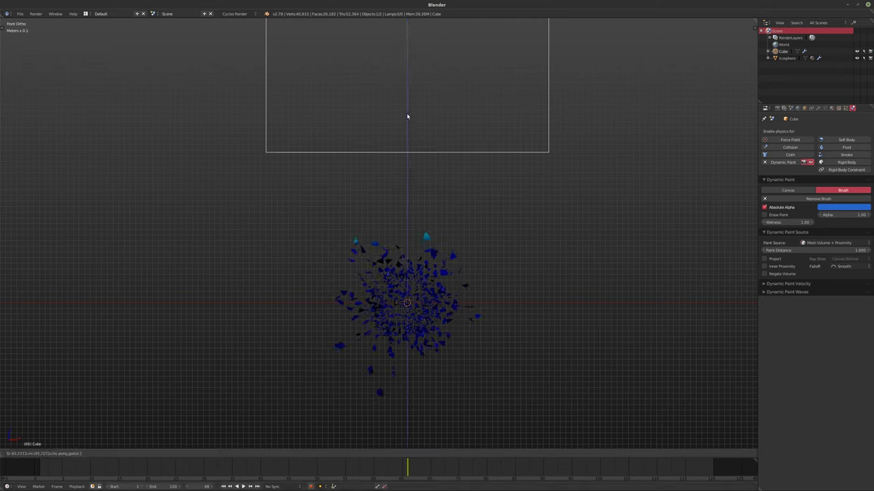
{"action": "left_click", "coordinate": [408, 105]}
{"action": "key", "text": "alt+a"}
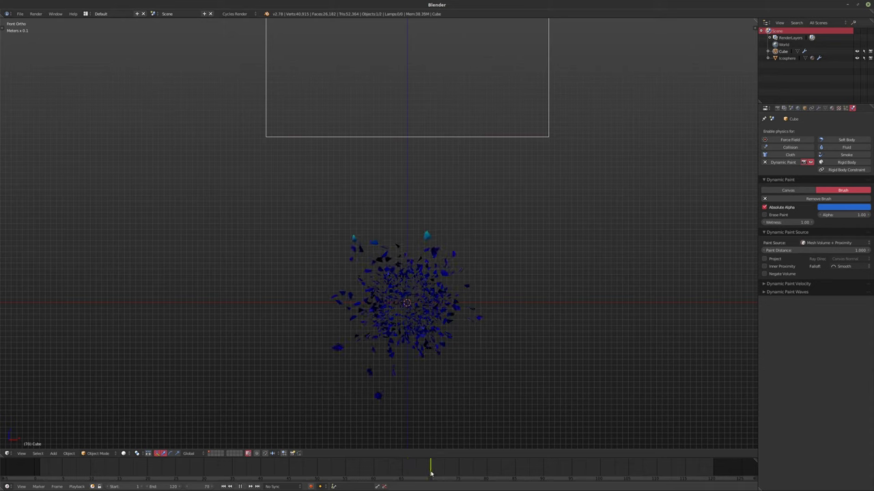
{"action": "key", "text": "alt+a"}
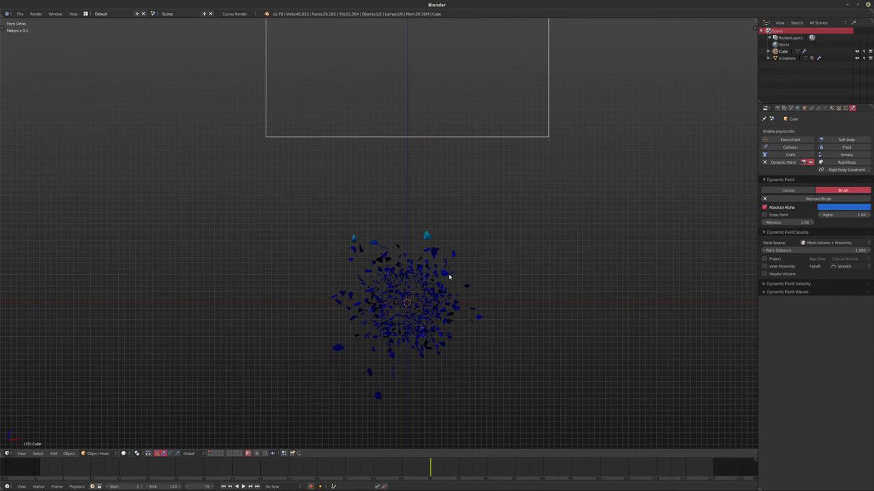
{"action": "key", "text": "shift+a"}
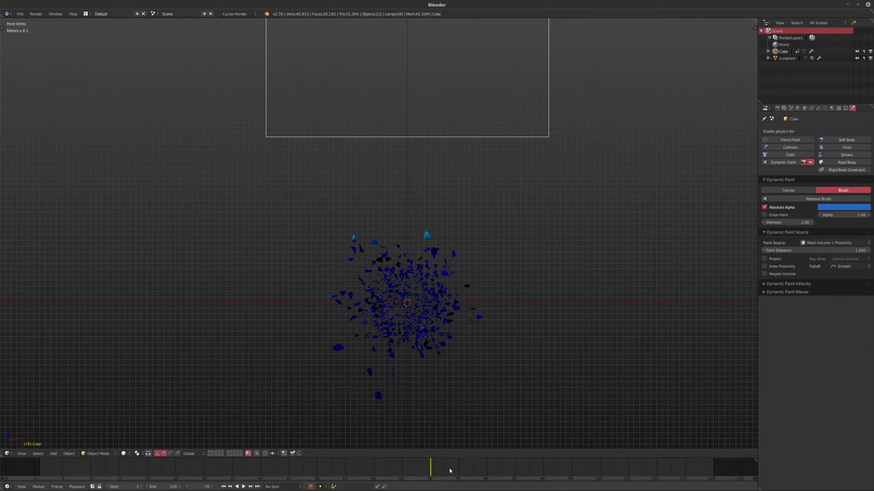
- At frame 110, lower the cube along Z until it encloses all the fragments, and keyframe its location
{"action": "left_click_drag", "start_coordinate": [448, 470], "coordinate": [657, 478]}
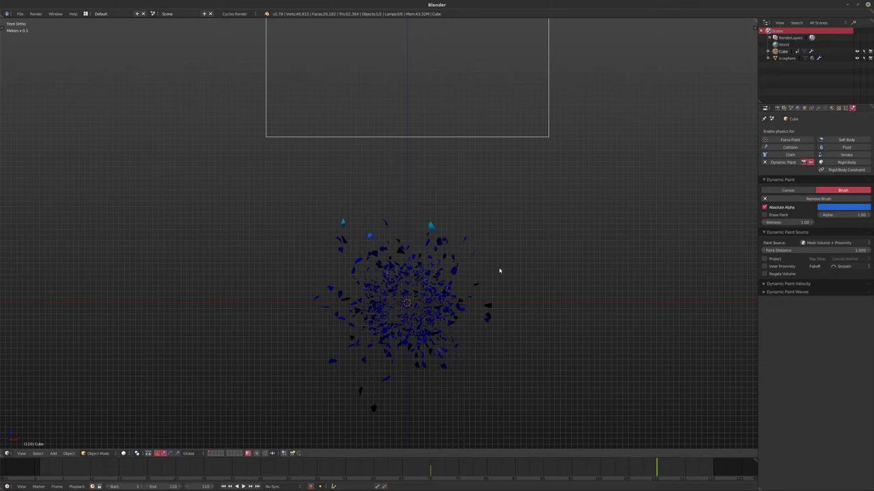
{"action": "scroll", "coordinate": [478, 226], "scroll_direction": "down", "scroll_amount": 3}
{"action": "key", "text": "g"}
{"action": "key", "text": "z"}
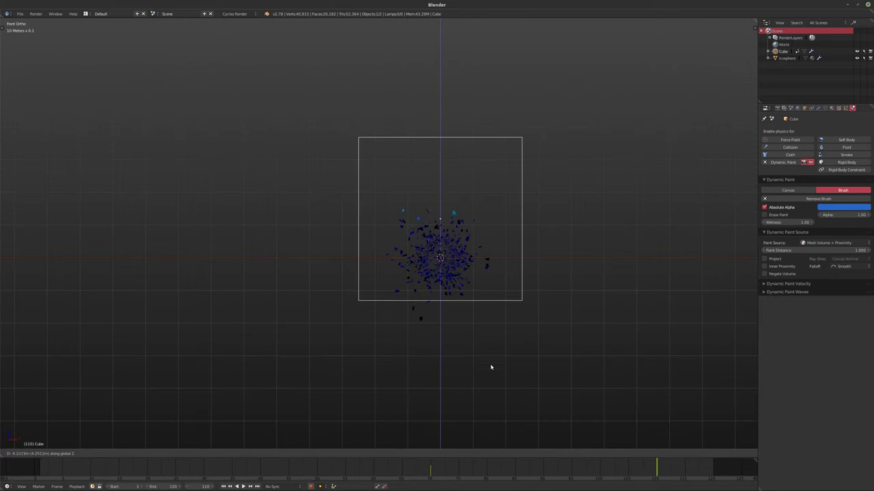
{"action": "left_click", "coordinate": [482, 404]}
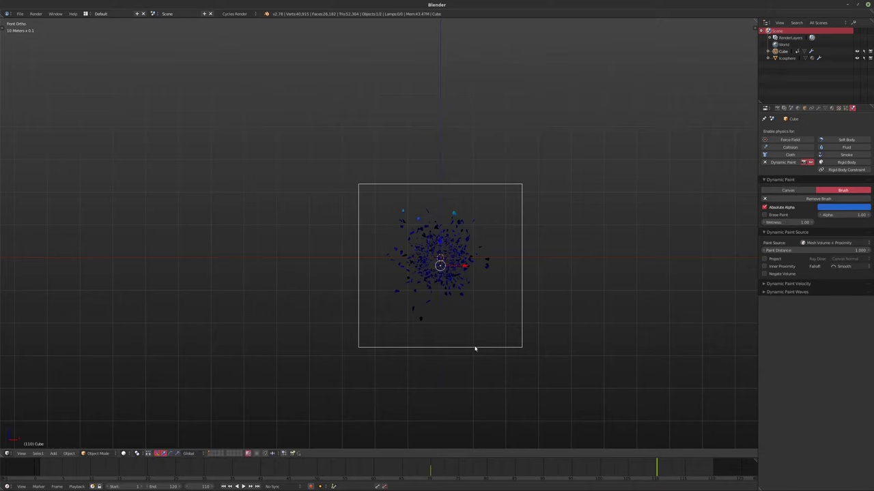
{"action": "scroll", "coordinate": [476, 349], "scroll_direction": "up", "scroll_amount": 4}
{"action": "key", "text": "shift+a"}
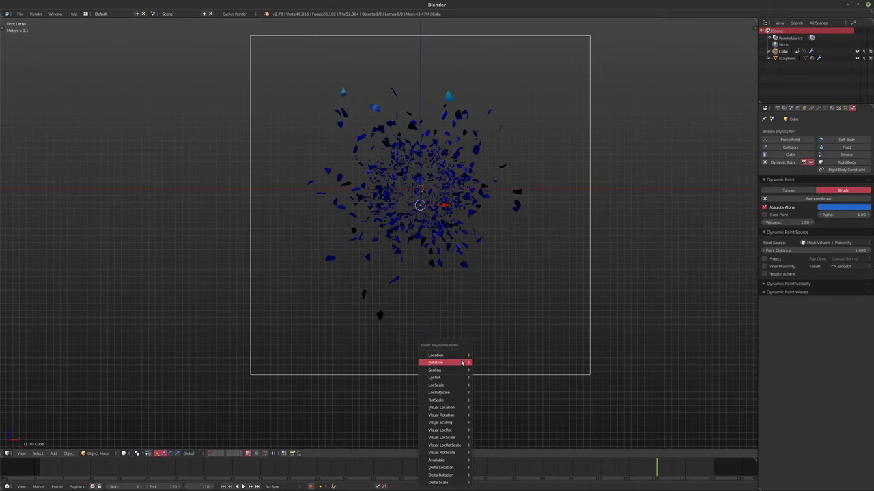
{"action": "key", "text": "Escape"}
- Play the animation from the start to check the weight painting as the cube descends, and return to frame 1
{"action": "key", "text": "shift+Left"}
{"action": "key", "text": "alt+a"}
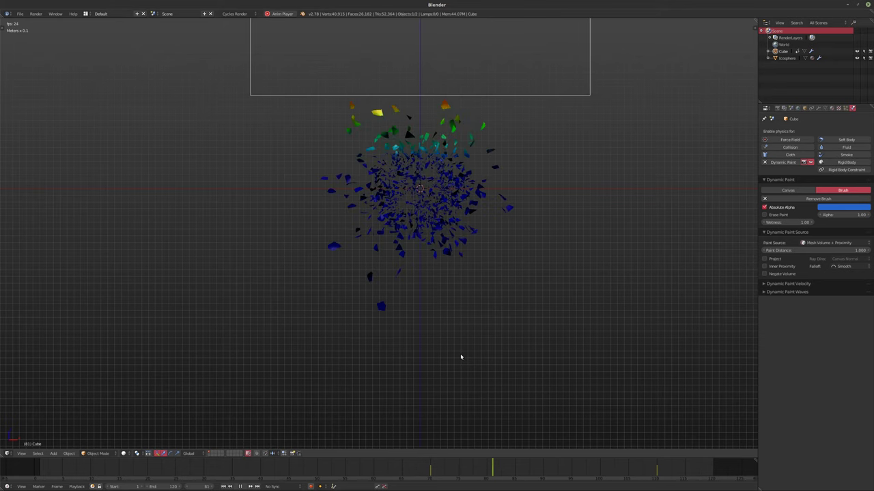
{"action": "key", "text": "alt+a"}
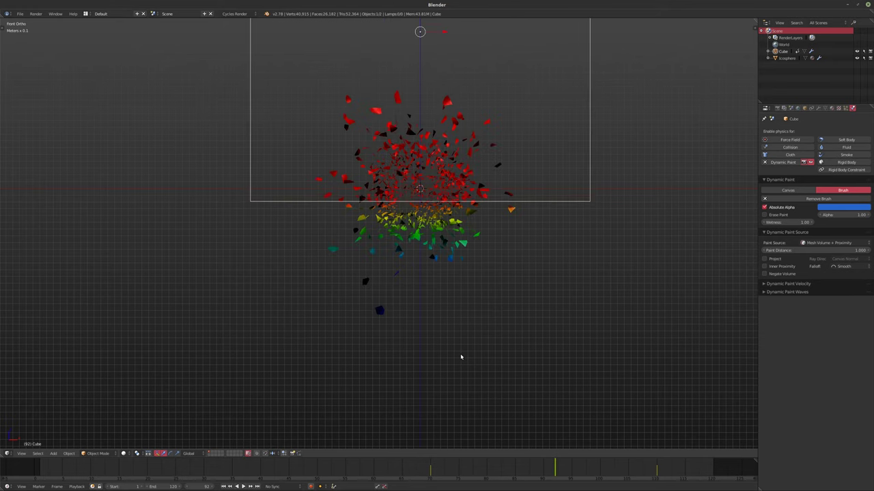
{"action": "key", "text": "shift+Left"}
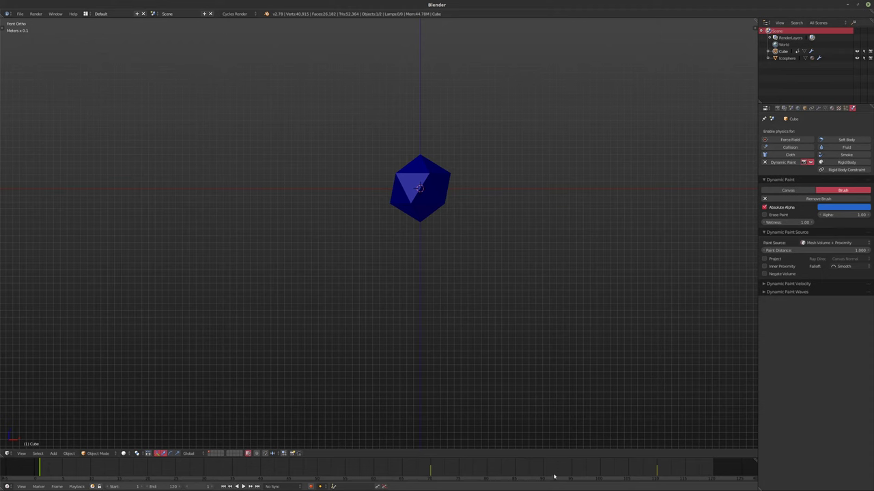
- Replace the timeline with an enlarged Graph Editor, set the cube's keyframe interpolation to Bezier, and preview the motion
{"action": "left_click", "coordinate": [8, 486]}
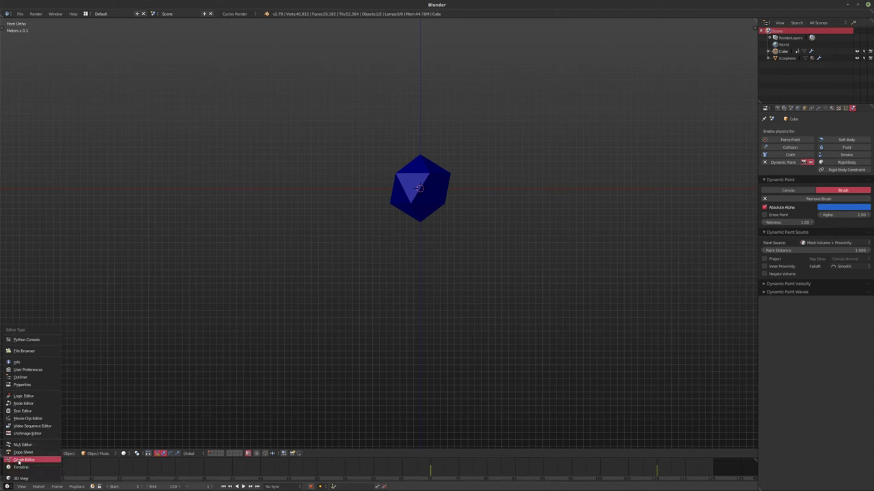
{"action": "left_click", "coordinate": [19, 460]}
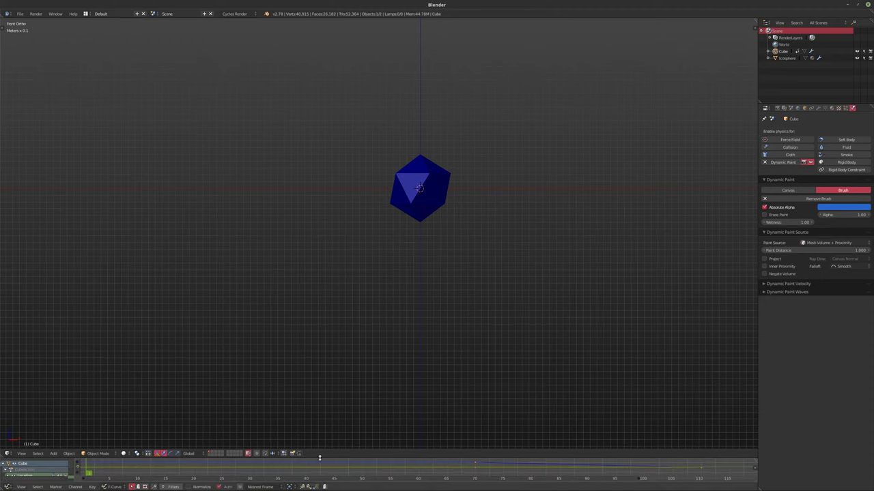
{"action": "left_click_drag", "start_coordinate": [319, 450], "coordinate": [316, 294]}
{"action": "scroll", "coordinate": [273, 365], "scroll_direction": "down", "scroll_amount": 3}
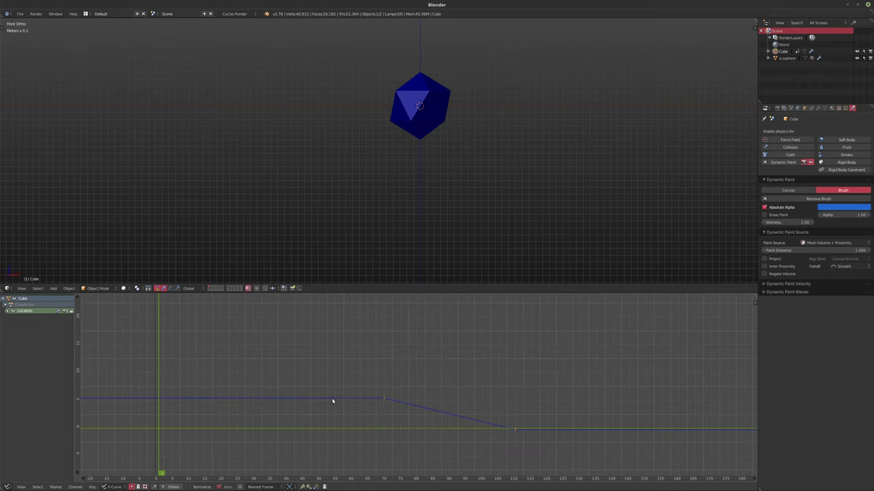
{"action": "key", "text": "t"}
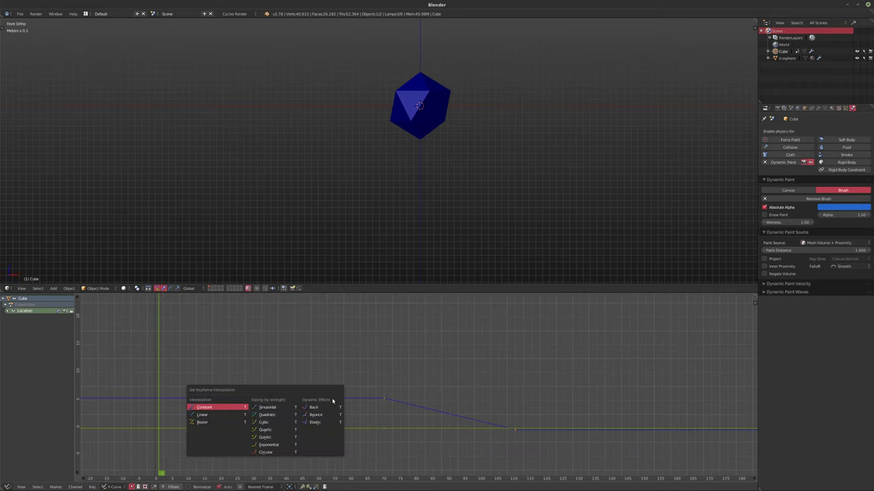
{"action": "left_click", "coordinate": [204, 424]}
{"action": "key", "text": "alt+a"}
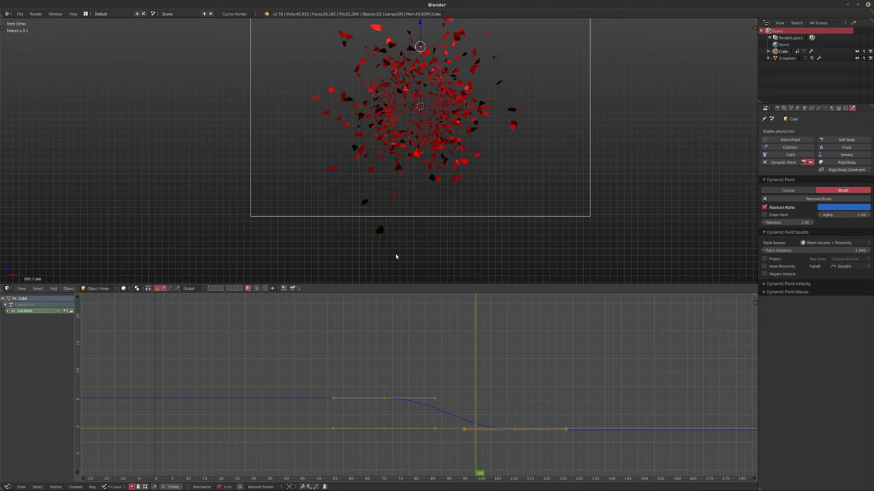
{"action": "key", "text": "Escape"}
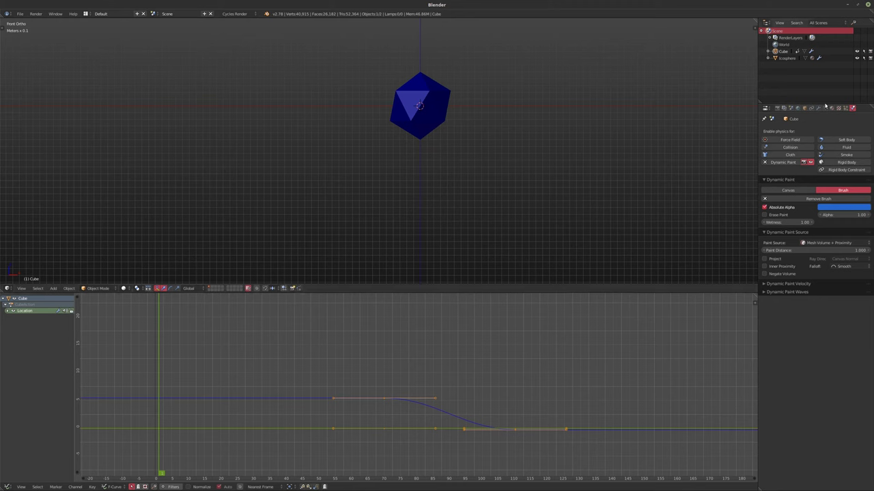
- Create the dp_weight output vertex group for the icosphere's Dynamic Paint weight surface
{"action": "left_click", "coordinate": [785, 58]}
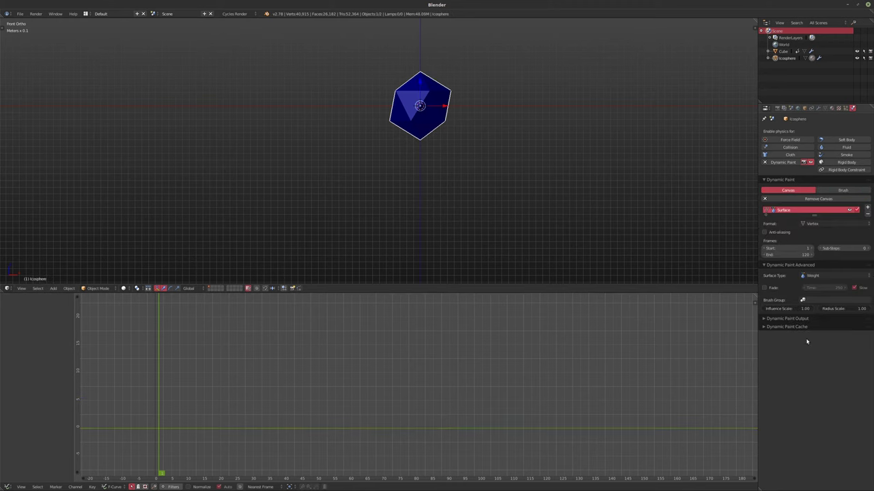
{"action": "left_click", "coordinate": [763, 321]}
{"action": "left_click", "coordinate": [824, 109]}
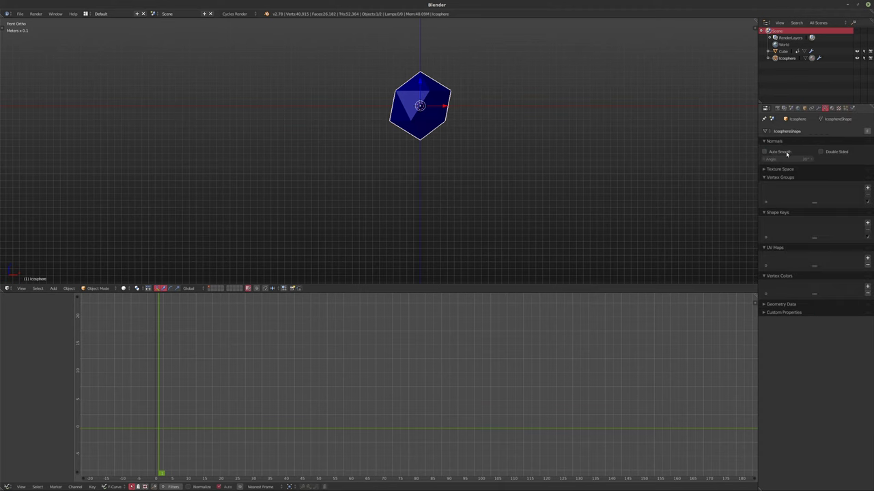
{"action": "left_click", "coordinate": [865, 188]}
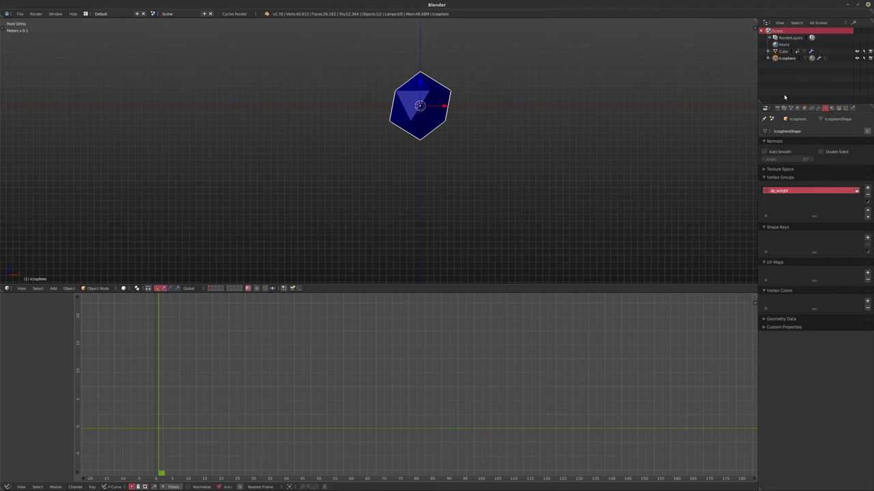
- Set the icosphere's Smooth modifier to 200 repeats and limit it to the dp_weight vertex group
{"action": "left_click", "coordinate": [818, 108]}
{"action": "mouse_move", "coordinate": [536, 167]}
{"action": "middle_mouse_down"}
{"action": "mouse_move", "coordinate": [437, 182]}
{"action": "mouse_move", "coordinate": [444, 197]}
{"action": "mouse_move", "coordinate": [437, 195]}
{"action": "middle_mouse_up"}
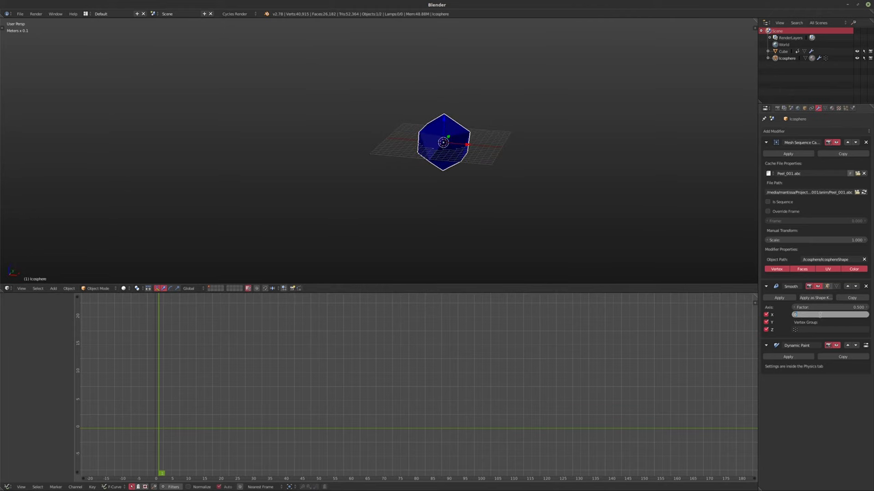
{"action": "key", "text": "Return"}
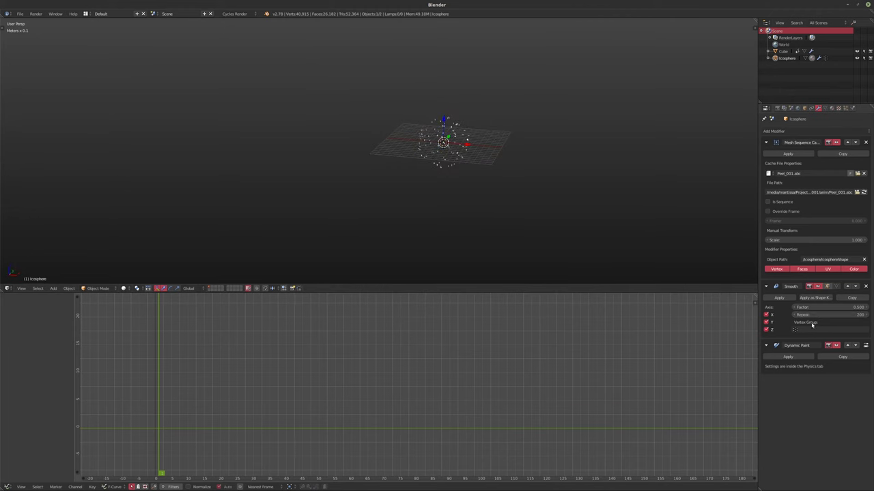
{"action": "left_click", "coordinate": [814, 330]}
{"action": "left_click", "coordinate": [807, 341]}
- Play the animation to check how the Smooth modifier acts on the fragments above Dynamic Paint in the stack
{"action": "middle_click_drag", "start_coordinate": [453, 168], "coordinate": [477, 198]}
{"action": "key", "text": "alt+a"}
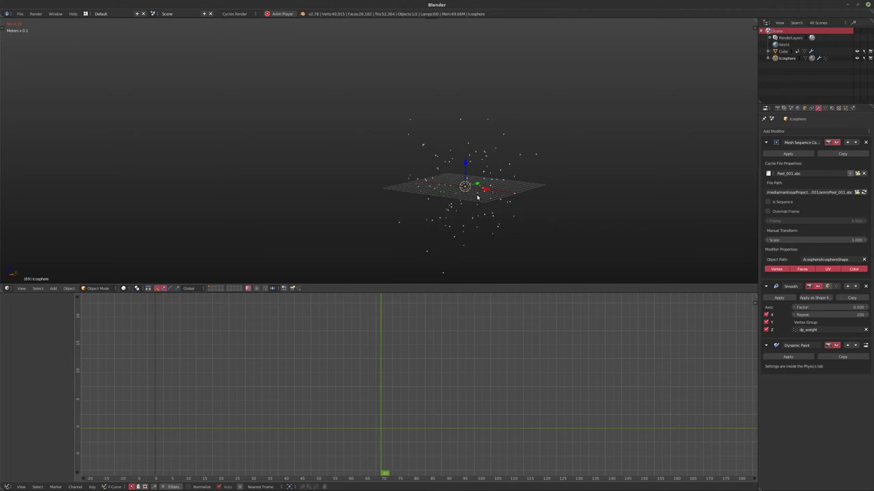
{"action": "key", "text": "alt+a"}
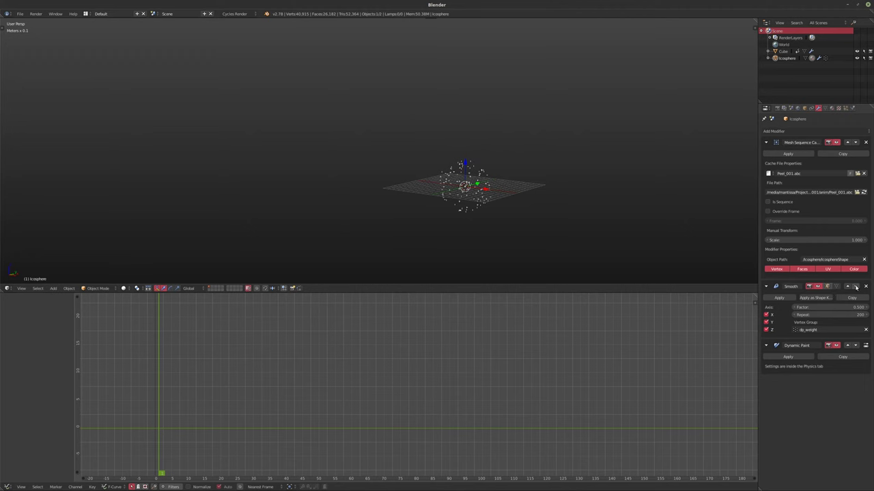
- Move the Smooth modifier below Dynamic Paint in the stack, play the animation, and return to frame 1
{"action": "left_click", "coordinate": [855, 286]}
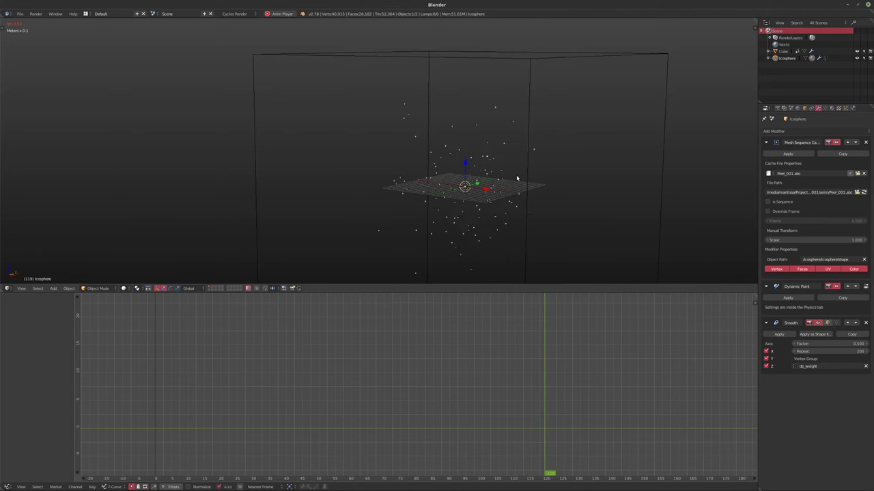
{"action": "key", "text": "alt+a"}
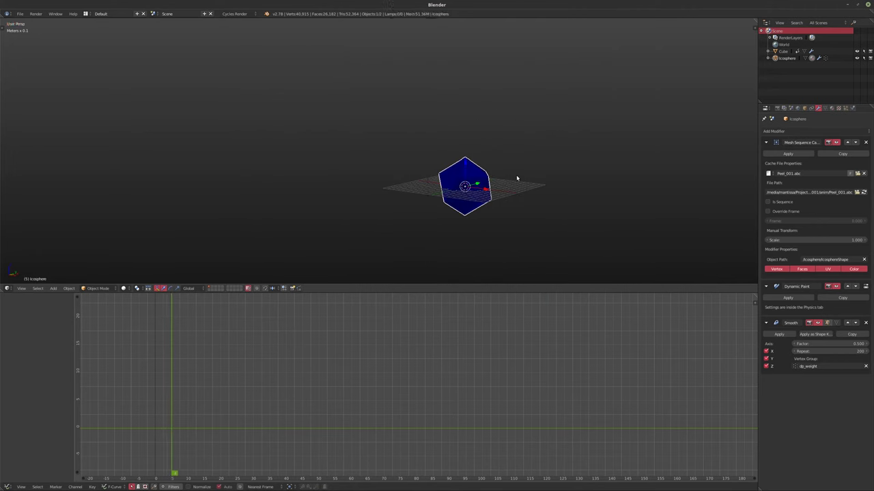
{"action": "key", "text": "shift+Left"}
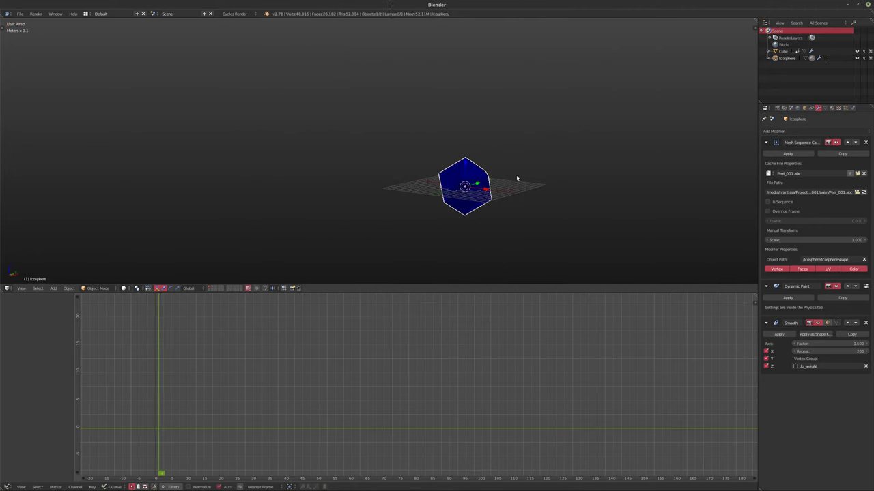
- Examine the icosphere from several angles and show its Dynamic Paint canvas settings
{"action": "middle_click_drag", "start_coordinate": [517, 178], "coordinate": [395, 191]}
{"action": "scroll", "coordinate": [385, 189], "scroll_direction": "up", "scroll_amount": 4}
{"action": "middle_click_drag", "start_coordinate": [443, 207], "coordinate": [481, 286]}
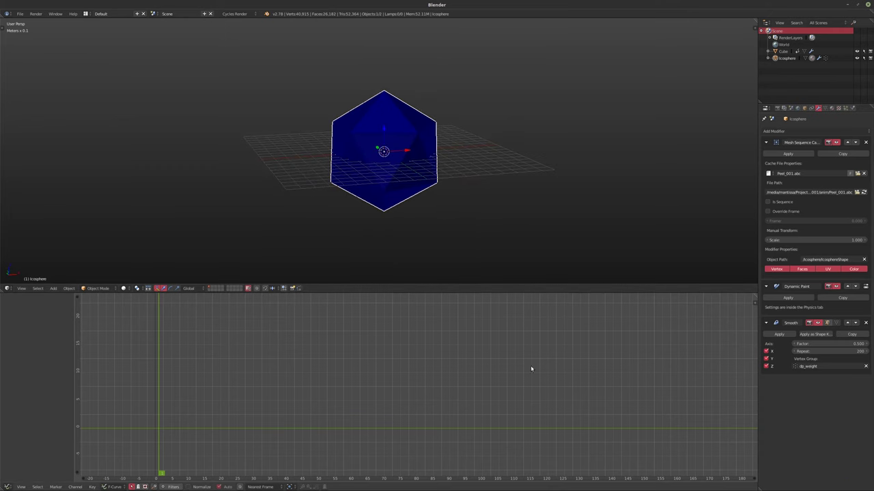
{"action": "middle_click_drag", "start_coordinate": [472, 185], "coordinate": [488, 140]}
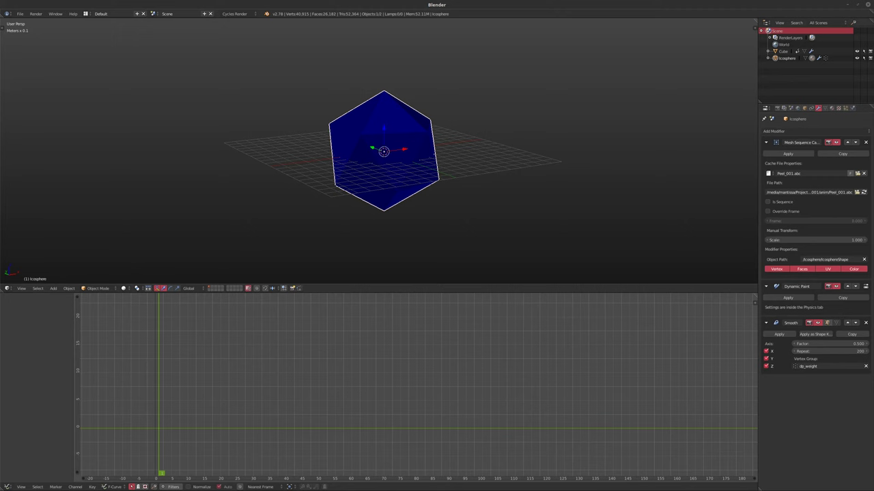
{"action": "scroll", "coordinate": [523, 159], "scroll_direction": "down", "scroll_amount": 3}
{"action": "middle_click_drag", "start_coordinate": [523, 160], "coordinate": [387, 173]}
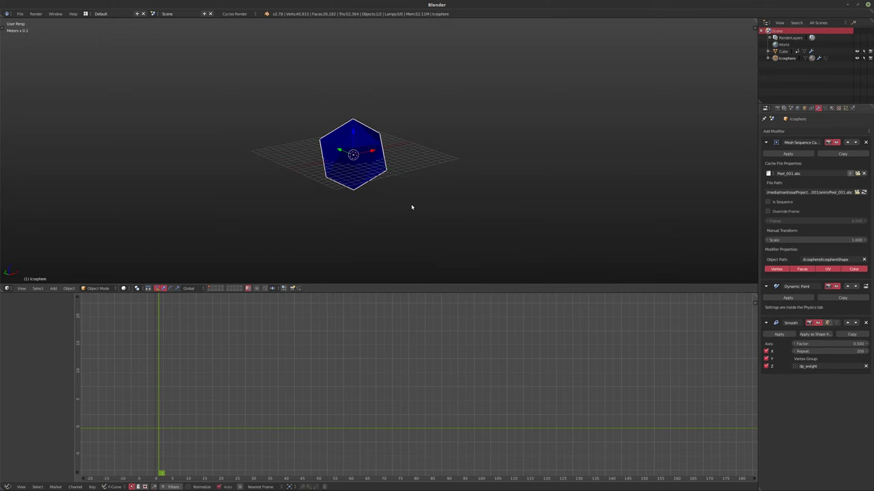
{"action": "scroll", "coordinate": [376, 203], "scroll_direction": "up", "scroll_amount": 4}
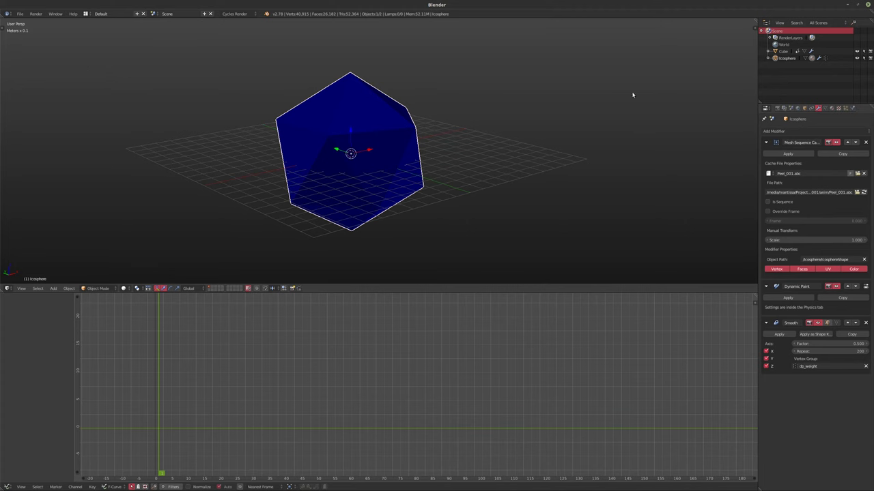
{"action": "left_click", "coordinate": [852, 108]}
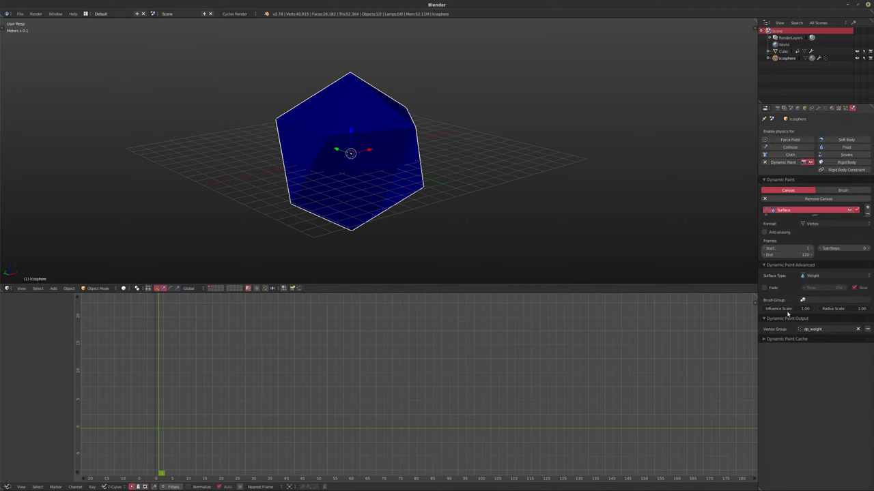
{"action": "left_click", "coordinate": [19, 14]}
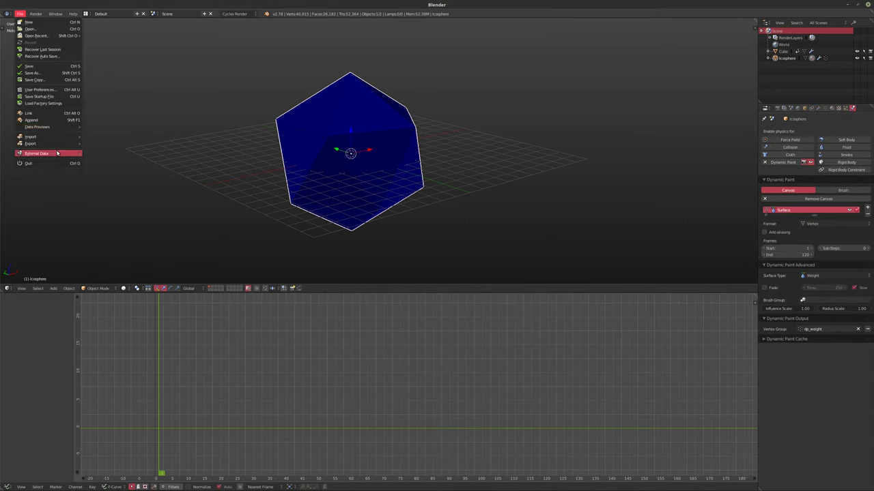
{"action": "mouse_move", "coordinate": [51, 144]}
{"action": "left_click", "coordinate": [116, 150]}
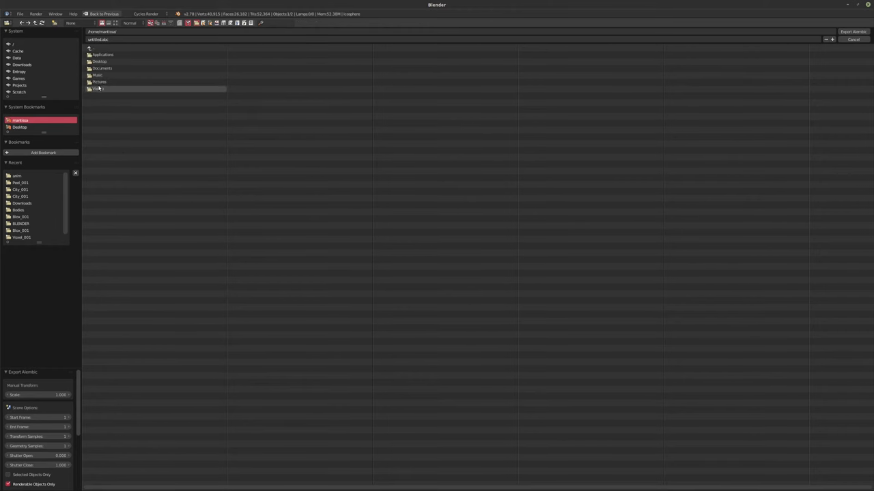
{"action": "left_click", "coordinate": [853, 39]}
- Play the animation, change the Graph Editor area to a Timeline, and return to frame 1
{"action": "key", "text": "alt+a"}
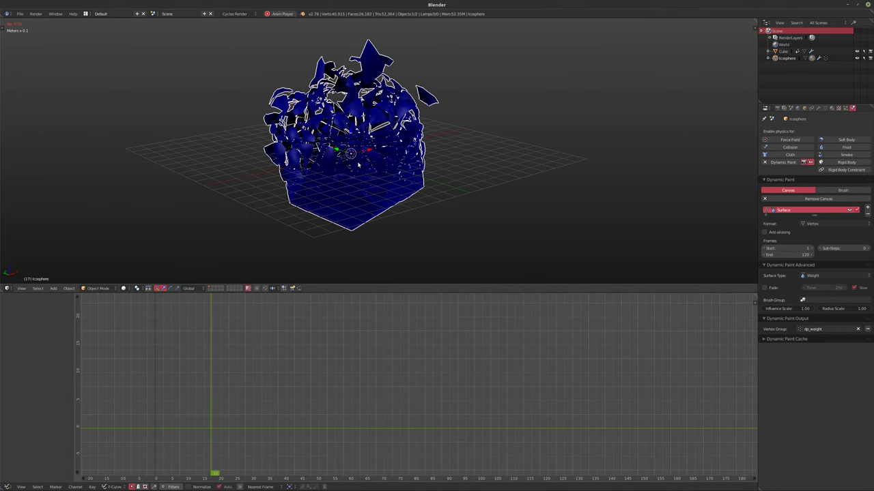
{"action": "left_click", "coordinate": [8, 486]}
{"action": "left_click", "coordinate": [16, 471]}
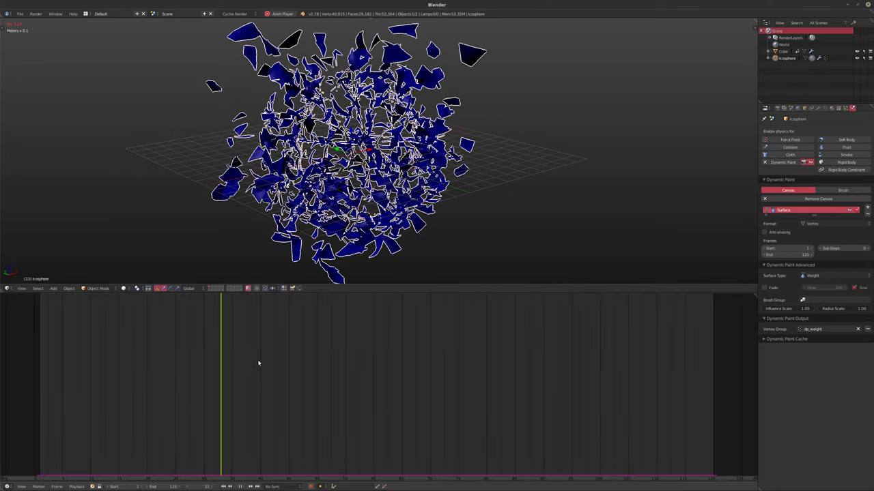
{"action": "key", "text": "alt+a"}
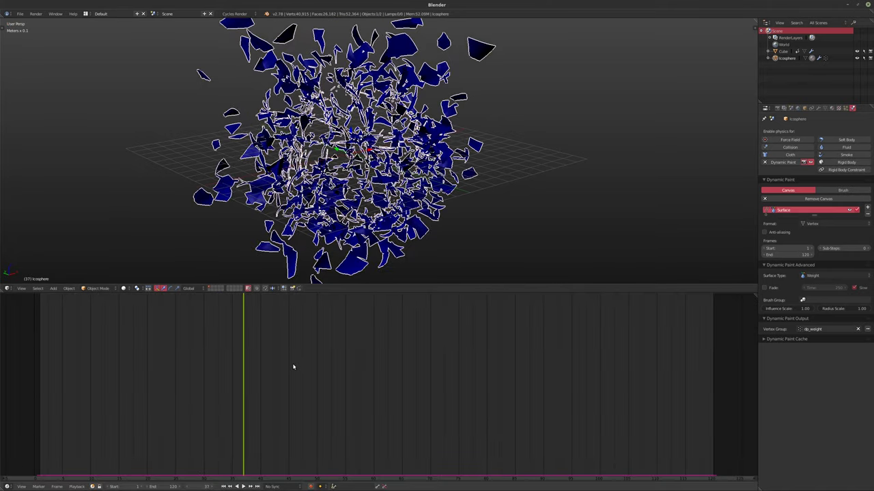
{"action": "key", "text": "shift+Left"}
- Export the scene to Alembic as Peel_002.abc in the anim folder
{"action": "left_click", "coordinate": [20, 14]}
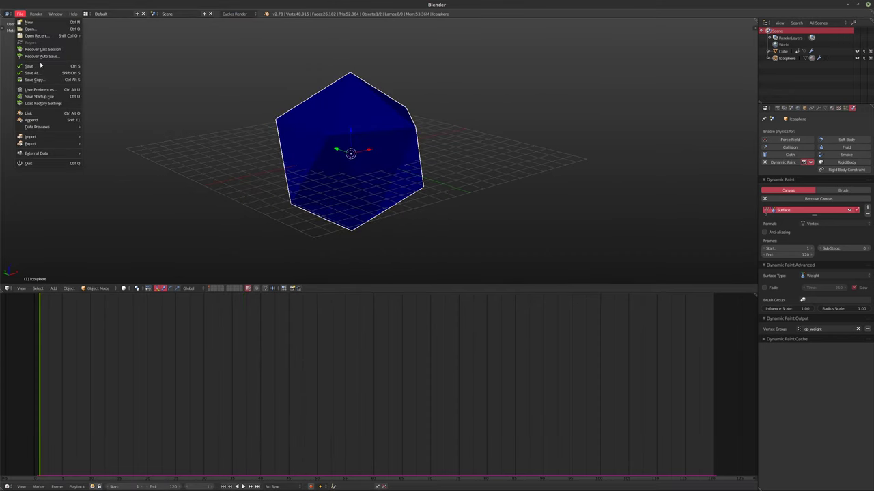
{"action": "mouse_move", "coordinate": [41, 143]}
{"action": "left_click", "coordinate": [126, 150]}
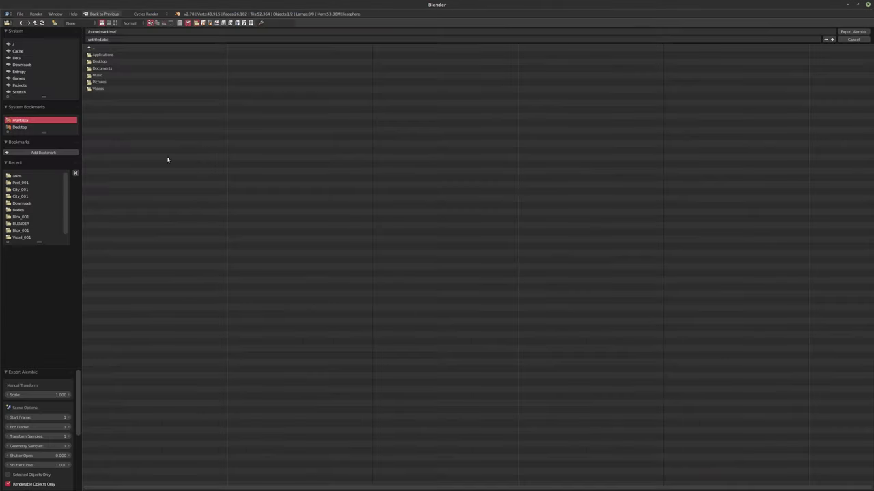
{"action": "left_click", "coordinate": [16, 176]}
{"action": "left_click", "coordinate": [102, 55]}
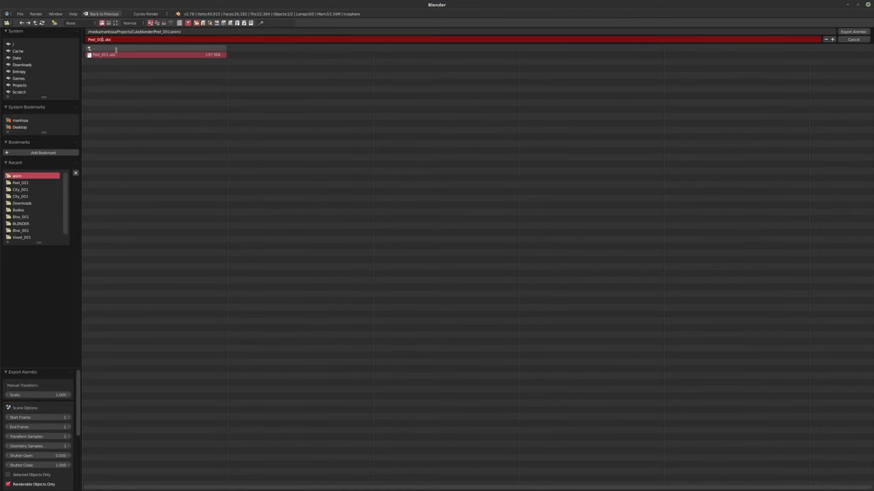
{"action": "left_click", "coordinate": [832, 39]}
{"action": "left_click", "coordinate": [851, 32]}
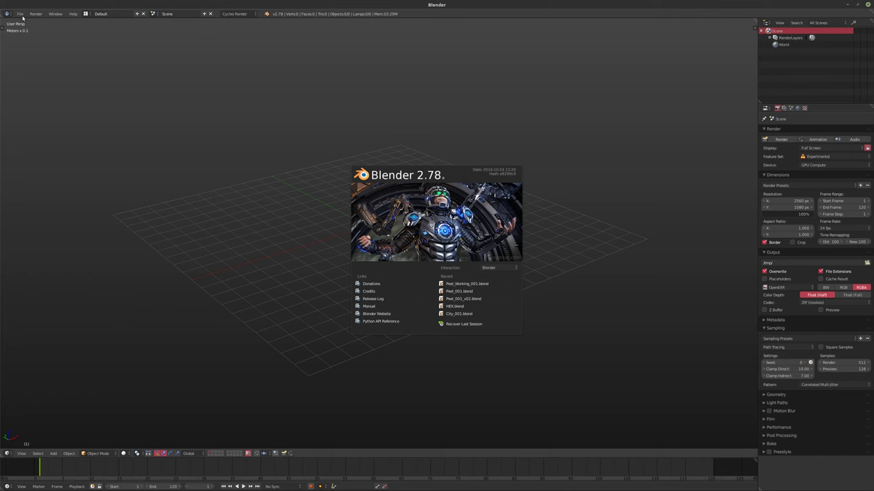
- Import Peel_002.abc from the anim folder into a separate empty Blender scene and play its animation as a check
{"action": "left_click", "coordinate": [20, 14]}
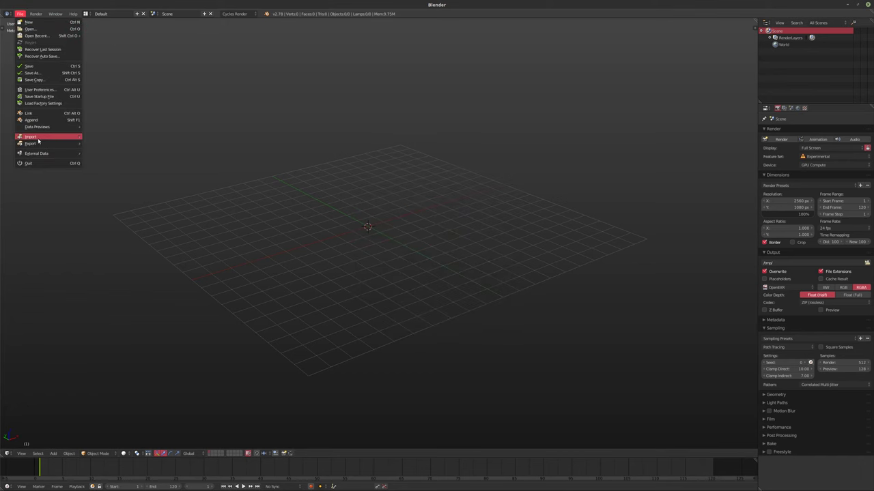
{"action": "mouse_move", "coordinate": [37, 140]}
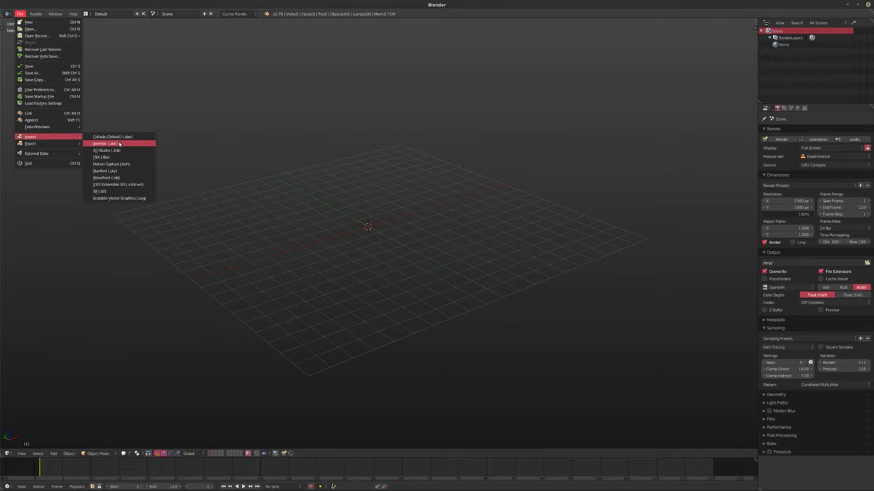
{"action": "left_click", "coordinate": [119, 144]}
{"action": "left_click", "coordinate": [17, 176]}
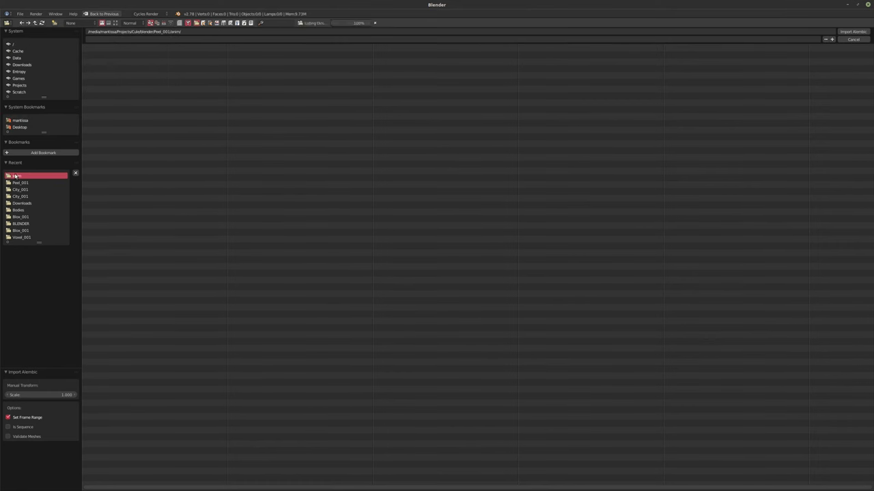
{"action": "double_click", "coordinate": [112, 62]}
{"action": "key", "text": "alt+a"}
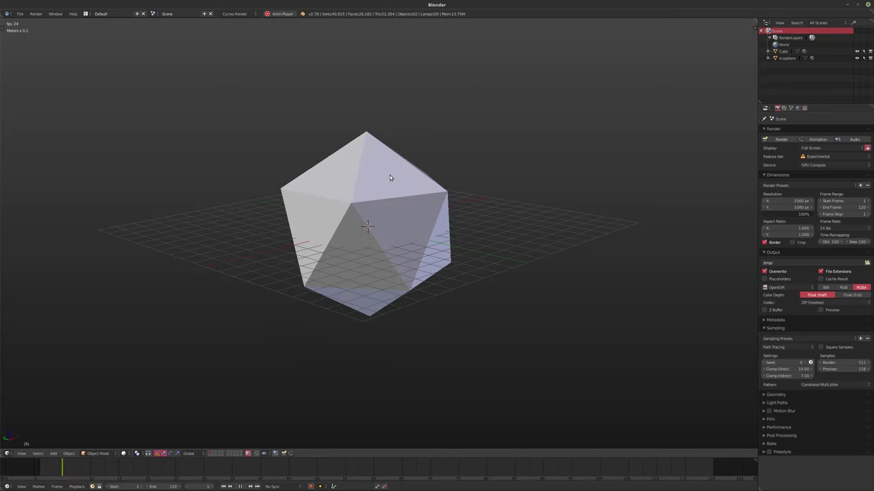
{"action": "key", "text": "alt+a"}
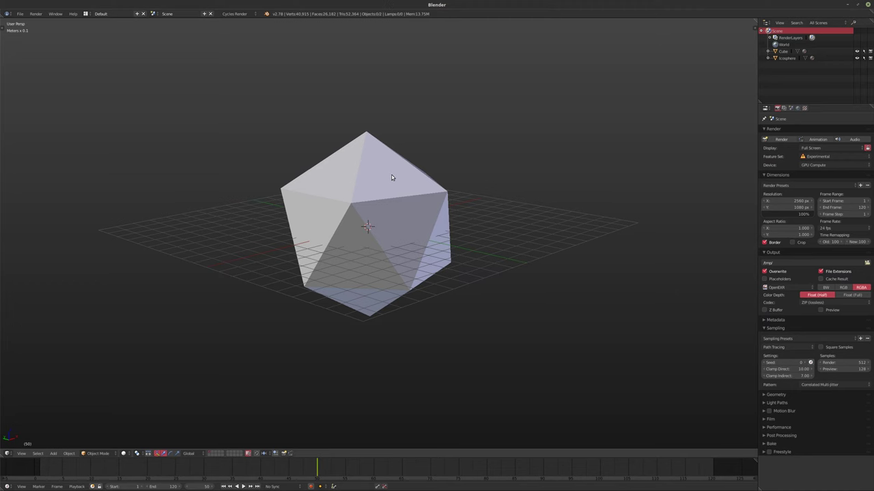
{"action": "key", "text": "shift+Left"}
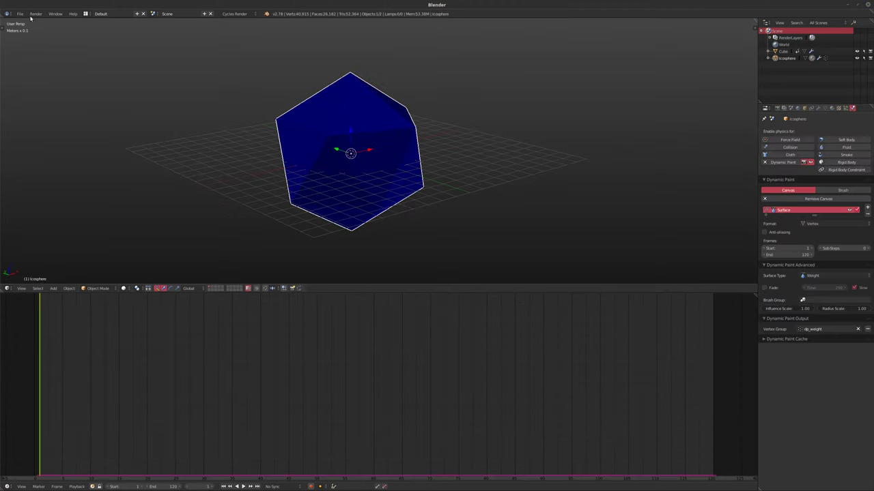
- In the original scene, export only the selected icosphere to Alembic with end frame 120, overwriting Peel_002.abc in the anim folder
{"action": "left_click", "coordinate": [21, 14]}
{"action": "mouse_move", "coordinate": [41, 145]}
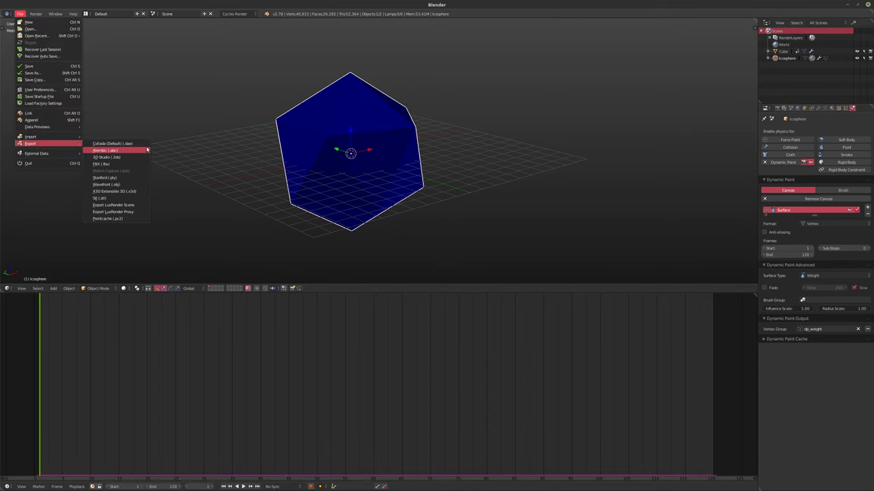
{"action": "left_click", "coordinate": [137, 150]}
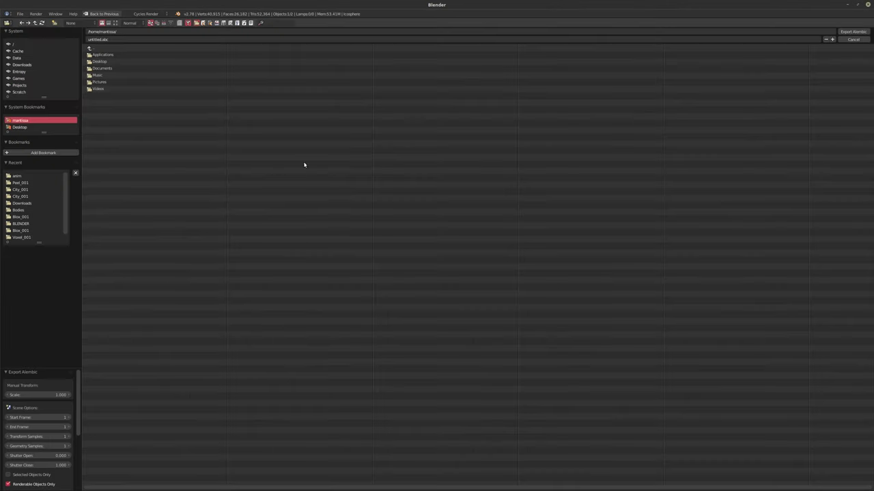
{"action": "left_click", "coordinate": [32, 426]}
{"action": "key", "text": "Return"}
{"action": "scroll", "coordinate": [31, 467], "scroll_direction": "down", "scroll_amount": 5}
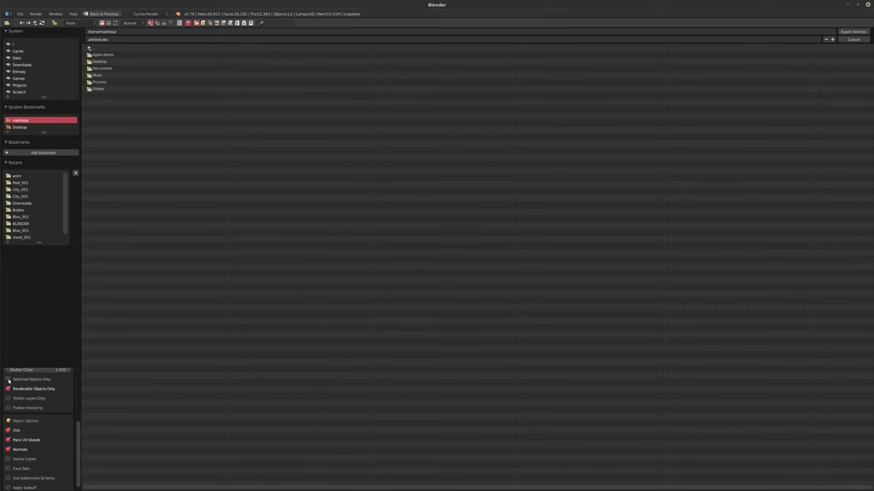
{"action": "left_click", "coordinate": [8, 380]}
{"action": "scroll", "coordinate": [35, 440], "scroll_direction": "down", "scroll_amount": 1}
{"action": "scroll", "coordinate": [41, 444], "scroll_direction": "up", "scroll_amount": 5}
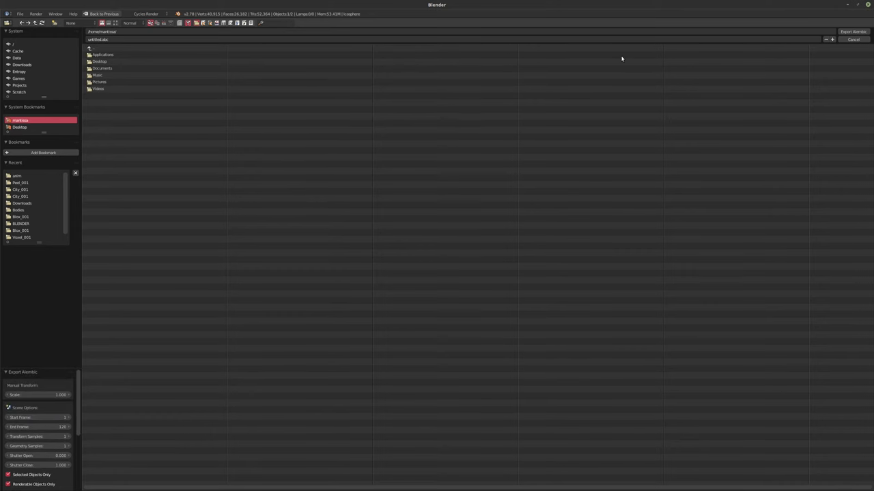
{"action": "left_click", "coordinate": [17, 176]}
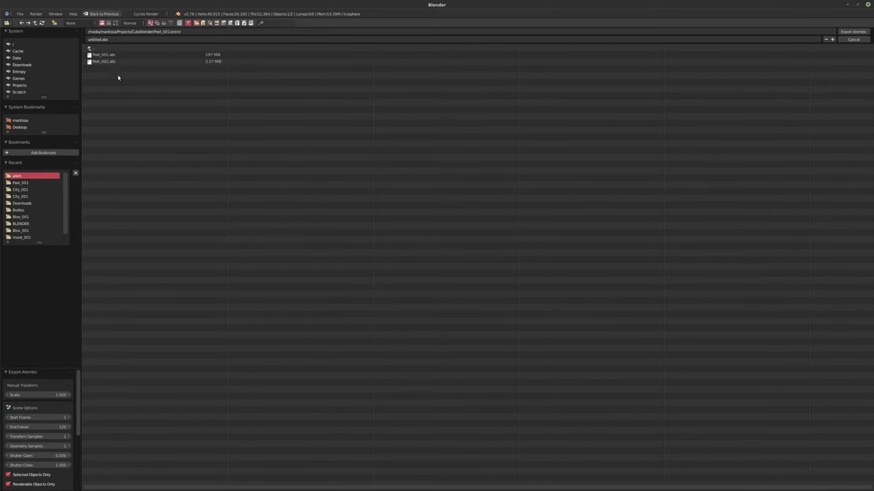
{"action": "double_click", "coordinate": [102, 62]}
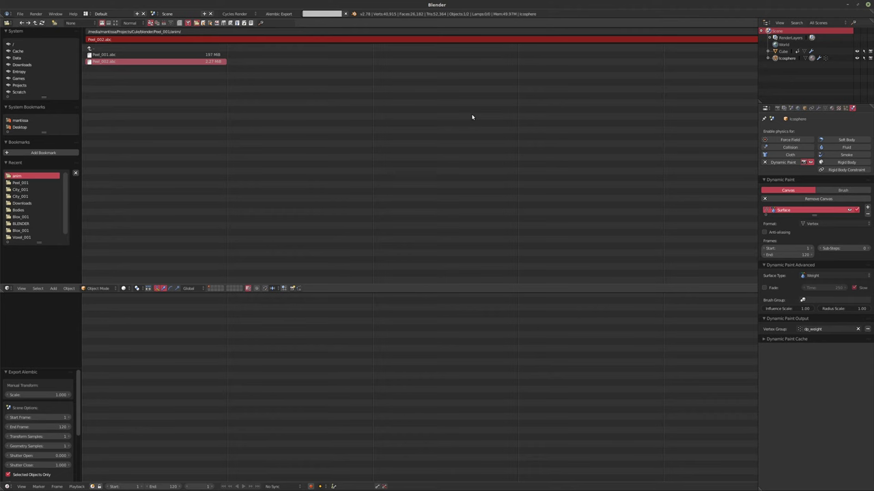
{"action": "mouse_move", "coordinate": [409, 488]}
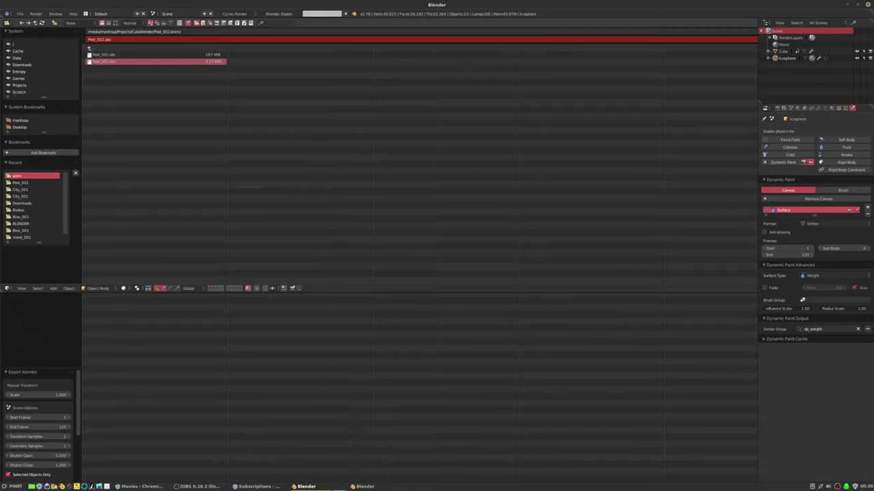
{"action": "left_click", "coordinate": [305, 487]}
{"action": "mouse_move", "coordinate": [366, 487]}
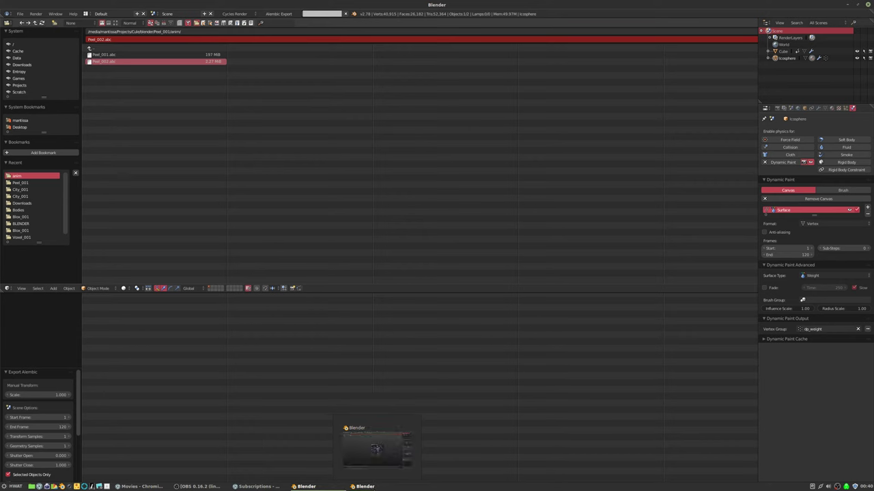
{"action": "left_click", "coordinate": [372, 488]}
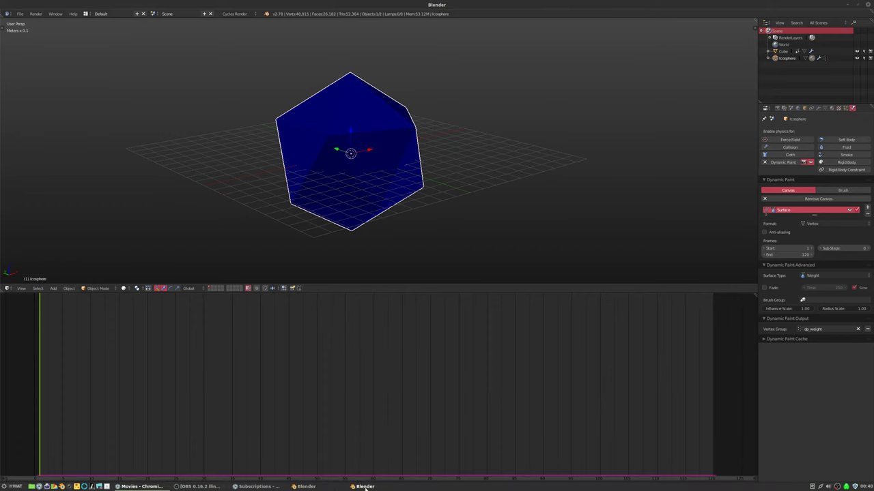
- Switch to the empty Blender window, import the re-exported Peel_002.abc from the anim folder, and play its fragment animation
{"action": "left_click", "coordinate": [363, 488]}
{"action": "left_click", "coordinate": [20, 13]}
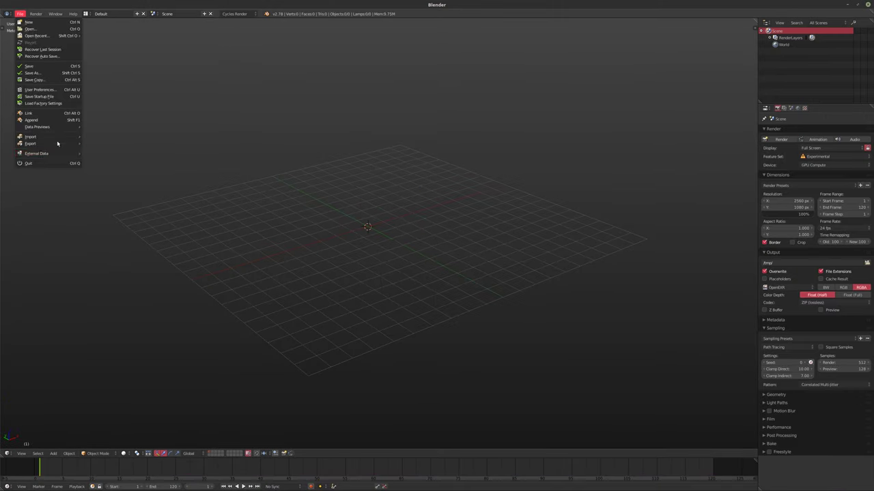
{"action": "mouse_move", "coordinate": [41, 139]}
{"action": "left_click", "coordinate": [123, 142]}
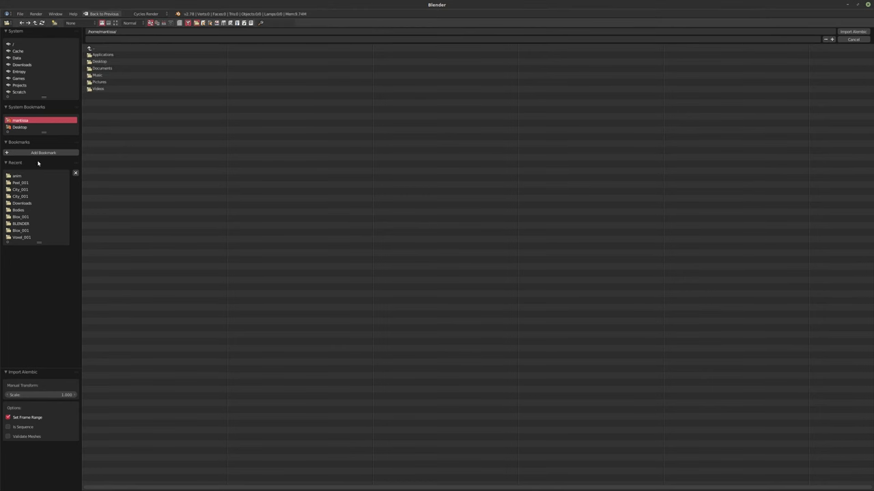
{"action": "left_click", "coordinate": [23, 176]}
{"action": "double_click", "coordinate": [126, 62]}
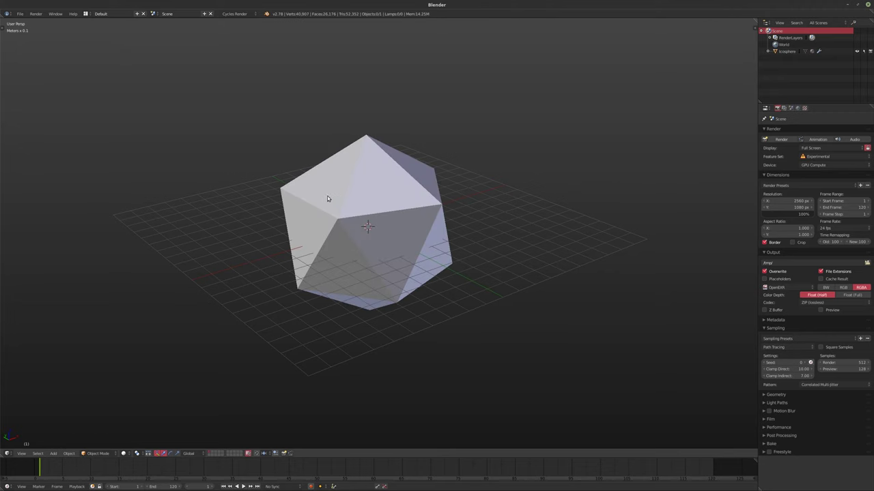
{"action": "key", "text": "alt+a"}
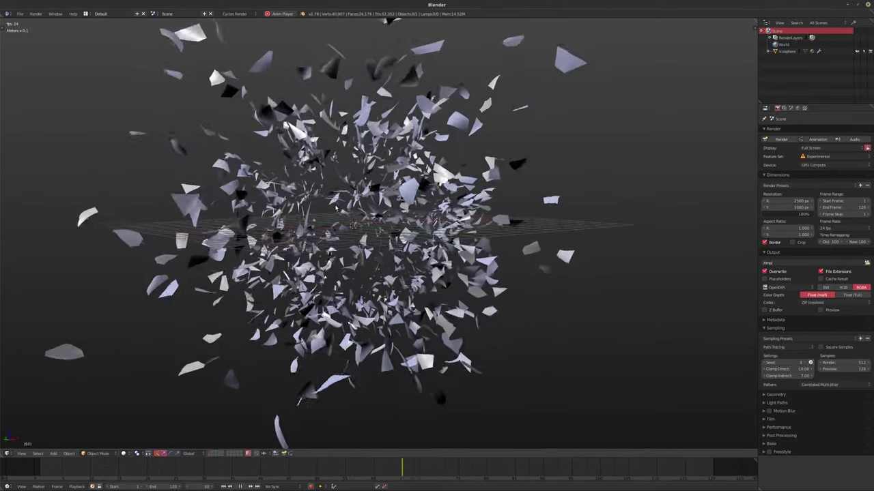
{"action": "key", "text": "alt+a"}
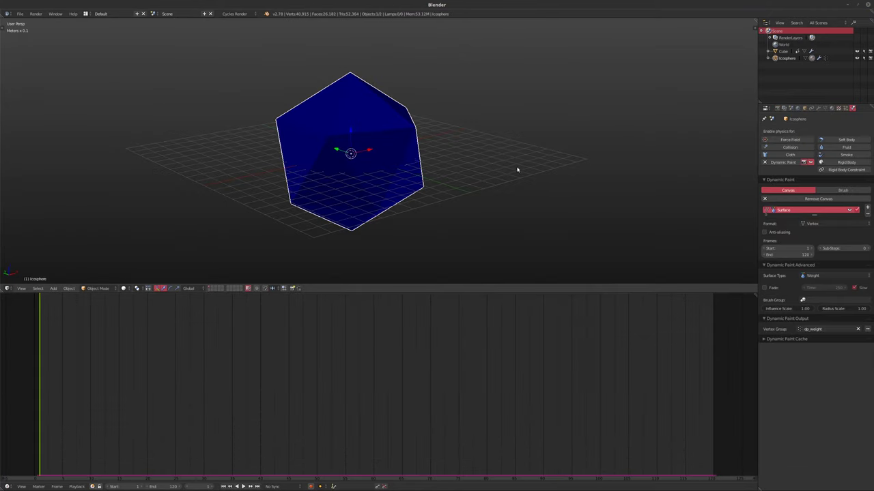
{"action": "middle_click_drag", "start_coordinate": [517, 170], "coordinate": [377, 197]}
{"action": "scroll", "coordinate": [423, 162], "scroll_direction": "down", "scroll_amount": 5}
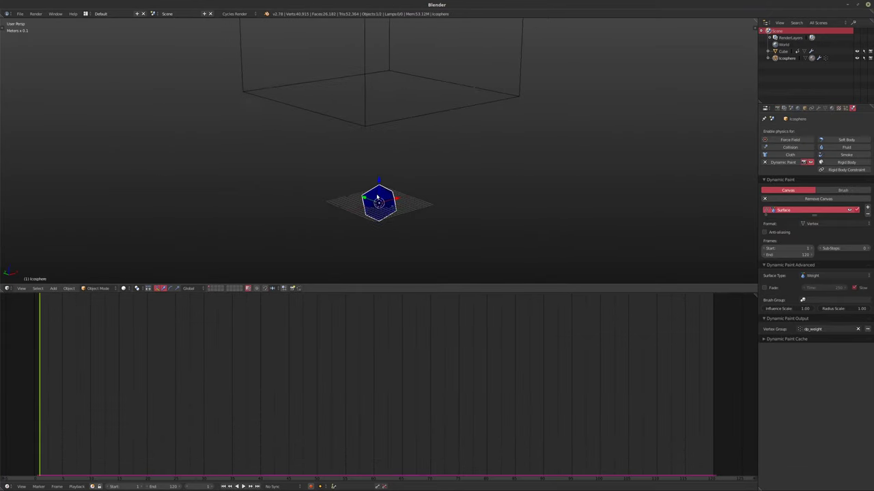
- Remove all location keyframes from the cube and reset its location to the origin
{"action": "right_click", "coordinate": [367, 119]}
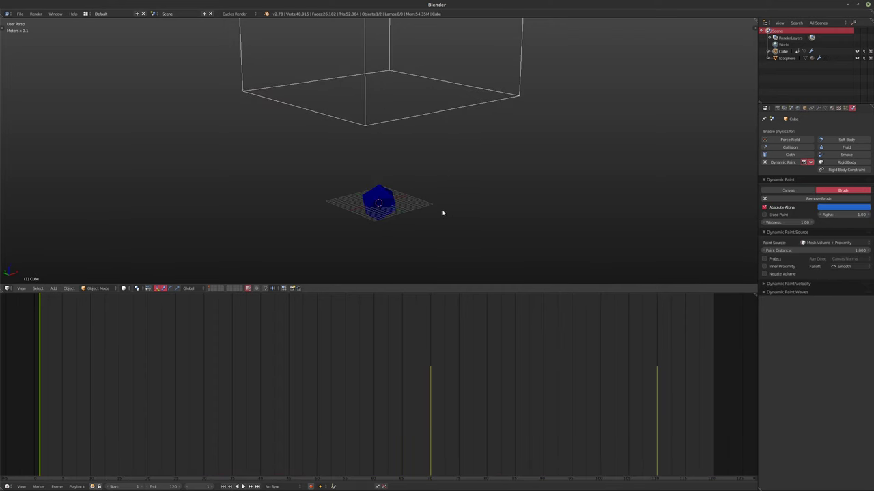
{"action": "key", "text": "alt+g"}
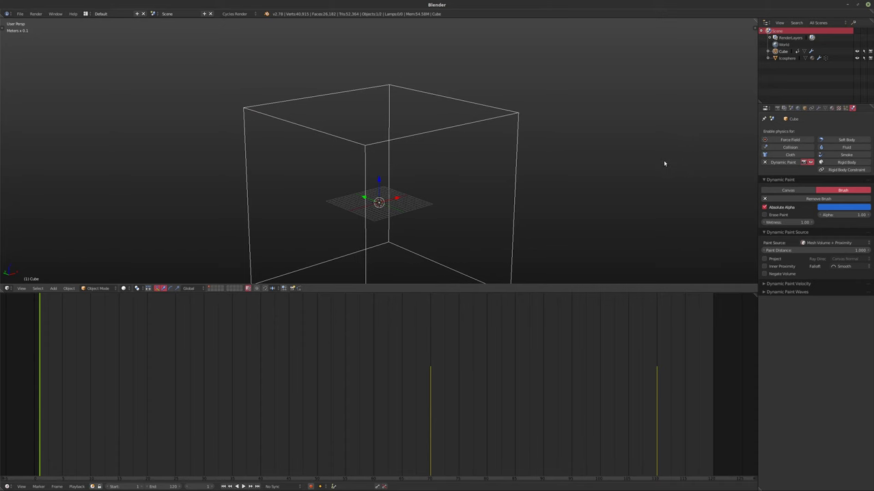
{"action": "key", "text": "n"}
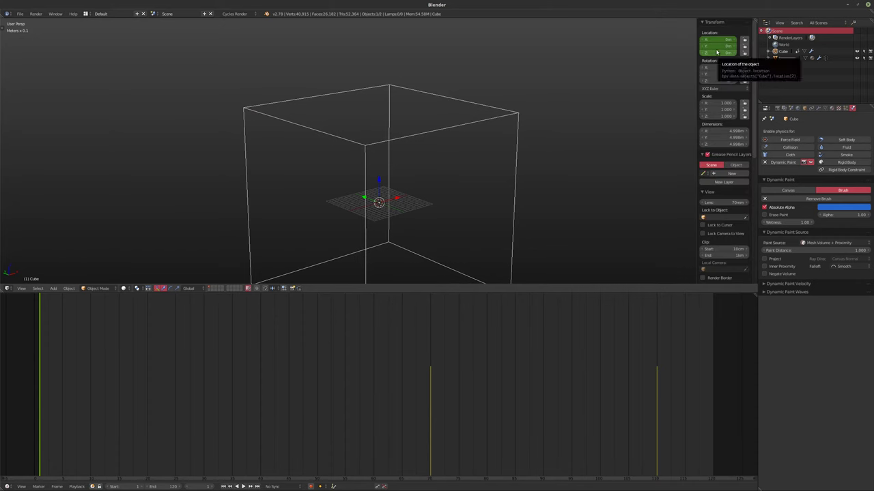
{"action": "left_click", "coordinate": [430, 328]}
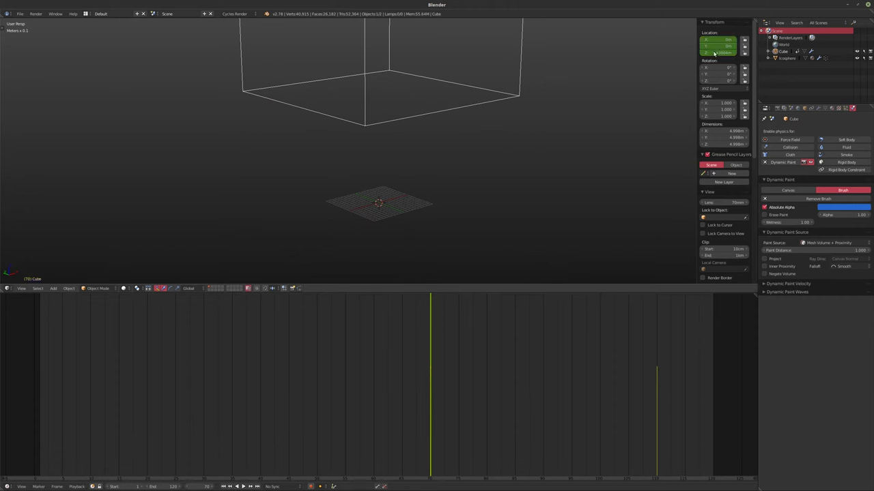
{"action": "left_click", "coordinate": [658, 383]}
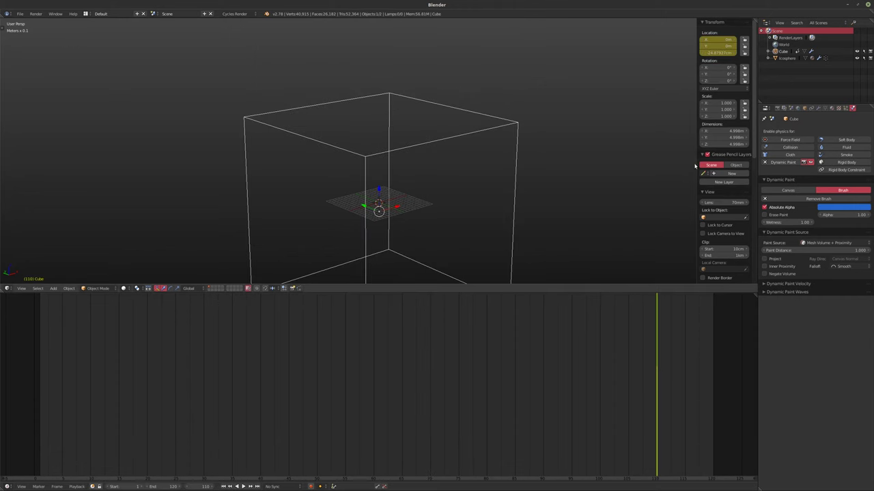
{"action": "middle_click_drag", "start_coordinate": [437, 177], "coordinate": [405, 221]}
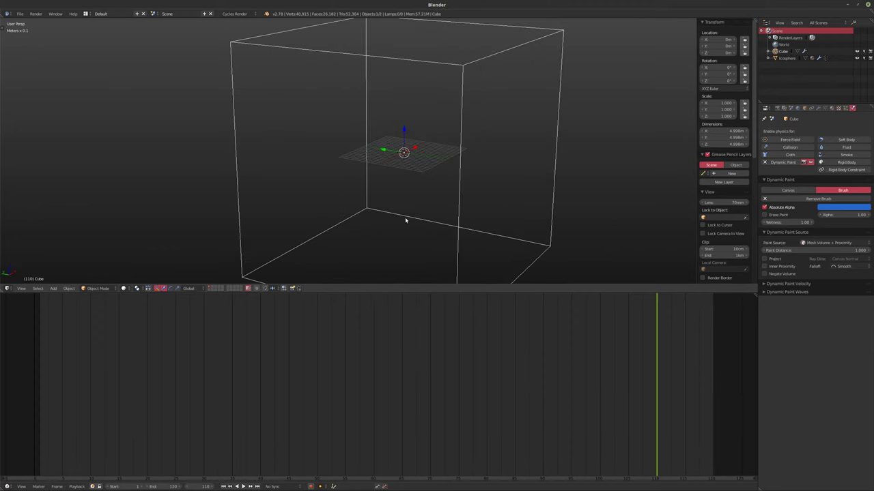
- Go to frame 60 and show the cube's modifier stack
{"action": "left_click", "coordinate": [374, 404]}
{"action": "middle_click_drag", "start_coordinate": [458, 271], "coordinate": [435, 182]}
{"action": "scroll", "coordinate": [435, 181], "scroll_direction": "up", "scroll_amount": 2}
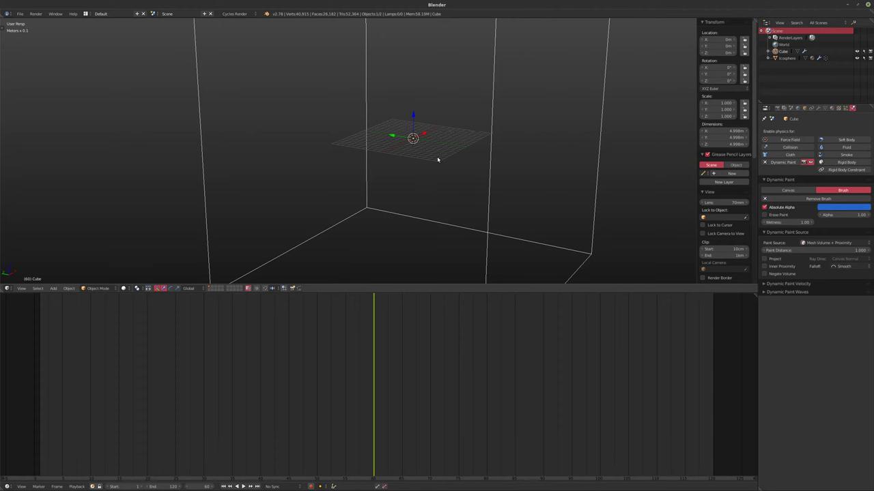
{"action": "left_click", "coordinate": [817, 108]}
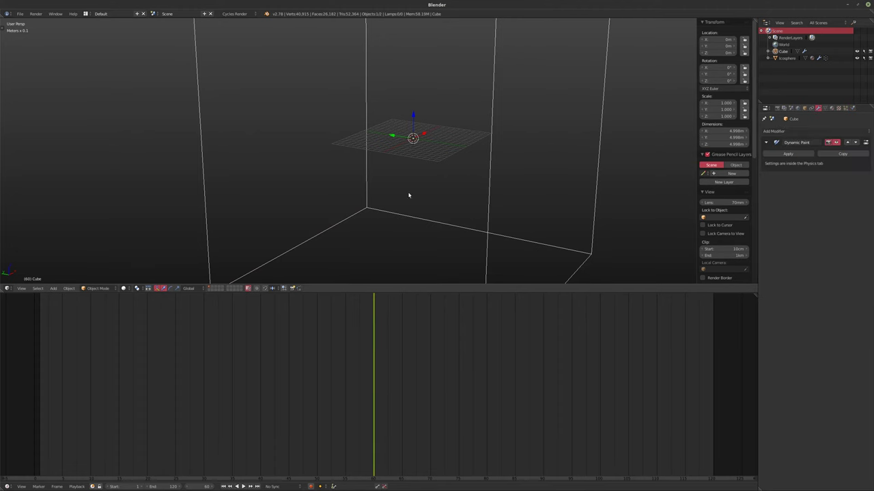
{"action": "middle_click_drag", "start_coordinate": [409, 195], "coordinate": [456, 188]}
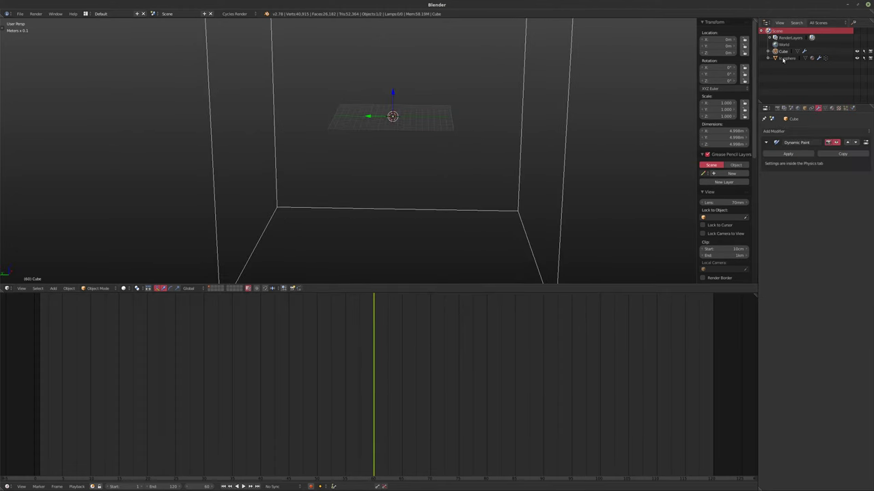
- Select the icosphere, toggle its Dynamic Paint modifier's viewport display off and on, and check its Dynamic Paint canvas settings
{"action": "left_click", "coordinate": [784, 58]}
{"action": "middle_click_drag", "start_coordinate": [493, 144], "coordinate": [506, 145]}
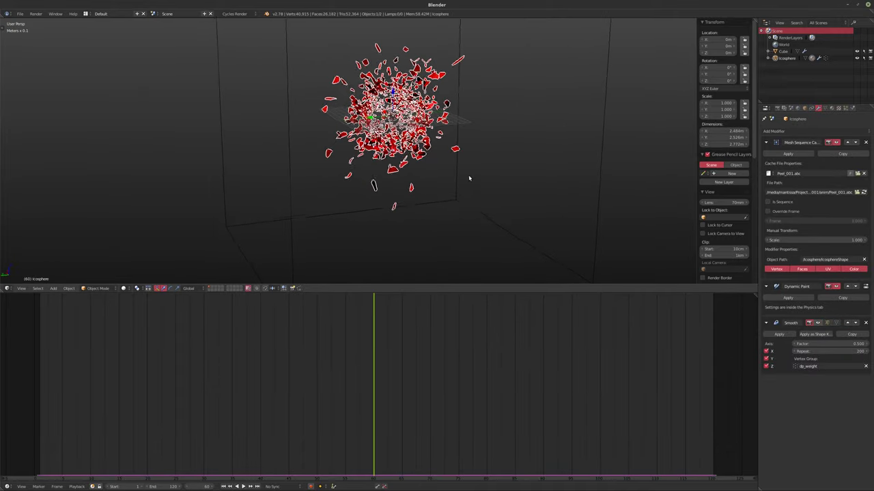
{"action": "mouse_move", "coordinate": [468, 180]}
{"action": "middle_mouse_down"}
{"action": "mouse_move", "coordinate": [505, 181]}
{"action": "mouse_move", "coordinate": [481, 179]}
{"action": "middle_mouse_up"}
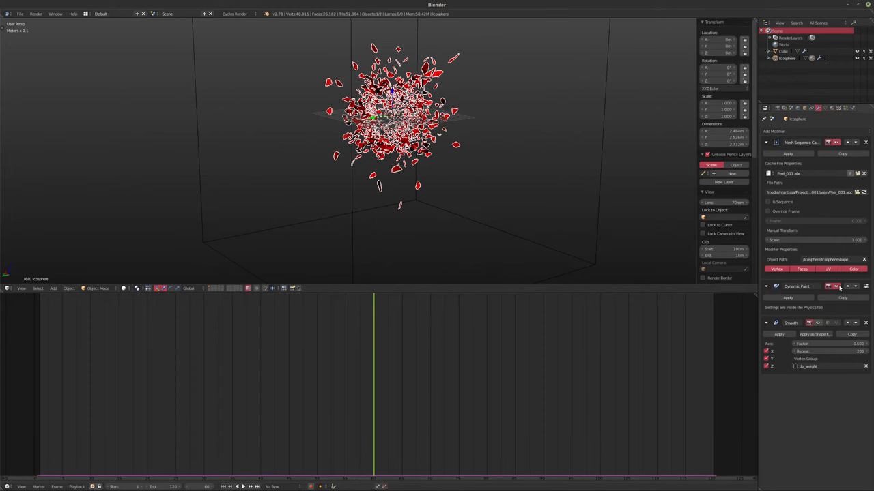
{"action": "left_click", "coordinate": [837, 287]}
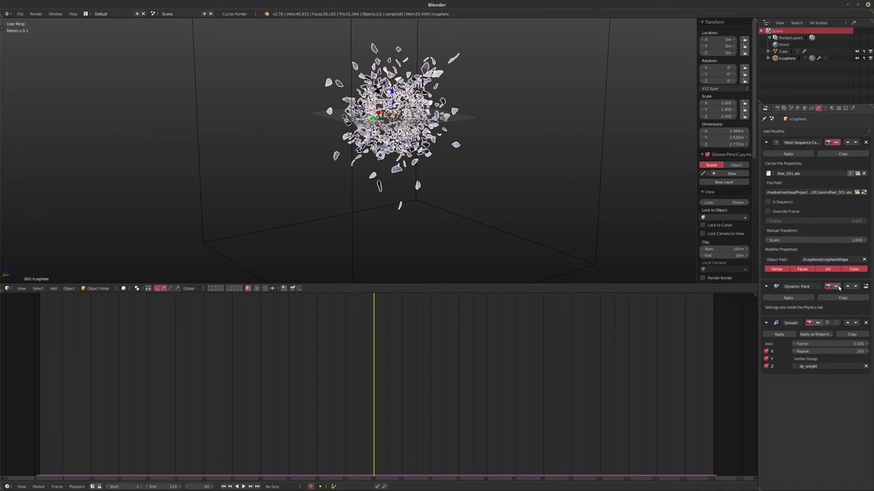
{"action": "left_click", "coordinate": [838, 287]}
{"action": "middle_click_drag", "start_coordinate": [478, 126], "coordinate": [508, 121]}
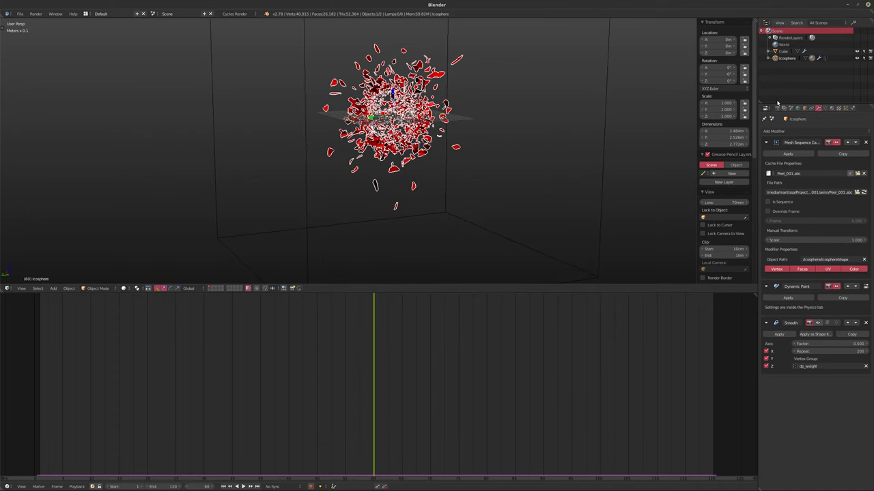
{"action": "left_click", "coordinate": [853, 110]}
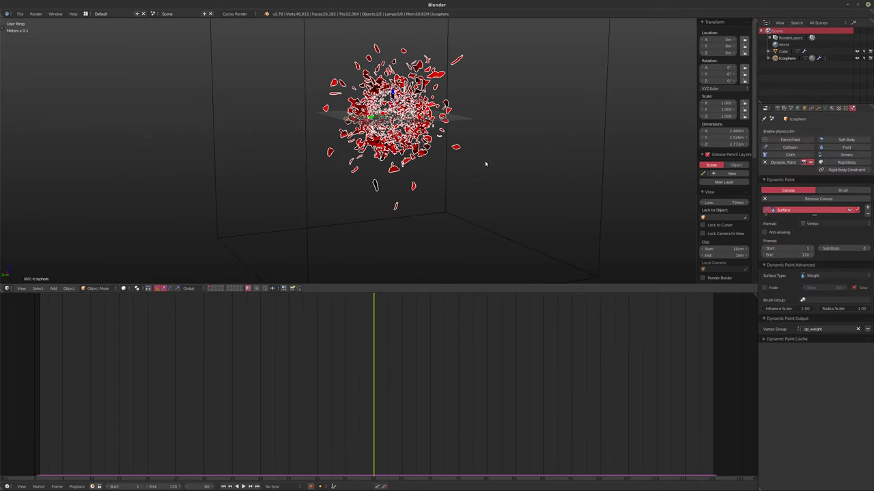
{"action": "mouse_move", "coordinate": [486, 164]}
{"action": "middle_mouse_down"}
{"action": "mouse_move", "coordinate": [474, 133]}
{"action": "mouse_move", "coordinate": [448, 152]}
{"action": "mouse_move", "coordinate": [452, 196]}
{"action": "middle_mouse_up"}
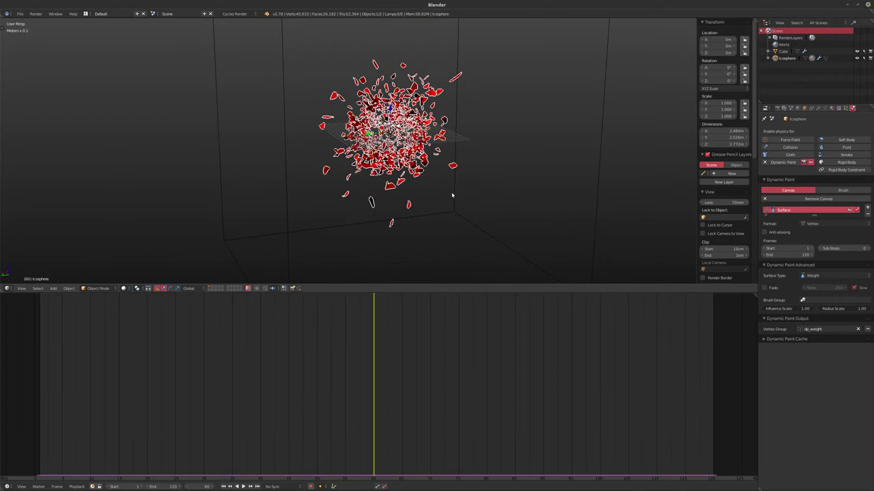
{"action": "key", "text": "Tab"}
{"action": "key", "text": "Tab"}
- Scale the cube down uniformly to about 0.006 at the centre of the fragments
{"action": "right_click", "coordinate": [598, 204]}
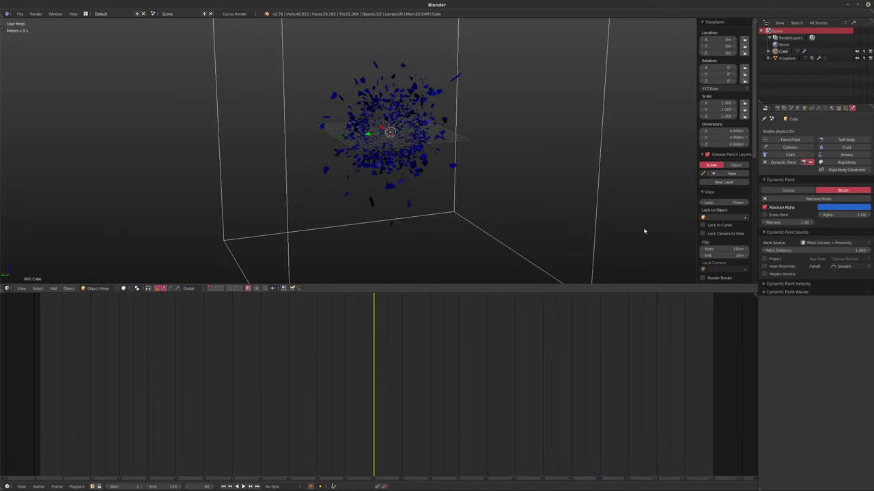
{"action": "key", "text": "s"}
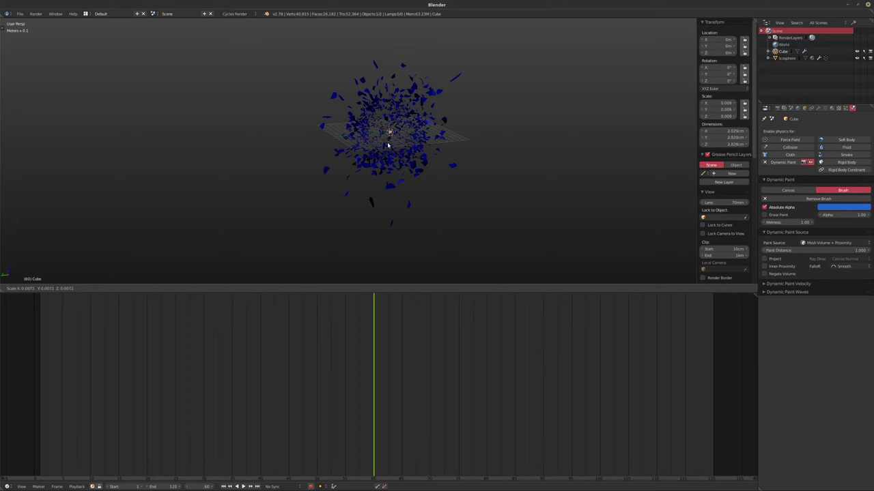
{"action": "left_click", "coordinate": [368, 143]}
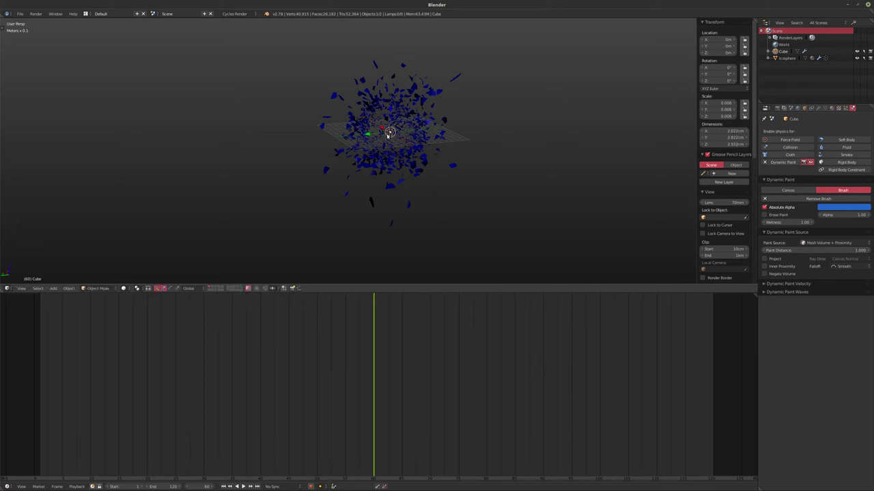
{"action": "scroll", "coordinate": [389, 133], "scroll_direction": "up", "scroll_amount": 10}
{"action": "scroll", "coordinate": [409, 131], "scroll_direction": "down", "scroll_amount": 9}
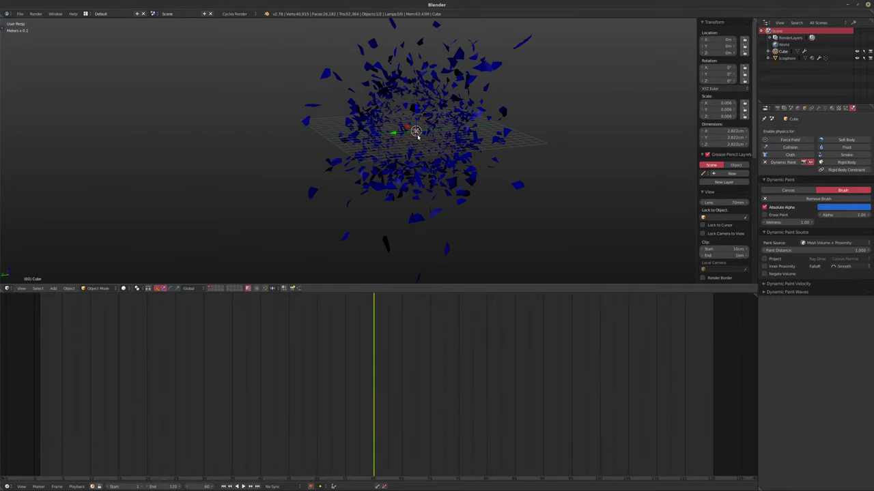
{"action": "scroll", "coordinate": [418, 137], "scroll_direction": "down", "scroll_amount": 4}
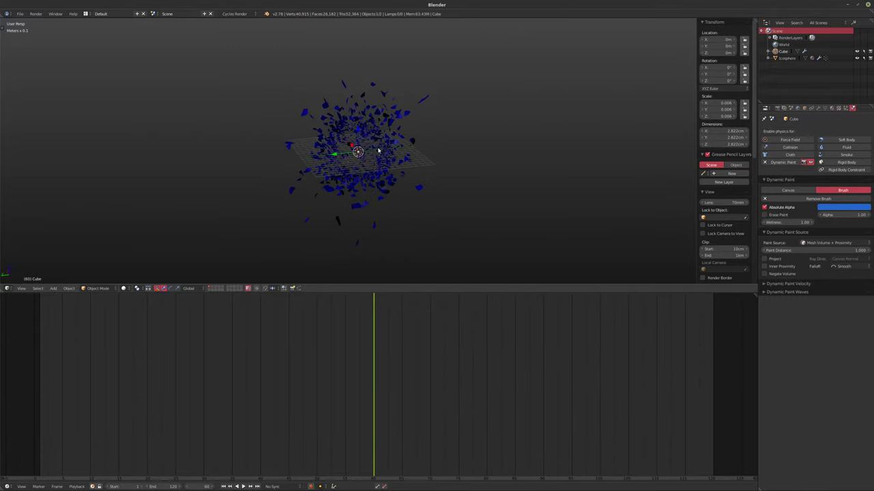
{"action": "middle_click_drag", "start_coordinate": [378, 149], "coordinate": [401, 143], "text": "shift"}
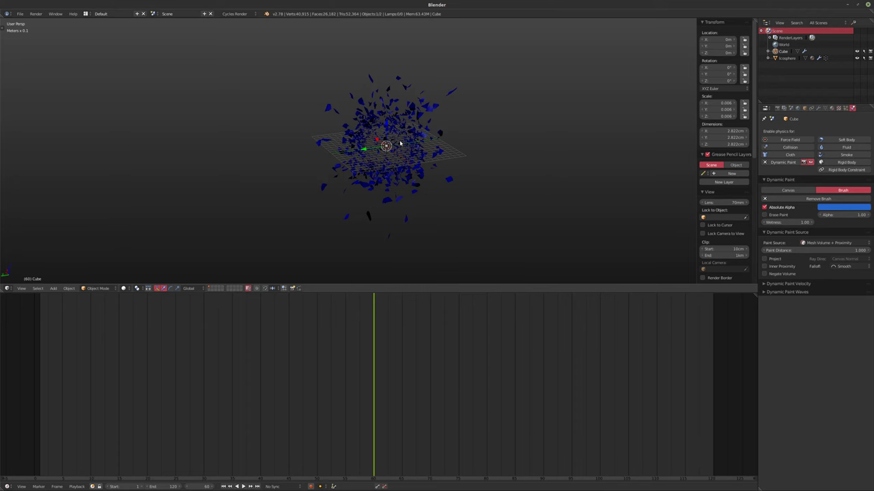
- Insert a scaling keyframe for the cube at frame 60 and advance the animation to frame 110
{"action": "key", "text": "i"}
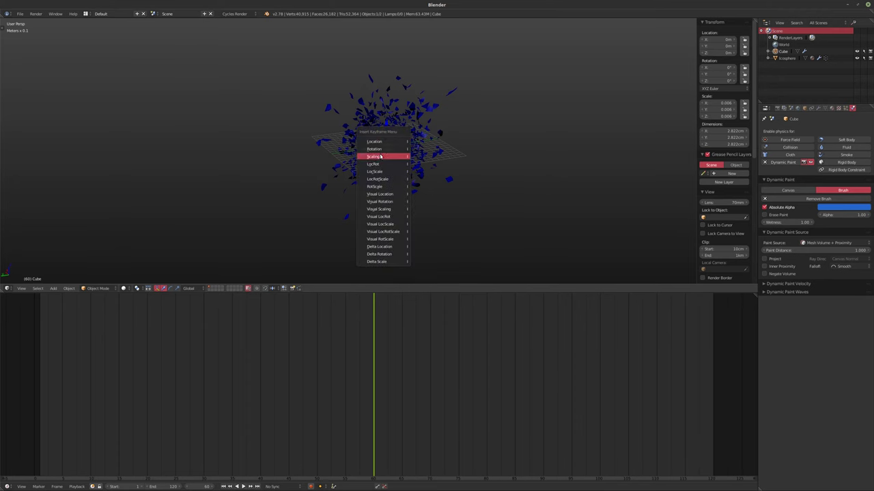
{"action": "left_click", "coordinate": [381, 157]}
{"action": "middle_click_drag", "start_coordinate": [386, 155], "coordinate": [425, 153]}
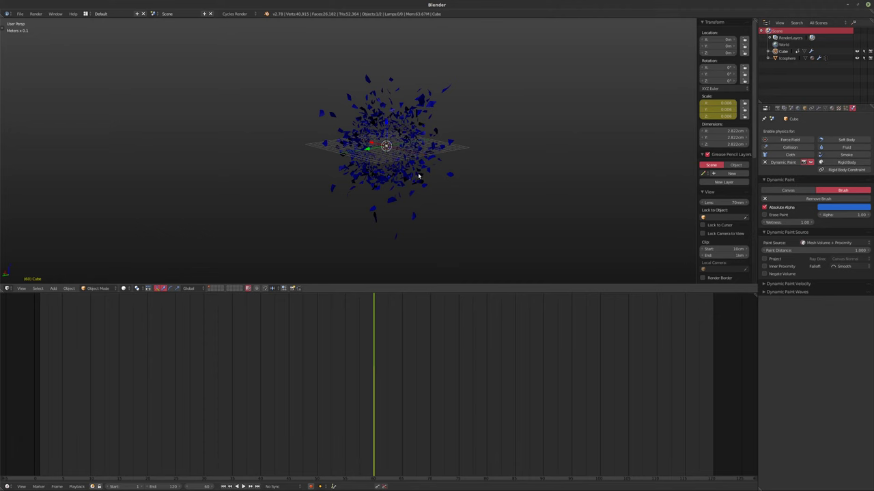
{"action": "key", "text": "alt+a"}
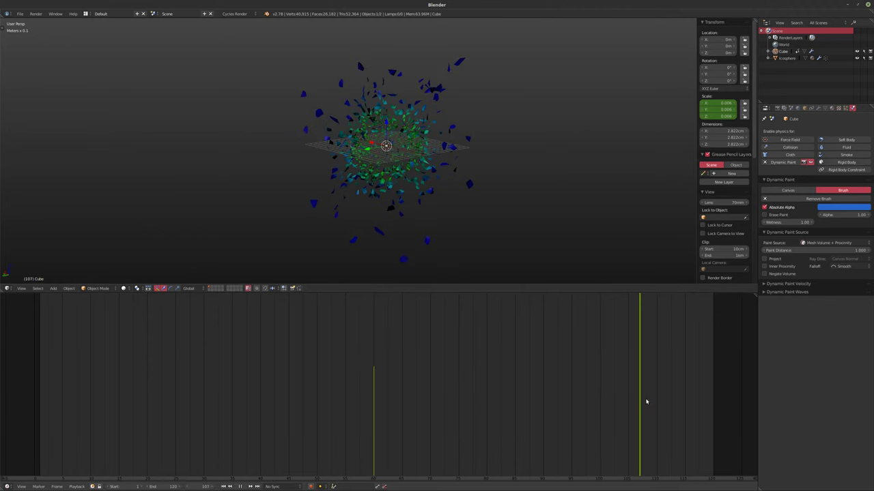
{"action": "key", "text": "alt+a"}
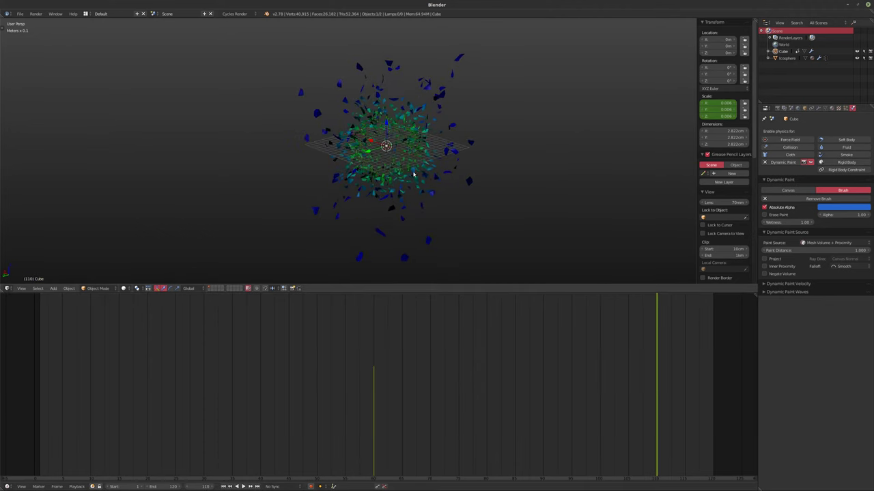
{"action": "key", "text": "Tab"}
{"action": "key", "text": "s"}
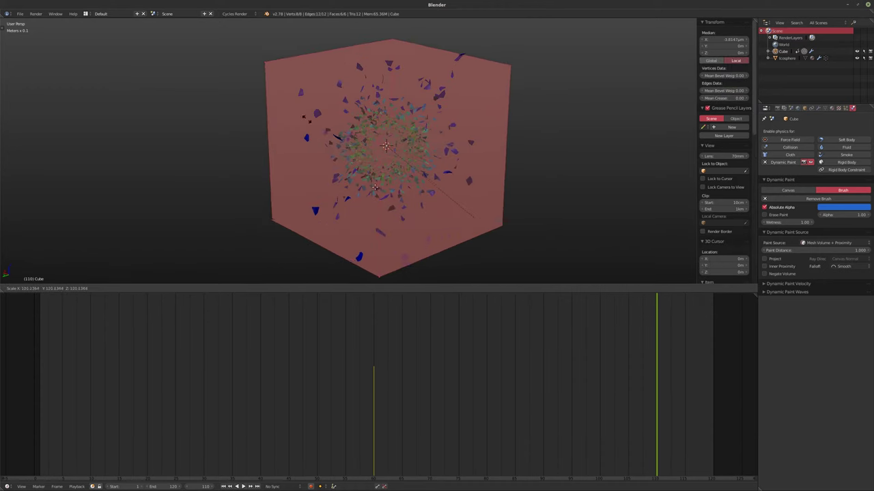
{"action": "left_click", "coordinate": [260, 58]}
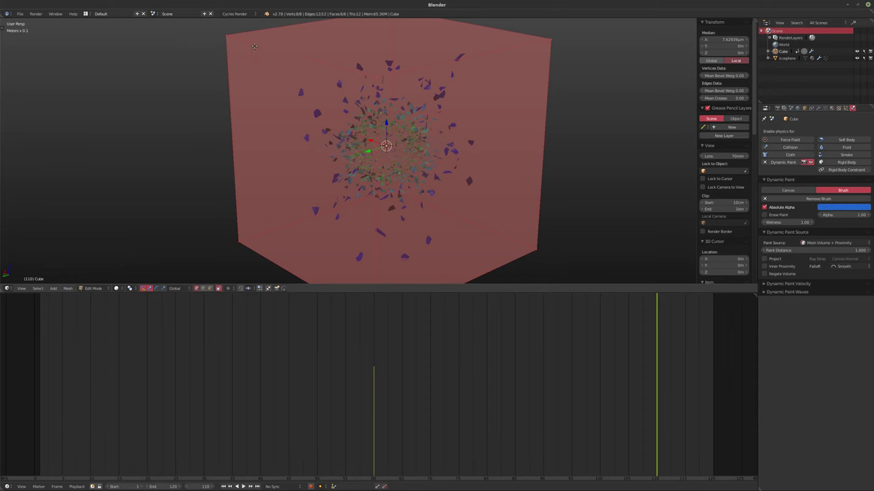
{"action": "key", "text": "Tab"}
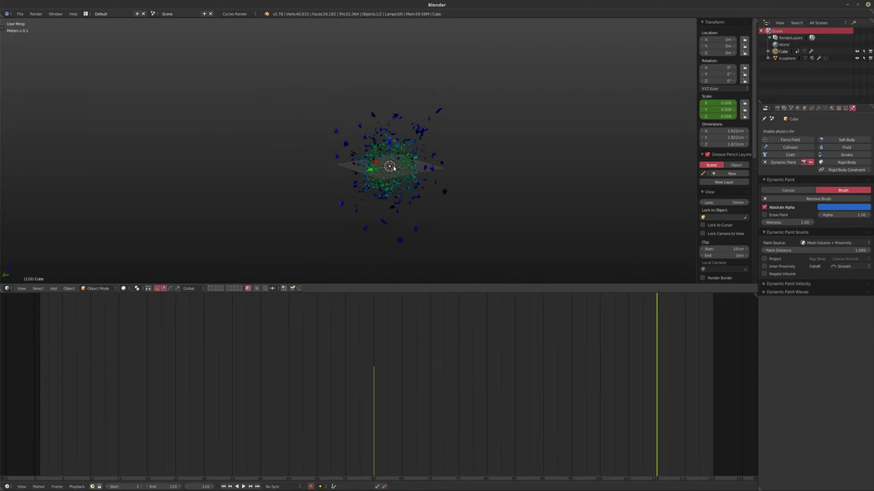
- At frame 110, scale the cube up uniformly in Object Mode to about 0.743 so it encloses the fragments
{"action": "key", "text": "s"}
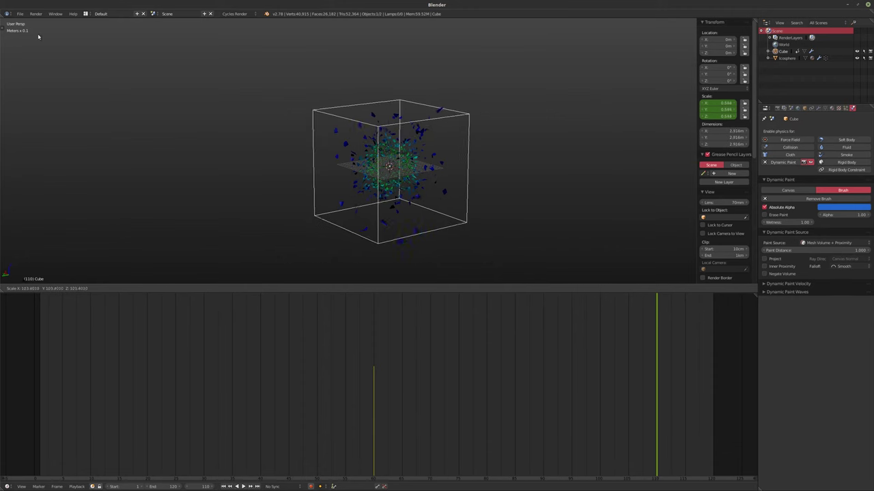
{"action": "left_click", "coordinate": [137, 112]}
{"action": "middle_click_drag", "start_coordinate": [355, 141], "coordinate": [439, 137]}
{"action": "key", "text": "s"}
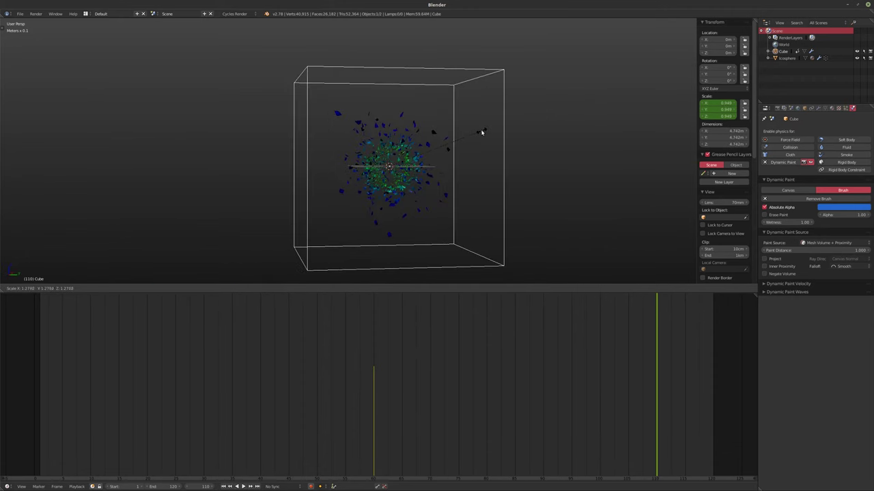
{"action": "left_click", "coordinate": [482, 136]}
{"action": "key", "text": "KP_1"}
{"action": "key", "text": "s"}
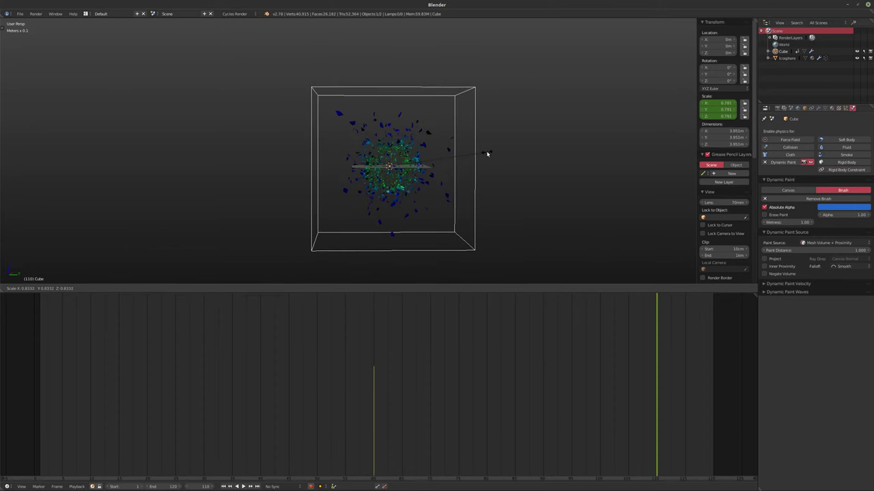
{"action": "left_click", "coordinate": [477, 162]}
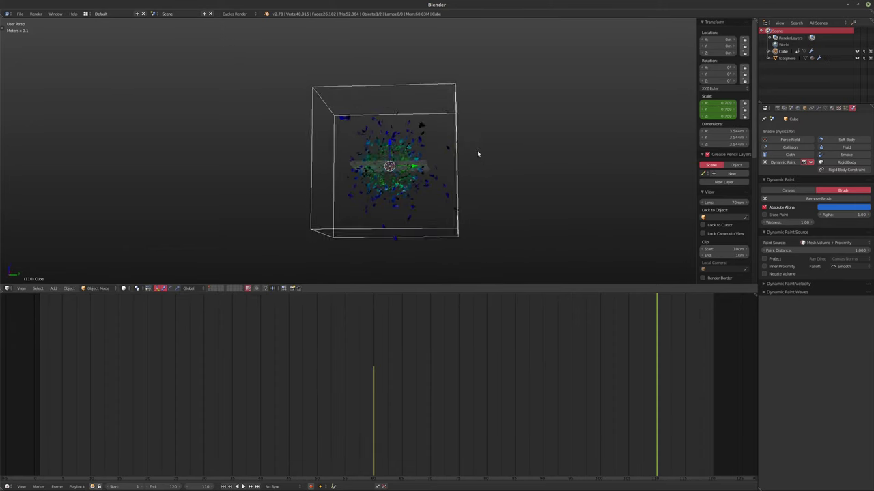
{"action": "key", "text": "s"}
{"action": "left_click", "coordinate": [471, 164]}
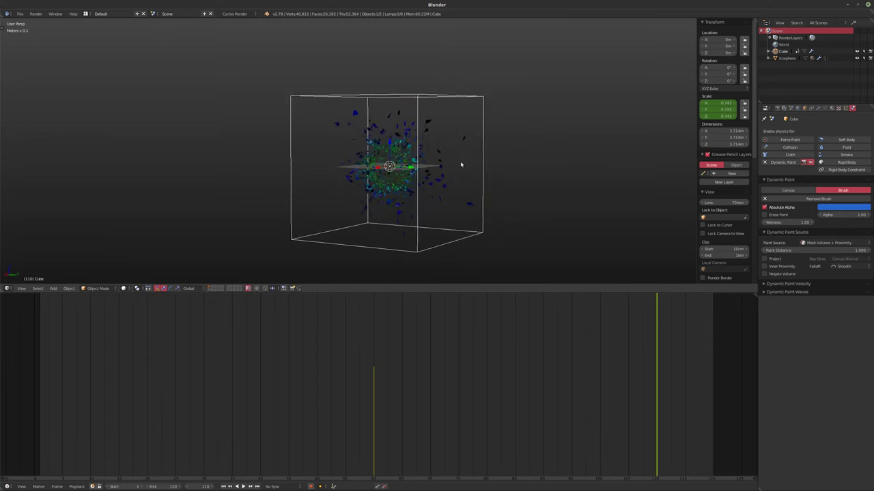
{"action": "key", "text": "KP_1"}
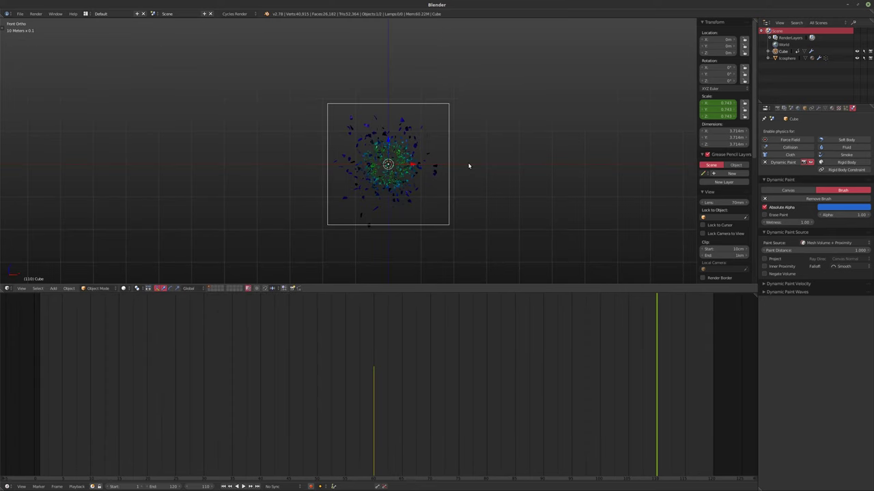
{"action": "scroll", "coordinate": [296, 103], "scroll_direction": "up", "scroll_amount": 2}
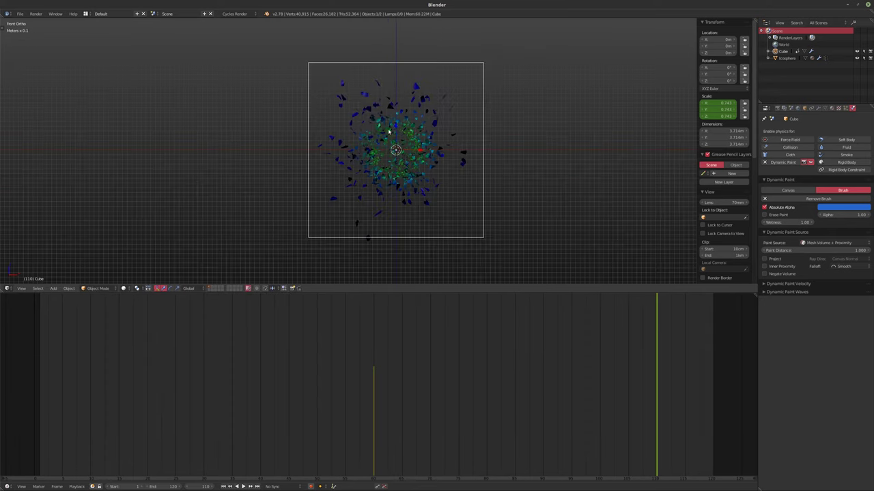
- Move the cube about 16.6 cm down in Z and 16.6 cm along positive Y around the fragments, and keyframe its scale at frame 110
{"action": "key", "text": "g"}
{"action": "key", "text": "z"}
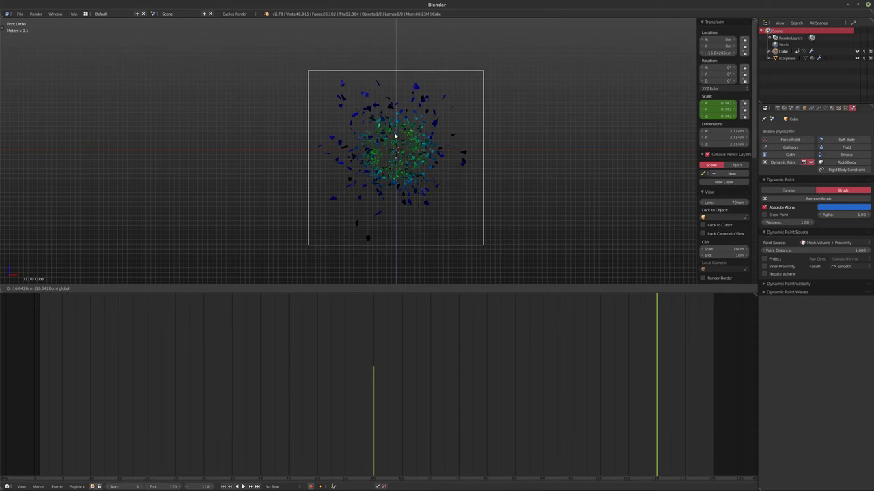
{"action": "left_click", "coordinate": [394, 136]}
{"action": "key", "text": "KP_3"}
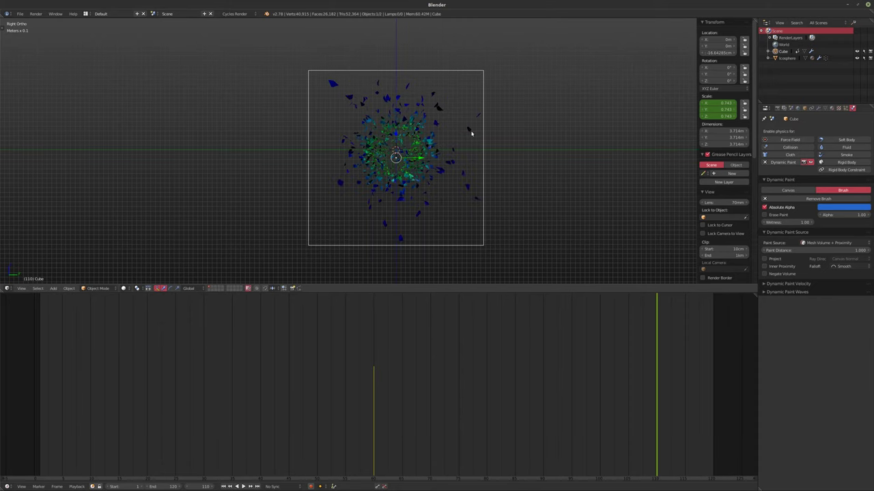
{"action": "key", "text": "g"}
{"action": "key", "text": "y"}
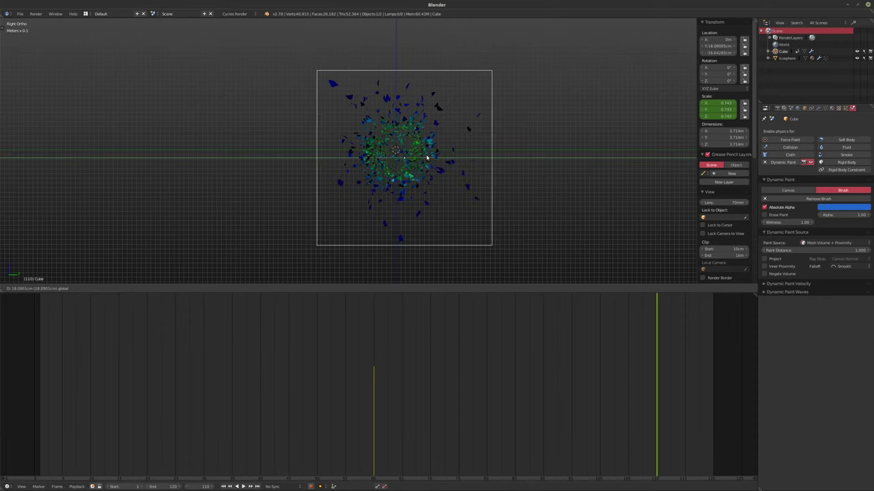
{"action": "right_click", "coordinate": [426, 157]}
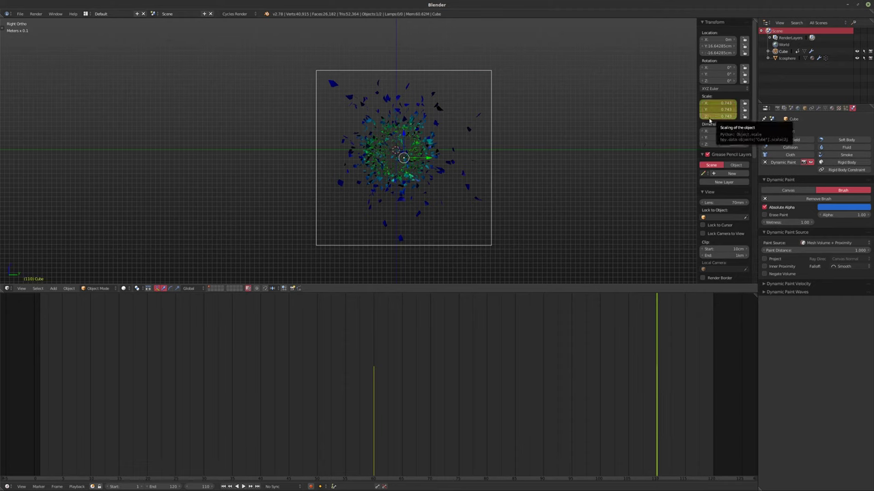
- Return to frame 1 and set the paint distance of the cube's Dynamic Paint brush to 0.15
{"action": "mouse_move", "coordinate": [542, 376]}
{"action": "left_mouse_down"}
{"action": "mouse_move", "coordinate": [353, 361]}
{"action": "mouse_move", "coordinate": [542, 366]}
{"action": "left_mouse_up"}
{"action": "middle_click_drag", "start_coordinate": [406, 194], "coordinate": [428, 199]}
{"action": "key", "text": "shift+Left"}
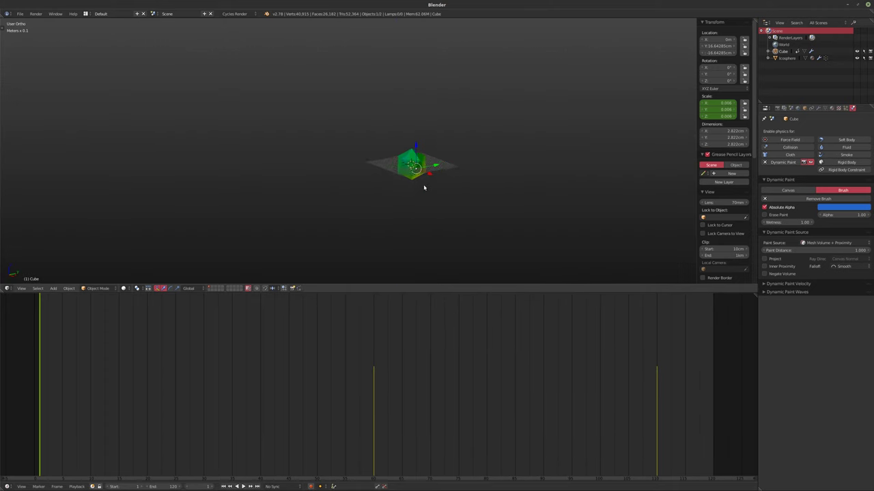
{"action": "scroll", "coordinate": [424, 214], "scroll_direction": "up", "scroll_amount": 2}
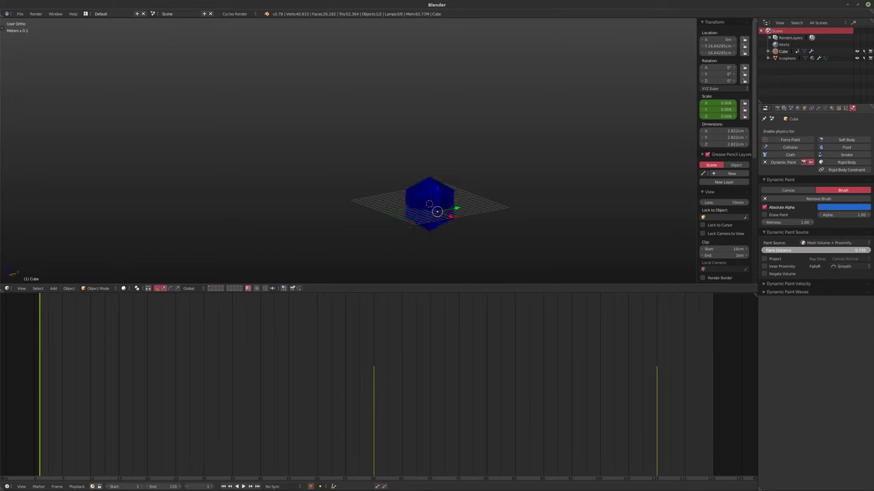
{"action": "middle_click_drag", "start_coordinate": [409, 195], "coordinate": [414, 187]}
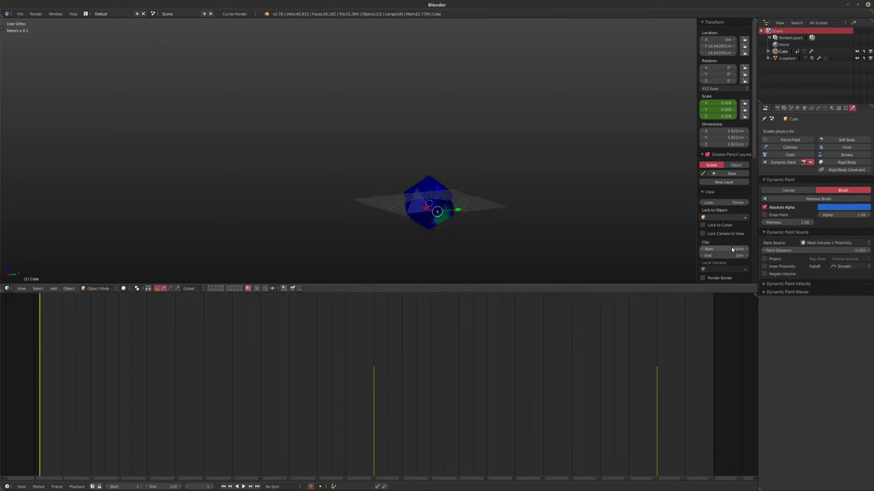
{"action": "left_click", "coordinate": [781, 250]}
{"action": "type", "text": "0.15"}
{"action": "key", "text": "Return"}
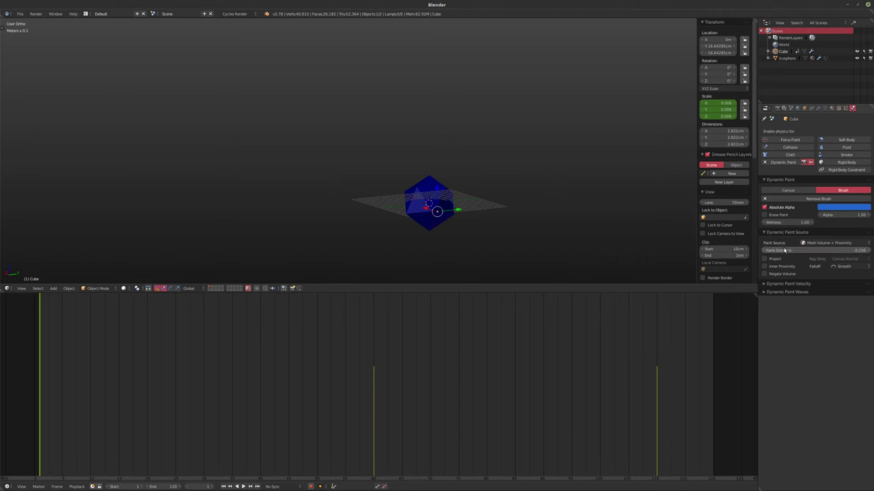
- Play the animation to check the growing brush's effect, and select the icosphere with its modifier stack displayed
{"action": "key", "text": "alt+a"}
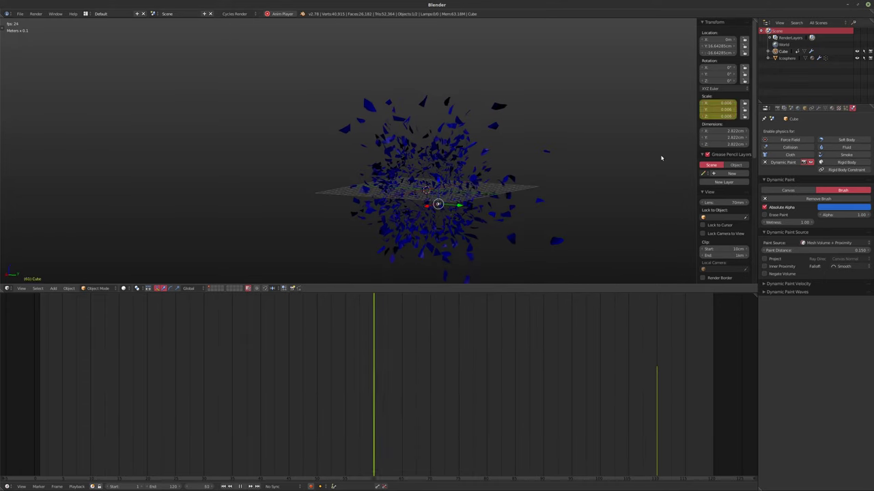
{"action": "left_click", "coordinate": [819, 108]}
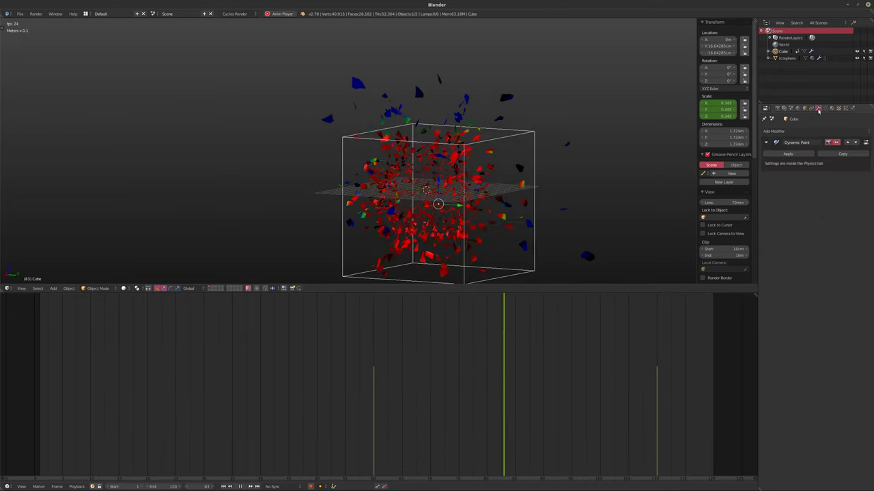
{"action": "left_click", "coordinate": [783, 132]}
{"action": "right_click", "coordinate": [519, 205]}
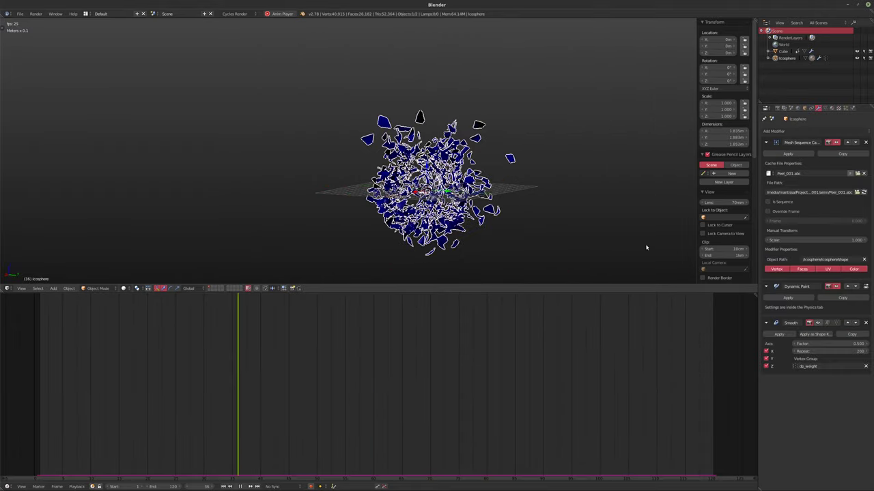
- Display the Smooth modifier in the viewport with Repeat at 200 and play the animation to review the fragments
{"action": "left_click", "coordinate": [830, 351]}
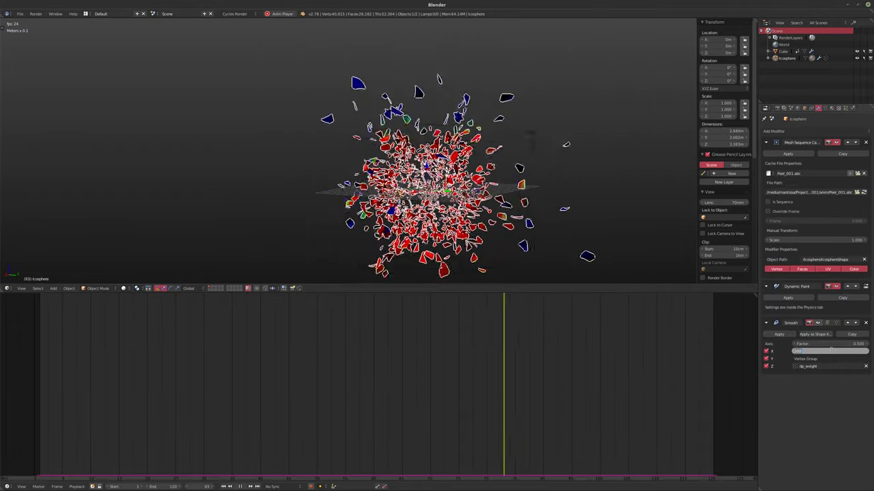
{"action": "key", "text": "Return"}
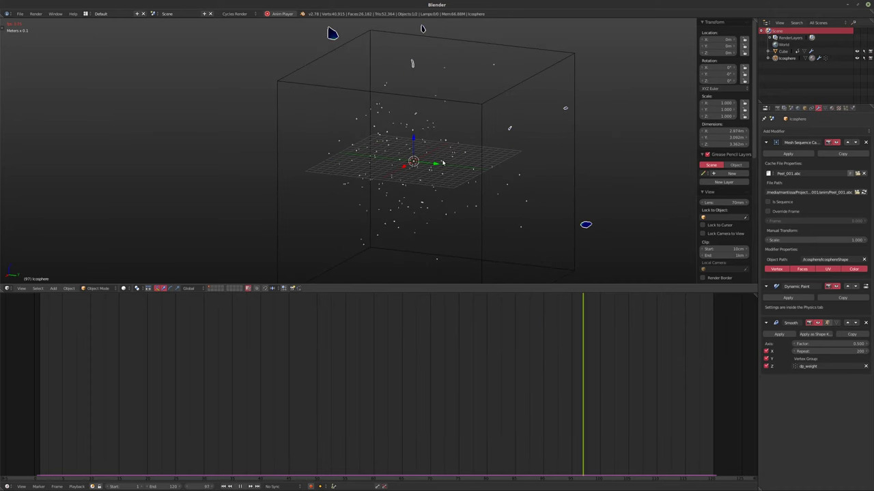
{"action": "key", "text": "KP_5"}
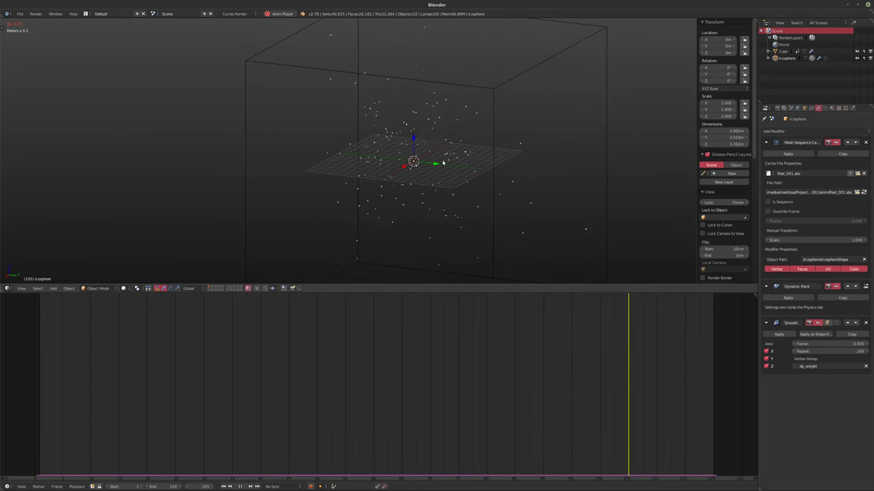
{"action": "key", "text": "alt+a"}
{"action": "middle_click_drag", "start_coordinate": [422, 157], "coordinate": [460, 182]}
{"action": "scroll", "coordinate": [421, 178], "scroll_direction": "down", "scroll_amount": 3}
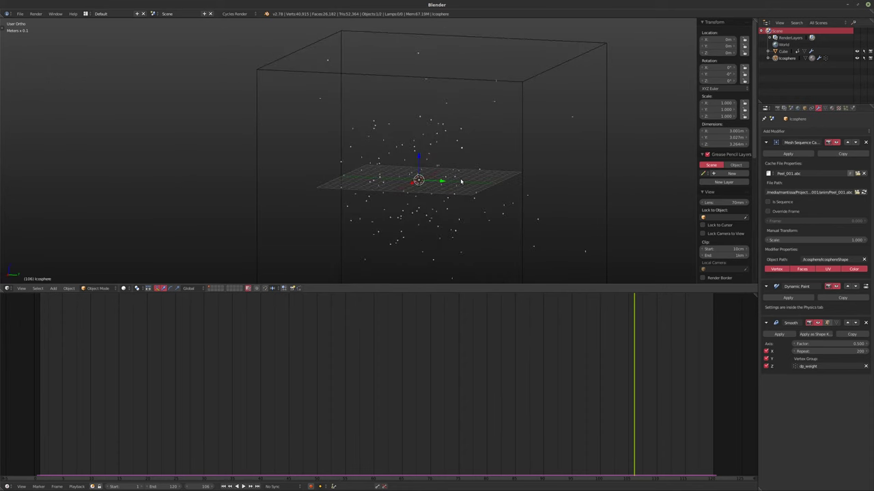
- Compare the opening and late frames of the animation to examine how the icosphere's fragments are smoothed
{"action": "key", "text": "shift+Left"}
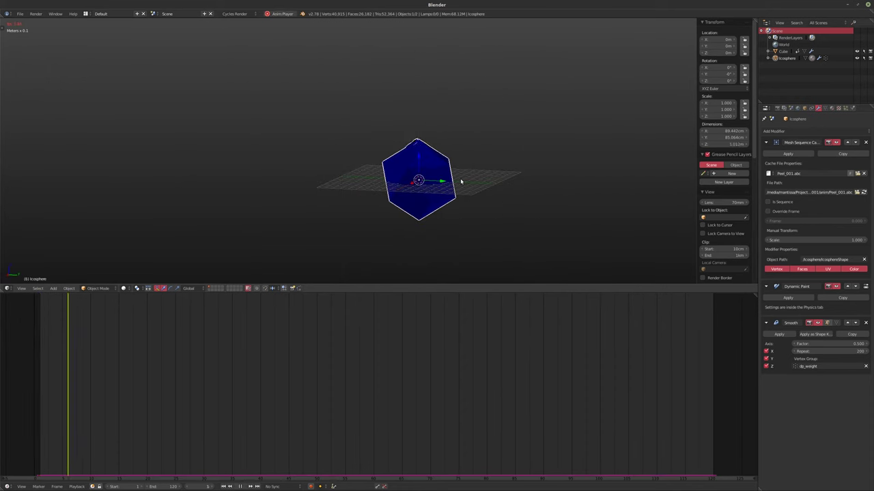
{"action": "key", "text": "alt+a"}
{"action": "scroll", "coordinate": [416, 173], "scroll_direction": "up", "scroll_amount": 5}
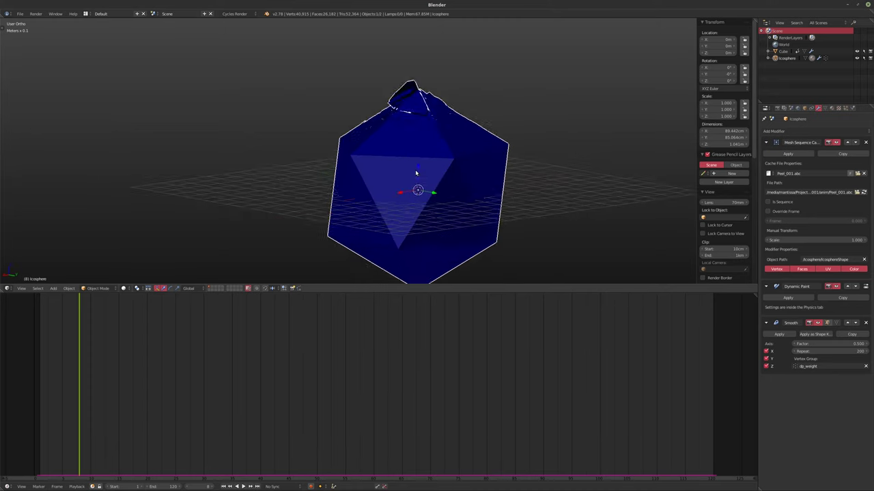
{"action": "scroll", "coordinate": [415, 173], "scroll_direction": "up", "scroll_amount": 4}
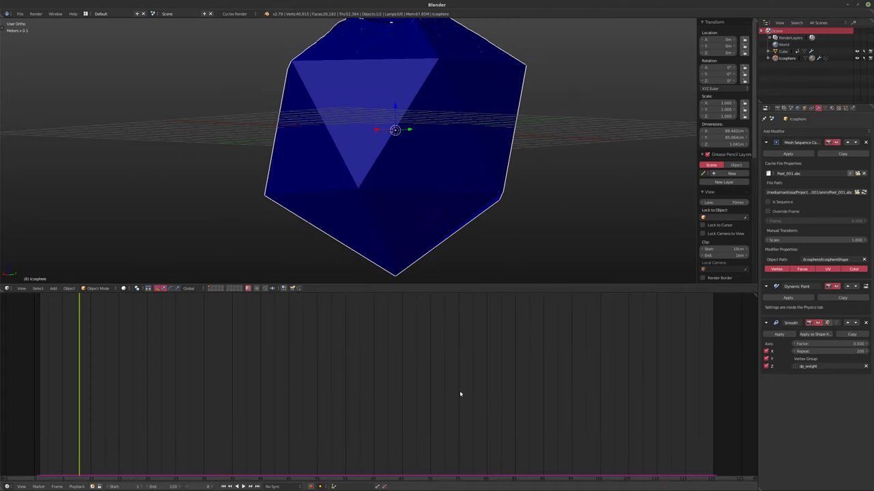
{"action": "left_click_drag", "start_coordinate": [460, 393], "coordinate": [617, 411]}
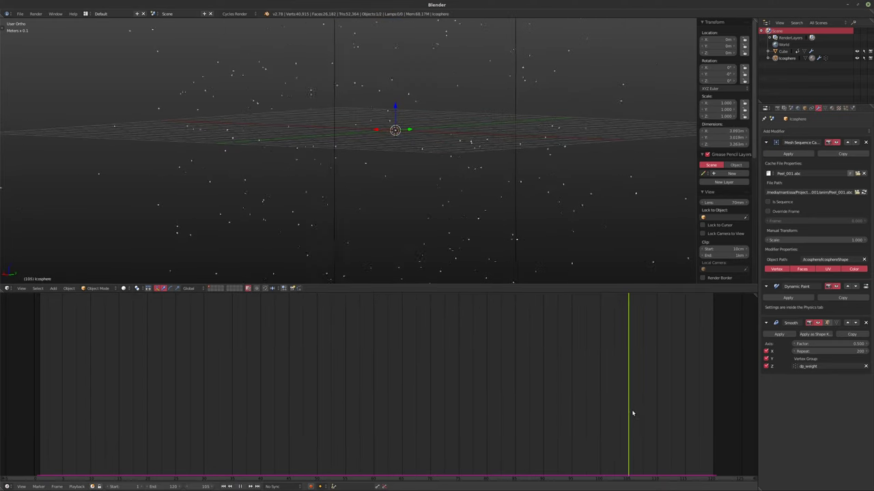
{"action": "key", "text": "alt+a"}
{"action": "middle_click_drag", "start_coordinate": [404, 174], "coordinate": [403, 190]}
{"action": "scroll", "coordinate": [413, 205], "scroll_direction": "down", "scroll_amount": 5}
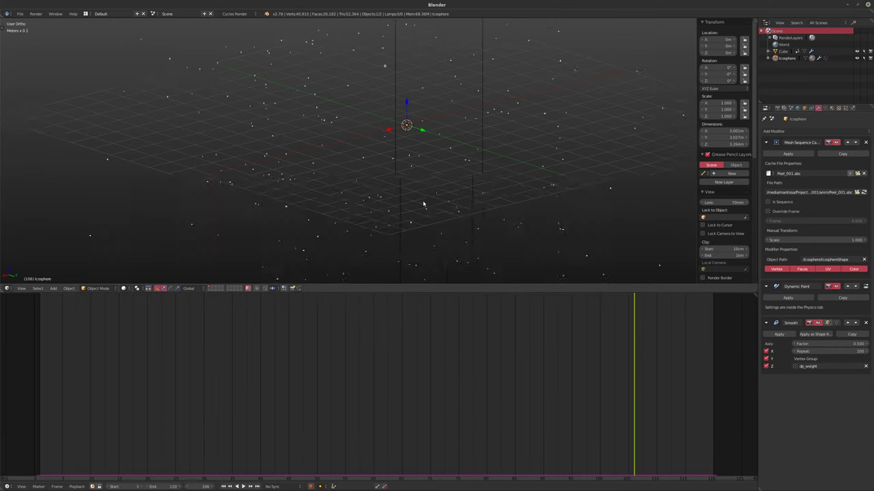
{"action": "key", "text": "KP_5"}
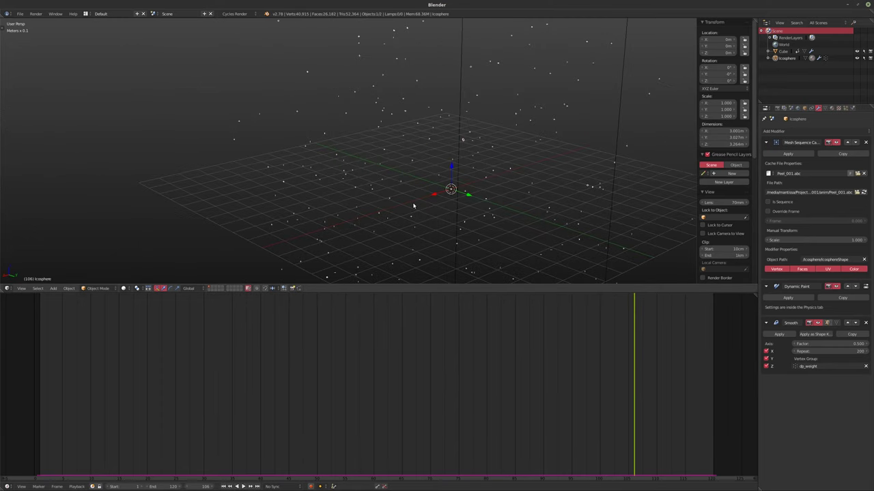
{"action": "middle_click_drag", "start_coordinate": [413, 205], "coordinate": [385, 197], "text": "shift"}
- Set the icosphere's Smooth modifier Repeat to 300 and inspect the fragments around frame 106
{"action": "left_click", "coordinate": [819, 351]}
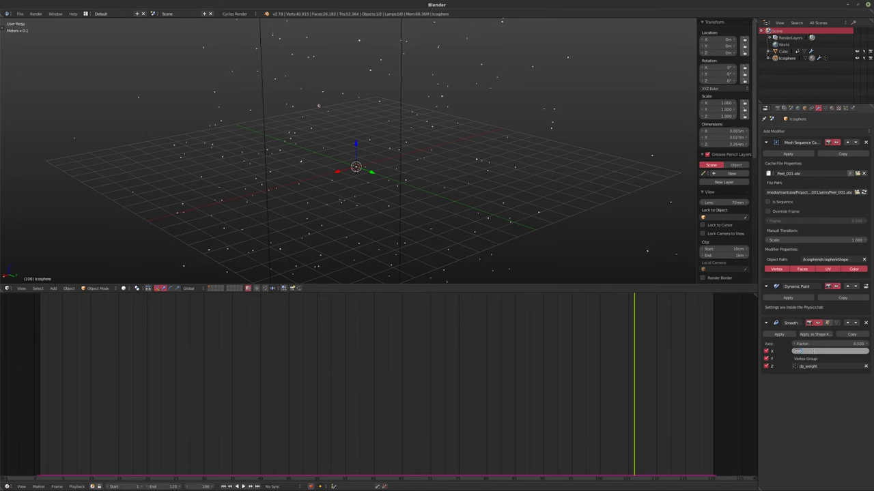
{"action": "type", "text": "300"}
{"action": "key", "text": "Return"}
{"action": "middle_click_drag", "start_coordinate": [415, 195], "coordinate": [427, 234]}
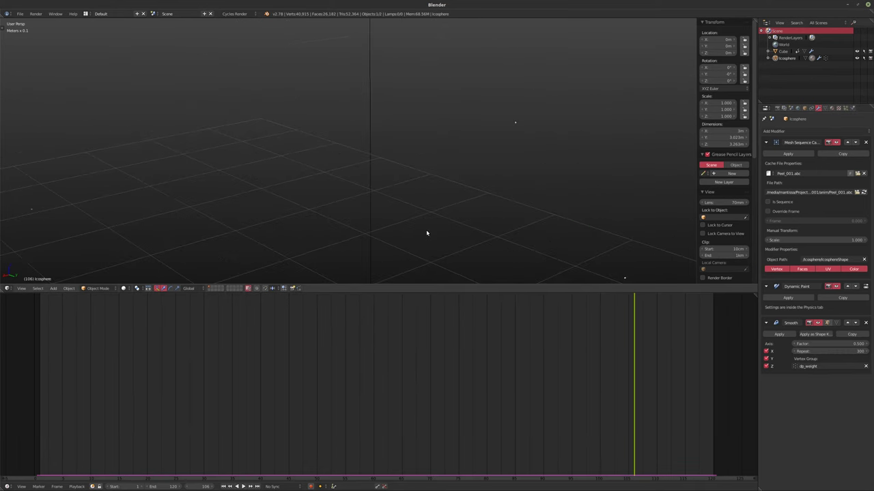
{"action": "scroll", "coordinate": [427, 233], "scroll_direction": "down", "scroll_amount": 6}
- Set the icosphere's Smooth modifier Repeat to 500 and check the animation from the first frame to the last
{"action": "left_click", "coordinate": [812, 350]}
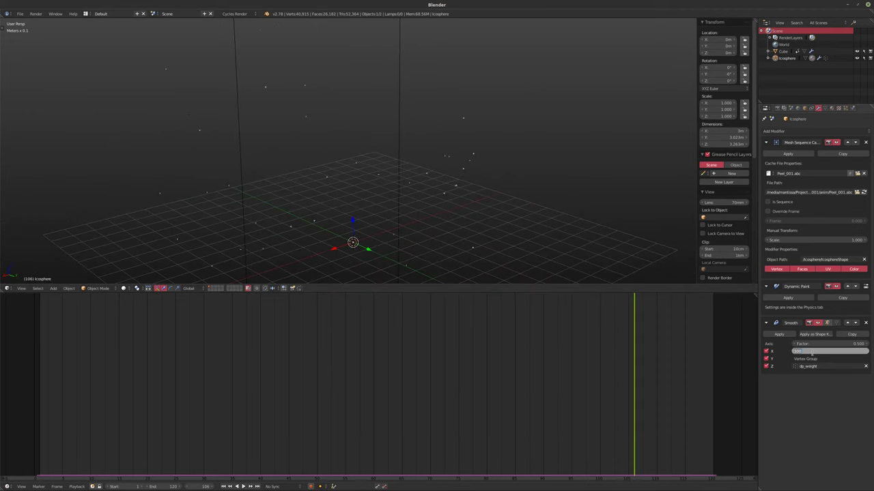
{"action": "type", "text": "30"}
{"action": "key", "text": "Return"}
{"action": "middle_click_drag", "start_coordinate": [388, 218], "coordinate": [335, 154]}
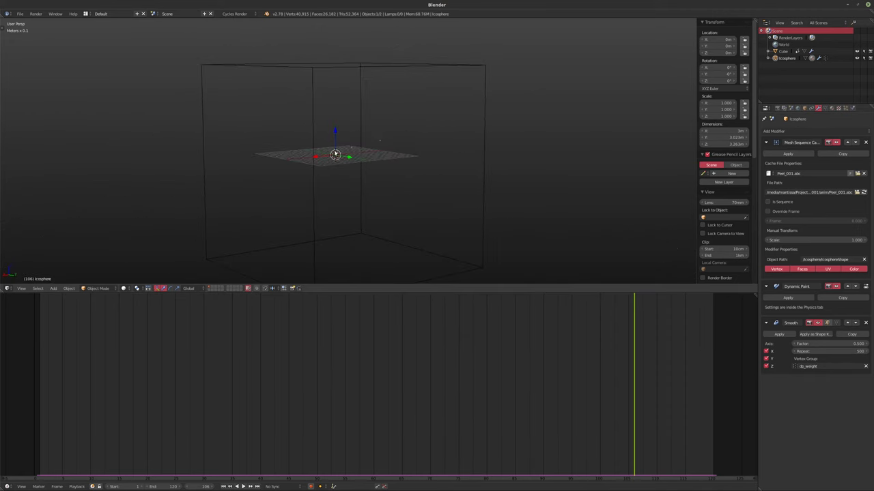
{"action": "key", "text": "alt+a"}
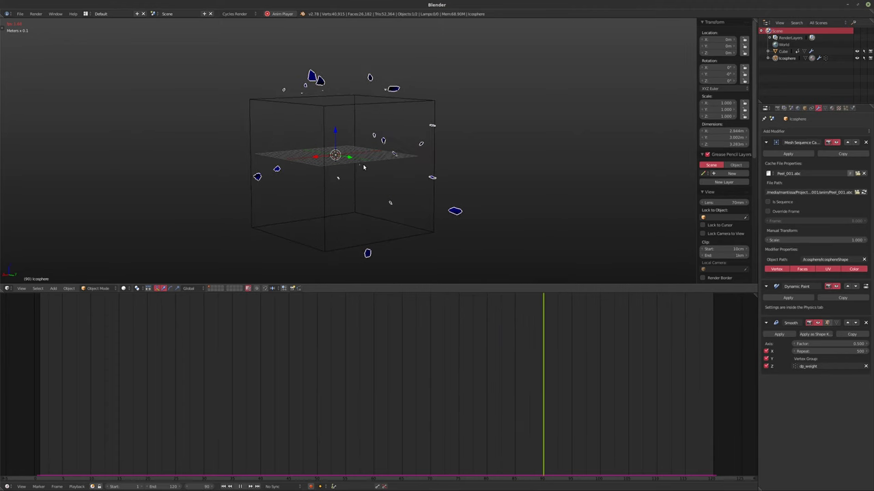
{"action": "key", "text": "alt+a"}
{"action": "middle_click_drag", "start_coordinate": [356, 165], "coordinate": [344, 217]}
{"action": "key", "text": "shift+Left"}
{"action": "scroll", "coordinate": [342, 214], "scroll_direction": "up", "scroll_amount": 1}
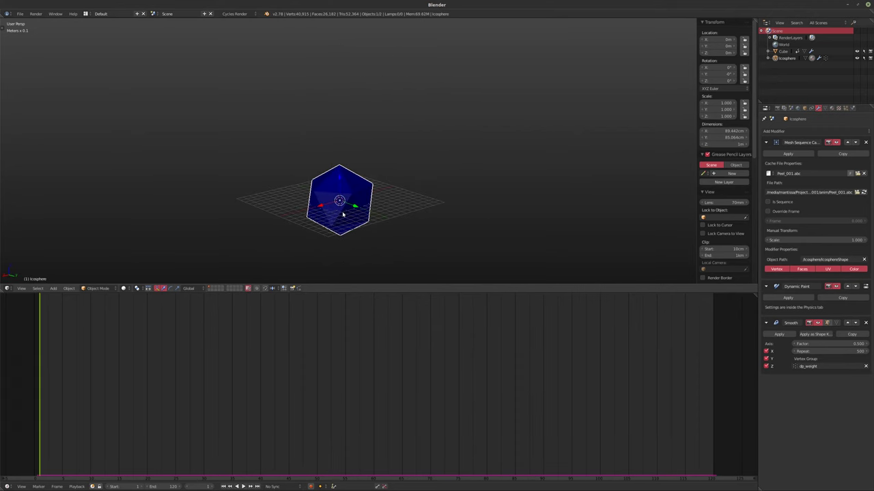
{"action": "key", "text": "shift+Right"}
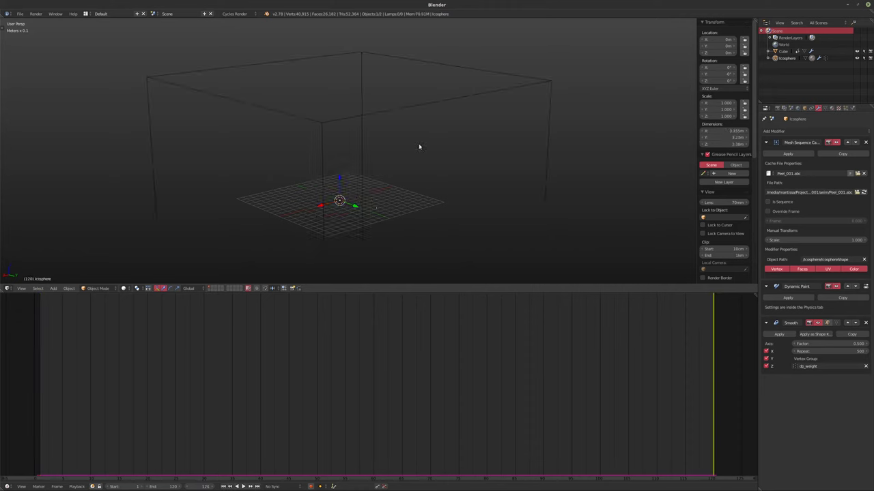
- Select the surrounding cube and set its maximum draw type to Wire
{"action": "right_click", "coordinate": [444, 102]}
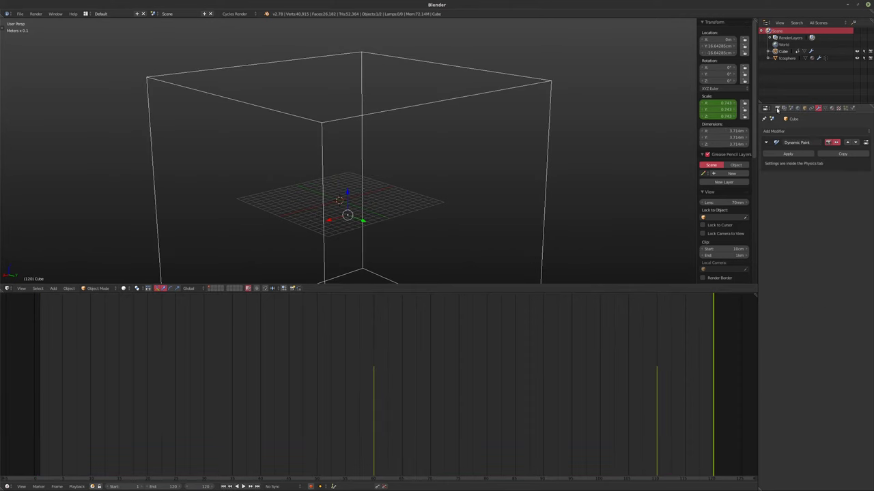
{"action": "left_click", "coordinate": [776, 108]}
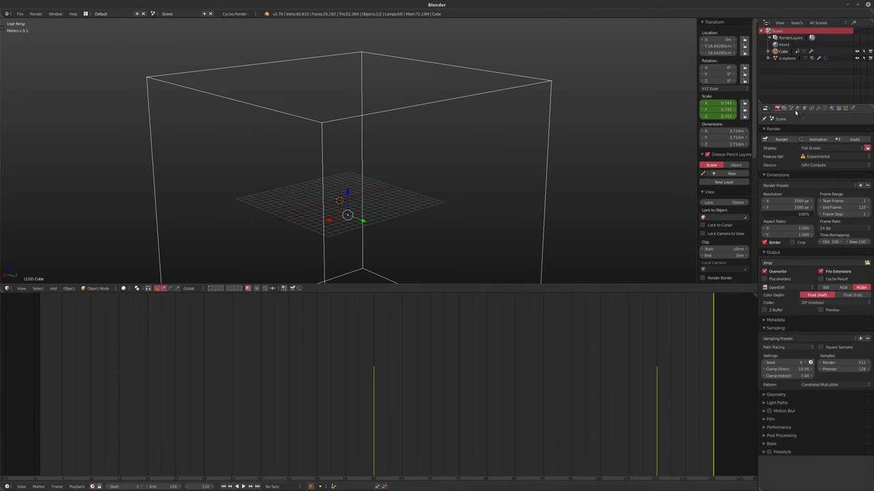
{"action": "left_click", "coordinate": [804, 108]}
{"action": "left_click", "coordinate": [785, 318]}
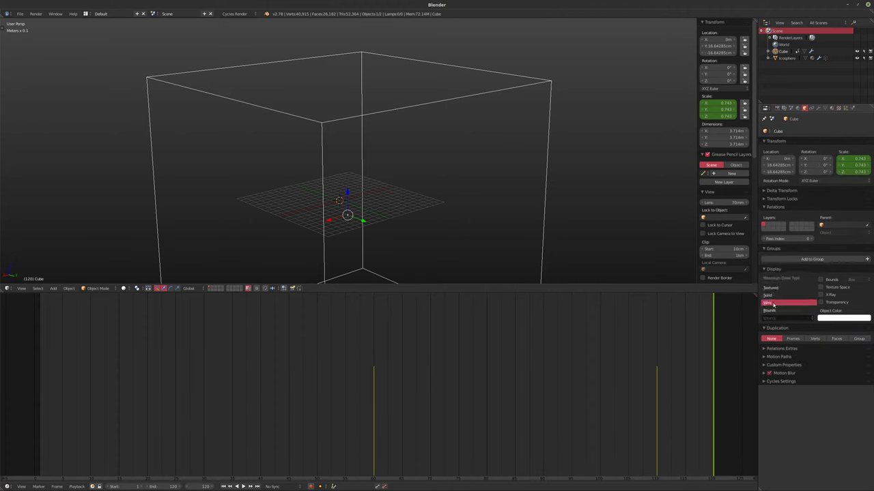
{"action": "scroll", "coordinate": [417, 137], "scroll_direction": "down", "scroll_amount": 5}
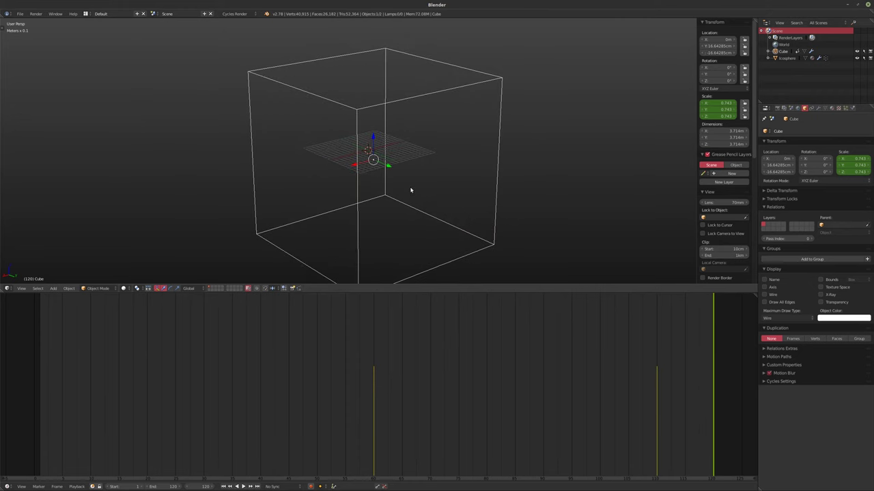
- Add a Subdivision Surface modifier with 3 view and render subdivisions to the cube and check it at the first and last frames
{"action": "left_click", "coordinate": [818, 108]}
{"action": "left_click", "coordinate": [812, 130]}
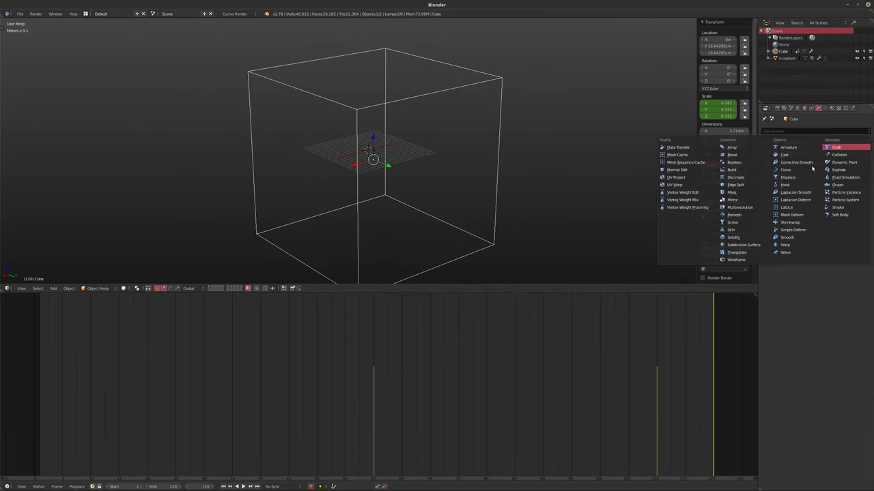
{"action": "left_click", "coordinate": [855, 166]}
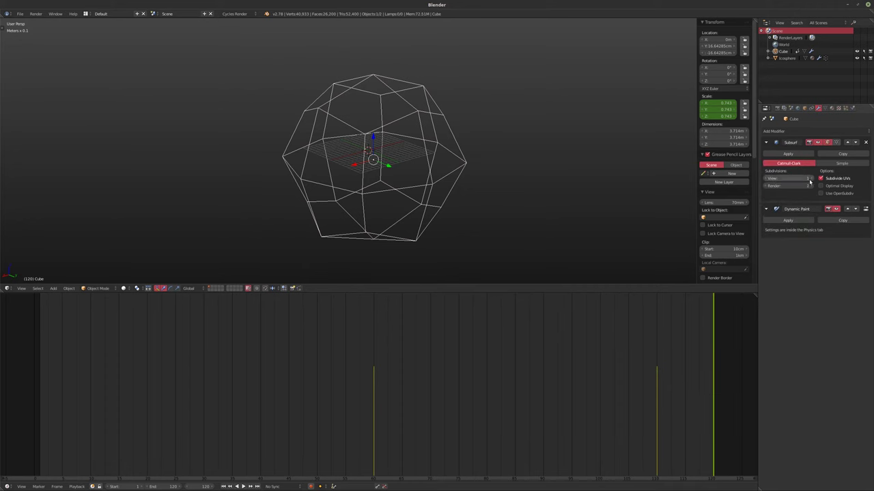
{"action": "left_click", "coordinate": [809, 178]}
{"action": "left_click", "coordinate": [808, 178]}
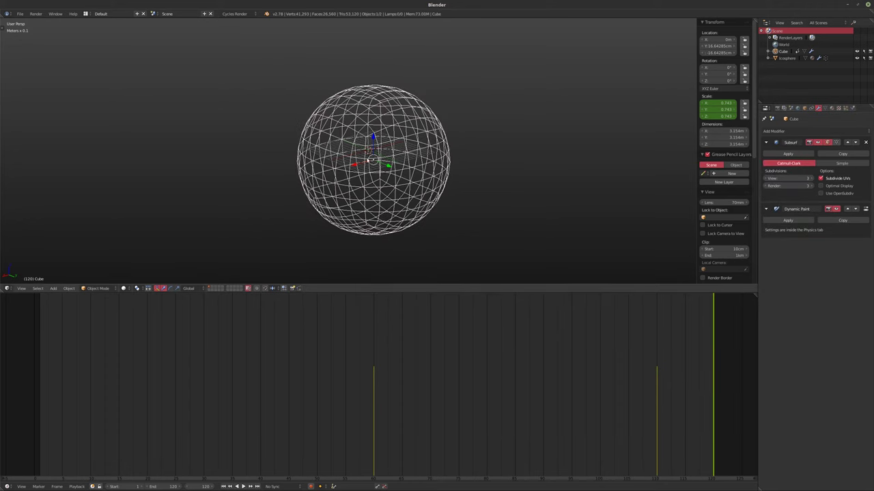
{"action": "scroll", "coordinate": [411, 179], "scroll_direction": "up", "scroll_amount": 3}
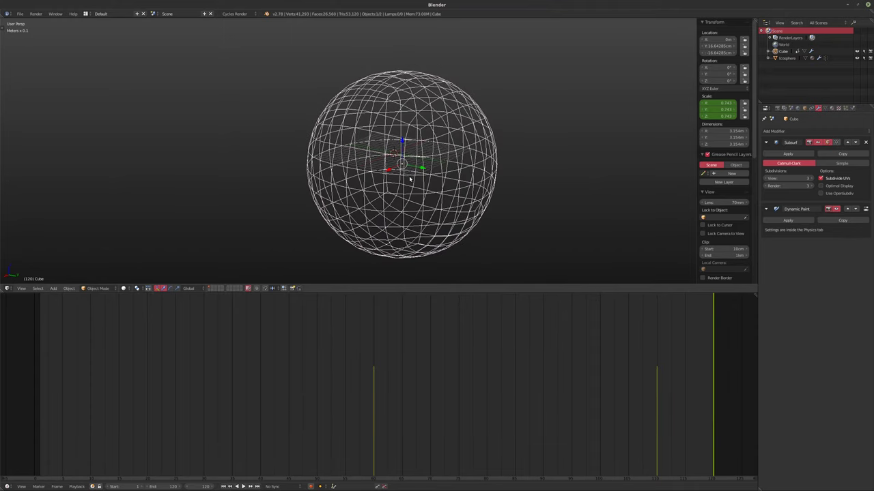
{"action": "key", "text": "shift+Left"}
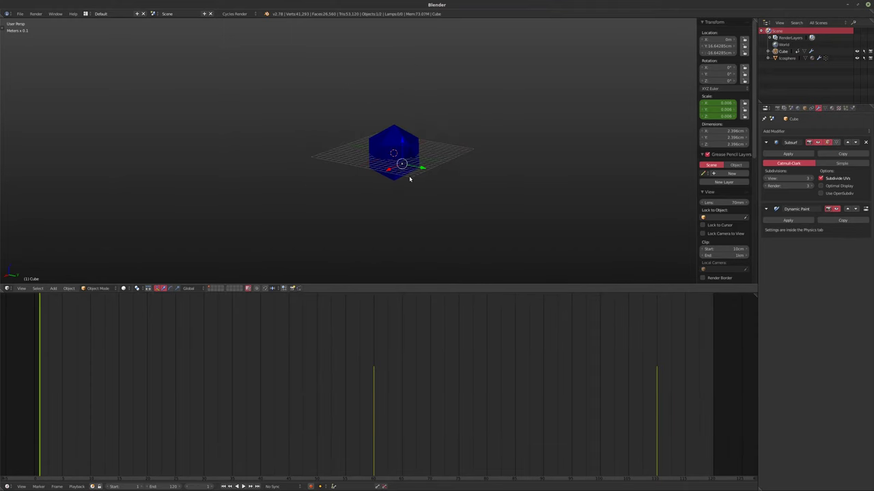
{"action": "key", "text": "shift+Right"}
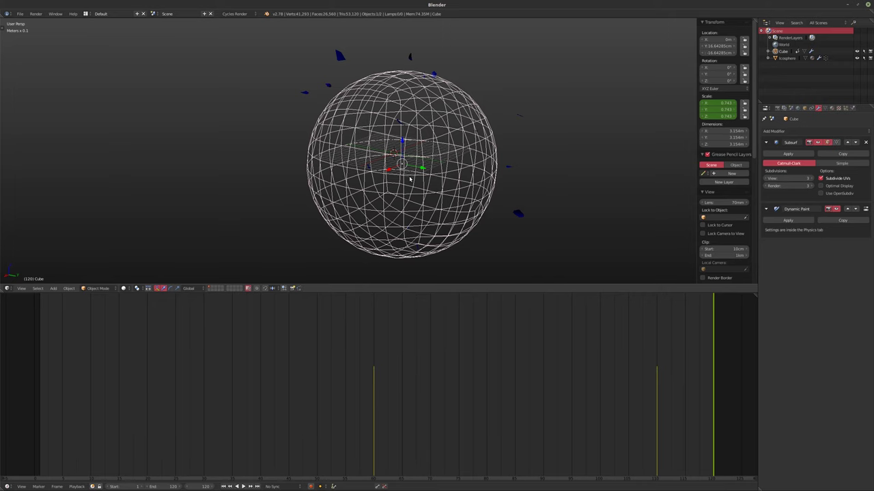
- At frame 110, scale the subdivided cube up to about 1.064 to enclose the fragments, checking the front, right and top views
{"action": "key", "text": "KP_1"}
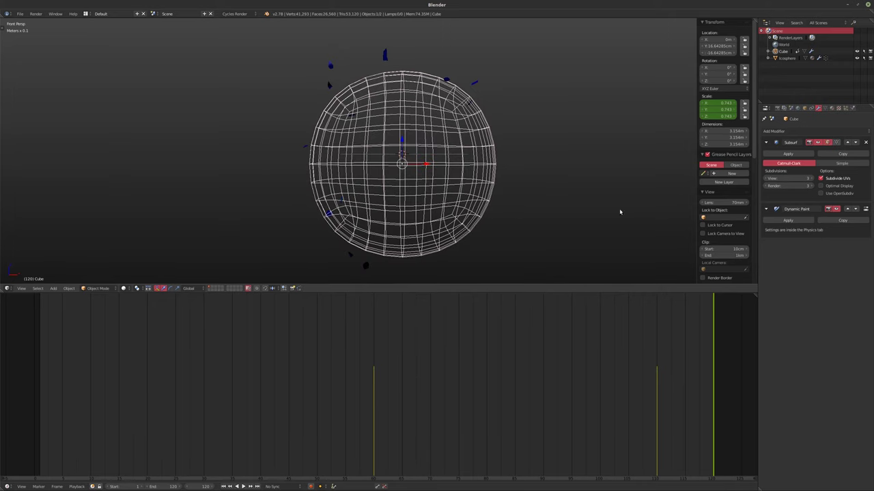
{"action": "left_click", "coordinate": [656, 367]}
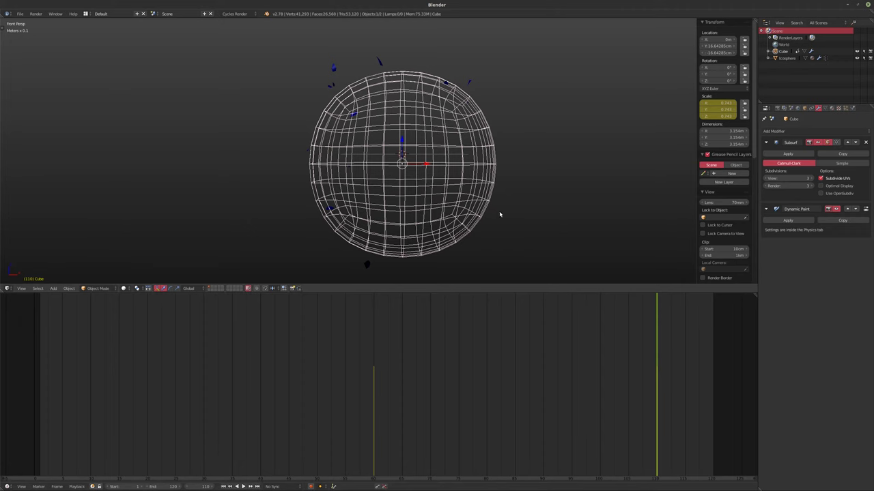
{"action": "key", "text": "s"}
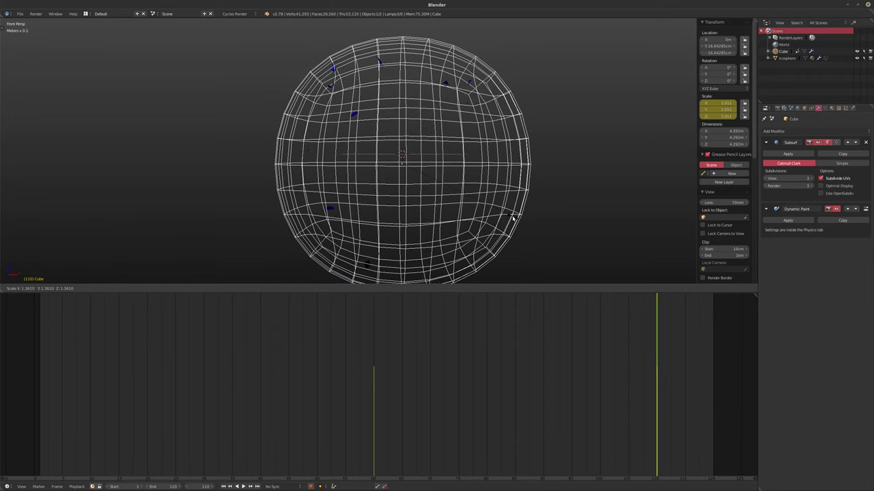
{"action": "left_click", "coordinate": [514, 217]}
{"action": "key", "text": "KP_3"}
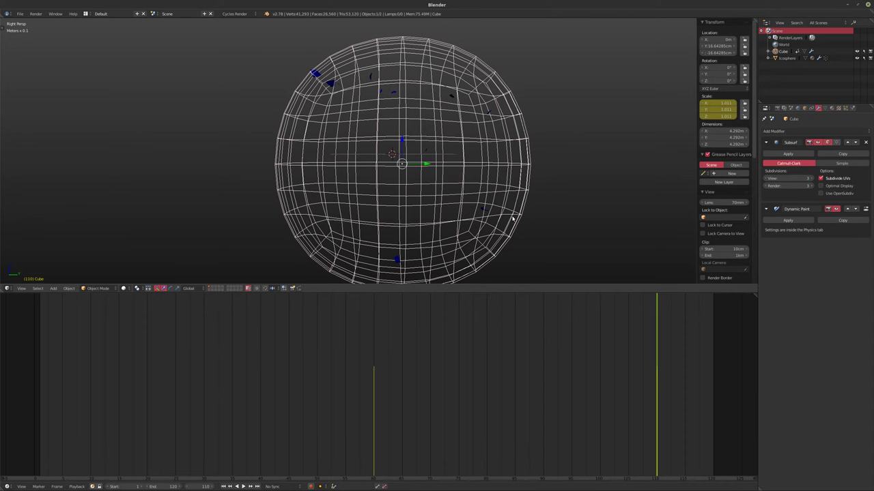
{"action": "key", "text": "KP_7"}
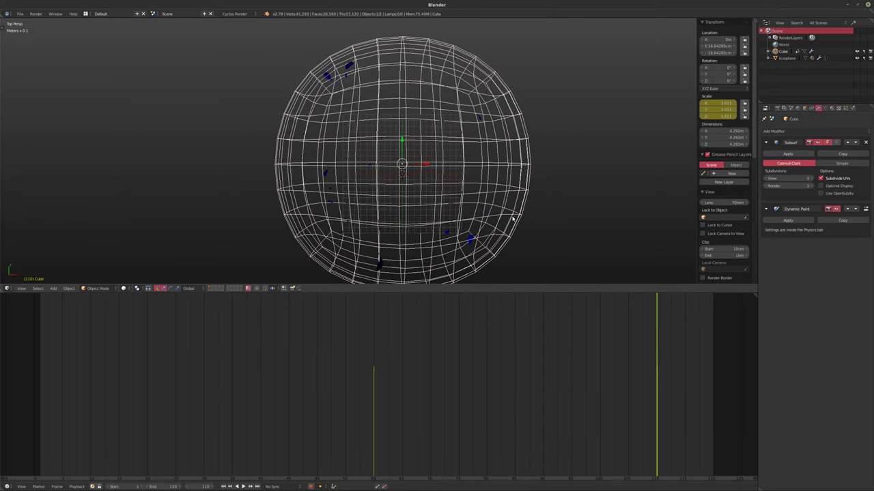
{"action": "key", "text": "KP_3"}
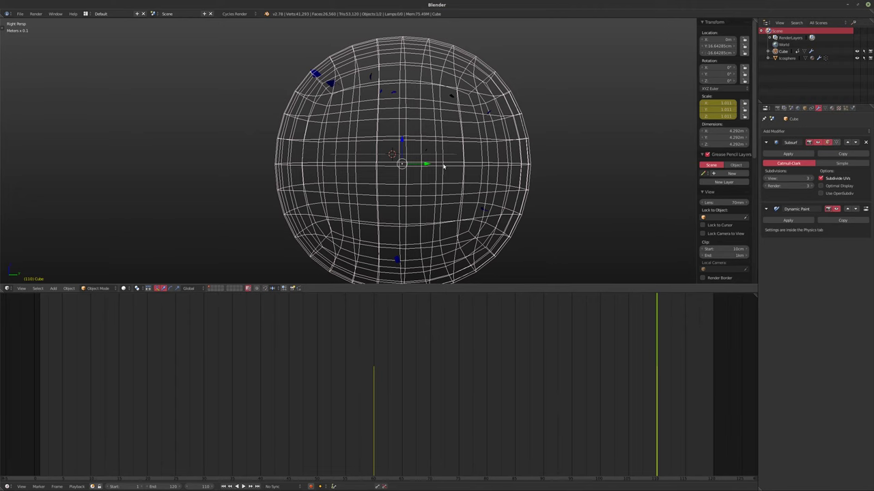
{"action": "key", "text": "s"}
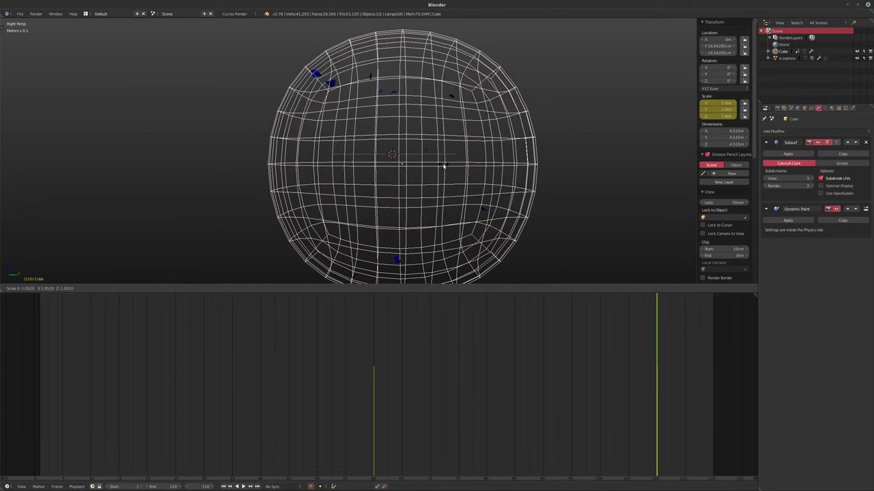
{"action": "left_click", "coordinate": [456, 173]}
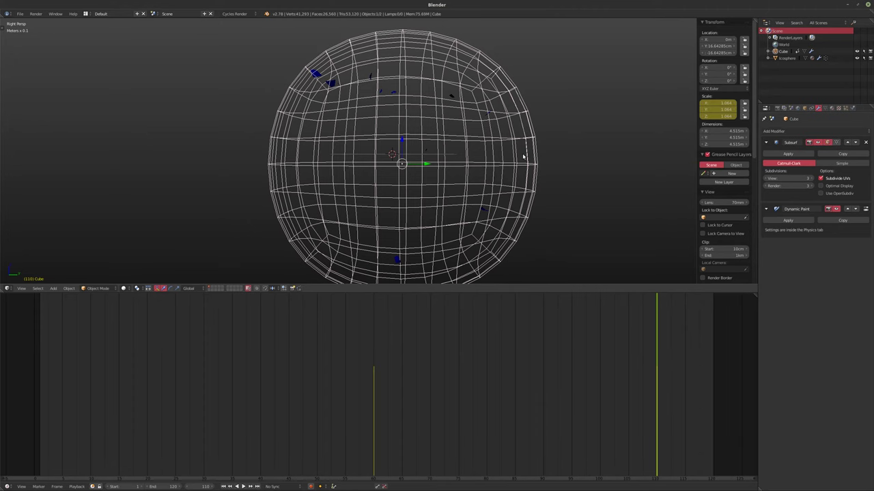
- Return to the first frame and display the cube's scale curves in the Graph Editor, framing all their keyframes
{"action": "key", "text": "shift+Left"}
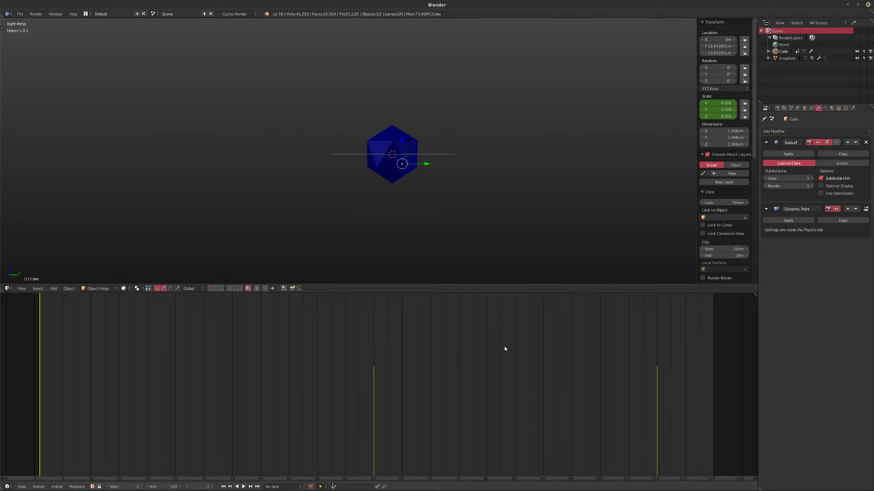
{"action": "left_click", "coordinate": [8, 487]}
{"action": "left_click", "coordinate": [27, 462]}
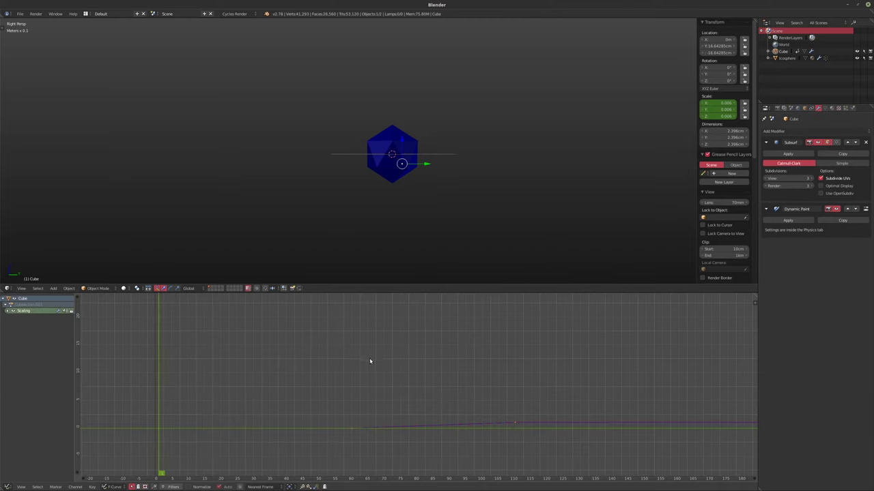
{"action": "key", "text": "a"}
{"action": "key", "text": "Home"}
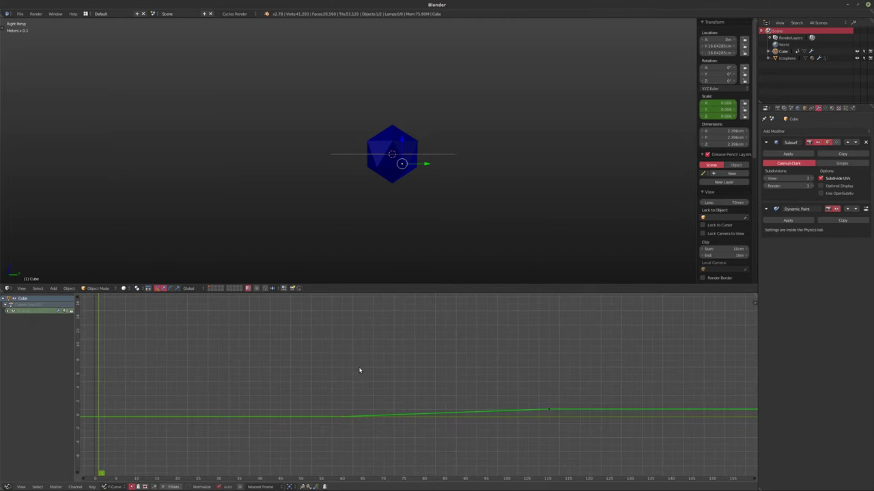
- Set the interpolation of the cube's scale keyframes to Bezier and check the curve around the last keyframe
{"action": "key", "text": "t"}
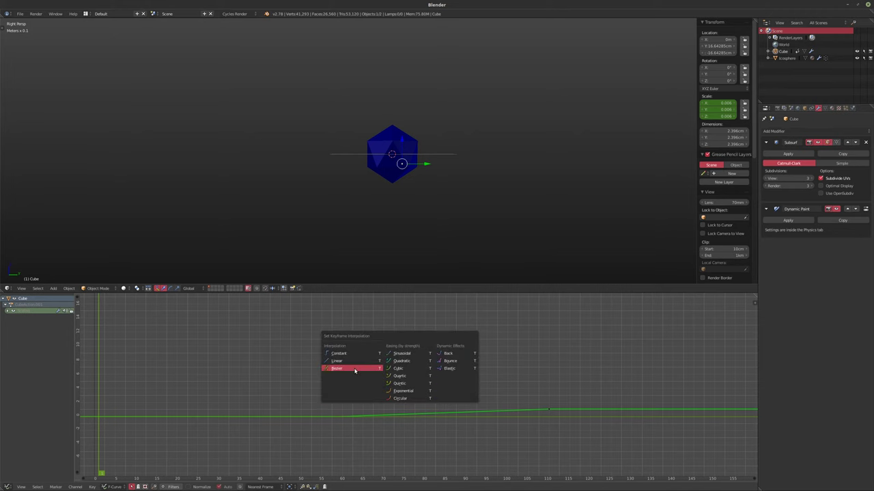
{"action": "left_click", "coordinate": [354, 369]}
{"action": "scroll", "coordinate": [365, 320], "scroll_direction": "right", "scroll_amount": 2, "text": "ctrl"}
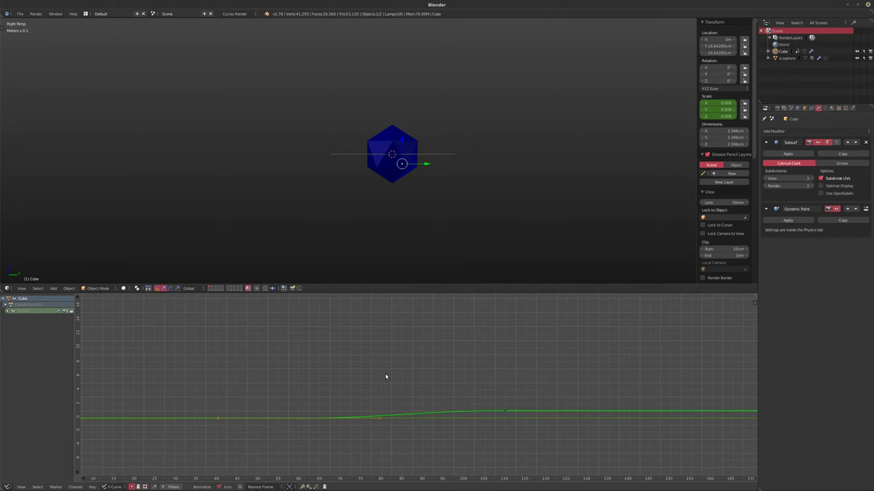
{"action": "left_click", "coordinate": [506, 412]}
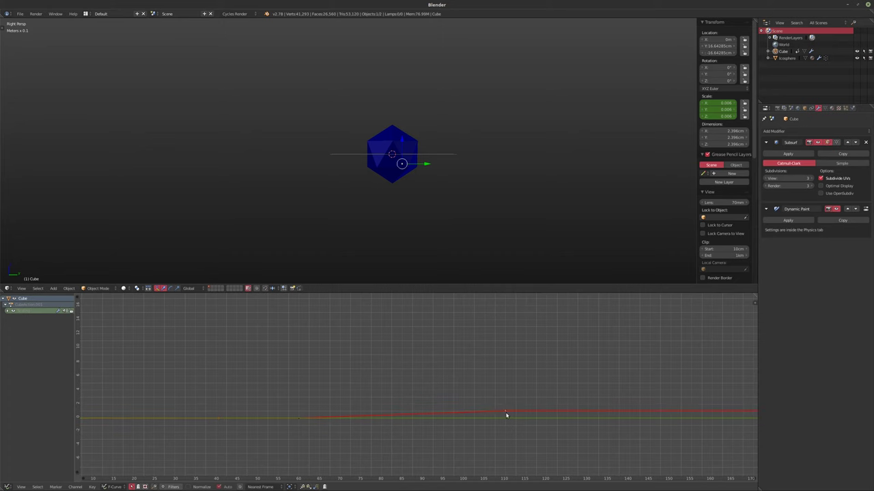
{"action": "middle_click_drag", "start_coordinate": [485, 426], "coordinate": [490, 429]}
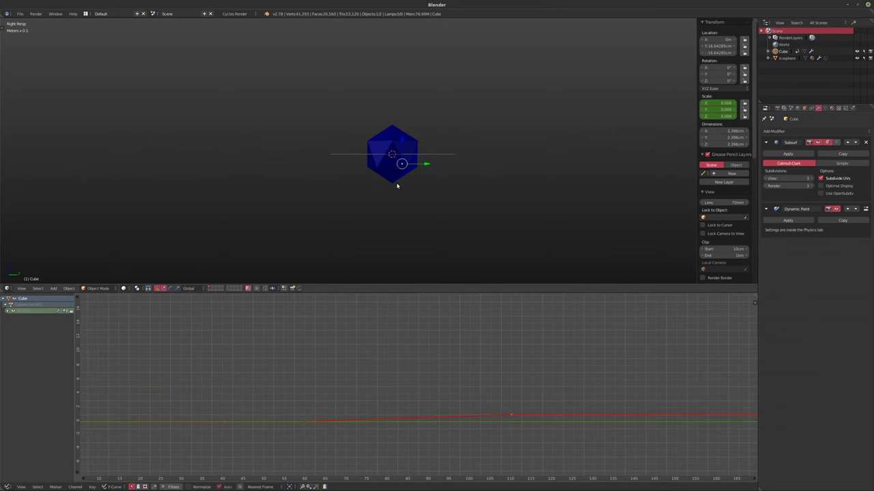
- Save the scene as Peel_Working_002.blend in the Peel_001 project folder
{"action": "key", "text": "ctrl+s"}
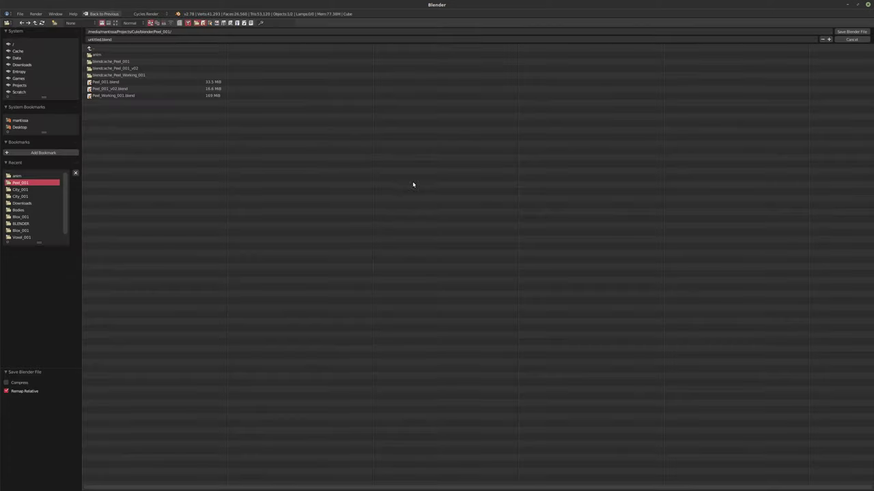
{"action": "left_click", "coordinate": [109, 96]}
{"action": "left_click", "coordinate": [117, 40]}
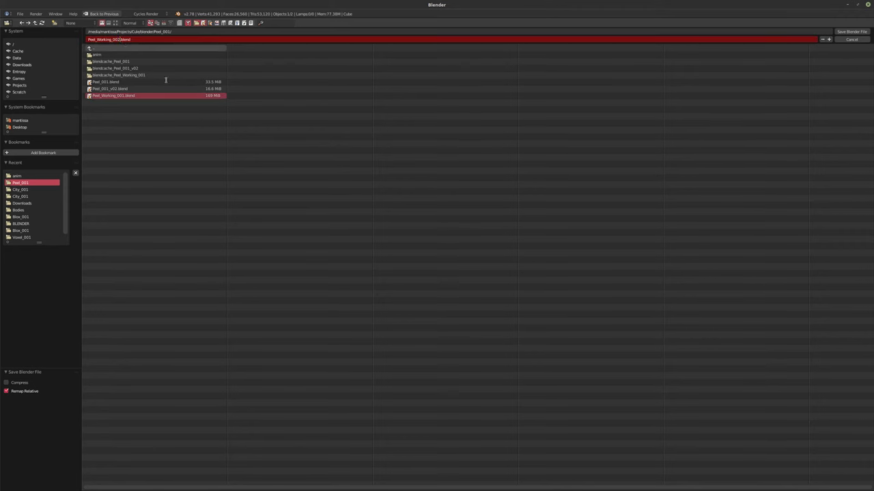
{"action": "type", "text": "2"}
{"action": "left_click", "coordinate": [853, 31]}
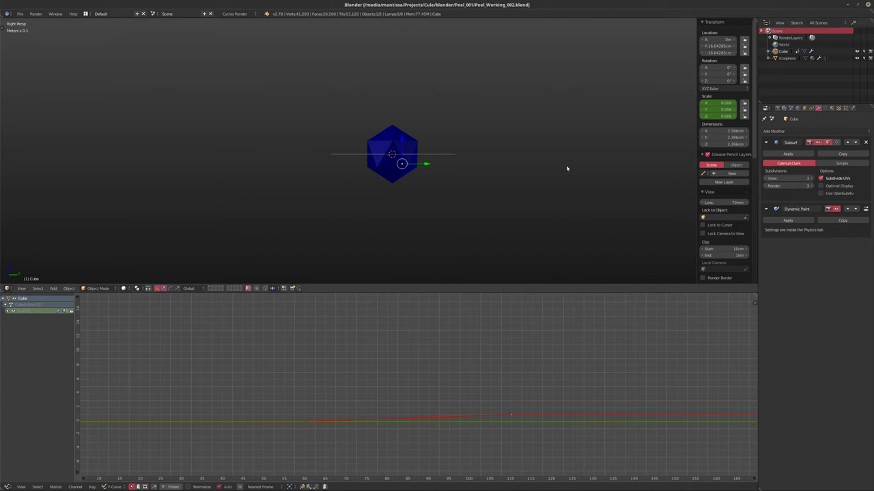
- Export the icosphere alone as an Alembic cache, overwriting Peel_002.abc in the anim folder
{"action": "middle_click_drag", "start_coordinate": [483, 176], "coordinate": [365, 159]}
{"action": "scroll", "coordinate": [382, 171], "scroll_direction": "up", "scroll_amount": 4}
{"action": "right_click", "coordinate": [365, 159]}
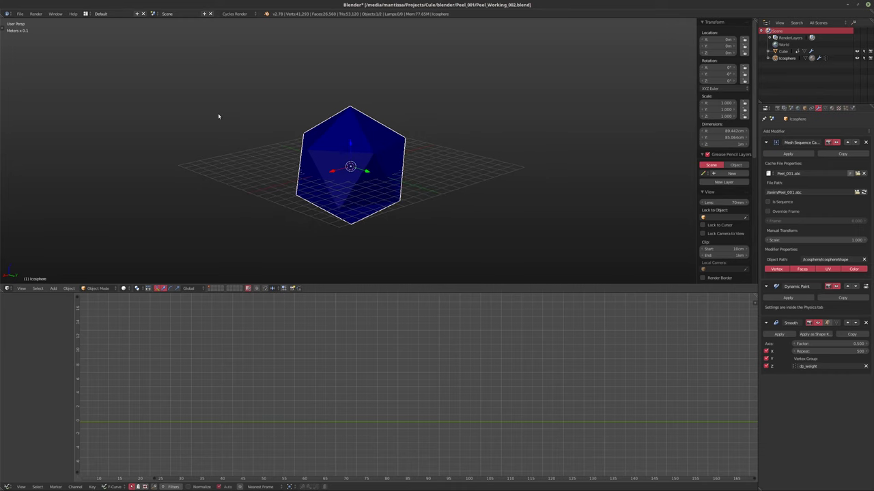
{"action": "left_click", "coordinate": [20, 13]}
{"action": "mouse_move", "coordinate": [40, 145]}
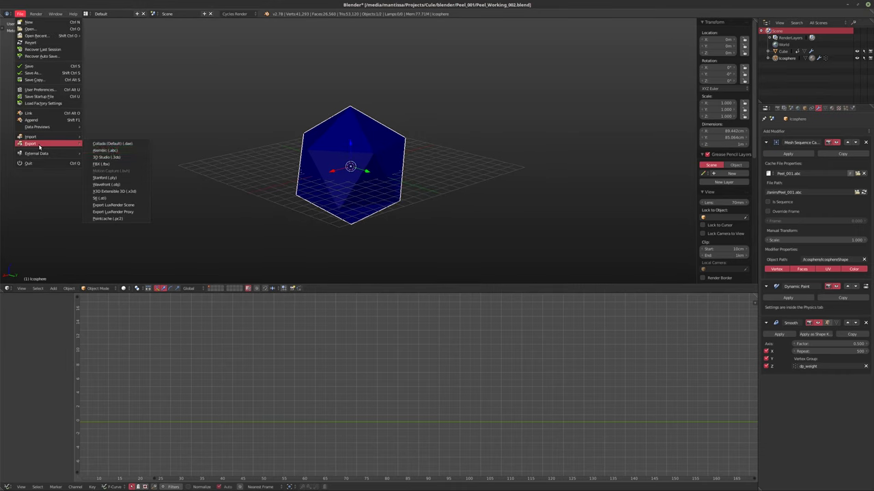
{"action": "left_click", "coordinate": [111, 150]}
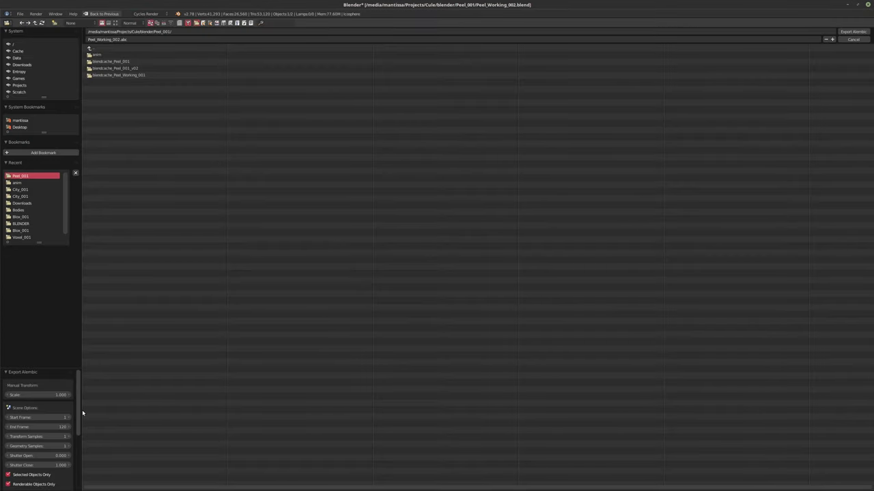
{"action": "scroll", "coordinate": [41, 416], "scroll_direction": "down", "scroll_amount": 5}
{"action": "scroll", "coordinate": [41, 416], "scroll_direction": "up", "scroll_amount": 5}
{"action": "double_click", "coordinate": [97, 55]}
{"action": "left_click", "coordinate": [106, 61]}
{"action": "key", "text": "Return"}
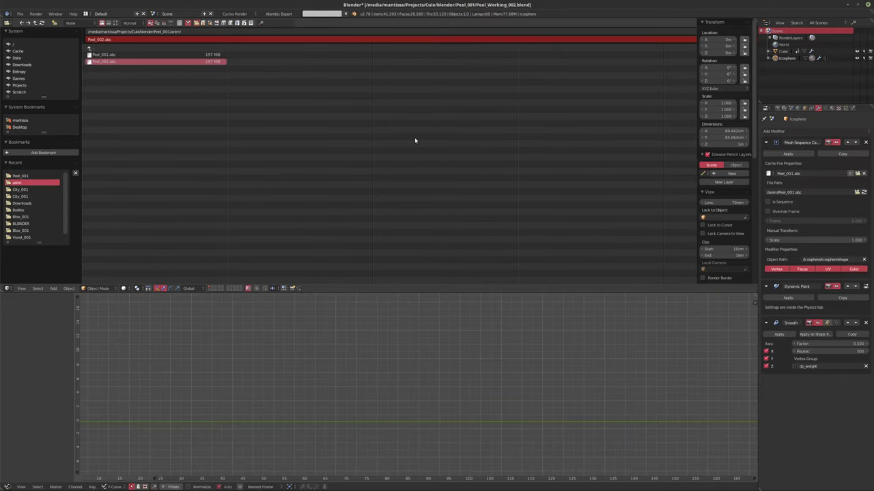
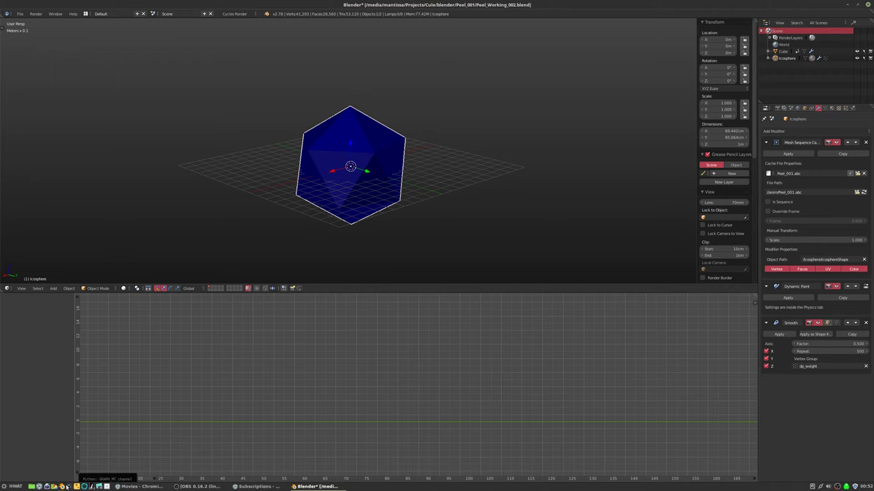
- Start a second Blender instance and import the Alembic file Peel_002.abc from the anim folder
{"action": "left_click", "coordinate": [61, 487]}
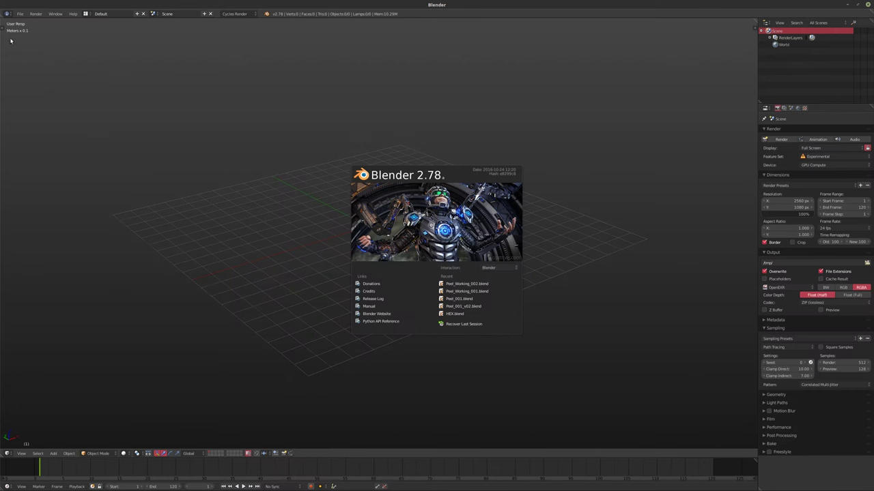
{"action": "left_click", "coordinate": [15, 14]}
{"action": "left_click", "coordinate": [18, 15]}
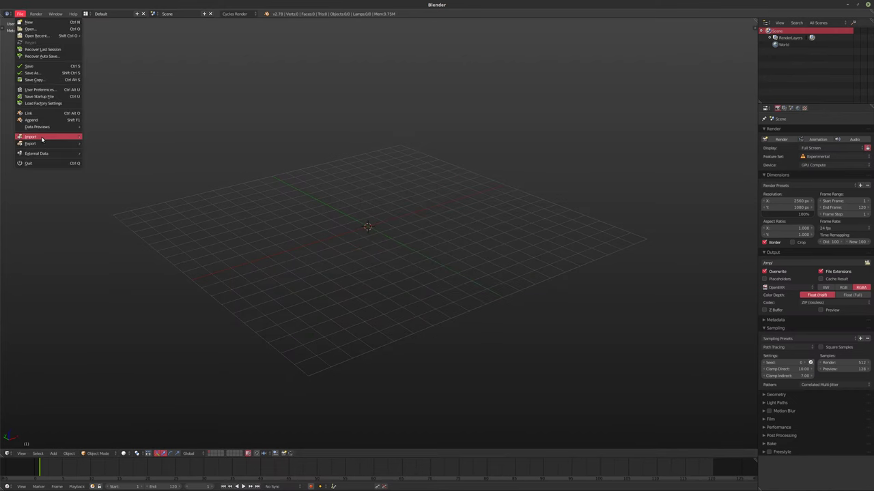
{"action": "mouse_move", "coordinate": [43, 138]}
{"action": "left_click", "coordinate": [119, 144]}
{"action": "left_click", "coordinate": [30, 176]}
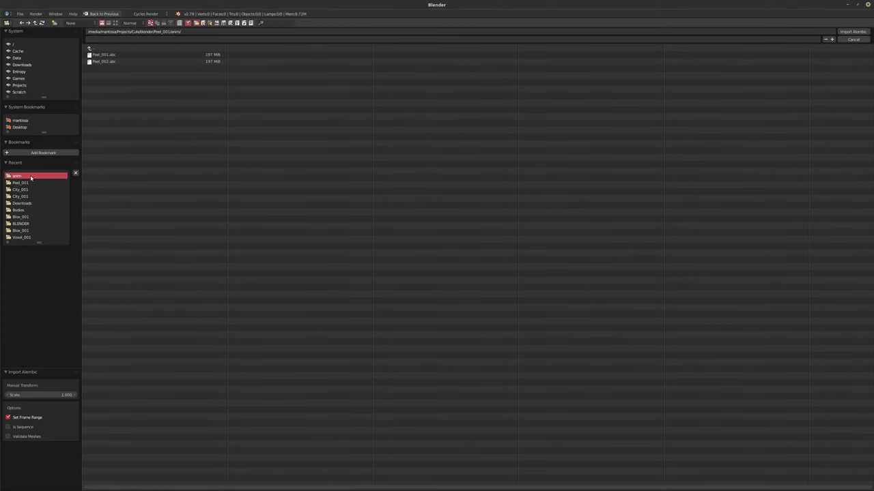
{"action": "double_click", "coordinate": [124, 61]}
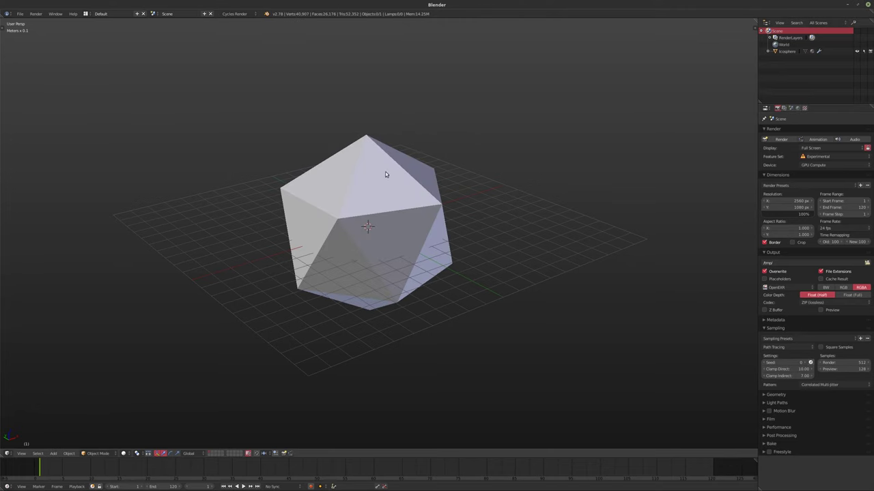
- Play back the imported peeling animation from a changed viewing angle, then stop it at the first frame
{"action": "key", "text": "alt+a"}
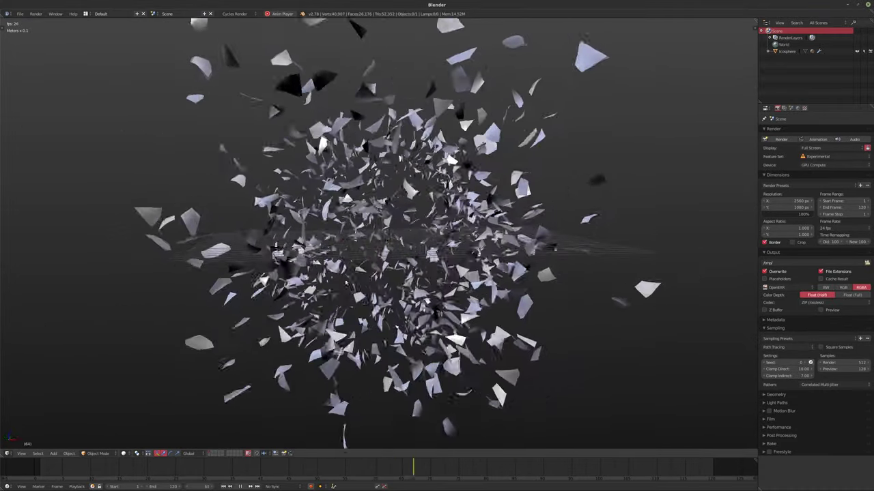
{"action": "middle_click_drag", "start_coordinate": [394, 320], "coordinate": [403, 280]}
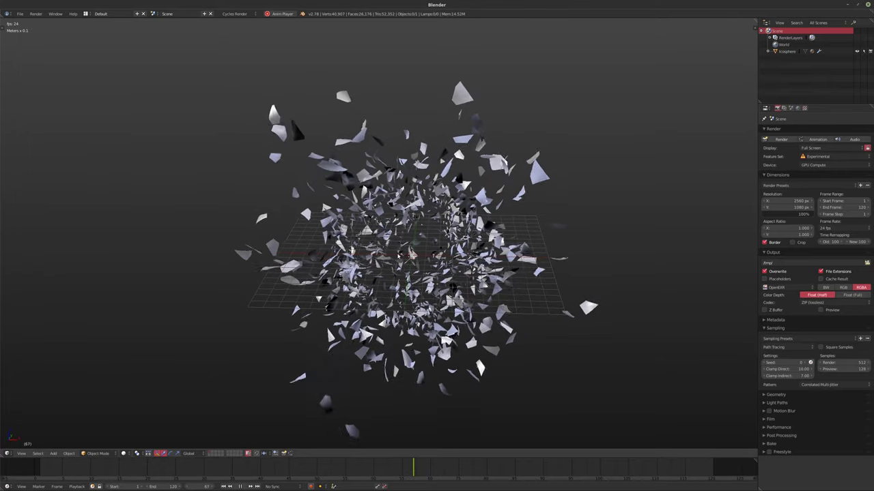
{"action": "key", "text": "alt+a"}
{"action": "key", "text": "shift+Left"}
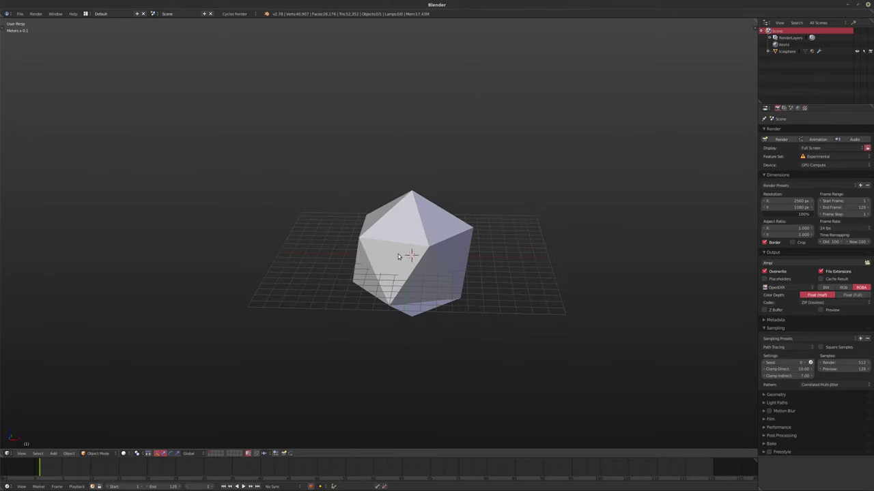
- Add an icosphere with 1 subdivision at the centre of the imported icosphere
{"action": "middle_click_drag", "start_coordinate": [398, 254], "coordinate": [413, 290]}
{"action": "scroll", "coordinate": [413, 290], "scroll_direction": "up", "scroll_amount": 3}
{"action": "key", "text": "shift+a"}
{"action": "mouse_move", "coordinate": [403, 274]}
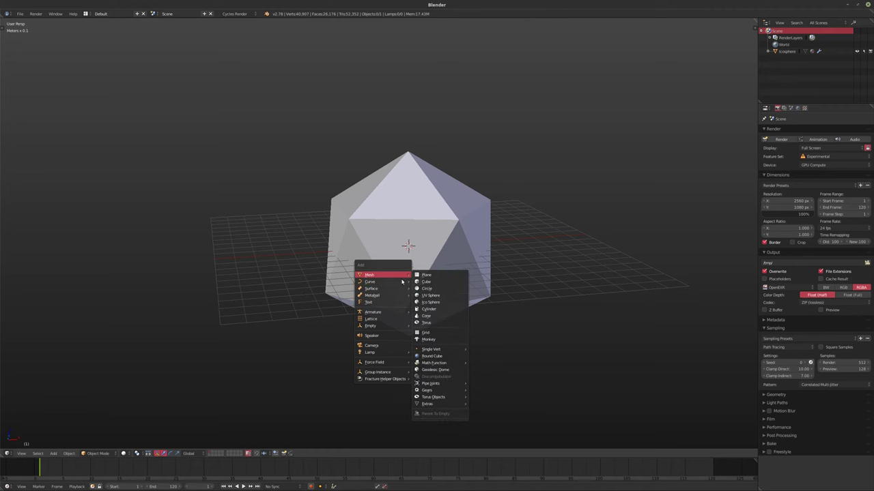
{"action": "left_click", "coordinate": [439, 305]}
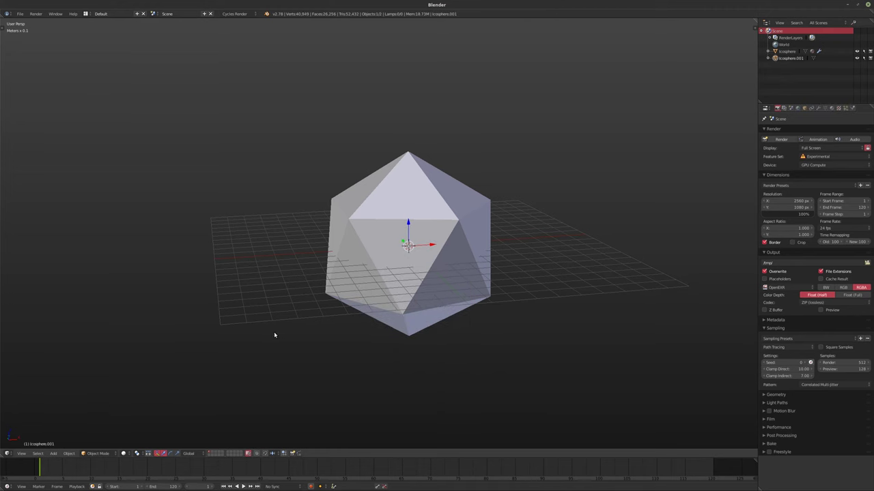
{"action": "key", "text": "t"}
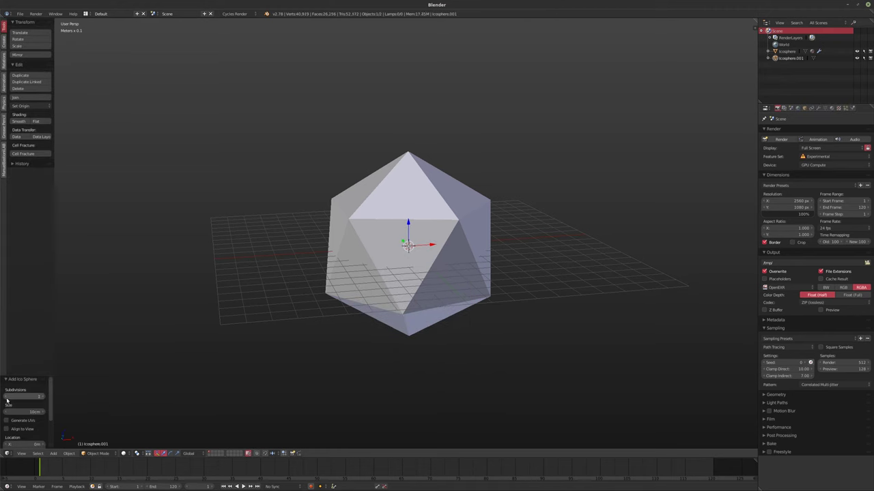
{"action": "scroll", "coordinate": [197, 372], "scroll_direction": "up", "scroll_amount": 2}
{"action": "middle_click_drag", "start_coordinate": [198, 373], "coordinate": [412, 249]}
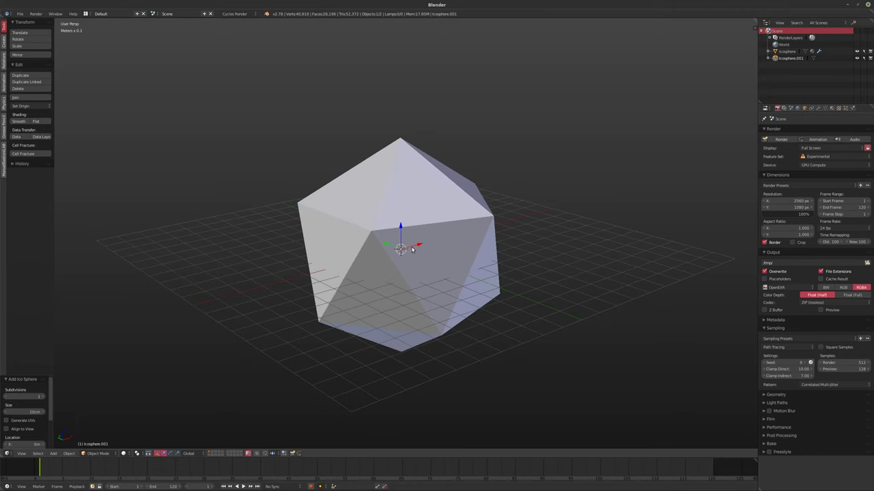
- Set the new icosphere's size to 49 cm and check in wireframe how it fits inside the imported mesh
{"action": "left_click", "coordinate": [20, 412]}
{"action": "key", "text": "BackSpace"}
{"action": "type", "text": "49"}
{"action": "key", "text": "Return"}
{"action": "middle_click_drag", "start_coordinate": [96, 263], "coordinate": [422, 290]}
{"action": "key", "text": "z"}
{"action": "scroll", "coordinate": [417, 247], "scroll_direction": "up", "scroll_amount": 2}
{"action": "scroll", "coordinate": [416, 247], "scroll_direction": "down", "scroll_amount": 1}
{"action": "key", "text": "z"}
{"action": "scroll", "coordinate": [422, 289], "scroll_direction": "down", "scroll_amount": 1}
- Play the animation up to frame 32 and examine the fragments around the inner icosphere in solid and wireframe display
{"action": "key", "text": "alt+a"}
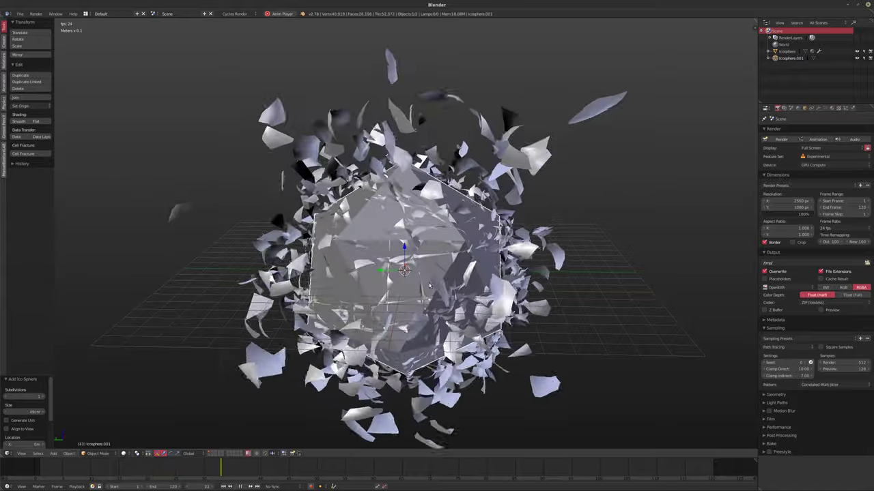
{"action": "middle_click_drag", "start_coordinate": [438, 303], "coordinate": [479, 306]}
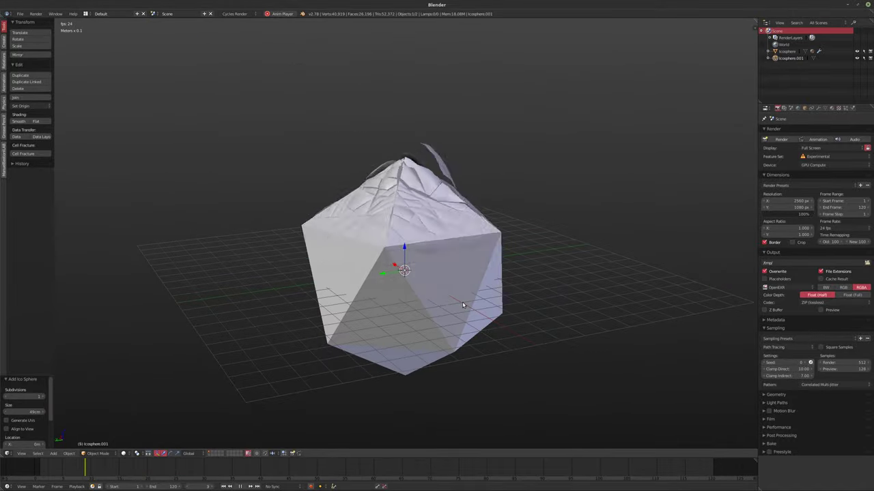
{"action": "scroll", "coordinate": [463, 305], "scroll_direction": "up", "scroll_amount": 6}
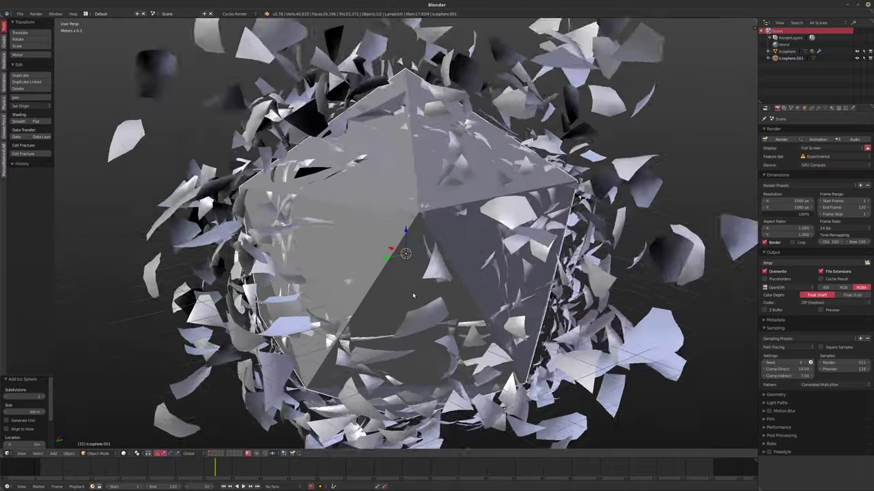
{"action": "scroll", "coordinate": [429, 276], "scroll_direction": "up", "scroll_amount": 2}
{"action": "key", "text": "z"}
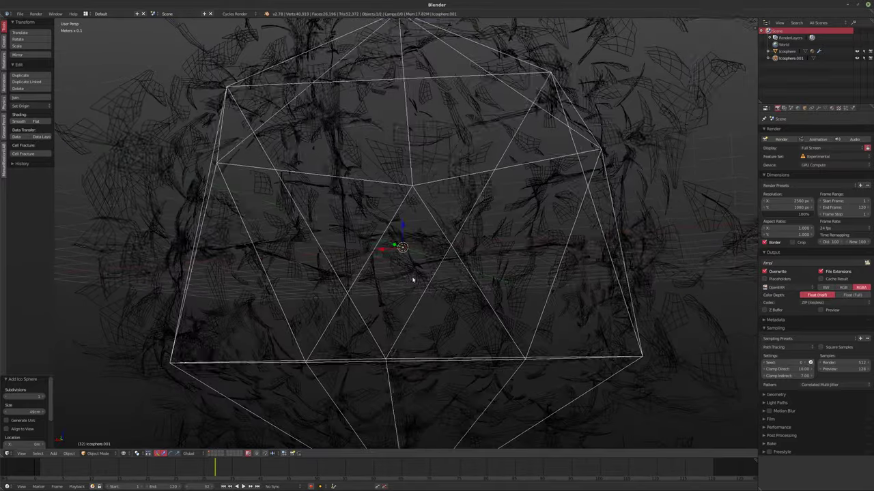
{"action": "middle_click_drag", "start_coordinate": [411, 277], "coordinate": [397, 302]}
{"action": "scroll", "coordinate": [367, 297], "scroll_direction": "down", "scroll_amount": 3}
{"action": "key", "text": "z"}
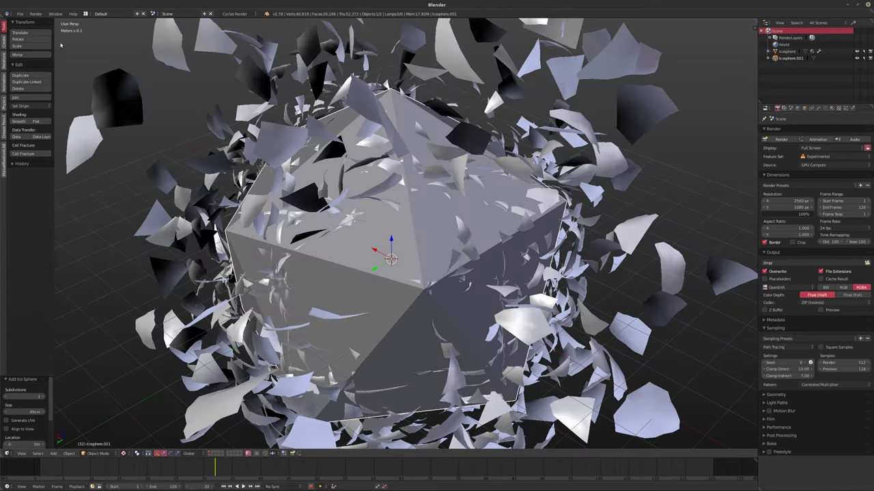
- Open the recent file Peel_Working_001.blend and inspect the icosphere with its surrounding objects
{"action": "left_click", "coordinate": [20, 14]}
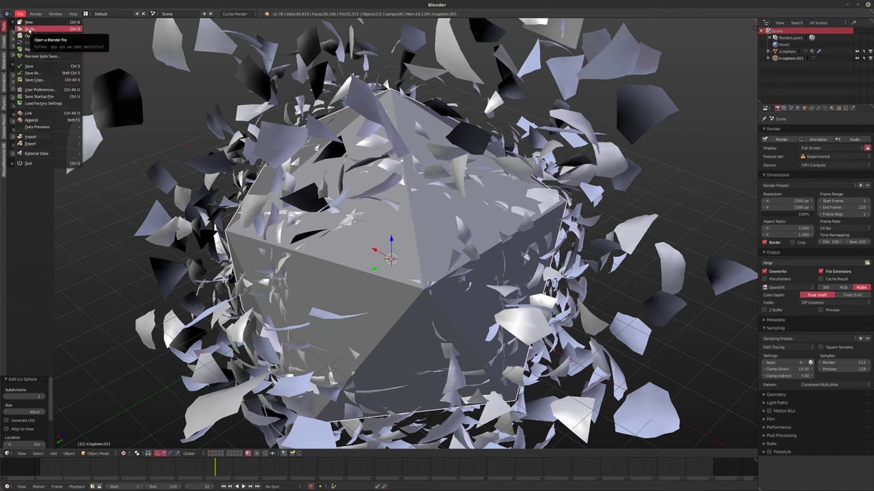
{"action": "mouse_move", "coordinate": [41, 36]}
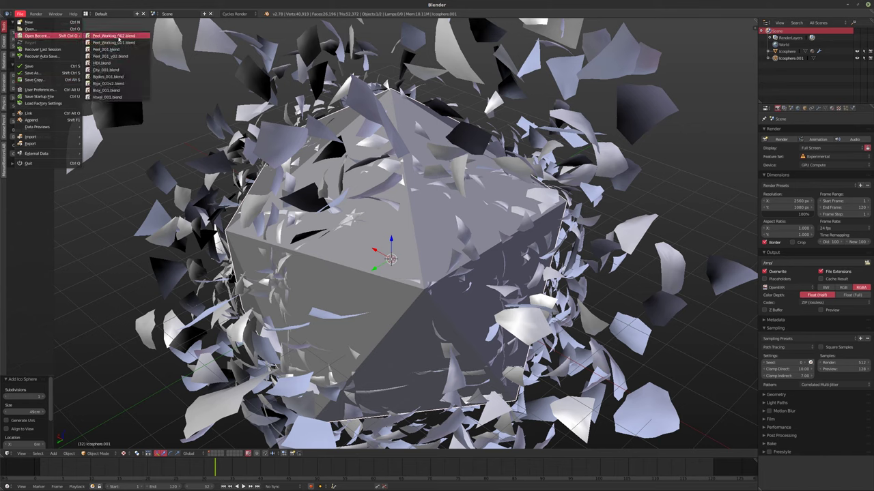
{"action": "key", "text": "Return"}
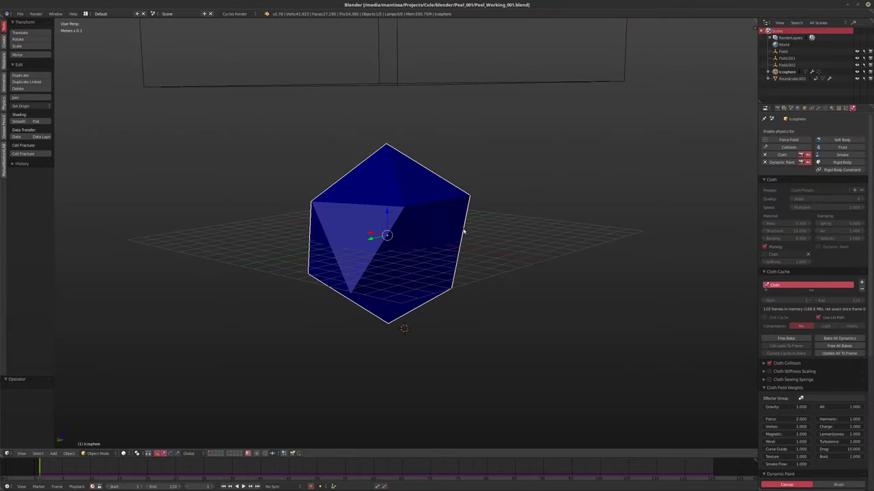
{"action": "middle_click_drag", "start_coordinate": [463, 233], "coordinate": [418, 256]}
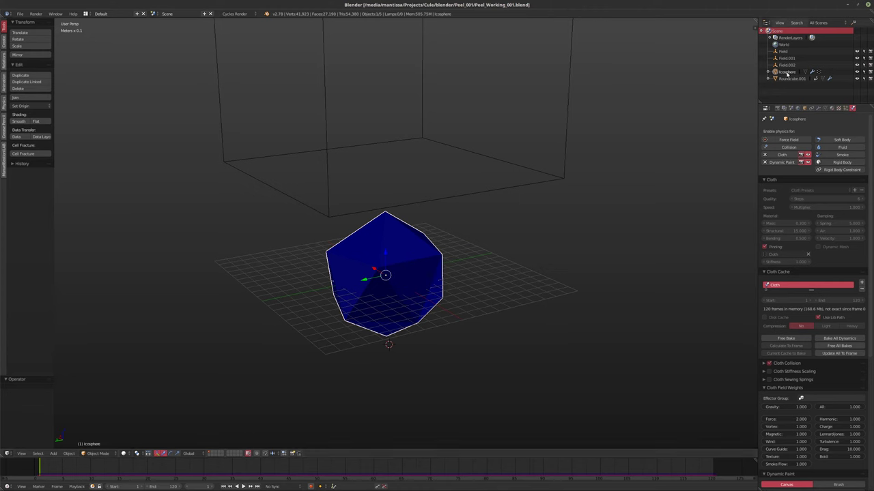
- Set the strength of the Field.002 turbulence force field to 0 and preview the shattering animation from the first frame
{"action": "left_click", "coordinate": [786, 65]}
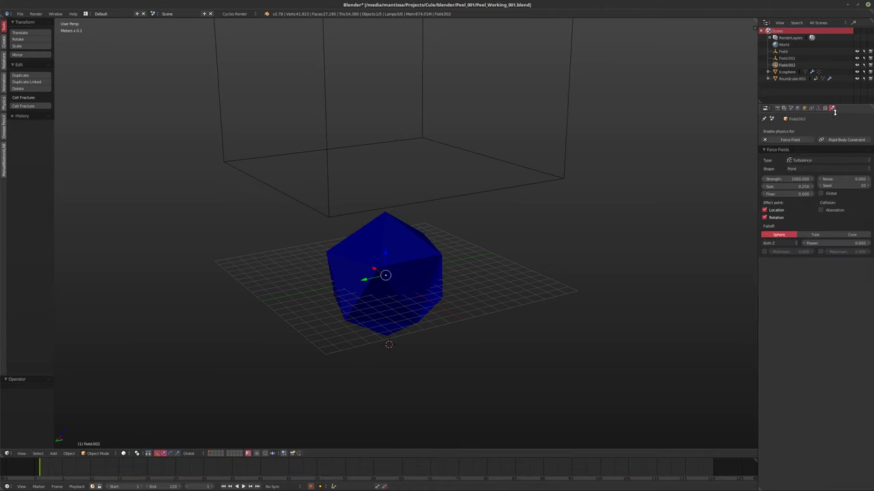
{"action": "left_click", "coordinate": [778, 179]}
{"action": "type", "text": "0"}
{"action": "key", "text": "Return"}
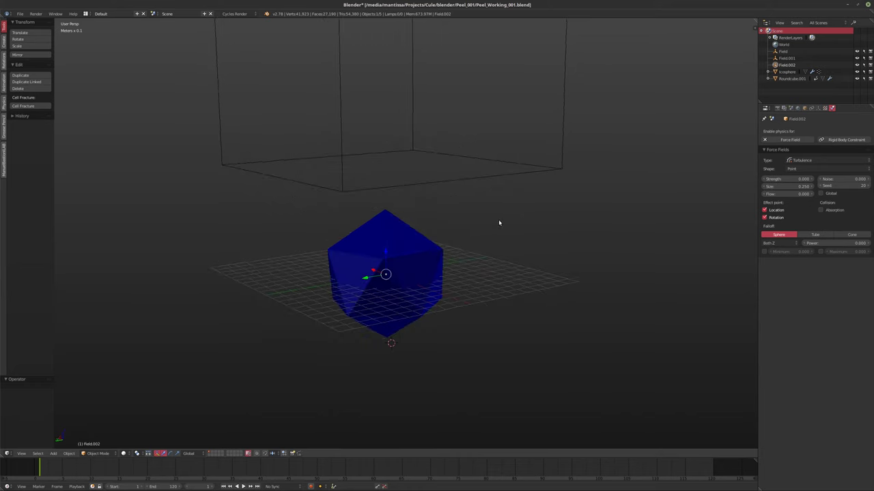
{"action": "key", "text": "alt+a"}
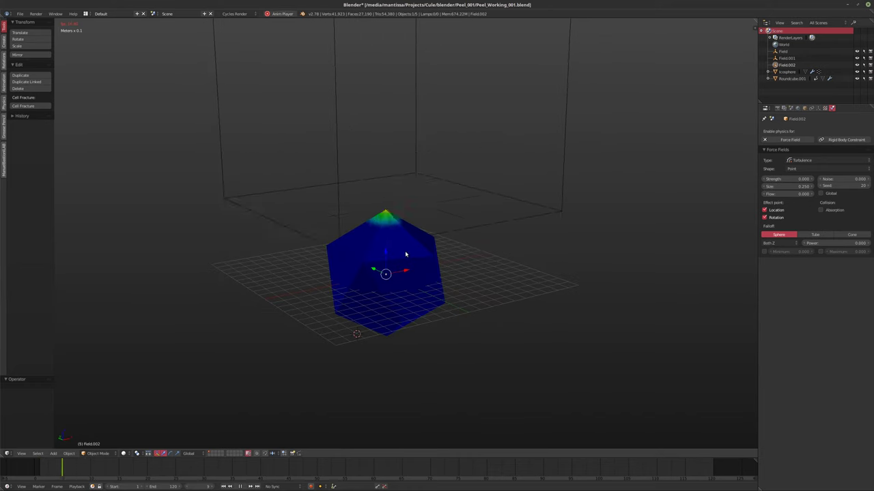
{"action": "key", "text": "alt+a"}
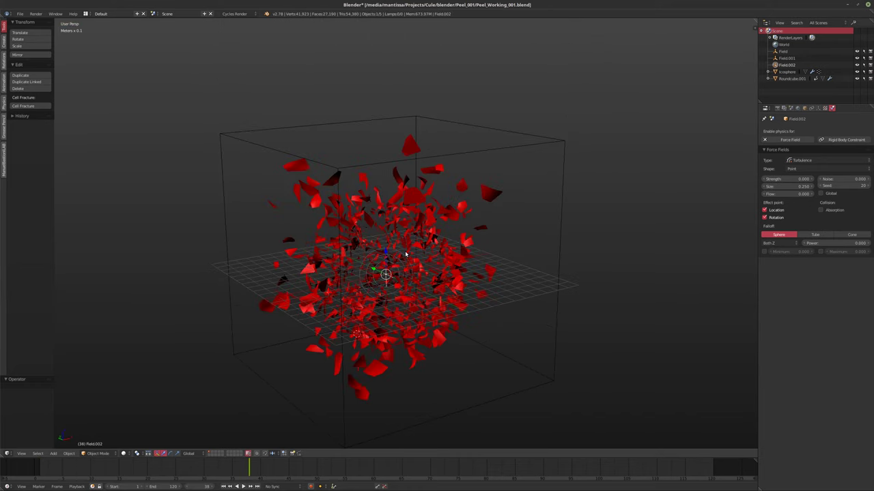
{"action": "key", "text": "shift+Left"}
{"action": "middle_click_drag", "start_coordinate": [390, 234], "coordinate": [620, 193]}
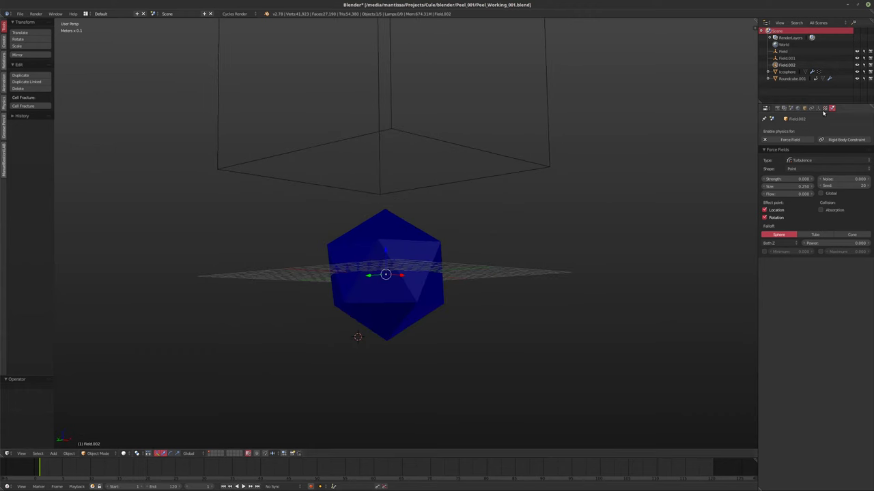
- Free all baked physics caches from the Icosphere's cloth settings and play the animation to frame 33, returning to the start
{"action": "left_click", "coordinate": [786, 80]}
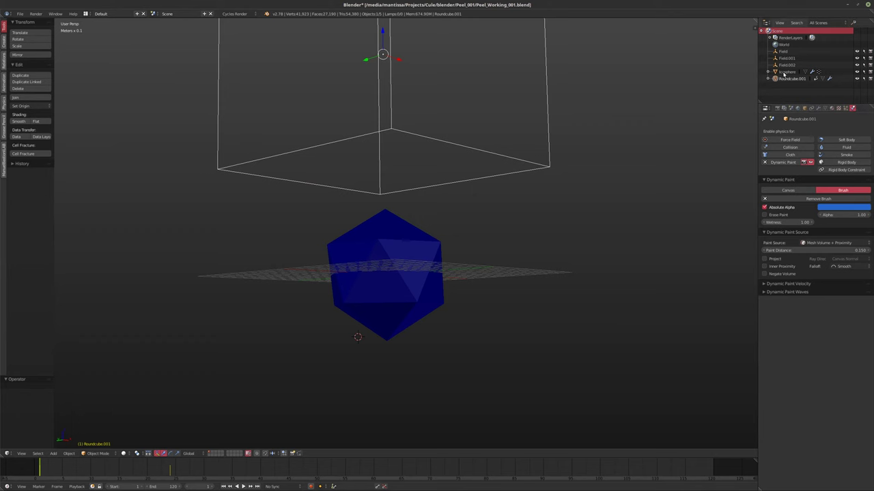
{"action": "left_click", "coordinate": [785, 72]}
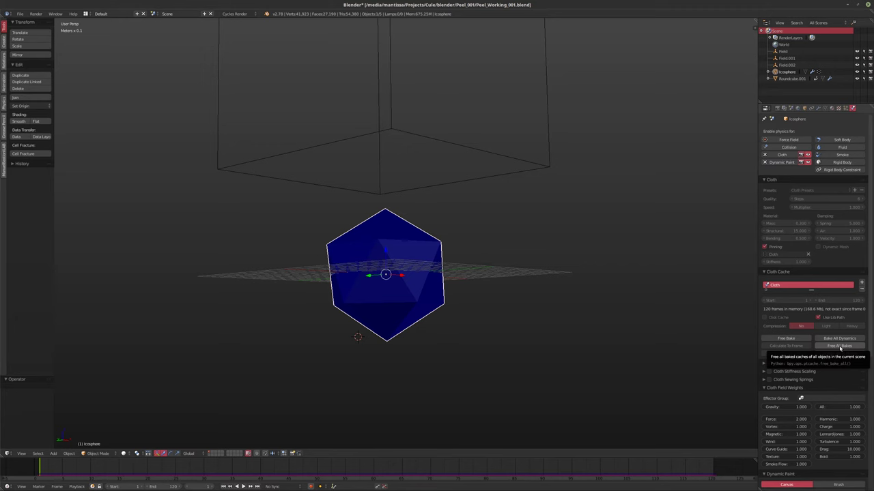
{"action": "left_click", "coordinate": [839, 349]}
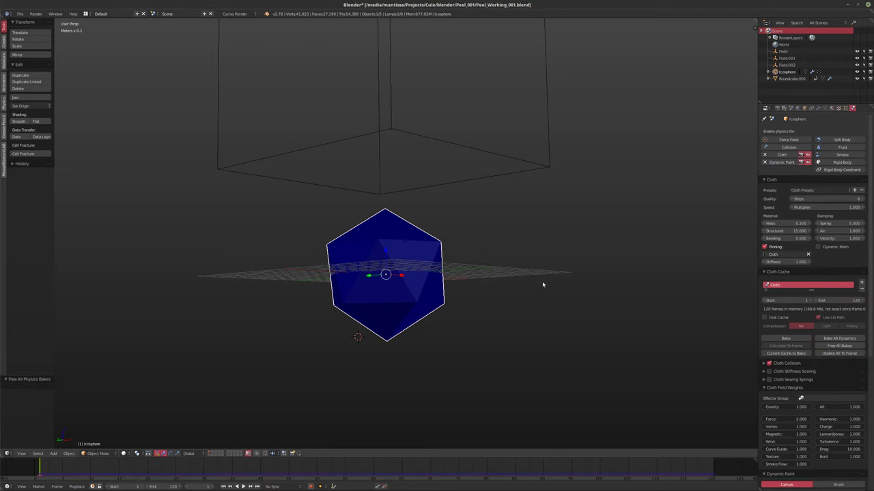
{"action": "key", "text": "alt+a"}
{"action": "middle_click_drag", "start_coordinate": [425, 285], "coordinate": [440, 259]}
{"action": "key", "text": "alt+a"}
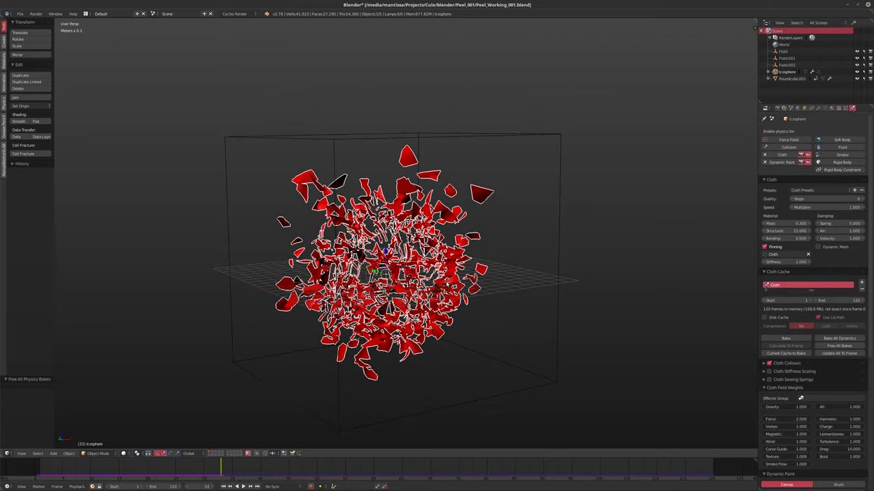
{"action": "key", "text": "shift+Left"}
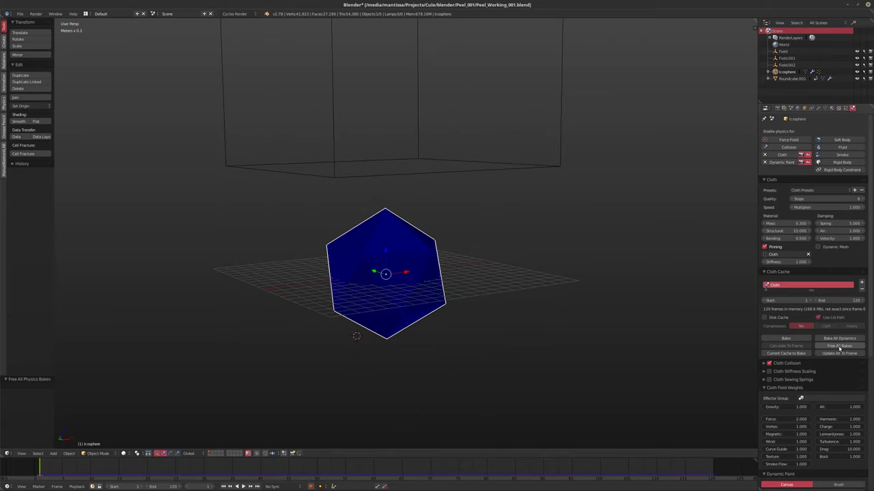
- Free all physics bakes once more and play the simulation on to frame 108
{"action": "left_click", "coordinate": [839, 346]}
{"action": "key", "text": "alt+a"}
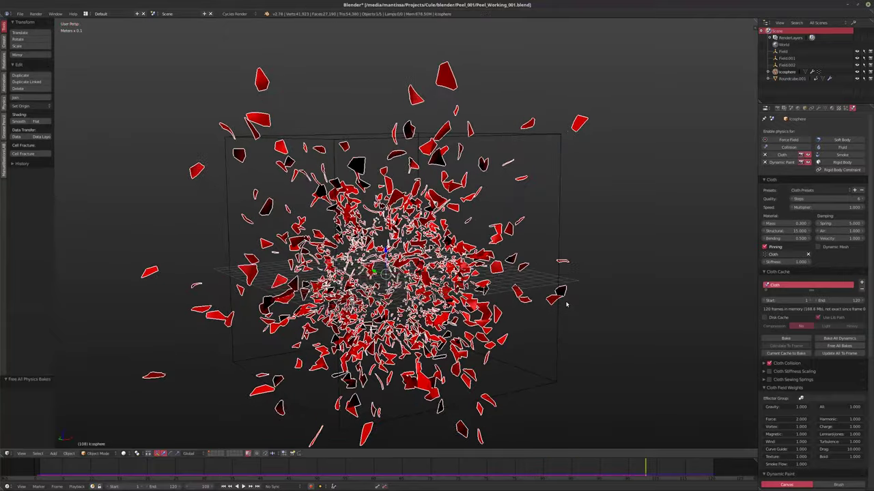
{"action": "middle_click_drag", "start_coordinate": [539, 273], "coordinate": [652, 206]}
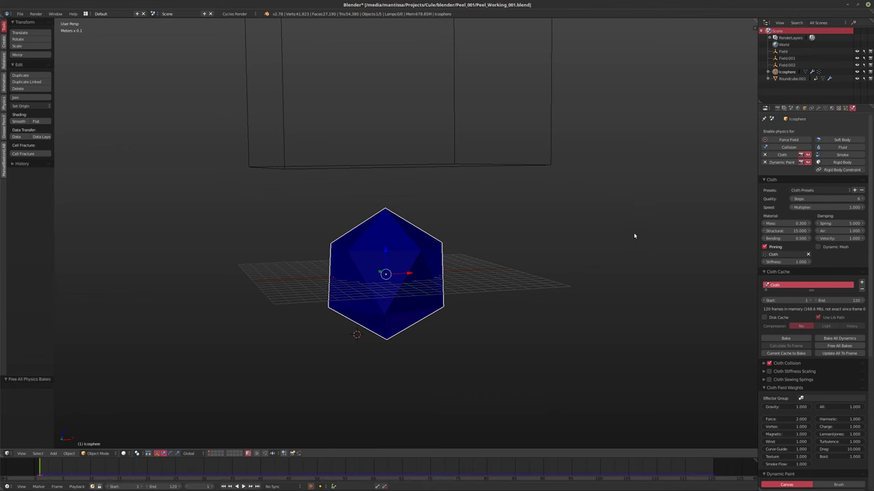
- Play the animation to frame 31 and examine the hollow centre between the flying fragments up close
{"action": "key", "text": "alt+a"}
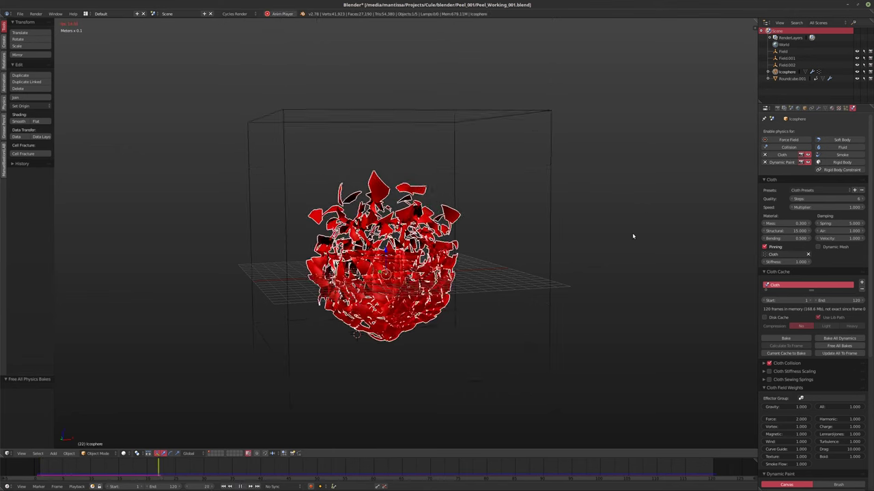
{"action": "key", "text": "alt+a"}
{"action": "scroll", "coordinate": [382, 245], "scroll_direction": "up", "scroll_amount": 5}
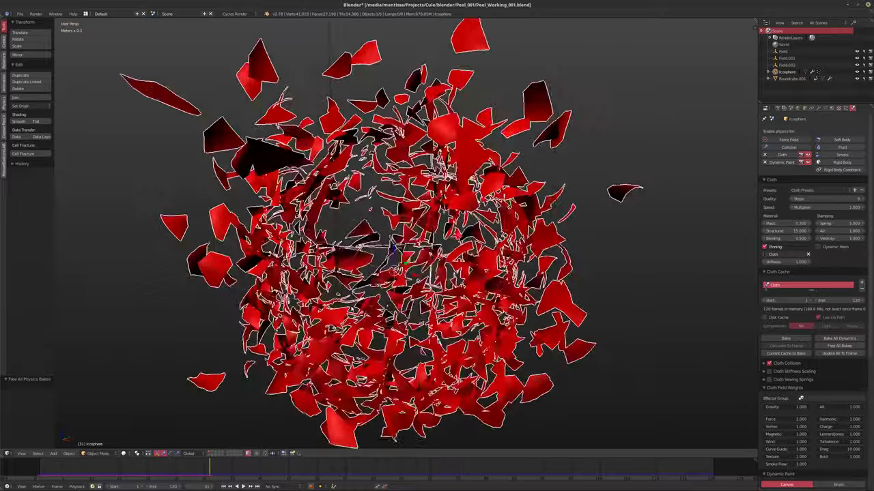
{"action": "middle_click_drag", "start_coordinate": [437, 273], "coordinate": [314, 232]}
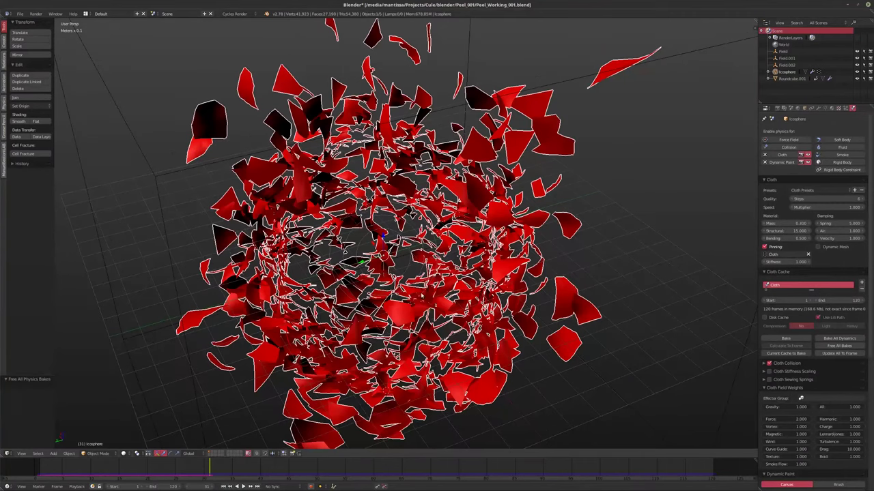
{"action": "key", "text": "shift+a"}
{"action": "mouse_move", "coordinate": [420, 295]}
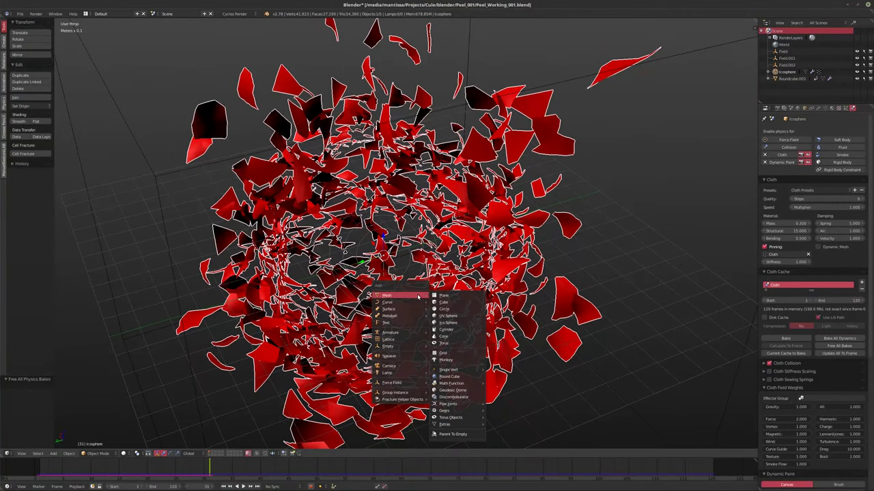
{"action": "left_click", "coordinate": [449, 323]}
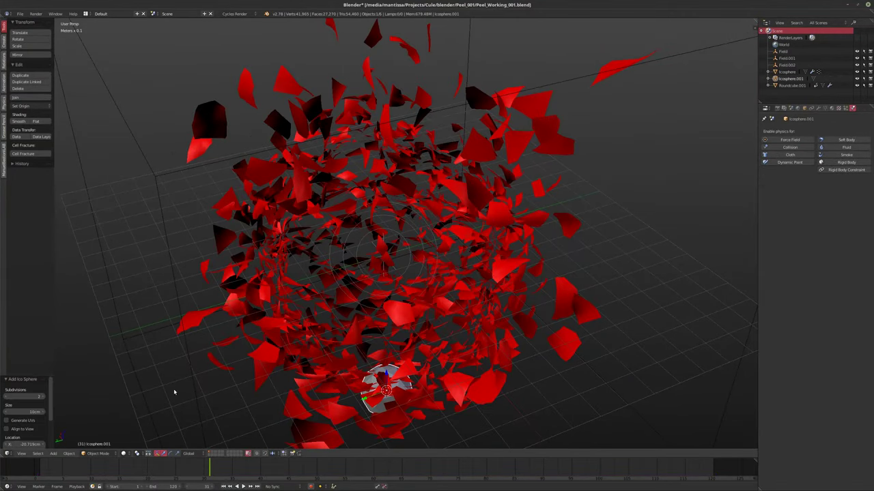
{"action": "key", "text": "alt+g"}
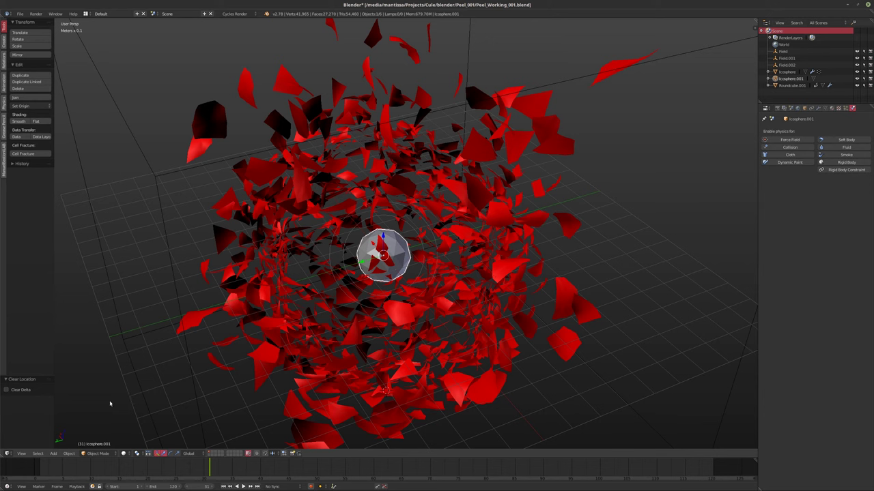
{"action": "key", "text": "x"}
{"action": "left_click", "coordinate": [316, 341]}
- Play the animation on to frame 48
{"action": "key", "text": "alt+a"}
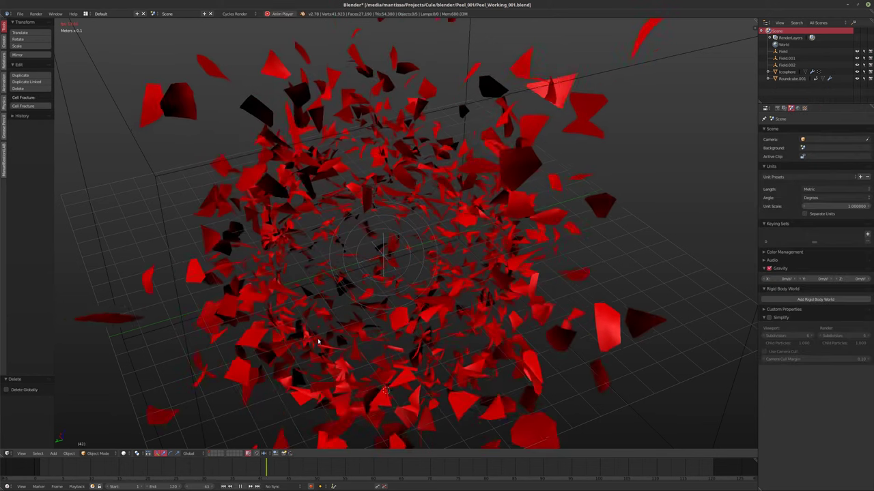
{"action": "key", "text": "alt+a"}
{"action": "key", "text": "shift+a"}
{"action": "mouse_move", "coordinate": [318, 340]}
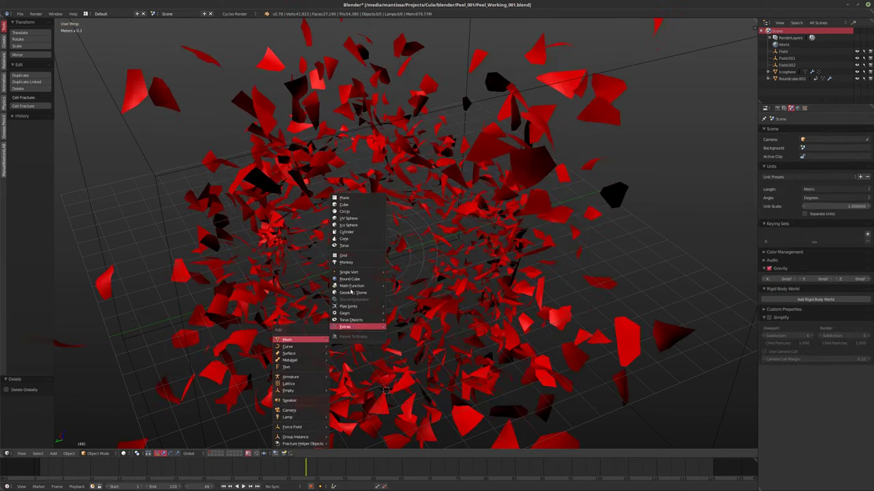
{"action": "left_click", "coordinate": [354, 225]}
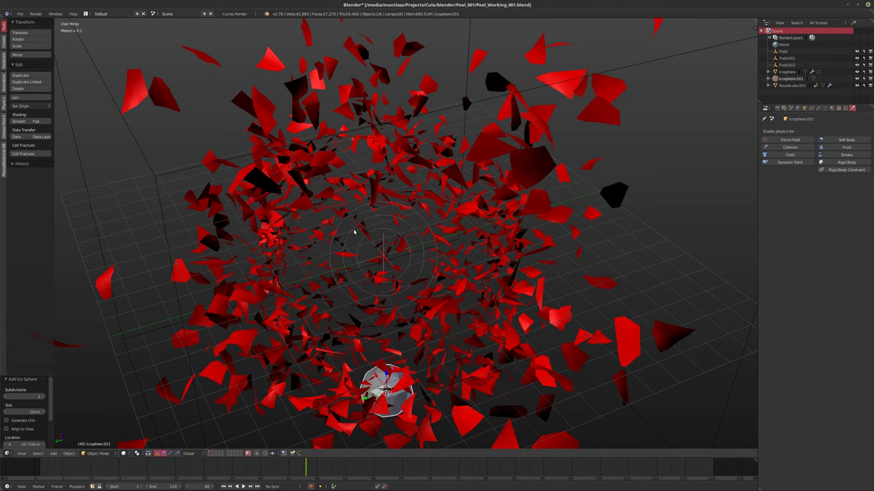
{"action": "key", "text": "Delete"}
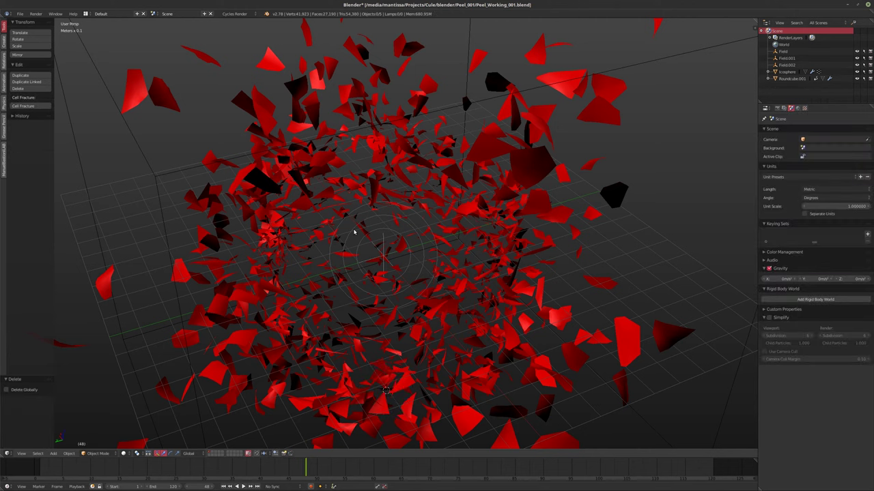
{"action": "scroll", "coordinate": [354, 233], "scroll_direction": "down", "scroll_amount": 3}
{"action": "scroll", "coordinate": [396, 254], "scroll_direction": "up", "scroll_amount": 8}
{"action": "key", "text": "shift+a"}
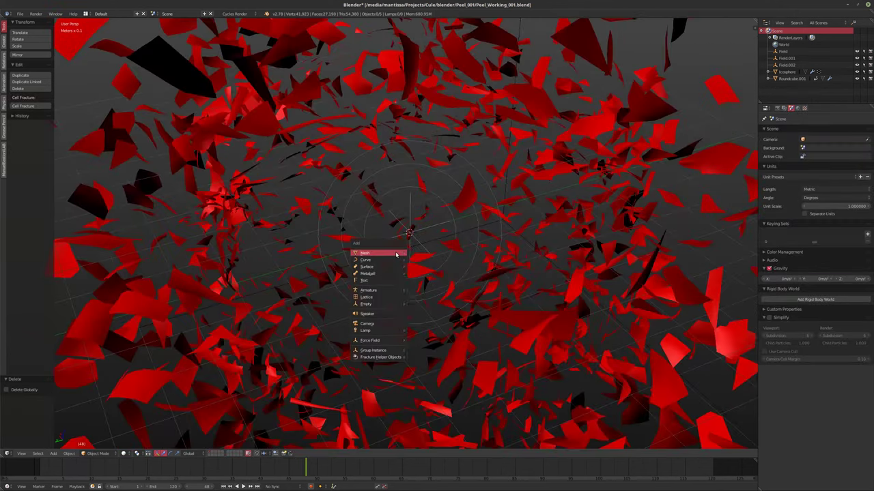
{"action": "mouse_move", "coordinate": [396, 254]}
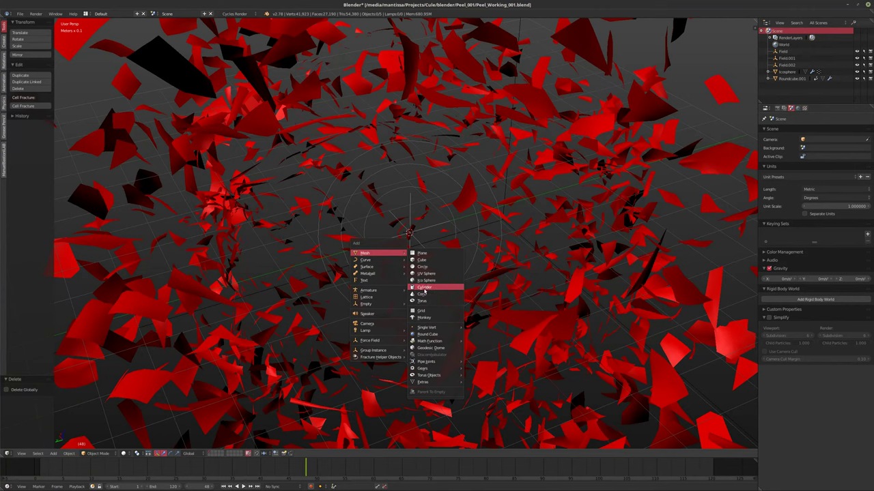
{"action": "left_click", "coordinate": [431, 348]}
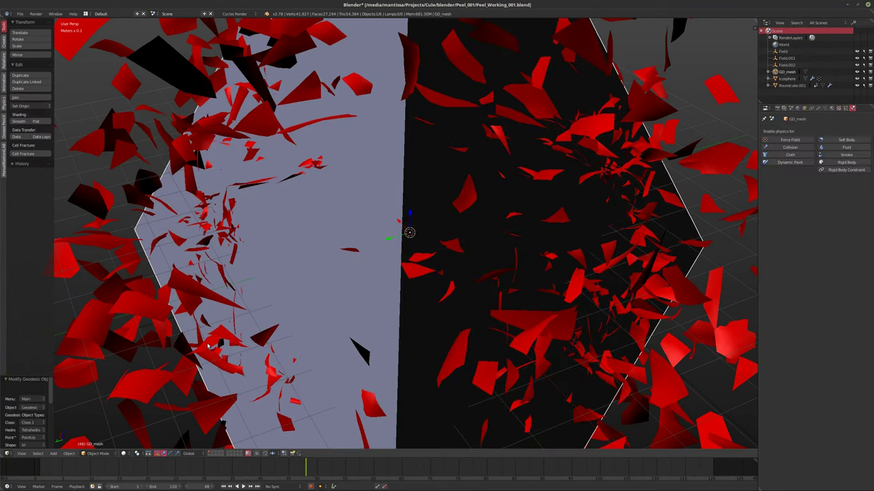
{"action": "key", "text": "ctrl+z"}
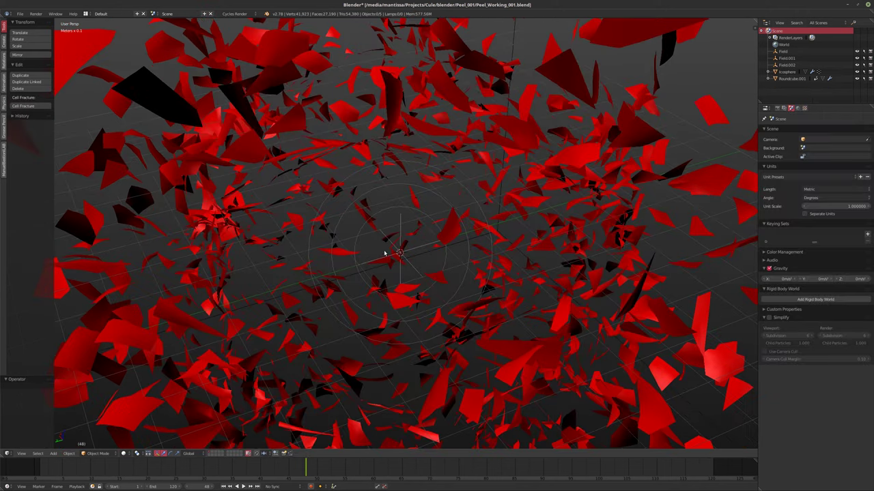
- Add an icosphere with 1 subdivision and a size of 50 cm at the world origin, inside the fragments
{"action": "key", "text": "shift+a"}
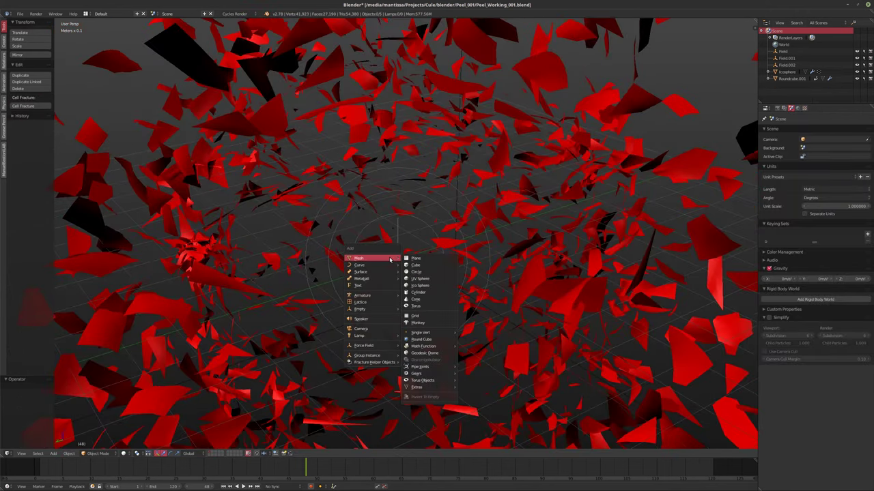
{"action": "left_click", "coordinate": [423, 285]}
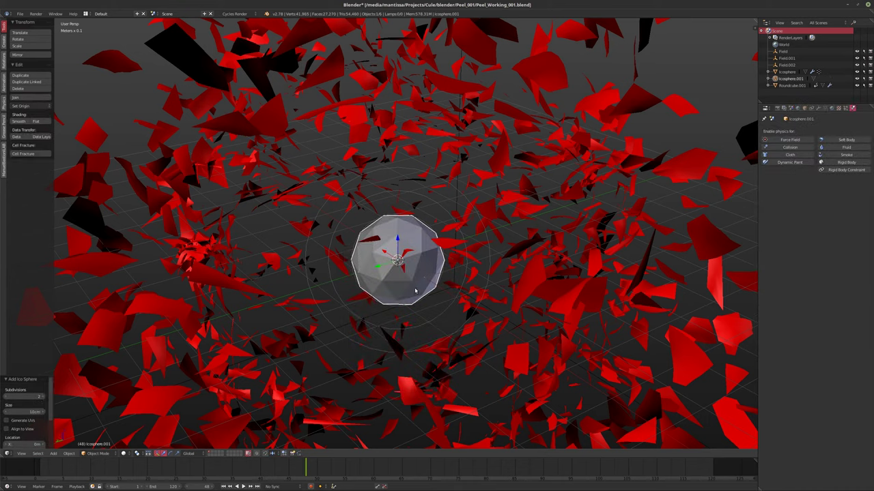
{"action": "left_click", "coordinate": [7, 397]}
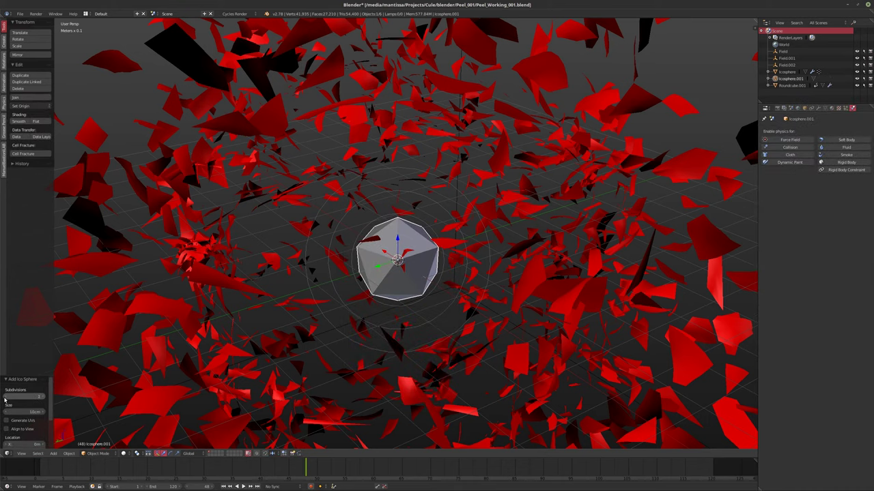
{"action": "left_click", "coordinate": [25, 413]}
{"action": "type", "text": "50cm"}
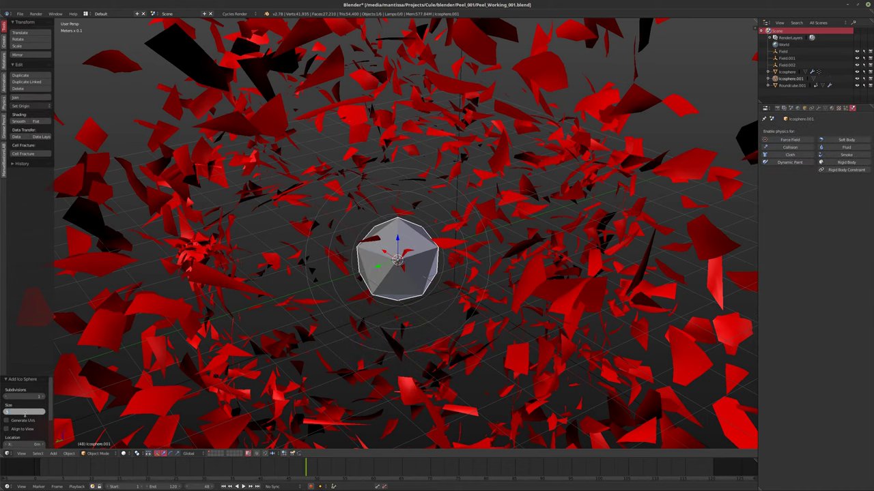
{"action": "key", "text": "Return"}
- Examine in wireframe and solid display how the new inner icosphere sits among the surrounding fragments
{"action": "mouse_move", "coordinate": [306, 292]}
{"action": "middle_mouse_down"}
{"action": "mouse_move", "coordinate": [437, 276]}
{"action": "mouse_move", "coordinate": [384, 331]}
{"action": "mouse_move", "coordinate": [702, 217]}
{"action": "mouse_move", "coordinate": [569, 224]}
{"action": "middle_mouse_up"}
{"action": "scroll", "coordinate": [436, 277], "scroll_direction": "down", "scroll_amount": 5}
{"action": "key", "text": "z"}
{"action": "scroll", "coordinate": [501, 227], "scroll_direction": "up", "scroll_amount": 4}
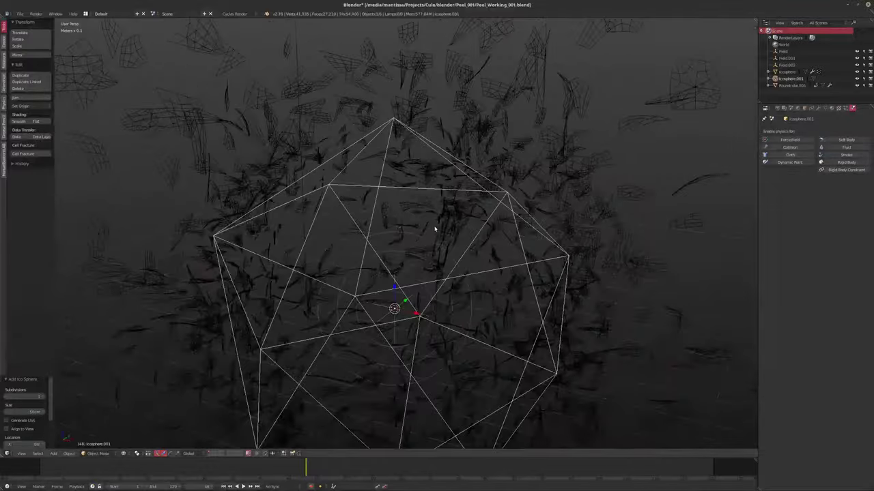
{"action": "mouse_move", "coordinate": [434, 228]}
{"action": "middle_mouse_down"}
{"action": "mouse_move", "coordinate": [415, 220]}
{"action": "mouse_move", "coordinate": [427, 230]}
{"action": "middle_mouse_up"}
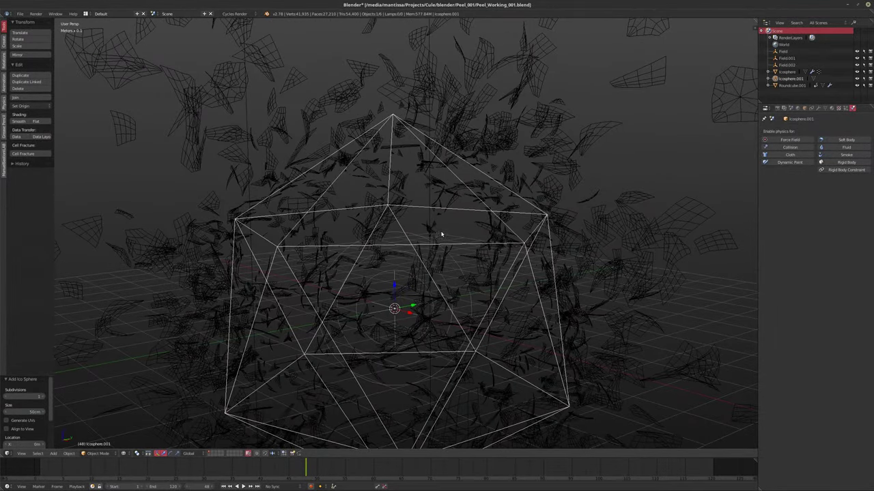
{"action": "key", "text": "z"}
{"action": "scroll", "coordinate": [409, 237], "scroll_direction": "up", "scroll_amount": 4}
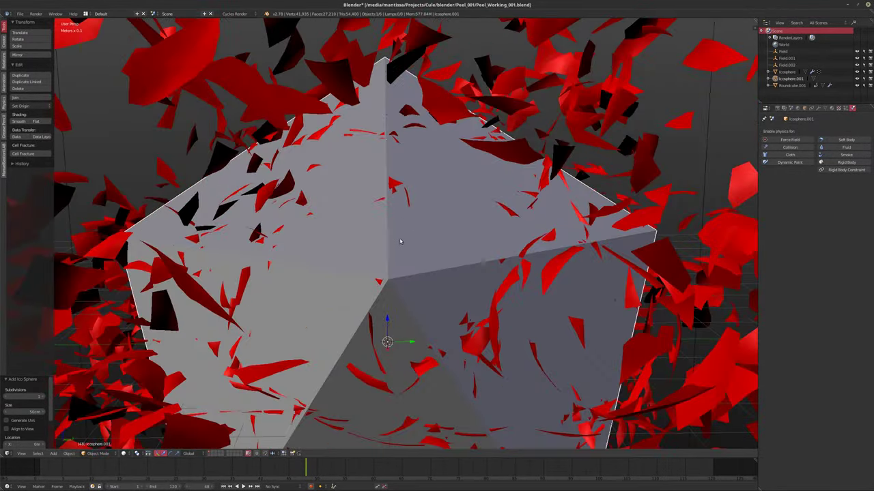
{"action": "mouse_move", "coordinate": [400, 241]}
{"action": "middle_mouse_down"}
{"action": "mouse_move", "coordinate": [403, 217]}
{"action": "mouse_move", "coordinate": [413, 228]}
{"action": "middle_mouse_up"}
{"action": "scroll", "coordinate": [413, 228], "scroll_direction": "down", "scroll_amount": 4}
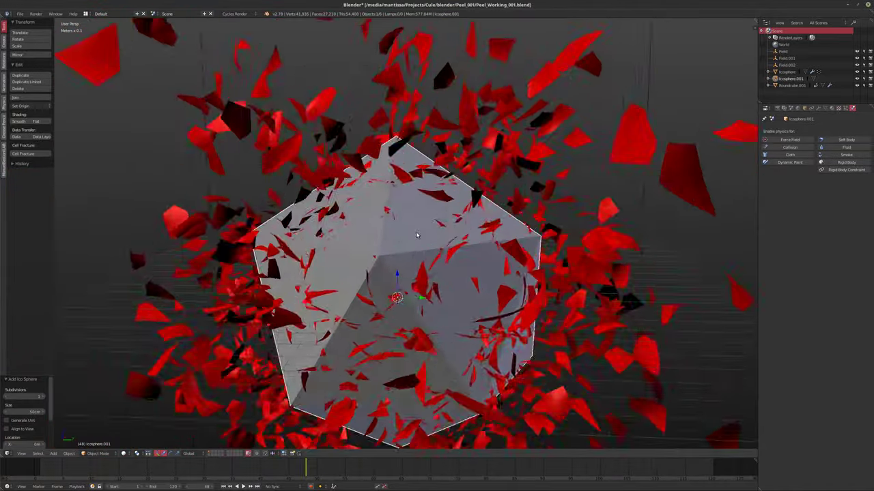
{"action": "scroll", "coordinate": [417, 236], "scroll_direction": "down", "scroll_amount": 5}
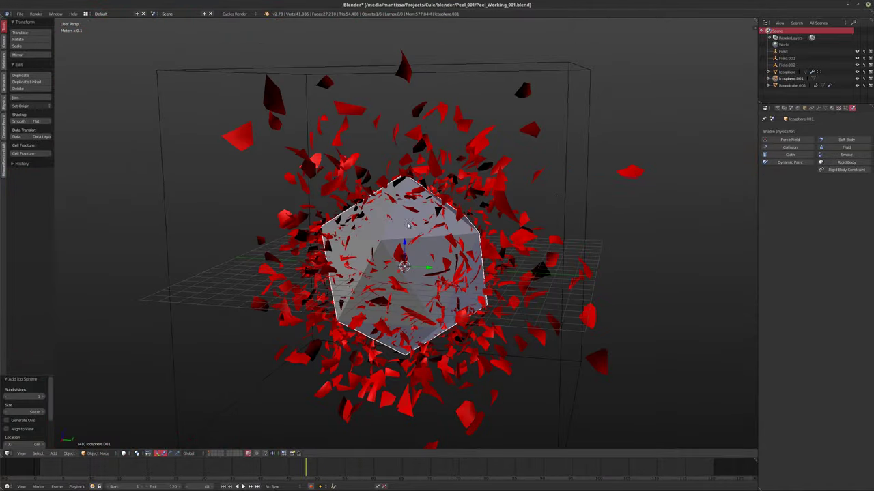
- Set the noise of the Force-type field object to 1
{"action": "left_click", "coordinate": [789, 66]}
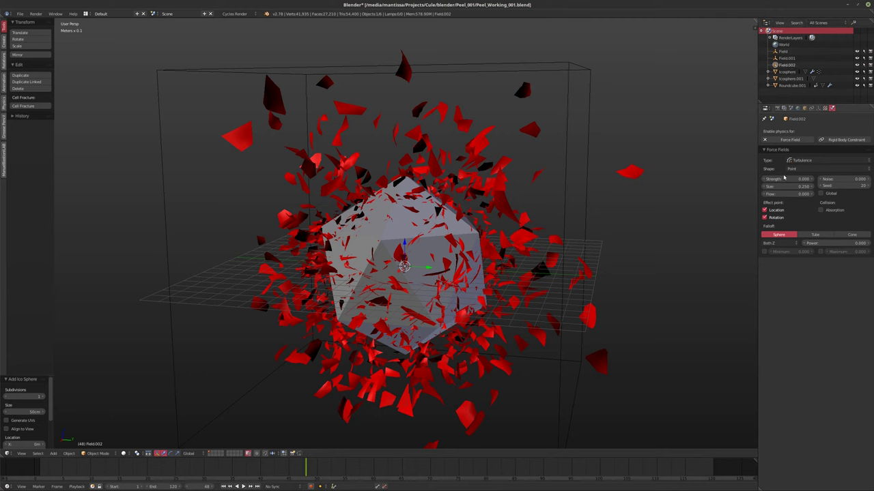
{"action": "left_click", "coordinate": [783, 51]}
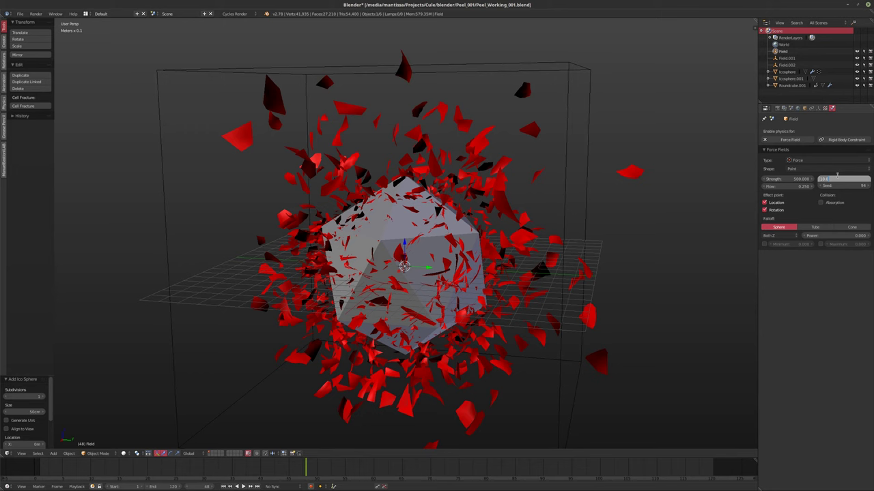
{"action": "key", "text": "Return"}
- Replay the simulation from frame 1 and examine how the fragments peel off around the inner icosphere
{"action": "middle_click_drag", "start_coordinate": [437, 225], "coordinate": [452, 220]}
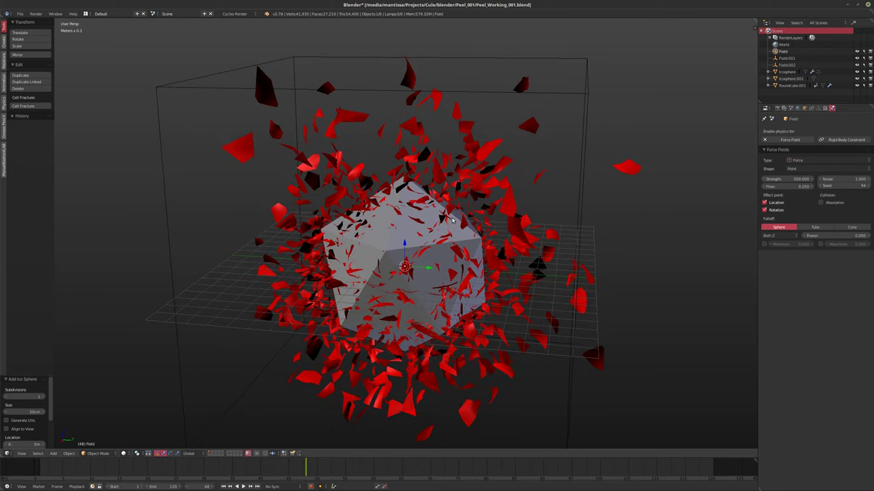
{"action": "key", "text": "shift+Left"}
{"action": "key", "text": "alt+a"}
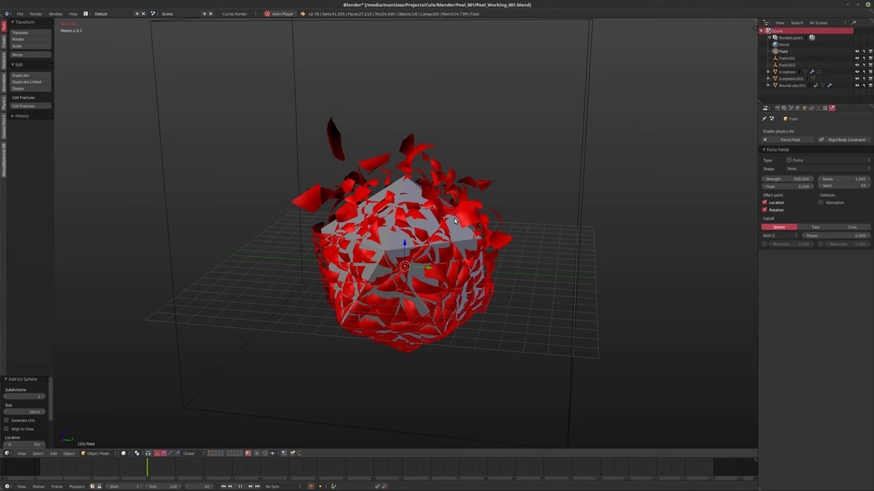
{"action": "key", "text": "Escape"}
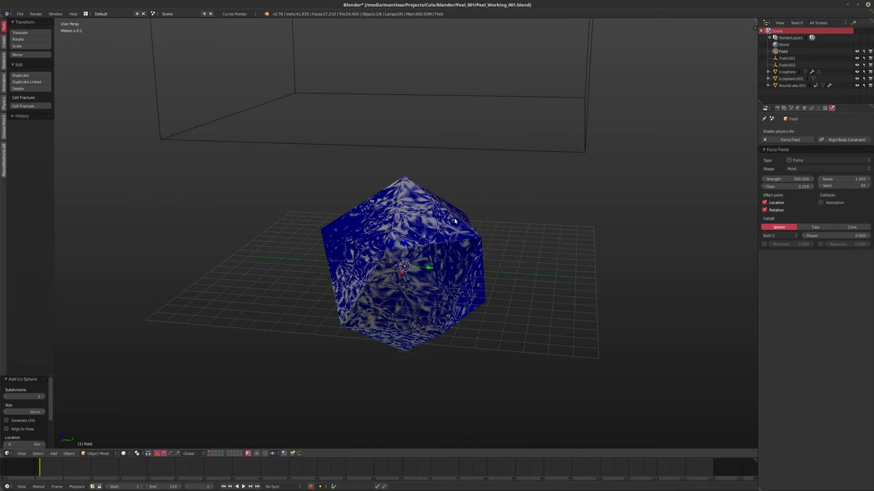
- Reduce the inner icosphere's size to 49 cm and check its fit among the fragments
{"action": "right_click", "coordinate": [398, 197]}
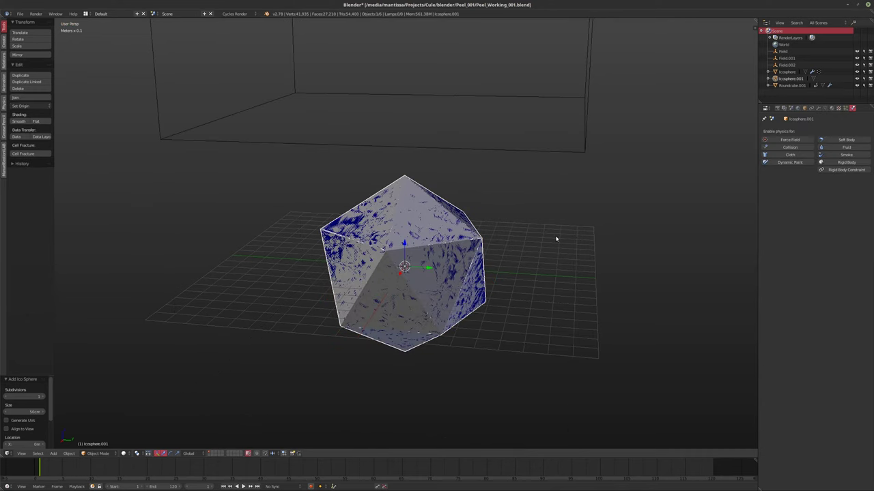
{"action": "key", "text": "n"}
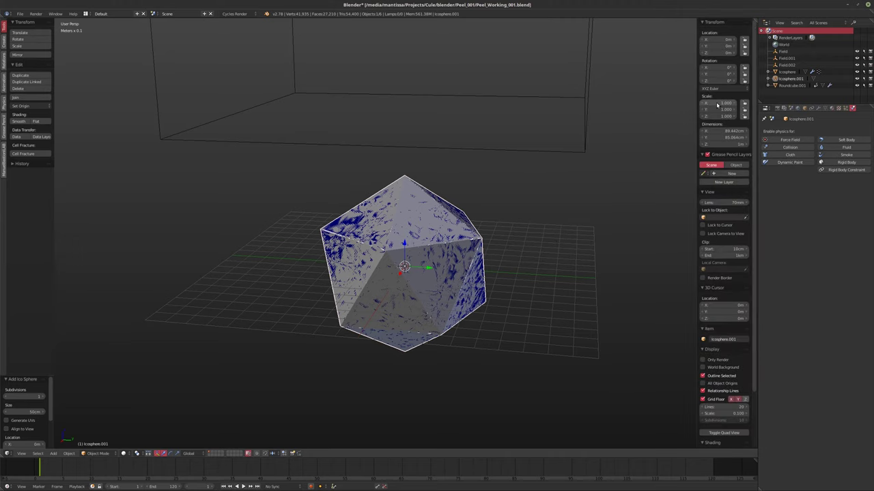
{"action": "mouse_move", "coordinate": [508, 193]}
{"action": "middle_mouse_down"}
{"action": "mouse_move", "coordinate": [494, 195]}
{"action": "mouse_move", "coordinate": [527, 194]}
{"action": "mouse_move", "coordinate": [530, 185]}
{"action": "middle_mouse_up"}
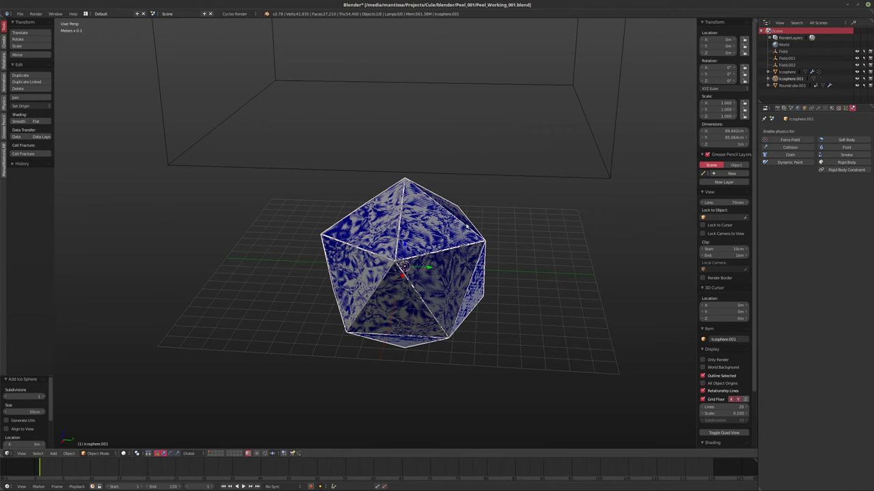
{"action": "left_click", "coordinate": [16, 410]}
{"action": "type", "text": "49"}
{"action": "key", "text": "Return"}
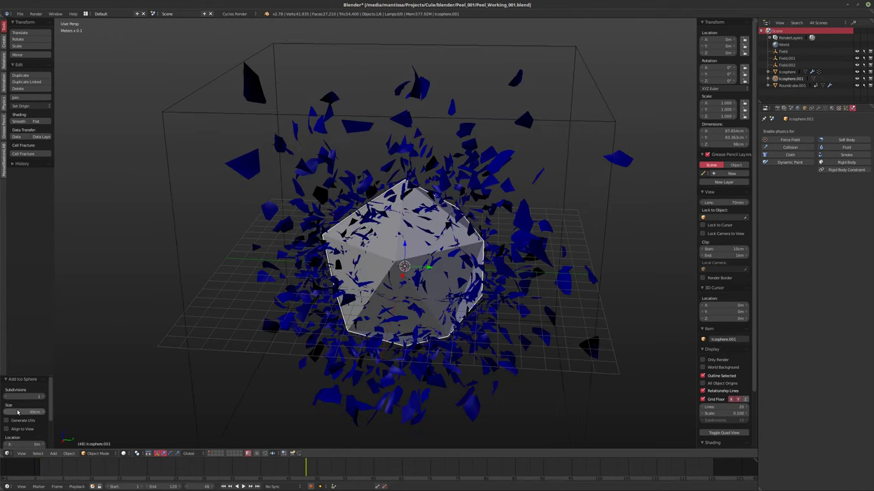
{"action": "middle_click_drag", "start_coordinate": [355, 266], "coordinate": [374, 251]}
{"action": "scroll", "coordinate": [374, 251], "scroll_direction": "up", "scroll_amount": 3}
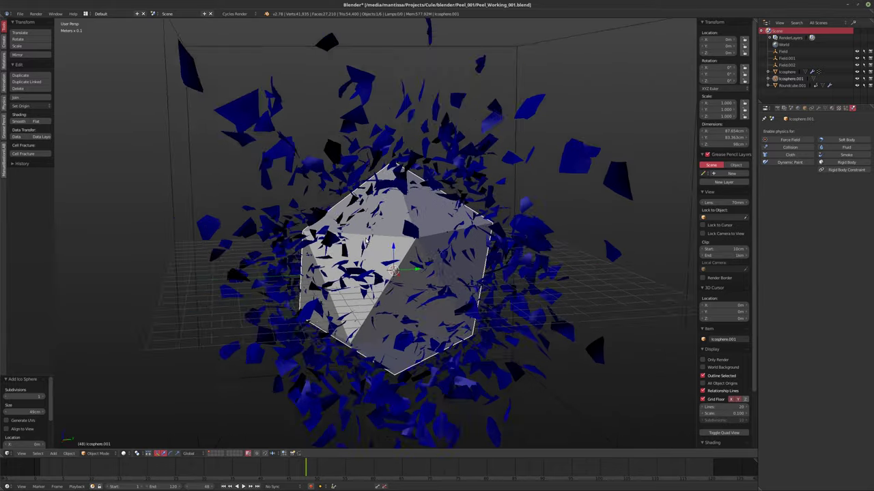
- Enable collision physics on the inner icosphere at frame 1, with soft body and cloth outer and inner thickness of 0.01
{"action": "key", "text": "shift+Left"}
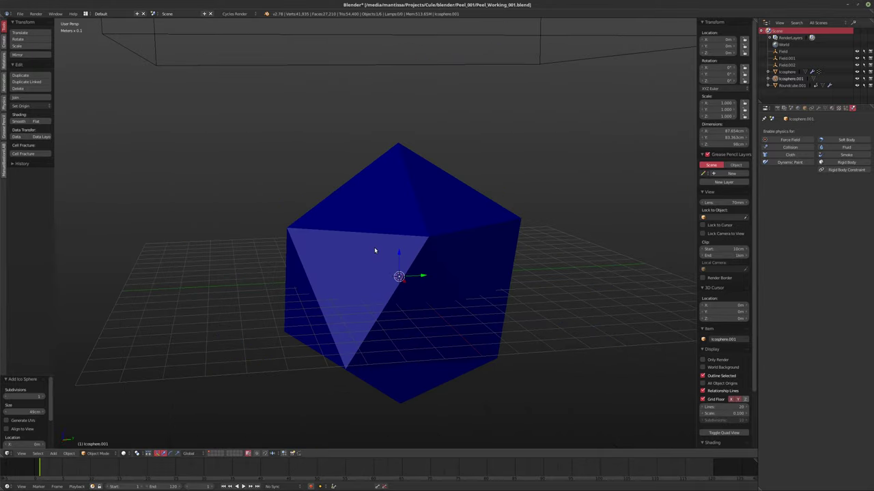
{"action": "mouse_move", "coordinate": [376, 250]}
{"action": "middle_mouse_down"}
{"action": "mouse_move", "coordinate": [382, 259]}
{"action": "mouse_move", "coordinate": [390, 217]}
{"action": "mouse_move", "coordinate": [523, 235]}
{"action": "middle_mouse_up"}
{"action": "key", "text": "z"}
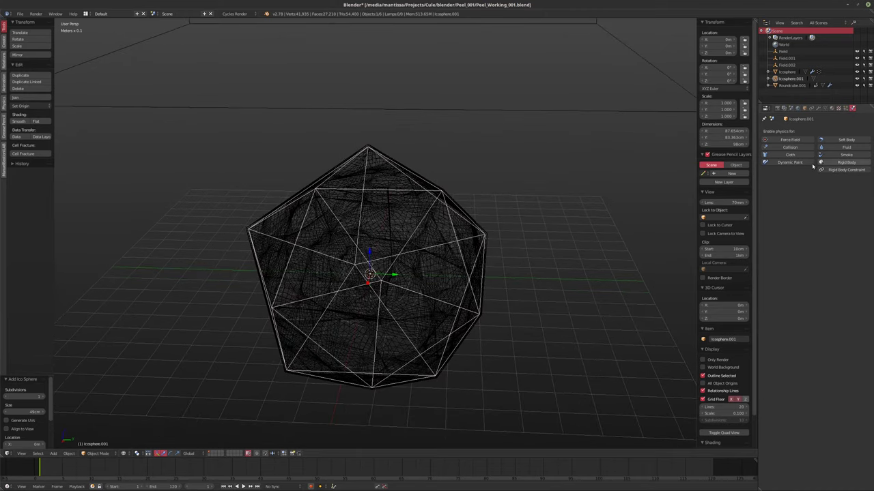
{"action": "left_click", "coordinate": [788, 147]}
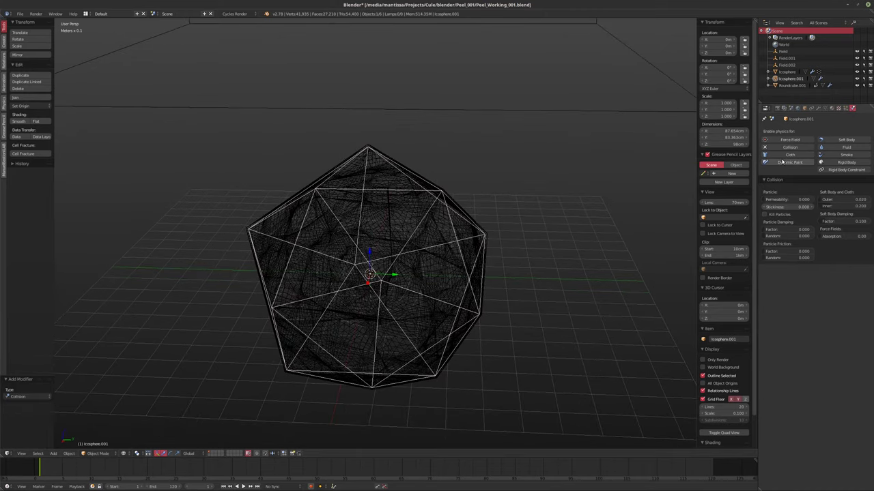
{"action": "left_click", "coordinate": [835, 198]}
{"action": "type", "text": "0."}
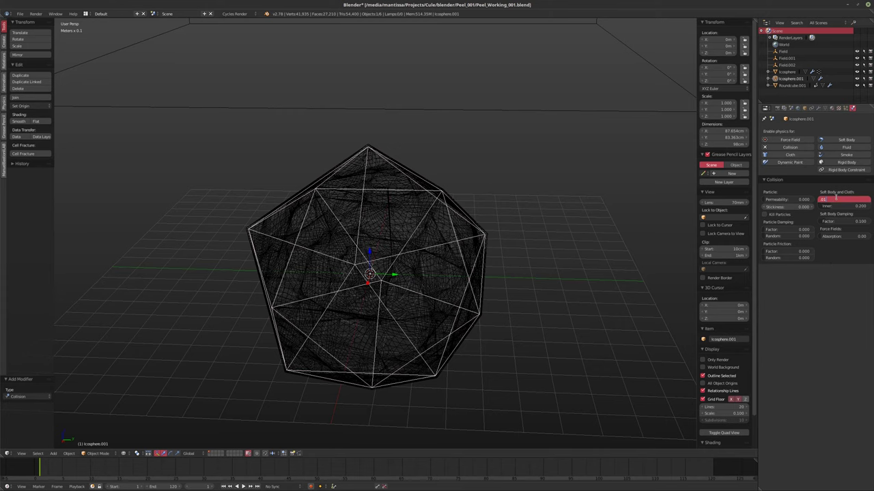
{"action": "type", "text": "01"}
{"action": "key", "text": "Return"}
{"action": "middle_click_drag", "start_coordinate": [571, 211], "coordinate": [391, 258]}
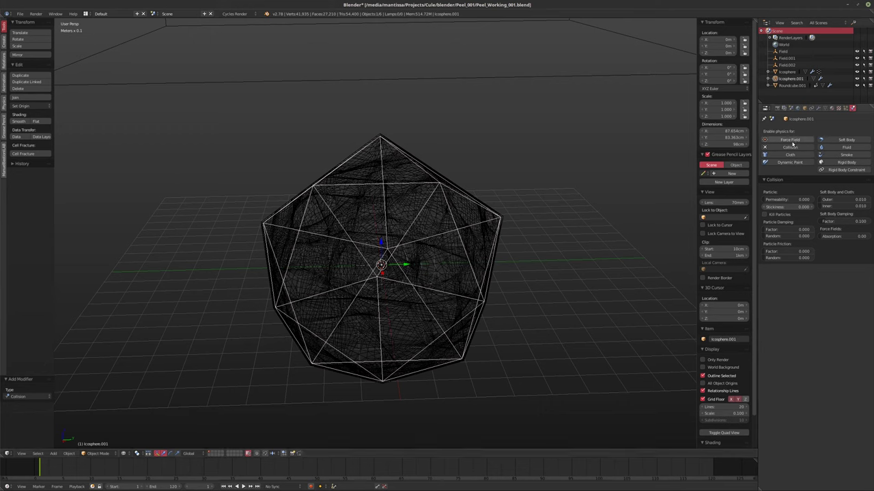
- Enable self collision on the outer icosphere's cloth, with collision quality 4 and a collision distance of 0.01
{"action": "left_click", "coordinate": [792, 86]}
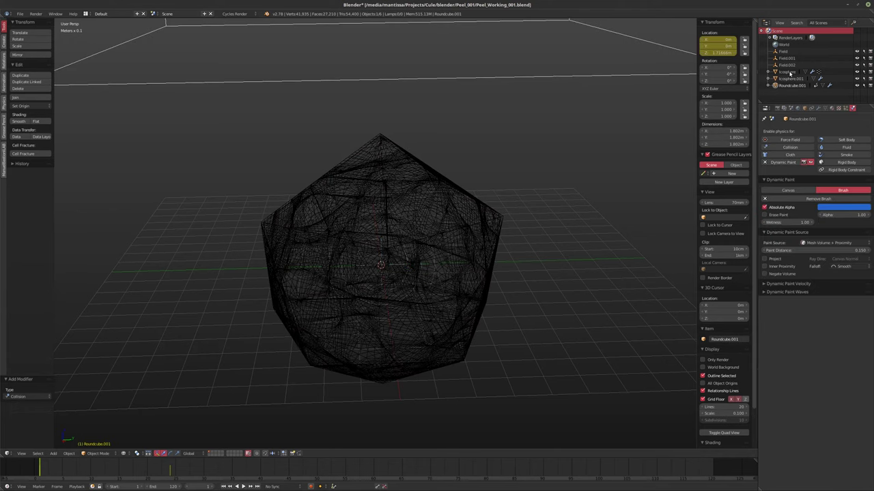
{"action": "left_click", "coordinate": [788, 71]}
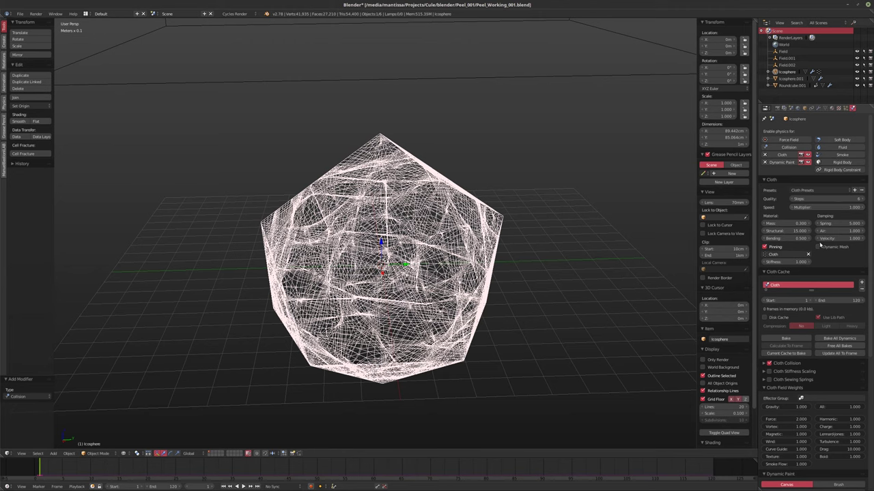
{"action": "scroll", "coordinate": [834, 268], "scroll_direction": "down", "scroll_amount": 1}
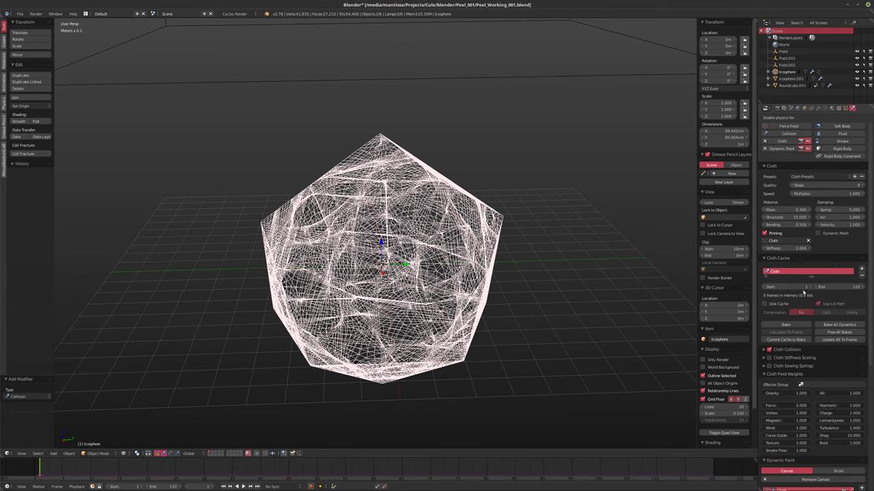
{"action": "left_click", "coordinate": [764, 350]}
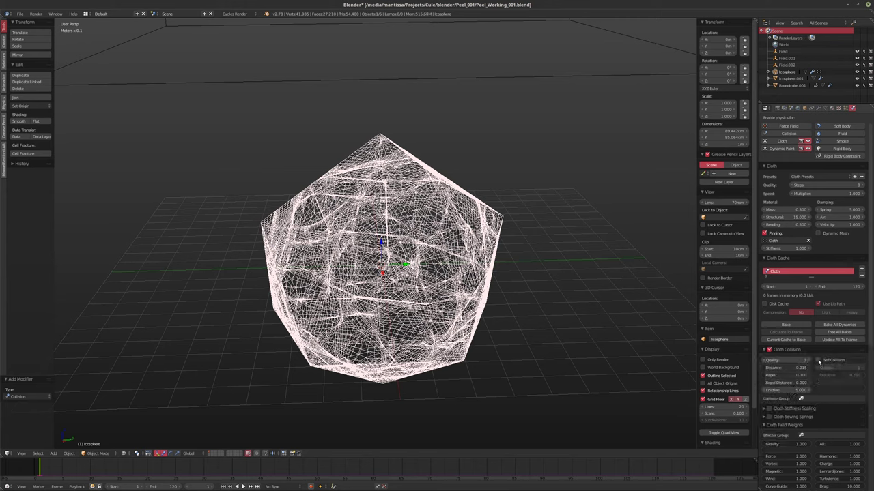
{"action": "left_click", "coordinate": [818, 359]}
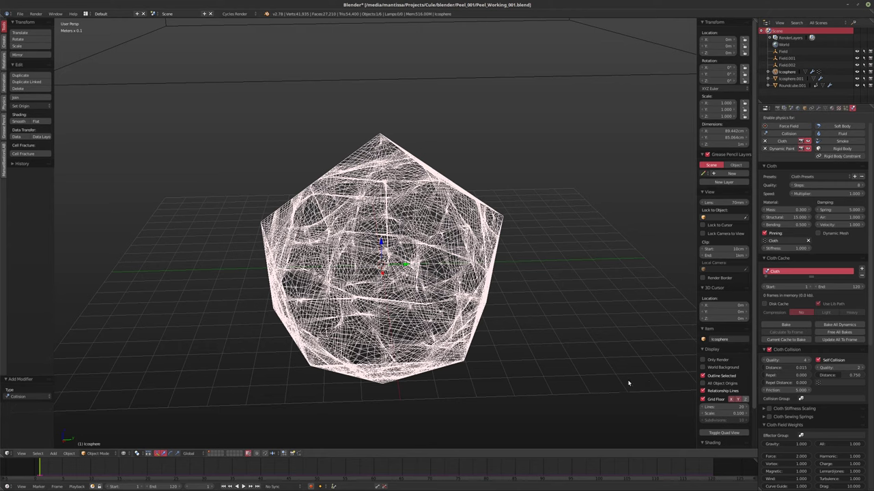
{"action": "left_click", "coordinate": [784, 370]}
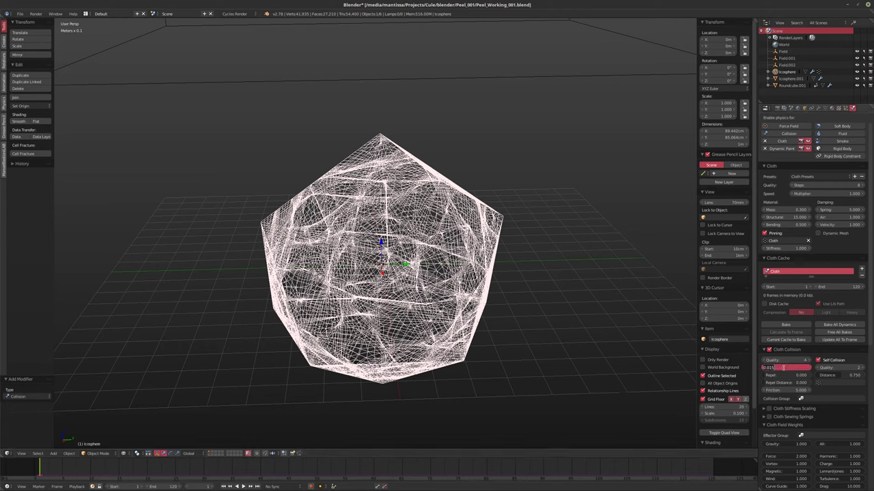
{"action": "type", "text": "0"}
{"action": "key", "text": "Return"}
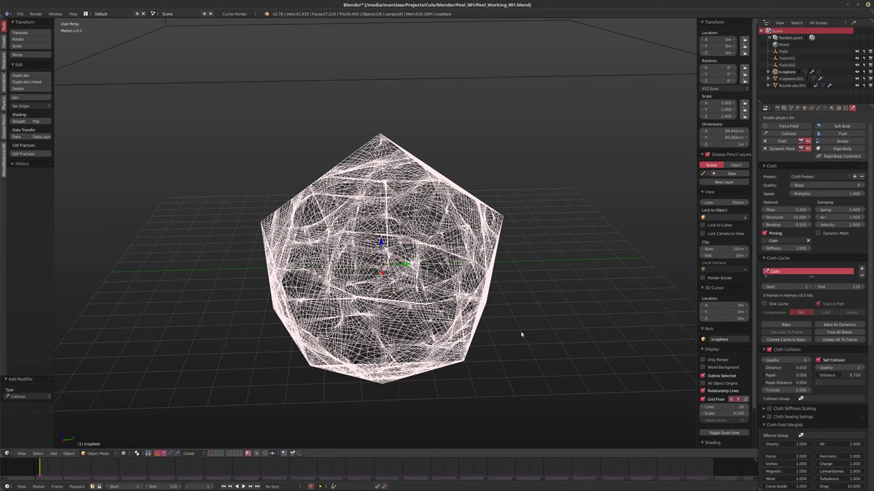
- Save the file over the existing version and return the viewport to solid display
{"action": "key", "text": "ctrl+s"}
{"action": "left_click", "coordinate": [522, 334]}
{"action": "key", "text": "z"}
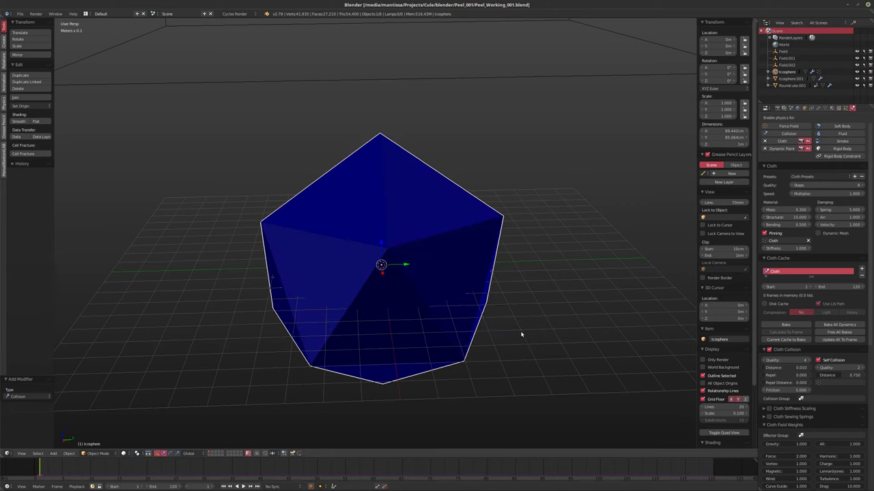
- Play the cloth simulation with self collision up to frame 5 and examine the peeling tip
{"action": "middle_click_drag", "start_coordinate": [521, 334], "coordinate": [451, 292]}
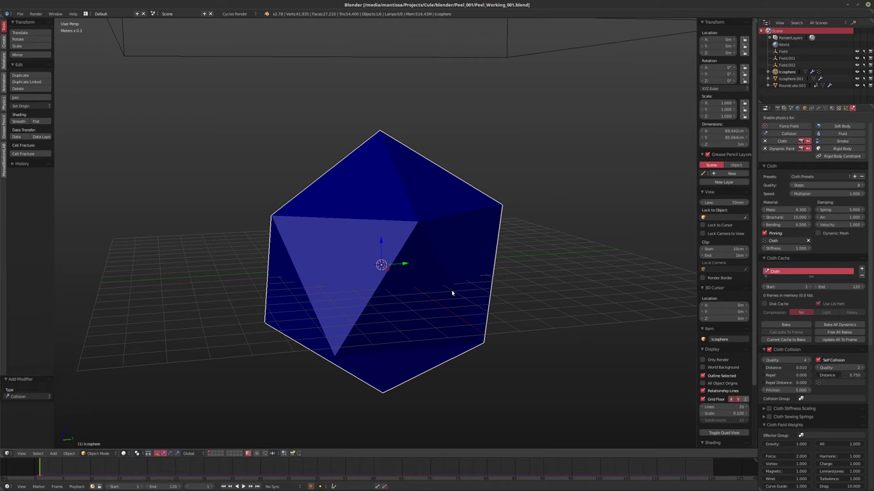
{"action": "key", "text": "alt+a"}
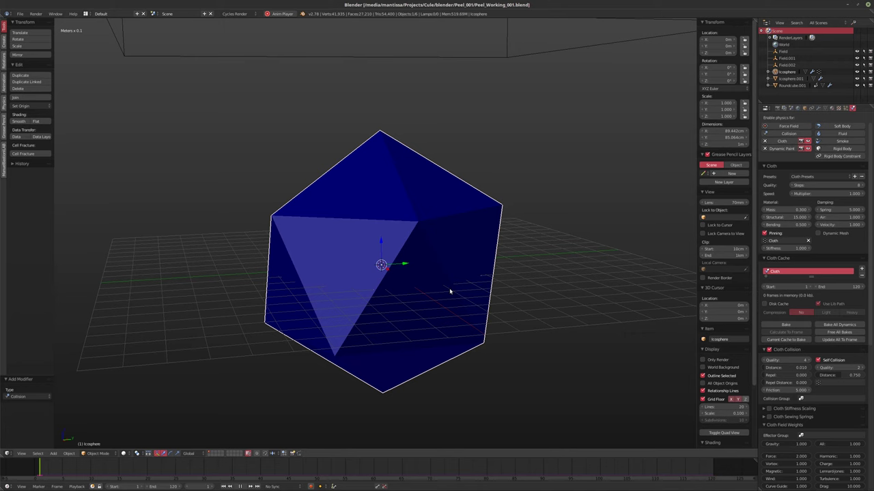
{"action": "key", "text": "alt+a"}
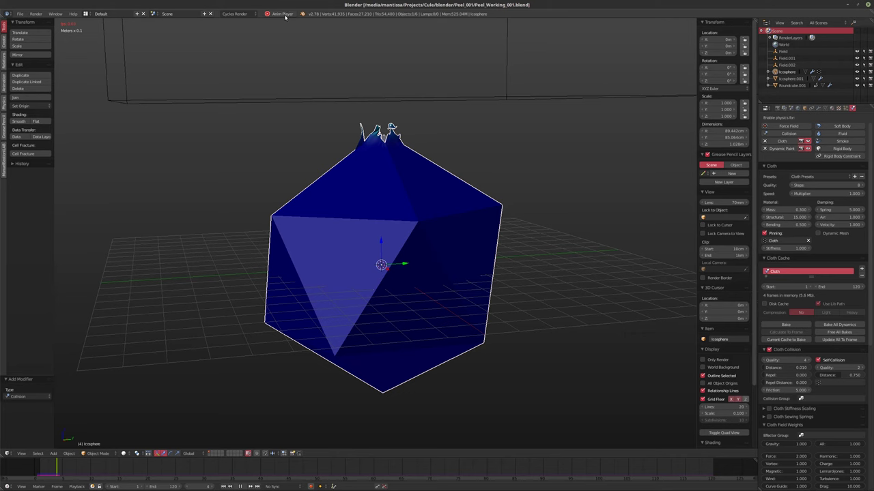
{"action": "left_click", "coordinate": [281, 14]}
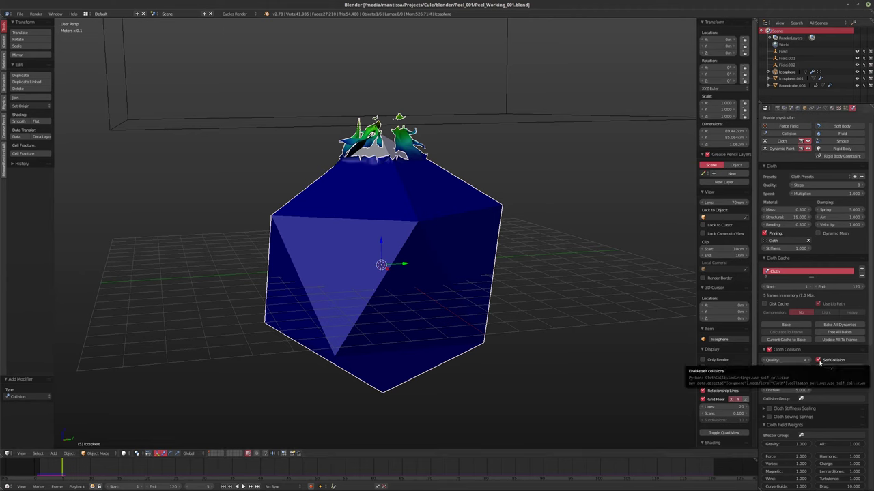
- Turn off cloth self collision, return to frame 1 and save over the existing file
{"action": "left_click", "coordinate": [821, 361]}
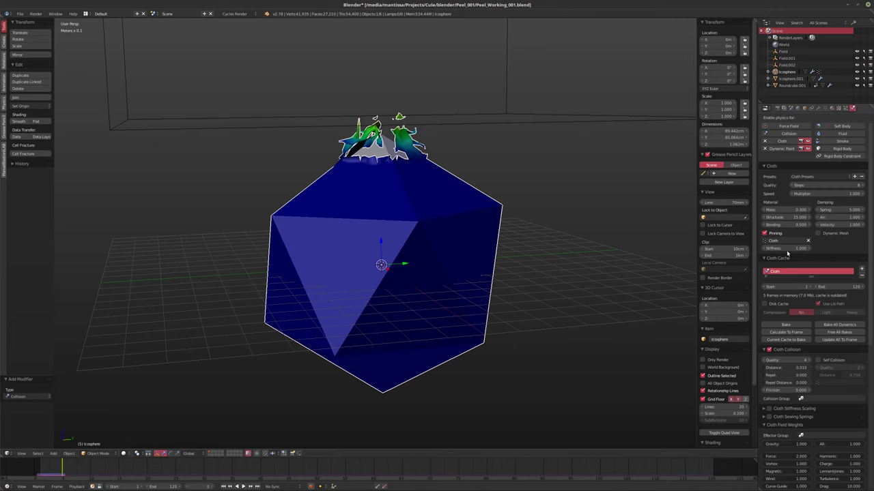
{"action": "key", "text": "shift+Left"}
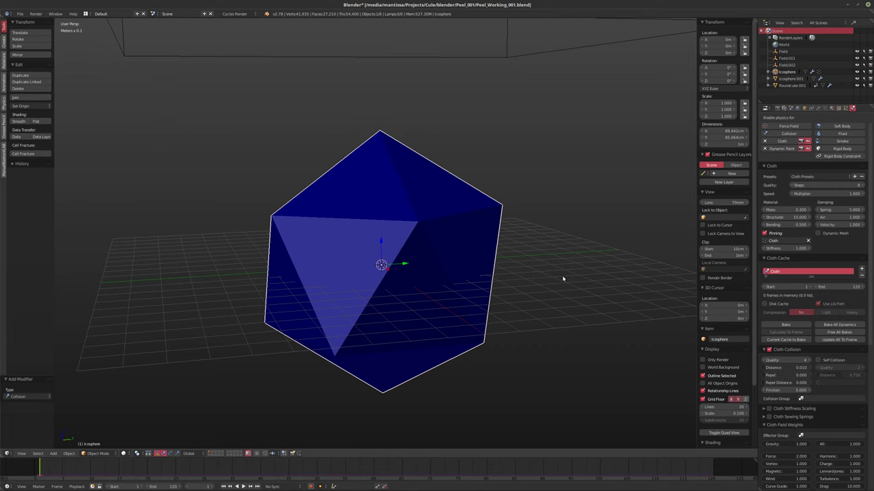
{"action": "key", "text": "ctrl+s"}
{"action": "left_click", "coordinate": [563, 278]}
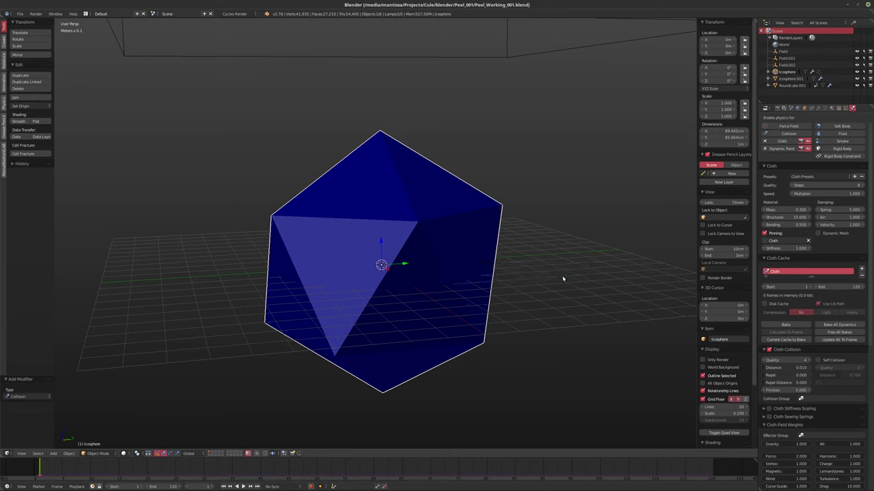
- Play the simulation to frame 39 and try to bake all dynamics
{"action": "key", "text": "alt+a"}
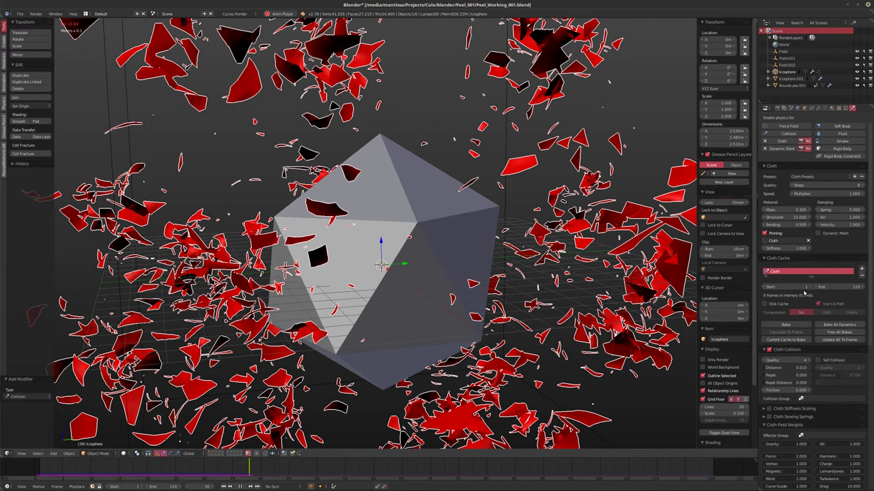
{"action": "left_click", "coordinate": [830, 327]}
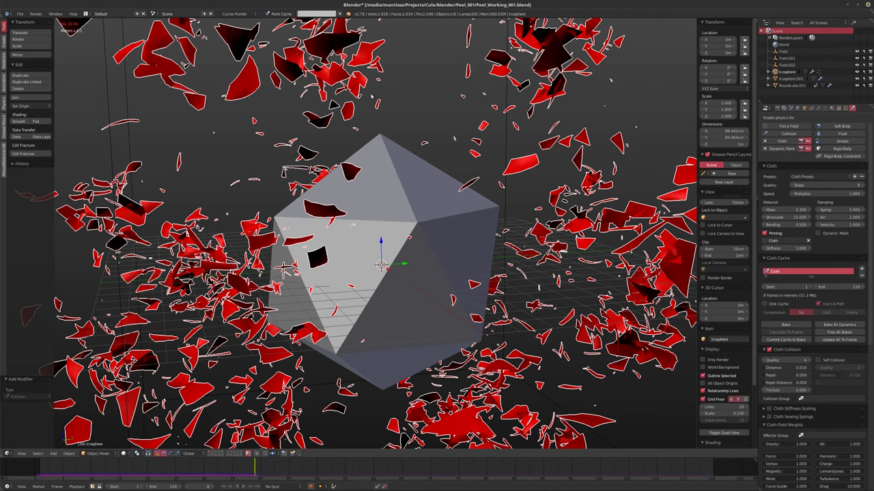
{"action": "key", "text": "Escape"}
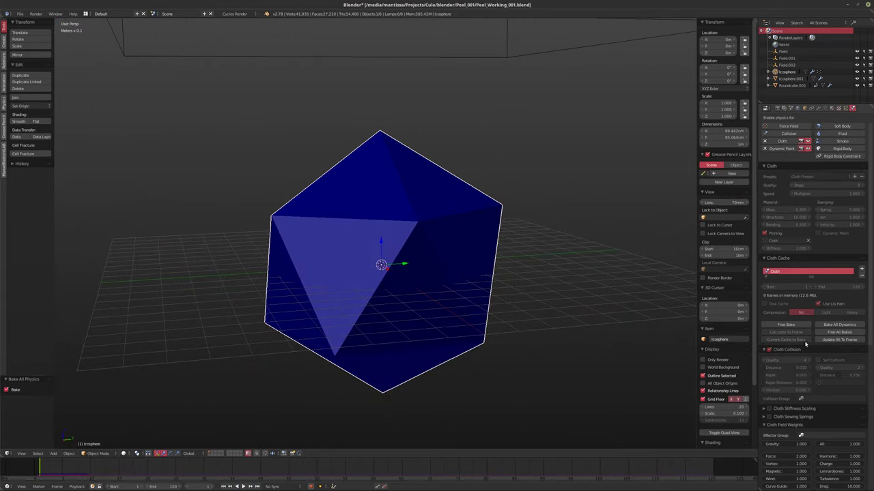
- Free all physics bakes and set the cloth quality to 8 steps
{"action": "left_click", "coordinate": [845, 333]}
{"action": "left_click", "coordinate": [820, 187]}
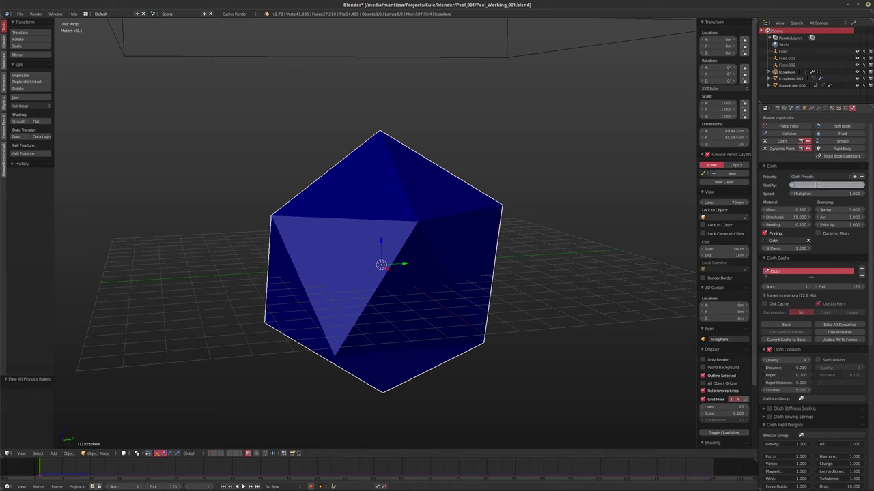
{"action": "key", "text": "Return"}
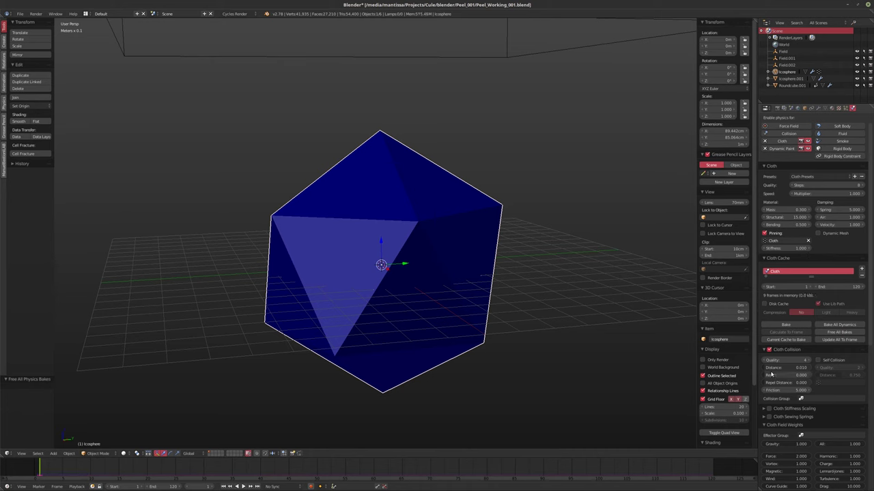
- Lower the cloth collision quality to 2 and leave self collision turned off
{"action": "left_click", "coordinate": [763, 360]}
{"action": "left_click", "coordinate": [764, 361]}
{"action": "left_click", "coordinate": [819, 360]}
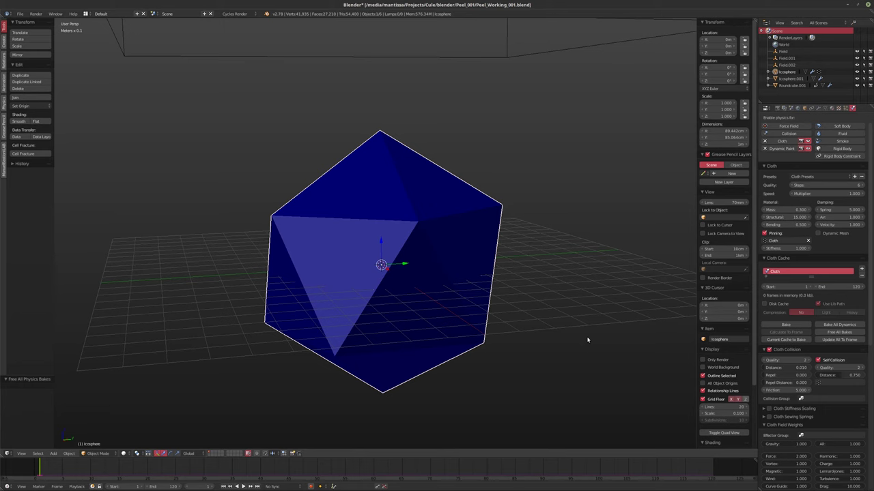
{"action": "left_click", "coordinate": [818, 360]}
- Save over the existing file and bake all dynamics
{"action": "key", "text": "ctrl+s"}
{"action": "left_click", "coordinate": [433, 265]}
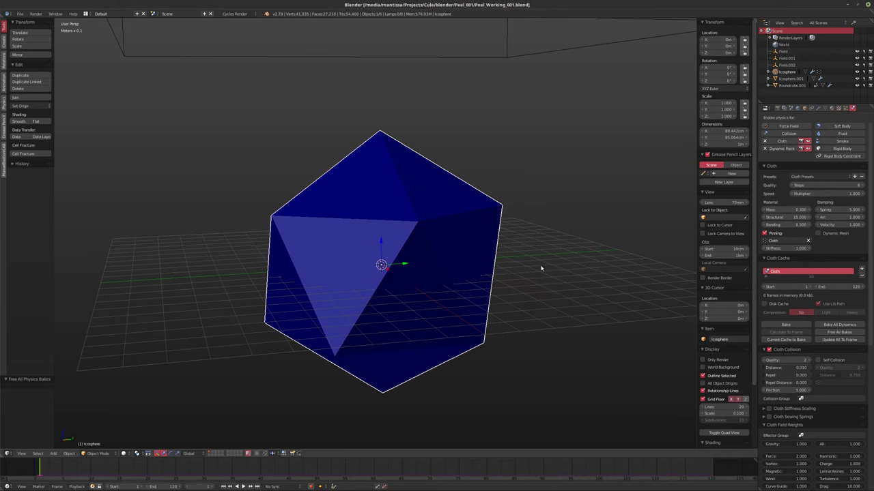
{"action": "left_click", "coordinate": [803, 325]}
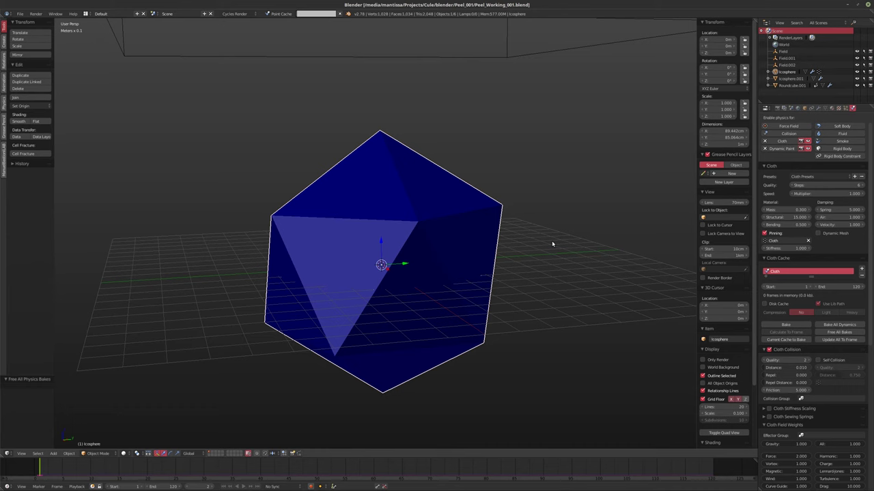
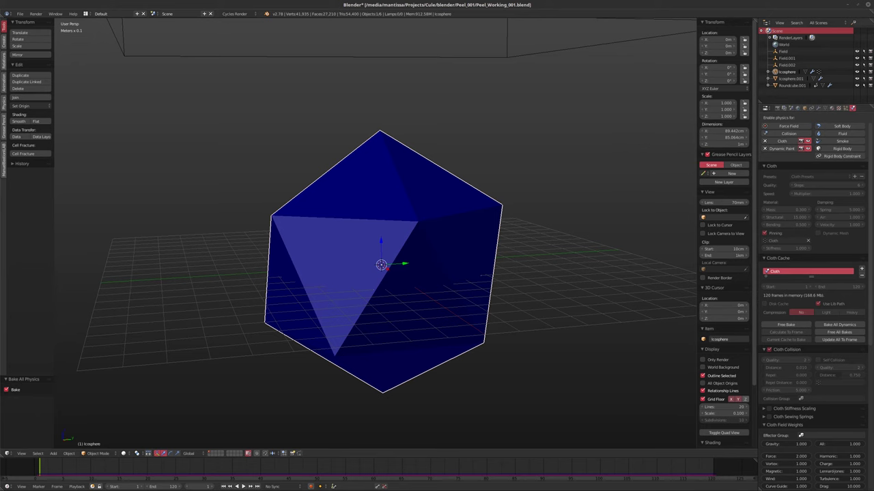
- Play the baked simulation while viewing the flying fragments from several angles, return to frame 1 and save over the existing file
{"action": "key", "text": "alt+a"}
{"action": "middle_click_drag", "start_coordinate": [466, 203], "coordinate": [514, 213]}
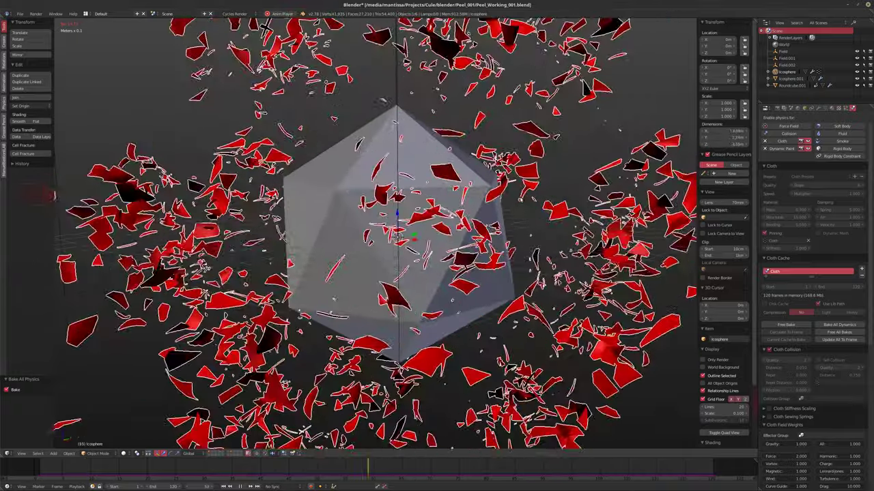
{"action": "middle_click_drag", "start_coordinate": [471, 205], "coordinate": [490, 208]}
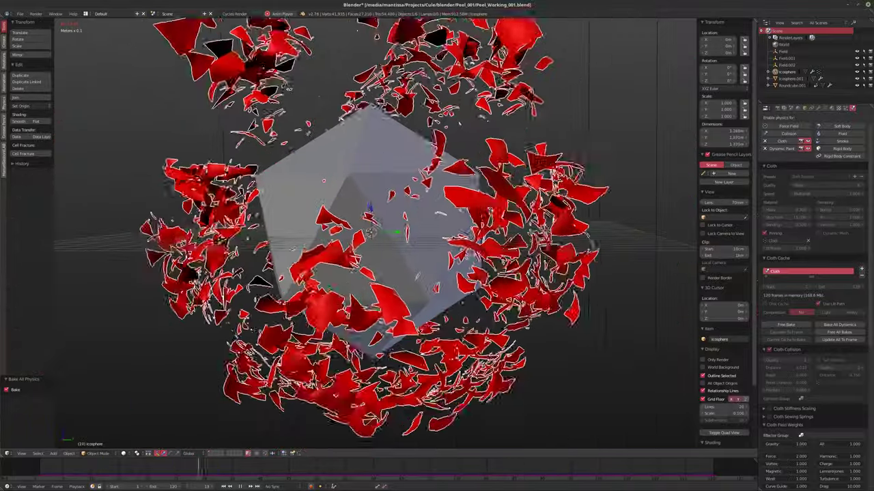
{"action": "middle_click_drag", "start_coordinate": [502, 218], "coordinate": [512, 240]}
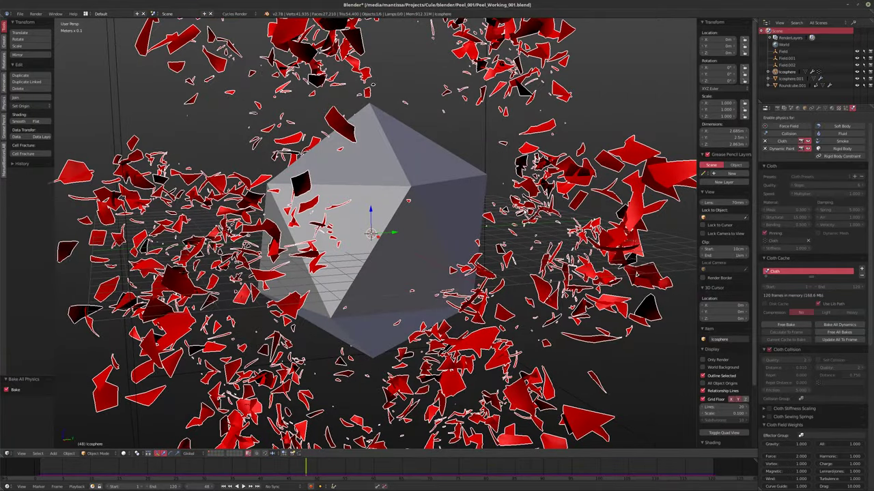
{"action": "key", "text": "Escape"}
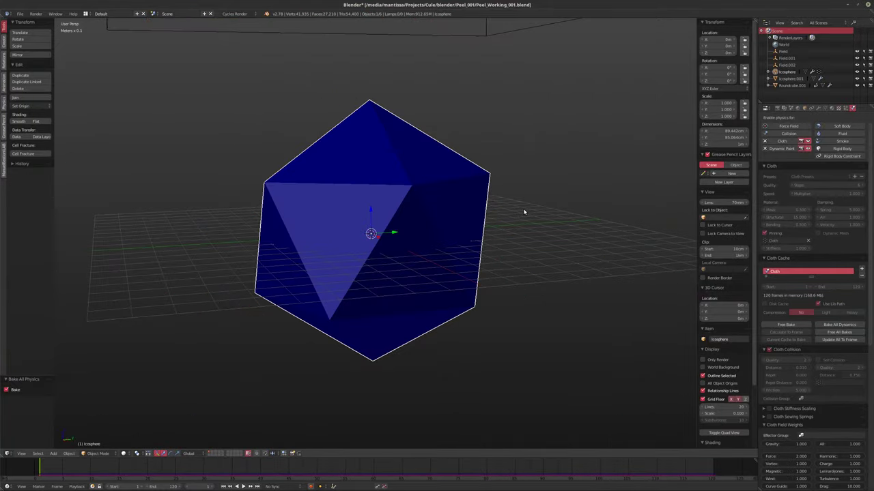
{"action": "key", "text": "ctrl+s"}
{"action": "left_click", "coordinate": [452, 167]}
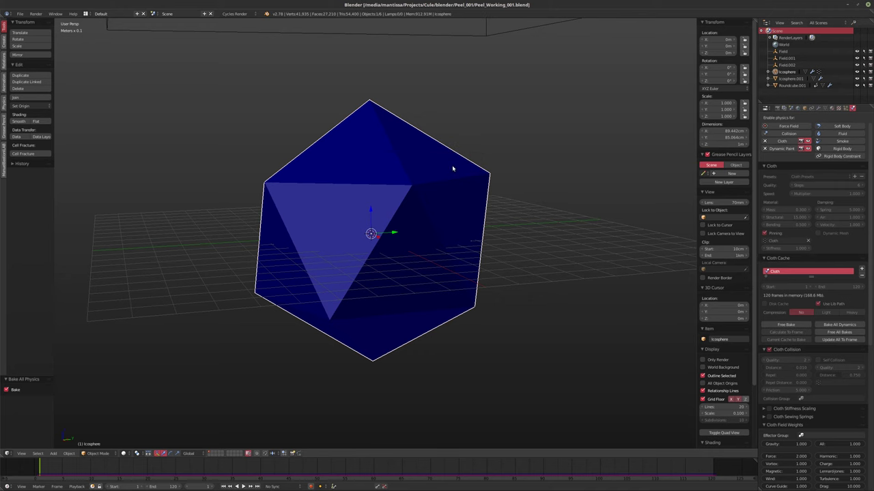
- Start an Alembic export and go to the Peel_001 project's anim folder
{"action": "left_click", "coordinate": [19, 13]}
{"action": "mouse_move", "coordinate": [34, 143]}
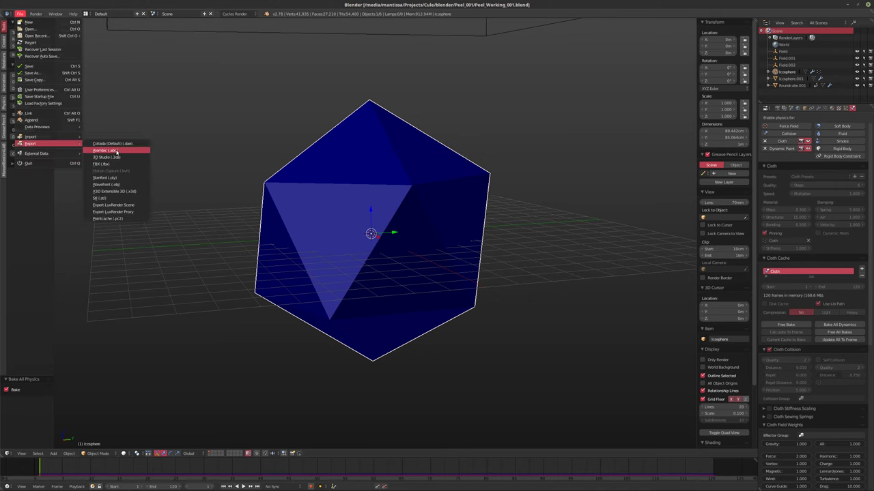
{"action": "left_click", "coordinate": [116, 151]}
{"action": "left_click", "coordinate": [127, 55]}
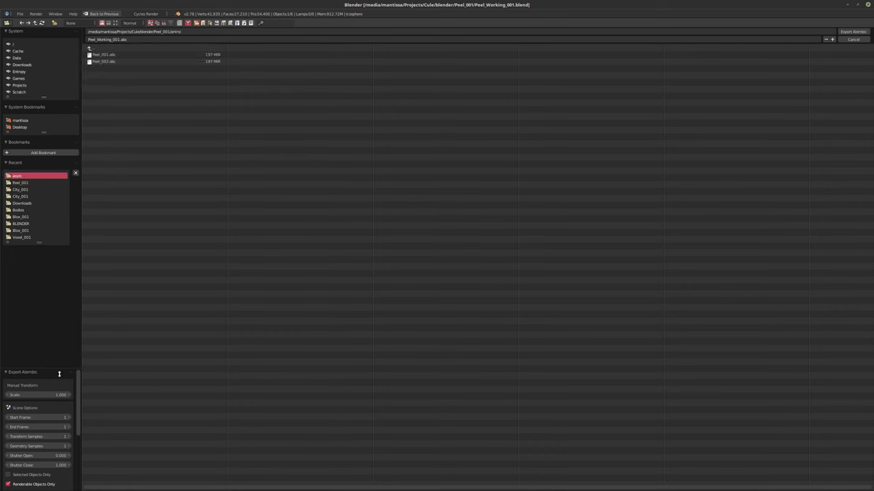
- Export the selected objects only with end frame 120, overwriting Peel_001.abc
{"action": "left_click", "coordinate": [31, 427]}
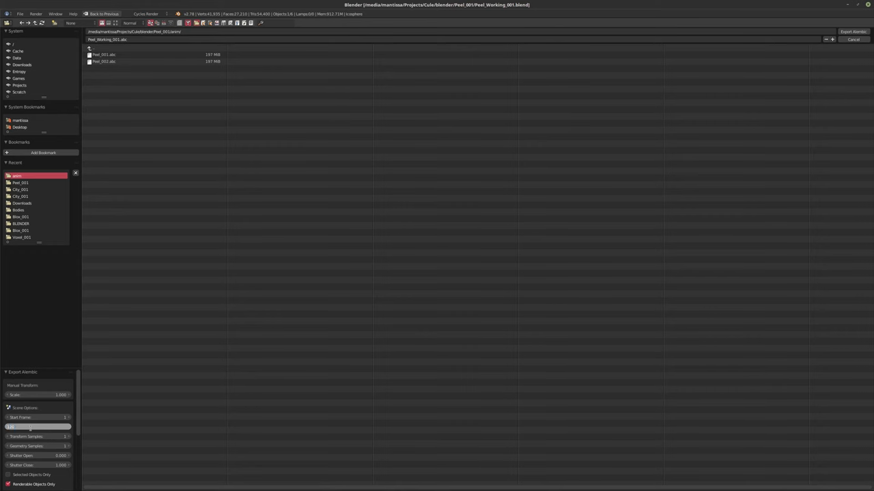
{"action": "key", "text": "Return"}
{"action": "scroll", "coordinate": [32, 432], "scroll_direction": "down", "scroll_amount": 2}
{"action": "left_click", "coordinate": [9, 448]}
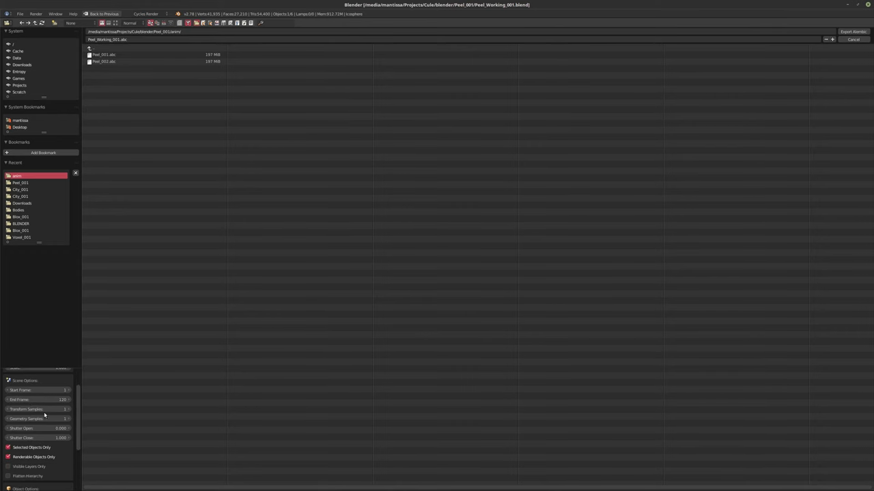
{"action": "scroll", "coordinate": [40, 406], "scroll_direction": "down", "scroll_amount": 1}
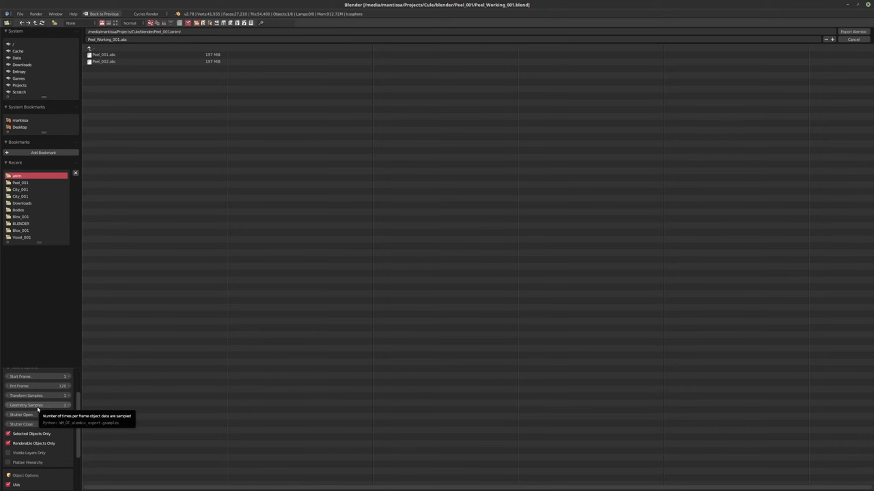
{"action": "scroll", "coordinate": [46, 437], "scroll_direction": "down", "scroll_amount": 4}
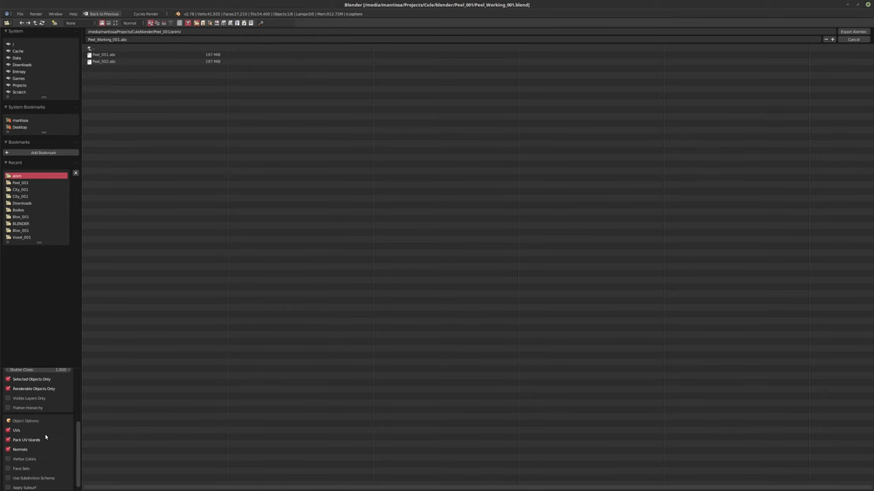
{"action": "scroll", "coordinate": [45, 433], "scroll_direction": "up", "scroll_amount": 6}
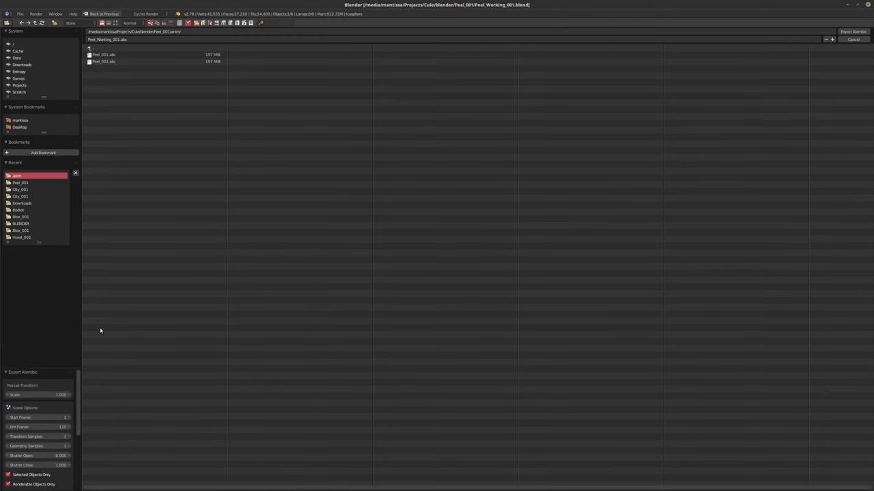
{"action": "double_click", "coordinate": [101, 57]}
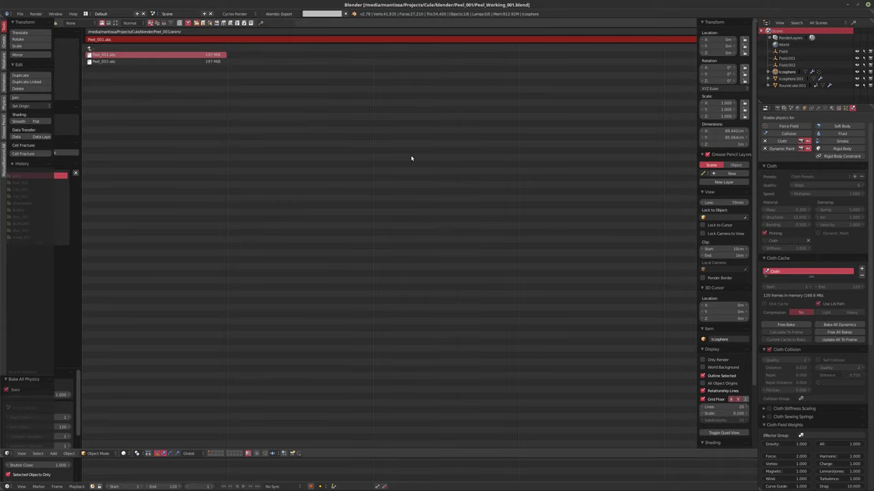
{"action": "key", "text": "Escape"}
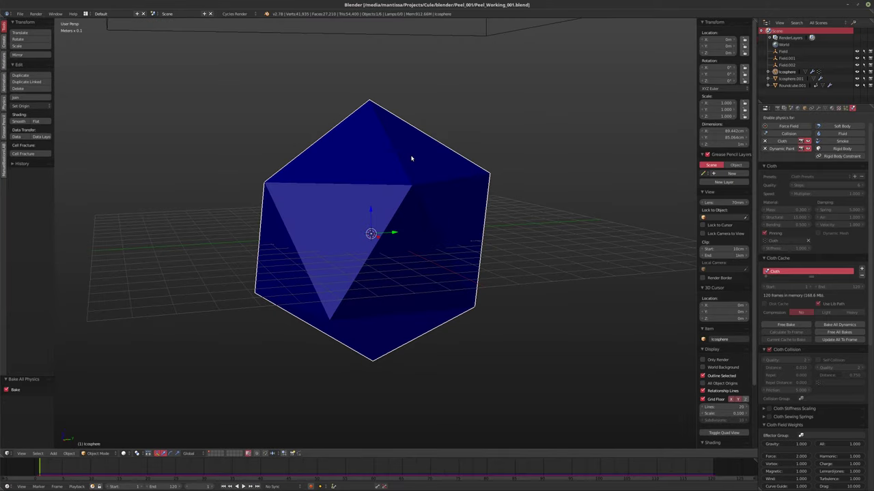
- Switch to the Peel_Working_002.blend window and reload the Peel_001.abc cache on the icosphere's Mesh Sequence Cache modifier
{"action": "middle_click_drag", "start_coordinate": [411, 158], "coordinate": [365, 175]}
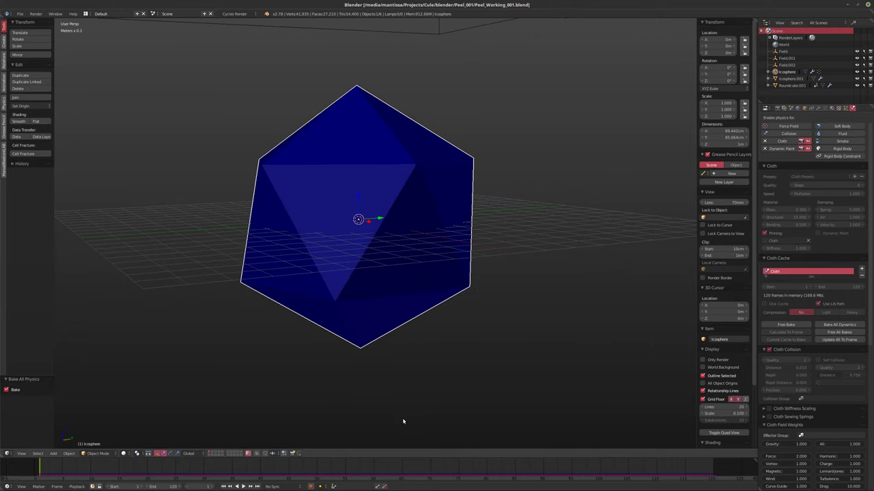
{"action": "left_click", "coordinate": [308, 487]}
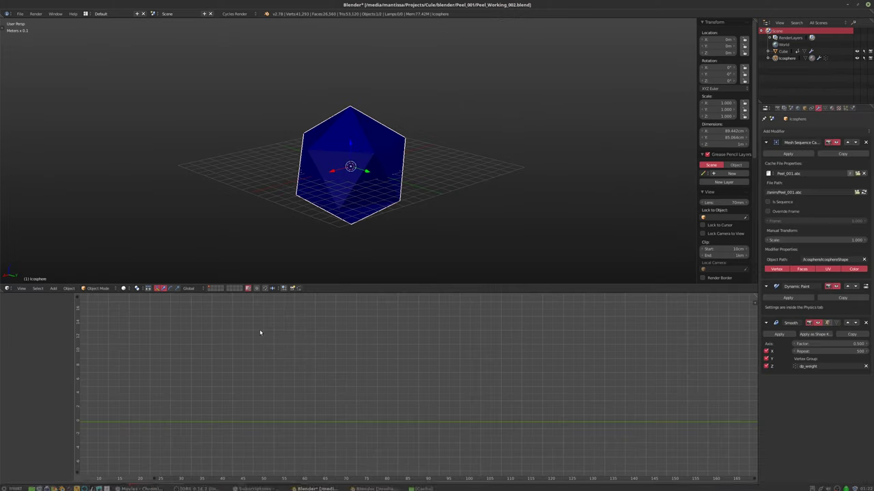
{"action": "middle_click_drag", "start_coordinate": [359, 135], "coordinate": [401, 177]}
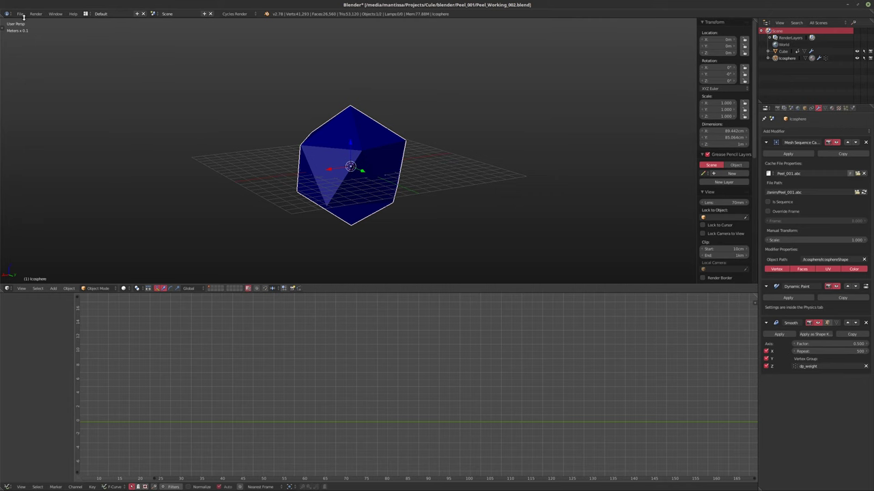
{"action": "left_click", "coordinate": [863, 193]}
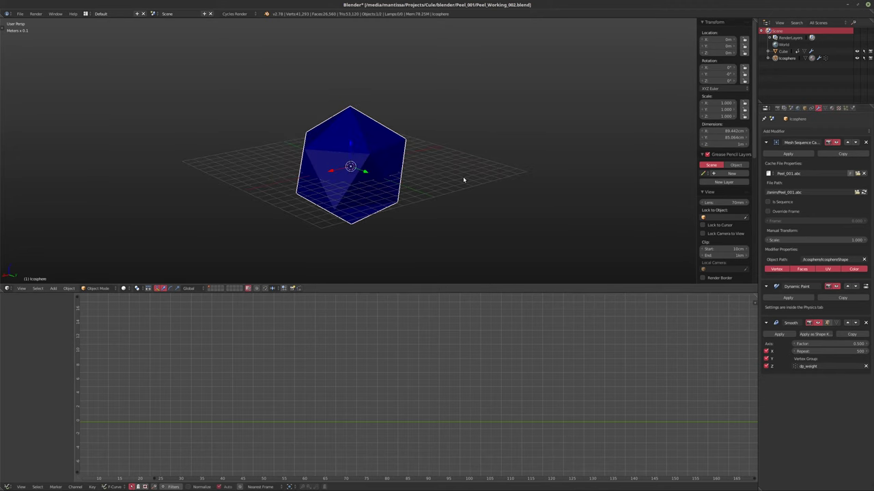
- Play the reloaded animation up to frame 113 and step back to frame 110
{"action": "key", "text": "alt+a"}
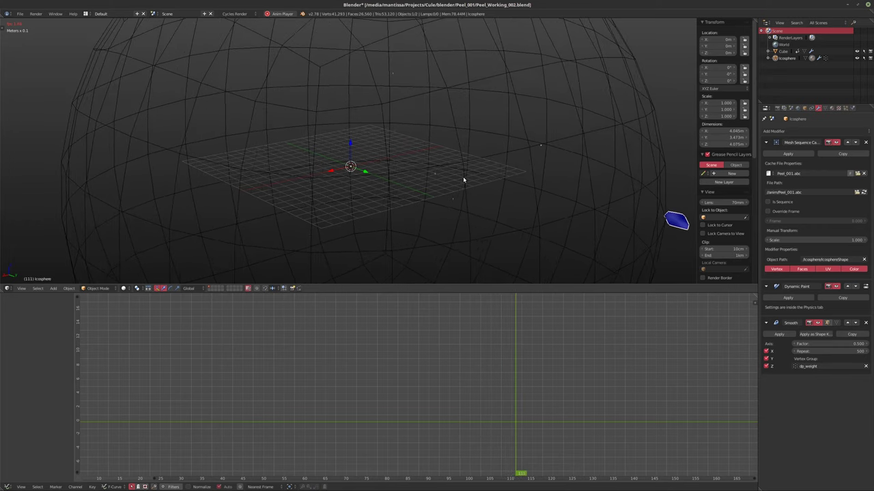
{"action": "key", "text": "alt+a"}
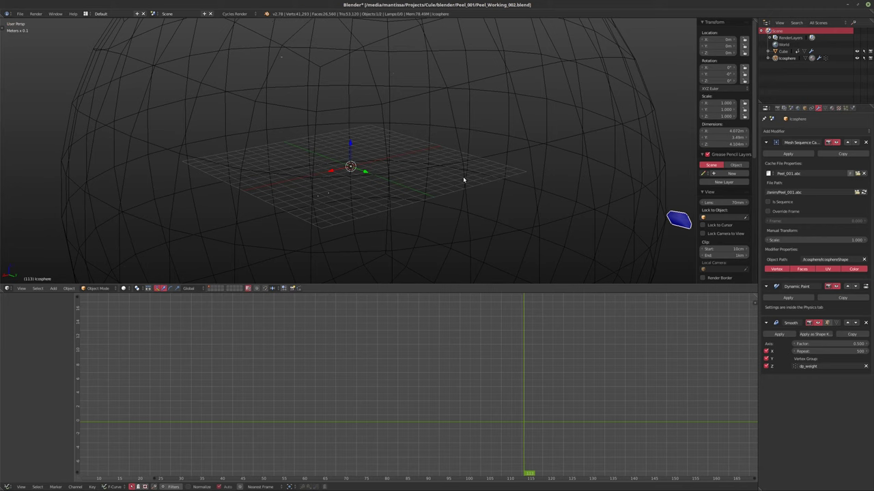
{"action": "key", "text": "Left"}
{"action": "key", "text": "Left"}
{"action": "key", "text": "Left"}
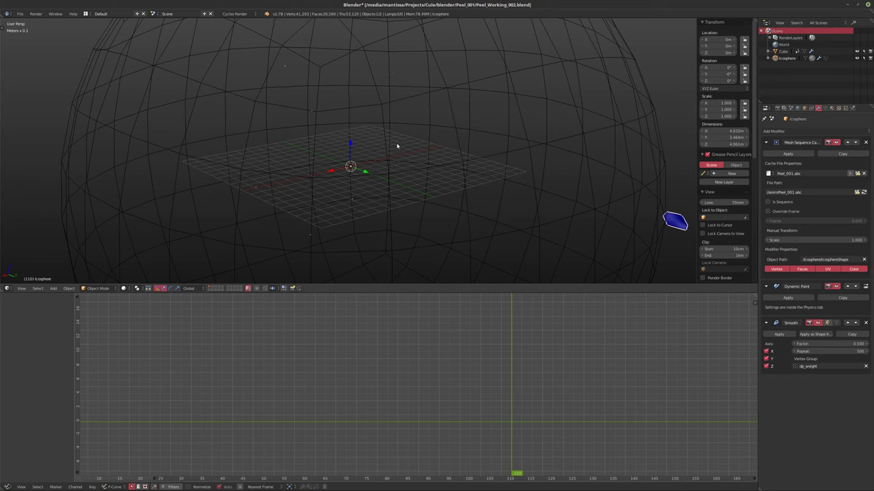
- Scale the Cube brush sphere up to about 1.403 at frame 110, keyframe its scale and return to frame 1
{"action": "scroll", "coordinate": [409, 159], "scroll_direction": "down", "scroll_amount": 6}
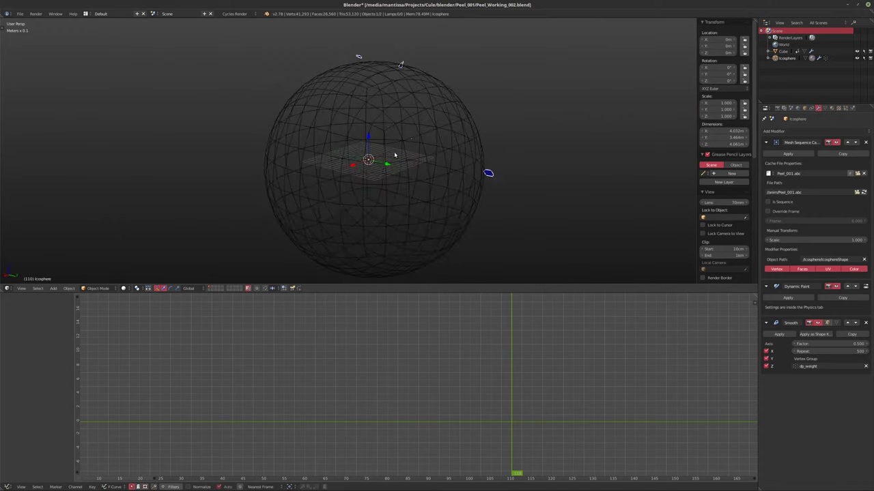
{"action": "right_click", "coordinate": [425, 181]}
{"action": "middle_click_drag", "start_coordinate": [425, 181], "coordinate": [437, 206]}
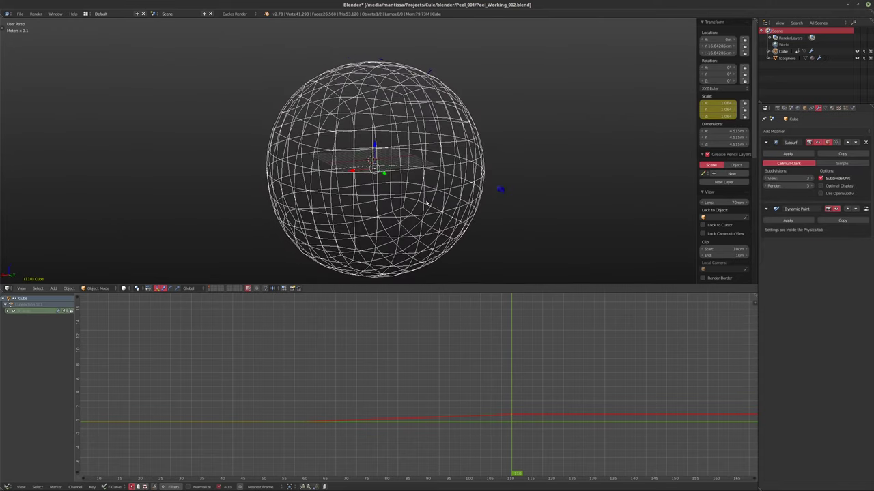
{"action": "key", "text": "s"}
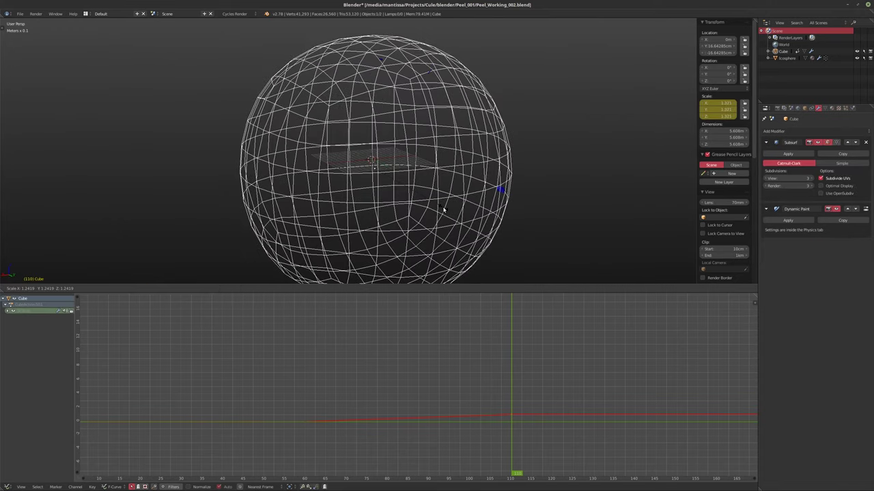
{"action": "left_click", "coordinate": [431, 212]}
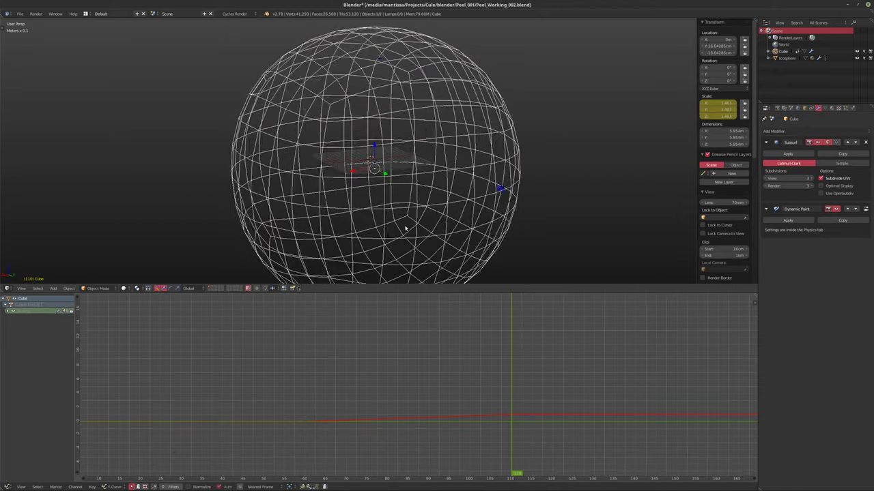
{"action": "middle_click_drag", "start_coordinate": [406, 225], "coordinate": [491, 202]}
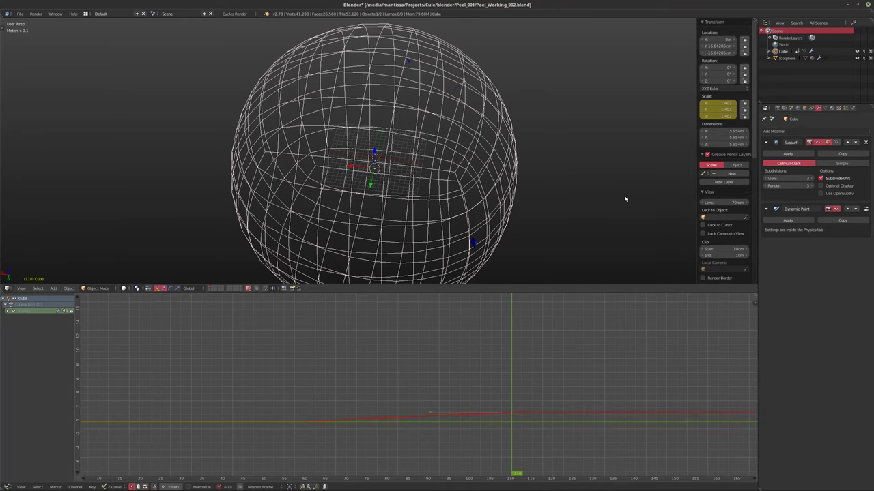
{"action": "key", "text": "shift+Left"}
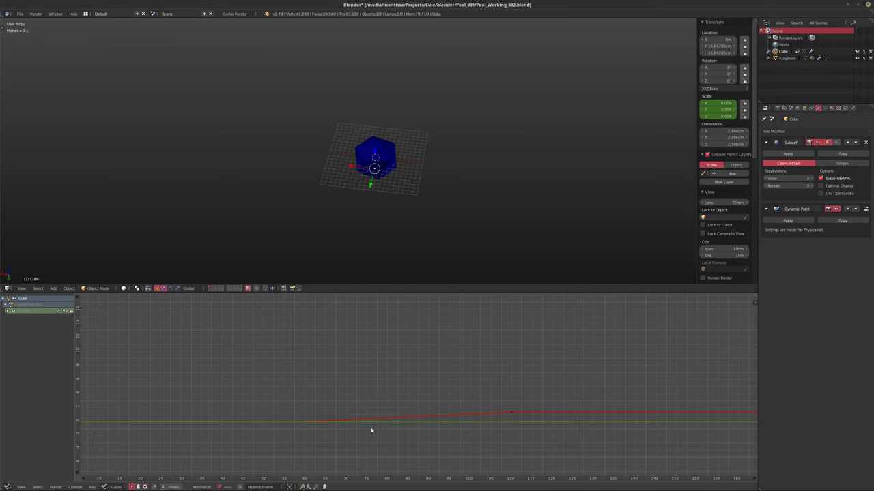
- Set the interpolation of the Cube's scale keyframes to Bezier
{"action": "scroll", "coordinate": [346, 425], "scroll_direction": "up", "scroll_amount": 2}
{"action": "scroll", "coordinate": [333, 416], "scroll_direction": "up", "scroll_amount": 2}
{"action": "key", "text": "t"}
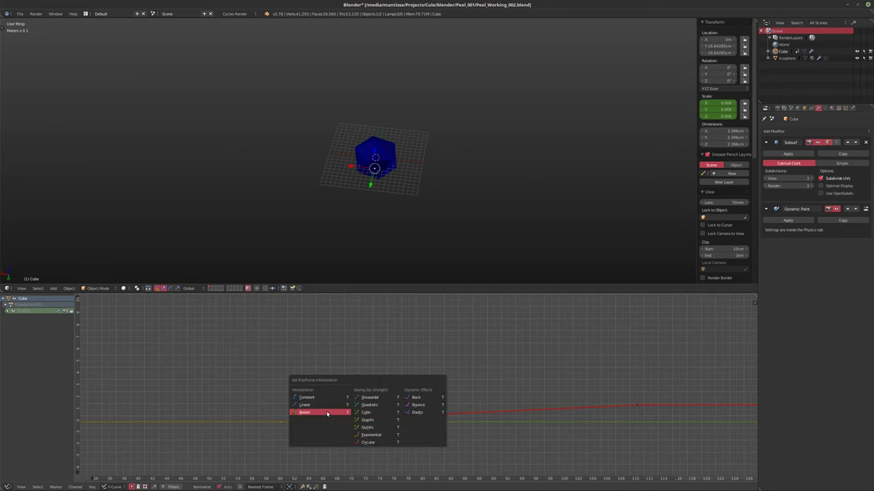
{"action": "left_click", "coordinate": [327, 413]}
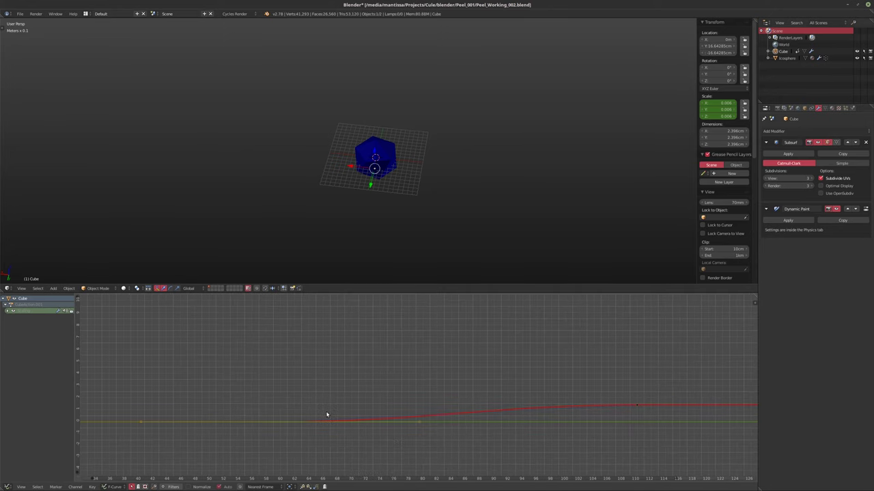
{"action": "scroll", "coordinate": [340, 400], "scroll_direction": "down", "scroll_amount": 2}
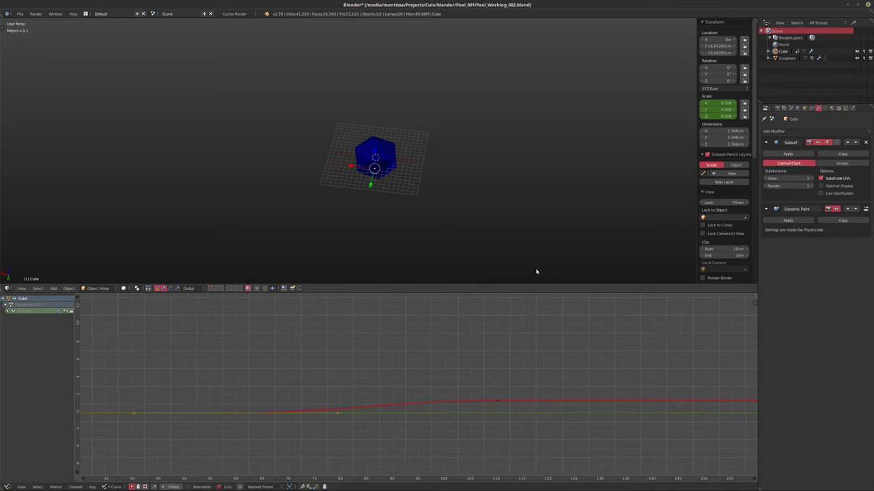
- Bake the icosphere's Dynamic Paint cache and briefly play the baked animation
{"action": "left_click", "coordinate": [852, 108]}
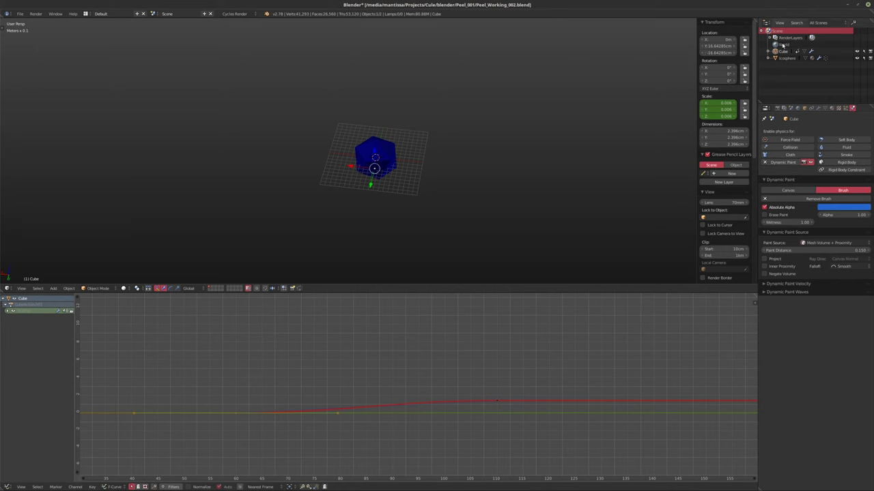
{"action": "left_click", "coordinate": [786, 58]}
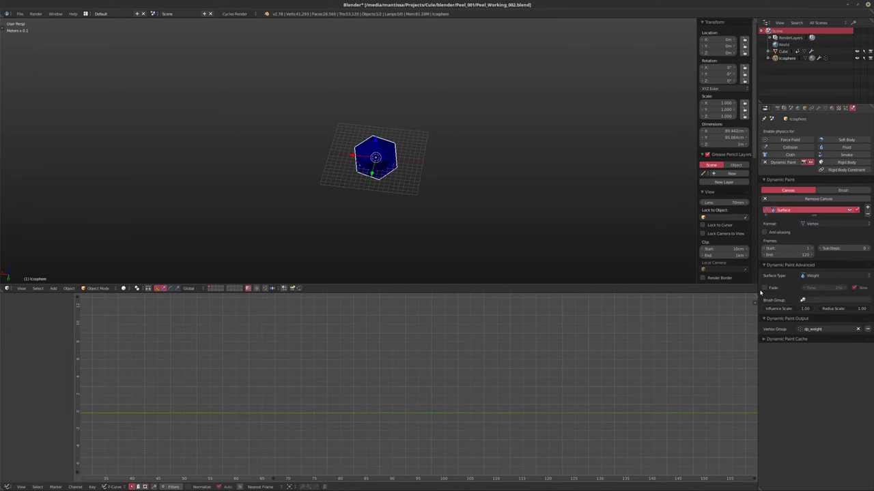
{"action": "left_click", "coordinate": [762, 340]}
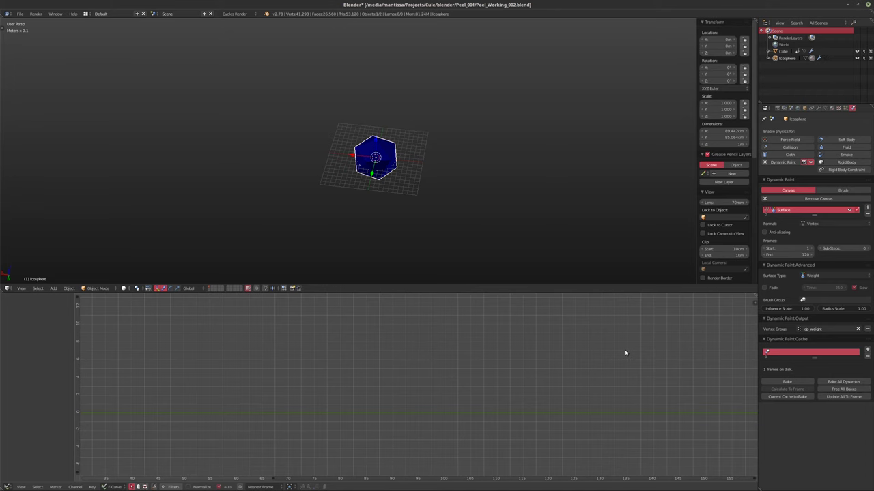
{"action": "middle_click_drag", "start_coordinate": [341, 351], "coordinate": [362, 350], "text": "ctrl"}
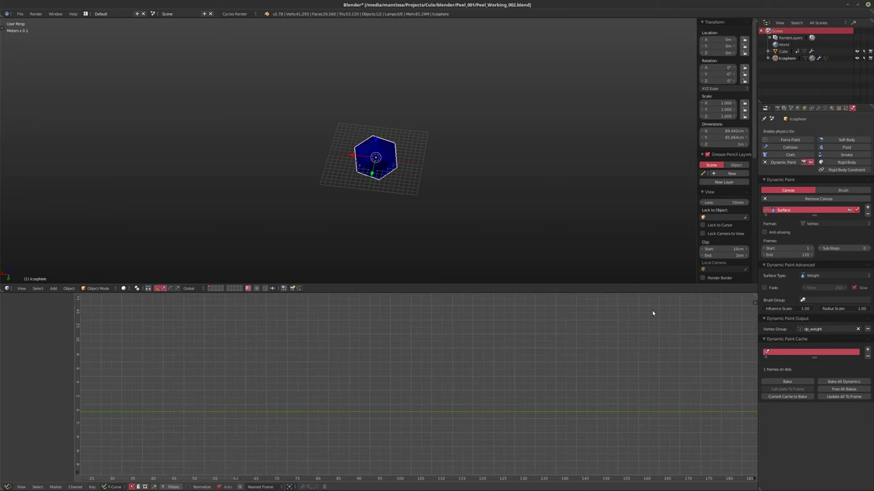
{"action": "left_click", "coordinate": [783, 382]}
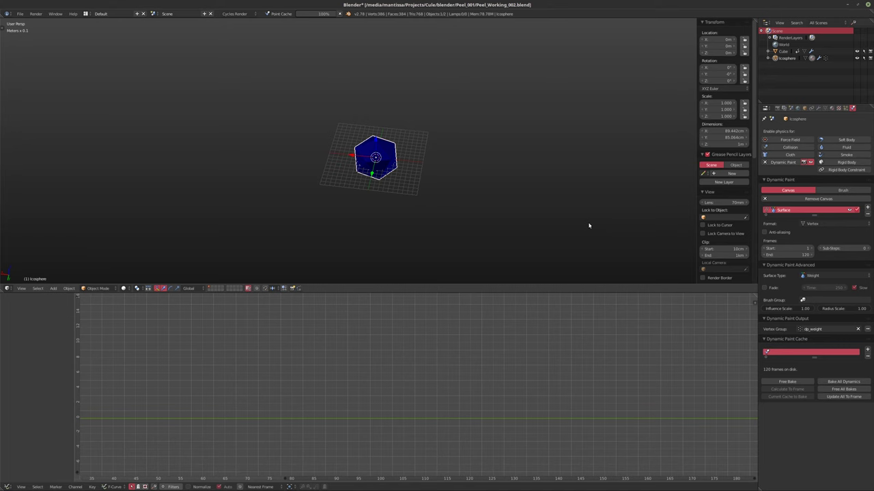
{"action": "key", "text": "alt+a"}
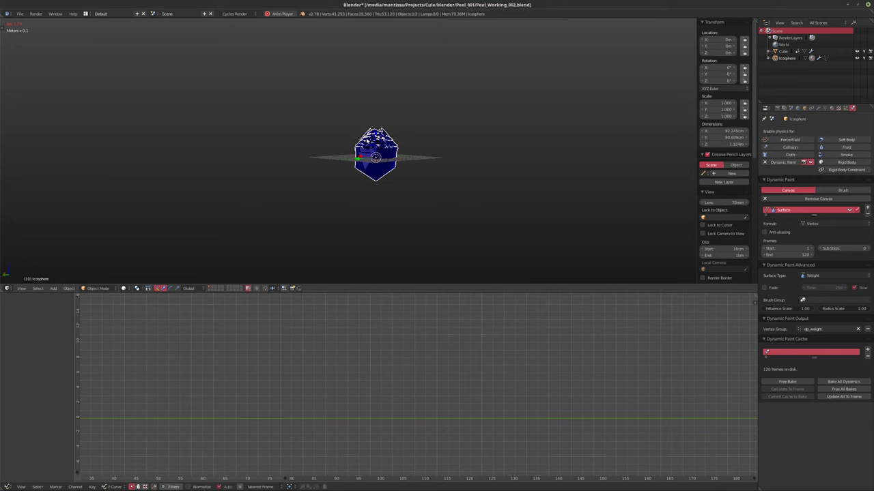
{"action": "key", "text": "alt+a"}
- Export the selected icosphere as Alembic to Peel_002.abc in the anim folder, overwriting the existing file
{"action": "left_click", "coordinate": [20, 14]}
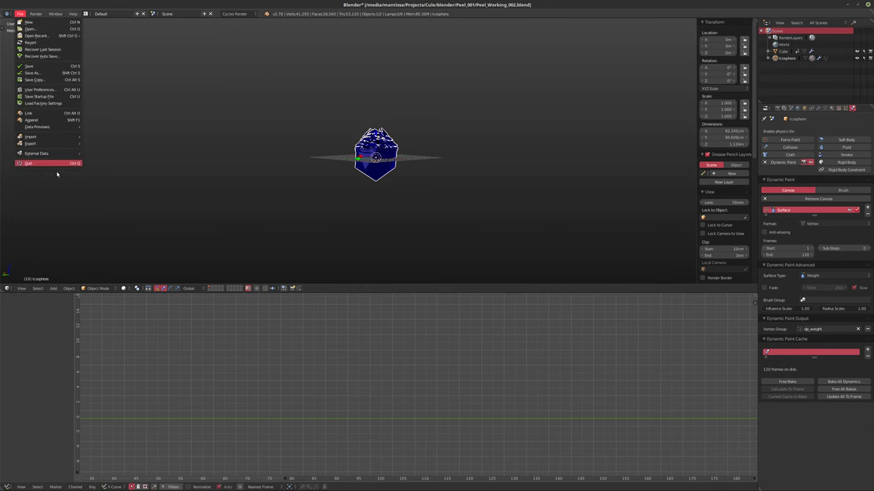
{"action": "mouse_move", "coordinate": [41, 144]}
{"action": "left_click", "coordinate": [109, 149]}
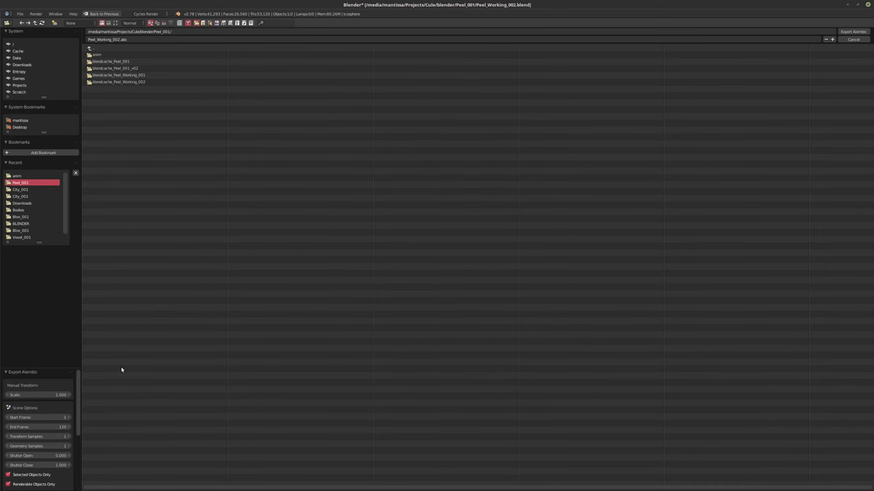
{"action": "left_click", "coordinate": [99, 55]}
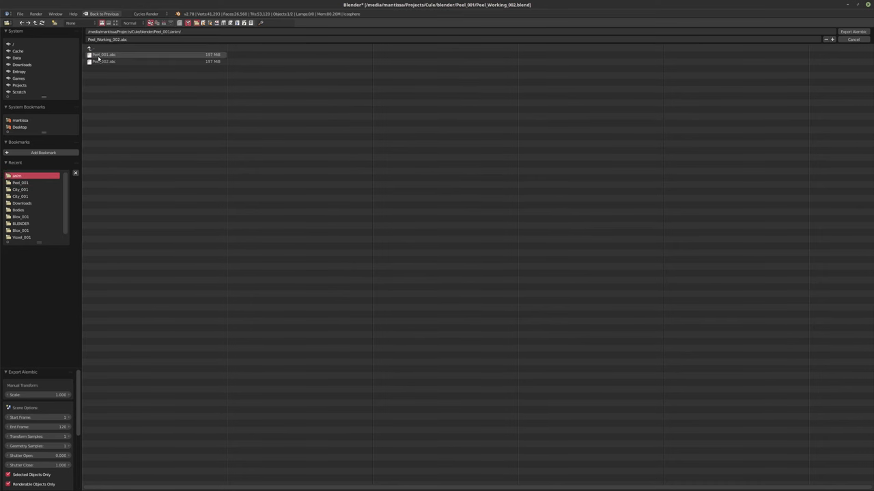
{"action": "double_click", "coordinate": [103, 62]}
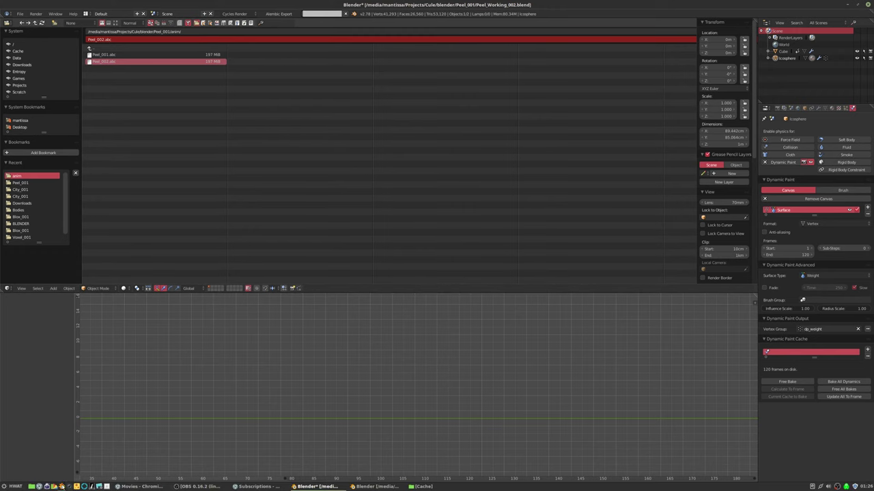
- Launch a new Blender instance, check the exporting window, then return to the new scene and dismiss its splash screen
{"action": "left_click", "coordinate": [61, 487]}
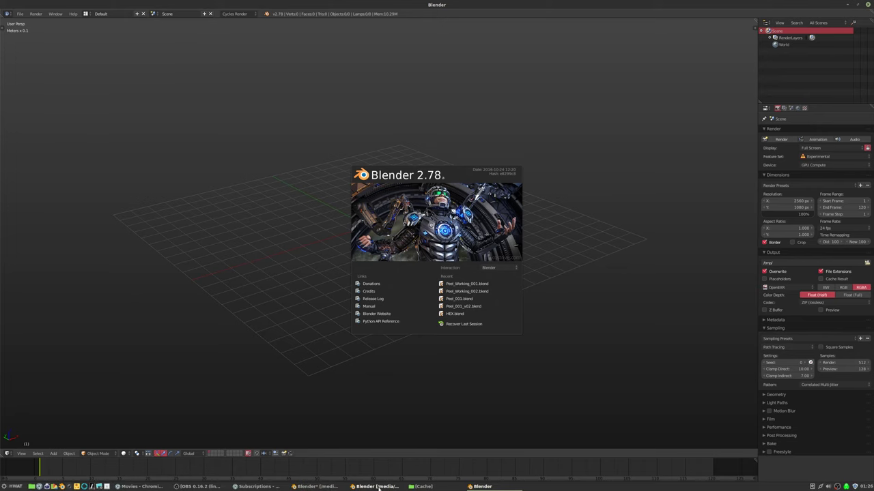
{"action": "left_click", "coordinate": [317, 486]}
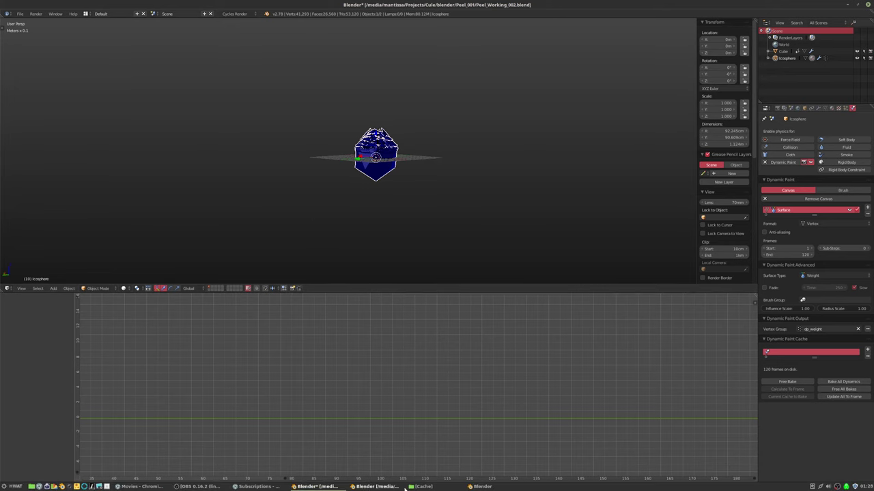
{"action": "left_click", "coordinate": [386, 486]}
{"action": "left_click", "coordinate": [195, 206]}
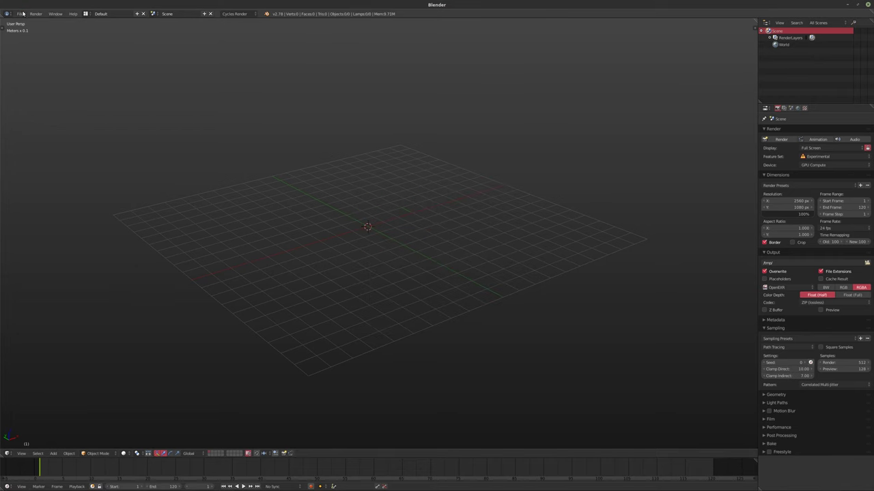
- Import the Alembic file Peel_002.abc from the anim folder into the empty scene
{"action": "left_click", "coordinate": [19, 14]}
{"action": "mouse_move", "coordinate": [45, 138]}
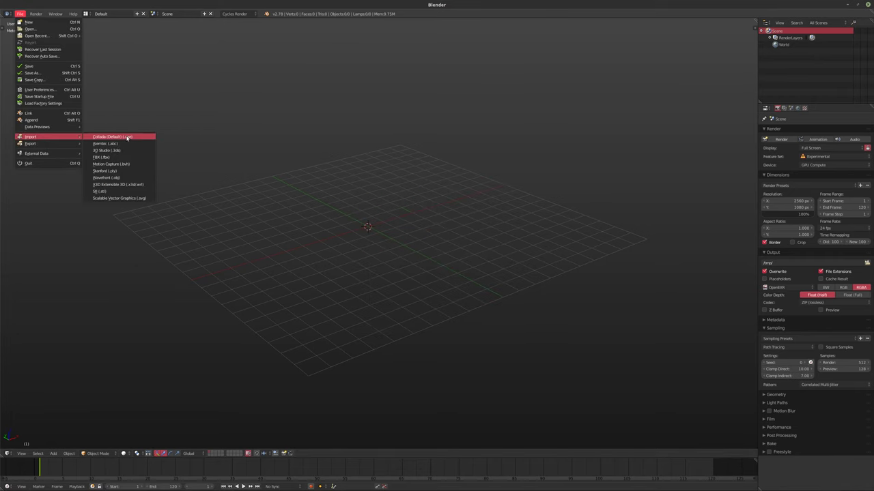
{"action": "left_click", "coordinate": [130, 144]}
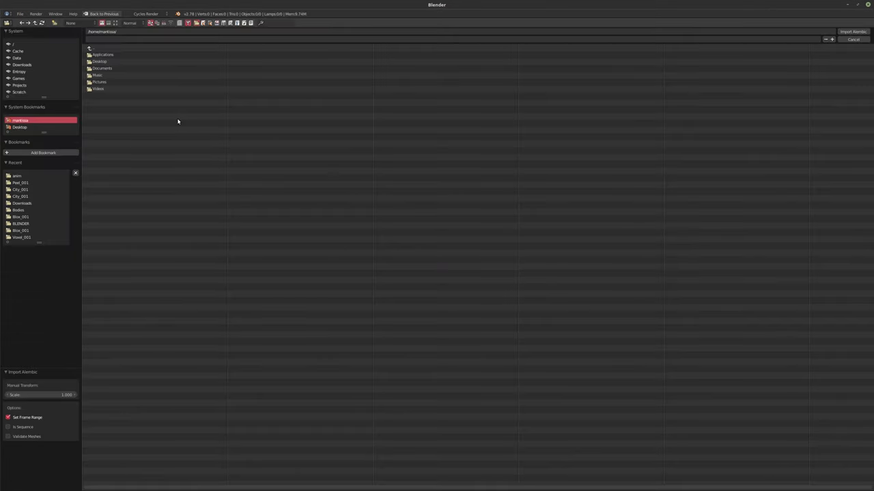
{"action": "left_click", "coordinate": [17, 176]}
{"action": "double_click", "coordinate": [119, 63]}
- Play the imported fragment animation and return to frame 1
{"action": "key", "text": "alt+a"}
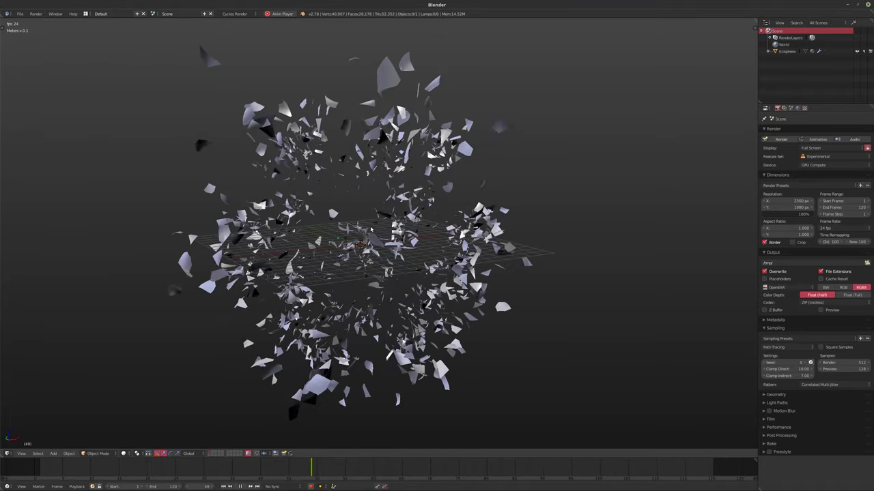
{"action": "key", "text": "alt+a"}
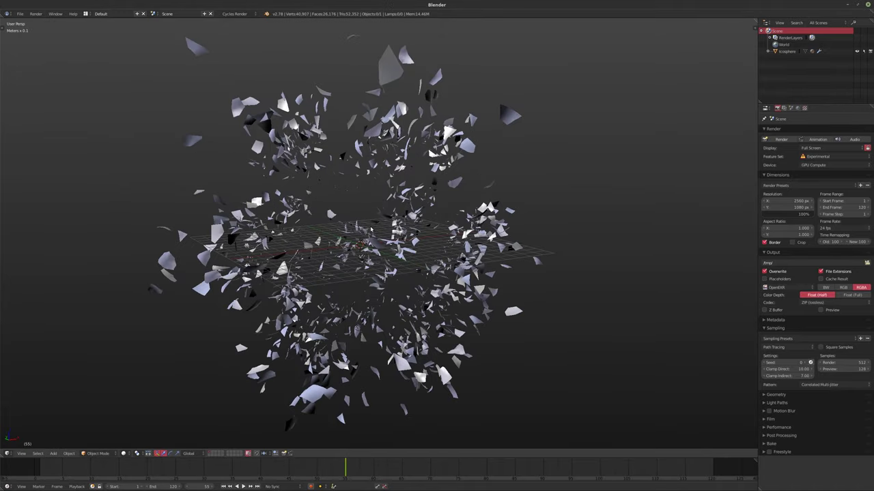
{"action": "key", "text": "shift+Left"}
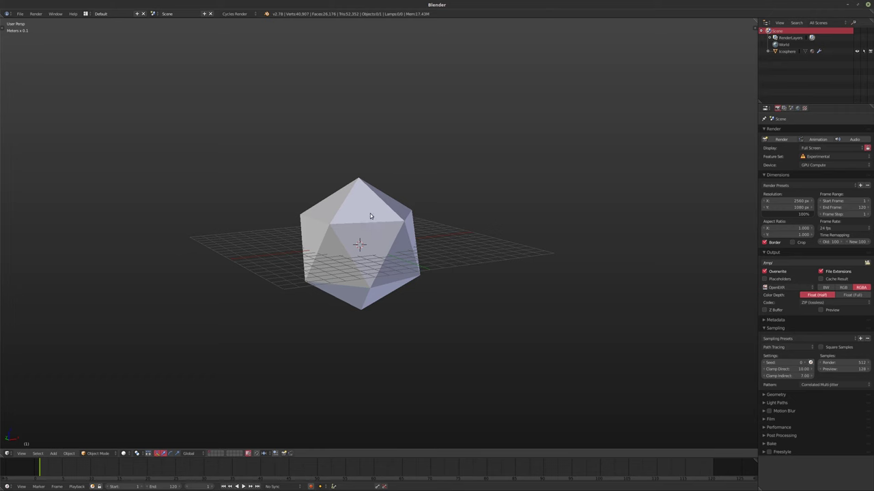
- Add an ico sphere at the scene centre with 1 subdivision and a size of 50 cm
{"action": "middle_click_drag", "start_coordinate": [370, 216], "coordinate": [339, 238]}
{"action": "scroll", "coordinate": [368, 277], "scroll_direction": "up", "scroll_amount": 3}
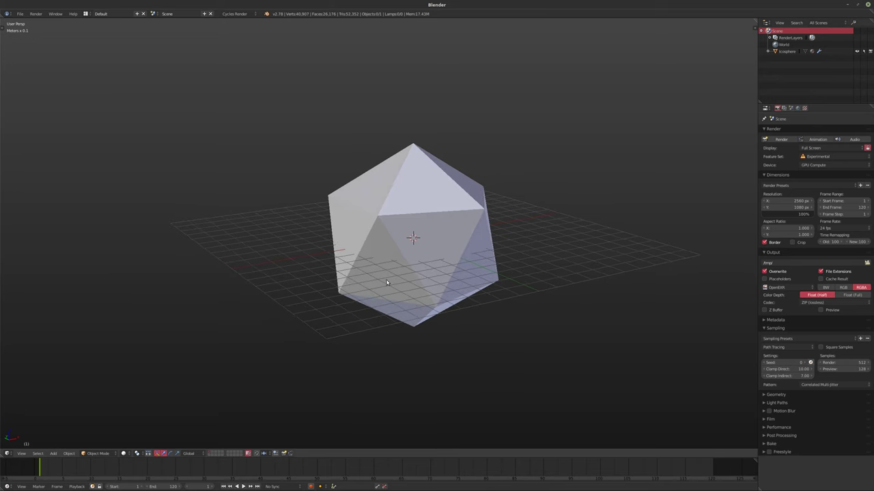
{"action": "key", "text": "shift+a"}
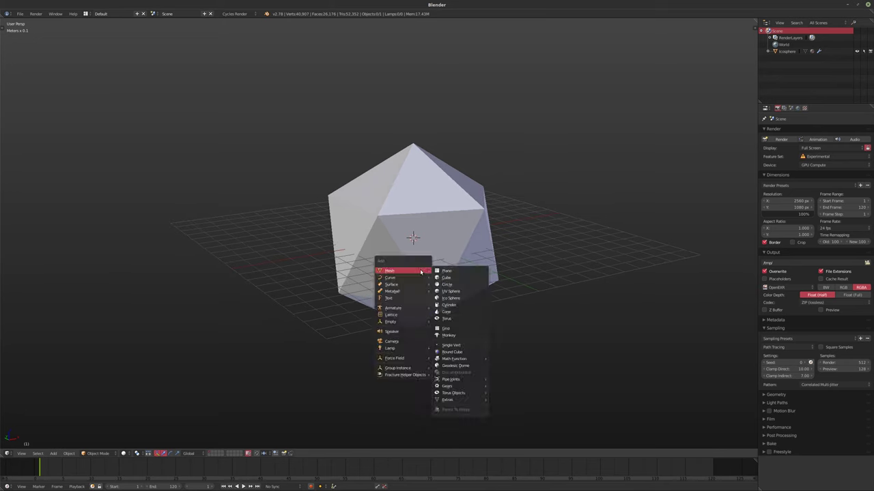
{"action": "left_click", "coordinate": [450, 299]}
{"action": "key", "text": "t"}
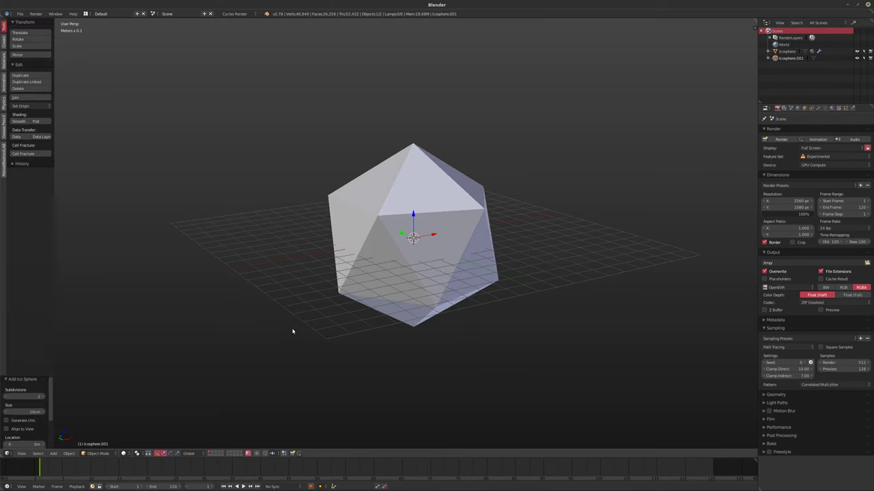
{"action": "left_click", "coordinate": [6, 397]}
{"action": "left_click", "coordinate": [15, 412]}
{"action": "key", "text": "BackSpace"}
{"action": "type", "text": "50cm"}
{"action": "key", "text": "Return"}
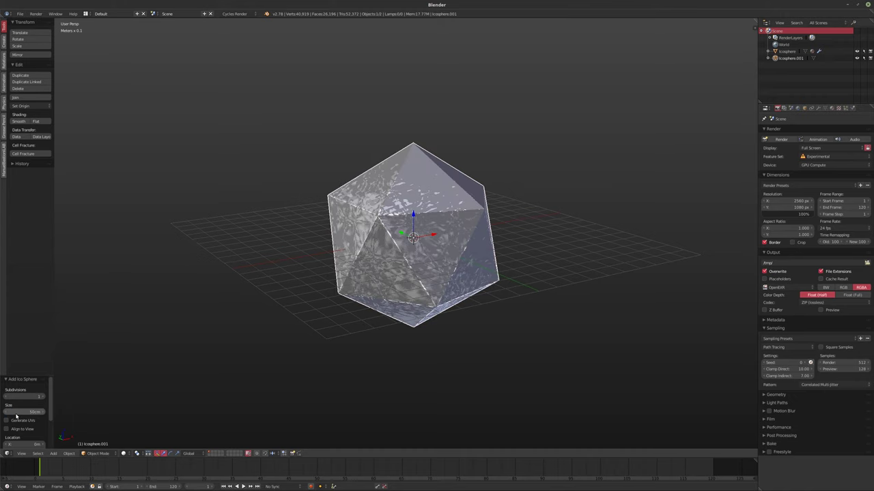
- Scale the new ico sphere down to about 0.999 and keyframe its scaling at frame 1
{"action": "scroll", "coordinate": [306, 257], "scroll_direction": "up", "scroll_amount": 3}
{"action": "middle_click_drag", "start_coordinate": [306, 257], "coordinate": [359, 286]}
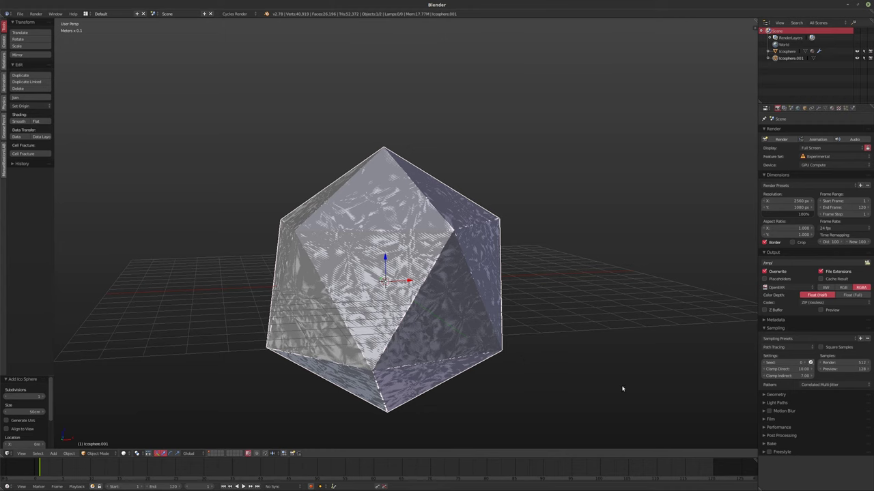
{"action": "key", "text": "s"}
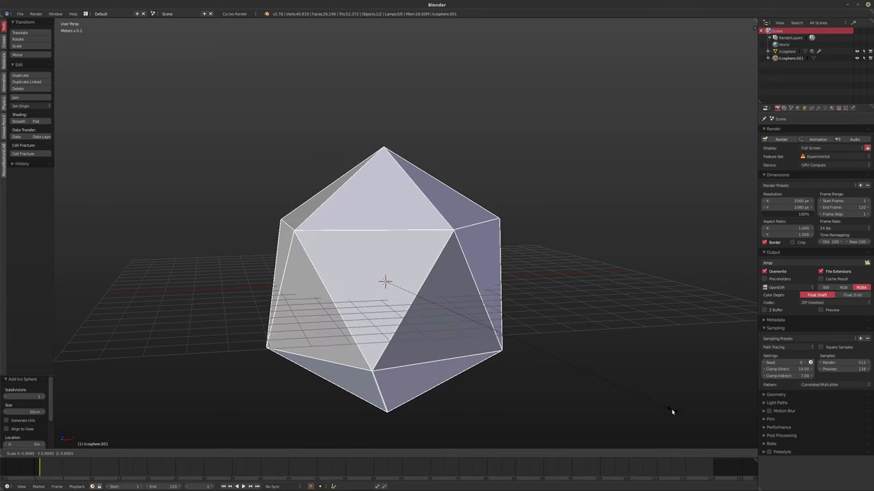
{"action": "left_click", "coordinate": [673, 413]}
{"action": "middle_click_drag", "start_coordinate": [355, 399], "coordinate": [333, 377]}
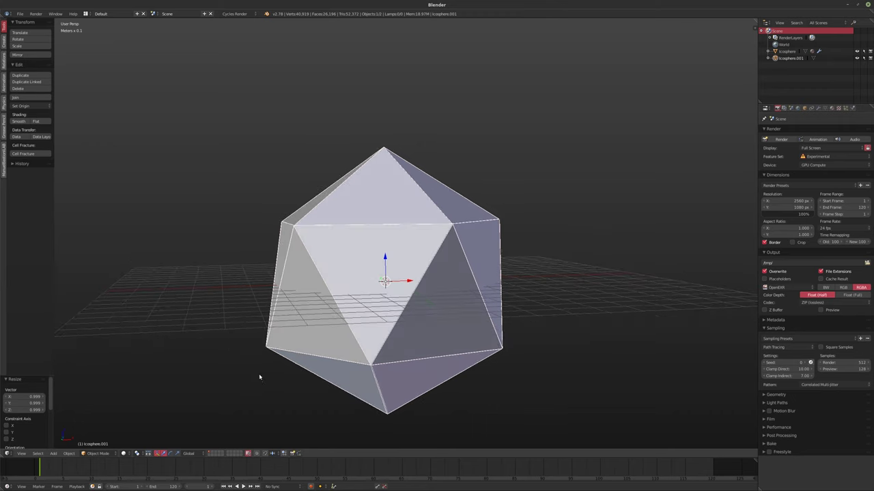
{"action": "key", "text": "i"}
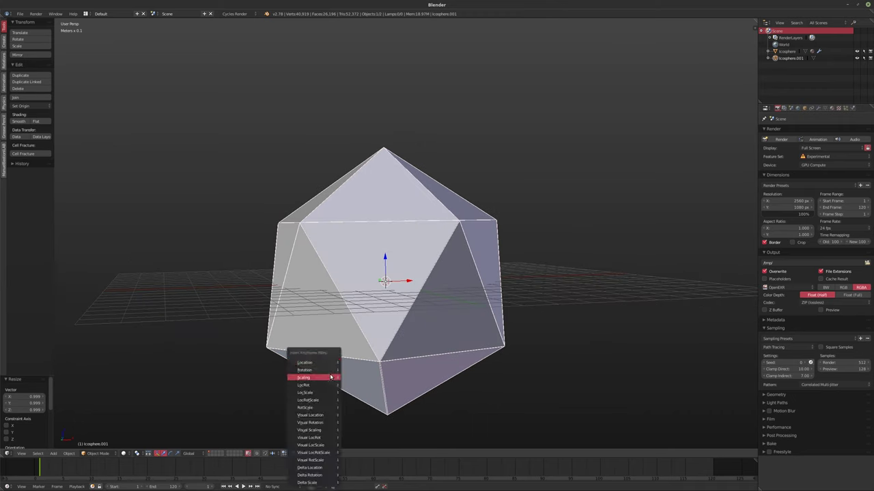
{"action": "left_click", "coordinate": [330, 377]}
- Set the inner ico sphere's scale to 1 on all three axes at frame 110 and keyframe it
{"action": "key", "text": "shift+Right"}
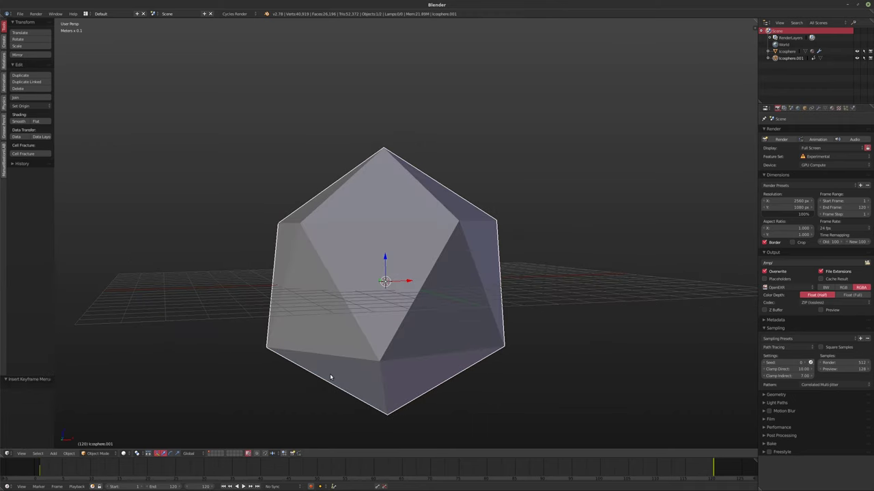
{"action": "middle_click_drag", "start_coordinate": [407, 398], "coordinate": [415, 371]}
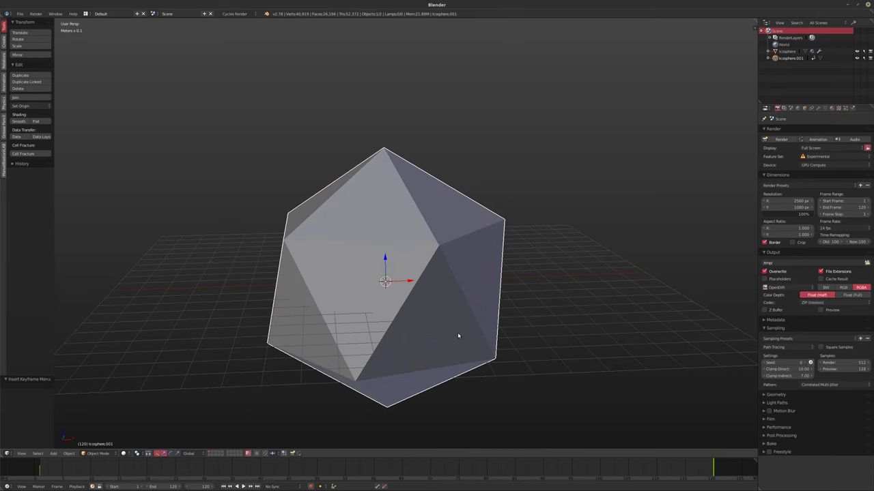
{"action": "key", "text": "Left"}
{"action": "key", "text": "Left"}
{"action": "key", "text": "Left"}
{"action": "key", "text": "Left"}
{"action": "key", "text": "Left"}
{"action": "key", "text": "Left"}
{"action": "key", "text": "Left"}
{"action": "key", "text": "Left"}
{"action": "key", "text": "Left"}
{"action": "key", "text": "Left"}
{"action": "key", "text": "n"}
{"action": "left_click", "coordinate": [718, 102]}
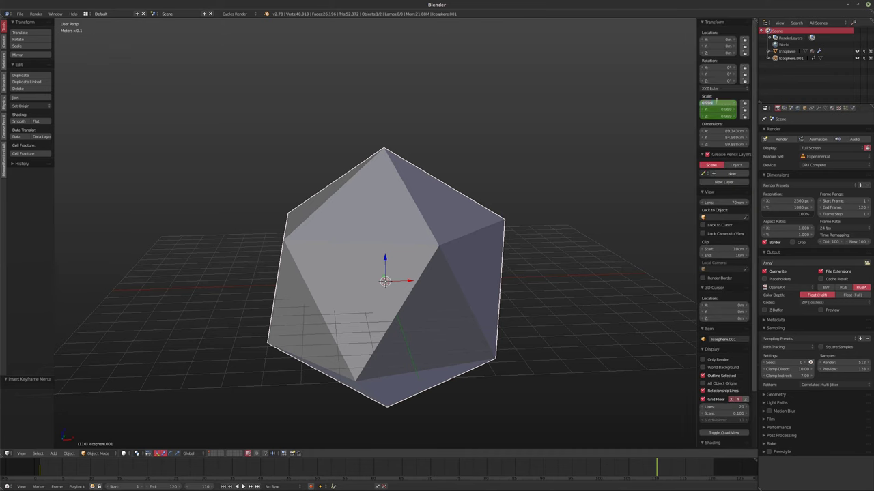
{"action": "type", "text": "1"}
{"action": "key", "text": "Tab"}
{"action": "type", "text": "1"}
{"action": "key", "text": "Tab"}
{"action": "type", "text": "1"}
{"action": "key", "text": "Return"}
{"action": "key", "text": "i"}
{"action": "middle_click_drag", "start_coordinate": [507, 259], "coordinate": [509, 260]}
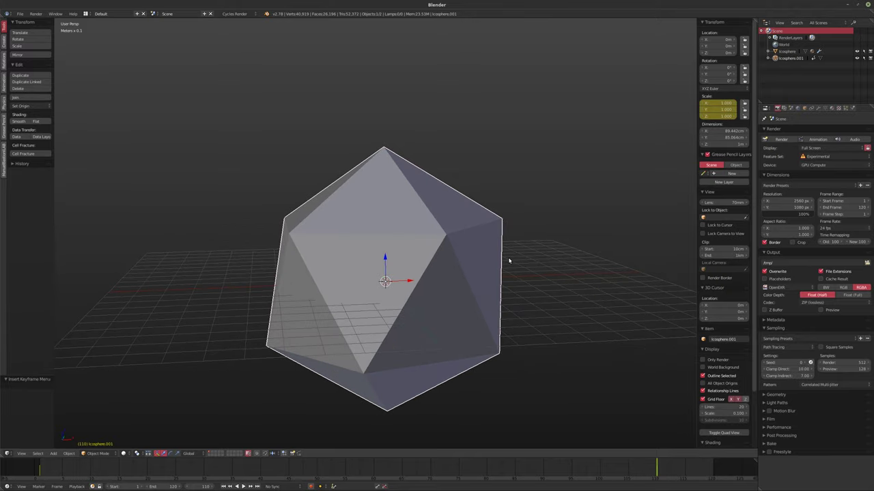
- Play the animation from frame 1 with the side panels hidden to review the fragments peeling off the inner ico sphere
{"action": "key", "text": "shift+Left"}
{"action": "key", "text": "alt+a"}
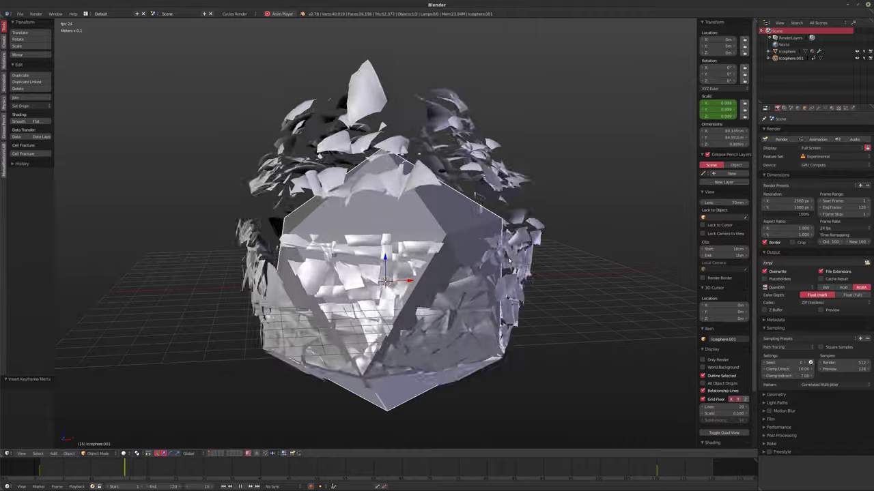
{"action": "key", "text": "t"}
{"action": "key", "text": "n"}
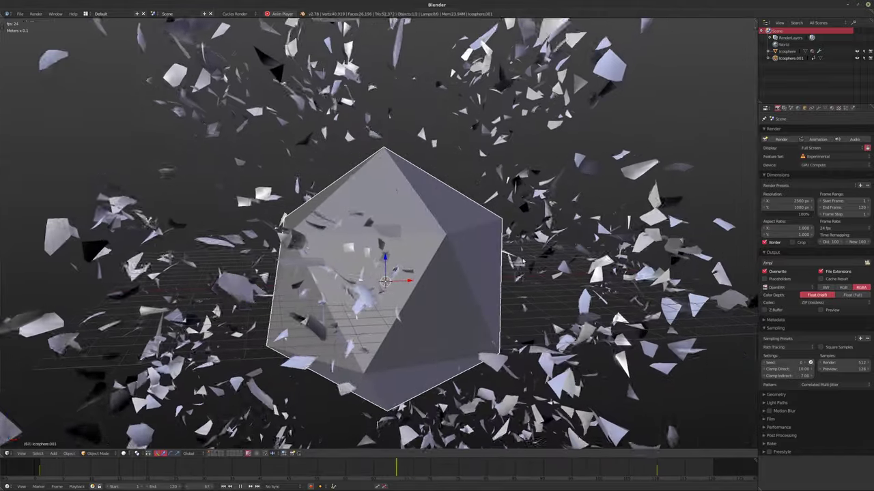
{"action": "key", "text": "alt+a"}
- Add a camera at the scene centre from the front orthographic view
{"action": "middle_click_drag", "start_coordinate": [521, 247], "coordinate": [441, 183]}
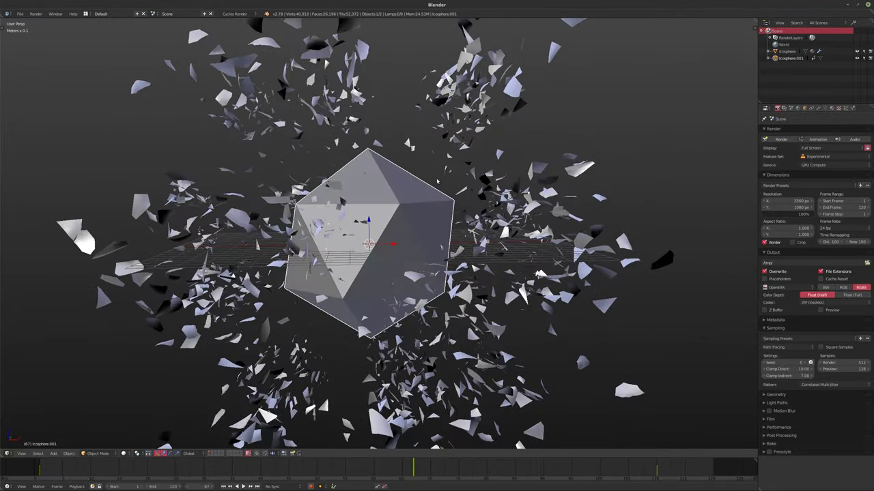
{"action": "key", "text": "KP_1"}
{"action": "middle_click_drag", "start_coordinate": [377, 200], "coordinate": [402, 187], "text": "shift"}
{"action": "key", "text": "shift+a"}
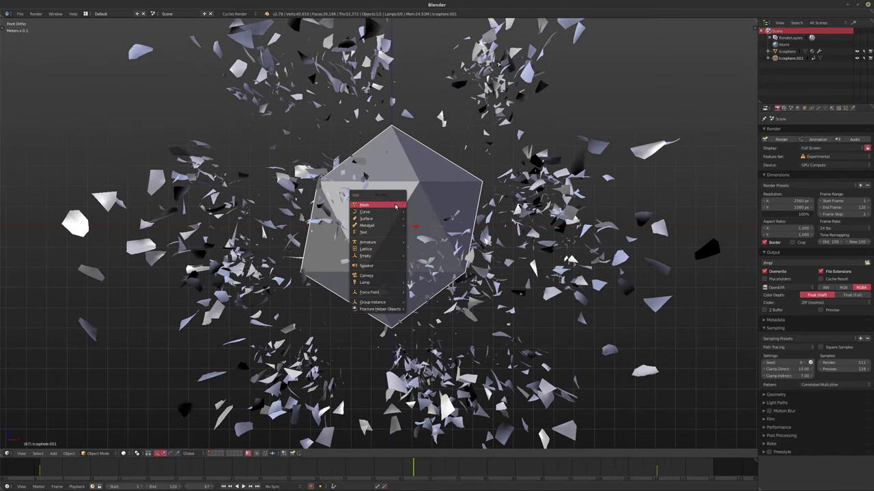
{"action": "left_click", "coordinate": [382, 276]}
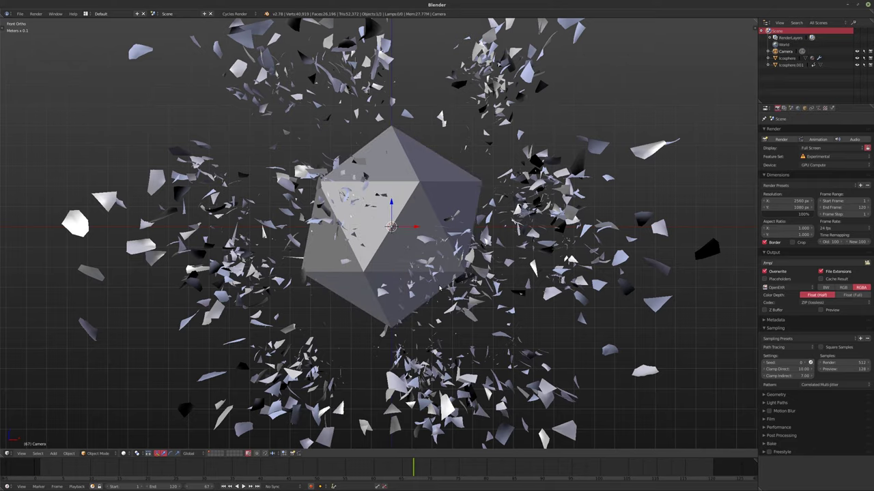
- Look through the camera and set the render resolution to 720 × 720 px
{"action": "key", "text": "KP_0"}
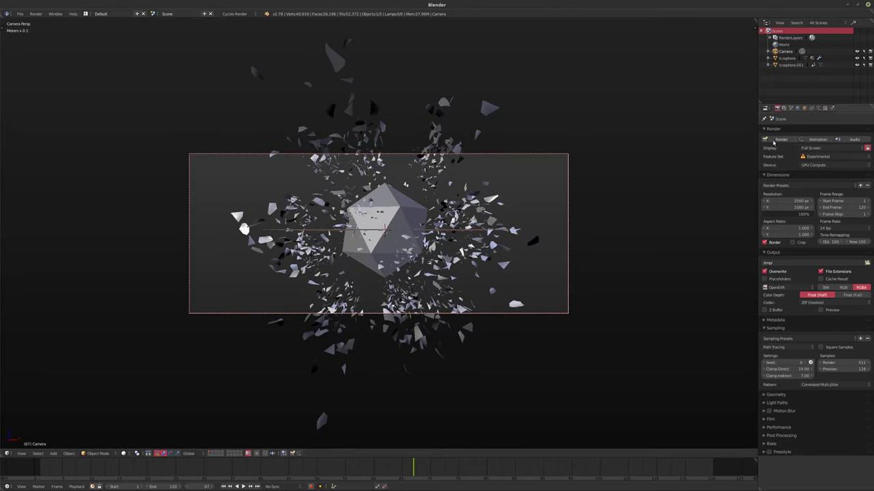
{"action": "left_click", "coordinate": [792, 200]}
{"action": "type", "text": "720"}
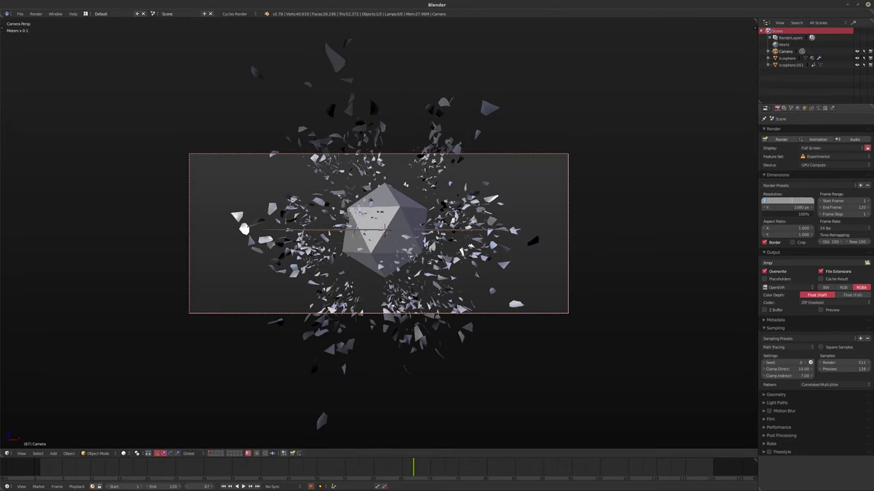
{"action": "key", "text": "Tab"}
{"action": "type", "text": "720"}
{"action": "key", "text": "Return"}
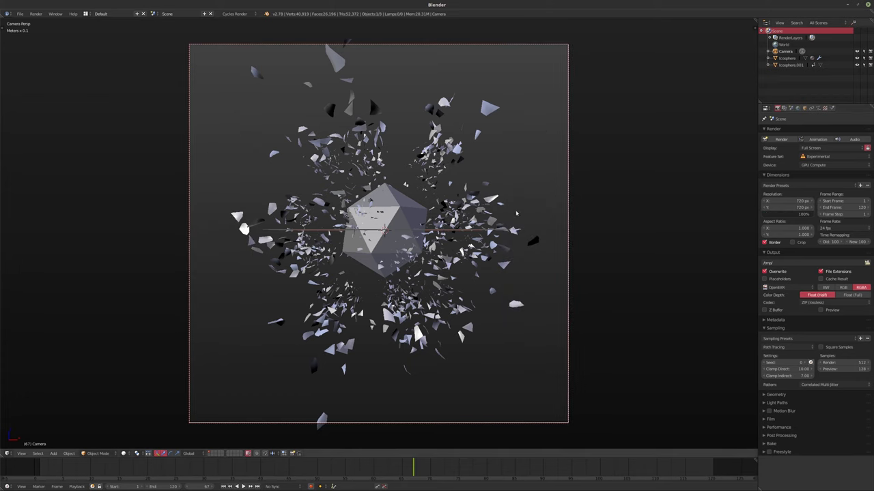
- Set the camera's focal length to 50 mm and its X and Z location to 0
{"action": "left_click", "coordinate": [817, 108]}
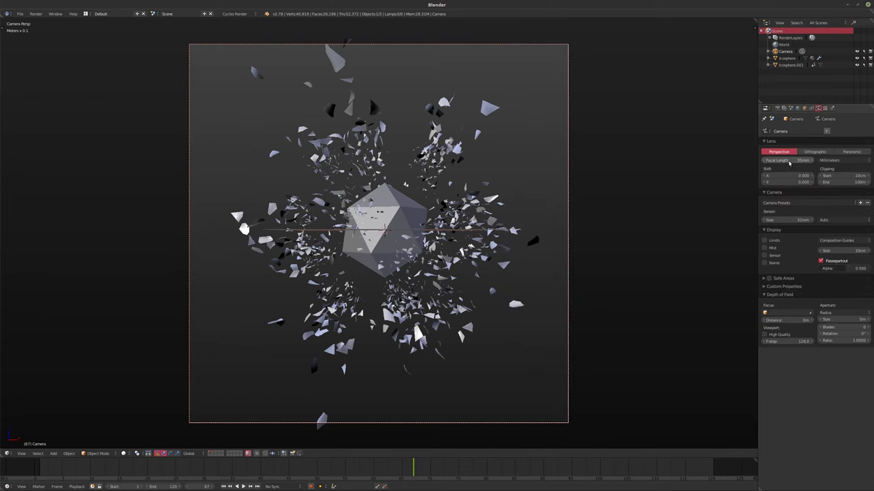
{"action": "type", "text": "50"}
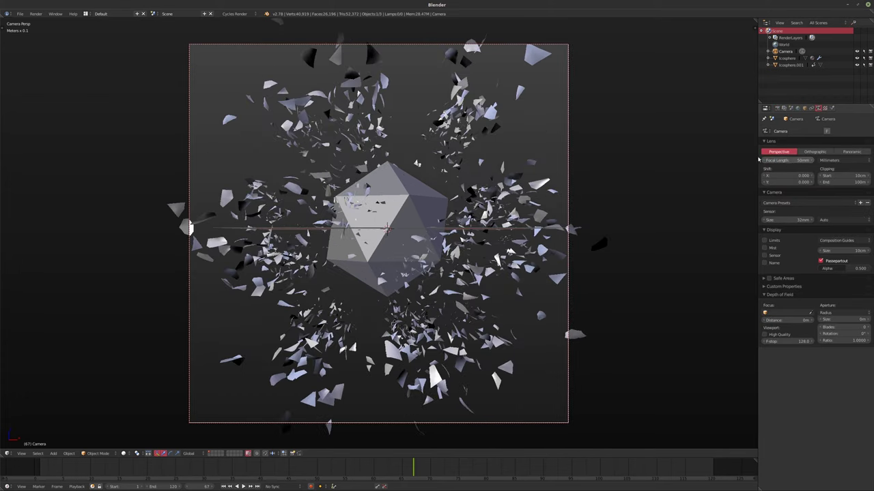
{"action": "key", "text": "n"}
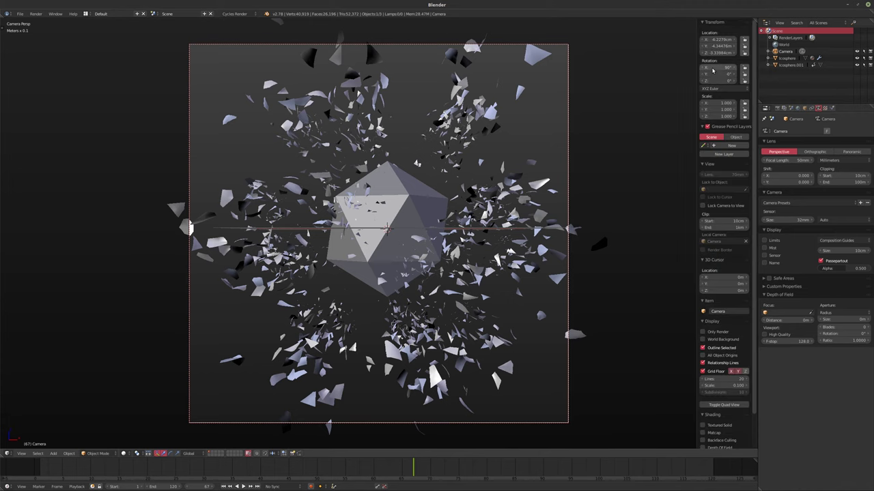
{"action": "left_click", "coordinate": [708, 38]}
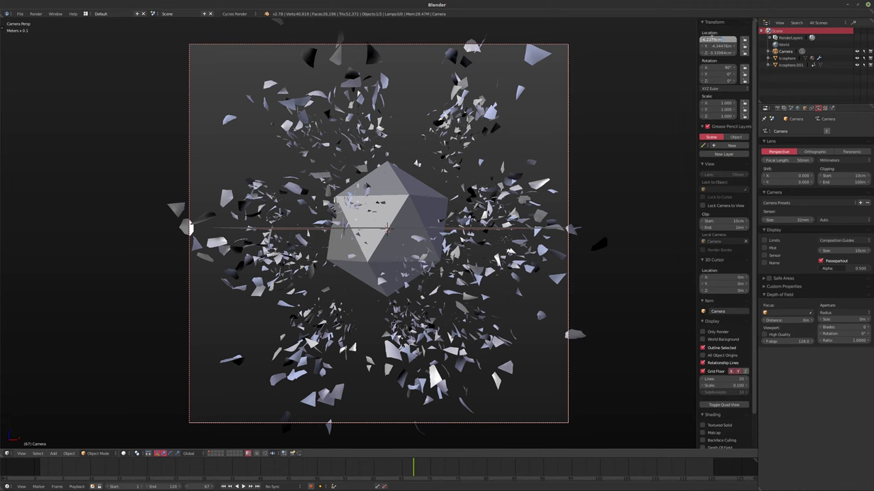
{"action": "type", "text": "0"}
{"action": "key", "text": "Tab"}
{"action": "key", "text": "Tab"}
{"action": "type", "text": "0"}
{"action": "key", "text": "Return"}
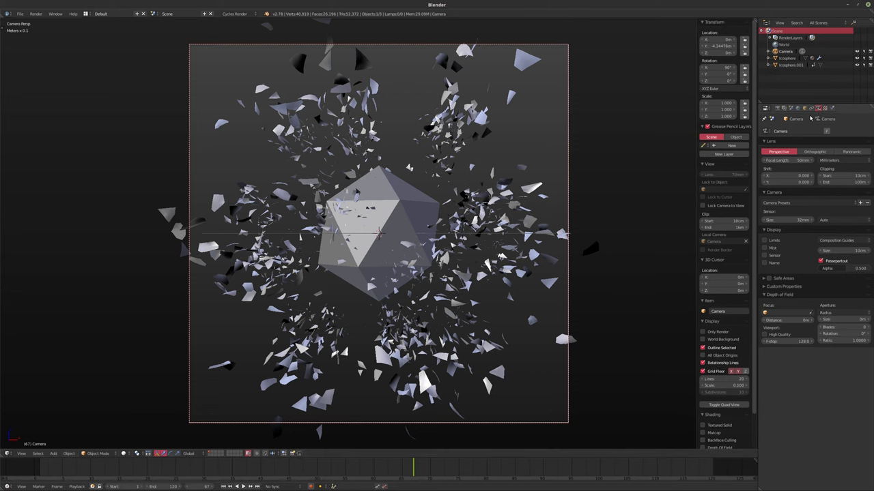
- Move the camera about 1.1 m closer along its local Z axis and play the animation from frame 1
{"action": "key", "text": "g"}
{"action": "key", "text": "z"}
{"action": "key", "text": "z"}
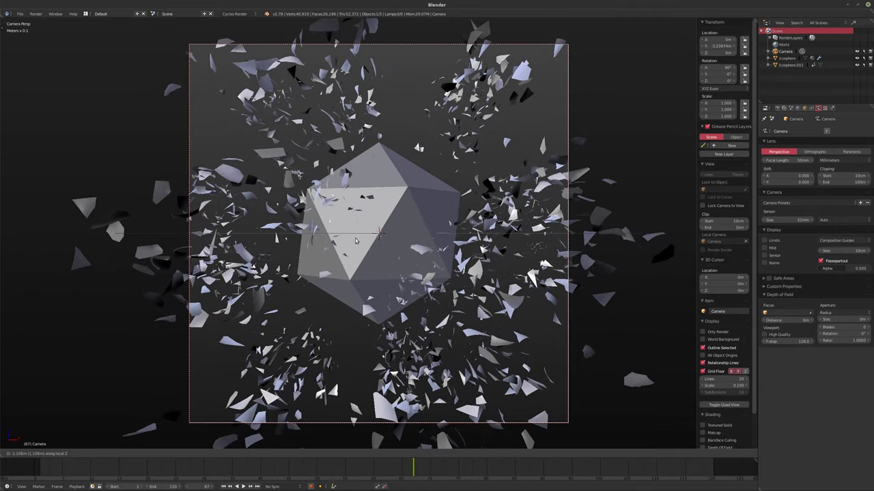
{"action": "left_click", "coordinate": [355, 241]}
{"action": "key", "text": "shift+Left"}
{"action": "key", "text": "alt+a"}
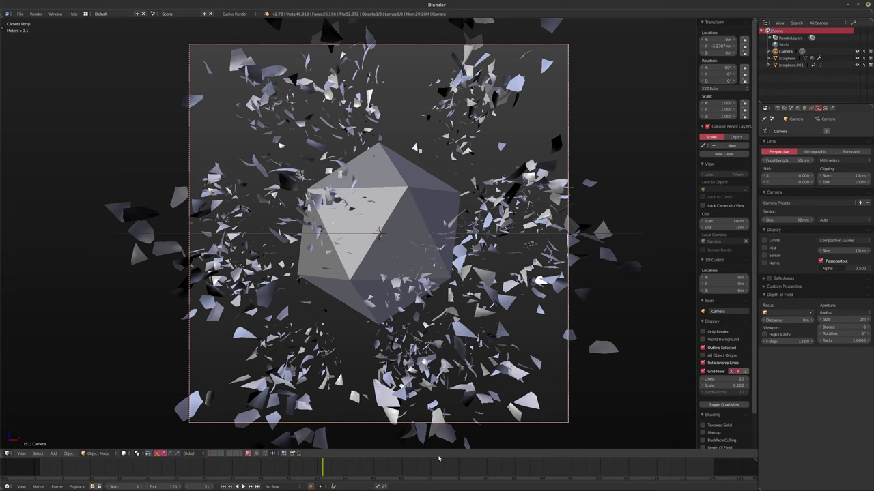
- Enlarge the timeline area, refit the camera view and turn the enlarged area into a Node Editor for object materials
{"action": "left_click_drag", "start_coordinate": [439, 459], "coordinate": [387, 293]}
{"action": "key", "text": "Home"}
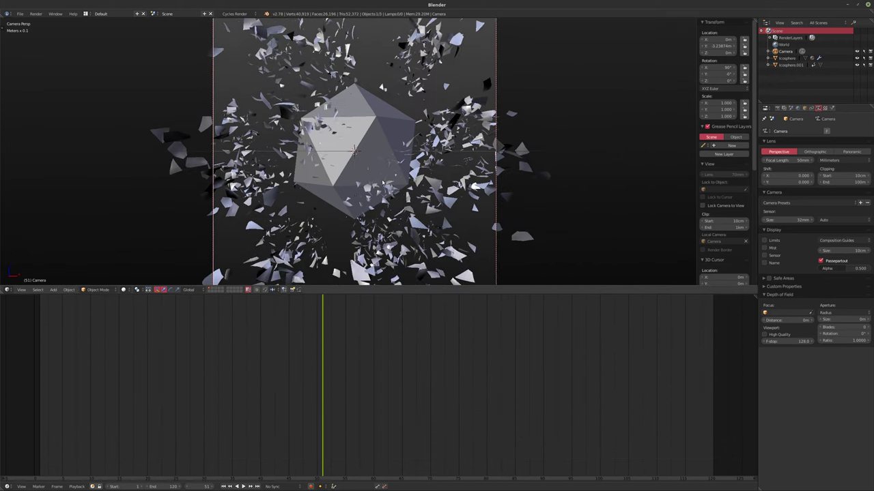
{"action": "key", "text": "Home"}
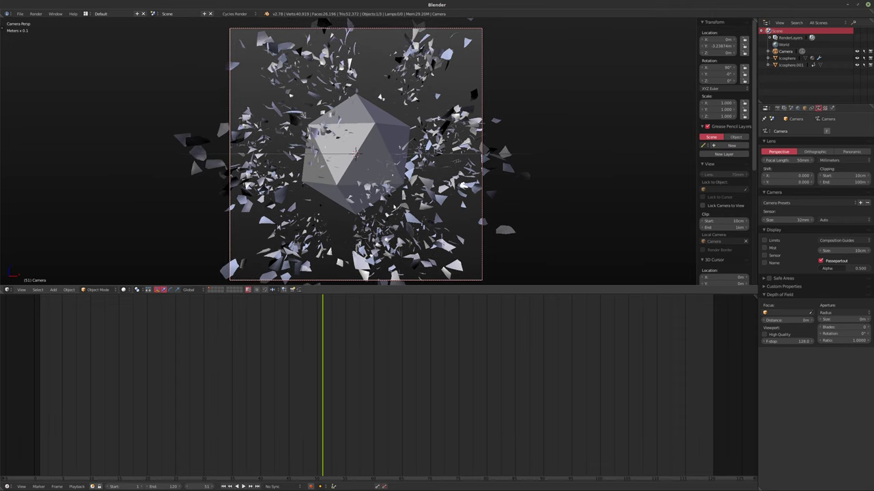
{"action": "left_click", "coordinate": [15, 486]}
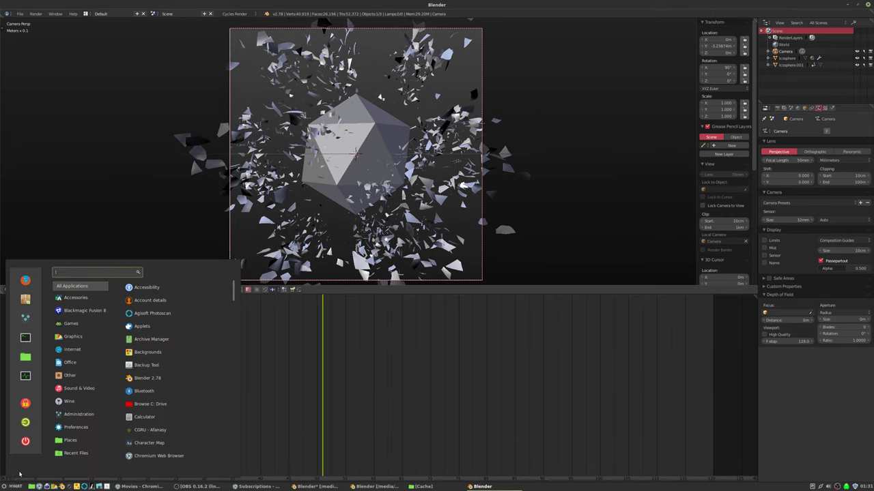
{"action": "left_click", "coordinate": [251, 433]}
{"action": "left_click", "coordinate": [7, 486]}
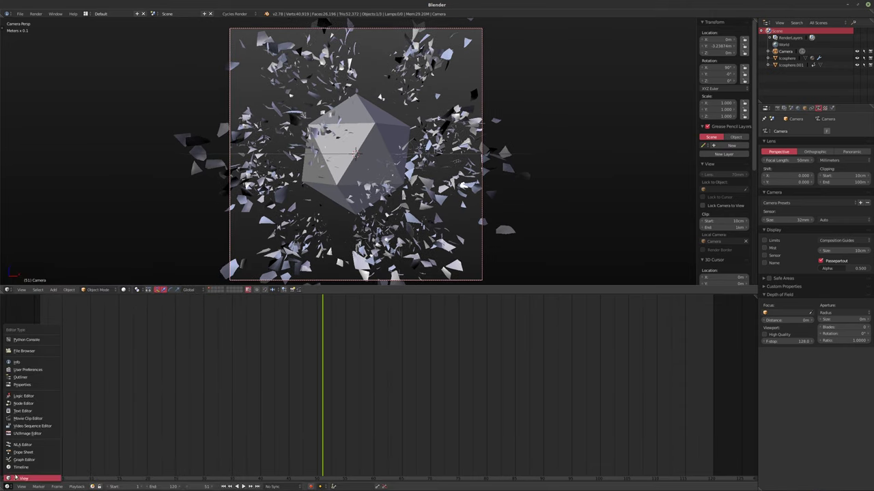
{"action": "left_click", "coordinate": [23, 404]}
{"action": "left_click", "coordinate": [79, 487]}
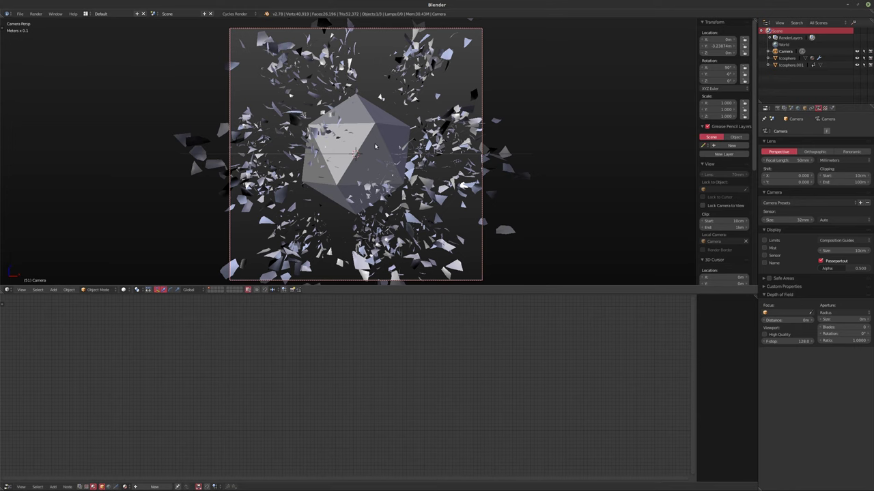
- Create a new node-based material for the inner ico sphere
{"action": "right_click", "coordinate": [362, 181]}
{"action": "left_click", "coordinate": [154, 487]}
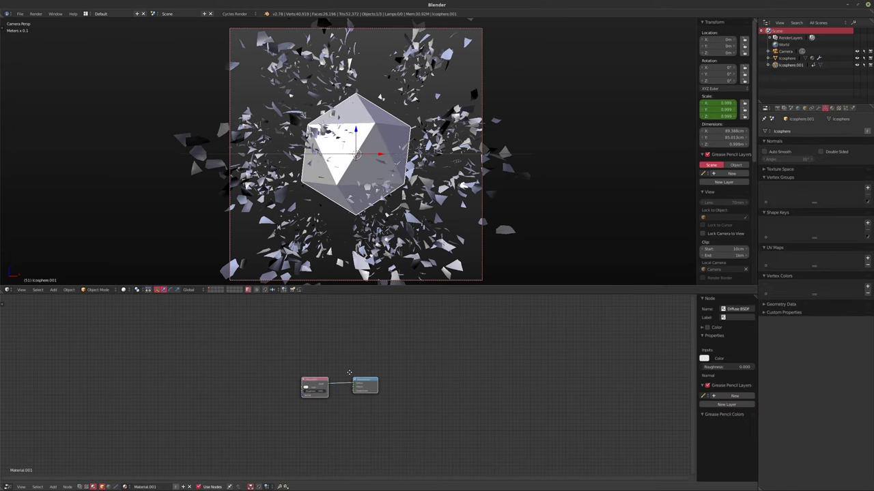
{"action": "middle_click_drag", "start_coordinate": [331, 353], "coordinate": [317, 364]}
{"action": "scroll", "coordinate": [317, 363], "scroll_direction": "up", "scroll_amount": 2}
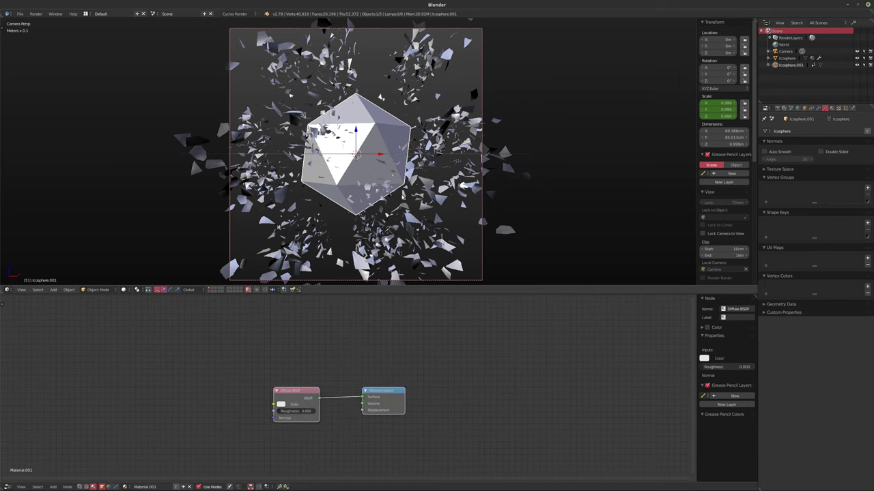
- Start the rendered preview, enable the world nodes and use an Environment Texture as the background colour
{"action": "key", "text": "shift+z"}
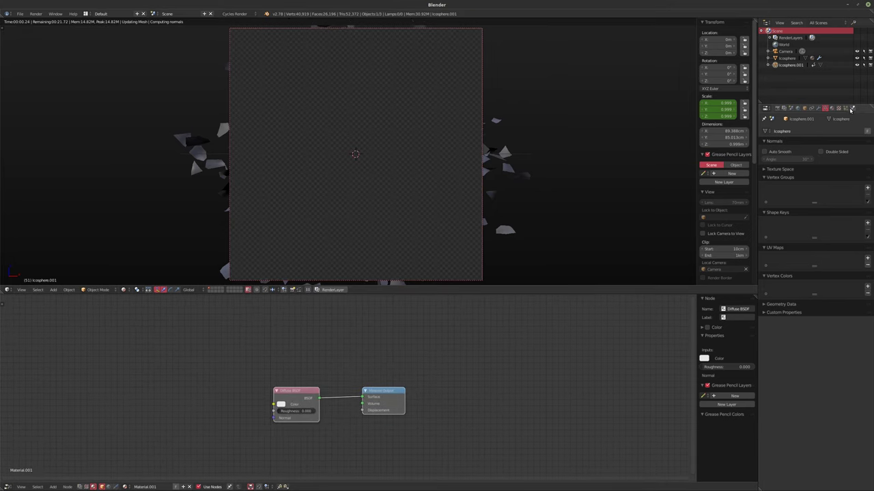
{"action": "left_click", "coordinate": [831, 109]}
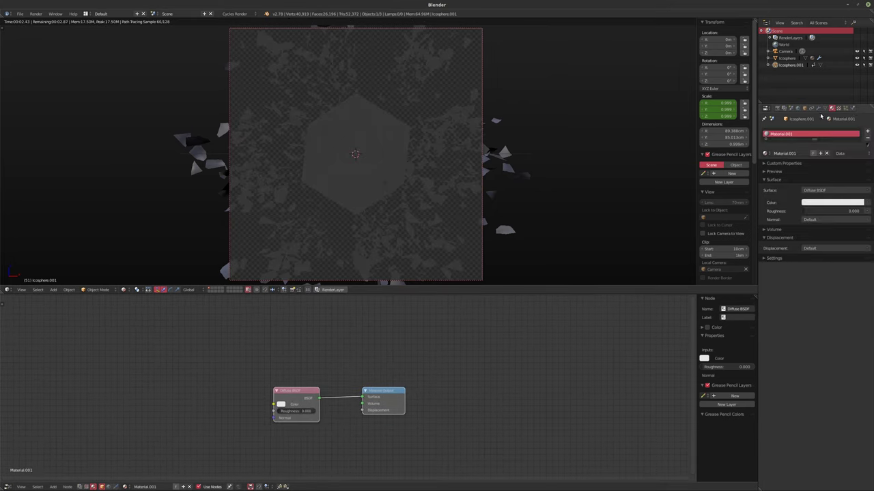
{"action": "left_click", "coordinate": [798, 109]}
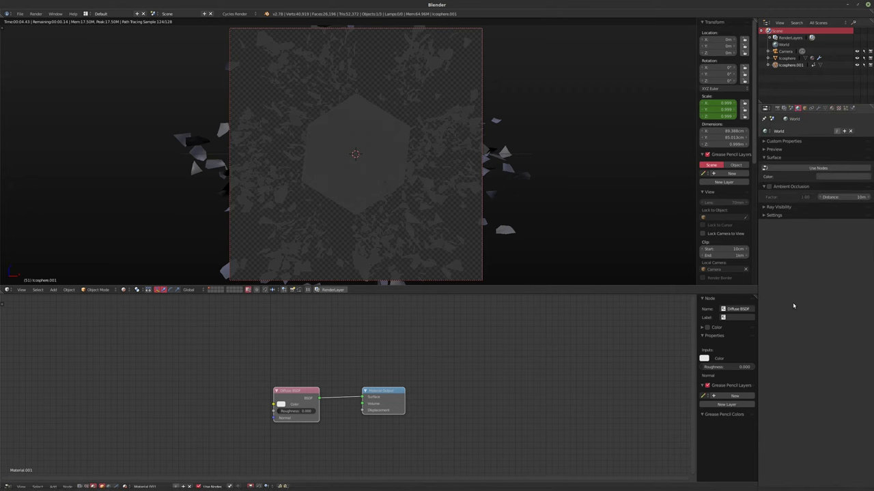
{"action": "left_click", "coordinate": [817, 167]}
{"action": "left_click", "coordinate": [865, 180]}
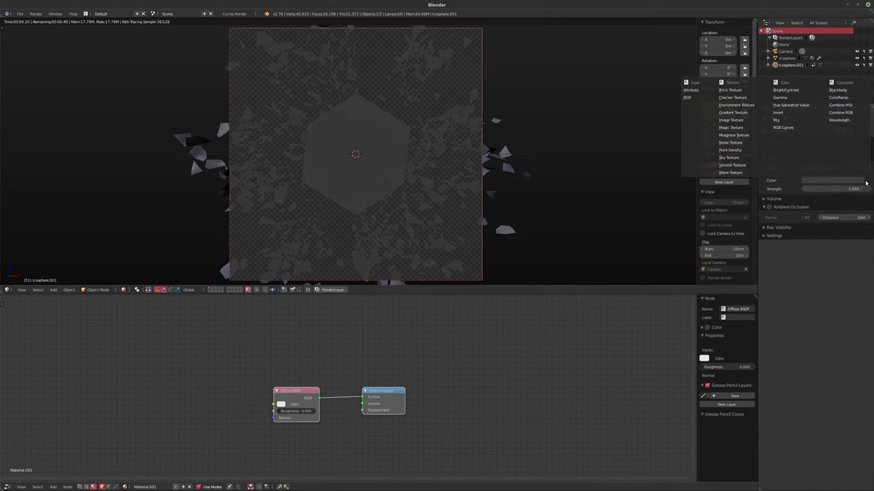
{"action": "left_click", "coordinate": [736, 104]}
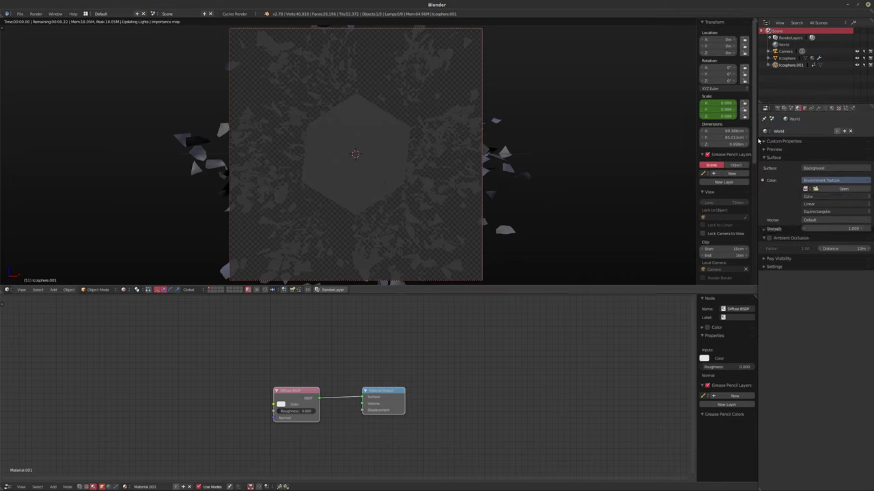
- Load wobbly_bridge_4k.hdr from the Downloads folder as the world's environment image
{"action": "left_click", "coordinate": [843, 189]}
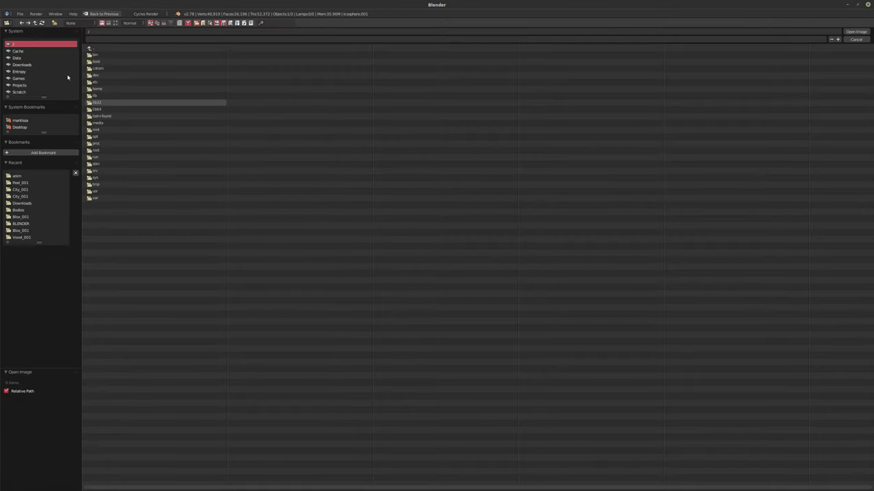
{"action": "left_click", "coordinate": [21, 65]}
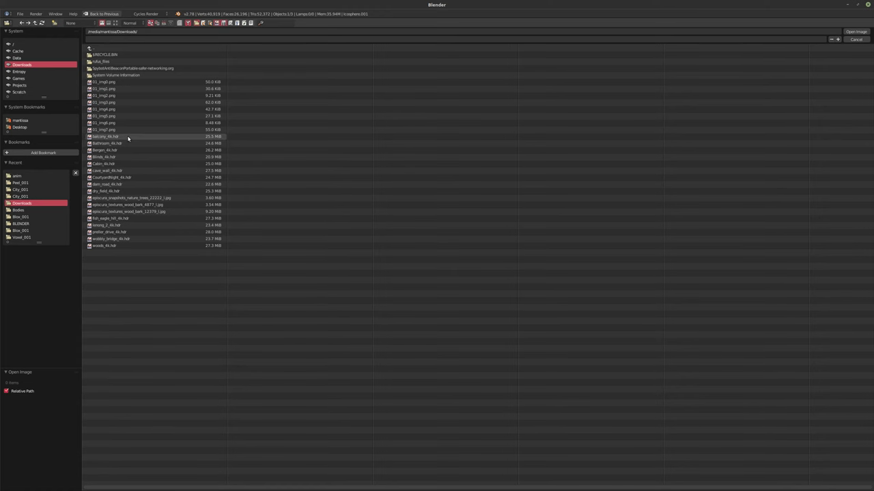
{"action": "left_click", "coordinate": [136, 240]}
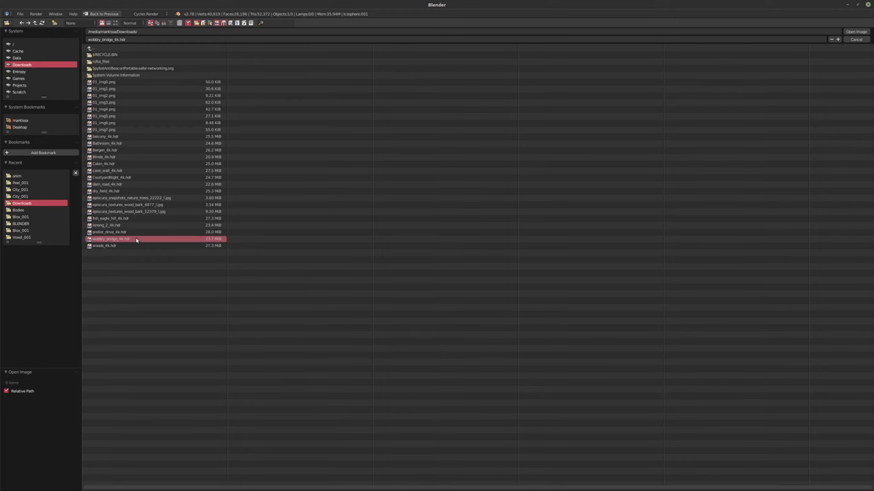
{"action": "key", "text": "Return"}
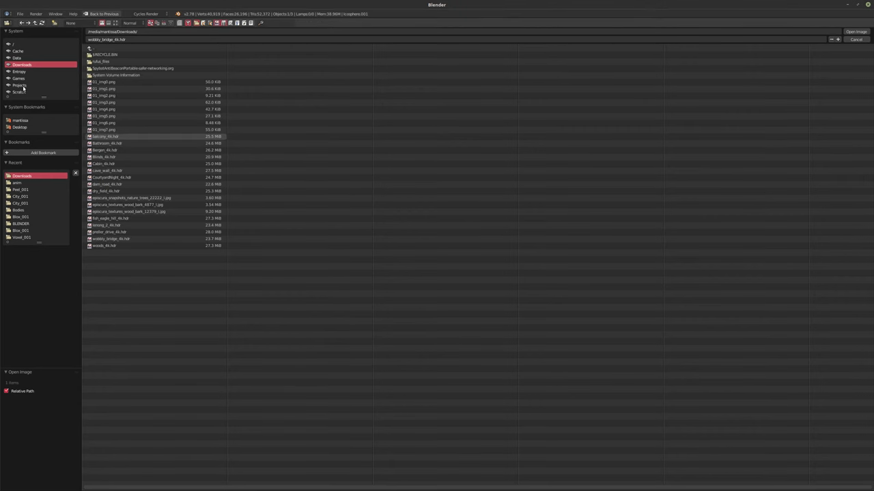
- Load the canada_montreal kitchen 3K EXR from the Projects folder as the world's environment image
{"action": "left_click", "coordinate": [23, 86]}
{"action": "left_click", "coordinate": [170, 300]}
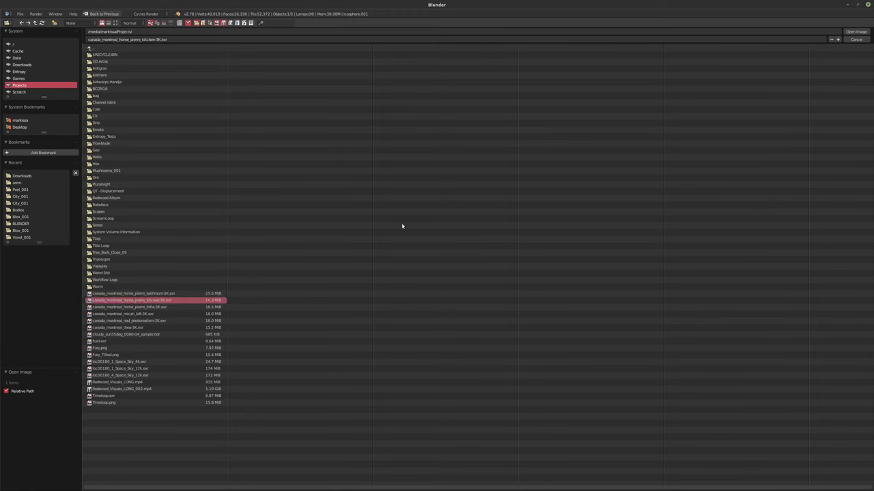
{"action": "key", "text": "Return"}
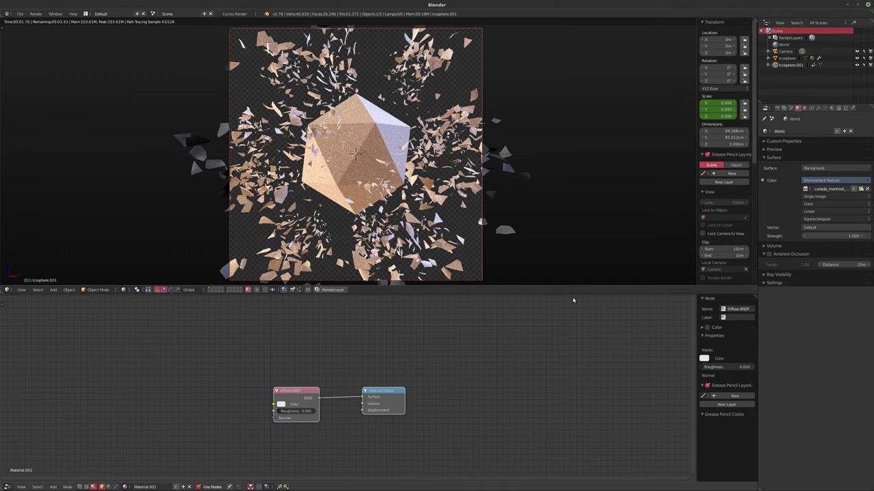
- Set the world's importance map resolution to 3072 and return the viewport to solid shading
{"action": "left_click", "coordinate": [764, 282]}
{"action": "left_click", "coordinate": [774, 308]}
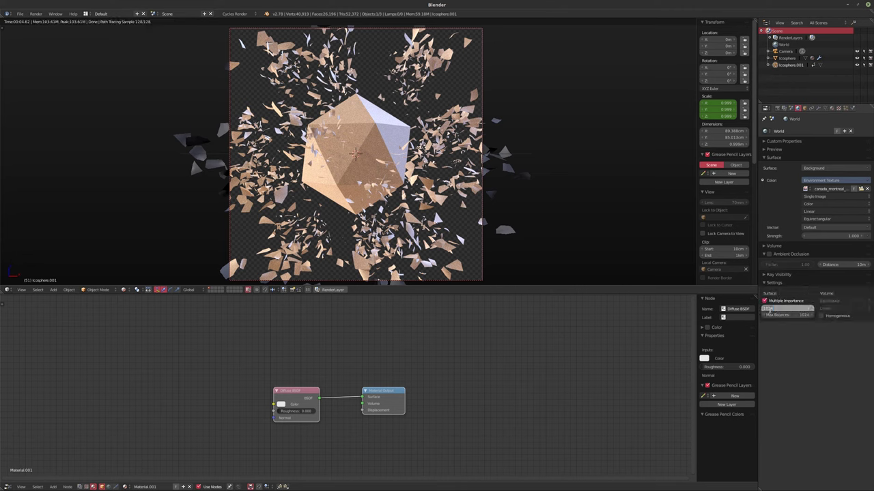
{"action": "type", "text": "3072"}
{"action": "key", "text": "Return"}
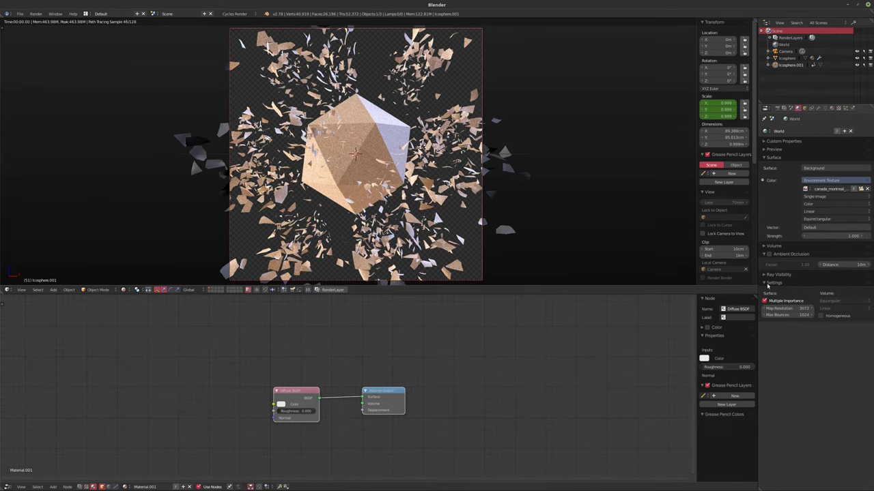
{"action": "left_click", "coordinate": [771, 283]}
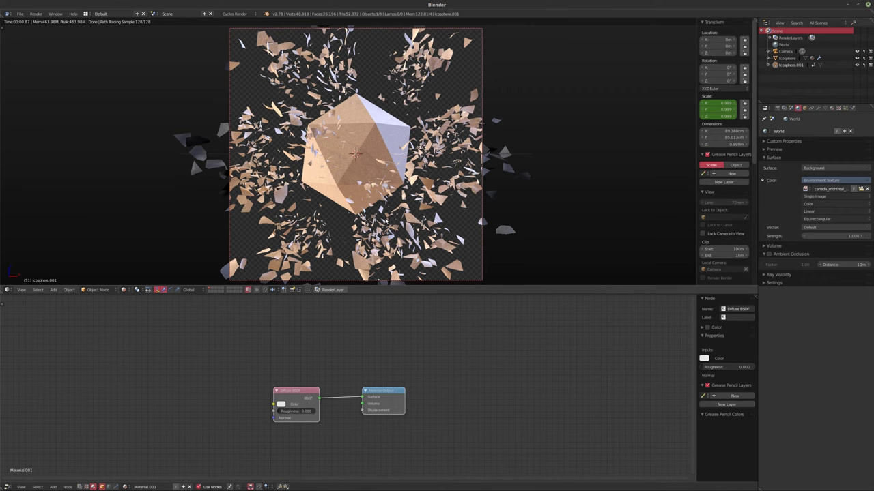
{"action": "key", "text": "shift+z"}
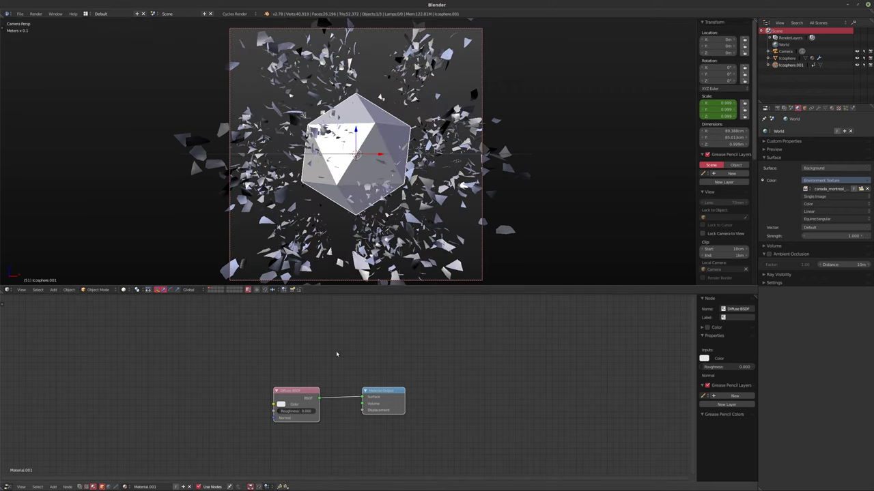
- Move the Diffuse BSDF node away from the Material Output and insert a Mix Shader on the link between them
{"action": "key", "text": "Home"}
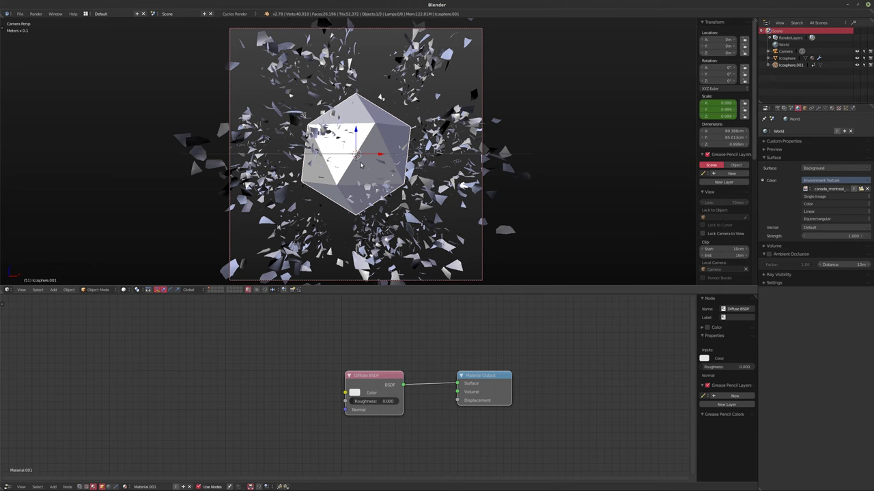
{"action": "left_click_drag", "start_coordinate": [372, 383], "coordinate": [265, 390]}
{"action": "key", "text": "shift+a"}
{"action": "mouse_move", "coordinate": [380, 435]}
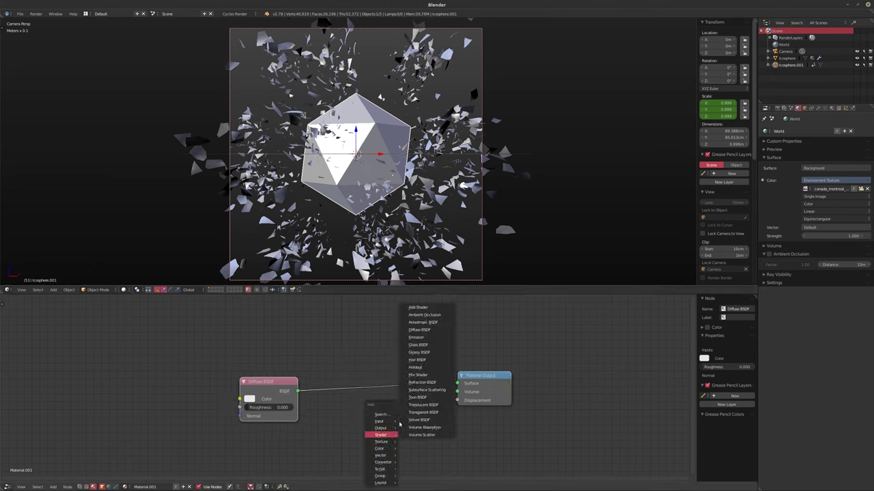
{"action": "left_click", "coordinate": [418, 375]}
{"action": "left_click", "coordinate": [361, 392]}
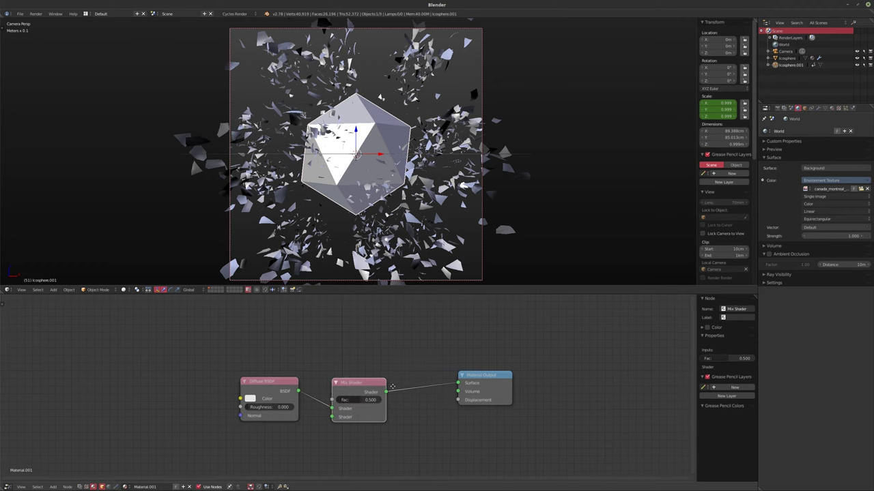
- Space out the Diffuse BSDF and Material Output nodes on either side of the Mix Shader in the node editor
{"action": "key", "text": "Home"}
{"action": "left_click_drag", "start_coordinate": [315, 374], "coordinate": [255, 374]}
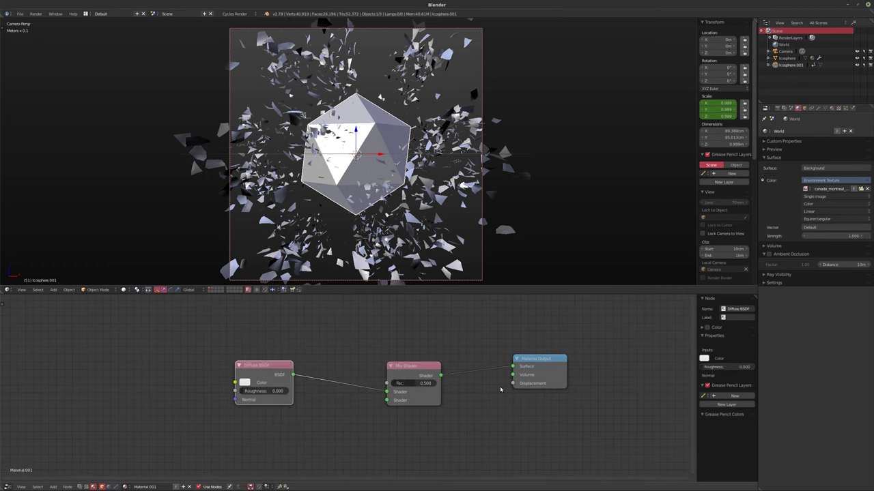
{"action": "left_click_drag", "start_coordinate": [538, 373], "coordinate": [546, 397]}
{"action": "middle_click_drag", "start_coordinate": [265, 383], "coordinate": [311, 389]}
- Add a Glossy BSDF with roughness 0.005 below the Diffuse BSDF and connect it to the Mix Shader's second shader input
{"action": "key", "text": "shift+a"}
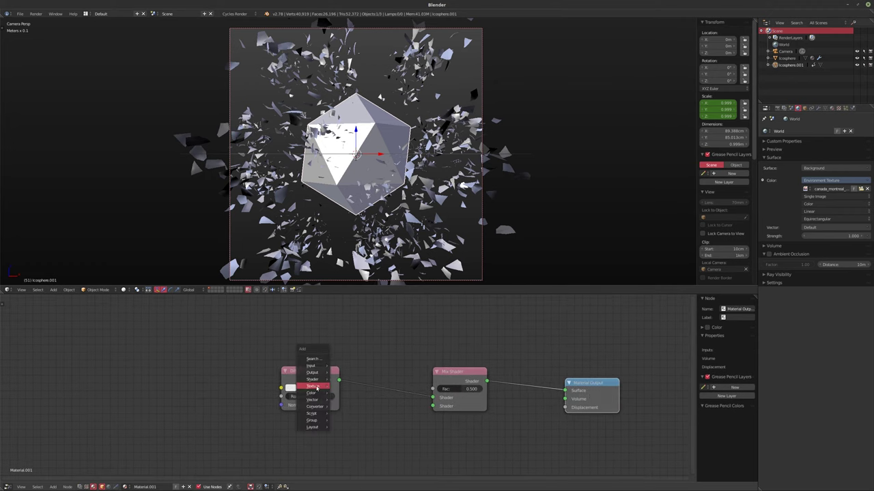
{"action": "mouse_move", "coordinate": [312, 379]}
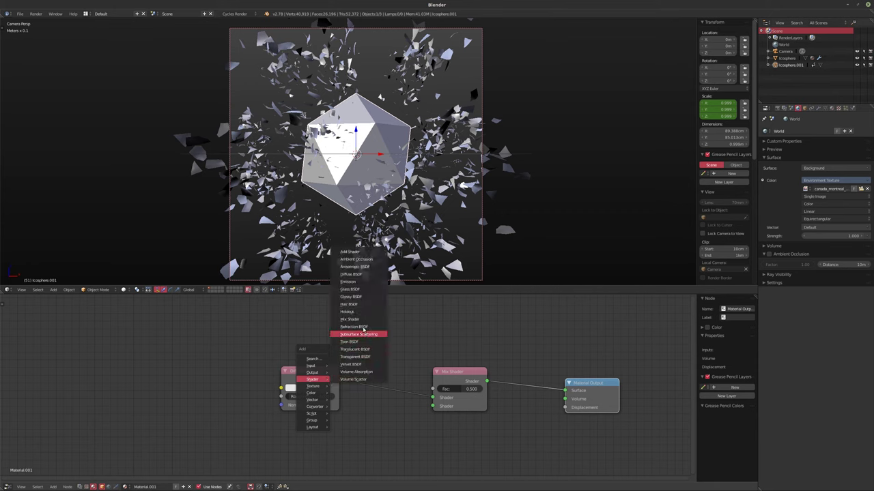
{"action": "left_click", "coordinate": [351, 297]}
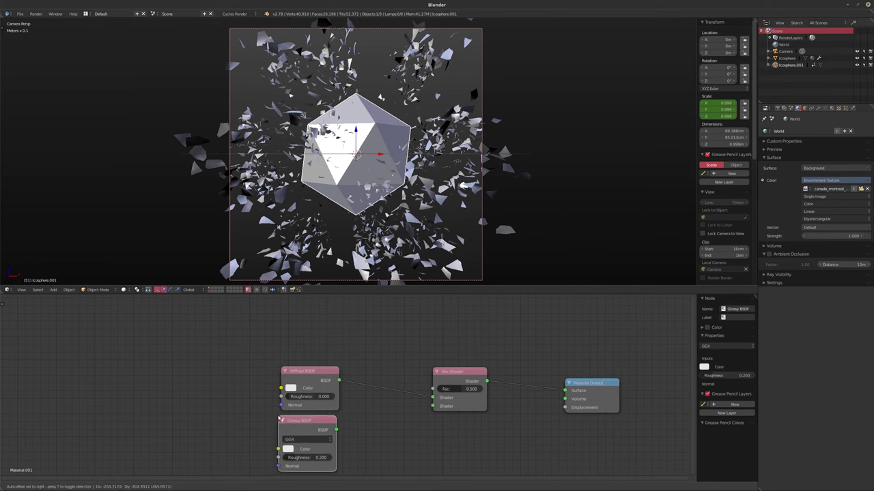
{"action": "left_click", "coordinate": [344, 438]}
{"action": "left_click_drag", "start_coordinate": [344, 438], "coordinate": [433, 406]}
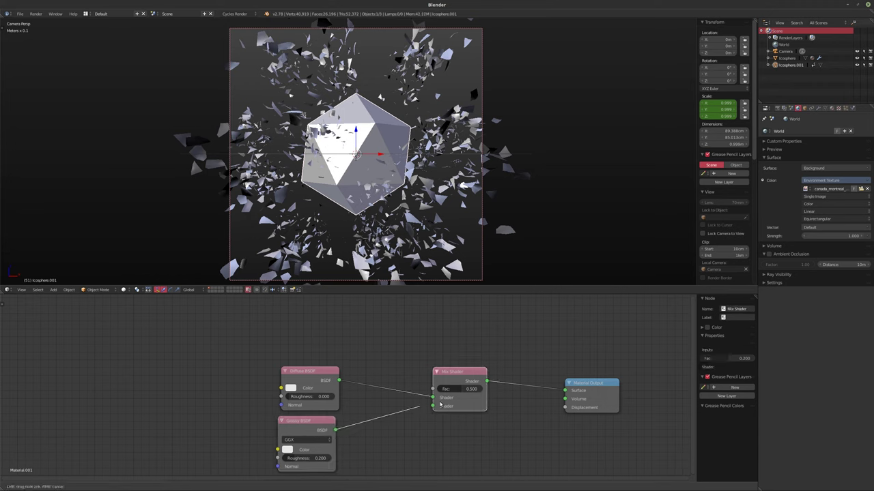
{"action": "left_click", "coordinate": [312, 458]}
{"action": "type", "text": "0.005"}
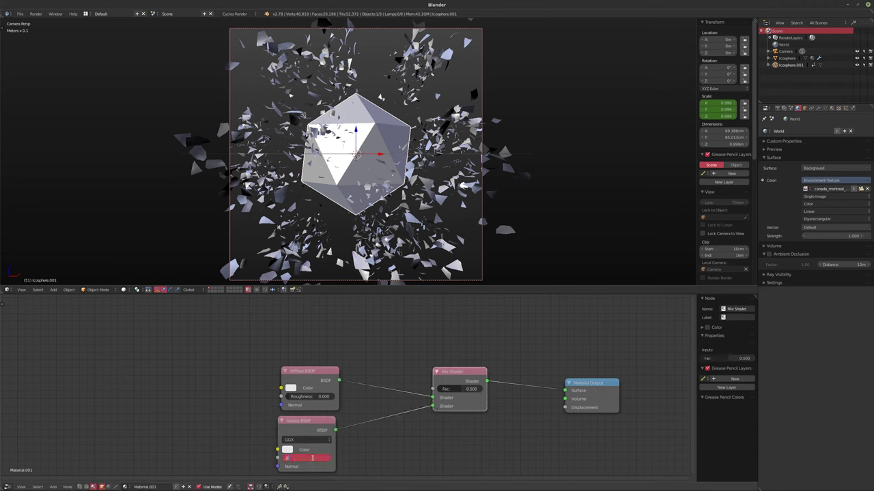
{"action": "key", "text": "Return"}
- Add a Layer Weight node with blend 0.33 above the Diffuse BSDF and connect its Fresnel output to the Mix Shader's Fac
{"action": "key", "text": "shift+a"}
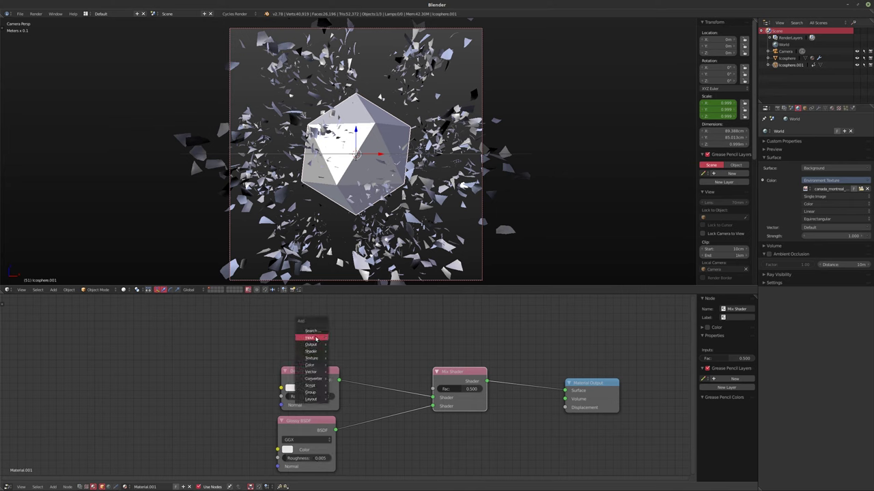
{"action": "mouse_move", "coordinate": [310, 338]}
{"action": "left_click", "coordinate": [351, 385]}
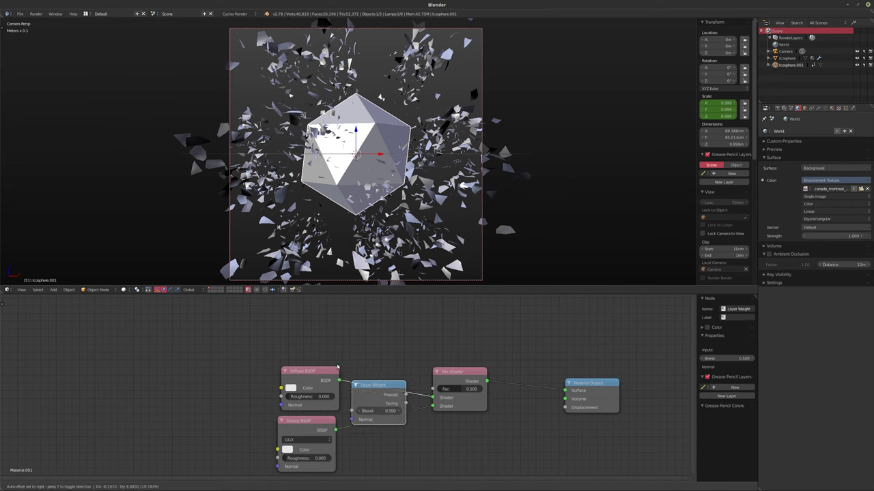
{"action": "left_click", "coordinate": [333, 334]}
{"action": "left_click_drag", "start_coordinate": [337, 332], "coordinate": [432, 389]}
{"action": "left_click", "coordinate": [310, 348]}
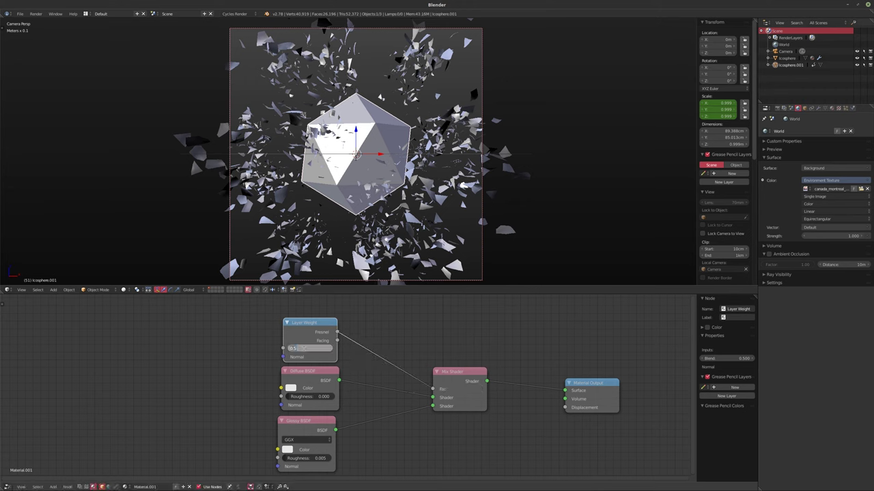
{"action": "type", "text": "0.33"}
{"action": "key", "text": "Return"}
- Preview the diffuse-glossy material on the icosphere in rendered shading, and return to solid shading
{"action": "key", "text": "shift+z"}
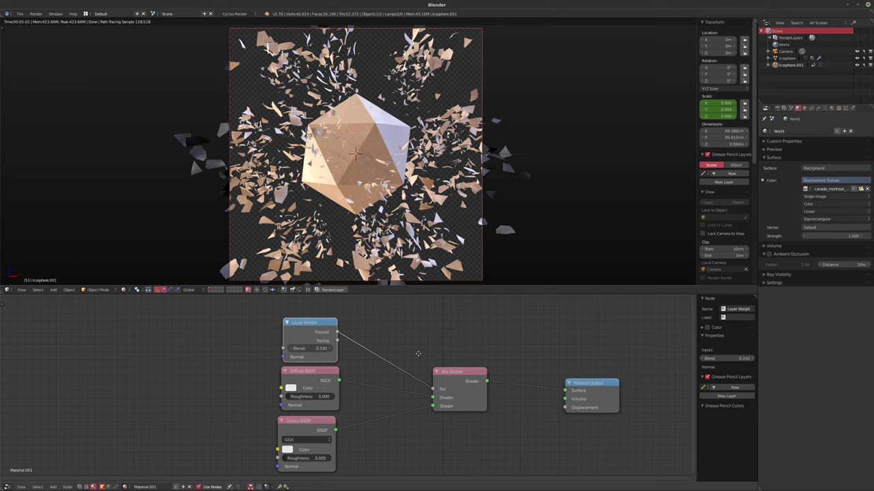
{"action": "scroll", "coordinate": [409, 355], "scroll_direction": "down", "scroll_amount": 2}
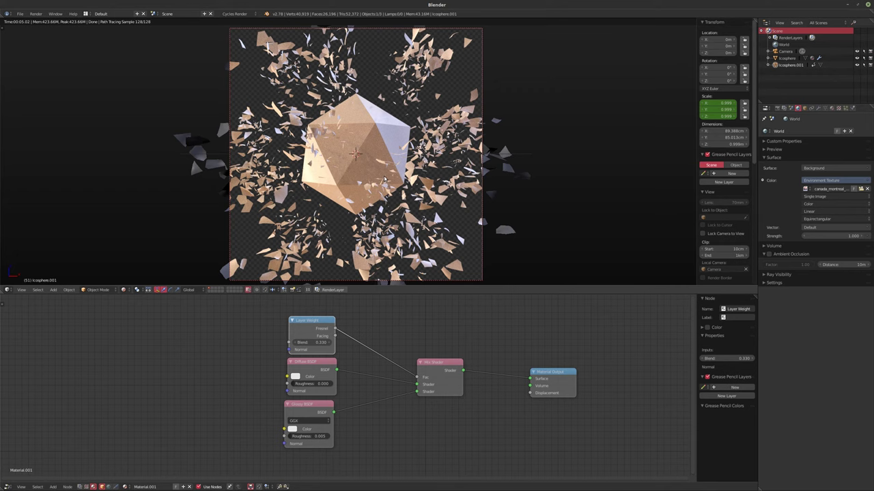
{"action": "key", "text": "shift+z"}
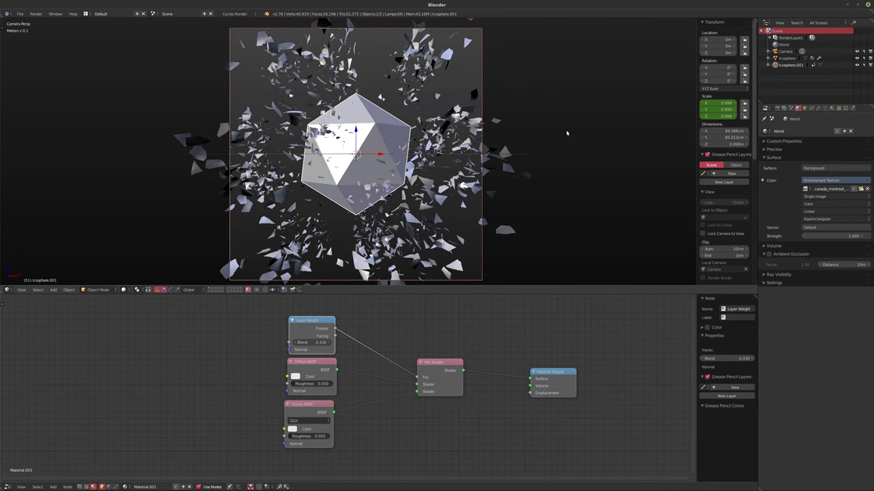
- Select the camera, set its Y rotation to 0° and keyframe its rotation on the first frame
{"action": "left_click_drag", "start_coordinate": [723, 45], "coordinate": [700, 45]}
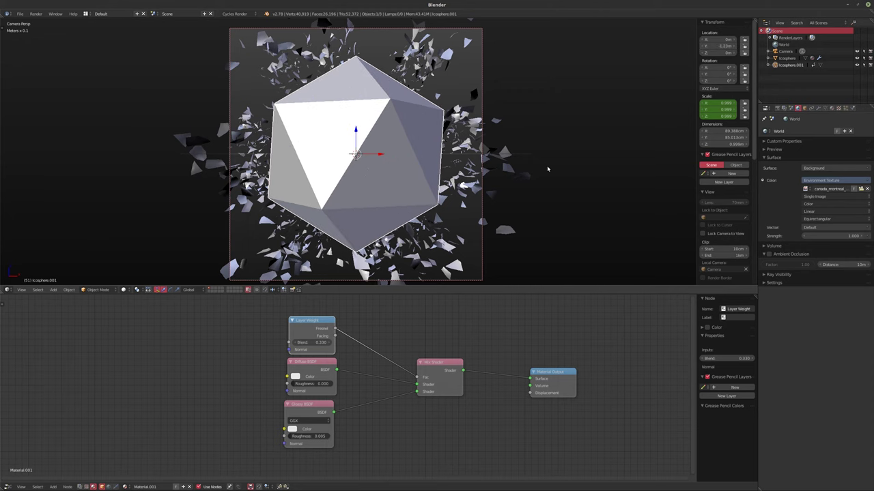
{"action": "key", "text": "ctrl+z"}
{"action": "left_click", "coordinate": [786, 52]}
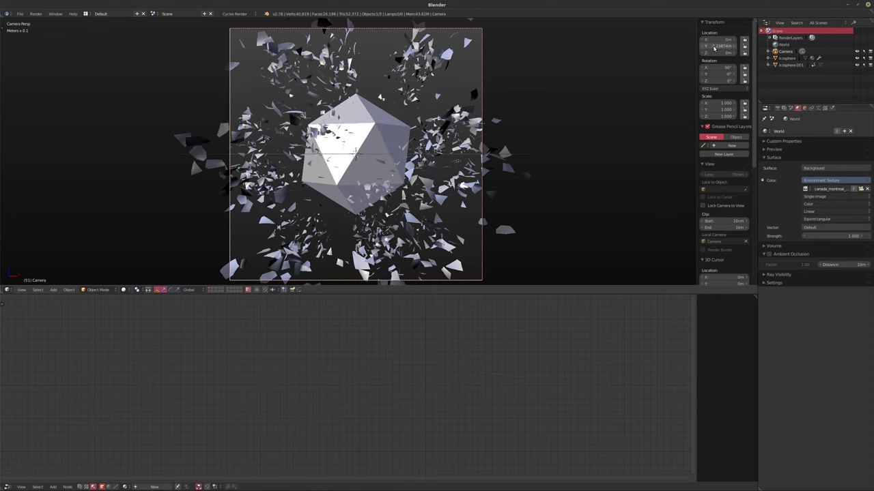
{"action": "left_click_drag", "start_coordinate": [705, 75], "coordinate": [776, 76]}
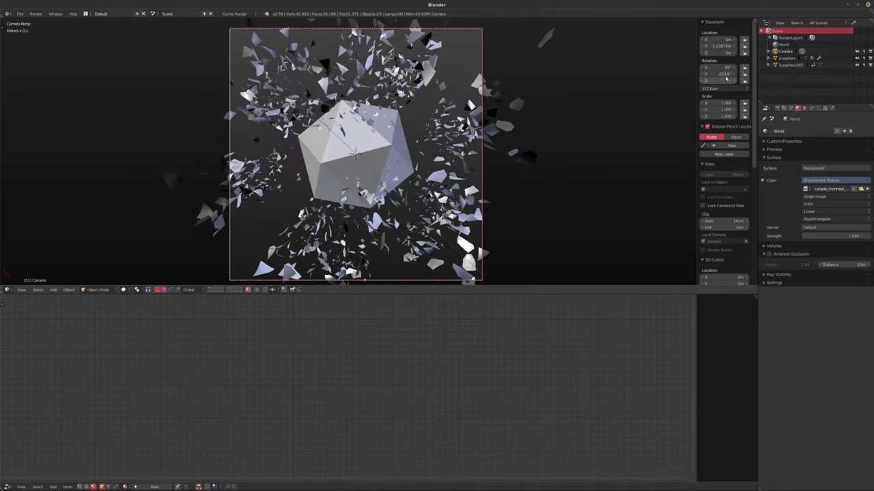
{"action": "left_click", "coordinate": [720, 74]}
{"action": "type", "text": "0"}
{"action": "key", "text": "Return"}
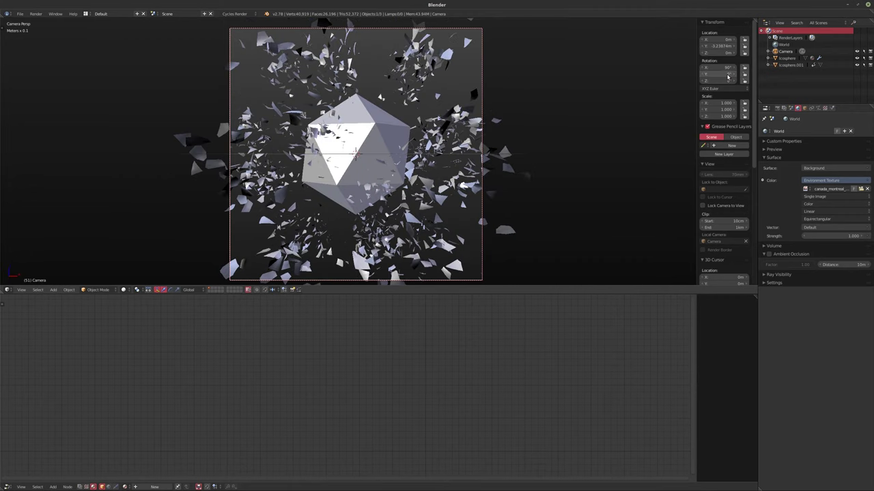
{"action": "key", "text": "shift+Left"}
{"action": "key", "text": "i"}
- Set the camera's Y rotation to -360° at frame 121 and keyframe the rotation there
{"action": "key", "text": "shift+Right"}
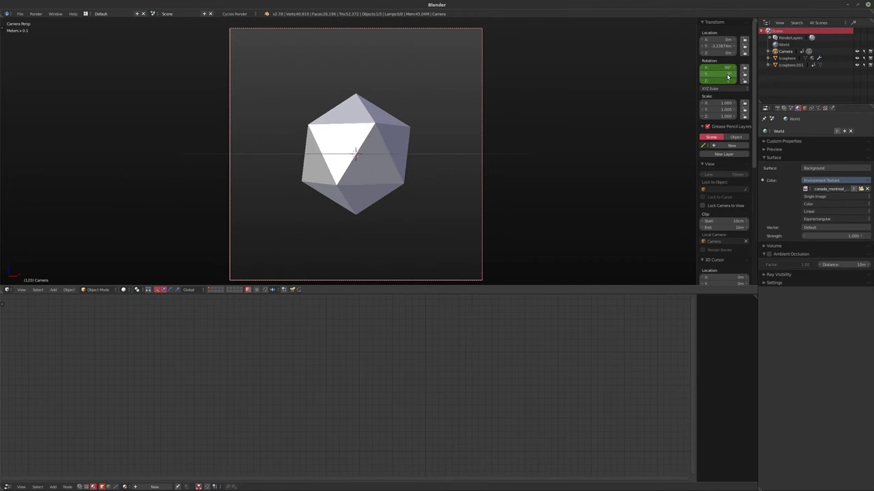
{"action": "left_click", "coordinate": [726, 73]}
{"action": "key", "text": "Return"}
{"action": "left_click", "coordinate": [728, 77]}
{"action": "key", "text": "BackSpace"}
{"action": "type", "text": "360"}
{"action": "key", "text": "Return"}
{"action": "key", "text": "i"}
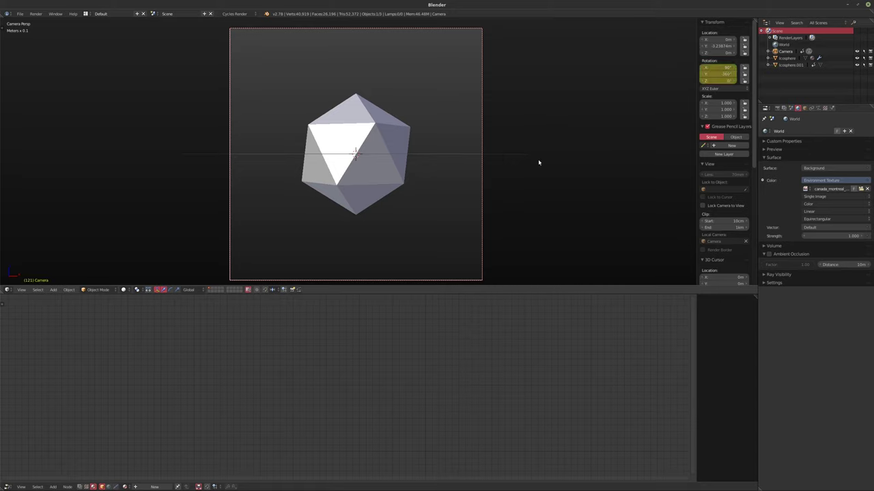
- Play the animation from the first frame to check the camera's spin
{"action": "key", "text": "shift+Left"}
{"action": "key", "text": "alt+a"}
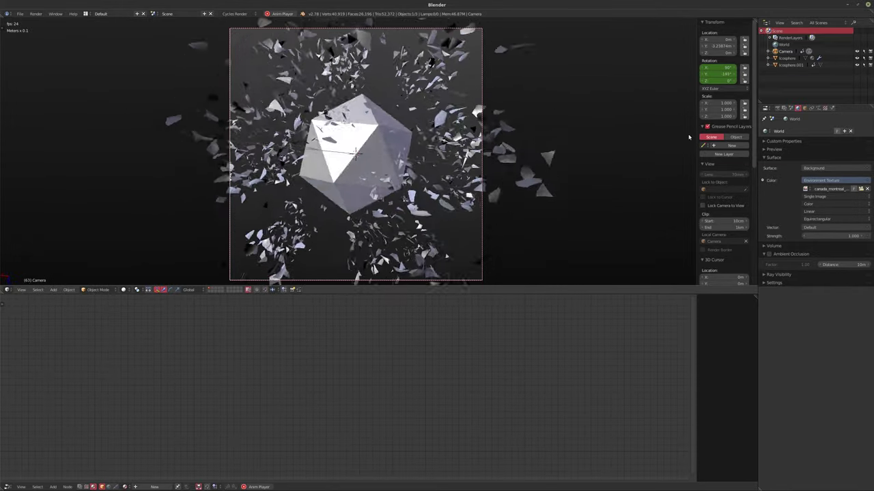
{"action": "key", "text": "alt+a"}
- Set the camera's depth of field distance by picking a point on the icosphere's surface in rendered shading
{"action": "left_click", "coordinate": [818, 108]}
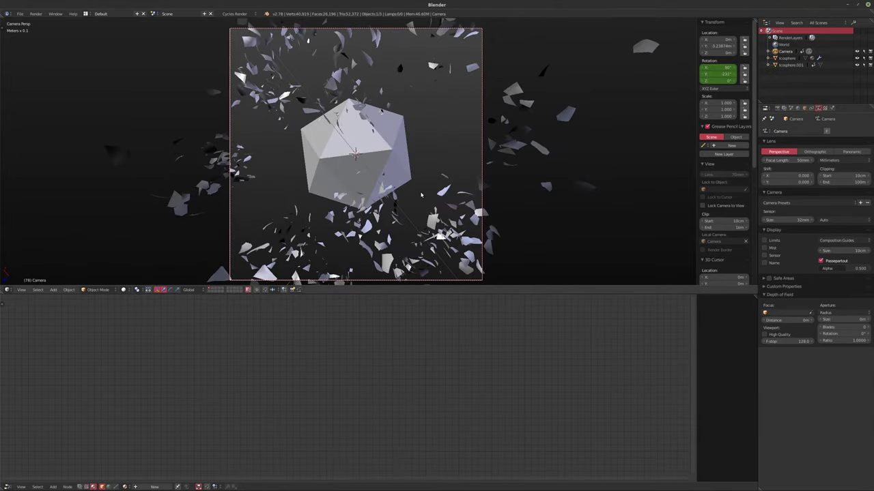
{"action": "key", "text": "shift+alt+a"}
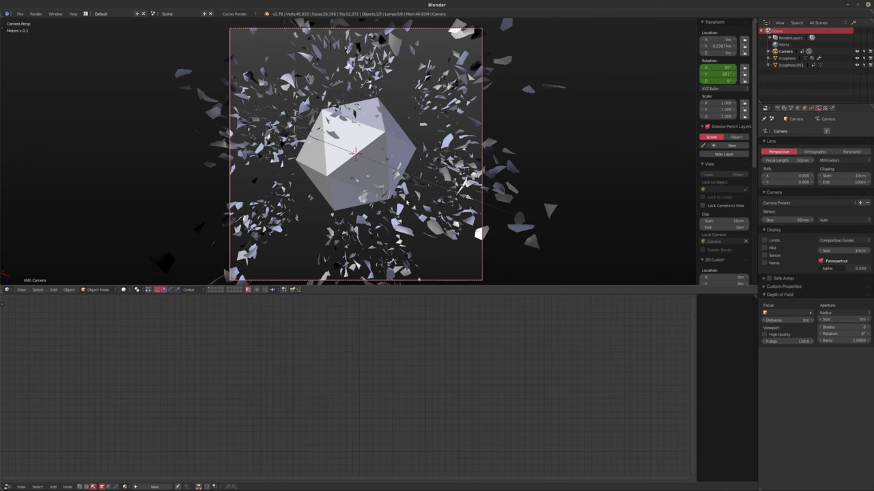
{"action": "key", "text": "shift+z"}
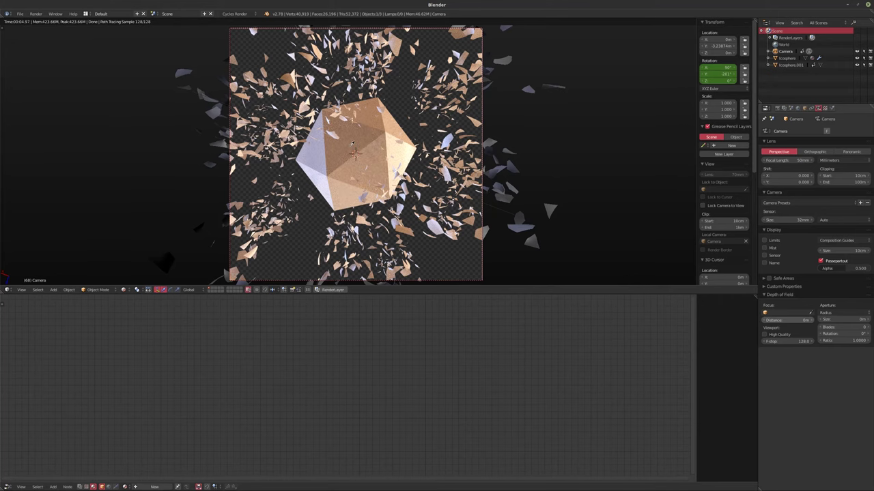
{"action": "left_click", "coordinate": [352, 143]}
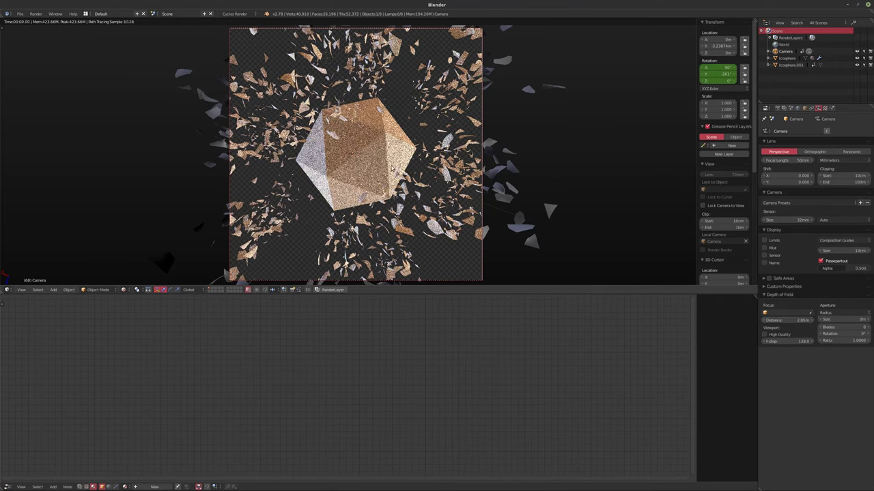
- Try a depth of field aperture size of 10 cm on the camera
{"action": "left_click", "coordinate": [826, 321]}
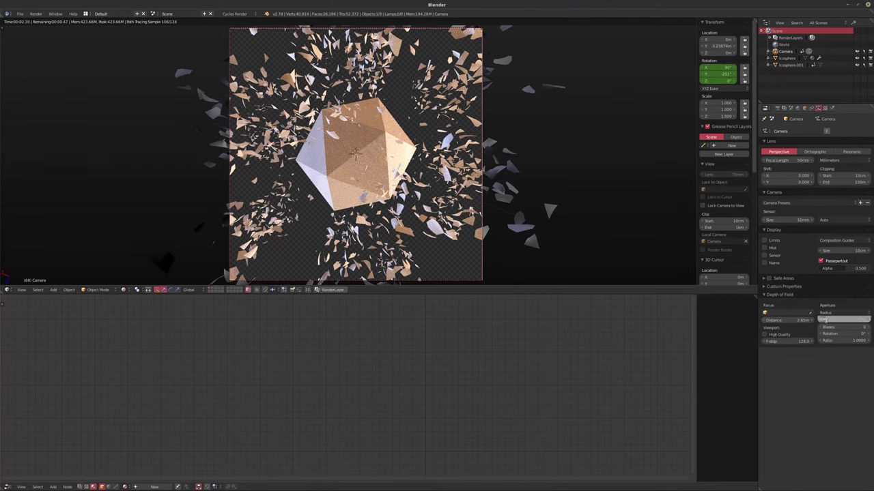
{"action": "type", "text": "0.1"}
{"action": "key", "text": "Return"}
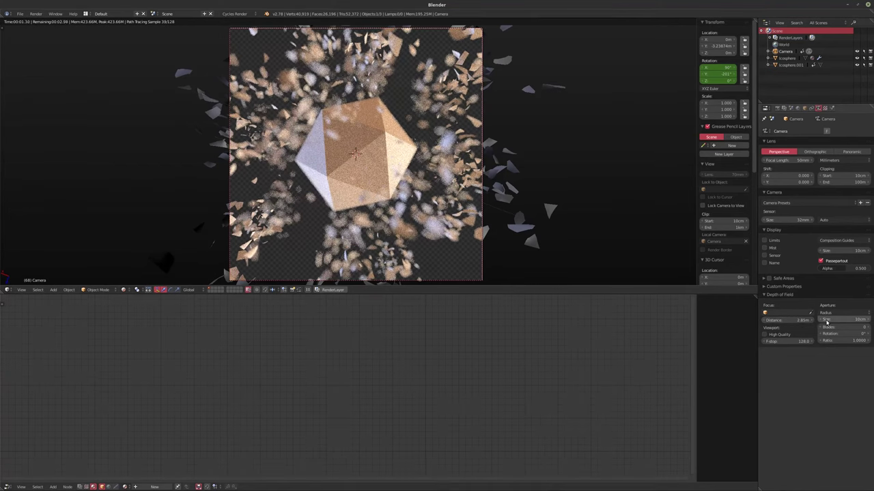
- Set the camera's depth of field aperture size to 2.5 cm
{"action": "left_click", "coordinate": [827, 321]}
{"action": "type", "text": "2.5"}
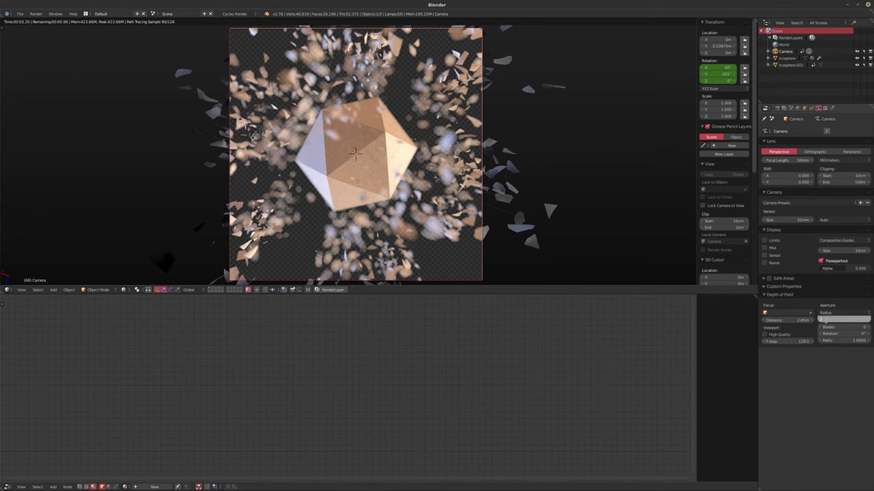
{"action": "key", "text": "Return"}
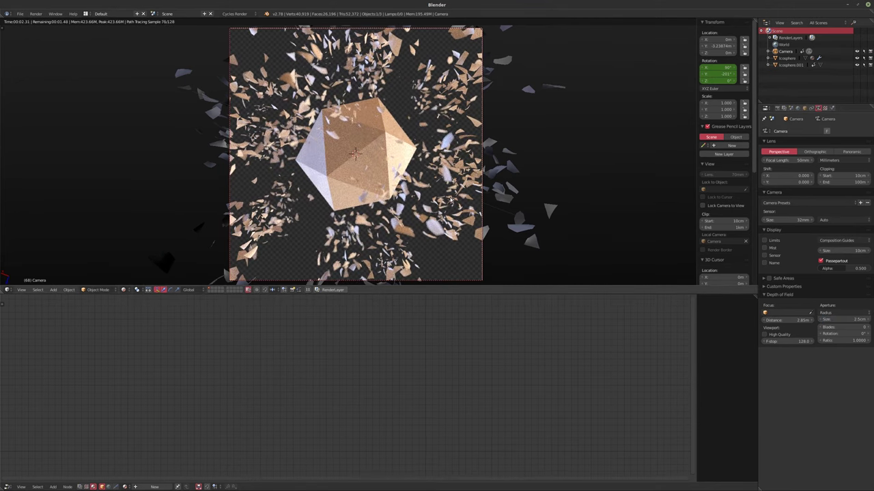
- Check the animation at different frames in rendered shading and play it back in solid shading
{"action": "key", "text": "alt+a"}
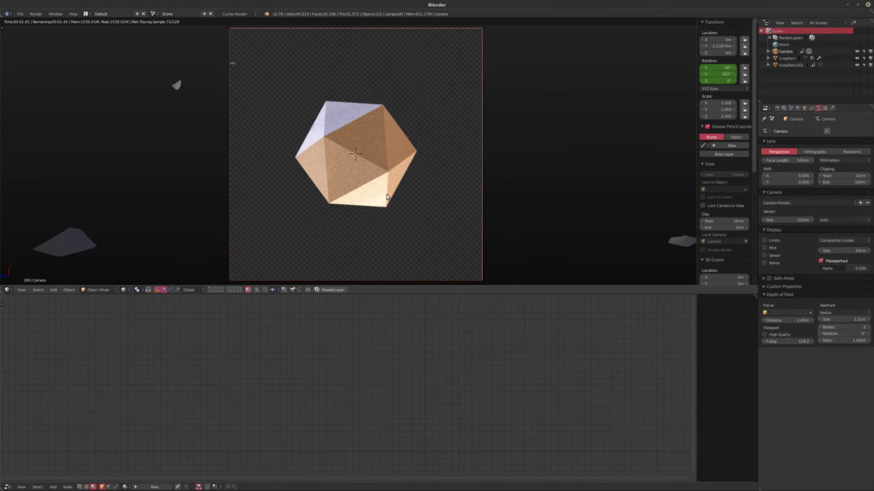
{"action": "key", "text": "shift+Left"}
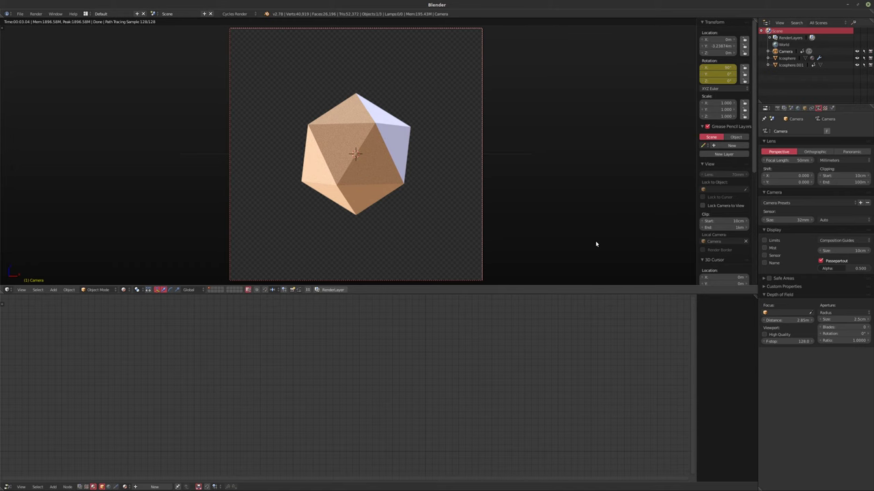
{"action": "key", "text": "shift+z"}
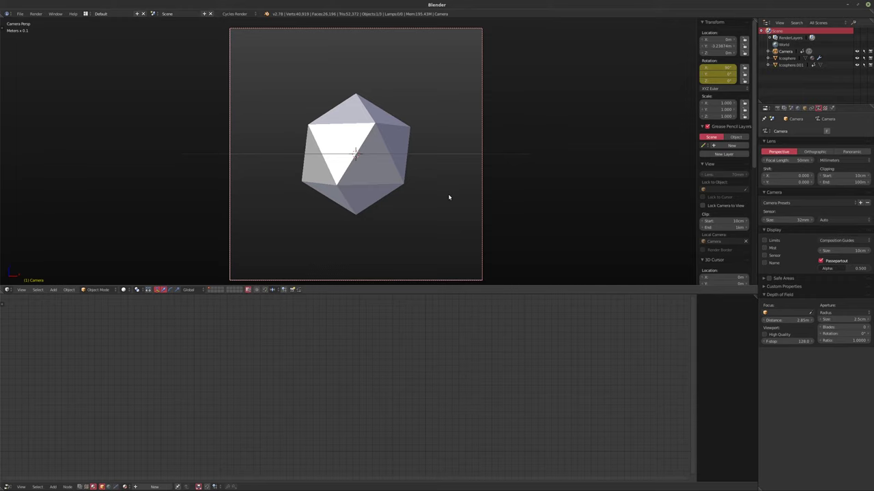
{"action": "key", "text": "alt+a"}
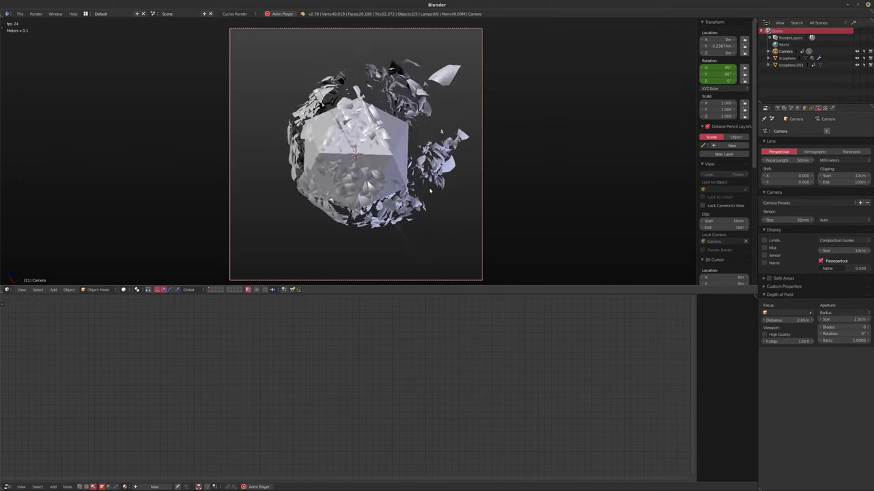
{"action": "key", "text": "alt+a"}
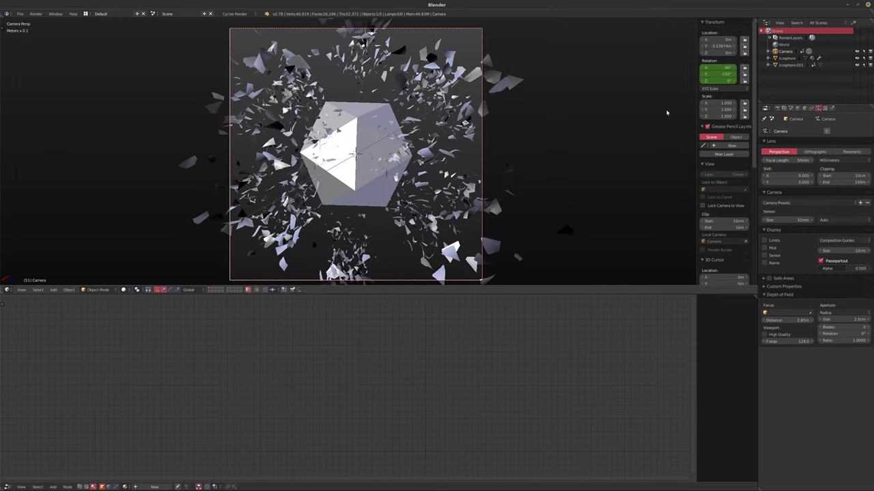
{"action": "key", "text": "alt+a"}
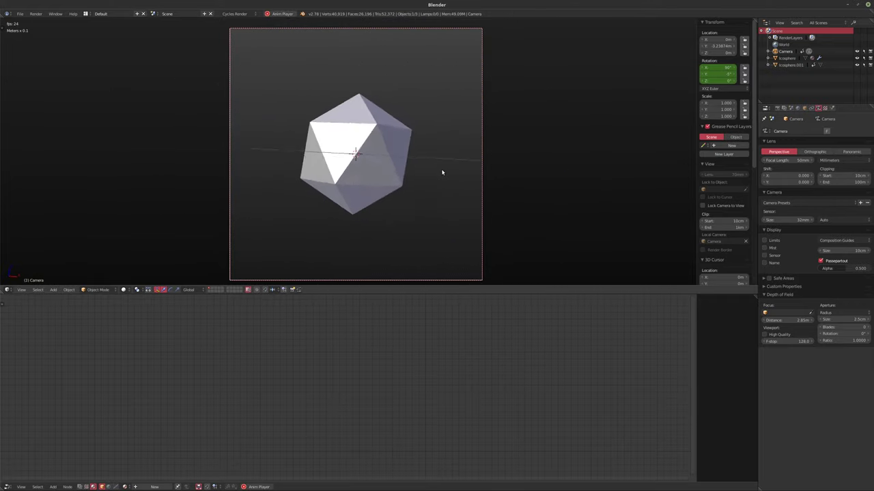
{"action": "key", "text": "alt+a"}
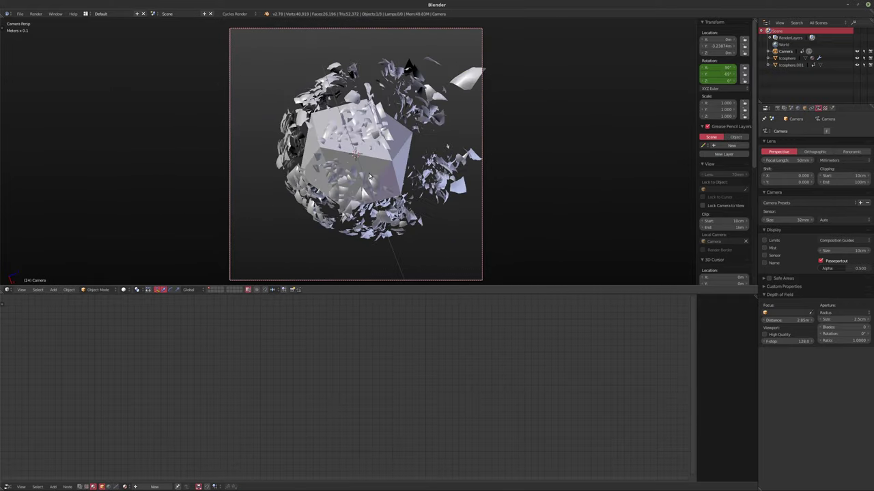
- Move the camera closer to the icosphere along its local Z axis, to about Y -2.238 m, judging the framing during playback
{"action": "key", "text": "g"}
{"action": "key", "text": "z"}
{"action": "key", "text": "z"}
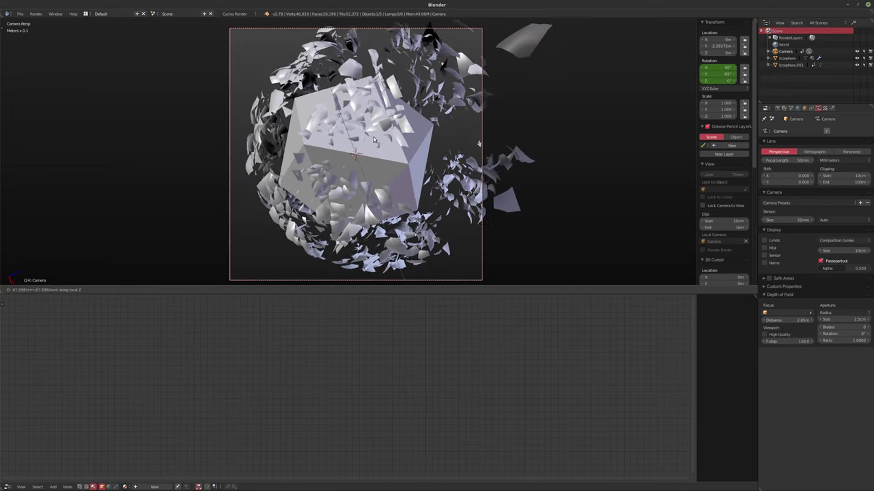
{"action": "key", "text": "Return"}
{"action": "key", "text": "alt+a"}
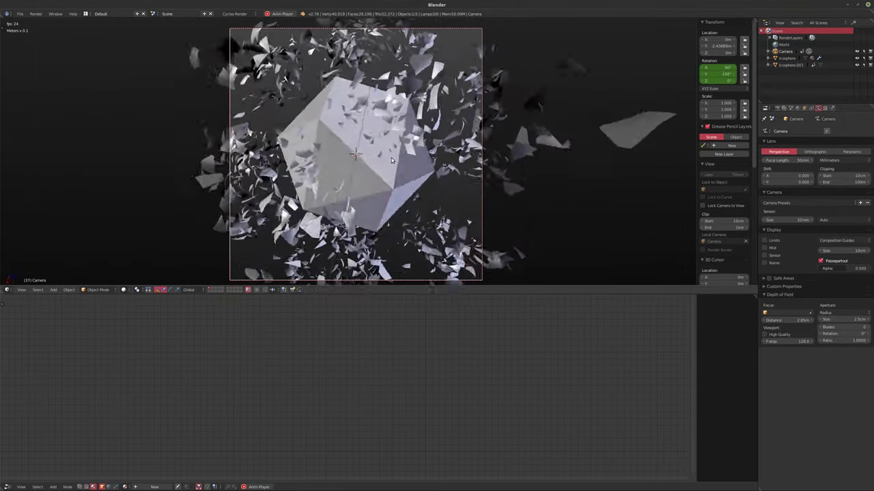
{"action": "key", "text": "g"}
{"action": "key", "text": "z"}
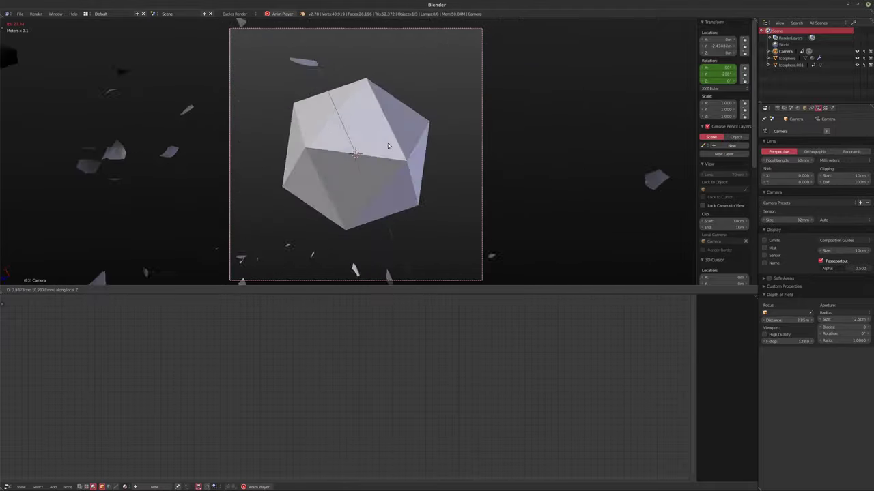
{"action": "key", "text": "z"}
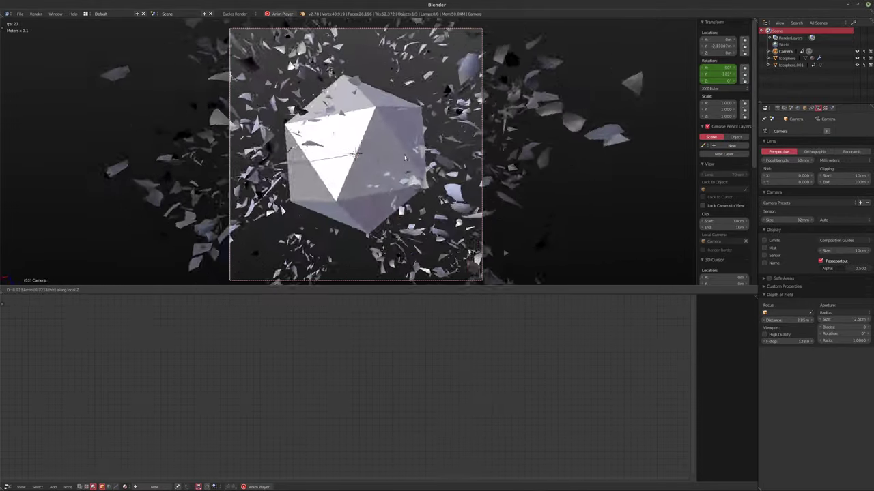
{"action": "left_click", "coordinate": [408, 157]}
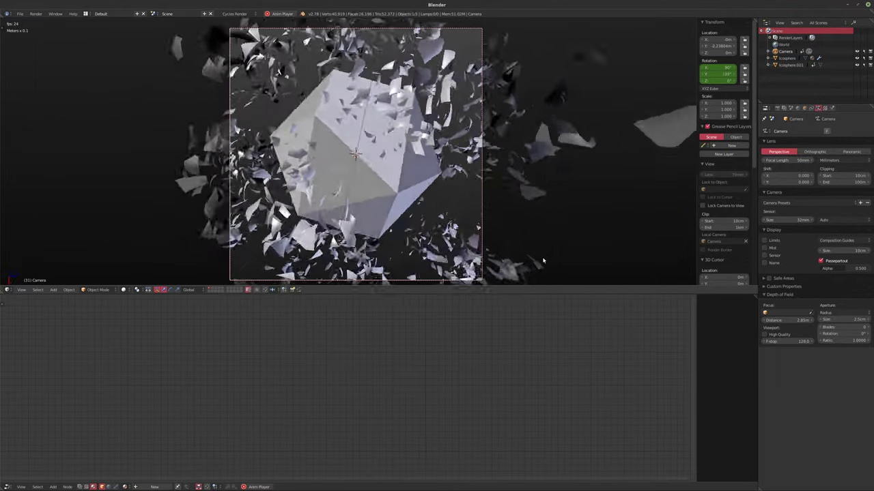
{"action": "key", "text": "alt+a"}
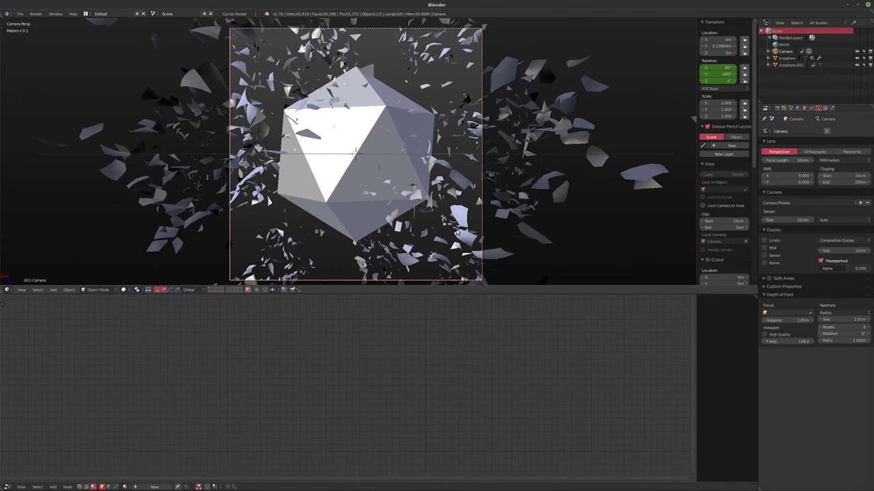
- Play the animation repeatedly from the first frame to check the camera framing, and return to frame 1
{"action": "key", "text": "shift+Left"}
{"action": "key", "text": "alt+a"}
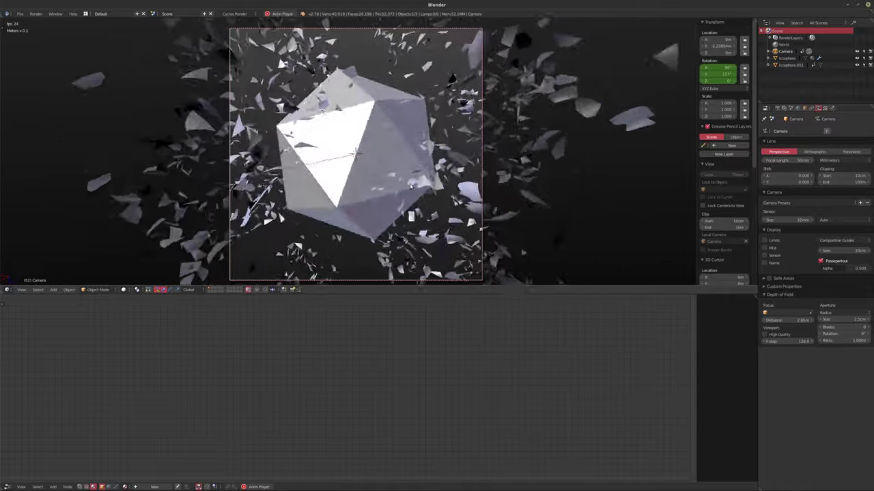
{"action": "key", "text": "alt+a"}
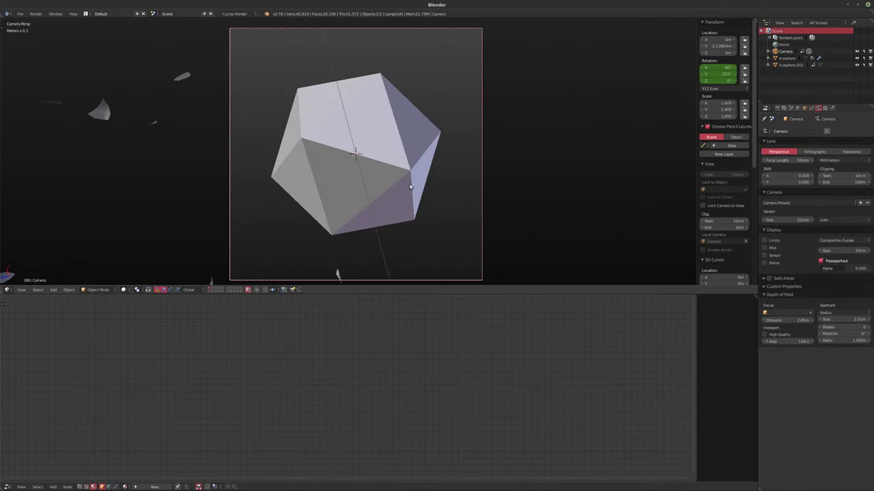
{"action": "key", "text": "shift+Left"}
{"action": "key", "text": "alt+a"}
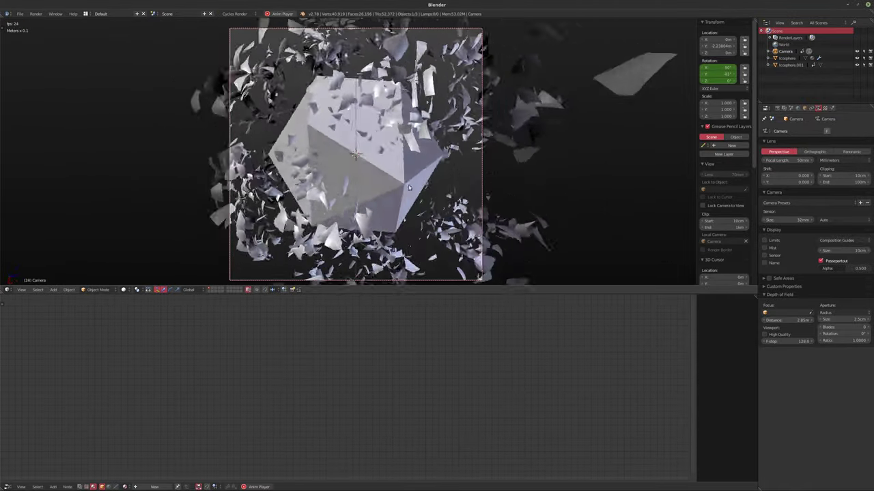
{"action": "key", "text": "alt+a"}
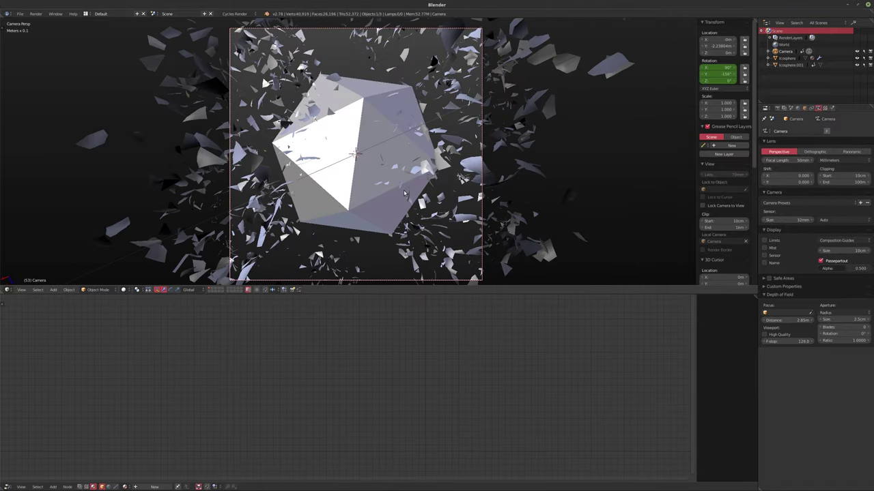
{"action": "key", "text": "shift+Left"}
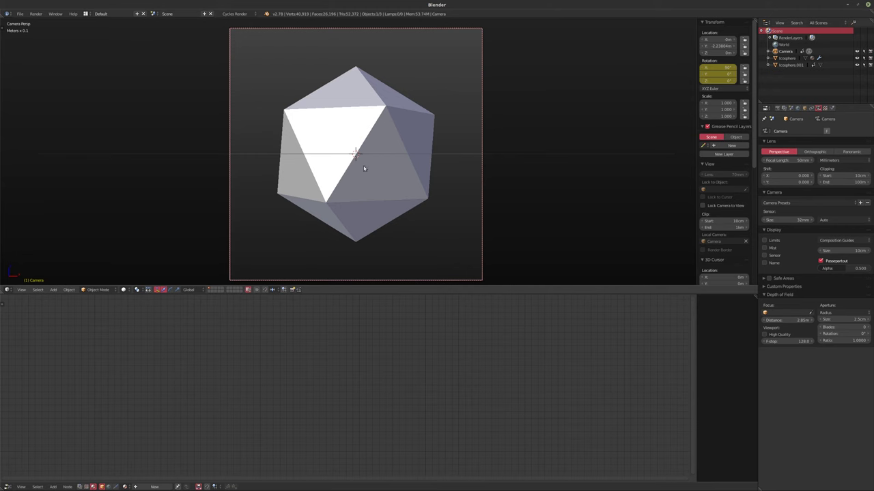
- Enable nodes on the peeling icosphere's default material and delete its Diffuse BSDF node
{"action": "right_click", "coordinate": [353, 81]}
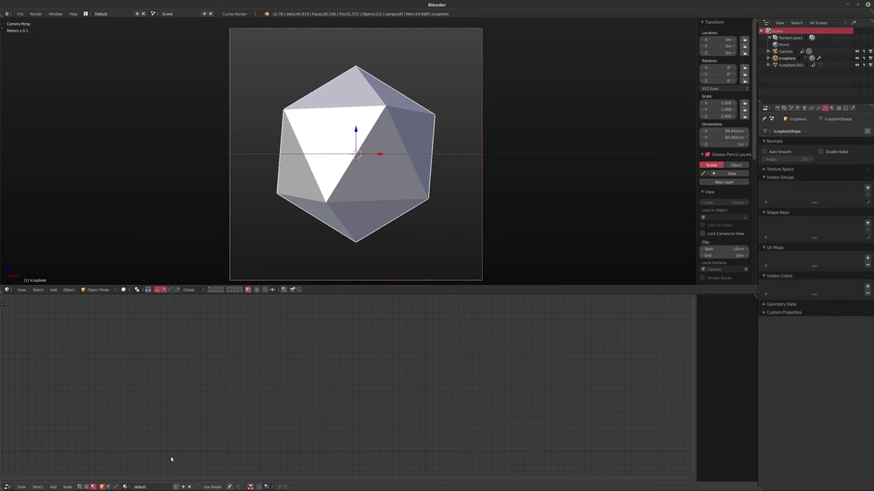
{"action": "left_click", "coordinate": [198, 487]}
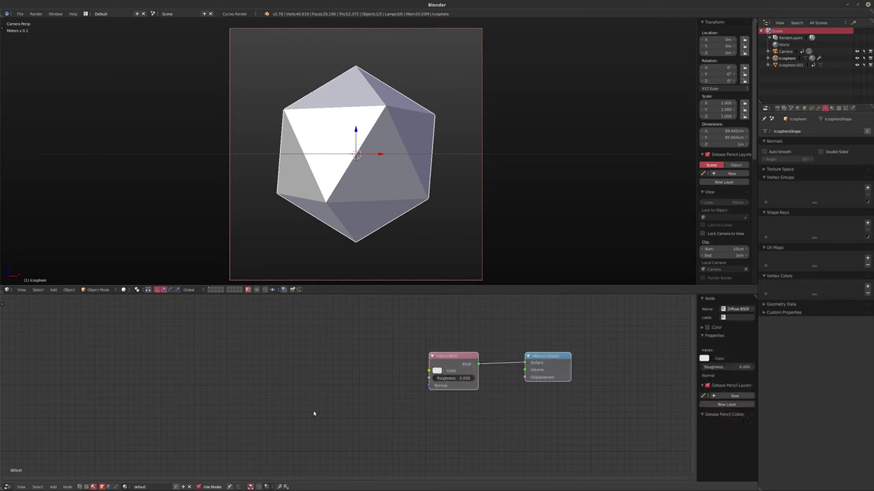
{"action": "key", "text": "Home"}
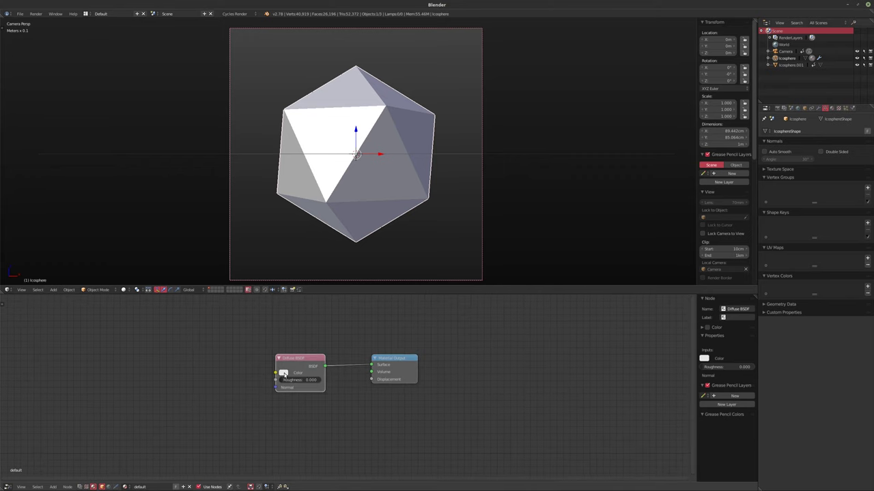
{"action": "key", "text": "x"}
- Add a Translucent BSDF node, connect it to the Material Output's Surface input and place it well away from the output
{"action": "key", "text": "shift+a"}
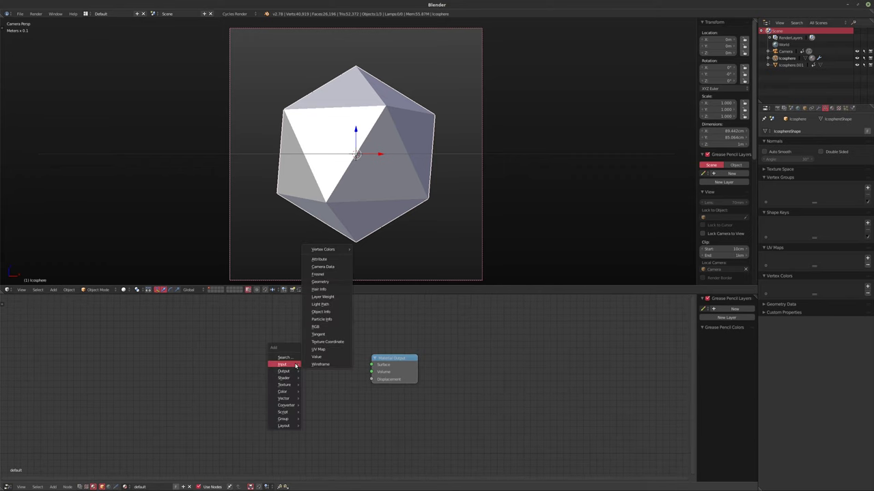
{"action": "mouse_move", "coordinate": [284, 378]}
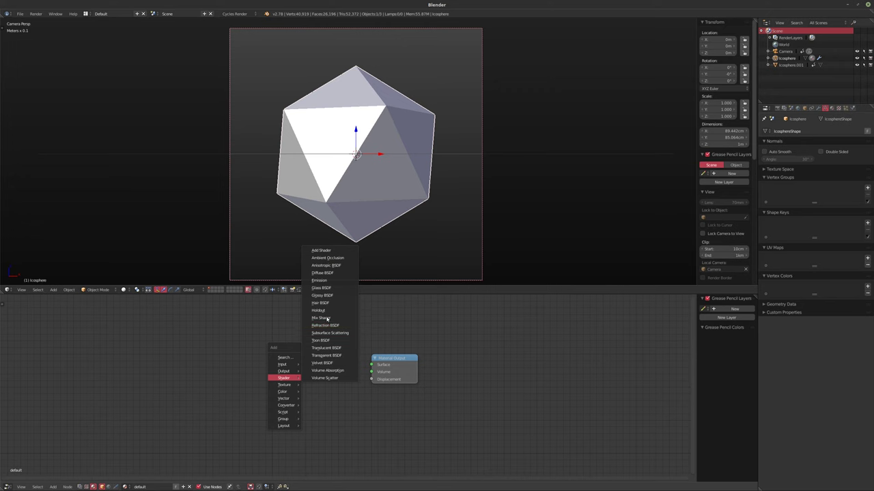
{"action": "left_click", "coordinate": [329, 347]}
{"action": "left_click", "coordinate": [260, 361]}
{"action": "left_click_drag", "start_coordinate": [311, 376], "coordinate": [372, 365]}
{"action": "key", "text": "g"}
{"action": "left_click", "coordinate": [293, 398]}
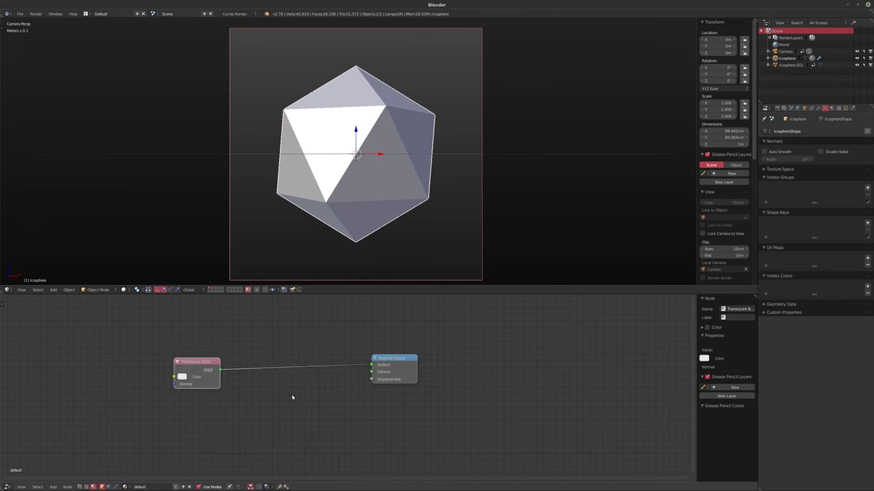
- Insert a Mix Shader node on the link between the Translucent BSDF and the Material Output
{"action": "key", "text": "shift+a"}
{"action": "mouse_move", "coordinate": [284, 395]}
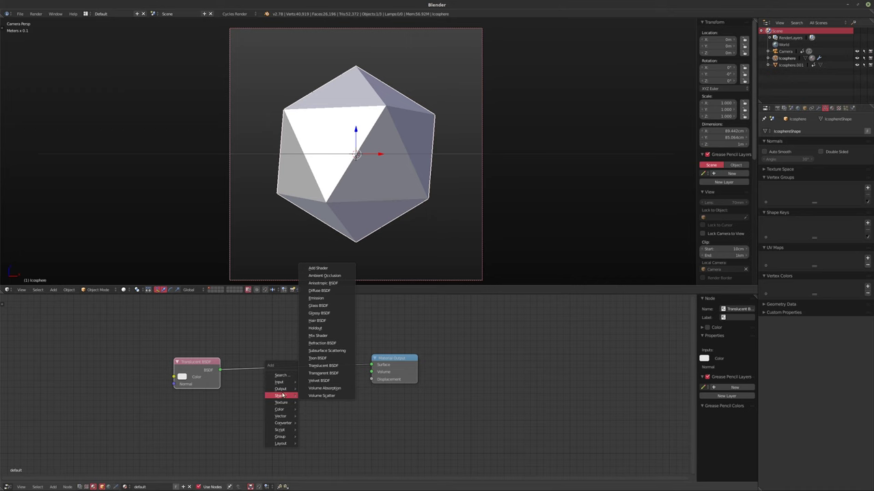
{"action": "left_click", "coordinate": [316, 335]}
{"action": "left_click", "coordinate": [265, 359]}
- Add a Glossy BSDF with roughness 0.002 below the Translucent BSDF and connect it to the Mix Shader's second shader input
{"action": "key", "text": "shift+a"}
{"action": "mouse_move", "coordinate": [263, 427]}
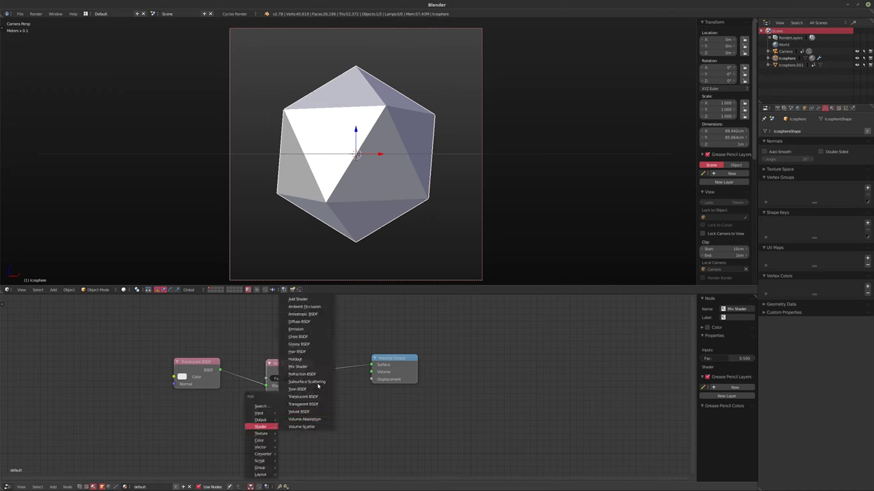
{"action": "left_click", "coordinate": [299, 344]}
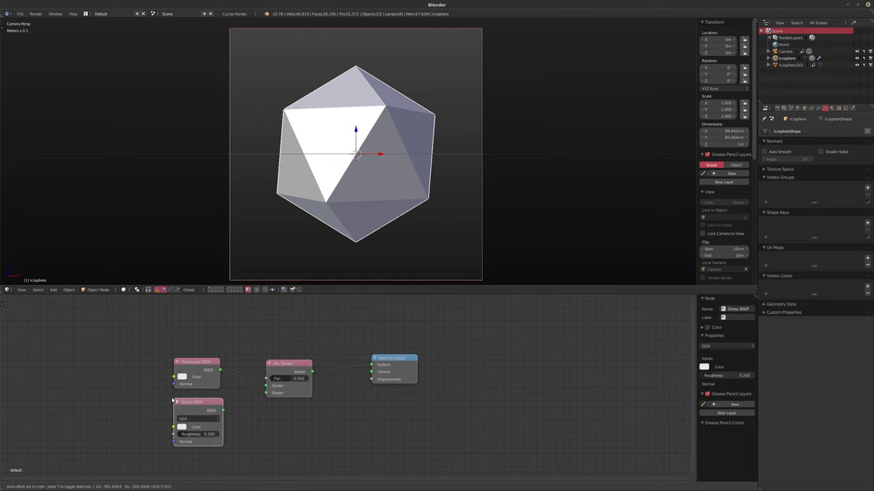
{"action": "left_click", "coordinate": [189, 429]}
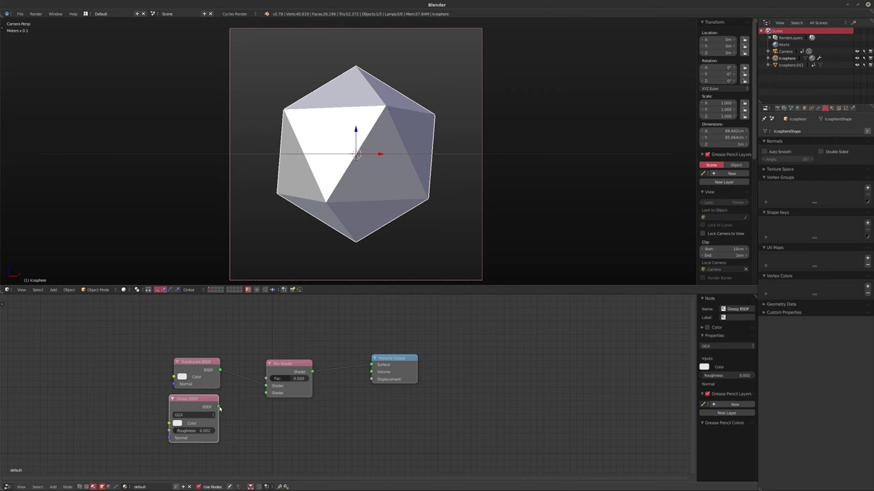
{"action": "left_click_drag", "start_coordinate": [219, 408], "coordinate": [265, 394]}
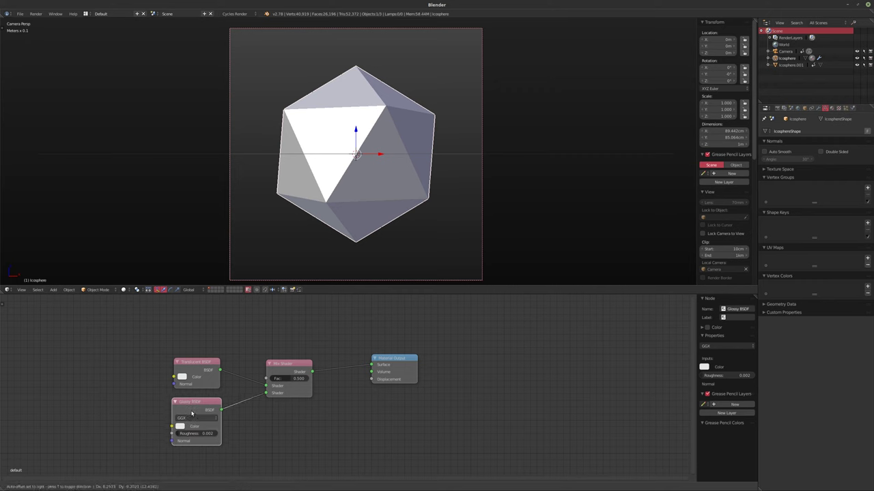
- Add a Layer Weight node and connect its Fresnel output to the Mix Shader's Fac input
{"action": "key", "text": "shift+a"}
{"action": "mouse_move", "coordinate": [172, 323]}
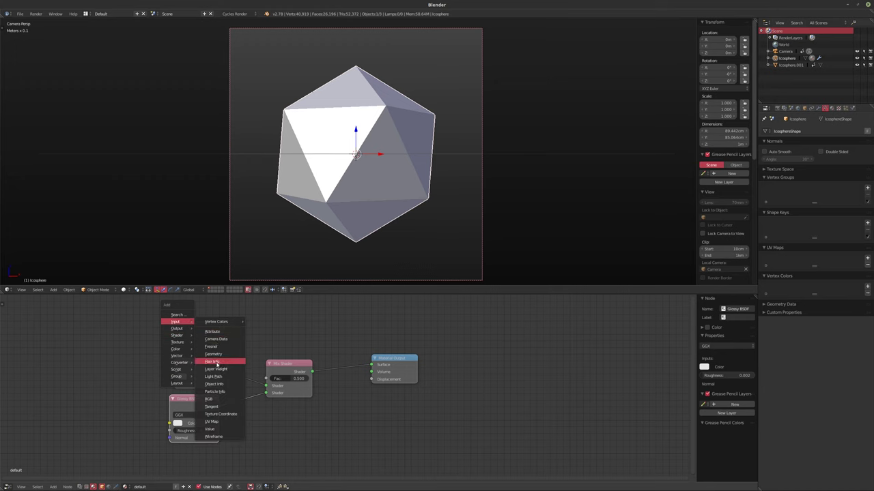
{"action": "left_click", "coordinate": [219, 360]}
{"action": "left_click", "coordinate": [205, 334]}
{"action": "left_click_drag", "start_coordinate": [220, 330], "coordinate": [266, 378]}
- Switch the camera view to rendered shading and set the Layer Weight node's Blend to 0.25
{"action": "key", "text": "shift+a"}
{"action": "mouse_move", "coordinate": [350, 214]}
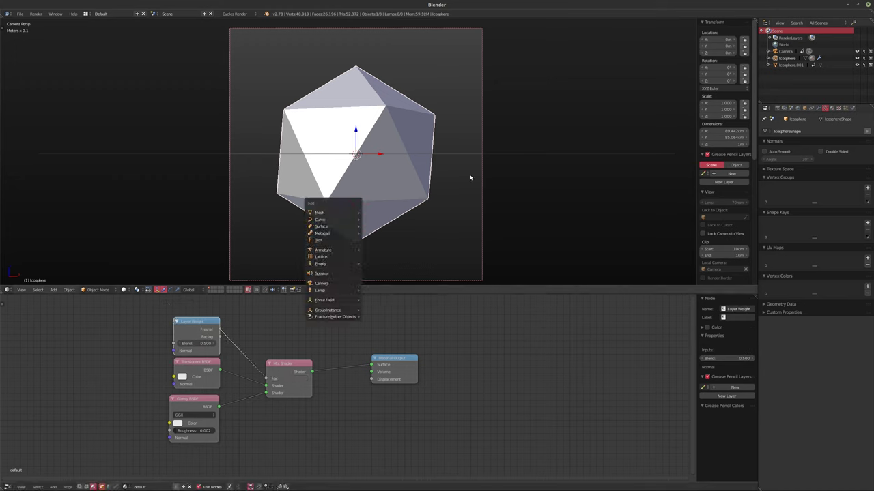
{"action": "key", "text": "shift+z"}
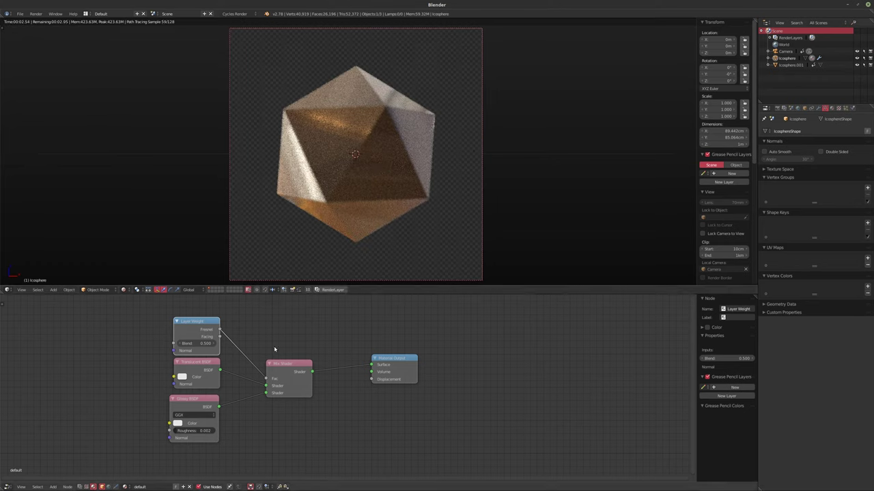
{"action": "left_click", "coordinate": [199, 344]}
{"action": "type", "text": "0.25"}
{"action": "key", "text": "Return"}
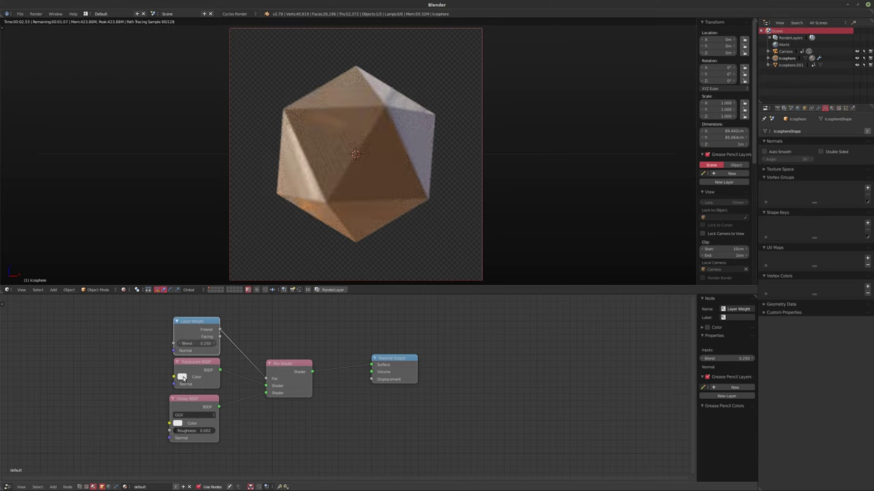
- Set the Translucent BSDF's color to a bright orange-red
{"action": "left_click", "coordinate": [183, 378]}
{"action": "left_click_drag", "start_coordinate": [235, 293], "coordinate": [235, 296]}
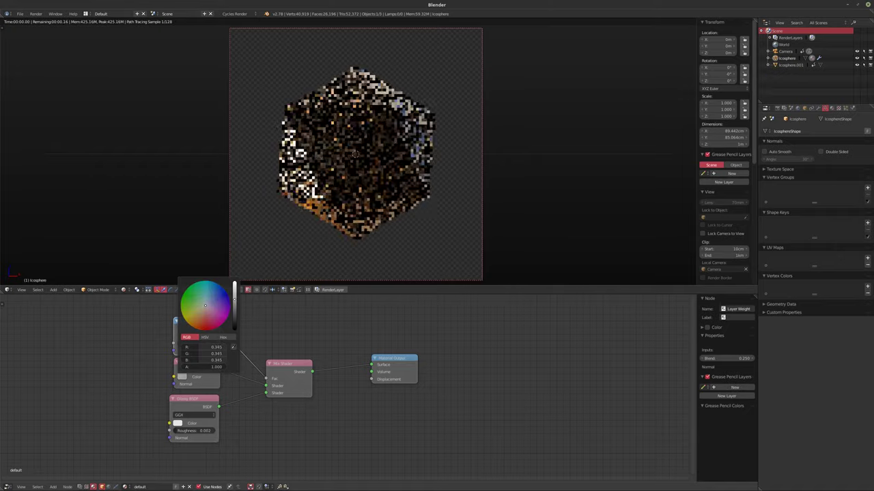
{"action": "left_click", "coordinate": [203, 324]}
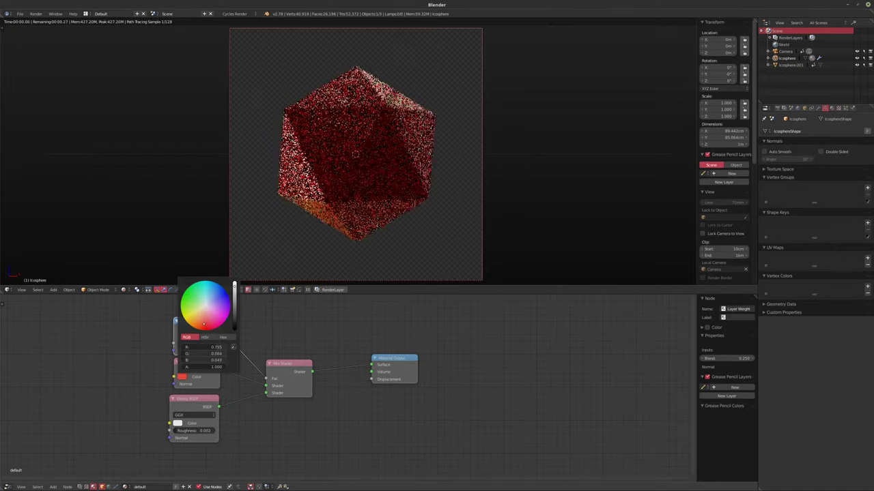
{"action": "left_click_drag", "start_coordinate": [234, 305], "coordinate": [234, 285]}
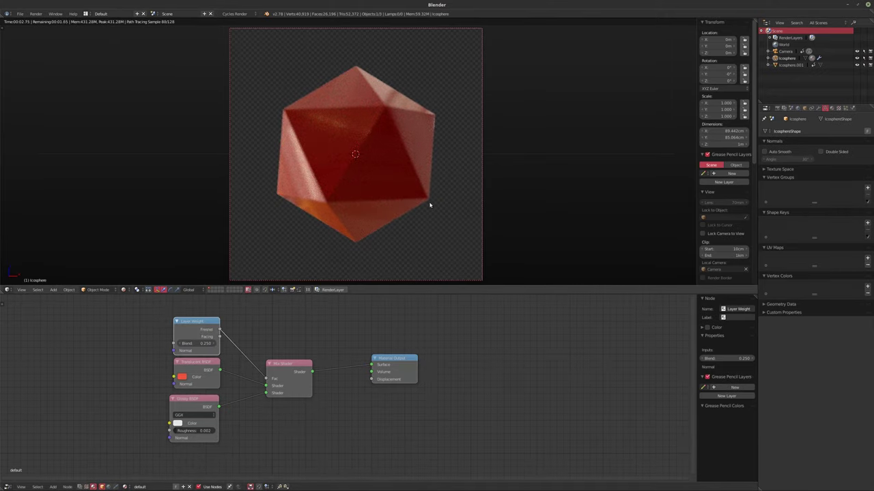
- Advance the animation to frame 27 and darken the Translucent BSDF's color to a slightly deeper red
{"action": "key", "text": "alt+a"}
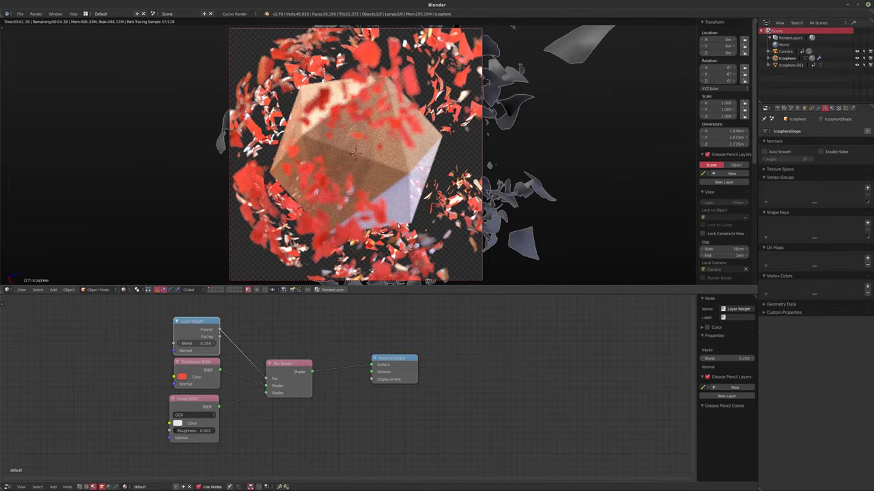
{"action": "middle_click_drag", "start_coordinate": [281, 342], "coordinate": [300, 344]}
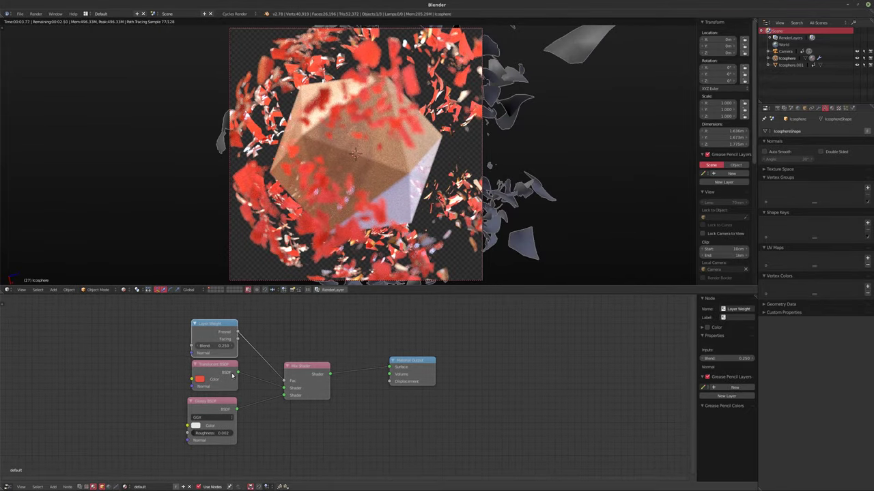
{"action": "left_click", "coordinate": [201, 379]}
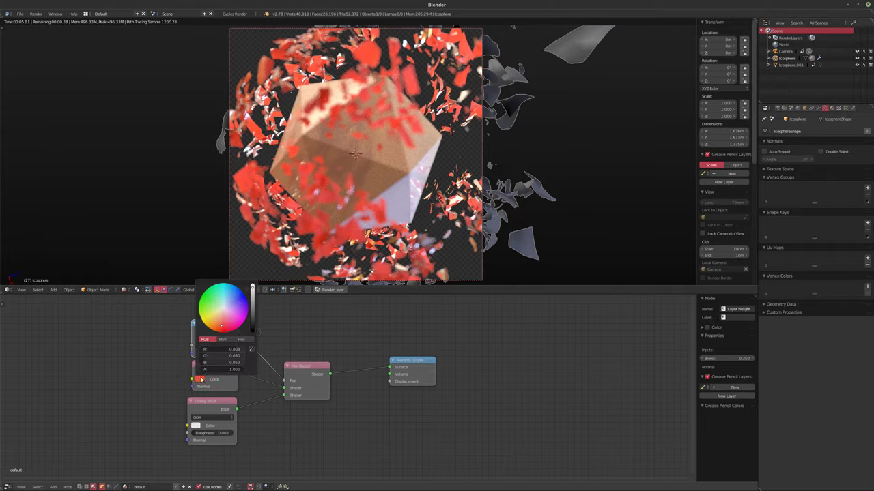
{"action": "scroll", "coordinate": [223, 309], "scroll_direction": "down", "scroll_amount": 5}
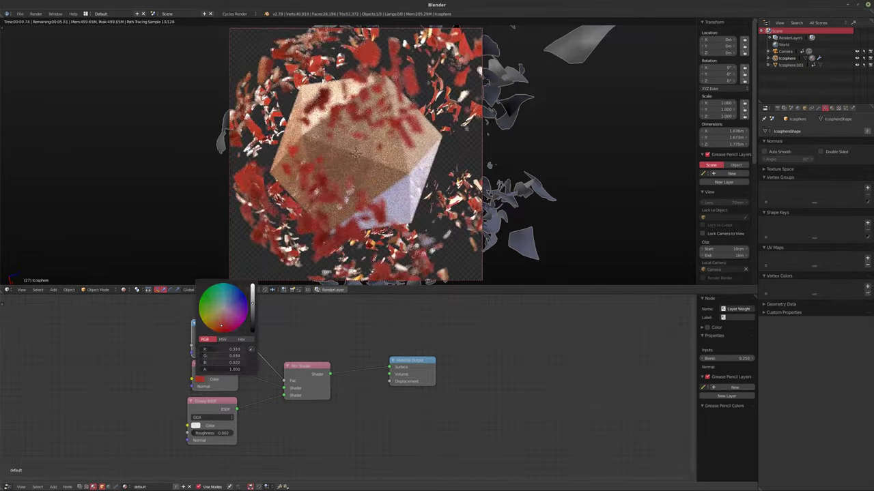
{"action": "scroll", "coordinate": [223, 309], "scroll_direction": "up", "scroll_amount": 3}
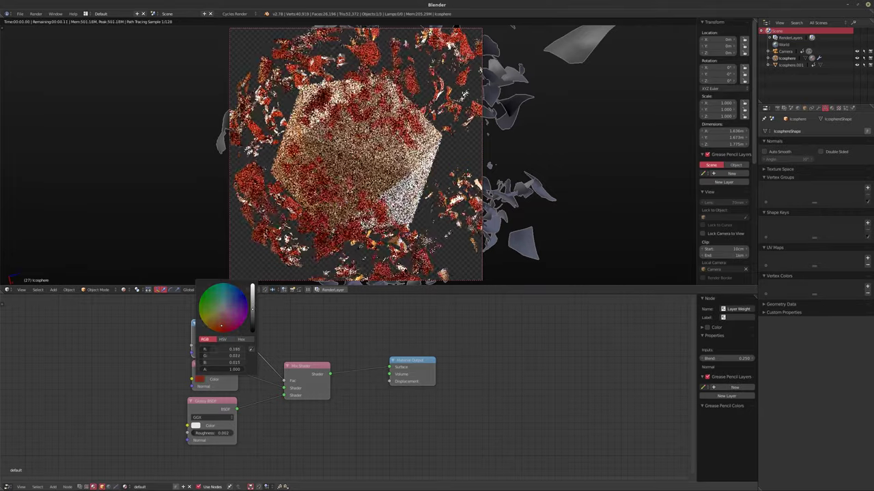
{"action": "scroll", "coordinate": [222, 309], "scroll_direction": "up", "scroll_amount": 6}
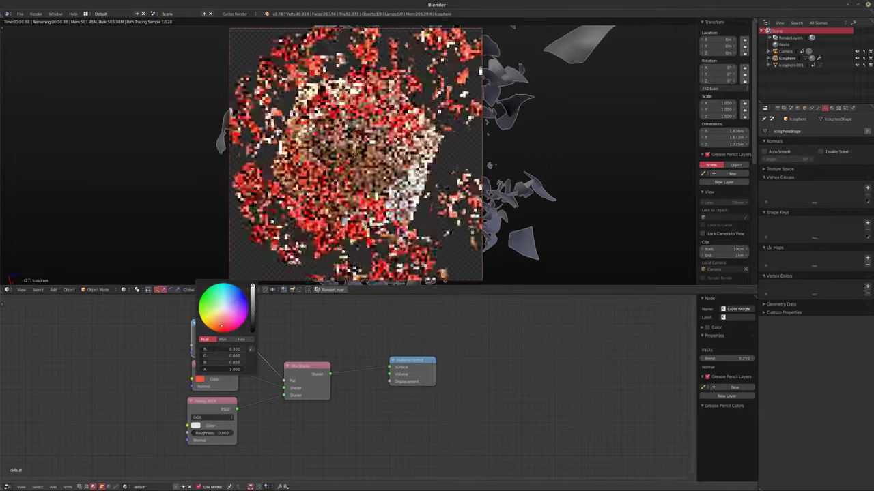
{"action": "scroll", "coordinate": [223, 308], "scroll_direction": "down", "scroll_amount": 2}
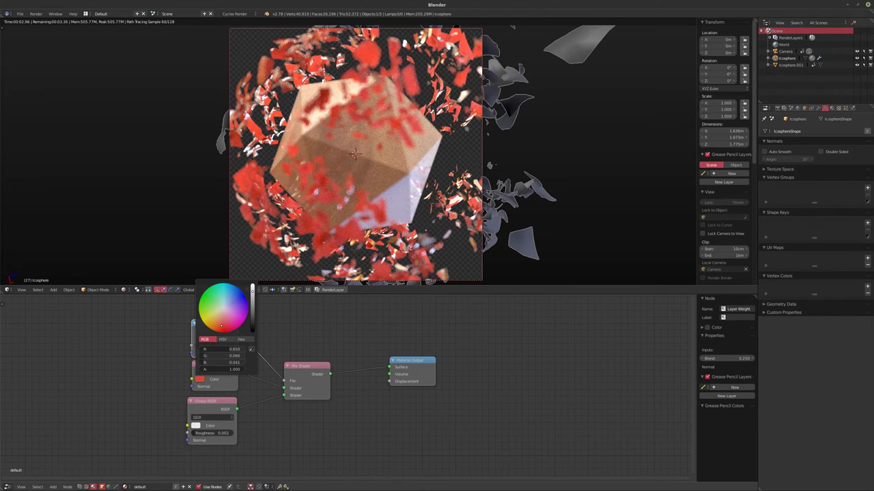
{"action": "scroll", "coordinate": [222, 309], "scroll_direction": "down", "scroll_amount": 1}
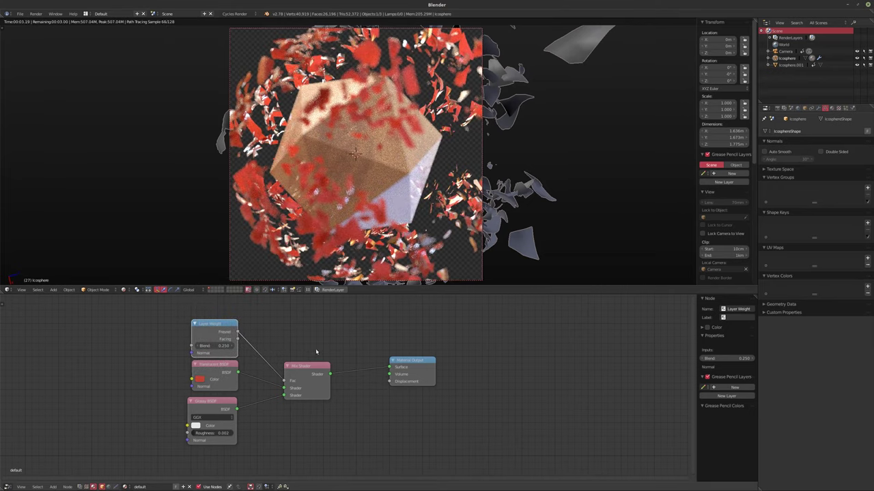
- Play the animation and step through the frames around 80 to examine the red shards' shading, then return to frame 1
{"action": "key", "text": "alt+a"}
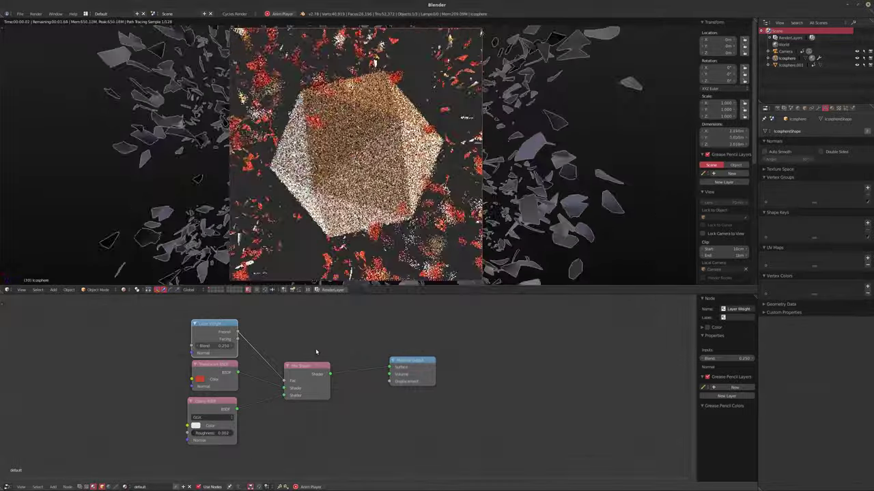
{"action": "key", "text": "alt+a"}
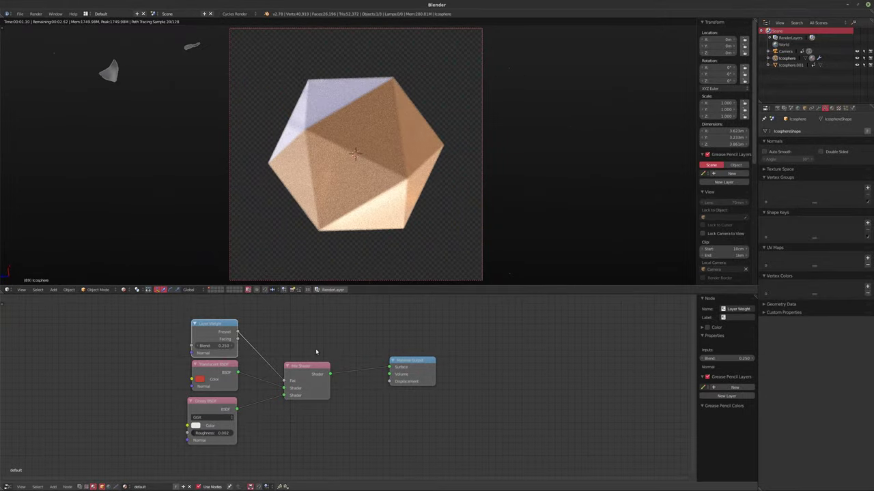
{"action": "key", "text": "Left"}
{"action": "key", "text": "Left"}
{"action": "key", "text": "Left"}
{"action": "key", "text": "Left"}
{"action": "key", "text": "Left"}
{"action": "key", "text": "Left"}
{"action": "key", "text": "Left"}
{"action": "key", "text": "Left"}
{"action": "key", "text": "Left"}
{"action": "key", "text": "Left"}
{"action": "key", "text": "Left"}
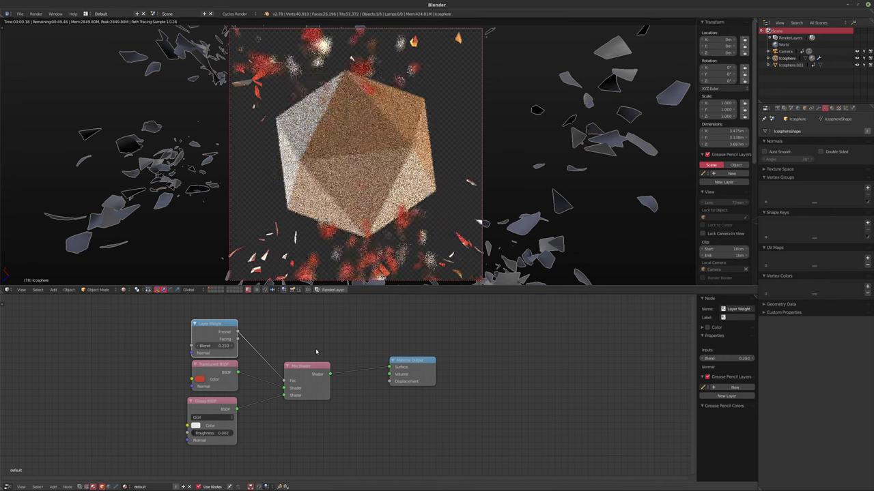
{"action": "key", "text": "Right"}
{"action": "key", "text": "Right"}
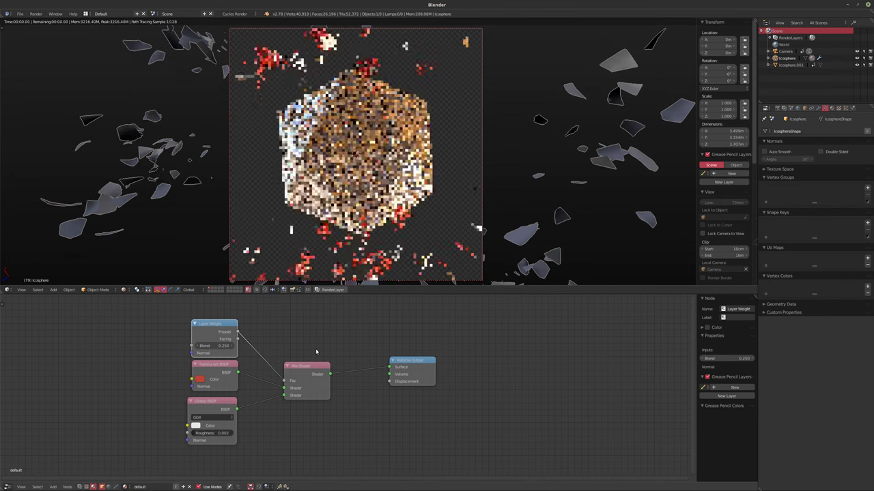
{"action": "key", "text": "Right"}
{"action": "key", "text": "Right"}
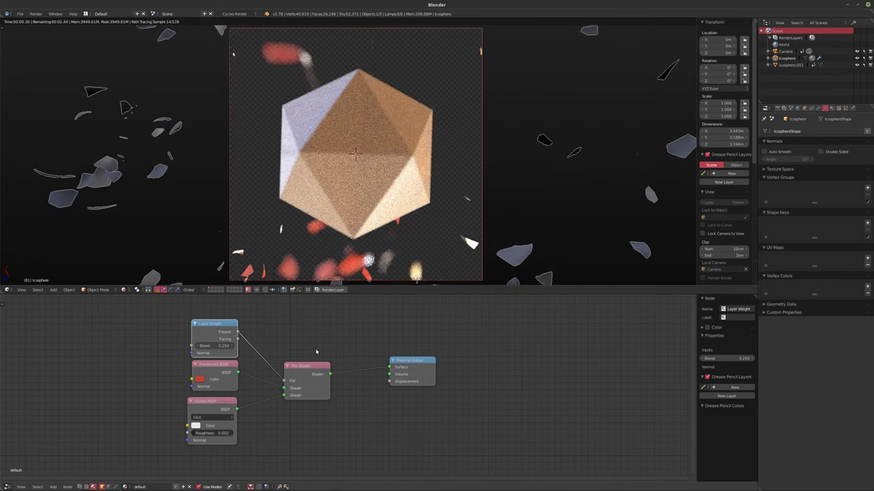
{"action": "key", "text": "shift+Left"}
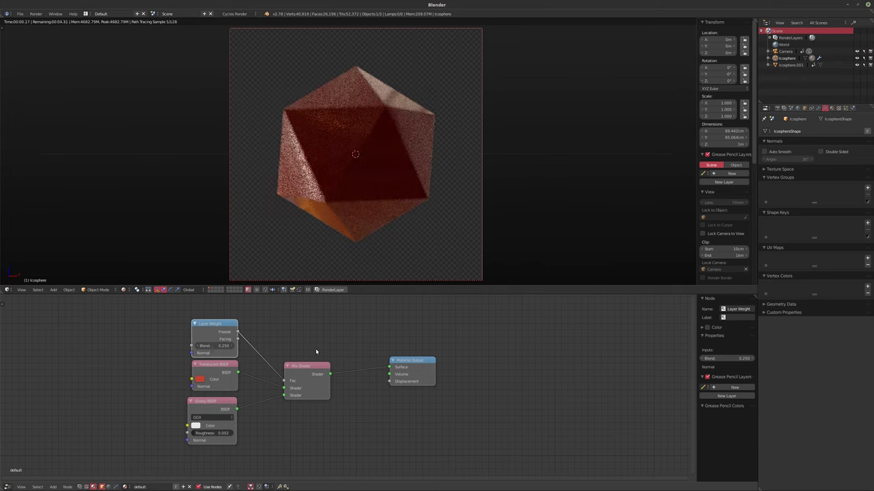
- Pick the icosphere's front as the camera's depth-of-field focus, at a distance of 1.84 m, and play the animation to frame 31
{"action": "left_click", "coordinate": [786, 51]}
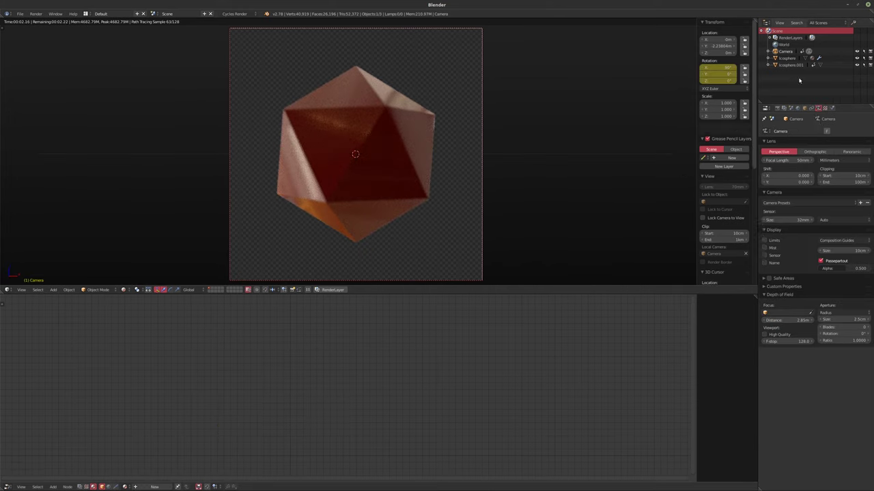
{"action": "left_click", "coordinate": [351, 162]}
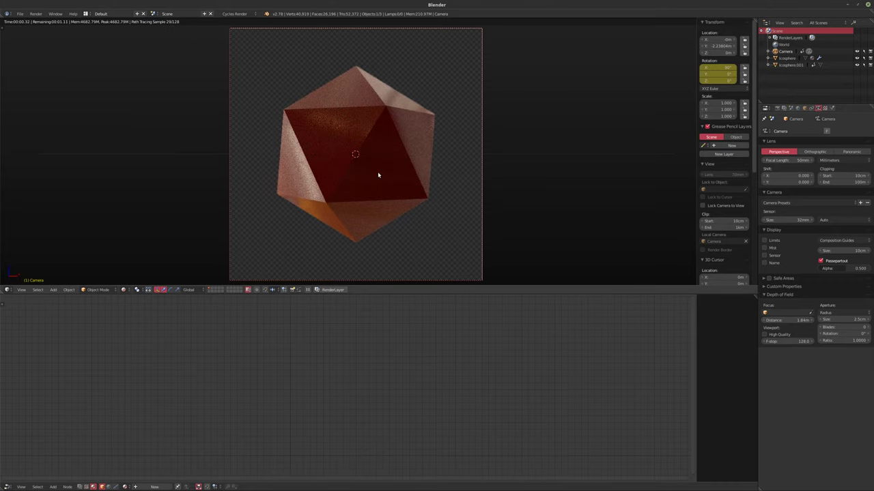
{"action": "key", "text": "alt+a"}
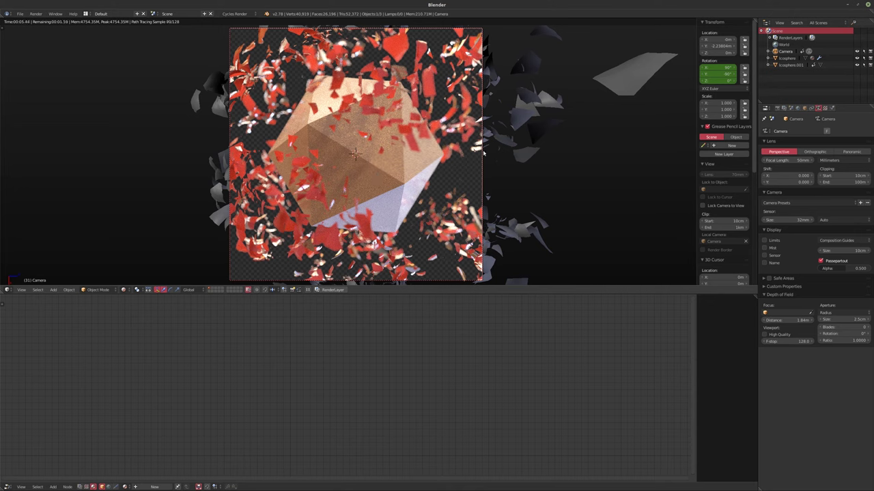
- Select the inner icosphere and add a Noise Texture node to its material, before the Glossy BSDF
{"action": "right_click", "coordinate": [357, 177]}
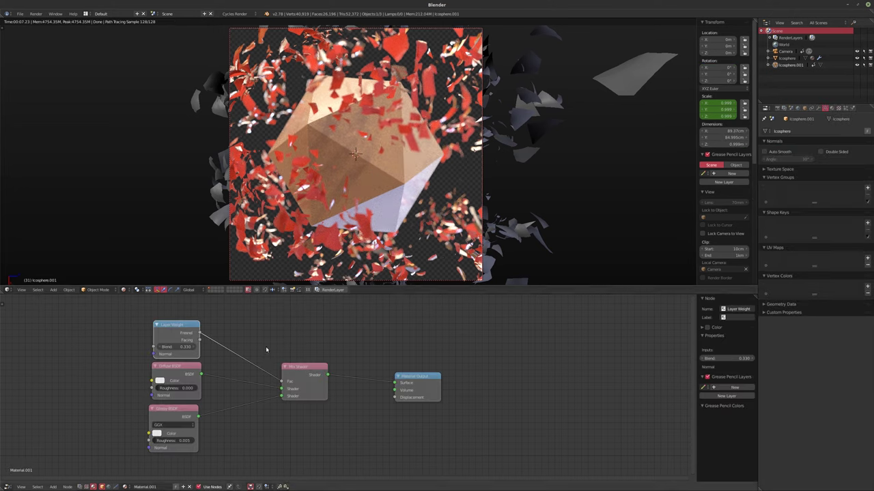
{"action": "middle_click_drag", "start_coordinate": [229, 355], "coordinate": [288, 339]}
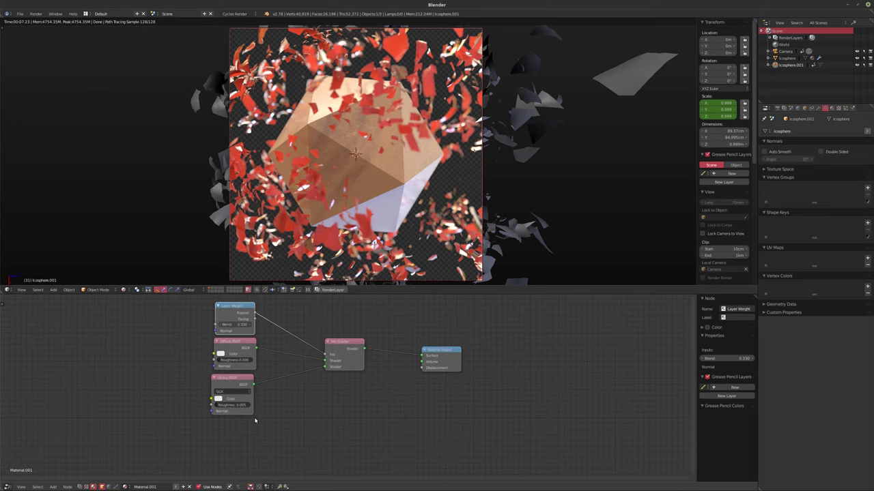
{"action": "key", "text": "shift+a"}
{"action": "mouse_move", "coordinate": [266, 445]}
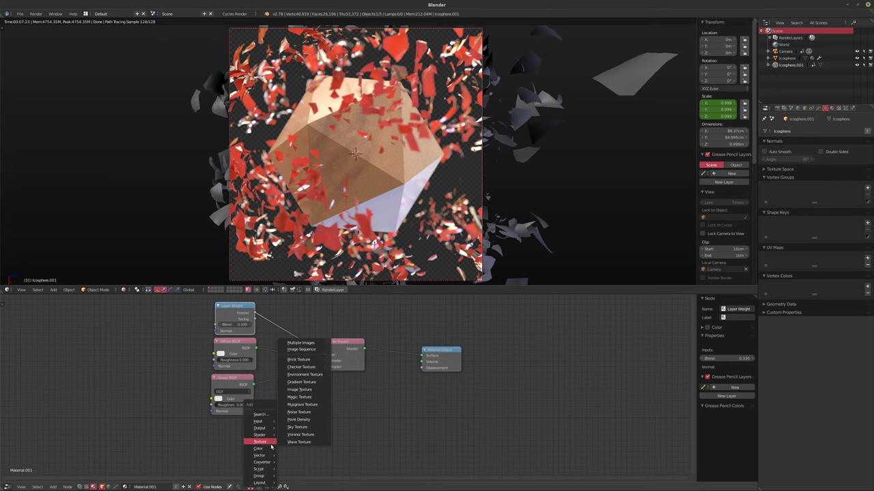
{"action": "left_click", "coordinate": [298, 411]}
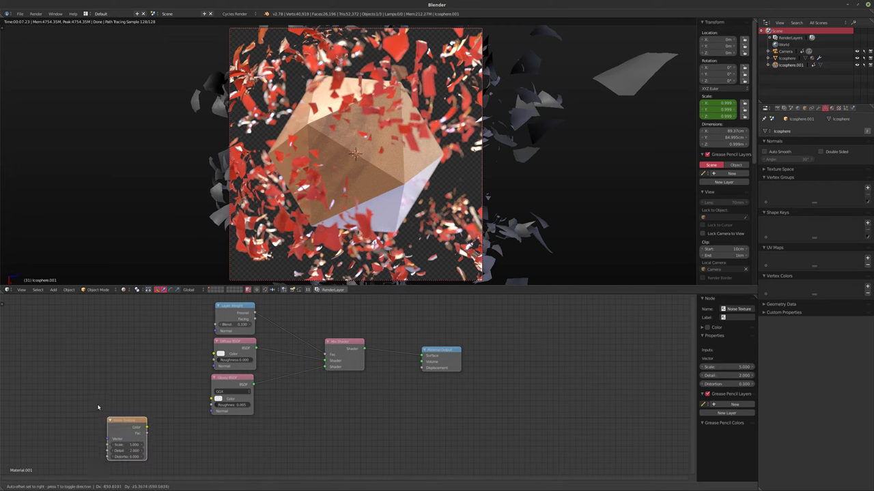
{"action": "left_click", "coordinate": [95, 404]}
- Preview the Noise Texture's Fac output on the inner icosphere through a Viewer node and move the texture node further from the shaders
{"action": "middle_click_drag", "start_coordinate": [96, 404], "coordinate": [240, 407]}
{"action": "key", "text": "h"}
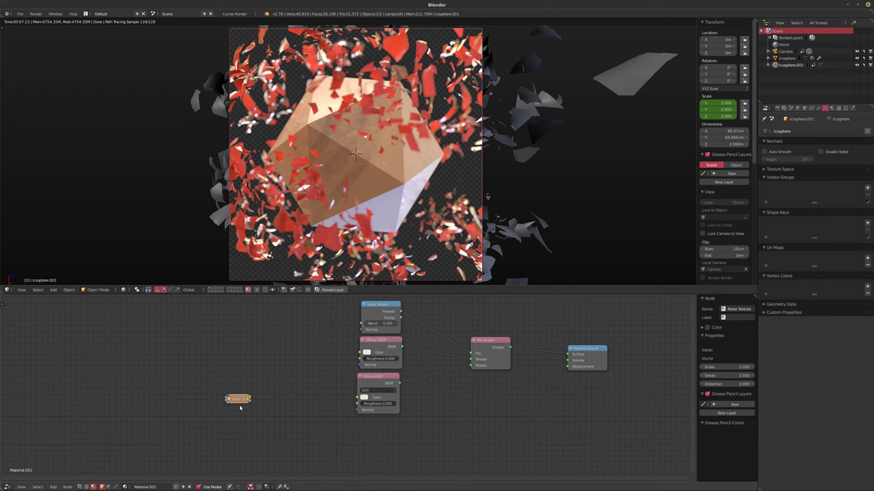
{"action": "key", "text": "h"}
{"action": "left_click", "coordinate": [238, 413], "text": "ctrl+shift"}
{"action": "scroll", "coordinate": [238, 415], "scroll_direction": "up", "scroll_amount": 2}
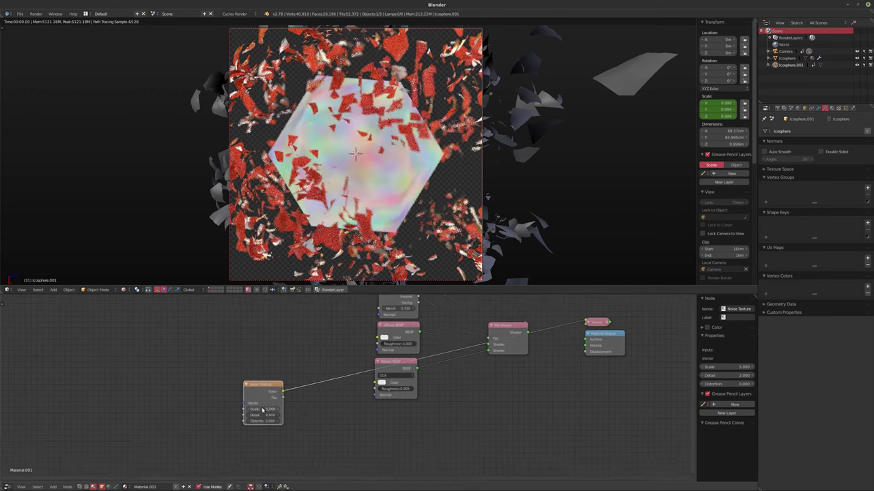
{"action": "left_click_drag", "start_coordinate": [254, 398], "coordinate": [224, 397]}
{"action": "left_click", "coordinate": [236, 410], "text": "ctrl+shift"}
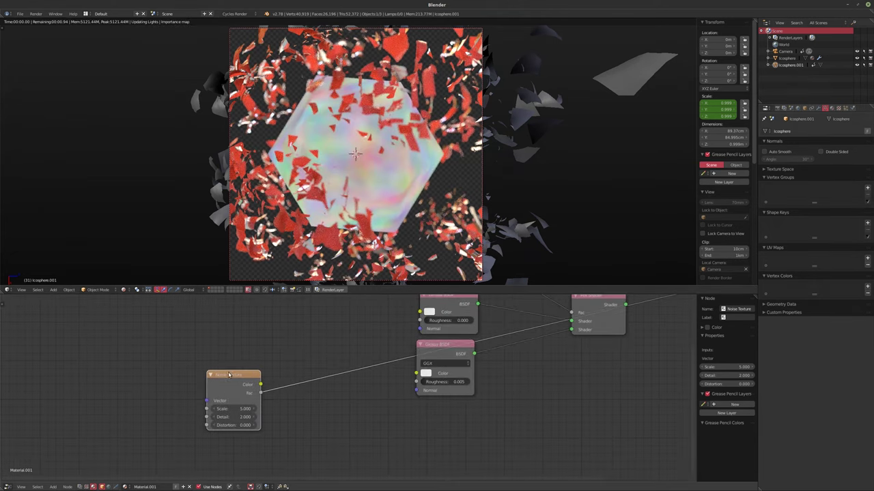
{"action": "middle_click_drag", "start_coordinate": [273, 414], "coordinate": [229, 421]}
{"action": "left_click_drag", "start_coordinate": [176, 393], "coordinate": [120, 393]}
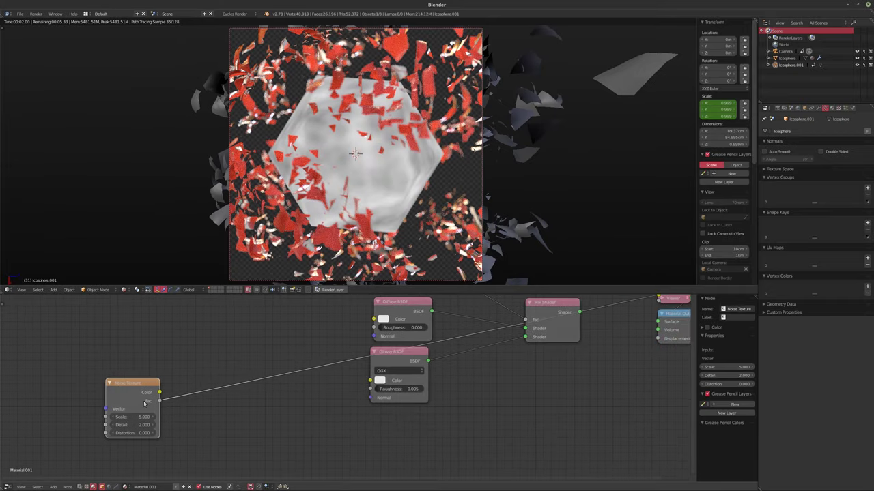
- Add Texture Coordinate and Mapping nodes before the Noise Texture and feed the Mapping node from the Object output
{"action": "middle_click_drag", "start_coordinate": [144, 403], "coordinate": [298, 413]}
{"action": "key", "text": "ctrl+t"}
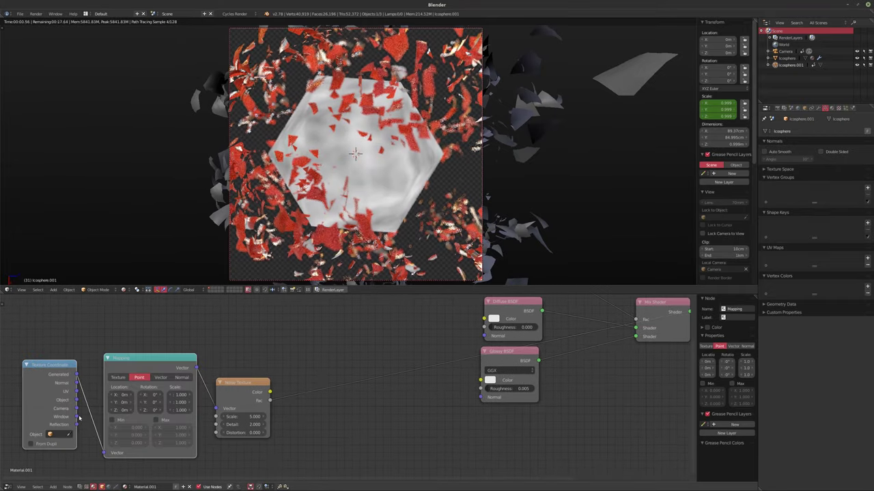
{"action": "left_click_drag", "start_coordinate": [106, 453], "coordinate": [106, 454]}
{"action": "middle_click_drag", "start_coordinate": [371, 429], "coordinate": [309, 423]}
{"action": "key", "text": "shift+a"}
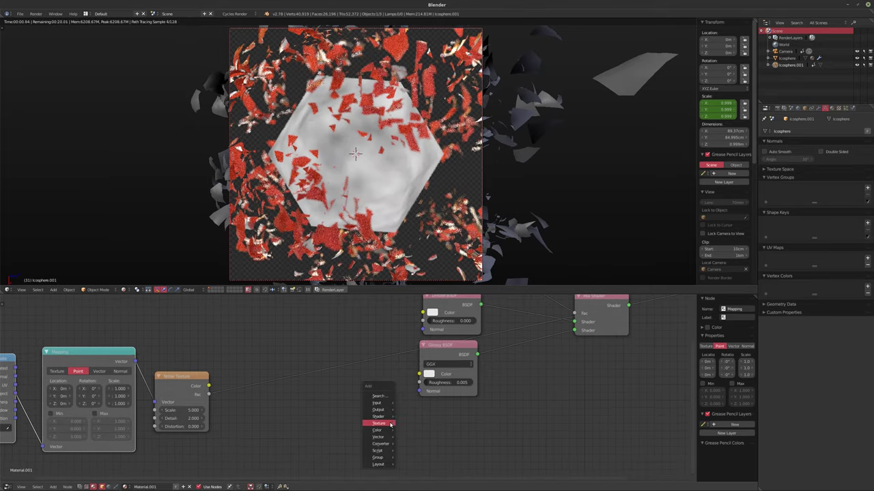
{"action": "mouse_move", "coordinate": [384, 425]}
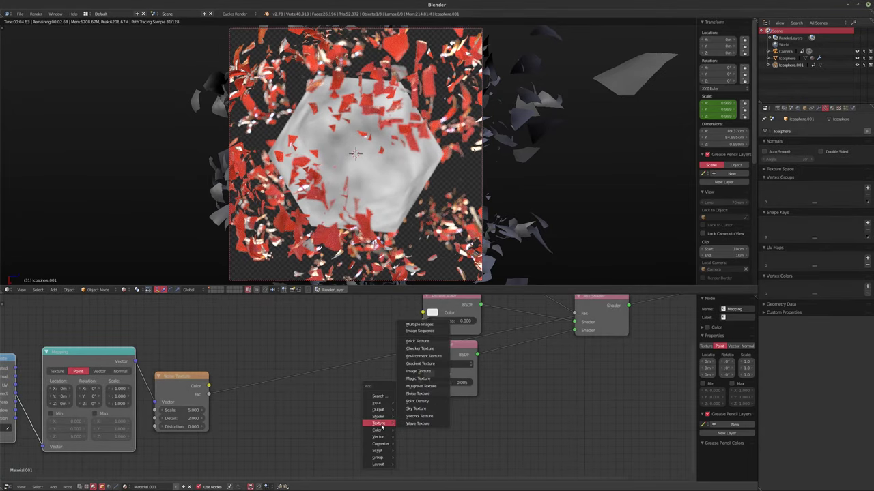
{"action": "mouse_move", "coordinate": [387, 445]}
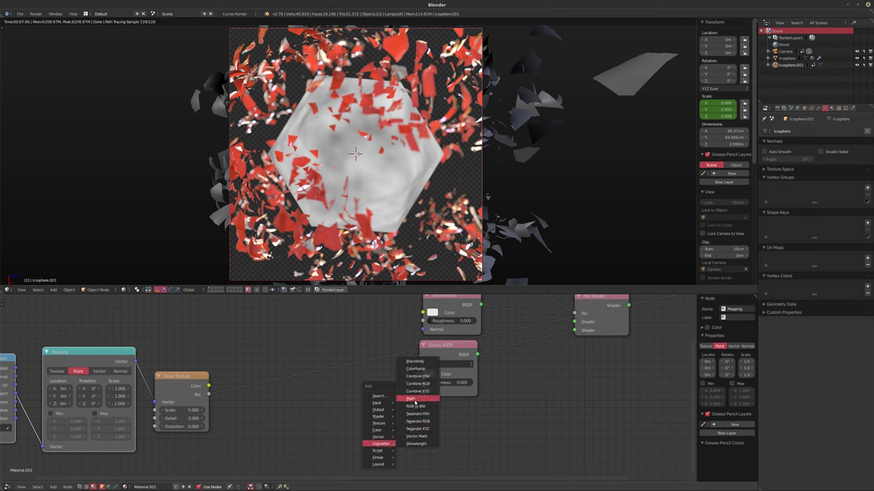
- Set the Noise Texture's scale to 10, detail to 16 and distortion to 2
{"action": "middle_click_drag", "start_coordinate": [186, 395], "coordinate": [231, 411]}
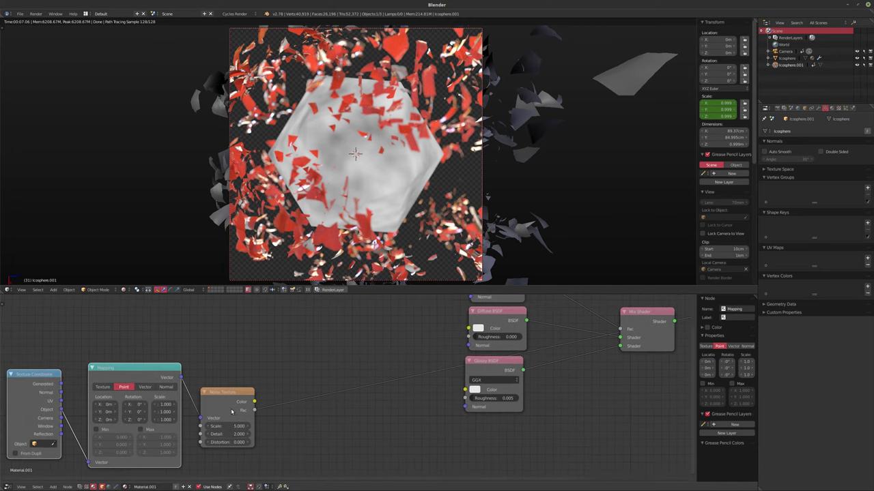
{"action": "scroll", "coordinate": [231, 411], "scroll_direction": "up", "scroll_amount": 3}
{"action": "left_click", "coordinate": [217, 432]}
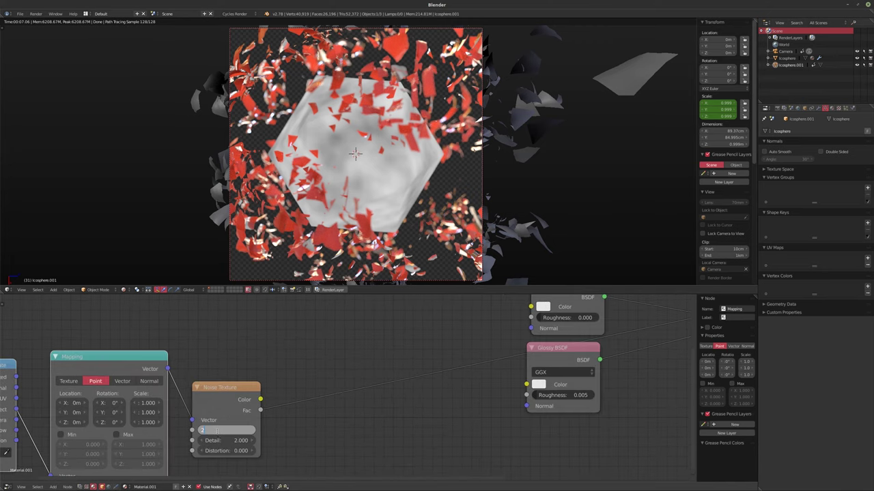
{"action": "type", "text": "10"}
{"action": "key", "text": "Return"}
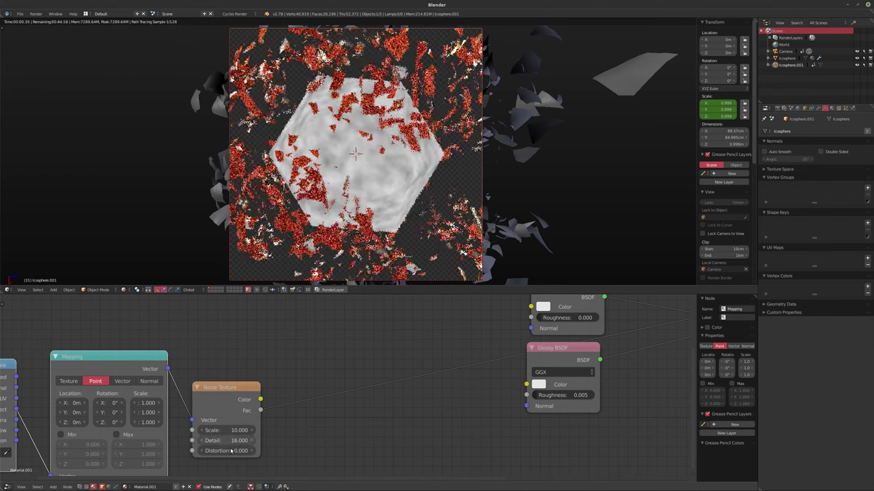
{"action": "left_click", "coordinate": [220, 451]}
{"action": "type", "text": "2"}
{"action": "key", "text": "Return"}
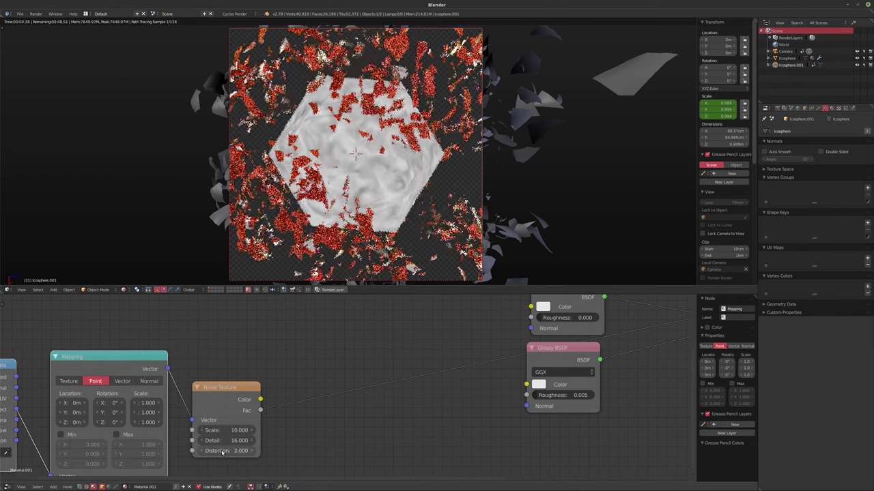
{"action": "middle_click_drag", "start_coordinate": [216, 414], "coordinate": [250, 402]}
{"action": "scroll", "coordinate": [250, 402], "scroll_direction": "down", "scroll_amount": 2, "text": "ctrl"}
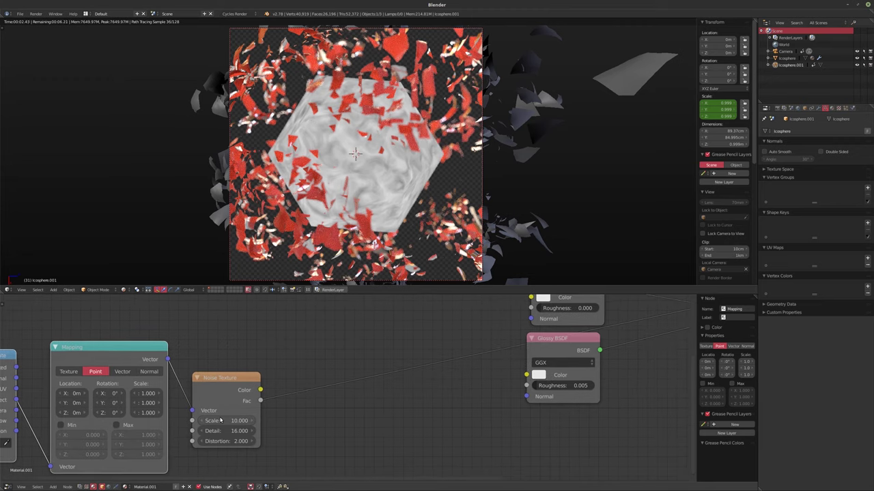
{"action": "scroll", "coordinate": [218, 380], "scroll_direction": "down", "scroll_amount": 2}
{"action": "scroll", "coordinate": [400, 417], "scroll_direction": "down", "scroll_amount": 4, "text": "ctrl"}
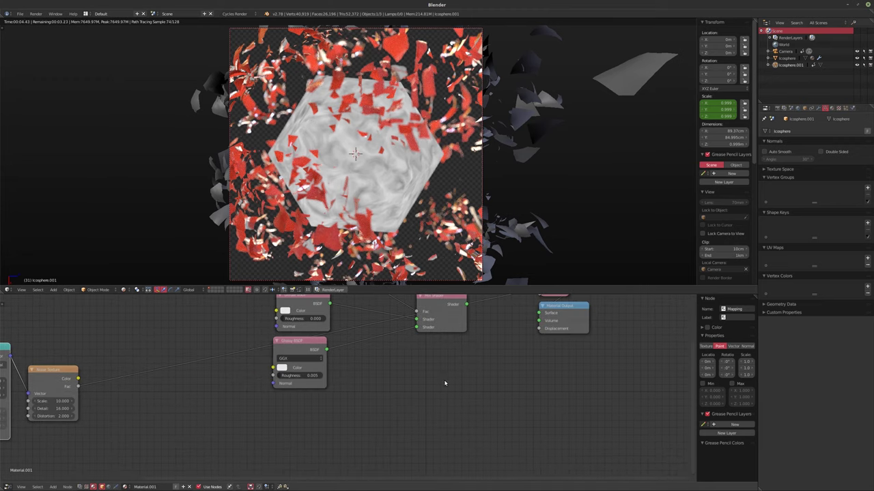
- Add a Math node below the Mix Shader and set its second value to -0.25
{"action": "key", "text": "shift+a"}
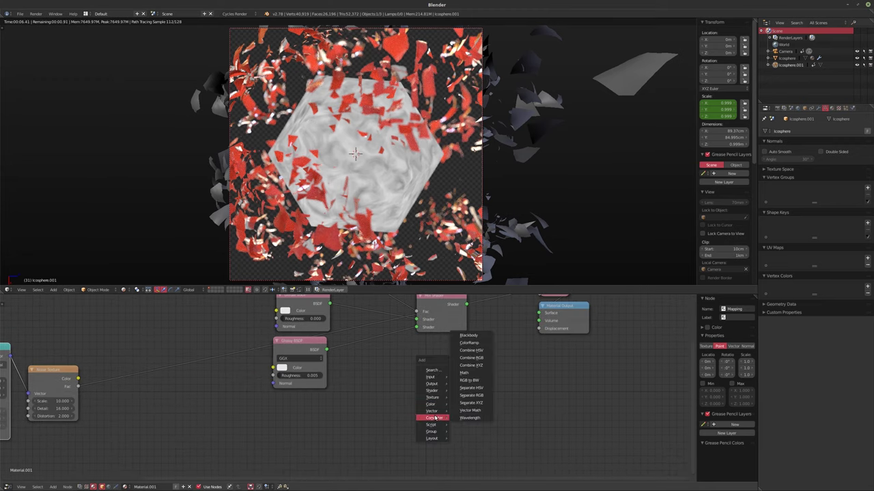
{"action": "mouse_move", "coordinate": [437, 417]}
{"action": "left_click", "coordinate": [469, 373]}
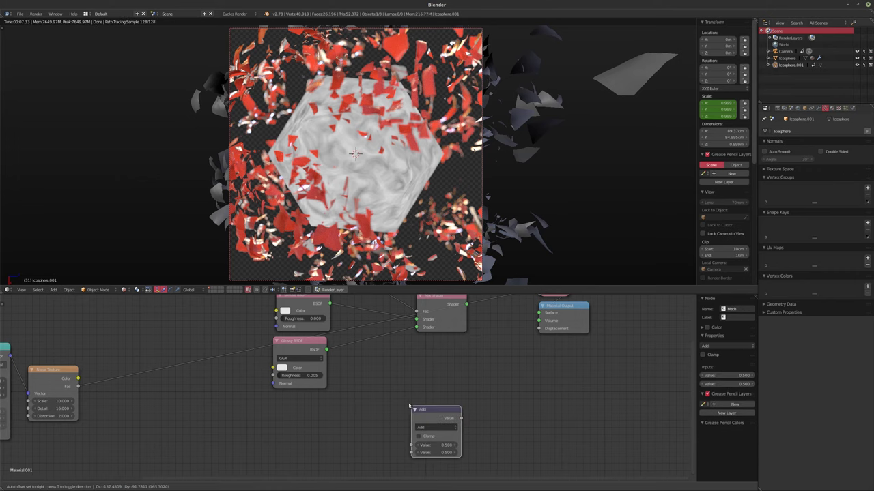
{"action": "left_click", "coordinate": [417, 441]}
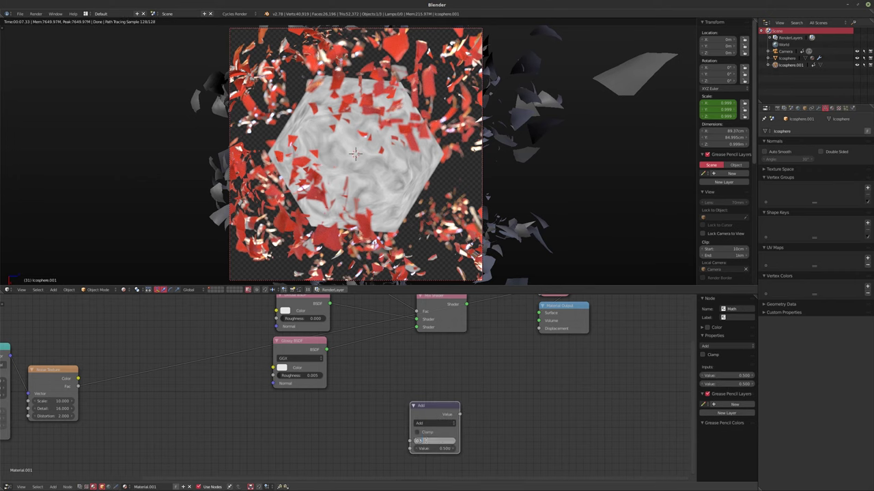
{"action": "key", "text": "Tab"}
{"action": "key", "text": "BackSpace"}
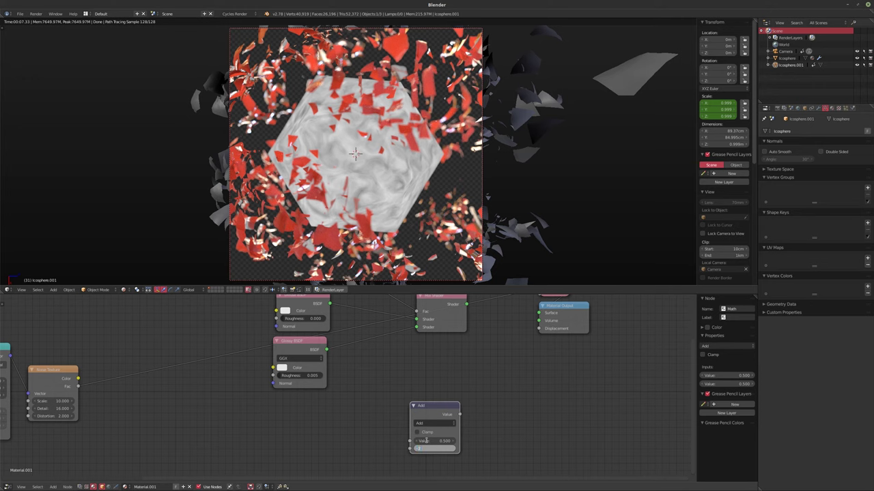
{"action": "type", "text": "-0.25"}
{"action": "key", "text": "Return"}
- Route the noise Fac through the Math node set to Multiply into the Material Output's Displacement, and restore the Mix Shader as the surface
{"action": "left_click_drag", "start_coordinate": [78, 386], "coordinate": [410, 441]}
{"action": "left_click", "coordinate": [435, 423]}
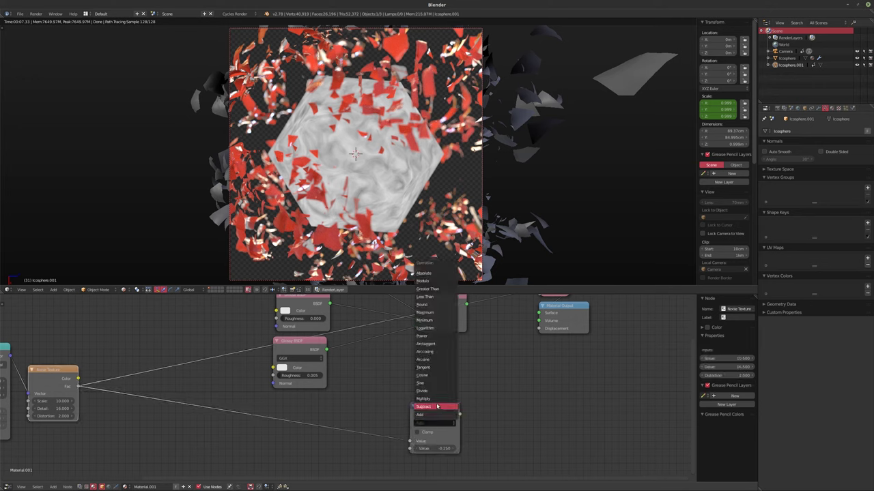
{"action": "left_click", "coordinate": [424, 399]}
{"action": "left_click_drag", "start_coordinate": [459, 414], "coordinate": [539, 329]}
{"action": "middle_click_drag", "start_coordinate": [531, 377], "coordinate": [523, 395]}
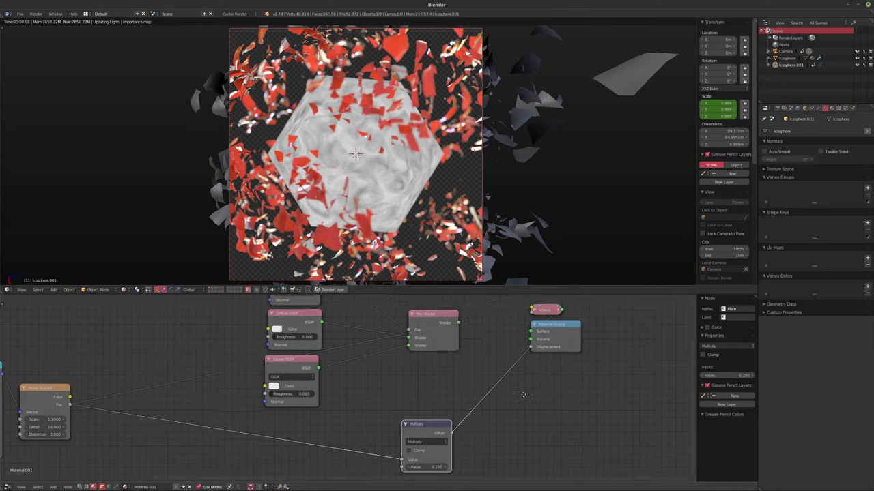
{"action": "left_click", "coordinate": [421, 328]}
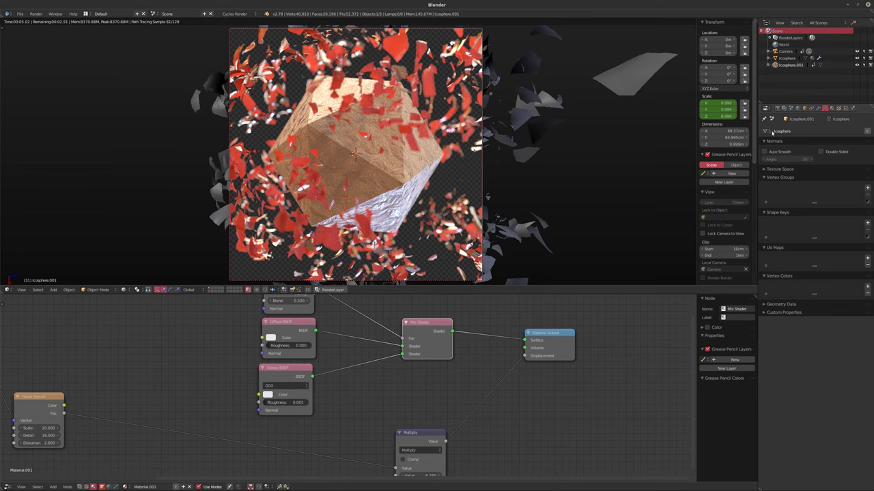
- Add a Subdivision Surface modifier to the inner icosphere with view level 0, Adaptive enabled and the Simple type
{"action": "left_click", "coordinate": [818, 108]}
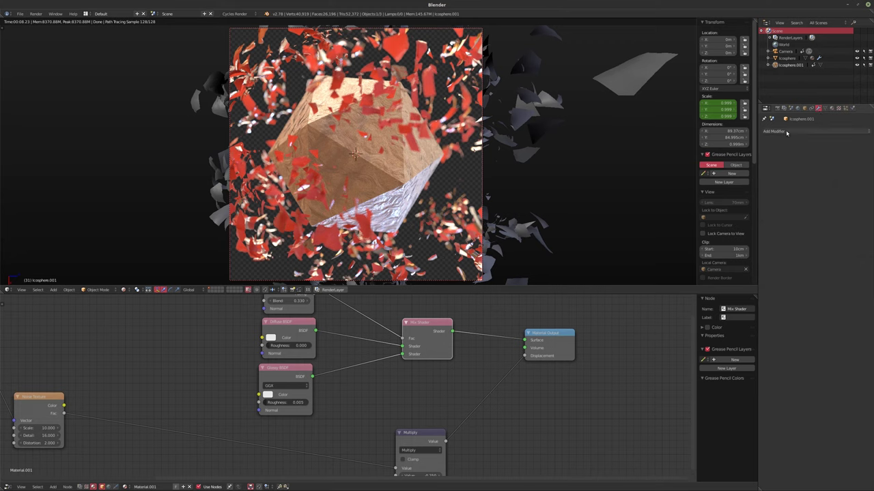
{"action": "left_click", "coordinate": [799, 132]}
{"action": "left_click", "coordinate": [742, 244]}
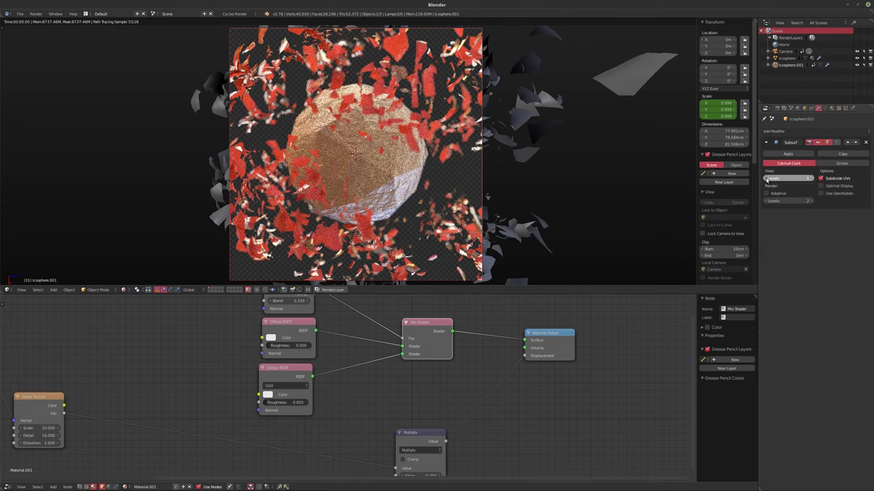
{"action": "left_click", "coordinate": [765, 178]}
{"action": "left_click", "coordinate": [766, 194]}
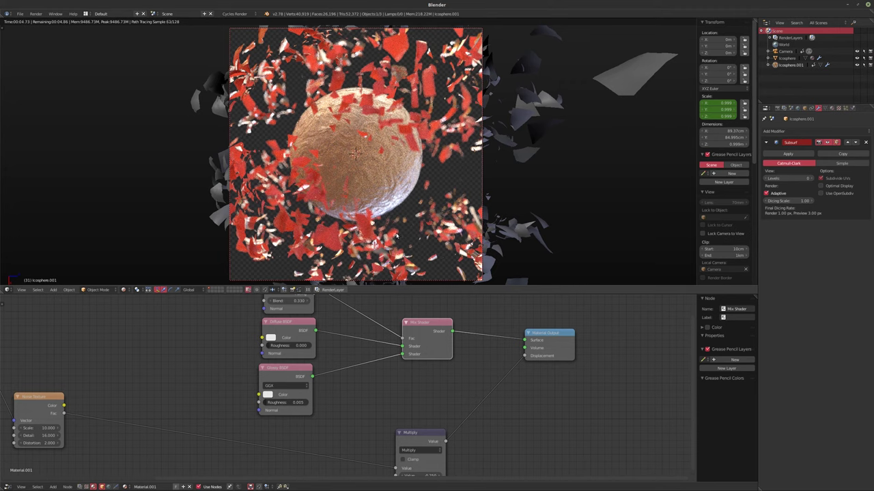
{"action": "left_click", "coordinate": [842, 163]}
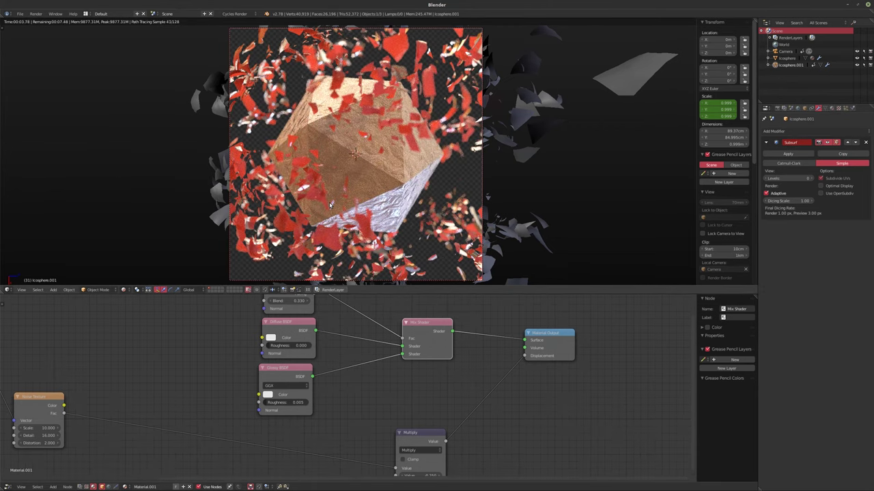
- Move the Noise Texture node closer to the Multiply node, below the Glossy BSDF
{"action": "scroll", "coordinate": [327, 357], "scroll_direction": "down", "scroll_amount": 3}
{"action": "middle_click_drag", "start_coordinate": [252, 328], "coordinate": [281, 331]}
{"action": "left_click_drag", "start_coordinate": [214, 371], "coordinate": [356, 414]}
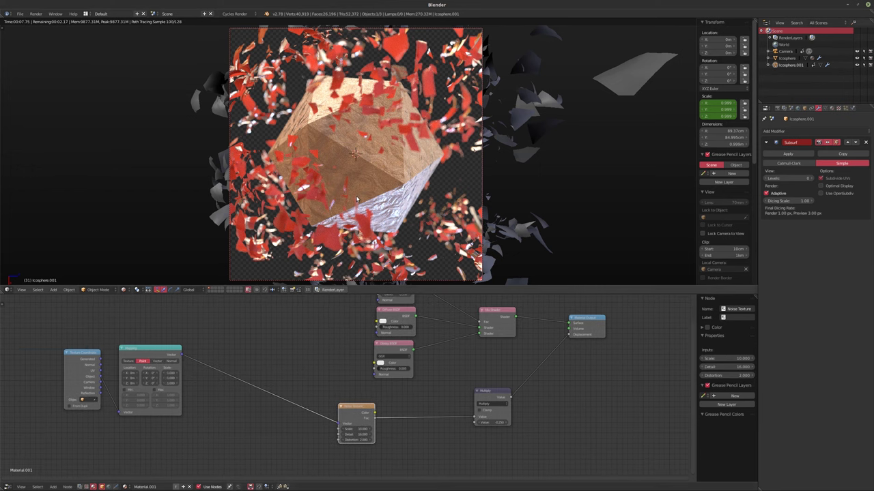
- Set the material's displacement method to True and preview the inner icosphere in rendered shading
{"action": "key", "text": "shift+z"}
{"action": "key", "text": "shift+z"}
{"action": "key", "text": "shift+z"}
{"action": "left_click", "coordinate": [831, 109]}
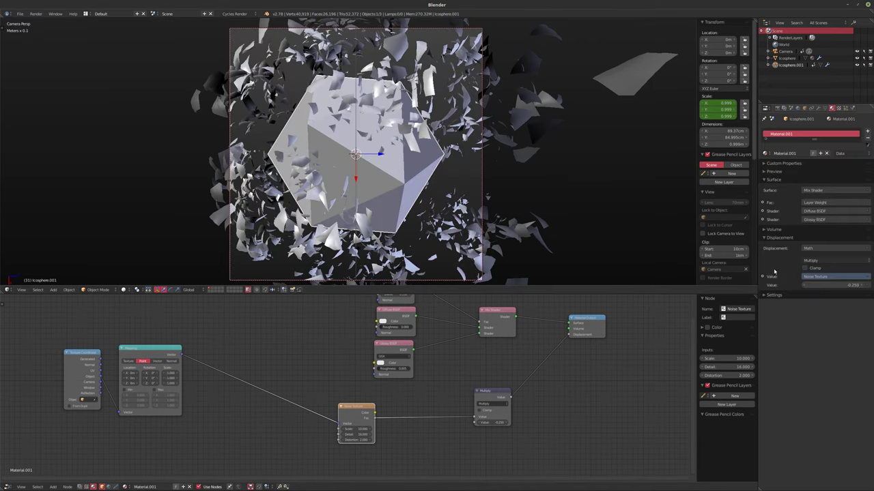
{"action": "left_click", "coordinate": [764, 296]}
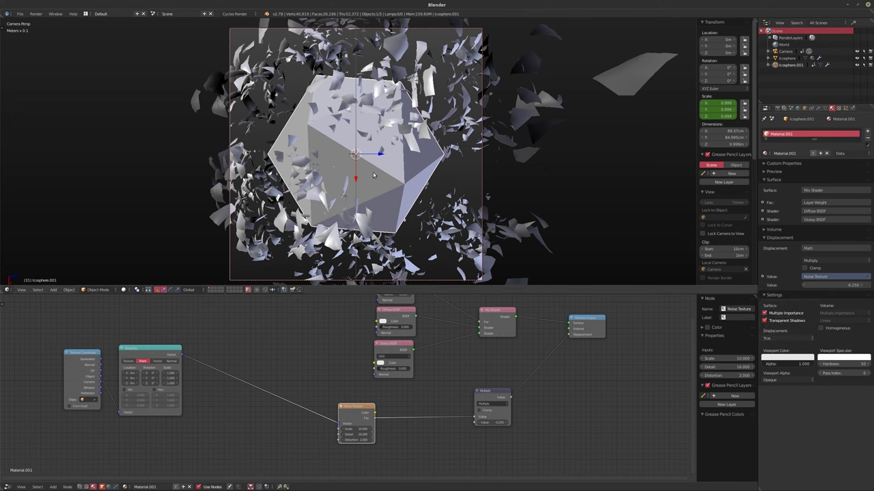
{"action": "key", "text": "shift+z"}
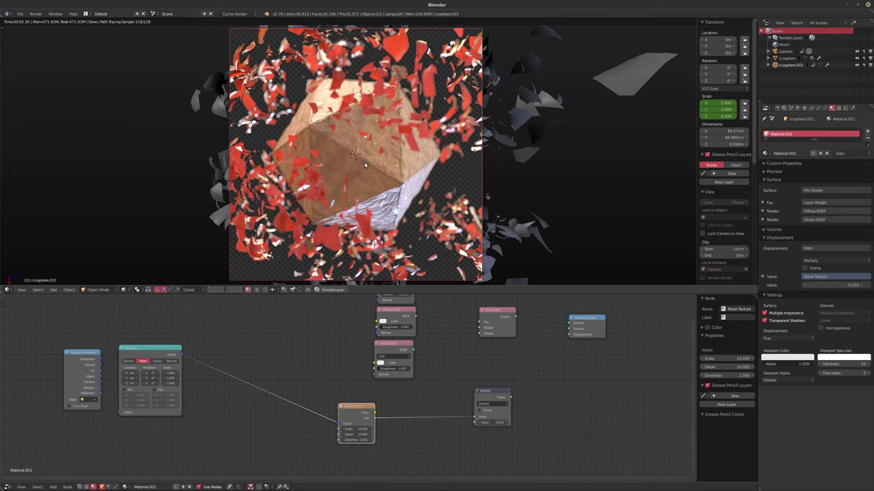
{"action": "key", "text": "shift+z"}
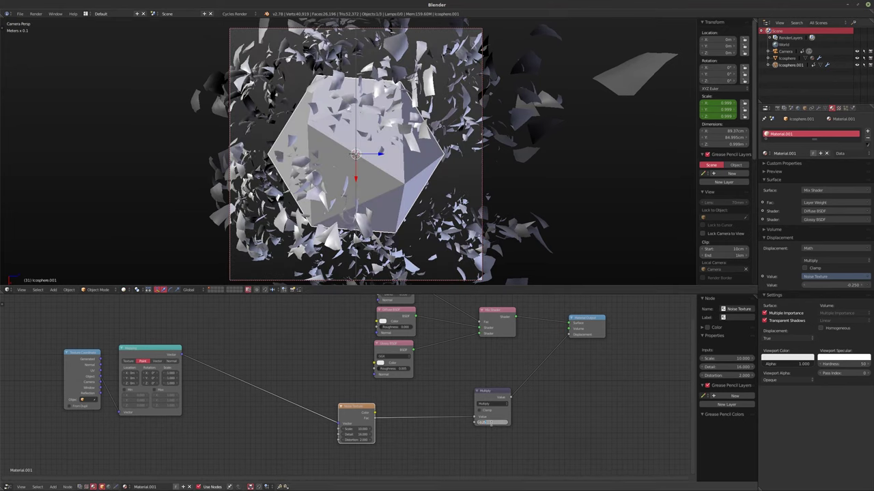
- Preview the displacement with the Multiply value at -1 and disconnect it from the Material Output
{"action": "type", "text": "-1"}
{"action": "key", "text": "Return"}
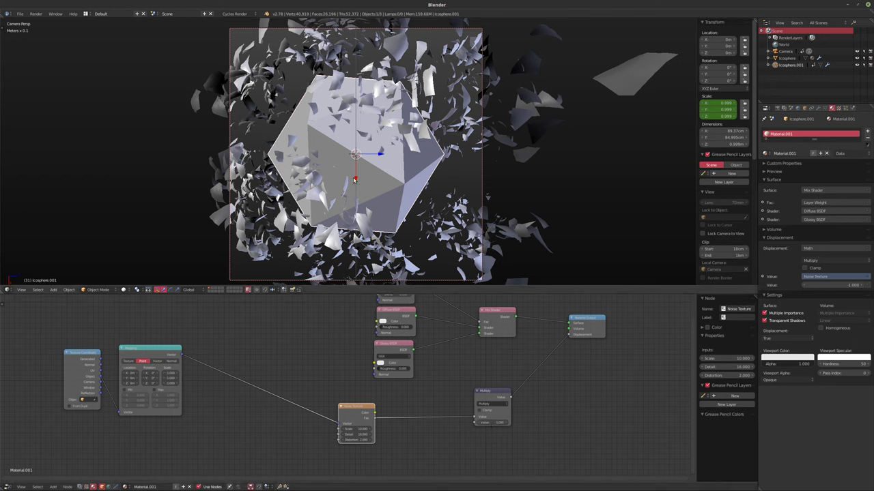
{"action": "key", "text": "shift+z"}
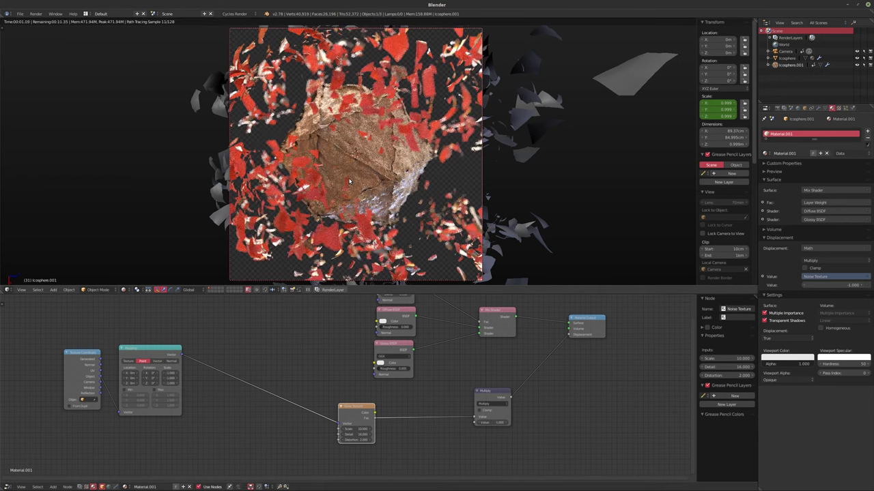
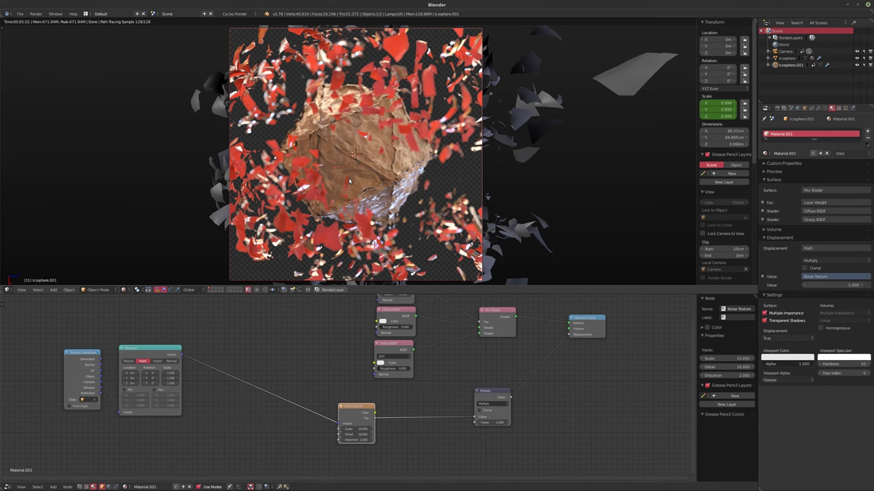
{"action": "key", "text": "shift+z"}
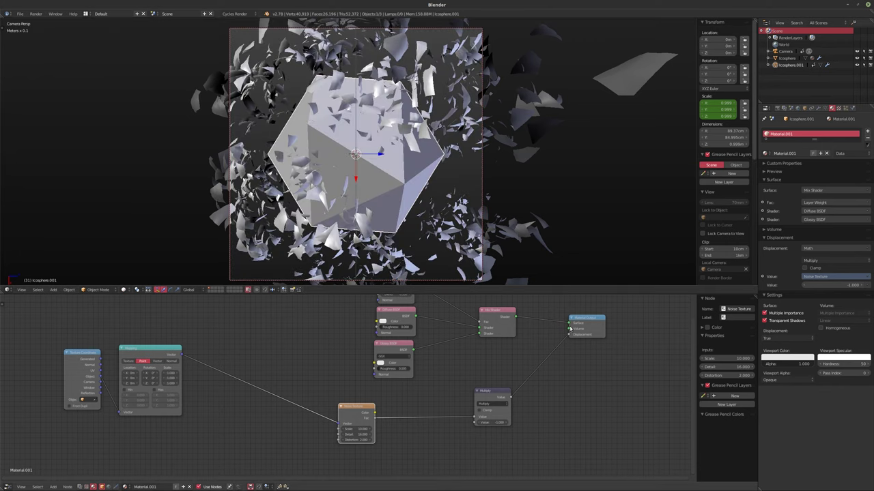
{"action": "left_click_drag", "start_coordinate": [510, 396], "coordinate": [564, 367]}
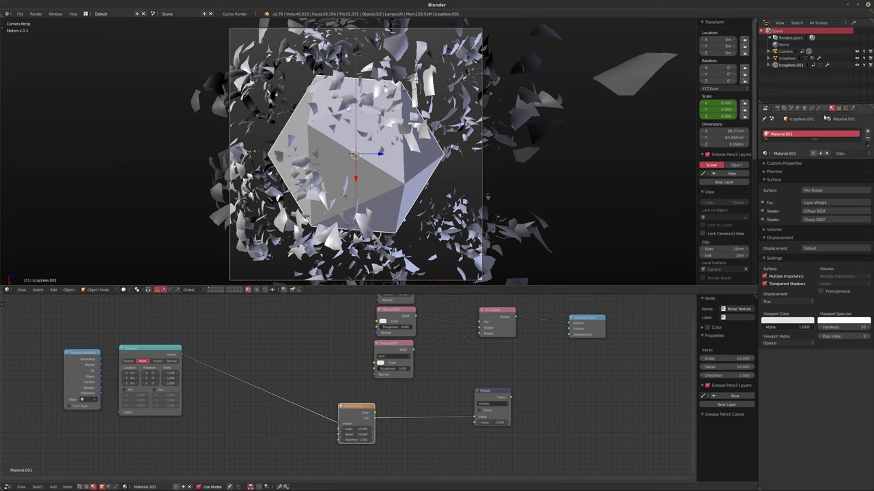
- Collapse the Subsurf modifier and add a Bevel modifier beneath it on the inner icosphere
{"action": "left_click", "coordinate": [819, 108]}
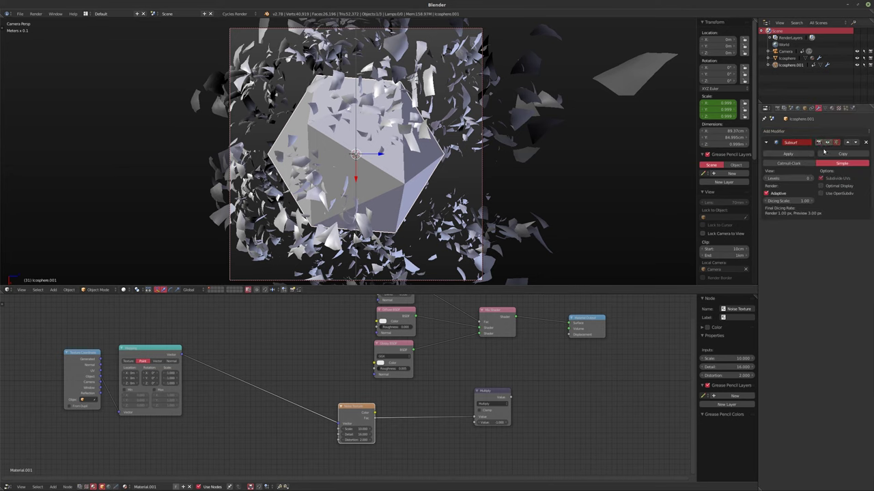
{"action": "left_click", "coordinate": [852, 107]}
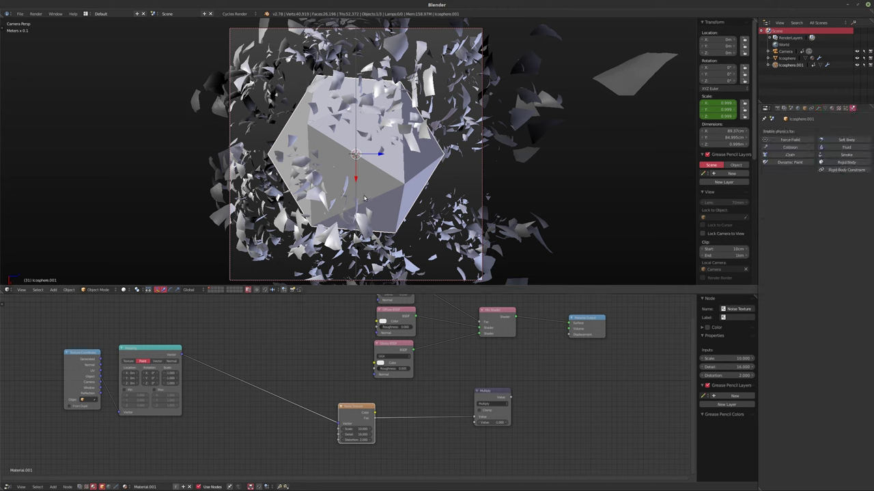
{"action": "left_click", "coordinate": [819, 107]}
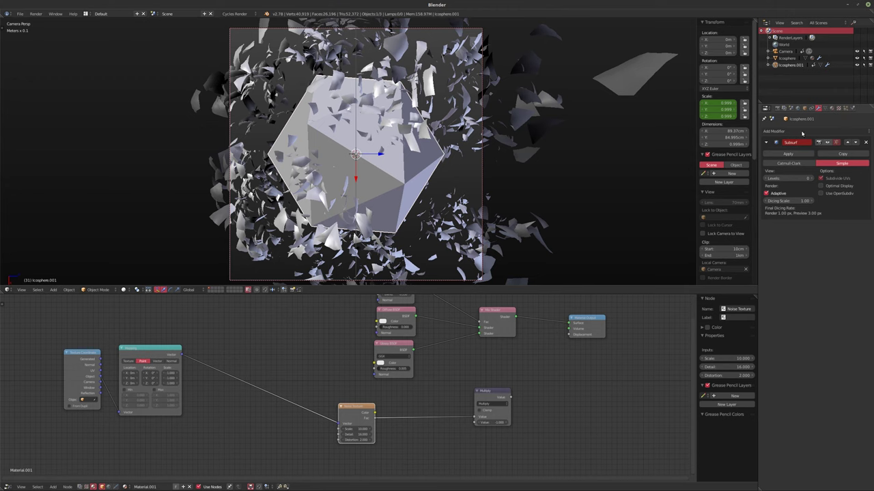
{"action": "left_click", "coordinate": [767, 142]}
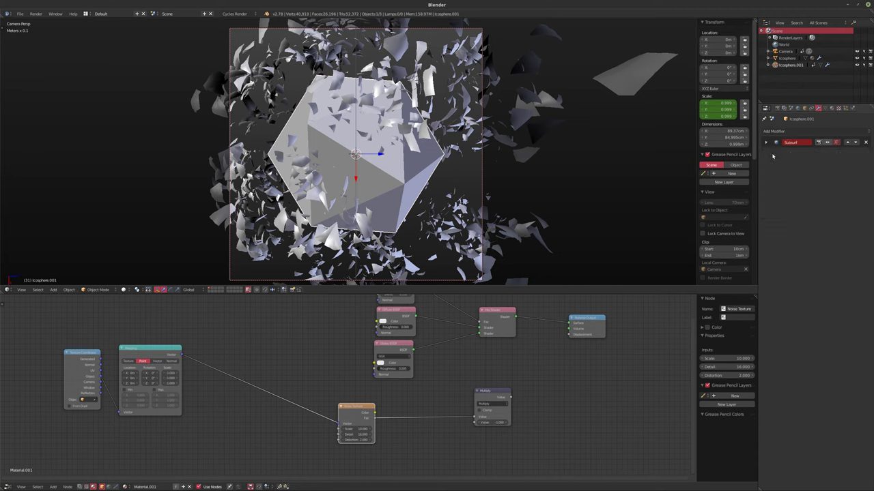
{"action": "left_click", "coordinate": [766, 142]}
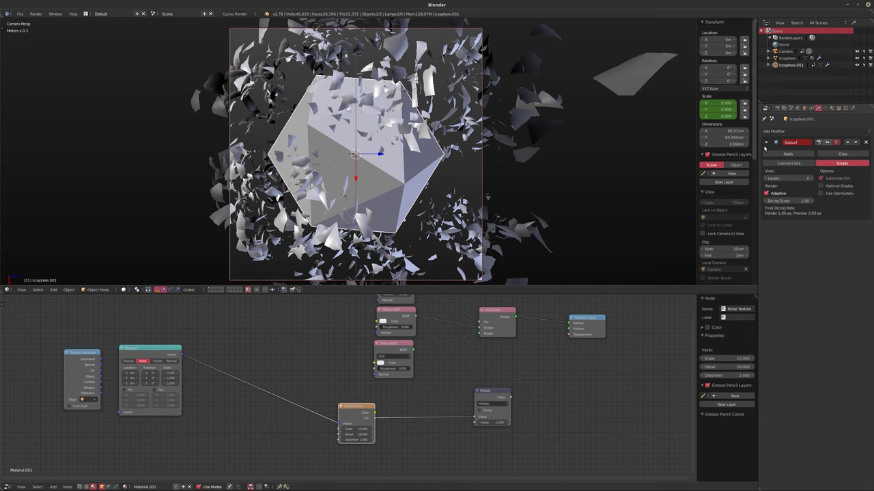
{"action": "left_click", "coordinate": [766, 143]}
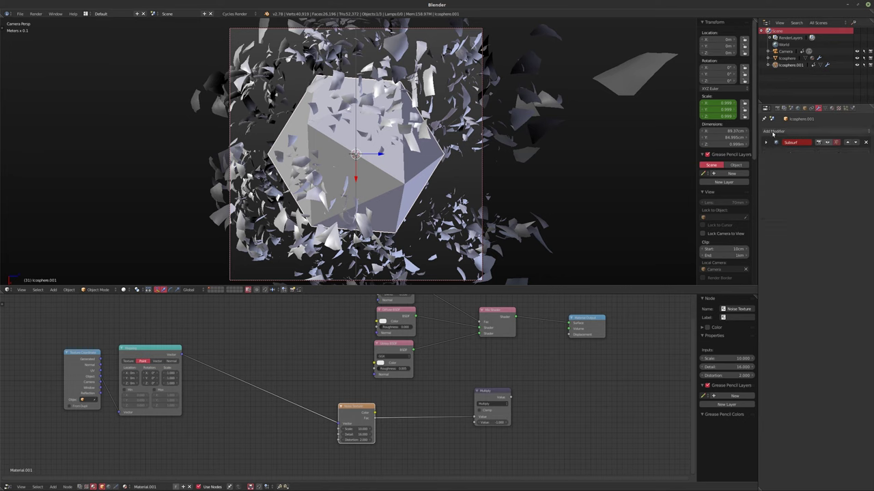
{"action": "left_click", "coordinate": [772, 131]}
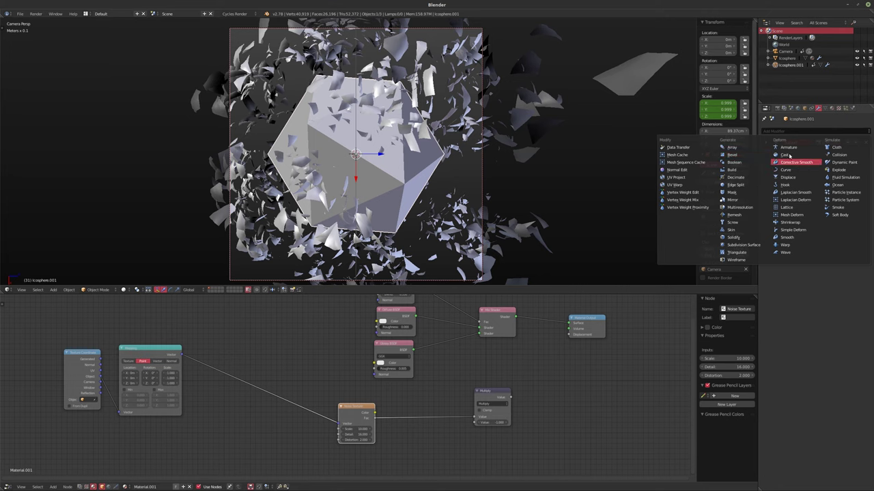
{"action": "left_click", "coordinate": [732, 155]}
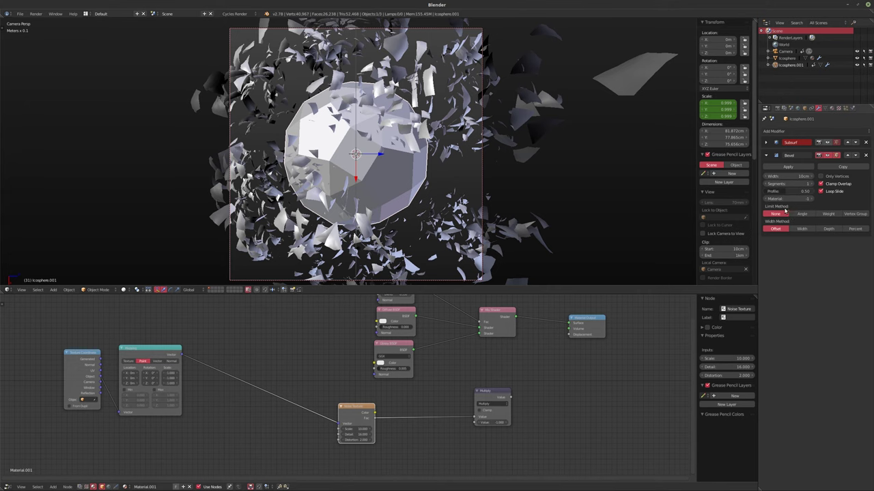
- Jump to the first frame and widen the bevel to 15.3 cm
{"action": "left_click_drag", "start_coordinate": [789, 176], "coordinate": [818, 177]}
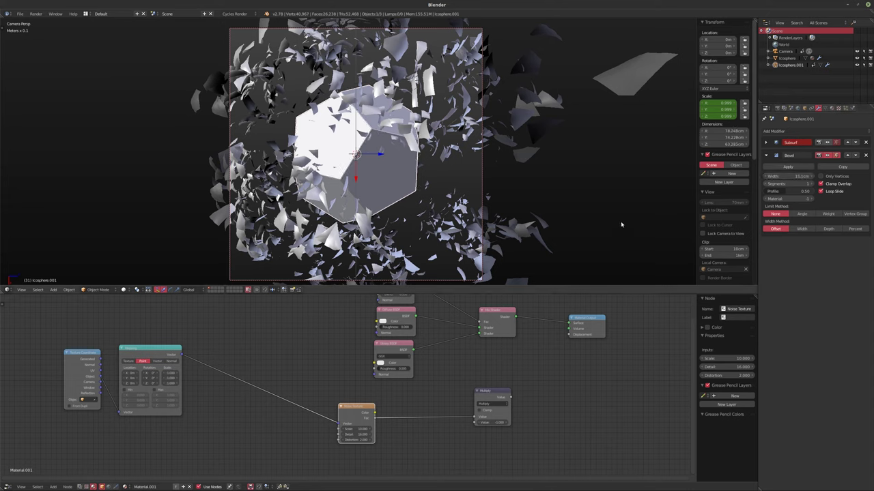
{"action": "key", "text": "shift+Left"}
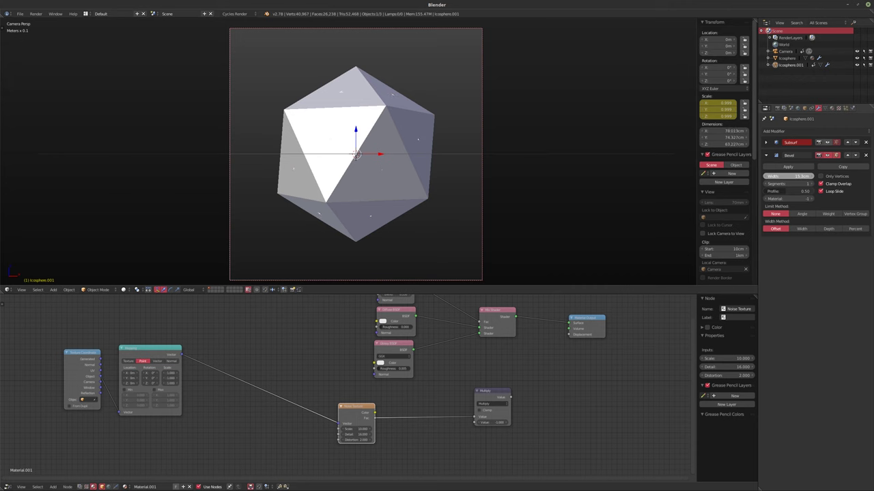
{"action": "left_click", "coordinate": [785, 176]}
{"action": "key", "text": "Return"}
- Isolate the inner icosphere in local view and refine the bevel width to 15.15 cm, checking a corner up close
{"action": "key", "text": "KP_Divide"}
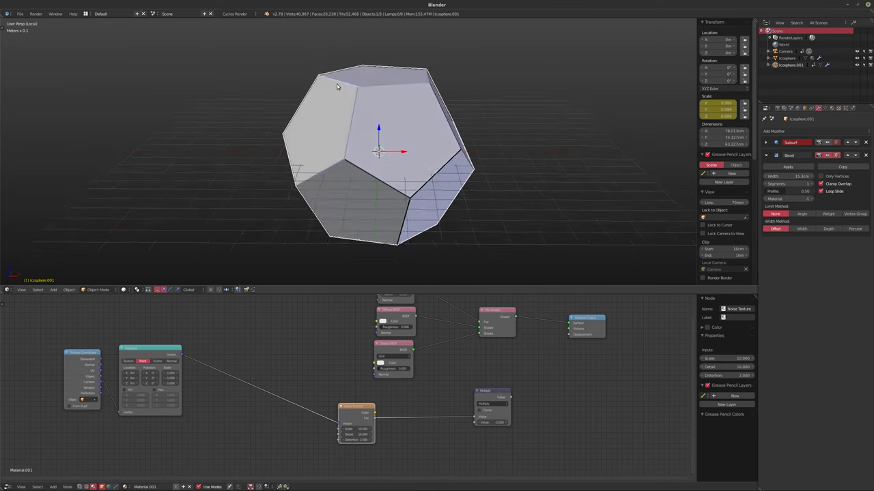
{"action": "scroll", "coordinate": [379, 116], "scroll_direction": "up", "scroll_amount": 8}
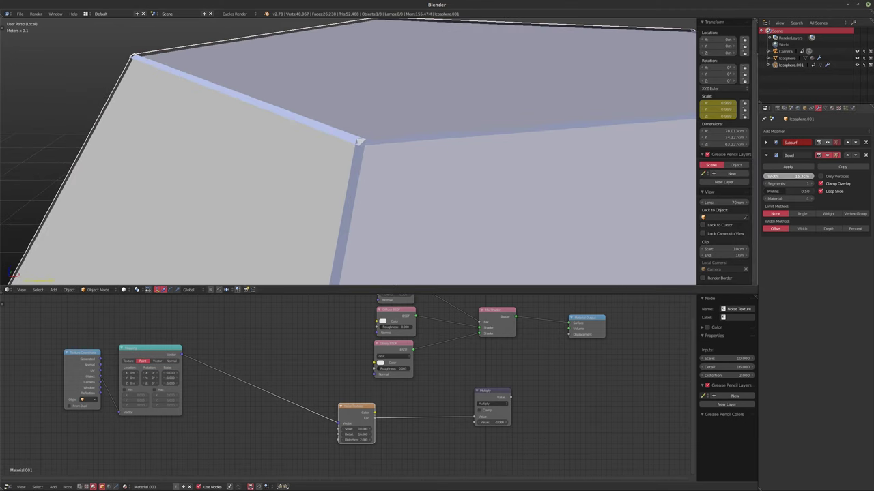
{"action": "mouse_move", "coordinate": [785, 176]}
{"action": "left_mouse_down"}
{"action": "mouse_move", "coordinate": [765, 176]}
{"action": "mouse_move", "coordinate": [787, 181]}
{"action": "left_mouse_up"}
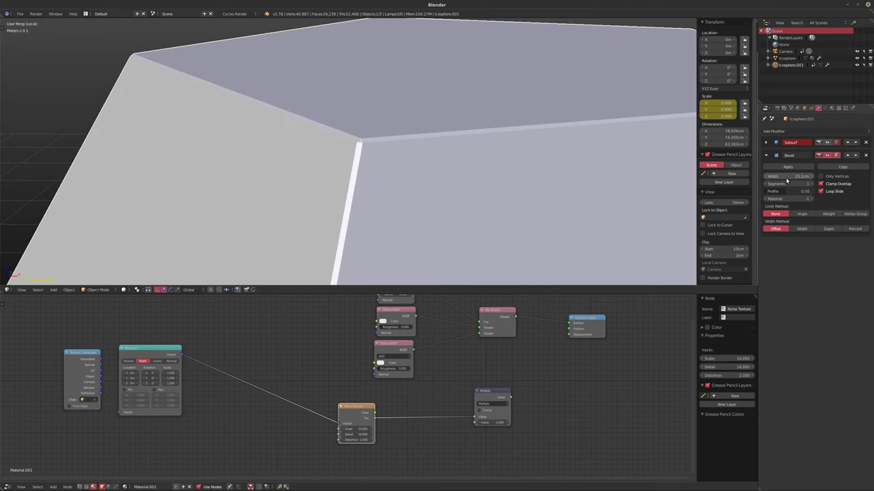
{"action": "left_click", "coordinate": [787, 180]}
{"action": "key", "text": "Return"}
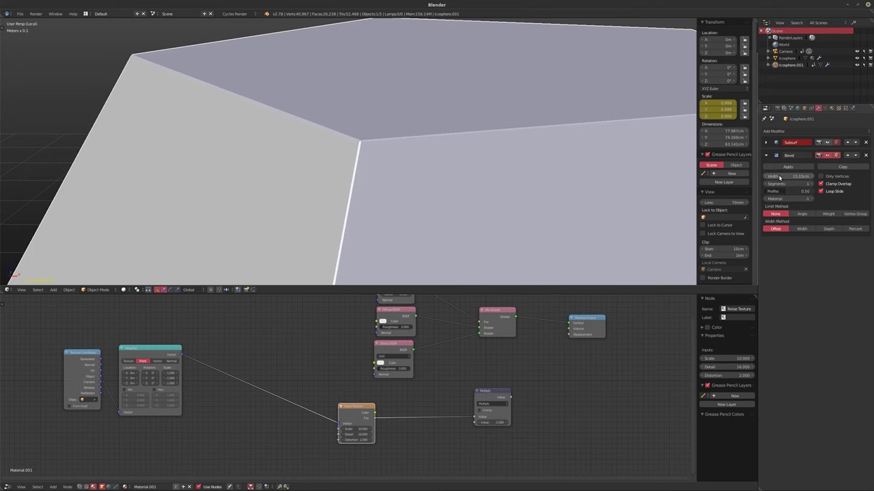
- Set the inner icosphere's bevel width to 15.175 cm and keyframe it at frame 1
{"action": "left_click", "coordinate": [779, 177]}
{"action": "key", "text": "Return"}
{"action": "scroll", "coordinate": [341, 152], "scroll_direction": "down", "scroll_amount": 10}
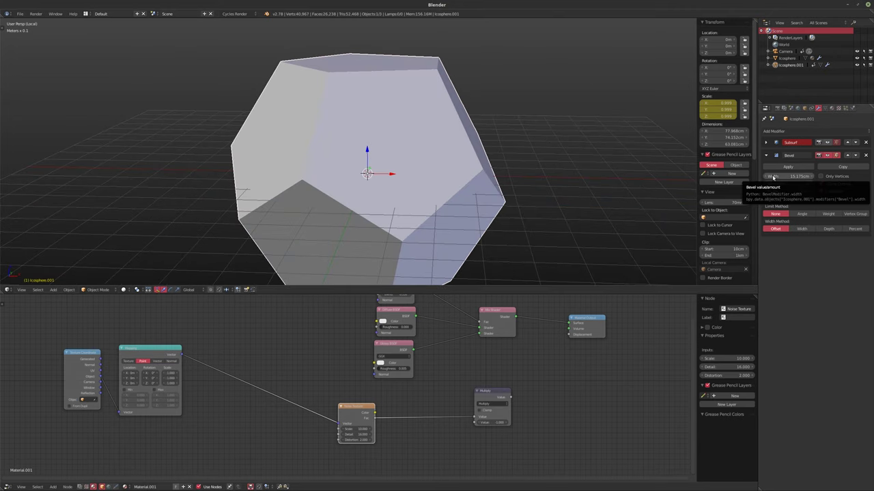
{"action": "key", "text": "i"}
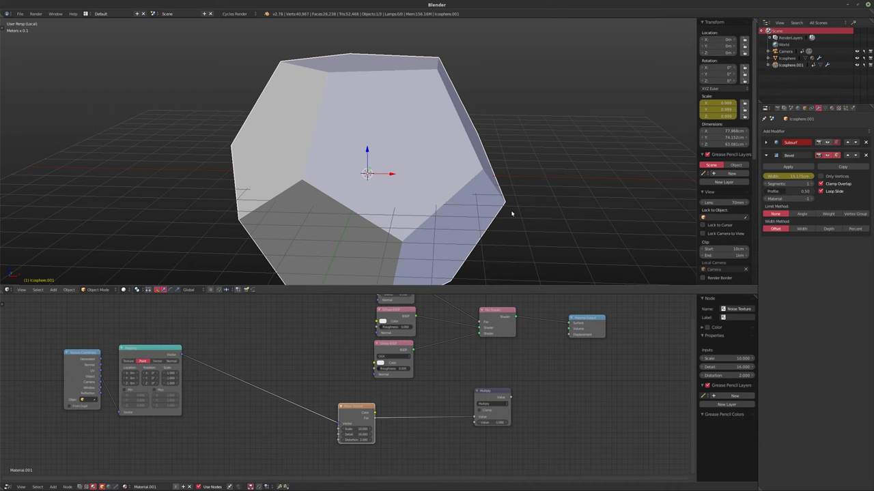
- Go to the last frame, 121, and keyframe the inner icosphere's bevel width at 0
{"action": "key", "text": "shift+Right"}
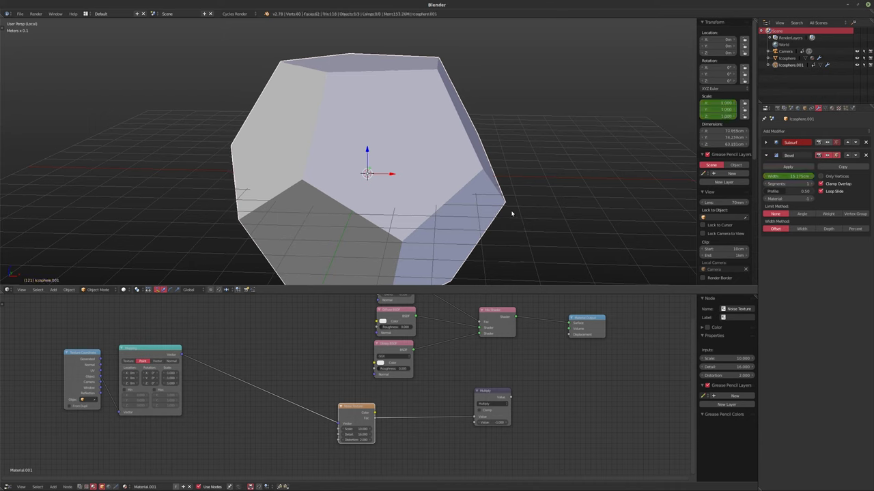
{"action": "left_click_drag", "start_coordinate": [791, 177], "coordinate": [776, 177]}
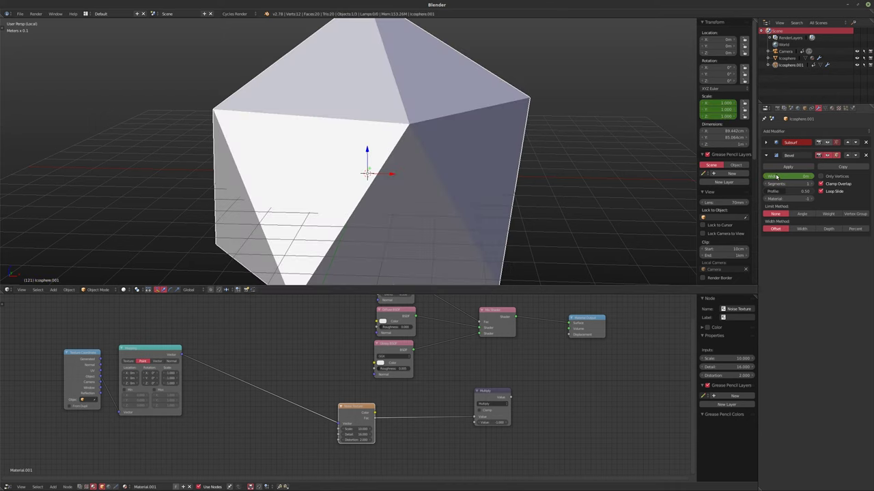
{"action": "key", "text": "i"}
- Leave local view and play the animation through the camera to check the animated bevel against the peeling shell
{"action": "scroll", "coordinate": [492, 185], "scroll_direction": "down", "scroll_amount": 3}
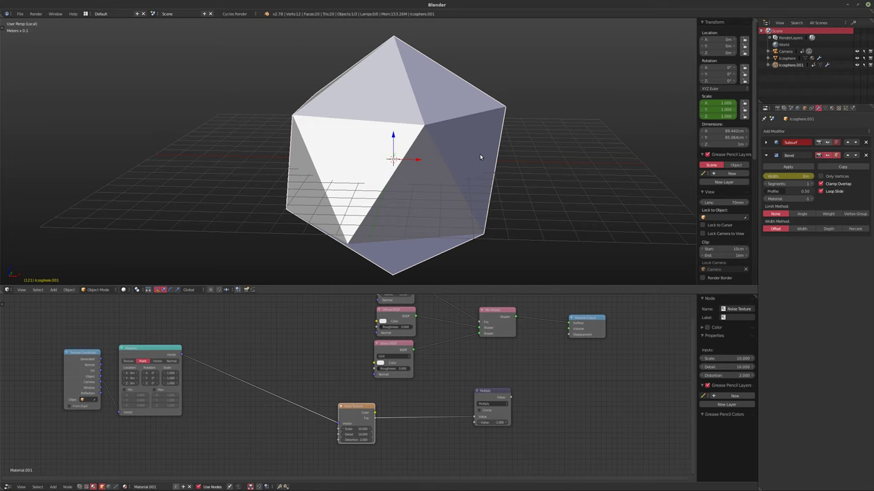
{"action": "key", "text": "KP_0"}
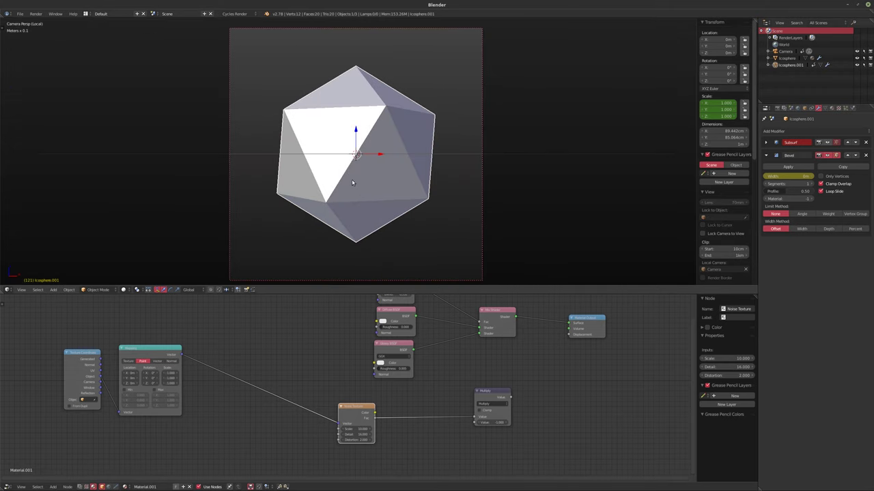
{"action": "key", "text": "alt+a"}
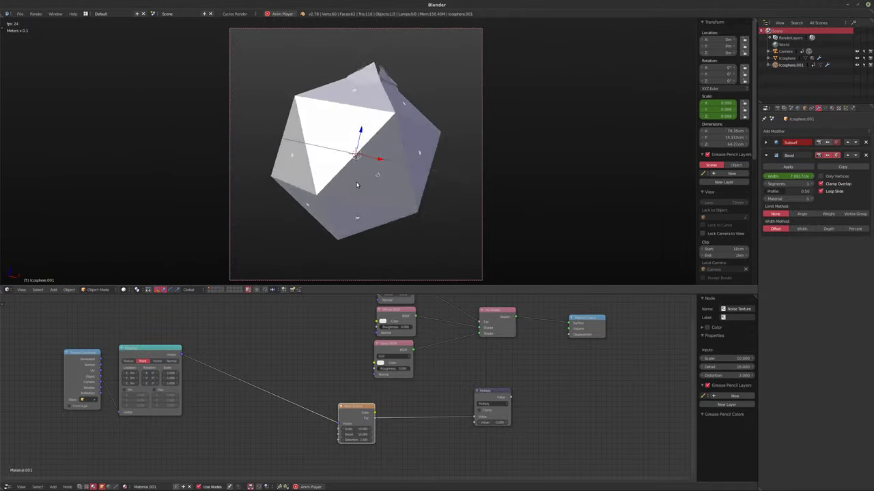
- Stop the playback and scale the inner icosphere down to about 0.994
{"action": "key", "text": "Escape"}
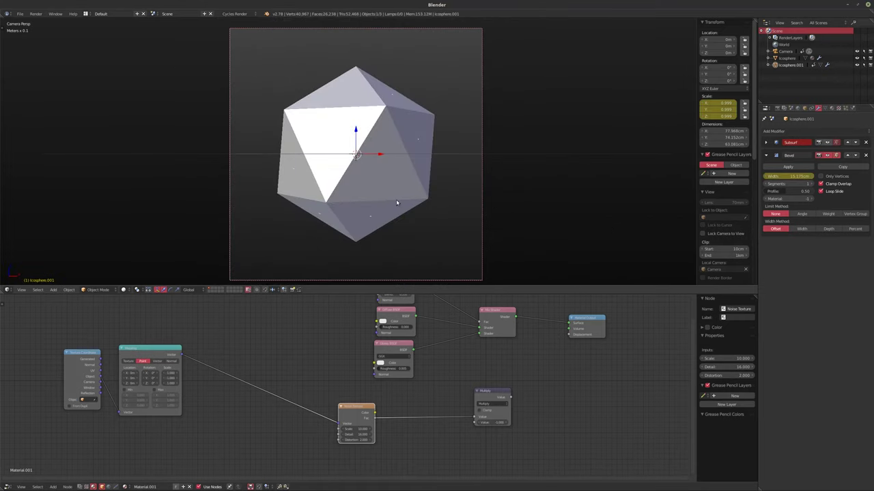
{"action": "key", "text": "s"}
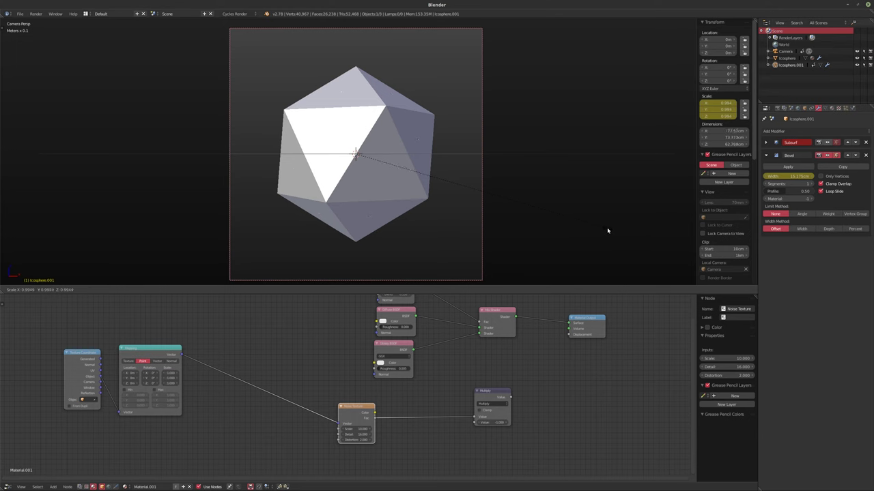
{"action": "right_click", "coordinate": [607, 231]}
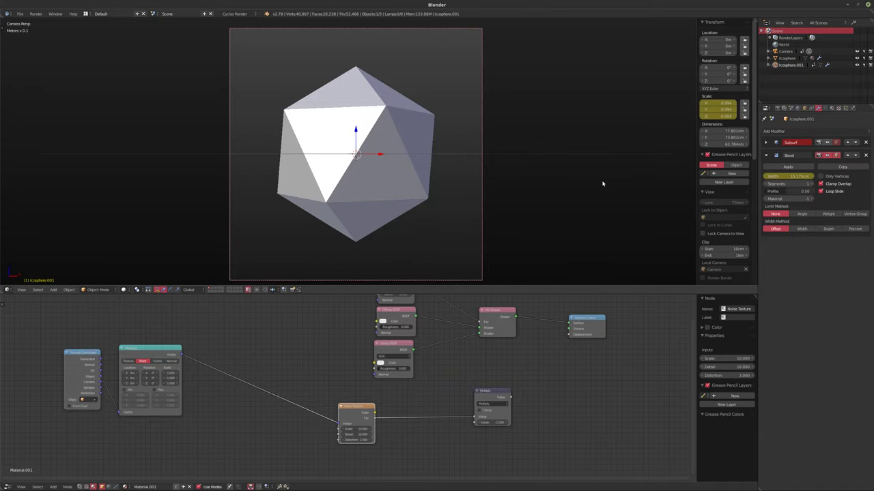
- Play the animation and check its opening frames for overlap between the shell and inner icosphere, including a rendered preview
{"action": "key", "text": "alt+a"}
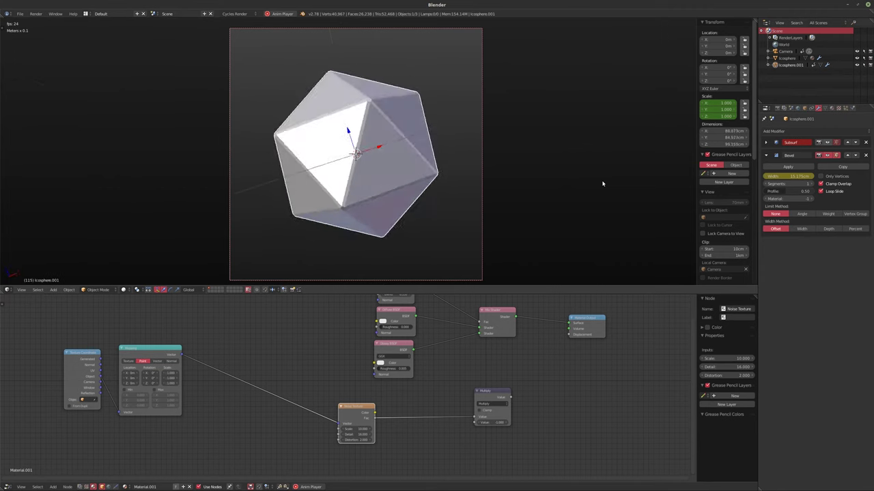
{"action": "key", "text": "Escape"}
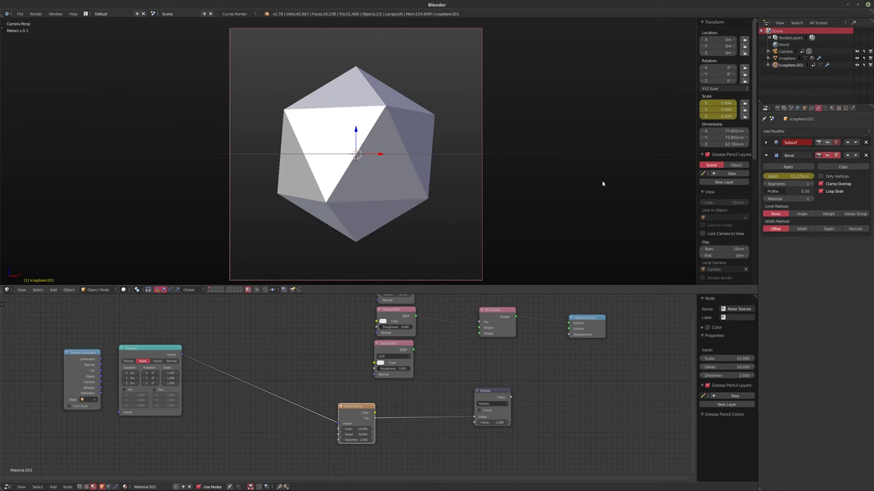
{"action": "key", "text": "alt+a"}
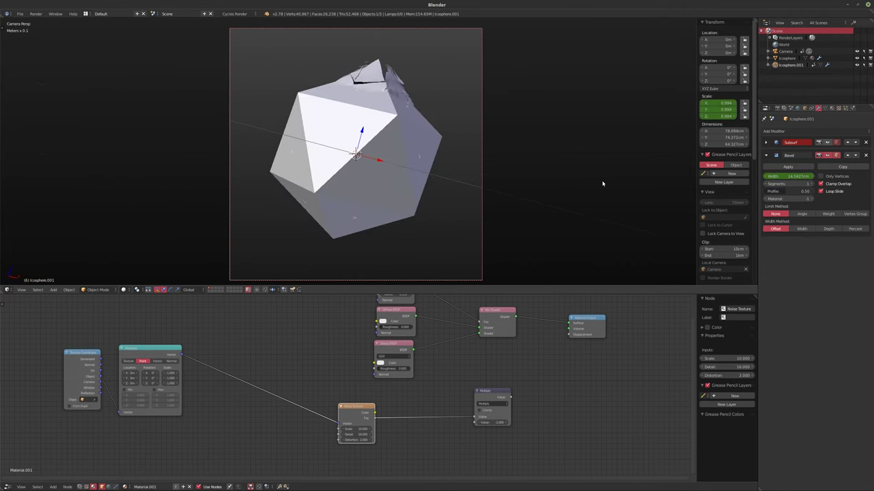
{"action": "key", "text": "shift+z"}
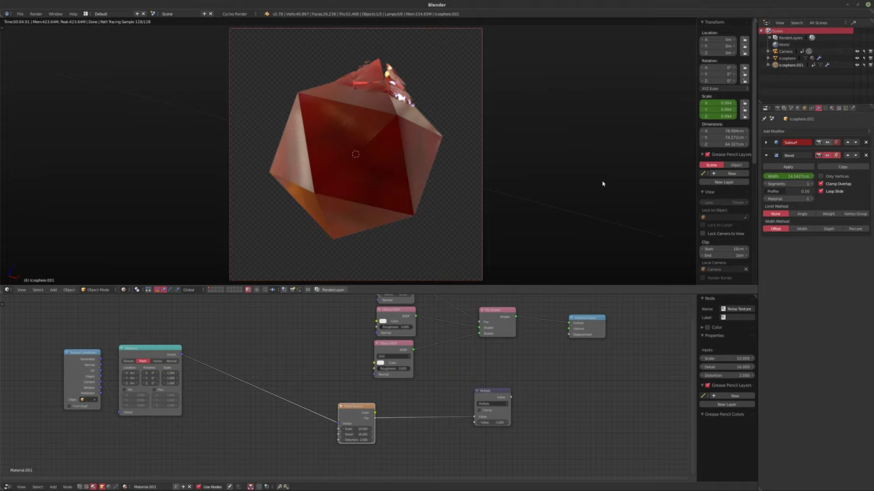
{"action": "key", "text": "shift+z"}
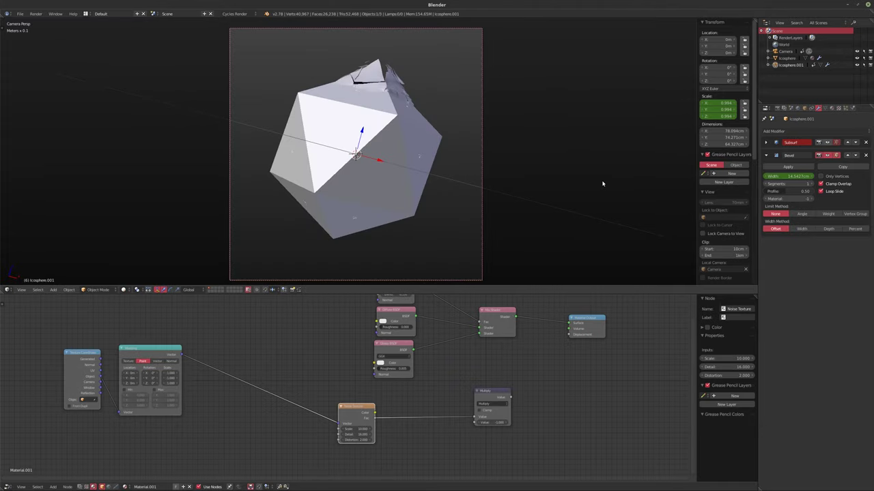
- Replay the shatter animation to review the flying shards around the inner icosphere, and return to frame 1
{"action": "key", "text": "alt+a"}
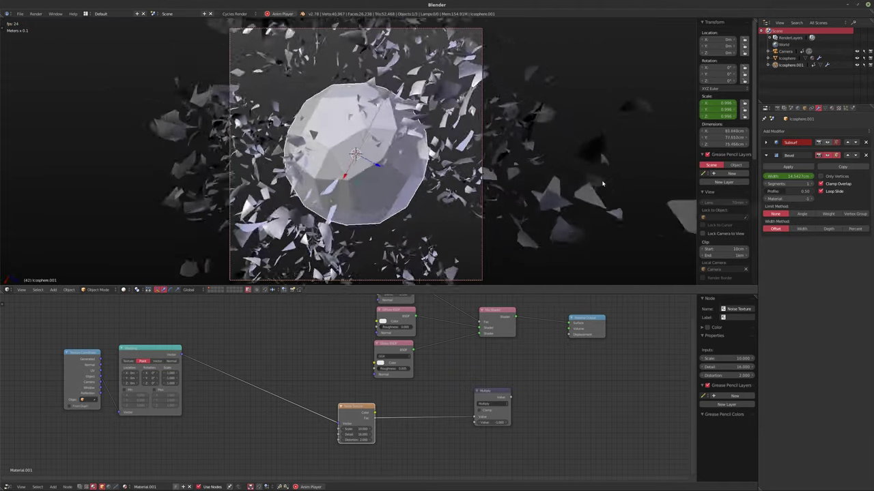
{"action": "key", "text": "alt+a"}
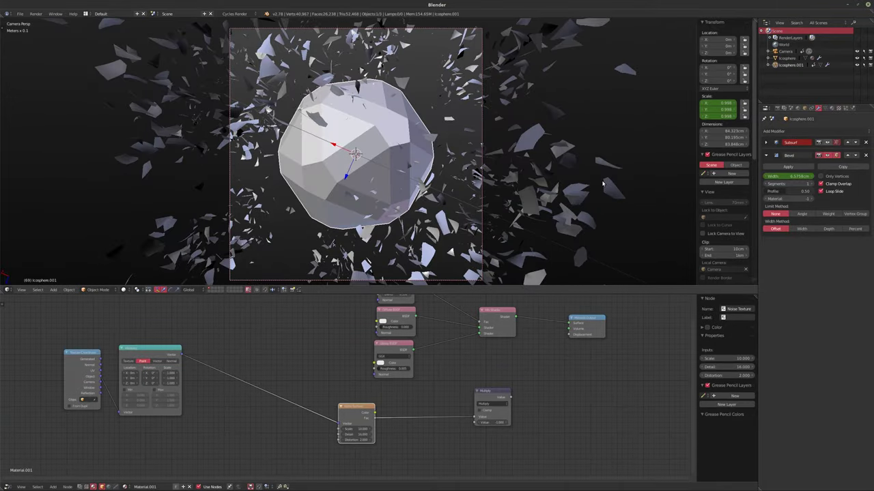
{"action": "key", "text": "alt+a"}
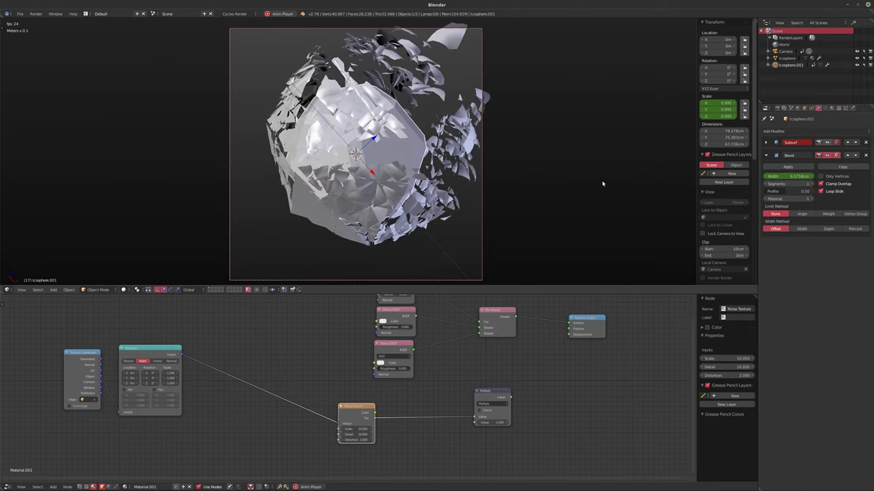
{"action": "key", "text": "alt+a"}
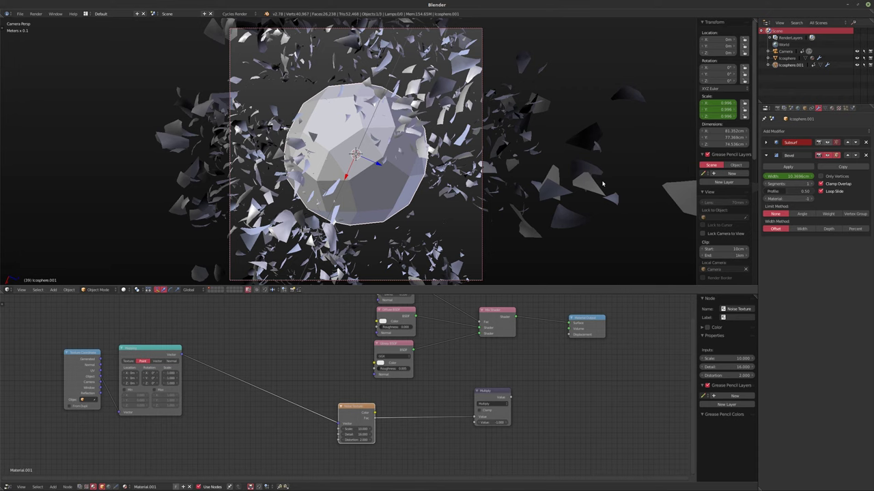
{"action": "key", "text": "shift+Left"}
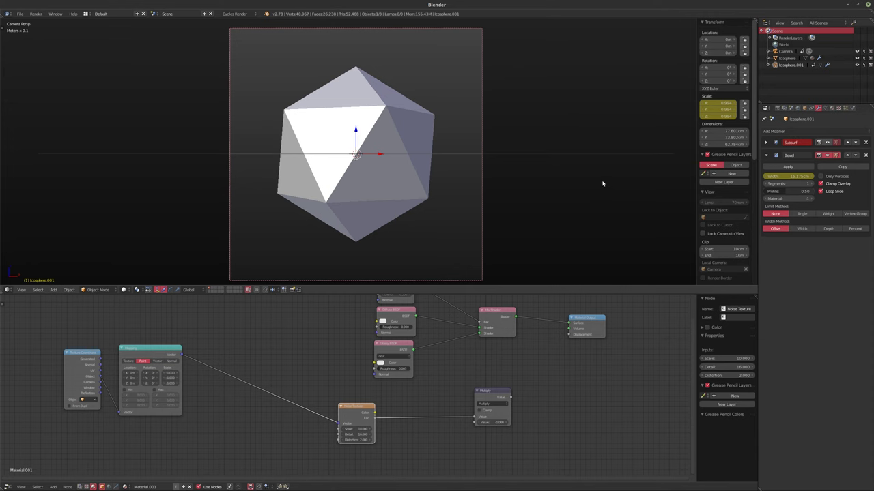
- Play the animation to frame 43 and preview that frame with rendered shading
{"action": "key", "text": "alt+a"}
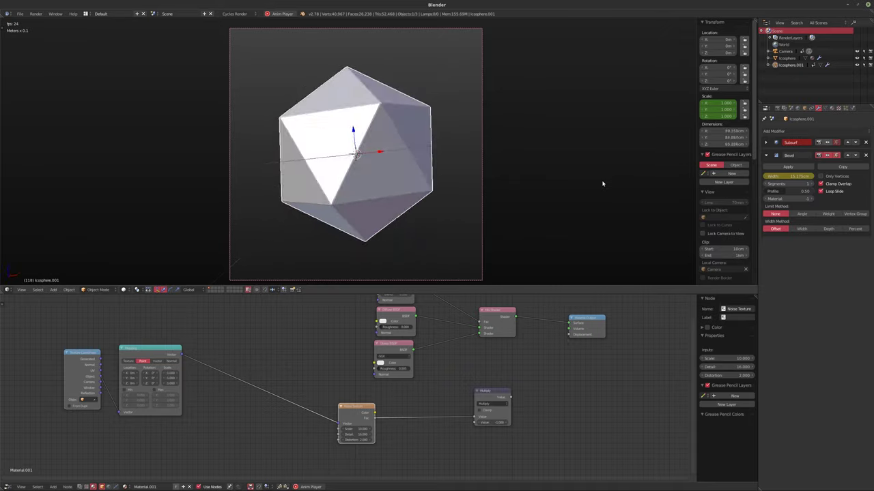
{"action": "key", "text": "alt+a"}
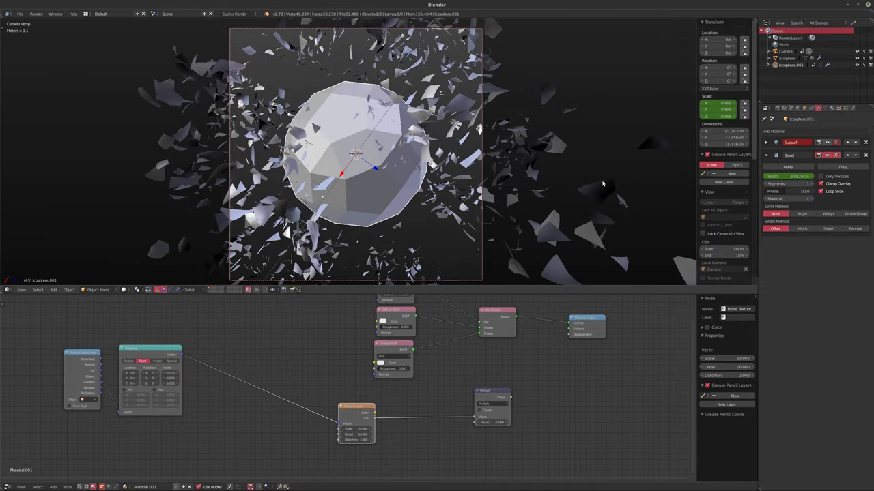
{"action": "key", "text": "shift+z"}
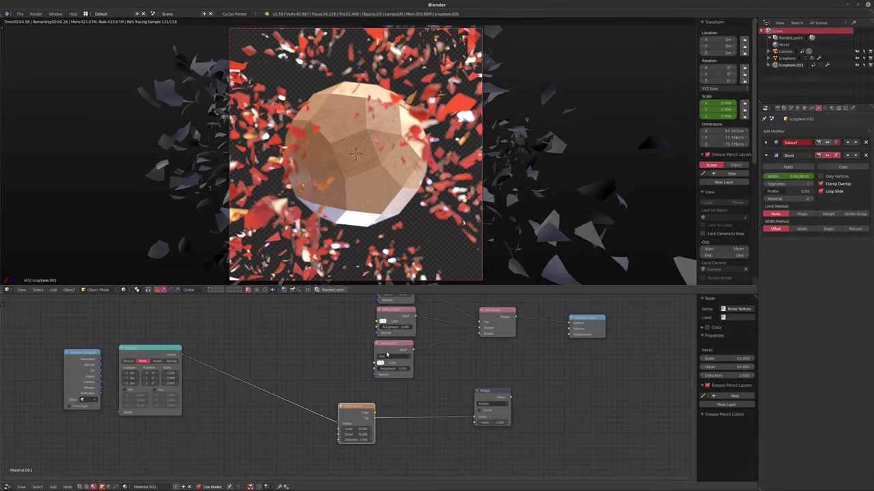
- Delete the Diffuse BSDF node from the inner icosphere's Material.001
{"action": "middle_click_drag", "start_coordinate": [374, 339], "coordinate": [308, 361]}
{"action": "scroll", "coordinate": [307, 362], "scroll_direction": "up", "scroll_amount": 3}
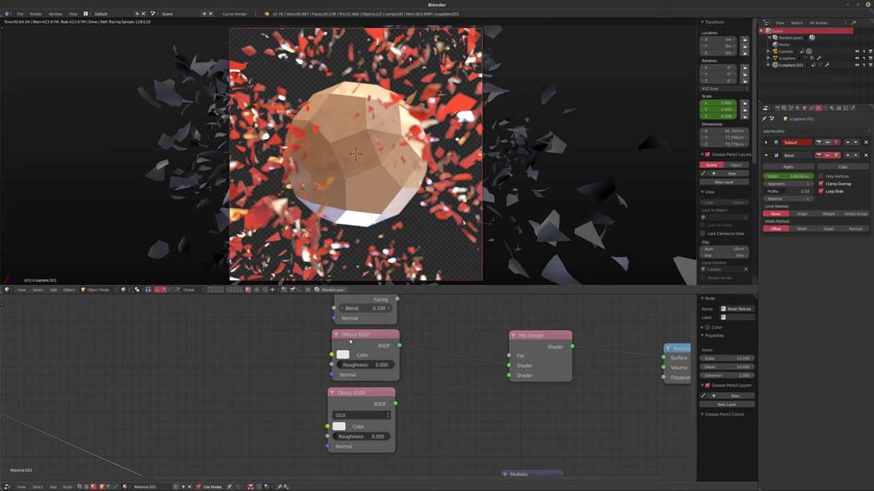
{"action": "left_click", "coordinate": [355, 340]}
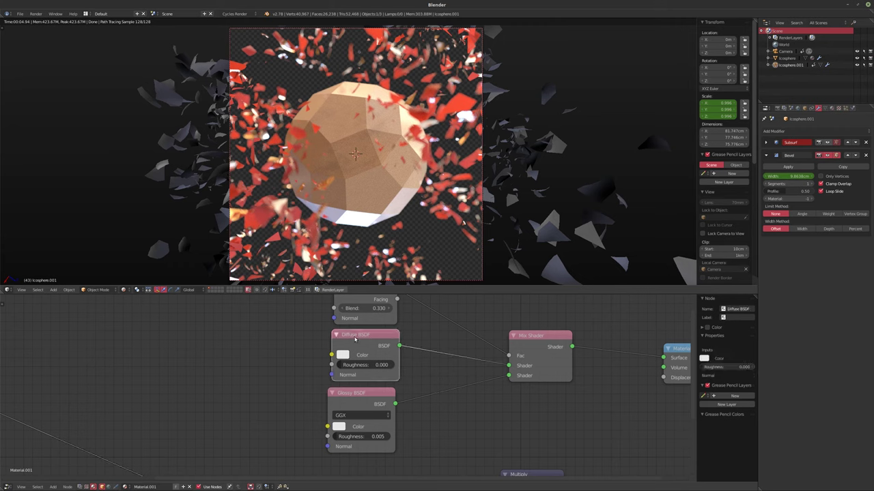
{"action": "key", "text": "x"}
{"action": "key", "text": "shift+a"}
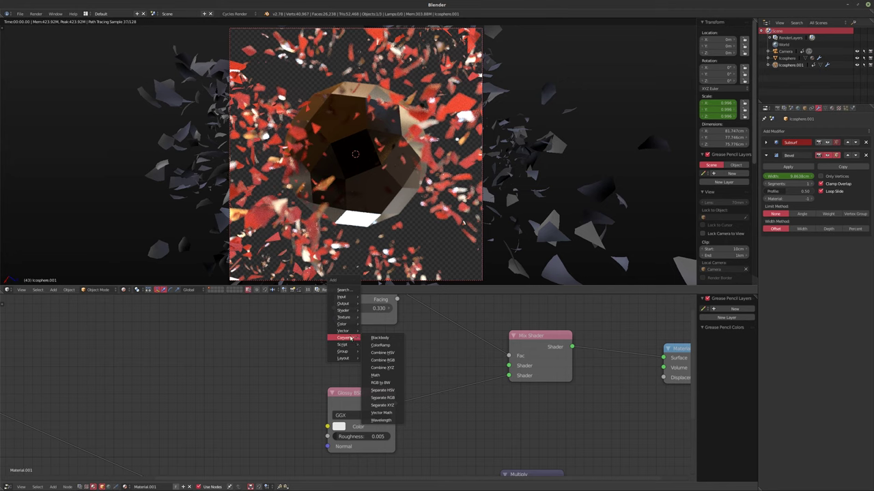
{"action": "mouse_move", "coordinate": [343, 325]}
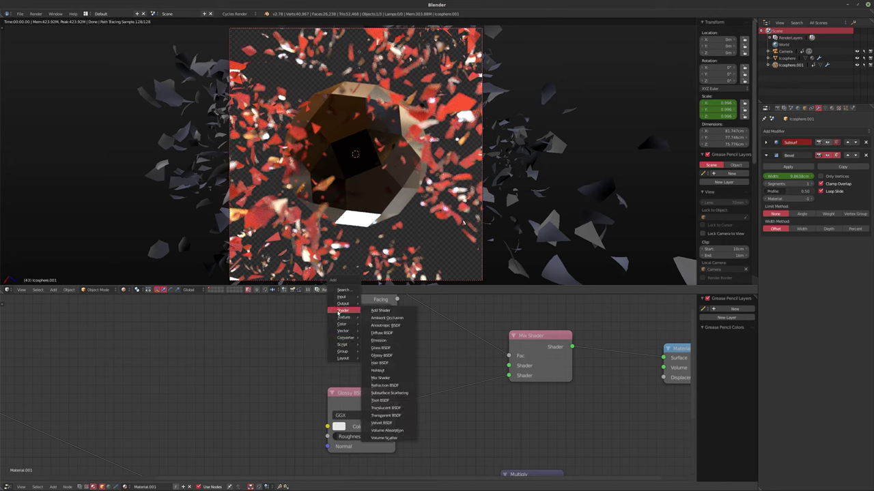
- Assign the existing "default" material to the inner icosphere in place of Material.001
{"action": "left_click", "coordinate": [125, 487]}
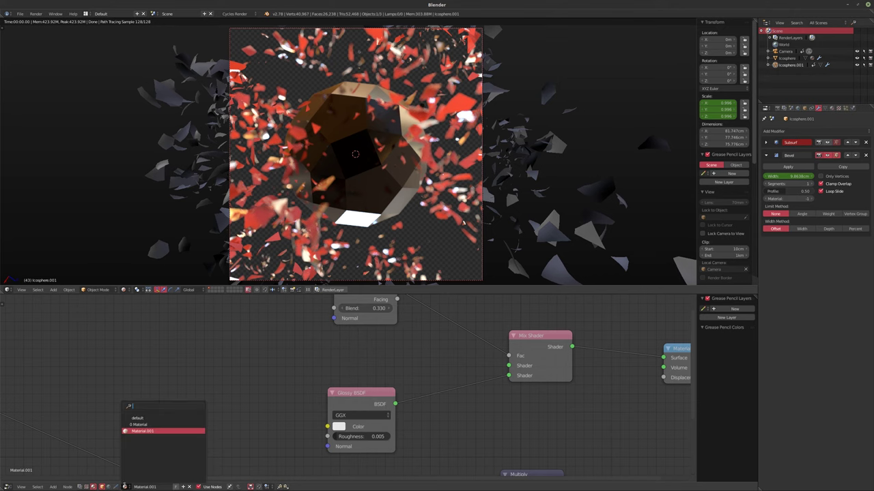
{"action": "left_click", "coordinate": [151, 424]}
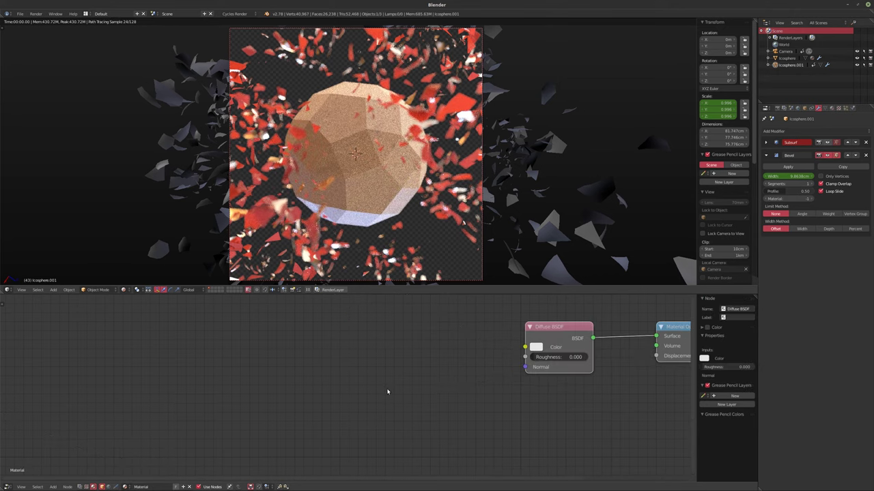
{"action": "left_click", "coordinate": [124, 487]}
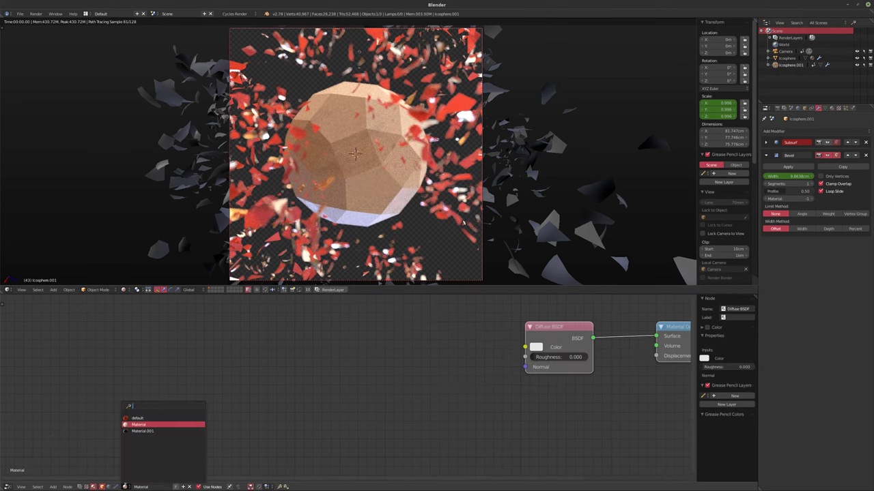
{"action": "left_click", "coordinate": [137, 418]}
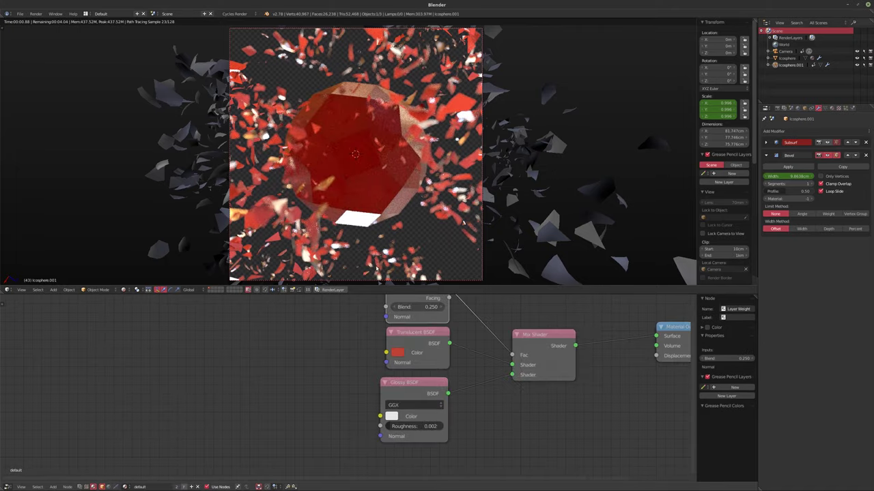
- Play the animation in rendered shading to review the inner icosphere's new material, and return to frame 1
{"action": "key", "text": "alt+a"}
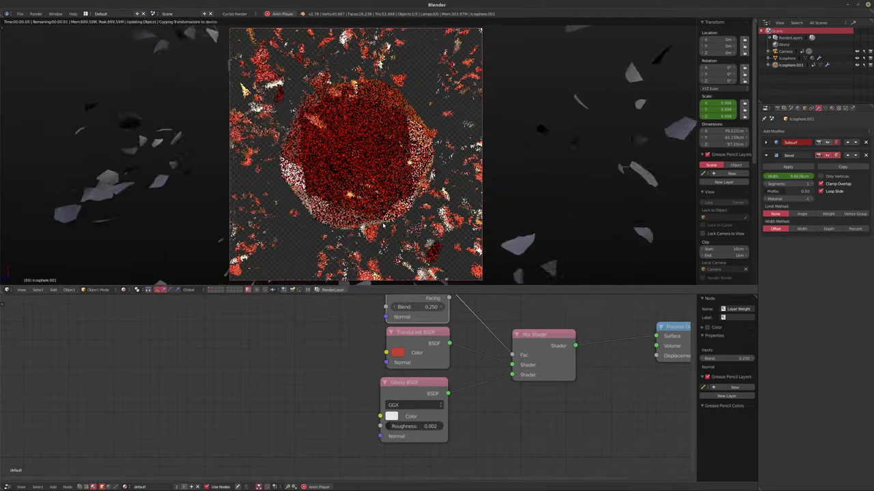
{"action": "key", "text": "alt+a"}
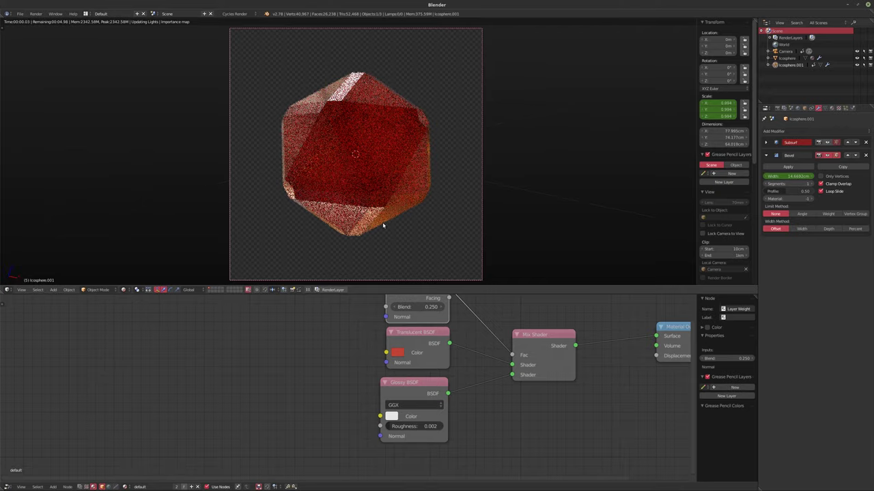
{"action": "key", "text": "alt+a"}
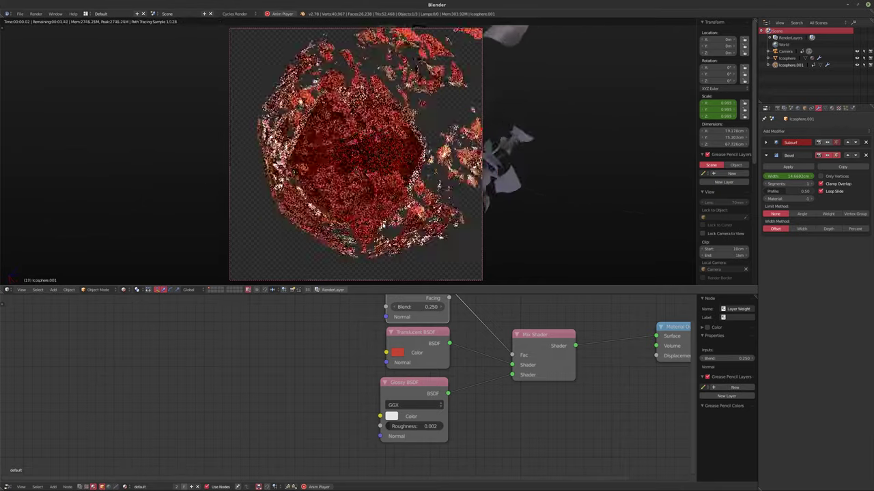
{"action": "key", "text": "alt+a"}
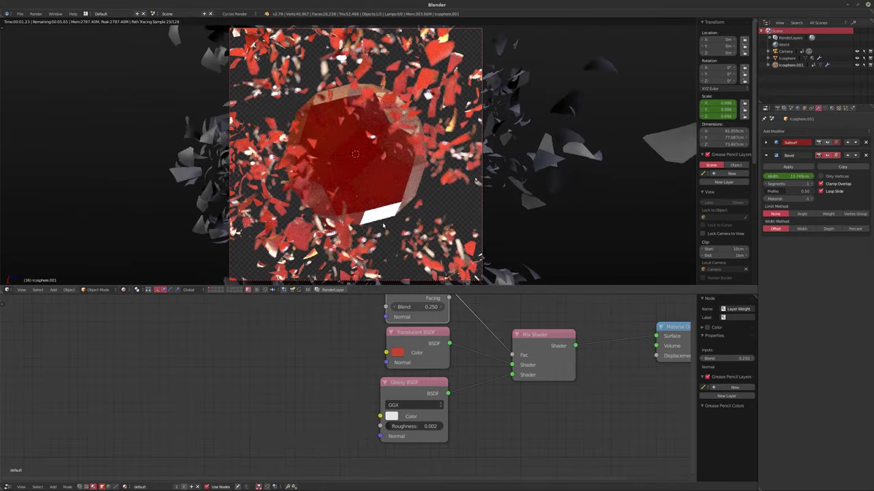
{"action": "key", "text": "shift+Left"}
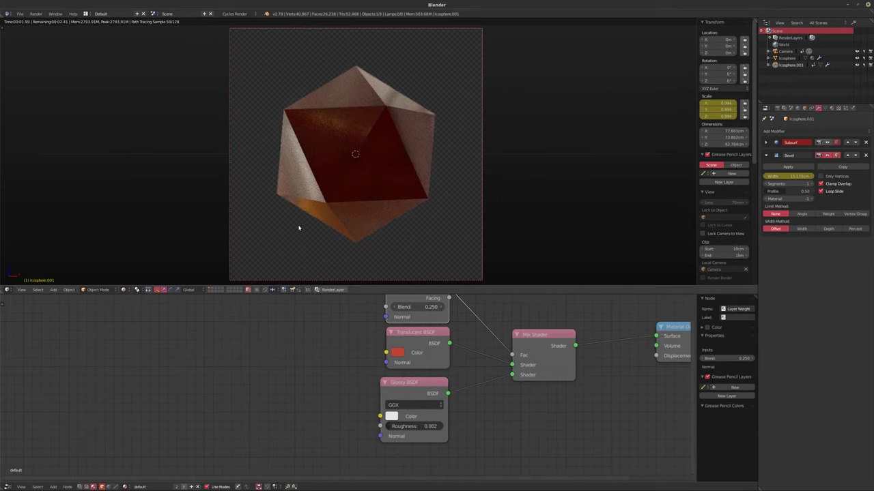
- Select the outer icosphere and delete the Translucent BSDF node from its default material
{"action": "right_click", "coordinate": [343, 176]}
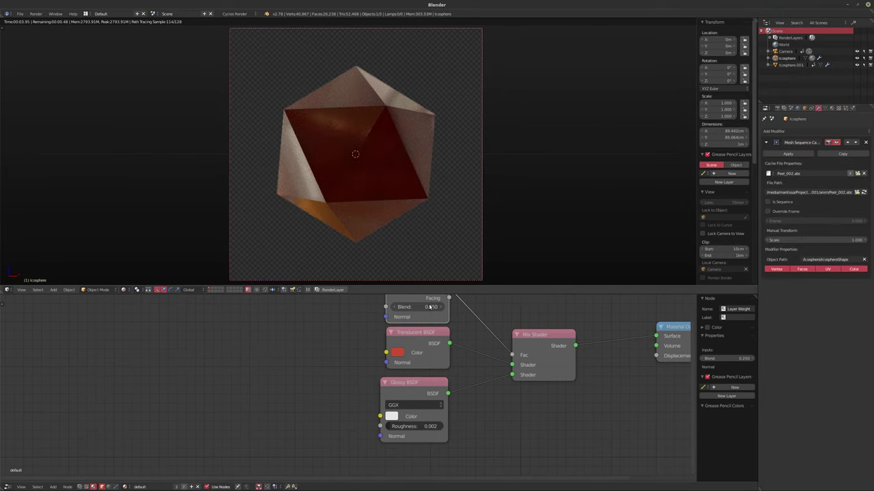
{"action": "left_click", "coordinate": [417, 344]}
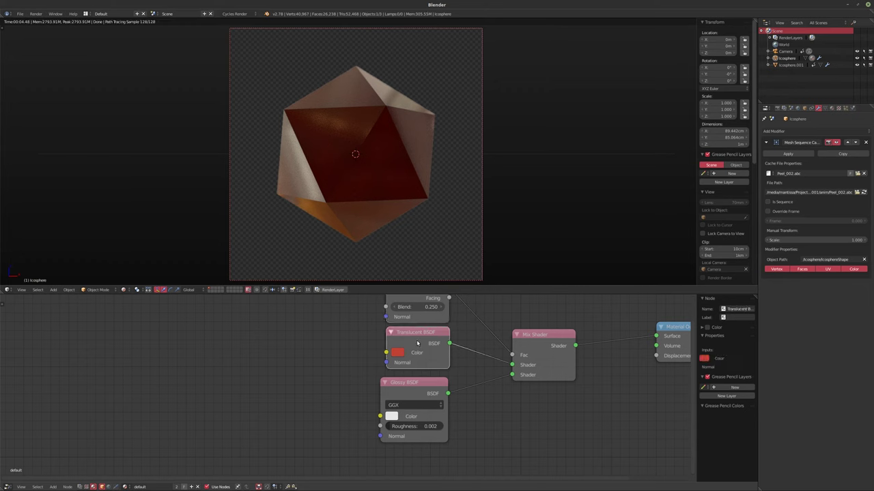
{"action": "key", "text": "x"}
- Add a Subsurface Scattering node to the Mix Shader's first shader input, reconnect the Glossy BSDF to the second, and move the Glossy node down
{"action": "key", "text": "shift+a"}
{"action": "mouse_move", "coordinate": [418, 341]}
{"action": "mouse_move", "coordinate": [407, 315]}
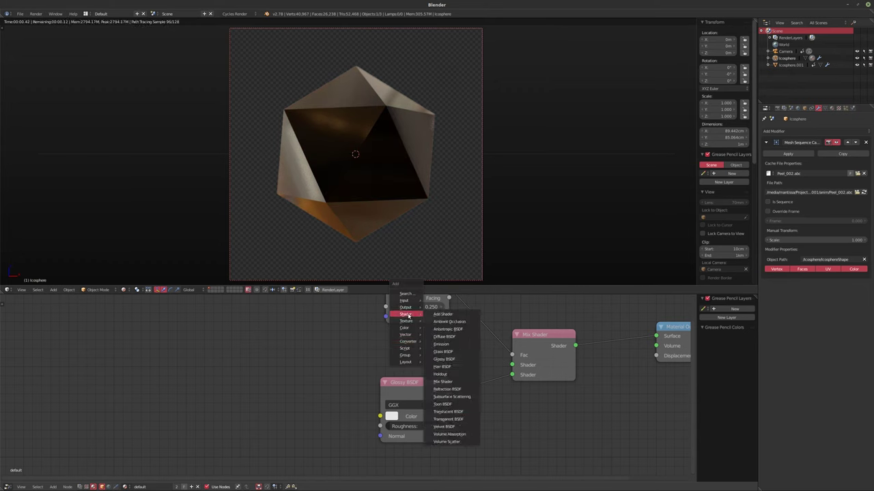
{"action": "left_click", "coordinate": [447, 394]}
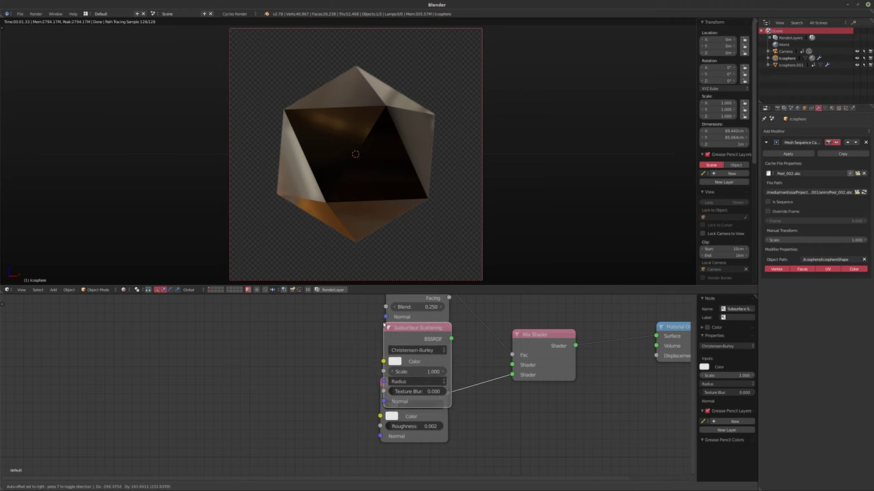
{"action": "left_click", "coordinate": [478, 317]}
{"action": "left_click_drag", "start_coordinate": [483, 362], "coordinate": [587, 375]}
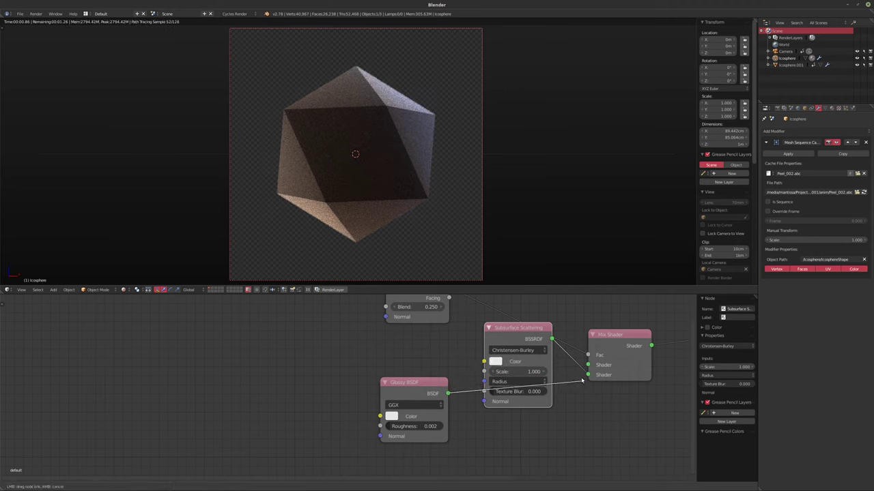
{"action": "left_click_drag", "start_coordinate": [413, 390], "coordinate": [409, 431]}
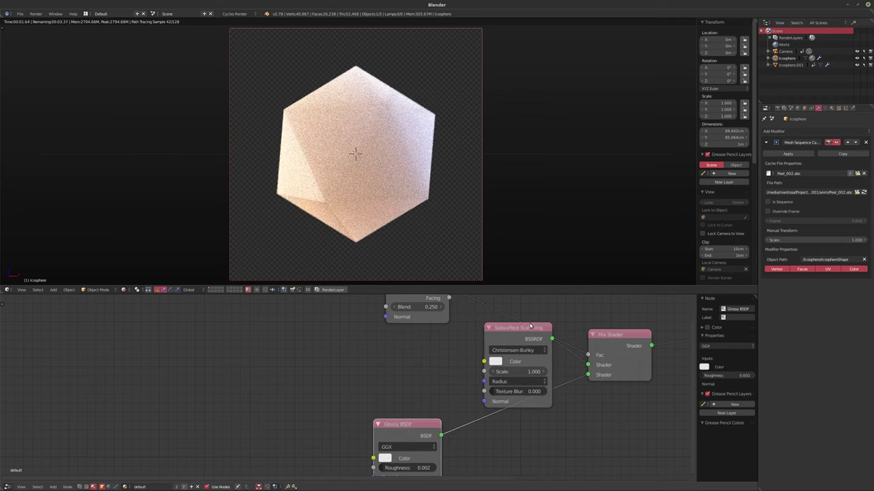
- Position the Subsurface Scattering node directly above the Glossy BSDF node and set its scale to 0.1
{"action": "left_click_drag", "start_coordinate": [532, 327], "coordinate": [422, 332]}
{"action": "middle_click_drag", "start_coordinate": [461, 348], "coordinate": [472, 342]}
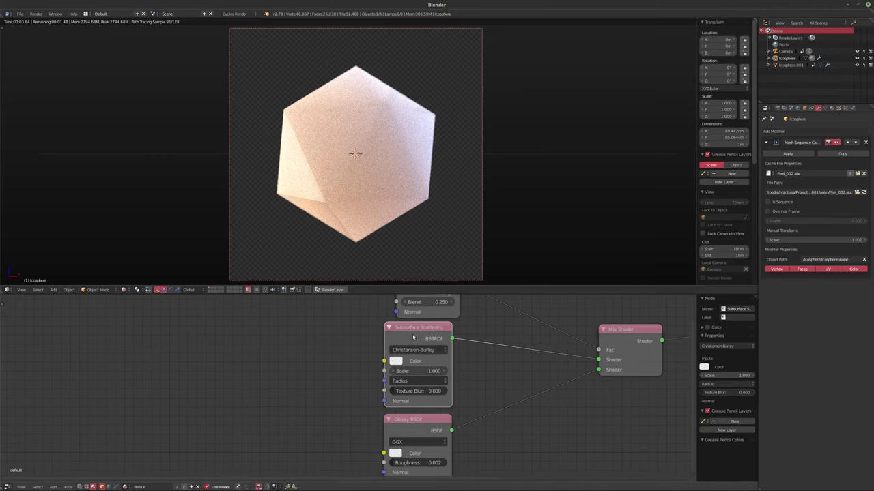
{"action": "left_click", "coordinate": [416, 371]}
{"action": "type", "text": "0.1"}
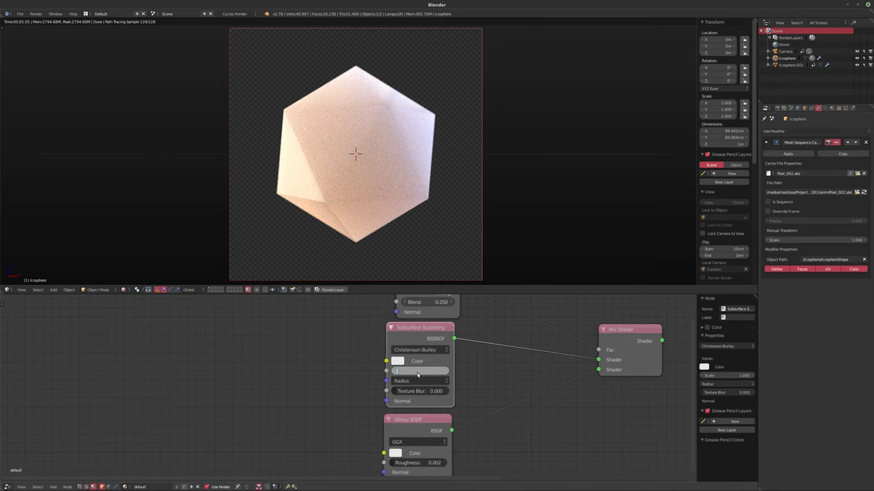
{"action": "key", "text": "Return"}
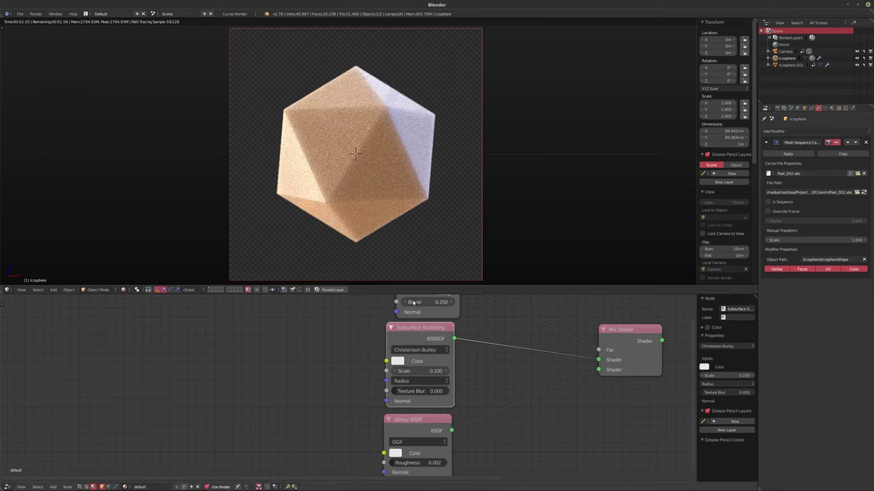
- Step frame by frame from frame 1 to frame 22 in rendered shading to examine the shell breaking apart
{"action": "middle_click_drag", "start_coordinate": [366, 234], "coordinate": [357, 239], "text": "shift"}
{"action": "key", "text": "Right"}
{"action": "key", "text": "Right"}
{"action": "key", "text": "Right"}
{"action": "key", "text": "Right"}
{"action": "key", "text": "Right"}
{"action": "key", "text": "Right"}
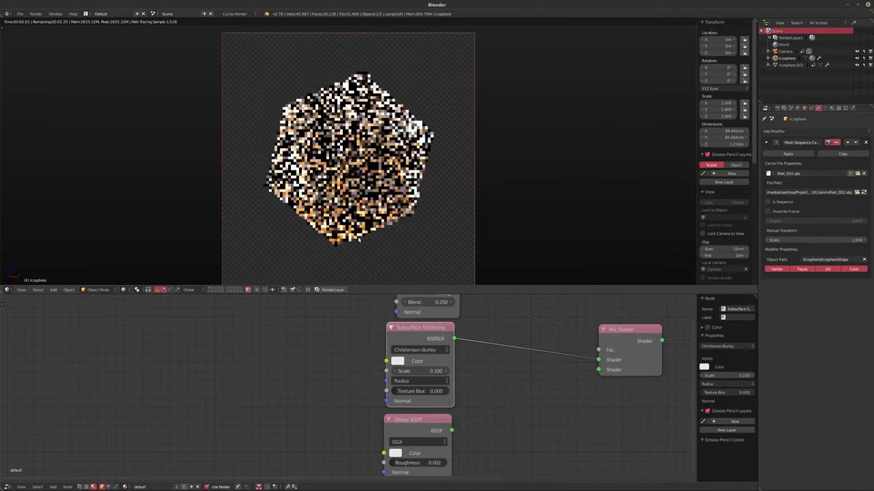
{"action": "key", "text": "Right"}
{"action": "key", "text": "Right"}
{"action": "key", "text": "Right"}
{"action": "key", "text": "Right"}
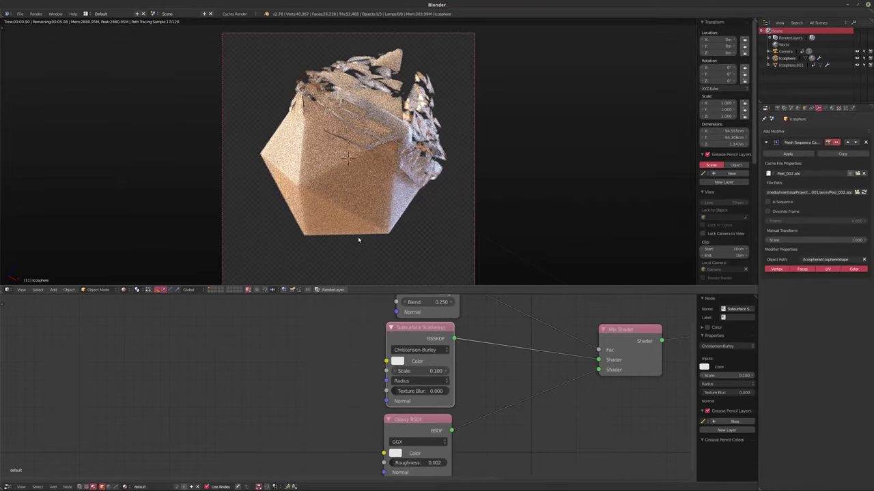
{"action": "key", "text": "Right"}
{"action": "key", "text": "Right"}
{"action": "key", "text": "Right"}
{"action": "key", "text": "Right"}
{"action": "key", "text": "Right"}
{"action": "key", "text": "Right"}
{"action": "key", "text": "Right"}
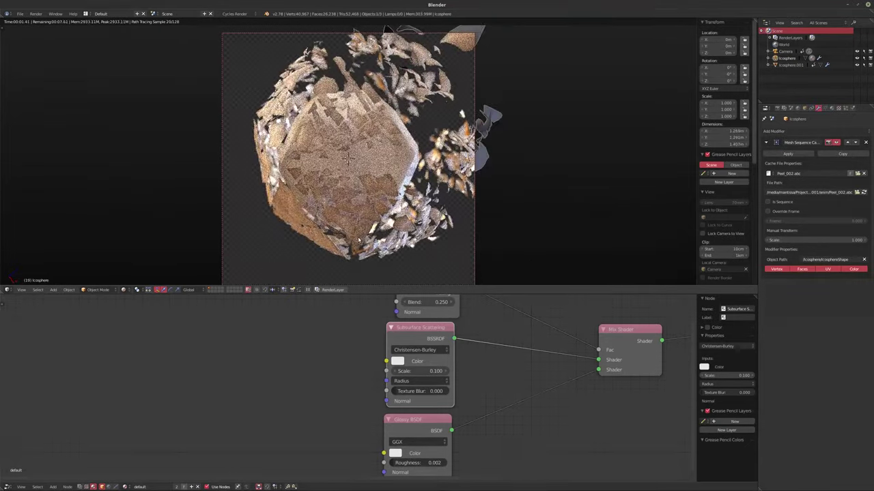
{"action": "key", "text": "Right"}
{"action": "key", "text": "Right"}
{"action": "key", "text": "Right"}
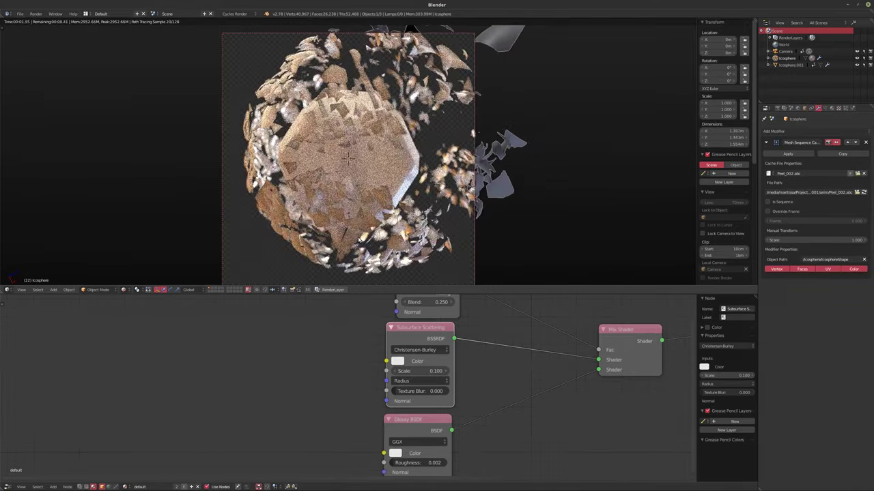
- Play part of the animation, then step on to frame 49 to examine the scattered shards around the inner icosphere
{"action": "key", "text": "alt+a"}
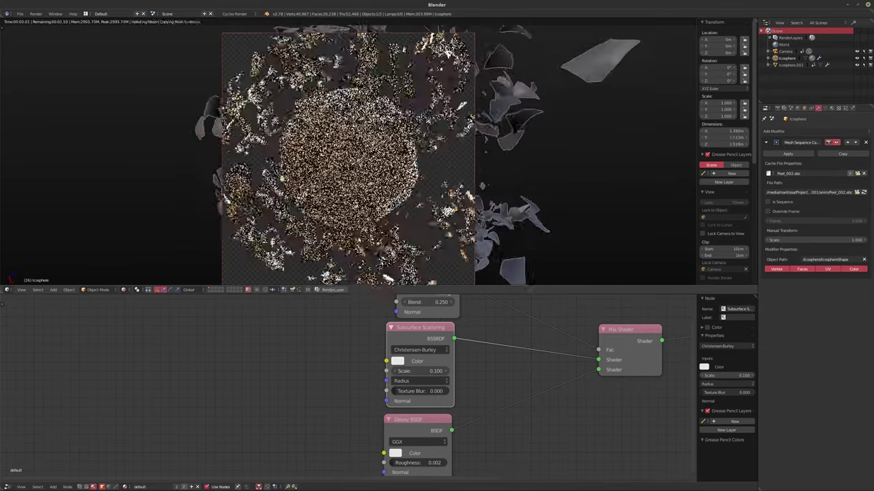
{"action": "key", "text": "alt+a"}
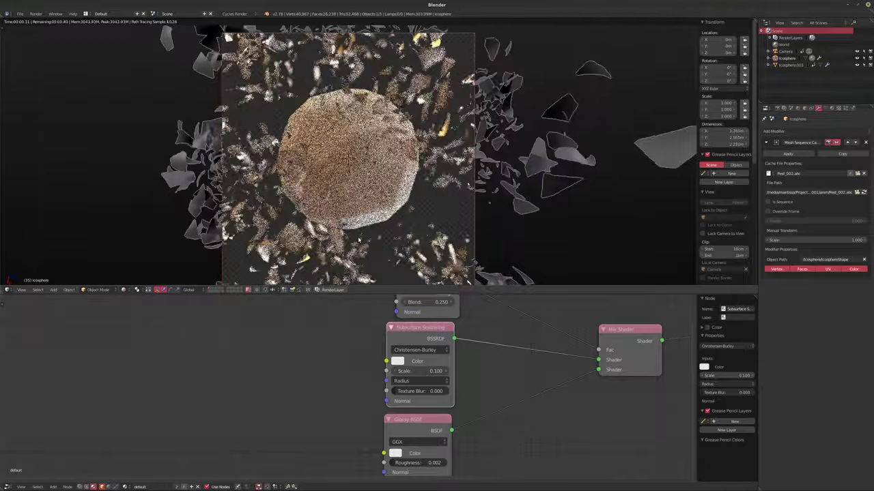
{"action": "key", "text": "Right"}
{"action": "key", "text": "Right"}
{"action": "key", "text": "Right"}
{"action": "key", "text": "Right"}
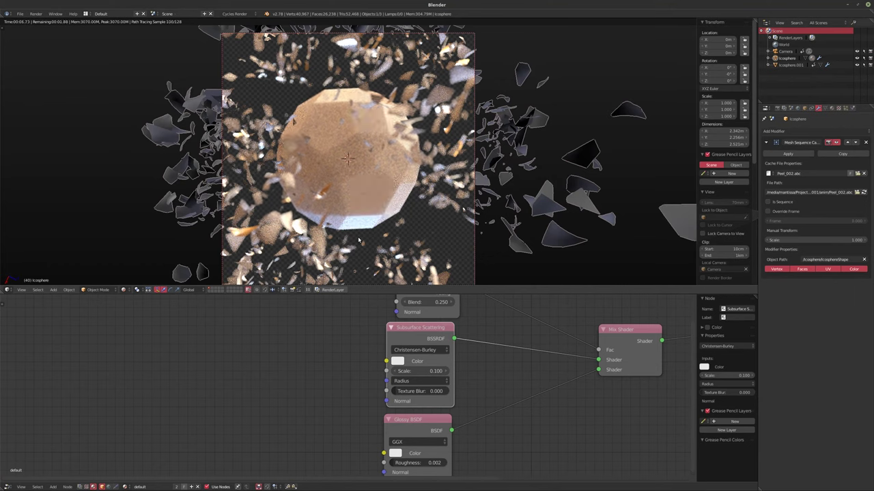
{"action": "key", "text": "Right"}
{"action": "key", "text": "Right"}
{"action": "key", "text": "Right"}
{"action": "key", "text": "Right"}
{"action": "key", "text": "Right"}
{"action": "key", "text": "Right"}
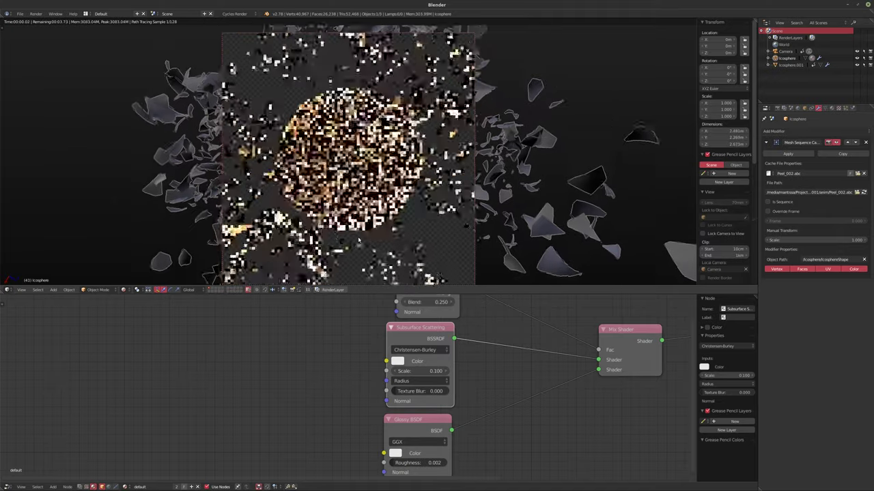
{"action": "key", "text": "Right"}
{"action": "key", "text": "Right"}
{"action": "key", "text": "Right"}
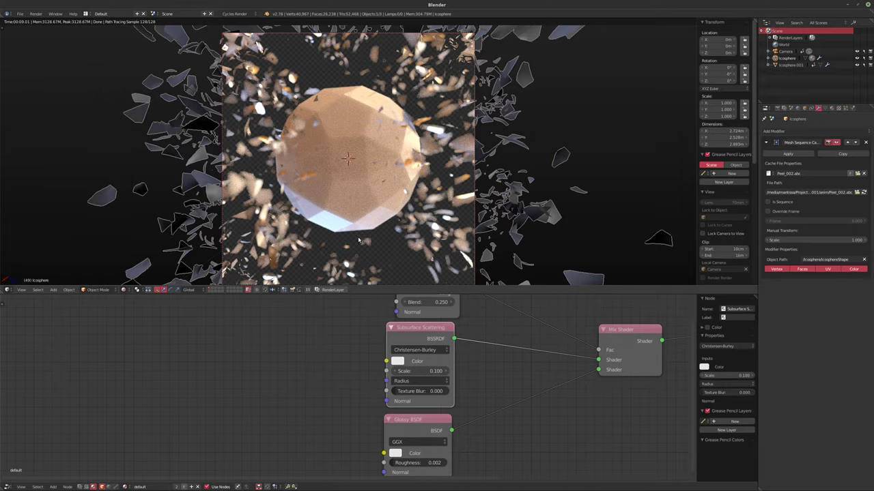
- Play through the remaining frames, return to frame 1 and switch the viewport back to solid shading
{"action": "key", "text": "alt+a"}
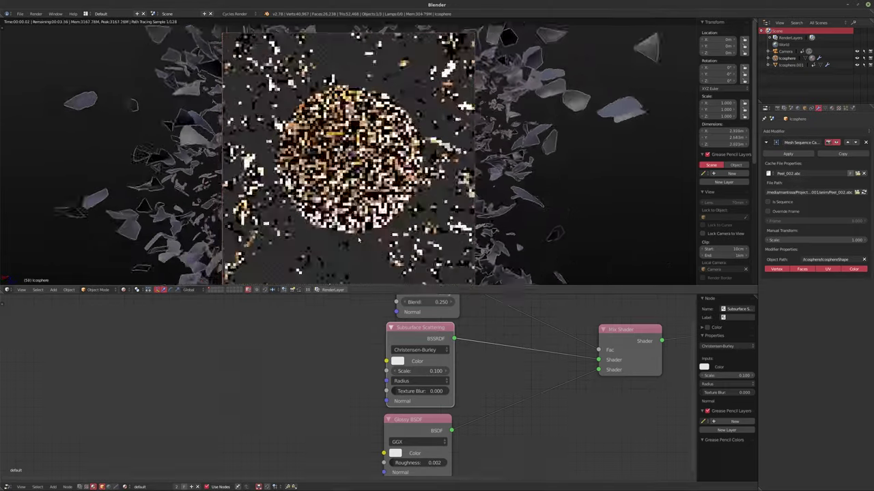
{"action": "key", "text": "alt+a"}
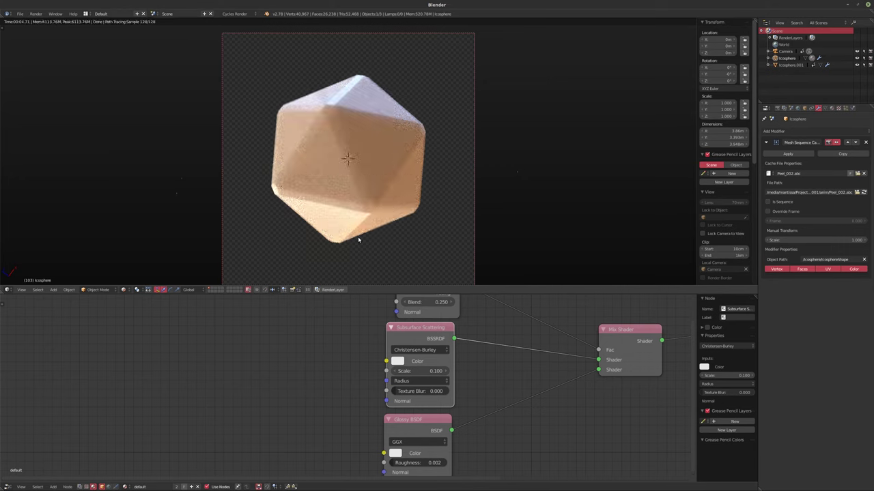
{"action": "key", "text": "shift+Left"}
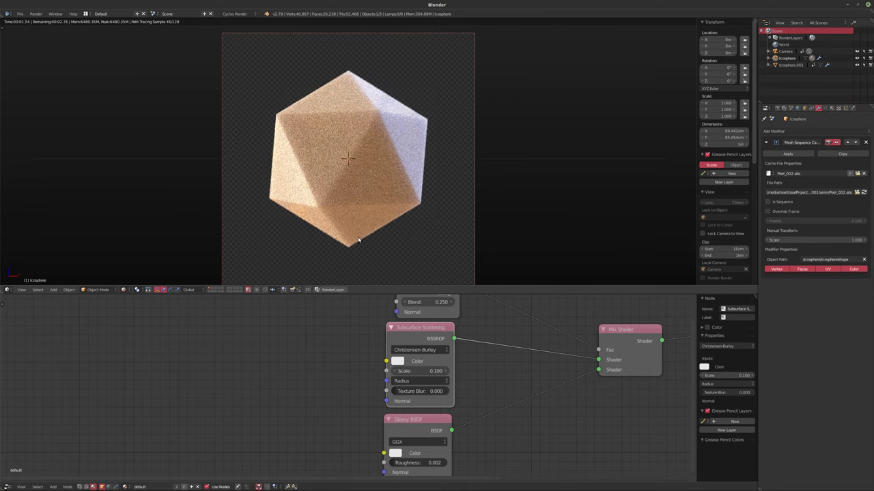
{"action": "key", "text": "shift+z"}
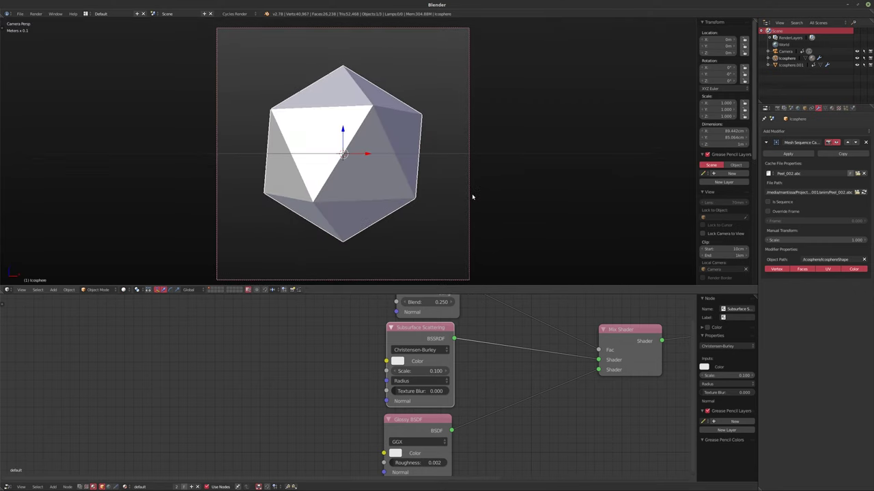
- Set the number of render samples to 128 in the scene's sampling settings
{"action": "left_click", "coordinate": [776, 110]}
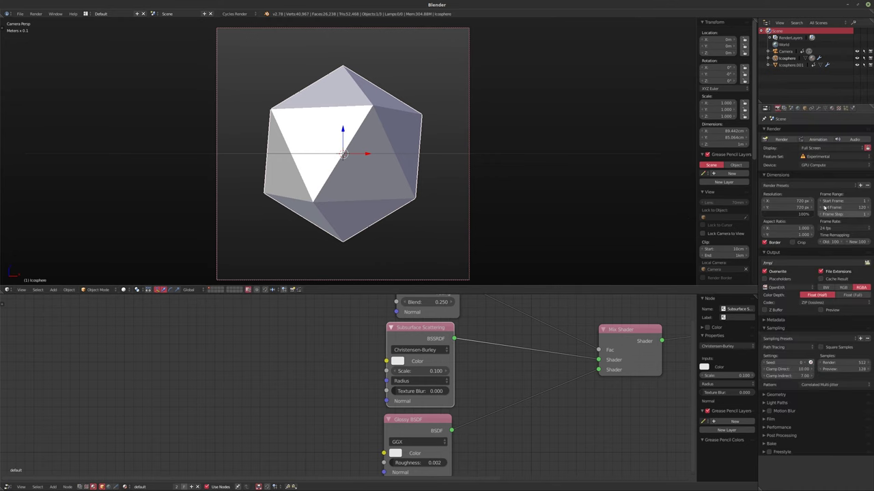
{"action": "left_click", "coordinate": [842, 362]}
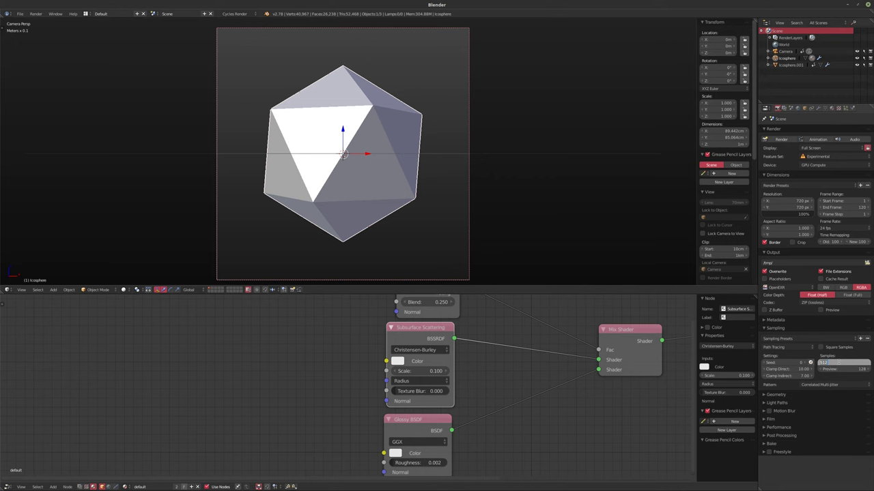
{"action": "type", "text": "128"}
{"action": "key", "text": "Return"}
{"action": "left_click", "coordinate": [840, 364]}
{"action": "key", "text": "Return"}
- Save the scene in the Peel_001 project folder as Peel_Render_001.blend
{"action": "key", "text": "ctrl+s"}
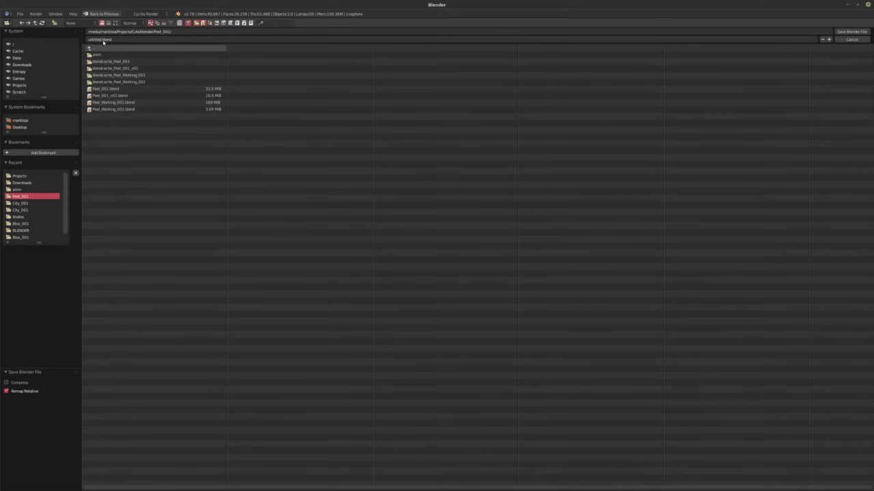
{"action": "left_click", "coordinate": [104, 111]}
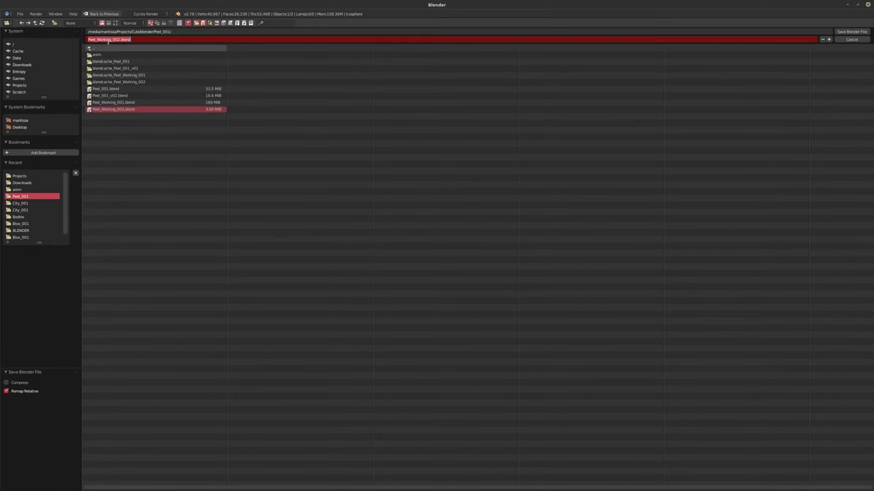
{"action": "left_click_drag", "start_coordinate": [98, 41], "coordinate": [118, 42]}
{"action": "type", "text": "Render_001"}
{"action": "key", "text": "Return"}
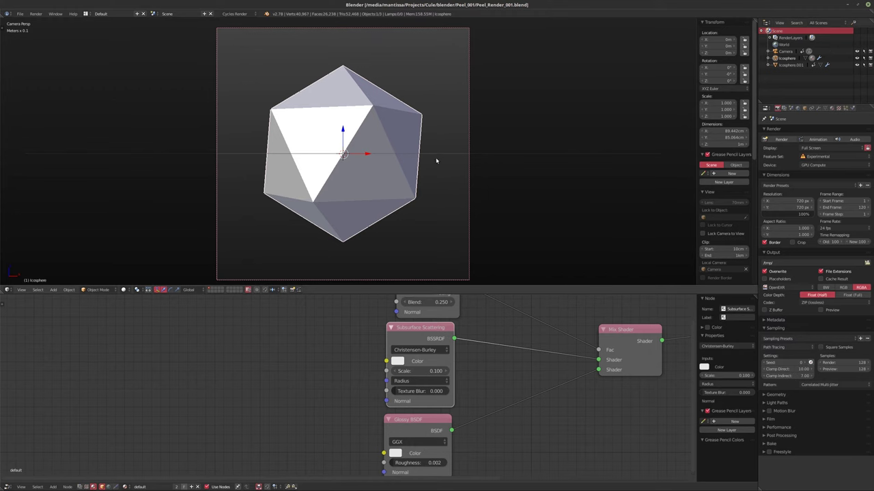
- Browse the render output path to Projects/Cule/render/blender, create a folder named Peel_001 there and open it
{"action": "left_click", "coordinate": [867, 262]}
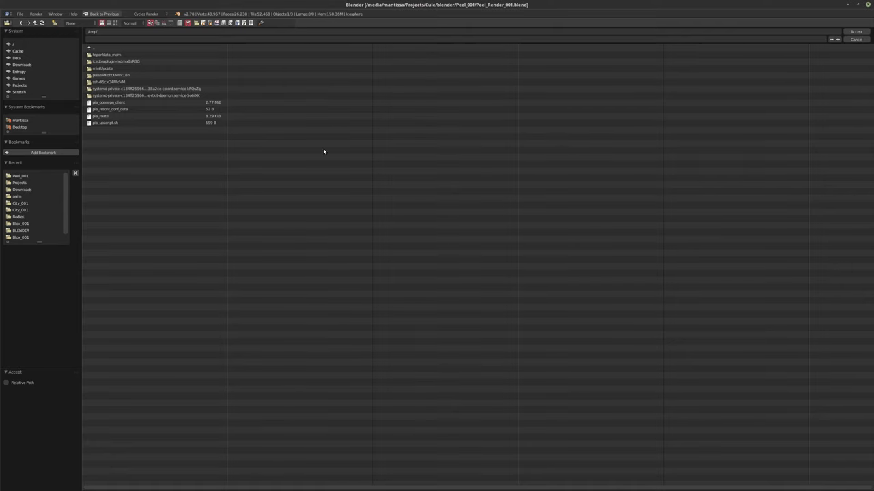
{"action": "left_click", "coordinate": [23, 85]}
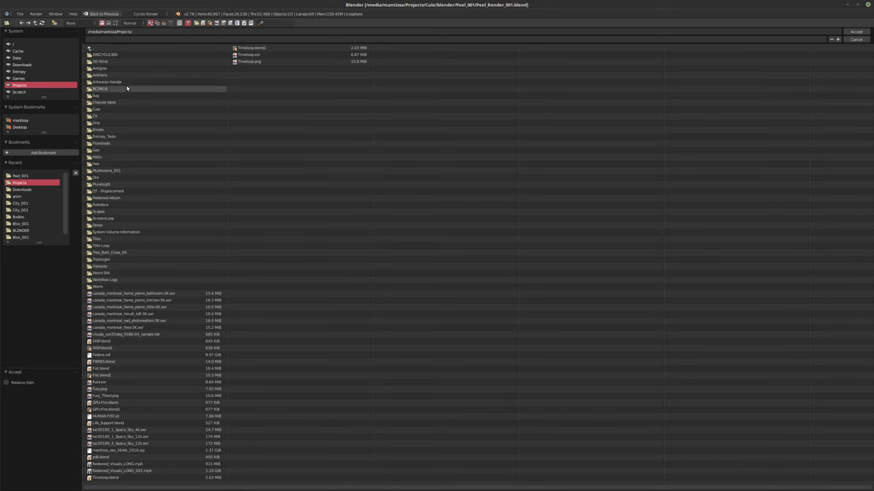
{"action": "left_click", "coordinate": [106, 110]}
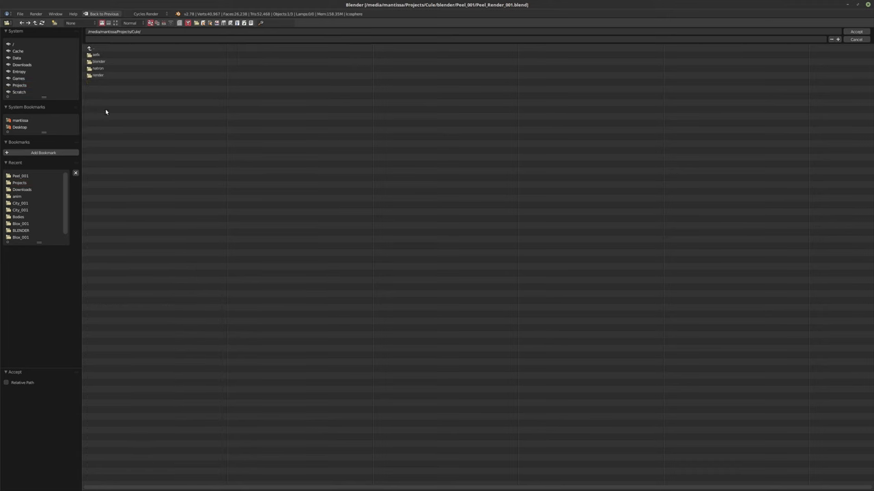
{"action": "left_click", "coordinate": [108, 75]}
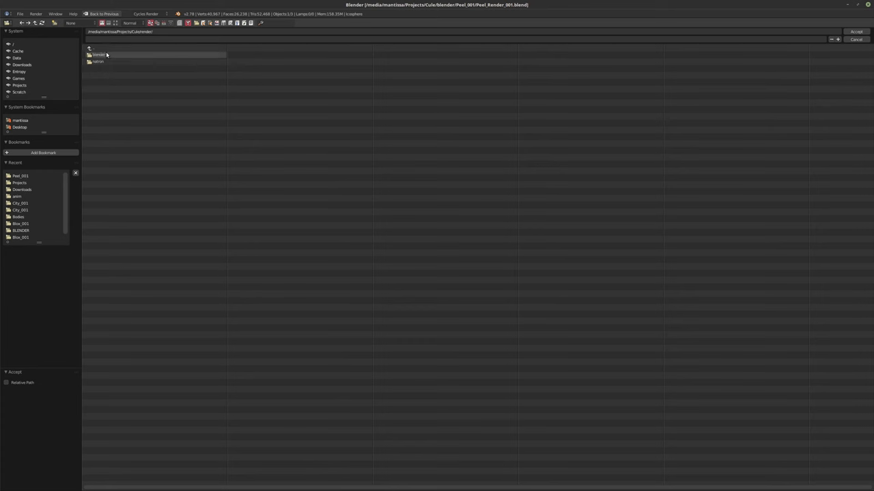
{"action": "left_click", "coordinate": [107, 54]}
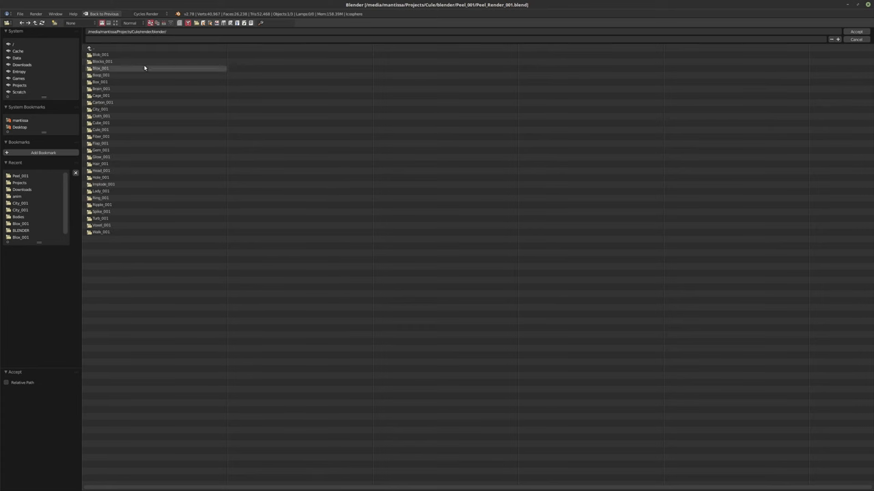
{"action": "left_click", "coordinate": [56, 23]}
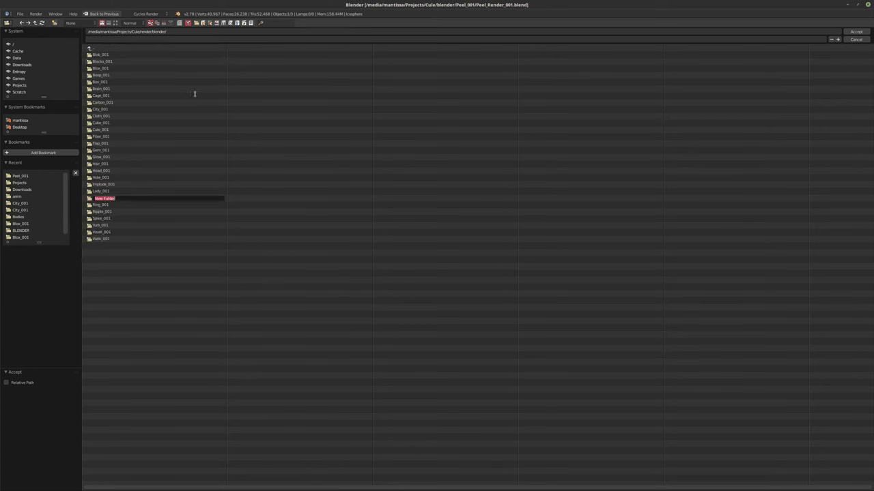
{"action": "type", "text": "Pel_001"}
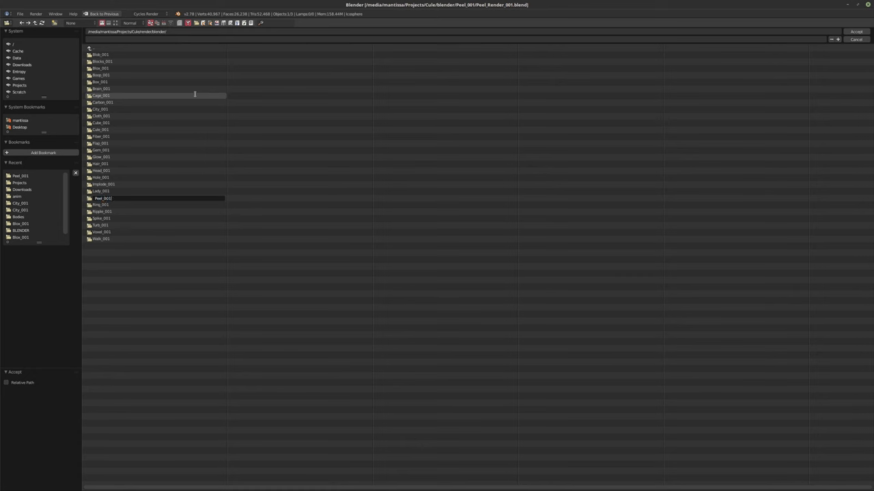
{"action": "key", "text": "Return"}
{"action": "left_click", "coordinate": [119, 198]}
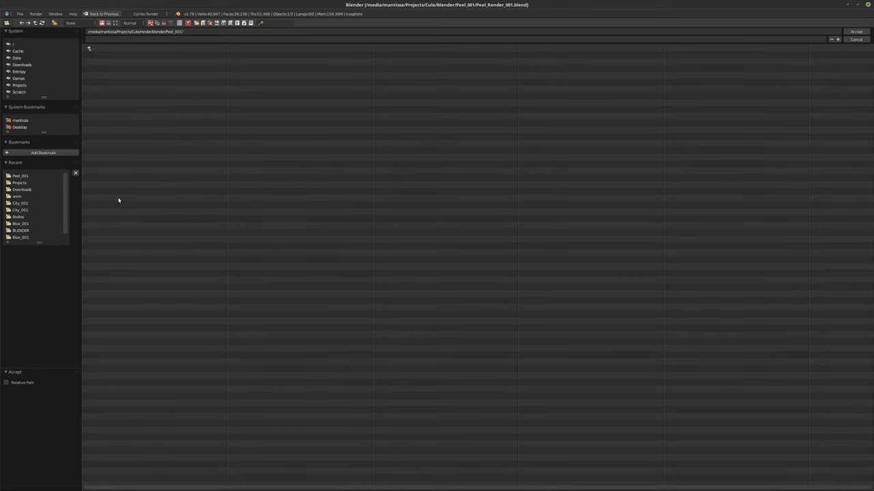
- Set the output file name to "Peel_001_", accept the output path and save the file
{"action": "left_click", "coordinate": [97, 39]}
{"action": "type", "text": "Pe"}
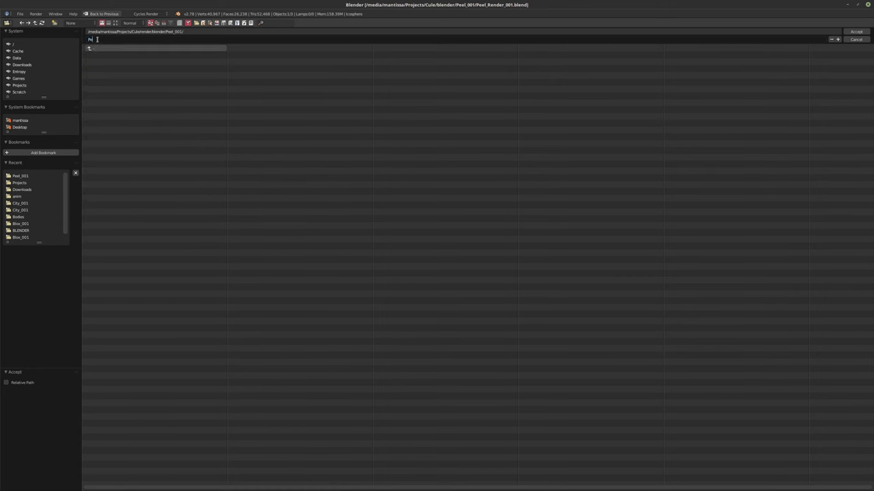
{"action": "type", "text": "el_001"}
{"action": "key", "text": "Return"}
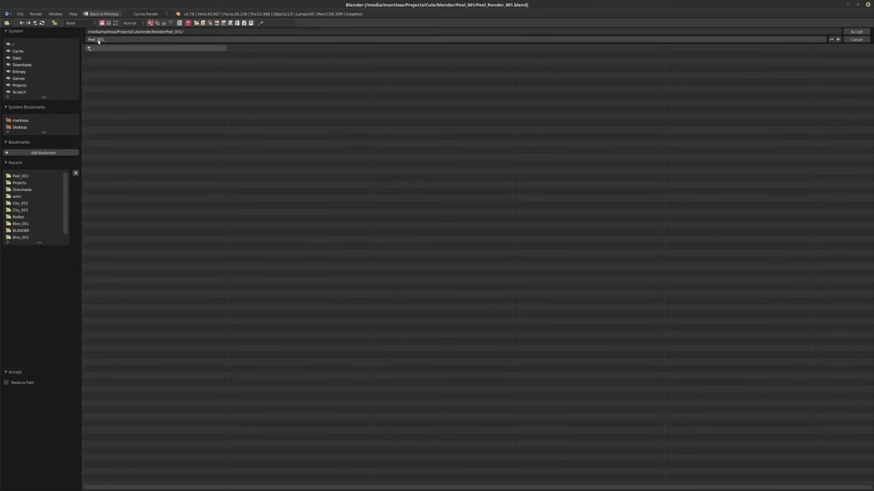
{"action": "left_click", "coordinate": [856, 32]}
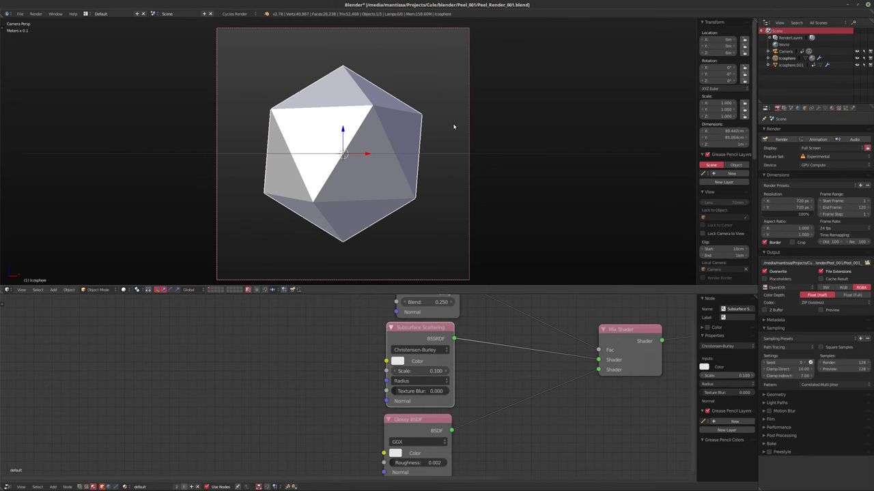
{"action": "key", "text": "ctrl+s"}
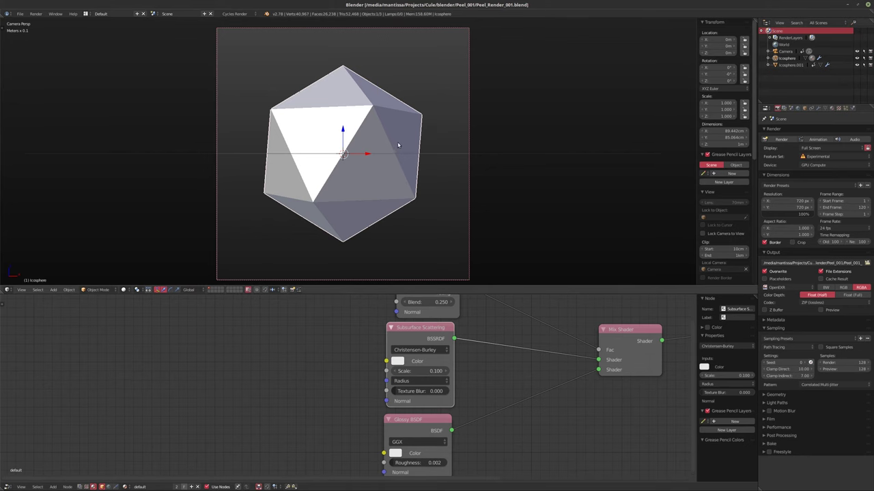
- Render the animation, then close the playback viewer and the render result view
{"action": "left_click", "coordinate": [818, 139]}
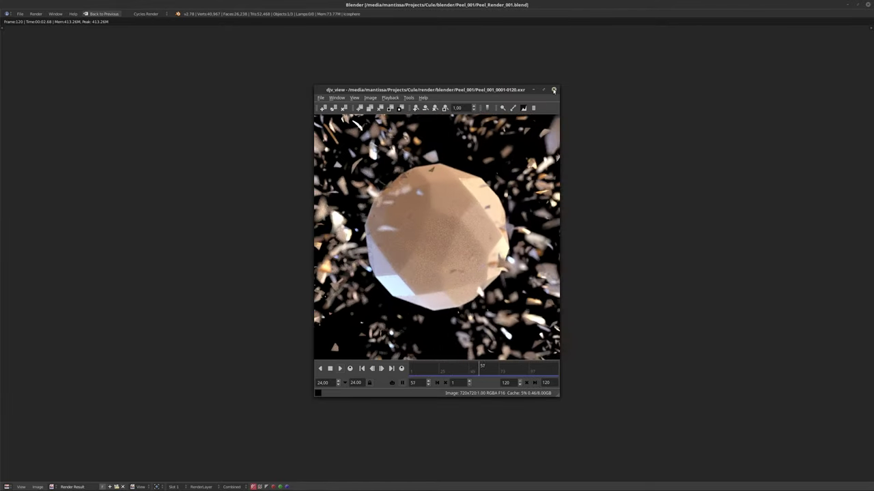
{"action": "left_click", "coordinate": [553, 90]}
{"action": "key", "text": "Escape"}
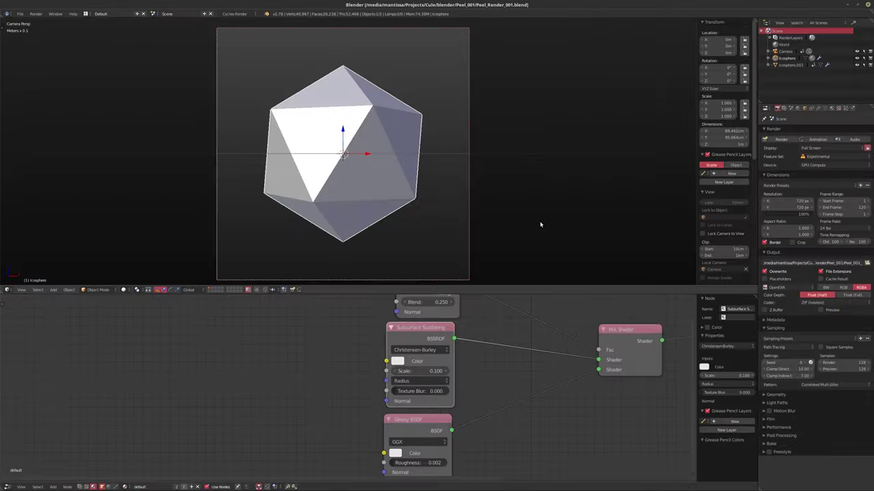
- Play the animation to frame 20 and switch the viewport to rendered shading
{"action": "scroll", "coordinate": [417, 362], "scroll_direction": "down", "scroll_amount": 2}
{"action": "middle_click_drag", "start_coordinate": [417, 362], "coordinate": [382, 372]}
{"action": "scroll", "coordinate": [391, 371], "scroll_direction": "up", "scroll_amount": 1}
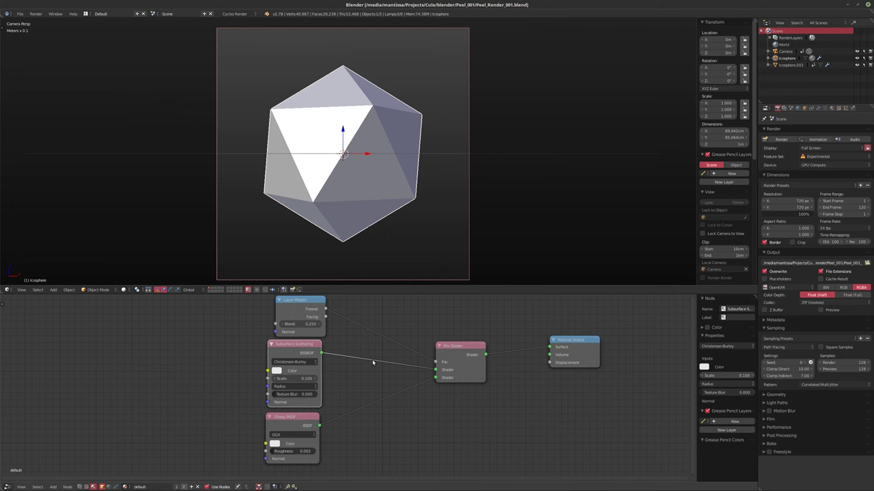
{"action": "middle_click_drag", "start_coordinate": [352, 374], "coordinate": [364, 378]}
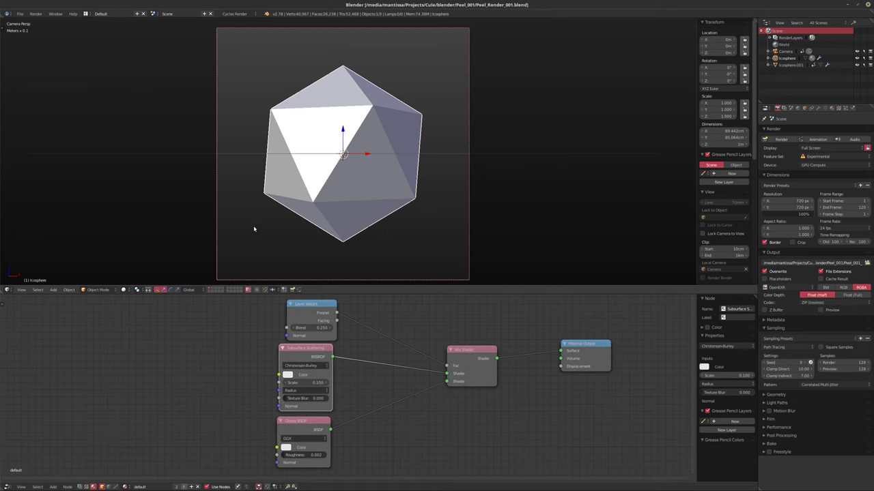
{"action": "key", "text": "alt+a"}
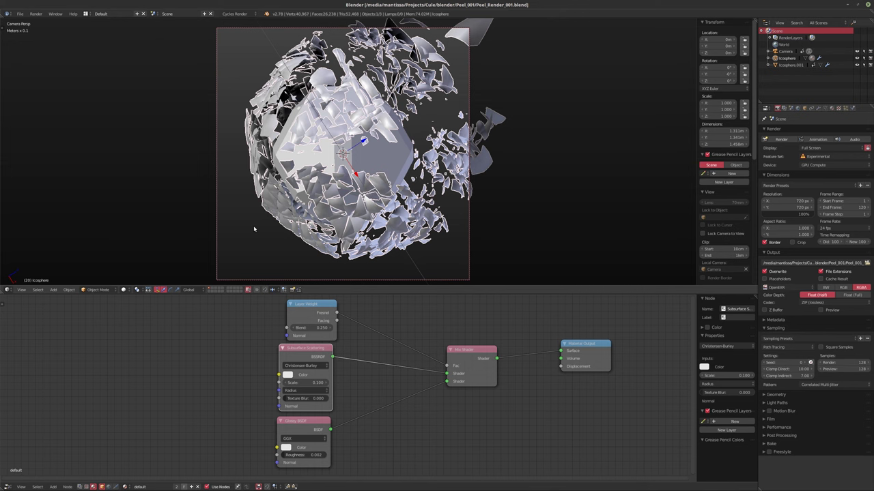
{"action": "key", "text": "shift+z"}
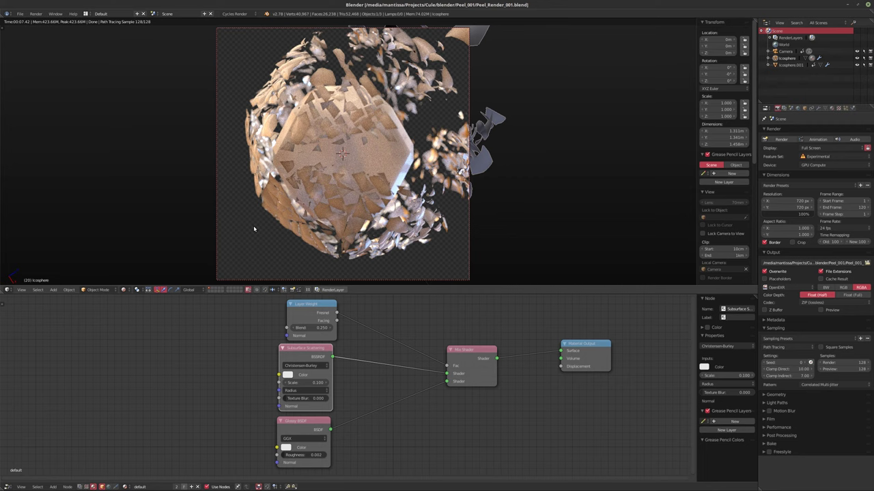
- Restart the animation, stop it at frame 24 and keyframe the Subsurface Scattering node's color there
{"action": "middle_click_drag", "start_coordinate": [327, 341], "coordinate": [272, 349]}
{"action": "scroll", "coordinate": [251, 342], "scroll_direction": "up", "scroll_amount": 1}
{"action": "scroll", "coordinate": [346, 345], "scroll_direction": "down", "scroll_amount": 1}
{"action": "scroll", "coordinate": [294, 347], "scroll_direction": "down", "scroll_amount": 1}
{"action": "scroll", "coordinate": [284, 348], "scroll_direction": "down", "scroll_amount": 1}
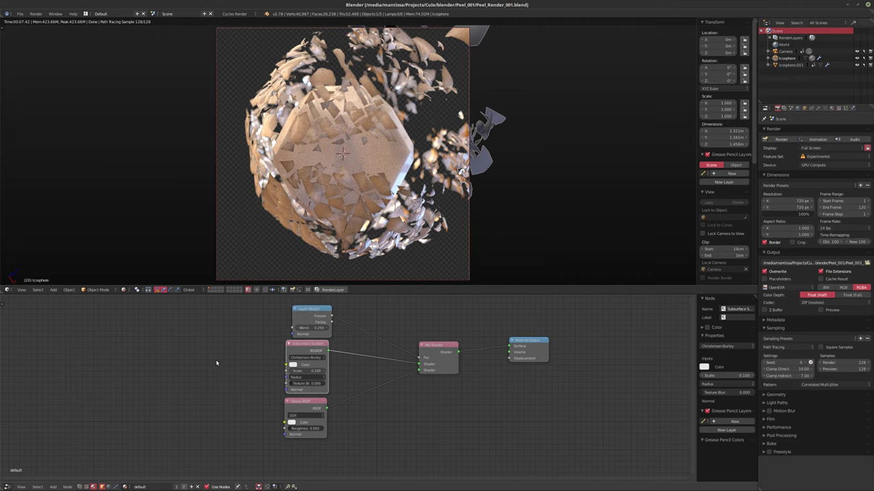
{"action": "key", "text": "shift+Left"}
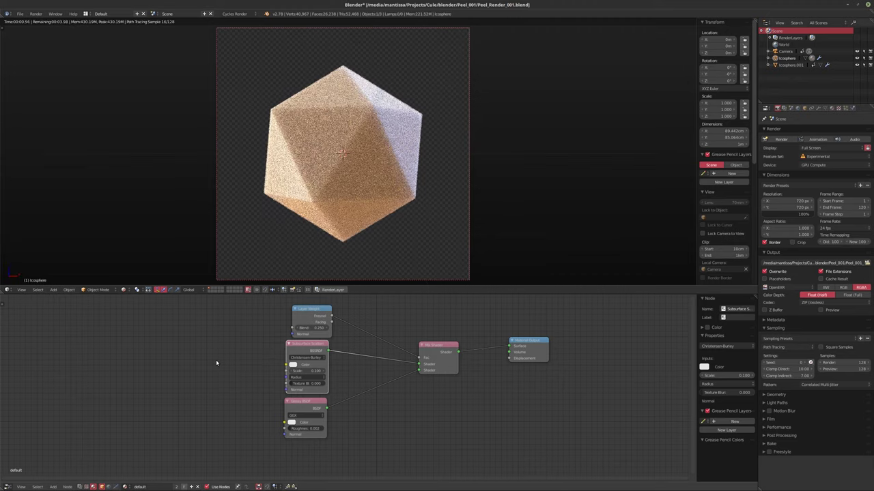
{"action": "key", "text": "alt+a"}
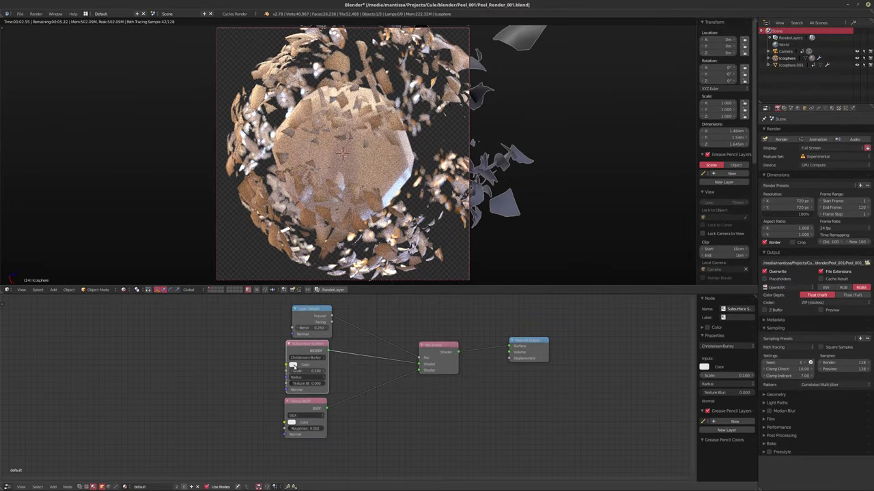
{"action": "left_click", "coordinate": [293, 366]}
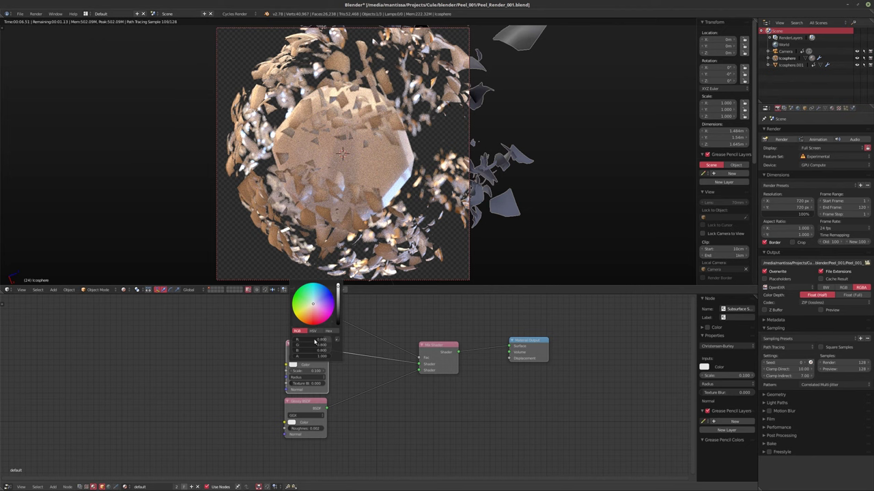
{"action": "right_click", "coordinate": [315, 341]}
{"action": "left_click", "coordinate": [314, 343]}
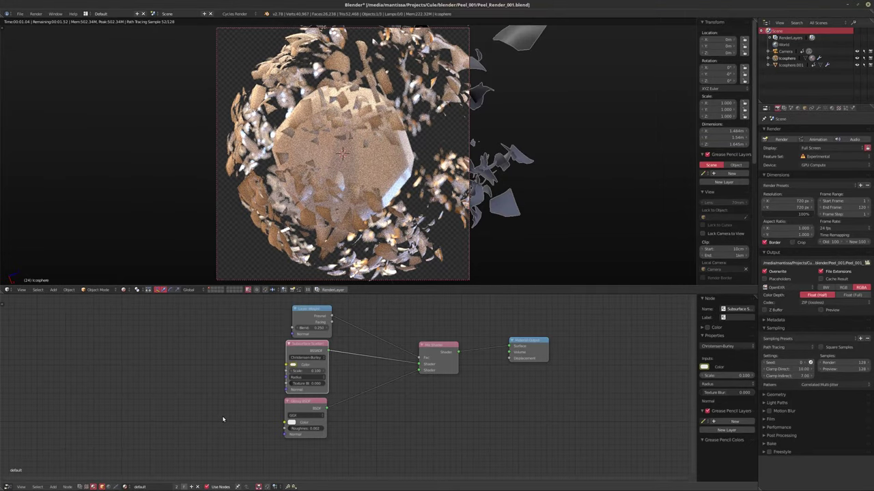
- At frame 48, set the Subsurface Scattering color to red (R 0.524, G 0.015, B 0.059) and keyframe it
{"action": "key", "text": "alt+a"}
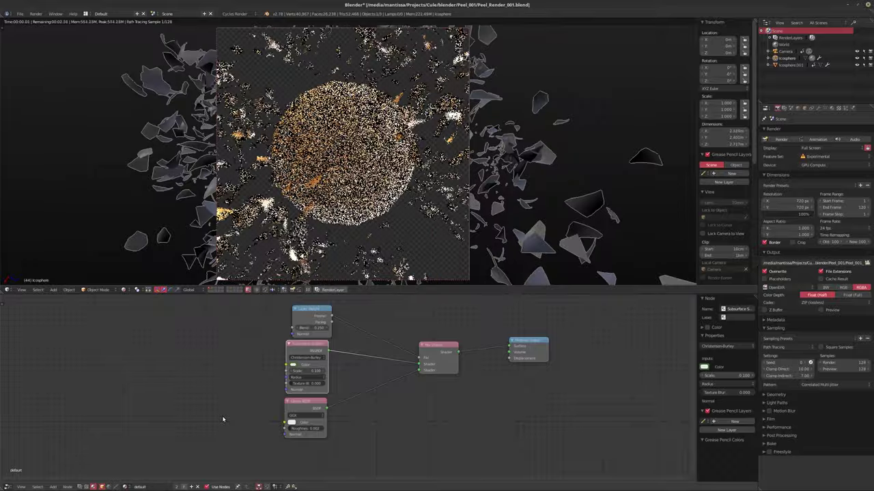
{"action": "key", "text": "alt+a"}
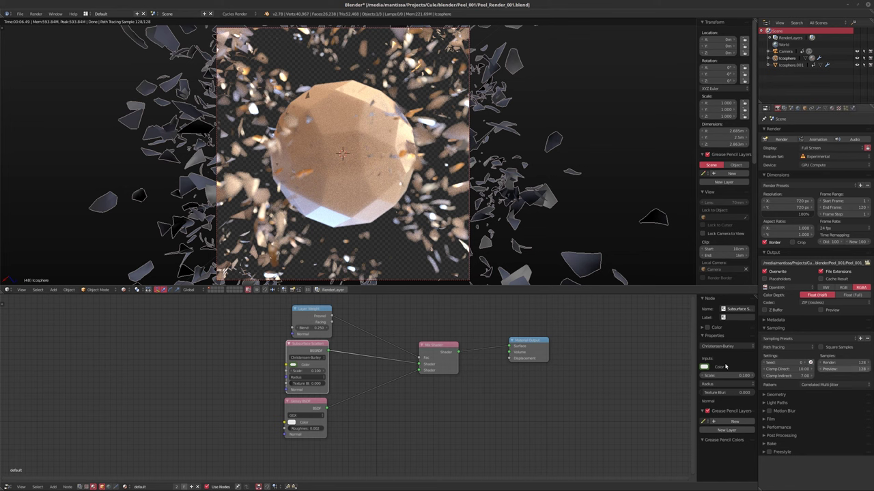
{"action": "scroll", "coordinate": [391, 352], "scroll_direction": "up", "scroll_amount": 2}
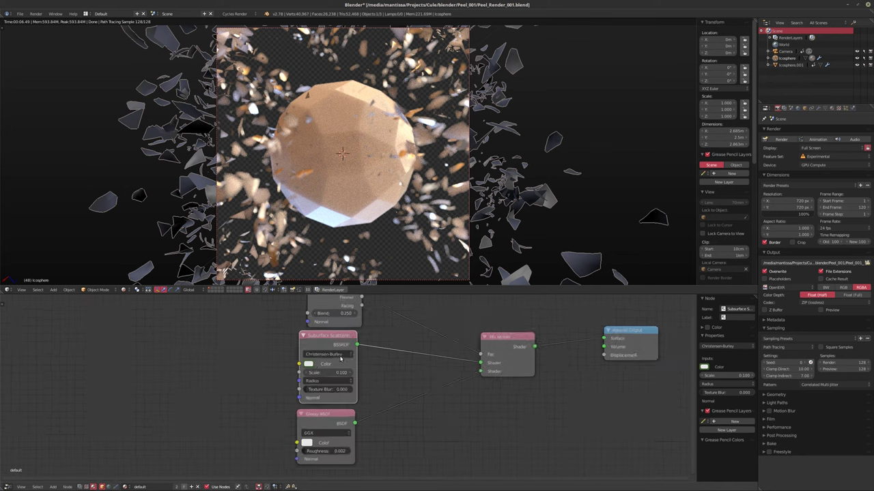
{"action": "left_click", "coordinate": [305, 365]}
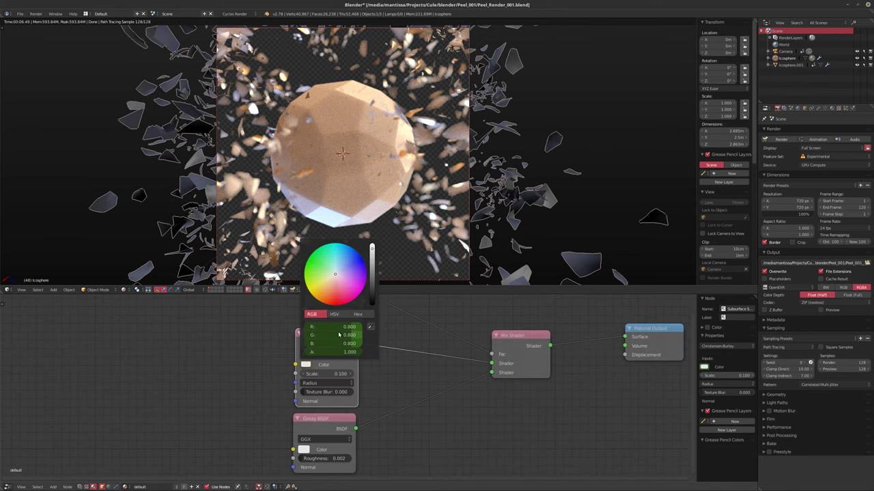
{"action": "left_click_drag", "start_coordinate": [333, 335], "coordinate": [311, 335]}
{"action": "left_click_drag", "start_coordinate": [350, 344], "coordinate": [344, 343]}
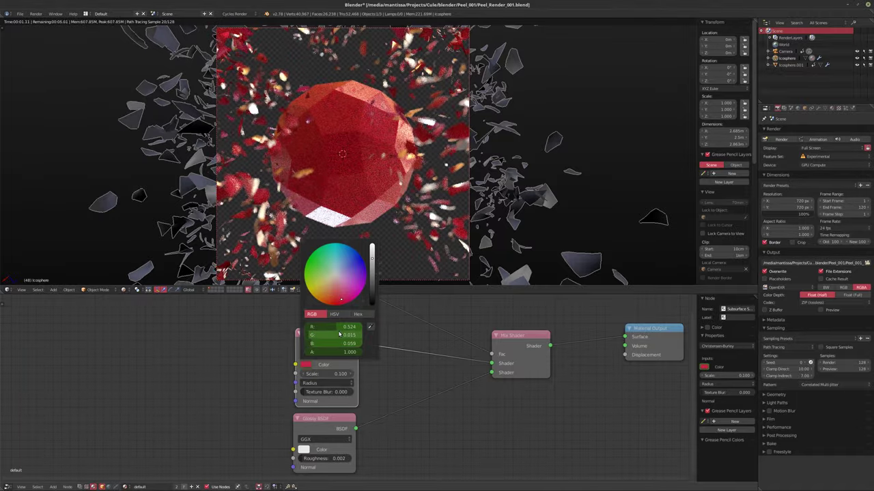
{"action": "right_click", "coordinate": [342, 337]}
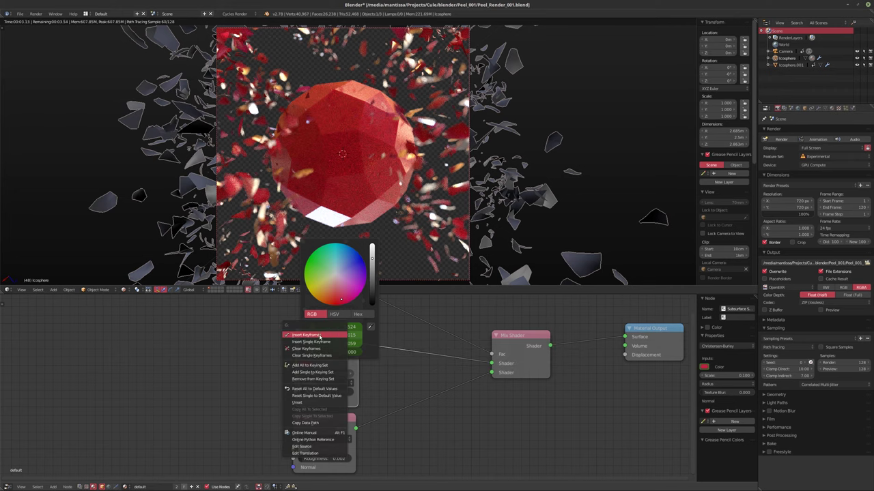
{"action": "left_click", "coordinate": [318, 335]}
{"action": "scroll", "coordinate": [258, 379], "scroll_direction": "down", "scroll_amount": 3}
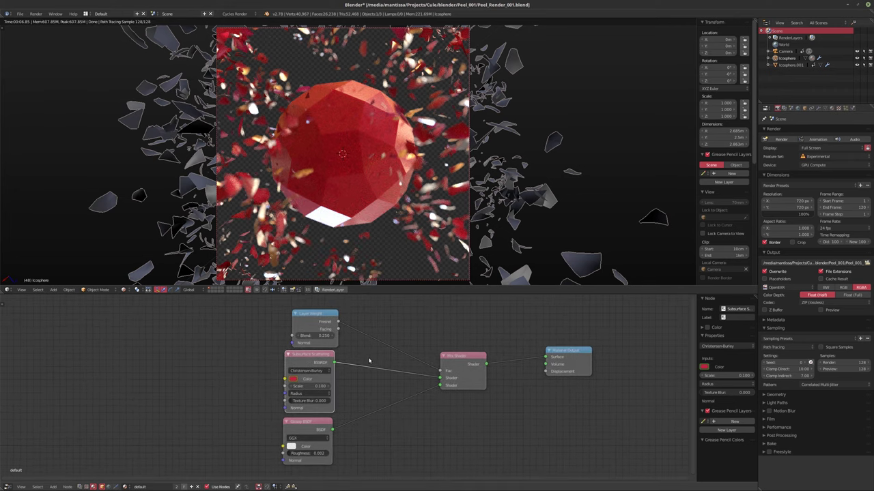
- At frame 1, give Icosphere.001 its own copy of the material and clear the keyframes from its Subsurface Scattering color
{"action": "key", "text": "ctrl+z"}
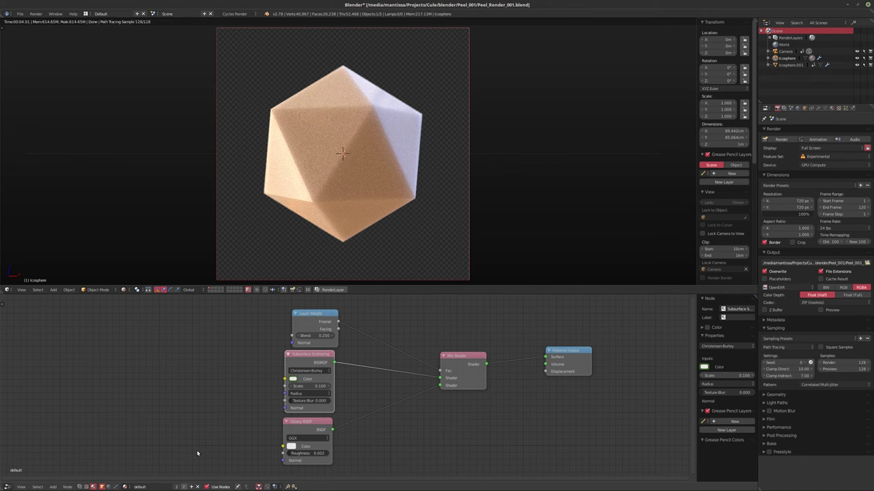
{"action": "key", "text": "ctrl+z"}
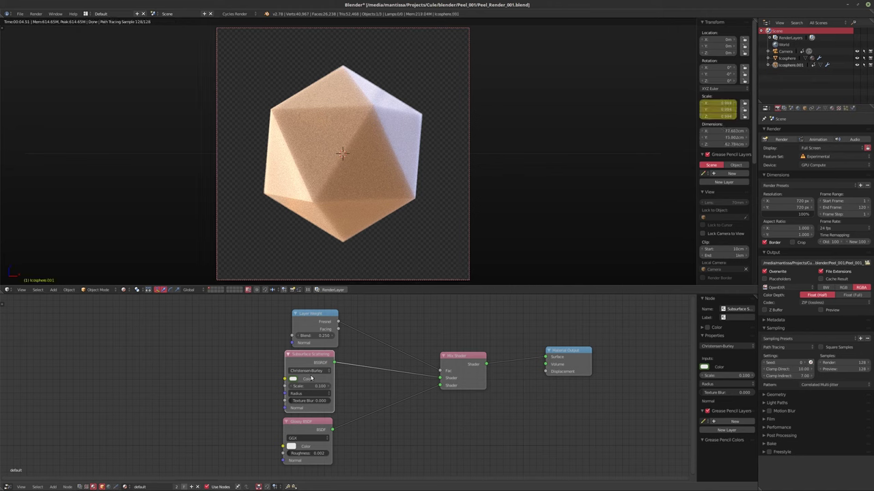
{"action": "left_click", "coordinate": [179, 487]}
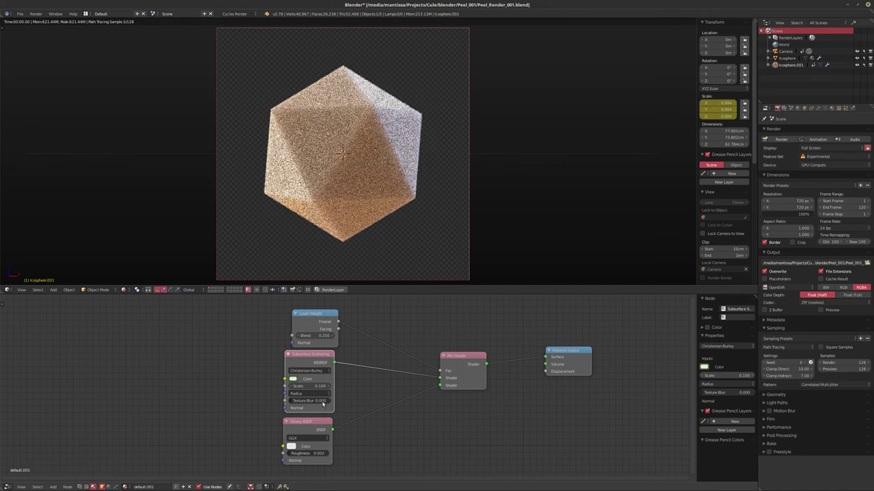
{"action": "right_click", "coordinate": [293, 380]}
{"action": "left_click", "coordinate": [294, 377]}
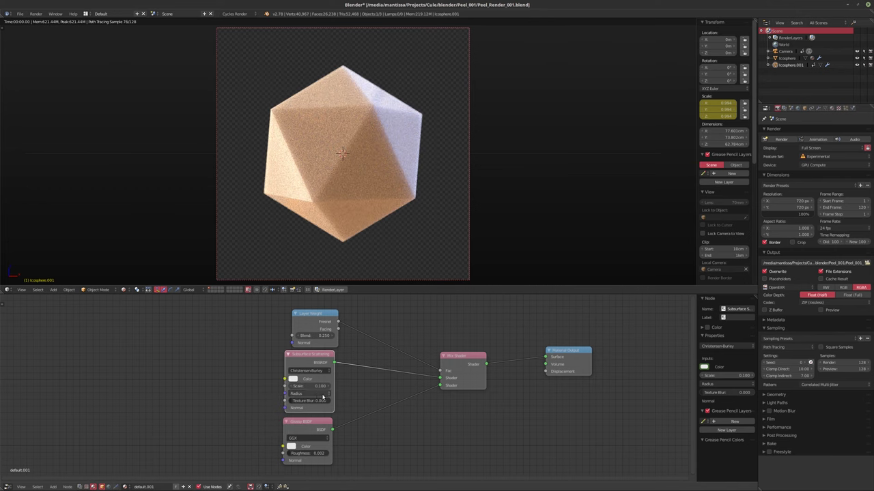
- Move the Material Output node farther from the Mix Shader and play the animation to frame 66
{"action": "scroll", "coordinate": [194, 391], "scroll_direction": "down", "scroll_amount": 3}
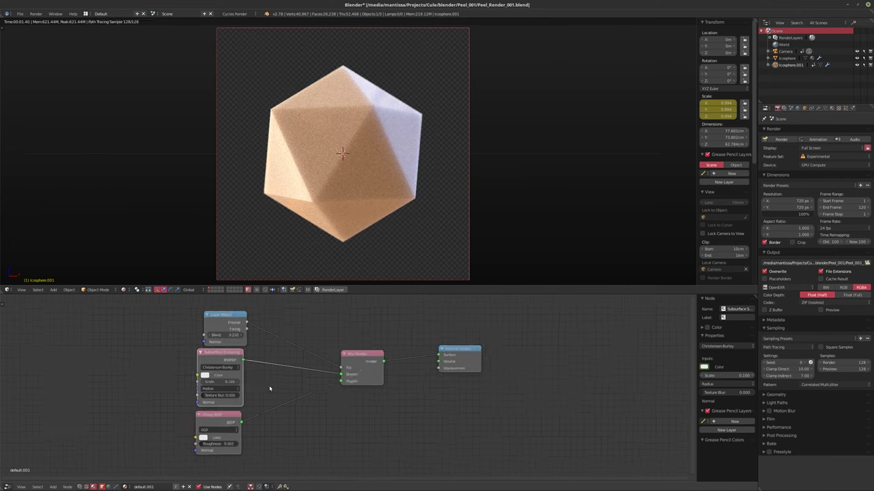
{"action": "left_click_drag", "start_coordinate": [416, 374], "coordinate": [505, 392]}
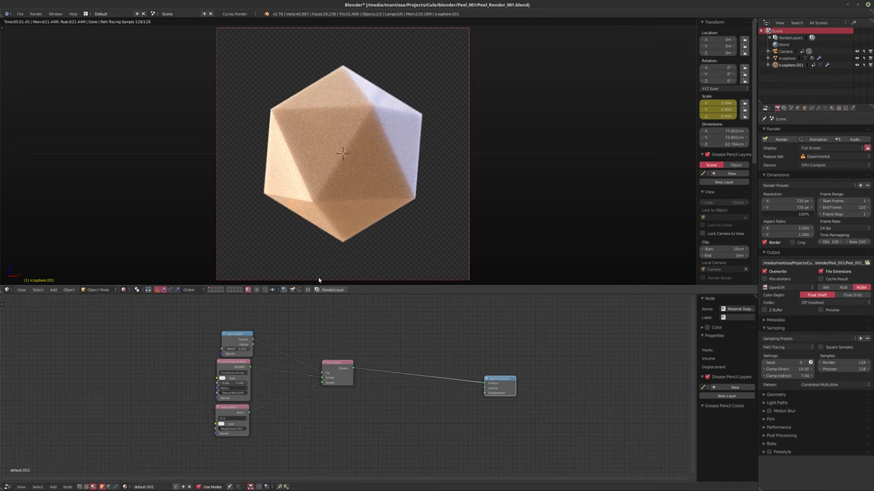
{"action": "key", "text": "alt+a"}
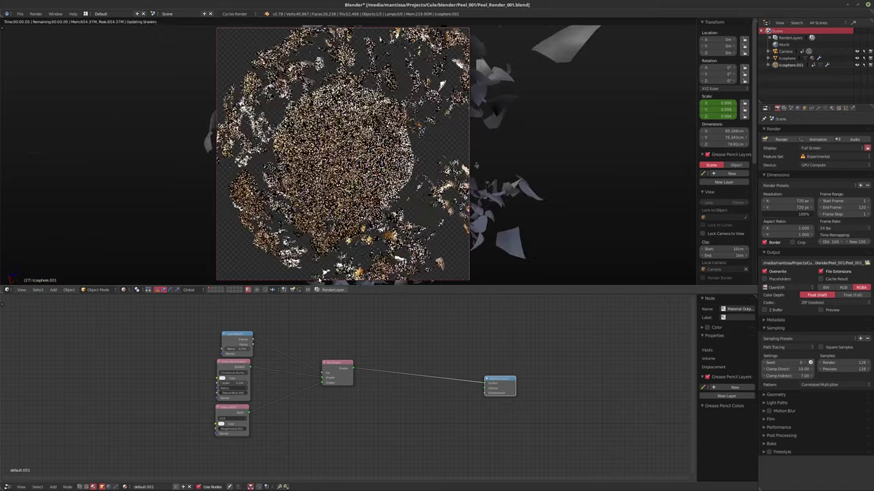
{"action": "key", "text": "alt+a"}
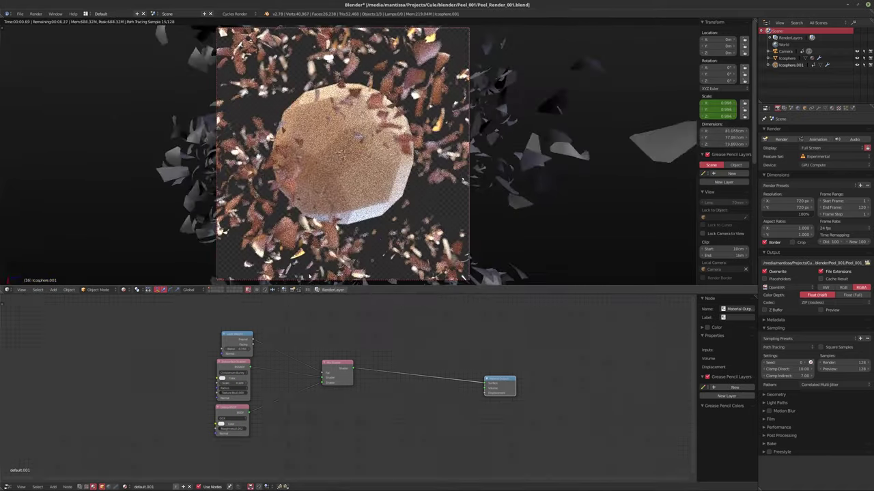
{"action": "key", "text": "alt+a"}
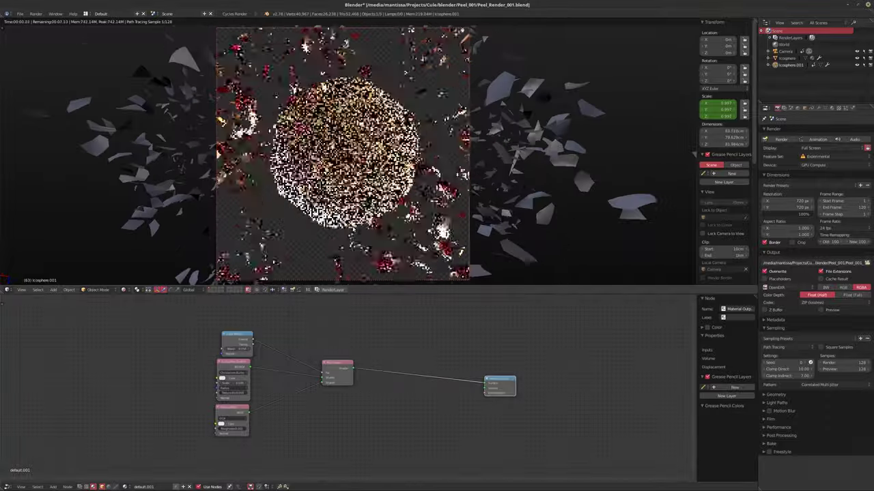
{"action": "key", "text": "alt+a"}
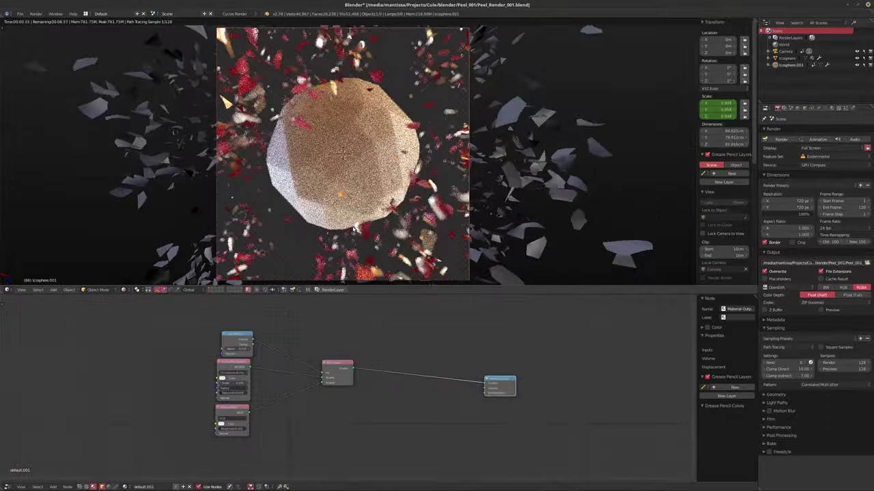
- Insert a second Mix Shader node on the link between the existing Mix Shader and the Material Output
{"action": "scroll", "coordinate": [312, 387], "scroll_direction": "up", "scroll_amount": 2}
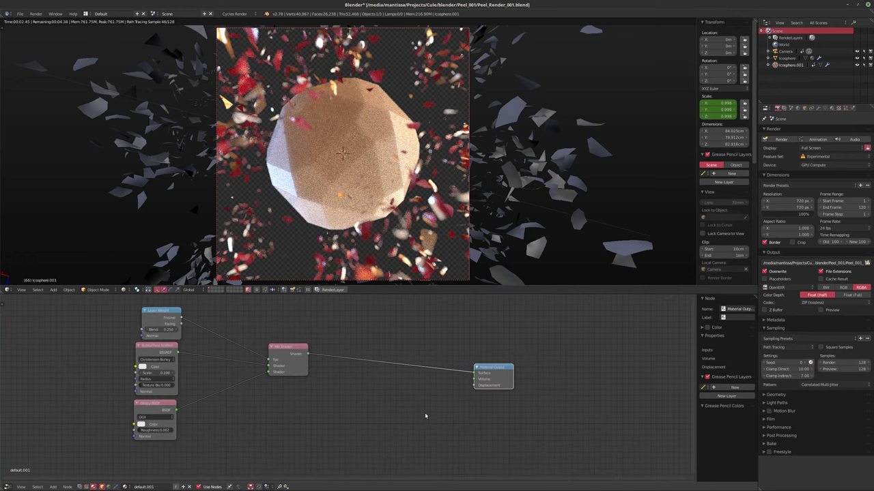
{"action": "key", "text": "shift+a"}
{"action": "mouse_move", "coordinate": [415, 415]}
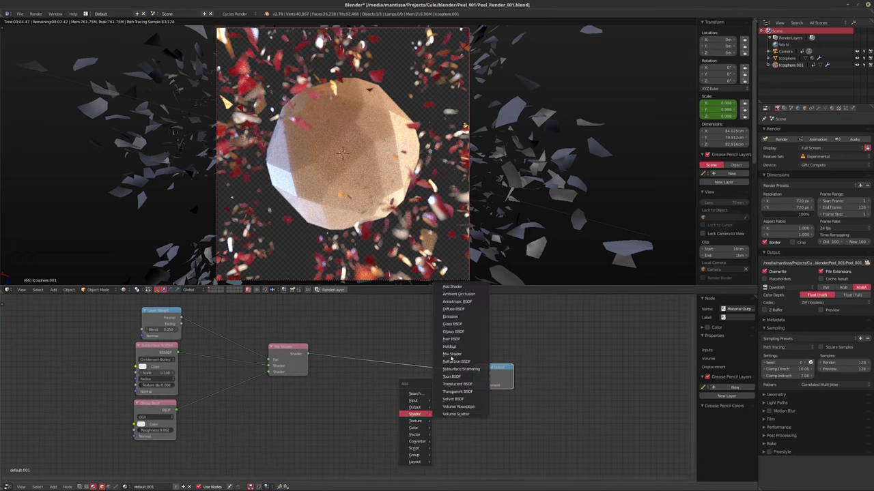
{"action": "left_click", "coordinate": [451, 354]}
{"action": "left_click", "coordinate": [394, 372]}
{"action": "scroll", "coordinate": [387, 397], "scroll_direction": "up", "scroll_amount": 2}
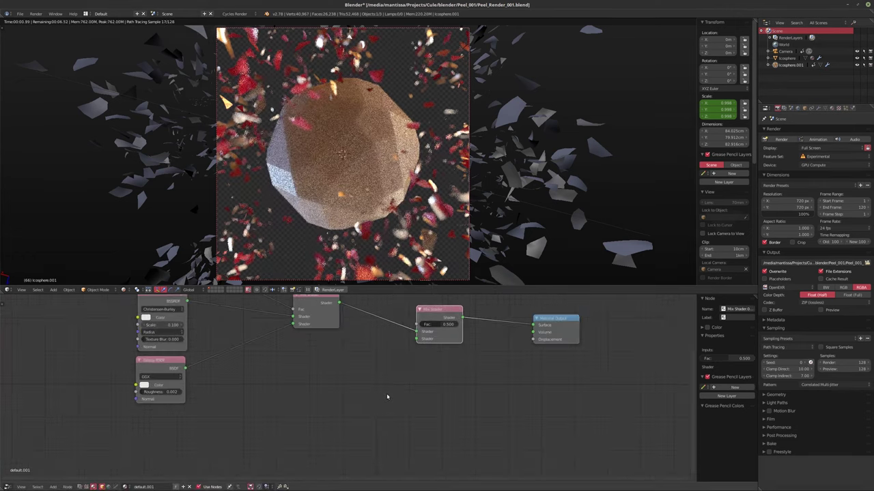
- Add a Noise Texture node above the Layer Weight node
{"action": "scroll", "coordinate": [387, 397], "scroll_direction": "down", "scroll_amount": 4}
{"action": "key", "text": "shift+a"}
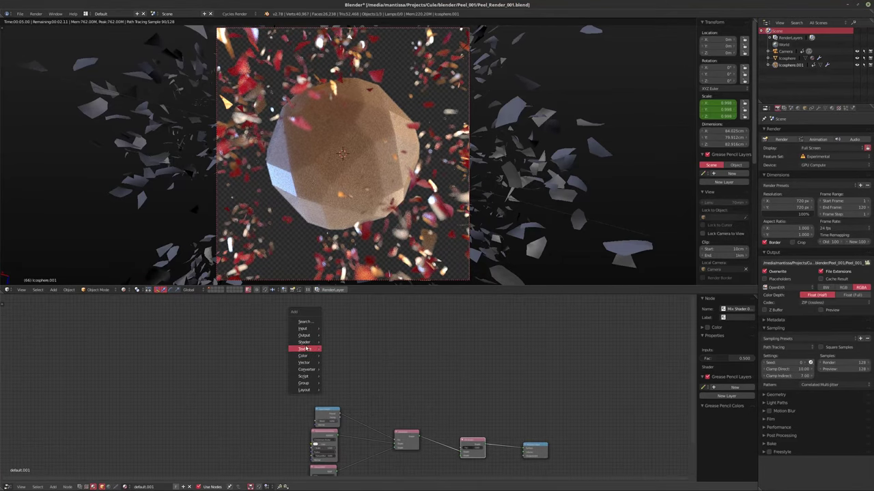
{"action": "mouse_move", "coordinate": [305, 349]}
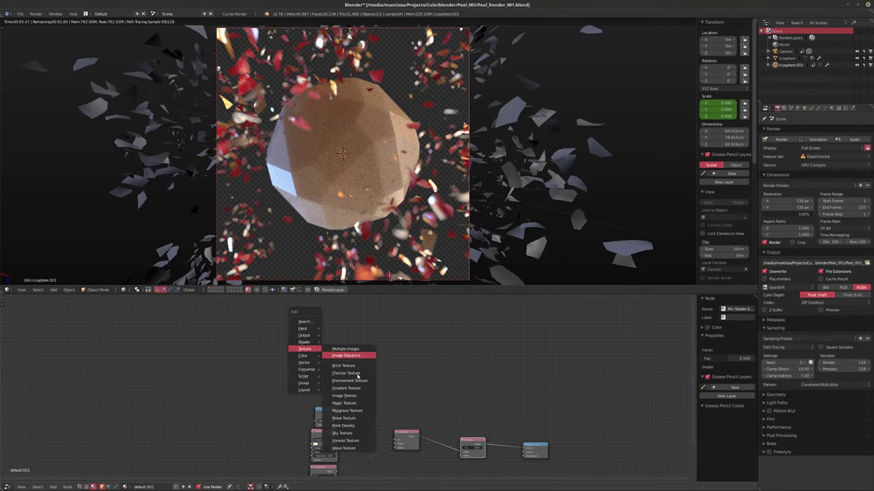
{"action": "left_click", "coordinate": [343, 417]}
{"action": "scroll", "coordinate": [353, 378], "scroll_direction": "up", "scroll_amount": 3}
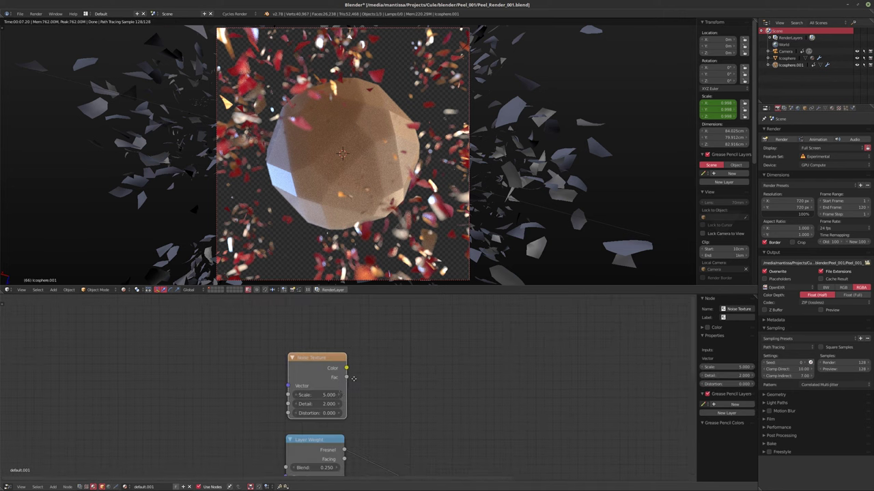
- Preview the Noise Texture on the inner icosphere through a viewer node and set its Detail to 16
{"action": "scroll", "coordinate": [353, 379], "scroll_direction": "down", "scroll_amount": 3}
{"action": "left_click", "coordinate": [322, 349], "text": "ctrl+shift"}
{"action": "middle_click_drag", "start_coordinate": [356, 361], "coordinate": [315, 340]}
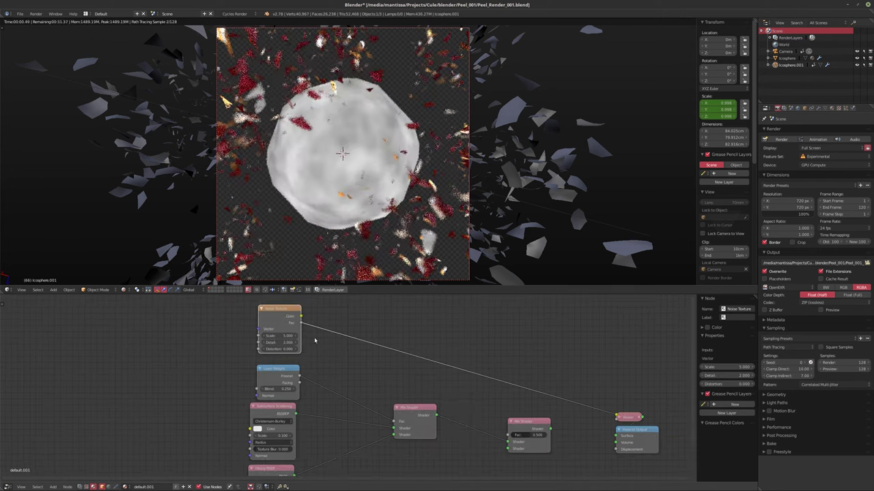
{"action": "scroll", "coordinate": [314, 340], "scroll_direction": "up", "scroll_amount": 4}
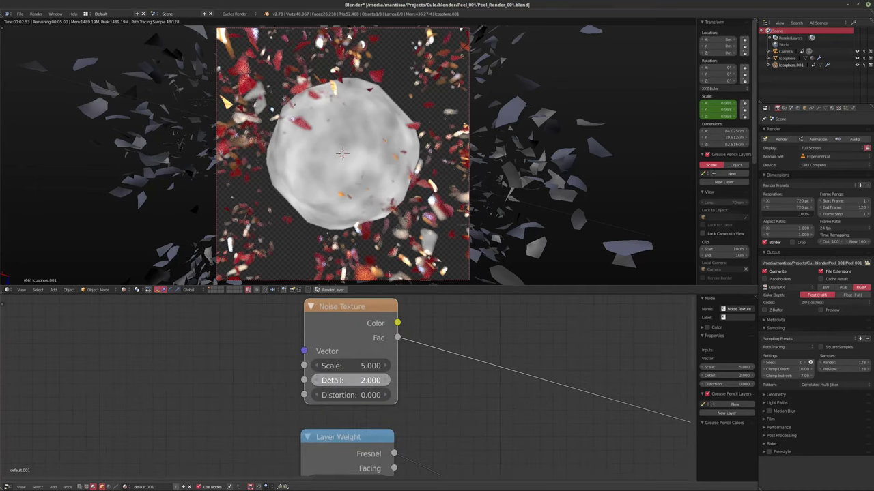
{"action": "left_click_drag", "start_coordinate": [348, 380], "coordinate": [383, 380]}
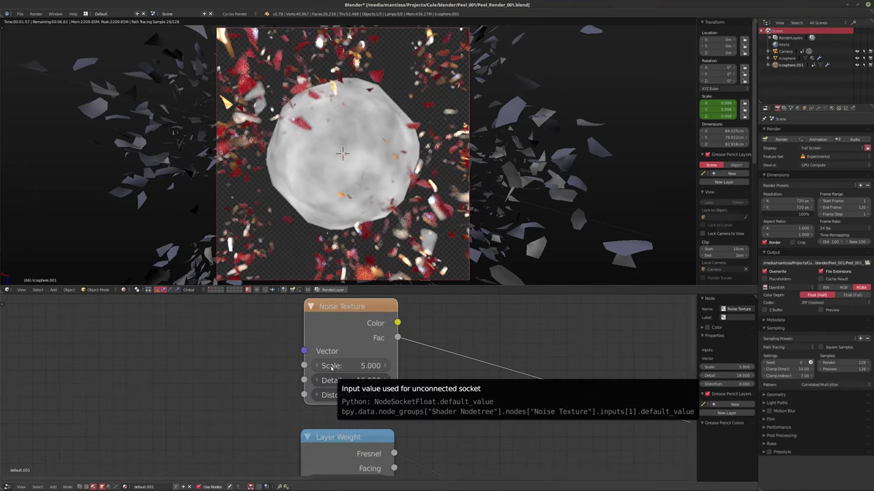
- Set the Noise Texture's Scale to 10
{"action": "left_click", "coordinate": [331, 366]}
{"action": "type", "text": "10"}
{"action": "key", "text": "Return"}
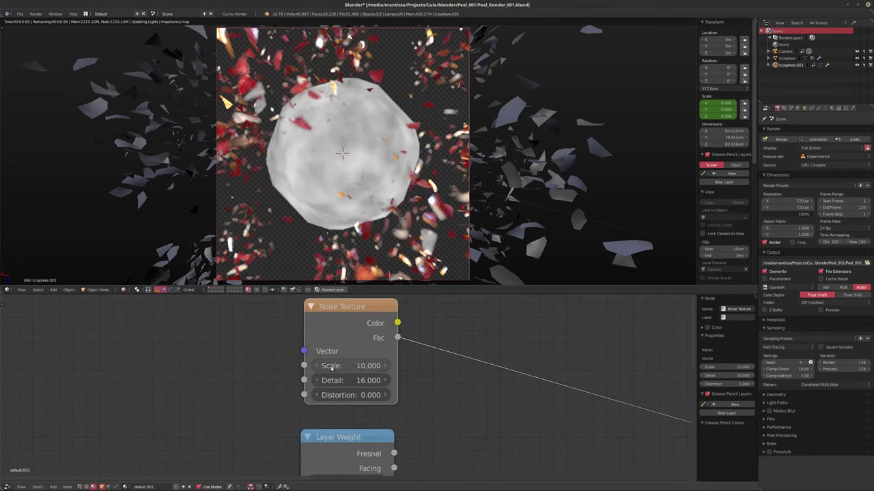
- Add Texture Coordinate and Mapping nodes to the Noise Texture and feed the mapping from the Object output
{"action": "middle_click_drag", "start_coordinate": [321, 387], "coordinate": [283, 384]}
{"action": "scroll", "coordinate": [284, 384], "scroll_direction": "down", "scroll_amount": 1}
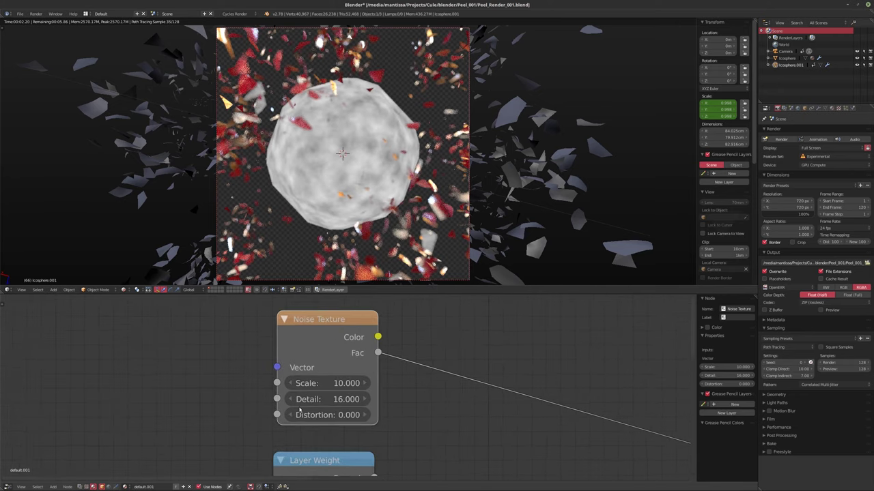
{"action": "key", "text": "ctrl+t"}
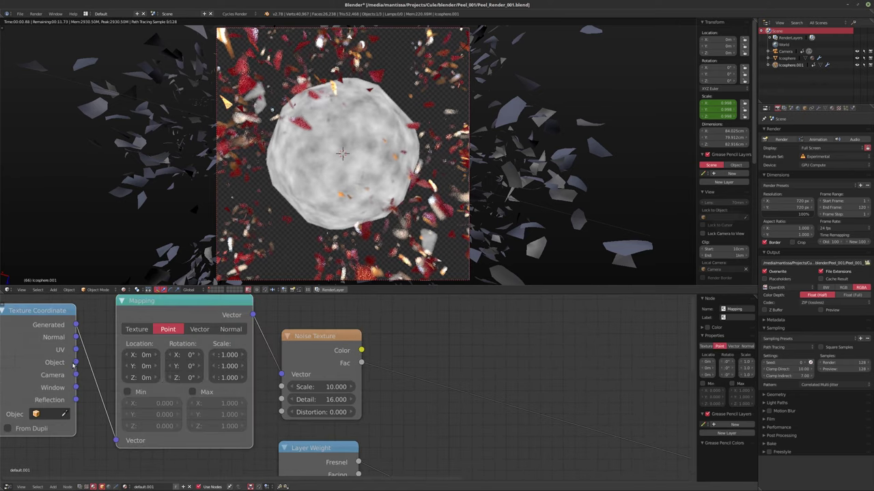
{"action": "middle_click_drag", "start_coordinate": [321, 406], "coordinate": [295, 406]}
- Insert a ColorRamp node on the link leaving the Noise Texture's Fac output
{"action": "key", "text": "shift+a"}
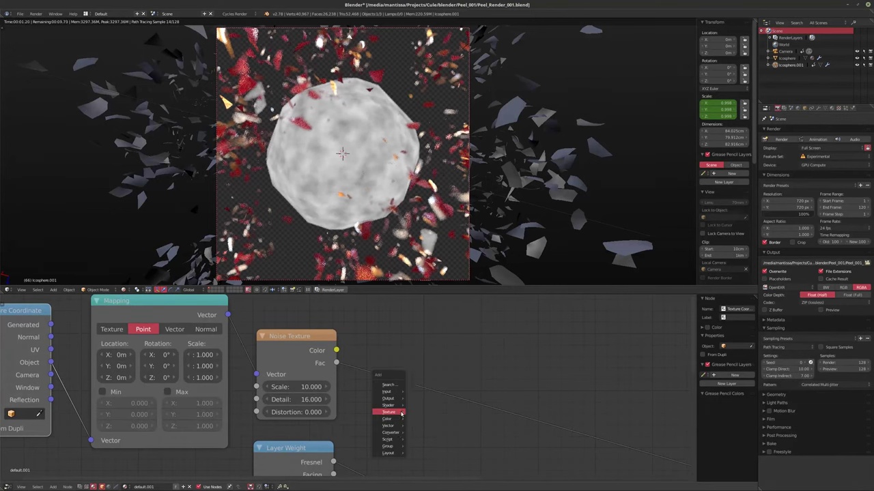
{"action": "mouse_move", "coordinate": [394, 433]}
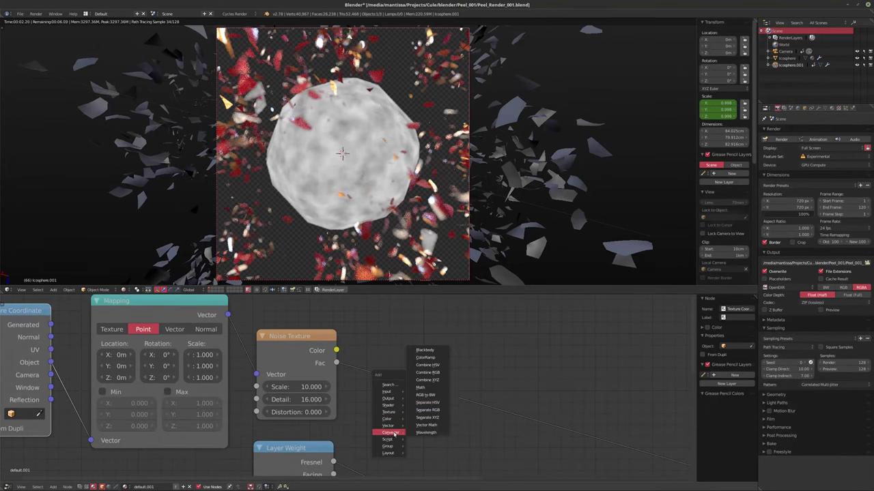
{"action": "left_click", "coordinate": [425, 356]}
{"action": "left_click", "coordinate": [440, 404]}
{"action": "key", "text": "KP_Decimal"}
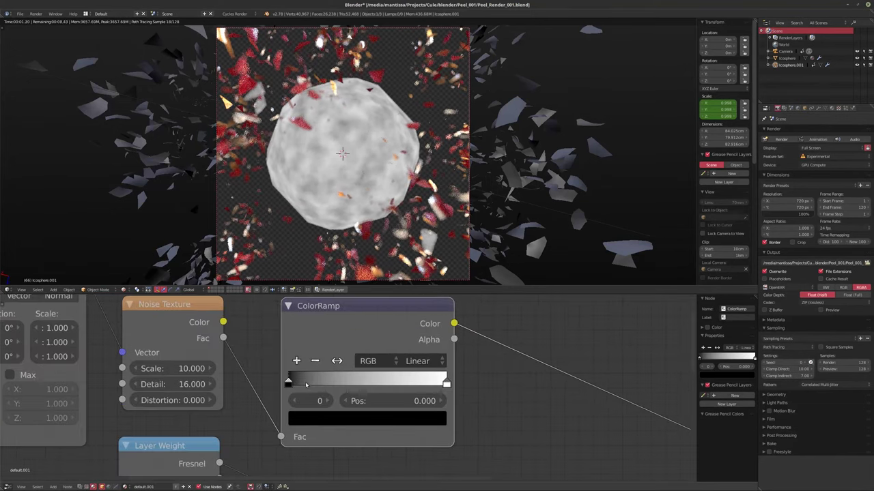
- Slide the ColorRamp's black stop almost up to the white stop and inspect the white stop's color
{"action": "left_click_drag", "start_coordinate": [288, 385], "coordinate": [442, 383]}
{"action": "left_click", "coordinate": [445, 383]}
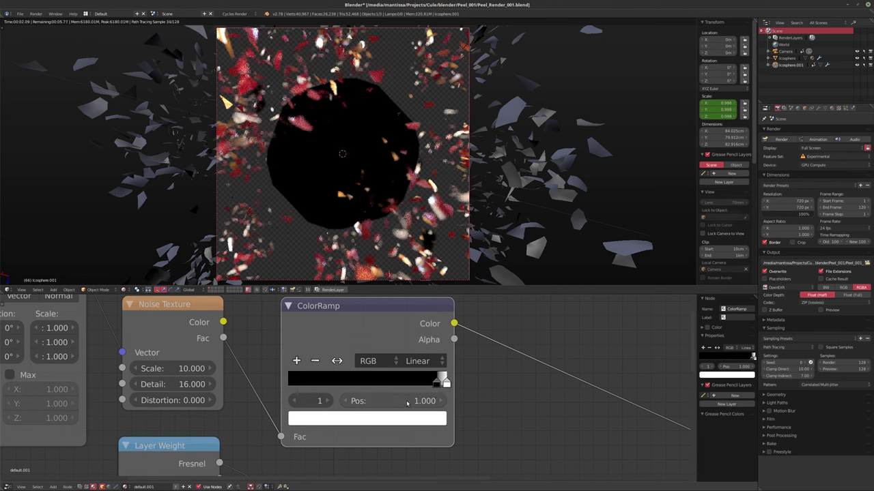
{"action": "left_click", "coordinate": [369, 419]}
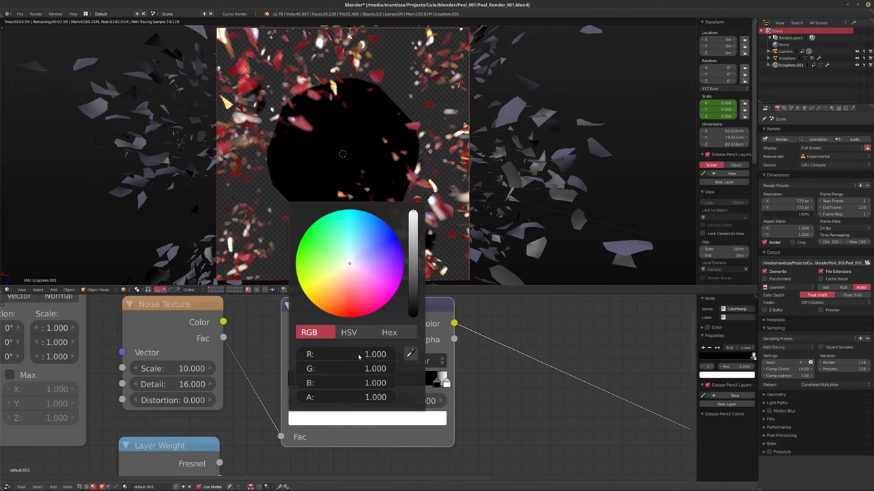
{"action": "scroll", "coordinate": [409, 377], "scroll_direction": "down", "scroll_amount": 2}
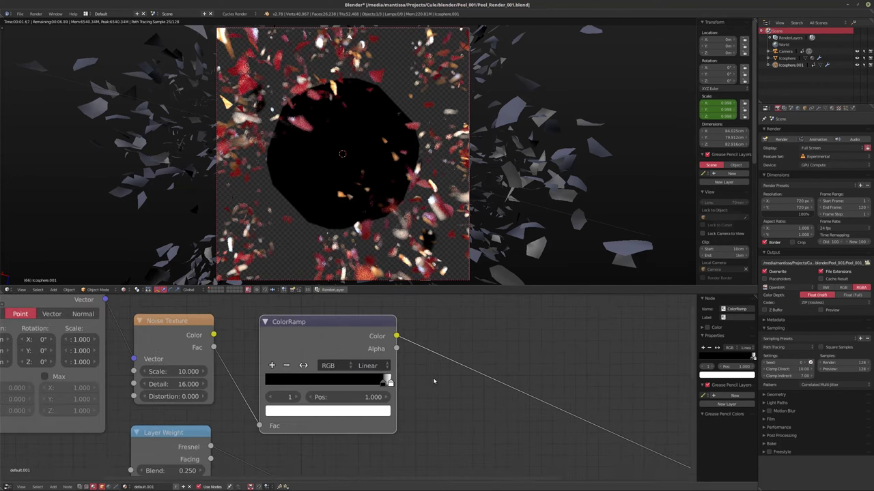
- Advance the animation to frame 48 and keyframe the ColorRamp's black stop at position 1.000
{"action": "key", "text": "shift+alt+a"}
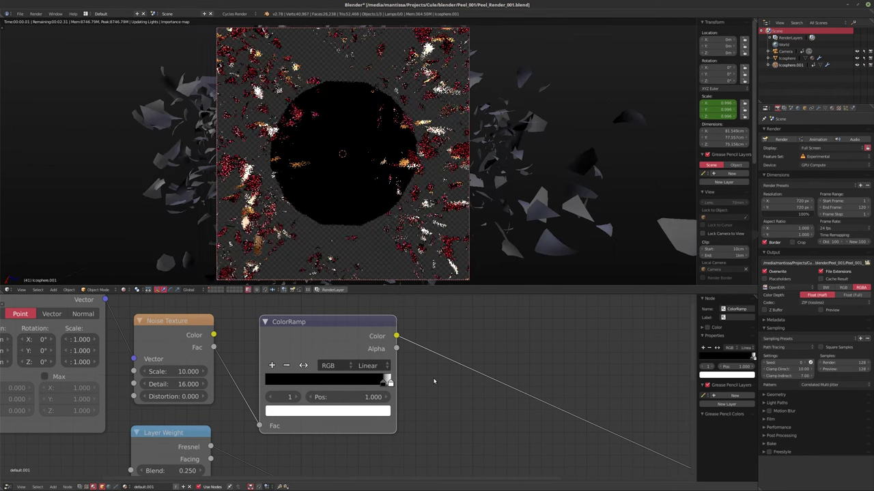
{"action": "key", "text": "alt+a"}
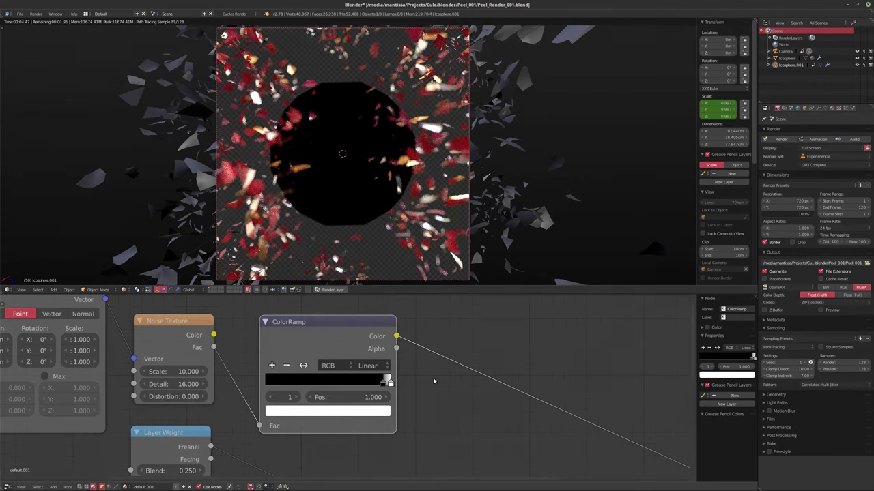
{"action": "key", "text": "Left"}
{"action": "key", "text": "Left"}
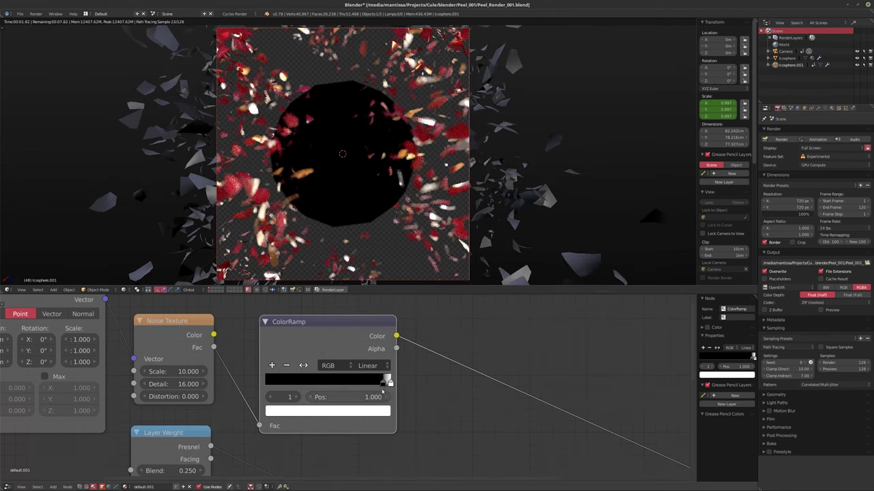
{"action": "right_click", "coordinate": [383, 385]}
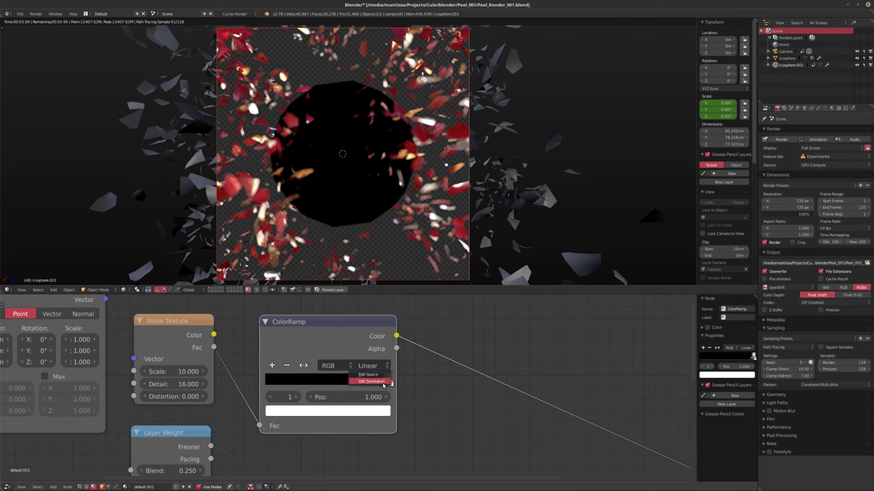
{"action": "left_click", "coordinate": [385, 384]}
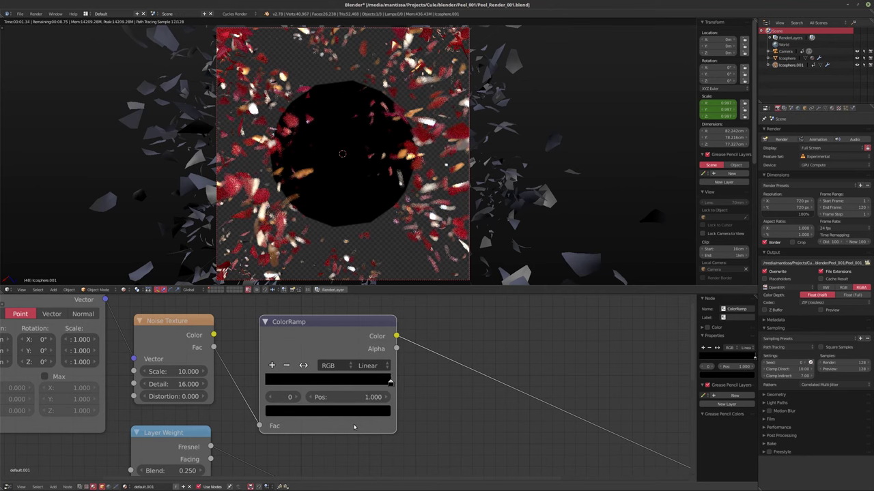
{"action": "key", "text": "i"}
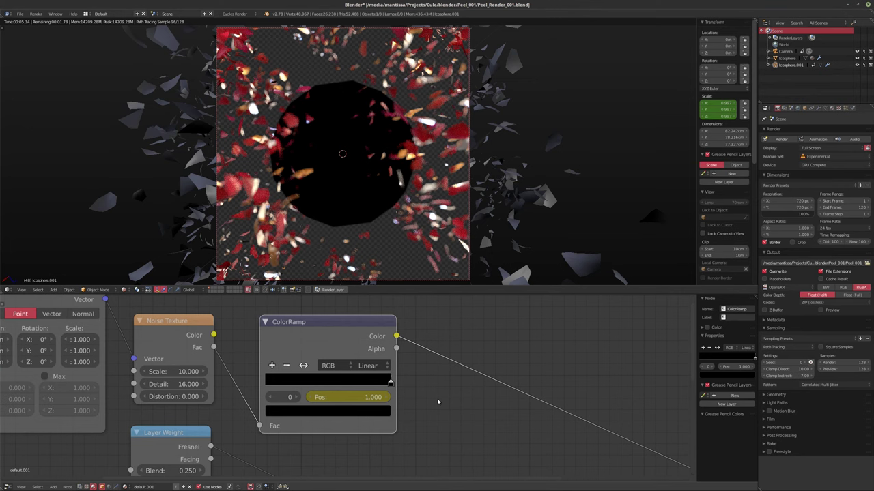
- Go to frame 96 and keyframe the ColorRamp's black stop at position 0.000
{"action": "key", "text": "alt+a"}
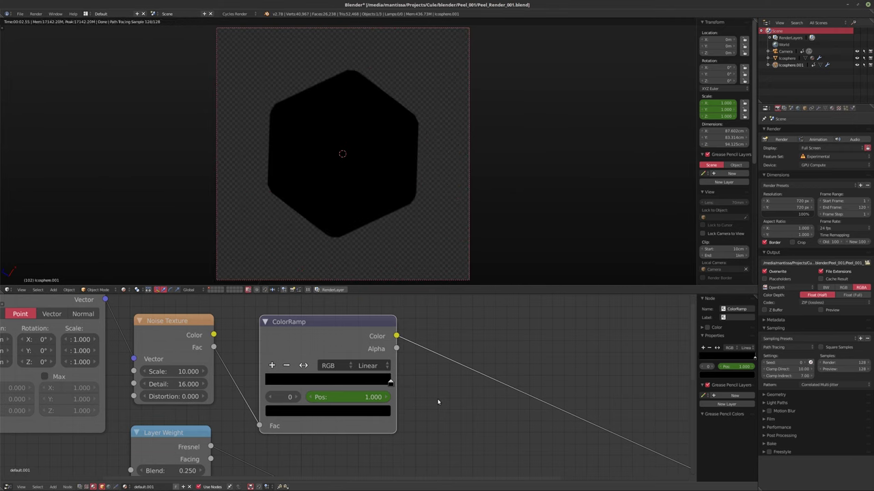
{"action": "key", "text": "Left"}
{"action": "key", "text": "Left"}
{"action": "key", "text": "Left"}
{"action": "key", "text": "Left"}
{"action": "key", "text": "Left"}
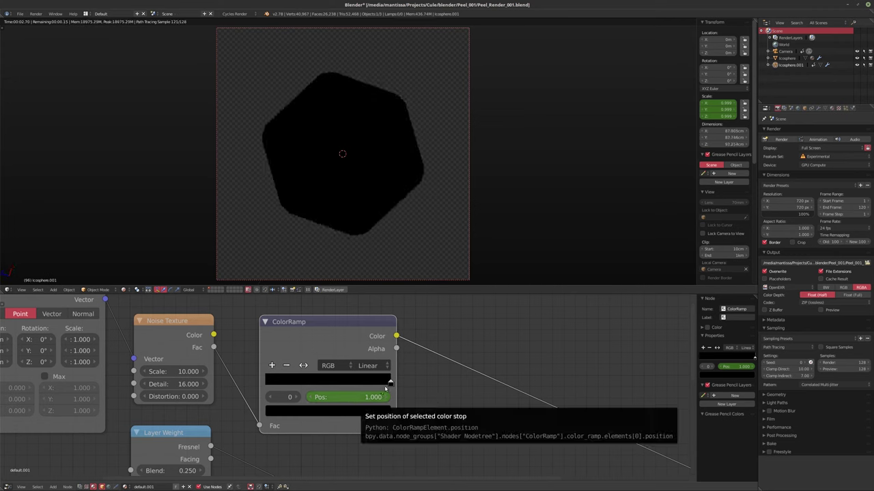
{"action": "left_click_drag", "start_coordinate": [390, 384], "coordinate": [230, 390]}
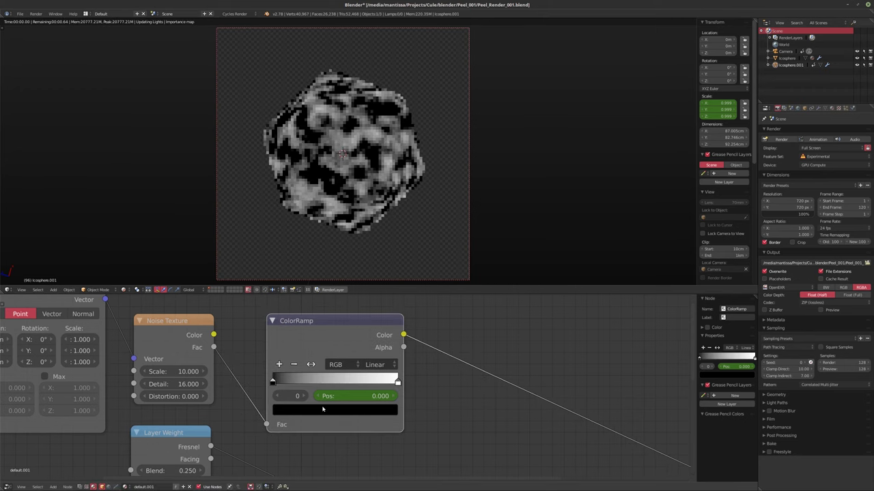
{"action": "key", "text": "i"}
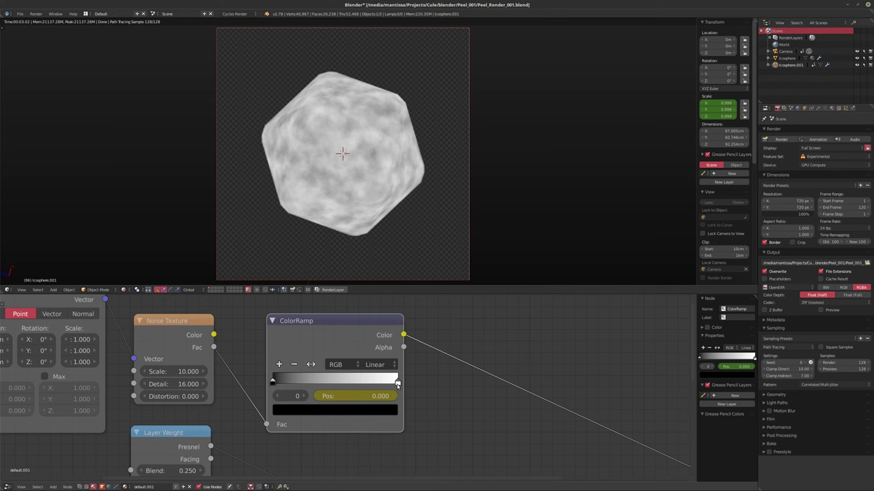
- Play the animation from the start and step forward to about frame 75, examining how the noise spreads over the inner icosphere
{"action": "key", "text": "alt+a"}
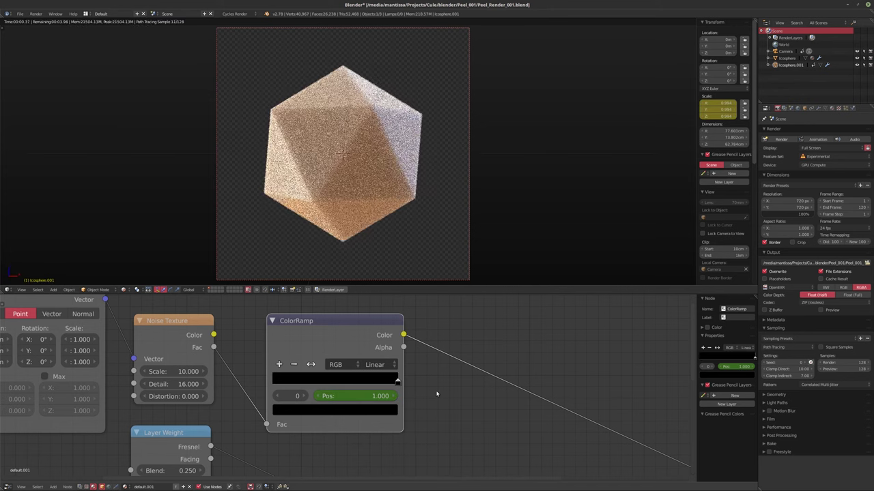
{"action": "key", "text": "alt+a"}
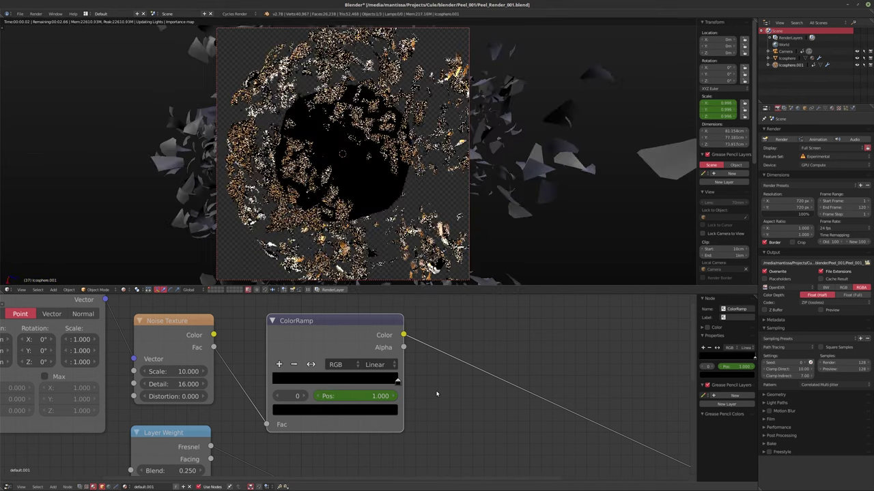
{"action": "key", "text": "Right"}
{"action": "key", "text": "Right"}
{"action": "key", "text": "Right"}
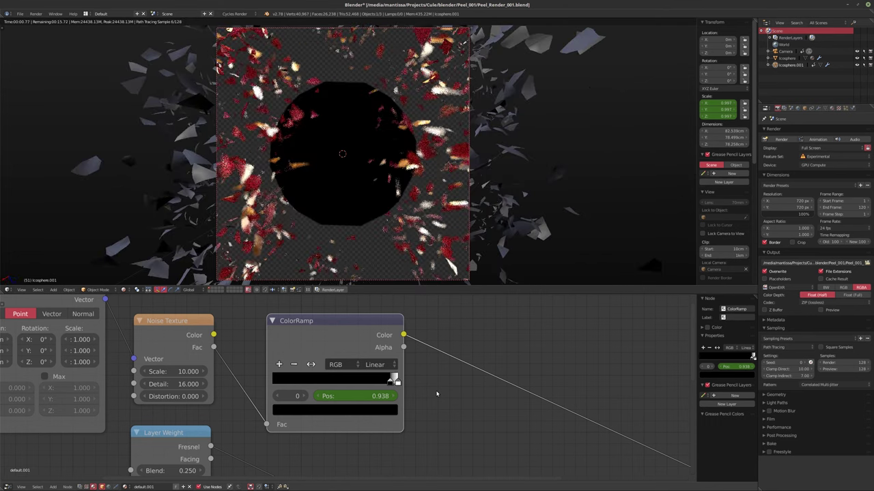
{"action": "key", "text": "Right"}
{"action": "key", "text": "Right"}
{"action": "key", "text": "Right"}
{"action": "key", "text": "Right"}
{"action": "key", "text": "Right"}
{"action": "key", "text": "Right"}
{"action": "key", "text": "Right"}
{"action": "key", "text": "Right"}
{"action": "key", "text": "Right"}
{"action": "key", "text": "Right"}
{"action": "key", "text": "Right"}
{"action": "key", "text": "Right"}
{"action": "key", "text": "Right"}
{"action": "key", "text": "Right"}
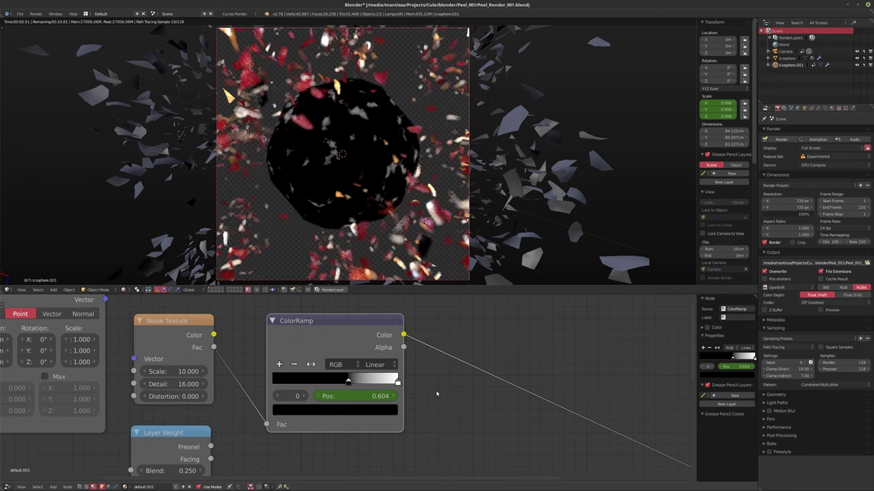
{"action": "key", "text": "Right"}
{"action": "key", "text": "Right"}
{"action": "key", "text": "Right"}
{"action": "key", "text": "Right"}
{"action": "key", "text": "Right"}
{"action": "key", "text": "Right"}
{"action": "key", "text": "Right"}
{"action": "key", "text": "Right"}
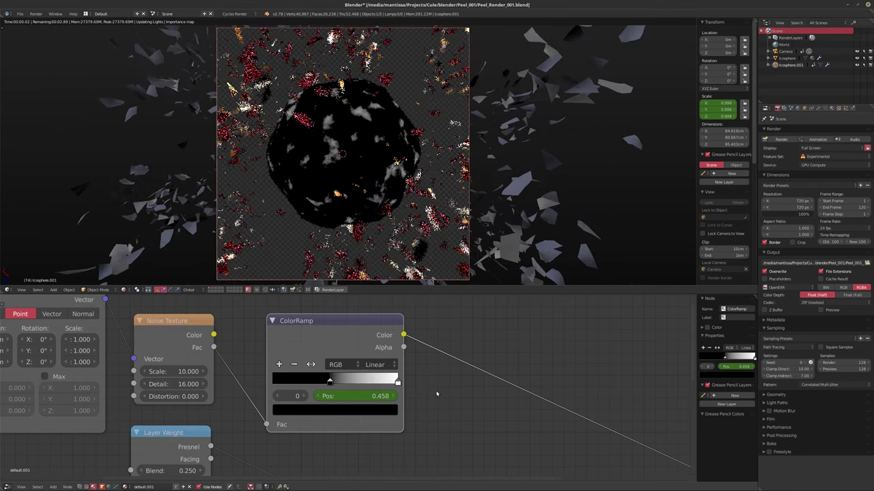
- Keyframe the ColorRamp's white stop at position 1.000 on frame 72 and at 0.000 on frame 96
{"action": "key", "text": "Left"}
{"action": "key", "text": "Left"}
{"action": "key", "text": "Left"}
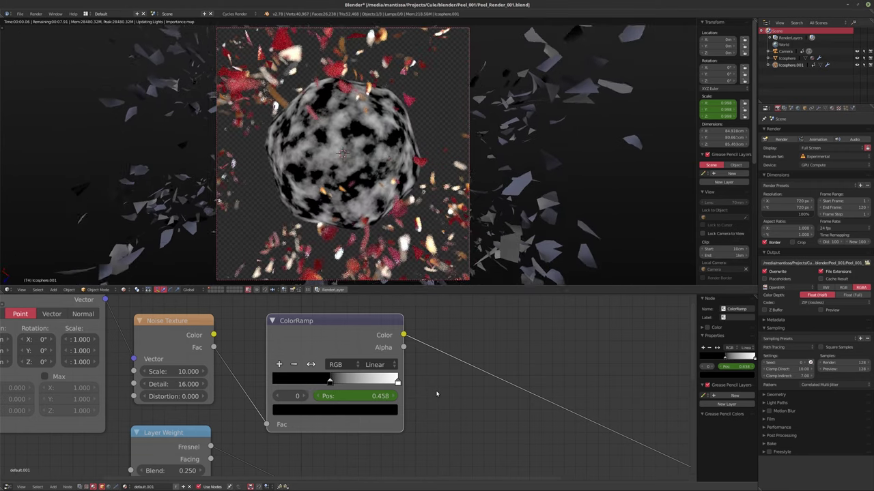
{"action": "left_click", "coordinate": [397, 382]}
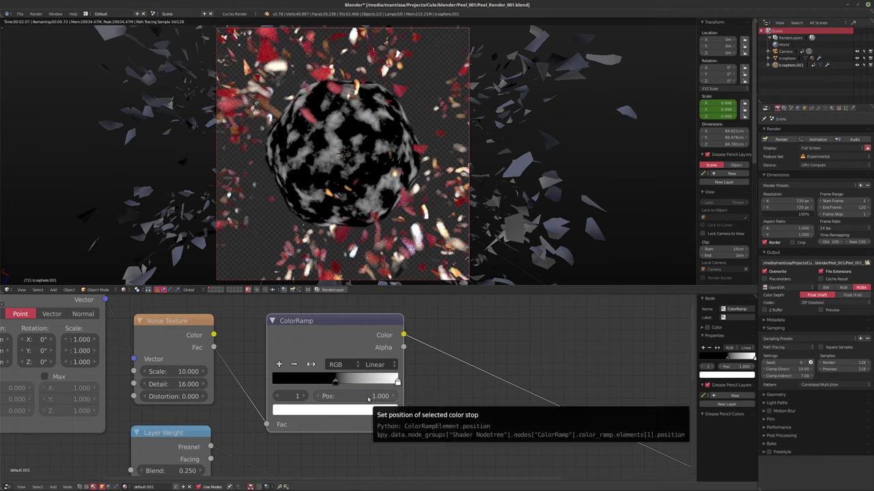
{"action": "key", "text": "i"}
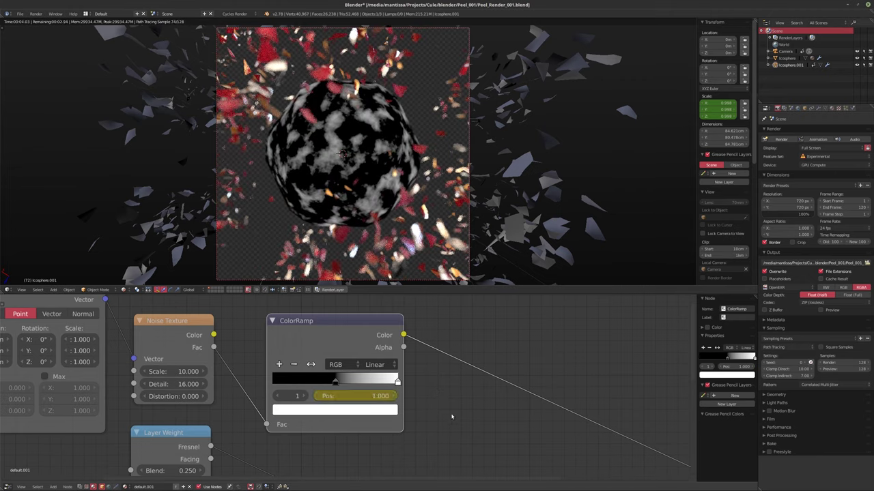
{"action": "key", "text": "alt+a"}
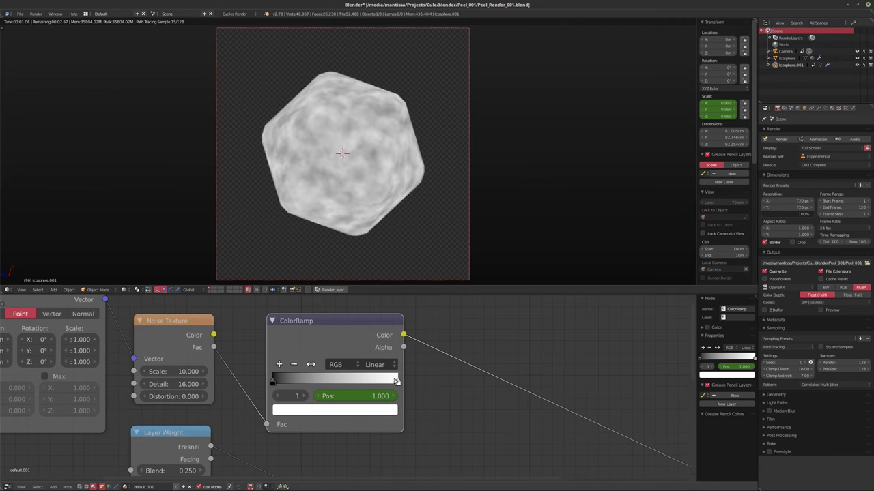
{"action": "left_click_drag", "start_coordinate": [396, 384], "coordinate": [272, 385]}
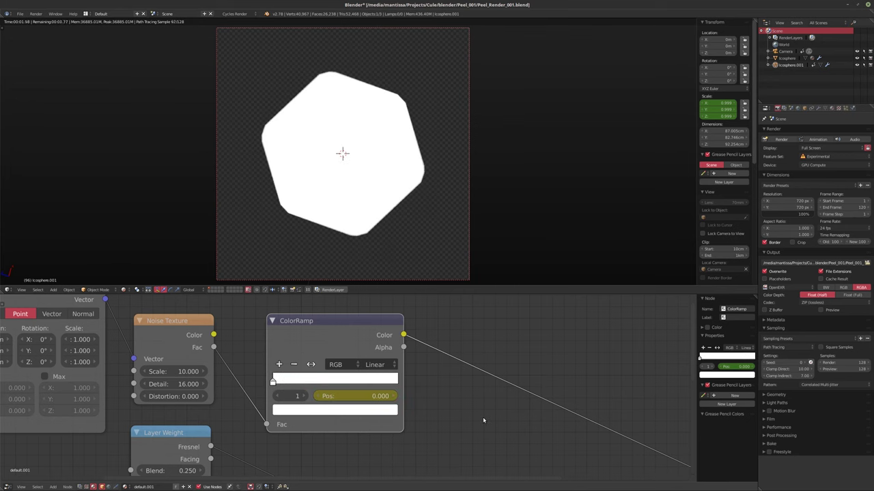
- Step back to about frame 79 and forward to frame 101, examining the noise transition on the inner icosphere
{"action": "key", "text": "Left"}
{"action": "key", "text": "Left"}
{"action": "key", "text": "Left"}
{"action": "key", "text": "Left"}
{"action": "key", "text": "Left"}
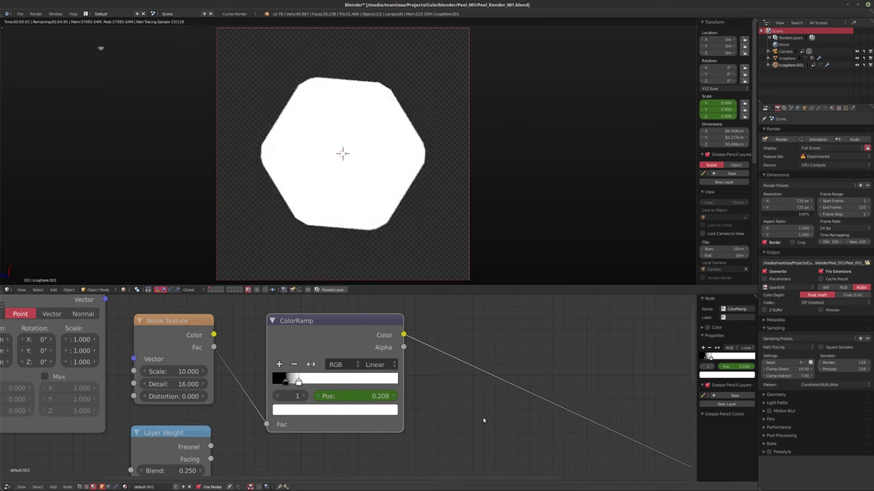
{"action": "key", "text": "Left"}
{"action": "key", "text": "Left"}
{"action": "key", "text": "Left"}
{"action": "key", "text": "Left"}
{"action": "key", "text": "Left"}
{"action": "key", "text": "Left"}
{"action": "key", "text": "Left"}
{"action": "key", "text": "Left"}
{"action": "key", "text": "Left"}
{"action": "key", "text": "Left"}
{"action": "key", "text": "Left"}
{"action": "key", "text": "Left"}
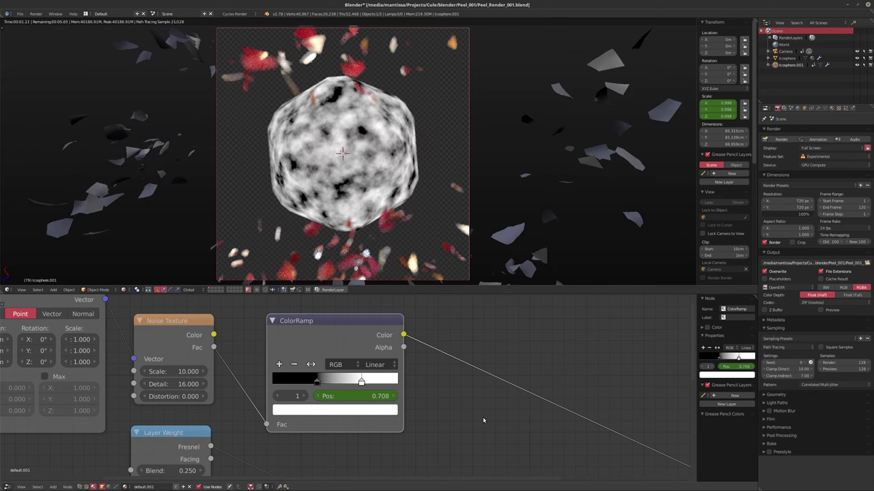
{"action": "key", "text": "Right"}
{"action": "key", "text": "Right"}
{"action": "key", "text": "Right"}
{"action": "key", "text": "Right"}
{"action": "key", "text": "Right"}
{"action": "key", "text": "Right"}
{"action": "key", "text": "Right"}
{"action": "key", "text": "Right"}
{"action": "key", "text": "Right"}
{"action": "key", "text": "Right"}
{"action": "key", "text": "Right"}
{"action": "key", "text": "Right"}
{"action": "key", "text": "Right"}
{"action": "key", "text": "Right"}
{"action": "key", "text": "Right"}
{"action": "key", "text": "Right"}
{"action": "key", "text": "Right"}
{"action": "key", "text": "Right"}
{"action": "key", "text": "Right"}
{"action": "key", "text": "Right"}
{"action": "key", "text": "Right"}
{"action": "key", "text": "Right"}
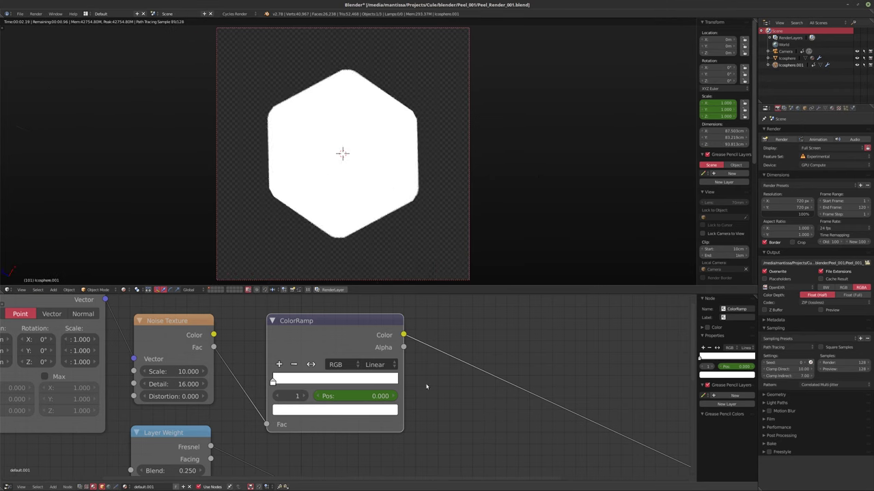
- Return to frame 96 and remove the white stop's position keyframe there
{"action": "key", "text": "Left"}
{"action": "key", "text": "Left"}
{"action": "key", "text": "Left"}
{"action": "key", "text": "Left"}
{"action": "key", "text": "Left"}
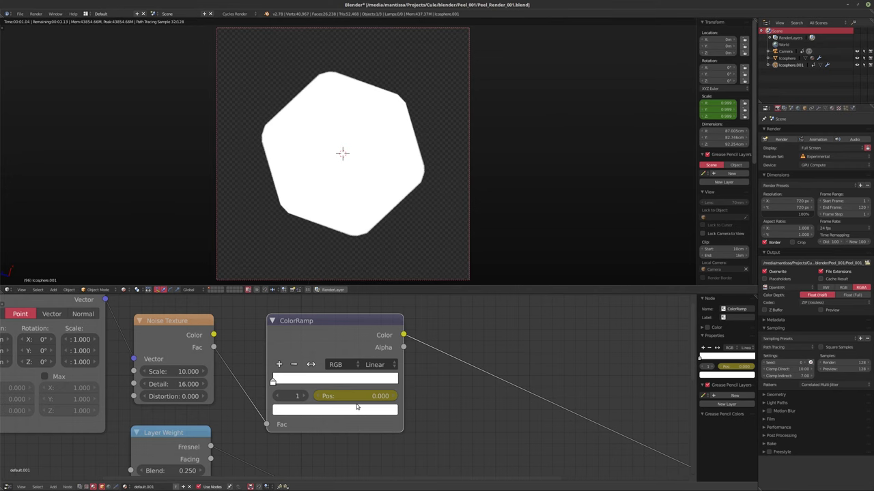
{"action": "key", "text": "alt+i"}
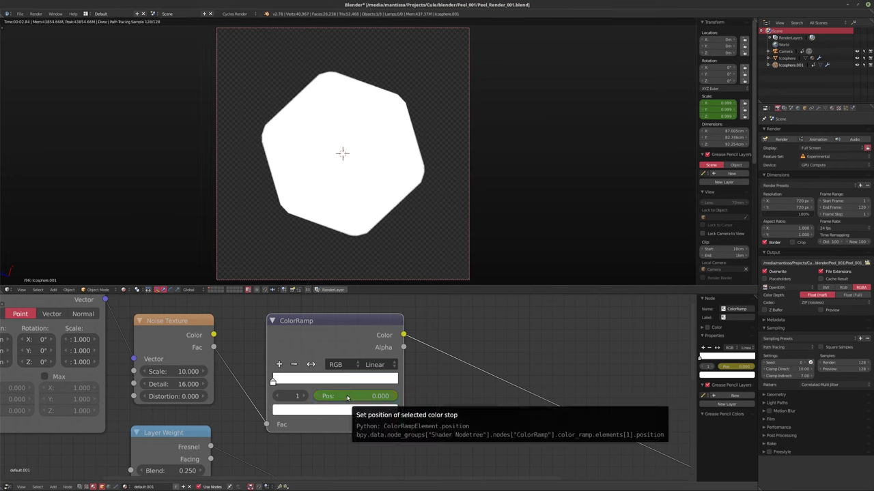
{"action": "key", "text": "ctrl+z"}
{"action": "key", "text": "ctrl+z"}
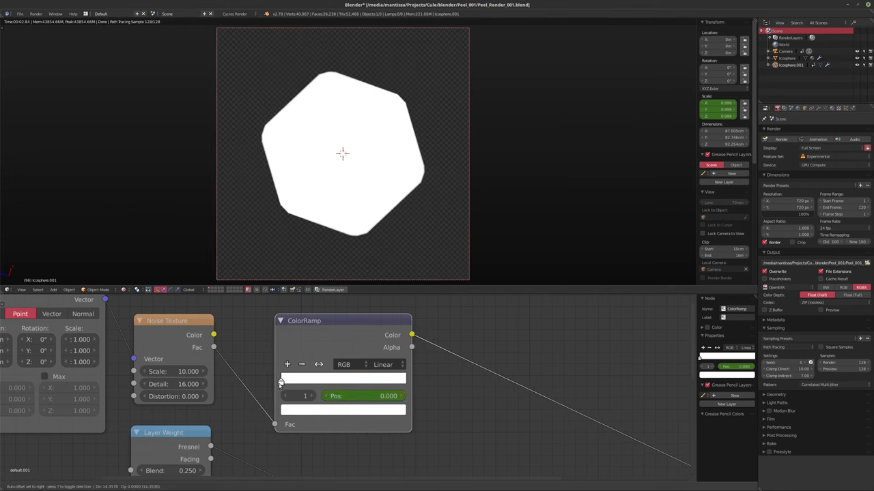
- Try moving the ColorRamp's white stop to about 0.209, and undo the latest stop changes on frame 96
{"action": "left_click_drag", "start_coordinate": [272, 383], "coordinate": [298, 381]}
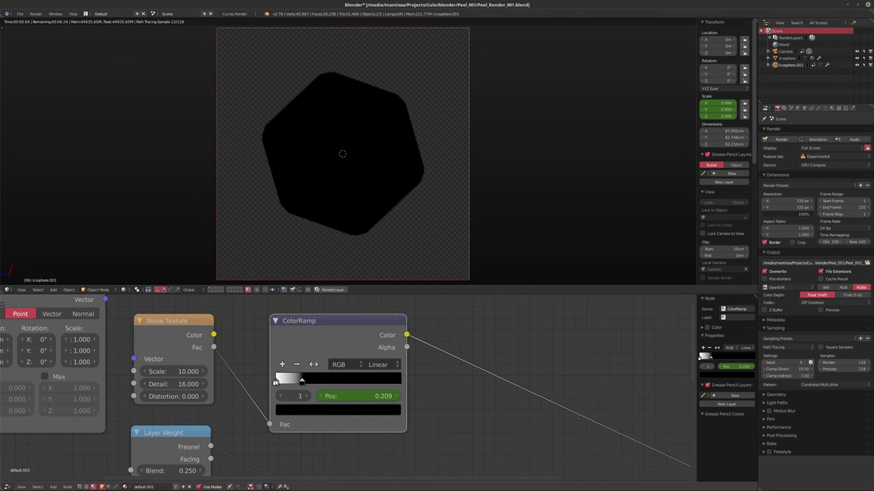
{"action": "key", "text": "ctrl+z"}
{"action": "key", "text": "ctrl+z"}
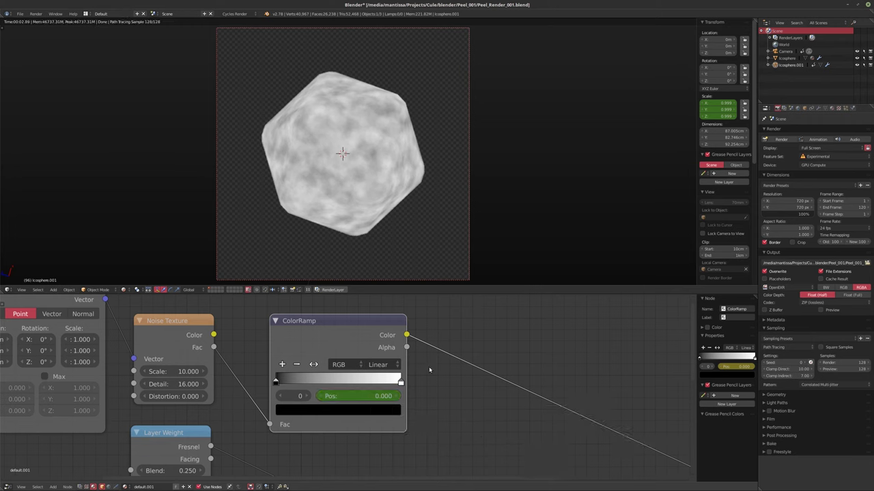
{"action": "key", "text": "ctrl+shift+z"}
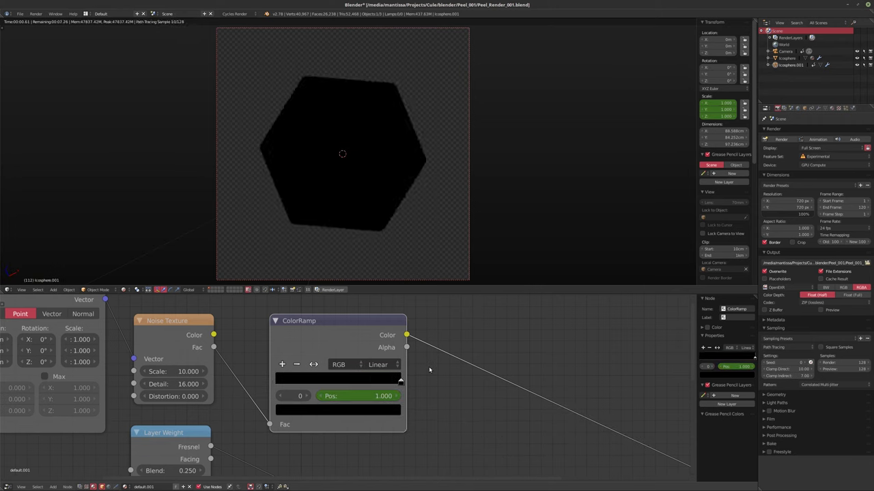
- Go to frame 120 and keyframe both ColorRamp stops at position 0.000
{"action": "key", "text": "Left"}
{"action": "key", "text": "Left"}
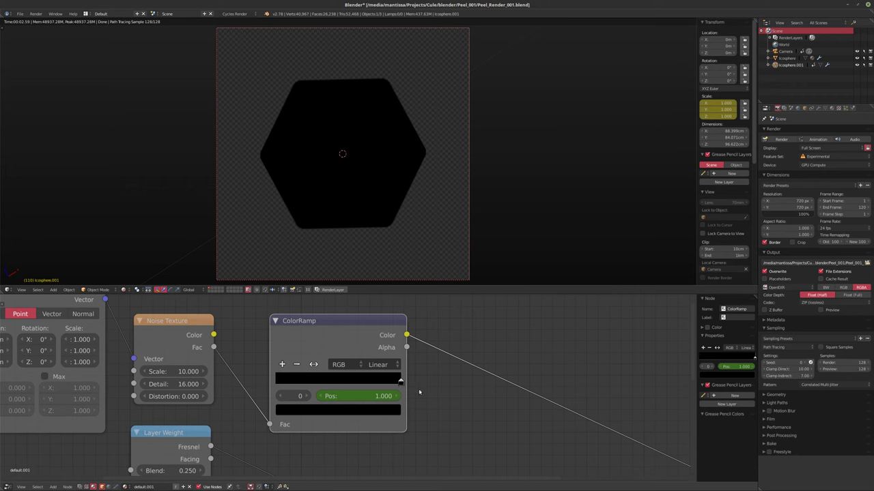
{"action": "key", "text": "Right"}
{"action": "key", "text": "Right"}
{"action": "key", "text": "Right"}
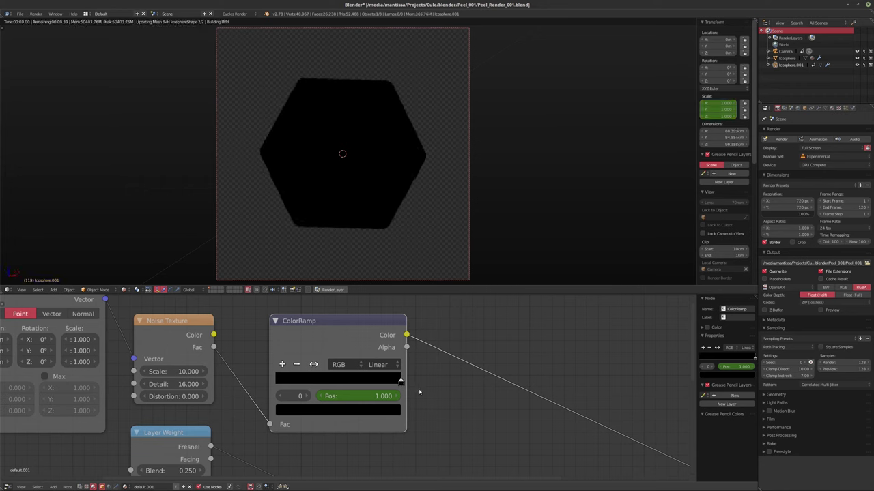
{"action": "key", "text": "Right"}
{"action": "key", "text": "Right"}
{"action": "key", "text": "Right"}
{"action": "key", "text": "Right"}
{"action": "key", "text": "Right"}
{"action": "key", "text": "Right"}
{"action": "left_click_drag", "start_coordinate": [401, 388], "coordinate": [276, 383]}
{"action": "left_click", "coordinate": [277, 383]}
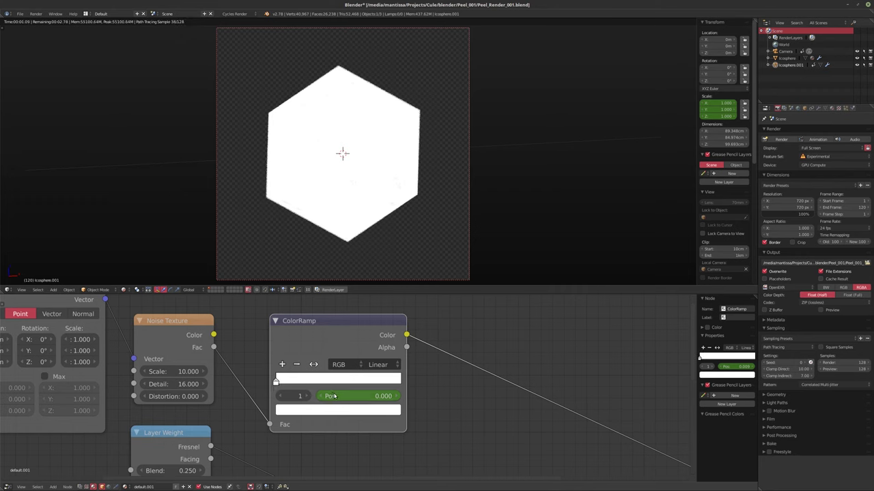
{"action": "key", "text": "i"}
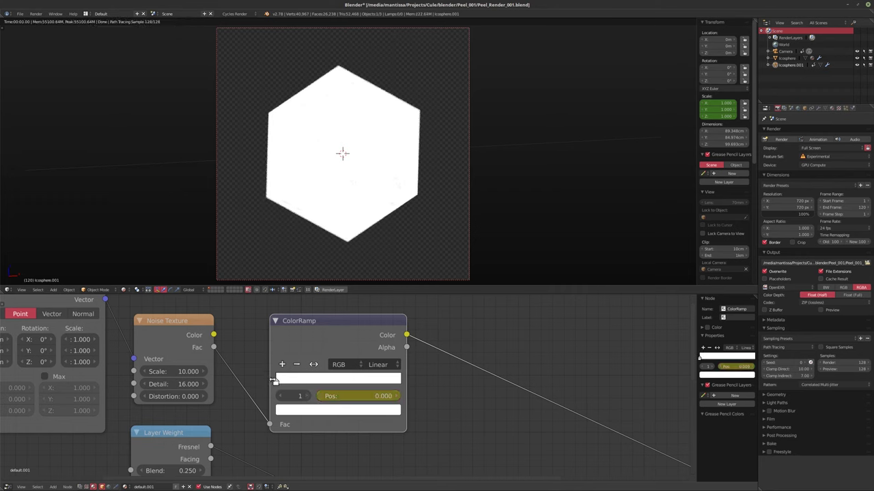
{"action": "left_click", "coordinate": [279, 380]}
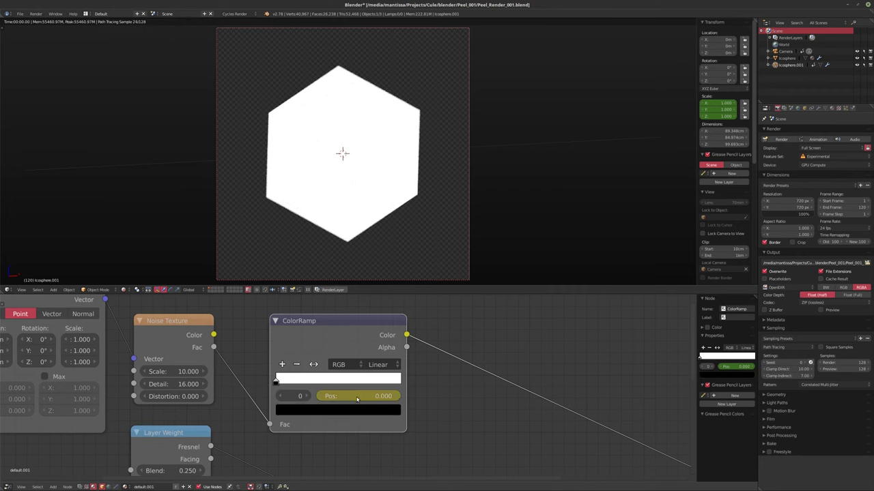
- Return to frame 1, turn off the rendered preview and connect the final Mix Shader directly to the Material Output
{"action": "key", "text": "shift+Left"}
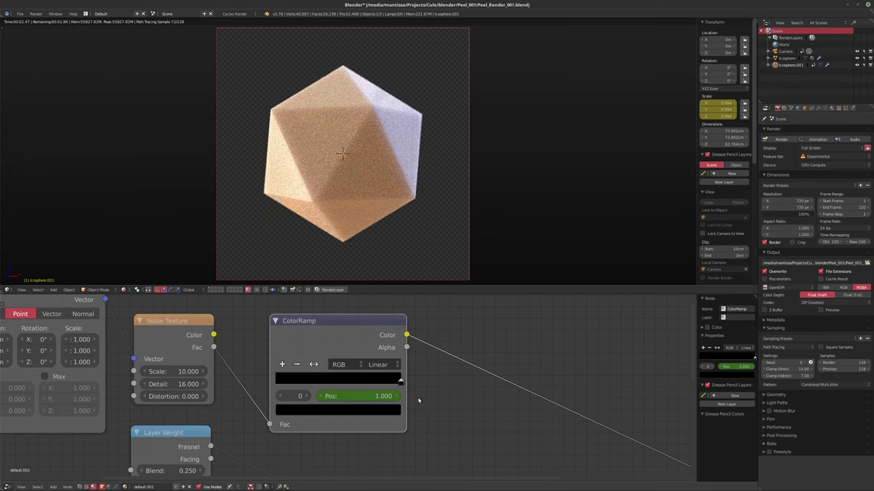
{"action": "scroll", "coordinate": [418, 397], "scroll_direction": "down", "scroll_amount": 2}
{"action": "middle_click_drag", "start_coordinate": [418, 397], "coordinate": [418, 365]}
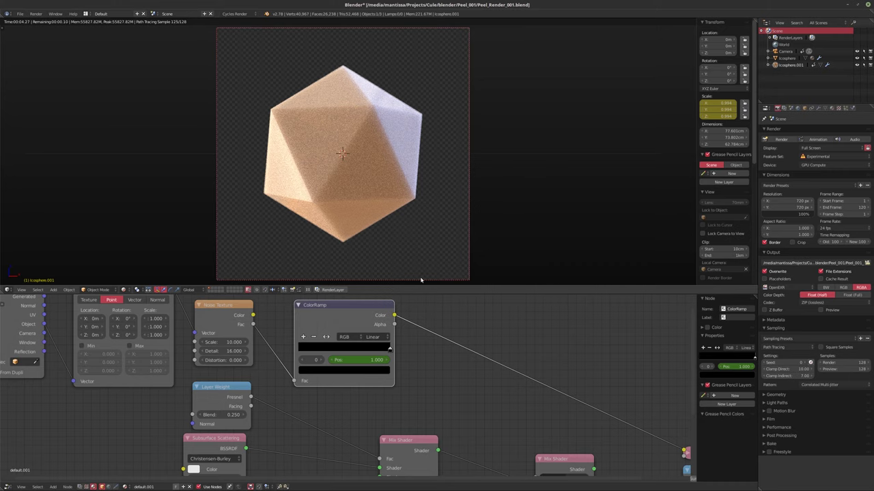
{"action": "key", "text": "shift+z"}
{"action": "scroll", "coordinate": [423, 362], "scroll_direction": "down", "scroll_amount": 3}
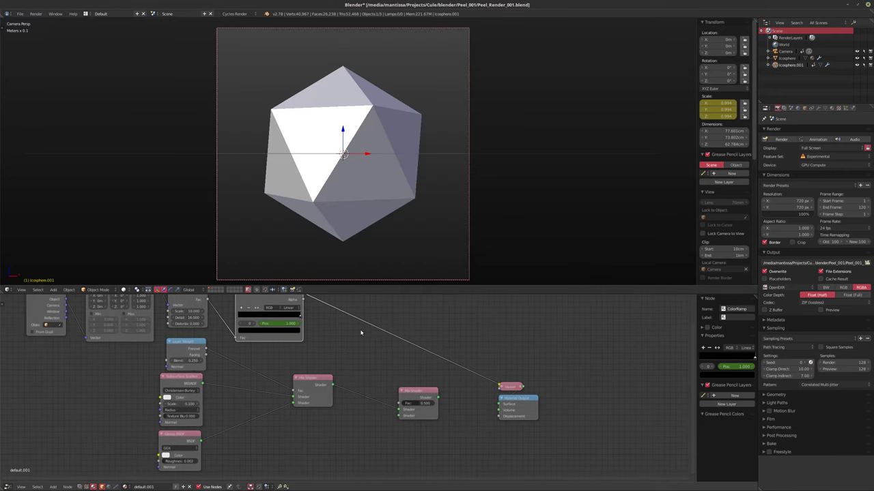
{"action": "middle_click_drag", "start_coordinate": [361, 333], "coordinate": [359, 338]}
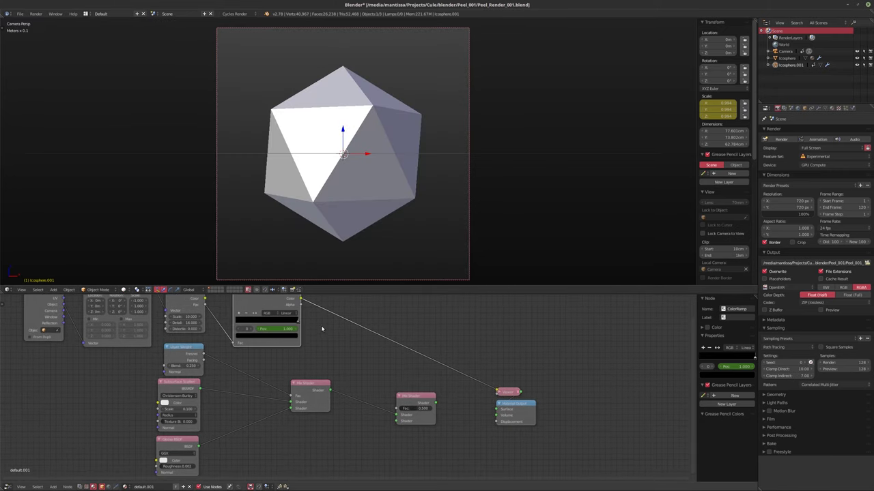
{"action": "left_click", "coordinate": [412, 406]}
{"action": "middle_click_drag", "start_coordinate": [443, 441], "coordinate": [462, 362]}
{"action": "scroll", "coordinate": [362, 374], "scroll_direction": "up", "scroll_amount": 1}
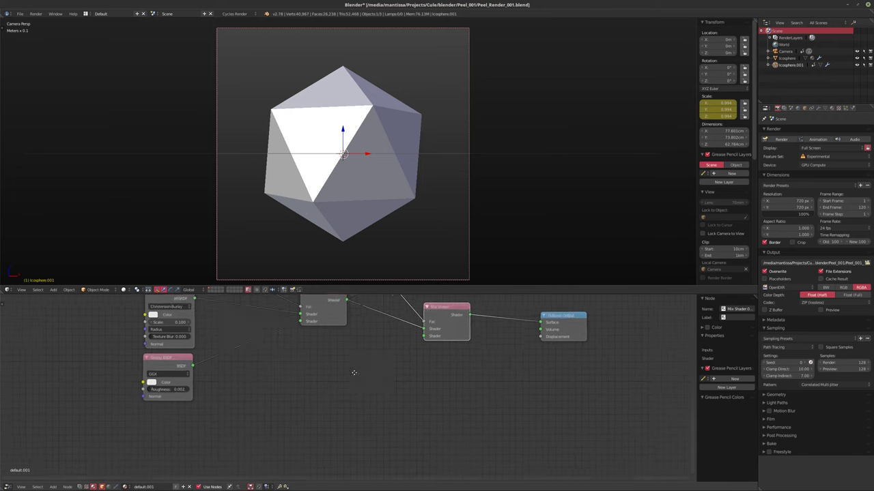
- Add a second Mix Shader node and place it below and beside the Glossy BSDF, clear of the other nodes
{"action": "middle_click_drag", "start_coordinate": [337, 396], "coordinate": [357, 381]}
{"action": "scroll", "coordinate": [370, 371], "scroll_direction": "down", "scroll_amount": 1}
{"action": "key", "text": "shift+a"}
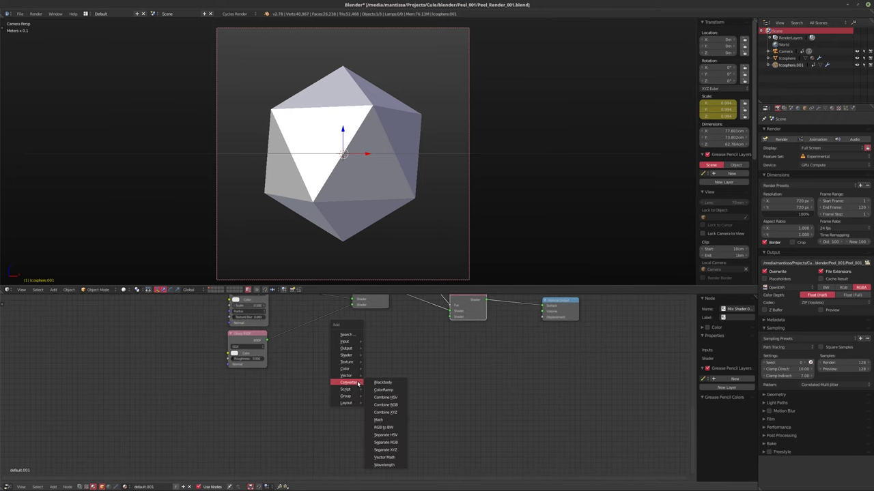
{"action": "mouse_move", "coordinate": [346, 358]}
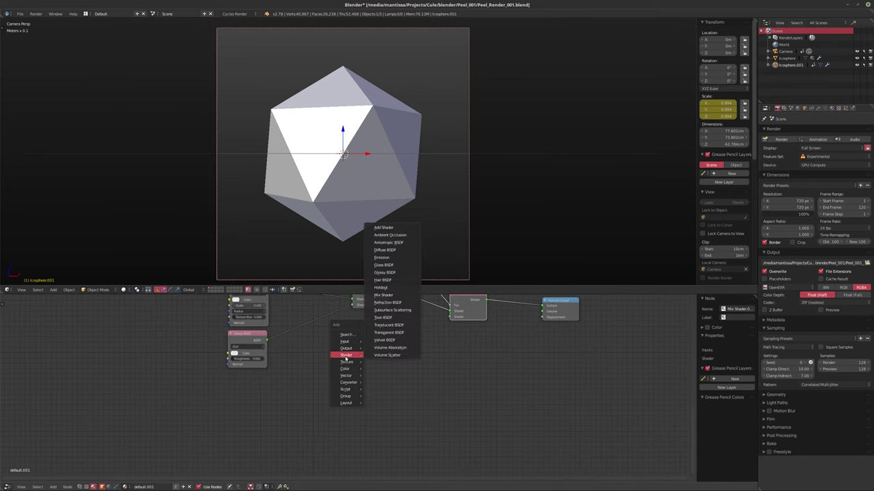
{"action": "left_click", "coordinate": [386, 295]}
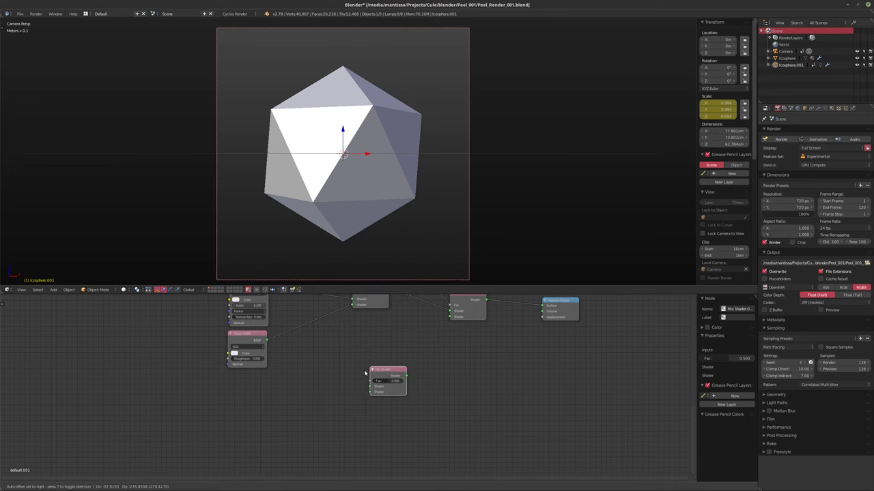
{"action": "left_click", "coordinate": [382, 403]}
{"action": "mouse_move", "coordinate": [382, 403]}
{"action": "middle_mouse_down"}
{"action": "mouse_move", "coordinate": [387, 384]}
{"action": "mouse_move", "coordinate": [386, 393]}
{"action": "middle_mouse_up"}
{"action": "scroll", "coordinate": [388, 384], "scroll_direction": "up", "scroll_amount": 2}
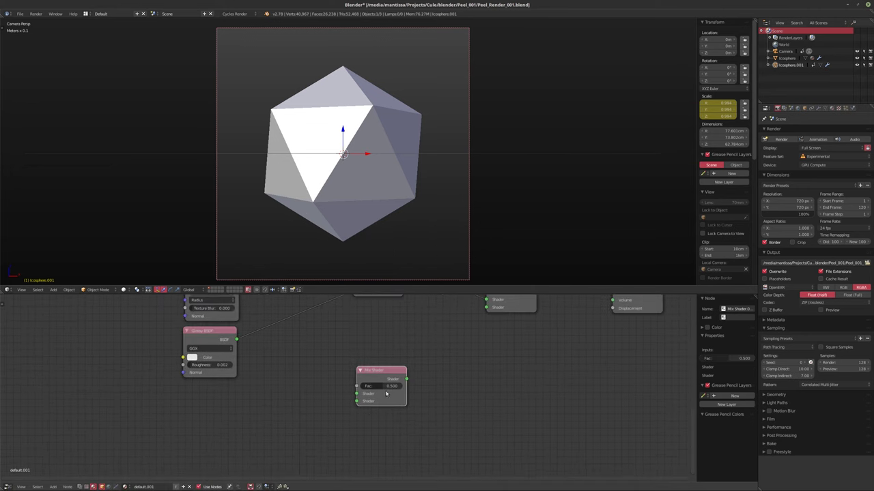
{"action": "scroll", "coordinate": [378, 368], "scroll_direction": "down", "scroll_amount": 3}
{"action": "middle_click_drag", "start_coordinate": [378, 351], "coordinate": [398, 413]}
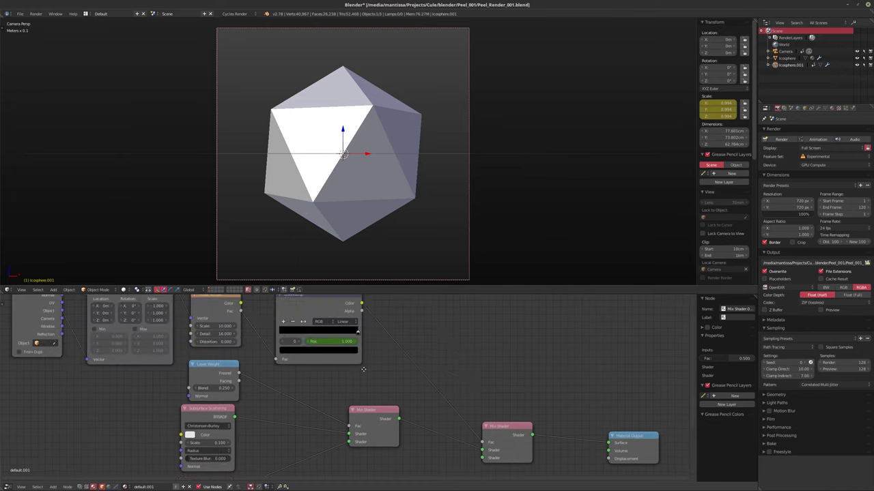
{"action": "scroll", "coordinate": [398, 412], "scroll_direction": "up", "scroll_amount": 3}
{"action": "scroll", "coordinate": [389, 403], "scroll_direction": "down", "scroll_amount": 3}
{"action": "middle_click_drag", "start_coordinate": [500, 320], "coordinate": [364, 317]}
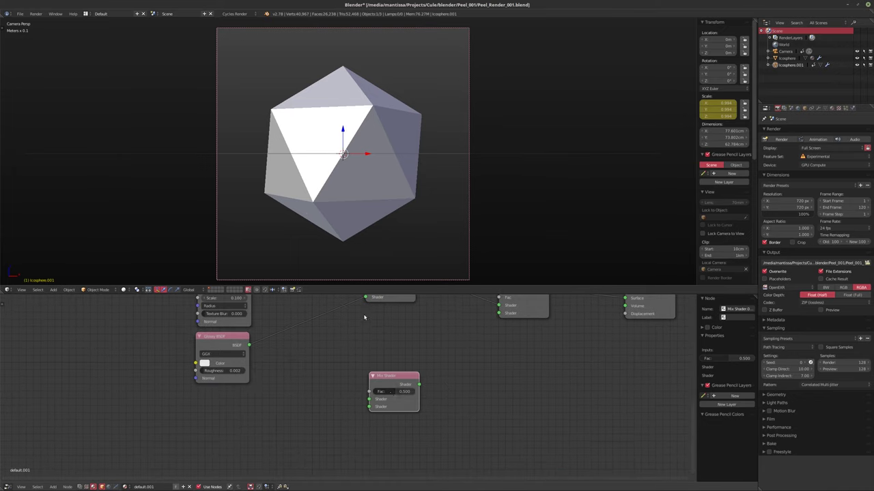
{"action": "left_click_drag", "start_coordinate": [384, 390], "coordinate": [383, 438]}
{"action": "scroll", "coordinate": [359, 376], "scroll_direction": "down", "scroll_amount": 2}
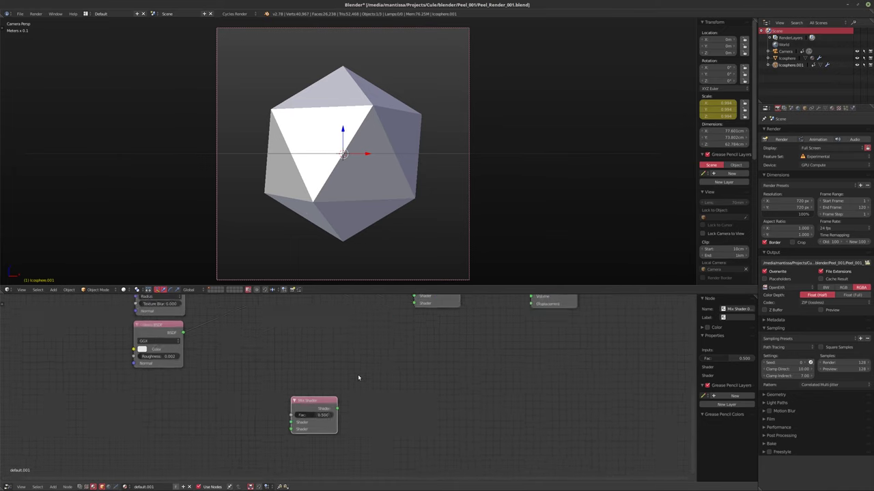
- Add a Diffuse BSDF below the Glossy BSDF and connect it to the new Mix Shader's first shader input
{"action": "middle_click_drag", "start_coordinate": [359, 376], "coordinate": [409, 382]}
{"action": "key", "text": "shift+a"}
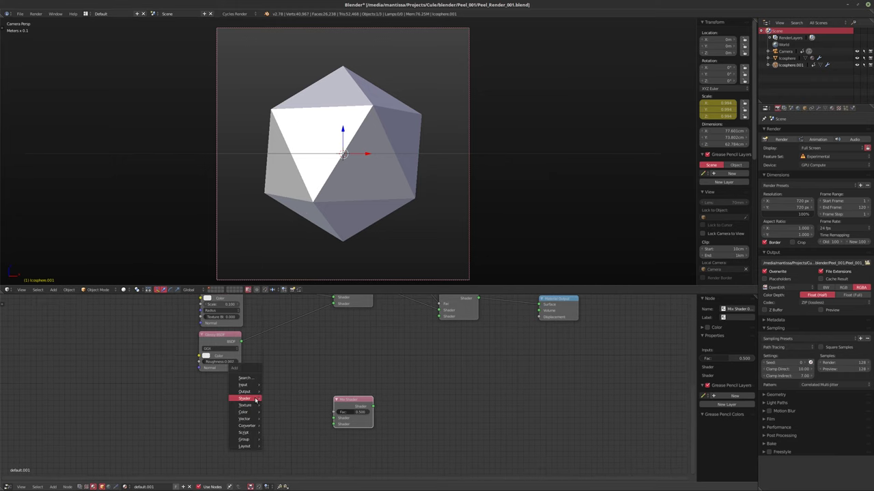
{"action": "mouse_move", "coordinate": [252, 400]}
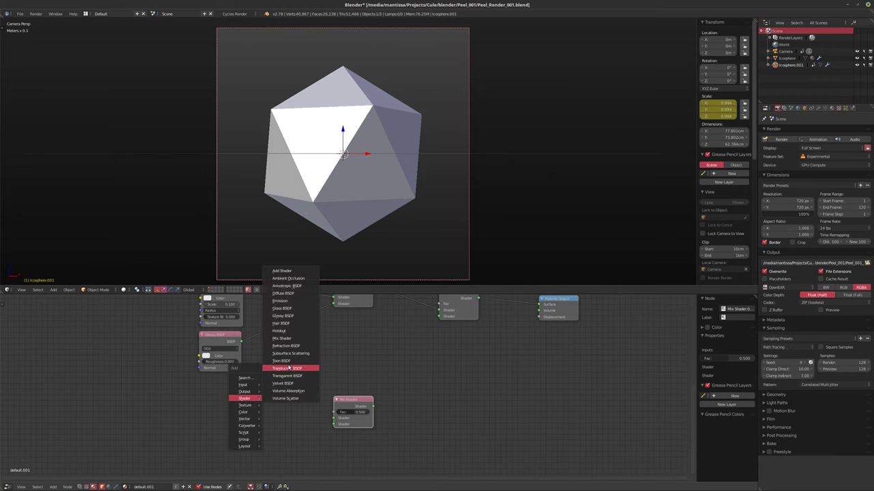
{"action": "left_click", "coordinate": [284, 294]}
{"action": "left_click", "coordinate": [205, 420]}
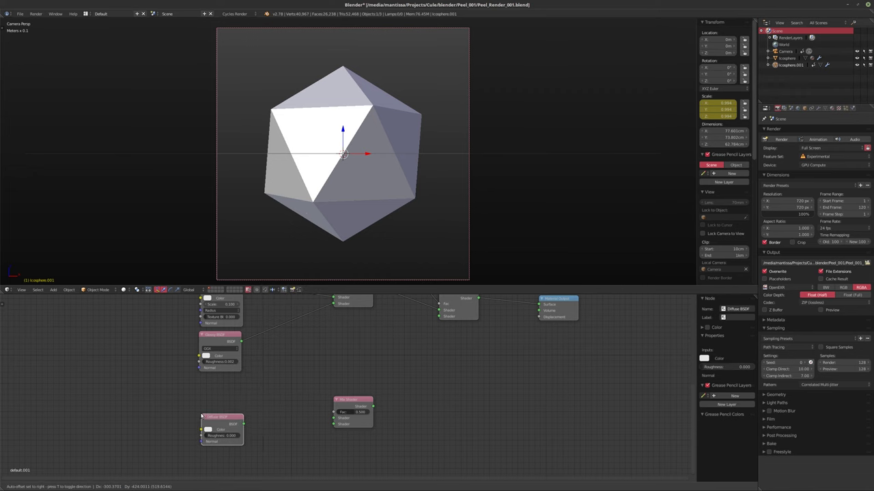
{"action": "left_click_drag", "start_coordinate": [243, 423], "coordinate": [271, 423]}
{"action": "left_click_drag", "start_coordinate": [334, 419], "coordinate": [334, 419]}
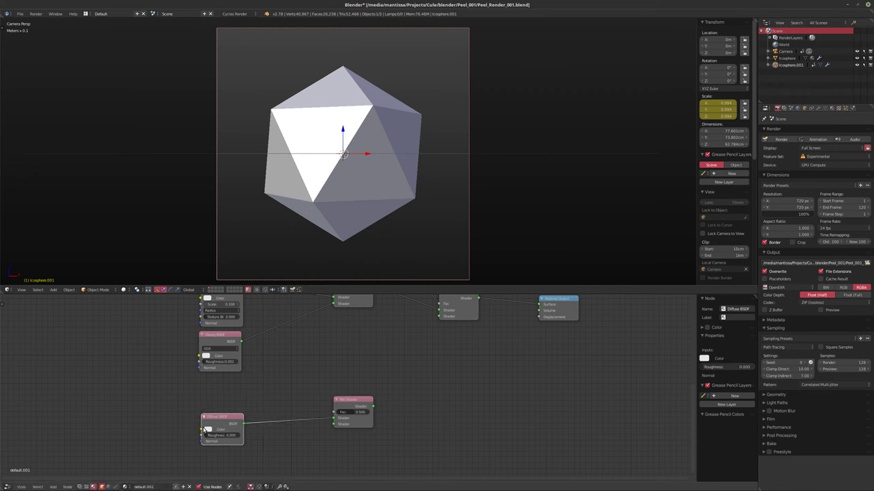
- Set the Diffuse BSDF color to RGB 0.023 and link the new Mix Shader to the final Mix Shader's second shader input
{"action": "left_click", "coordinate": [208, 429]}
{"action": "left_click", "coordinate": [253, 383]}
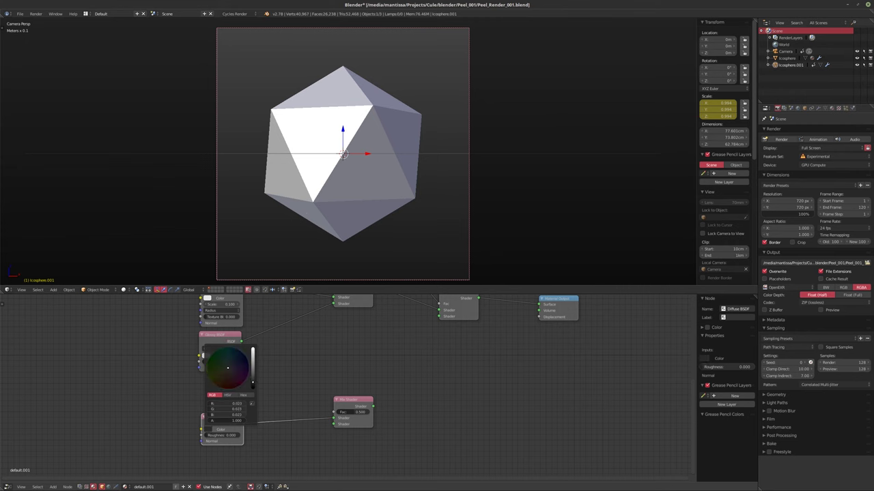
{"action": "left_click_drag", "start_coordinate": [373, 406], "coordinate": [425, 308]}
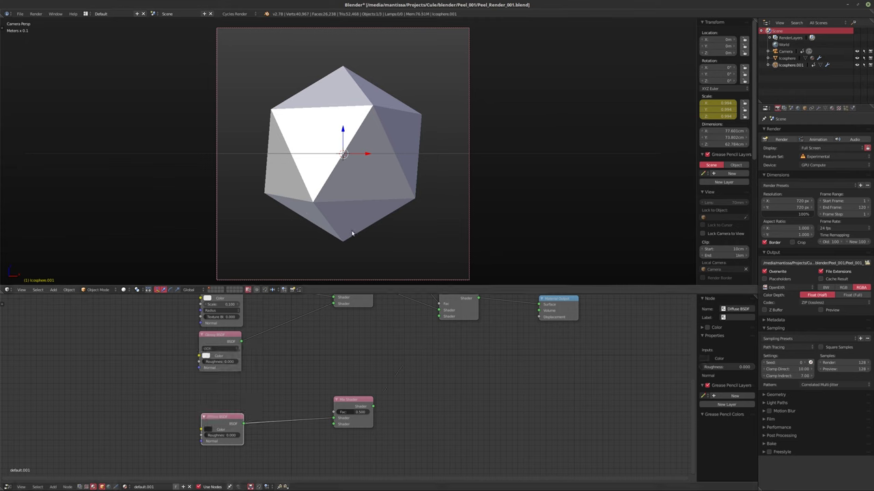
- Turn on the rendered preview and play the animation to frame 23, examining the inner icosphere's shading
{"action": "key", "text": "shift+z"}
{"action": "key", "text": "Right"}
{"action": "key", "text": "alt+a"}
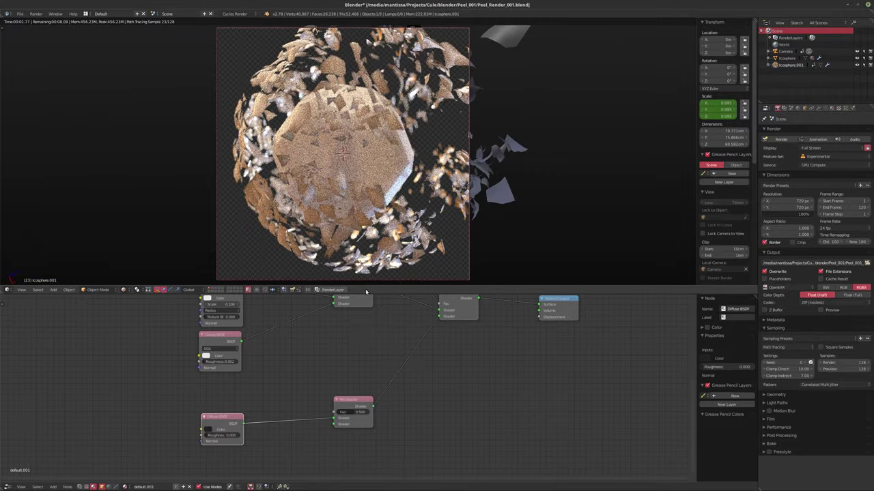
- Swap the two shader inputs of the final Mix Shader so the dark diffuse branch feeds the first one
{"action": "middle_click_drag", "start_coordinate": [366, 292], "coordinate": [371, 332]}
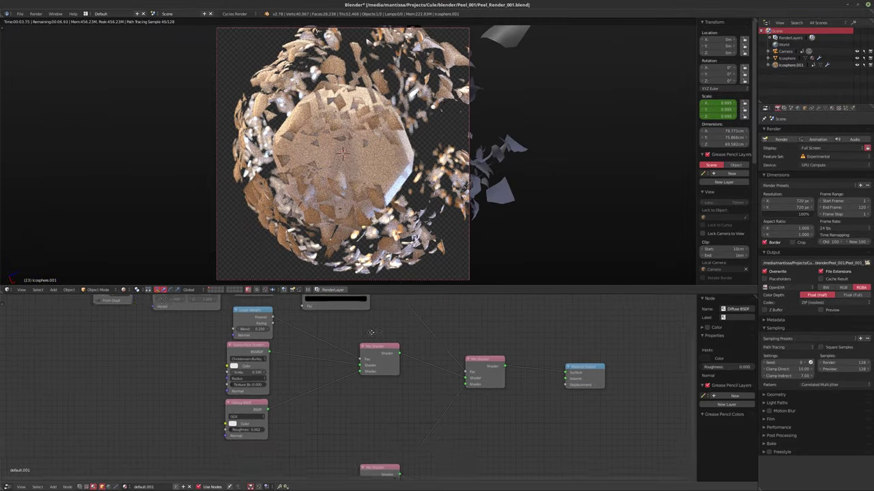
{"action": "scroll", "coordinate": [372, 332], "scroll_direction": "down", "scroll_amount": 5}
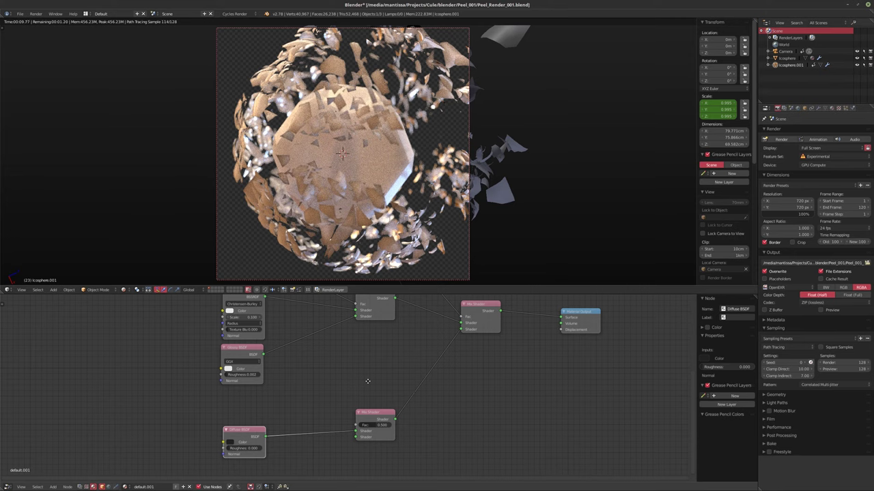
{"action": "scroll", "coordinate": [368, 380], "scroll_direction": "down", "scroll_amount": 2}
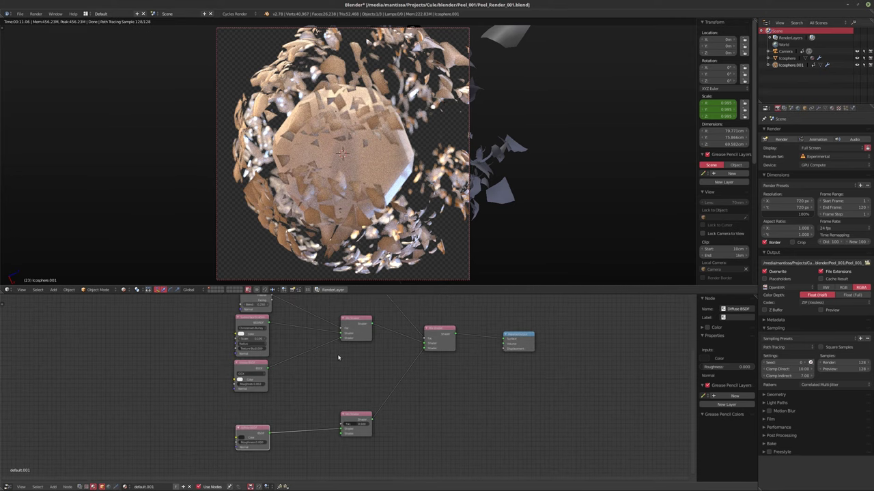
{"action": "middle_click_drag", "start_coordinate": [336, 357], "coordinate": [347, 401]}
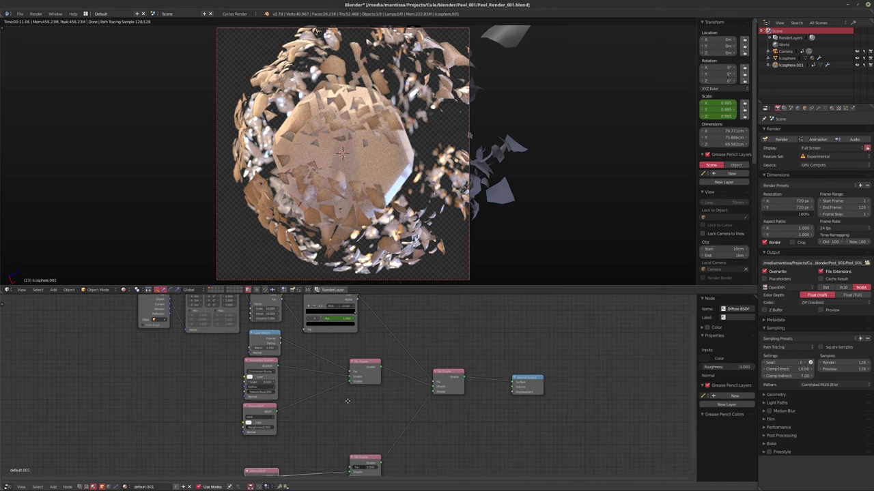
{"action": "mouse_move", "coordinate": [431, 390]}
{"action": "left_mouse_down"}
{"action": "mouse_move", "coordinate": [435, 397]}
{"action": "mouse_move", "coordinate": [434, 388]}
{"action": "left_mouse_up"}
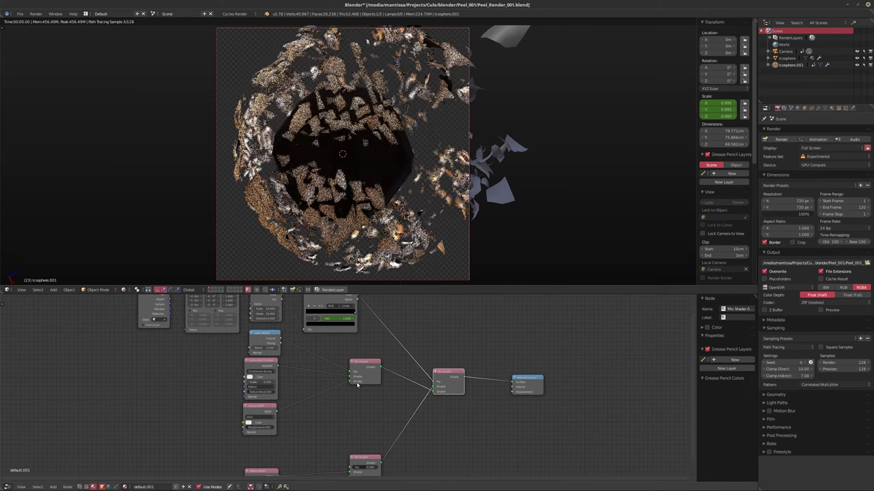
- Rearrange the shader nodes so the dark Diffuse BSDF and its Mix Shader sit above the subsurface/glossy branch
{"action": "middle_click_drag", "start_coordinate": [362, 382], "coordinate": [382, 368]}
{"action": "scroll", "coordinate": [314, 428], "scroll_direction": "down", "scroll_amount": 2}
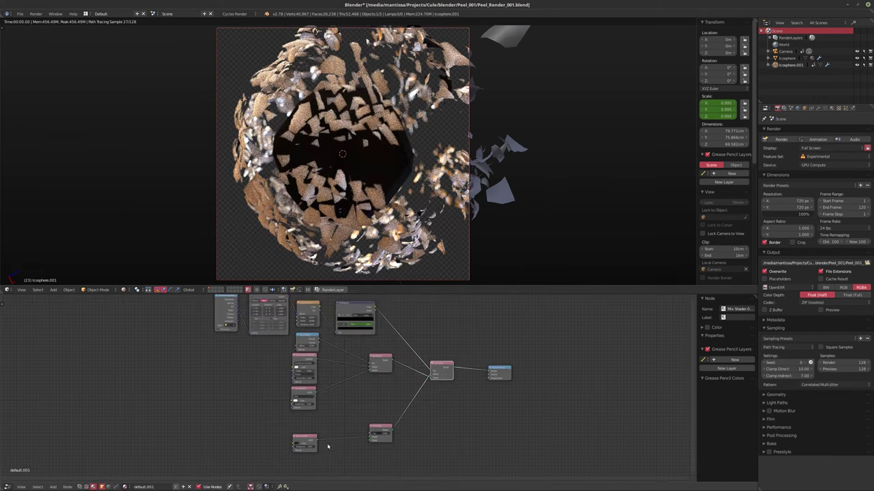
{"action": "left_click_drag", "start_coordinate": [380, 430], "coordinate": [450, 432]}
{"action": "left_click_drag", "start_coordinate": [304, 442], "coordinate": [442, 464]}
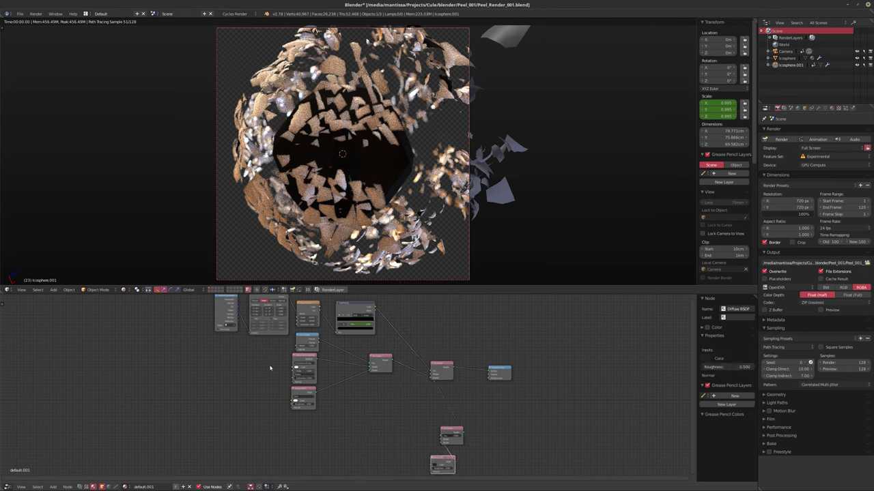
{"action": "left_click_drag", "start_coordinate": [272, 419], "coordinate": [379, 340]}
{"action": "left_click_drag", "start_coordinate": [380, 364], "coordinate": [363, 443]}
{"action": "left_click", "coordinate": [445, 430]}
{"action": "left_click_drag", "start_coordinate": [445, 432], "coordinate": [370, 369]}
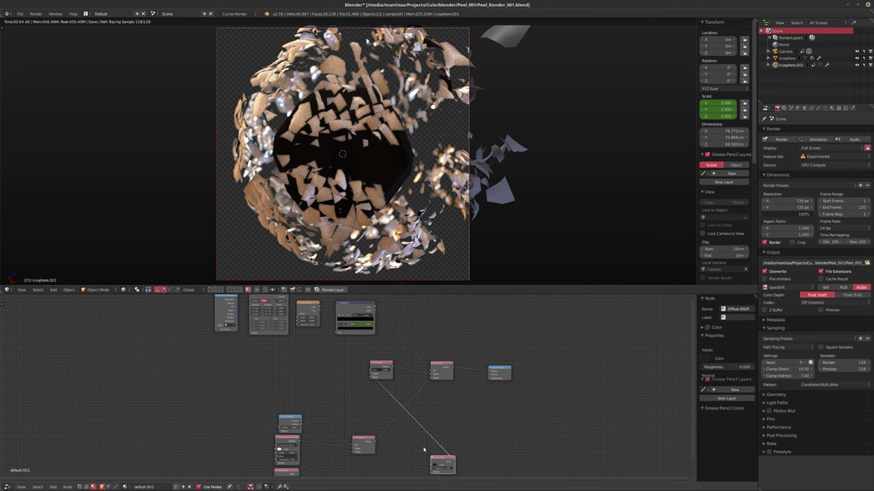
{"action": "left_click_drag", "start_coordinate": [441, 462], "coordinate": [346, 362]}
{"action": "scroll", "coordinate": [348, 355], "scroll_direction": "up", "scroll_amount": 3}
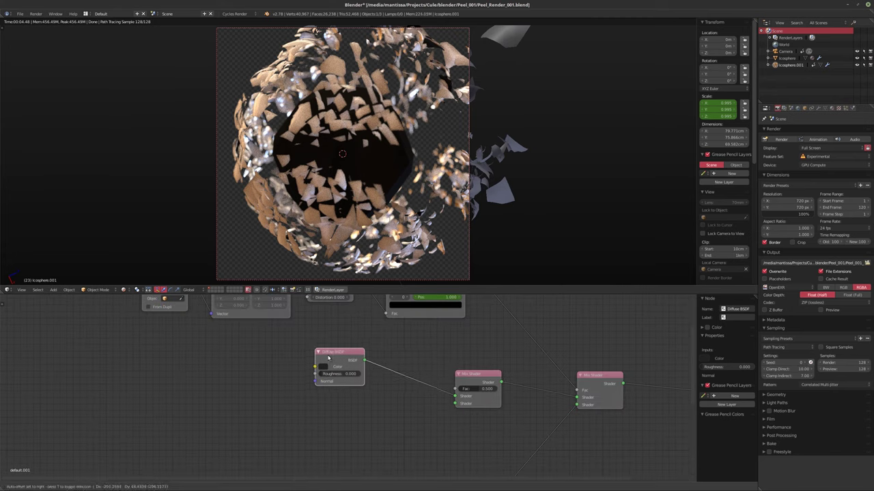
- Add a Glossy BSDF below the dark Diffuse BSDF and connect it to their Mix Shader's second shader input
{"action": "key", "text": "shift+a"}
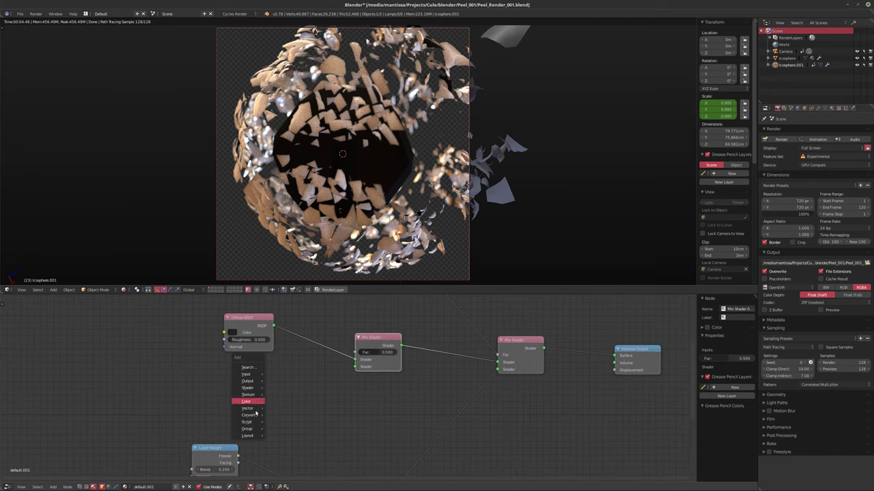
{"action": "mouse_move", "coordinate": [249, 387]}
{"action": "left_click", "coordinate": [286, 305]}
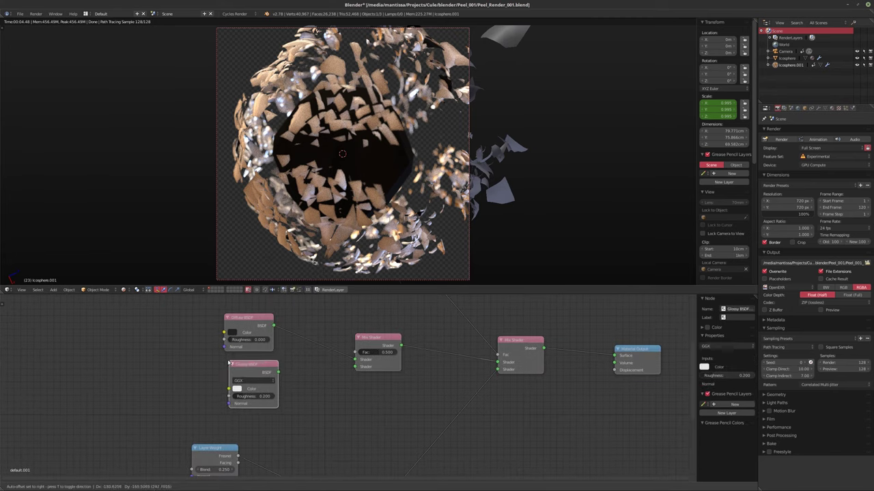
{"action": "left_click", "coordinate": [272, 371]}
{"action": "left_click_drag", "start_coordinate": [275, 373], "coordinate": [356, 367]}
- Add a Layer Weight node with Blend 0.250 above the Diffuse BSDF and link its Fresnel output to the diffuse/glossy Mix Shader's factor
{"action": "middle_click_drag", "start_coordinate": [283, 301], "coordinate": [279, 353]}
{"action": "key", "text": "shift+a"}
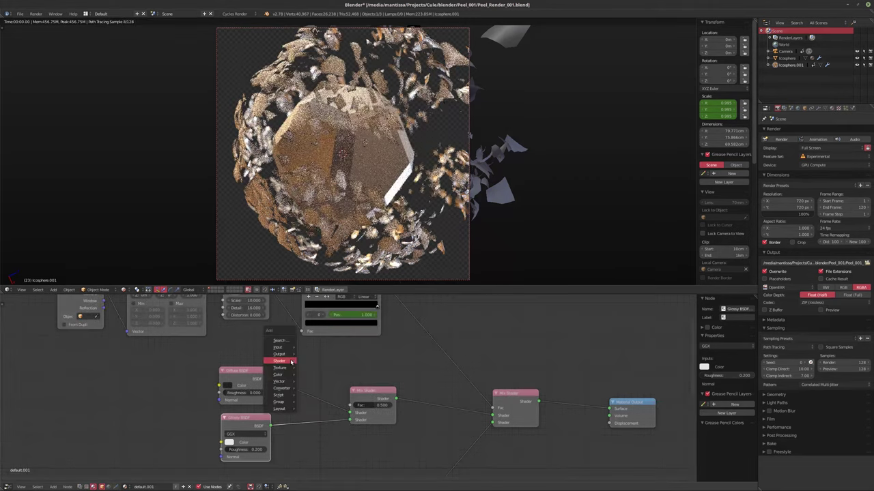
{"action": "mouse_move", "coordinate": [279, 353]}
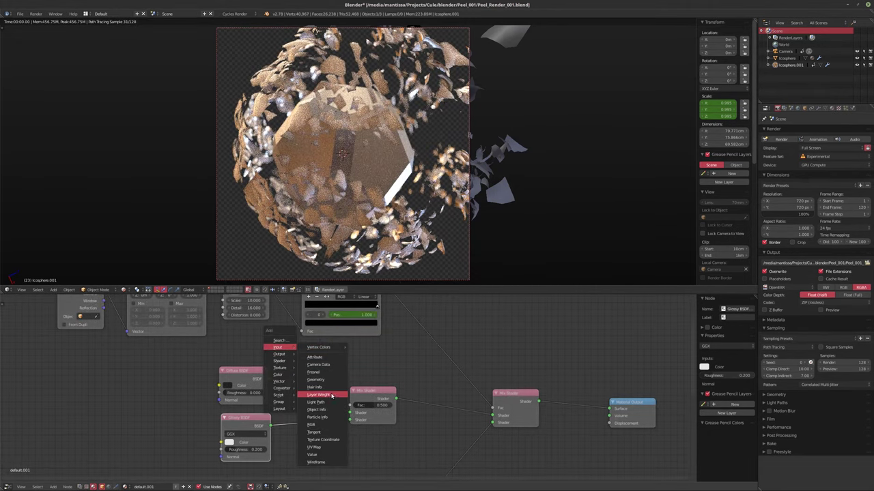
{"action": "left_click", "coordinate": [321, 396]}
{"action": "left_click", "coordinate": [263, 339]}
{"action": "left_click_drag", "start_coordinate": [262, 338], "coordinate": [351, 405]}
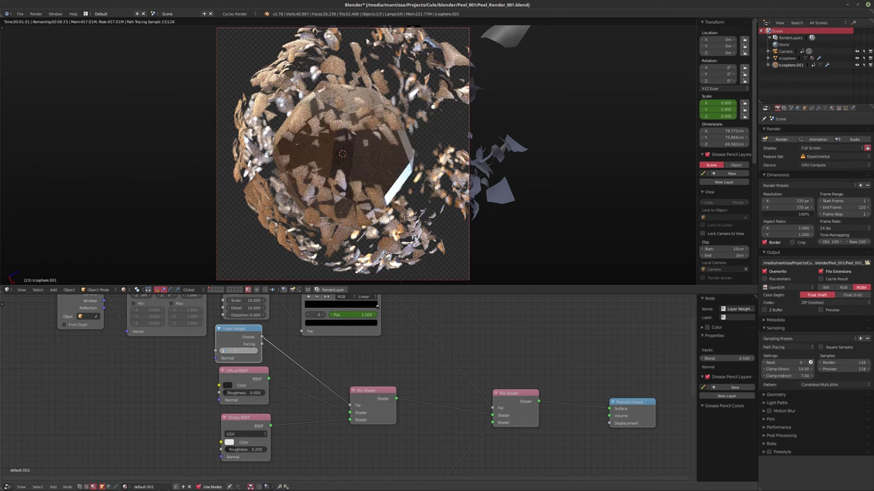
- Set the new Glossy BSDF's roughness to 0.000 and space out the Glossy, Diffuse and Layer Weight nodes
{"action": "middle_click_drag", "start_coordinate": [280, 419], "coordinate": [242, 389]}
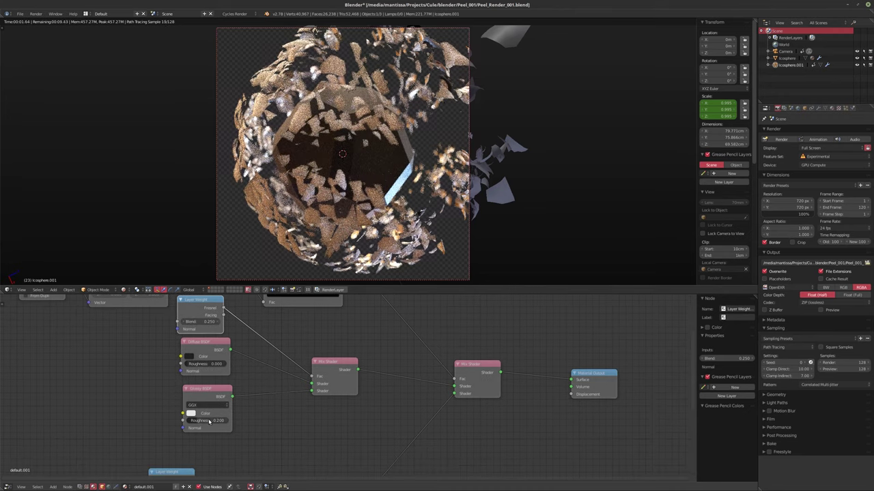
{"action": "left_click_drag", "start_coordinate": [209, 422], "coordinate": [189, 423]}
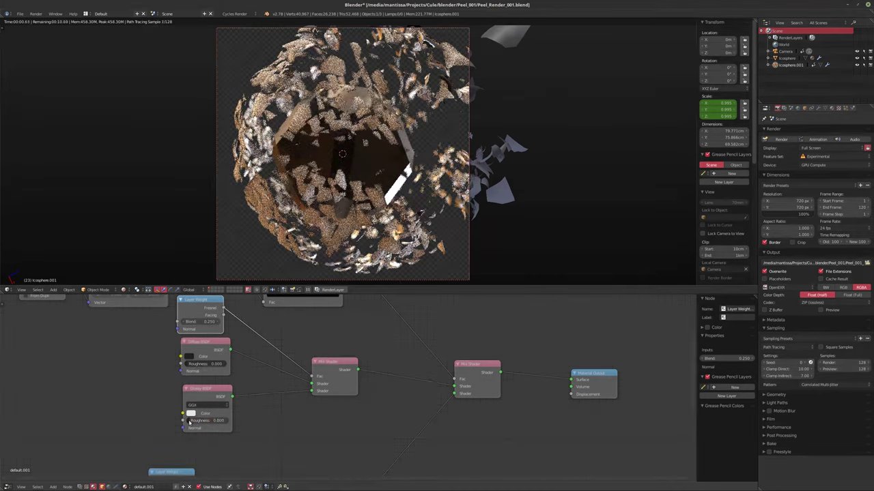
{"action": "left_click_drag", "start_coordinate": [203, 394], "coordinate": [196, 405]}
{"action": "left_click_drag", "start_coordinate": [205, 345], "coordinate": [203, 356]}
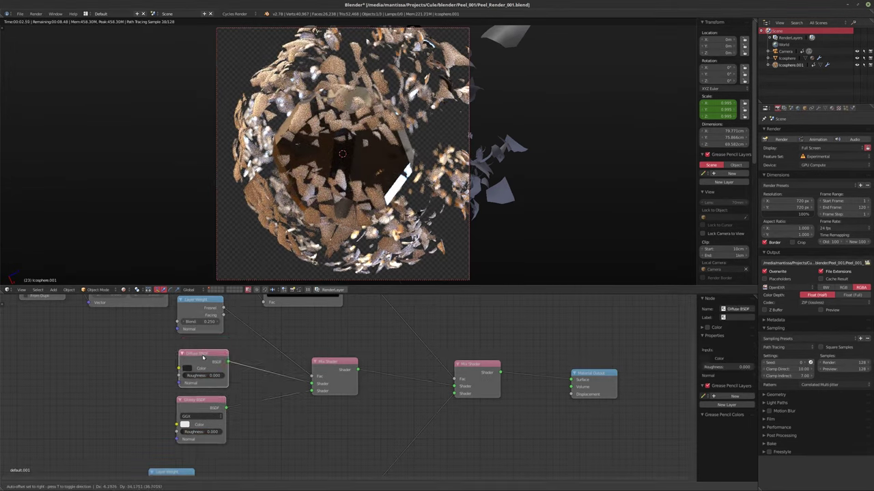
{"action": "left_click_drag", "start_coordinate": [202, 308], "coordinate": [203, 316]}
- Add an Invert color node below the final Mix Shader
{"action": "scroll", "coordinate": [300, 384], "scroll_direction": "down", "scroll_amount": 2}
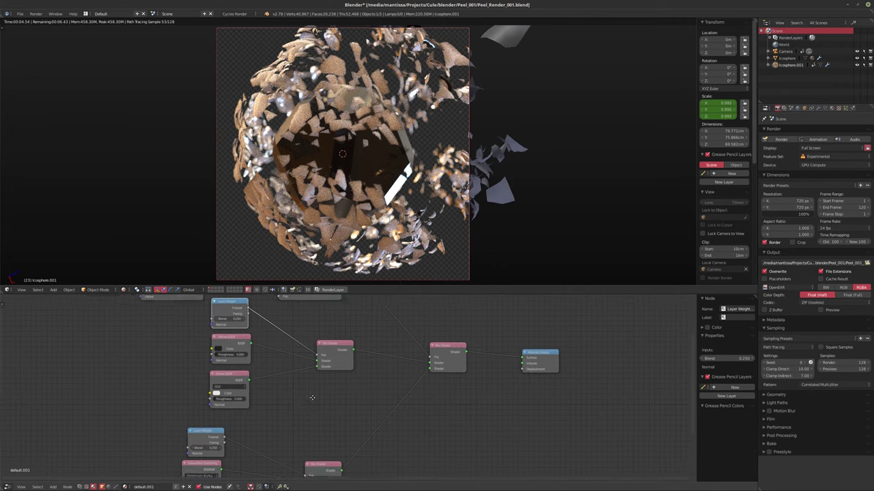
{"action": "middle_click_drag", "start_coordinate": [312, 398], "coordinate": [337, 408]}
{"action": "scroll", "coordinate": [335, 409], "scroll_direction": "down", "scroll_amount": 1}
{"action": "scroll", "coordinate": [307, 413], "scroll_direction": "right", "scroll_amount": 5, "text": "ctrl"}
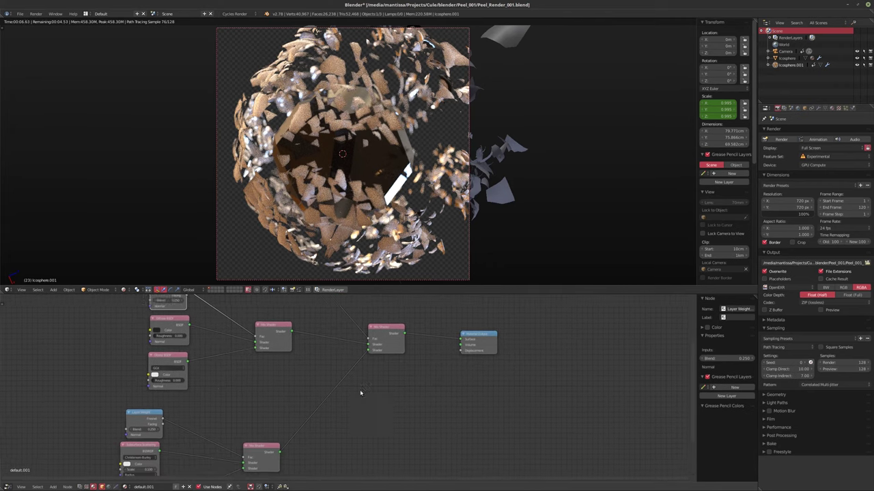
{"action": "scroll", "coordinate": [297, 420], "scroll_direction": "up", "scroll_amount": 2}
{"action": "middle_click_drag", "start_coordinate": [308, 416], "coordinate": [291, 400]}
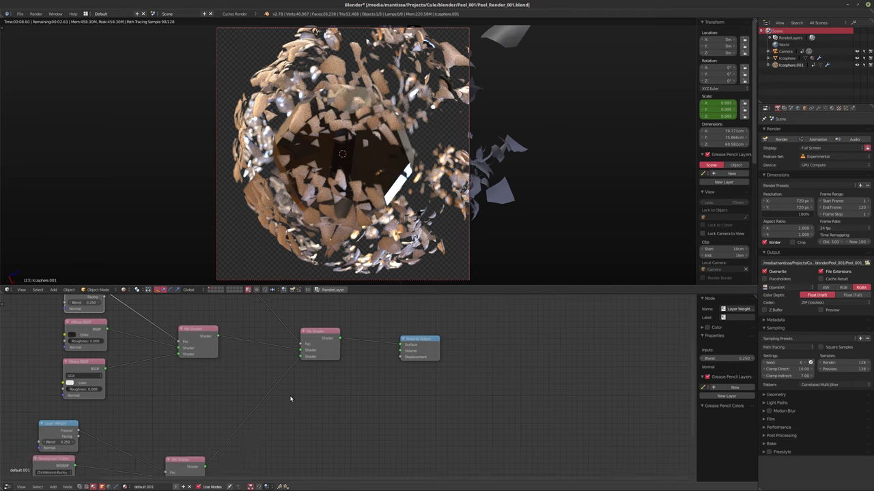
{"action": "scroll", "coordinate": [314, 416], "scroll_direction": "up", "scroll_amount": 1}
{"action": "key", "text": "shift+a"}
{"action": "mouse_move", "coordinate": [317, 443]}
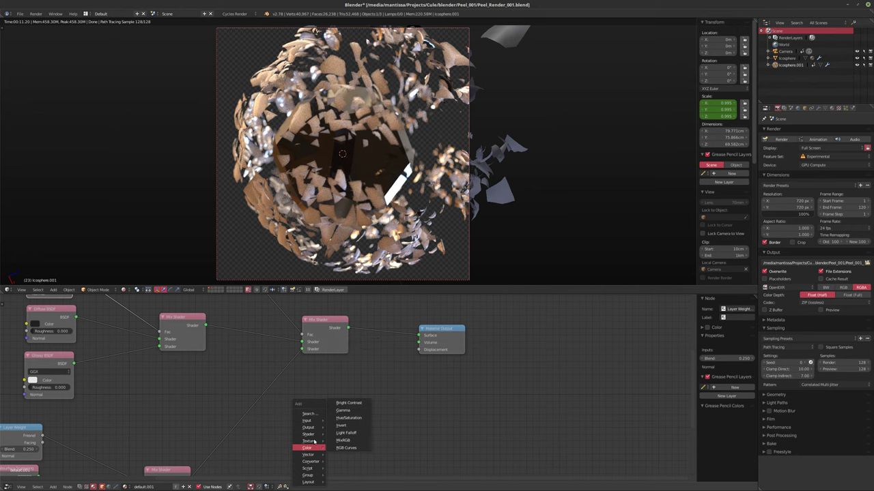
{"action": "left_click", "coordinate": [342, 425]}
{"action": "scroll", "coordinate": [345, 413], "scroll_direction": "down", "scroll_amount": 3}
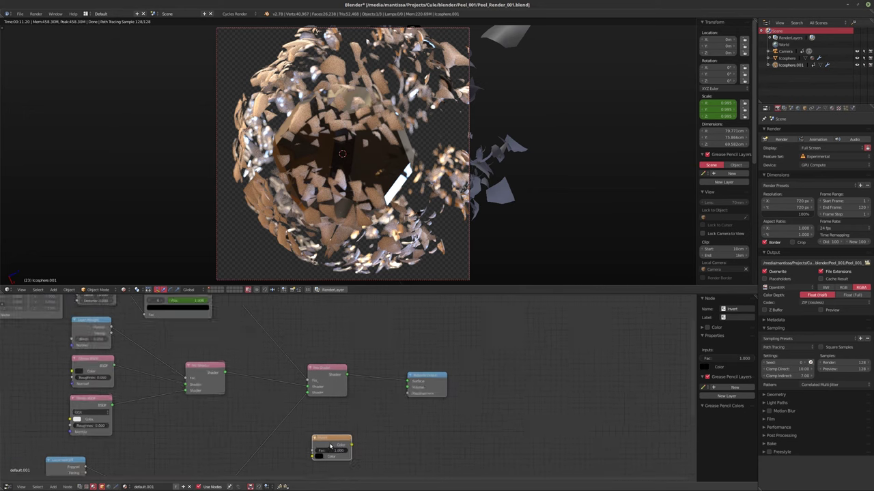
- Link the ColorRamp's color output to the Invert node's Color input and preview the inverted mask through an emission viewer
{"action": "key", "text": "Home"}
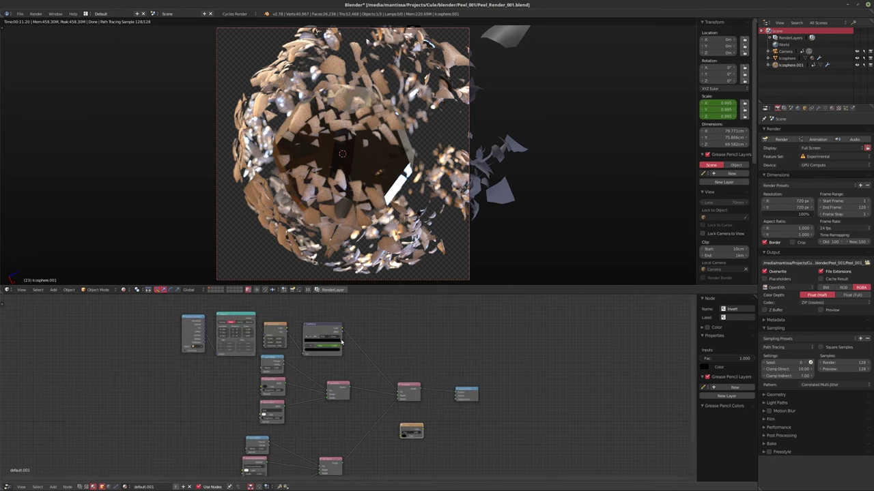
{"action": "middle_click_drag", "start_coordinate": [342, 342], "coordinate": [331, 336]}
{"action": "left_click_drag", "start_coordinate": [330, 325], "coordinate": [387, 431]}
{"action": "scroll", "coordinate": [346, 388], "scroll_direction": "up", "scroll_amount": 4}
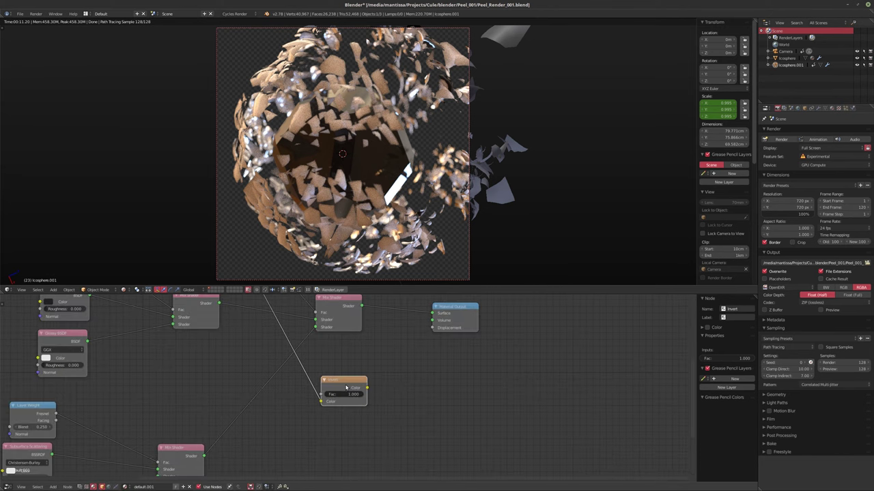
{"action": "middle_click_drag", "start_coordinate": [346, 381], "coordinate": [353, 404]}
{"action": "scroll", "coordinate": [394, 403], "scroll_direction": "down", "scroll_amount": 2}
{"action": "scroll", "coordinate": [436, 417], "scroll_direction": "down", "scroll_amount": 2}
{"action": "middle_click_drag", "start_coordinate": [216, 330], "coordinate": [287, 357]}
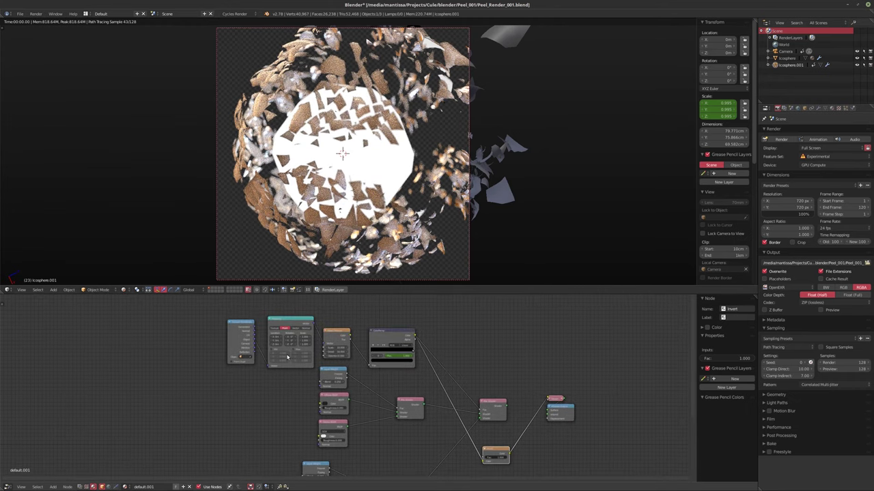
- Move the Texture Coordinate, Mapping, Noise Texture and ColorRamp nodes further left, clear of the shader nodes
{"action": "left_click_drag", "start_coordinate": [256, 322], "coordinate": [99, 300]}
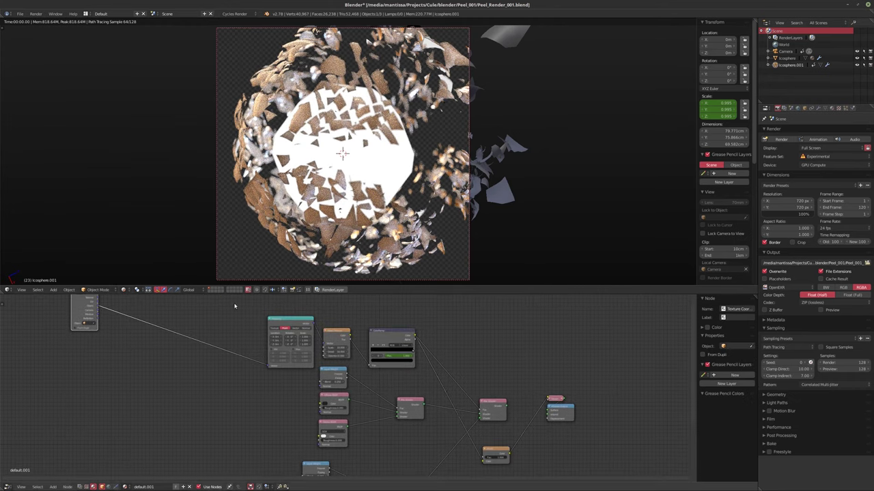
{"action": "left_click", "coordinate": [291, 320]}
{"action": "key", "text": "g"}
{"action": "left_click", "coordinate": [132, 464]}
{"action": "left_click_drag", "start_coordinate": [328, 341], "coordinate": [173, 316]}
{"action": "left_click_drag", "start_coordinate": [387, 338], "coordinate": [230, 324]}
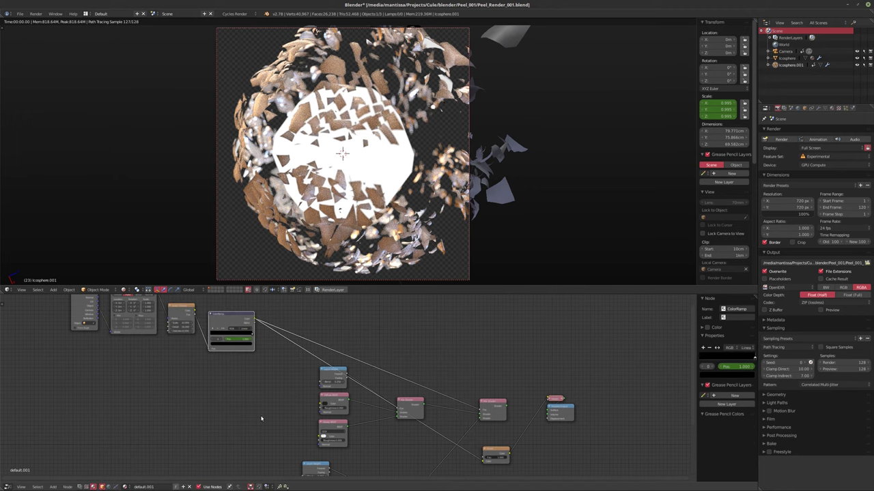
- Insert a reroute point on the ColorRamp-to-Invert link and place it below and left of the subsurface/glossy nodes
{"action": "middle_click_drag", "start_coordinate": [262, 415], "coordinate": [310, 358]}
{"action": "key", "text": "shift+a"}
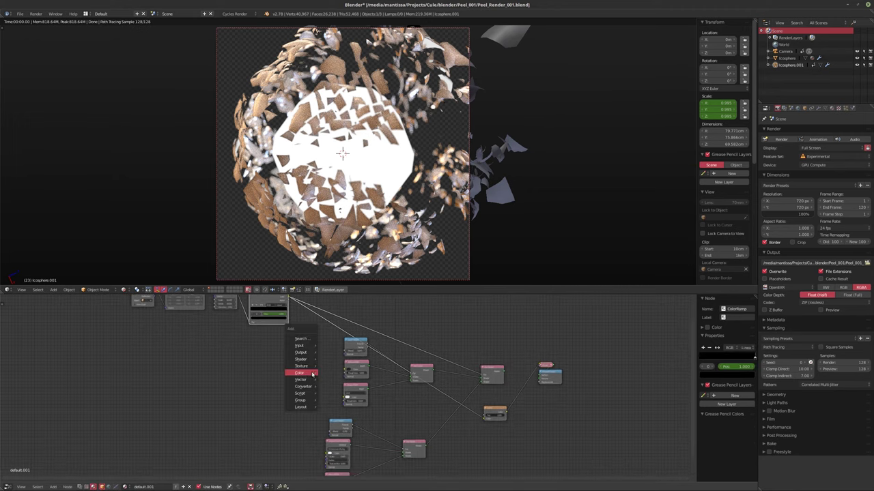
{"action": "mouse_move", "coordinate": [302, 387]}
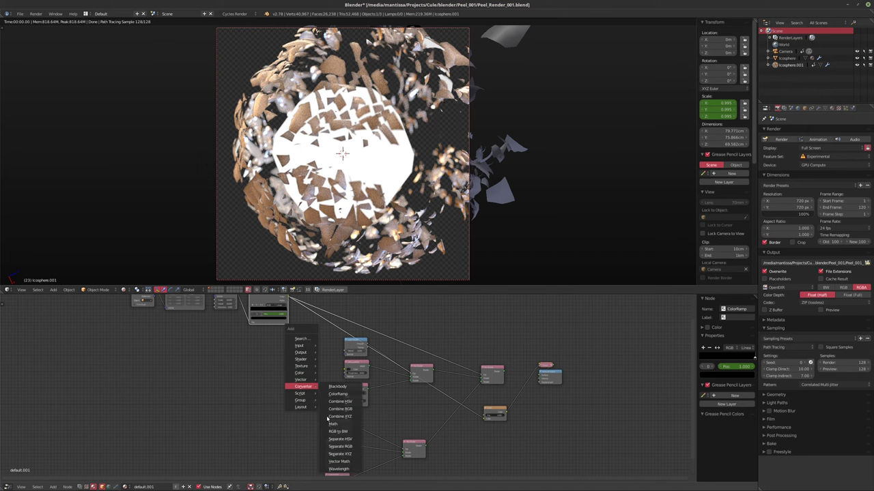
{"action": "mouse_move", "coordinate": [301, 408]}
{"action": "left_click", "coordinate": [327, 415]}
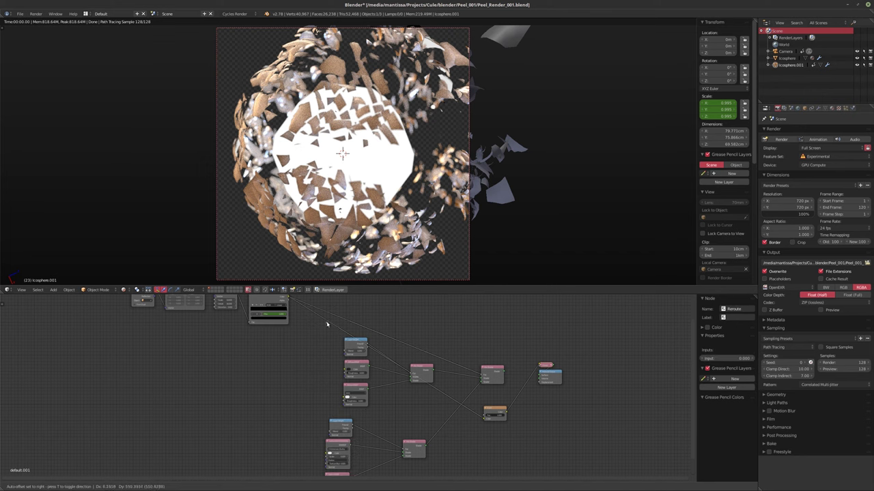
{"action": "left_click", "coordinate": [296, 444]}
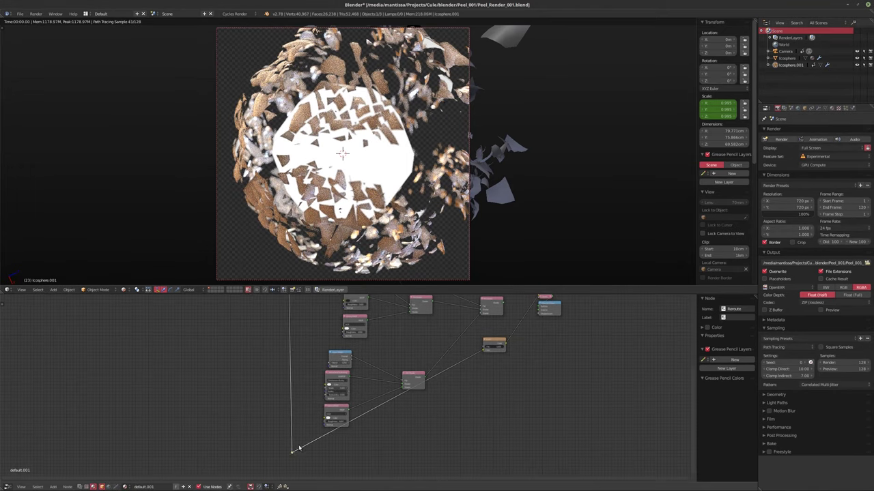
- Insert a second reroute point on the link into the Invert node and place it below the subsurface/glossy Mix Shader
{"action": "middle_click_drag", "start_coordinate": [442, 419], "coordinate": [406, 432]}
{"action": "key", "text": "shift+a"}
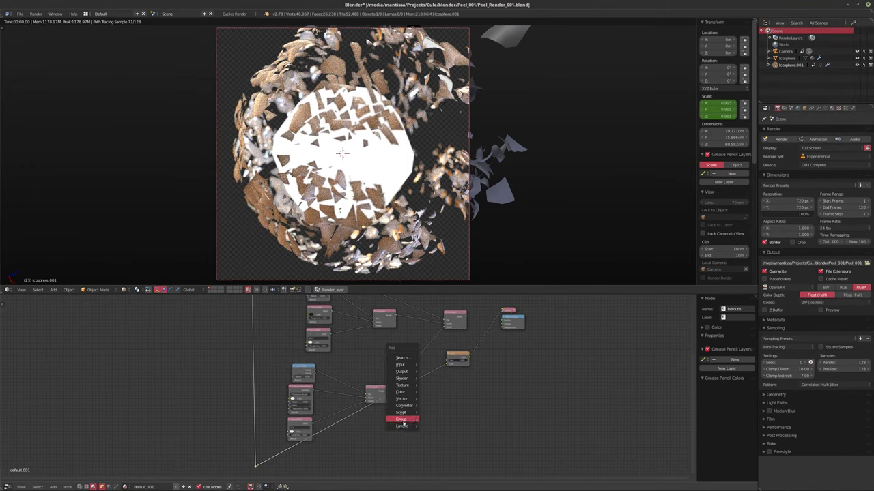
{"action": "left_click", "coordinate": [431, 432]}
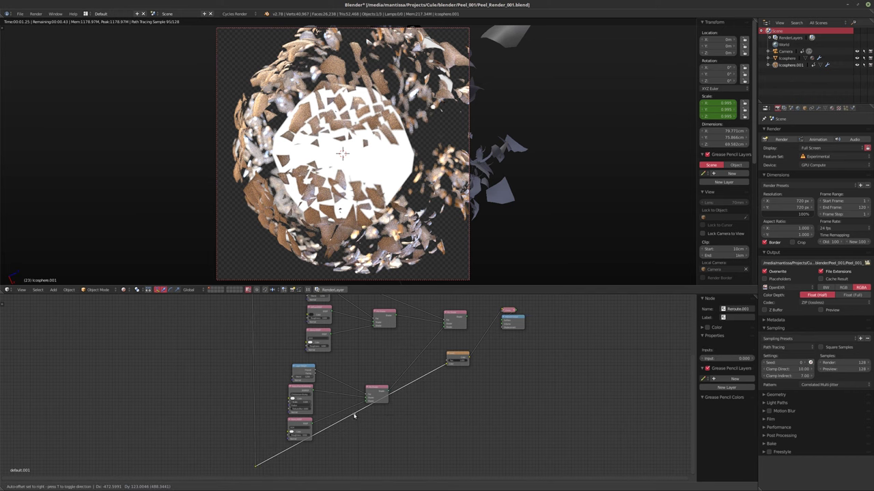
{"action": "left_click", "coordinate": [399, 467]}
- Examine the node connections from the ColorRamp through the Invert node to the Material Output
{"action": "scroll", "coordinate": [411, 383], "scroll_direction": "up", "scroll_amount": 3}
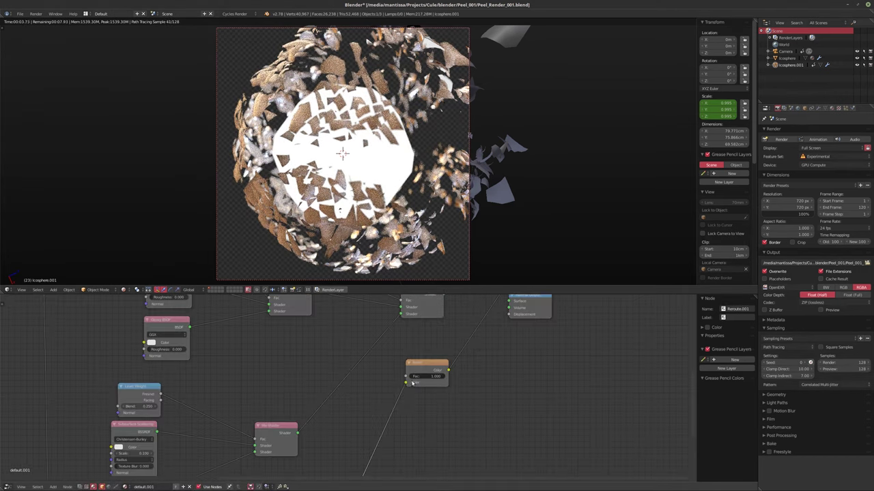
{"action": "scroll", "coordinate": [412, 384], "scroll_direction": "up", "scroll_amount": 3, "text": "shift"}
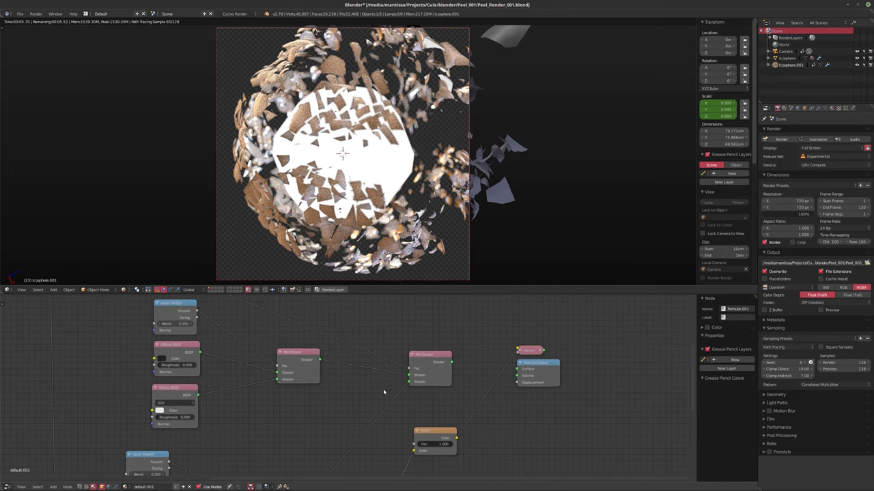
{"action": "scroll", "coordinate": [384, 393], "scroll_direction": "down", "scroll_amount": 2}
{"action": "scroll", "coordinate": [359, 394], "scroll_direction": "up", "scroll_amount": 2, "text": "shift"}
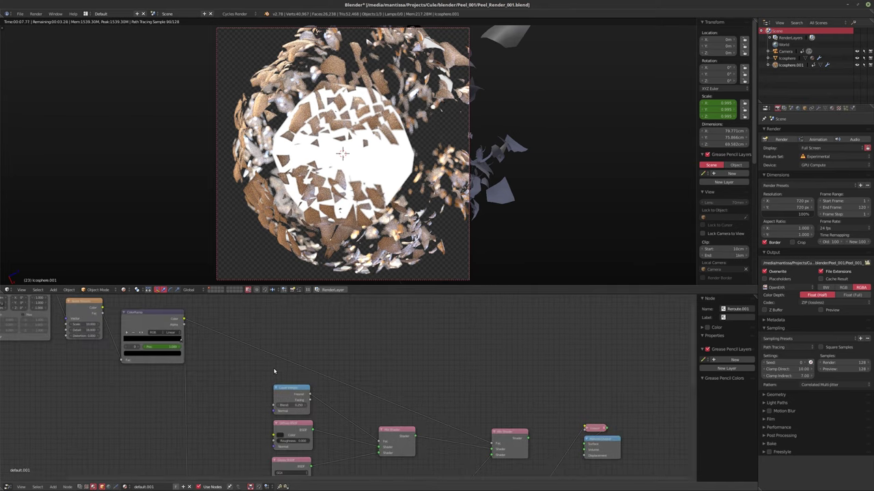
{"action": "middle_click_drag", "start_coordinate": [274, 370], "coordinate": [384, 375]}
{"action": "scroll", "coordinate": [394, 379], "scroll_direction": "right", "scroll_amount": 5, "text": "ctrl"}
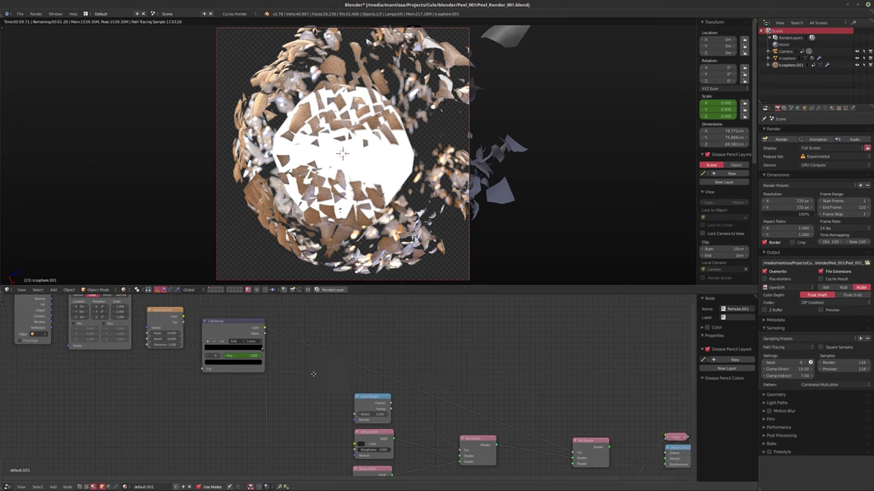
{"action": "scroll", "coordinate": [407, 378], "scroll_direction": "down", "scroll_amount": 2, "text": "shift"}
{"action": "scroll", "coordinate": [404, 405], "scroll_direction": "down", "scroll_amount": 1}
{"action": "scroll", "coordinate": [404, 404], "scroll_direction": "down", "scroll_amount": 5, "text": "shift"}
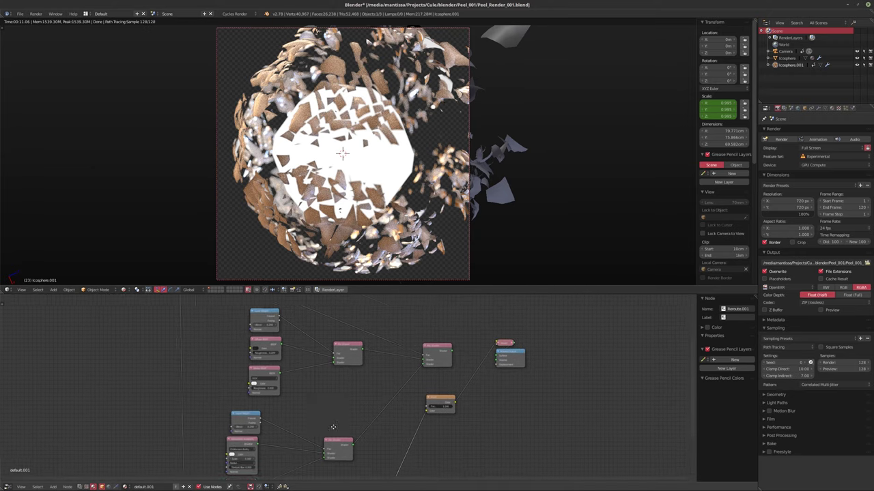
- Shift the first reroute point of the mask link slightly right, closer to the subsurface/glossy nodes
{"action": "scroll", "coordinate": [328, 448], "scroll_direction": "left", "scroll_amount": 2, "text": "ctrl"}
{"action": "left_click_drag", "start_coordinate": [225, 444], "coordinate": [258, 445]}
{"action": "scroll", "coordinate": [372, 379], "scroll_direction": "up", "scroll_amount": 3, "text": "shift"}
{"action": "scroll", "coordinate": [381, 362], "scroll_direction": "right", "scroll_amount": 2, "text": "ctrl"}
{"action": "scroll", "coordinate": [383, 357], "scroll_direction": "up", "scroll_amount": 3, "text": "shift"}
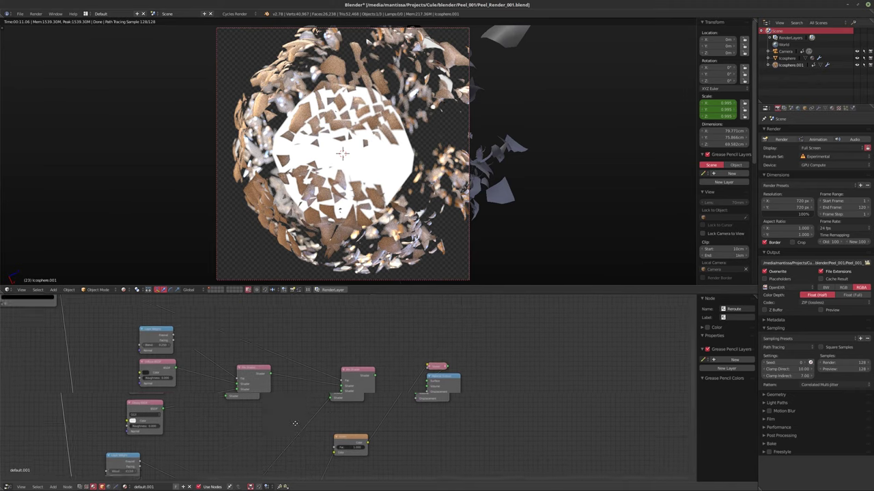
{"action": "scroll", "coordinate": [379, 376], "scroll_direction": "right", "scroll_amount": 2, "text": "ctrl"}
{"action": "scroll", "coordinate": [374, 393], "scroll_direction": "up", "scroll_amount": 3}
{"action": "scroll", "coordinate": [382, 379], "scroll_direction": "down", "scroll_amount": 2, "text": "shift"}
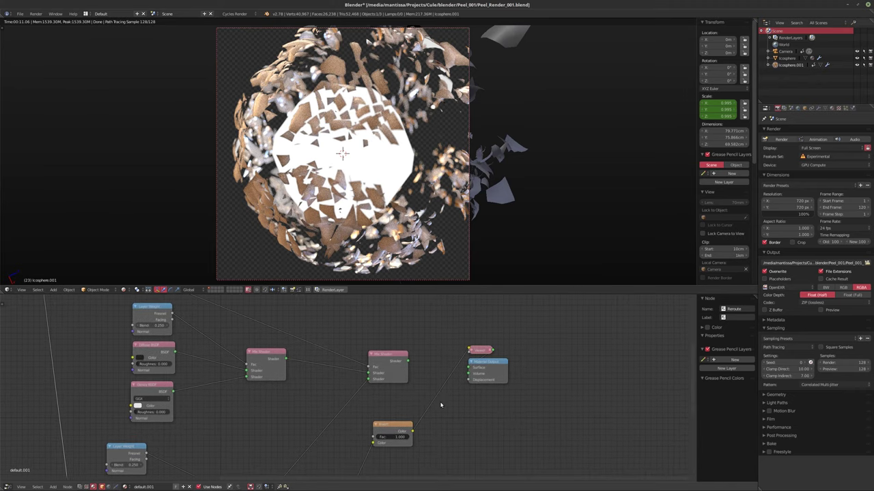
- Insert a Math node set to Multiply on the link between the Invert node and the viewer Emission node
{"action": "left_click_drag", "start_coordinate": [394, 430], "coordinate": [398, 429]}
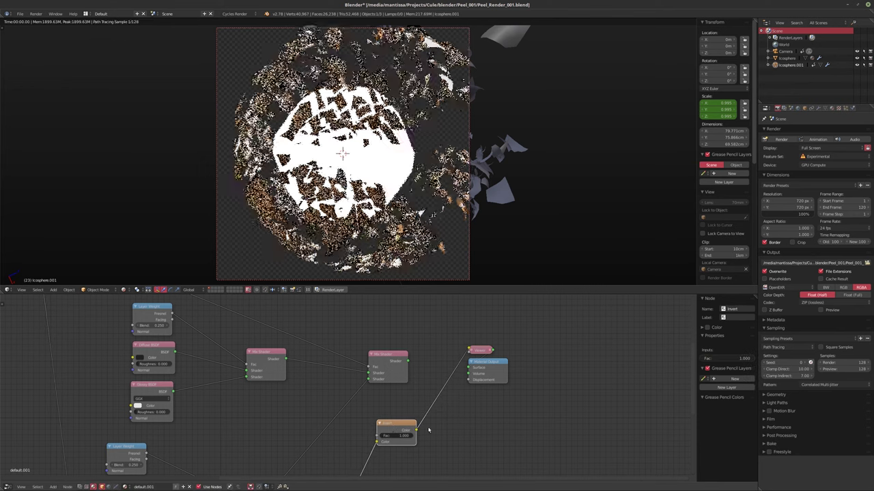
{"action": "middle_click_drag", "start_coordinate": [429, 429], "coordinate": [410, 385]}
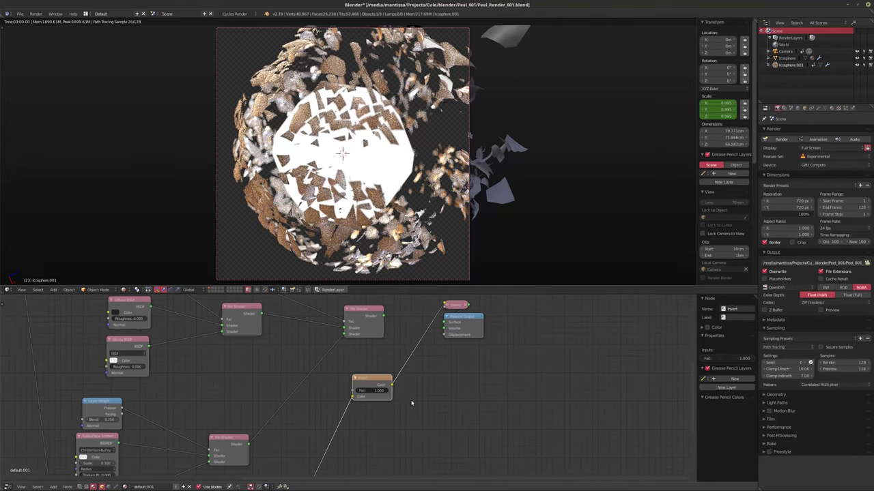
{"action": "key", "text": "shift+a"}
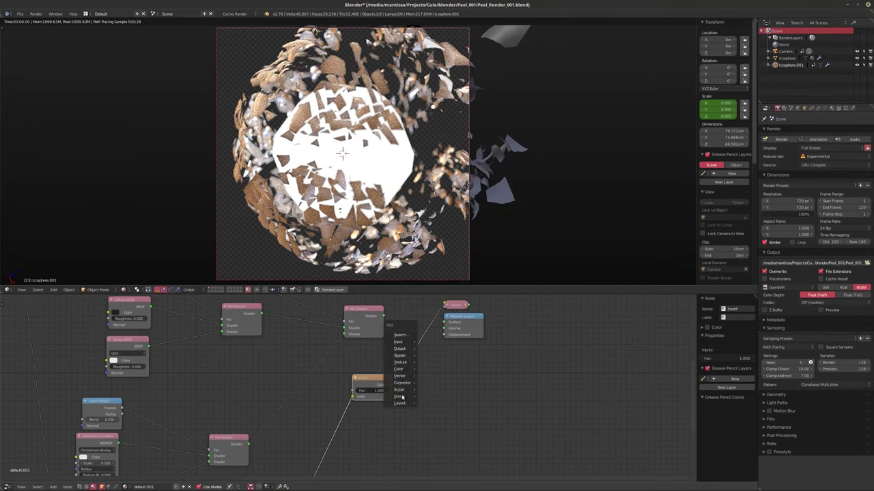
{"action": "mouse_move", "coordinate": [401, 383]}
{"action": "left_click", "coordinate": [437, 421]}
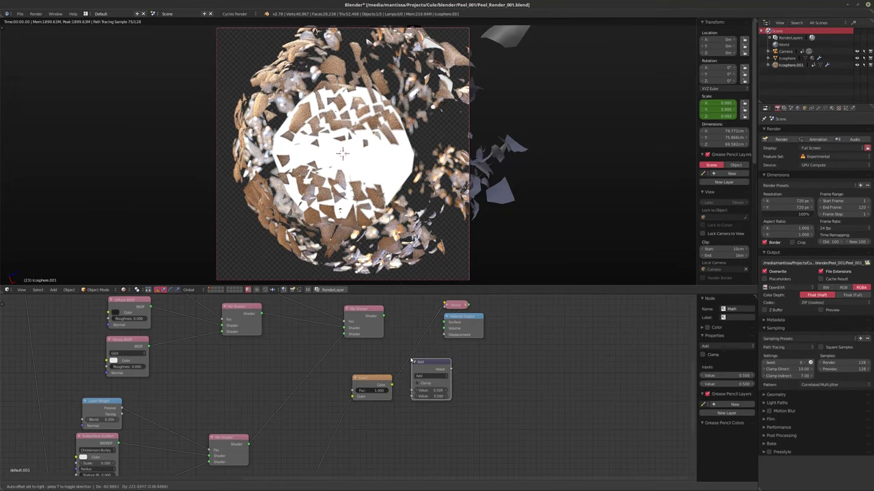
{"action": "left_click", "coordinate": [435, 379]}
{"action": "left_click", "coordinate": [438, 374]}
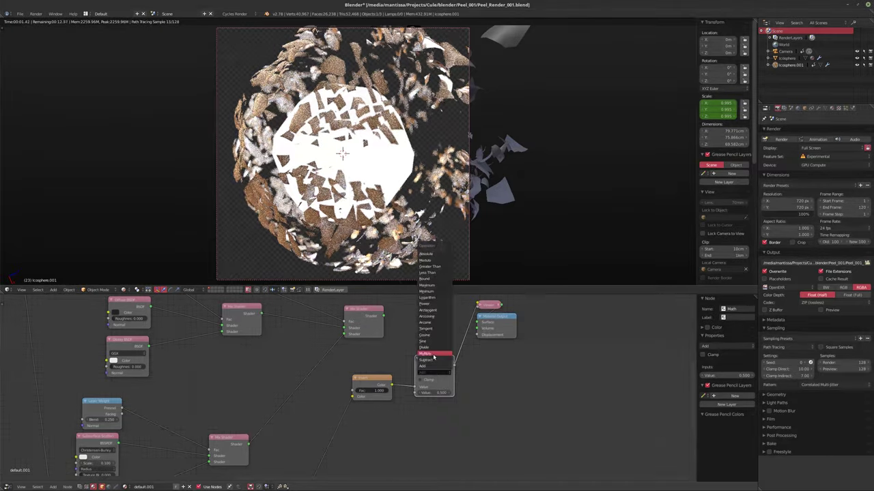
{"action": "left_click", "coordinate": [433, 357]}
- Feed the Invert output into the Multiply node's second Value input, then lower both nodes to below the shader nodes
{"action": "key", "text": "Home"}
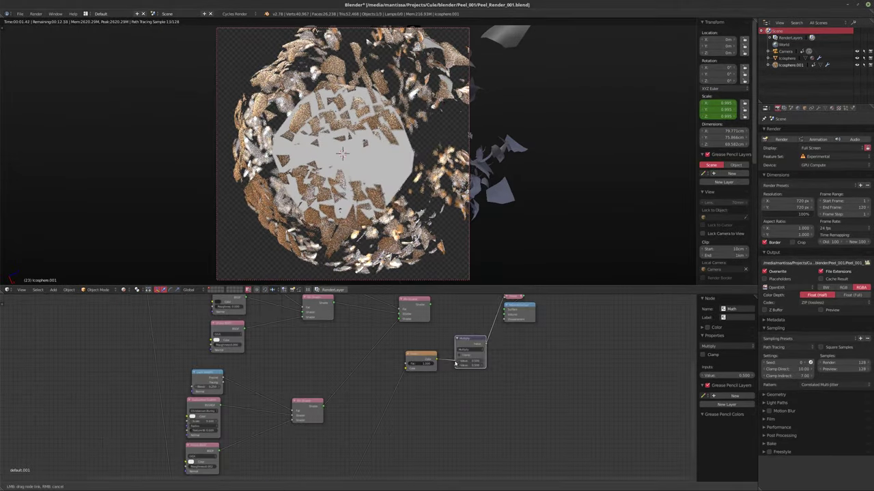
{"action": "left_click", "coordinate": [413, 464]}
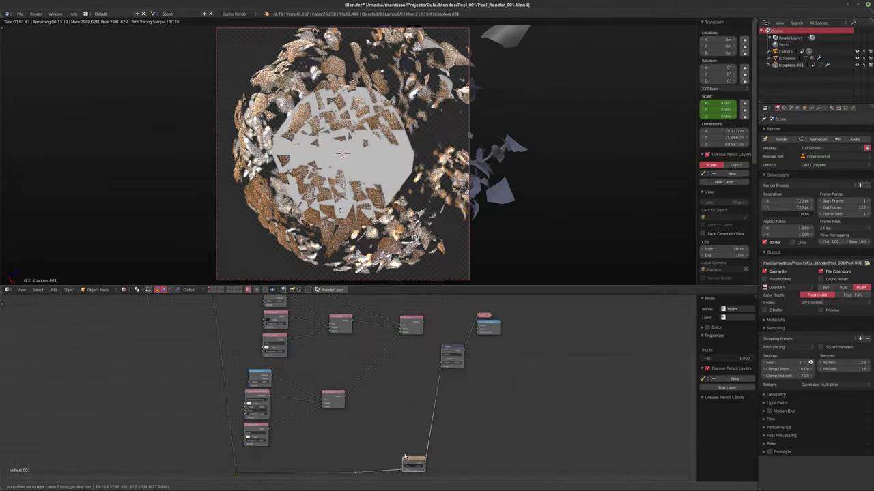
{"action": "key", "text": "Home"}
{"action": "scroll", "coordinate": [413, 430], "scroll_direction": "up", "scroll_amount": 3}
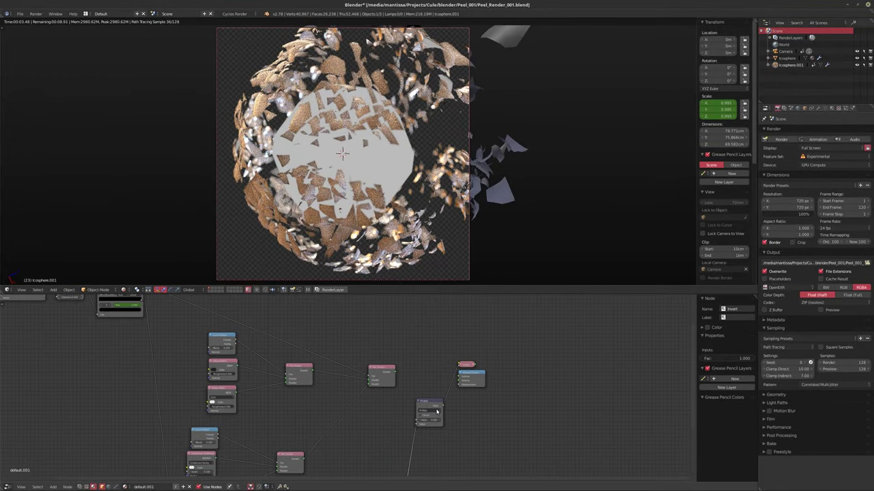
{"action": "left_click_drag", "start_coordinate": [415, 418], "coordinate": [413, 470]}
{"action": "middle_click_drag", "start_coordinate": [413, 470], "coordinate": [424, 456]}
- Move the Material Output further right and reconnect the final Mix Shader to its Surface input
{"action": "left_click_drag", "start_coordinate": [481, 374], "coordinate": [553, 368]}
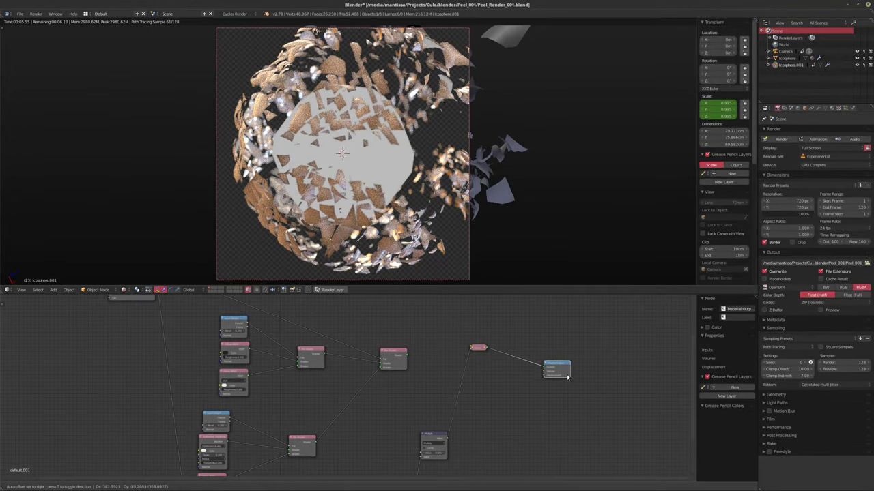
{"action": "middle_click_drag", "start_coordinate": [484, 434], "coordinate": [476, 381]}
{"action": "left_click", "coordinate": [383, 309], "text": "ctrl+shift"}
{"action": "scroll", "coordinate": [384, 309], "scroll_direction": "up", "scroll_amount": 1}
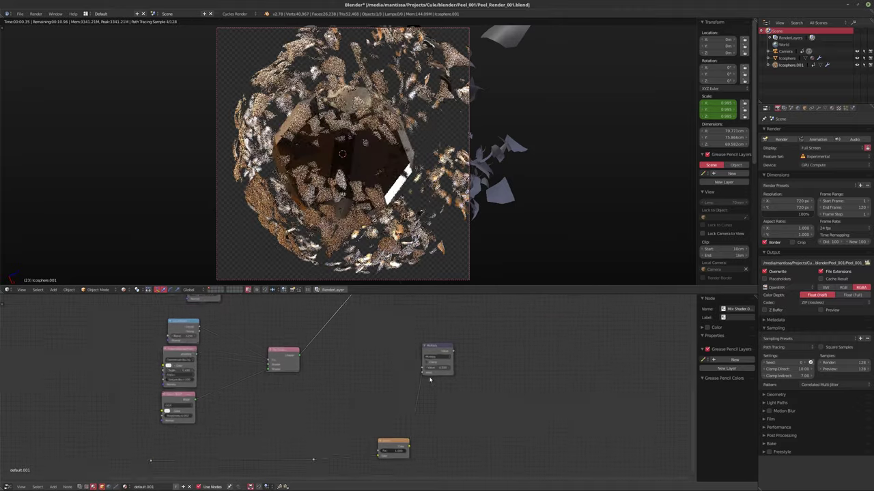
{"action": "scroll", "coordinate": [444, 384], "scroll_direction": "up", "scroll_amount": 2}
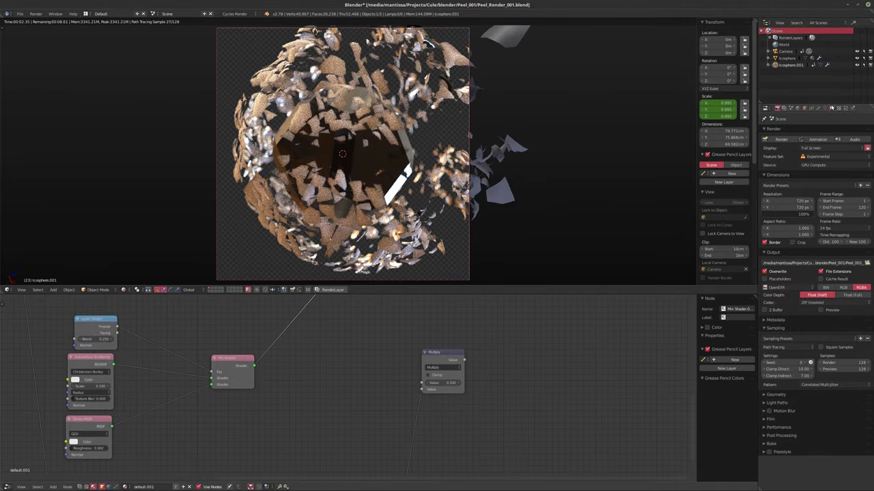
- Set the material's displacement method to True and add a Subdivision Surface modifier of type Simple to the inner icosphere
{"action": "left_click", "coordinate": [831, 108]}
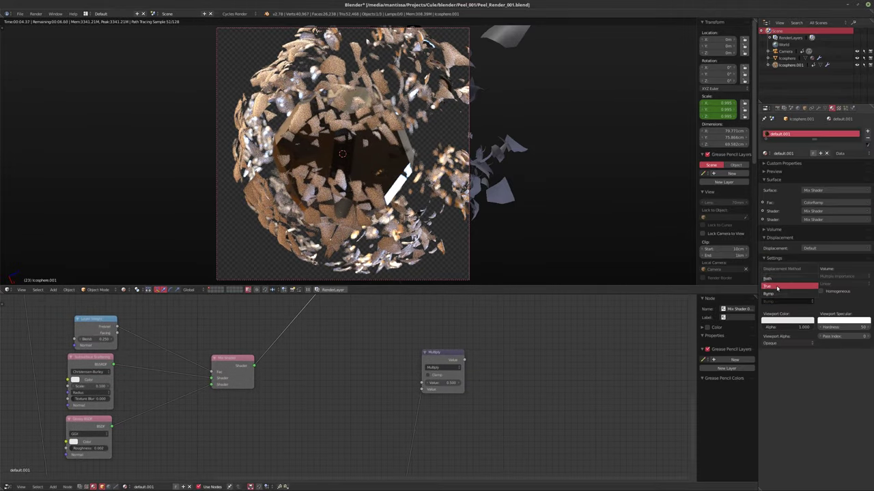
{"action": "left_click", "coordinate": [764, 284]}
{"action": "left_click", "coordinate": [819, 107]}
{"action": "left_click", "coordinate": [787, 131]}
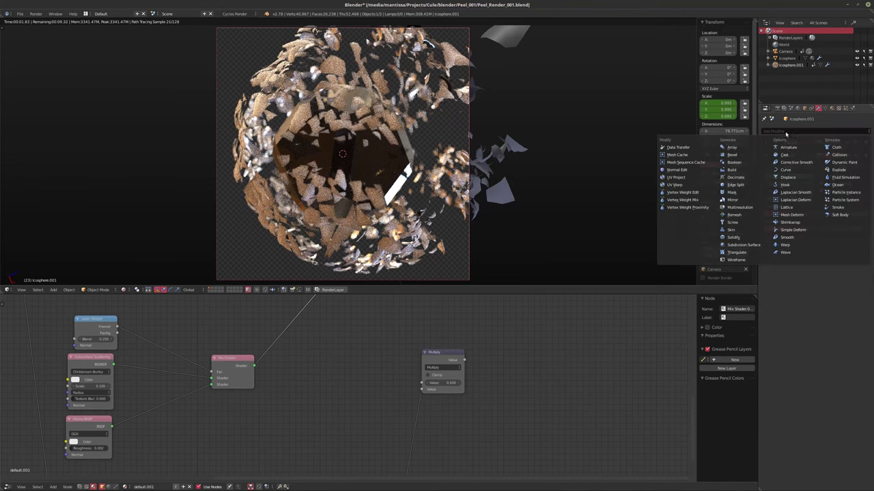
{"action": "left_click", "coordinate": [750, 244]}
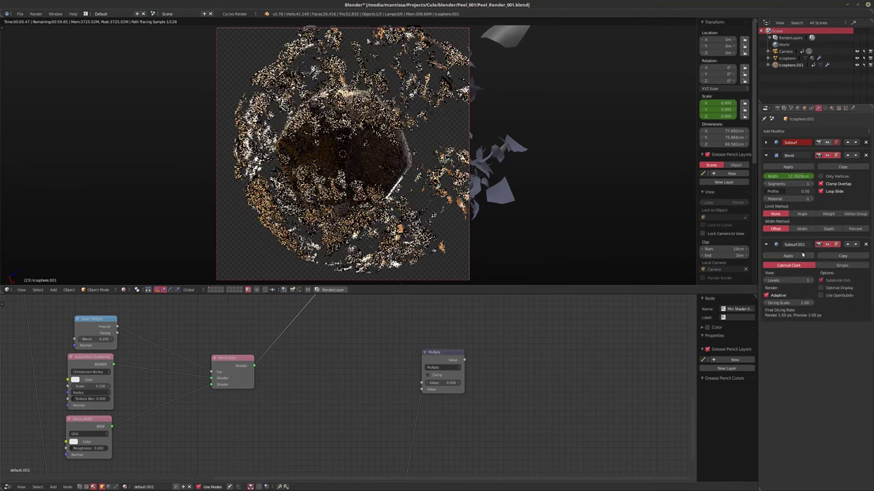
{"action": "middle_click_drag", "start_coordinate": [462, 382], "coordinate": [398, 367]}
{"action": "left_click", "coordinate": [841, 265]}
- Shift the Invert node left, add a Noise Texture above it and connect its Fac to the Multiply node's first Value
{"action": "scroll", "coordinate": [449, 361], "scroll_direction": "up", "scroll_amount": 1}
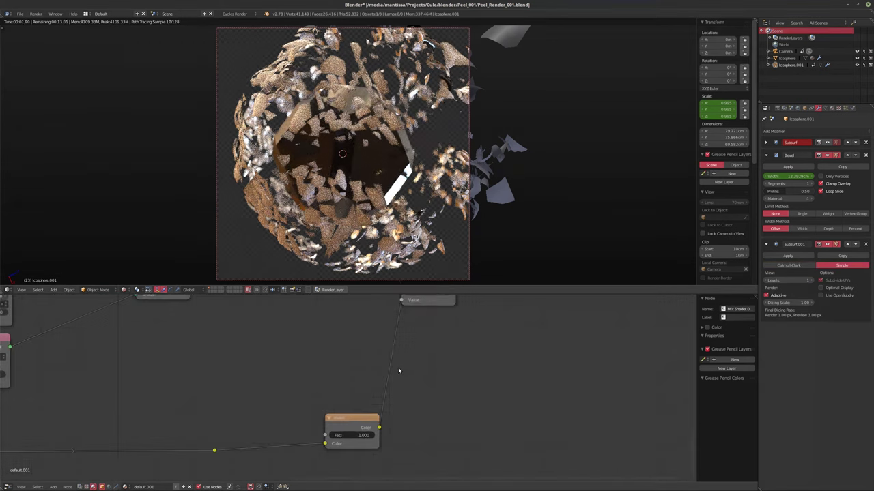
{"action": "left_click_drag", "start_coordinate": [341, 423], "coordinate": [279, 405]}
{"action": "middle_click_drag", "start_coordinate": [377, 371], "coordinate": [416, 421]}
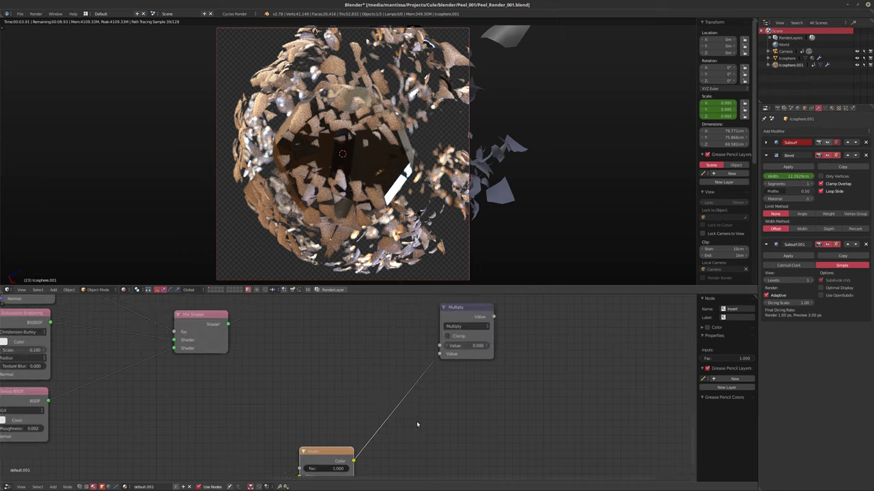
{"action": "scroll", "coordinate": [416, 421], "scroll_direction": "down", "scroll_amount": 1}
{"action": "middle_click_drag", "start_coordinate": [347, 389], "coordinate": [366, 374]}
{"action": "key", "text": "shift+a"}
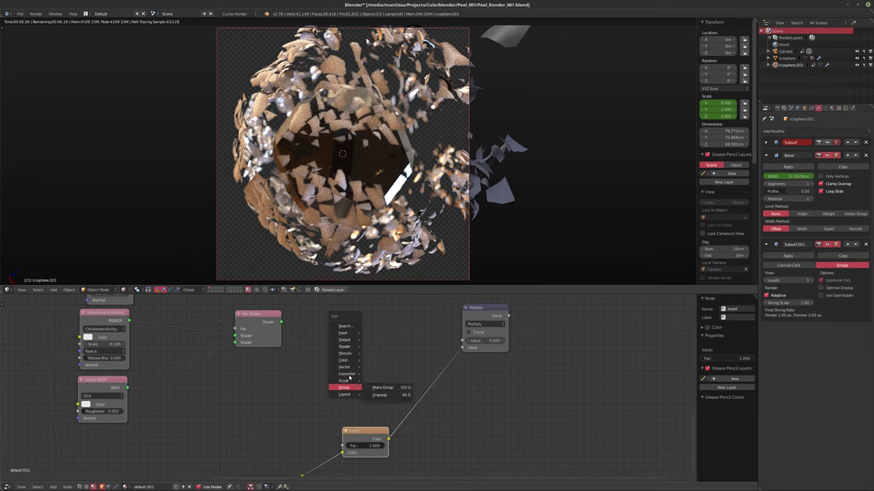
{"action": "mouse_move", "coordinate": [342, 360]}
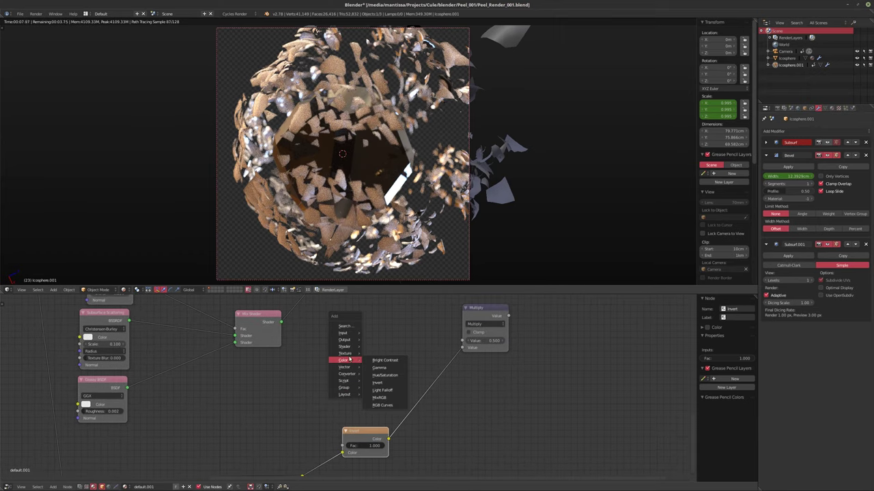
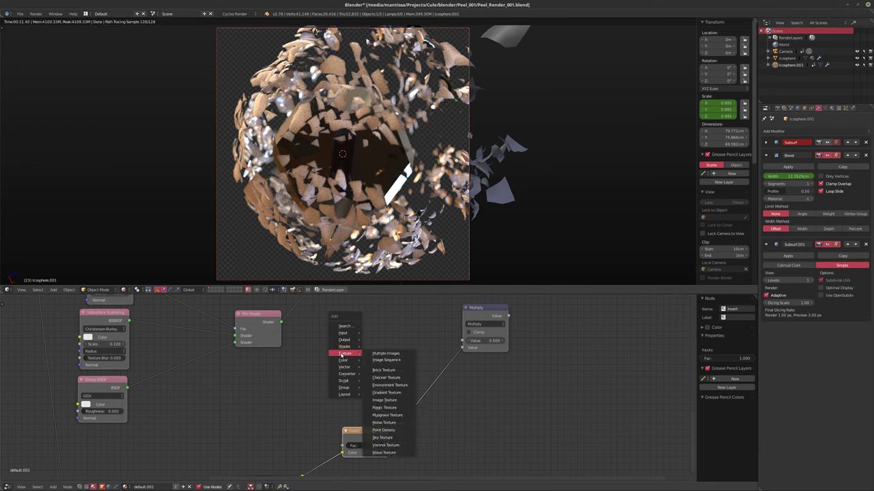
{"action": "left_click", "coordinate": [386, 422]}
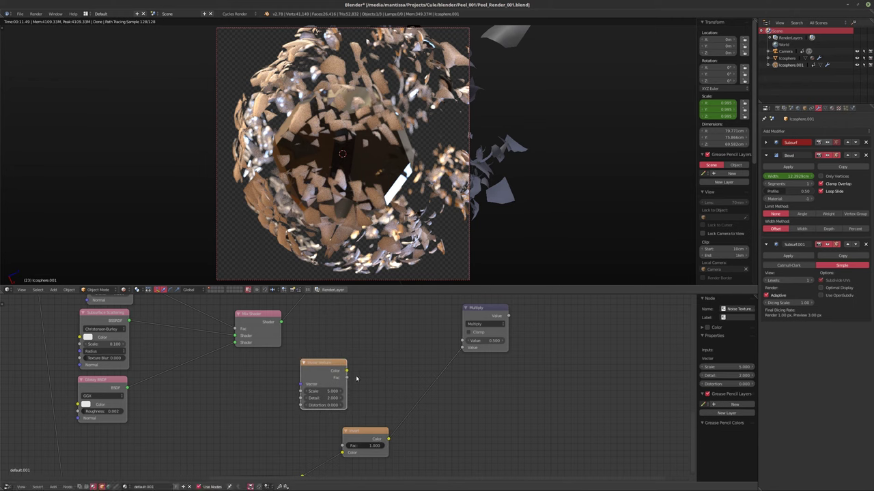
{"action": "left_click_drag", "start_coordinate": [347, 377], "coordinate": [364, 378]}
{"action": "left_click_drag", "start_coordinate": [464, 342], "coordinate": [463, 342]}
- Connect the Multiply node's Value to the Material Output's Displacement and restart the rendered viewport preview
{"action": "scroll", "coordinate": [455, 341], "scroll_direction": "down", "scroll_amount": 2}
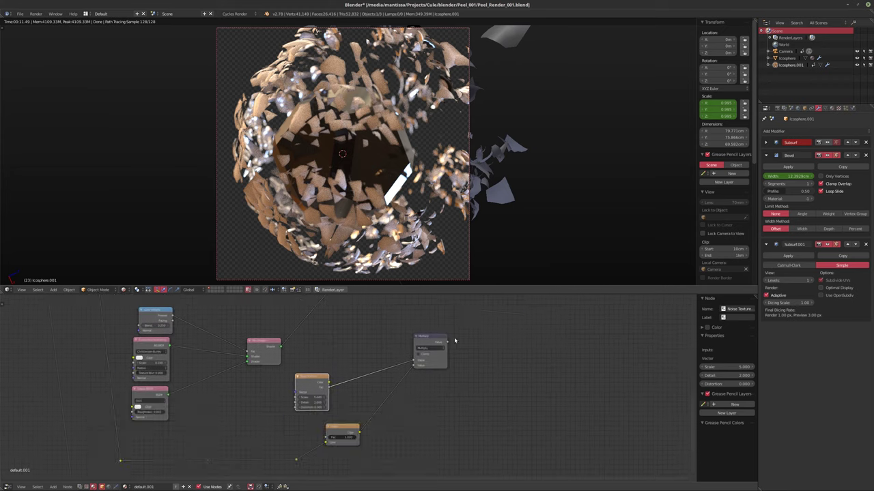
{"action": "middle_click_drag", "start_coordinate": [455, 341], "coordinate": [419, 399]}
{"action": "left_click_drag", "start_coordinate": [405, 405], "coordinate": [531, 326]}
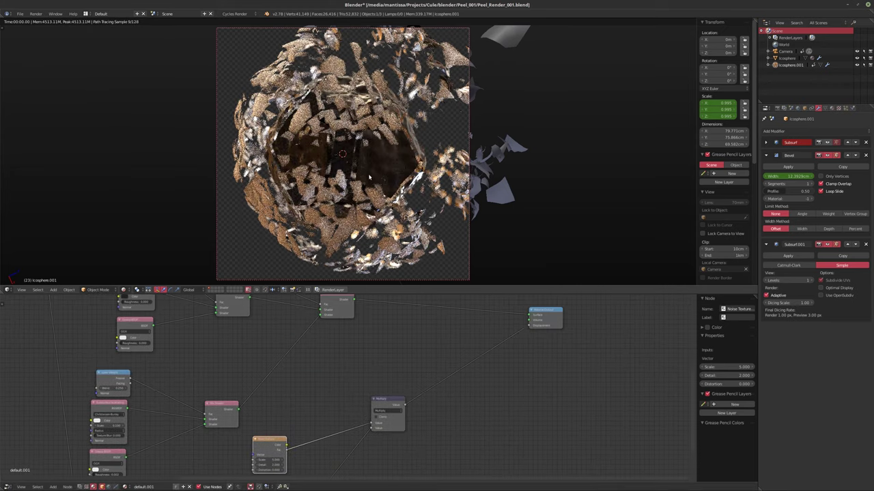
{"action": "key", "text": "shift+z"}
{"action": "key", "text": "shift+z"}
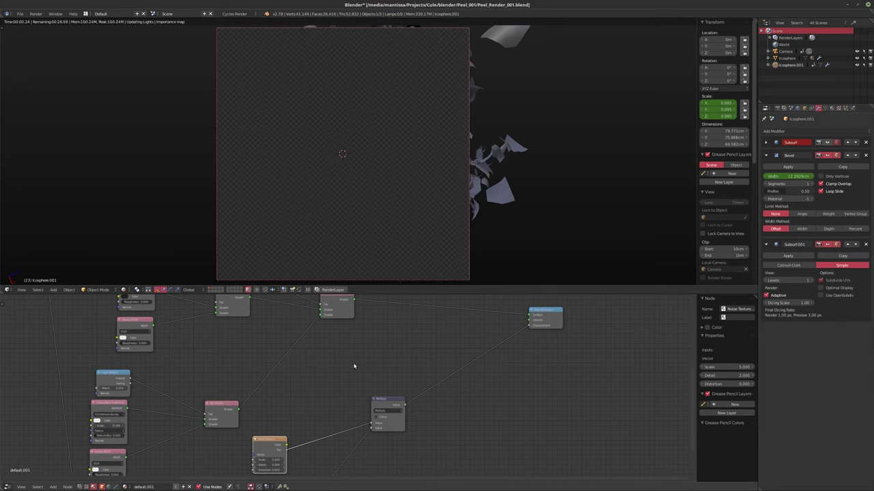
- Move the Noise Texture node slightly up and left, leaving room before the Multiply node
{"action": "middle_click_drag", "start_coordinate": [353, 364], "coordinate": [460, 306]}
{"action": "scroll", "coordinate": [395, 354], "scroll_direction": "up", "scroll_amount": 2}
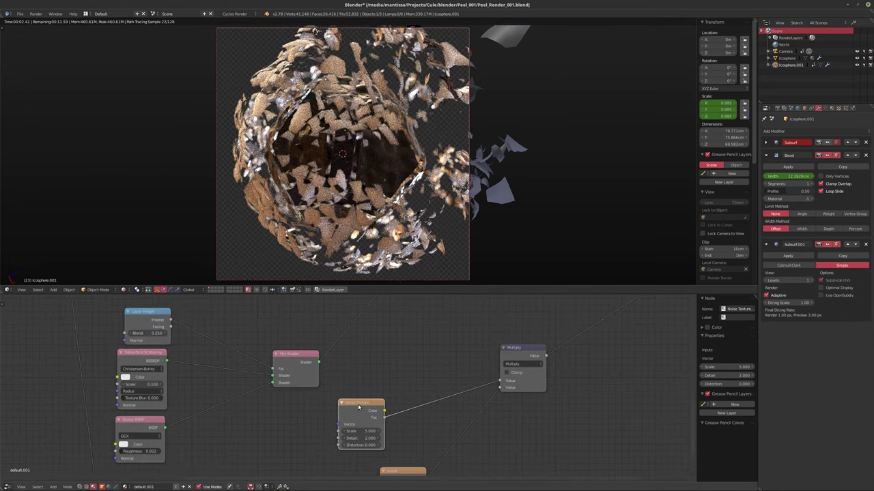
{"action": "left_click_drag", "start_coordinate": [359, 407], "coordinate": [351, 395]}
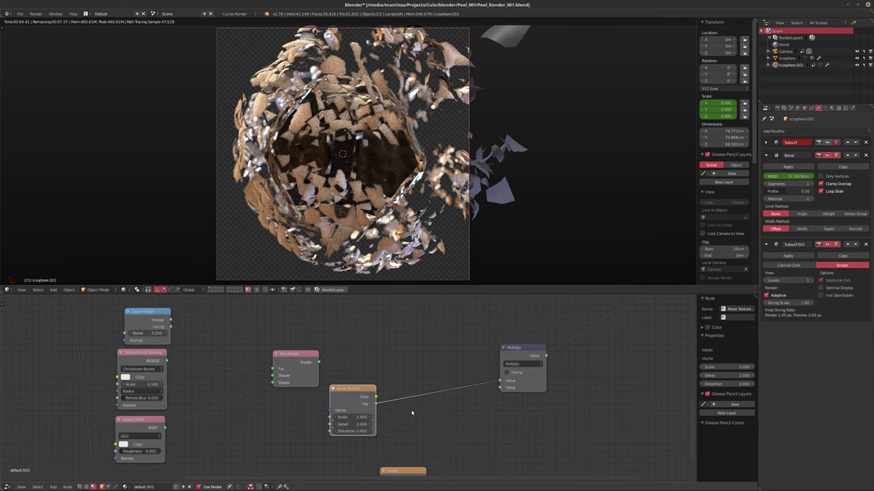
{"action": "key", "text": "shift+a"}
{"action": "mouse_move", "coordinate": [402, 434]}
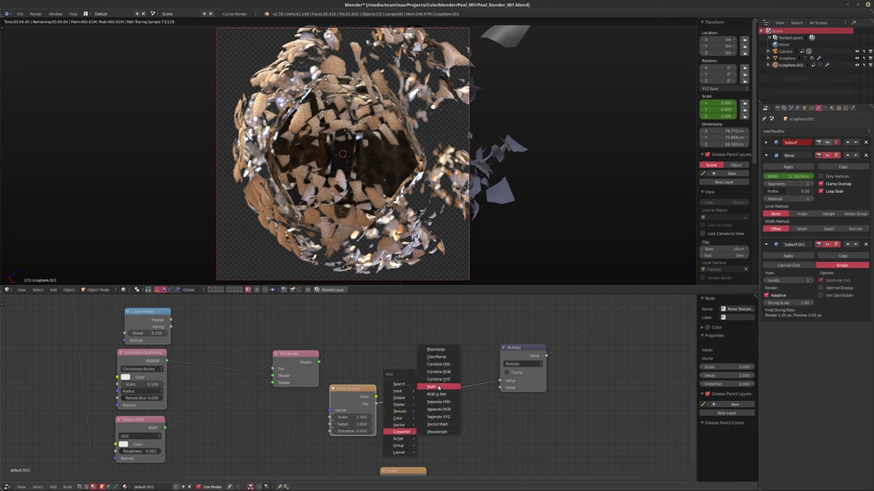
{"action": "left_click", "coordinate": [442, 360]}
{"action": "key", "text": "Escape"}
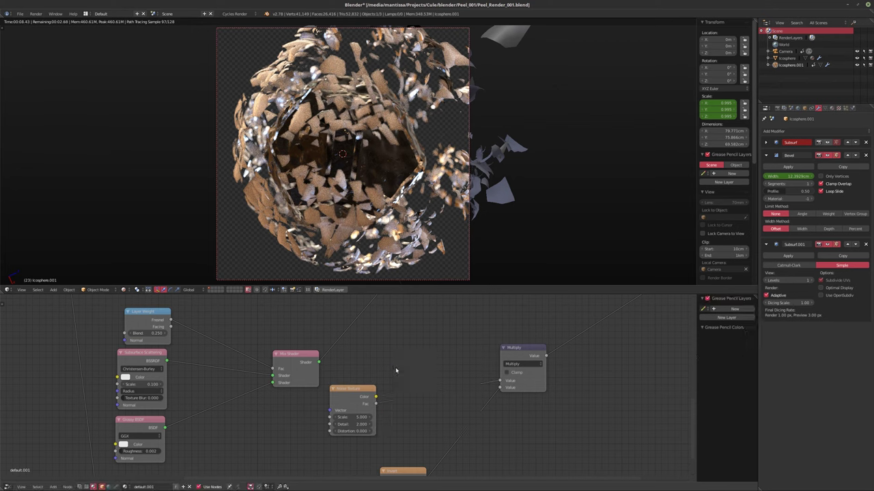
- Insert a Math node set to Multiply with a value of -0.5 between the Noise Texture and the existing Multiply node
{"action": "key", "text": "shift+a"}
{"action": "mouse_move", "coordinate": [403, 380]}
{"action": "left_click", "coordinate": [423, 413]}
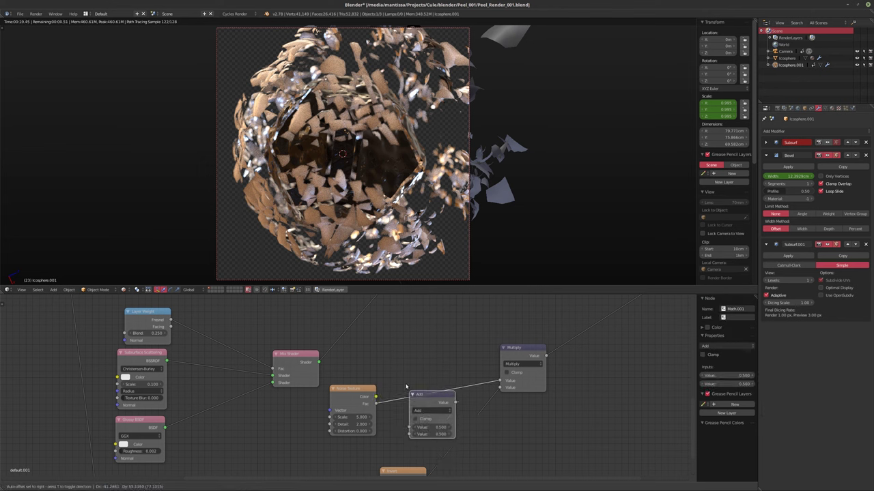
{"action": "left_click", "coordinate": [424, 393]}
{"action": "left_click", "coordinate": [425, 387]}
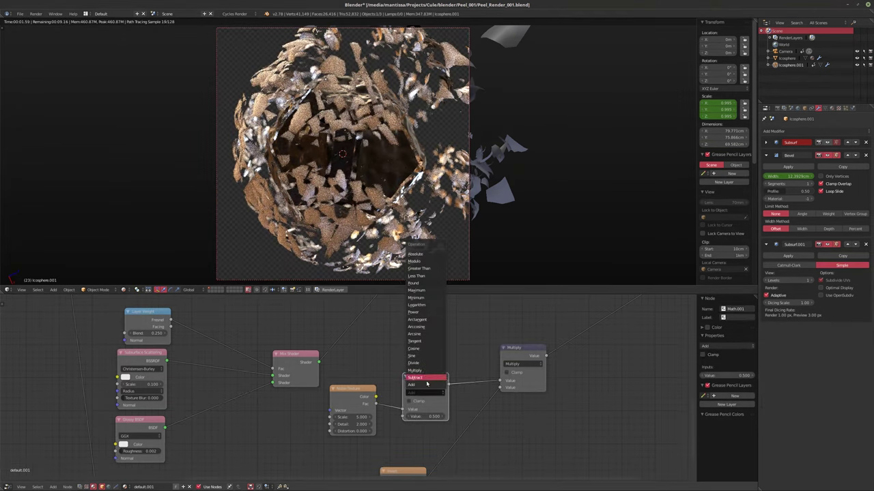
{"action": "left_click", "coordinate": [423, 372]}
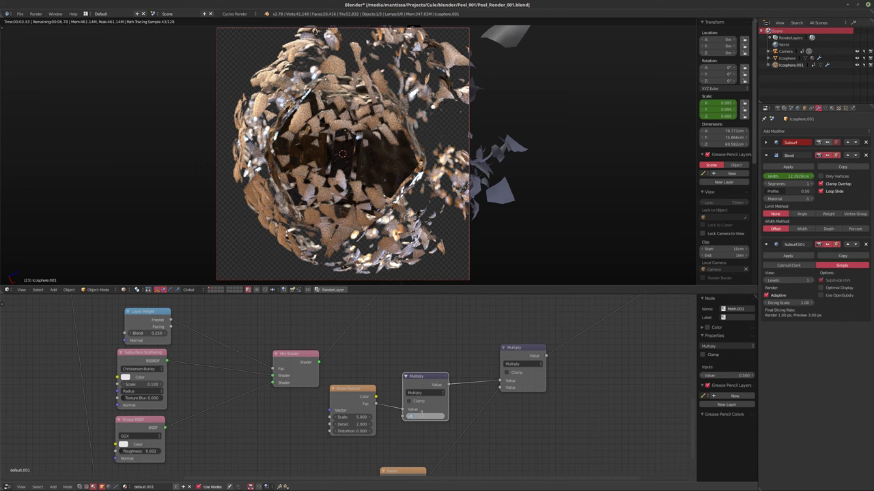
{"action": "key", "text": "Return"}
- Preview the Noise Texture's Color and Fac outputs on the inner icosphere through the viewer node
{"action": "scroll", "coordinate": [383, 382], "scroll_direction": "up", "scroll_amount": 2}
{"action": "left_click_drag", "start_coordinate": [382, 368], "coordinate": [374, 386]}
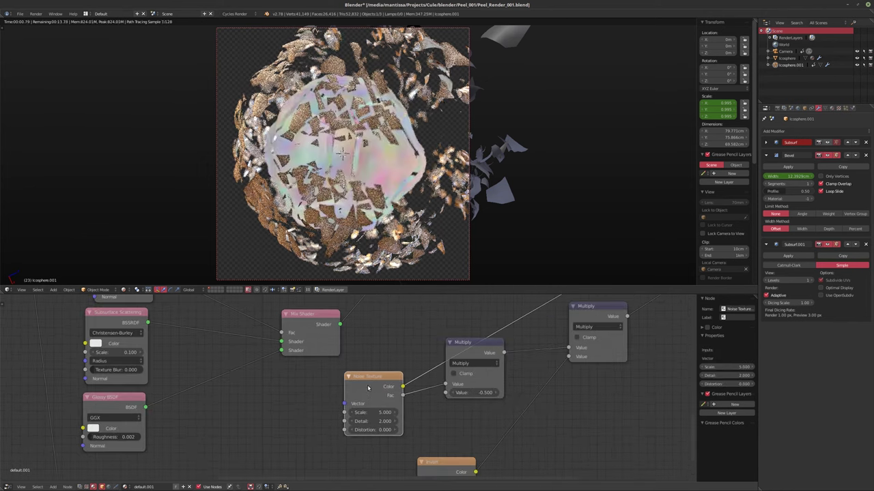
{"action": "scroll", "coordinate": [371, 392], "scroll_direction": "up", "scroll_amount": 2}
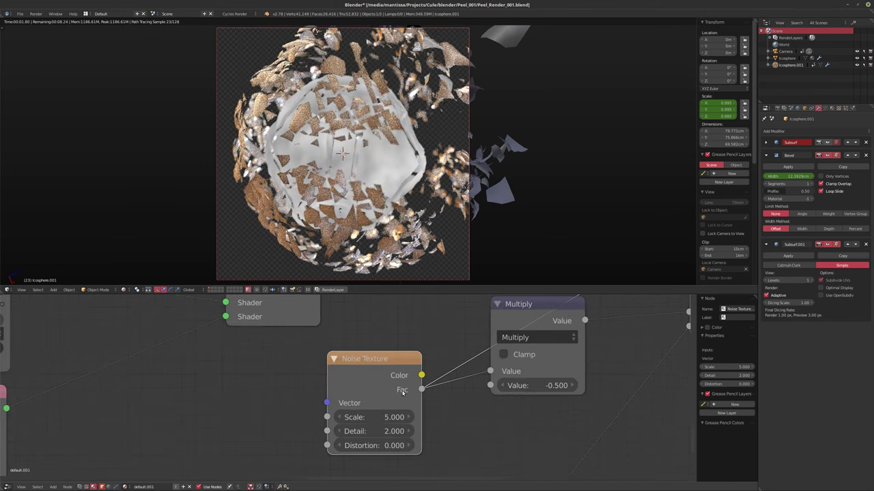
{"action": "scroll", "coordinate": [371, 392], "scroll_direction": "down", "scroll_amount": 4}
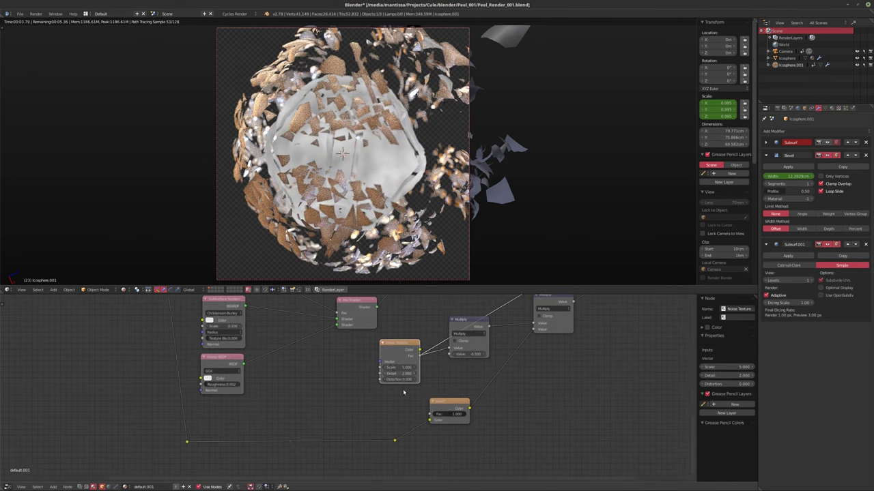
- Rearrange the upper shader group, moving the final Mix Shader up and grouping Layer Weight, Diffuse and Glossy compactly beside their Mix Shader
{"action": "scroll", "coordinate": [403, 391], "scroll_direction": "down", "scroll_amount": 1}
{"action": "scroll", "coordinate": [370, 379], "scroll_direction": "down", "scroll_amount": 2}
{"action": "scroll", "coordinate": [370, 379], "scroll_direction": "up", "scroll_amount": 3, "text": "shift"}
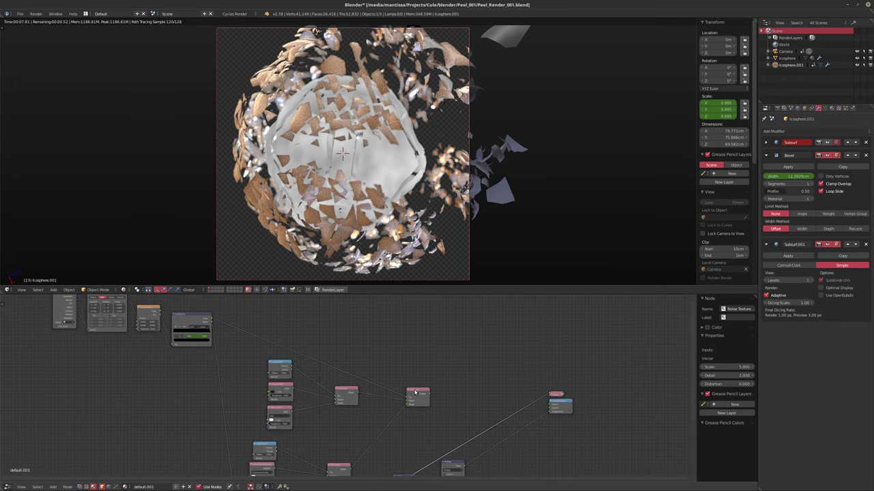
{"action": "left_click_drag", "start_coordinate": [415, 392], "coordinate": [410, 342]}
{"action": "left_click_drag", "start_coordinate": [277, 370], "coordinate": [269, 348]}
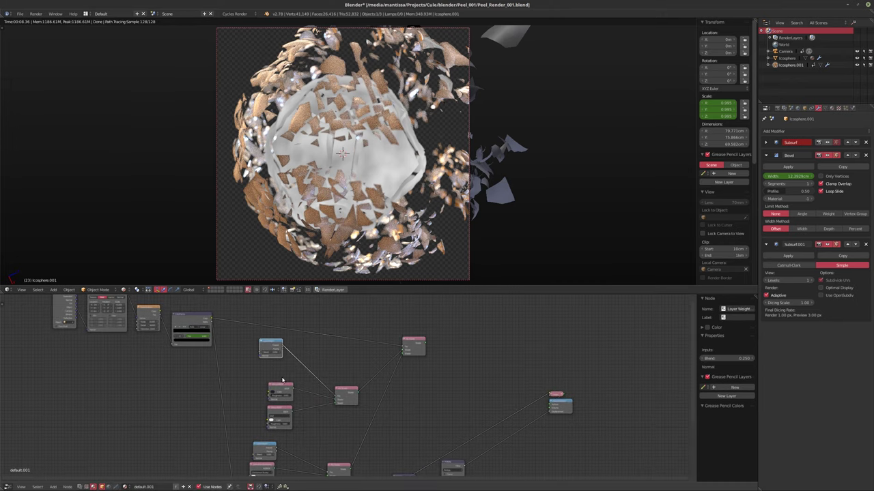
{"action": "left_click_drag", "start_coordinate": [278, 391], "coordinate": [273, 367]}
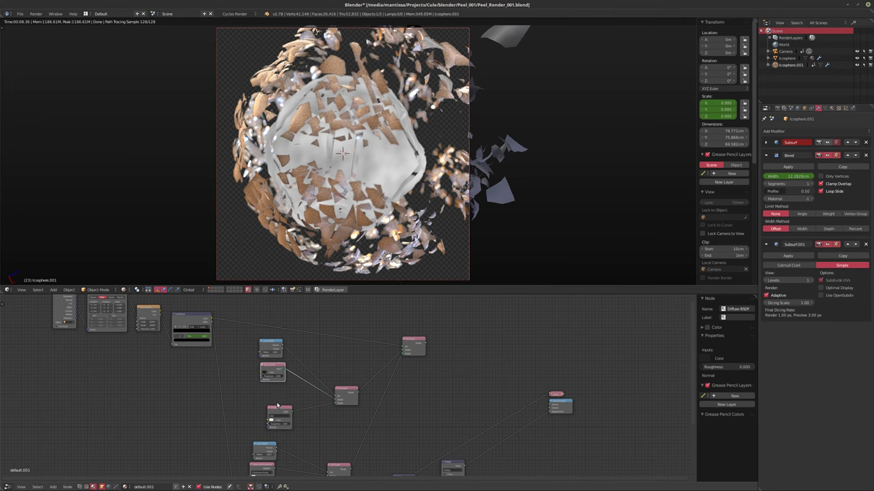
{"action": "left_click_drag", "start_coordinate": [279, 410], "coordinate": [269, 389]}
{"action": "left_click_drag", "start_coordinate": [346, 395], "coordinate": [335, 363]}
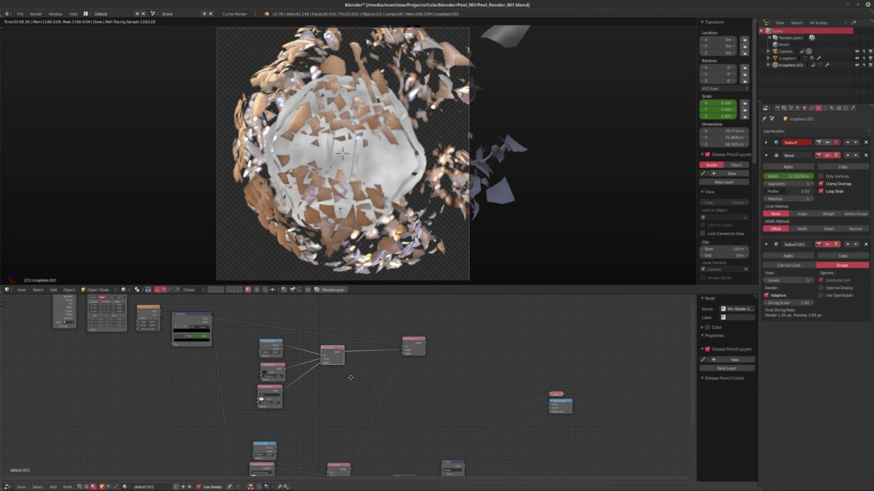
- Move the lower Mix Shader, Layer Weight, Subsurface Scattering and Glossy nodes up into a compact group below the upper shaders
{"action": "middle_click_drag", "start_coordinate": [370, 405], "coordinate": [380, 338]}
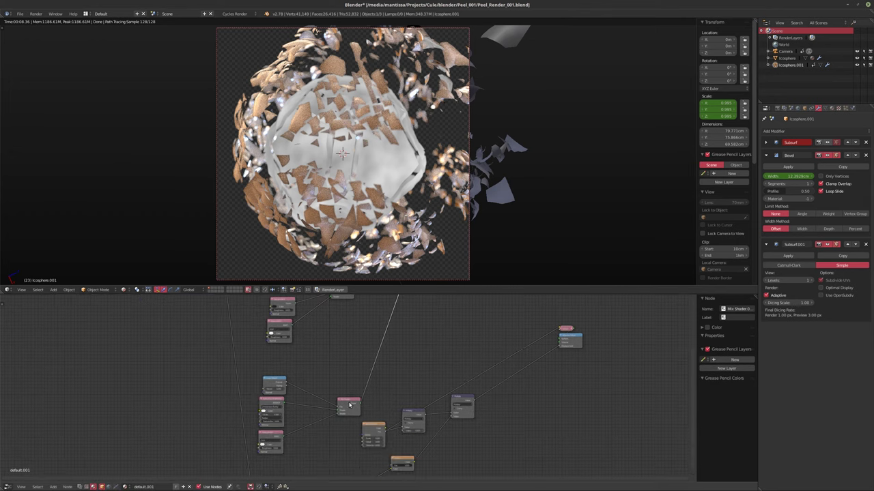
{"action": "left_click_drag", "start_coordinate": [350, 405], "coordinate": [362, 357]}
{"action": "left_click_drag", "start_coordinate": [276, 386], "coordinate": [282, 360]}
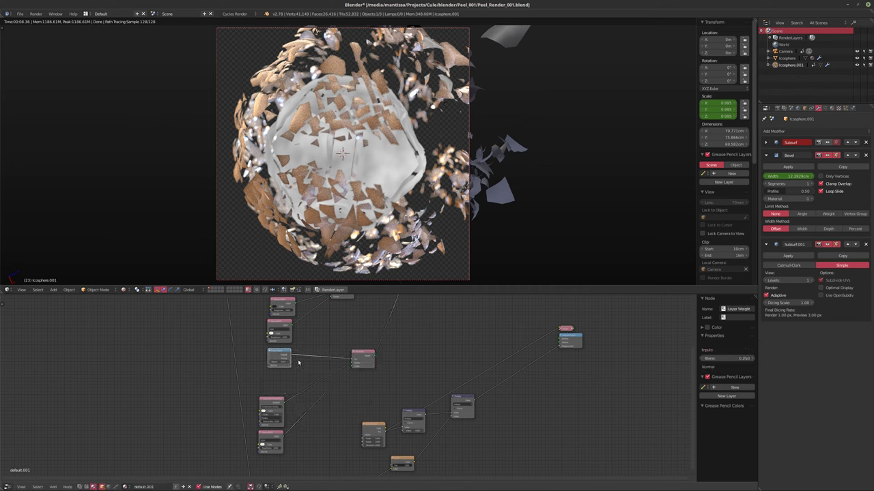
{"action": "left_click_drag", "start_coordinate": [273, 402], "coordinate": [277, 376]}
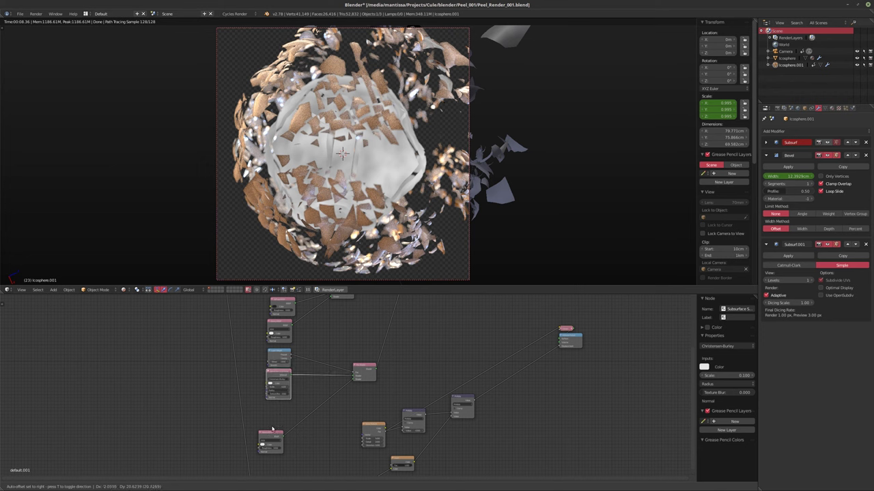
{"action": "left_click_drag", "start_coordinate": [268, 433], "coordinate": [283, 410]}
- Preview the final Mix Shader on the inner icosphere by connecting it to the Material Output
{"action": "key", "text": "Home"}
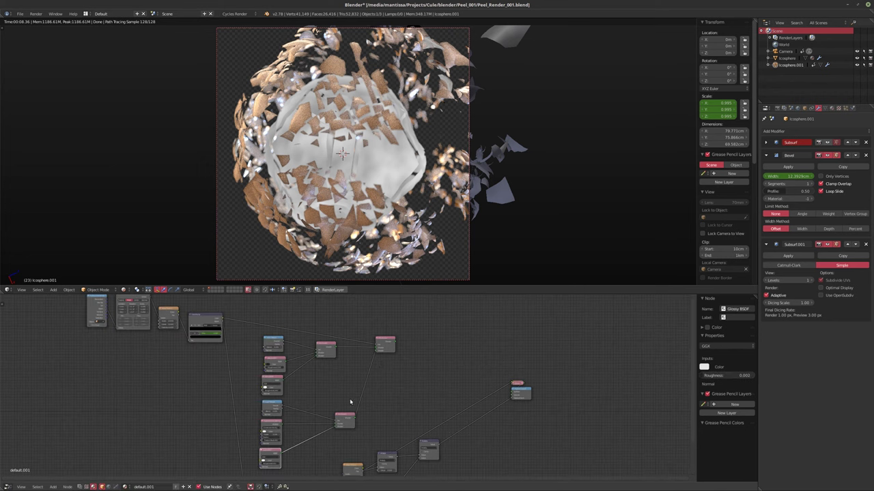
{"action": "left_click", "coordinate": [383, 345], "text": "ctrl+shift"}
{"action": "scroll", "coordinate": [374, 409], "scroll_direction": "up", "scroll_amount": 3}
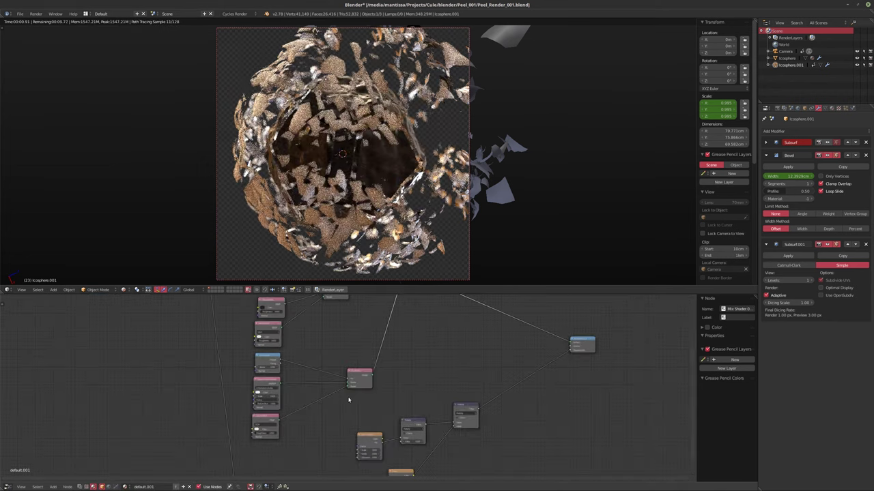
{"action": "scroll", "coordinate": [359, 404], "scroll_direction": "up", "scroll_amount": 2}
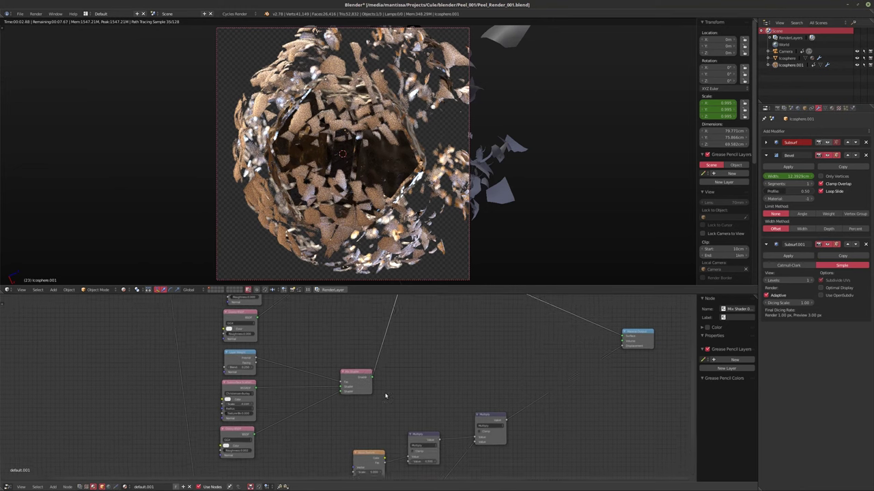
- Preview the displacement Noise Texture and add Texture Coordinate and Mapping nodes to it, linking the Object output to the Mapping's Vector
{"action": "left_click", "coordinate": [354, 409], "text": "ctrl+shift"}
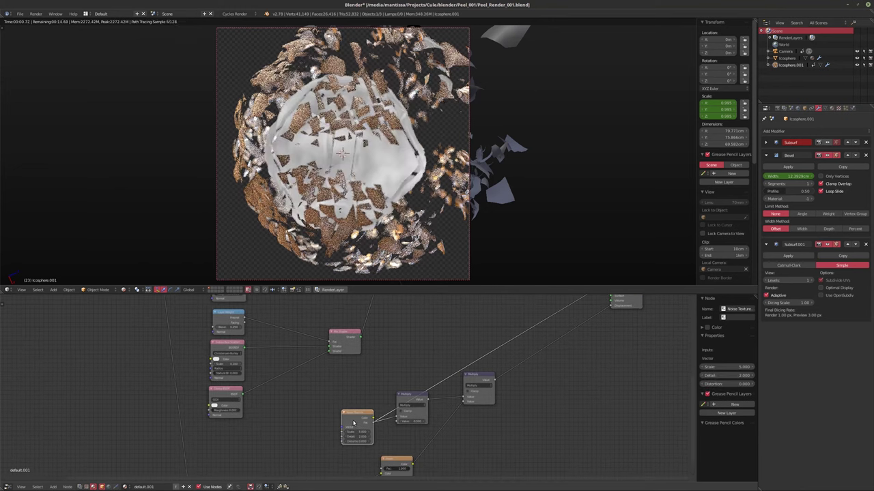
{"action": "key", "text": "ctrl+t"}
{"action": "scroll", "coordinate": [377, 410], "scroll_direction": "down", "scroll_amount": 3}
{"action": "key", "text": "g"}
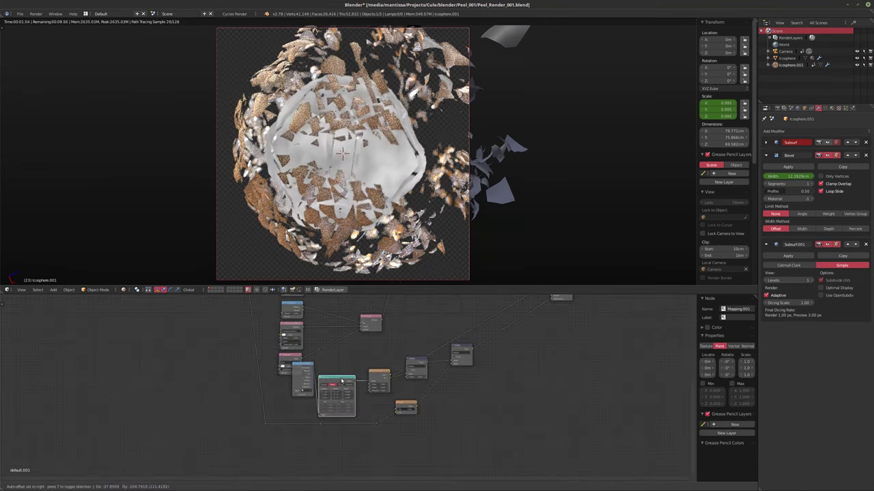
{"action": "left_click", "coordinate": [287, 399]}
{"action": "scroll", "coordinate": [251, 405], "scroll_direction": "up", "scroll_amount": 3}
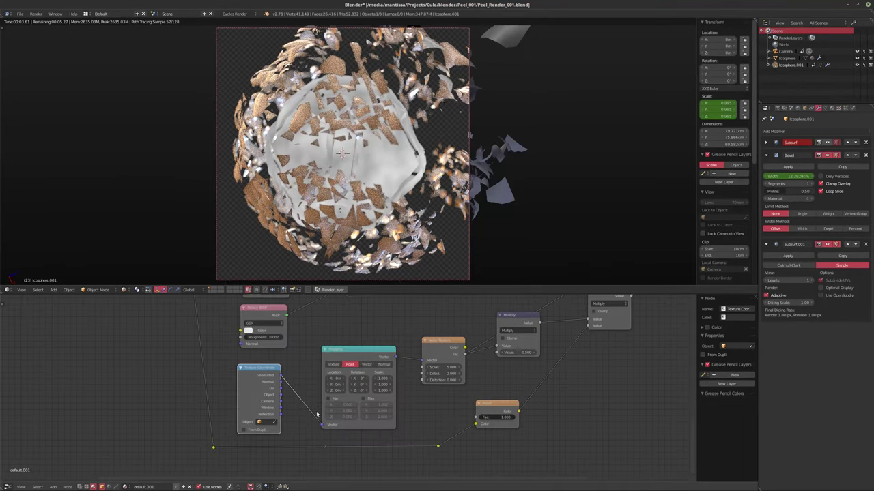
{"action": "left_click_drag", "start_coordinate": [268, 395], "coordinate": [309, 431]}
- Set the displacement Noise Texture's Scale to 10 and Detail to 16
{"action": "scroll", "coordinate": [343, 387], "scroll_direction": "up", "scroll_amount": 4}
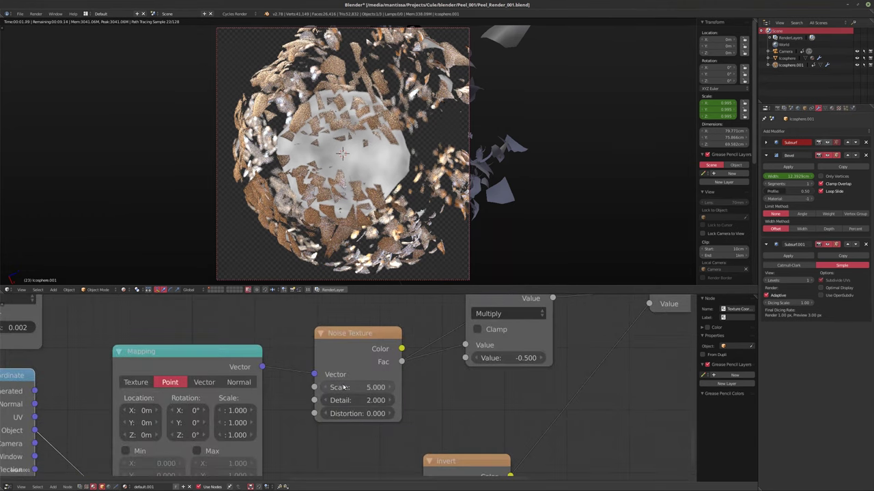
{"action": "left_click", "coordinate": [352, 388]}
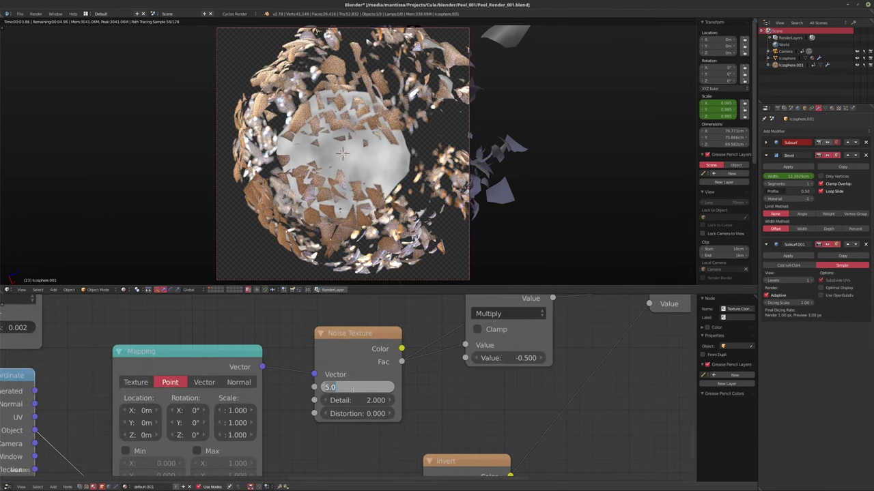
{"action": "type", "text": "10"}
{"action": "key", "text": "Return"}
{"action": "left_click", "coordinate": [353, 400]}
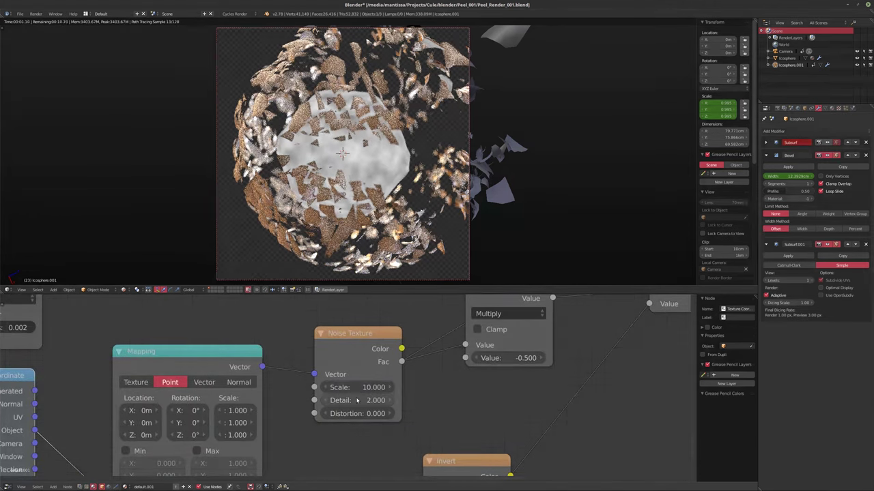
{"action": "type", "text": "16"}
{"action": "key", "text": "Return"}
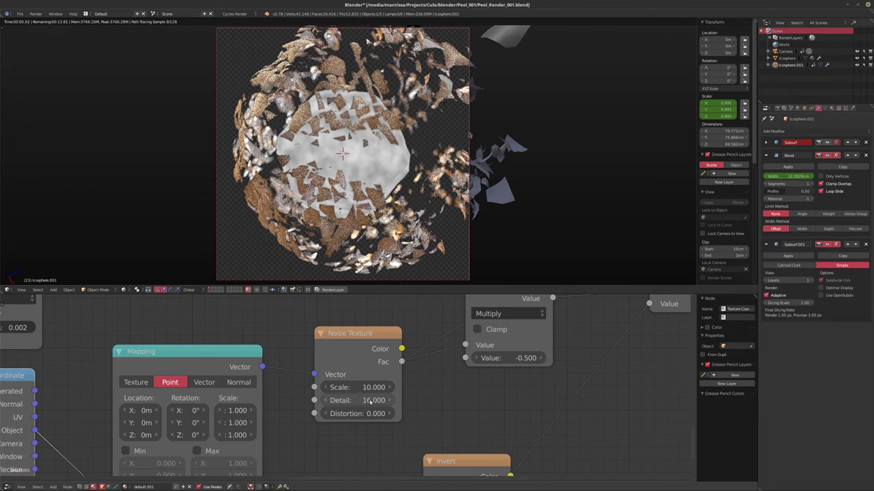
- Set the displacement Noise Texture's Scale to 25 and Distortion to 2
{"action": "left_click", "coordinate": [356, 387]}
{"action": "type", "text": "25"}
{"action": "key", "text": "Return"}
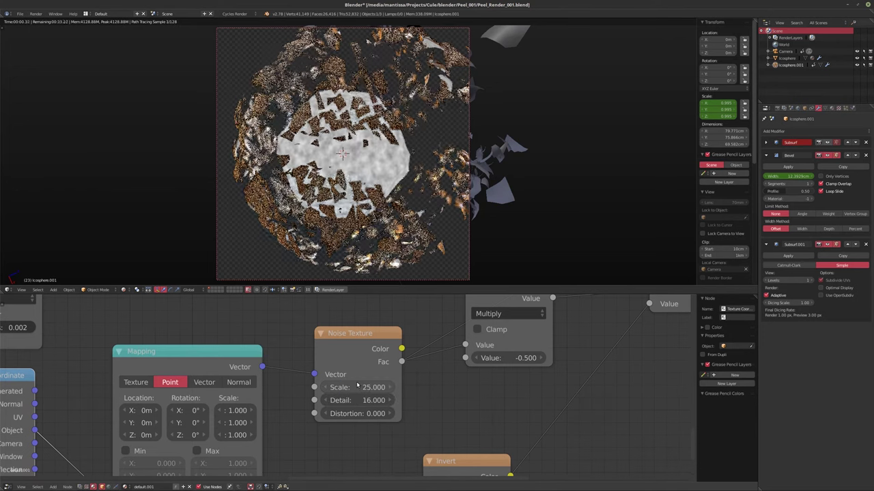
{"action": "left_click", "coordinate": [355, 412]}
{"action": "type", "text": "2"}
{"action": "key", "text": "Return"}
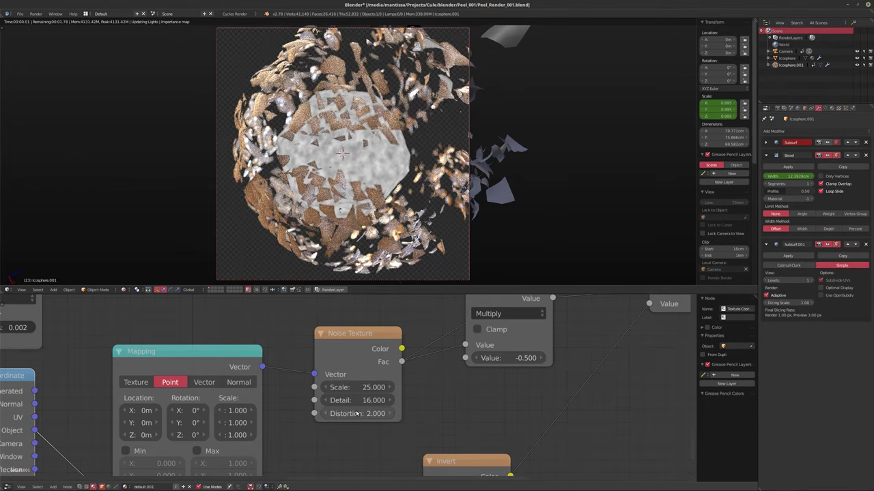
- Reconnect the final Mix Shader to the Material Output, restart the rendered viewport and look closer at the displaced inner icosphere
{"action": "scroll", "coordinate": [402, 386], "scroll_direction": "down", "scroll_amount": 3}
{"action": "scroll", "coordinate": [401, 386], "scroll_direction": "down", "scroll_amount": 5}
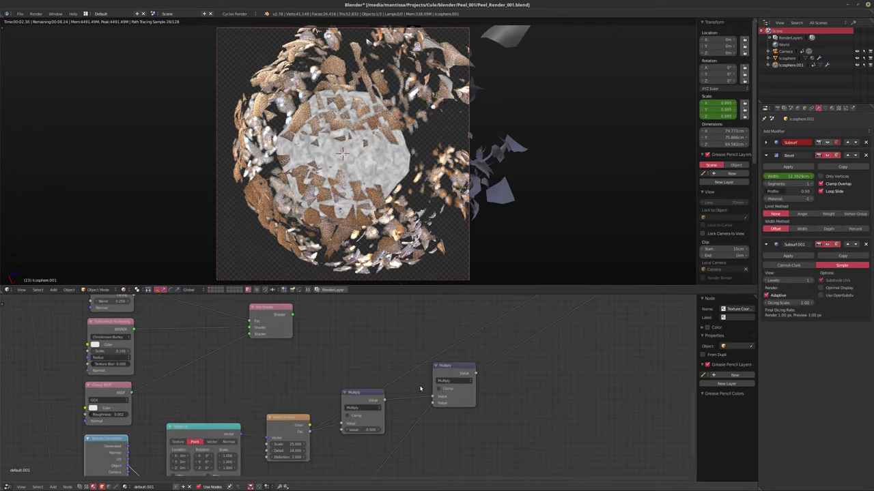
{"action": "left_click", "coordinate": [381, 314], "text": "ctrl+shift"}
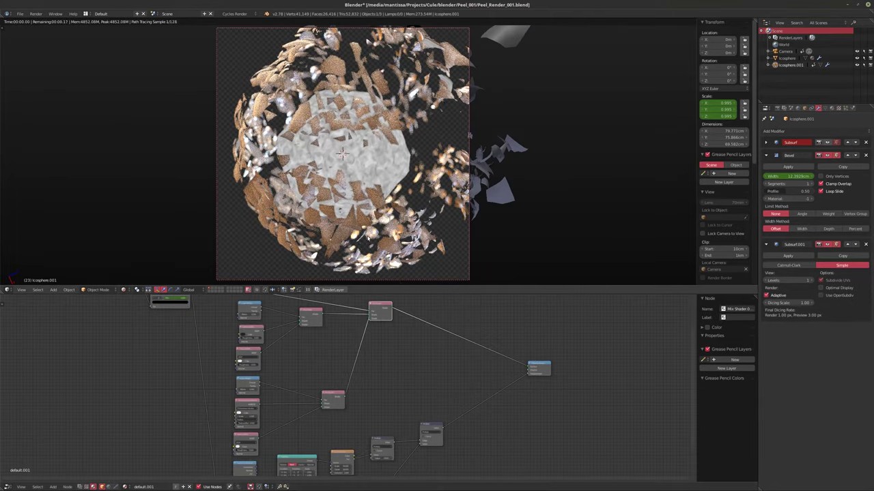
{"action": "key", "text": "shift+z"}
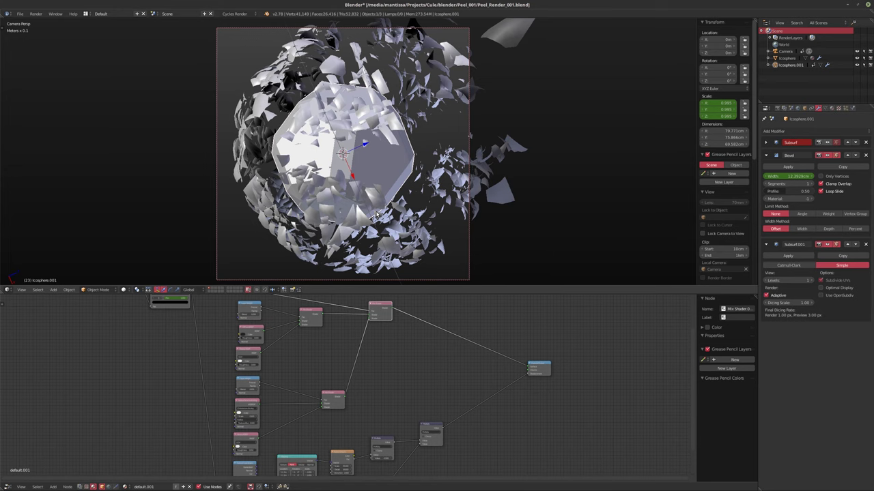
{"action": "key", "text": "shift+z"}
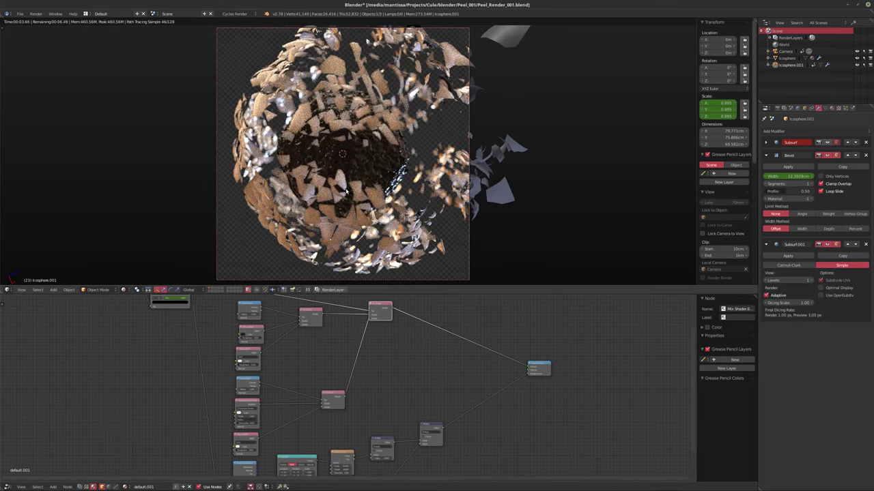
{"action": "scroll", "coordinate": [346, 195], "scroll_direction": "up", "scroll_amount": 2}
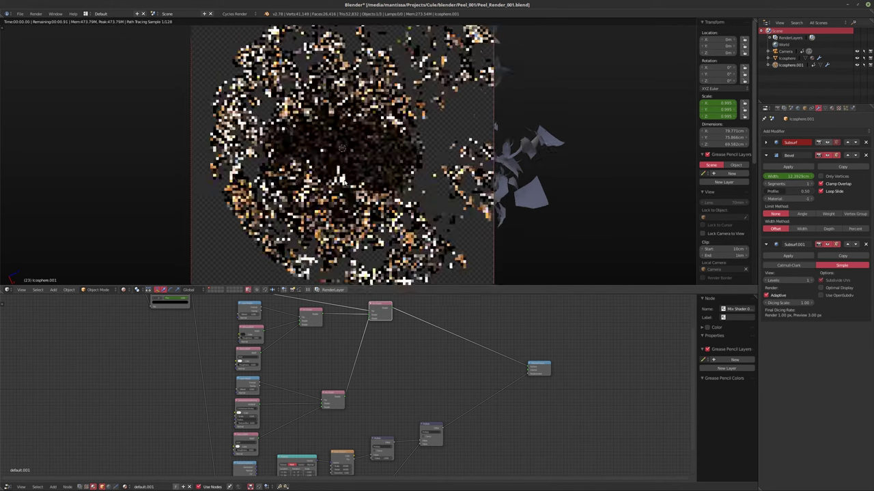
{"action": "scroll", "coordinate": [345, 365], "scroll_direction": "down", "scroll_amount": 3, "text": "shift"}
{"action": "scroll", "coordinate": [346, 364], "scroll_direction": "up", "scroll_amount": 2}
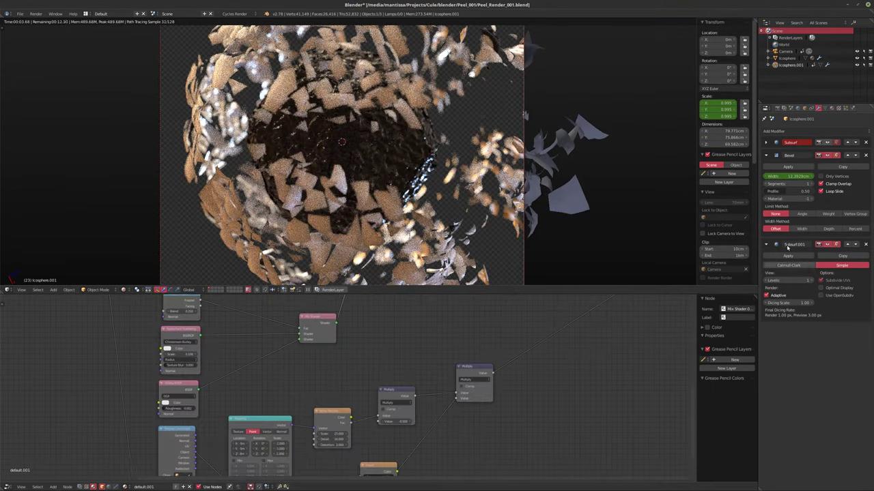
- Set the inner icosphere material's displacement method to Both
{"action": "left_click", "coordinate": [830, 109]}
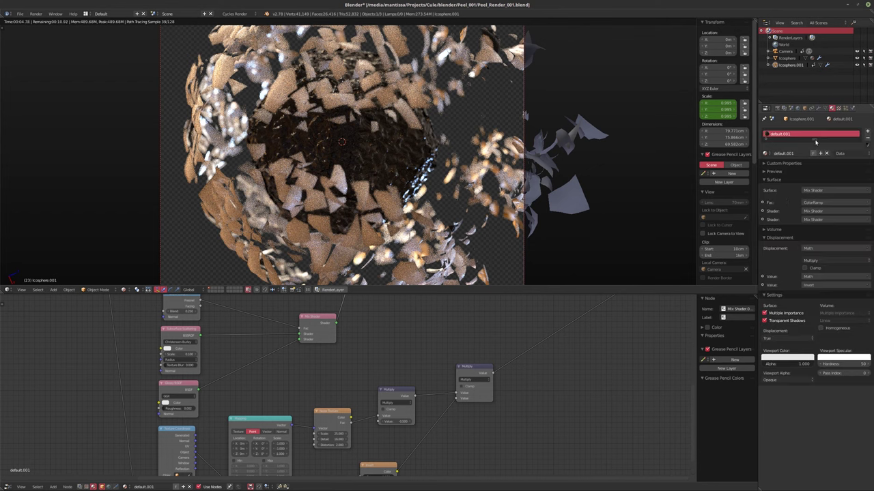
{"action": "left_click", "coordinate": [780, 338]}
{"action": "left_click", "coordinate": [785, 316]}
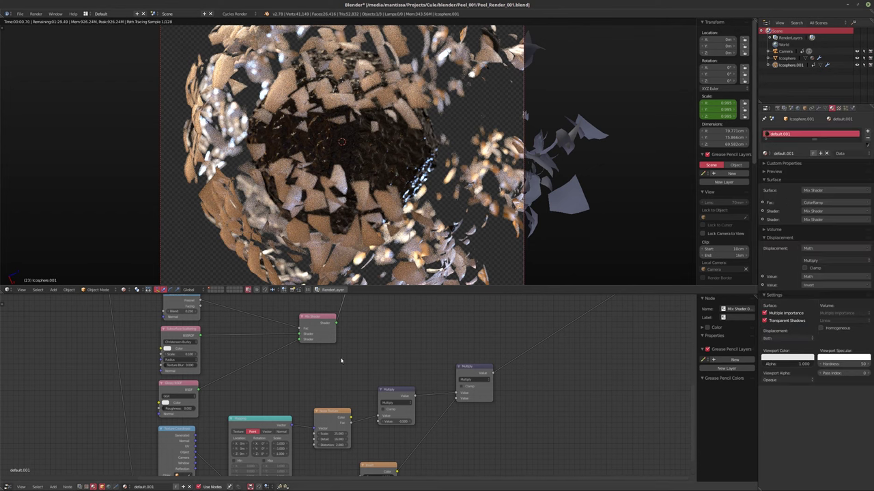
- Set the Multiply node after the Noise Texture to 0.5, restart the rendered preview and inspect the displaced surface up close
{"action": "scroll", "coordinate": [341, 355], "scroll_direction": "up", "scroll_amount": 2}
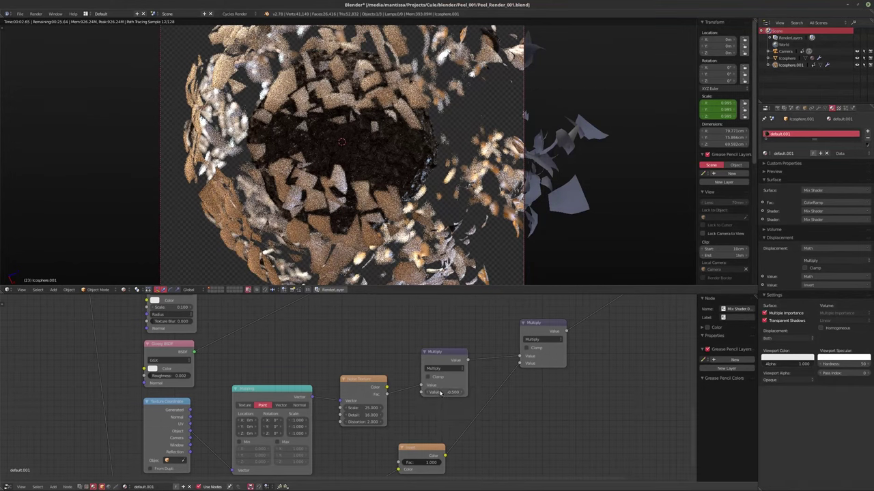
{"action": "key", "text": "Return"}
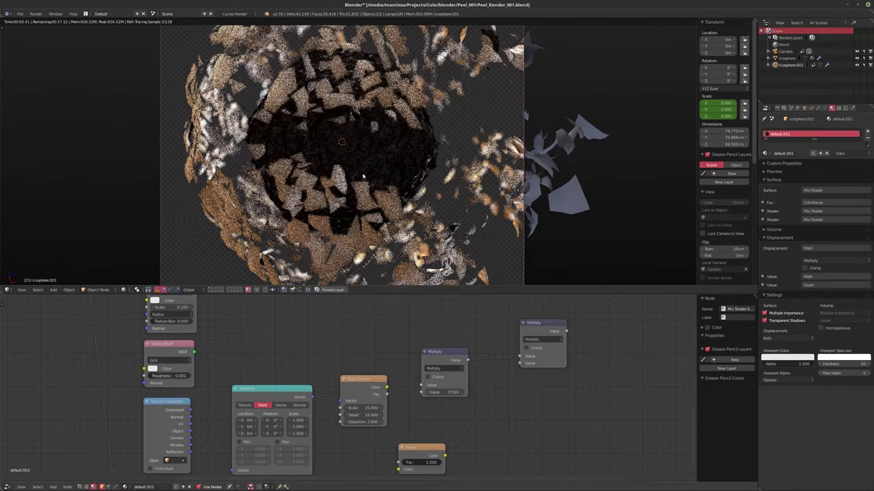
{"action": "key", "text": "shift+z"}
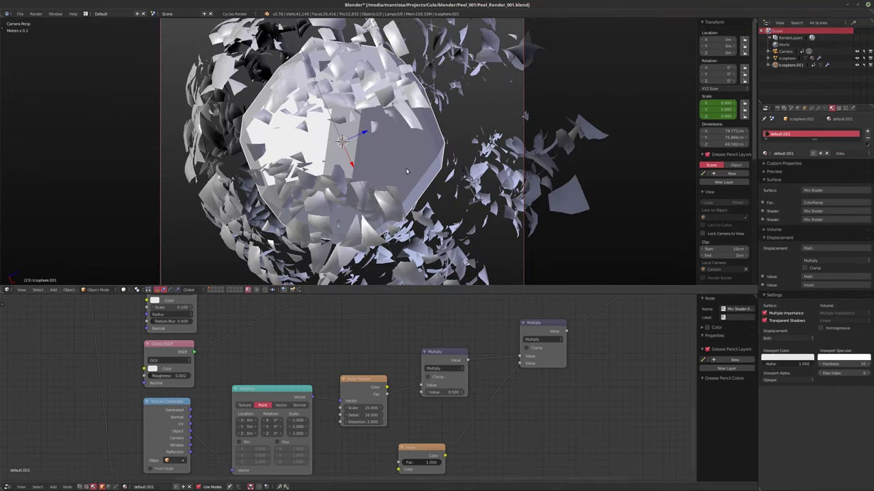
{"action": "key", "text": "shift+z"}
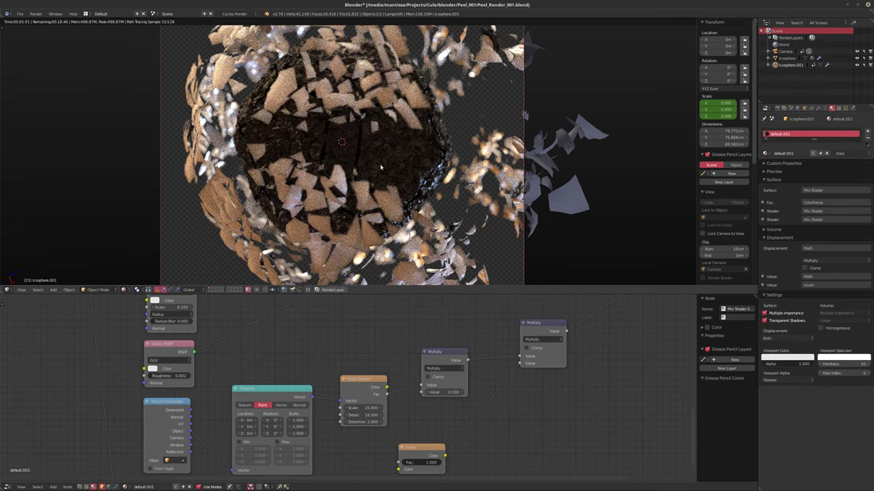
{"action": "scroll", "coordinate": [380, 166], "scroll_direction": "up", "scroll_amount": 3}
{"action": "scroll", "coordinate": [440, 186], "scroll_direction": "up", "scroll_amount": 2}
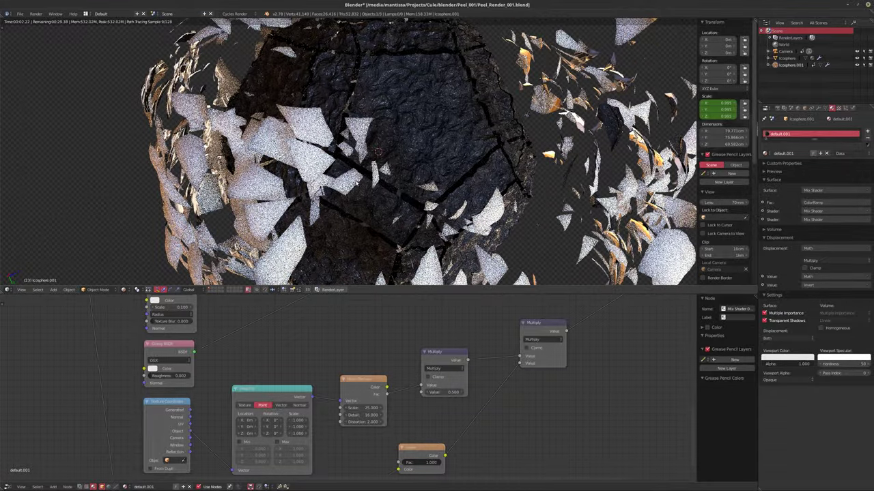
{"action": "middle_click_drag", "start_coordinate": [426, 207], "coordinate": [239, 258]}
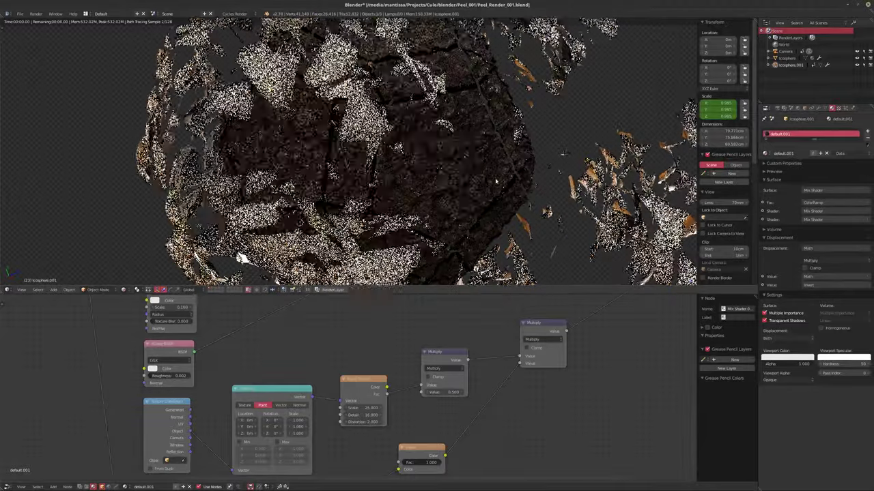
- Leave the rendered preview and apply smooth shading to the inner icosphere
{"action": "key", "text": "shift+z"}
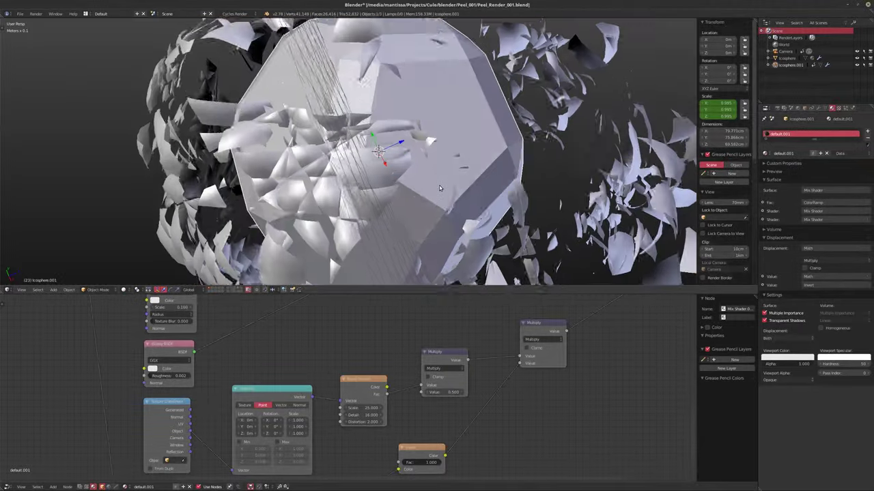
{"action": "scroll", "coordinate": [440, 188], "scroll_direction": "down", "scroll_amount": 5}
{"action": "key", "text": "Tab"}
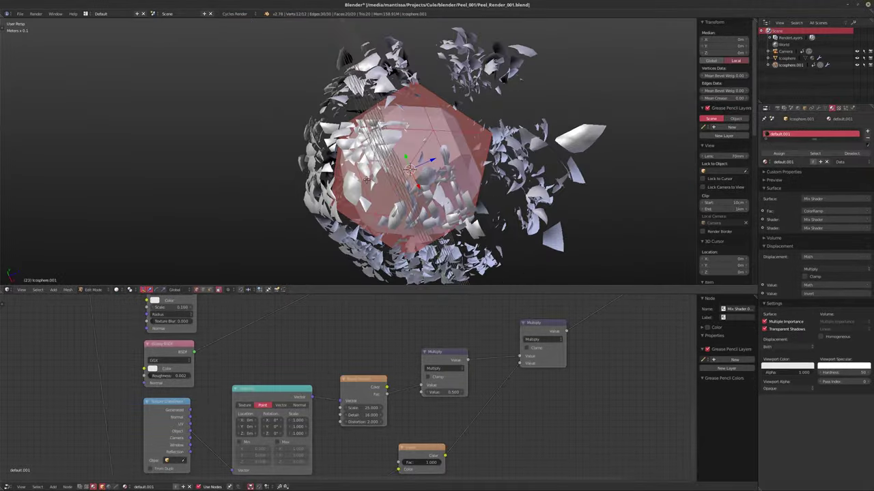
{"action": "key", "text": "t"}
{"action": "key", "text": "Tab"}
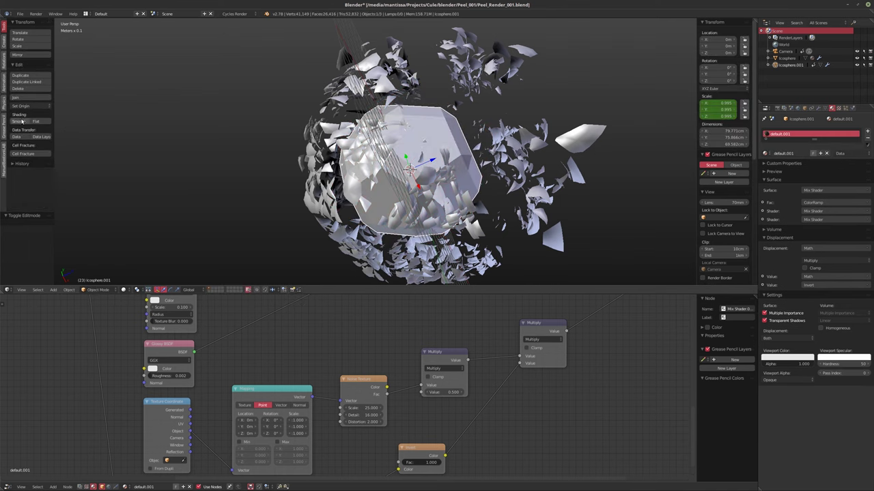
{"action": "left_click", "coordinate": [23, 122]}
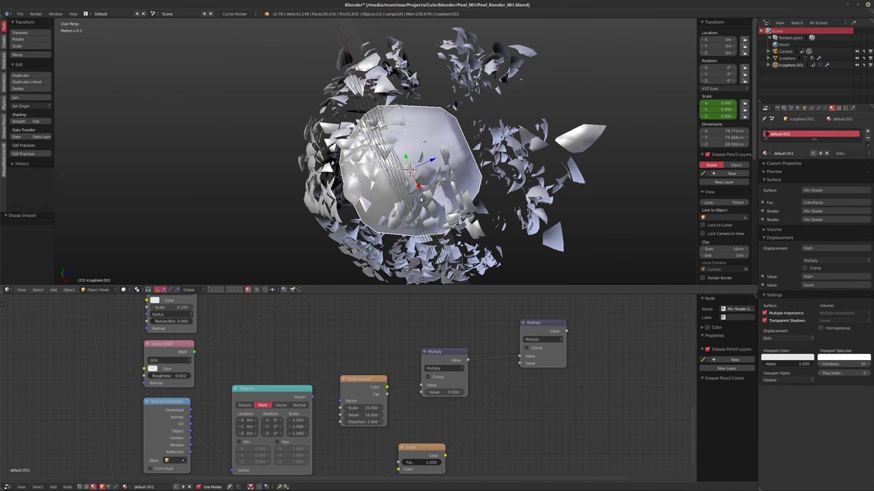
{"action": "middle_click_drag", "start_coordinate": [420, 200], "coordinate": [621, 188]}
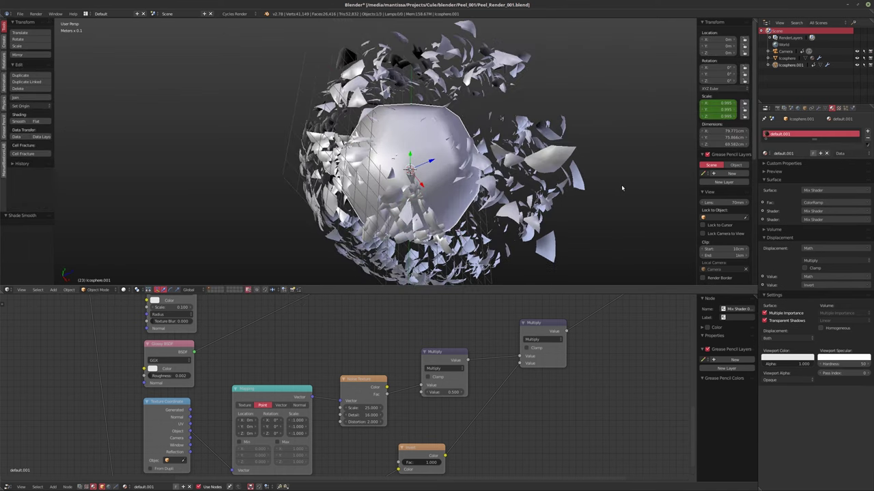
{"action": "left_click", "coordinate": [819, 109]}
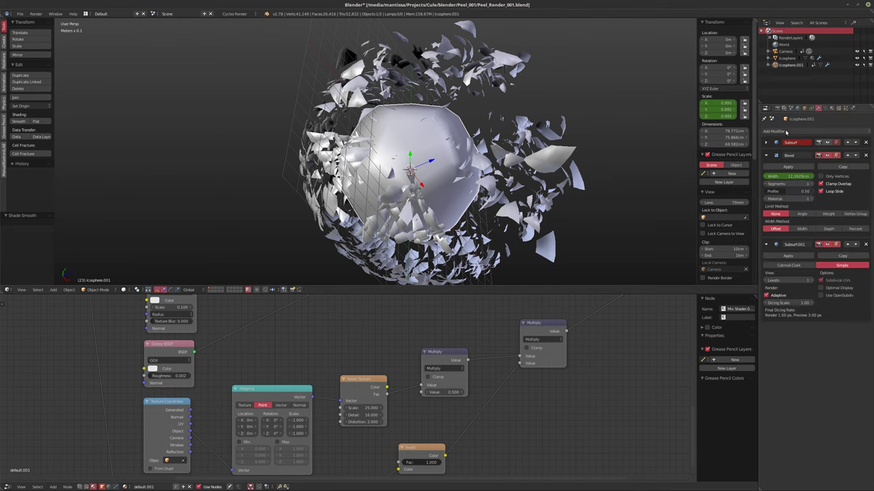
{"action": "left_click", "coordinate": [786, 131]}
{"action": "left_click", "coordinate": [795, 132]}
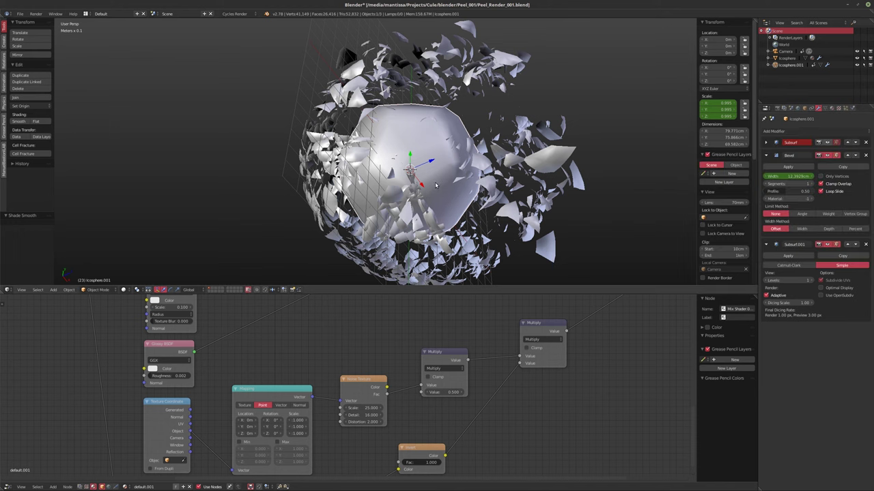
- Preview the animation in rendered shading and examine the material at the last and first frames through the camera
{"action": "key", "text": "alt+a"}
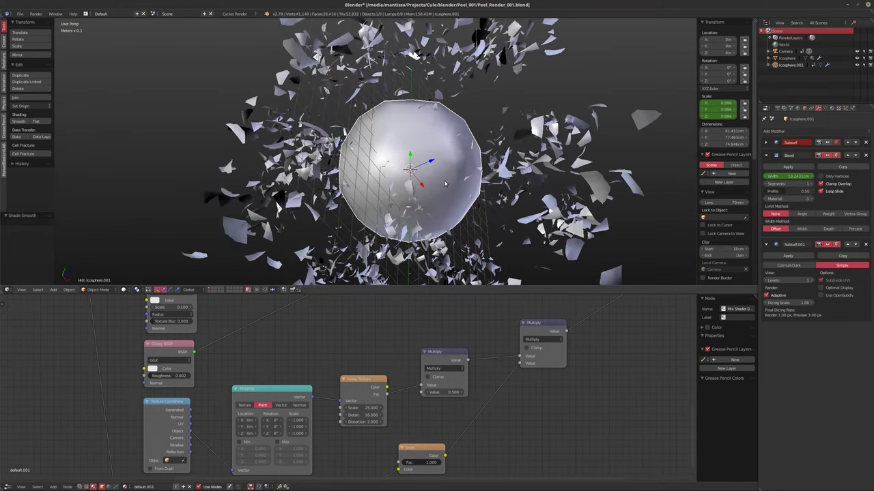
{"action": "key", "text": "shift+z"}
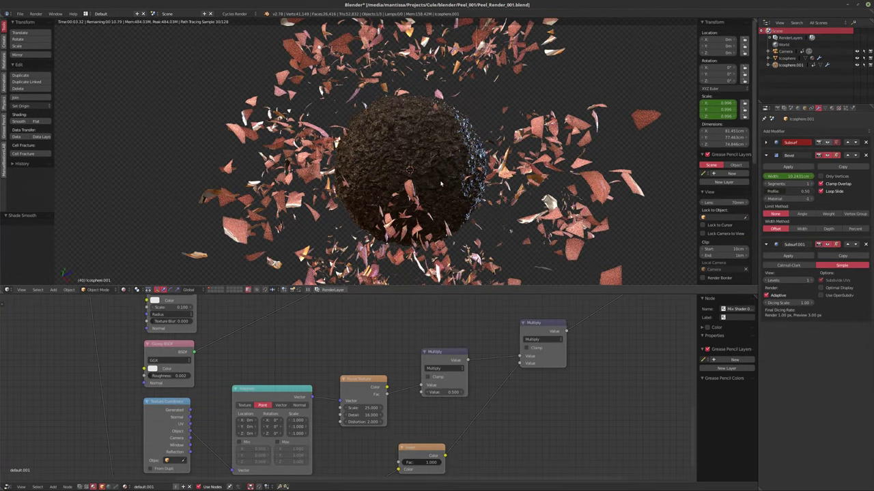
{"action": "key", "text": "1"}
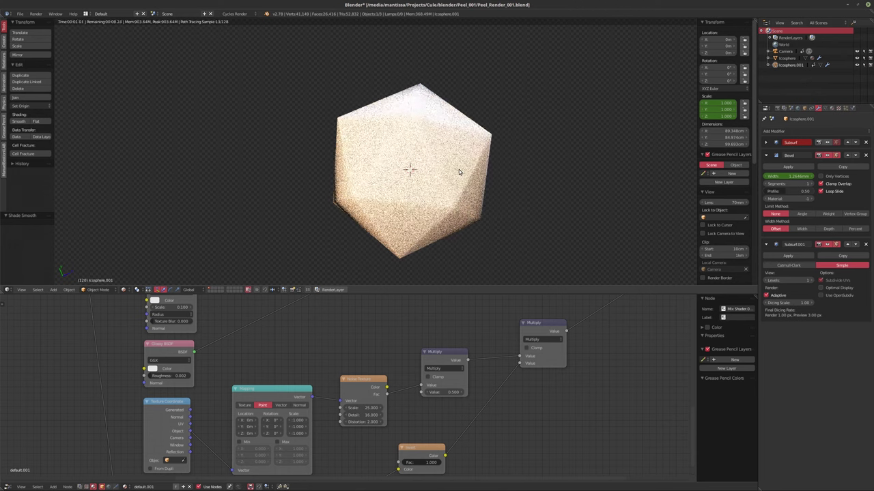
{"action": "key", "text": "KP_0"}
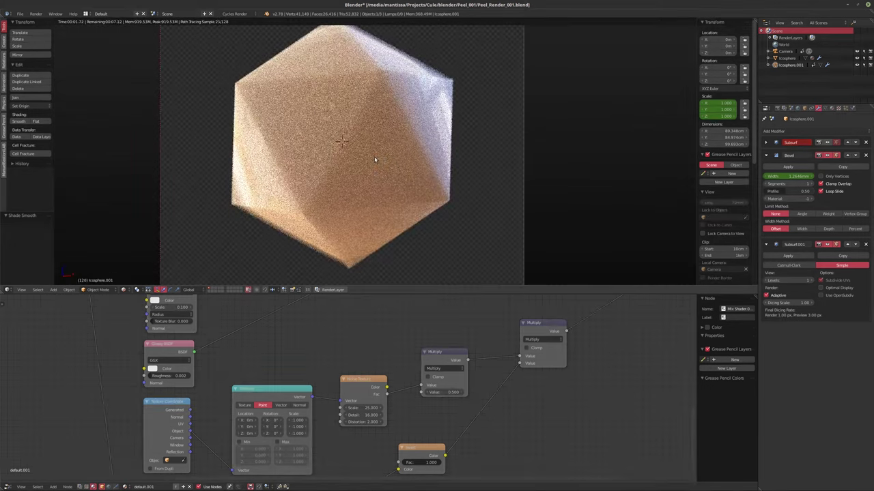
{"action": "scroll", "coordinate": [374, 159], "scroll_direction": "down", "scroll_amount": 3}
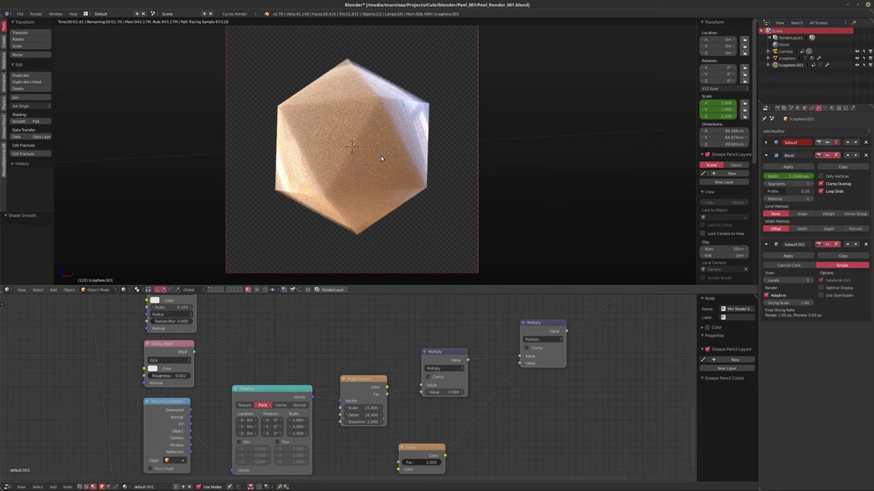
{"action": "key", "text": "shift+Left"}
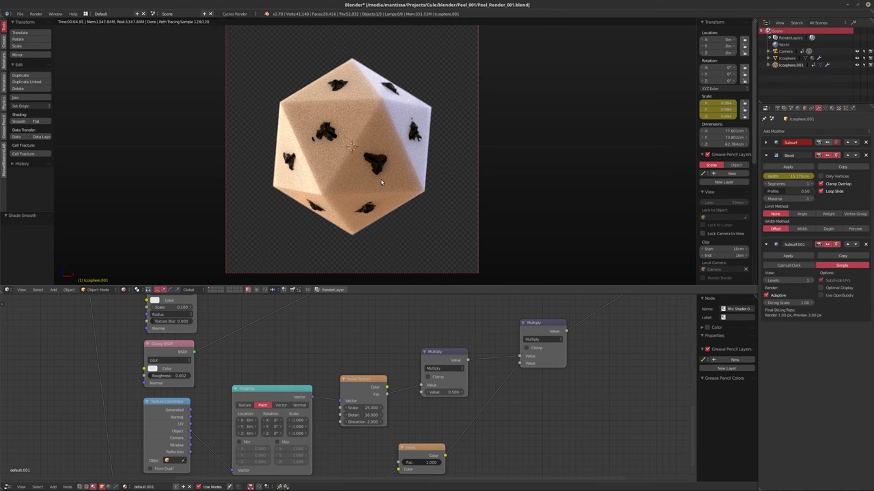
- Scale the inner icosphere by 0.913 at frame 1, update its scale keyframe and play the animation
{"action": "key", "text": "shift+z"}
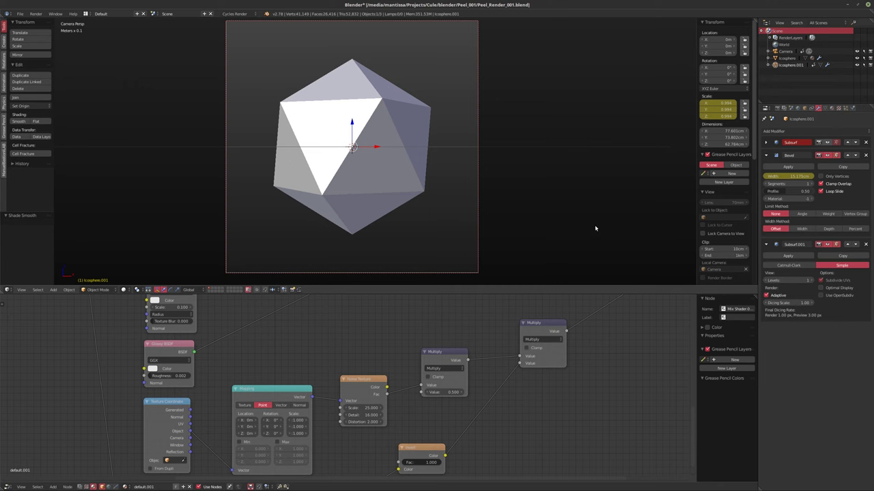
{"action": "key", "text": "s"}
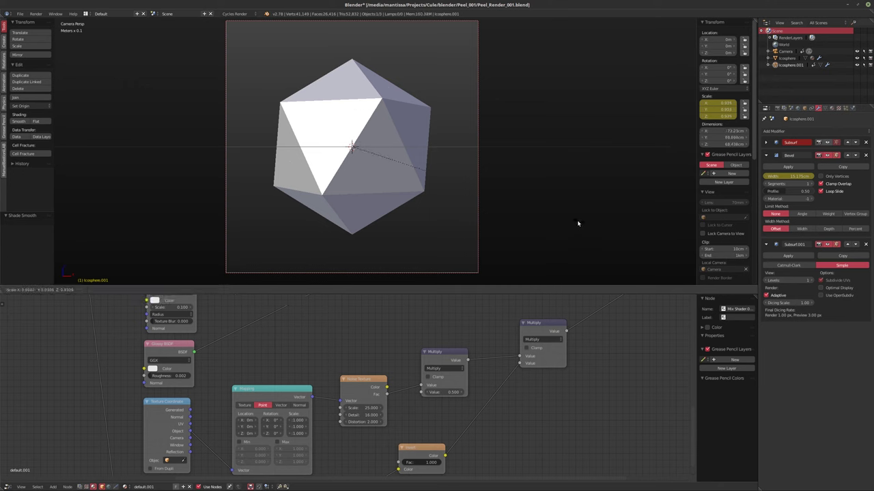
{"action": "left_click", "coordinate": [571, 222]}
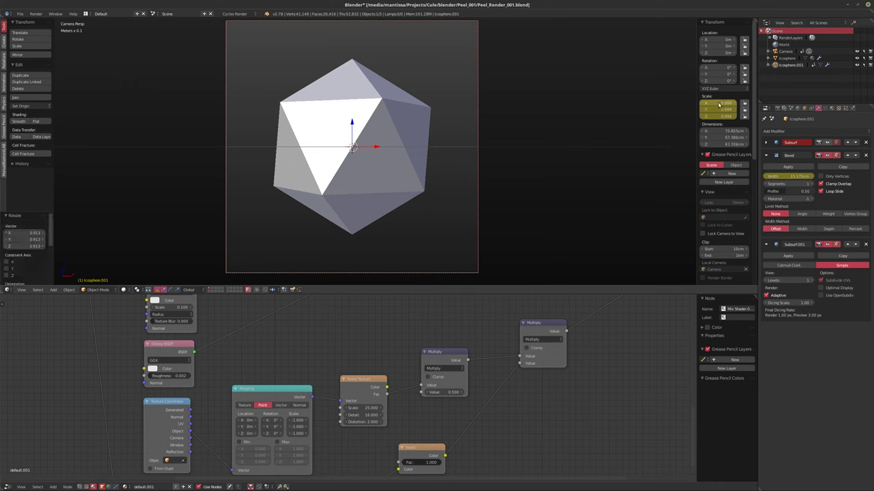
{"action": "key", "text": "alt+a"}
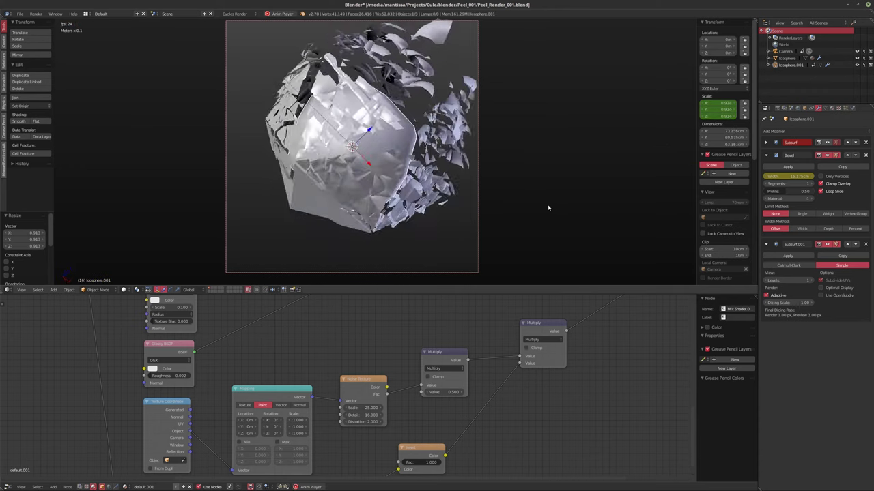
{"action": "key", "text": "Escape"}
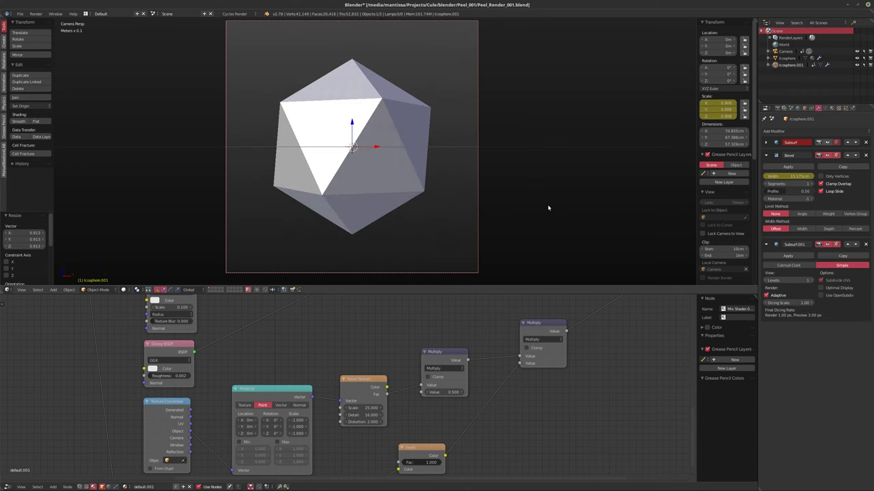
- Play the animation in the rendered camera view to examine the icosphere's displacement and mask across the frames
{"action": "key", "text": "shift+z"}
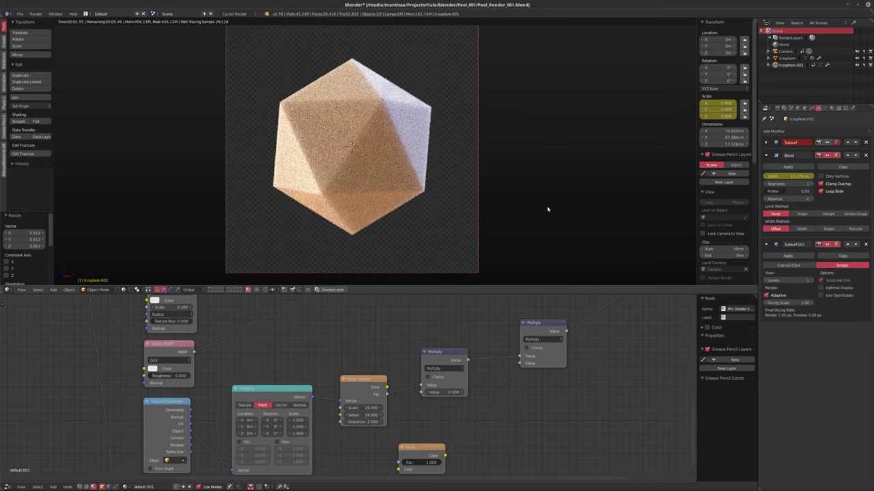
{"action": "key", "text": "alt+a"}
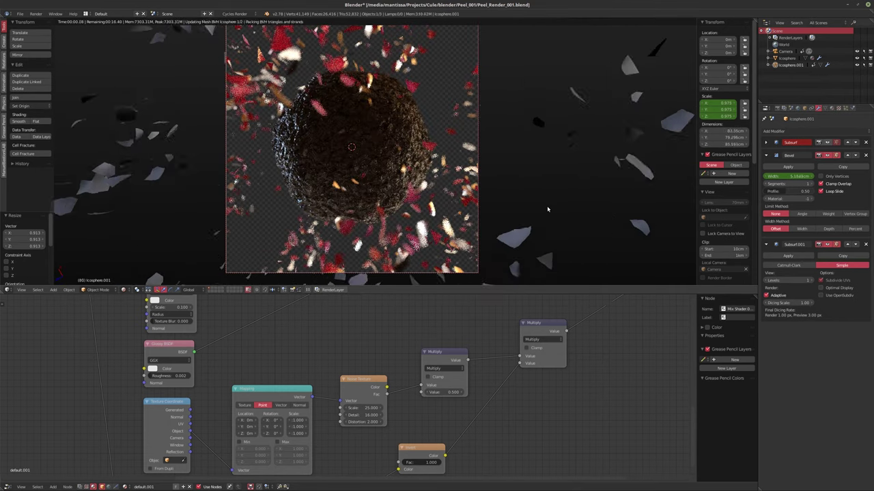
{"action": "key", "text": "alt+a"}
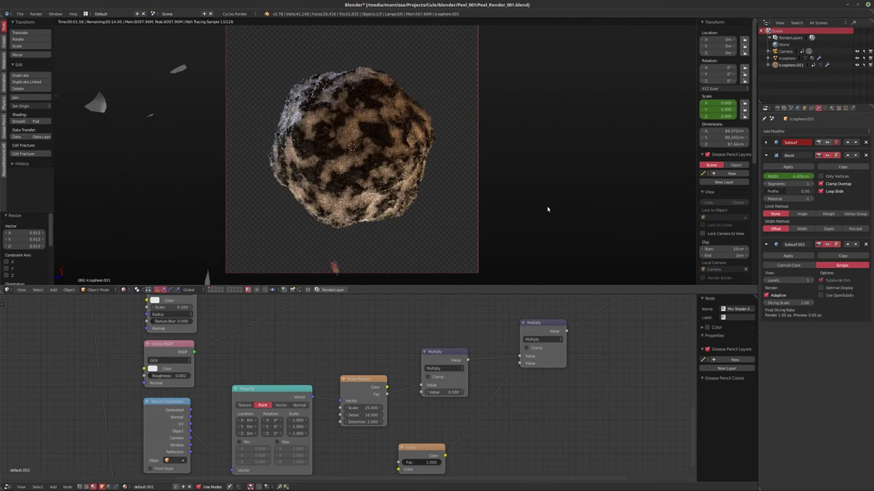
{"action": "key", "text": "alt+a"}
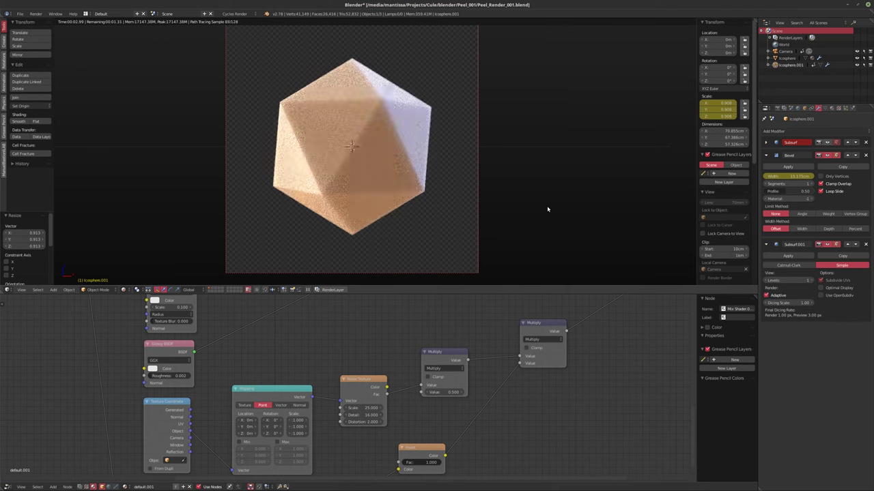
- Switch back to solid shading and save the project over Peel_Render_001.blend
{"action": "key", "text": "shift+z"}
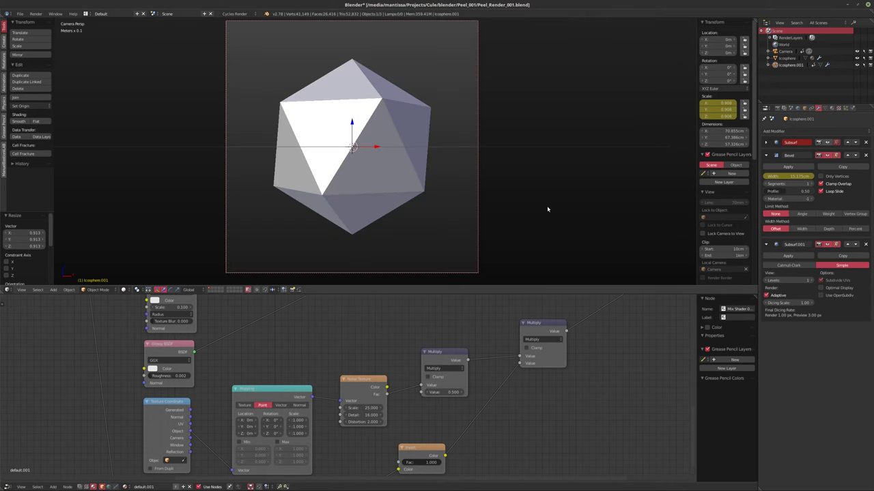
{"action": "key", "text": "ctrl+s"}
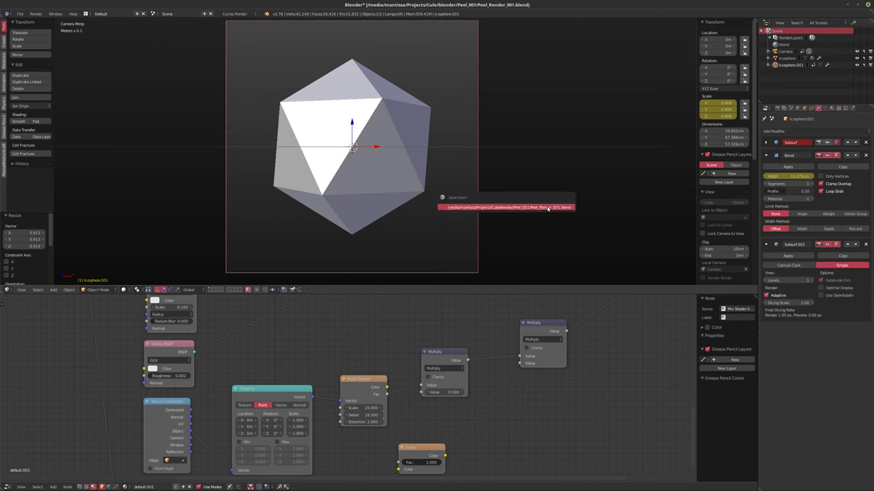
{"action": "left_click", "coordinate": [548, 208]}
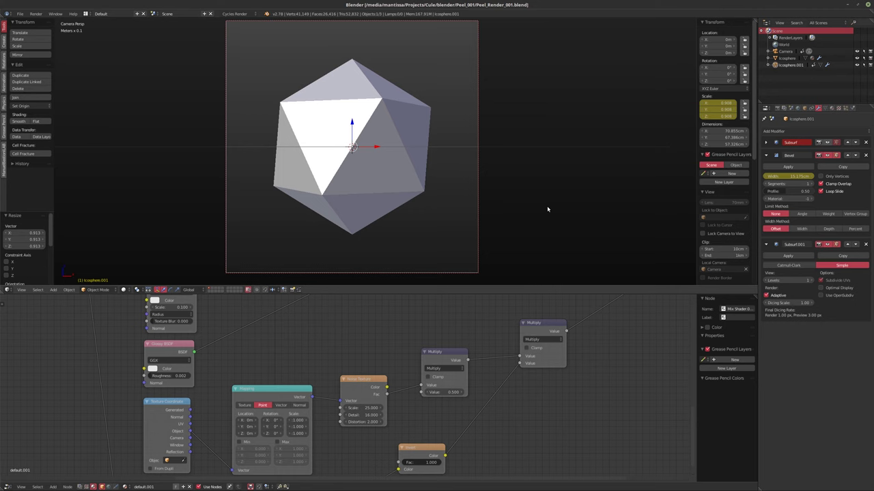
- Set the number of final render samples to 64
{"action": "middle_click_drag", "start_coordinate": [444, 157], "coordinate": [449, 161], "text": "shift"}
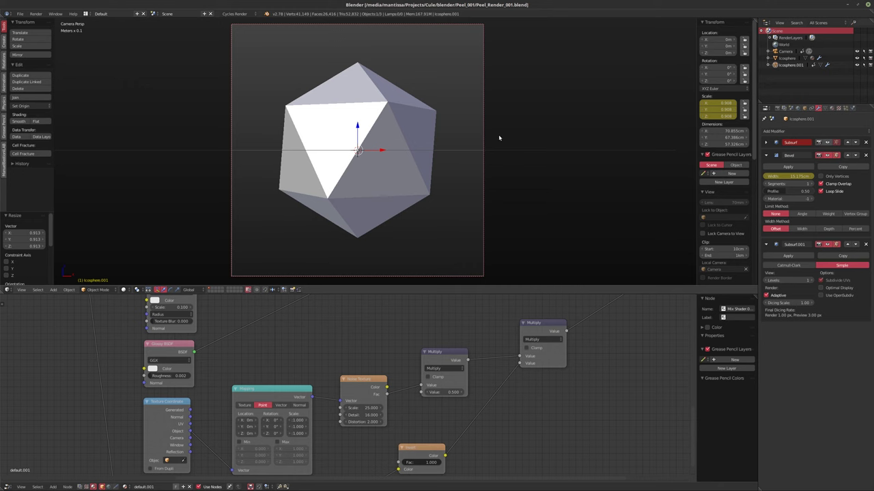
{"action": "left_click", "coordinate": [777, 108]}
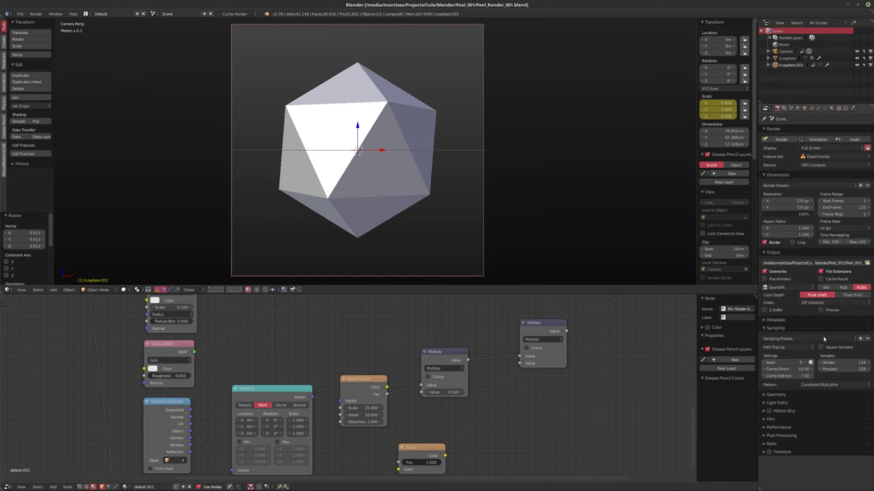
{"action": "left_click", "coordinate": [836, 362]}
{"action": "type", "text": "64"}
{"action": "key", "text": "Return"}
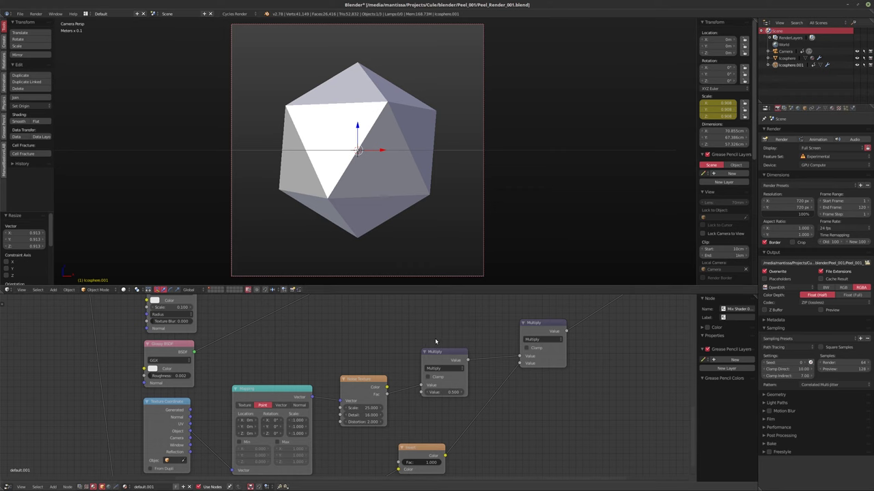
- Move the final Mix Shader node slightly away from the shader nodes feeding it
{"action": "scroll", "coordinate": [396, 348], "scroll_direction": "down", "scroll_amount": 4}
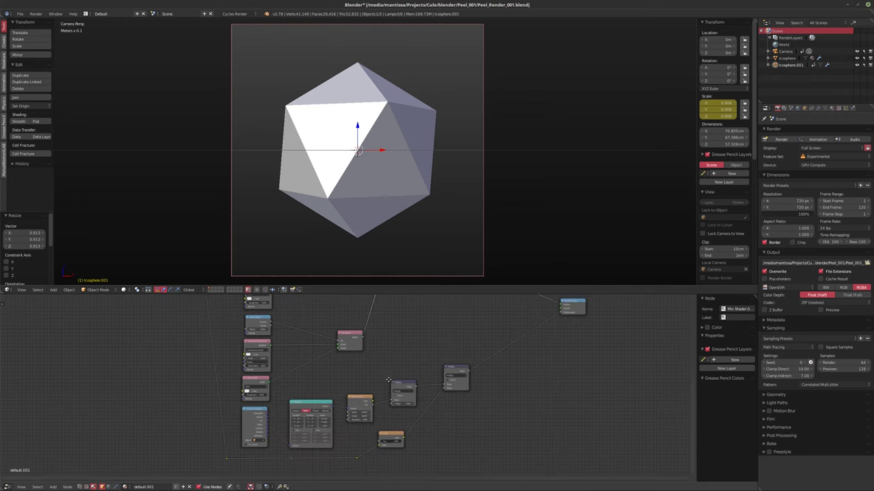
{"action": "middle_click_drag", "start_coordinate": [410, 355], "coordinate": [392, 391]}
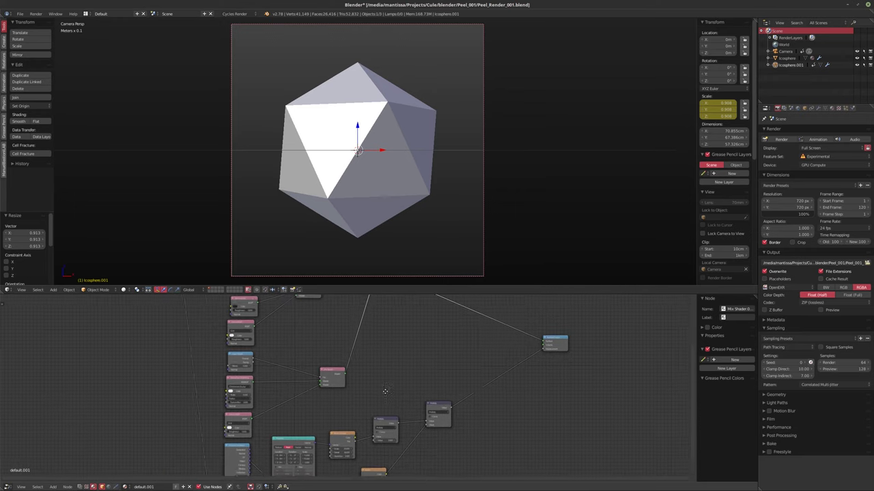
{"action": "scroll", "coordinate": [388, 373], "scroll_direction": "down", "scroll_amount": 1}
{"action": "scroll", "coordinate": [386, 361], "scroll_direction": "up", "scroll_amount": 2, "text": "shift"}
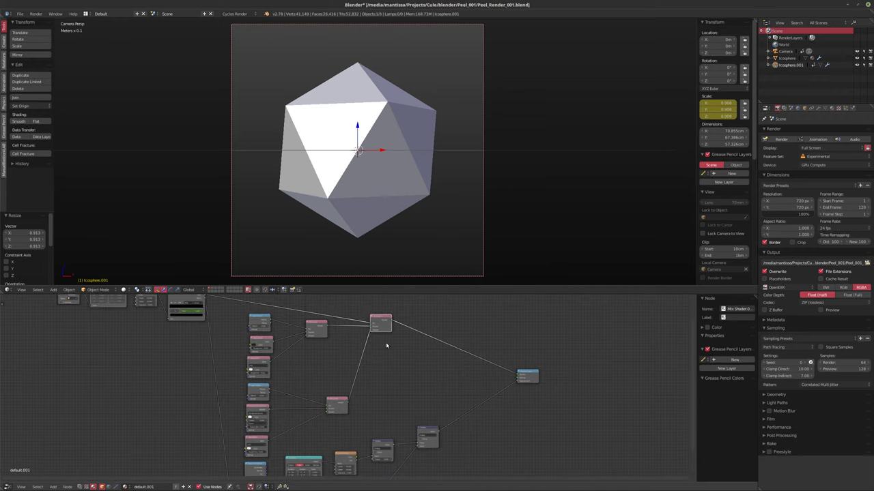
{"action": "mouse_move", "coordinate": [387, 329]}
{"action": "left_mouse_down"}
{"action": "mouse_move", "coordinate": [408, 354]}
{"action": "mouse_move", "coordinate": [398, 322]}
{"action": "left_mouse_up"}
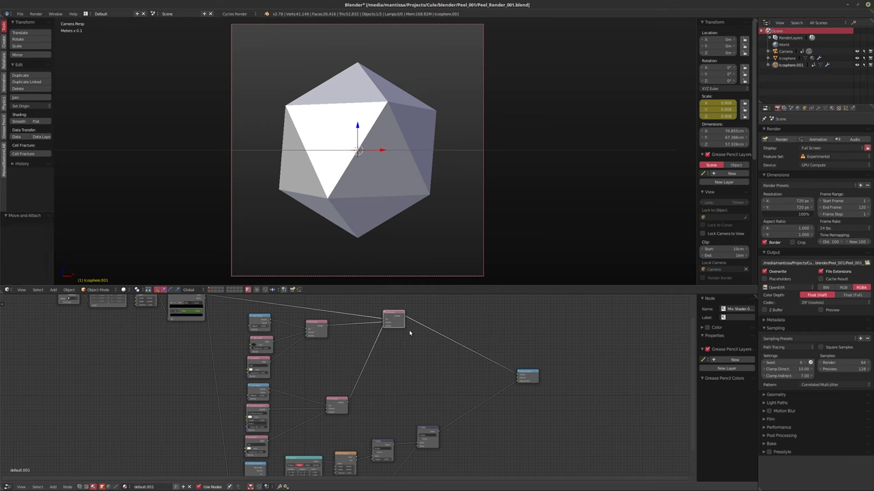
- Add a ColorRamp node above the final Mix Shader and connect the mask ColorRamp's Color output to its Fac
{"action": "scroll", "coordinate": [376, 333], "scroll_direction": "up", "scroll_amount": 5, "text": "shift"}
{"action": "scroll", "coordinate": [338, 331], "scroll_direction": "up", "scroll_amount": 2}
{"action": "key", "text": "shift+a"}
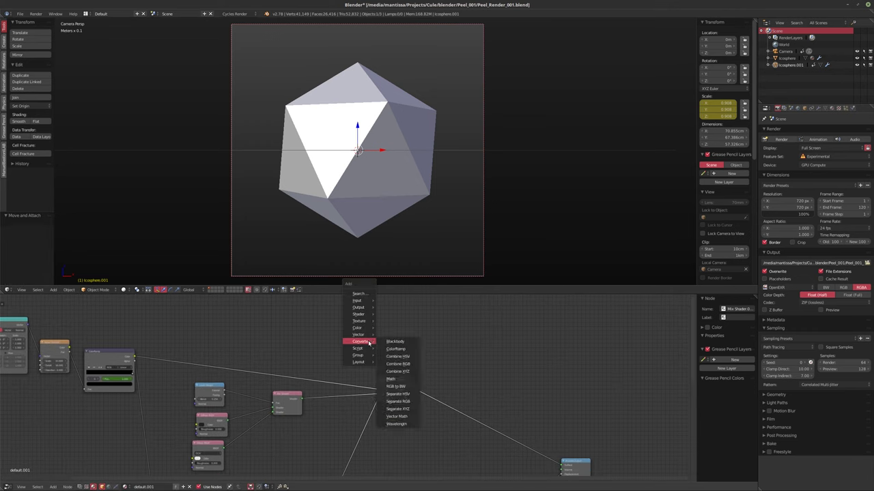
{"action": "mouse_move", "coordinate": [367, 341]}
{"action": "left_click", "coordinate": [396, 350]}
{"action": "left_click", "coordinate": [383, 327]}
{"action": "left_click_drag", "start_coordinate": [134, 357], "coordinate": [382, 364]}
- Route the new ColorRamp to the Material Output through an emission viewer and start the rendered preview
{"action": "middle_click_drag", "start_coordinate": [426, 331], "coordinate": [380, 331]}
{"action": "scroll", "coordinate": [382, 331], "scroll_direction": "up", "scroll_amount": 1}
{"action": "left_click", "coordinate": [360, 337], "text": "ctrl+shift"}
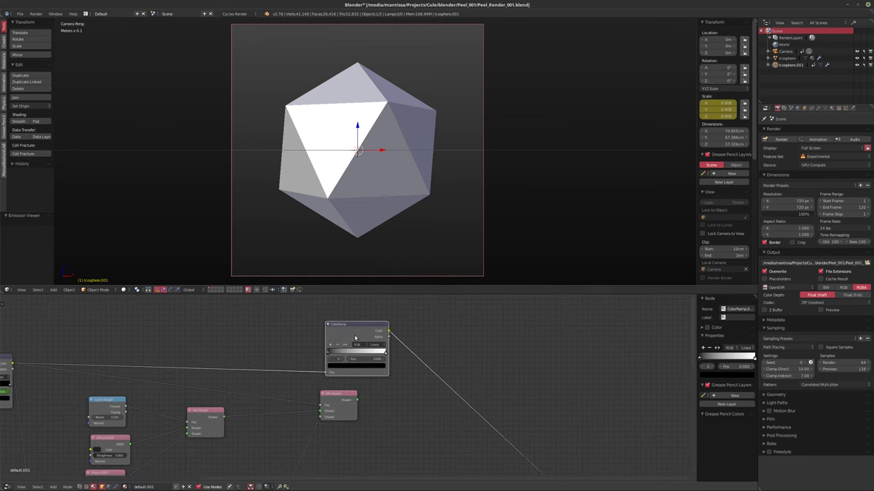
{"action": "key", "text": "shift+z"}
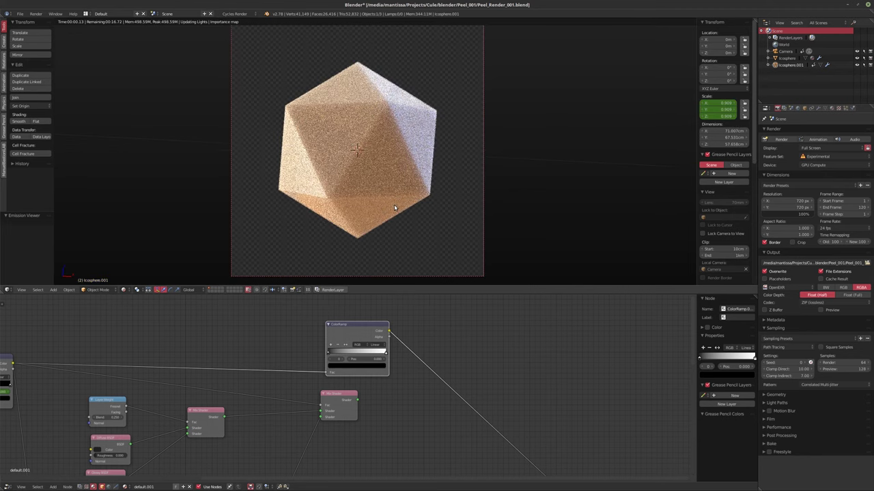
- Play the animation to a frame showing a partial mask, and tighten the new ColorRamp's black-to-white transition, with the white stop at about 0.634
{"action": "key", "text": "alt+a"}
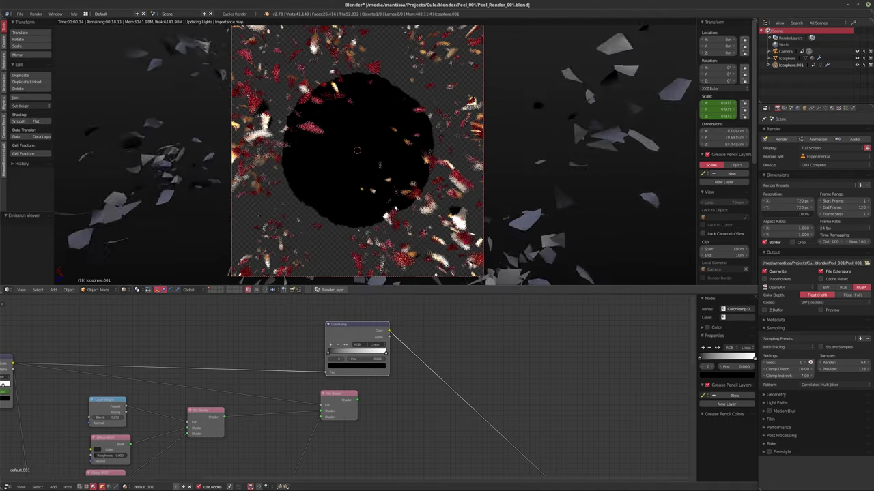
{"action": "key", "text": "alt+a"}
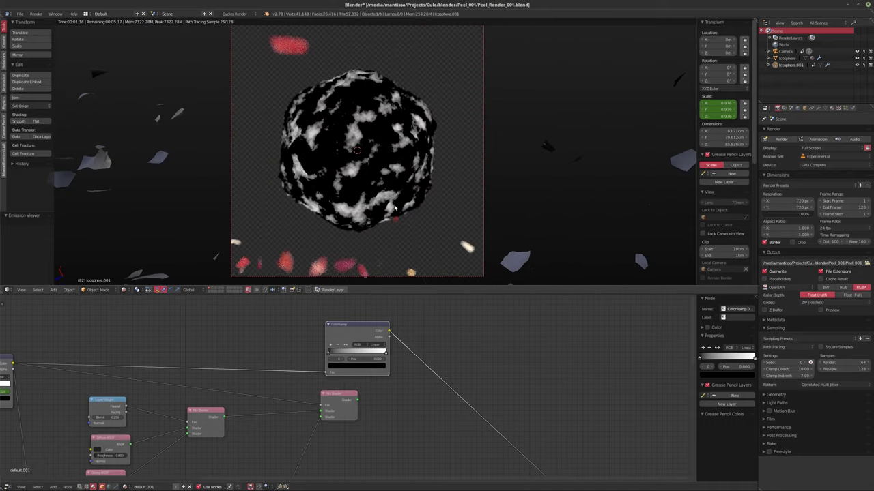
{"action": "scroll", "coordinate": [318, 353], "scroll_direction": "up", "scroll_amount": 4}
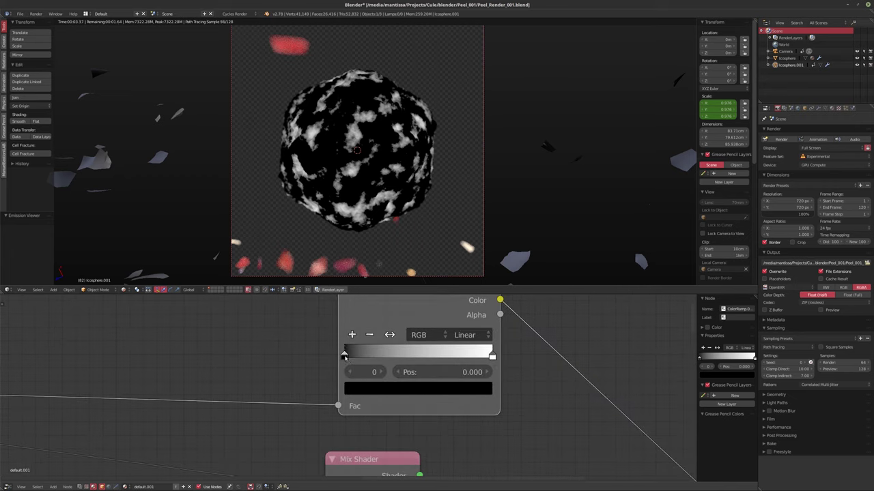
{"action": "left_click_drag", "start_coordinate": [344, 356], "coordinate": [492, 358]}
{"action": "key", "text": "g"}
{"action": "left_click", "coordinate": [487, 359]}
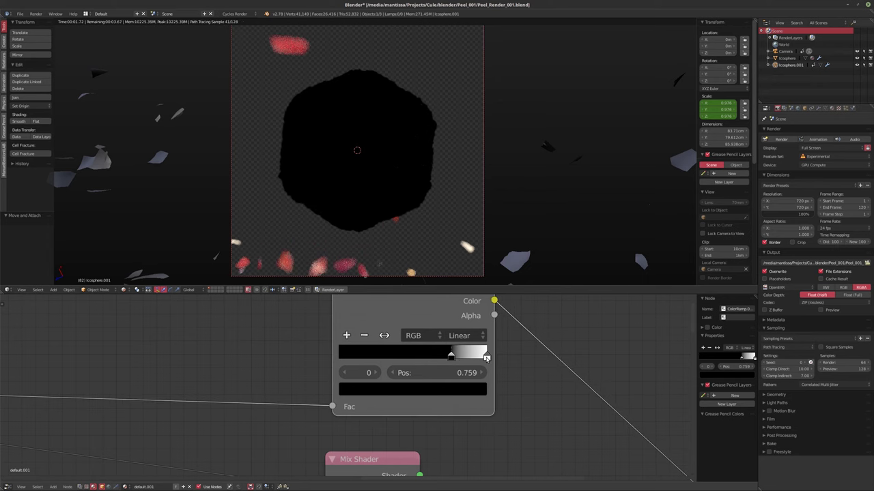
{"action": "key", "text": "g"}
{"action": "left_click", "coordinate": [466, 357]}
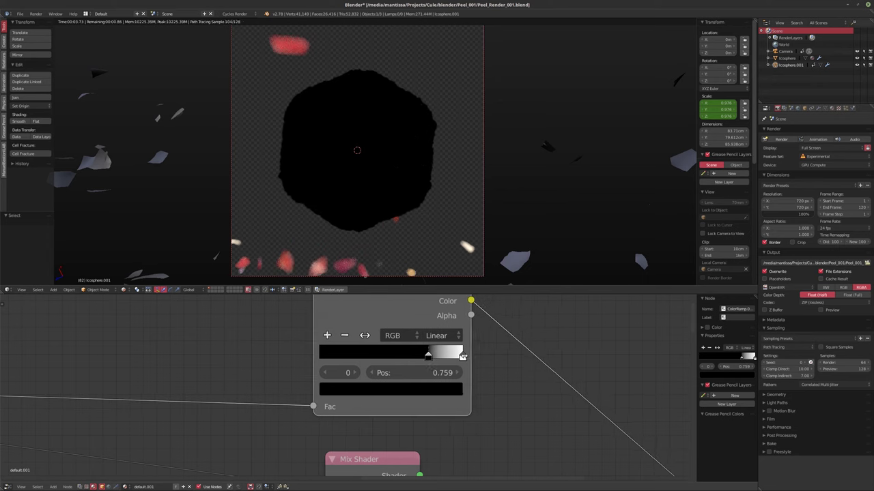
{"action": "left_click_drag", "start_coordinate": [464, 356], "coordinate": [411, 357]}
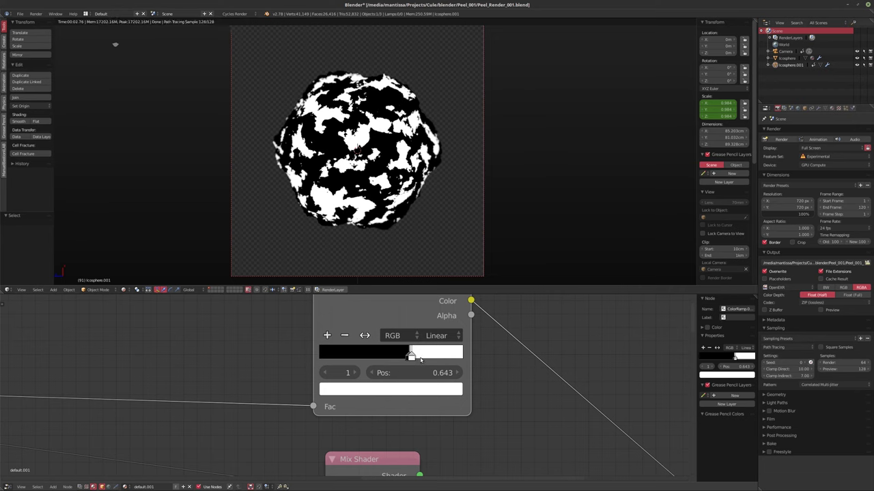
{"action": "left_click_drag", "start_coordinate": [412, 356], "coordinate": [410, 357]}
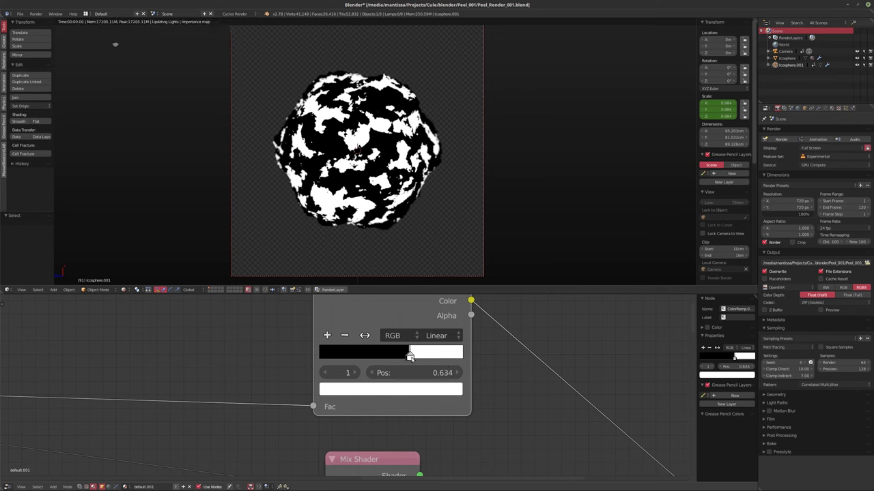
- Add a third stop to the new ColorRamp at about 0.642, just past the white one, and color it black
{"action": "left_click", "coordinate": [327, 336]}
{"action": "left_click_drag", "start_coordinate": [410, 356], "coordinate": [412, 356]}
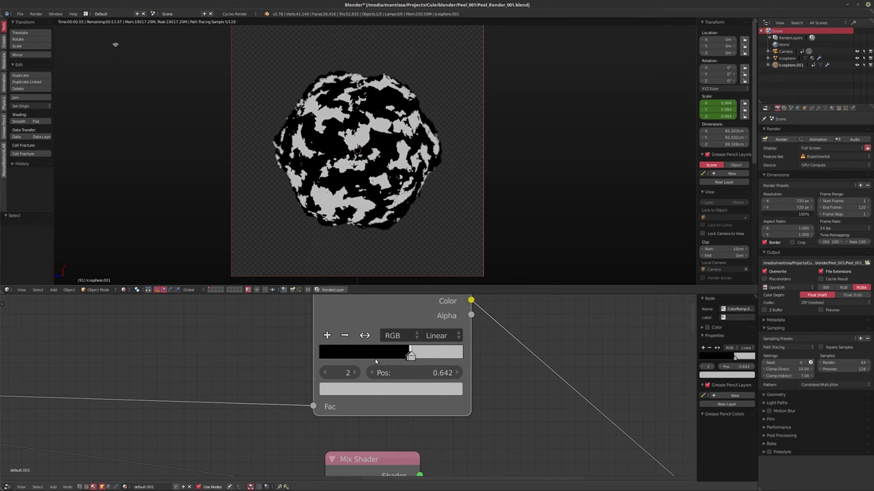
{"action": "left_click", "coordinate": [384, 390]}
{"action": "left_click_drag", "start_coordinate": [439, 225], "coordinate": [441, 305]}
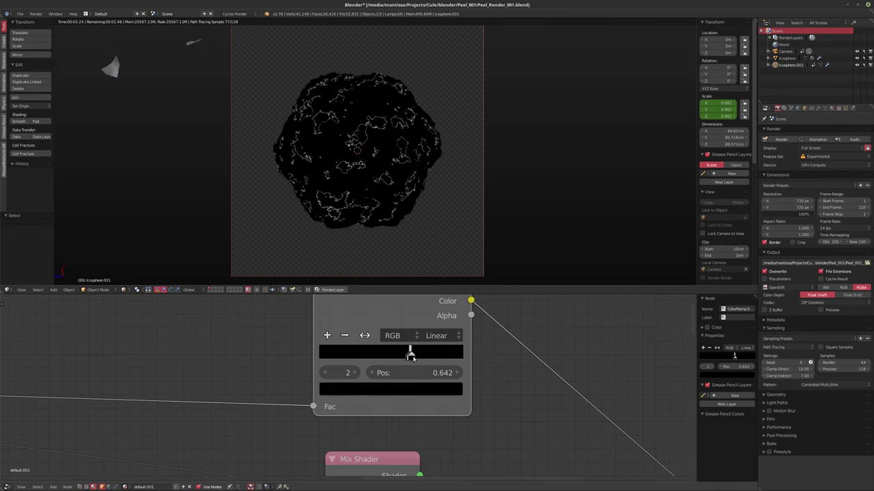
- Switch the ColorRamp's interpolation to Constant and move the last black stop to about 0.657
{"action": "left_click", "coordinate": [437, 335]}
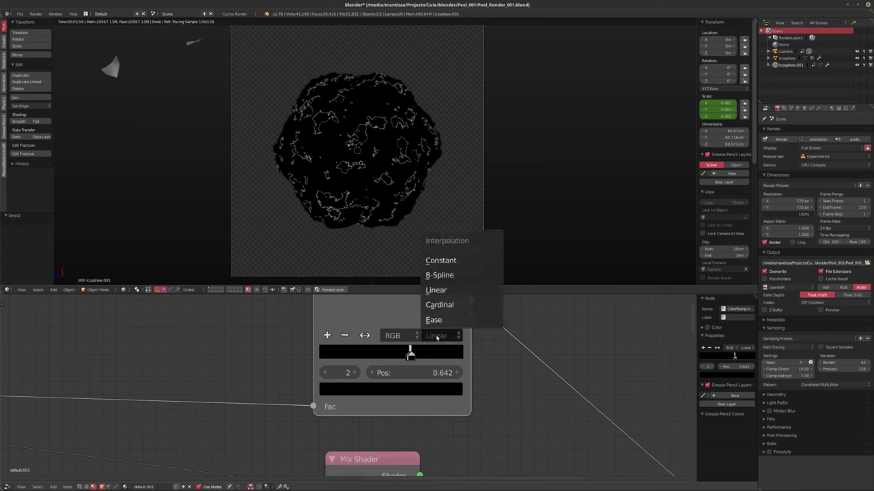
{"action": "left_click", "coordinate": [443, 271]}
{"action": "left_click_drag", "start_coordinate": [410, 352], "coordinate": [413, 354]}
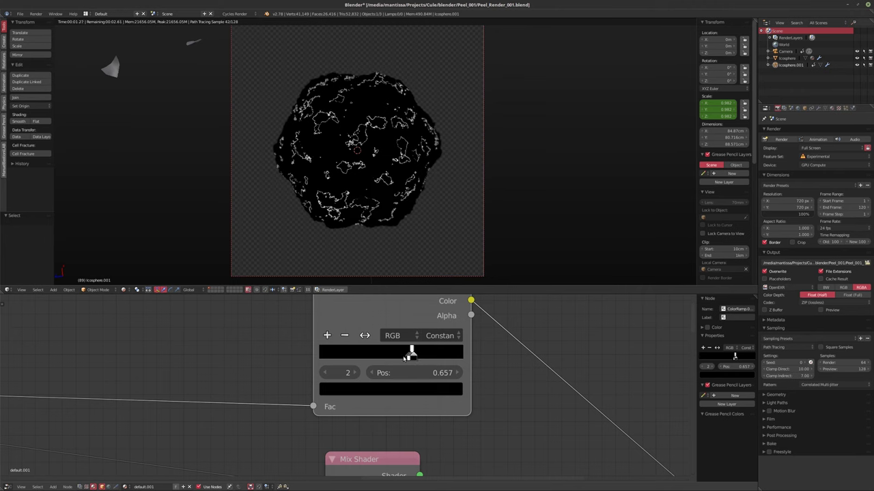
- Rework the start of the ColorRamp by inserting a stop at about 0.498 ahead of the white one and coloring it black
{"action": "left_click_drag", "start_coordinate": [408, 355], "coordinate": [354, 355]}
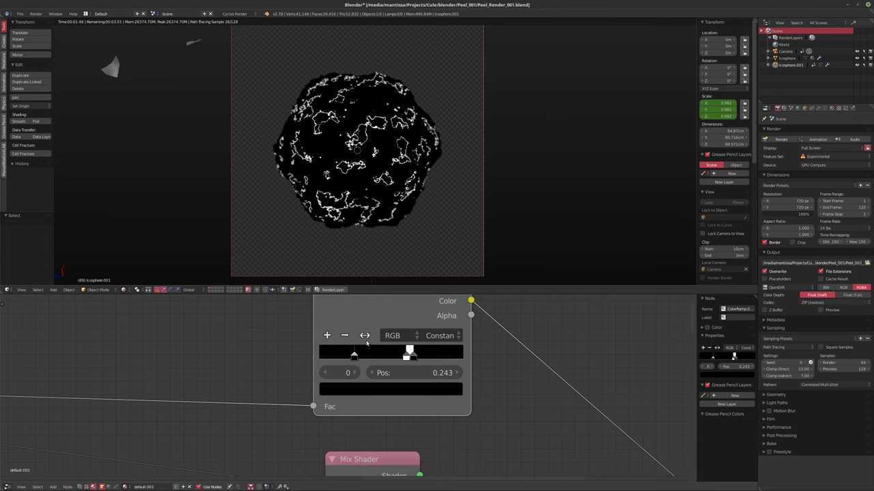
{"action": "key", "text": "ctrl+z"}
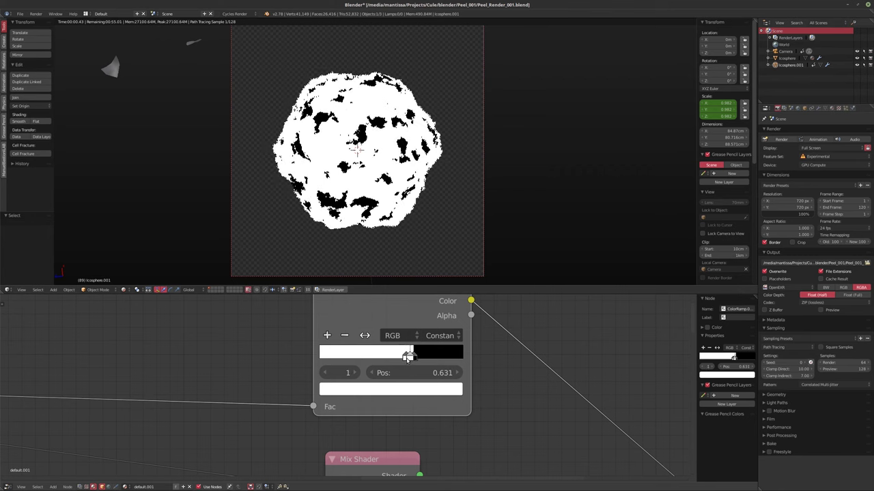
{"action": "left_click_drag", "start_coordinate": [408, 361], "coordinate": [396, 362]}
{"action": "left_click", "coordinate": [380, 356], "text": "ctrl"}
{"action": "left_click", "coordinate": [387, 391]}
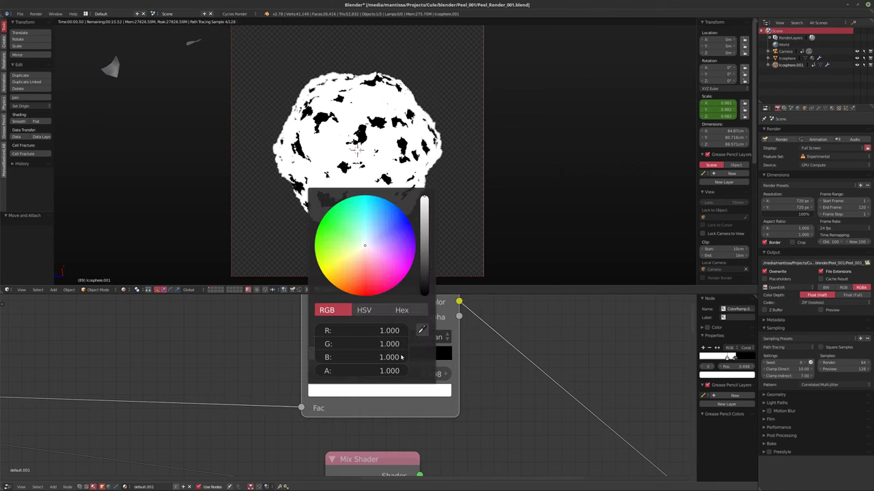
{"action": "left_click", "coordinate": [424, 292]}
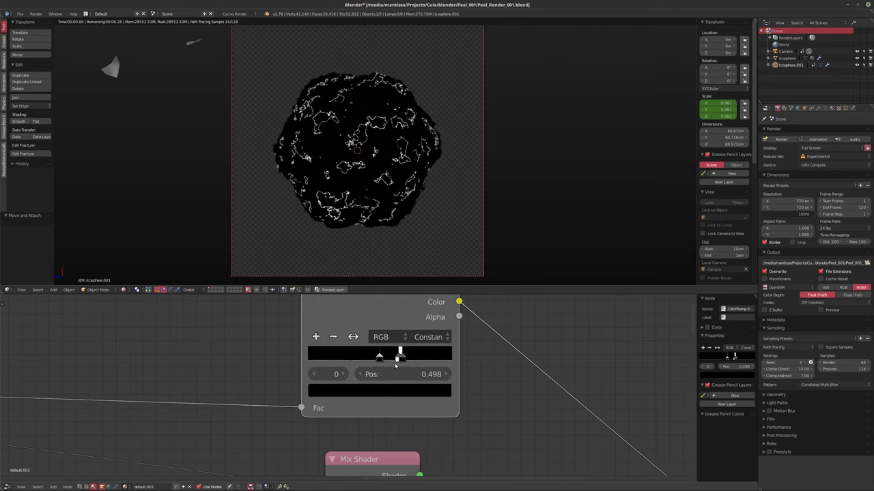
- Move the first black stop to the start of the ColorRamp and set the white stop to about 0.594
{"action": "scroll", "coordinate": [369, 362], "scroll_direction": "down", "scroll_amount": 5}
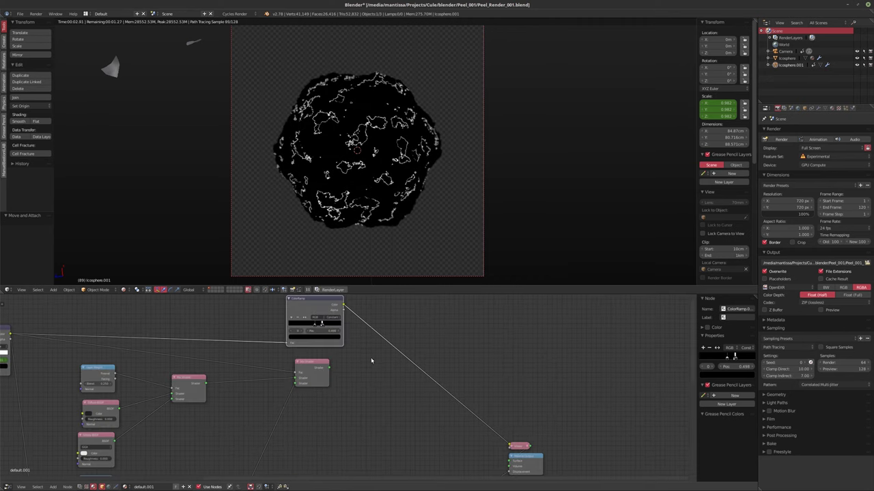
{"action": "scroll", "coordinate": [324, 325], "scroll_direction": "up", "scroll_amount": 5}
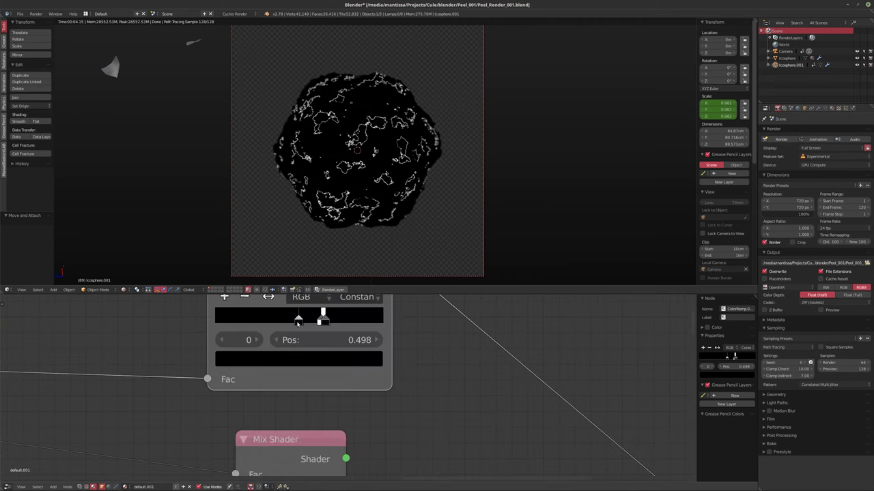
{"action": "left_click_drag", "start_coordinate": [299, 324], "coordinate": [214, 324]}
{"action": "left_click", "coordinate": [316, 322]}
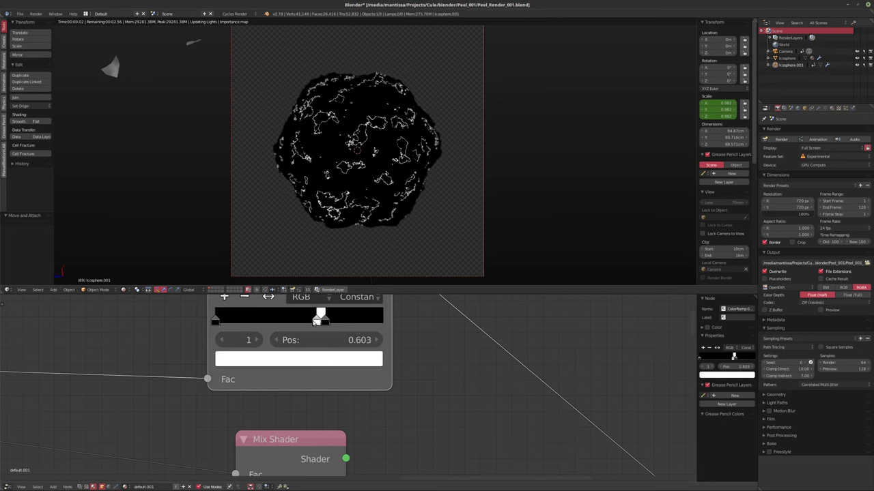
{"action": "left_click_drag", "start_coordinate": [315, 322], "coordinate": [314, 322]}
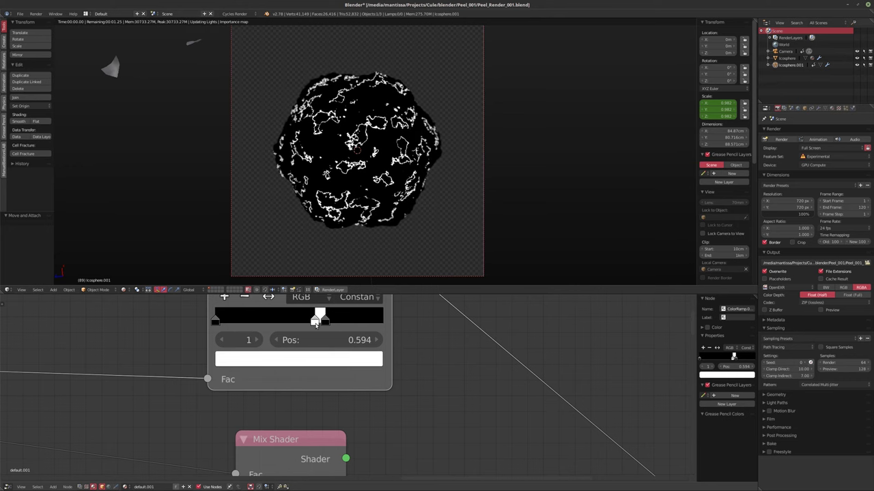
- Insert a Mix Shader between the lower Mix Shader and the final one, and connect the new ColorRamp's Color to its Fac
{"action": "scroll", "coordinate": [315, 323], "scroll_direction": "down", "scroll_amount": 2}
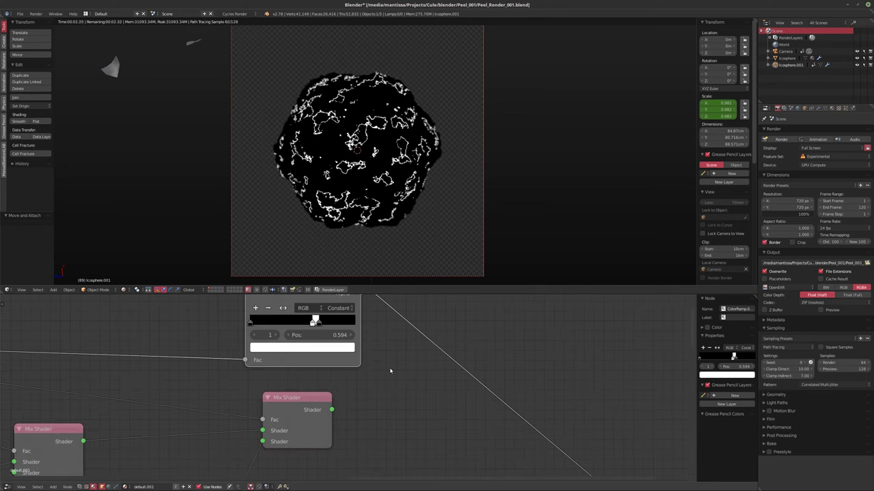
{"action": "scroll", "coordinate": [413, 384], "scroll_direction": "down", "scroll_amount": 4}
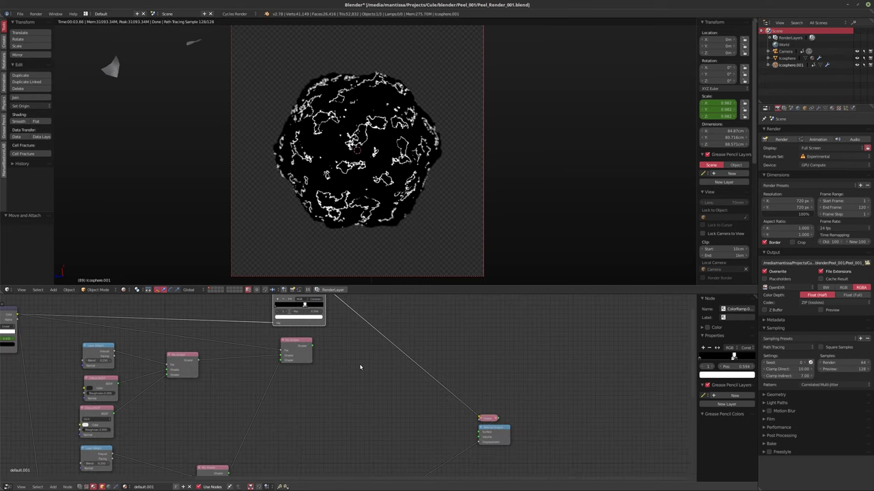
{"action": "middle_click_drag", "start_coordinate": [369, 382], "coordinate": [362, 349]}
{"action": "scroll", "coordinate": [357, 365], "scroll_direction": "down", "scroll_amount": 2}
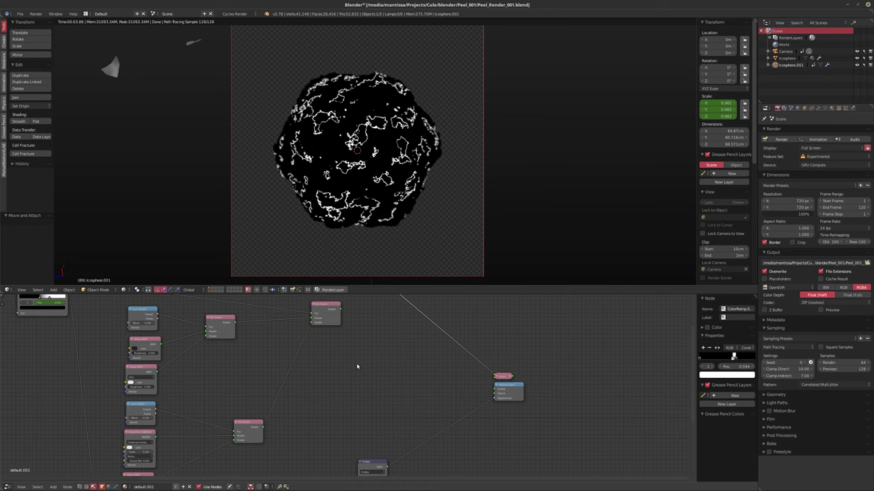
{"action": "middle_click_drag", "start_coordinate": [345, 376], "coordinate": [366, 364]}
{"action": "scroll", "coordinate": [347, 370], "scroll_direction": "up", "scroll_amount": 2}
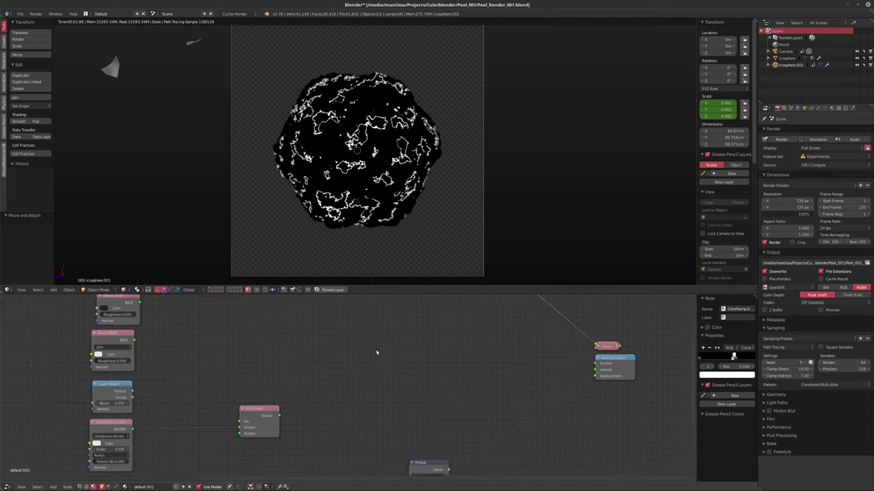
{"action": "scroll", "coordinate": [375, 362], "scroll_direction": "down", "scroll_amount": 1}
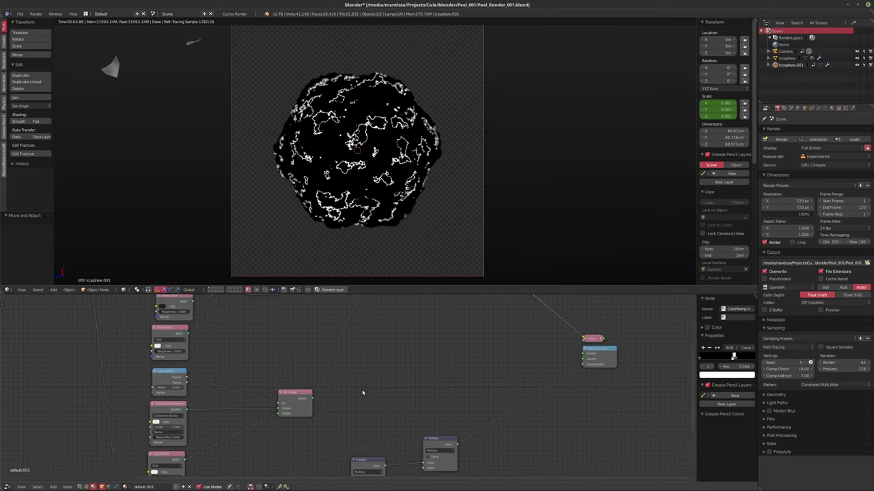
{"action": "key", "text": "shift+a"}
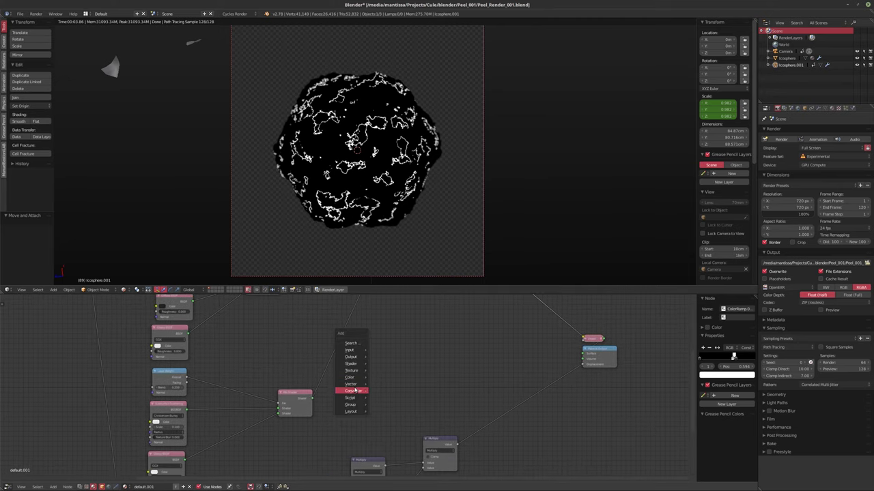
{"action": "mouse_move", "coordinate": [355, 364]}
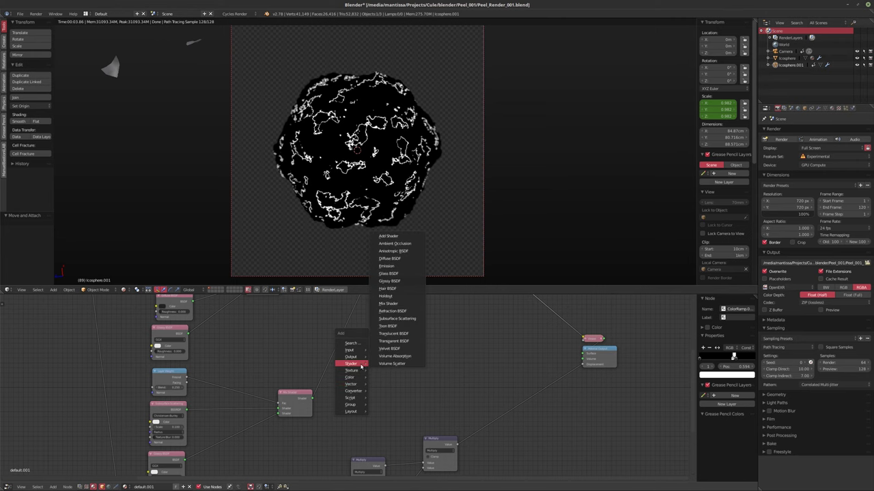
{"action": "left_click", "coordinate": [388, 304]}
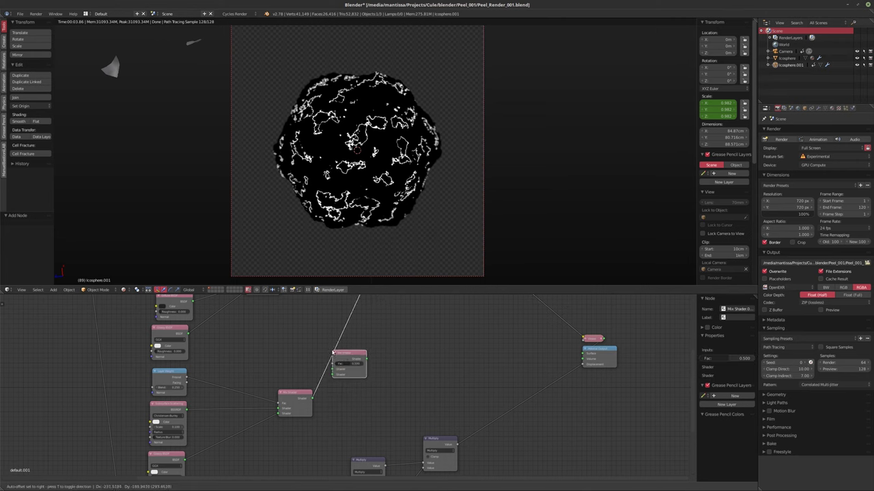
{"action": "left_click", "coordinate": [400, 388]}
{"action": "left_click_drag", "start_coordinate": [390, 303], "coordinate": [356, 410]}
{"action": "scroll", "coordinate": [401, 386], "scroll_direction": "up", "scroll_amount": 2}
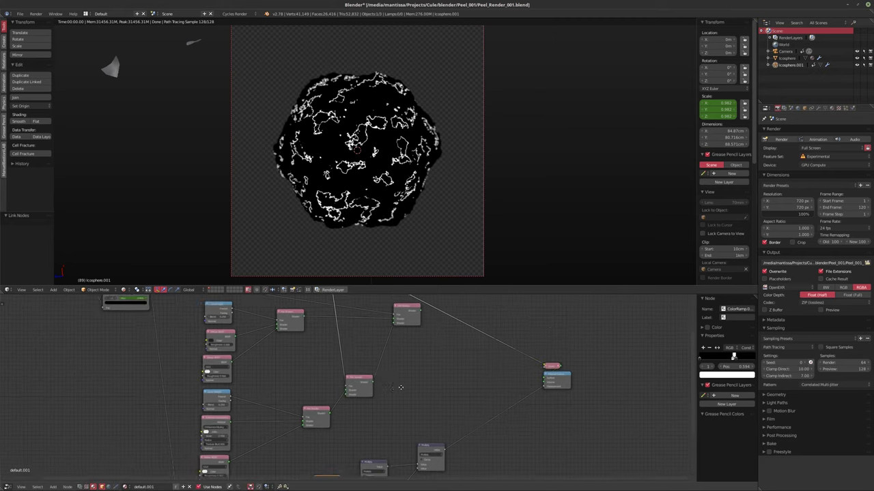
- Shift the lower Mix Shader aside, add an Emission shader below it, and connect it to the inserted Mix Shader's second Shader input
{"action": "middle_click_drag", "start_coordinate": [401, 389], "coordinate": [423, 382]}
{"action": "left_click_drag", "start_coordinate": [342, 408], "coordinate": [316, 401]}
{"action": "key", "text": "shift+a"}
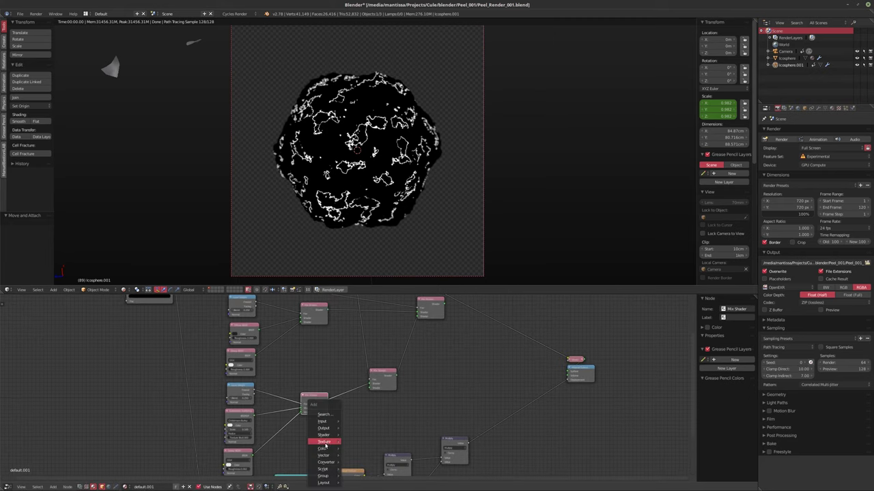
{"action": "mouse_move", "coordinate": [325, 435]}
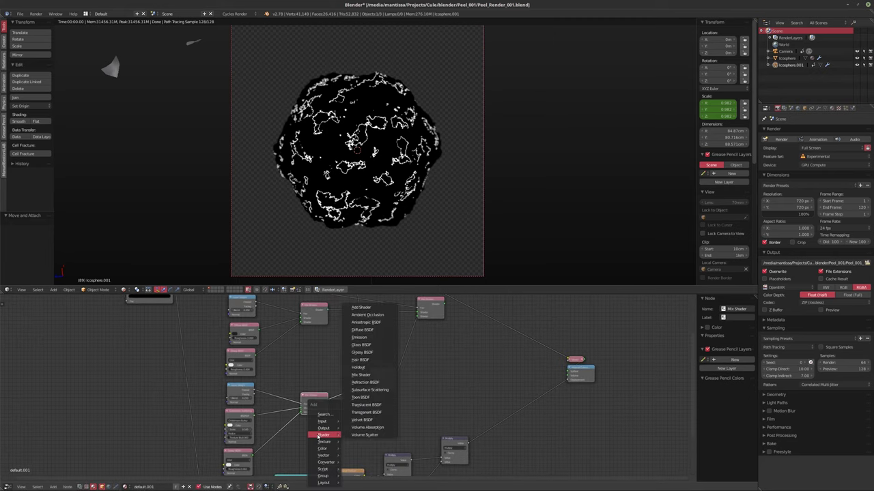
{"action": "left_click", "coordinate": [359, 337]}
{"action": "left_click", "coordinate": [323, 429]}
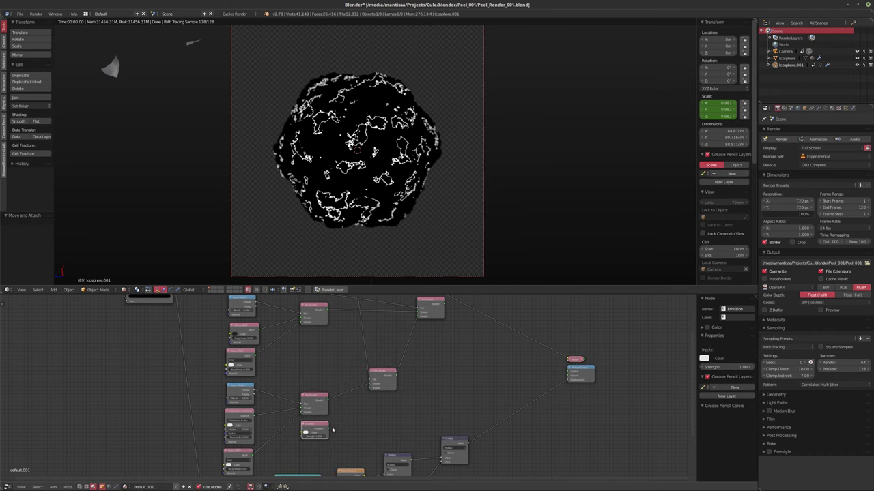
{"action": "left_click_drag", "start_coordinate": [329, 430], "coordinate": [368, 391]}
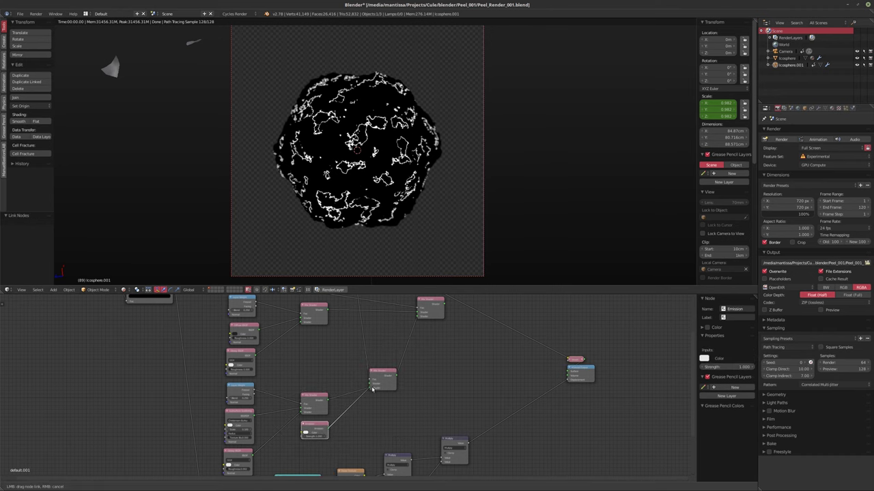
- Connect the final Mix Shader directly to the Material Output's Surface in place of the emission viewer
{"action": "scroll", "coordinate": [478, 343], "scroll_direction": "up", "scroll_amount": 1, "text": "shift"}
{"action": "left_click", "coordinate": [428, 313], "text": "ctrl+shift"}
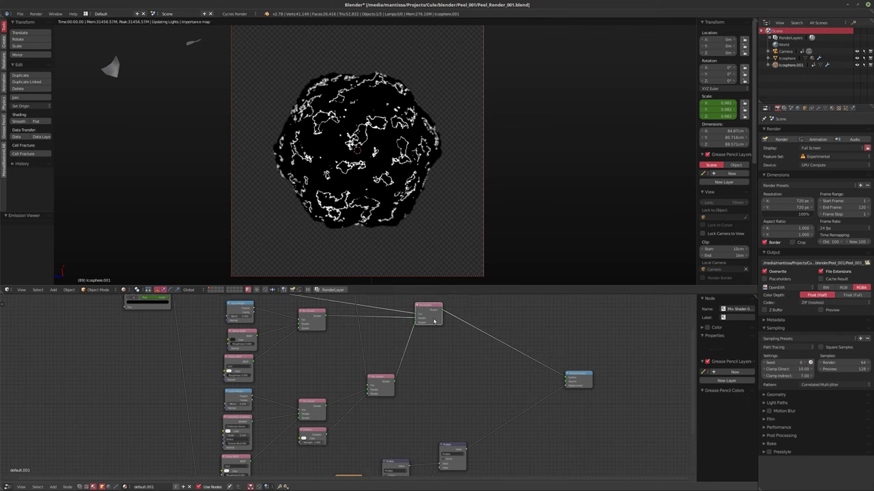
{"action": "scroll", "coordinate": [458, 374], "scroll_direction": "up", "scroll_amount": 3}
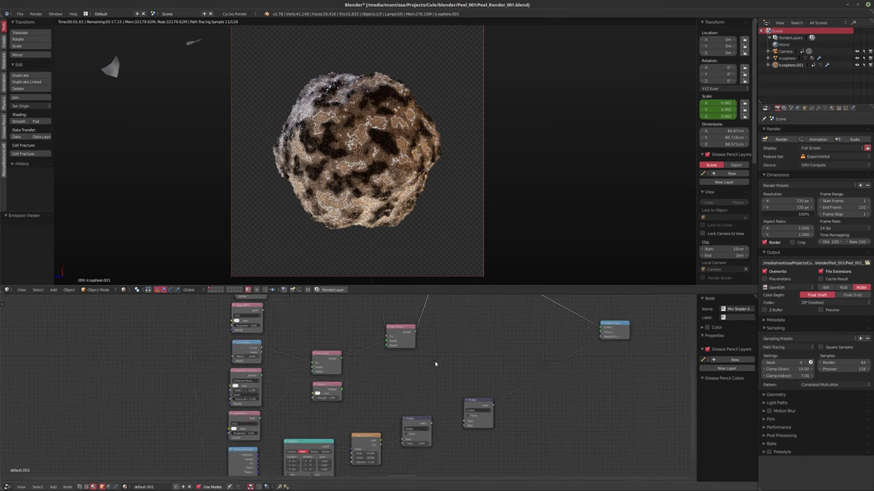
{"action": "middle_click_drag", "start_coordinate": [420, 379], "coordinate": [494, 451]}
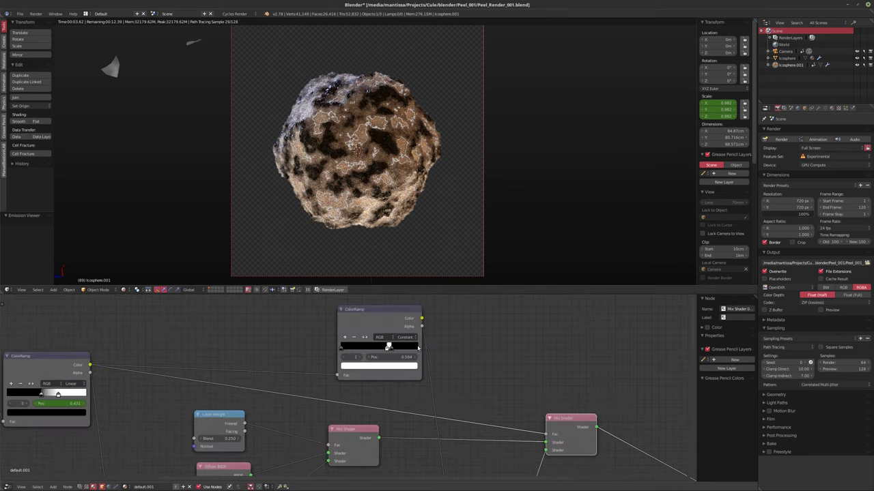
- Shift the constant ColorRamp's thin white band down the ramp, with the white stop at about 0.270 and its closing black stop at about 0.295
{"action": "scroll", "coordinate": [442, 353], "scroll_direction": "up", "scroll_amount": 4}
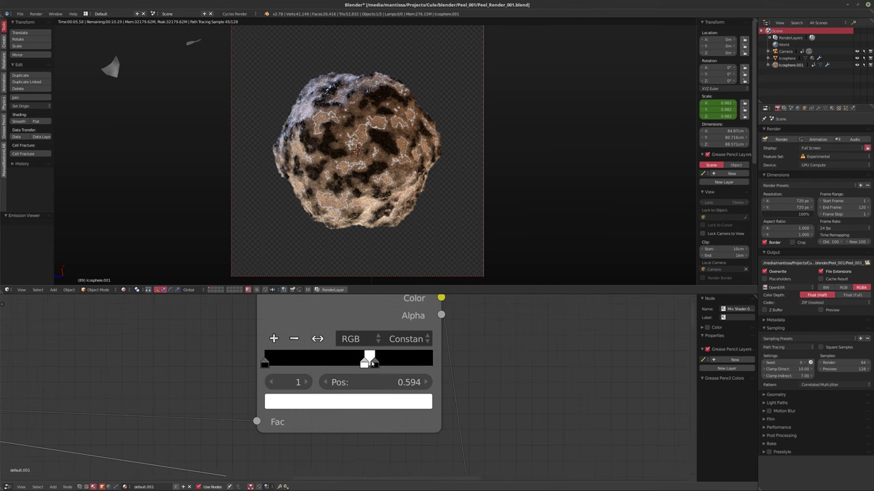
{"action": "left_click_drag", "start_coordinate": [374, 364], "coordinate": [312, 365]}
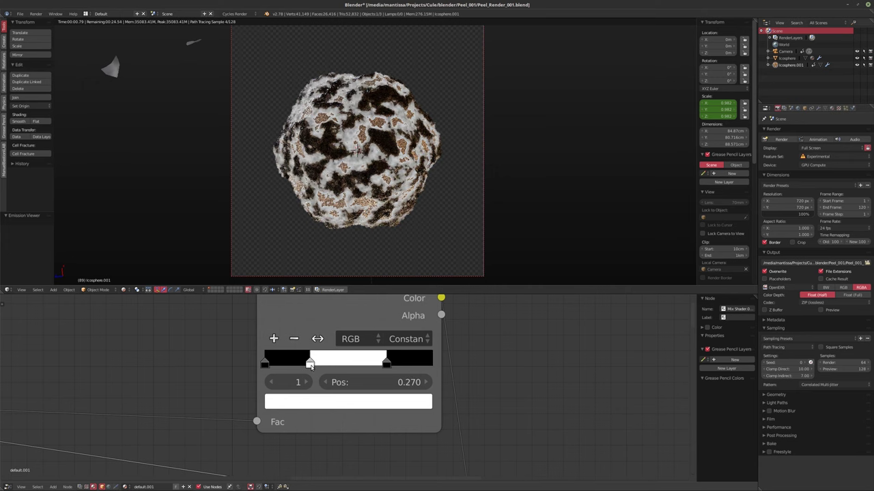
{"action": "left_click_drag", "start_coordinate": [385, 364], "coordinate": [312, 369]}
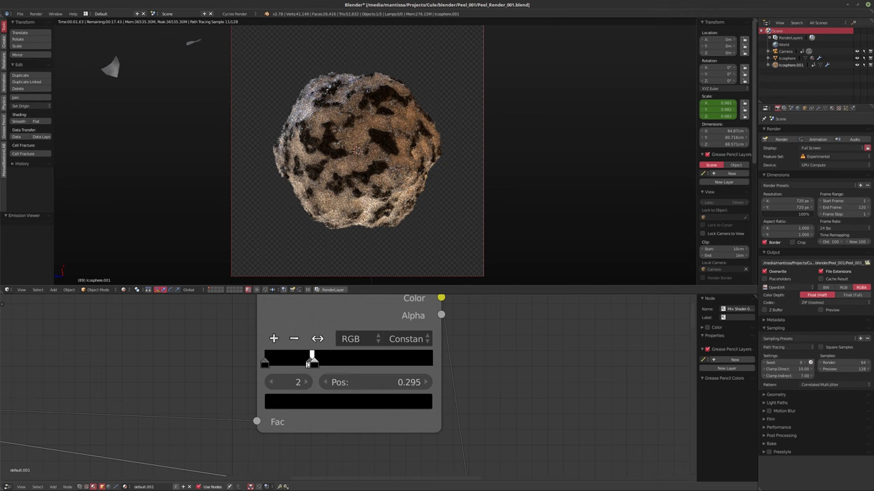
- Raise the Emission shader's strength to 10
{"action": "scroll", "coordinate": [399, 382], "scroll_direction": "down", "scroll_amount": 4}
{"action": "middle_click_drag", "start_coordinate": [351, 308], "coordinate": [312, 216]}
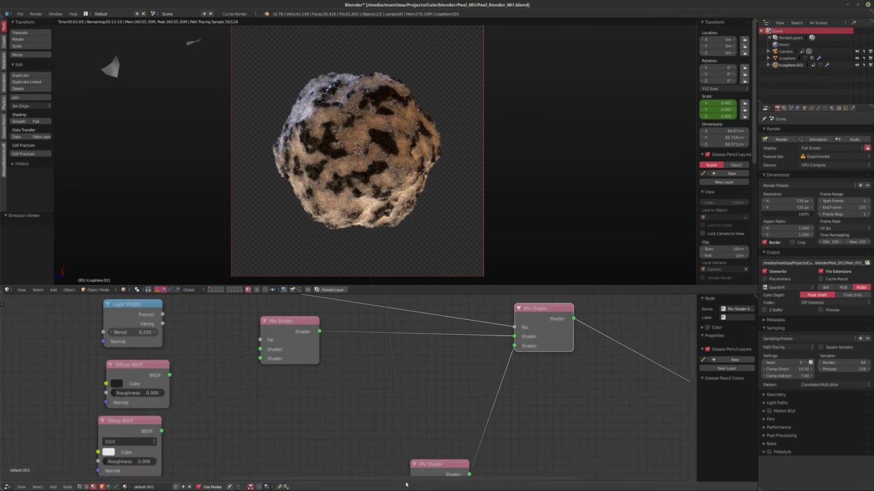
{"action": "scroll", "coordinate": [337, 394], "scroll_direction": "up", "scroll_amount": 2}
{"action": "scroll", "coordinate": [337, 394], "scroll_direction": "up", "scroll_amount": 2}
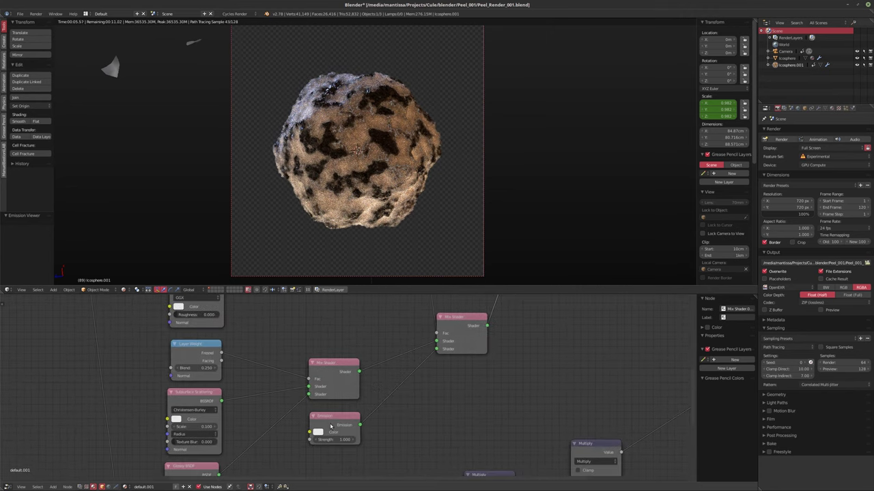
{"action": "left_click", "coordinate": [331, 440]}
{"action": "type", "text": "5.7"}
{"action": "key", "text": "Return"}
{"action": "left_click", "coordinate": [321, 442]}
{"action": "type", "text": "6.7"}
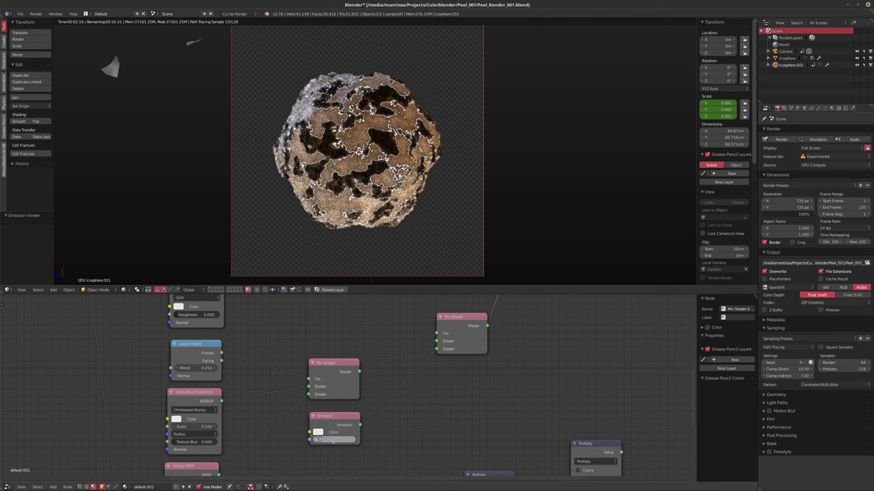
{"action": "key", "text": "Return"}
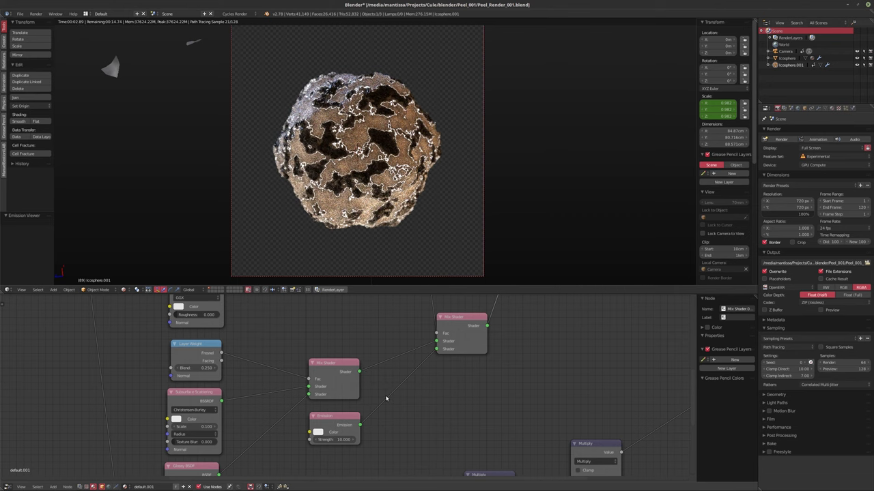
- Add another ColorRamp driven by the mask's Noise Texture and connect its Color to the Emission shader's Color
{"action": "scroll", "coordinate": [382, 396], "scroll_direction": "down", "scroll_amount": 2, "text": "ctrl"}
{"action": "scroll", "coordinate": [353, 394], "scroll_direction": "up", "scroll_amount": 2}
{"action": "scroll", "coordinate": [361, 389], "scroll_direction": "down", "scroll_amount": 3}
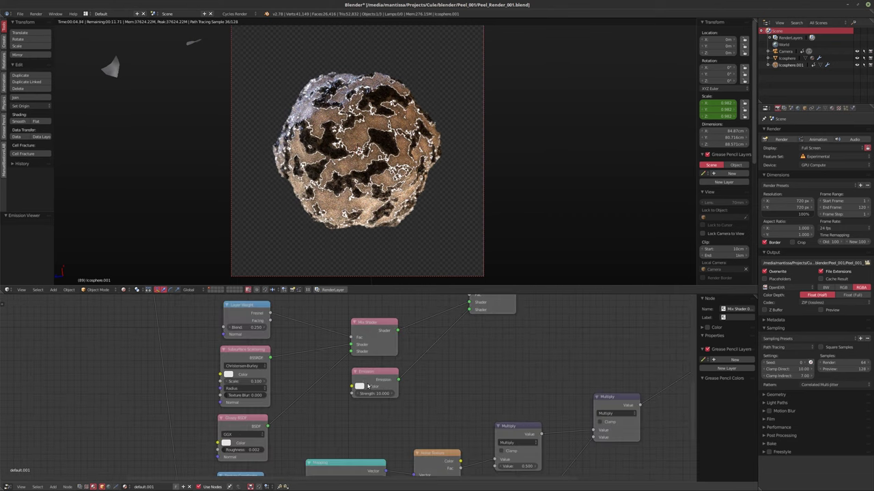
{"action": "scroll", "coordinate": [367, 387], "scroll_direction": "down", "scroll_amount": 4}
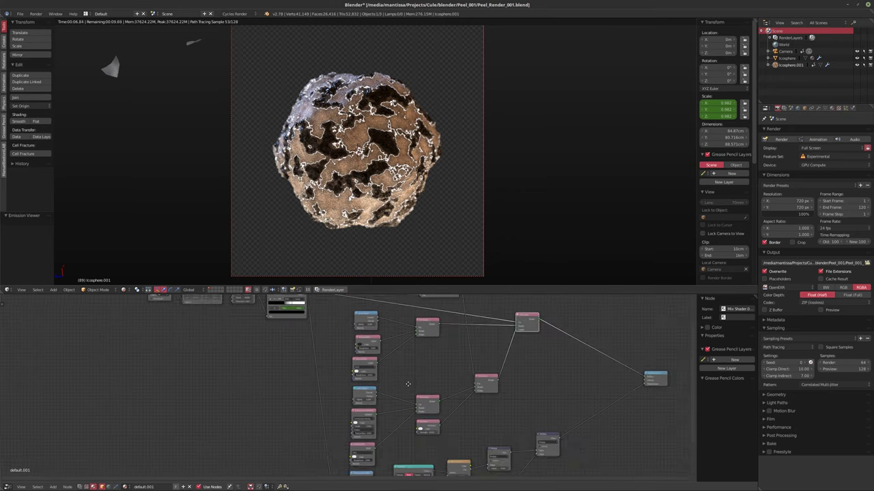
{"action": "middle_click_drag", "start_coordinate": [408, 384], "coordinate": [411, 412]}
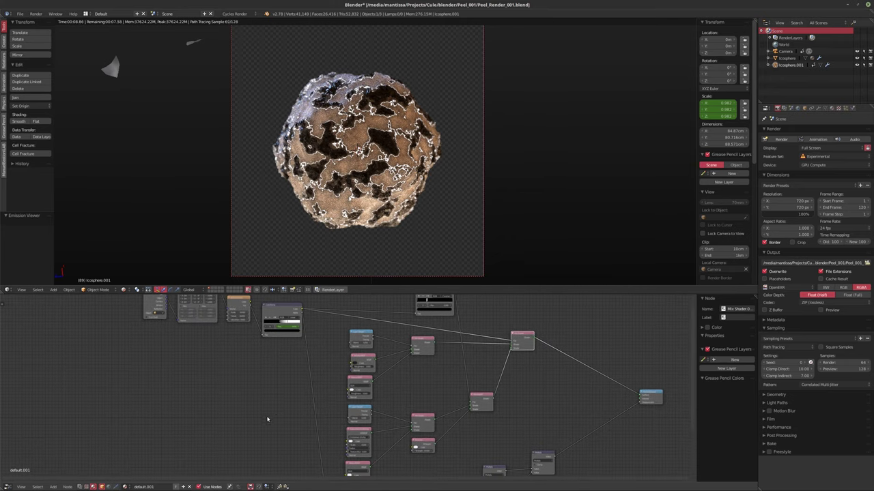
{"action": "key", "text": "shift+a"}
{"action": "mouse_move", "coordinate": [258, 445]}
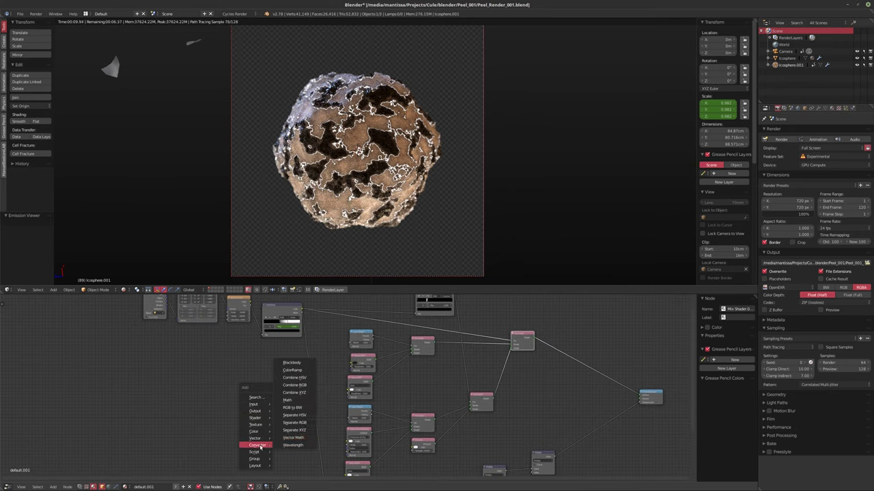
{"action": "left_click", "coordinate": [292, 370]}
{"action": "left_click", "coordinate": [281, 413]}
{"action": "left_click_drag", "start_coordinate": [251, 306], "coordinate": [265, 435]}
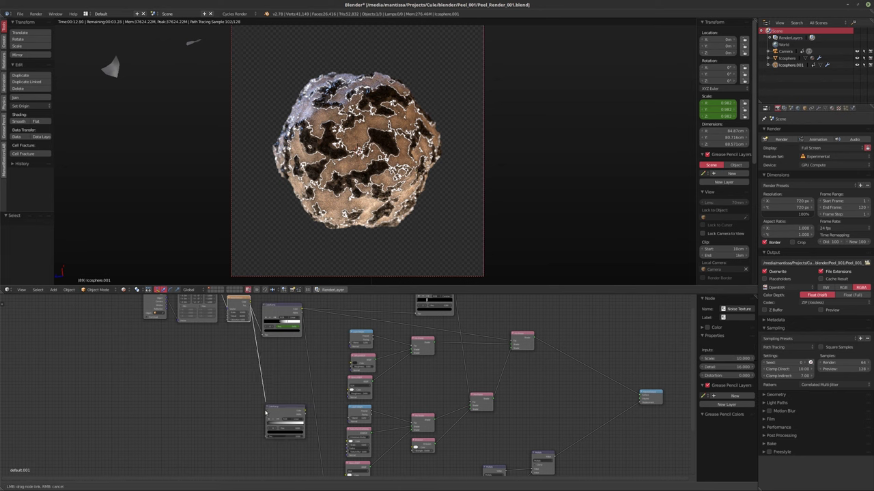
{"action": "scroll", "coordinate": [240, 376], "scroll_direction": "up", "scroll_amount": 2}
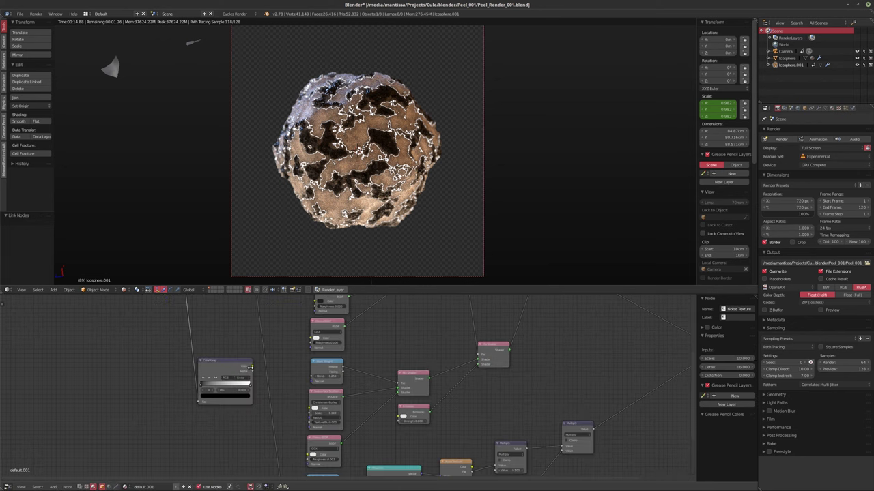
{"action": "left_click_drag", "start_coordinate": [250, 367], "coordinate": [398, 415]}
- Change the new ColorRamp's black stop to a bright, saturated orange-red
{"action": "scroll", "coordinate": [280, 369], "scroll_direction": "up", "scroll_amount": 2}
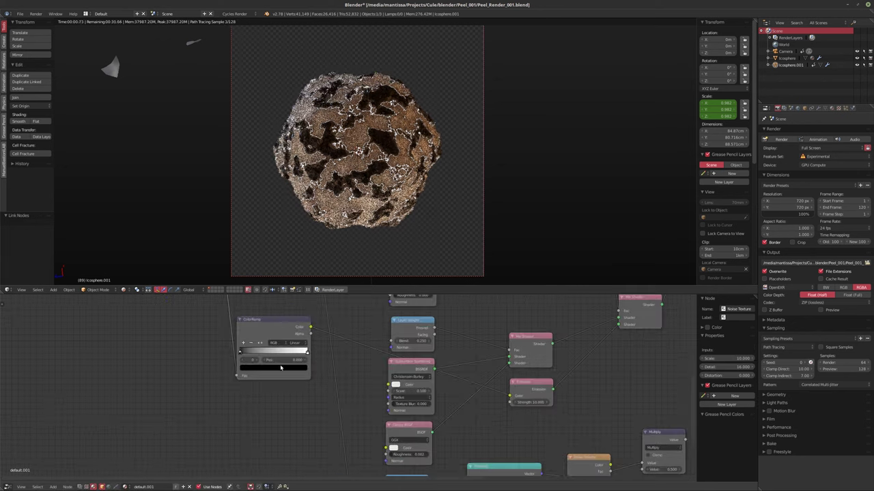
{"action": "left_click", "coordinate": [280, 368]}
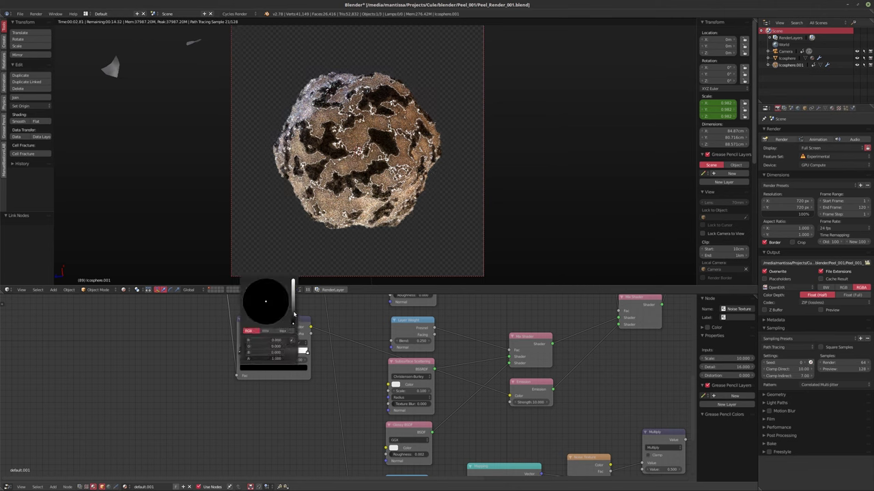
{"action": "left_click_drag", "start_coordinate": [293, 313], "coordinate": [262, 321]}
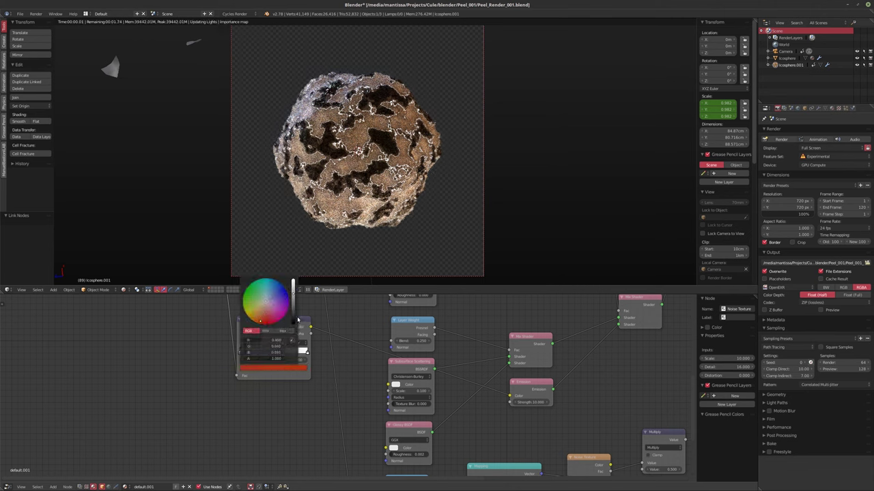
{"action": "left_click", "coordinate": [262, 319]}
{"action": "left_click", "coordinate": [260, 321]}
{"action": "left_click", "coordinate": [277, 363]}
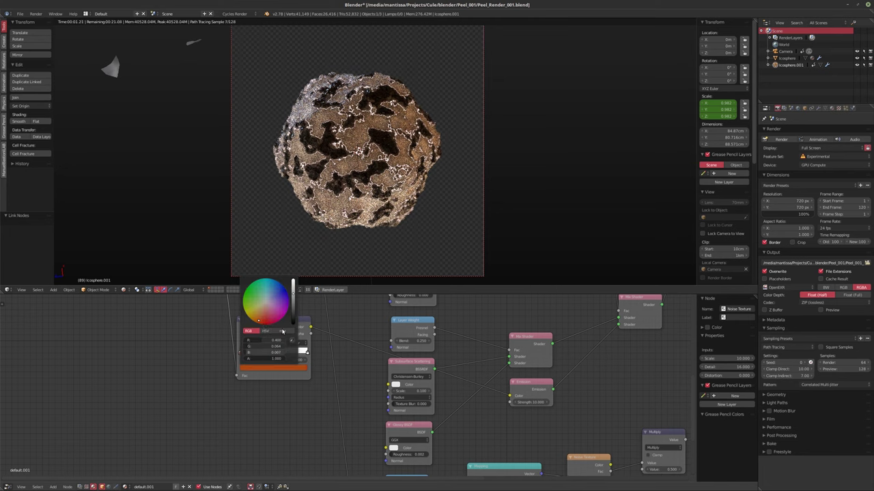
{"action": "left_click_drag", "start_coordinate": [293, 304], "coordinate": [293, 281]}
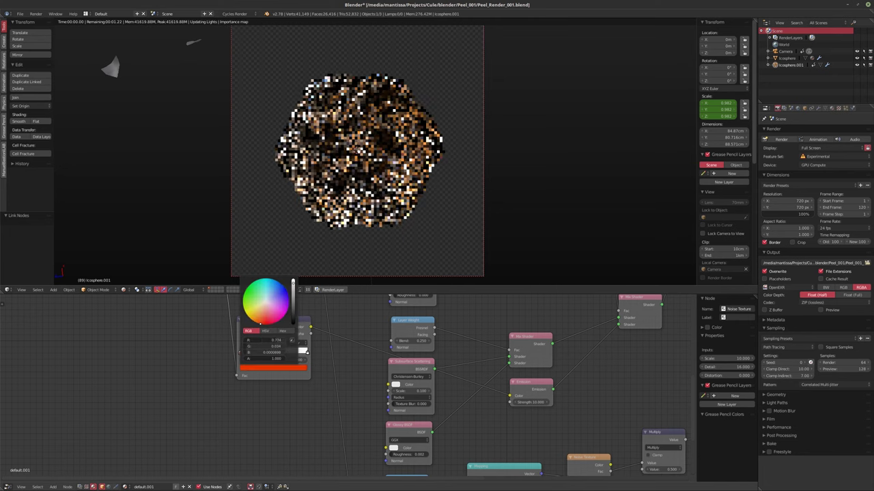
- Change the same ColorRamp's white end stop to a bright yellow
{"action": "scroll", "coordinate": [324, 375], "scroll_direction": "up", "scroll_amount": 2}
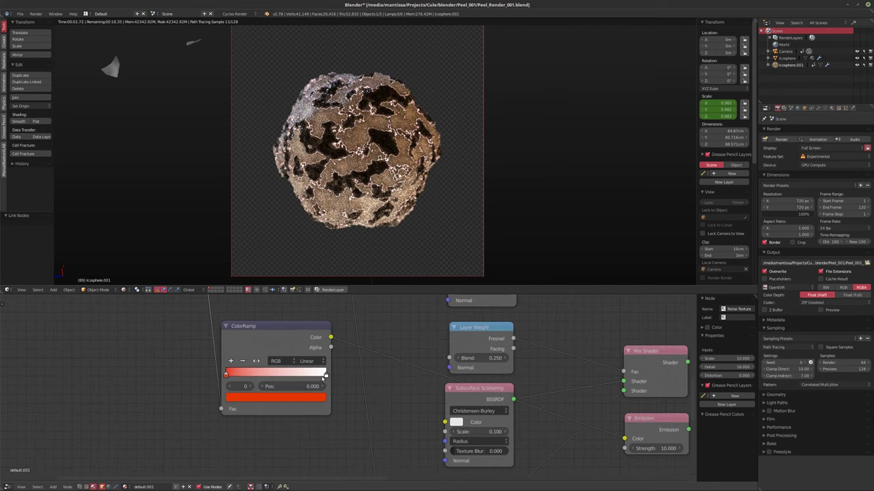
{"action": "left_click", "coordinate": [325, 376]}
{"action": "left_click", "coordinate": [295, 398]}
{"action": "left_click", "coordinate": [254, 317]}
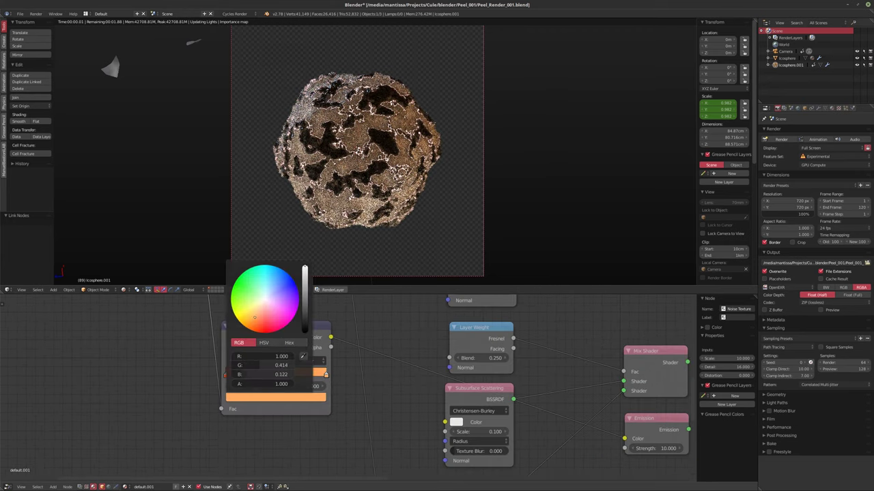
{"action": "mouse_move", "coordinate": [254, 318]}
{"action": "left_mouse_down"}
{"action": "mouse_move", "coordinate": [241, 318]}
{"action": "mouse_move", "coordinate": [243, 312]}
{"action": "left_mouse_up"}
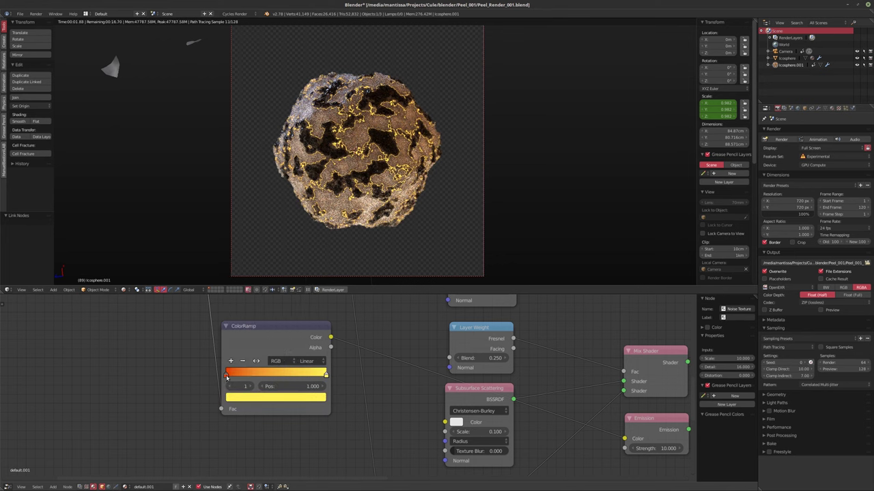
- Move the red stop to about 0.43 and the yellow stop to about 0.645, previewing the ColorRamp through an emission viewer
{"action": "left_click_drag", "start_coordinate": [227, 375], "coordinate": [267, 376]}
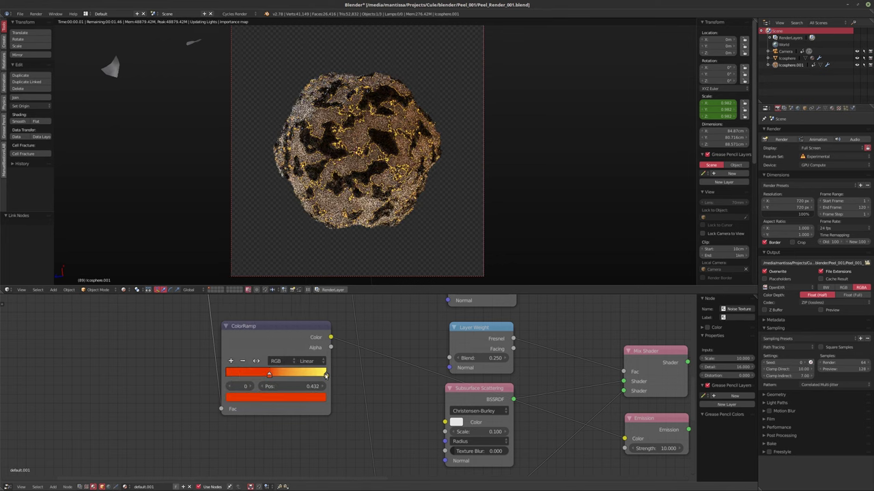
{"action": "left_click_drag", "start_coordinate": [325, 376], "coordinate": [282, 376]}
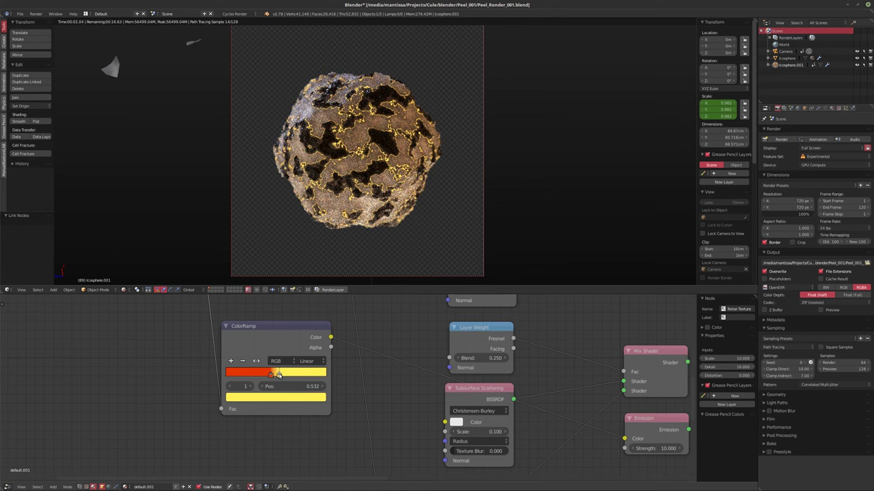
{"action": "left_click_drag", "start_coordinate": [279, 376], "coordinate": [286, 375]}
{"action": "middle_click_drag", "start_coordinate": [360, 367], "coordinate": [356, 376]}
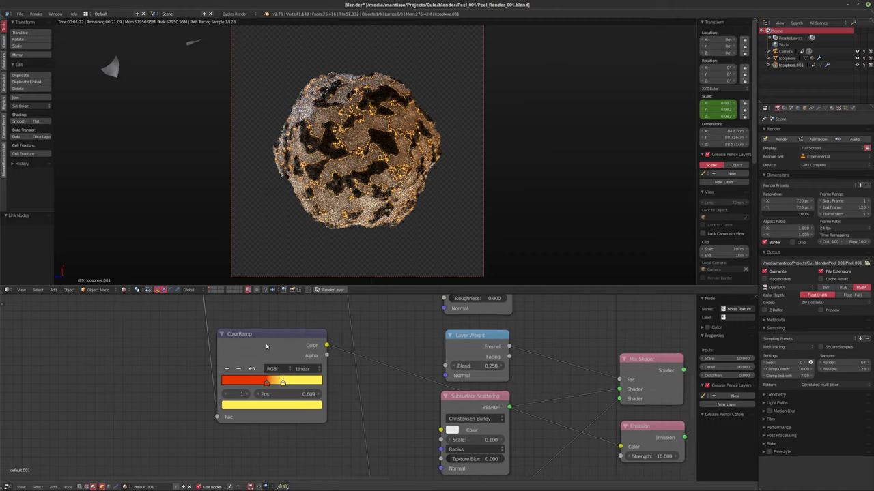
{"action": "left_click", "coordinate": [267, 347], "text": "ctrl+shift"}
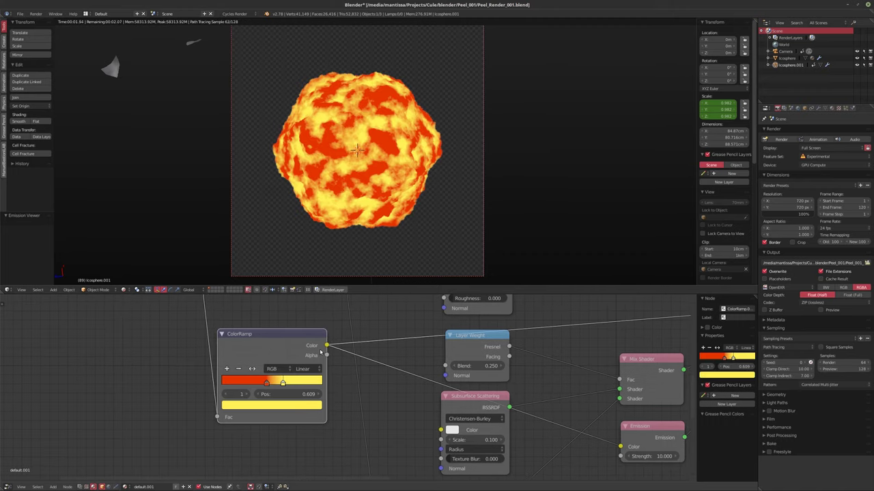
{"action": "left_click_drag", "start_coordinate": [283, 383], "coordinate": [286, 384]}
- Reconnect the final Mix Shader to the Material Output in place of the ColorRamp preview
{"action": "scroll", "coordinate": [273, 362], "scroll_direction": "down", "scroll_amount": 5}
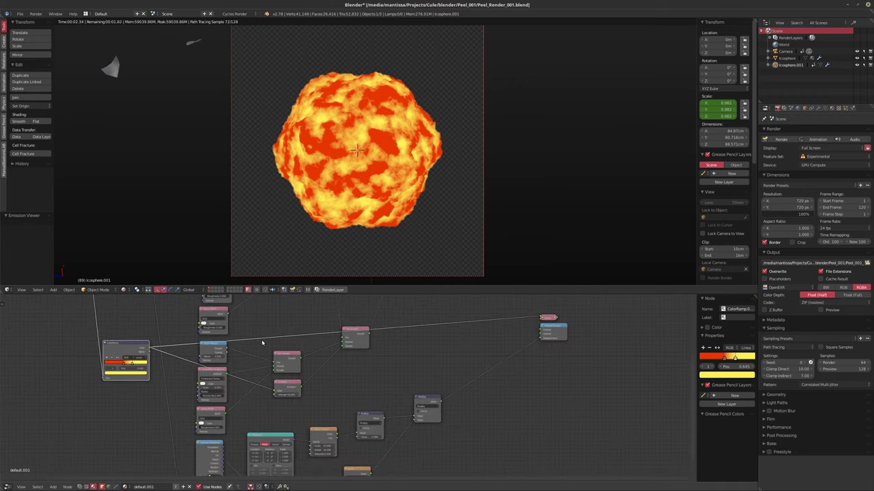
{"action": "scroll", "coordinate": [261, 343], "scroll_direction": "down", "scroll_amount": 2}
{"action": "scroll", "coordinate": [378, 313], "scroll_direction": "down", "scroll_amount": 2}
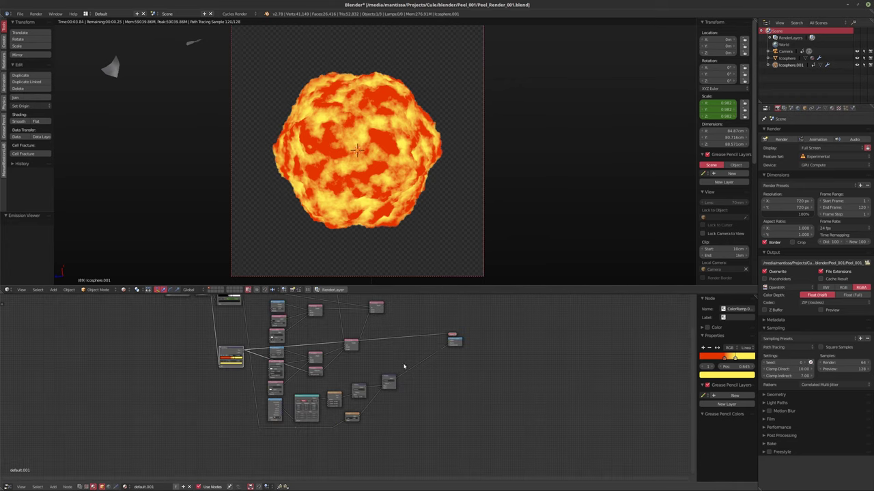
{"action": "left_click", "coordinate": [377, 313], "text": "ctrl+shift"}
- Increase the Emission shader's strength to 50
{"action": "scroll", "coordinate": [376, 309], "scroll_direction": "up", "scroll_amount": 2}
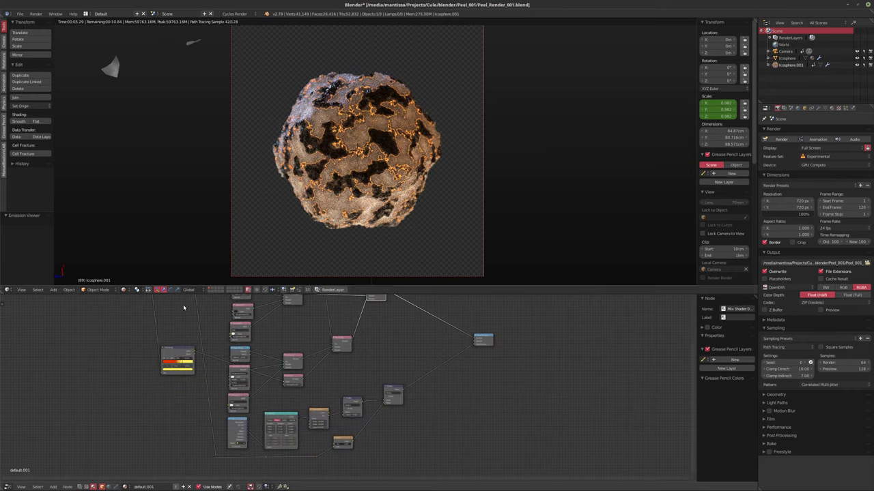
{"action": "scroll", "coordinate": [329, 335], "scroll_direction": "up", "scroll_amount": 3}
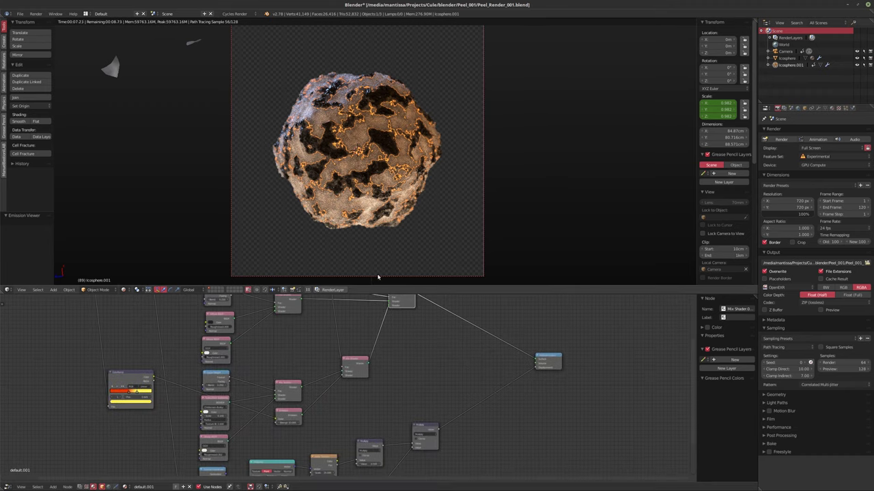
{"action": "scroll", "coordinate": [360, 366], "scroll_direction": "up", "scroll_amount": 4}
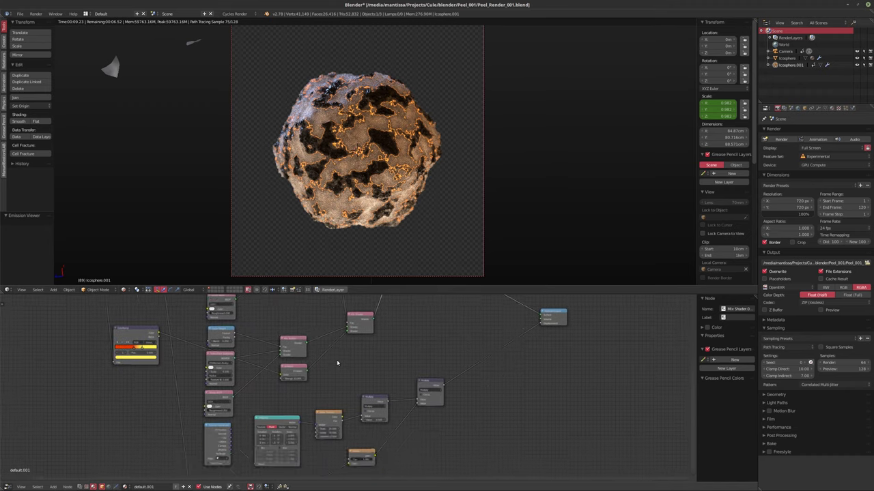
{"action": "middle_click_drag", "start_coordinate": [359, 365], "coordinate": [371, 430]}
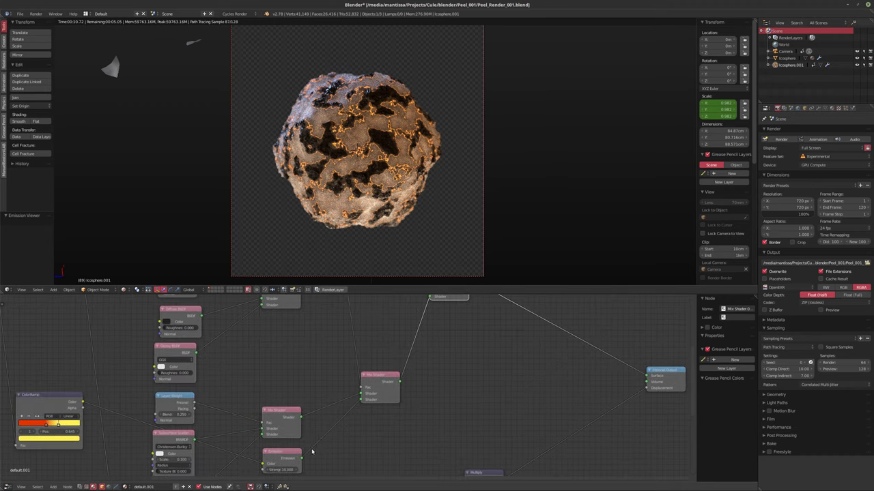
{"action": "left_click", "coordinate": [283, 469]}
{"action": "type", "text": "5"}
{"action": "key", "text": "Return"}
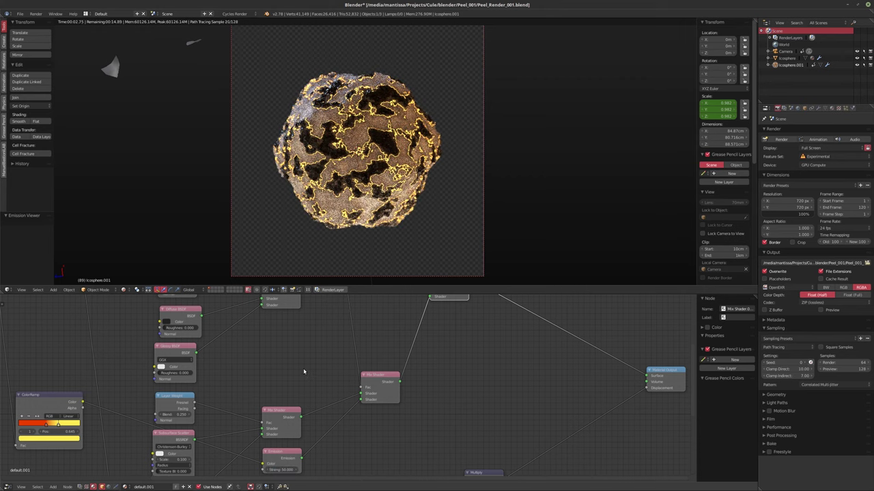
- Play the animation, switch the viewport to solid shading, and compare the animation's first and last frames
{"action": "key", "text": "alt+a"}
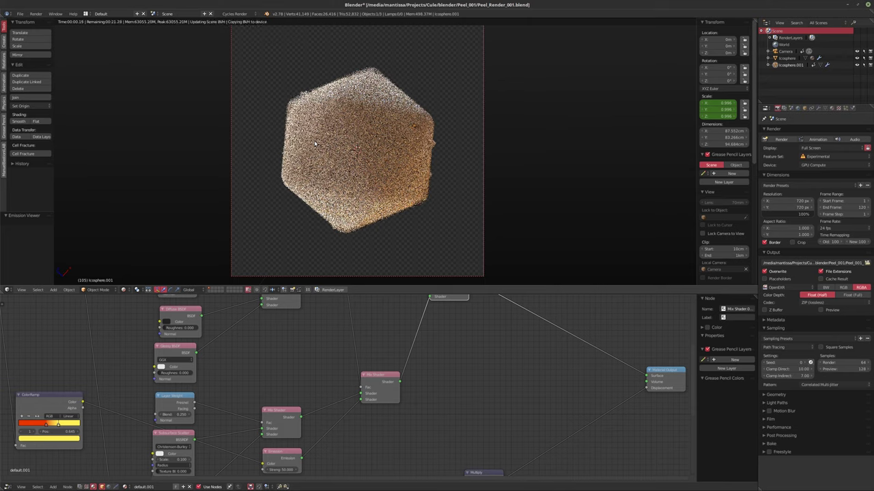
{"action": "key", "text": "shift+z"}
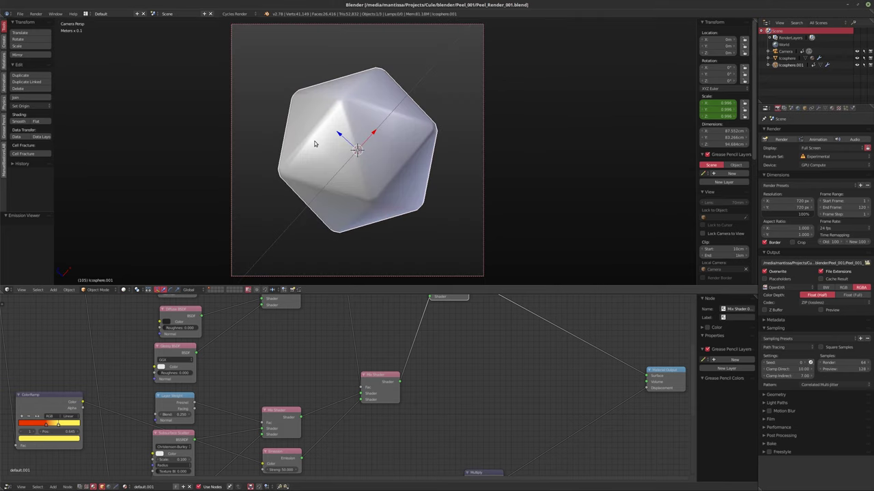
{"action": "key", "text": "shift+Right"}
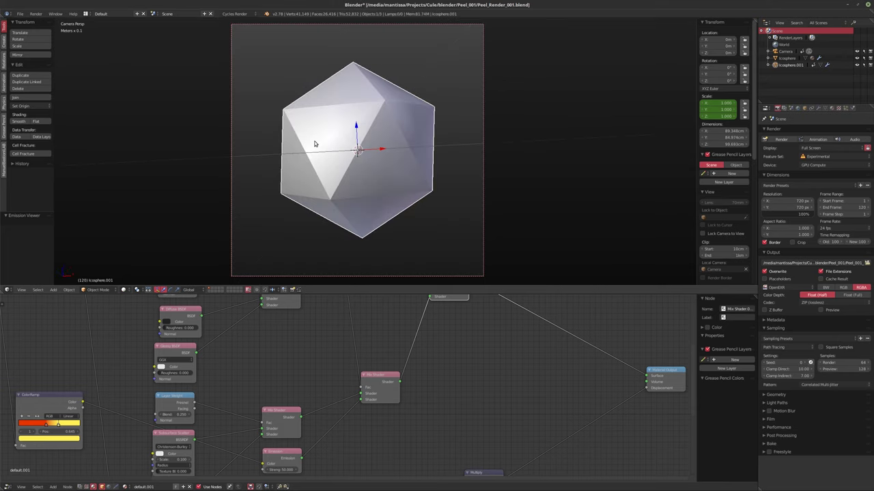
{"action": "key", "text": "shift+Left"}
{"action": "key", "text": "shift+Right"}
{"action": "key", "text": "shift+Left"}
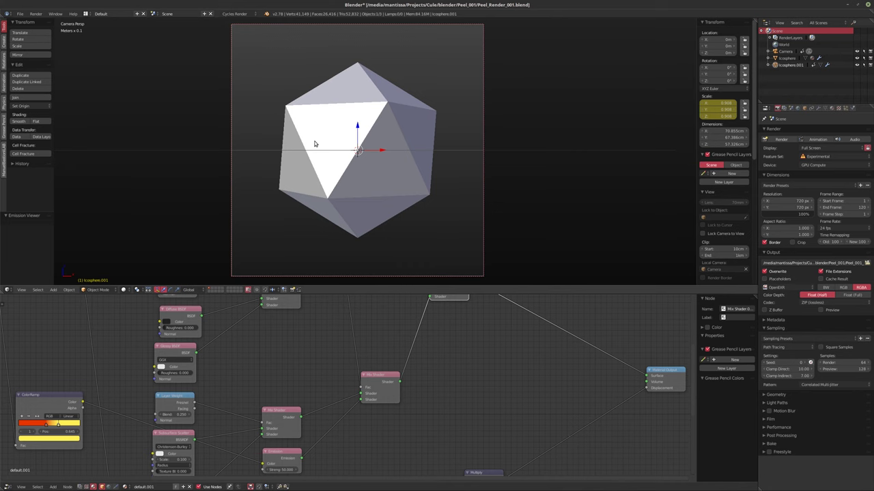
{"action": "key", "text": "shift+Right"}
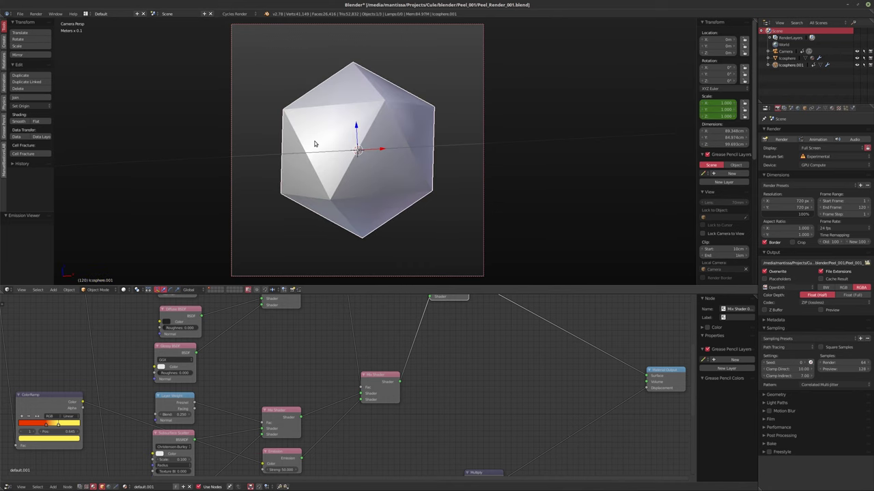
{"action": "key", "text": "shift+Left"}
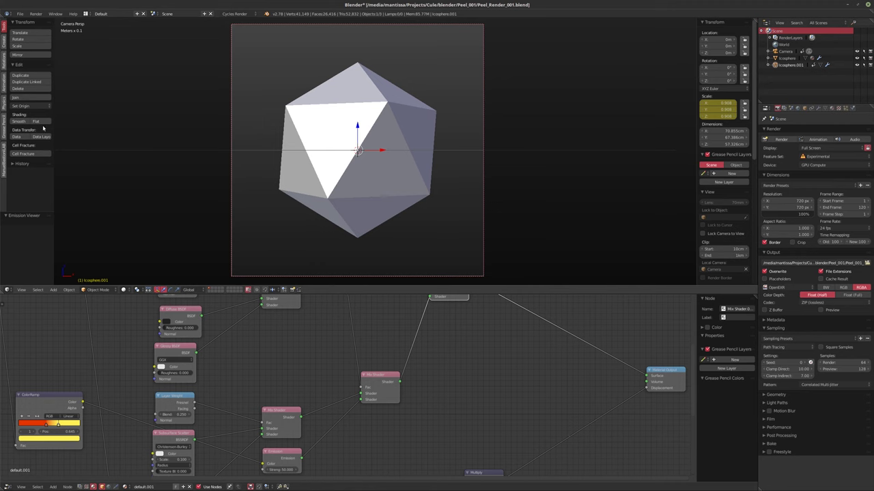
- Apply smooth shading to the outer icosphere and open its modifier settings
{"action": "right_click", "coordinate": [386, 116]}
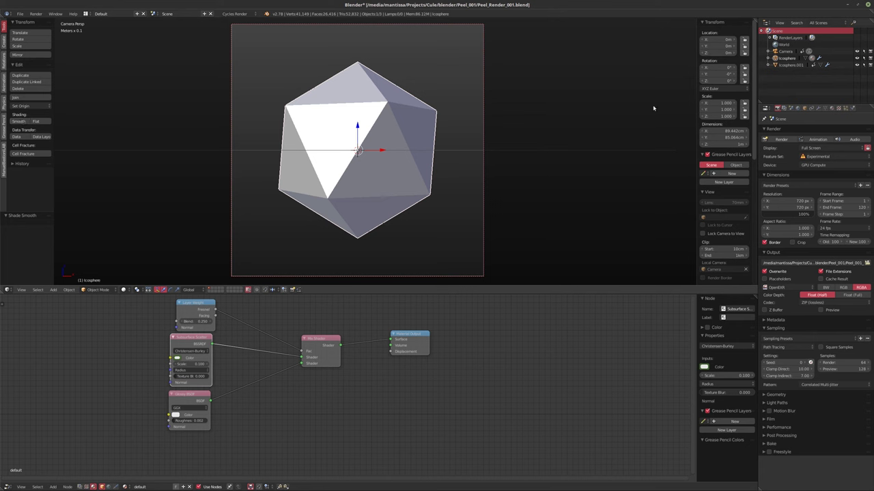
{"action": "left_click", "coordinate": [819, 109]}
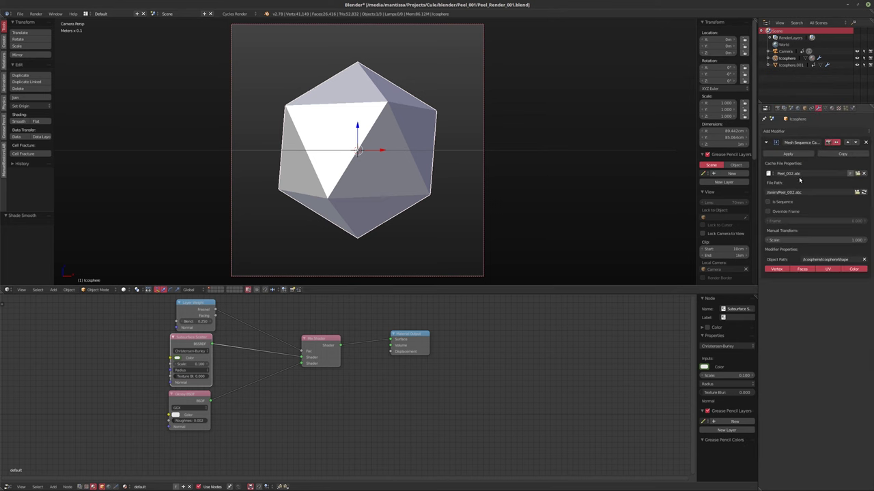
- Preview the shard animation in the viewport, stop the playback and save the file
{"action": "key", "text": "alt+a"}
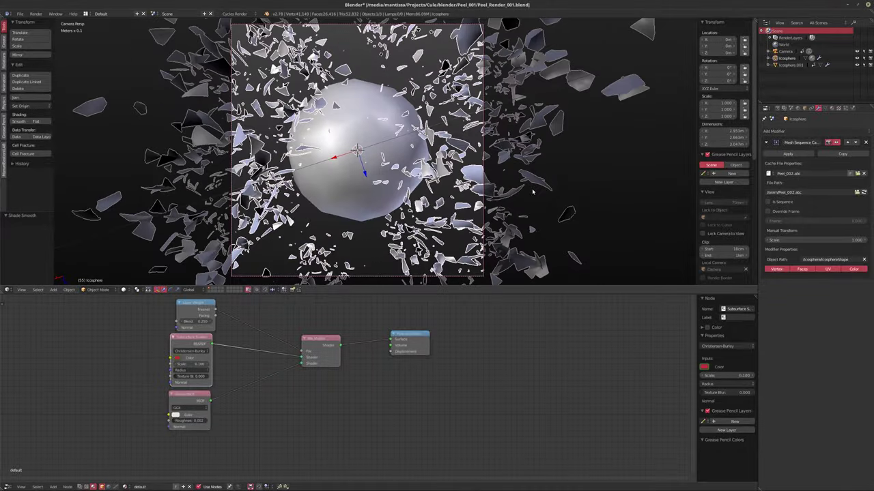
{"action": "key", "text": "Escape"}
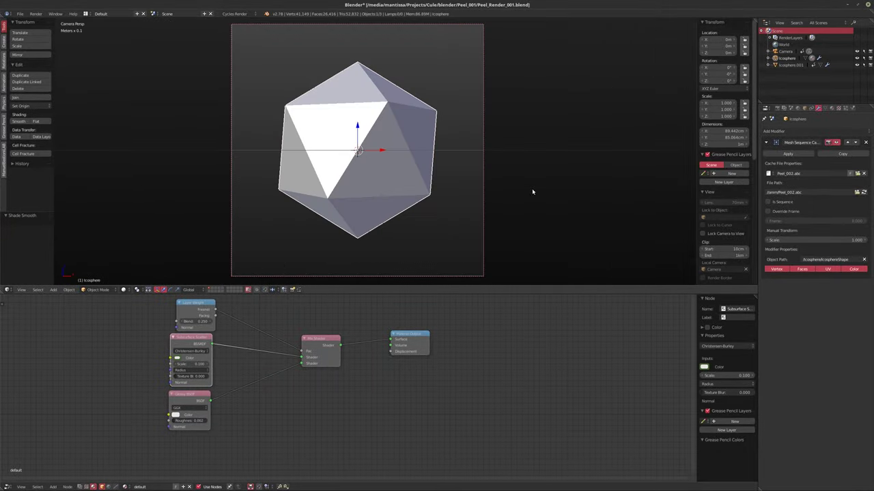
{"action": "key", "text": "ctrl+s"}
{"action": "left_click", "coordinate": [405, 169]}
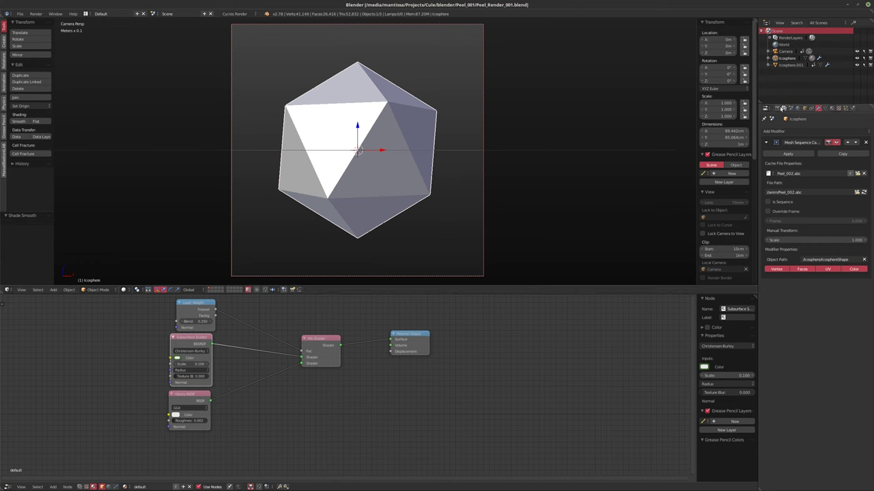
- Set the render samples to 128 and save the file
{"action": "left_click", "coordinate": [781, 108]}
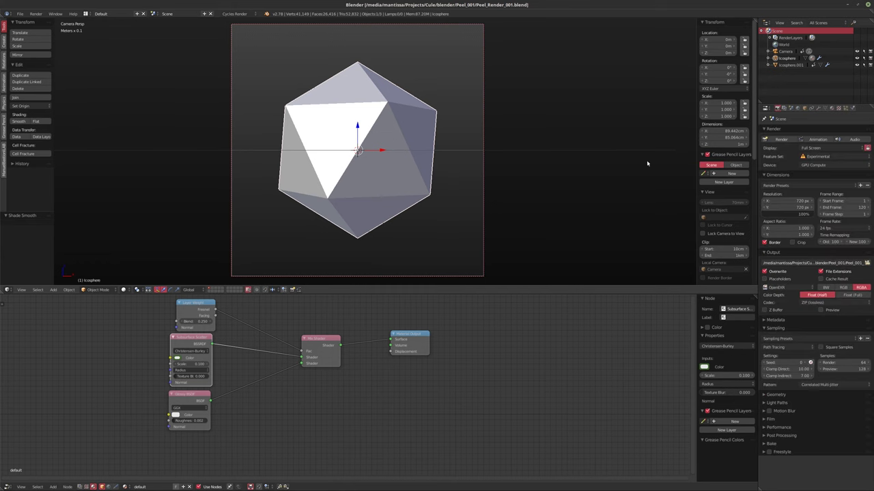
{"action": "left_click", "coordinate": [832, 361]}
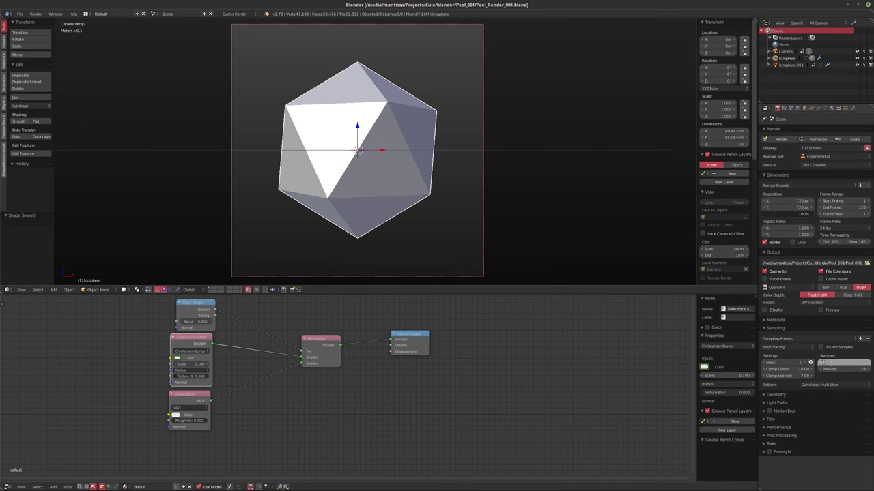
{"action": "key", "text": "Return"}
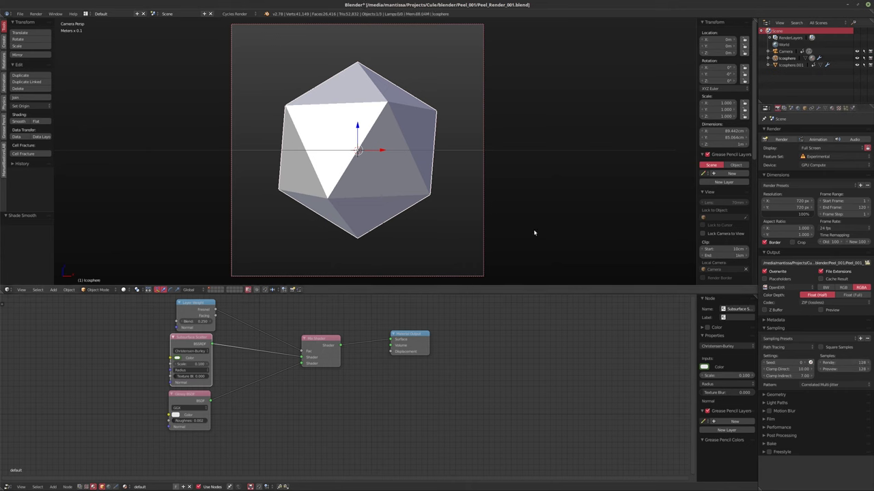
{"action": "key", "text": "ctrl+s"}
{"action": "left_click", "coordinate": [535, 229]}
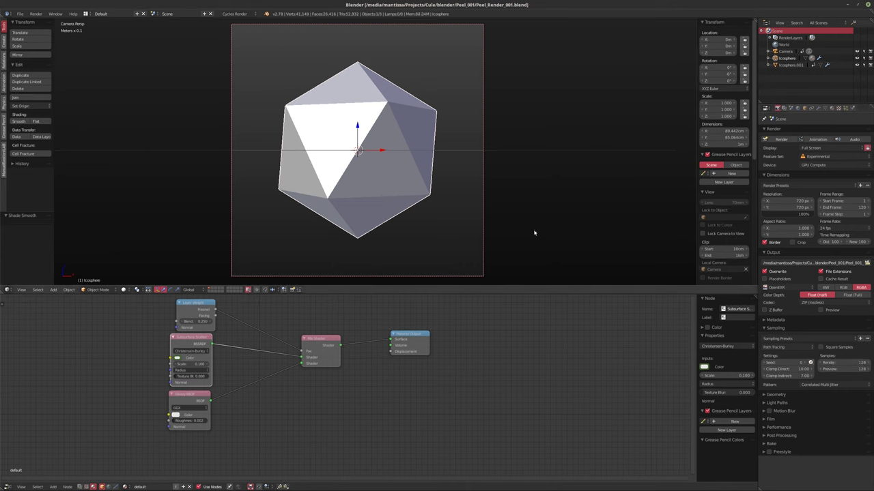
- Render the animation and review the rendered frames in djv_view
{"action": "left_click", "coordinate": [819, 143]}
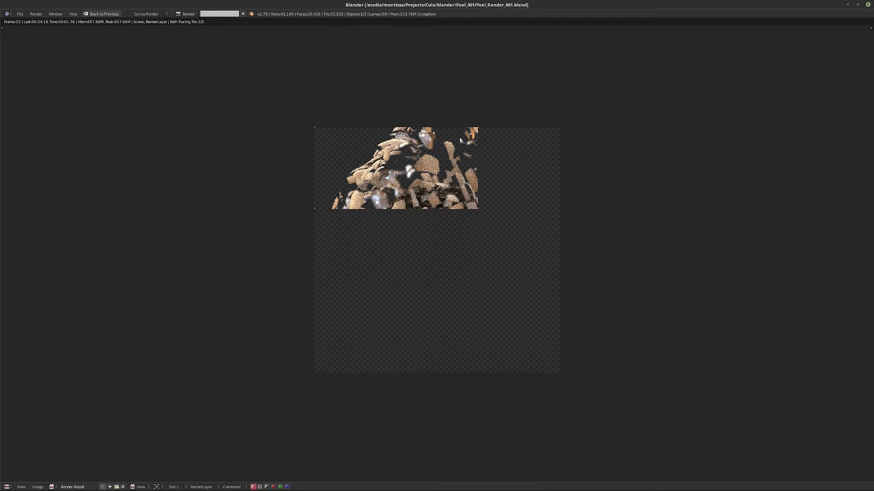
{"action": "key", "text": "alt+Tab"}
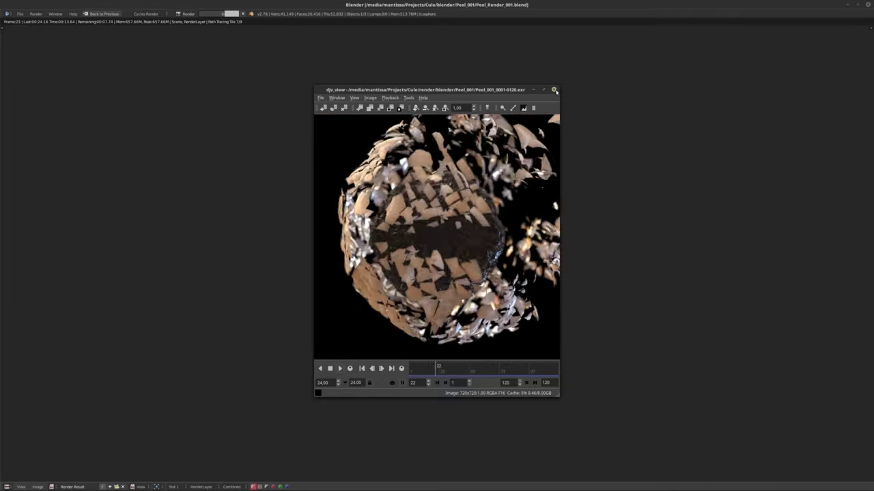
{"action": "left_click", "coordinate": [554, 90]}
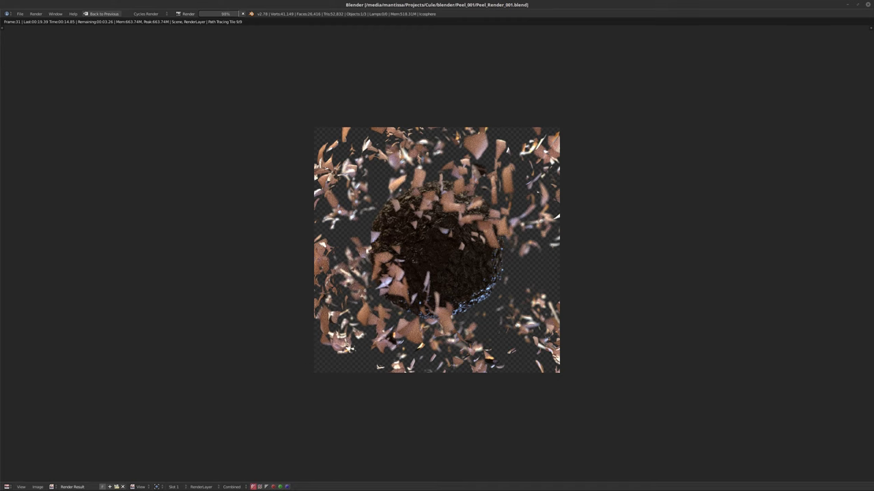
- Limit the djv_view playback of the rendered sequence to end at frame 31 and review it
{"action": "key", "text": "alt+Tab"}
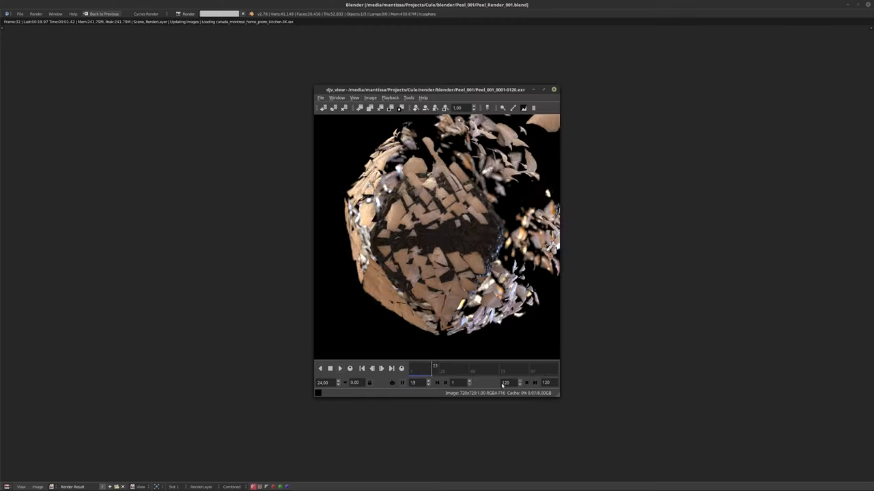
{"action": "double_click", "coordinate": [503, 383]}
{"action": "type", "text": "31"}
{"action": "key", "text": "Return"}
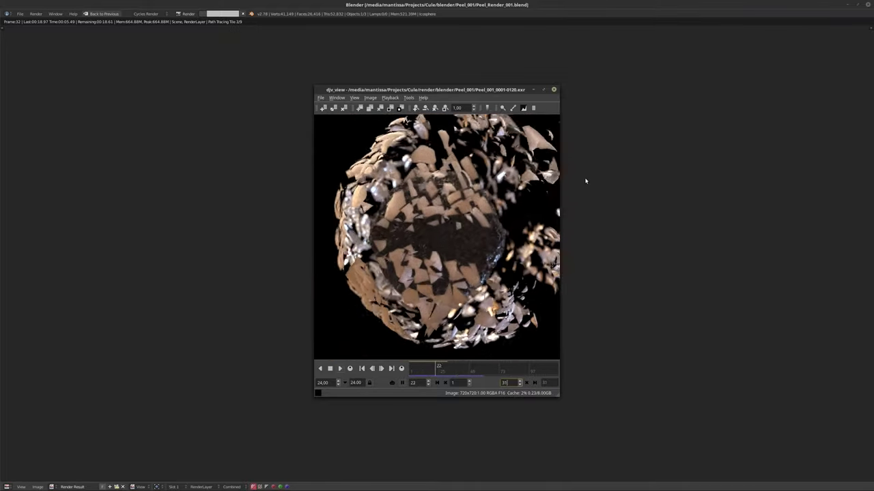
{"action": "left_click", "coordinate": [554, 89]}
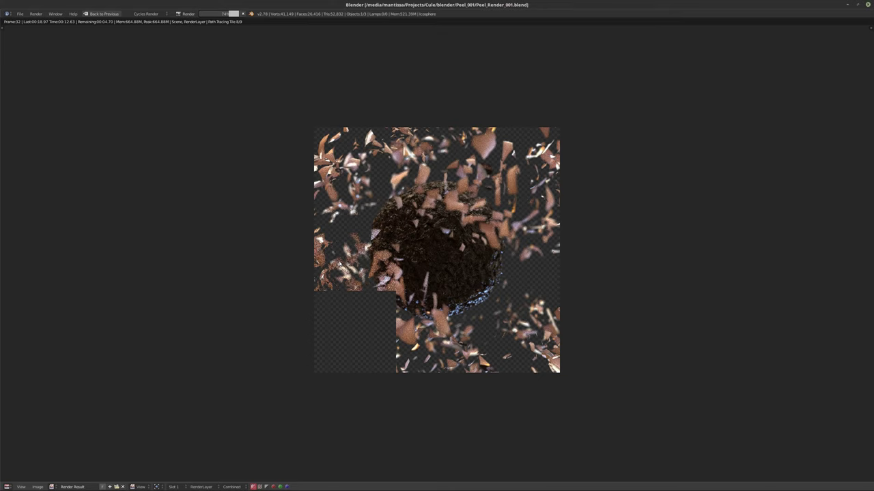
- Stop the running render and render the animation again with the start frame set to 96
{"action": "key", "text": "Escape"}
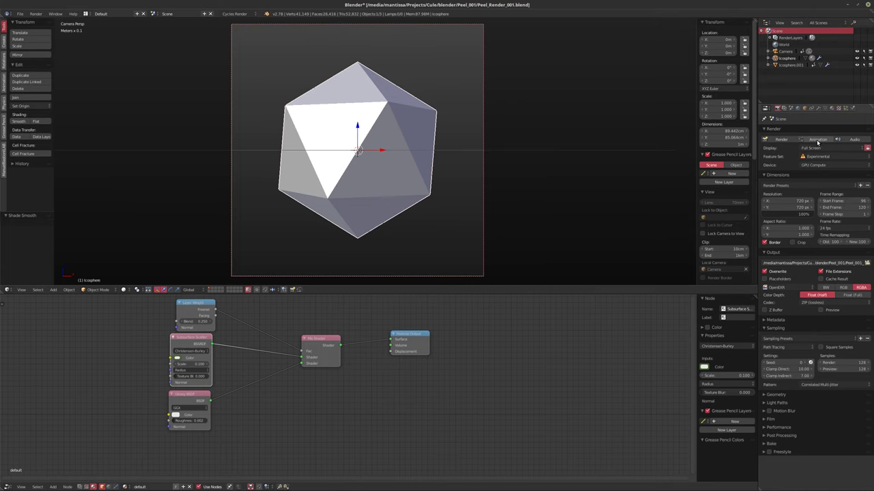
{"action": "key", "text": "F12"}
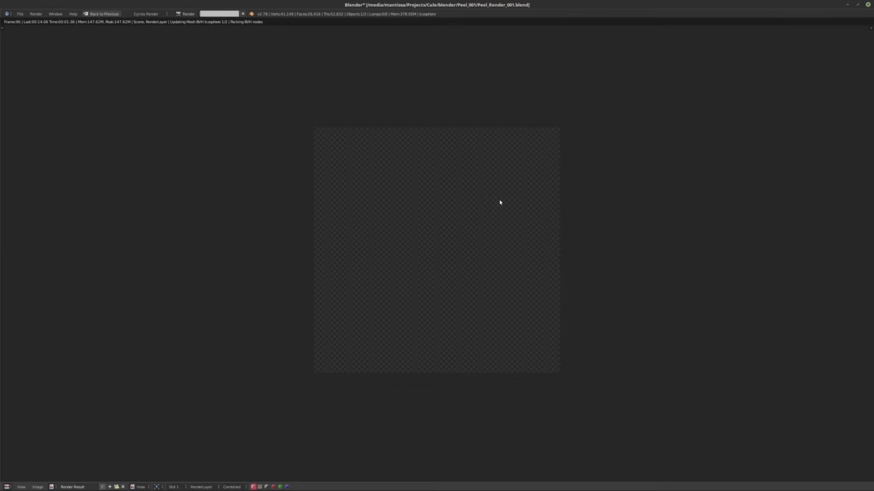
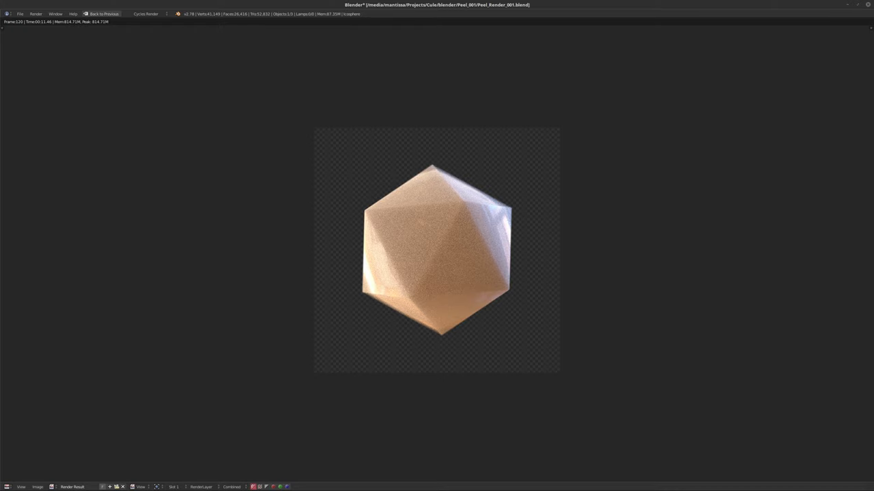
- Review the full rendered sequence in djv_view and return from the render result to the 3D scene
{"action": "key", "text": "ctrl+F11"}
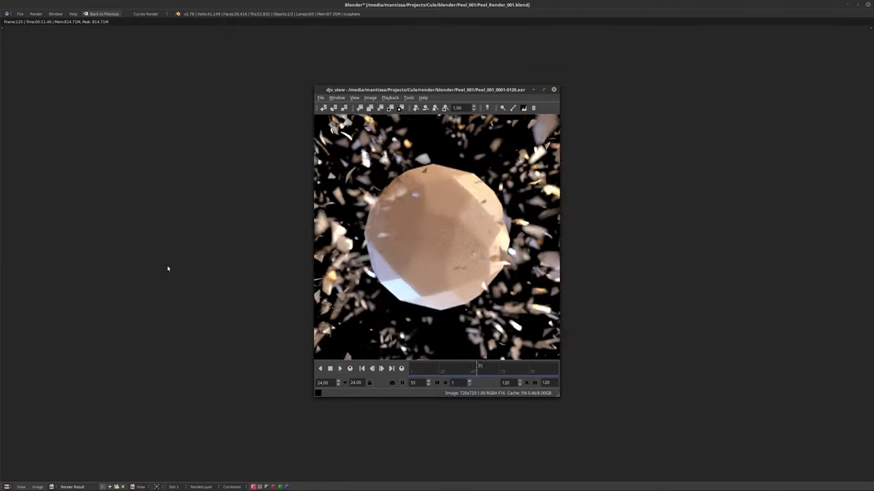
{"action": "left_click", "coordinate": [554, 91]}
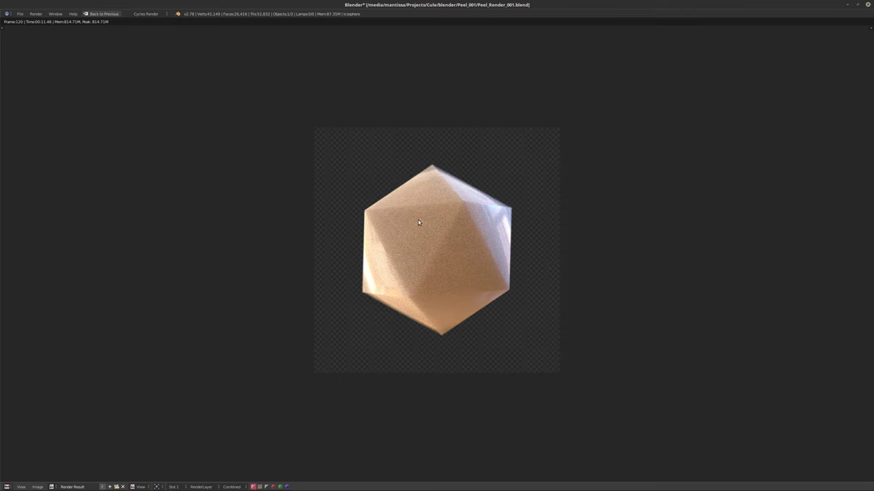
{"action": "key", "text": "Escape"}
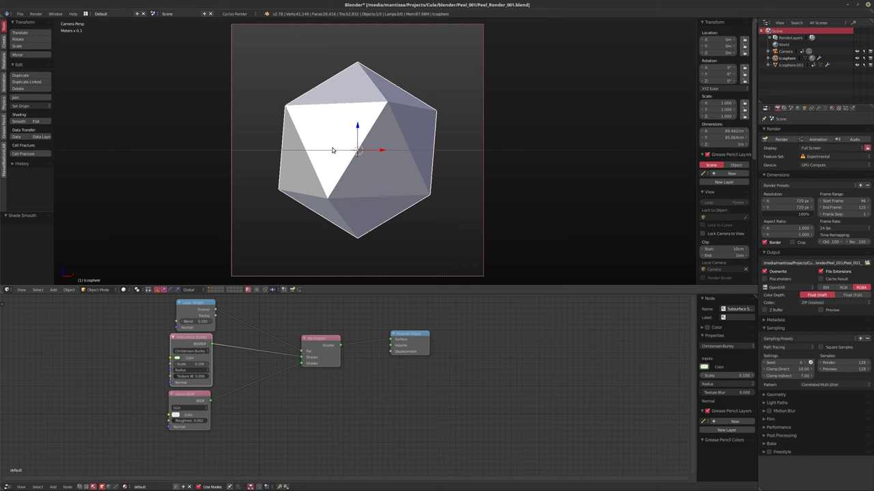
- Add a Round Cube at the scene centre and scale its mesh to about 0.554 around the icosphere
{"action": "key", "text": "shift+a"}
{"action": "mouse_move", "coordinate": [331, 149]}
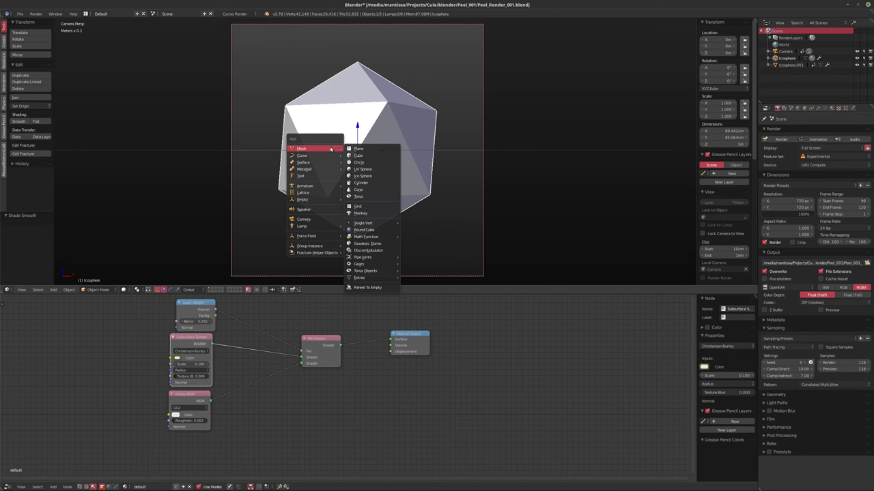
{"action": "left_click", "coordinate": [363, 230]}
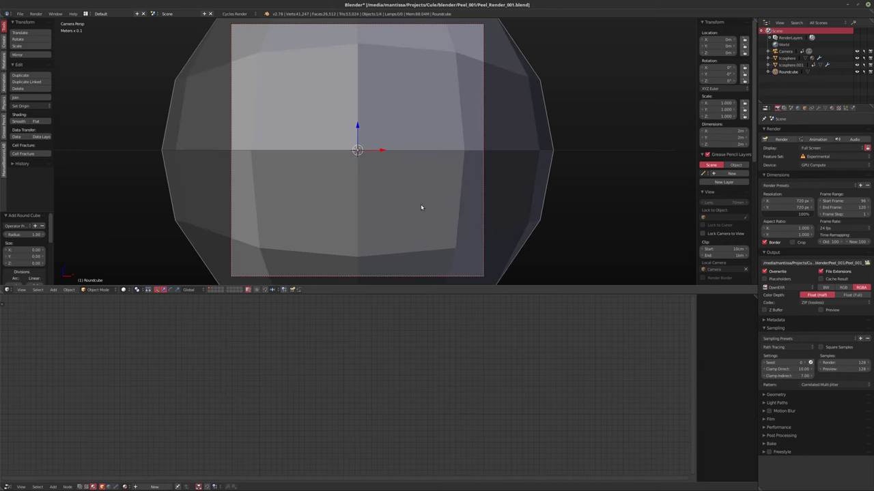
{"action": "key", "text": "Tab"}
{"action": "key", "text": "s"}
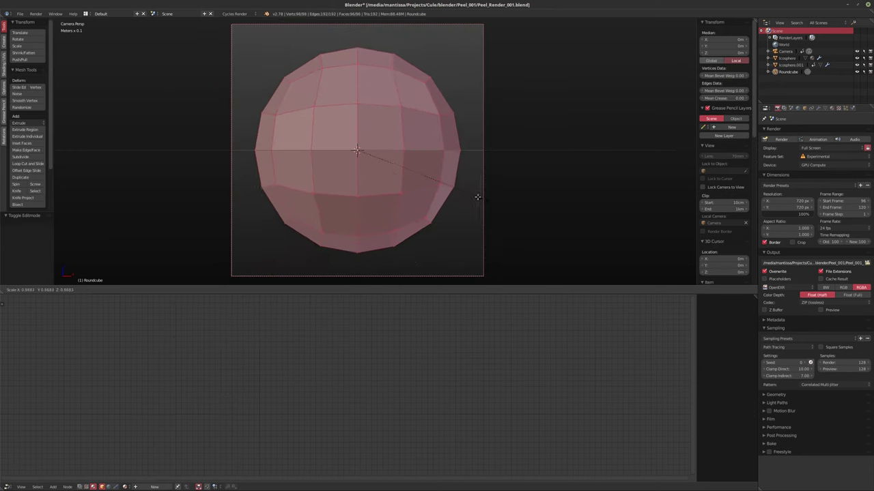
{"action": "left_click", "coordinate": [480, 197]}
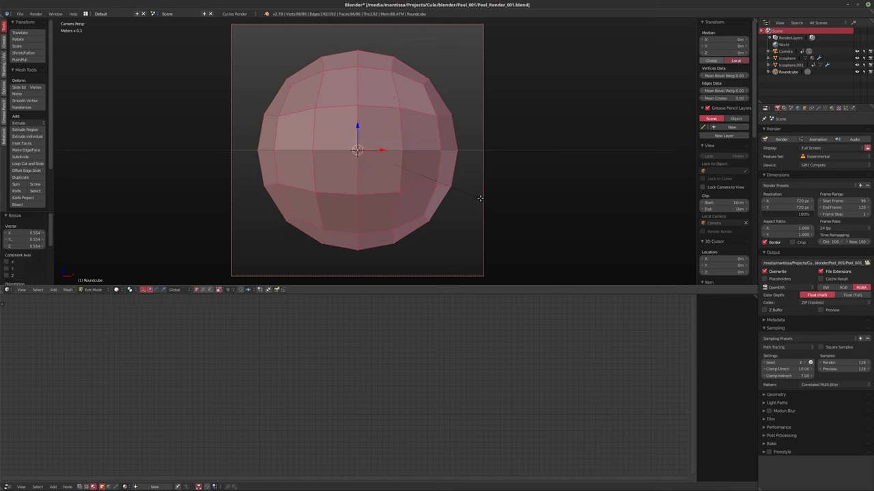
{"action": "key", "text": "Tab"}
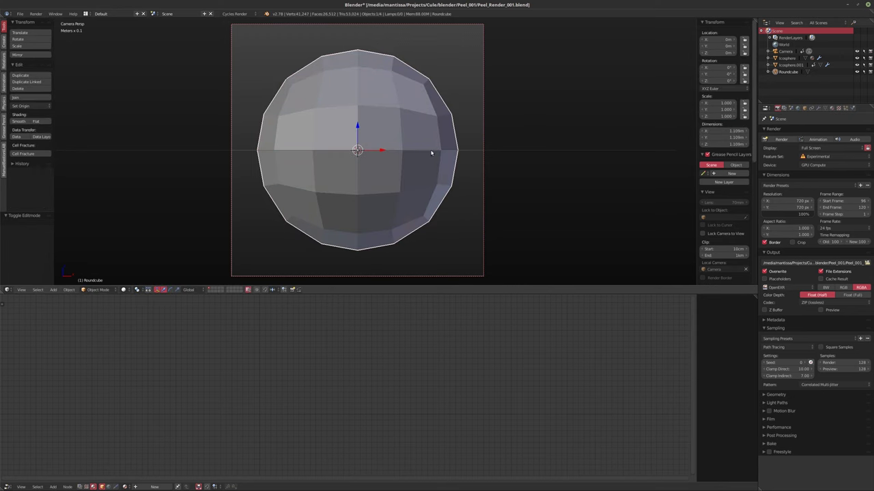
- Flip the normals of the round cube's mesh and give the object smooth shading
{"action": "key", "text": "Tab"}
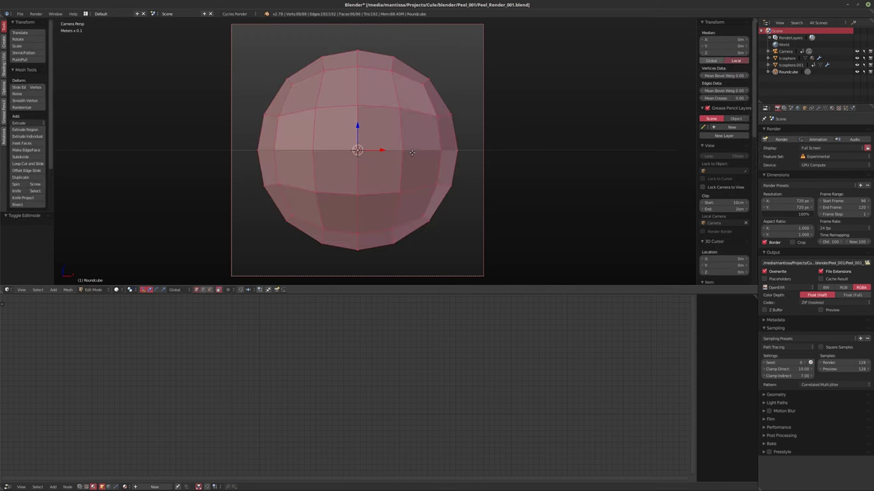
{"action": "key", "text": "w"}
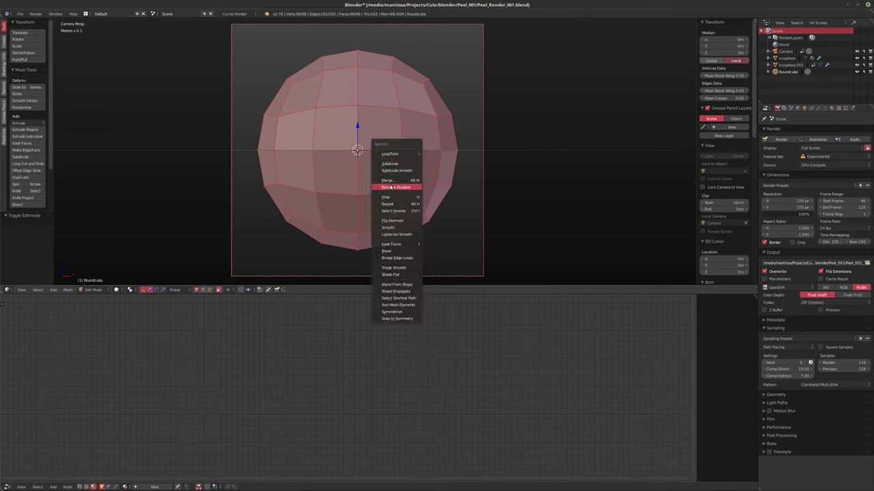
{"action": "key", "text": "Escape"}
{"action": "key", "text": "Tab"}
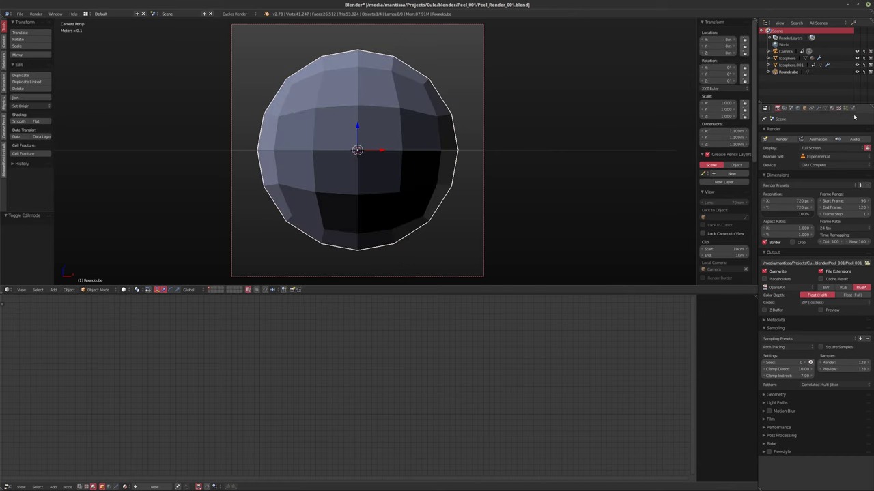
{"action": "left_click", "coordinate": [19, 120]}
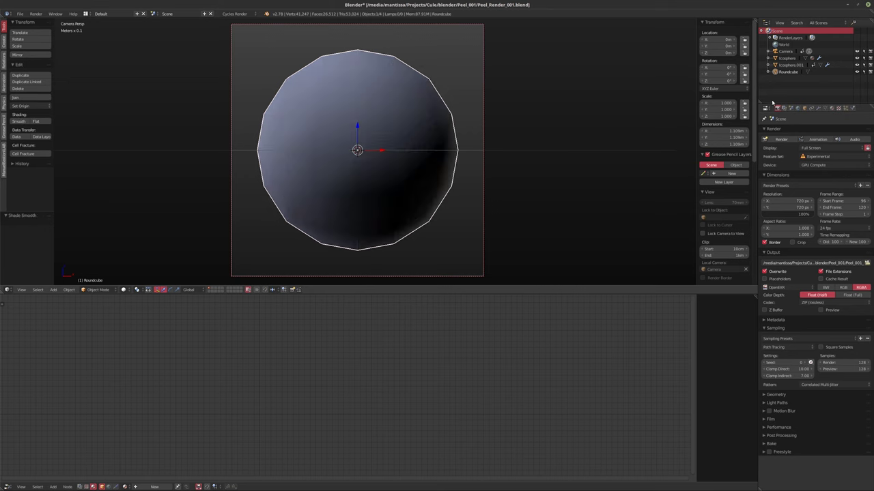
- Add a Solidify modifier to the round cube with a thickness of about 57 cm
{"action": "left_click", "coordinate": [816, 108]}
{"action": "left_click", "coordinate": [815, 131]}
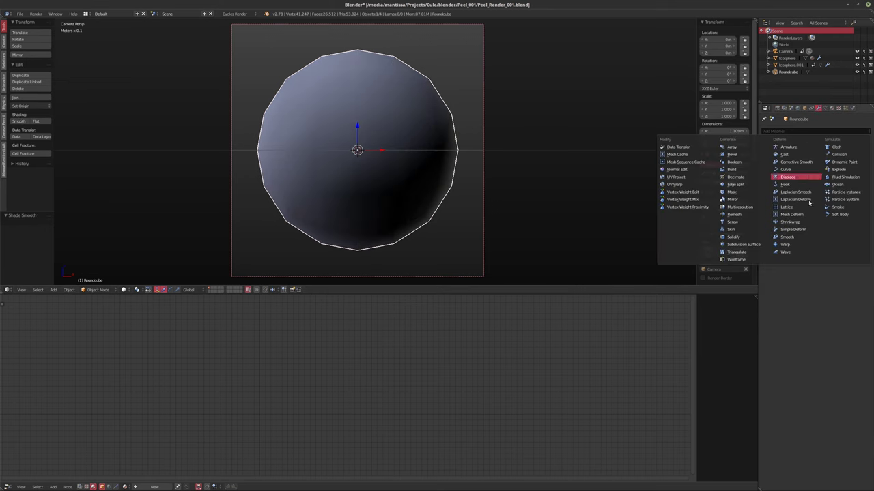
{"action": "left_click", "coordinate": [751, 237]}
{"action": "left_click_drag", "start_coordinate": [787, 164], "coordinate": [819, 164]}
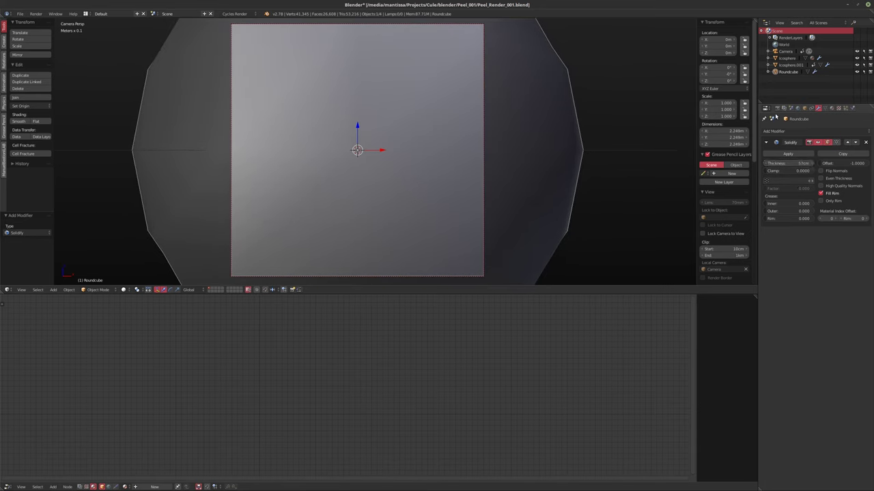
- Set the round cube's maximum draw type to Wire
{"action": "left_click", "coordinate": [804, 108]}
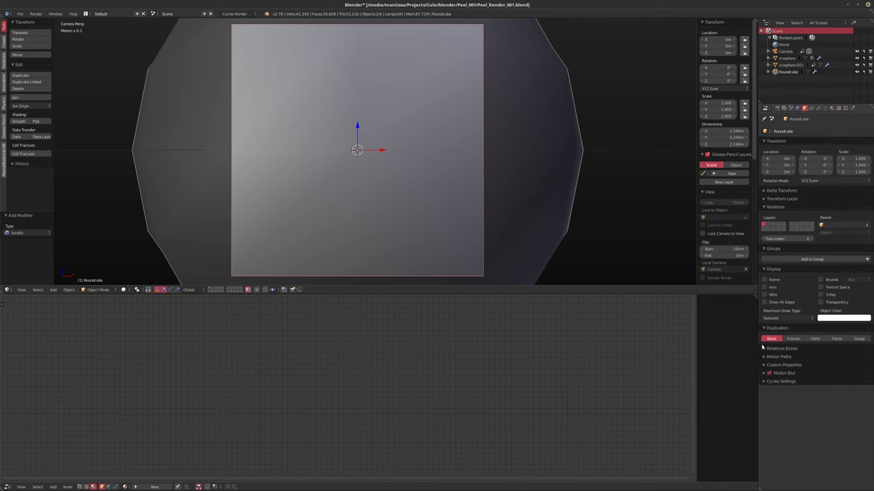
{"action": "left_click", "coordinate": [785, 318]}
{"action": "left_click", "coordinate": [780, 303]}
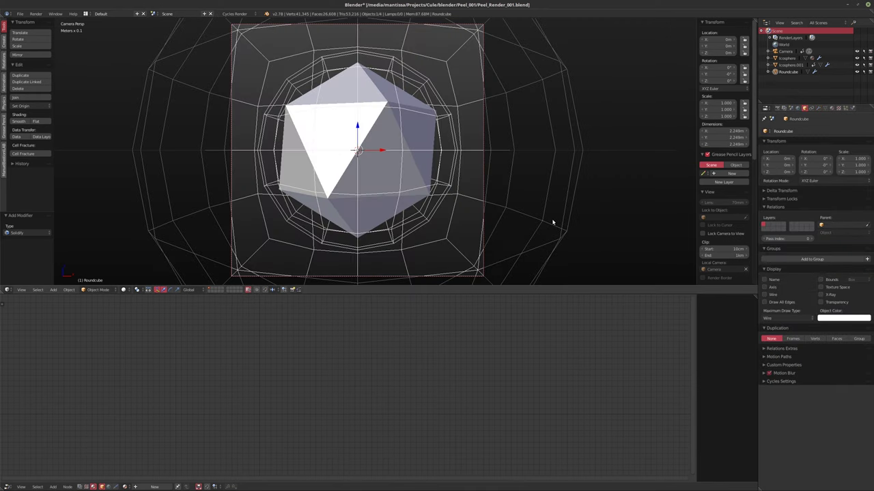
- Add a new particle system to the round cube
{"action": "left_click", "coordinate": [852, 108]}
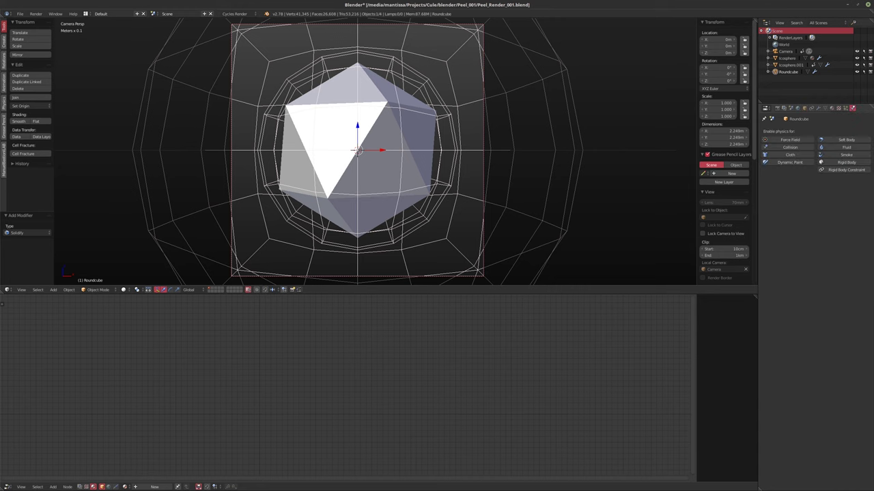
{"action": "left_click", "coordinate": [845, 108]}
{"action": "left_click", "coordinate": [805, 155]}
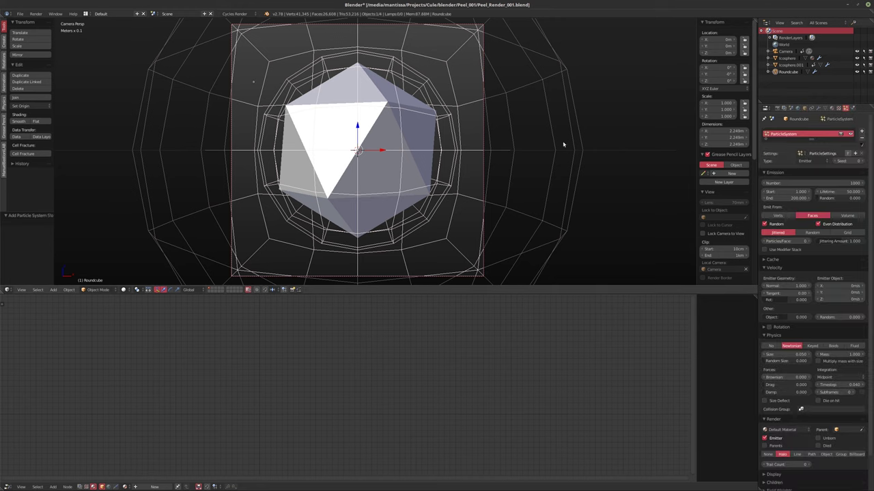
- Add a cube mesh to the scene and move it to the last layer
{"action": "key", "text": "shift+a"}
{"action": "mouse_move", "coordinate": [402, 168]}
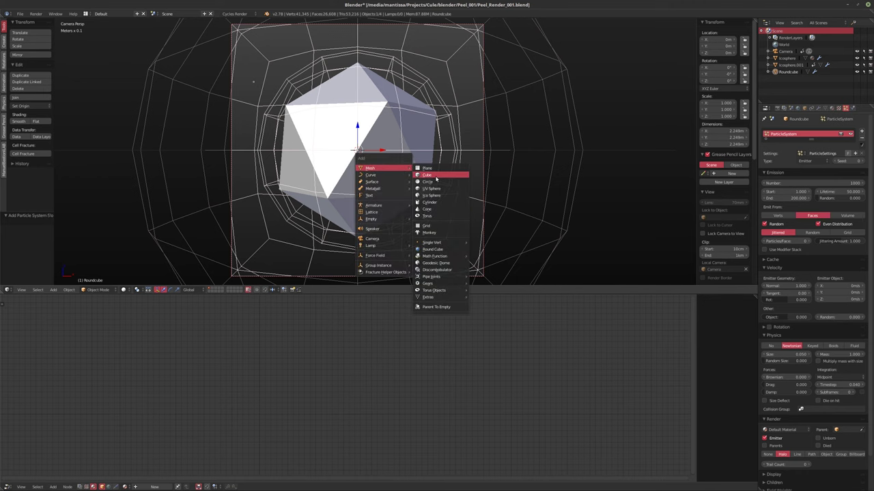
{"action": "left_click", "coordinate": [437, 179]}
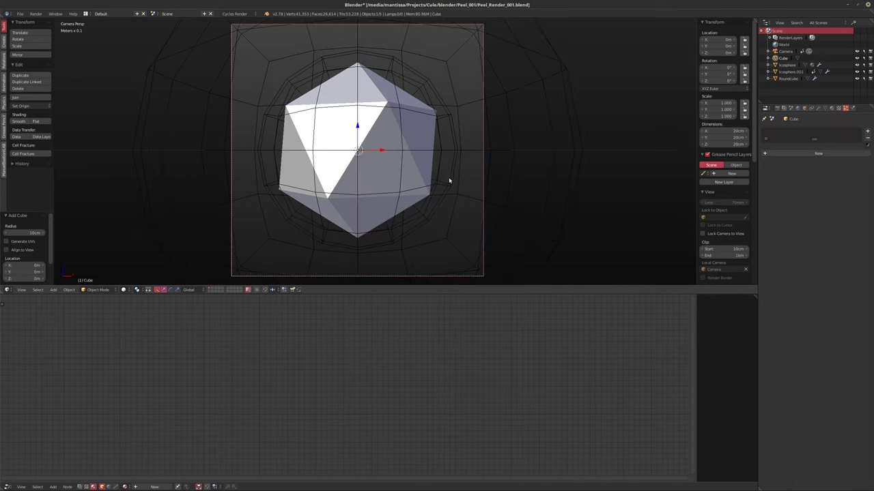
{"action": "key", "text": "m"}
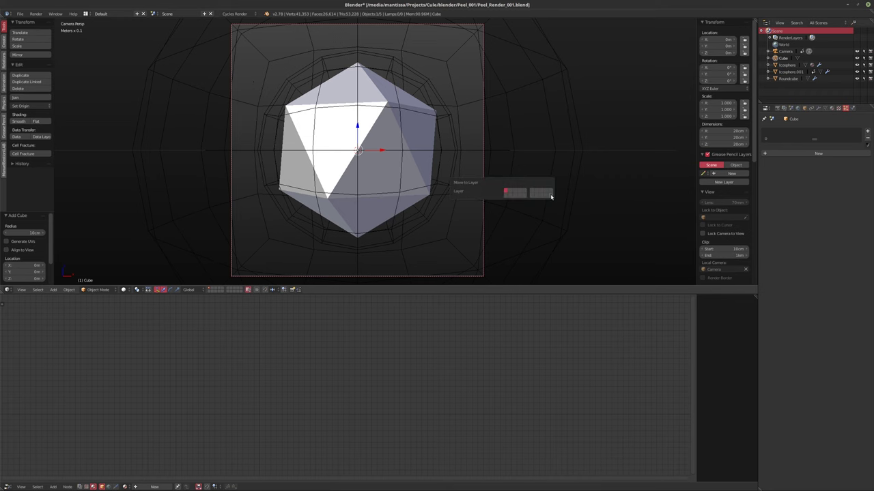
{"action": "left_click", "coordinate": [552, 197]}
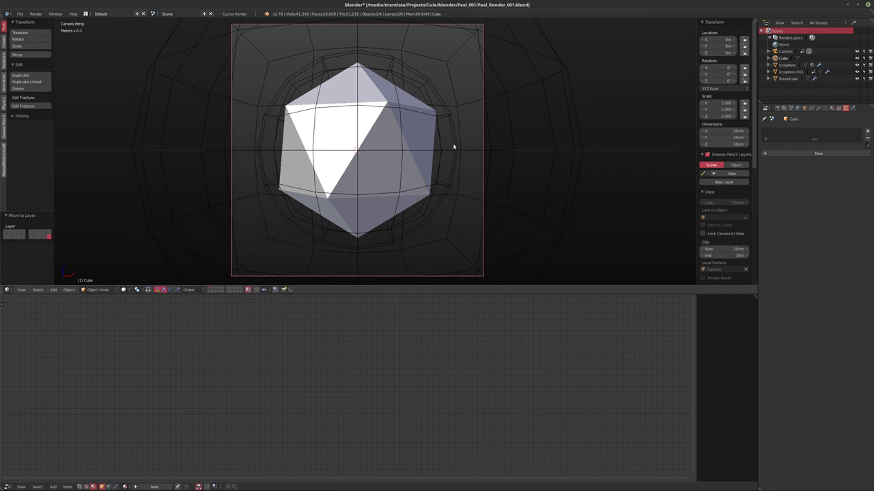
- Set the round cube's particle physics to No and its particle number to 150
{"action": "right_click", "coordinate": [479, 131]}
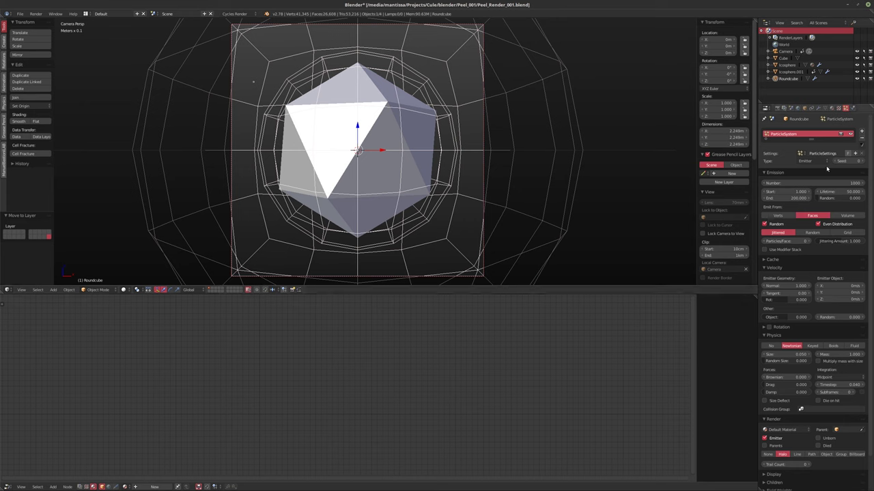
{"action": "left_click", "coordinate": [771, 346]}
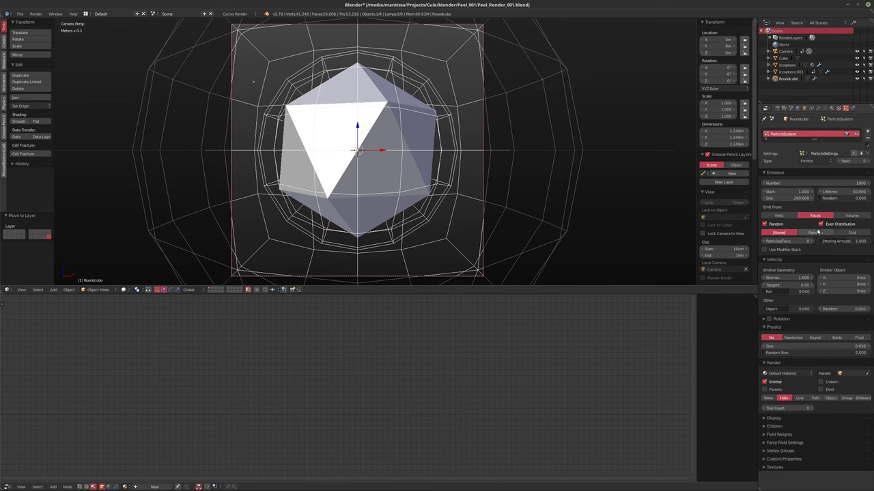
{"action": "left_click", "coordinate": [838, 182]}
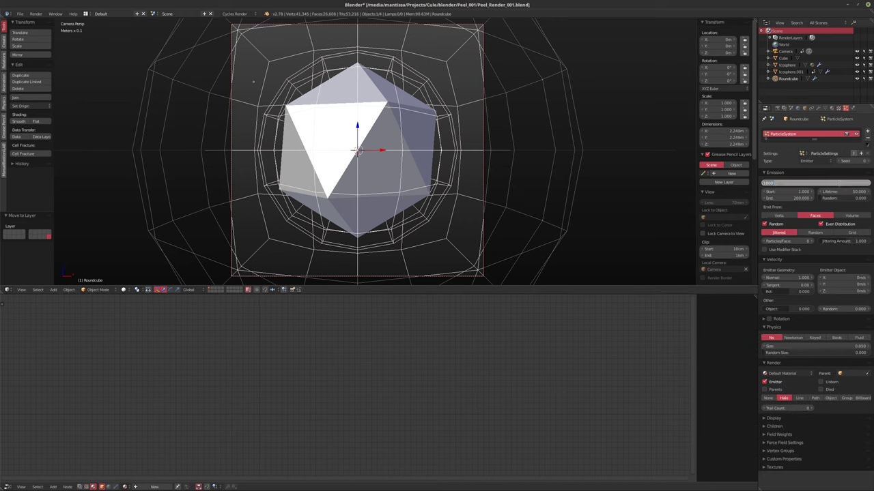
{"action": "type", "text": "150"}
{"action": "key", "text": "Return"}
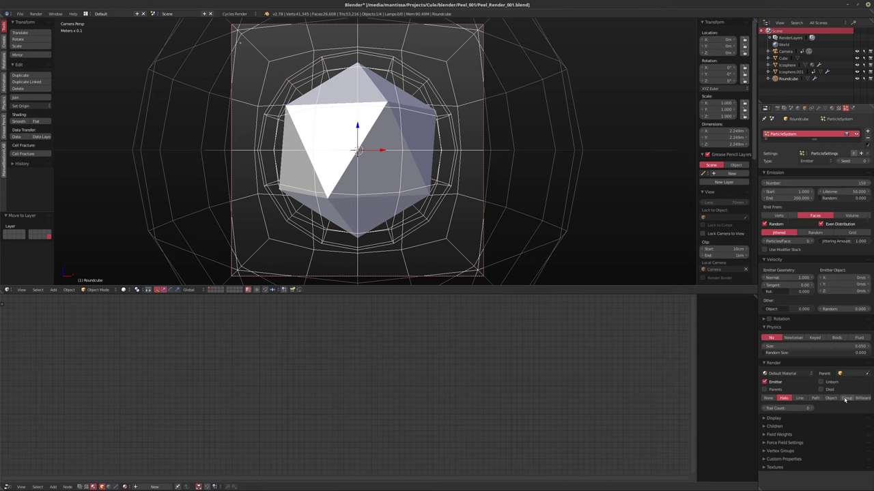
- Render the particles as the Cube object and play the animation to preview them
{"action": "left_click", "coordinate": [830, 397]}
{"action": "left_click", "coordinate": [819, 407]}
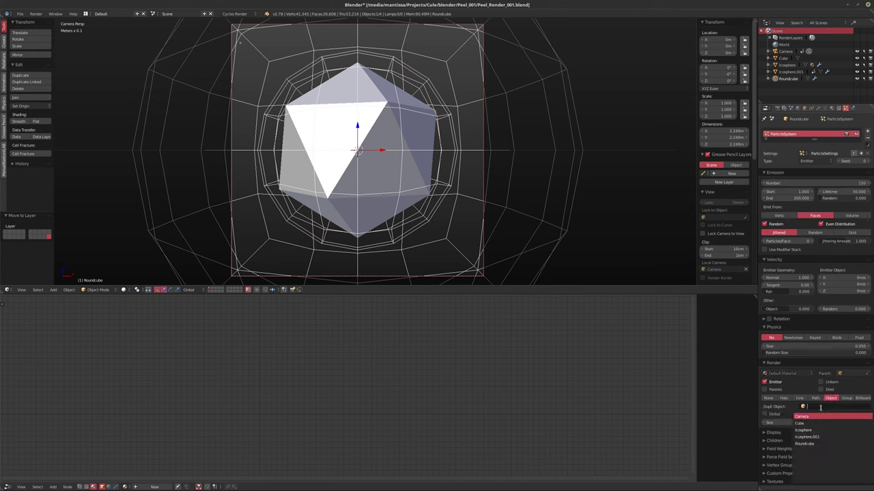
{"action": "left_click", "coordinate": [800, 423]}
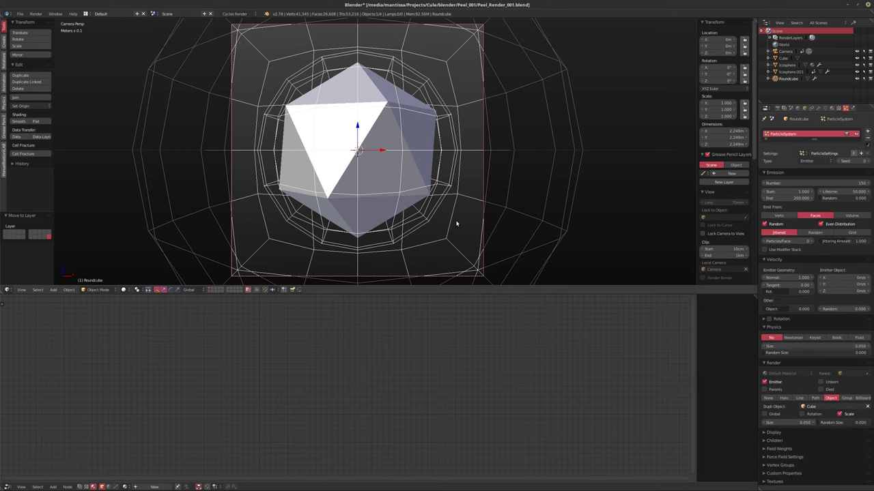
{"action": "key", "text": "alt+a"}
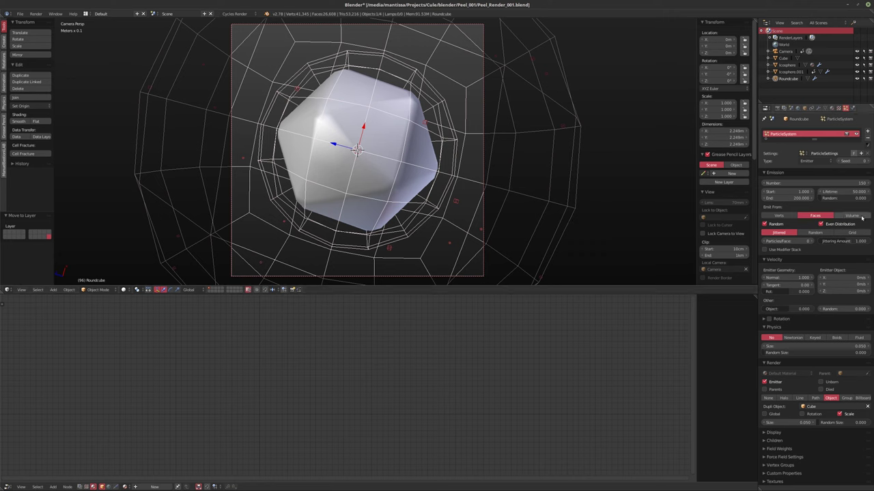
- Emit the particles from the round cube's volume with Random distribution and Even Distribution disabled
{"action": "left_click", "coordinate": [845, 217]}
{"action": "left_click", "coordinate": [820, 224]}
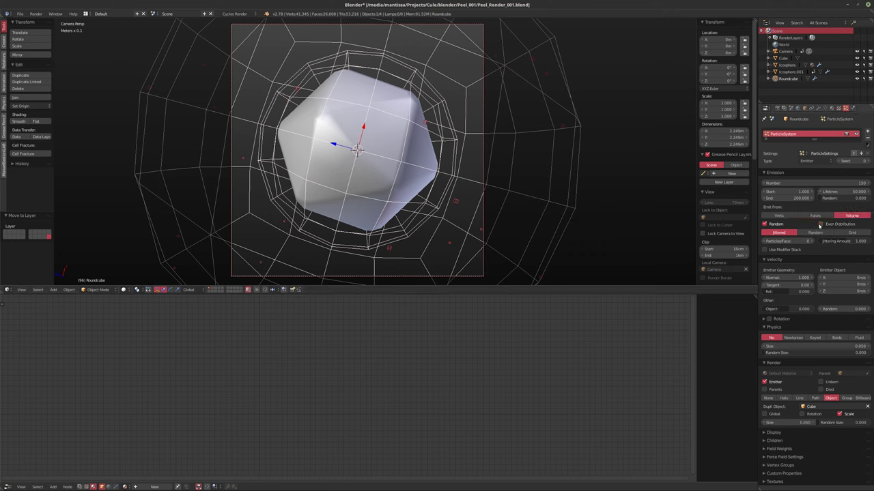
{"action": "left_click", "coordinate": [814, 233]}
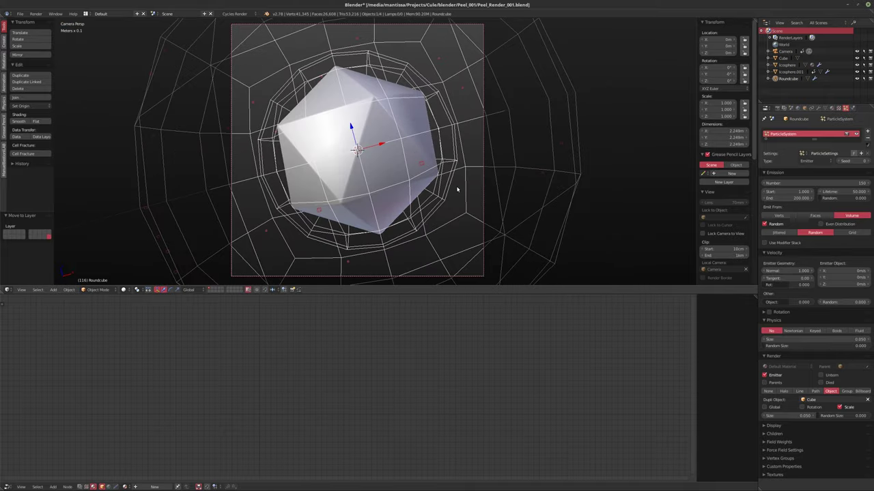
- Set the particle emission end frame to 1 and the particle lifetime to 500
{"action": "left_click", "coordinate": [785, 198]}
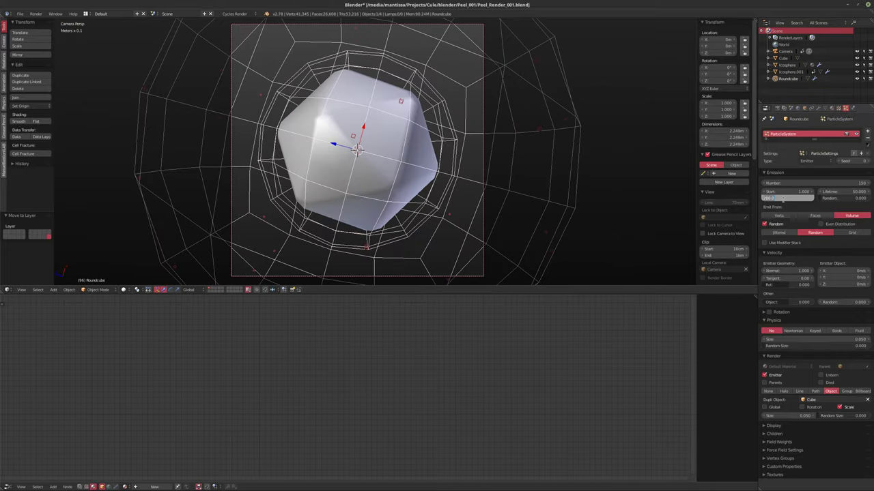
{"action": "type", "text": "1"}
{"action": "key", "text": "Return"}
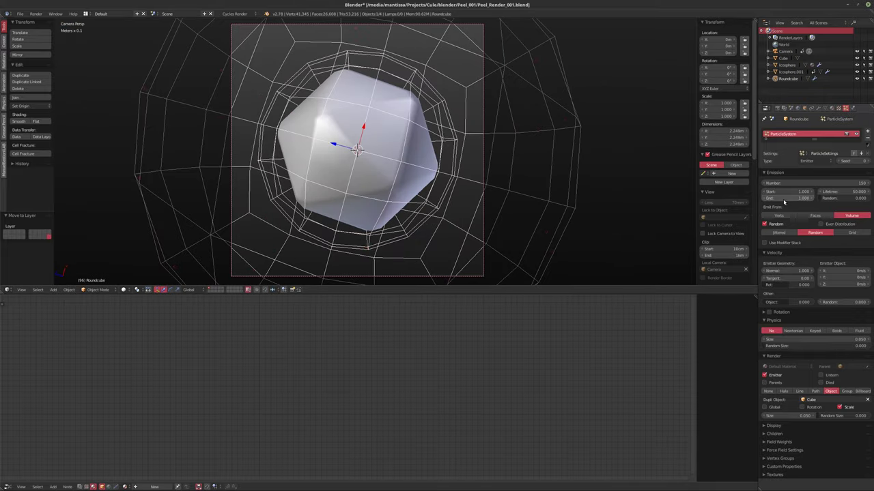
{"action": "left_click", "coordinate": [844, 192]}
{"action": "type", "text": "500"}
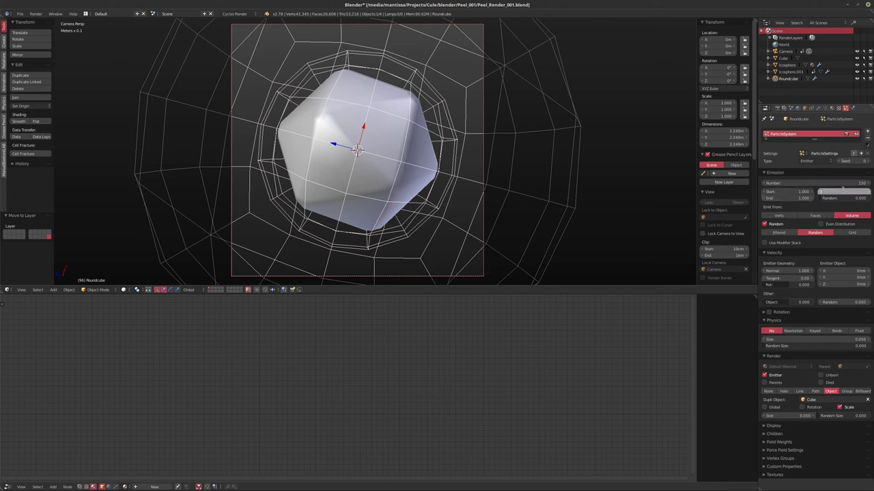
{"action": "key", "text": "Return"}
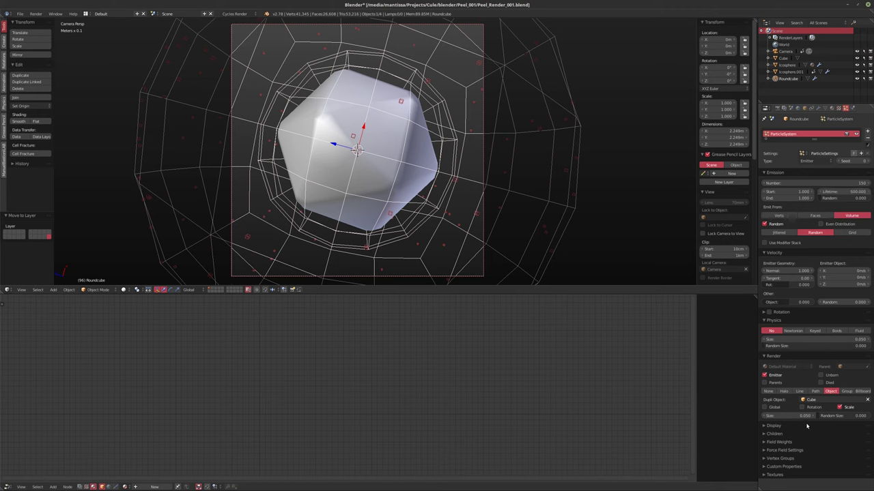
- Set the particle size to 0.01 and the random size to about 0.382, and play back the animation
{"action": "left_click", "coordinate": [788, 416]}
{"action": "type", "text": "0.01"}
{"action": "key", "text": "Return"}
{"action": "left_click_drag", "start_coordinate": [836, 416], "coordinate": [852, 416]}
{"action": "key", "text": "alt+a"}
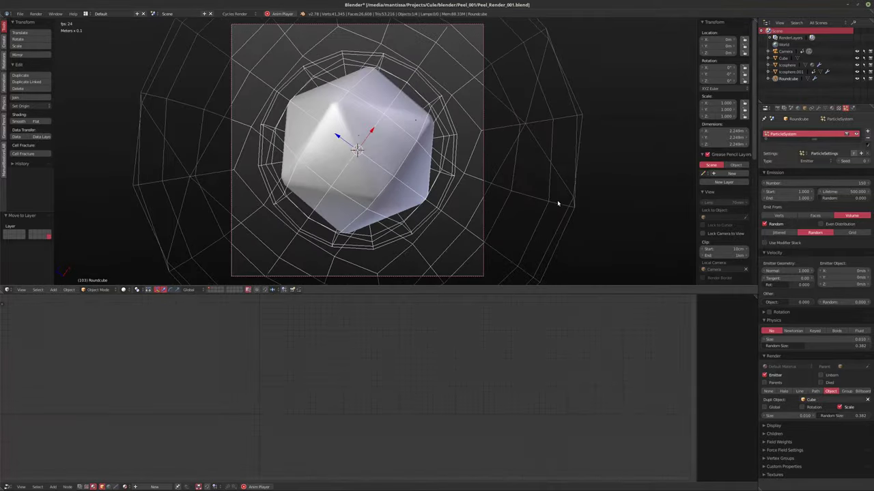
{"action": "key", "text": "alt+a"}
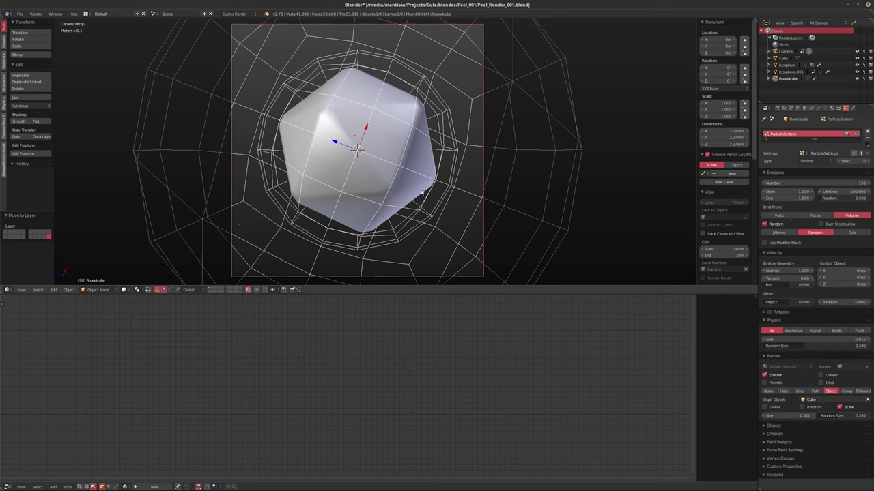
- Preview the scene in rendered shading with the round cube's emitter rendering disabled, and set its Solidify thickness to about 33 cm
{"action": "key", "text": "shift+z"}
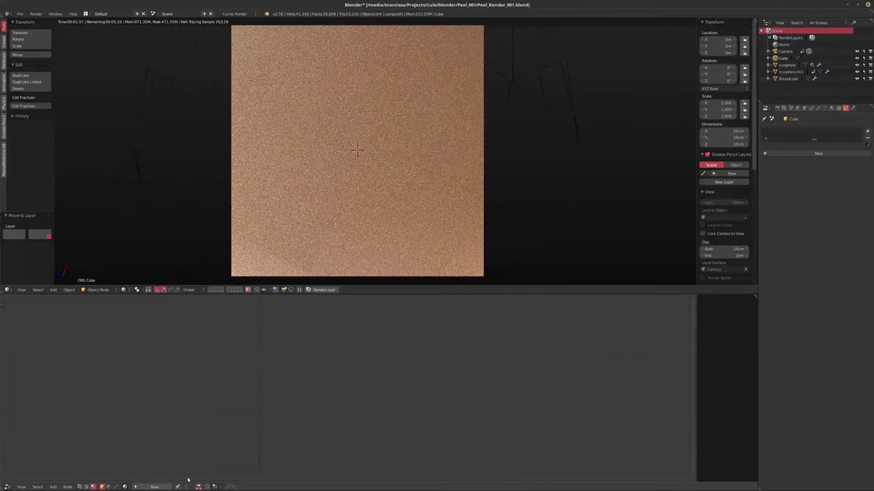
{"action": "left_click", "coordinate": [788, 78]}
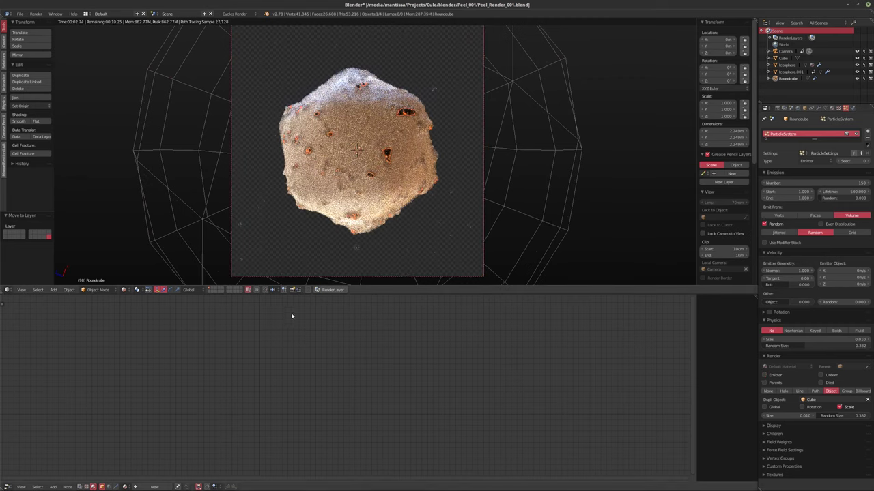
{"action": "left_click", "coordinate": [818, 109]}
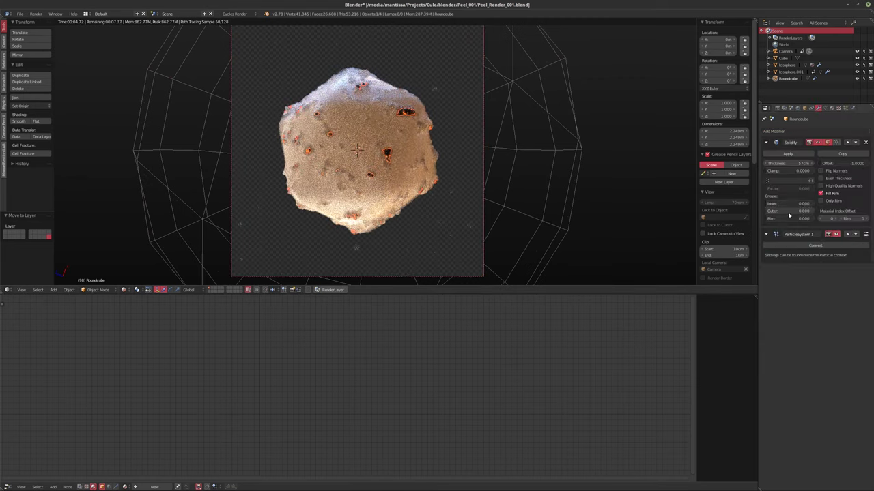
{"action": "left_click_drag", "start_coordinate": [789, 164], "coordinate": [754, 164]}
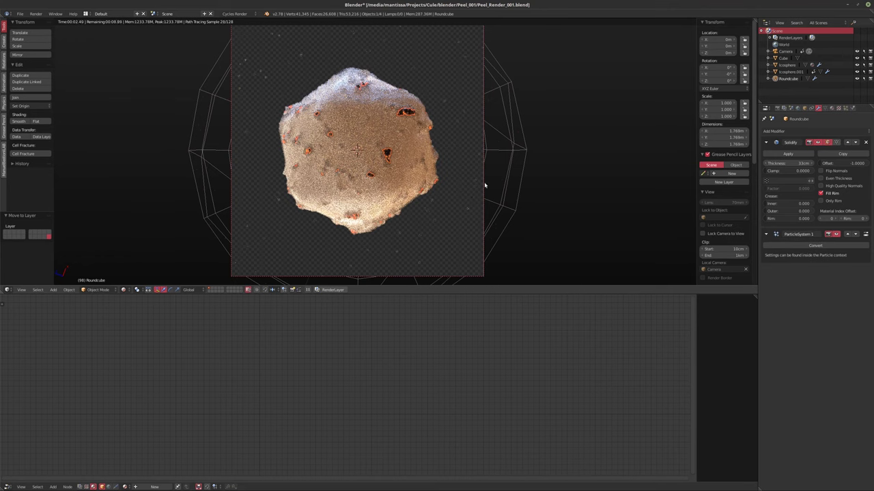
- Give the cube a new material and delete its Diffuse BSDF node
{"action": "left_click", "coordinate": [783, 58]}
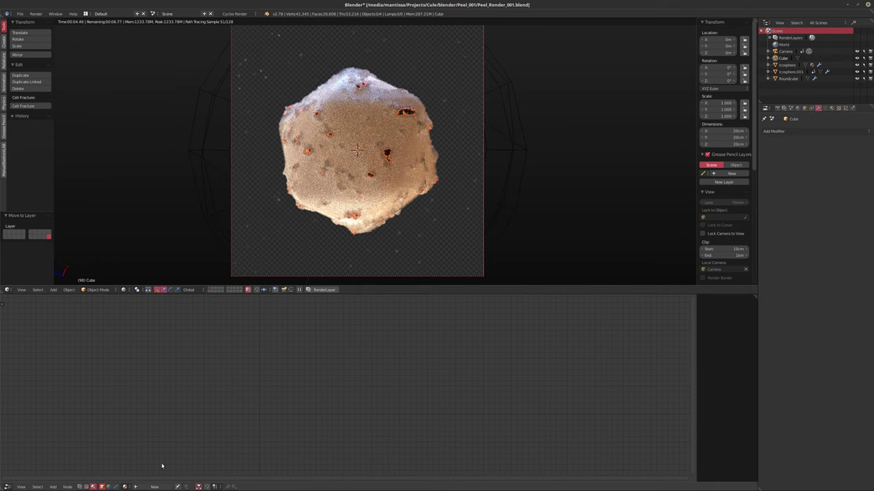
{"action": "left_click", "coordinate": [155, 487]}
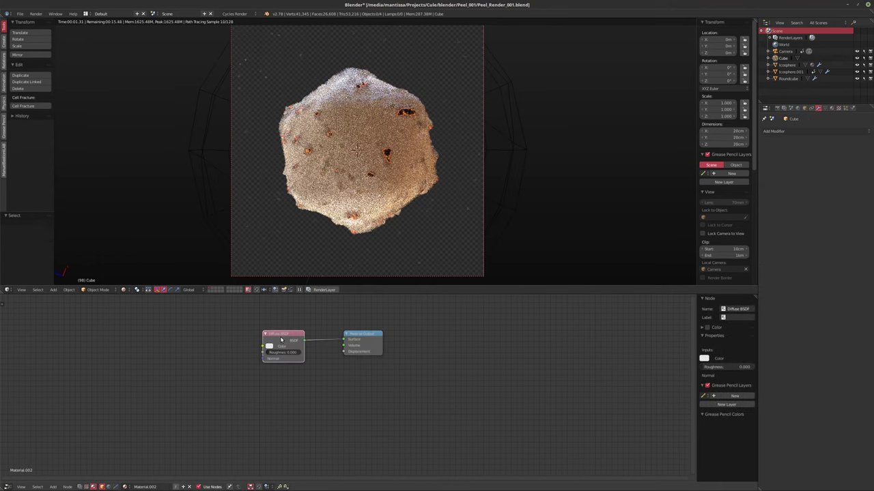
{"action": "key", "text": "x"}
- Add an Emission shader to the cube's material and connect it to the Material Output's Surface
{"action": "key", "text": "shift+a"}
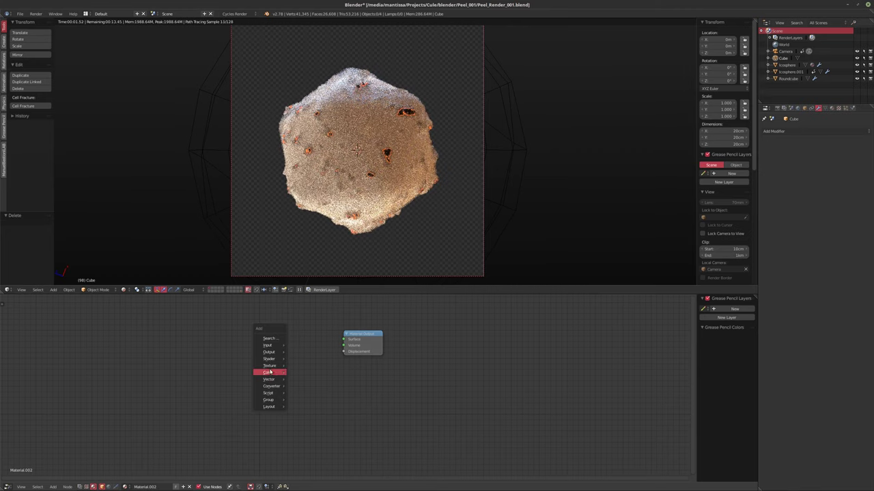
{"action": "mouse_move", "coordinate": [263, 358]}
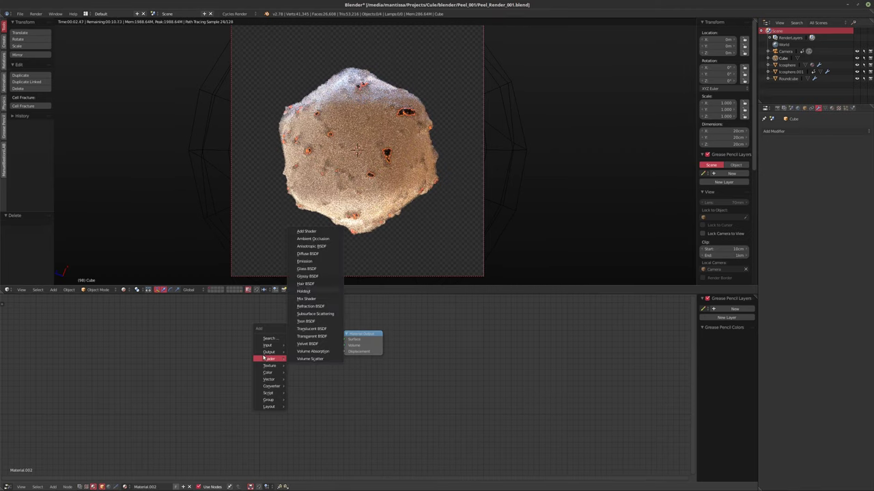
{"action": "left_click", "coordinate": [304, 261]}
{"action": "left_click", "coordinate": [177, 403]}
{"action": "key", "text": "g"}
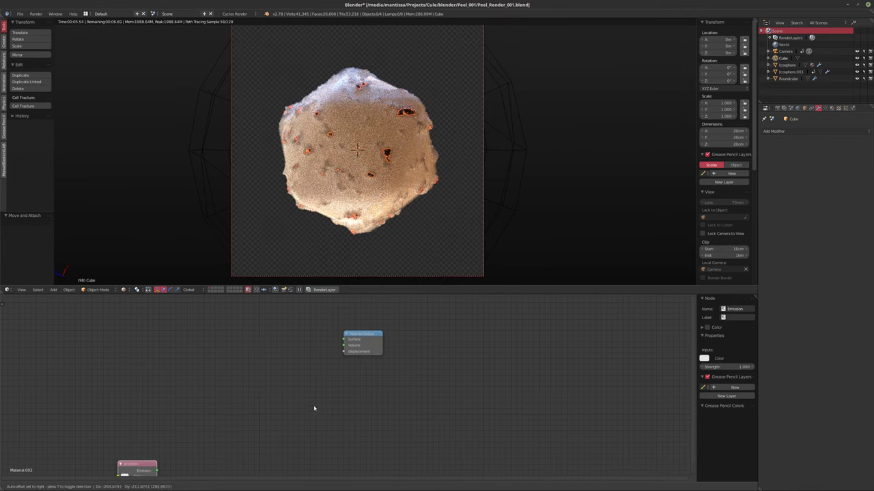
{"action": "left_click", "coordinate": [362, 356]}
{"action": "left_click_drag", "start_coordinate": [362, 346], "coordinate": [314, 412]}
{"action": "left_click_drag", "start_coordinate": [212, 408], "coordinate": [296, 405]}
- Set the Emission shader's strength to 2
{"action": "scroll", "coordinate": [253, 413], "scroll_direction": "left", "scroll_amount": 5, "text": "ctrl"}
{"action": "scroll", "coordinate": [240, 399], "scroll_direction": "up", "scroll_amount": 2}
{"action": "scroll", "coordinate": [288, 405], "scroll_direction": "up", "scroll_amount": 2}
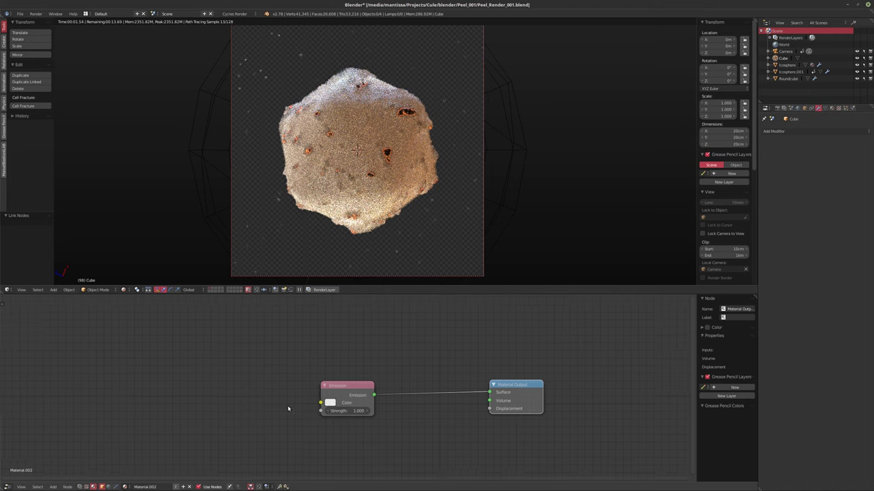
{"action": "left_click", "coordinate": [352, 410]}
{"action": "type", "text": "1.6"}
{"action": "key", "text": "Return"}
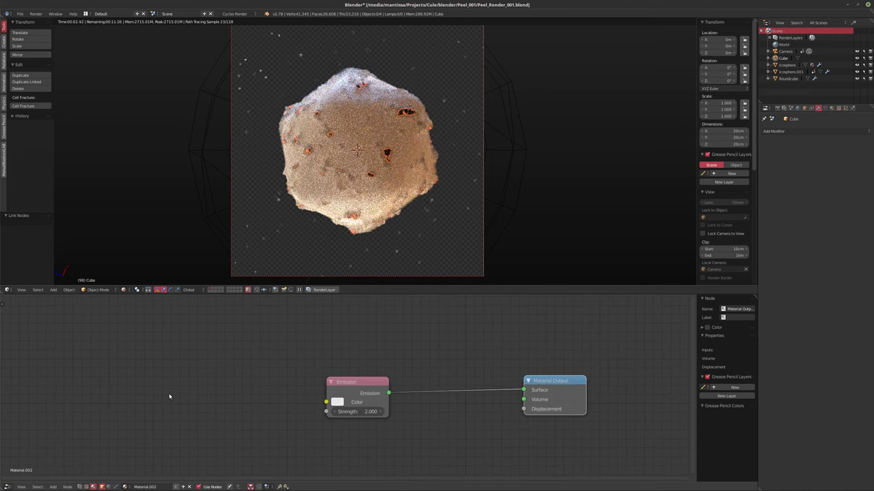
- Add an Object Info node to the cube's material, placed ahead of the Emission shader
{"action": "key", "text": "shift+a"}
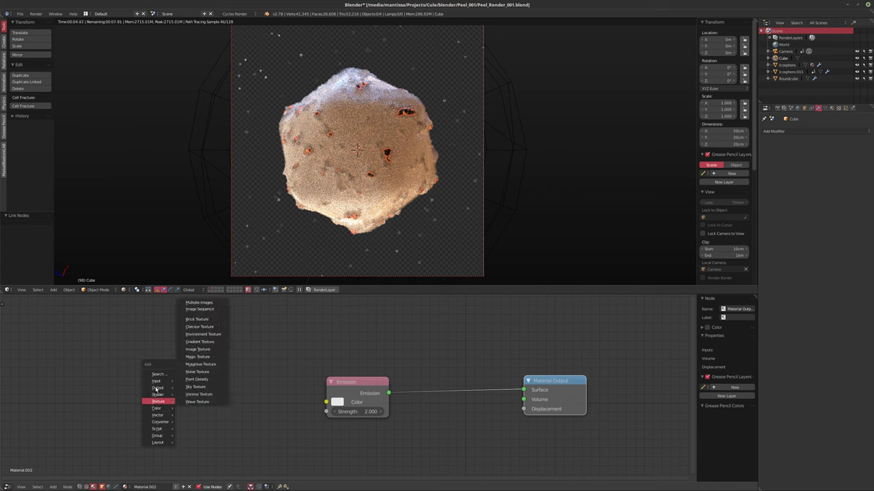
{"action": "mouse_move", "coordinate": [156, 381]}
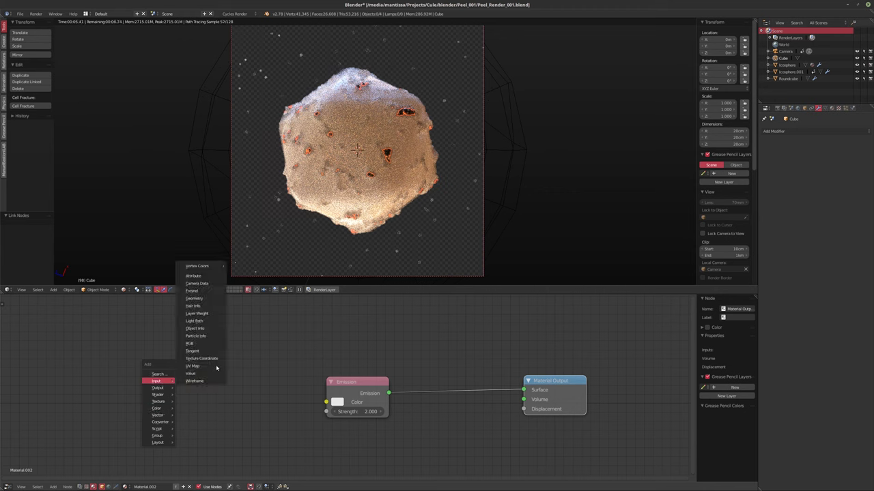
{"action": "left_click", "coordinate": [194, 328]}
{"action": "left_click", "coordinate": [55, 354]}
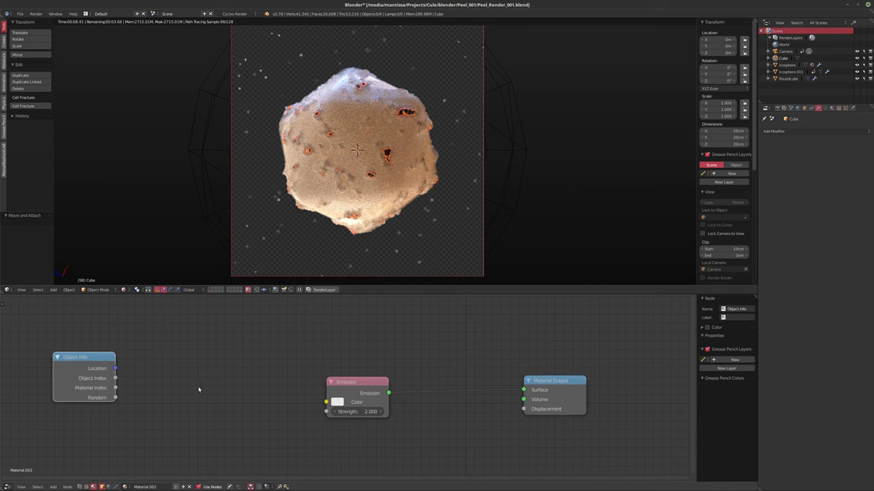
- Add a ColorRamp node and connect the Object Info node's Random output to its Fac input
{"action": "key", "text": "shift+a"}
{"action": "mouse_move", "coordinate": [194, 430]}
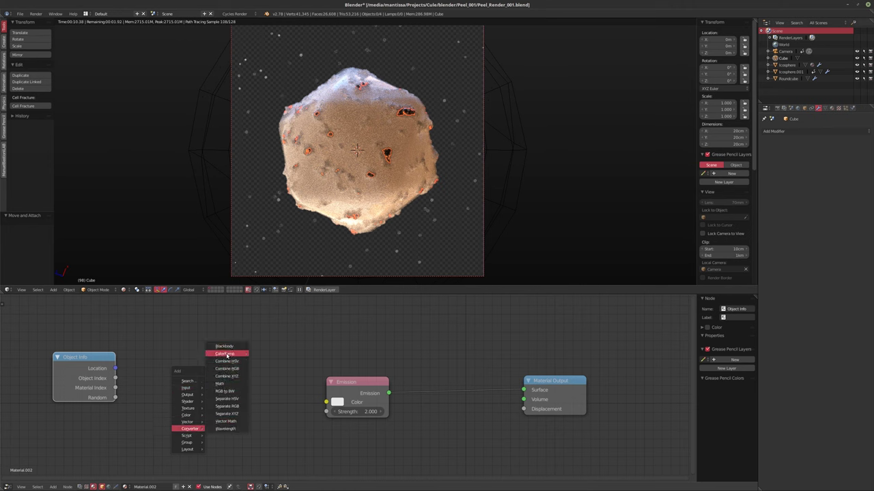
{"action": "left_click", "coordinate": [225, 355]}
{"action": "left_click", "coordinate": [214, 356]}
{"action": "left_click_drag", "start_coordinate": [115, 398], "coordinate": [164, 431]}
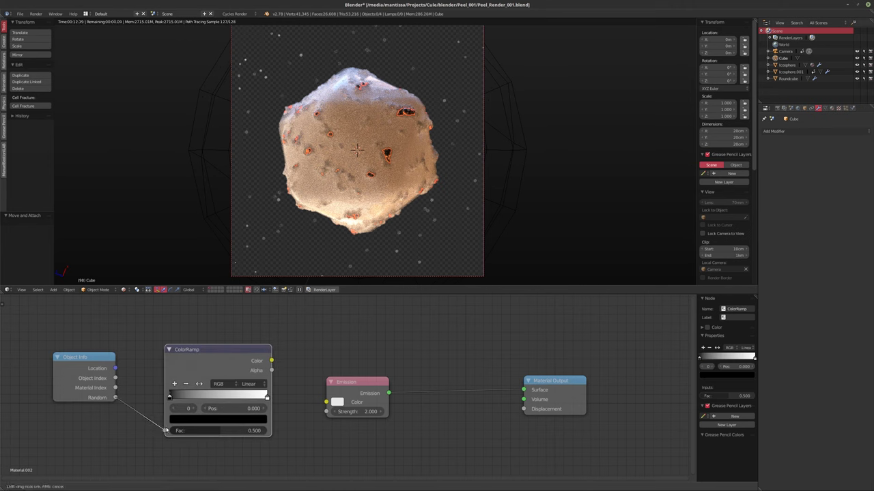
- Connect the ColorRamp's Color output to the Emission shader's Color and set the ramp's first stop to blue (R 0.081, G 0.476, B 0.630)
{"action": "left_click_drag", "start_coordinate": [272, 361], "coordinate": [326, 402]}
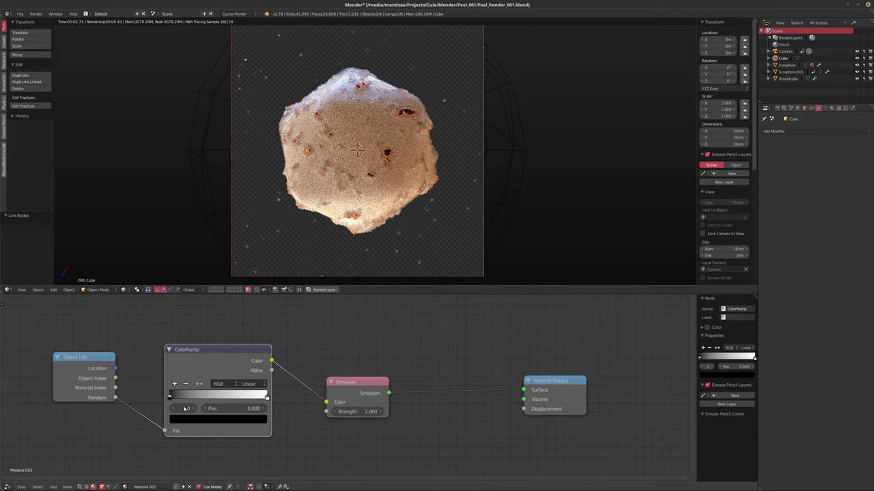
{"action": "left_click", "coordinate": [181, 419]}
{"action": "left_click_drag", "start_coordinate": [246, 351], "coordinate": [246, 295]}
{"action": "left_click", "coordinate": [212, 295]}
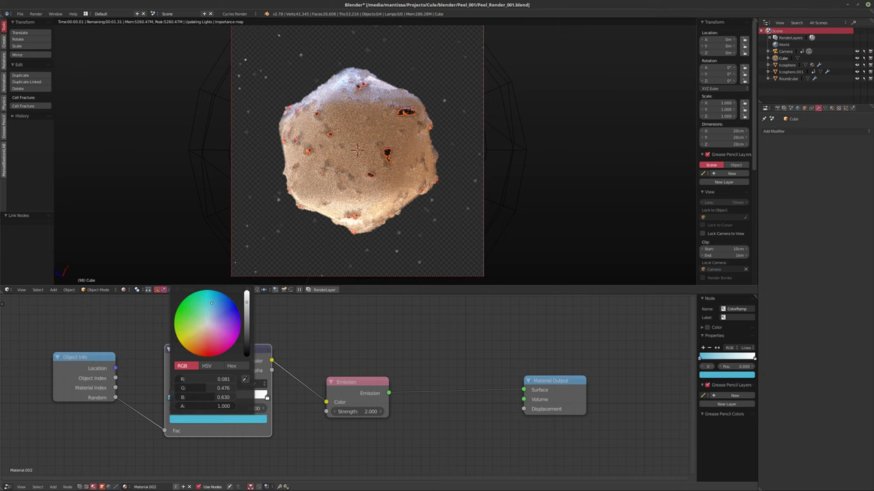
- Change the colour of the ramp's white end stop to a pale mint green
{"action": "left_click", "coordinate": [266, 398]}
{"action": "left_click", "coordinate": [217, 419]}
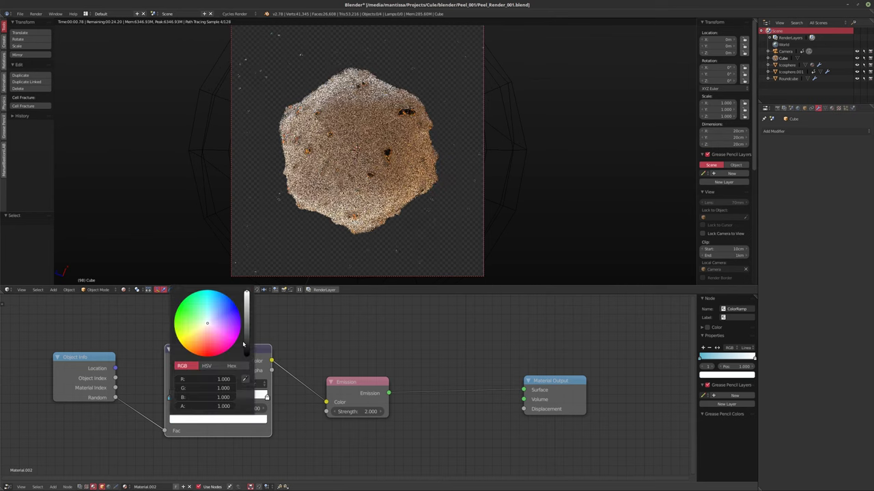
{"action": "left_click", "coordinate": [194, 302]}
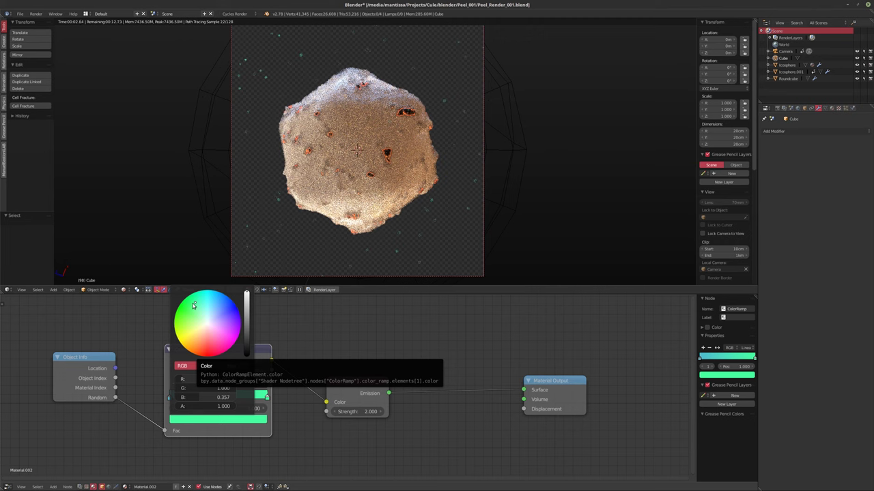
{"action": "left_click_drag", "start_coordinate": [194, 305], "coordinate": [200, 311]}
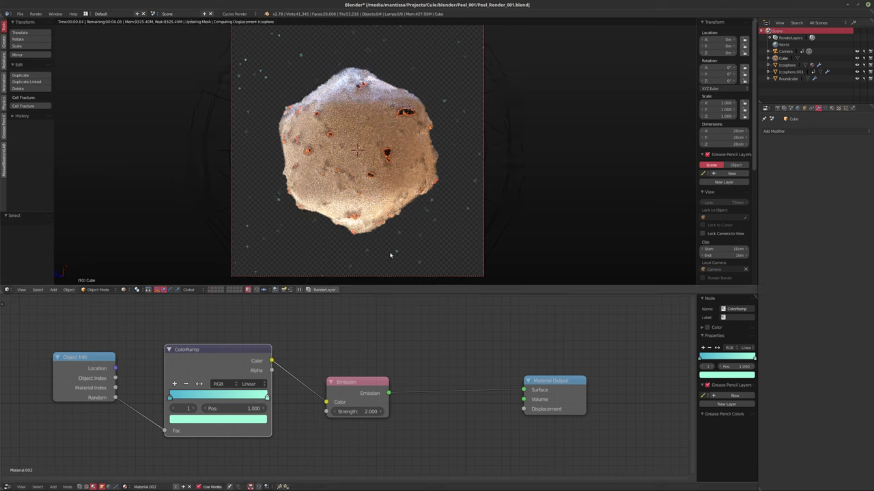
- Step the animation back to frame 87 to examine the sphere while it is peeling
{"action": "key", "text": "Left"}
{"action": "key", "text": "Left"}
{"action": "key", "text": "Left"}
{"action": "key", "text": "Left"}
{"action": "key", "text": "Left"}
{"action": "key", "text": "Left"}
{"action": "key", "text": "Left"}
{"action": "key", "text": "Left"}
{"action": "key", "text": "Left"}
{"action": "key", "text": "Left"}
{"action": "key", "text": "Left"}
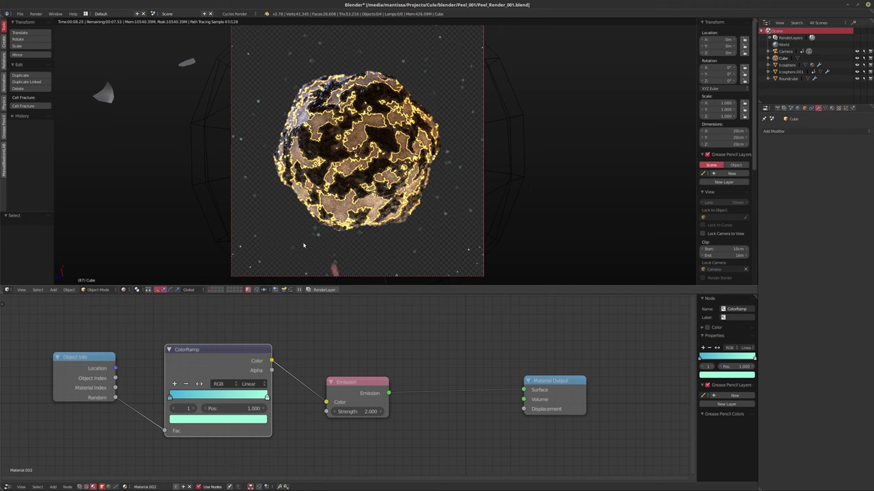
- Select the inner icosphere, Icosphere.001, and change the red stop of its material's ColorRamp to light blue
{"action": "right_click", "coordinate": [419, 174]}
{"action": "middle_click_drag", "start_coordinate": [137, 414], "coordinate": [268, 414]}
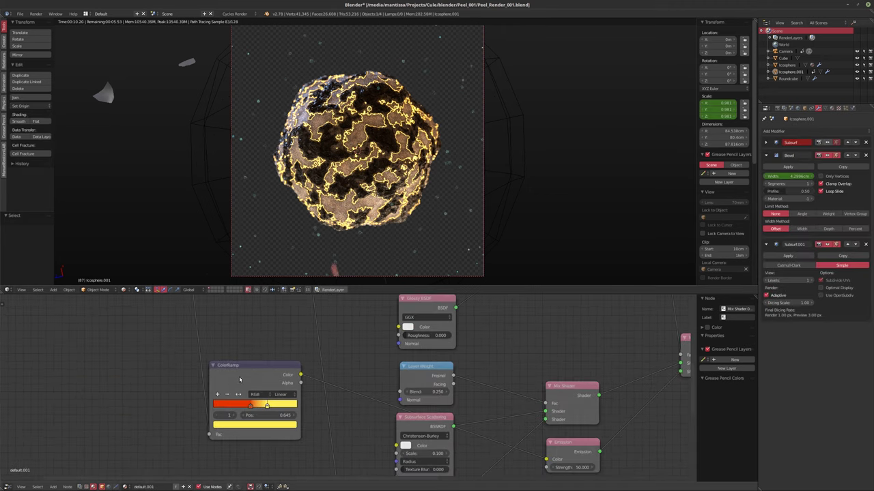
{"action": "scroll", "coordinate": [268, 414], "scroll_direction": "up", "scroll_amount": 2}
{"action": "left_click", "coordinate": [268, 412]}
{"action": "left_click", "coordinate": [263, 442]}
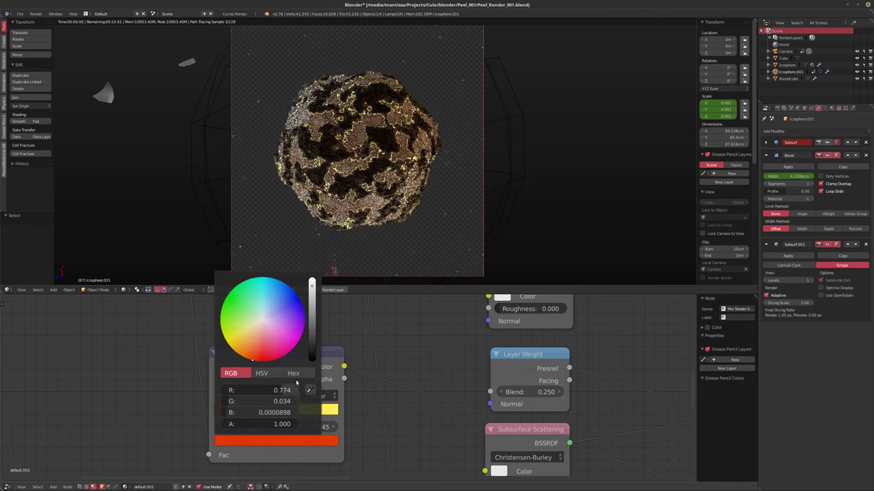
{"action": "left_click", "coordinate": [275, 292]}
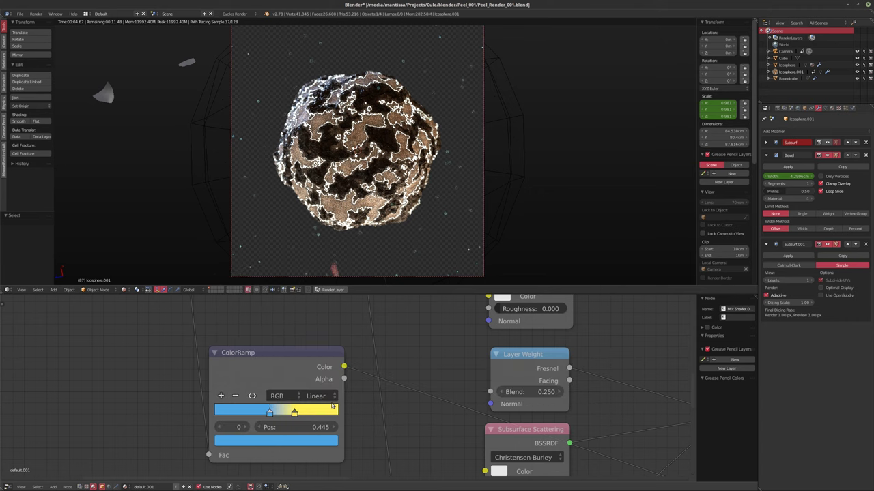
- Change the yellow stop of the inner icosphere's ColorRamp to bright turquoise
{"action": "left_click", "coordinate": [294, 413]}
{"action": "left_click", "coordinate": [287, 441]}
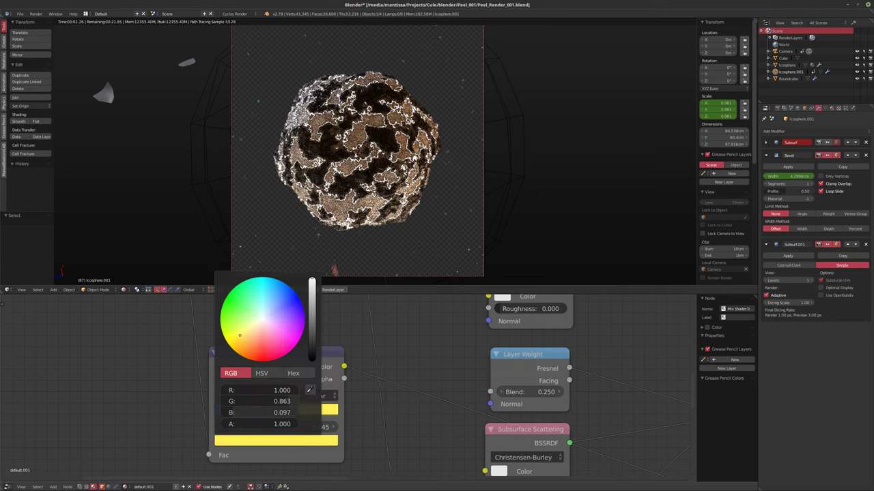
{"action": "left_click", "coordinate": [263, 285]}
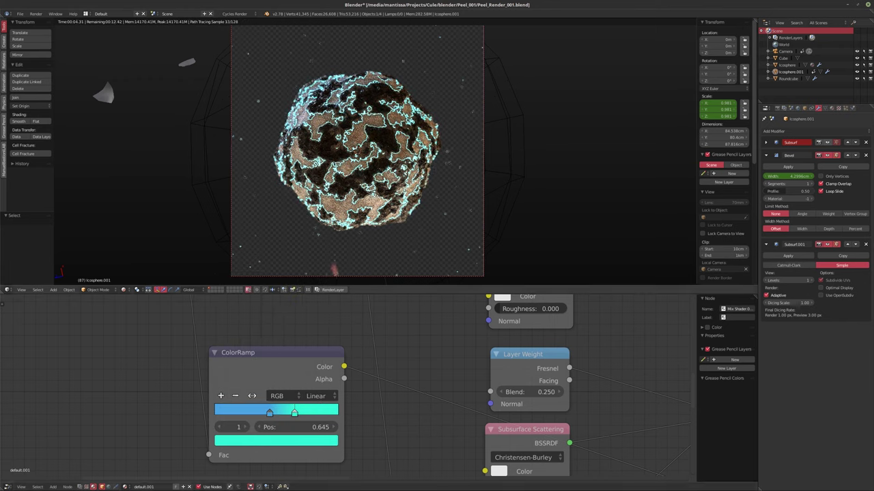
- Add another Round Cube mesh around the sphere and shade it smooth
{"action": "key", "text": "shift+a"}
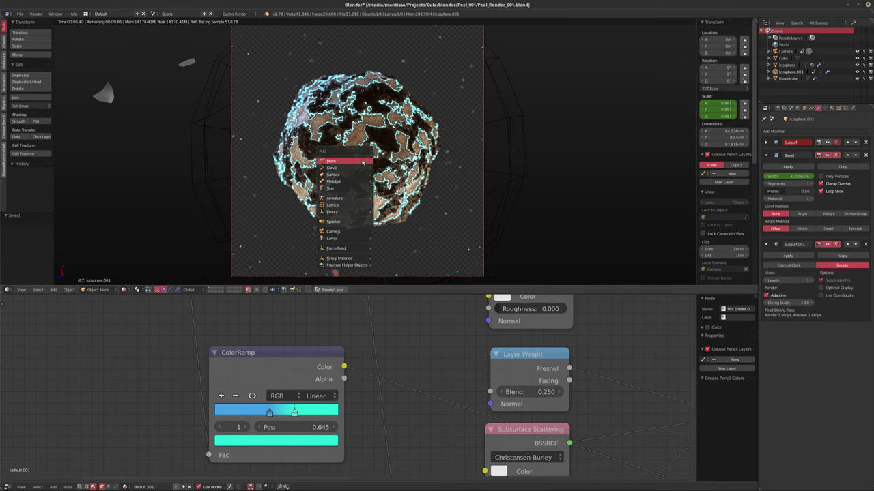
{"action": "mouse_move", "coordinate": [365, 165]}
{"action": "left_click", "coordinate": [398, 244]}
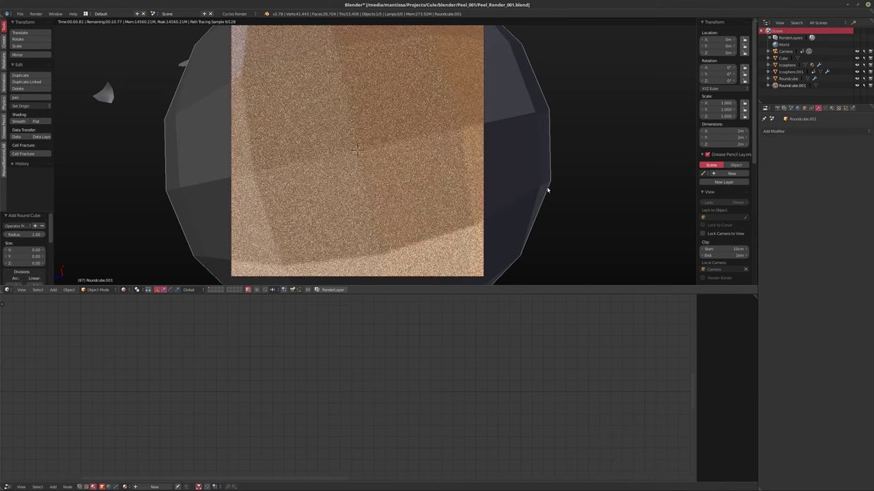
{"action": "left_click", "coordinate": [15, 121]}
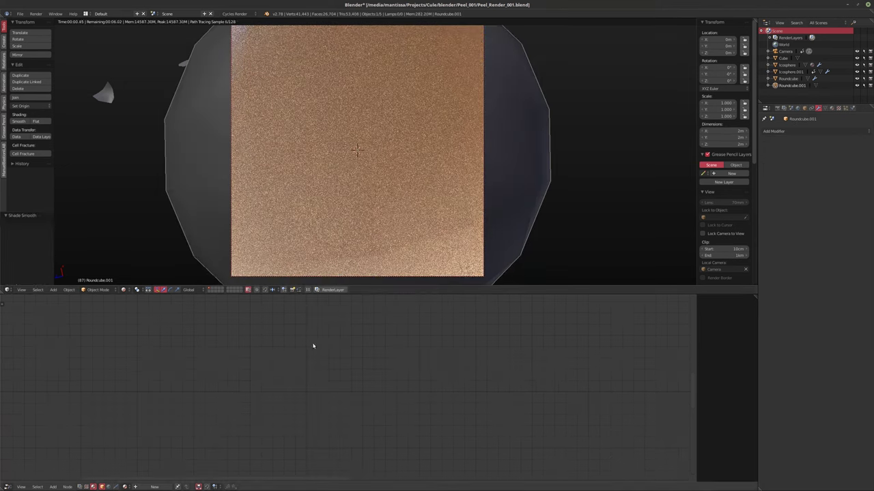
- Create a new material for the new round cube and delete its Diffuse BSDF node
{"action": "left_click", "coordinate": [154, 486]}
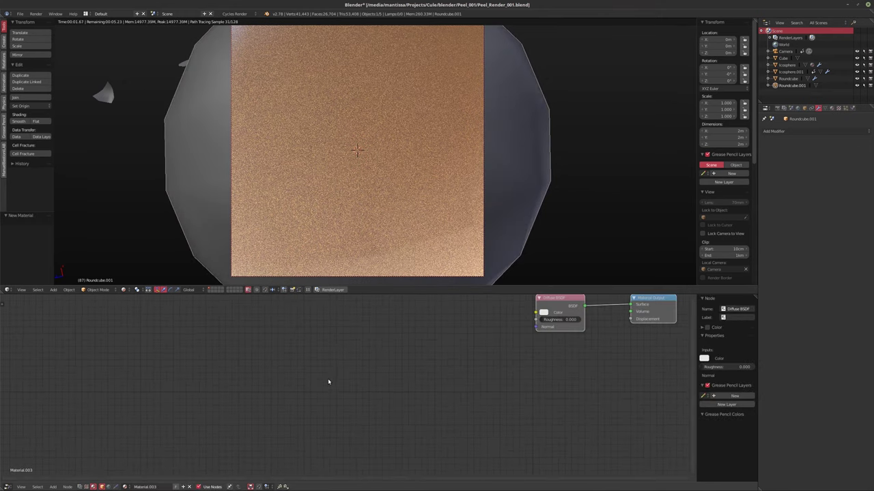
{"action": "middle_click_drag", "start_coordinate": [327, 378], "coordinate": [214, 405]}
{"action": "left_click", "coordinate": [448, 328]}
{"action": "key", "text": "x"}
{"action": "key", "text": "shift+a"}
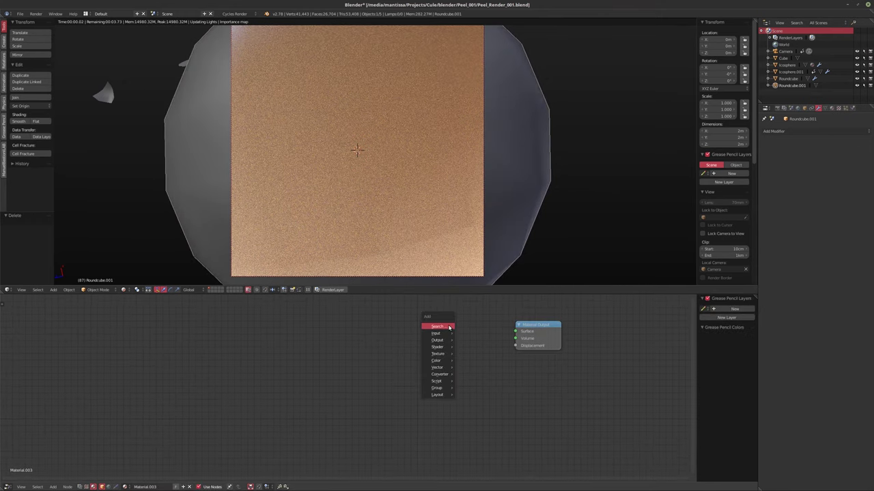
{"action": "mouse_move", "coordinate": [433, 353]}
{"action": "left_click", "coordinate": [476, 370]}
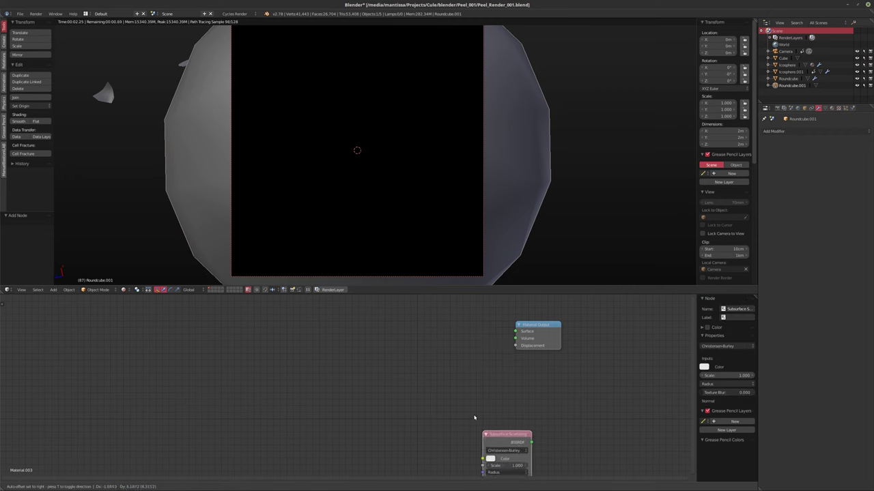
{"action": "right_click", "coordinate": [393, 361]}
- Add a Volume Scatter node to the round cube's material and connect it to the Material Output's Volume input
{"action": "key", "text": "shift+a"}
{"action": "mouse_move", "coordinate": [382, 359]}
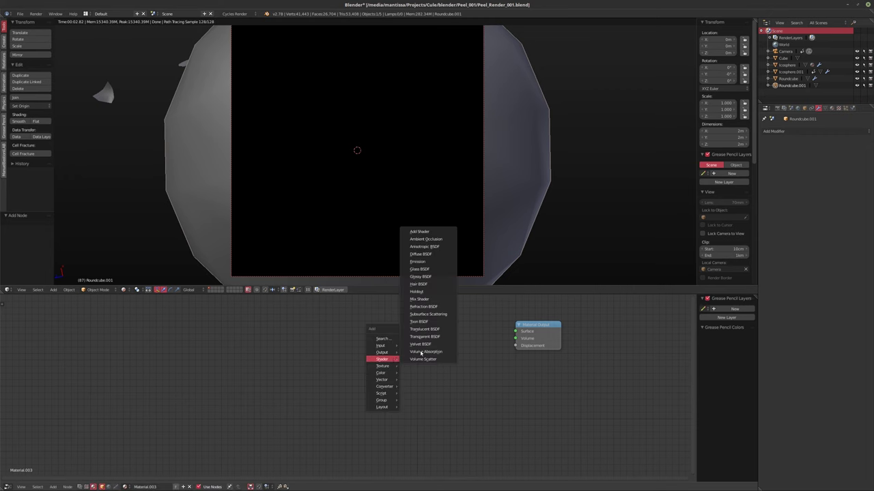
{"action": "left_click", "coordinate": [418, 359]}
{"action": "left_click", "coordinate": [292, 391]}
{"action": "left_click_drag", "start_coordinate": [537, 326], "coordinate": [474, 401]}
{"action": "left_click_drag", "start_coordinate": [351, 404], "coordinate": [454, 414]}
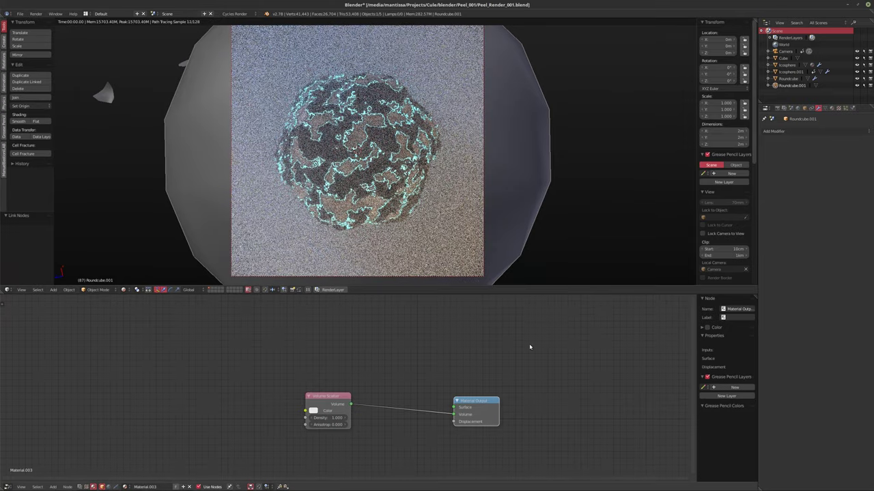
- Try a Volume Scatter density of 0.1
{"action": "left_click", "coordinate": [328, 418]}
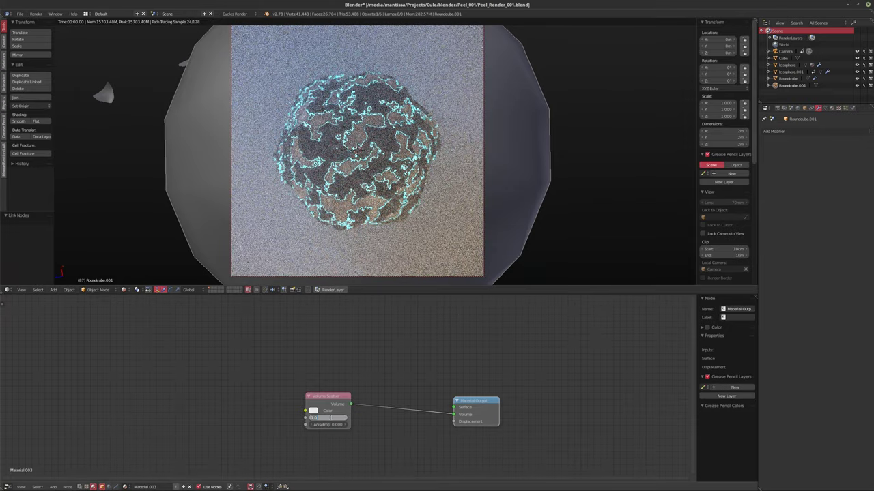
{"action": "type", "text": "0.1"}
{"action": "key", "text": "Return"}
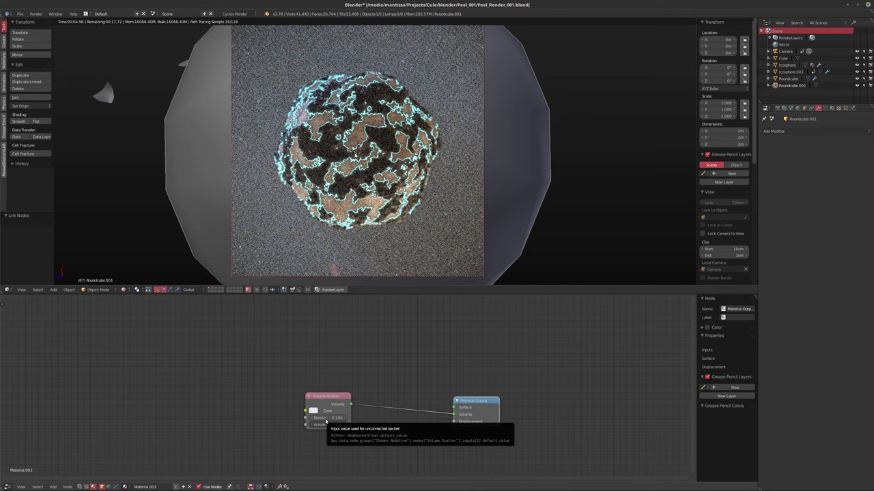
- Set the Volume Scatter density to 0.05
{"action": "left_click", "coordinate": [325, 417]}
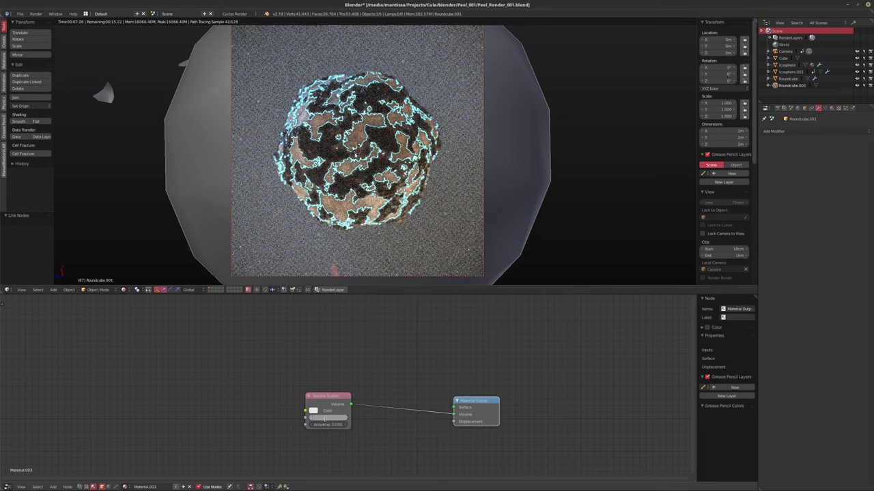
{"action": "type", "text": "0.05"}
{"action": "key", "text": "Return"}
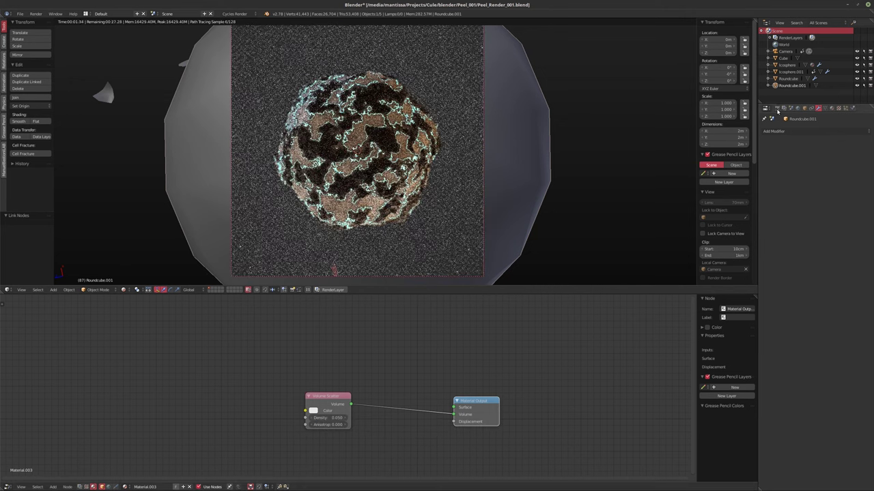
- Turn off the Transparent film option in the render settings
{"action": "left_click", "coordinate": [778, 108]}
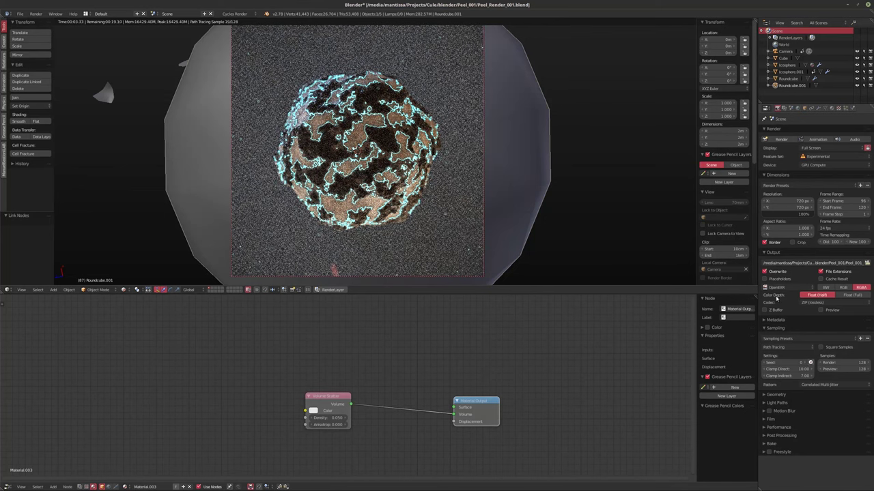
{"action": "left_click", "coordinate": [765, 419]}
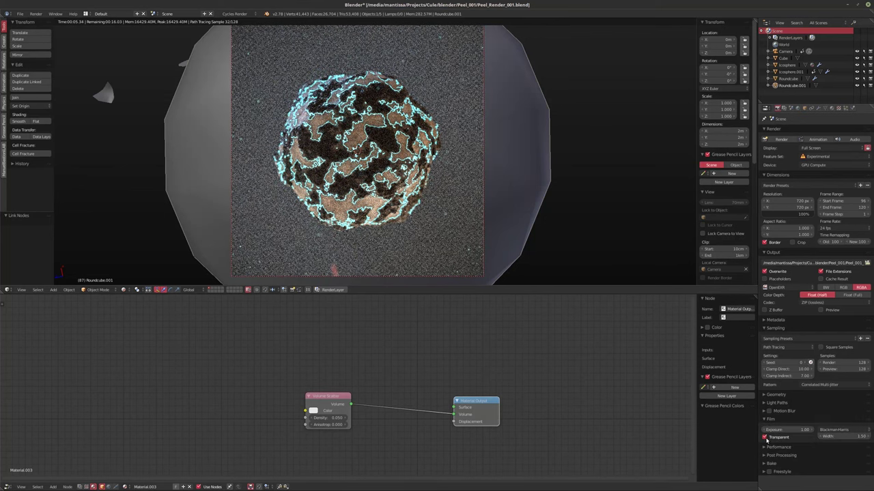
{"action": "left_click", "coordinate": [767, 435]}
{"action": "left_click", "coordinate": [766, 419]}
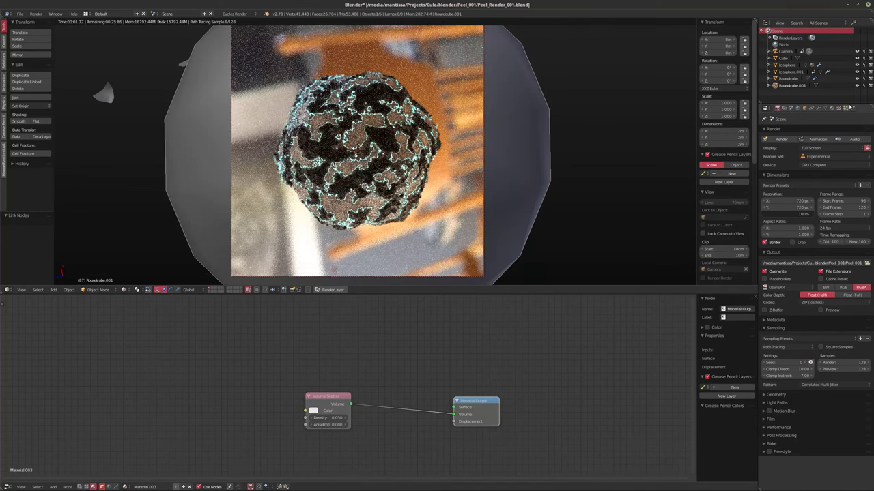
- Hide the world environment from camera rays by disabling Camera in the World's Ray Visibility
{"action": "left_click", "coordinate": [797, 108]}
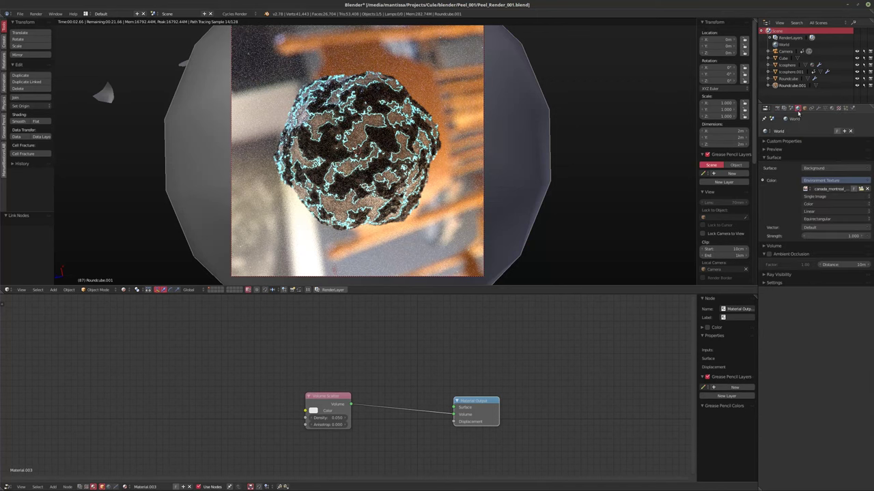
{"action": "left_click", "coordinate": [764, 284]}
{"action": "left_click", "coordinate": [764, 275]}
{"action": "left_click", "coordinate": [765, 284]}
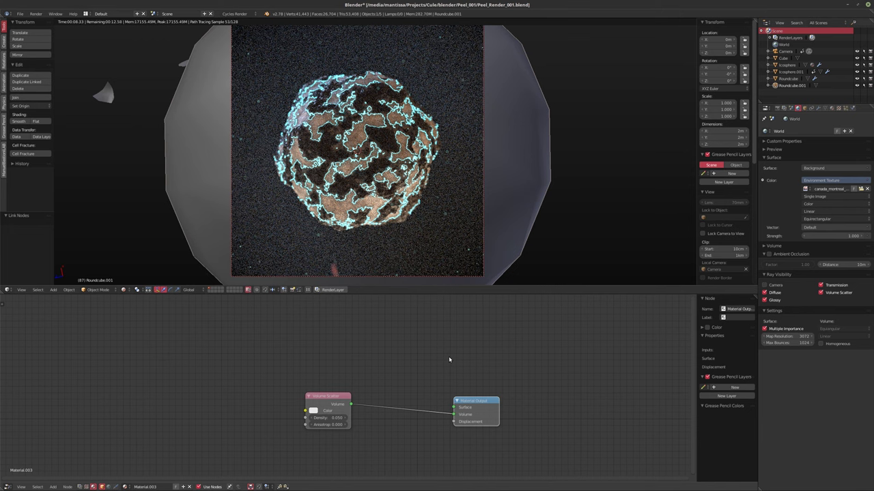
- Switch the viewport out of rendered shading and back in to restart the preview
{"action": "middle_click_drag", "start_coordinate": [403, 259], "coordinate": [403, 264], "text": "shift"}
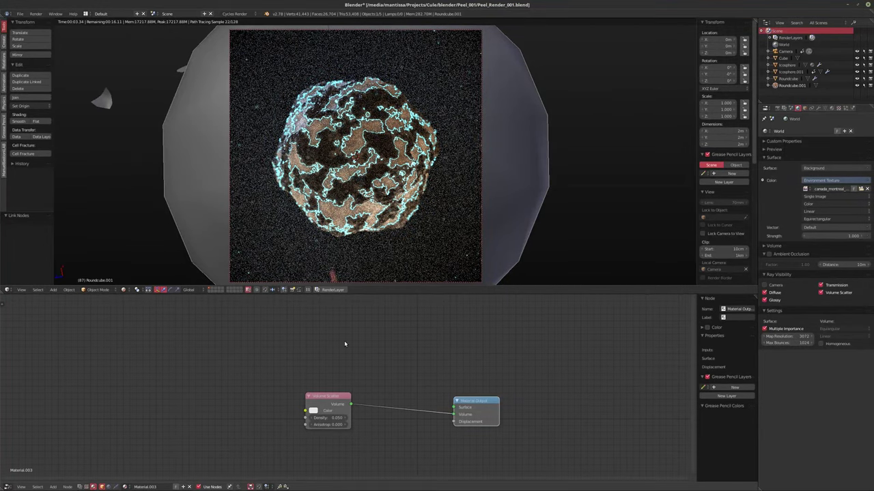
{"action": "key", "text": "shift+z"}
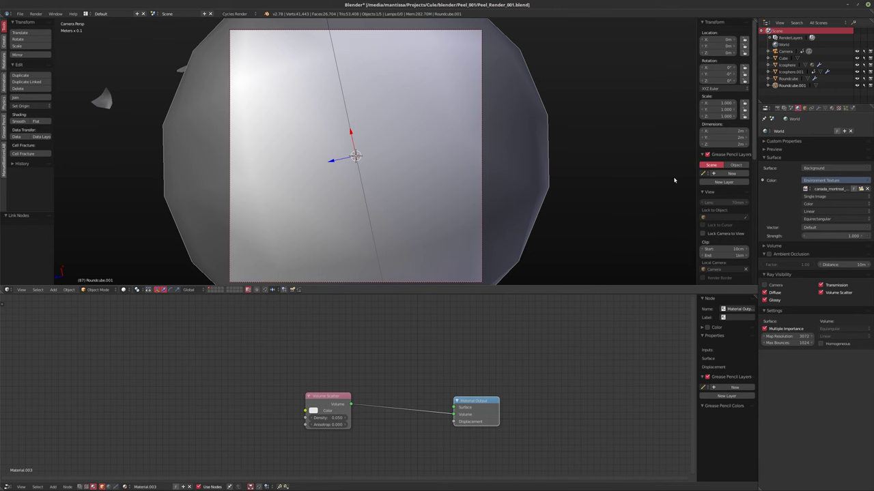
{"action": "key", "text": "shift+z"}
- Show the world's node tree and add Texture Coordinate and Mapping nodes ahead of the Environment Texture
{"action": "left_click", "coordinate": [125, 487]}
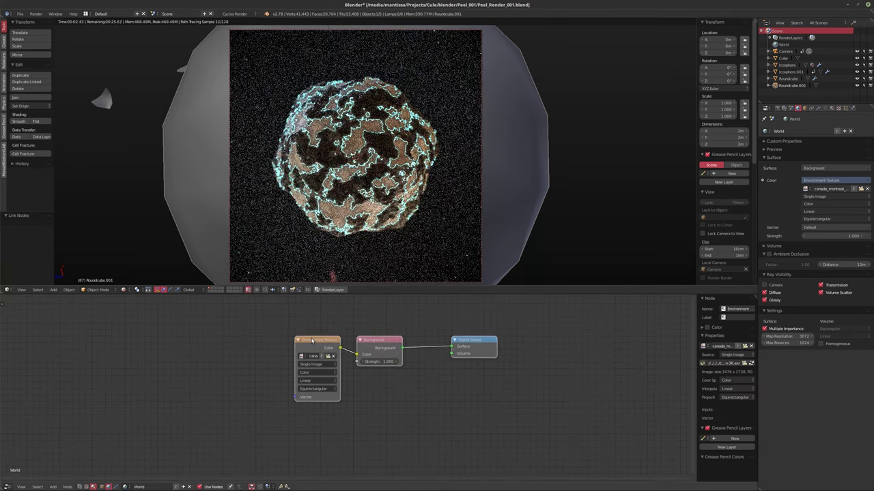
{"action": "key", "text": "ctrl+t"}
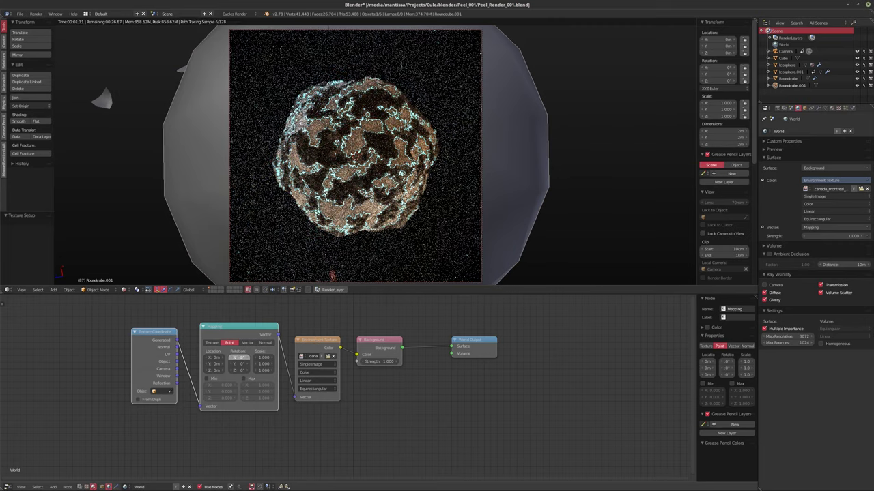
- Try rotating the environment about X, reset the Mapping node's rotation to 0°, and keyframe it at frame 96
{"action": "left_click_drag", "start_coordinate": [239, 357], "coordinate": [270, 357]}
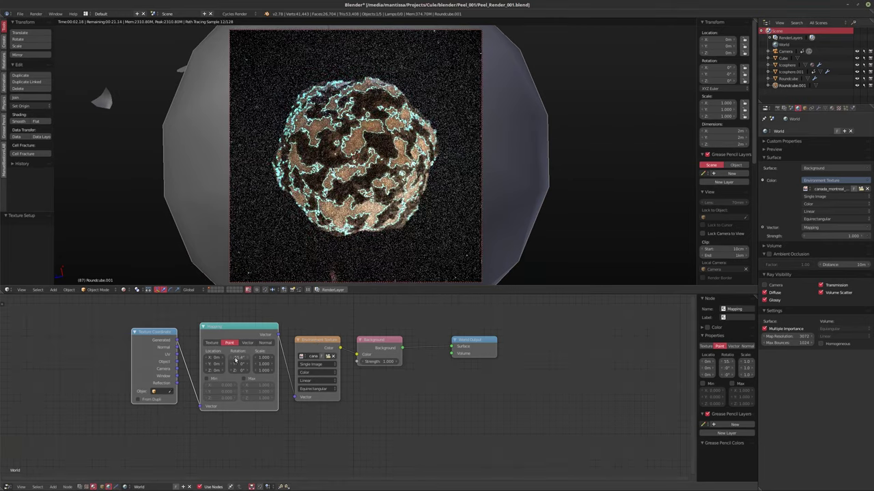
{"action": "key", "text": "BackSpace"}
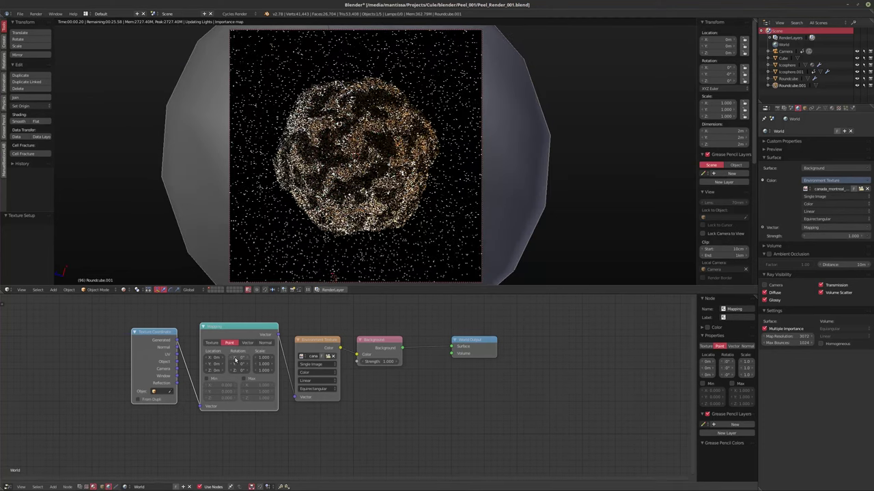
{"action": "key", "text": "i"}
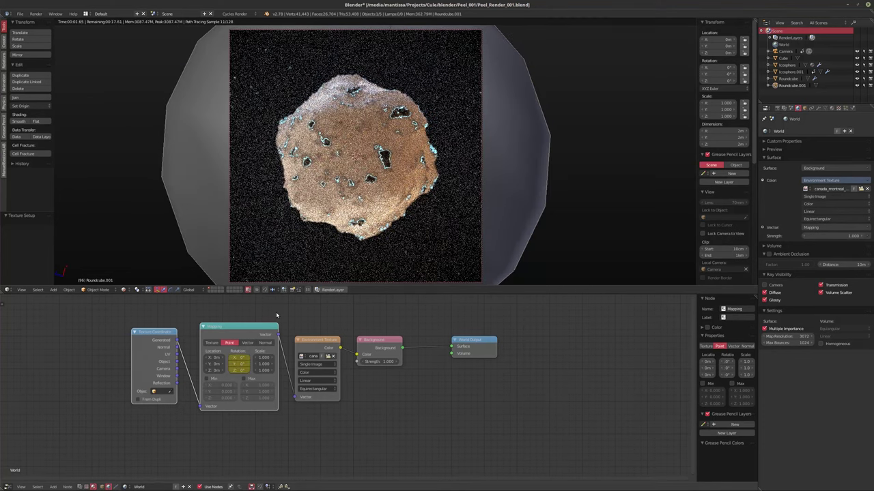
- Step through the animation's keyframes and undo the Mapping node's rotation keyframe at frame 96
{"action": "key", "text": "Up"}
{"action": "key", "text": "Up"}
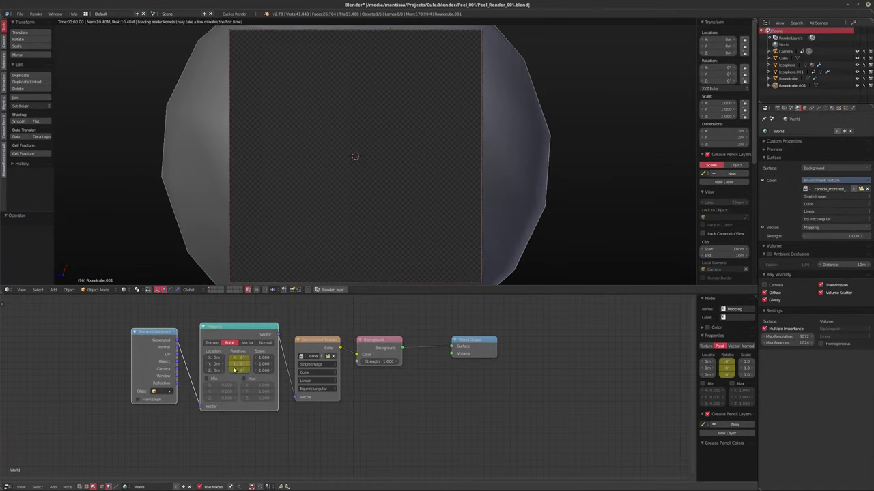
{"action": "key", "text": "Down"}
{"action": "key", "text": "Down"}
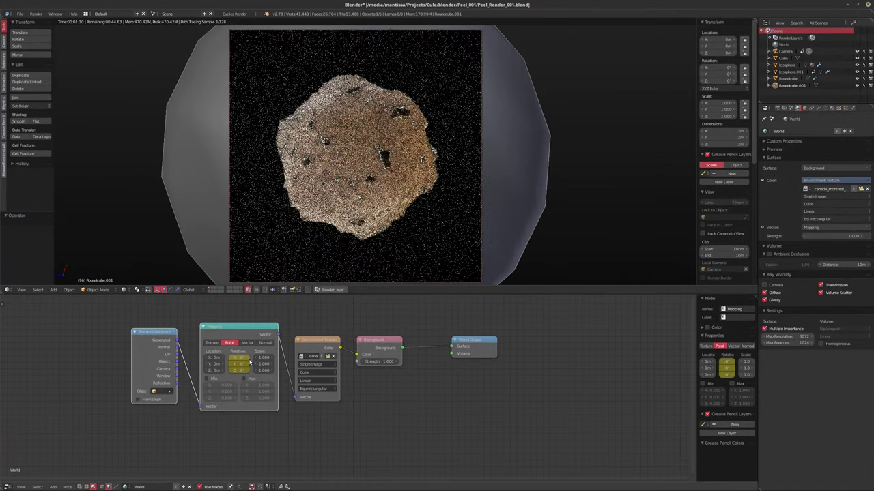
{"action": "key", "text": "ctrl+z"}
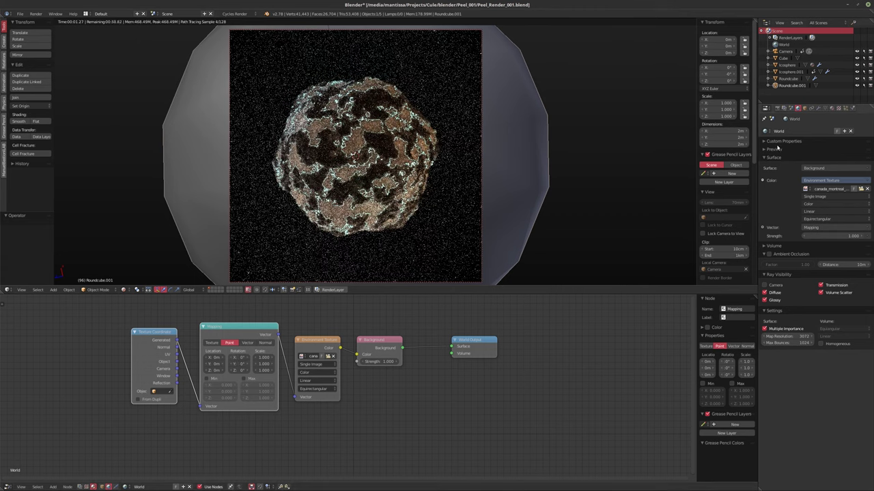
- Keyframe the environment's Mapping rotation at 0° on frame 1 and at 360° about X on frame 121
{"action": "left_click", "coordinate": [778, 108]}
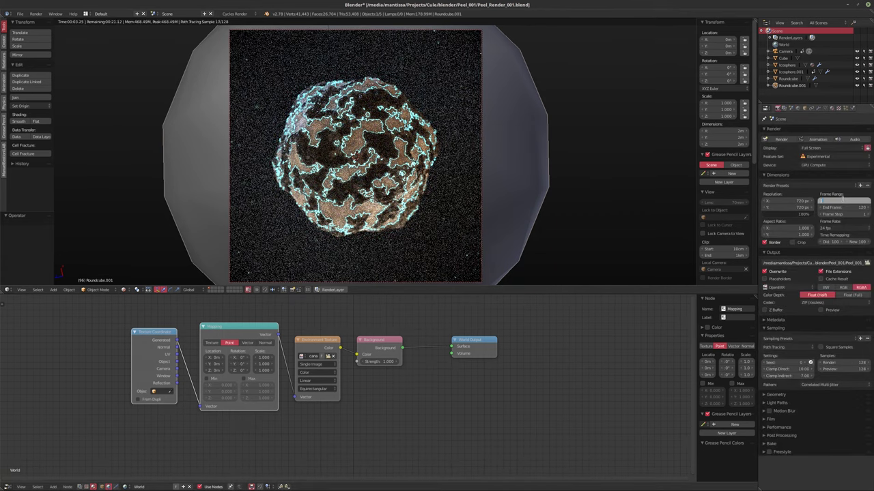
{"action": "key", "text": "shift+Left"}
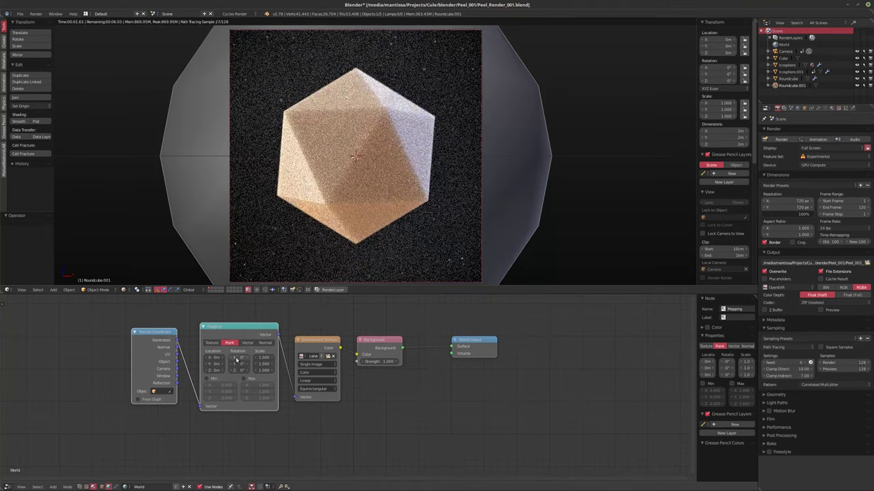
{"action": "key", "text": "i"}
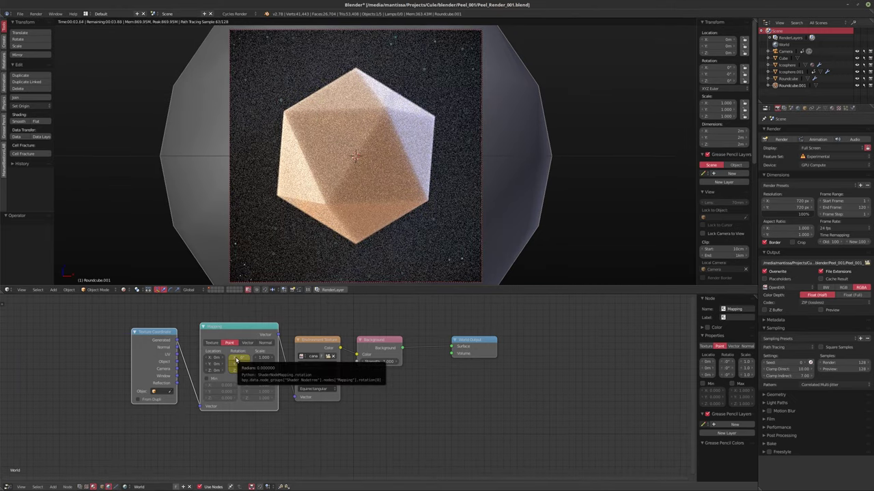
{"action": "key", "text": "shift+Right"}
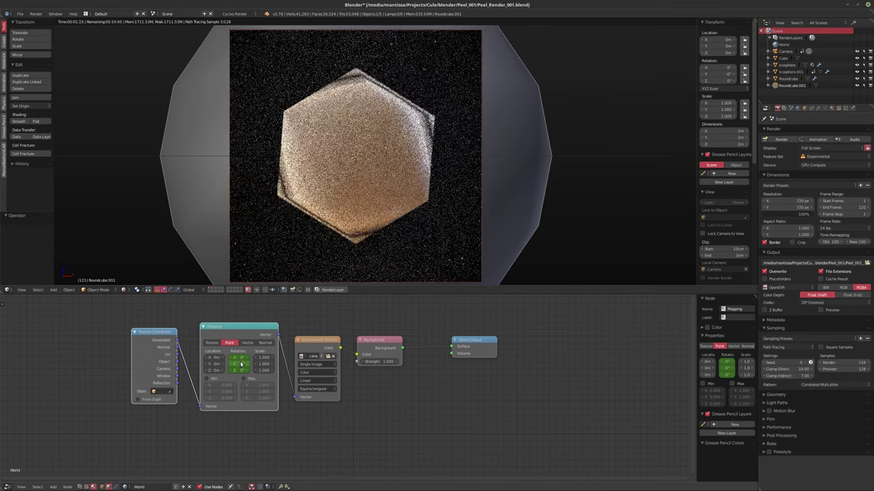
{"action": "key", "text": "Return"}
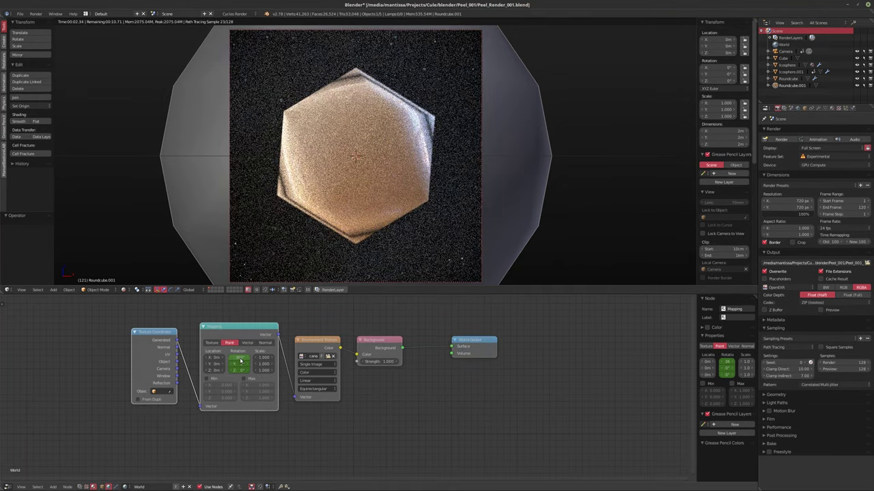
{"action": "key", "text": "i"}
{"action": "key", "text": "Left"}
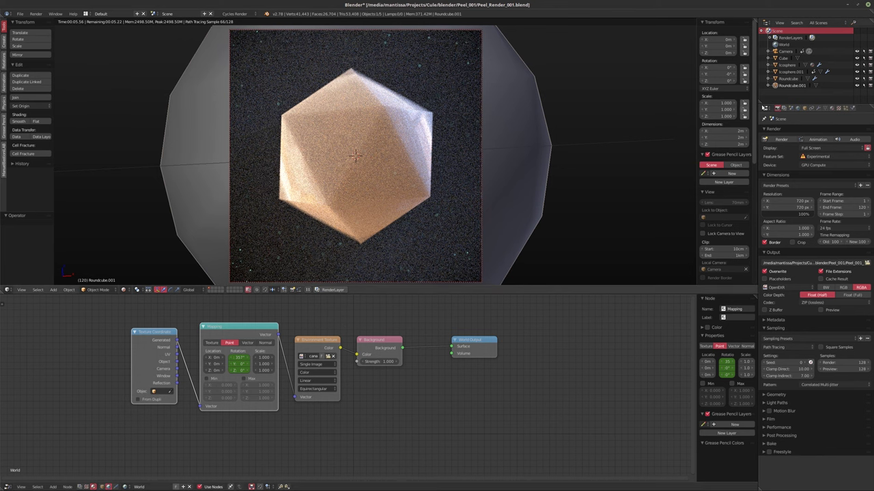
- Turn on the animated sampling seed and enable Motion Blur in the render settings
{"action": "left_click", "coordinate": [810, 363]}
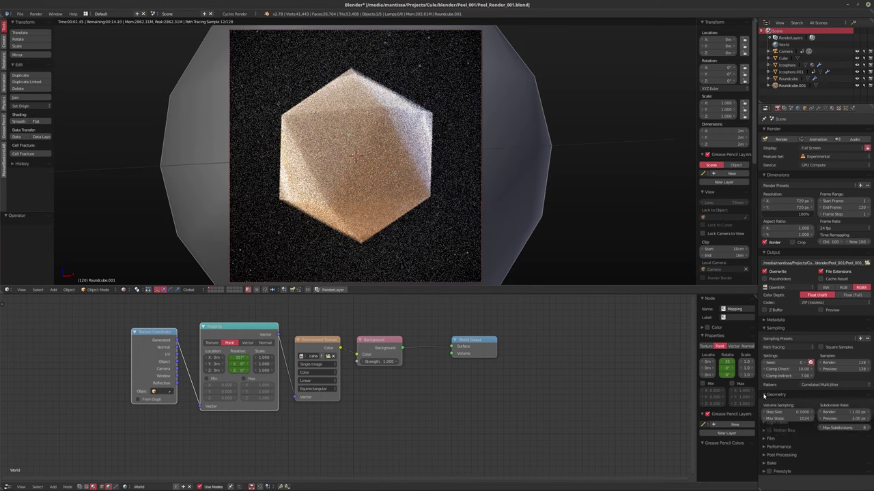
{"action": "left_click", "coordinate": [768, 411]}
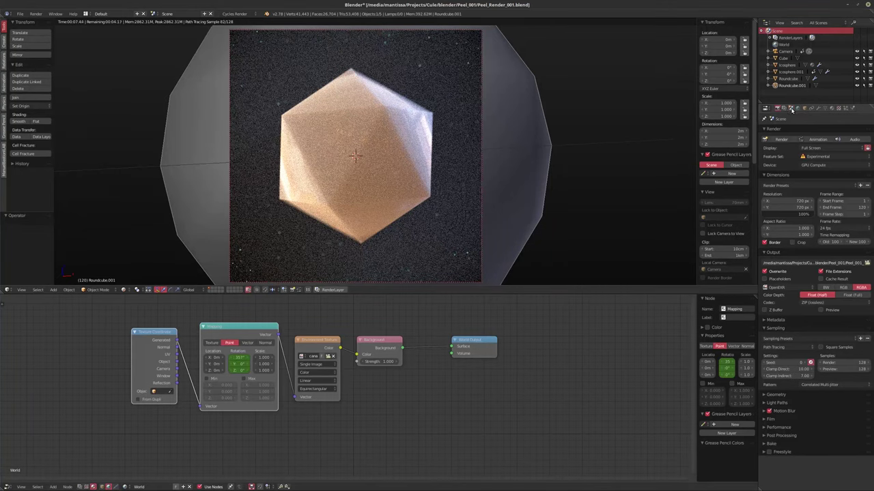
- Set the View transform in the scene's Color Management to Film
{"action": "left_click", "coordinate": [791, 108]}
{"action": "left_click", "coordinate": [775, 253]}
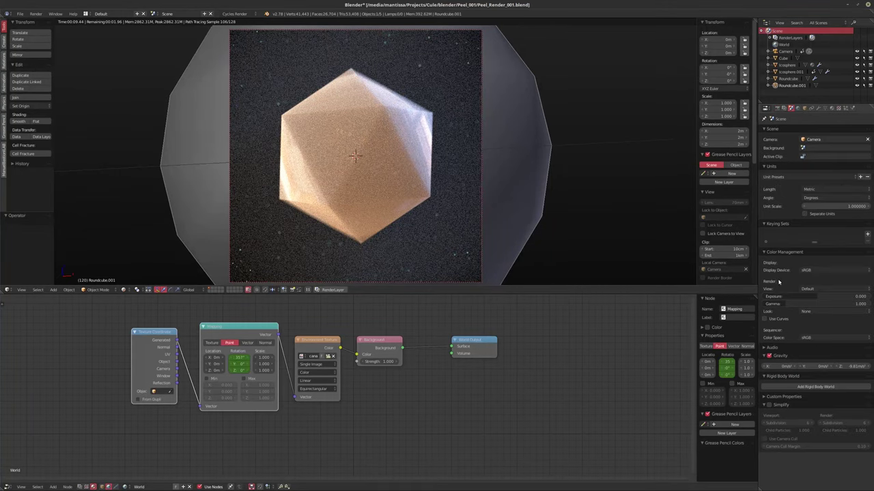
{"action": "scroll", "coordinate": [824, 288], "scroll_direction": "down", "scroll_amount": 2, "text": "ctrl"}
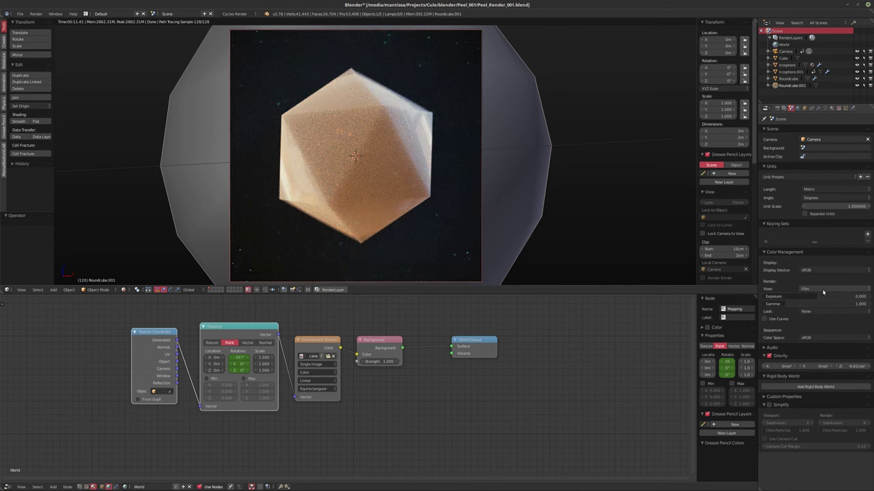
- Play the animation from the first frame in the rendered preview and stop at frame 47 to check the rotating lighting
{"action": "key", "text": "alt+a"}
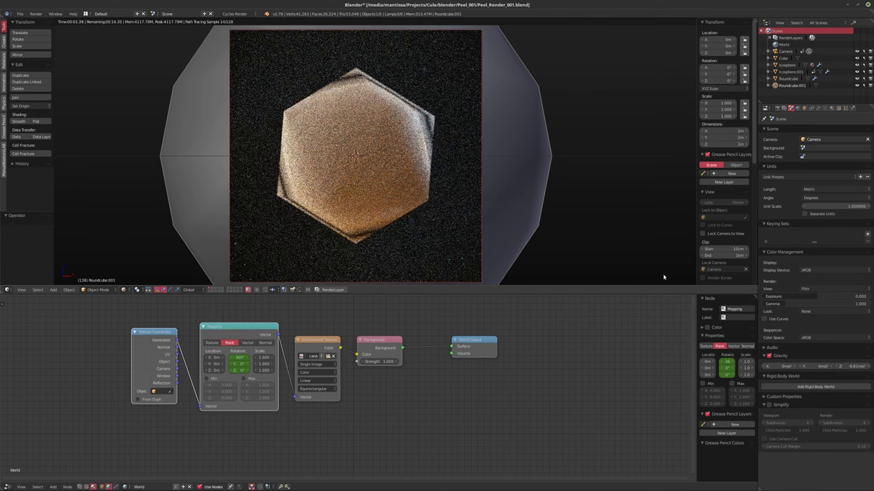
{"action": "key", "text": "shift+Left"}
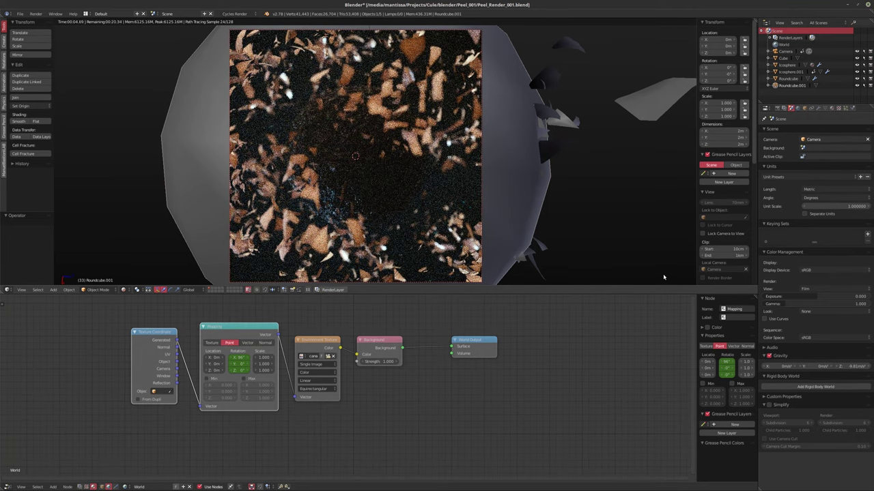
{"action": "key", "text": "alt+a"}
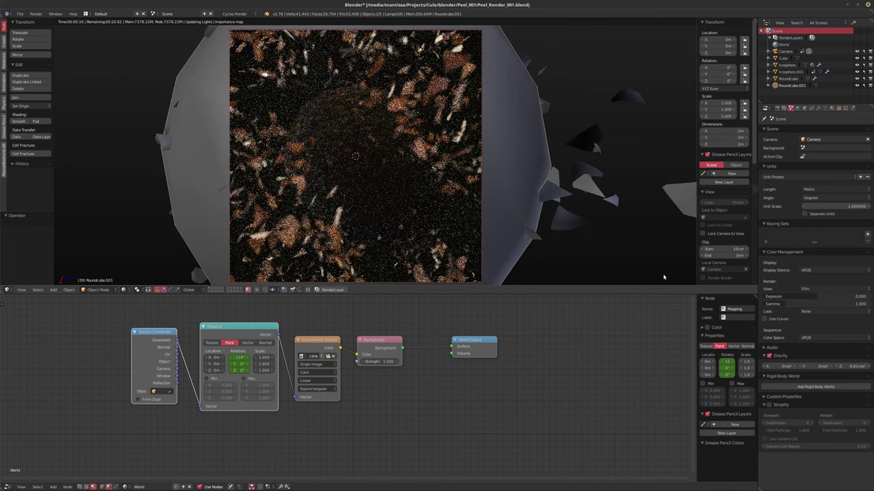
{"action": "key", "text": "alt+a"}
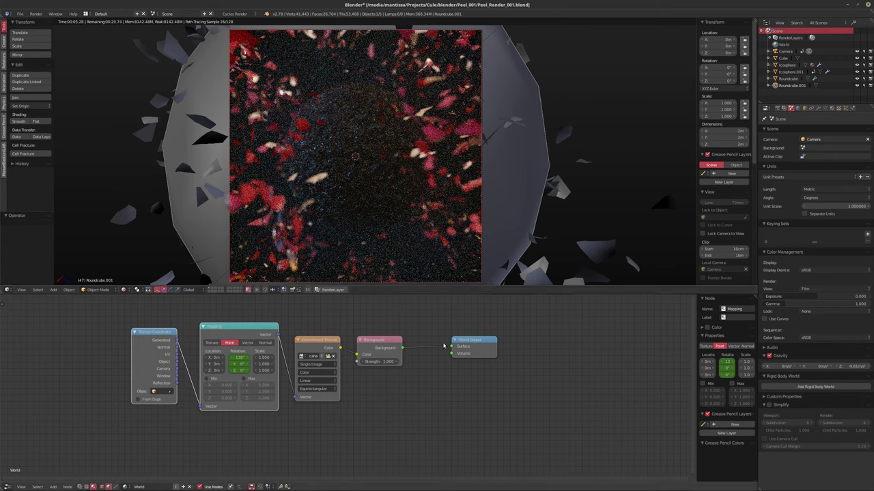
- Show the material nodes of Icosphere.001 and set the Noise Texture's Scale to 10
{"action": "right_click", "coordinate": [375, 177]}
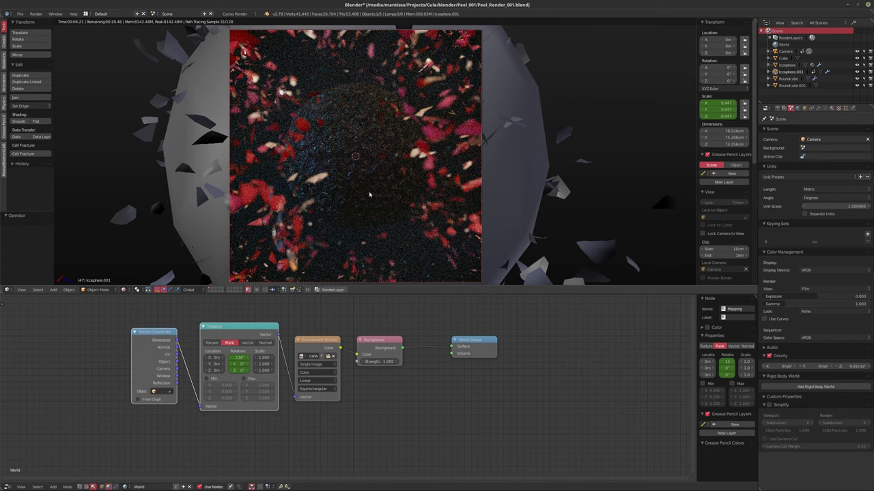
{"action": "left_click", "coordinate": [101, 486]}
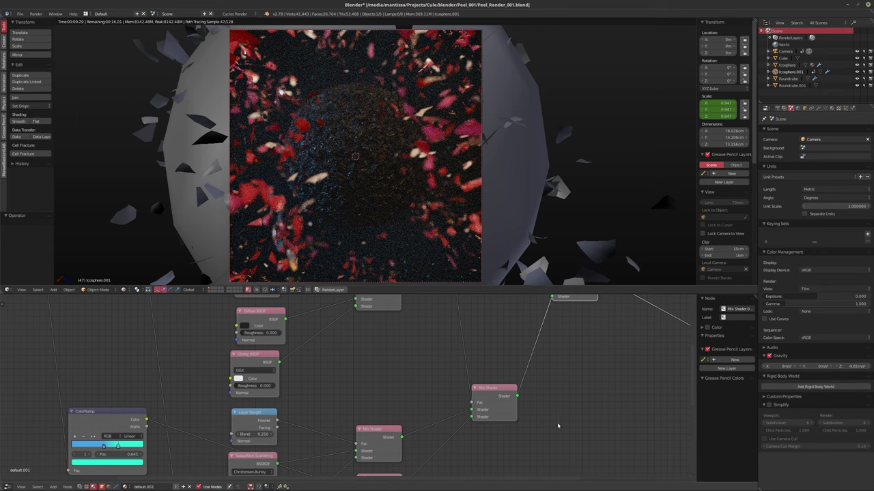
{"action": "scroll", "coordinate": [414, 409], "scroll_direction": "down", "scroll_amount": 3}
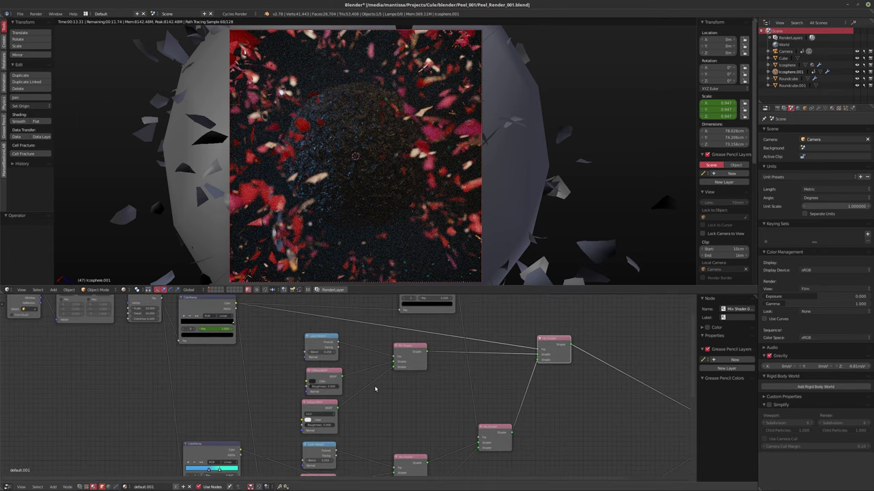
{"action": "scroll", "coordinate": [375, 389], "scroll_direction": "up", "scroll_amount": 2}
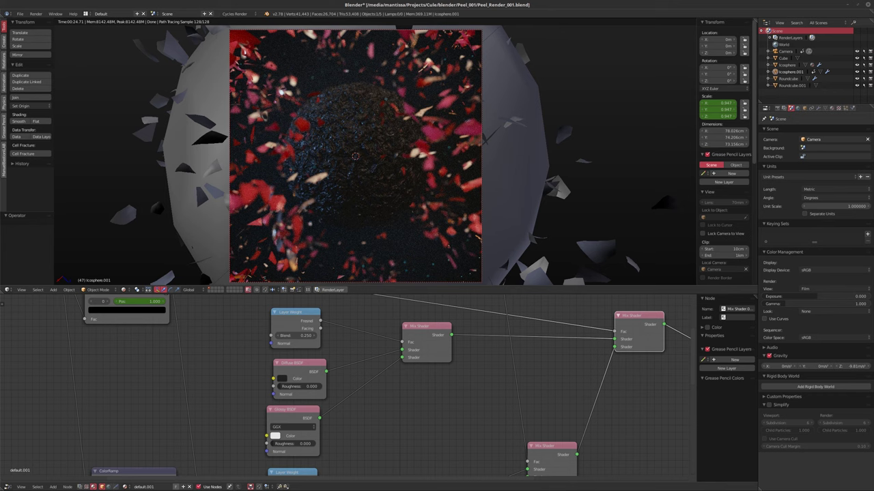
{"action": "middle_click_drag", "start_coordinate": [301, 368], "coordinate": [293, 338]}
{"action": "left_click", "coordinate": [496, 400]}
{"action": "type", "text": "10"}
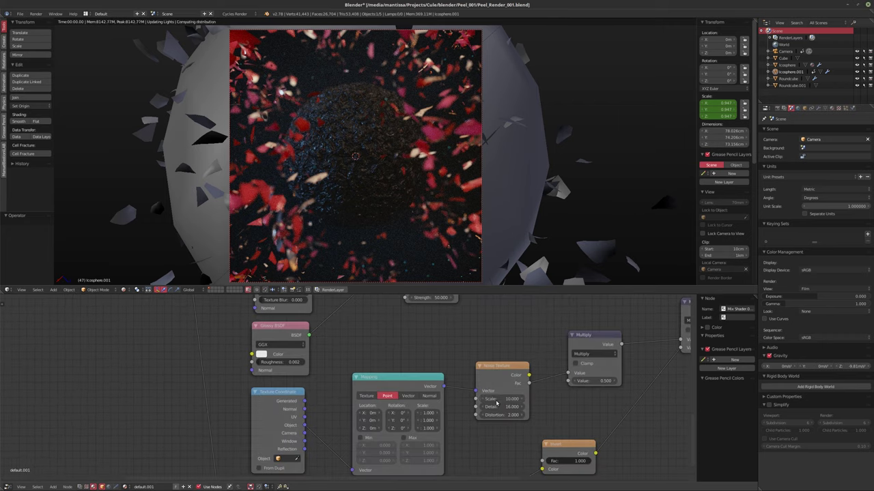
{"action": "key", "text": "Return"}
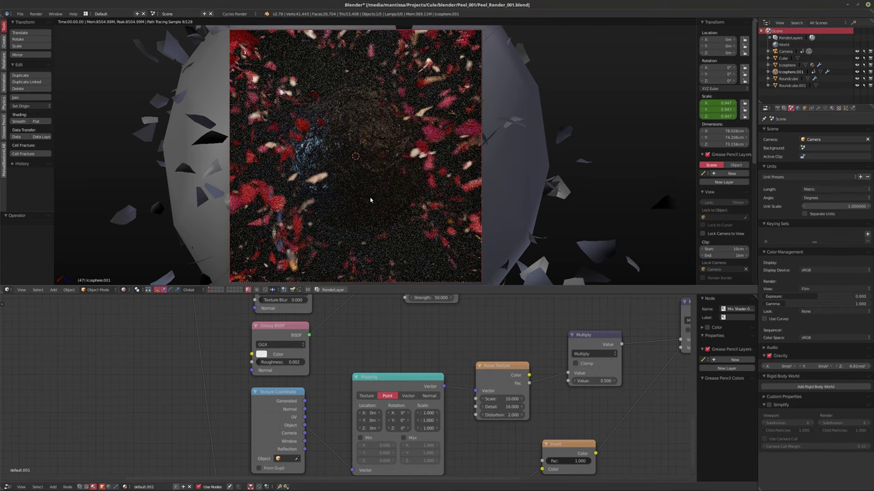
- Restart the rendered preview, examine the core's noise pattern and play the animation to frame 120, returning to solid shading
{"action": "key", "text": "shift+z"}
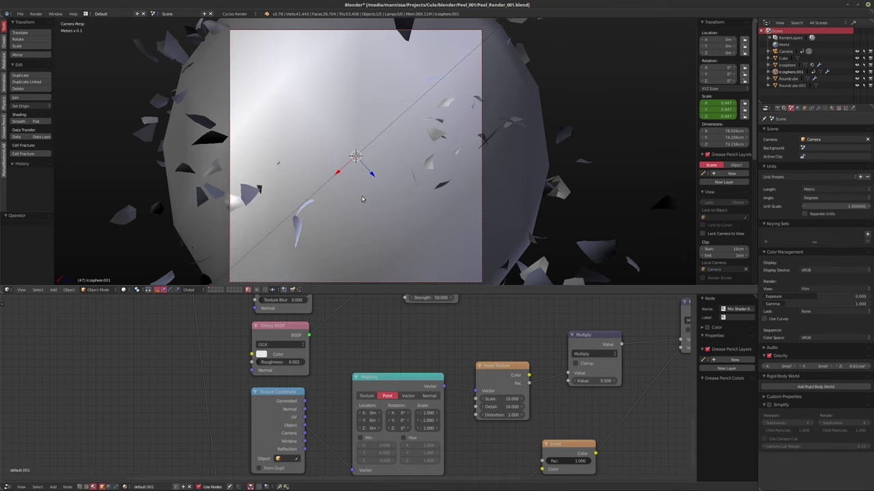
{"action": "key", "text": "shift+z"}
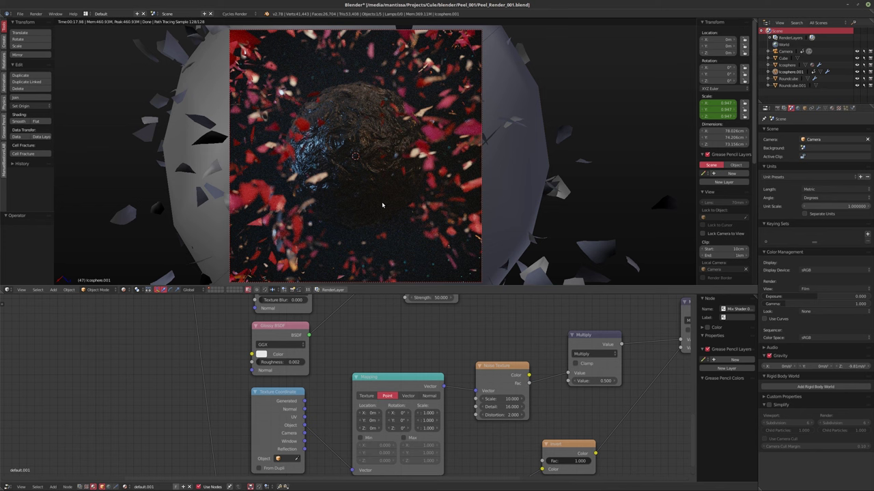
{"action": "key", "text": "alt+a"}
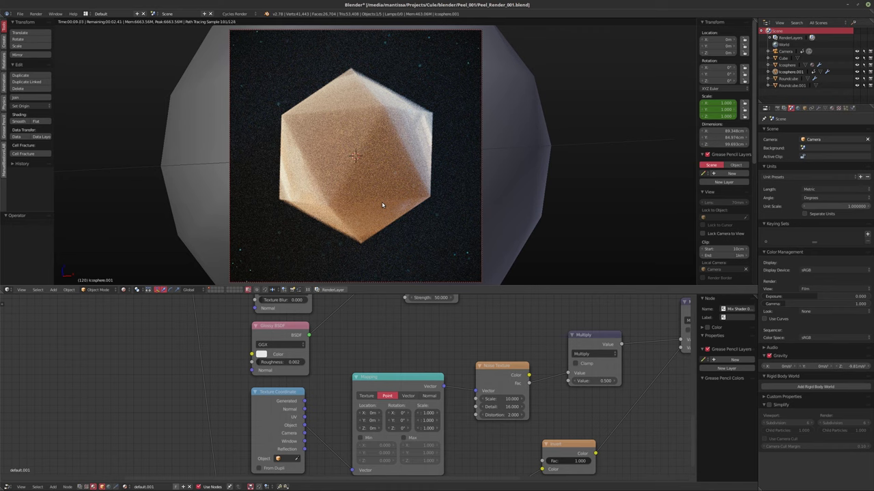
{"action": "key", "text": "shift+z"}
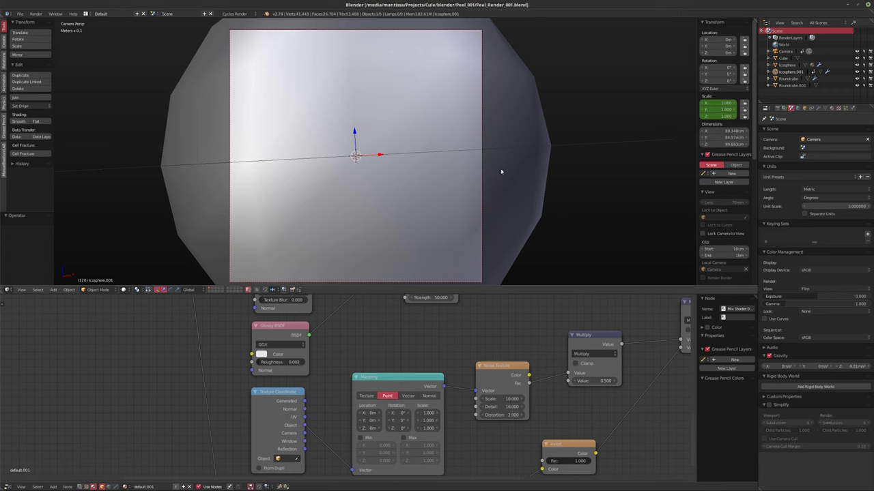
- Set the Render samples to 512 in the Sampling settings
{"action": "left_click", "coordinate": [777, 108]}
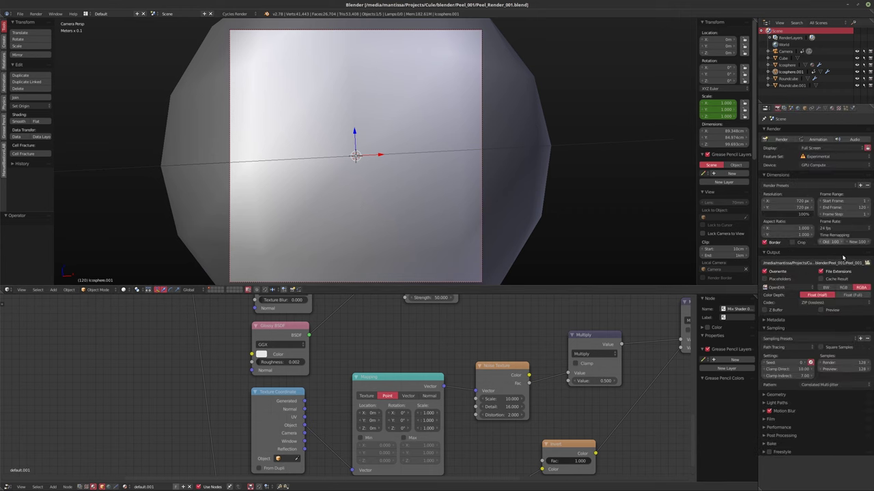
{"action": "left_click", "coordinate": [848, 363]}
{"action": "type", "text": "512"}
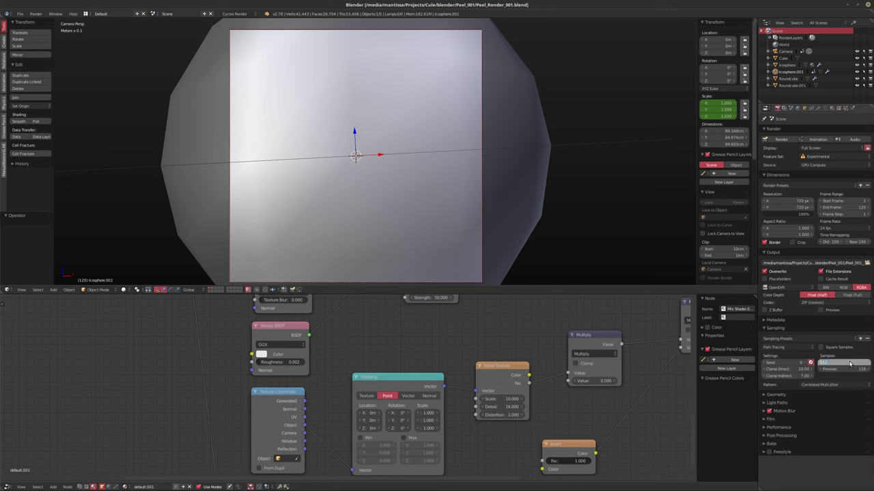
{"action": "key", "text": "Return"}
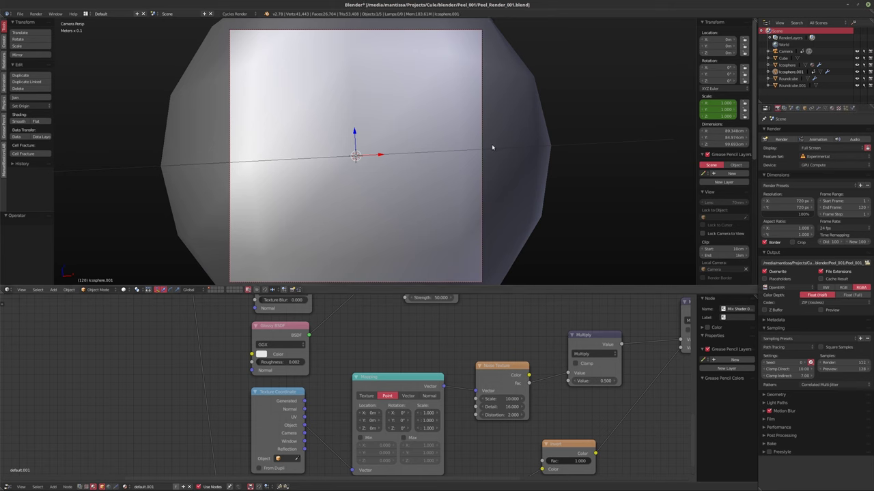
- Return to the first frame and show the animation curves of Icosphere.001 in the Graph Editor
{"action": "key", "text": "shift+Left"}
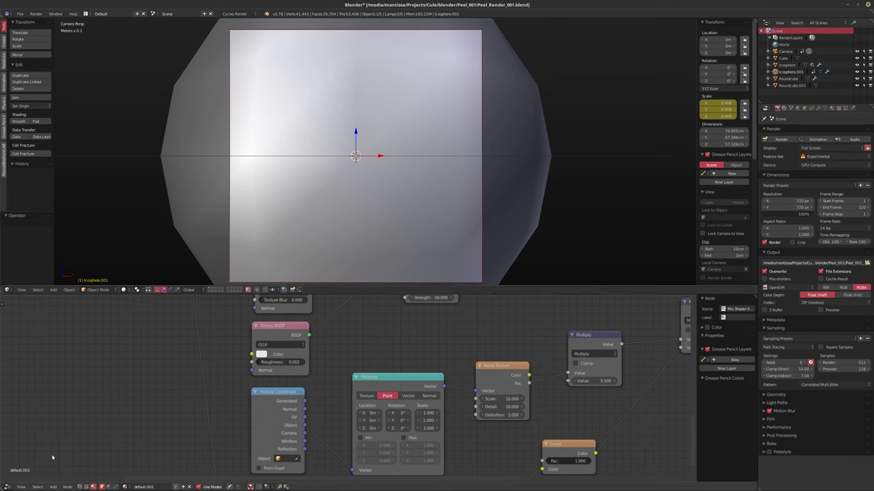
{"action": "left_click", "coordinate": [7, 486]}
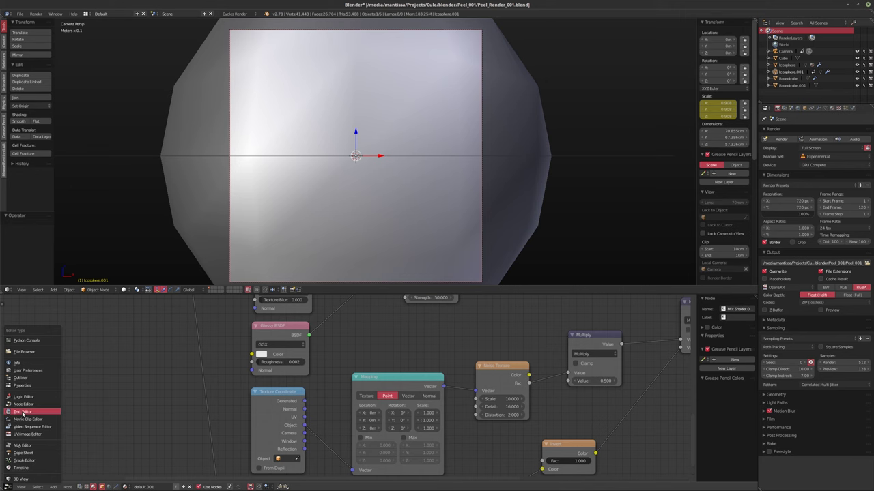
{"action": "left_click", "coordinate": [7, 486]}
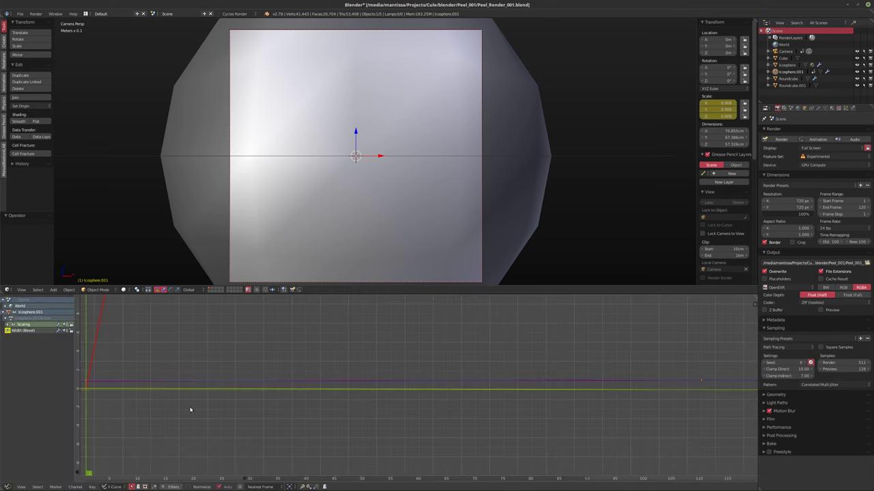
{"action": "left_click", "coordinate": [27, 460]}
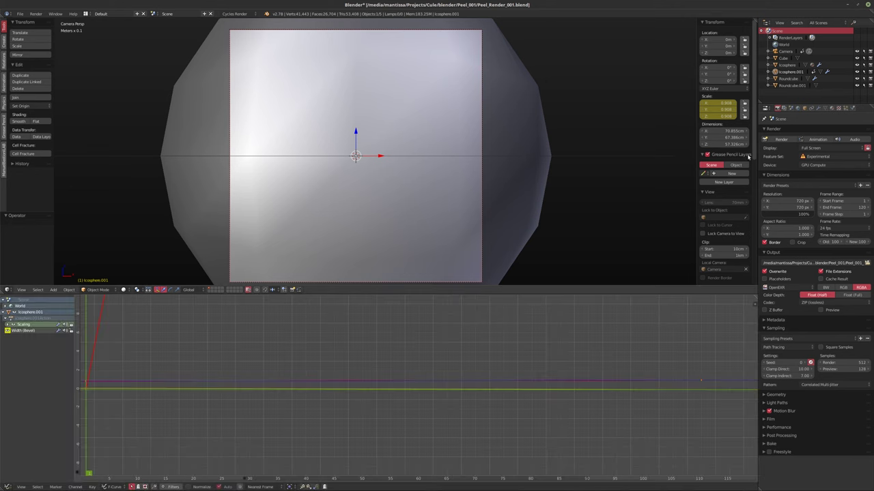
{"action": "left_click", "coordinate": [790, 79]}
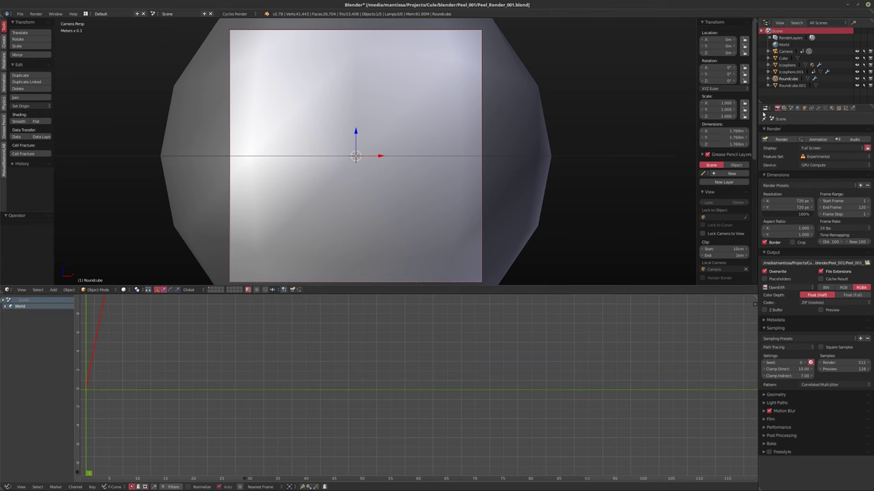
{"action": "left_click", "coordinate": [795, 72]}
- Set the keyframe interpolation of the environment rotation curve to Bezier, working at its end keyframe on frame 121
{"action": "scroll", "coordinate": [378, 380], "scroll_direction": "down", "scroll_amount": 4}
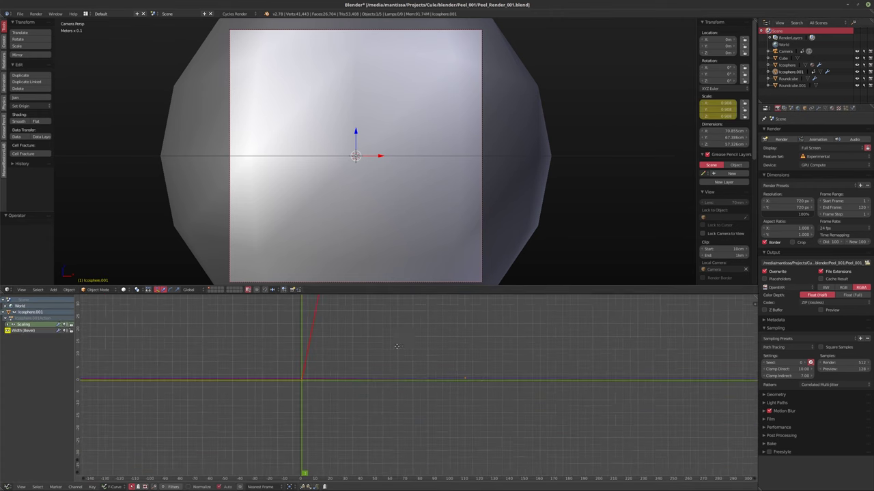
{"action": "scroll", "coordinate": [396, 346], "scroll_direction": "down", "scroll_amount": 4}
{"action": "scroll", "coordinate": [338, 200], "scroll_direction": "down", "scroll_amount": 2}
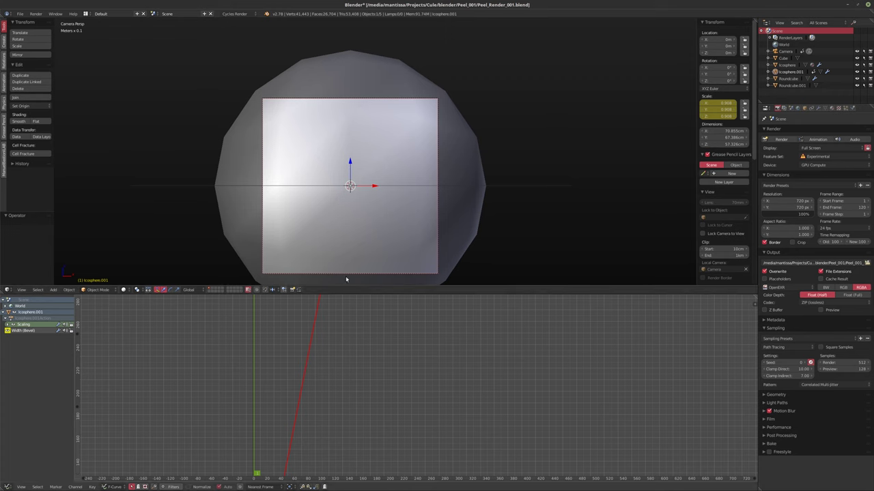
{"action": "scroll", "coordinate": [345, 279], "scroll_direction": "up", "scroll_amount": 4}
{"action": "scroll", "coordinate": [378, 385], "scroll_direction": "down", "scroll_amount": 2}
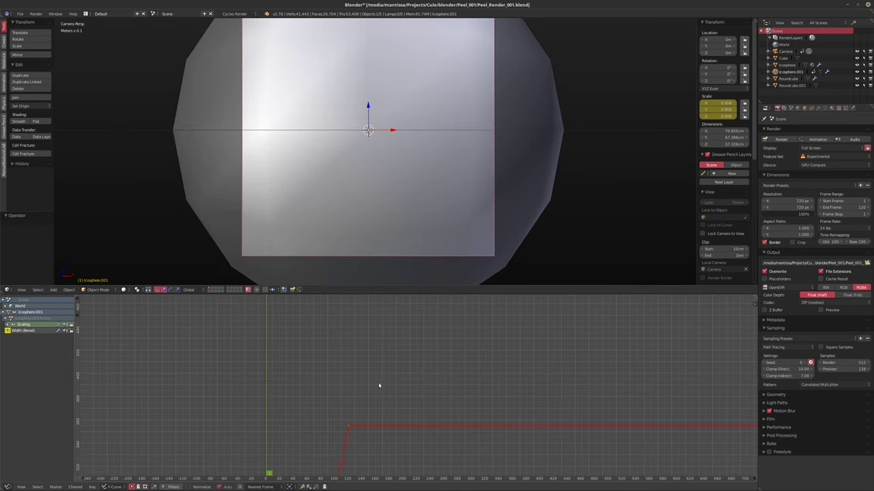
{"action": "left_click", "coordinate": [349, 427]}
{"action": "key", "text": "KP_Decimal"}
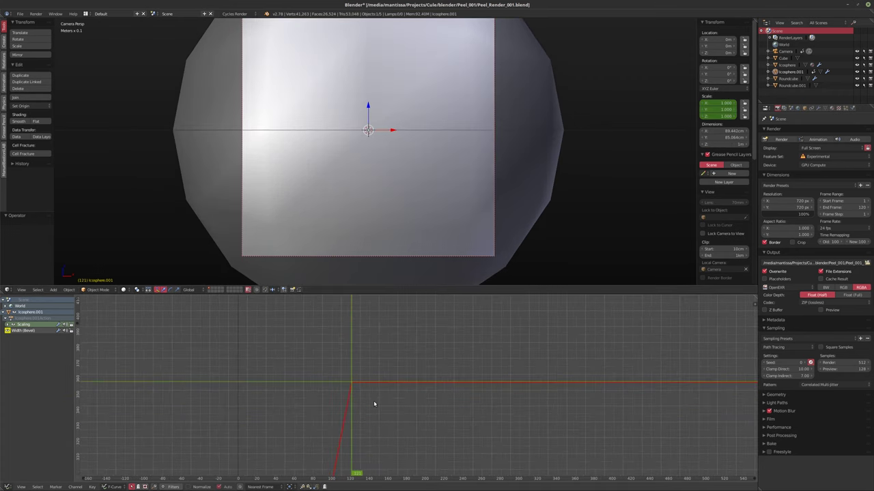
{"action": "key", "text": "t"}
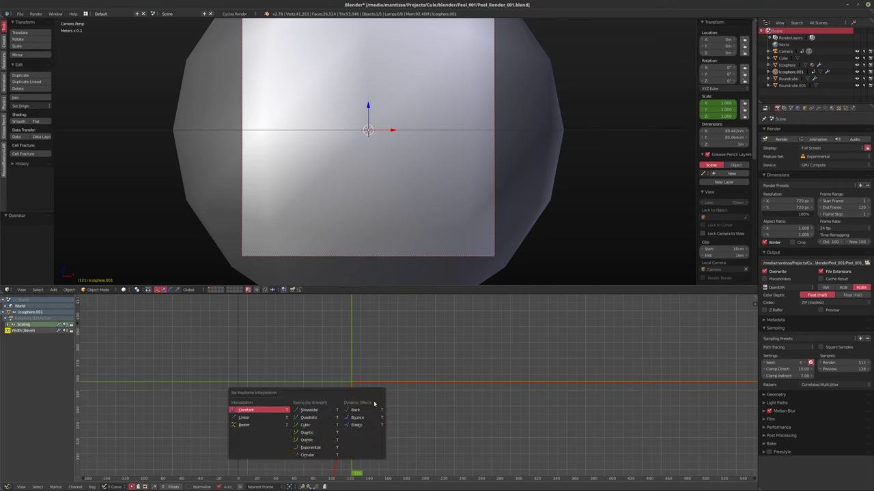
{"action": "left_click", "coordinate": [265, 423]}
- Shorten the incoming handle of the rotation curve's frame 121 keyframe by about 13 frames along X and frame the whole curve
{"action": "middle_click_drag", "start_coordinate": [441, 386], "coordinate": [444, 341]}
{"action": "scroll", "coordinate": [382, 325], "scroll_direction": "up", "scroll_amount": 2}
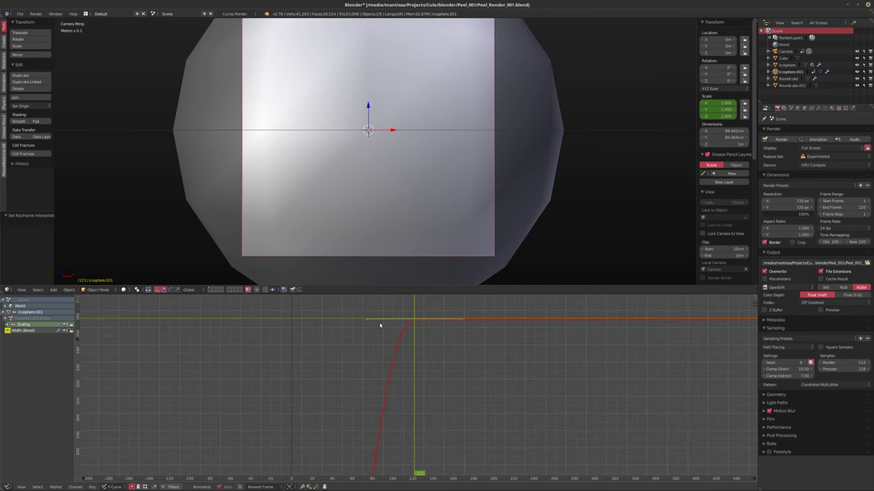
{"action": "left_click", "coordinate": [364, 321]}
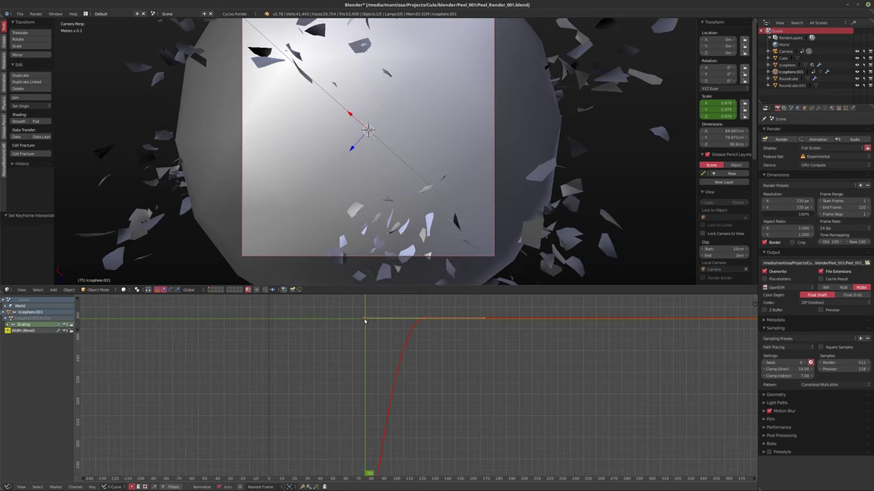
{"action": "key", "text": "a"}
{"action": "left_click_drag", "start_coordinate": [365, 321], "coordinate": [383, 318]}
{"action": "key", "text": "Home"}
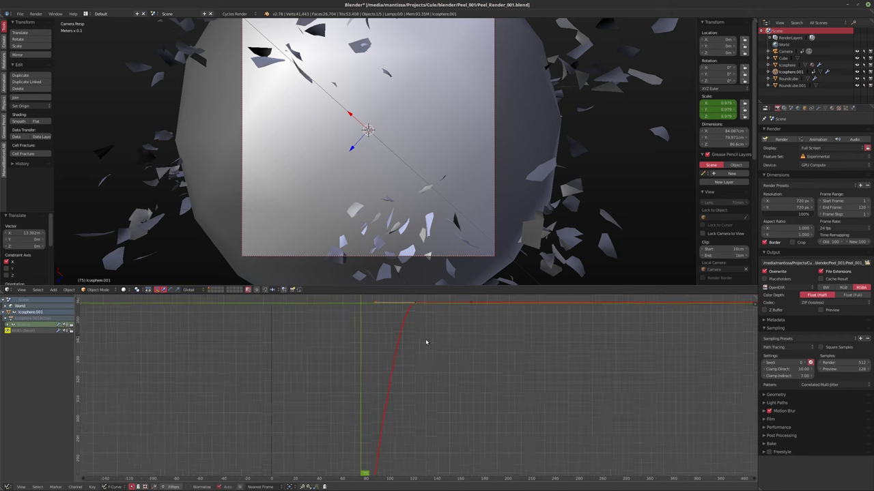
{"action": "key", "text": "Home"}
{"action": "middle_click_drag", "start_coordinate": [435, 346], "coordinate": [465, 321], "text": "ctrl"}
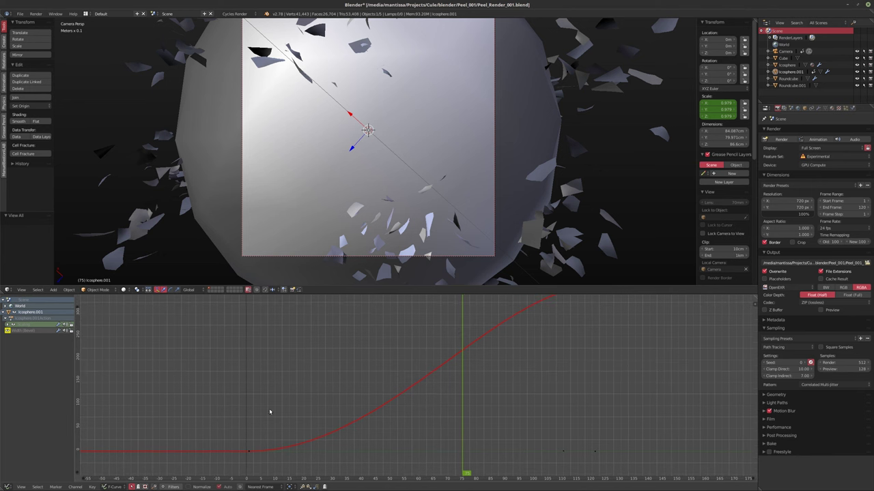
- Scrub to frame 114 and set the Maximum Draw Type of Roundcube.001 to Bounds
{"action": "left_click", "coordinate": [243, 395]}
{"action": "left_click_drag", "start_coordinate": [243, 397], "coordinate": [575, 397]}
{"action": "left_click", "coordinate": [792, 85]}
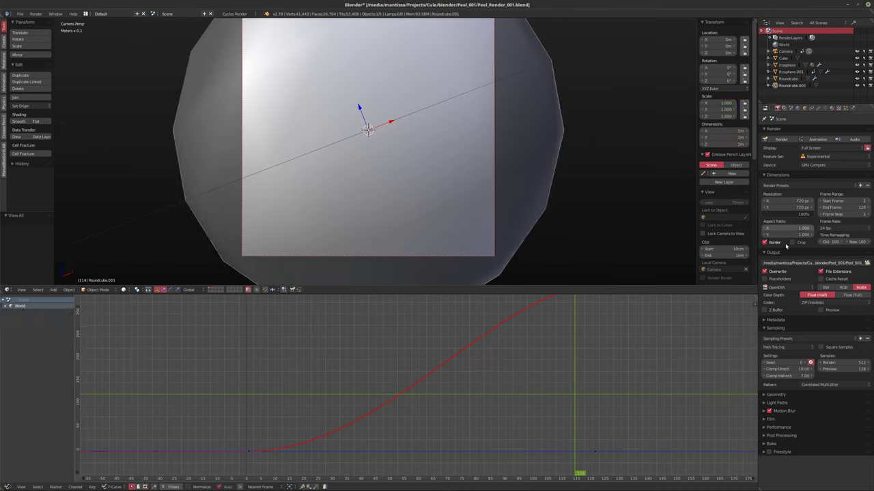
{"action": "left_click", "coordinate": [804, 108]}
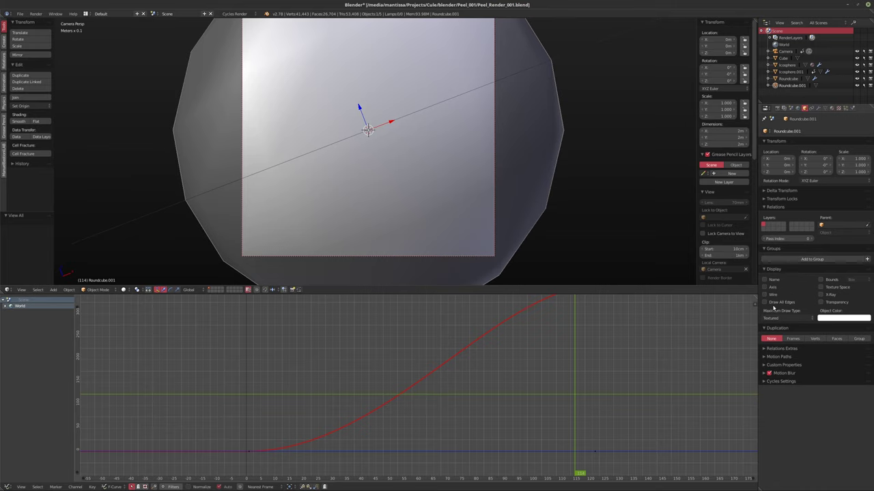
{"action": "left_click", "coordinate": [775, 318]}
- Play the animation from the start and check frames 72 and 98 in the rendered preview
{"action": "left_click_drag", "start_coordinate": [409, 348], "coordinate": [243, 347]}
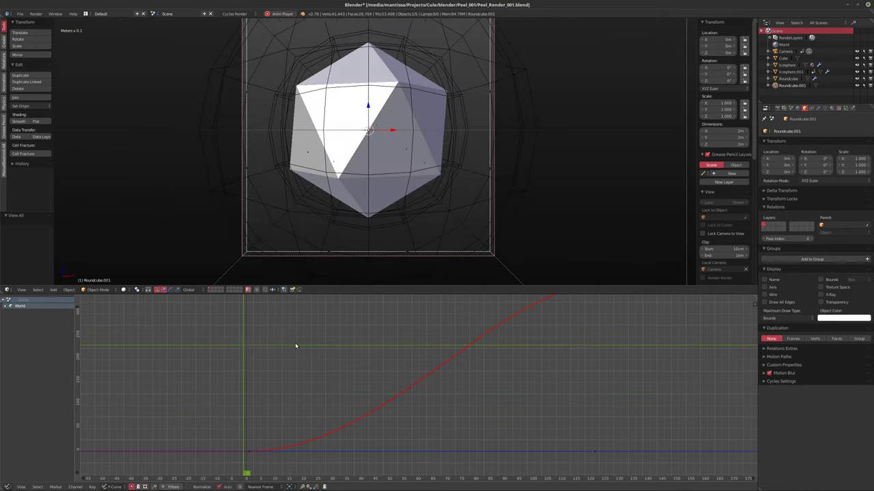
{"action": "key", "text": "alt+a"}
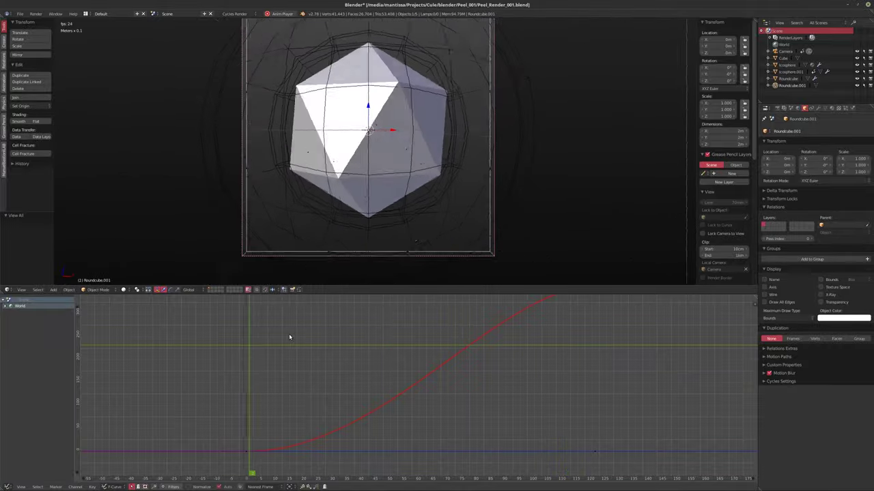
{"action": "left_click_drag", "start_coordinate": [372, 348], "coordinate": [452, 338]}
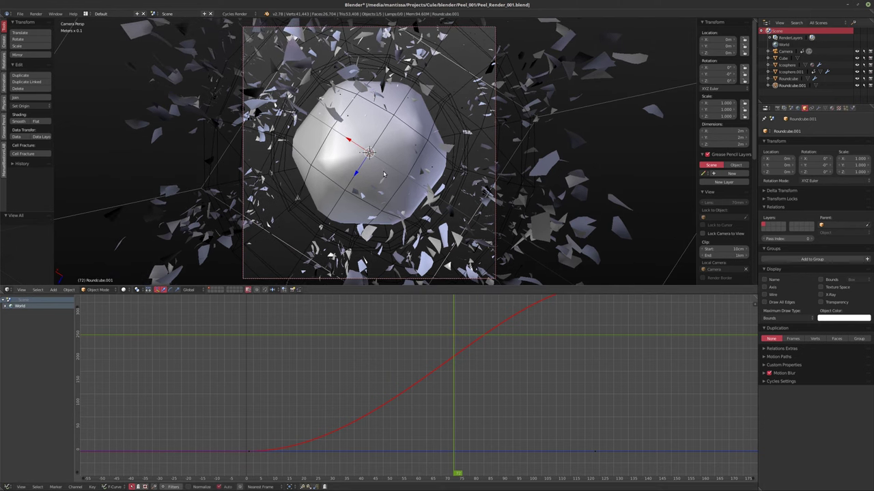
{"action": "key", "text": "shift+z"}
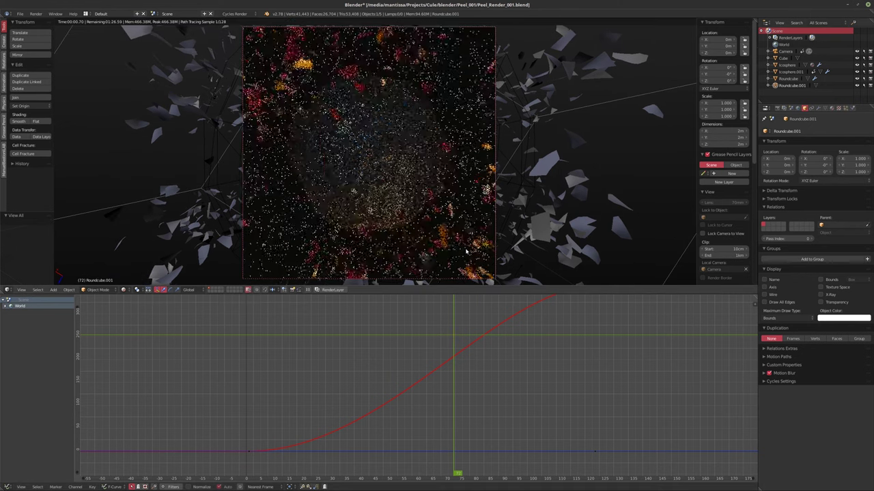
{"action": "left_click_drag", "start_coordinate": [456, 312], "coordinate": [529, 319]}
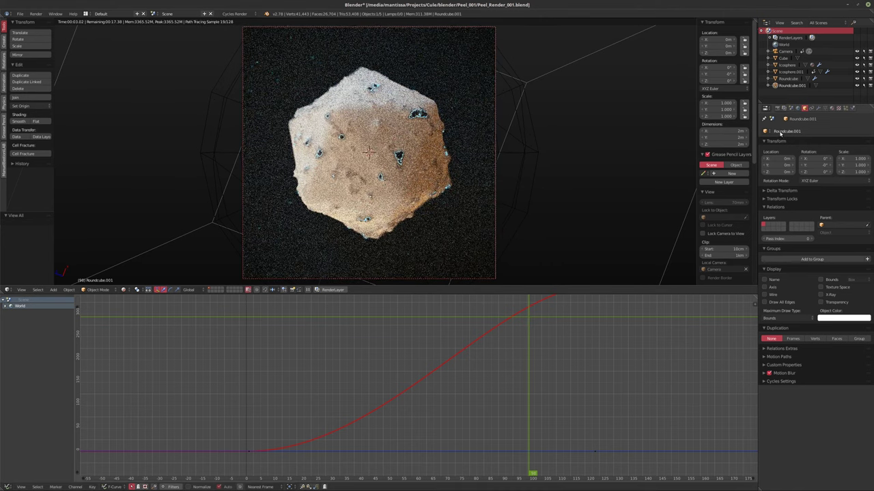
- Expand the World rotation channels and the Scaling group of Icosphere.001, select that group and scrub the preview to frame 58
{"action": "left_click", "coordinate": [789, 71]}
{"action": "key", "text": "Home"}
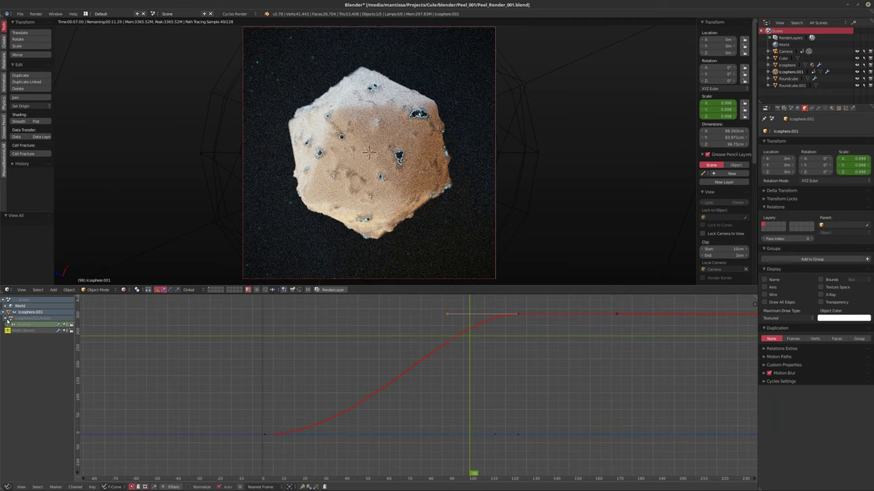
{"action": "left_click", "coordinate": [6, 308]}
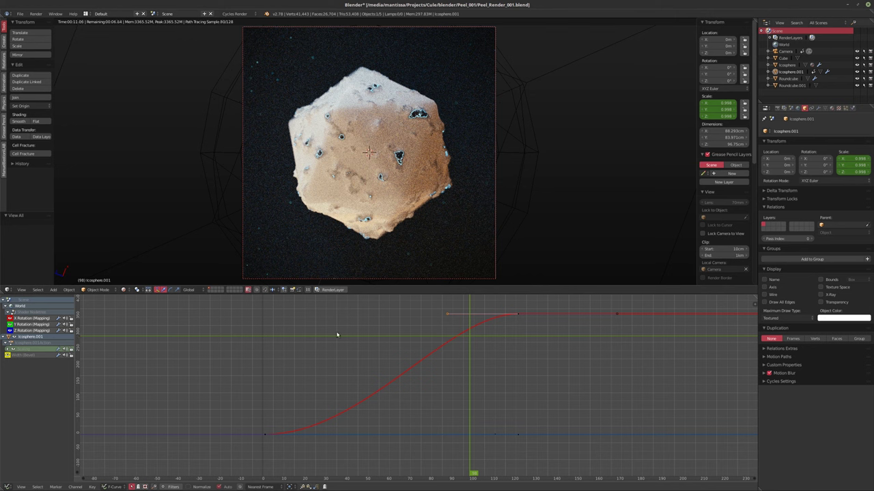
{"action": "left_click_drag", "start_coordinate": [362, 334], "coordinate": [389, 335]}
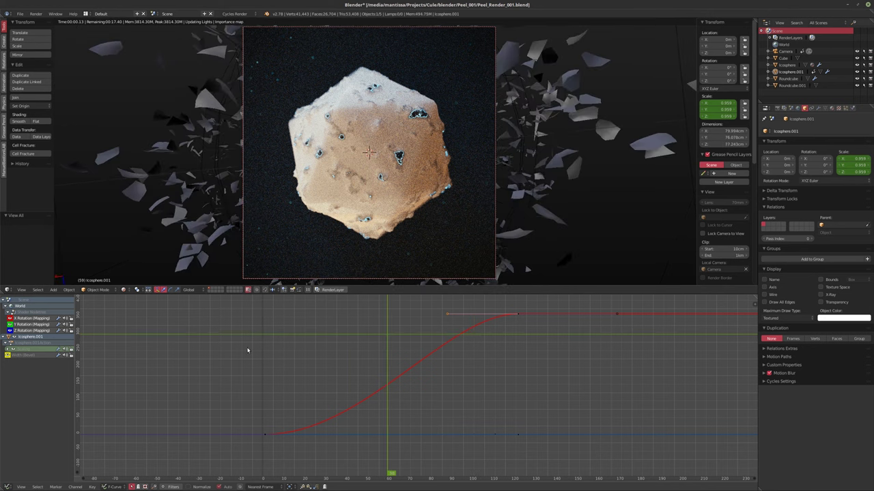
{"action": "left_click", "coordinate": [7, 349]}
{"action": "left_click", "coordinate": [29, 349]}
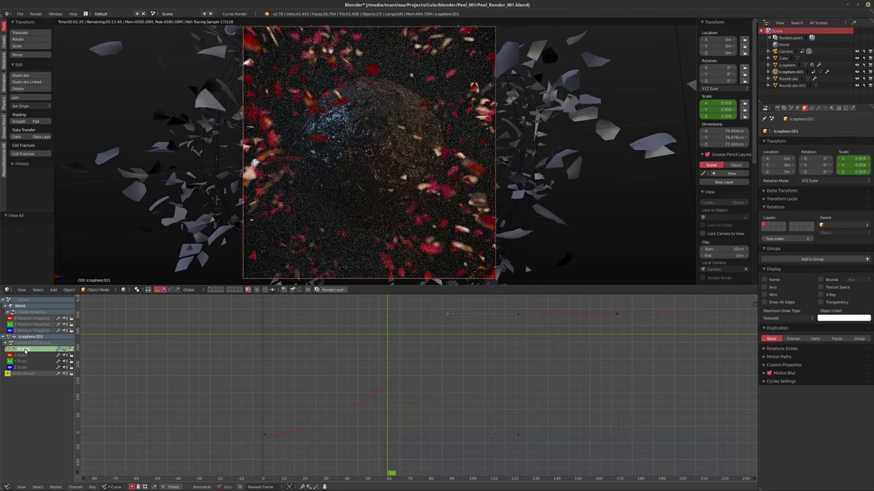
{"action": "left_click", "coordinate": [385, 379]}
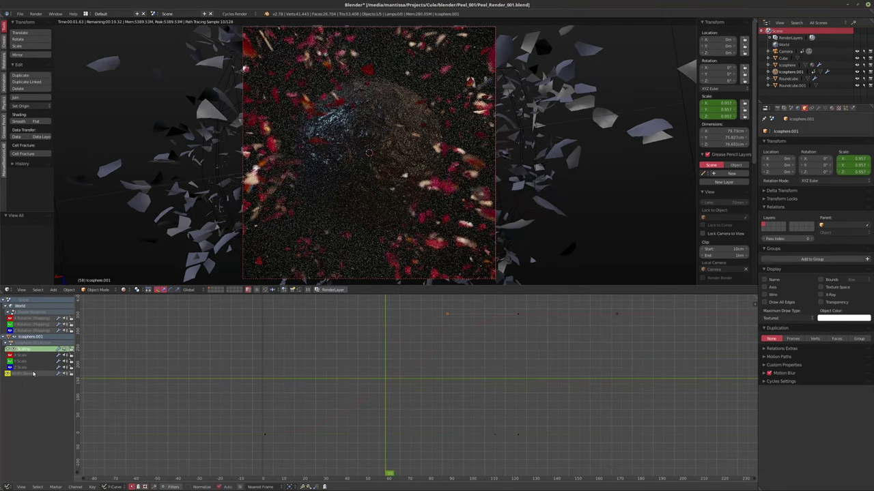
- Reveal all hidden curves in the Graph Editor
{"action": "left_click", "coordinate": [23, 486]}
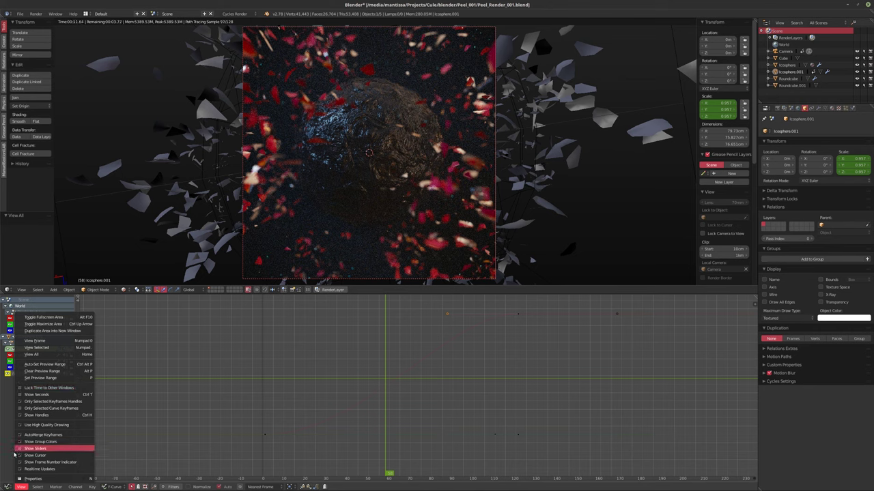
{"action": "left_click", "coordinate": [43, 456]}
{"action": "left_click", "coordinate": [75, 486]}
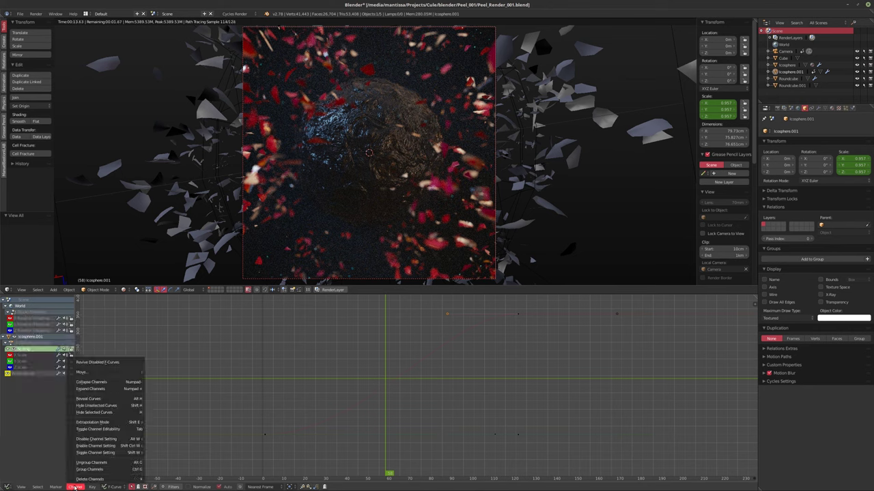
{"action": "mouse_move", "coordinate": [105, 372]}
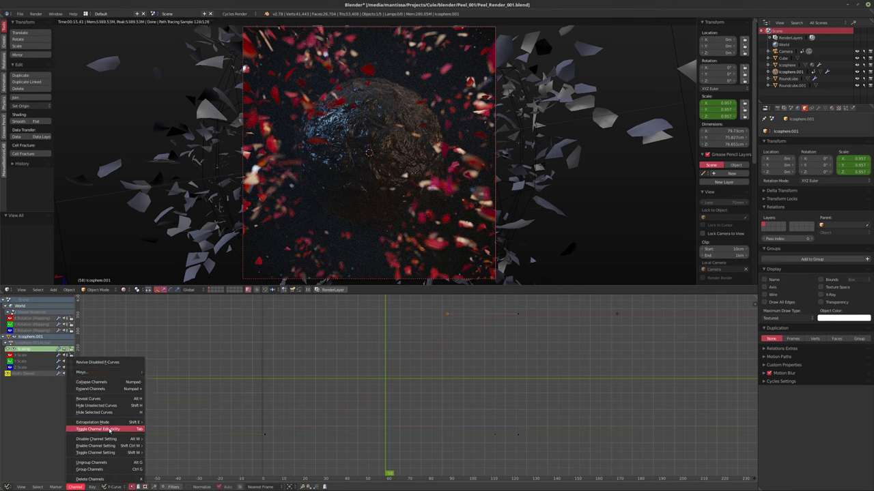
{"action": "mouse_move", "coordinate": [108, 424]}
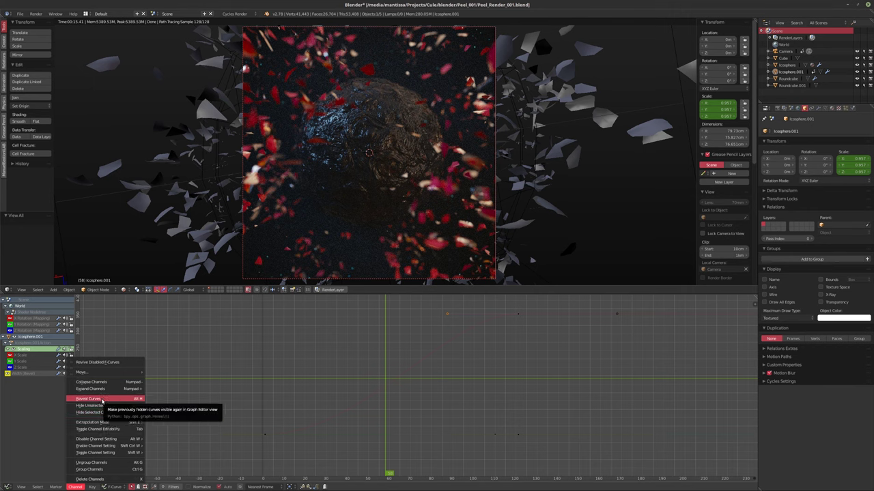
{"action": "left_click", "coordinate": [102, 399]}
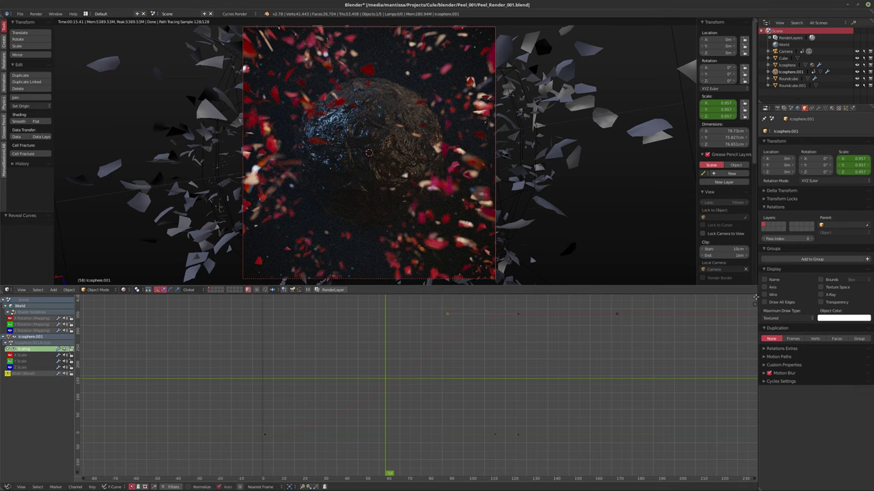
- Split the Graph Editor area and show the material nodes of Icosphere.001 in the new area, bringing the color ramps into view
{"action": "left_click_drag", "start_coordinate": [754, 298], "coordinate": [509, 409]}
{"action": "left_click", "coordinate": [515, 488]}
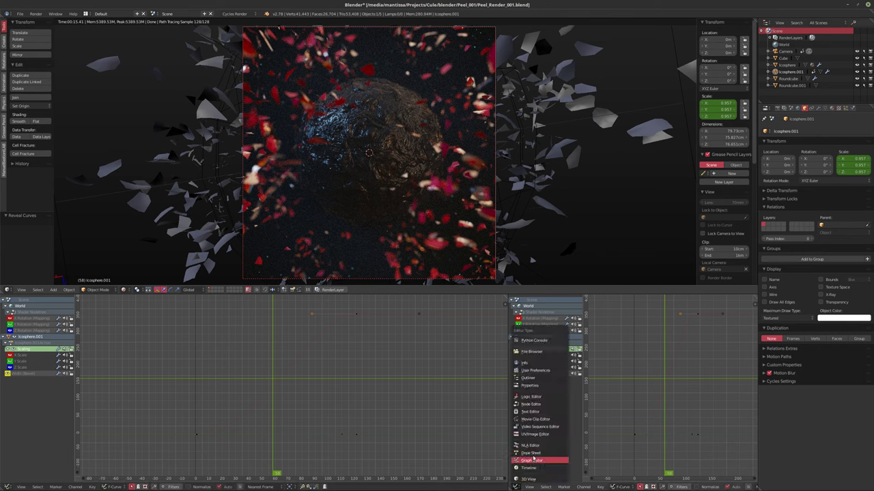
{"action": "left_click", "coordinate": [530, 404]}
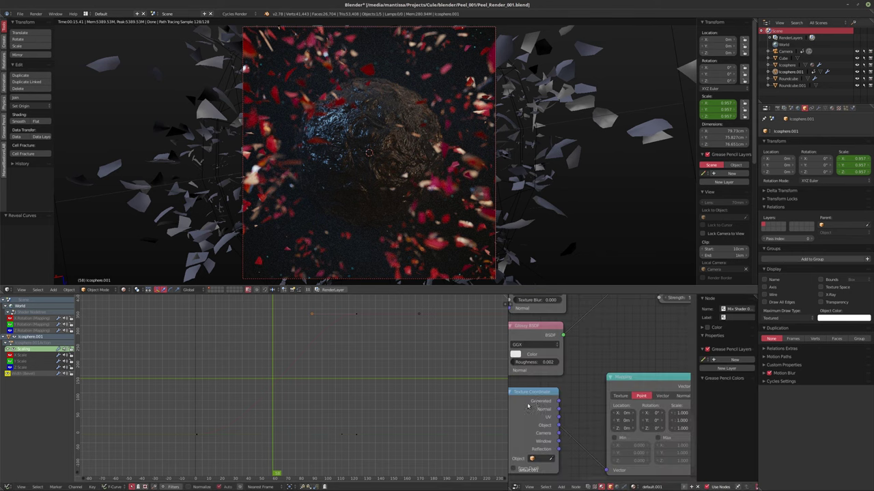
{"action": "scroll", "coordinate": [565, 383], "scroll_direction": "down", "scroll_amount": 3}
{"action": "scroll", "coordinate": [564, 384], "scroll_direction": "down", "scroll_amount": 4}
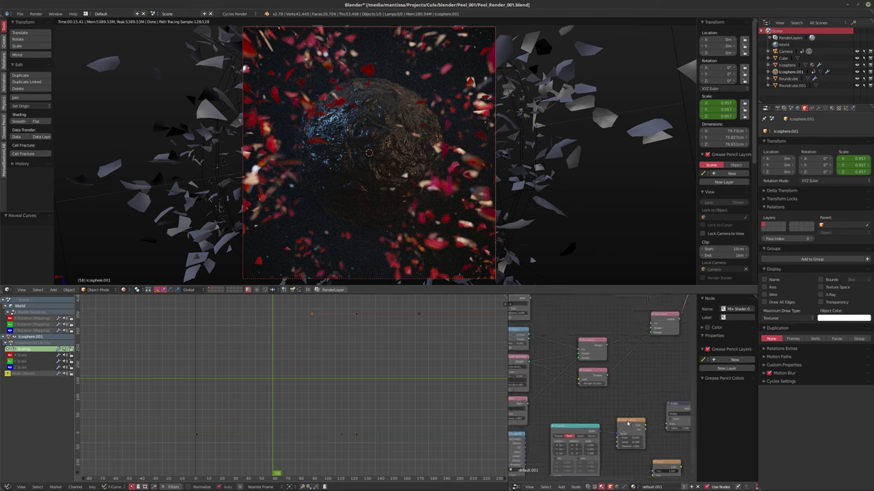
{"action": "middle_click_drag", "start_coordinate": [607, 327], "coordinate": [623, 369]}
{"action": "scroll", "coordinate": [622, 368], "scroll_direction": "up", "scroll_amount": 3}
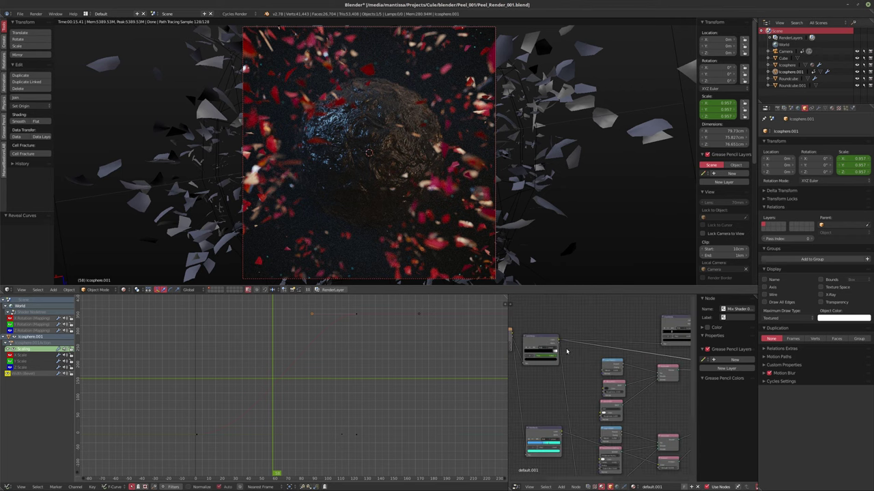
- Select the upper ColorRamp node, expand the node tree channels of default.001, and hide the World rotation and Icosphere.001 scale curves
{"action": "left_click", "coordinate": [539, 339]}
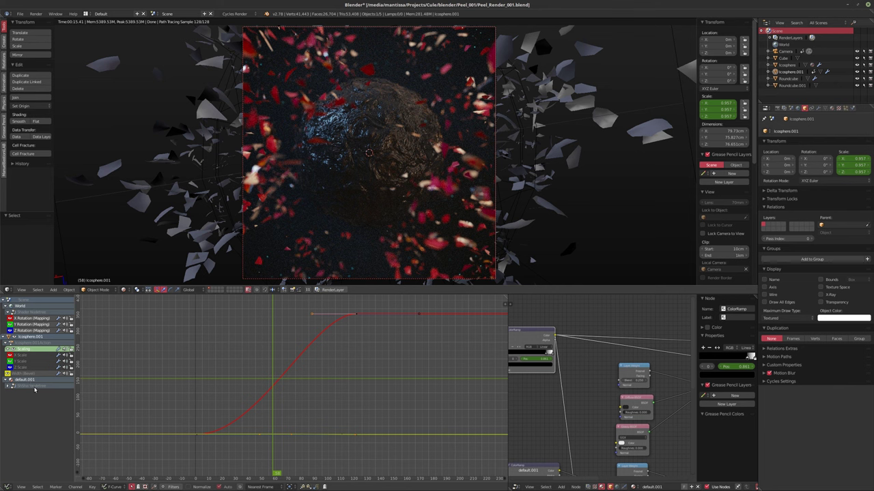
{"action": "middle_click_drag", "start_coordinate": [546, 382], "coordinate": [588, 372]}
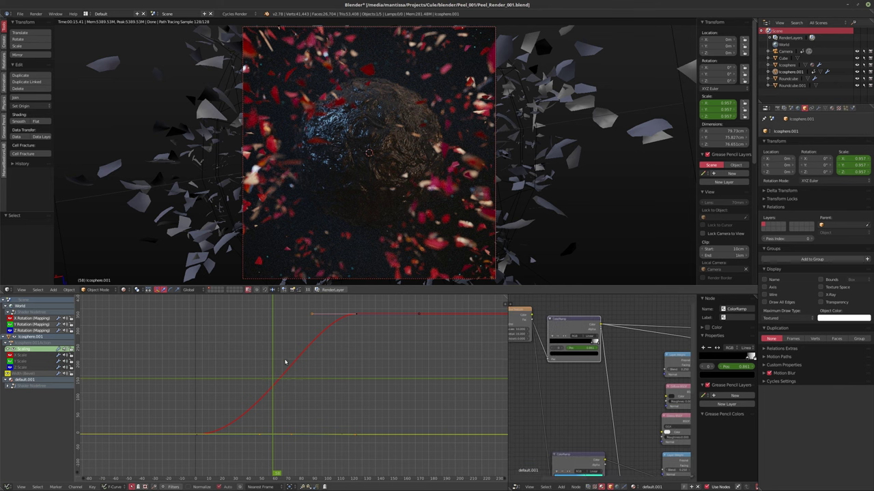
{"action": "mouse_move", "coordinate": [286, 362]}
{"action": "left_mouse_down"}
{"action": "mouse_move", "coordinate": [324, 363]}
{"action": "mouse_move", "coordinate": [280, 368]}
{"action": "left_mouse_up"}
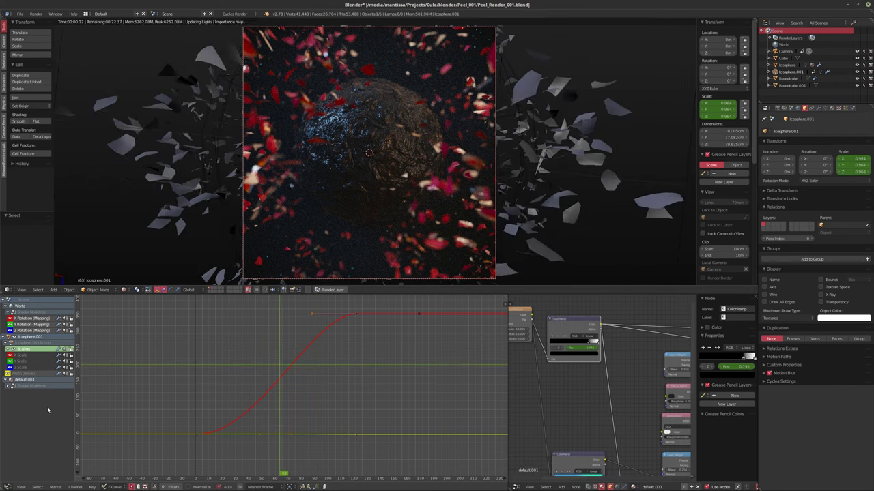
{"action": "left_click", "coordinate": [10, 386]}
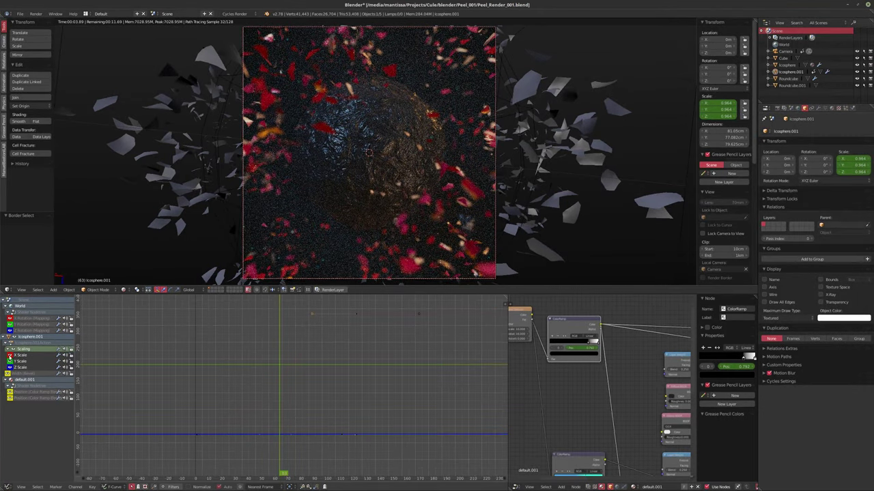
{"action": "left_click_drag", "start_coordinate": [9, 352], "coordinate": [9, 370]}
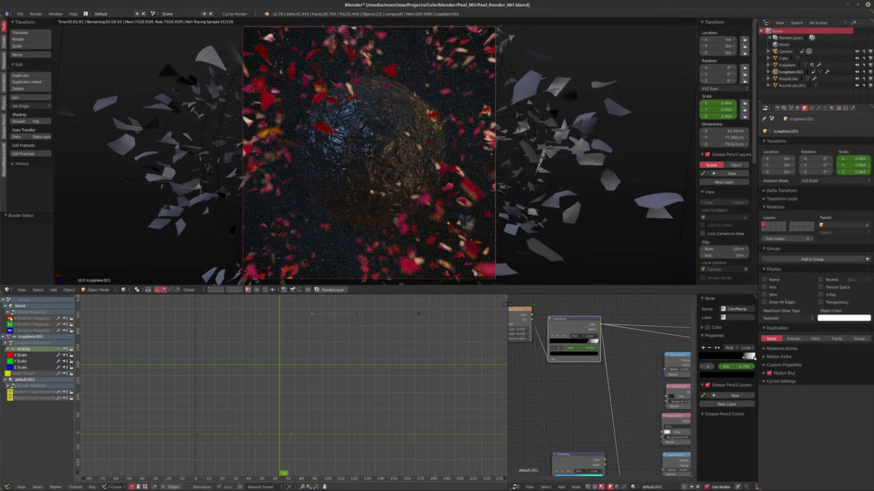
{"action": "key", "text": "Home"}
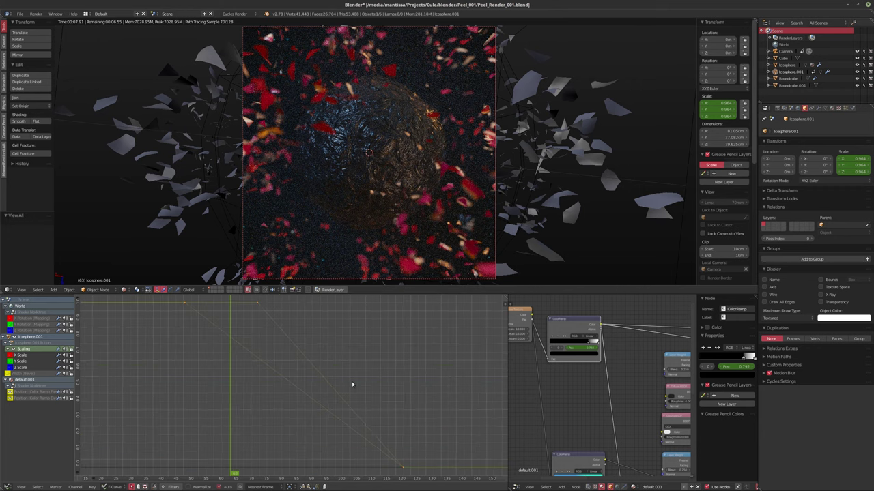
- Set the interpolation of all keyframes on both color ramp Position curves to Bezier
{"action": "key", "text": "a"}
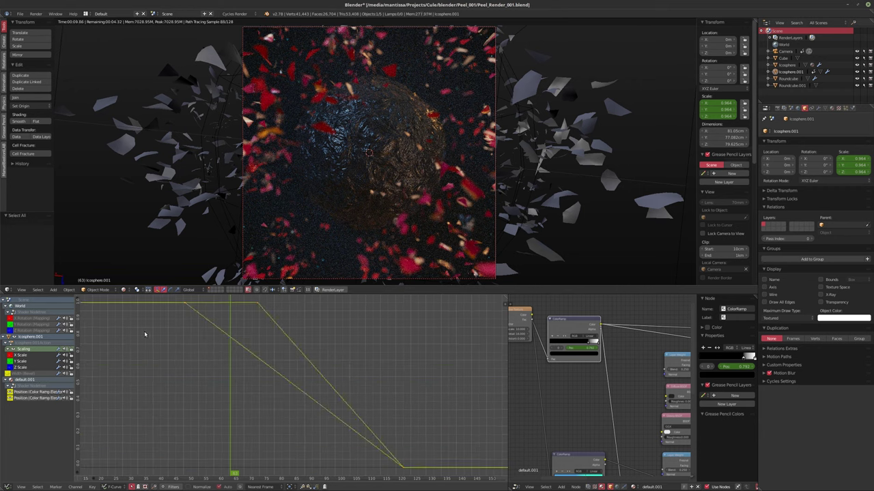
{"action": "key", "text": "t"}
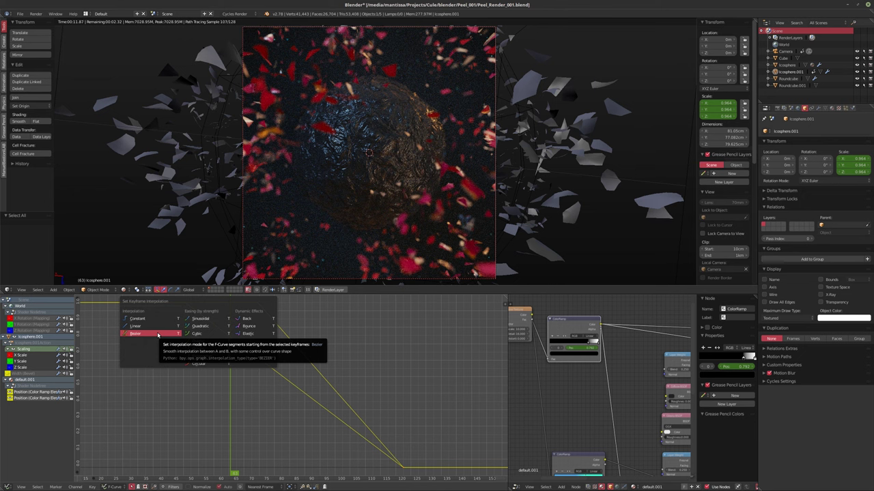
{"action": "left_click", "coordinate": [158, 334]}
- Scrub the rendered preview through frames 82, 101, 112 and 118 to check the eased color ramp animation
{"action": "left_click", "coordinate": [289, 363]}
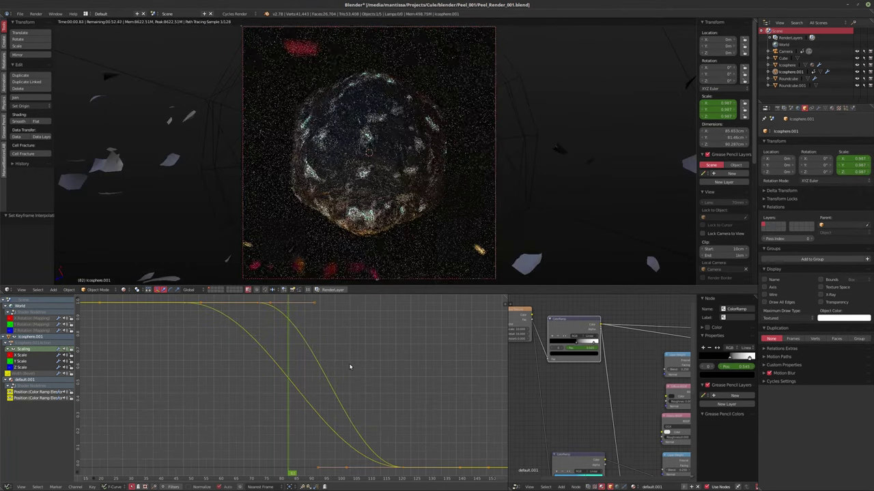
{"action": "key", "text": "alt+a"}
{"action": "key", "text": "alt+a"}
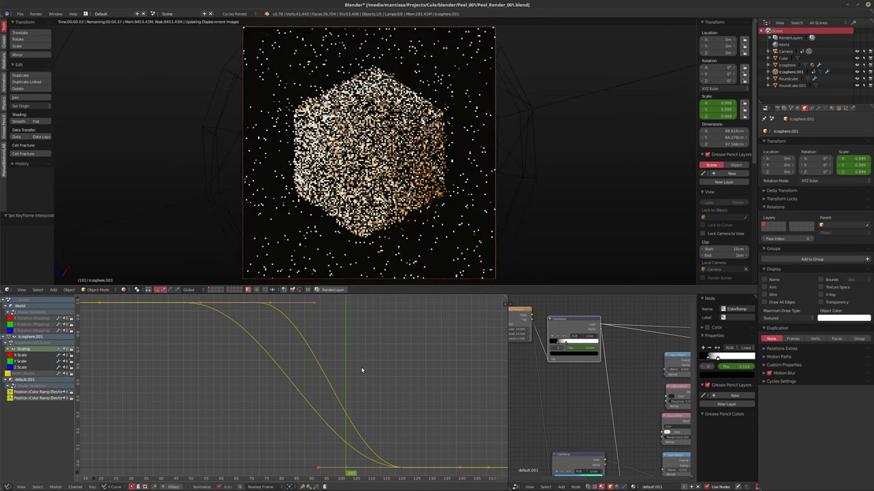
{"action": "left_click", "coordinate": [378, 365]}
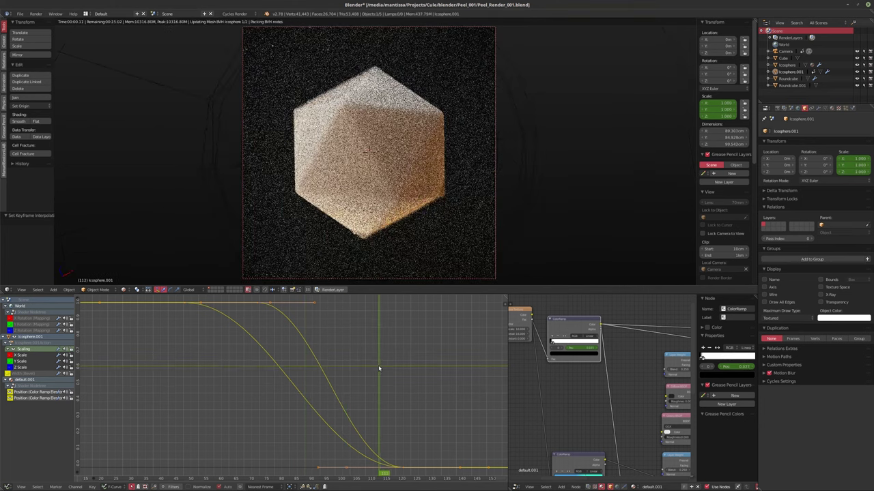
{"action": "left_click_drag", "start_coordinate": [379, 365], "coordinate": [396, 376]}
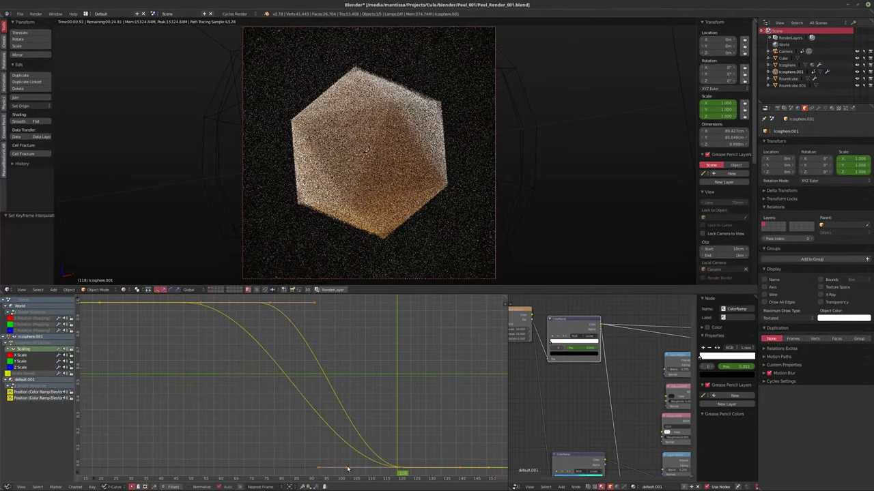
- Shorten the incoming end handle of the second color ramp Position curve by moving it 10.139 and another 2.253 frames along X
{"action": "left_click", "coordinate": [373, 439]}
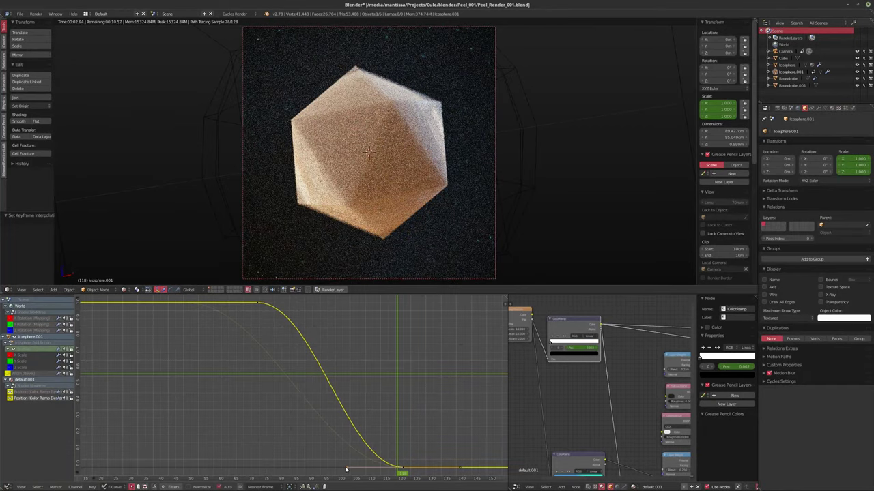
{"action": "key", "text": "g"}
{"action": "key", "text": "x"}
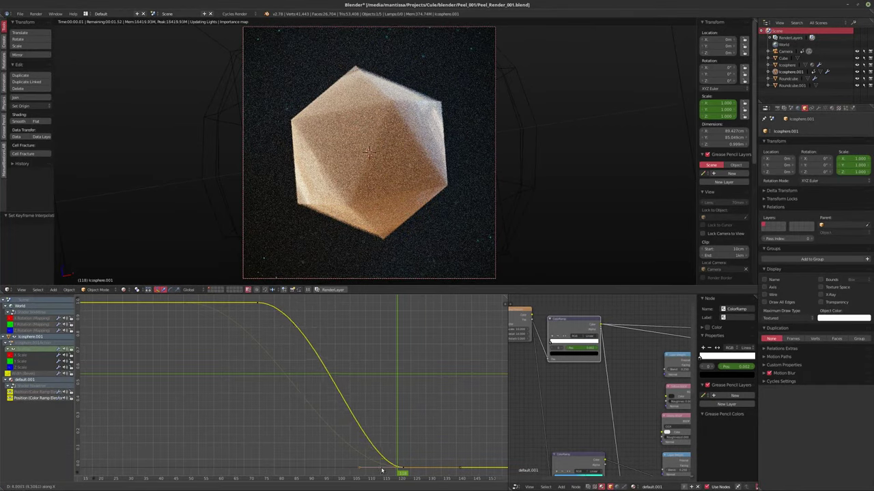
{"action": "left_click", "coordinate": [383, 469]}
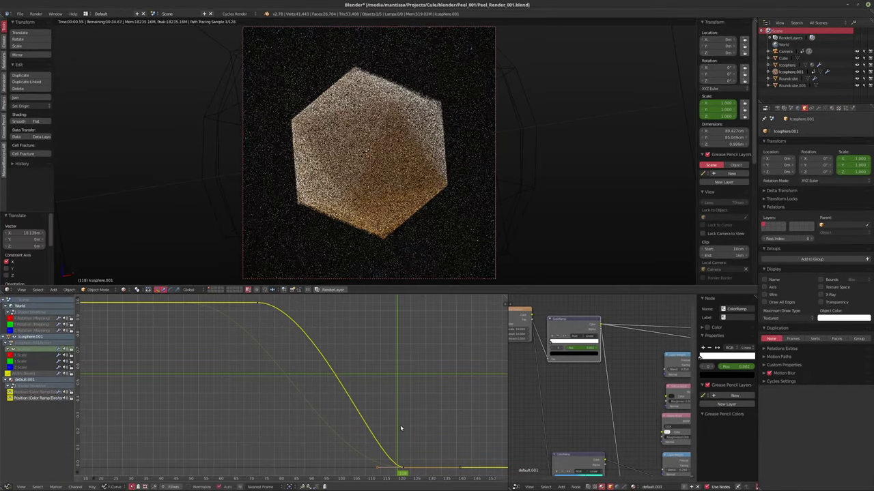
{"action": "left_click_drag", "start_coordinate": [400, 428], "coordinate": [372, 387]}
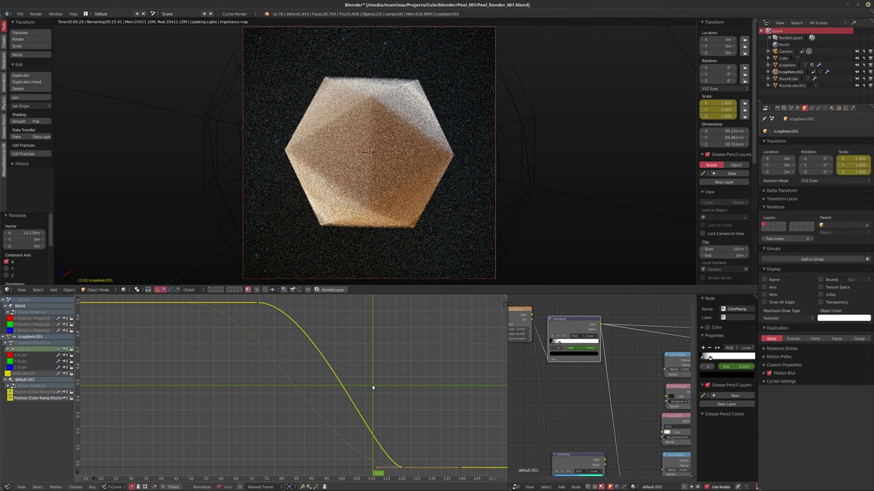
{"action": "key", "text": "g"}
{"action": "key", "text": "x"}
{"action": "left_click", "coordinate": [386, 470]}
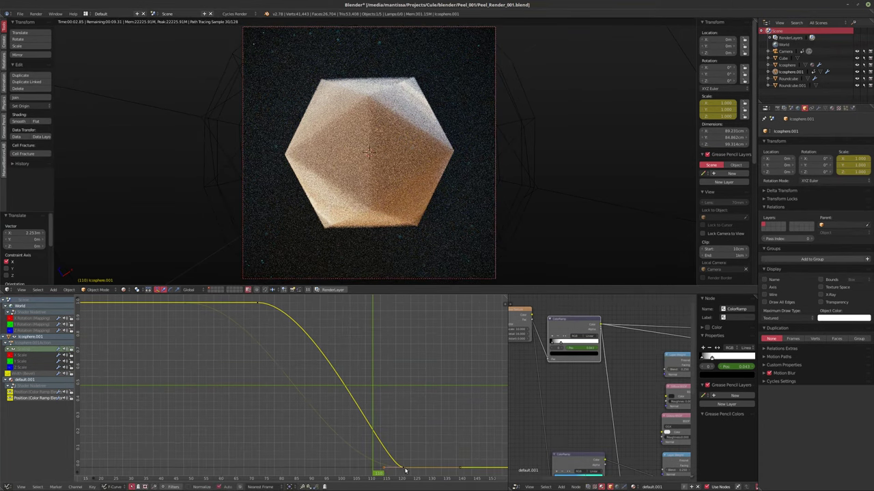
- Move the incoming end handle of the first color ramp Position curve about 21.2 frames along X and preview frame 101
{"action": "key", "text": "ctrl+z"}
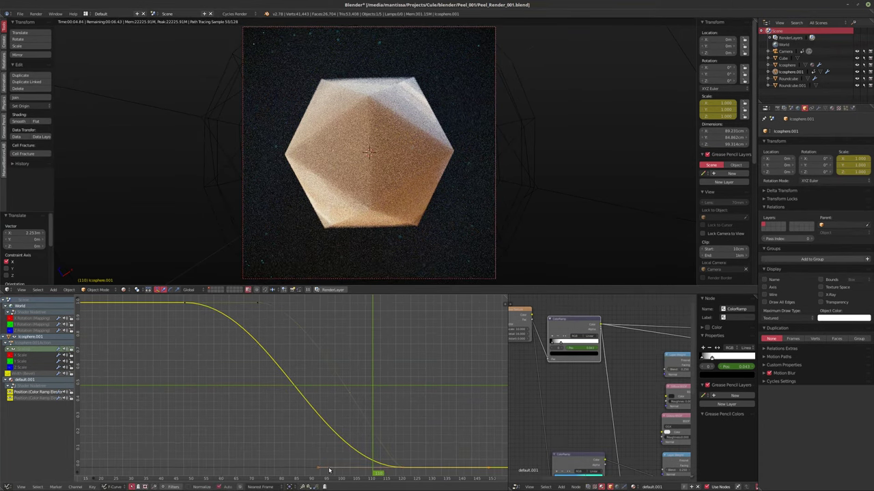
{"action": "key", "text": "g"}
{"action": "key", "text": "x"}
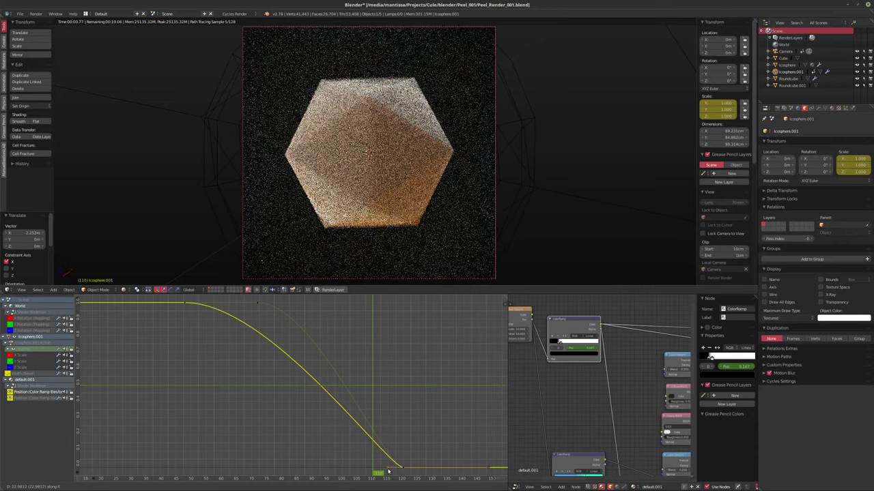
{"action": "left_click", "coordinate": [384, 471]}
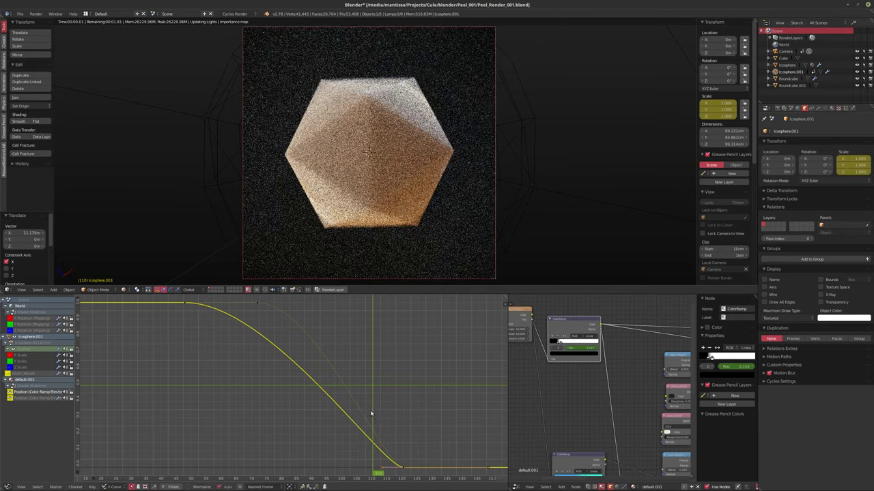
{"action": "left_click_drag", "start_coordinate": [371, 414], "coordinate": [359, 413]}
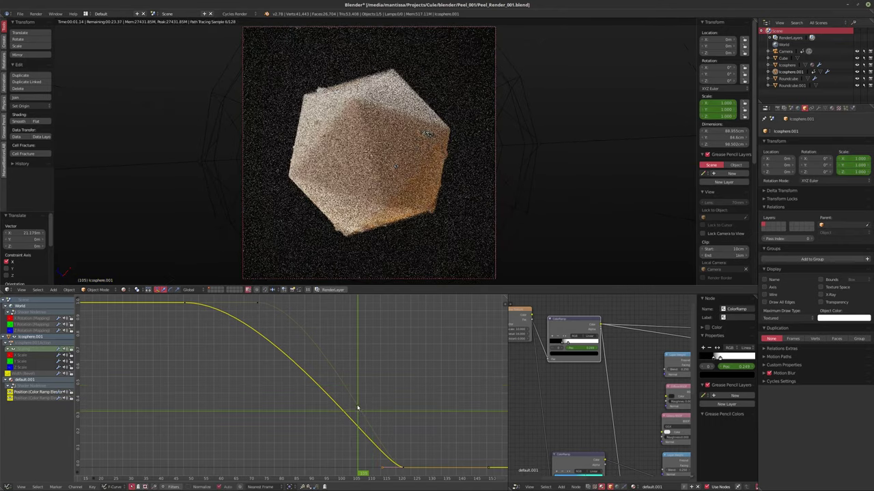
{"action": "mouse_move", "coordinate": [358, 376]}
{"action": "left_mouse_down"}
{"action": "mouse_move", "coordinate": [405, 384]}
{"action": "mouse_move", "coordinate": [344, 384]}
{"action": "left_mouse_up"}
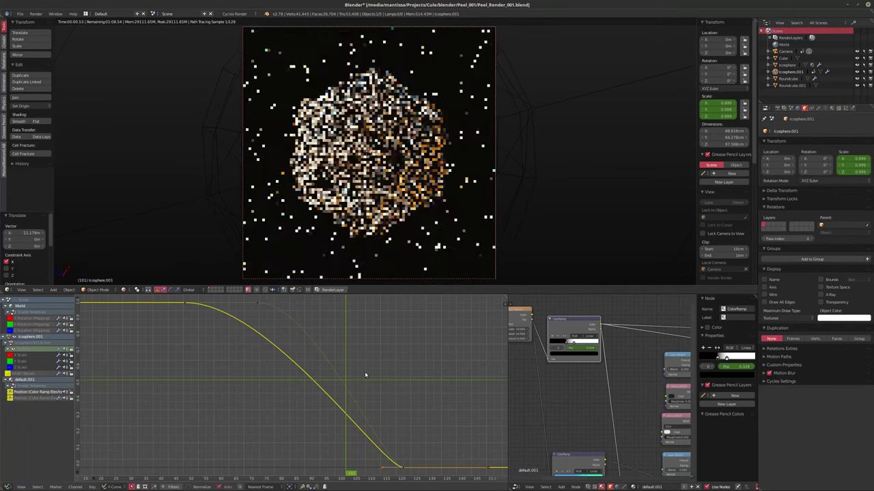
- Restart the rendered viewport preview and set the preview samples to 512
{"action": "key", "text": "shift+z"}
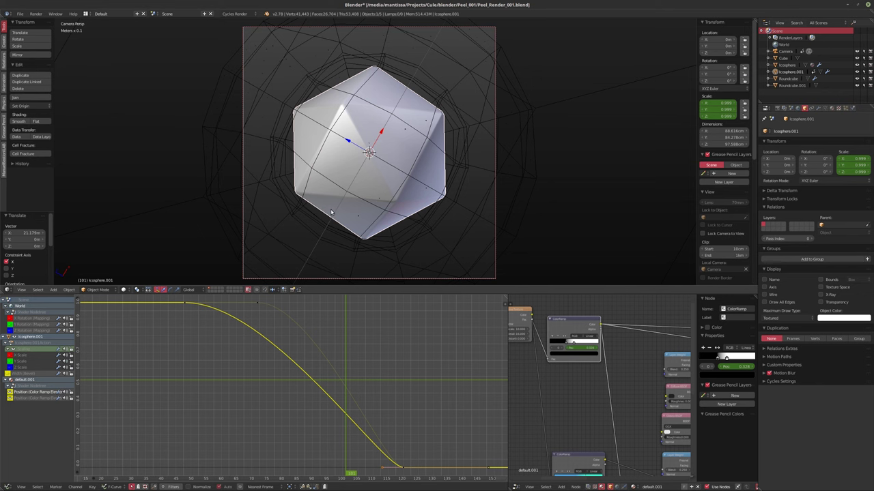
{"action": "key", "text": "shift+z"}
{"action": "left_click", "coordinate": [785, 108]}
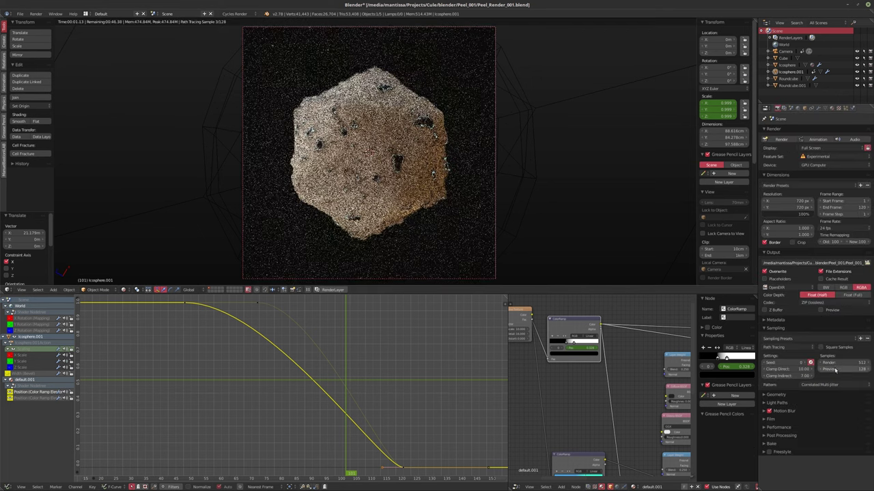
{"action": "key", "text": "Return"}
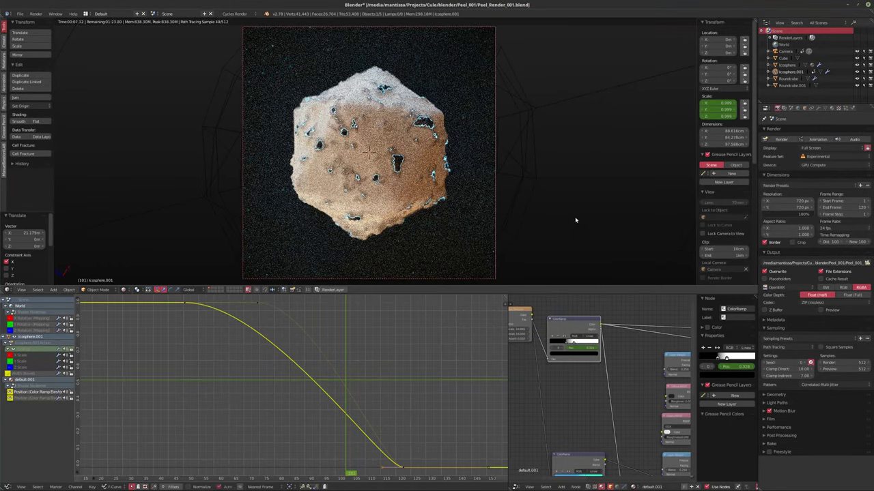
- Review the available Cycles compute devices in the system preferences and close the preferences
{"action": "key", "text": "ctrl+alt+u"}
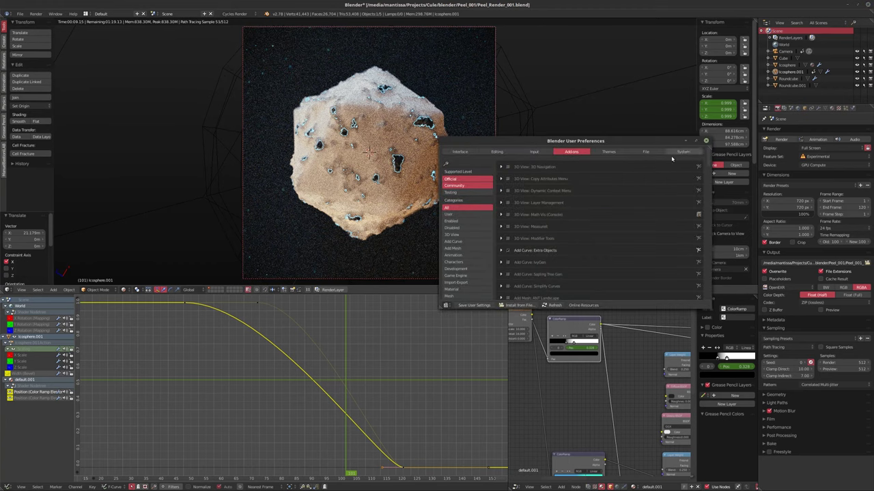
{"action": "left_click", "coordinate": [683, 151]}
{"action": "scroll", "coordinate": [538, 278], "scroll_direction": "down", "scroll_amount": 2}
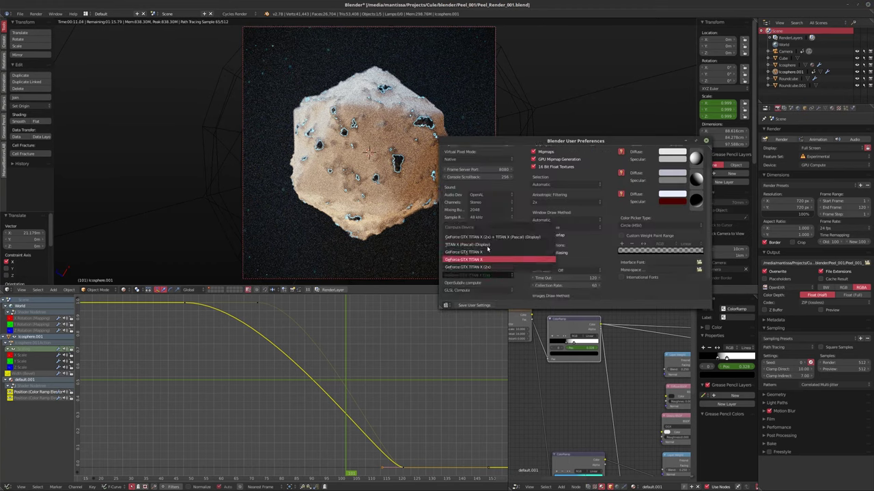
{"action": "left_click", "coordinate": [307, 117]}
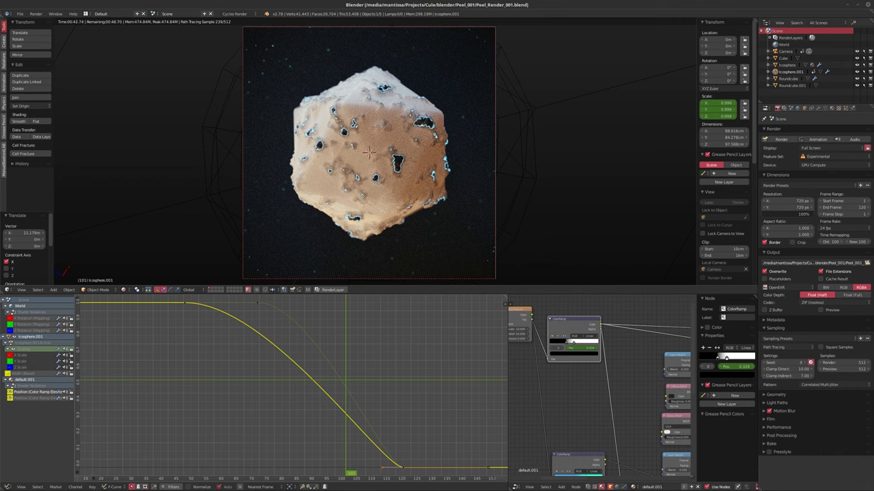
- Enable Preview for the OpenEXR output
{"action": "key", "text": "XF86AudioRaiseVolume"}
{"action": "key", "text": "XF86AudioRaiseVolume"}
{"action": "left_click", "coordinate": [821, 309]}
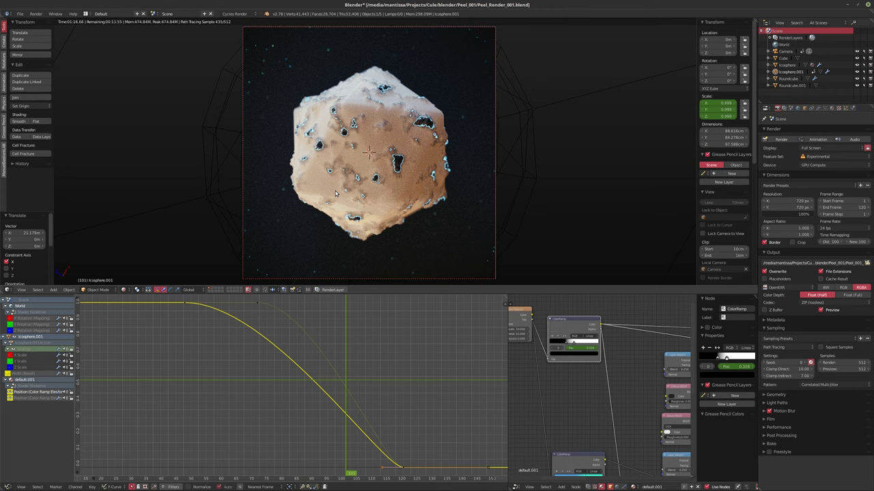
- Switch the 3D viewport from rendered to solid shading and move the current frame to 102
{"action": "key", "text": "alt+a"}
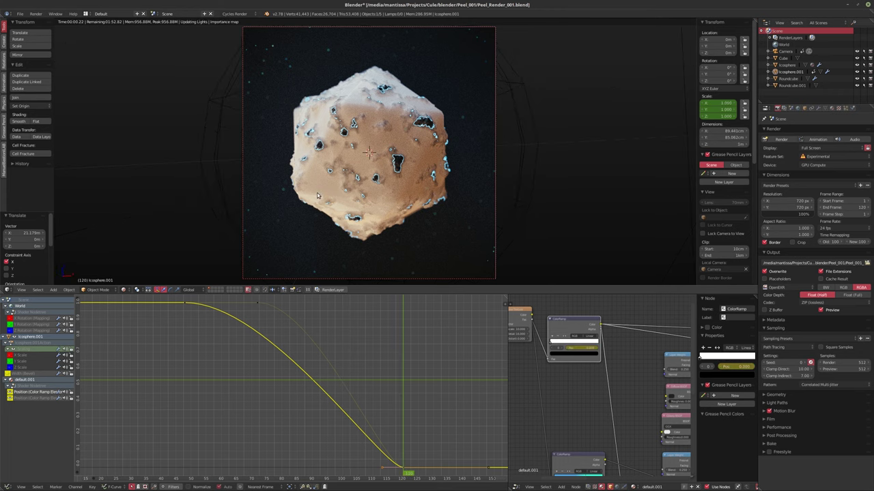
{"action": "key", "text": "shift+z"}
{"action": "left_click", "coordinate": [373, 336]}
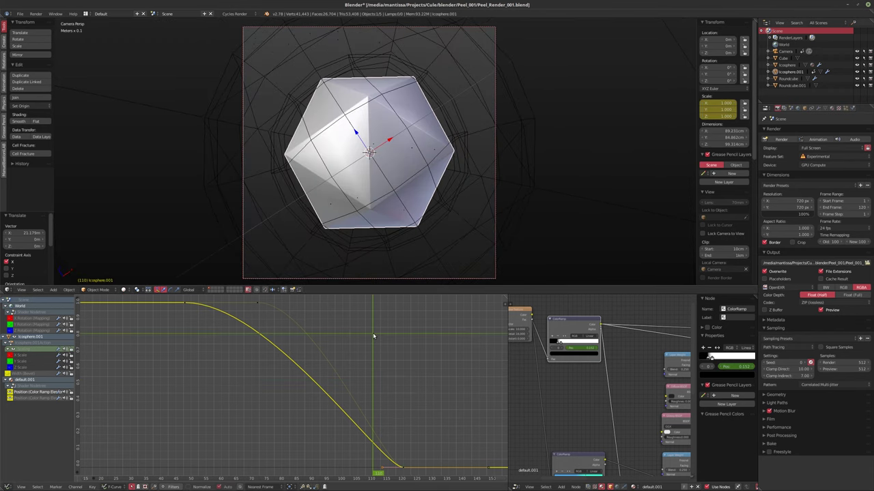
{"action": "left_click_drag", "start_coordinate": [373, 335], "coordinate": [348, 365]}
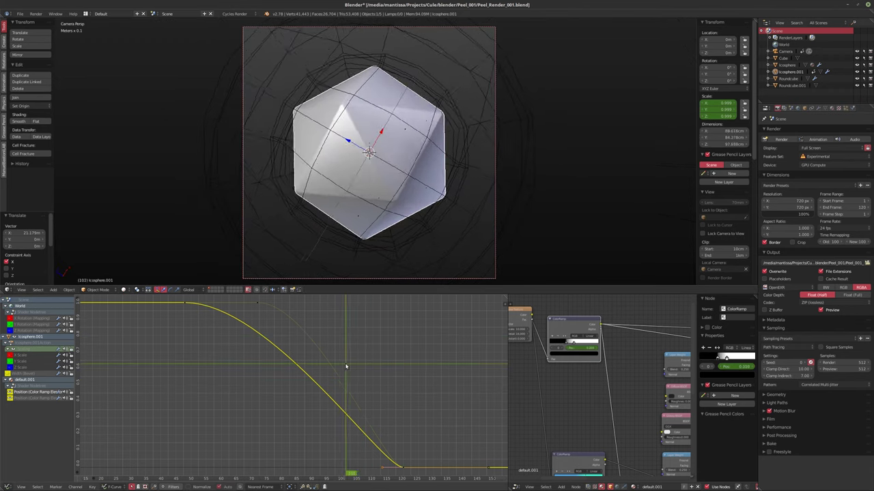
- Set the render samples to 1024 and render the current frame as a still image
{"action": "left_click", "coordinate": [833, 363]}
{"action": "type", "text": "1024"}
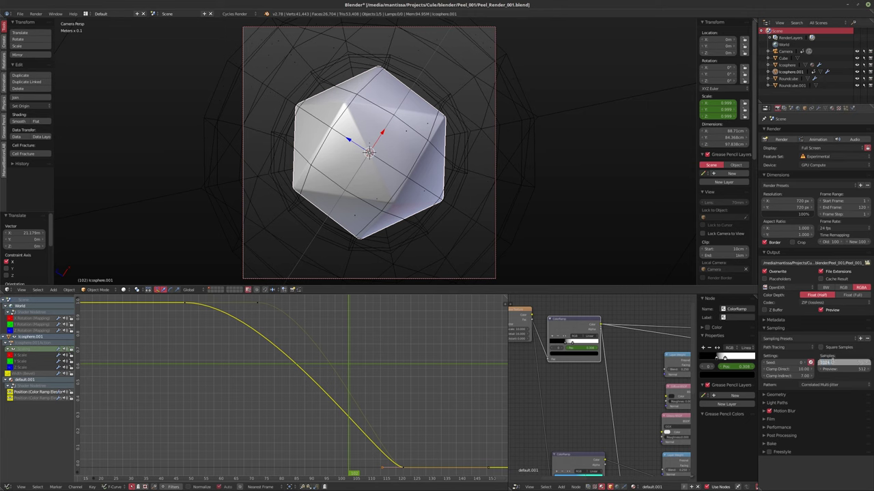
{"action": "key", "text": "Return"}
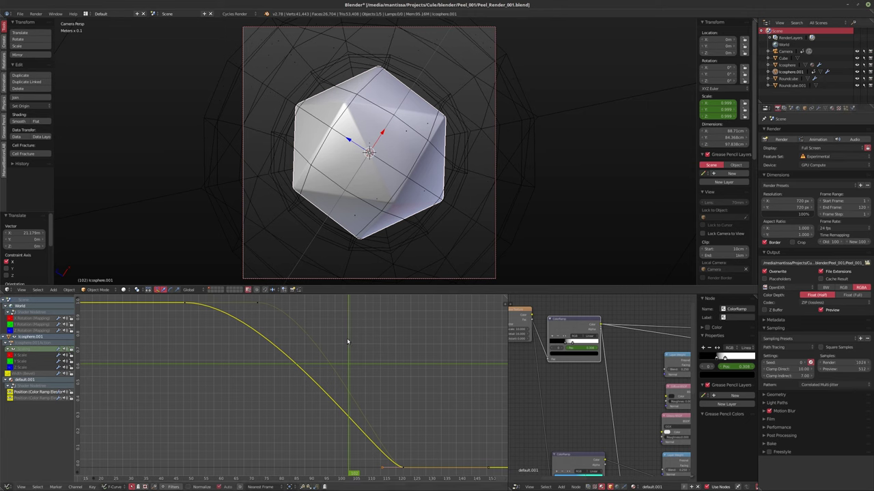
{"action": "key", "text": "F12"}
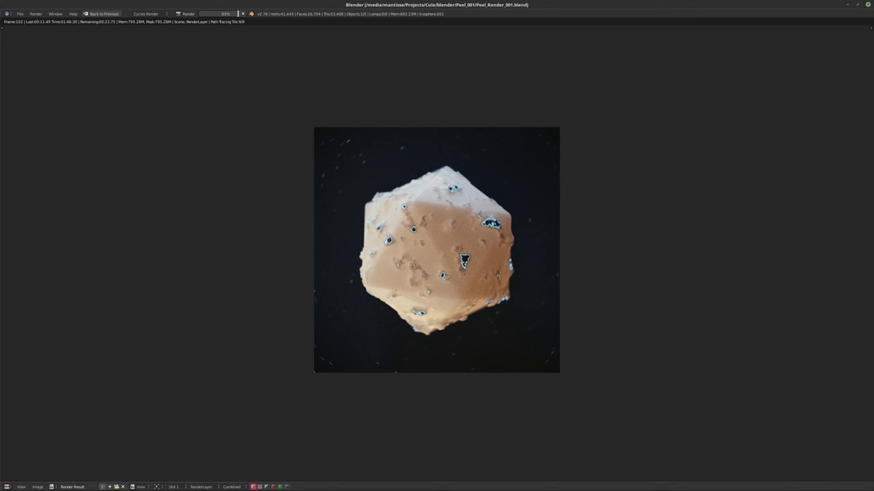
{"action": "key", "text": "XF86AudioRaiseVolume"}
{"action": "key", "text": "XF86AudioRaiseVolume"}
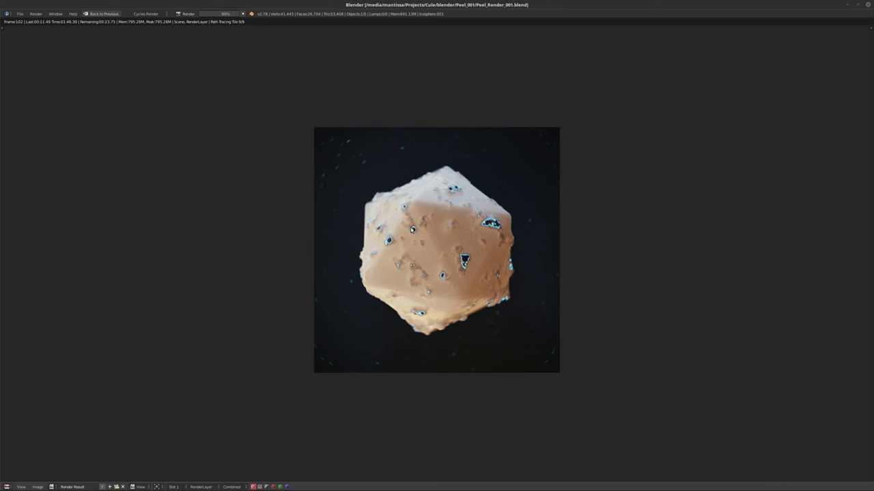
- Stop the still render and set the Cycles render samples to 2048
{"action": "key", "text": "Escape"}
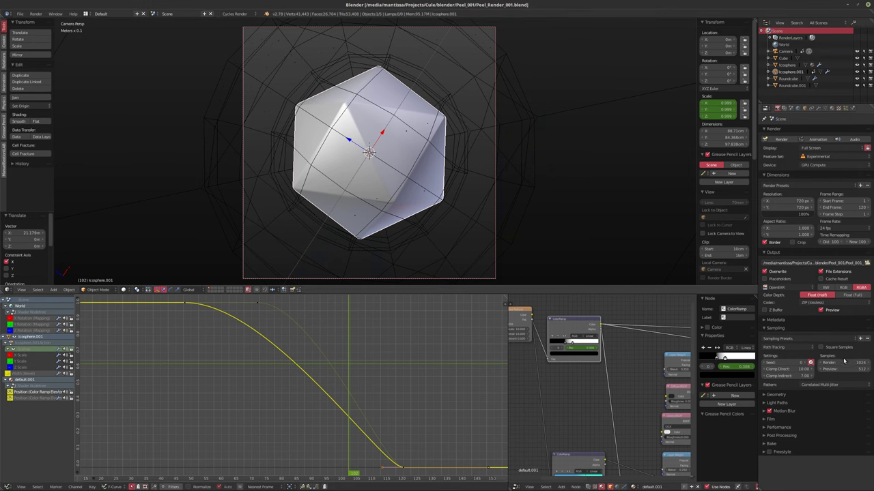
{"action": "left_click", "coordinate": [844, 362]}
{"action": "type", "text": "2048"}
{"action": "key", "text": "Return"}
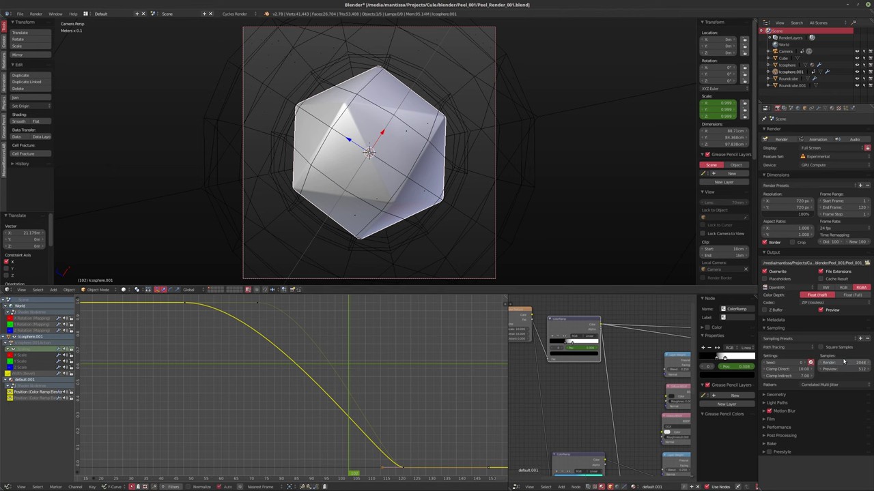
- Step the animation back to frame 72, where the peeled fragments surround the icosphere
{"action": "key", "text": "Left"}
{"action": "key", "text": "Left"}
{"action": "key", "text": "Left"}
{"action": "key", "text": "Left"}
{"action": "key", "text": "Left"}
{"action": "key", "text": "Left"}
{"action": "key", "text": "Left"}
{"action": "key", "text": "Left"}
{"action": "key", "text": "Left"}
{"action": "key", "text": "Left"}
{"action": "key", "text": "Left"}
{"action": "key", "text": "Left"}
{"action": "key", "text": "Left"}
{"action": "key", "text": "Left"}
{"action": "key", "text": "Left"}
{"action": "key", "text": "Left"}
{"action": "key", "text": "Left"}
{"action": "key", "text": "Left"}
{"action": "key", "text": "Left"}
{"action": "key", "text": "Left"}
{"action": "key", "text": "Left"}
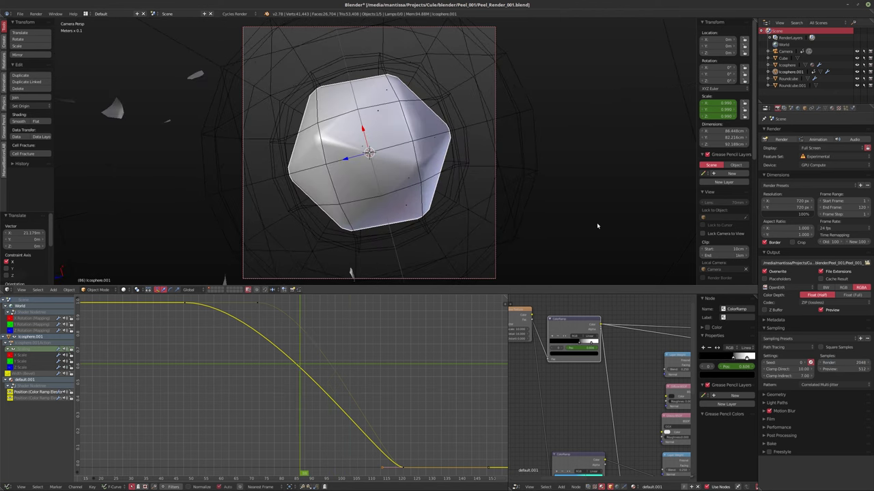
{"action": "key", "text": "Left"}
{"action": "key", "text": "Left"}
{"action": "key", "text": "Left"}
{"action": "key", "text": "Left"}
{"action": "key", "text": "Left"}
{"action": "key", "text": "Left"}
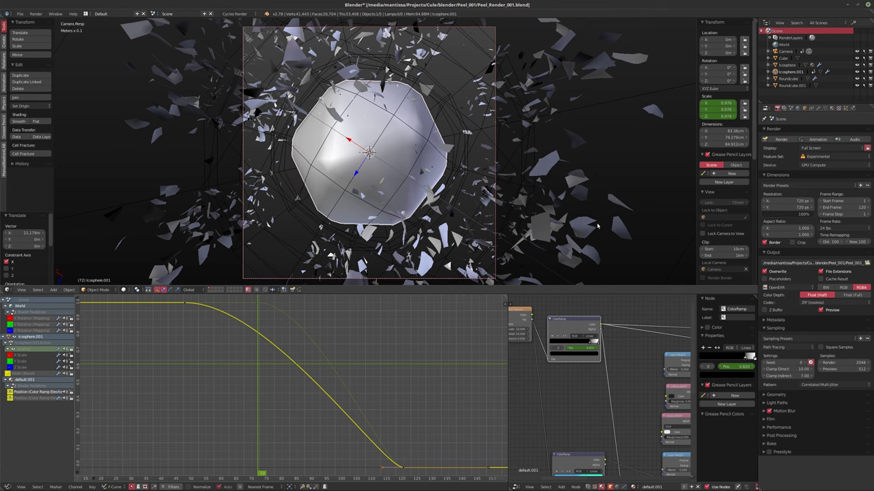
- Set the Roundcube's Solidify thickness to 38 cm and preview the frame in rendered shading before returning to solid shading
{"action": "right_click", "coordinate": [457, 71]}
{"action": "left_click", "coordinate": [819, 109]}
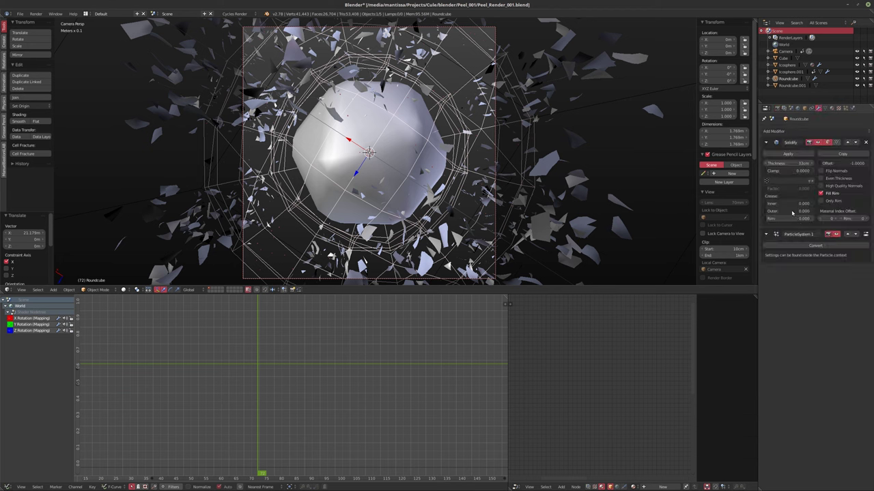
{"action": "left_click_drag", "start_coordinate": [789, 163], "coordinate": [829, 163]}
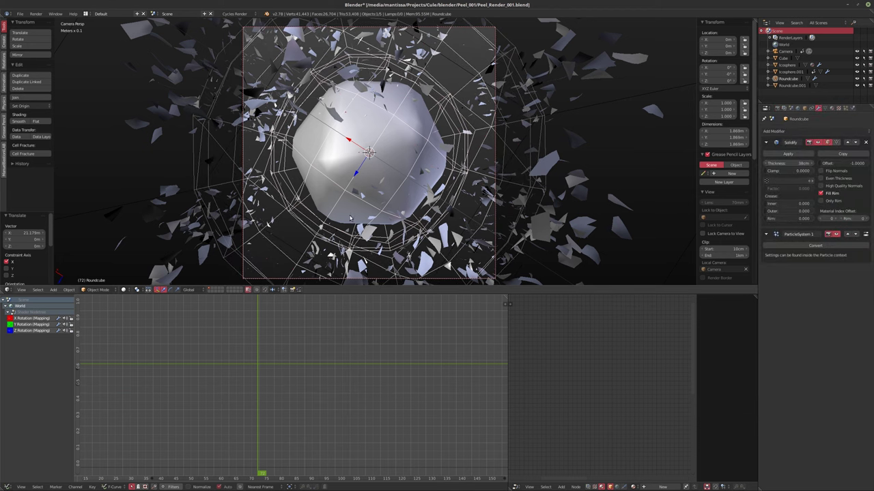
{"action": "key", "text": "shift+z"}
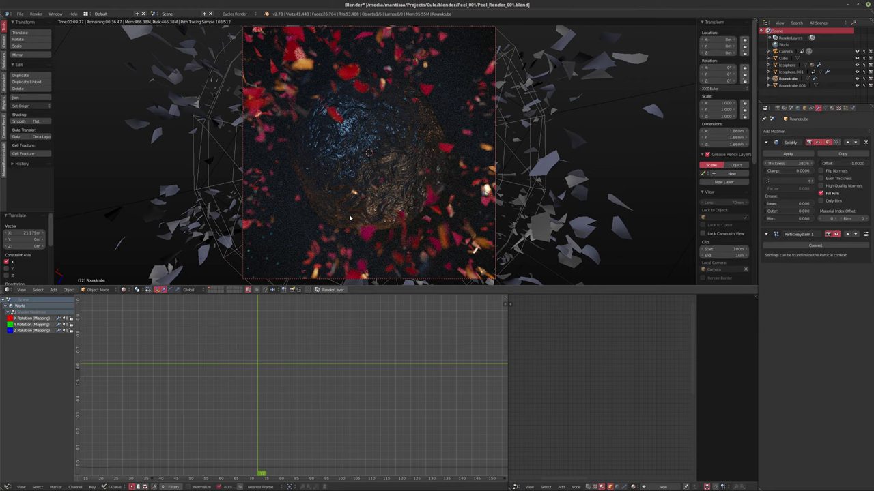
{"action": "key", "text": "shift+z"}
- Save the blend file and render frame 72 as a still image
{"action": "key", "text": "ctrl+s"}
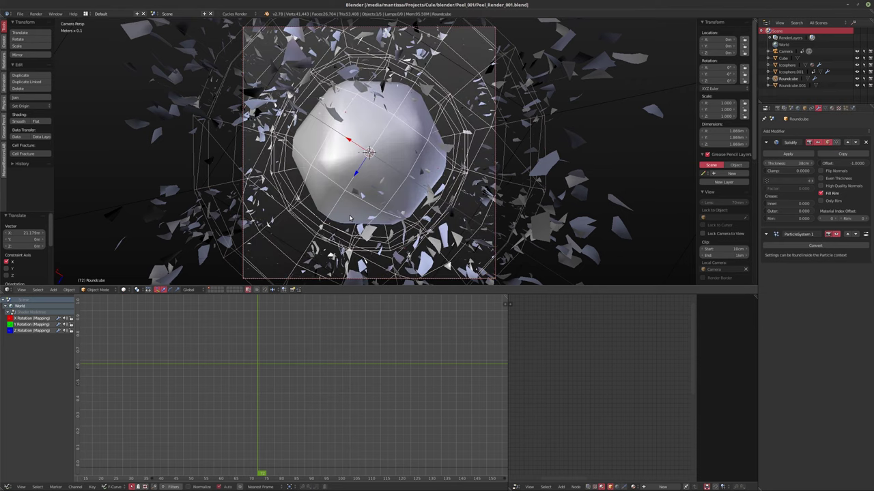
{"action": "key", "text": "F12"}
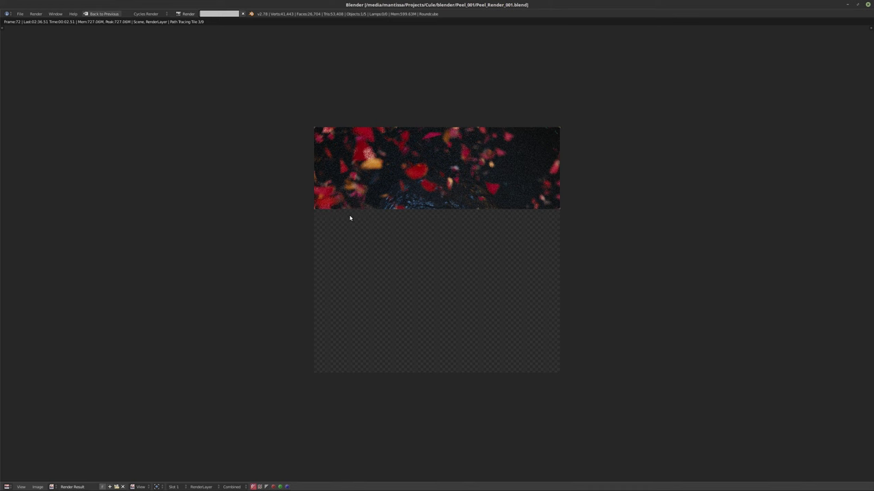
- Raise the system volume and review the available audio output devices while the frame renders
{"action": "key", "text": "XF86AudioRaiseVolume"}
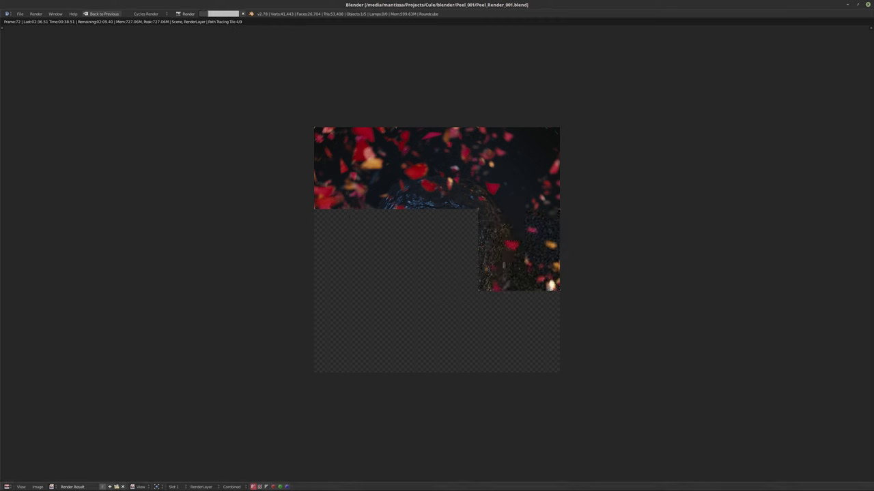
{"action": "key", "text": "XF86AudioRaiseVolume"}
{"action": "key", "text": "XF86AudioRaiseVolume"}
{"action": "mouse_move", "coordinate": [828, 482]}
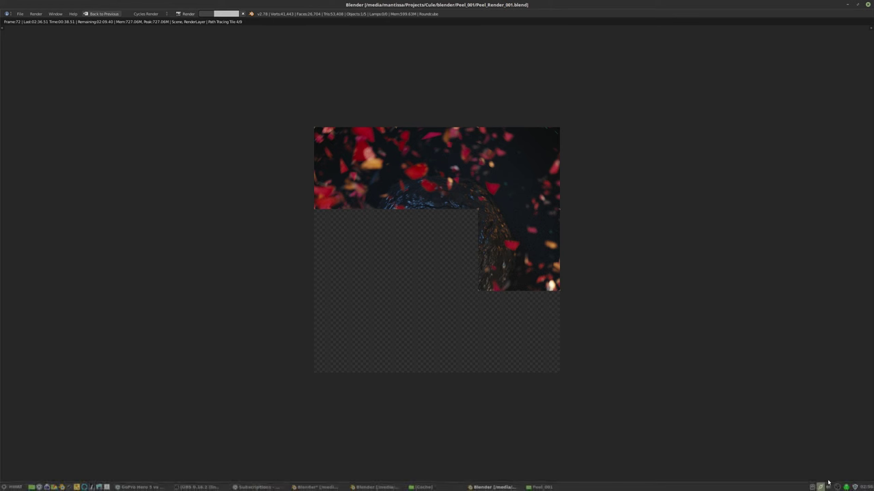
{"action": "right_click", "coordinate": [827, 485]}
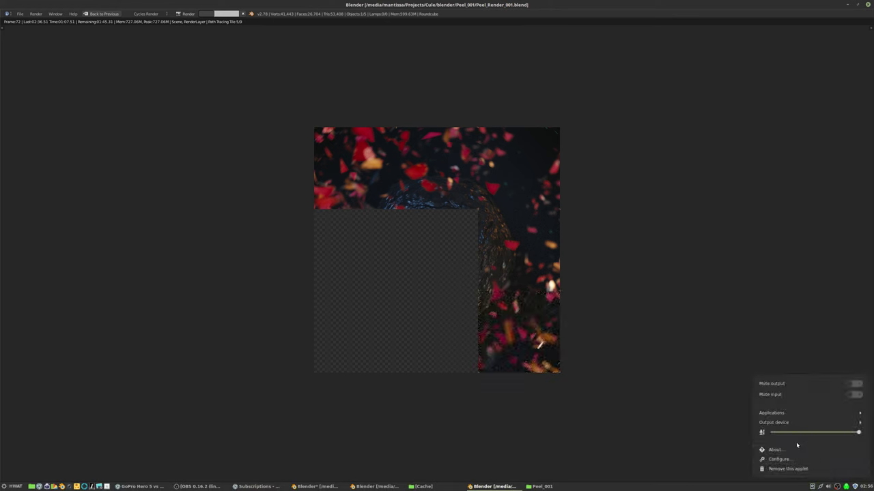
{"action": "left_click", "coordinate": [785, 422]}
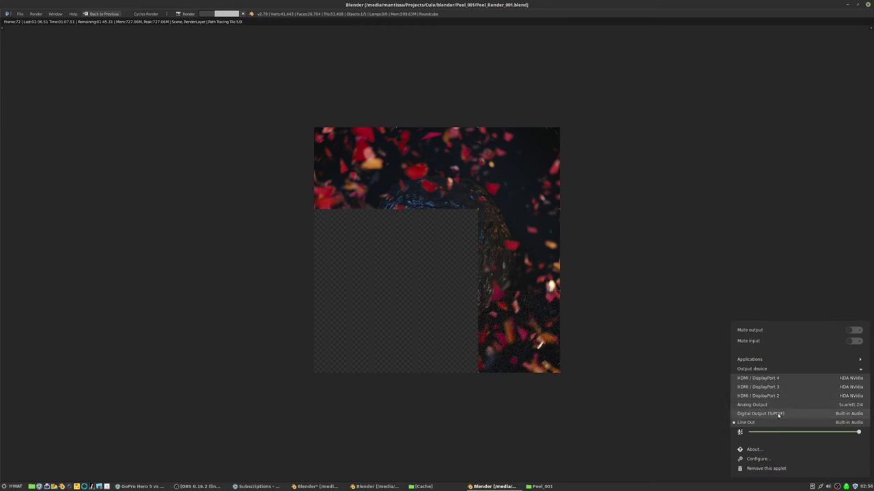
{"action": "left_click", "coordinate": [651, 407]}
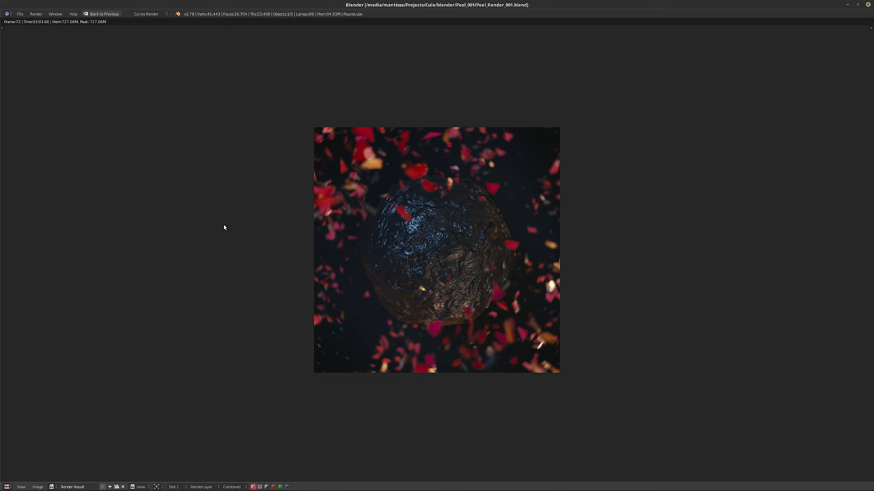
- Leave the still render result and start rendering the full animation from the render settings
{"action": "key", "text": "Escape"}
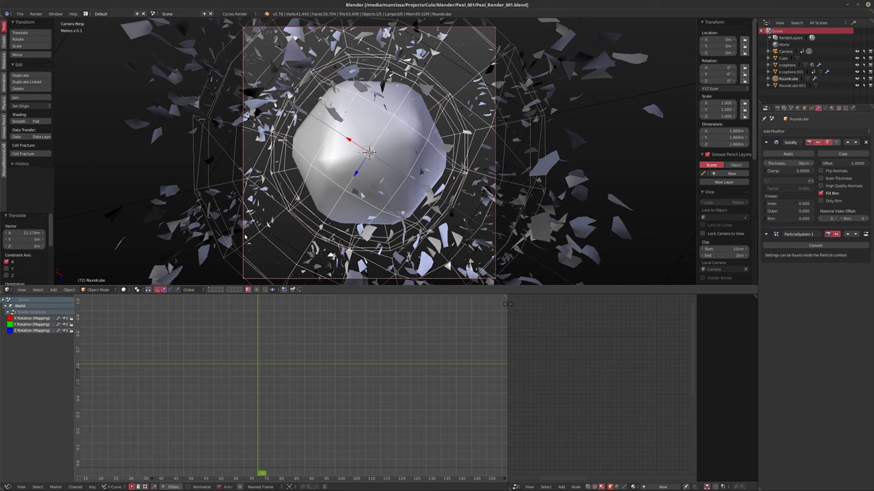
{"action": "left_click", "coordinate": [777, 107]}
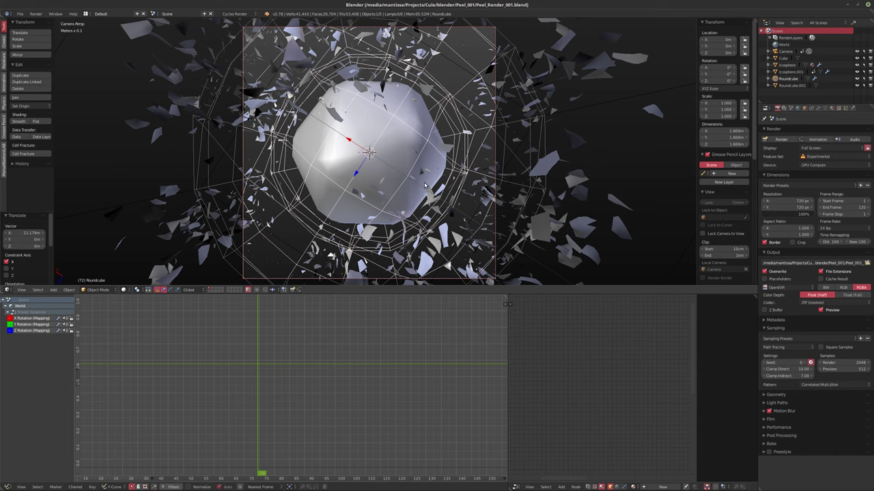
{"action": "left_click", "coordinate": [819, 140]}
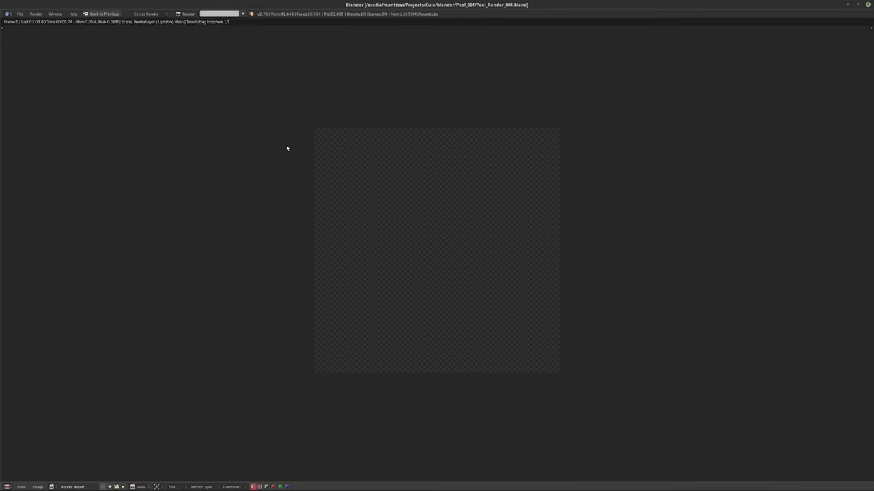
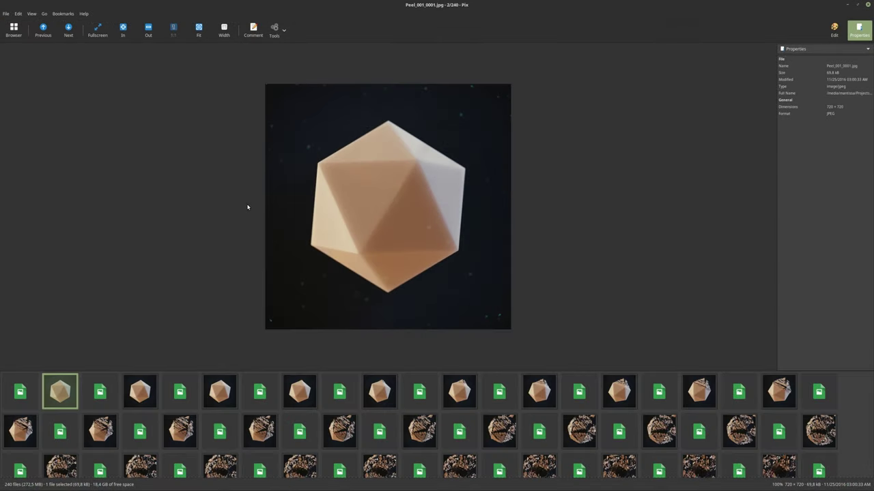
- Close the Pix image viewer and the djv_view player, and return from the render result to the scene layout
{"action": "left_click", "coordinate": [866, 4]}
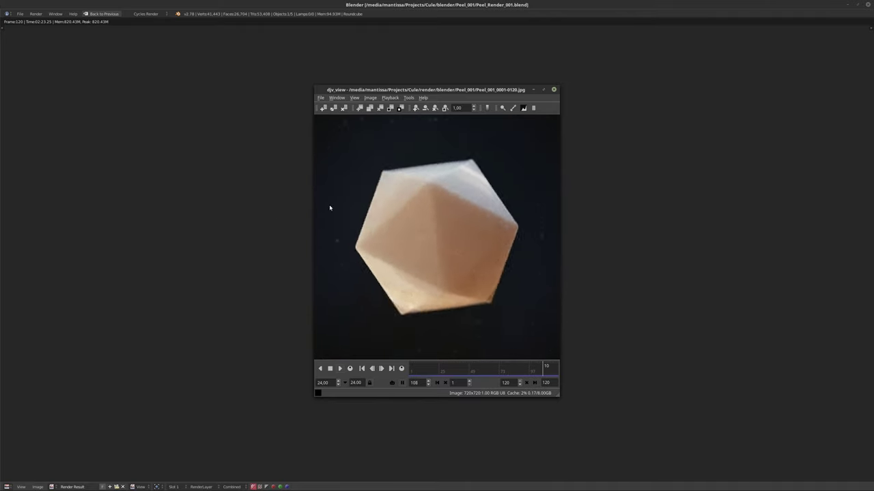
{"action": "left_click", "coordinate": [553, 89]}
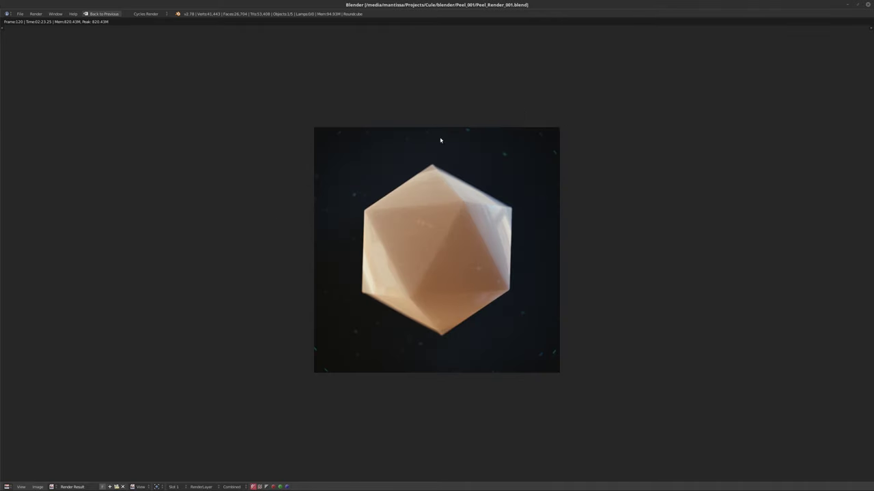
{"action": "left_click", "coordinate": [101, 15]}
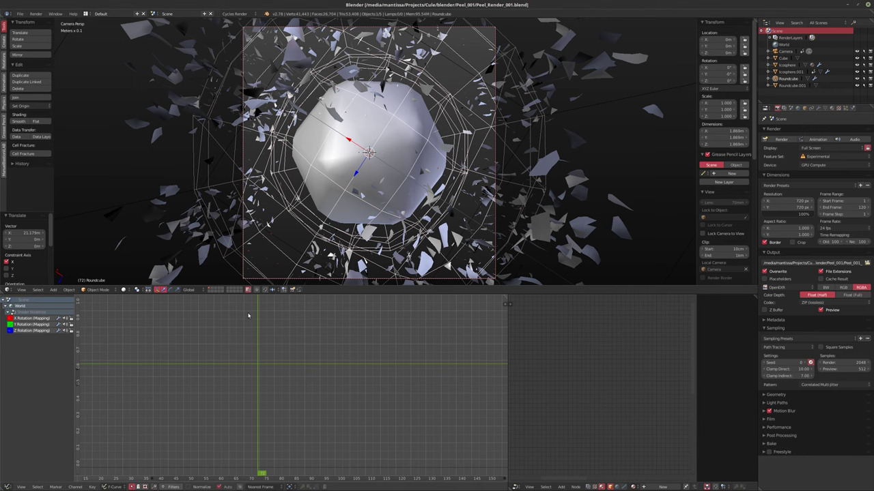
- Select the camera, scrub the animation to frame 91 and fit all its rotation curves in the Graph Editor
{"action": "left_click_drag", "start_coordinate": [252, 318], "coordinate": [104, 328]}
{"action": "key", "text": "i"}
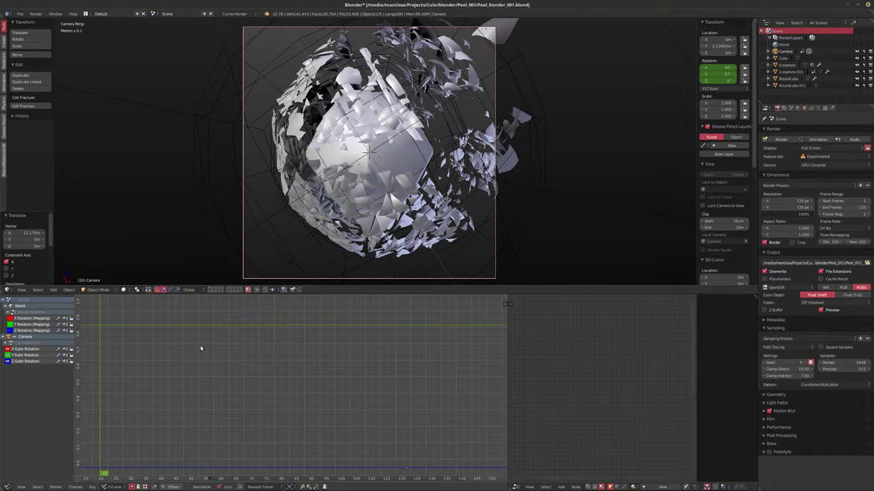
{"action": "left_click_drag", "start_coordinate": [105, 380], "coordinate": [355, 410]}
{"action": "scroll", "coordinate": [289, 410], "scroll_direction": "down", "scroll_amount": 2}
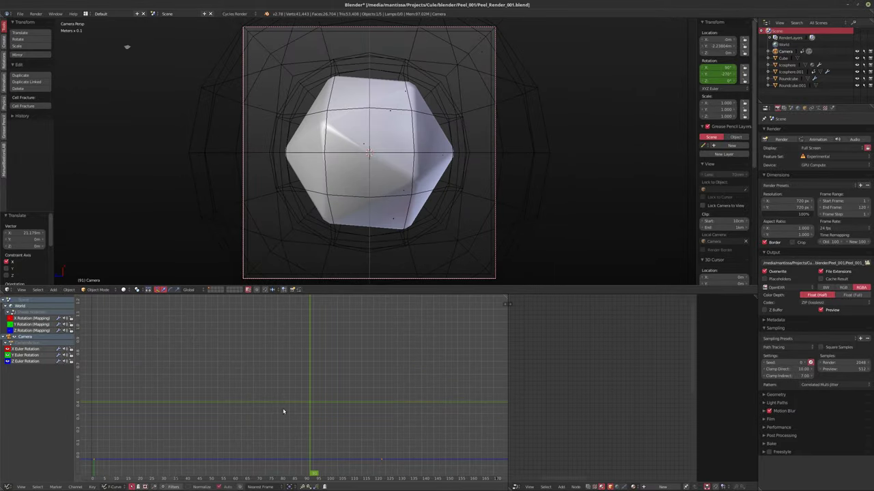
{"action": "middle_click_drag", "start_coordinate": [330, 415], "coordinate": [342, 387]}
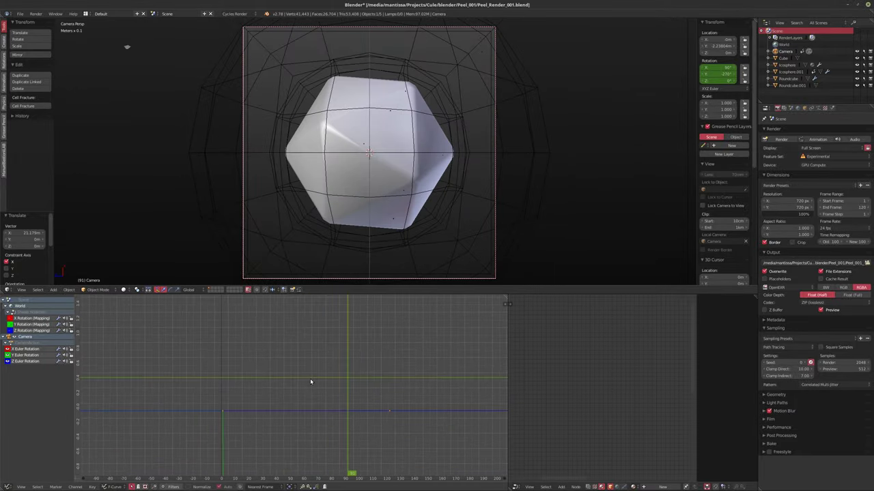
{"action": "key", "text": "Home"}
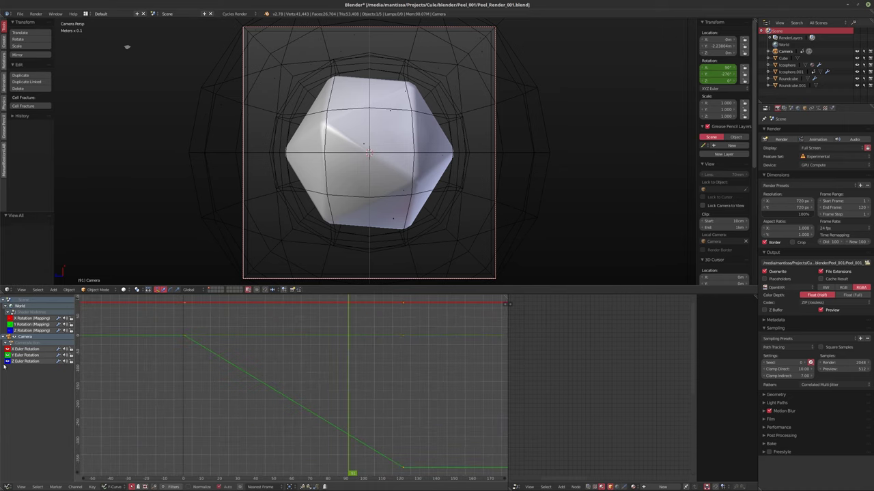
- Delete the camera's X Euler Rotation channel from the Graph Editor
{"action": "left_click", "coordinate": [19, 350]}
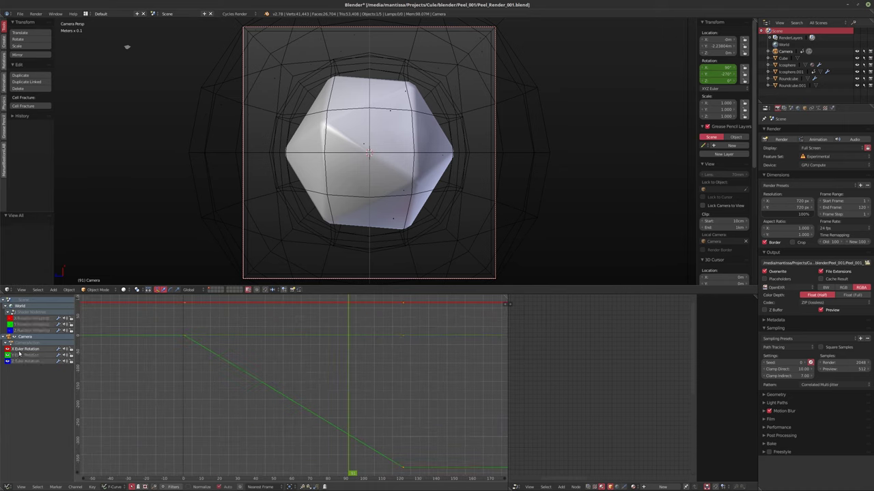
{"action": "key", "text": "x"}
{"action": "left_click", "coordinate": [25, 348]}
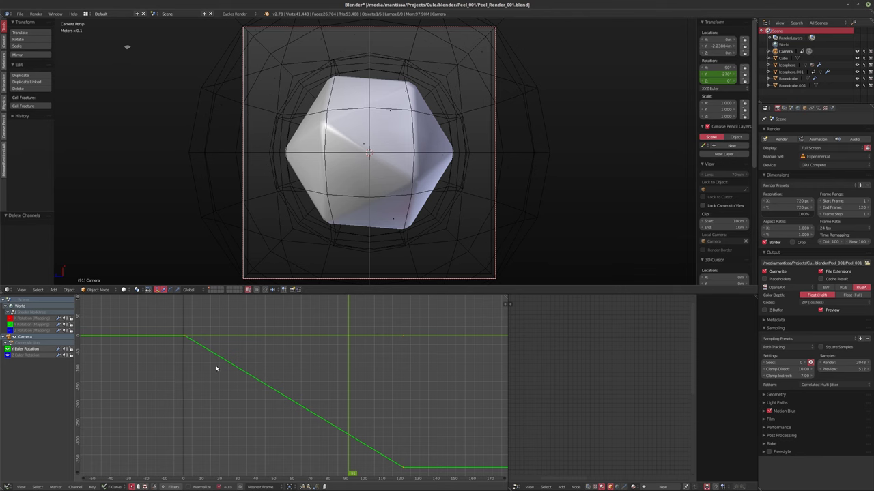
- Try to delete the camera's remaining rotation keyframes in the Graph Editor, undoing the deletion each time
{"action": "key", "text": "x"}
{"action": "left_click", "coordinate": [241, 372]}
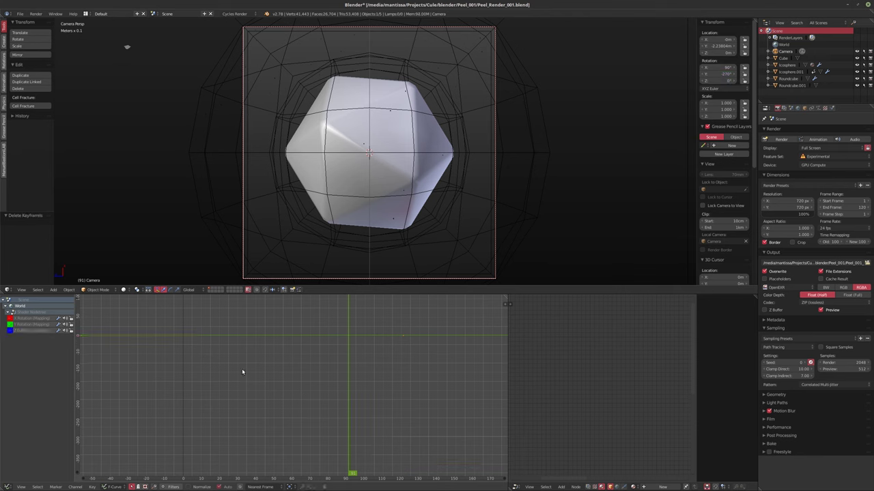
{"action": "key", "text": "ctrl+z"}
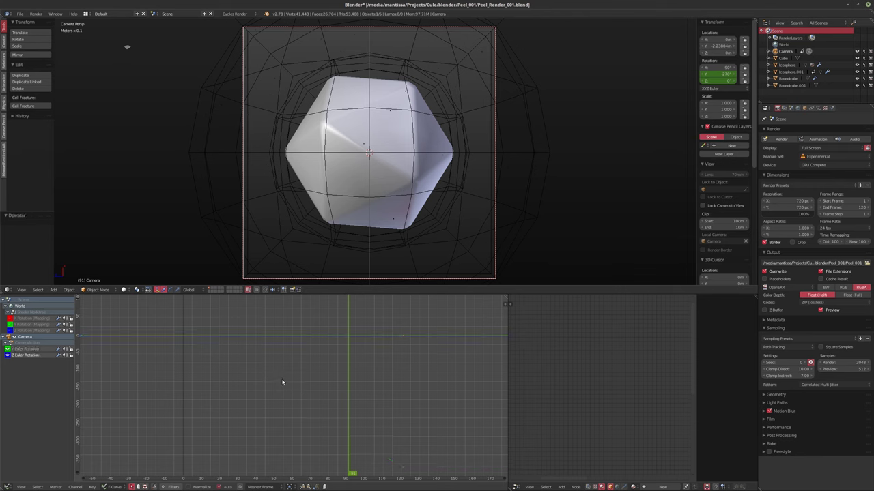
{"action": "key", "text": "x"}
{"action": "left_click", "coordinate": [279, 380]}
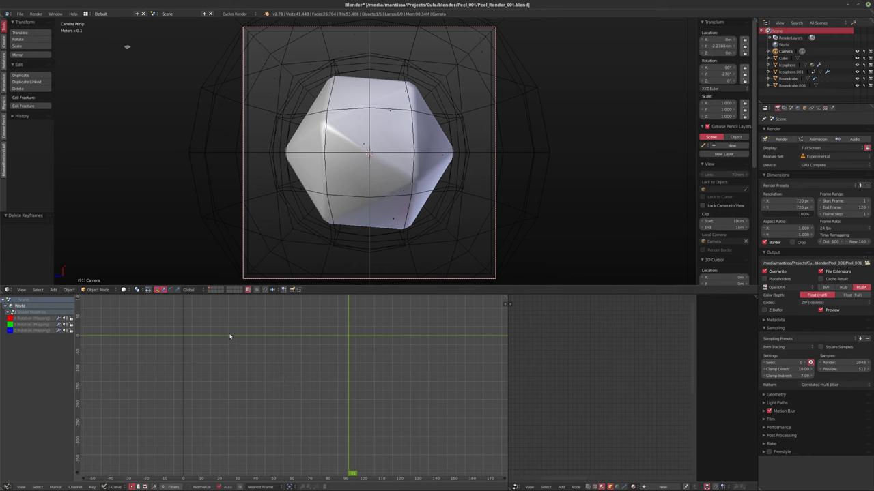
{"action": "key", "text": "ctrl+z"}
- Hide the camera's Y Euler Rotation curve and delete the Z Euler Rotation keyframes
{"action": "left_click", "coordinate": [30, 349]}
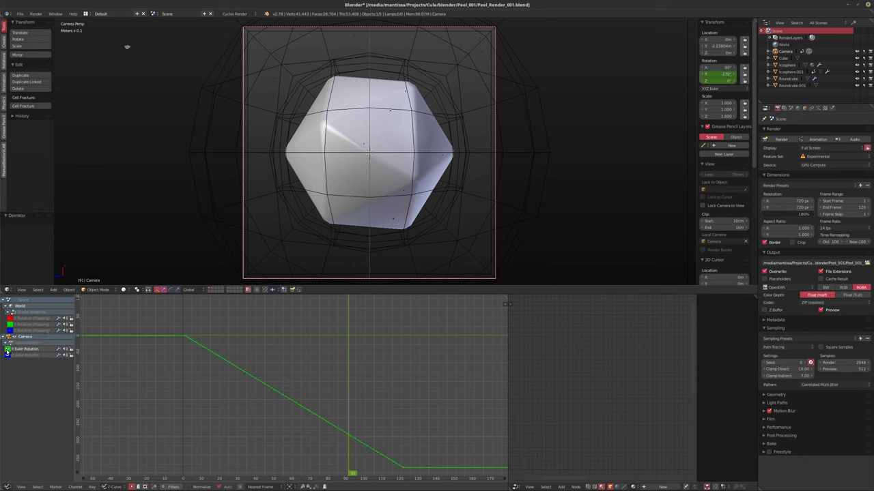
{"action": "left_click", "coordinate": [8, 348]}
{"action": "left_click", "coordinate": [20, 355]}
{"action": "key", "text": "x"}
{"action": "left_click", "coordinate": [285, 380]}
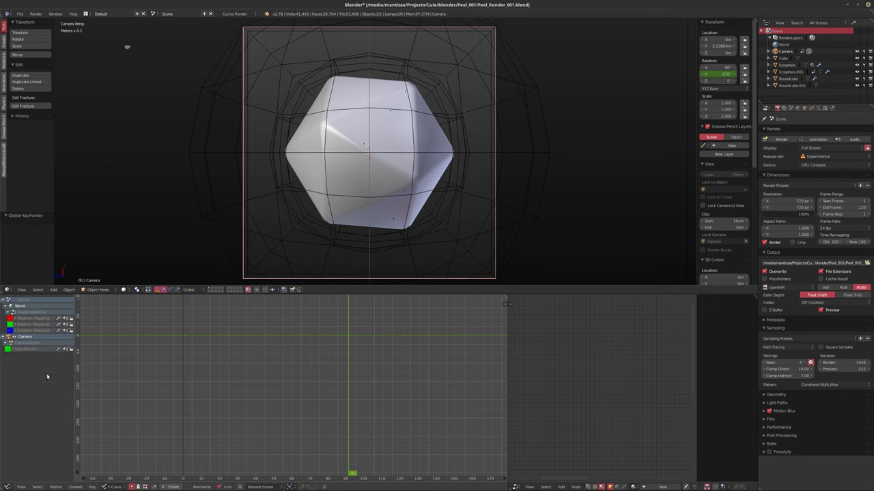
- Add a Cycles modifier to the camera's Y Euler Rotation curve and set both its Before and After modes to Repeat with Offset
{"action": "left_click", "coordinate": [20, 352]}
{"action": "key", "text": "n"}
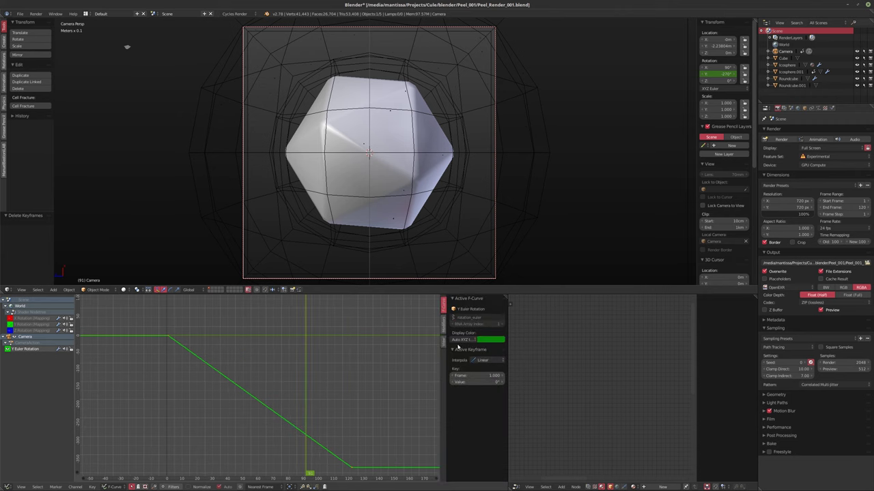
{"action": "left_click", "coordinate": [443, 326]}
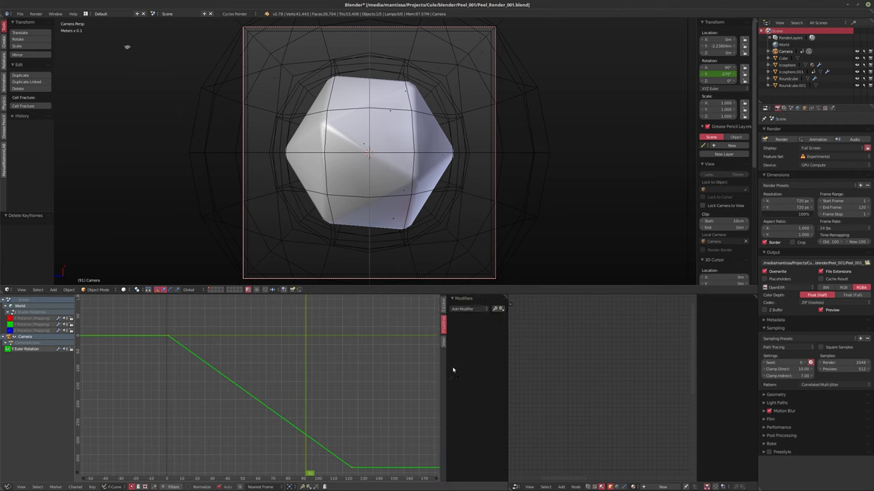
{"action": "left_click", "coordinate": [477, 309]}
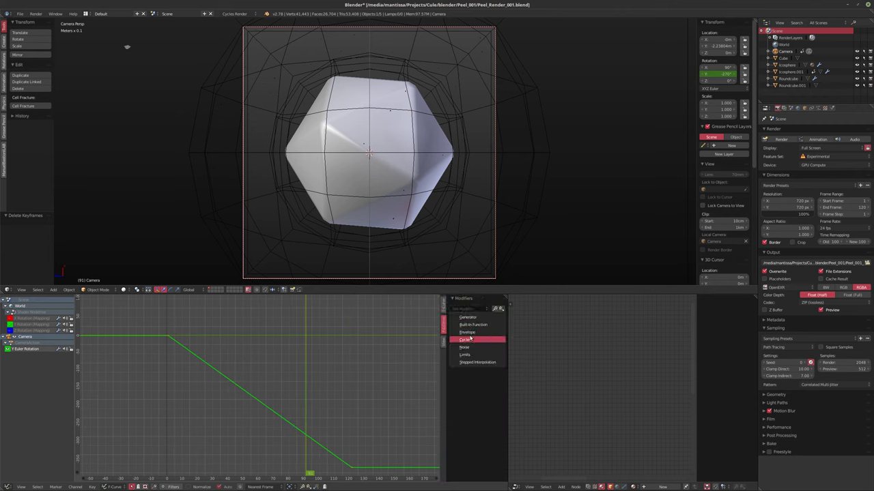
{"action": "left_click", "coordinate": [465, 340]}
{"action": "left_click", "coordinate": [463, 338]}
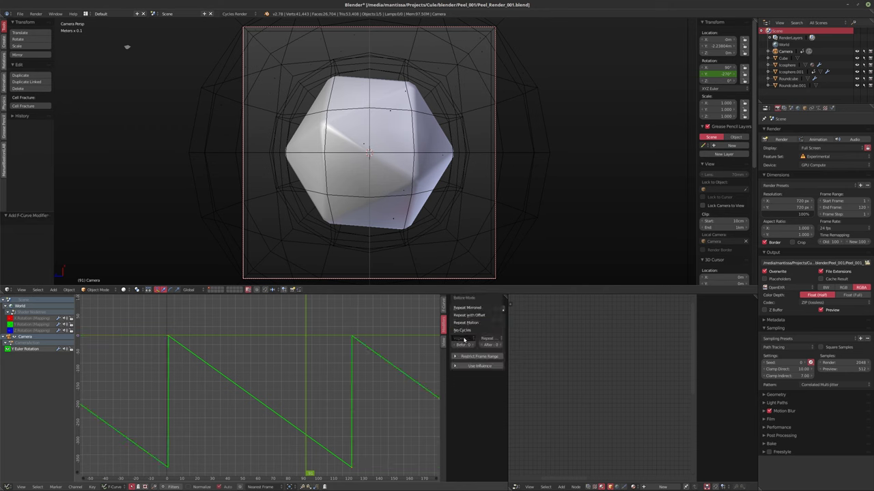
{"action": "left_click", "coordinate": [469, 315]}
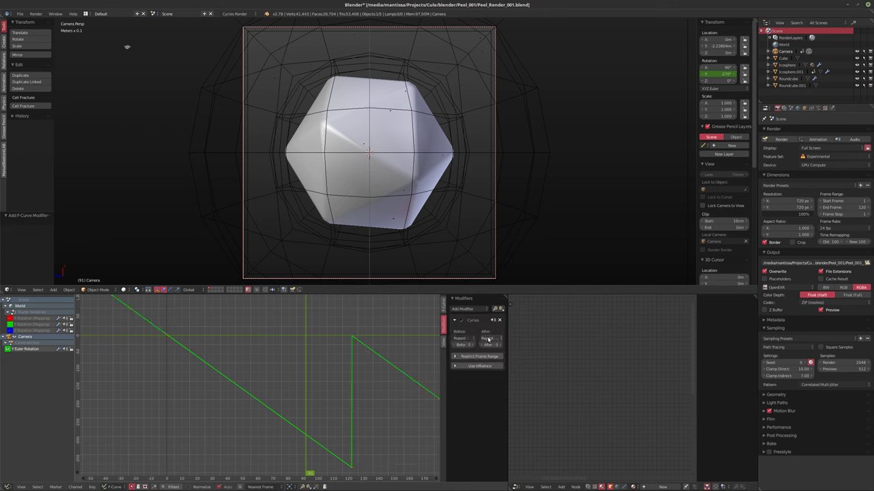
{"action": "left_click", "coordinate": [497, 339]}
{"action": "left_click", "coordinate": [497, 315]}
- Scrub the animation to frame -7 and set the render's start frame to 0
{"action": "left_click_drag", "start_coordinate": [197, 342], "coordinate": [157, 335]}
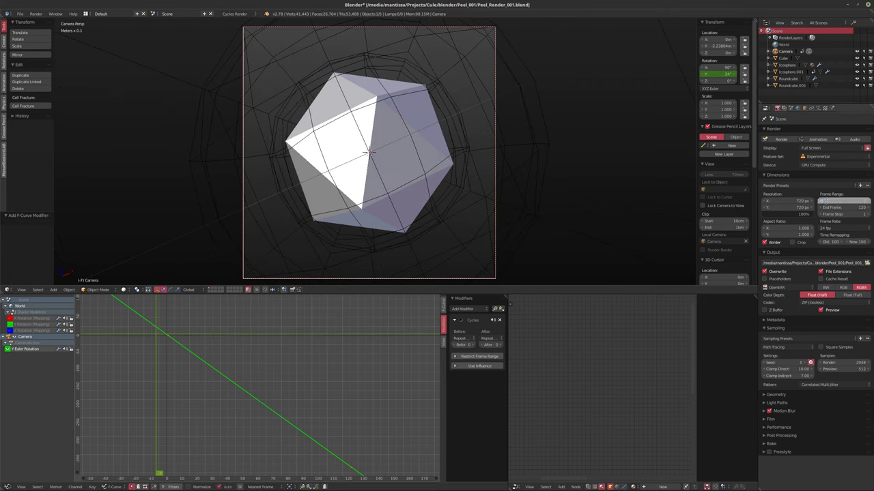
{"action": "key", "text": "Return"}
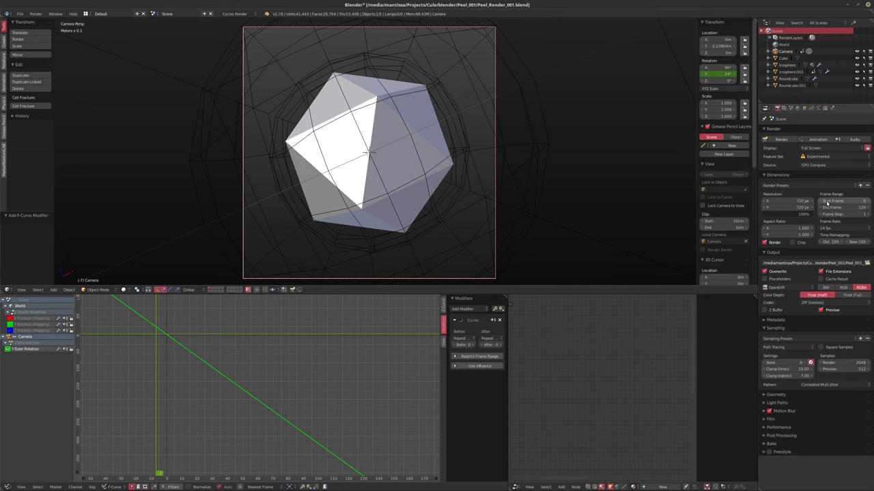
{"action": "left_click", "coordinate": [827, 201]}
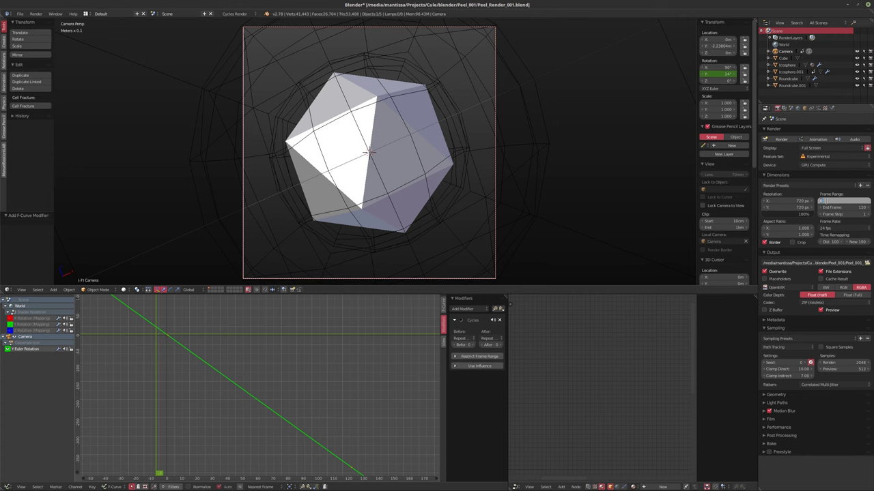
{"action": "key", "text": "Return"}
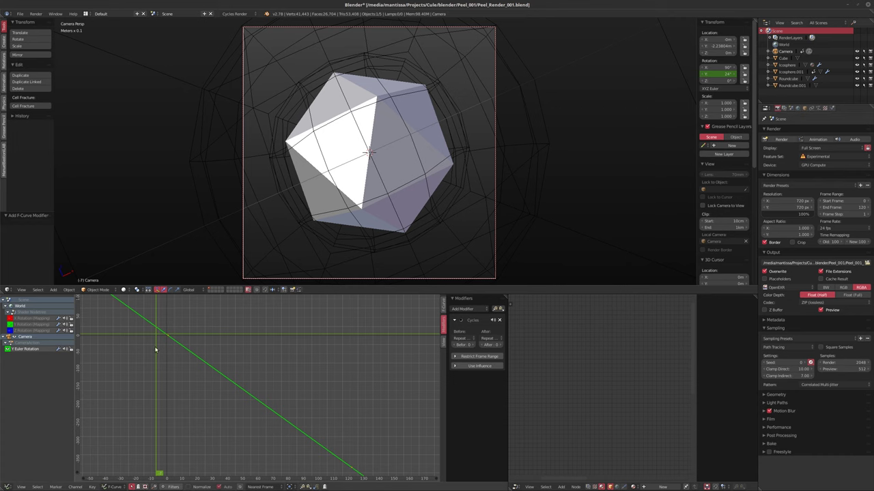
- Move the playhead to frame -5 and render that frame
{"action": "left_click_drag", "start_coordinate": [156, 350], "coordinate": [159, 355]}
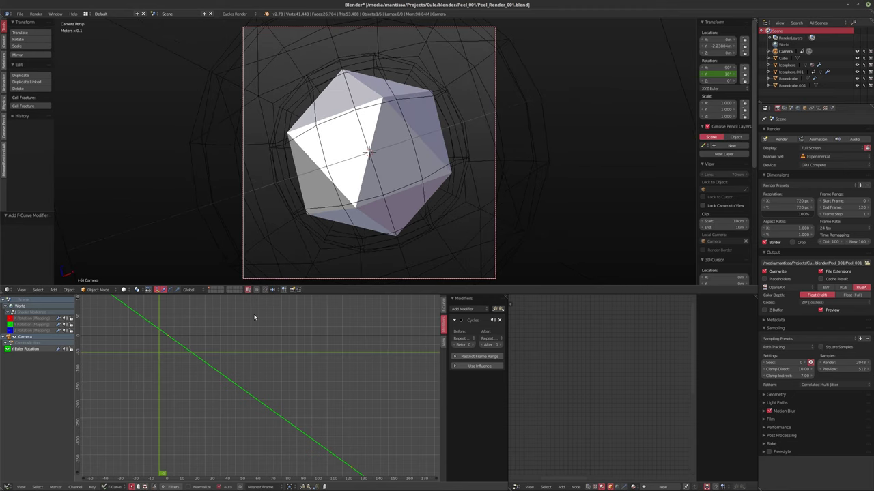
{"action": "key", "text": "F12"}
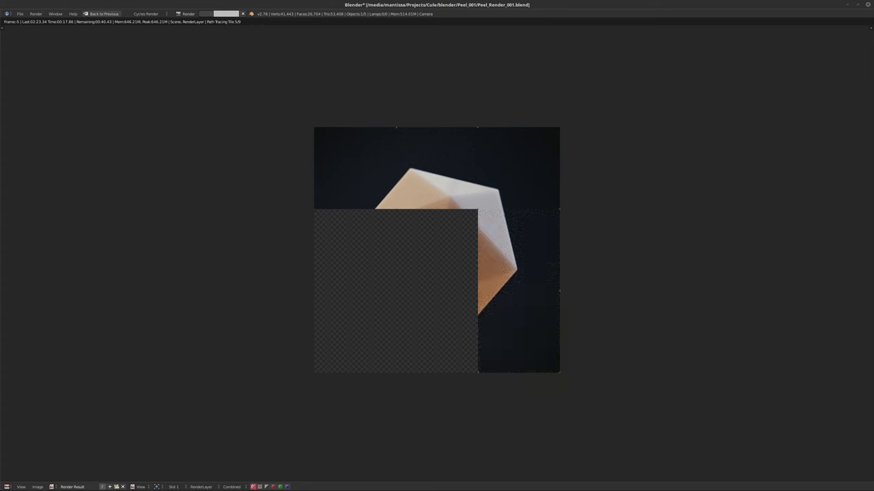
- Switch the system's sound output device to the built-in Line Out
{"action": "mouse_move", "coordinate": [700, 489]}
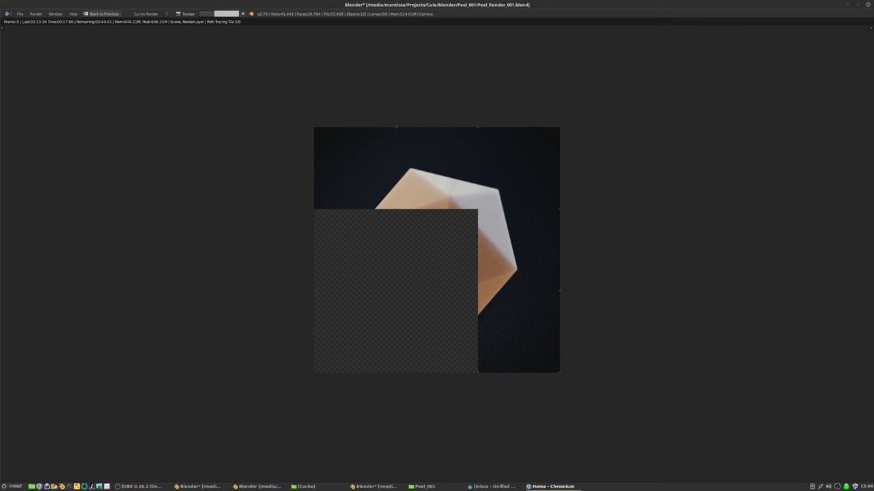
{"action": "right_click", "coordinate": [828, 487]}
{"action": "left_click", "coordinate": [779, 422]}
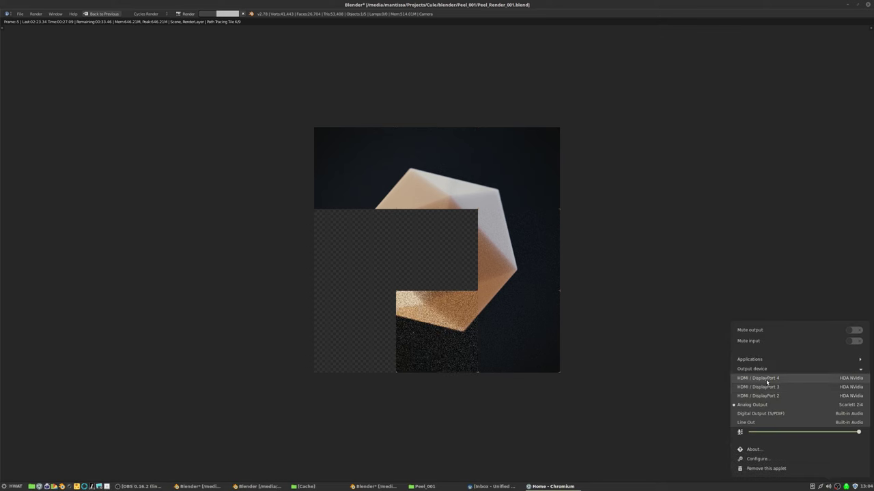
{"action": "left_click", "coordinate": [768, 421]}
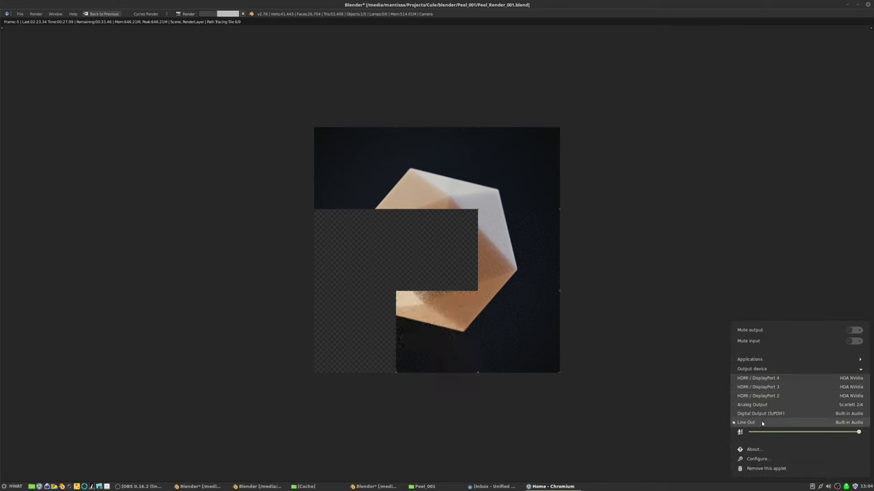
{"action": "left_click", "coordinate": [653, 403]}
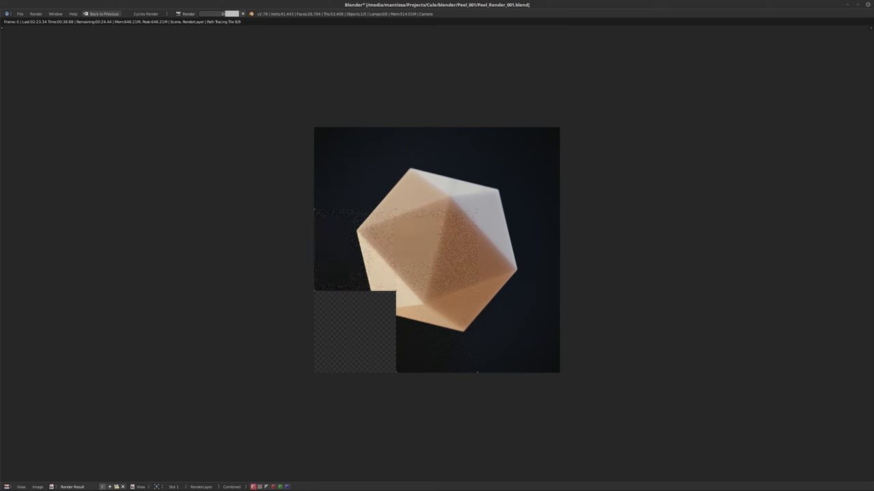
{"action": "key", "text": "XF86AudioRaiseVolume"}
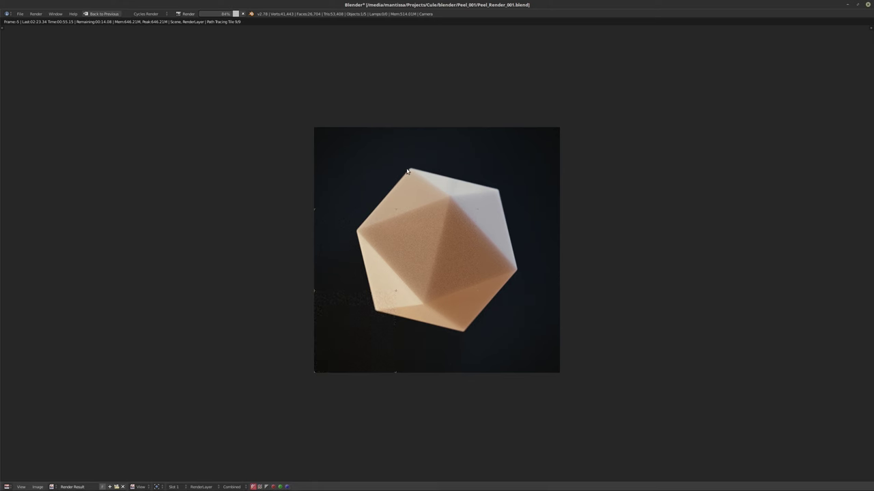
- Leave the running render and set the animation's start frame to 1
{"action": "key", "text": "Escape"}
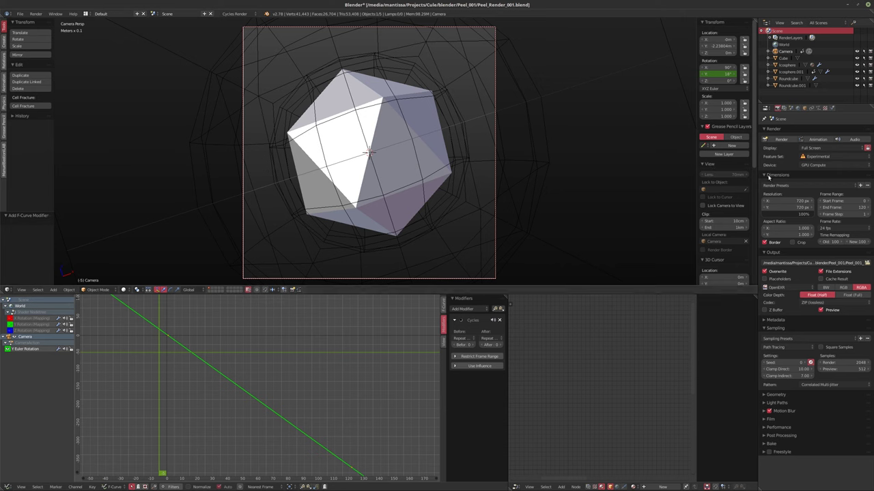
{"action": "left_click", "coordinate": [828, 201]}
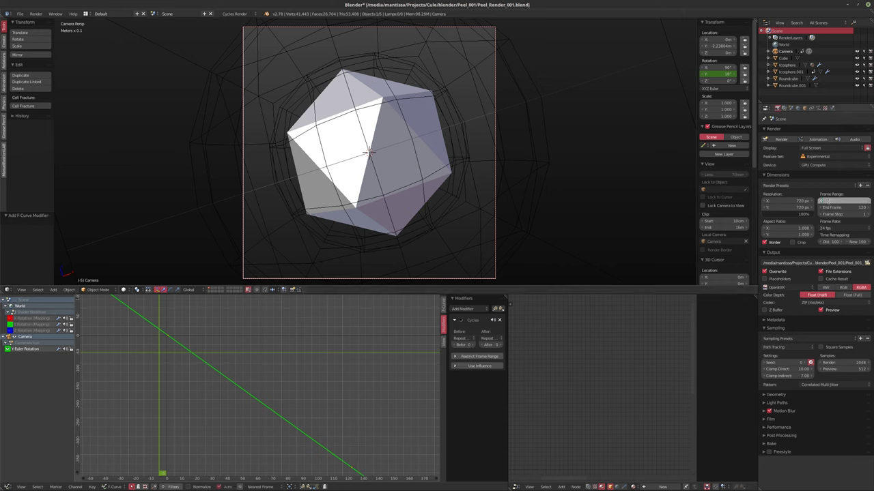
{"action": "type", "text": "1"}
{"action": "key", "text": "Return"}
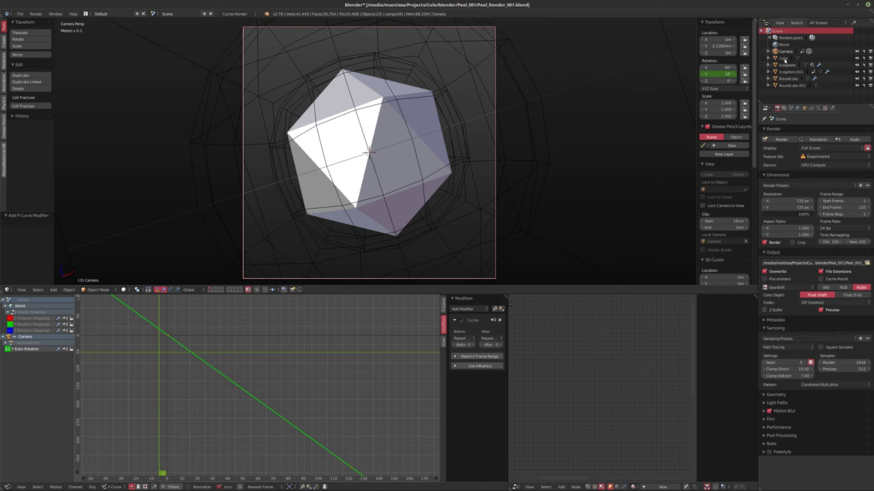
- Select the Roundcube object and set its particle system's emission start and end frames to -50
{"action": "left_click", "coordinate": [789, 85]}
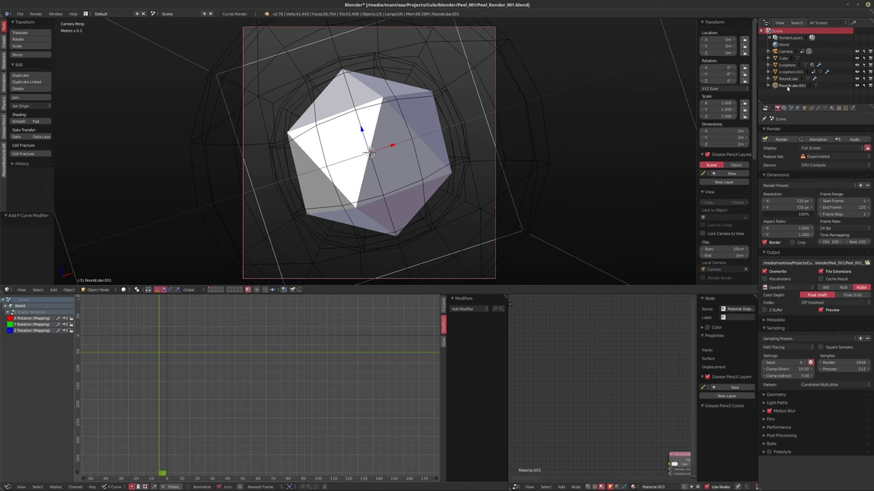
{"action": "left_click", "coordinate": [788, 78]}
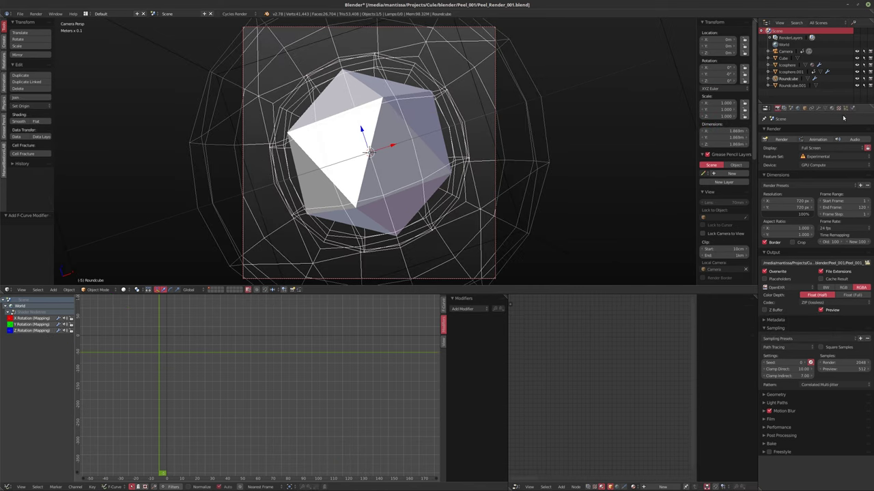
{"action": "left_click", "coordinate": [846, 109]}
{"action": "left_click", "coordinate": [792, 194]}
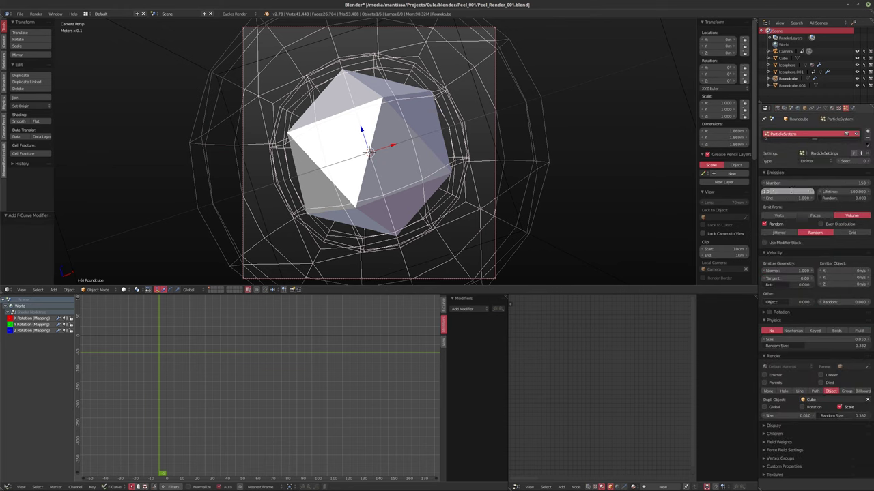
{"action": "key", "text": "Tab"}
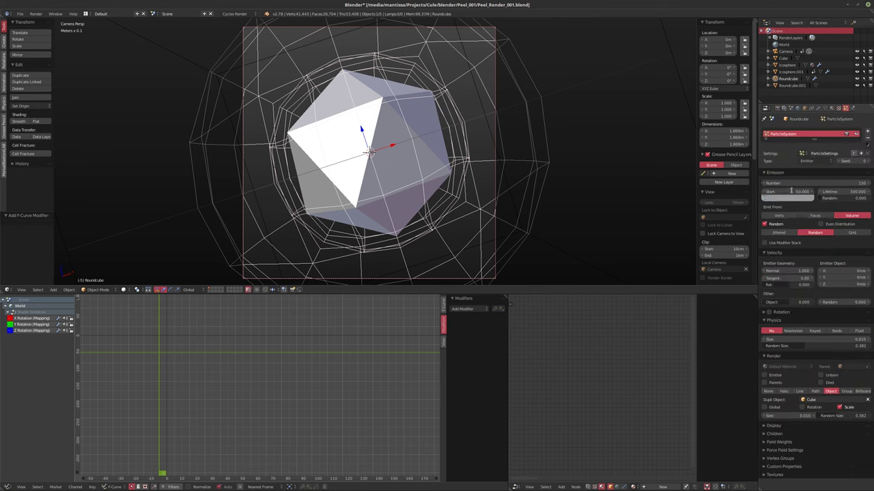
{"action": "type", "text": "-50"}
{"action": "key", "text": "Return"}
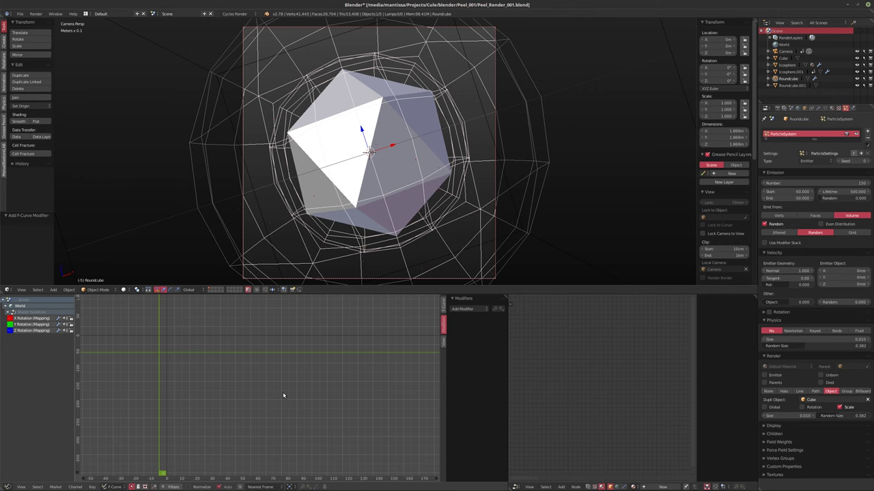
- Save the blend file and render the current frame again with the particles
{"action": "key", "text": "space"}
{"action": "key", "text": "Return"}
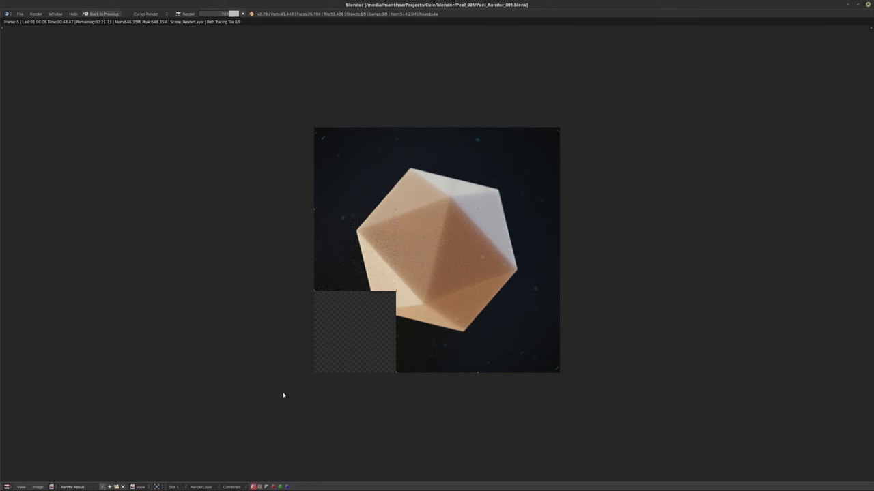
{"action": "key", "text": "XF86AudioRaiseVolume"}
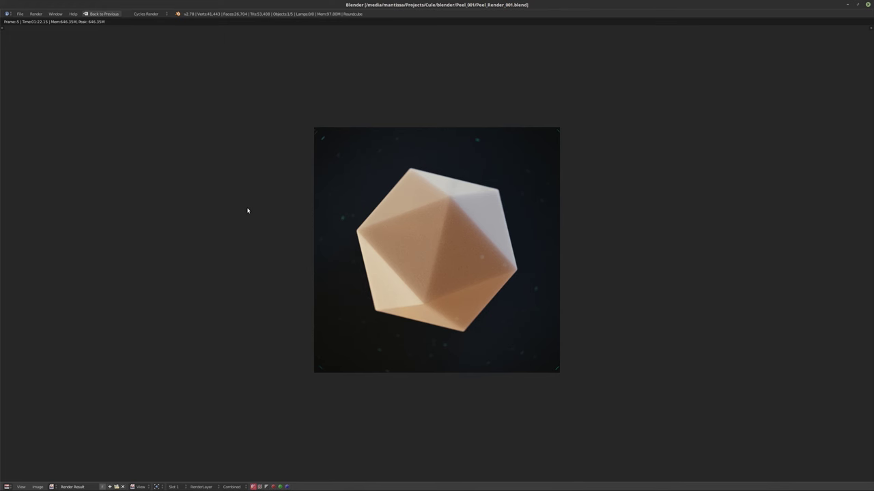
- Start saving the rendered image and browse to the Projects/Cule/render/blender/Peel_001 folder
{"action": "left_click", "coordinate": [38, 487]}
{"action": "left_click", "coordinate": [68, 438]}
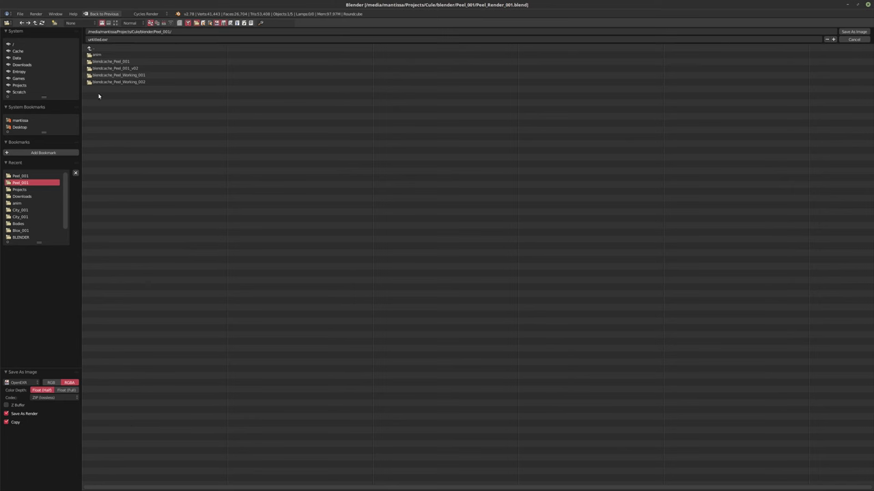
{"action": "left_click", "coordinate": [103, 49]}
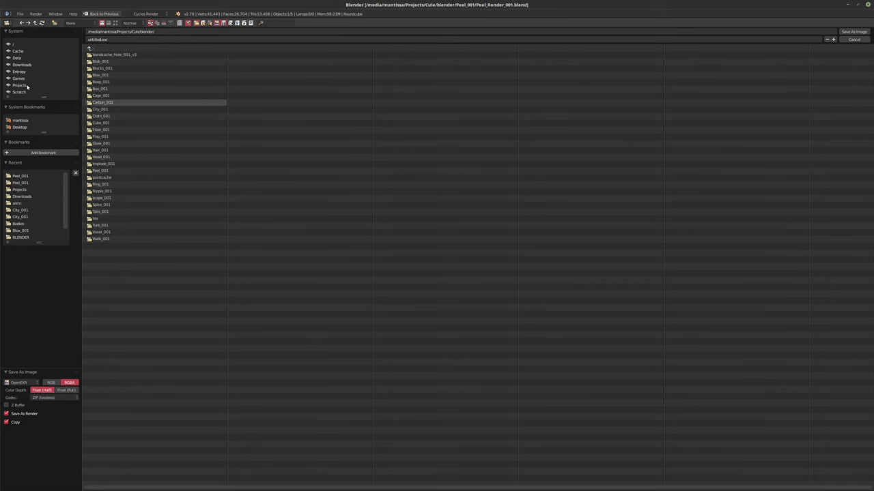
{"action": "left_click", "coordinate": [24, 86]}
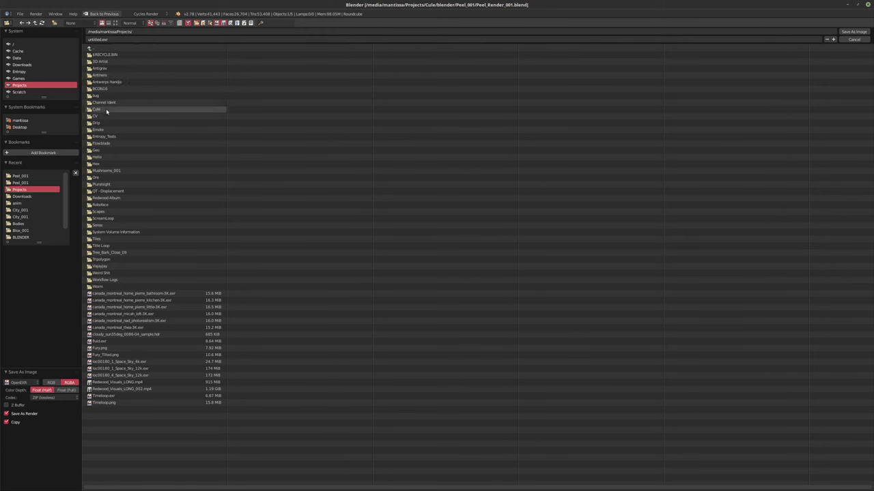
{"action": "left_click", "coordinate": [108, 110]}
{"action": "left_click", "coordinate": [101, 75]}
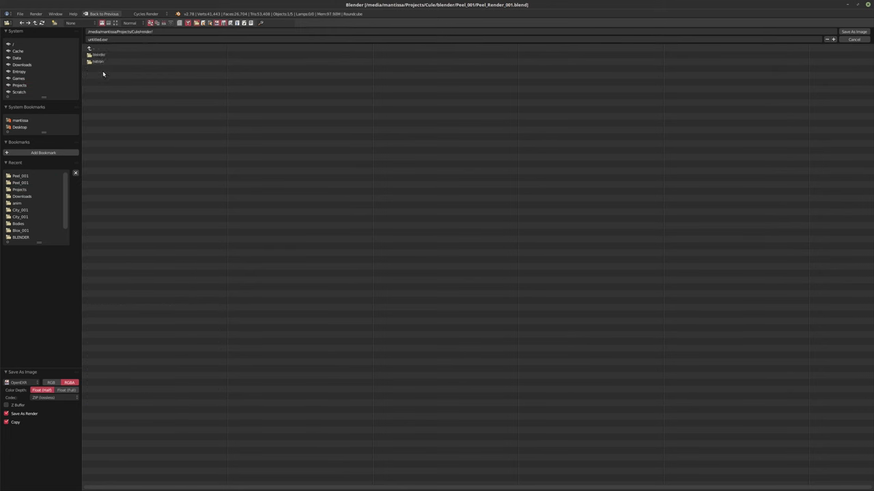
{"action": "left_click", "coordinate": [99, 55]}
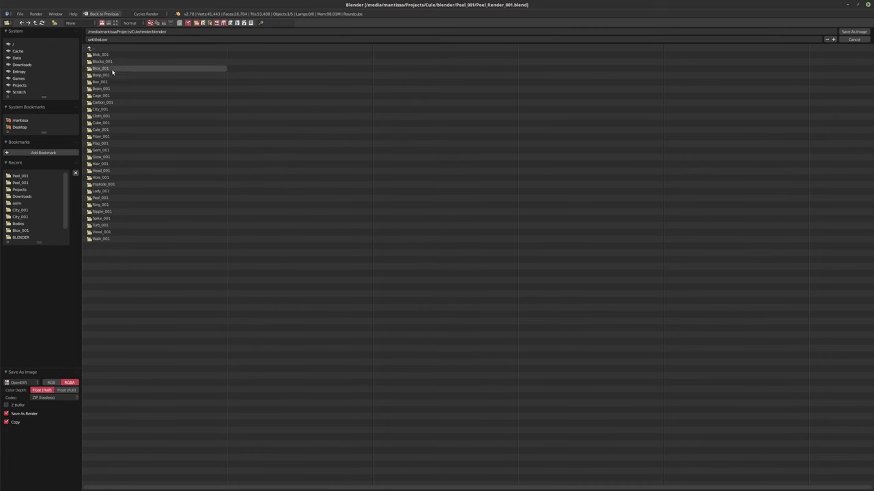
{"action": "double_click", "coordinate": [115, 197]}
- Name the rendered image Peel_Mix_114.exr and save it as OpenEXR in the Peel_001 folder
{"action": "left_click", "coordinate": [99, 39]}
{"action": "left_click", "coordinate": [102, 40]}
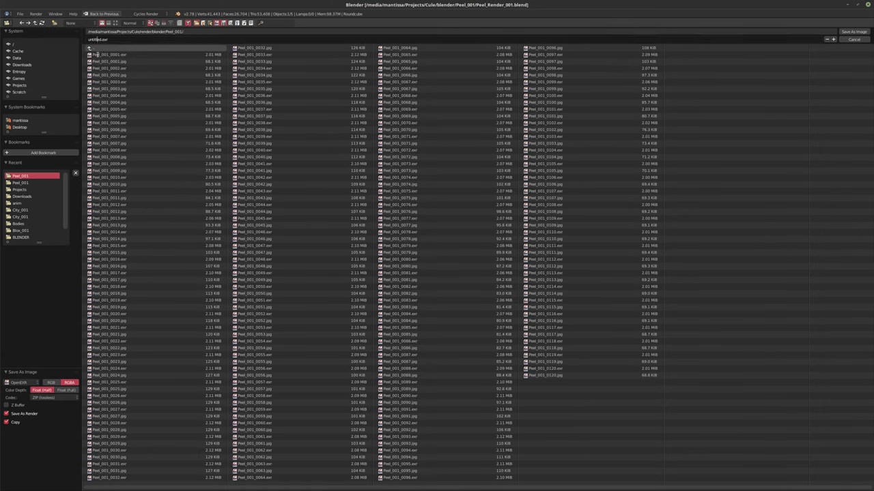
{"action": "left_click_drag", "start_coordinate": [101, 40], "coordinate": [77, 41]}
{"action": "type", "text": "Peel"}
{"action": "type", "text": "_Mix_"}
{"action": "type", "text": "001"}
{"action": "key", "text": "BackSpace"}
{"action": "key", "text": "BackSpace"}
{"action": "key", "text": "BackSpace"}
{"action": "type", "text": "114"}
{"action": "key", "text": "Return"}
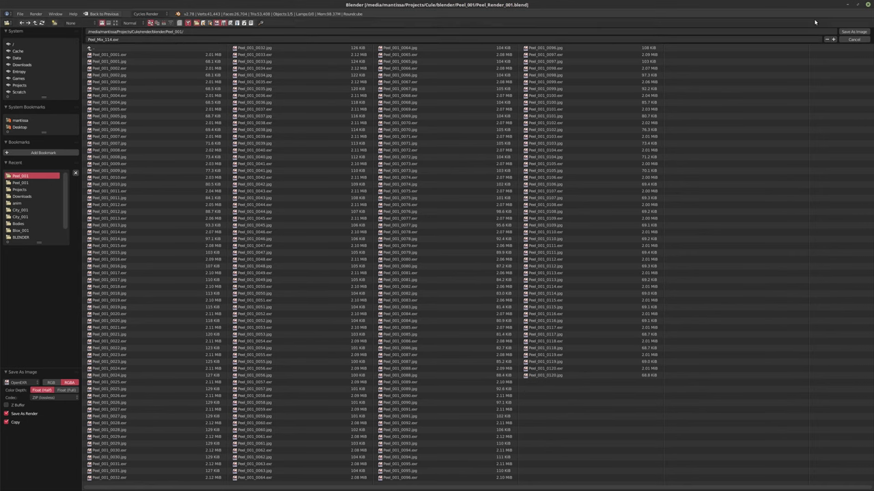
{"action": "left_click", "coordinate": [854, 31]}
- Save the rendered image also as Peel_Mix_114.jpg, in JPEG format with RGB color and 100% quality
{"action": "left_click", "coordinate": [38, 487]}
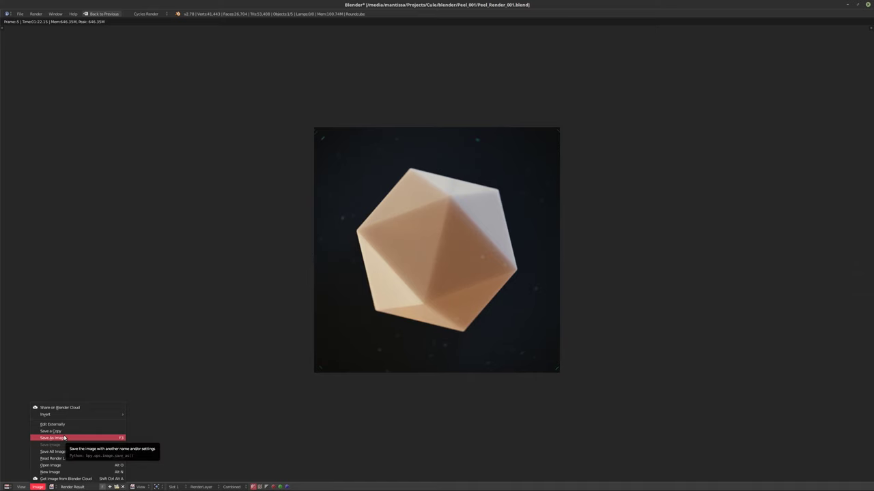
{"action": "left_click", "coordinate": [64, 438]}
{"action": "left_click", "coordinate": [21, 385]}
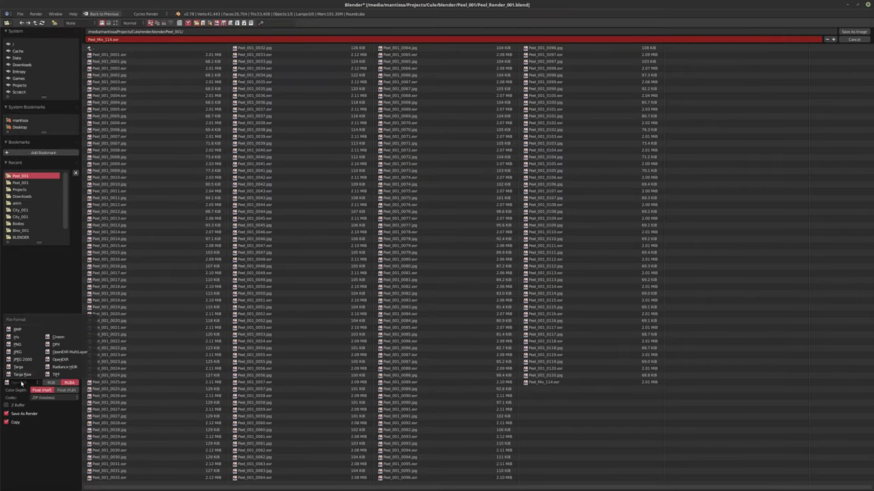
{"action": "left_click", "coordinate": [25, 355]}
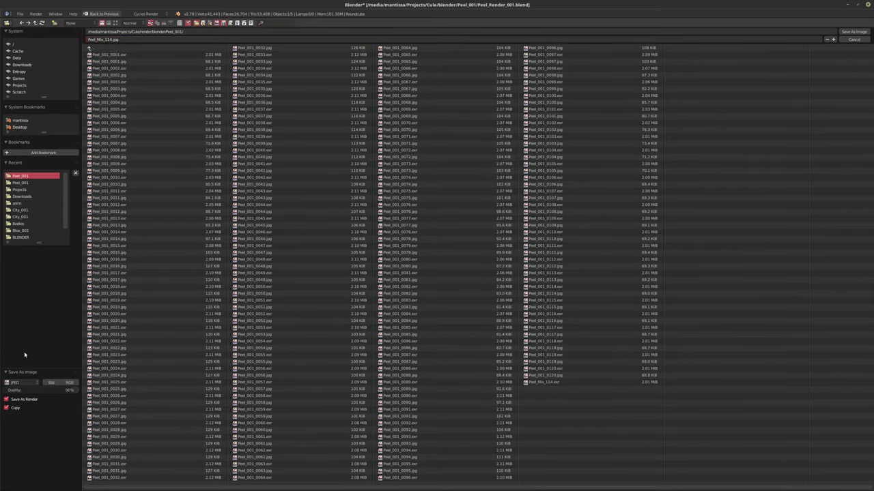
{"action": "left_click_drag", "start_coordinate": [61, 391], "coordinate": [75, 391]}
{"action": "left_click", "coordinate": [68, 383]}
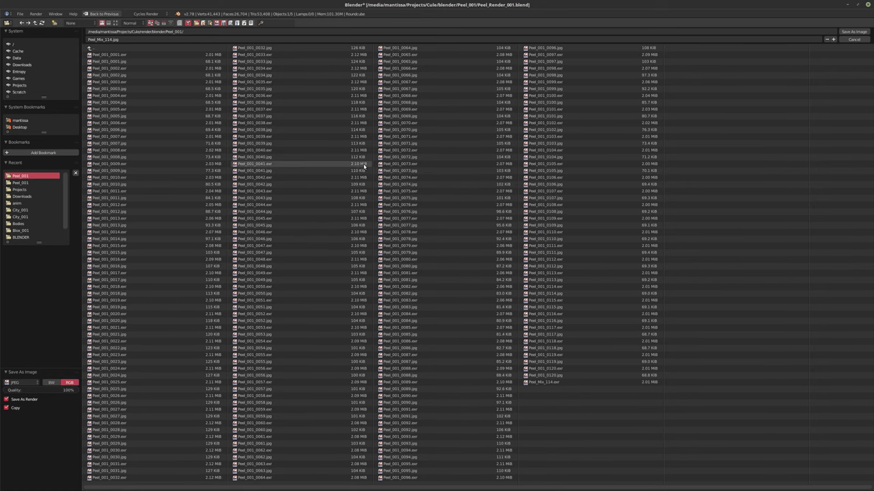
{"action": "left_click", "coordinate": [855, 31]}
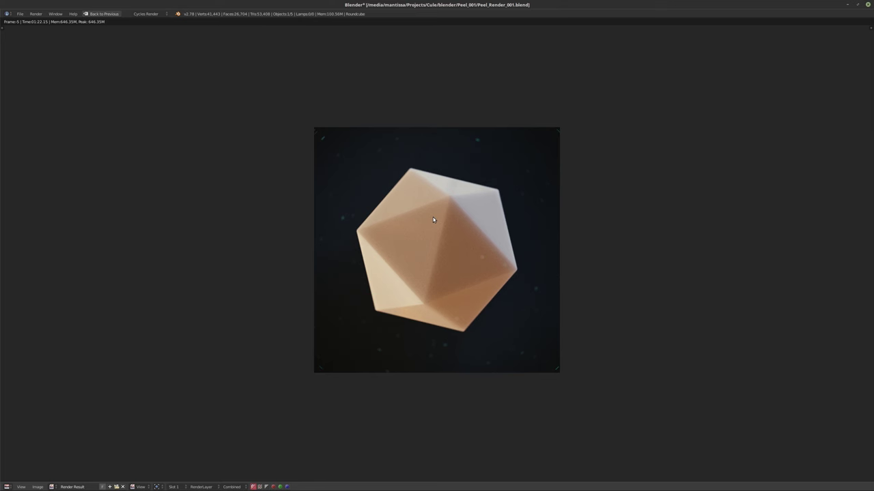
- Render frame -4 and save the result as Peel_Mix_115.exr in OpenEXR format
{"action": "left_click", "coordinate": [102, 14]}
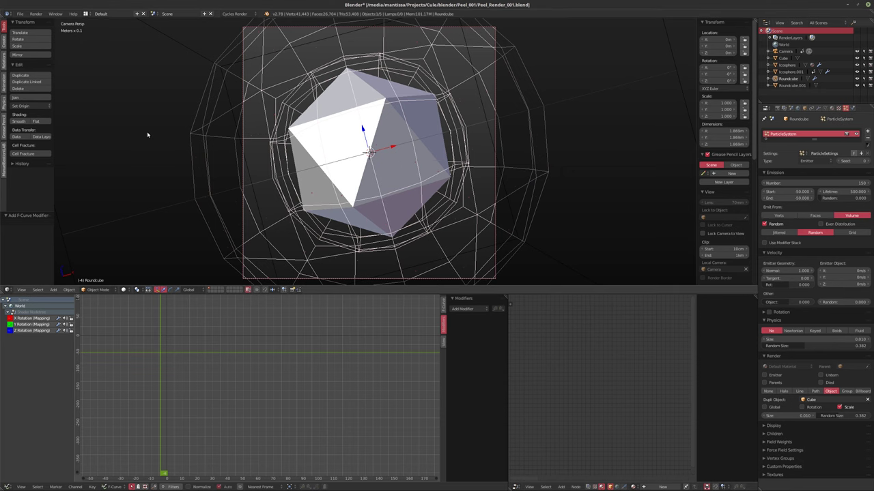
{"action": "key", "text": "F12"}
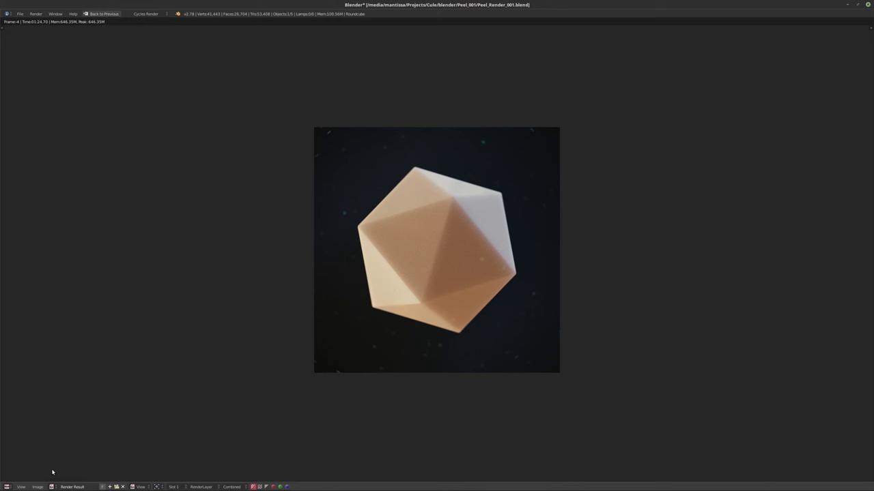
{"action": "left_click", "coordinate": [38, 487]}
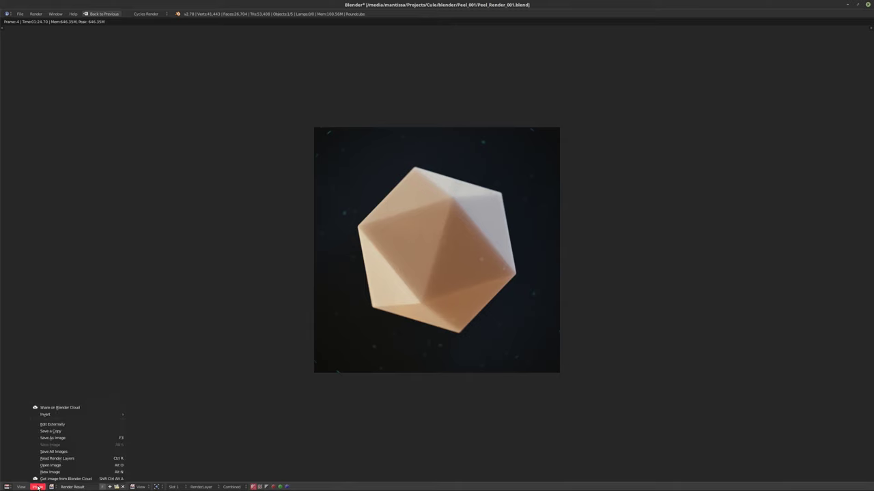
{"action": "left_click", "coordinate": [65, 438]}
{"action": "left_click", "coordinate": [136, 39]}
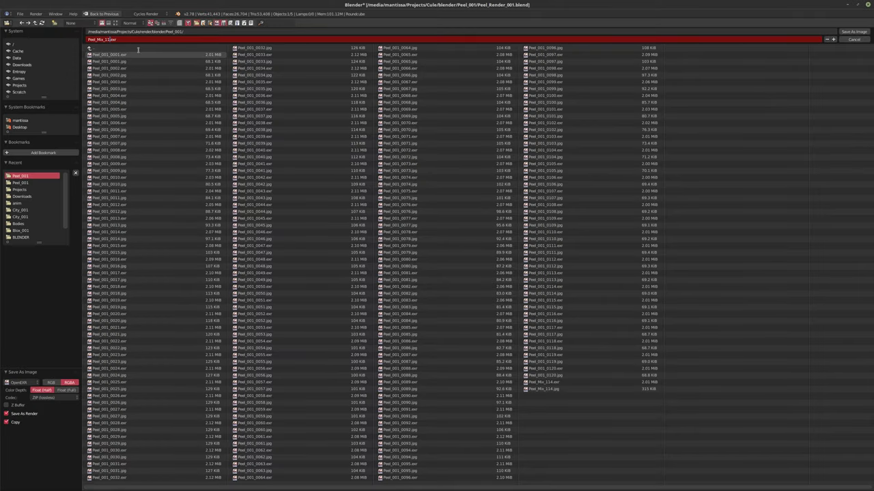
{"action": "type", "text": "5"}
{"action": "left_click", "coordinate": [853, 32]}
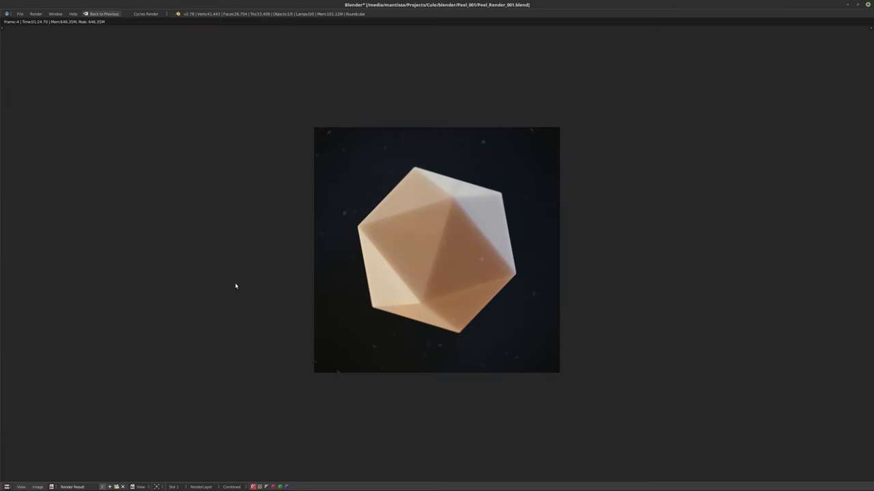
- Save the frame -4 render also as Peel_Mix_115.jpg, a JPEG with RGB color and 100% quality
{"action": "left_click", "coordinate": [38, 486]}
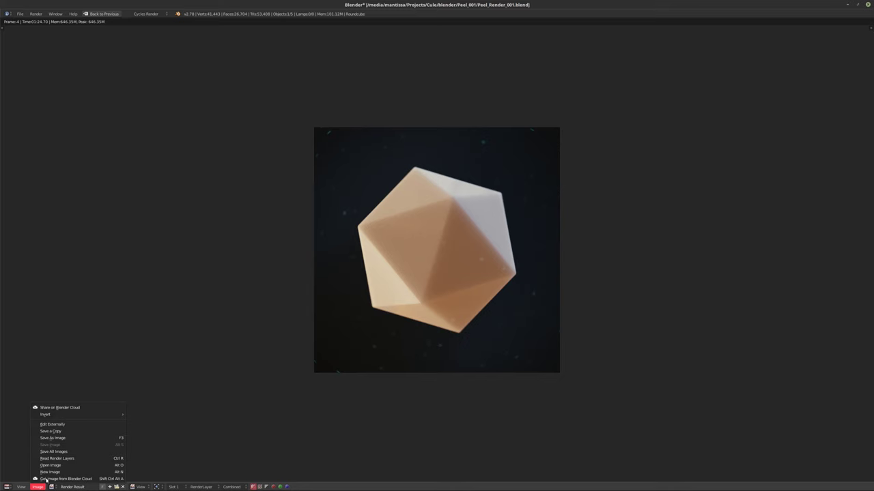
{"action": "left_click", "coordinate": [67, 440]}
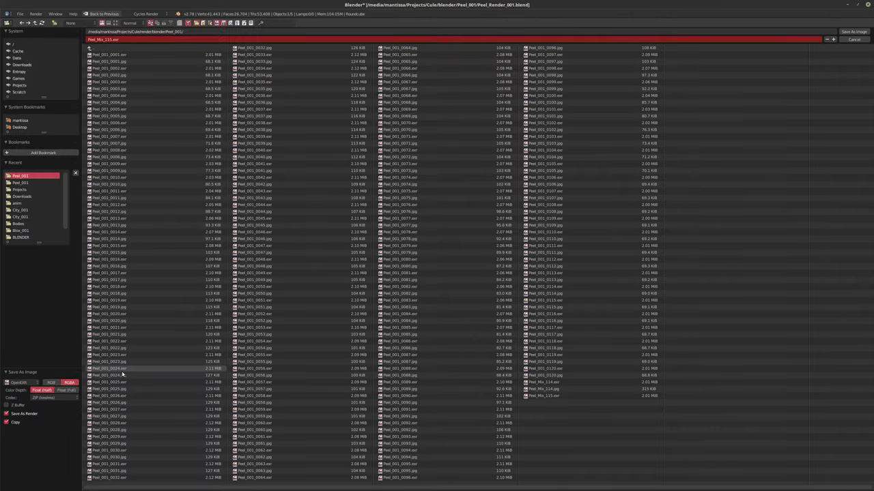
{"action": "left_click", "coordinate": [24, 383]}
{"action": "left_click", "coordinate": [25, 352]}
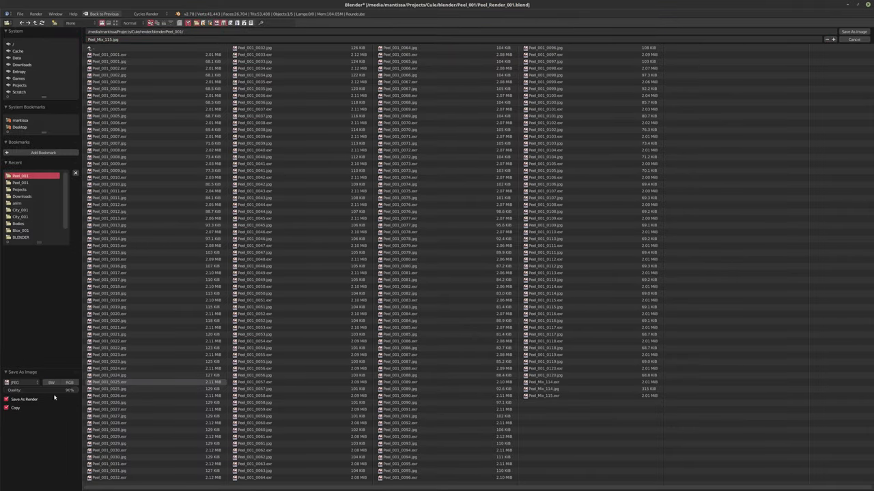
{"action": "left_click", "coordinate": [70, 383]}
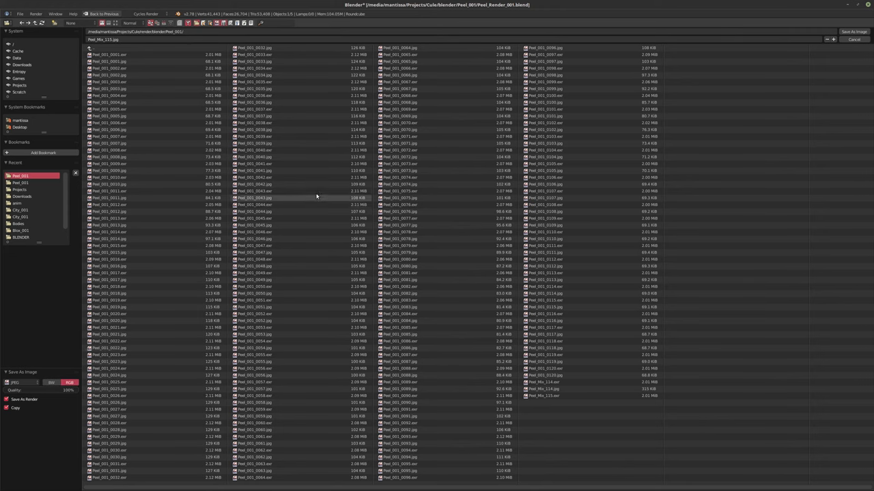
{"action": "left_click", "coordinate": [854, 31]}
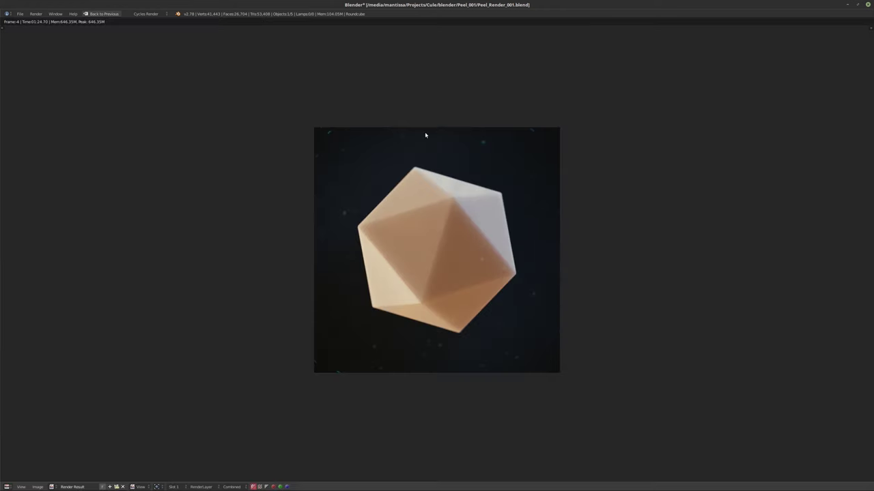
- Advance to frame -3, render it, and save the result as Peel_Mix_116.exr in OpenEXR format
{"action": "key", "text": "Escape"}
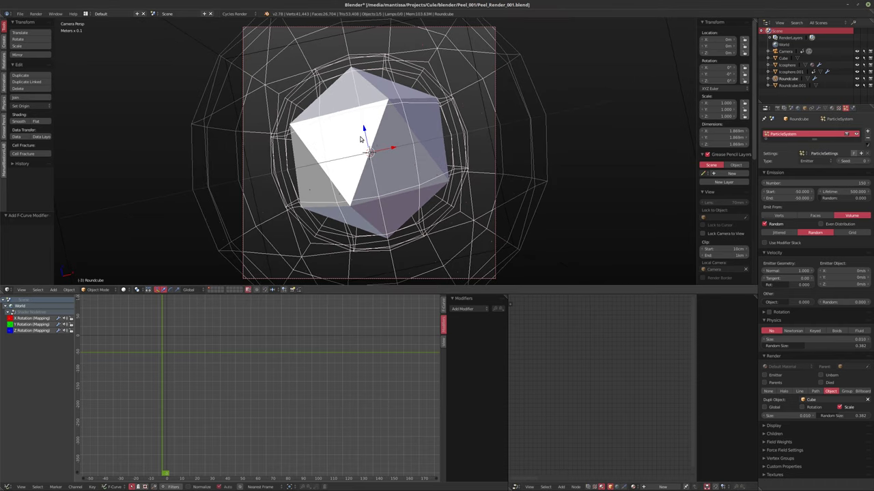
{"action": "key", "text": "F12"}
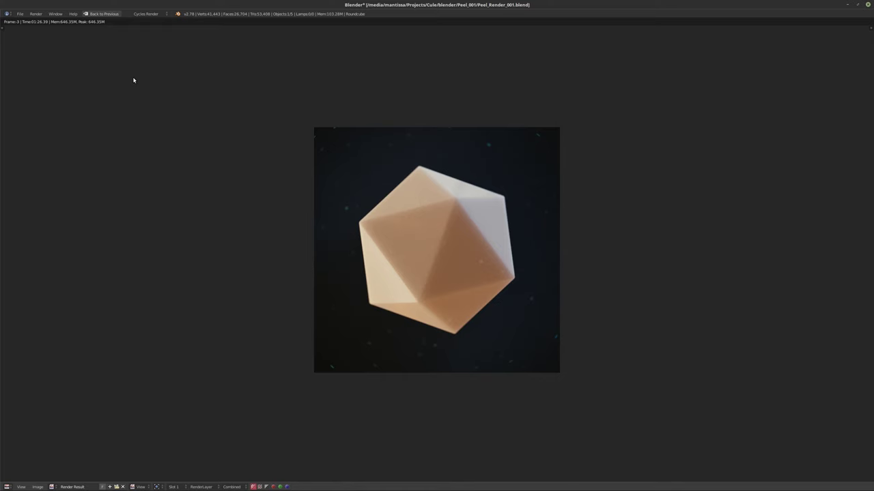
{"action": "key", "text": "F3"}
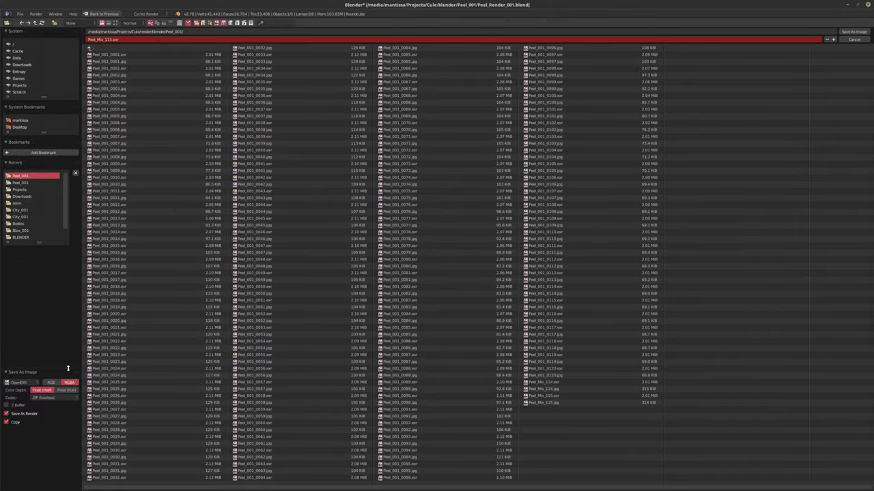
{"action": "left_click", "coordinate": [112, 40]}
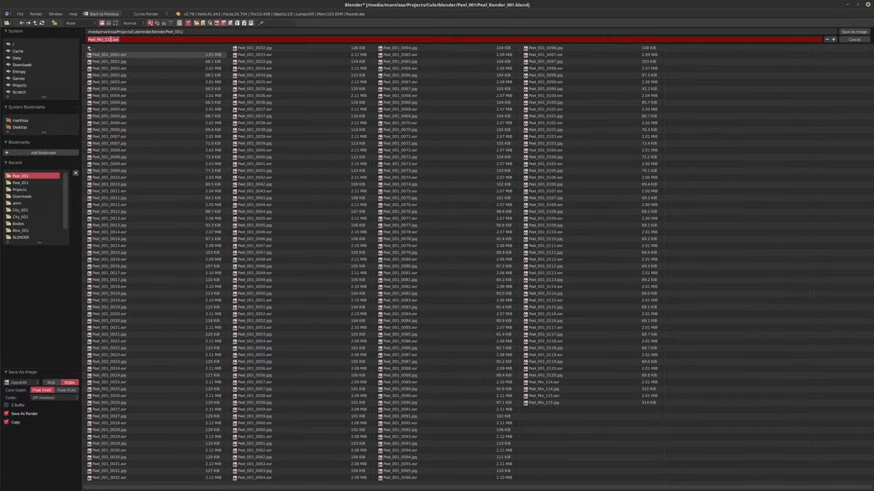
{"action": "left_click", "coordinate": [833, 40]}
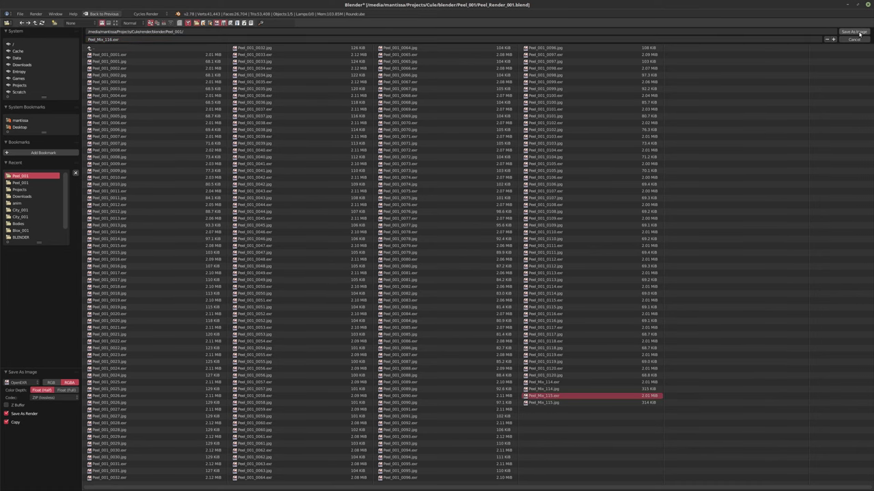
{"action": "left_click", "coordinate": [853, 32]}
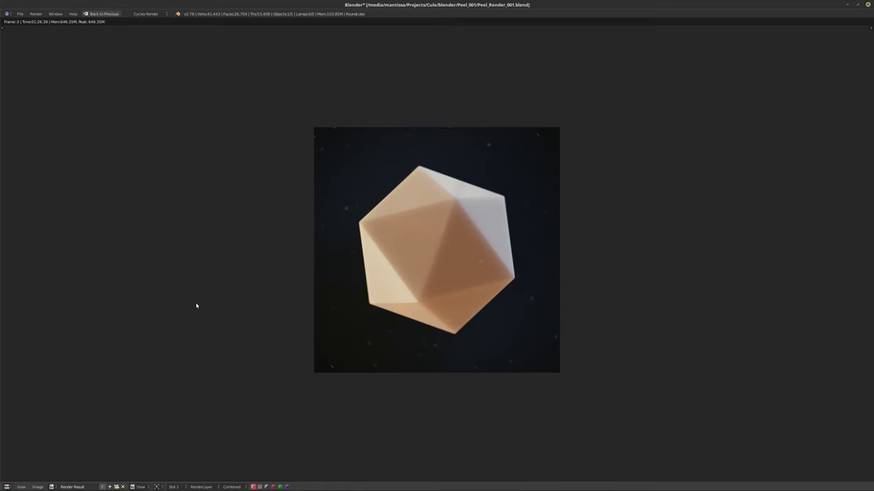
- Save the frame -3 render also as Peel_Mix_116.jpg, a JPEG with RGB color and 100% quality
{"action": "key", "text": "F3"}
{"action": "left_click", "coordinate": [25, 386]}
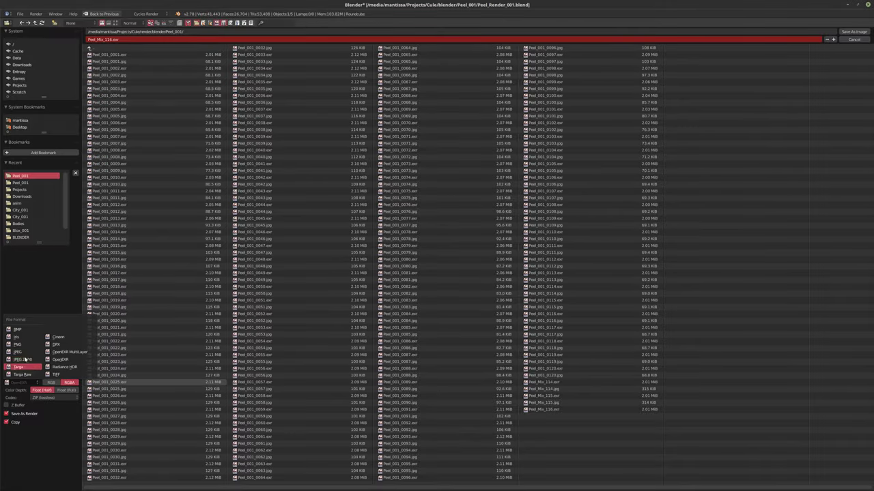
{"action": "left_click", "coordinate": [21, 351]}
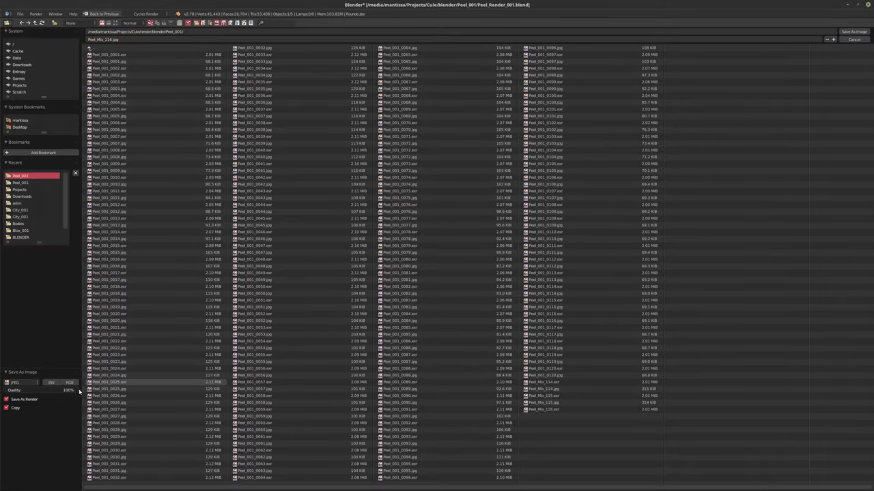
{"action": "left_click", "coordinate": [69, 382]}
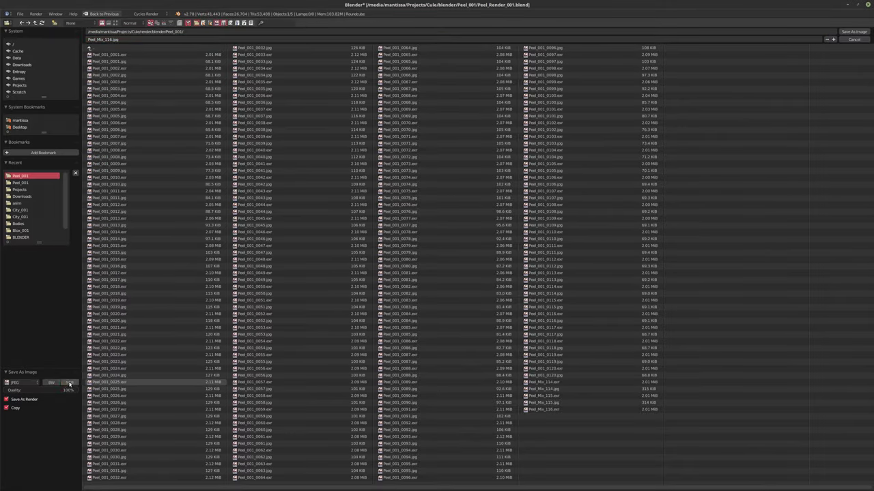
{"action": "left_click", "coordinate": [853, 39]}
- Advance to frame -2, render it, and save the result as Peel_Mix_117.exr in OpenEXR format
{"action": "key", "text": "Escape"}
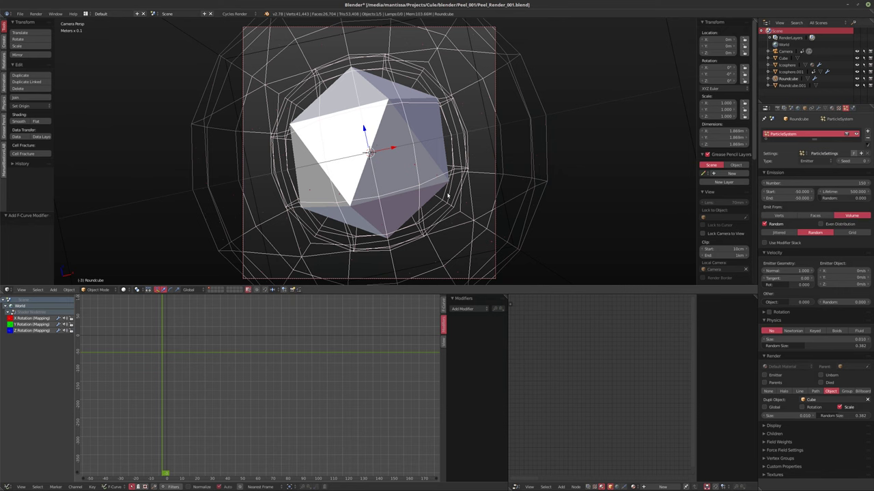
{"action": "key", "text": "Right"}
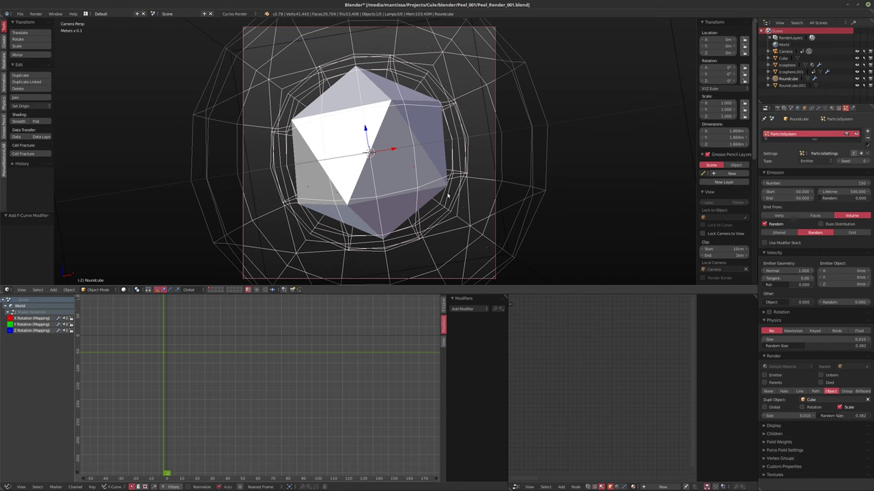
{"action": "key", "text": "F12"}
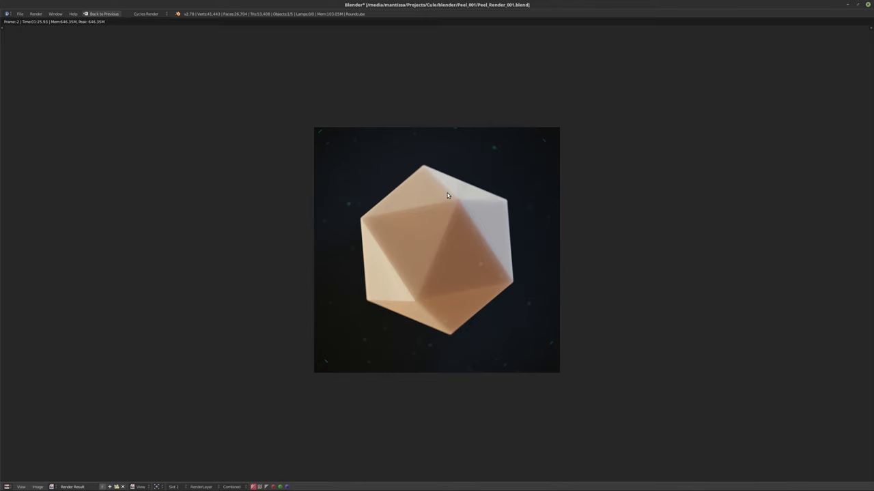
{"action": "key", "text": "F3"}
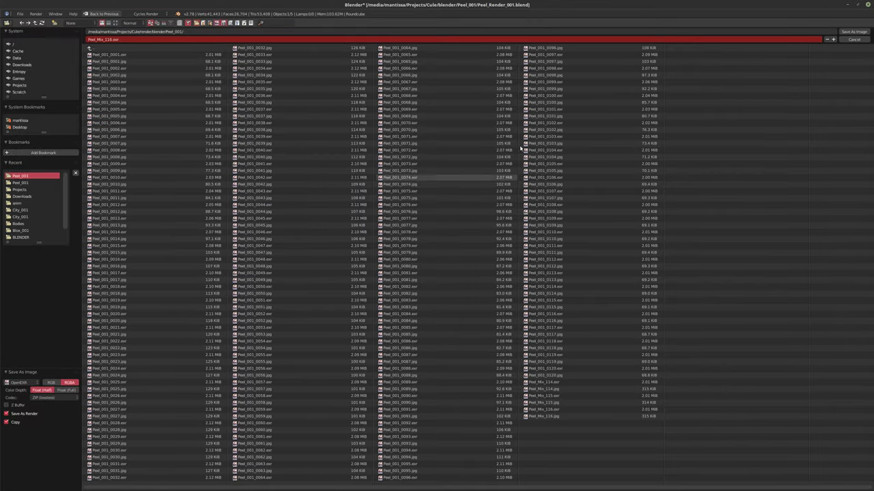
{"action": "left_click", "coordinate": [832, 40]}
{"action": "key", "text": "Return"}
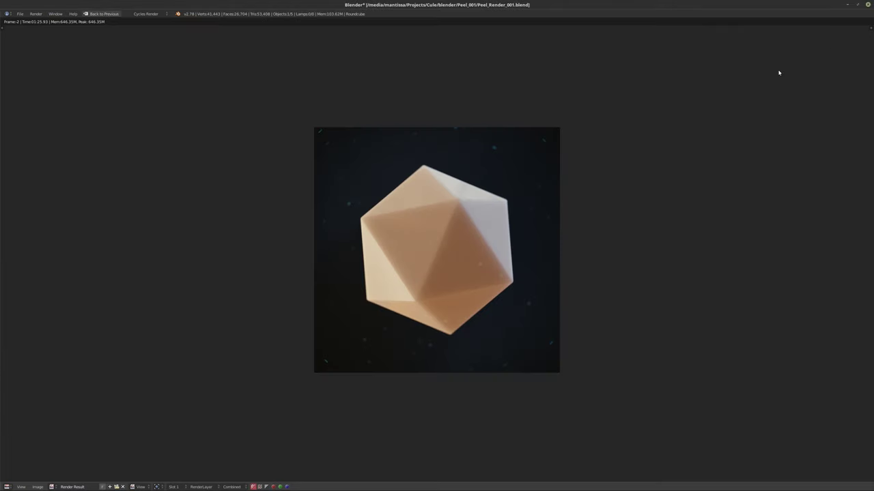
- Save the frame -2 render also as Peel_Mix_117.jpg, a JPEG with RGB color and 100% quality
{"action": "key", "text": "F3"}
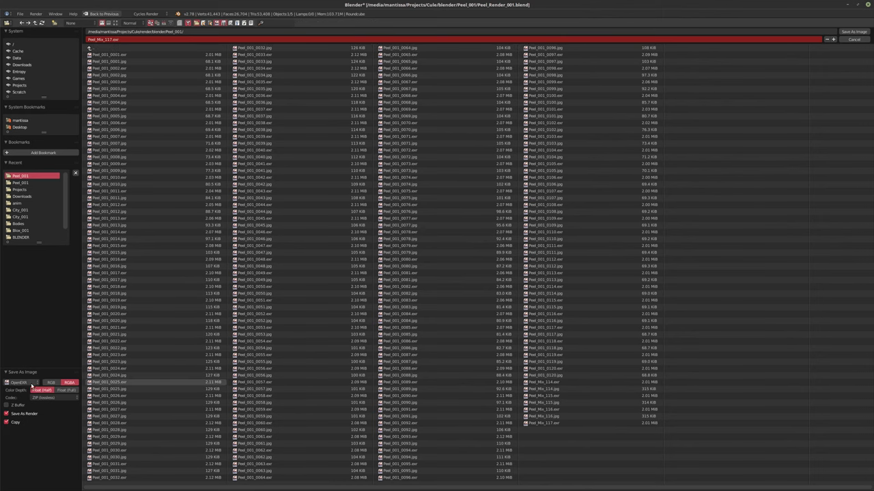
{"action": "left_click", "coordinate": [21, 383]}
{"action": "left_click", "coordinate": [18, 352]}
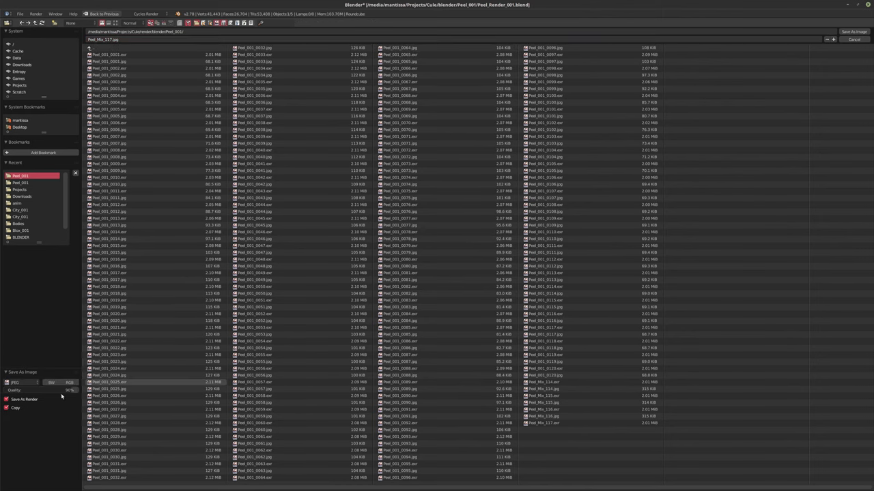
{"action": "left_click", "coordinate": [70, 383]}
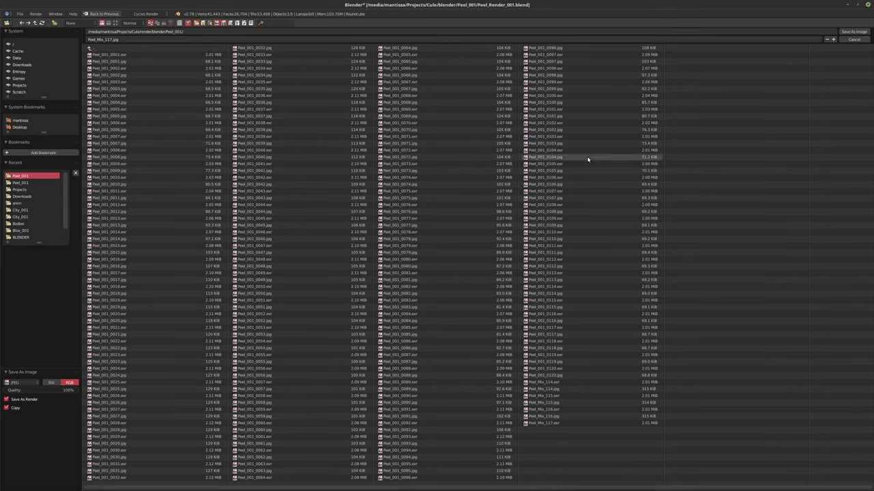
{"action": "left_click", "coordinate": [851, 32]}
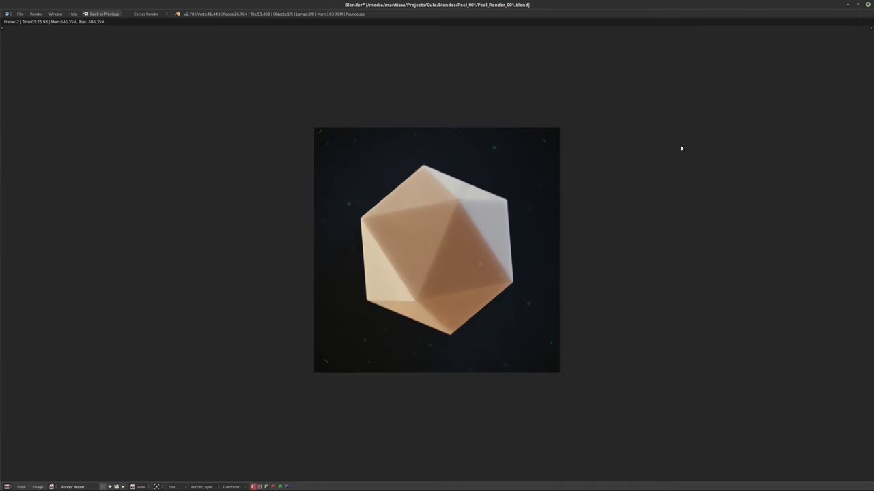
- Advance to frame -1, render it, and save the result as Peel_Mix_118.exr in OpenEXR format
{"action": "key", "text": "Escape"}
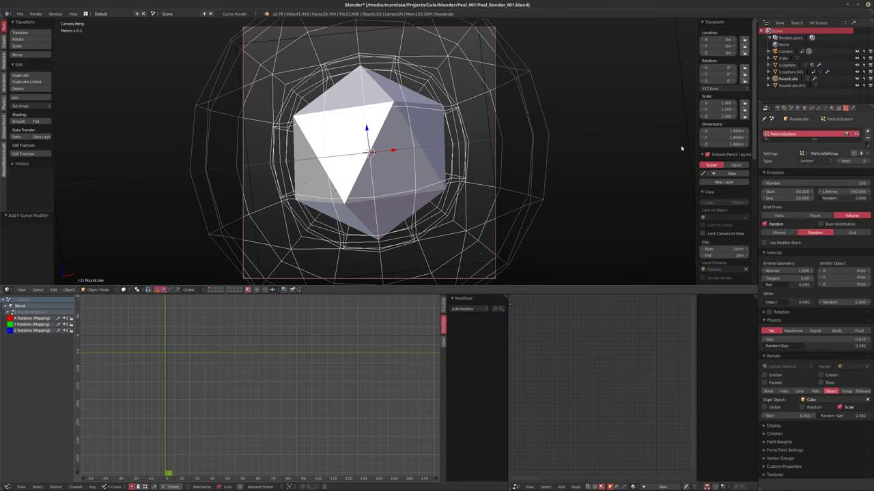
{"action": "key", "text": "F12"}
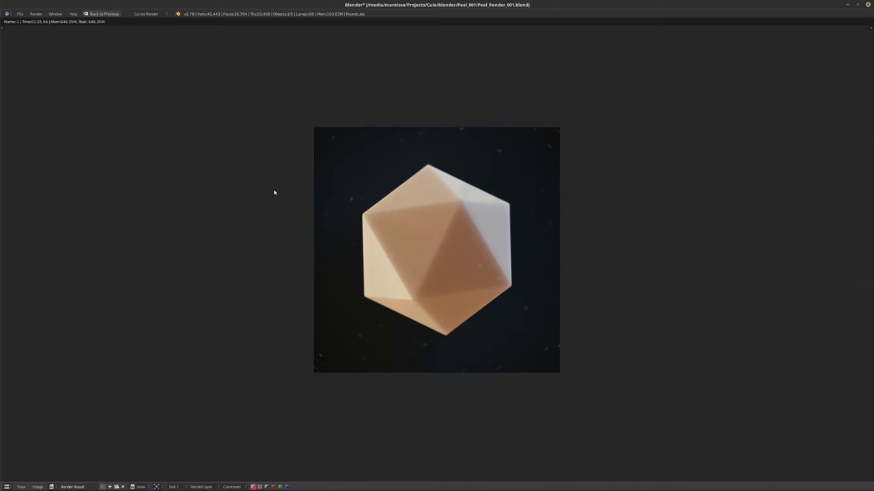
{"action": "key", "text": "F3"}
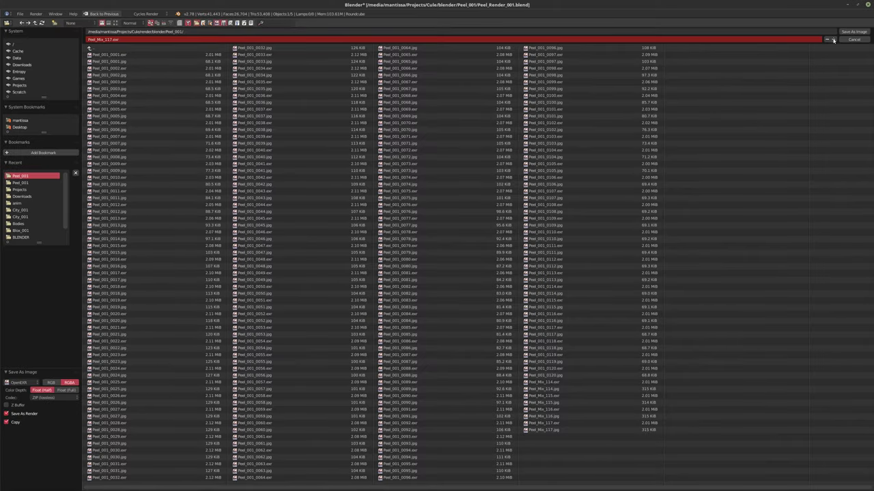
{"action": "left_click", "coordinate": [833, 39]}
{"action": "left_click", "coordinate": [847, 32]}
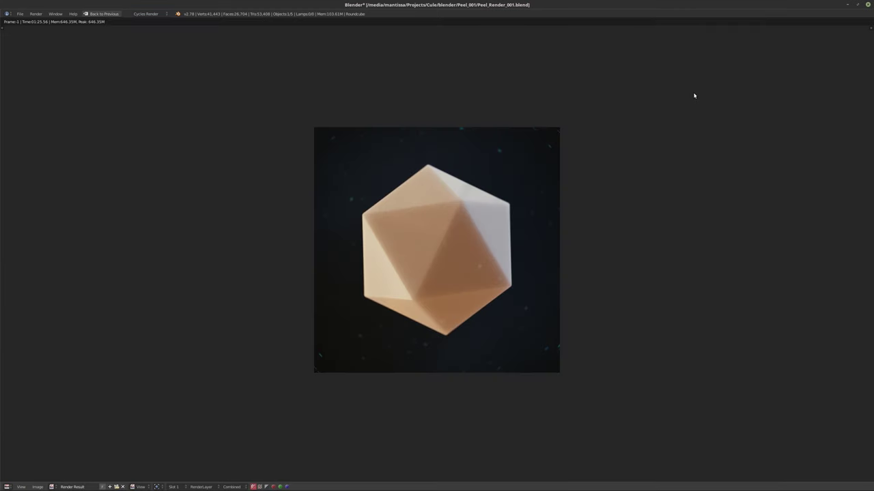
- Save the frame -1 render also as Peel_Mix_118.jpg, a JPEG with RGB color and 100% quality
{"action": "key", "text": "F3"}
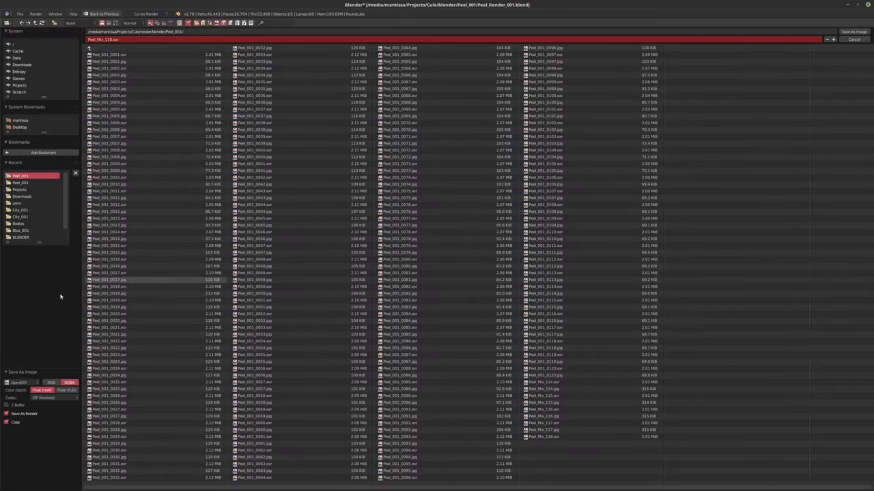
{"action": "left_click", "coordinate": [21, 383]}
{"action": "left_click", "coordinate": [17, 352]}
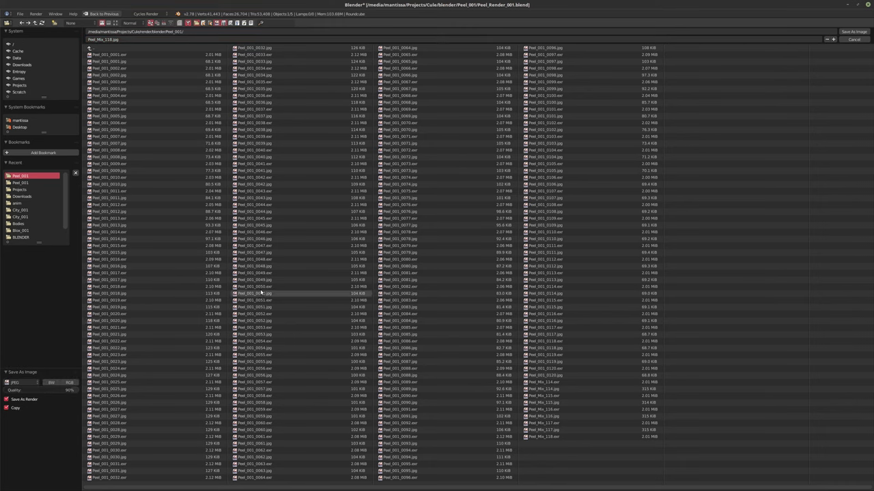
{"action": "left_click", "coordinate": [69, 383]}
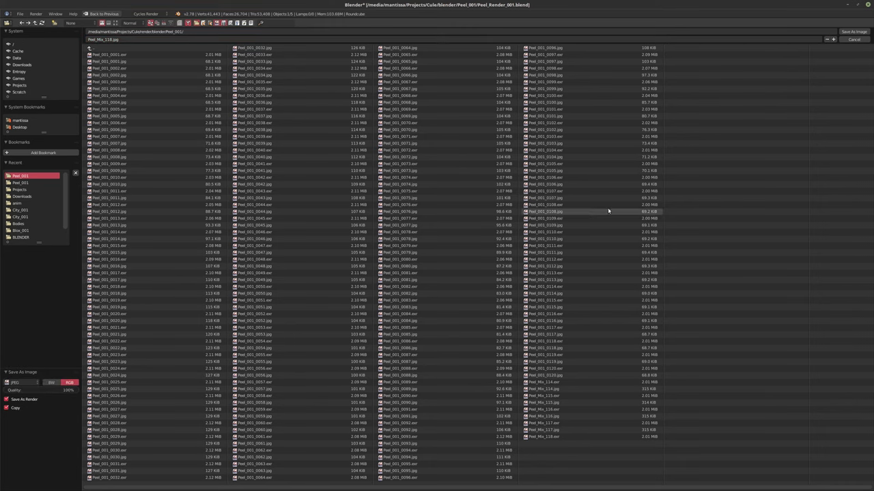
{"action": "left_click", "coordinate": [850, 31]}
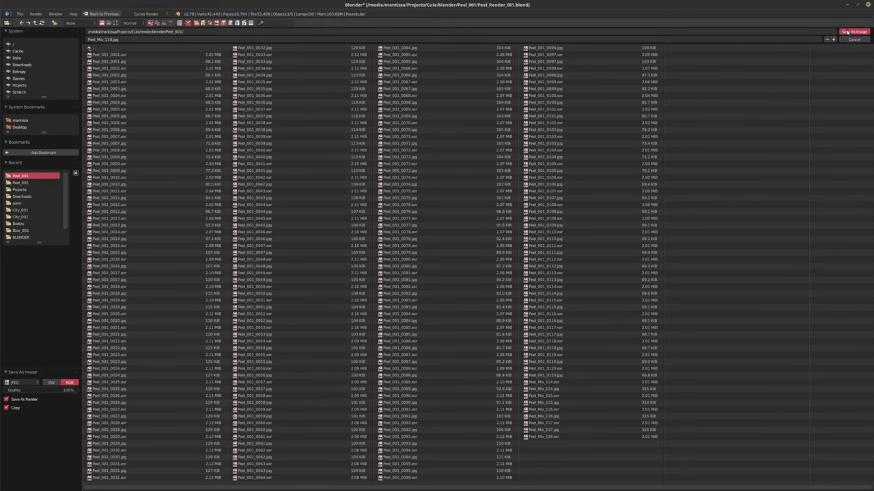
- Advance to frame 0, render it, and save the result as Peel_Mix_119.exr in OpenEXR format
{"action": "key", "text": "Escape"}
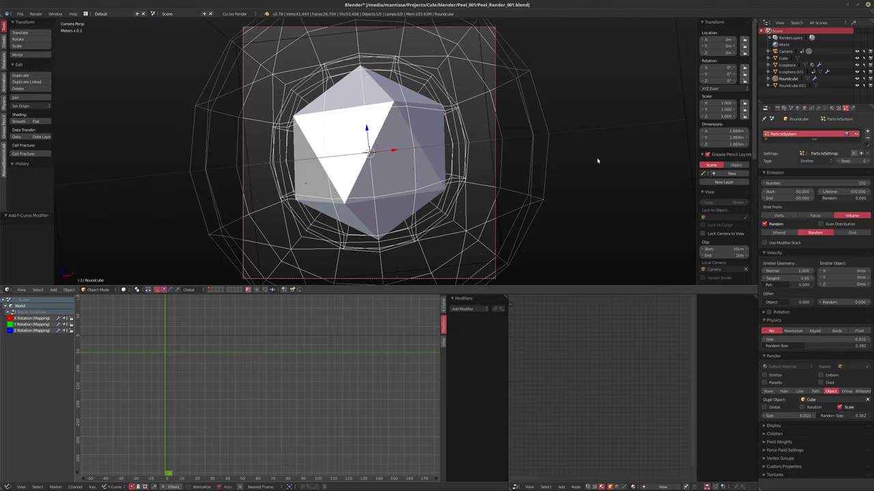
{"action": "key", "text": "Left"}
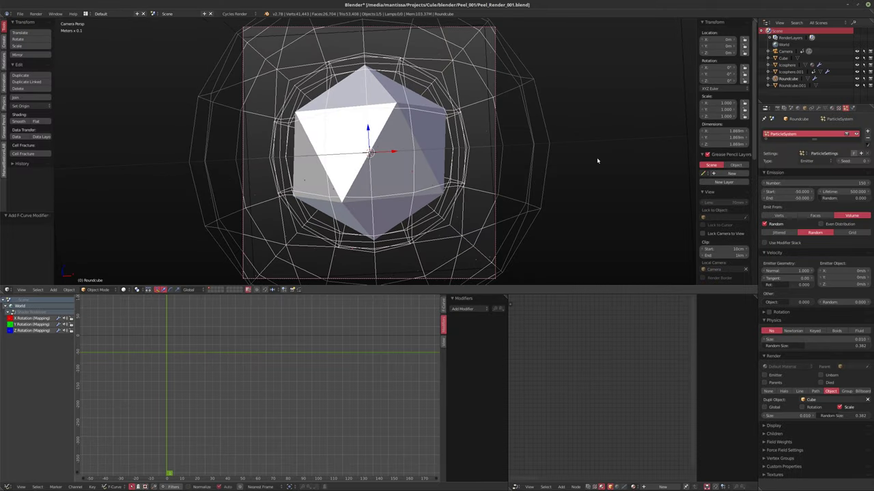
{"action": "key", "text": "F12"}
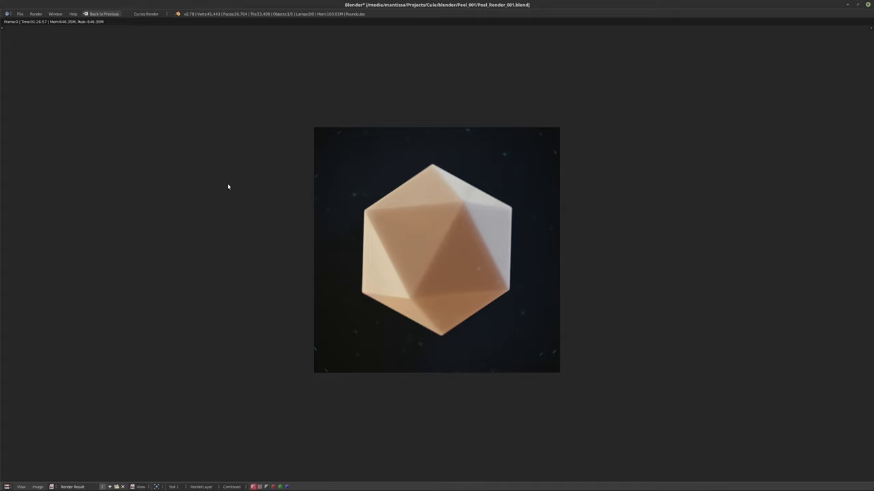
{"action": "key", "text": "F3"}
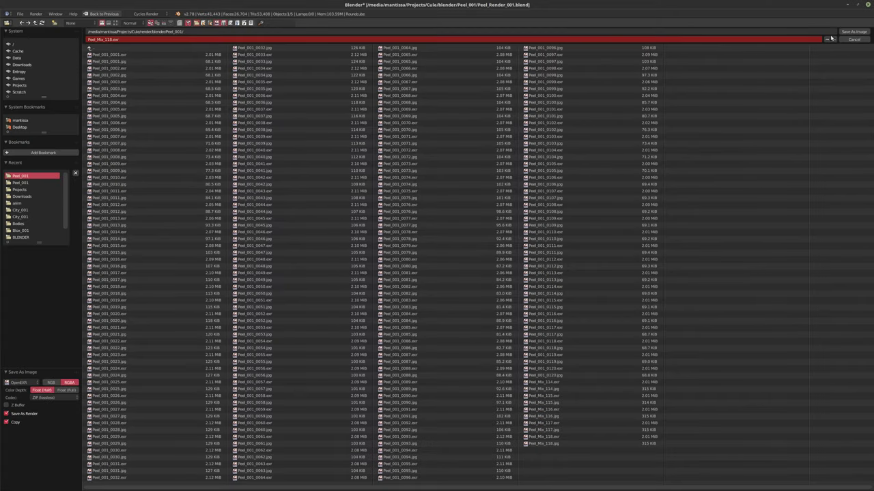
{"action": "left_click", "coordinate": [853, 31]}
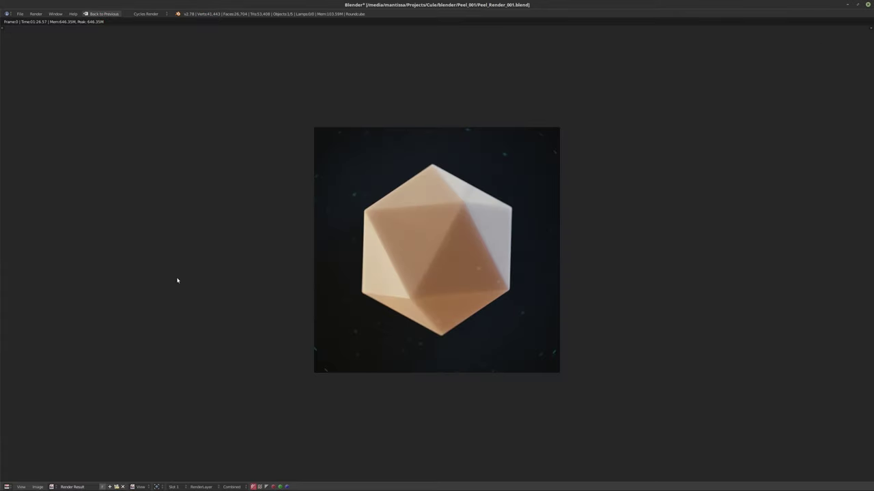
- Save the frame 0 render also as Peel_Mix_119.jpg in JPEG format
{"action": "key", "text": "F3"}
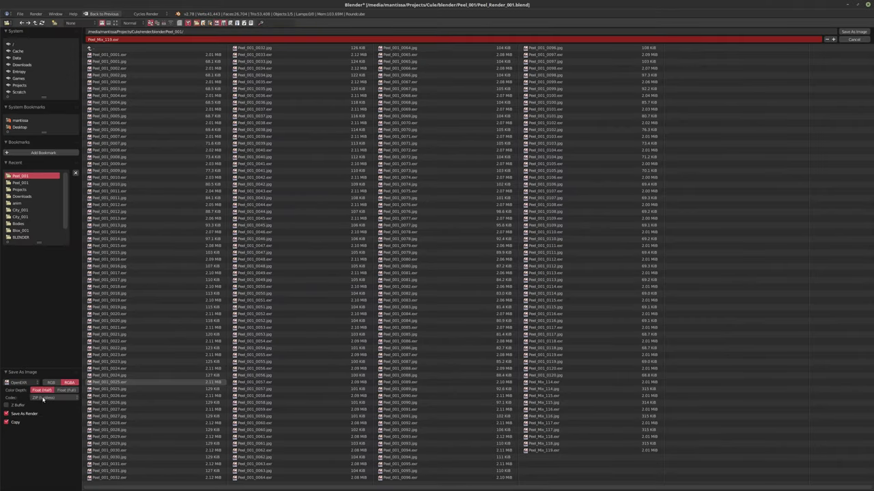
{"action": "left_click", "coordinate": [36, 386]}
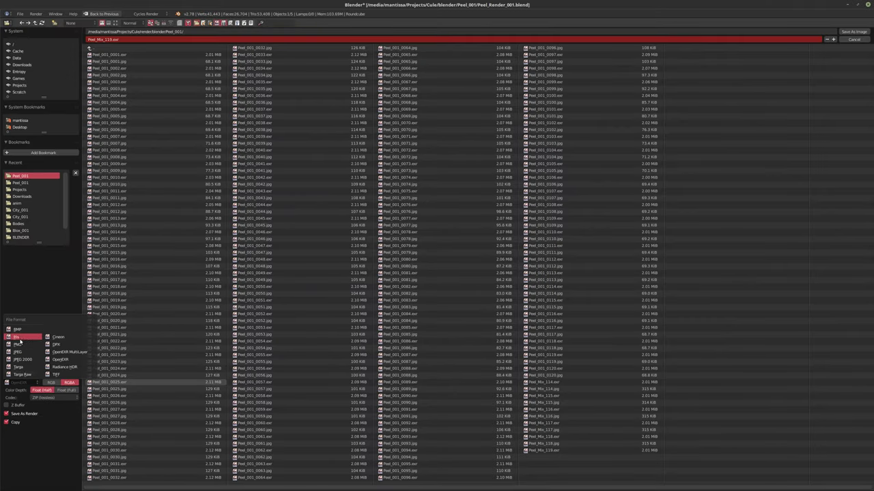
{"action": "left_click", "coordinate": [20, 353]}
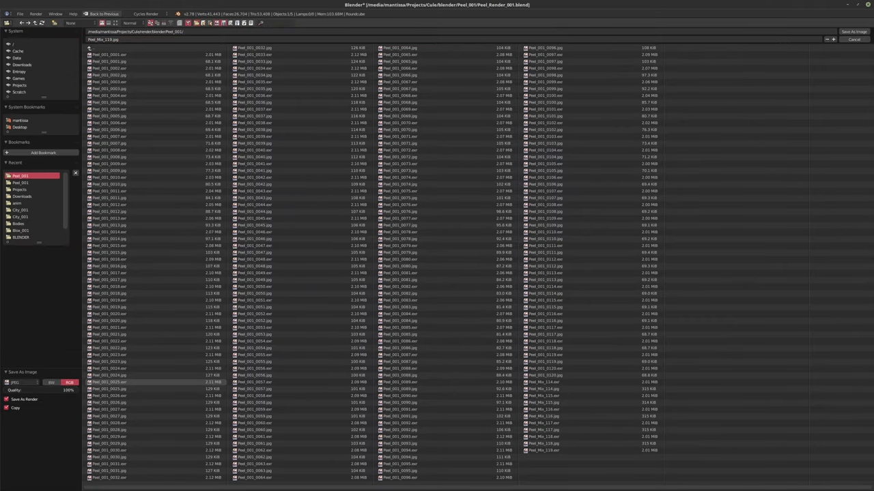
{"action": "left_click", "coordinate": [852, 32]}
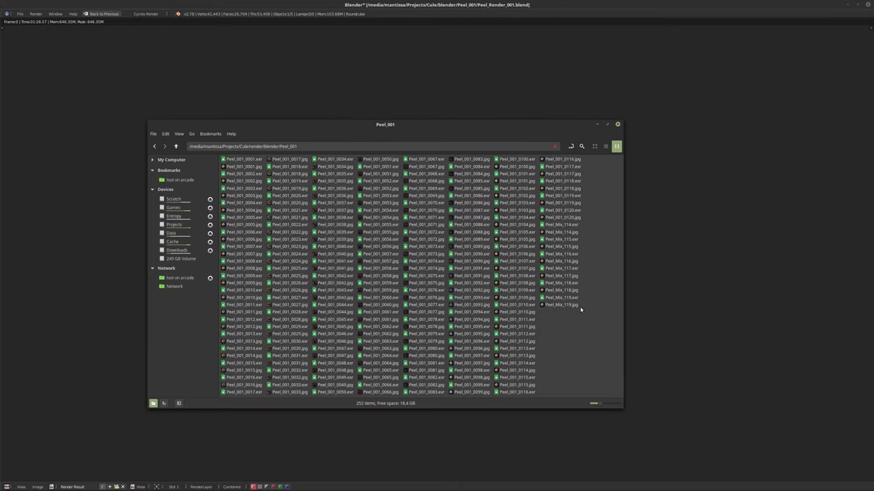
- In the file manager's Peel_001 render folder, rename Peel_Mix_119.jpg to Peel_Mix_120.jpg and Peel_Mix_119.exr to Peel_Mix_120.exr
{"action": "left_click", "coordinate": [557, 305]}
{"action": "key", "text": "F2"}
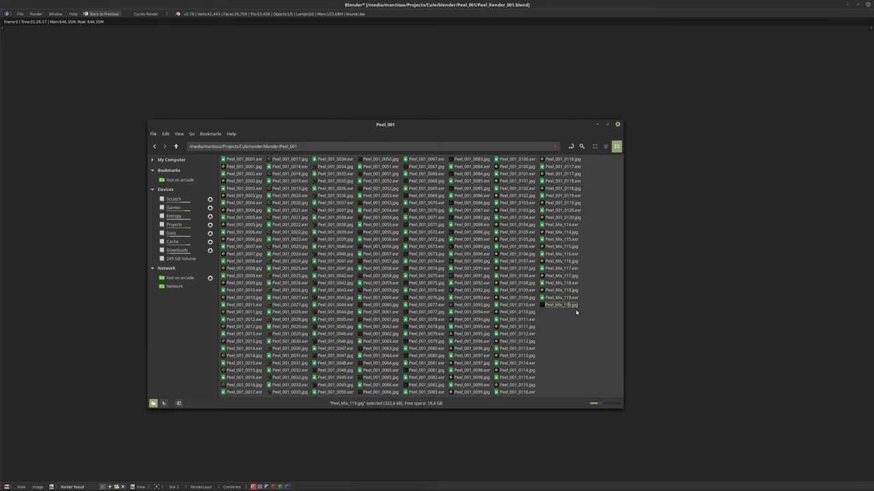
{"action": "type", "text": "20"}
{"action": "key", "text": "Return"}
{"action": "key", "text": "Up"}
{"action": "key", "text": "F2"}
{"action": "key", "text": "Right"}
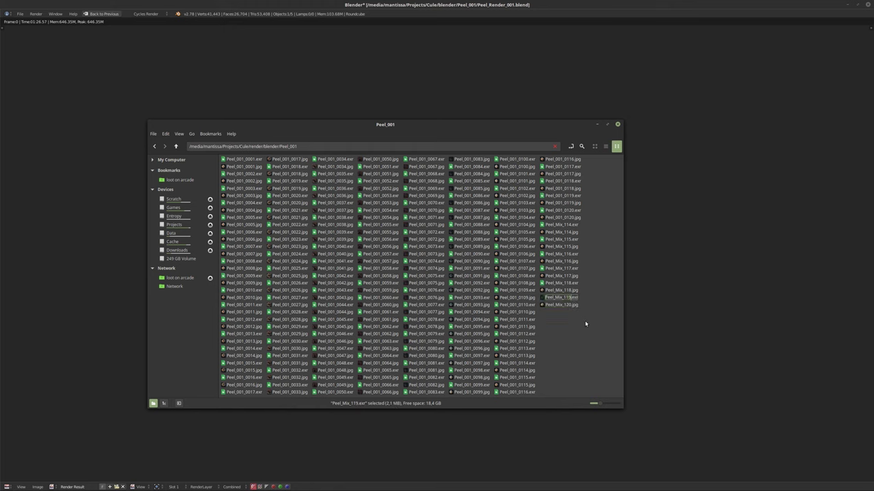
{"action": "key", "text": "BackSpace"}
{"action": "key", "text": "BackSpace"}
{"action": "type", "text": "20"}
{"action": "key", "text": "Return"}
- Rename Peel_Mix_118.jpg to Peel_Mix_119.jpg and Peel_Mix_118.exr to Peel_Mix_119.exr
{"action": "key", "text": "Up"}
{"action": "key", "text": "F2"}
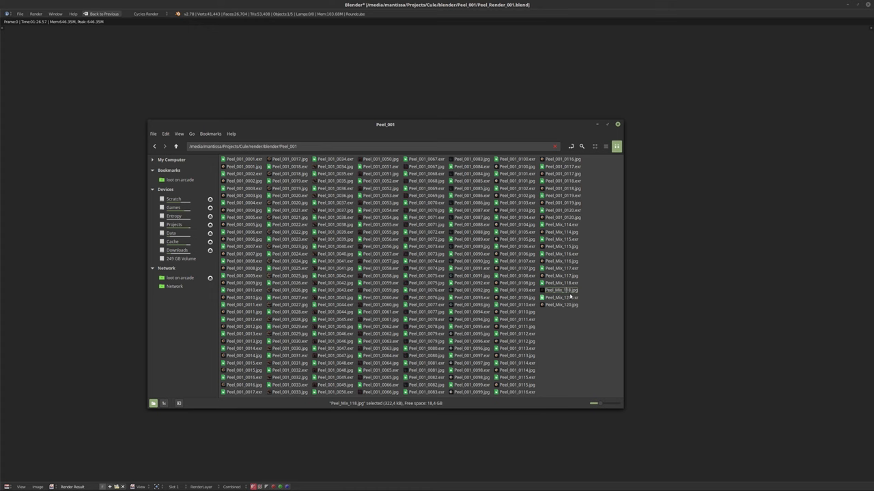
{"action": "key", "text": "BackSpace"}
{"action": "key", "text": "BackSpace"}
{"action": "type", "text": "19"}
{"action": "key", "text": "Return"}
{"action": "key", "text": "Up"}
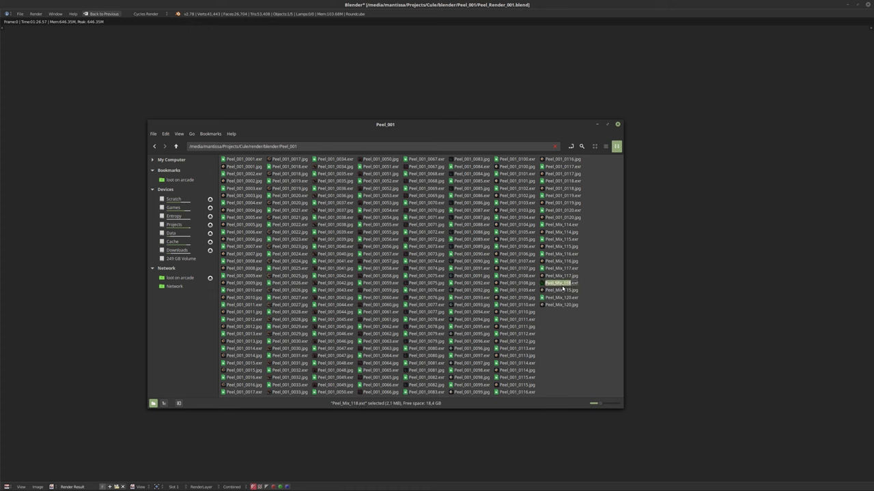
{"action": "key", "text": "F2"}
{"action": "key", "text": "BackSpace"}
{"action": "type", "text": "9"}
{"action": "key", "text": "Return"}
- Rename Peel_Mix_117.jpg to Peel_Mix_118.jpg and Peel_Mix_117.exr to Peel_Mix_118.exr
{"action": "key", "text": "Up"}
{"action": "key", "text": "F2"}
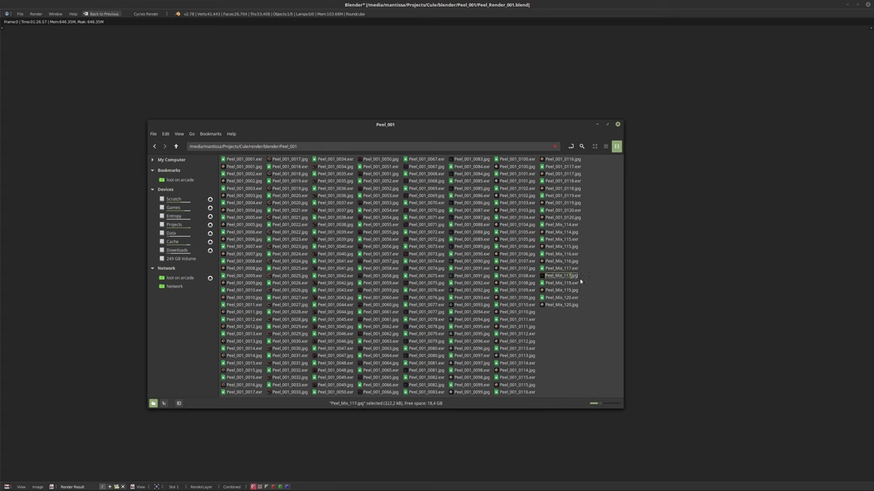
{"action": "key", "text": "BackSpace"}
{"action": "type", "text": "8"}
{"action": "key", "text": "Return"}
{"action": "key", "text": "Up"}
{"action": "key", "text": "F2"}
{"action": "key", "text": "Right"}
{"action": "key", "text": "BackSpace"}
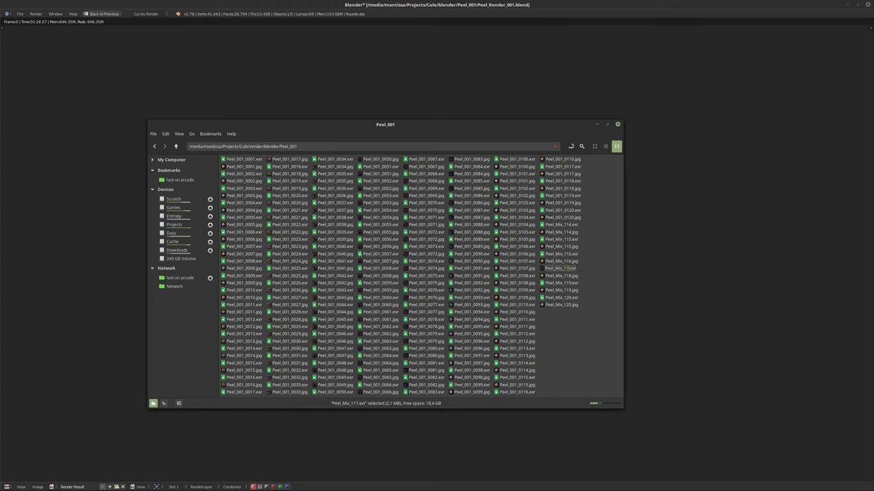
{"action": "type", "text": "8"}
{"action": "key", "text": "Return"}
- Rename Peel_Mix_116.jpg to Peel_Mix_117.jpg and Peel_Mix_116.exr to Peel_Mix_117.exr
{"action": "key", "text": "Up"}
{"action": "key", "text": "F2"}
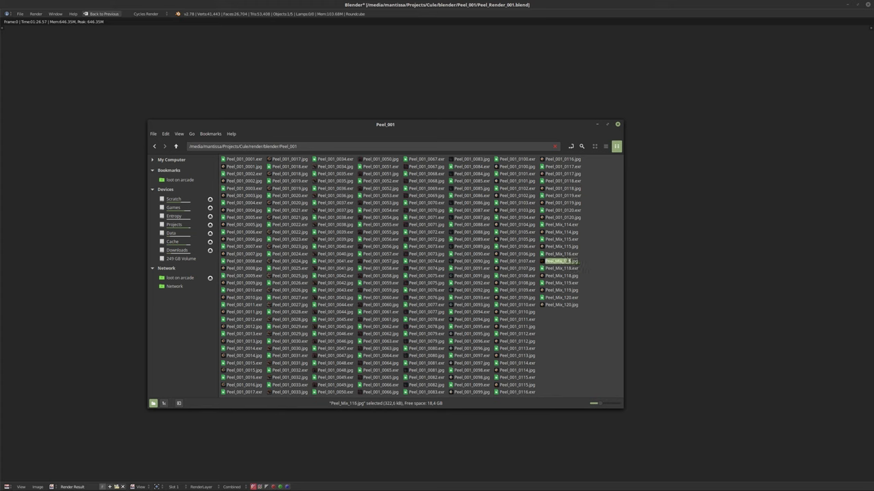
{"action": "key", "text": "Right"}
{"action": "key", "text": "BackSpace"}
{"action": "type", "text": "7"}
{"action": "key", "text": "Return"}
{"action": "key", "text": "Up"}
{"action": "key", "text": "F2"}
{"action": "key", "text": "Right"}
{"action": "key", "text": "BackSpace"}
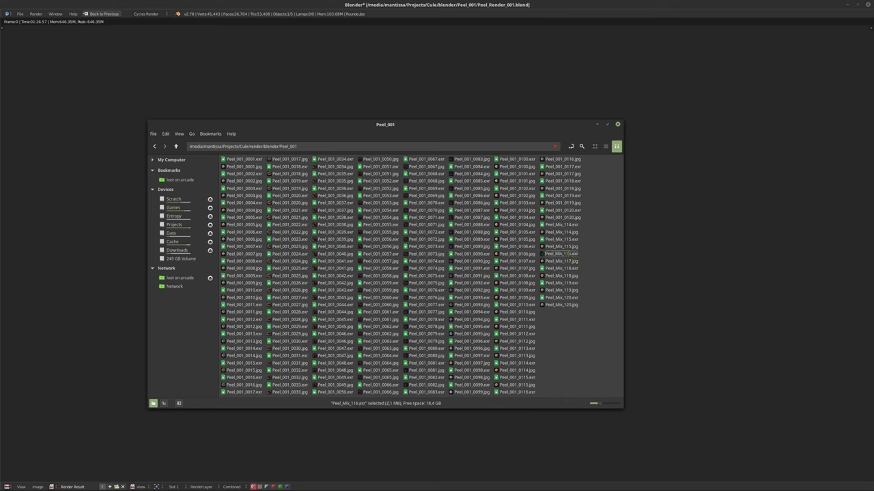
{"action": "type", "text": "7"}
{"action": "key", "text": "Return"}
- Rename Peel_Mix_115.jpg to Peel_Mix_116.jpg and Peel_Mix_115.exr to Peel_Mix_116.exr
{"action": "key", "text": "Up"}
{"action": "key", "text": "F2"}
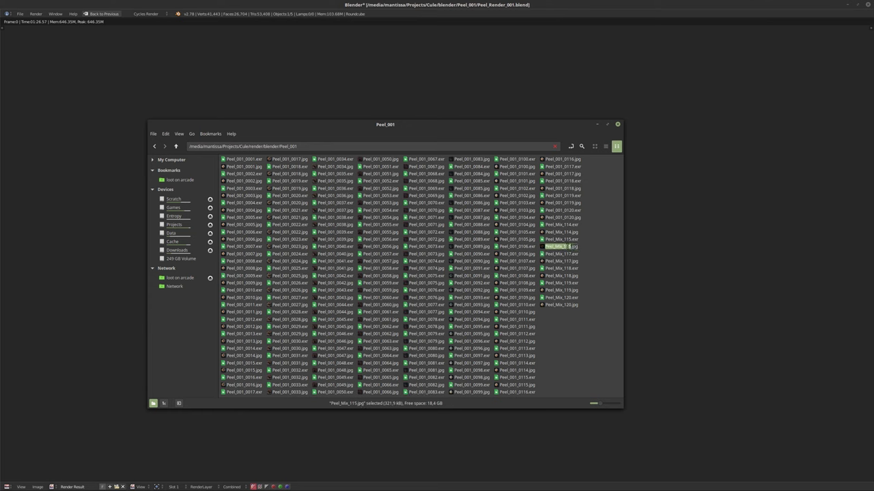
{"action": "key", "text": "Right"}
{"action": "key", "text": "BackSpace"}
{"action": "type", "text": "6"}
{"action": "key", "text": "Return"}
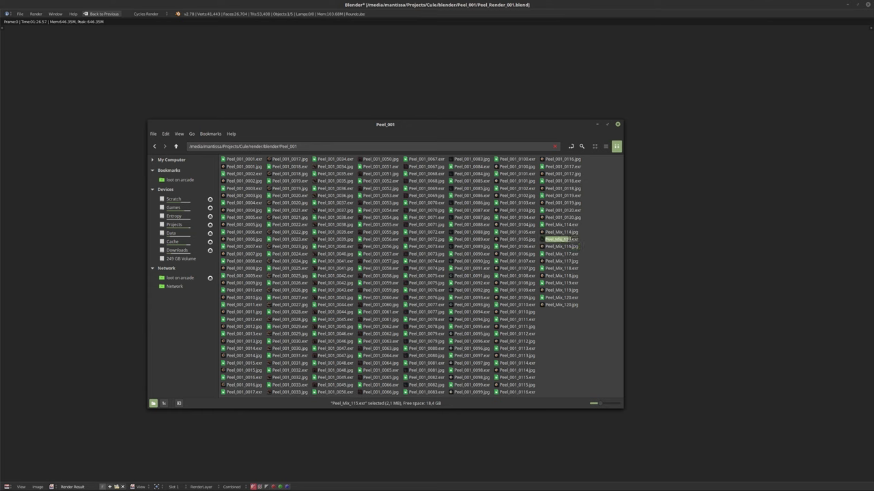
{"action": "key", "text": "Return"}
- Rename Peel_Mix_114.jpg to Peel_Mix_115.jpg and Peel_Mix_114.exr to Peel_Mix_115.exr
{"action": "left_click", "coordinate": [567, 233]}
{"action": "key", "text": "F2"}
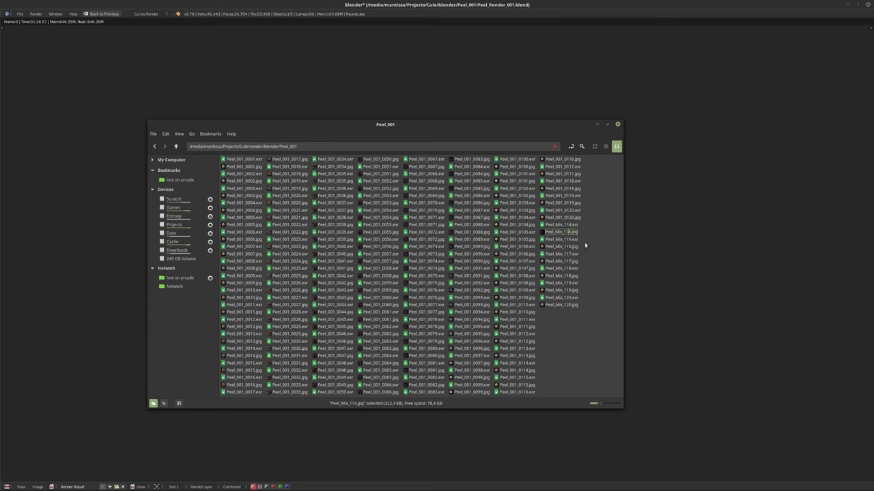
{"action": "type", "text": "5"}
{"action": "key", "text": "Return"}
{"action": "left_click", "coordinate": [569, 226]}
{"action": "key", "text": "F2"}
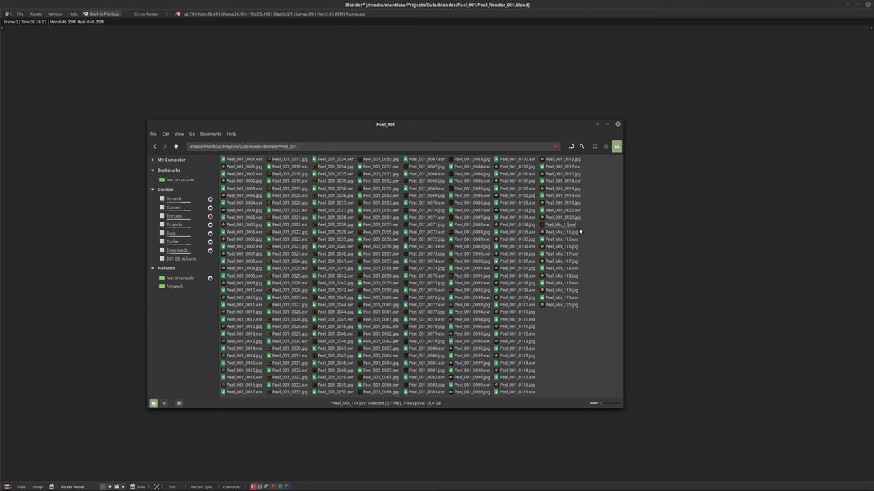
{"action": "type", "text": "5"}
{"action": "key", "text": "Return"}
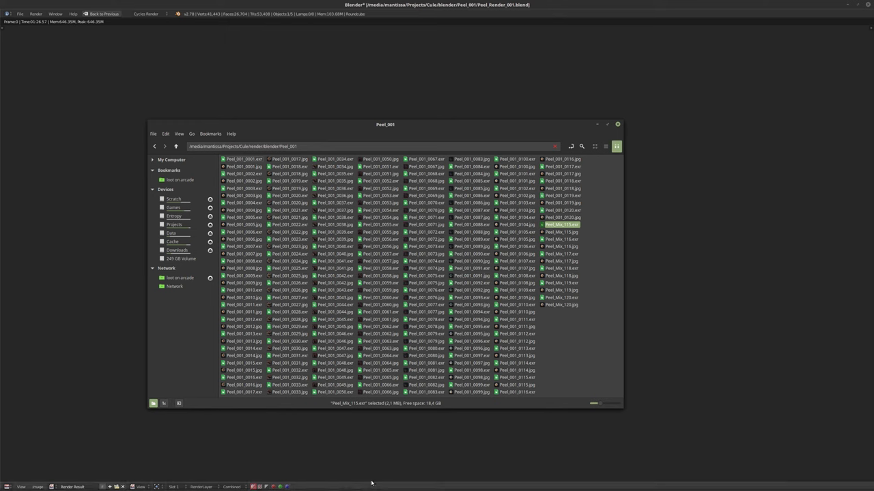
- Launch Natron from the Natron-2.1.7-Linux-x86_64bit folder in the home Applications directory and minimize the file manager window
{"action": "mouse_move", "coordinate": [365, 490]}
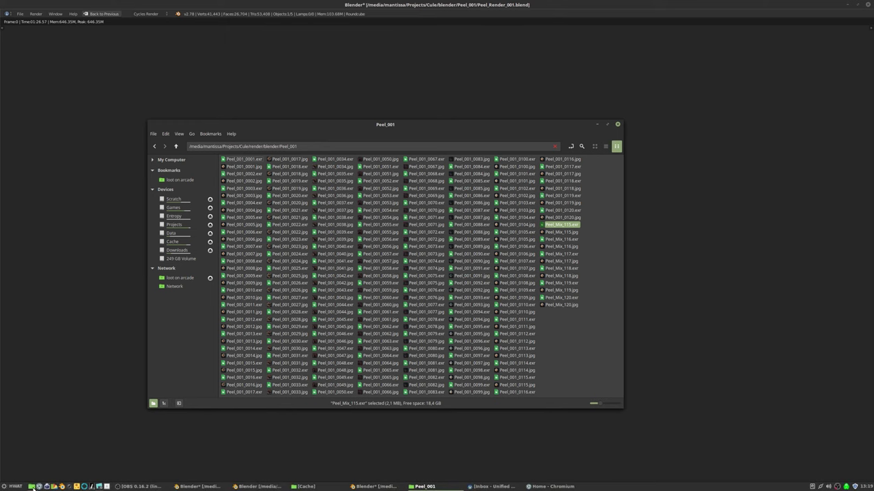
{"action": "left_click", "coordinate": [32, 487]}
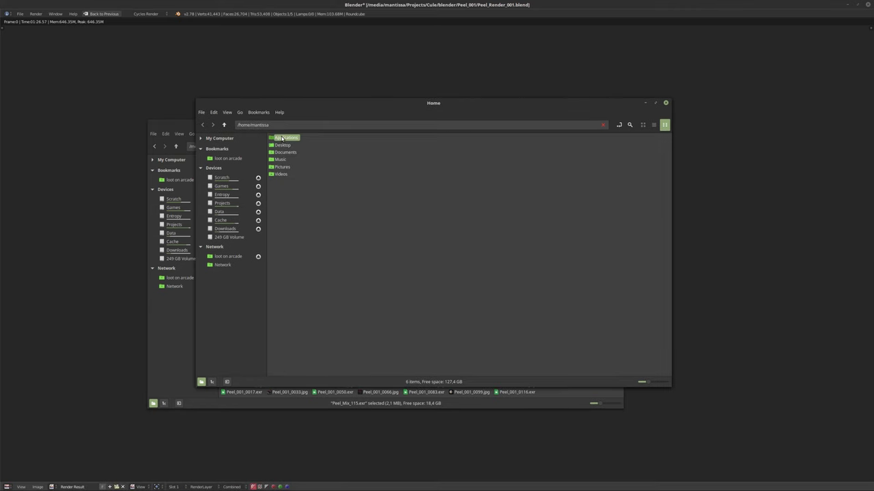
{"action": "double_click", "coordinate": [285, 138]}
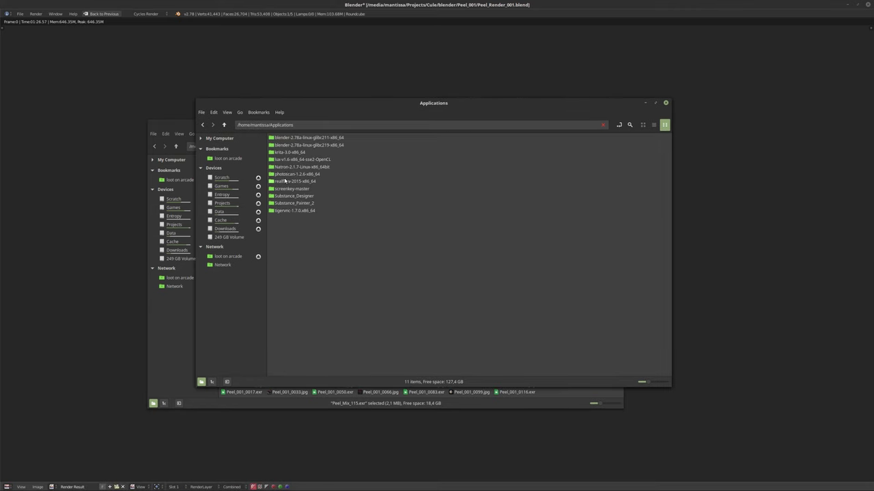
{"action": "double_click", "coordinate": [285, 167]}
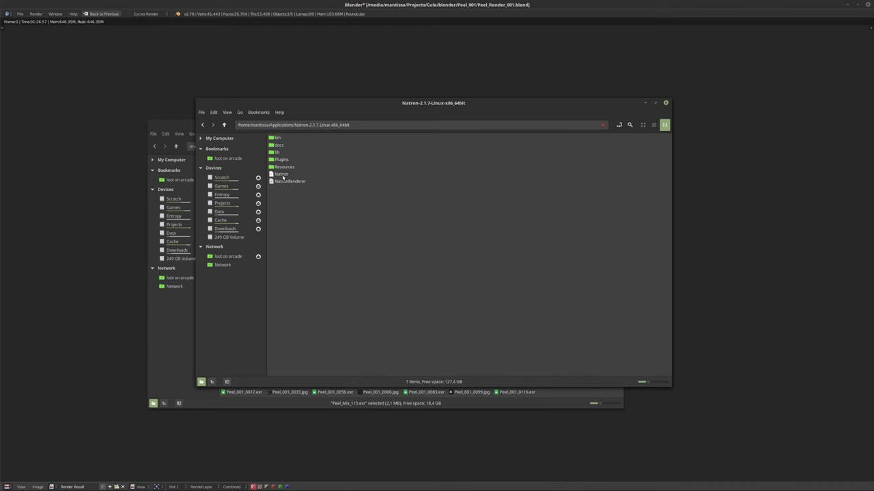
{"action": "double_click", "coordinate": [281, 175]}
{"action": "left_click", "coordinate": [501, 271]}
{"action": "left_click", "coordinate": [644, 102]}
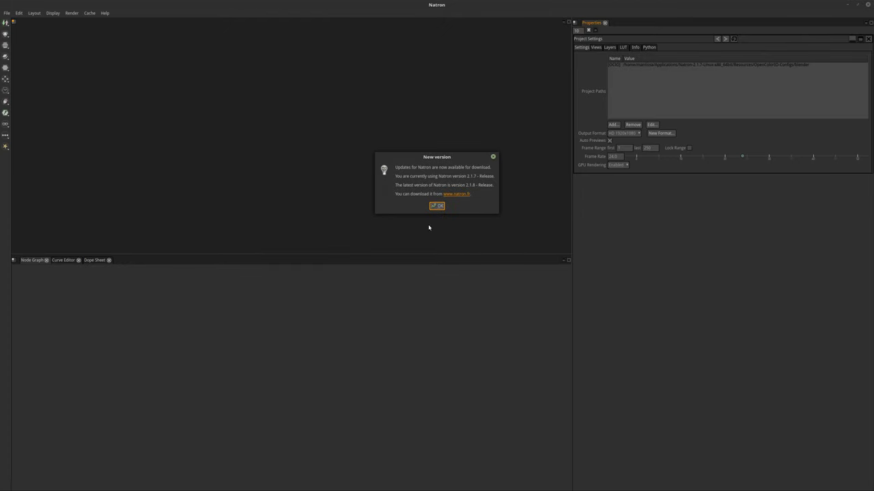
- Dismiss the new version notice and load the Peel_001_####.jpg sequence from the Peel_001 render folder
{"action": "left_click", "coordinate": [437, 206]}
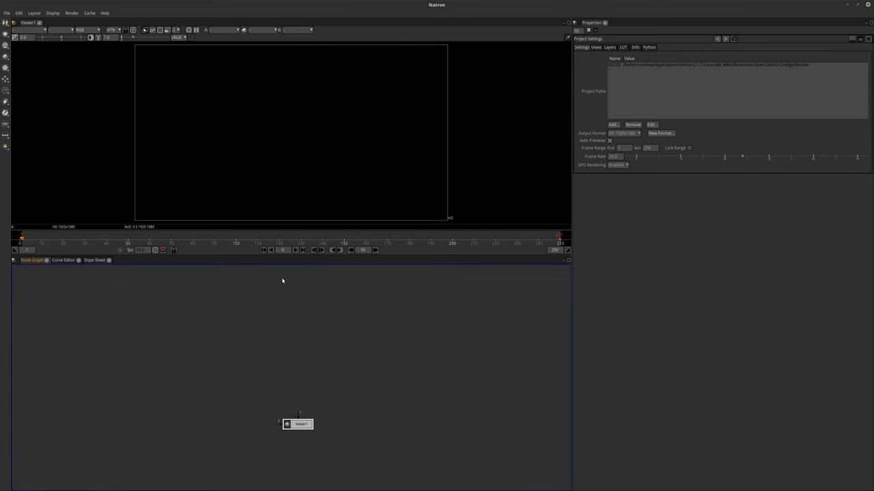
{"action": "key", "text": "r"}
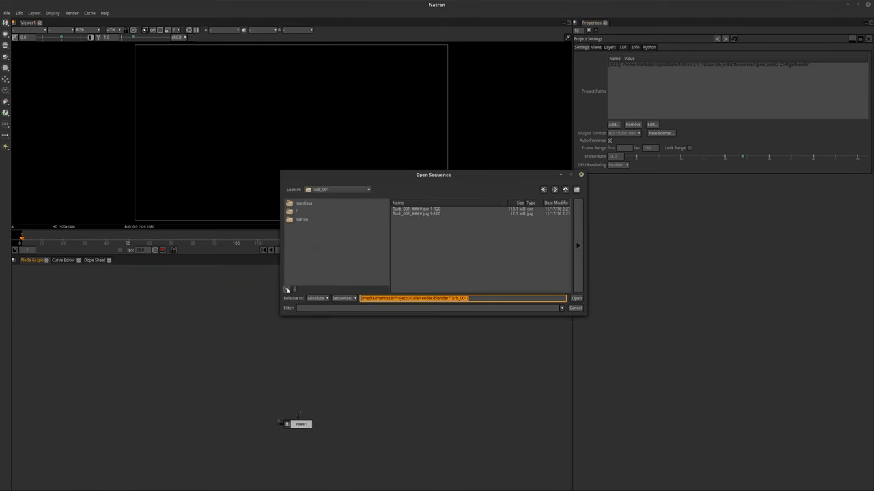
{"action": "left_click", "coordinate": [564, 191]}
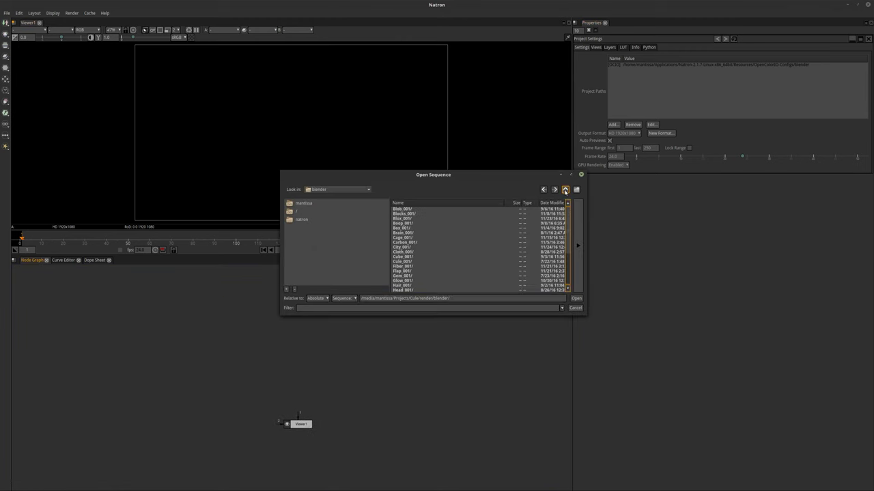
{"action": "scroll", "coordinate": [470, 252], "scroll_direction": "down", "scroll_amount": 4}
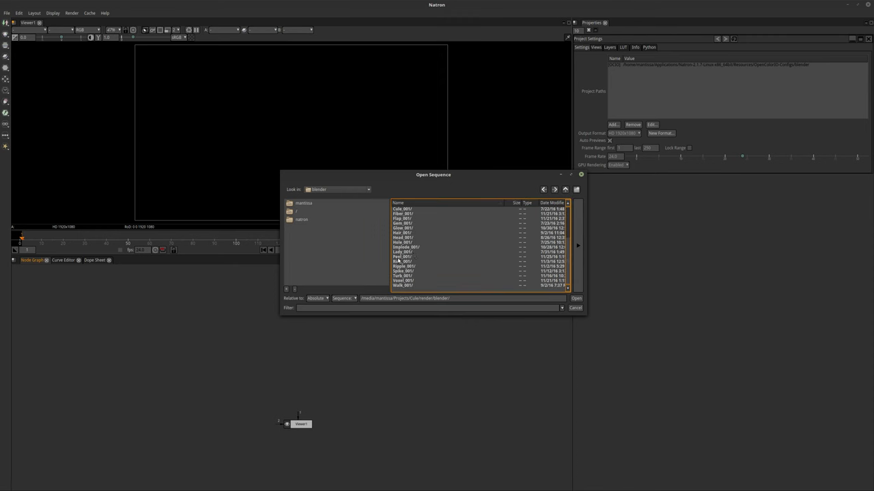
{"action": "left_click", "coordinate": [401, 256]}
{"action": "double_click", "coordinate": [408, 257]}
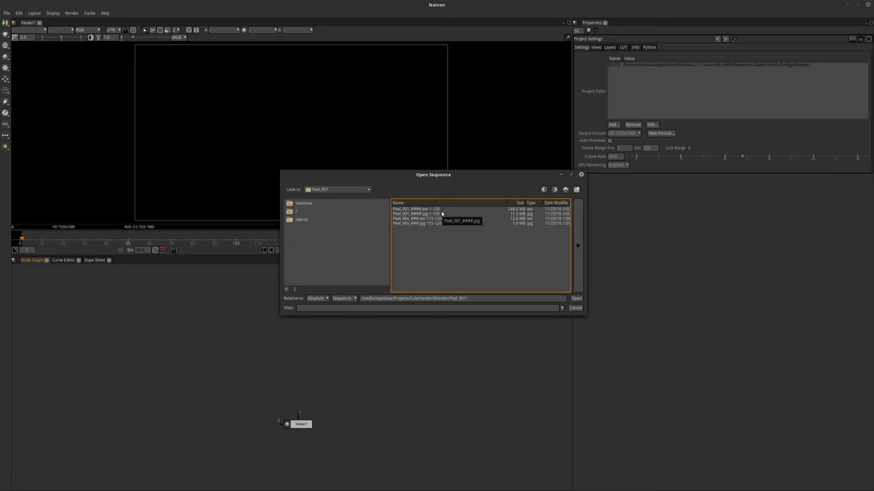
{"action": "double_click", "coordinate": [428, 215]}
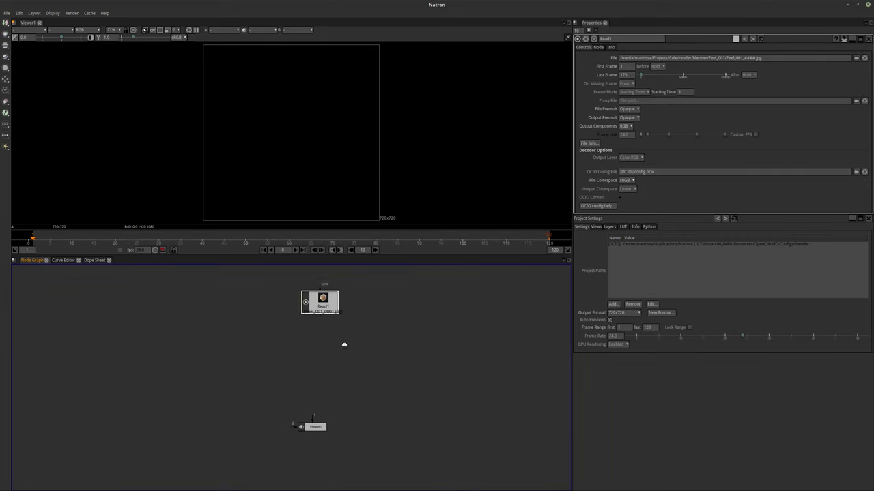
- Add a Merge node between the Read1 and Viewer1 nodes and connect Read1 to its A input
{"action": "left_click_drag", "start_coordinate": [338, 304], "coordinate": [242, 315]}
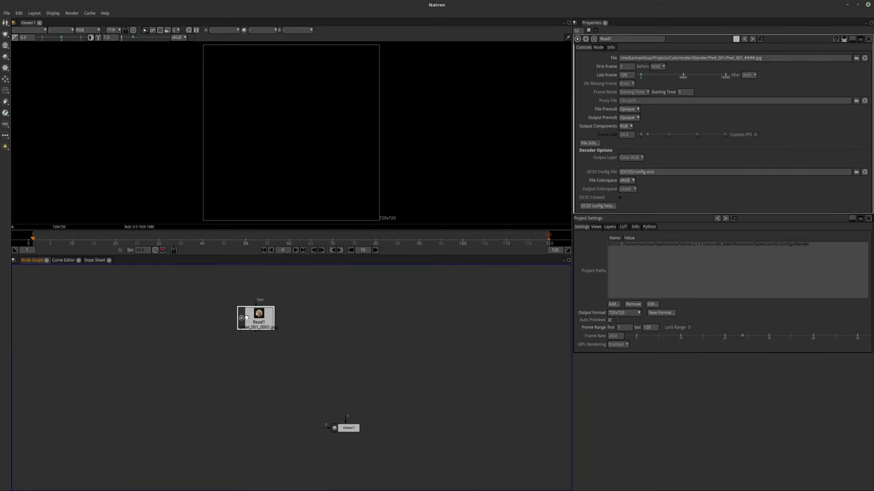
{"action": "left_click_drag", "start_coordinate": [351, 429], "coordinate": [305, 431]}
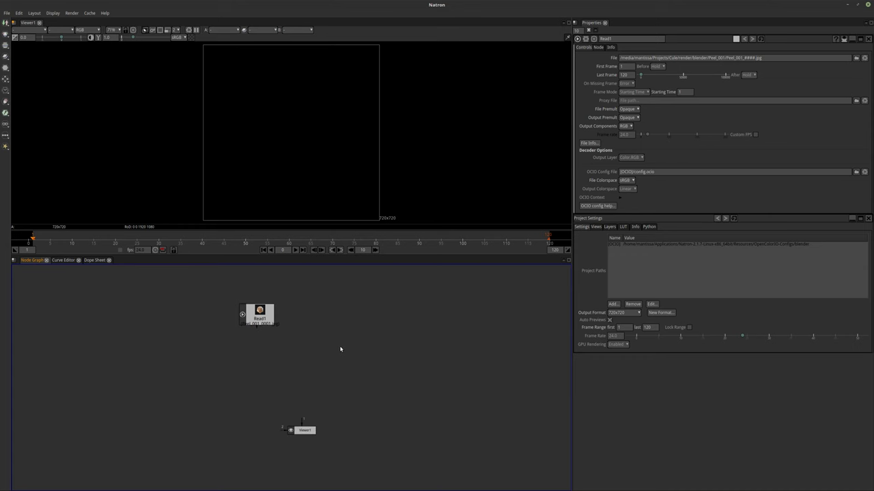
{"action": "key", "text": "m"}
{"action": "left_click_drag", "start_coordinate": [352, 349], "coordinate": [299, 373]}
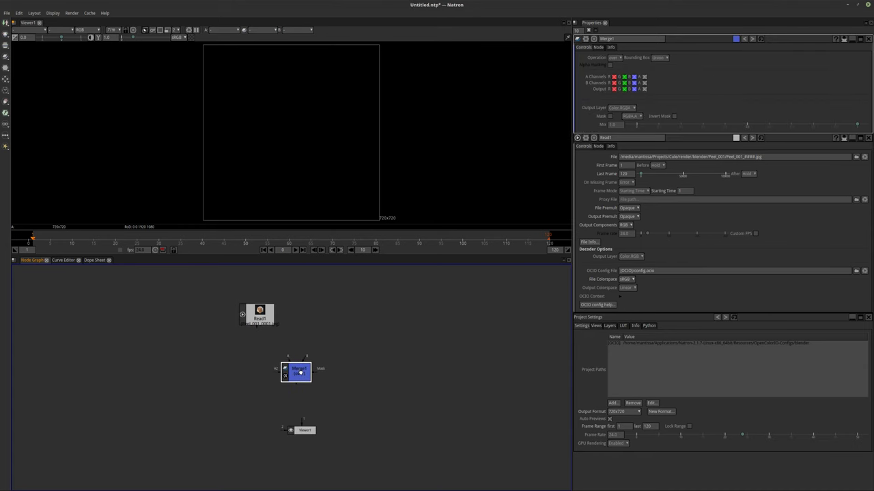
{"action": "left_click_drag", "start_coordinate": [260, 328], "coordinate": [260, 326]}
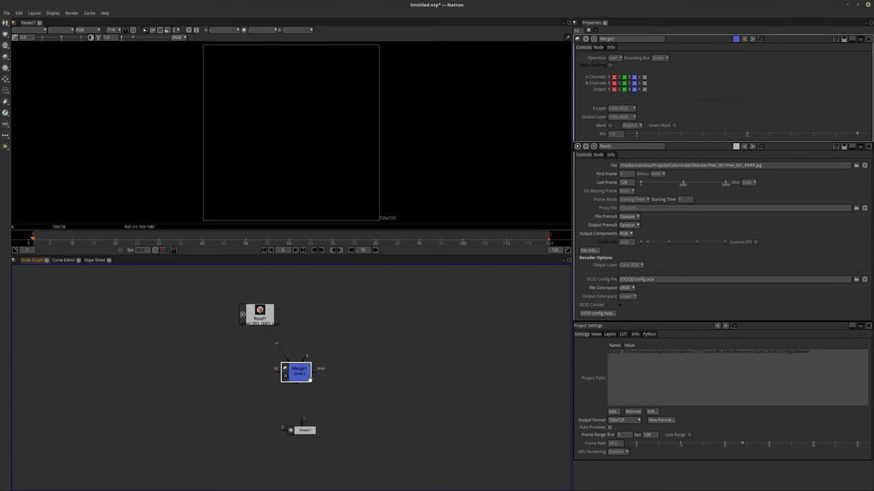
{"action": "left_click_drag", "start_coordinate": [298, 372], "coordinate": [292, 382]}
- Load the Peel_Mix_###.jpg sequence, connect it to Merge1's B input, and feed Merge1 into Viewer1
{"action": "key", "text": "r"}
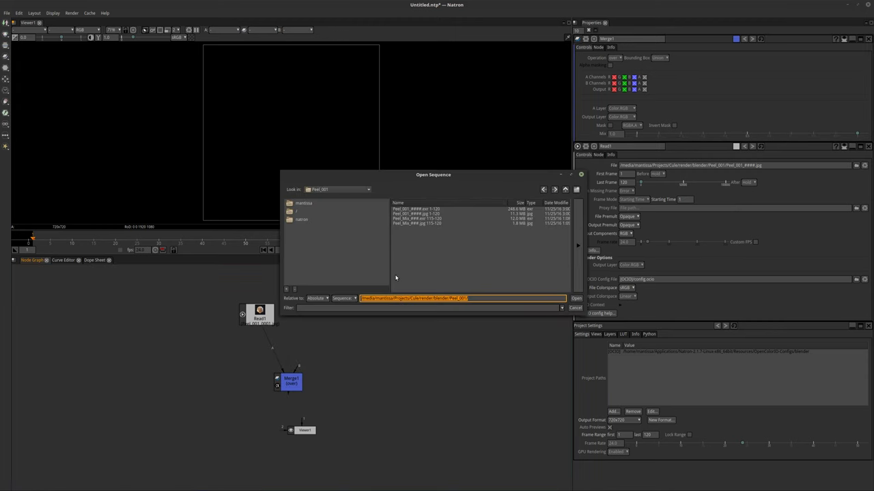
{"action": "left_click", "coordinate": [416, 224]}
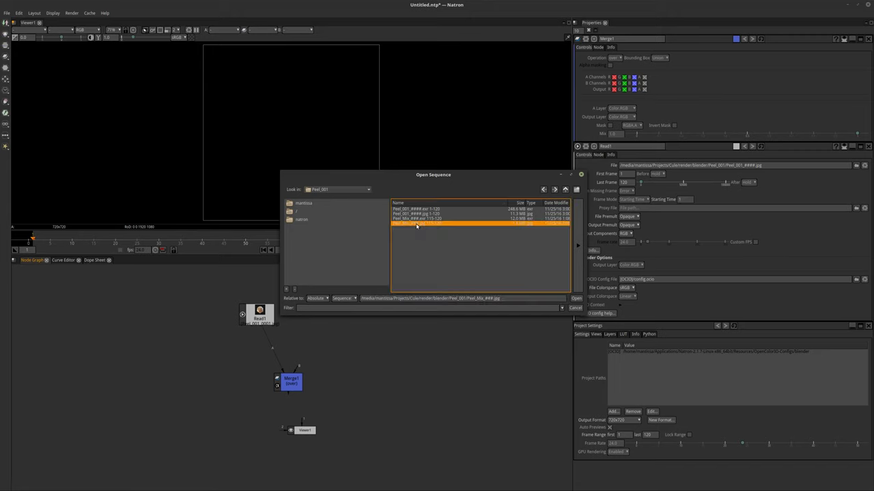
{"action": "double_click", "coordinate": [417, 224]}
{"action": "left_click_drag", "start_coordinate": [342, 332], "coordinate": [322, 299]}
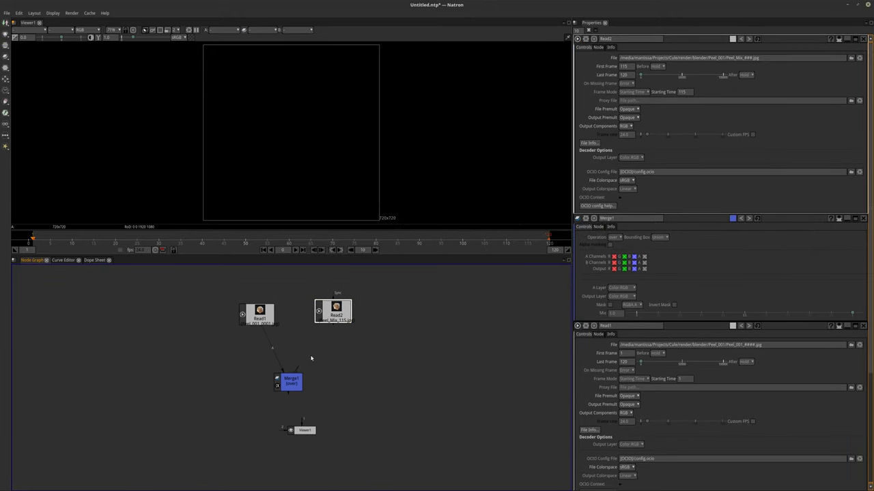
{"action": "left_click_drag", "start_coordinate": [310, 357], "coordinate": [333, 315]}
{"action": "mouse_move", "coordinate": [309, 426]}
{"action": "left_mouse_down"}
{"action": "mouse_move", "coordinate": [296, 437]}
{"action": "mouse_move", "coordinate": [289, 394]}
{"action": "left_mouse_up"}
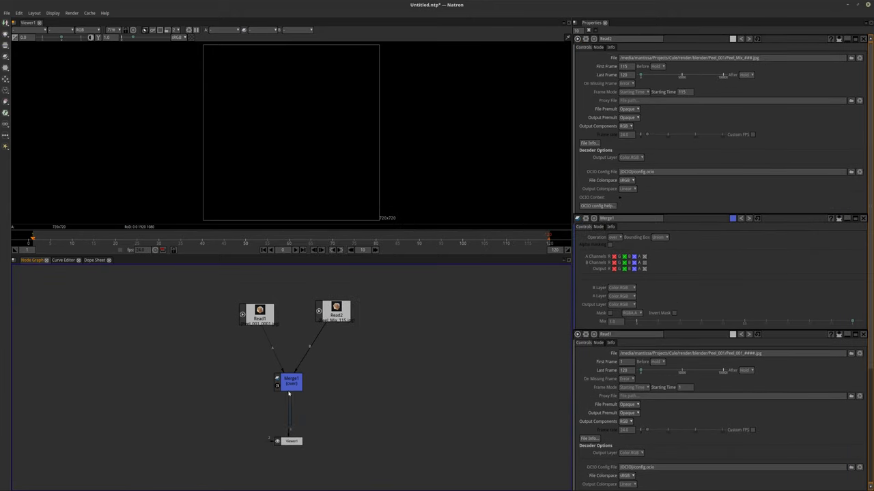
- Go to frame 115 and compare Merge1's Mix at 0 and at 1
{"action": "scroll", "coordinate": [344, 410], "scroll_direction": "up", "scroll_amount": 5}
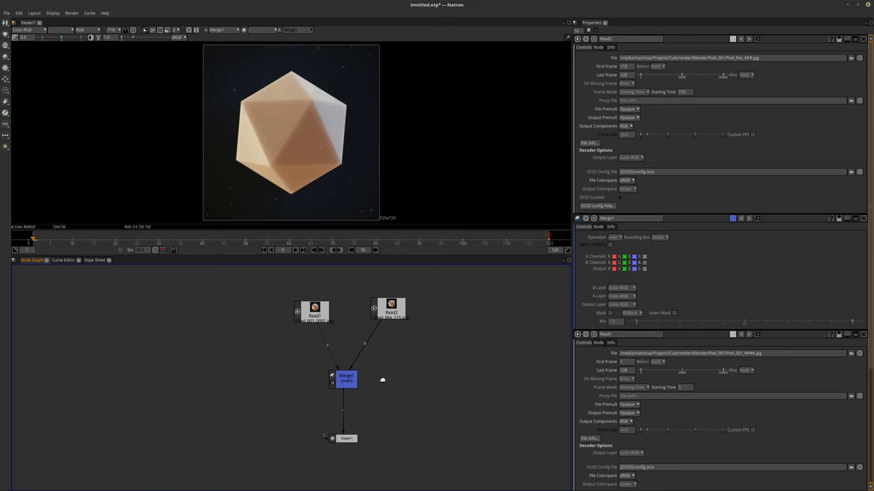
{"action": "left_click", "coordinate": [345, 425]}
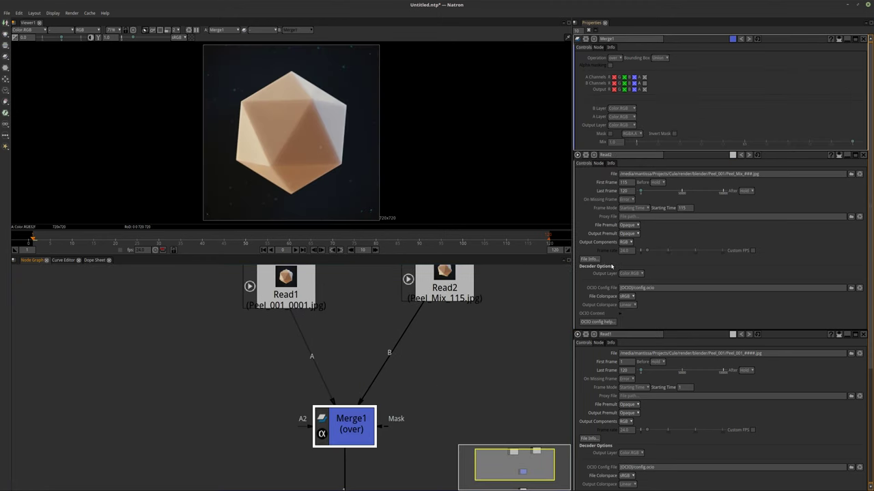
{"action": "left_click_drag", "start_coordinate": [829, 144], "coordinate": [860, 146]}
{"action": "left_click_drag", "start_coordinate": [276, 244], "coordinate": [529, 255]}
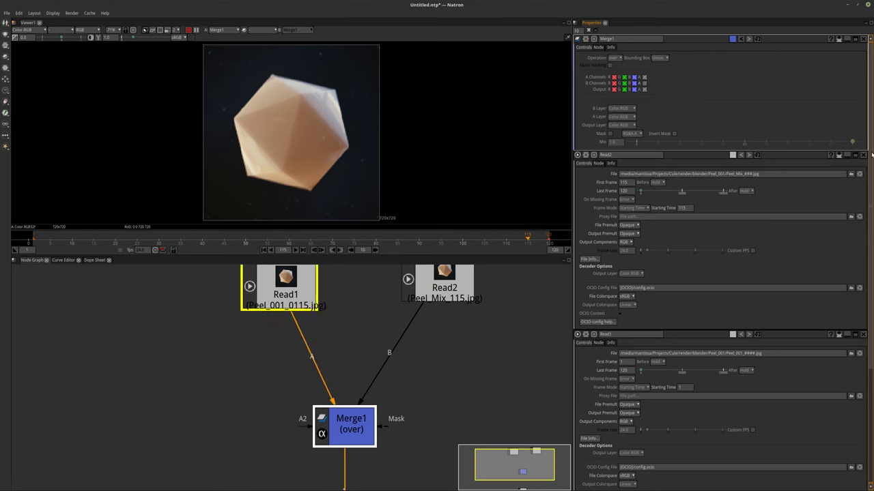
{"action": "left_click_drag", "start_coordinate": [851, 142], "coordinate": [579, 146]}
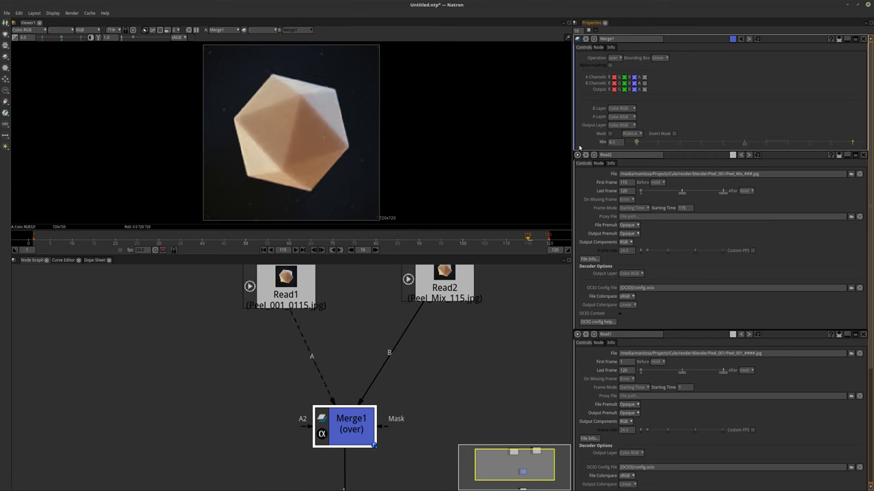
{"action": "left_click_drag", "start_coordinate": [636, 142], "coordinate": [856, 170]}
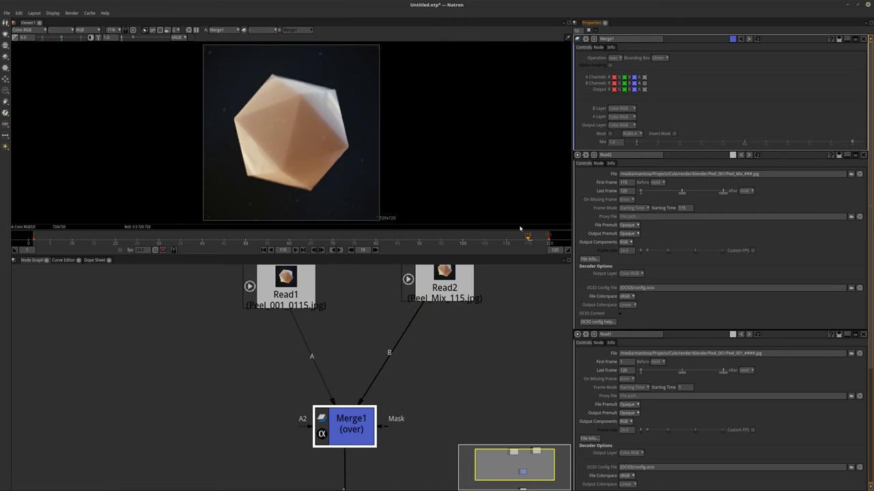
- Swap the Merge1 inputs so Read1 feeds B and Read2 feeds A, and tidy the node layout
{"action": "mouse_move", "coordinate": [287, 300]}
{"action": "left_mouse_down"}
{"action": "mouse_move", "coordinate": [440, 374]}
{"action": "mouse_move", "coordinate": [275, 316]}
{"action": "mouse_move", "coordinate": [272, 305]}
{"action": "left_mouse_up"}
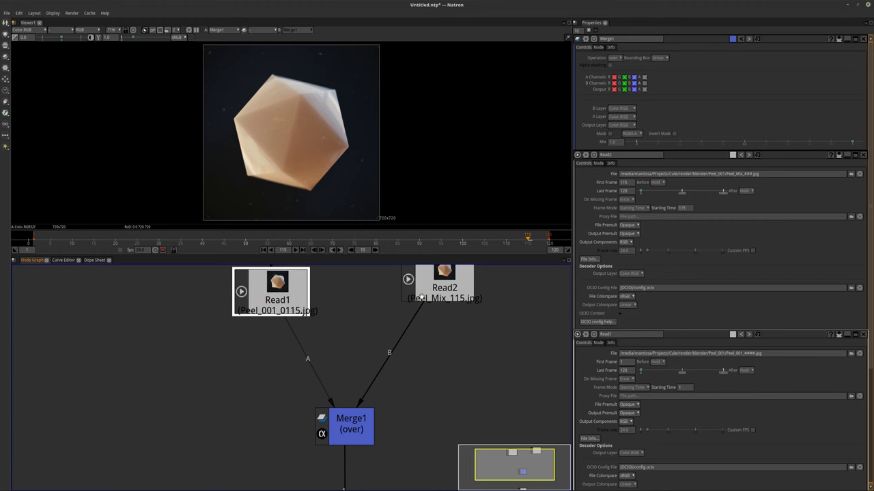
{"action": "left_click_drag", "start_coordinate": [421, 298], "coordinate": [387, 303]}
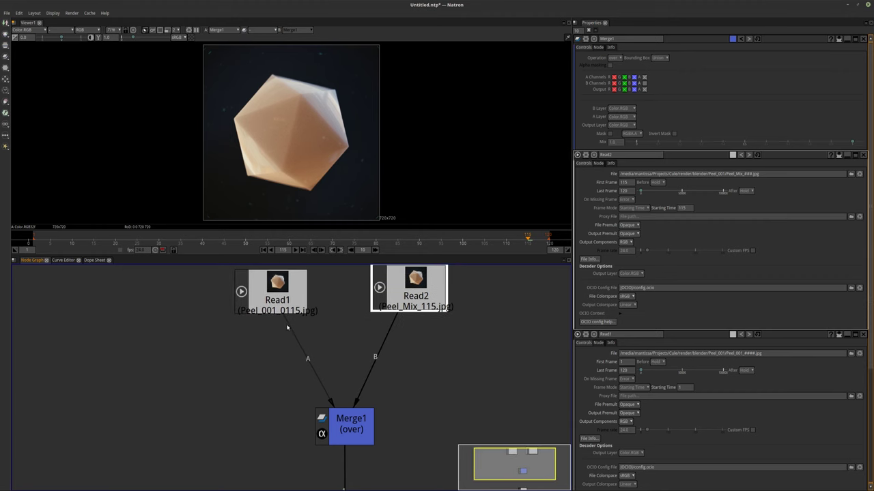
{"action": "left_click_drag", "start_coordinate": [286, 327], "coordinate": [275, 307]}
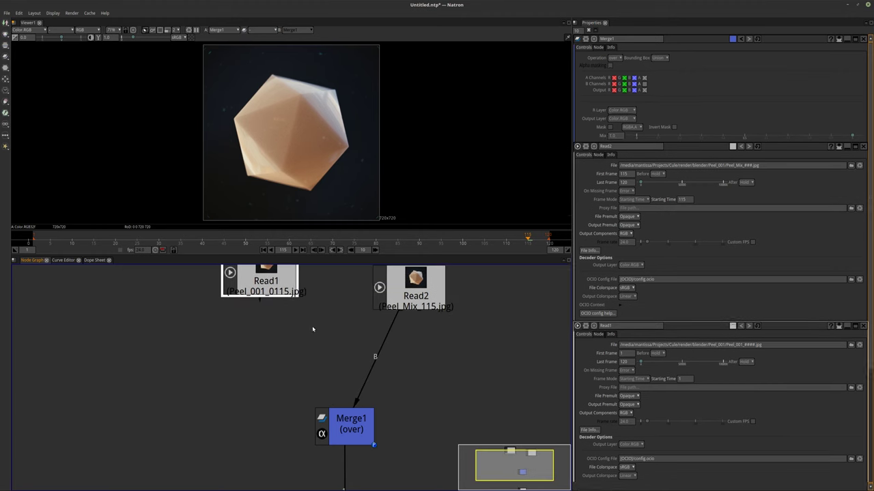
{"action": "left_click_drag", "start_coordinate": [416, 293], "coordinate": [458, 295]}
{"action": "left_click_drag", "start_coordinate": [385, 342], "coordinate": [274, 292]}
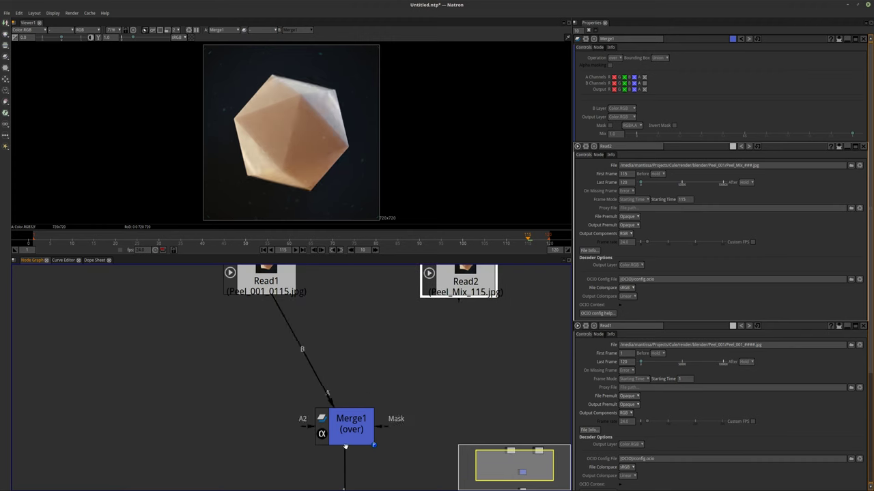
{"action": "left_click_drag", "start_coordinate": [328, 408], "coordinate": [290, 406]}
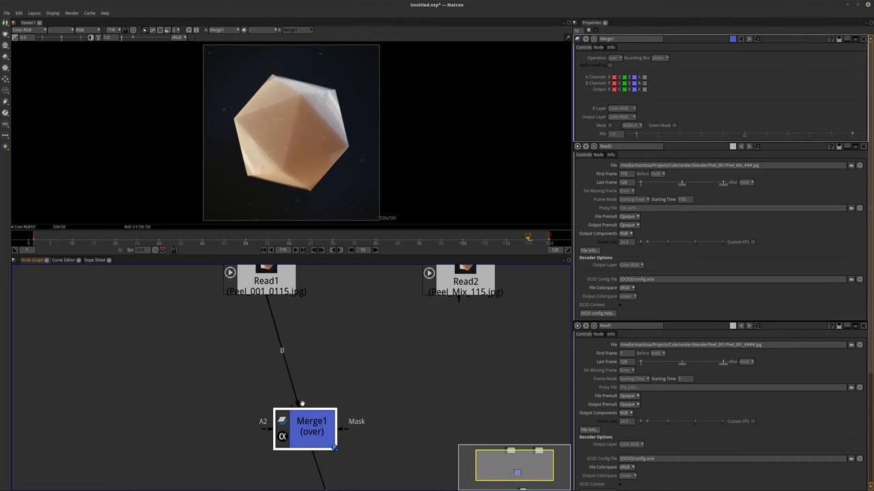
{"action": "left_click_drag", "start_coordinate": [323, 438], "coordinate": [377, 426]}
{"action": "scroll", "coordinate": [367, 378], "scroll_direction": "down", "scroll_amount": 3}
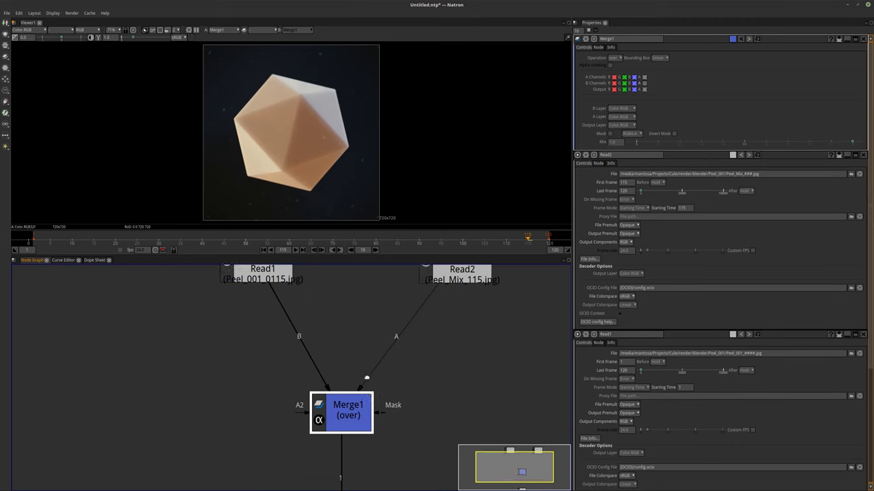
{"action": "middle_click_drag", "start_coordinate": [366, 386], "coordinate": [367, 397]}
{"action": "left_click_drag", "start_coordinate": [426, 320], "coordinate": [405, 320]}
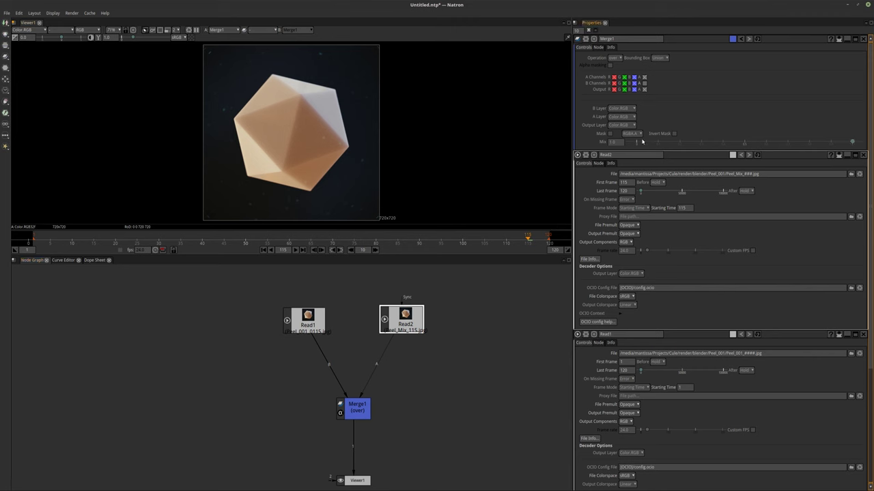
- Keyframe Merge1's Mix at 0 on frame 115 and at 1 on frame 120
{"action": "left_click", "coordinate": [641, 141]}
{"action": "right_click", "coordinate": [618, 142]}
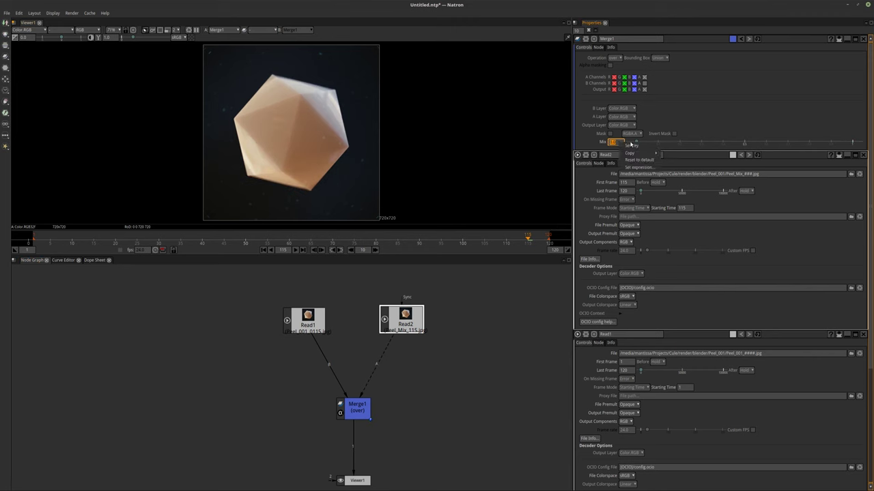
{"action": "left_click", "coordinate": [630, 145]}
{"action": "left_click_drag", "start_coordinate": [535, 239], "coordinate": [550, 243]}
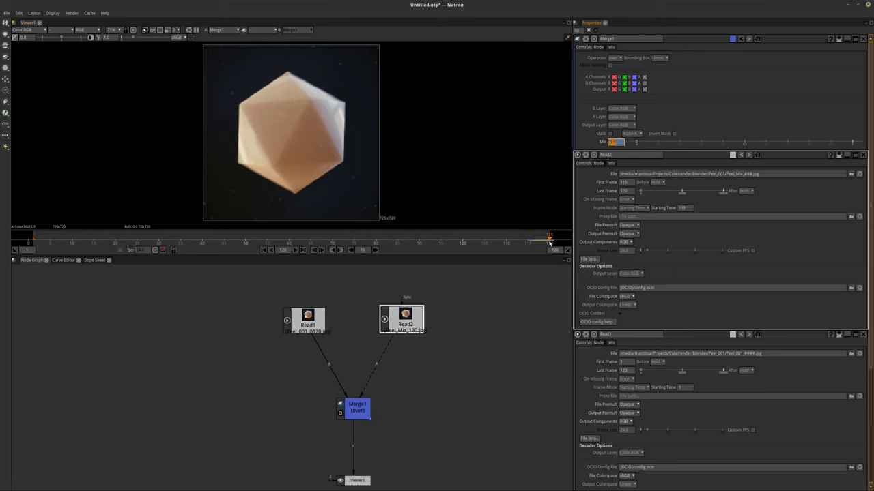
{"action": "left_click_drag", "start_coordinate": [636, 143], "coordinate": [852, 142]}
{"action": "right_click", "coordinate": [617, 142]}
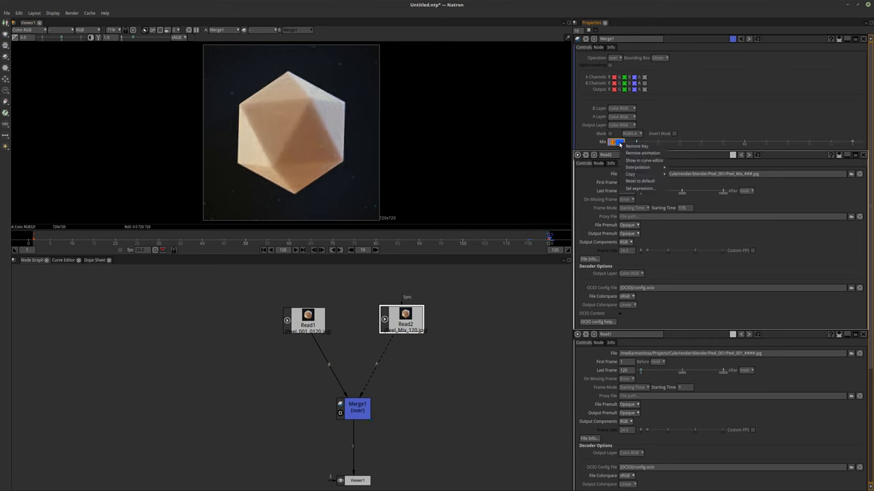
{"action": "left_click", "coordinate": [431, 280]}
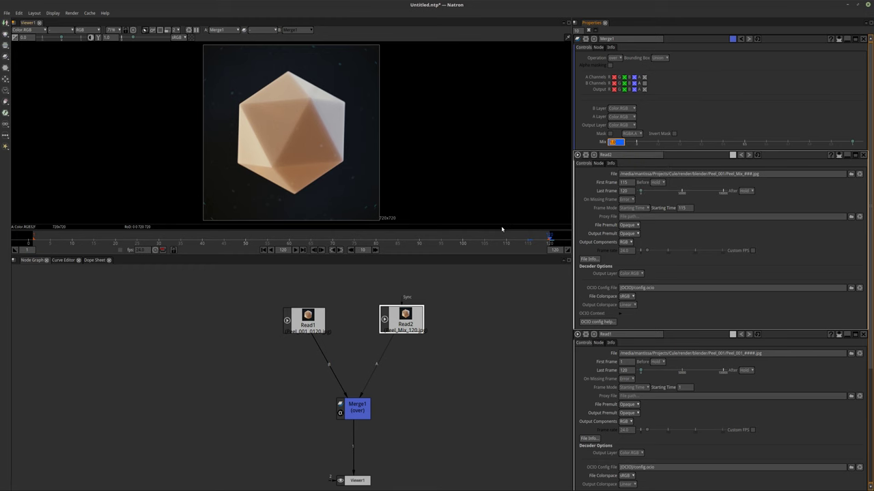
- Enlarge the viewer area and play back the merged sequence to check the loop
{"action": "left_click_drag", "start_coordinate": [342, 253], "coordinate": [342, 335]}
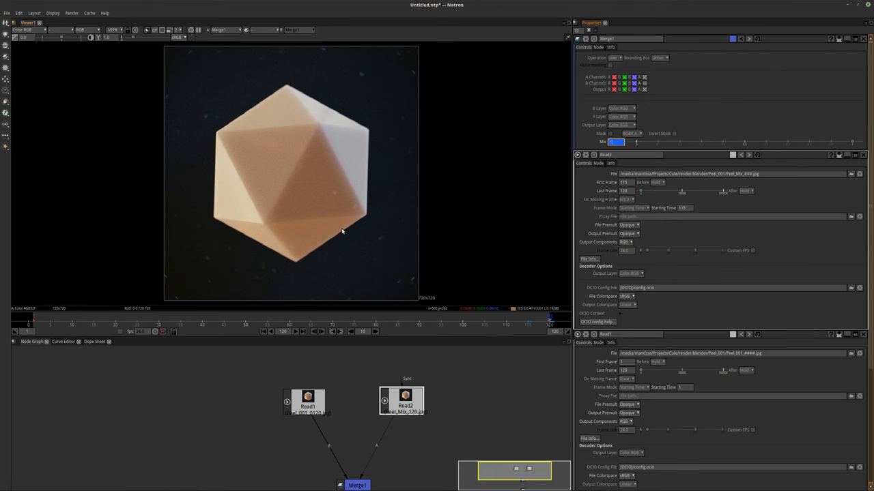
{"action": "scroll", "coordinate": [331, 215], "scroll_direction": "down", "scroll_amount": 1}
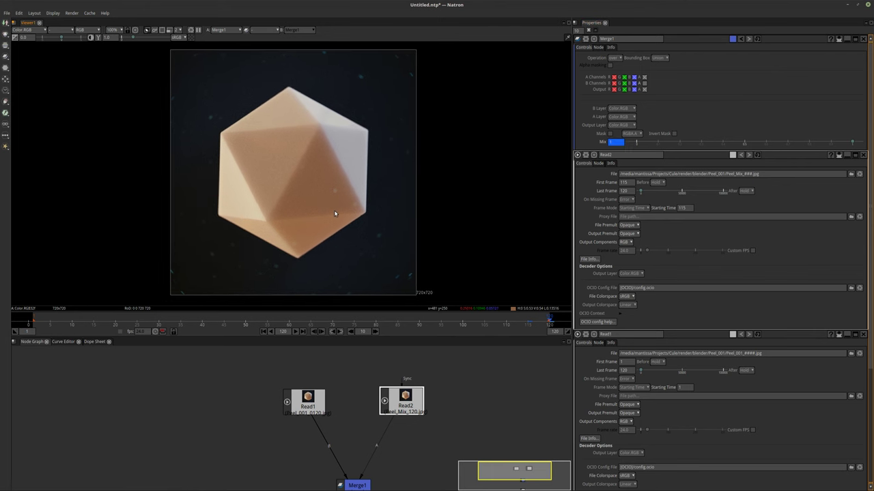
{"action": "key", "text": "l"}
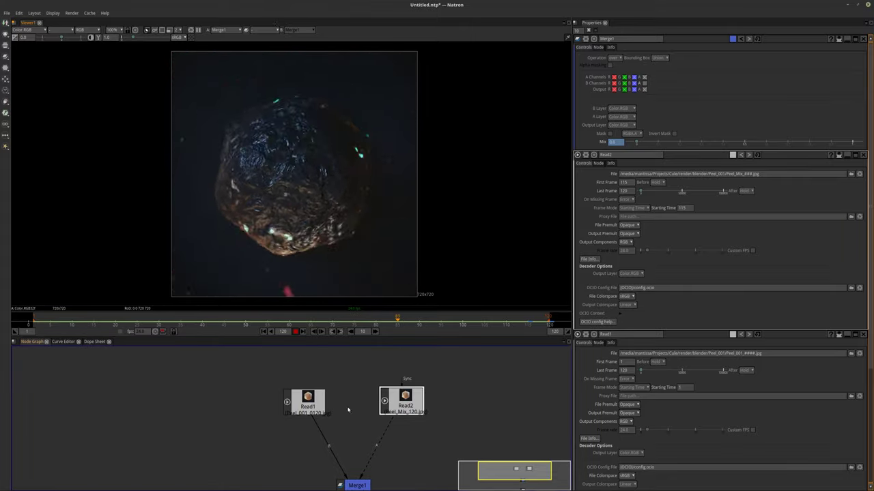
- Move the Viewer1 node farther below Merge1 to make room for more nodes in the graph
{"action": "middle_click_drag", "start_coordinate": [362, 485], "coordinate": [333, 393]}
{"action": "left_click_drag", "start_coordinate": [323, 453], "coordinate": [322, 478]}
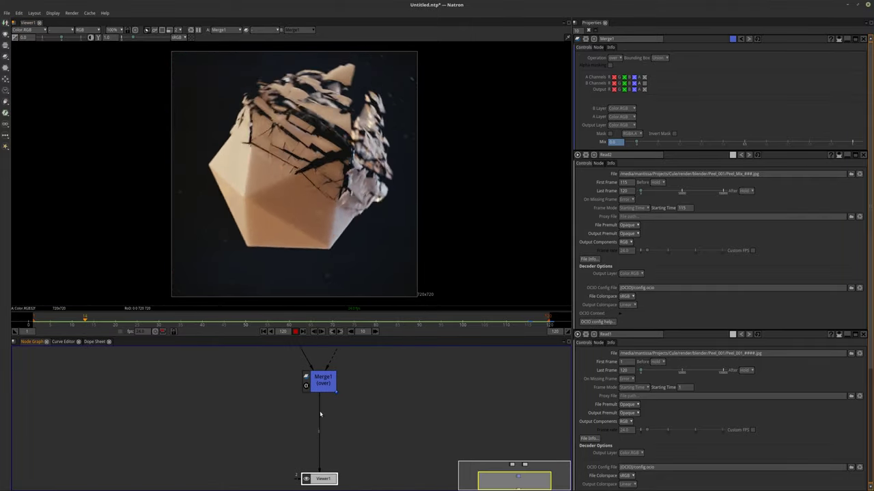
{"action": "left_click", "coordinate": [323, 380]}
{"action": "key", "text": "Tab"}
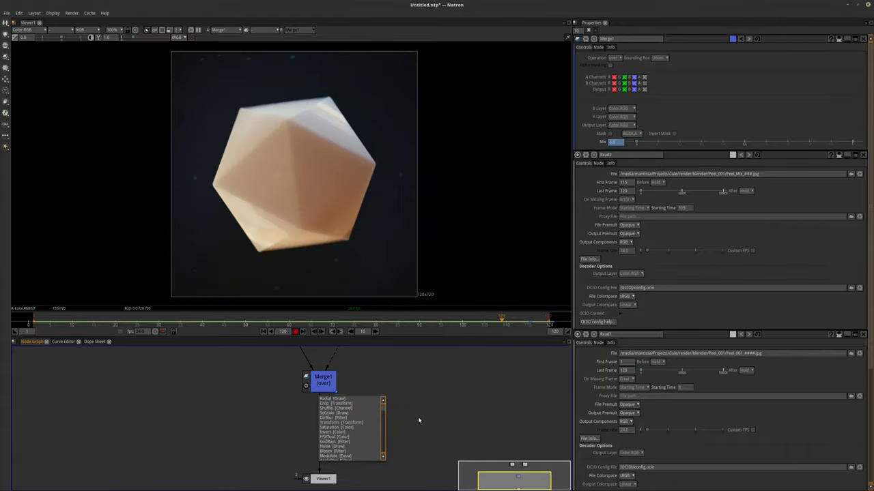
{"action": "key", "text": "Escape"}
- Add a Bloom node beside the main node chain and connect its Source input to Merge1
{"action": "middle_click_drag", "start_coordinate": [400, 425], "coordinate": [395, 457]}
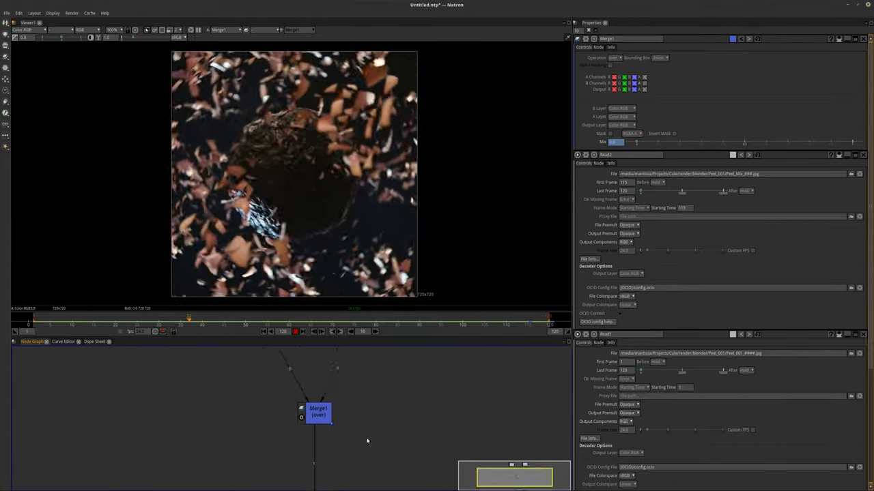
{"action": "scroll", "coordinate": [382, 437], "scroll_direction": "down", "scroll_amount": 2}
{"action": "middle_click_drag", "start_coordinate": [367, 417], "coordinate": [406, 444]}
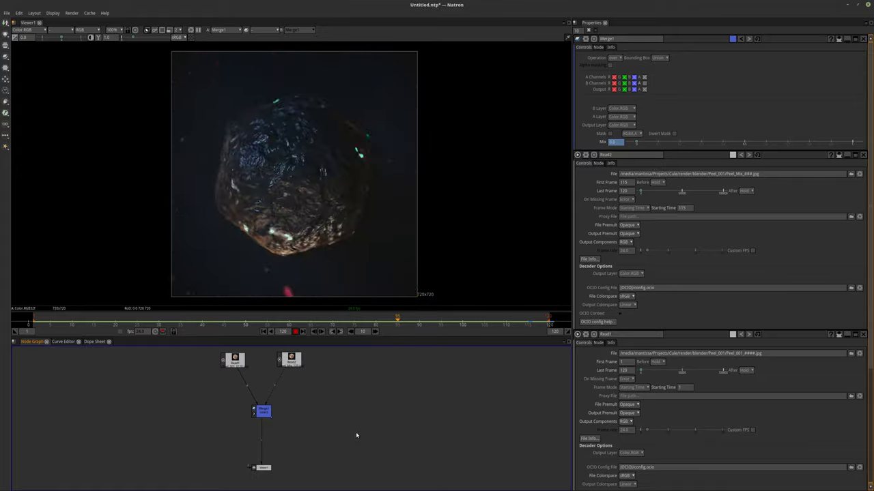
{"action": "key", "text": "Tab"}
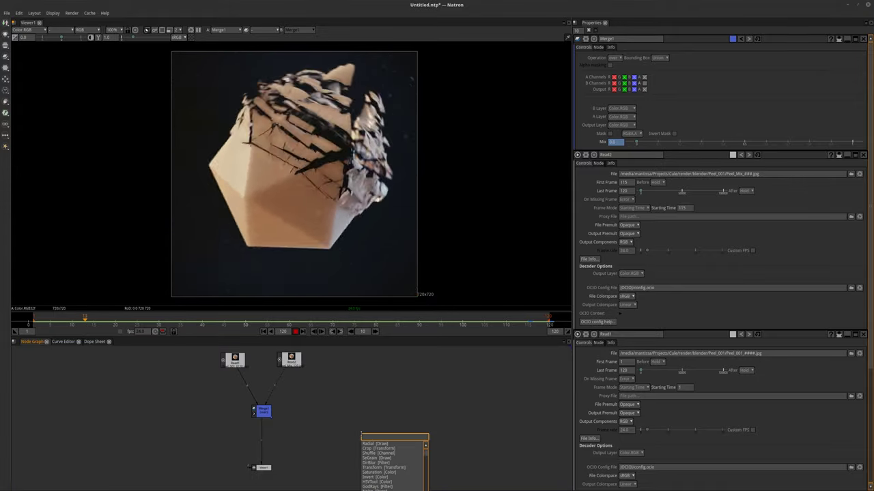
{"action": "type", "text": "bl"}
{"action": "key", "text": "Down"}
{"action": "key", "text": "Down"}
{"action": "key", "text": "Return"}
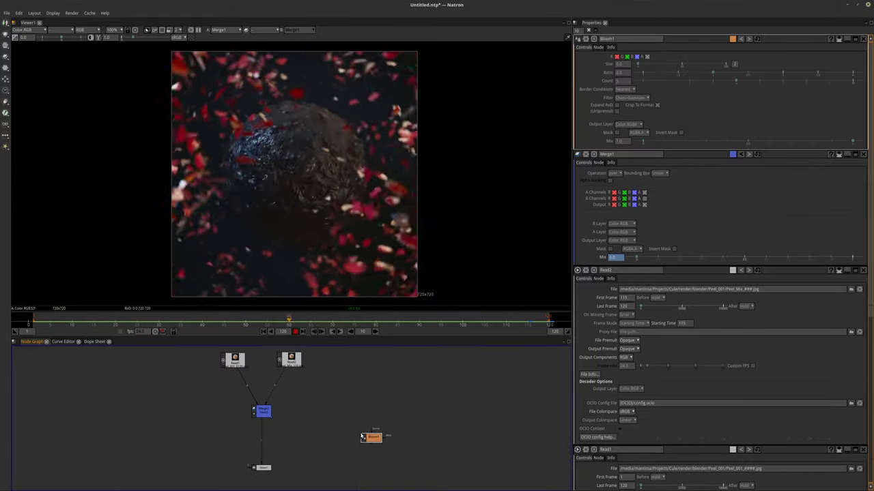
{"action": "scroll", "coordinate": [287, 457], "scroll_direction": "up", "scroll_amount": 3}
{"action": "left_click_drag", "start_coordinate": [420, 415], "coordinate": [253, 387]}
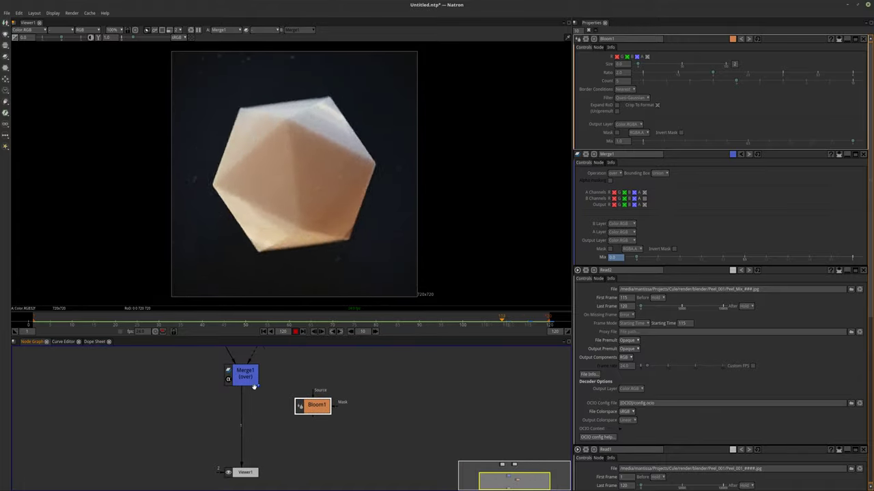
{"action": "left_click_drag", "start_coordinate": [313, 393], "coordinate": [246, 379]}
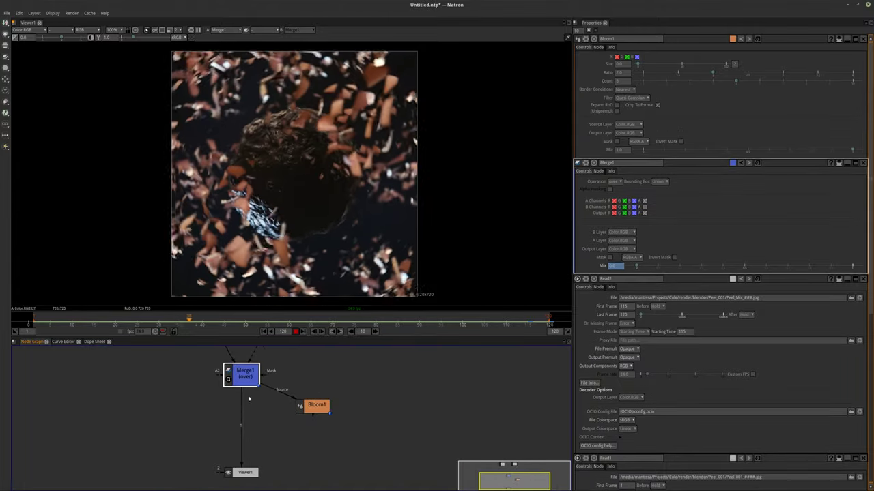
- Insert a second Merge node between Merge1 and Viewer1 and set its operation to plus
{"action": "key", "text": "m"}
{"action": "left_click_drag", "start_coordinate": [244, 411], "coordinate": [245, 421]}
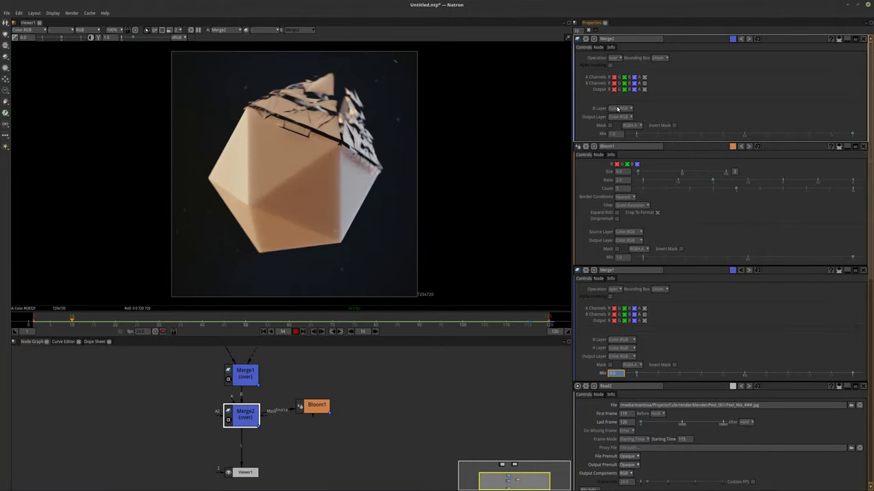
{"action": "left_click", "coordinate": [621, 58]}
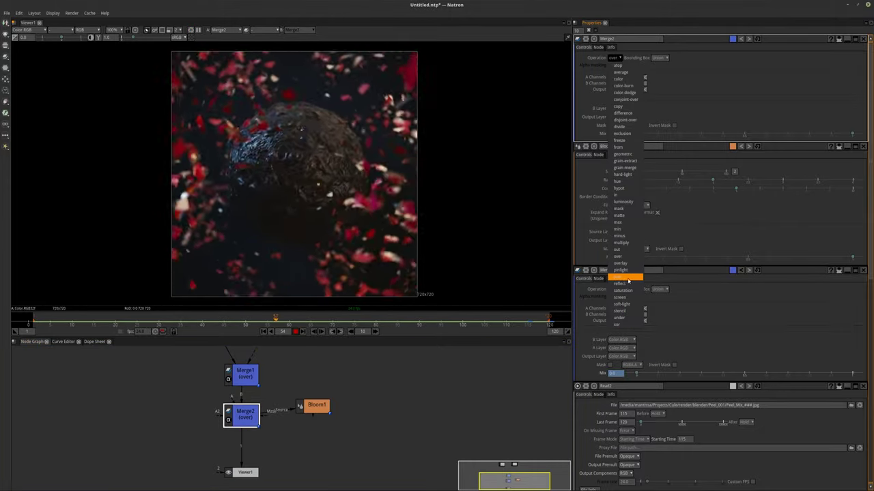
{"action": "left_click", "coordinate": [625, 278]}
- Move Bloom1 farther away from the merge nodes and select Merge2 to reach its input connections
{"action": "left_click_drag", "start_coordinate": [323, 406], "coordinate": [346, 398]}
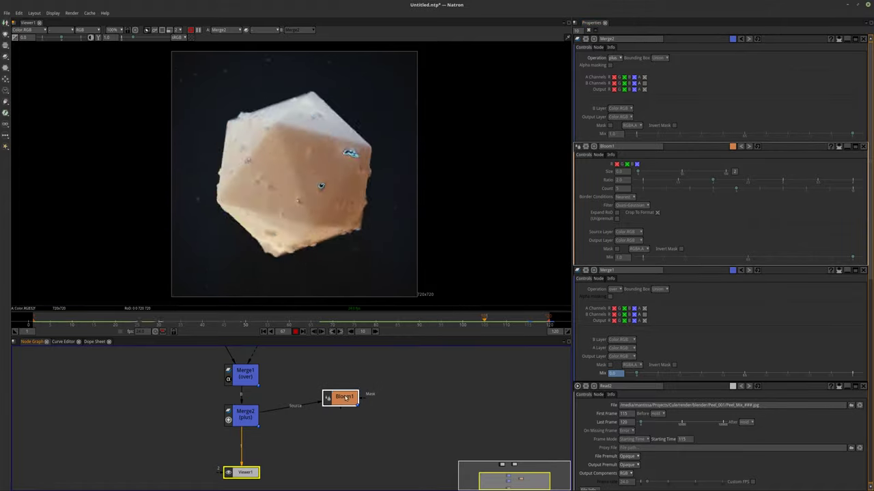
{"action": "left_click", "coordinate": [253, 410]}
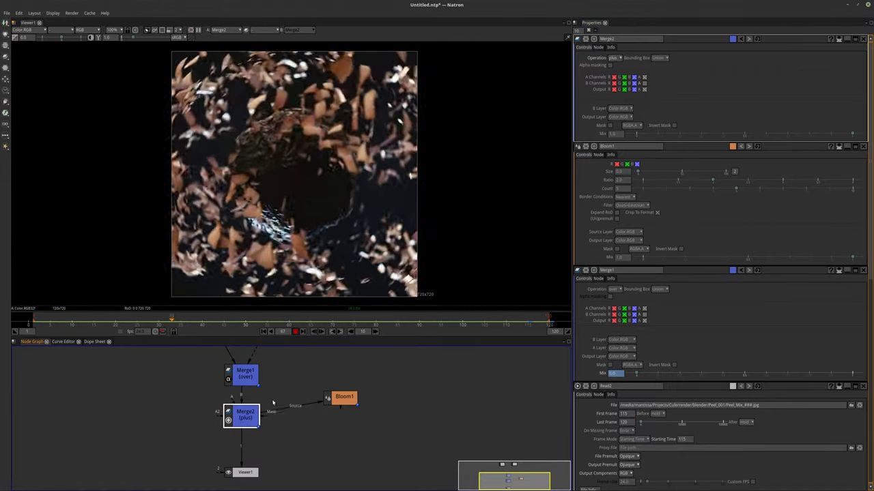